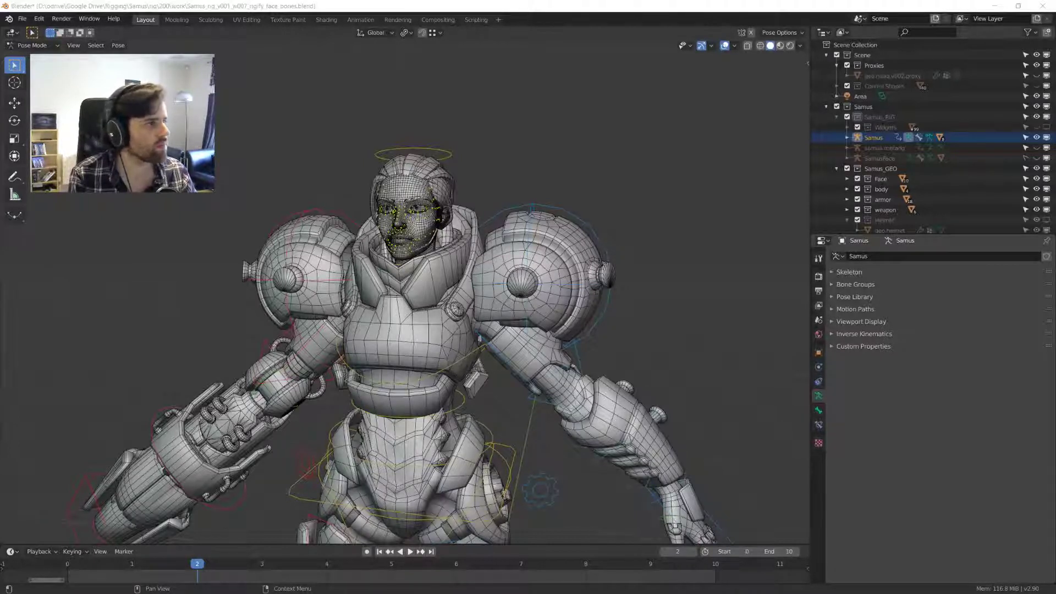
- Show the geo.head.v002.proxy mesh over the character's face
{"action": "middle_click_drag", "start_coordinate": [766, 224], "coordinate": [443, 319]}
{"action": "scroll", "coordinate": [417, 209], "scroll_direction": "up", "scroll_amount": 5}
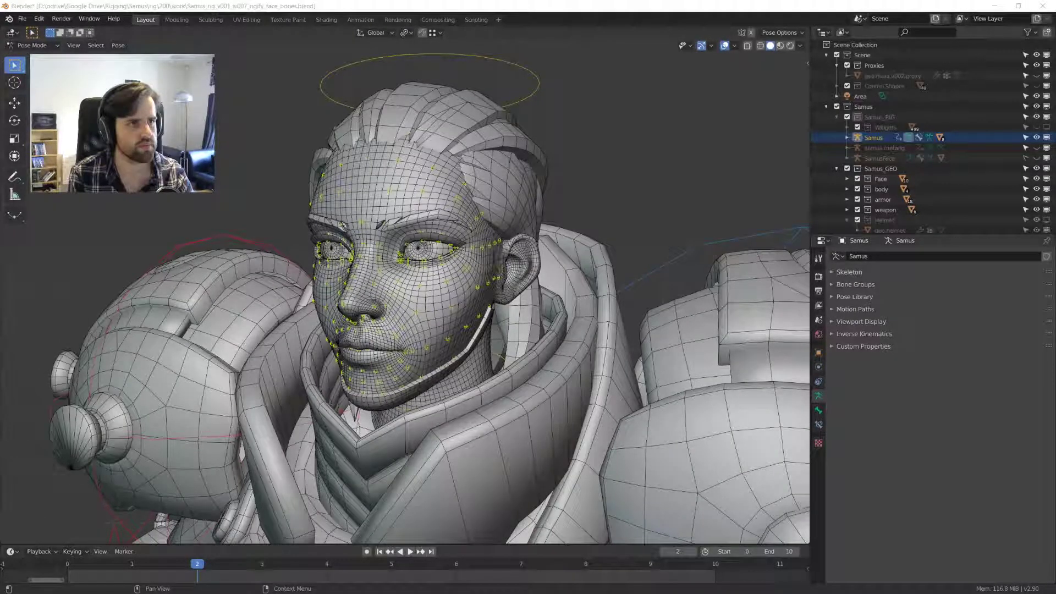
{"action": "scroll", "coordinate": [536, 274], "scroll_direction": "up", "scroll_amount": 5}
{"action": "middle_click_drag", "start_coordinate": [549, 275], "coordinate": [516, 273]}
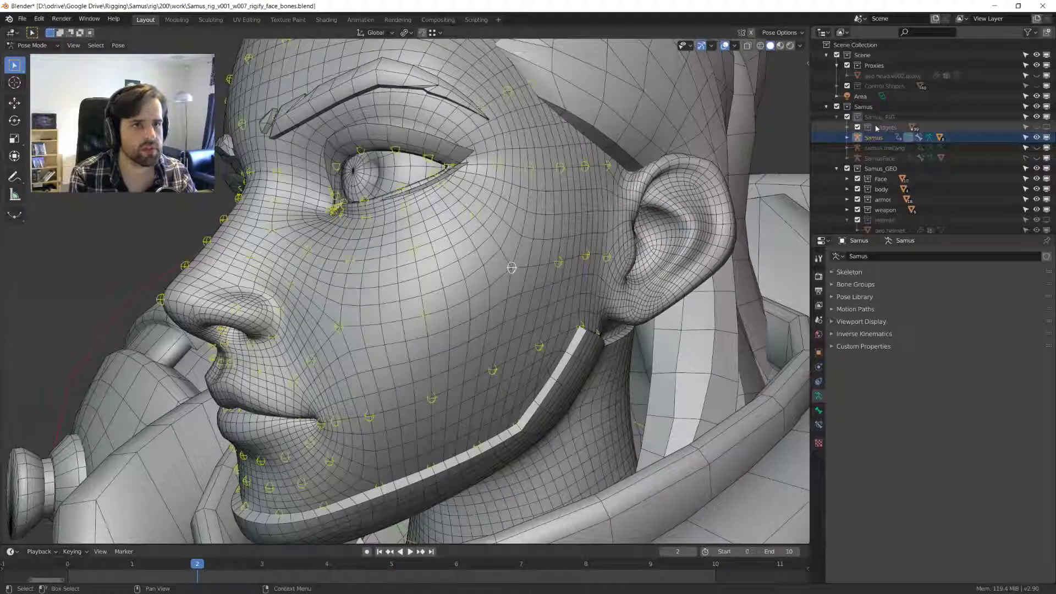
{"action": "left_click", "coordinate": [1036, 75]}
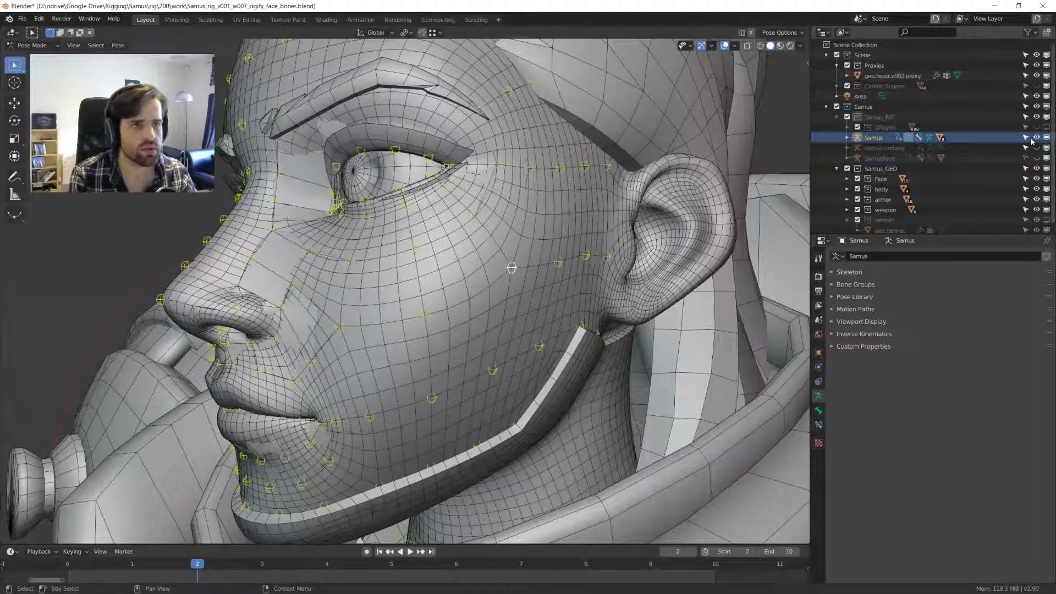
- Hide the Samus_GEO collection, keeping the proxy head and the Samus rig shown
{"action": "left_click", "coordinate": [1037, 138]}
{"action": "scroll", "coordinate": [567, 204], "scroll_direction": "down", "scroll_amount": 3}
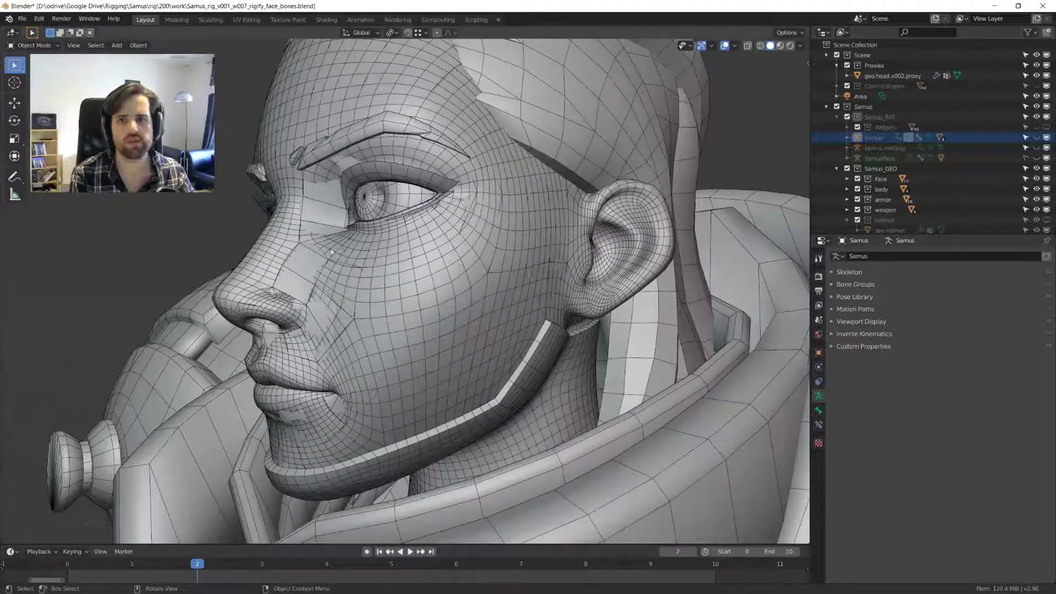
{"action": "scroll", "coordinate": [567, 203], "scroll_direction": "up", "scroll_amount": 3}
{"action": "left_click", "coordinate": [1036, 137]}
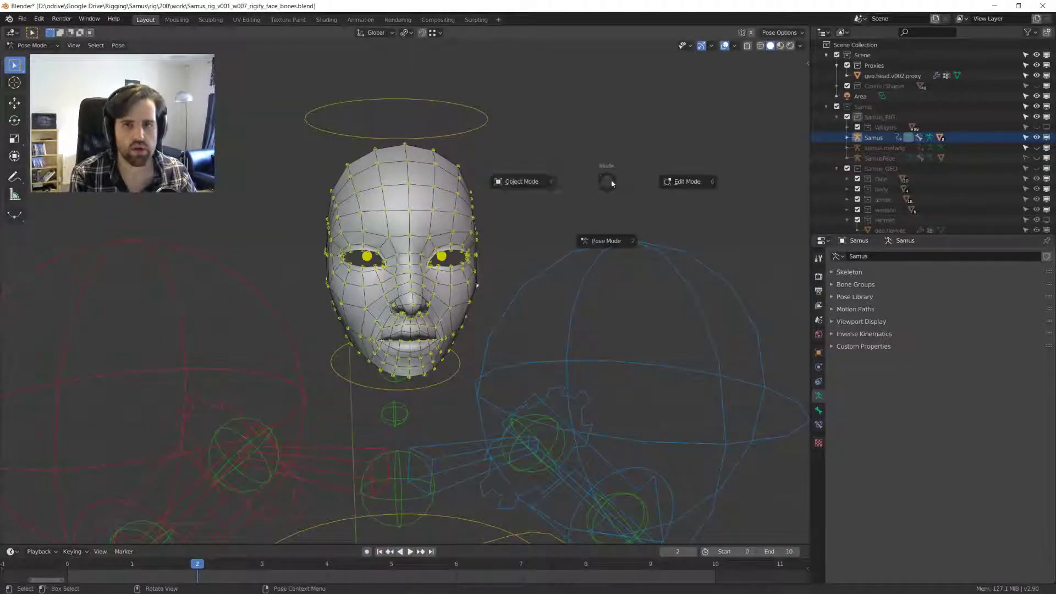
- Switch off every rig layer of the Samus rig except Face
{"action": "key", "text": "n"}
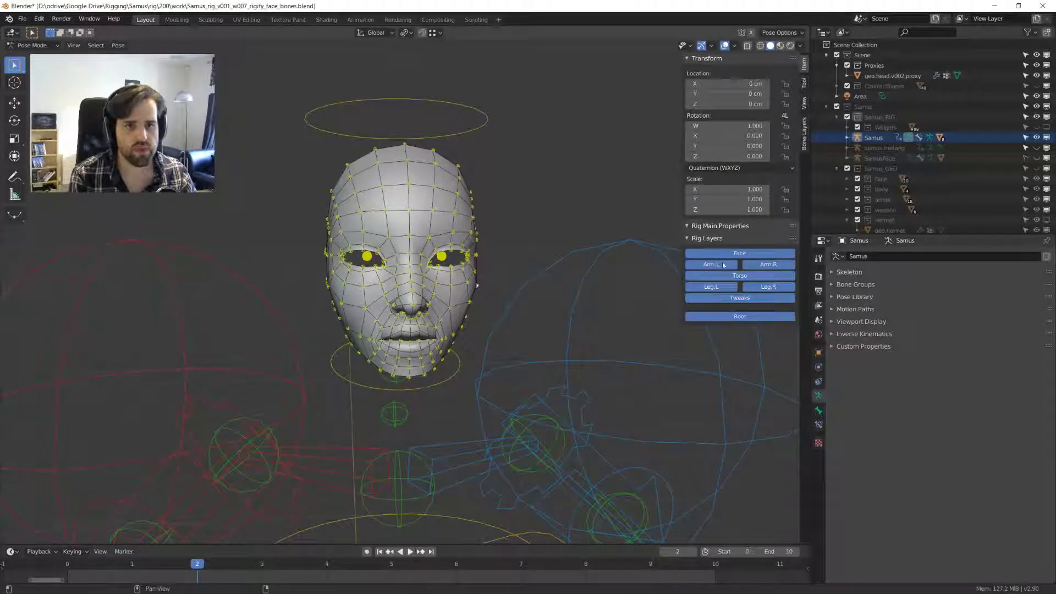
{"action": "left_click_drag", "start_coordinate": [710, 264], "coordinate": [768, 265]}
{"action": "middle_click_drag", "start_coordinate": [481, 252], "coordinate": [470, 233]}
{"action": "scroll", "coordinate": [451, 250], "scroll_direction": "up", "scroll_amount": 3}
{"action": "key", "text": "KP_1"}
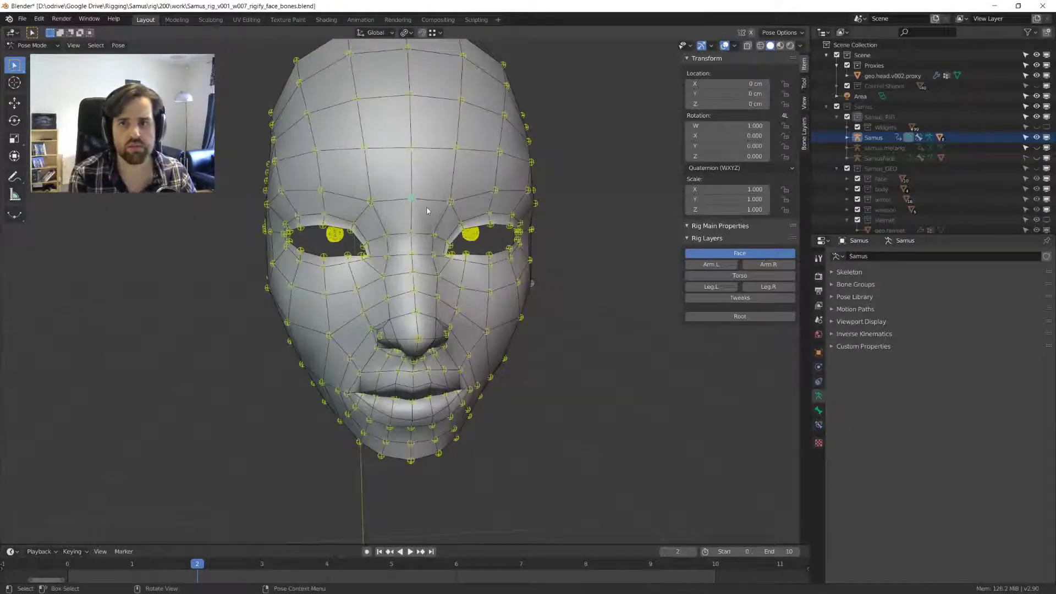
- Examine how the facial control bones sit on the vertices of the proxy head, viewing it from several angles
{"action": "middle_click_drag", "start_coordinate": [409, 198], "coordinate": [467, 195]}
{"action": "key", "text": "b"}
{"action": "key", "text": "Escape"}
{"action": "scroll", "coordinate": [411, 191], "scroll_direction": "up", "scroll_amount": 2}
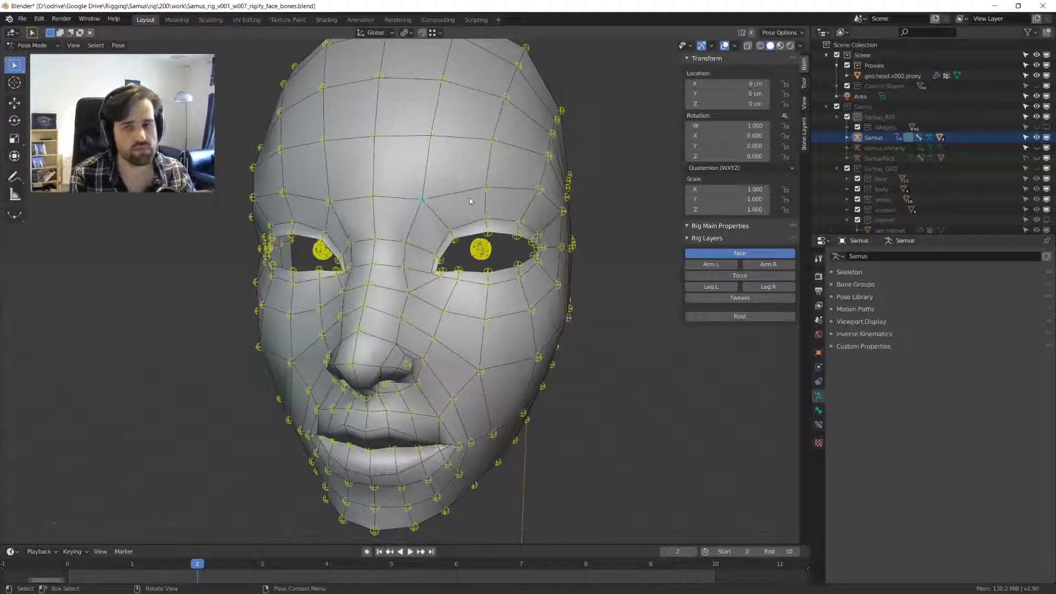
{"action": "middle_click_drag", "start_coordinate": [470, 202], "coordinate": [317, 232]}
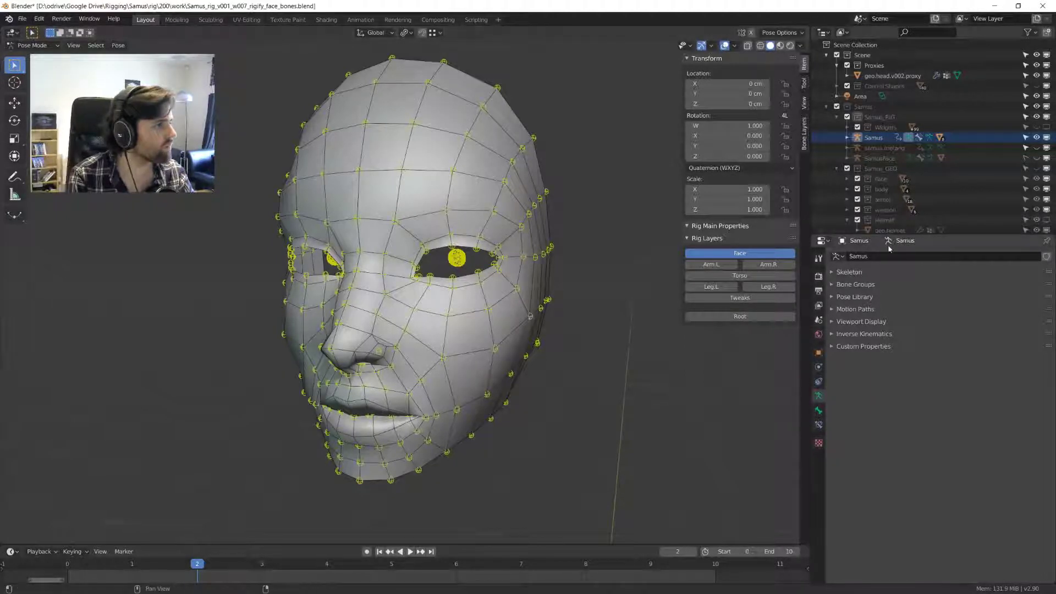
{"action": "middle_click_drag", "start_coordinate": [593, 186], "coordinate": [471, 180]}
{"action": "key", "text": "b"}
{"action": "left_click_drag", "start_coordinate": [471, 180], "coordinate": [477, 193]}
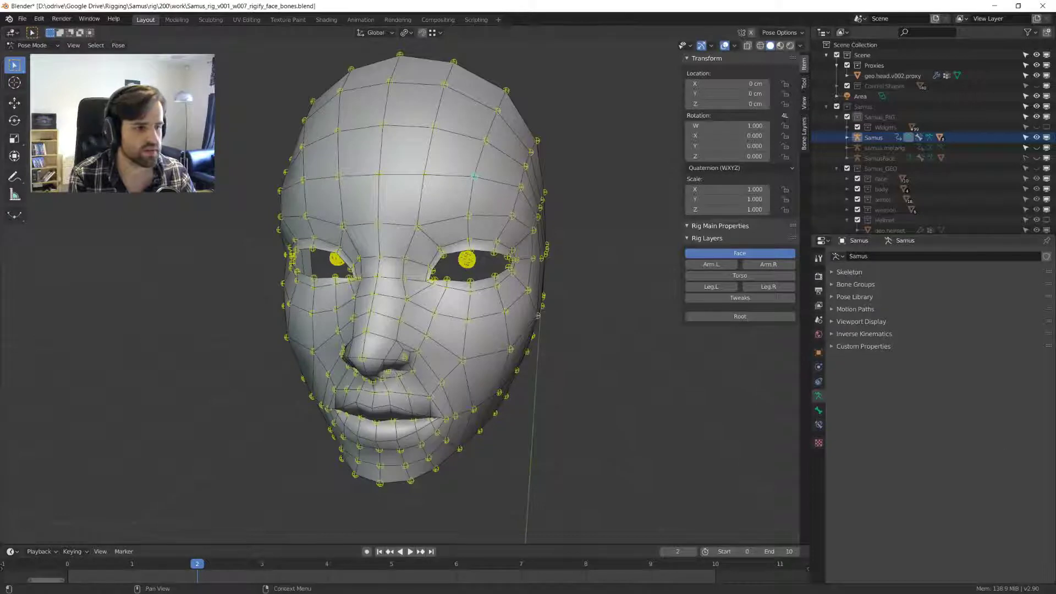
- Select the geo.head.v002.proxy mesh in Object Mode and look at its geometry in Edit Mode
{"action": "key", "text": "ctrl+Tab"}
{"action": "middle_click_drag", "start_coordinate": [467, 187], "coordinate": [467, 212], "text": "shift"}
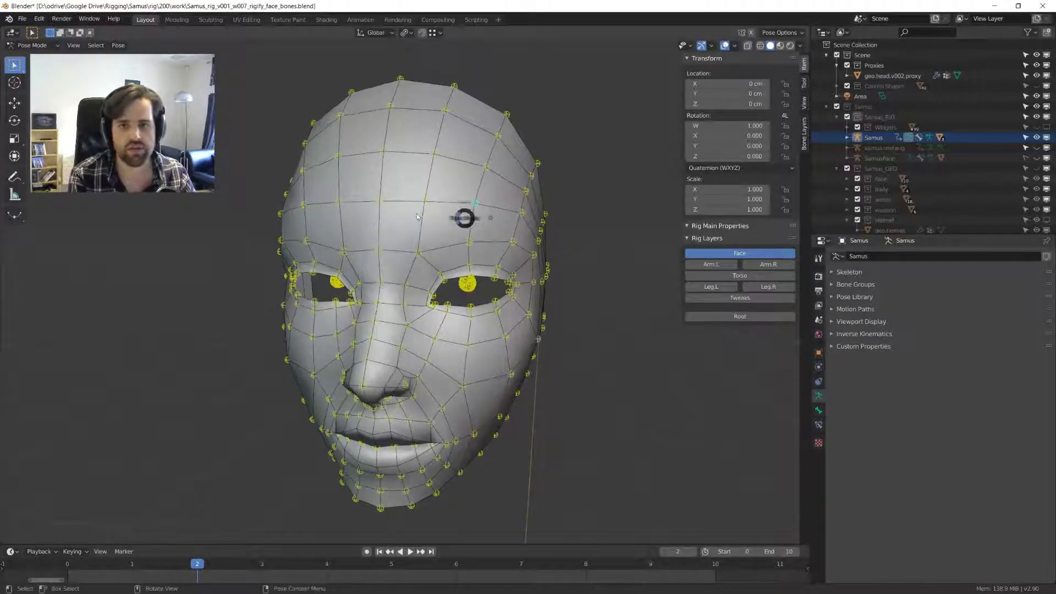
{"action": "left_click", "coordinate": [435, 242]}
{"action": "key", "text": "Tab"}
{"action": "key", "text": "Tab"}
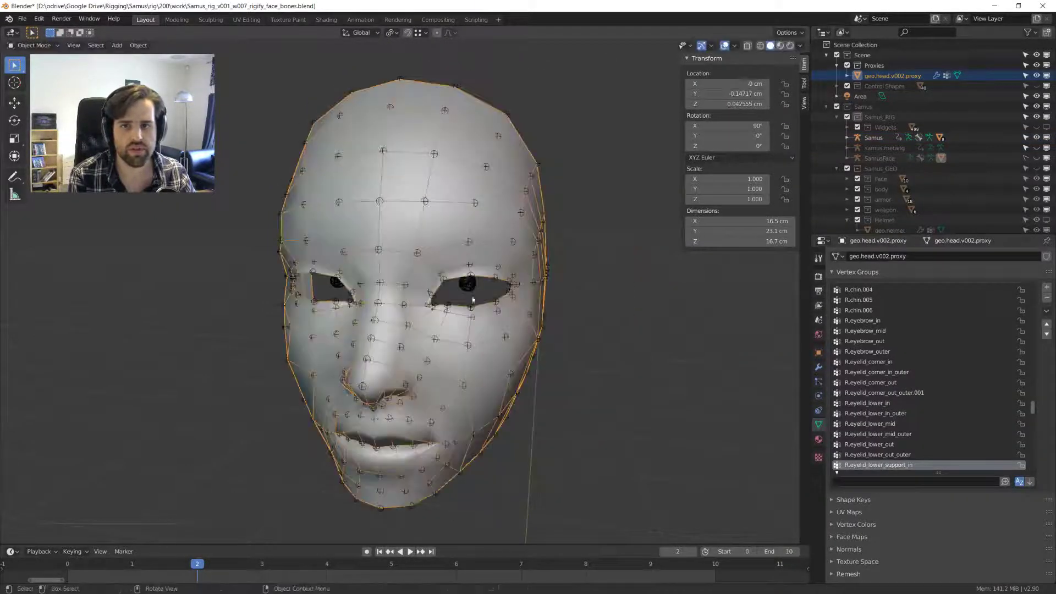
- Compare the detailed geo.head.v002 mesh with the proxy head by showing the Samus_GEO collection, and hide the collection again
{"action": "left_click", "coordinate": [1036, 169]}
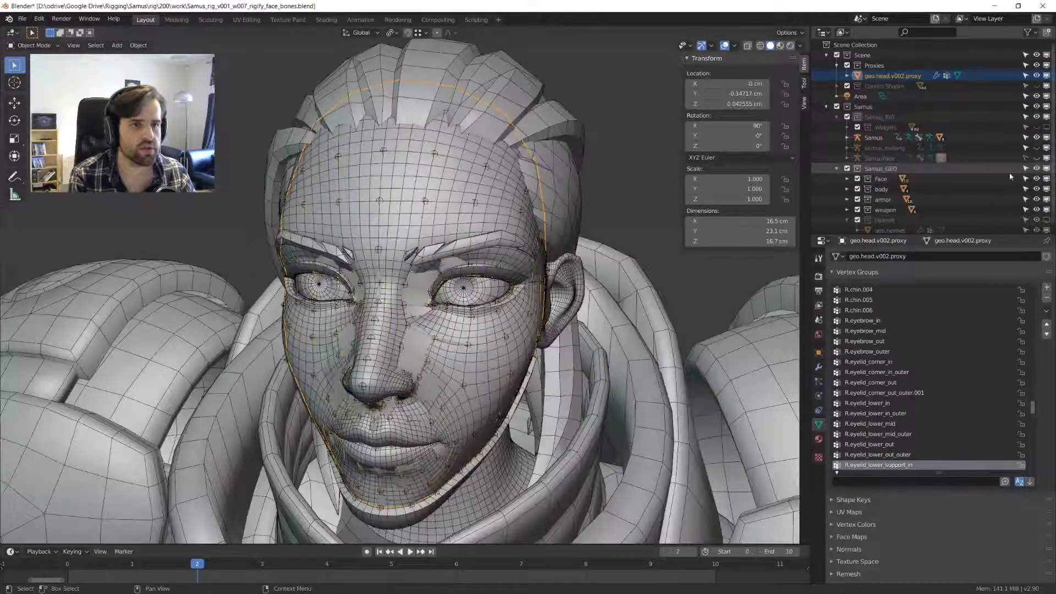
{"action": "left_click", "coordinate": [449, 218]}
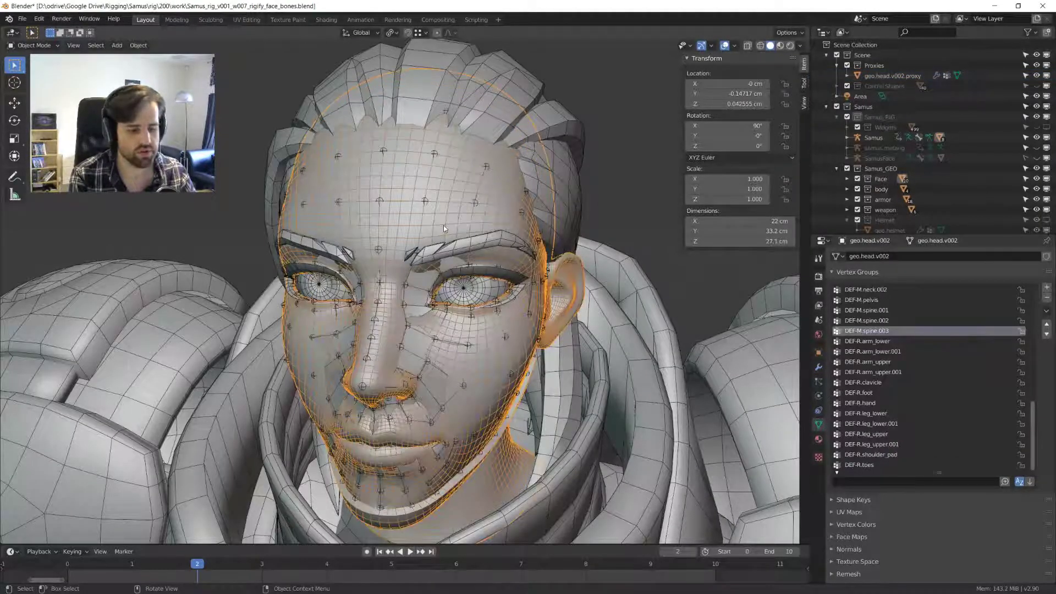
{"action": "key", "text": "KP_Divide"}
{"action": "middle_click_drag", "start_coordinate": [443, 226], "coordinate": [544, 221]}
{"action": "key", "text": "KP_Divide"}
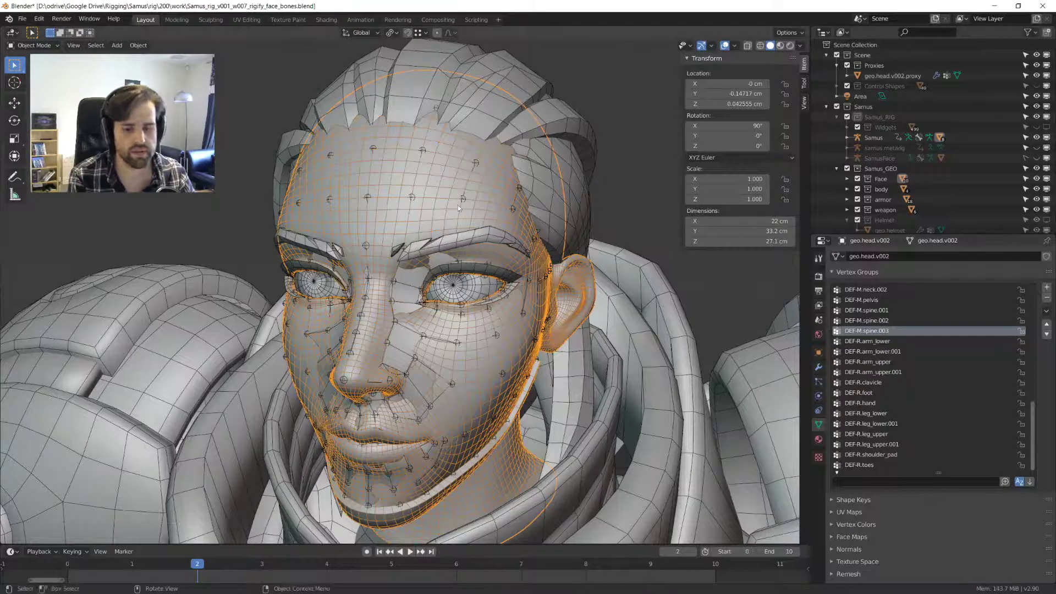
{"action": "left_click", "coordinate": [878, 168]}
{"action": "left_click", "coordinate": [1036, 168]}
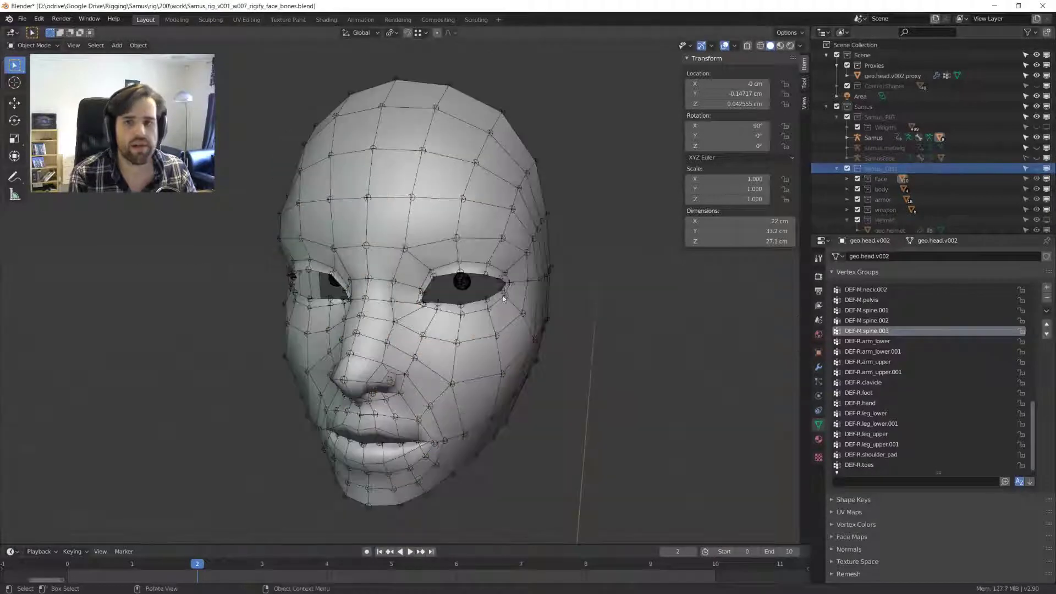
- Select the Samus rig and inspect its control bones around the eye of the proxy head
{"action": "scroll", "coordinate": [503, 299], "scroll_direction": "up", "scroll_amount": 4}
{"action": "left_click", "coordinate": [533, 172]}
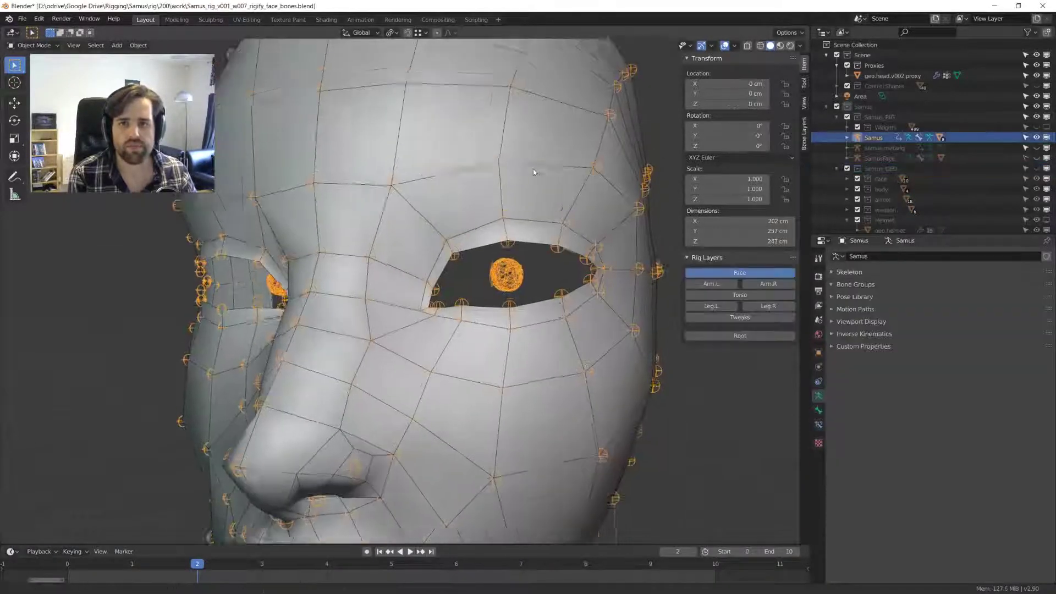
{"action": "middle_click_drag", "start_coordinate": [533, 172], "coordinate": [523, 193]}
{"action": "key", "text": "ctrl+Tab"}
{"action": "left_click", "coordinate": [523, 218]}
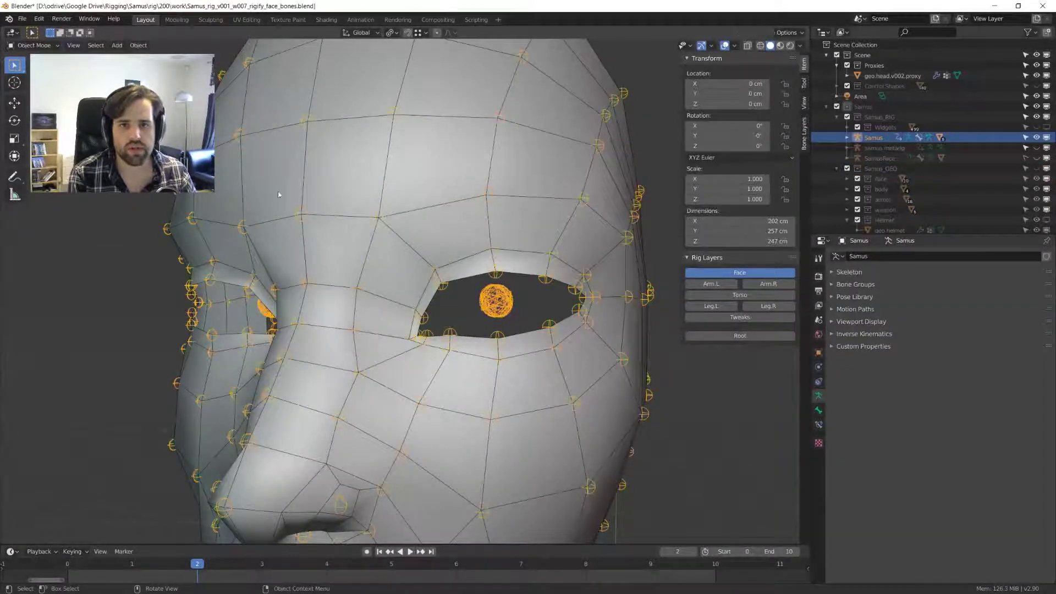
{"action": "scroll", "coordinate": [278, 194], "scroll_direction": "down", "scroll_amount": 5}
- Hide the Samus and SamusFace armatures and show the samus.metarig armature
{"action": "left_click", "coordinate": [869, 157]}
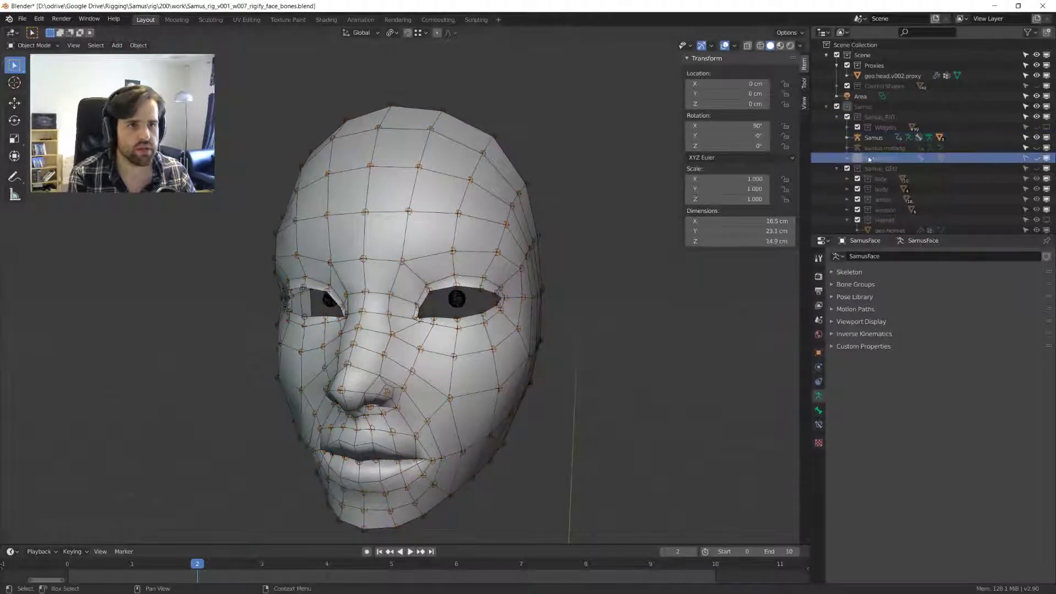
{"action": "key", "text": "shift+h"}
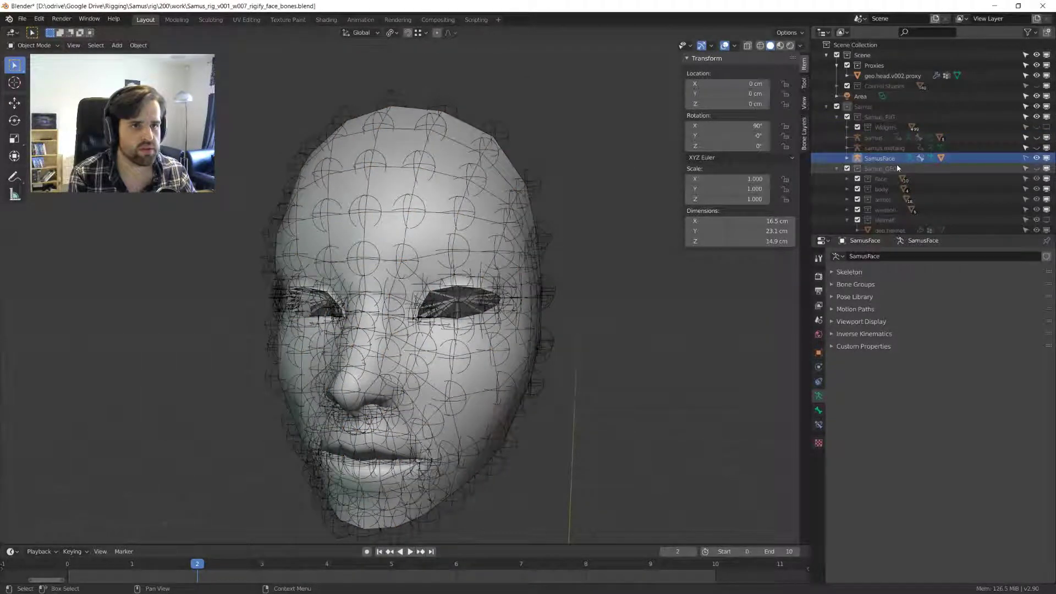
{"action": "left_click", "coordinate": [1037, 157]}
{"action": "left_click", "coordinate": [871, 147]}
{"action": "left_click", "coordinate": [1037, 148]}
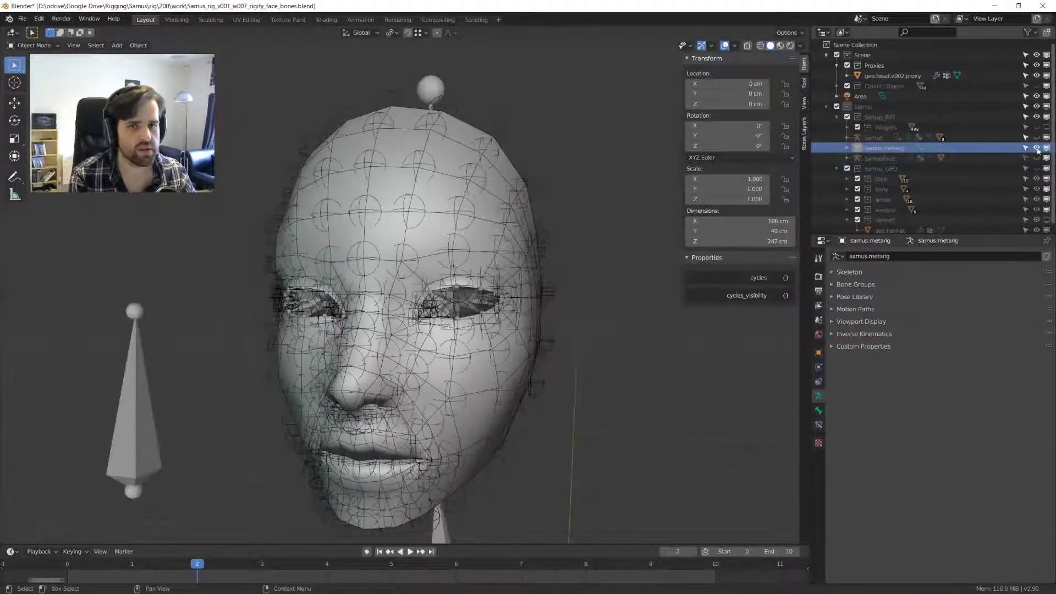
- Put samus.metarig in Pose Mode and open the bone properties of its cheek bone L.cheek.016
{"action": "middle_click_drag", "start_coordinate": [550, 330], "coordinate": [543, 214]}
{"action": "scroll", "coordinate": [545, 225], "scroll_direction": "up", "scroll_amount": 5}
{"action": "key", "text": "ctrl+Tab"}
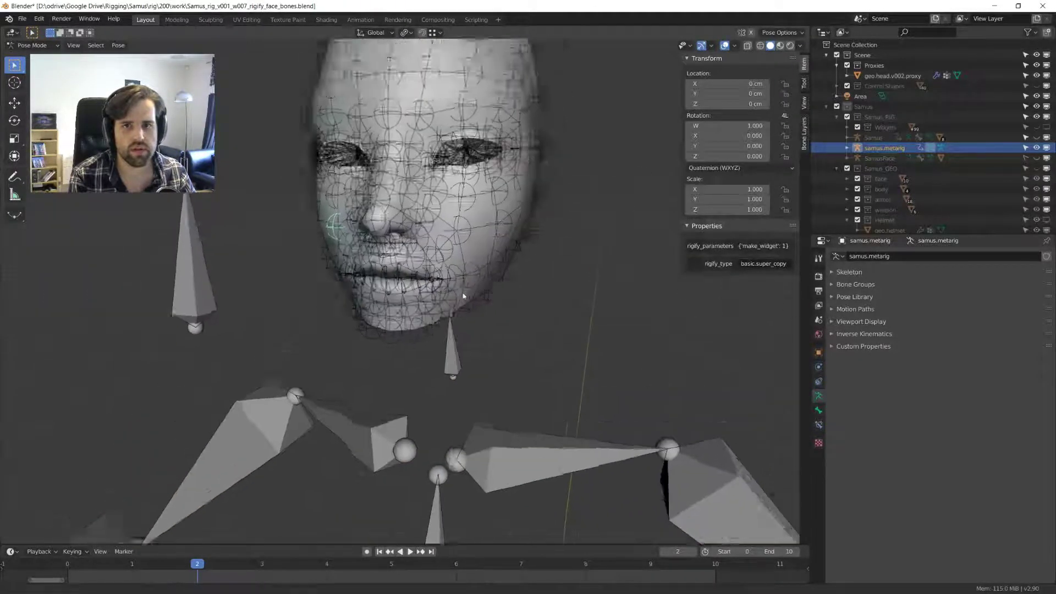
{"action": "scroll", "coordinate": [463, 296], "scroll_direction": "down", "scroll_amount": 3}
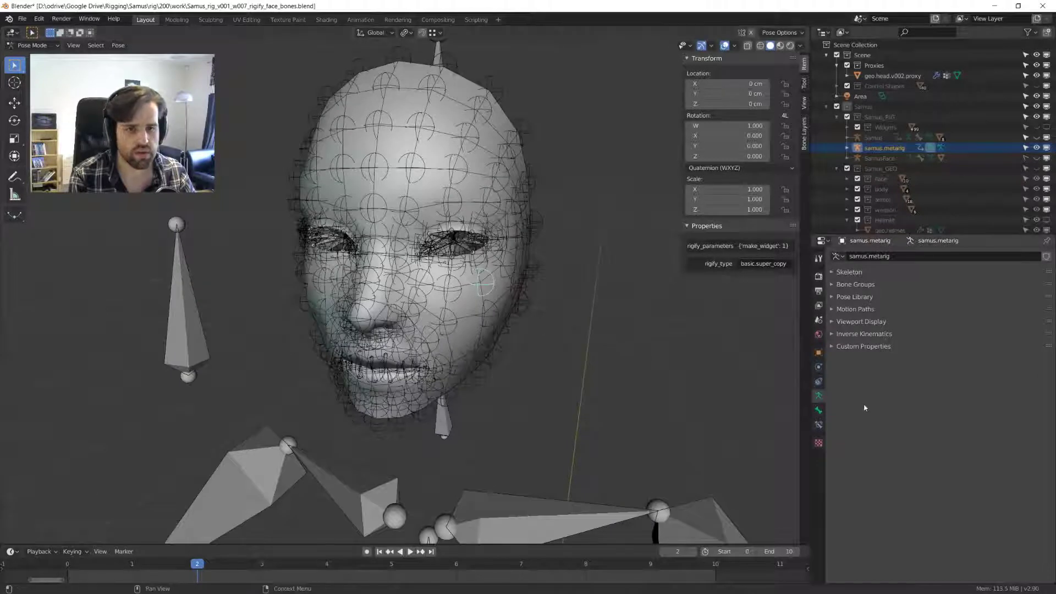
{"action": "left_click", "coordinate": [818, 410]}
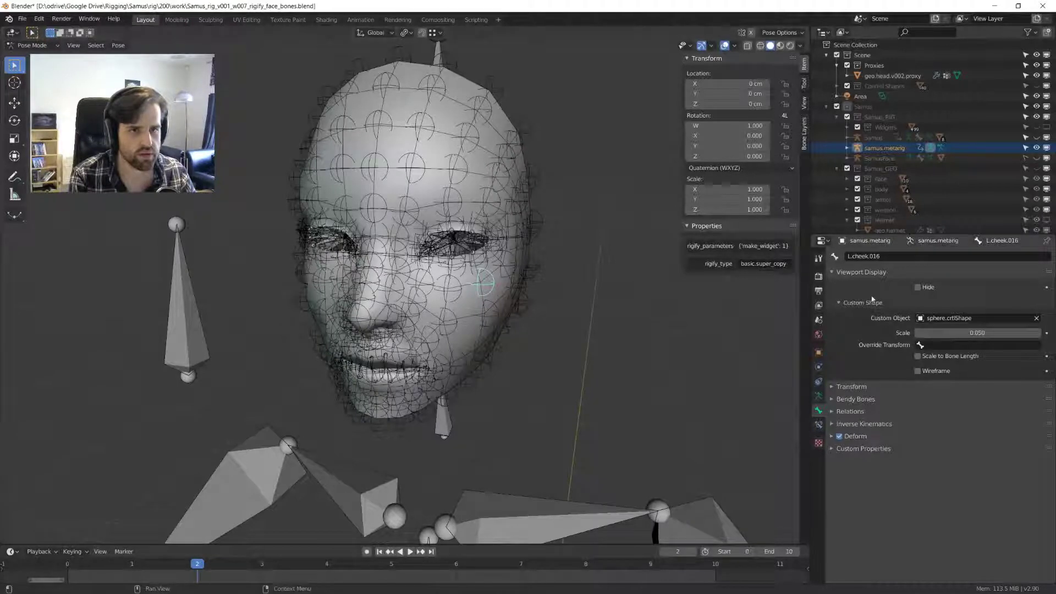
{"action": "left_click", "coordinate": [818, 396]}
{"action": "left_click", "coordinate": [818, 410]}
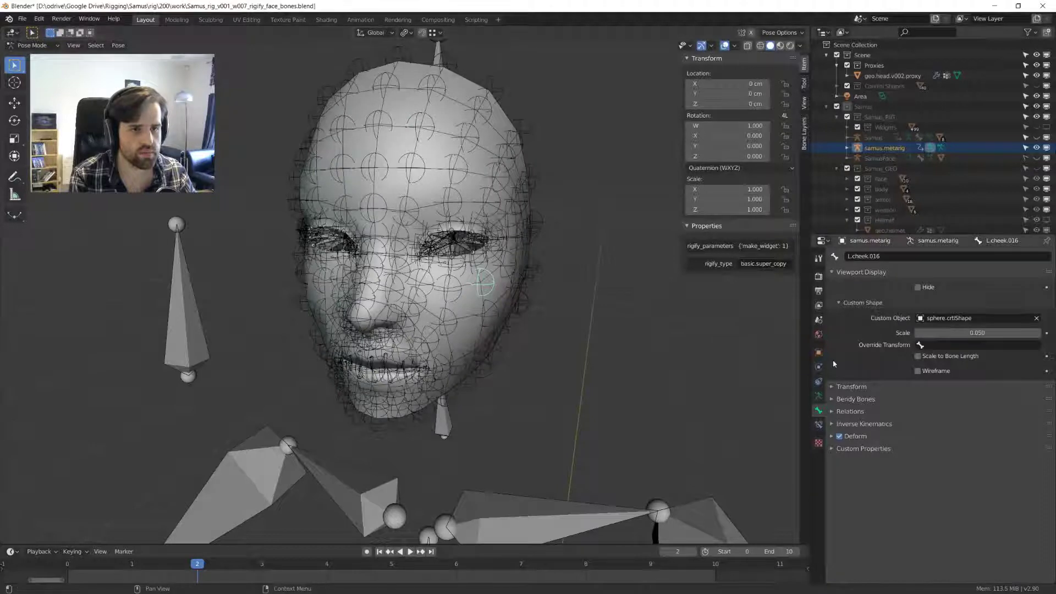
- Find the Rigging: Rigify add-on in the preferences, enable it and close the preferences
{"action": "left_click", "coordinate": [39, 20]}
{"action": "left_click", "coordinate": [55, 171]}
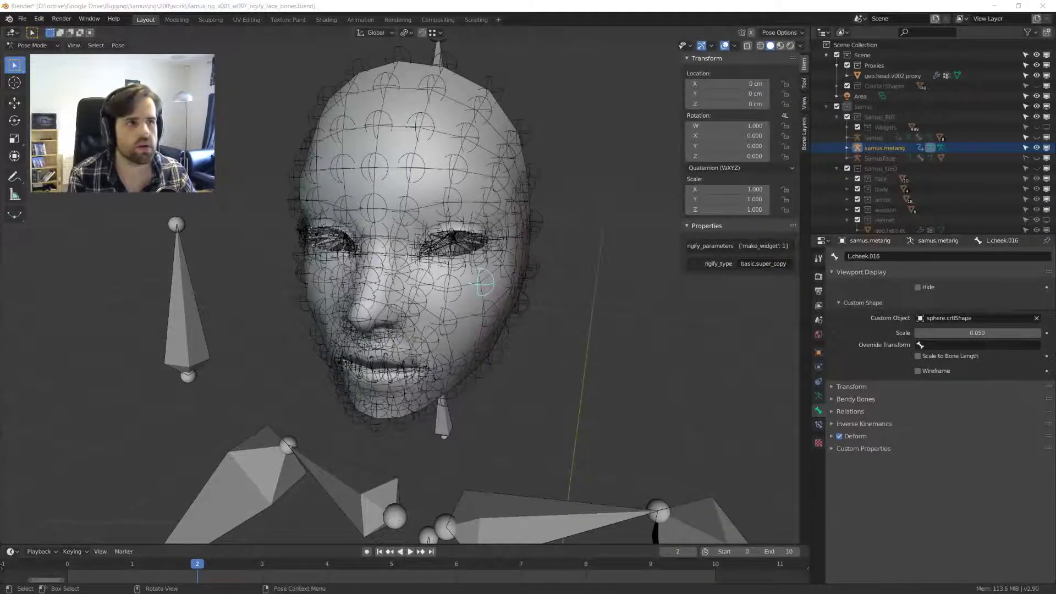
{"action": "left_click", "coordinate": [571, 152]}
{"action": "type", "text": "r"}
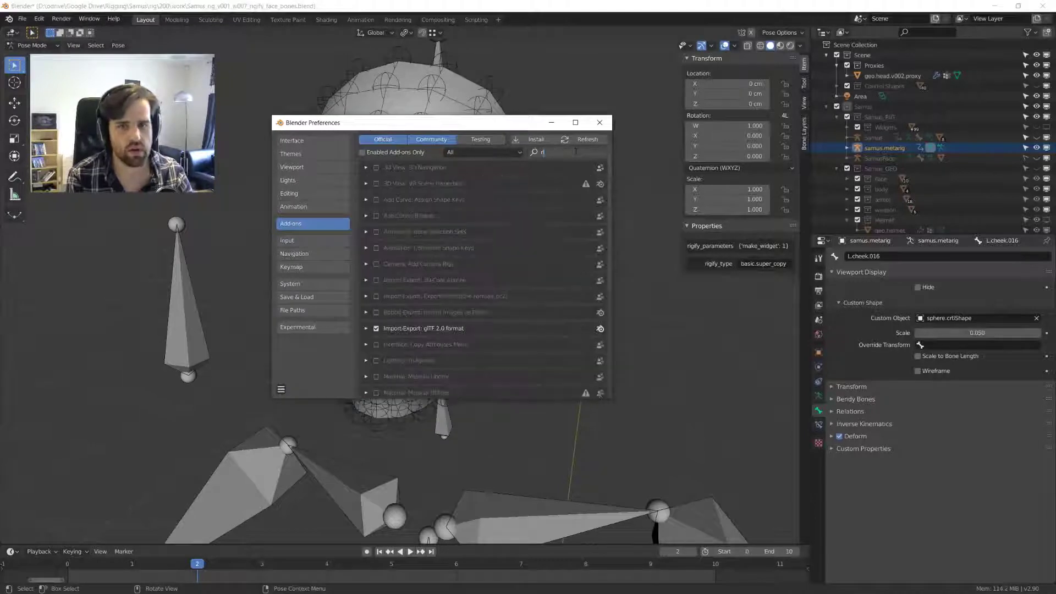
{"action": "type", "text": "igig"}
{"action": "key", "text": "Return"}
{"action": "left_click", "coordinate": [377, 167]}
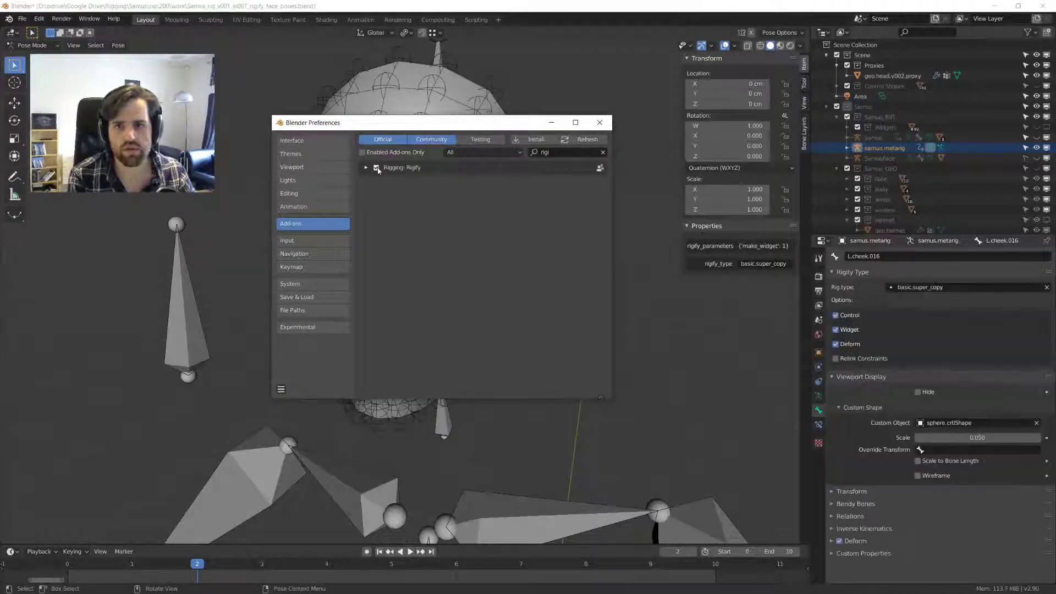
{"action": "left_click", "coordinate": [599, 122]}
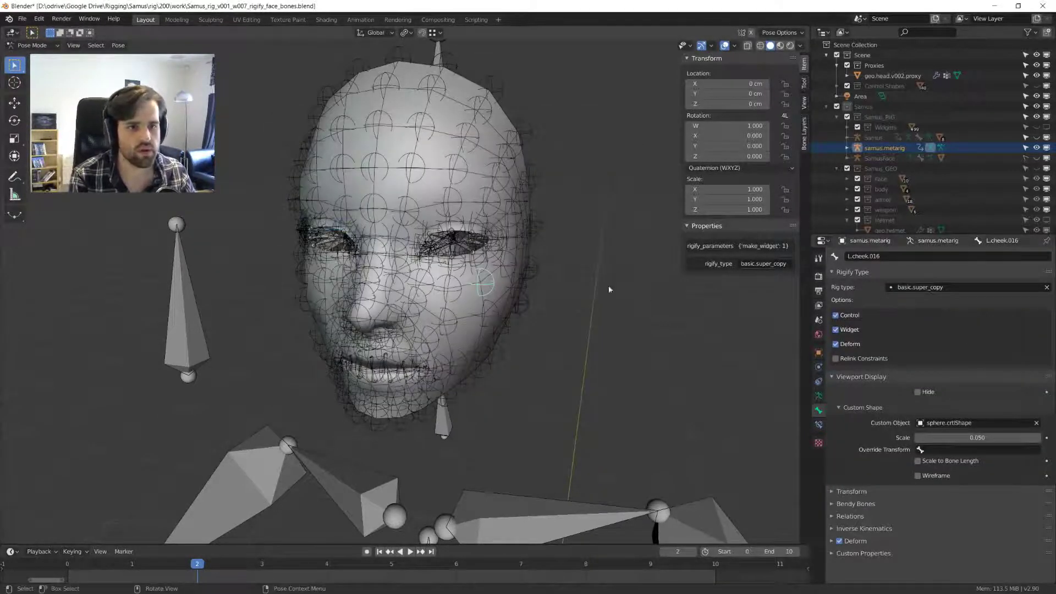
- Check the Rigify type and its options on the forehead bones L.forehead.007 and L.forehead.005
{"action": "scroll", "coordinate": [517, 274], "scroll_direction": "up", "scroll_amount": 2}
{"action": "middle_click_drag", "start_coordinate": [516, 275], "coordinate": [446, 258]}
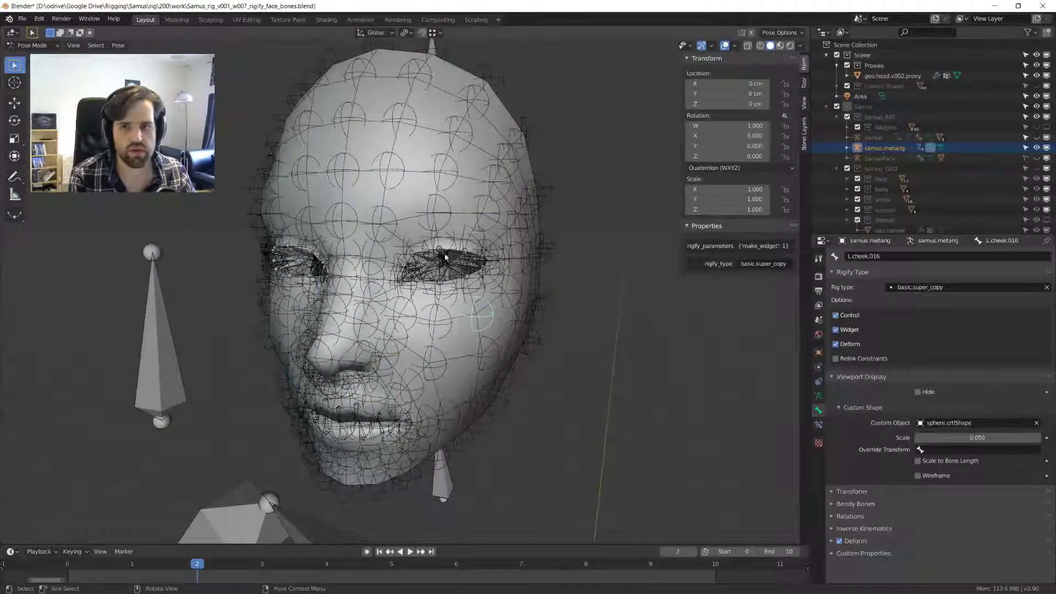
{"action": "left_click", "coordinate": [484, 113]}
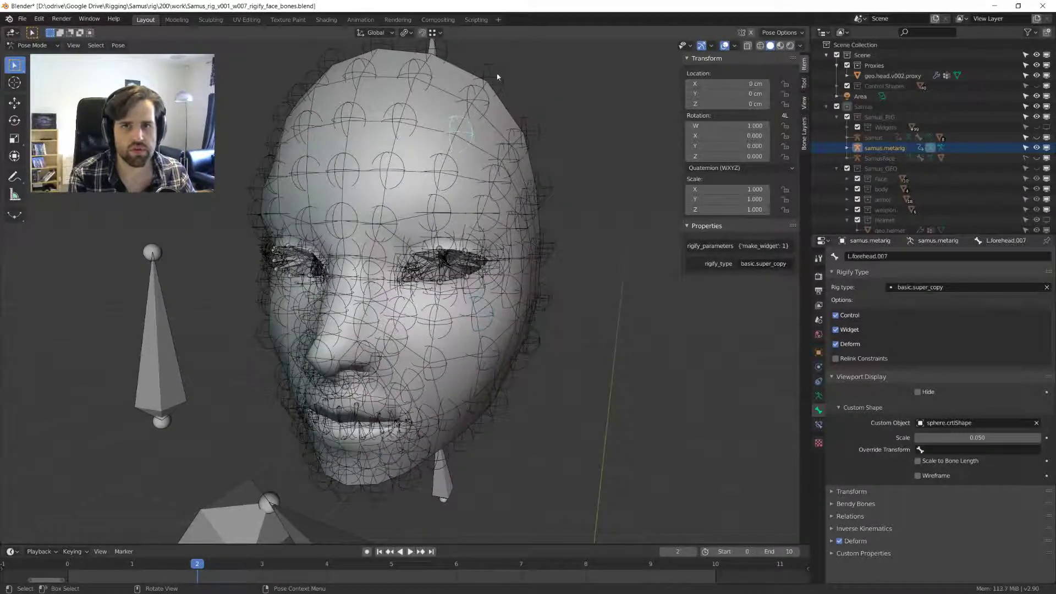
{"action": "left_click", "coordinate": [497, 77]}
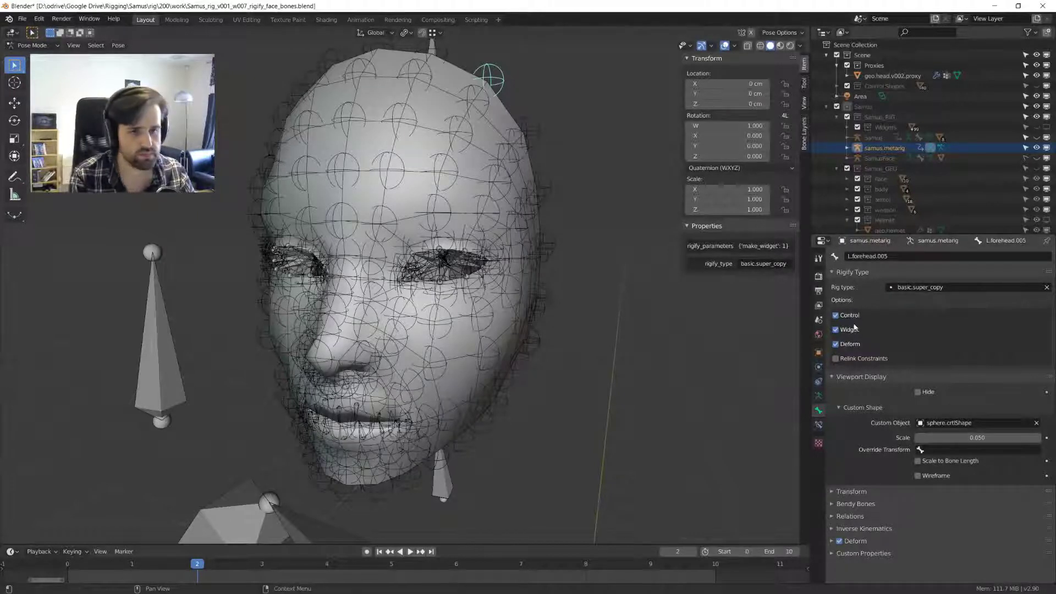
{"action": "middle_click_drag", "start_coordinate": [619, 289], "coordinate": [583, 286]}
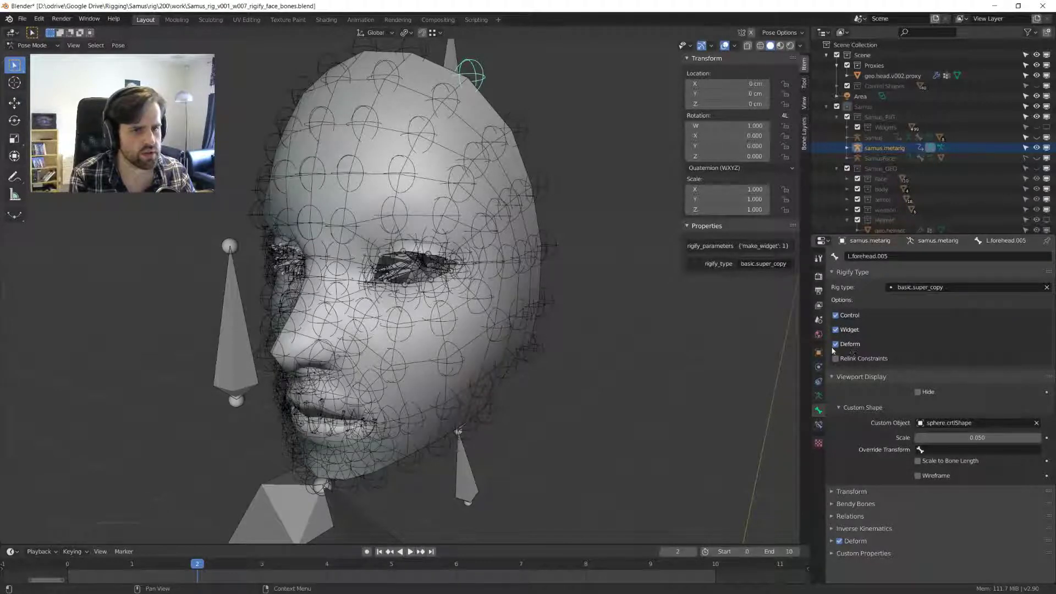
{"action": "middle_click_drag", "start_coordinate": [495, 303], "coordinate": [555, 297]}
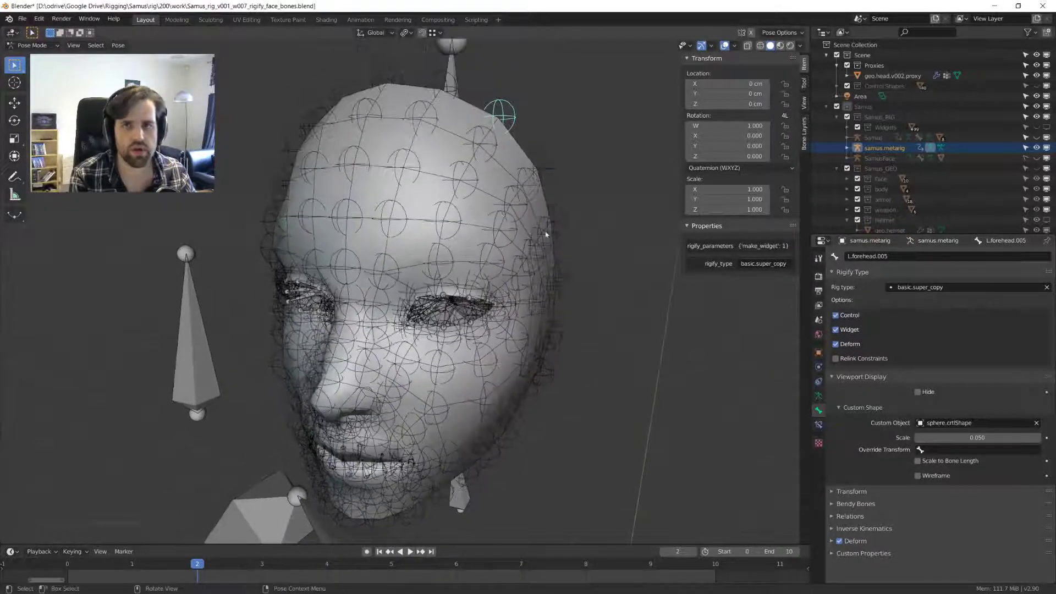
- Return samus.metarig to Object Mode and generate the rig from it with Rigify
{"action": "key", "text": "ctrl+Tab"}
{"action": "left_click", "coordinate": [818, 396]}
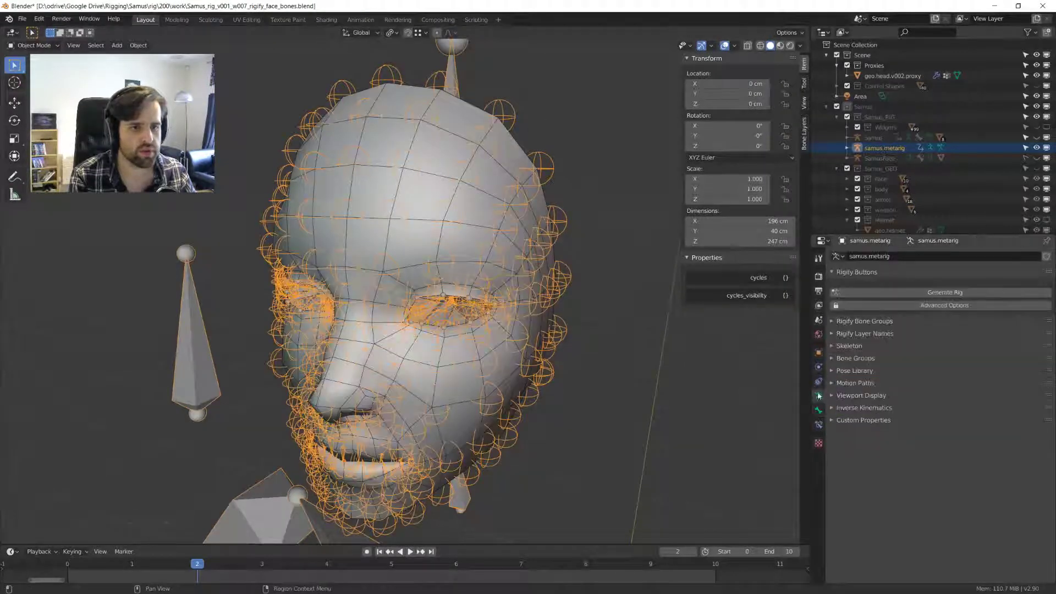
{"action": "left_click", "coordinate": [948, 293]}
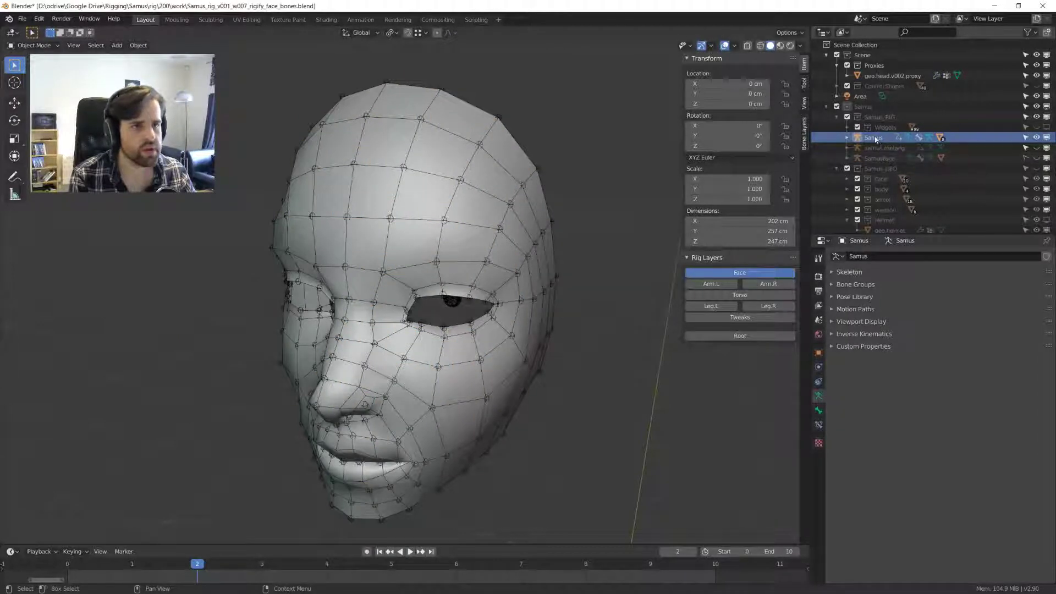
- Put the generated Samus armature in Pose Mode and select all of its visible face control bones
{"action": "key", "text": "ctrl+Tab"}
{"action": "left_click", "coordinate": [443, 303]}
{"action": "key", "text": "a"}
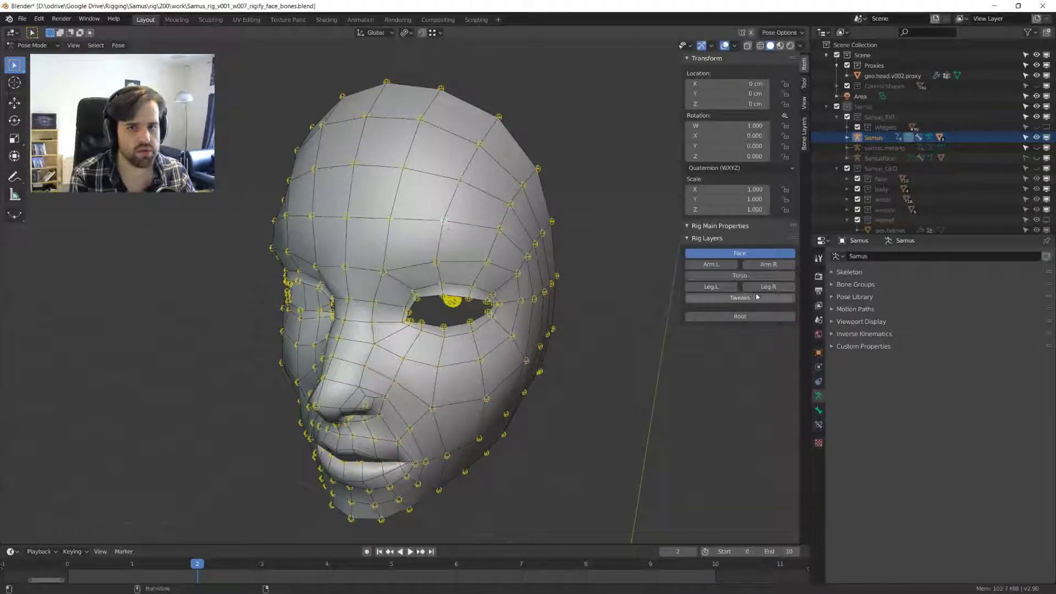
{"action": "middle_click_drag", "start_coordinate": [428, 165], "coordinate": [430, 175]}
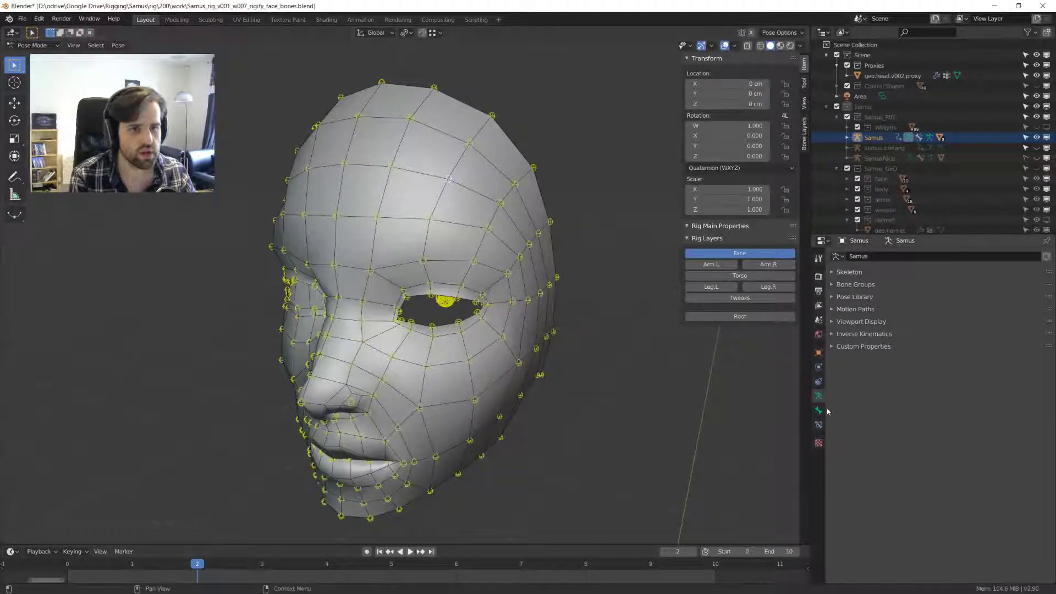
- Expand the Samus armature's Skeleton settings and display only its deform bone layer
{"action": "left_click", "coordinate": [804, 135]}
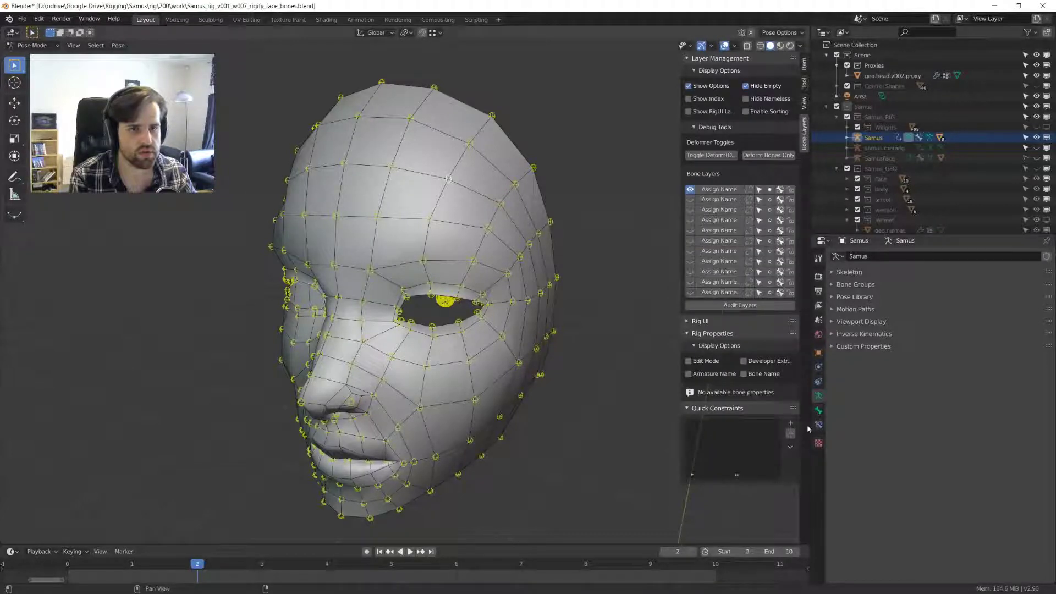
{"action": "left_click", "coordinate": [856, 321]}
{"action": "left_click", "coordinate": [855, 322]}
{"action": "left_click", "coordinate": [850, 272]}
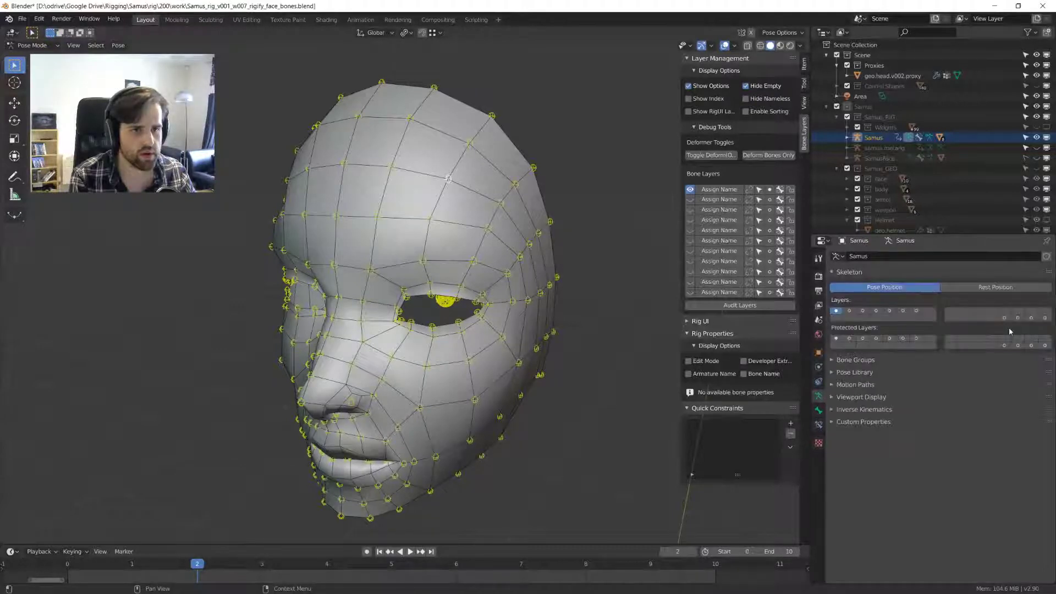
{"action": "middle_click_drag", "start_coordinate": [632, 275], "coordinate": [485, 193]}
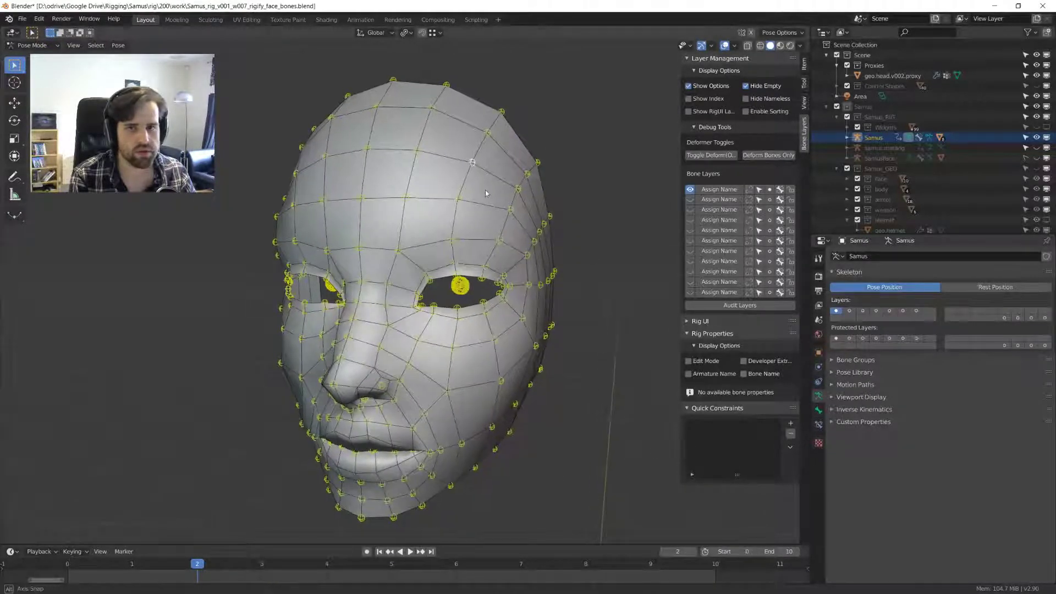
{"action": "left_click", "coordinate": [1019, 319]}
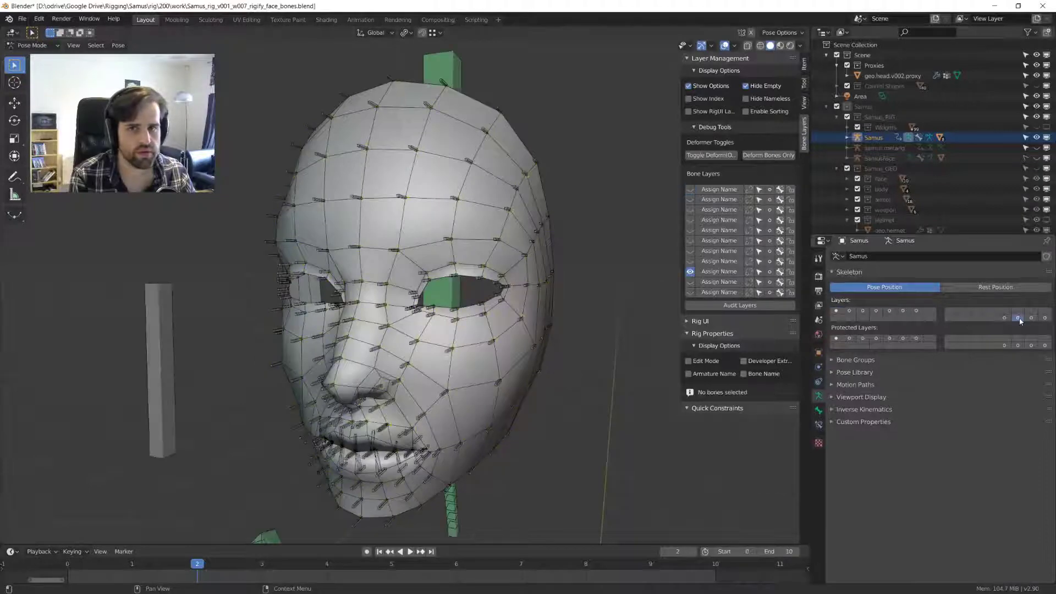
- Try moving a deform bone on the forehead
{"action": "middle_click_drag", "start_coordinate": [487, 226], "coordinate": [467, 148]}
{"action": "left_click", "coordinate": [432, 199]}
{"action": "key", "text": "g"}
{"action": "right_click", "coordinate": [460, 208]}
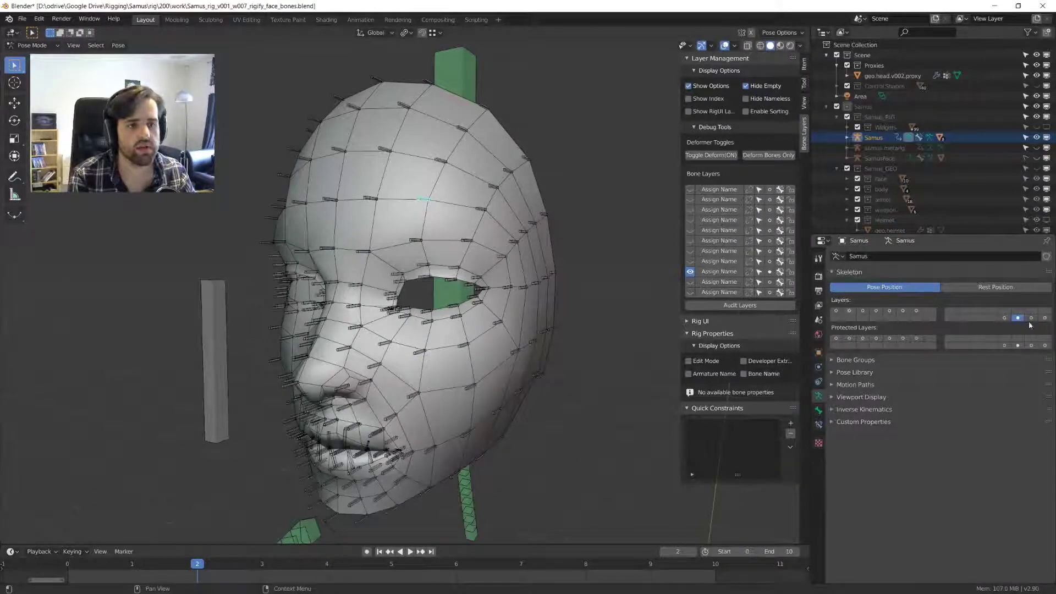
- Show the first bone layer with the face controls together with the deform bone layer
{"action": "mouse_move", "coordinate": [550, 264]}
{"action": "middle_mouse_down"}
{"action": "mouse_move", "coordinate": [509, 263]}
{"action": "mouse_move", "coordinate": [549, 266]}
{"action": "middle_mouse_up"}
{"action": "scroll", "coordinate": [509, 264], "scroll_direction": "up", "scroll_amount": 1}
{"action": "left_click", "coordinate": [836, 312], "text": "shift"}
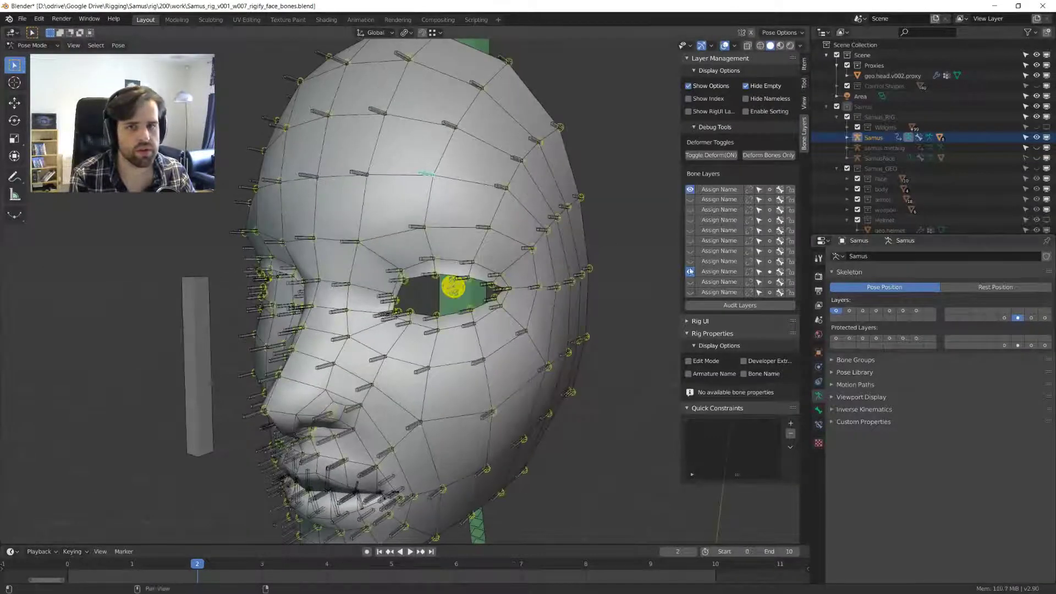
- Try rotating a forehead deform bone of the Samus rig where it meets the head mesh
{"action": "left_click", "coordinate": [507, 189]}
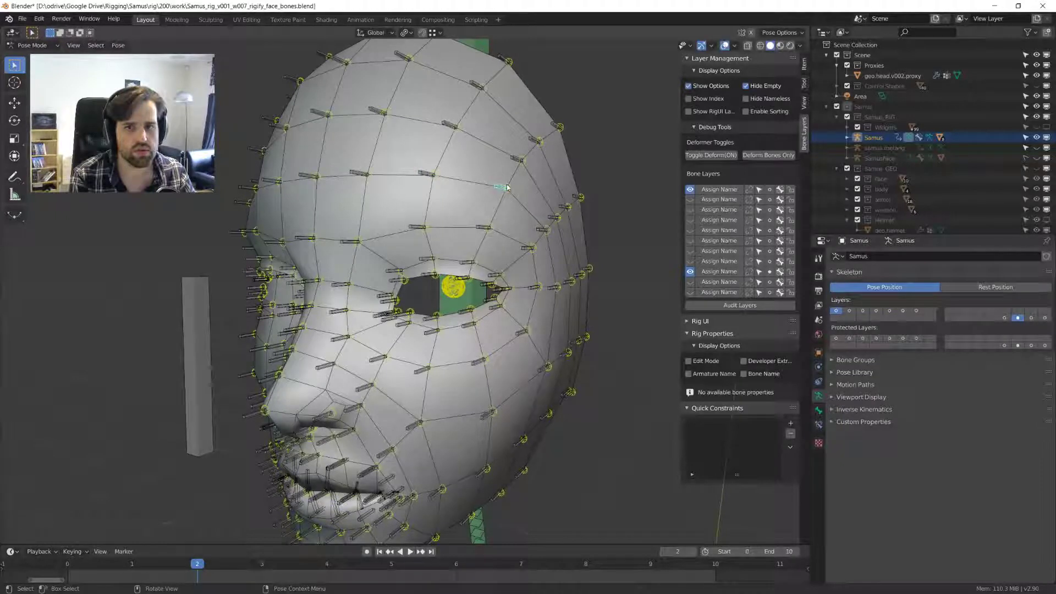
{"action": "middle_click_drag", "start_coordinate": [507, 188], "coordinate": [454, 274]}
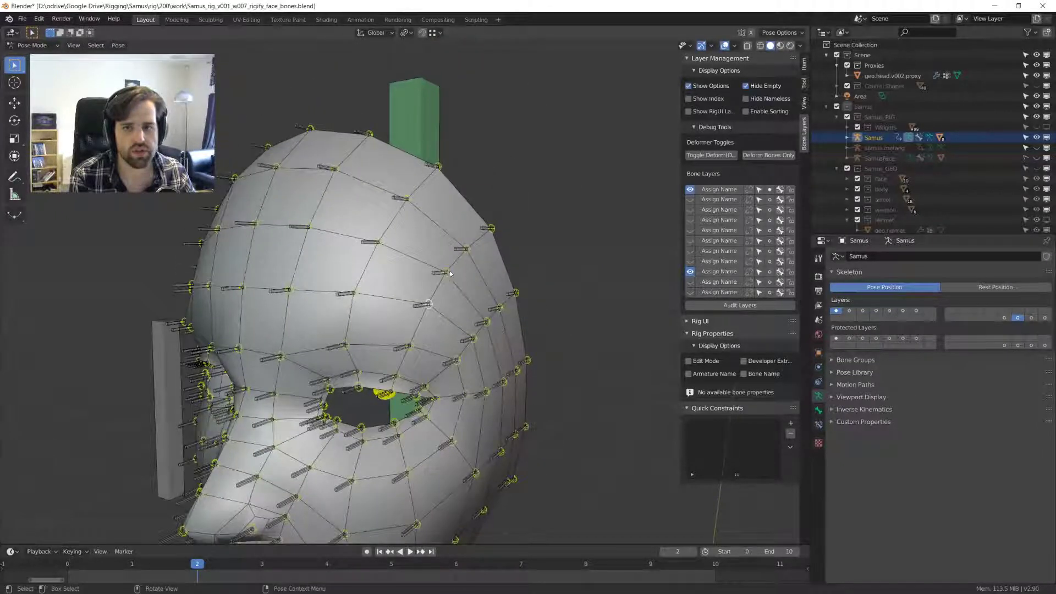
{"action": "key", "text": "r"}
{"action": "key", "text": "r"}
{"action": "right_click", "coordinate": [453, 274]}
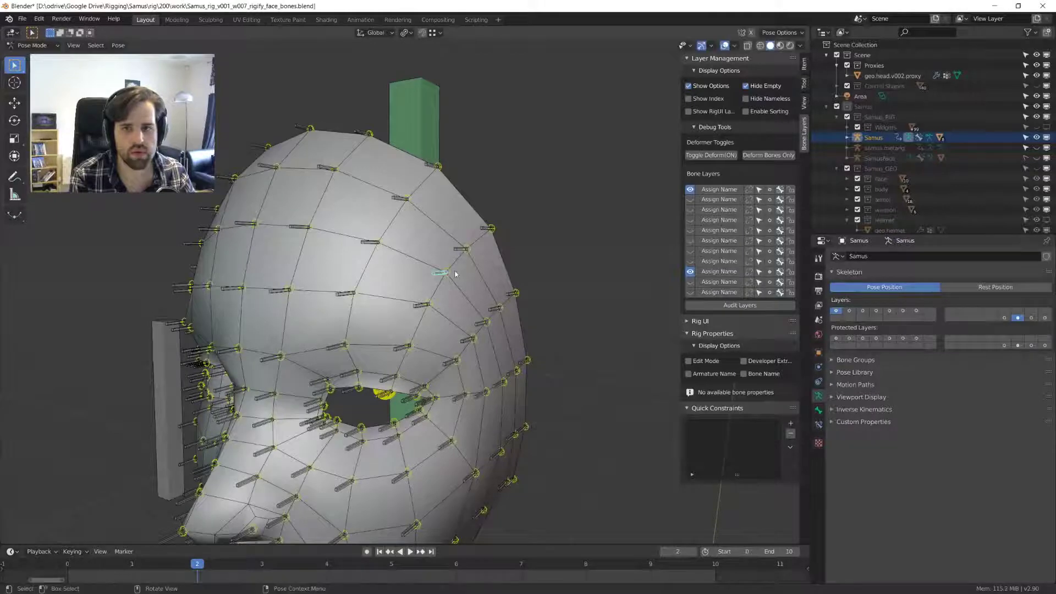
{"action": "scroll", "coordinate": [457, 271], "scroll_direction": "up", "scroll_amount": 5}
{"action": "left_click", "coordinate": [491, 246]}
{"action": "scroll", "coordinate": [528, 269], "scroll_direction": "down", "scroll_amount": 5}
{"action": "middle_click_drag", "start_coordinate": [434, 334], "coordinate": [449, 293], "text": "shift"}
- Return to Object Mode and inspect the geo.head.v002.proxy mesh and the Samus armature by selecting each in turn
{"action": "key", "text": "ctrl+Tab"}
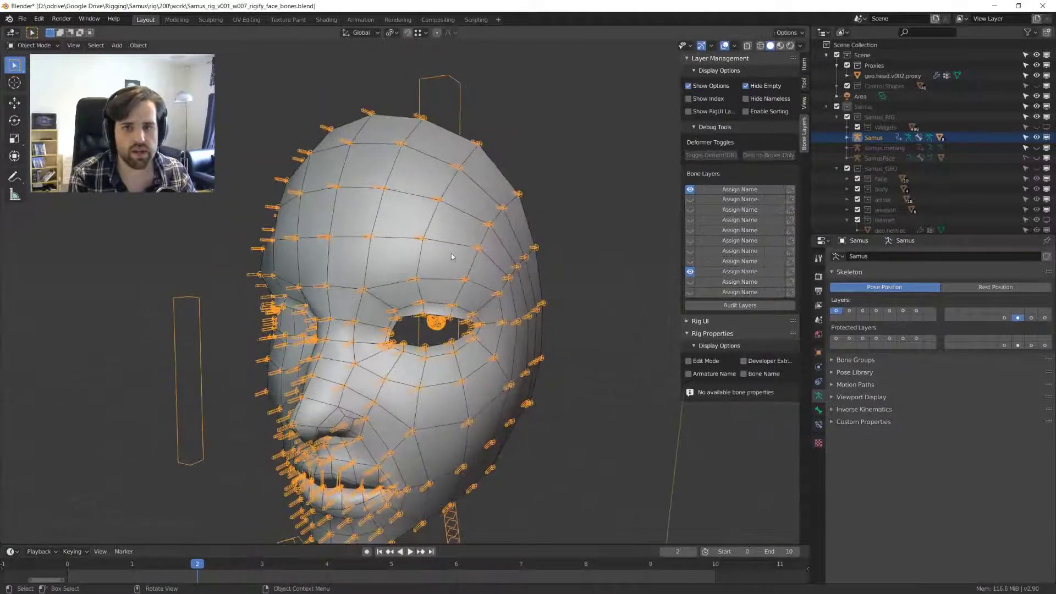
{"action": "middle_click_drag", "start_coordinate": [451, 253], "coordinate": [474, 188], "text": "shift"}
{"action": "left_click", "coordinate": [466, 185]}
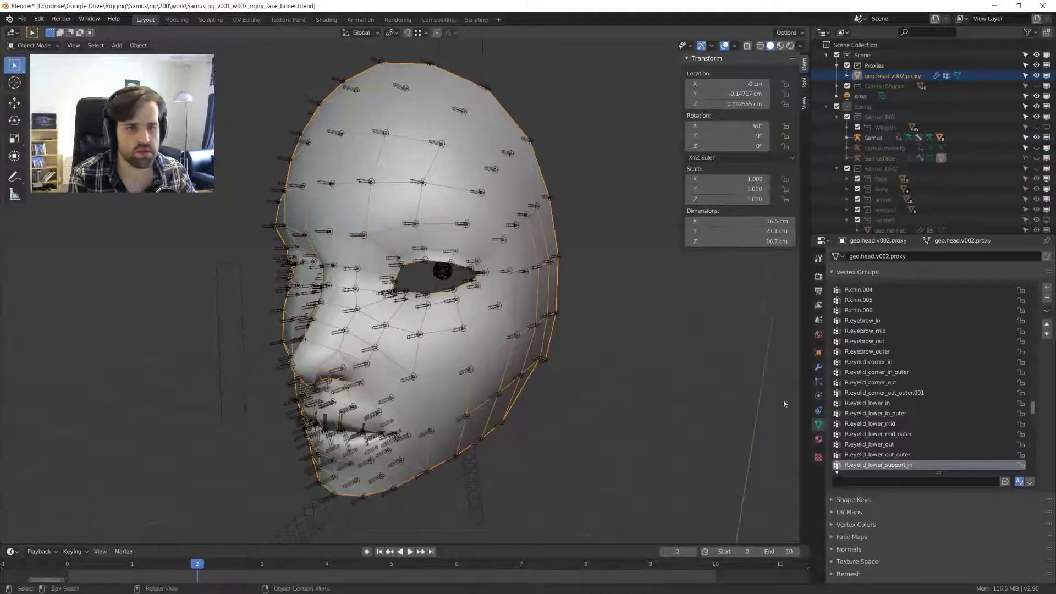
{"action": "scroll", "coordinate": [470, 203], "scroll_direction": "up", "scroll_amount": 2}
{"action": "left_click", "coordinate": [482, 206]}
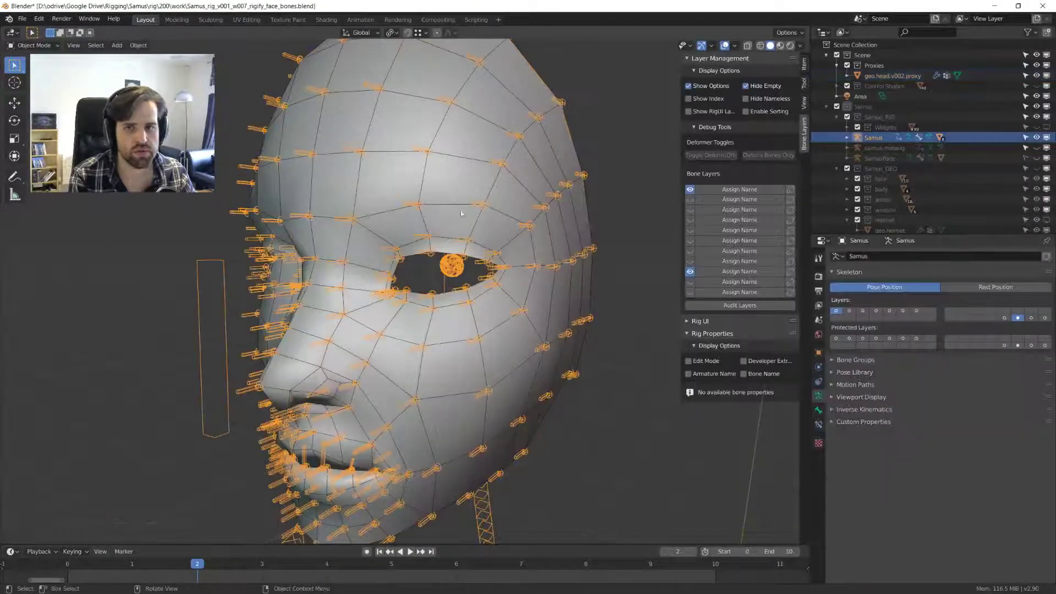
{"action": "scroll", "coordinate": [475, 206], "scroll_direction": "down", "scroll_amount": 3}
{"action": "key", "text": "KP_1"}
{"action": "scroll", "coordinate": [475, 206], "scroll_direction": "down", "scroll_amount": 2}
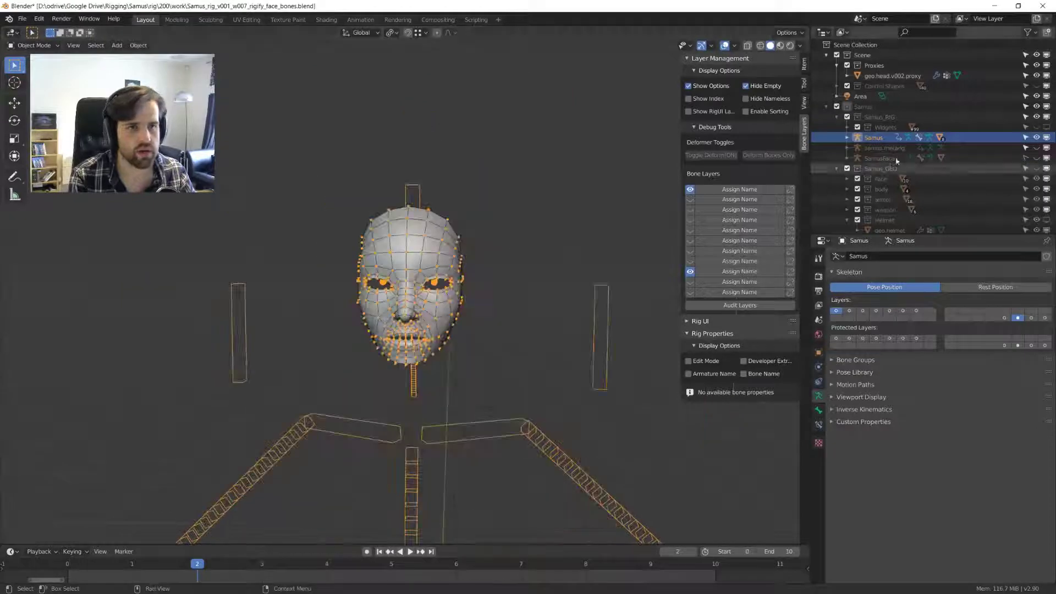
{"action": "double_click", "coordinate": [874, 137]}
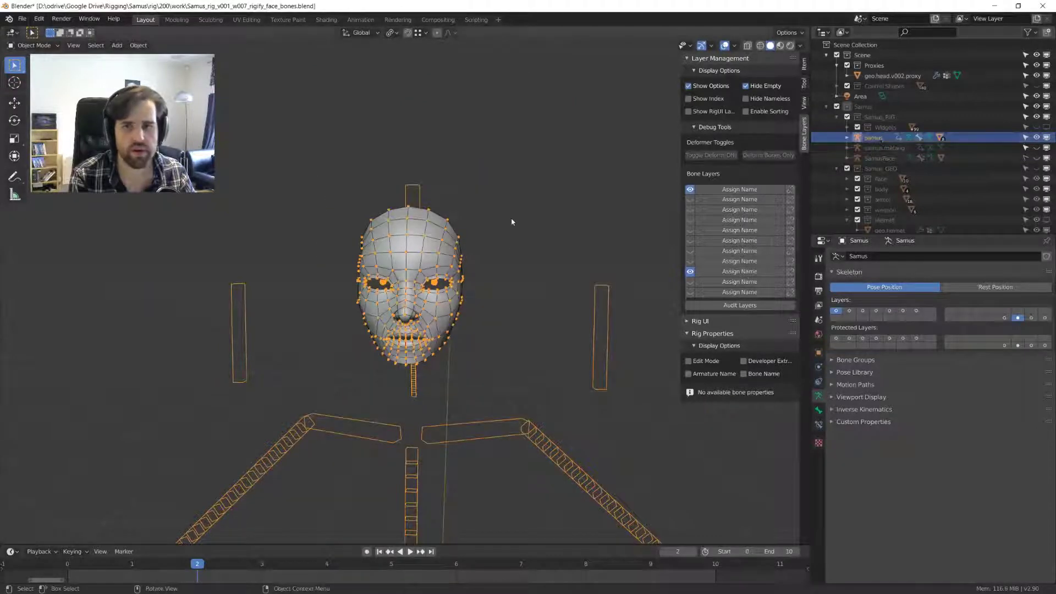
- Select the geo.head.v002.proxy mesh and look through its vertex groups
{"action": "scroll", "coordinate": [573, 228], "scroll_direction": "up", "scroll_amount": 4}
{"action": "left_click", "coordinate": [572, 228]}
{"action": "middle_click_drag", "start_coordinate": [572, 229], "coordinate": [768, 328]}
{"action": "scroll", "coordinate": [468, 207], "scroll_direction": "up", "scroll_amount": 3}
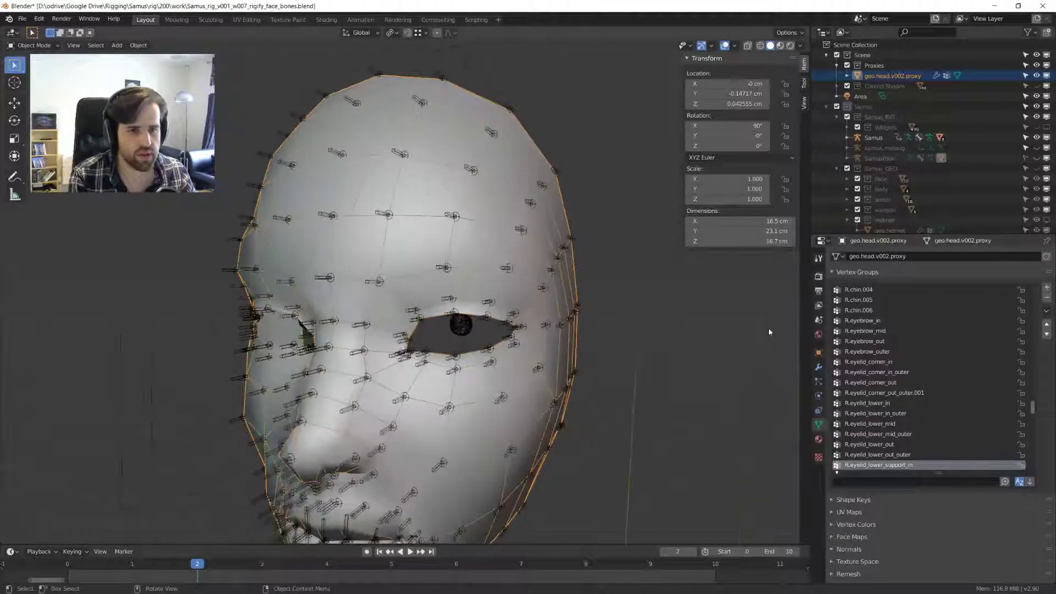
{"action": "scroll", "coordinate": [1039, 414], "scroll_direction": "down", "scroll_amount": 5}
{"action": "left_click_drag", "start_coordinate": [1040, 413], "coordinate": [1040, 287]}
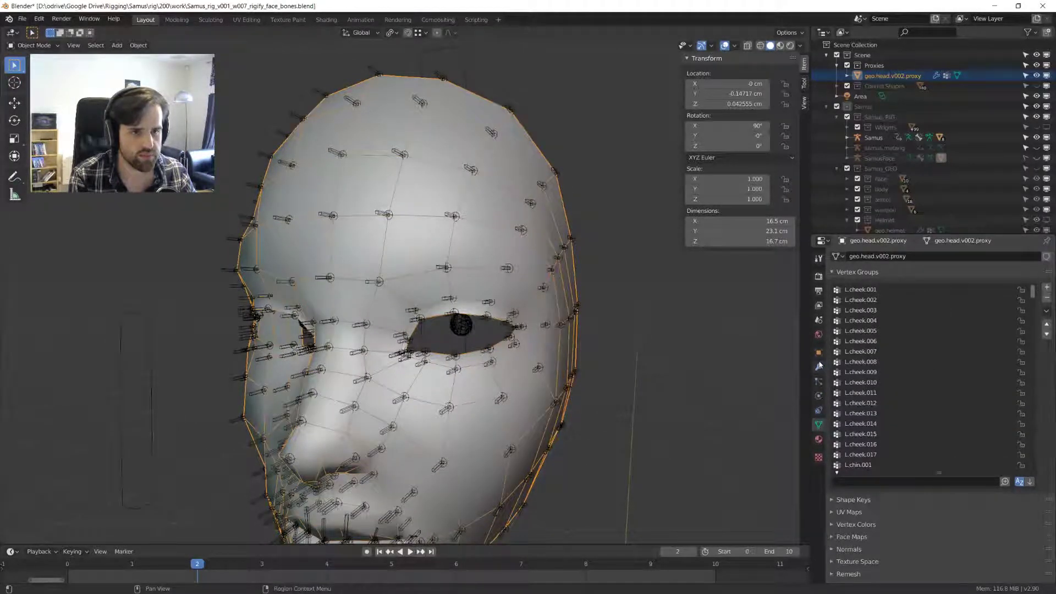
{"action": "mouse_move", "coordinate": [440, 242]}
{"action": "middle_mouse_down"}
{"action": "mouse_move", "coordinate": [341, 242]}
{"action": "mouse_move", "coordinate": [425, 243]}
{"action": "middle_mouse_up"}
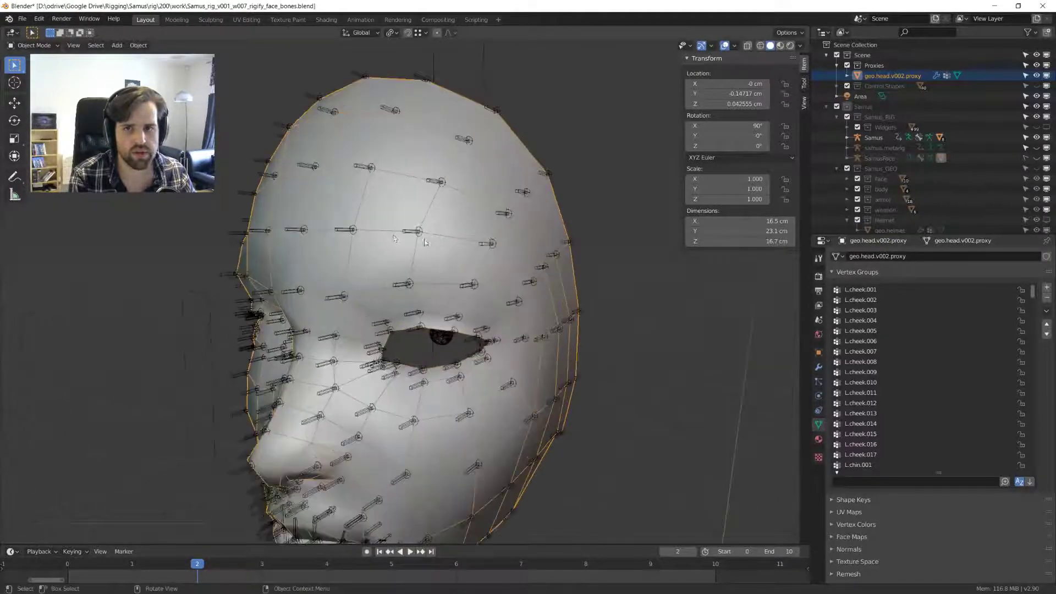
{"action": "middle_click_drag", "start_coordinate": [388, 144], "coordinate": [395, 137], "text": "shift"}
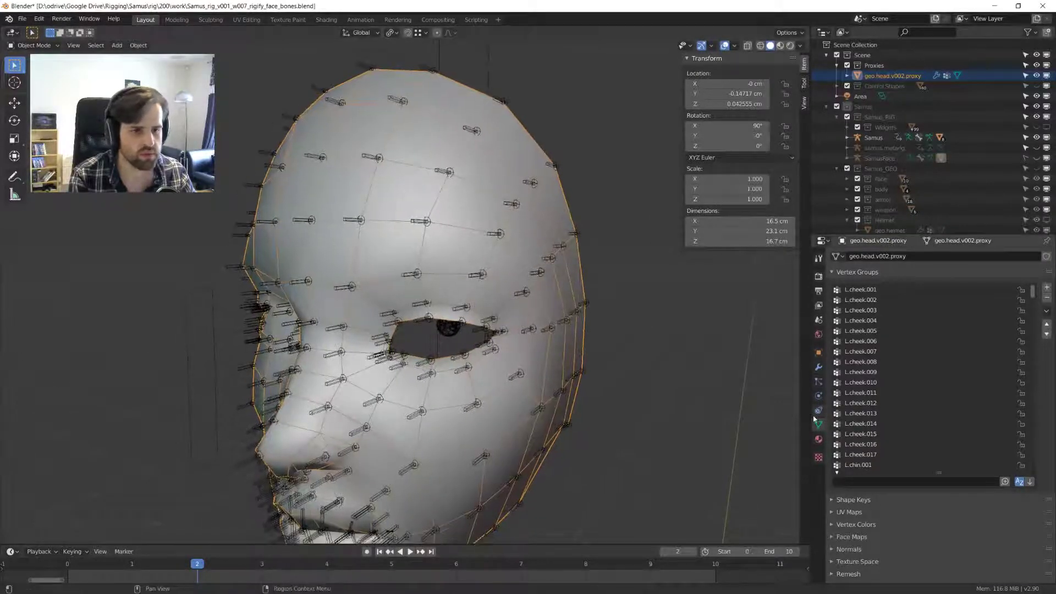
- Examine a forehead deform bone of the Samus armature up close in Pose Mode and Edit Mode
{"action": "scroll", "coordinate": [507, 235], "scroll_direction": "up", "scroll_amount": 5}
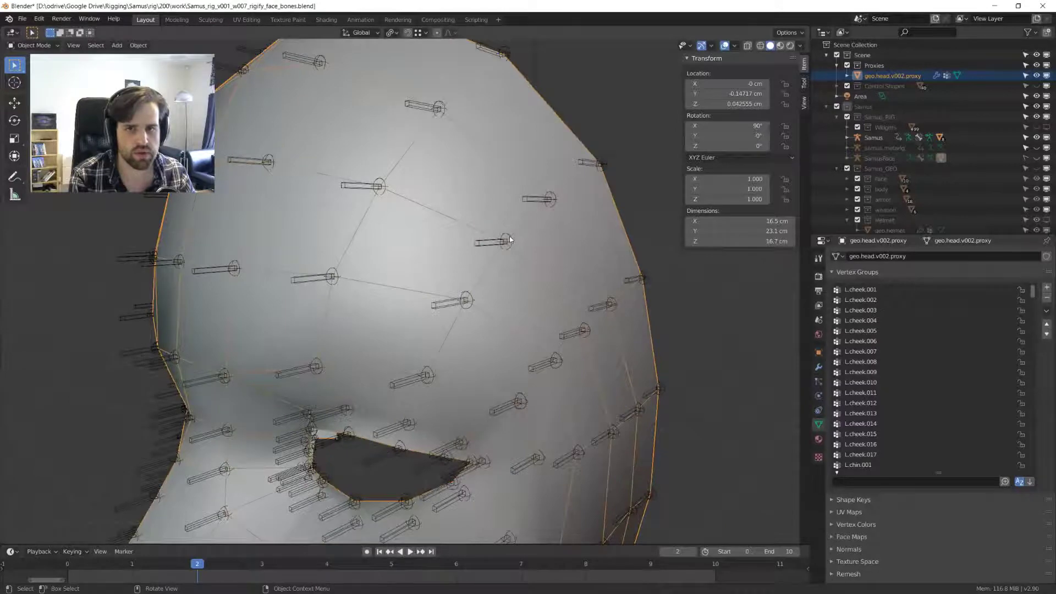
{"action": "left_click", "coordinate": [506, 241]}
{"action": "key", "text": "ctrl+Tab"}
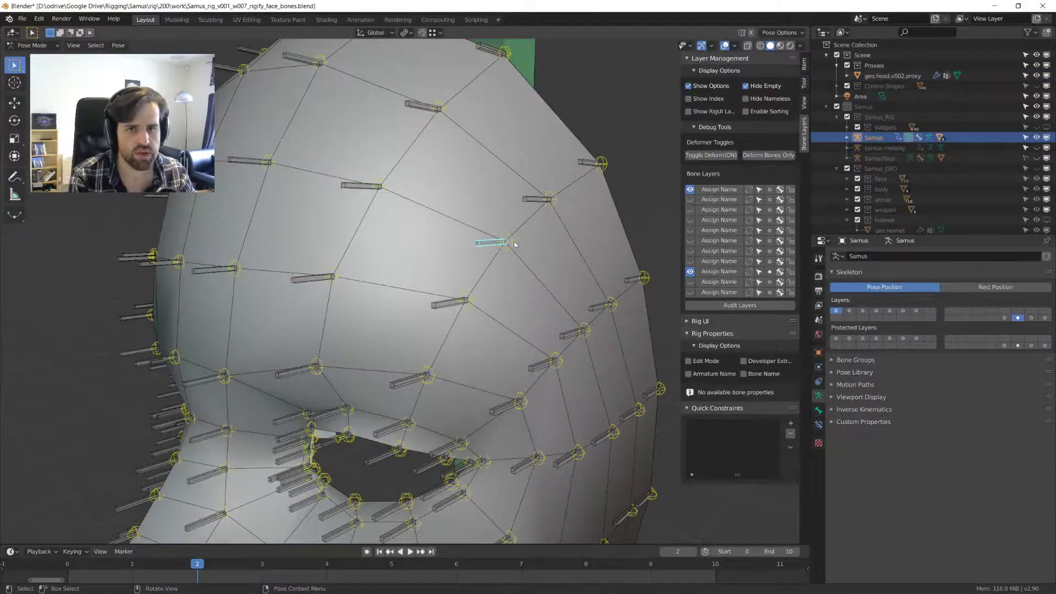
{"action": "left_click", "coordinate": [504, 242]}
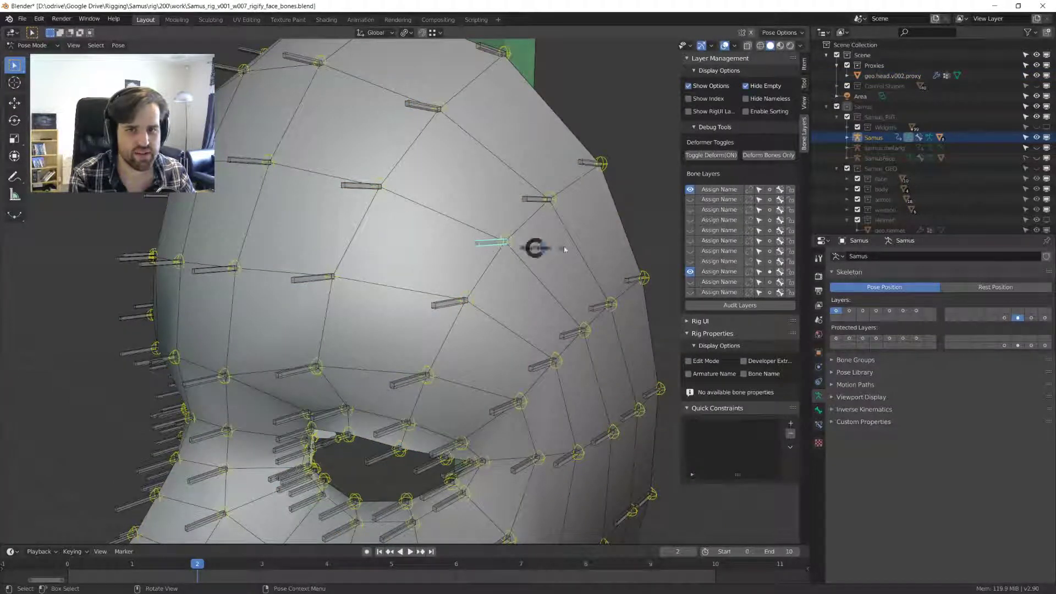
{"action": "key", "text": "Tab"}
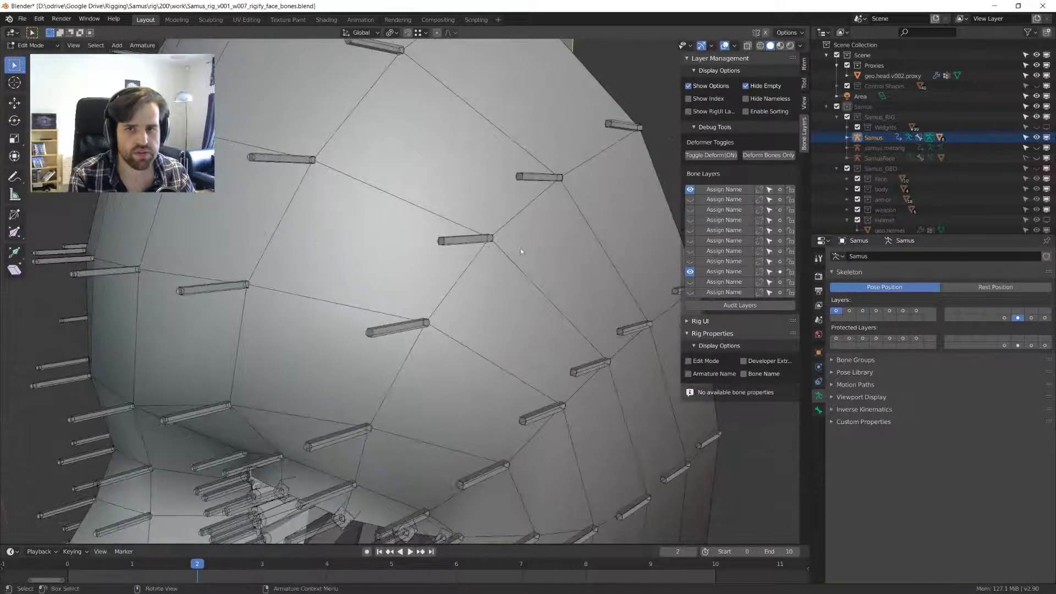
{"action": "key", "text": "Tab"}
- Select geo.head.v002.proxy in Object Mode and remove its existing modifier
{"action": "scroll", "coordinate": [518, 243], "scroll_direction": "down", "scroll_amount": 5}
{"action": "middle_click_drag", "start_coordinate": [519, 242], "coordinate": [462, 251]}
{"action": "left_click", "coordinate": [462, 252]}
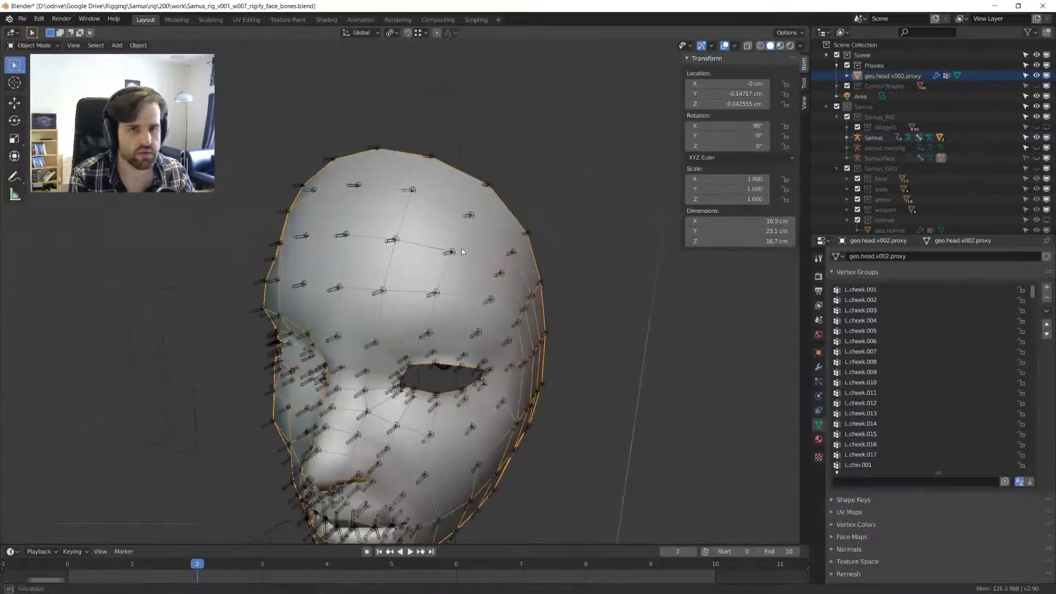
{"action": "left_click", "coordinate": [818, 367]}
{"action": "left_click", "coordinate": [1044, 271]}
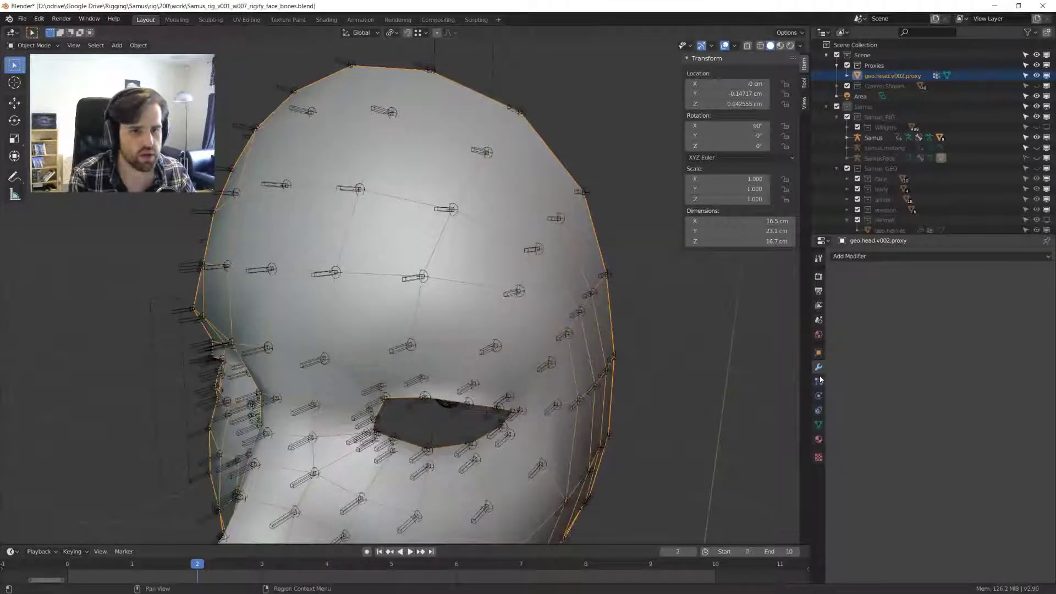
- Delete all vertex groups from the geo.head.v002.proxy mesh
{"action": "left_click", "coordinate": [819, 425]}
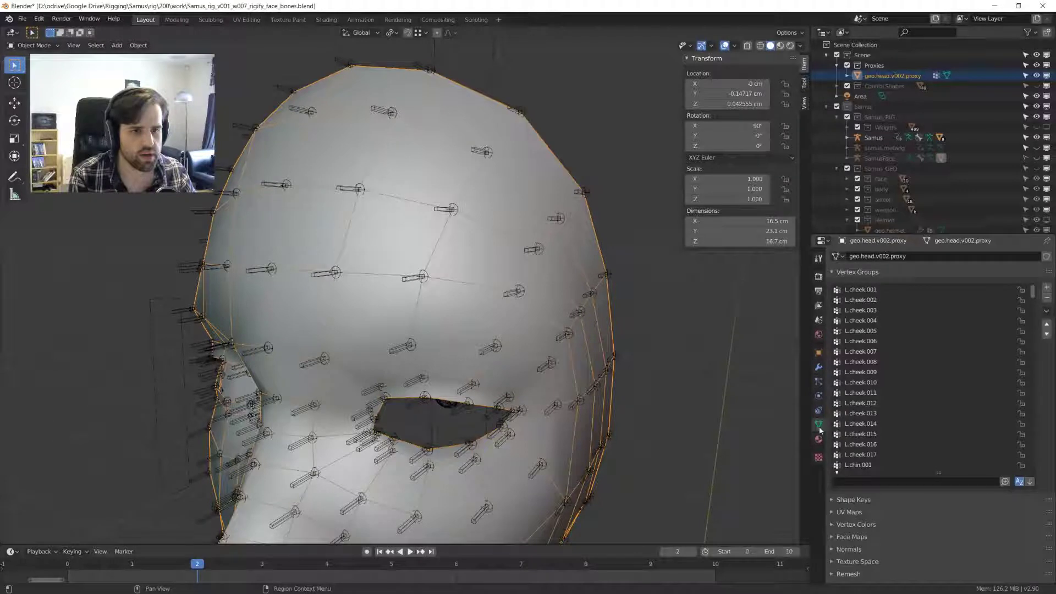
{"action": "mouse_move", "coordinate": [1033, 292]}
{"action": "left_mouse_down"}
{"action": "mouse_move", "coordinate": [1033, 442]}
{"action": "mouse_move", "coordinate": [1035, 288]}
{"action": "left_mouse_up"}
{"action": "left_click", "coordinate": [1046, 311]}
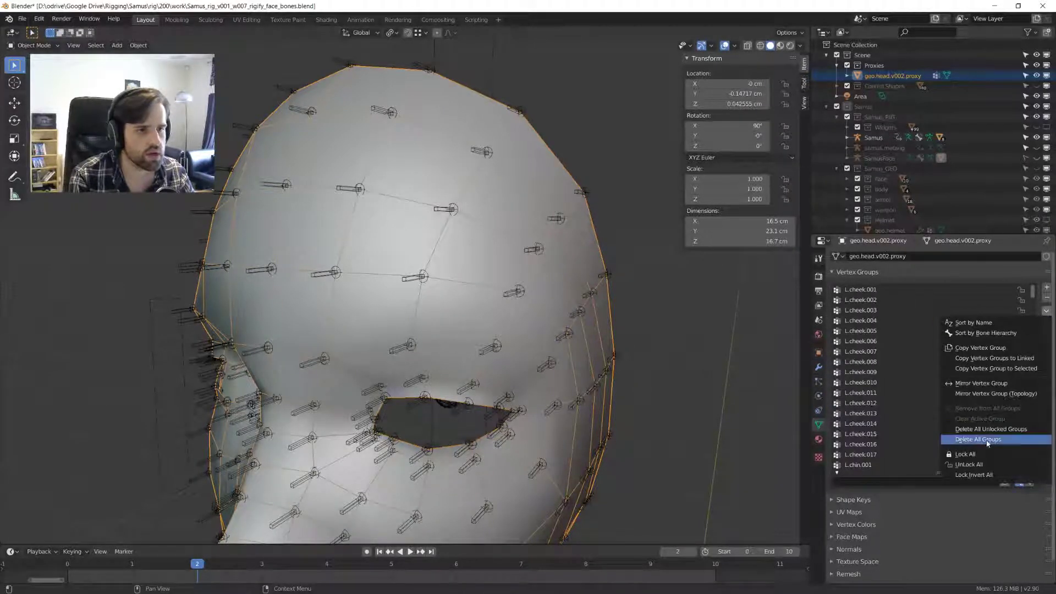
{"action": "left_click", "coordinate": [987, 440]}
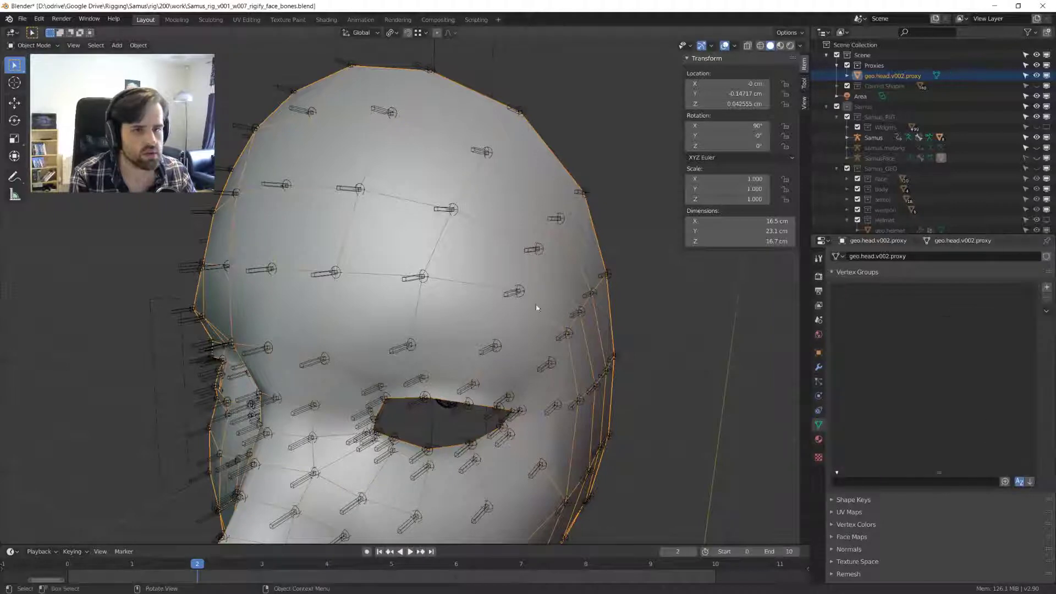
- Parent geo.head.v002.proxy to the Samus armature using Armature Deform With Automatic Weights
{"action": "scroll", "coordinate": [541, 286], "scroll_direction": "down", "scroll_amount": 4}
{"action": "scroll", "coordinate": [548, 268], "scroll_direction": "up", "scroll_amount": 4}
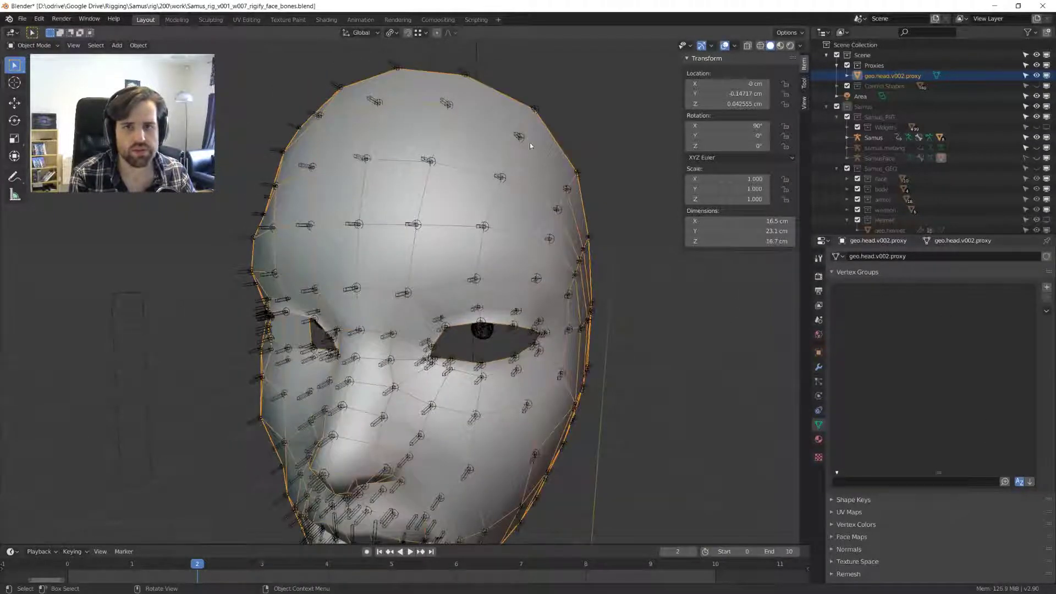
{"action": "middle_click_drag", "start_coordinate": [505, 150], "coordinate": [542, 254]}
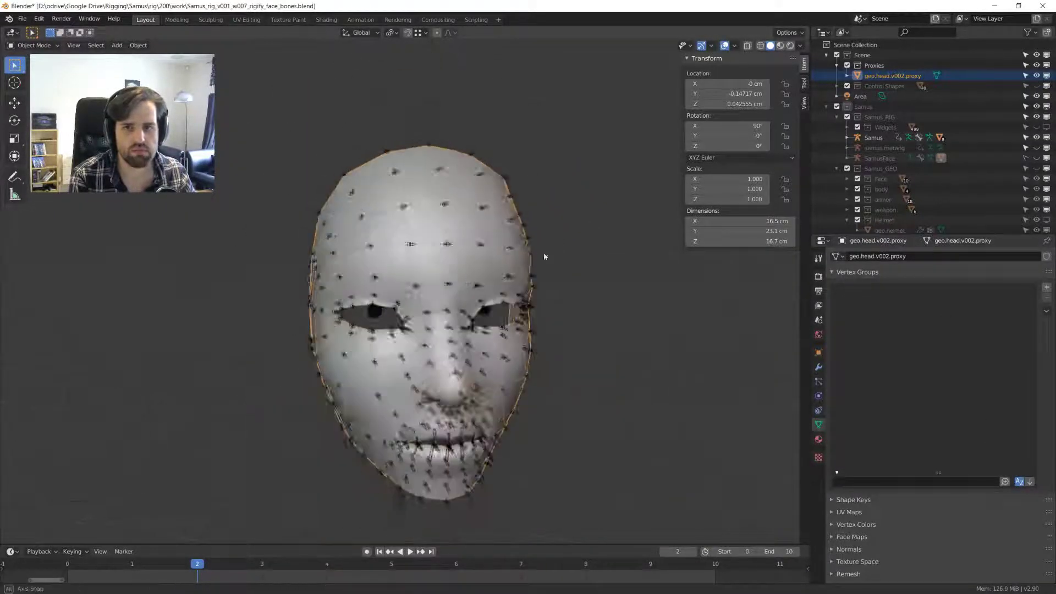
{"action": "scroll", "coordinate": [495, 252], "scroll_direction": "up", "scroll_amount": 5}
{"action": "left_click", "coordinate": [445, 210]}
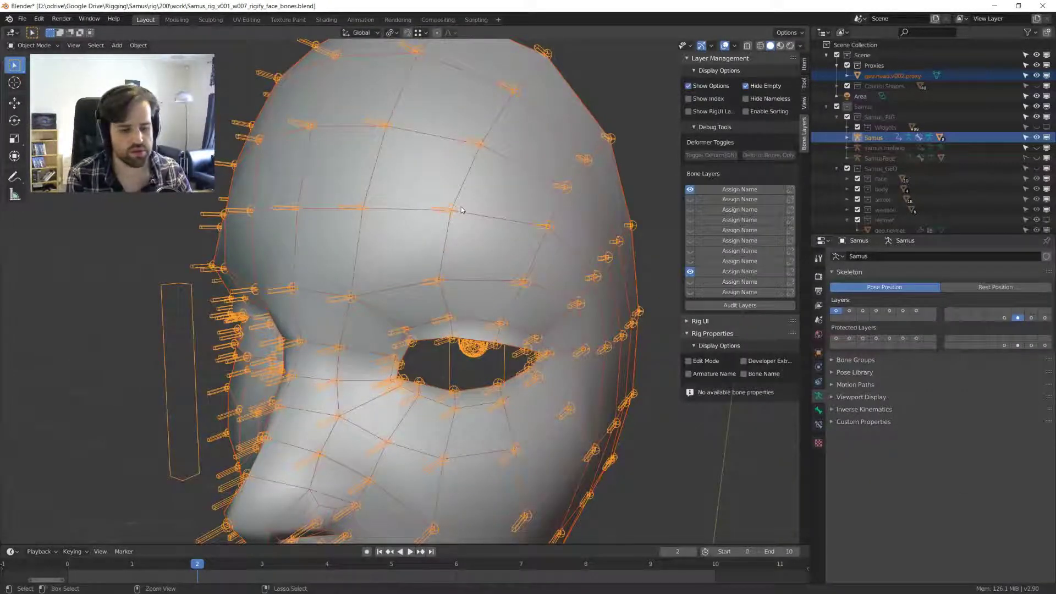
{"action": "key", "text": "ctrl+p"}
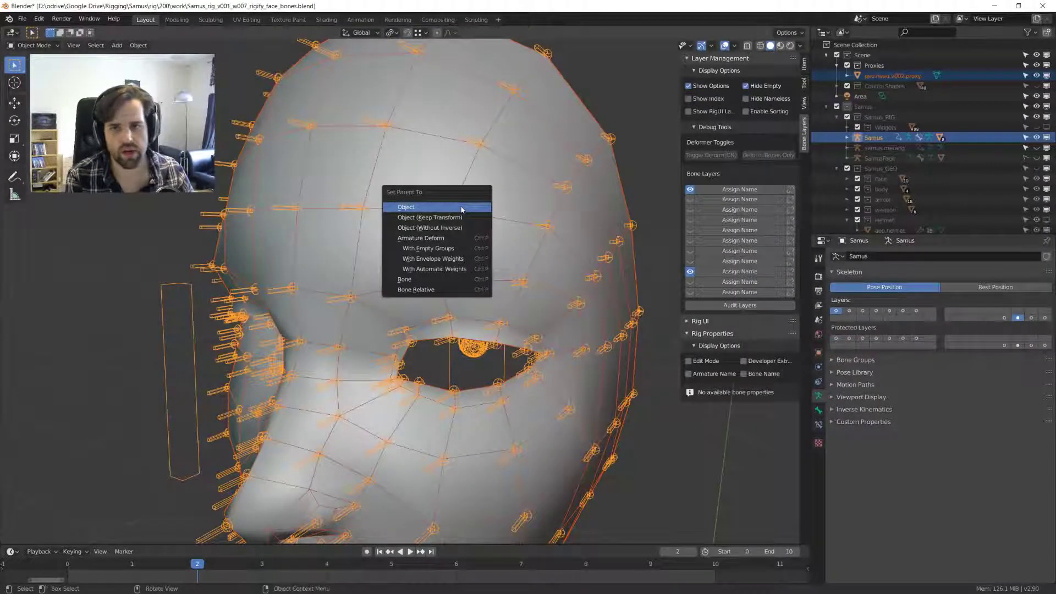
{"action": "left_click", "coordinate": [448, 269]}
{"action": "middle_click_drag", "start_coordinate": [448, 271], "coordinate": [487, 246]}
{"action": "scroll", "coordinate": [486, 246], "scroll_direction": "down", "scroll_amount": 2}
- Select the Samus armature on its own and switch it to Pose Mode
{"action": "key", "text": "ctrl+Tab"}
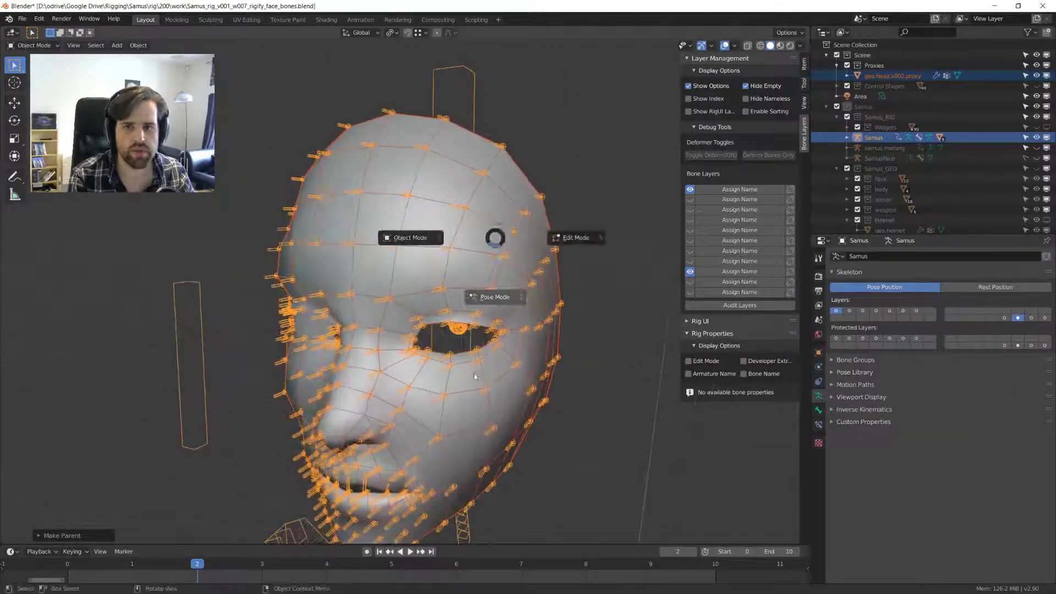
{"action": "left_click", "coordinate": [486, 246]}
{"action": "left_click", "coordinate": [506, 258]}
{"action": "key", "text": "ctrl+Tab"}
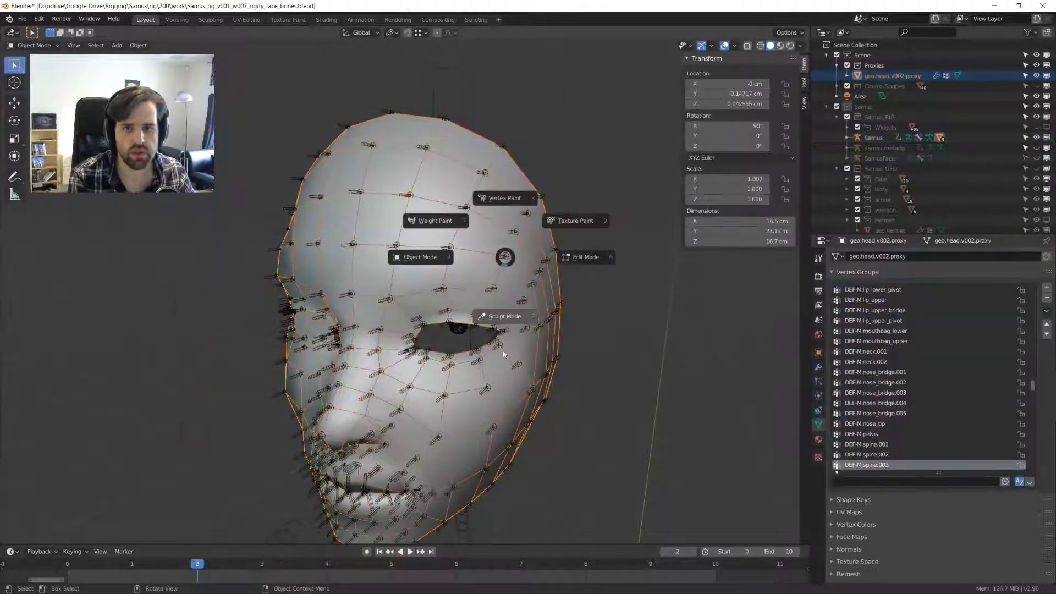
{"action": "left_click", "coordinate": [407, 255]}
{"action": "left_click", "coordinate": [508, 288]}
{"action": "key", "text": "ctrl+Tab"}
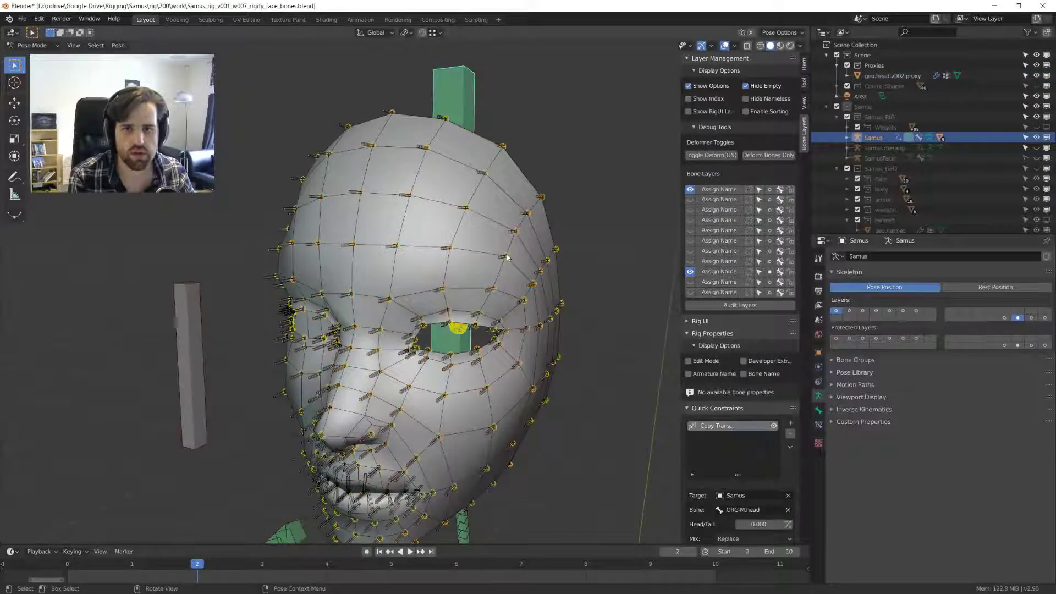
- Test the binding by temporarily moving control bones along the side of the forehead and temple
{"action": "scroll", "coordinate": [562, 264], "scroll_direction": "up", "scroll_amount": 3}
{"action": "left_click", "coordinate": [517, 255]}
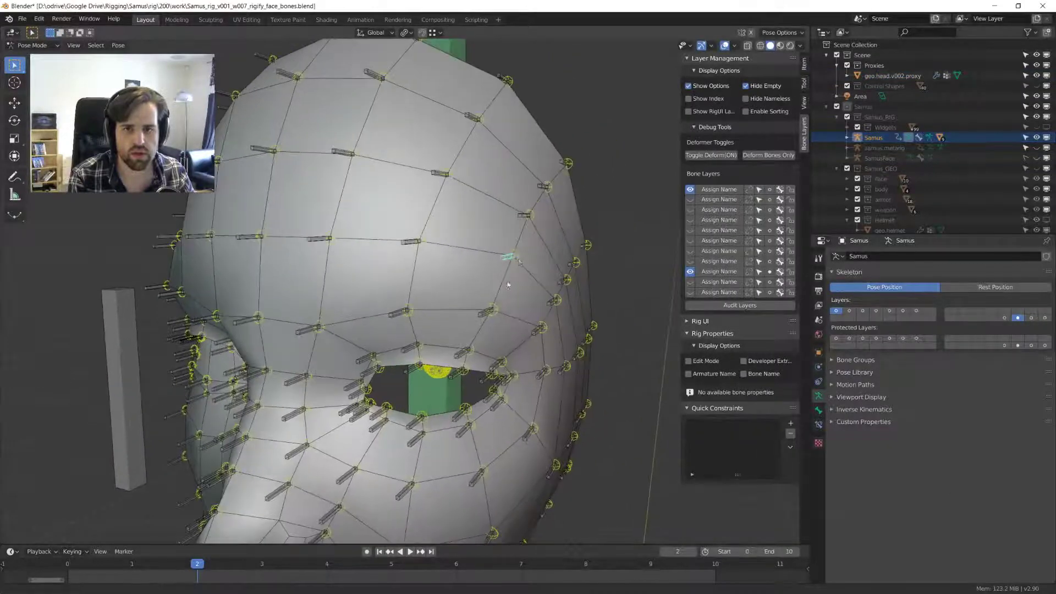
{"action": "left_click", "coordinate": [509, 254]}
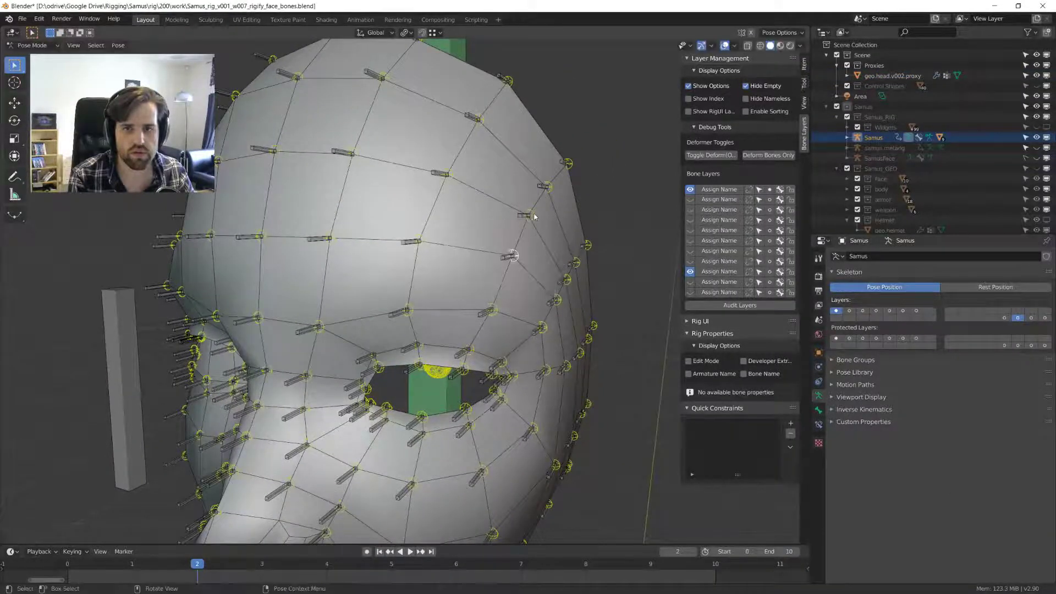
{"action": "key", "text": "g"}
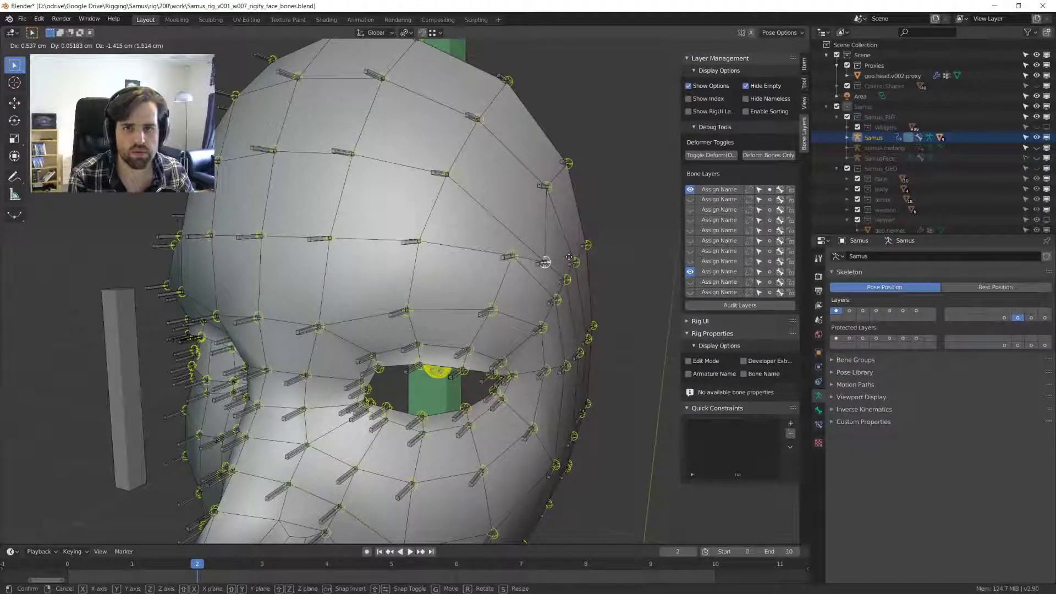
{"action": "left_click", "coordinate": [572, 164]}
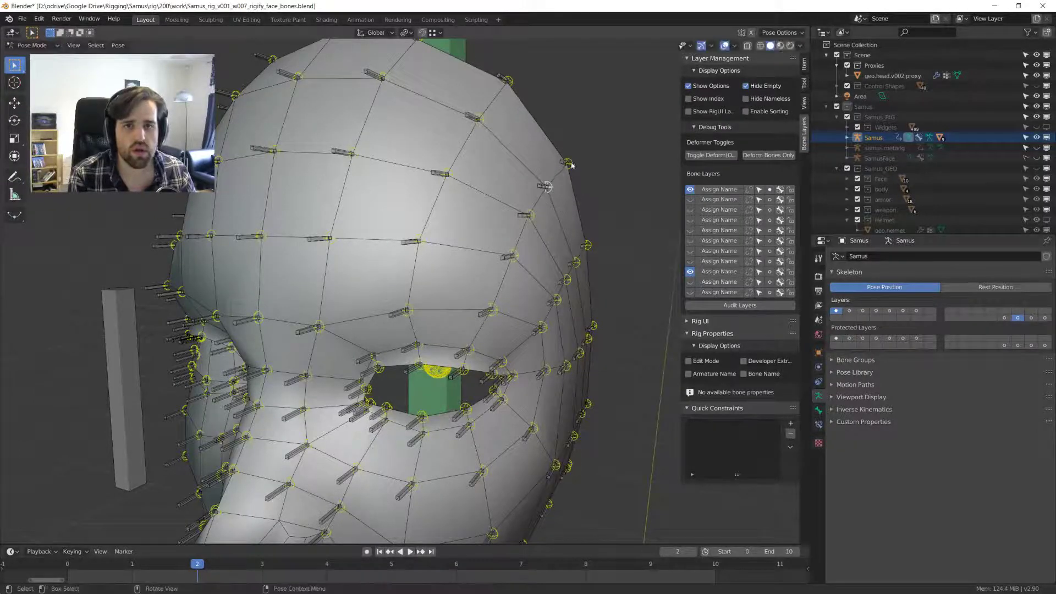
{"action": "key", "text": "KP_1"}
{"action": "scroll", "coordinate": [605, 231], "scroll_direction": "up", "scroll_amount": 3}
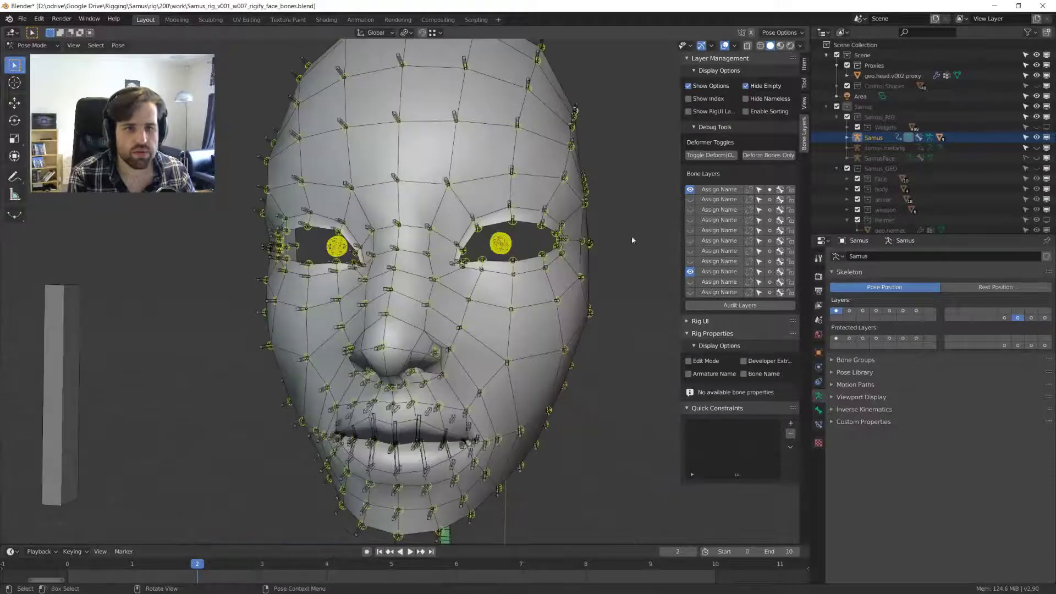
{"action": "middle_click_drag", "start_coordinate": [591, 199], "coordinate": [575, 101]}
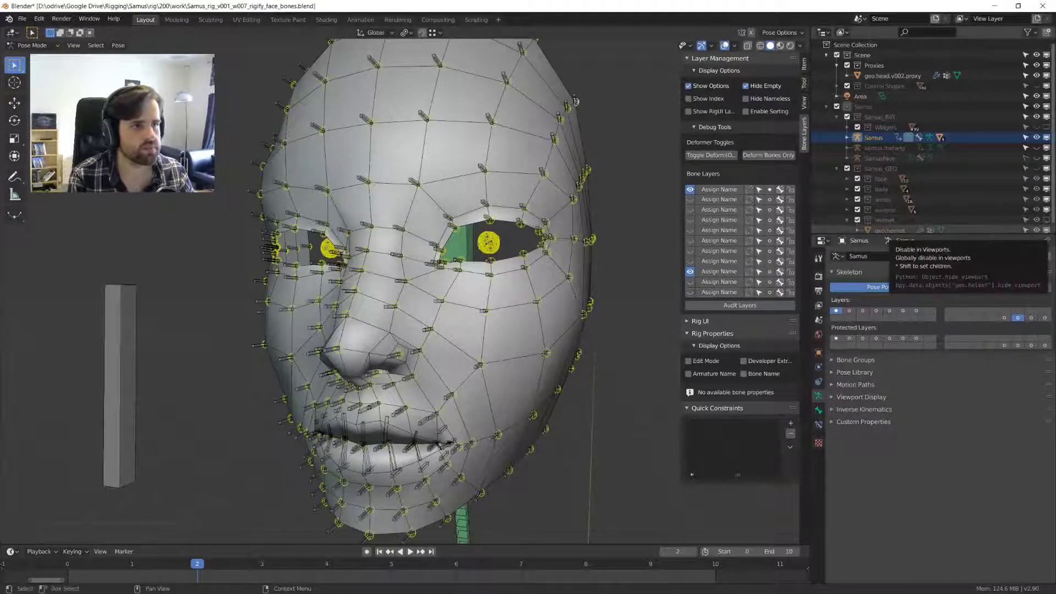
- Show only the first bone layer of Samus and test how the cheek controls deform the head
{"action": "middle_click_drag", "start_coordinate": [456, 193], "coordinate": [556, 302]}
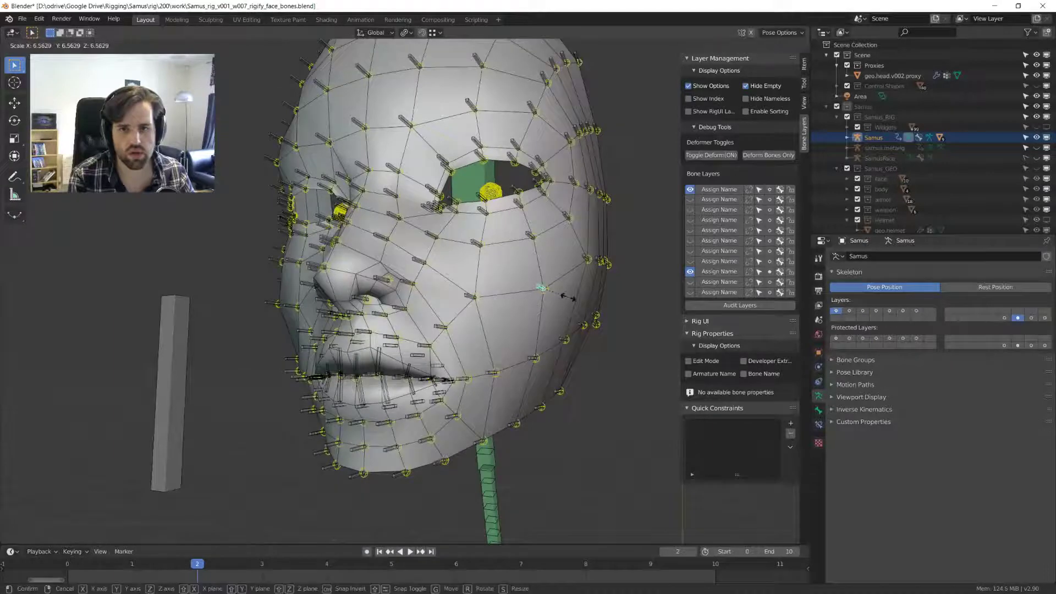
{"action": "left_click", "coordinate": [835, 312]}
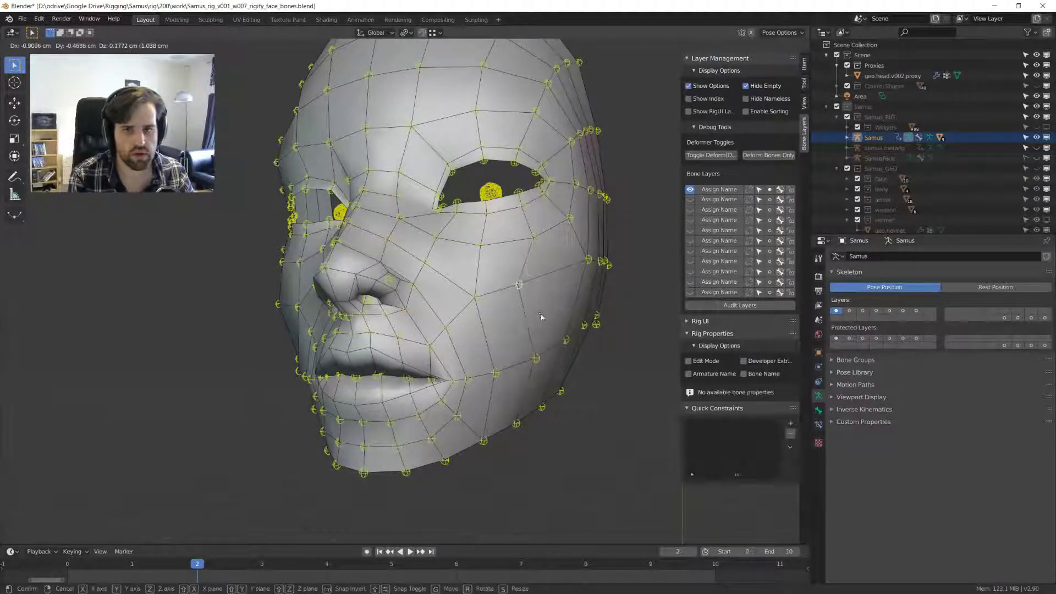
{"action": "middle_click_drag", "start_coordinate": [610, 286], "coordinate": [583, 287]}
{"action": "key", "text": "g"}
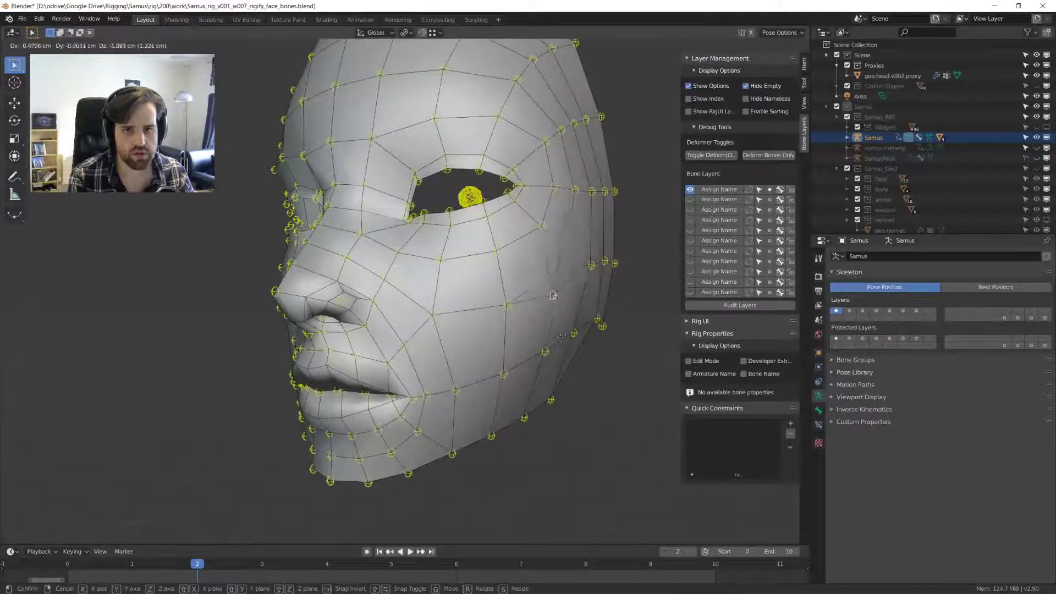
{"action": "left_click", "coordinate": [605, 270]}
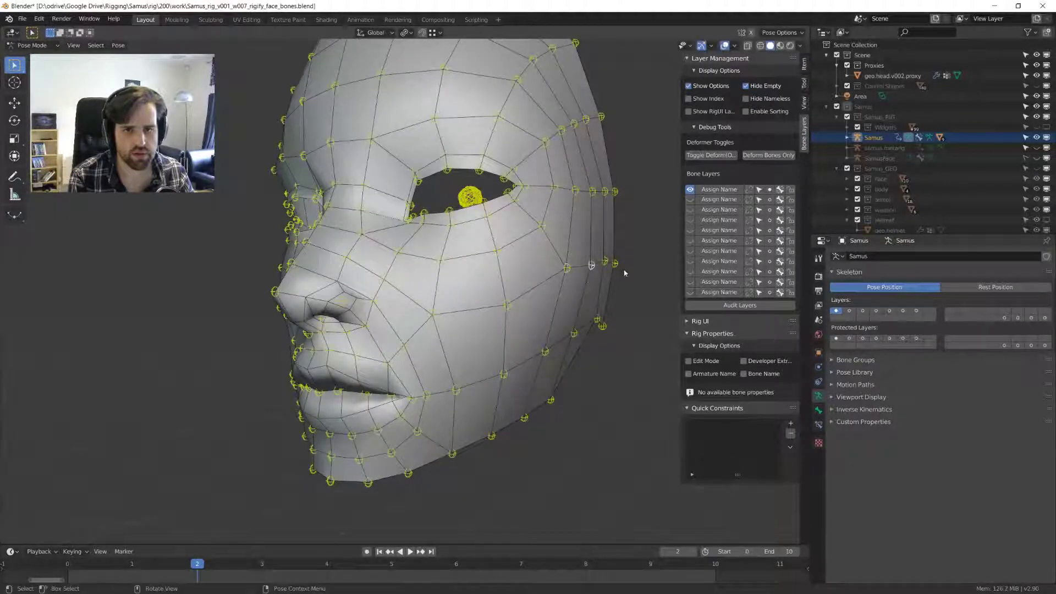
{"action": "key", "text": "g"}
{"action": "left_click", "coordinate": [638, 268]}
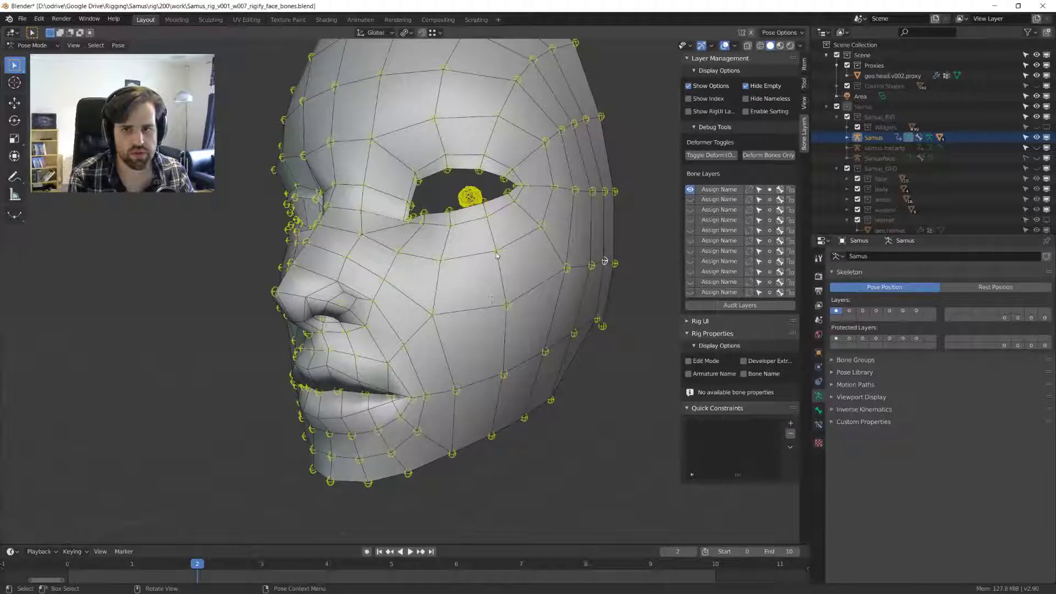
{"action": "key", "text": "g"}
{"action": "left_click", "coordinate": [461, 271]}
{"action": "middle_click_drag", "start_coordinate": [461, 272], "coordinate": [538, 286]}
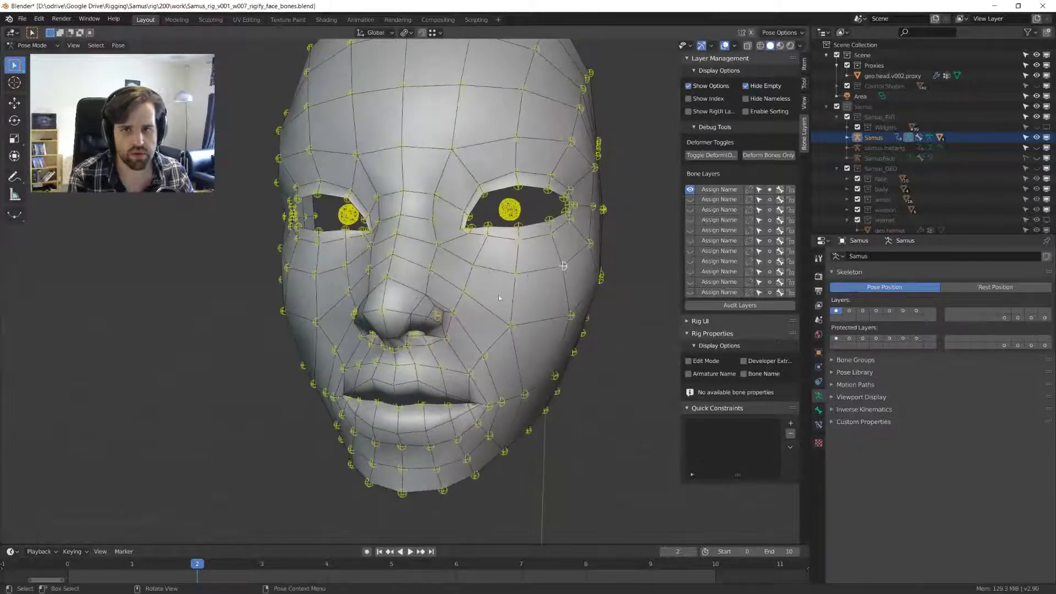
- Select all face control bones and examine their placement across the head
{"action": "scroll", "coordinate": [499, 297], "scroll_direction": "down", "scroll_amount": 5}
{"action": "left_click_drag", "start_coordinate": [271, 94], "coordinate": [561, 396]}
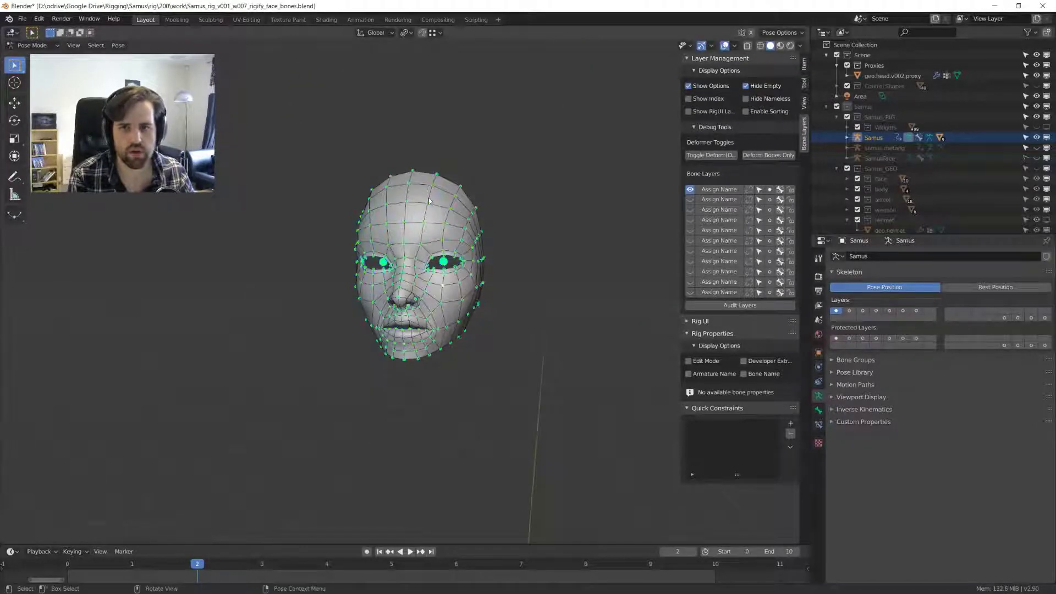
{"action": "middle_click_drag", "start_coordinate": [429, 201], "coordinate": [354, 188]}
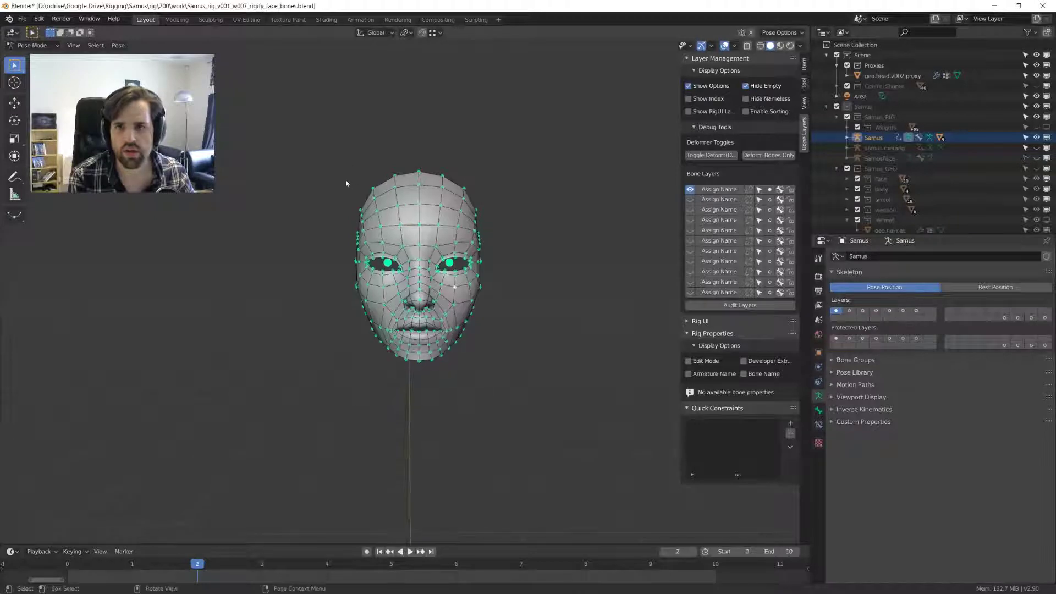
{"action": "key", "text": "alt+b"}
{"action": "left_click_drag", "start_coordinate": [566, 401], "coordinate": [289, 126]}
{"action": "middle_click_drag", "start_coordinate": [289, 126], "coordinate": [105, 216]}
{"action": "scroll", "coordinate": [105, 216], "scroll_direction": "up", "scroll_amount": 3}
{"action": "middle_click_drag", "start_coordinate": [649, 242], "coordinate": [418, 272]}
{"action": "scroll", "coordinate": [541, 260], "scroll_direction": "up", "scroll_amount": 1}
{"action": "scroll", "coordinate": [376, 279], "scroll_direction": "up", "scroll_amount": 3}
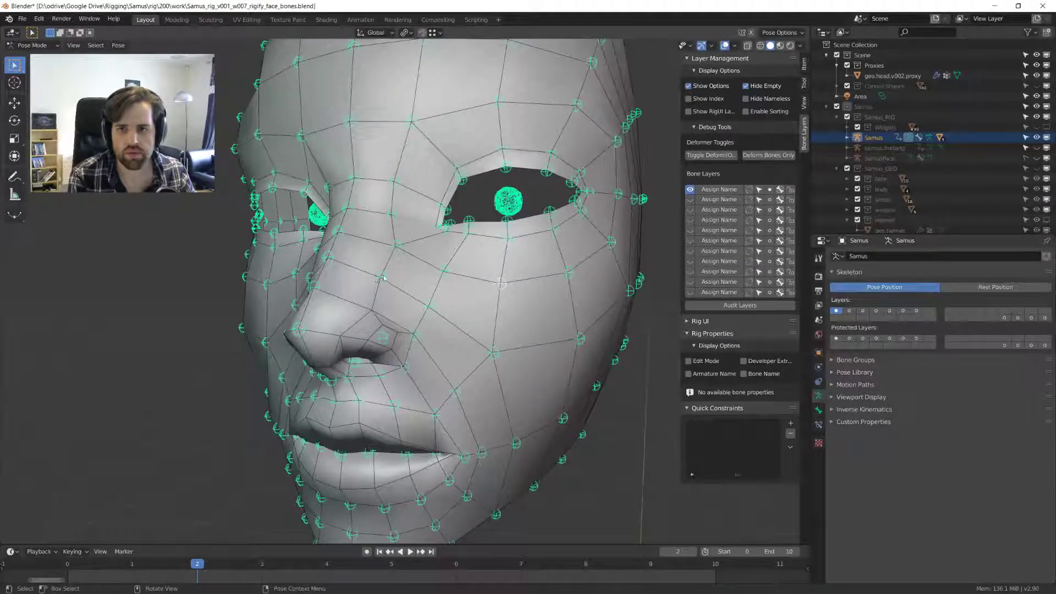
- Test the deformation around the nose by temporarily moving the controls on its side and the adjoining cheek
{"action": "key", "text": "a"}
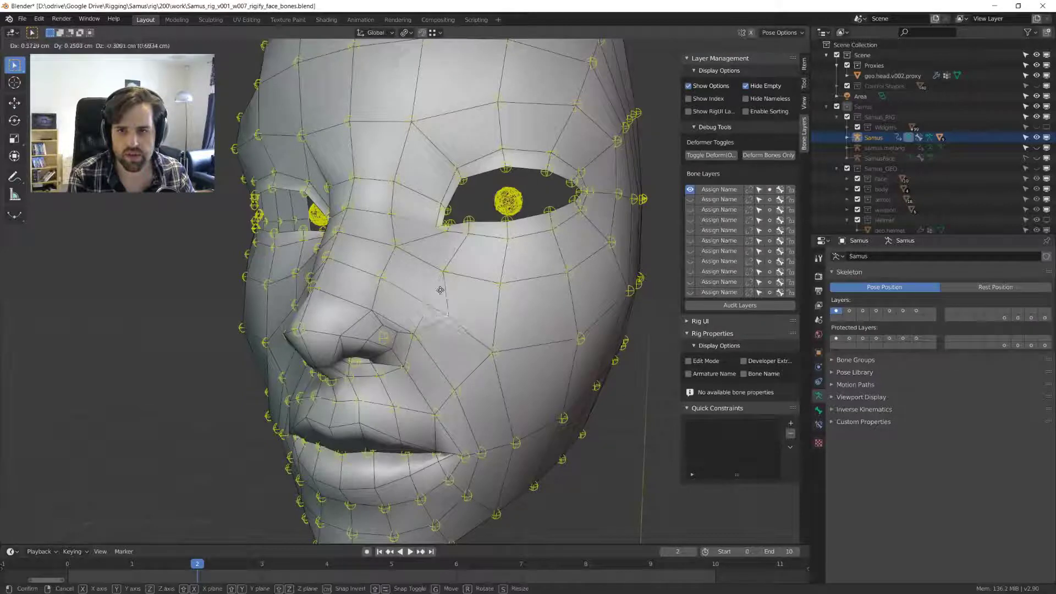
{"action": "right_click", "coordinate": [429, 306], "text": "shift"}
{"action": "key", "text": "g"}
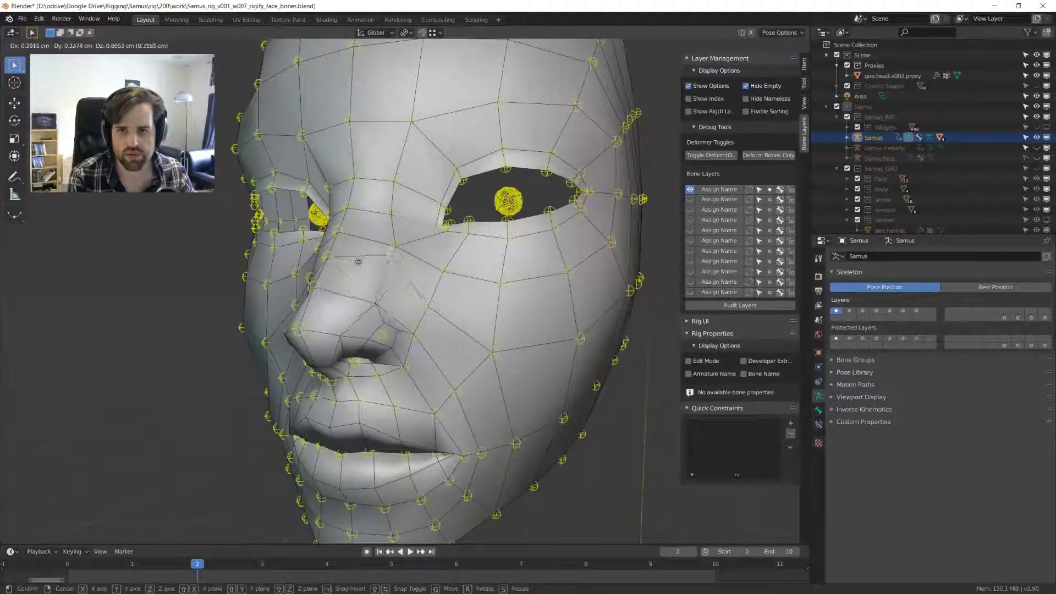
{"action": "right_click", "coordinate": [367, 266]}
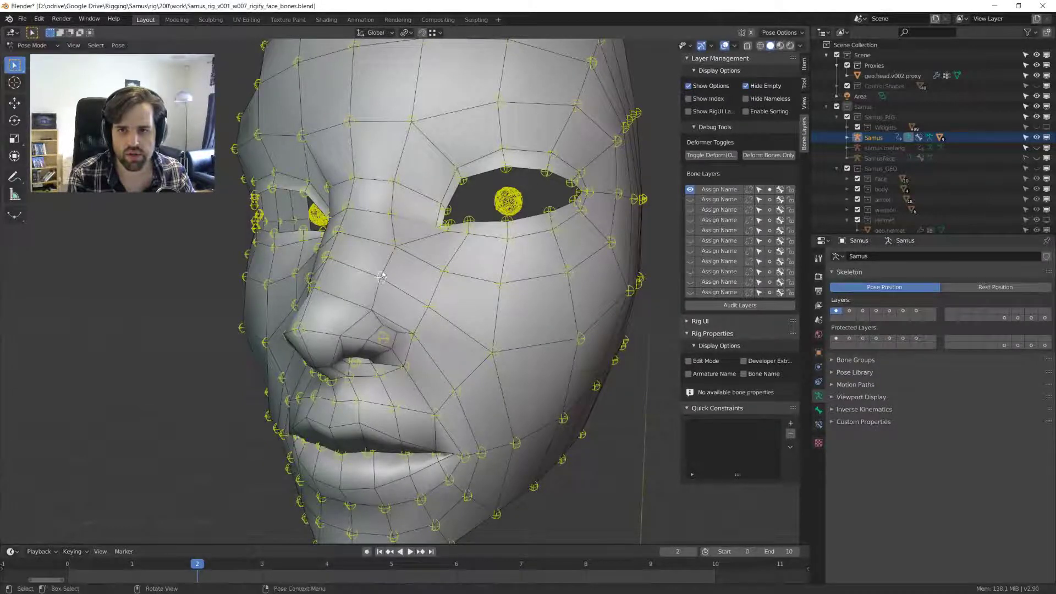
{"action": "middle_click_drag", "start_coordinate": [367, 266], "coordinate": [409, 293]}
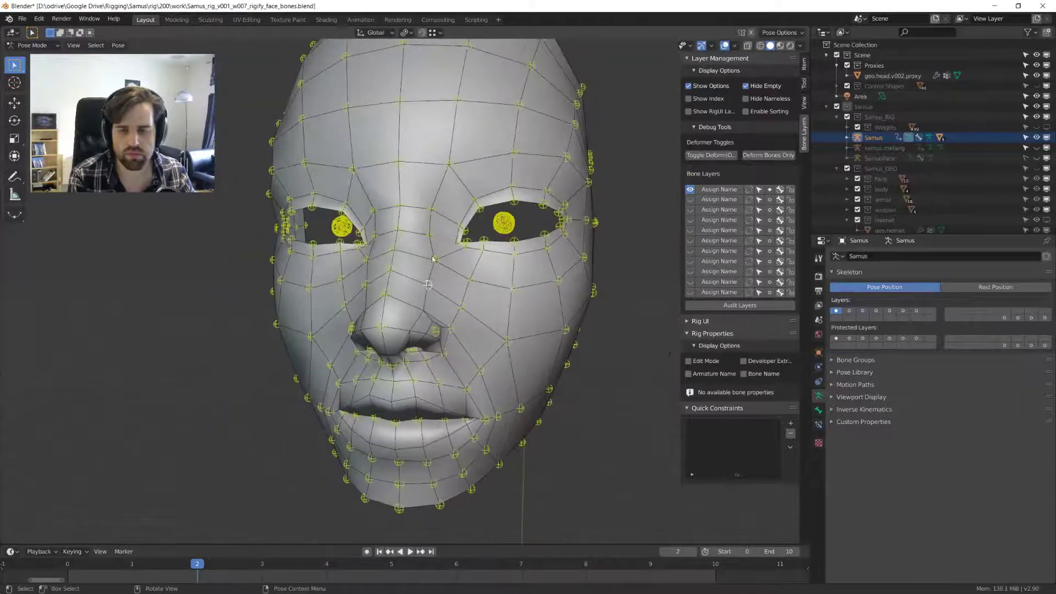
{"action": "scroll", "coordinate": [432, 258], "scroll_direction": "up", "scroll_amount": 4}
{"action": "key", "text": "g"}
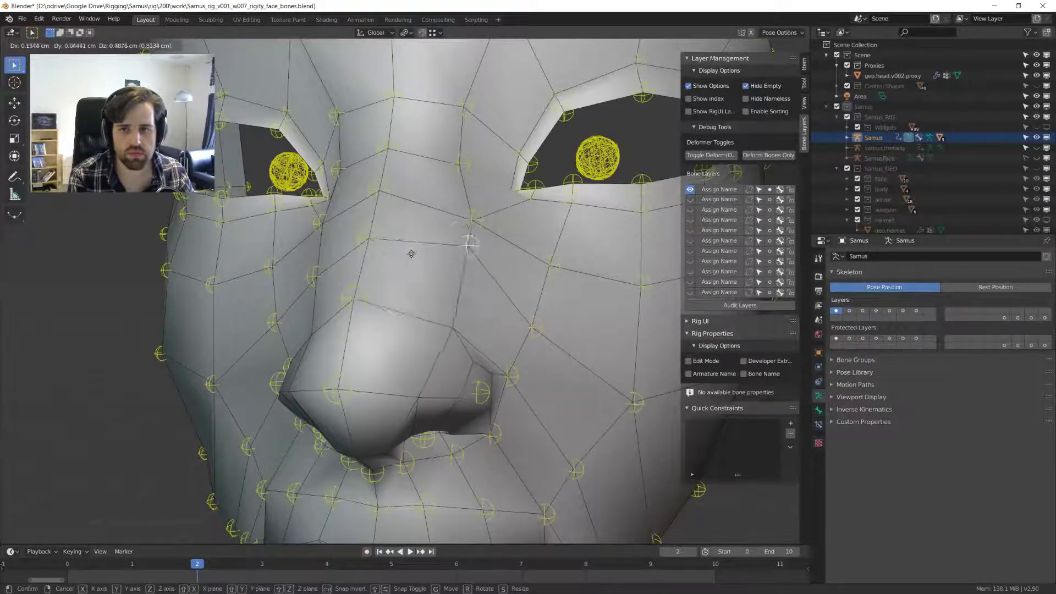
{"action": "right_click", "coordinate": [440, 264]}
- Select the Samus armature together with geo.head.v002.proxy as the active object and enter Weight Paint mode
{"action": "middle_click_drag", "start_coordinate": [440, 264], "coordinate": [542, 278]}
{"action": "key", "text": "ctrl+Tab"}
{"action": "left_click", "coordinate": [498, 269]}
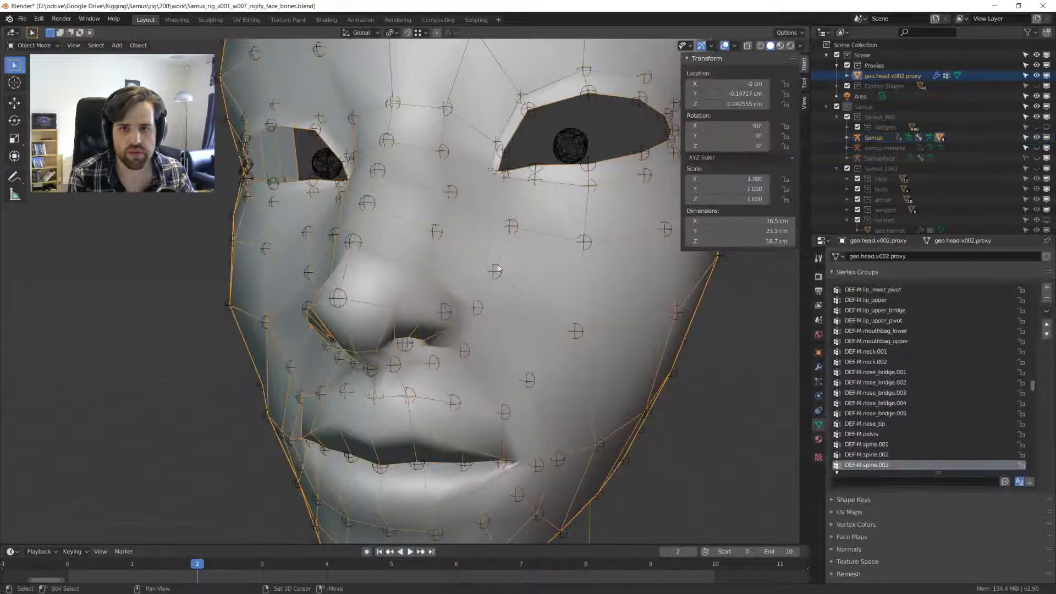
{"action": "left_click", "coordinate": [499, 267], "text": "shift"}
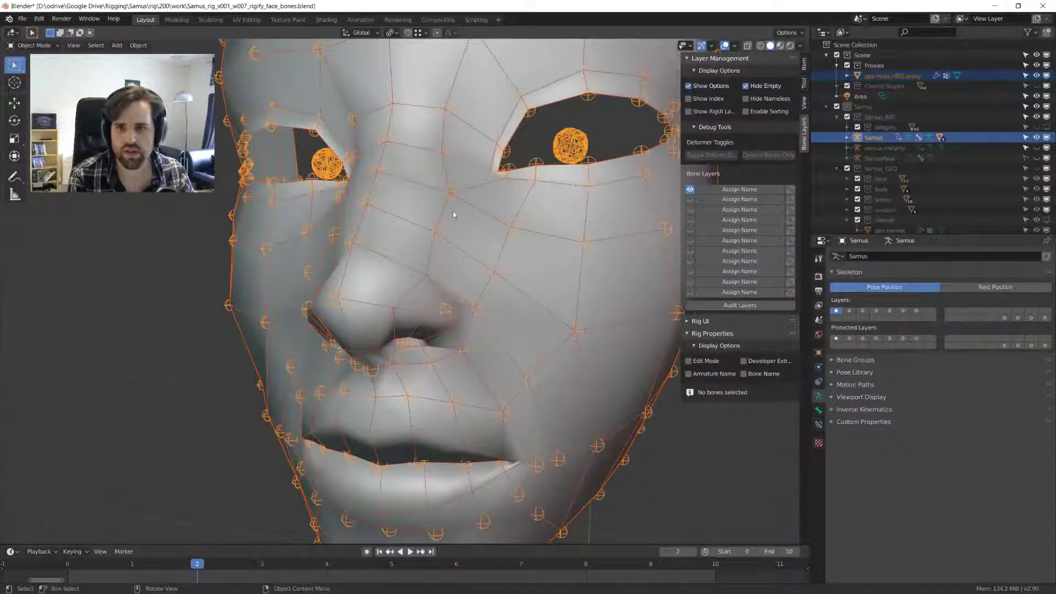
{"action": "scroll", "coordinate": [487, 284], "scroll_direction": "down", "scroll_amount": 4}
{"action": "scroll", "coordinate": [476, 291], "scroll_direction": "up", "scroll_amount": 6}
{"action": "key", "text": "ctrl+Tab"}
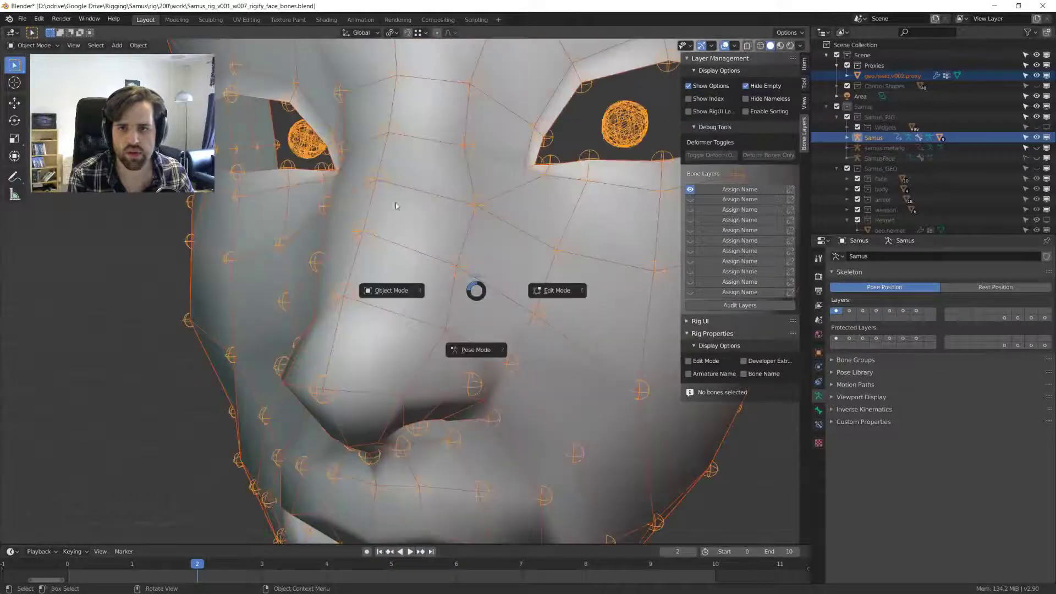
{"action": "key", "text": "Escape"}
{"action": "left_click", "coordinate": [499, 263], "text": "shift"}
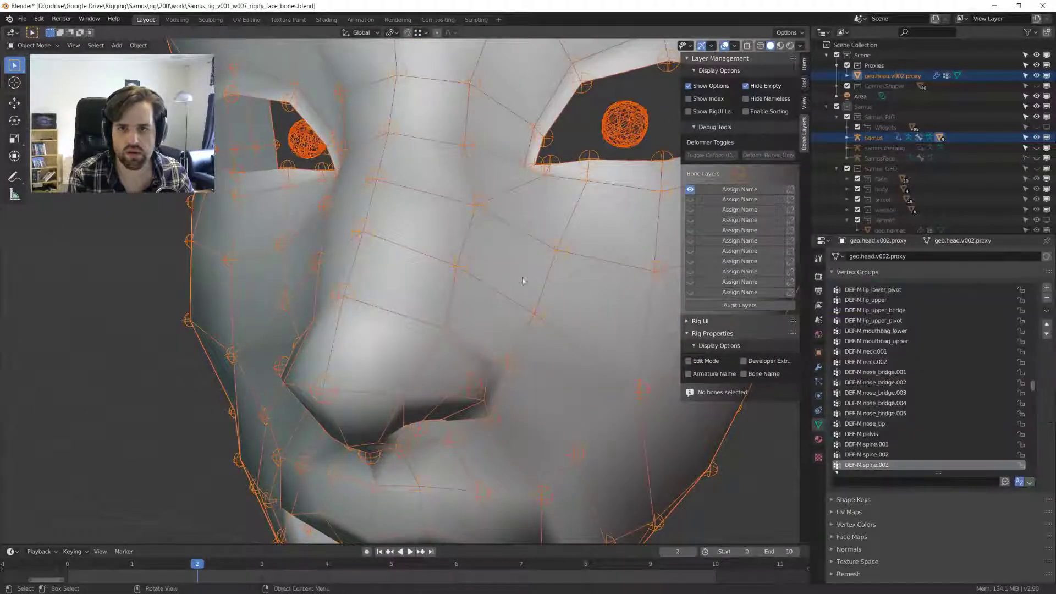
{"action": "key", "text": "ctrl+Tab"}
{"action": "left_click", "coordinate": [458, 206]}
- Select the cheek control bone beside the nose in Weight Paint mode and inspect its influence on the head
{"action": "scroll", "coordinate": [453, 214], "scroll_direction": "down", "scroll_amount": 4}
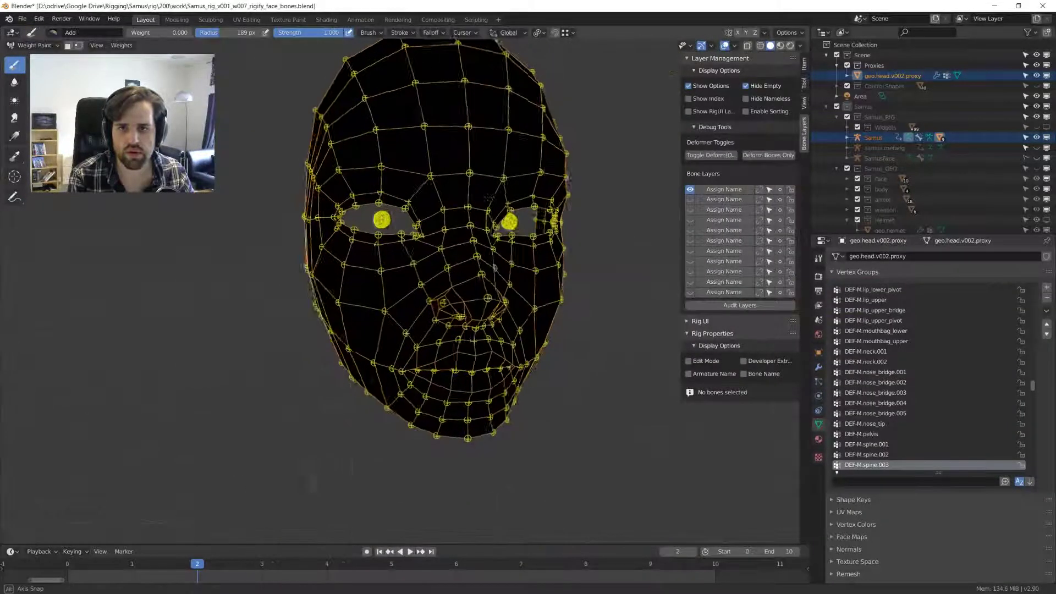
{"action": "scroll", "coordinate": [454, 215], "scroll_direction": "up", "scroll_amount": 4}
{"action": "scroll", "coordinate": [454, 214], "scroll_direction": "up", "scroll_amount": 2}
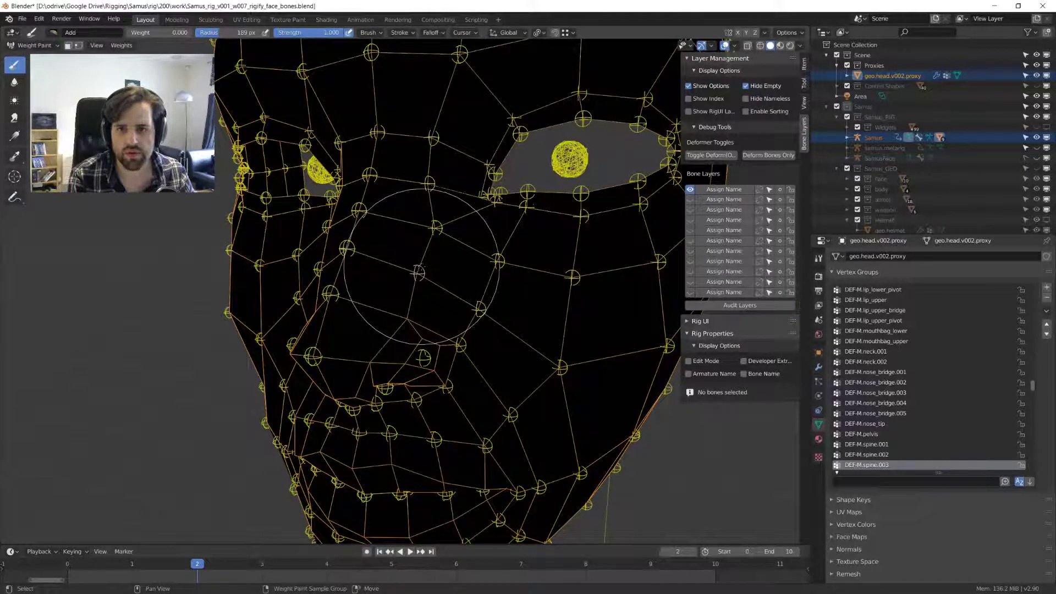
{"action": "left_click", "coordinate": [481, 311], "text": "ctrl"}
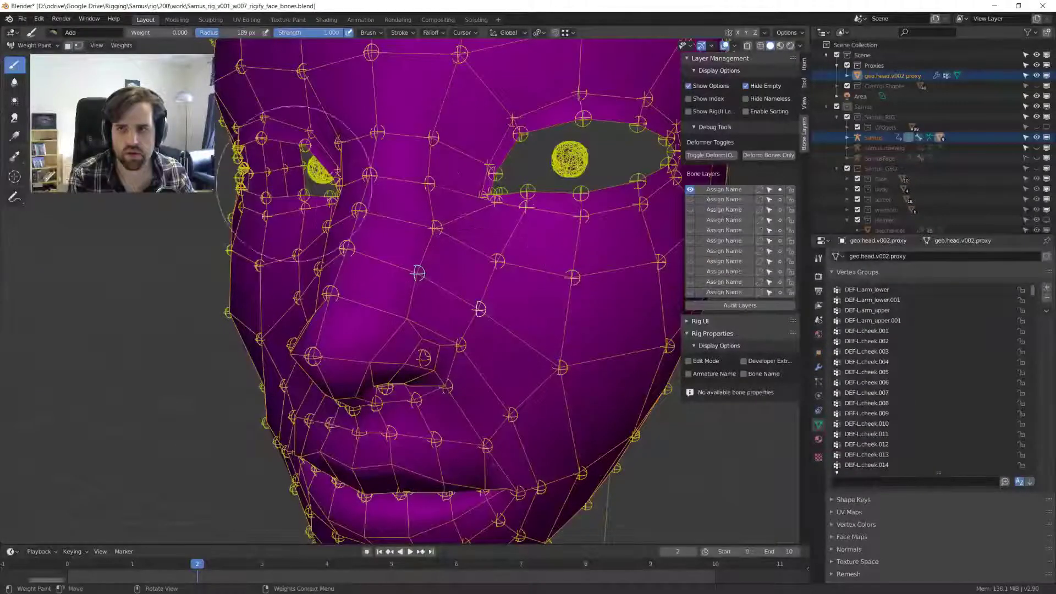
{"action": "scroll", "coordinate": [440, 248], "scroll_direction": "down", "scroll_amount": 5}
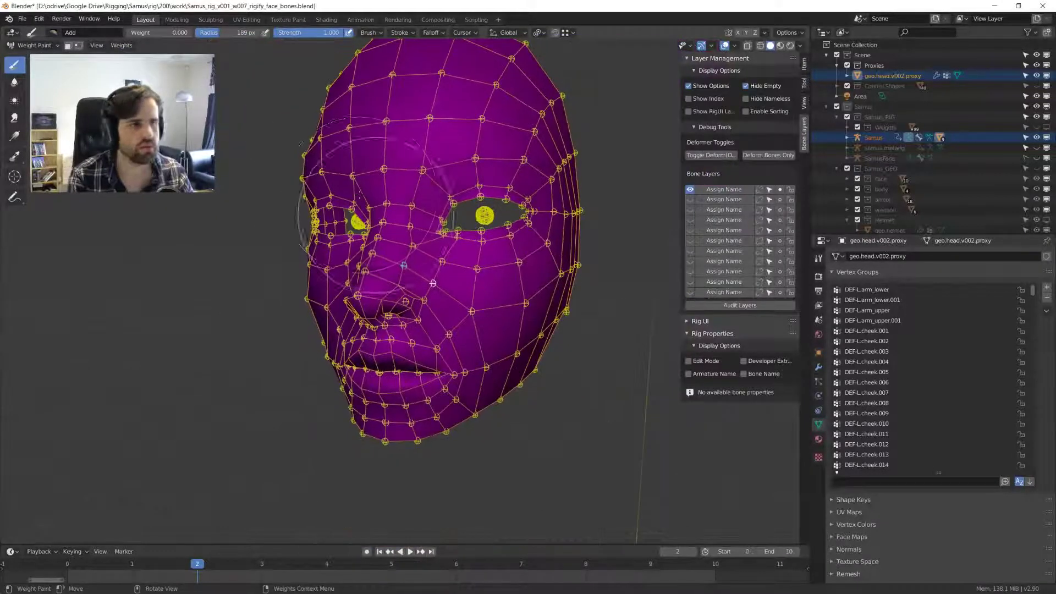
- Add the two cheek bones below the eye to the bone selection in Weight Paint mode and inspect their influence
{"action": "scroll", "coordinate": [401, 177], "scroll_direction": "up", "scroll_amount": 5}
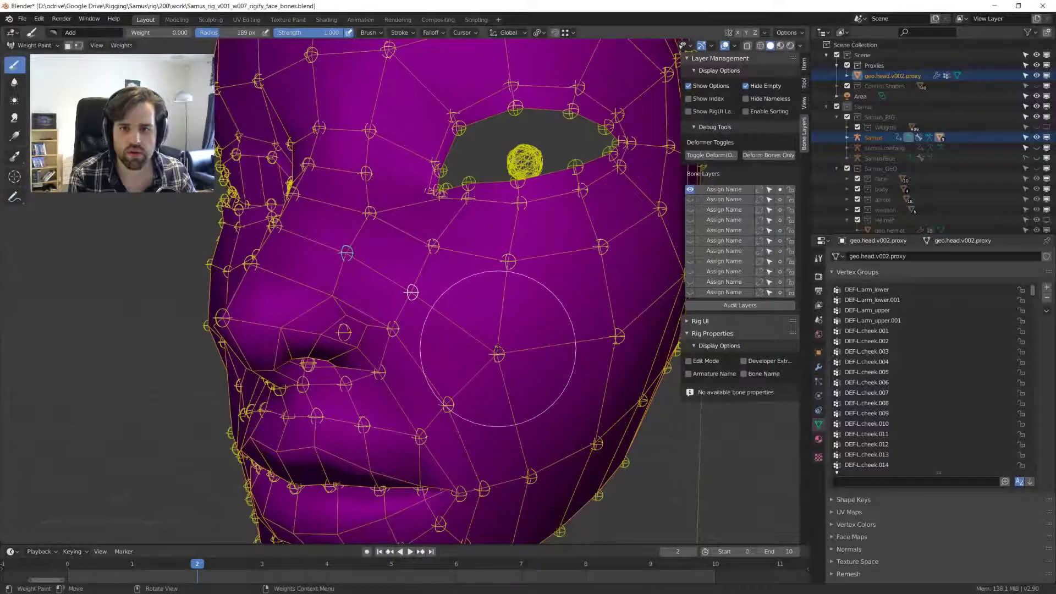
{"action": "left_click", "coordinate": [497, 353], "text": "ctrl+shift"}
{"action": "left_click", "coordinate": [508, 263], "text": "ctrl+shift"}
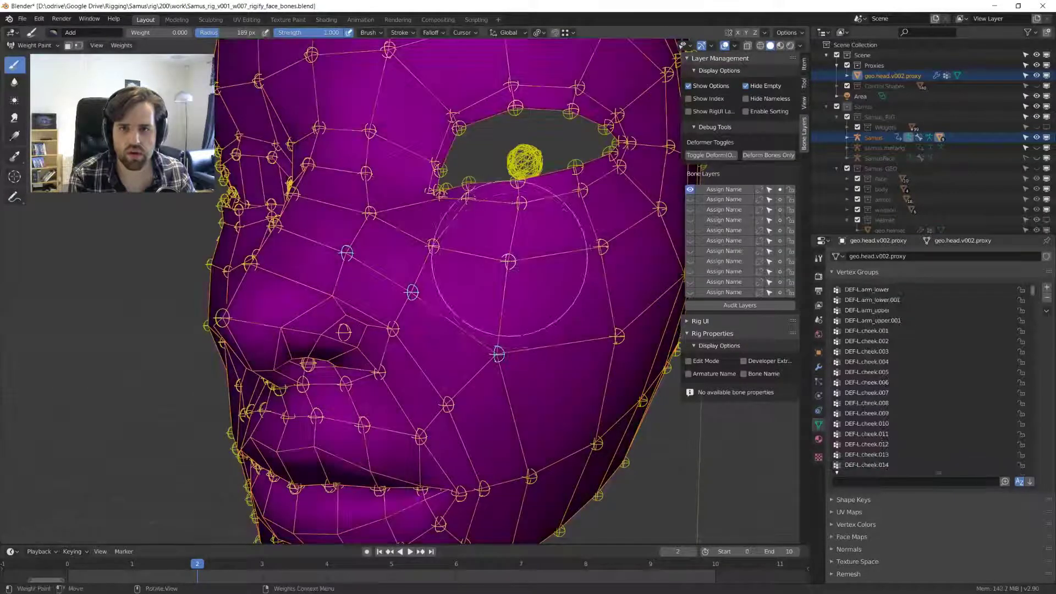
- Step through the head proxy's vertex groups from DEF-L.arm_lower to DEF-L.eyebrow_out, examine their weights, and check the Armature modifier settings
{"action": "left_click", "coordinate": [912, 300]}
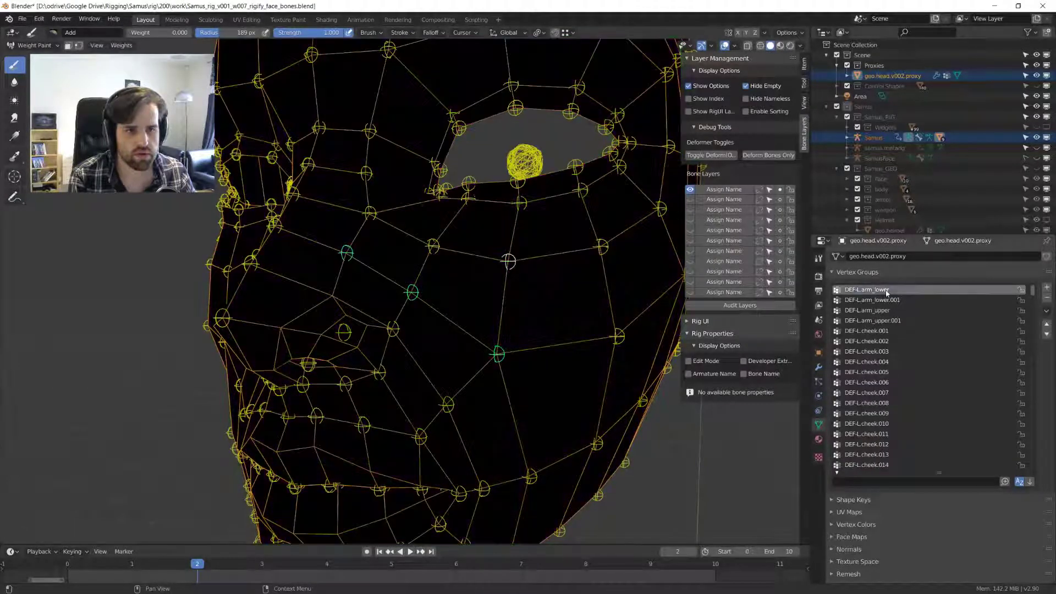
{"action": "scroll", "coordinate": [495, 247], "scroll_direction": "down", "scroll_amount": 5}
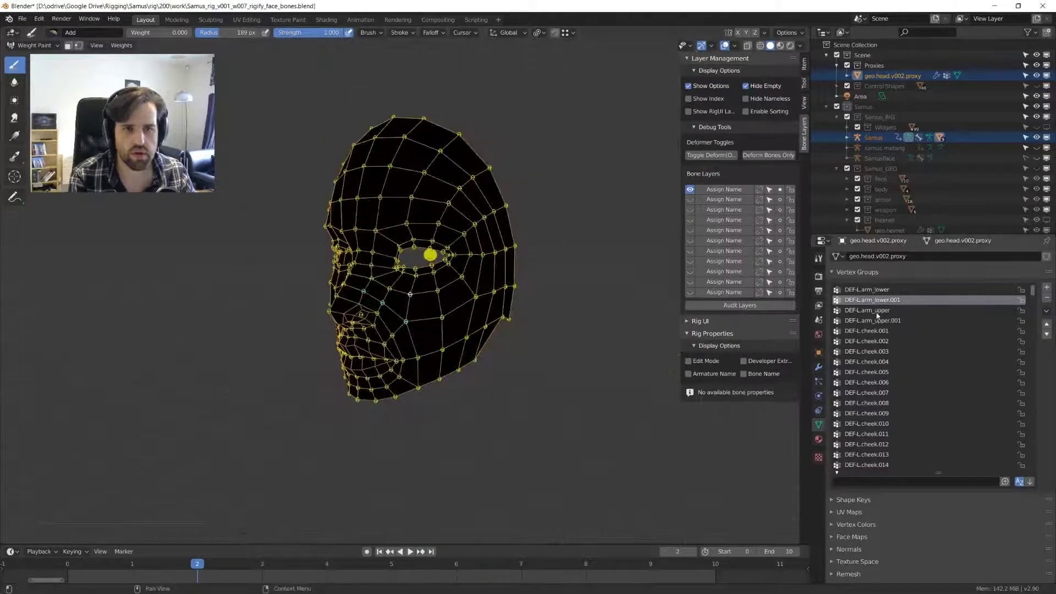
{"action": "scroll", "coordinate": [874, 302], "scroll_direction": "down", "scroll_amount": 1, "text": "ctrl"}
{"action": "scroll", "coordinate": [875, 301], "scroll_direction": "up", "scroll_amount": 1, "text": "ctrl"}
{"action": "scroll", "coordinate": [874, 302], "scroll_direction": "down", "scroll_amount": 1, "text": "ctrl"}
{"action": "scroll", "coordinate": [874, 301], "scroll_direction": "down", "scroll_amount": 20, "text": "ctrl"}
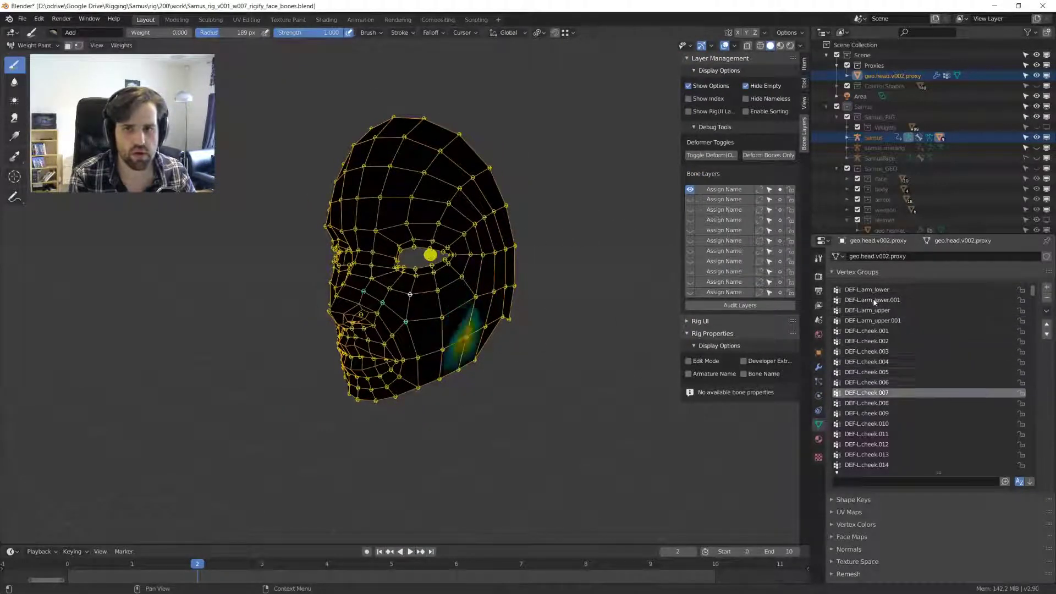
{"action": "scroll", "coordinate": [875, 302], "scroll_direction": "down", "scroll_amount": 4, "text": "ctrl"}
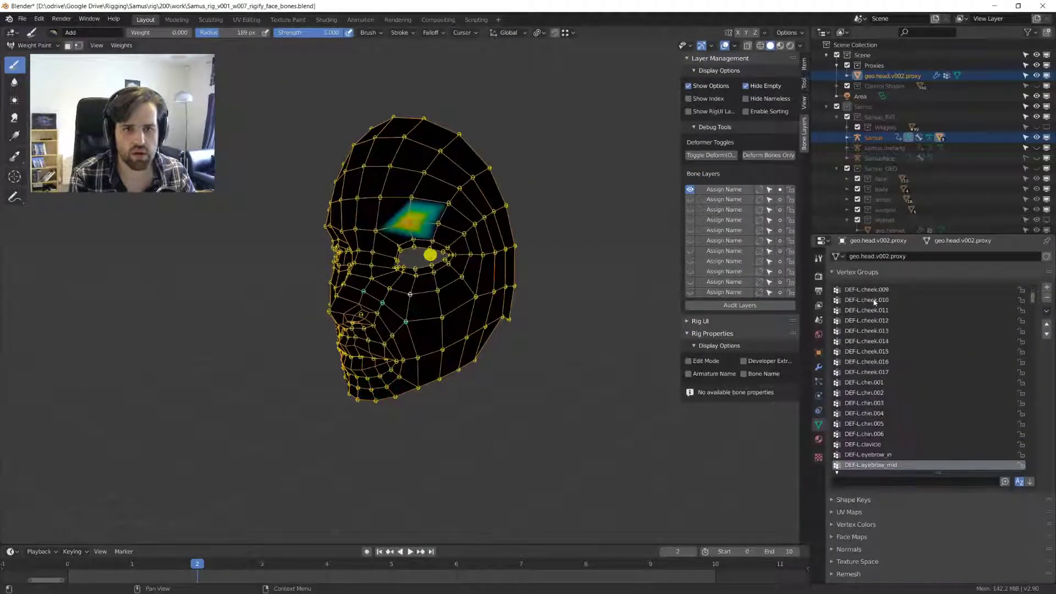
{"action": "left_click", "coordinate": [818, 367]}
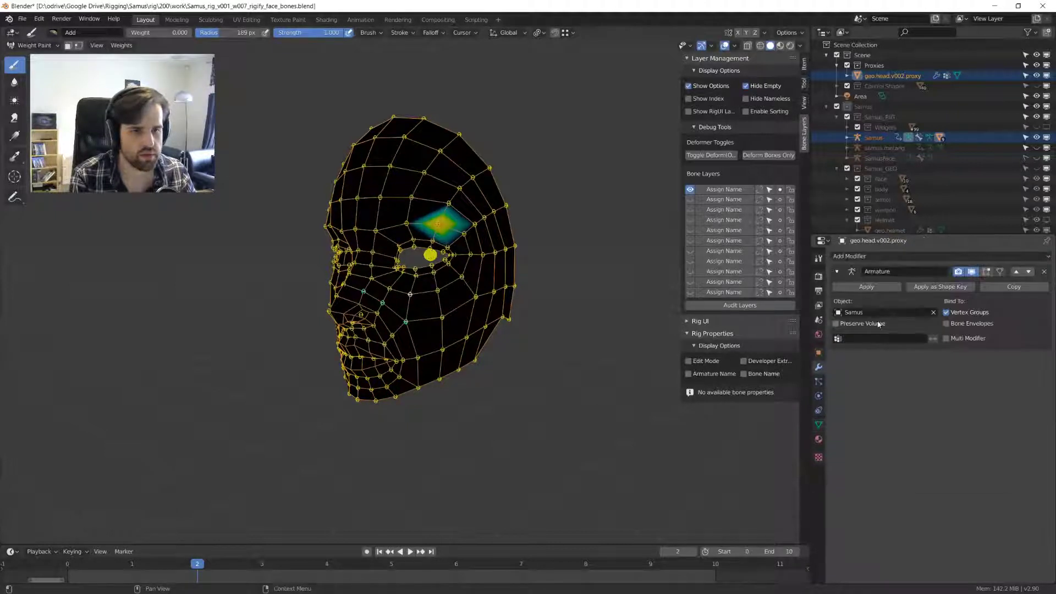
- Leave Weight Paint mode, put the Samus armature in Pose Mode and show only its layer of deform bones
{"action": "key", "text": "ctrl+Tab"}
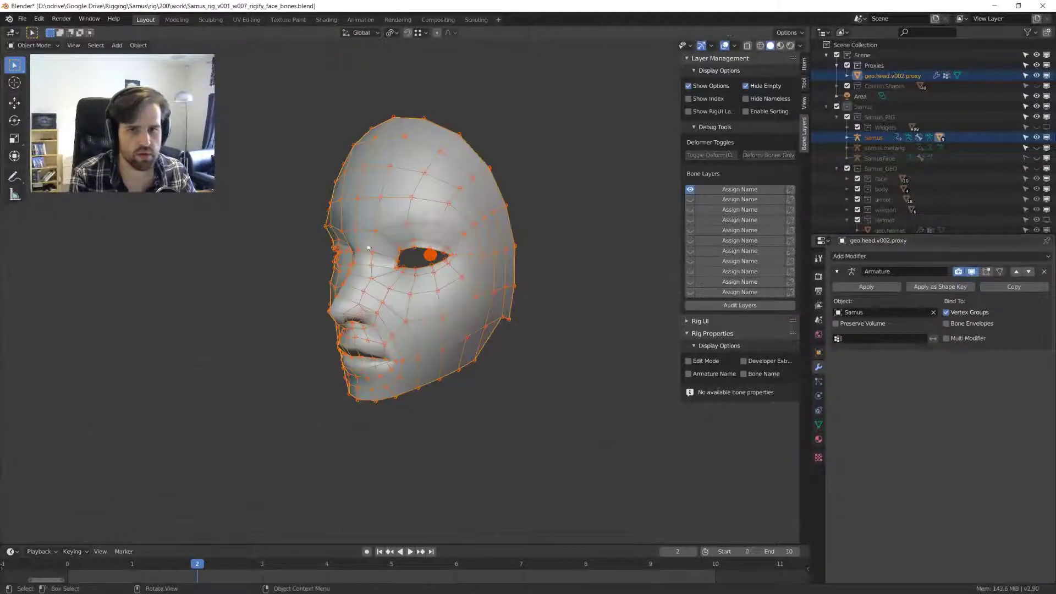
{"action": "left_click", "coordinate": [449, 215]}
{"action": "key", "text": "ctrl+Tab"}
{"action": "left_click", "coordinate": [818, 395]}
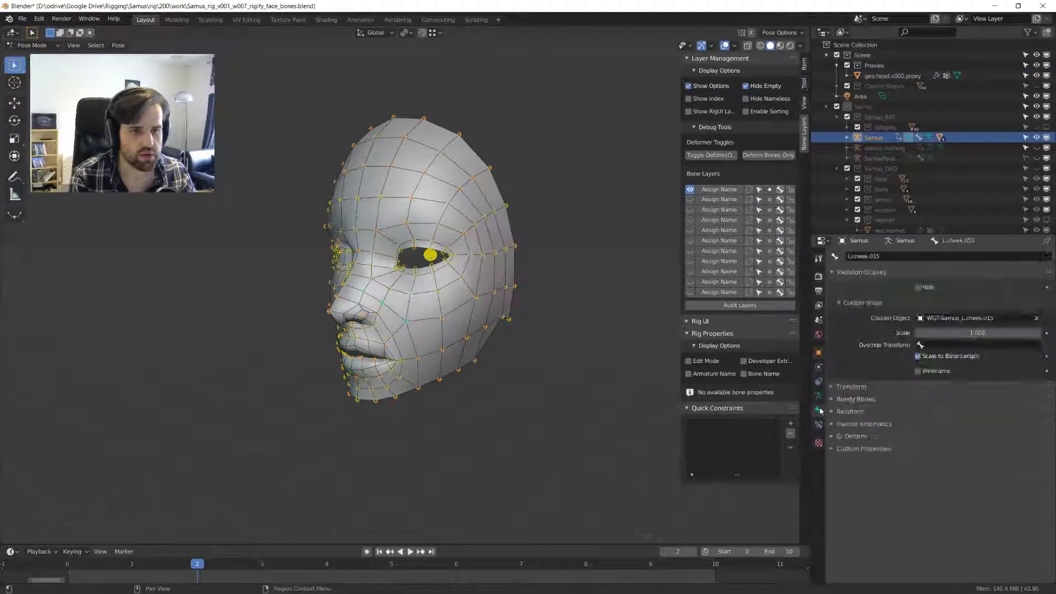
{"action": "left_click", "coordinate": [1017, 318]}
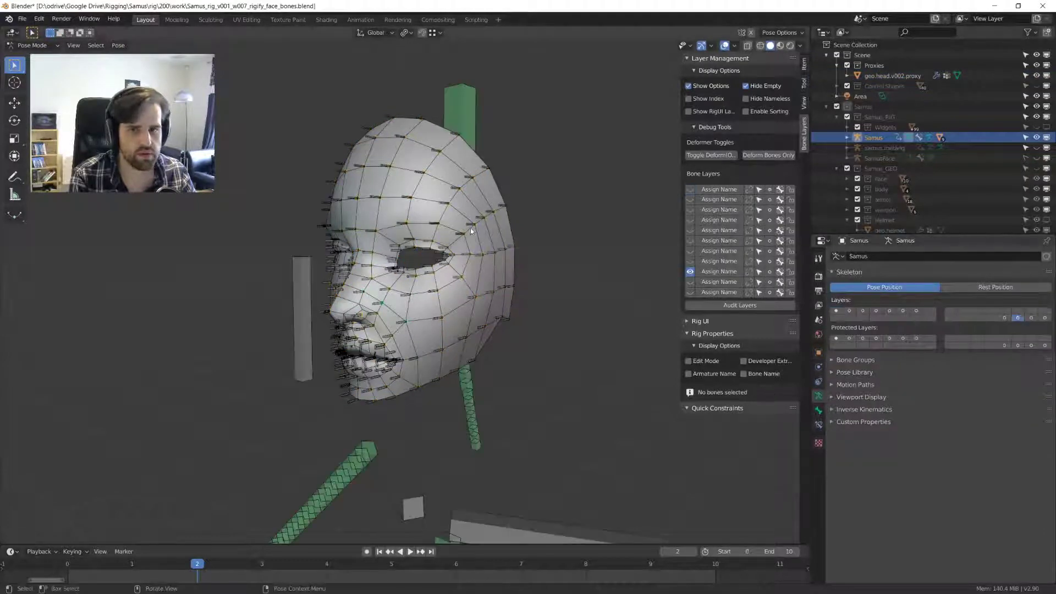
- Select the Samus armature together with geo.head.v002.proxy as the active object and return to Weight Paint mode with the deform bones shown
{"action": "middle_click_drag", "start_coordinate": [440, 220], "coordinate": [479, 214]}
{"action": "scroll", "coordinate": [504, 216], "scroll_direction": "up", "scroll_amount": 3}
{"action": "key", "text": "ctrl+Tab"}
{"action": "left_click", "coordinate": [463, 126]}
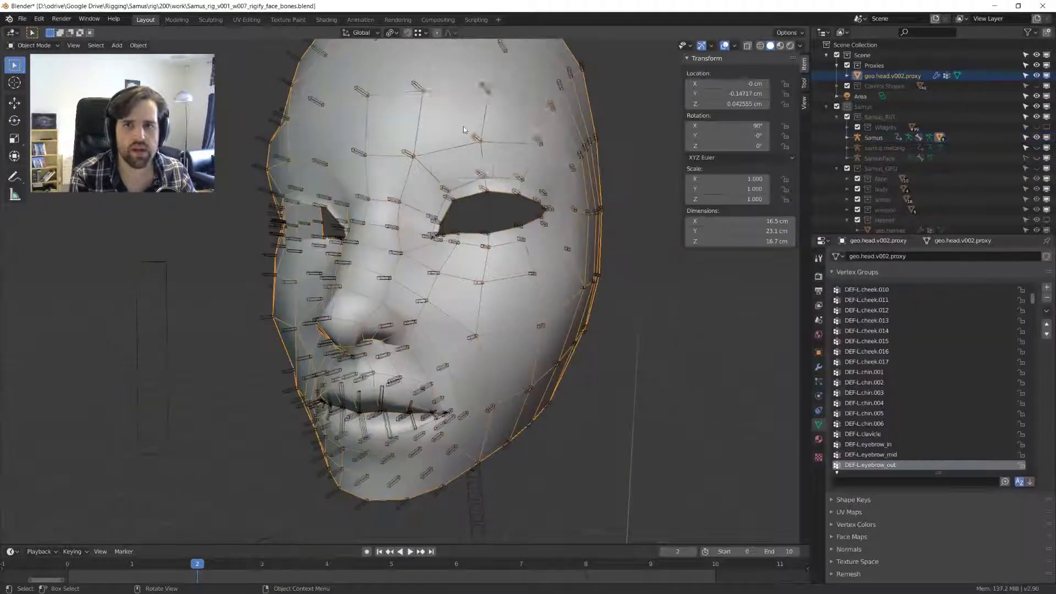
{"action": "key", "text": "ctrl+Tab"}
{"action": "left_click", "coordinate": [409, 154], "text": "shift"}
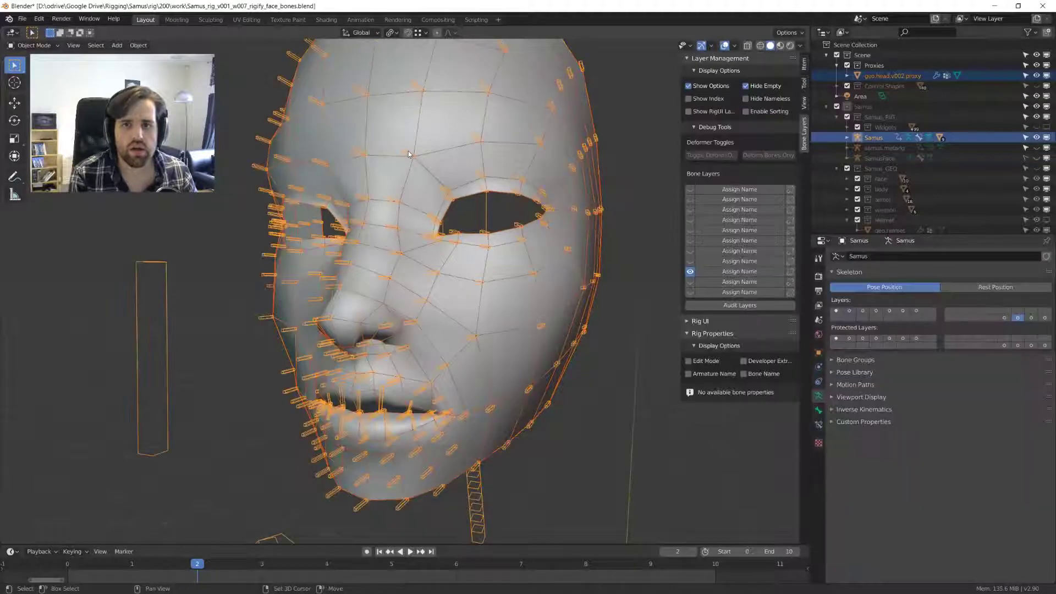
{"action": "left_click", "coordinate": [445, 126], "text": "shift"}
{"action": "key", "text": "ctrl+Tab"}
{"action": "left_click", "coordinate": [322, 65]}
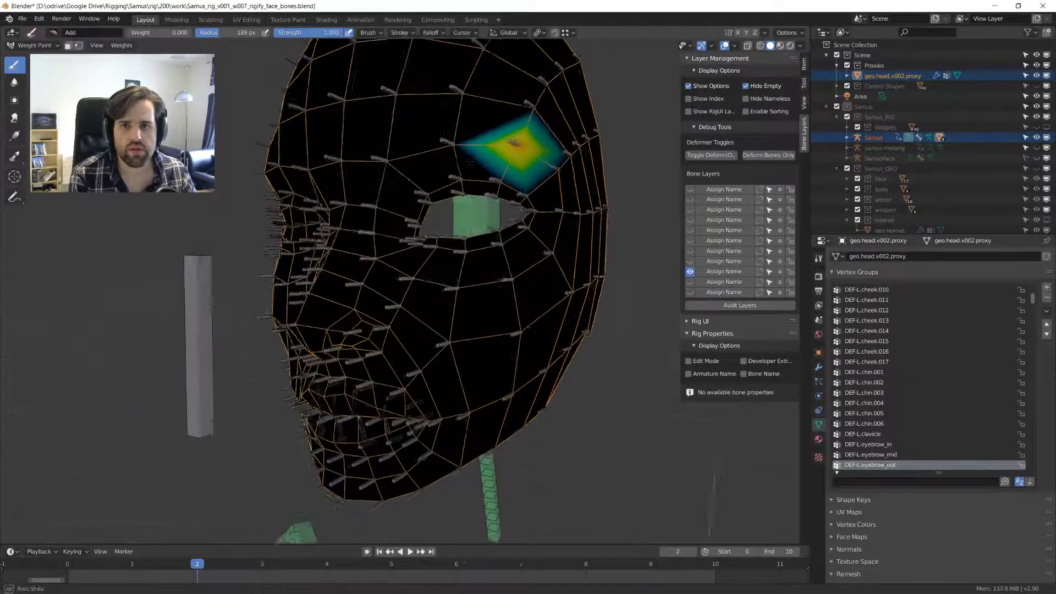
- Add the deform bones above the eye and across the forehead to the selection and inspect their weights on the head
{"action": "scroll", "coordinate": [519, 201], "scroll_direction": "up", "scroll_amount": 6}
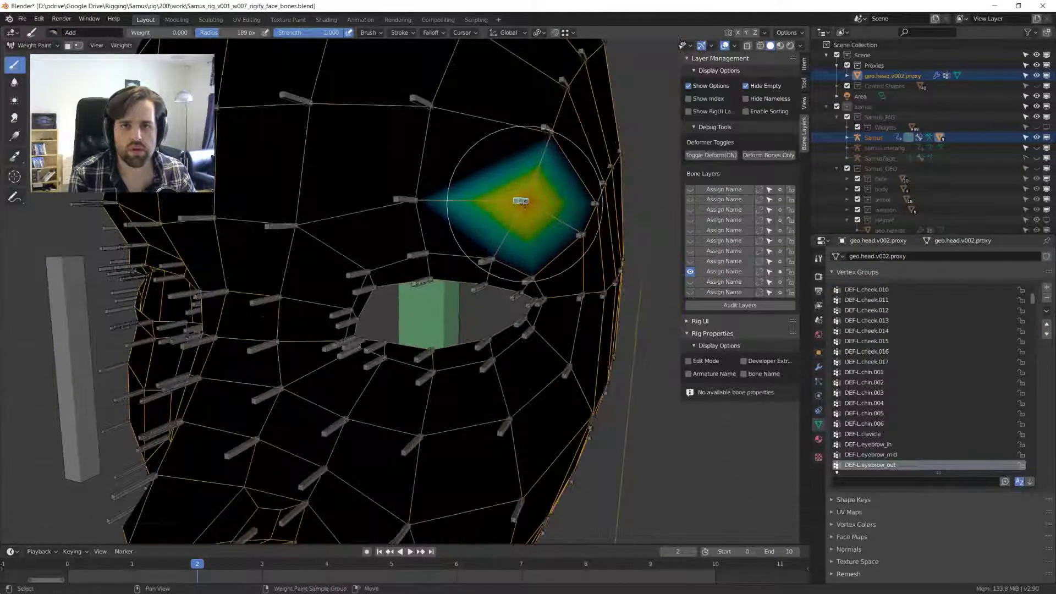
{"action": "left_click", "coordinate": [401, 203], "text": "shift"}
{"action": "left_click", "coordinate": [417, 106], "text": "shift"}
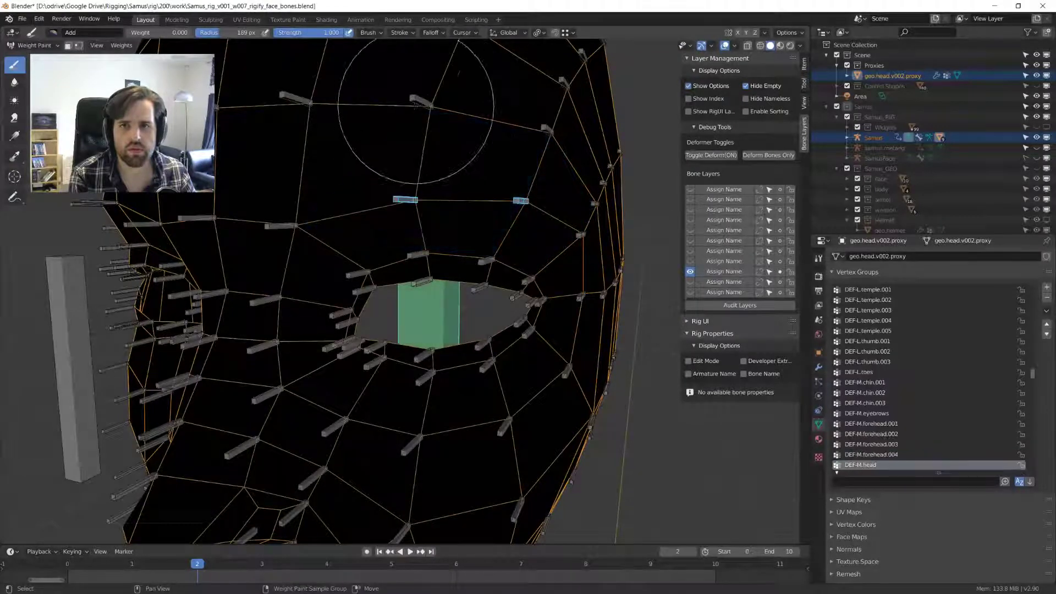
{"action": "left_click", "coordinate": [422, 101], "text": "shift"}
{"action": "left_click", "coordinate": [297, 103], "text": "shift"}
{"action": "scroll", "coordinate": [322, 141], "scroll_direction": "down", "scroll_amount": 3}
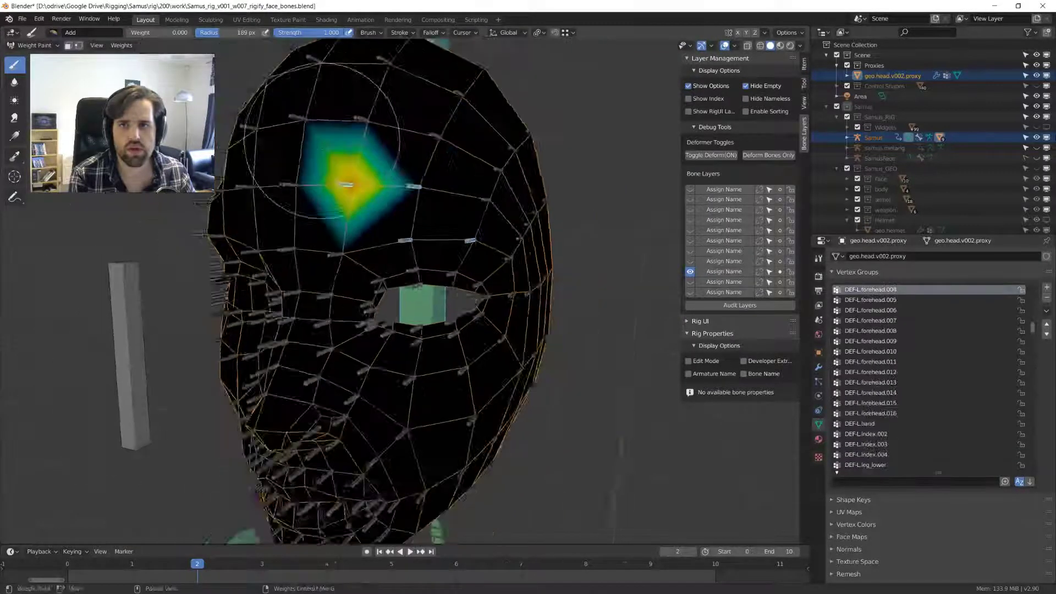
{"action": "middle_click_drag", "start_coordinate": [322, 141], "coordinate": [382, 122]}
- Display the Weight Paint tool options and check the Auto Normalize and mirror settings
{"action": "left_click", "coordinate": [111, 48]}
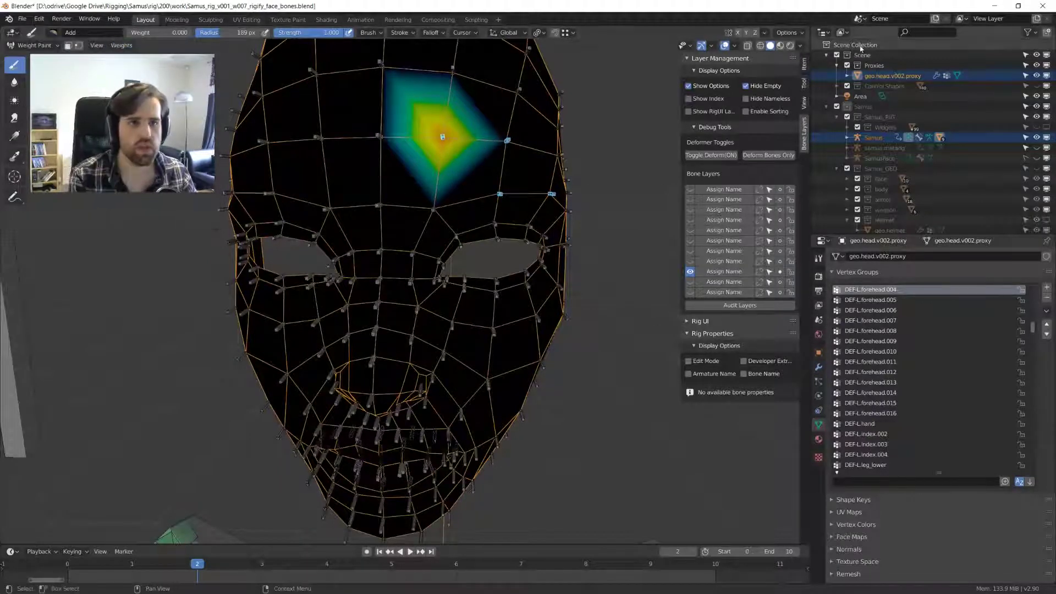
{"action": "left_click", "coordinate": [804, 85]}
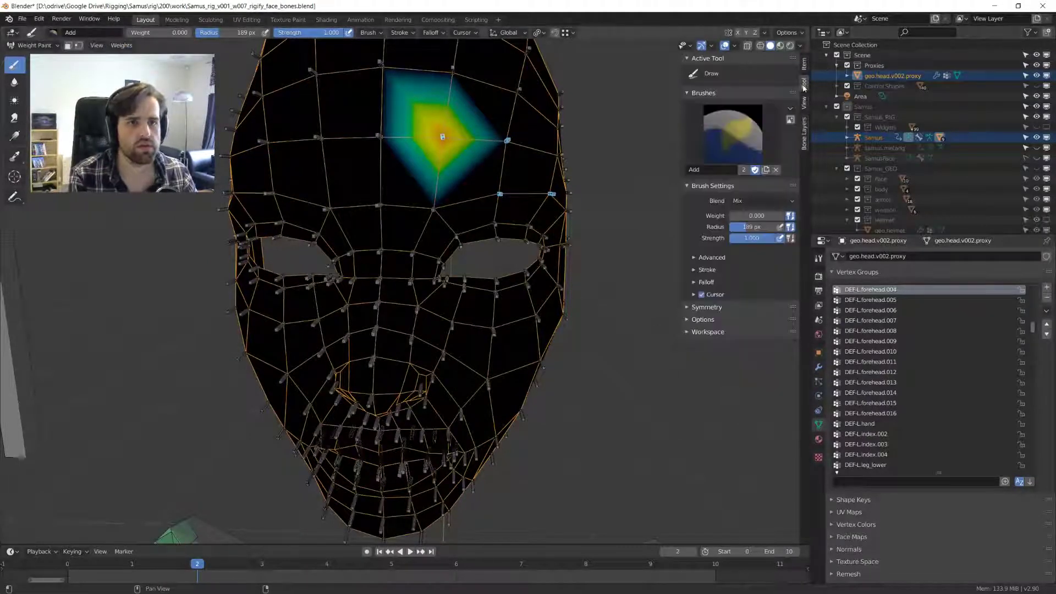
{"action": "left_click", "coordinate": [723, 308]}
{"action": "left_click", "coordinate": [715, 306]}
{"action": "left_click", "coordinate": [705, 319]}
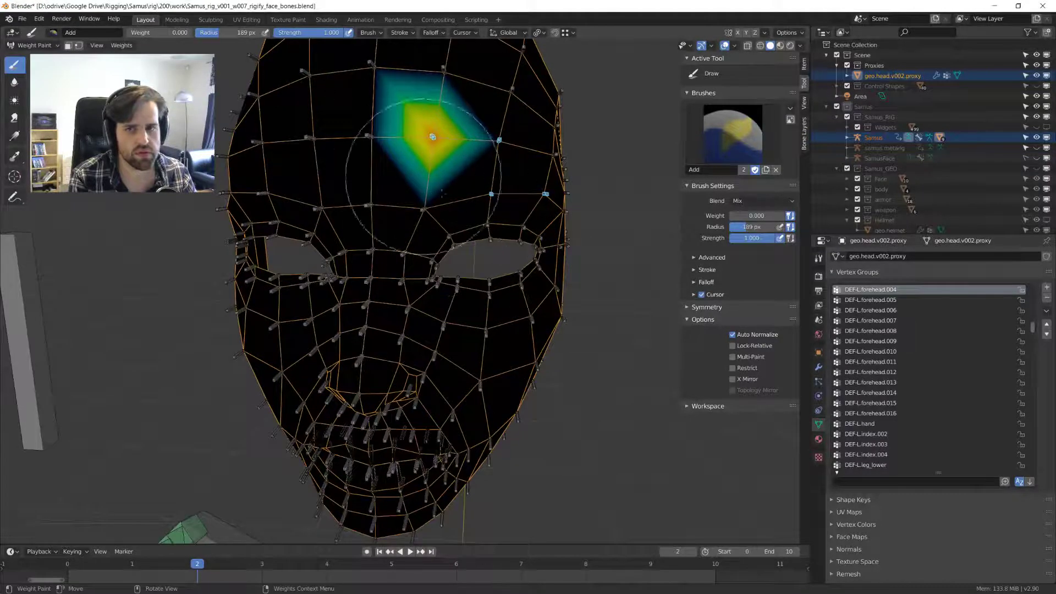
- Set the weight brush radius to 46 px while viewing the deform bones around the nose and cheek
{"action": "middle_click_drag", "start_coordinate": [551, 301], "coordinate": [371, 212]}
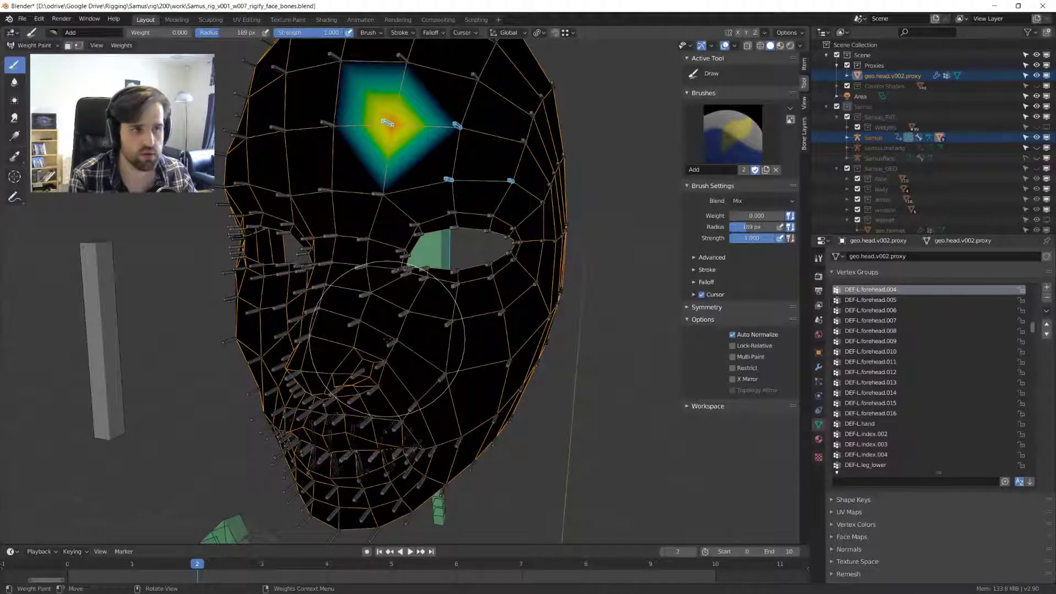
{"action": "scroll", "coordinate": [396, 324], "scroll_direction": "up", "scroll_amount": 2}
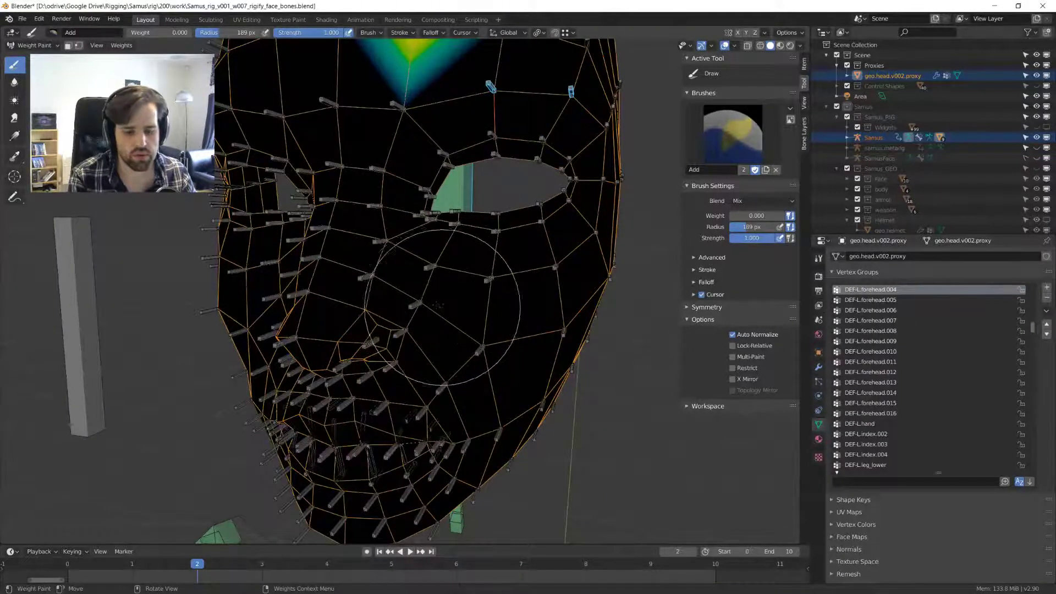
{"action": "middle_click_drag", "start_coordinate": [417, 293], "coordinate": [444, 311]}
{"action": "key", "text": "f"}
{"action": "left_click", "coordinate": [431, 301]}
{"action": "scroll", "coordinate": [431, 301], "scroll_direction": "up", "scroll_amount": 5}
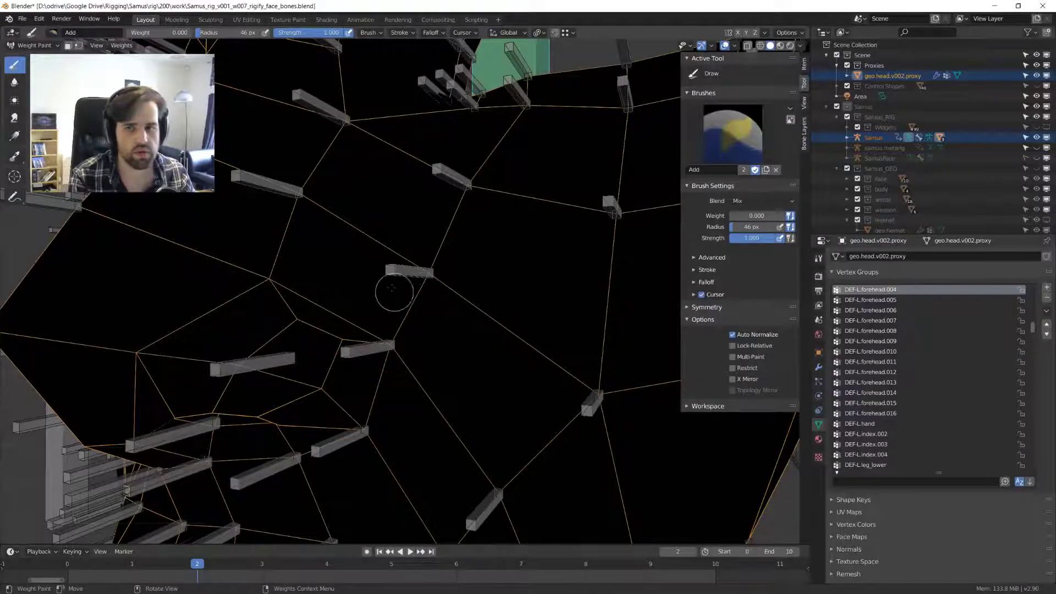
{"action": "scroll", "coordinate": [113, 243], "scroll_direction": "down", "scroll_amount": 8}
{"action": "scroll", "coordinate": [113, 243], "scroll_direction": "up", "scroll_amount": 8}
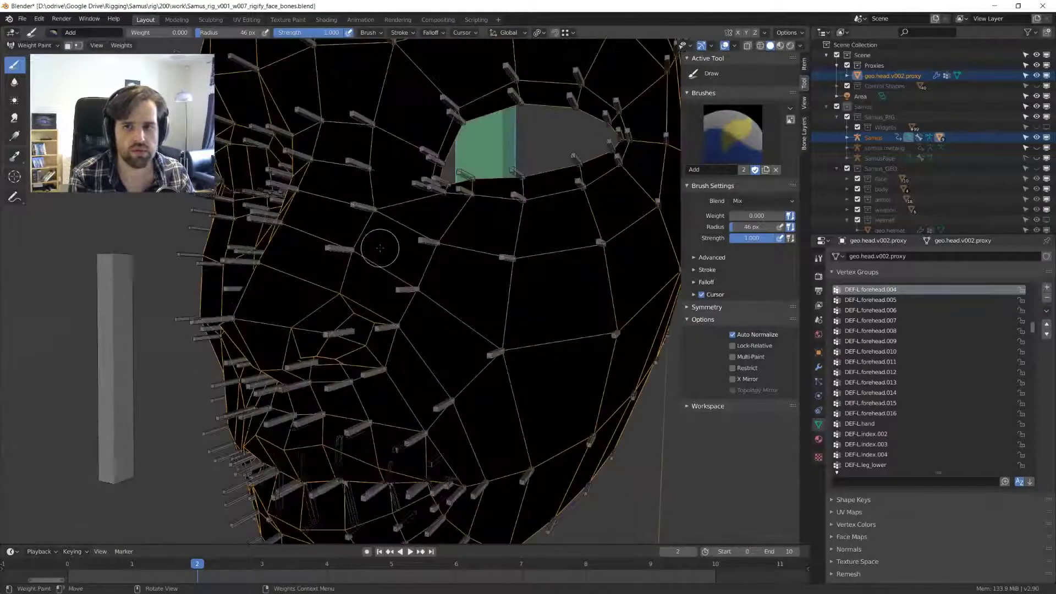
- Select the DEF-L.nose_bridge.004 deform bone and inspect its weights around the nose
{"action": "middle_click_drag", "start_coordinate": [377, 243], "coordinate": [400, 286]}
{"action": "left_click", "coordinate": [398, 249], "text": "ctrl"}
{"action": "mouse_move", "coordinate": [398, 249]}
{"action": "middle_mouse_down"}
{"action": "mouse_move", "coordinate": [426, 281]}
{"action": "mouse_move", "coordinate": [478, 273]}
{"action": "mouse_move", "coordinate": [391, 216]}
{"action": "mouse_move", "coordinate": [445, 220]}
{"action": "mouse_move", "coordinate": [362, 223]}
{"action": "middle_mouse_up"}
{"action": "scroll", "coordinate": [408, 276], "scroll_direction": "down", "scroll_amount": 5}
{"action": "scroll", "coordinate": [391, 216], "scroll_direction": "up", "scroll_amount": 3}
{"action": "scroll", "coordinate": [369, 220], "scroll_direction": "down", "scroll_amount": 4}
- Return to Object Mode, unhide samus.metarig as the selected object and hide the generated Samus armature
{"action": "key", "text": "ctrl+Tab"}
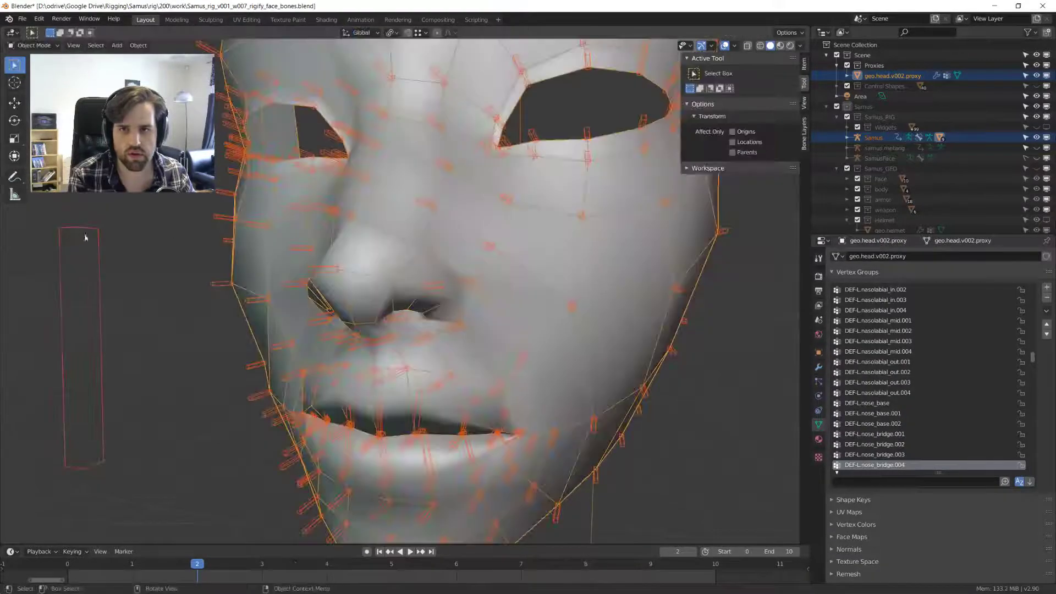
{"action": "left_click", "coordinate": [425, 202]}
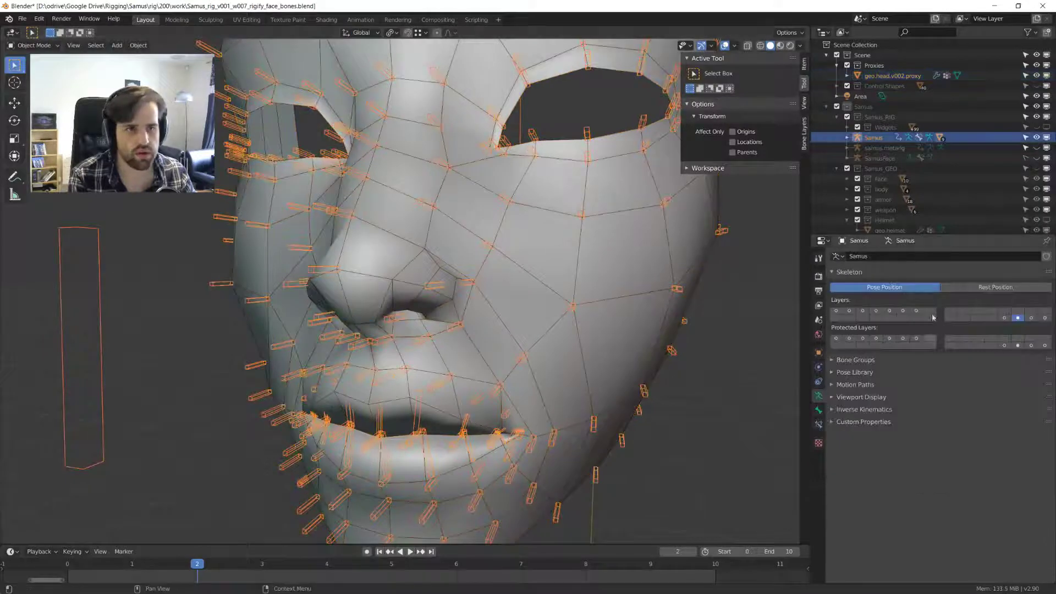
{"action": "left_click", "coordinate": [884, 148]}
{"action": "left_click", "coordinate": [1036, 148]}
{"action": "left_click", "coordinate": [1035, 138]}
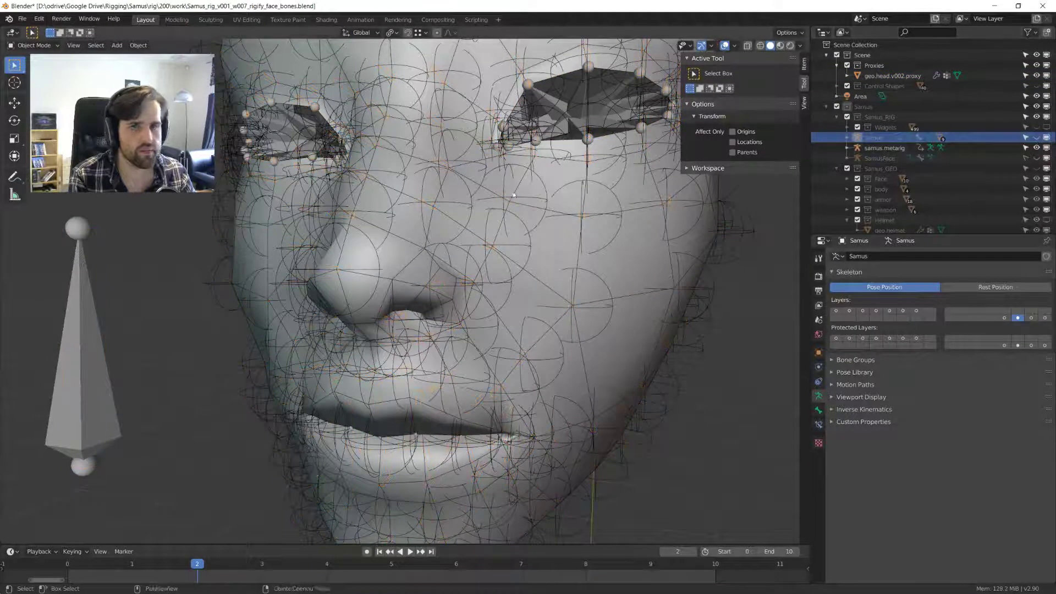
- Put samus.metarig in Pose Mode and select all of its face bones from a side view
{"action": "middle_click_drag", "start_coordinate": [489, 220], "coordinate": [479, 223]}
{"action": "key", "text": "ctrl+Tab"}
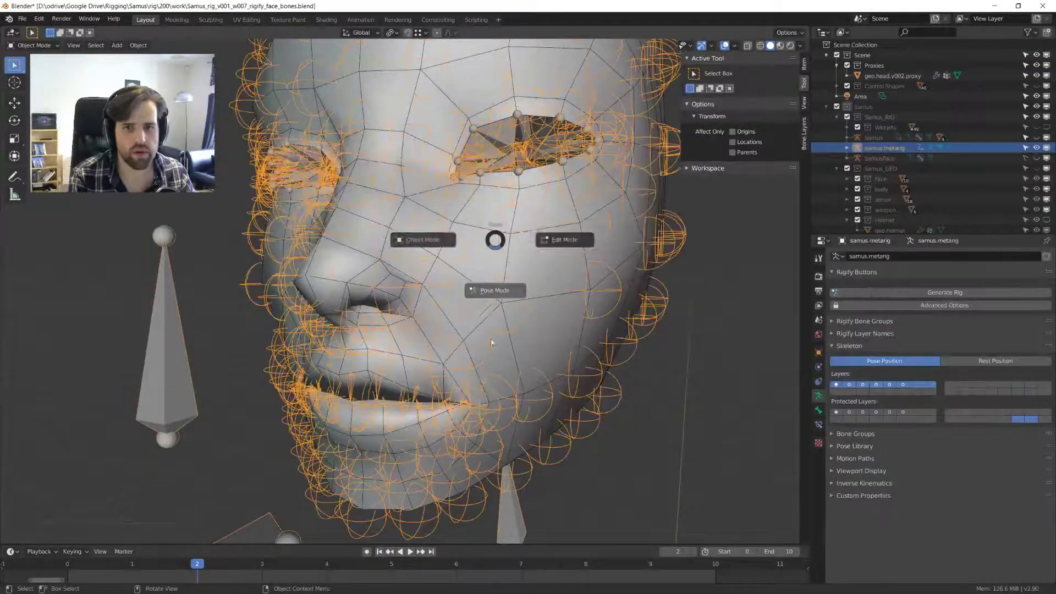
{"action": "left_click", "coordinate": [487, 395]}
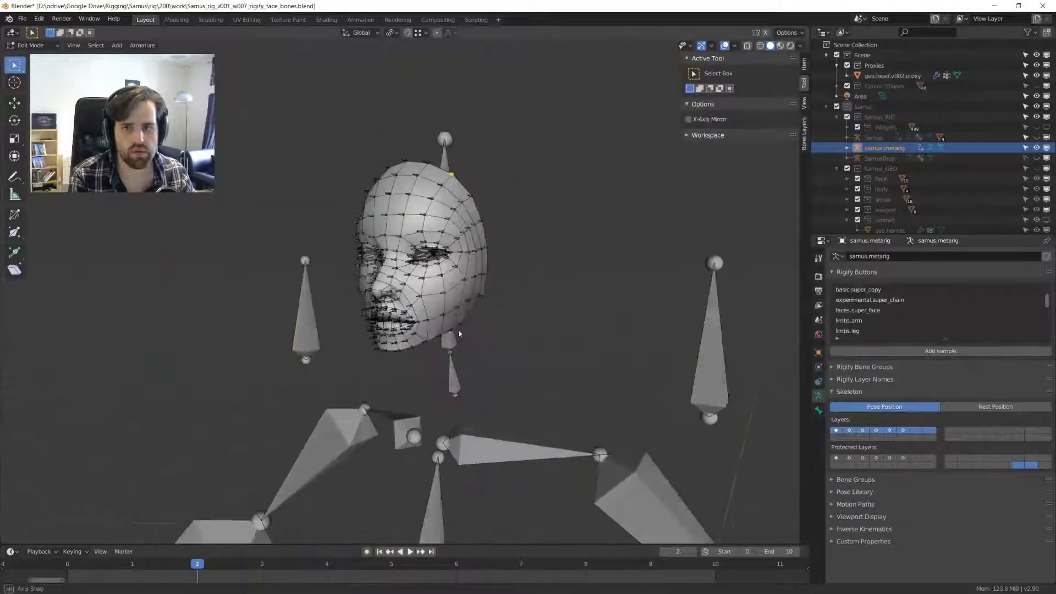
{"action": "middle_click_drag", "start_coordinate": [429, 385], "coordinate": [377, 405]}
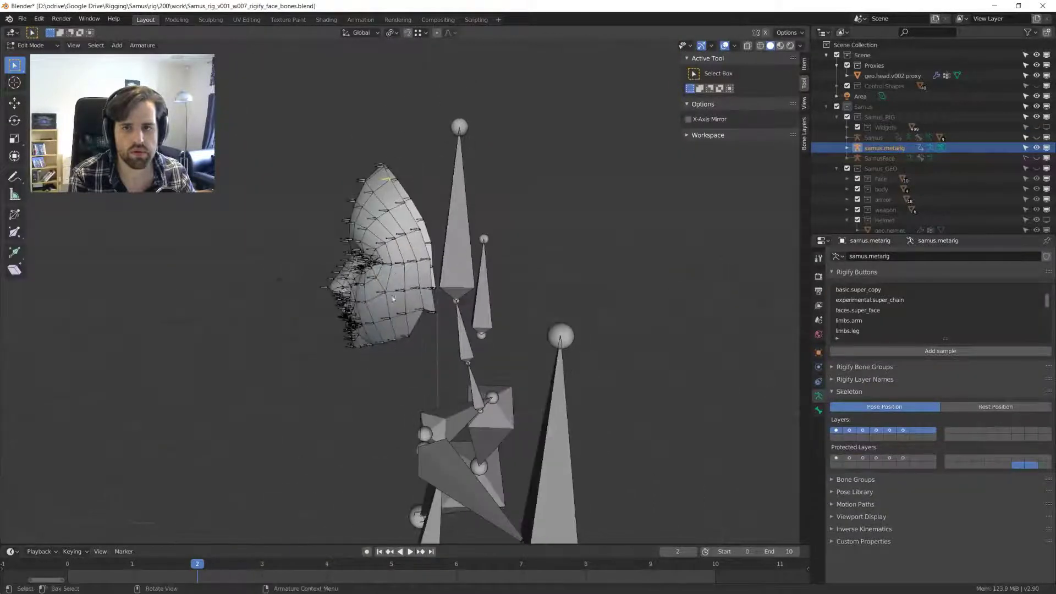
{"action": "middle_click_drag", "start_coordinate": [356, 278], "coordinate": [254, 255]}
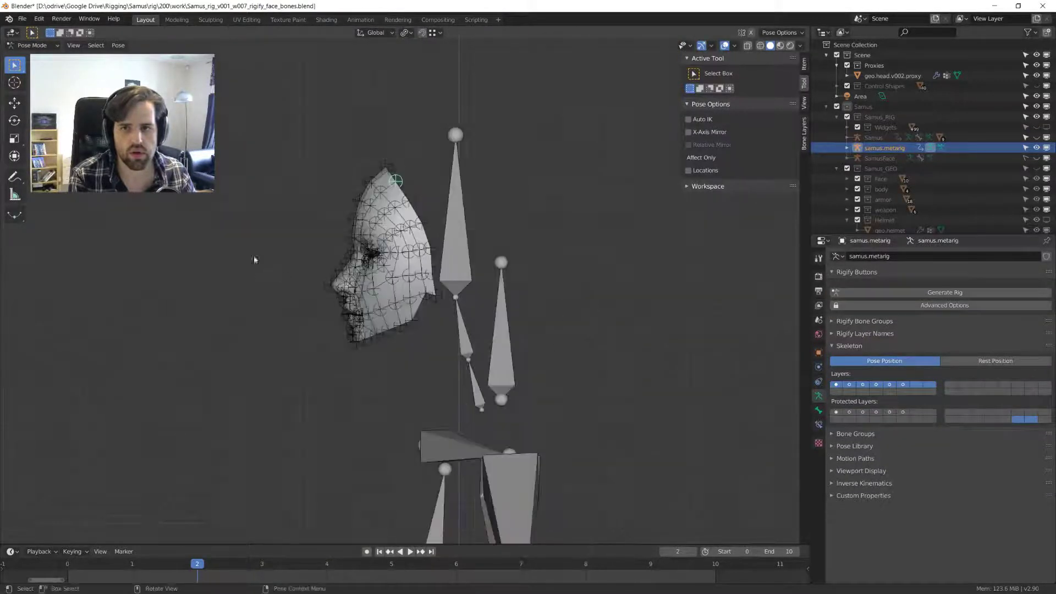
{"action": "left_click_drag", "start_coordinate": [269, 83], "coordinate": [439, 391]}
{"action": "middle_click_drag", "start_coordinate": [414, 329], "coordinate": [446, 307]}
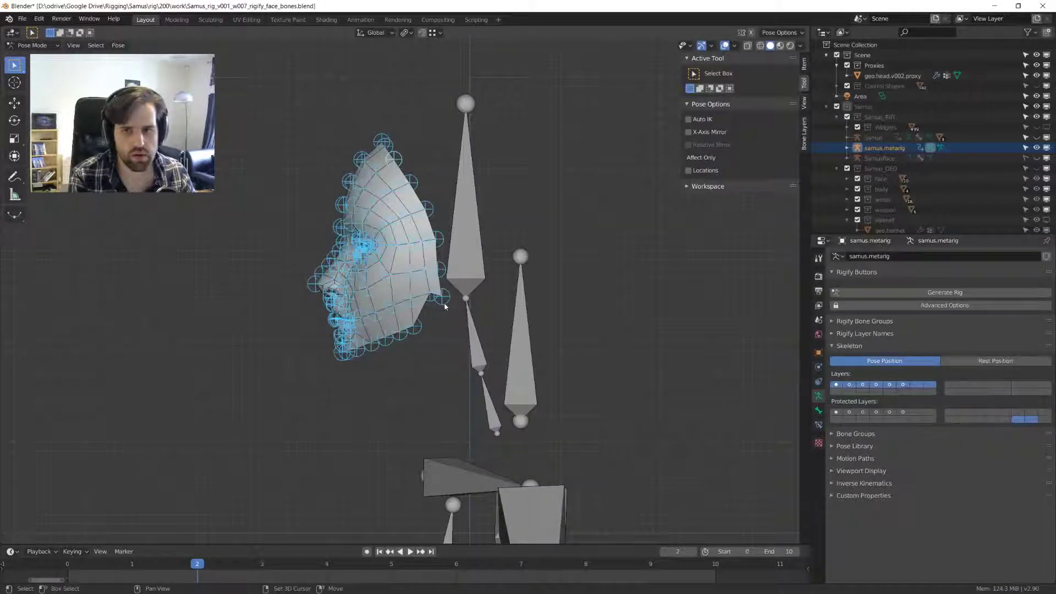
- Set the custom shape scale of L.cheek.010 to 0.010 and copy it to all selected face bones
{"action": "left_click", "coordinate": [818, 410]}
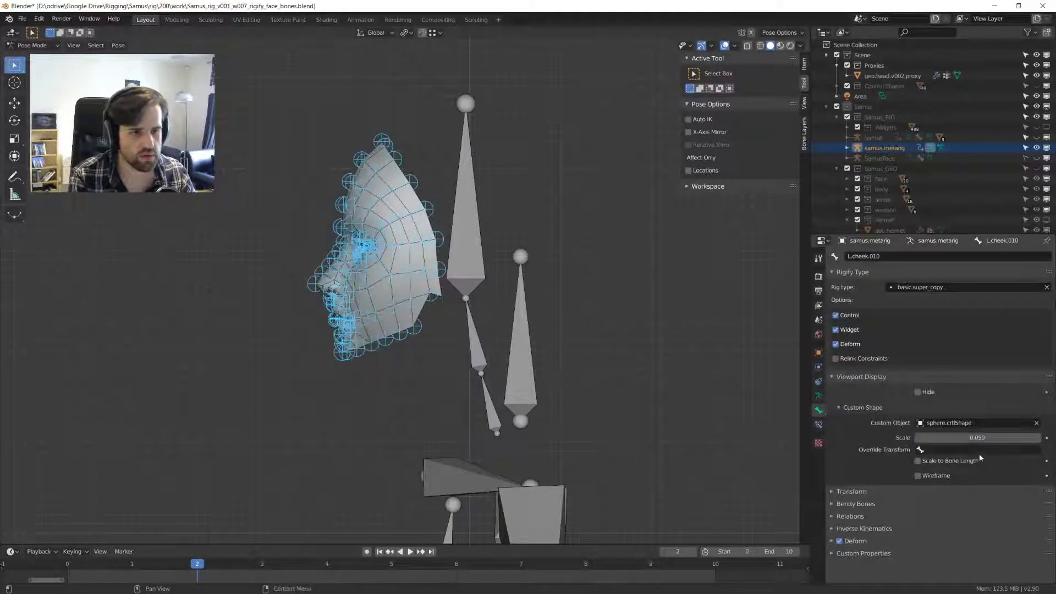
{"action": "left_click", "coordinate": [984, 437]}
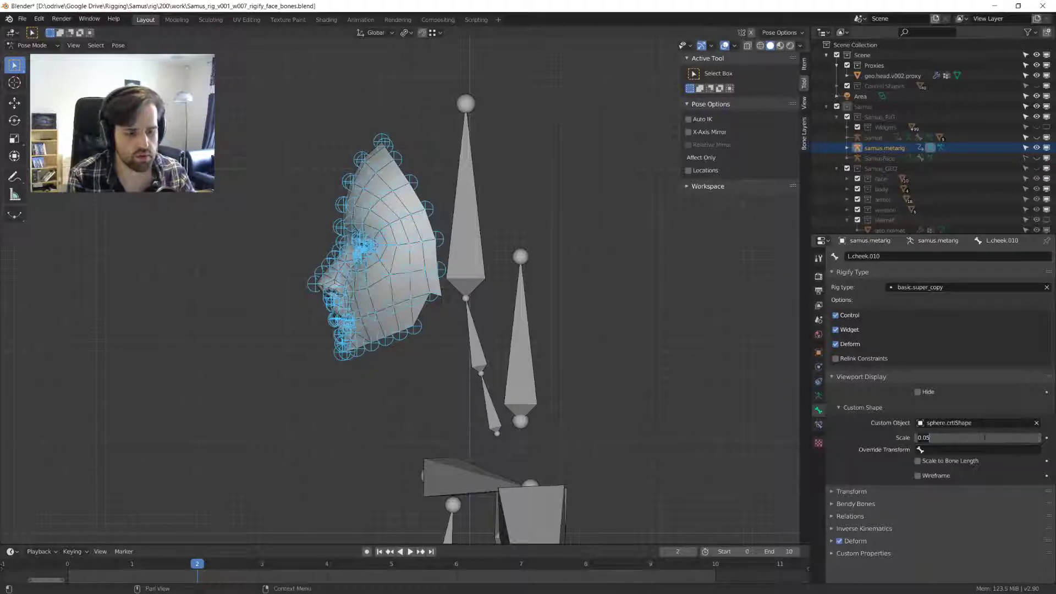
{"action": "type", "text": ".03"}
{"action": "key", "text": "Return"}
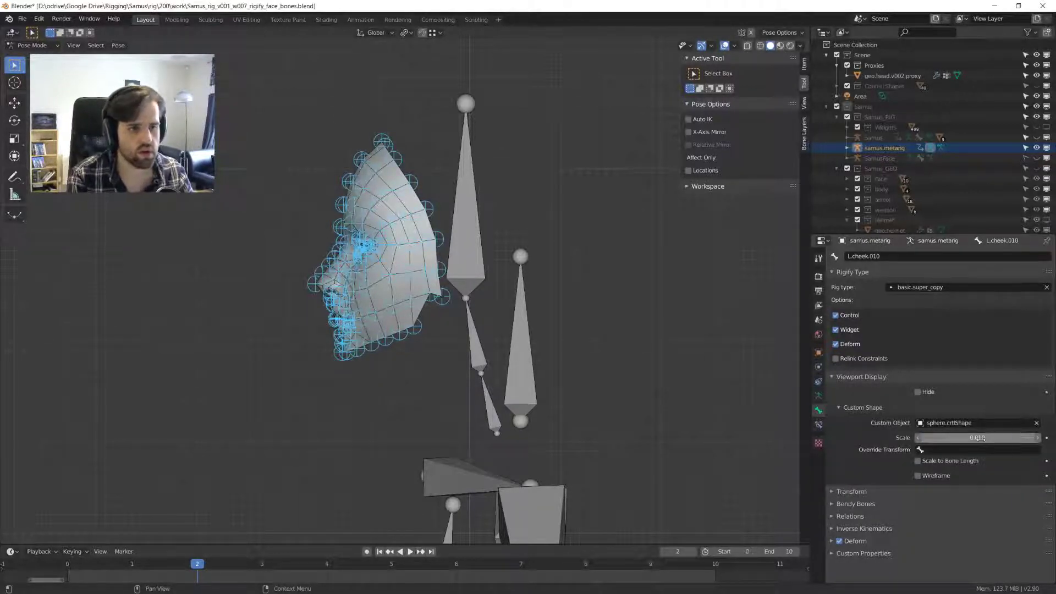
{"action": "right_click", "coordinate": [980, 437]}
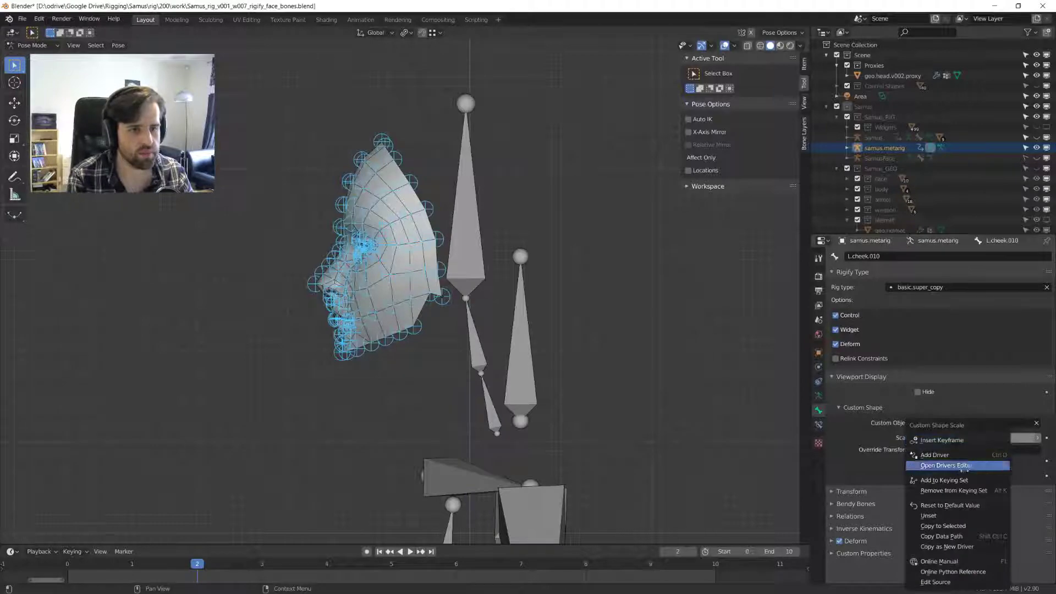
{"action": "left_click", "coordinate": [961, 526]}
- Open samus.metarig in Edit Mode and check the names and placement of the bones around the nose and nasolabial fold
{"action": "scroll", "coordinate": [396, 264], "scroll_direction": "up", "scroll_amount": 8}
{"action": "middle_click_drag", "start_coordinate": [396, 263], "coordinate": [421, 270]}
{"action": "scroll", "coordinate": [403, 296], "scroll_direction": "up", "scroll_amount": 2}
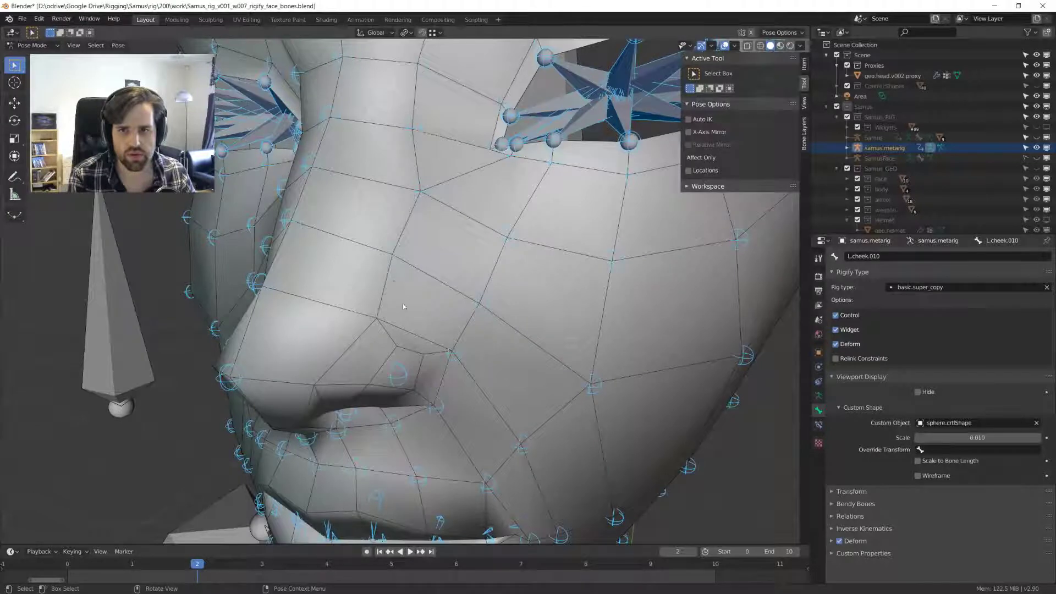
{"action": "left_click", "coordinate": [389, 283]}
{"action": "middle_click_drag", "start_coordinate": [368, 316], "coordinate": [662, 274]}
{"action": "key", "text": "Tab"}
{"action": "middle_click_drag", "start_coordinate": [529, 327], "coordinate": [500, 292]}
{"action": "left_click", "coordinate": [515, 277]}
{"action": "left_click", "coordinate": [494, 213]}
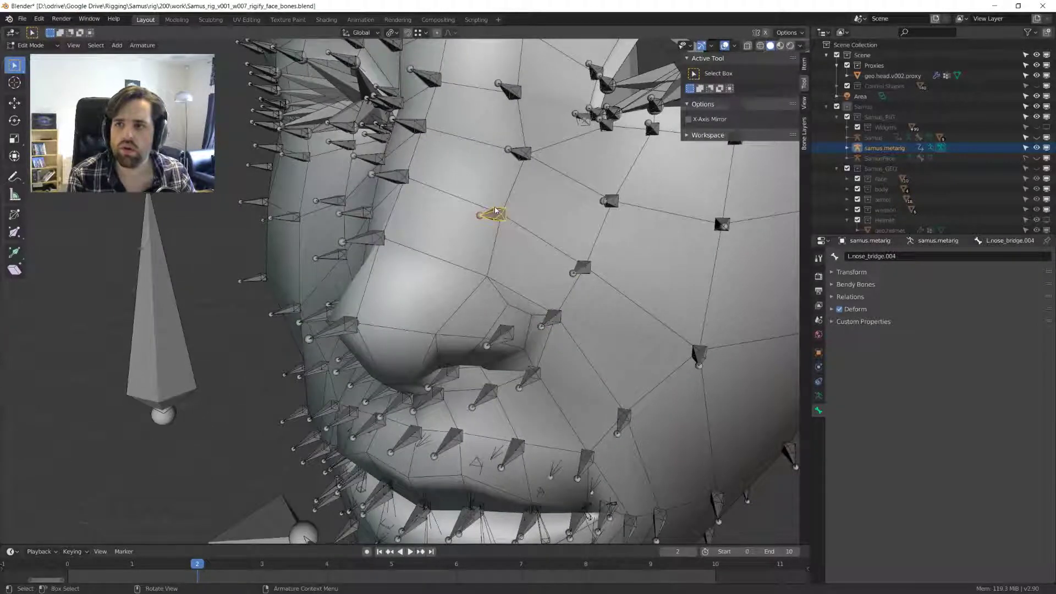
{"action": "left_click", "coordinate": [362, 241]}
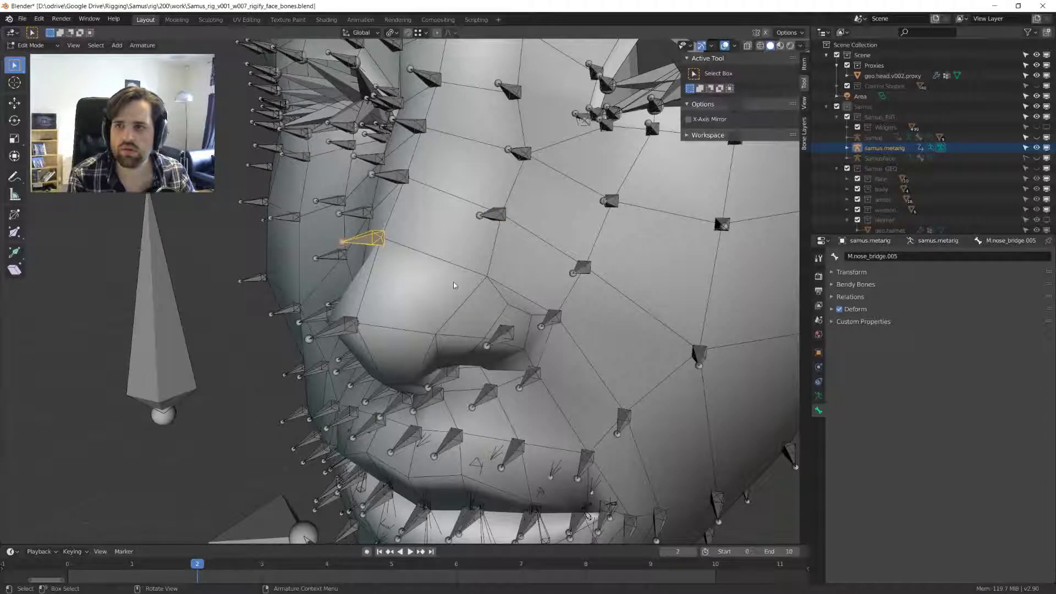
{"action": "left_click", "coordinate": [502, 334]}
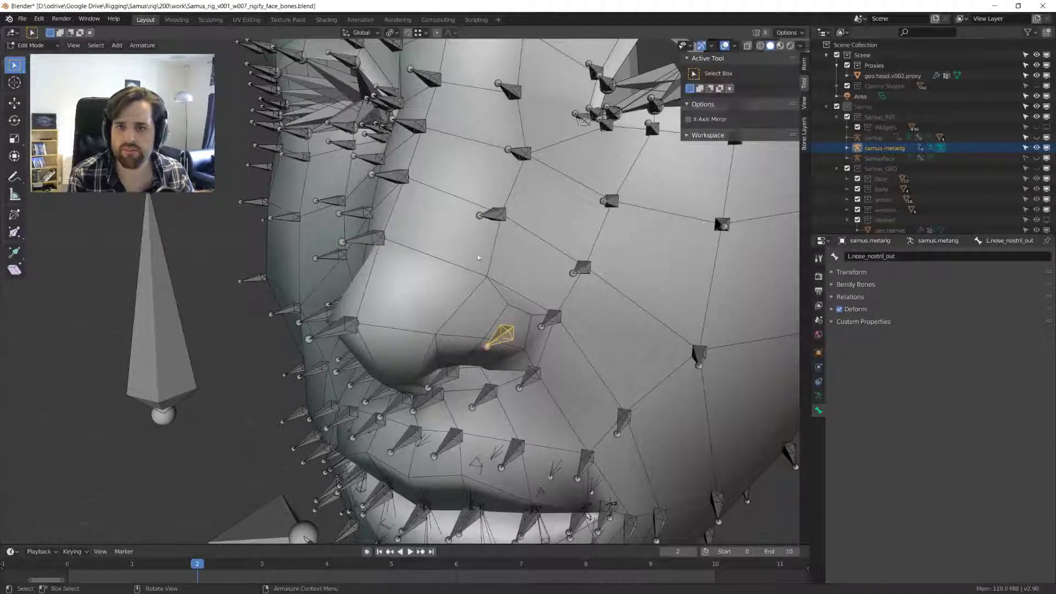
{"action": "left_click", "coordinate": [552, 318]}
{"action": "middle_click_drag", "start_coordinate": [556, 319], "coordinate": [555, 299]}
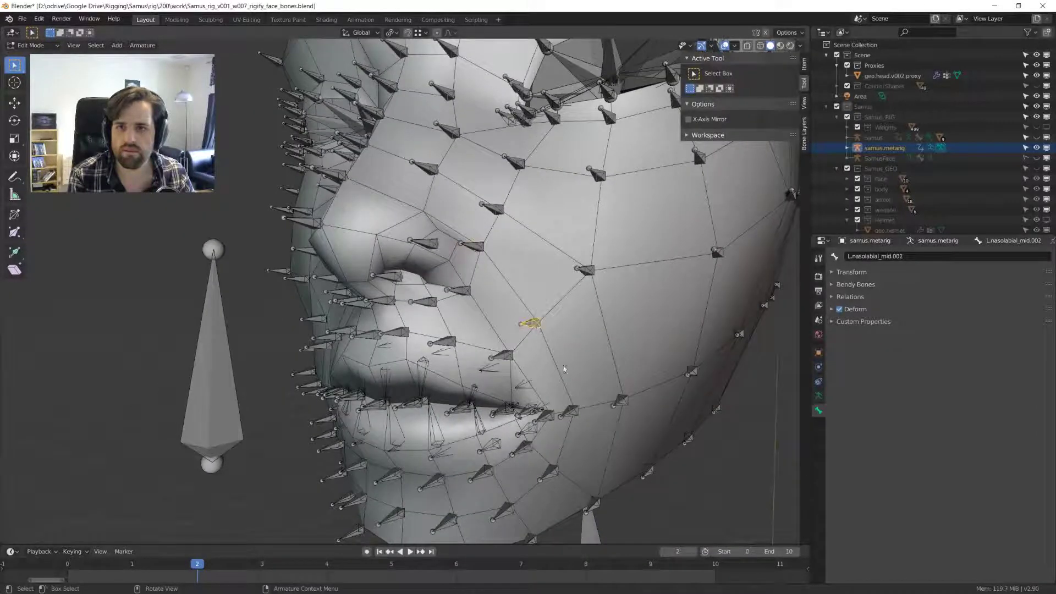
{"action": "left_click", "coordinate": [572, 411]}
{"action": "middle_click_drag", "start_coordinate": [575, 412], "coordinate": [550, 347]}
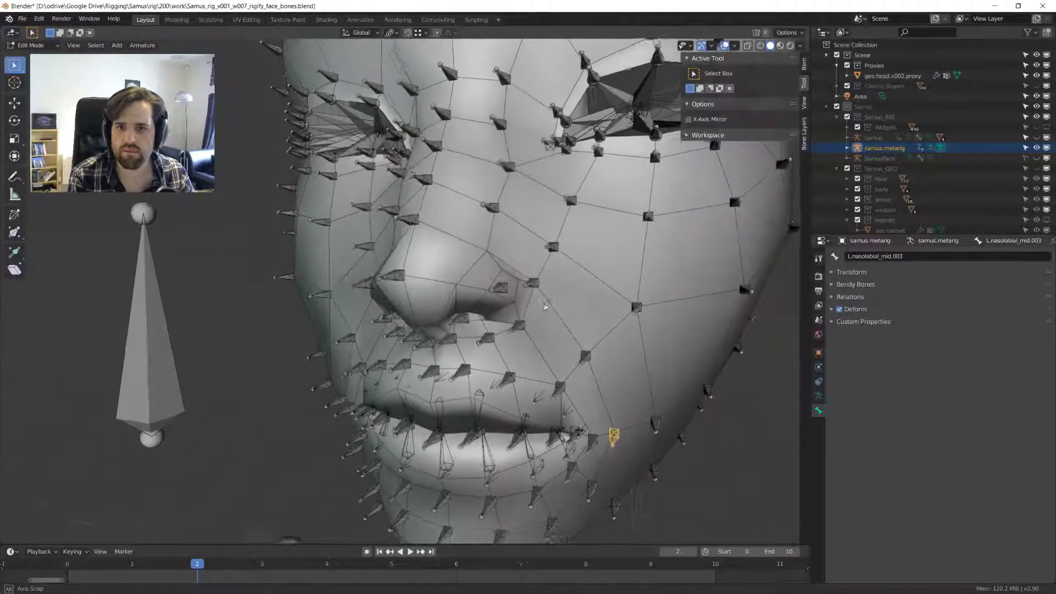
{"action": "scroll", "coordinate": [524, 283], "scroll_direction": "up", "scroll_amount": 5}
{"action": "middle_click_drag", "start_coordinate": [524, 283], "coordinate": [528, 297]}
{"action": "left_click", "coordinate": [421, 213]}
{"action": "middle_click_drag", "start_coordinate": [421, 212], "coordinate": [679, 225]}
{"action": "key", "text": "g"}
{"action": "left_click", "coordinate": [434, 302]}
{"action": "key", "text": "ctrl+z"}
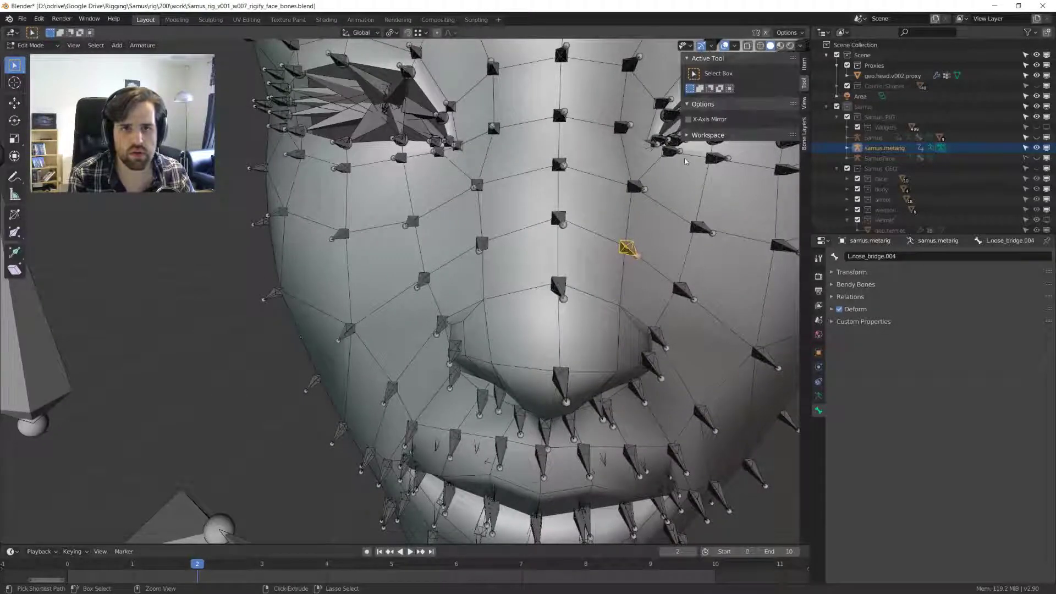
{"action": "key", "text": "ctrl+z"}
- Enable X-Axis Mirror, duplicate L.nose_bridge.004 onto the boneless vertex above the nostril, and return to Object Mode
{"action": "middle_click_drag", "start_coordinate": [716, 169], "coordinate": [601, 245]}
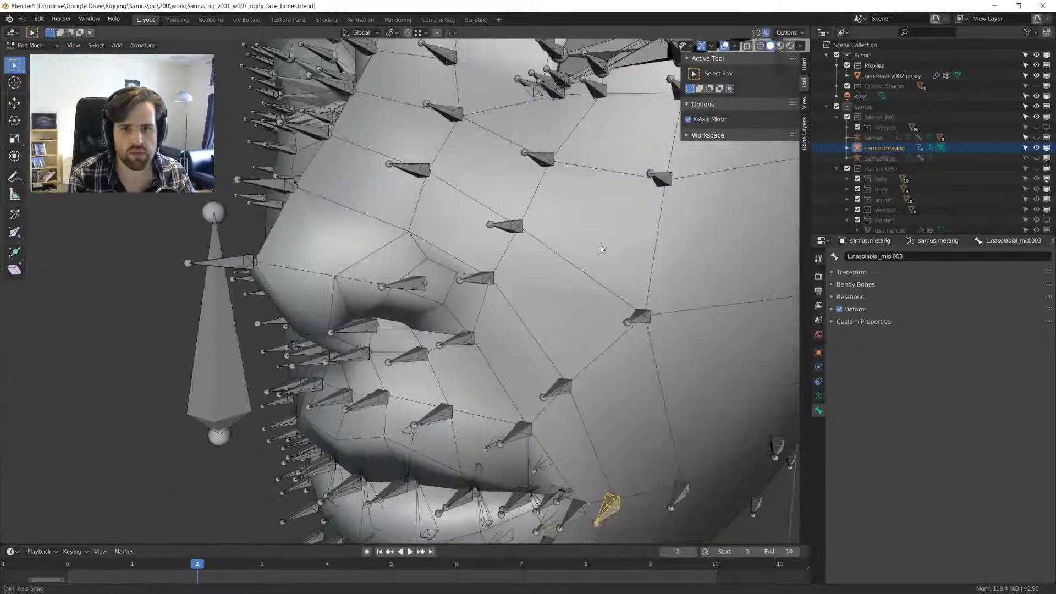
{"action": "left_click", "coordinate": [424, 190]}
{"action": "middle_click_drag", "start_coordinate": [424, 190], "coordinate": [641, 165]}
{"action": "key", "text": "shift+d"}
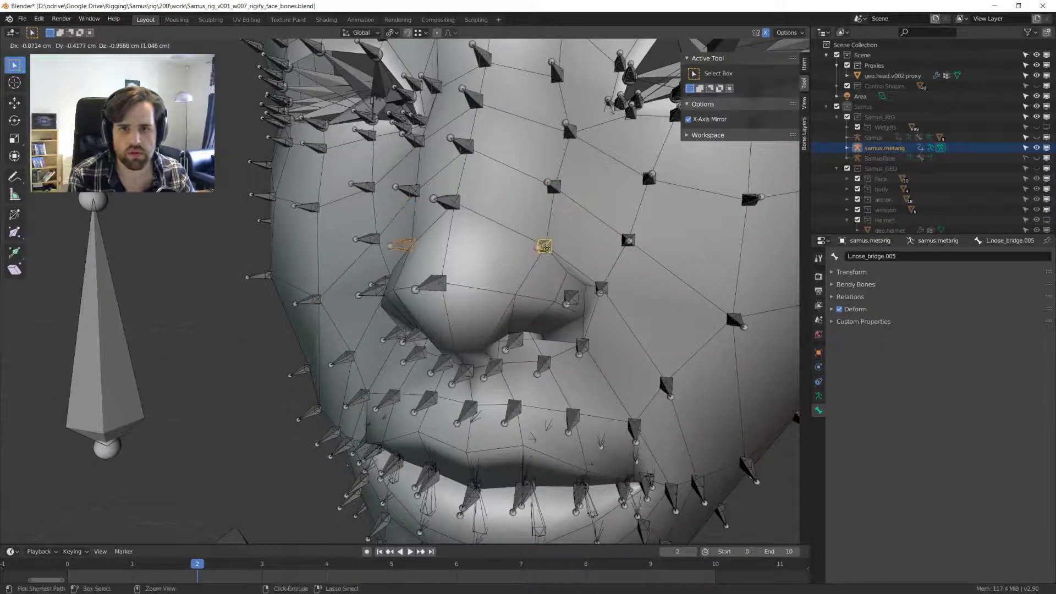
{"action": "left_click", "coordinate": [522, 294]}
{"action": "middle_click_drag", "start_coordinate": [522, 294], "coordinate": [499, 279]}
{"action": "left_click", "coordinate": [487, 276]}
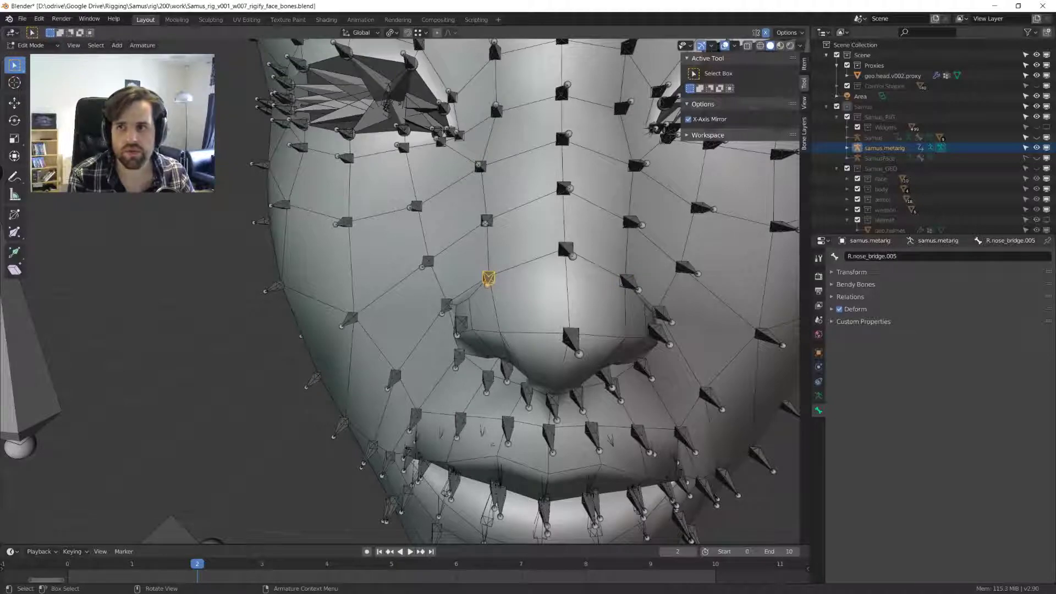
{"action": "middle_click_drag", "start_coordinate": [487, 276], "coordinate": [561, 272]}
{"action": "key", "text": "Tab"}
- Try to generate the rig from the armature settings of samus.metarig
{"action": "scroll", "coordinate": [511, 264], "scroll_direction": "up", "scroll_amount": 2}
{"action": "scroll", "coordinate": [540, 275], "scroll_direction": "up", "scroll_amount": 2}
{"action": "left_click", "coordinate": [818, 396]}
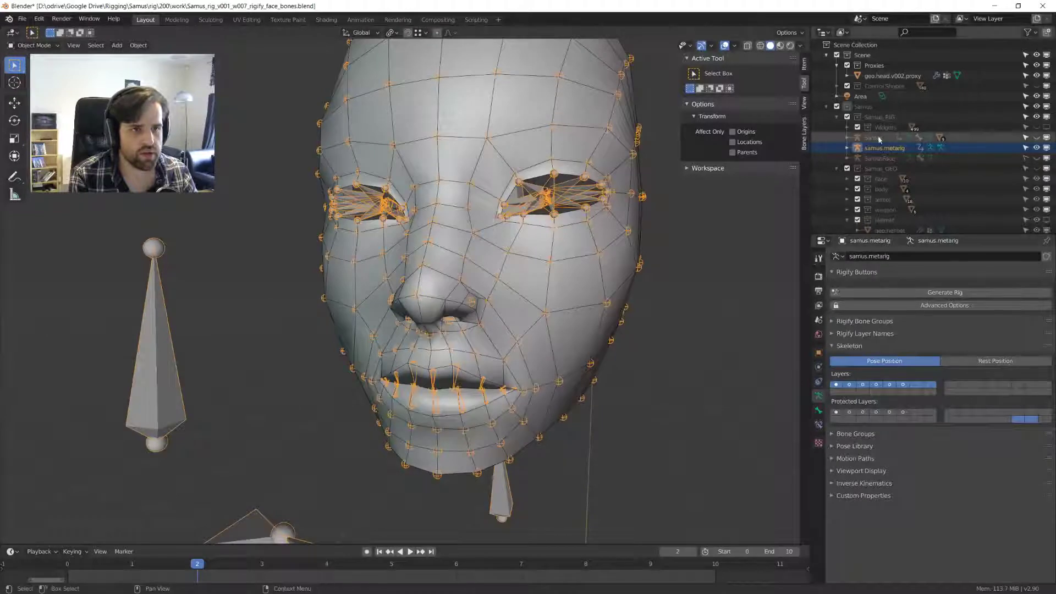
{"action": "left_click", "coordinate": [923, 292]}
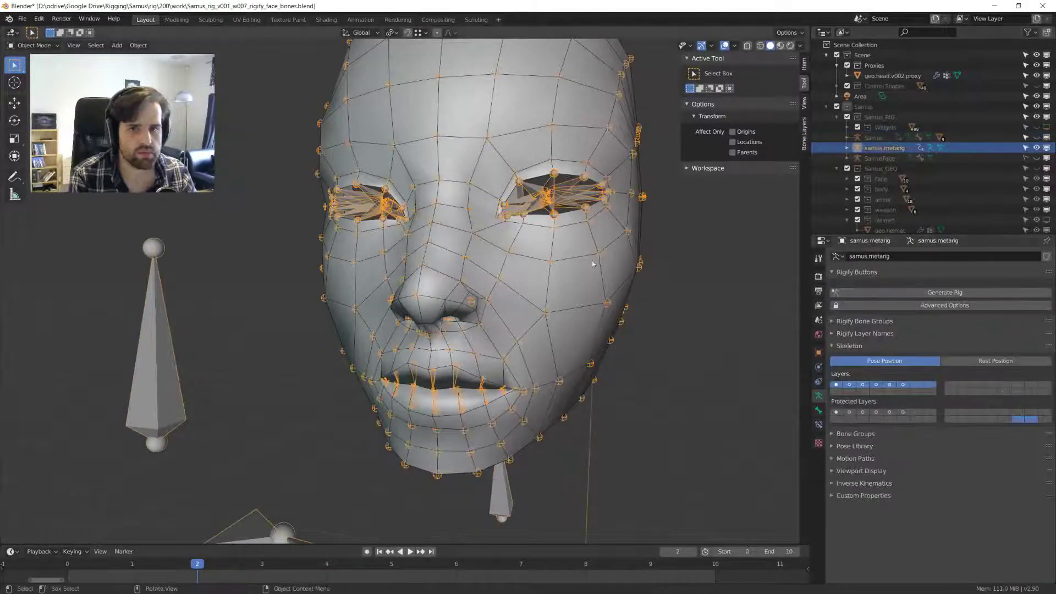
- Check the Rigify type and custom shape settings of L.nose_bridge.005 in Pose Mode, returning to samus.metarig's armature settings in Object Mode
{"action": "scroll", "coordinate": [520, 251], "scroll_direction": "up", "scroll_amount": 4}
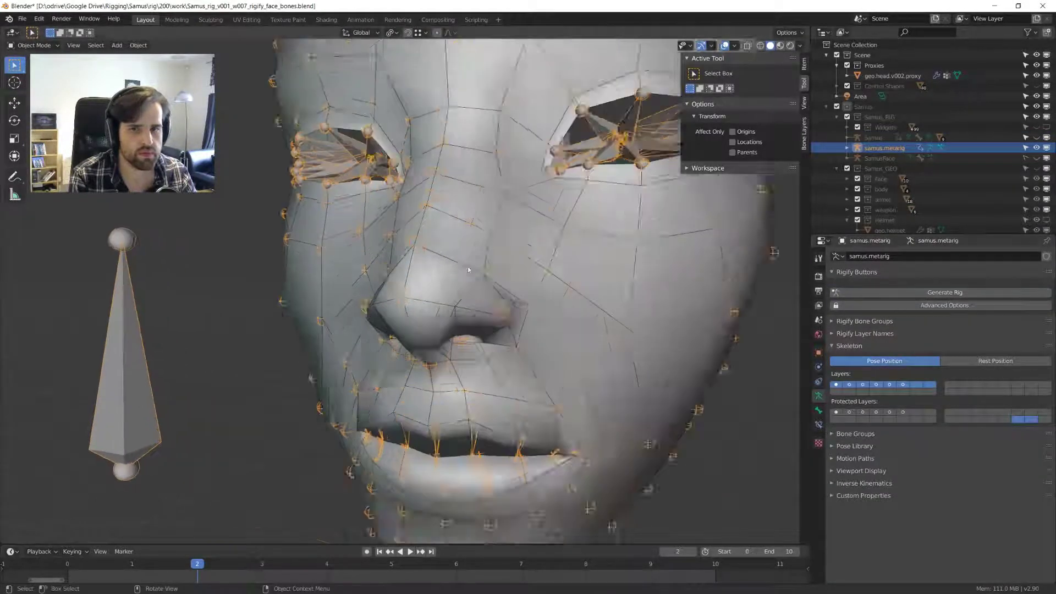
{"action": "key", "text": "ctrl+Tab"}
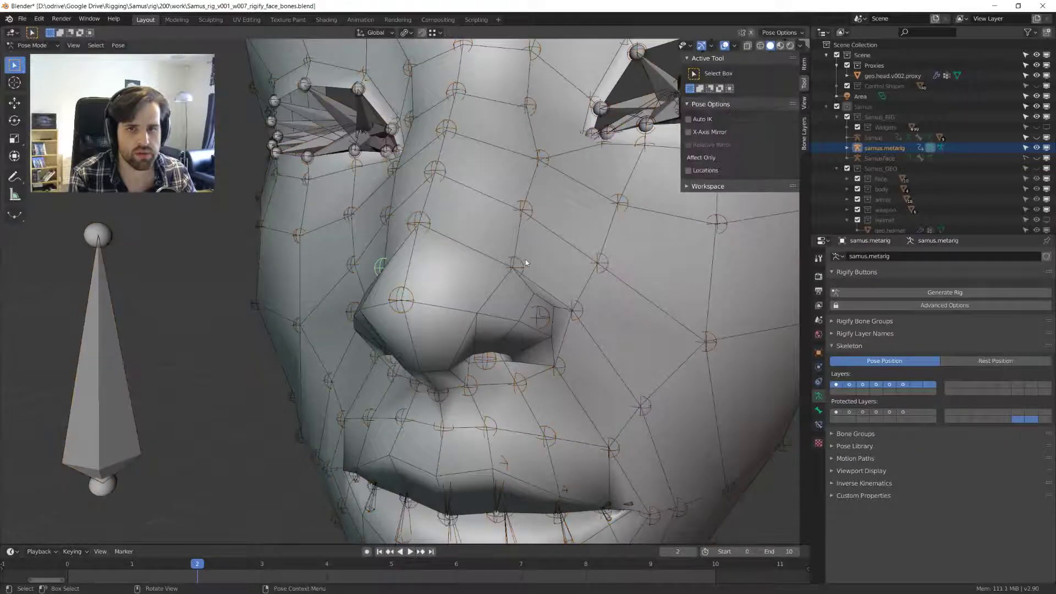
{"action": "left_click", "coordinate": [515, 265]}
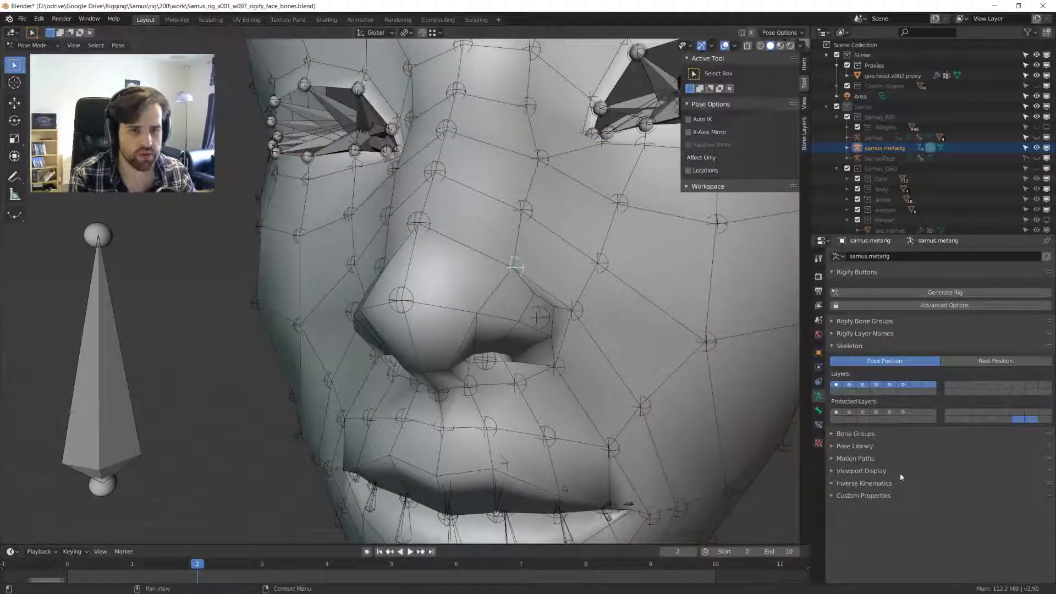
{"action": "left_click", "coordinate": [818, 410]}
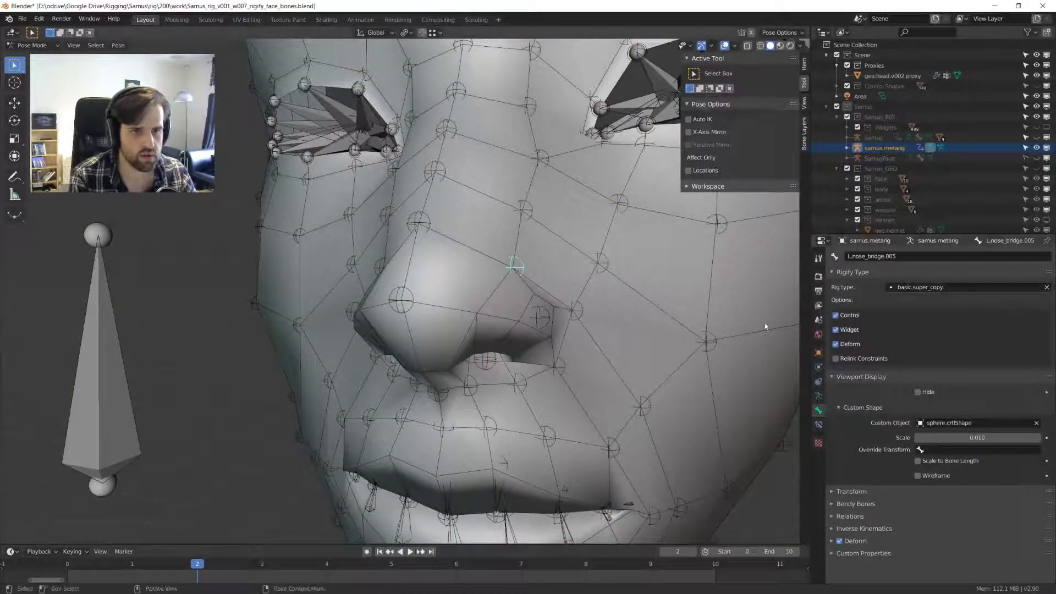
{"action": "key", "text": "ctrl+Tab"}
{"action": "left_click", "coordinate": [818, 396]}
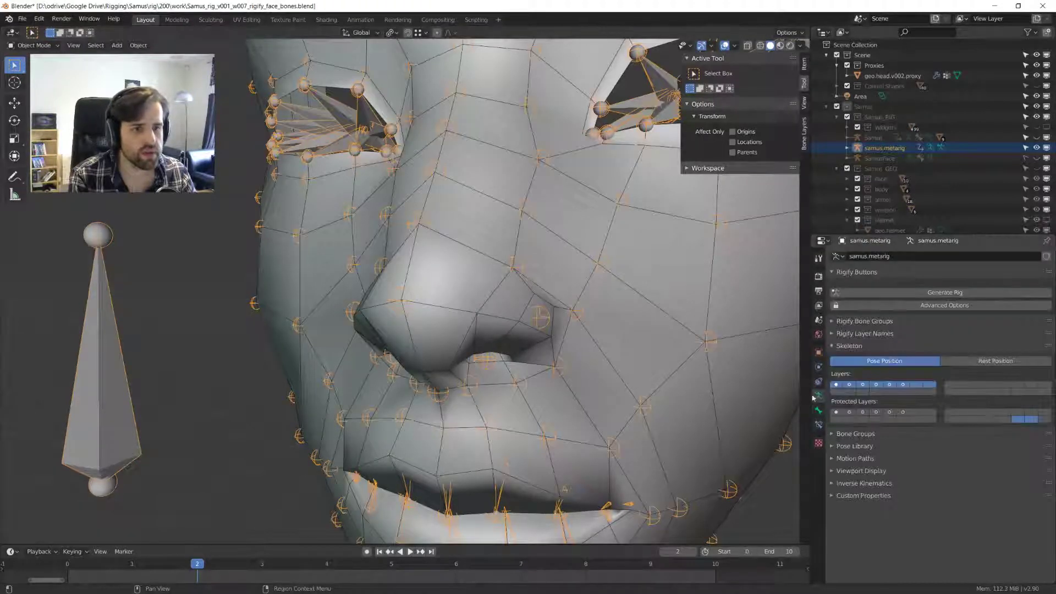
- Try generating the rig while Samus is hidden, and delete the leftover samus.metarig.001
{"action": "left_click", "coordinate": [935, 292]}
{"action": "middle_click_drag", "start_coordinate": [539, 275], "coordinate": [567, 283]}
{"action": "left_click", "coordinate": [894, 159]}
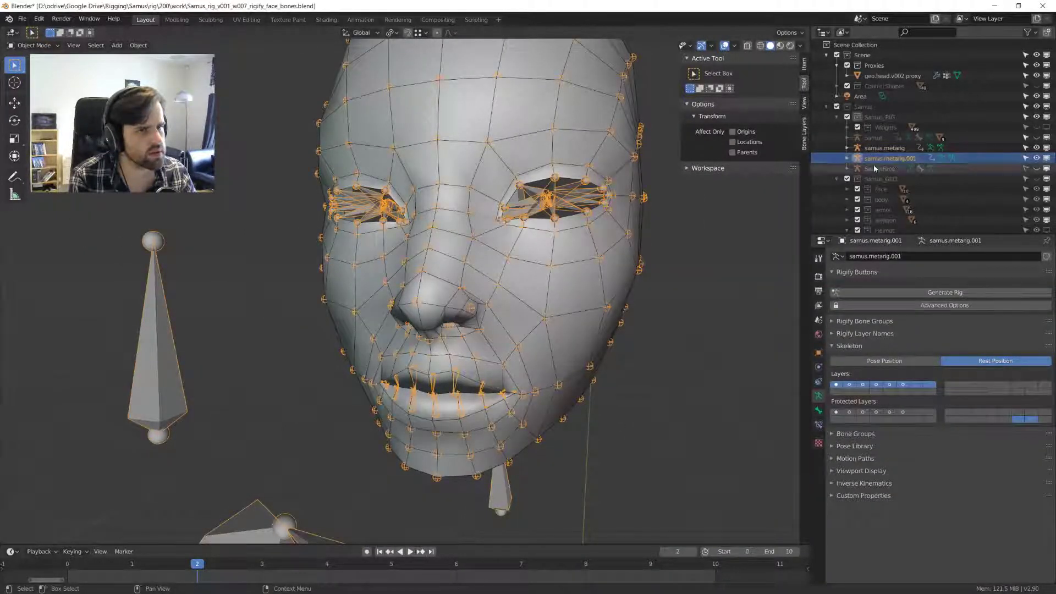
{"action": "key", "text": "x"}
{"action": "left_click", "coordinate": [682, 175]}
- Unhide the Samus armature and generate the rig from samus.metarig
{"action": "left_click", "coordinate": [882, 138]}
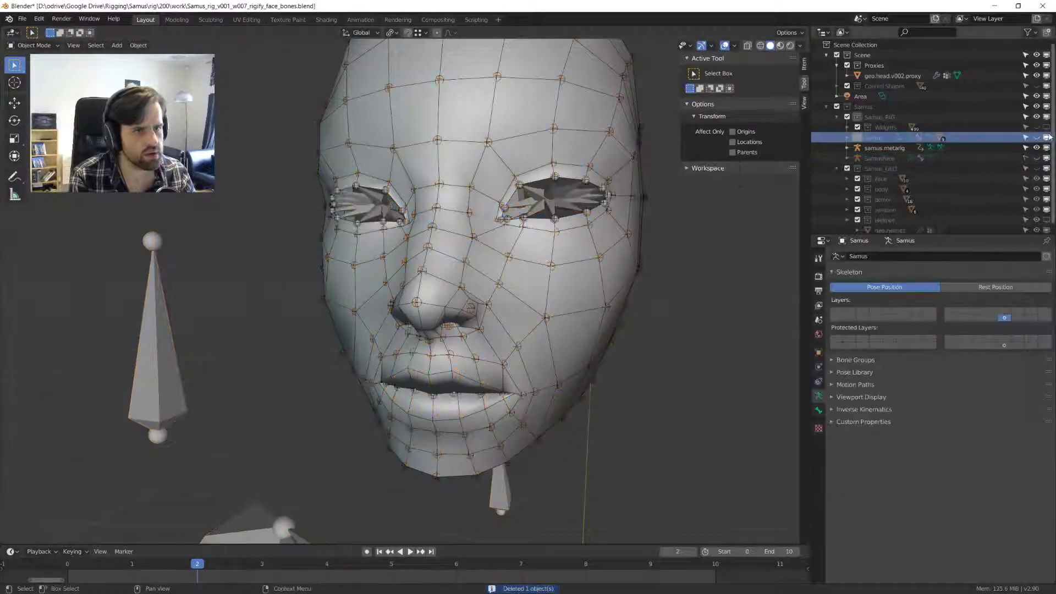
{"action": "left_click", "coordinate": [884, 148]}
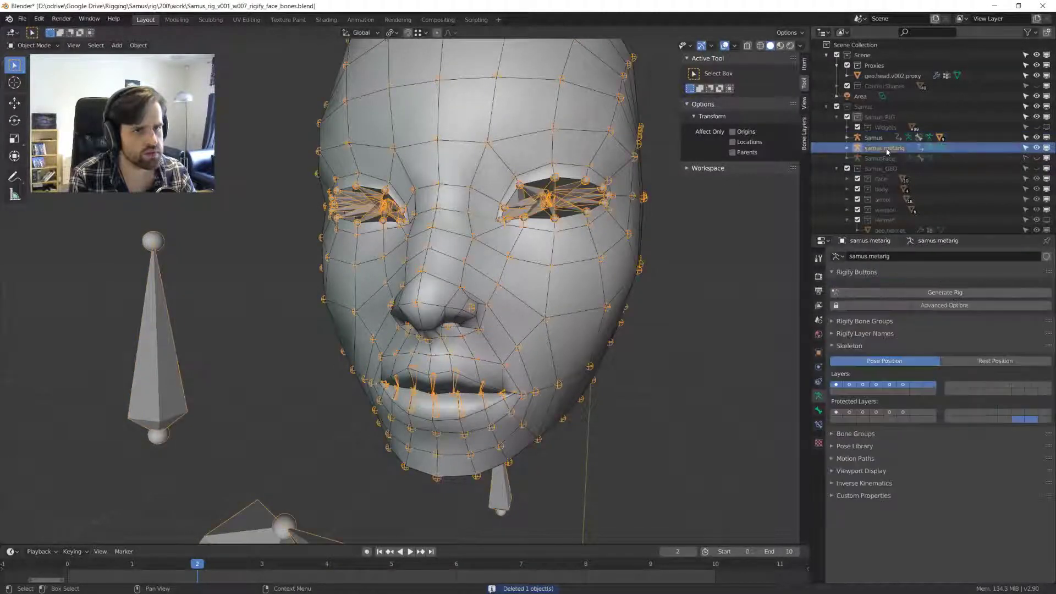
{"action": "left_click", "coordinate": [934, 295]}
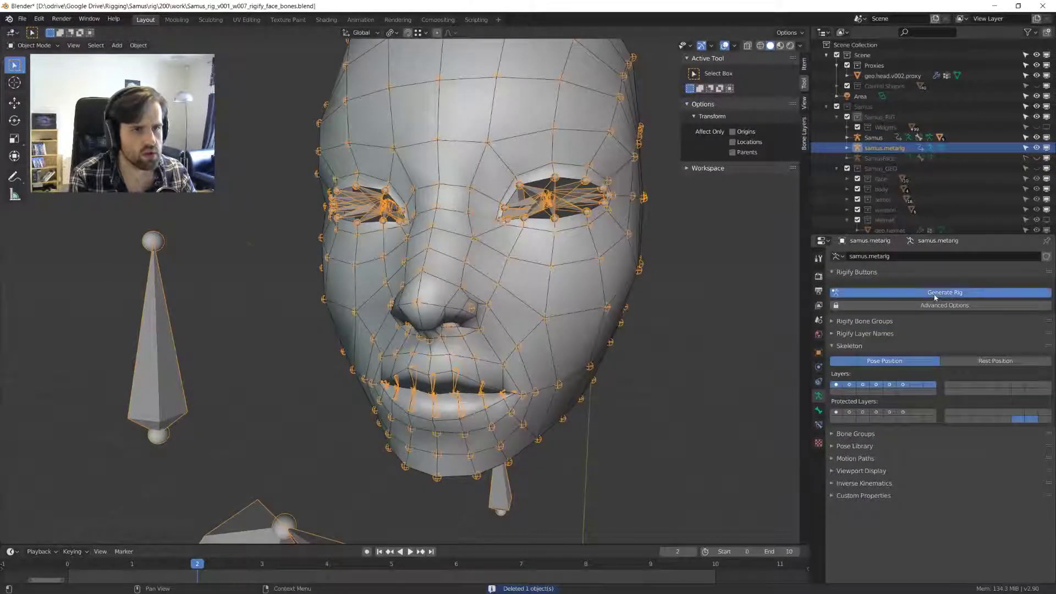
- Put the generated Samus armature in Pose Mode and test-move the new nose bridge control, cancelling the move
{"action": "scroll", "coordinate": [540, 298], "scroll_direction": "down", "scroll_amount": 5}
{"action": "mouse_move", "coordinate": [540, 298]}
{"action": "middle_mouse_down"}
{"action": "mouse_move", "coordinate": [523, 296]}
{"action": "mouse_move", "coordinate": [556, 301]}
{"action": "middle_mouse_up"}
{"action": "scroll", "coordinate": [508, 295], "scroll_direction": "up", "scroll_amount": 6}
{"action": "scroll", "coordinate": [508, 295], "scroll_direction": "up", "scroll_amount": 3}
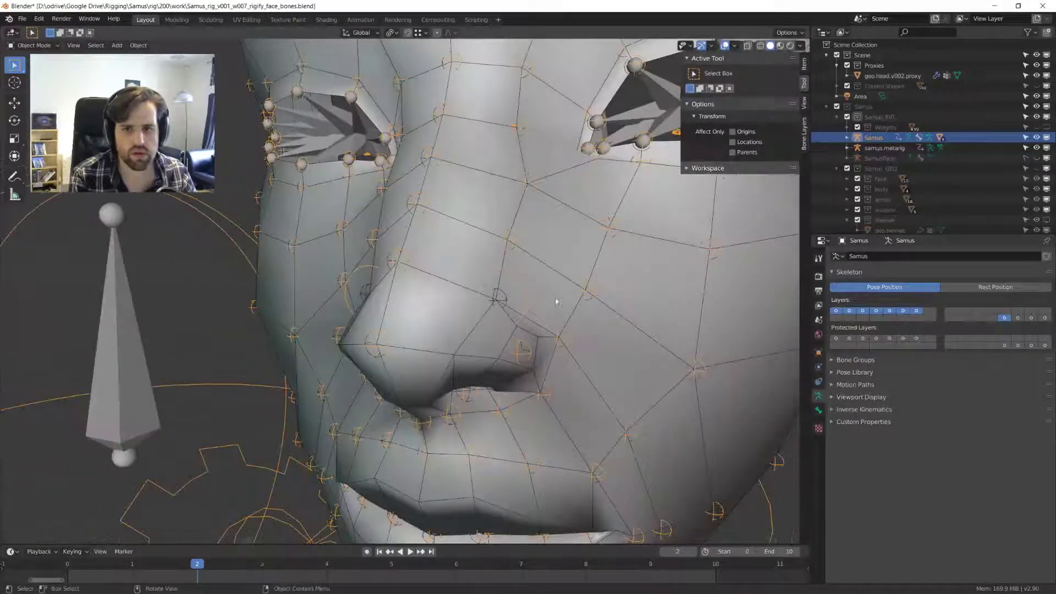
{"action": "left_click", "coordinate": [510, 275]}
{"action": "middle_click_drag", "start_coordinate": [510, 274], "coordinate": [533, 284]}
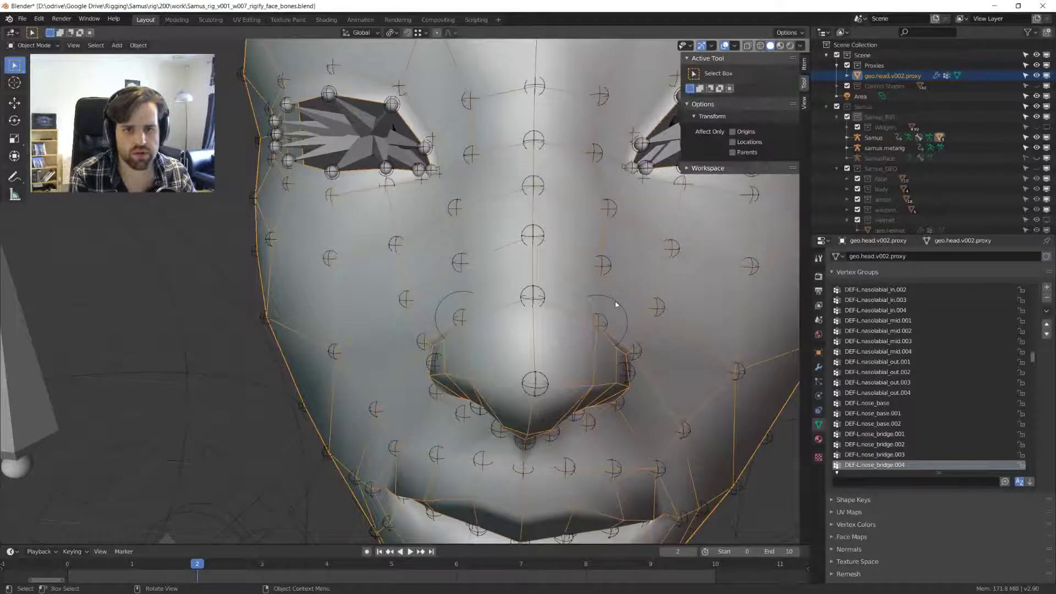
{"action": "left_click", "coordinate": [615, 303]}
{"action": "key", "text": "ctrl+Tab"}
{"action": "middle_click_drag", "start_coordinate": [602, 310], "coordinate": [529, 283]}
{"action": "left_click", "coordinate": [530, 282]}
{"action": "key", "text": "g"}
{"action": "right_click", "coordinate": [619, 273]}
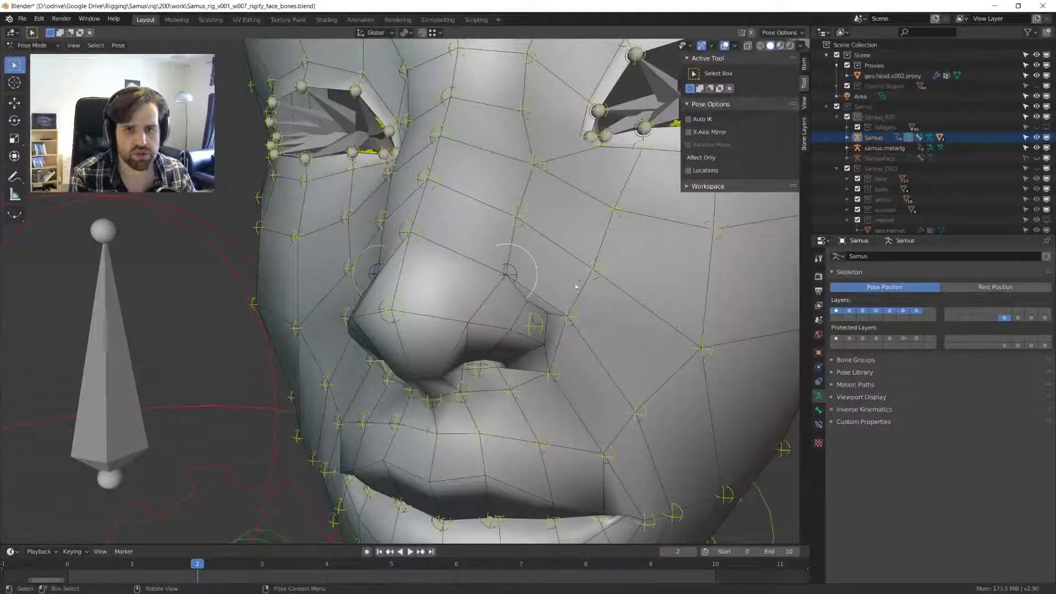
- Hide samus.metarig and examine the generated rig's control shapes around the nose
{"action": "left_click", "coordinate": [1036, 147]}
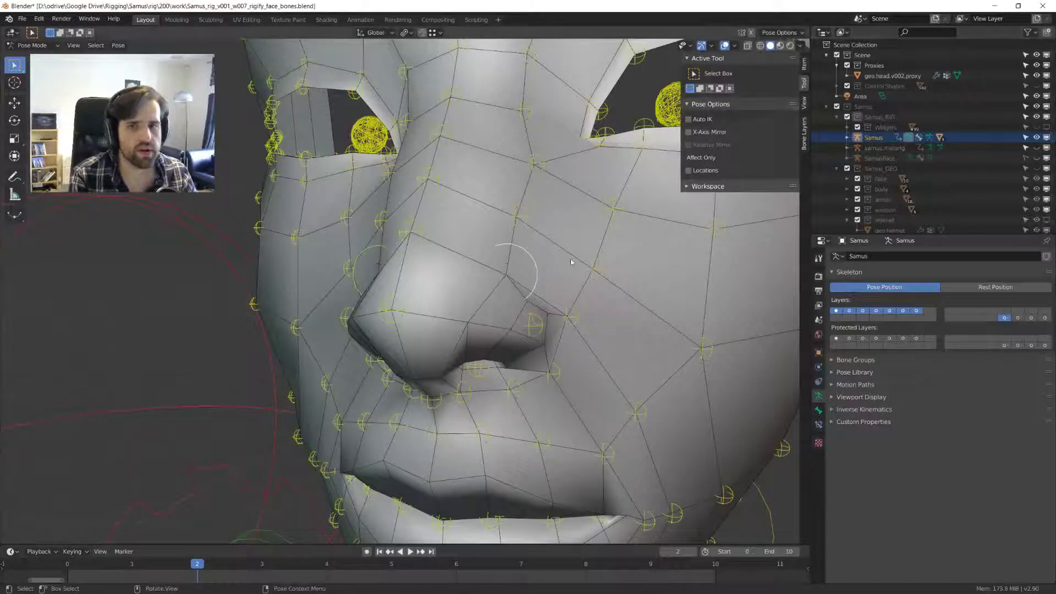
{"action": "key", "text": "KP_1"}
{"action": "scroll", "coordinate": [483, 280], "scroll_direction": "up", "scroll_amount": 3}
{"action": "middle_click_drag", "start_coordinate": [432, 268], "coordinate": [385, 258]}
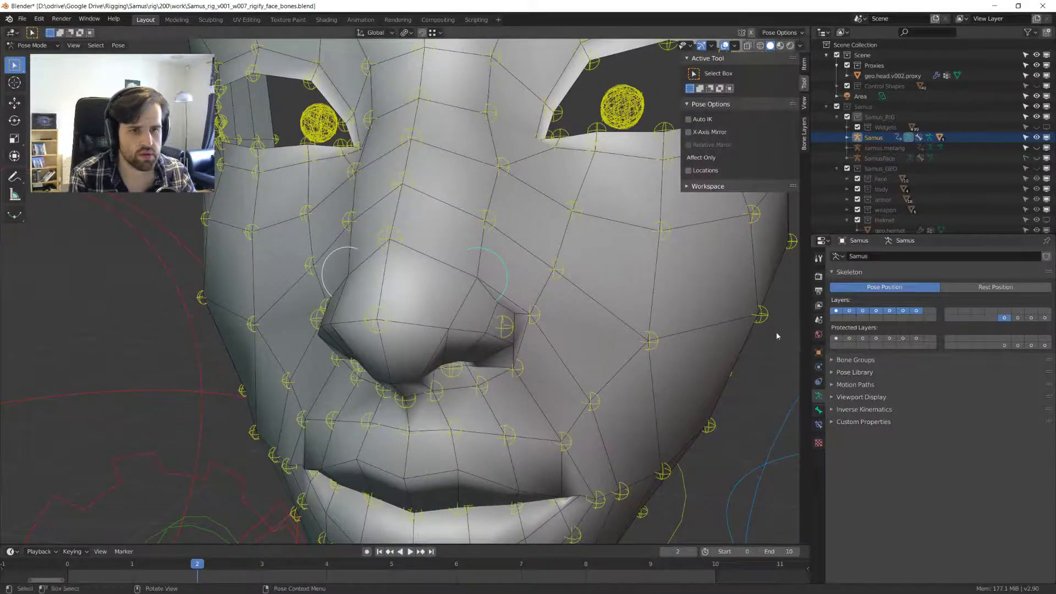
- Return to Object Mode and unhide the Widgets collection
{"action": "key", "text": "ctrl+Tab"}
{"action": "left_click", "coordinate": [883, 127]}
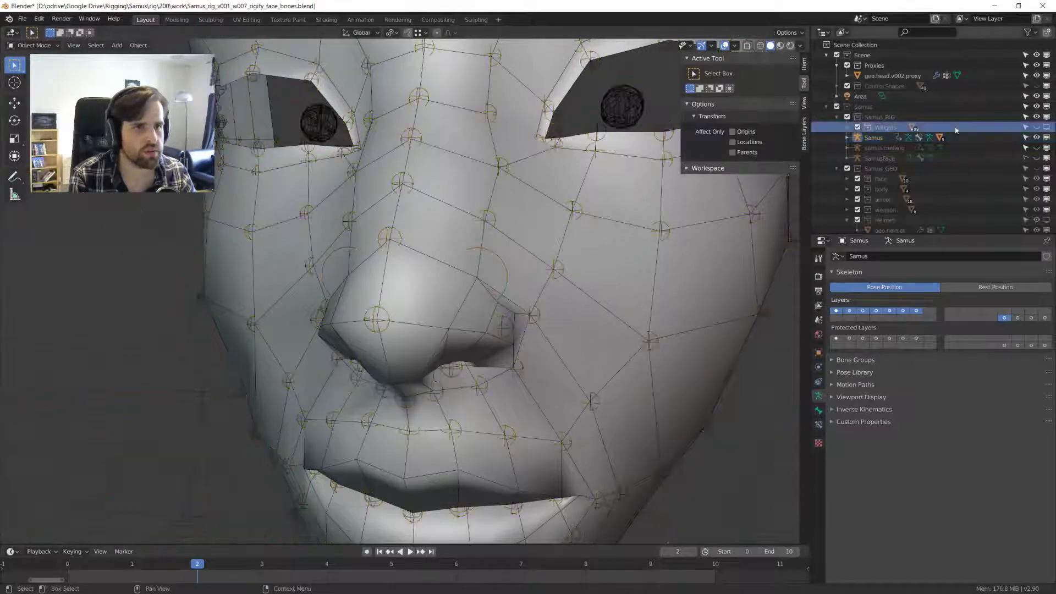
{"action": "left_click", "coordinate": [1031, 127]}
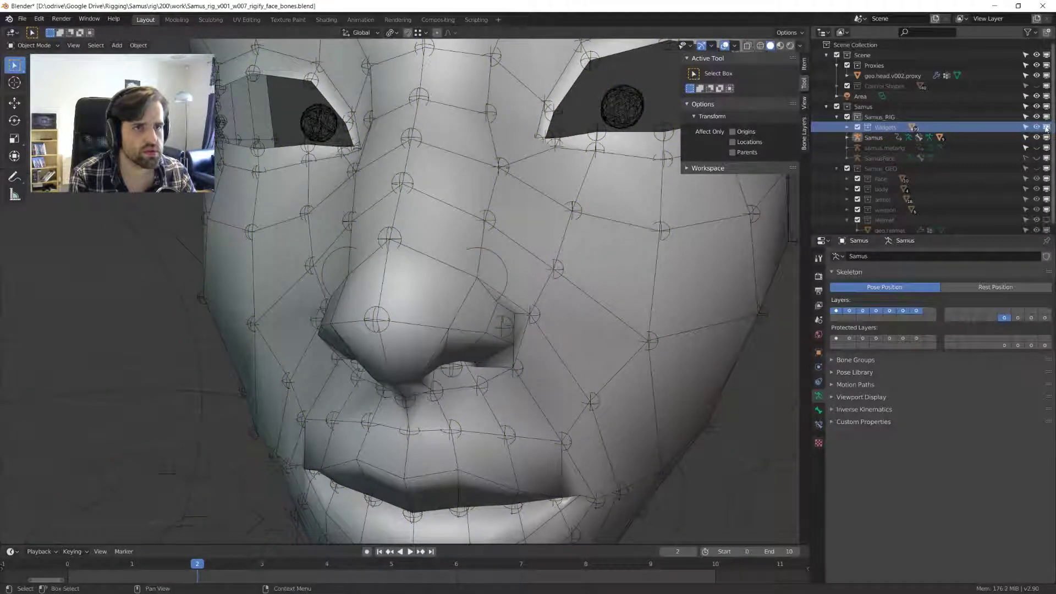
- Select the WGT-Samus_L.nose_bridge.005 widget and test-move it and its mesh vertices, undoing the moves
{"action": "left_click", "coordinate": [494, 259]}
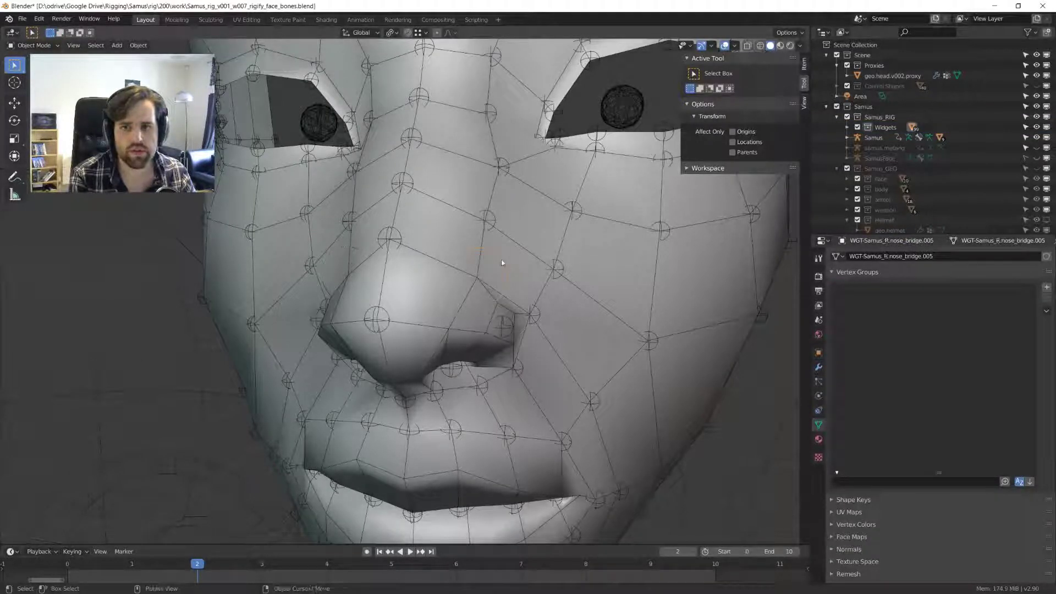
{"action": "left_click", "coordinate": [335, 251]}
{"action": "left_click_drag", "start_coordinate": [486, 253], "coordinate": [570, 236]}
{"action": "key", "text": "Tab"}
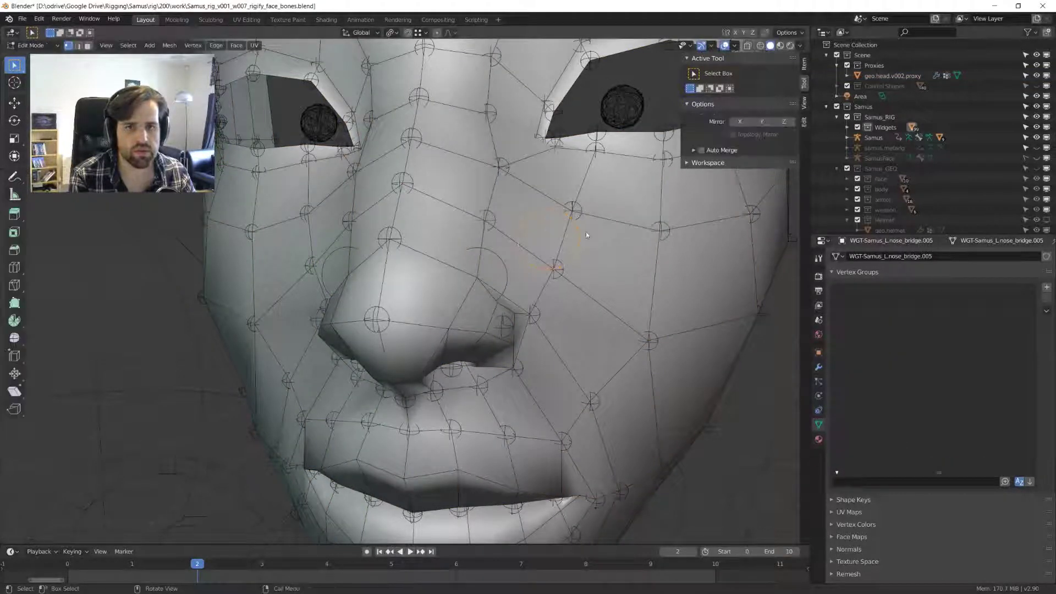
{"action": "key", "text": "g"}
{"action": "left_click", "coordinate": [489, 254]}
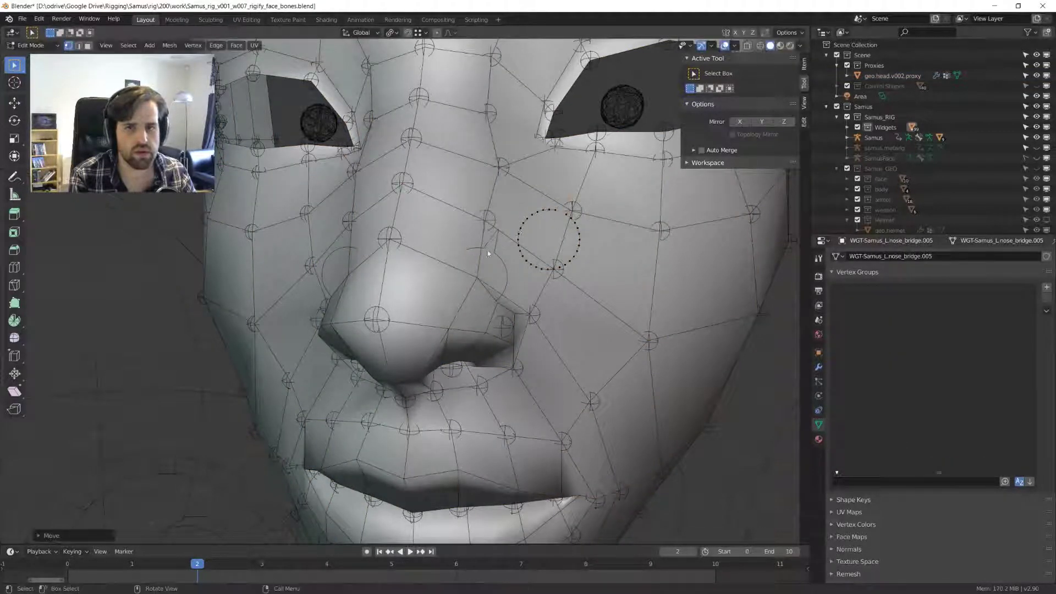
{"action": "key", "text": "ctrl+z"}
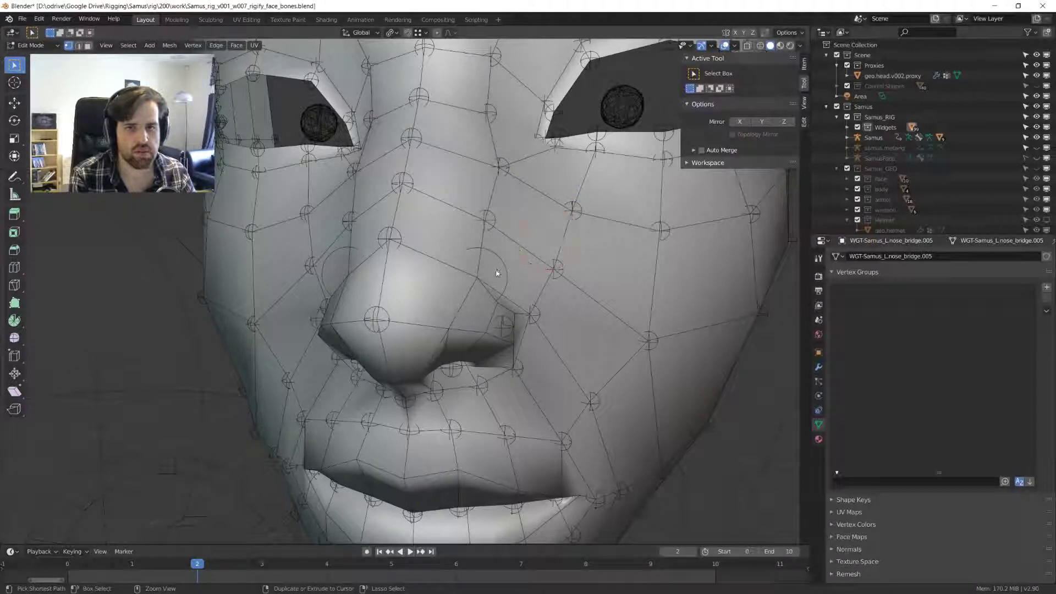
{"action": "key", "text": "Tab"}
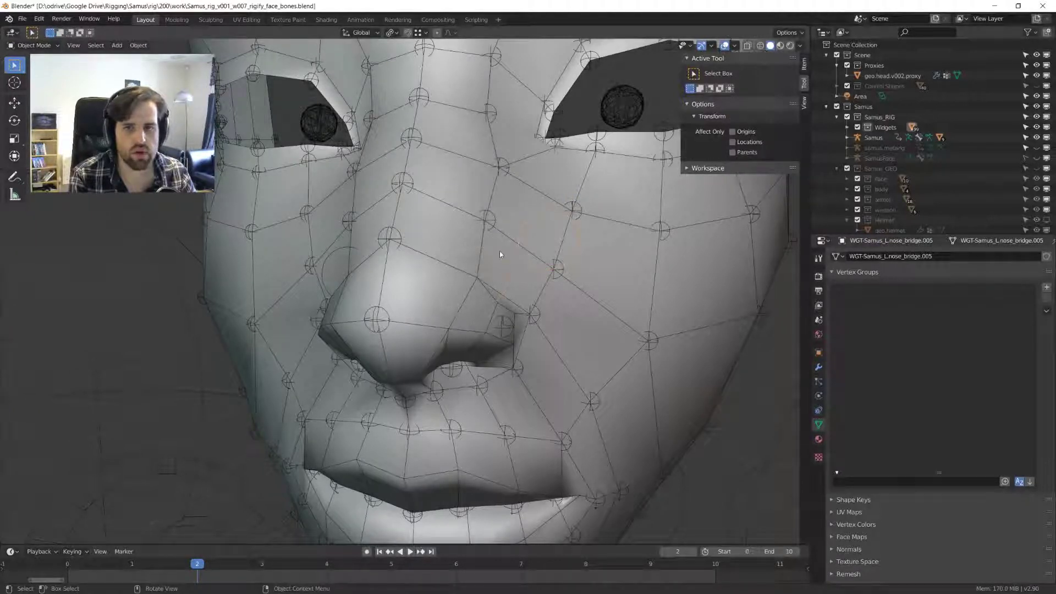
- Replace the mesh data of WGT-Samus_L.nose_bridge.005 with sphere.crtlShape and check it from the front
{"action": "left_click", "coordinate": [836, 257]}
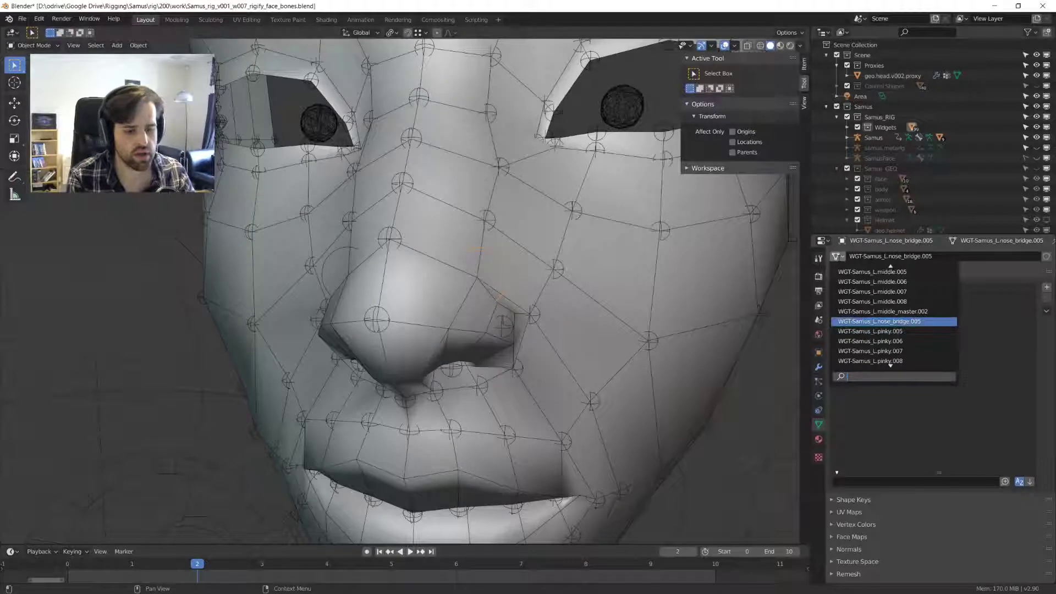
{"action": "type", "text": "sh"}
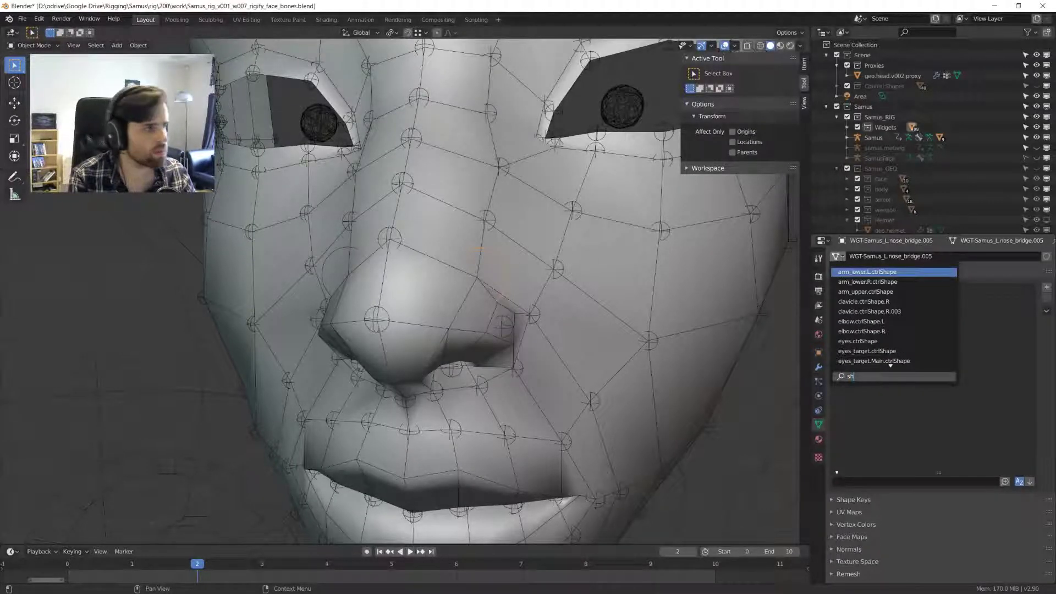
{"action": "key", "text": "BackSpace"}
{"action": "type", "text": "ph"}
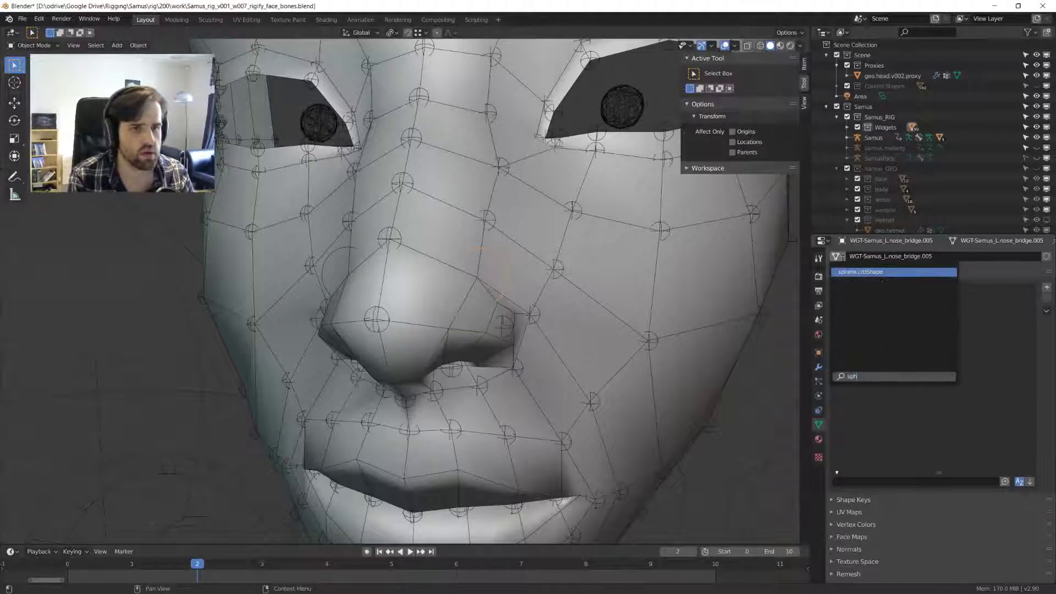
{"action": "key", "text": "Return"}
{"action": "key", "text": "KP_1"}
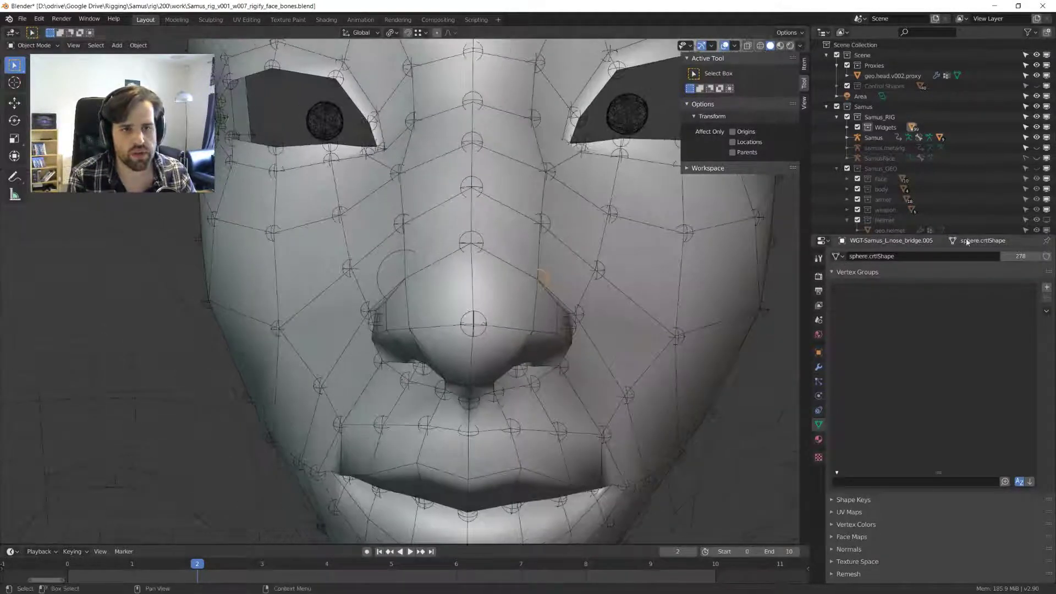
- Replace the mesh data of WGT-Samus_R.nose_bridge.005 with sphere.crtlShape
{"action": "left_click", "coordinate": [393, 258]}
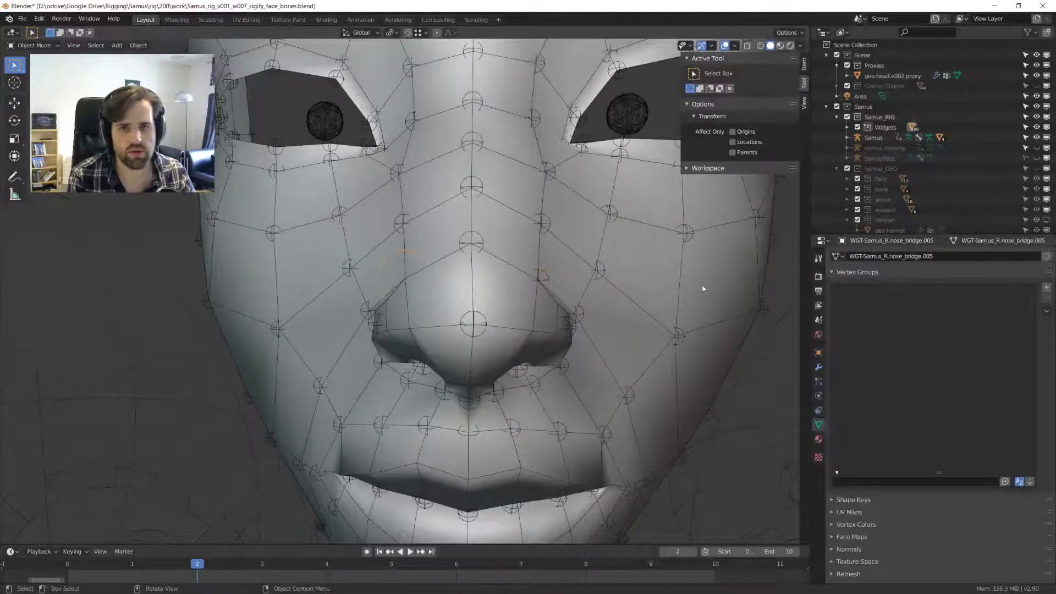
{"action": "left_click", "coordinate": [836, 256]}
{"action": "type", "text": "sphere"}
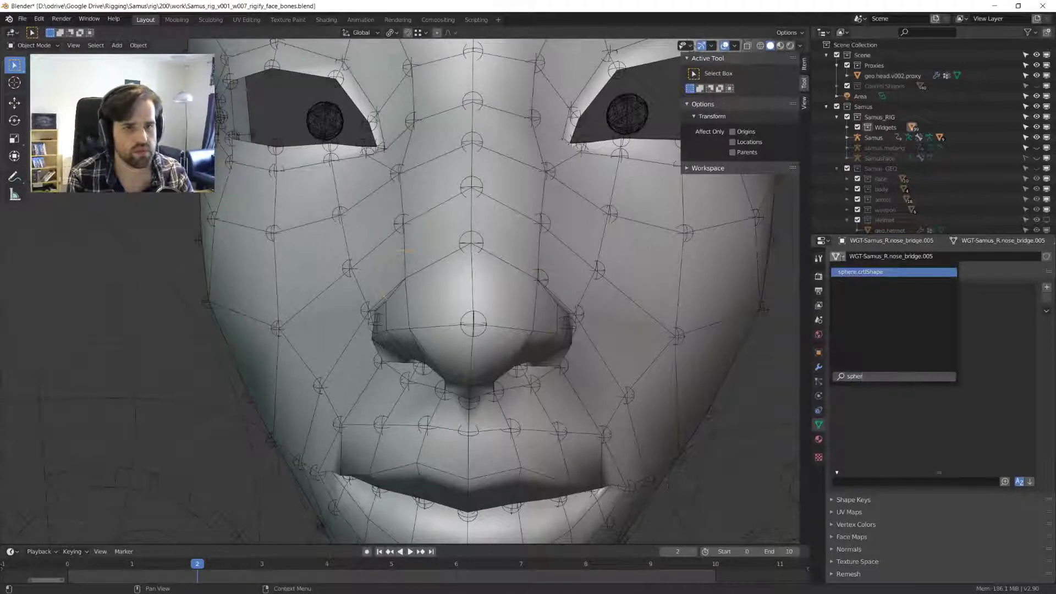
{"action": "key", "text": "Return"}
- Examine the shared sphere control mesh in Edit Mode, test-move a vertex on it, cancel the move and return to Object Mode
{"action": "middle_click_drag", "start_coordinate": [572, 289], "coordinate": [518, 255]}
{"action": "scroll", "coordinate": [549, 282], "scroll_direction": "down", "scroll_amount": 4}
{"action": "scroll", "coordinate": [518, 255], "scroll_direction": "up", "scroll_amount": 2}
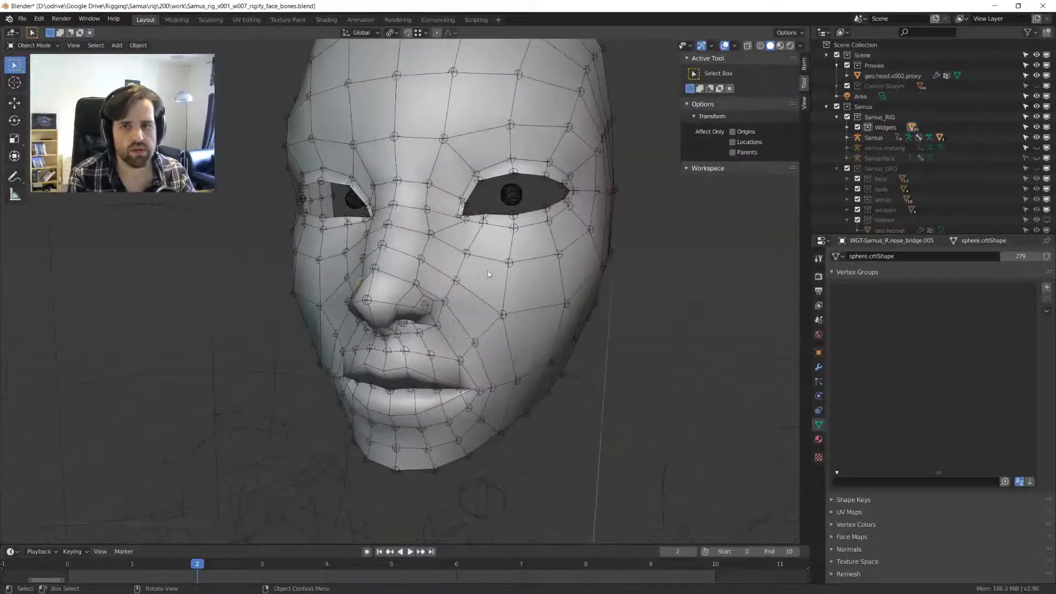
{"action": "scroll", "coordinate": [456, 268], "scroll_direction": "up", "scroll_amount": 2}
{"action": "scroll", "coordinate": [456, 269], "scroll_direction": "down", "scroll_amount": 3}
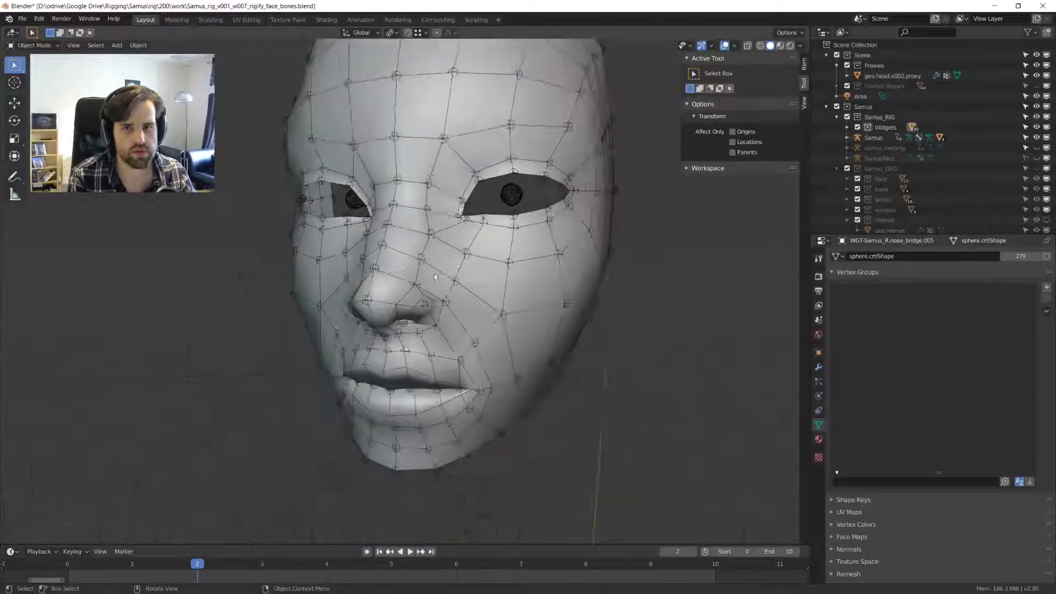
{"action": "scroll", "coordinate": [456, 269], "scroll_direction": "up", "scroll_amount": 3}
{"action": "key", "text": "Tab"}
{"action": "middle_click_drag", "start_coordinate": [457, 268], "coordinate": [445, 273]}
{"action": "scroll", "coordinate": [445, 273], "scroll_direction": "up", "scroll_amount": 2}
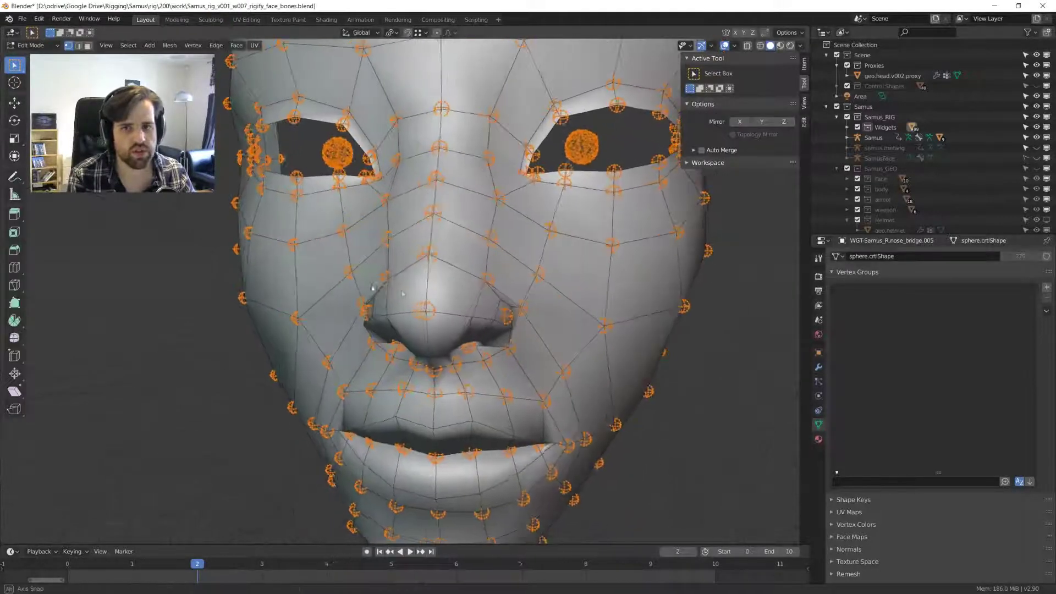
{"action": "left_click", "coordinate": [388, 275]}
{"action": "key", "text": "g"}
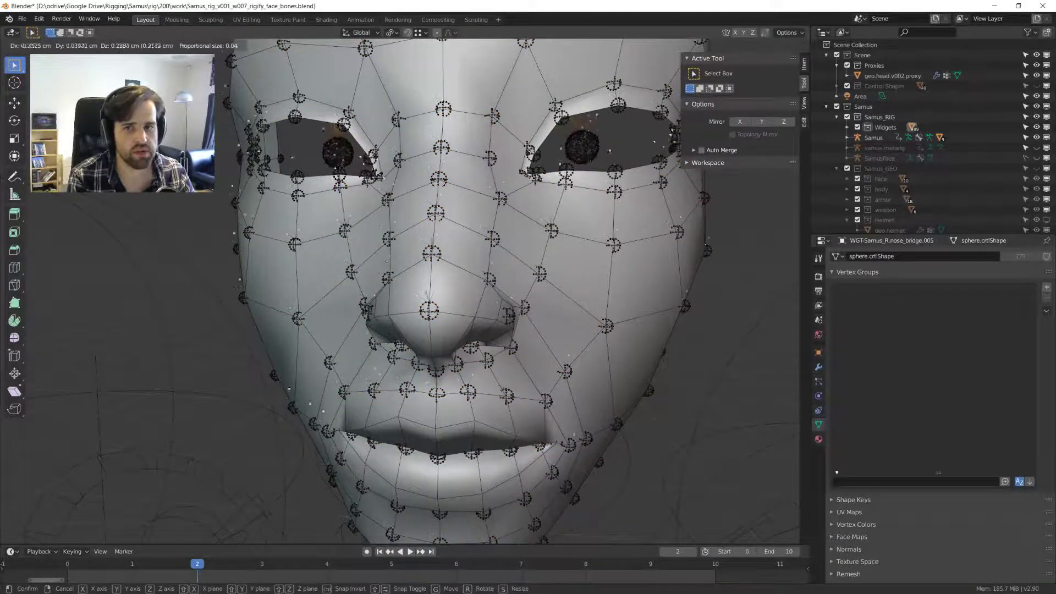
{"action": "right_click", "coordinate": [374, 283]}
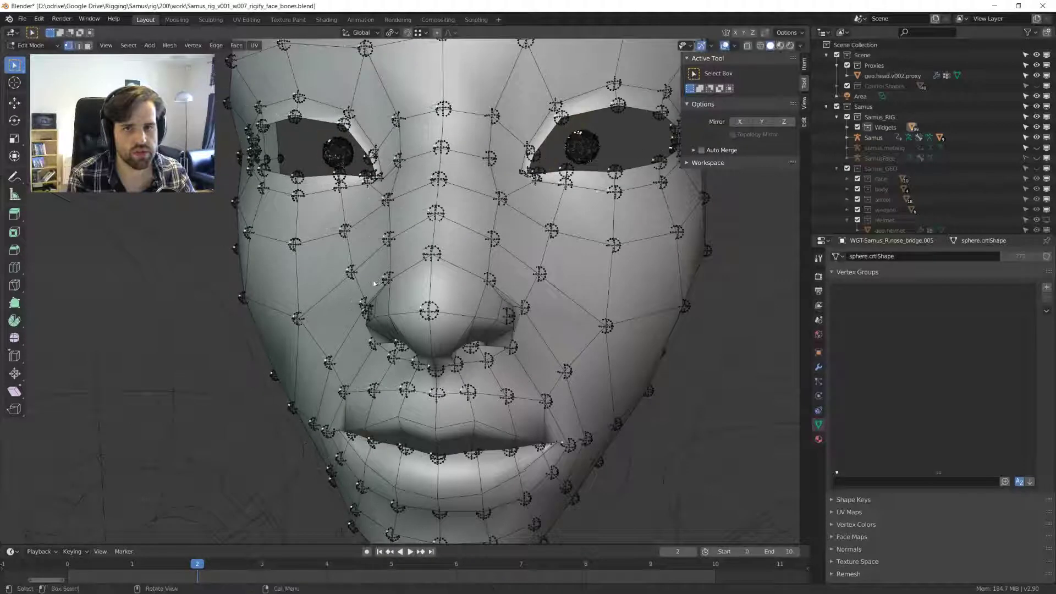
{"action": "key", "text": "Tab"}
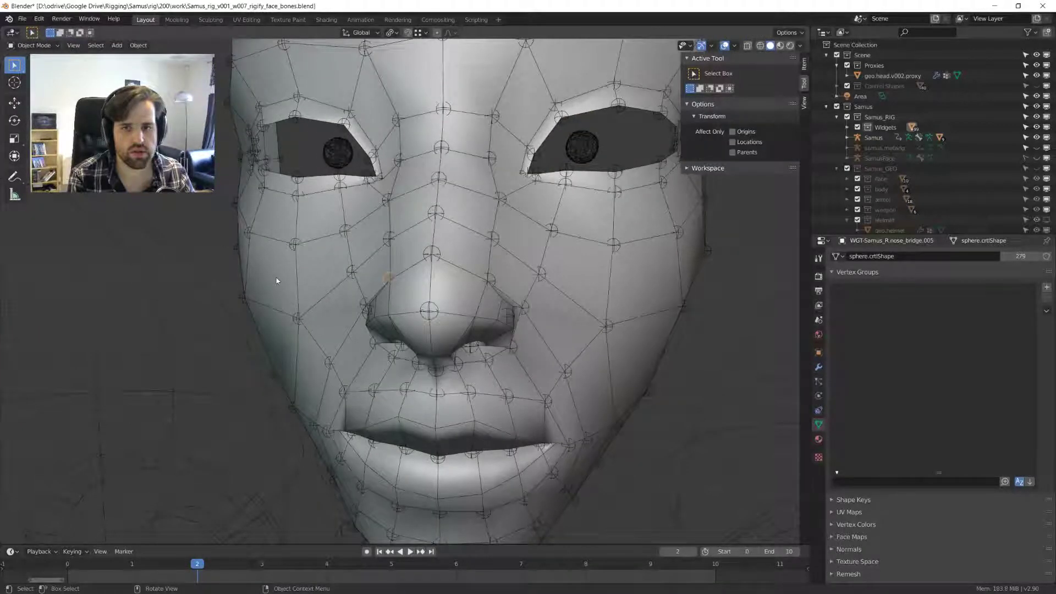
{"action": "middle_click_drag", "start_coordinate": [276, 281], "coordinate": [609, 248]}
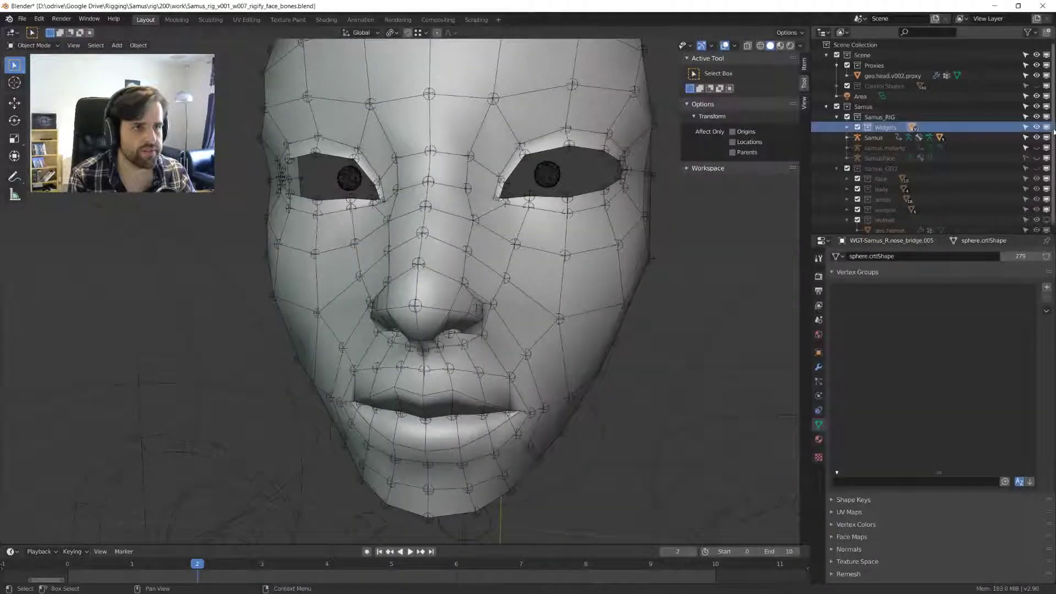
- Test-move the WGT-Samus_L.nasolabial_out.001 and WGT-Samus_L.cheek.005 widgets and restore their positions
{"action": "left_click", "coordinate": [496, 276]}
{"action": "key", "text": "g"}
{"action": "left_click", "coordinate": [555, 297]}
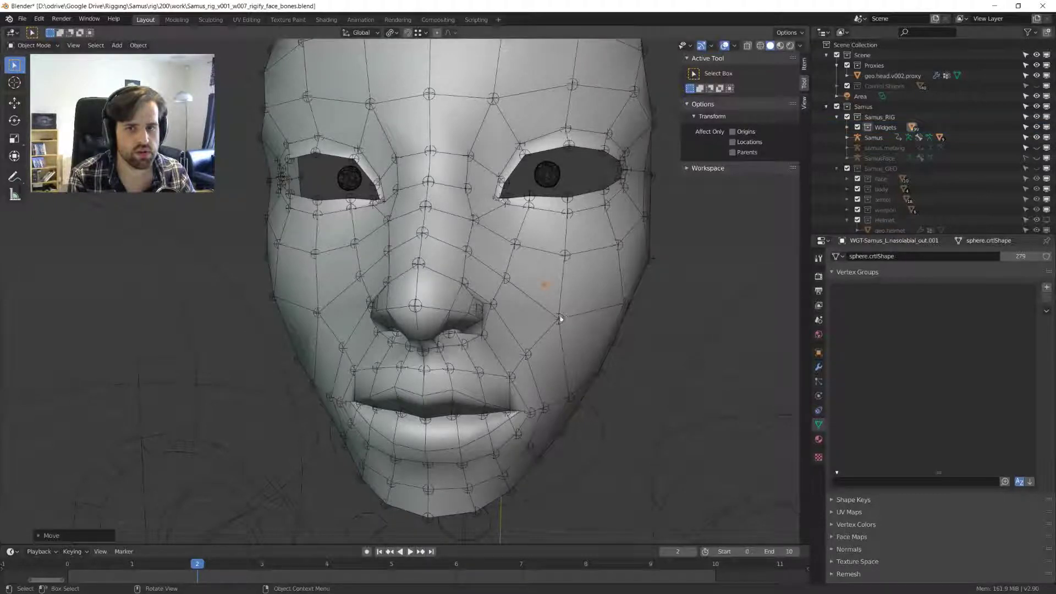
{"action": "left_click", "coordinate": [560, 318]}
{"action": "key", "text": "g"}
{"action": "left_click", "coordinate": [723, 286]}
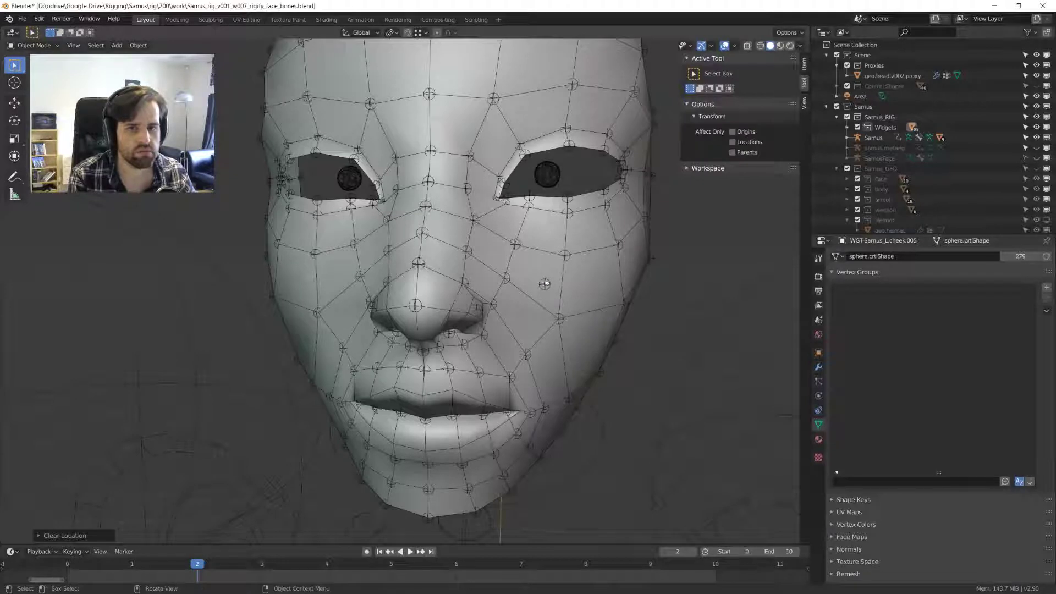
{"action": "left_click", "coordinate": [559, 282]}
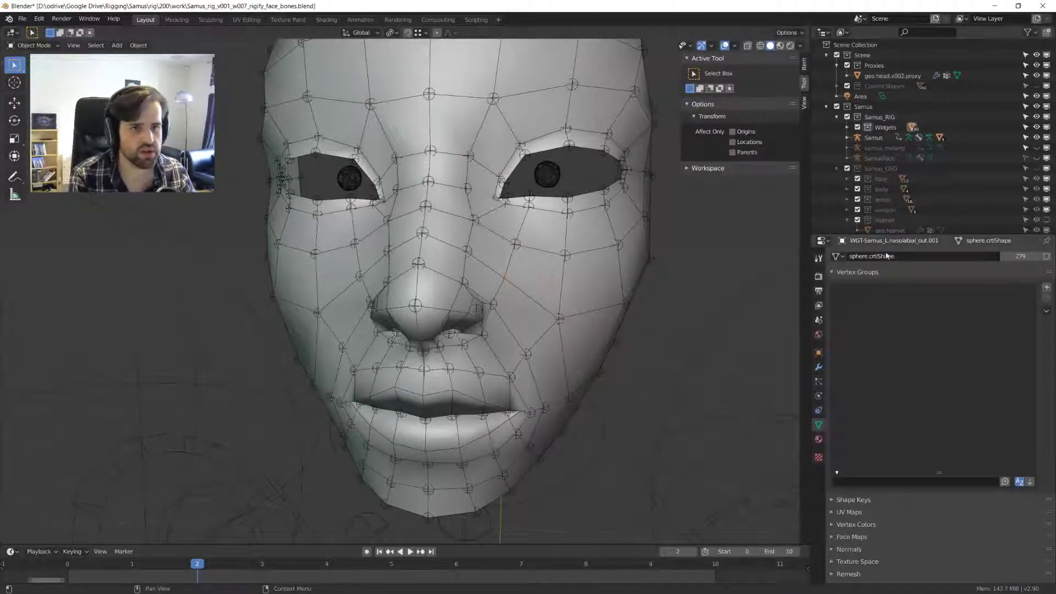
- Hide the Widgets collection
{"action": "scroll", "coordinate": [766, 322], "scroll_direction": "up", "scroll_amount": 2}
{"action": "middle_click_drag", "start_coordinate": [766, 322], "coordinate": [715, 308]}
{"action": "left_click", "coordinate": [886, 127]}
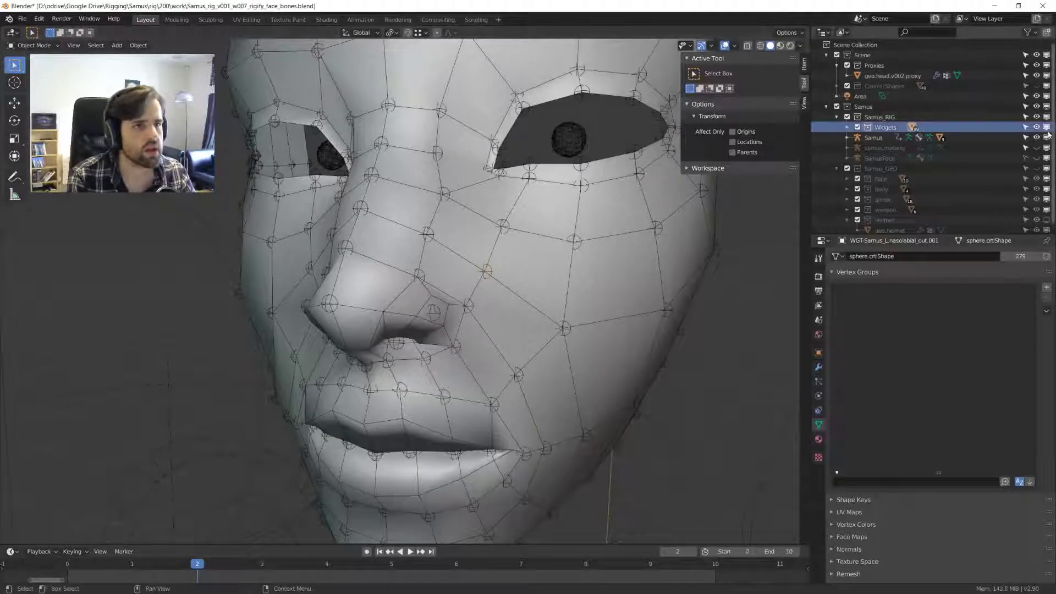
{"action": "left_click", "coordinate": [1037, 128]}
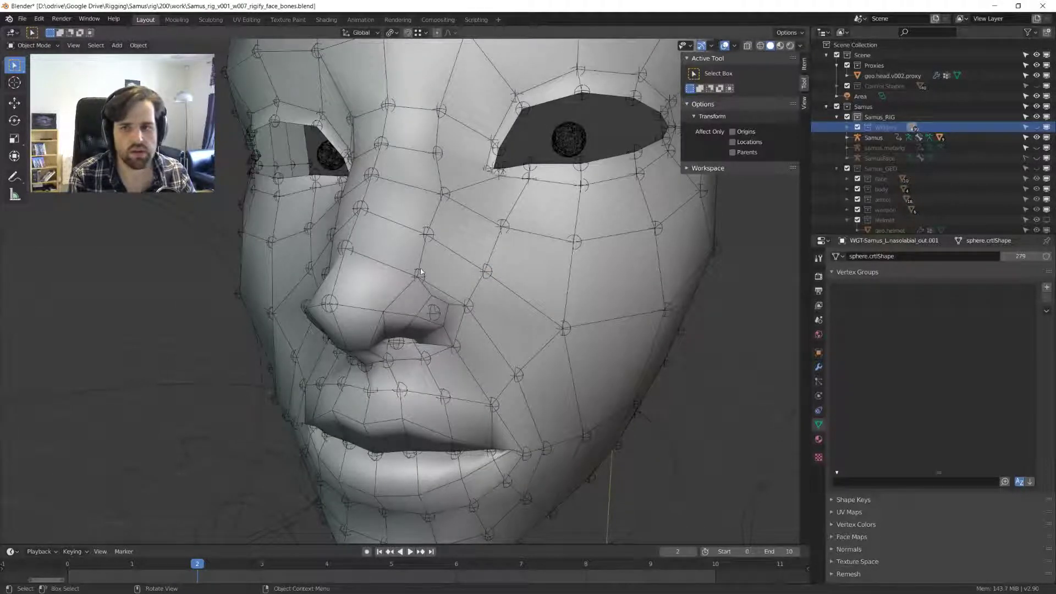
- Put the Samus armature in Pose Mode and test-move the controls beside the nose, cancelling each move
{"action": "left_click", "coordinate": [420, 272]}
{"action": "key", "text": "ctrl+Tab"}
{"action": "key", "text": "g"}
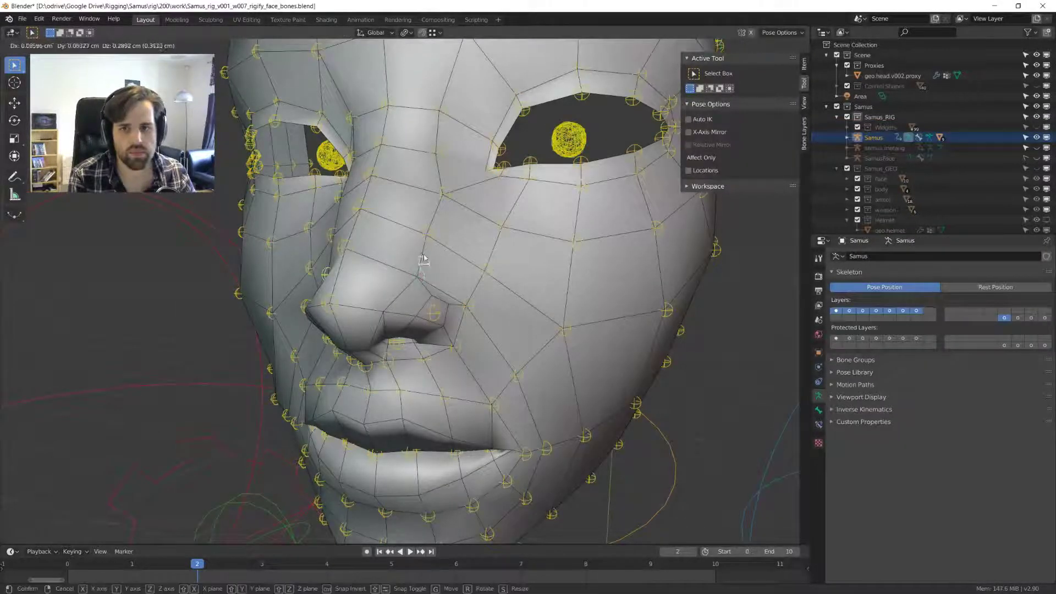
{"action": "key", "text": "Escape"}
{"action": "key", "text": "KP_1"}
{"action": "key", "text": "g"}
{"action": "key", "text": "Escape"}
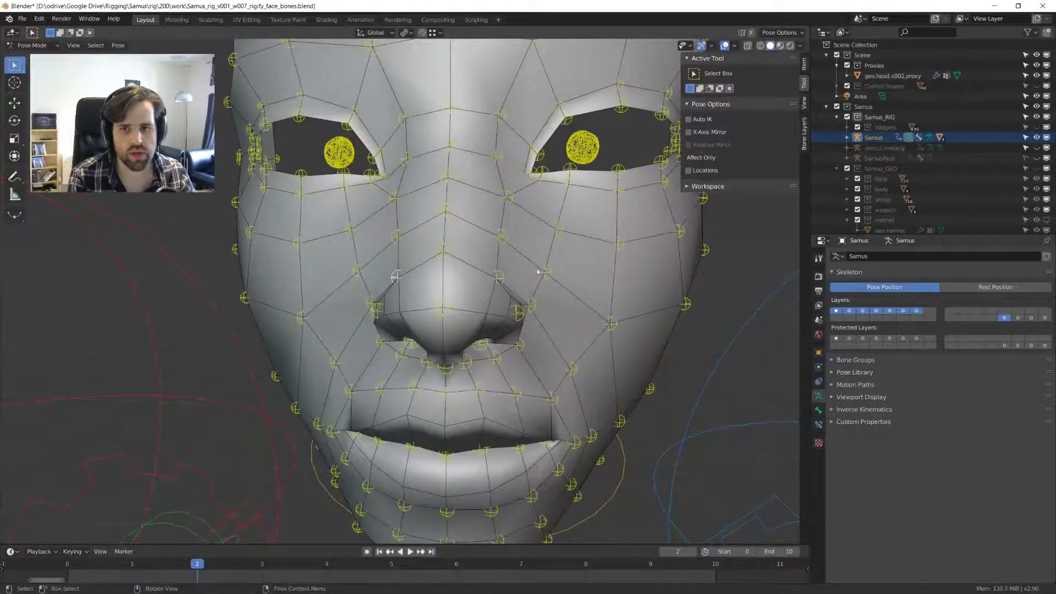
- Return to Object Mode, then delete all vertex groups and the Armature modifier from geo.head.v002.proxy
{"action": "key", "text": "ctrl+Tab"}
{"action": "scroll", "coordinate": [440, 269], "scroll_direction": "down", "scroll_amount": 4}
{"action": "scroll", "coordinate": [454, 268], "scroll_direction": "up", "scroll_amount": 2}
{"action": "left_click", "coordinate": [455, 268]}
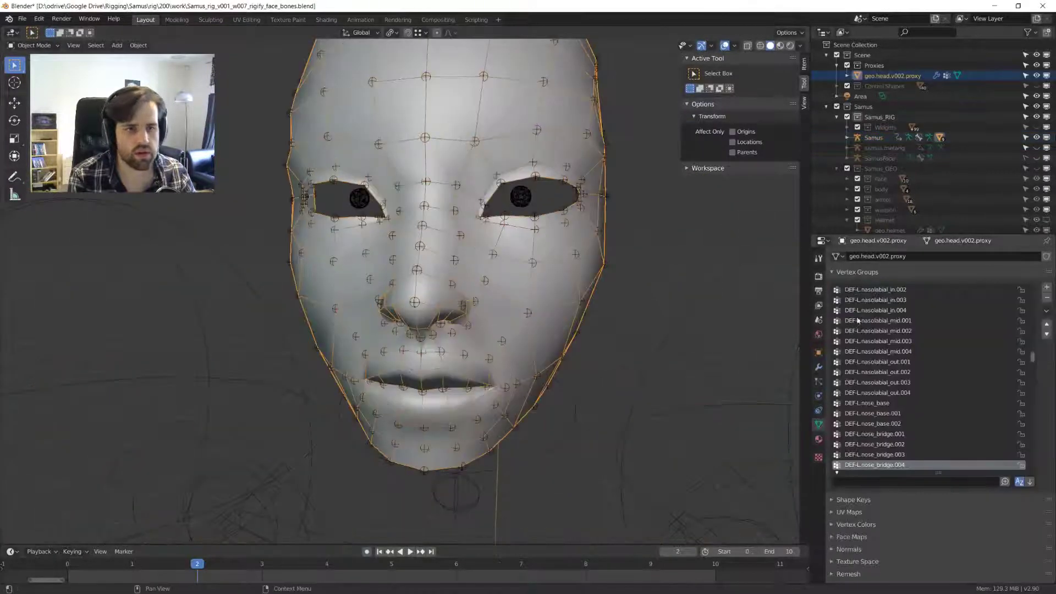
{"action": "left_click", "coordinate": [1043, 312]}
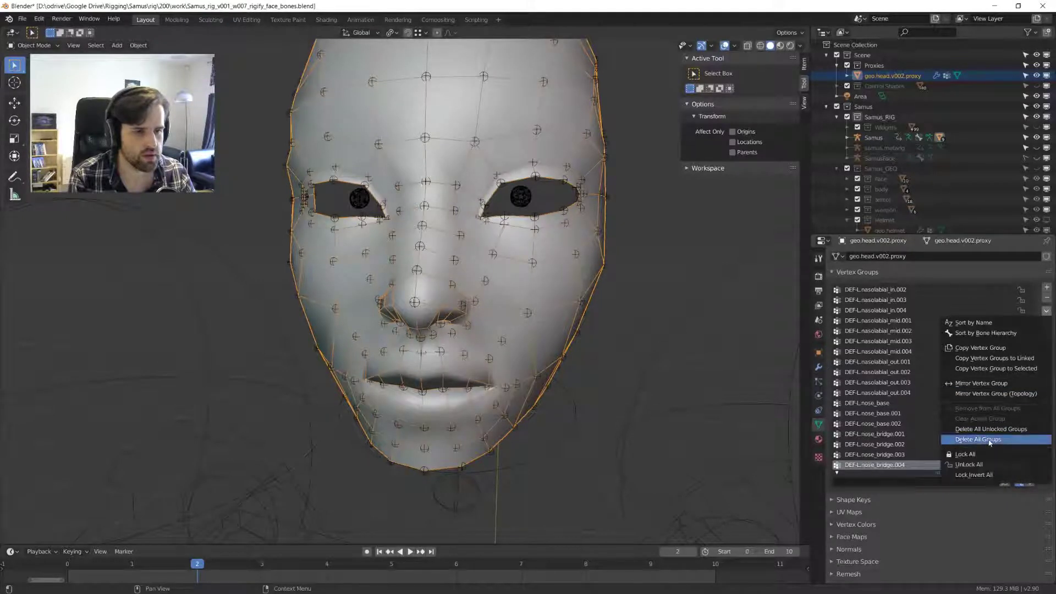
{"action": "left_click", "coordinate": [979, 443]}
{"action": "left_click", "coordinate": [817, 368]}
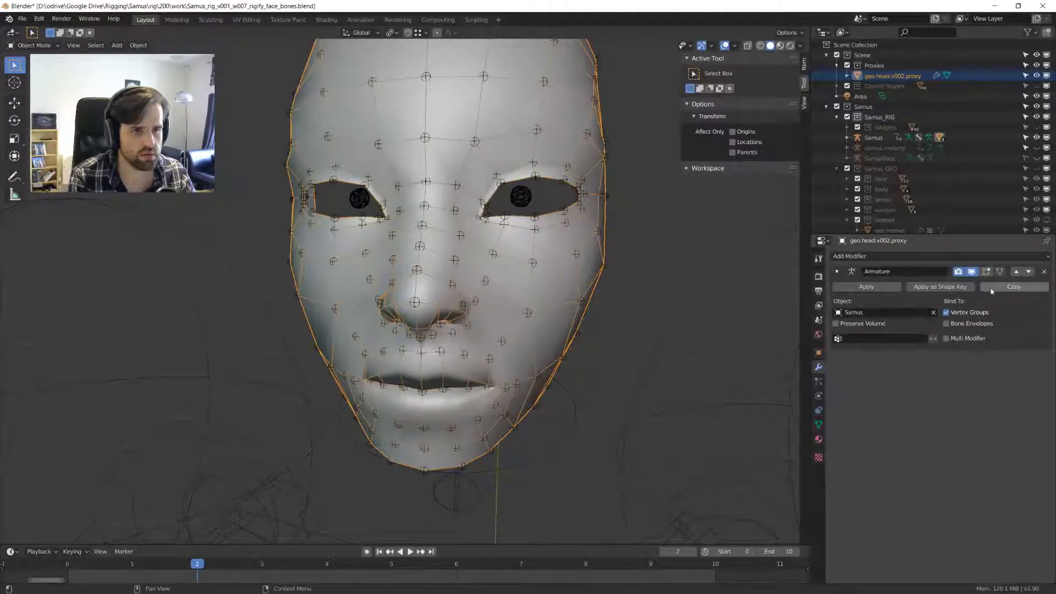
{"action": "left_click", "coordinate": [1043, 271]}
- Parent the head proxy mesh to the Samus armature with automatic weights
{"action": "middle_click_drag", "start_coordinate": [608, 283], "coordinate": [462, 278]}
{"action": "left_click", "coordinate": [486, 278]}
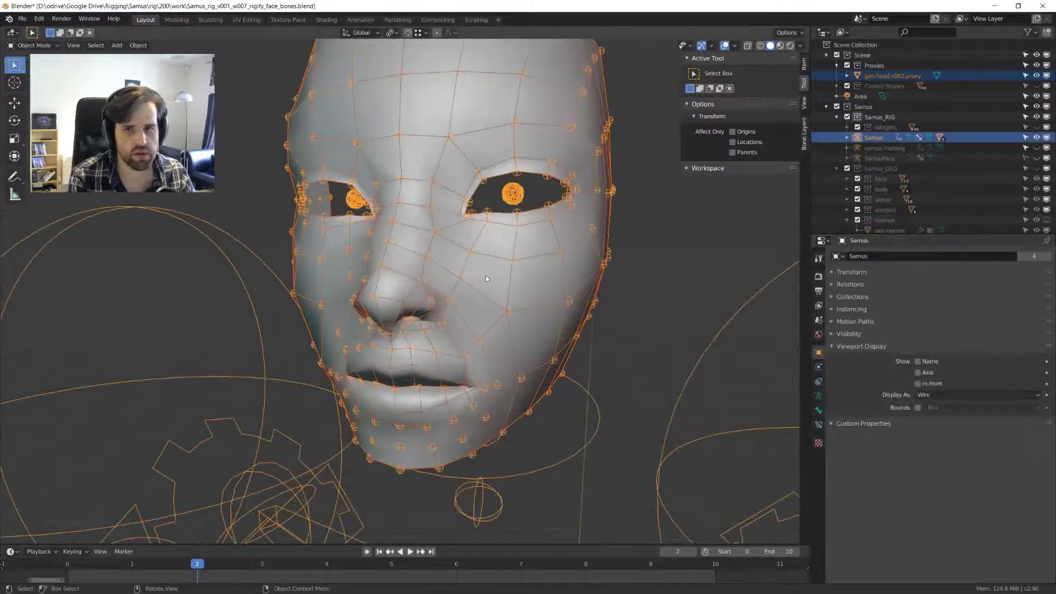
{"action": "key", "text": "ctrl+p"}
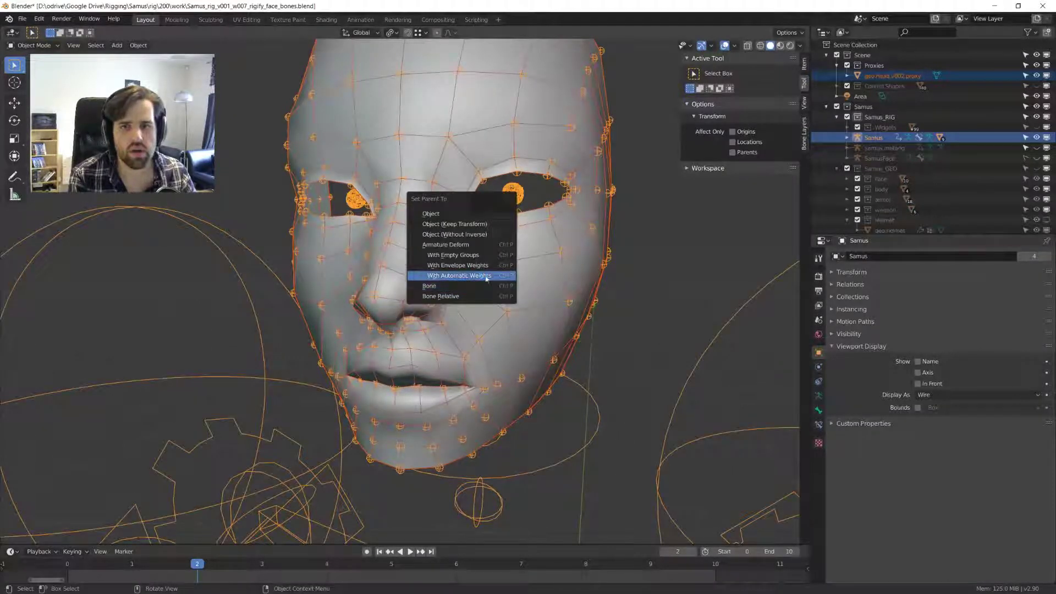
{"action": "left_click", "coordinate": [486, 277]}
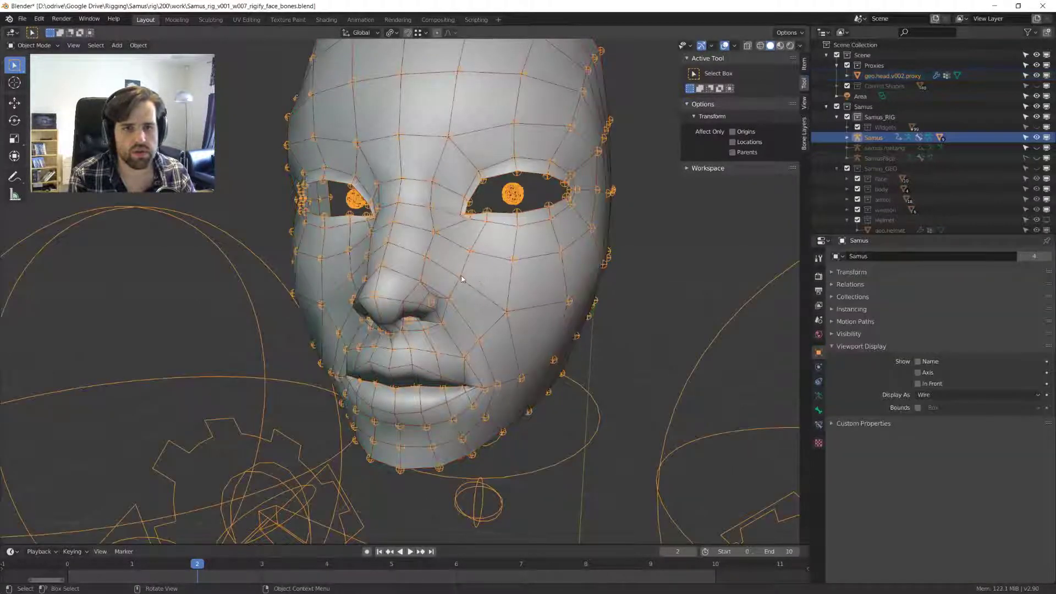
- Put the Samus armature in Pose Mode and test how the nose bridge controls deform the face, cancelling each move
{"action": "key", "text": "ctrl+Tab"}
{"action": "left_click", "coordinate": [461, 277]}
{"action": "key", "text": "g"}
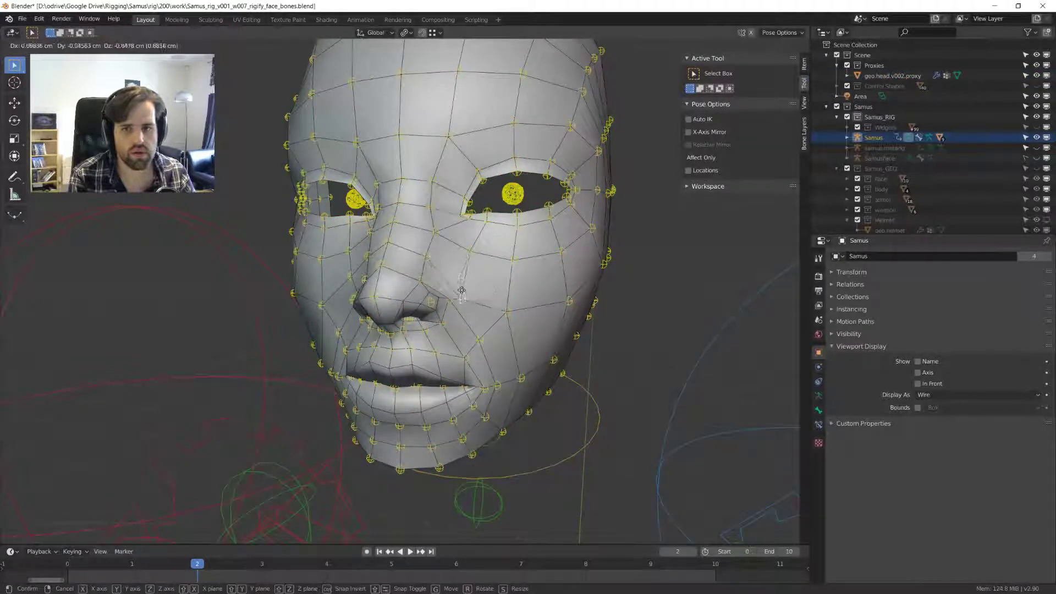
{"action": "right_click", "coordinate": [440, 284]}
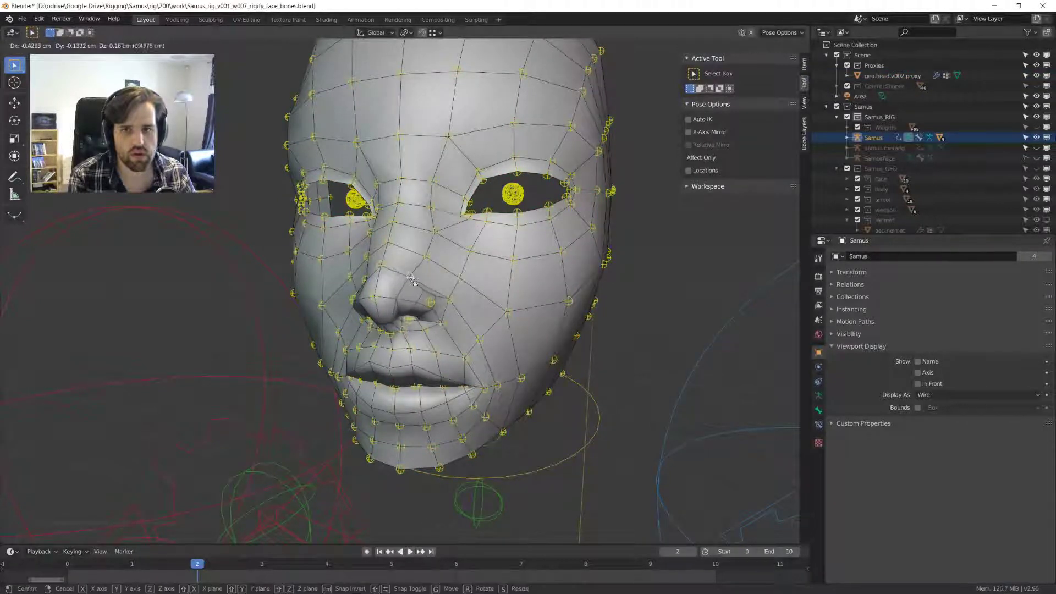
{"action": "scroll", "coordinate": [434, 275], "scroll_direction": "up", "scroll_amount": 3}
{"action": "middle_click_drag", "start_coordinate": [438, 266], "coordinate": [439, 303], "text": "shift"}
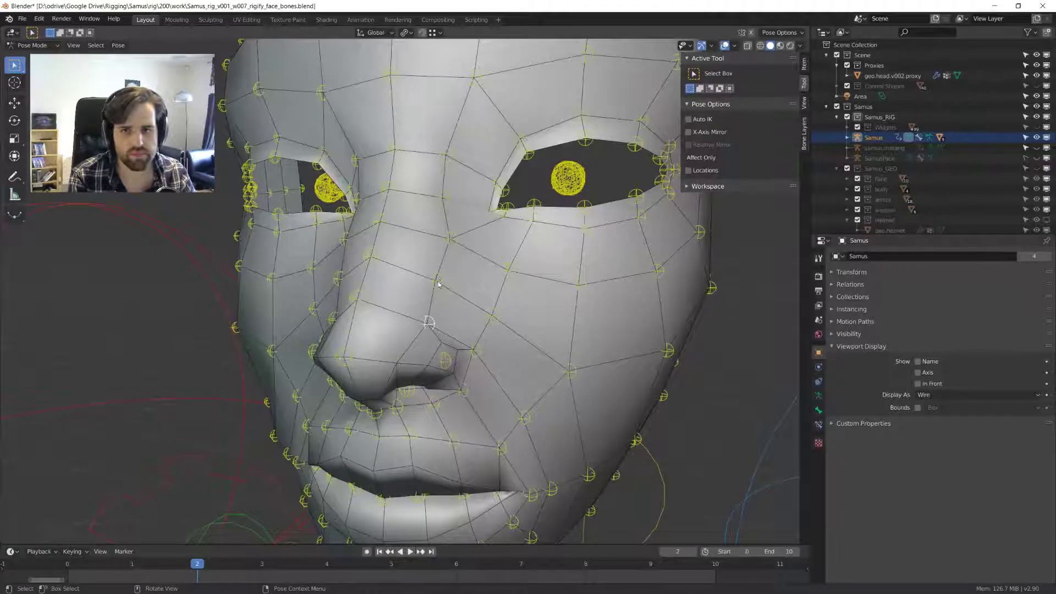
{"action": "left_click", "coordinate": [438, 283]}
{"action": "key", "text": "g"}
{"action": "right_click", "coordinate": [428, 284]}
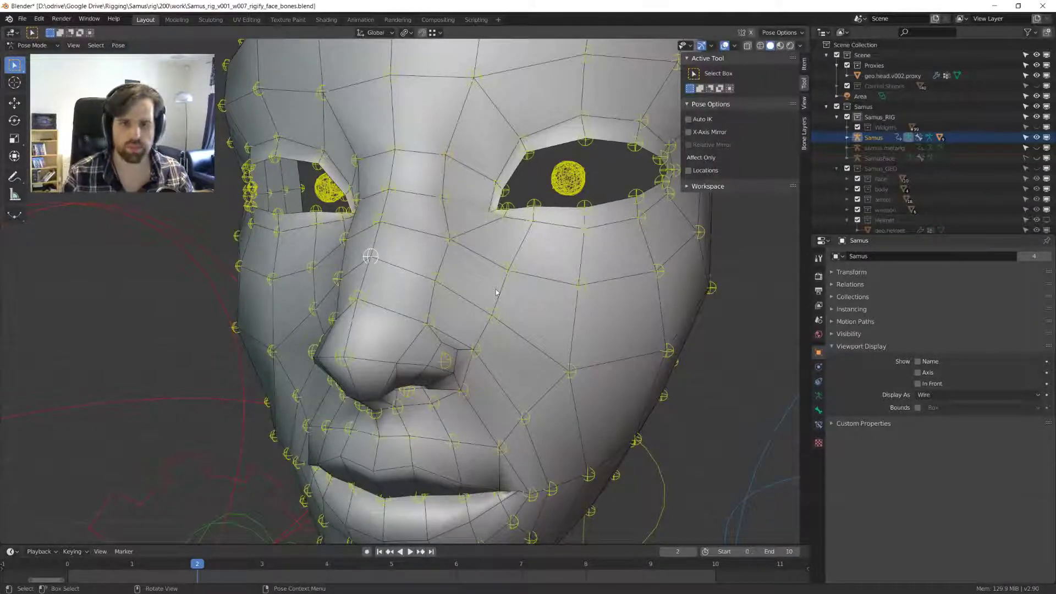
- Examine the head proxy mesh and its face controls from several angles, around the nose, cheek and mouth
{"action": "middle_click_drag", "start_coordinate": [561, 319], "coordinate": [539, 340]}
{"action": "right_click", "coordinate": [537, 337], "text": "shift"}
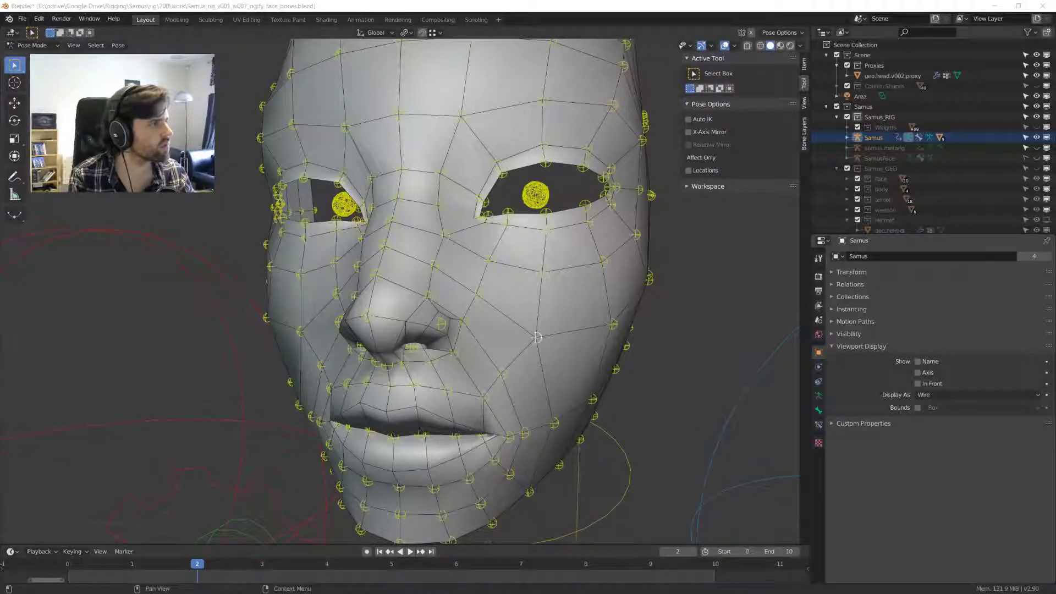
{"action": "scroll", "coordinate": [499, 209], "scroll_direction": "down", "scroll_amount": 5}
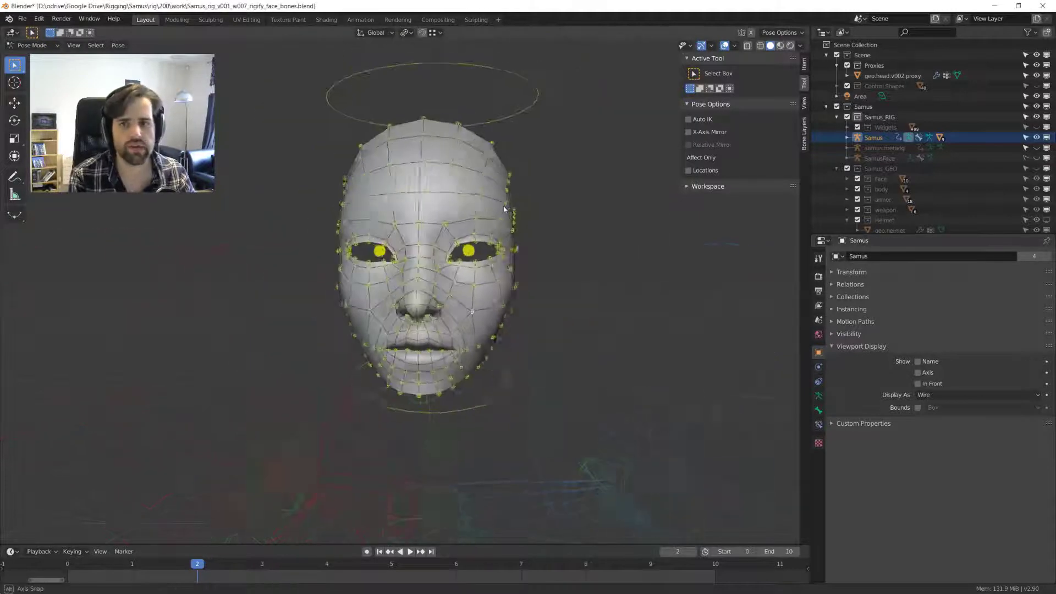
{"action": "middle_click_drag", "start_coordinate": [480, 218], "coordinate": [341, 274]}
{"action": "scroll", "coordinate": [488, 258], "scroll_direction": "up", "scroll_amount": 4}
{"action": "scroll", "coordinate": [241, 283], "scroll_direction": "down", "scroll_amount": 5}
{"action": "scroll", "coordinate": [240, 284], "scroll_direction": "up", "scroll_amount": 5}
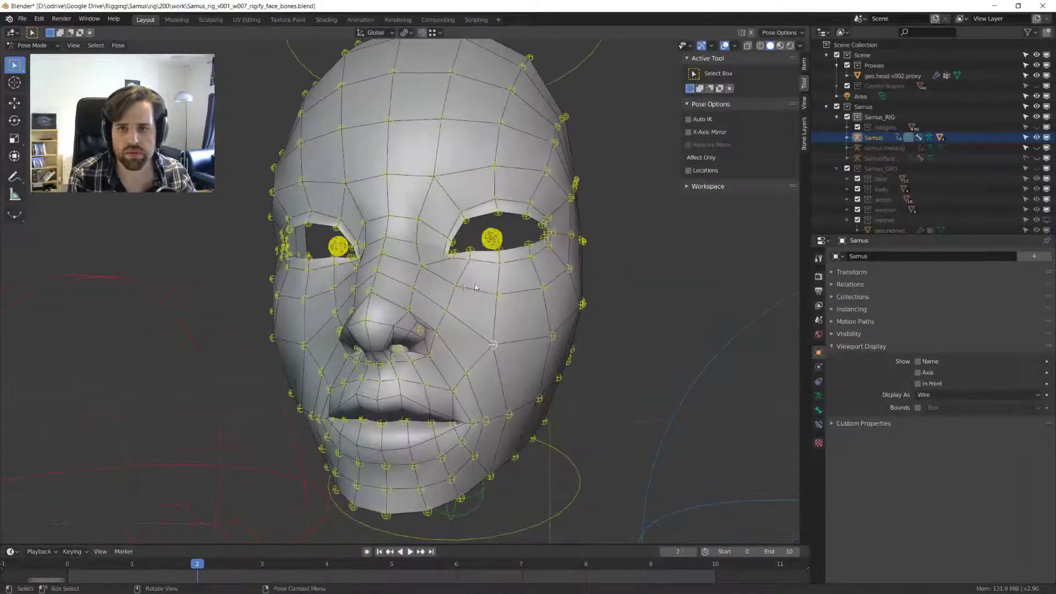
{"action": "middle_click_drag", "start_coordinate": [241, 284], "coordinate": [192, 297]}
- Test how the controls beside the nose deform the nose and nostril, cancelling each move
{"action": "key", "text": "ctrl+Tab"}
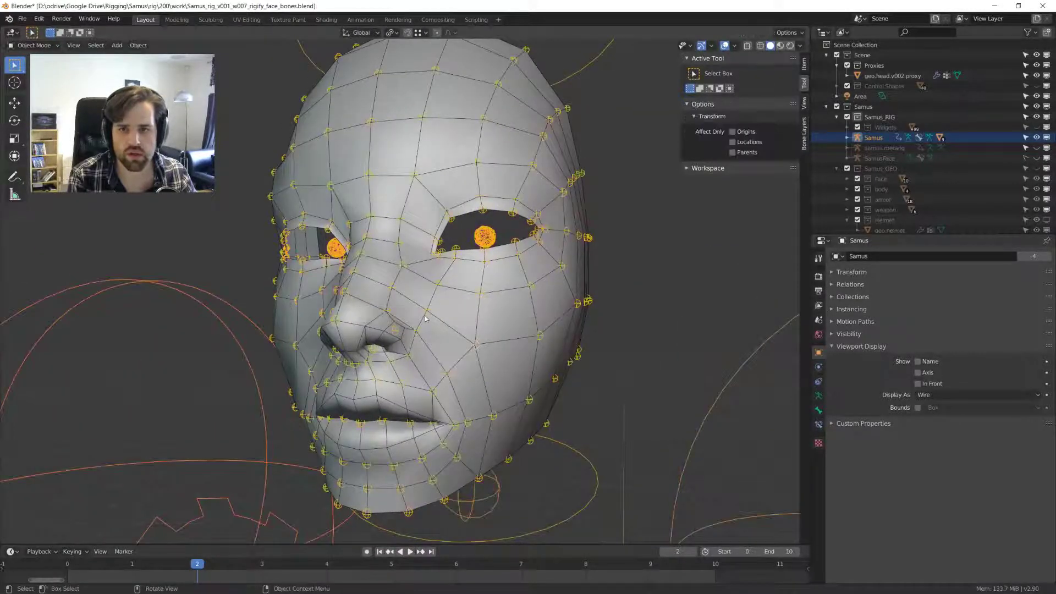
{"action": "key", "text": "ctrl+Tab"}
{"action": "scroll", "coordinate": [378, 329], "scroll_direction": "up", "scroll_amount": 3}
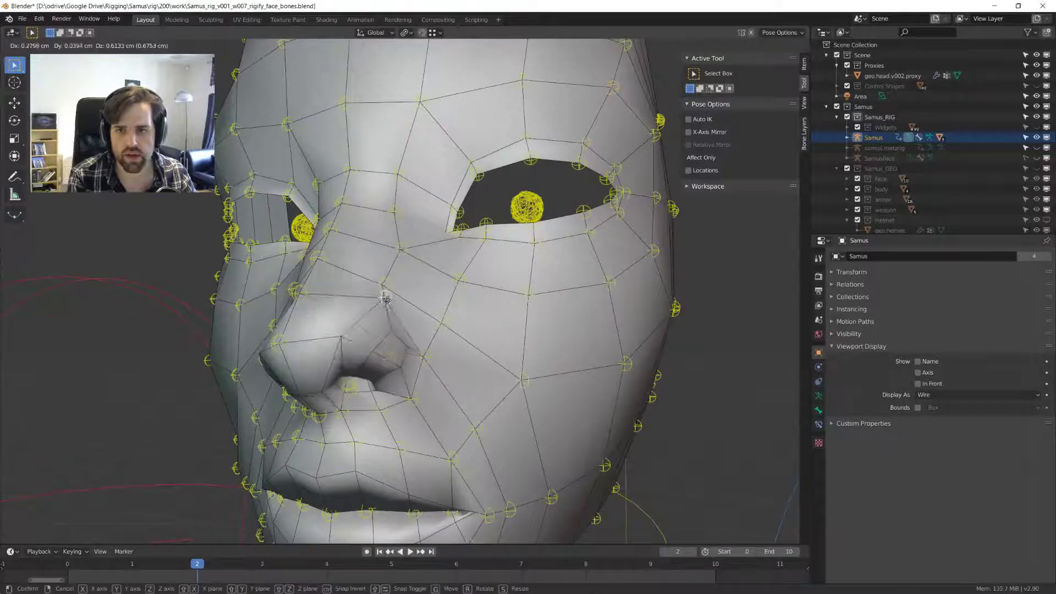
{"action": "middle_click_drag", "start_coordinate": [397, 336], "coordinate": [407, 329]}
{"action": "scroll", "coordinate": [413, 324], "scroll_direction": "up", "scroll_amount": 5}
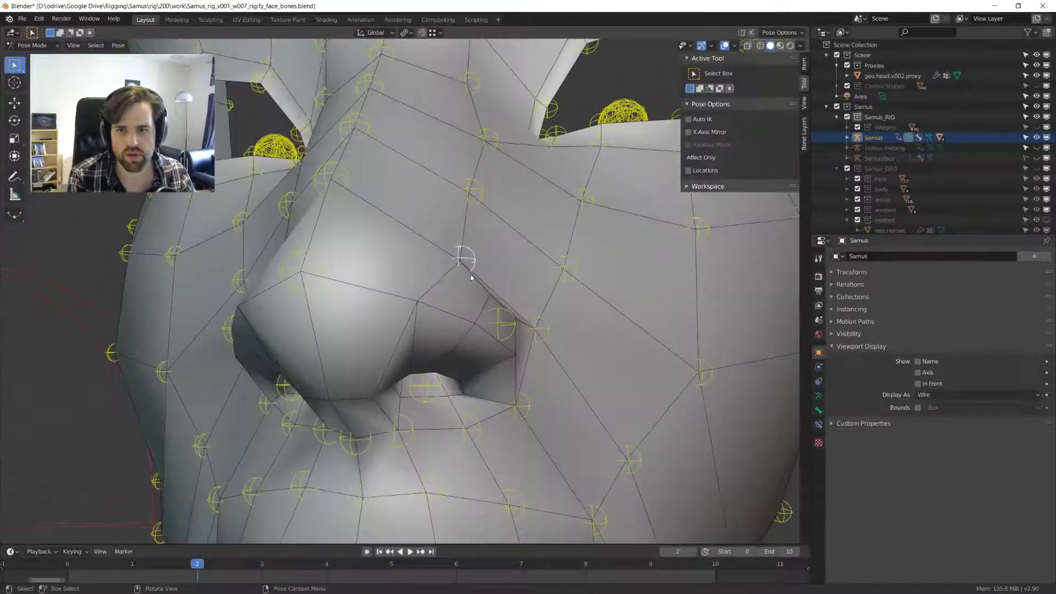
{"action": "key", "text": "g"}
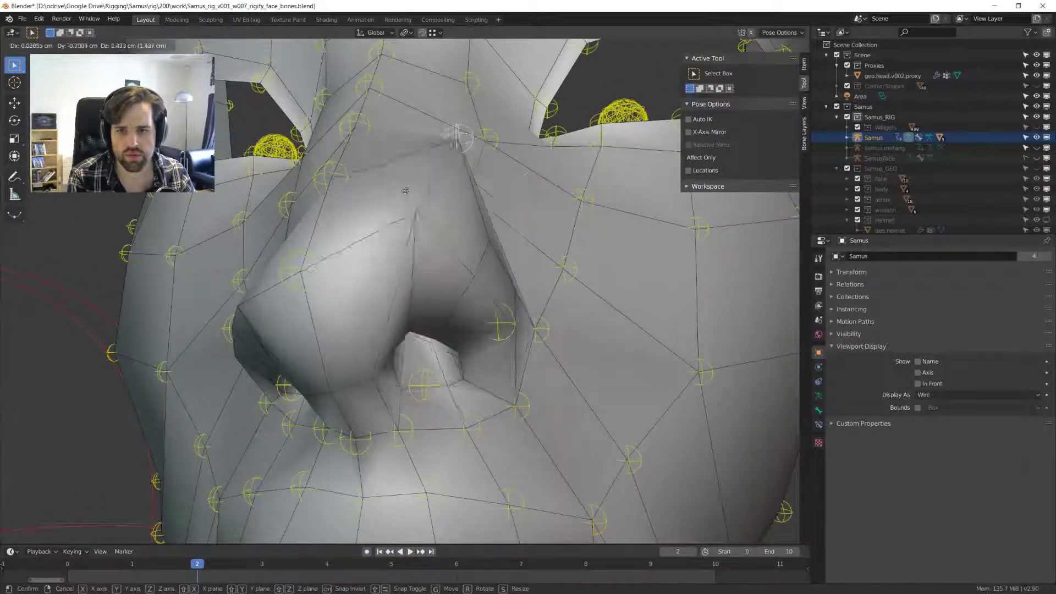
{"action": "key", "text": "Escape"}
{"action": "scroll", "coordinate": [464, 252], "scroll_direction": "down", "scroll_amount": 6}
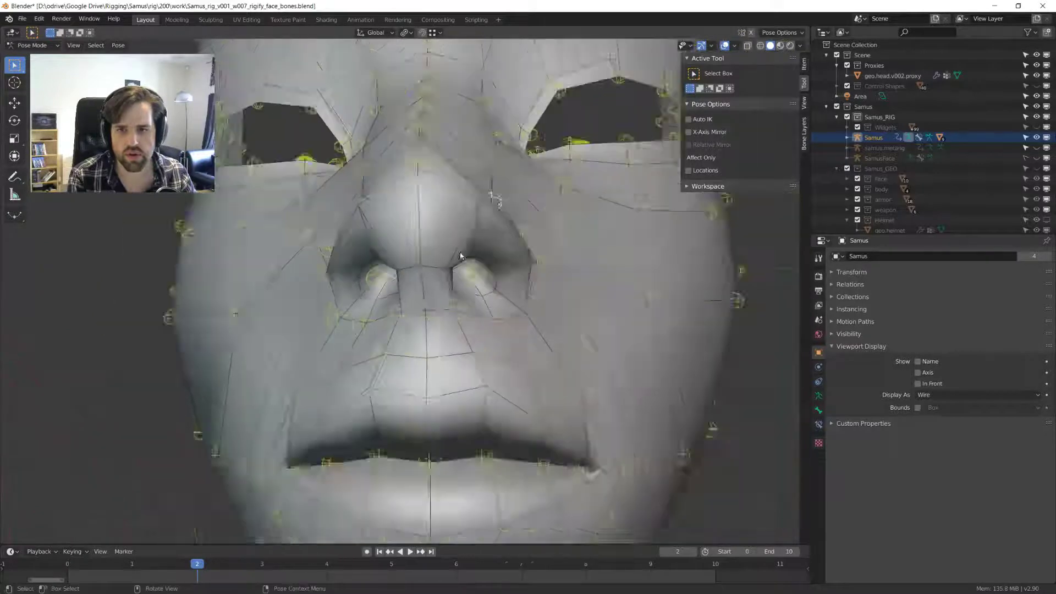
- Test how the cheek controls near the mouth corner deform the lower face, cancelling each move
{"action": "middle_click_drag", "start_coordinate": [465, 258], "coordinate": [438, 272]}
{"action": "scroll", "coordinate": [438, 272], "scroll_direction": "up", "scroll_amount": 4}
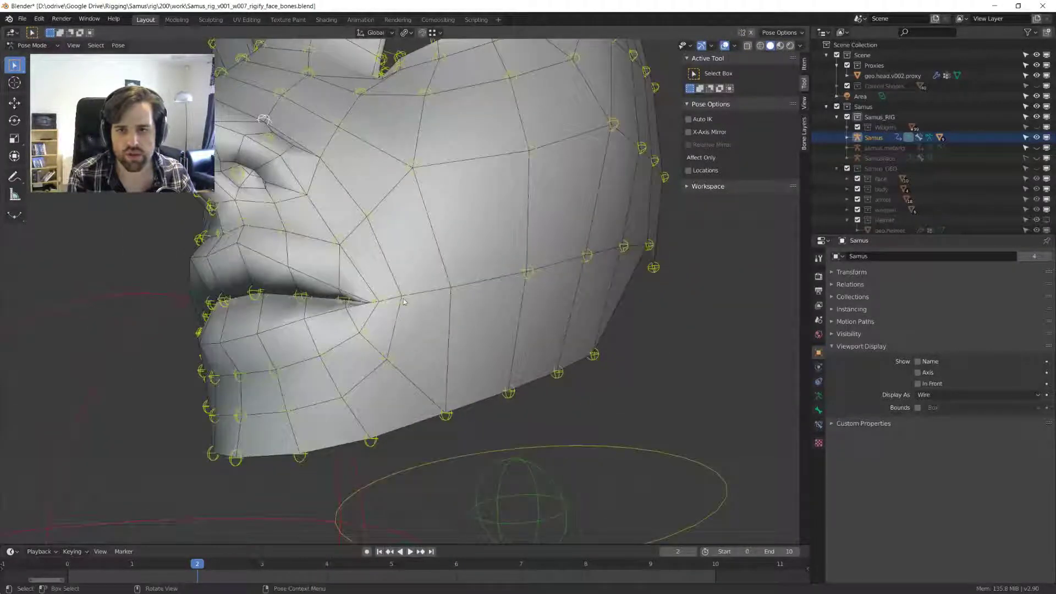
{"action": "key", "text": "g"}
{"action": "key", "text": "Escape"}
{"action": "key", "text": "g"}
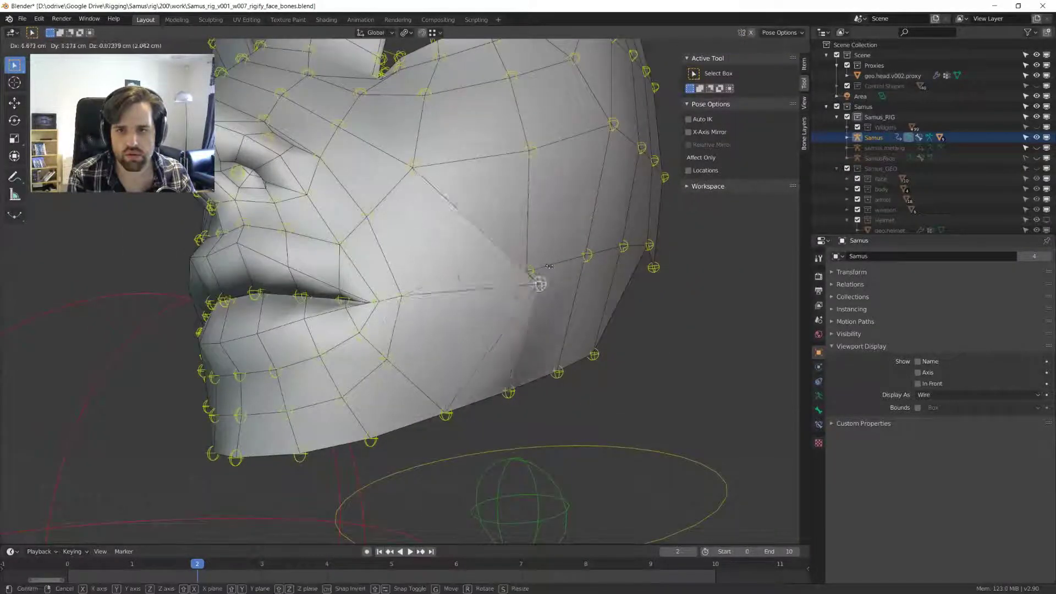
{"action": "key", "text": "Escape"}
{"action": "right_click", "coordinate": [536, 271]}
{"action": "key", "text": "h"}
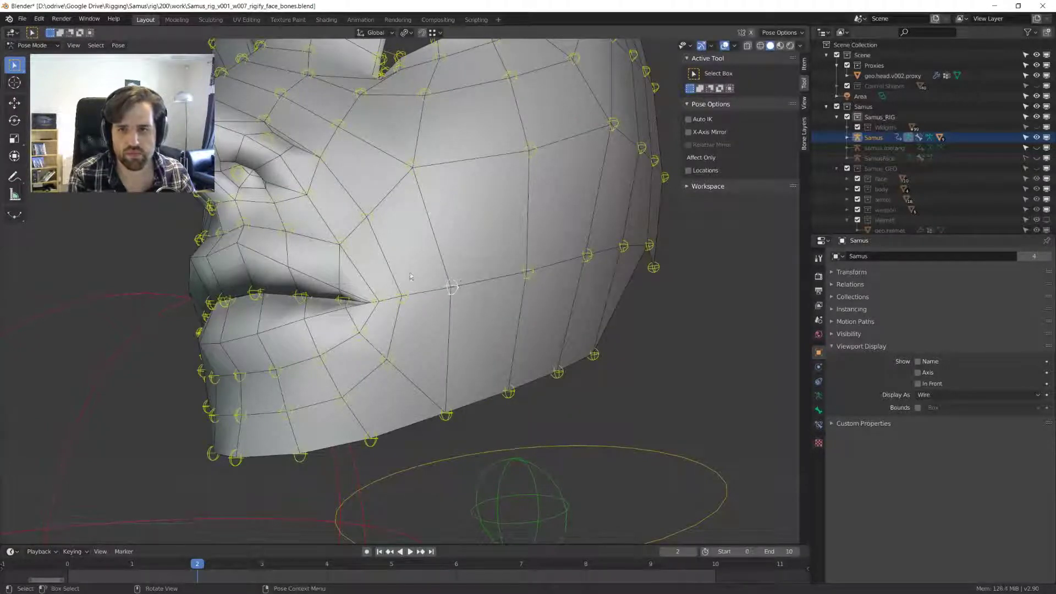
{"action": "middle_click_drag", "start_coordinate": [410, 276], "coordinate": [473, 272]}
{"action": "scroll", "coordinate": [472, 272], "scroll_direction": "up", "scroll_amount": 3}
{"action": "scroll", "coordinate": [472, 272], "scroll_direction": "down", "scroll_amount": 2}
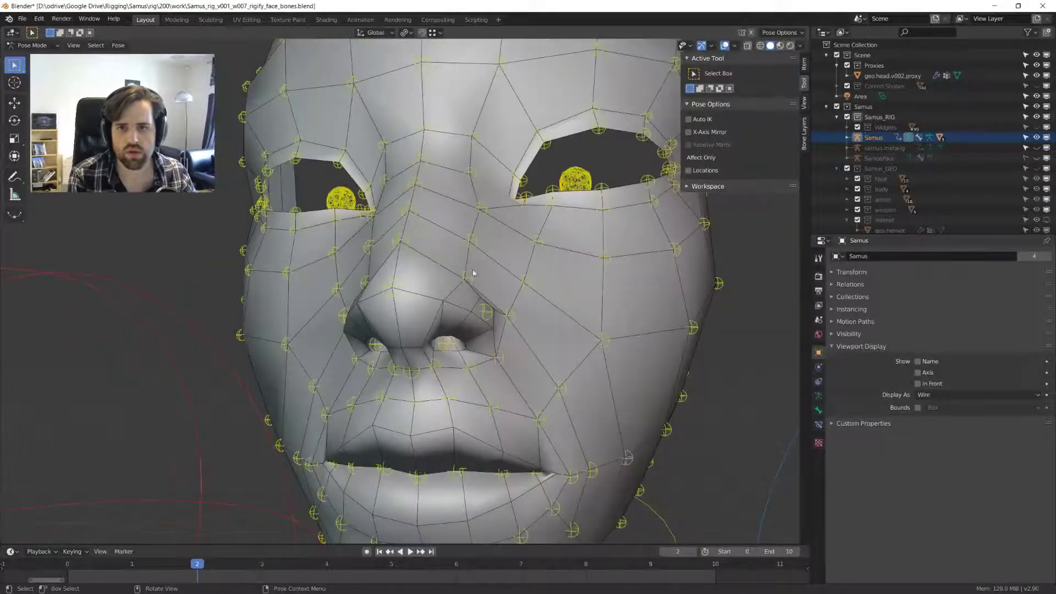
{"action": "key", "text": "Tab"}
{"action": "left_click", "coordinate": [441, 259]}
{"action": "left_click", "coordinate": [473, 241]}
{"action": "key", "text": "Tab"}
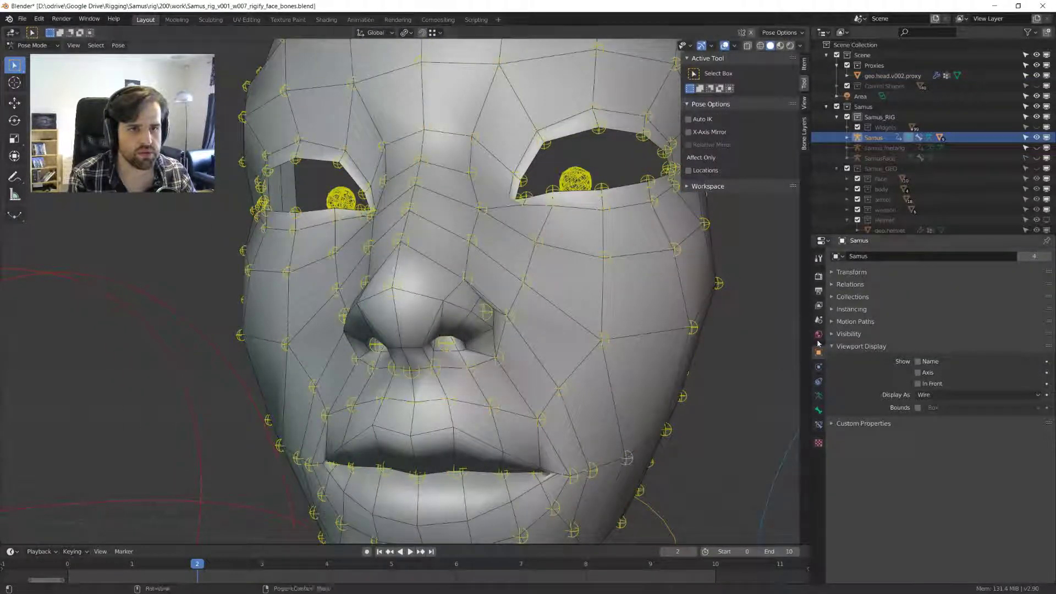
- Display only the Samus armature's deformation bone layer
{"action": "left_click", "coordinate": [819, 396]}
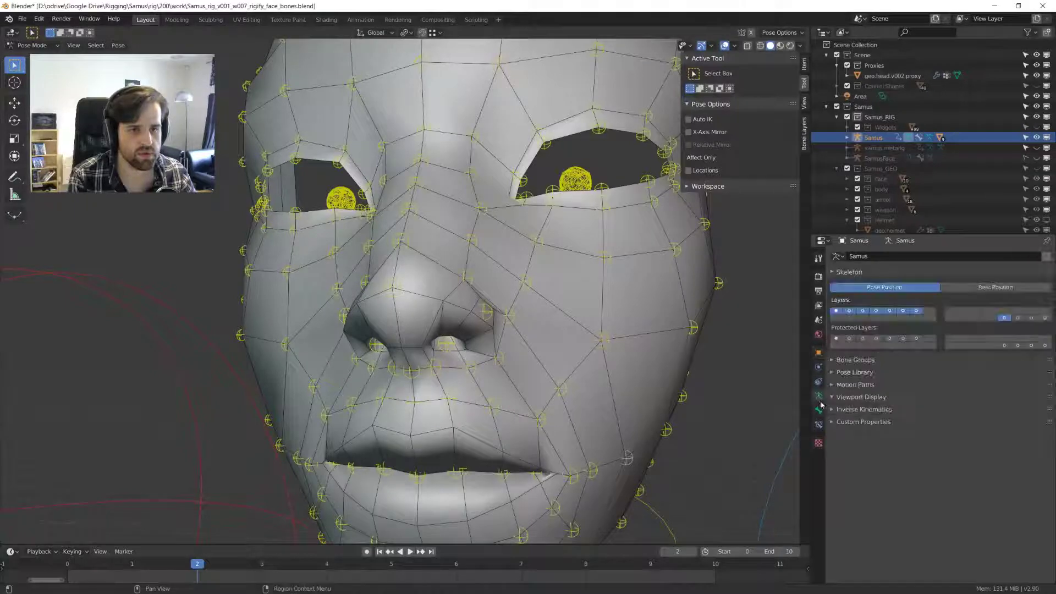
{"action": "left_click", "coordinate": [1017, 318]}
{"action": "middle_click_drag", "start_coordinate": [418, 308], "coordinate": [478, 279]}
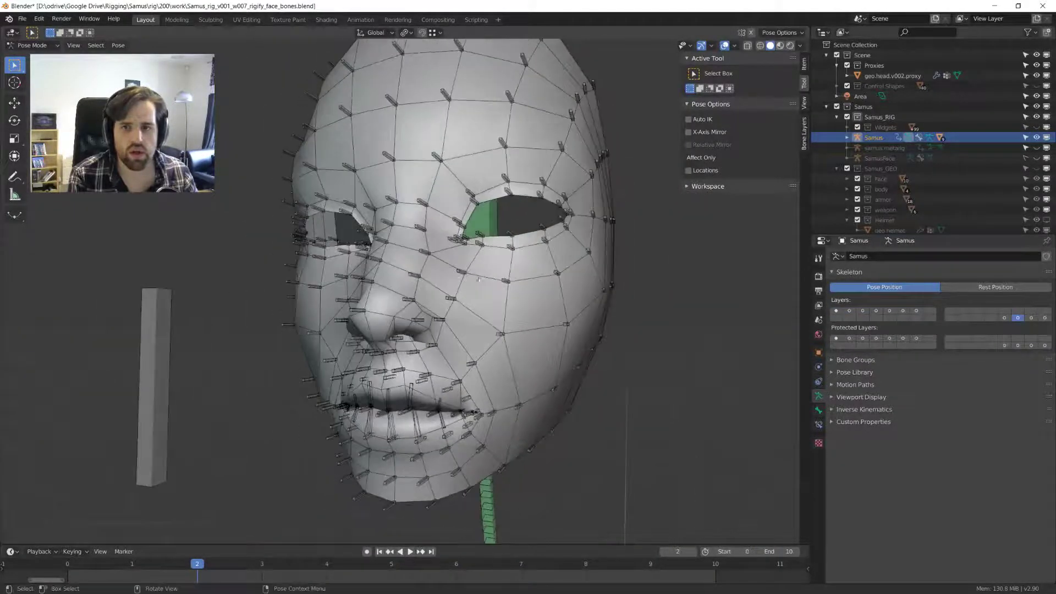
- Return the armature to Object Mode, add the head proxy mesh to the selection, and put the mesh in Weight Paint mode
{"action": "key", "text": "ctrl+Tab"}
{"action": "left_click", "coordinate": [409, 279]}
{"action": "left_click", "coordinate": [438, 282]}
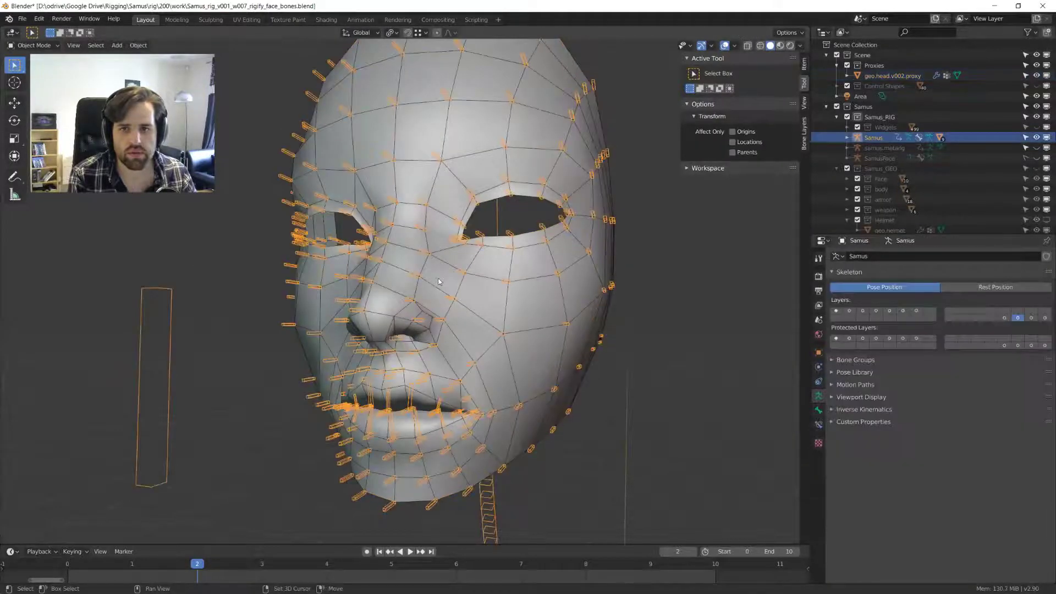
{"action": "left_click", "coordinate": [438, 281], "text": "shift"}
{"action": "key", "text": "ctrl+Tab"}
{"action": "left_click", "coordinate": [411, 240]}
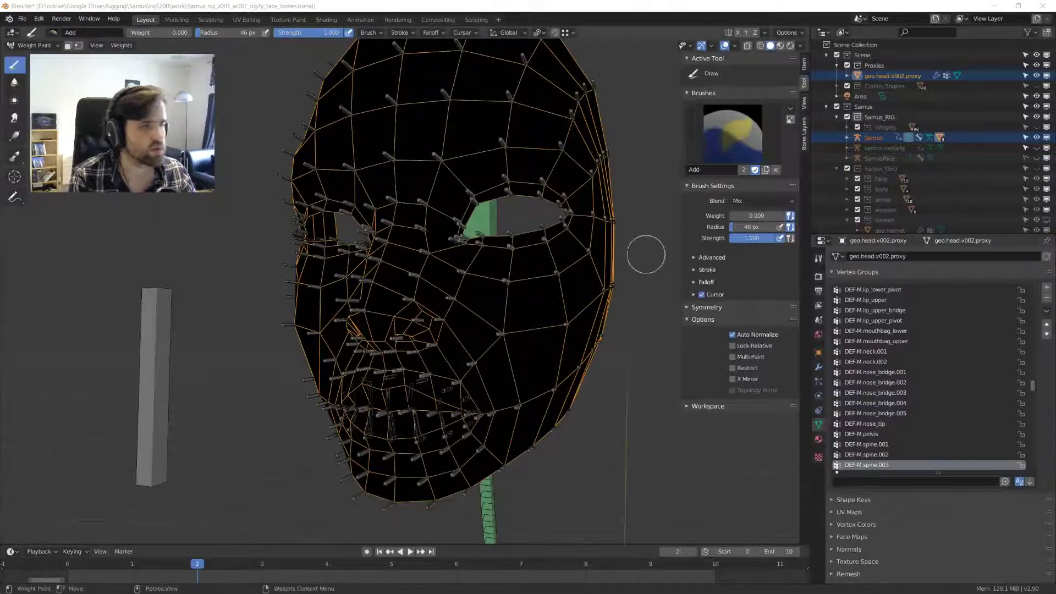
- Inspect the weights of the DEF-L.nose_bridge.005 bone around the nose
{"action": "middle_click_drag", "start_coordinate": [644, 252], "coordinate": [495, 286]}
{"action": "scroll", "coordinate": [447, 314], "scroll_direction": "up", "scroll_amount": 5}
{"action": "left_click", "coordinate": [478, 351], "text": "ctrl"}
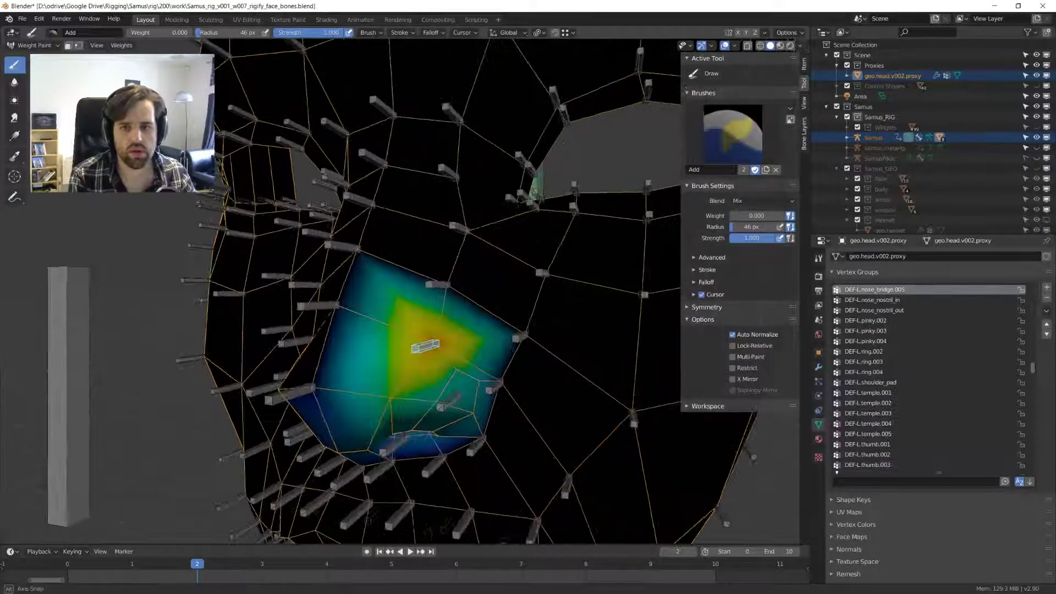
{"action": "mouse_move", "coordinate": [486, 346]}
{"action": "middle_mouse_down"}
{"action": "mouse_move", "coordinate": [488, 264]}
{"action": "mouse_move", "coordinate": [524, 236]}
{"action": "mouse_move", "coordinate": [527, 247]}
{"action": "mouse_move", "coordinate": [465, 238]}
{"action": "mouse_move", "coordinate": [457, 290]}
{"action": "mouse_move", "coordinate": [454, 281]}
{"action": "middle_mouse_up"}
{"action": "scroll", "coordinate": [527, 248], "scroll_direction": "up", "scroll_amount": 2}
- Set the brush weight to 1.000 and paint the inside of the left nostril for the DEF-L.nose_nostril_in bone
{"action": "left_click", "coordinate": [525, 230], "text": "ctrl"}
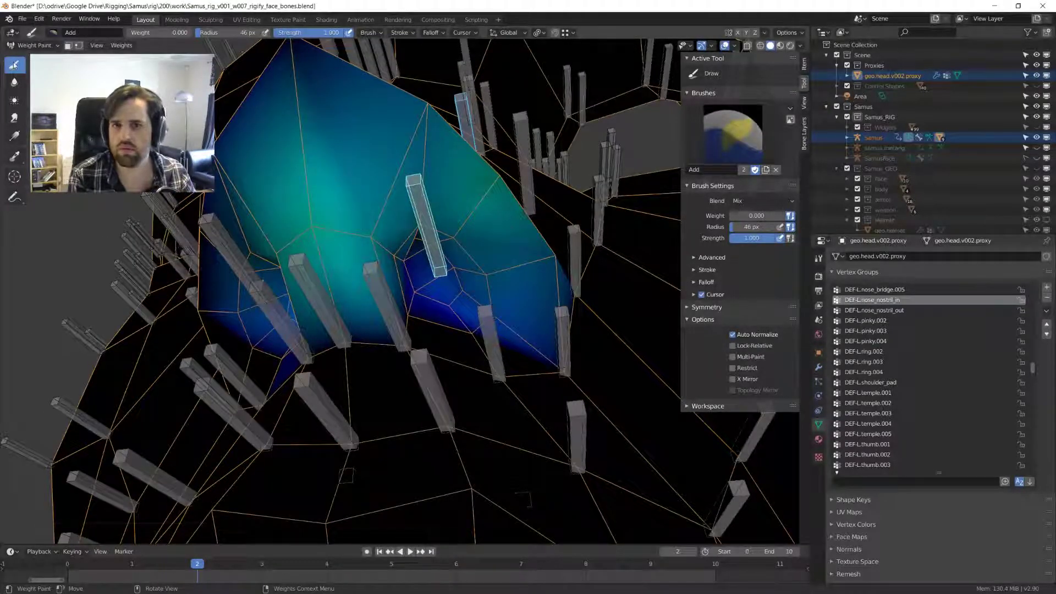
{"action": "left_click_drag", "start_coordinate": [733, 218], "coordinate": [786, 217]}
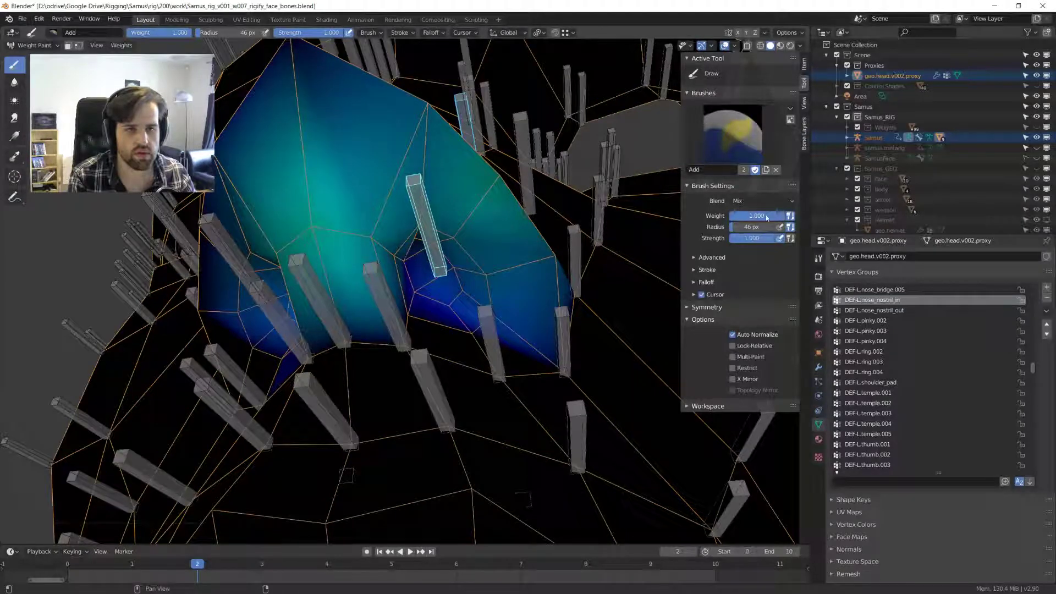
{"action": "mouse_move", "coordinate": [757, 216]}
{"action": "left_mouse_down"}
{"action": "mouse_move", "coordinate": [706, 216]}
{"action": "mouse_move", "coordinate": [783, 216]}
{"action": "left_mouse_up"}
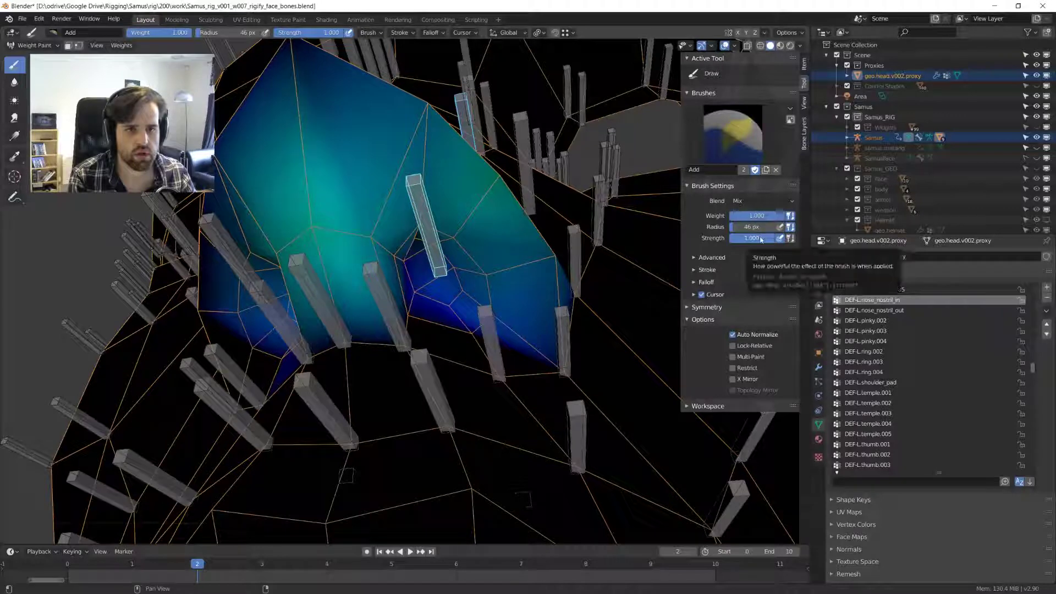
{"action": "middle_click_drag", "start_coordinate": [448, 250], "coordinate": [378, 235]}
{"action": "left_click_drag", "start_coordinate": [354, 235], "coordinate": [368, 278]}
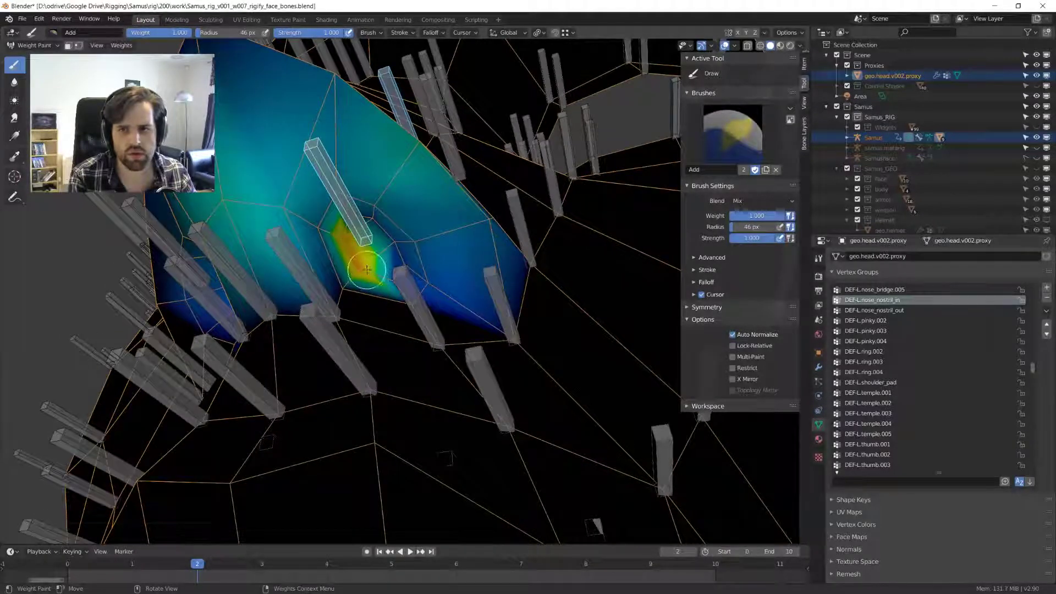
{"action": "middle_click_drag", "start_coordinate": [366, 275], "coordinate": [391, 250]}
{"action": "mouse_move", "coordinate": [381, 218]}
{"action": "left_mouse_down"}
{"action": "mouse_move", "coordinate": [365, 236]}
{"action": "mouse_move", "coordinate": [401, 229]}
{"action": "mouse_move", "coordinate": [385, 236]}
{"action": "left_mouse_up"}
{"action": "middle_click_drag", "start_coordinate": [385, 237], "coordinate": [348, 213]}
- Compare the left and right inner nostril bone weights, then enable X Mirror and paint the left inner nostril again
{"action": "key", "text": "ctrl+shift+m"}
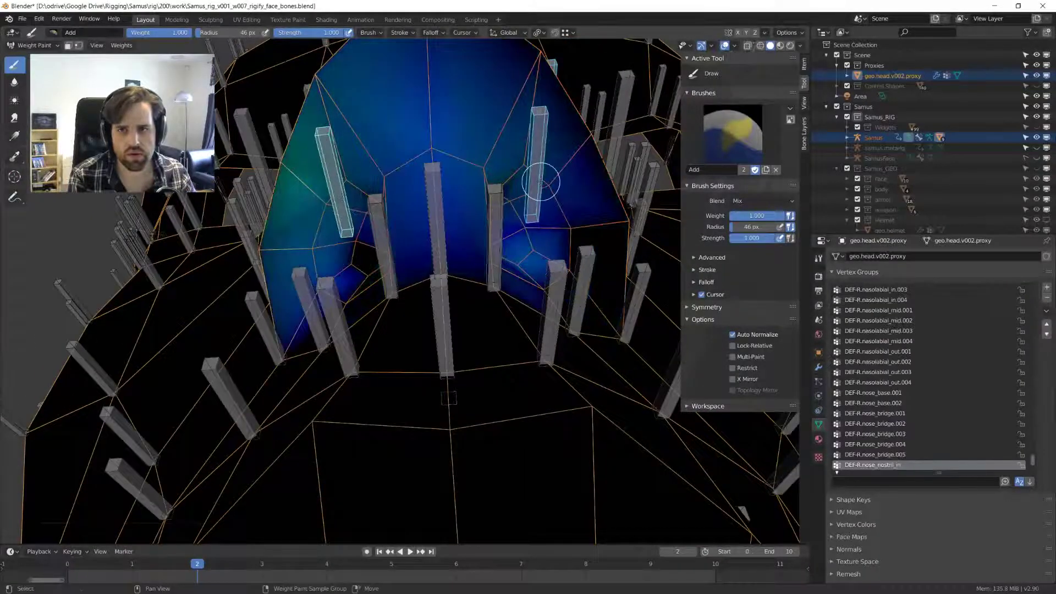
{"action": "key", "text": "ctrl+shift+m"}
{"action": "left_click", "coordinate": [707, 307]}
{"action": "left_click", "coordinate": [707, 308]}
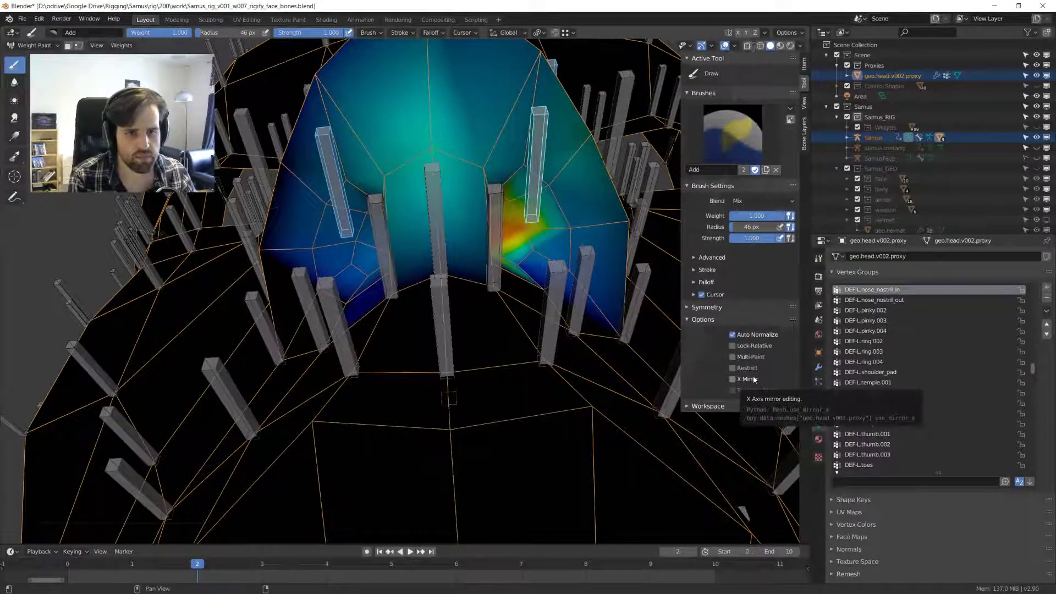
{"action": "left_click", "coordinate": [732, 379]}
{"action": "left_click_drag", "start_coordinate": [514, 231], "coordinate": [508, 228]}
{"action": "middle_click_drag", "start_coordinate": [508, 228], "coordinate": [502, 217]}
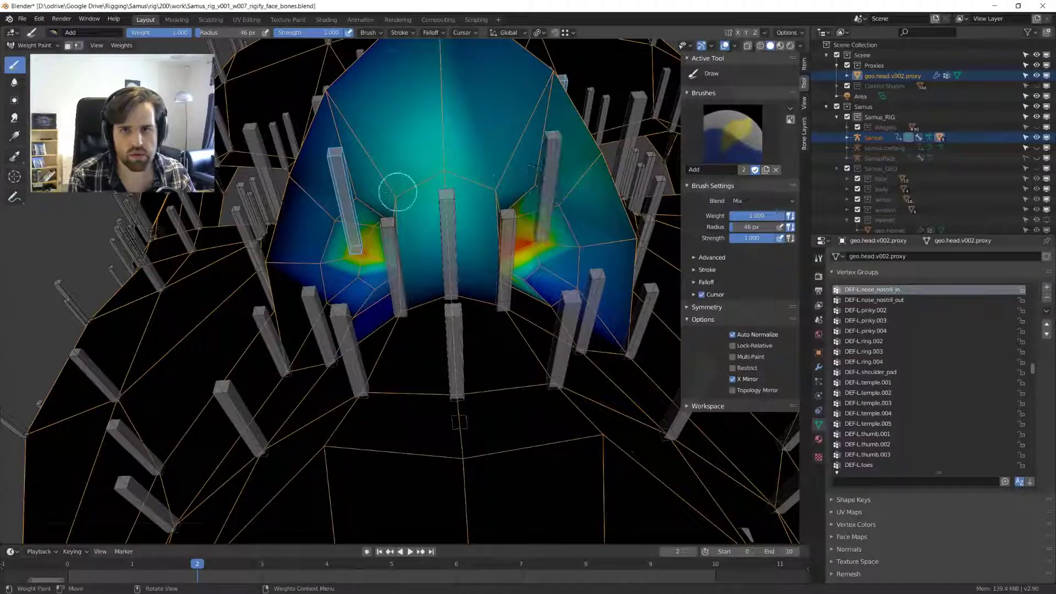
- Switch brush mirroring to X-axis symmetry and paint more of the inner nostril weights for DEF-L.nose_nostril_in
{"action": "left_click", "coordinate": [543, 181], "text": "ctrl"}
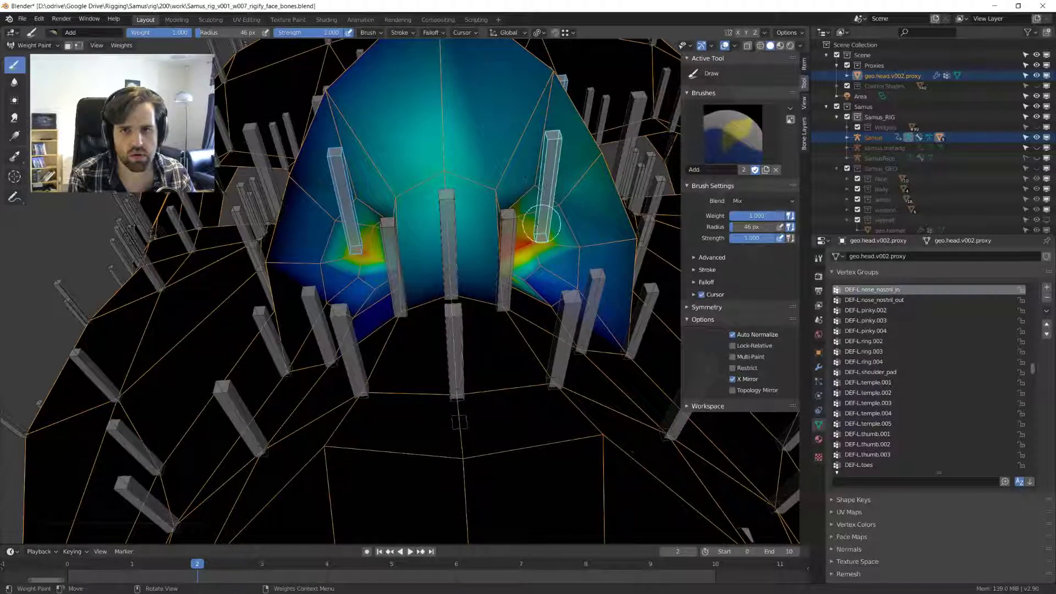
{"action": "left_click", "coordinate": [345, 190], "text": "ctrl"}
{"action": "left_click", "coordinate": [543, 196], "text": "ctrl"}
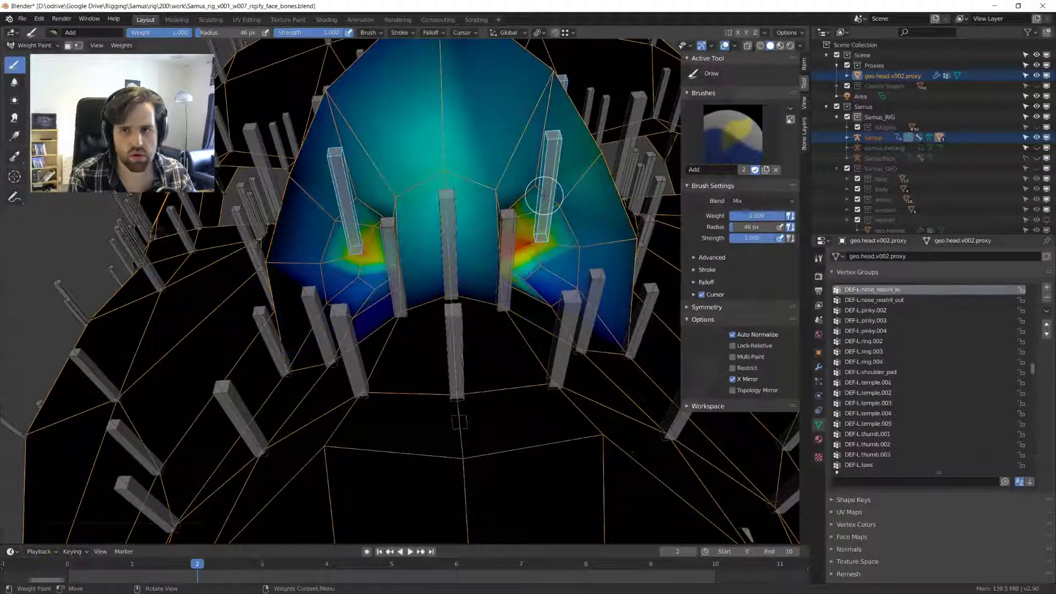
{"action": "left_click", "coordinate": [707, 307]}
{"action": "left_click", "coordinate": [740, 322]}
{"action": "left_click_drag", "start_coordinate": [532, 242], "coordinate": [536, 264]}
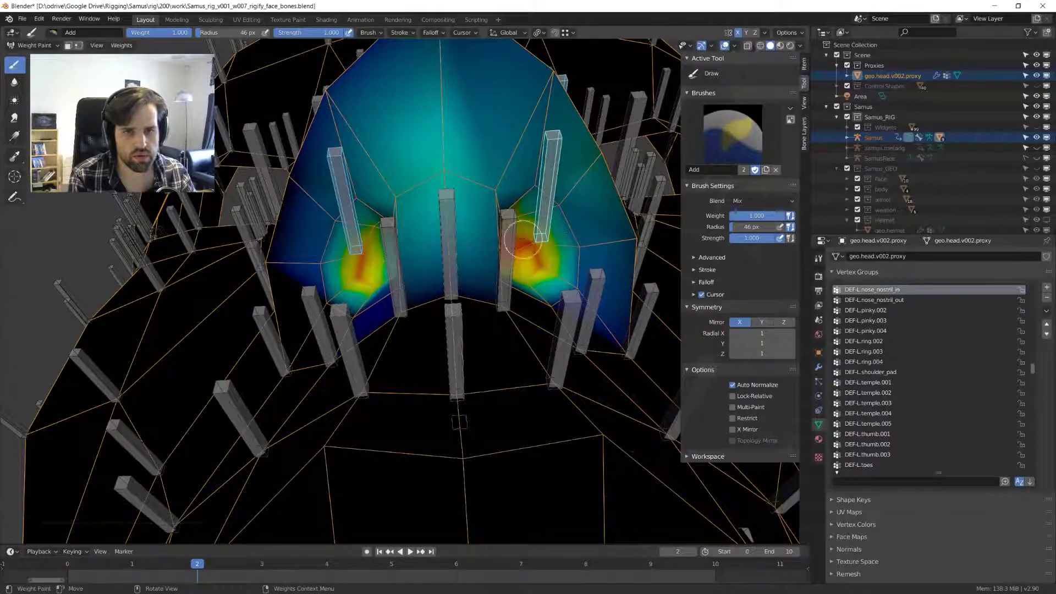
{"action": "mouse_move", "coordinate": [524, 239]}
{"action": "middle_mouse_down"}
{"action": "mouse_move", "coordinate": [517, 209]}
{"action": "mouse_move", "coordinate": [544, 259]}
{"action": "middle_mouse_up"}
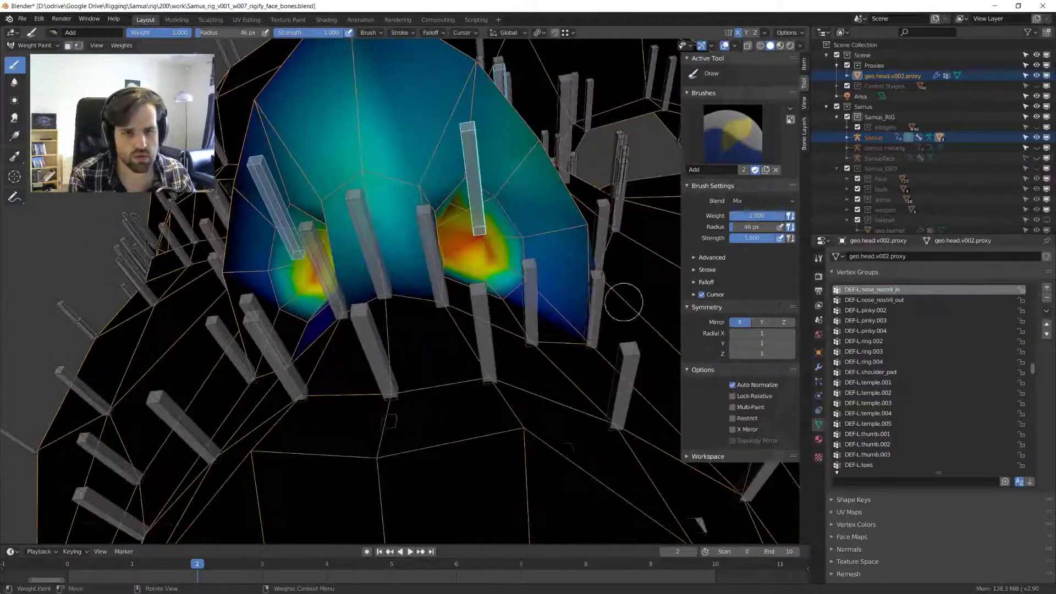
- Turn X-axis symmetry off in favour of X Mirror and paint full weight across the inside of the left nostril
{"action": "left_click", "coordinate": [739, 323]}
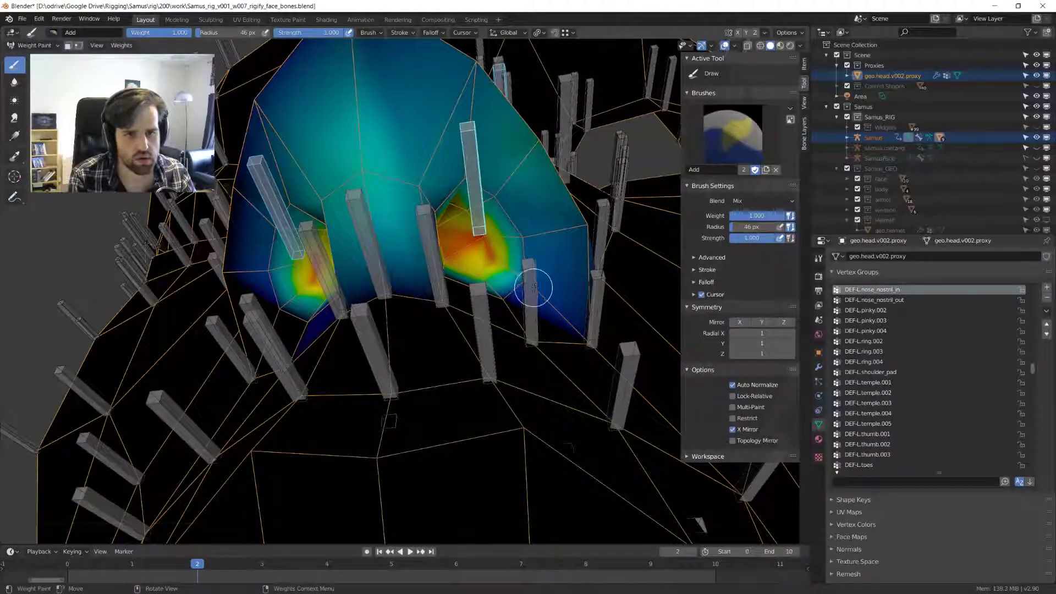
{"action": "mouse_move", "coordinate": [462, 269]}
{"action": "left_mouse_down"}
{"action": "mouse_move", "coordinate": [477, 259]}
{"action": "mouse_move", "coordinate": [446, 251]}
{"action": "left_mouse_up"}
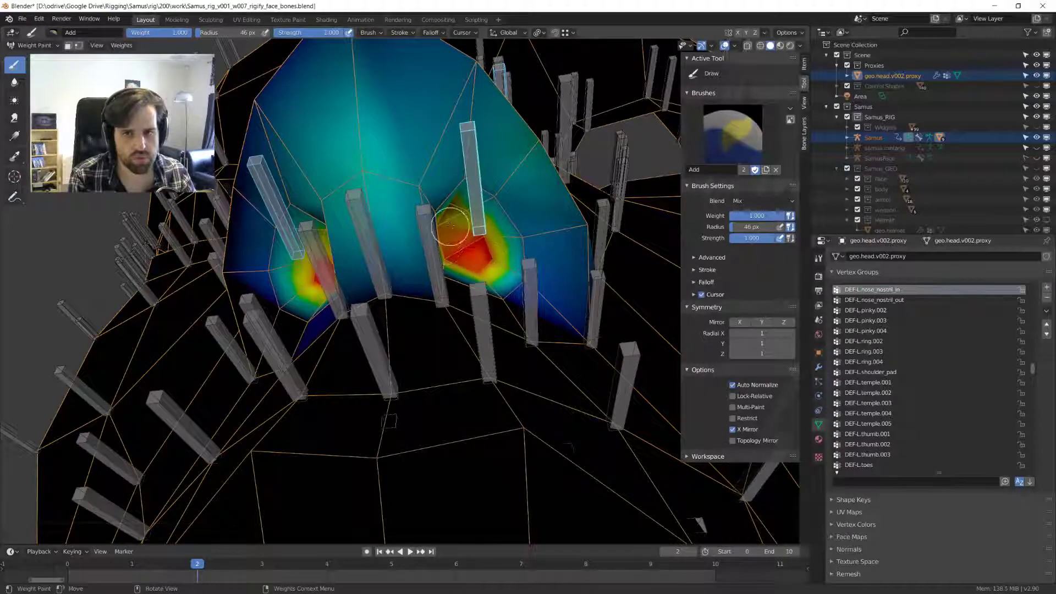
{"action": "middle_click_drag", "start_coordinate": [450, 226], "coordinate": [466, 224]}
{"action": "mouse_move", "coordinate": [472, 231]}
{"action": "left_mouse_down"}
{"action": "mouse_move", "coordinate": [448, 205]}
{"action": "mouse_move", "coordinate": [435, 216]}
{"action": "mouse_move", "coordinate": [473, 254]}
{"action": "left_mouse_up"}
{"action": "mouse_move", "coordinate": [473, 254]}
{"action": "middle_mouse_down"}
{"action": "mouse_move", "coordinate": [462, 248]}
{"action": "mouse_move", "coordinate": [407, 302]}
{"action": "middle_mouse_up"}
{"action": "scroll", "coordinate": [462, 247], "scroll_direction": "up", "scroll_amount": 3}
{"action": "mouse_move", "coordinate": [532, 315]}
{"action": "left_mouse_down"}
{"action": "mouse_move", "coordinate": [514, 183]}
{"action": "mouse_move", "coordinate": [535, 236]}
{"action": "mouse_move", "coordinate": [456, 148]}
{"action": "mouse_move", "coordinate": [389, 134]}
{"action": "mouse_move", "coordinate": [363, 182]}
{"action": "mouse_move", "coordinate": [379, 244]}
{"action": "left_mouse_up"}
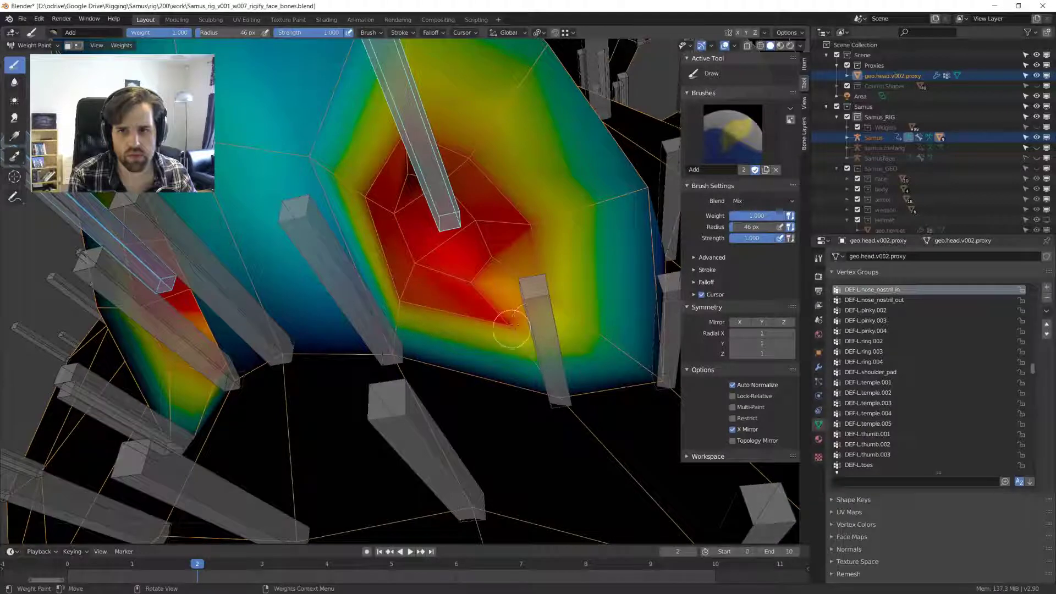
- Leave Weight Paint mode, select the Samus armature on its own and put it in Pose Mode
{"action": "scroll", "coordinate": [478, 250], "scroll_direction": "down", "scroll_amount": 5}
{"action": "scroll", "coordinate": [479, 250], "scroll_direction": "up", "scroll_amount": 2}
{"action": "key", "text": "ctrl+Tab"}
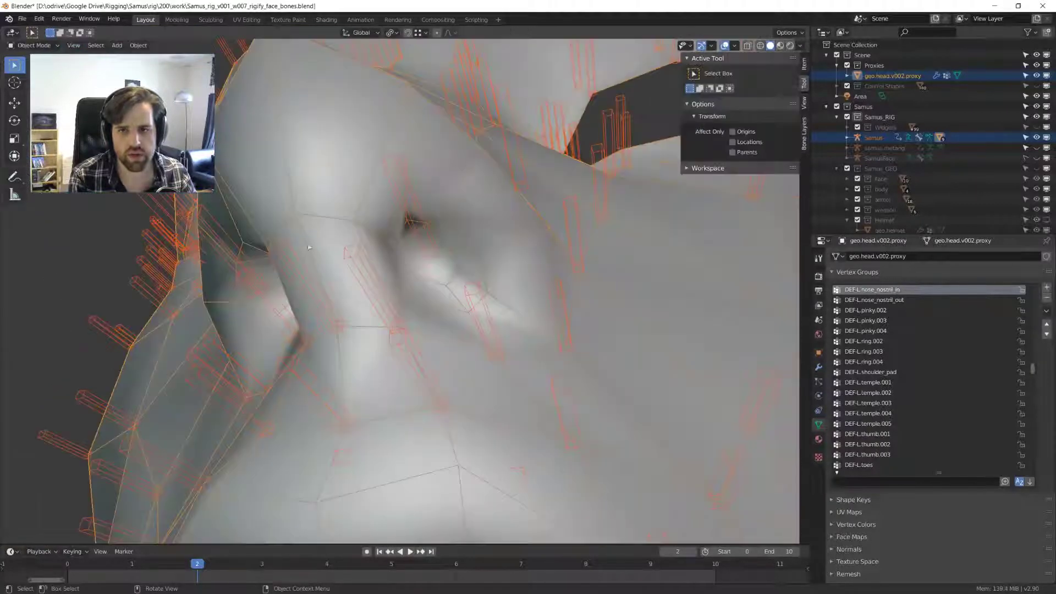
{"action": "key", "text": "ctrl+Tab"}
{"action": "left_click", "coordinate": [324, 190]}
{"action": "left_click", "coordinate": [410, 196]}
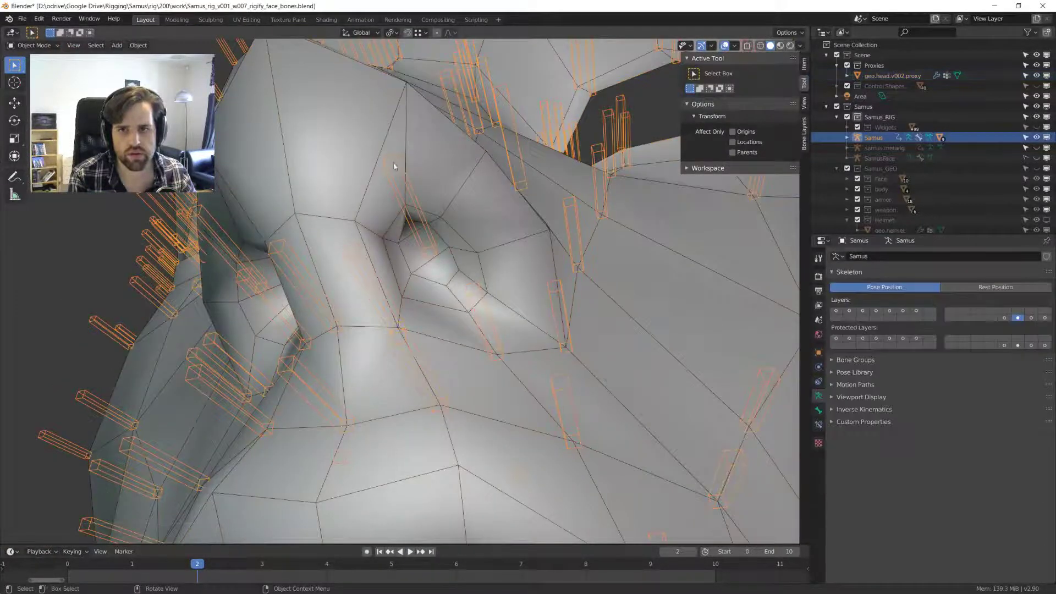
{"action": "key", "text": "ctrl+Tab"}
{"action": "scroll", "coordinate": [492, 220], "scroll_direction": "down", "scroll_amount": 4}
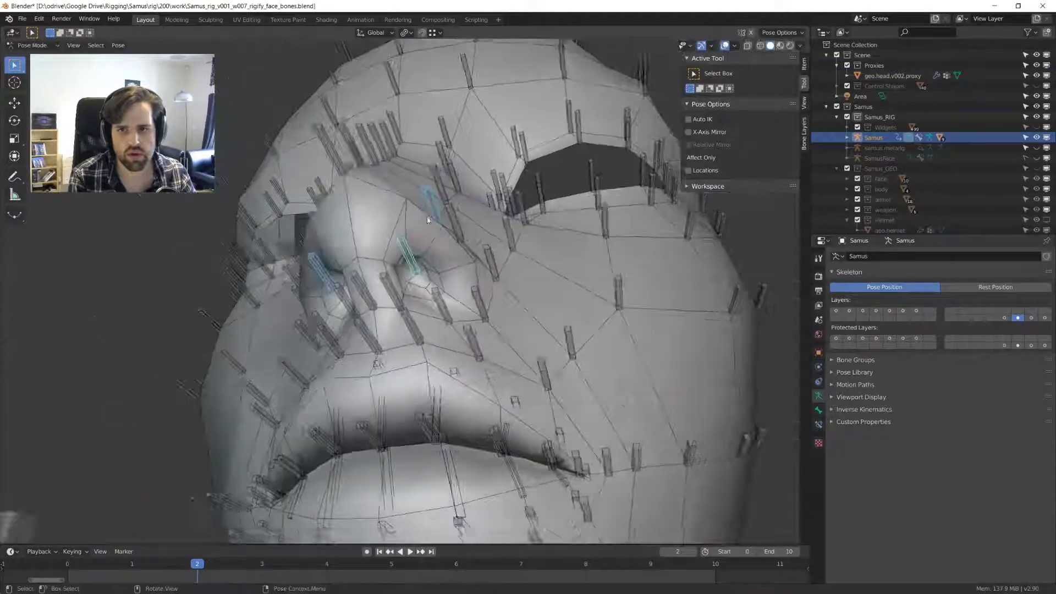
- Enable the first armature layer to show the face controls and test moving the left nostril control
{"action": "left_click", "coordinate": [837, 311], "text": "shift"}
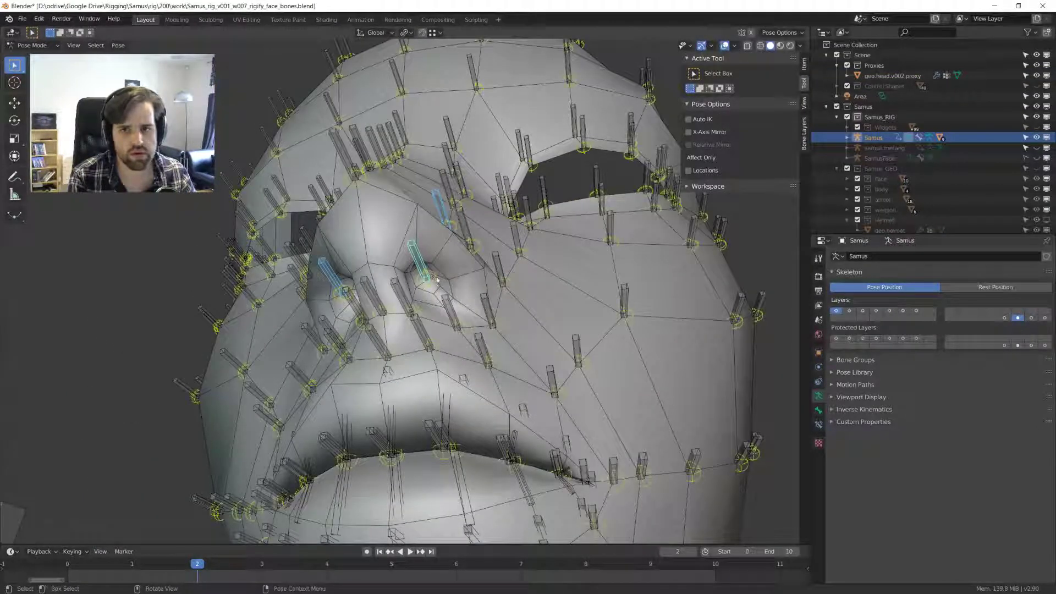
{"action": "left_click", "coordinate": [436, 279]}
{"action": "key", "text": "g"}
{"action": "right_click", "coordinate": [445, 284]}
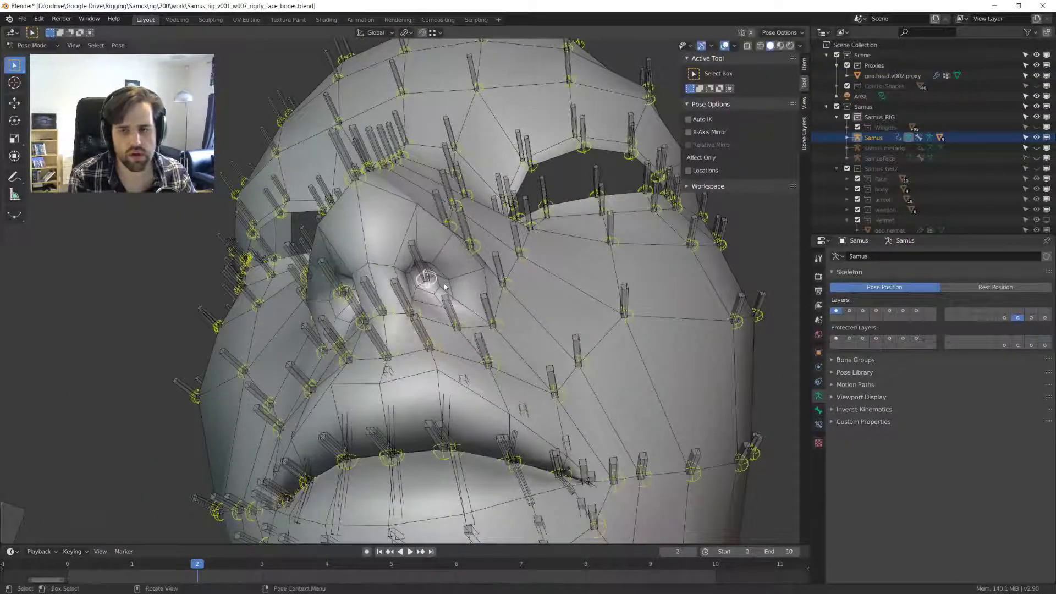
{"action": "mouse_move", "coordinate": [444, 286]}
{"action": "middle_mouse_down"}
{"action": "mouse_move", "coordinate": [484, 285]}
{"action": "mouse_move", "coordinate": [445, 280]}
{"action": "middle_mouse_up"}
{"action": "scroll", "coordinate": [396, 275], "scroll_direction": "up", "scroll_amount": 4}
- Return geo.head.v002.proxy to Weight Paint mode together with the Samus armature and activate the left inner nostril bone
{"action": "key", "text": "Tab"}
{"action": "left_click", "coordinate": [306, 184]}
{"action": "left_click", "coordinate": [410, 178]}
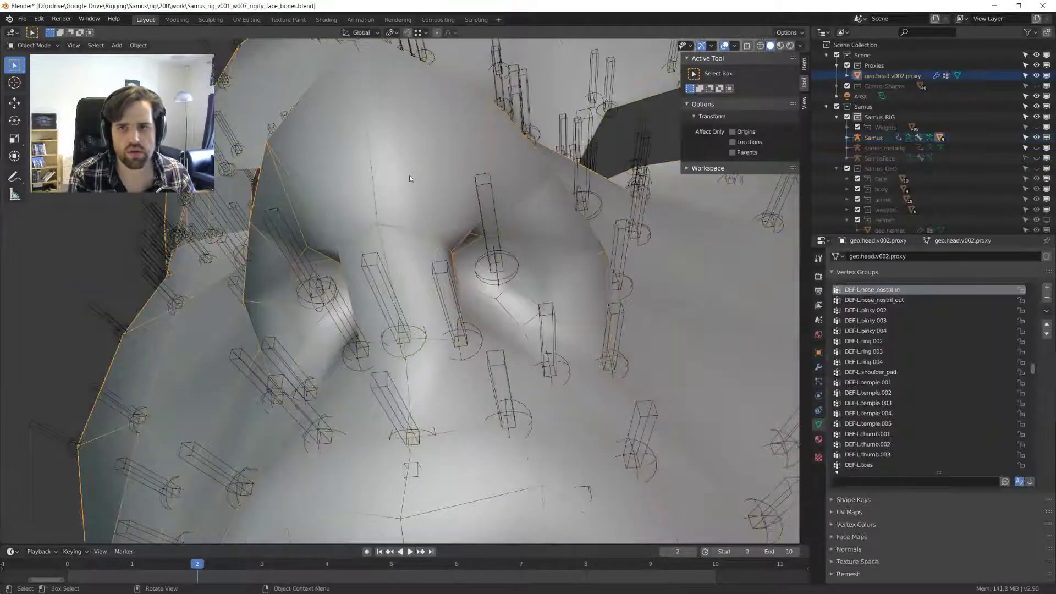
{"action": "left_click", "coordinate": [490, 181]}
{"action": "left_click", "coordinate": [420, 141], "text": "shift"}
{"action": "key", "text": "Tab"}
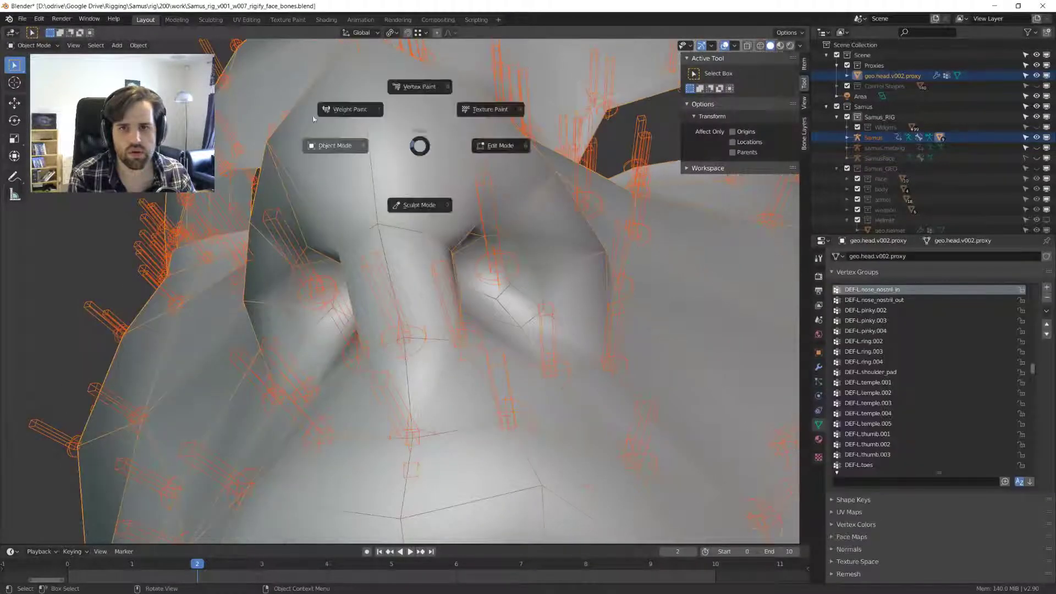
{"action": "left_click", "coordinate": [318, 93]}
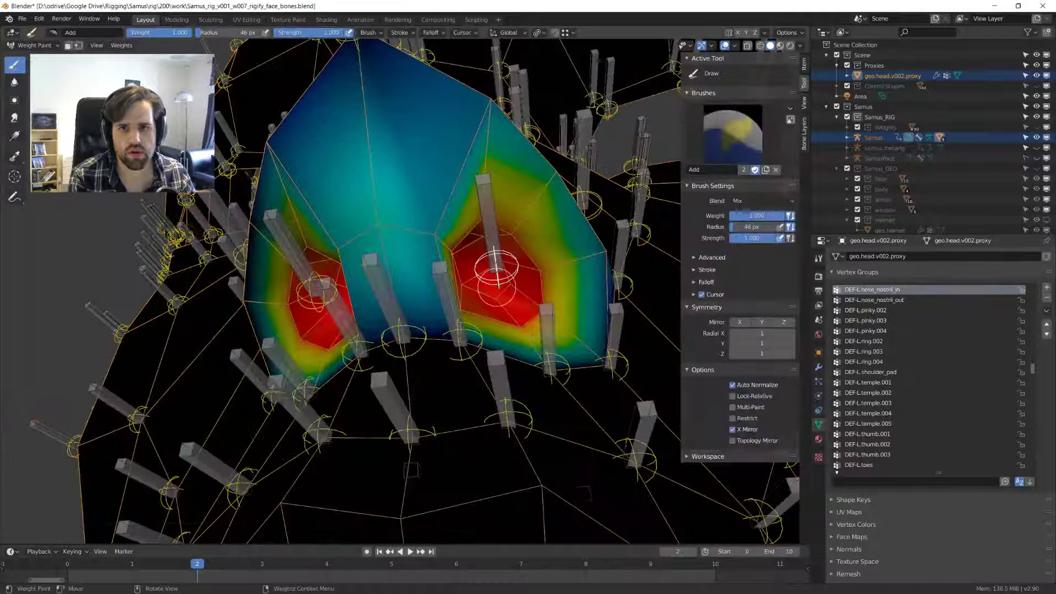
{"action": "left_click", "coordinate": [494, 211], "text": "ctrl"}
{"action": "middle_click_drag", "start_coordinate": [493, 214], "coordinate": [530, 267]}
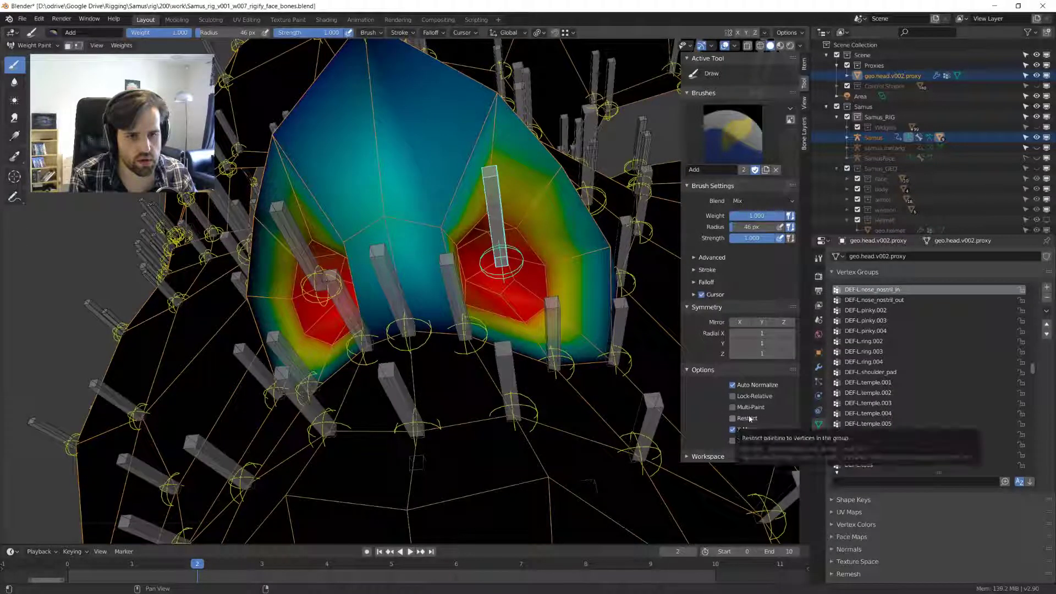
- Check the left inner and outer nostril groups and filter the vertex group list by "nose_nost"
{"action": "left_click", "coordinate": [883, 302]}
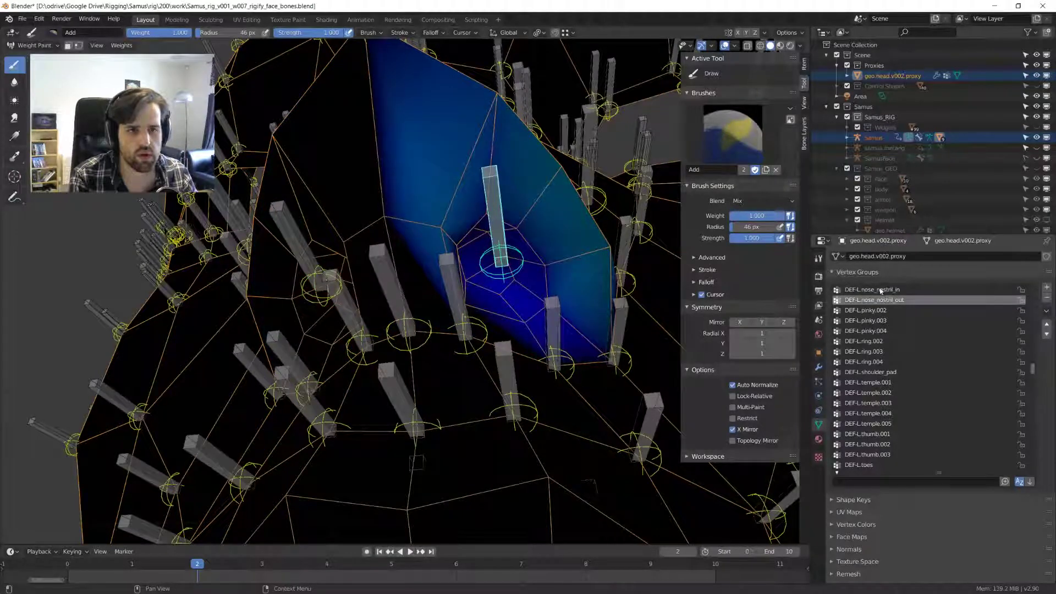
{"action": "left_click", "coordinate": [881, 290]}
{"action": "scroll", "coordinate": [891, 302], "scroll_direction": "up", "scroll_amount": 3}
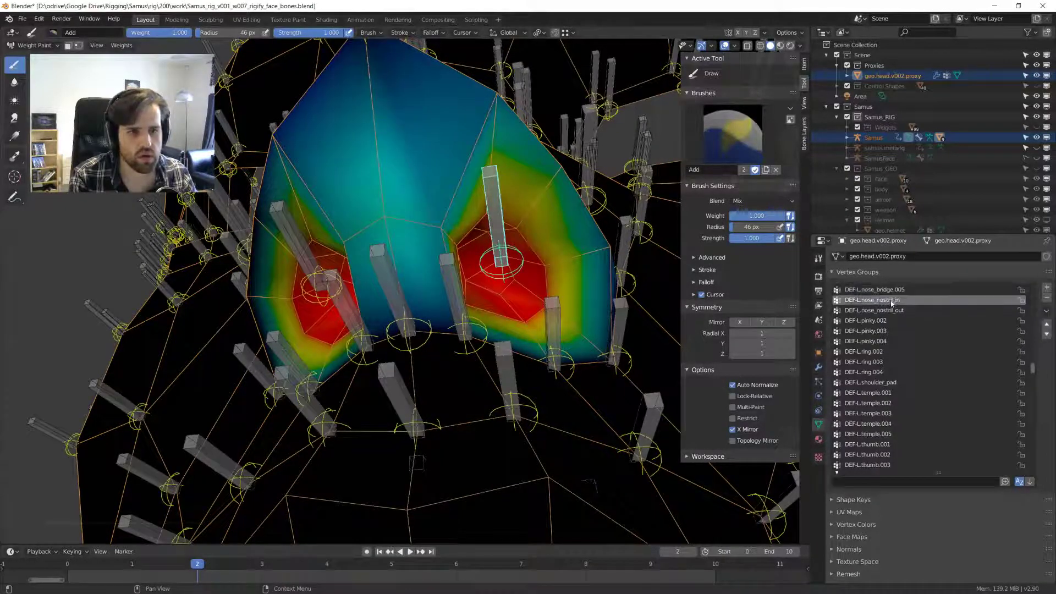
{"action": "left_click", "coordinate": [872, 480]}
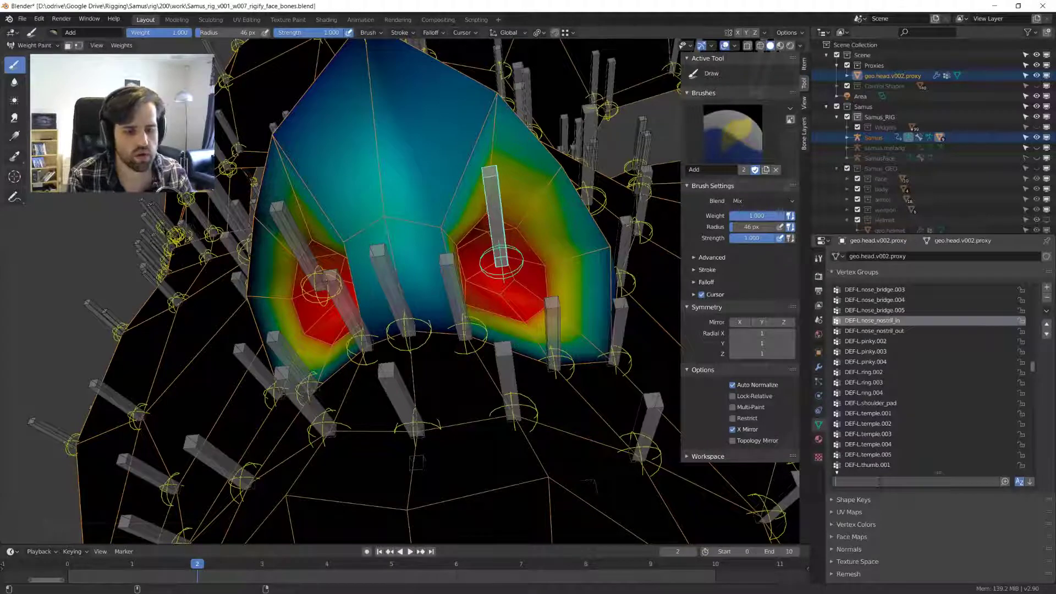
{"action": "type", "text": "nose"}
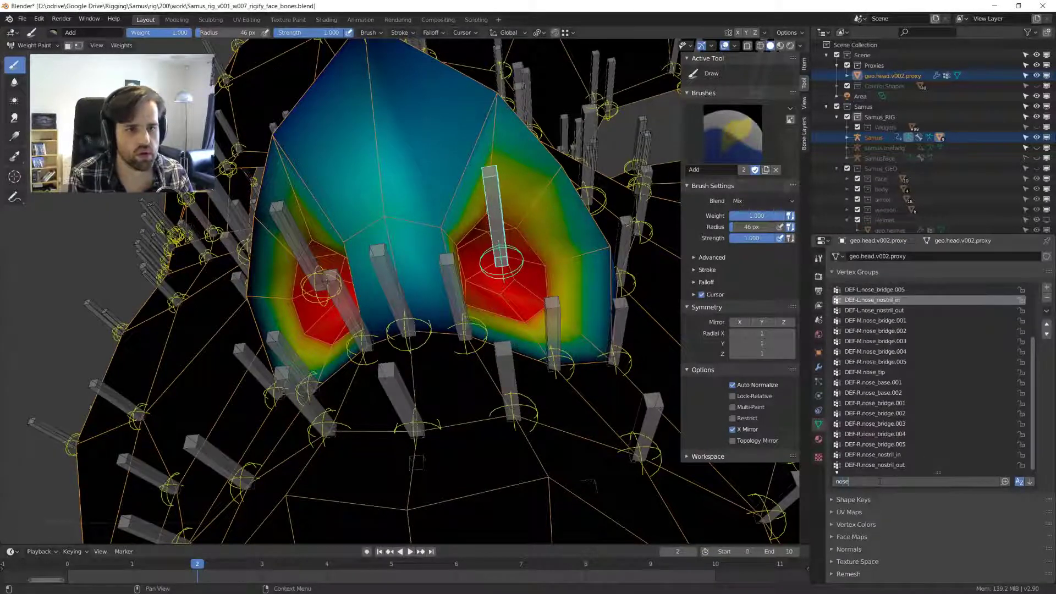
{"action": "type", "text": "_nost"}
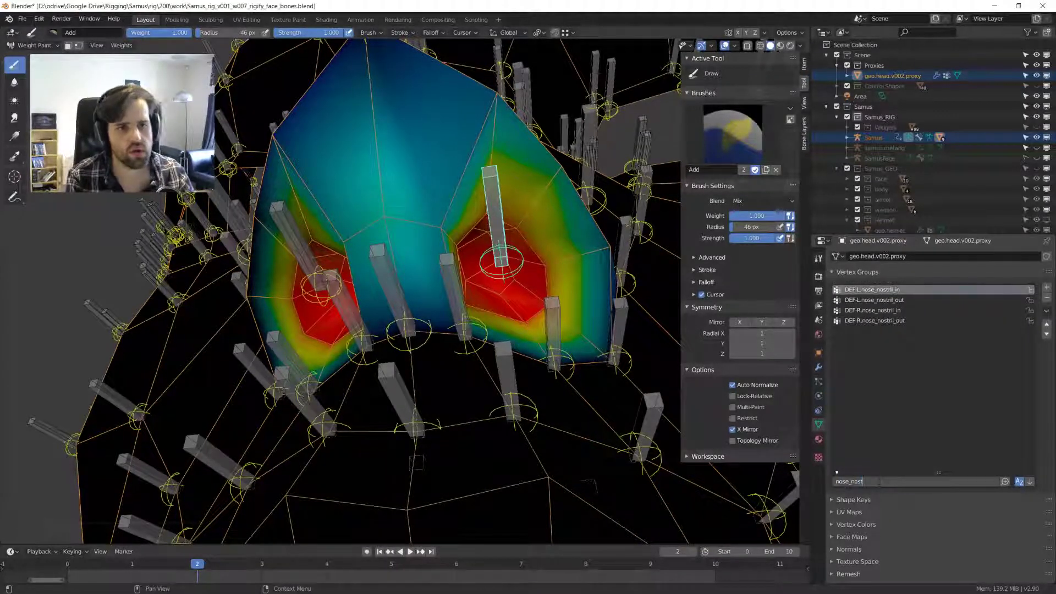
{"action": "key", "text": "Return"}
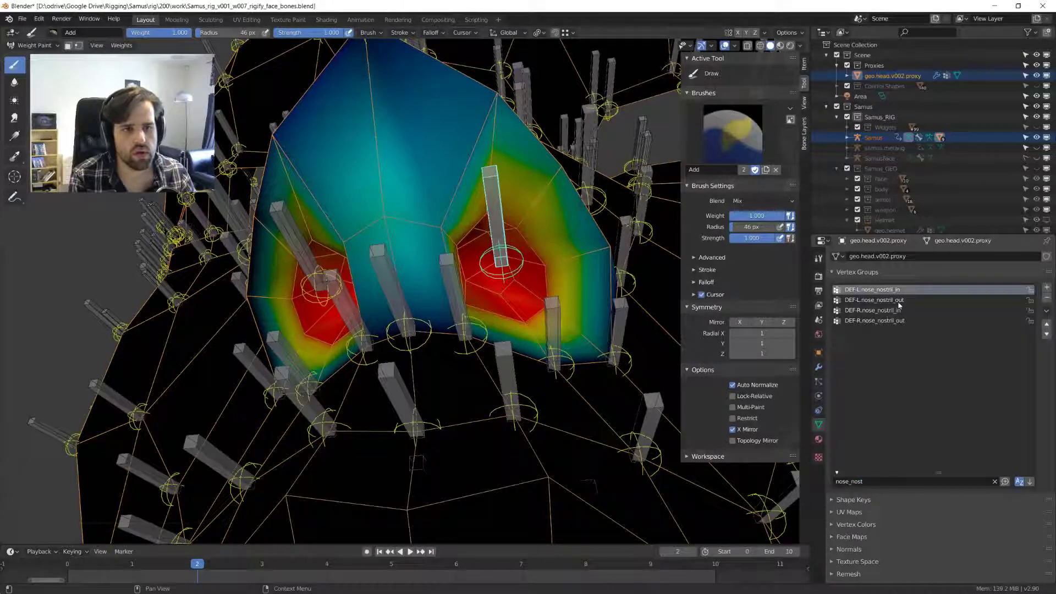
- Compare the weights of the left and right nostril vertex groups, ending on DEF-L.nose_nostril_in
{"action": "left_click", "coordinate": [899, 301]}
{"action": "left_click", "coordinate": [890, 311]}
{"action": "left_click", "coordinate": [891, 300]}
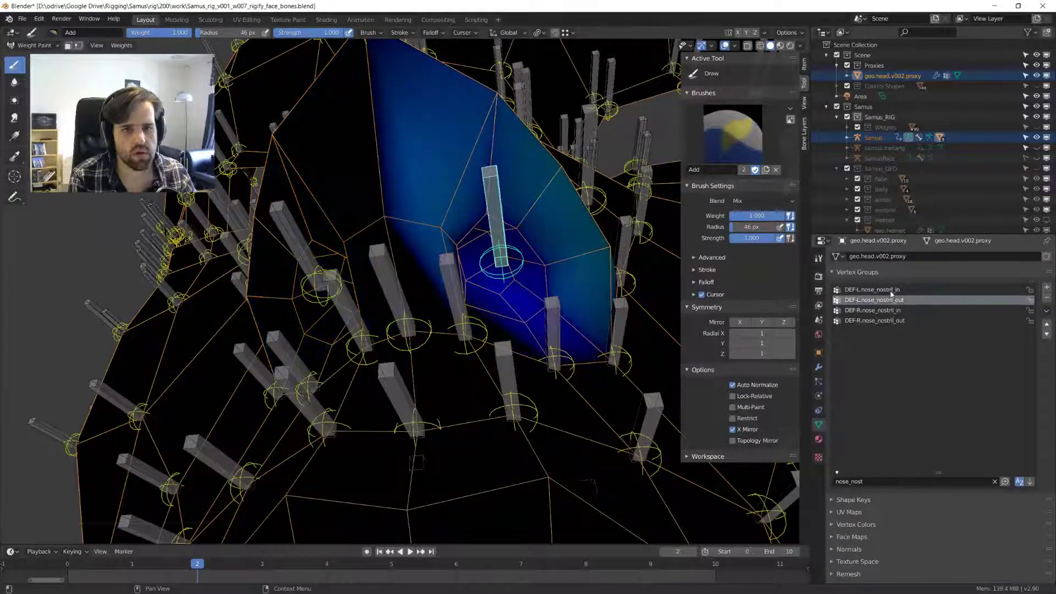
{"action": "mouse_move", "coordinate": [451, 286]}
{"action": "middle_mouse_down"}
{"action": "mouse_move", "coordinate": [418, 308]}
{"action": "mouse_move", "coordinate": [462, 291]}
{"action": "mouse_move", "coordinate": [440, 300]}
{"action": "middle_mouse_up"}
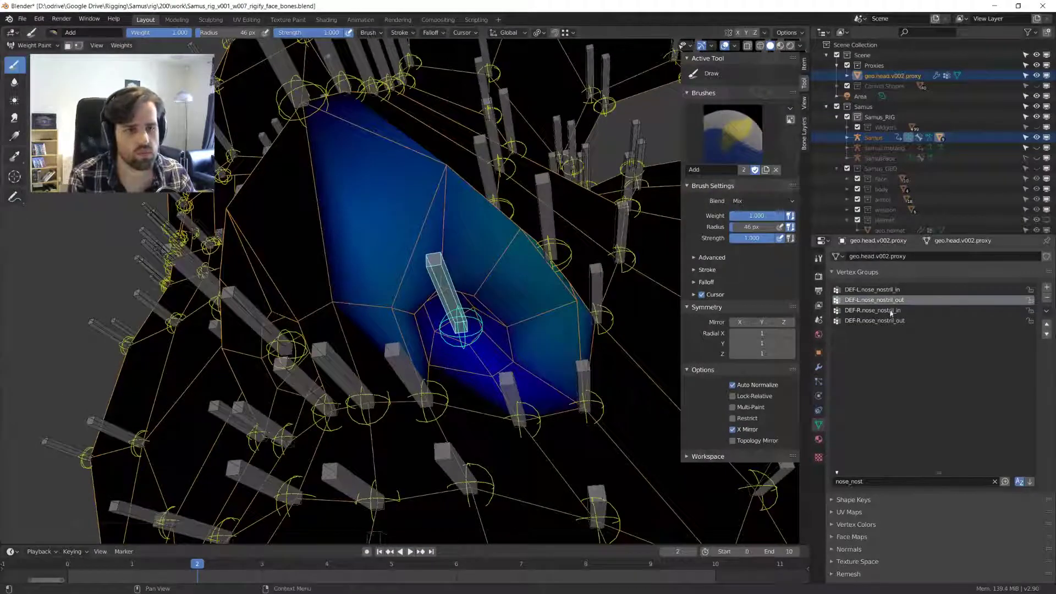
{"action": "left_click", "coordinate": [891, 310]}
{"action": "left_click", "coordinate": [891, 300]}
{"action": "left_click", "coordinate": [891, 310]}
{"action": "middle_click_drag", "start_coordinate": [418, 256], "coordinate": [462, 286]}
{"action": "left_click", "coordinate": [884, 321]}
{"action": "left_click", "coordinate": [884, 310]}
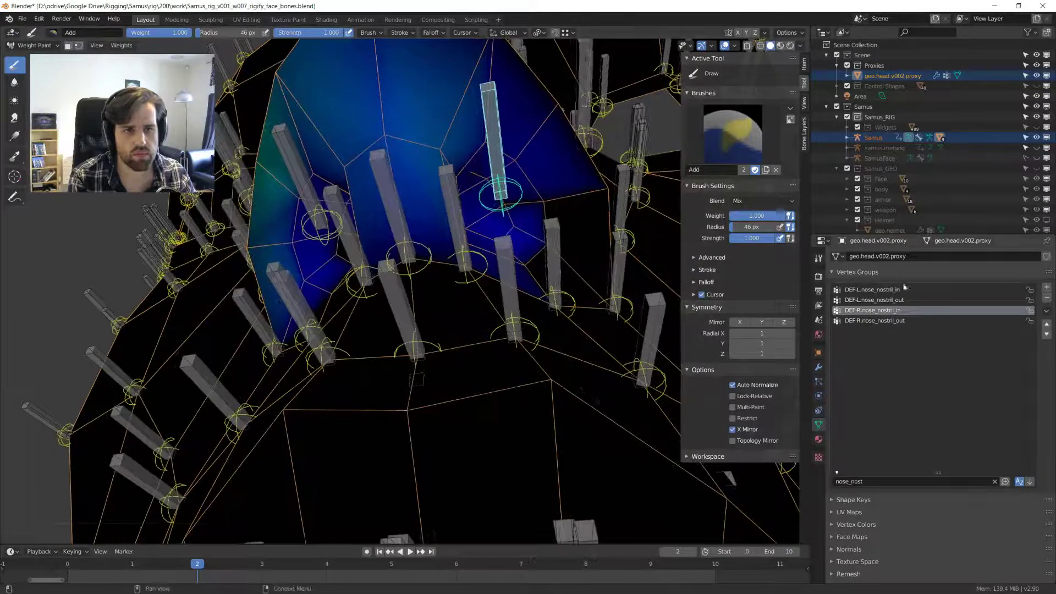
{"action": "left_click", "coordinate": [890, 290]}
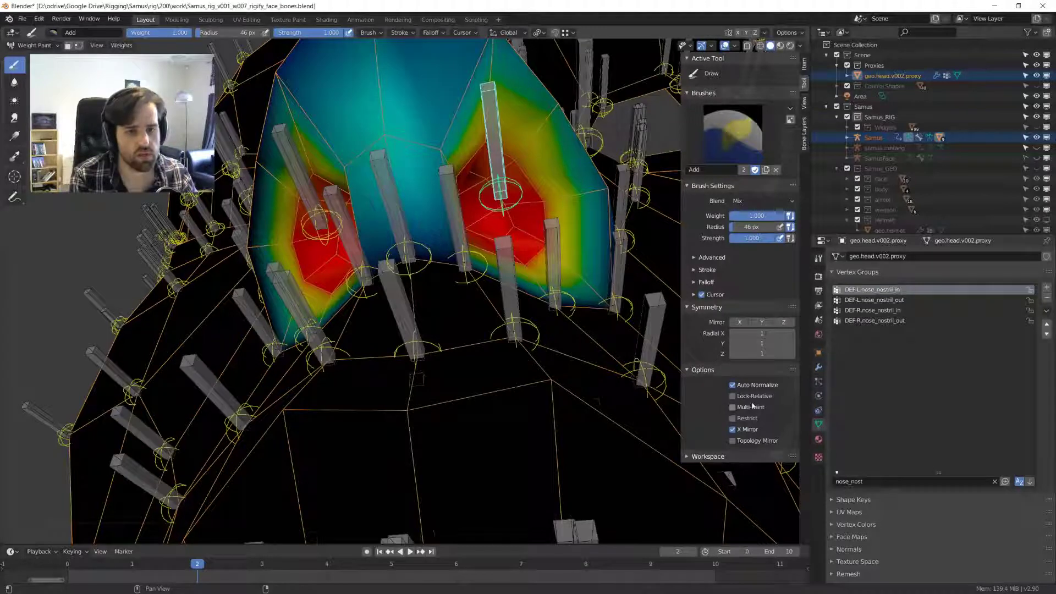
- Turn off X Mirror and paint full weight across the inside of the right nostril for DEF-R.nose_nostril_in
{"action": "middle_click_drag", "start_coordinate": [751, 399], "coordinate": [795, 278]}
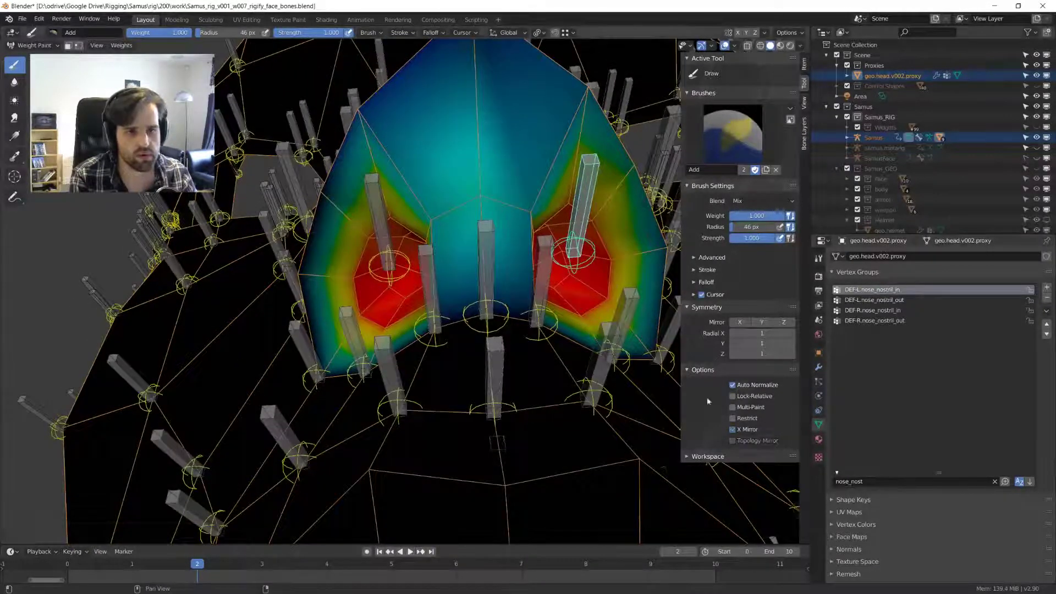
{"action": "left_click", "coordinate": [732, 429]}
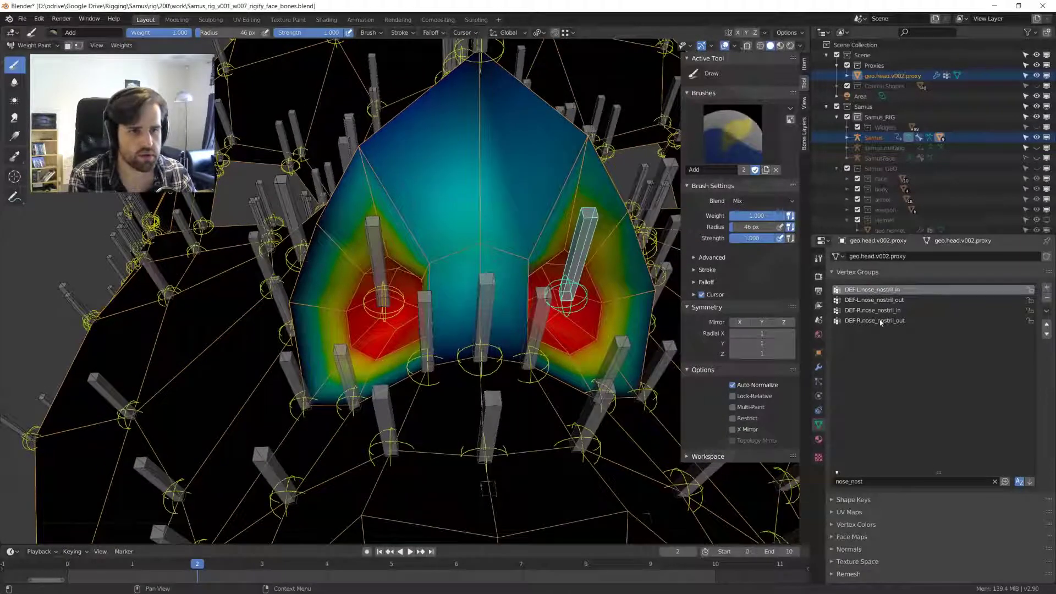
{"action": "left_click", "coordinate": [881, 321]}
{"action": "left_click", "coordinate": [883, 311]}
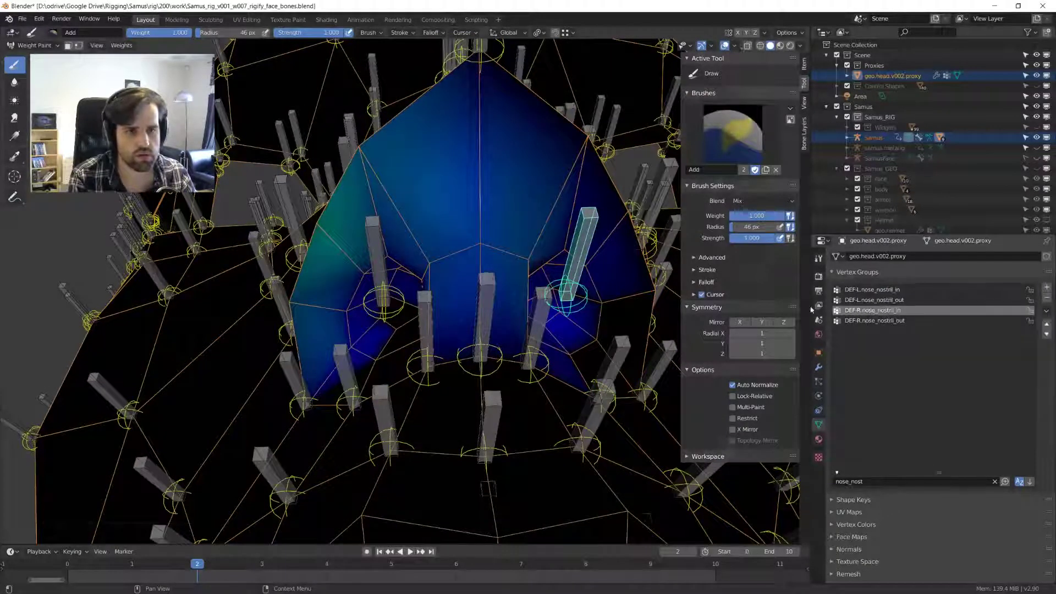
{"action": "middle_click_drag", "start_coordinate": [370, 238], "coordinate": [431, 159], "text": "shift"}
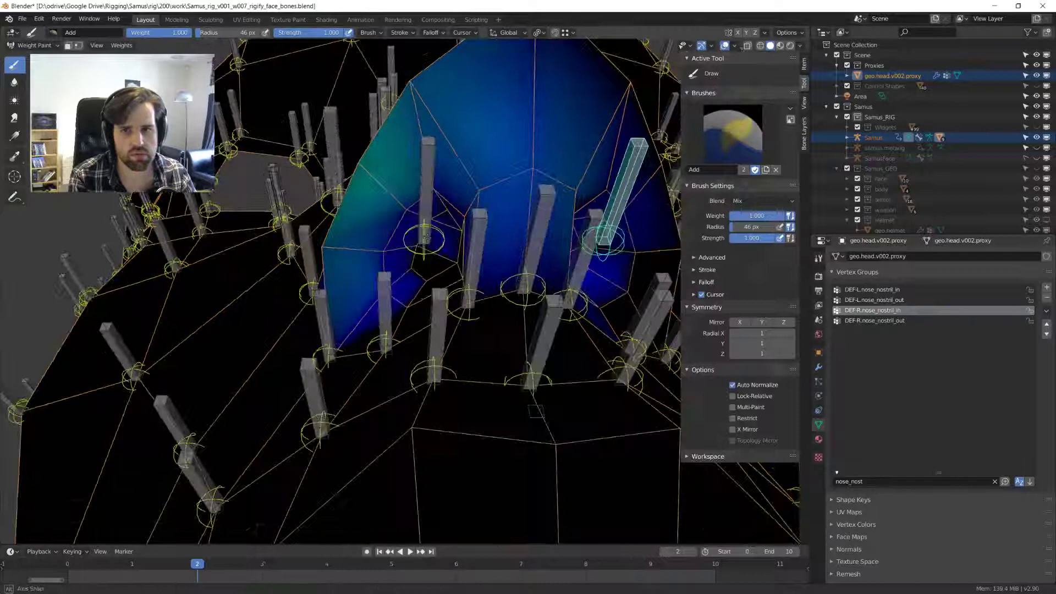
{"action": "left_click", "coordinate": [433, 156], "text": "ctrl"}
{"action": "left_click_drag", "start_coordinate": [432, 240], "coordinate": [435, 251]}
{"action": "scroll", "coordinate": [436, 252], "scroll_direction": "up", "scroll_amount": 3}
{"action": "middle_click_drag", "start_coordinate": [435, 252], "coordinate": [470, 296]}
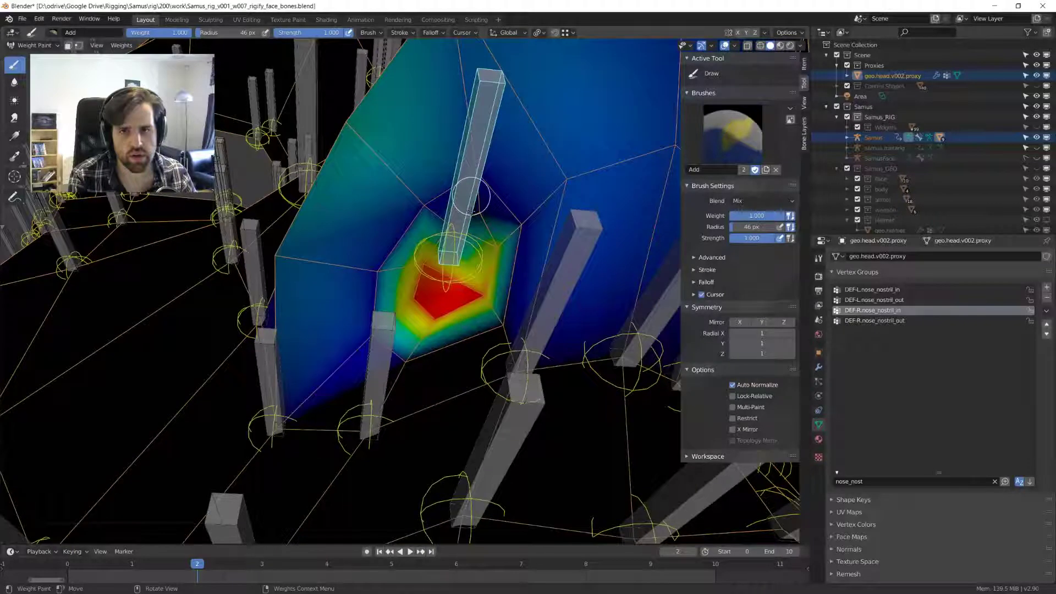
{"action": "mouse_move", "coordinate": [471, 196]}
{"action": "left_mouse_down"}
{"action": "mouse_move", "coordinate": [469, 236]}
{"action": "mouse_move", "coordinate": [468, 222]}
{"action": "mouse_move", "coordinate": [488, 220]}
{"action": "mouse_move", "coordinate": [385, 209]}
{"action": "mouse_move", "coordinate": [395, 248]}
{"action": "mouse_move", "coordinate": [375, 287]}
{"action": "mouse_move", "coordinate": [379, 336]}
{"action": "mouse_move", "coordinate": [409, 363]}
{"action": "mouse_move", "coordinate": [518, 302]}
{"action": "mouse_move", "coordinate": [515, 270]}
{"action": "mouse_move", "coordinate": [500, 328]}
{"action": "mouse_move", "coordinate": [360, 318]}
{"action": "mouse_move", "coordinate": [523, 258]}
{"action": "mouse_move", "coordinate": [445, 192]}
{"action": "mouse_move", "coordinate": [465, 184]}
{"action": "left_mouse_up"}
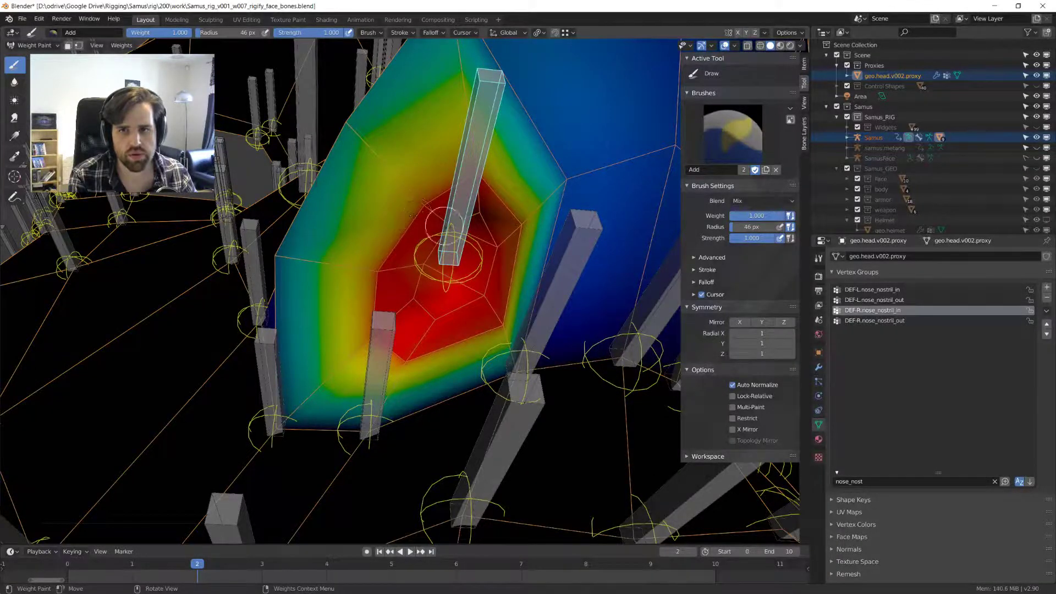
{"action": "mouse_move", "coordinate": [471, 250]}
{"action": "middle_mouse_down"}
{"action": "mouse_move", "coordinate": [480, 381]}
{"action": "mouse_move", "coordinate": [418, 396]}
{"action": "mouse_move", "coordinate": [446, 229]}
{"action": "middle_mouse_up"}
{"action": "scroll", "coordinate": [462, 214], "scroll_direction": "up", "scroll_amount": 4}
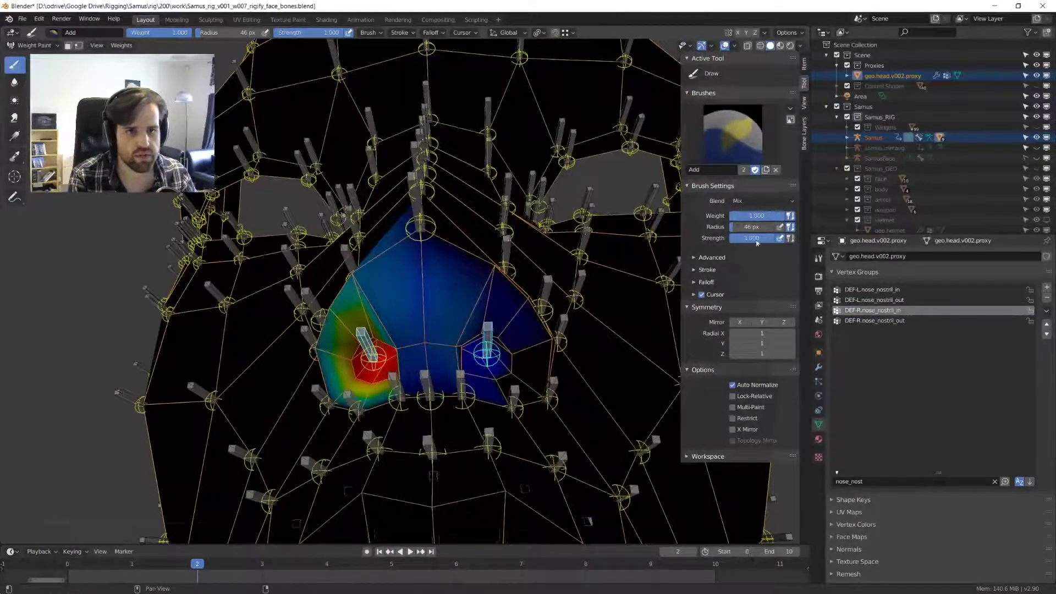
- Switch to DEF-L.nose_nostril_out and paint full weight over the outer side of the left nostril
{"action": "mouse_move", "coordinate": [498, 284]}
{"action": "middle_mouse_down"}
{"action": "mouse_move", "coordinate": [494, 261]}
{"action": "mouse_move", "coordinate": [533, 374]}
{"action": "mouse_move", "coordinate": [527, 493]}
{"action": "mouse_move", "coordinate": [352, 298]}
{"action": "mouse_move", "coordinate": [403, 302]}
{"action": "middle_mouse_up"}
{"action": "right_click", "coordinate": [350, 298], "text": "shift"}
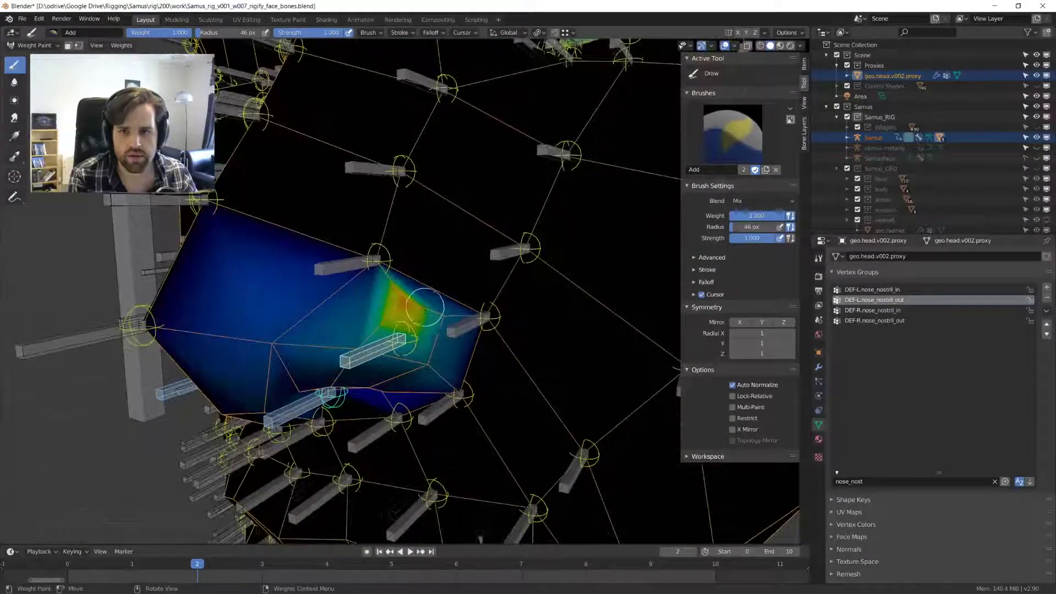
{"action": "left_click_drag", "start_coordinate": [395, 345], "coordinate": [378, 352]}
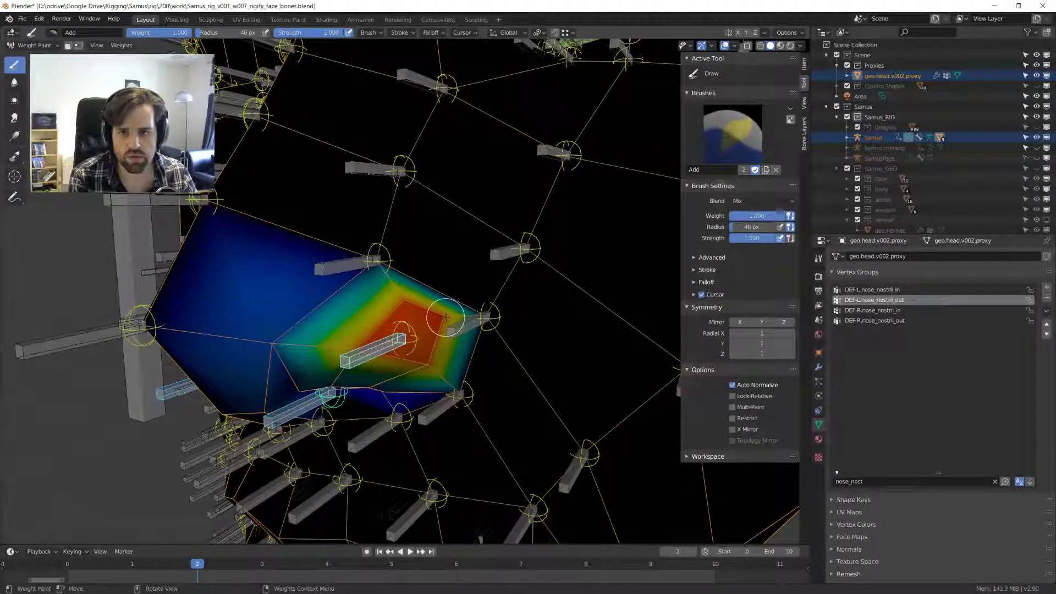
{"action": "mouse_move", "coordinate": [405, 305]}
{"action": "middle_mouse_down"}
{"action": "mouse_move", "coordinate": [484, 301]}
{"action": "mouse_move", "coordinate": [472, 281]}
{"action": "middle_mouse_up"}
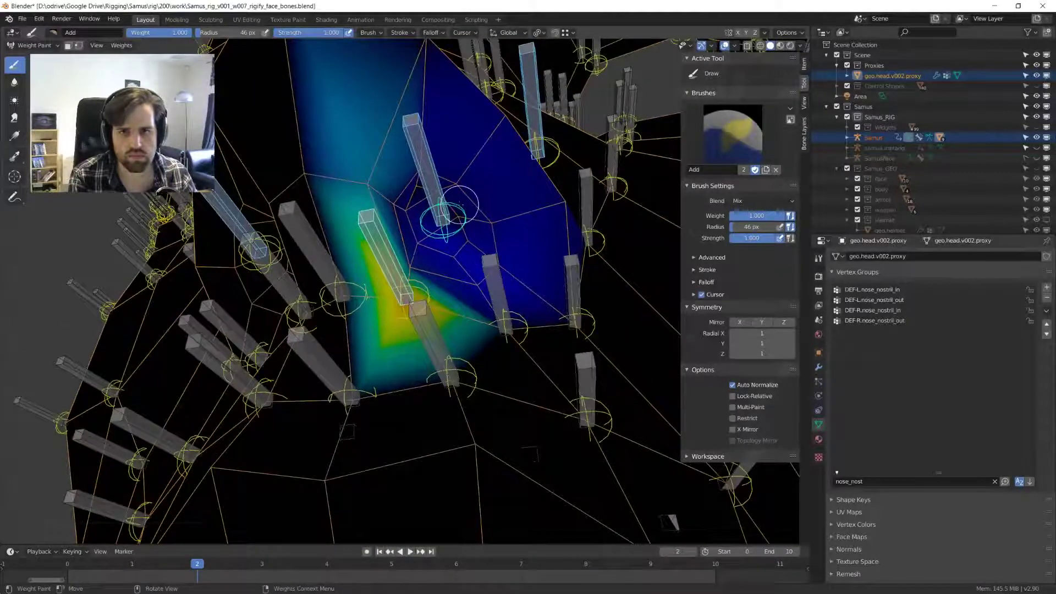
- Inspect the weights of the bones below the left nostril, the left inner nostril bone and the nose tip bone
{"action": "scroll", "coordinate": [439, 220], "scroll_direction": "down", "scroll_amount": 5}
{"action": "scroll", "coordinate": [438, 283], "scroll_direction": "up", "scroll_amount": 4}
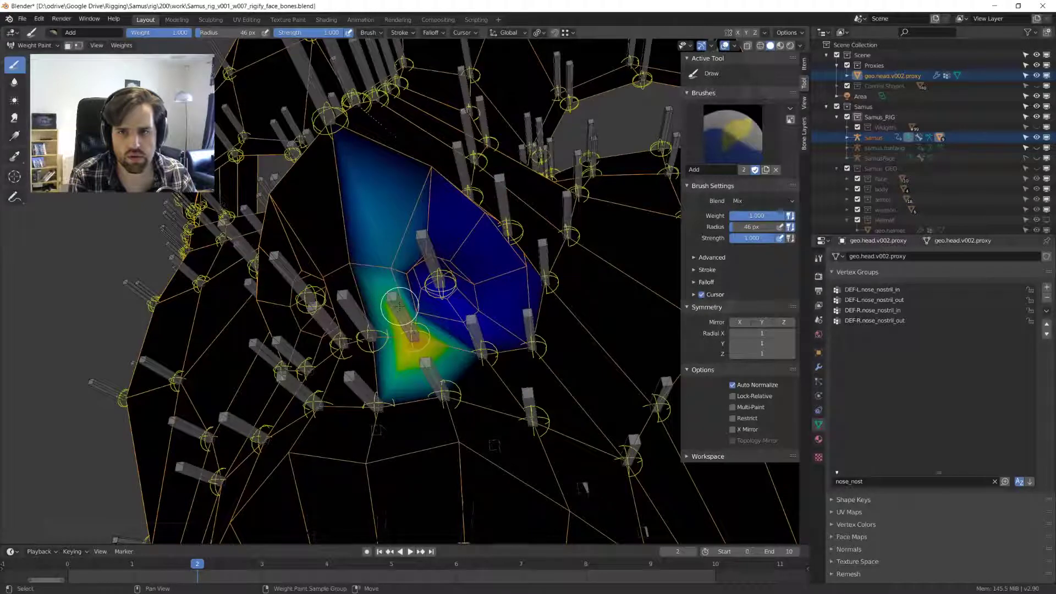
{"action": "left_click", "coordinate": [474, 331], "text": "ctrl"}
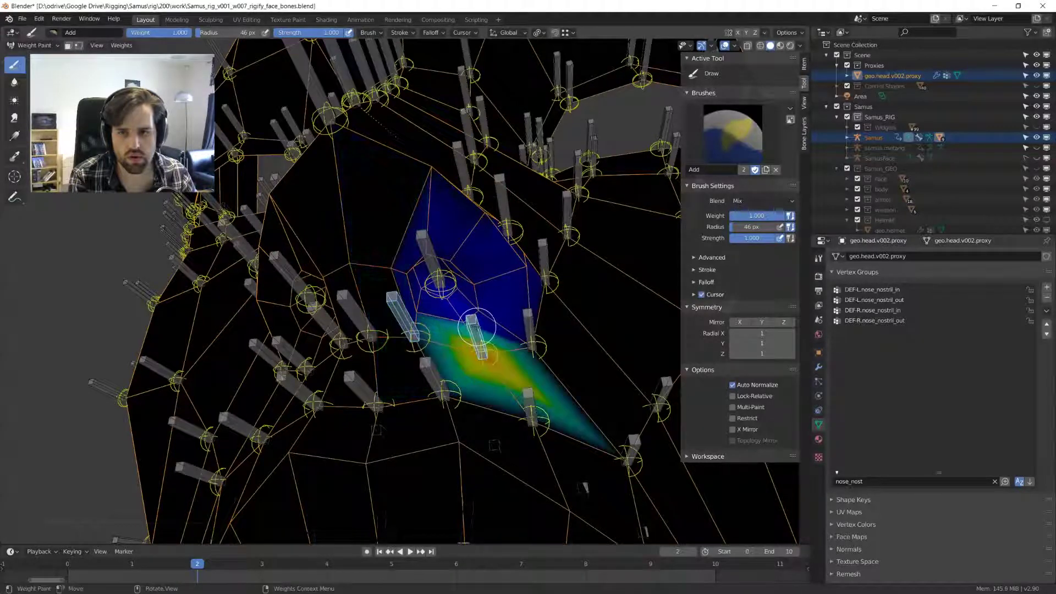
{"action": "left_click", "coordinate": [528, 321], "text": "ctrl"}
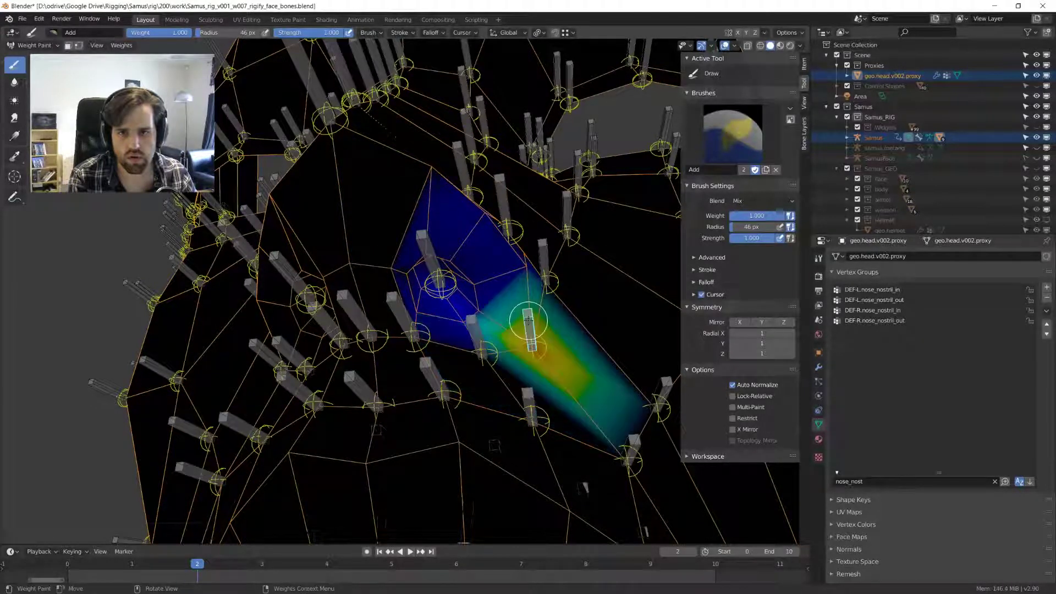
{"action": "left_click", "coordinate": [473, 329], "text": "ctrl"}
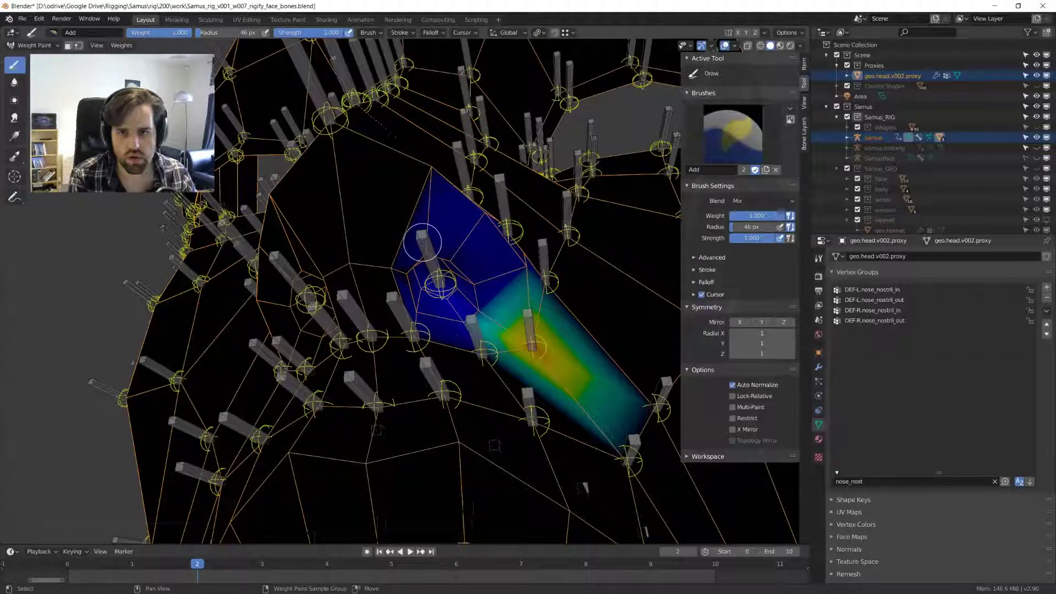
{"action": "left_click", "coordinate": [439, 258], "text": "ctrl"}
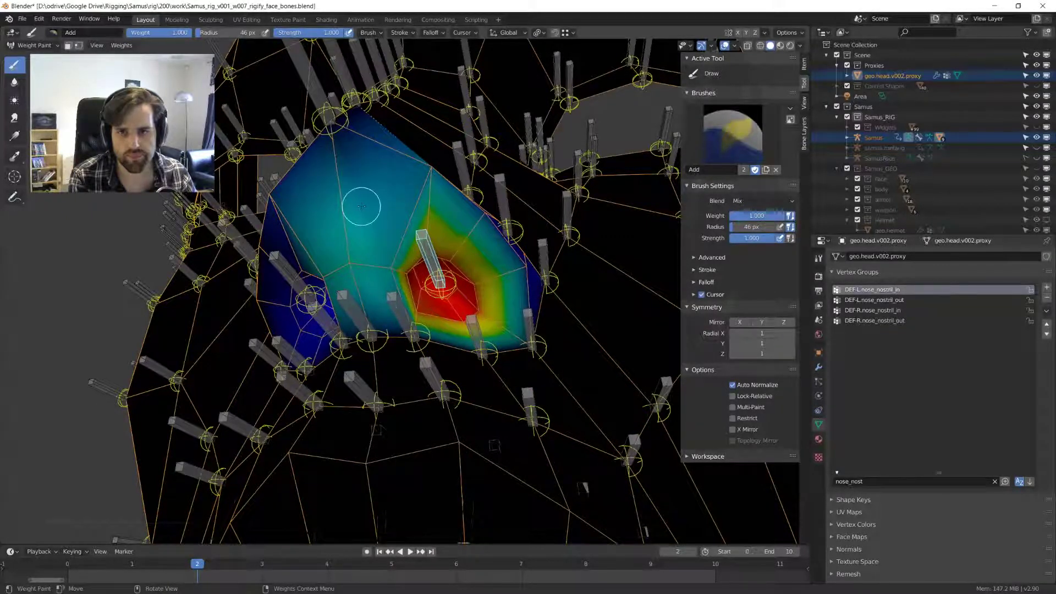
{"action": "middle_click_drag", "start_coordinate": [360, 203], "coordinate": [397, 134]}
{"action": "left_click", "coordinate": [362, 79], "text": "ctrl"}
{"action": "middle_click_drag", "start_coordinate": [362, 78], "coordinate": [401, 288]}
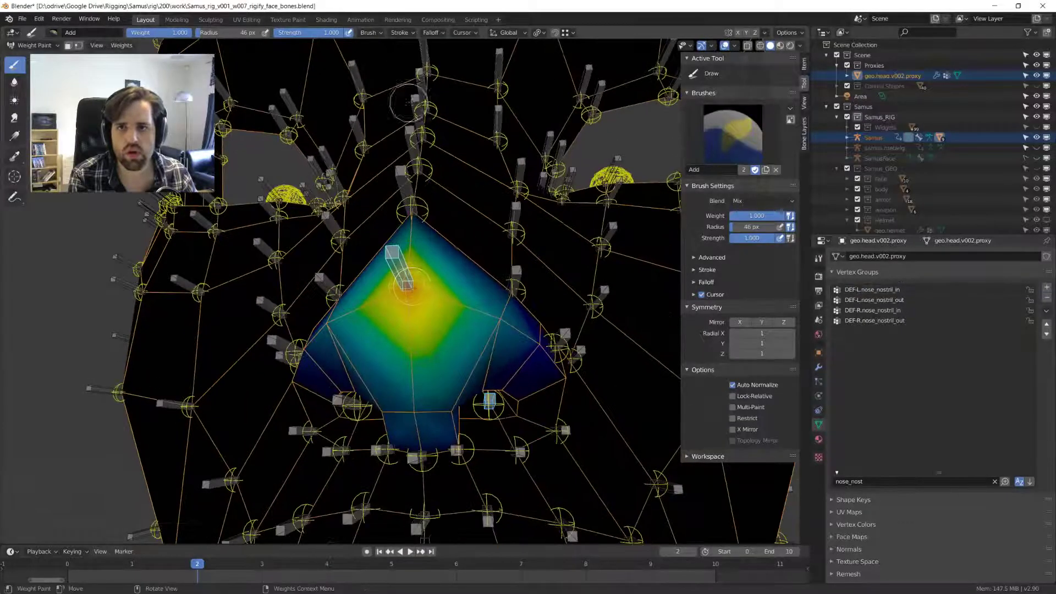
- Set the brush radius to 51 px and paint full weight over the right outer nostril for DEF-R.nose_nostril_out
{"action": "key", "text": "f"}
{"action": "left_click", "coordinate": [424, 298]}
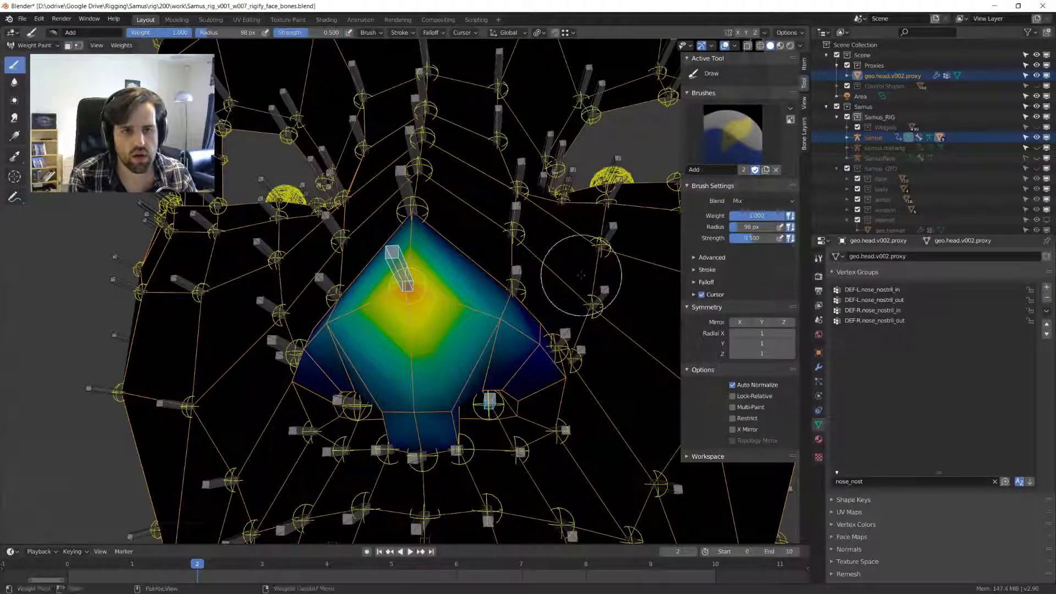
{"action": "mouse_move", "coordinate": [423, 300]}
{"action": "middle_mouse_down"}
{"action": "mouse_move", "coordinate": [506, 302]}
{"action": "mouse_move", "coordinate": [445, 306]}
{"action": "middle_mouse_up"}
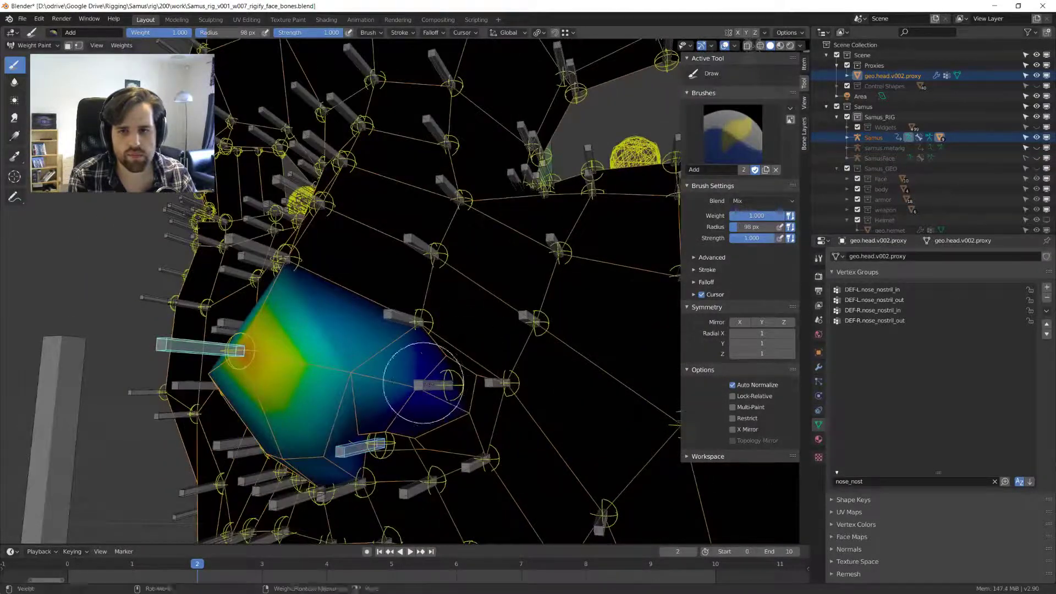
{"action": "mouse_move", "coordinate": [419, 373]}
{"action": "middle_mouse_down"}
{"action": "mouse_move", "coordinate": [495, 353]}
{"action": "mouse_move", "coordinate": [459, 295]}
{"action": "mouse_move", "coordinate": [483, 349]}
{"action": "mouse_move", "coordinate": [464, 318]}
{"action": "middle_mouse_up"}
{"action": "left_click", "coordinate": [435, 264], "text": "ctrl"}
{"action": "key", "text": "f"}
{"action": "left_click", "coordinate": [473, 323]}
{"action": "mouse_move", "coordinate": [465, 307]}
{"action": "left_mouse_down"}
{"action": "mouse_move", "coordinate": [460, 295]}
{"action": "mouse_move", "coordinate": [404, 308]}
{"action": "mouse_move", "coordinate": [480, 312]}
{"action": "left_mouse_up"}
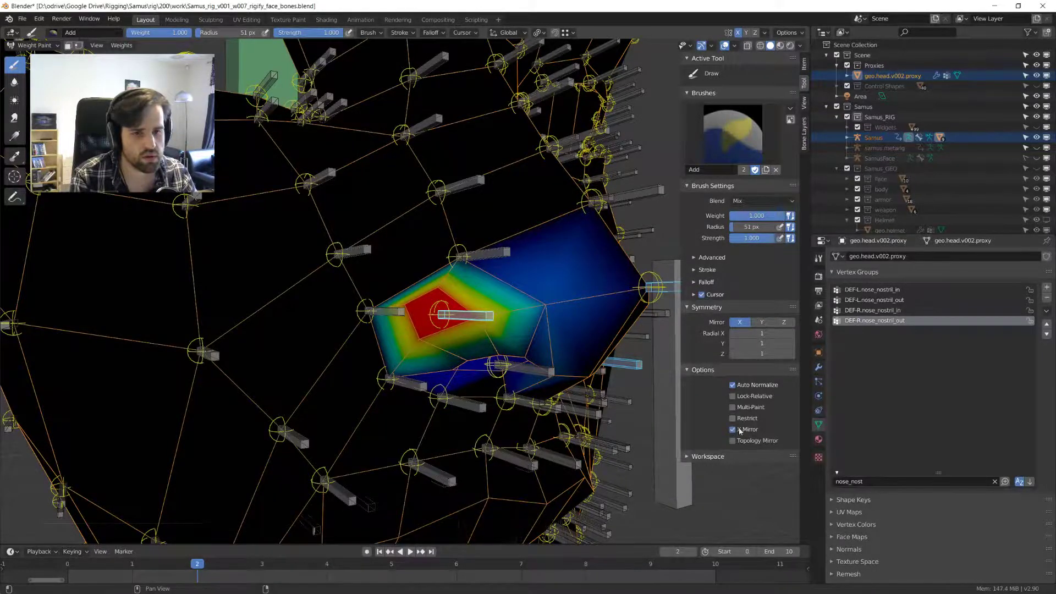
- Switch to DEF-L.nose_nostril_in with X Mirror on and paint full weight over the inside of the left nostril
{"action": "mouse_move", "coordinate": [550, 358]}
{"action": "middle_mouse_down"}
{"action": "mouse_move", "coordinate": [512, 199]}
{"action": "mouse_move", "coordinate": [478, 228]}
{"action": "middle_mouse_up"}
{"action": "left_click", "coordinate": [512, 199], "text": "ctrl"}
{"action": "mouse_move", "coordinate": [478, 228]}
{"action": "left_mouse_down"}
{"action": "mouse_move", "coordinate": [454, 231]}
{"action": "mouse_move", "coordinate": [444, 215]}
{"action": "mouse_move", "coordinate": [446, 233]}
{"action": "left_mouse_up"}
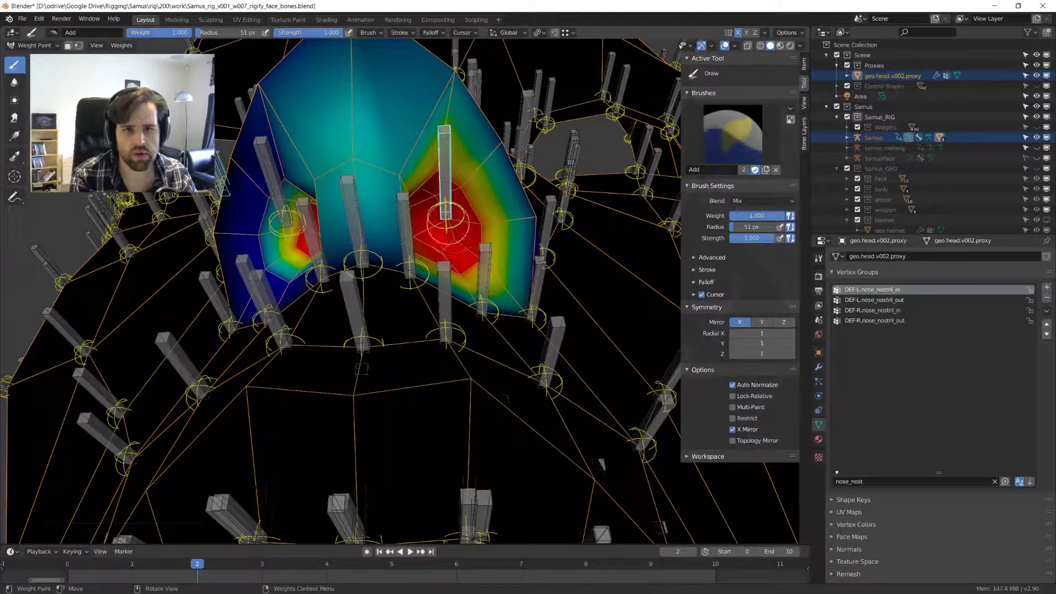
{"action": "mouse_move", "coordinate": [444, 212]}
{"action": "middle_mouse_down"}
{"action": "mouse_move", "coordinate": [530, 224]}
{"action": "mouse_move", "coordinate": [330, 215]}
{"action": "mouse_move", "coordinate": [355, 358]}
{"action": "mouse_move", "coordinate": [369, 305]}
{"action": "mouse_move", "coordinate": [404, 292]}
{"action": "middle_mouse_up"}
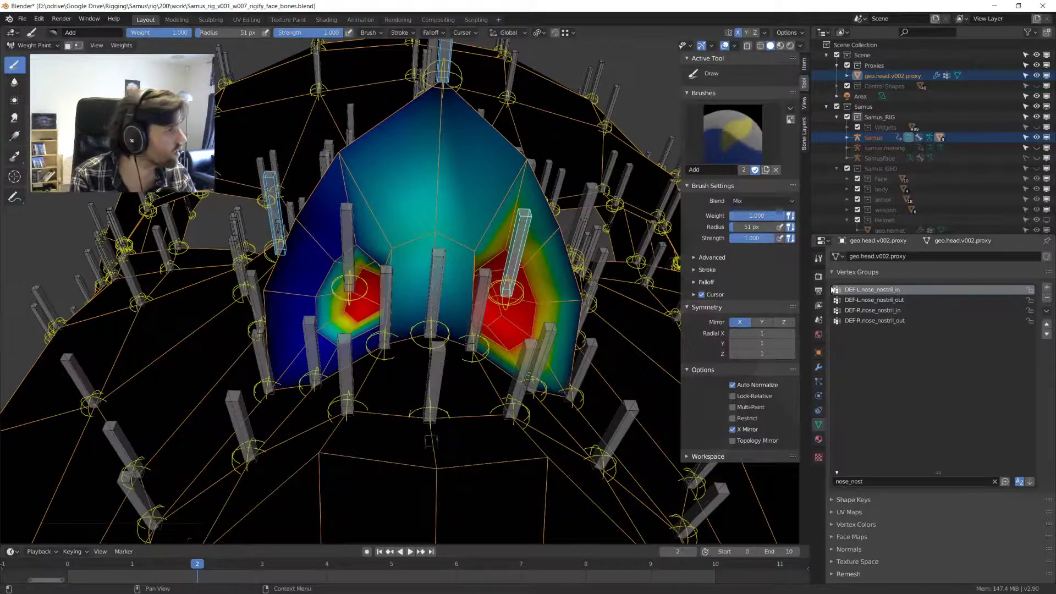
{"action": "middle_click_drag", "start_coordinate": [462, 253], "coordinate": [472, 248]}
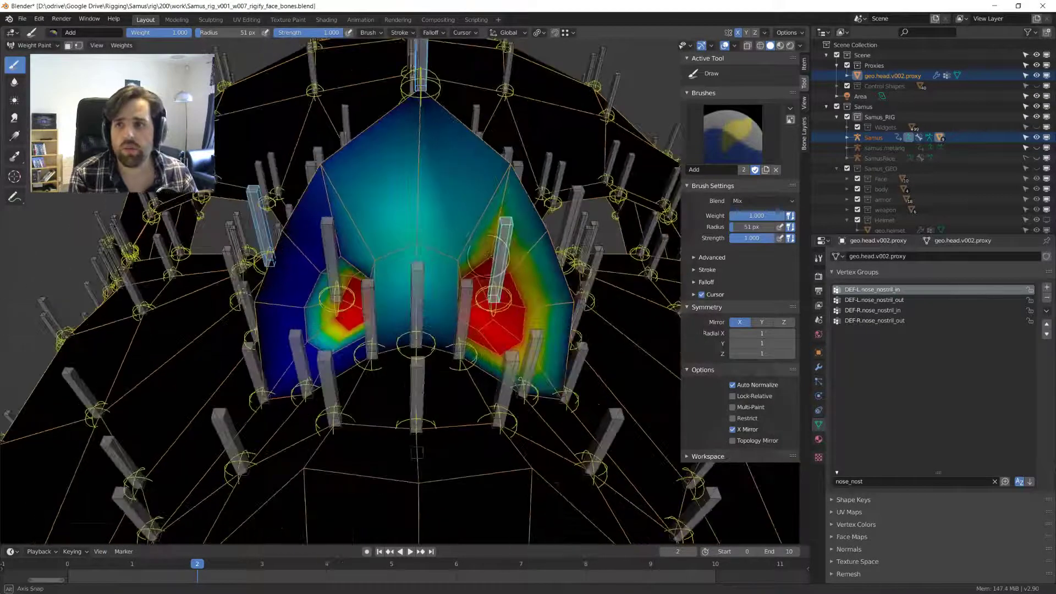
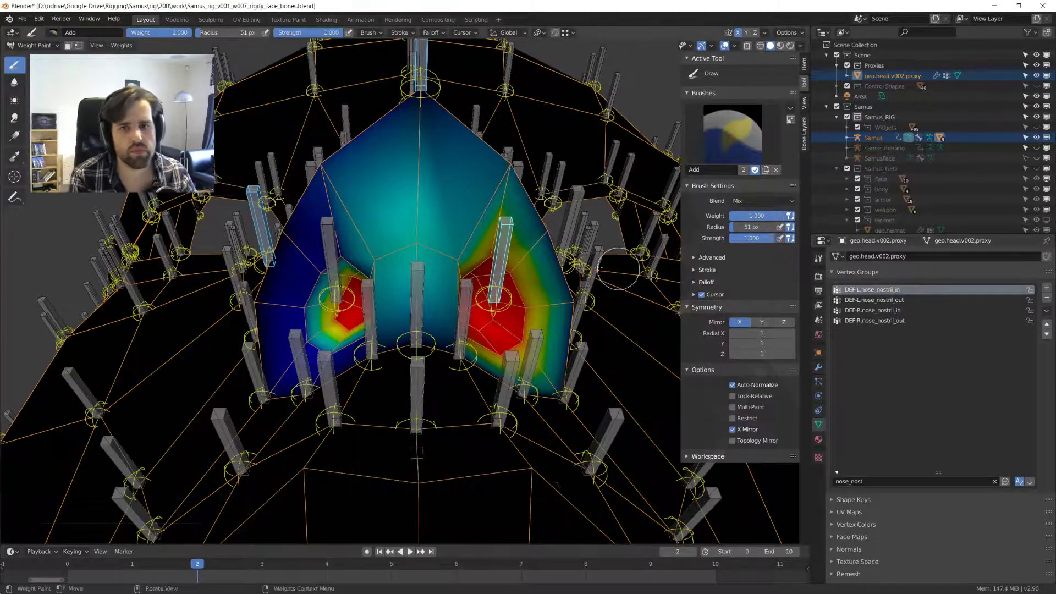
{"action": "middle_click_drag", "start_coordinate": [418, 330], "coordinate": [477, 316]}
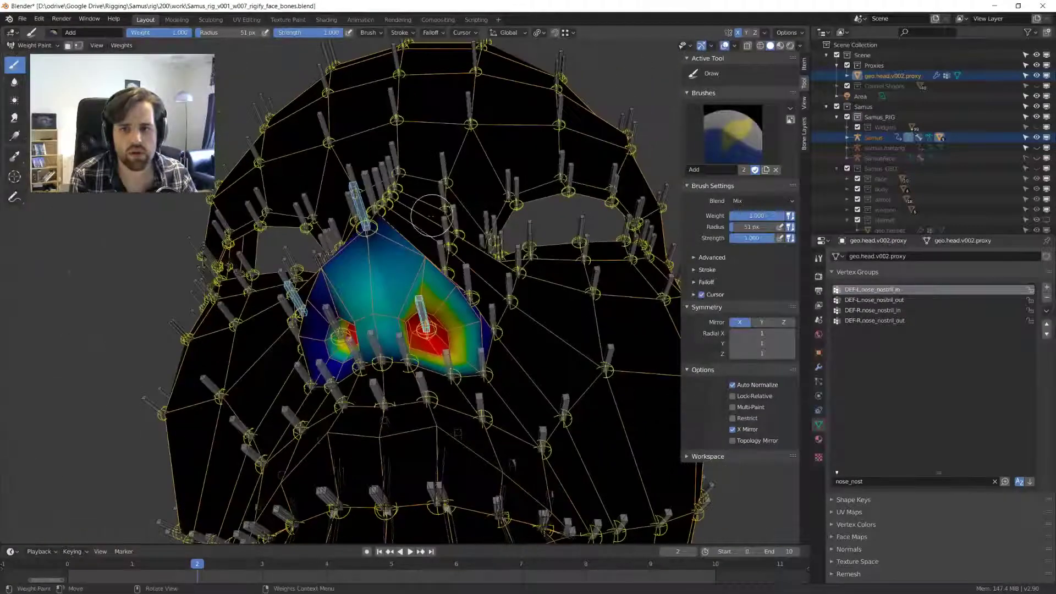
{"action": "scroll", "coordinate": [477, 316], "scroll_direction": "up", "scroll_amount": 5}
{"action": "scroll", "coordinate": [473, 316], "scroll_direction": "down", "scroll_amount": 5}
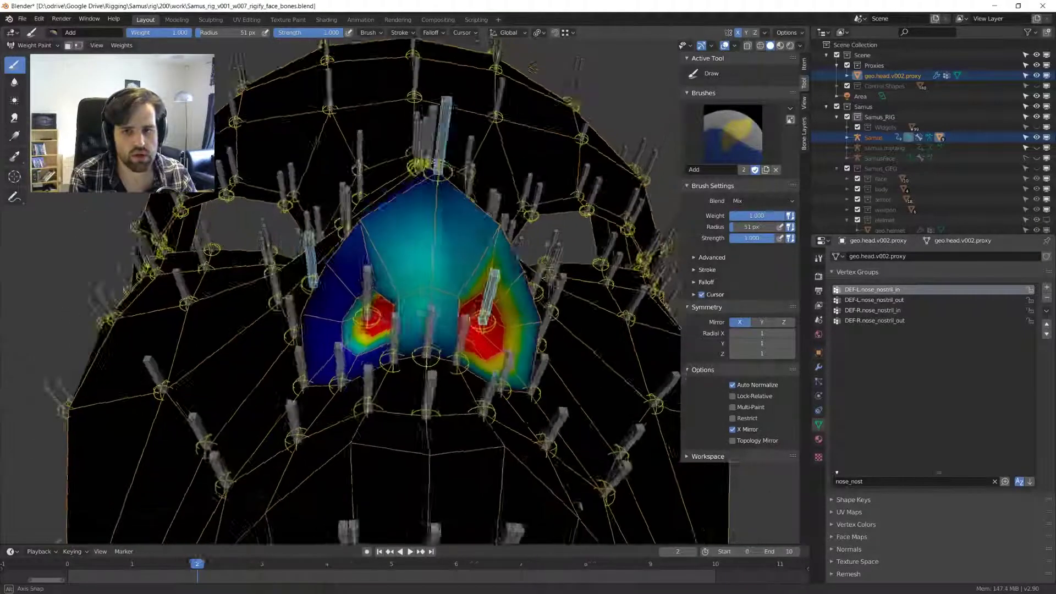
- Return the head proxy to Object Mode and open the Samus armature in Edit Mode
{"action": "key", "text": "Tab"}
{"action": "scroll", "coordinate": [509, 257], "scroll_direction": "up", "scroll_amount": 3}
{"action": "key", "text": "ctrl+Tab"}
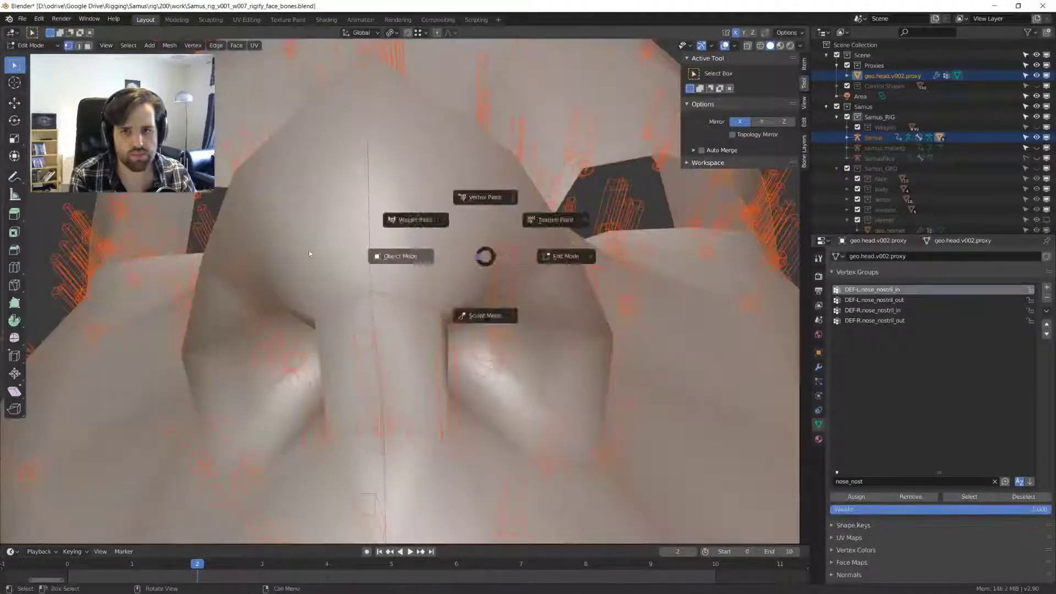
{"action": "left_click", "coordinate": [486, 271]}
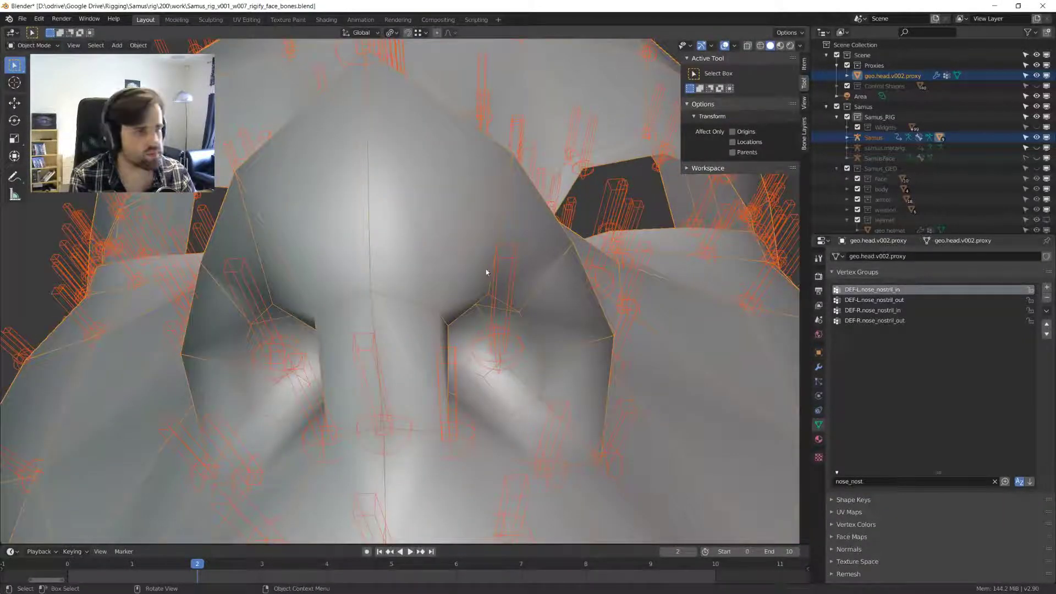
{"action": "left_click", "coordinate": [510, 250]}
{"action": "key", "text": "Tab"}
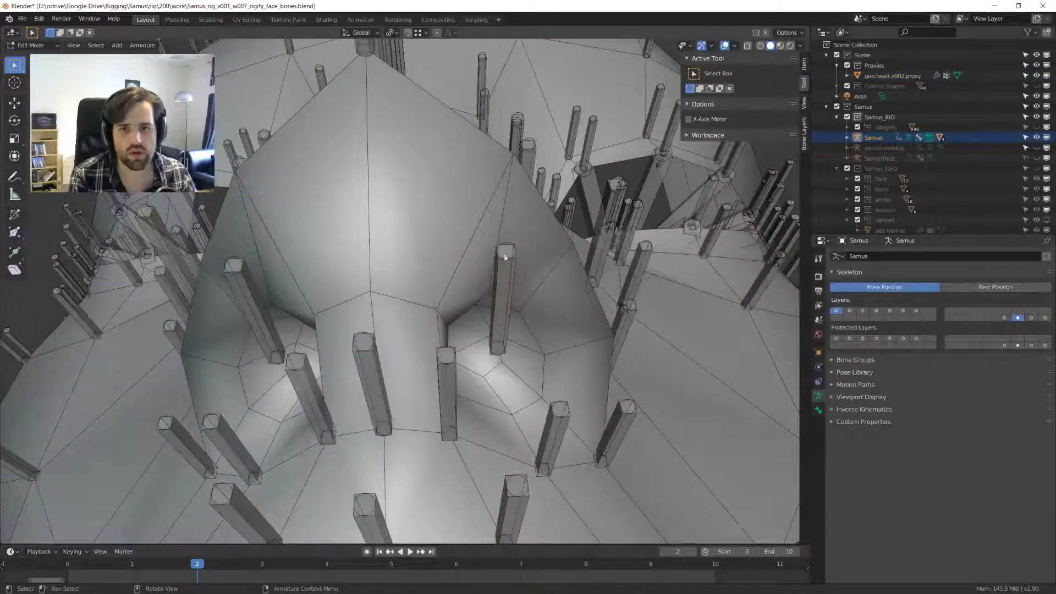
- Rename the left inner nostril deform bone to DEF-nose_nostril_in.L
{"action": "left_click", "coordinate": [499, 284]}
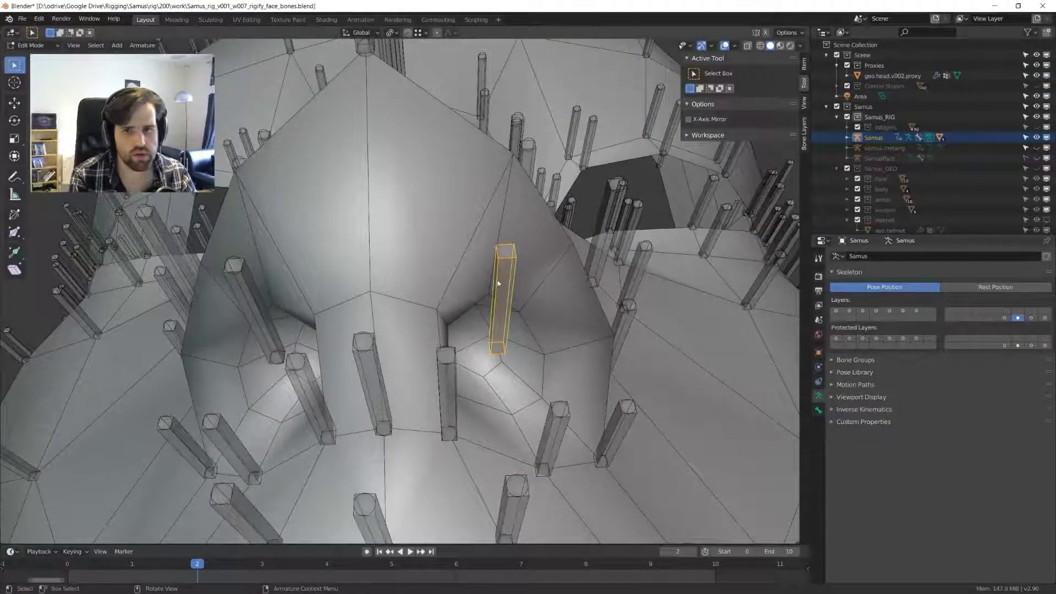
{"action": "left_click", "coordinate": [245, 306]}
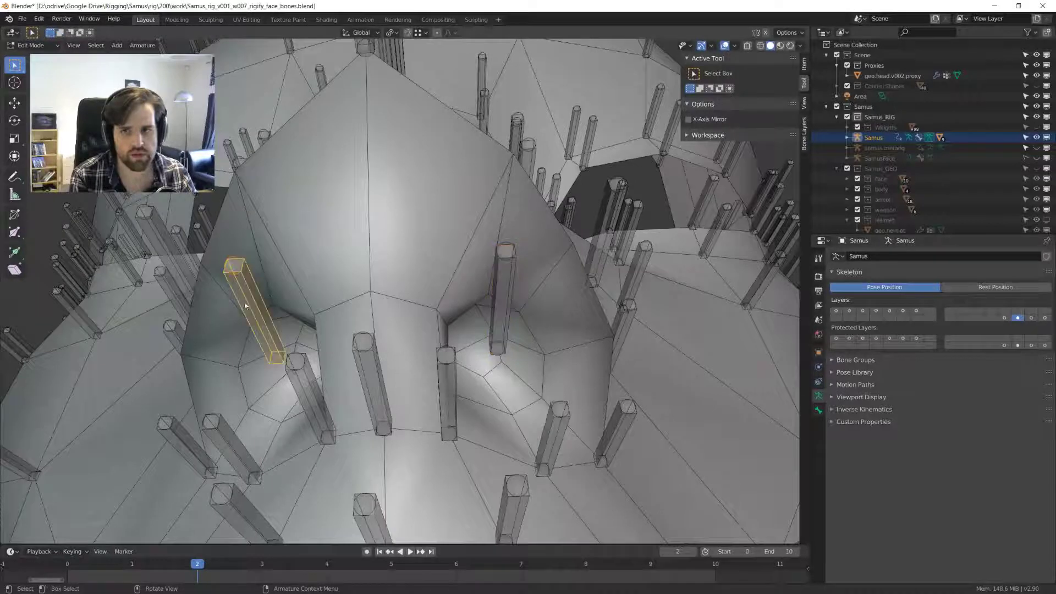
{"action": "left_click", "coordinate": [508, 292]}
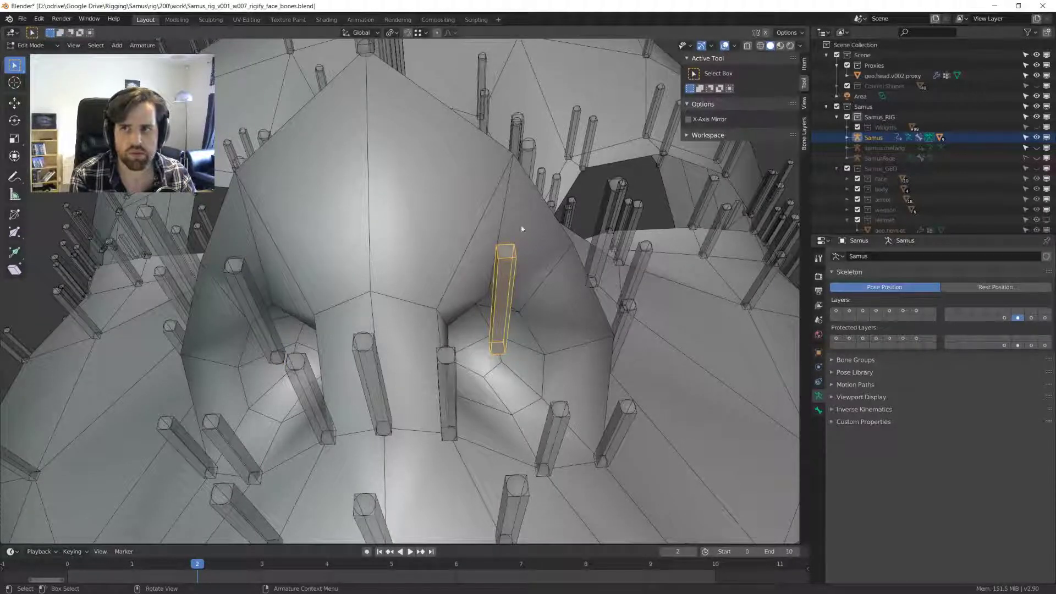
{"action": "key", "text": "F2"}
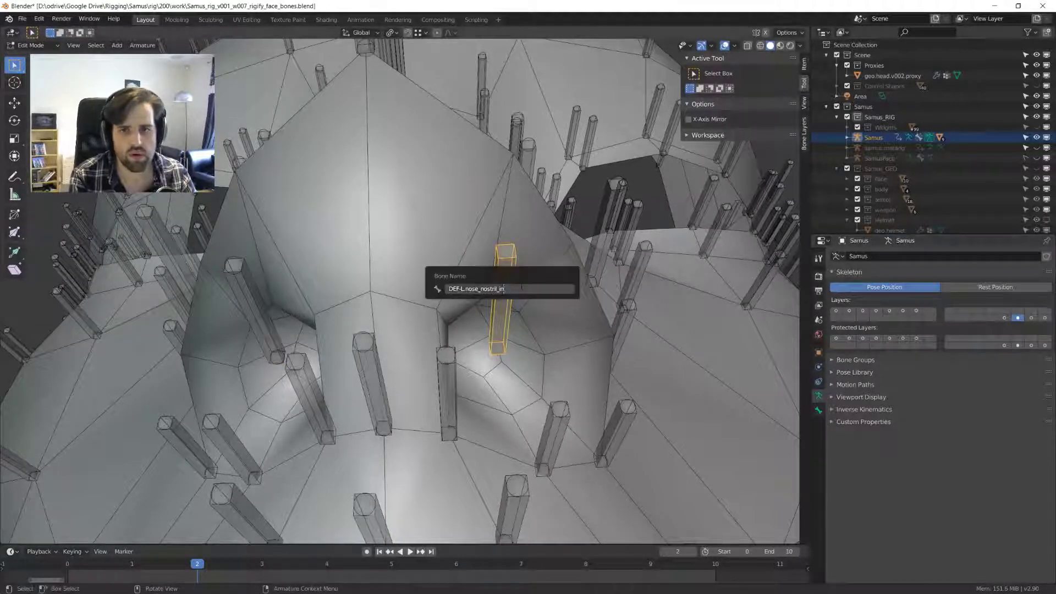
{"action": "key", "text": "Return"}
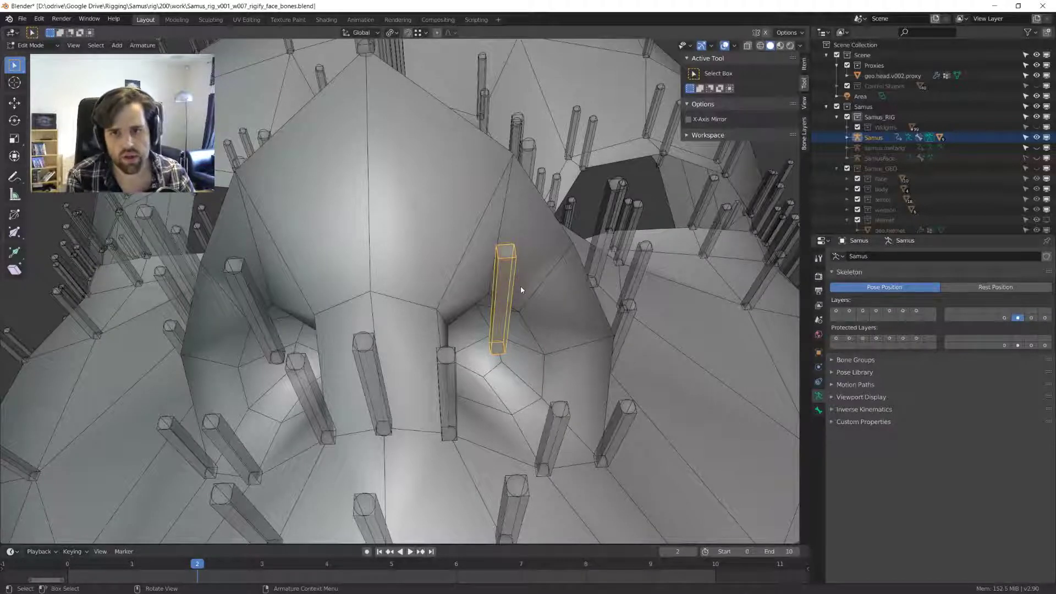
{"action": "key", "text": "F2"}
{"action": "left_click", "coordinate": [478, 286]}
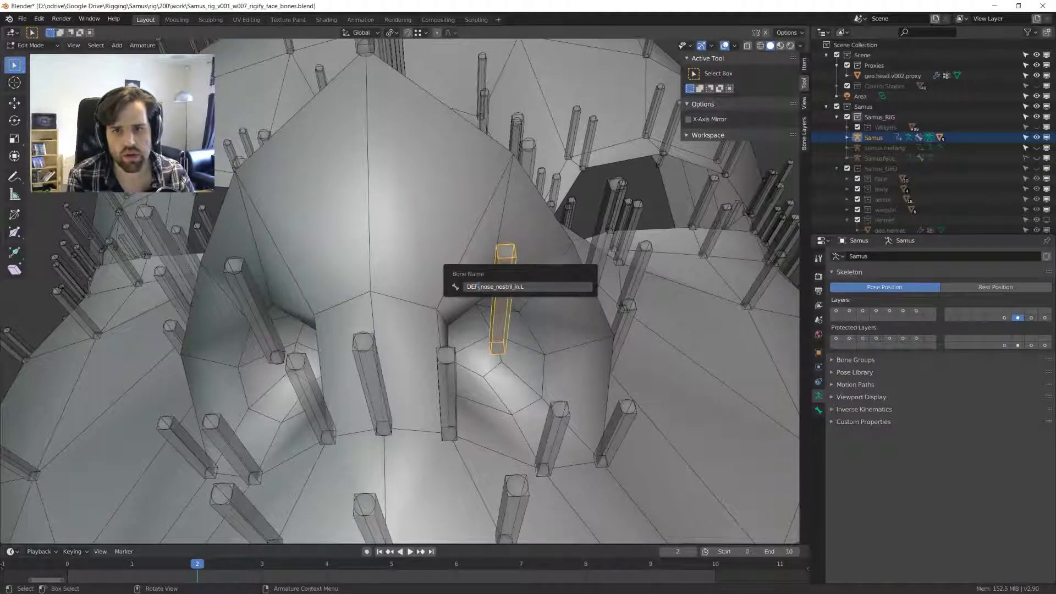
{"action": "key", "text": "Return"}
- Rename the right inner nostril deform bone to DEF-nose_nostril_in.R
{"action": "left_click", "coordinate": [256, 307]}
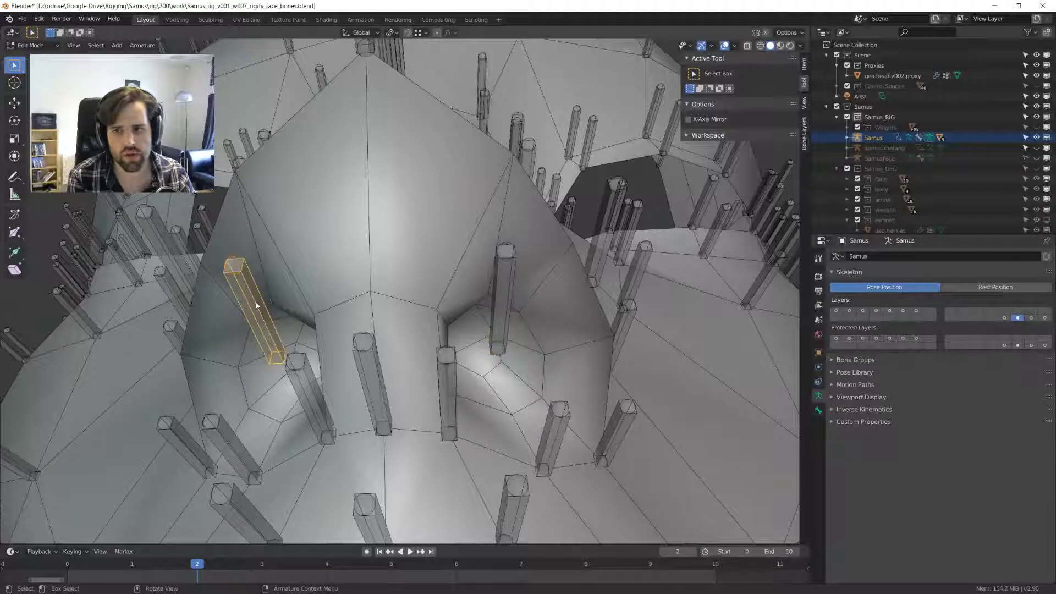
{"action": "key", "text": "F2"}
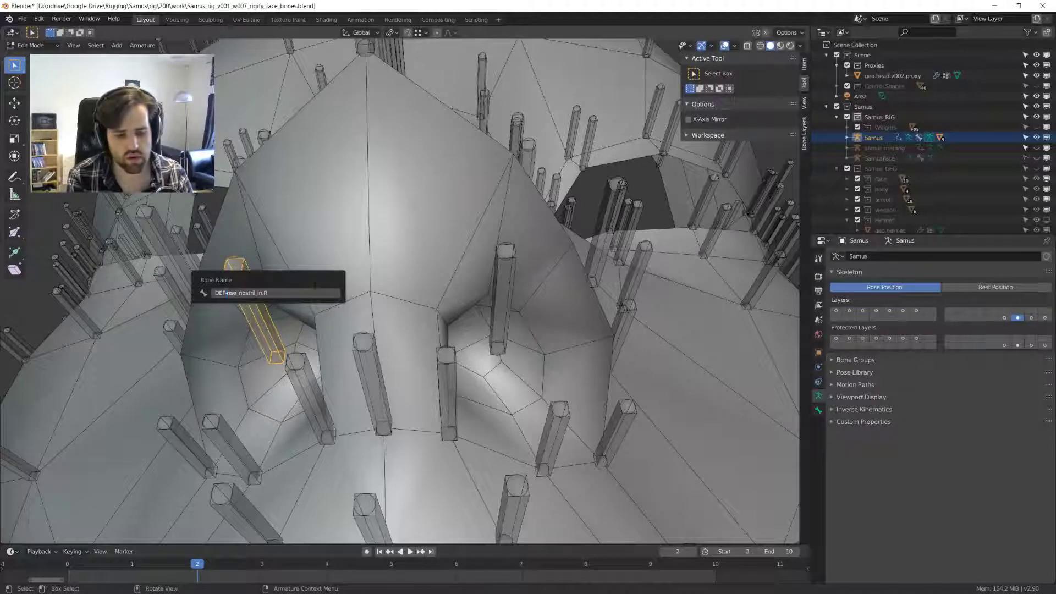
{"action": "type", "text": "n"}
{"action": "key", "text": "Return"}
- Leave bone editing and enter Weight Paint mode on the head proxy with the Samus armature also selected
{"action": "key", "text": "ctrl+Tab"}
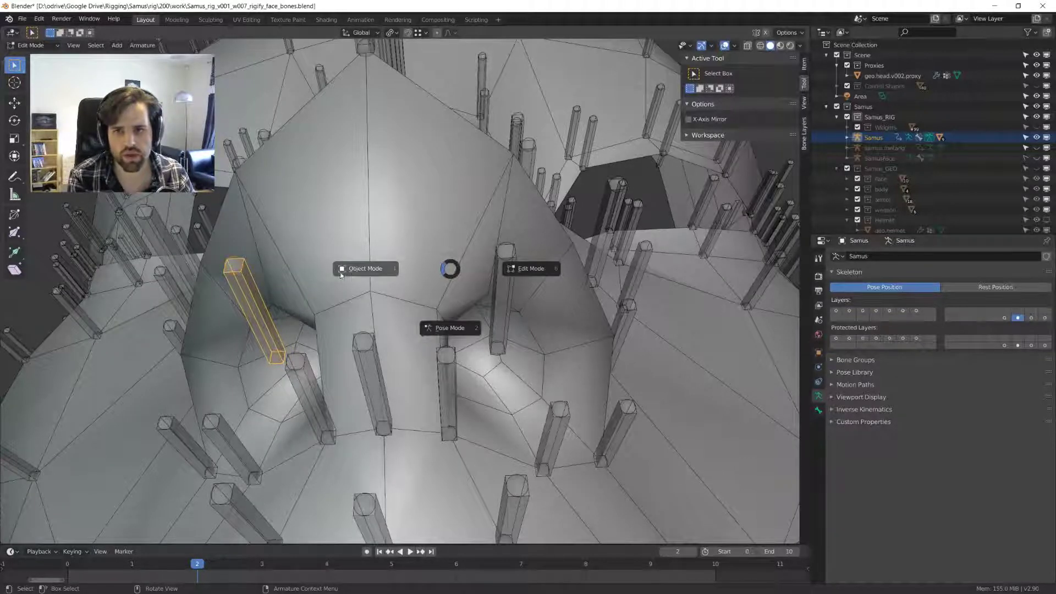
{"action": "left_click", "coordinate": [365, 268]}
{"action": "left_click", "coordinate": [436, 245]}
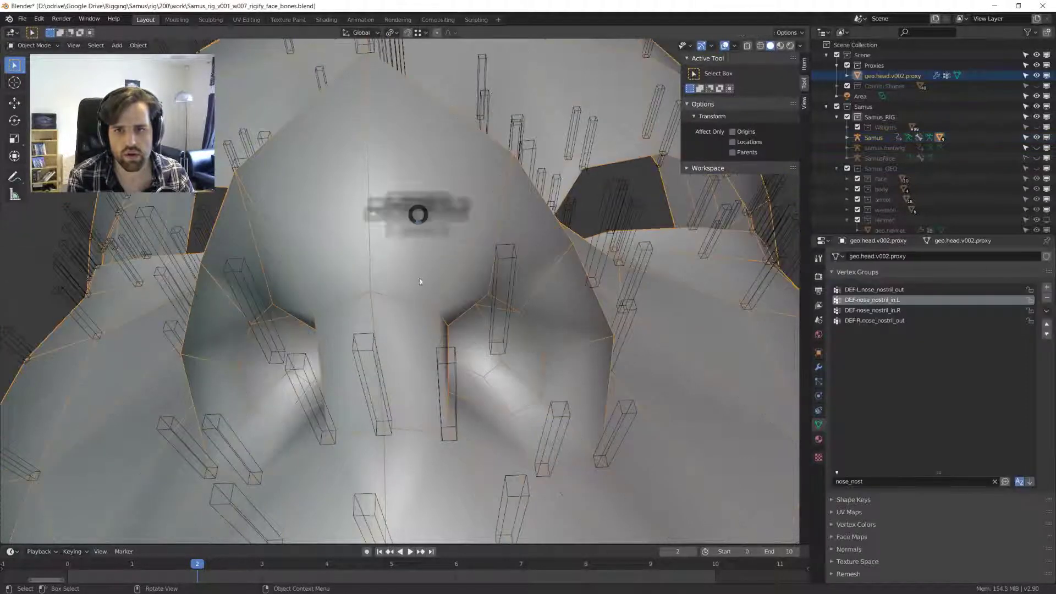
{"action": "left_click", "coordinate": [419, 281]}
{"action": "key", "text": "ctrl+Tab"}
{"action": "left_click", "coordinate": [484, 279]}
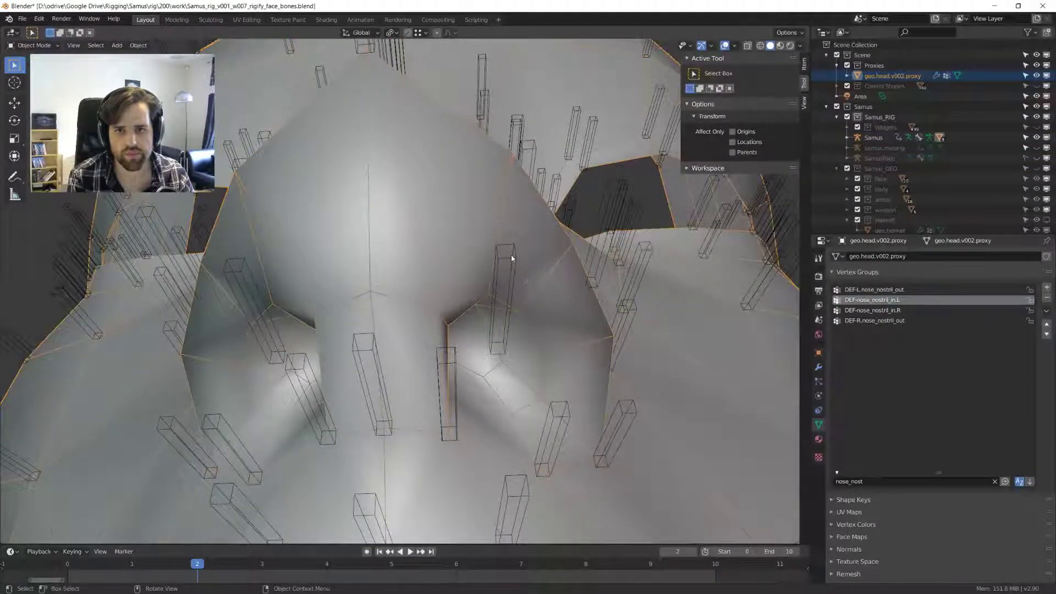
{"action": "left_click", "coordinate": [512, 259], "text": "shift"}
{"action": "key", "text": "ctrl+Tab"}
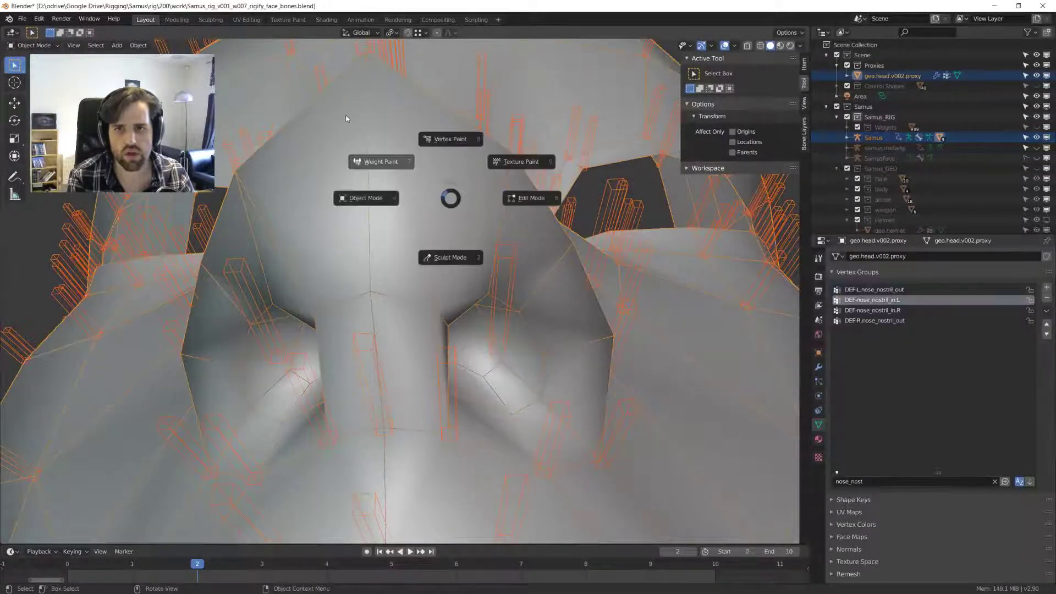
{"action": "left_click", "coordinate": [345, 118]}
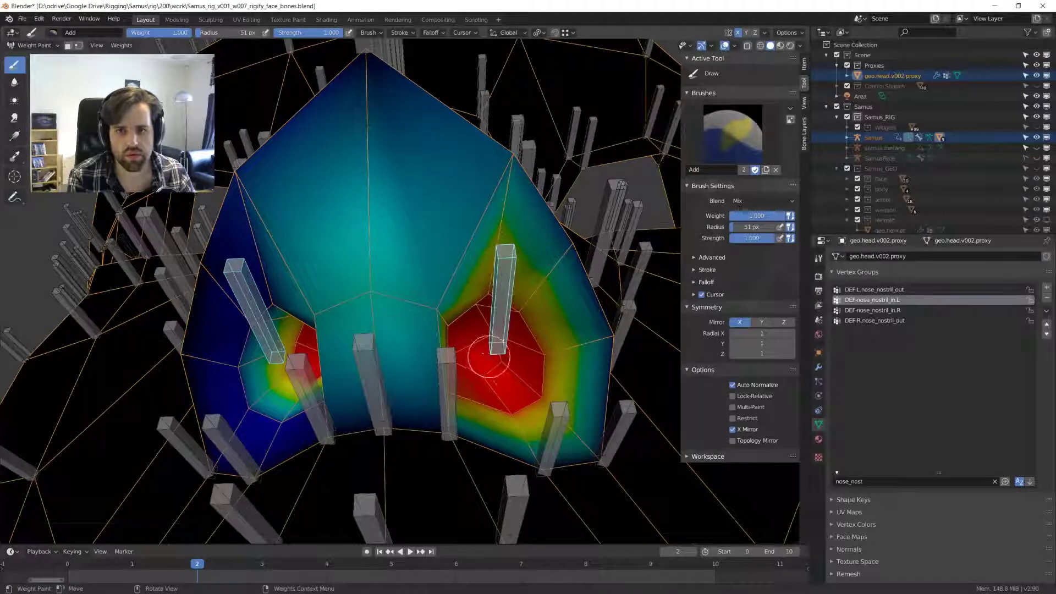
- Paint out the DEF-nose_nostril_in.L weight inside the left nostril with X Mirror on
{"action": "left_click_drag", "start_coordinate": [489, 356], "coordinate": [493, 350], "text": "ctrl"}
{"action": "mouse_move", "coordinate": [419, 266]}
{"action": "middle_mouse_down"}
{"action": "mouse_move", "coordinate": [423, 286]}
{"action": "mouse_move", "coordinate": [473, 238]}
{"action": "middle_mouse_up"}
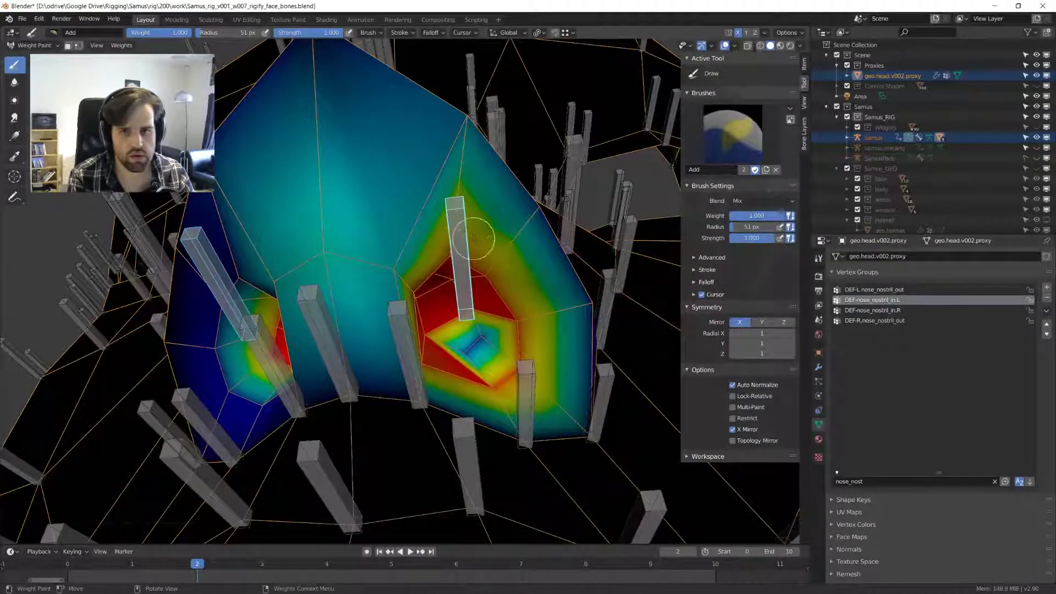
{"action": "left_click", "coordinate": [891, 310]}
{"action": "left_click", "coordinate": [891, 300]}
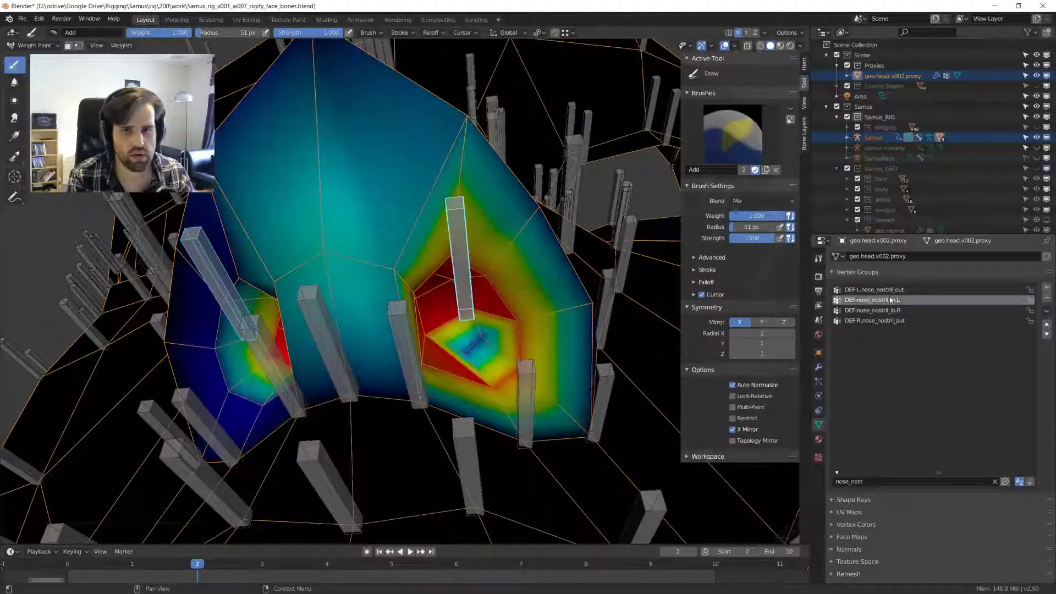
{"action": "mouse_move", "coordinate": [479, 329]}
{"action": "left_mouse_down", "text": "ctrl"}
{"action": "mouse_move", "coordinate": [470, 338]}
{"action": "mouse_move", "coordinate": [434, 302]}
{"action": "mouse_move", "coordinate": [451, 347]}
{"action": "left_mouse_up", "text": "ctrl"}
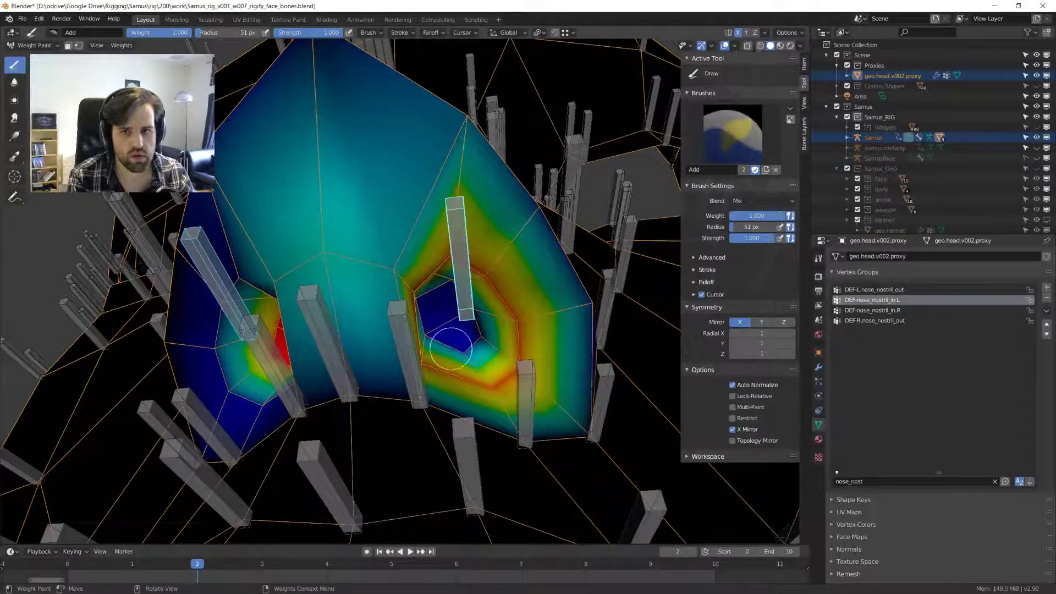
{"action": "scroll", "coordinate": [453, 341], "scroll_direction": "down", "scroll_amount": 5}
{"action": "scroll", "coordinate": [459, 325], "scroll_direction": "up", "scroll_amount": 5}
{"action": "middle_click_drag", "start_coordinate": [459, 325], "coordinate": [464, 301]}
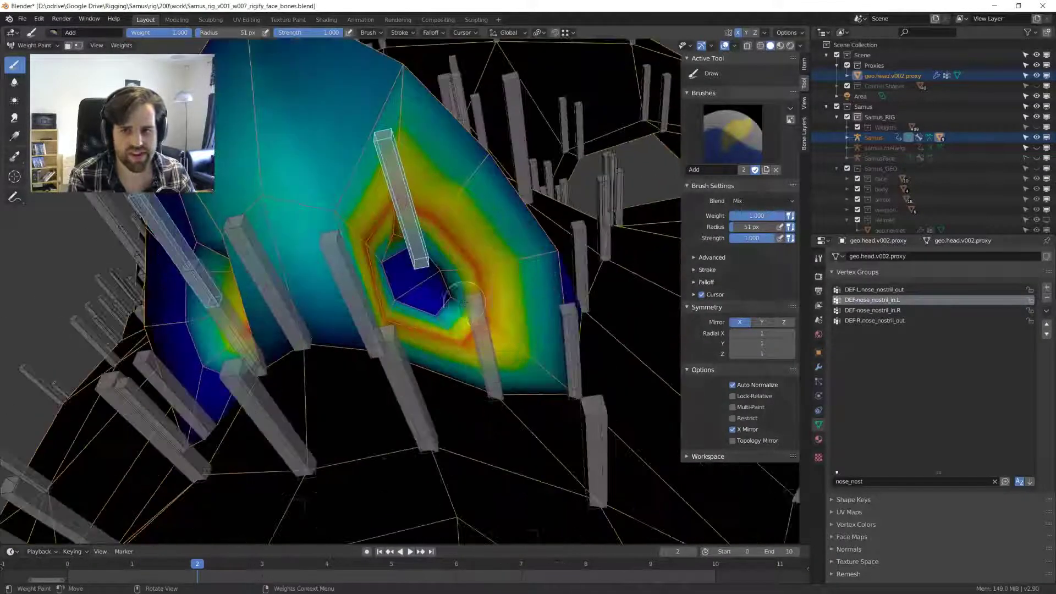
- Switch to DEF-nose_nostril_in.R and paint out its weight across the outer part of the right nostril
{"action": "left_click", "coordinate": [884, 310]}
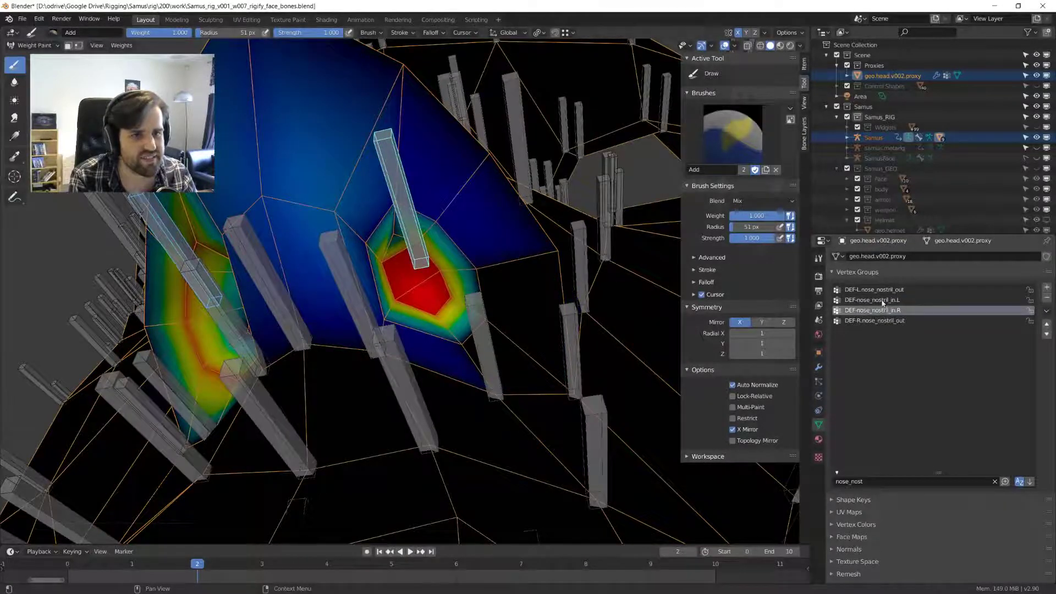
{"action": "middle_click_drag", "start_coordinate": [297, 341], "coordinate": [277, 293]}
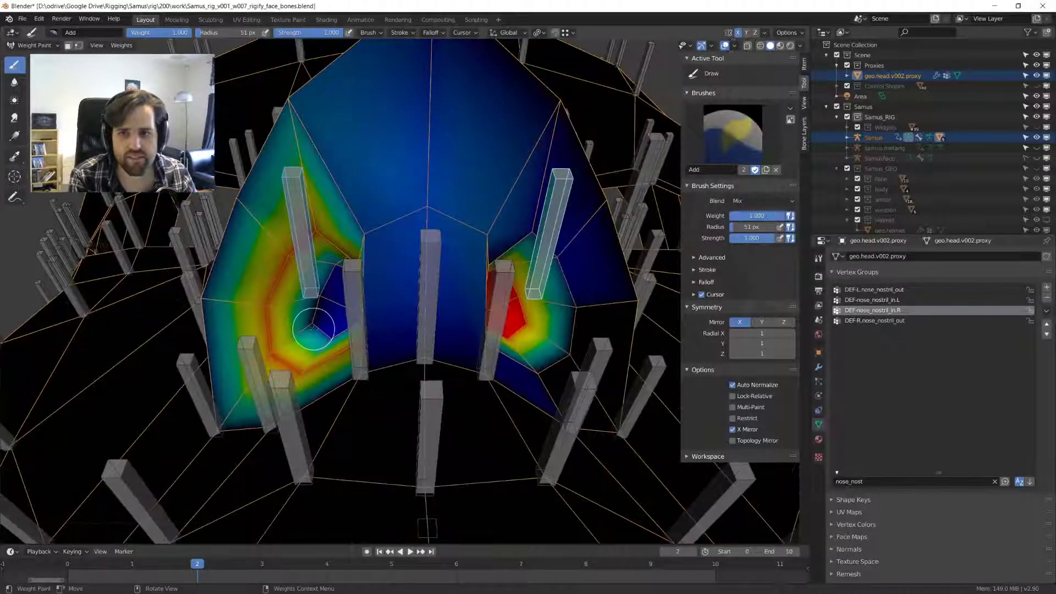
{"action": "mouse_move", "coordinate": [277, 283]}
{"action": "left_mouse_down", "text": "ctrl"}
{"action": "mouse_move", "coordinate": [264, 302]}
{"action": "mouse_move", "coordinate": [323, 365]}
{"action": "mouse_move", "coordinate": [380, 292]}
{"action": "left_mouse_up", "text": "ctrl"}
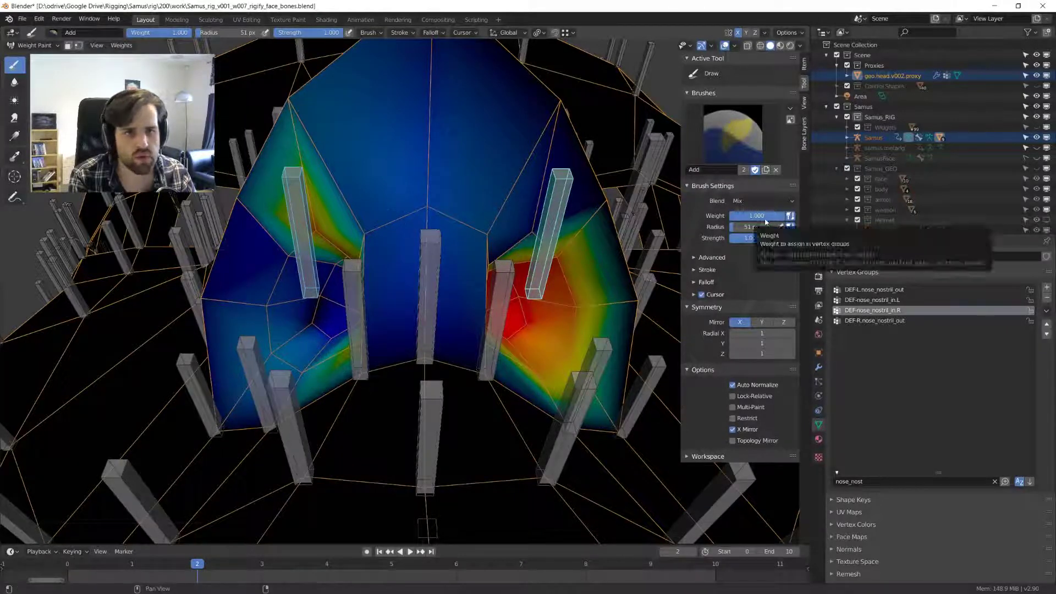
- Set the brush blend mode to Add and paint out the remaining DEF-nose_nostril_in.R weight around the right nostril
{"action": "left_click", "coordinate": [754, 202]}
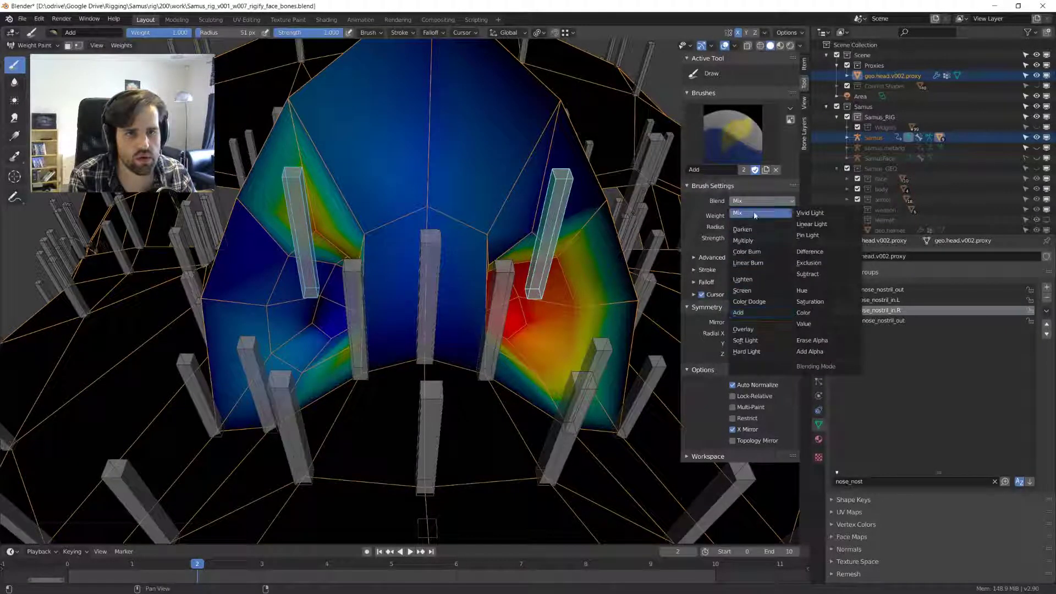
{"action": "left_click", "coordinate": [738, 312]}
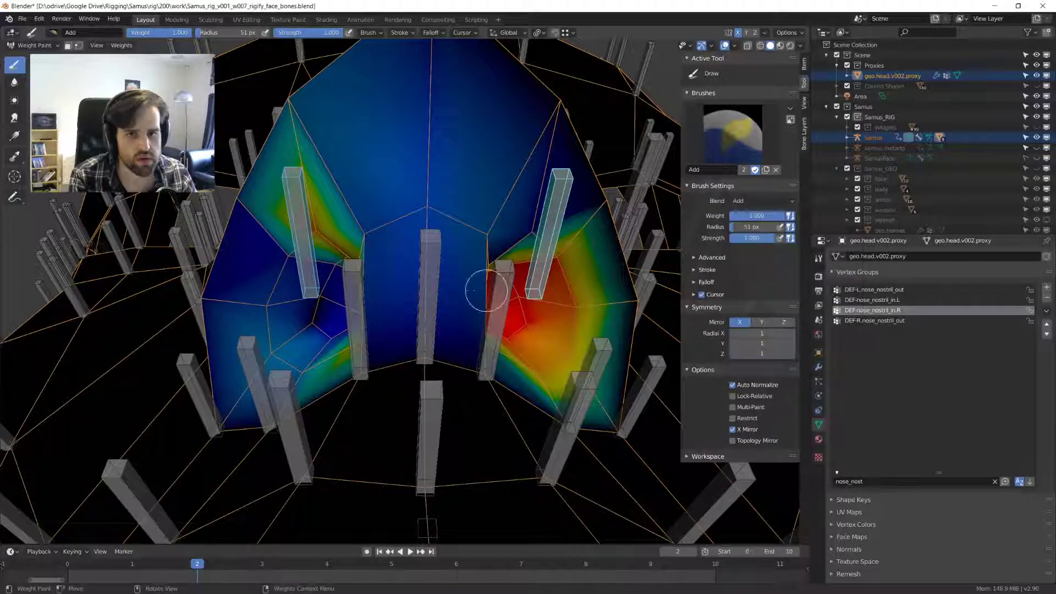
{"action": "middle_click_drag", "start_coordinate": [314, 283], "coordinate": [357, 272]}
{"action": "mouse_move", "coordinate": [358, 271]}
{"action": "left_mouse_down", "text": "ctrl"}
{"action": "mouse_move", "coordinate": [330, 352]}
{"action": "mouse_move", "coordinate": [299, 353]}
{"action": "mouse_move", "coordinate": [295, 255]}
{"action": "mouse_move", "coordinate": [391, 231]}
{"action": "left_mouse_up", "text": "ctrl"}
{"action": "middle_click_drag", "start_coordinate": [391, 231], "coordinate": [418, 258]}
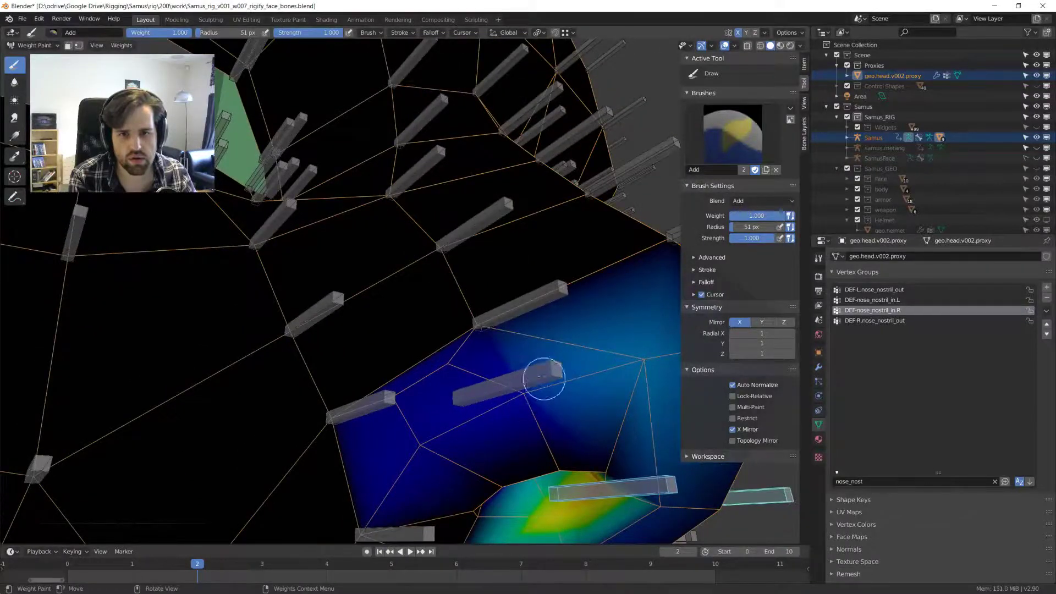
- Review the weights of the nostril vertex groups on the head proxy, finishing on DEF-nose_nostril_in.R
{"action": "middle_click_drag", "start_coordinate": [538, 377], "coordinate": [478, 308]}
{"action": "left_click", "coordinate": [874, 289]}
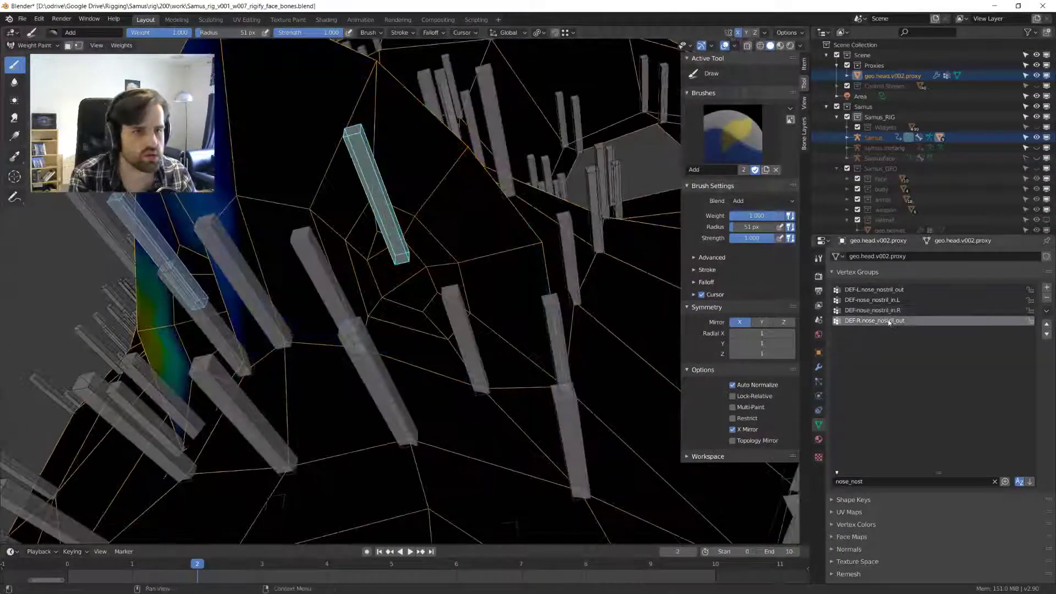
{"action": "left_click", "coordinate": [886, 300]}
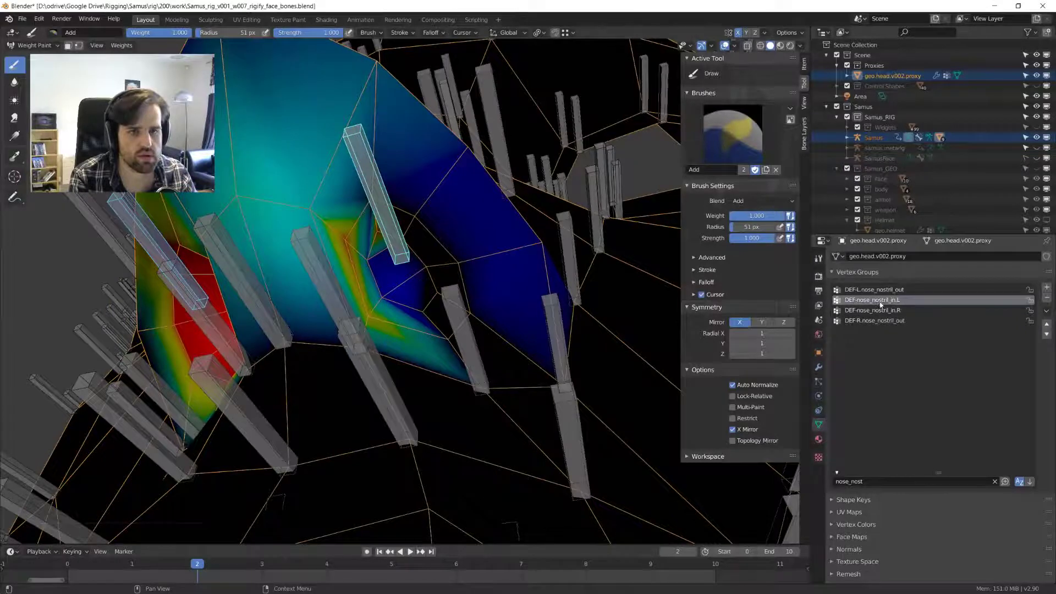
{"action": "left_click", "coordinate": [874, 310]}
{"action": "middle_click_drag", "start_coordinate": [549, 225], "coordinate": [377, 228]}
- Leave Weight Paint mode and inspect the right inner nostril bone in the Samus armature's Edit Mode
{"action": "key", "text": "ctrl+Tab"}
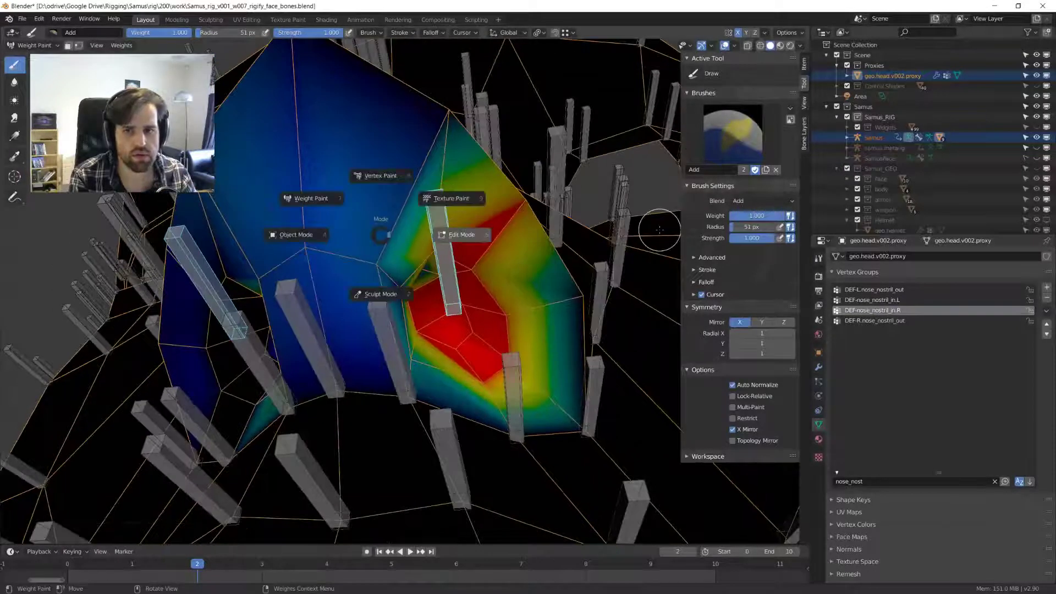
{"action": "left_click", "coordinate": [510, 242]}
{"action": "key", "text": "Tab"}
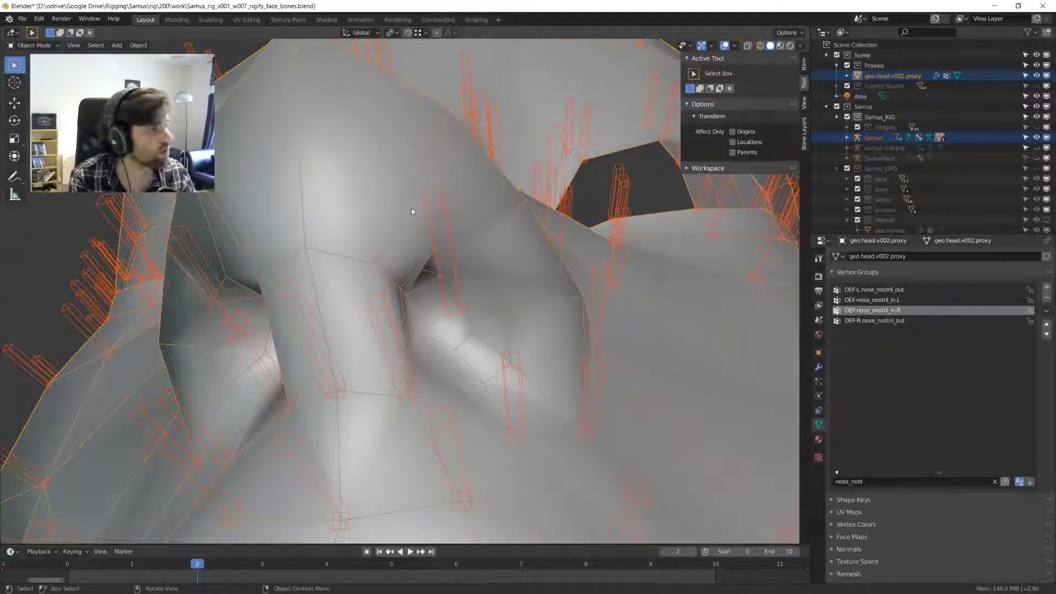
{"action": "left_click", "coordinate": [442, 203]}
{"action": "key", "text": "Tab"}
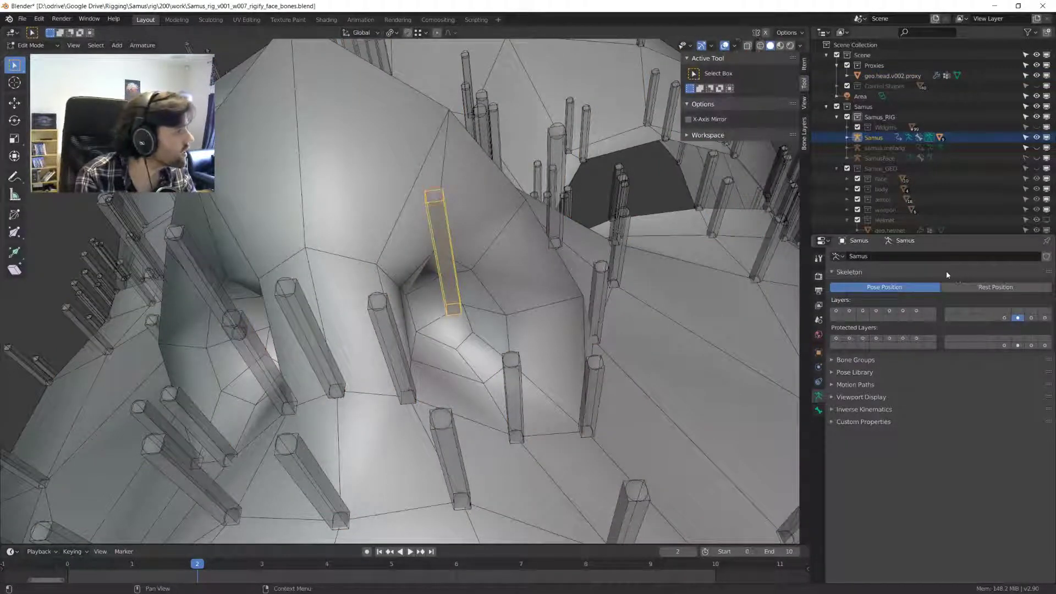
{"action": "key", "text": "Tab"}
- Return the head proxy to Weight Paint mode with the Samus armature also selected
{"action": "left_click", "coordinate": [347, 217]}
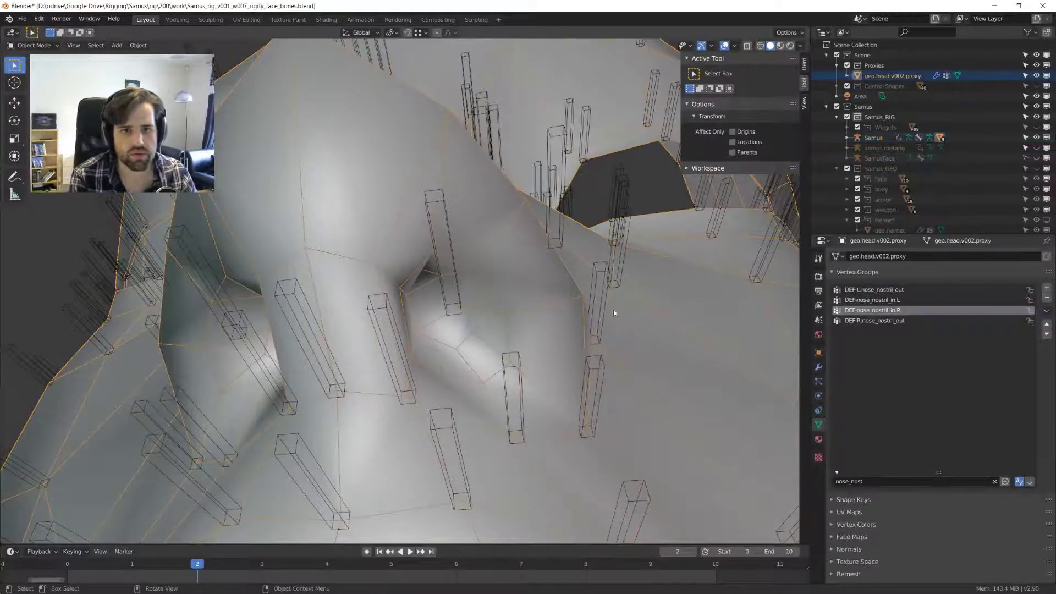
{"action": "key", "text": "ctrl+Tab"}
{"action": "left_click", "coordinate": [428, 214], "text": "shift"}
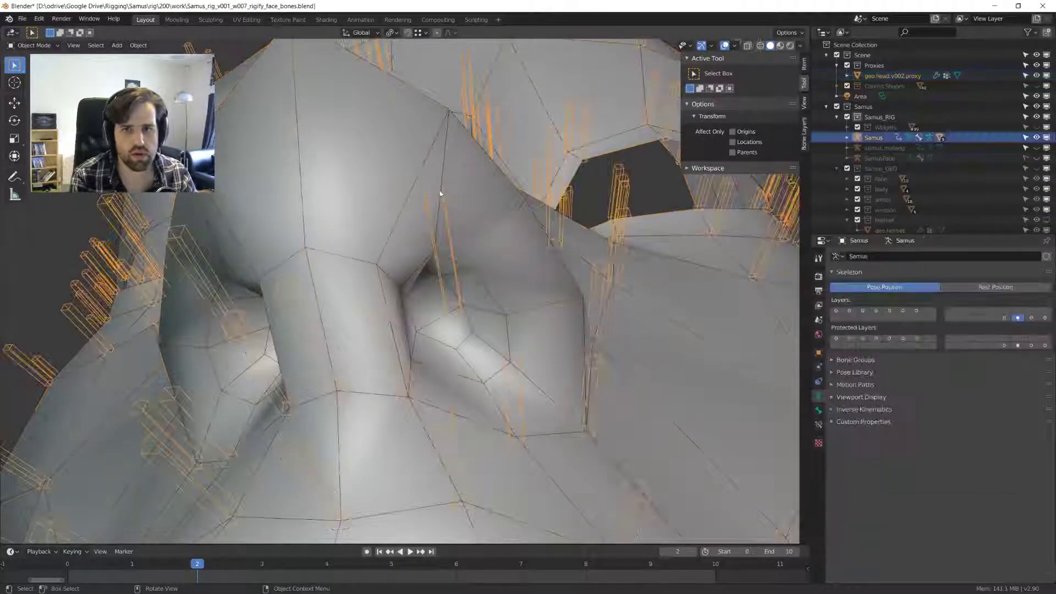
{"action": "left_click", "coordinate": [389, 156], "text": "shift"}
{"action": "key", "text": "ctrl+Tab"}
{"action": "left_click", "coordinate": [317, 119]}
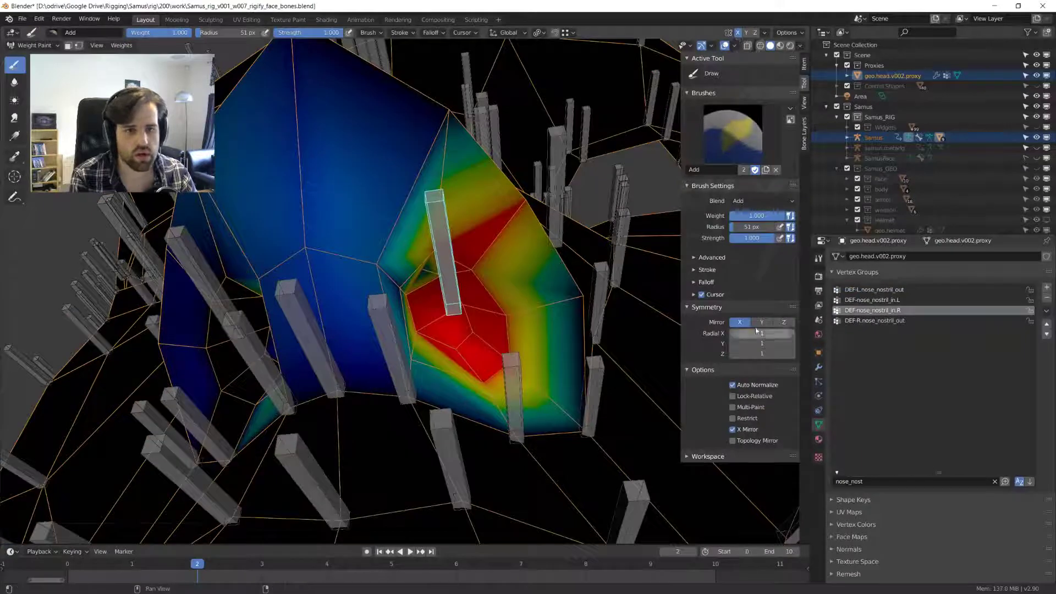
- Turn off X mesh symmetry and paint full DEF-nose_nostril_in.R weight along the inner rim of the right nostril
{"action": "left_click", "coordinate": [739, 322]}
{"action": "middle_click_drag", "start_coordinate": [668, 317], "coordinate": [432, 276]}
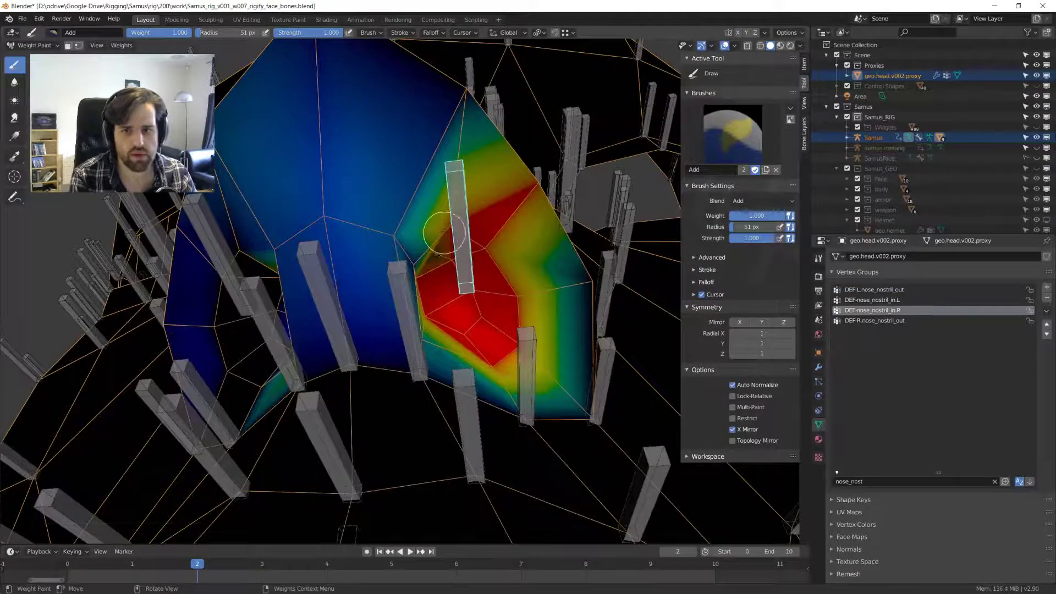
{"action": "middle_click_drag", "start_coordinate": [436, 240], "coordinate": [354, 235]}
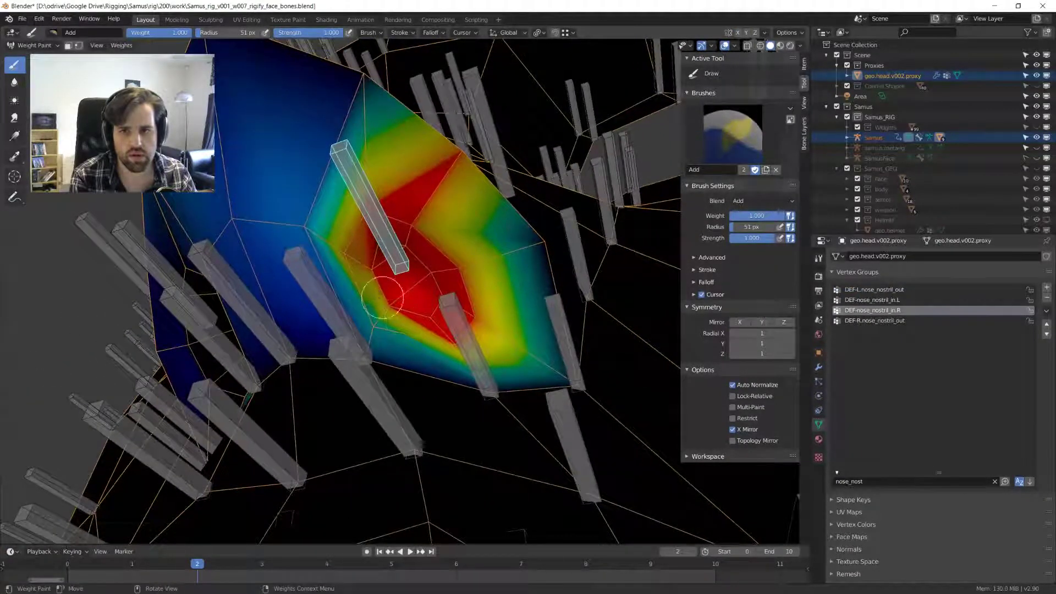
{"action": "left_click_drag", "start_coordinate": [354, 243], "coordinate": [365, 307]}
{"action": "middle_click_drag", "start_coordinate": [391, 310], "coordinate": [397, 303]}
{"action": "middle_click_drag", "start_coordinate": [418, 253], "coordinate": [459, 263]}
{"action": "left_click_drag", "start_coordinate": [460, 262], "coordinate": [491, 311]}
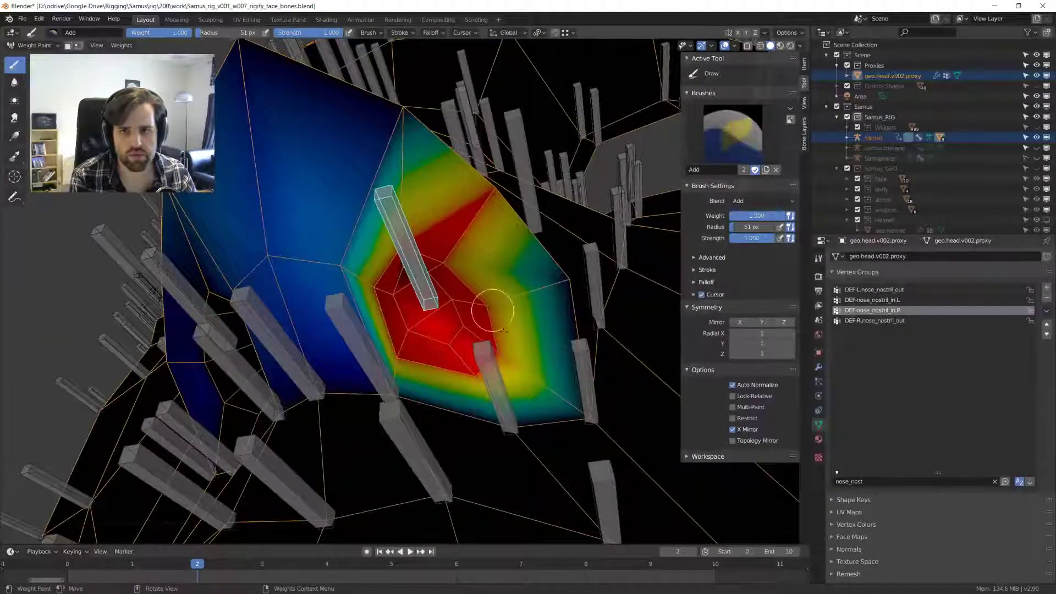
{"action": "mouse_move", "coordinate": [514, 358]}
{"action": "middle_mouse_down"}
{"action": "mouse_move", "coordinate": [400, 330]}
{"action": "mouse_move", "coordinate": [385, 297]}
{"action": "mouse_move", "coordinate": [423, 247]}
{"action": "middle_mouse_up"}
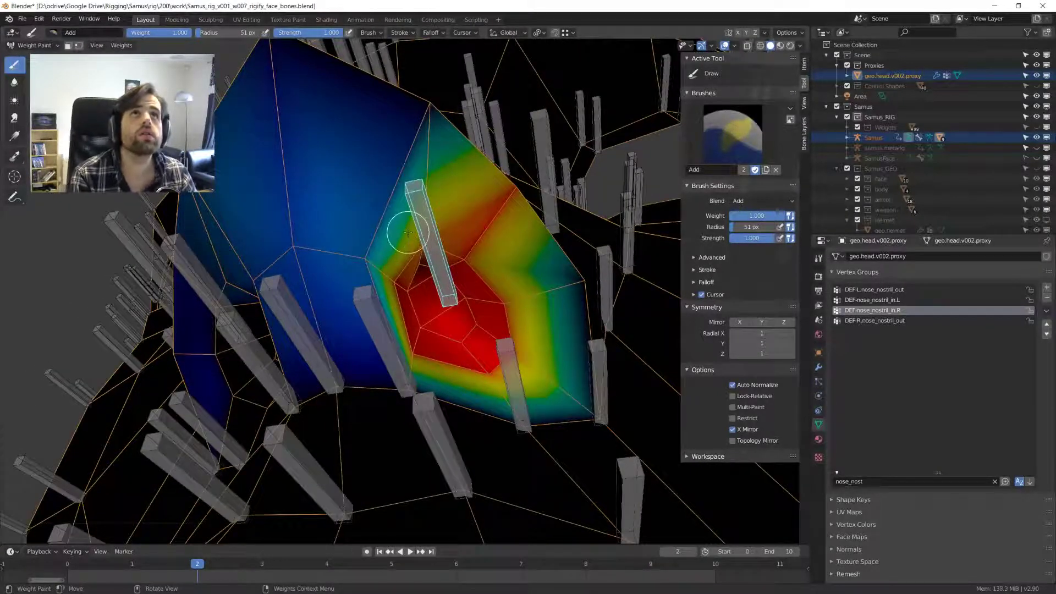
- Return to Object Mode, hide the Samus armature, and unhide and select samus.metarig
{"action": "key", "text": "ctrl+Tab"}
{"action": "left_click", "coordinate": [348, 219]}
{"action": "key", "text": "KP_1"}
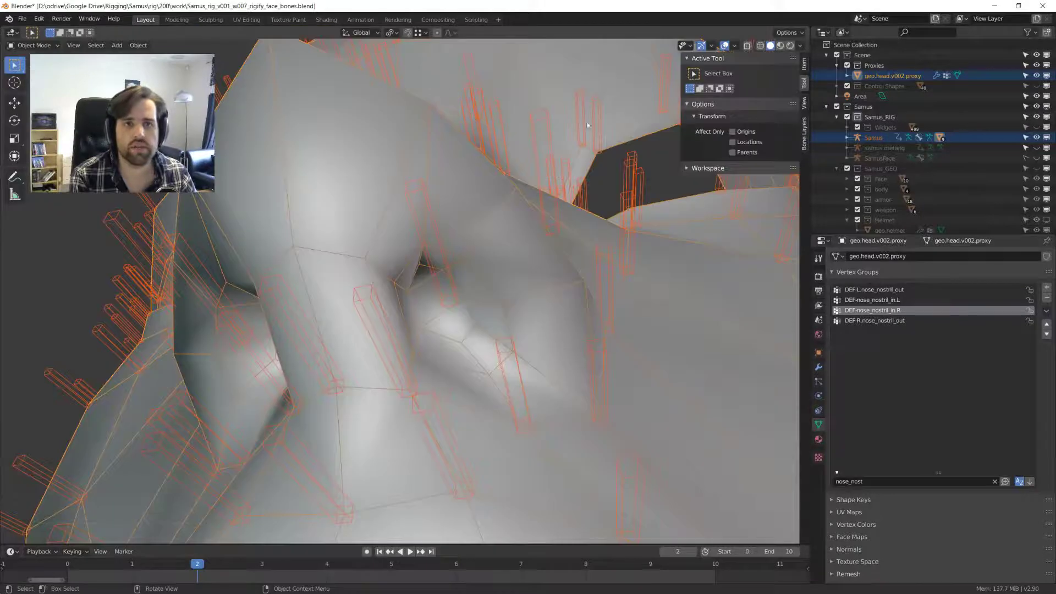
{"action": "left_click", "coordinate": [921, 148]}
{"action": "left_click", "coordinate": [1036, 138]}
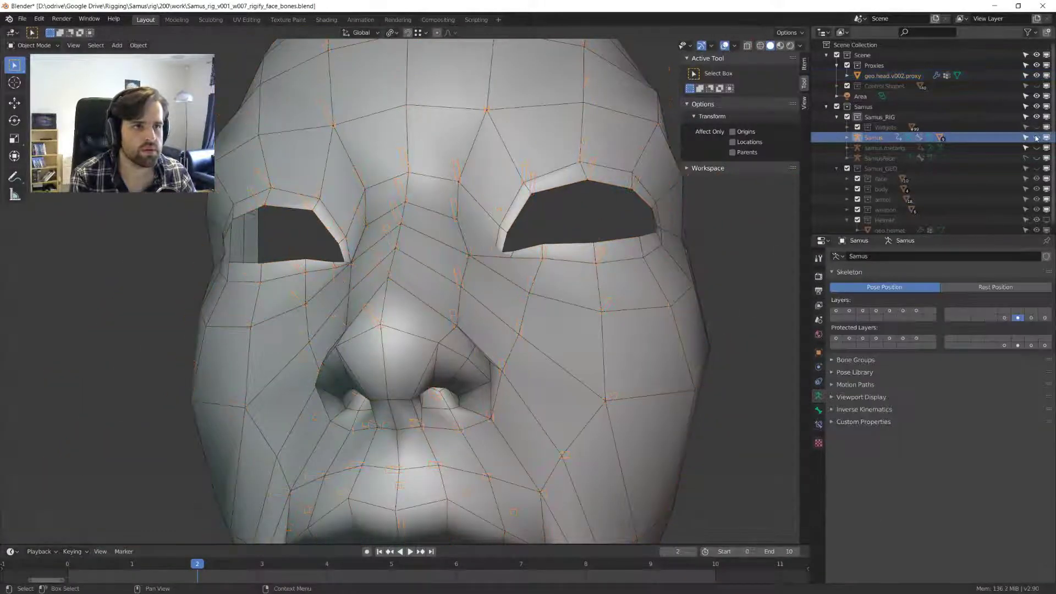
{"action": "left_click", "coordinate": [1035, 147]}
{"action": "left_click", "coordinate": [884, 147]}
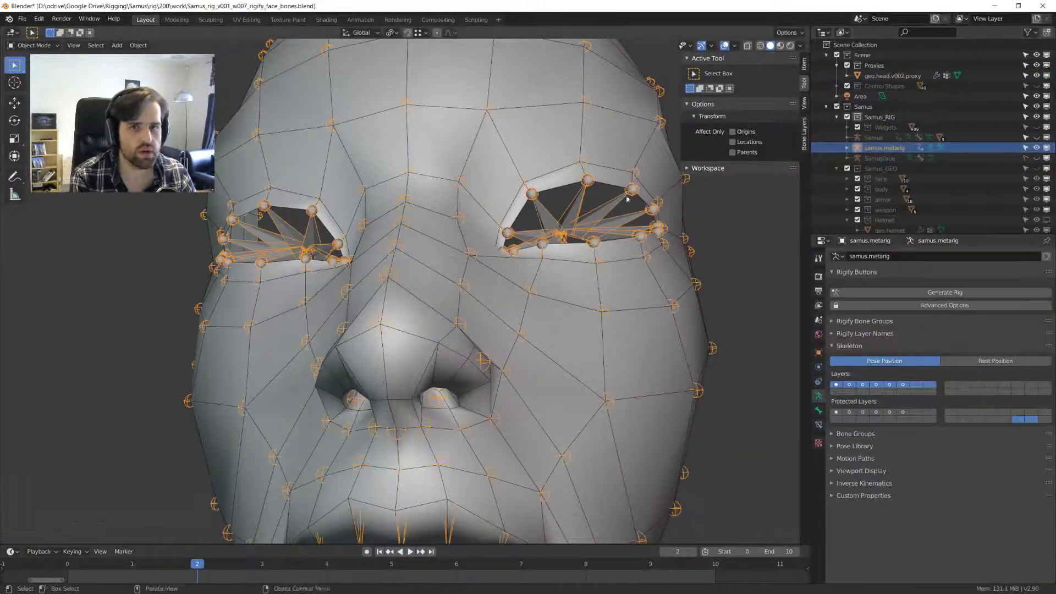
- Enter Edit Mode on samus.metarig and select all the small face bones from the side view
{"action": "middle_click_drag", "start_coordinate": [494, 275], "coordinate": [539, 278]}
{"action": "middle_click_drag", "start_coordinate": [424, 244], "coordinate": [451, 245]}
{"action": "key", "text": "Tab"}
{"action": "key", "text": "KP_1"}
{"action": "key", "text": "KP_3"}
{"action": "scroll", "coordinate": [632, 236], "scroll_direction": "down", "scroll_amount": 3}
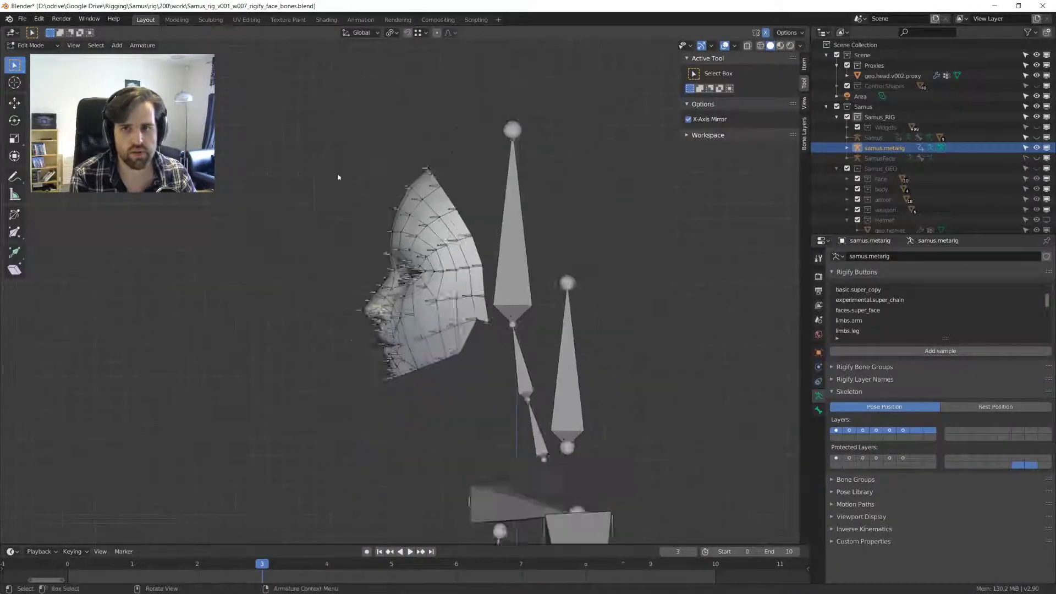
{"action": "left_click_drag", "start_coordinate": [275, 105], "coordinate": [478, 404]}
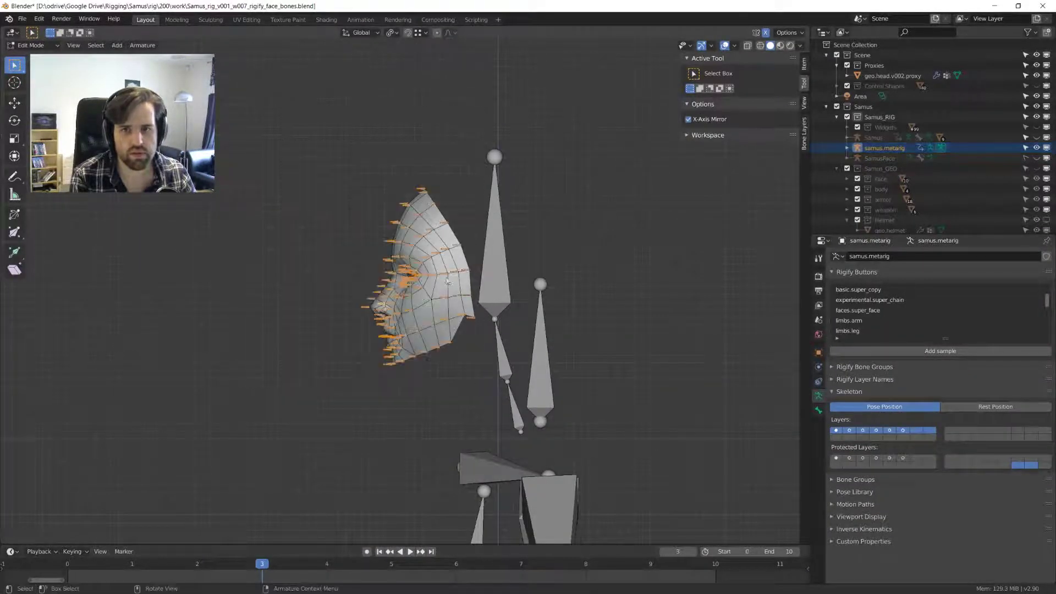
{"action": "middle_click_drag", "start_coordinate": [478, 404], "coordinate": [450, 24]}
- Switch to the Scripting workspace, widen the text editor and create a new text block in it
{"action": "left_click", "coordinate": [475, 20]}
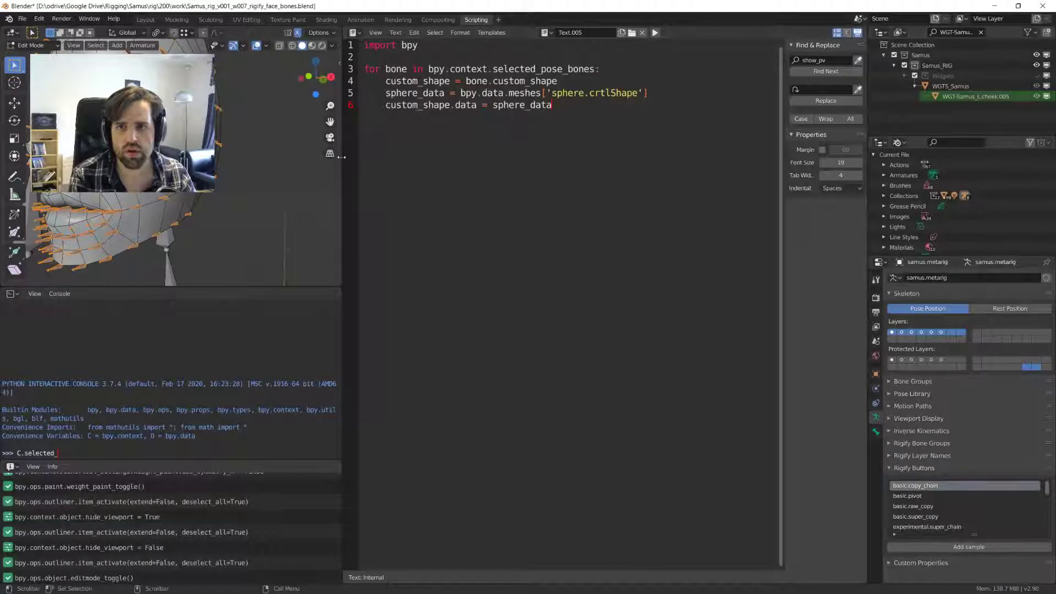
{"action": "left_click_drag", "start_coordinate": [342, 33], "coordinate": [243, 33]}
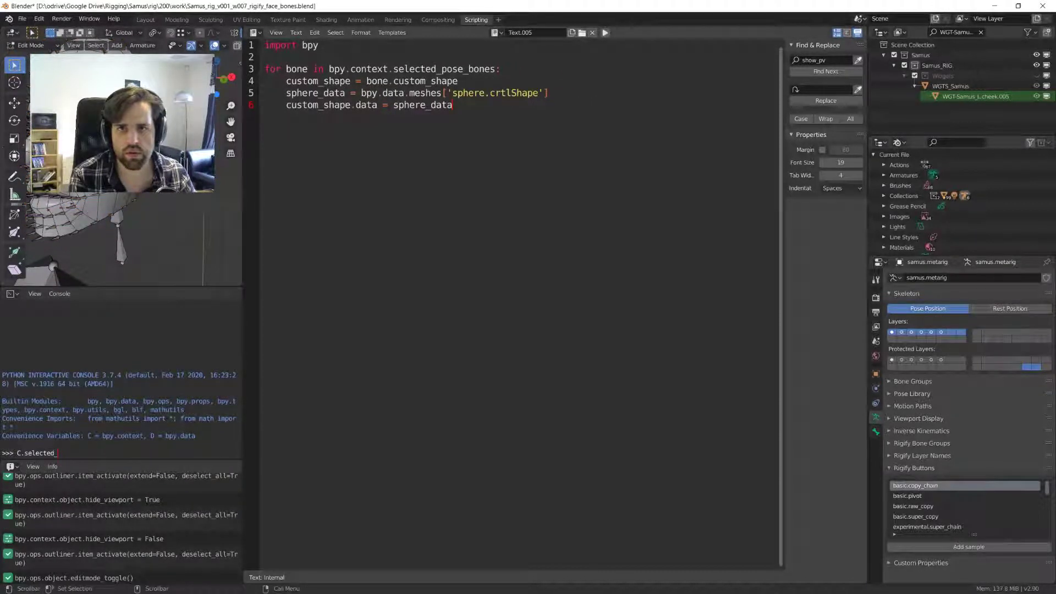
{"action": "left_click", "coordinate": [570, 33]}
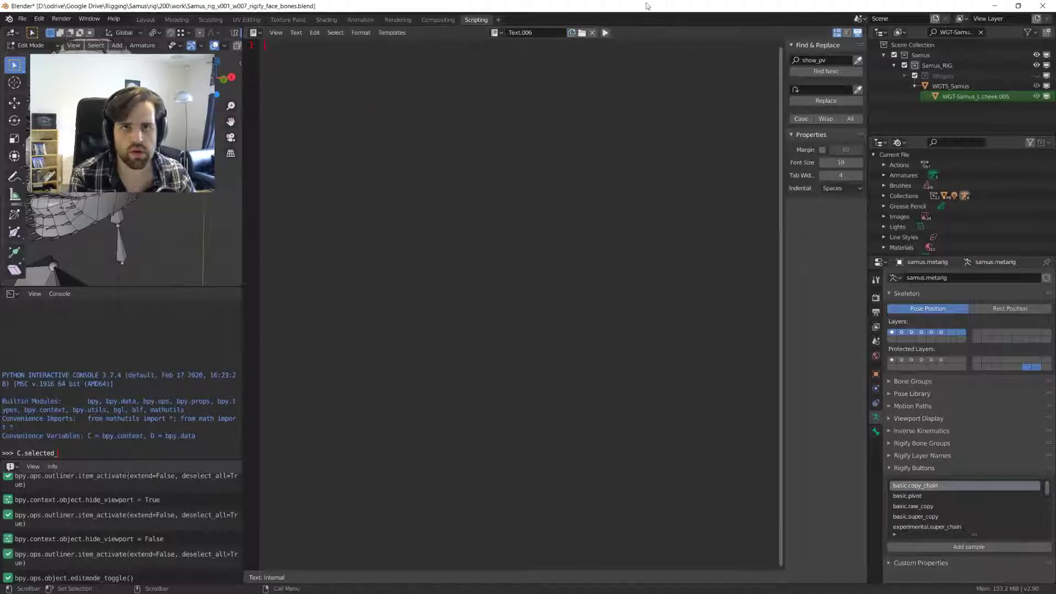
- Open the system console and tile it beside the Blender window, giving Blender most of the screen width
{"action": "left_click", "coordinate": [89, 19]}
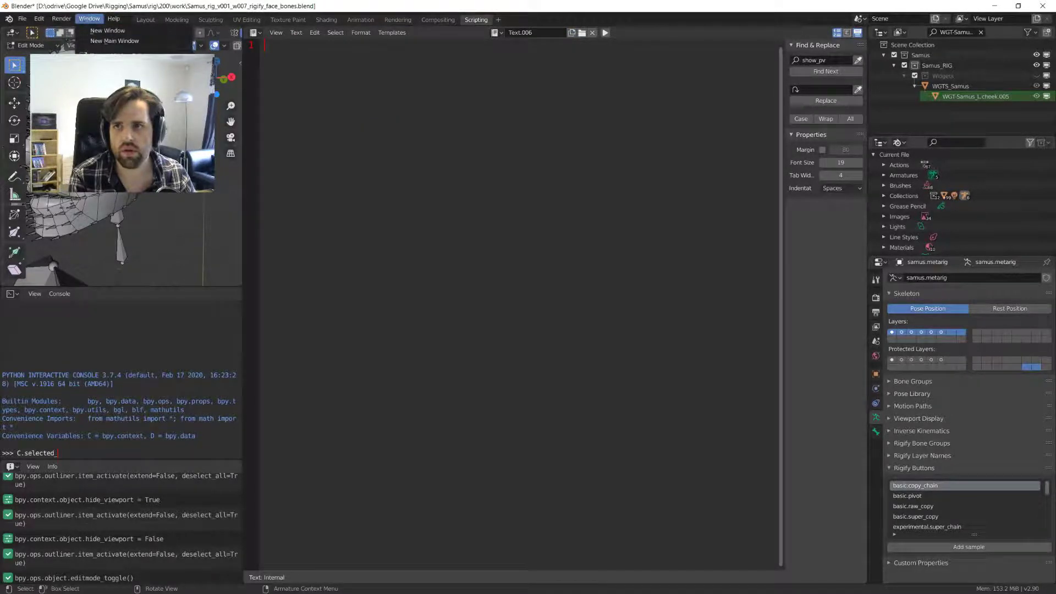
{"action": "left_click", "coordinate": [118, 127]}
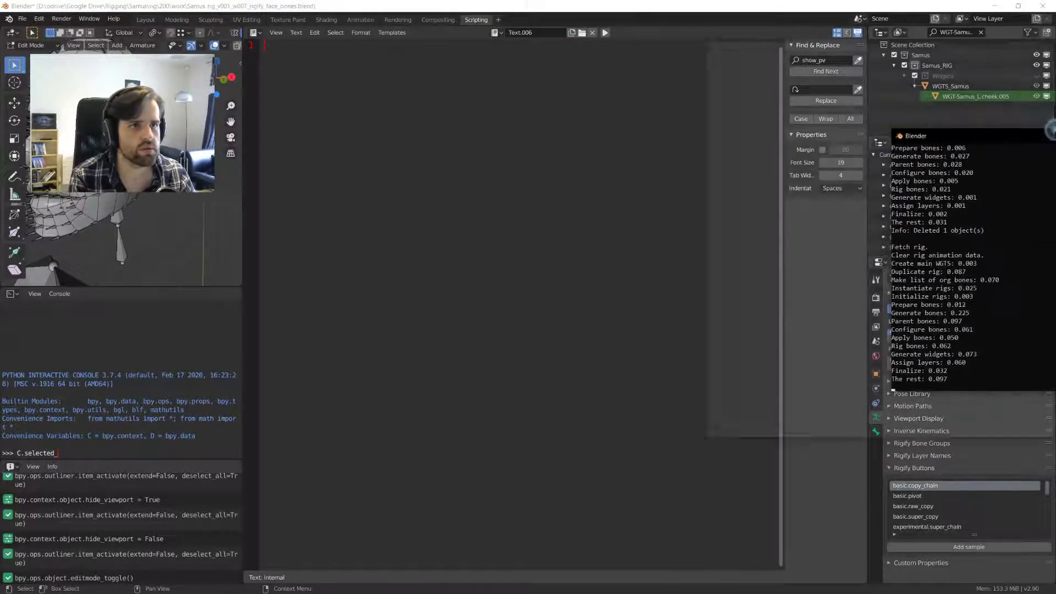
{"action": "key", "text": "super+Right"}
{"action": "left_click", "coordinate": [500, 165]}
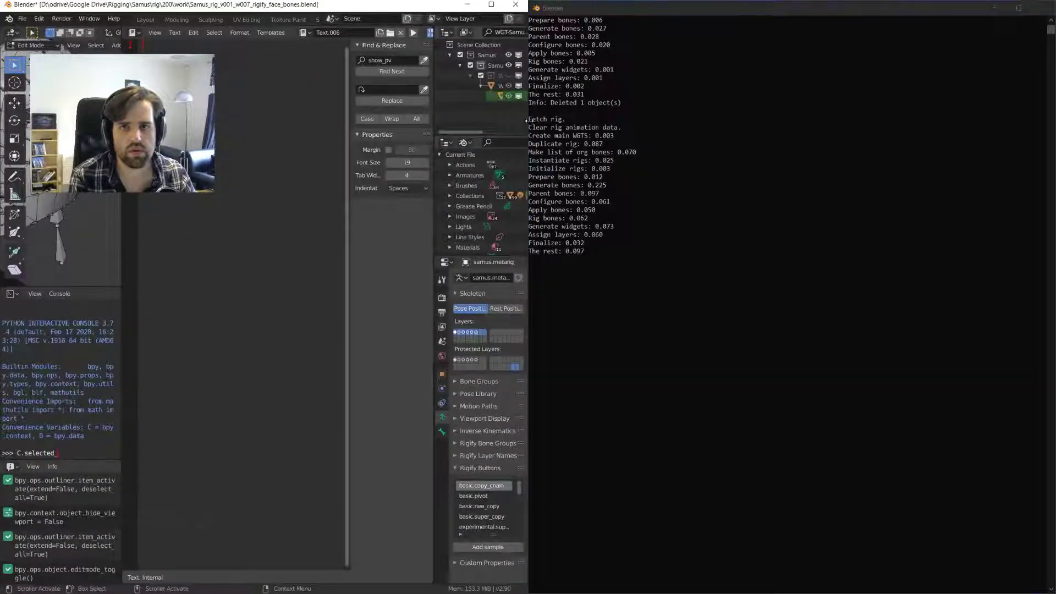
{"action": "left_click_drag", "start_coordinate": [825, 8], "coordinate": [840, 106]}
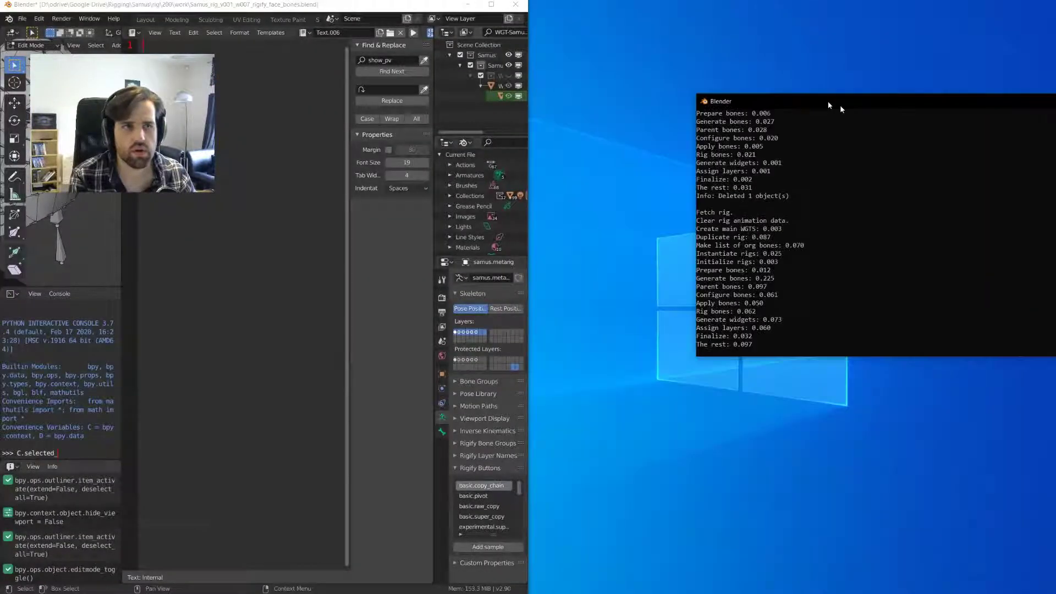
{"action": "key", "text": "super+Right"}
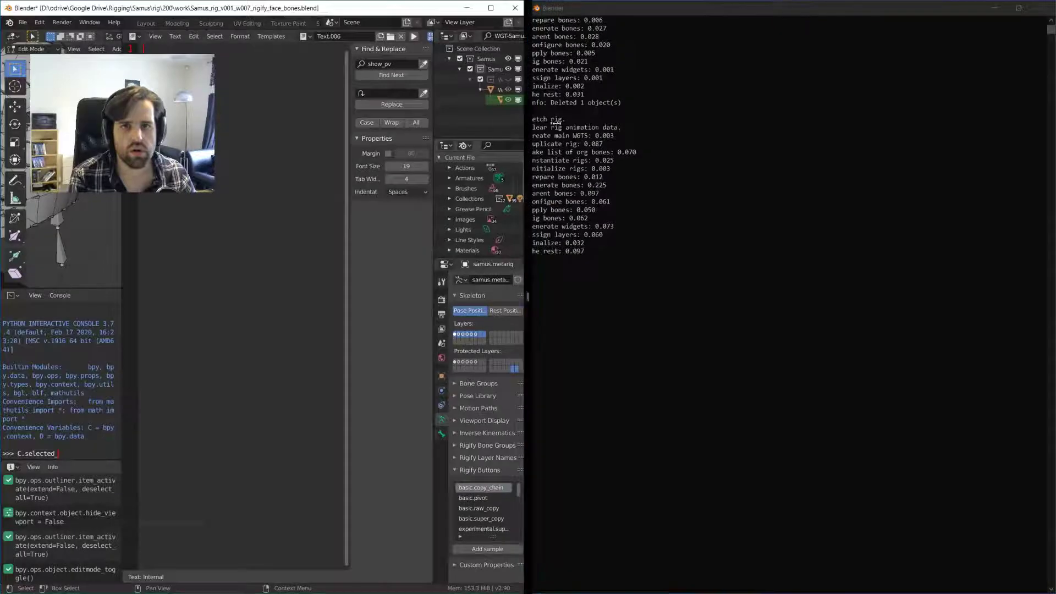
{"action": "left_click_drag", "start_coordinate": [529, 297], "coordinate": [846, 297]}
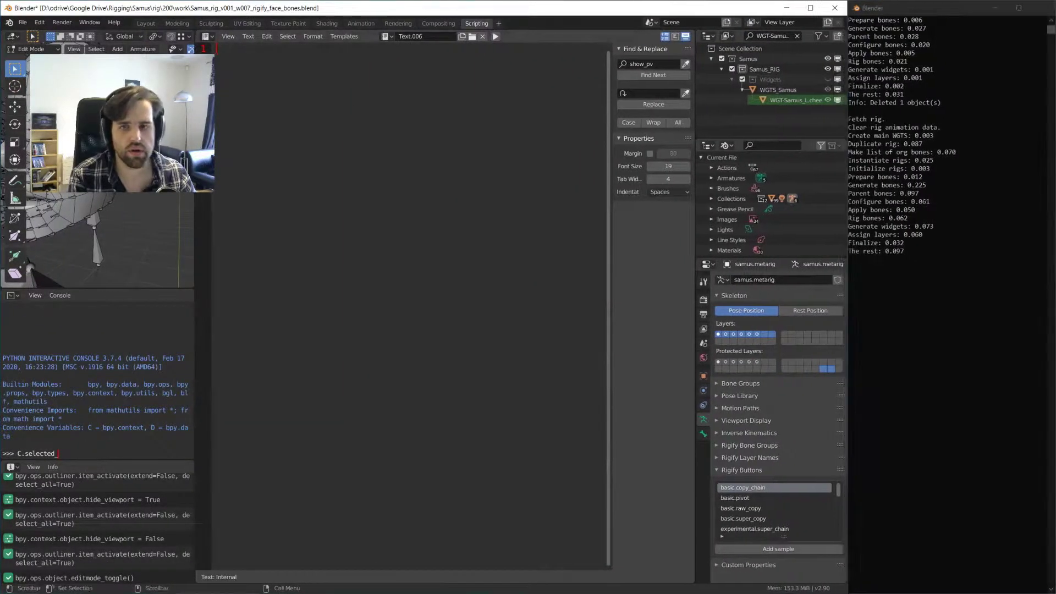
- Start the script with "import bpy" and reselect the metarig's face bones in the viewport
{"action": "type", "text": "import bpy"}
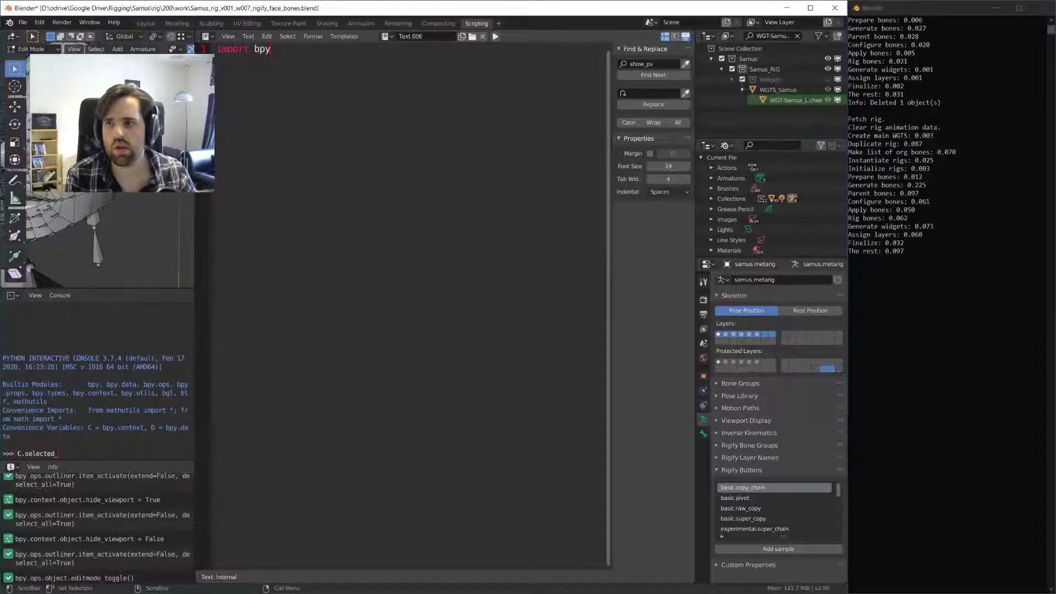
{"action": "middle_click_drag", "start_coordinate": [110, 242], "coordinate": [176, 242]}
{"action": "middle_click_drag", "start_coordinate": [110, 138], "coordinate": [124, 137]}
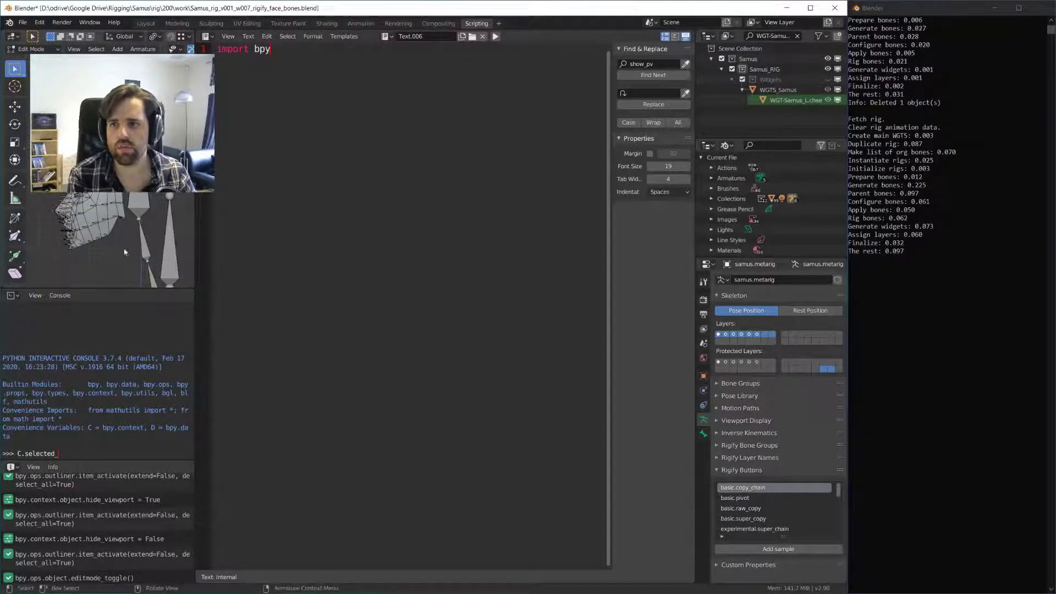
{"action": "left_click_drag", "start_coordinate": [31, 165], "coordinate": [127, 270]}
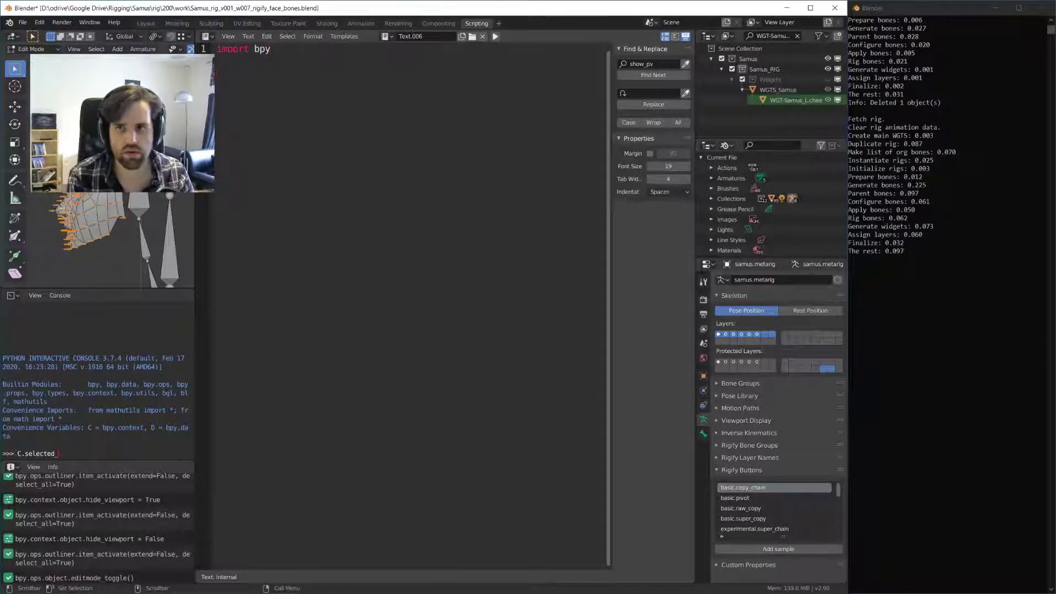
- Add the loop "for bone in bpy.context.selected_editable_bones:" below the import line
{"action": "key", "text": "BackSpace"}
{"action": "key", "text": "BackSpace"}
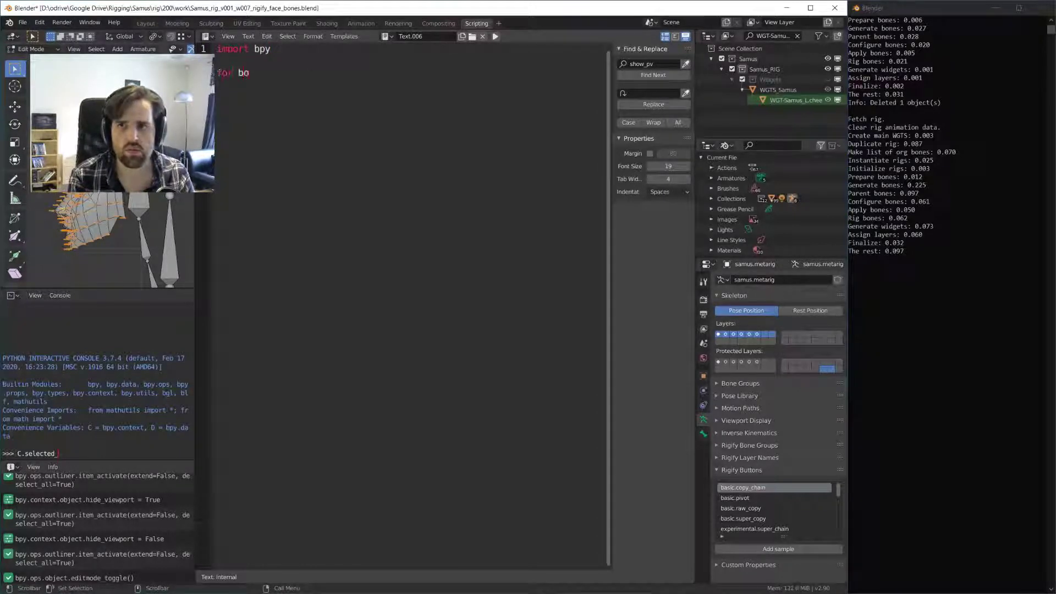
{"action": "type", "text": "bpy.context.selected_edita"}
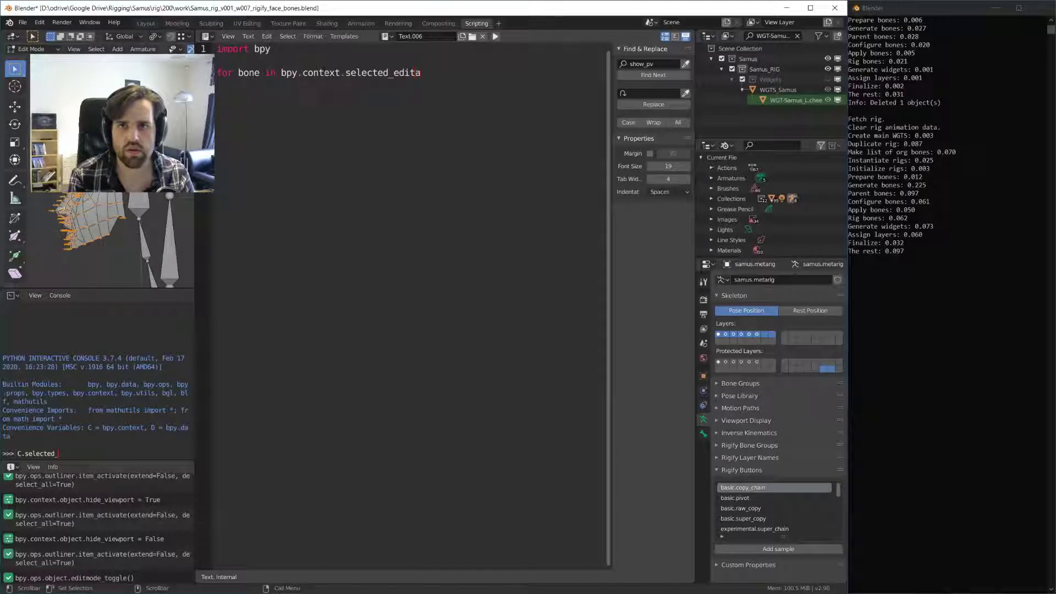
{"action": "type", "text": "_bones:"}
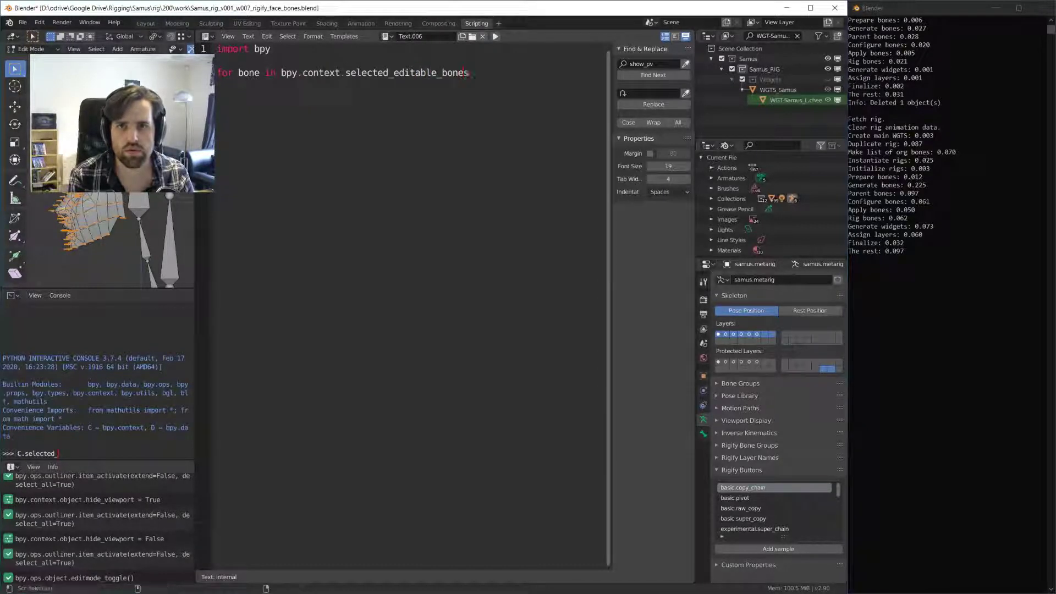
{"action": "key", "text": "Return"}
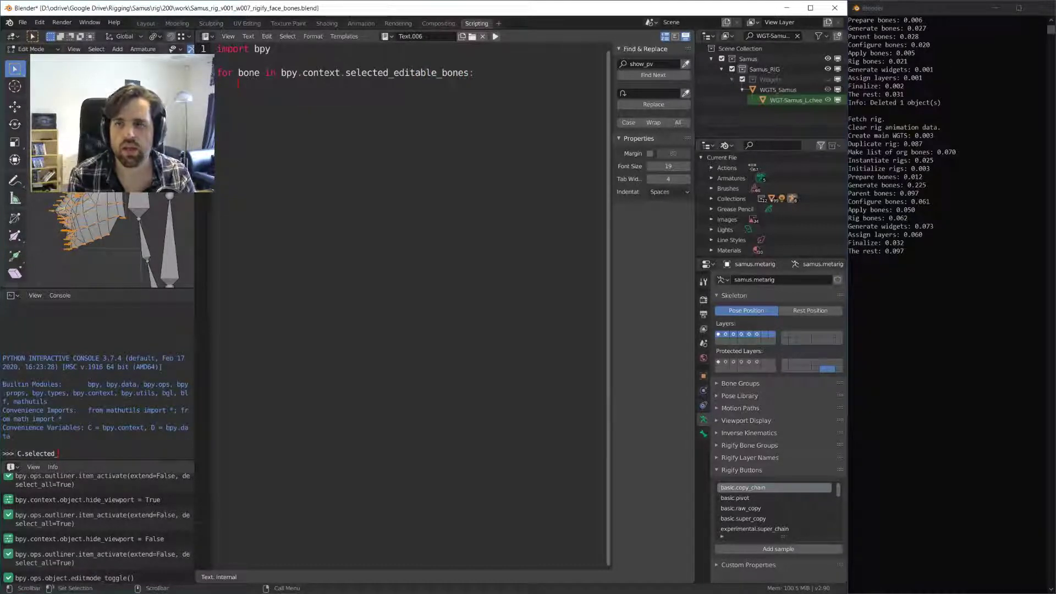
- Add "print(bones)" as the loop body and run the script
{"action": "type", "text": "print(b"}
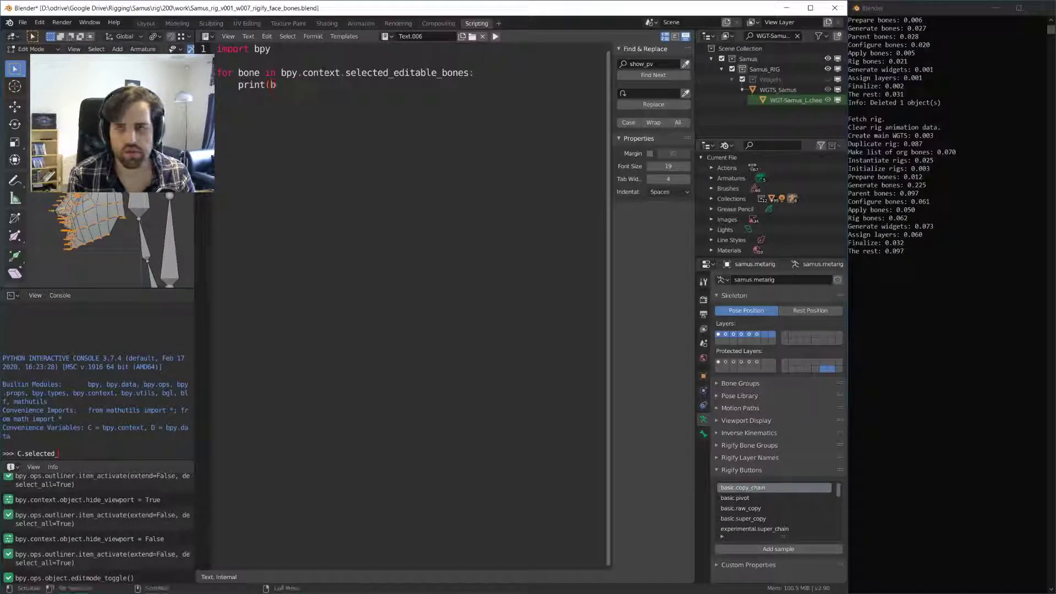
{"action": "type", "text": "ones)"}
{"action": "key", "text": "alt+p"}
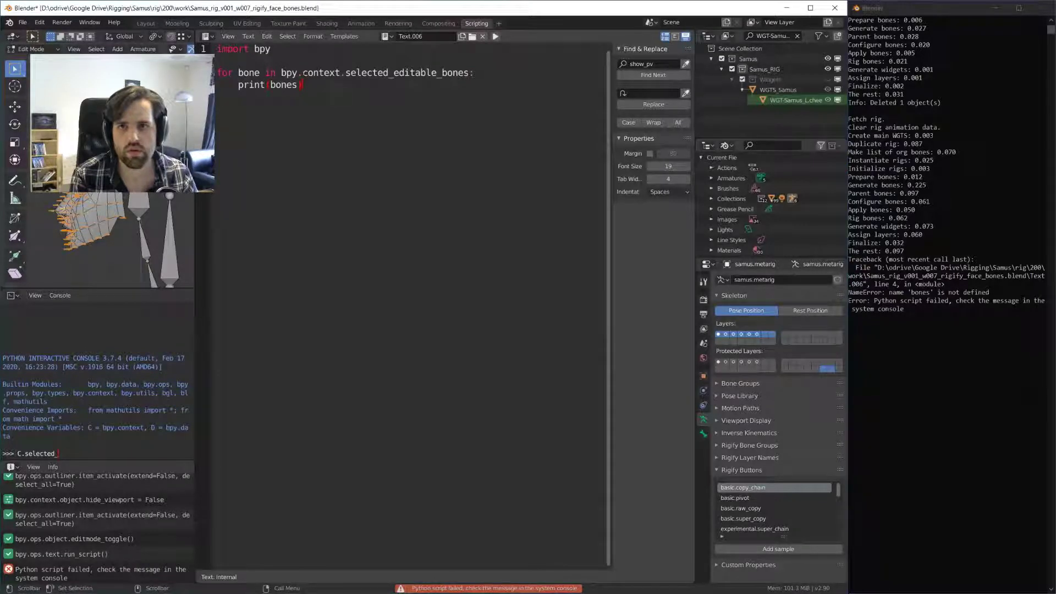
- Run the script with the loop body corrected to "print(bone)", and remove that print line from the loop
{"action": "key", "text": "alt+p"}
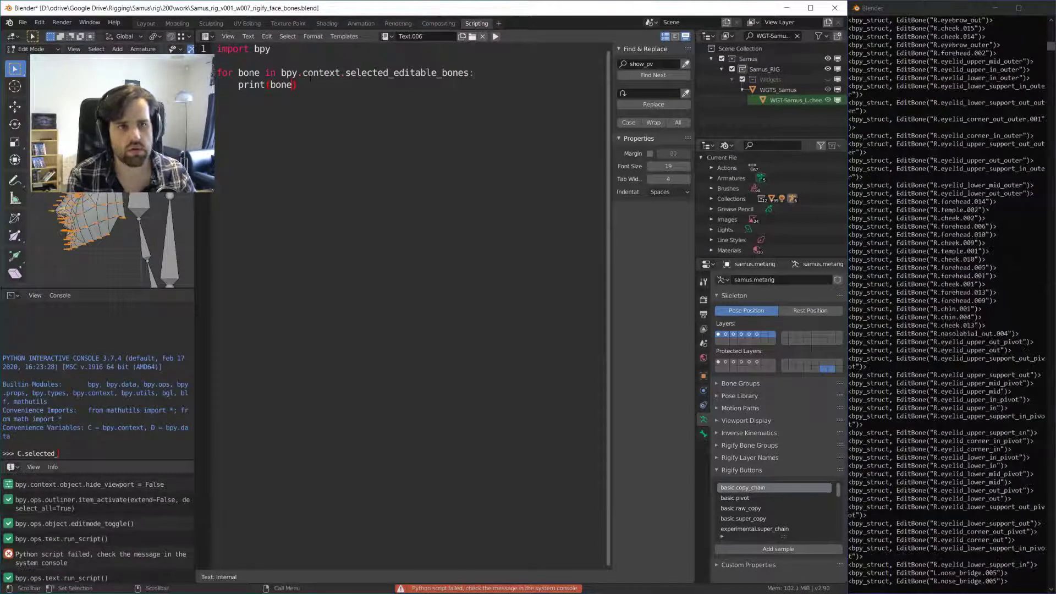
{"action": "left_click_drag", "start_coordinate": [297, 84], "coordinate": [230, 84]}
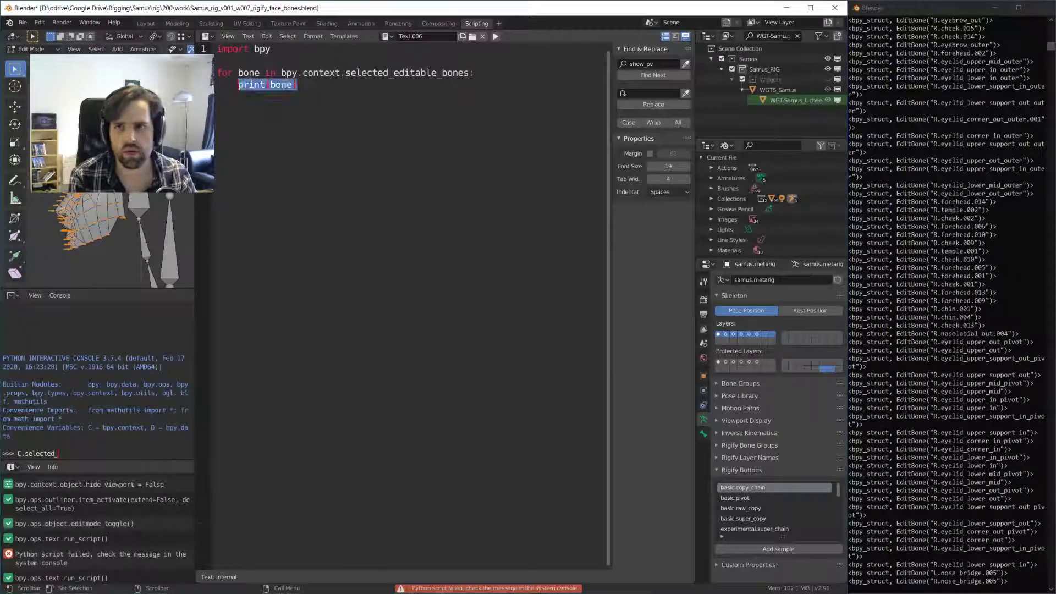
{"action": "key", "text": "BackSpace"}
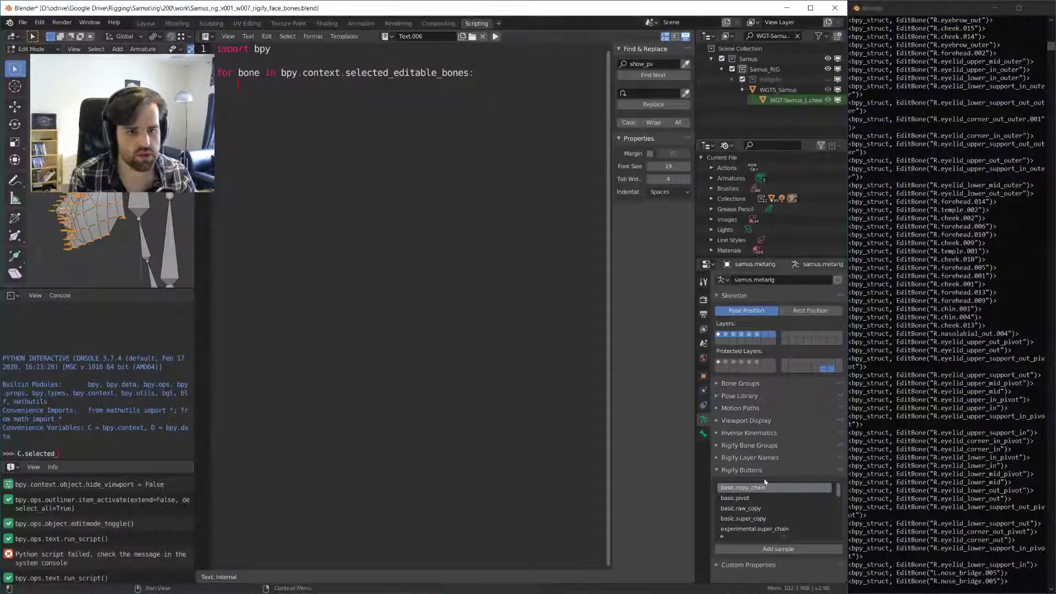
- Display the active bone's properties and examine how its name is structured, without editing it
{"action": "left_click", "coordinate": [703, 434]}
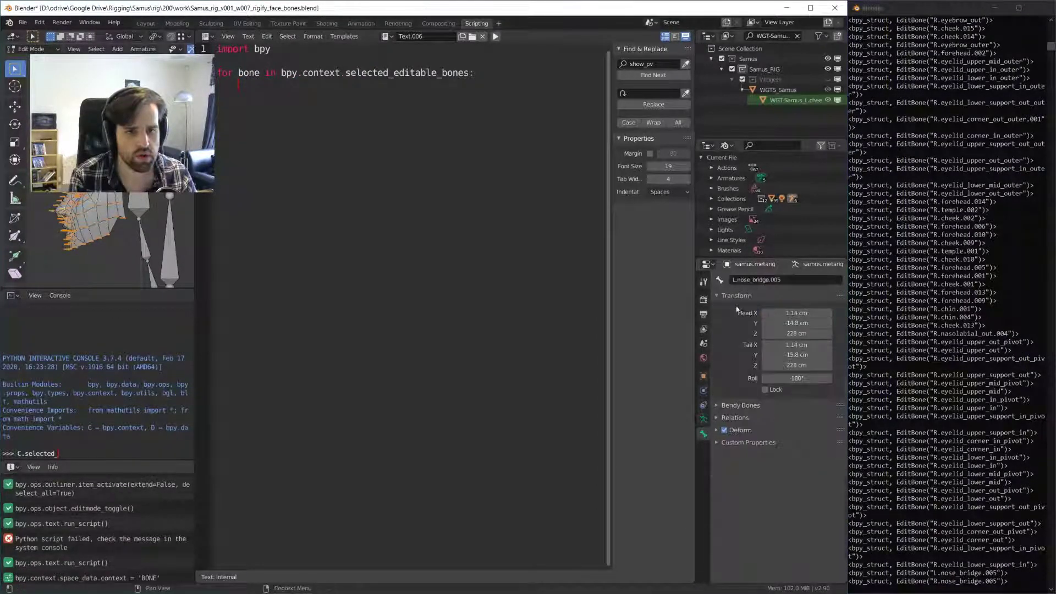
{"action": "left_click", "coordinate": [783, 279]}
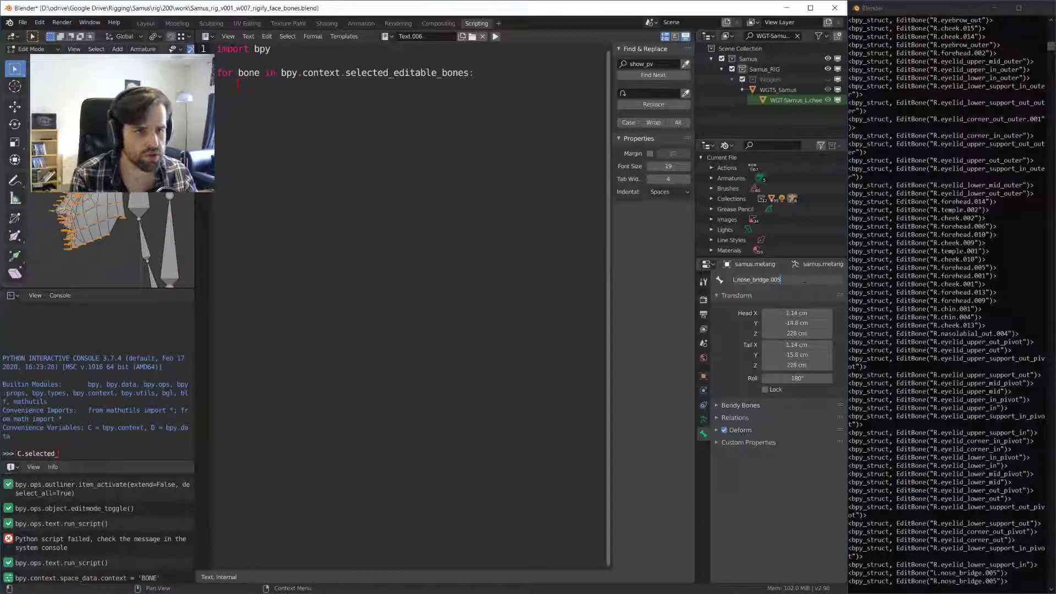
{"action": "key", "text": "Return"}
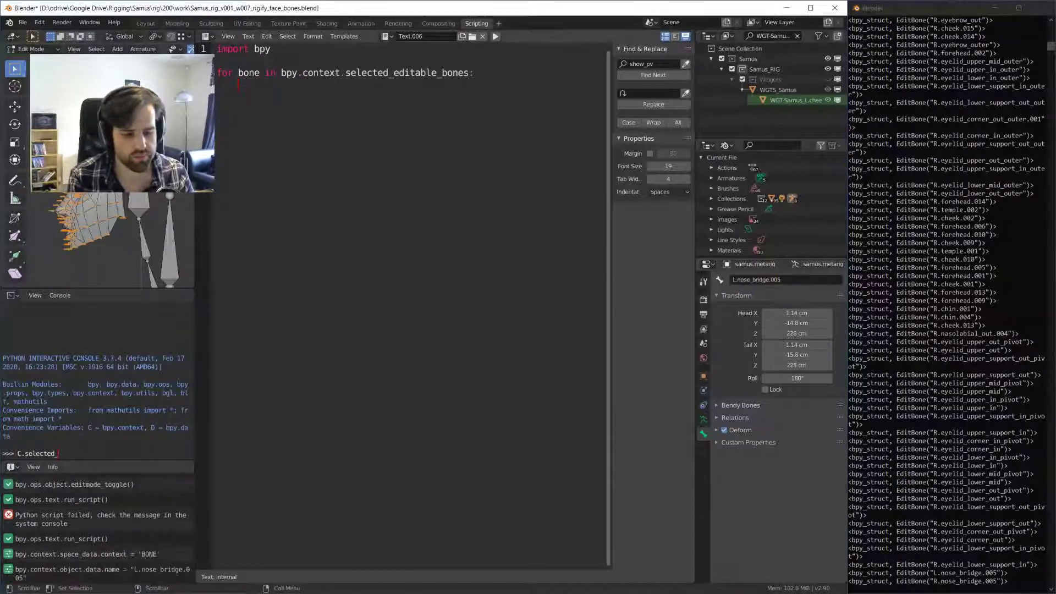
{"action": "left_click", "coordinate": [784, 280]}
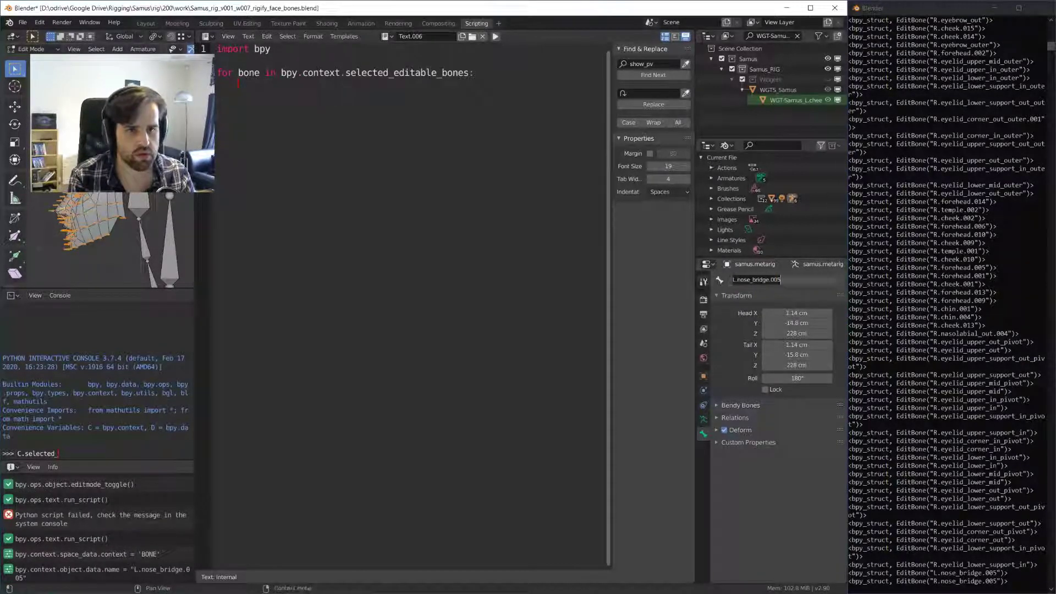
{"action": "key", "text": "Return"}
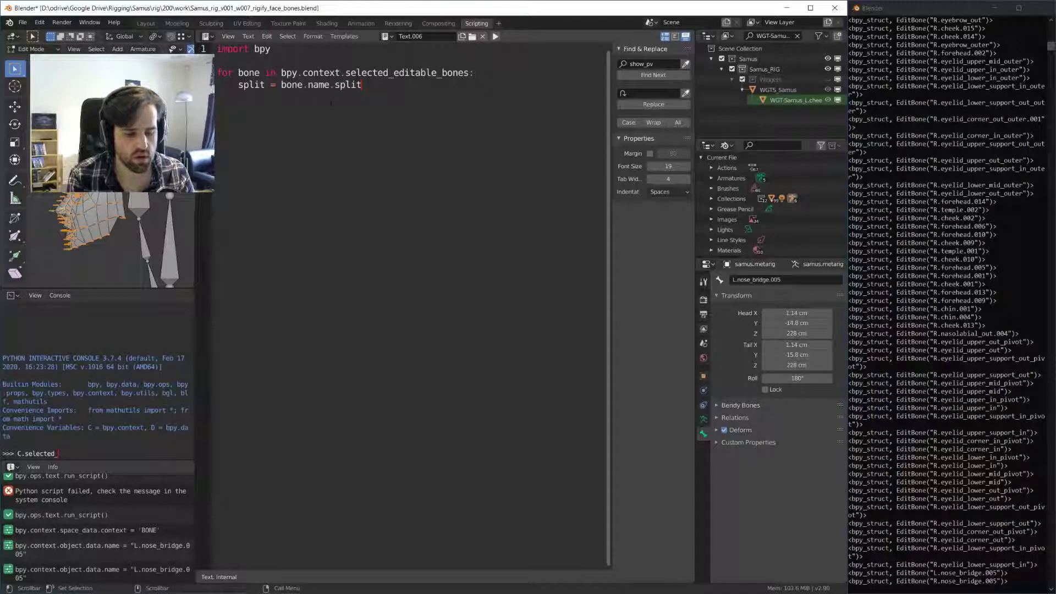
- Move the side prefix last with the loop lines split = bone.name.split("."), side = split[0], split.append(side) and split.pop(0)
{"action": "type", "text": "(\".\""}
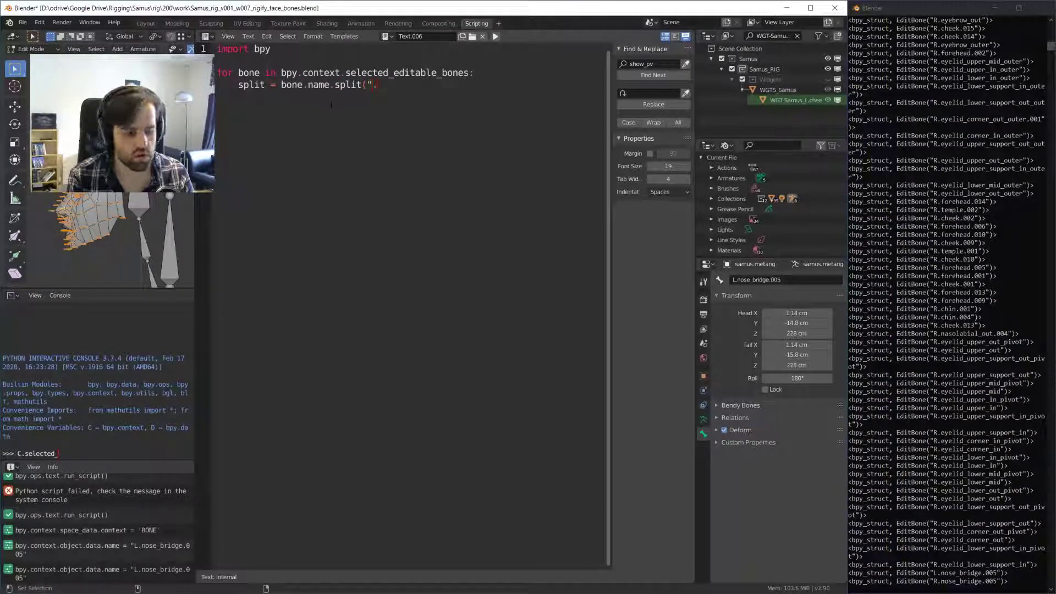
{"action": "type", "text": ")"}
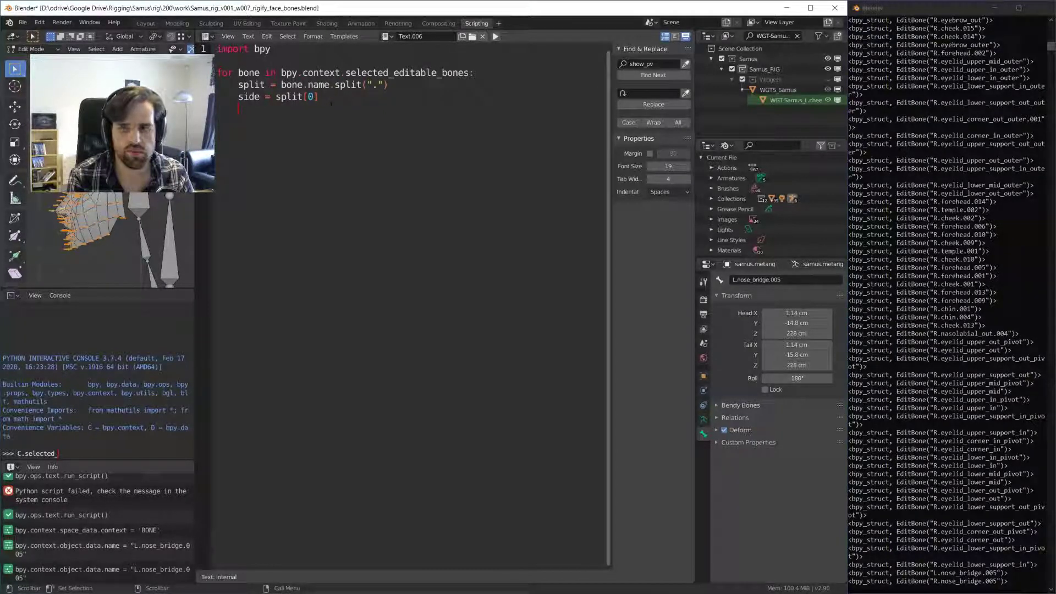
{"action": "type", "text": "split.append"}
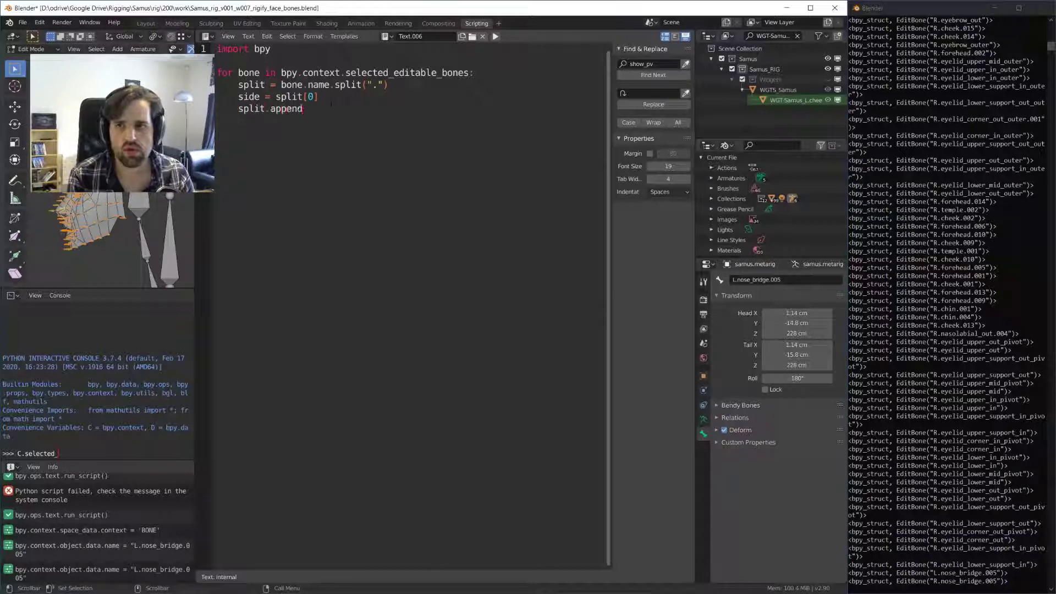
{"action": "type", "text": "(side)"}
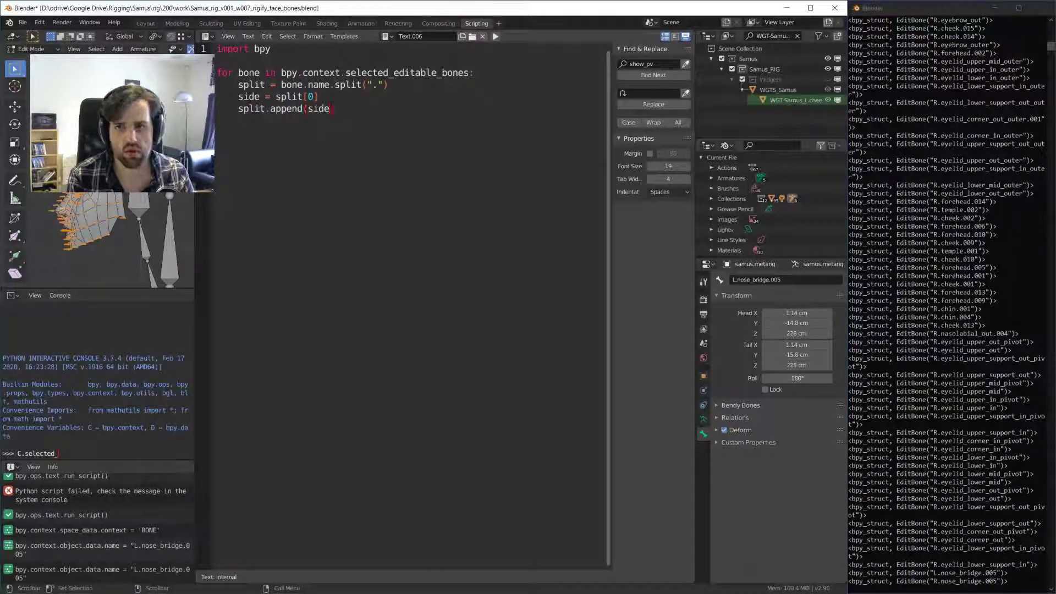
{"action": "key", "text": "Return"}
{"action": "type", "text": "spli"}
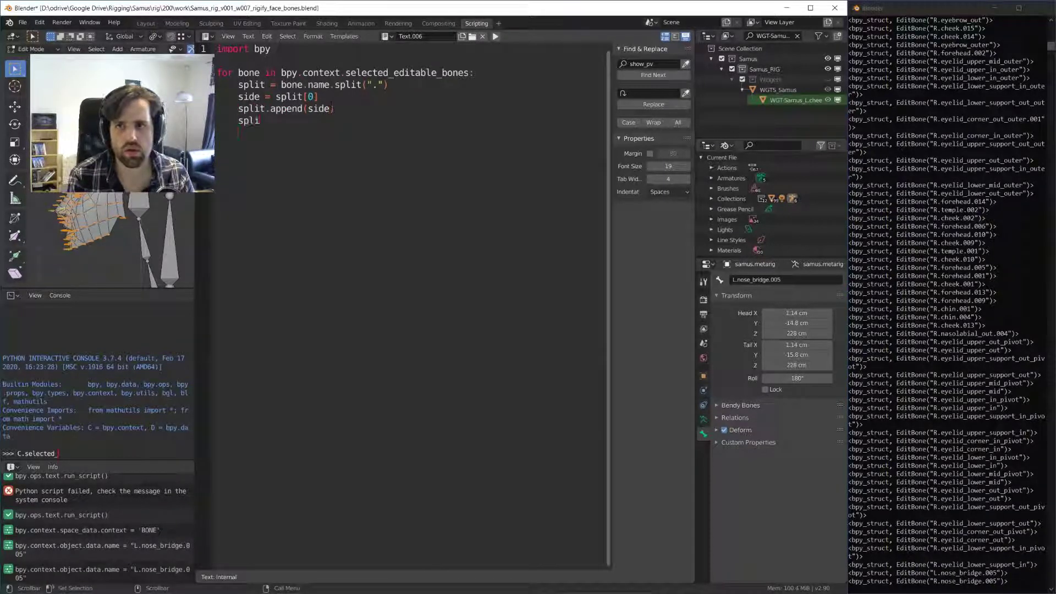
{"action": "type", "text": "t.pop(0"}
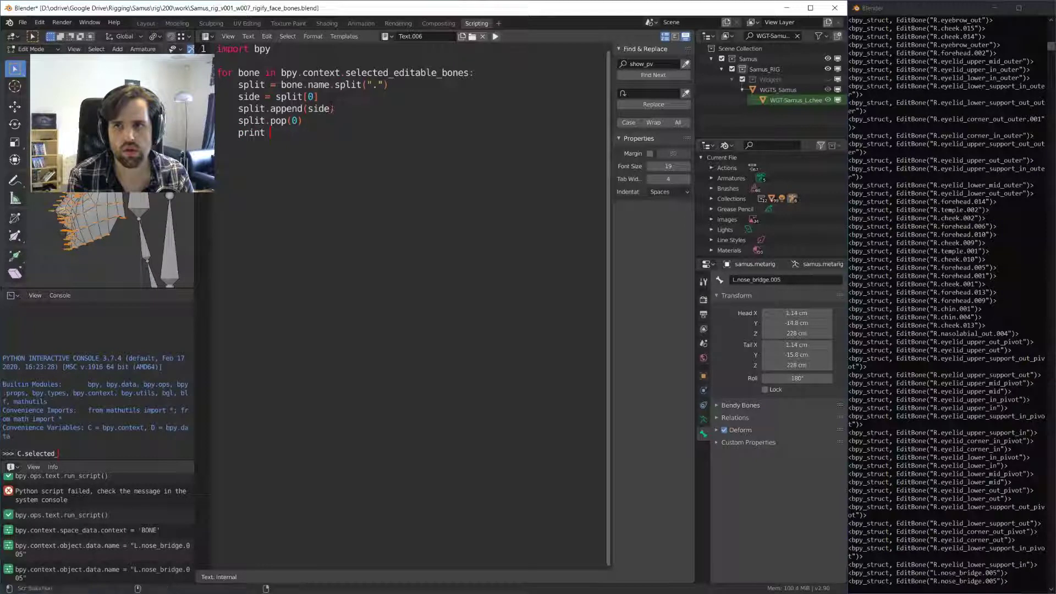
{"action": "type", "text": "("}
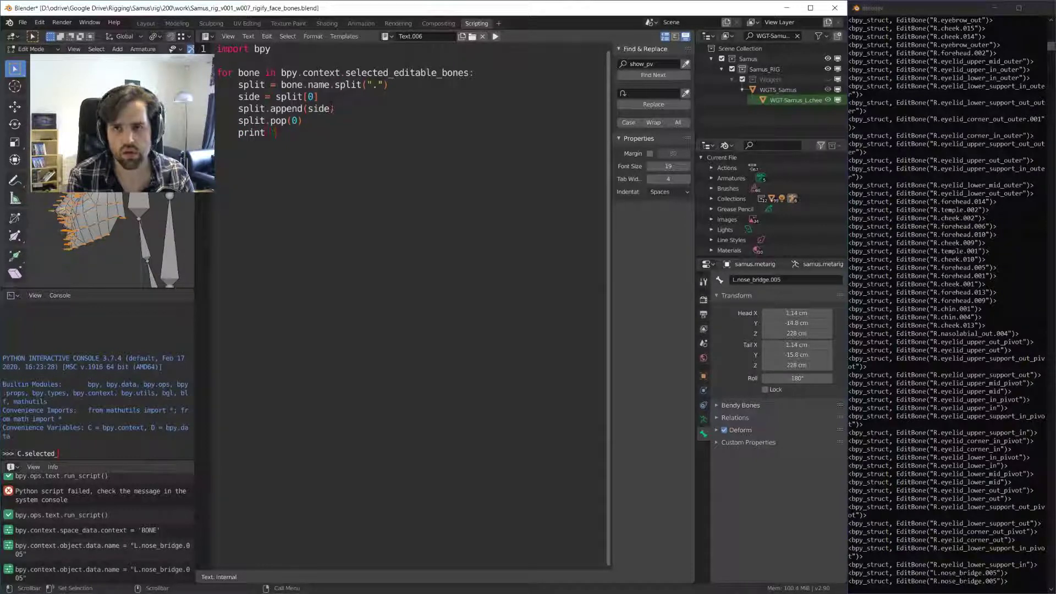
{"action": "key", "text": "BackSpace"}
{"action": "key", "text": "BackSpace"}
{"action": "key", "text": "BackSpace"}
{"action": "key", "text": "BackSpace"}
{"action": "key", "text": "BackSpace"}
{"action": "key", "text": "BackSpace"}
- Add a new_name assignment below split.pop(0) in the loop, starting with the "." separator string
{"action": "type", "text": "new_name"}
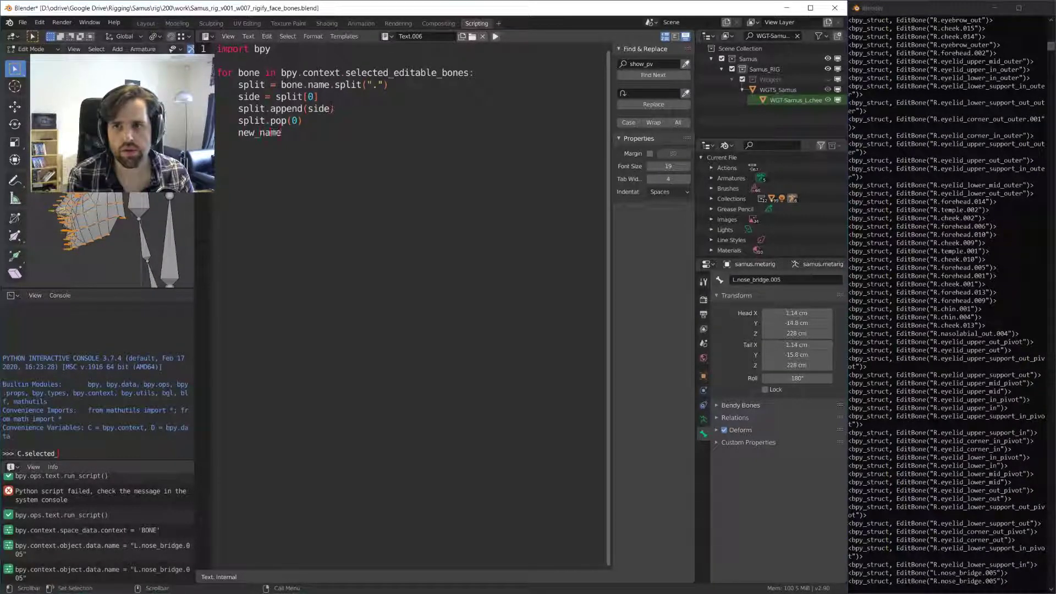
{"action": "type", "text": " = \".\""}
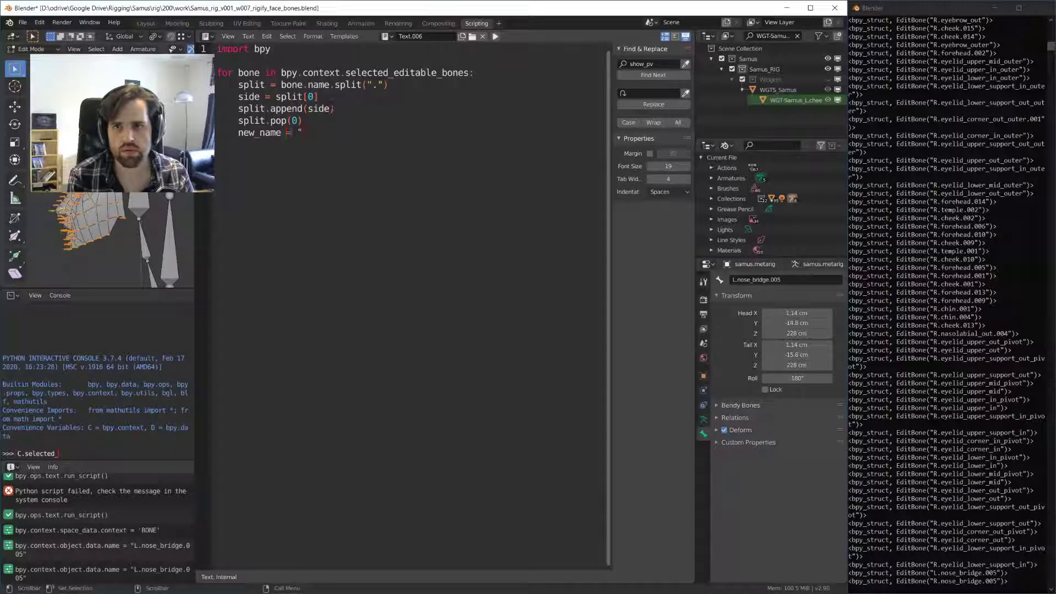
- Build new_name by joining the split parts with ".", print new_name in the loop, and run the script
{"action": "type", "text": ".join(split"}
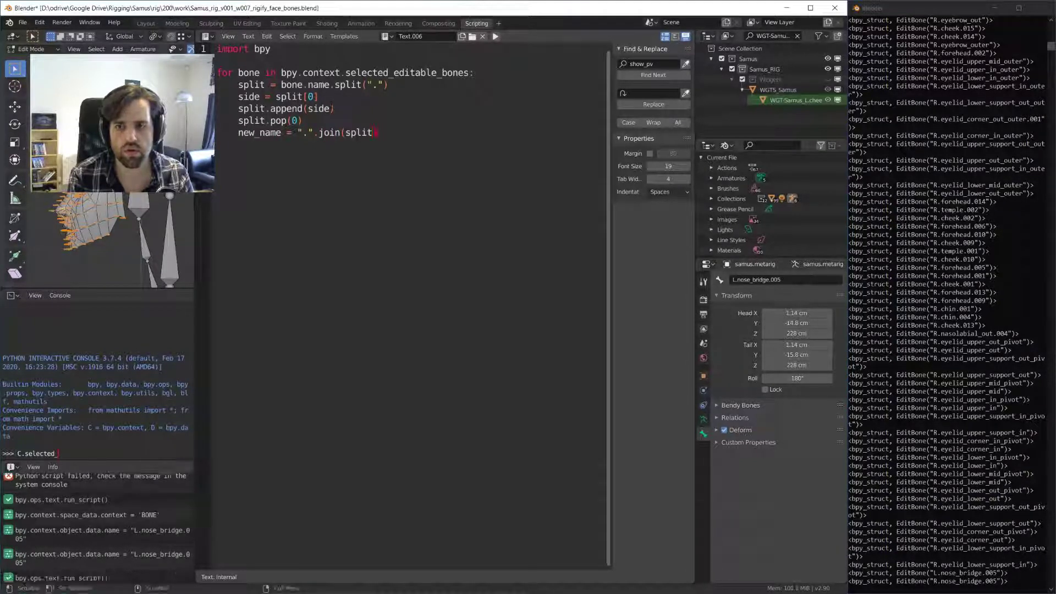
{"action": "type", "text": ")"}
{"action": "key", "text": "Return"}
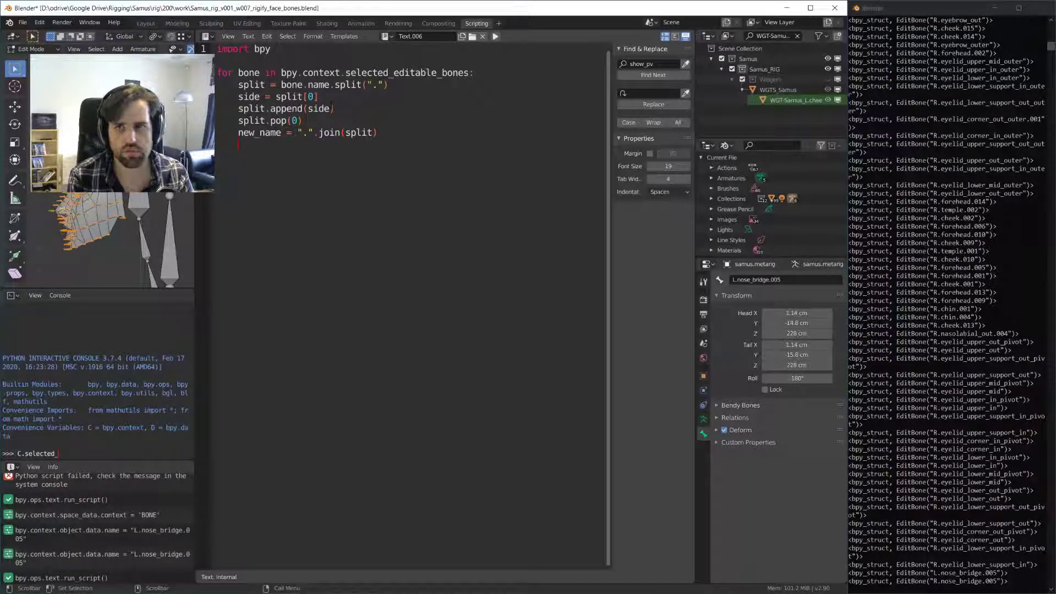
{"action": "type", "text": "print(new"}
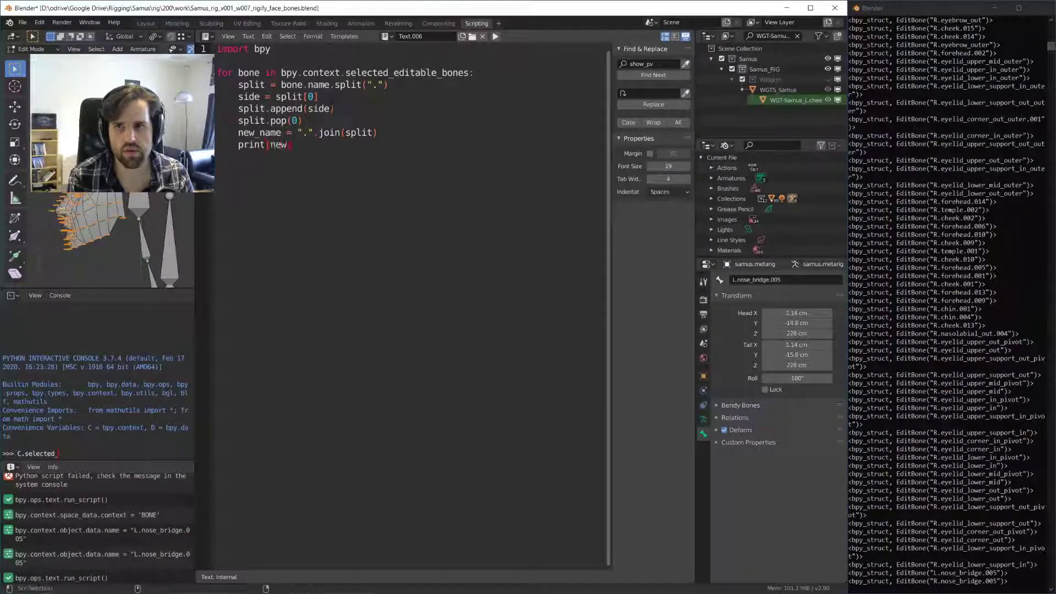
{"action": "type", "text": "_name)"}
{"action": "key", "text": "alt+p"}
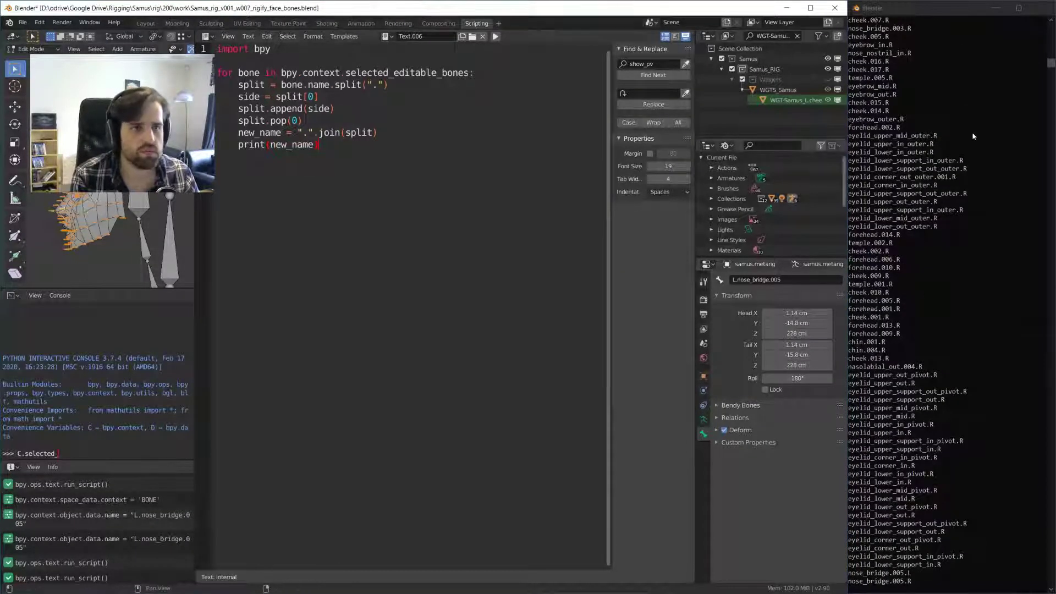
{"action": "left_click", "coordinate": [849, 141]}
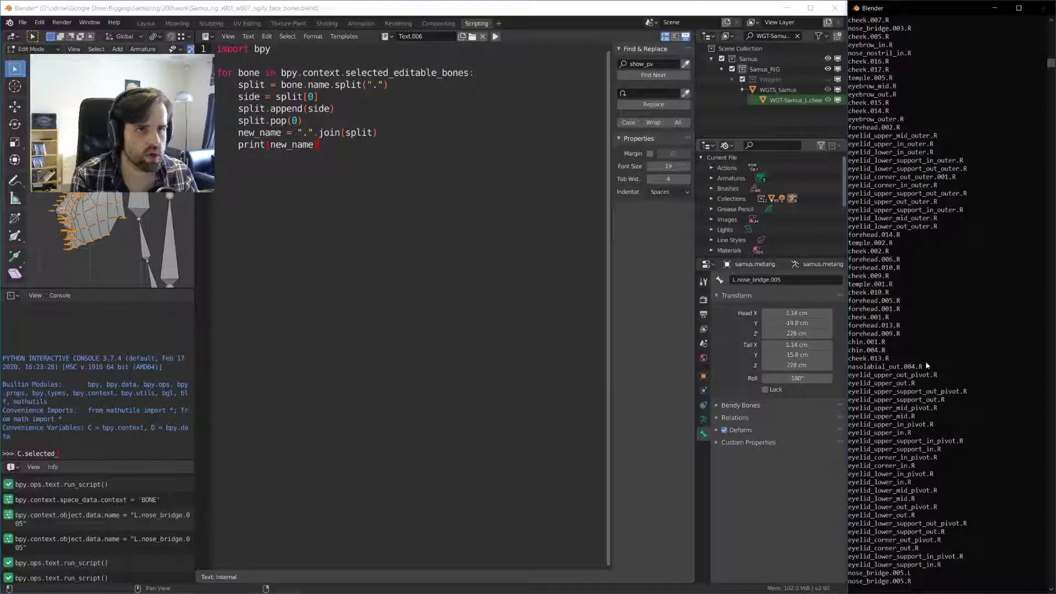
{"action": "left_click", "coordinate": [340, 146]}
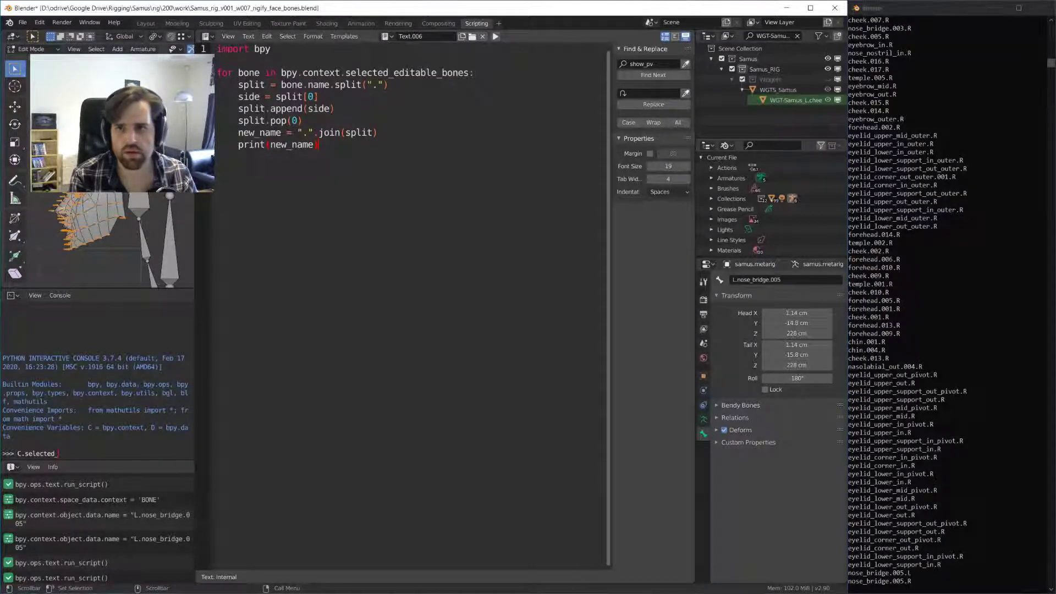
- Replace the print line with bone.name = new_name and run the script to rename the selected bones
{"action": "left_click_drag", "start_coordinate": [341, 146], "coordinate": [238, 132]}
{"action": "left_click", "coordinate": [297, 86]}
{"action": "double_click", "coordinate": [305, 86]}
{"action": "key", "text": "ctrl+c"}
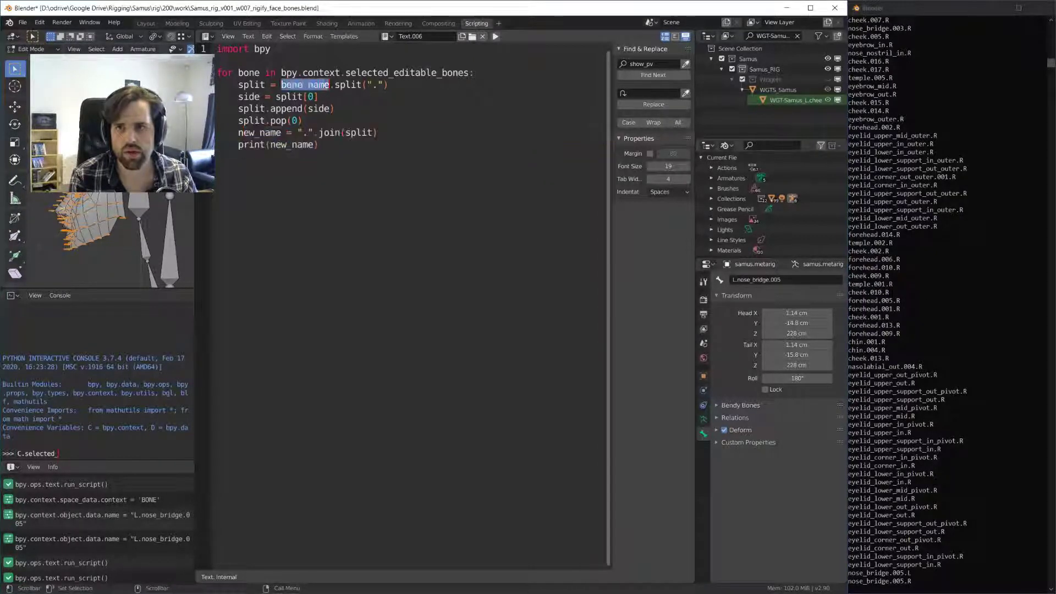
{"action": "left_click_drag", "start_coordinate": [318, 145], "coordinate": [238, 144]}
{"action": "key", "text": "ctrl+v"}
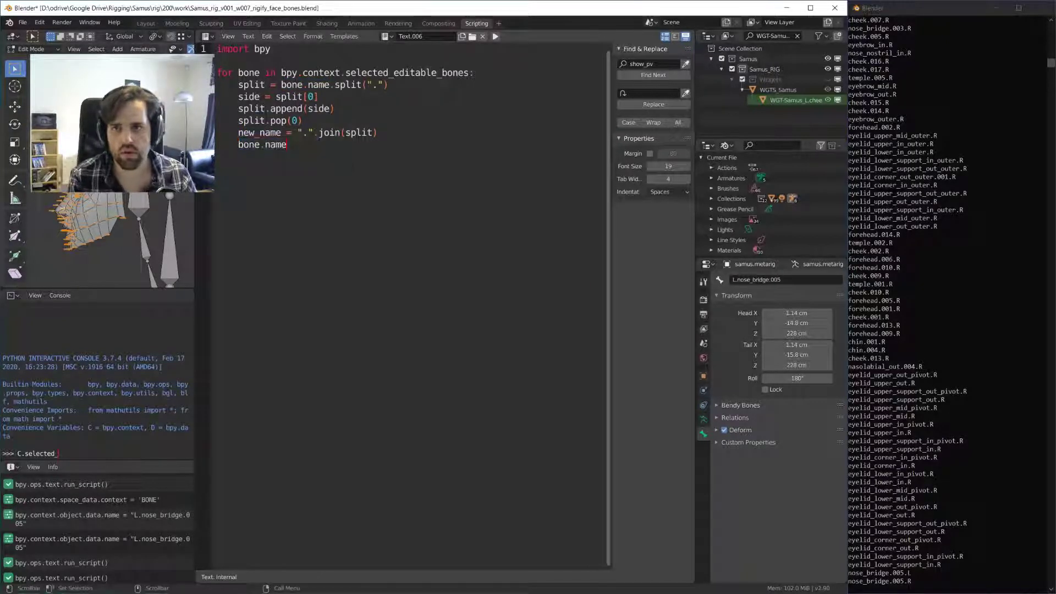
{"action": "type", "text": "= new_name"}
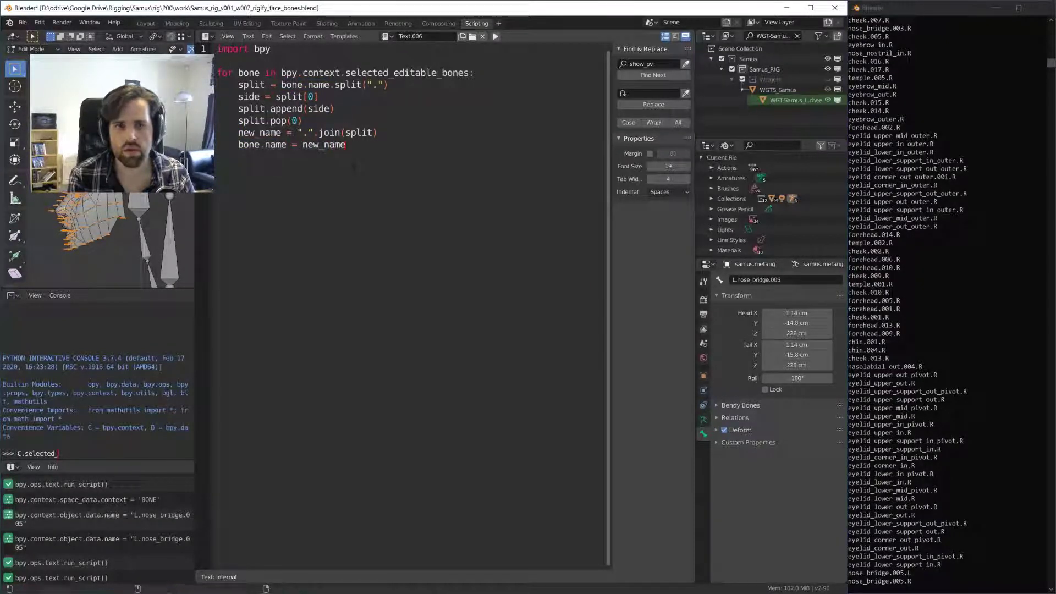
{"action": "key", "text": "alt+p"}
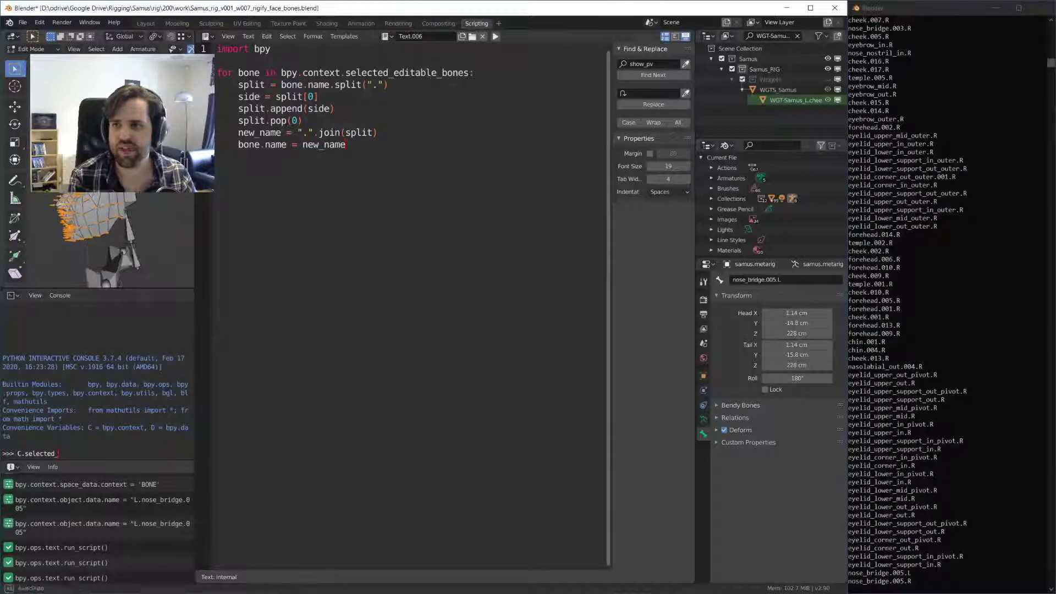
{"action": "key", "text": "F3"}
{"action": "key", "text": "Escape"}
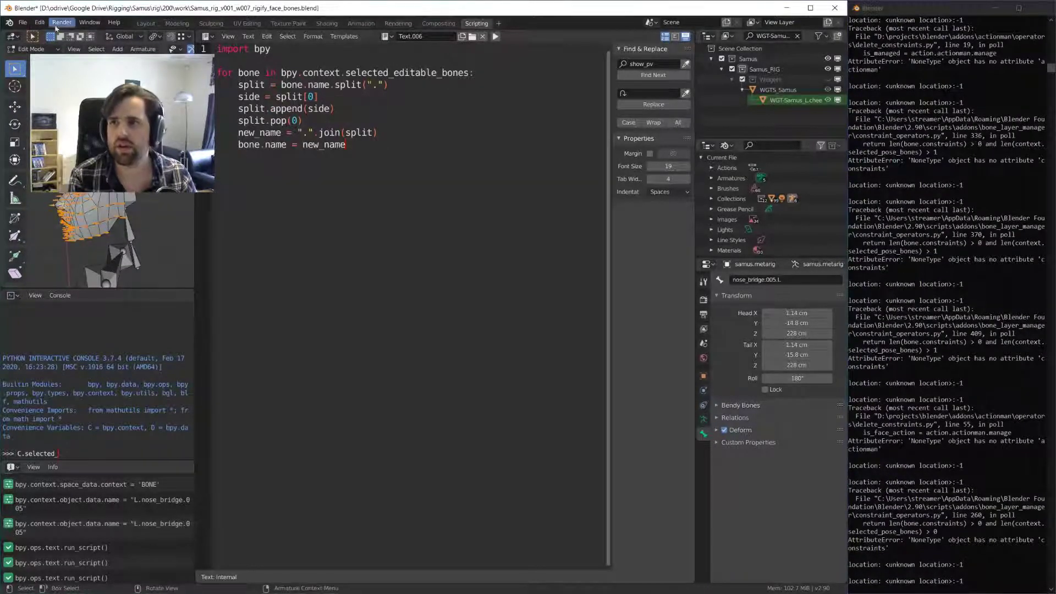
- Return to the Layout workspace, leave Edit Mode on samus.metarig, and generate the Rigify rig
{"action": "left_click", "coordinate": [145, 24]}
{"action": "middle_click_drag", "start_coordinate": [308, 181], "coordinate": [362, 167]}
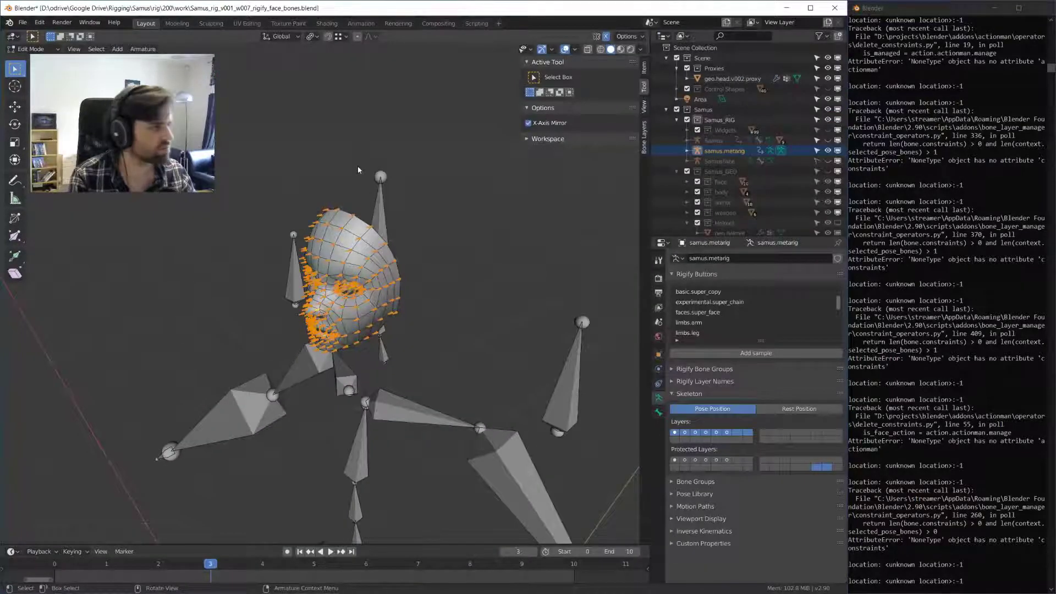
{"action": "middle_click_drag", "start_coordinate": [427, 239], "coordinate": [445, 126]}
{"action": "scroll", "coordinate": [393, 263], "scroll_direction": "up", "scroll_amount": 5}
{"action": "key", "text": "Tab"}
{"action": "key", "text": "Tab"}
{"action": "key", "text": "Tab"}
{"action": "scroll", "coordinate": [445, 127], "scroll_direction": "up", "scroll_amount": 4}
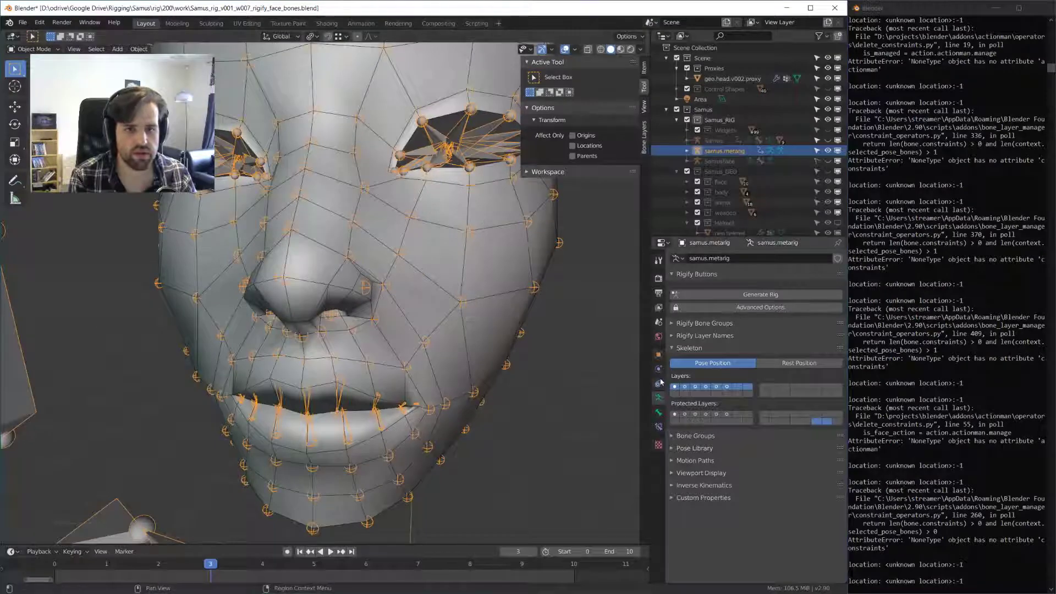
{"action": "left_click", "coordinate": [760, 294]}
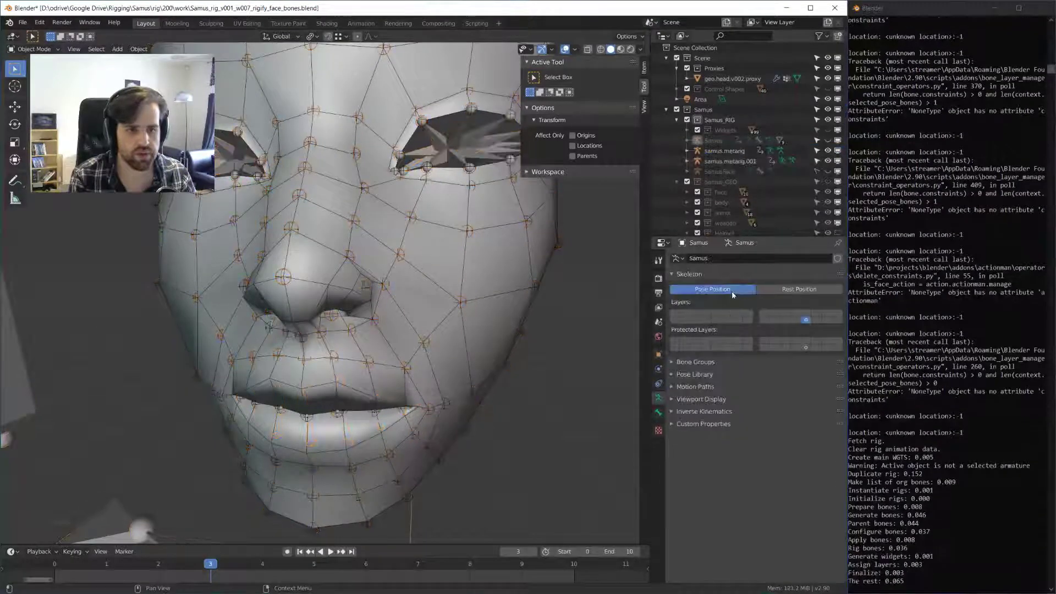
- Delete the duplicate armature samus.metarig.001 from the scene
{"action": "left_click", "coordinate": [730, 161]}
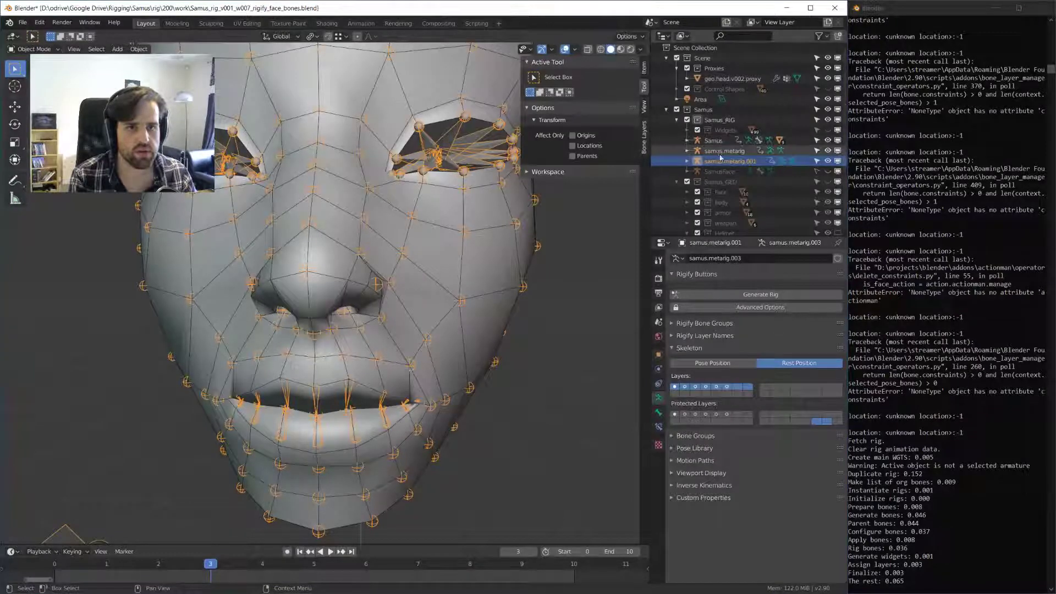
{"action": "left_click", "coordinate": [724, 152]}
{"action": "left_click", "coordinate": [729, 161]}
{"action": "key", "text": "x"}
{"action": "left_click", "coordinate": [479, 189]}
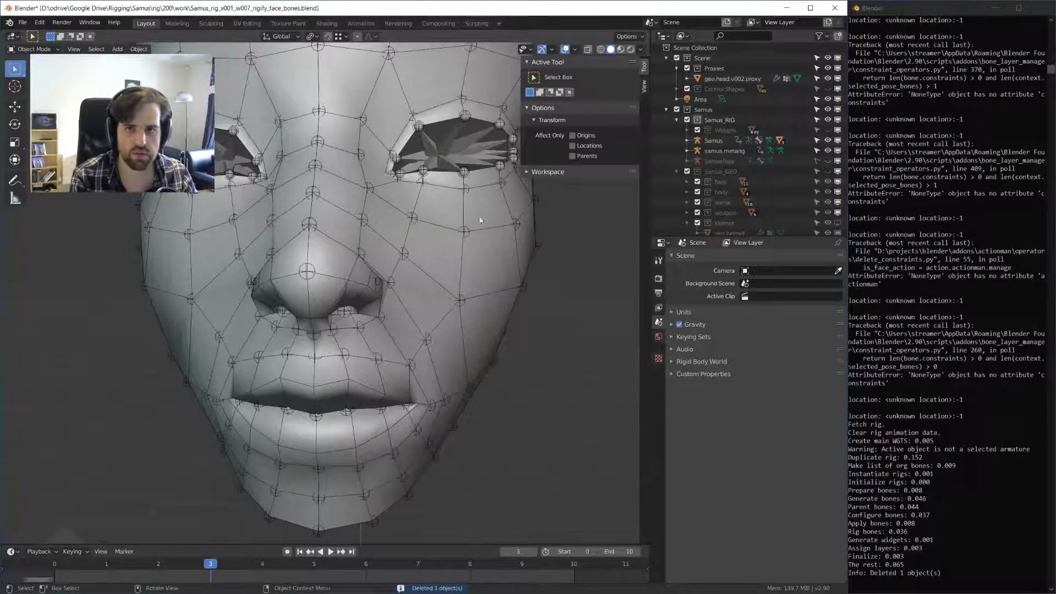
- Select samus.metarig through one of its cheek bones and enter Edit Mode on it
{"action": "left_click", "coordinate": [465, 229]}
{"action": "left_click", "coordinate": [465, 229]}
{"action": "key", "text": "ctrl+Tab"}
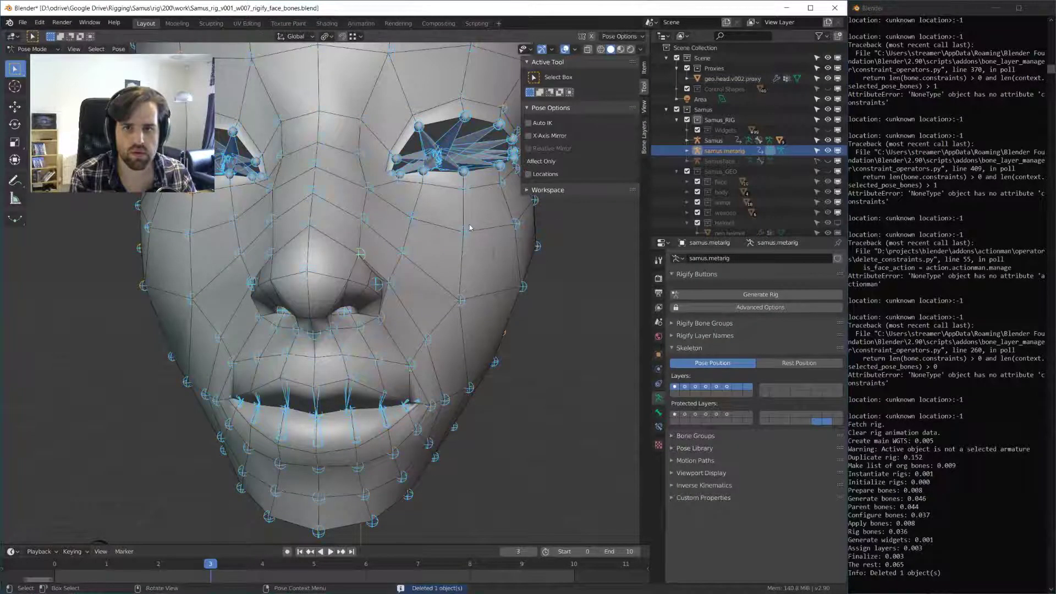
{"action": "key", "text": "Tab"}
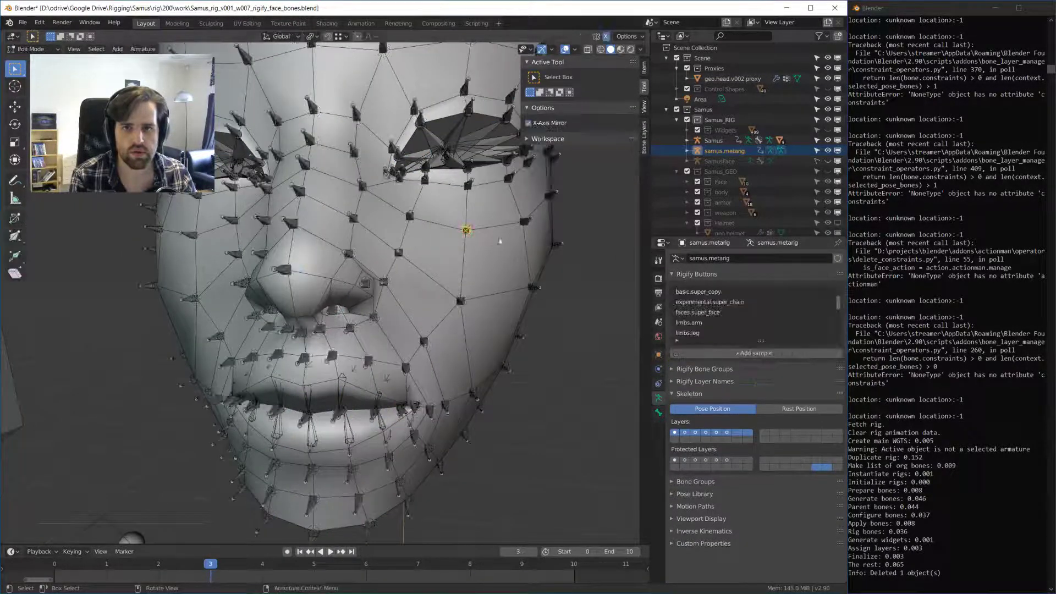
- Select all the face bones of the metarig, leaving the head and ponytail-side bone ends out of the selection
{"action": "scroll", "coordinate": [451, 246], "scroll_direction": "down", "scroll_amount": 6}
{"action": "middle_click_drag", "start_coordinate": [228, 219], "coordinate": [264, 169]}
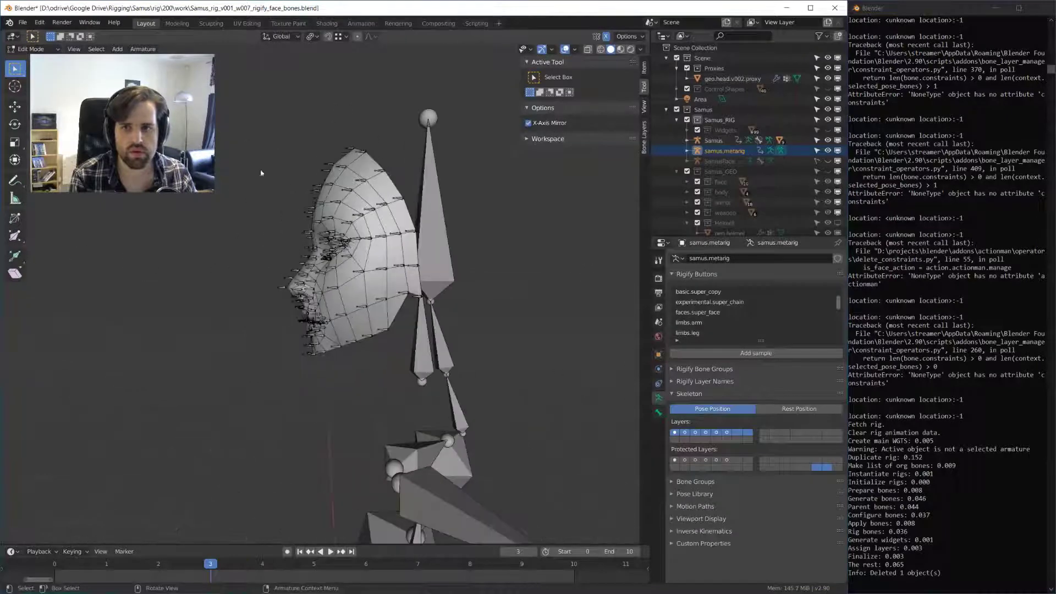
{"action": "left_click_drag", "start_coordinate": [262, 119], "coordinate": [394, 379]}
{"action": "key", "text": "KP_1"}
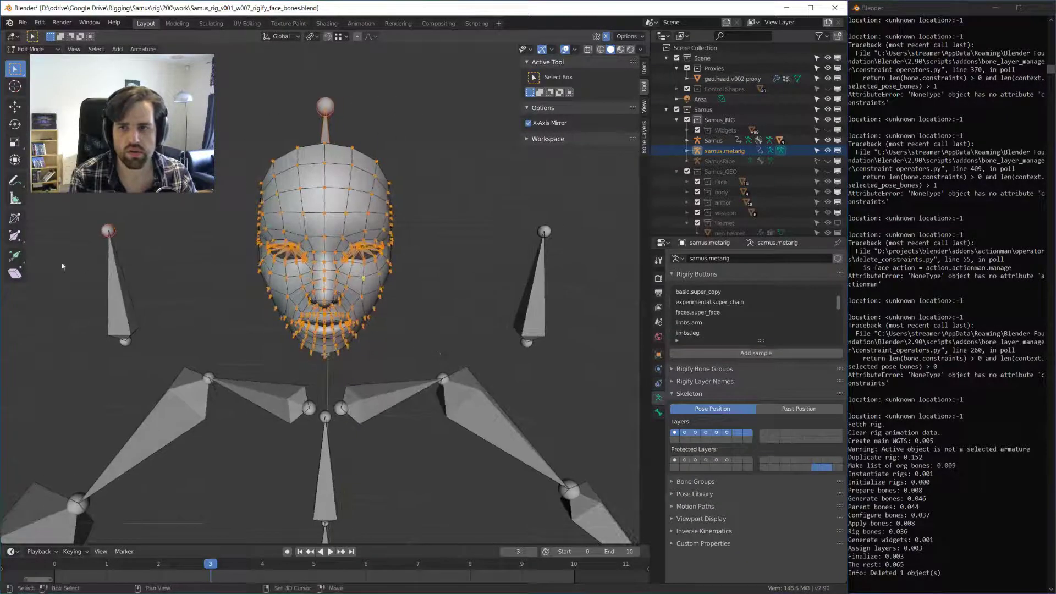
{"action": "left_click_drag", "start_coordinate": [108, 206], "coordinate": [167, 272]}
{"action": "middle_click_drag", "start_coordinate": [324, 130], "coordinate": [396, 209]}
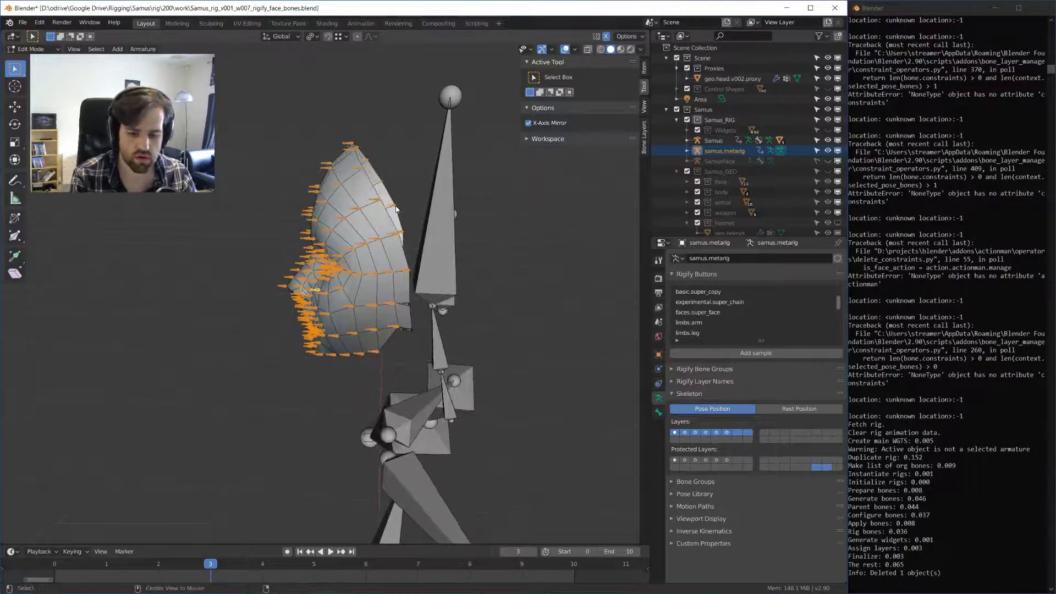
{"action": "key", "text": "alt"}
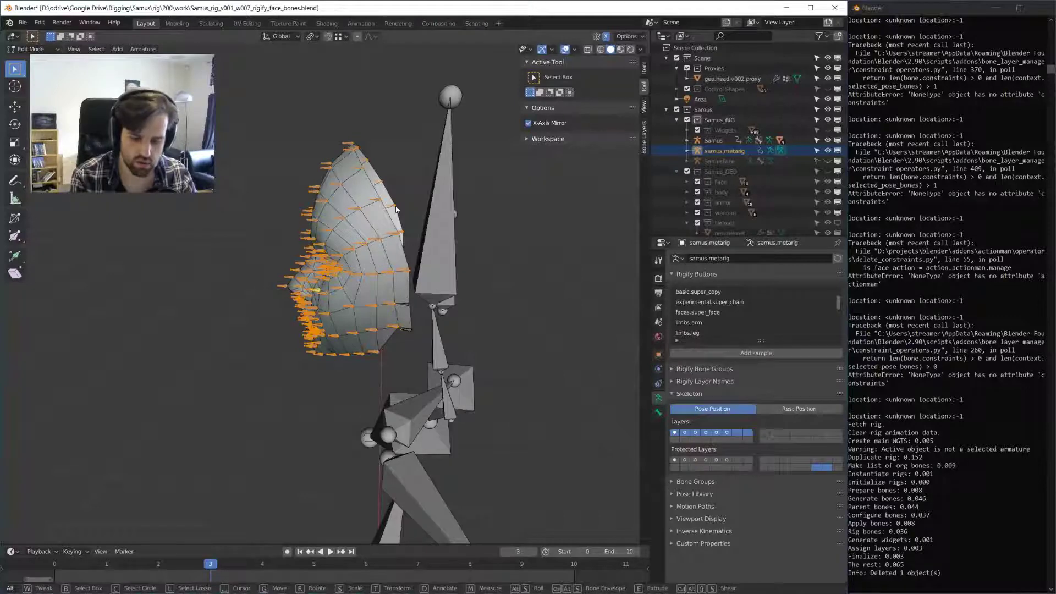
{"action": "middle_click", "coordinate": [357, 212], "text": "alt"}
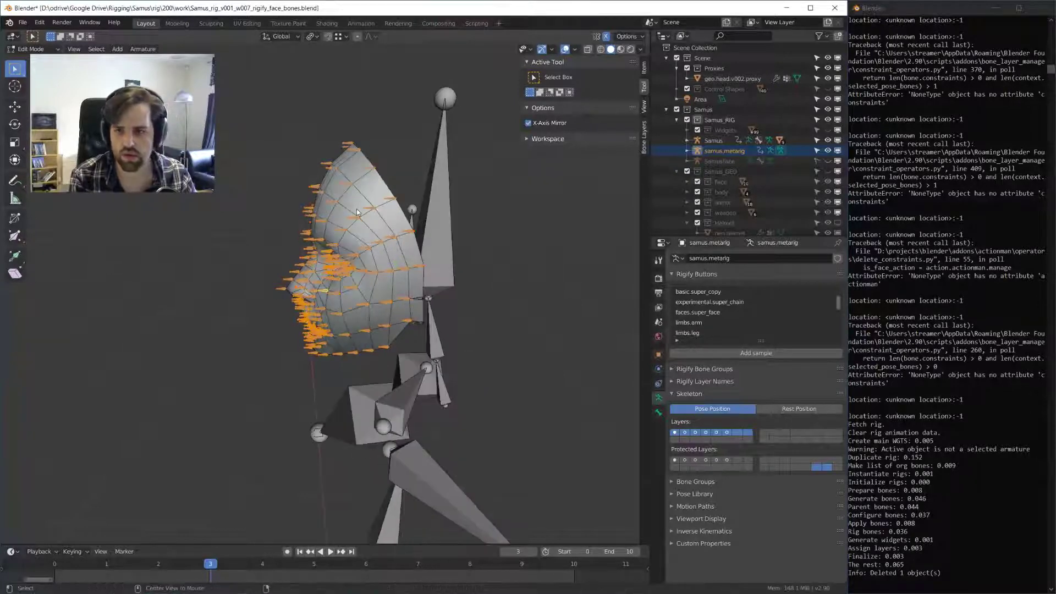
- Open Batch Rename for the selection and examine its available rename operations
{"action": "key", "text": "F3"}
{"action": "type", "text": "batch"}
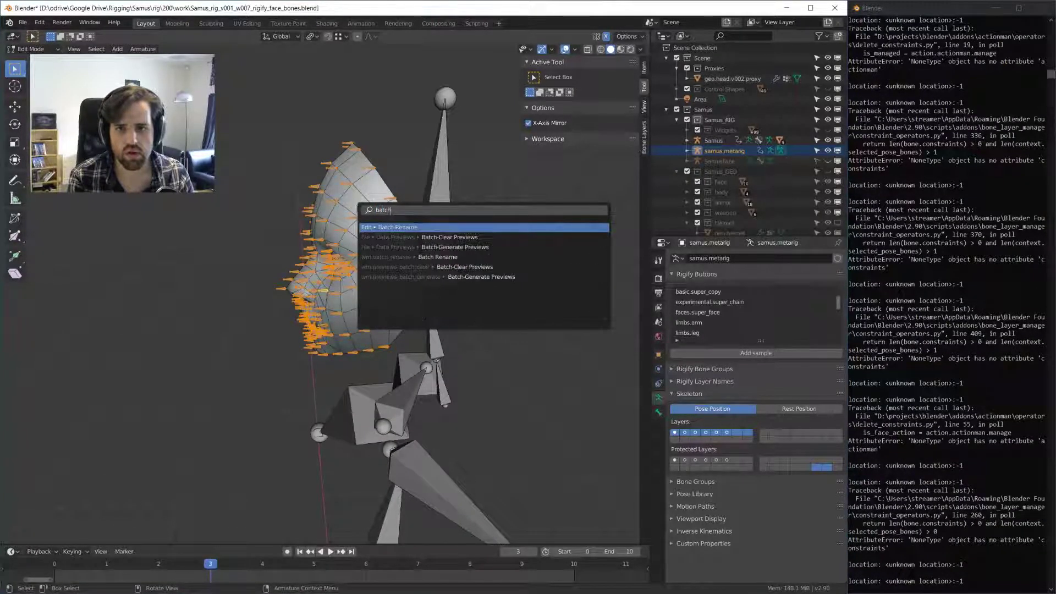
{"action": "key", "text": "Return"}
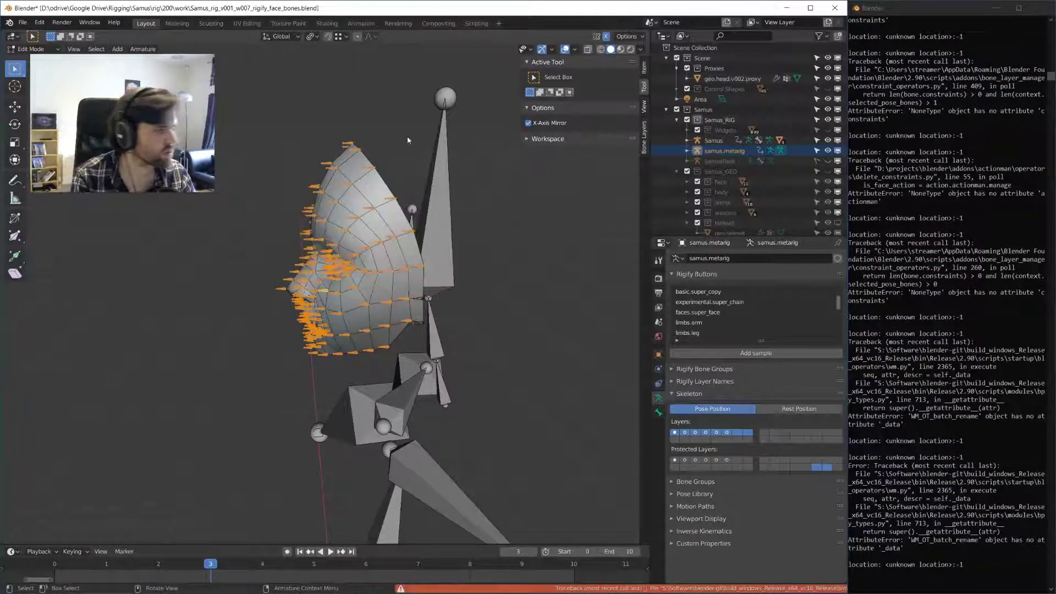
{"action": "key", "text": "ctrl+F2"}
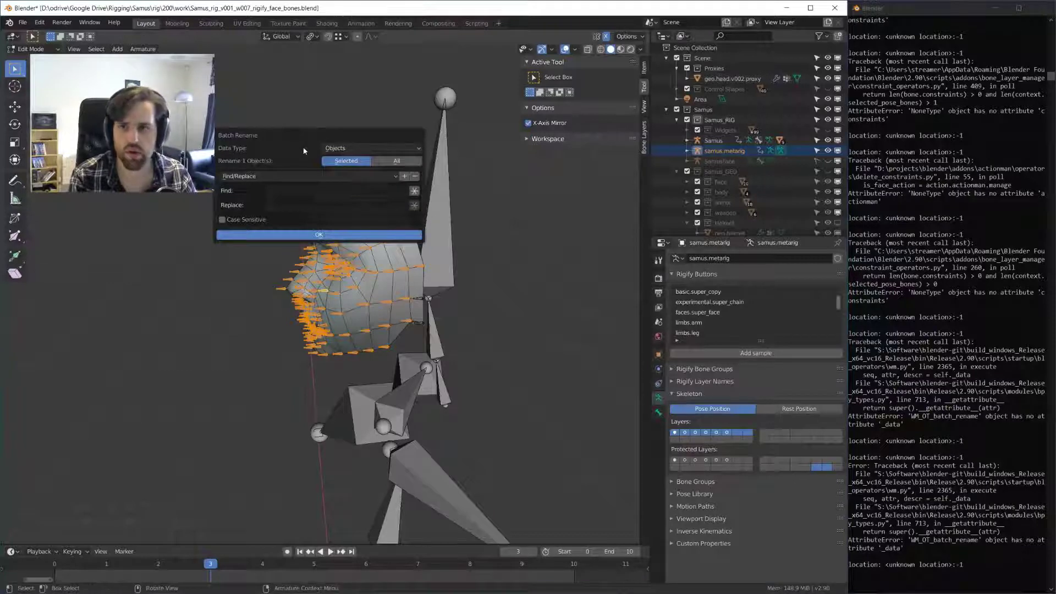
{"action": "left_click_drag", "start_coordinate": [319, 132], "coordinate": [422, 178]}
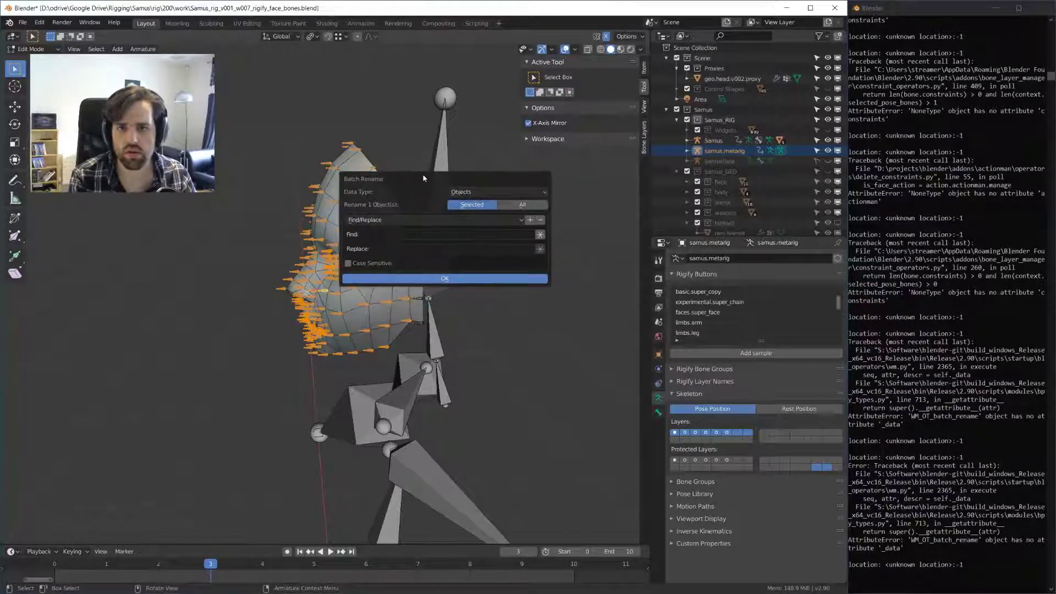
{"action": "left_click", "coordinate": [390, 219]}
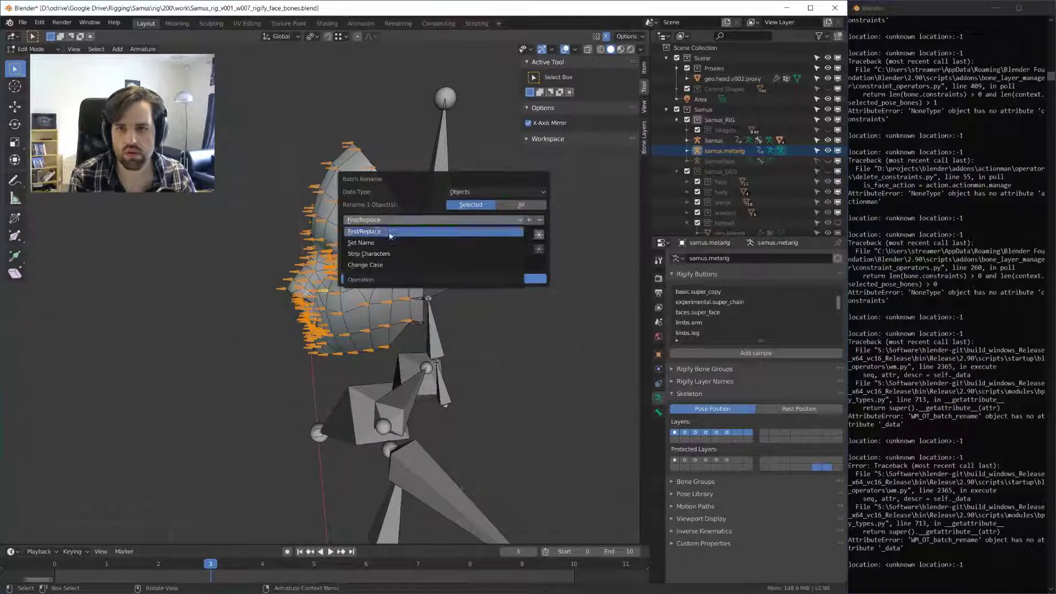
{"action": "left_click", "coordinate": [374, 232]}
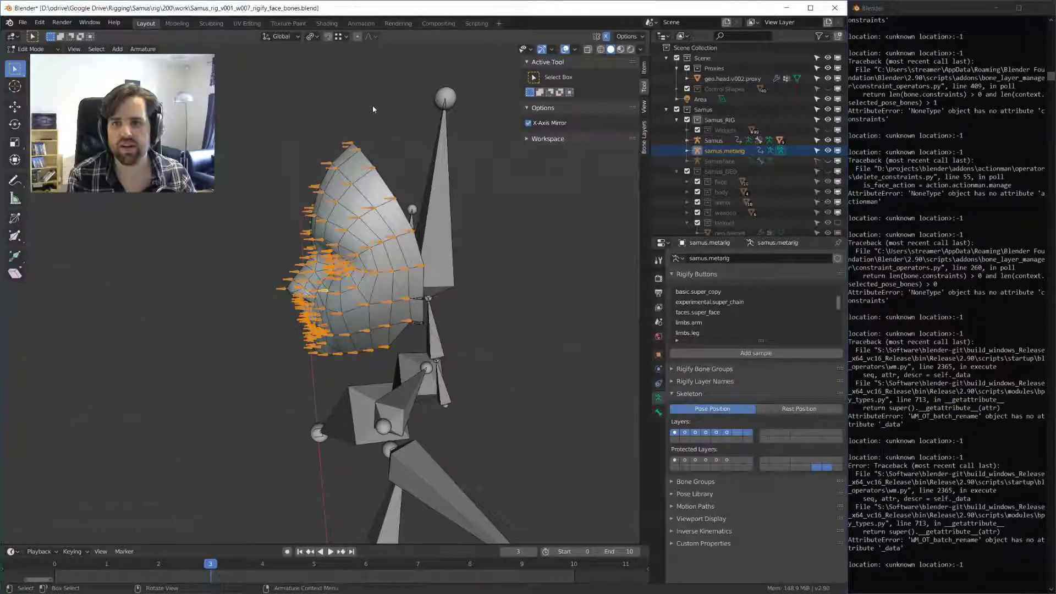
- Leave Edit Mode, select the geo.head.v002.proxy mesh, and open the additional operations for its vertex groups
{"action": "key", "text": "KP_1"}
{"action": "key", "text": "Tab"}
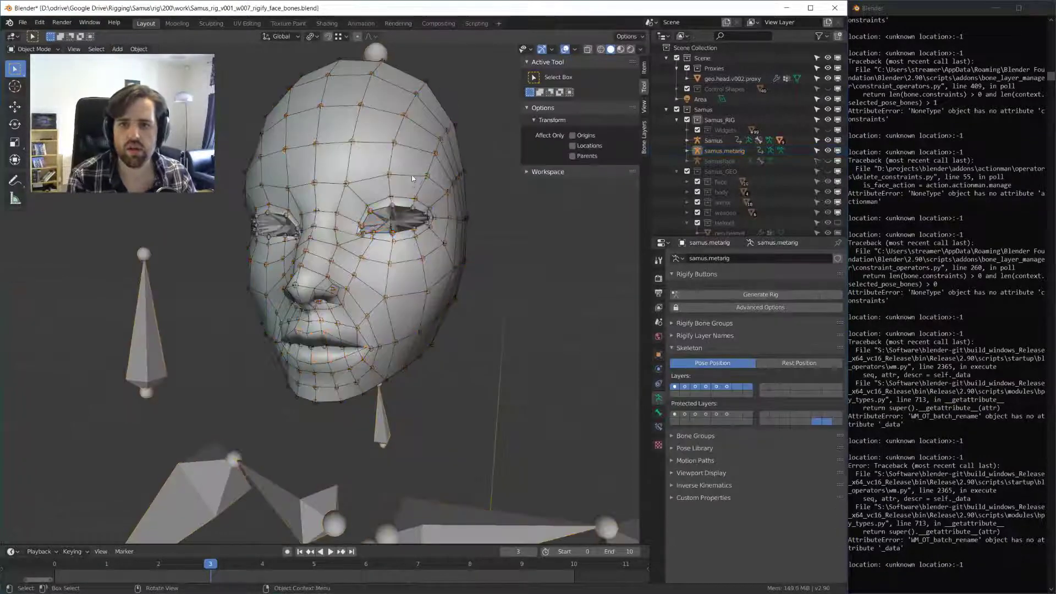
{"action": "left_click", "coordinate": [417, 156]}
{"action": "middle_click_drag", "start_coordinate": [417, 156], "coordinate": [409, 199]}
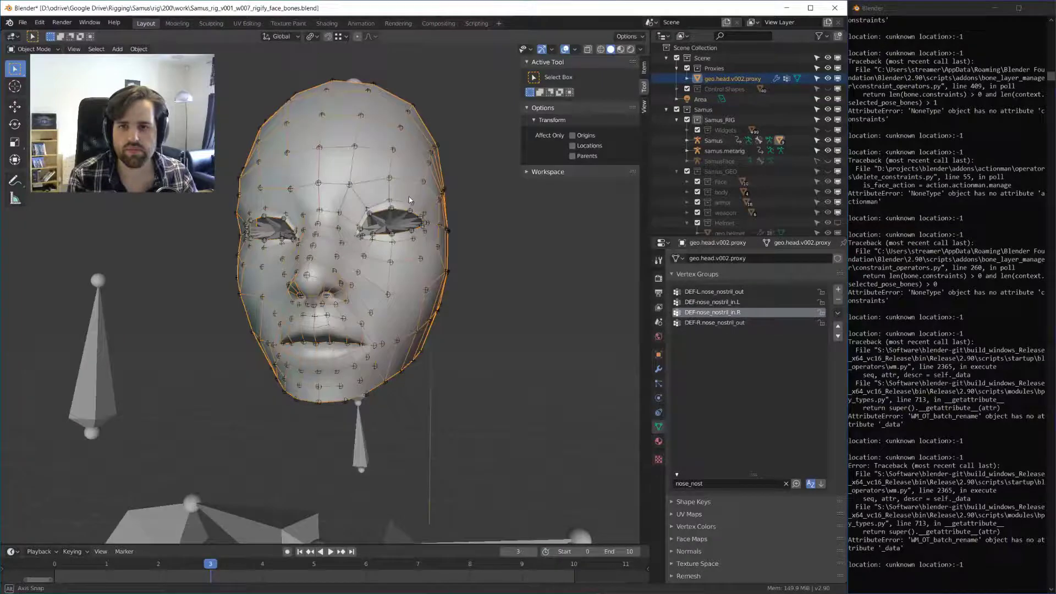
{"action": "scroll", "coordinate": [409, 200], "scroll_direction": "up", "scroll_amount": 3}
{"action": "left_click", "coordinate": [837, 313]}
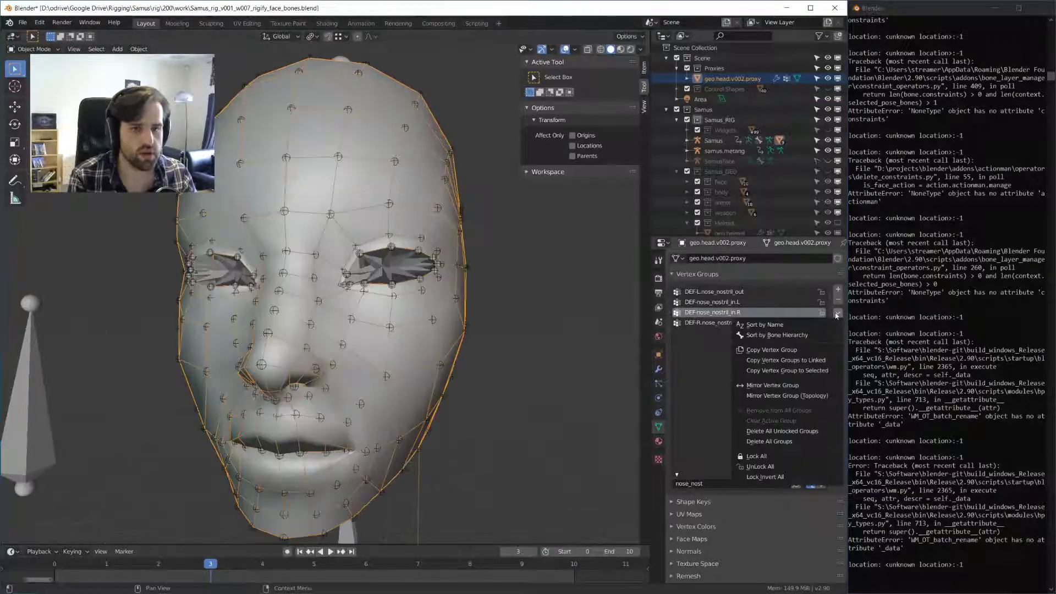
{"action": "left_click", "coordinate": [831, 331]}
{"action": "left_click", "coordinate": [837, 312]}
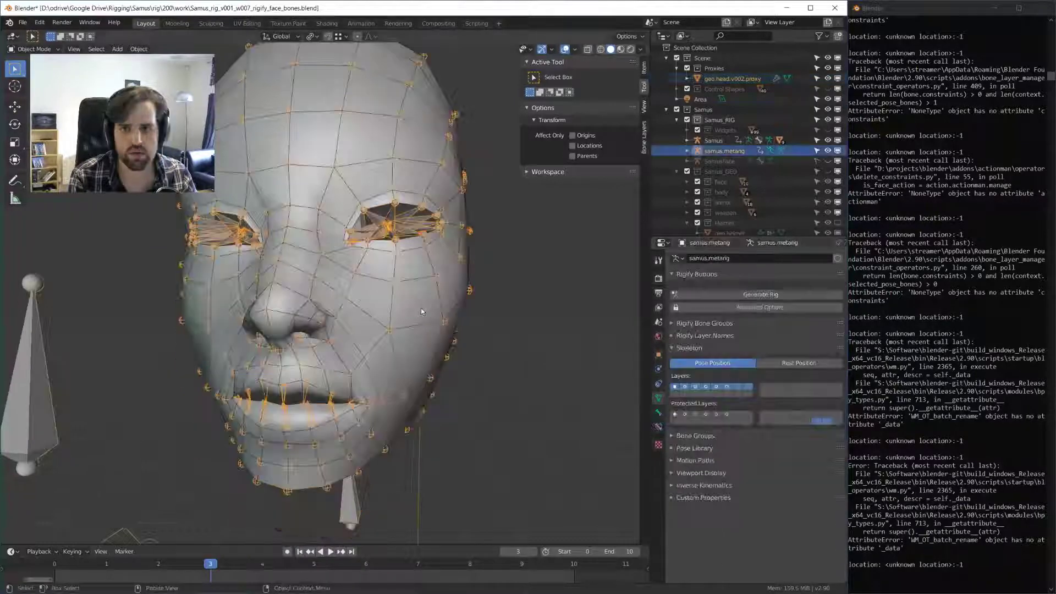
- Regenerate the Samus Rigify rig from the samus.metarig armature
{"action": "middle_click_drag", "start_coordinate": [421, 308], "coordinate": [418, 275]}
{"action": "left_click", "coordinate": [732, 151]}
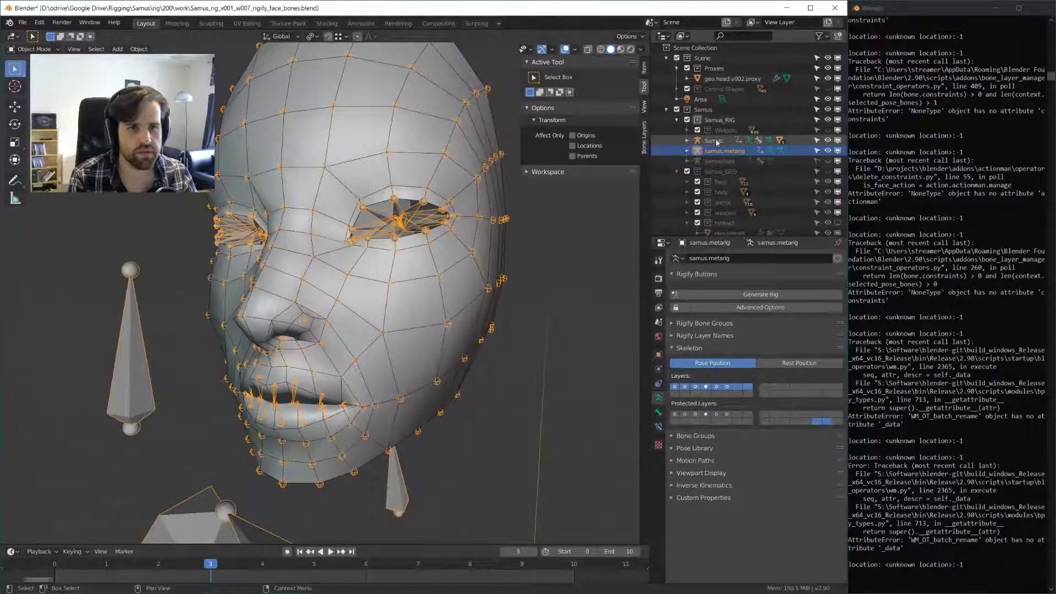
{"action": "left_click", "coordinate": [715, 141]}
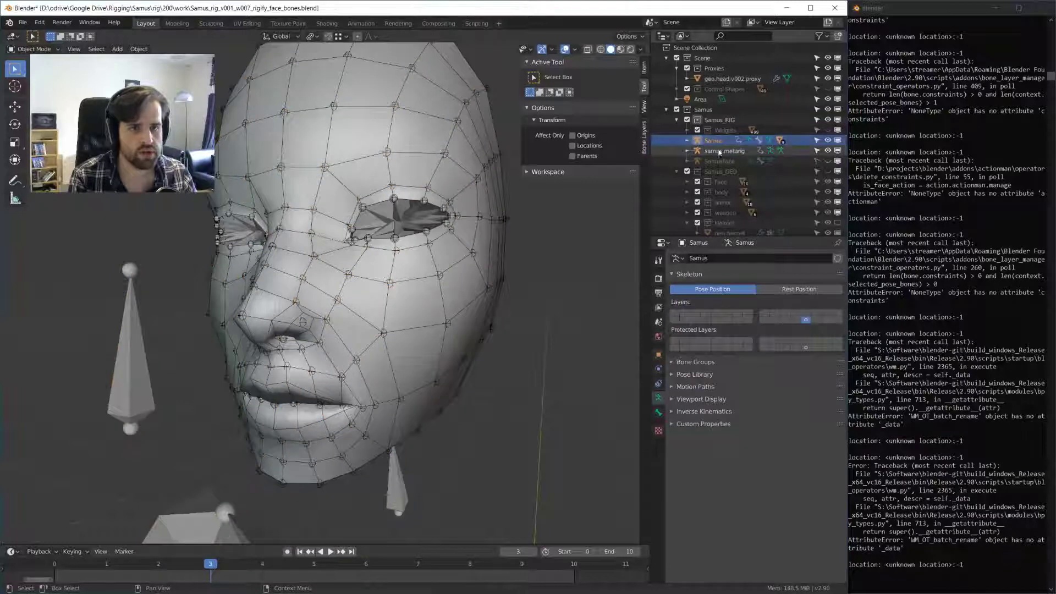
{"action": "left_click", "coordinate": [724, 150]}
{"action": "left_click", "coordinate": [725, 293]}
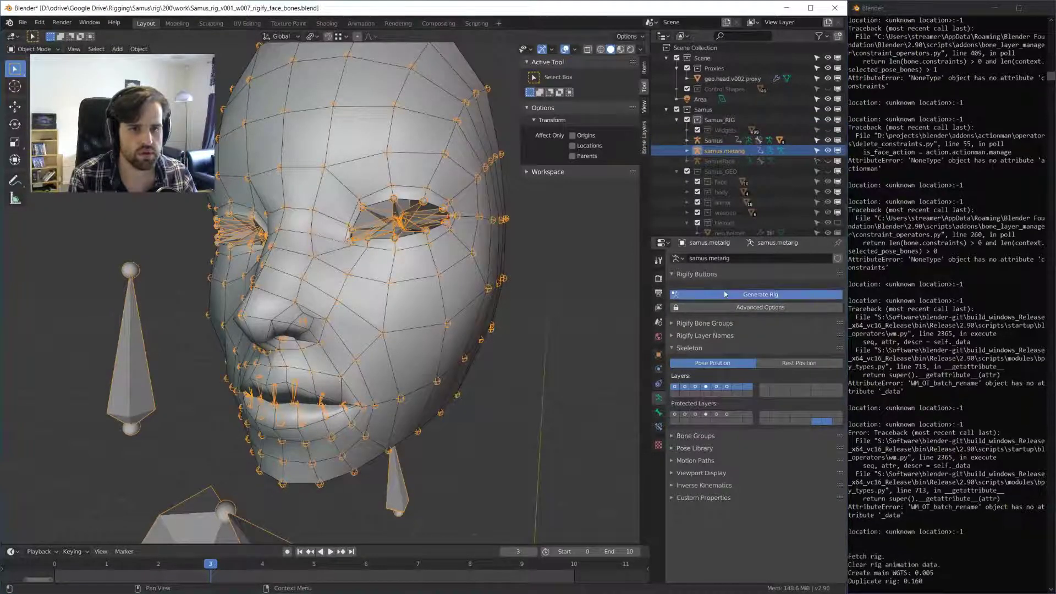
- Hide the Samus and samus.metarig armatures and the Proxies collection, and show the Widgets collection in Samus_RIG
{"action": "middle_click_drag", "start_coordinate": [495, 275], "coordinate": [477, 311]}
{"action": "scroll", "coordinate": [444, 203], "scroll_direction": "up", "scroll_amount": 2}
{"action": "scroll", "coordinate": [497, 229], "scroll_direction": "up", "scroll_amount": 3}
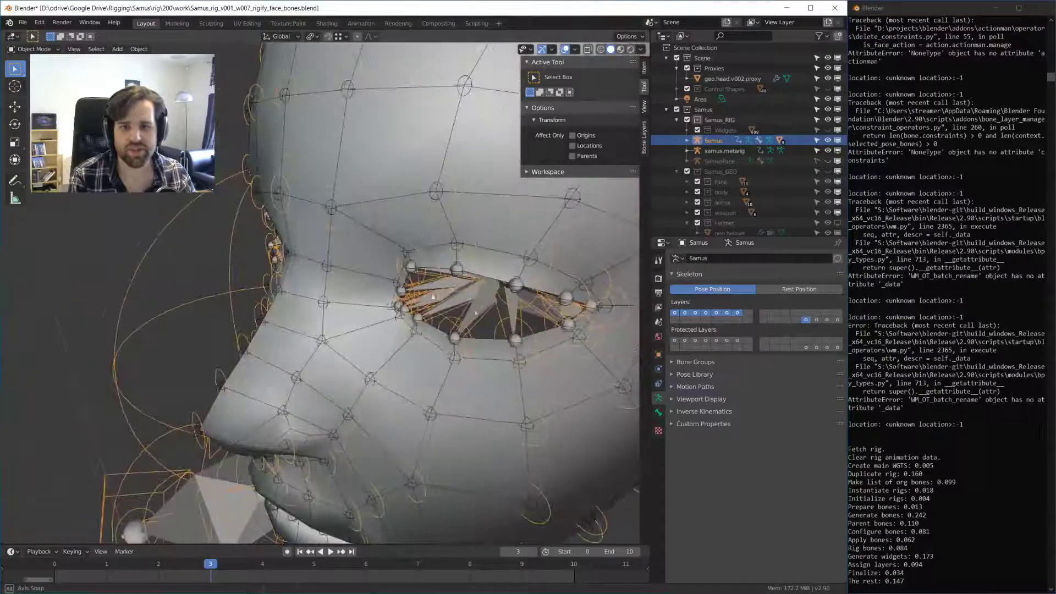
{"action": "key", "text": "KP_1"}
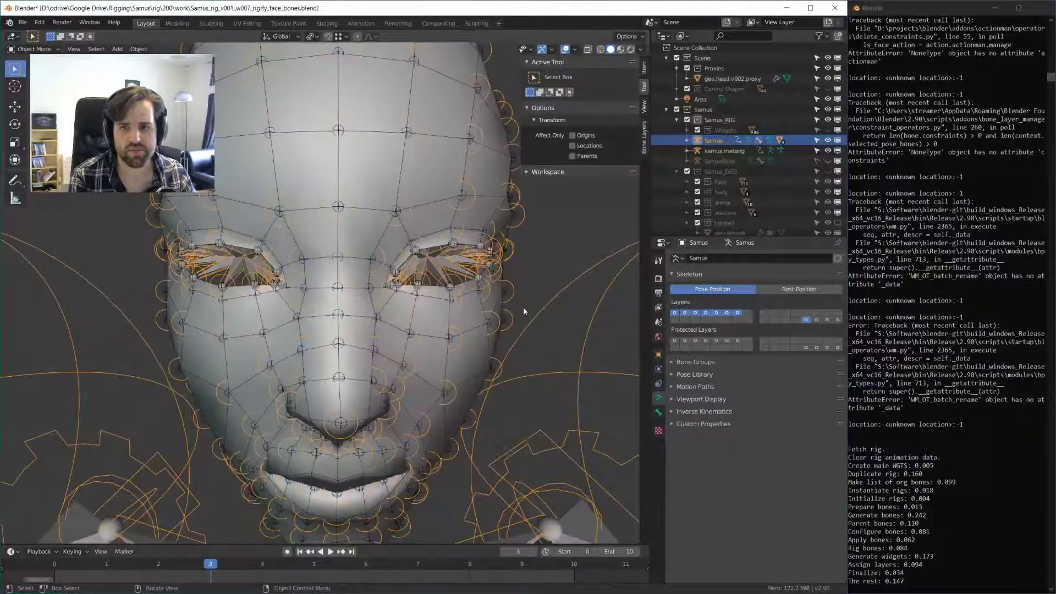
{"action": "middle_click_drag", "start_coordinate": [524, 311], "coordinate": [483, 260]}
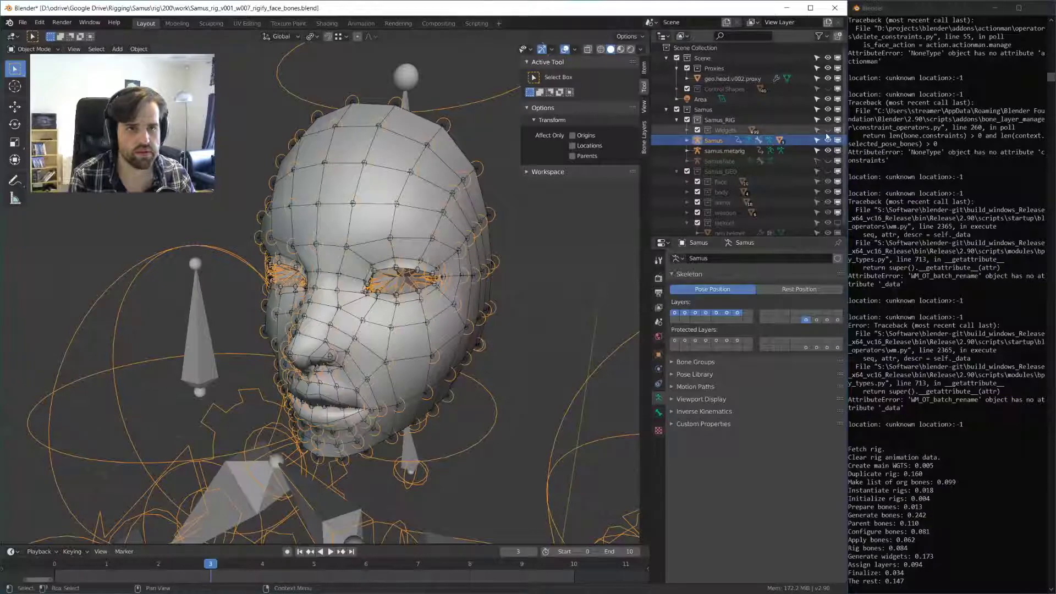
{"action": "left_click", "coordinate": [741, 131]}
{"action": "left_click_drag", "start_coordinate": [828, 141], "coordinate": [827, 146]}
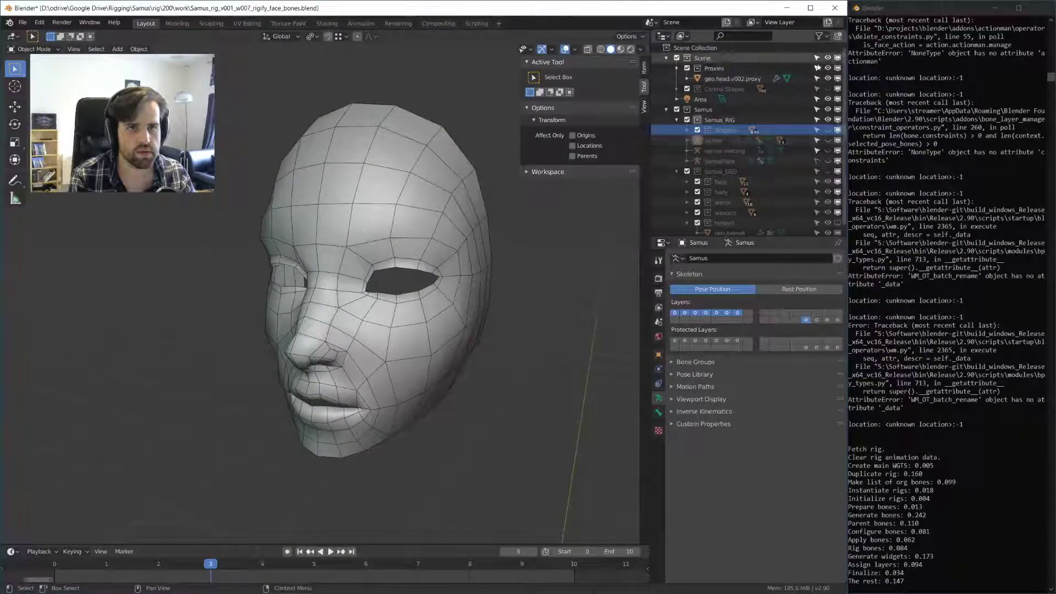
{"action": "left_click", "coordinate": [827, 68]}
{"action": "left_click", "coordinate": [714, 120]}
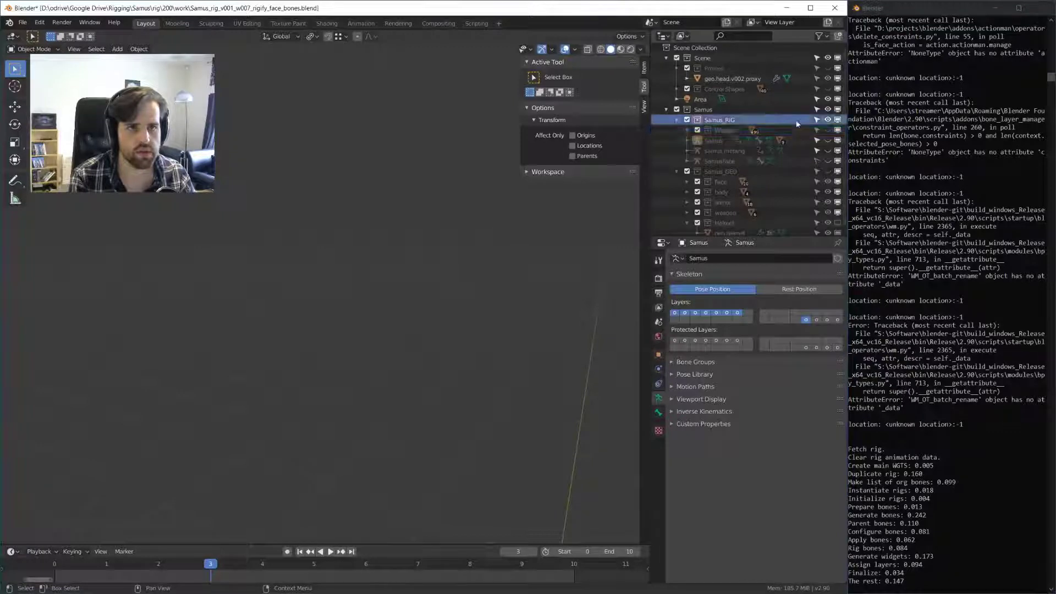
{"action": "left_click", "coordinate": [827, 120]}
- Examine several forehead and eyebrow widgets to compare which ones use the shared sphere.crtlShape mesh data
{"action": "left_click", "coordinate": [644, 106]}
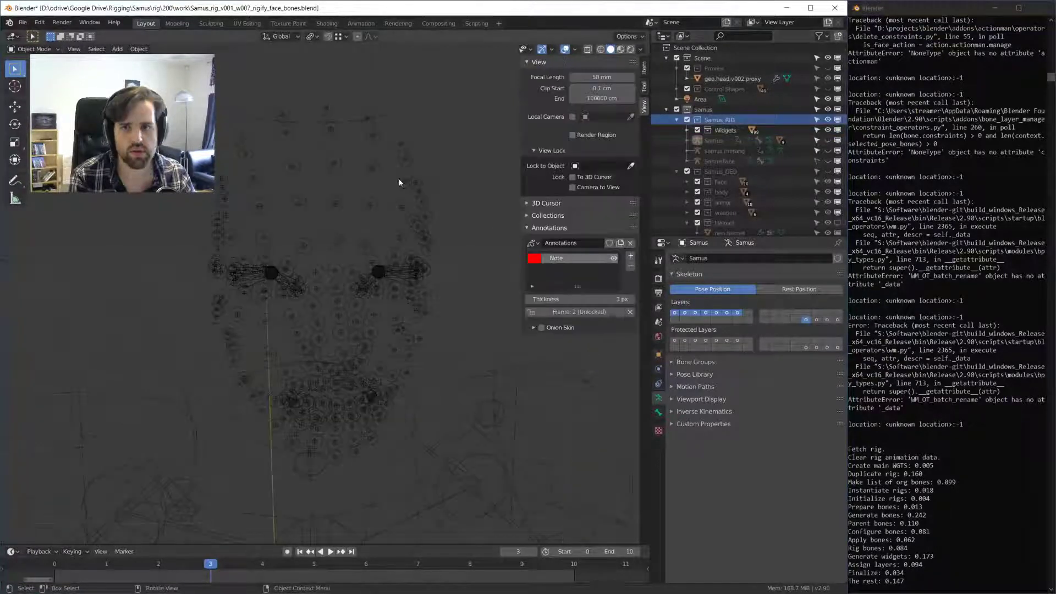
{"action": "left_click", "coordinate": [356, 226]}
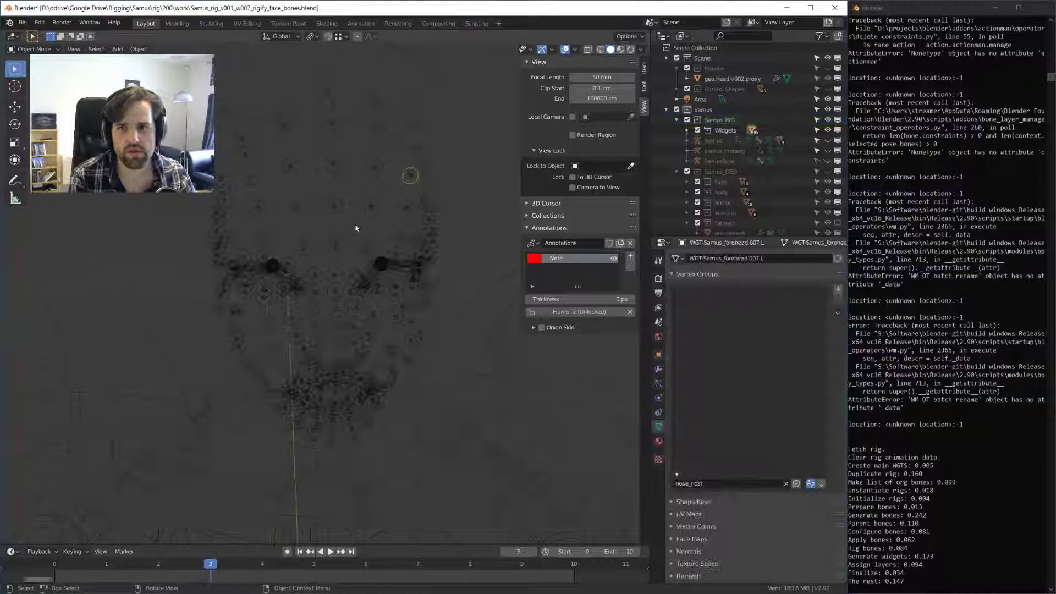
{"action": "left_click", "coordinate": [333, 165]}
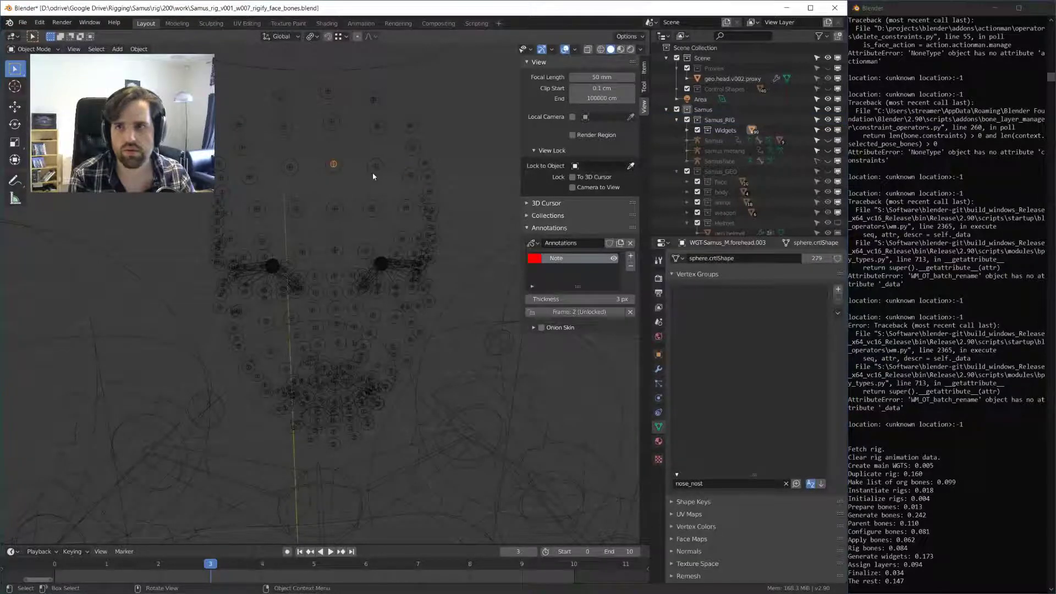
{"action": "middle_click_drag", "start_coordinate": [373, 176], "coordinate": [467, 181]}
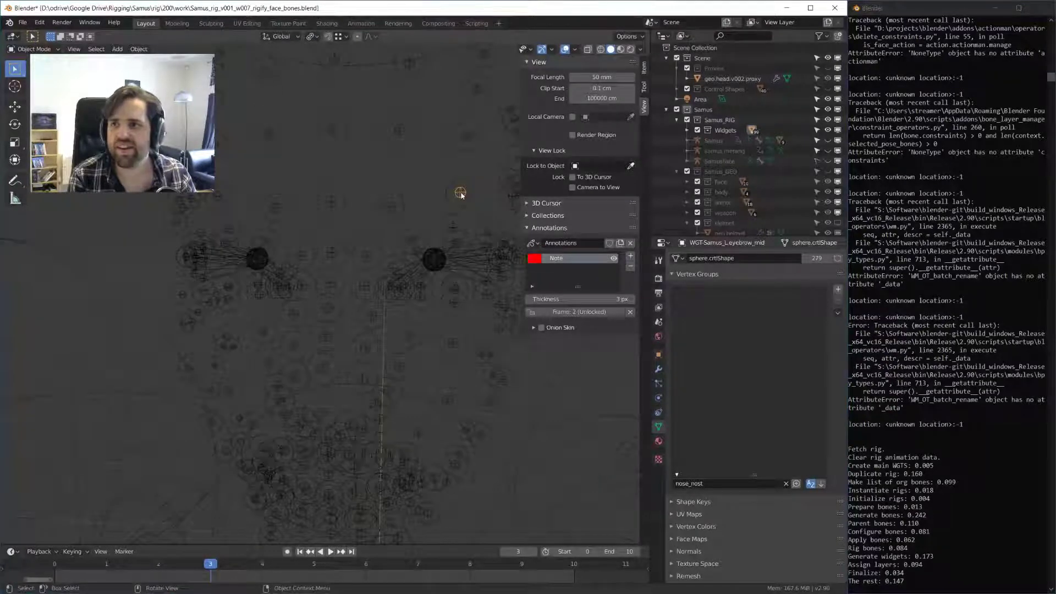
{"action": "left_click", "coordinate": [472, 136]}
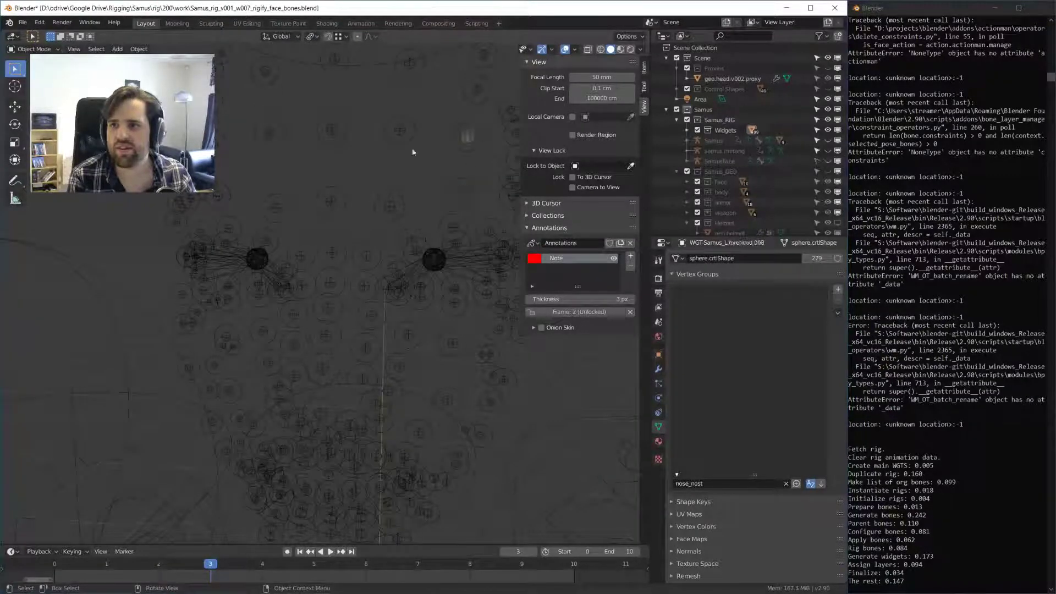
{"action": "left_click", "coordinate": [471, 132]}
{"action": "mouse_move", "coordinate": [412, 151]}
{"action": "middle_mouse_down"}
{"action": "mouse_move", "coordinate": [472, 134]}
{"action": "mouse_move", "coordinate": [438, 165]}
{"action": "mouse_move", "coordinate": [401, 165]}
{"action": "middle_mouse_up"}
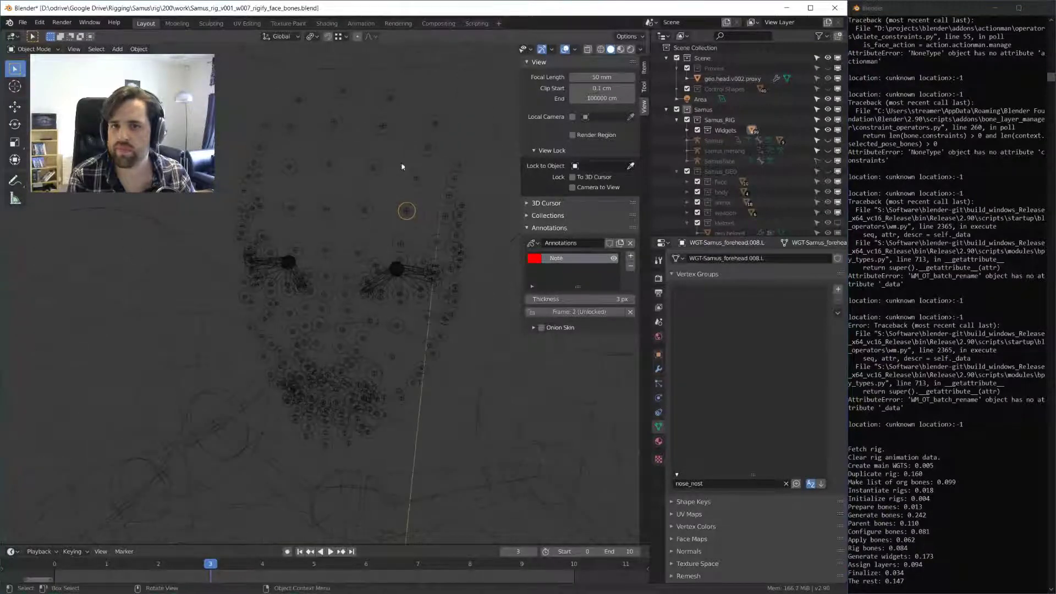
{"action": "left_click", "coordinate": [373, 166]}
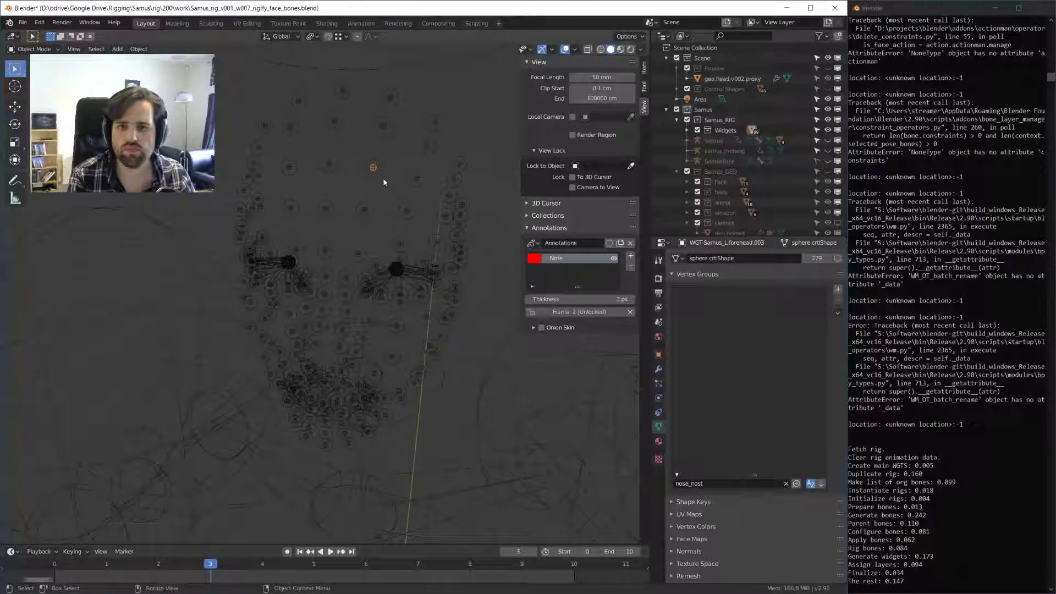
{"action": "middle_click_drag", "start_coordinate": [384, 182], "coordinate": [307, 220]}
{"action": "scroll", "coordinate": [319, 247], "scroll_direction": "up", "scroll_amount": 2}
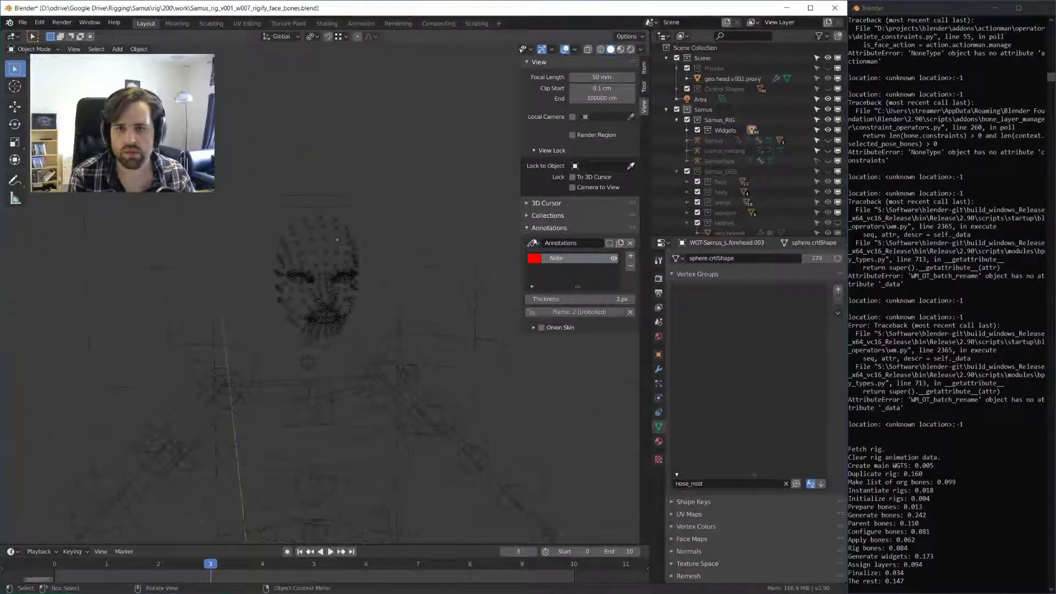
- Select all the face control widgets, leave out the neck widgets, and make WGT-Samus_cheek.011.L the active object
{"action": "left_click", "coordinate": [686, 130]}
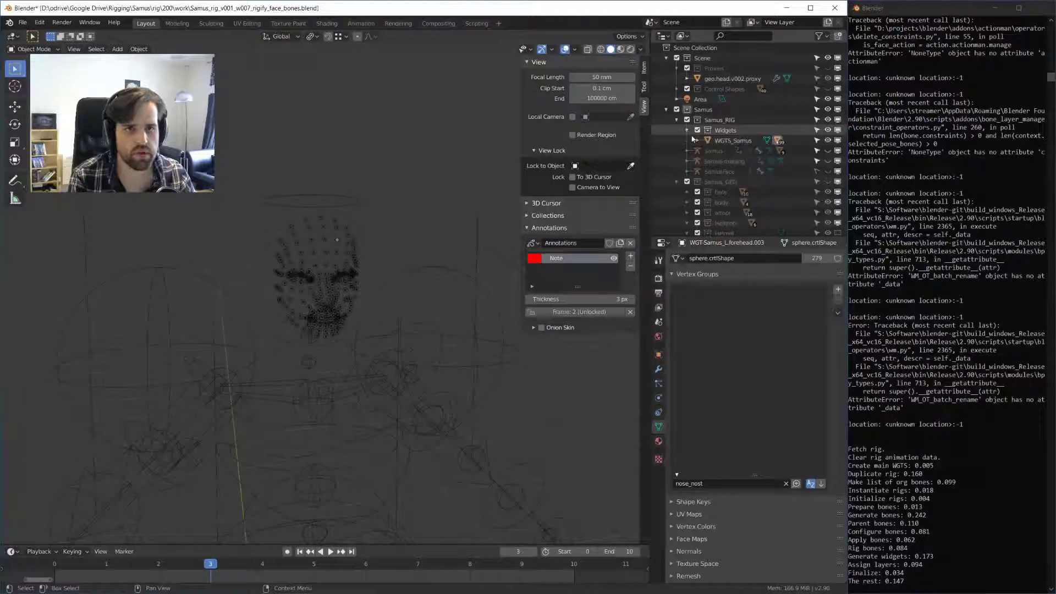
{"action": "middle_click_drag", "start_coordinate": [436, 220], "coordinate": [281, 228]}
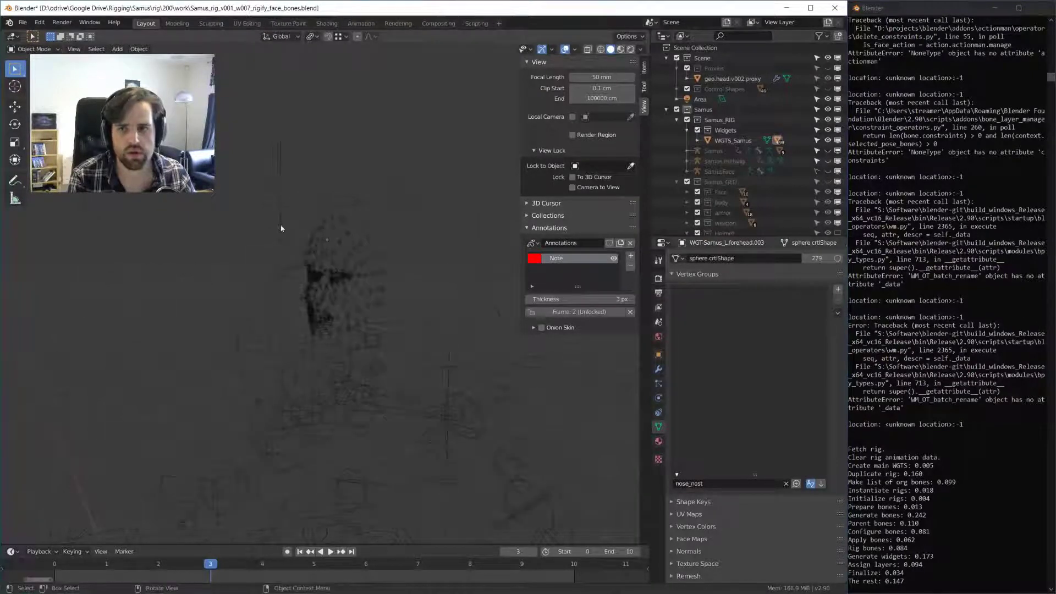
{"action": "scroll", "coordinate": [424, 179], "scroll_direction": "up", "scroll_amount": 4}
{"action": "left_click", "coordinate": [425, 180]}
{"action": "middle_click_drag", "start_coordinate": [426, 180], "coordinate": [414, 226]}
{"action": "left_click_drag", "start_coordinate": [239, 166], "coordinate": [394, 354]}
{"action": "scroll", "coordinate": [365, 415], "scroll_direction": "up", "scroll_amount": 2}
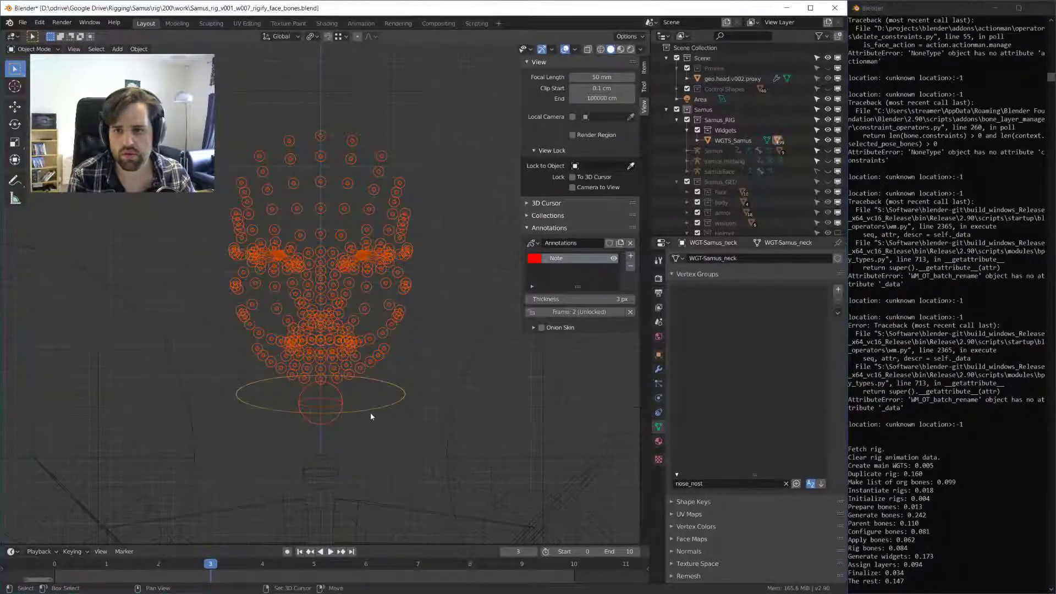
{"action": "left_click", "coordinate": [342, 400], "text": "shift"}
{"action": "left_click", "coordinate": [342, 401], "text": "shift"}
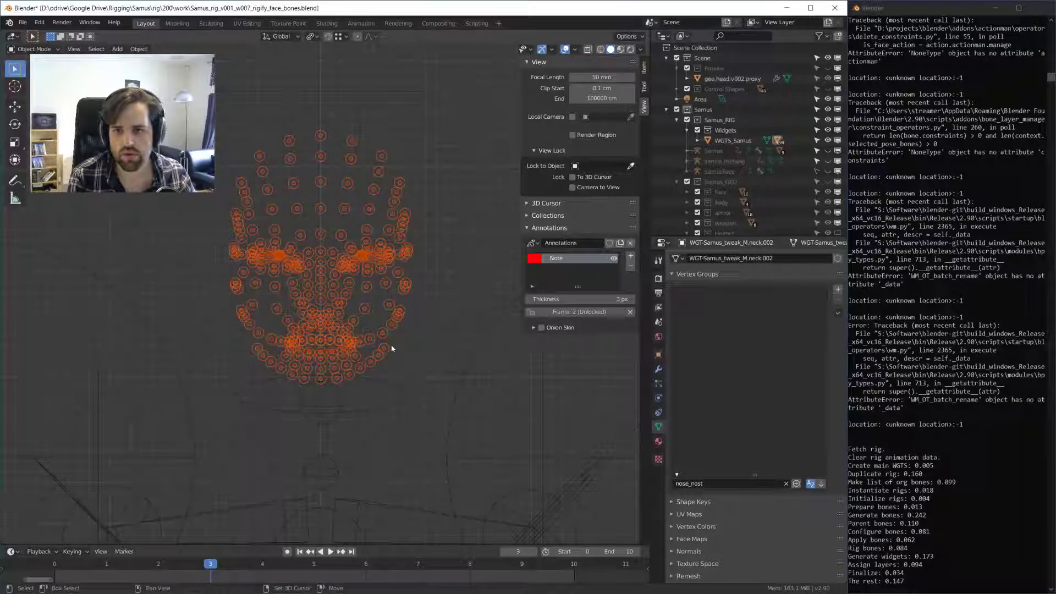
{"action": "left_click", "coordinate": [384, 348], "text": "shift"}
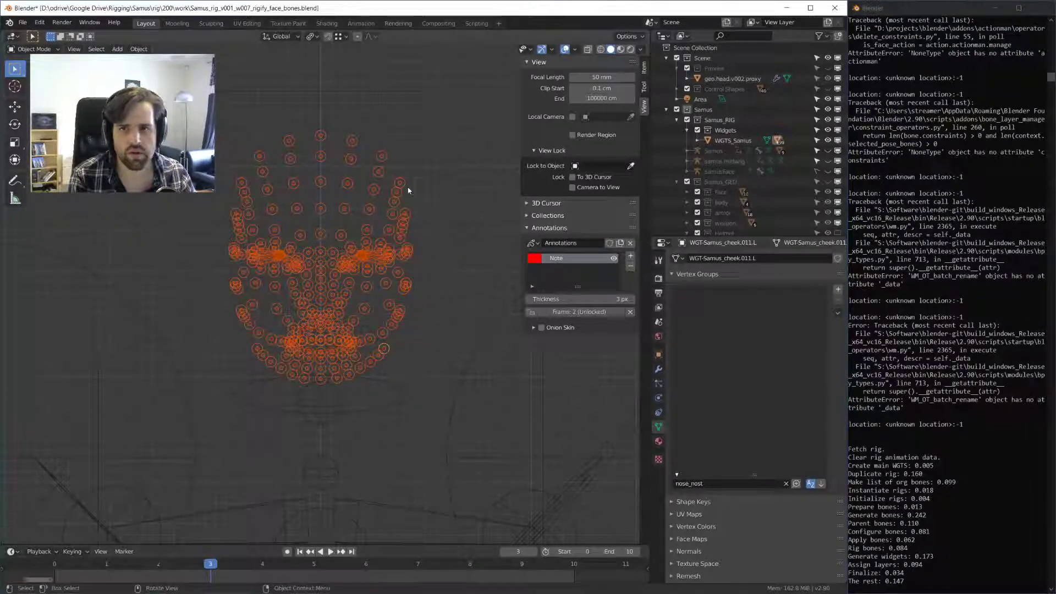
- Assign the sphere.crtlShape mesh data to the active cheek.011.L widget and try copying it to all the selected widgets
{"action": "middle_click_drag", "start_coordinate": [406, 189], "coordinate": [376, 268]}
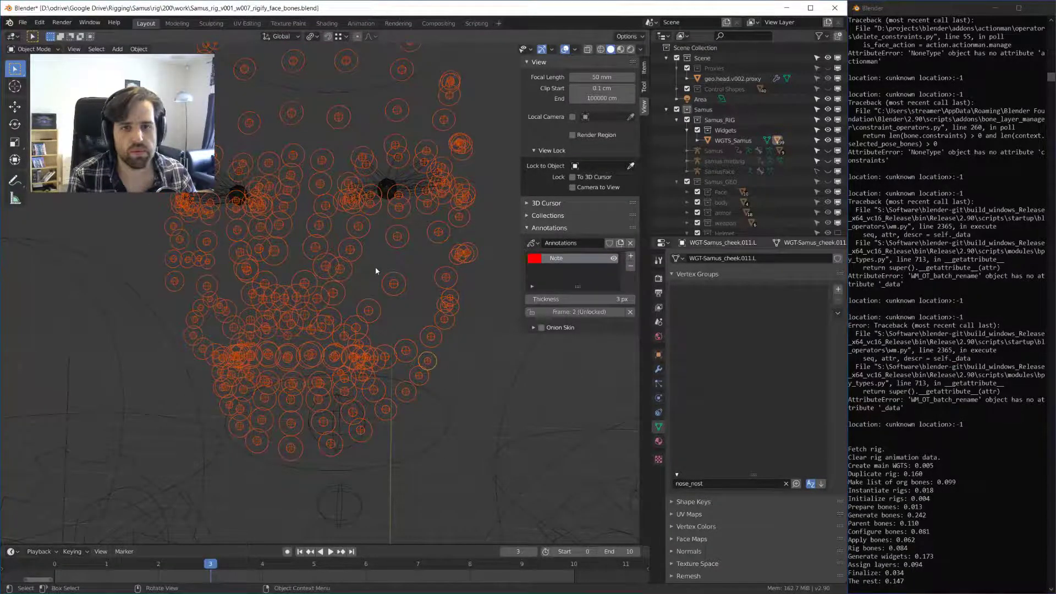
{"action": "left_click", "coordinate": [676, 258]}
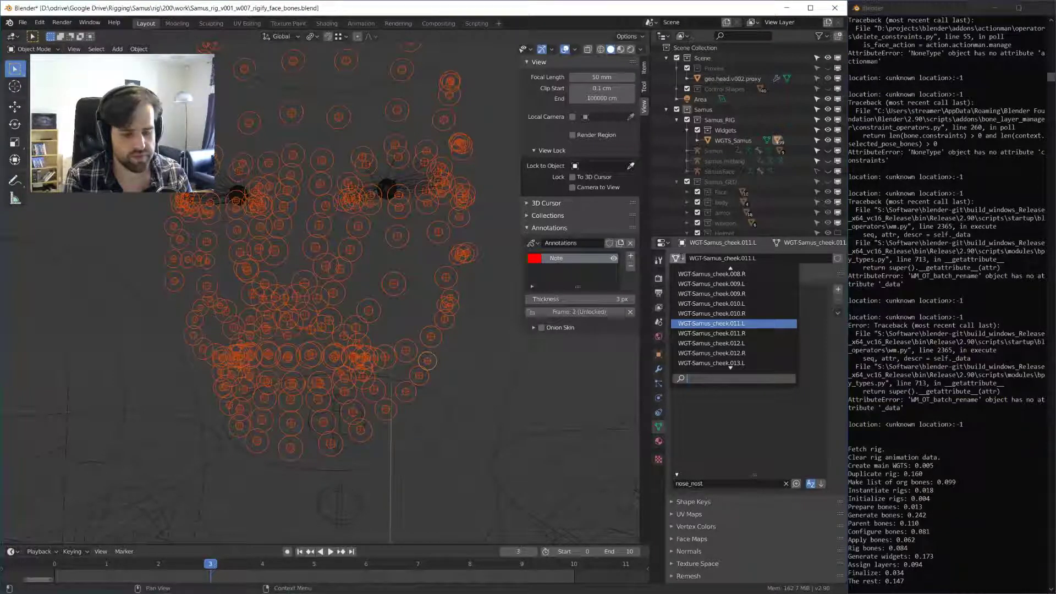
{"action": "type", "text": "sh"}
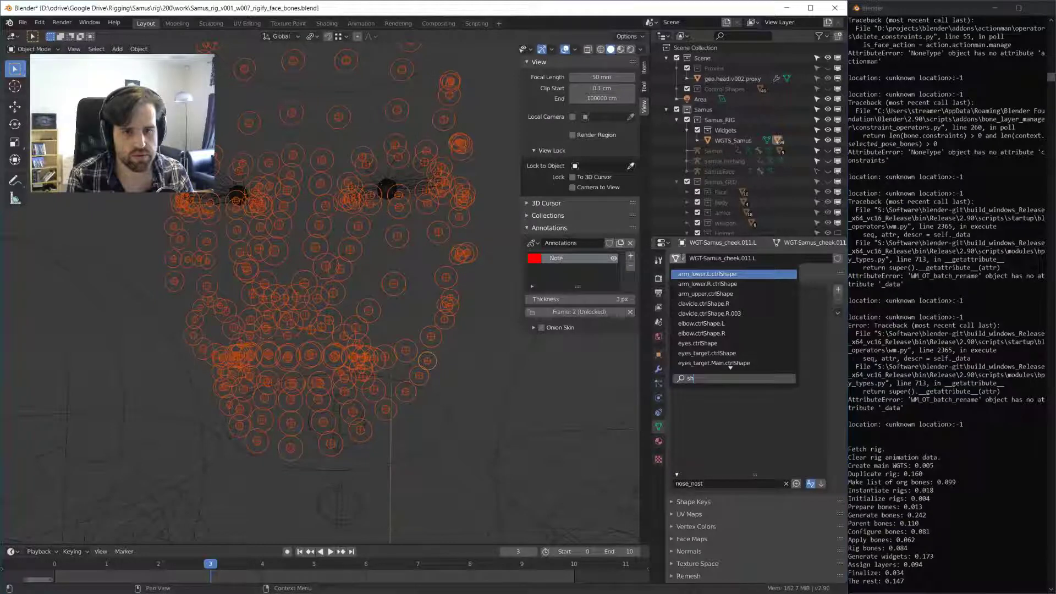
{"action": "key", "text": "BackSpace"}
{"action": "type", "text": "phe"}
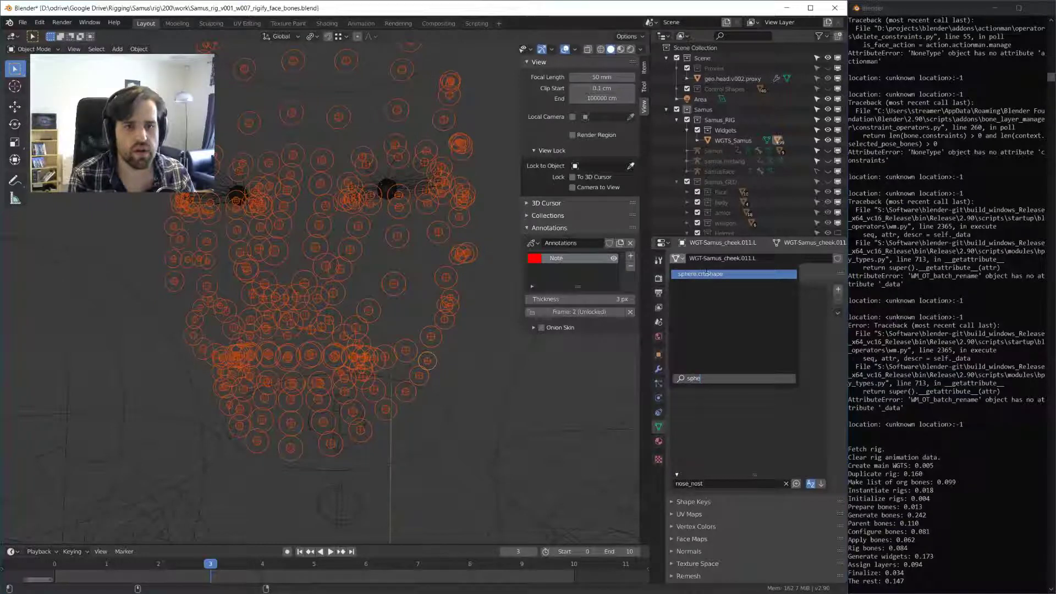
{"action": "left_click", "coordinate": [706, 273]}
{"action": "right_click", "coordinate": [763, 258]}
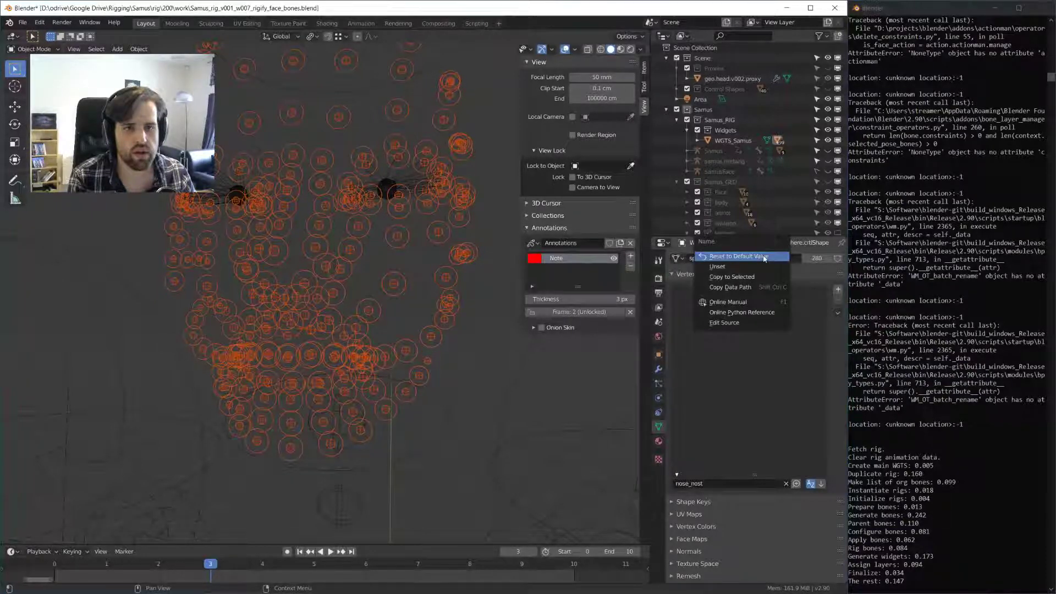
{"action": "left_click", "coordinate": [763, 258]}
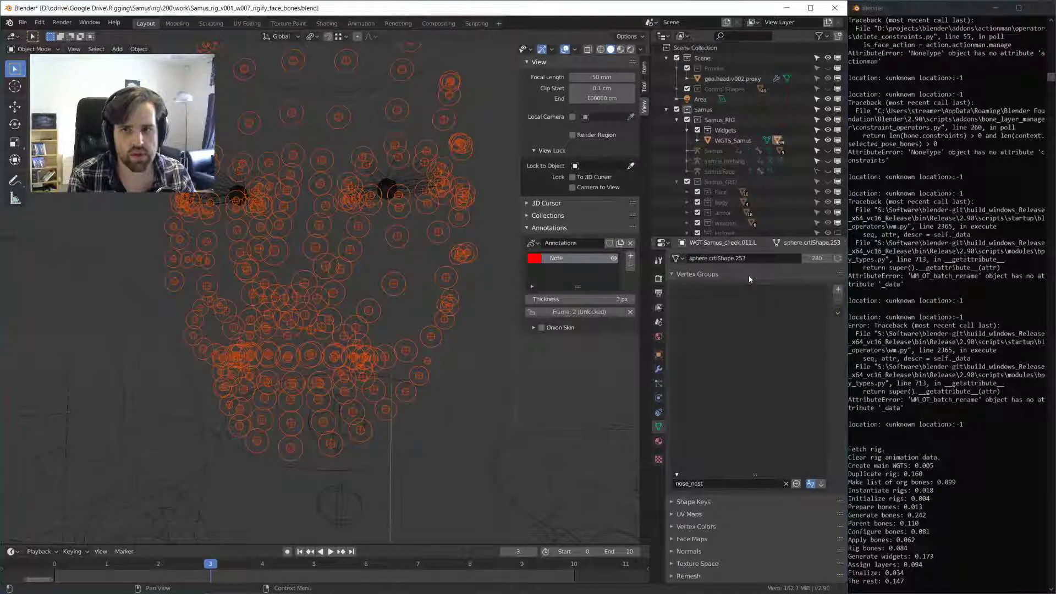
- Make the cheek.012.L widget active, assign it the sphere.crtlShape mesh data, and try again to copy it to the selected widgets
{"action": "mouse_move", "coordinate": [495, 351]}
{"action": "middle_mouse_down"}
{"action": "mouse_move", "coordinate": [434, 369]}
{"action": "mouse_move", "coordinate": [496, 337]}
{"action": "middle_mouse_up"}
{"action": "left_click", "coordinate": [415, 362]}
{"action": "left_click", "coordinate": [676, 258]}
{"action": "type", "text": "spher"}
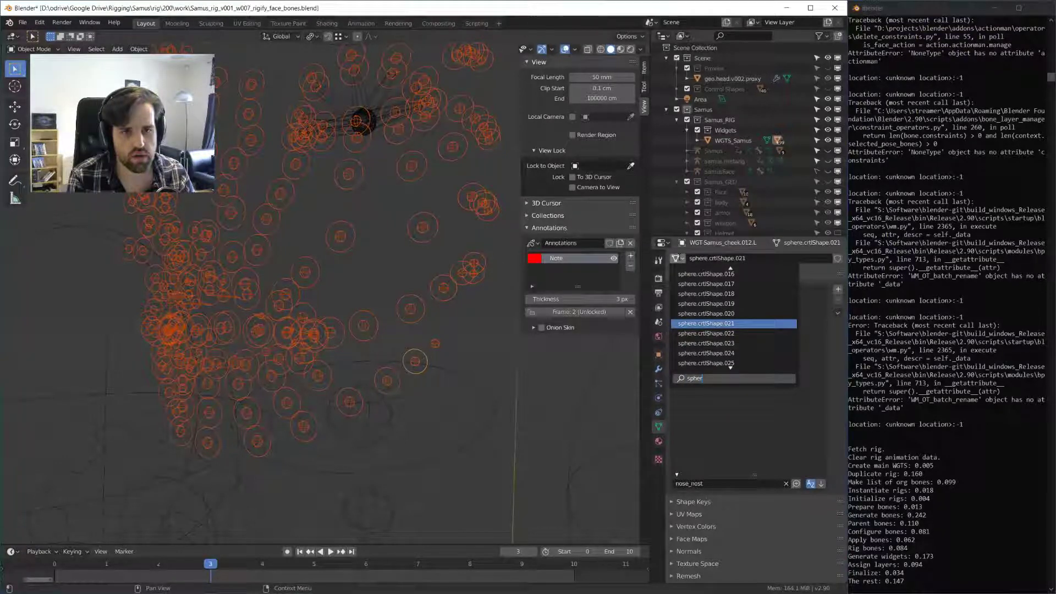
{"action": "scroll", "coordinate": [714, 273], "scroll_direction": "up", "scroll_amount": 3}
{"action": "scroll", "coordinate": [715, 286], "scroll_direction": "up", "scroll_amount": 3}
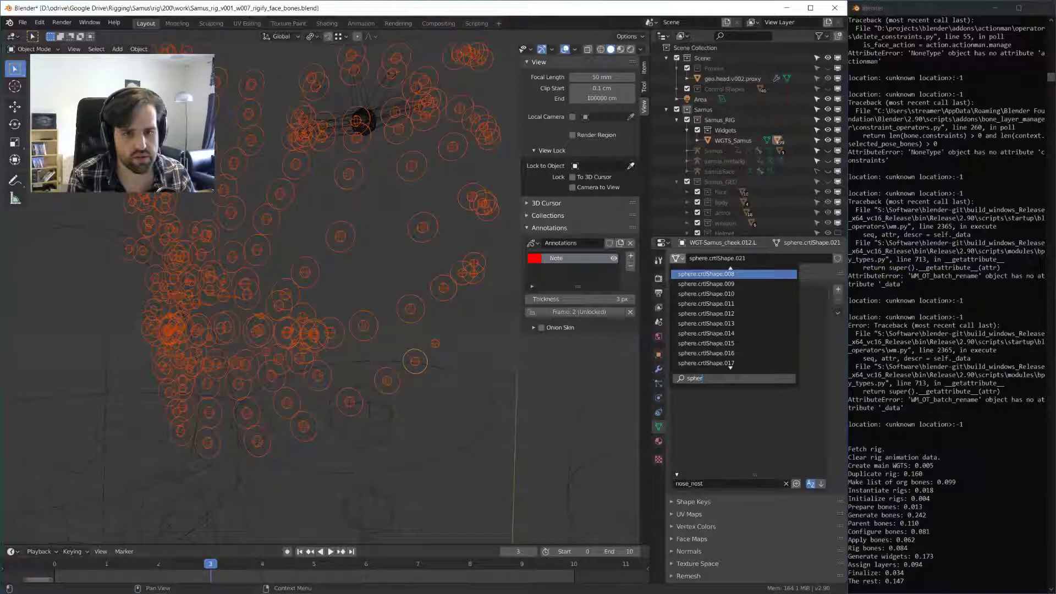
{"action": "left_click", "coordinate": [734, 273]}
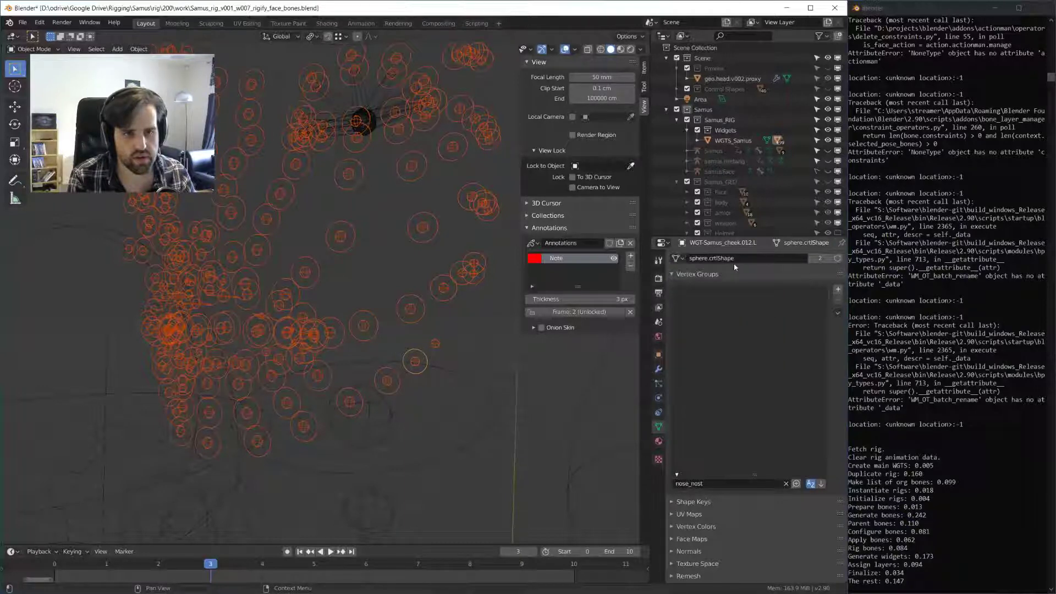
{"action": "key", "text": "ctrl+z"}
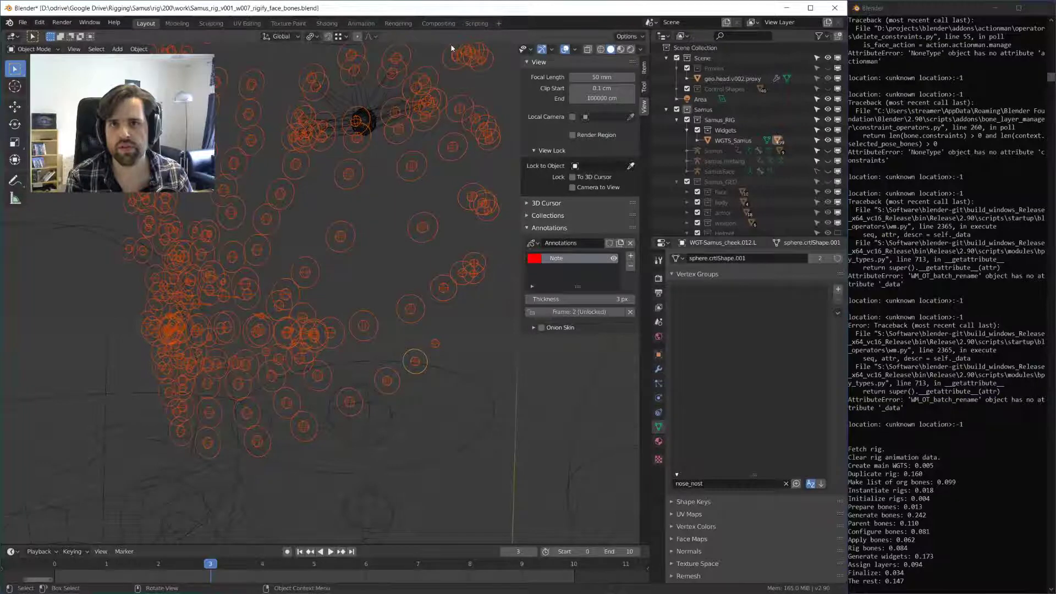
- In the Scripting workspace, replace the bone-renaming loop in Text.006 with a loop over bpy.context.selected_objects
{"action": "left_click", "coordinate": [476, 23]}
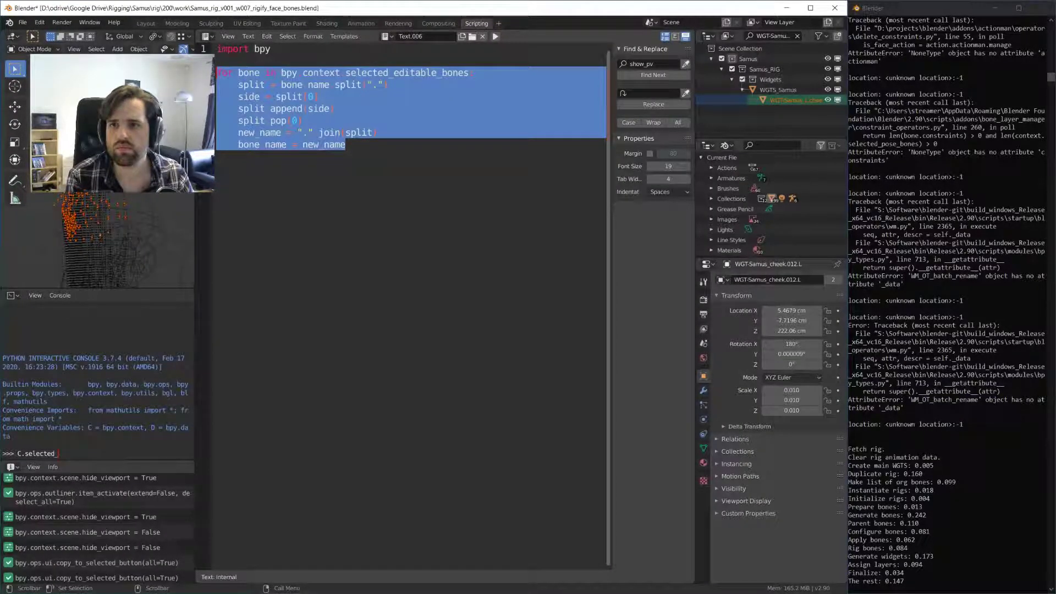
{"action": "left_click_drag", "start_coordinate": [345, 144], "coordinate": [216, 73]}
{"action": "type", "text": "fo"}
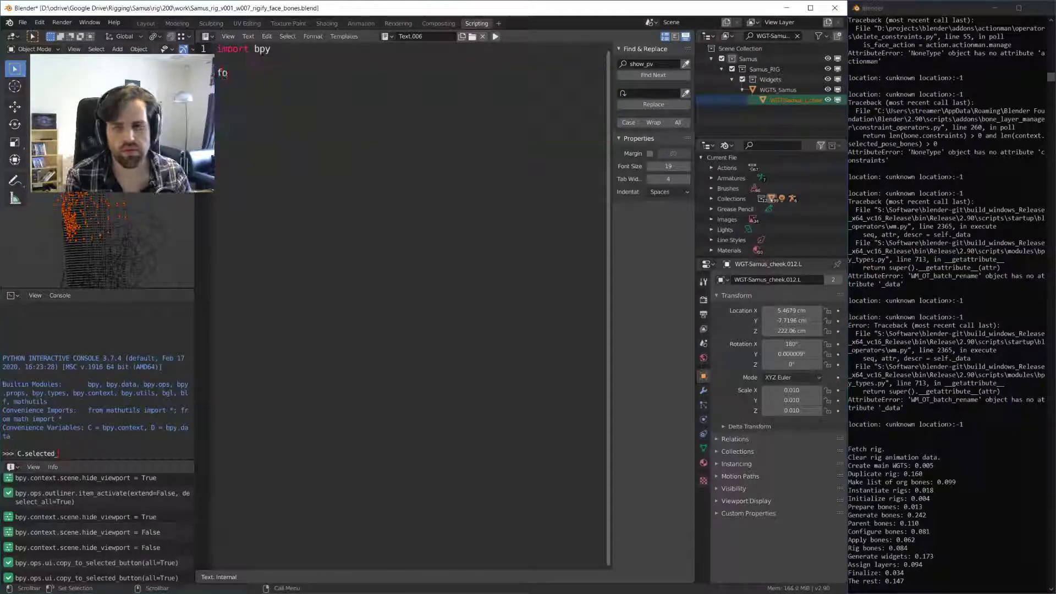
{"action": "type", "text": "r"}
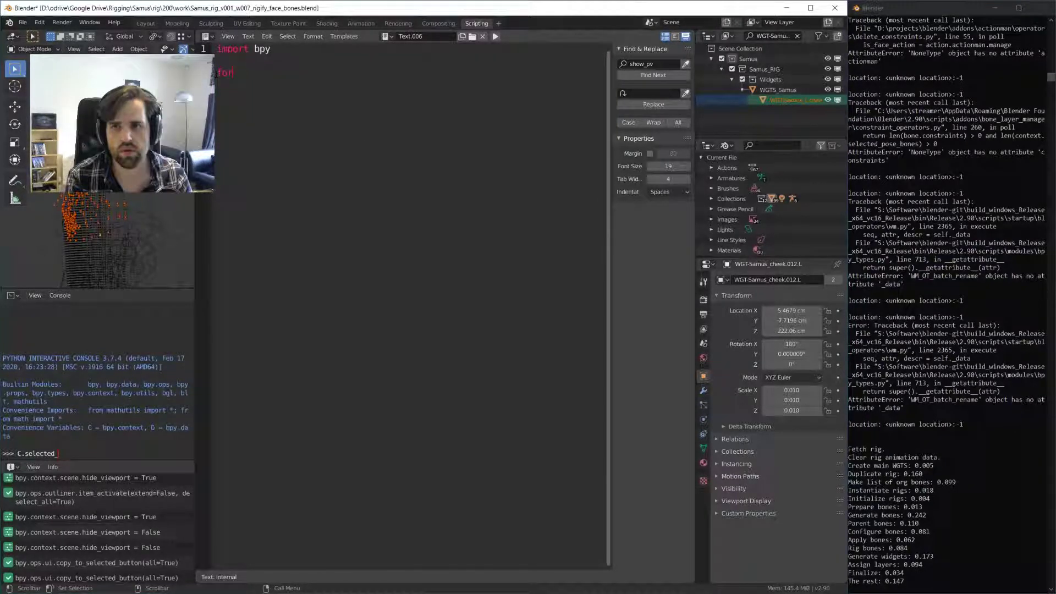
{"action": "type", "text": " object in "}
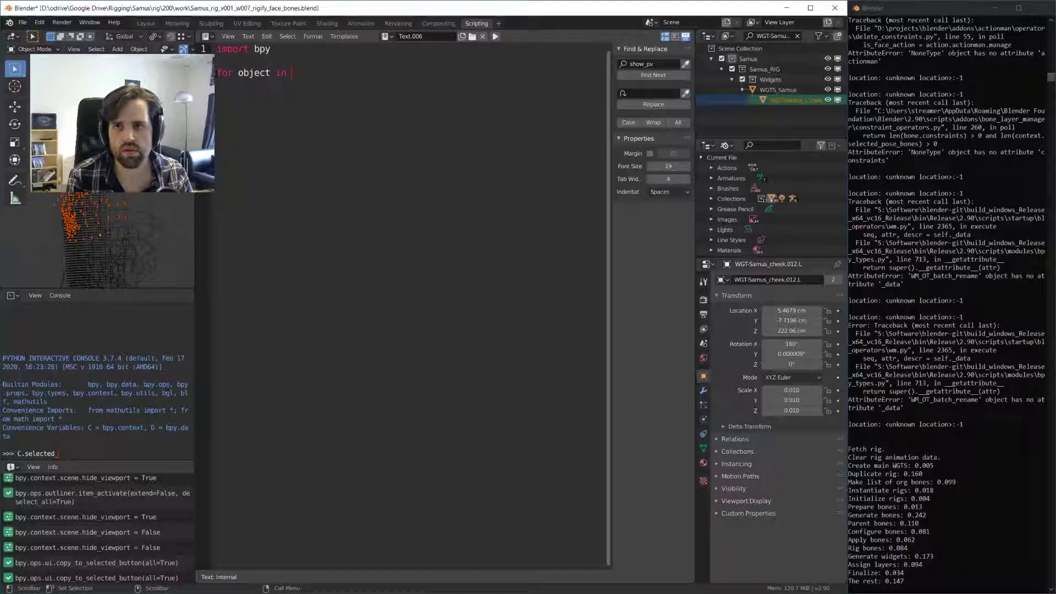
{"action": "type", "text": "bpy."}
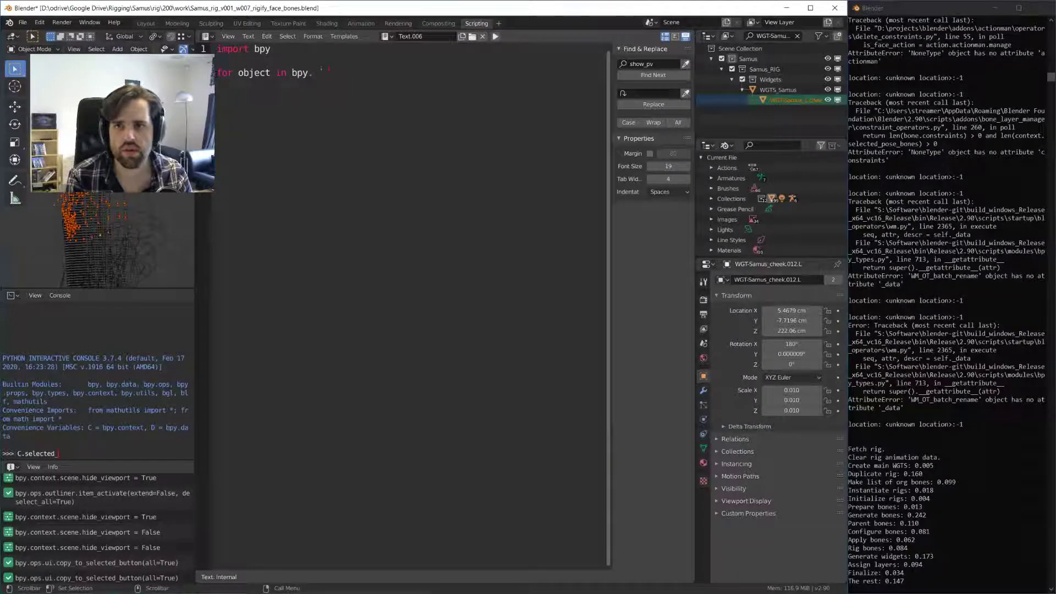
{"action": "type", "text": "cone"}
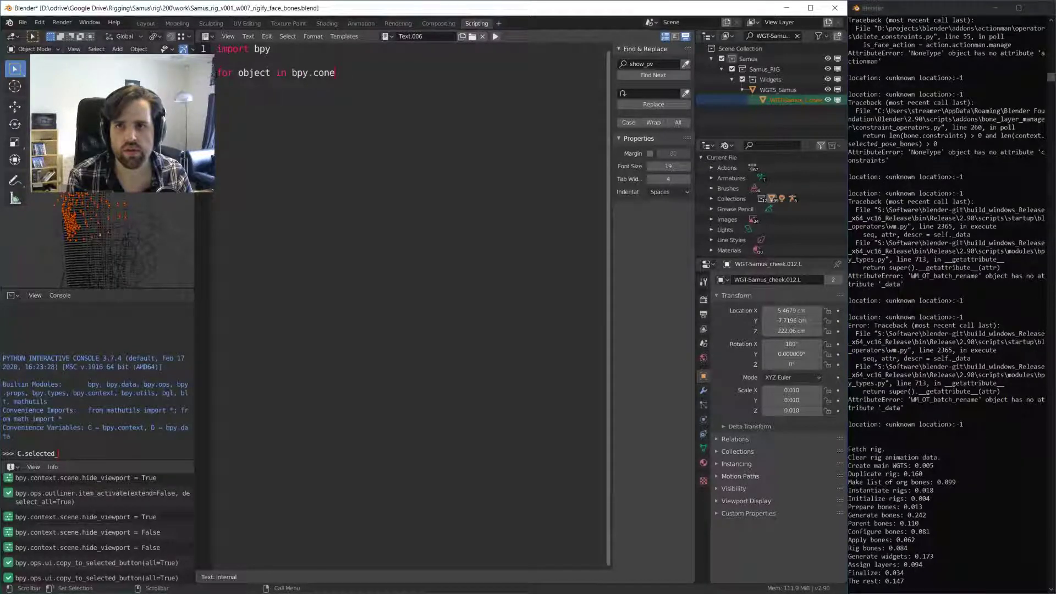
{"action": "key", "text": "BackSpace"}
{"action": "type", "text": "text."}
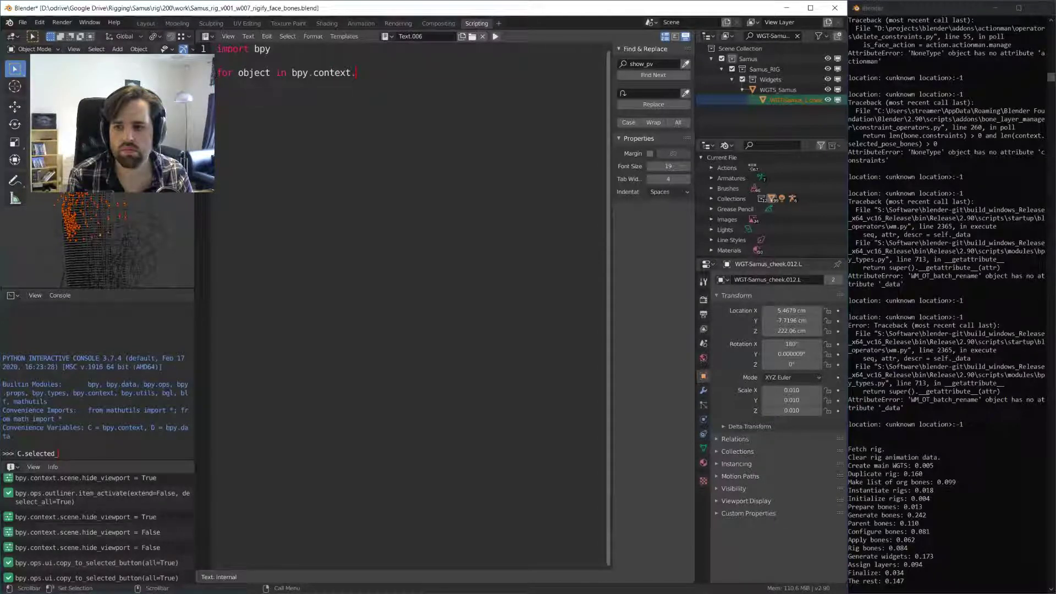
{"action": "type", "text": "selec"}
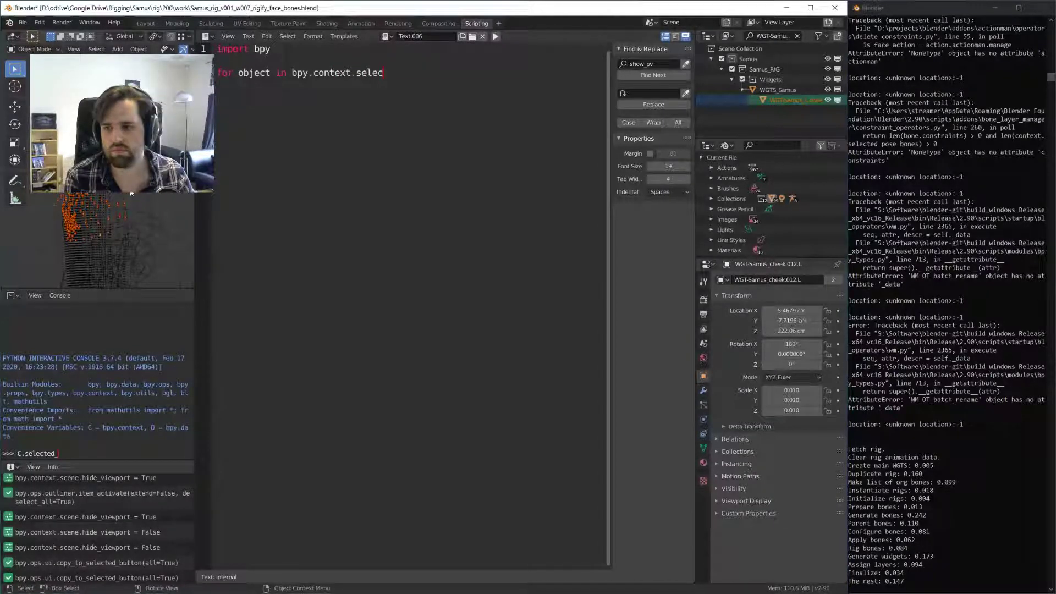
{"action": "key", "text": "Tab"}
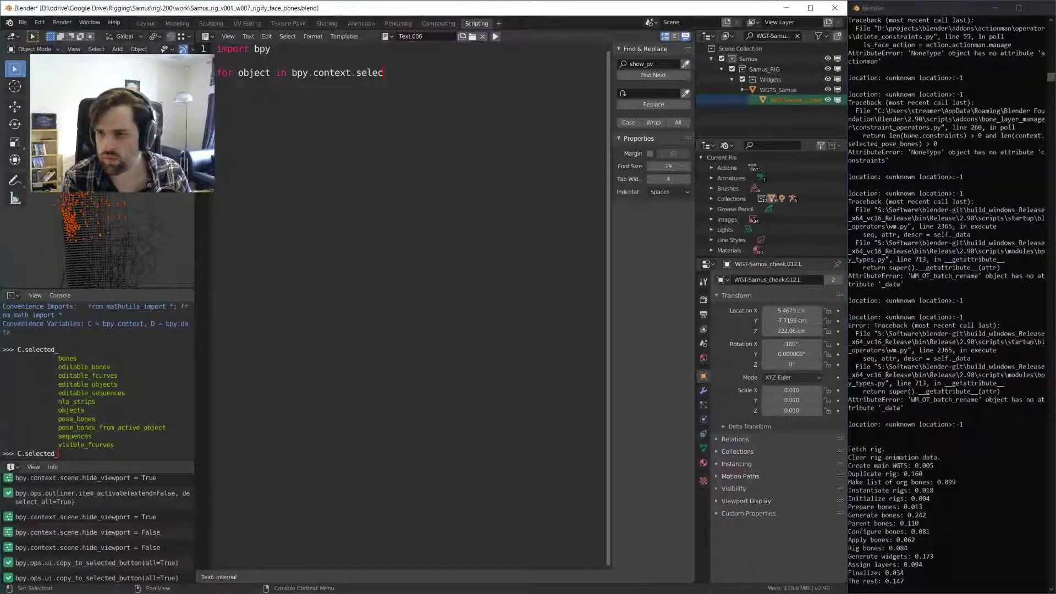
{"action": "type", "text": "ted"}
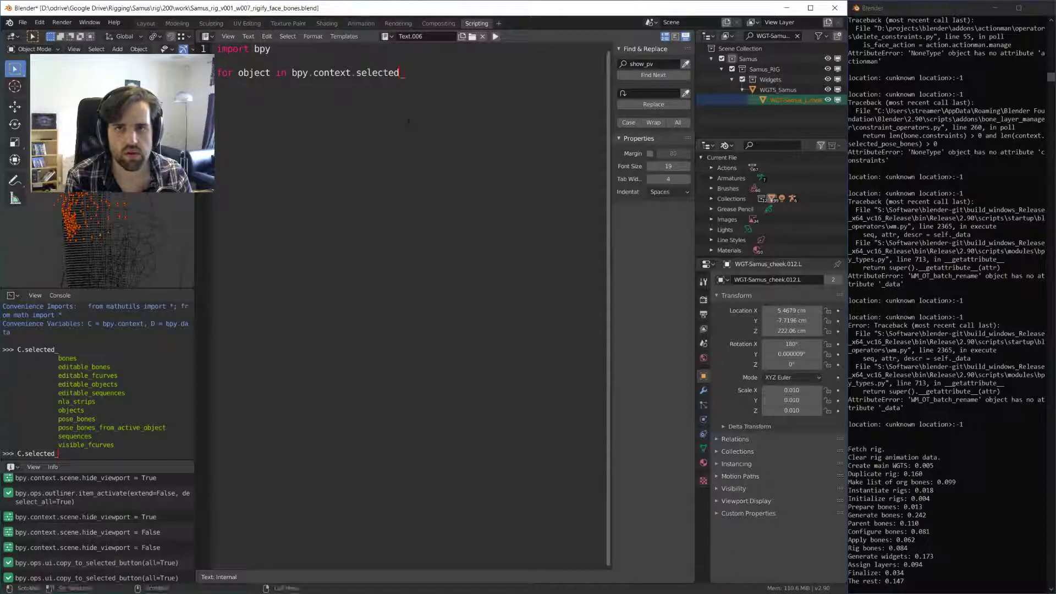
{"action": "type", "text": "_ob"}
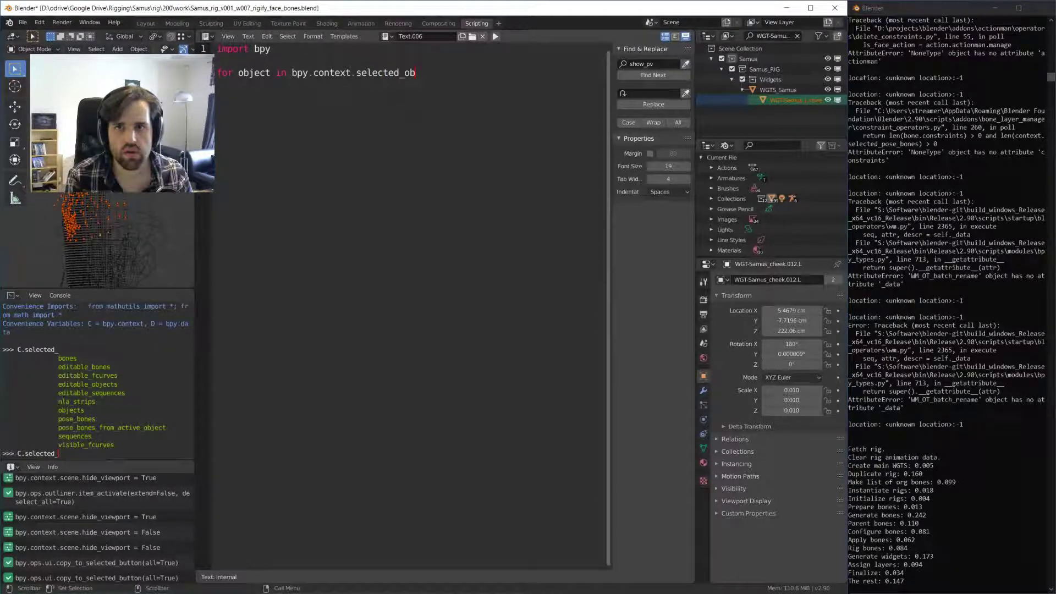
{"action": "type", "text": "jects:"}
{"action": "key", "text": "Return"}
- Assign "sphere.crtlShape" to object.data inside the loop, picking sphere.crtlShape as the object for reference, and try running the script
{"action": "type", "text": "object.data"}
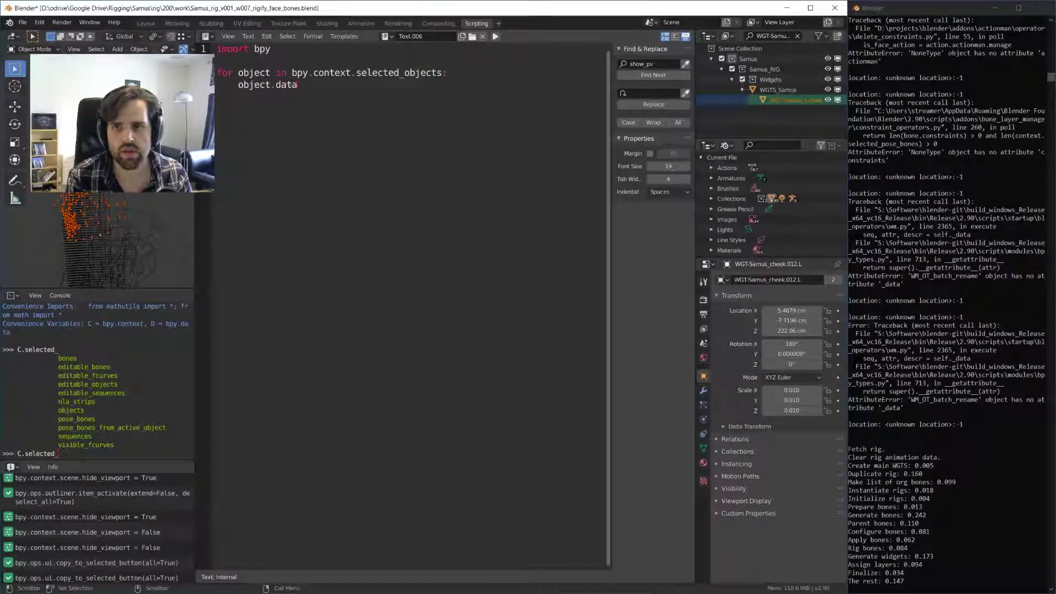
{"action": "type", "text": " ="}
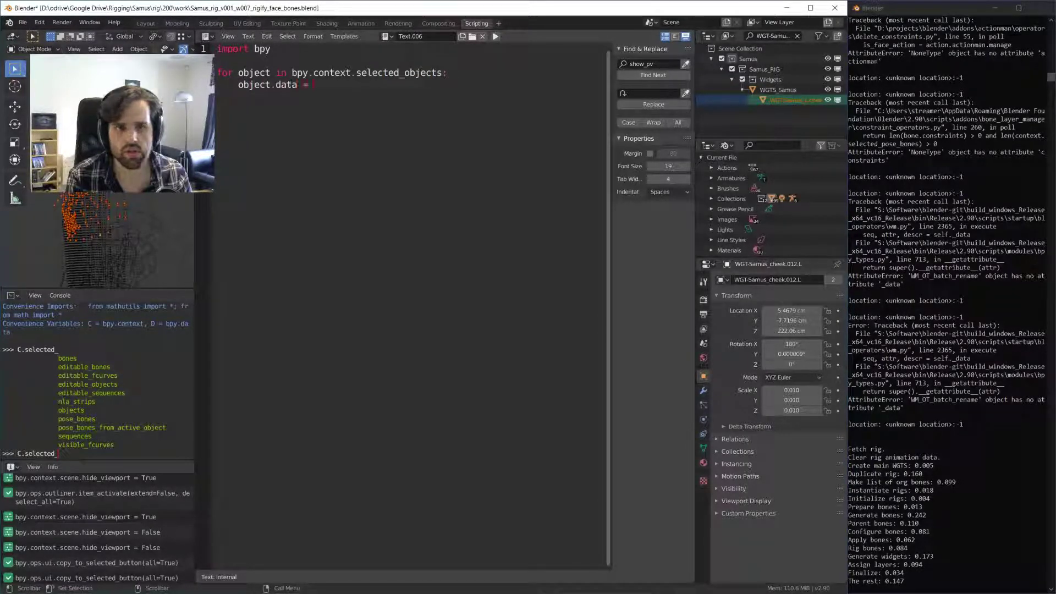
{"action": "left_click", "coordinate": [720, 280]}
{"action": "type", "text": "sphe"}
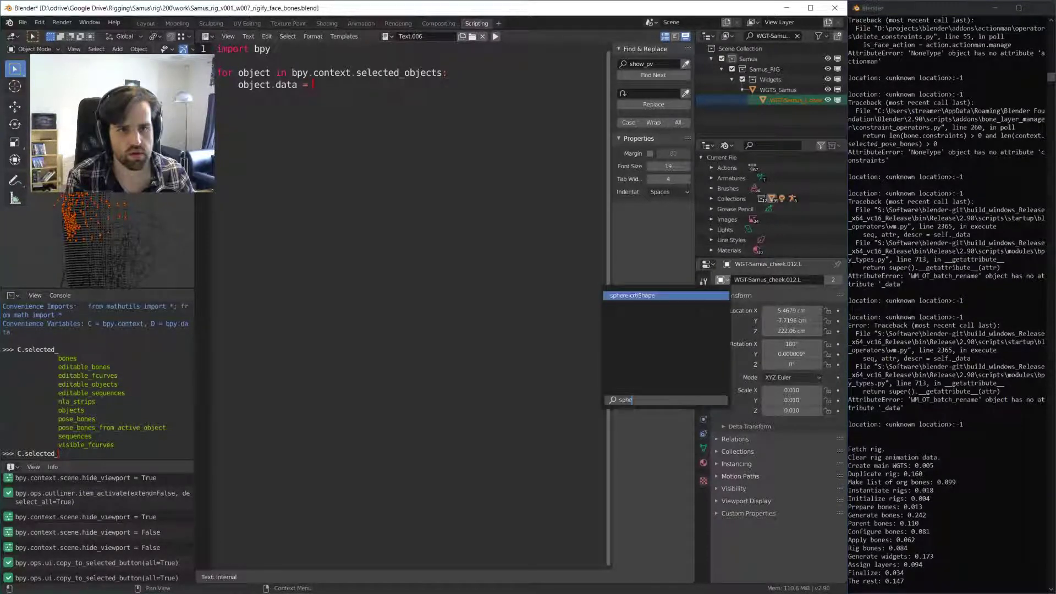
{"action": "key", "text": "Return"}
{"action": "type", "text": "\"sphere.crtlShape\""}
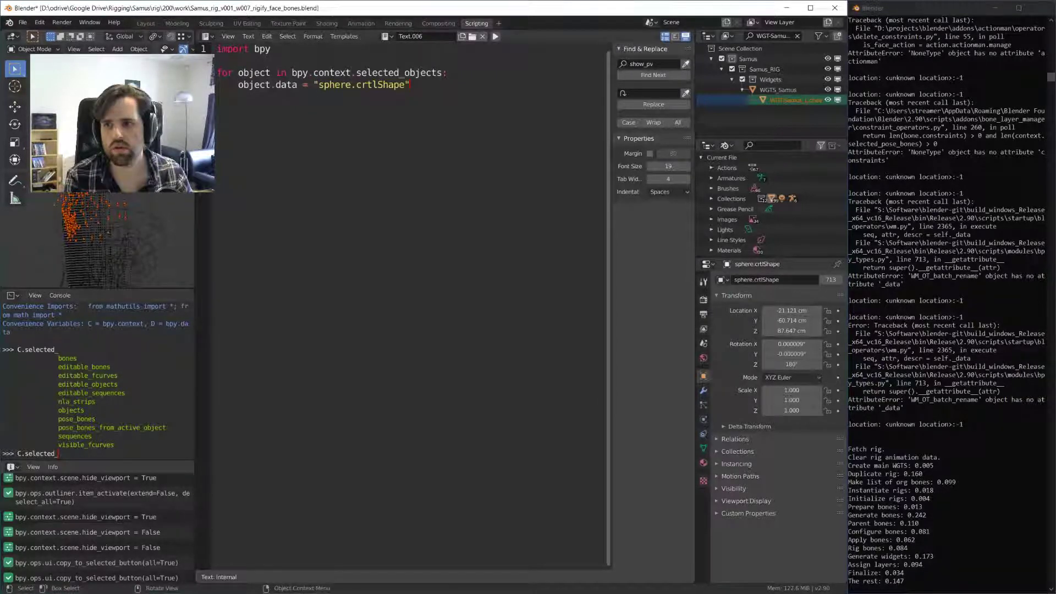
{"action": "key", "text": "ctrl+alt+space"}
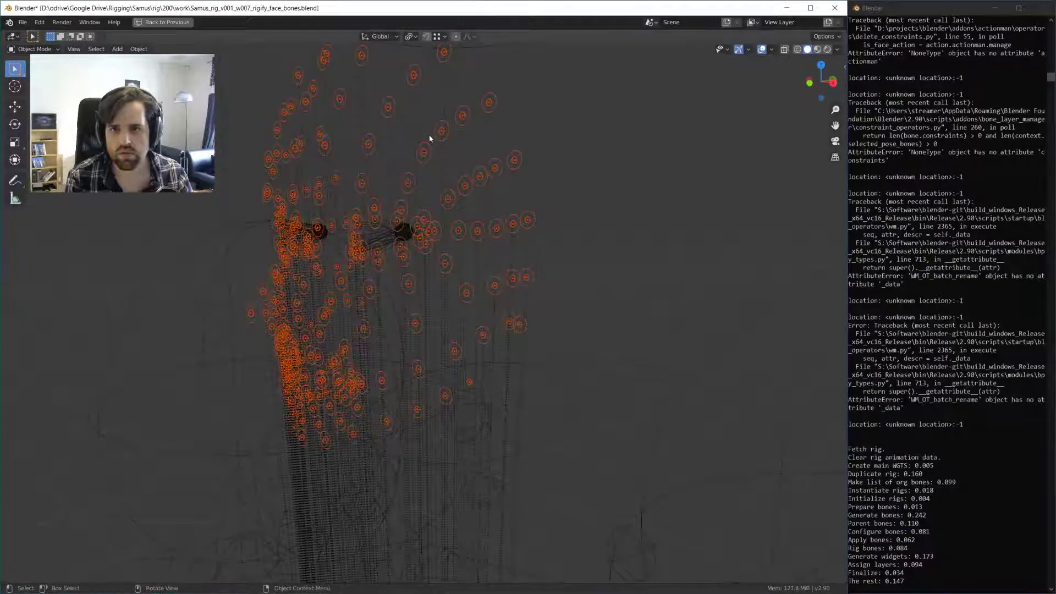
{"action": "key", "text": "ctrl+alt+space"}
{"action": "key", "text": "alt+p"}
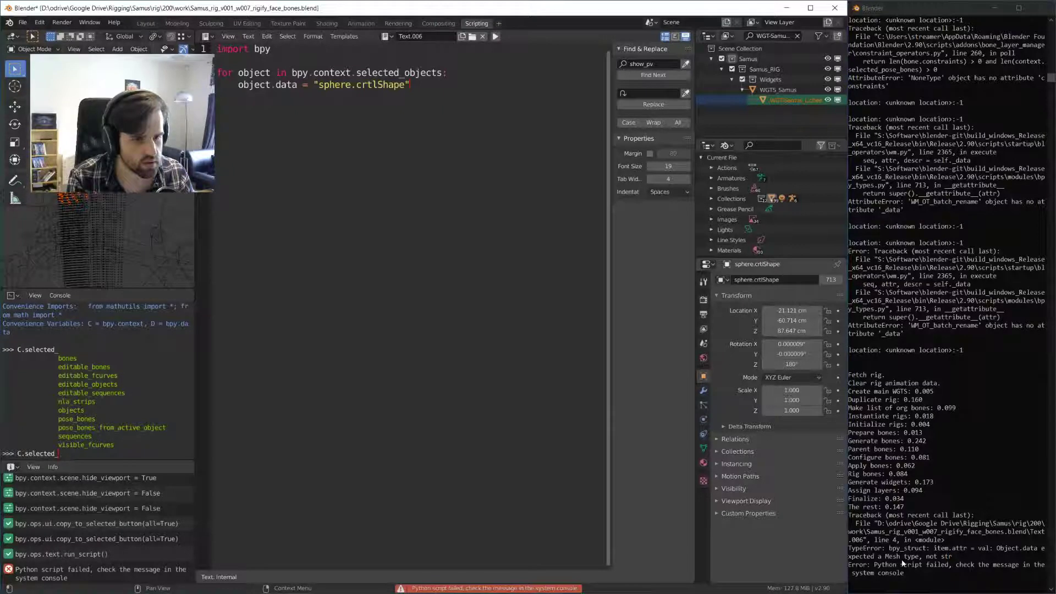
- Change the assigned value to bpy.data.meshes["sphere.crtlShape"] and run the script on the selected widgets
{"action": "left_click", "coordinate": [314, 84]}
{"action": "type", "text": "bpy.da"}
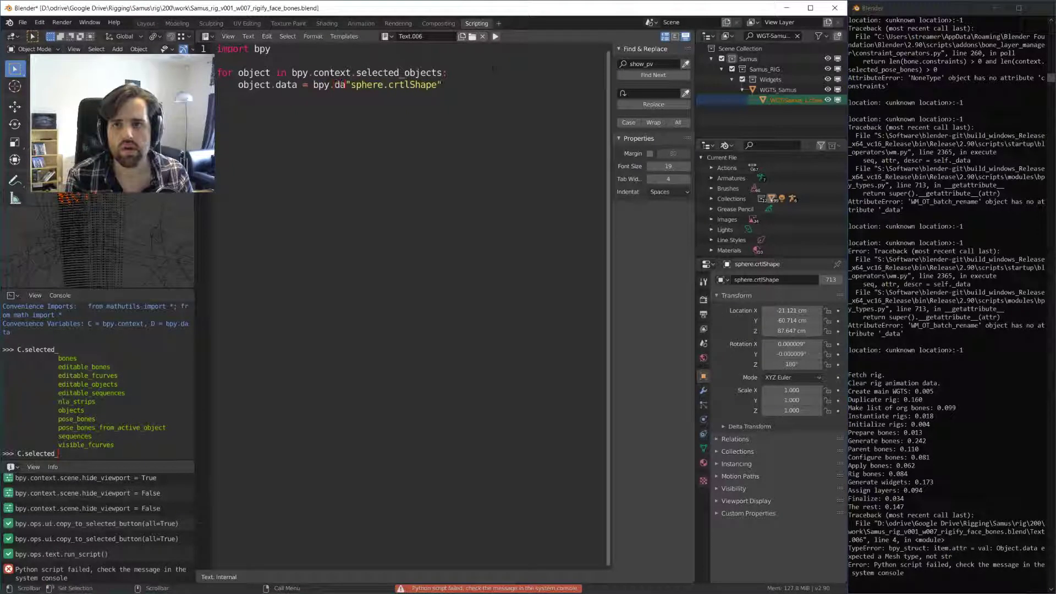
{"action": "type", "text": "t"}
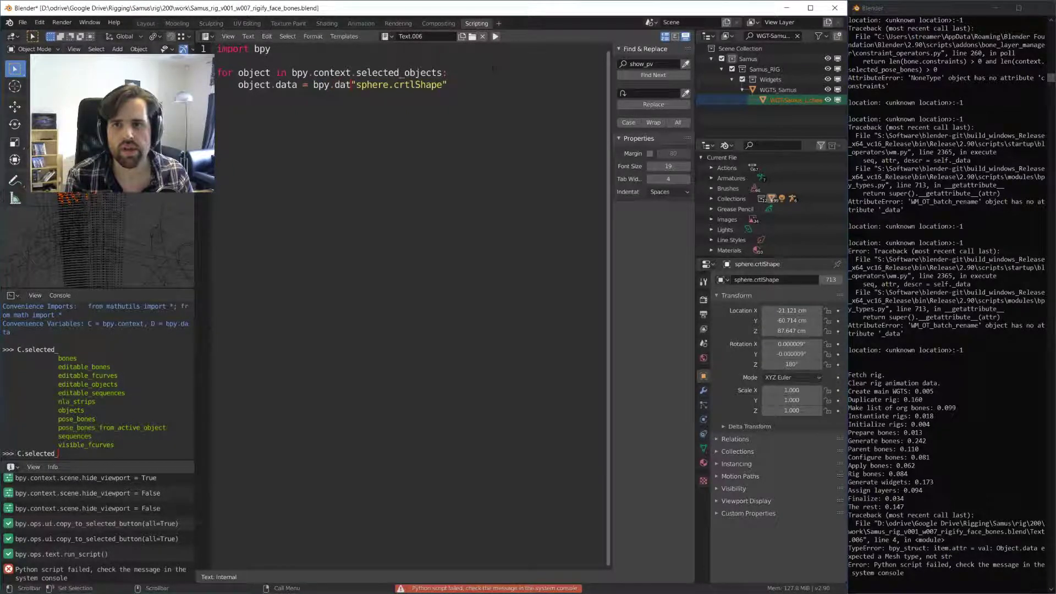
{"action": "type", "text": "a.meshe"}
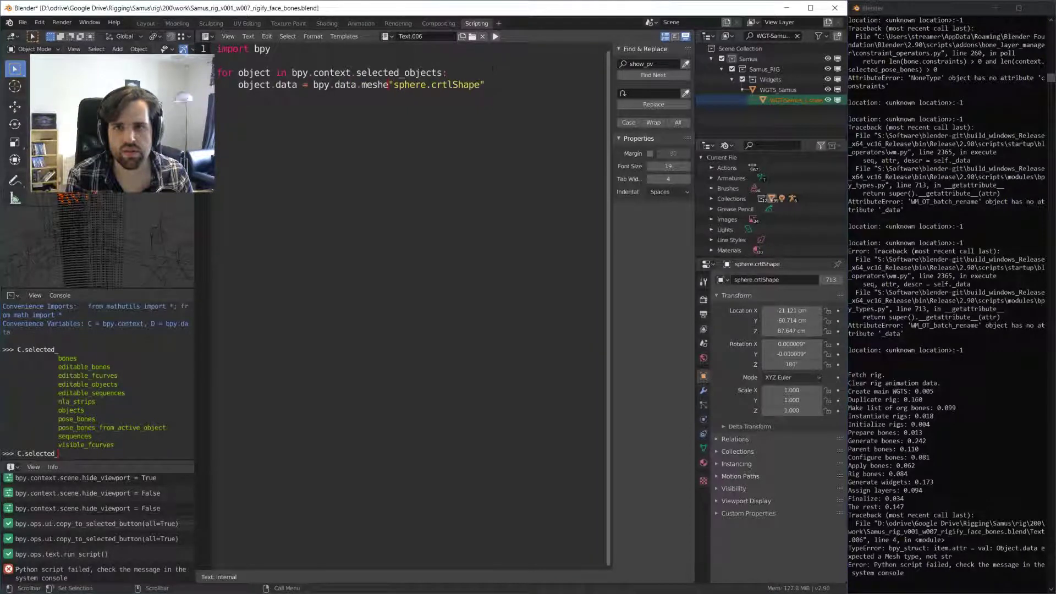
{"action": "type", "text": "s["}
{"action": "key", "text": "End"}
{"action": "type", "text": "]"}
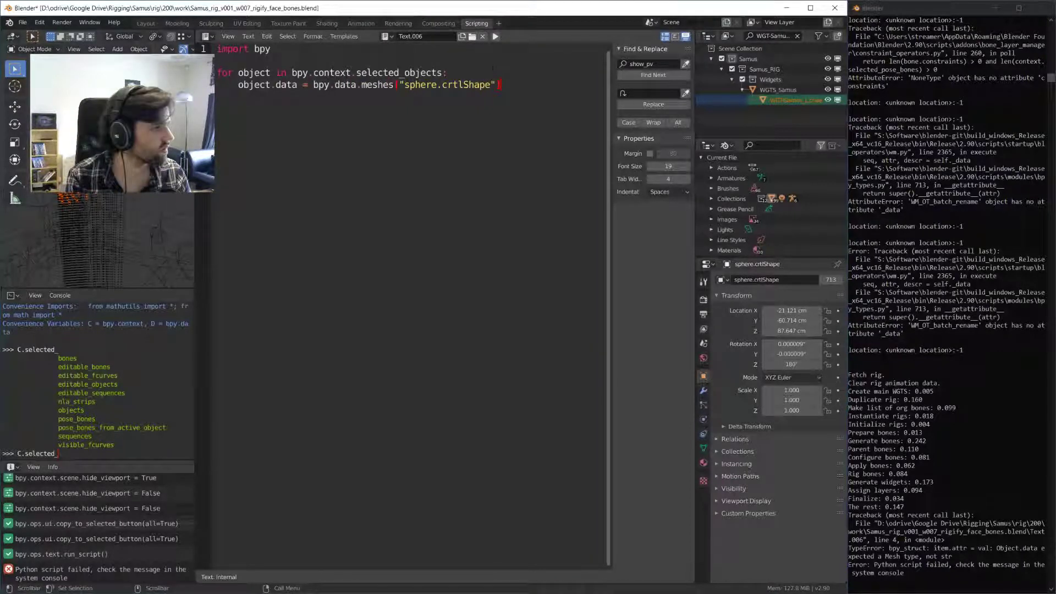
- Return to the Layout workspace, hide the Widgets collection, and show and select the Samus rig
{"action": "left_click", "coordinate": [177, 23]}
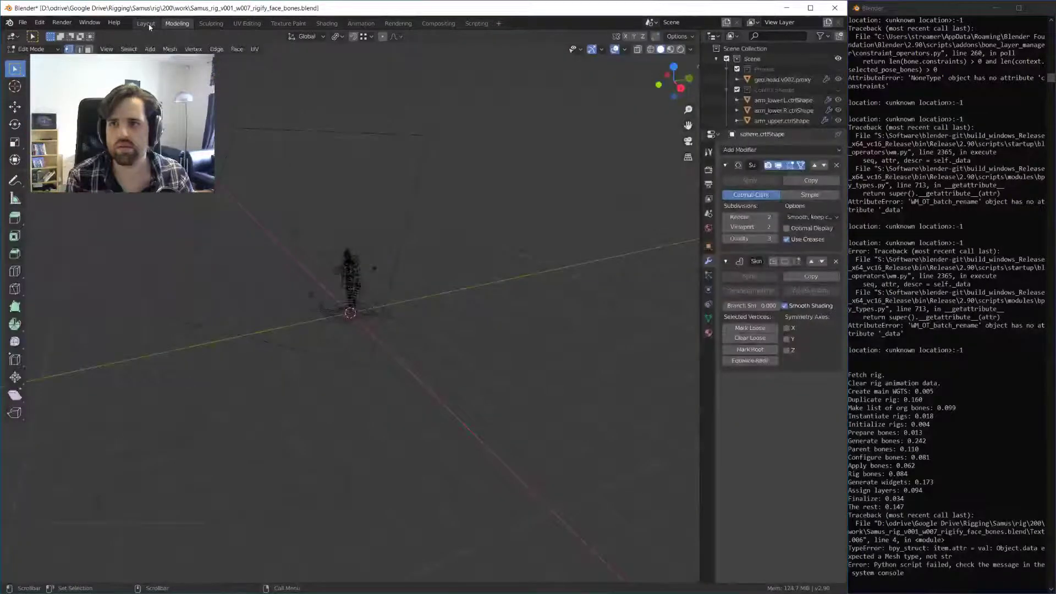
{"action": "left_click", "coordinate": [145, 23]}
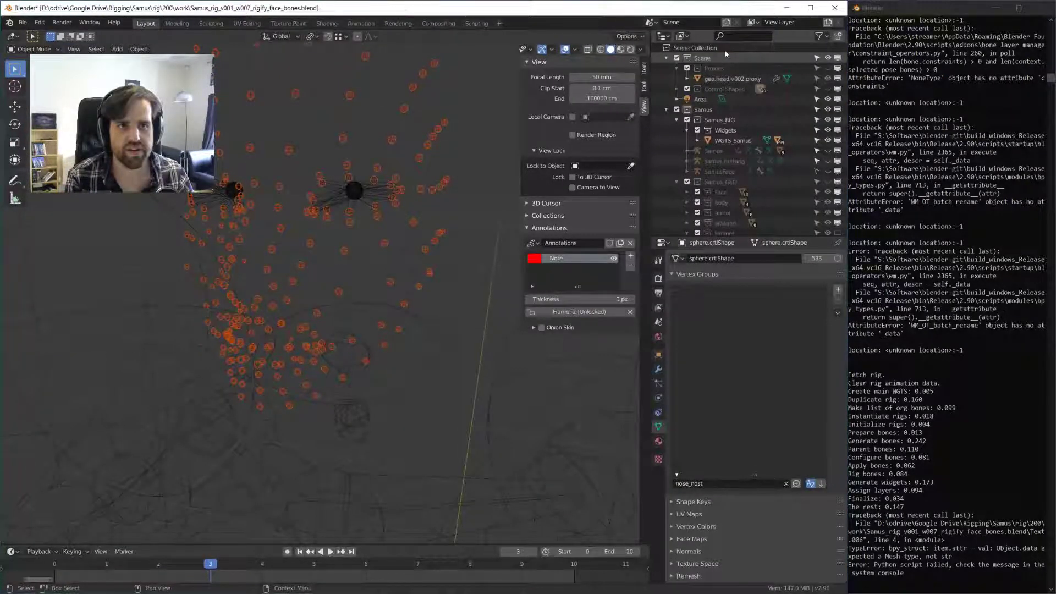
{"action": "left_click", "coordinate": [717, 120]}
{"action": "left_click", "coordinate": [718, 135]}
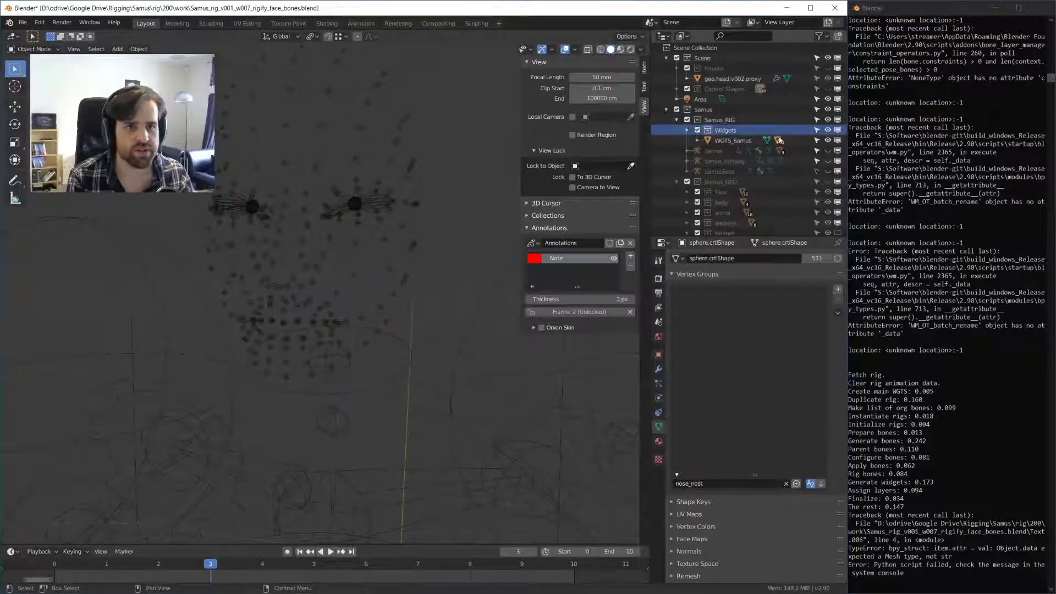
{"action": "left_click", "coordinate": [827, 130]}
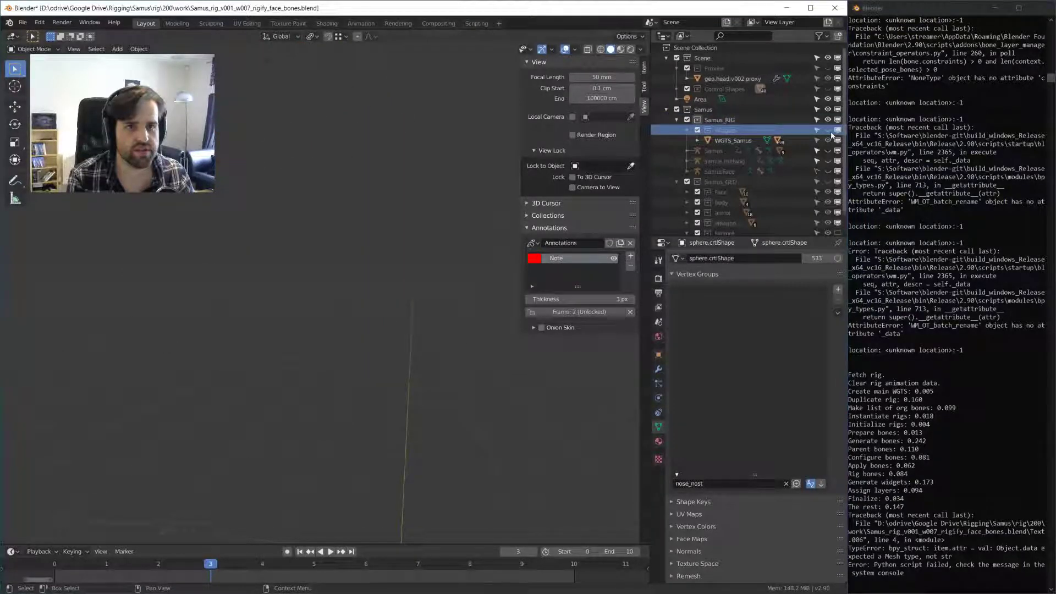
{"action": "left_click", "coordinate": [827, 151]}
{"action": "left_click", "coordinate": [713, 151]}
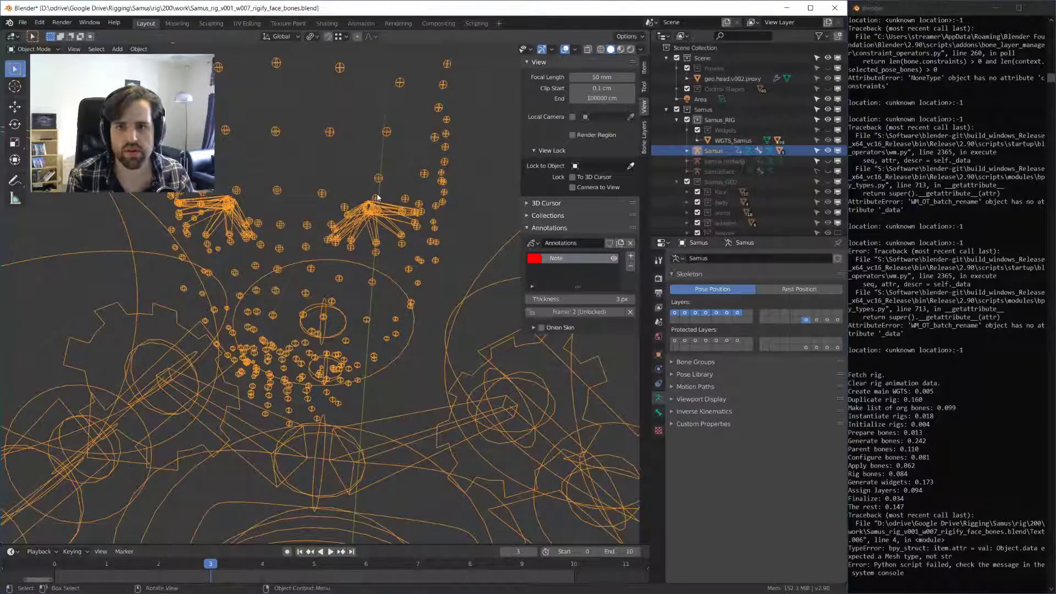
- Check the face controls in Pose Mode by test-moving a forehead control, cancelling the move, and inspecting the widget shapes around the eyes
{"action": "key", "text": "ctrl+Tab"}
{"action": "key", "text": "g"}
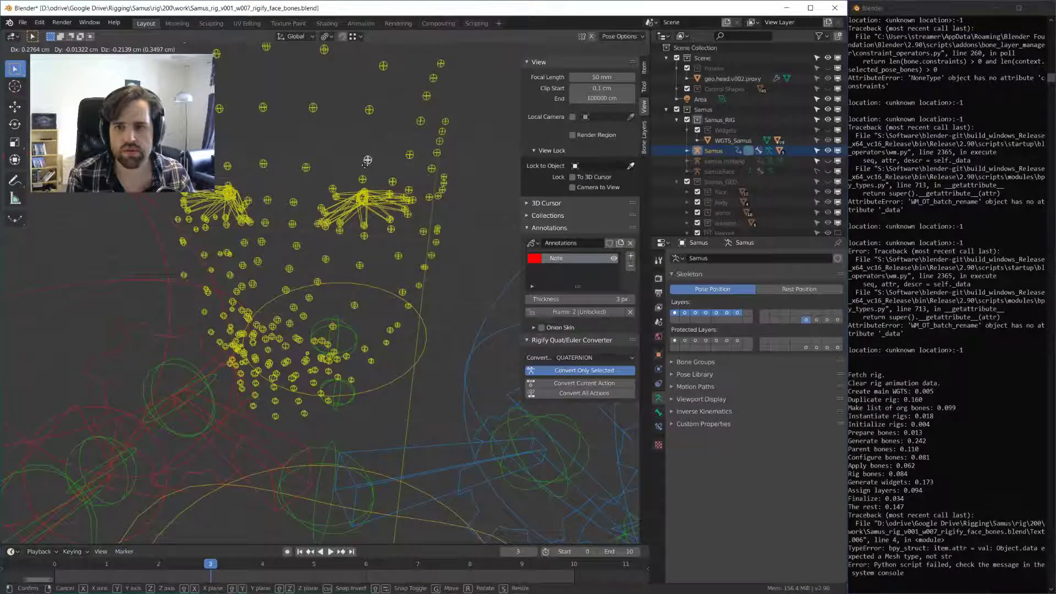
{"action": "right_click", "coordinate": [364, 164]}
{"action": "middle_click_drag", "start_coordinate": [364, 164], "coordinate": [298, 314]}
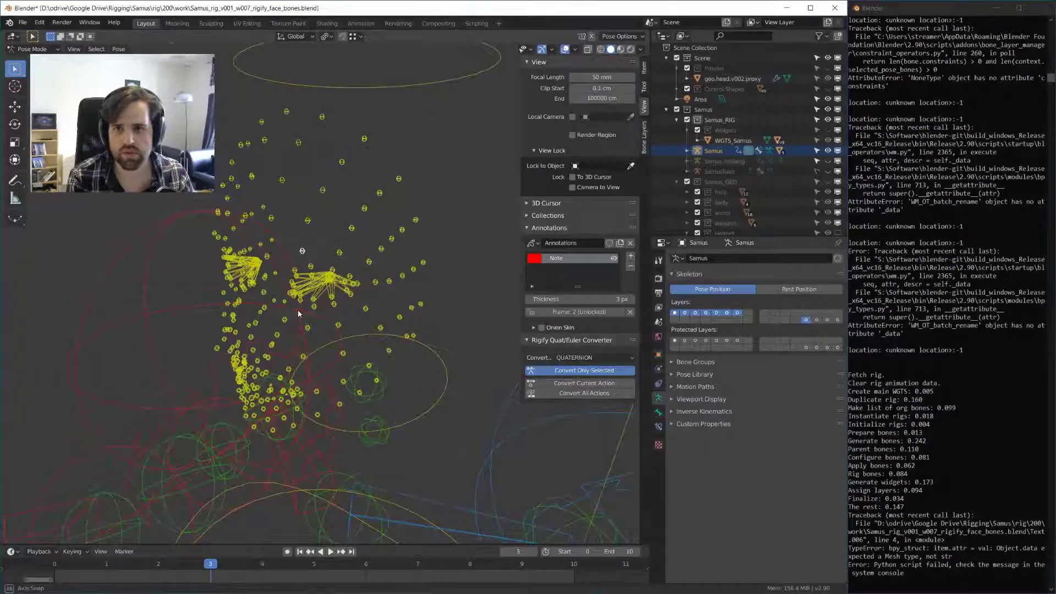
{"action": "scroll", "coordinate": [341, 264], "scroll_direction": "up", "scroll_amount": 5}
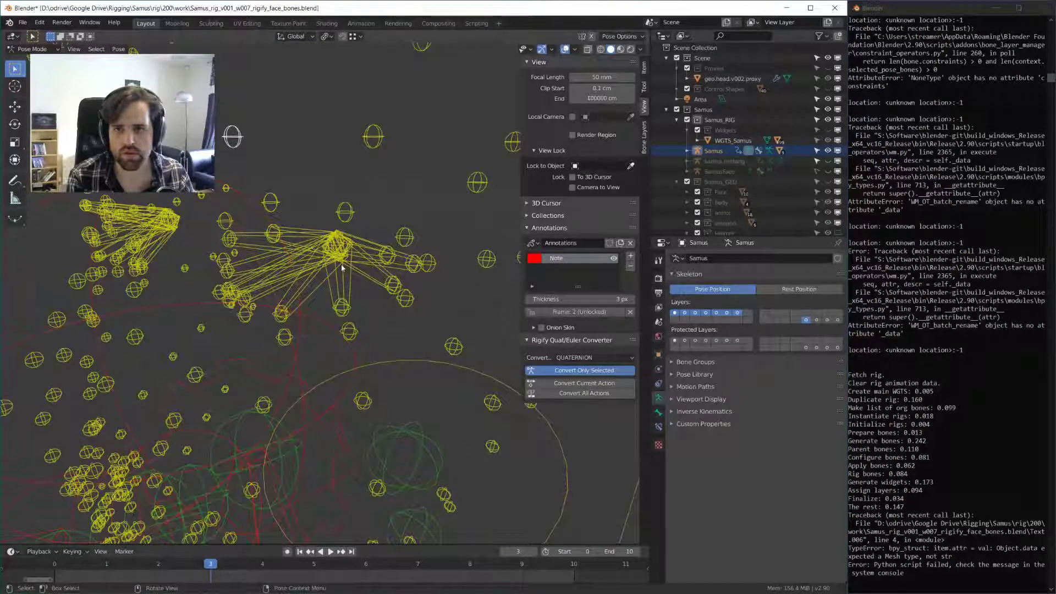
{"action": "scroll", "coordinate": [341, 264], "scroll_direction": "down", "scroll_amount": 4}
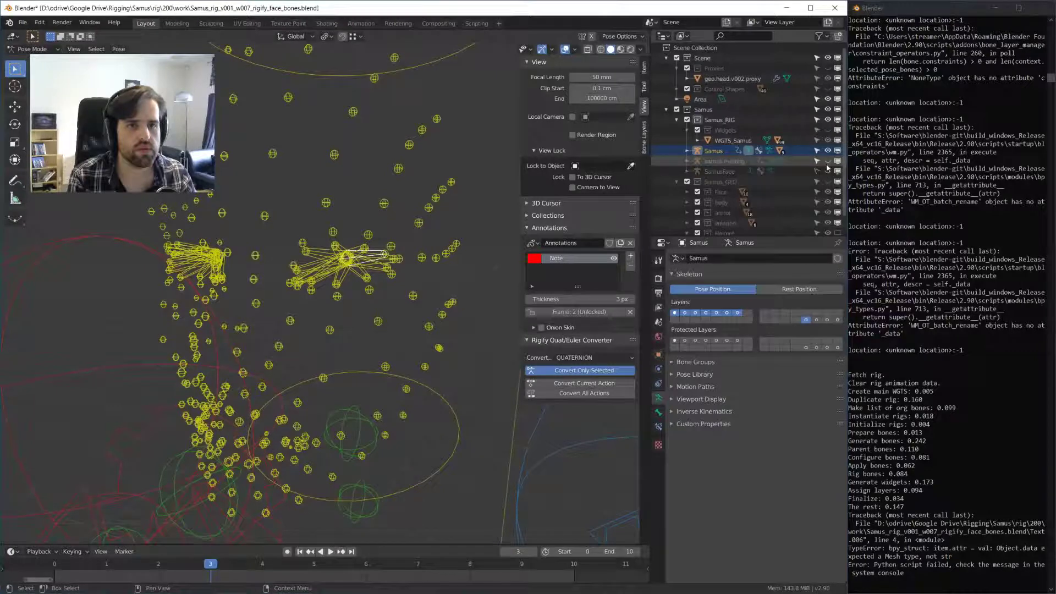
- Show the Proxies collection, select geo.head.v002.proxy in Object Mode, and remove its existing modifier
{"action": "left_click", "coordinate": [828, 69]}
{"action": "left_click", "coordinate": [732, 78]}
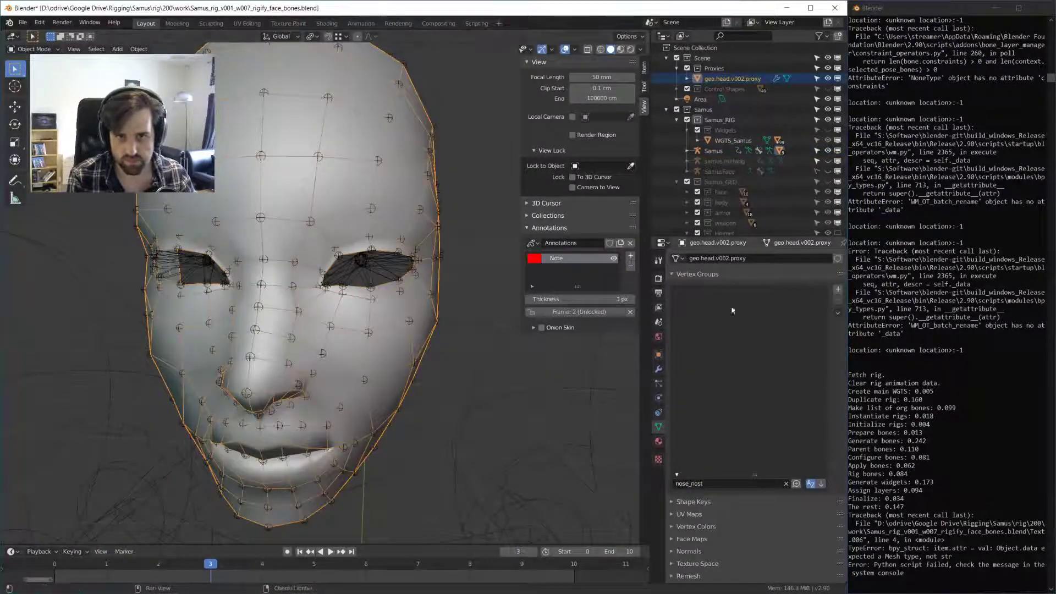
{"action": "left_click", "coordinate": [658, 369]}
{"action": "middle_click_drag", "start_coordinate": [374, 258], "coordinate": [329, 255]}
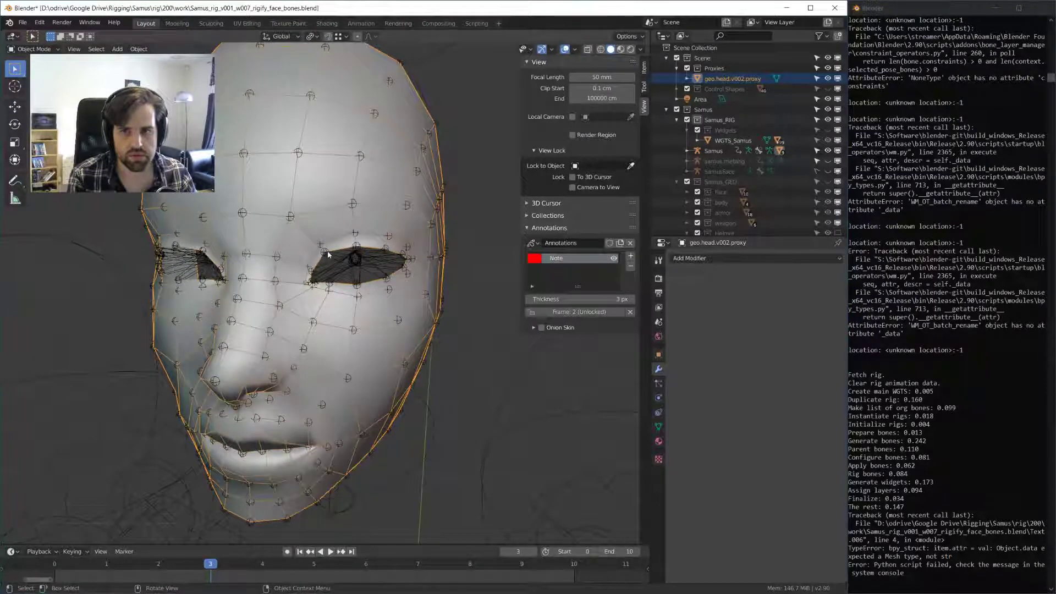
- Parent geo.head.v002.proxy to the Samus rig as an armature deform with automatic weights
{"action": "left_click", "coordinate": [287, 222]}
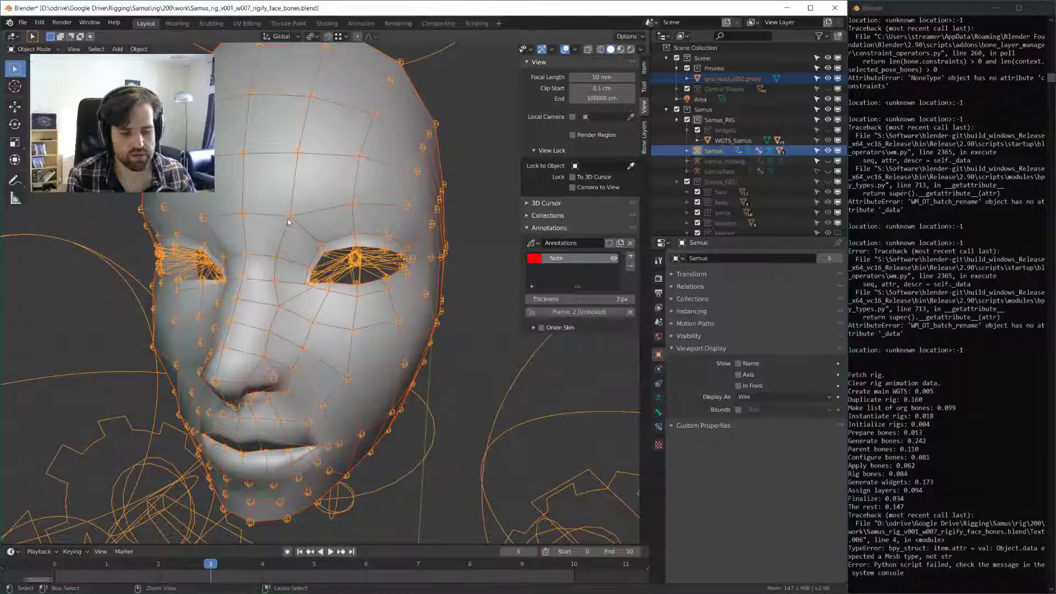
{"action": "key", "text": "ctrl+p"}
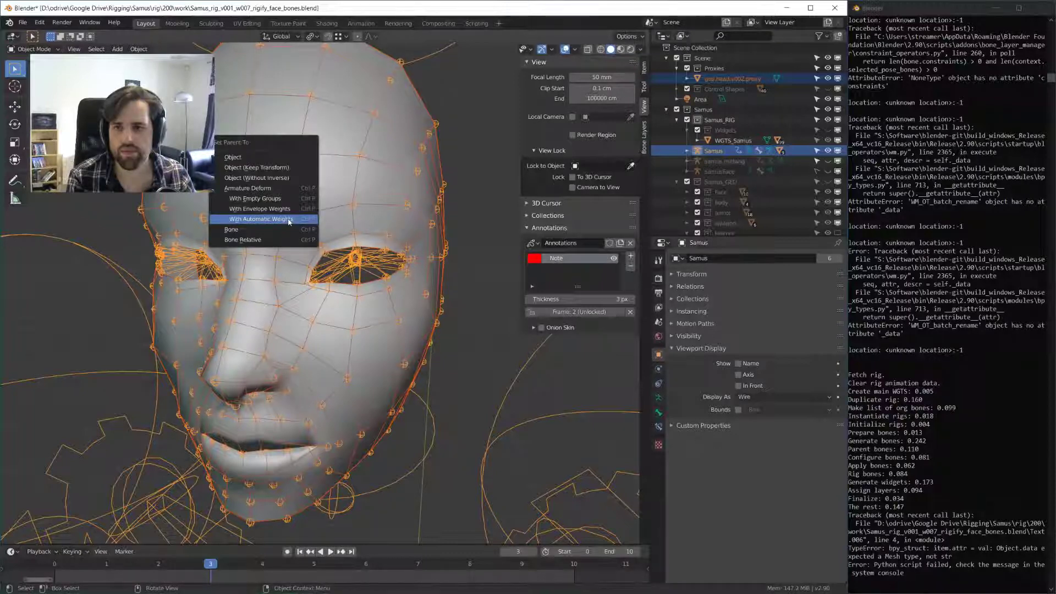
{"action": "left_click", "coordinate": [288, 220]}
{"action": "middle_click_drag", "start_coordinate": [289, 220], "coordinate": [313, 213]}
{"action": "key", "text": "ctrl+Tab"}
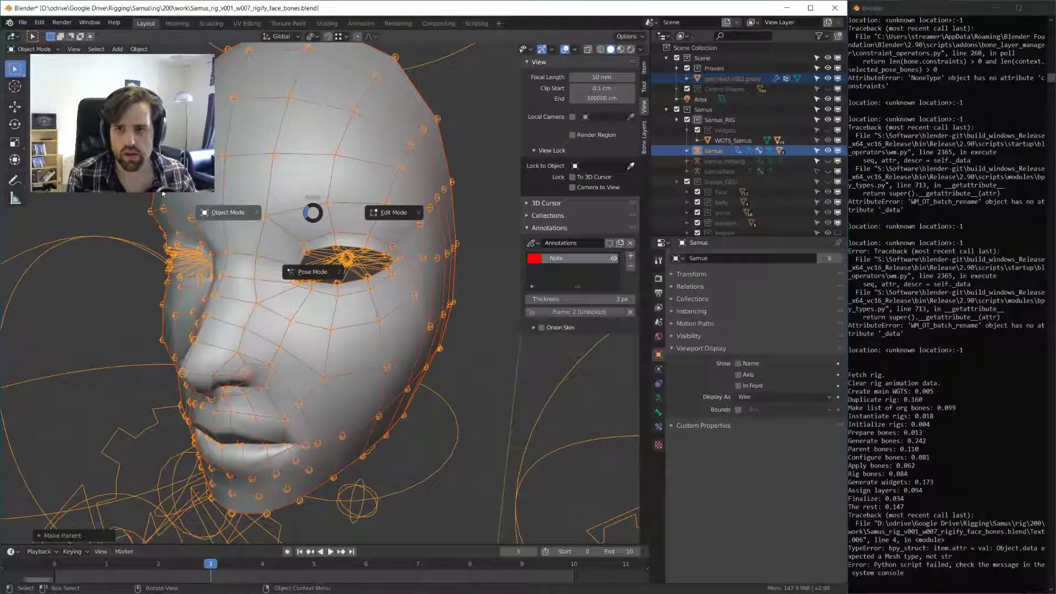
{"action": "left_click", "coordinate": [212, 213]}
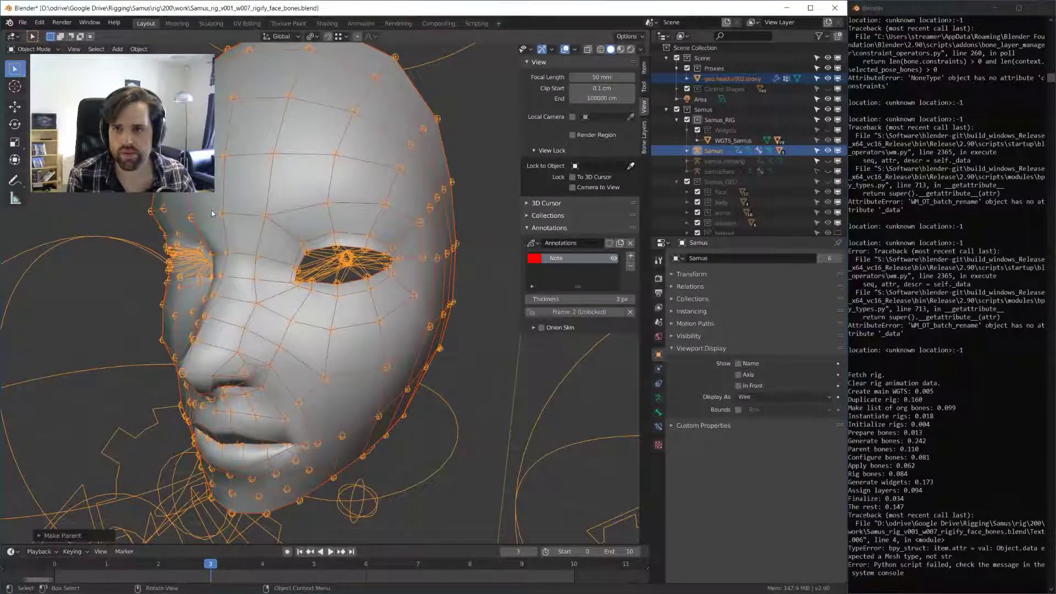
{"action": "left_click", "coordinate": [293, 181]}
{"action": "key", "text": "ctrl+Tab"}
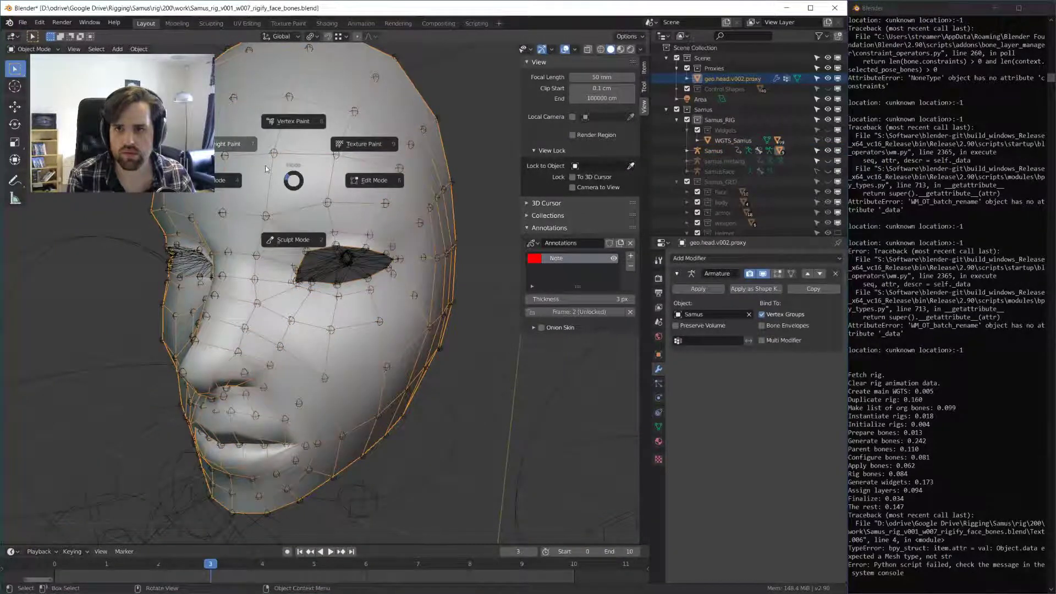
{"action": "left_click", "coordinate": [265, 165]}
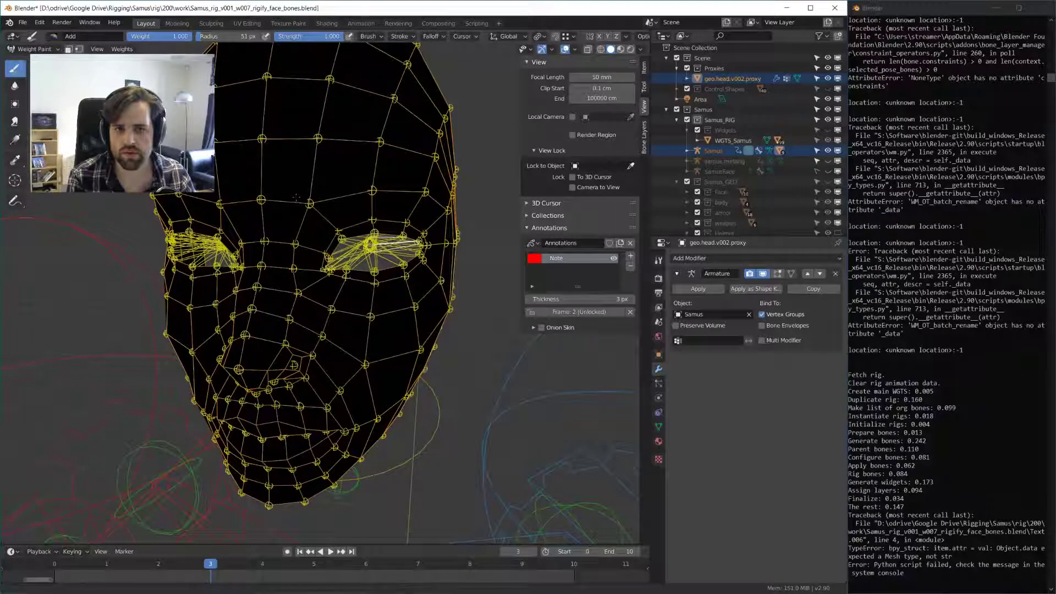
{"action": "key", "text": "ctrl+Tab"}
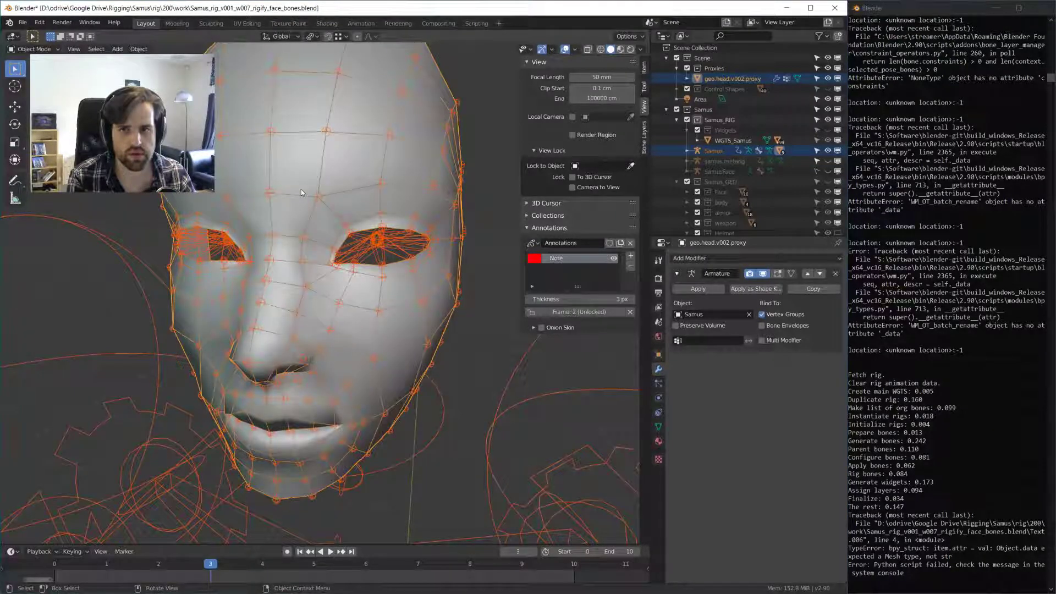
- Select the Samus rig and switch its visible armature layer to the deform bones
{"action": "left_click", "coordinate": [302, 189]}
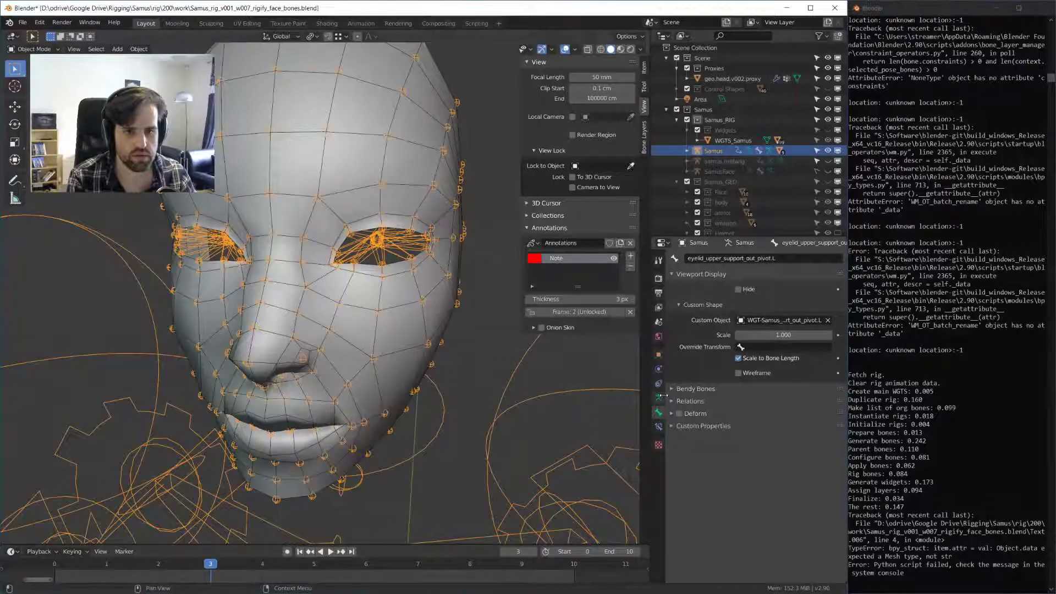
{"action": "left_click", "coordinate": [658, 397]}
{"action": "mouse_move", "coordinate": [340, 253]}
{"action": "middle_mouse_down"}
{"action": "mouse_move", "coordinate": [311, 230]}
{"action": "mouse_move", "coordinate": [330, 237]}
{"action": "middle_mouse_up"}
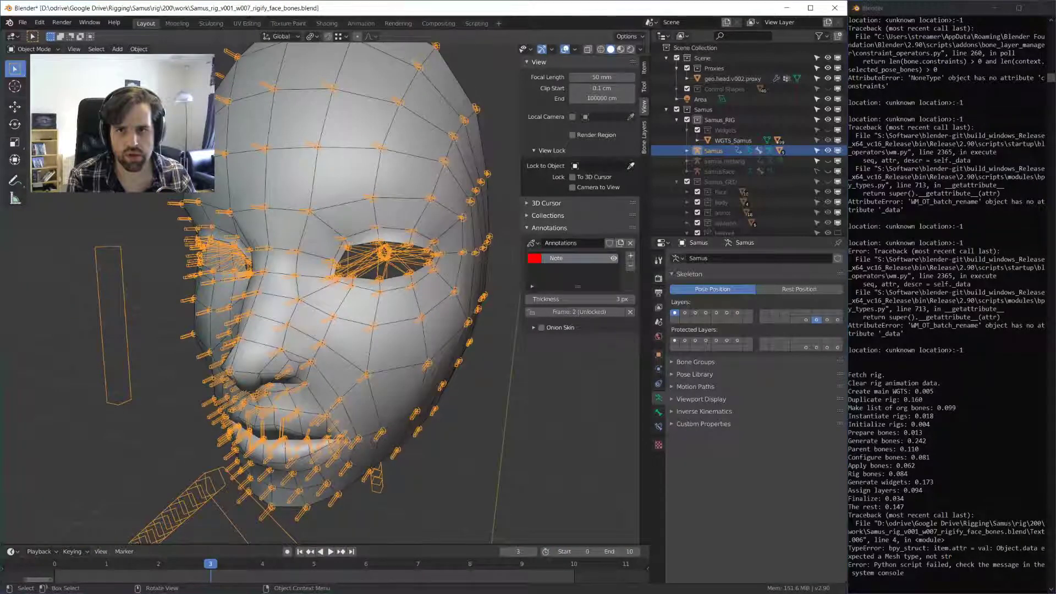
- Put geo.head.v002.proxy in Weight Paint mode with the Samus rig still selected, and maximize the Blender window
{"action": "left_click", "coordinate": [328, 171]}
{"action": "key", "text": "ctrl+Tab"}
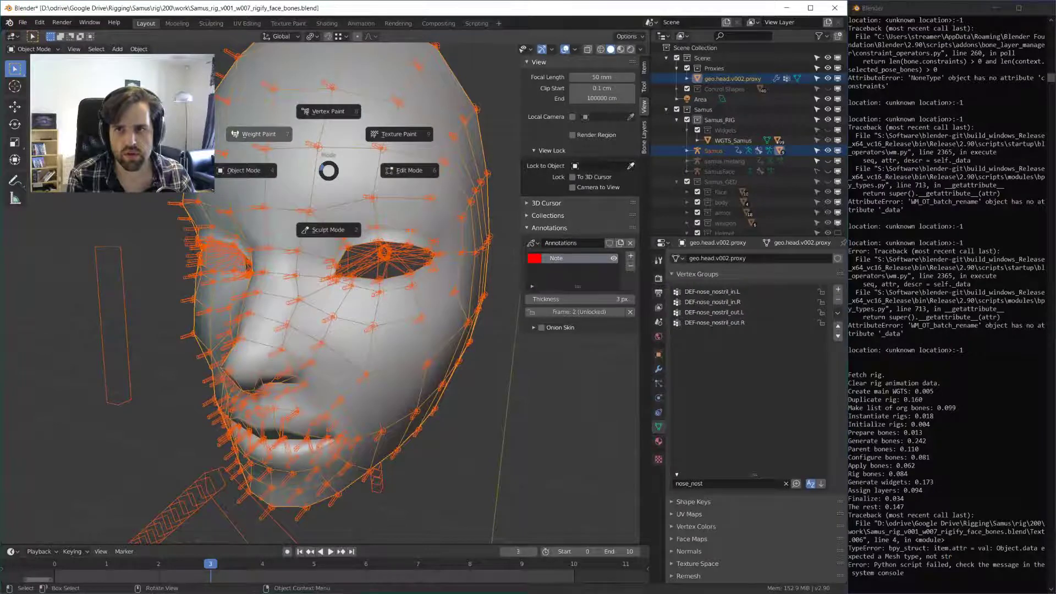
{"action": "left_click", "coordinate": [258, 134]}
{"action": "mouse_move", "coordinate": [324, 292]}
{"action": "middle_mouse_down"}
{"action": "mouse_move", "coordinate": [342, 293]}
{"action": "mouse_move", "coordinate": [353, 165]}
{"action": "middle_mouse_up"}
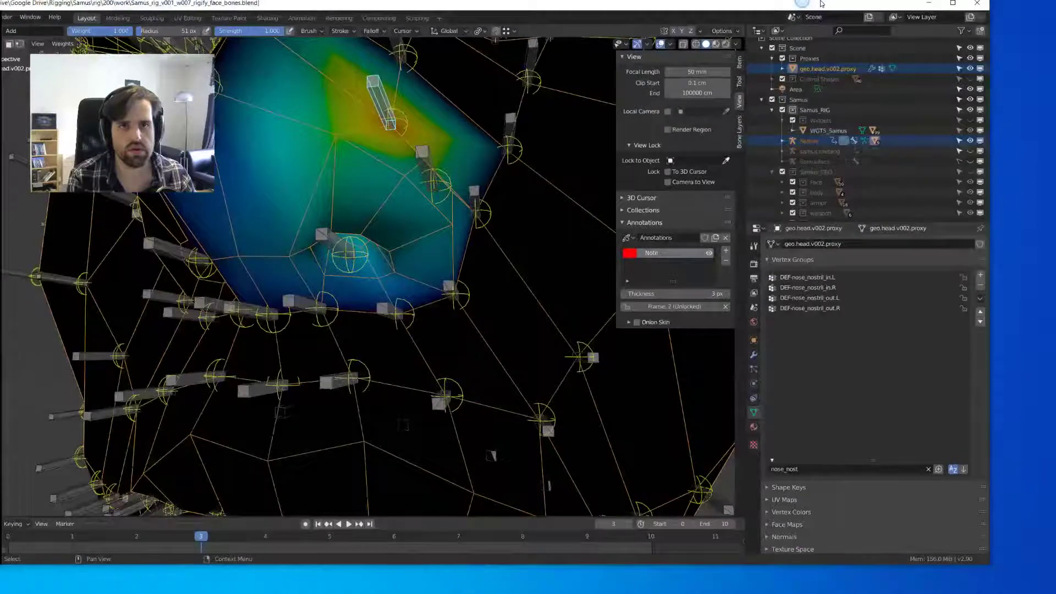
{"action": "left_click_drag", "start_coordinate": [820, 3], "coordinate": [820, 3]}
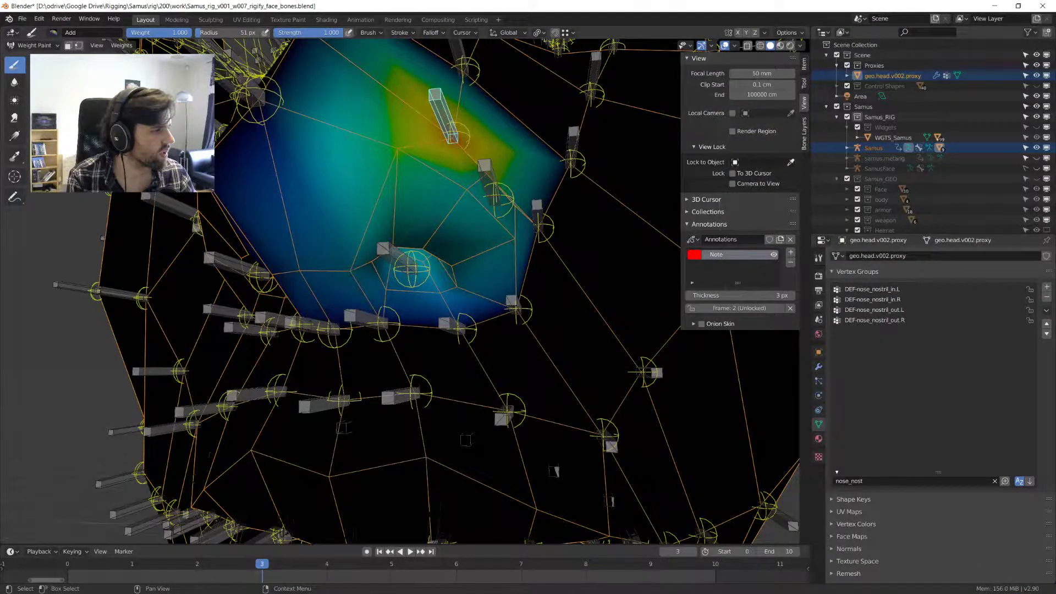
- Examine the automatic weights around the left side of the nose from the front, side and below
{"action": "middle_click_drag", "start_coordinate": [313, 234], "coordinate": [448, 235]}
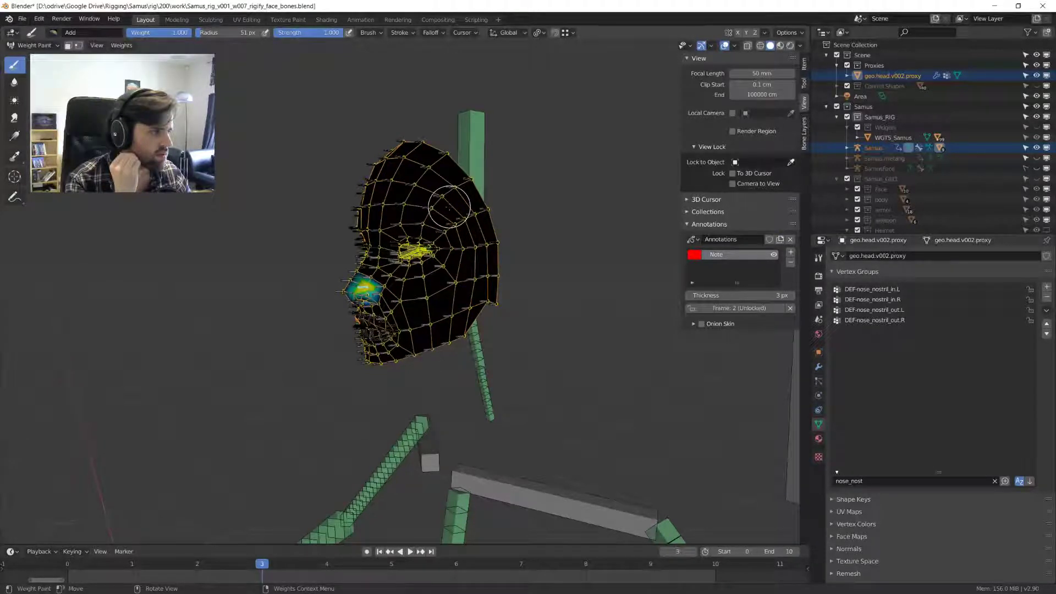
{"action": "key", "text": "KP_1"}
{"action": "scroll", "coordinate": [479, 240], "scroll_direction": "up", "scroll_amount": 2}
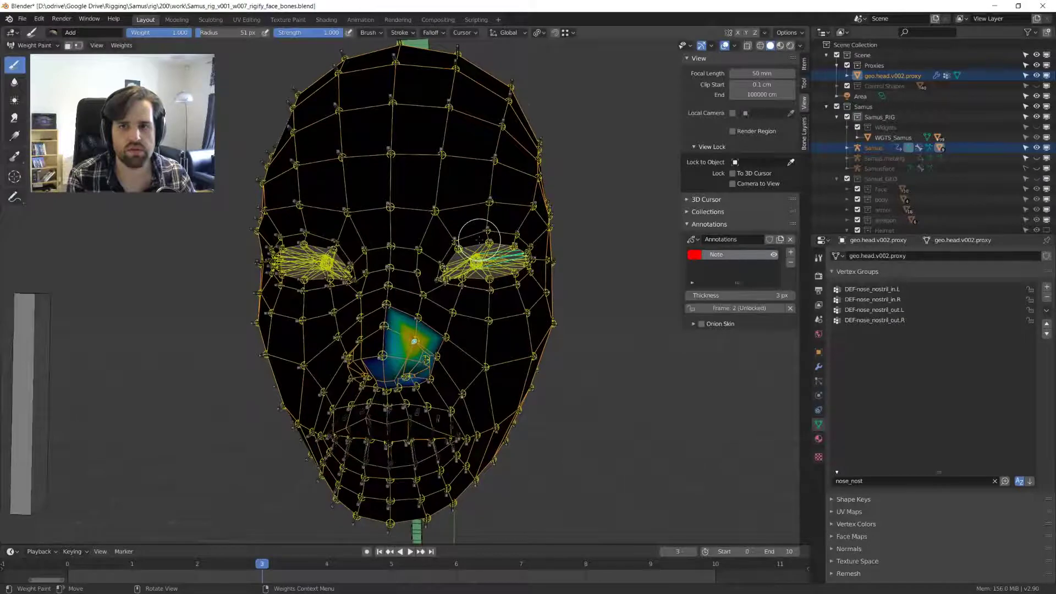
{"action": "middle_click_drag", "start_coordinate": [479, 240], "coordinate": [466, 235]}
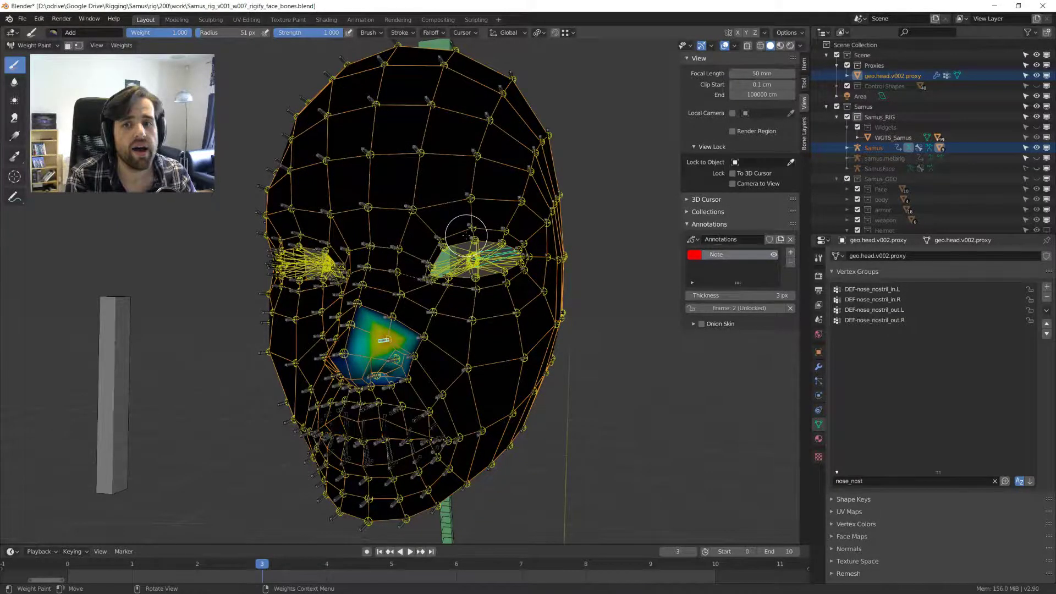
{"action": "middle_click_drag", "start_coordinate": [466, 235], "coordinate": [551, 261]}
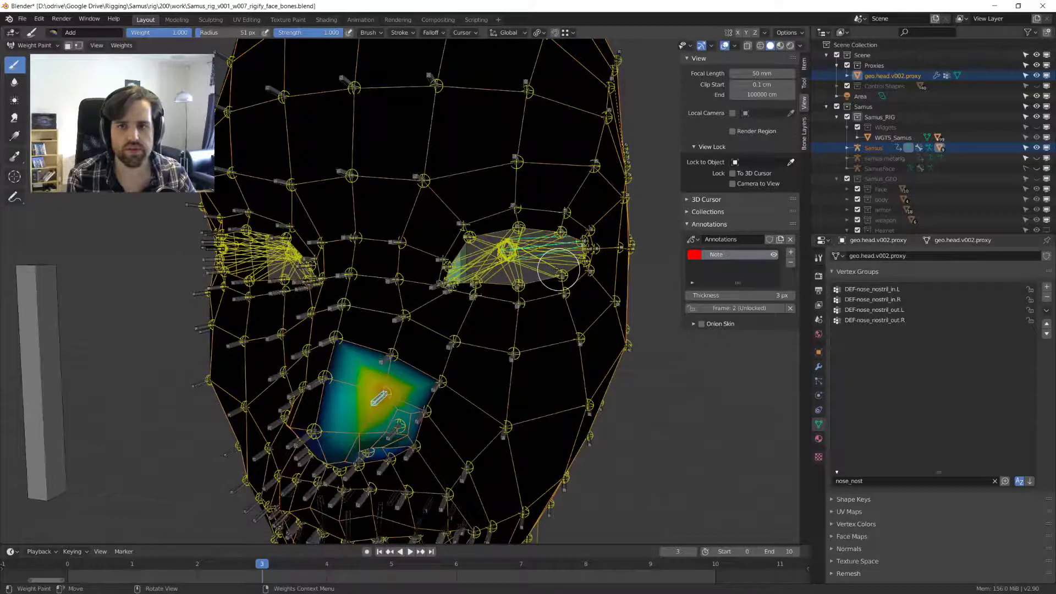
{"action": "scroll", "coordinate": [559, 269], "scroll_direction": "down", "scroll_amount": 3}
{"action": "middle_click_drag", "start_coordinate": [558, 268], "coordinate": [446, 213]}
{"action": "mouse_move", "coordinate": [444, 265]}
{"action": "middle_mouse_down"}
{"action": "mouse_move", "coordinate": [399, 196]}
{"action": "mouse_move", "coordinate": [444, 211]}
{"action": "middle_mouse_up"}
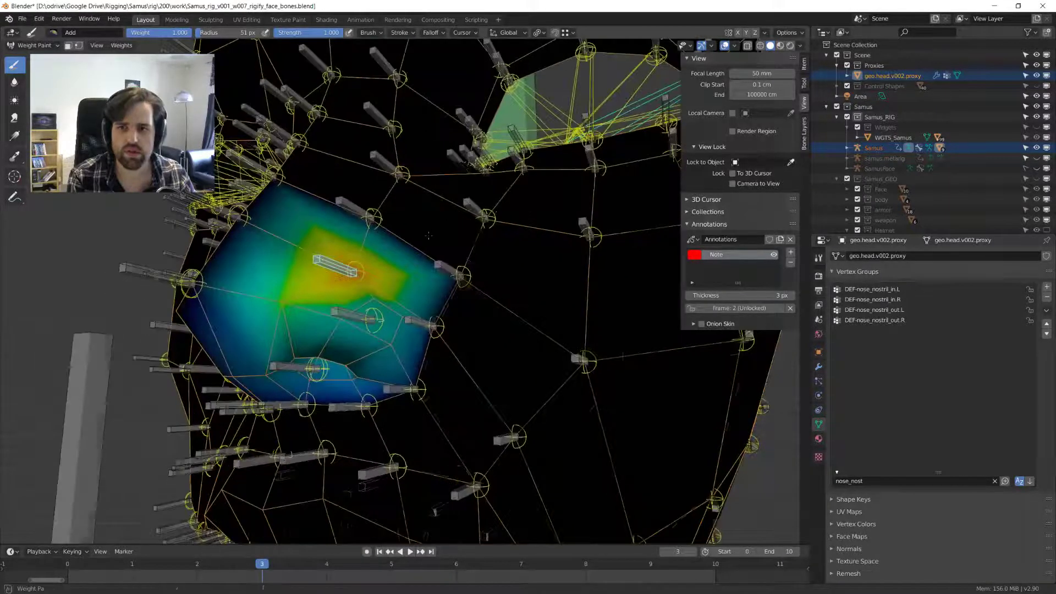
{"action": "middle_click_drag", "start_coordinate": [467, 285], "coordinate": [461, 231]}
{"action": "scroll", "coordinate": [461, 231], "scroll_direction": "down", "scroll_amount": 2}
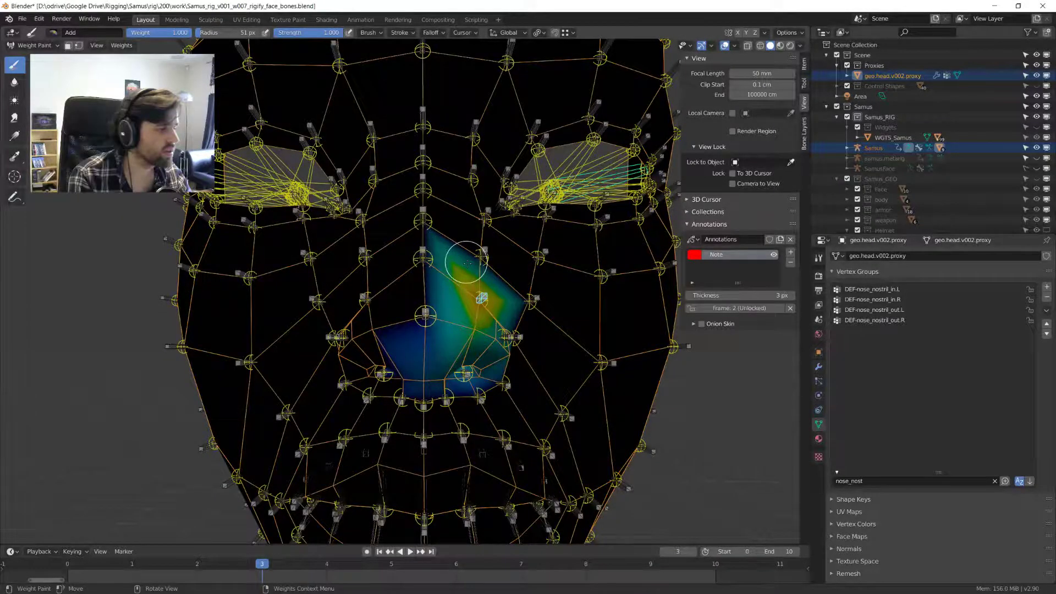
{"action": "middle_click_drag", "start_coordinate": [466, 262], "coordinate": [389, 266]}
{"action": "scroll", "coordinate": [477, 274], "scroll_direction": "down", "scroll_amount": 4}
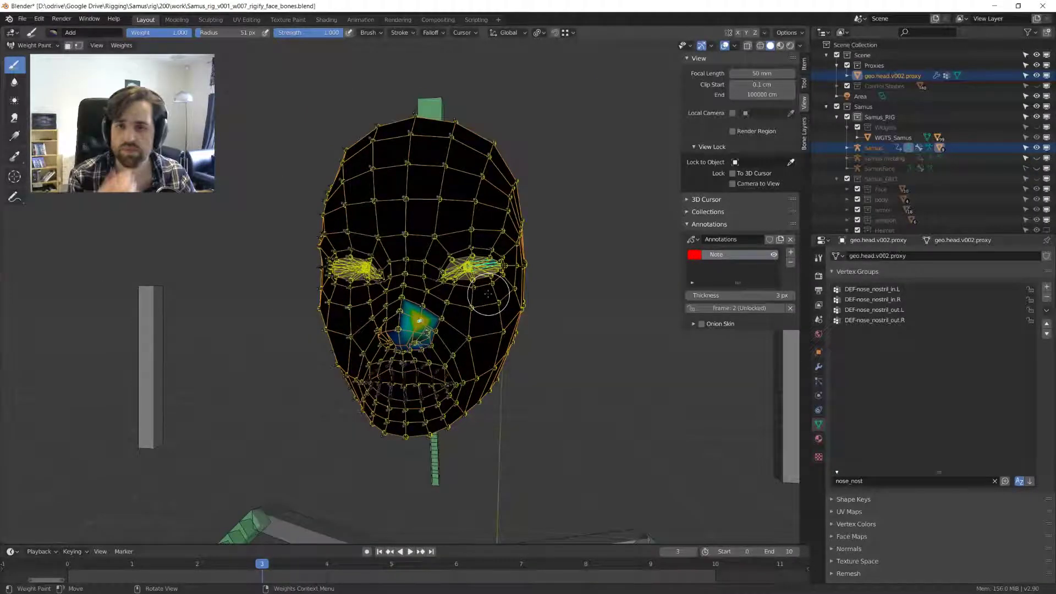
{"action": "key", "text": "KP_Decimal"}
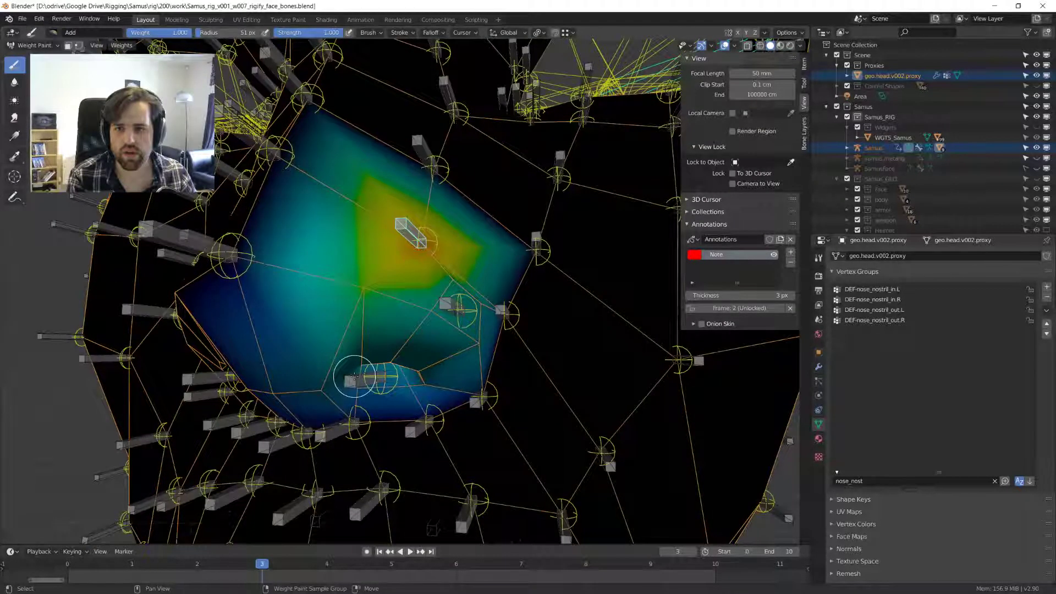
- Select the DEF-nose_nostril_in.L bone and paint weight 1.000 around the inside of the left nostril
{"action": "left_click", "coordinate": [355, 376], "text": "ctrl"}
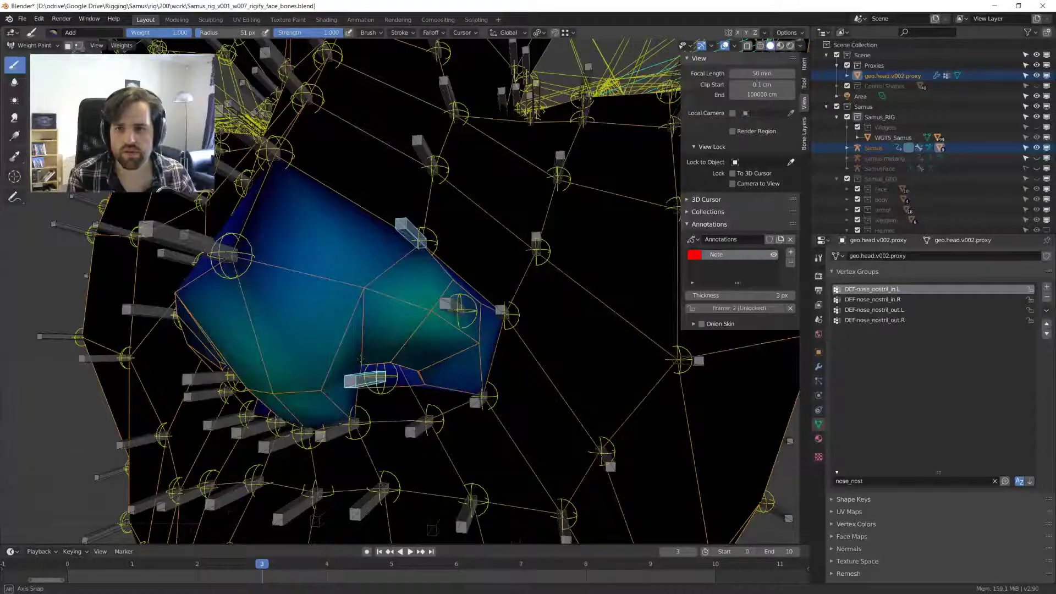
{"action": "middle_click_drag", "start_coordinate": [360, 358], "coordinate": [388, 301]}
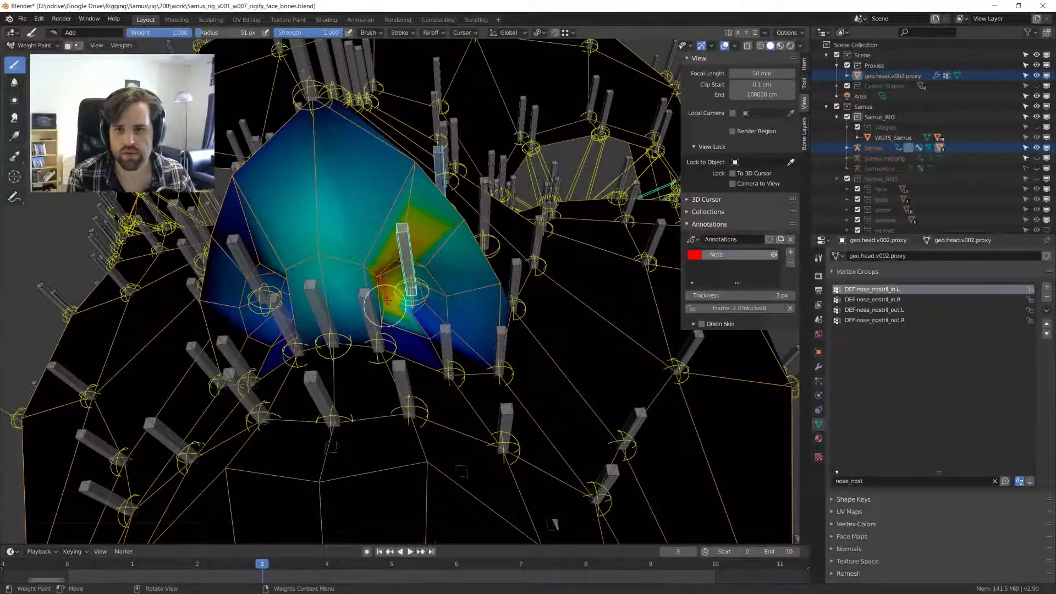
{"action": "left_click_drag", "start_coordinate": [386, 300], "coordinate": [388, 279]}
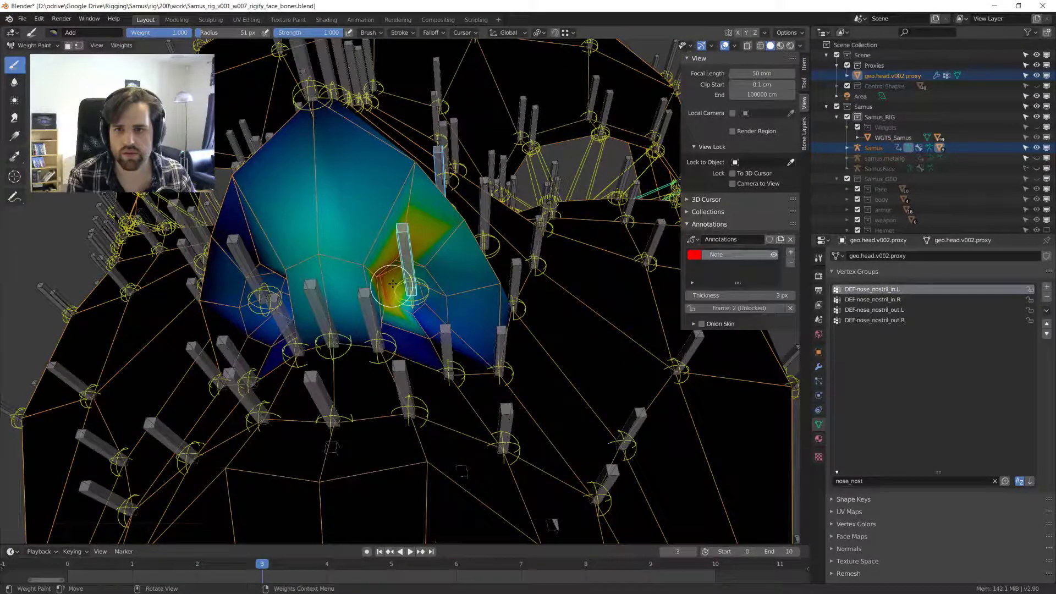
{"action": "middle_click_drag", "start_coordinate": [392, 284], "coordinate": [385, 277]}
{"action": "mouse_move", "coordinate": [385, 278]}
{"action": "left_mouse_down"}
{"action": "mouse_move", "coordinate": [395, 318]}
{"action": "mouse_move", "coordinate": [367, 300]}
{"action": "mouse_move", "coordinate": [385, 280]}
{"action": "mouse_move", "coordinate": [434, 308]}
{"action": "mouse_move", "coordinate": [388, 324]}
{"action": "mouse_move", "coordinate": [357, 280]}
{"action": "left_mouse_up"}
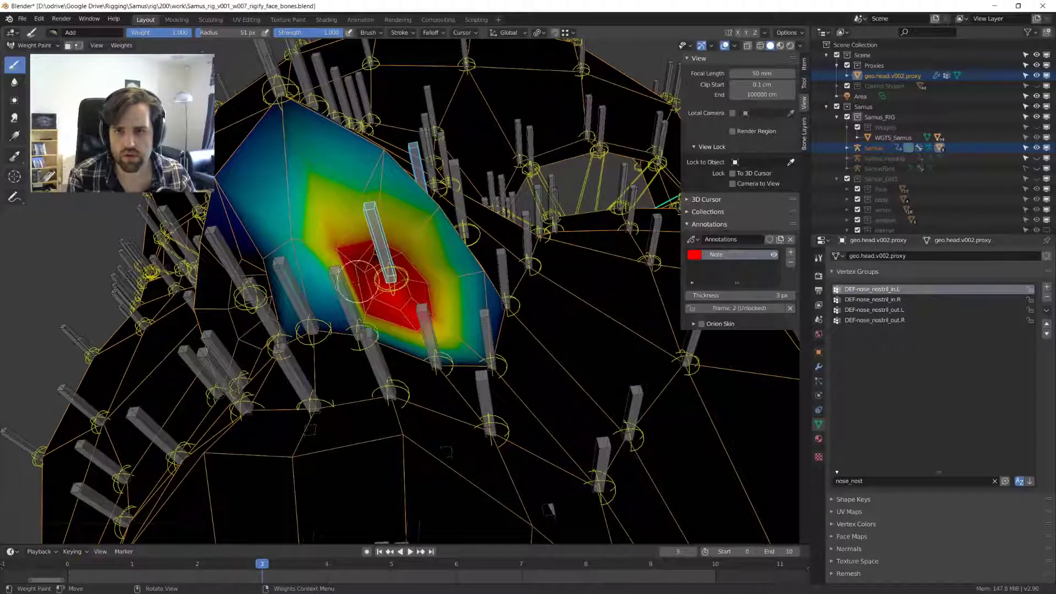
- Select the DEF-nose_nostril_out.L bone and paint weight 1.000 on the outer wing of the left nostril
{"action": "middle_click_drag", "start_coordinate": [358, 281], "coordinate": [381, 336]}
{"action": "left_click", "coordinate": [355, 265], "text": "ctrl"}
{"action": "left_click", "coordinate": [378, 303], "text": "ctrl"}
{"action": "left_click", "coordinate": [382, 333], "text": "ctrl"}
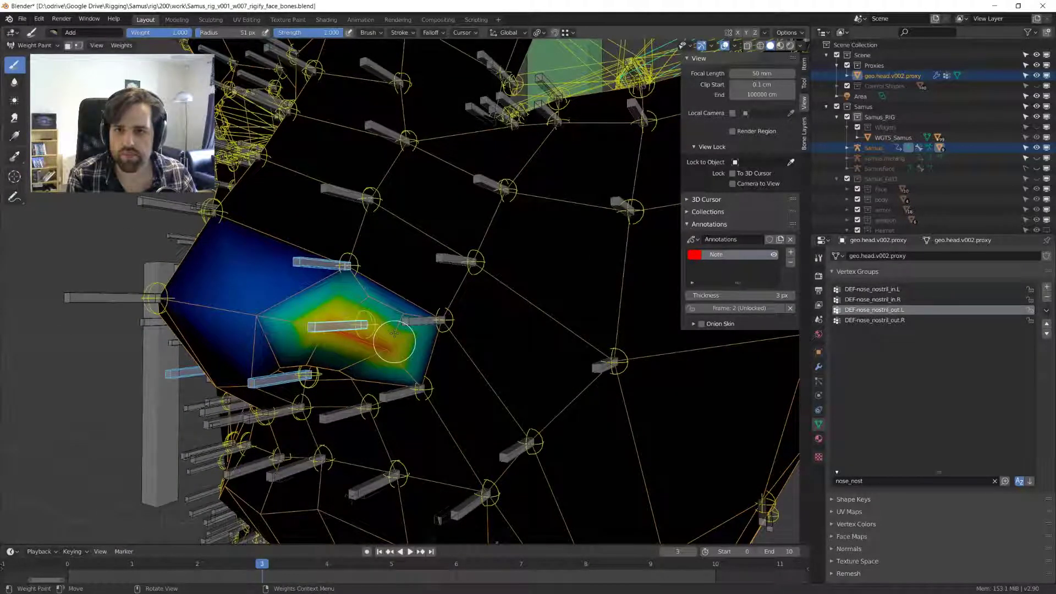
{"action": "scroll", "coordinate": [394, 333], "scroll_direction": "up", "scroll_amount": 1}
{"action": "mouse_move", "coordinate": [394, 333]}
{"action": "left_mouse_down"}
{"action": "mouse_move", "coordinate": [362, 308]}
{"action": "mouse_move", "coordinate": [352, 319]}
{"action": "mouse_move", "coordinate": [395, 330]}
{"action": "left_mouse_up"}
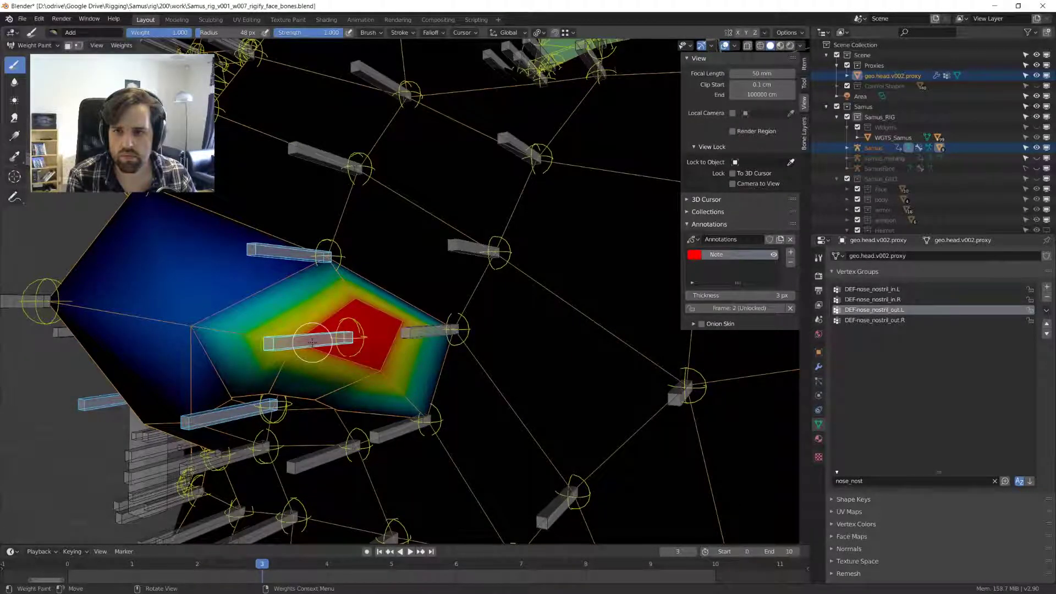
- Check the weights of the nose tip and nose side bones, and test-move the bone above the left nostril
{"action": "middle_click_drag", "start_coordinate": [311, 342], "coordinate": [380, 332]}
{"action": "left_click", "coordinate": [379, 332], "text": "ctrl"}
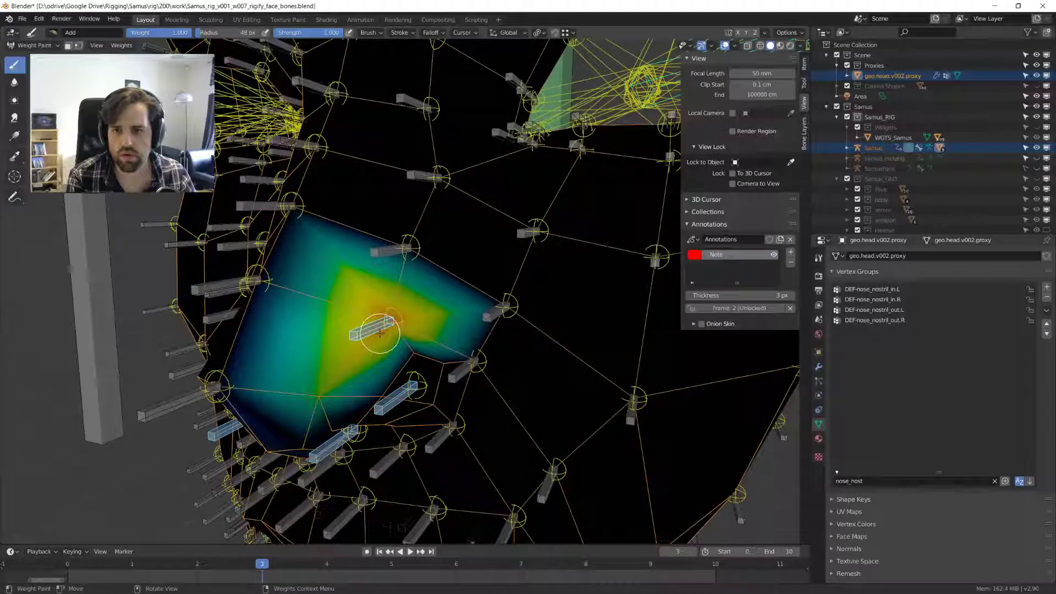
{"action": "left_click", "coordinate": [404, 318], "text": "ctrl"}
{"action": "middle_click_drag", "start_coordinate": [351, 339], "coordinate": [338, 314]}
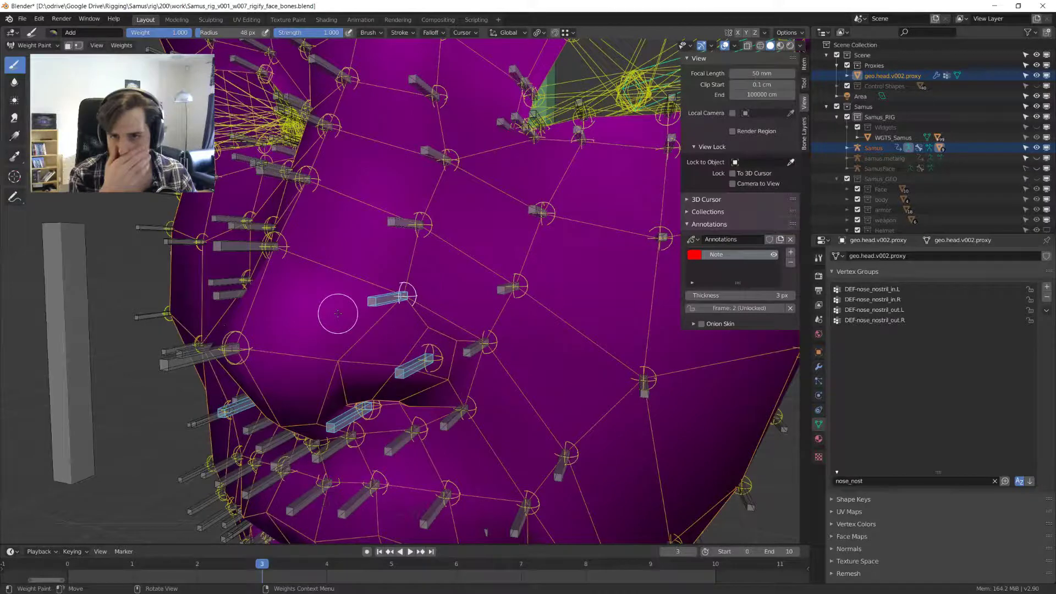
{"action": "left_click", "coordinate": [193, 356], "text": "shift"}
{"action": "mouse_move", "coordinate": [192, 356]}
{"action": "middle_mouse_down"}
{"action": "mouse_move", "coordinate": [365, 353]}
{"action": "mouse_move", "coordinate": [416, 371]}
{"action": "mouse_move", "coordinate": [399, 291]}
{"action": "middle_mouse_up"}
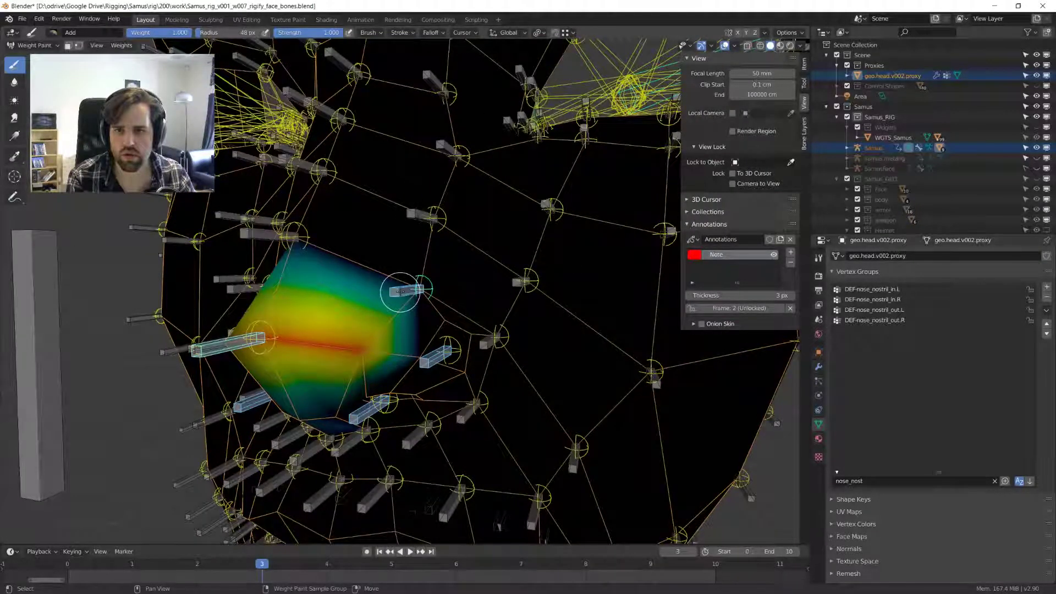
{"action": "key", "text": "g"}
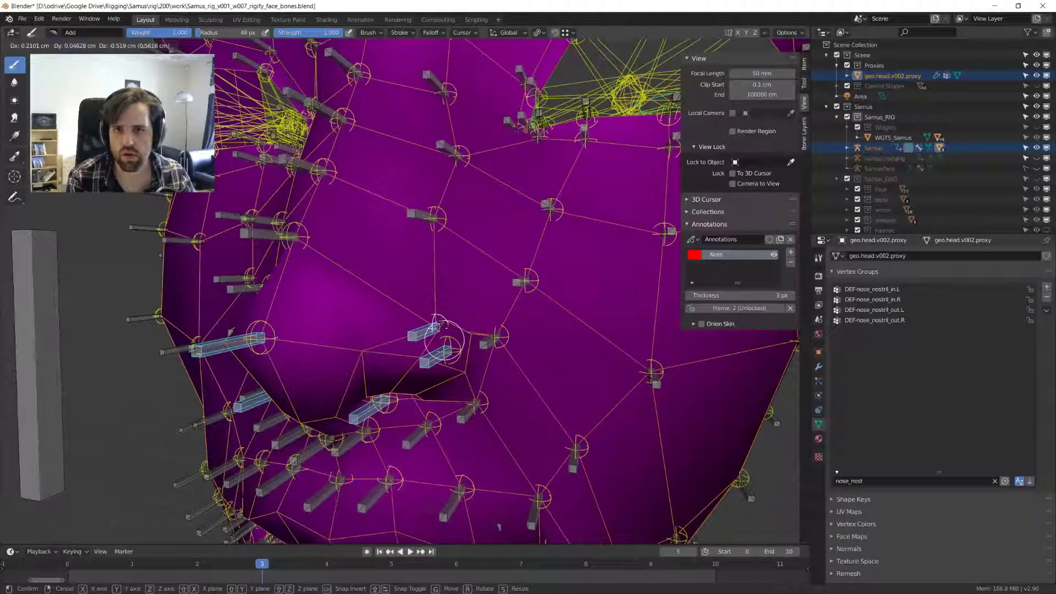
{"action": "left_click", "coordinate": [443, 325]}
- Paint weight 1.000 for the nose tip bone on the underside of the nose tip, down toward the septum
{"action": "key", "text": "KP_1"}
{"action": "scroll", "coordinate": [401, 266], "scroll_direction": "up", "scroll_amount": 4}
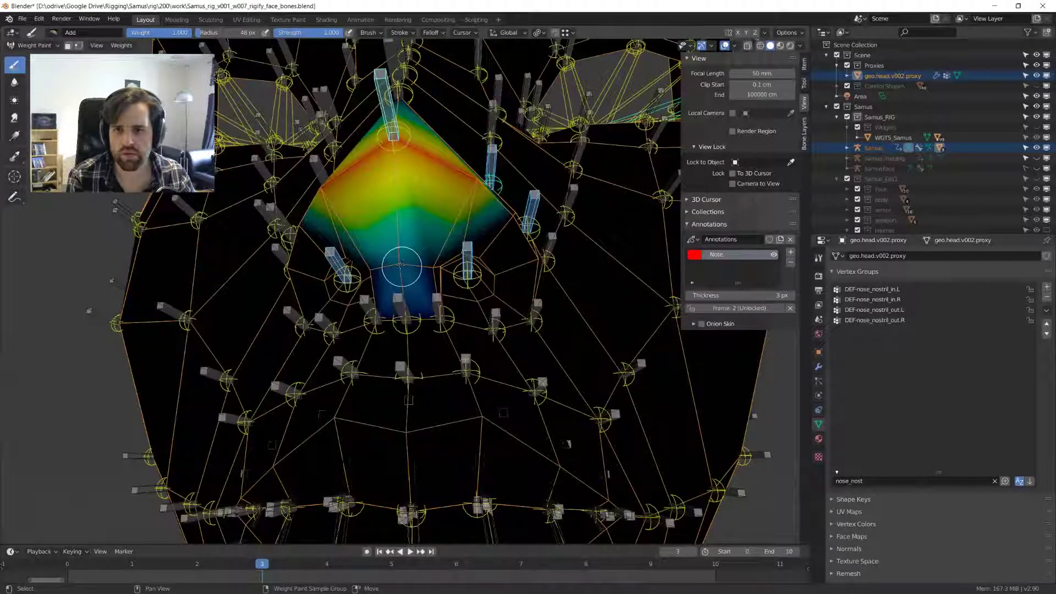
{"action": "left_click", "coordinate": [401, 265], "text": "ctrl"}
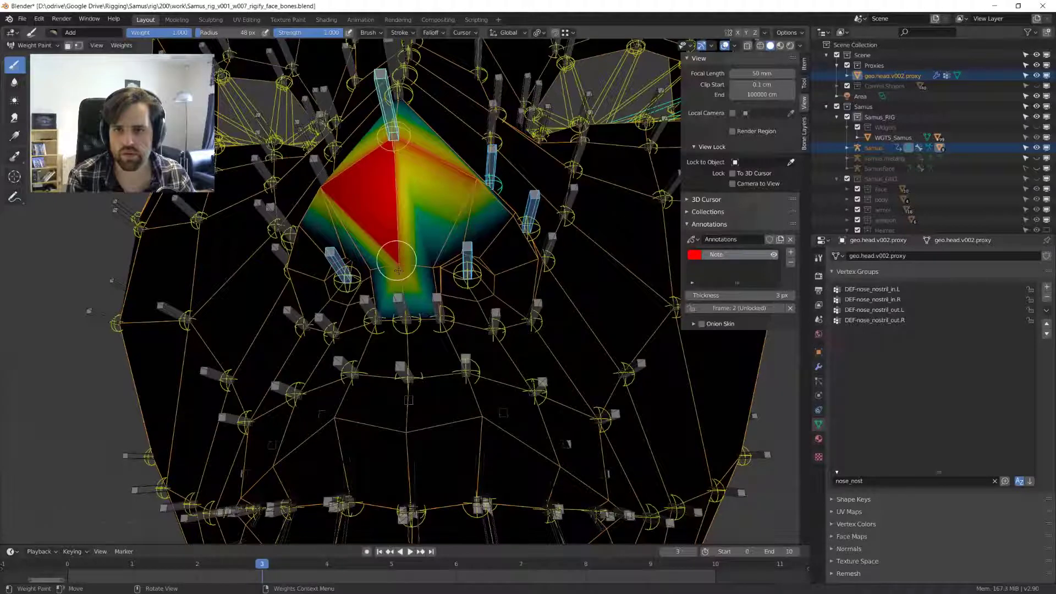
- Select the deform bone at the base of the septum and paint its weight up along the septum toward the nose tip
{"action": "mouse_move", "coordinate": [398, 269]}
{"action": "middle_mouse_down"}
{"action": "mouse_move", "coordinate": [418, 268]}
{"action": "mouse_move", "coordinate": [391, 193]}
{"action": "middle_mouse_up"}
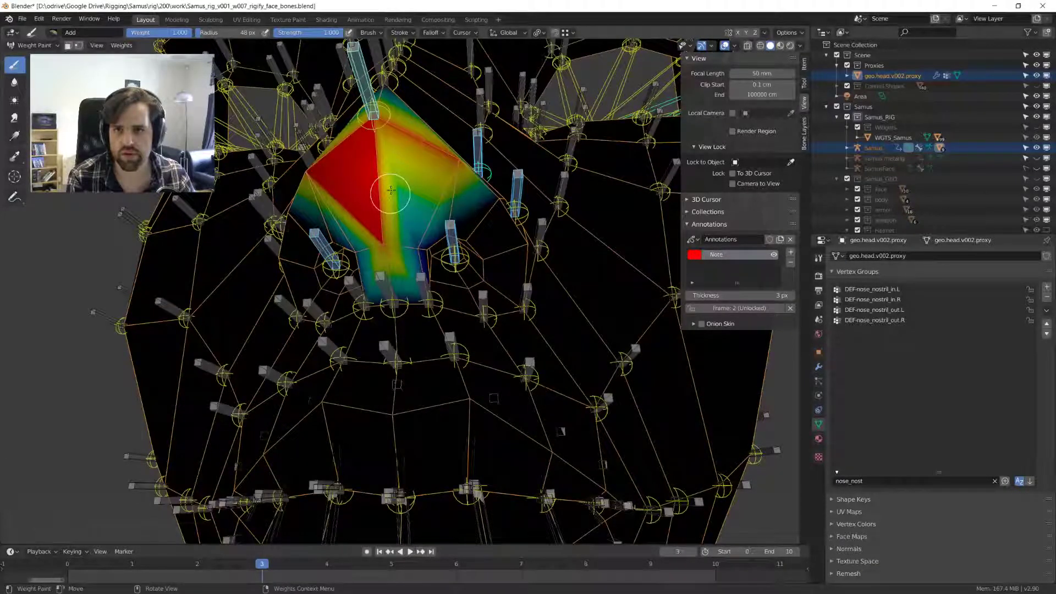
{"action": "middle_click_drag", "start_coordinate": [379, 311], "coordinate": [400, 286]}
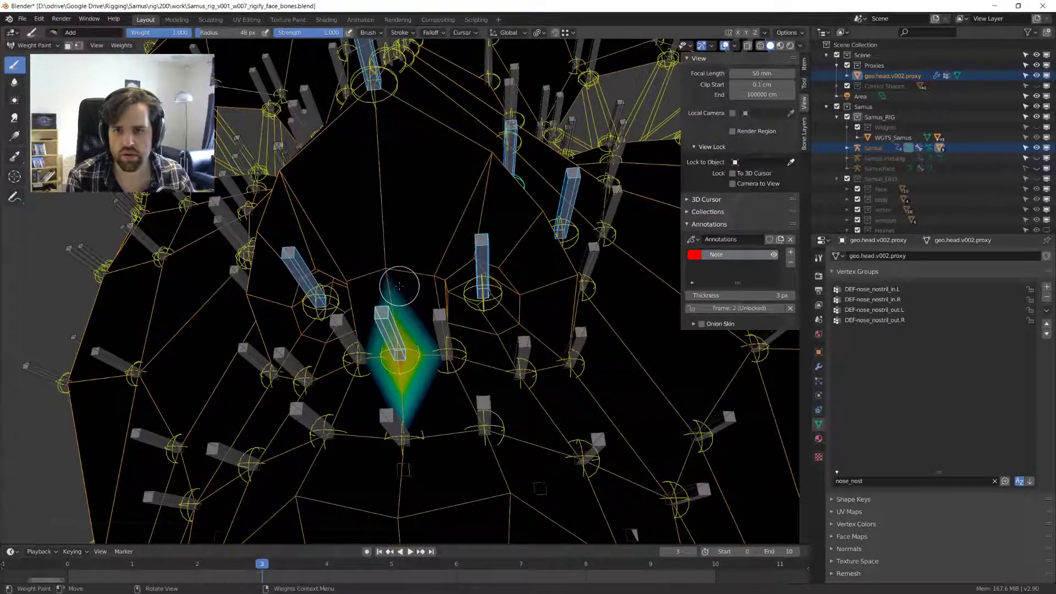
{"action": "mouse_move", "coordinate": [399, 286]}
{"action": "left_mouse_down"}
{"action": "mouse_move", "coordinate": [385, 284]}
{"action": "mouse_move", "coordinate": [411, 234]}
{"action": "left_mouse_up"}
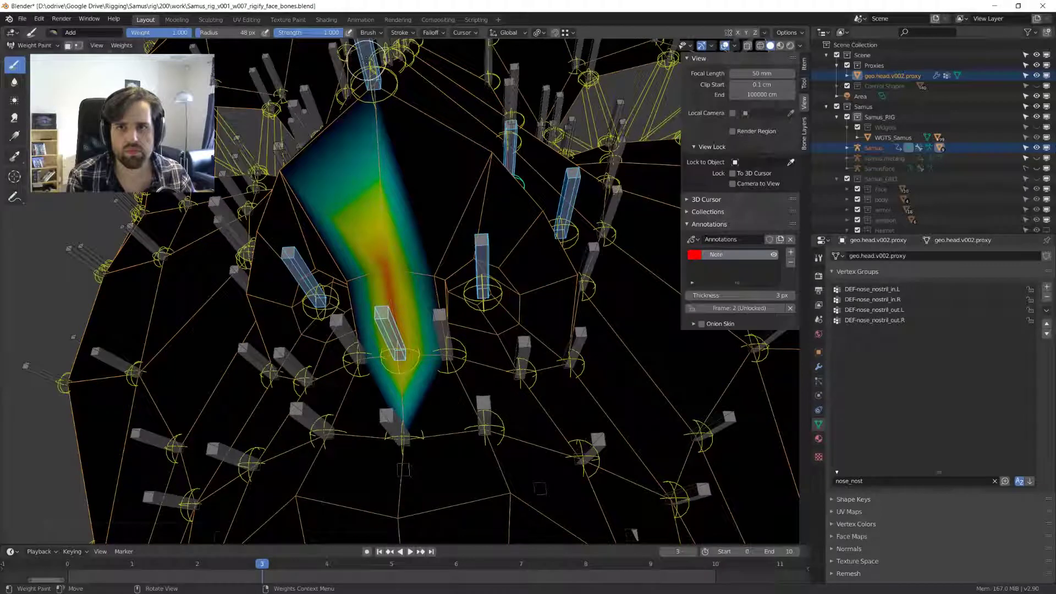
- Try painting weight 0.500 for the nose tip bone down the underside of the nose tip to the septum
{"action": "middle_click_drag", "start_coordinate": [366, 83], "coordinate": [368, 100]}
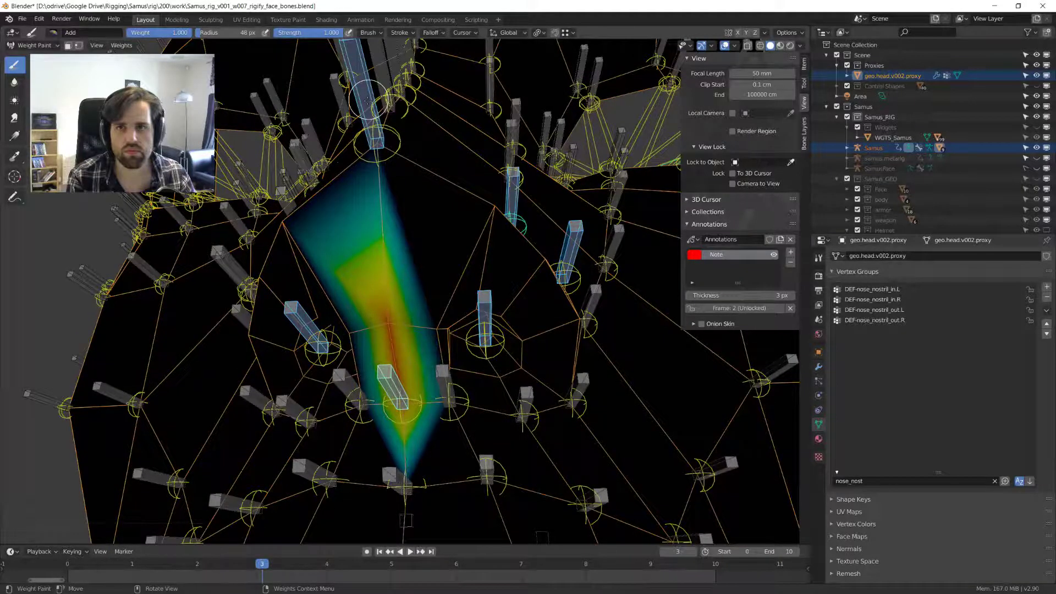
{"action": "key", "text": "ctrl+z"}
{"action": "left_click", "coordinate": [804, 82]}
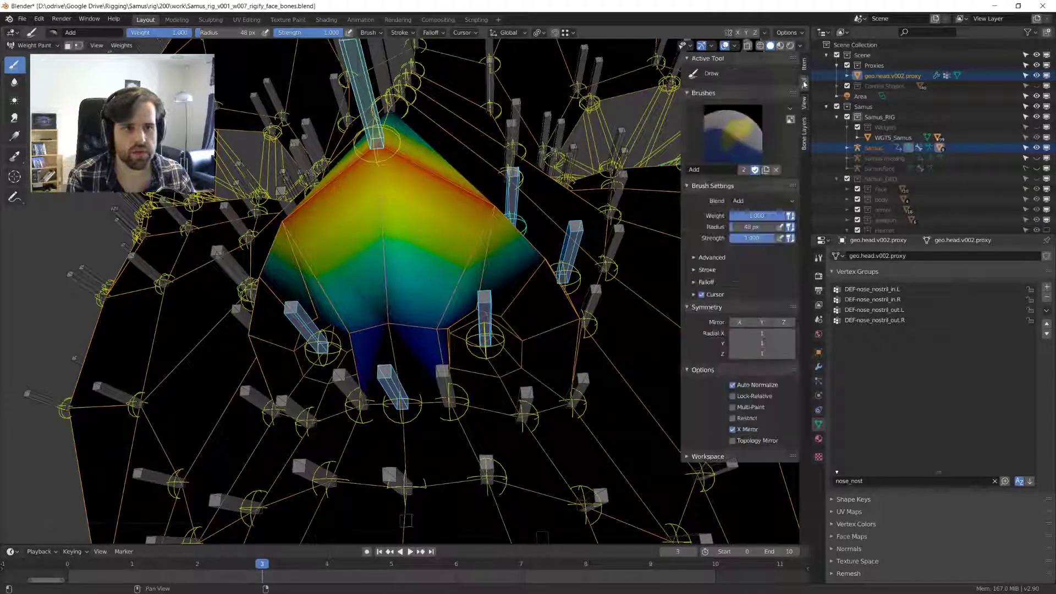
{"action": "left_click", "coordinate": [760, 216]}
{"action": "type", "text": "0.5"}
{"action": "key", "text": "Return"}
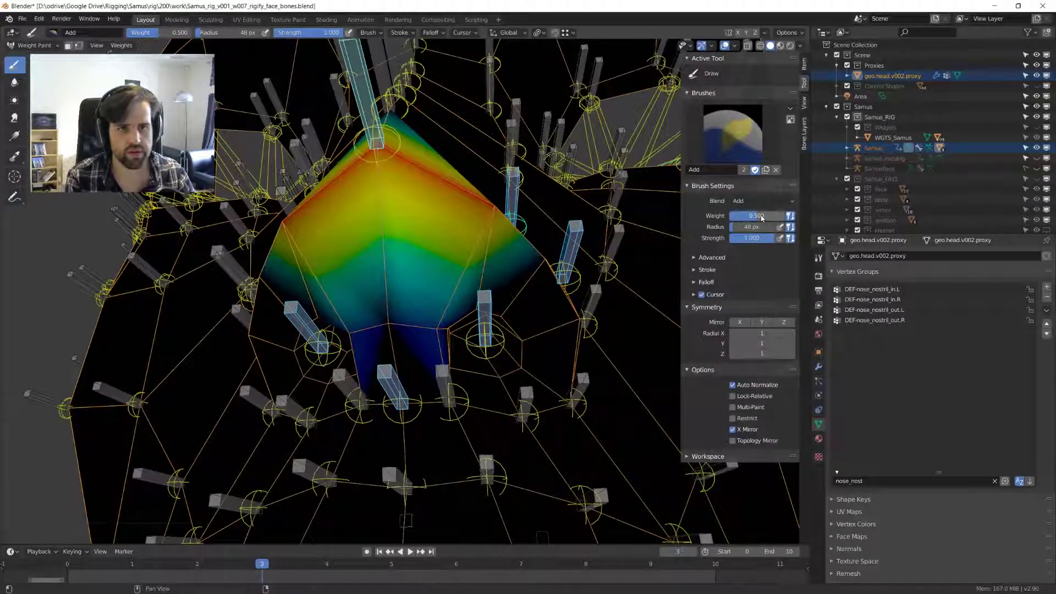
{"action": "left_click_drag", "start_coordinate": [387, 165], "coordinate": [393, 336]}
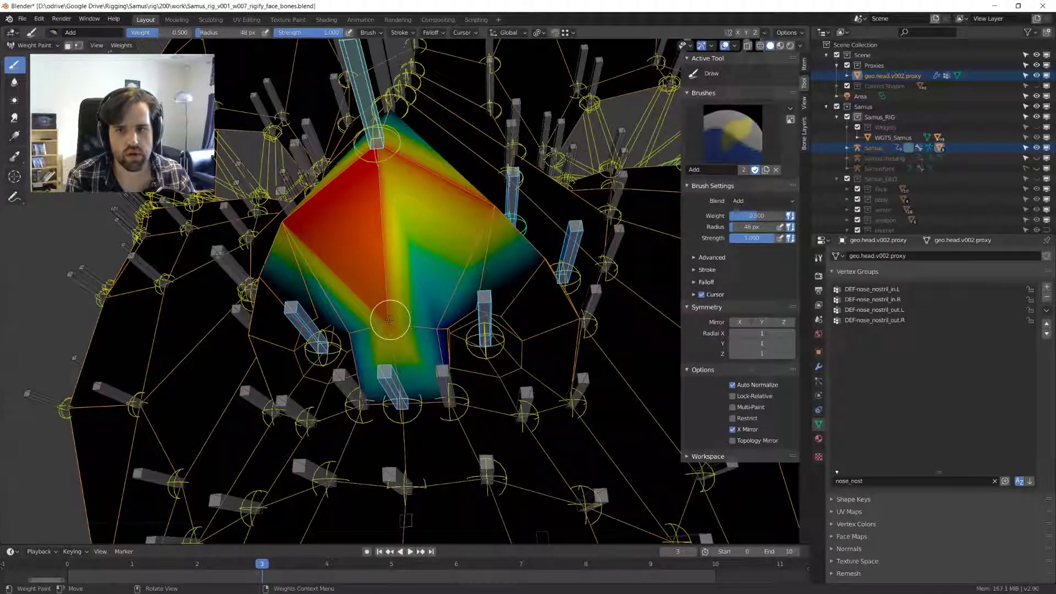
{"action": "left_click", "coordinate": [390, 318]}
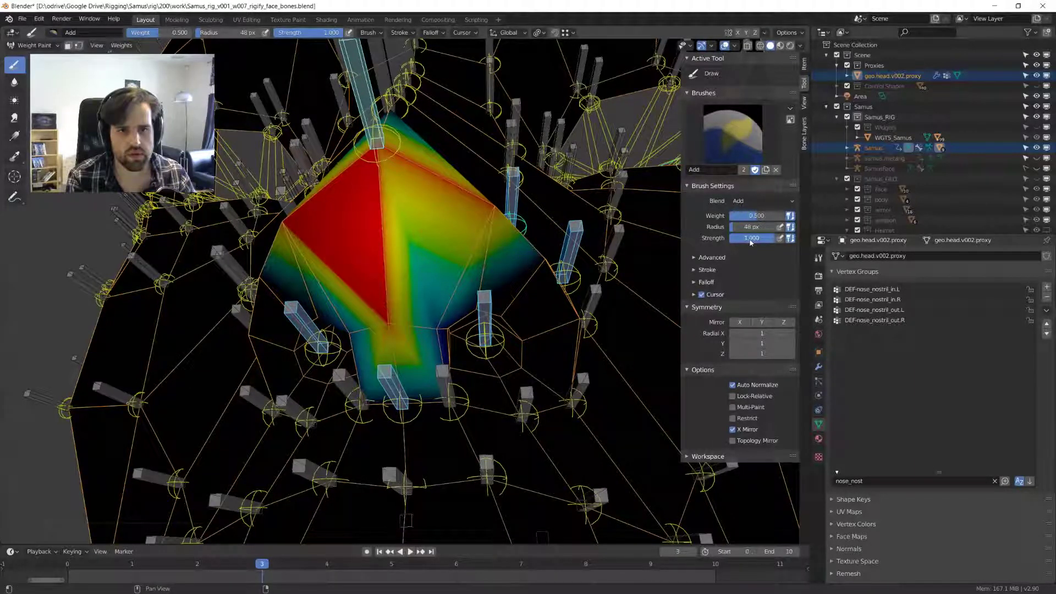
- Set the brush strength to 0.500 and its weight to 1.000
{"action": "left_click", "coordinate": [751, 238]}
{"action": "type", "text": "0.5"}
{"action": "key", "text": "Return"}
{"action": "left_click", "coordinate": [757, 216]}
{"action": "type", "text": "1"}
{"action": "key", "text": "Return"}
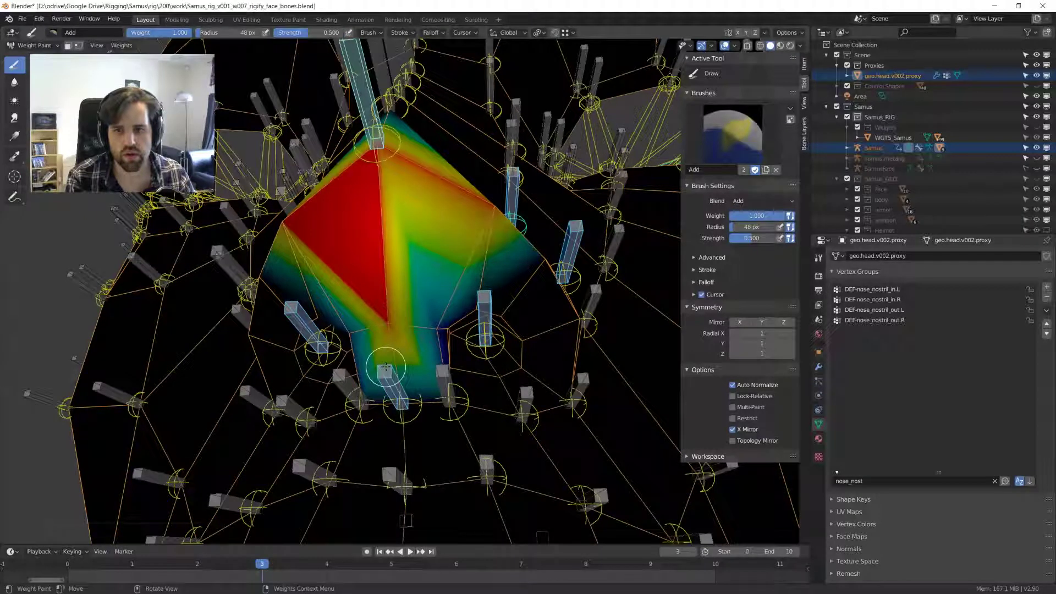
- Undo the latest nose tip and septum weight strokes, and deselect all bones after checking the septum base bone
{"action": "key", "text": "ctrl+z"}
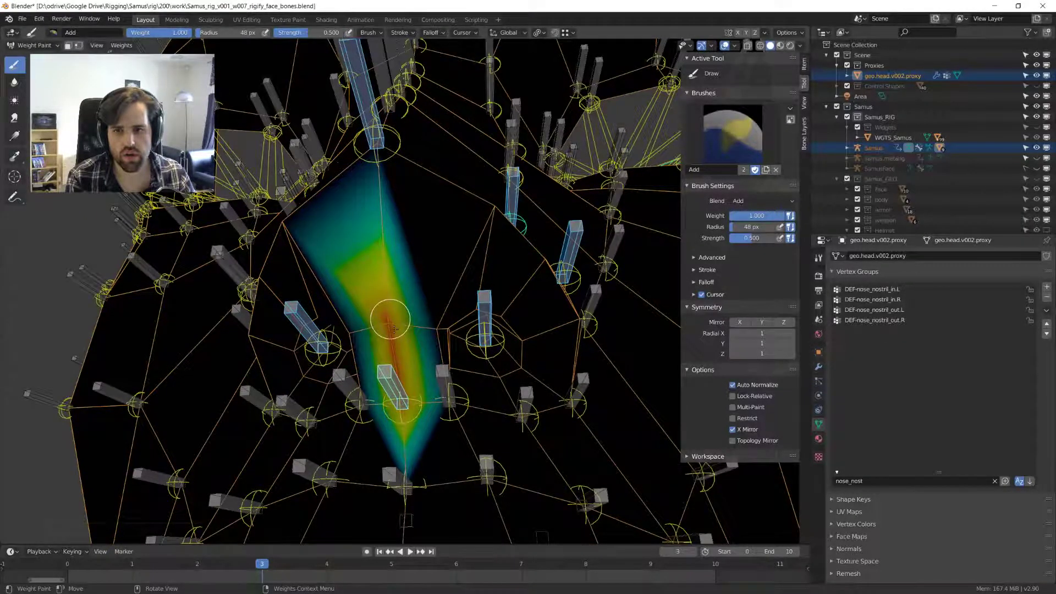
{"action": "middle_click_drag", "start_coordinate": [391, 328], "coordinate": [426, 240]}
{"action": "left_click_drag", "start_coordinate": [513, 264], "coordinate": [517, 373]}
{"action": "key", "text": "ctrl+z"}
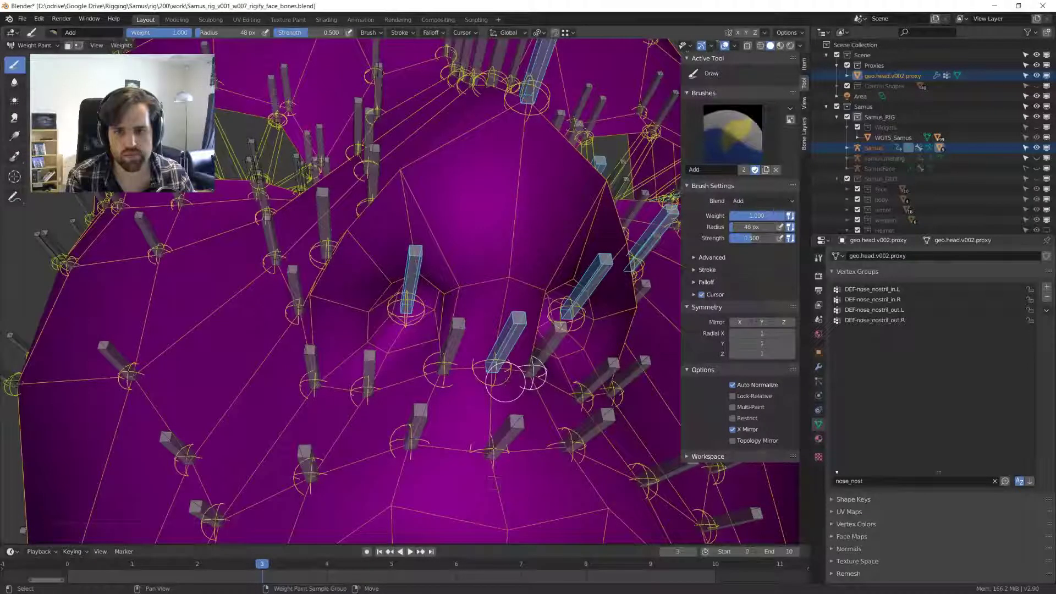
{"action": "left_click", "coordinate": [493, 384], "text": "ctrl"}
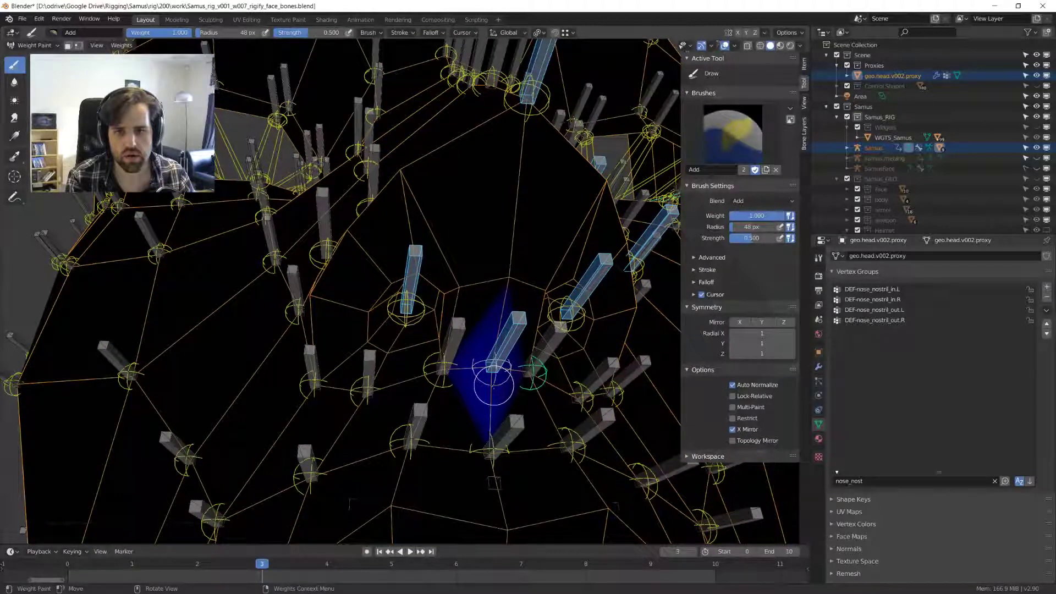
{"action": "key", "text": "alt+a"}
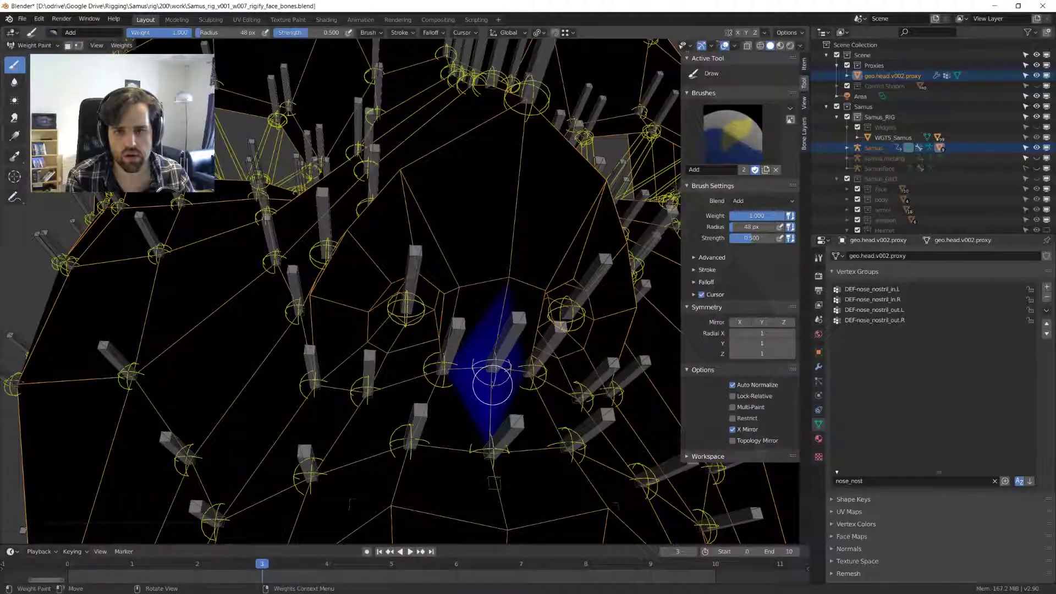
- Select the nose tip bone and paint its weight down the septum at strength 0.500
{"action": "left_click", "coordinate": [534, 68], "text": "ctrl"}
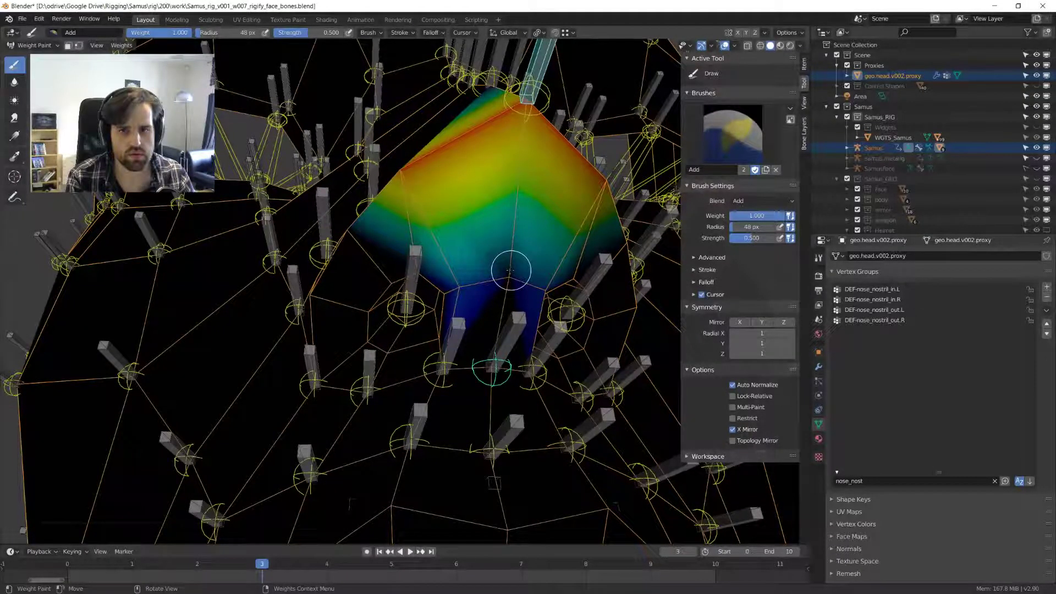
{"action": "middle_click_drag", "start_coordinate": [510, 270], "coordinate": [473, 275]}
{"action": "key", "text": "g"}
{"action": "key", "text": "Escape"}
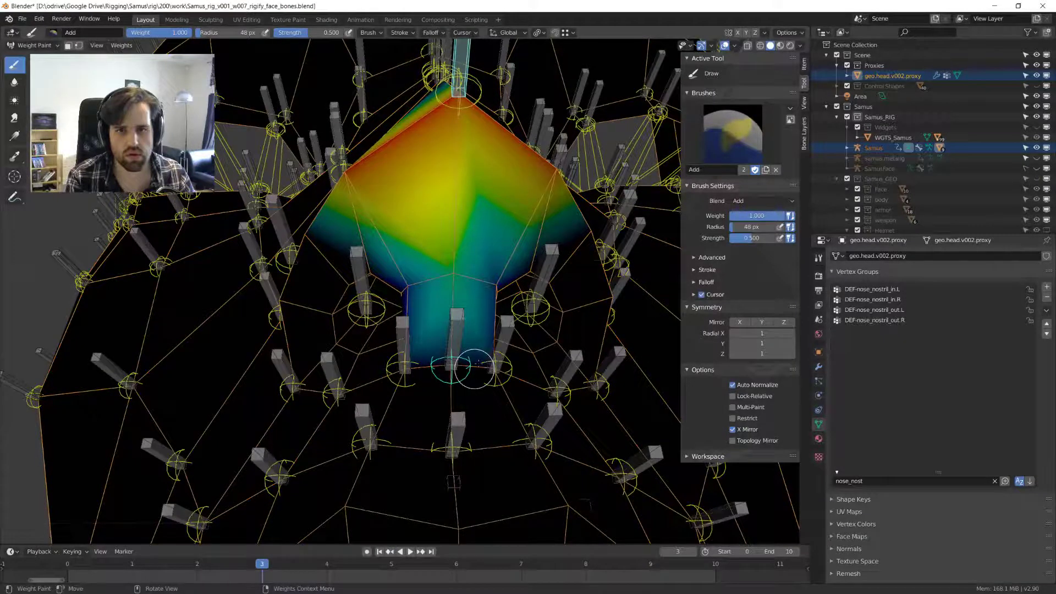
- Select the DEF-nose_nostril_out.L bone and check its weights on the wing of the left nostril
{"action": "middle_click_drag", "start_coordinate": [474, 367], "coordinate": [390, 301]}
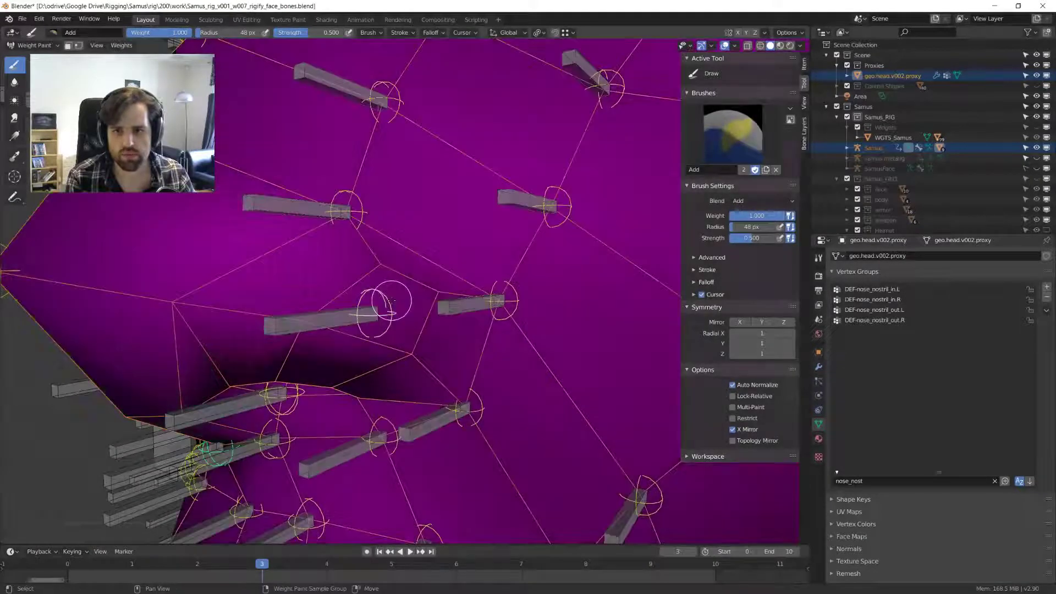
{"action": "scroll", "coordinate": [391, 301], "scroll_direction": "down", "scroll_amount": 5}
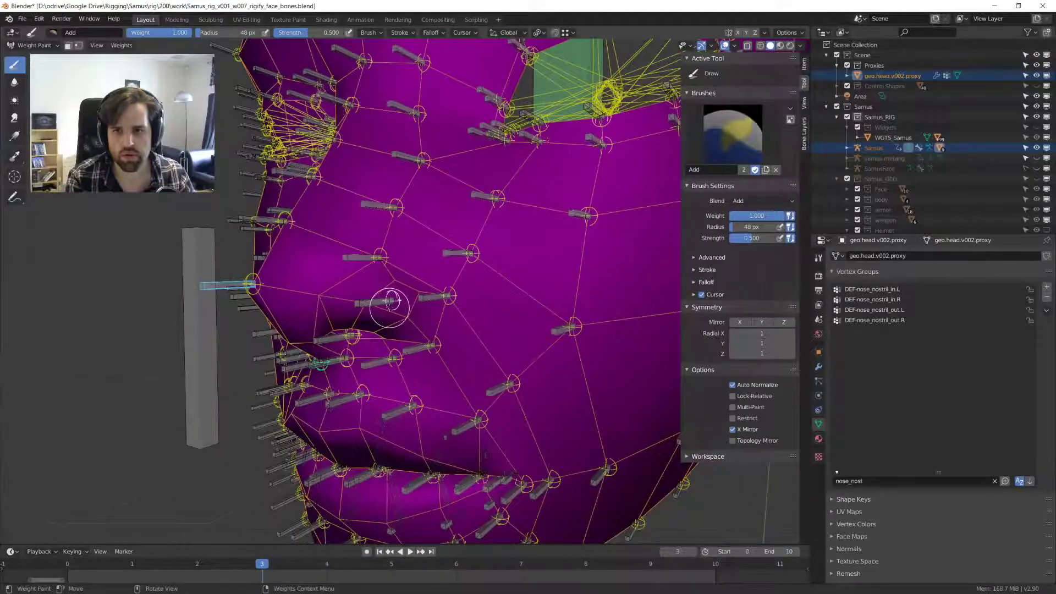
{"action": "scroll", "coordinate": [390, 300], "scroll_direction": "up", "scroll_amount": 4}
{"action": "left_click", "coordinate": [390, 301], "text": "ctrl"}
{"action": "scroll", "coordinate": [390, 301], "scroll_direction": "down", "scroll_amount": 2}
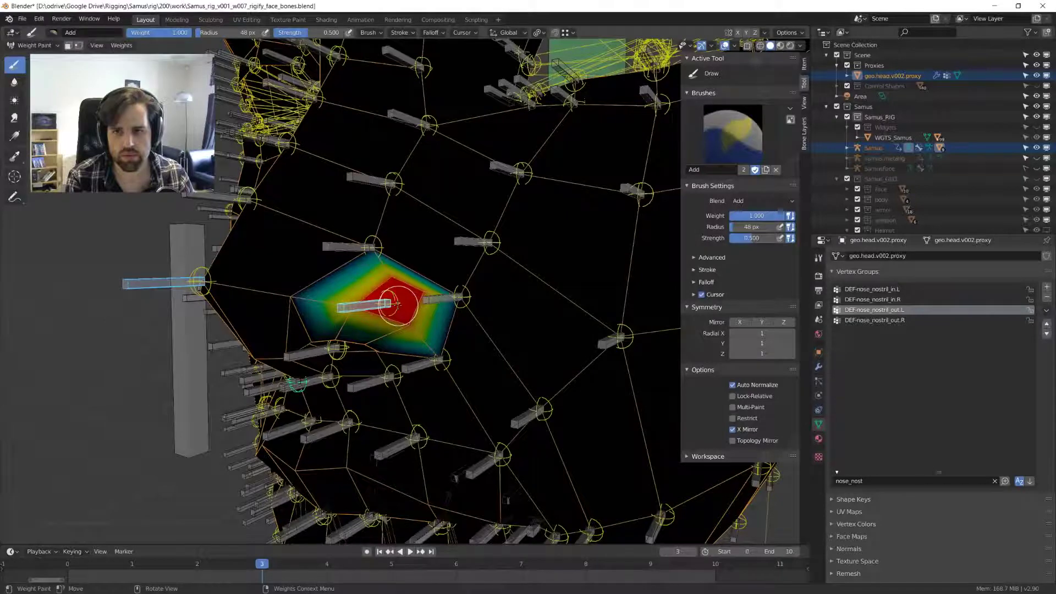
- Leave Weight Paint mode on the head proxy, put the Samus rig in Pose Mode and select the left outer nostril control
{"action": "key", "text": "ctrl+Tab"}
{"action": "key", "text": "ctrl+Tab"}
{"action": "left_click", "coordinate": [408, 421]}
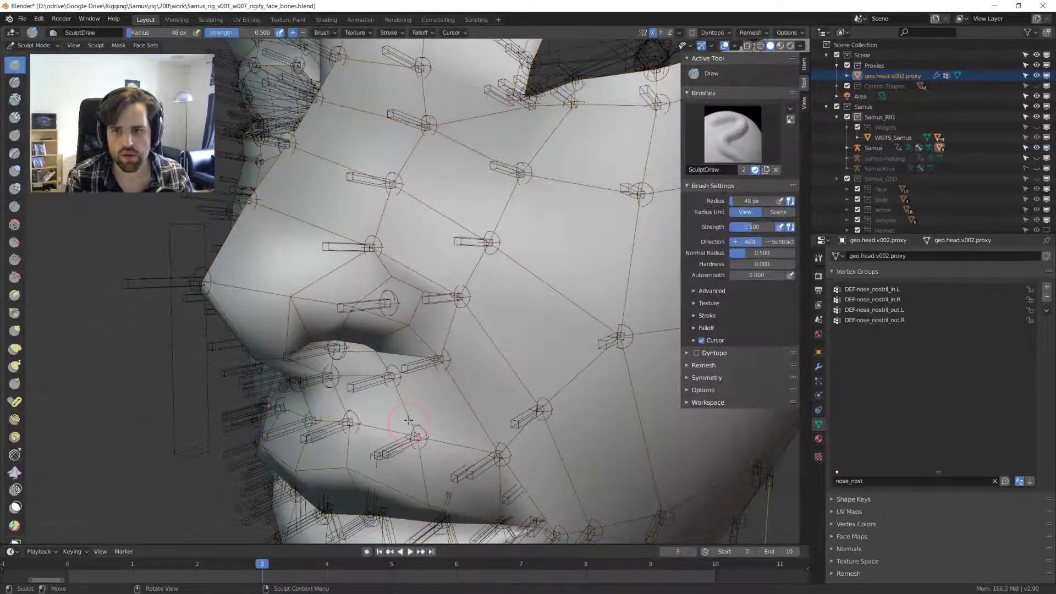
{"action": "key", "text": "ctrl+Tab"}
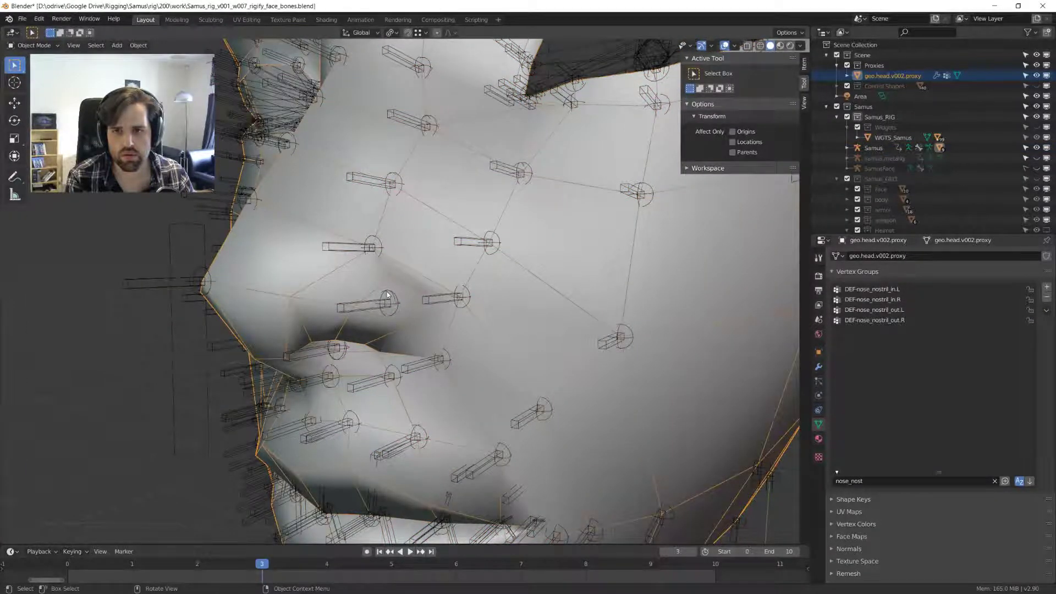
{"action": "left_click", "coordinate": [387, 295]}
{"action": "key", "text": "ctrl+Tab"}
{"action": "left_click", "coordinate": [388, 302]}
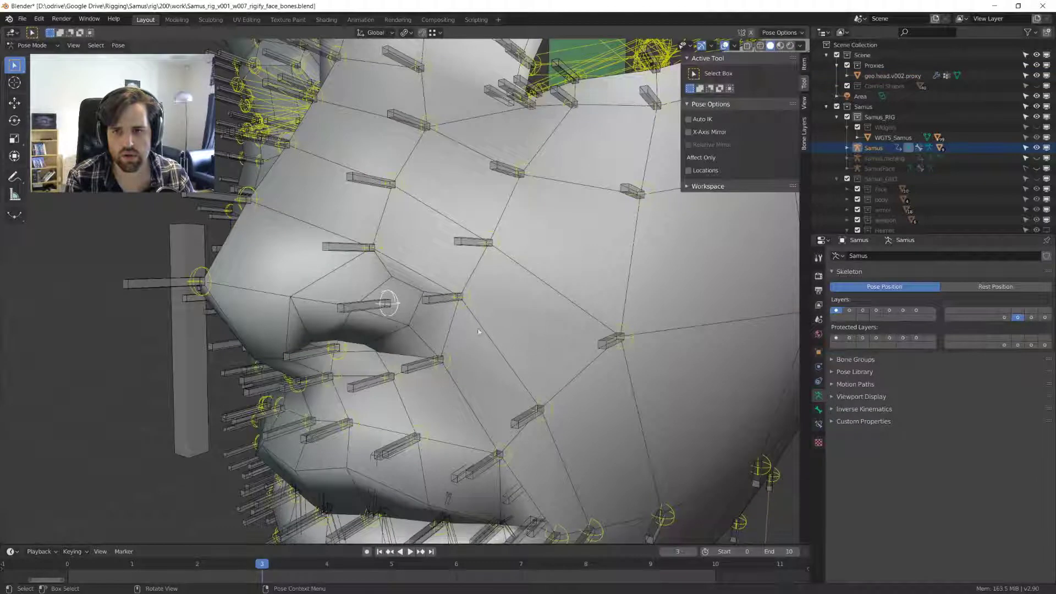
- Test-move the controls around the outer side of the left nostril to check how the mesh deforms
{"action": "key", "text": "g"}
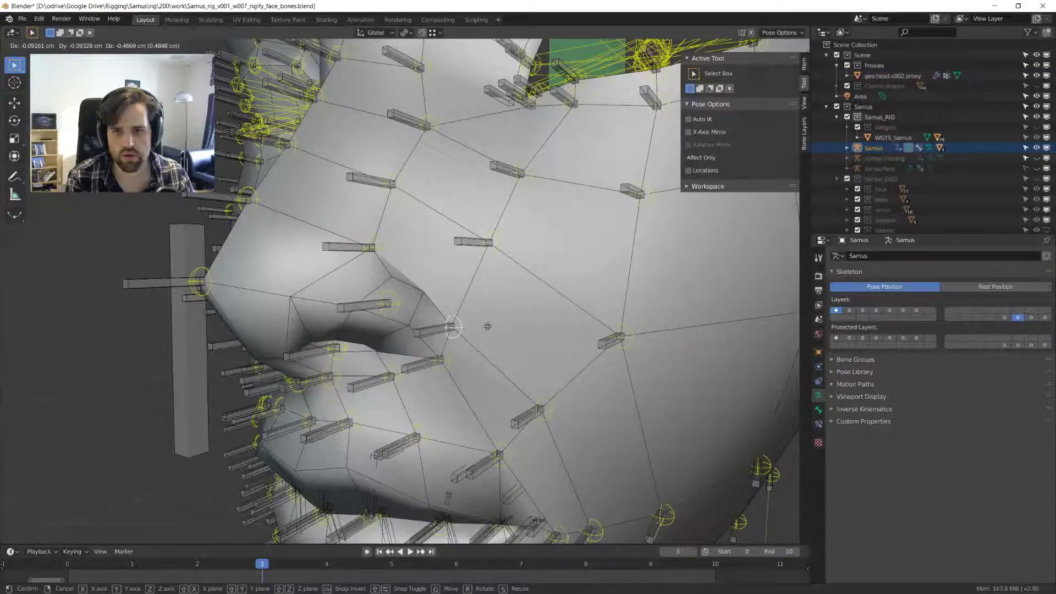
{"action": "left_click", "coordinate": [487, 326]}
{"action": "middle_click_drag", "start_coordinate": [487, 326], "coordinate": [478, 299]}
{"action": "left_click", "coordinate": [440, 305]}
{"action": "key", "text": "g"}
{"action": "left_click", "coordinate": [479, 352]}
{"action": "middle_click_drag", "start_coordinate": [402, 291], "coordinate": [440, 285]}
{"action": "left_click", "coordinate": [440, 285]}
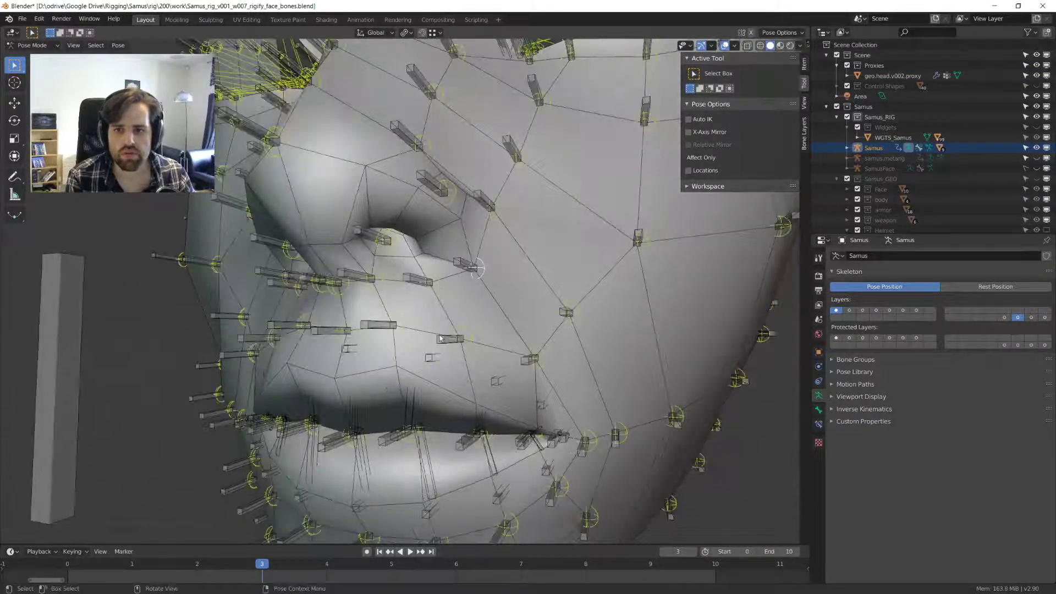
- Test-move the controls between the left nostril and the upper lip and inspect the lip area
{"action": "key", "text": "g"}
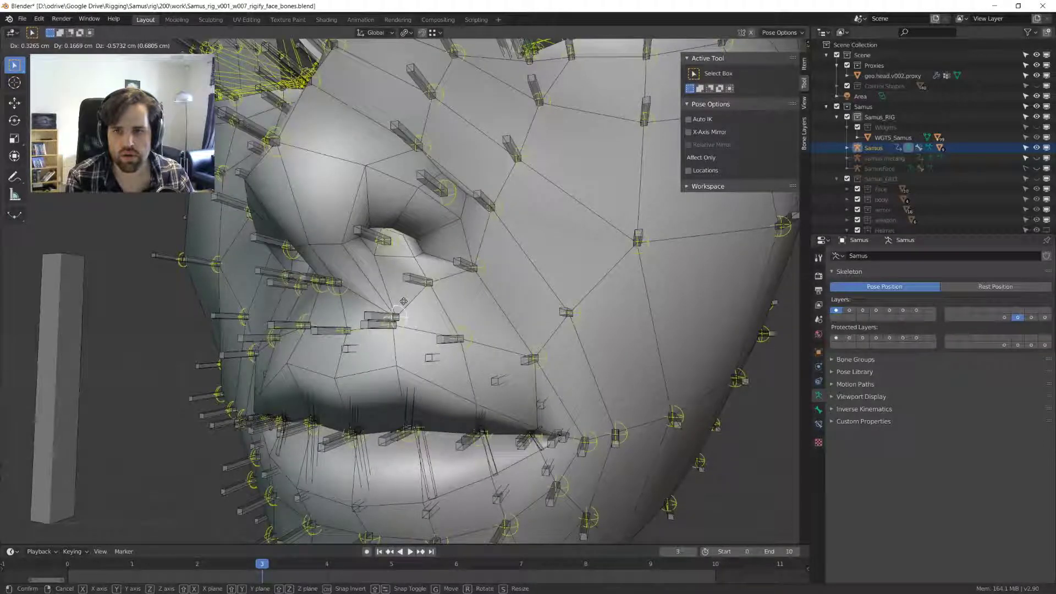
{"action": "right_click", "coordinate": [407, 334]}
{"action": "key", "text": "g"}
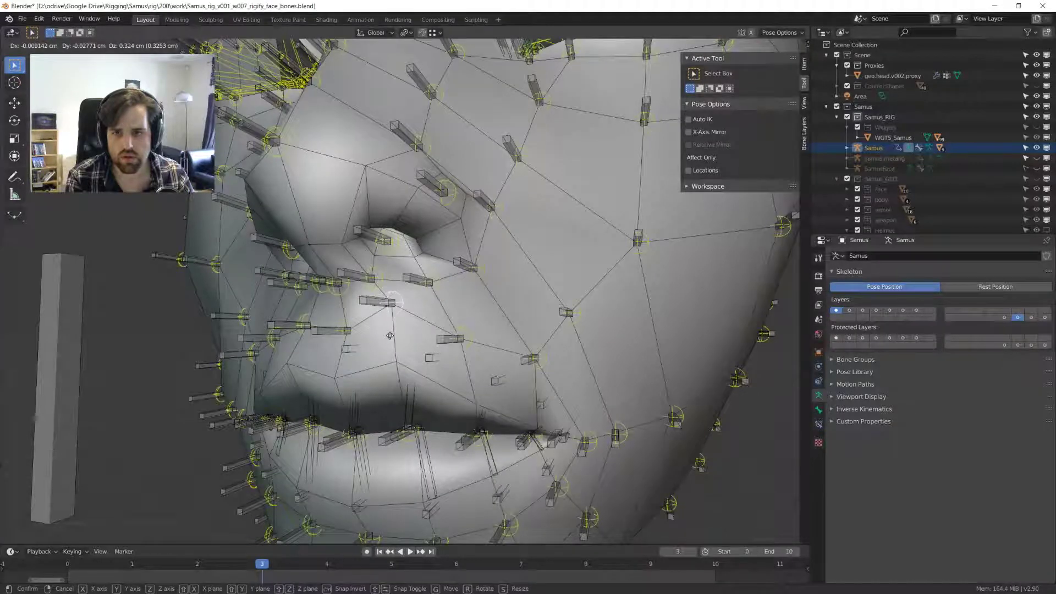
{"action": "left_click", "coordinate": [389, 335]}
{"action": "middle_click_drag", "start_coordinate": [390, 335], "coordinate": [379, 339]}
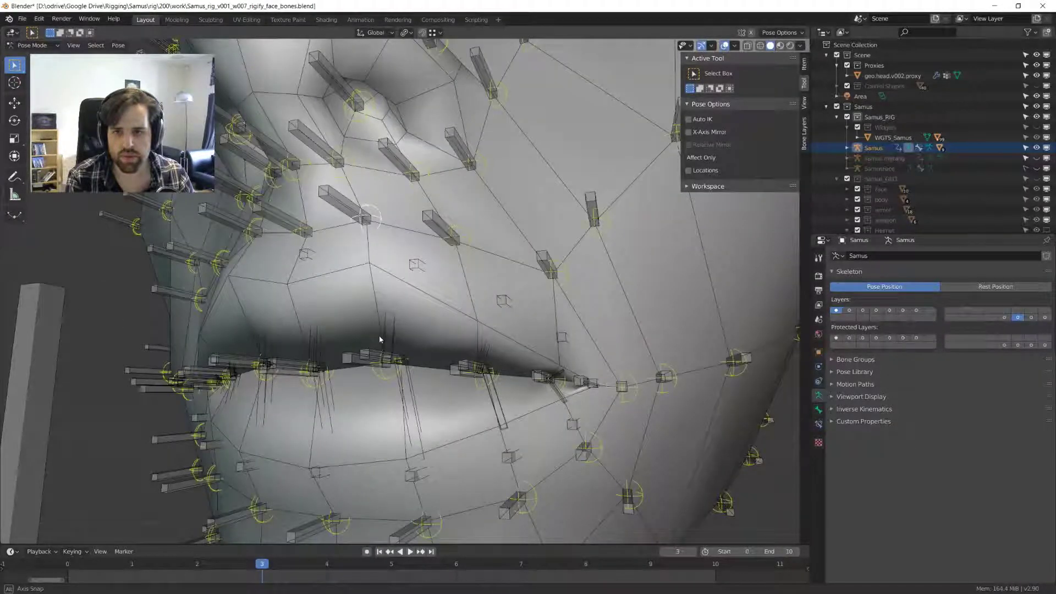
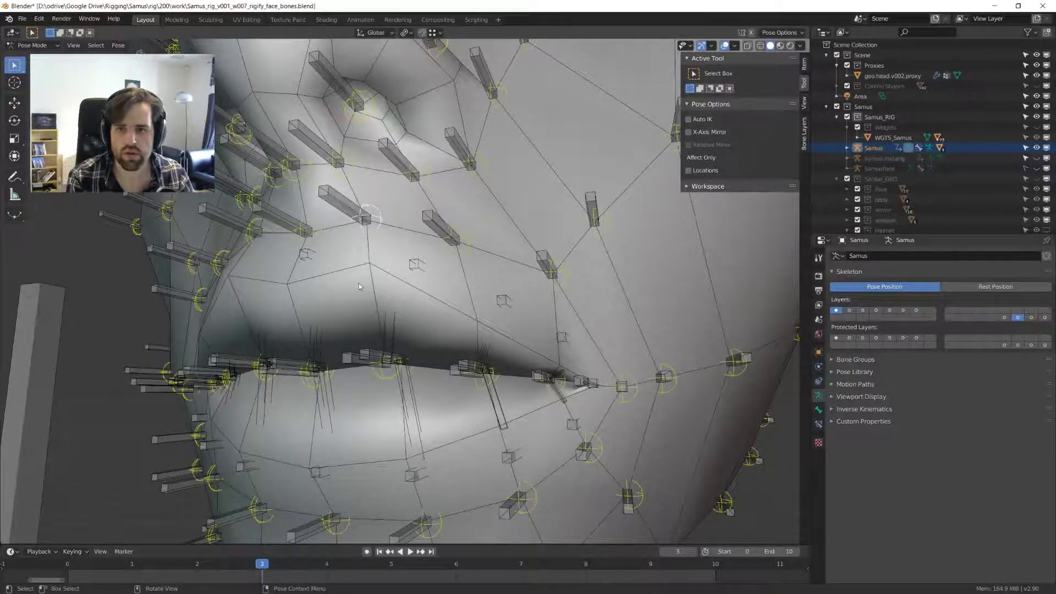
{"action": "middle_click_drag", "start_coordinate": [359, 286], "coordinate": [346, 256]}
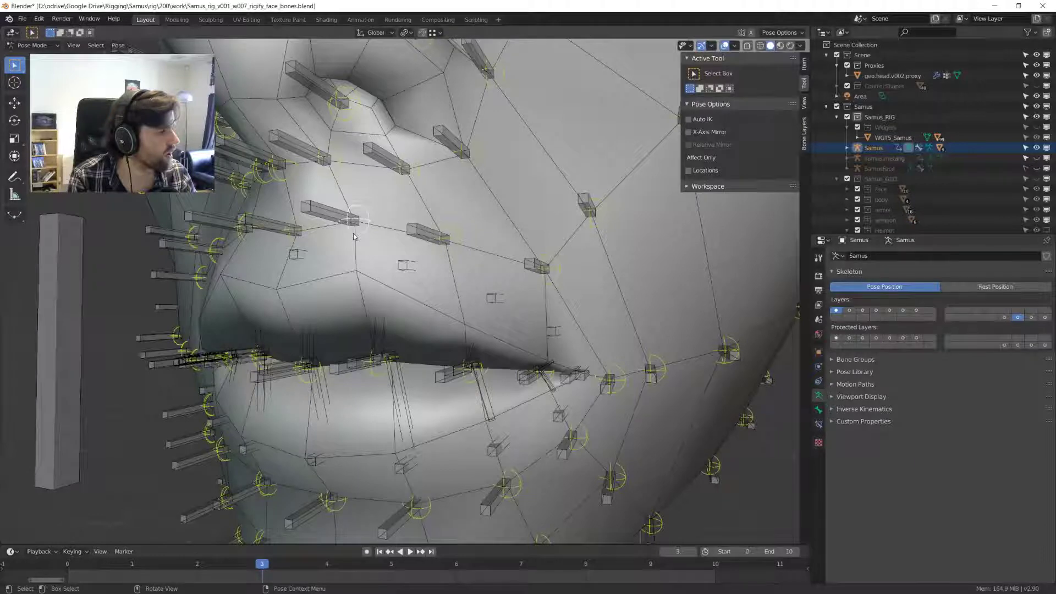
{"action": "middle_click_drag", "start_coordinate": [353, 234], "coordinate": [368, 328]}
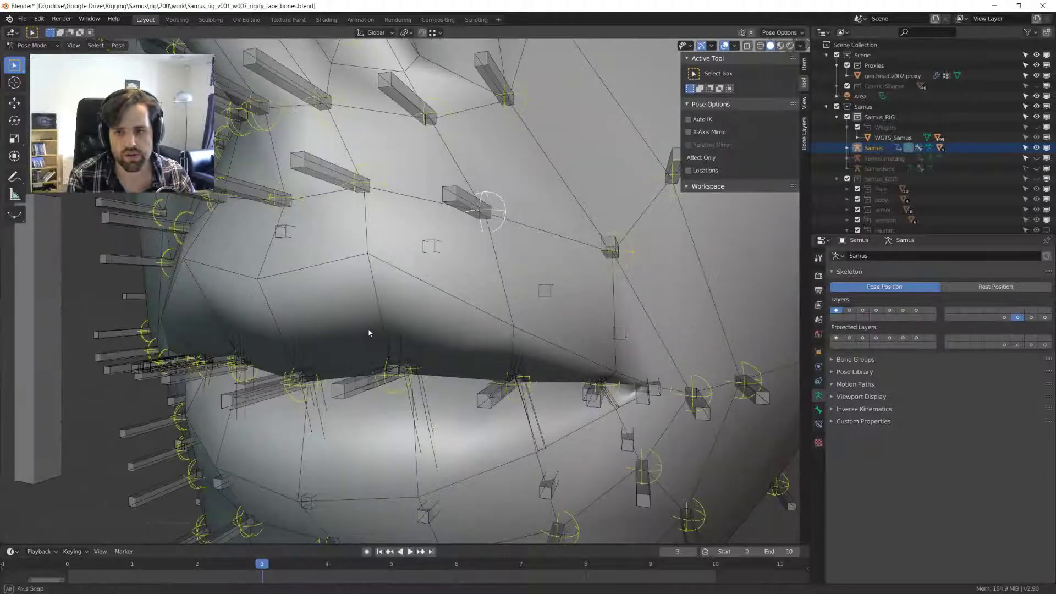
- Switch the rig to Object Mode, show only its deform bone layer and turn on X-ray around the mouth
{"action": "key", "text": "ctrl+Tab"}
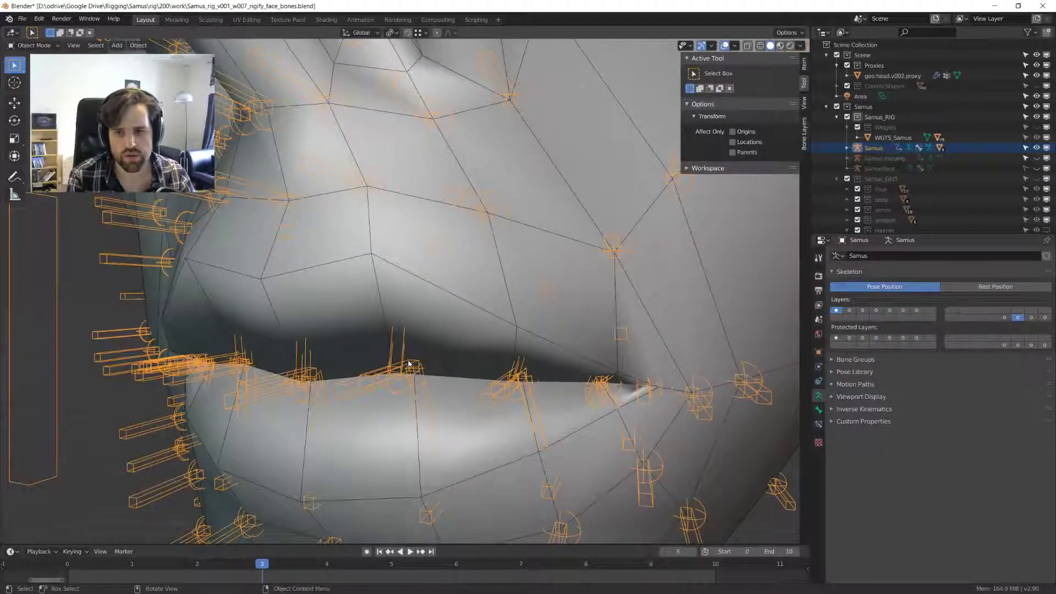
{"action": "middle_click_drag", "start_coordinate": [400, 297], "coordinate": [397, 265]}
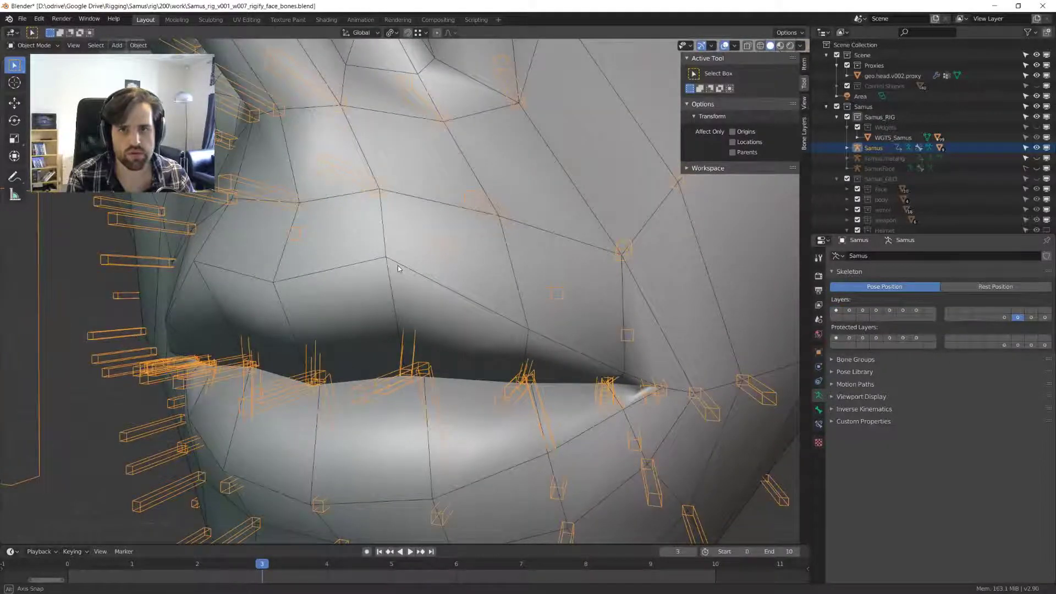
{"action": "key", "text": "alt+z"}
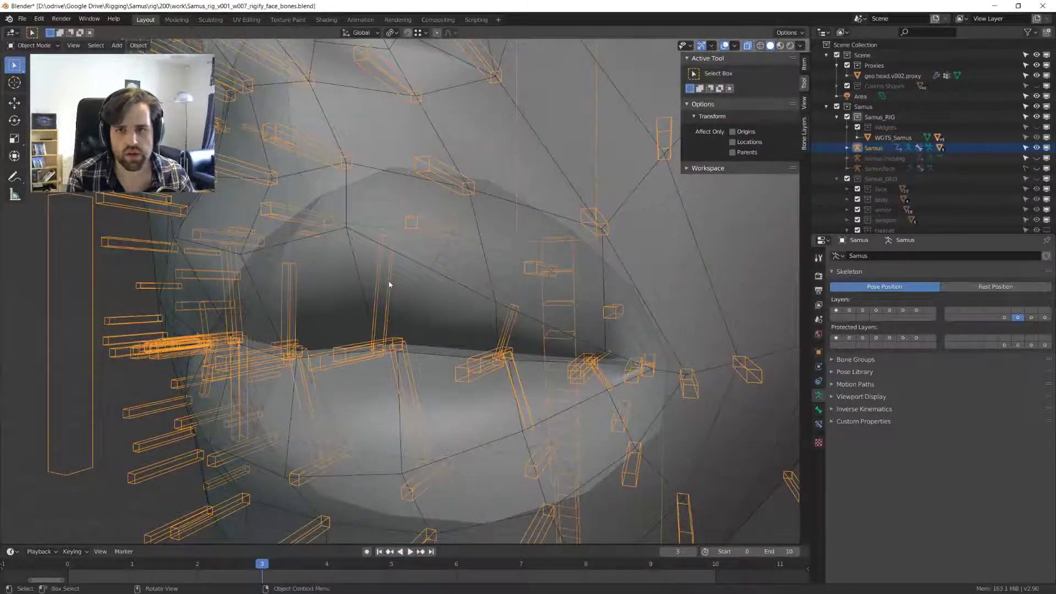
{"action": "scroll", "coordinate": [388, 281], "scroll_direction": "down", "scroll_amount": 2}
{"action": "left_click", "coordinate": [440, 276]}
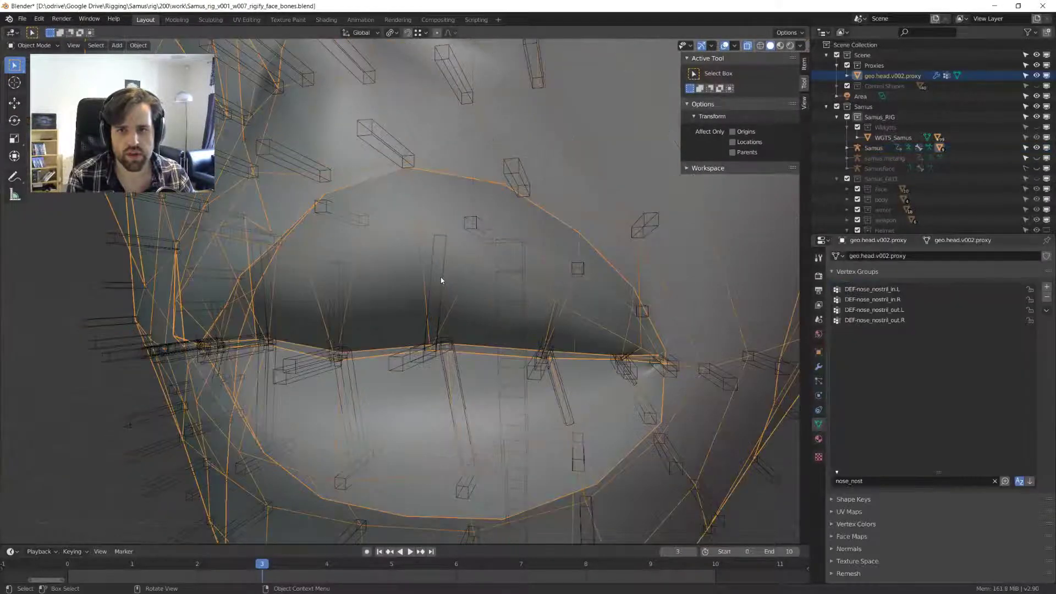
- Return the Samus rig to Pose Mode and examine the deform bones behind the lips
{"action": "middle_click_drag", "start_coordinate": [440, 278], "coordinate": [341, 244]}
{"action": "left_click", "coordinate": [418, 275]}
{"action": "key", "text": "ctrl+Tab"}
{"action": "middle_click_drag", "start_coordinate": [341, 243], "coordinate": [346, 254], "text": "alt"}
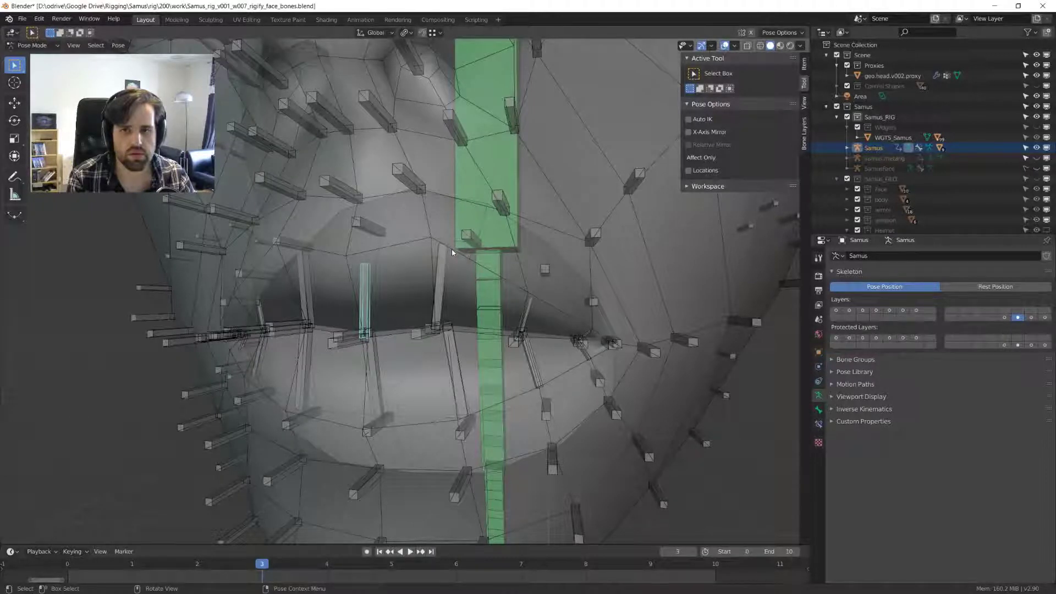
{"action": "middle_click_drag", "start_coordinate": [452, 252], "coordinate": [404, 238]}
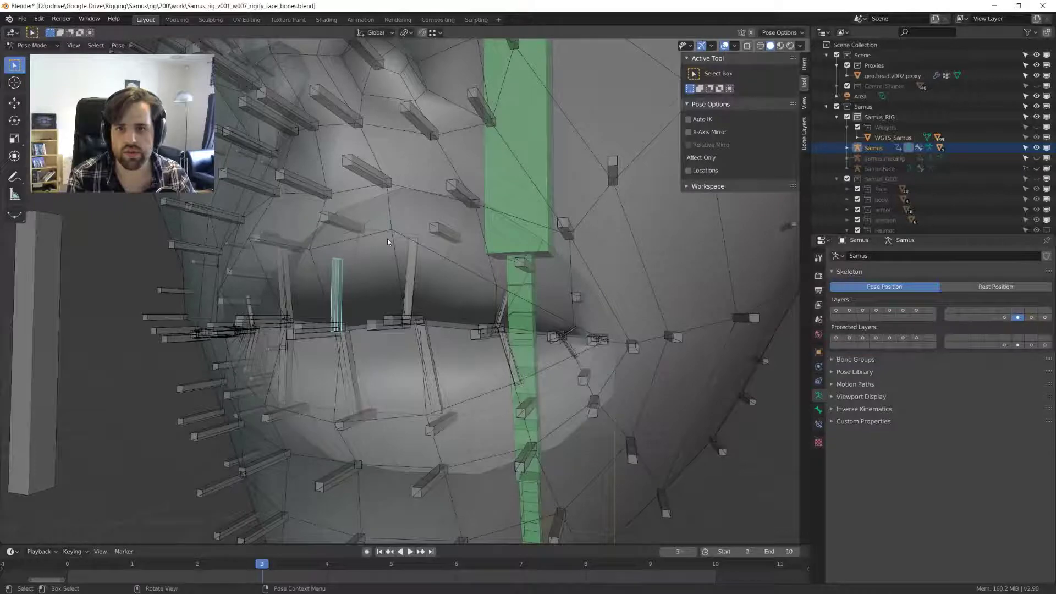
{"action": "middle_click_drag", "start_coordinate": [388, 238], "coordinate": [435, 343]}
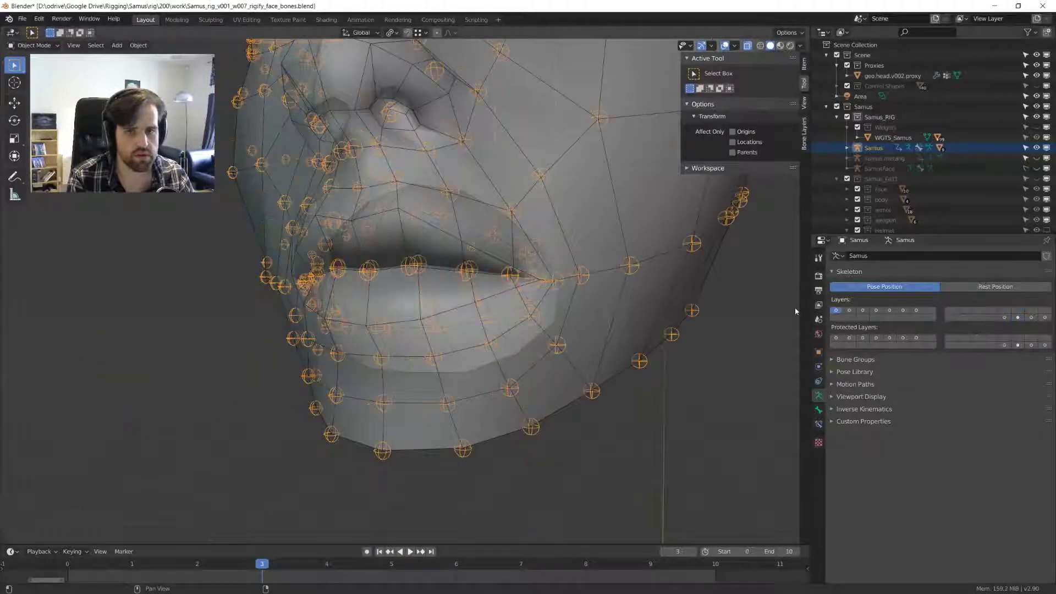
- Return the Samus rig to Pose Mode and test-move the chin control just beside the centreline
{"action": "key", "text": "ctrl+Tab"}
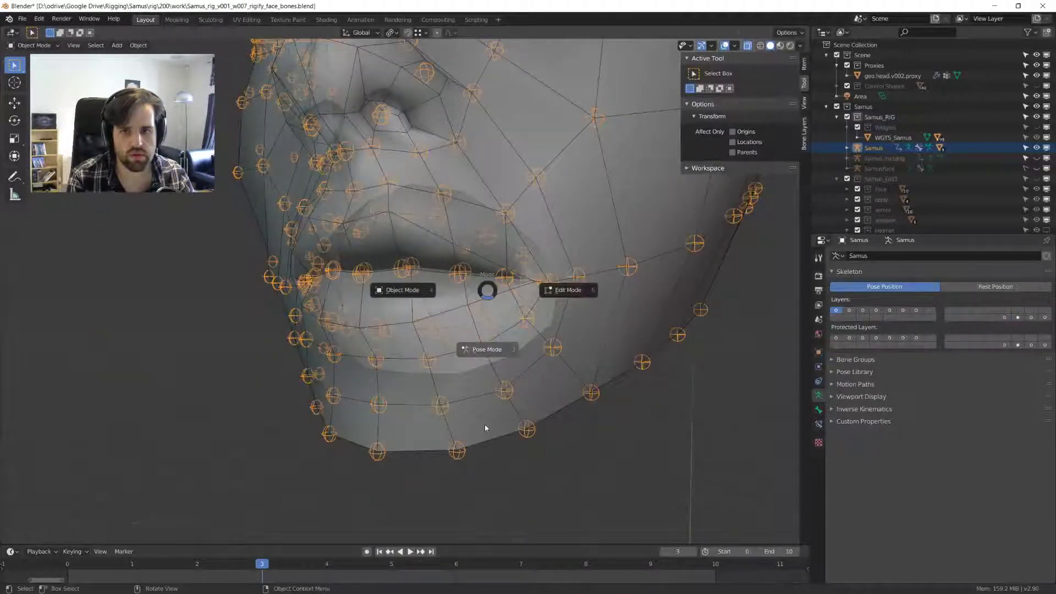
{"action": "left_click", "coordinate": [485, 428]}
{"action": "key", "text": "g"}
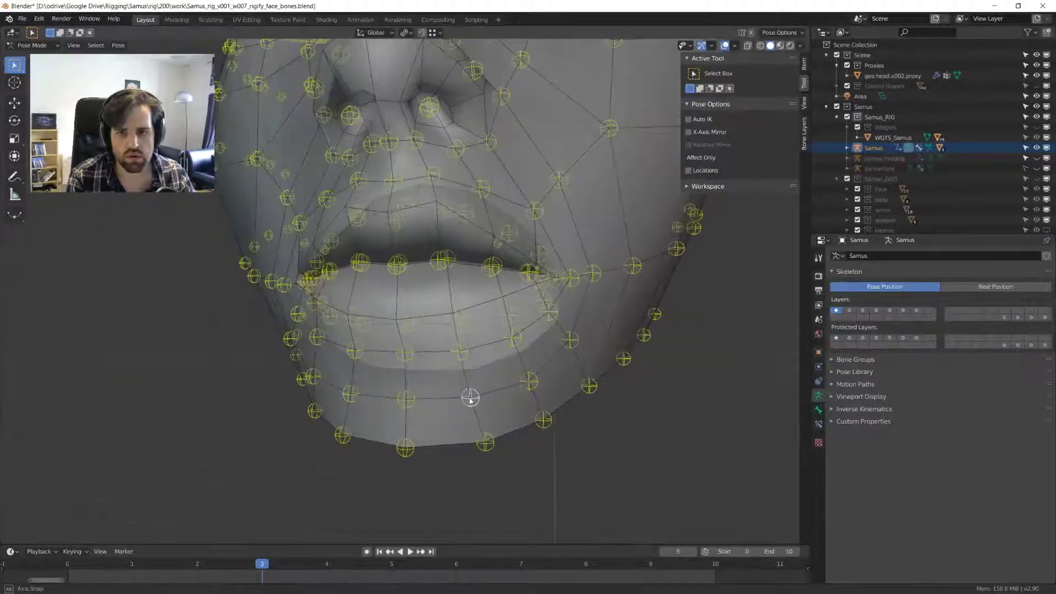
{"action": "left_click", "coordinate": [467, 417]}
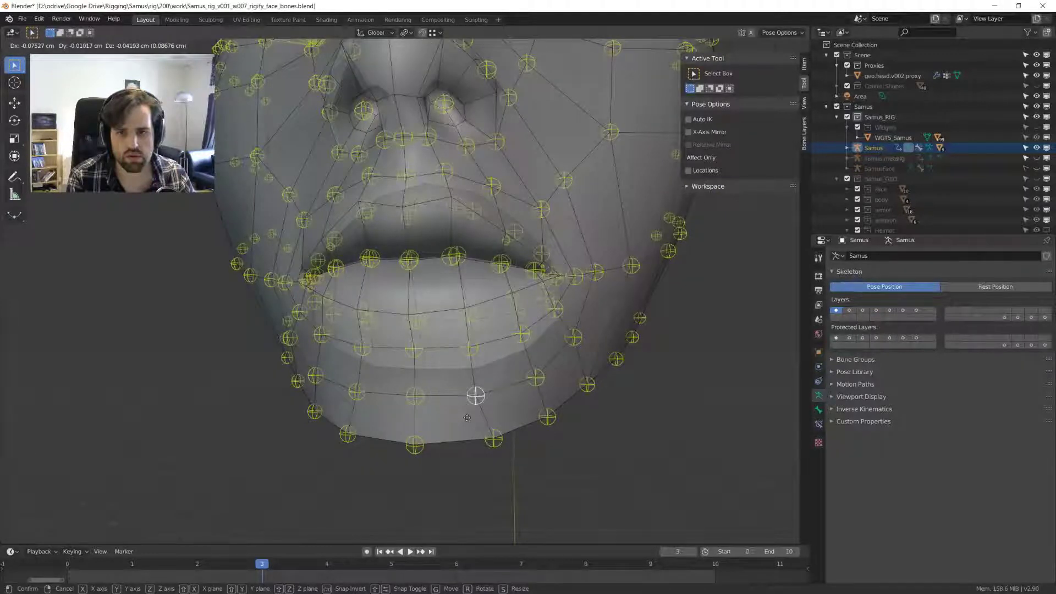
{"action": "middle_click_drag", "start_coordinate": [467, 417], "coordinate": [325, 384]}
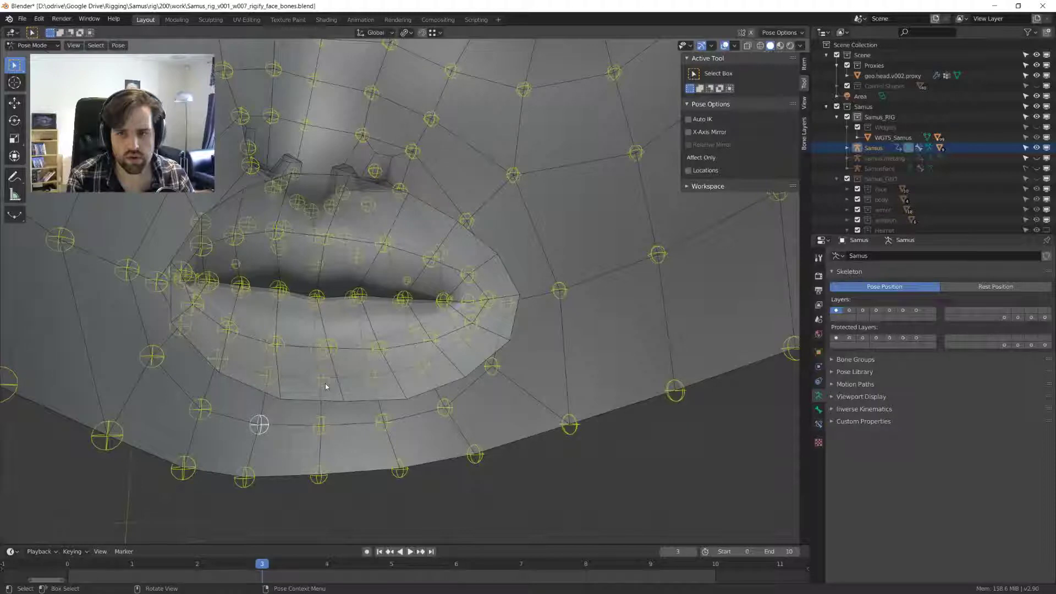
- Stop the rig's controls from showing through the mesh and test-move the control below the lower lip
{"action": "key", "text": "ctrl+Tab"}
{"action": "left_click", "coordinate": [325, 384]}
{"action": "left_click", "coordinate": [264, 424], "text": "shift"}
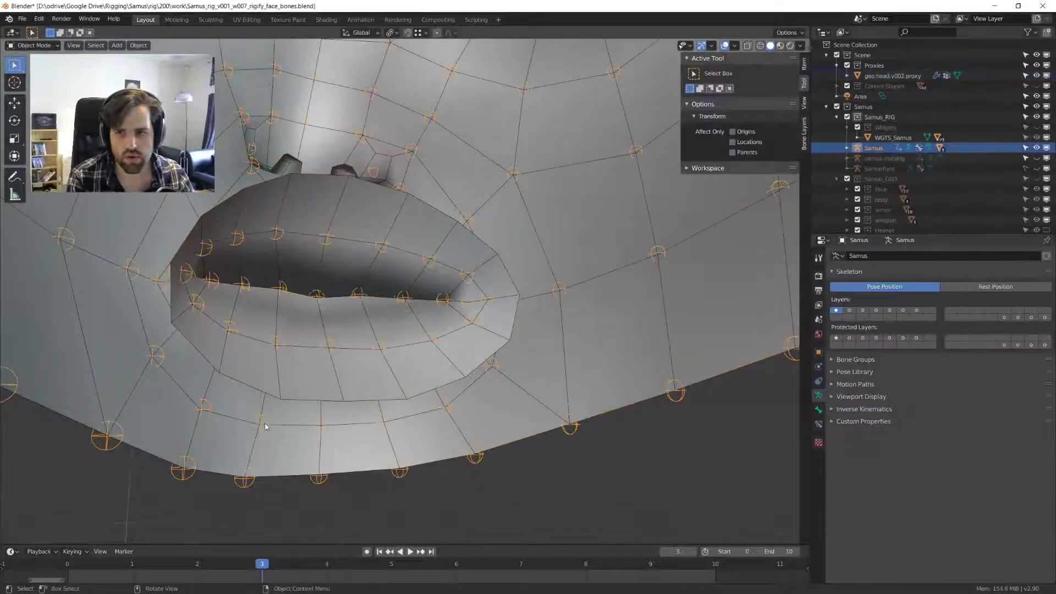
{"action": "key", "text": "ctrl+Tab"}
{"action": "middle_click_drag", "start_coordinate": [265, 426], "coordinate": [279, 405]}
{"action": "key", "text": "g"}
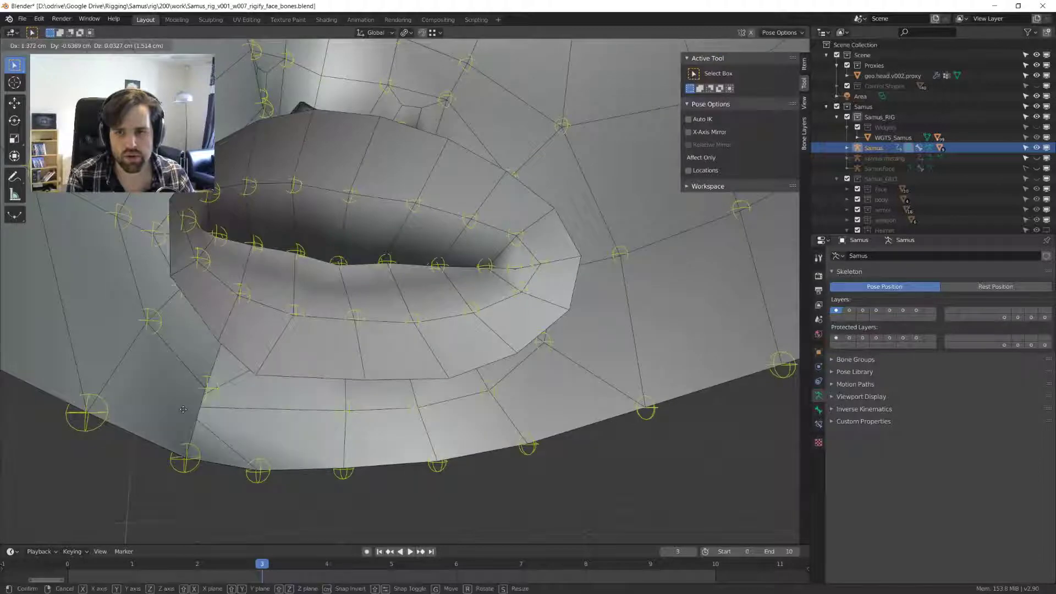
{"action": "right_click", "coordinate": [183, 409]}
- Test-move the controls along the jaw and on the right cheek to check how the mesh deforms
{"action": "middle_click_drag", "start_coordinate": [183, 409], "coordinate": [285, 385]}
{"action": "scroll", "coordinate": [374, 358], "scroll_direction": "down", "scroll_amount": 5}
{"action": "scroll", "coordinate": [374, 358], "scroll_direction": "up", "scroll_amount": 3}
{"action": "middle_click_drag", "start_coordinate": [374, 358], "coordinate": [352, 324]}
{"action": "scroll", "coordinate": [387, 303], "scroll_direction": "down", "scroll_amount": 1}
{"action": "scroll", "coordinate": [415, 330], "scroll_direction": "up", "scroll_amount": 4}
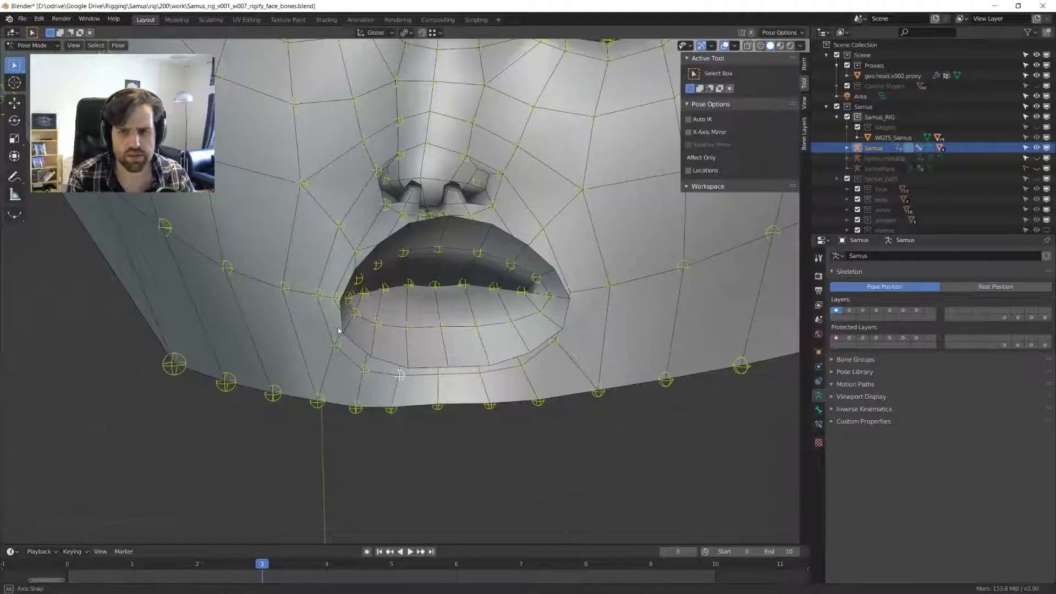
{"action": "scroll", "coordinate": [363, 307], "scroll_direction": "up", "scroll_amount": 3}
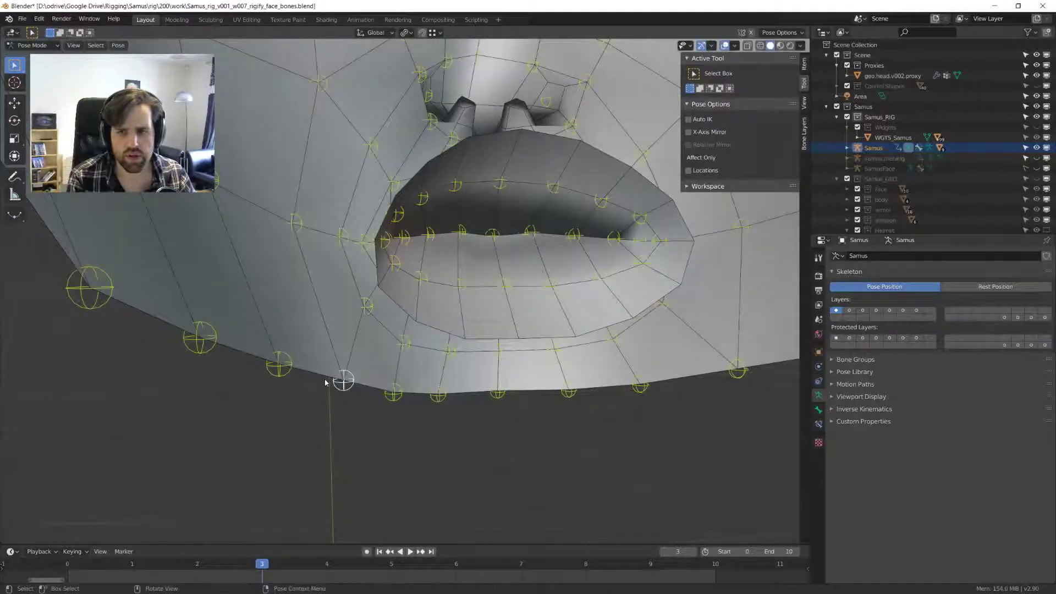
{"action": "middle_click_drag", "start_coordinate": [325, 382], "coordinate": [258, 313]}
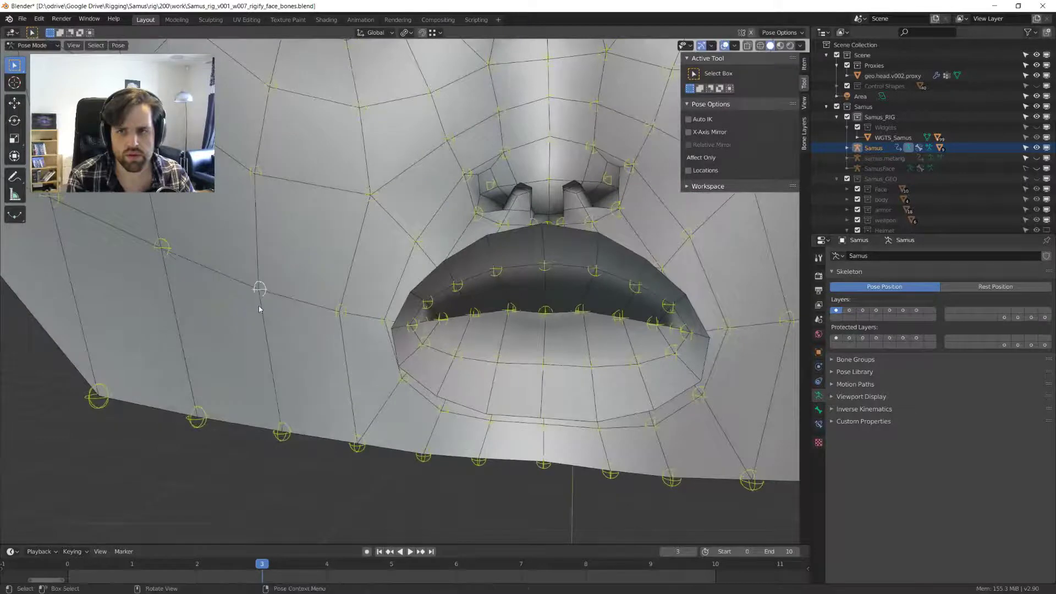
{"action": "key", "text": "g"}
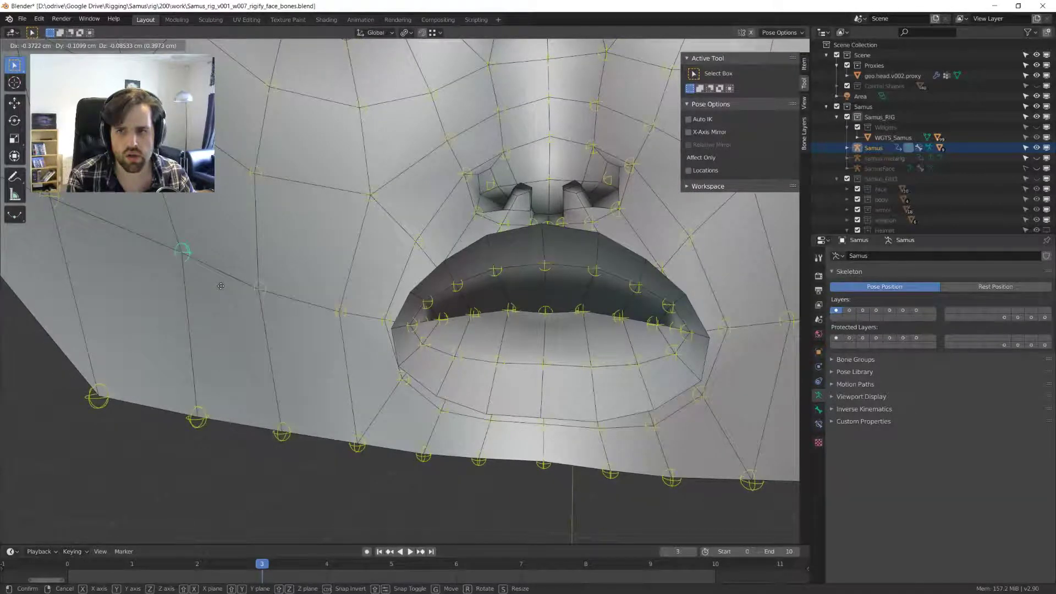
{"action": "right_click", "coordinate": [221, 285]}
{"action": "middle_click_drag", "start_coordinate": [221, 286], "coordinate": [250, 339]}
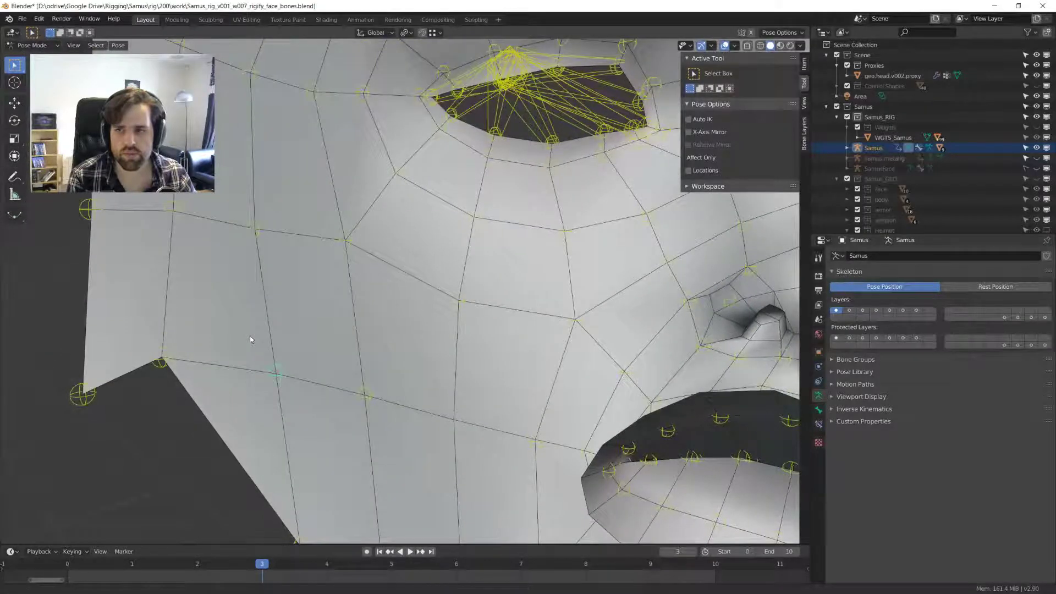
- Test-move the controls between the right cheek, nostril and mouth corner
{"action": "key", "text": "g"}
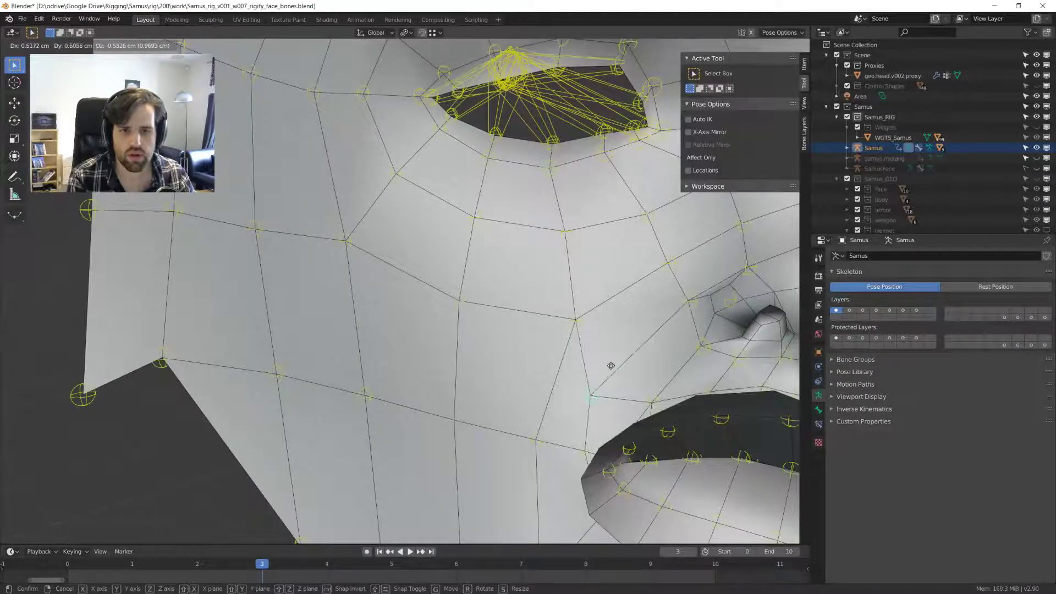
{"action": "key", "text": "Escape"}
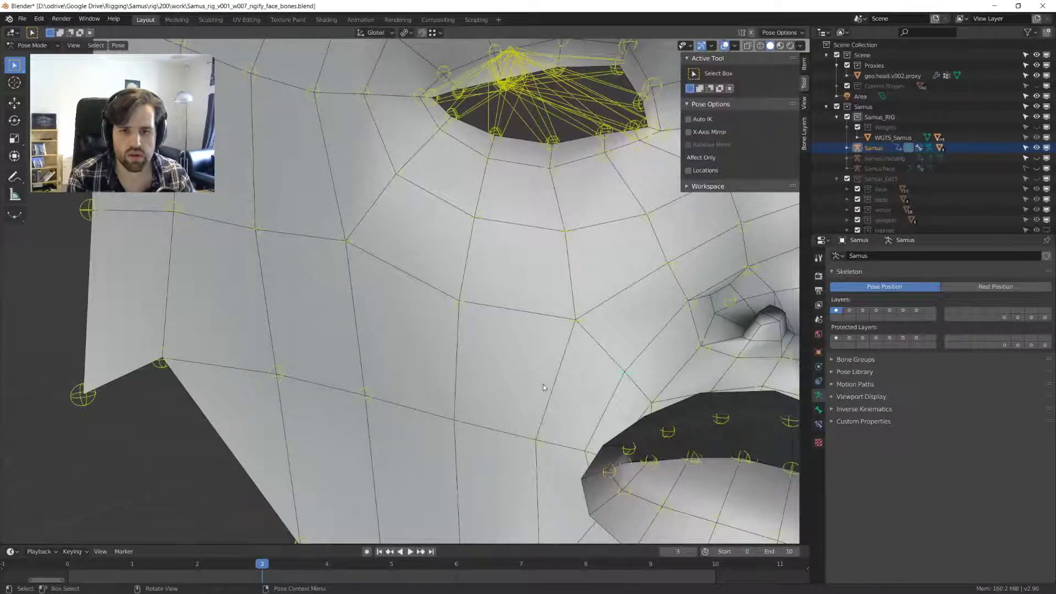
{"action": "middle_click_drag", "start_coordinate": [543, 384], "coordinate": [499, 356], "text": "shift"}
{"action": "key", "text": "g"}
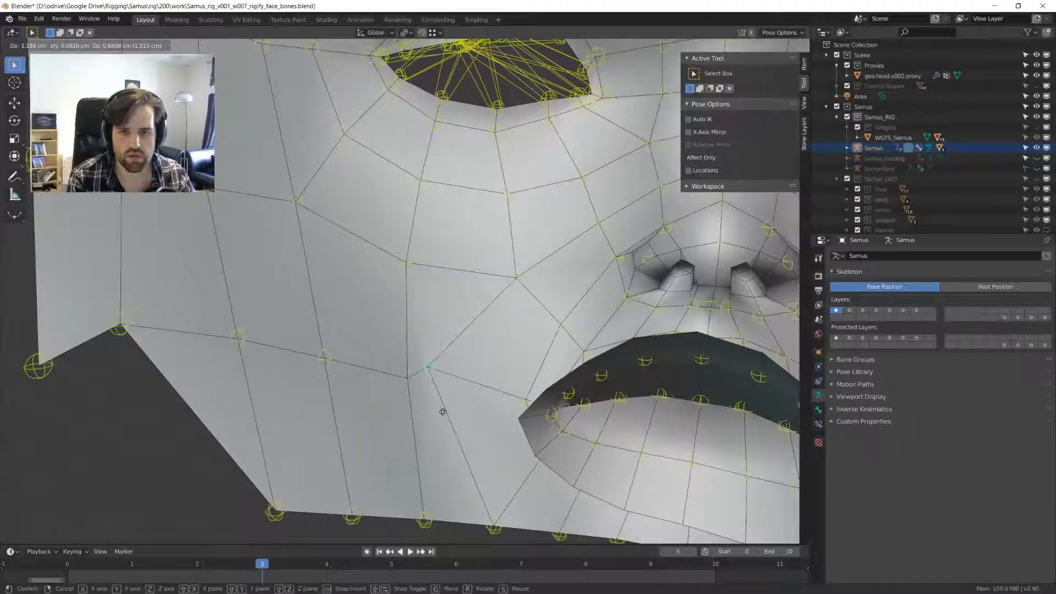
{"action": "key", "text": "Escape"}
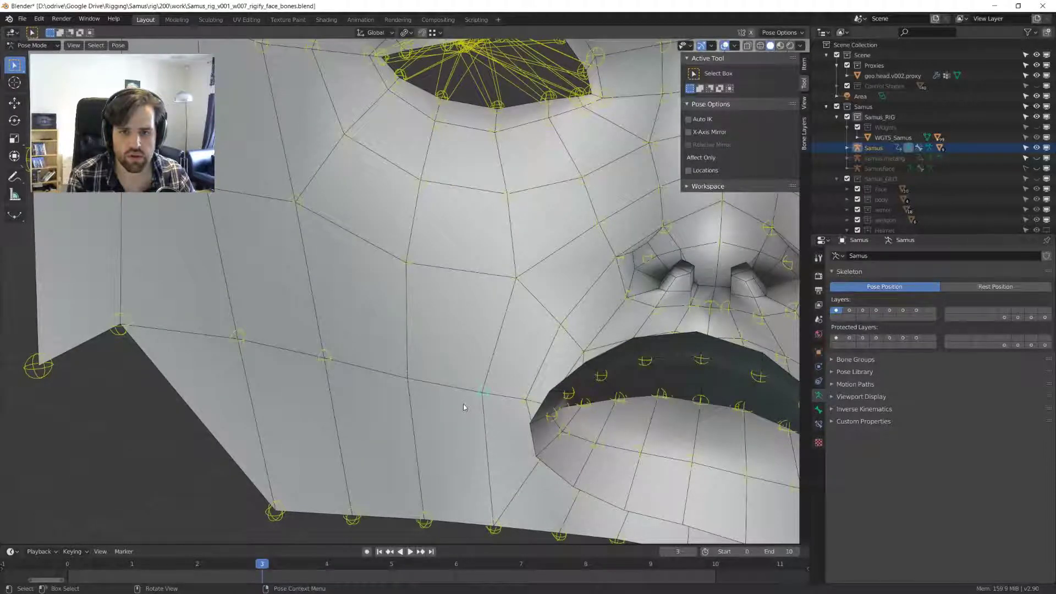
- Test-move the controls around the right temple and the outer end of the eyebrow
{"action": "middle_click_drag", "start_coordinate": [464, 407], "coordinate": [330, 358]}
{"action": "key", "text": "g"}
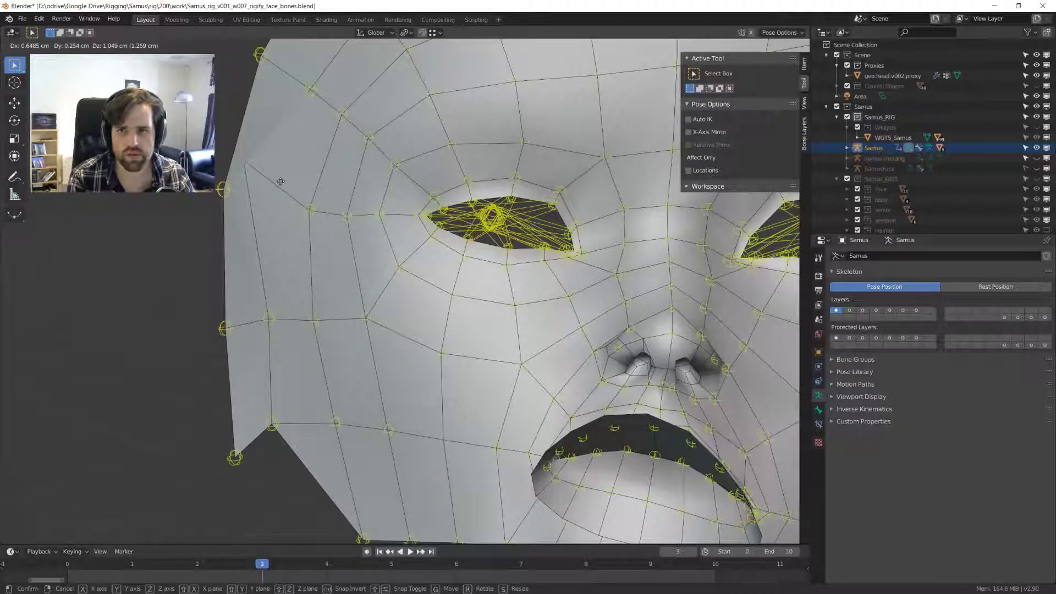
{"action": "key", "text": "Escape"}
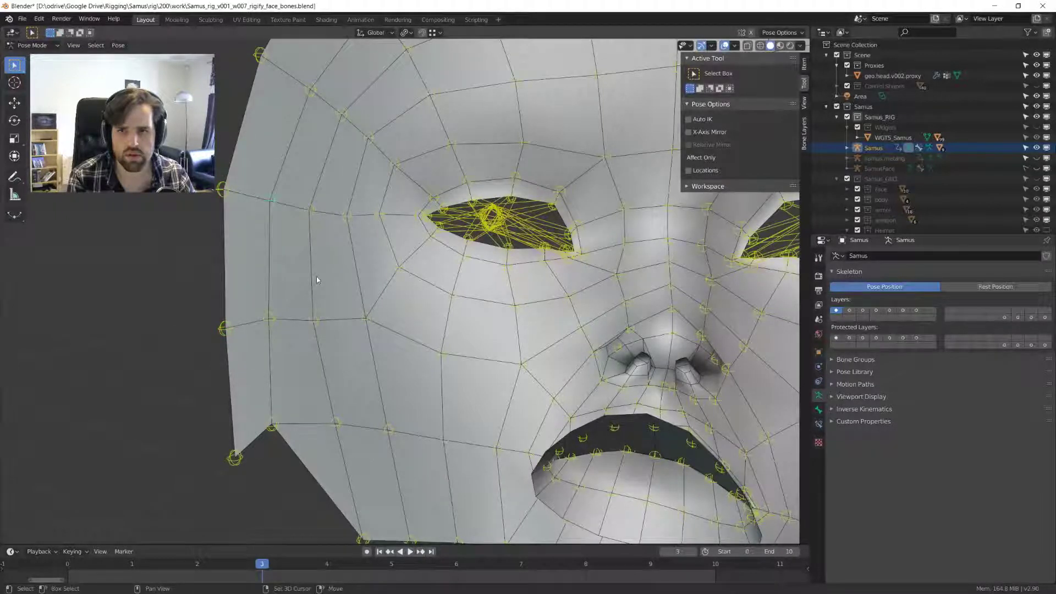
{"action": "middle_click_drag", "start_coordinate": [316, 279], "coordinate": [305, 348], "text": "shift"}
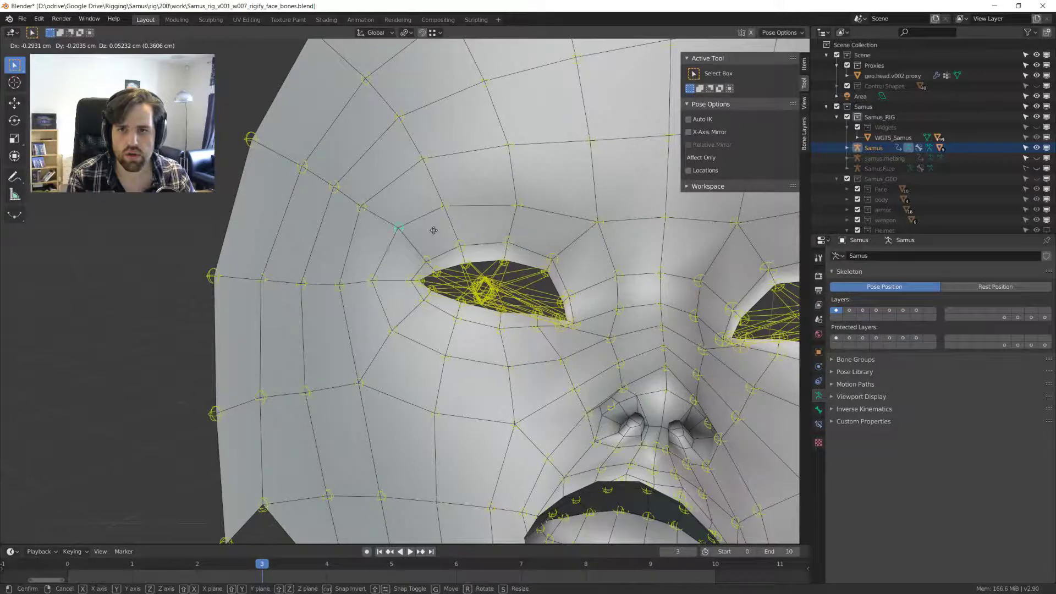
{"action": "left_click", "coordinate": [388, 228]}
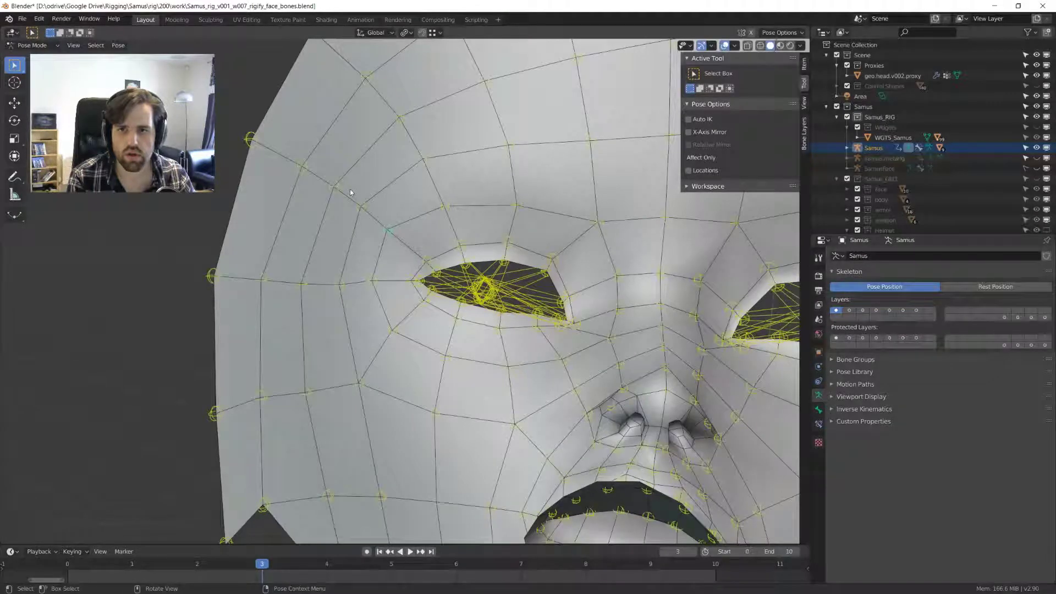
{"action": "key", "text": "g"}
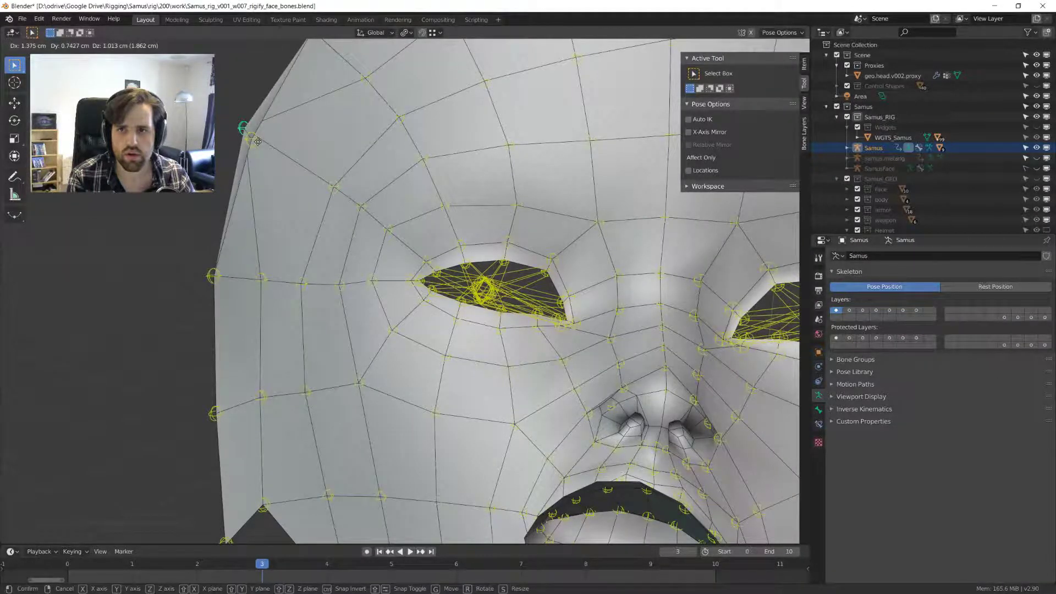
{"action": "right_click", "coordinate": [257, 141]}
- Test-rotate the upper eyelid control near the inner corner of the left eye, and select its eyelid bone
{"action": "middle_click_drag", "start_coordinate": [257, 141], "coordinate": [381, 278]}
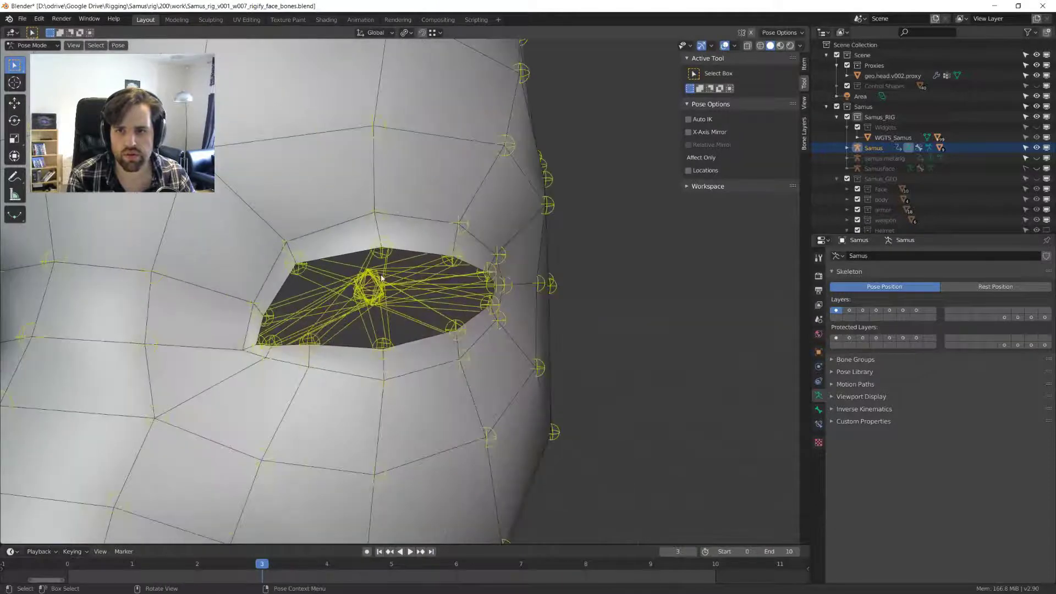
{"action": "left_click", "coordinate": [304, 268]}
{"action": "scroll", "coordinate": [304, 268], "scroll_direction": "up", "scroll_amount": 4}
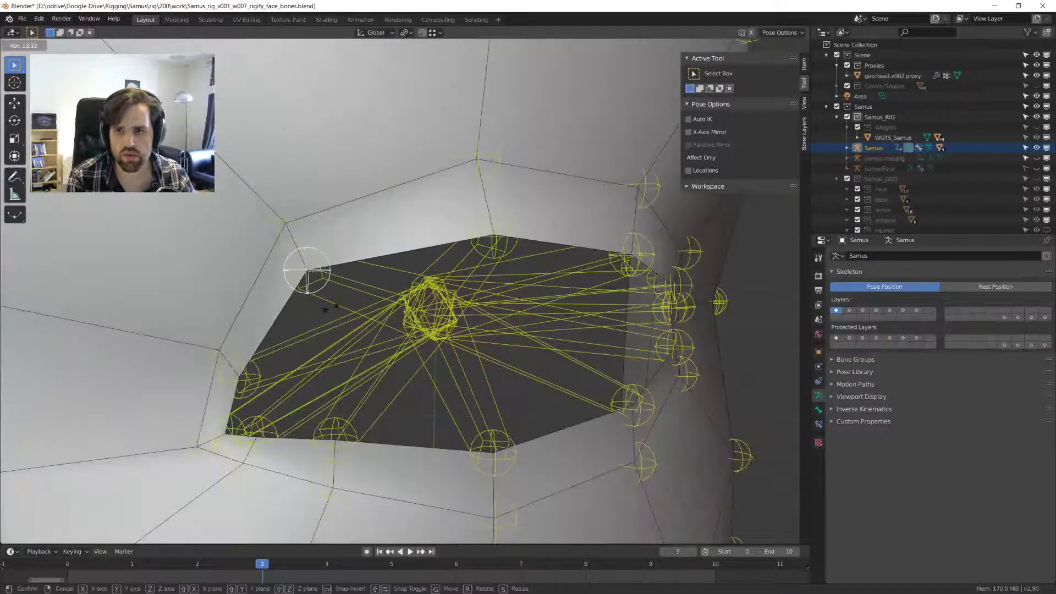
{"action": "left_click", "coordinate": [352, 282]}
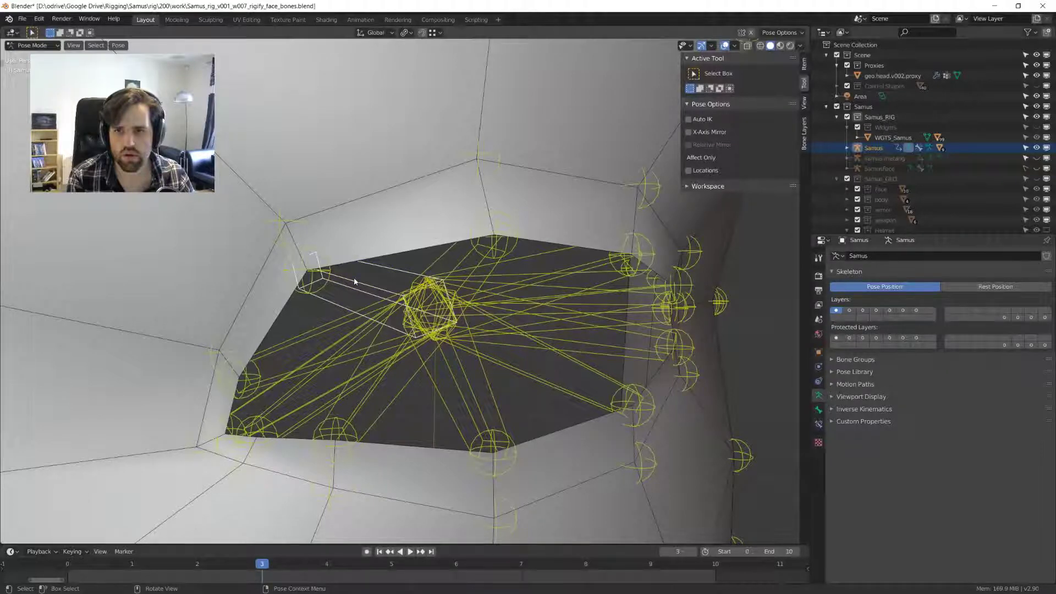
- Switch the rig's display from the face controls to the deform bone layer around the lips
{"action": "middle_click_drag", "start_coordinate": [355, 282], "coordinate": [410, 338]}
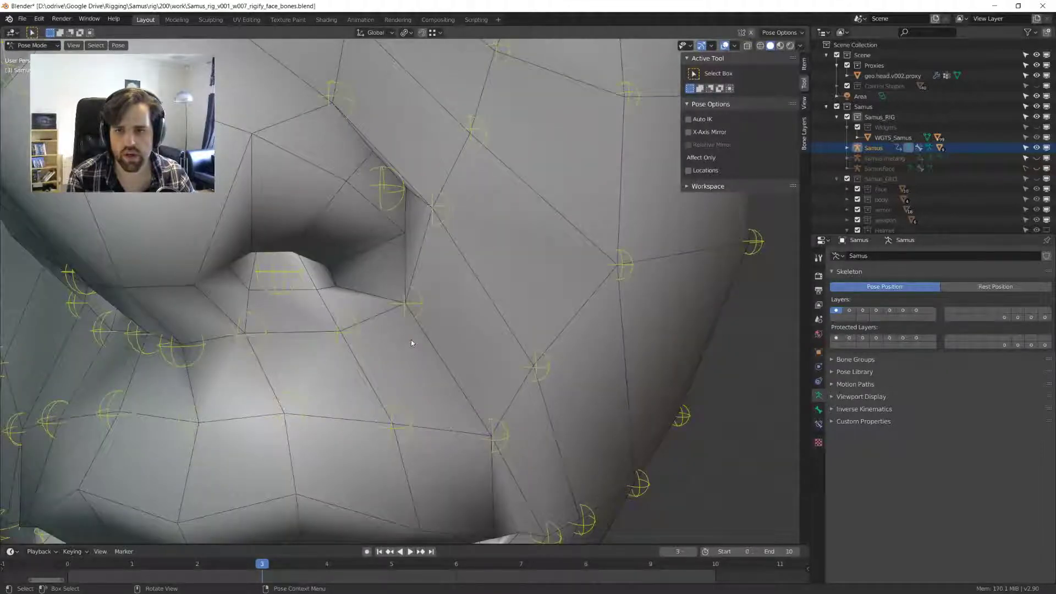
{"action": "scroll", "coordinate": [412, 341], "scroll_direction": "down", "scroll_amount": 8}
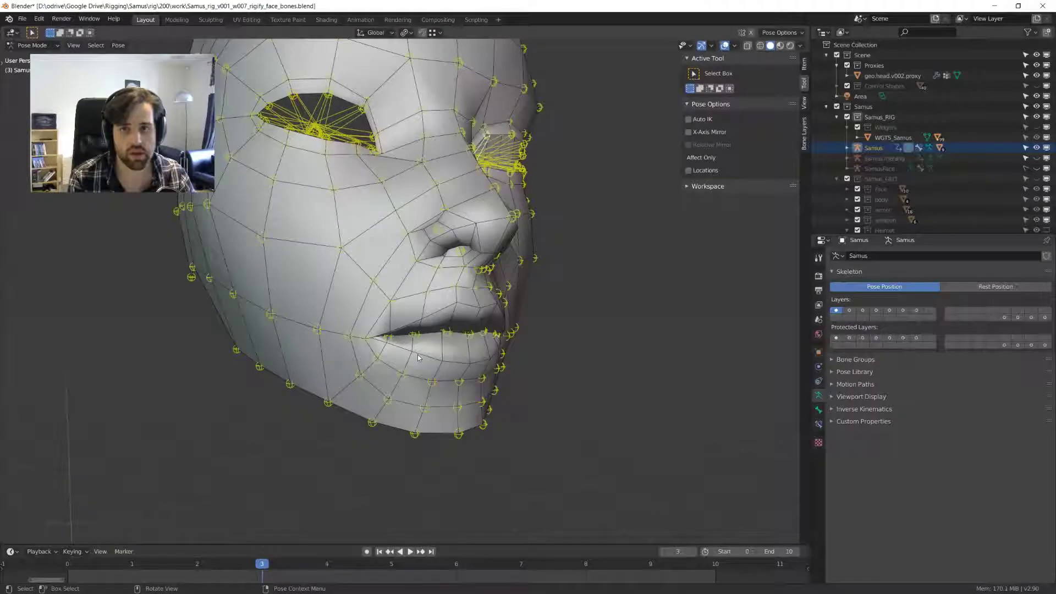
{"action": "key", "text": "ctrl+Tab"}
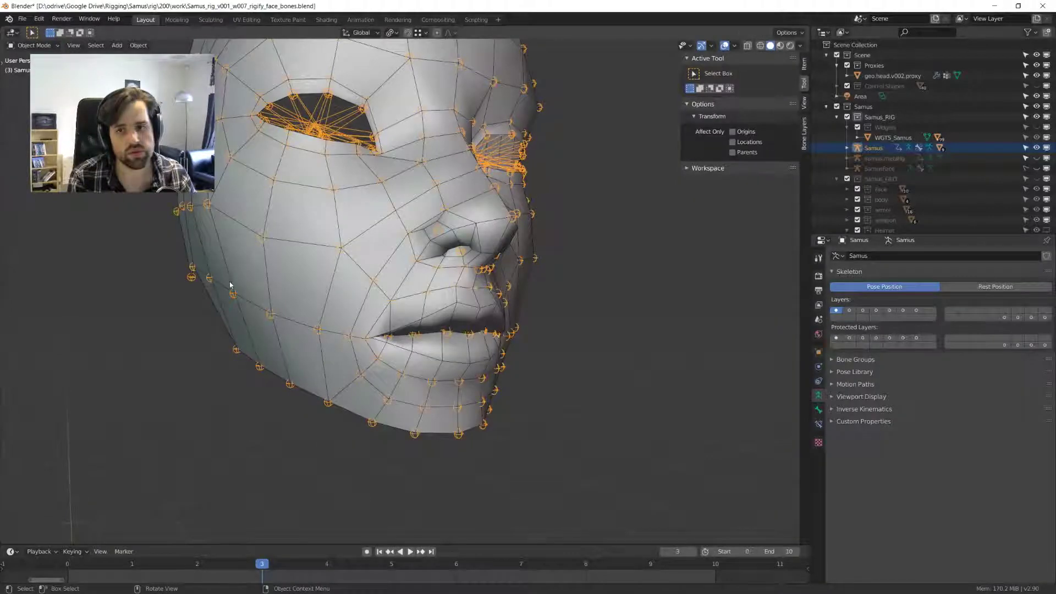
{"action": "key", "text": "ctrl+Tab"}
{"action": "middle_click_drag", "start_coordinate": [229, 285], "coordinate": [661, 315]}
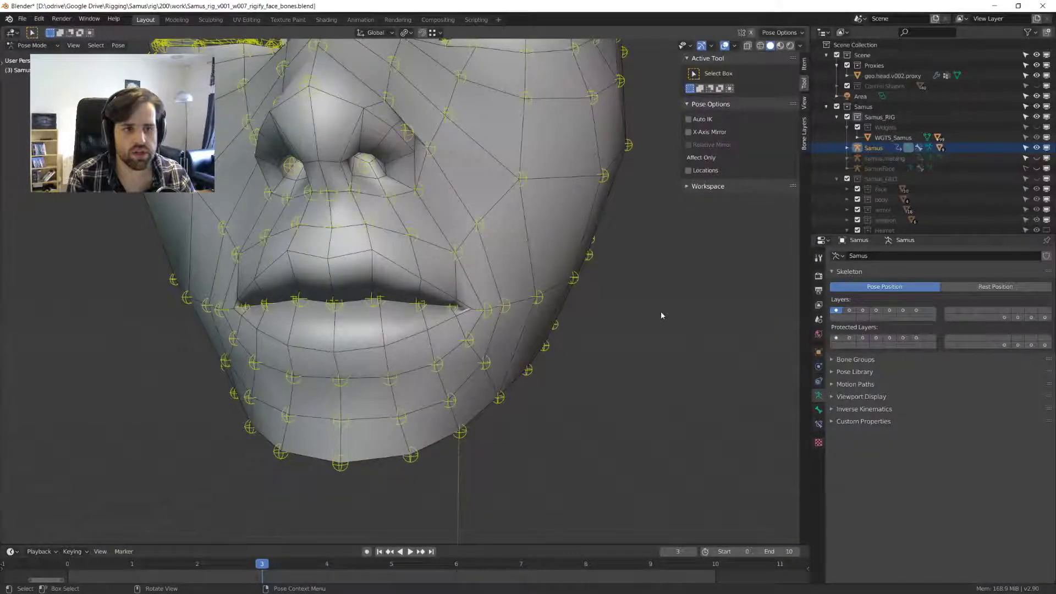
{"action": "scroll", "coordinate": [439, 299], "scroll_direction": "up", "scroll_amount": 5}
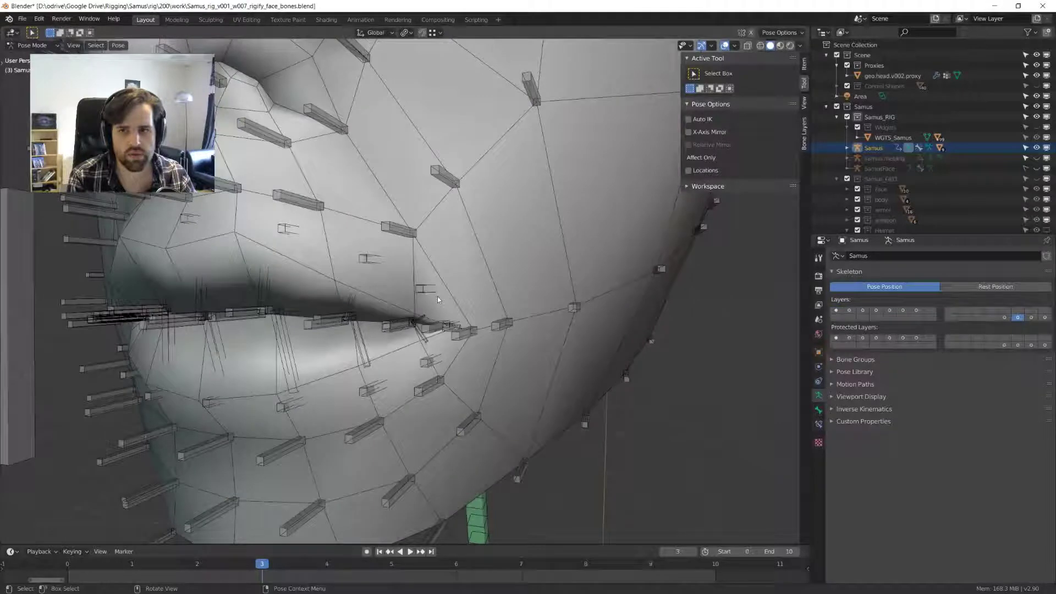
- Select the inner upper lip deform bone and put the head proxy into Weight Paint mode together with the rig
{"action": "key", "text": "KP_1"}
{"action": "left_click", "coordinate": [382, 299]}
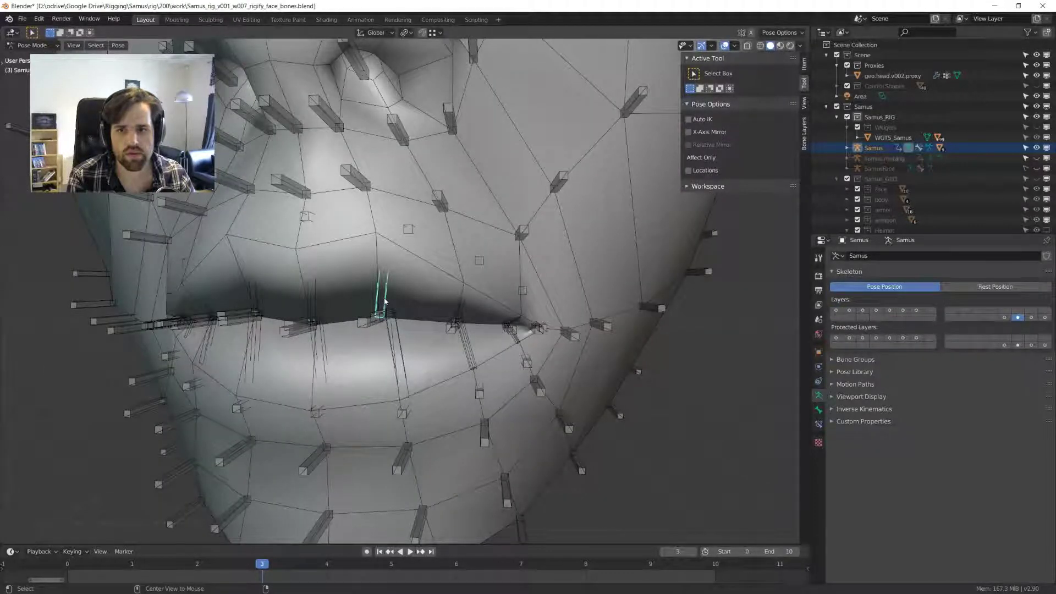
{"action": "key", "text": "ctrl+Tab"}
{"action": "left_click", "coordinate": [191, 211], "text": "shift"}
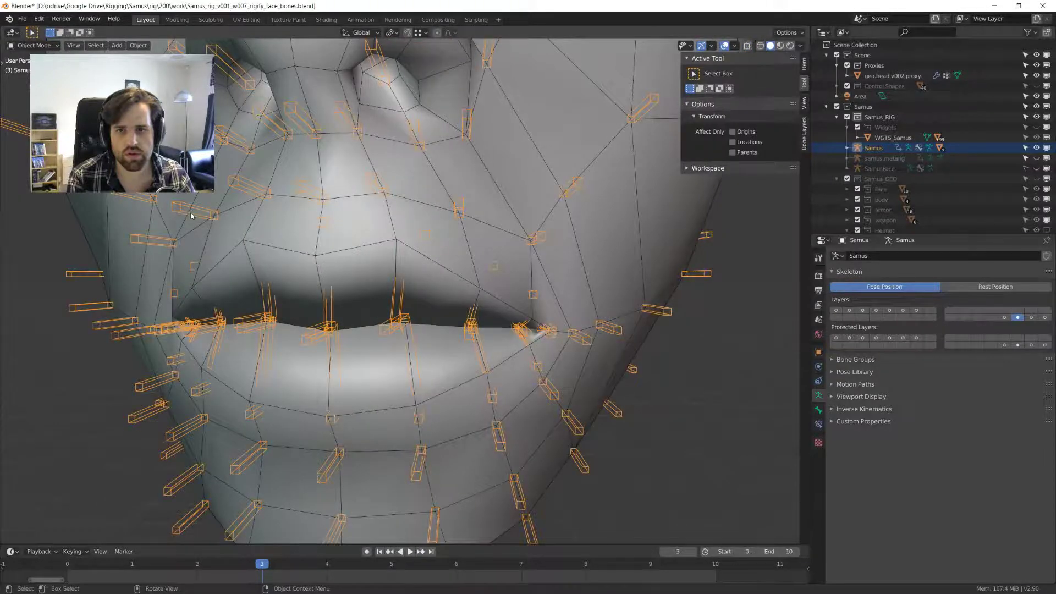
{"action": "key", "text": "ctrl+Tab"}
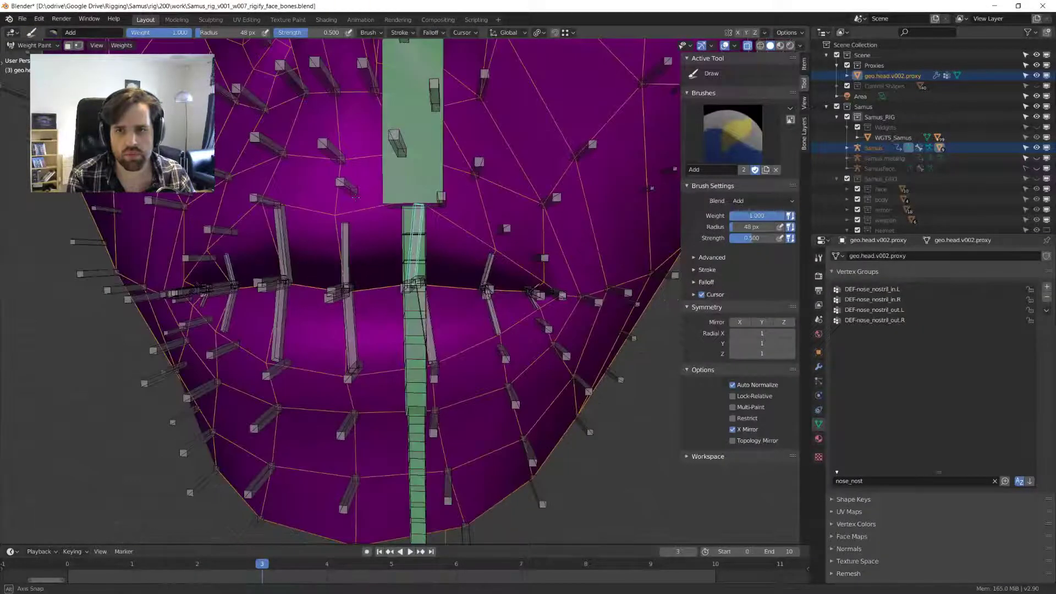
- Paint more weight for the upper lip bone left of centre onto its lip vertex, with the Add brush at weight 1.000
{"action": "middle_click_drag", "start_coordinate": [354, 196], "coordinate": [363, 232]}
{"action": "left_click", "coordinate": [363, 232], "text": "ctrl"}
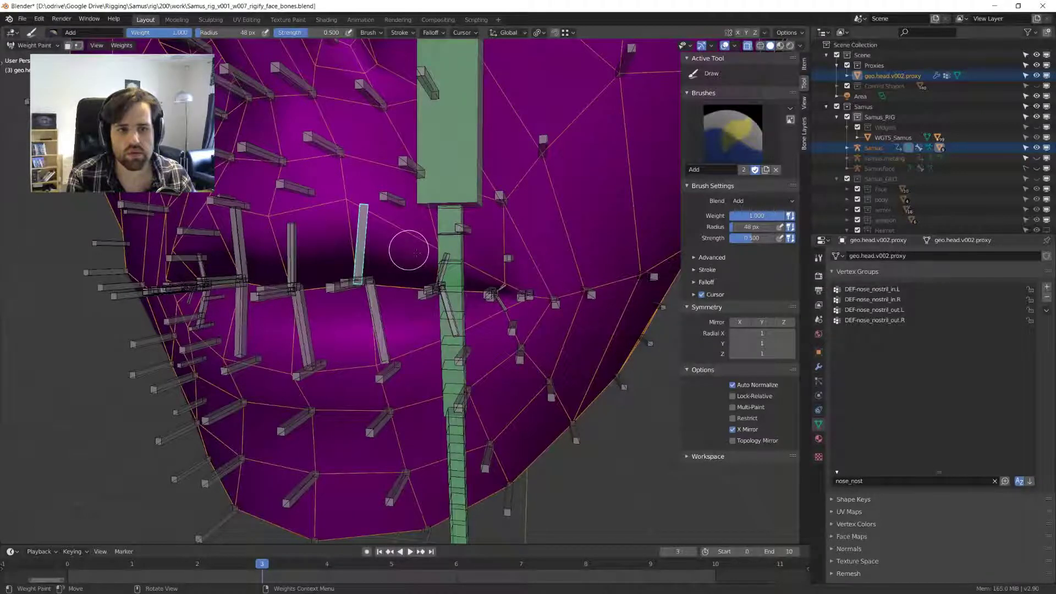
{"action": "left_click", "coordinate": [361, 232], "text": "shift"}
{"action": "middle_click_drag", "start_coordinate": [346, 219], "coordinate": [359, 243], "text": "shift"}
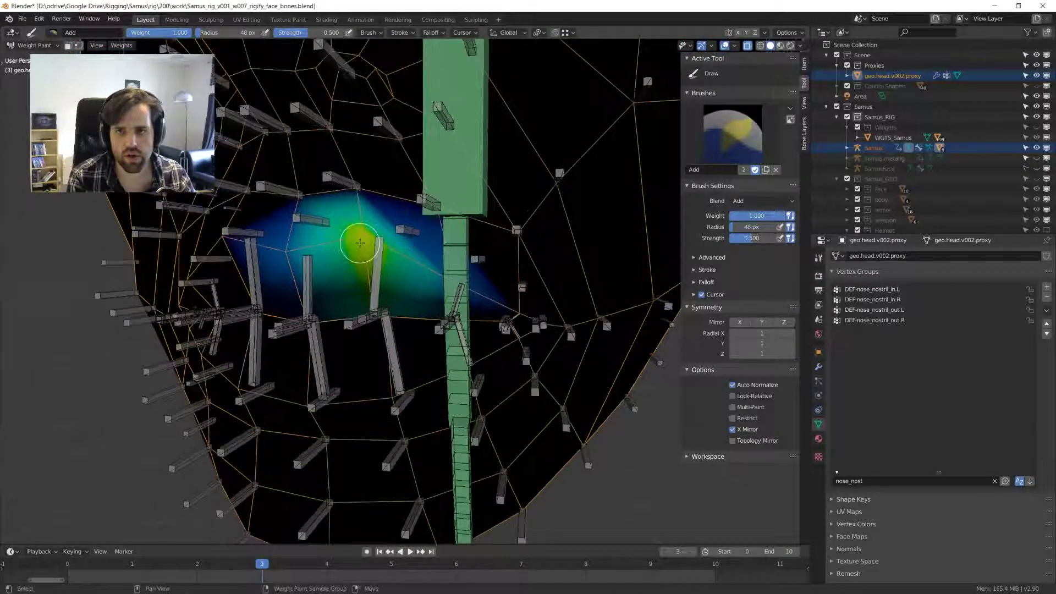
{"action": "left_click_drag", "start_coordinate": [360, 243], "coordinate": [358, 236]}
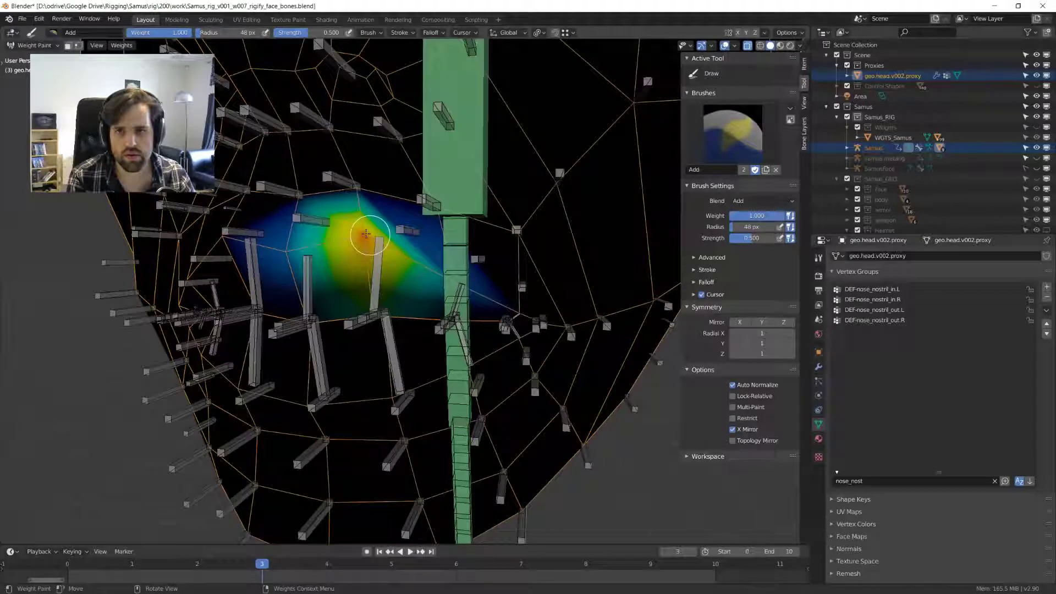
- Set the brush strength to 1.000 and paint more weight for the centre upper lip bone and the one beside it
{"action": "left_click", "coordinate": [284, 261], "text": "ctrl"}
{"action": "key", "text": "shift+f"}
{"action": "left_click", "coordinate": [282, 242]}
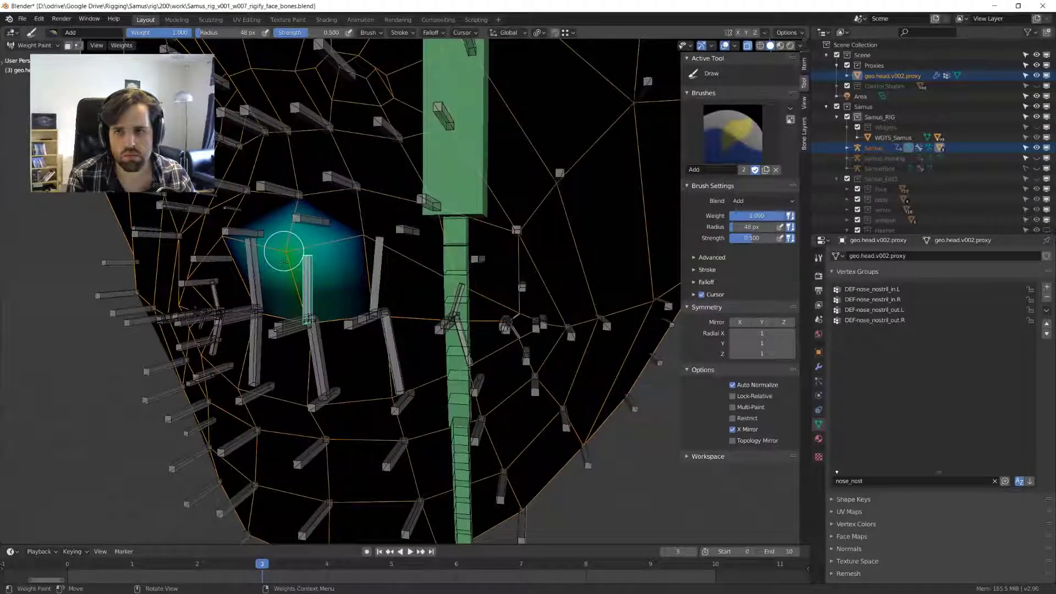
{"action": "left_click_drag", "start_coordinate": [283, 243], "coordinate": [283, 248]}
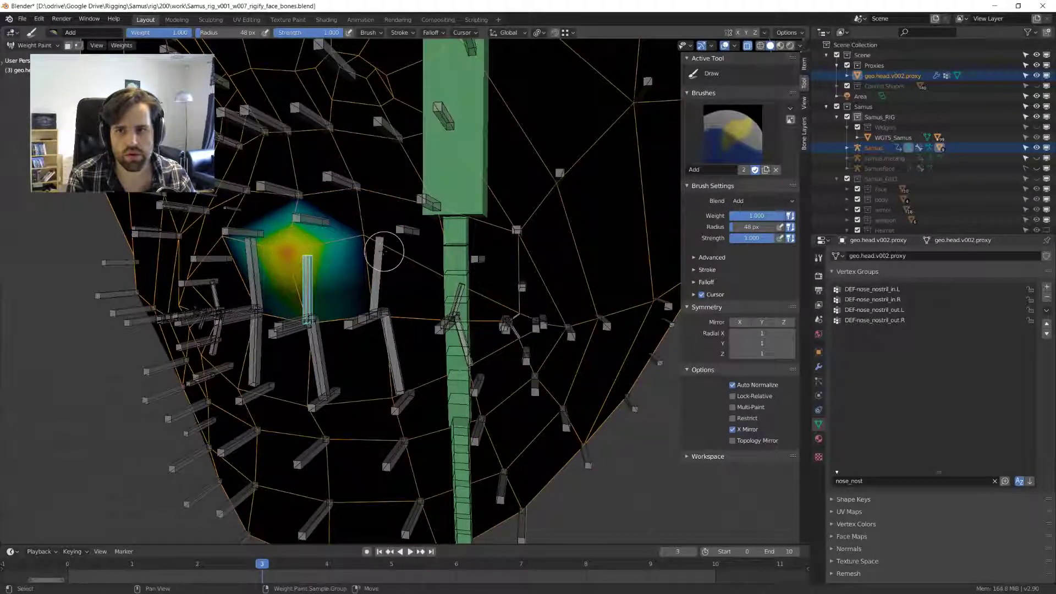
{"action": "left_click", "coordinate": [360, 232]}
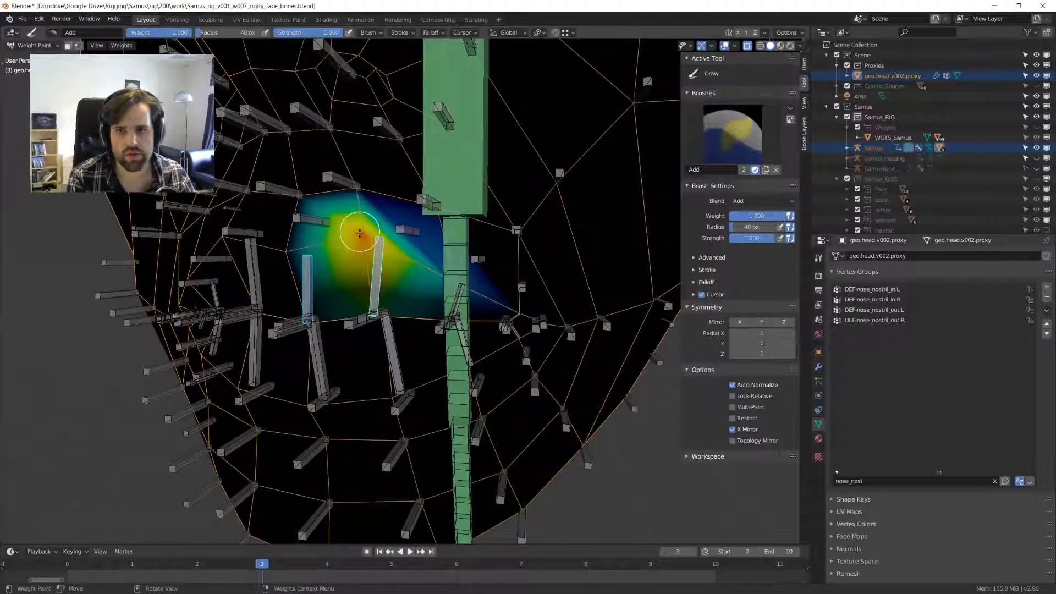
- Paint full weight for the outer upper and lower lip bones near the left mouth corner
{"action": "mouse_move", "coordinate": [359, 233]}
{"action": "middle_mouse_down"}
{"action": "mouse_move", "coordinate": [424, 282]}
{"action": "mouse_move", "coordinate": [471, 291]}
{"action": "middle_mouse_up"}
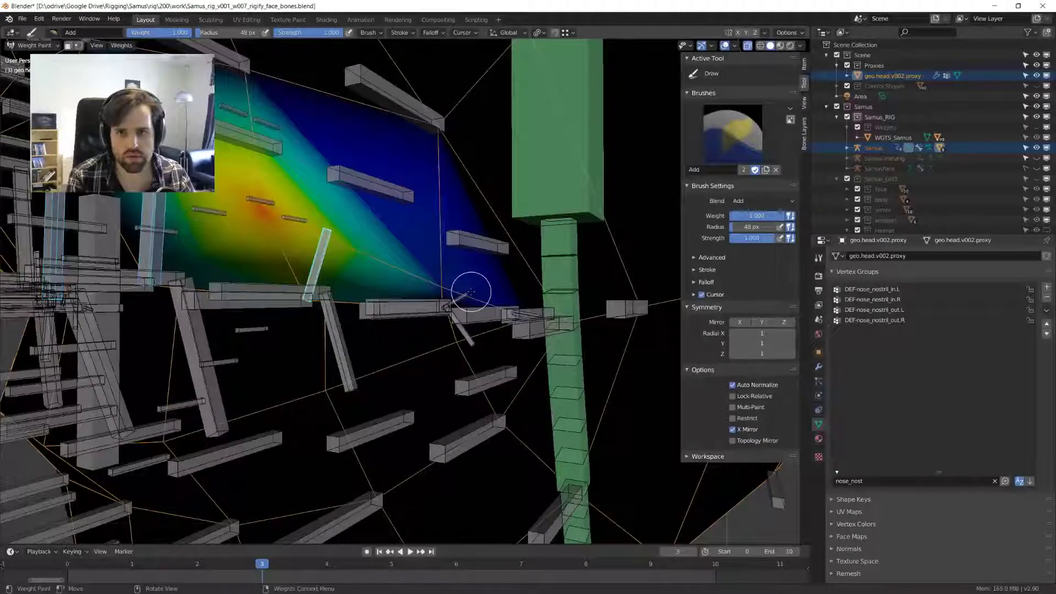
{"action": "scroll", "coordinate": [471, 292], "scroll_direction": "up", "scroll_amount": 2}
{"action": "mouse_move", "coordinate": [442, 285]}
{"action": "middle_mouse_down"}
{"action": "mouse_move", "coordinate": [414, 302]}
{"action": "mouse_move", "coordinate": [424, 264]}
{"action": "middle_mouse_up"}
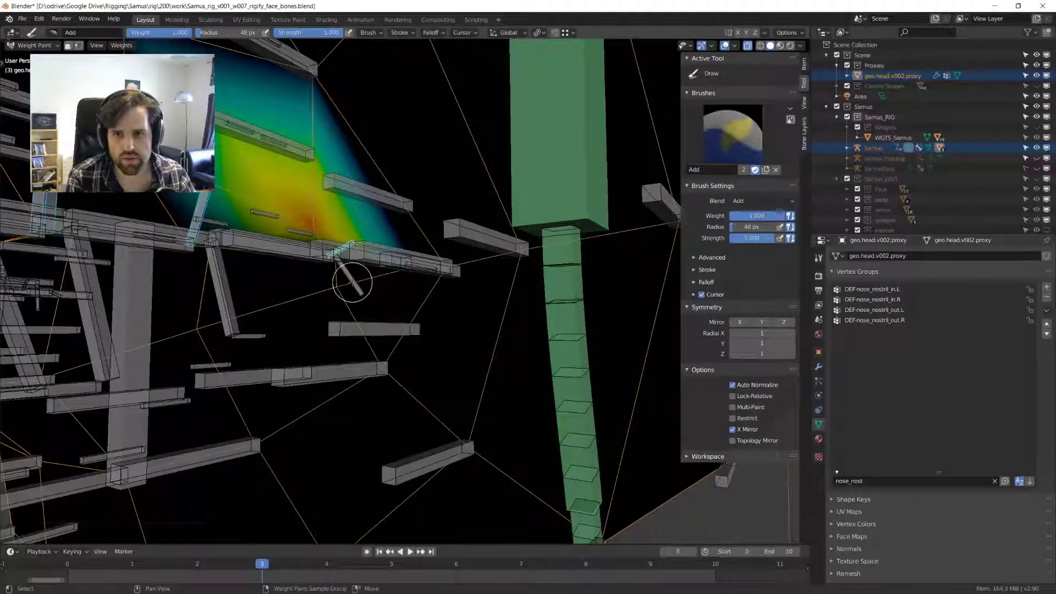
{"action": "left_click_drag", "start_coordinate": [352, 282], "coordinate": [346, 292]}
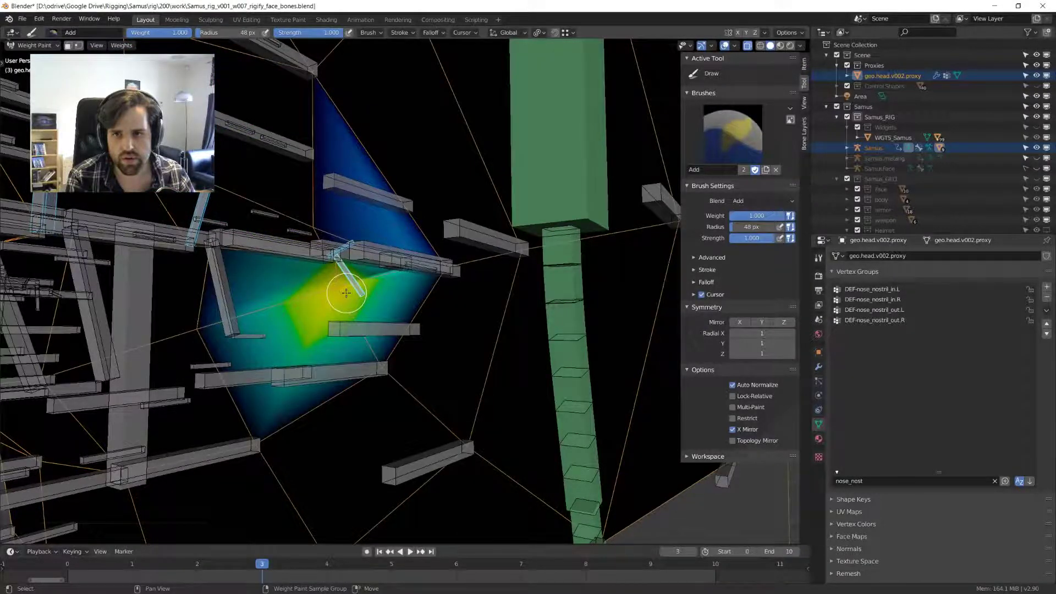
- Enlarge the brush radius to 97 px and paint full weight for the lower lip bones towards the centre of the mouth
{"action": "middle_click_drag", "start_coordinate": [342, 295], "coordinate": [377, 276]}
{"action": "left_click_drag", "start_coordinate": [418, 272], "coordinate": [408, 309]}
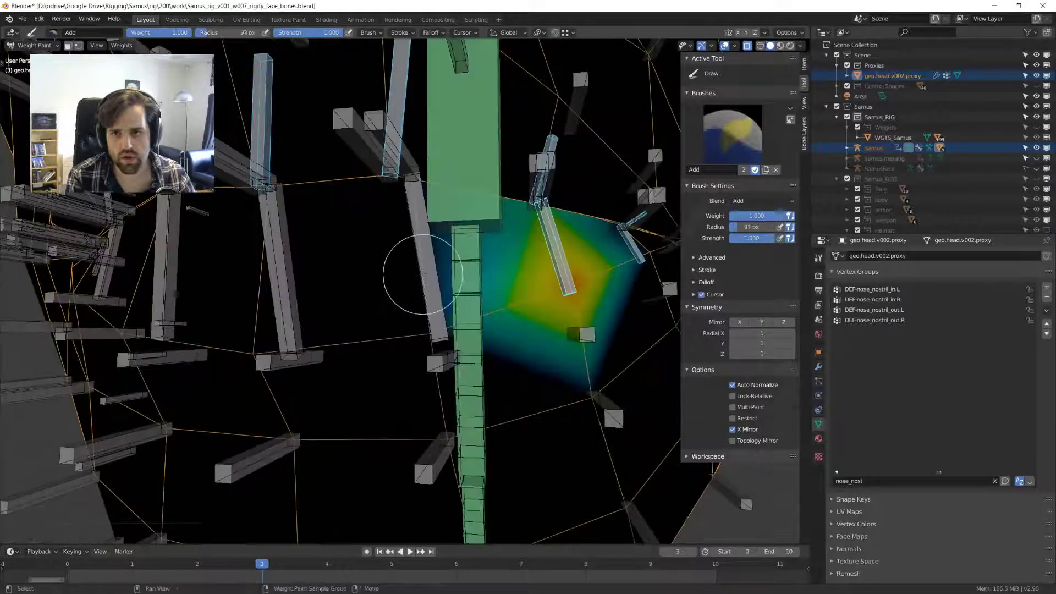
{"action": "left_click", "coordinate": [423, 274], "text": "ctrl"}
{"action": "left_click", "coordinate": [424, 327]}
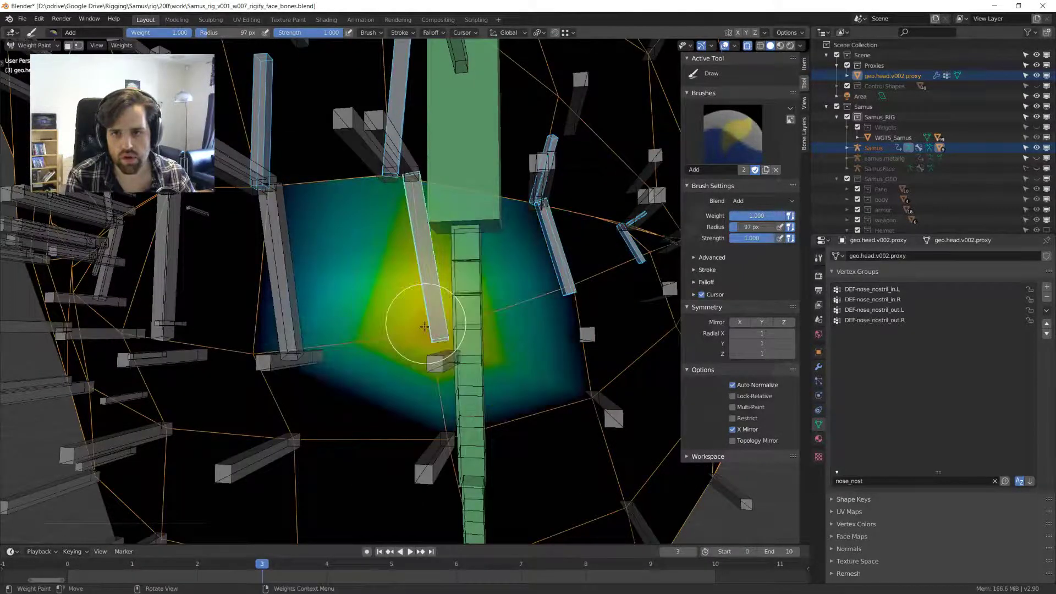
{"action": "left_click_drag", "start_coordinate": [424, 327], "coordinate": [428, 325]}
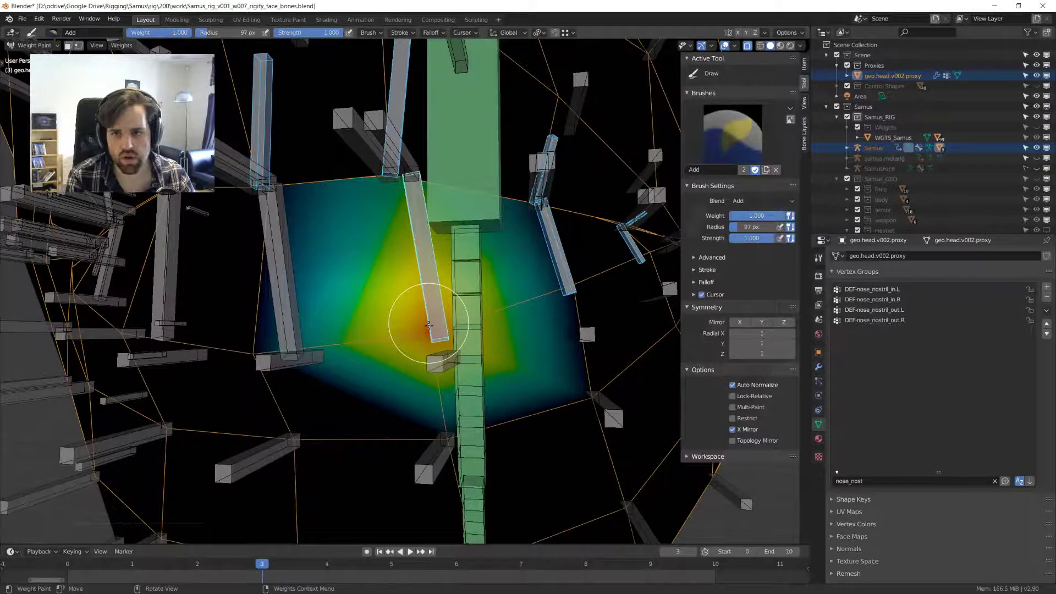
- Clear the head proxy's vertex group filter and return to posing the rig with only its face control layer shown
{"action": "scroll", "coordinate": [429, 325], "scroll_direction": "down", "scroll_amount": 8}
{"action": "middle_click_drag", "start_coordinate": [428, 324], "coordinate": [379, 344]}
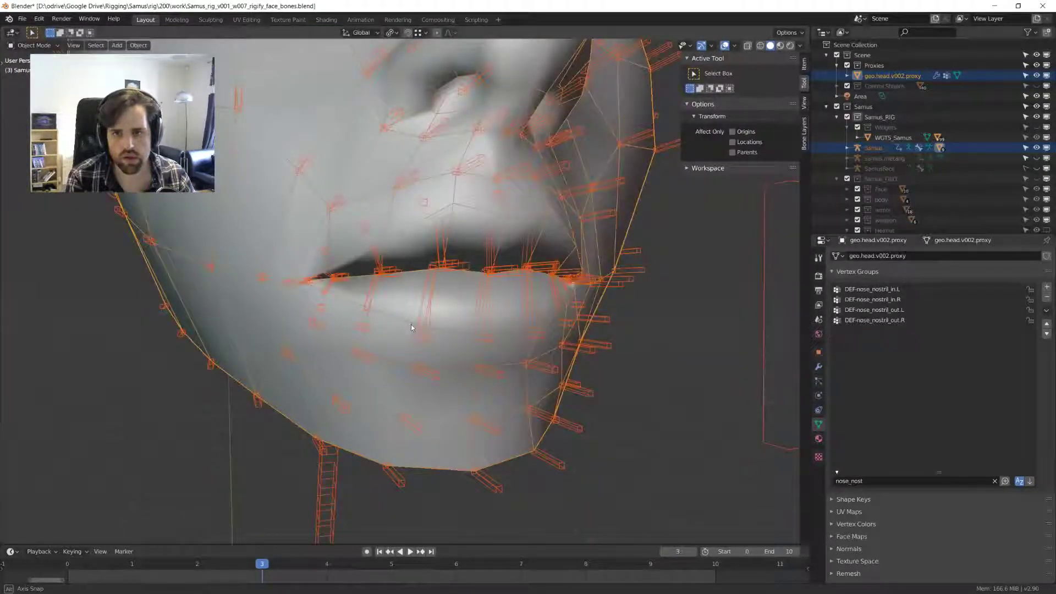
{"action": "middle_click_drag", "start_coordinate": [411, 327], "coordinate": [418, 330]}
{"action": "left_click", "coordinate": [994, 480]}
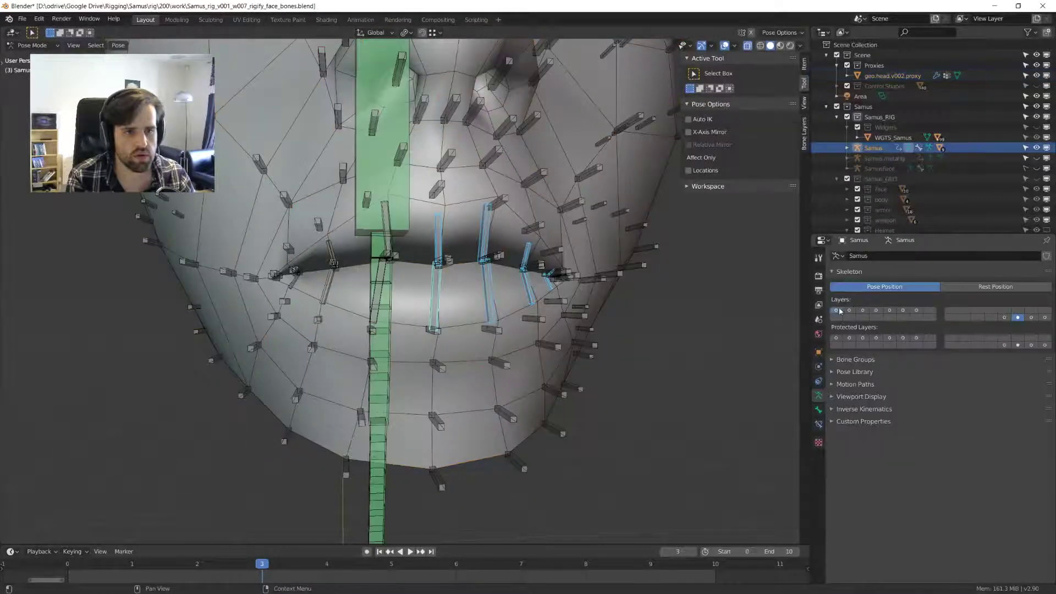
{"action": "left_click", "coordinate": [836, 310]}
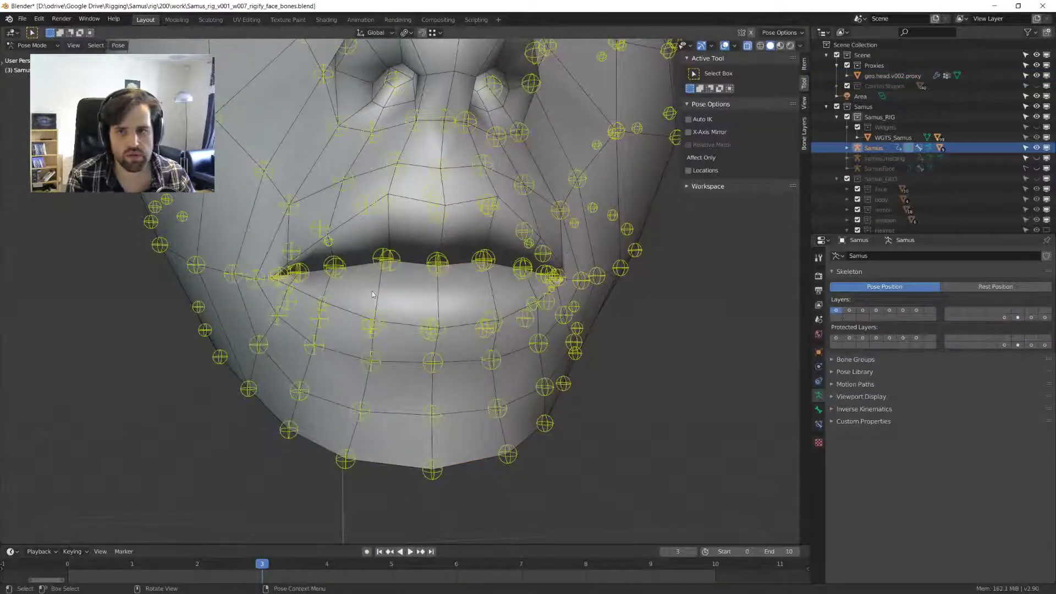
- Test-move an inner lower lip control to check how the painted lip deforms
{"action": "left_click", "coordinate": [385, 326]}
{"action": "middle_click_drag", "start_coordinate": [387, 327], "coordinate": [413, 344]}
{"action": "key", "text": "g"}
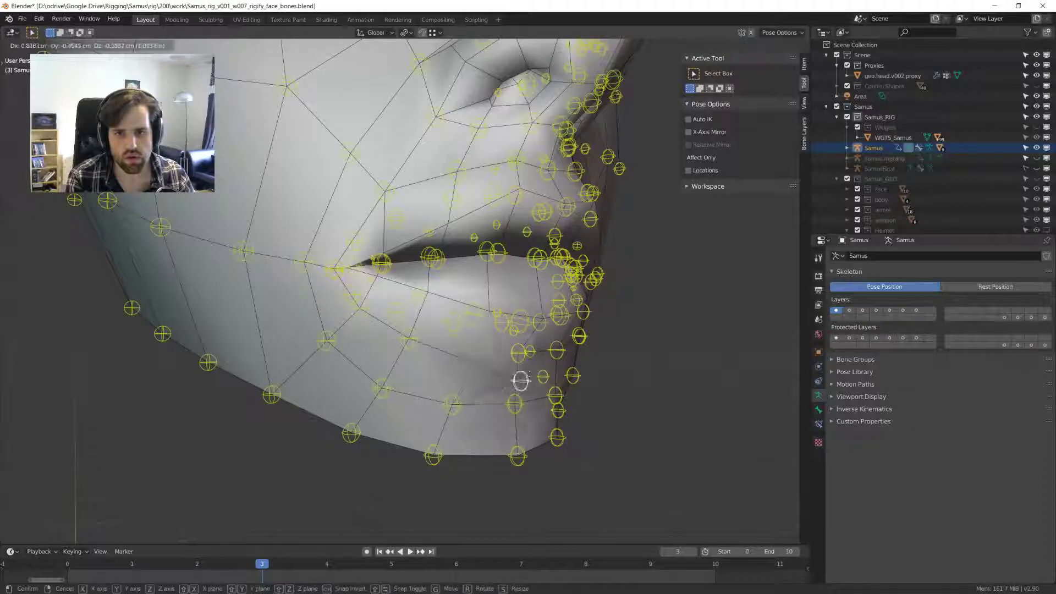
{"action": "left_click", "coordinate": [483, 371]}
- Show the rig's deform bone layer again and put the head proxy into Weight Paint mode at the left mouth corner
{"action": "middle_click_drag", "start_coordinate": [483, 371], "coordinate": [562, 318]}
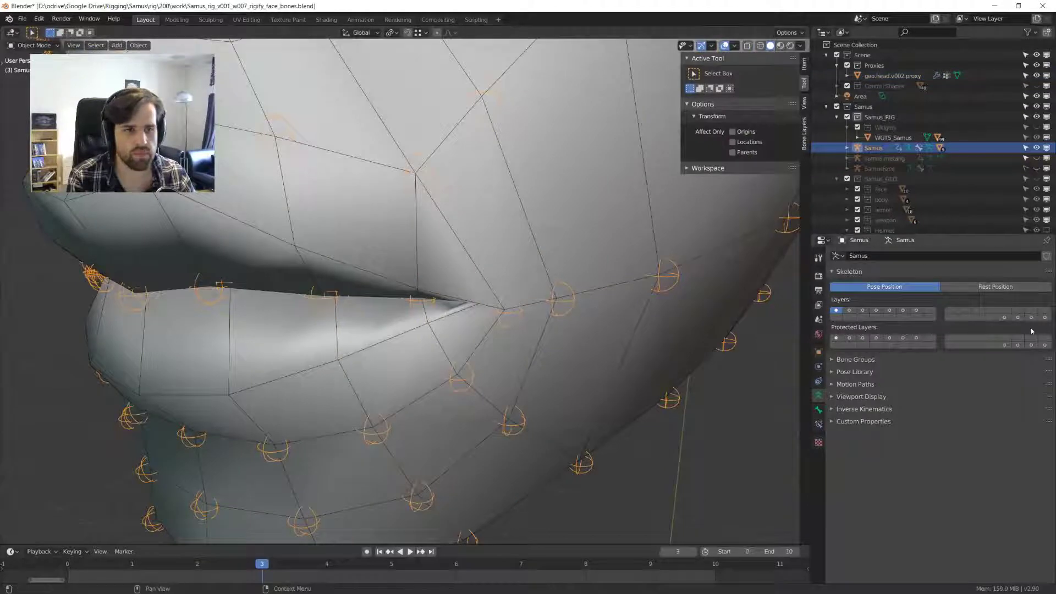
{"action": "left_click", "coordinate": [466, 216]}
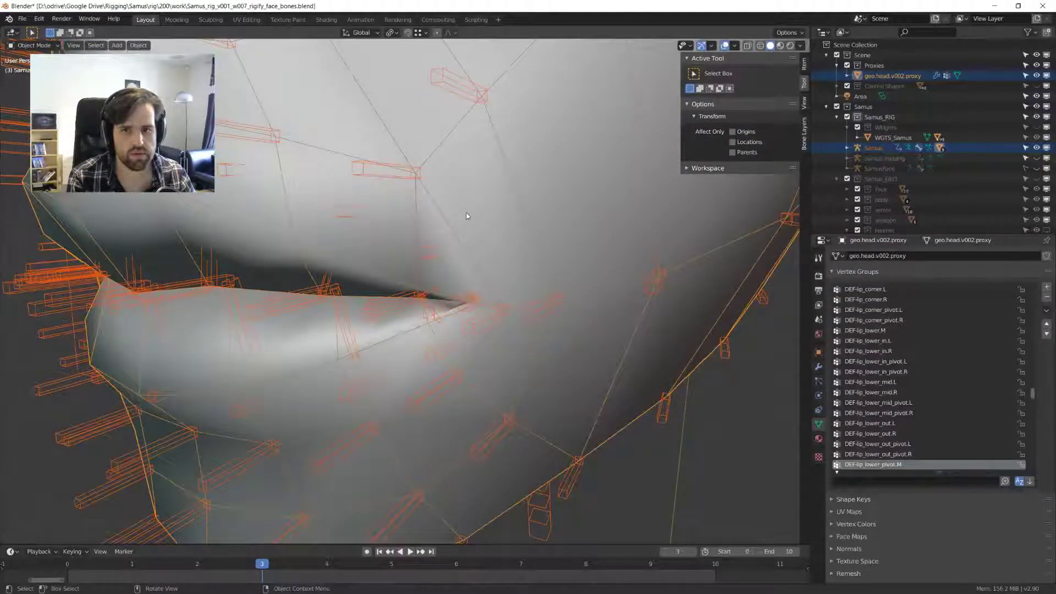
{"action": "scroll", "coordinate": [478, 259], "scroll_direction": "up", "scroll_amount": 4}
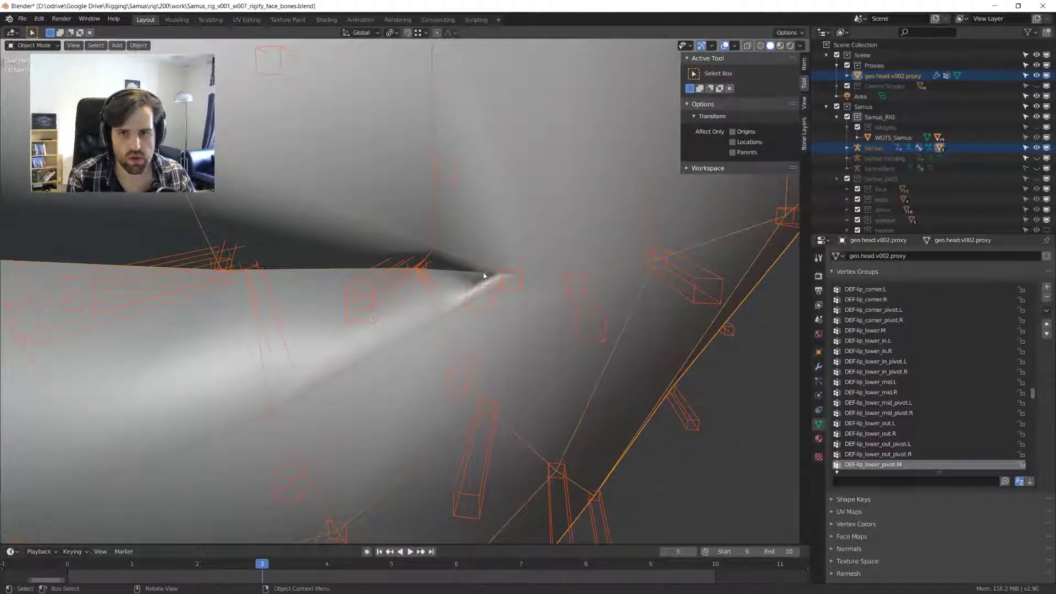
{"action": "mouse_move", "coordinate": [483, 275]}
{"action": "middle_mouse_down"}
{"action": "mouse_move", "coordinate": [498, 271]}
{"action": "mouse_move", "coordinate": [442, 260]}
{"action": "middle_mouse_up"}
{"action": "key", "text": "ctrl+Tab"}
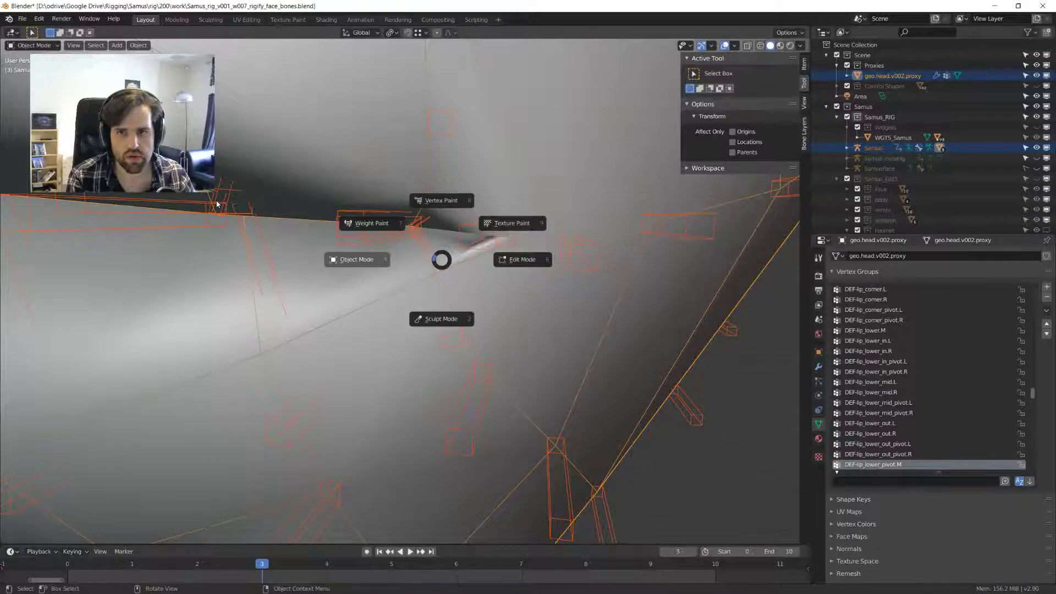
{"action": "left_click", "coordinate": [217, 204]}
- Pick the left lip corner pivot bone for weight painting and reduce the brush radius to 47 px
{"action": "mouse_move", "coordinate": [431, 224]}
{"action": "middle_mouse_down"}
{"action": "mouse_move", "coordinate": [519, 243]}
{"action": "mouse_move", "coordinate": [494, 288]}
{"action": "mouse_move", "coordinate": [487, 379]}
{"action": "mouse_move", "coordinate": [485, 366]}
{"action": "middle_mouse_up"}
{"action": "left_click", "coordinate": [487, 379], "text": "ctrl"}
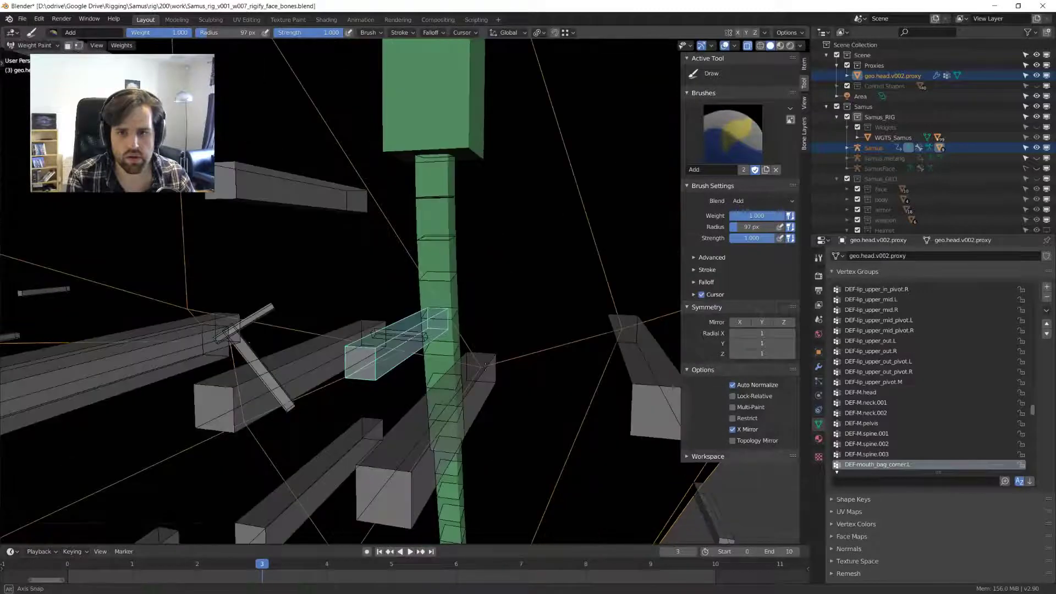
{"action": "scroll", "coordinate": [431, 325], "scroll_direction": "up", "scroll_amount": 3}
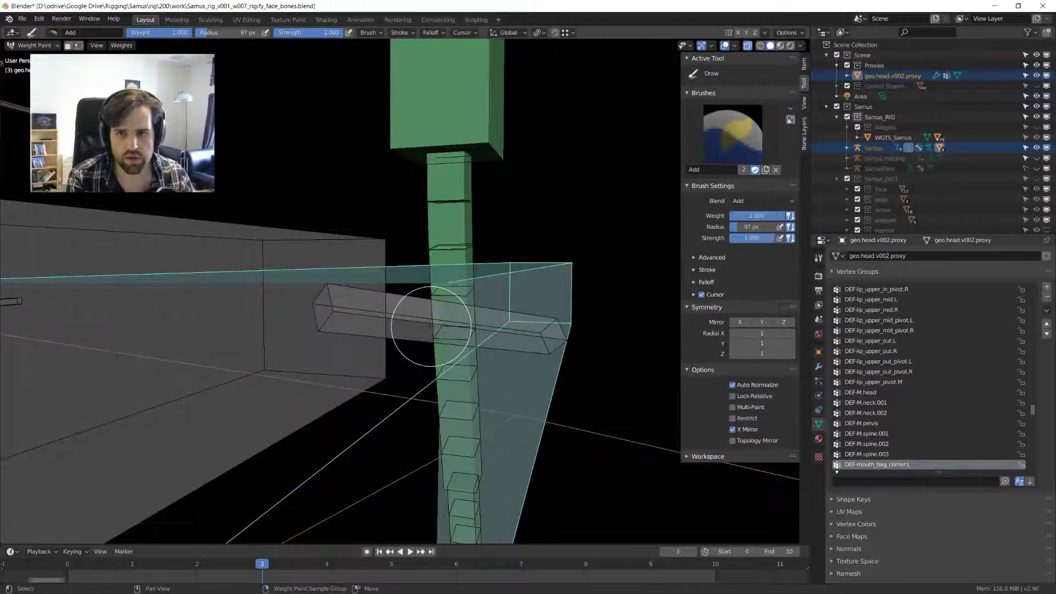
{"action": "left_click", "coordinate": [430, 325], "text": "ctrl"}
{"action": "middle_click_drag", "start_coordinate": [430, 325], "coordinate": [514, 301]}
{"action": "key", "text": "f"}
{"action": "left_click", "coordinate": [562, 306]}
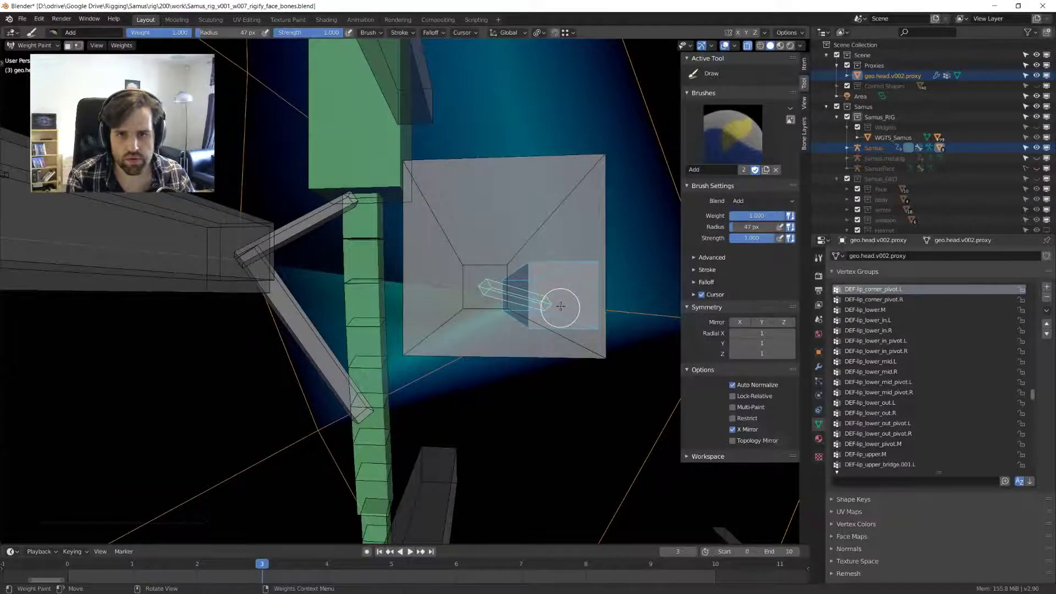
{"action": "middle_click_drag", "start_coordinate": [560, 306], "coordinate": [546, 322]}
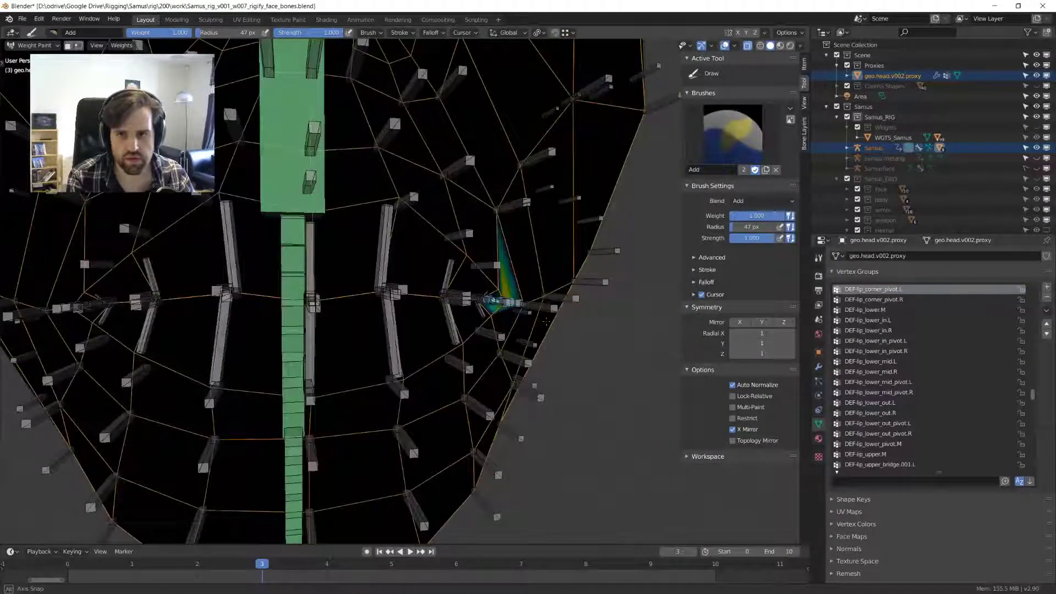
- Return to Object Mode and select only the head proxy, with the whole face in view
{"action": "key", "text": "ctrl+Tab"}
{"action": "scroll", "coordinate": [546, 322], "scroll_direction": "down", "scroll_amount": 5}
{"action": "scroll", "coordinate": [598, 281], "scroll_direction": "up", "scroll_amount": 2}
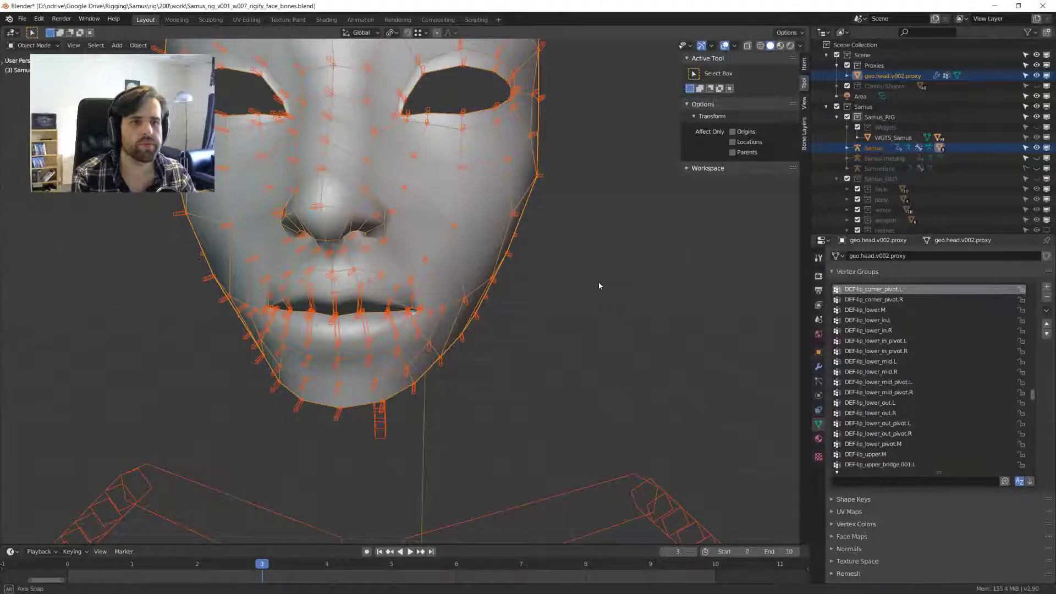
{"action": "middle_click_drag", "start_coordinate": [599, 285], "coordinate": [566, 317]}
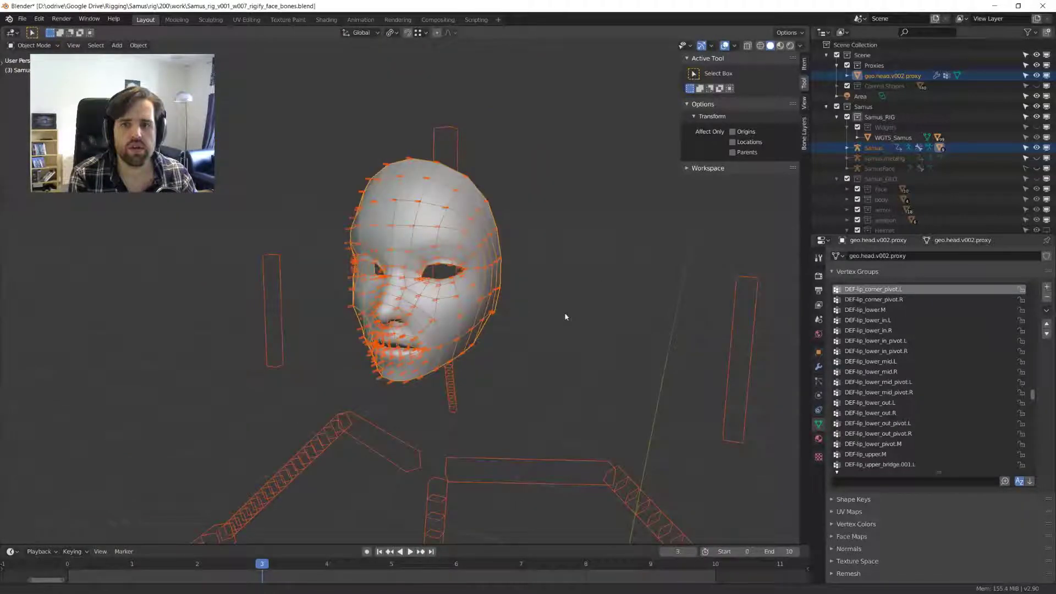
{"action": "left_click", "coordinate": [418, 247]}
{"action": "scroll", "coordinate": [418, 247], "scroll_direction": "up", "scroll_amount": 3}
{"action": "middle_click_drag", "start_coordinate": [418, 248], "coordinate": [942, 306]}
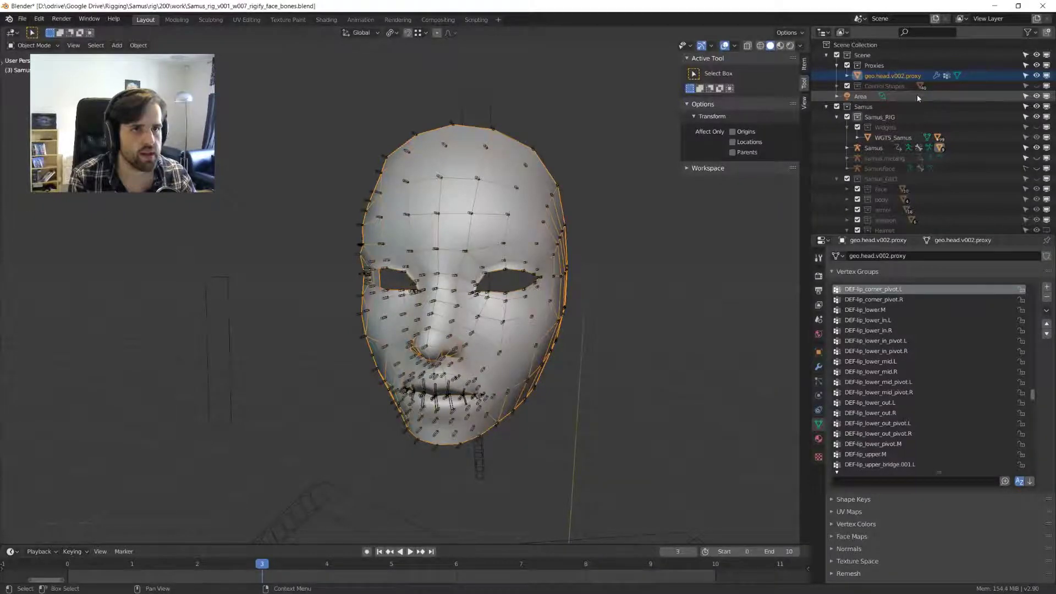
- Show the Samus_GEO collection and exclude its body, armor, weapon and helmet collections so only the face geometry remains
{"action": "left_click", "coordinate": [1035, 179]}
{"action": "left_click", "coordinate": [1037, 189]}
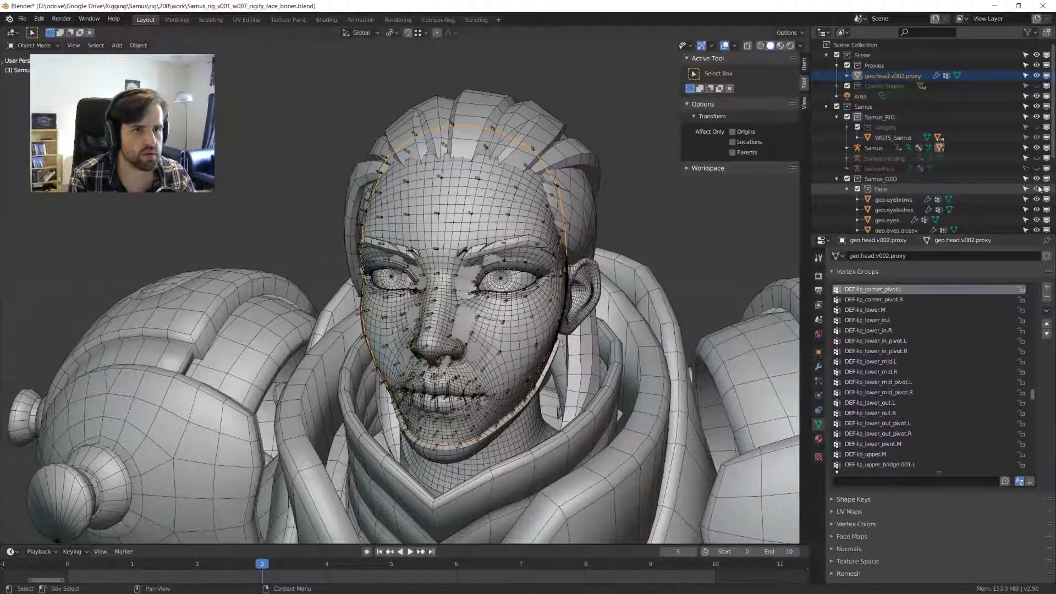
{"action": "left_click", "coordinate": [847, 189]}
{"action": "scroll", "coordinate": [862, 183], "scroll_direction": "down", "scroll_amount": 1}
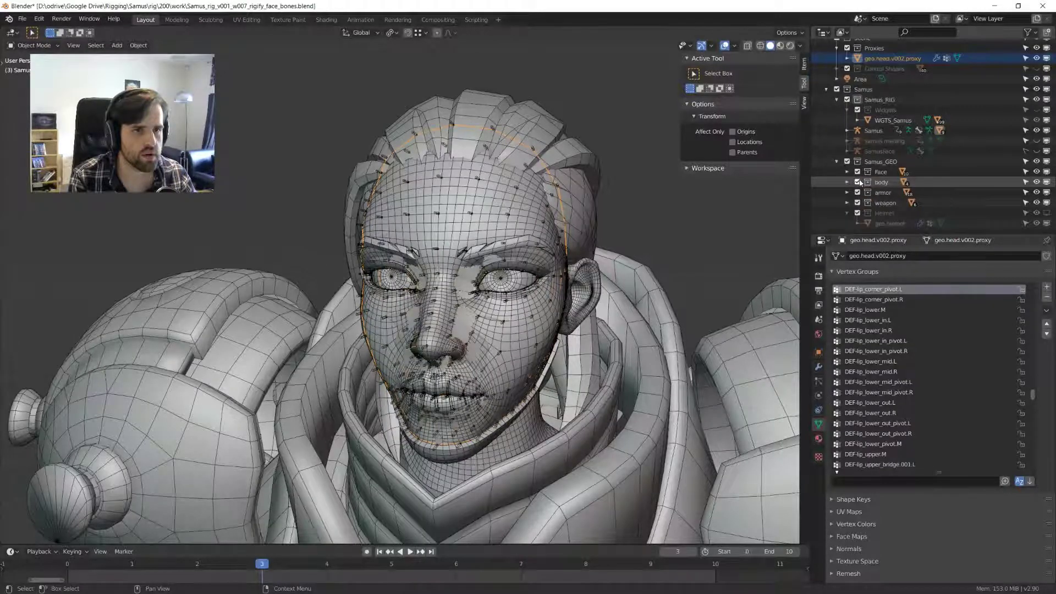
{"action": "left_click_drag", "start_coordinate": [857, 182], "coordinate": [856, 213]}
{"action": "scroll", "coordinate": [856, 213], "scroll_direction": "up", "scroll_amount": 1}
{"action": "scroll", "coordinate": [655, 209], "scroll_direction": "down", "scroll_amount": 3}
{"action": "middle_click_drag", "start_coordinate": [655, 209], "coordinate": [569, 312]}
{"action": "scroll", "coordinate": [569, 312], "scroll_direction": "up", "scroll_amount": 3}
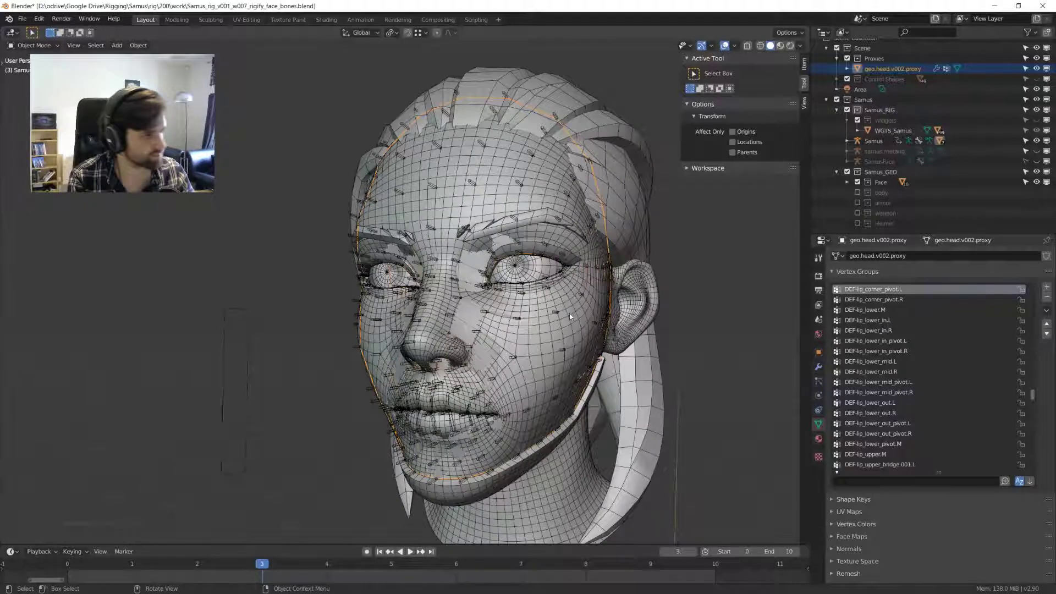
- Try moving the head proxy away from the detailed head mesh to compare the two
{"action": "scroll", "coordinate": [569, 312], "scroll_direction": "up", "scroll_amount": 3}
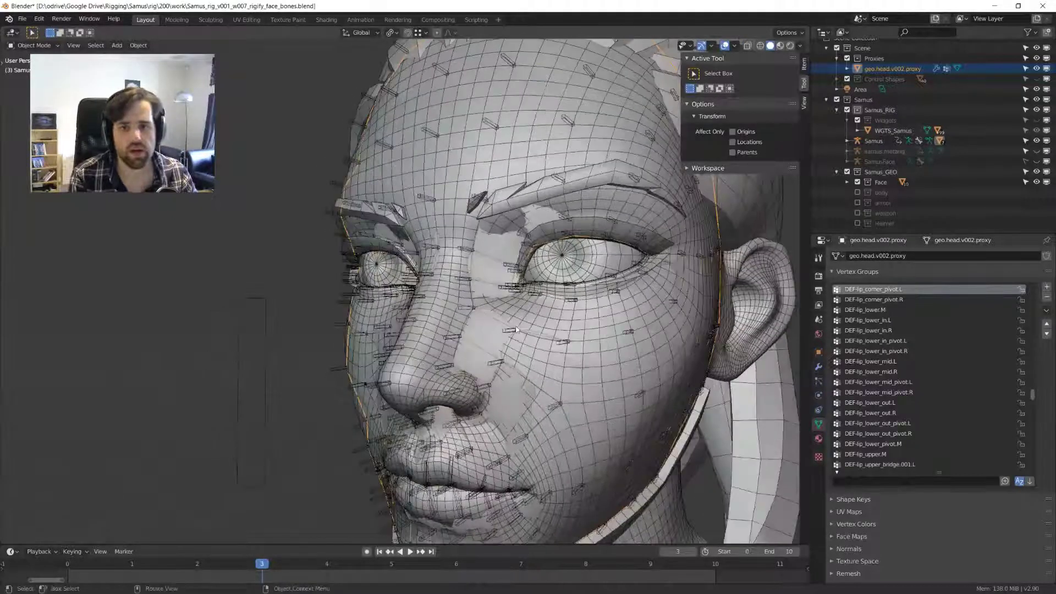
{"action": "middle_click_drag", "start_coordinate": [516, 329], "coordinate": [459, 296]}
{"action": "key", "text": "g"}
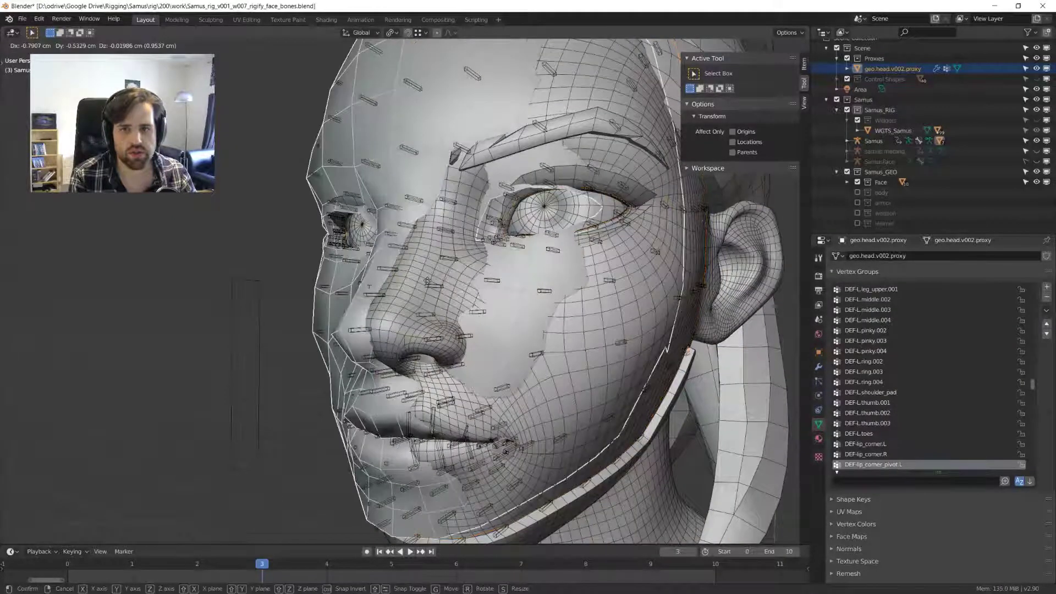
{"action": "key", "text": "Escape"}
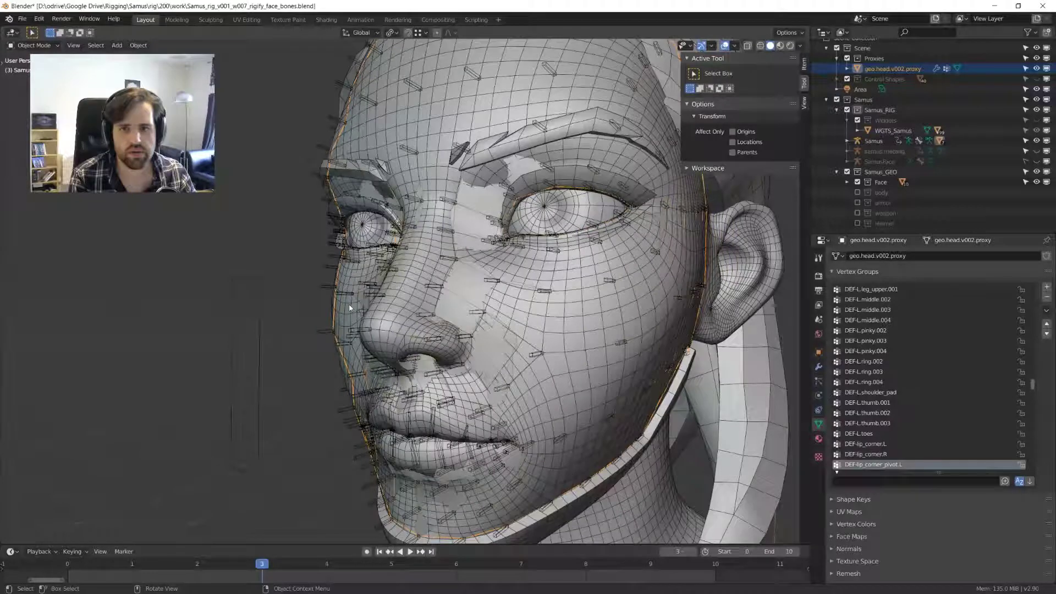
- Parent the detailed head mesh geo.head.v002 to the Samus rig with automatic weights
{"action": "middle_click_drag", "start_coordinate": [349, 308], "coordinate": [369, 300]}
{"action": "scroll", "coordinate": [416, 273], "scroll_direction": "up", "scroll_amount": 1}
{"action": "left_click", "coordinate": [416, 274]}
{"action": "left_click", "coordinate": [416, 273]}
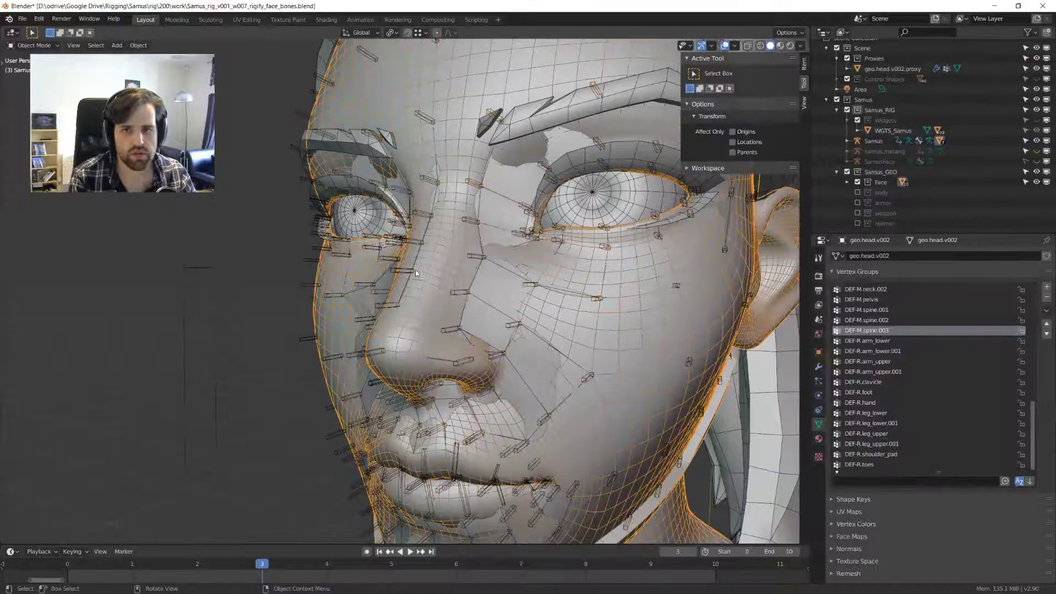
{"action": "left_click", "coordinate": [519, 329], "text": "shift"}
{"action": "key", "text": "ctrl+p"}
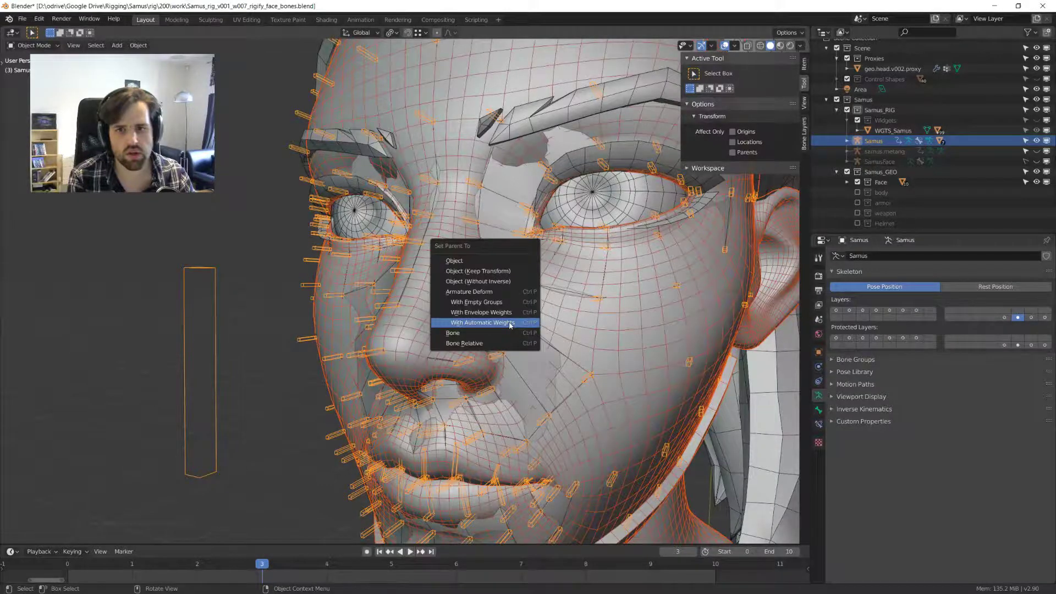
{"action": "left_click", "coordinate": [510, 324]}
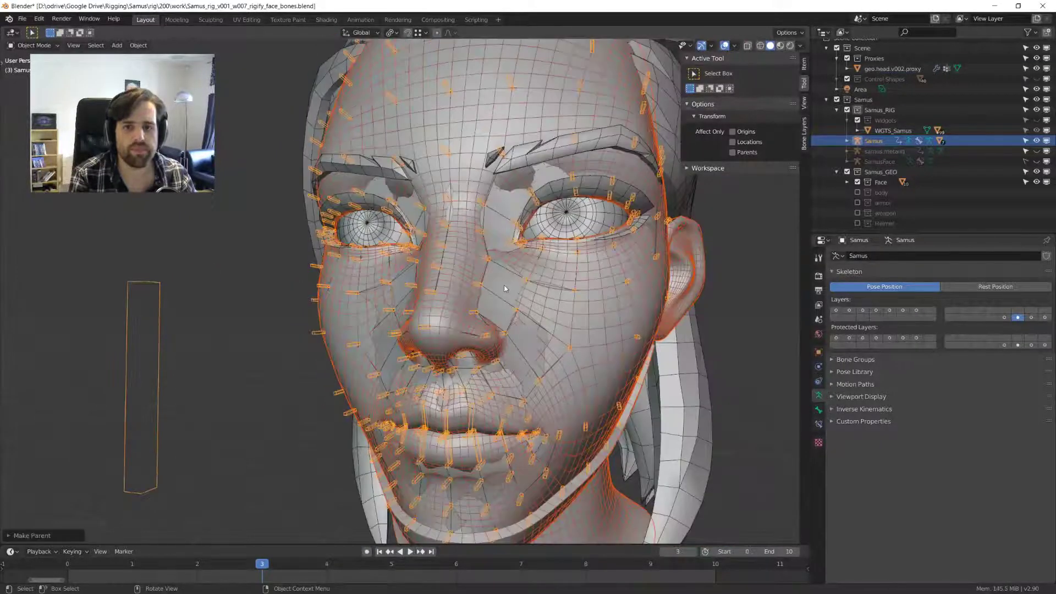
- Select the detailed head mesh geo.head.v002 and display its modifier stack
{"action": "left_click", "coordinate": [500, 303]}
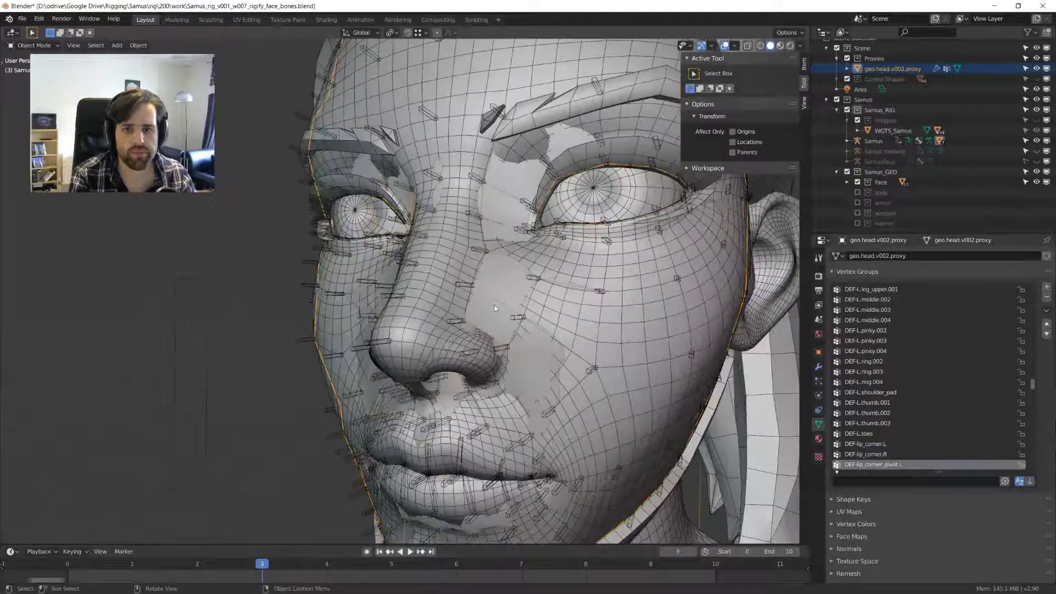
{"action": "middle_click_drag", "start_coordinate": [494, 308], "coordinate": [787, 323], "text": "shift"}
{"action": "left_click", "coordinate": [411, 279]}
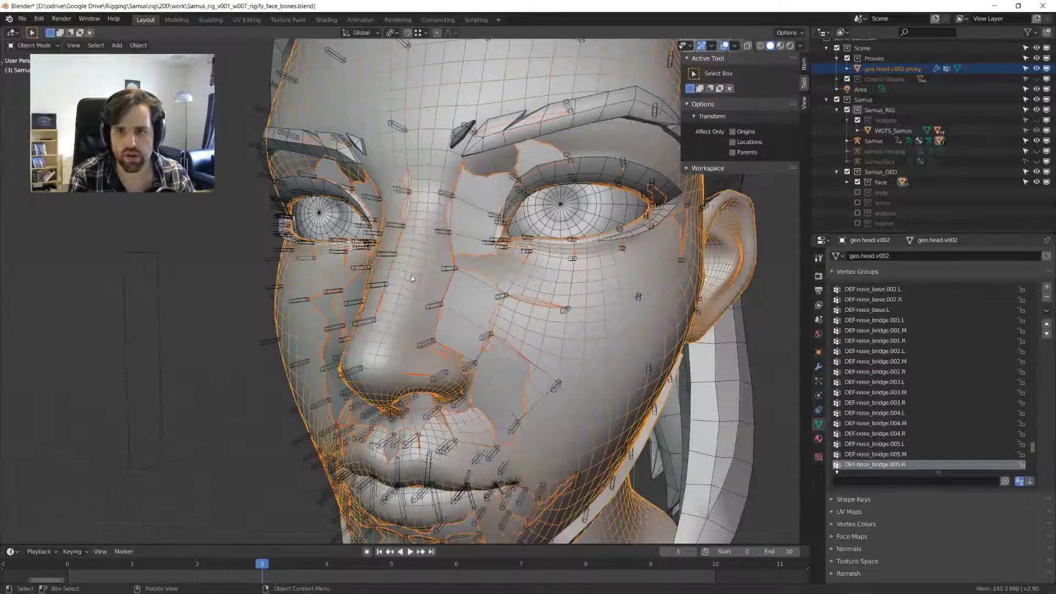
{"action": "left_click", "coordinate": [132, 46]}
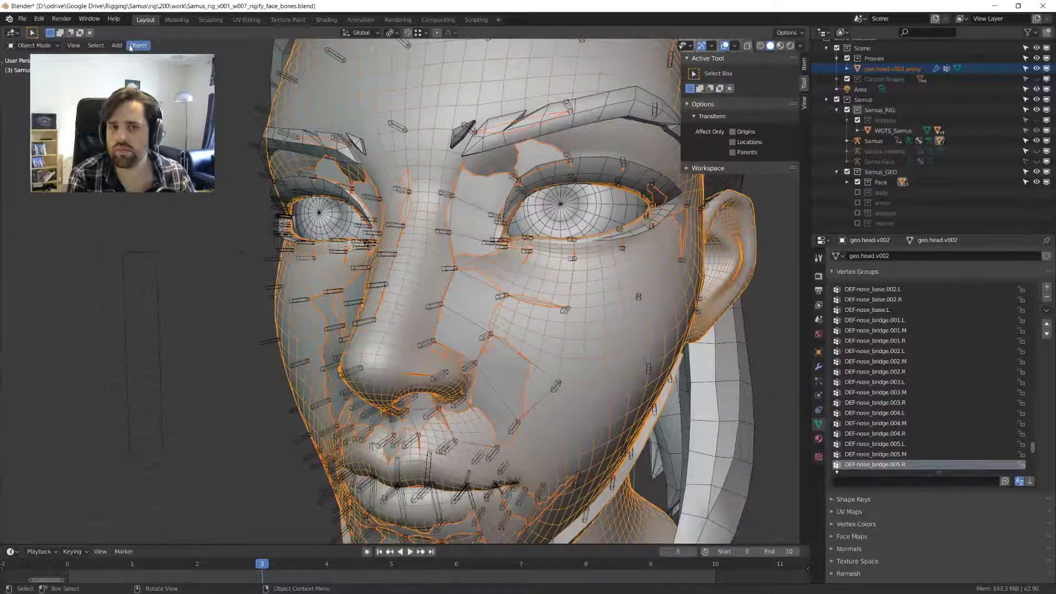
{"action": "scroll", "coordinate": [395, 253], "scroll_direction": "up", "scroll_amount": 1}
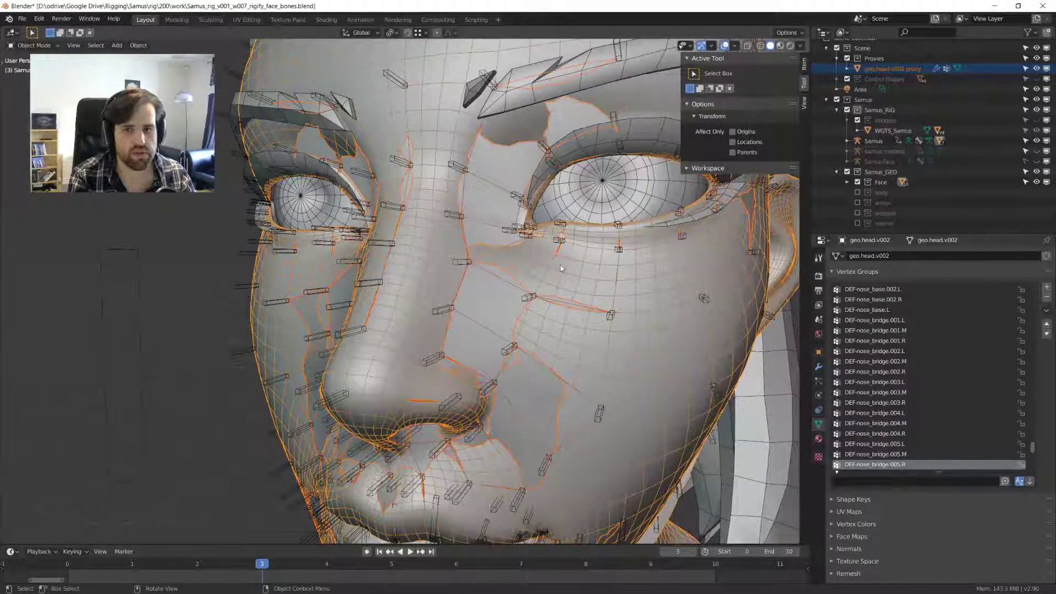
{"action": "left_click", "coordinate": [819, 367]}
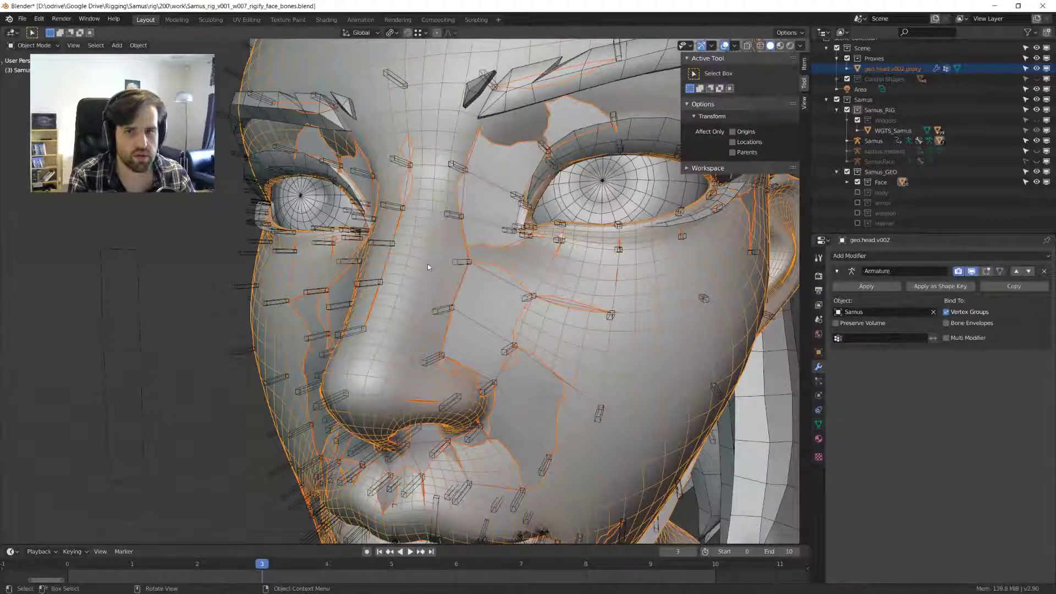
{"action": "scroll", "coordinate": [427, 263], "scroll_direction": "down", "scroll_amount": 6}
{"action": "middle_click_drag", "start_coordinate": [434, 272], "coordinate": [591, 276]}
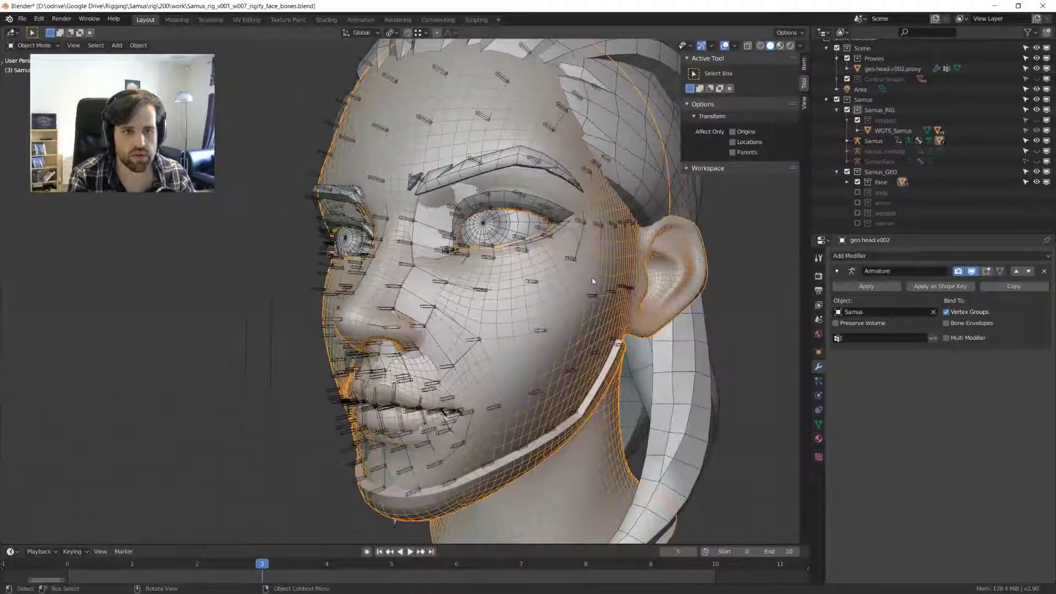
- Add a Data Transfer modifier to the detailed head with geo.head.v002.proxy as its source object
{"action": "left_click", "coordinate": [857, 256]}
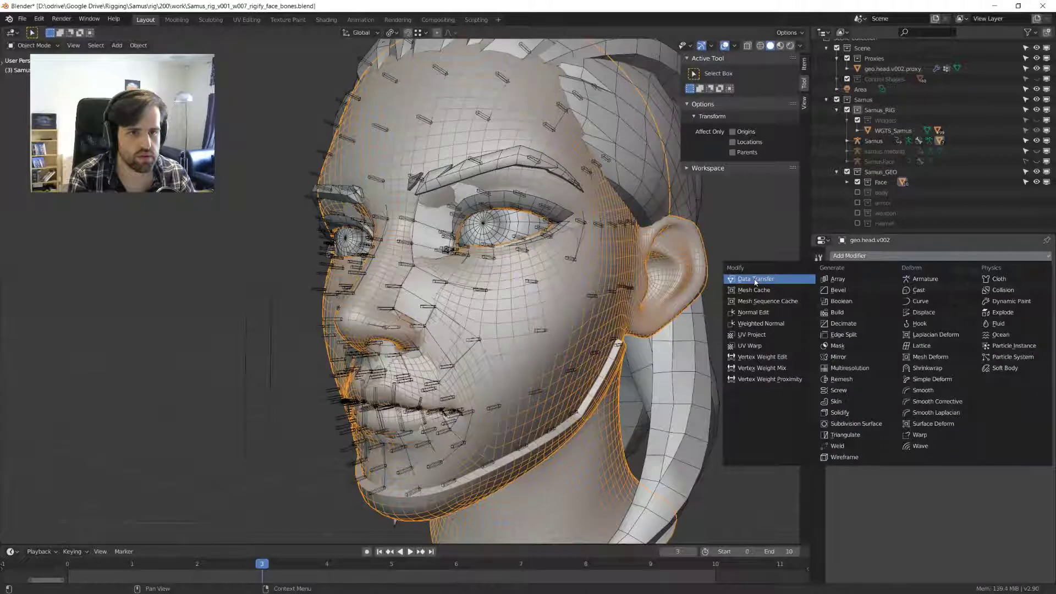
{"action": "left_click", "coordinate": [755, 280]}
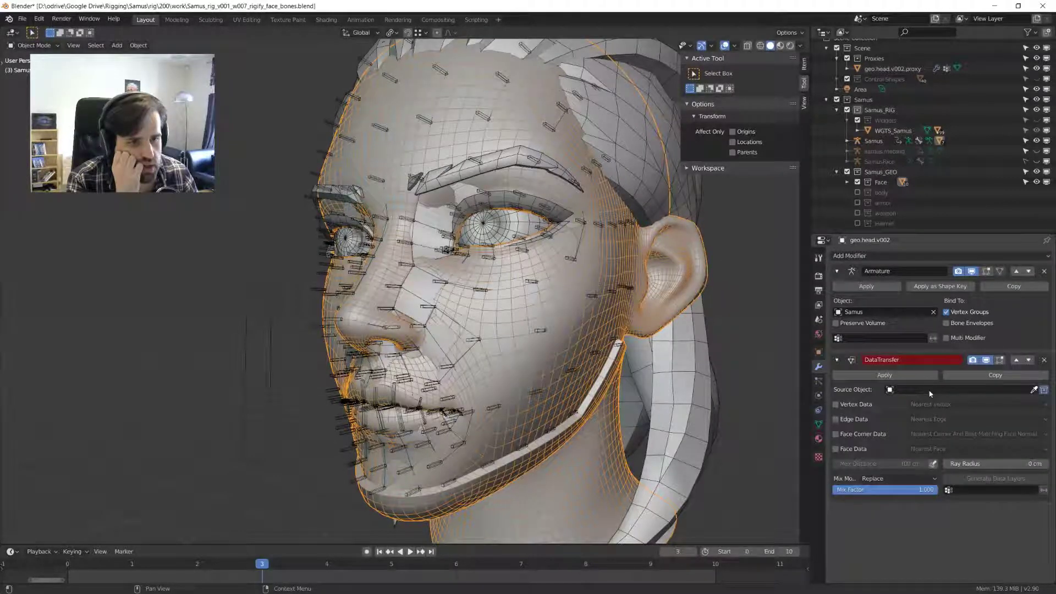
{"action": "left_click", "coordinate": [929, 391]}
{"action": "type", "text": "prox"}
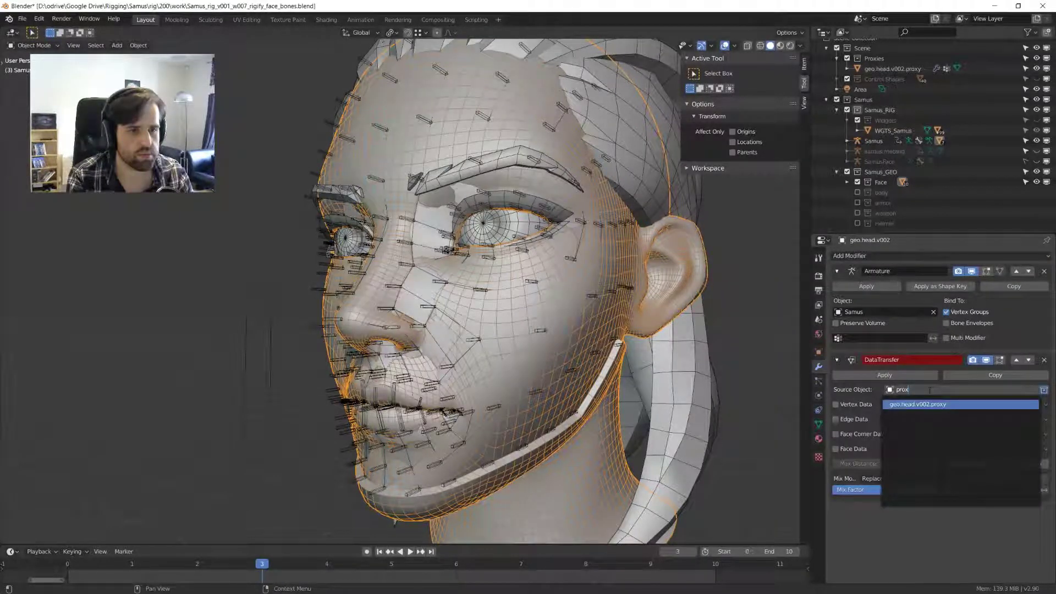
{"action": "key", "text": "Return"}
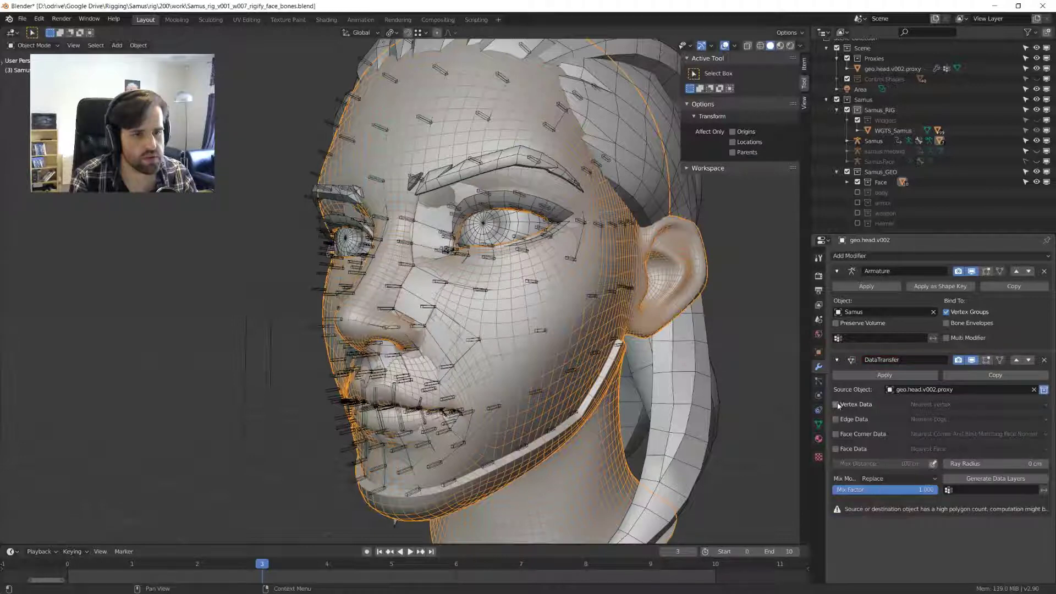
- Enable vertex data with Projected Face Interpolated mapping for all vertex groups by name, and apply the Data Transfer modifier
{"action": "left_click", "coordinate": [835, 405]}
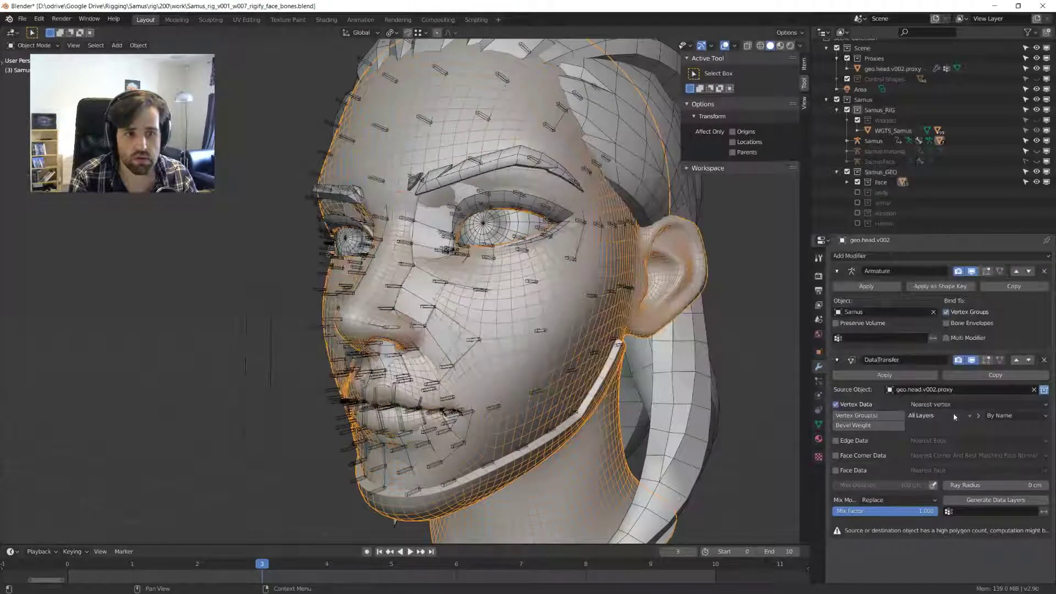
{"action": "left_click", "coordinate": [1020, 417]}
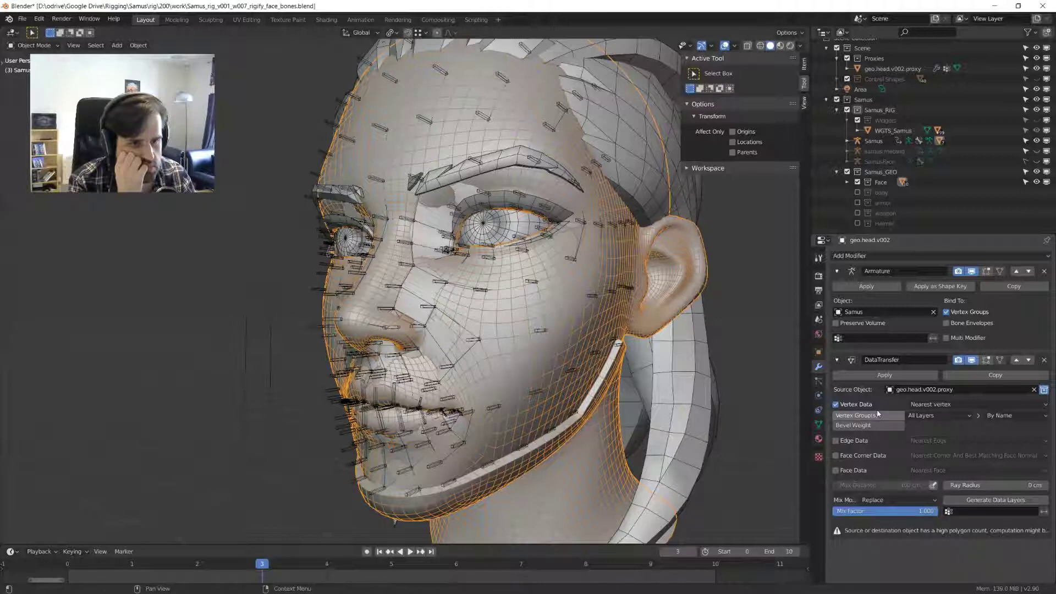
{"action": "left_click", "coordinate": [935, 404]}
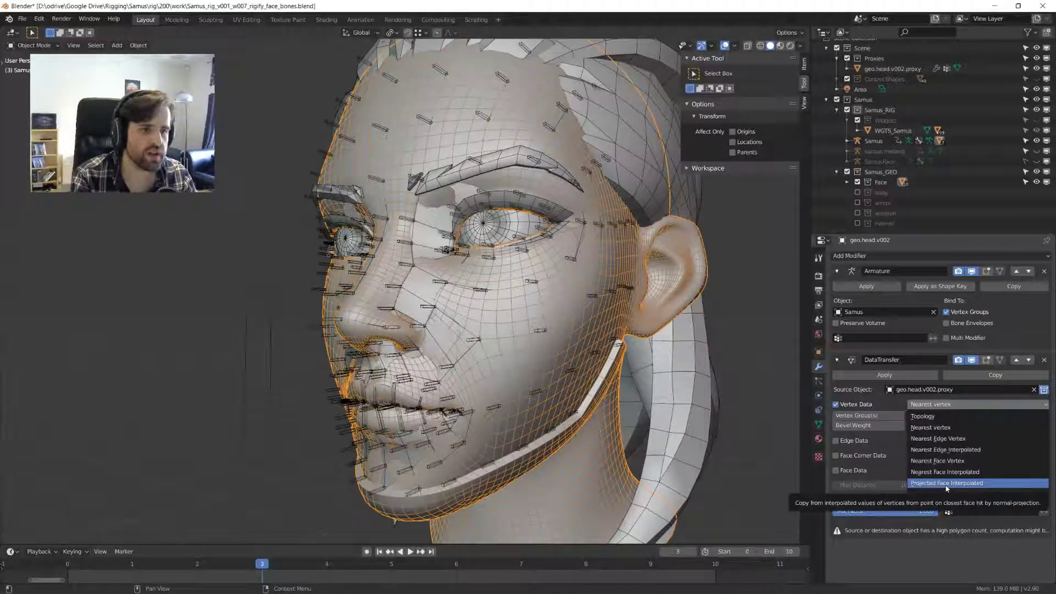
{"action": "left_click", "coordinate": [946, 484]}
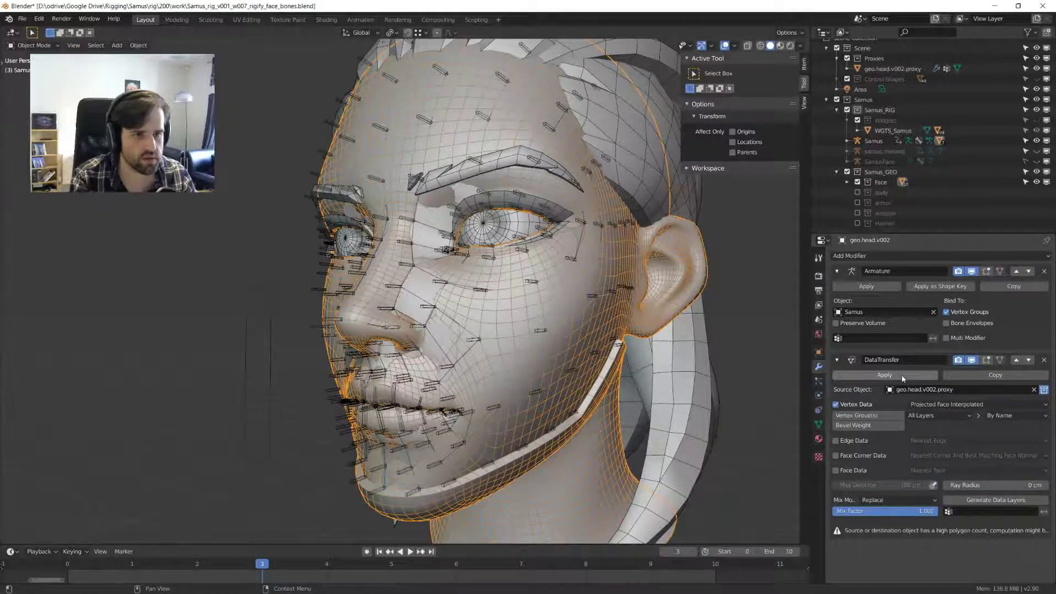
{"action": "left_click", "coordinate": [885, 375]}
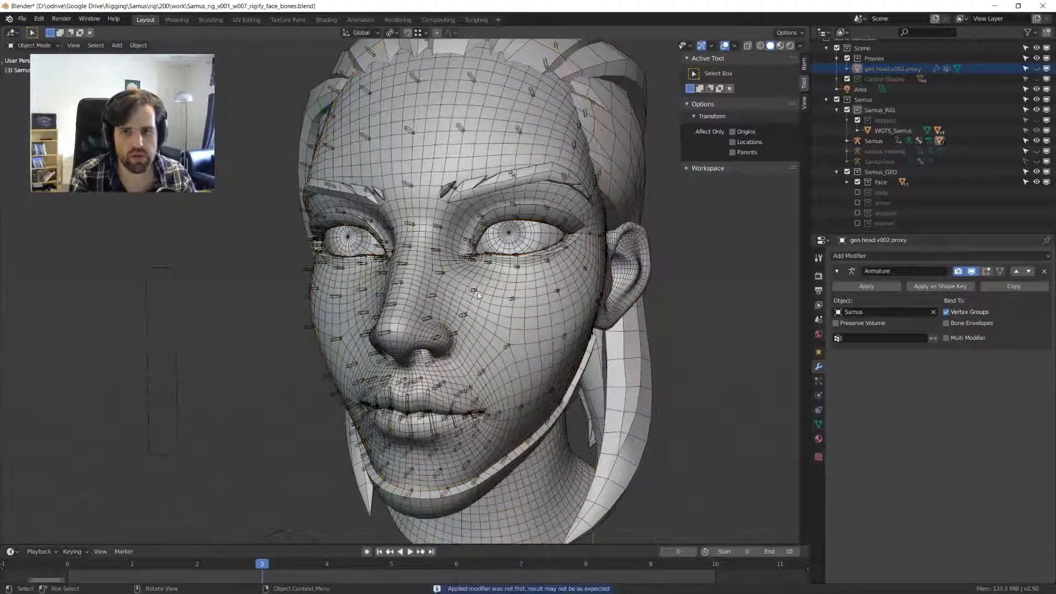
- Hide the head proxy and put the Samus rig in Pose Mode with only its first bone layer visible
{"action": "left_click", "coordinate": [478, 295]}
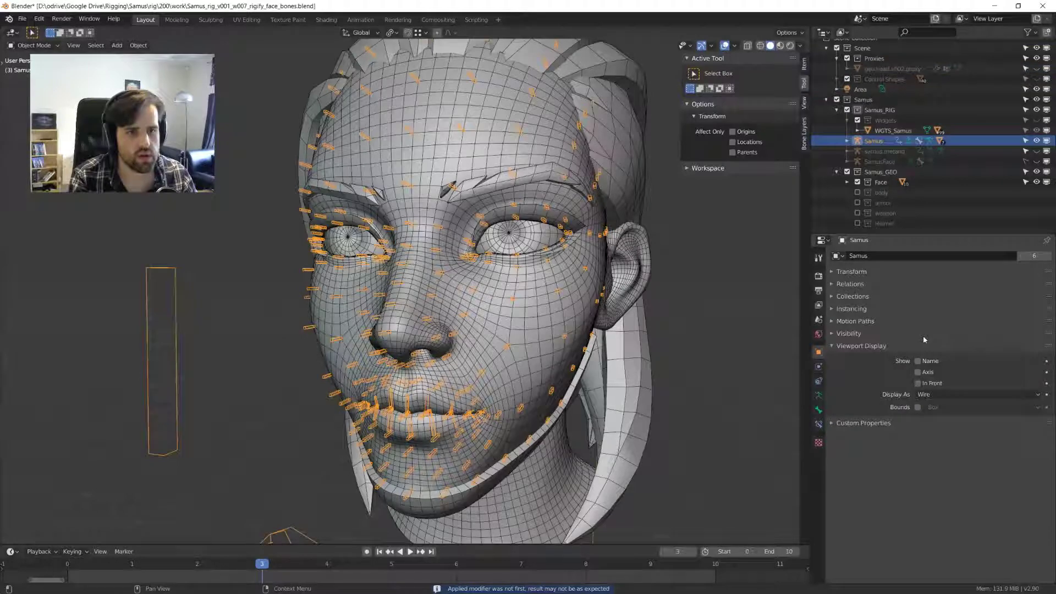
{"action": "left_click", "coordinate": [818, 409]}
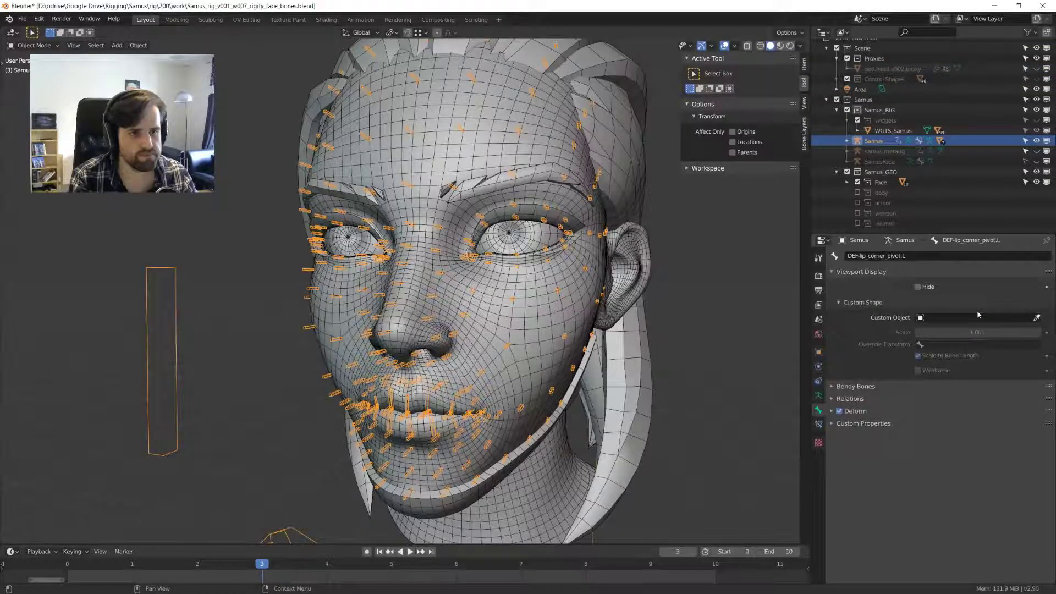
{"action": "key", "text": "ctrl+shift+Tab"}
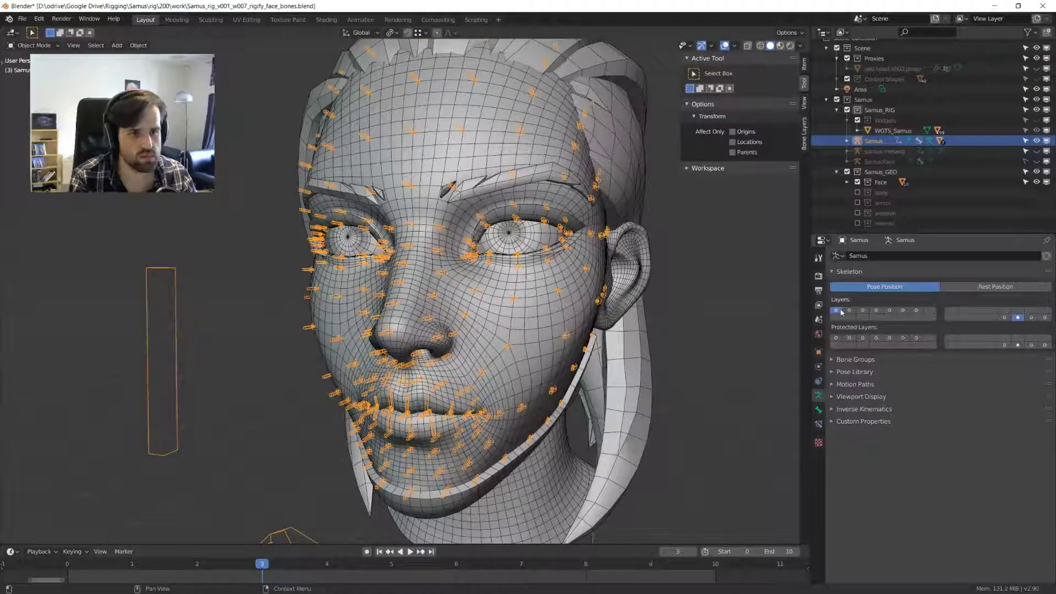
{"action": "key", "text": "ctrl+Tab"}
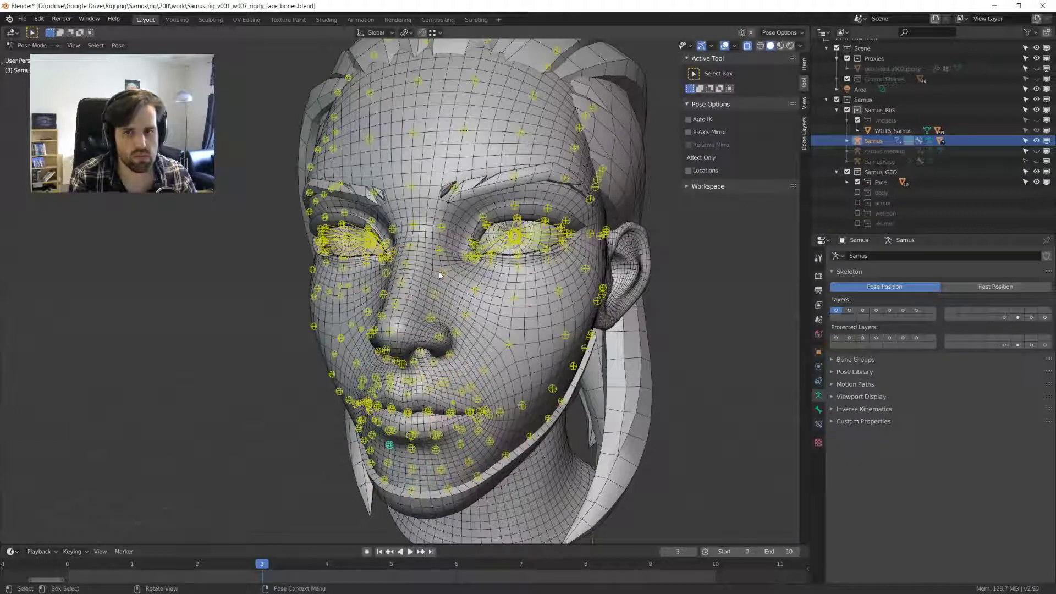
- Try moving the forehead controls above the brows to test how the detailed head mesh deforms
{"action": "middle_click_drag", "start_coordinate": [440, 275], "coordinate": [470, 260]}
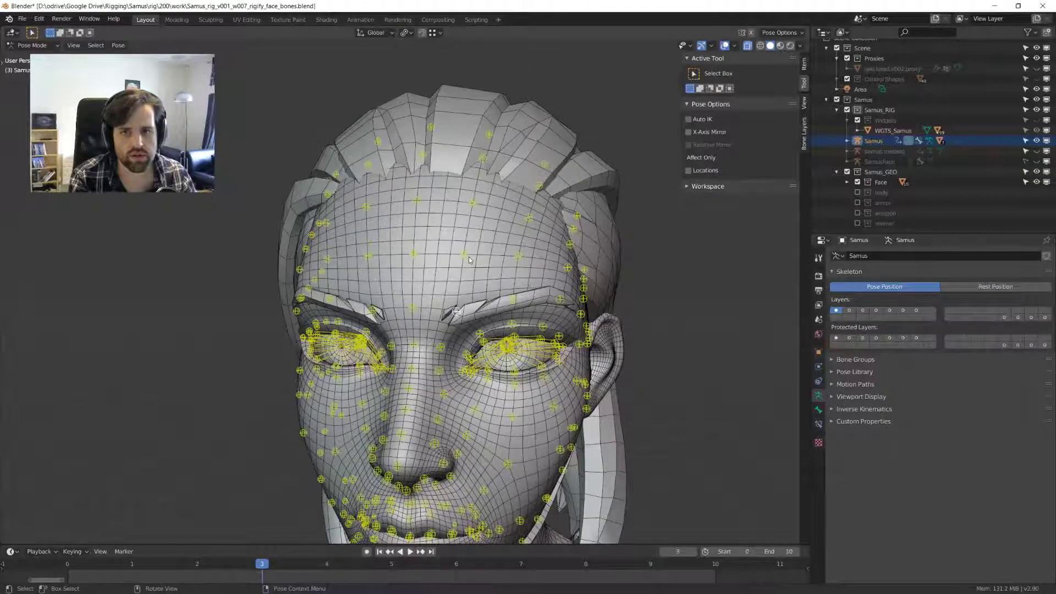
{"action": "key", "text": "g"}
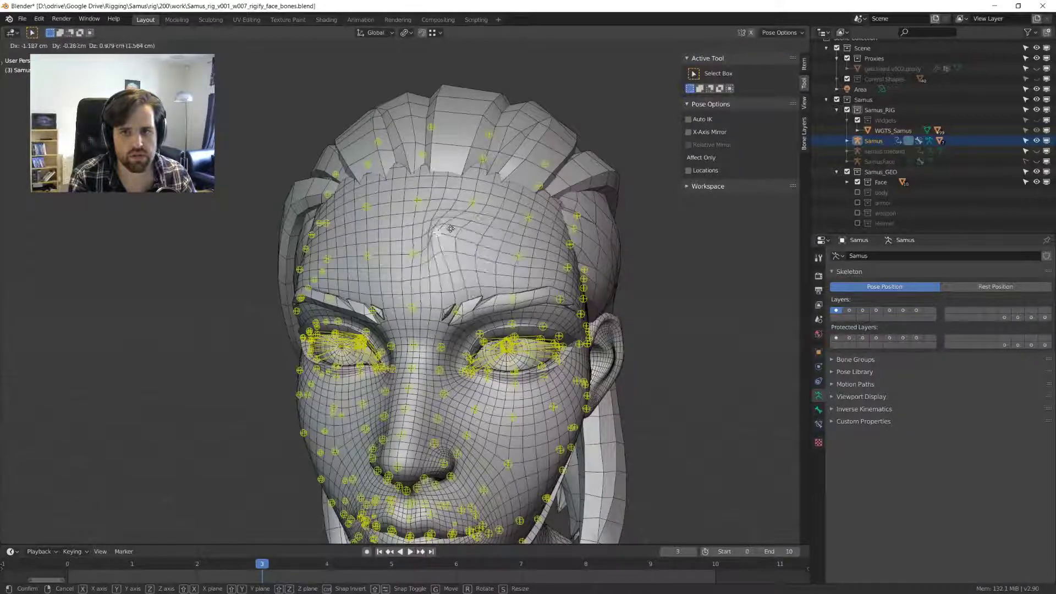
{"action": "key", "text": "Escape"}
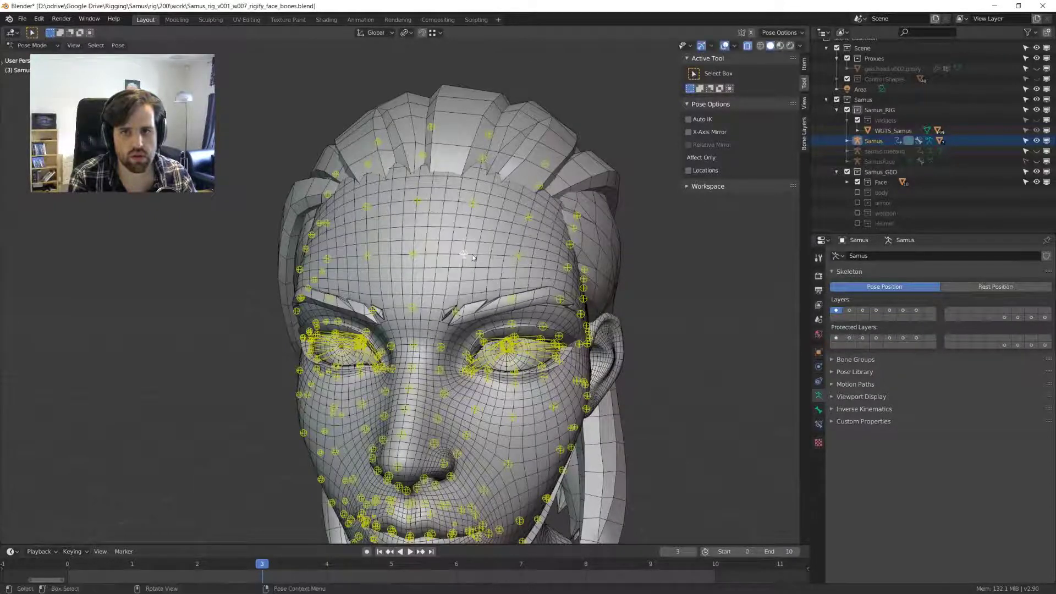
{"action": "scroll", "coordinate": [472, 257], "scroll_direction": "up", "scroll_amount": 2}
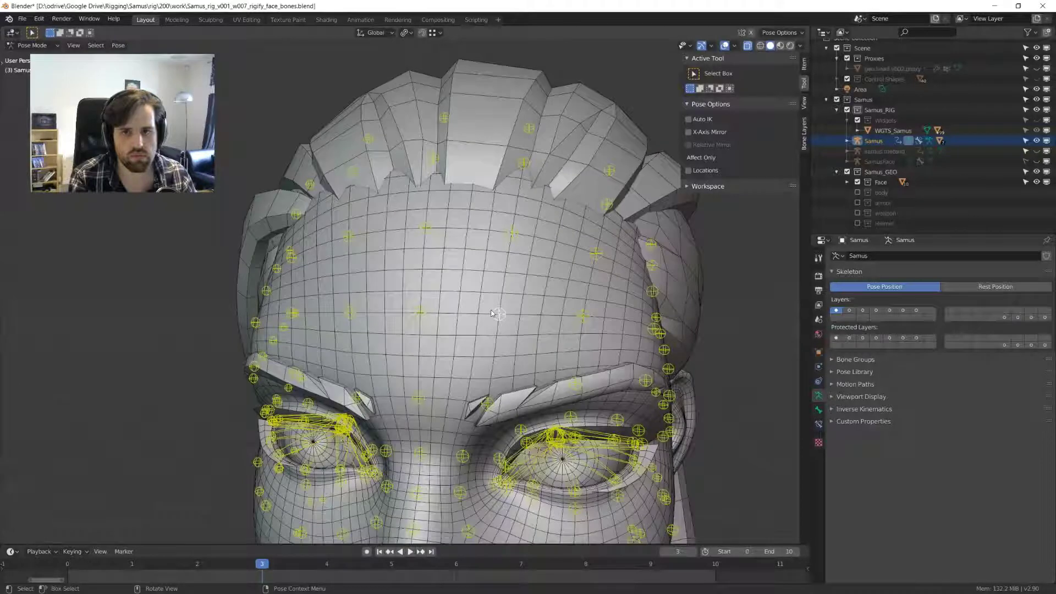
{"action": "key", "text": "g"}
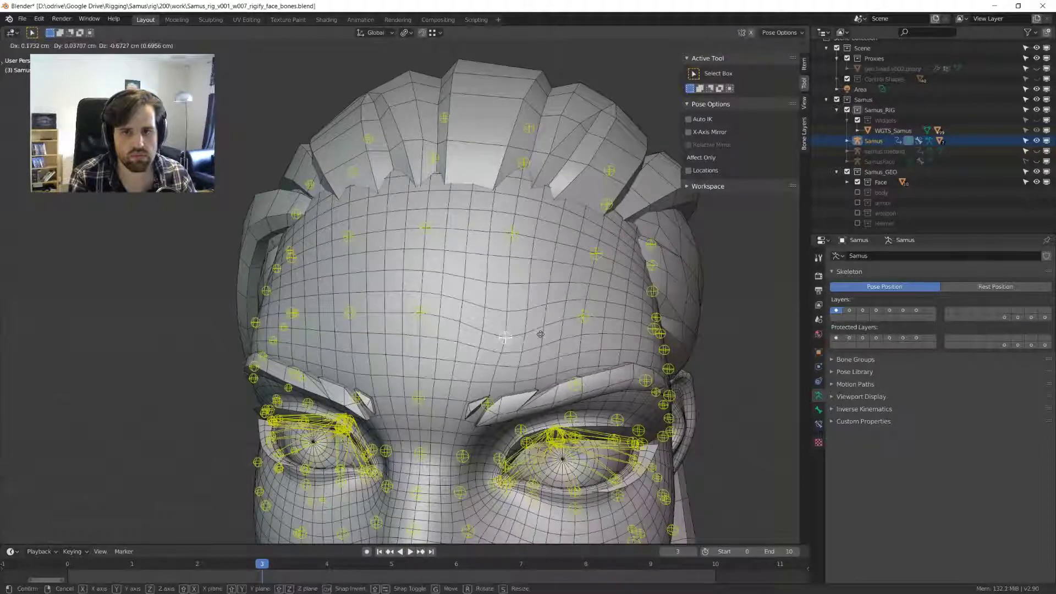
{"action": "right_click", "coordinate": [462, 277]}
{"action": "middle_click_drag", "start_coordinate": [462, 276], "coordinate": [494, 348]}
{"action": "key", "text": "g"}
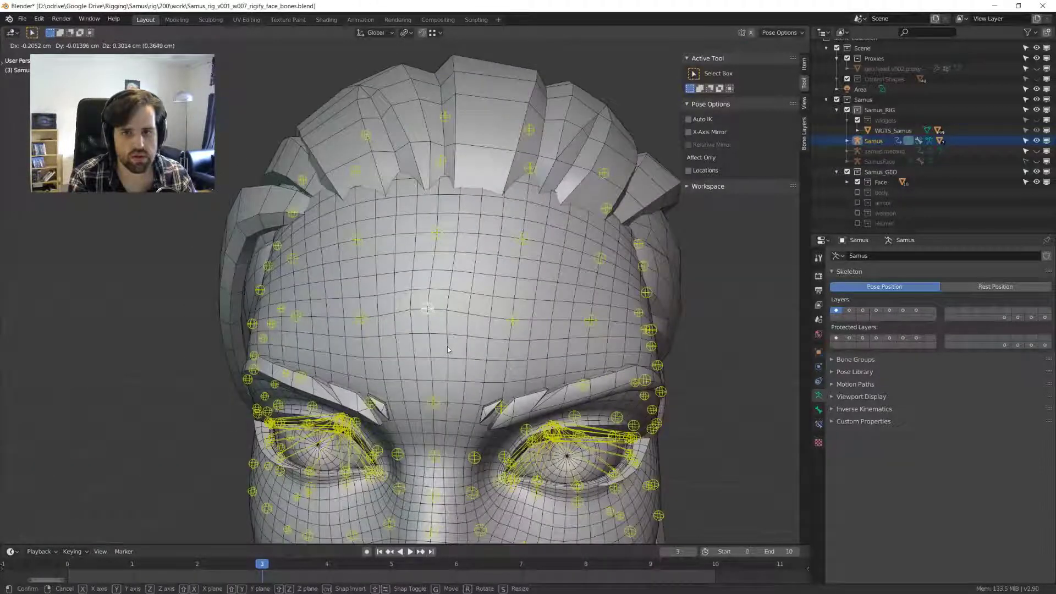
{"action": "right_click", "coordinate": [448, 349]}
- Try displacing the forehead controls above the character's left eyebrow, and undo the move
{"action": "middle_click_drag", "start_coordinate": [448, 349], "coordinate": [488, 173]}
{"action": "key", "text": "g"}
{"action": "left_click", "coordinate": [509, 256]}
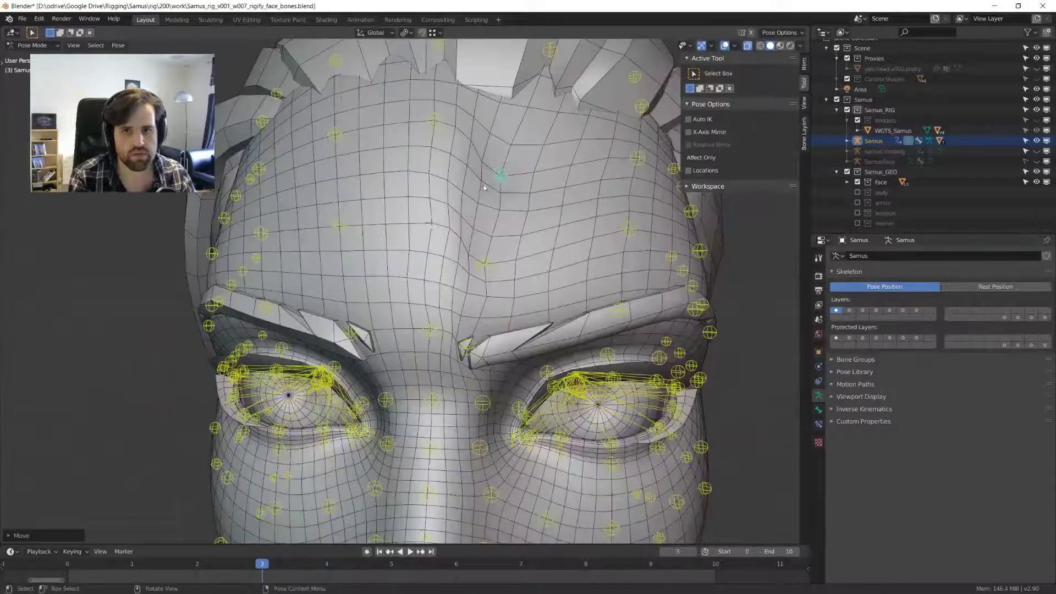
{"action": "key", "text": "ctrl+z"}
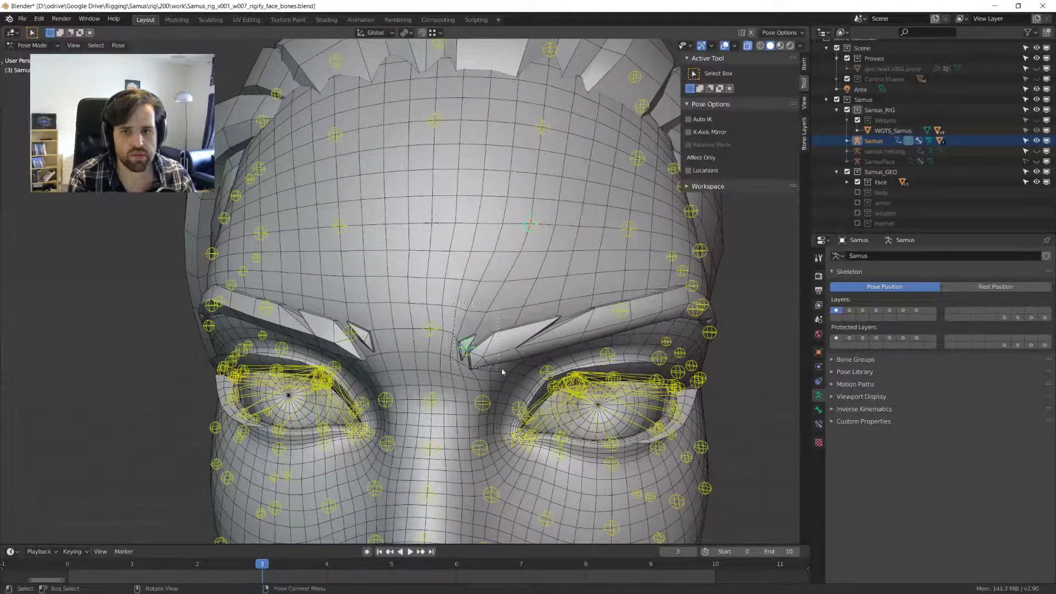
- Raise the character's left eyebrow by moving its inner and middle controls upward
{"action": "middle_click_drag", "start_coordinate": [488, 215], "coordinate": [456, 283]}
{"action": "key", "text": "g"}
{"action": "left_click", "coordinate": [452, 285]}
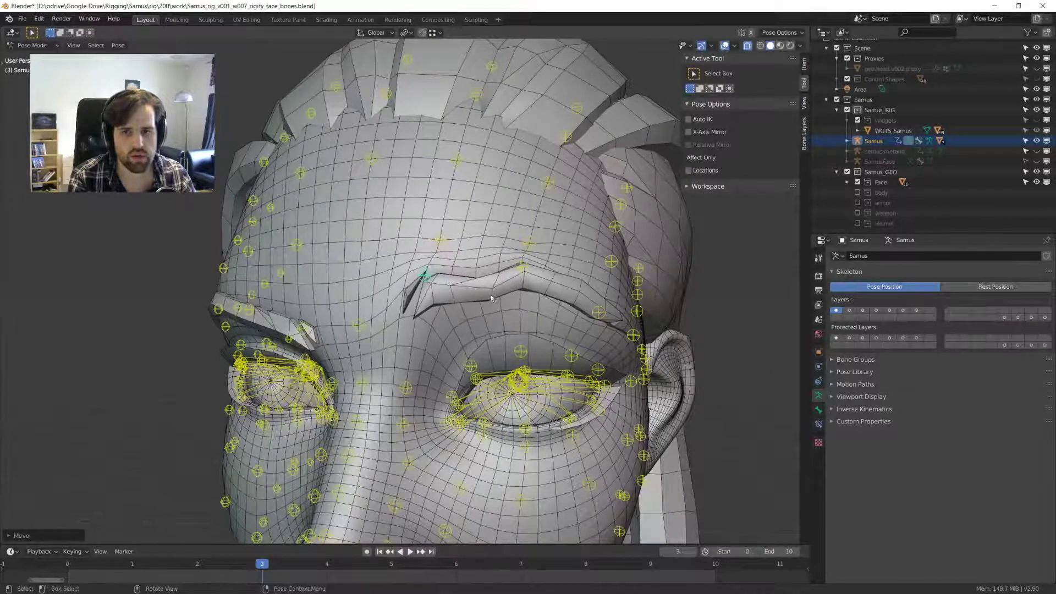
- Return to Object Mode and temporarily hide the geo.eyebrows mesh to check the skin deformation beneath the raised brow
{"action": "key", "text": "ctrl+Tab"}
{"action": "left_click", "coordinate": [512, 286]}
{"action": "key", "text": "h"}
{"action": "middle_click_drag", "start_coordinate": [474, 302], "coordinate": [485, 304]}
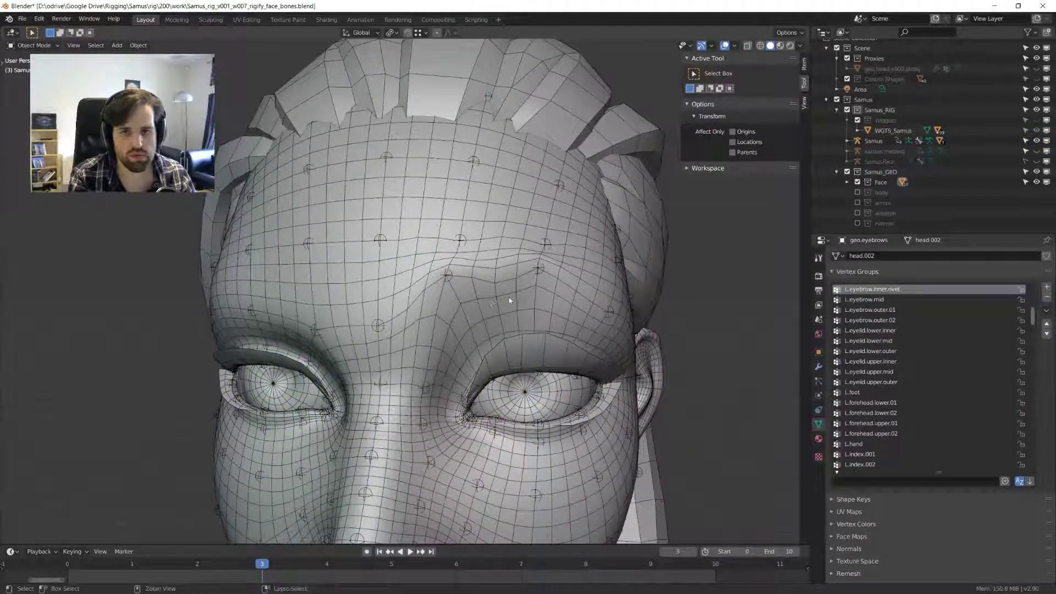
{"action": "key", "text": "ctrl+z"}
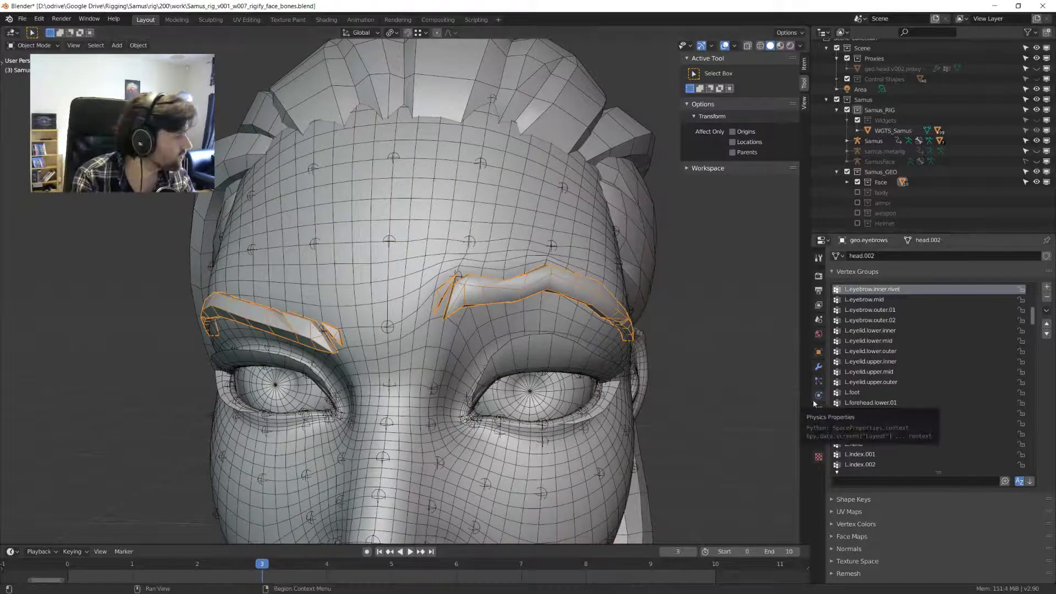
- Open the modifier stack of geo.eyebrows to examine how the eyebrows follow the detailed head mesh
{"action": "mouse_move", "coordinate": [589, 321]}
{"action": "middle_mouse_down"}
{"action": "mouse_move", "coordinate": [599, 342]}
{"action": "mouse_move", "coordinate": [491, 334]}
{"action": "mouse_move", "coordinate": [572, 327]}
{"action": "middle_mouse_up"}
{"action": "left_click", "coordinate": [583, 325]}
{"action": "scroll", "coordinate": [583, 324], "scroll_direction": "up", "scroll_amount": 2}
{"action": "left_click", "coordinate": [582, 325]}
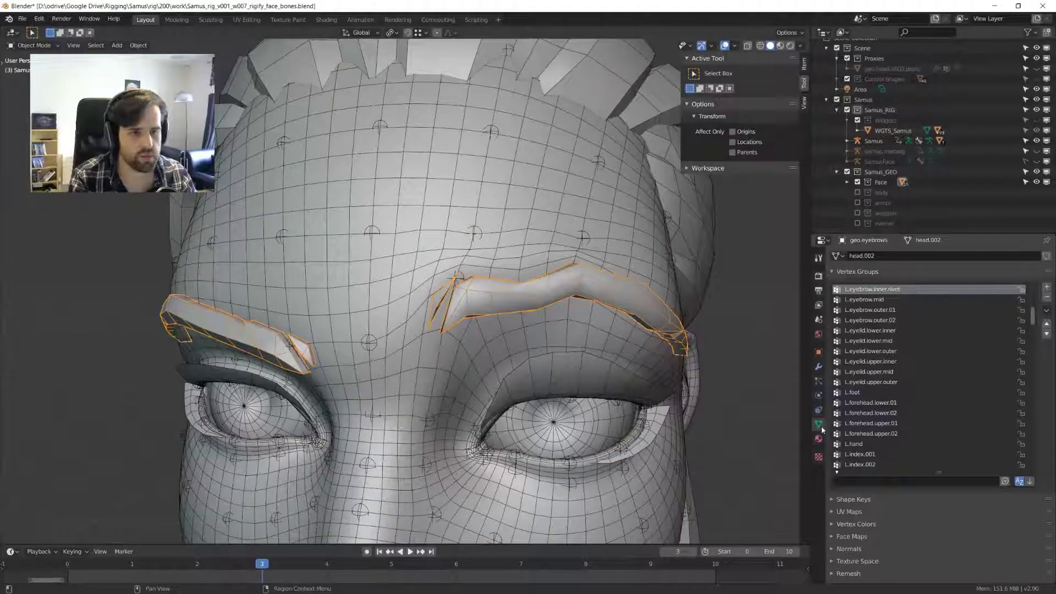
{"action": "left_click", "coordinate": [817, 367]}
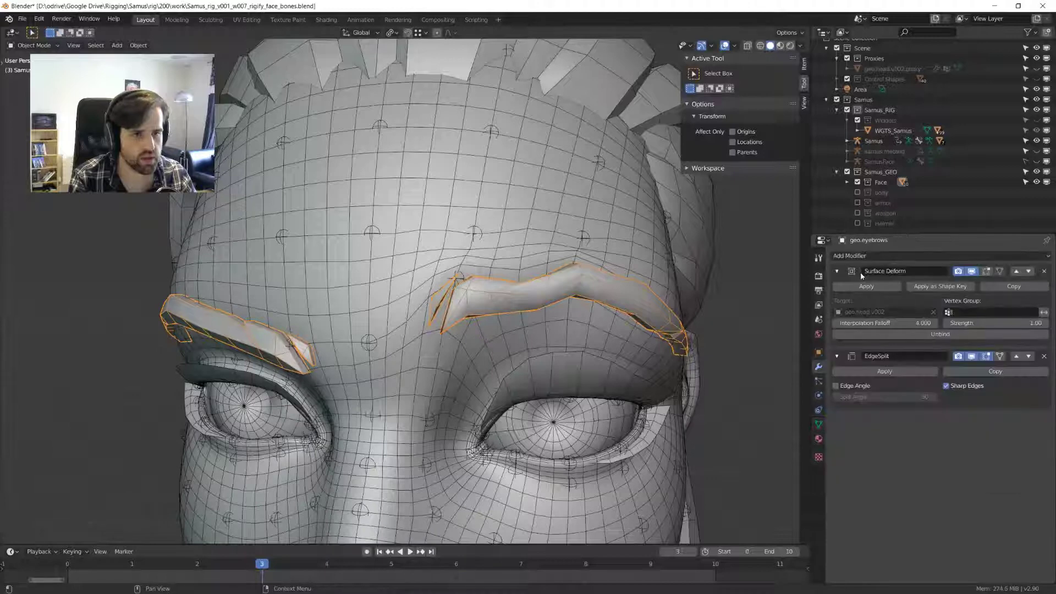
- Inspect the raised eyebrow up close and put the Samus rig back in Pose Mode
{"action": "middle_click_drag", "start_coordinate": [451, 267], "coordinate": [477, 259]}
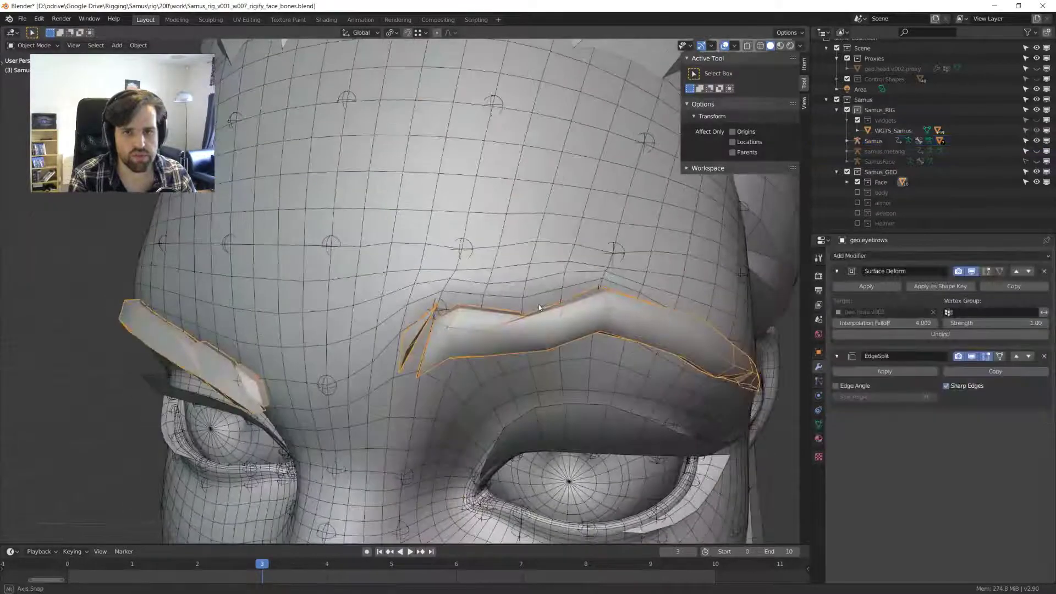
{"action": "middle_click_drag", "start_coordinate": [497, 308], "coordinate": [440, 268]}
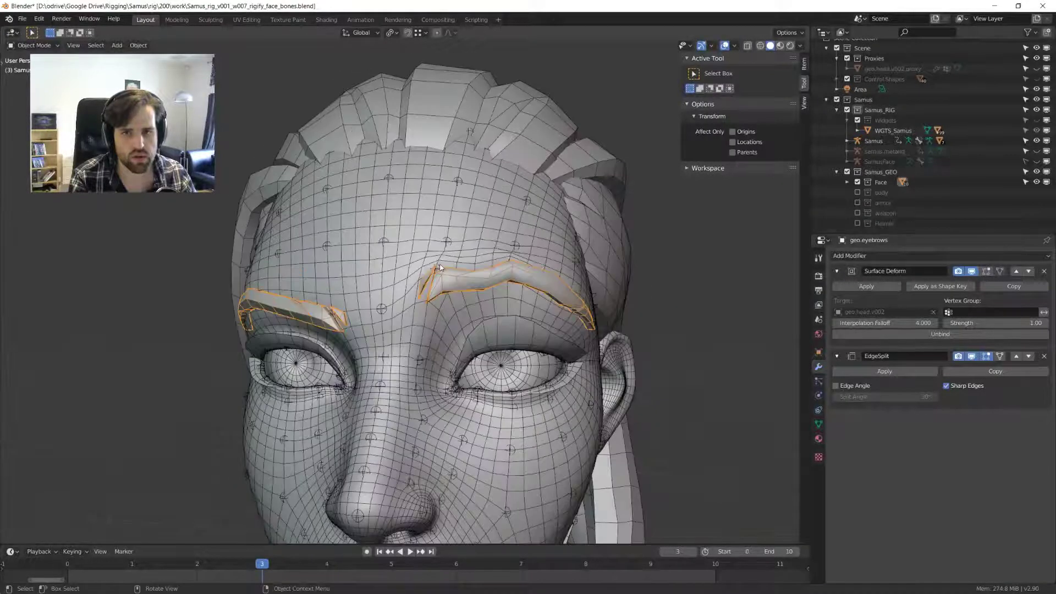
{"action": "left_click", "coordinate": [439, 268]}
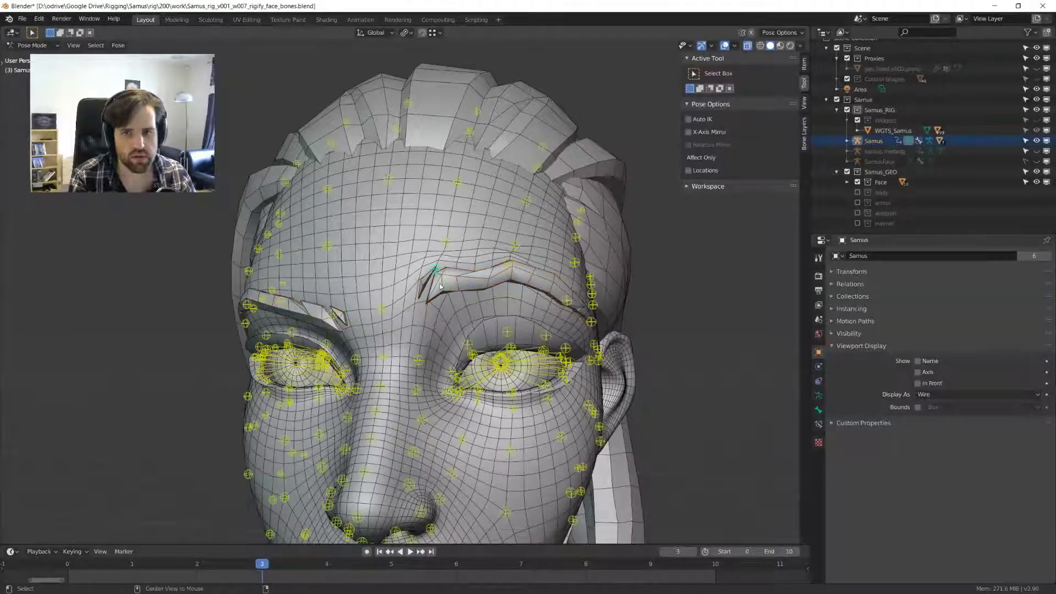
- Remove the Surface Deform modifier from geo.eyebrows in Object Mode and parent the mesh to the Samus rig with automatic weights
{"action": "left_click", "coordinate": [515, 303]}
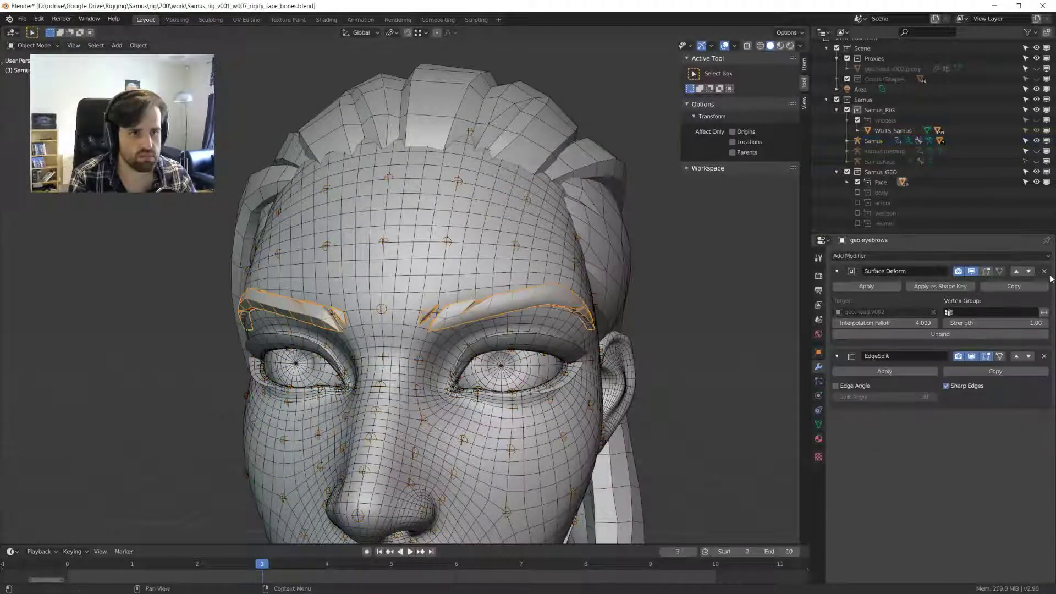
{"action": "left_click", "coordinate": [1043, 270]}
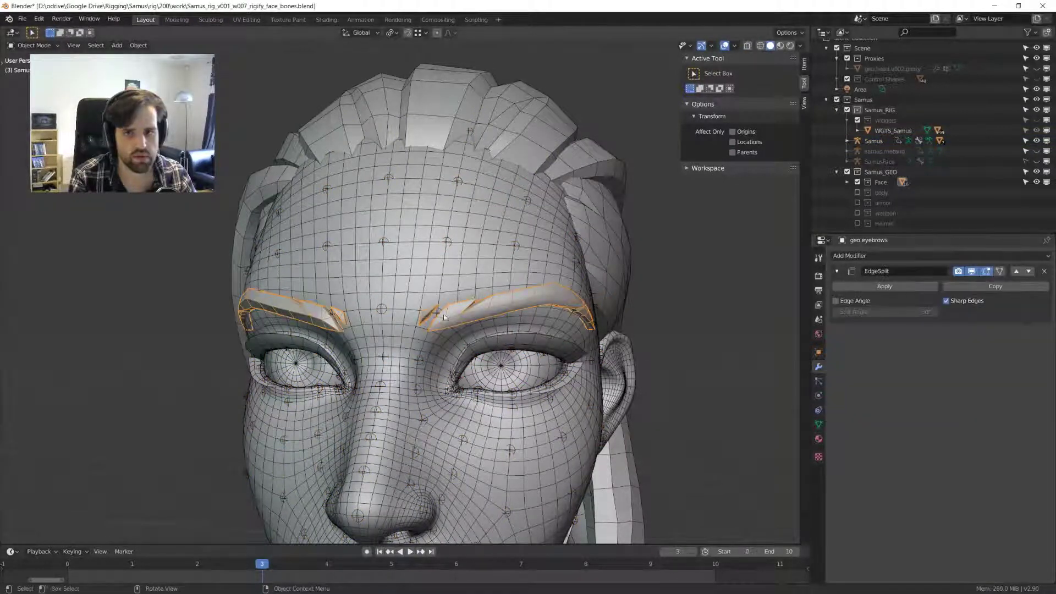
{"action": "left_click", "coordinate": [438, 314], "text": "shift"}
{"action": "key", "text": "ctrl+p"}
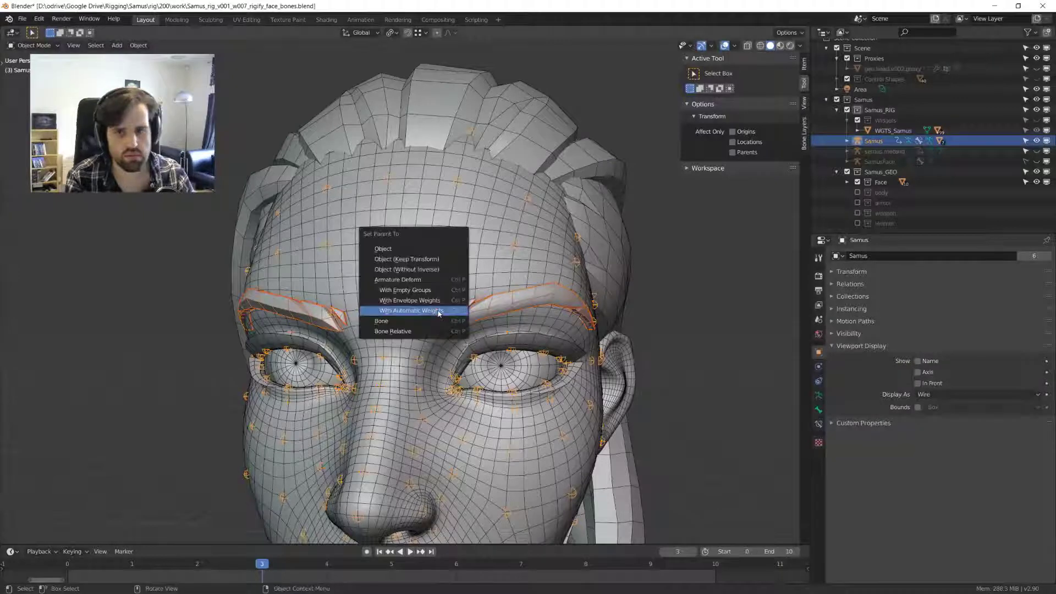
{"action": "left_click", "coordinate": [438, 312]}
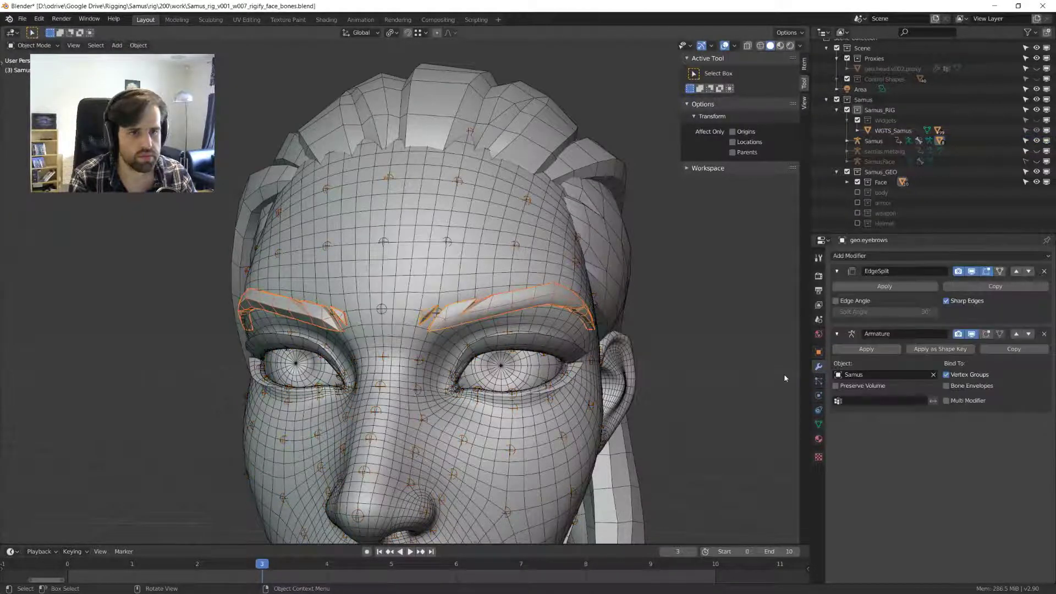
- Put the eyebrows' Armature modifier first in the stack and apply a Data Transfer of vertex groups from geo.head.v002.proxy, matched by name
{"action": "left_click", "coordinate": [1016, 334]}
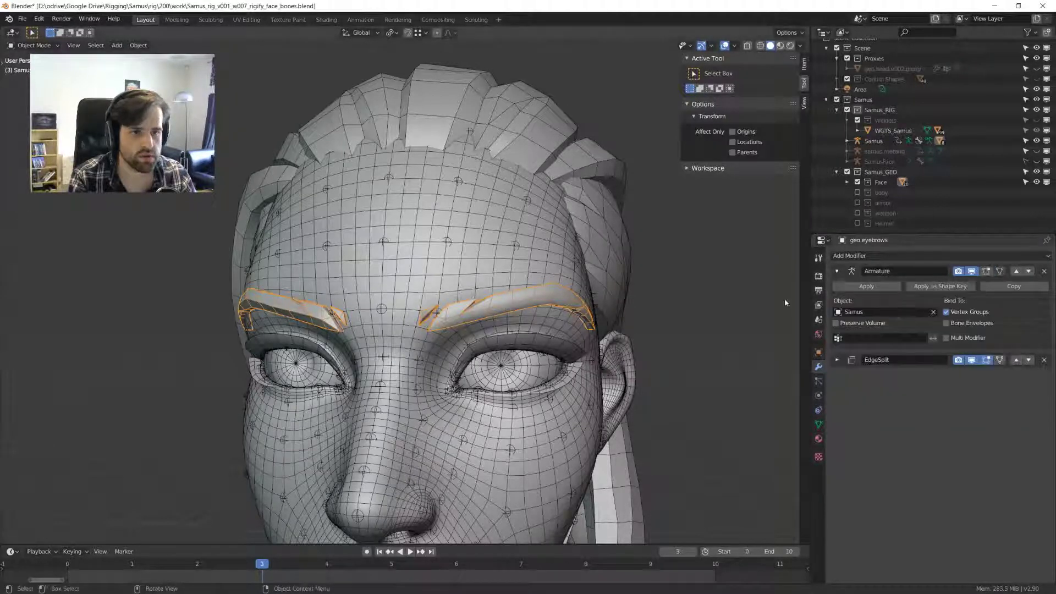
{"action": "key", "text": "ctrl+shift+z"}
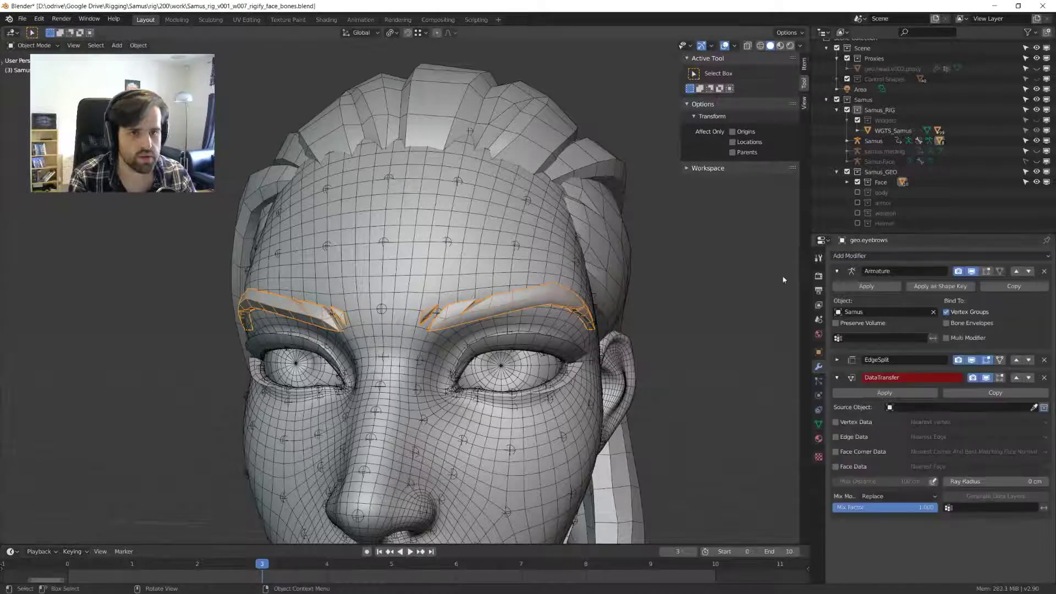
{"action": "left_click", "coordinate": [908, 409]}
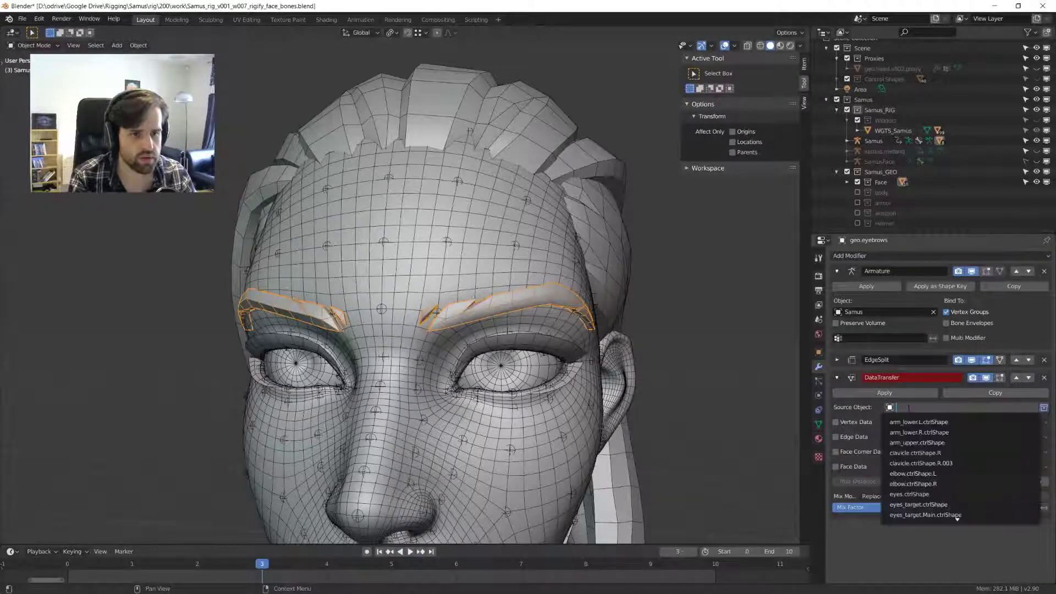
{"action": "type", "text": "prox"}
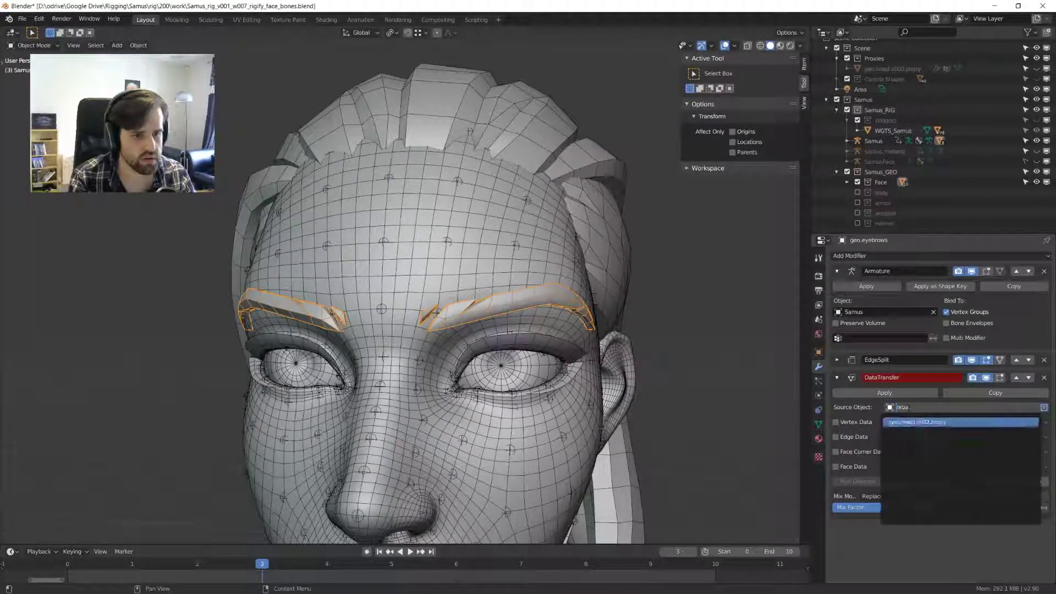
{"action": "left_click", "coordinate": [909, 421]}
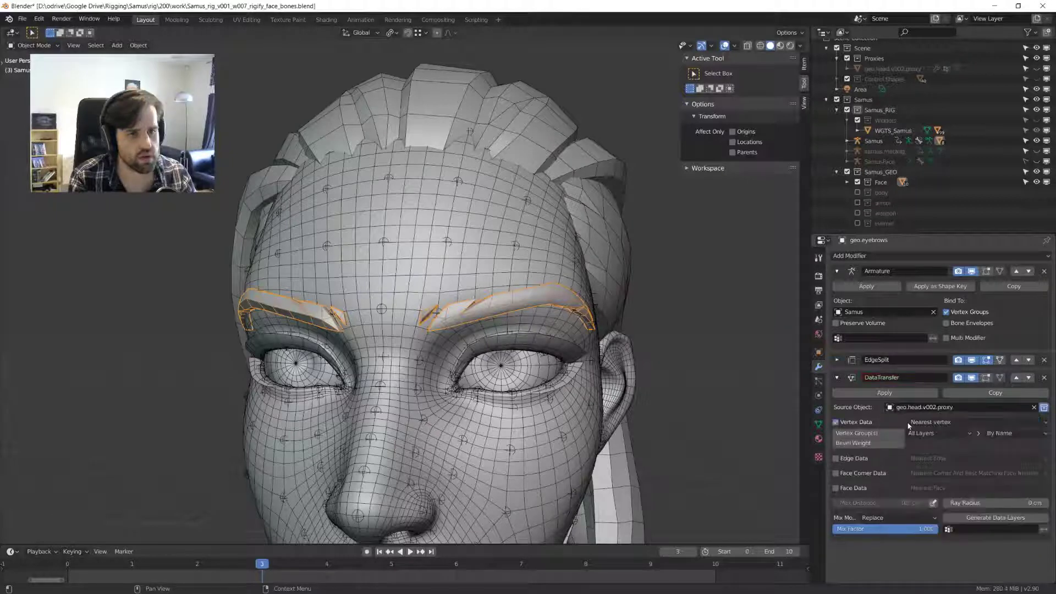
{"action": "left_click", "coordinate": [884, 392]}
- Put the Samus rig in Pose Mode and raise the controls along the middle and outer left brow to test the eyebrow deformation
{"action": "middle_click_drag", "start_coordinate": [596, 381], "coordinate": [595, 346]}
{"action": "left_click", "coordinate": [368, 310]}
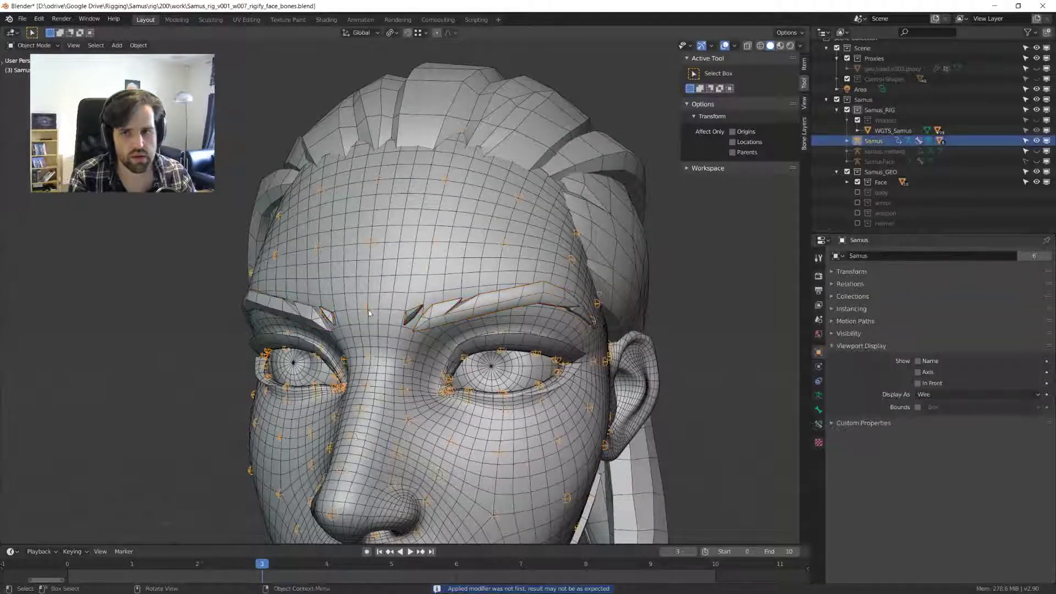
{"action": "key", "text": "ctrl+Tab"}
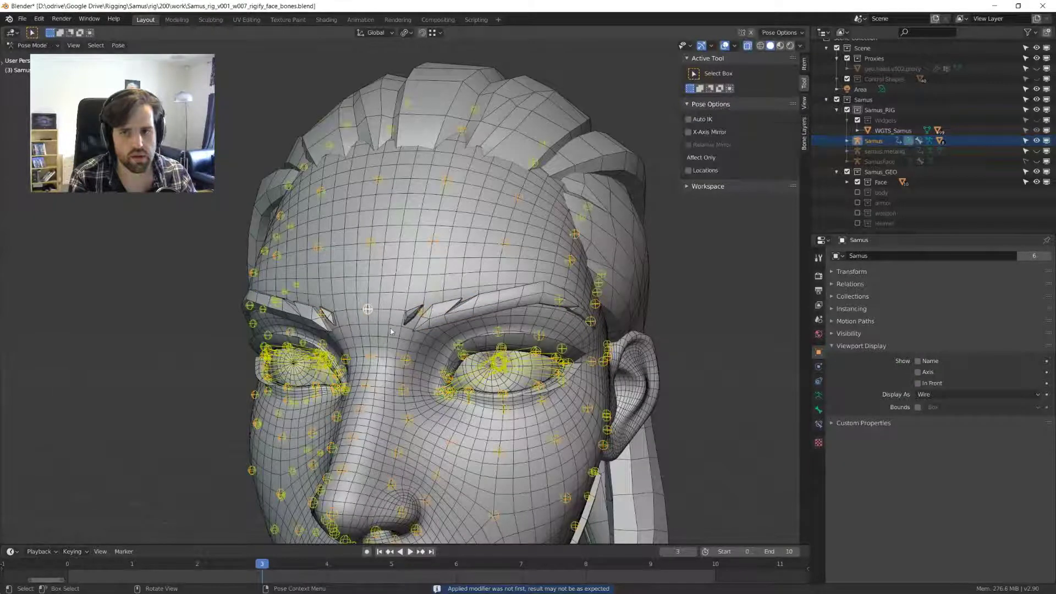
{"action": "key", "text": "g"}
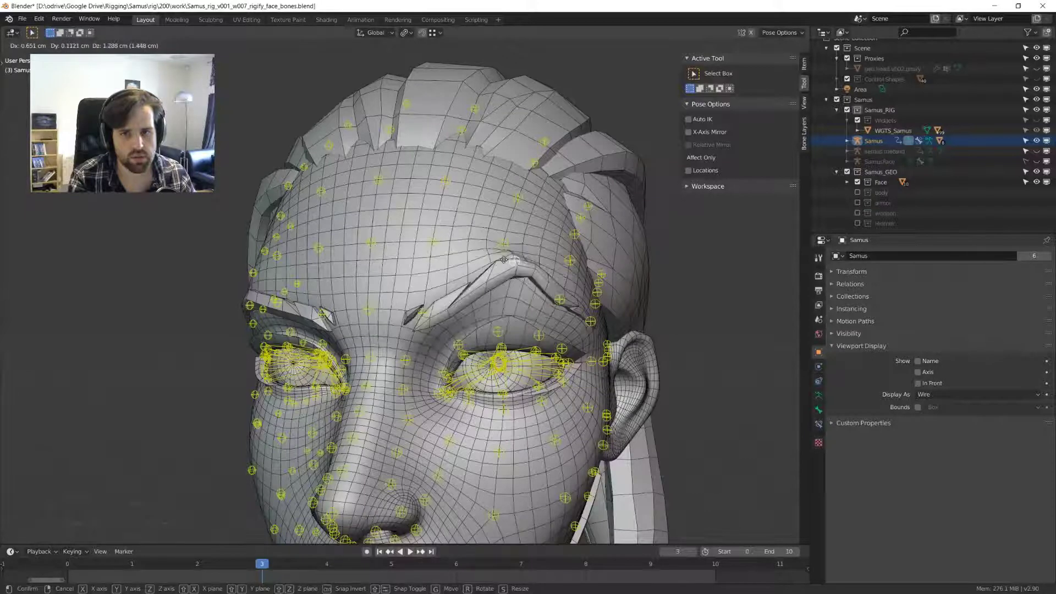
{"action": "left_click", "coordinate": [490, 269]}
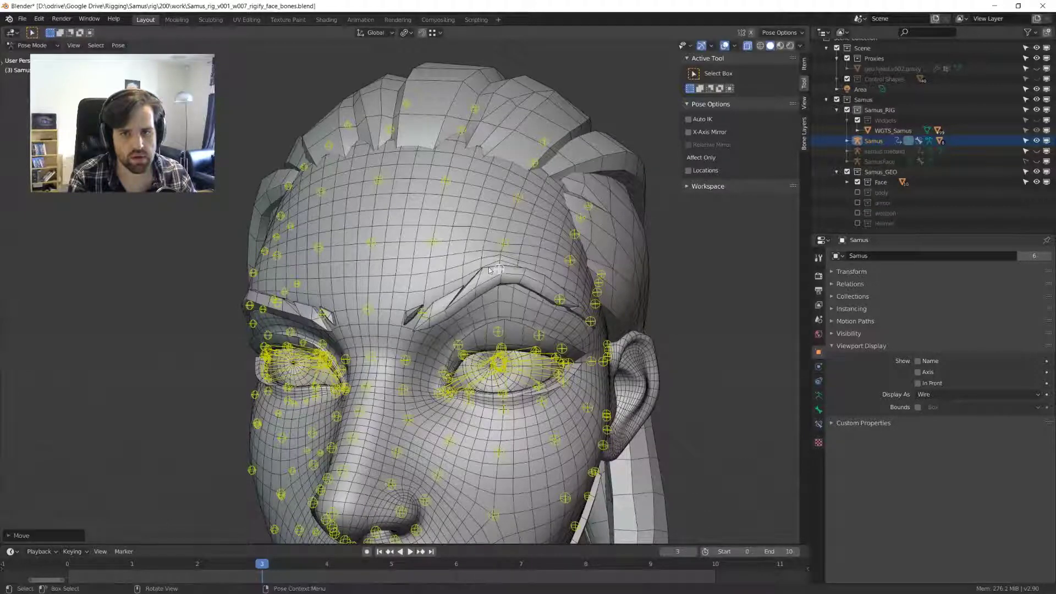
{"action": "middle_click_drag", "start_coordinate": [489, 269], "coordinate": [511, 299]}
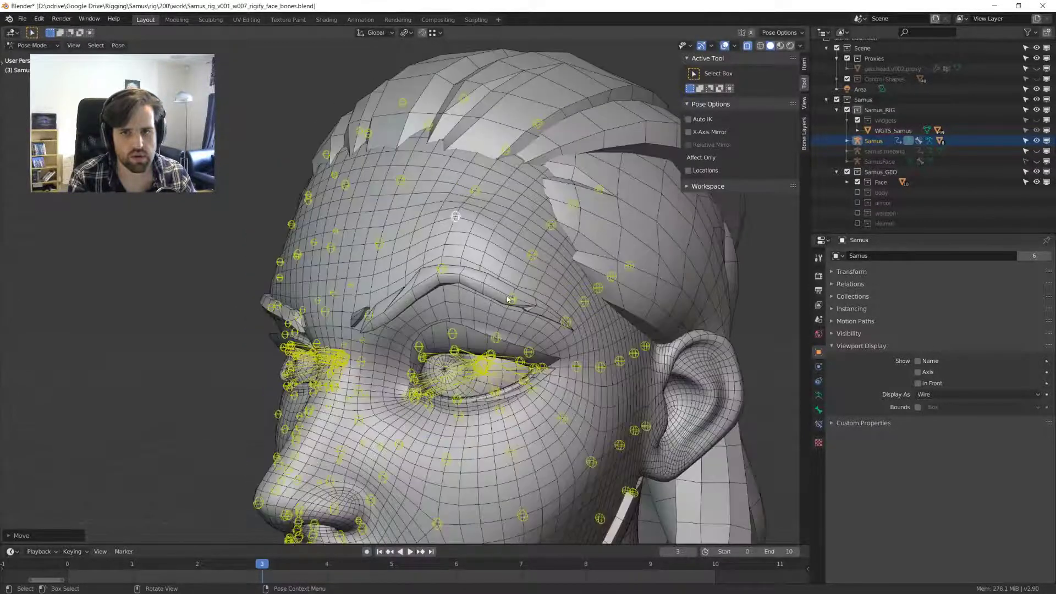
{"action": "key", "text": "g"}
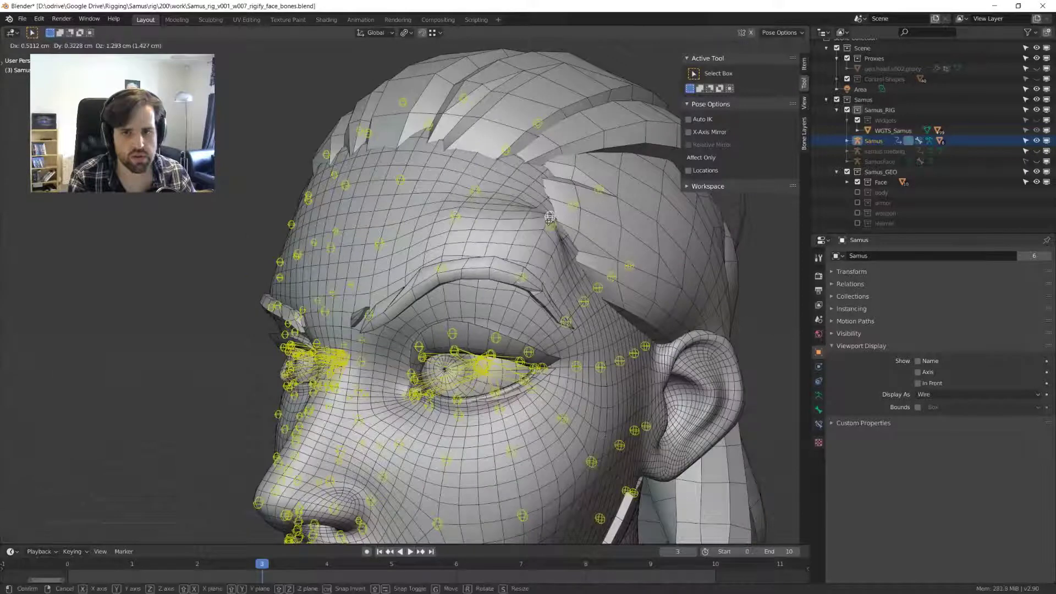
{"action": "left_click", "coordinate": [549, 217]}
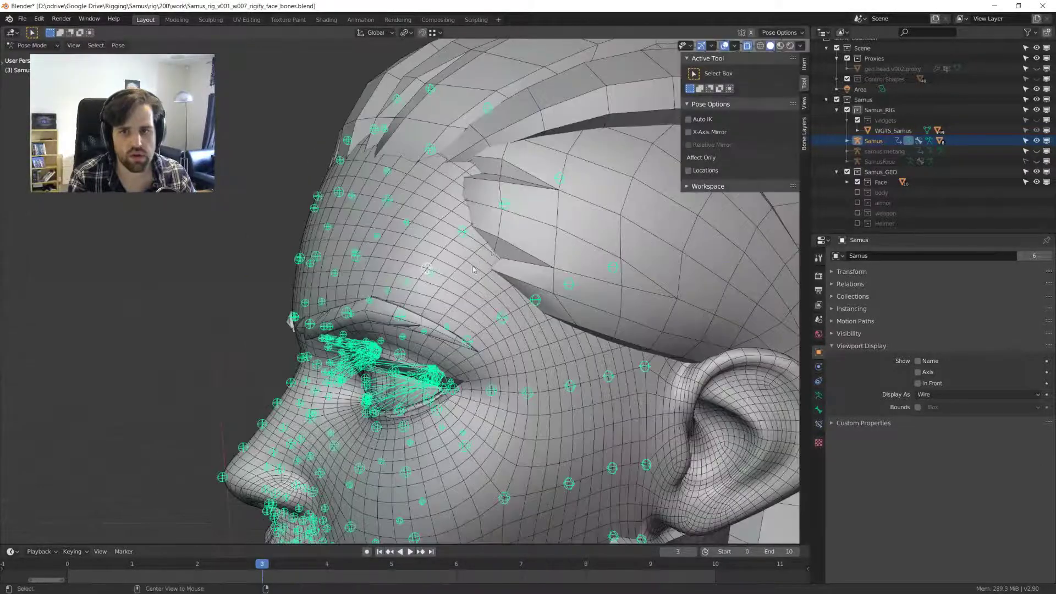
- Try shifting the forehead control above the inner left brow towards the face's centre, and undo the move
{"action": "middle_click_drag", "start_coordinate": [549, 218], "coordinate": [522, 299]}
{"action": "scroll", "coordinate": [523, 299], "scroll_direction": "up", "scroll_amount": 3}
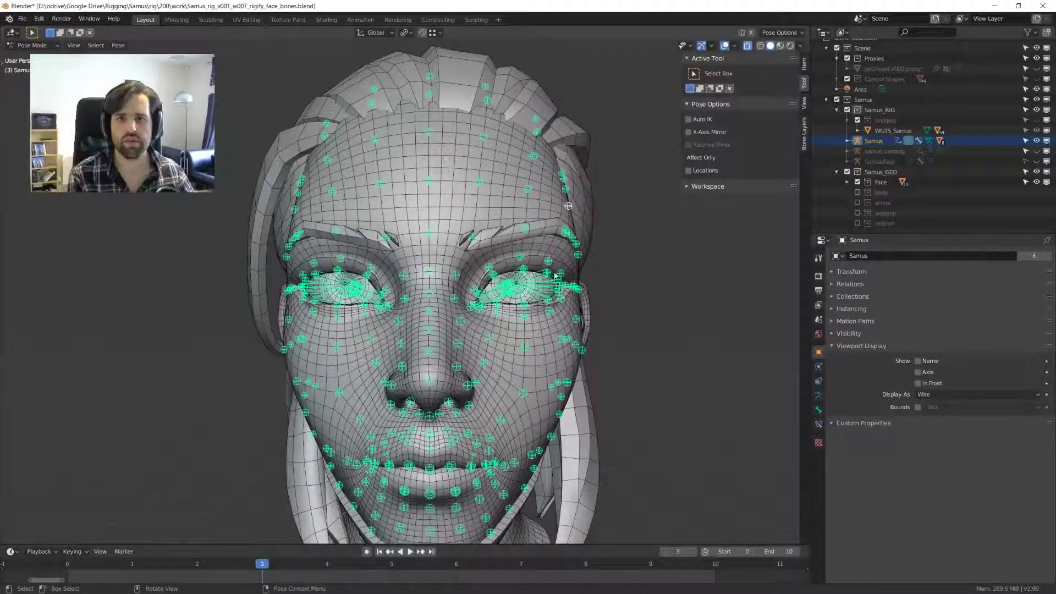
{"action": "scroll", "coordinate": [555, 276], "scroll_direction": "up", "scroll_amount": 2}
{"action": "key", "text": "alt+a"}
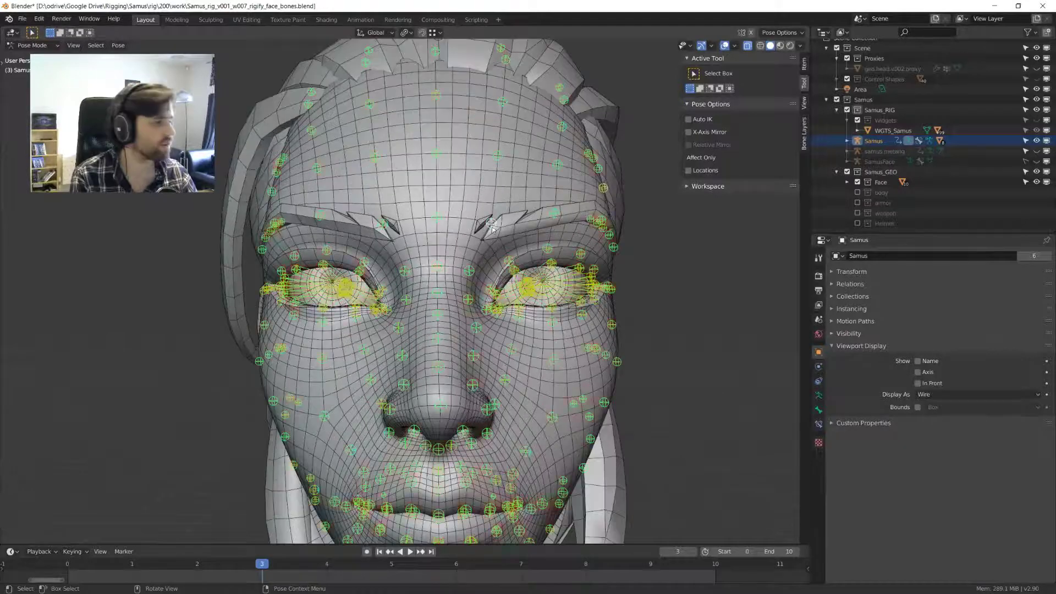
{"action": "middle_click_drag", "start_coordinate": [589, 333], "coordinate": [482, 226]}
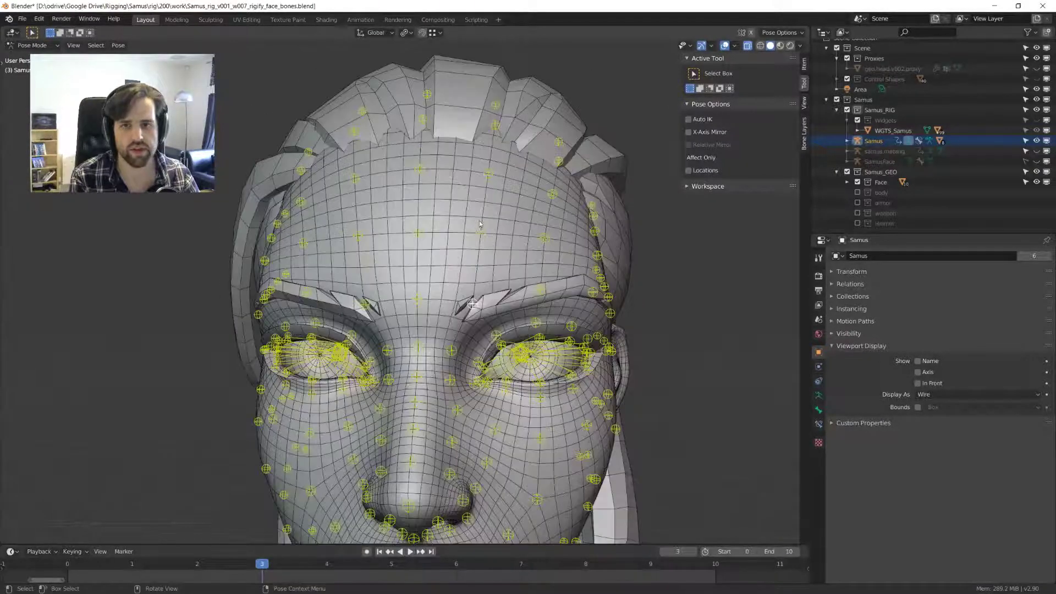
{"action": "left_click", "coordinate": [481, 228]}
{"action": "key", "text": "g"}
{"action": "left_click", "coordinate": [455, 244]}
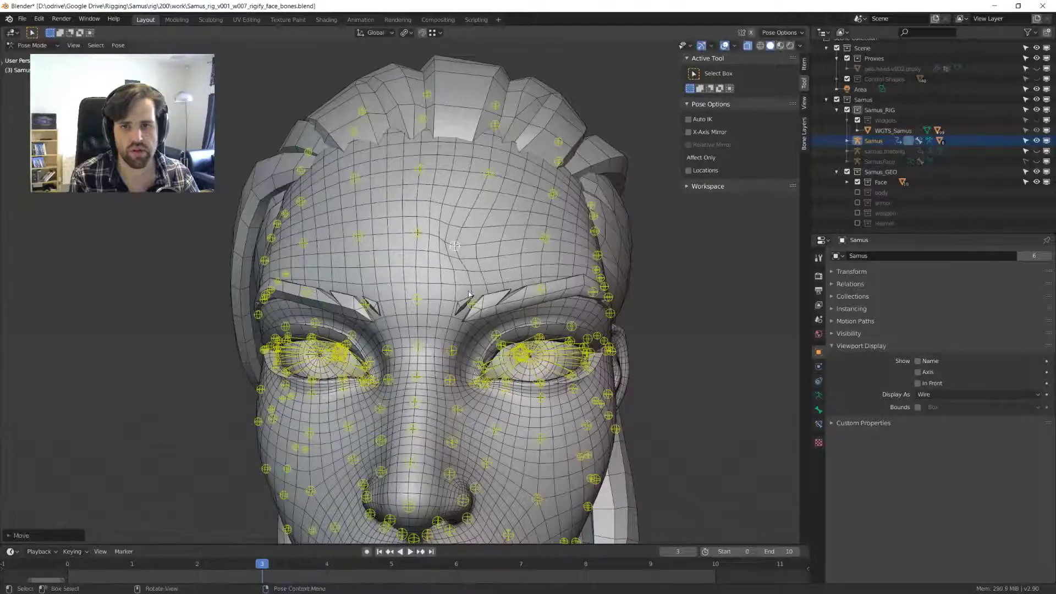
{"action": "key", "text": "ctrl+z"}
{"action": "key", "text": "ctrl+z"}
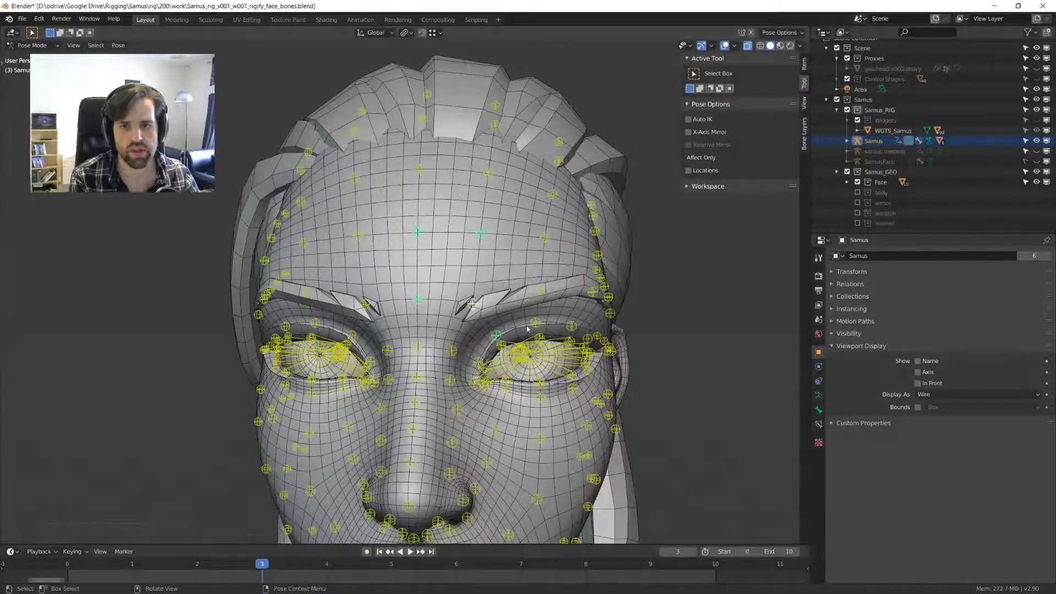
- Trackball-rotate the lower eyelid control near the left eye's inner corner to test how the lid deforms
{"action": "middle_click_drag", "start_coordinate": [539, 328], "coordinate": [515, 330]}
{"action": "scroll", "coordinate": [515, 330], "scroll_direction": "up", "scroll_amount": 4}
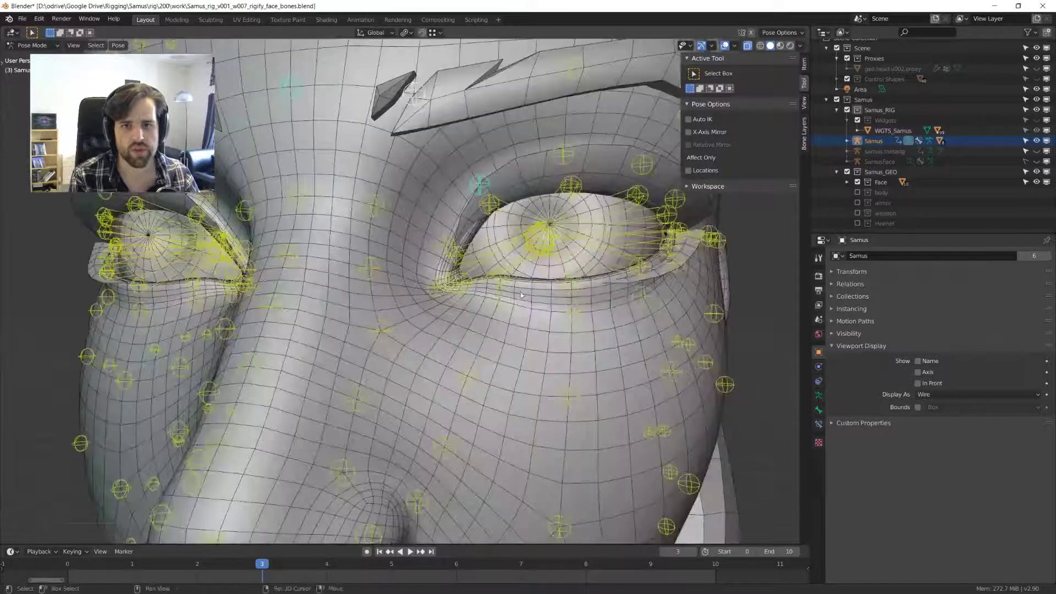
{"action": "middle_click_drag", "start_coordinate": [472, 321], "coordinate": [446, 332]}
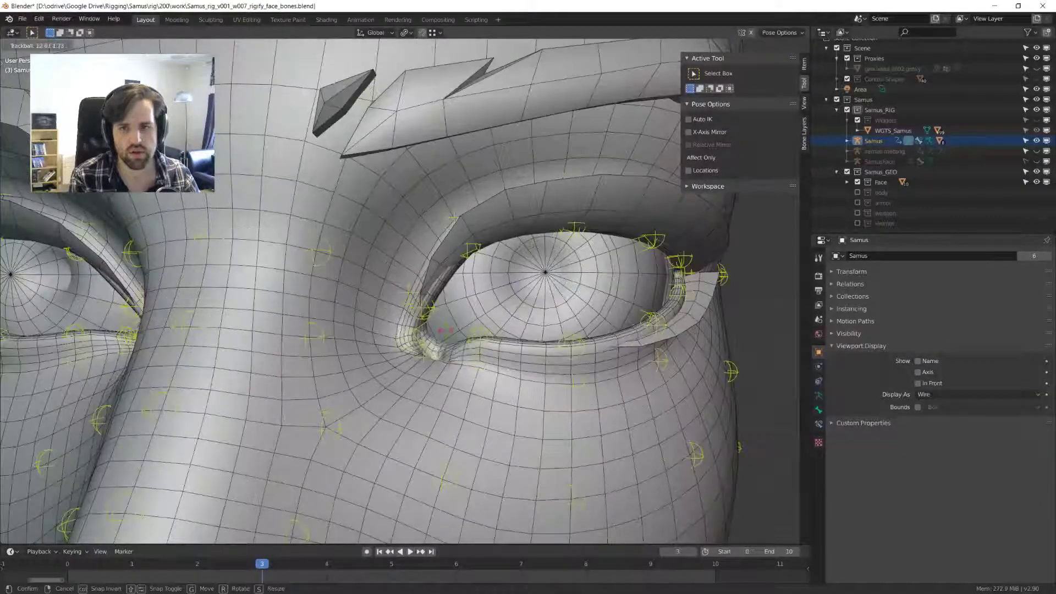
{"action": "key", "text": "r"}
{"action": "key", "text": "r"}
{"action": "right_click", "coordinate": [491, 322]}
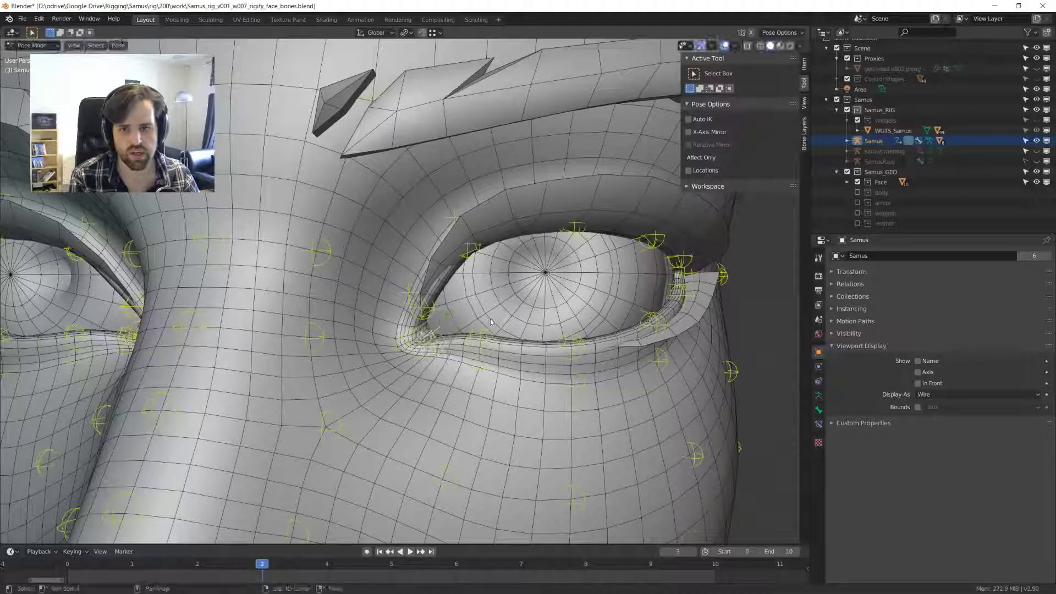
{"action": "key", "text": "r"}
{"action": "key", "text": "r"}
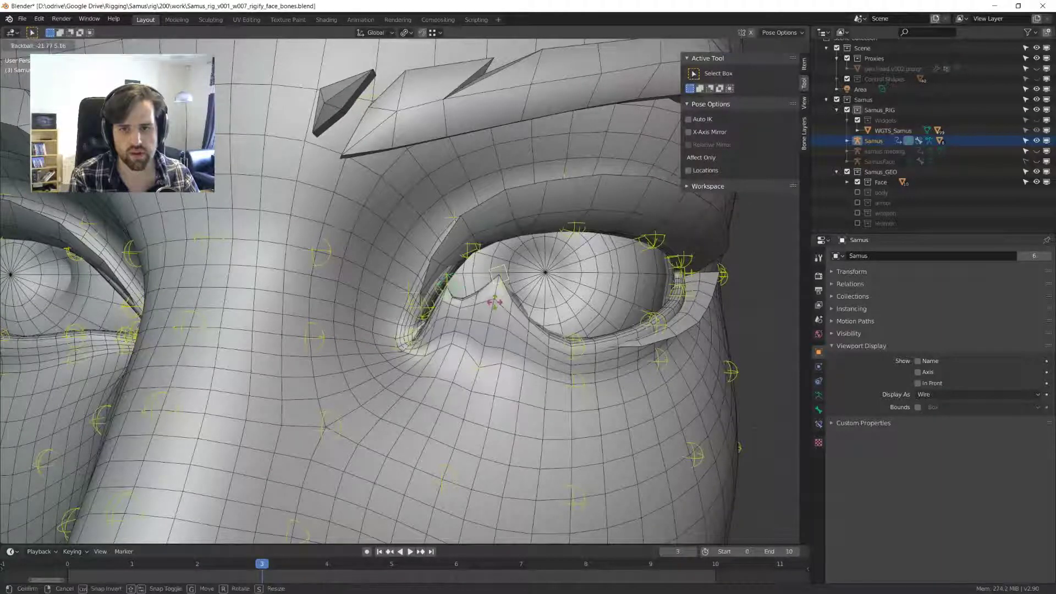
{"action": "left_click", "coordinate": [468, 310]}
- Annotate a smooth curve below the deformed inner edge of the left lower eyelid, undoing the first stroke and redrawing it
{"action": "scroll", "coordinate": [468, 309], "scroll_direction": "up", "scroll_amount": 2}
{"action": "middle_click_drag", "start_coordinate": [468, 310], "coordinate": [461, 316], "text": "shift"}
{"action": "key", "text": "d"}
{"action": "left_click_drag", "start_coordinate": [458, 296], "coordinate": [514, 273]}
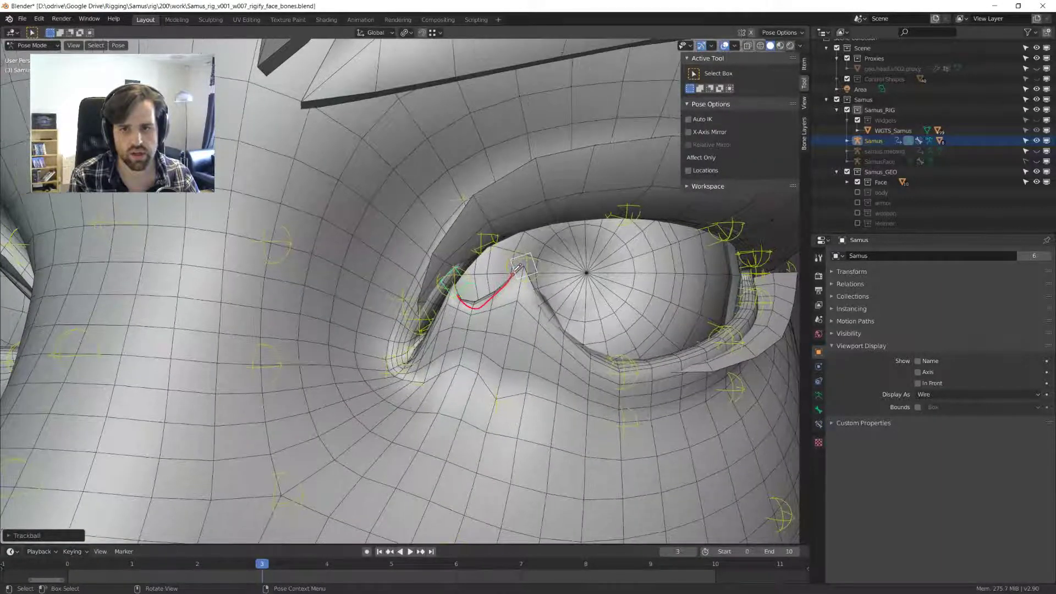
{"action": "key", "text": "ctrl+z"}
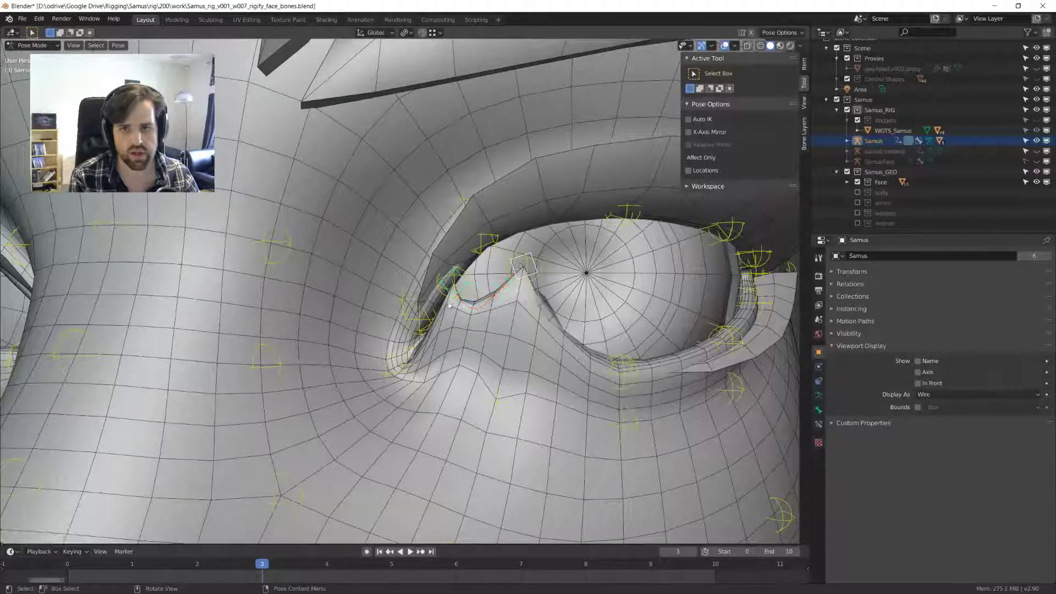
{"action": "key", "text": "d"}
{"action": "mouse_move", "coordinate": [454, 288]}
{"action": "left_mouse_down"}
{"action": "mouse_move", "coordinate": [467, 303]}
{"action": "mouse_move", "coordinate": [483, 300]}
{"action": "mouse_move", "coordinate": [516, 278]}
{"action": "left_mouse_up"}
- Open the Samus armature's bone groups and examine the colour set of the Center group
{"action": "middle_click_drag", "start_coordinate": [516, 278], "coordinate": [499, 360]}
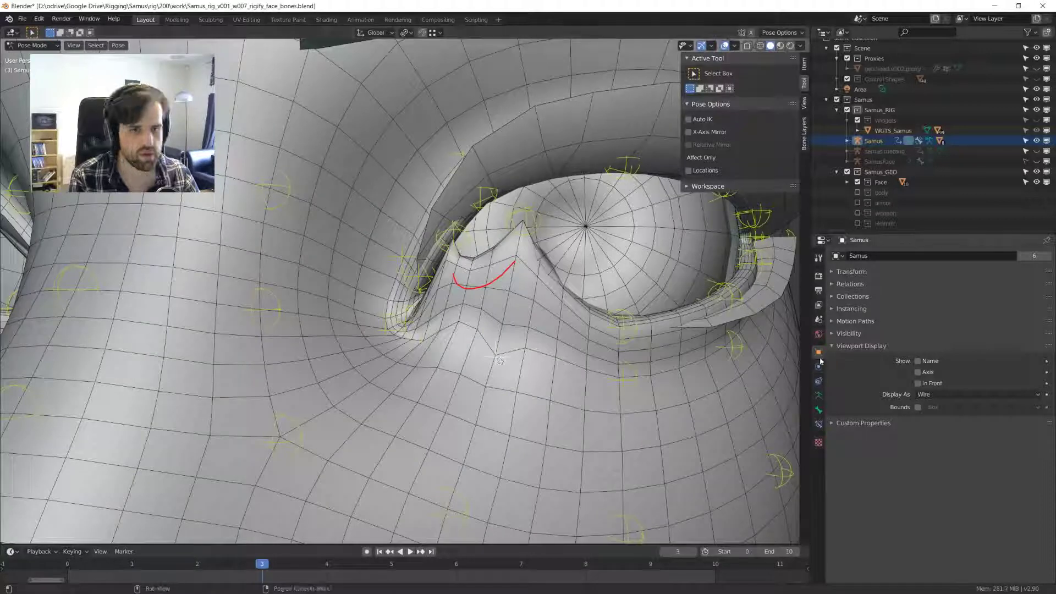
{"action": "left_click", "coordinate": [819, 409]}
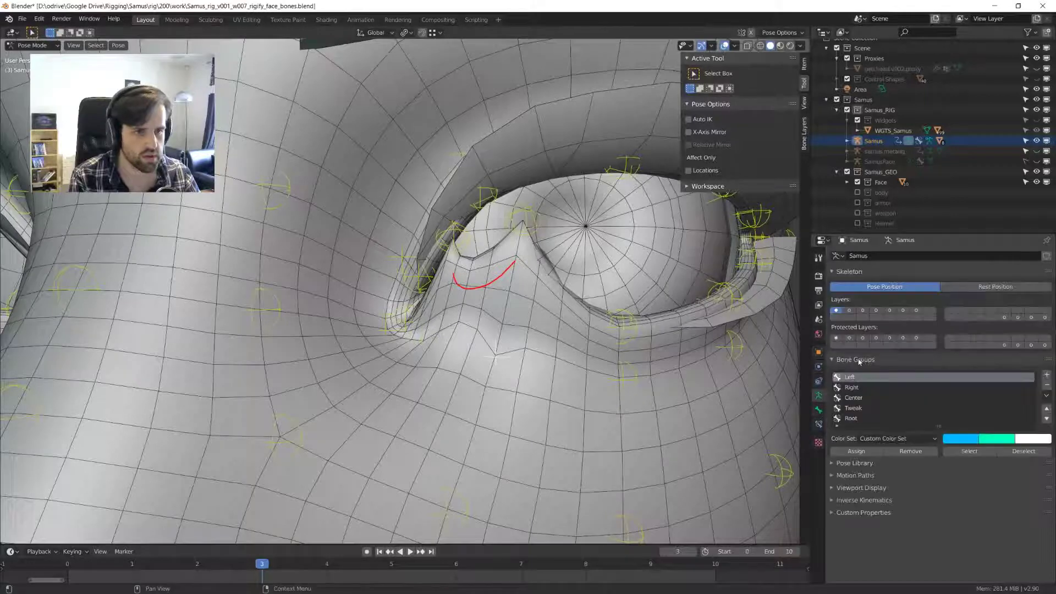
{"action": "left_click", "coordinate": [907, 398]}
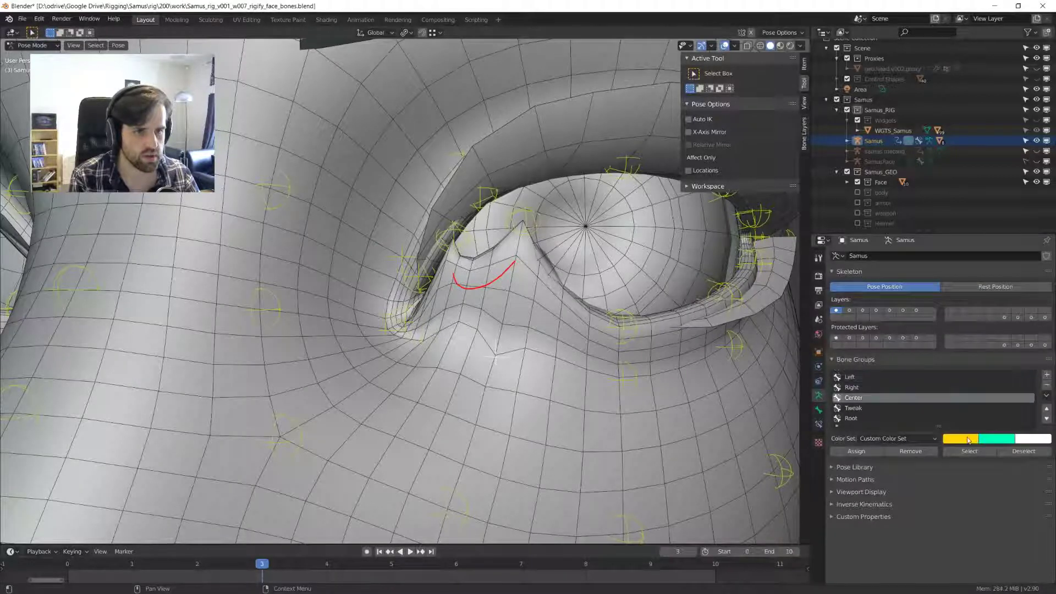
- Examine the custom shape settings of the eyelid_lower_mid.L control and the colours of the Tweak and Root bone groups
{"action": "scroll", "coordinate": [599, 341], "scroll_direction": "down", "scroll_amount": 3}
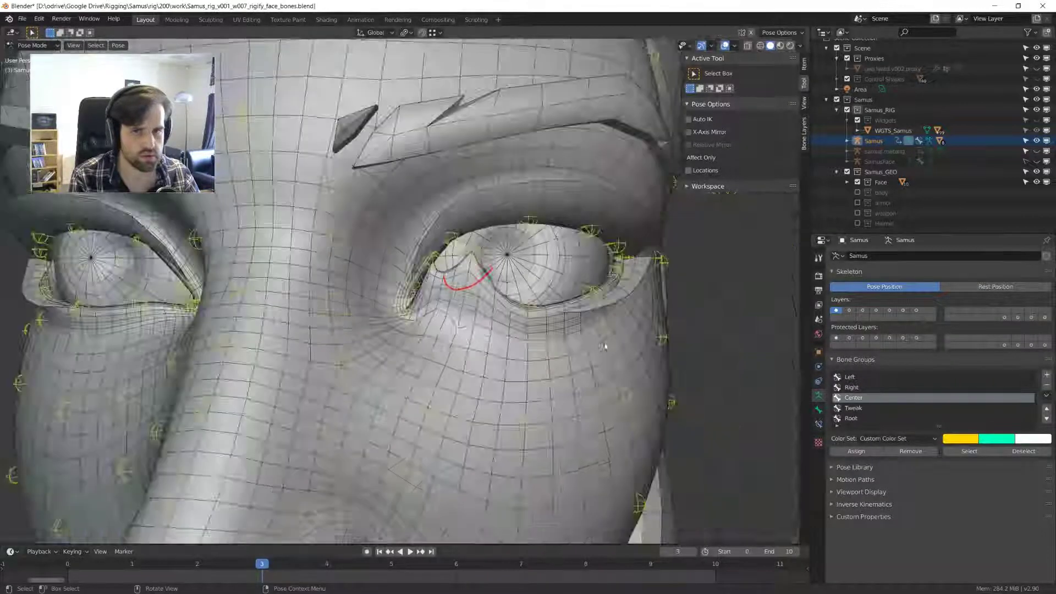
{"action": "scroll", "coordinate": [599, 341], "scroll_direction": "up", "scroll_amount": 5}
{"action": "left_click", "coordinate": [708, 336]}
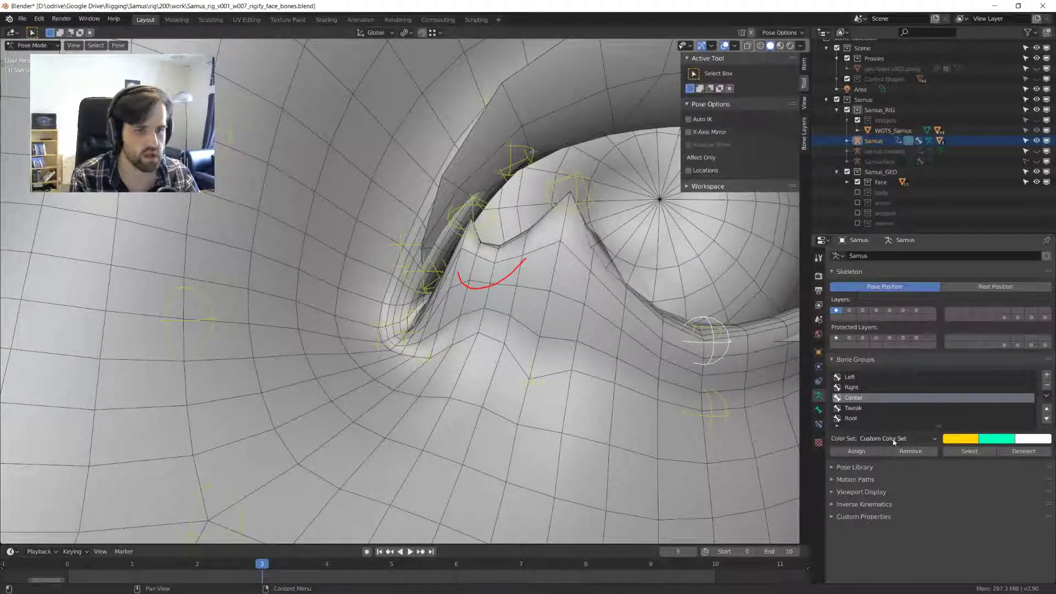
{"action": "left_click", "coordinate": [820, 410]}
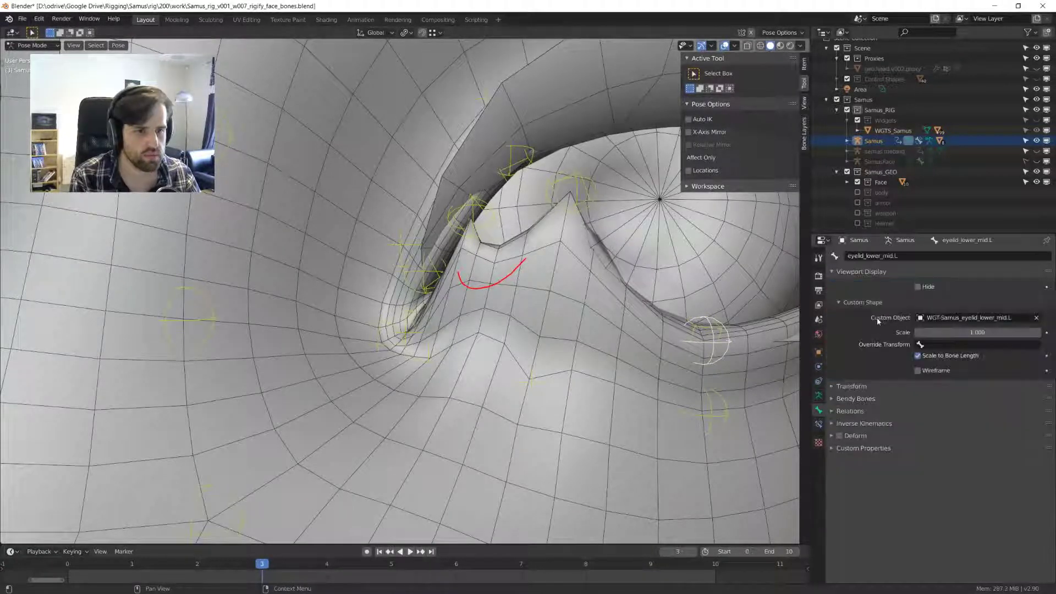
{"action": "left_click", "coordinate": [819, 396]}
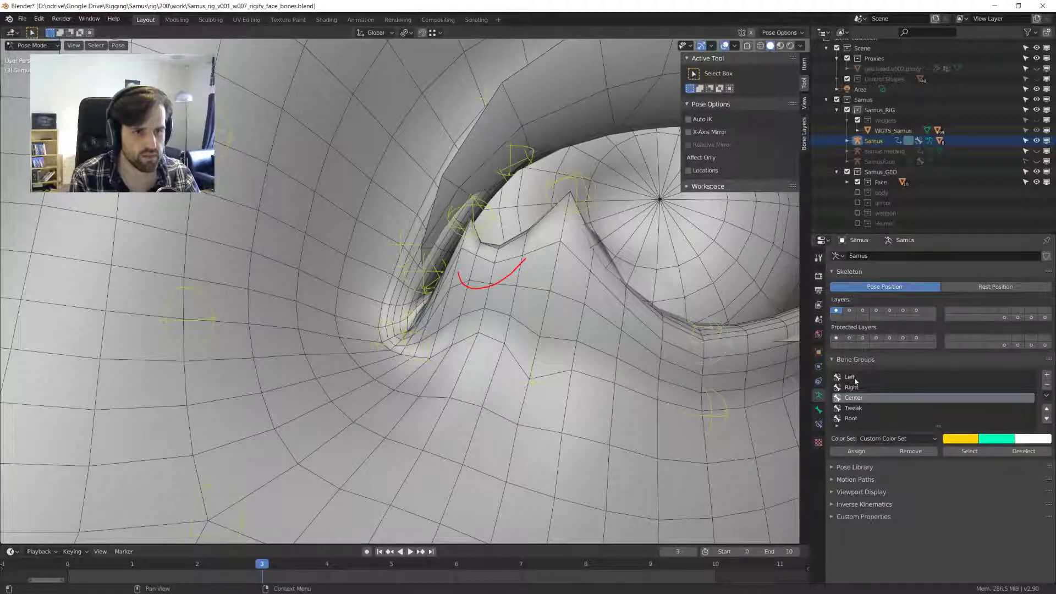
{"action": "left_click", "coordinate": [861, 408]}
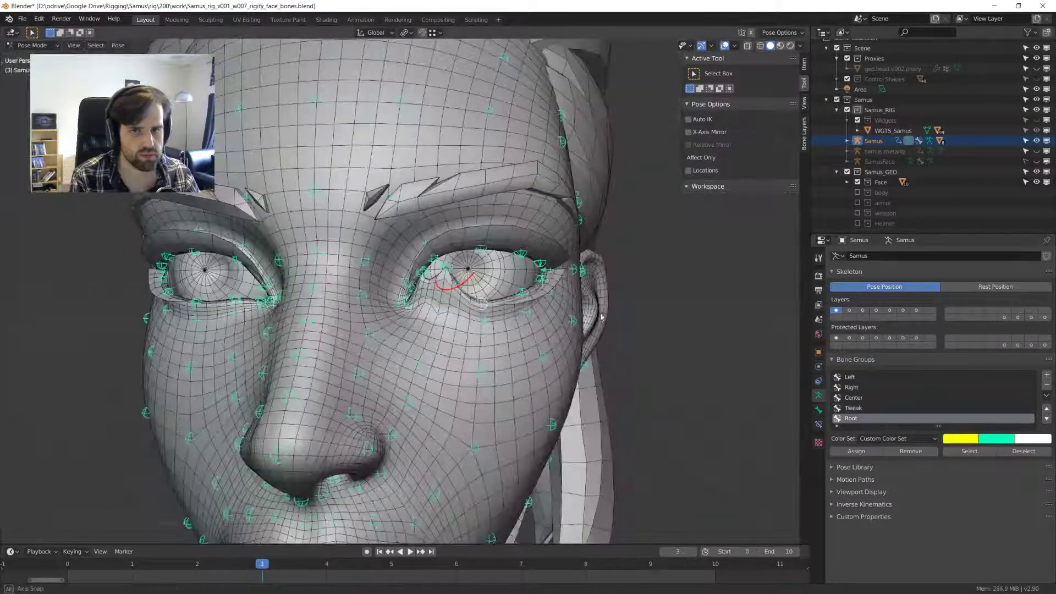
- Select all the facial controls and add a bone group named Face to the Samus armature
{"action": "middle_click_drag", "start_coordinate": [617, 317], "coordinate": [586, 319]}
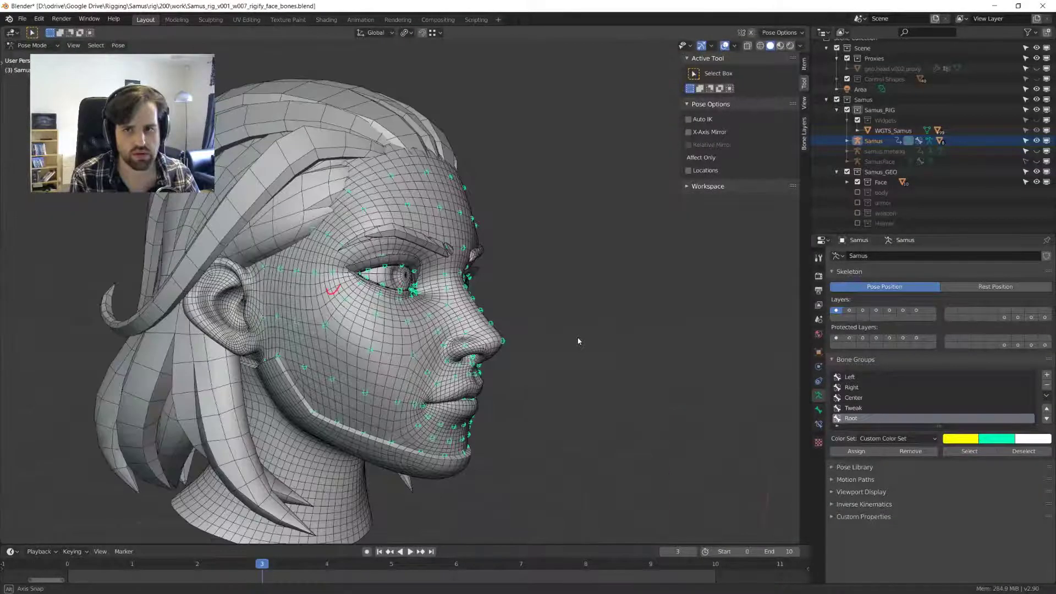
{"action": "scroll", "coordinate": [577, 342], "scroll_direction": "down", "scroll_amount": 3}
{"action": "key", "text": "shift+b"}
{"action": "left_click_drag", "start_coordinate": [530, 414], "coordinate": [307, 208]}
{"action": "middle_click_drag", "start_coordinate": [532, 308], "coordinate": [543, 335]}
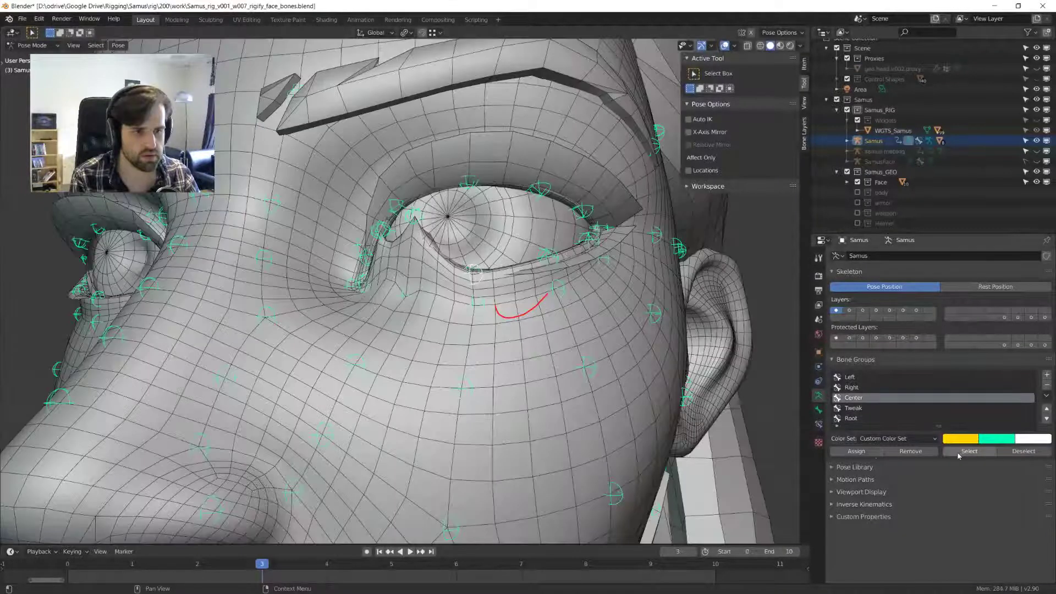
{"action": "middle_click_drag", "start_coordinate": [478, 302], "coordinate": [438, 309]}
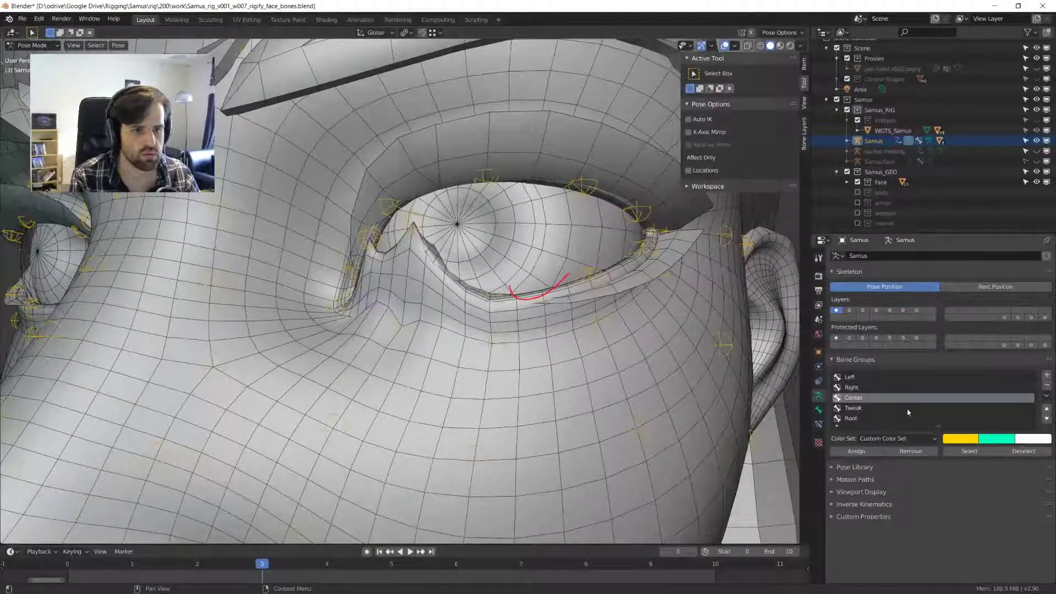
{"action": "scroll", "coordinate": [906, 408], "scroll_direction": "down", "scroll_amount": 1}
{"action": "left_click", "coordinate": [868, 417]}
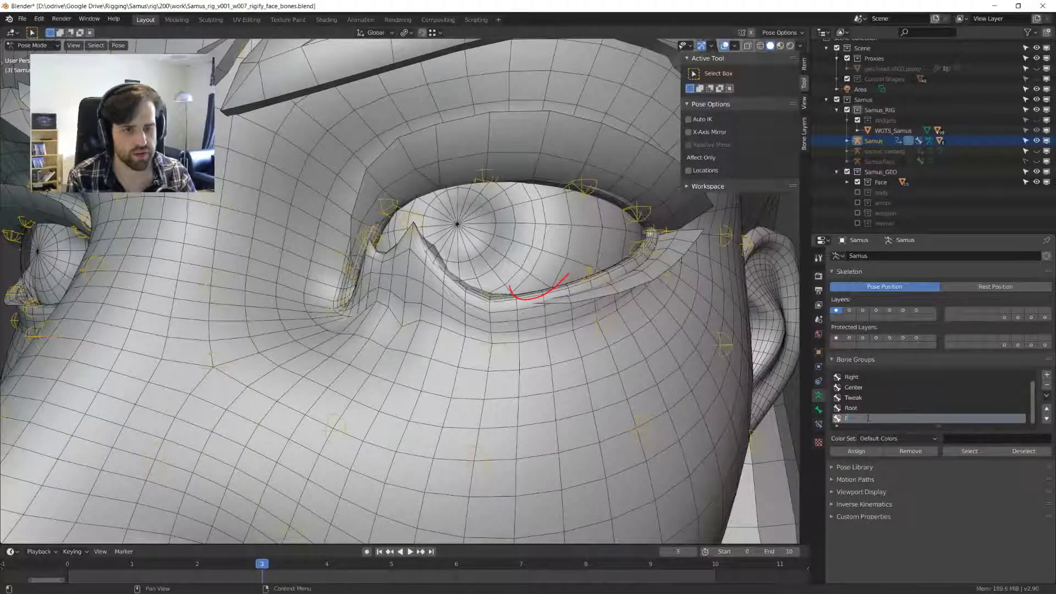
- Apply 06 - Theme Color Set to the Face bone group and assign the selected facial controls to it
{"action": "scroll", "coordinate": [396, 271], "scroll_direction": "down", "scroll_amount": 5}
{"action": "middle_click_drag", "start_coordinate": [396, 270], "coordinate": [291, 271]}
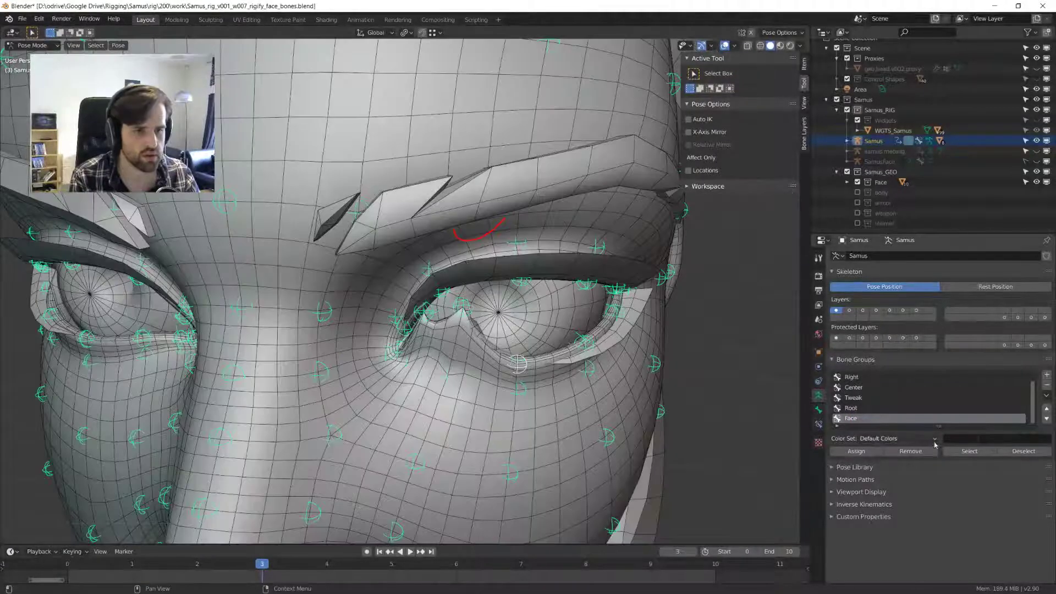
{"action": "left_click", "coordinate": [896, 438]}
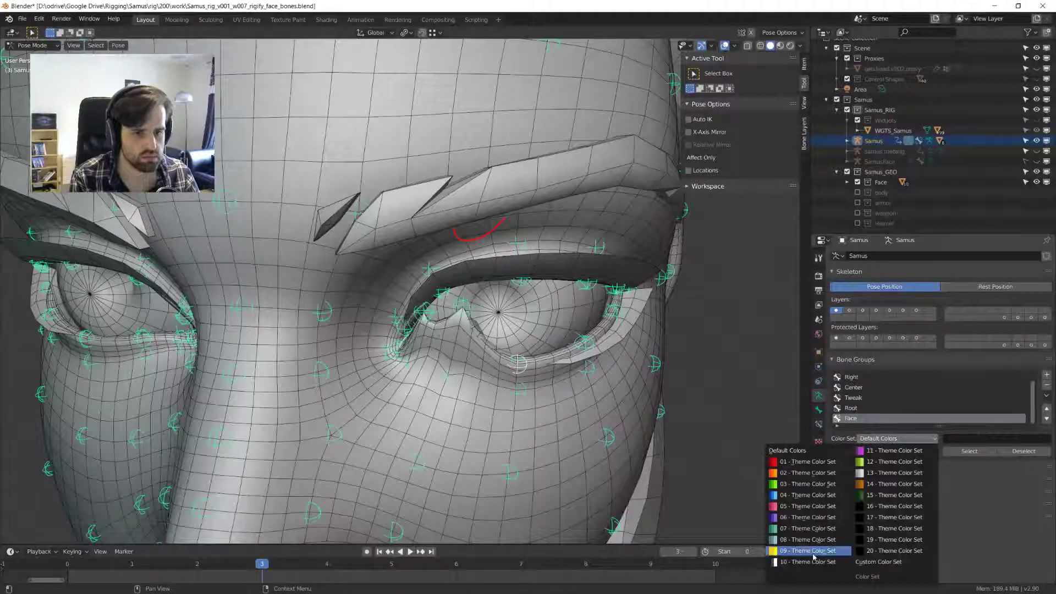
{"action": "left_click", "coordinate": [807, 517]}
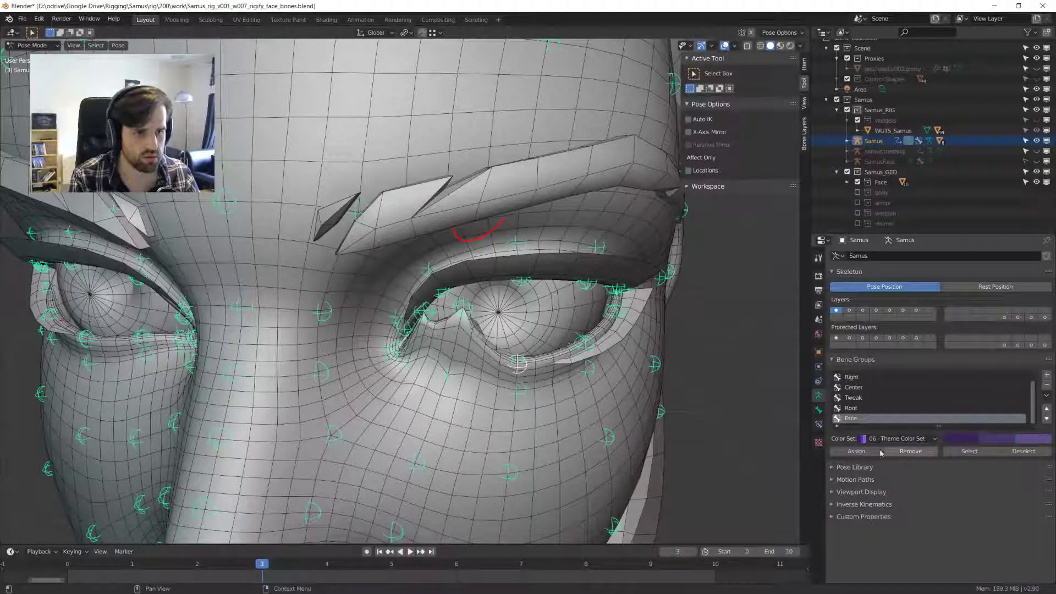
{"action": "left_click", "coordinate": [880, 451]}
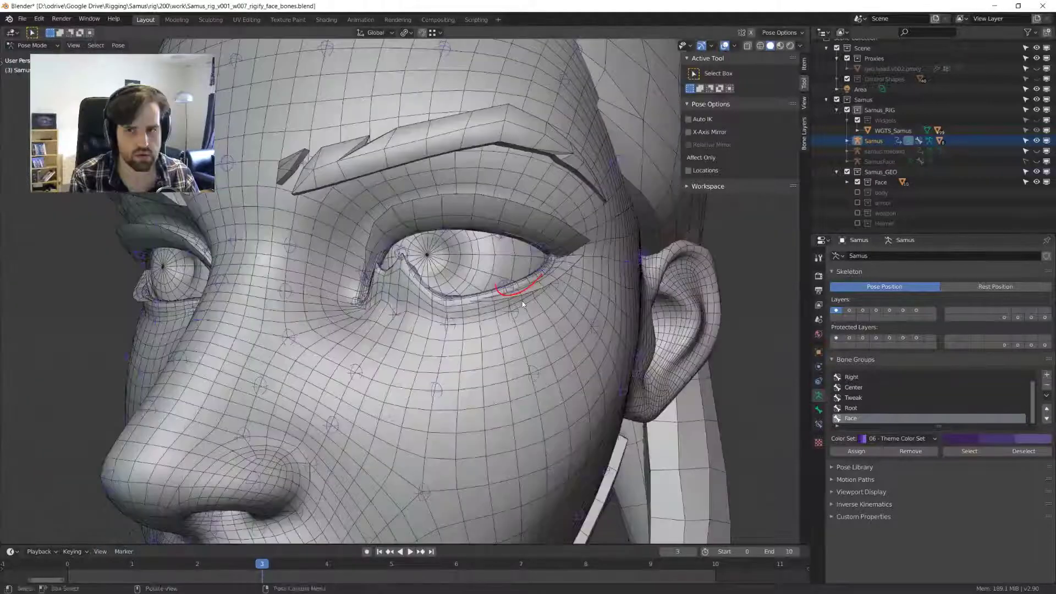
- Switch the Face group to a custom colour set and make its regular colour bright purple with hue 0.792 and value 1.000
{"action": "left_click", "coordinate": [929, 438]}
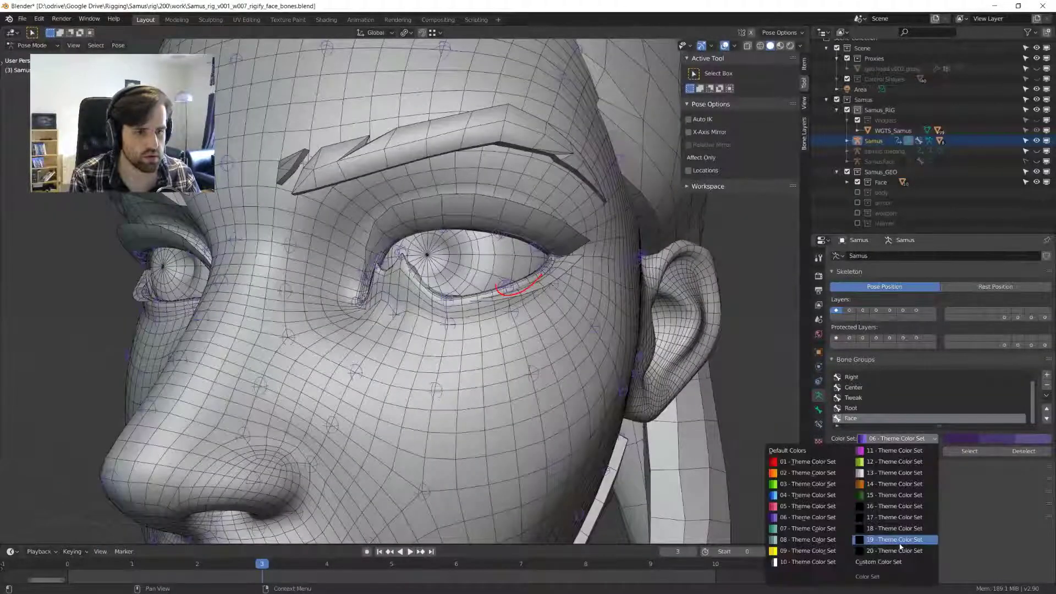
{"action": "left_click", "coordinate": [885, 562]}
{"action": "left_click", "coordinate": [958, 438]}
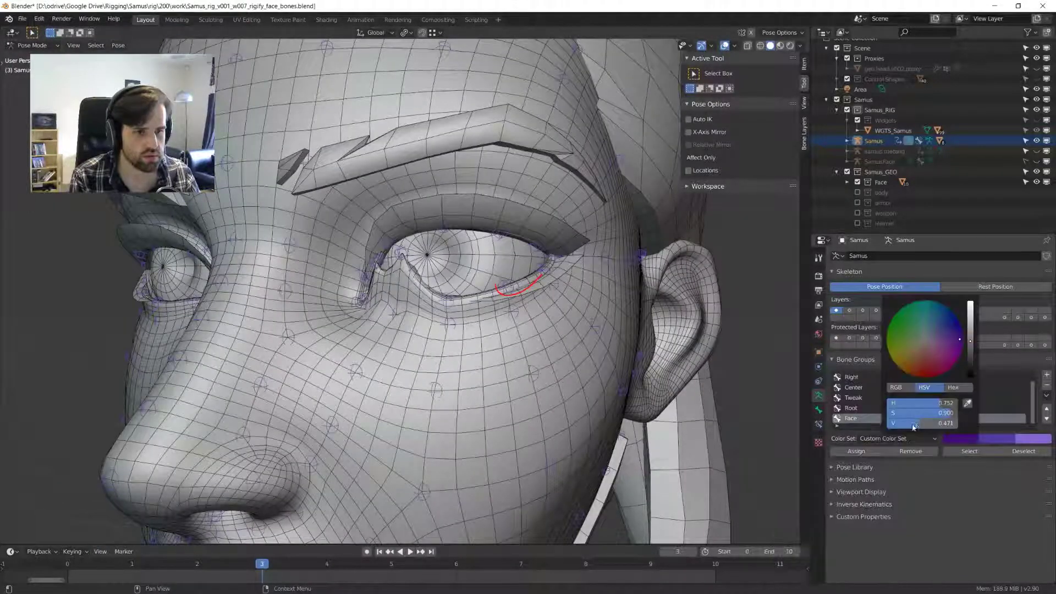
{"action": "left_click_drag", "start_coordinate": [915, 426], "coordinate": [957, 425]}
{"action": "middle_click_drag", "start_coordinate": [648, 379], "coordinate": [653, 380]}
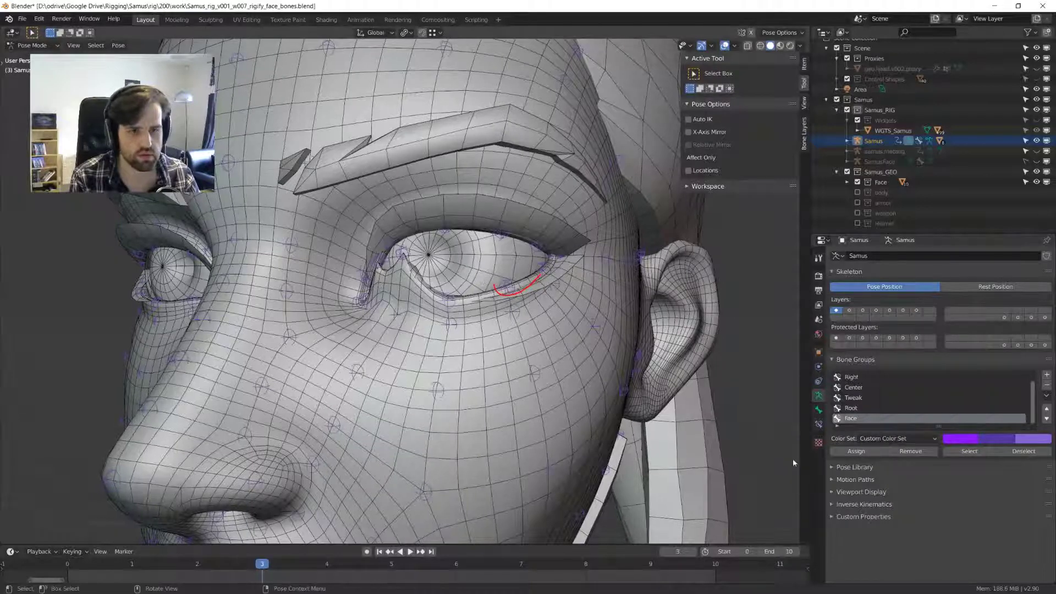
{"action": "left_click", "coordinate": [959, 438]}
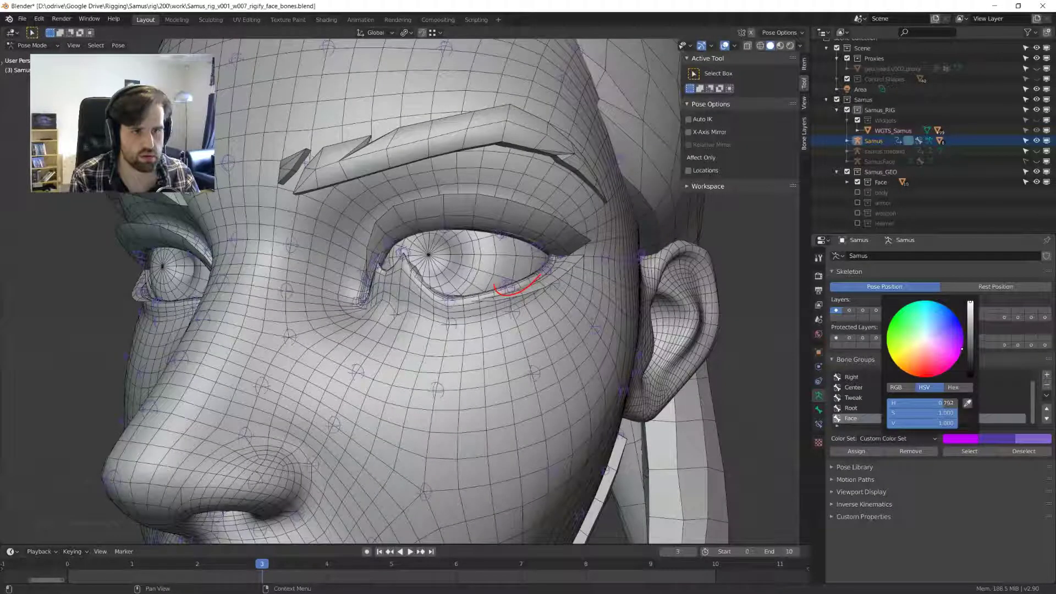
- Copy the bright purple to the Face group's selection colour and shift that colour's hue to a pinkish red
{"action": "left_click", "coordinate": [996, 438]}
{"action": "left_click_drag", "start_coordinate": [979, 349], "coordinate": [999, 343]}
{"action": "key", "text": "ctrl+v"}
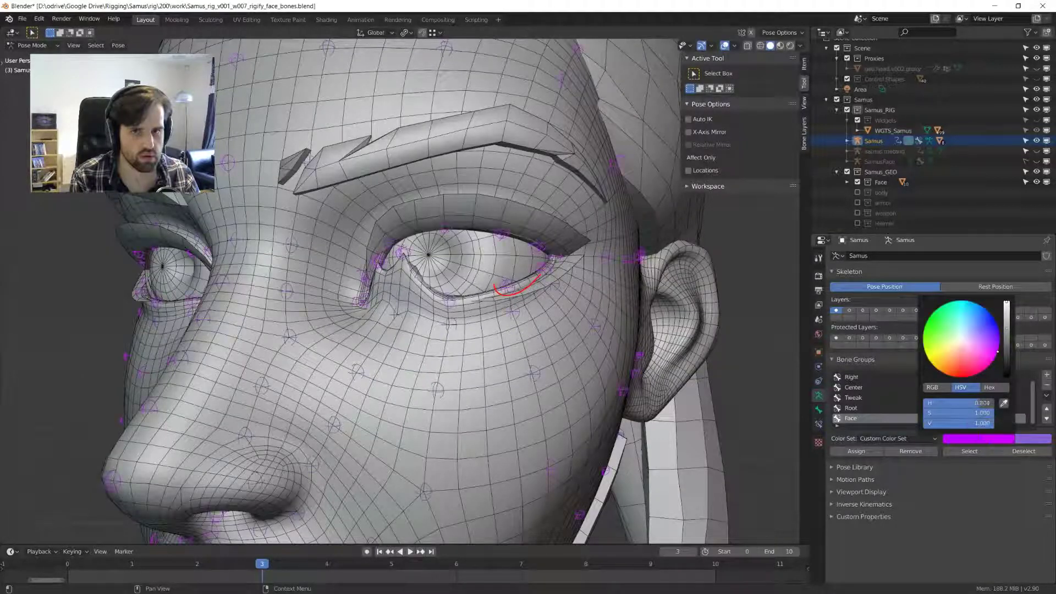
{"action": "key", "text": "ctrl+v"}
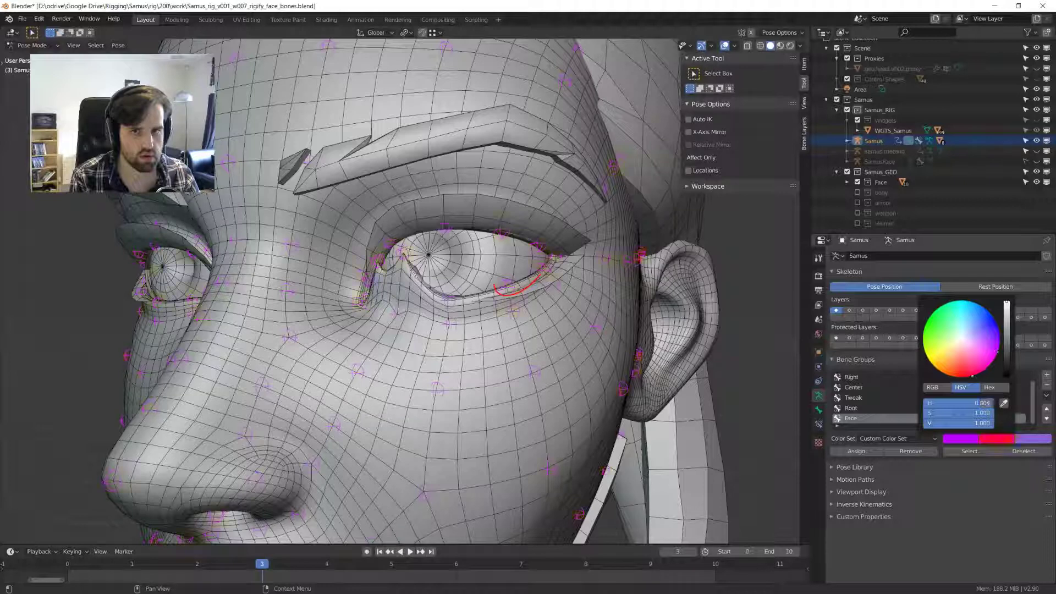
{"action": "scroll", "coordinate": [511, 270], "scroll_direction": "down", "scroll_amount": 4}
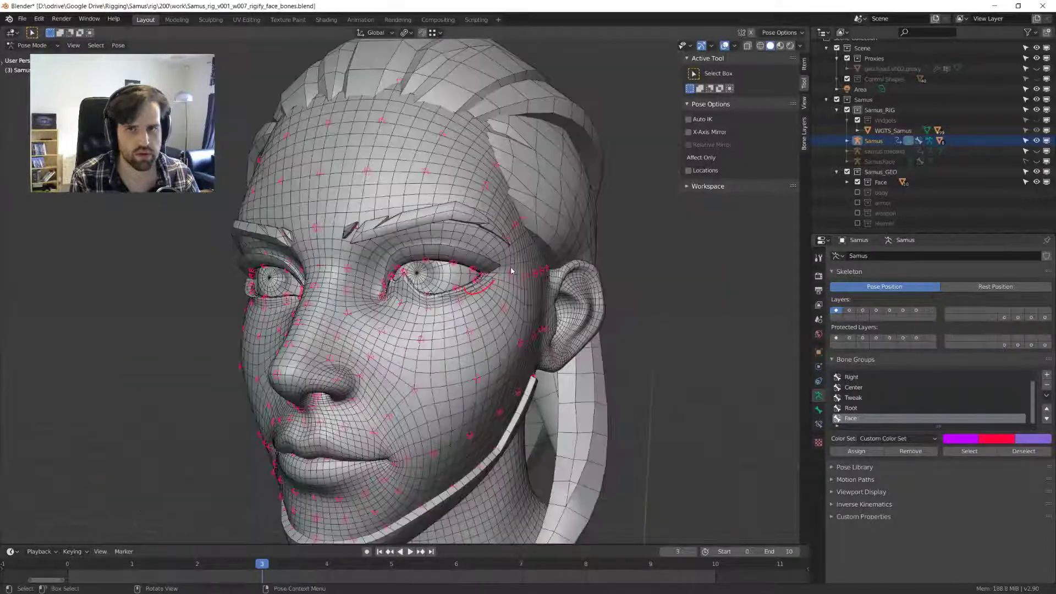
{"action": "scroll", "coordinate": [511, 271], "scroll_direction": "up", "scroll_amount": 4}
- Shift the Face group's selection colour to pure red and use the same red for its regular colour
{"action": "left_click", "coordinate": [960, 439]}
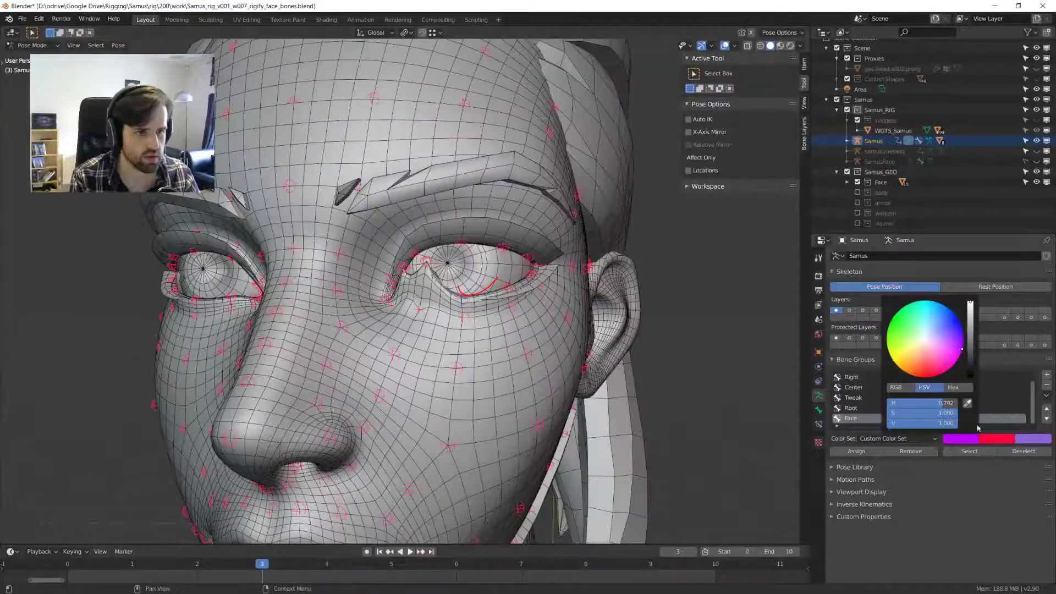
{"action": "left_click", "coordinate": [996, 438]}
{"action": "left_click", "coordinate": [960, 377]}
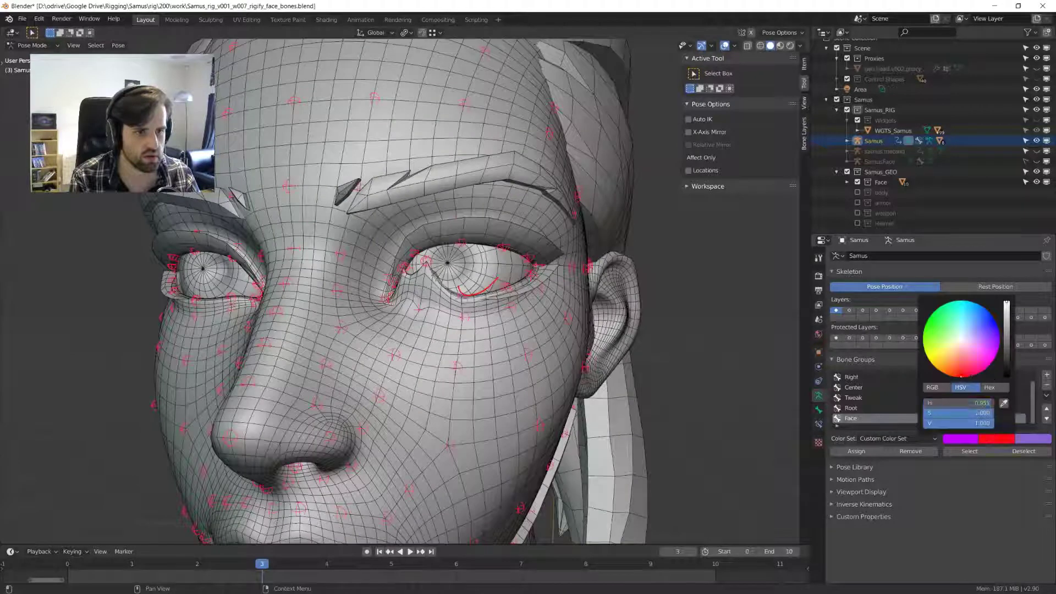
{"action": "left_click", "coordinate": [961, 438]}
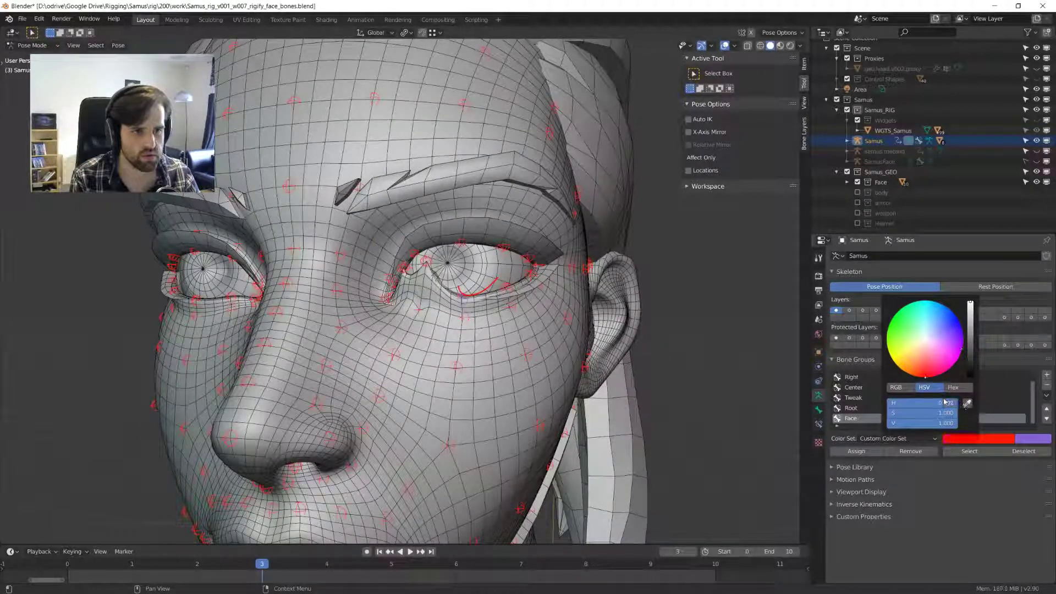
{"action": "left_click_drag", "start_coordinate": [930, 403], "coordinate": [945, 402]}
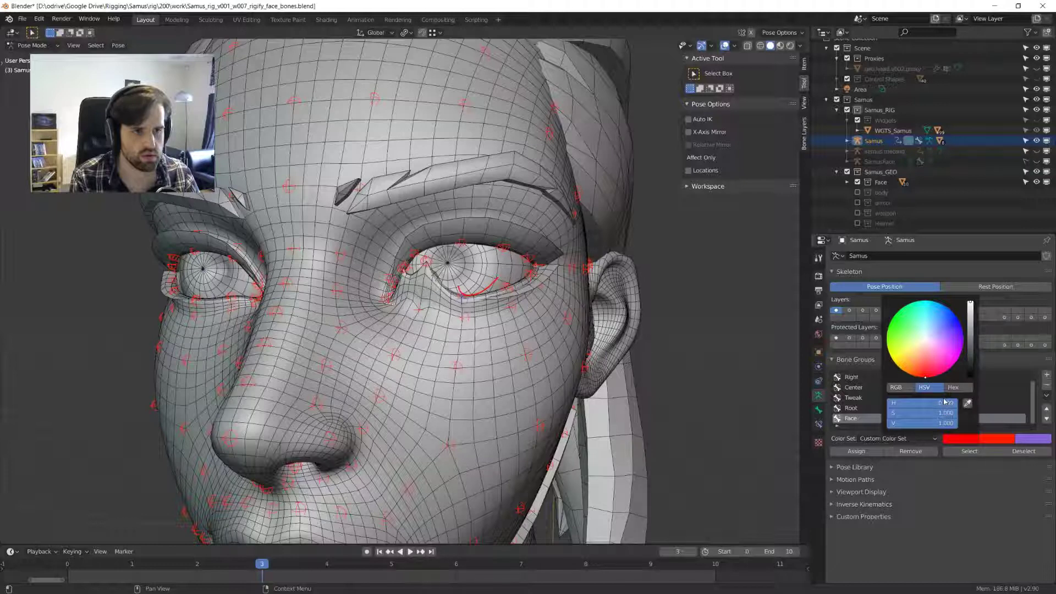
- Set the Face group's active colour to white and copy the Root group's turquoise selection colour into the Face group
{"action": "left_click", "coordinate": [1030, 442]}
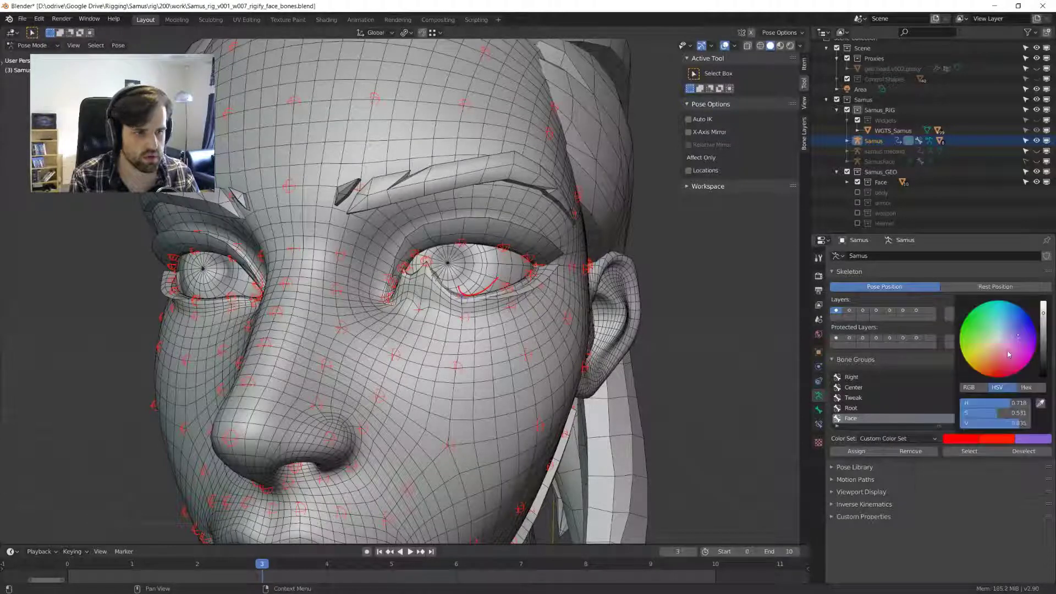
{"action": "key", "text": "ctrl+v"}
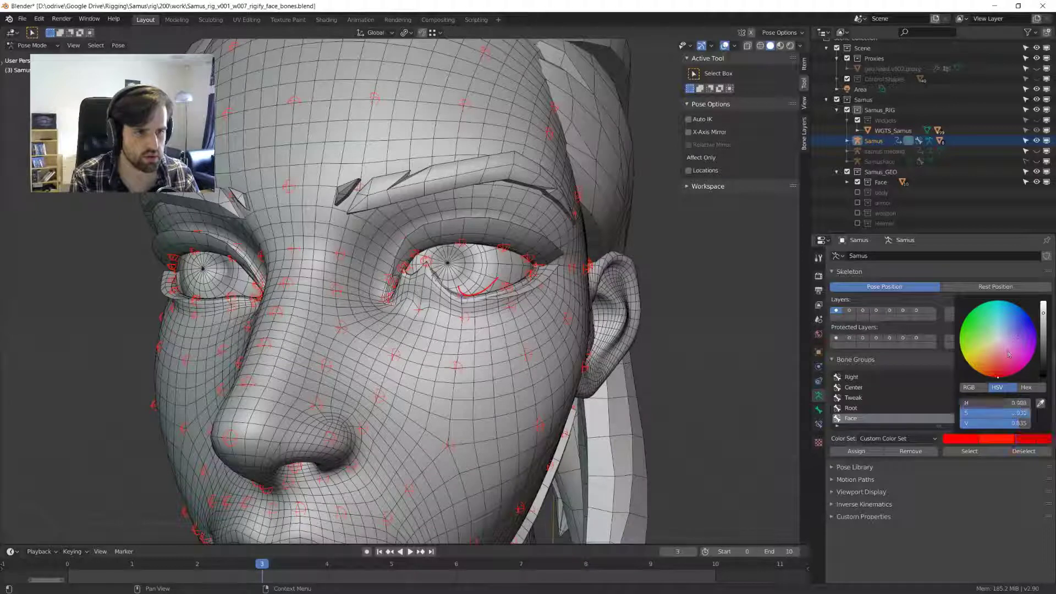
{"action": "key", "text": "ctrl+v"}
{"action": "left_click_drag", "start_coordinate": [1023, 423], "coordinate": [1027, 418]}
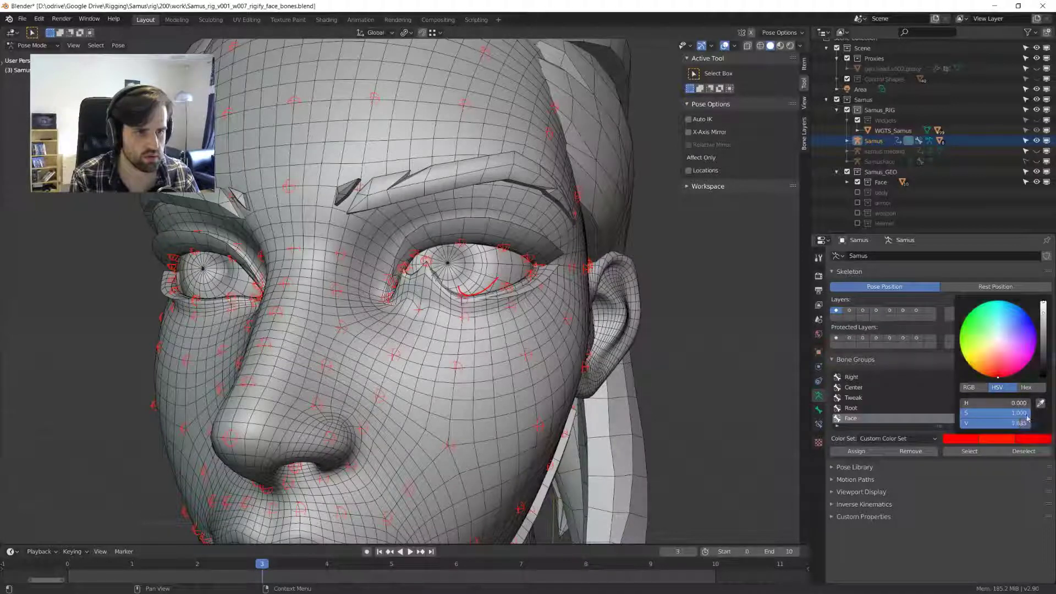
{"action": "left_click", "coordinate": [1026, 416]}
{"action": "type", "text": "000"}
{"action": "key", "text": "Tab"}
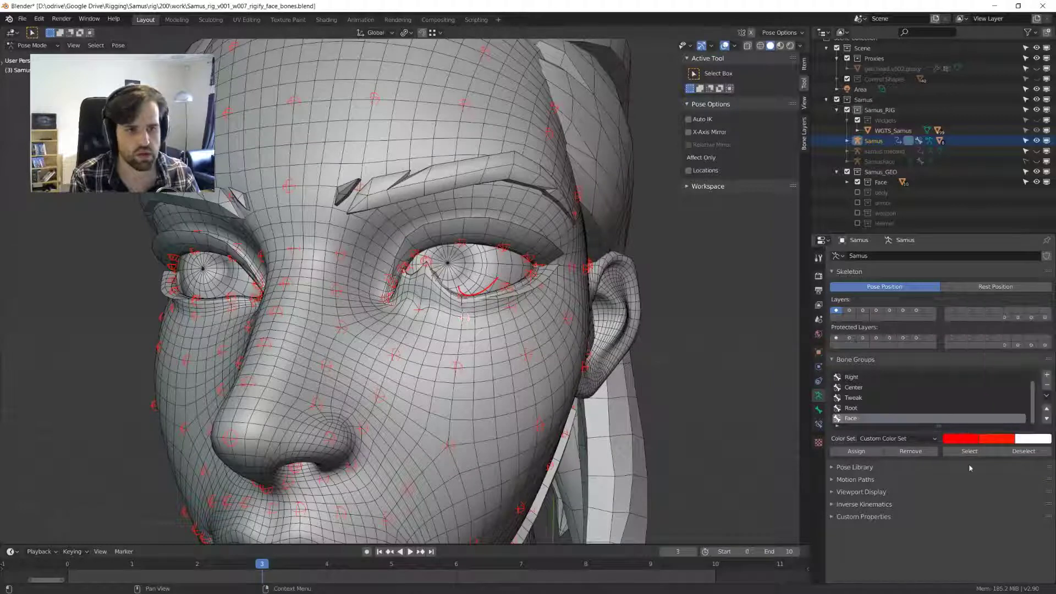
{"action": "left_click", "coordinate": [851, 408]}
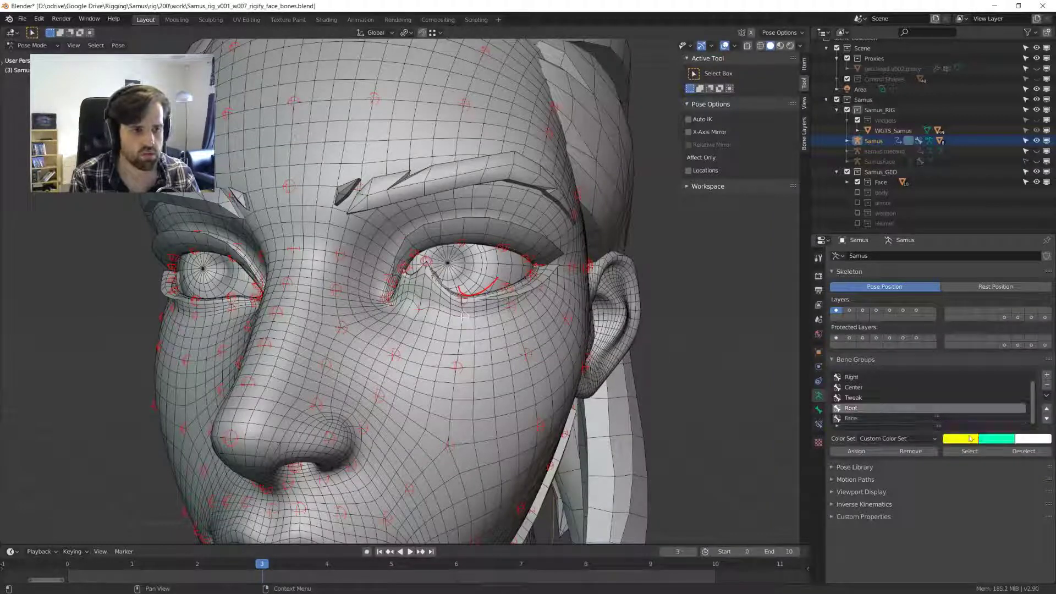
{"action": "left_click", "coordinate": [939, 418]}
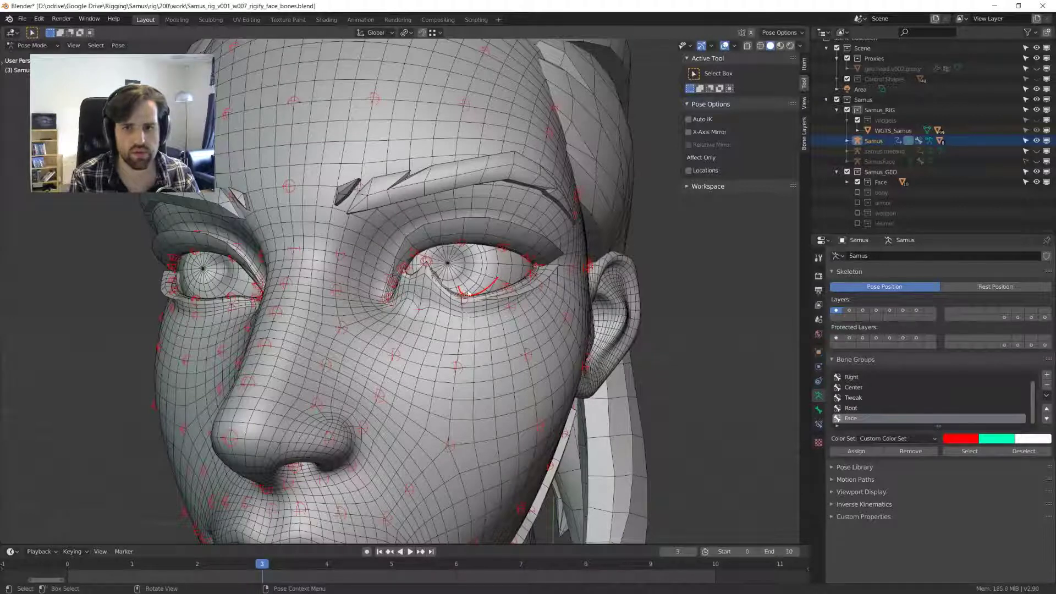
- Remove the red annotation below the left eye and reset the rotated lower eyelid control
{"action": "scroll", "coordinate": [426, 263], "scroll_direction": "up", "scroll_amount": 2}
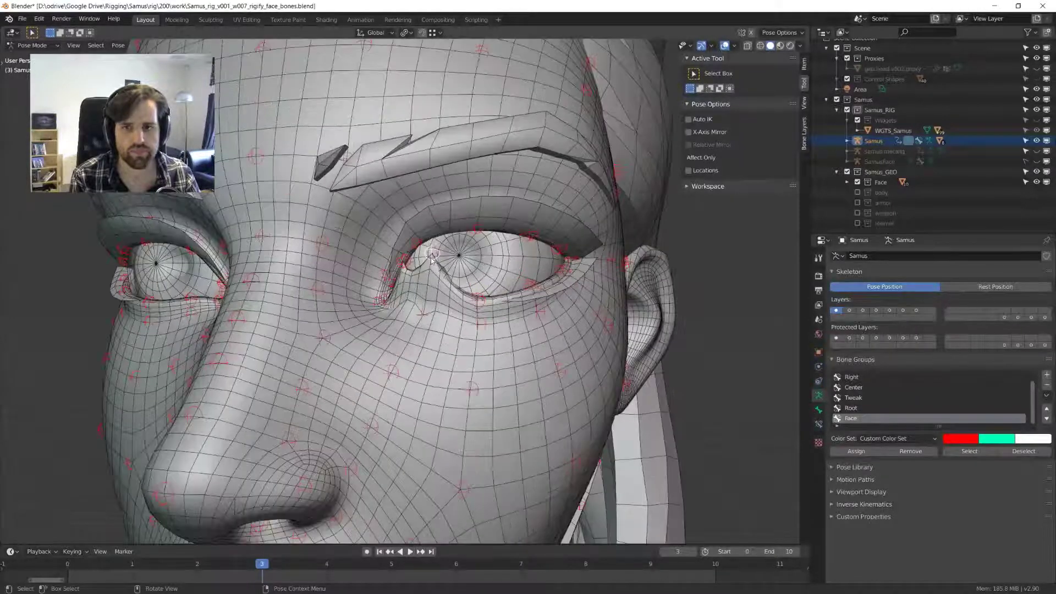
{"action": "scroll", "coordinate": [431, 260], "scroll_direction": "up", "scroll_amount": 2}
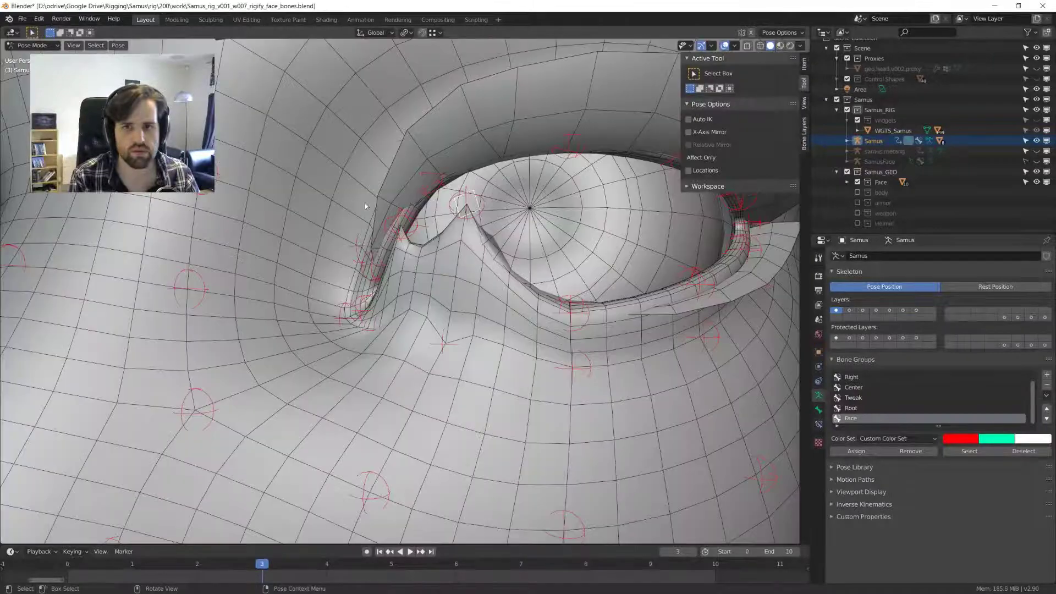
{"action": "scroll", "coordinate": [437, 286], "scroll_direction": "down", "scroll_amount": 3}
{"action": "scroll", "coordinate": [440, 294], "scroll_direction": "up", "scroll_amount": 3}
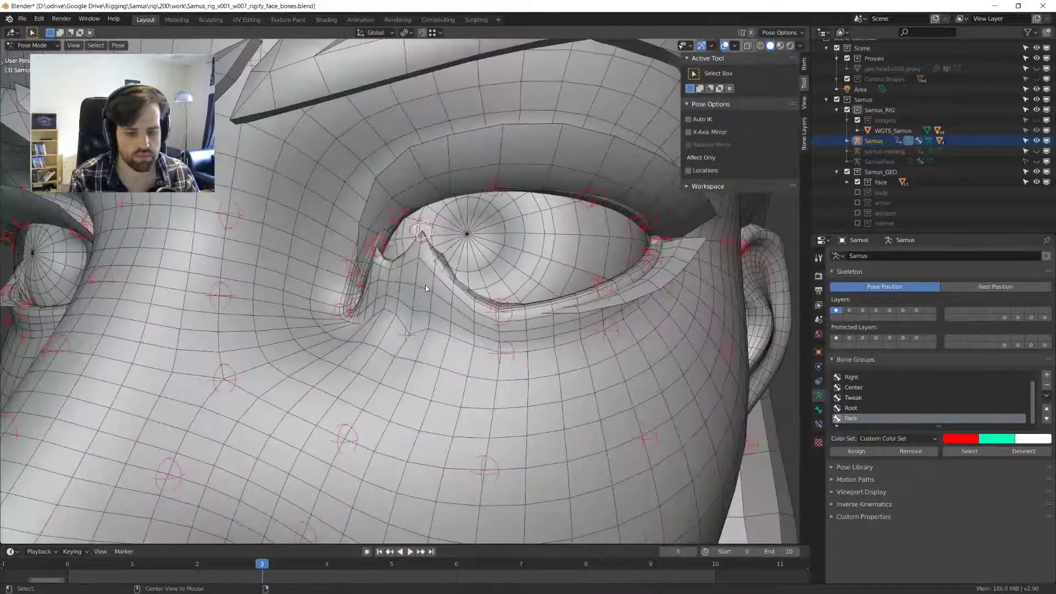
{"action": "scroll", "coordinate": [425, 287], "scroll_direction": "down", "scroll_amount": 4}
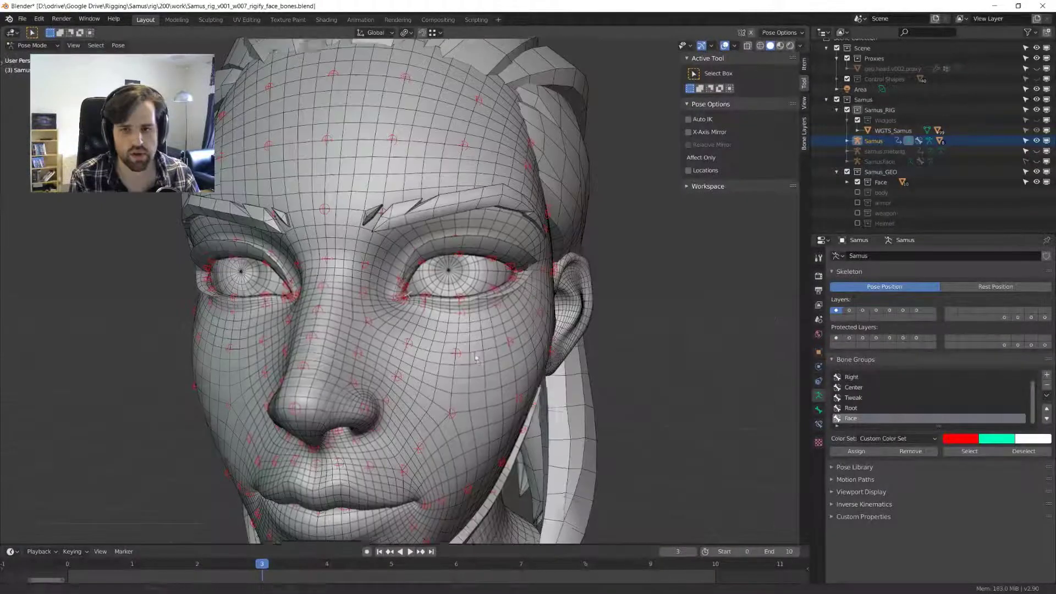
- Show the bones in front of the mesh, test-move the control on the left side of the upper lip, and undo the move
{"action": "scroll", "coordinate": [466, 273], "scroll_direction": "up", "scroll_amount": 5}
{"action": "middle_click_drag", "start_coordinate": [419, 289], "coordinate": [414, 291]}
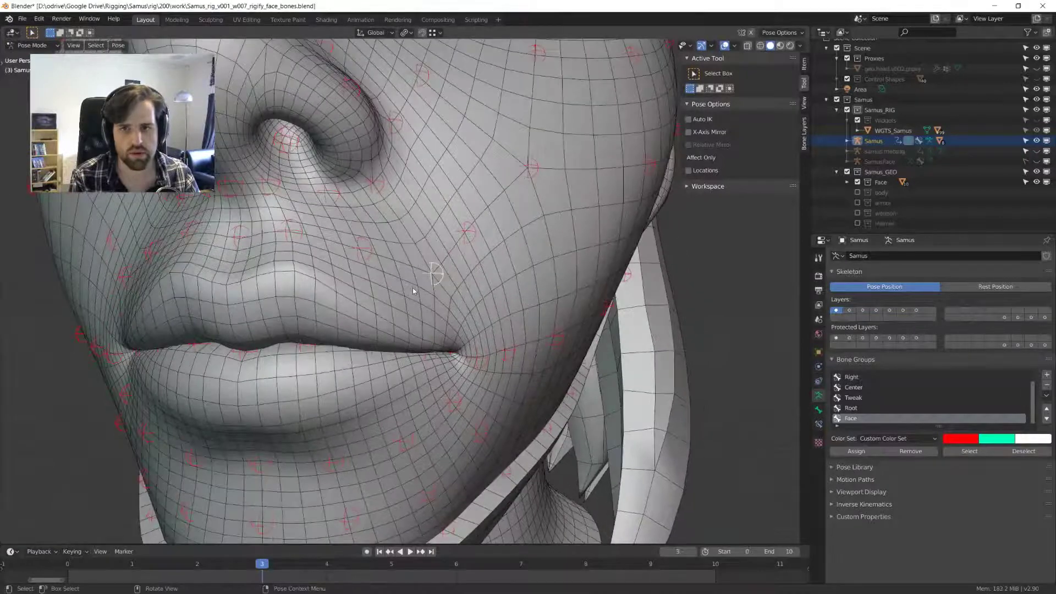
{"action": "key", "text": "g"}
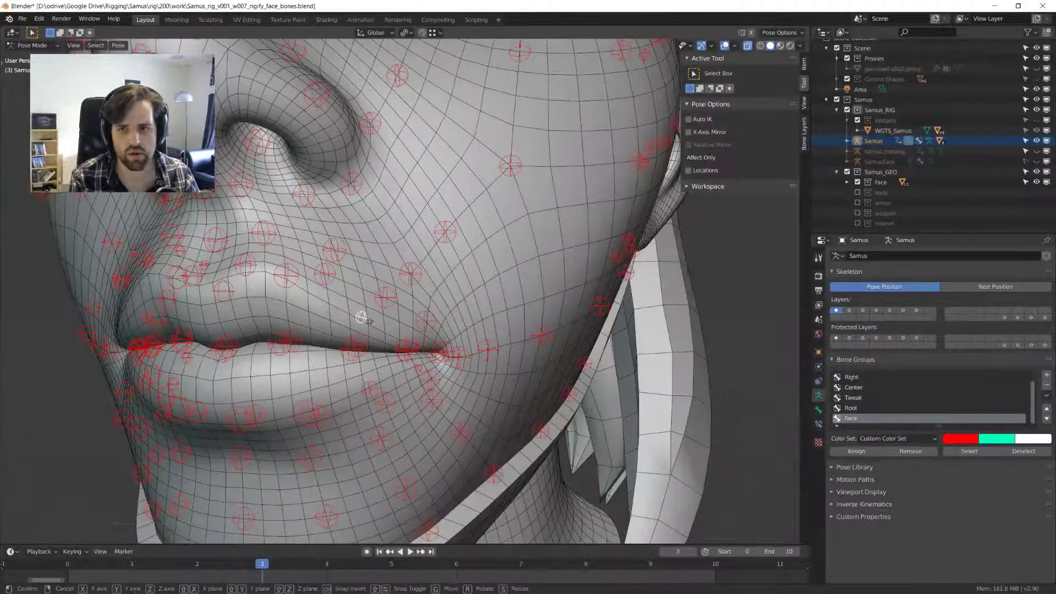
{"action": "left_click", "coordinate": [378, 289]}
{"action": "middle_click_drag", "start_coordinate": [378, 288], "coordinate": [379, 313]}
{"action": "key", "text": "ctrl+z"}
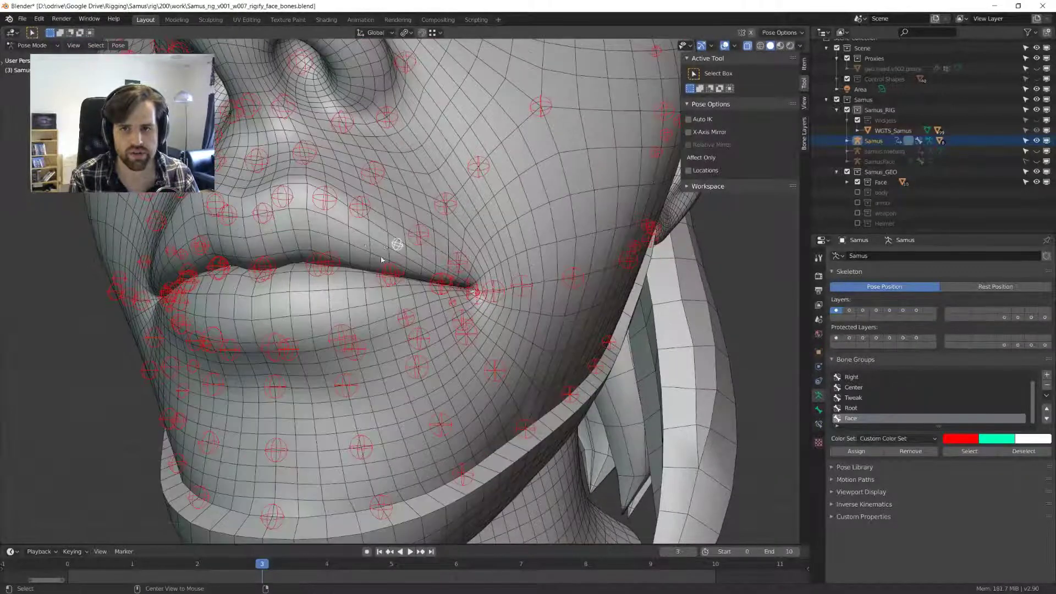
- Raise the left upper lip control and move the control near the upper lip's middle about 0.57 cm to test the lip deformation
{"action": "key", "text": "g"}
{"action": "left_click", "coordinate": [401, 180]}
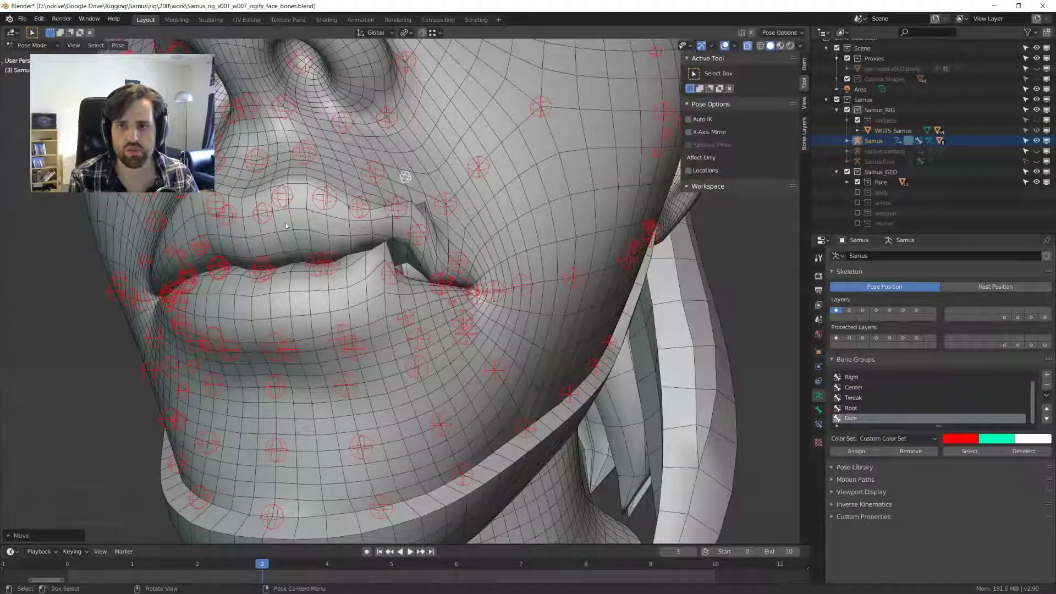
{"action": "middle_click_drag", "start_coordinate": [286, 225], "coordinate": [325, 258]}
{"action": "key", "text": "g"}
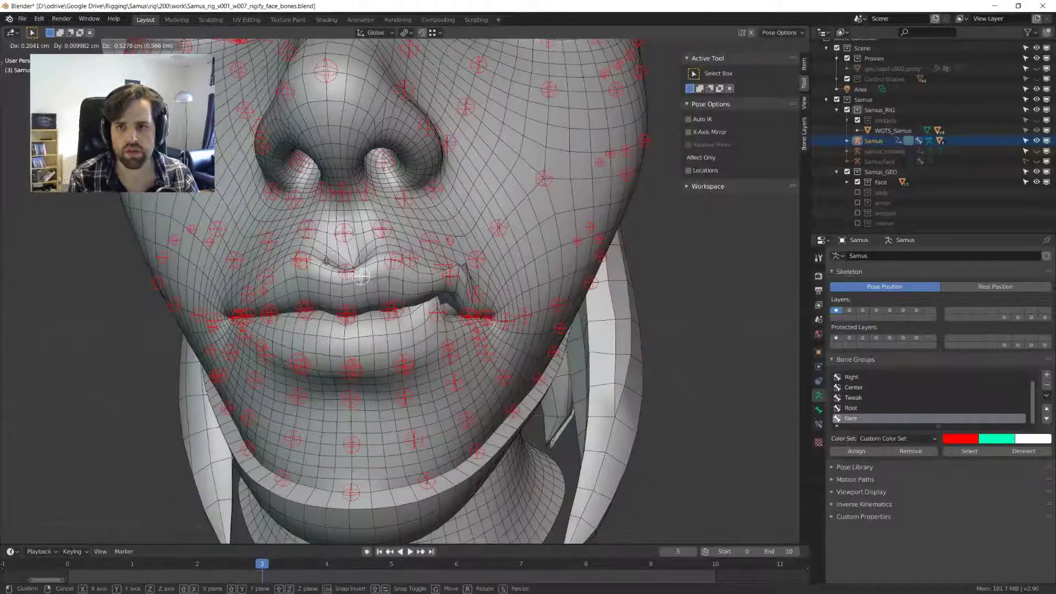
{"action": "left_click", "coordinate": [326, 262]}
{"action": "key", "text": "KP_Decimal"}
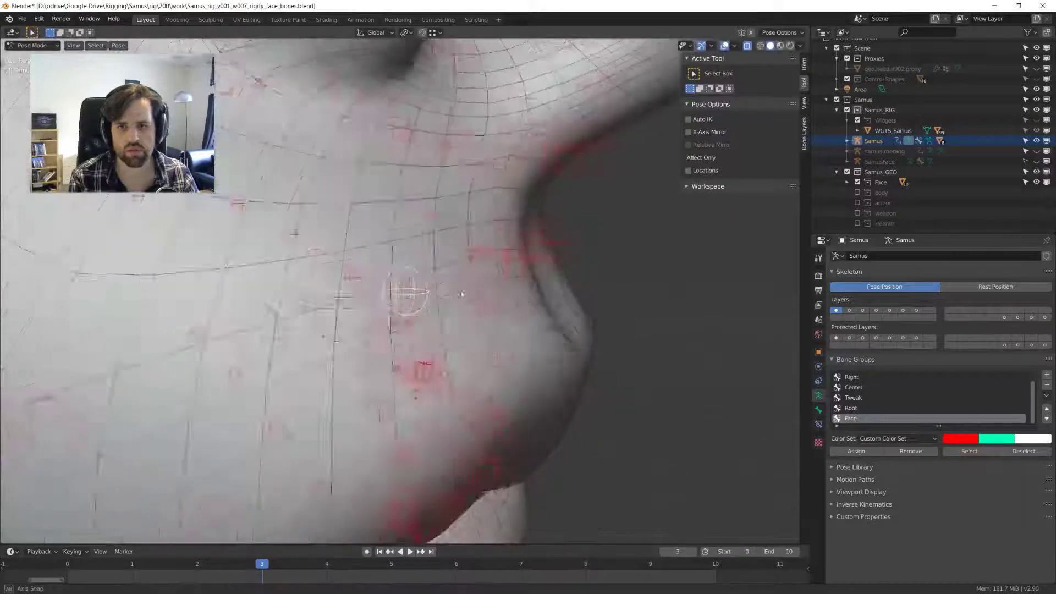
- Select all the facial controls and reset their locations to restore the lips to the rest pose
{"action": "middle_click_drag", "start_coordinate": [416, 273], "coordinate": [449, 348]}
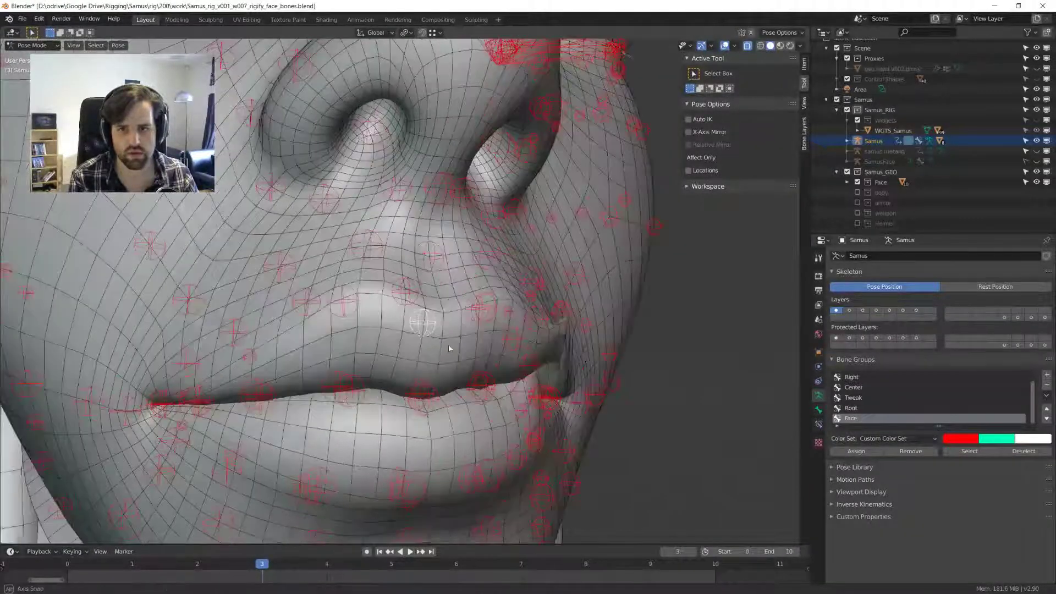
{"action": "scroll", "coordinate": [449, 348], "scroll_direction": "down", "scroll_amount": 5}
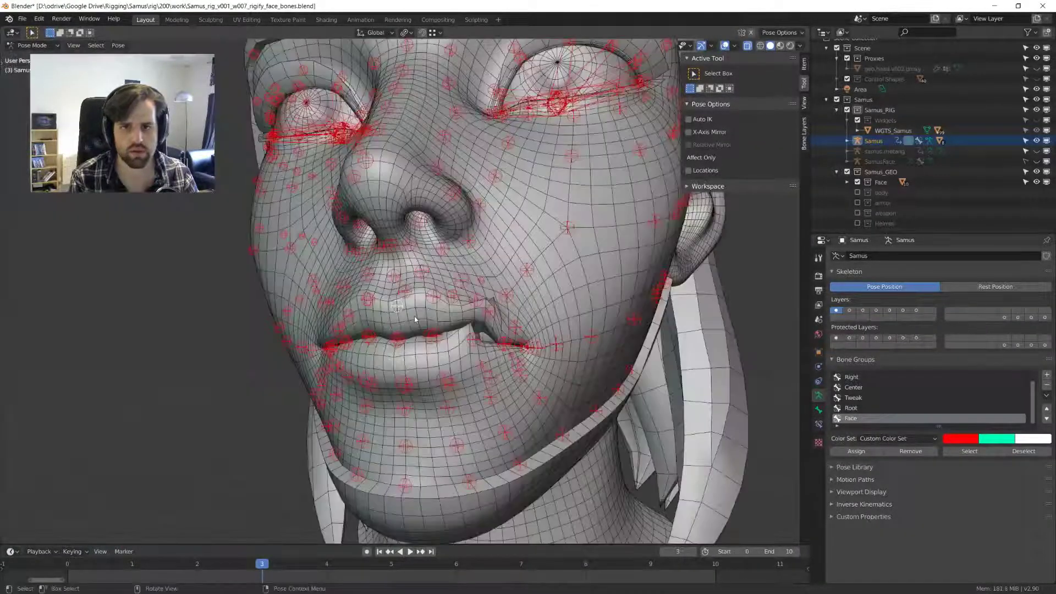
{"action": "key", "text": "a"}
{"action": "scroll", "coordinate": [405, 271], "scroll_direction": "down", "scroll_amount": 3}
{"action": "scroll", "coordinate": [404, 272], "scroll_direction": "up", "scroll_amount": 3}
{"action": "middle_click_drag", "start_coordinate": [404, 272], "coordinate": [362, 267]}
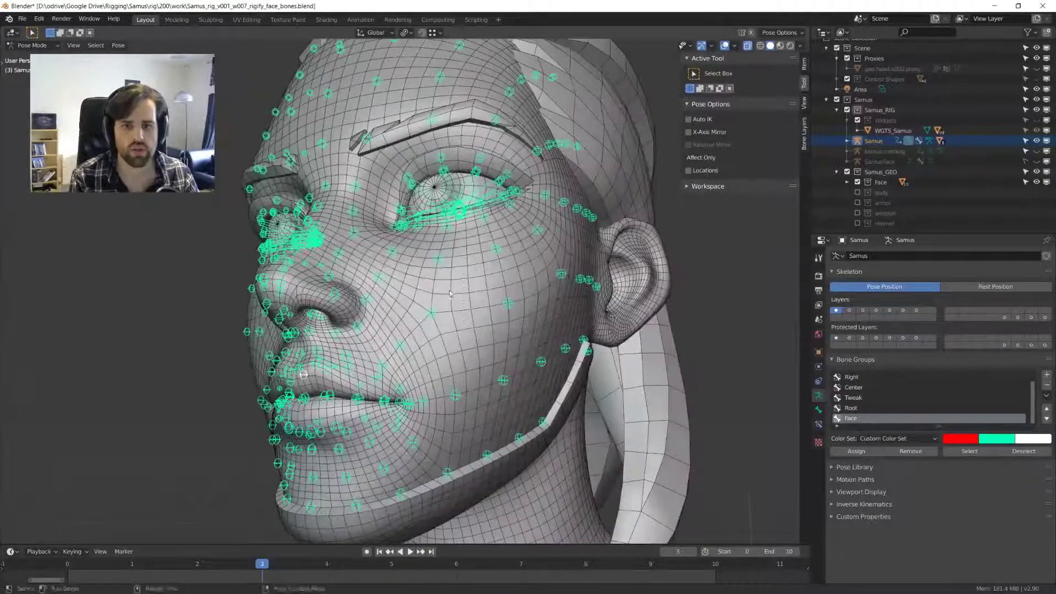
- Test-move the control on the outer left cheek and select the control below it near the jaw
{"action": "left_click", "coordinate": [519, 312]}
{"action": "key", "text": "g"}
{"action": "left_click", "coordinate": [506, 347]}
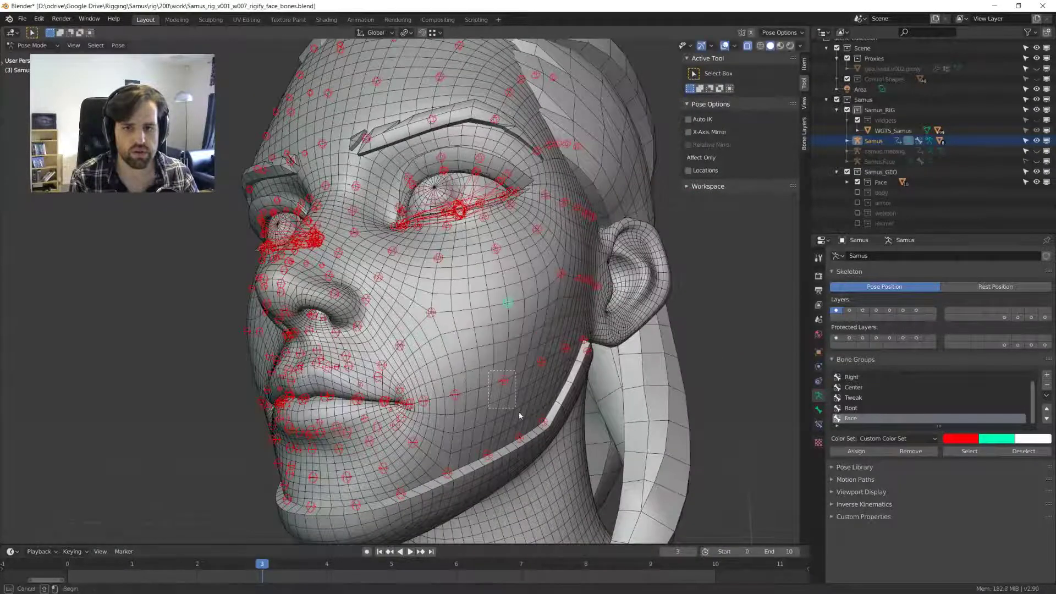
{"action": "left_click_drag", "start_coordinate": [489, 370], "coordinate": [519, 415]}
{"action": "middle_click_drag", "start_coordinate": [519, 415], "coordinate": [572, 419]}
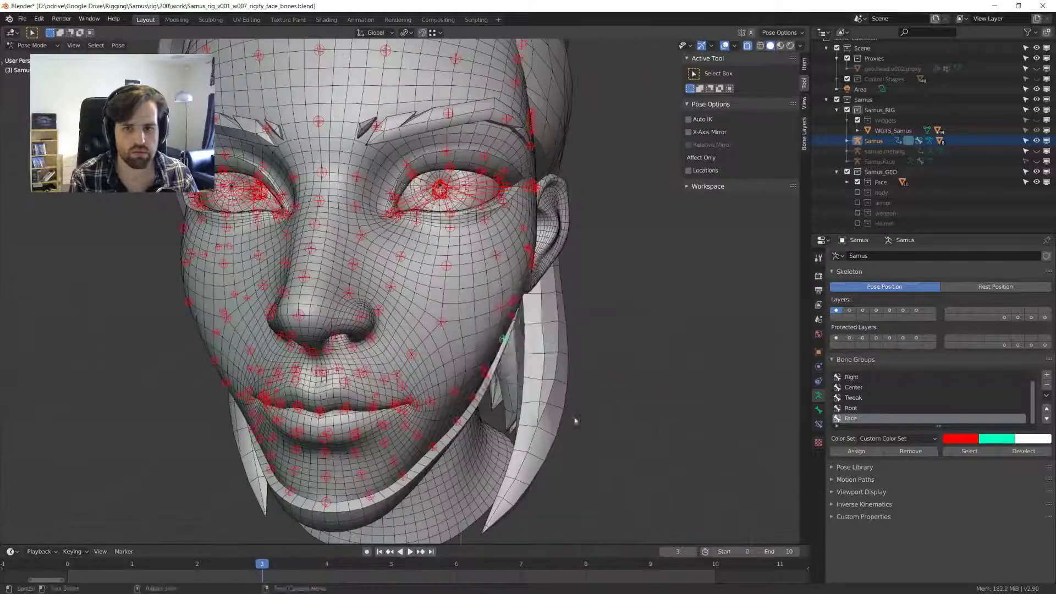
- Show the face from the front, split the 3D viewport horizontally, and turn the lower area into a Dope Sheet in Action Editor mode
{"action": "middle_click_drag", "start_coordinate": [330, 200], "coordinate": [407, 272]}
{"action": "scroll", "coordinate": [407, 272], "scroll_direction": "up", "scroll_amount": 2}
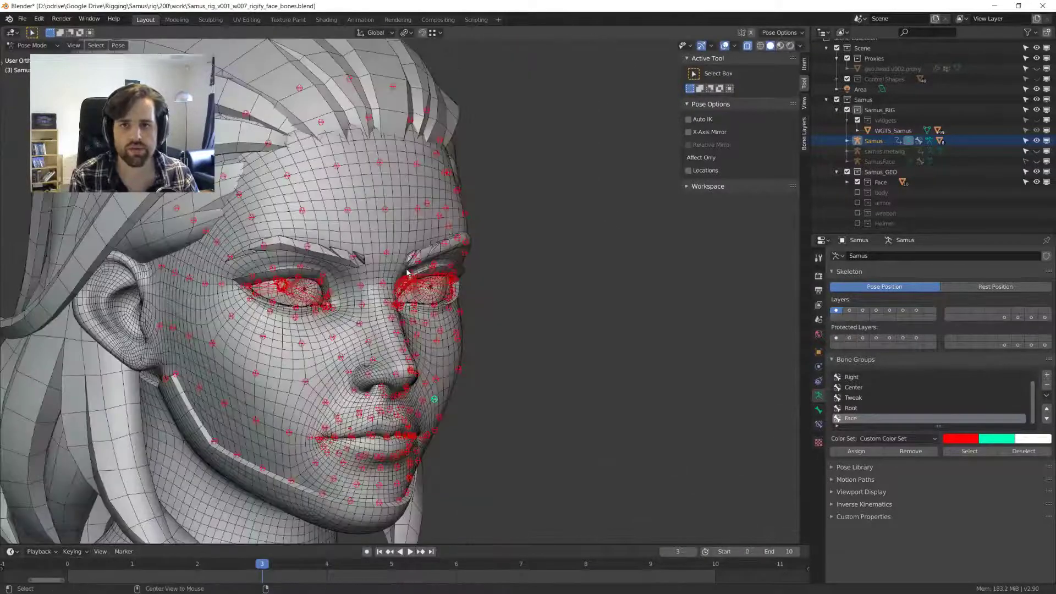
{"action": "key", "text": "KP_1"}
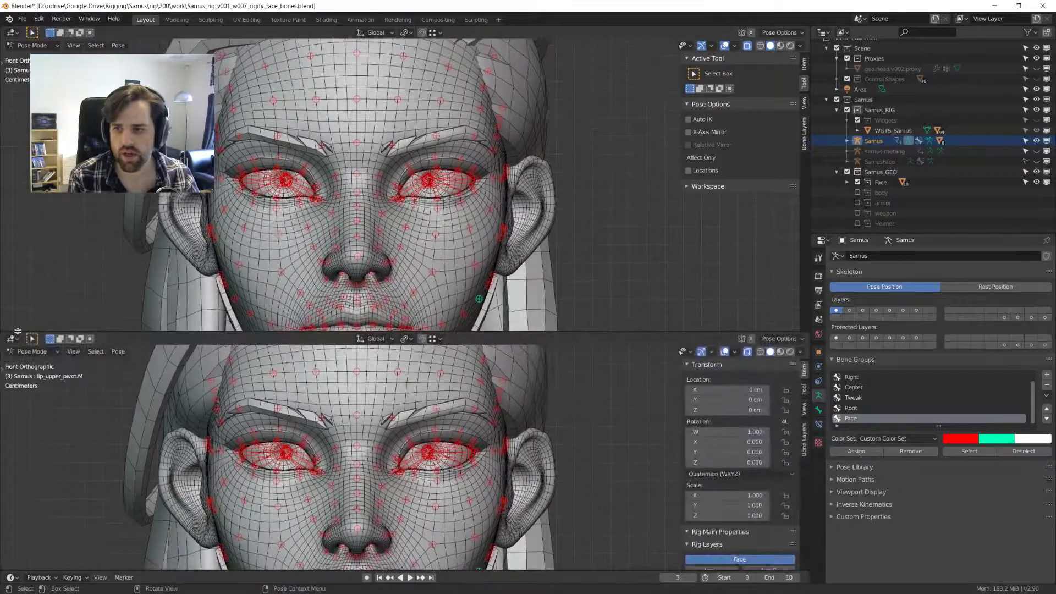
{"action": "left_click", "coordinate": [12, 338]}
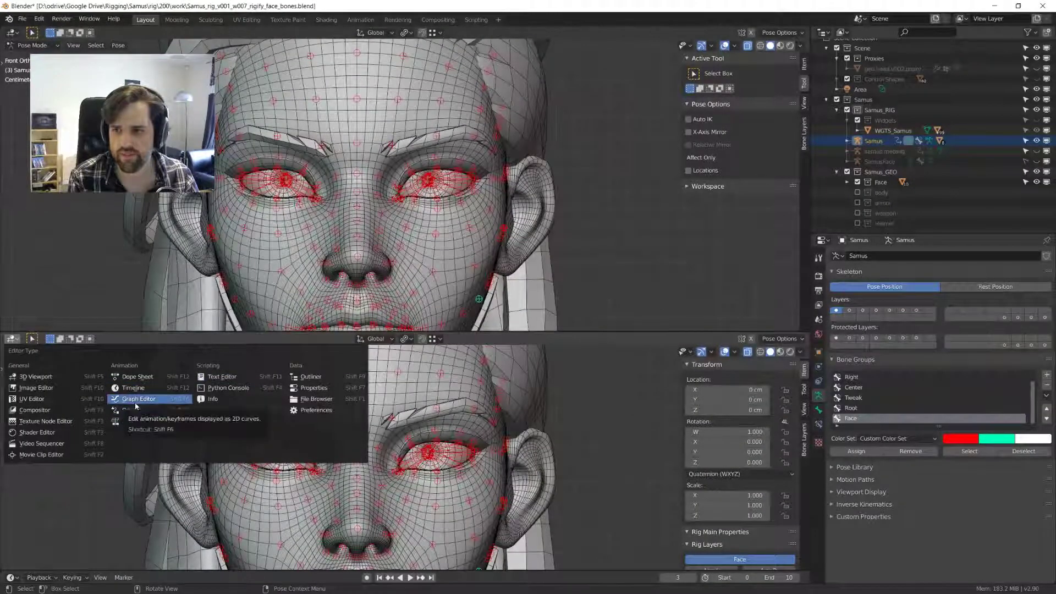
{"action": "left_click", "coordinate": [146, 379]}
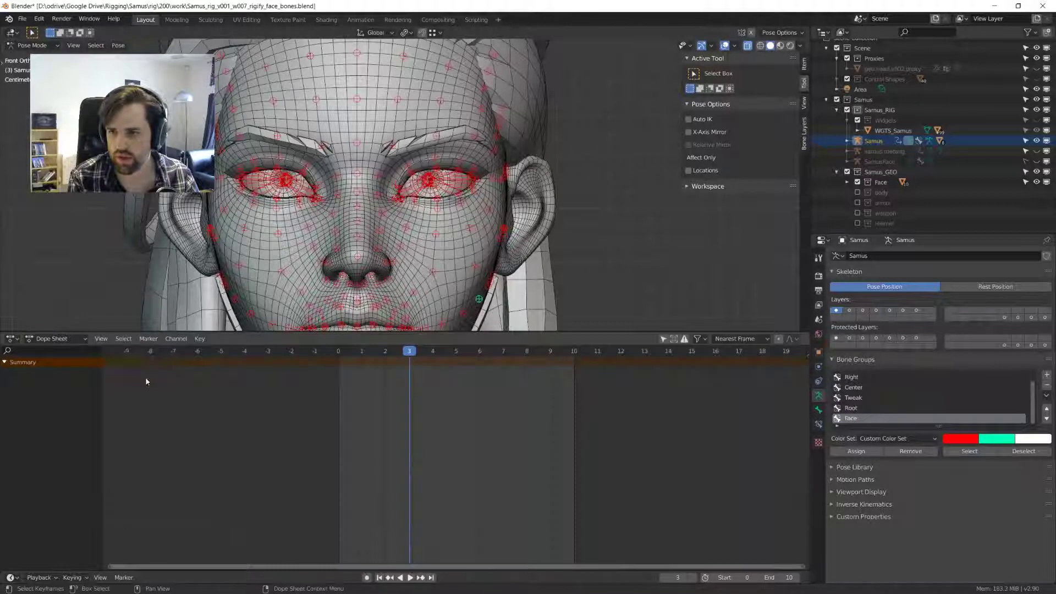
{"action": "left_click", "coordinate": [43, 338]}
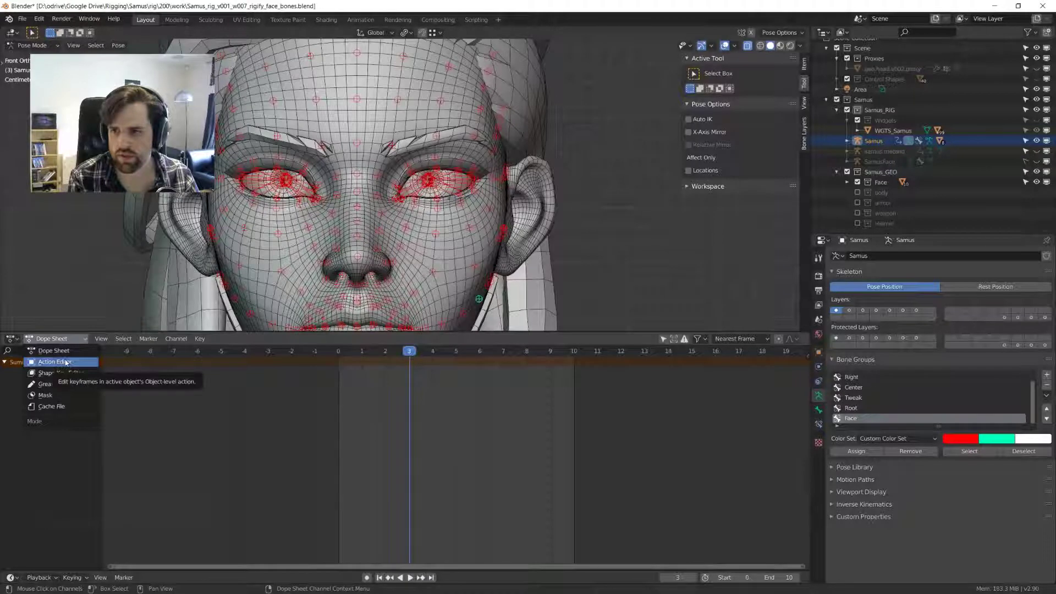
{"action": "left_click", "coordinate": [66, 361]}
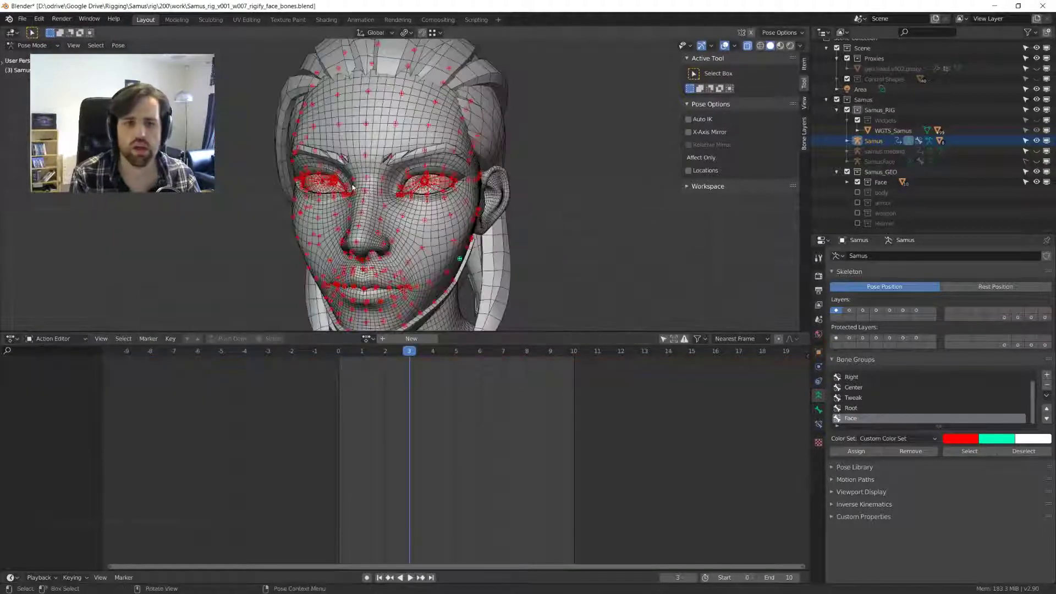
- Open the Blender preferences, search the add-ons for "act" to show the Action Man add-on, and move the window aside
{"action": "middle_click_drag", "start_coordinate": [231, 253], "coordinate": [236, 220]}
{"action": "left_click", "coordinate": [39, 19]}
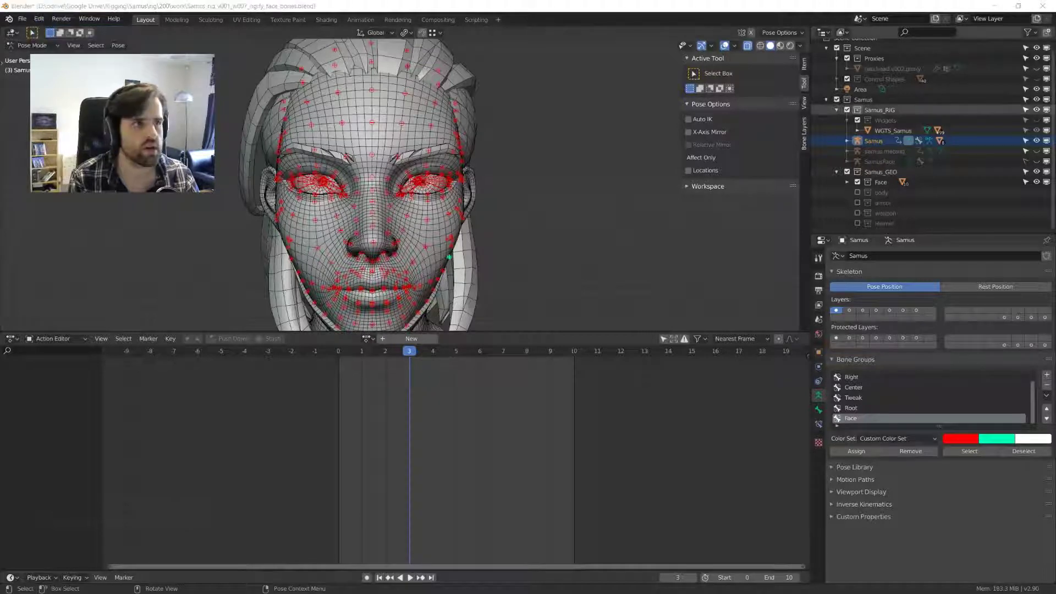
{"action": "left_click", "coordinate": [60, 173]}
{"action": "left_click_drag", "start_coordinate": [576, 41], "coordinate": [475, 39]}
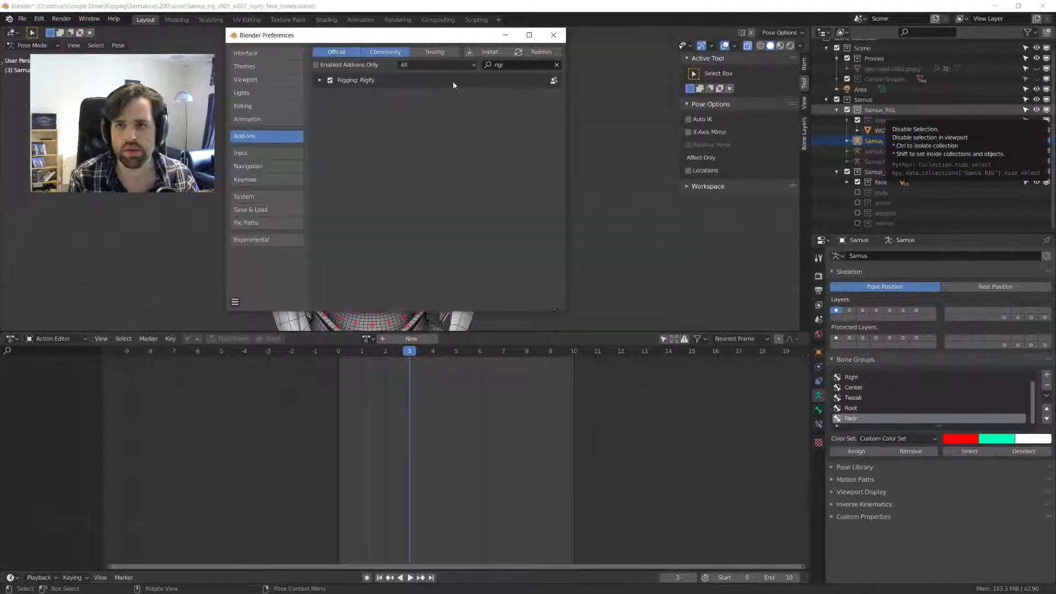
{"action": "left_click", "coordinate": [534, 66]}
{"action": "type", "text": "act"}
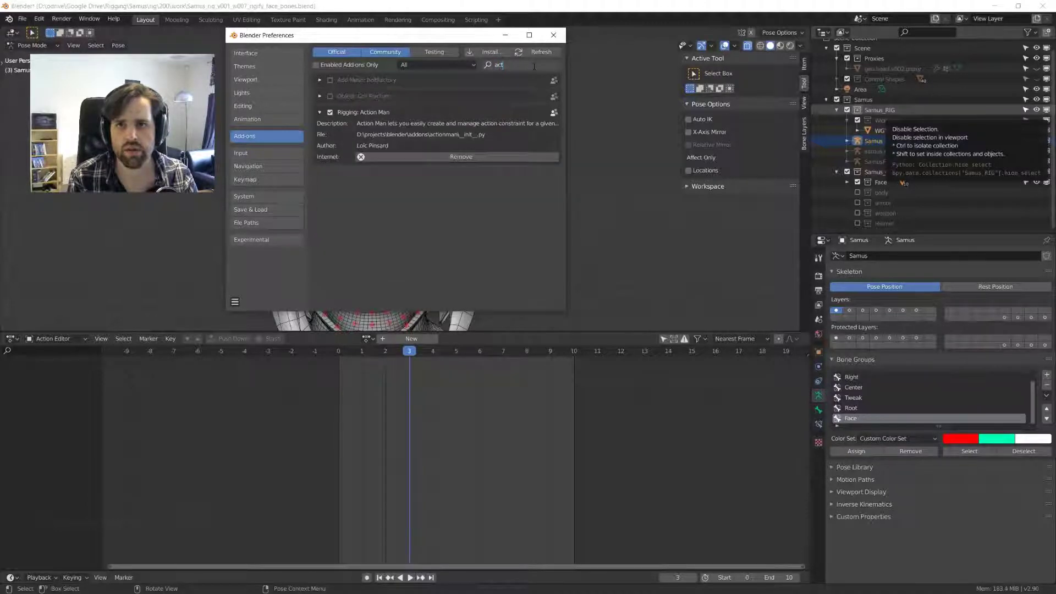
{"action": "key", "text": "Return"}
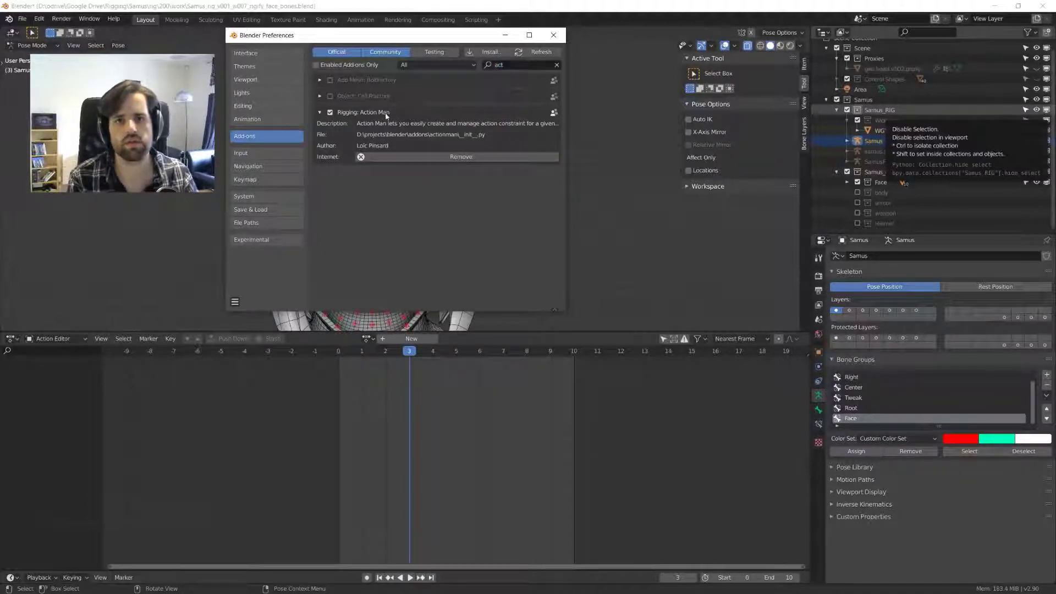
{"action": "left_click_drag", "start_coordinate": [413, 35], "coordinate": [508, 54]}
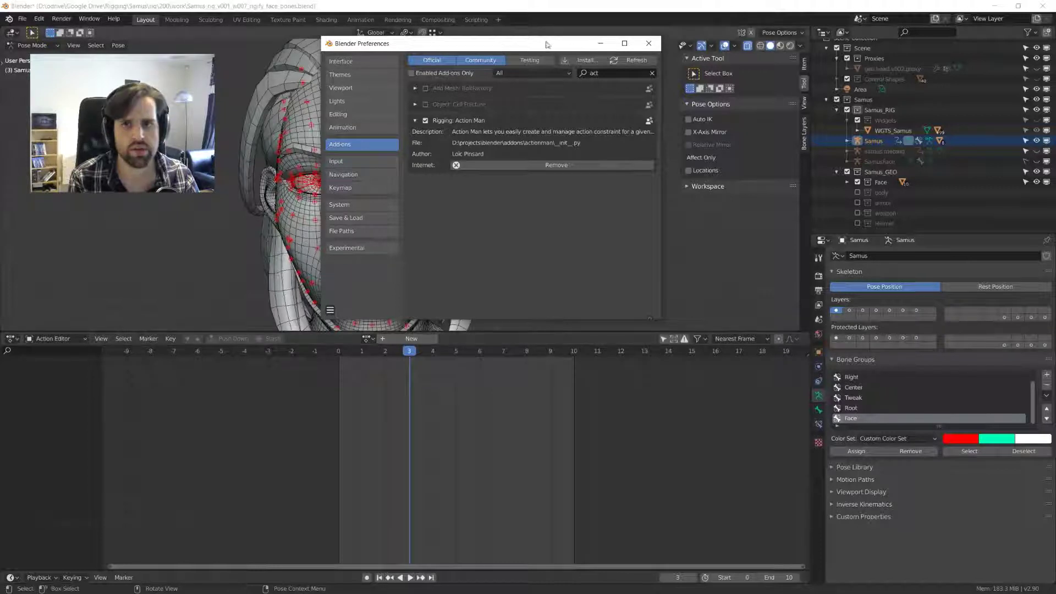
- Dismiss the preferences and create a new action for the Samus rig in the Action Editor
{"action": "left_click", "coordinate": [665, 252]}
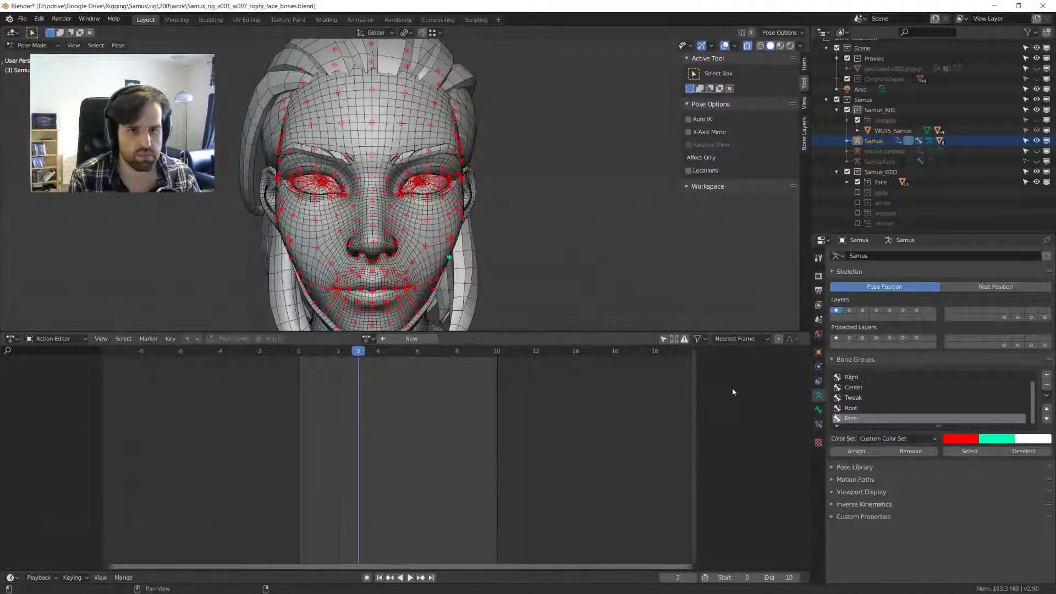
{"action": "left_click", "coordinate": [54, 338]}
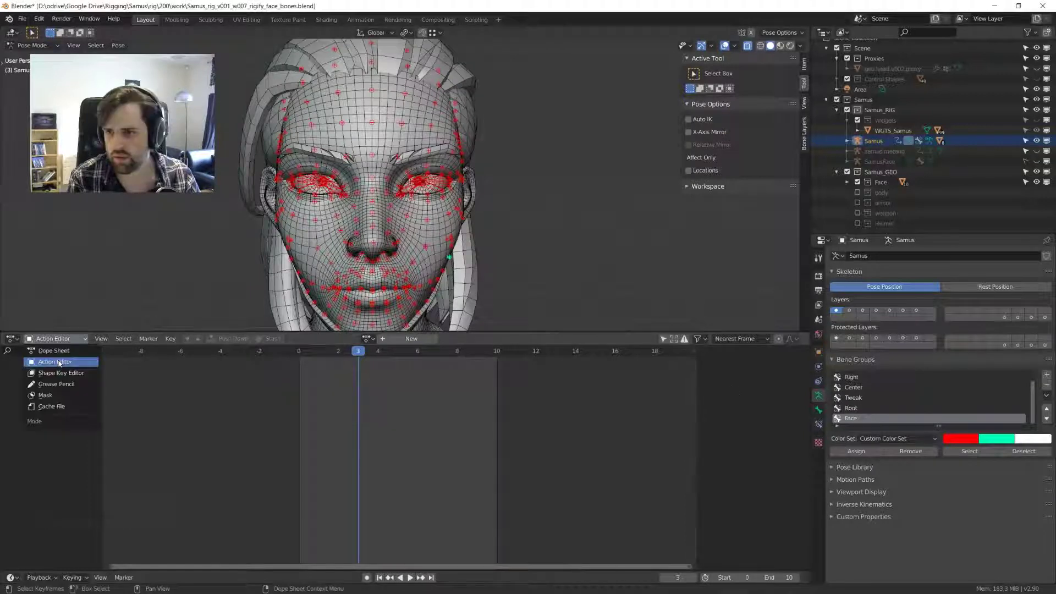
{"action": "left_click", "coordinate": [57, 352]}
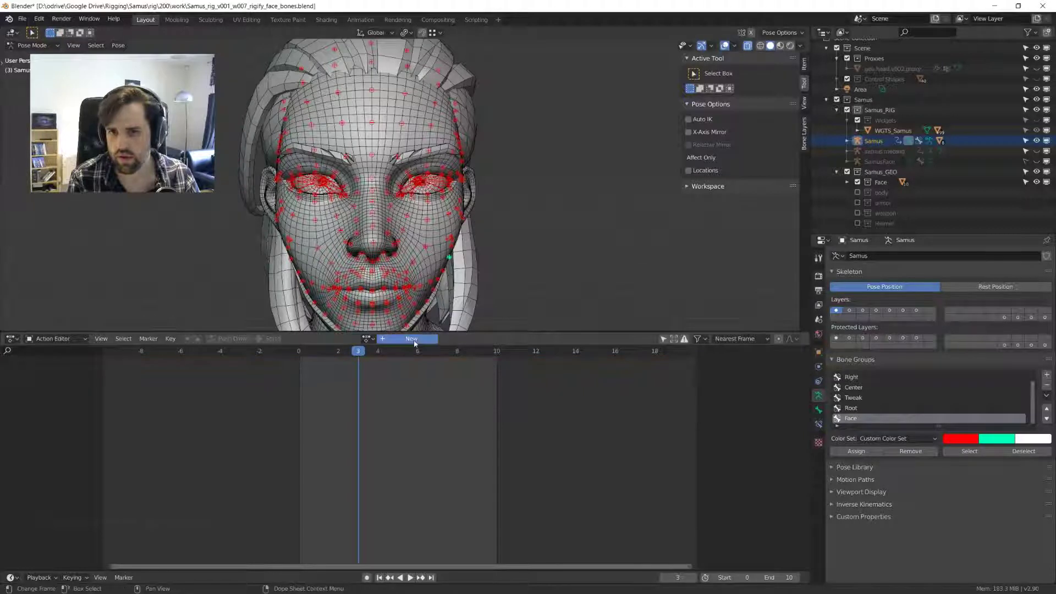
{"action": "left_click", "coordinate": [412, 339]}
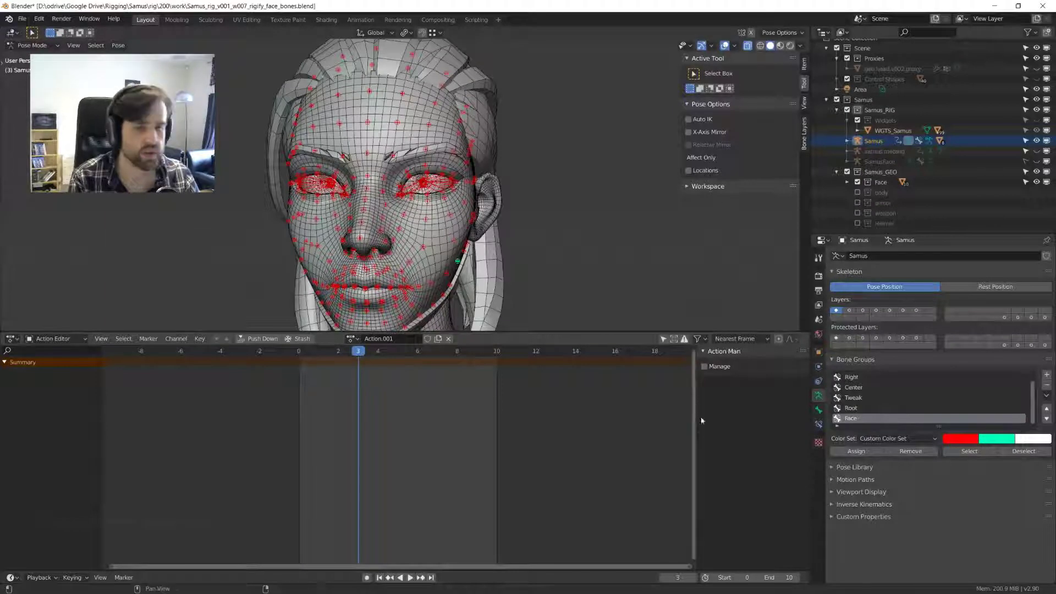
- Rename the new action as Brow.Inner.Down
{"action": "mouse_move", "coordinate": [388, 212]}
{"action": "middle_mouse_down"}
{"action": "mouse_move", "coordinate": [335, 206]}
{"action": "mouse_move", "coordinate": [381, 207]}
{"action": "middle_mouse_up"}
{"action": "scroll", "coordinate": [380, 207], "scroll_direction": "up", "scroll_amount": 1}
{"action": "key", "text": "KP_1"}
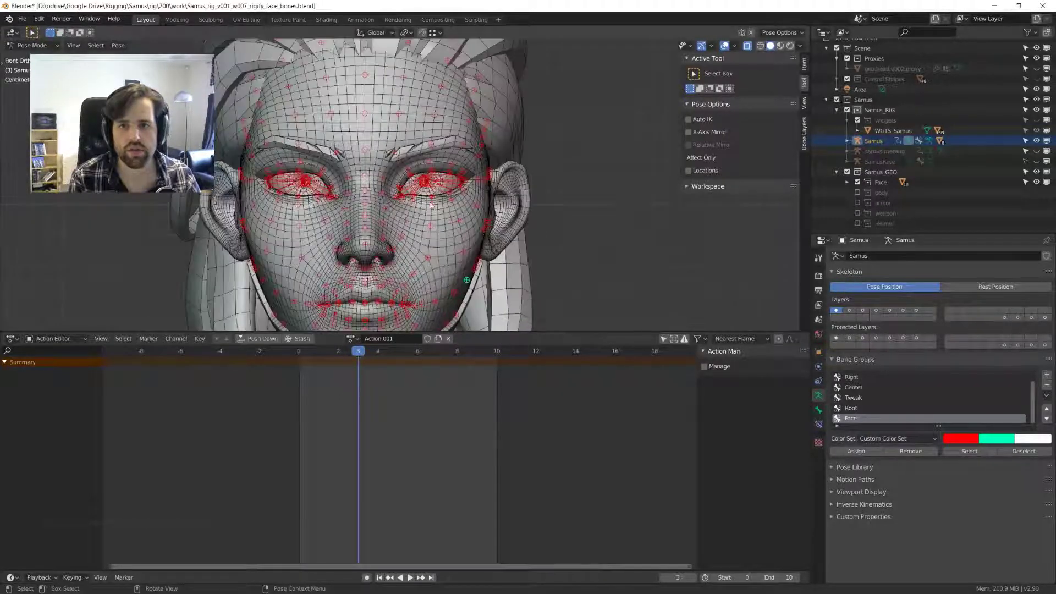
{"action": "middle_click_drag", "start_coordinate": [431, 205], "coordinate": [452, 190], "text": "shift"}
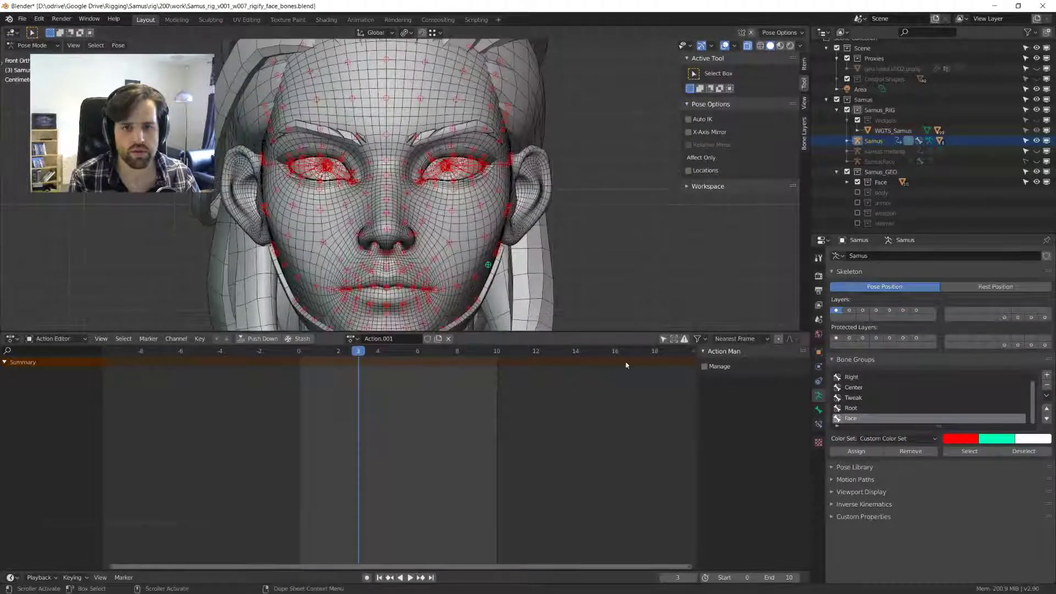
{"action": "middle_click_drag", "start_coordinate": [416, 385], "coordinate": [445, 379]}
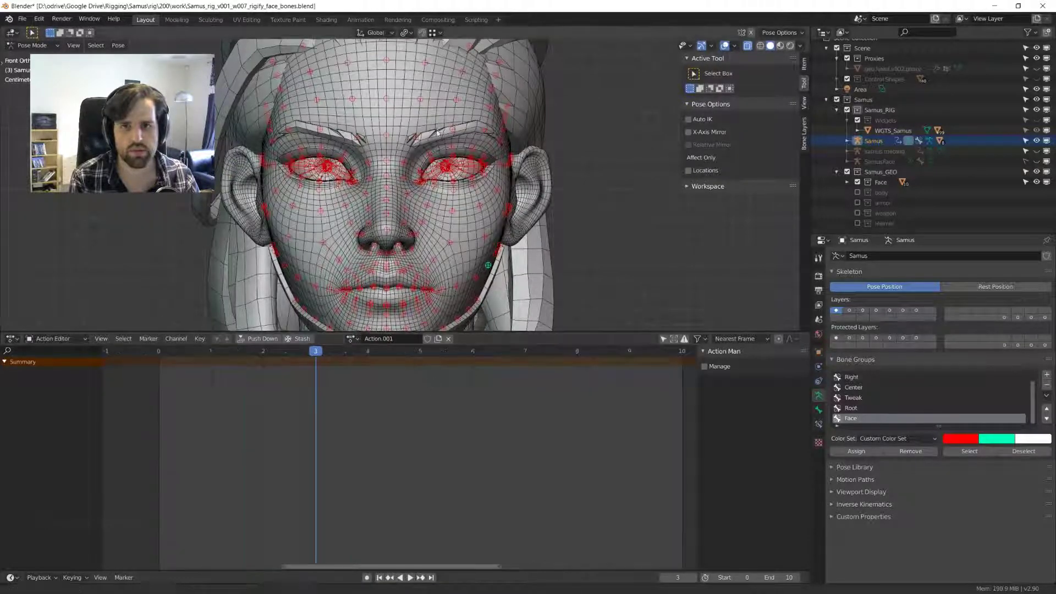
{"action": "scroll", "coordinate": [439, 213], "scroll_direction": "up", "scroll_amount": 2}
{"action": "mouse_move", "coordinate": [437, 141]}
{"action": "middle_mouse_down", "text": "shift"}
{"action": "mouse_move", "coordinate": [438, 213]}
{"action": "mouse_move", "coordinate": [436, 147]}
{"action": "middle_mouse_up", "text": "shift"}
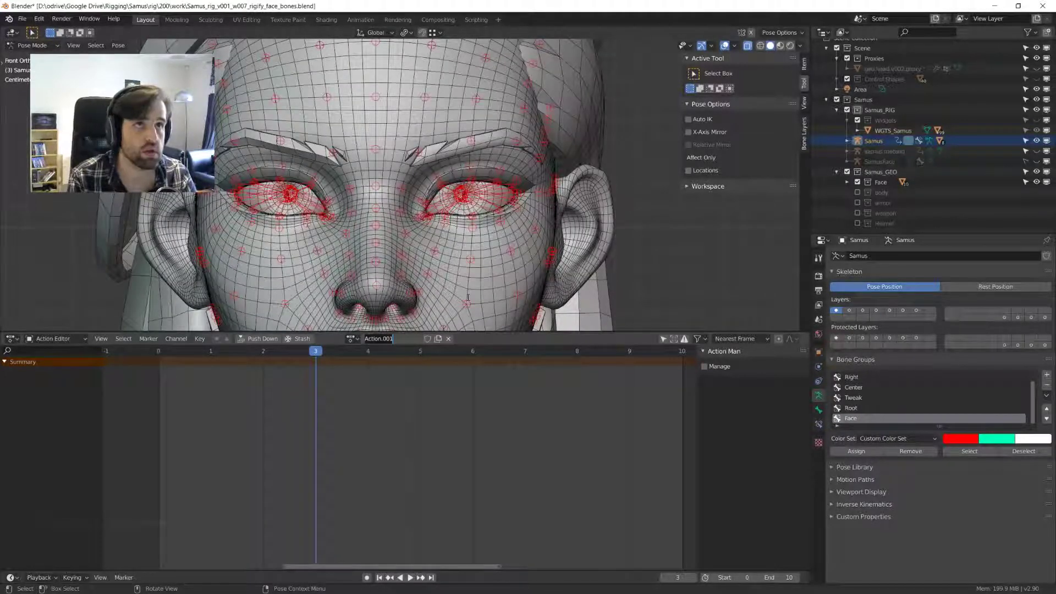
{"action": "type", "text": "Bo"}
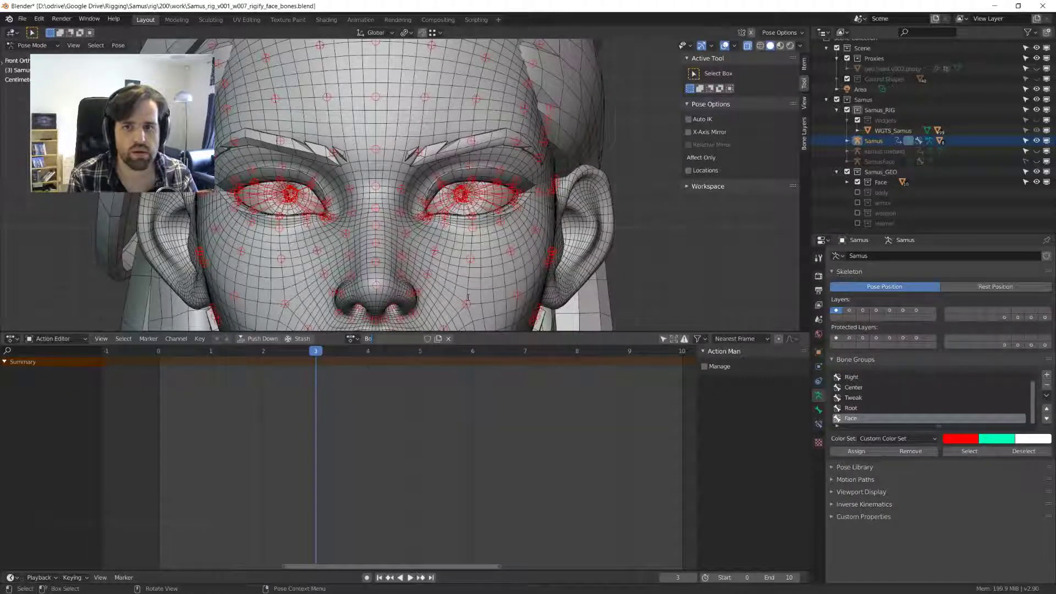
{"action": "key", "text": "BackSpace"}
{"action": "type", "text": "row"}
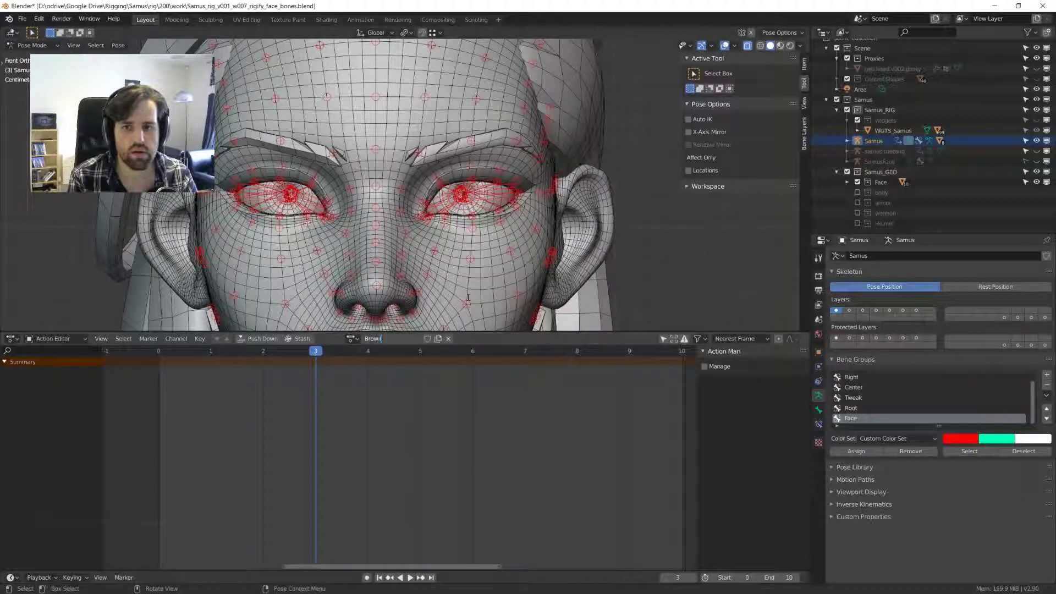
{"action": "type", "text": ".Inner.Down"}
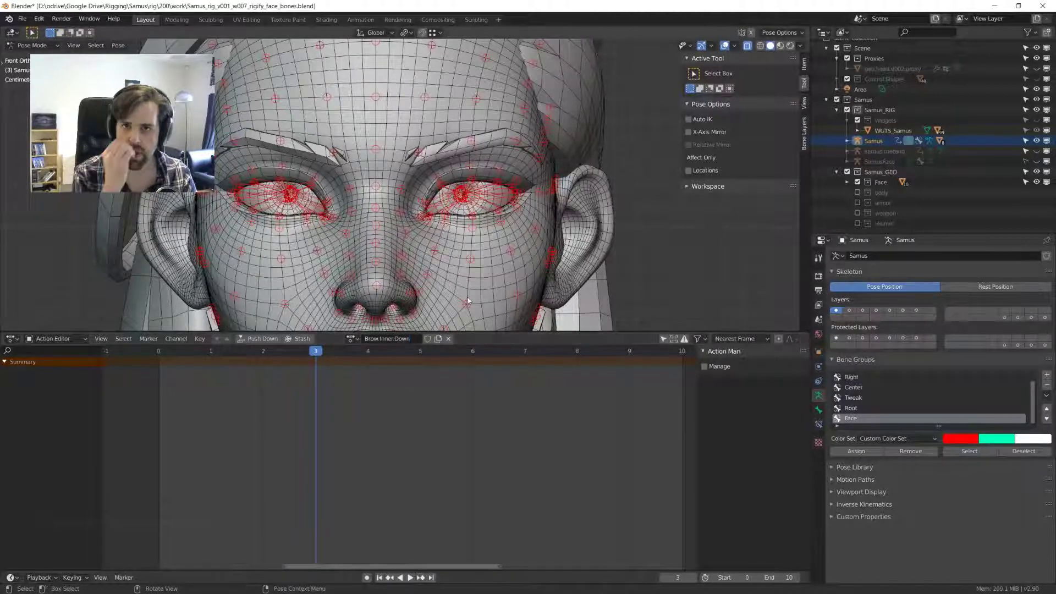
- Switch the Samus rig to Object Mode and set the Annotate tool's placement to Surface
{"action": "middle_click_drag", "start_coordinate": [468, 300], "coordinate": [401, 207]}
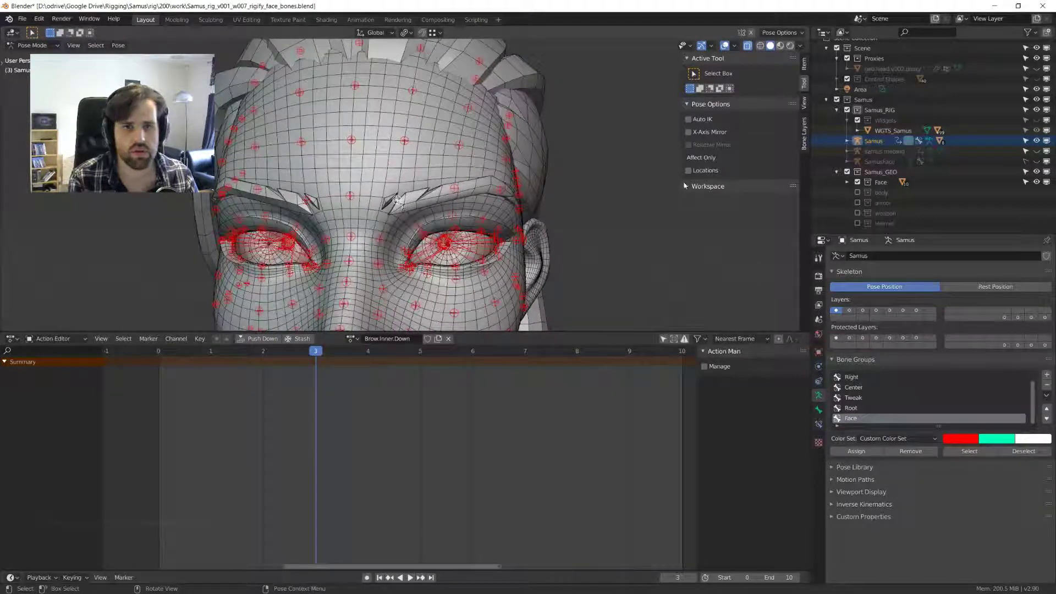
{"action": "left_click", "coordinate": [804, 101]}
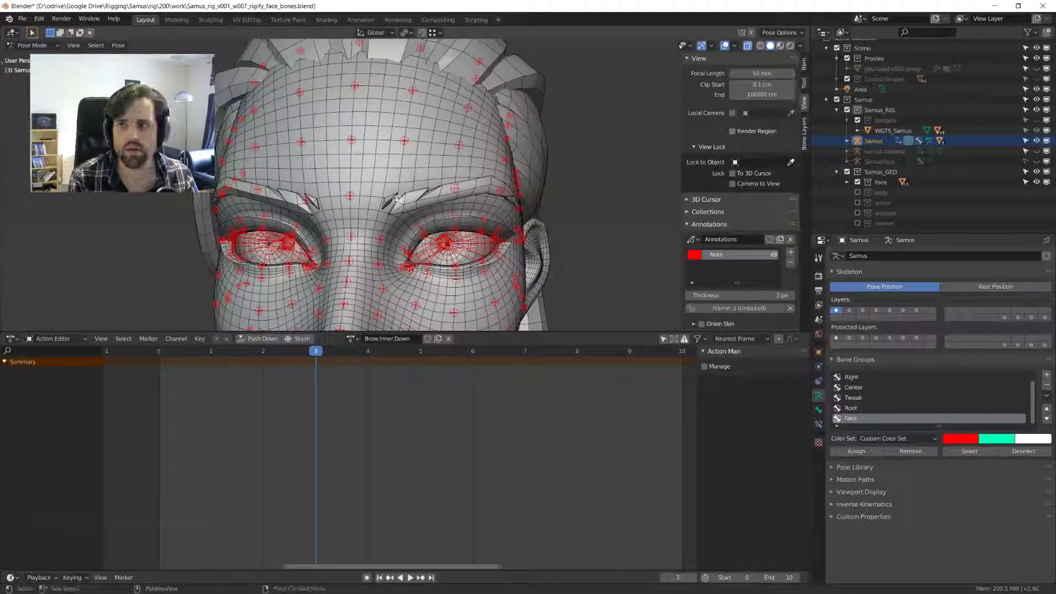
{"action": "key", "text": "ctrl+Tab"}
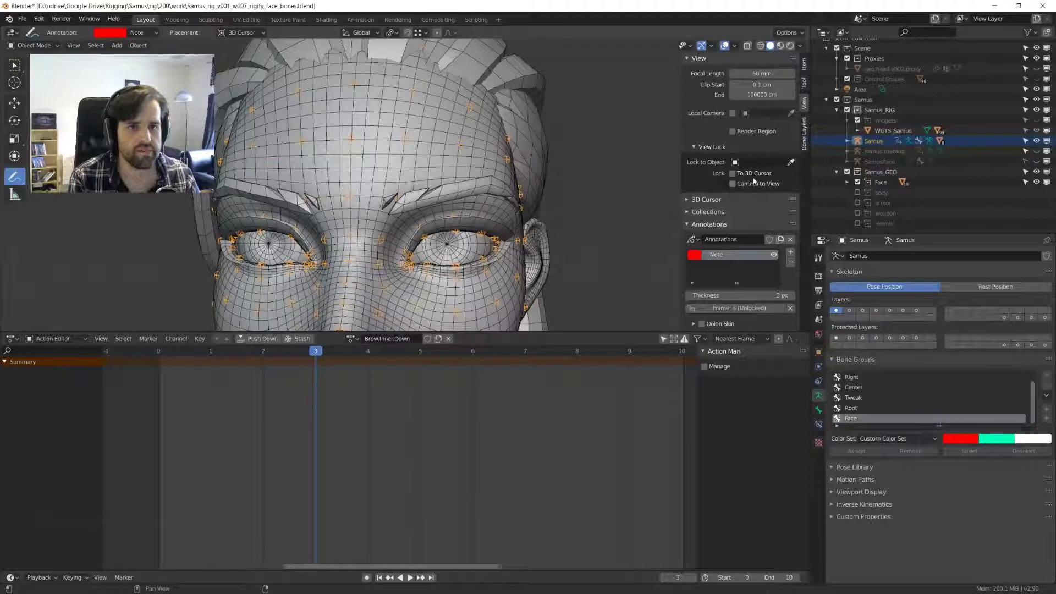
{"action": "left_click", "coordinate": [804, 83]}
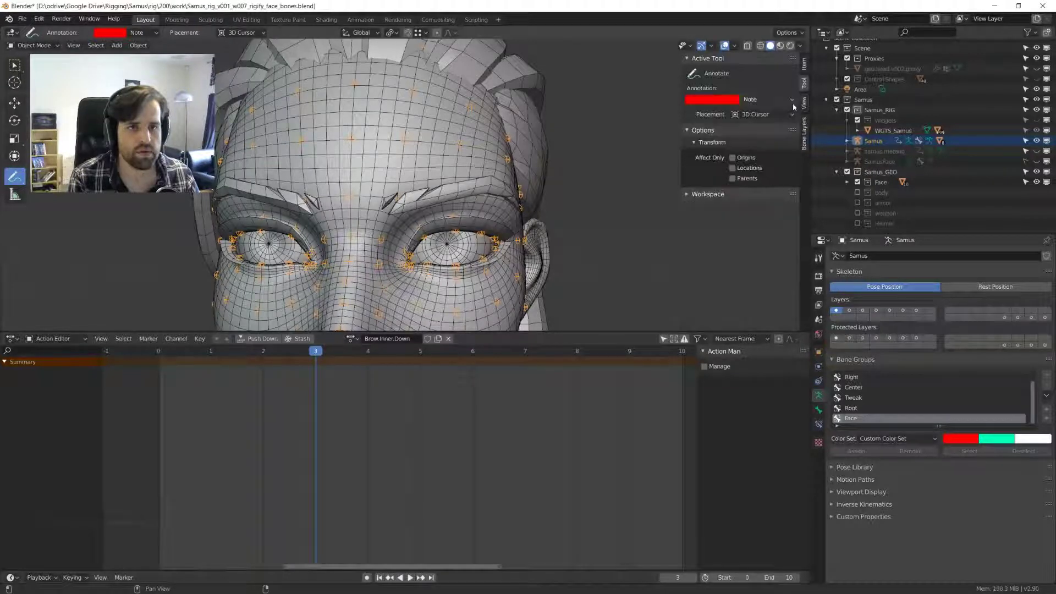
{"action": "left_click", "coordinate": [781, 114]}
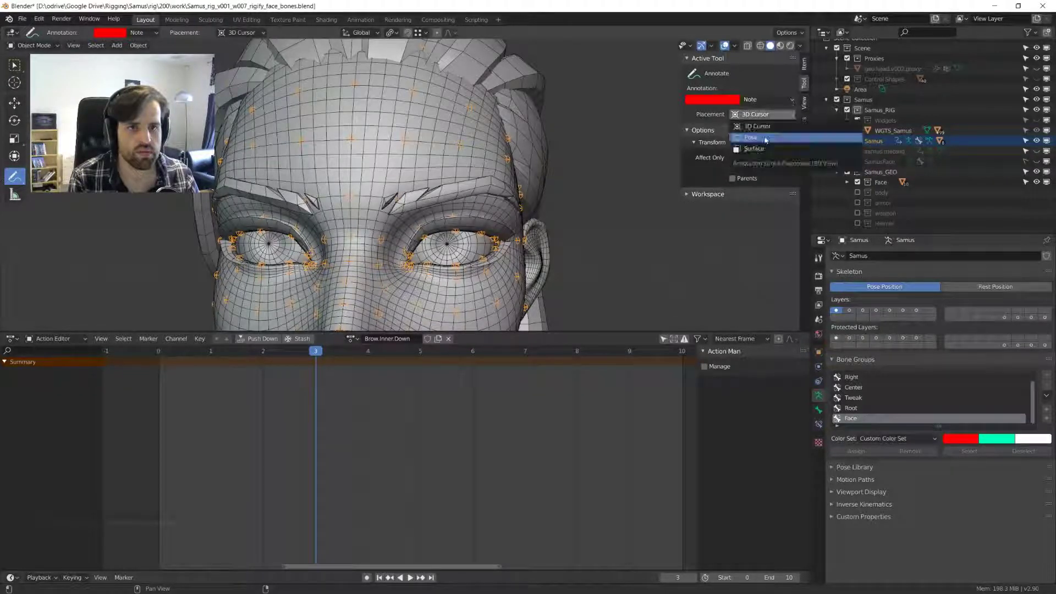
{"action": "left_click", "coordinate": [759, 162]}
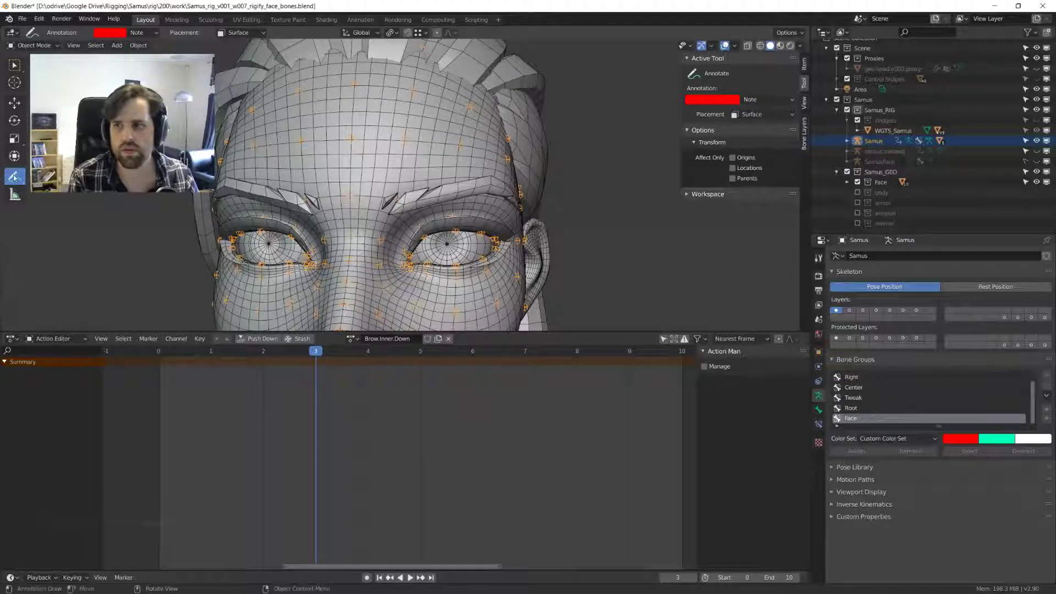
- Return the Samus armature to Pose Mode with the Select Box tool active and make the annotation note colour green
{"action": "key", "text": "ctrl+Tab"}
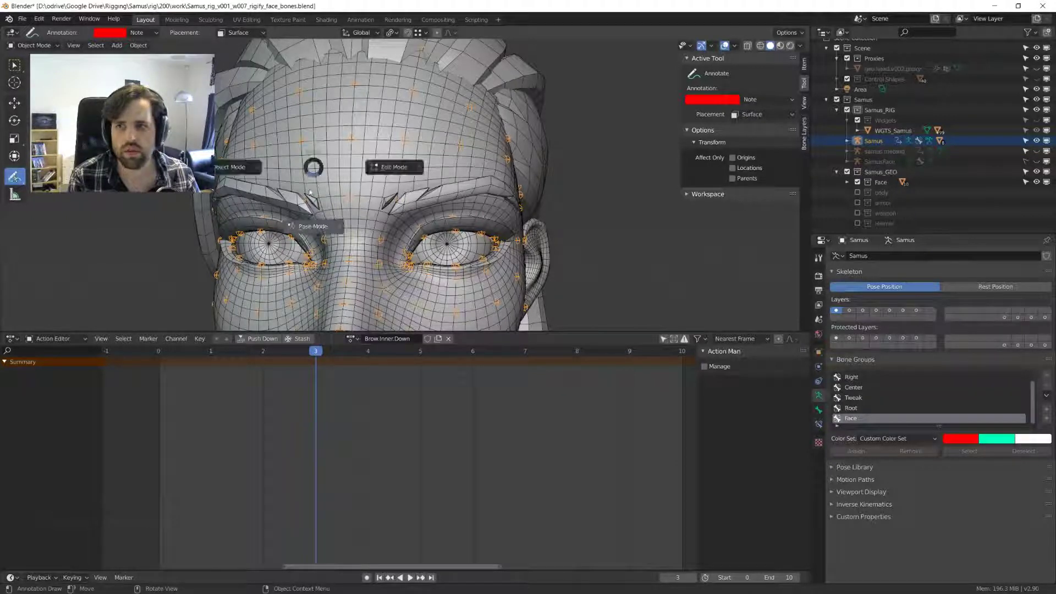
{"action": "key", "text": "Escape"}
{"action": "left_click", "coordinate": [352, 219]}
{"action": "key", "text": "ctrl+Tab"}
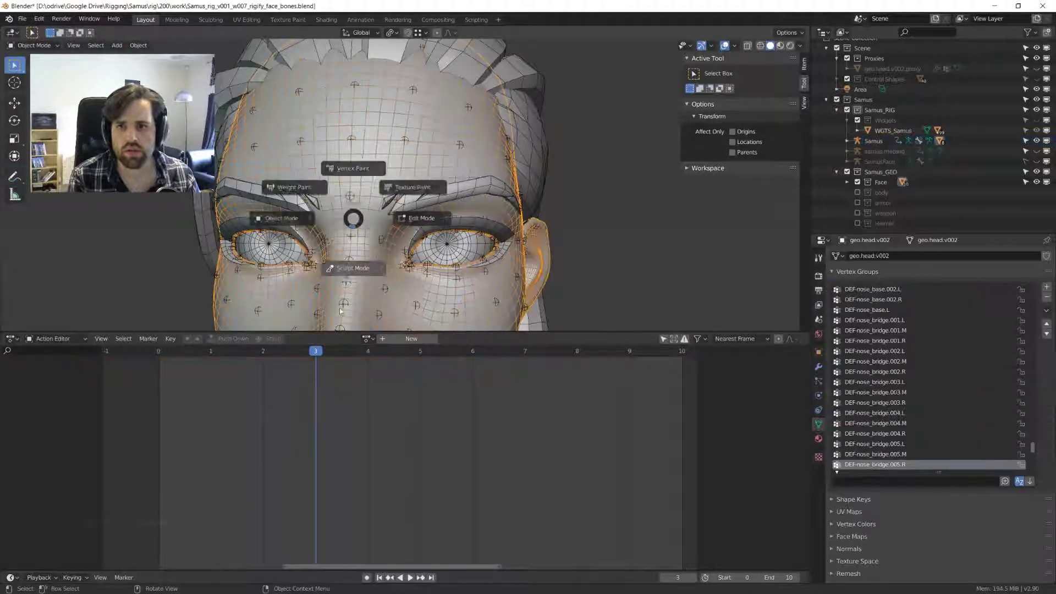
{"action": "key", "text": "Escape"}
{"action": "left_click", "coordinate": [352, 197]}
{"action": "key", "text": "ctrl+Tab"}
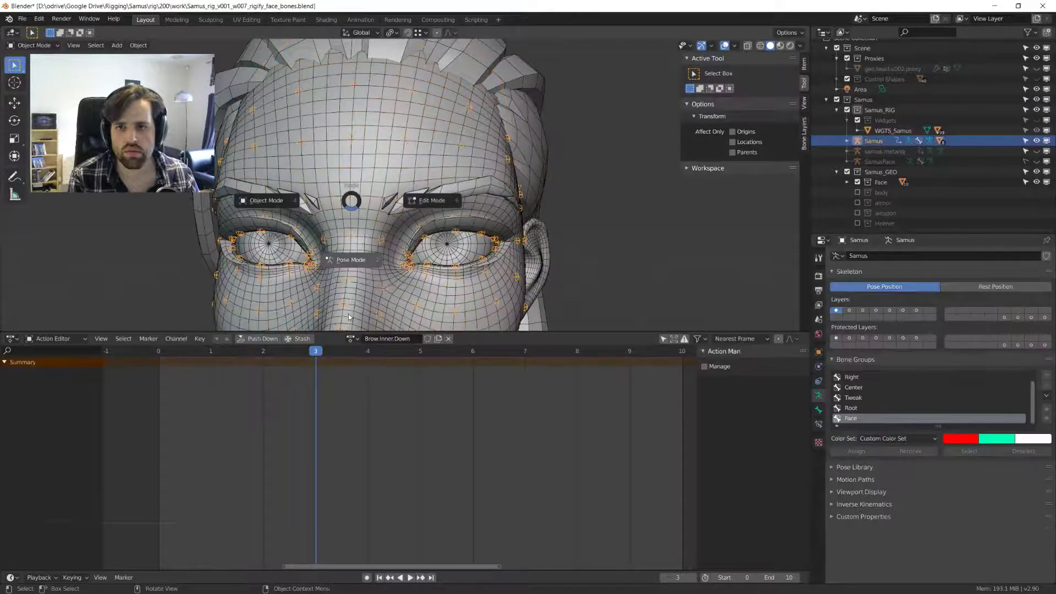
{"action": "left_click", "coordinate": [349, 316]}
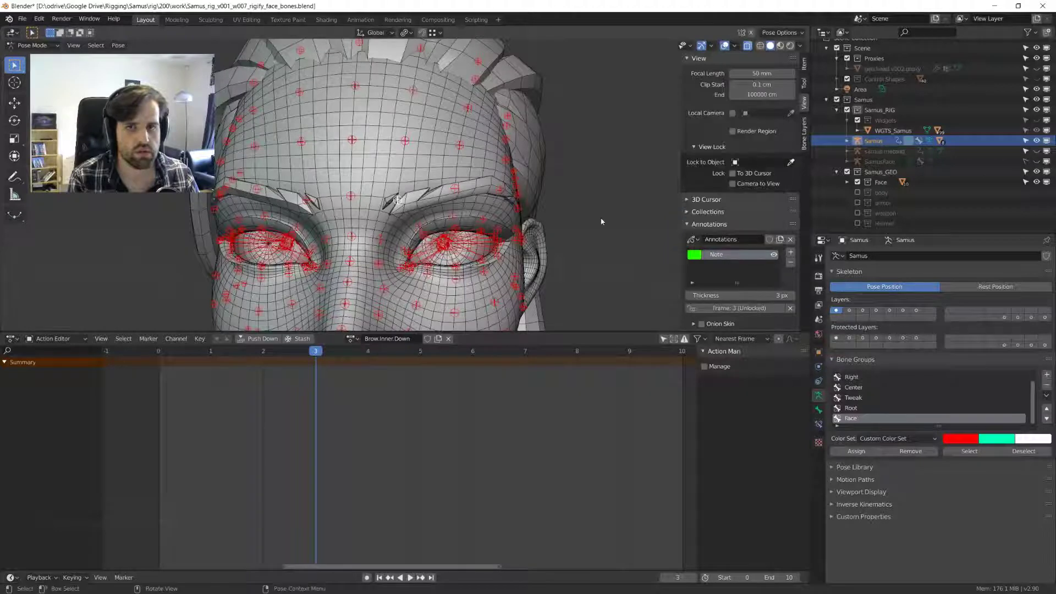
- Maximize the 3D viewport and examine the face bones around the eyebrows and forehead
{"action": "key", "text": "ctrl+space"}
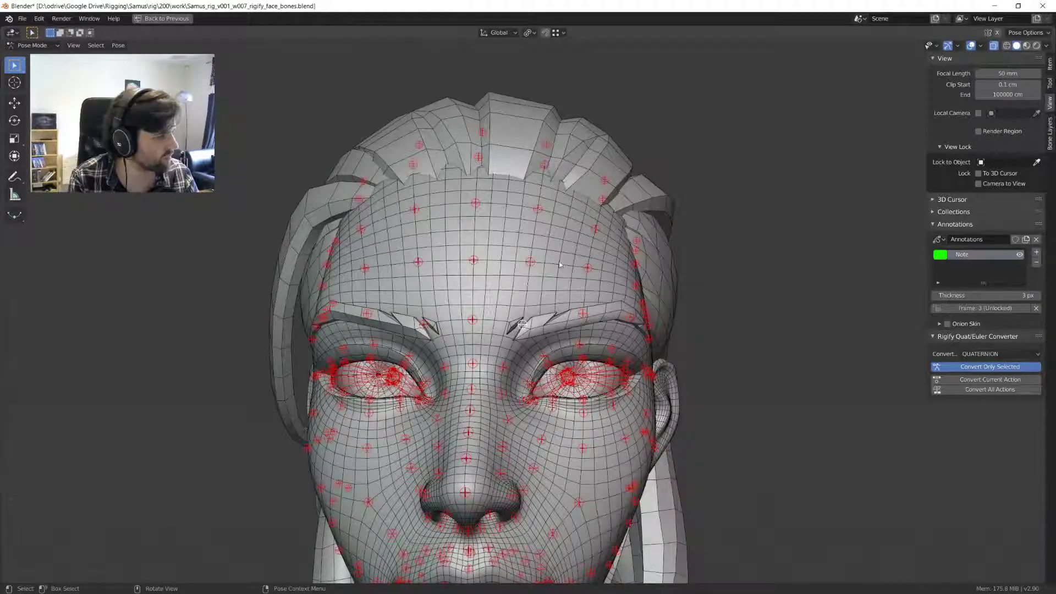
{"action": "middle_click_drag", "start_coordinate": [559, 264], "coordinate": [383, 367]}
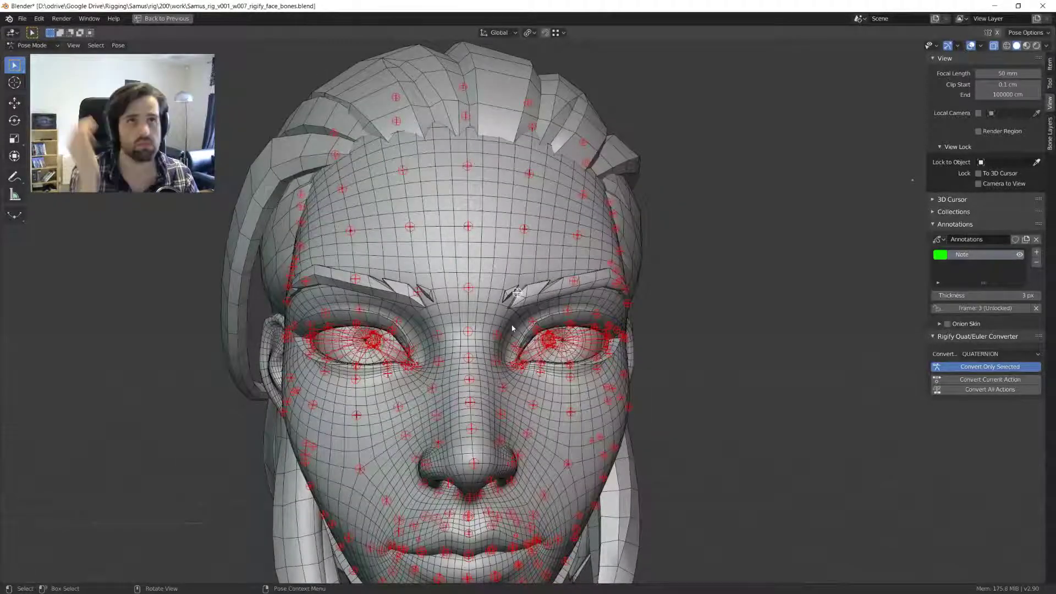
{"action": "scroll", "coordinate": [512, 328], "scroll_direction": "up", "scroll_amount": 2}
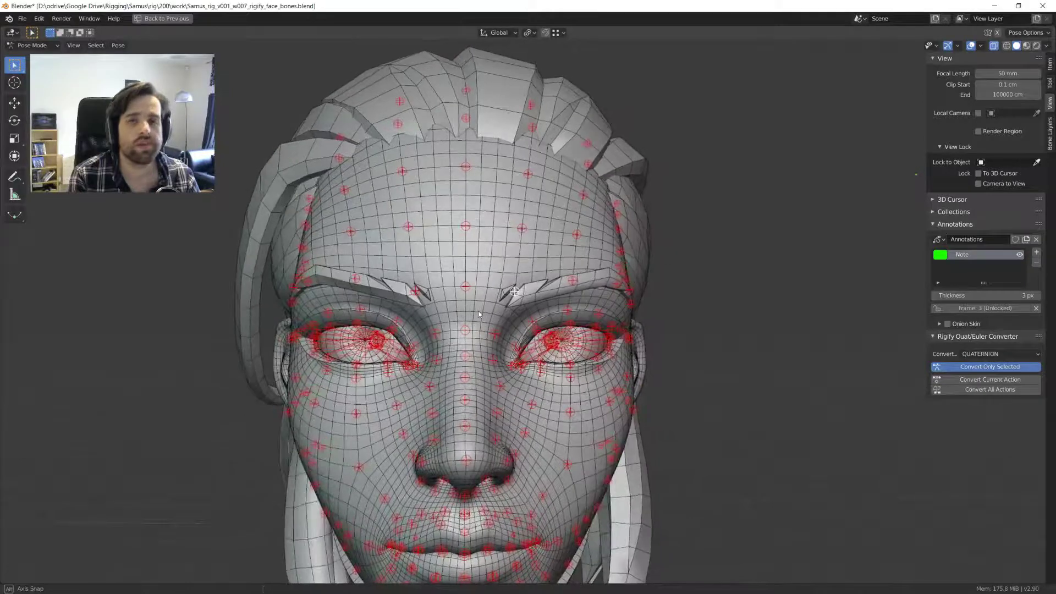
{"action": "middle_click_drag", "start_coordinate": [483, 324], "coordinate": [481, 284], "text": "shift"}
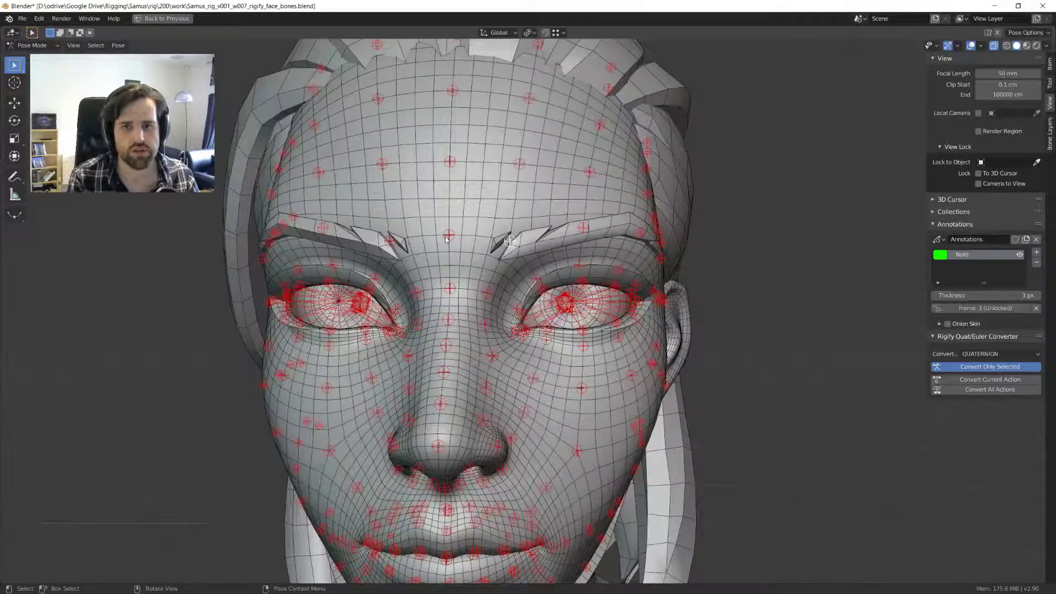
{"action": "scroll", "coordinate": [446, 240], "scroll_direction": "down", "scroll_amount": 3}
{"action": "middle_click_drag", "start_coordinate": [446, 239], "coordinate": [495, 288]}
{"action": "scroll", "coordinate": [497, 242], "scroll_direction": "up", "scroll_amount": 3}
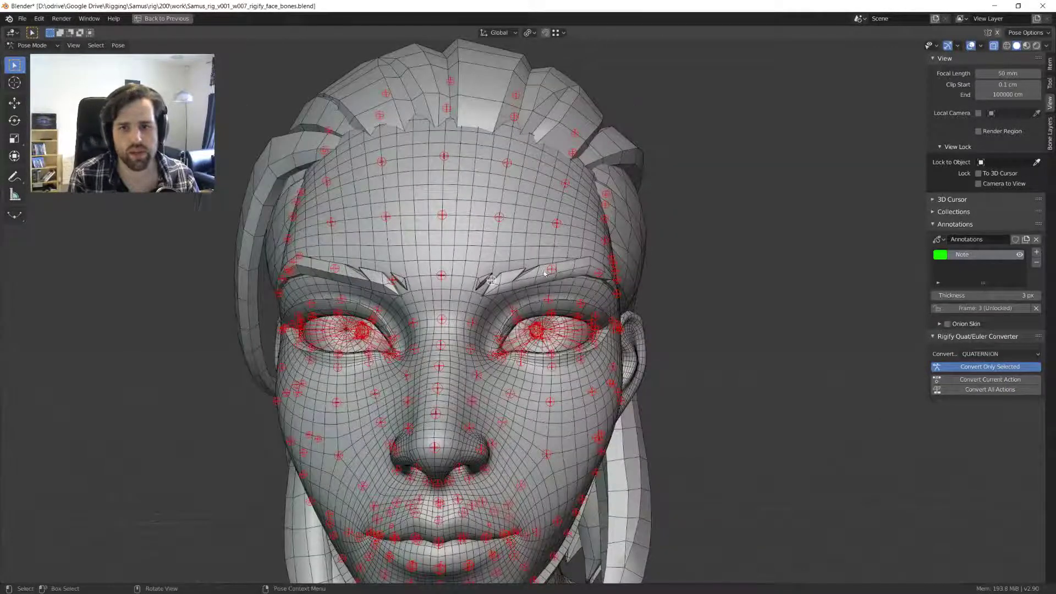
{"action": "scroll", "coordinate": [464, 304], "scroll_direction": "up", "scroll_amount": 2}
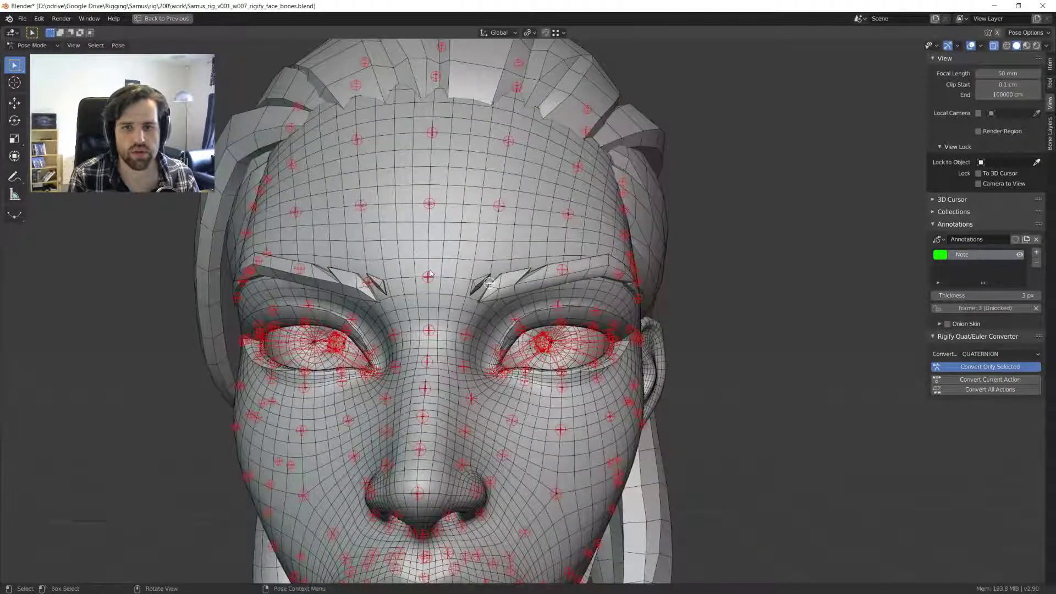
{"action": "middle_click_drag", "start_coordinate": [430, 273], "coordinate": [459, 290]}
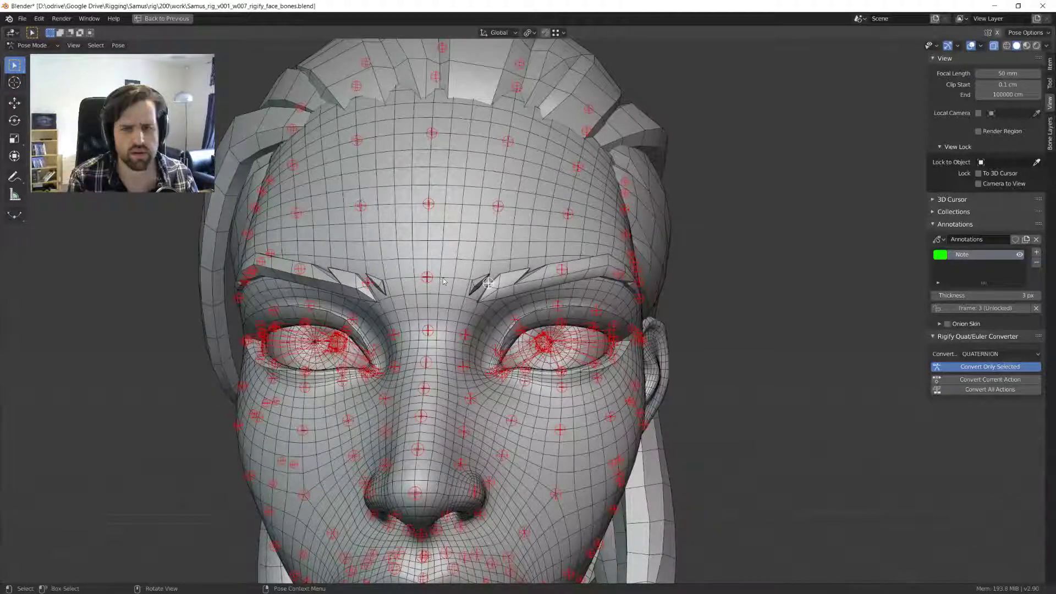
- Draw annotation arrows pointing inward between the eyebrows and one pointing up the forehead from the character's left inner brow
{"action": "left_click_drag", "start_coordinate": [473, 285], "coordinate": [405, 287]}
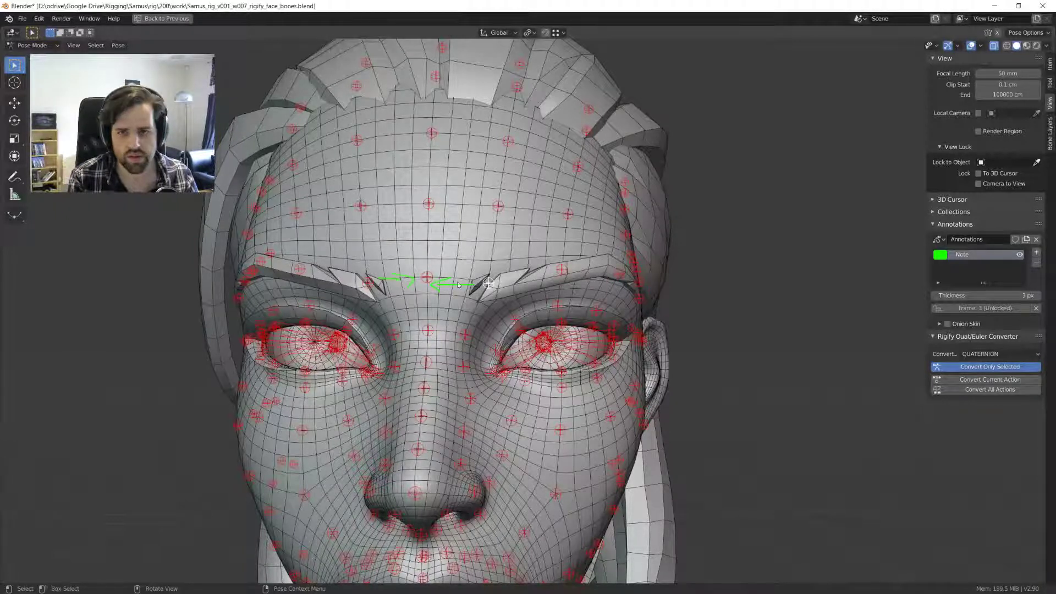
{"action": "middle_click_drag", "start_coordinate": [458, 284], "coordinate": [451, 294]}
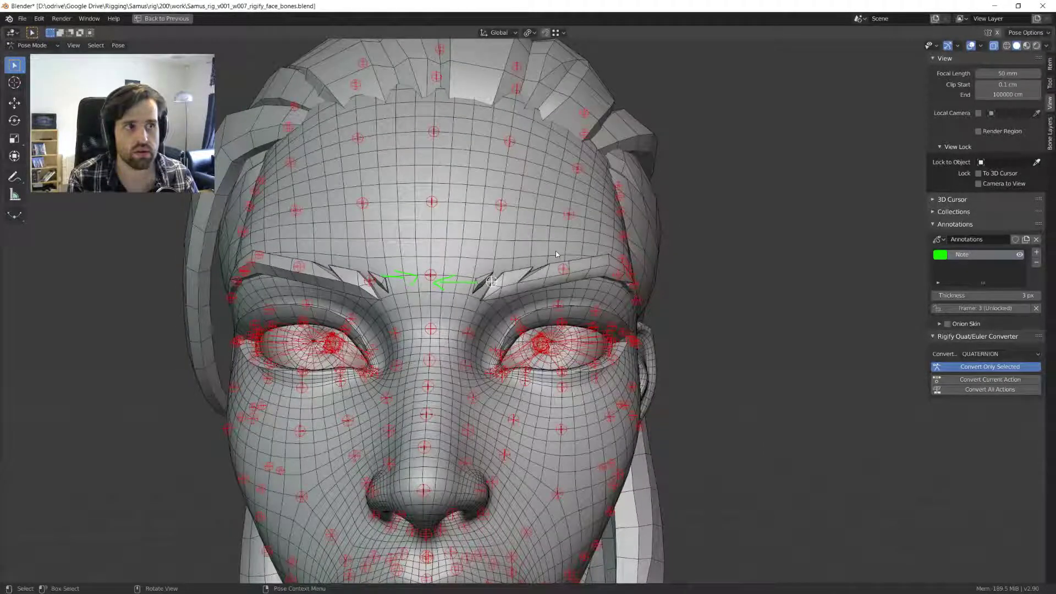
{"action": "middle_click_drag", "start_coordinate": [553, 254], "coordinate": [473, 266]}
{"action": "mouse_move", "coordinate": [482, 272]}
{"action": "left_mouse_down"}
{"action": "mouse_move", "coordinate": [483, 209]}
{"action": "mouse_move", "coordinate": [493, 234]}
{"action": "left_mouse_up"}
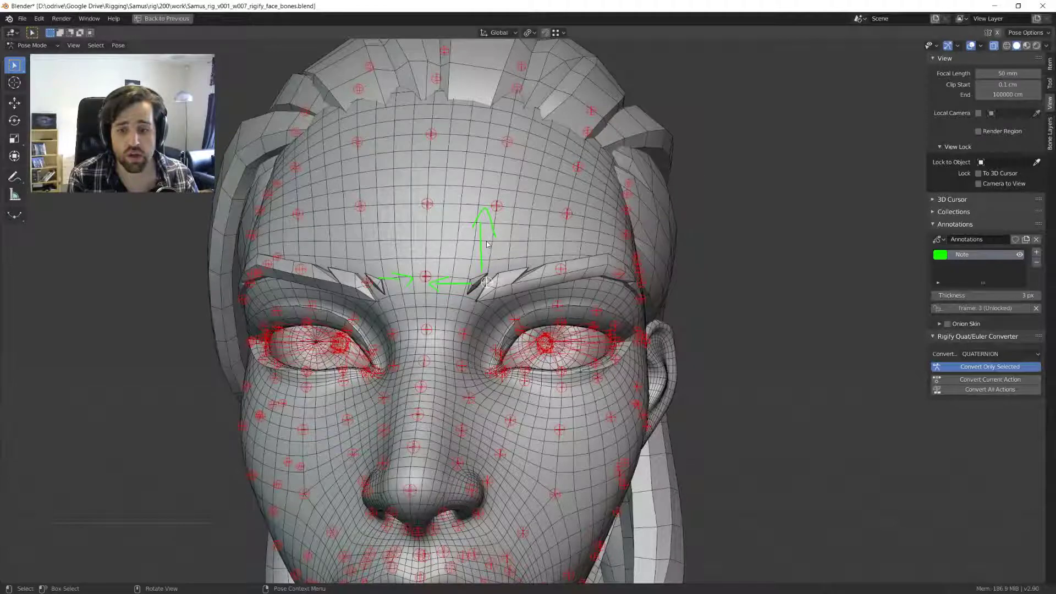
- Erase the annotation arrows drawn around the eyebrows
{"action": "right_click_drag", "start_coordinate": [485, 209], "coordinate": [484, 237]}
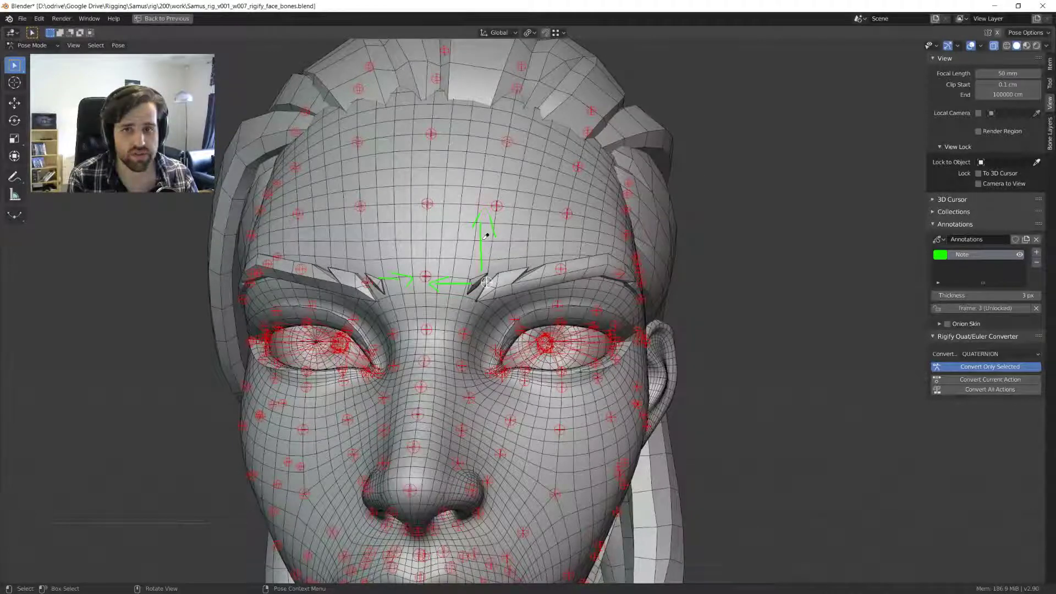
{"action": "scroll", "coordinate": [486, 236], "scroll_direction": "down", "scroll_amount": 6}
{"action": "middle_click_drag", "start_coordinate": [486, 236], "coordinate": [489, 297]}
{"action": "scroll", "coordinate": [489, 297], "scroll_direction": "up", "scroll_amount": 5}
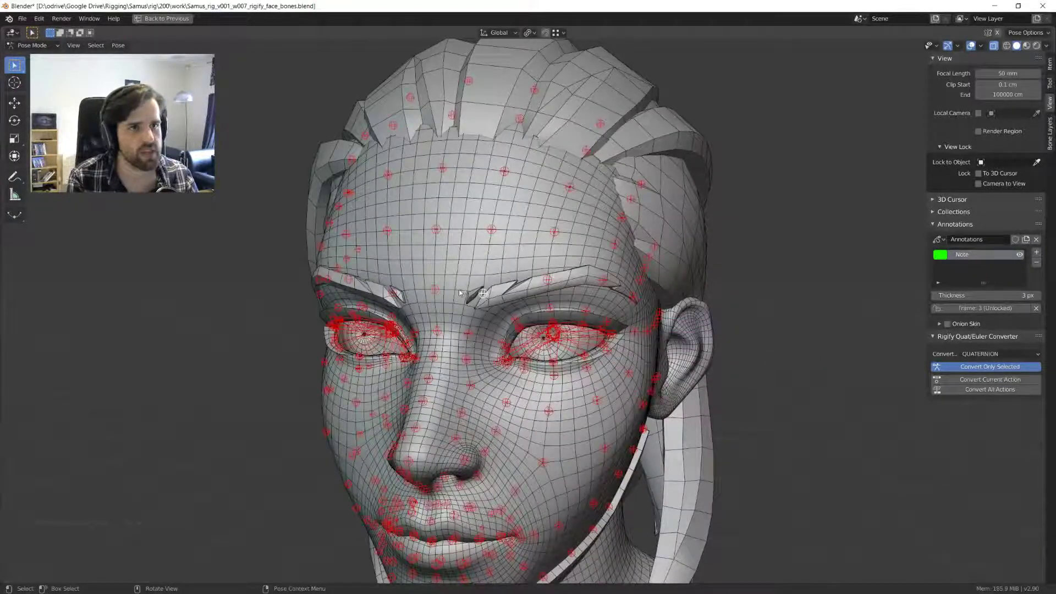
{"action": "middle_click_drag", "start_coordinate": [462, 292], "coordinate": [505, 278]}
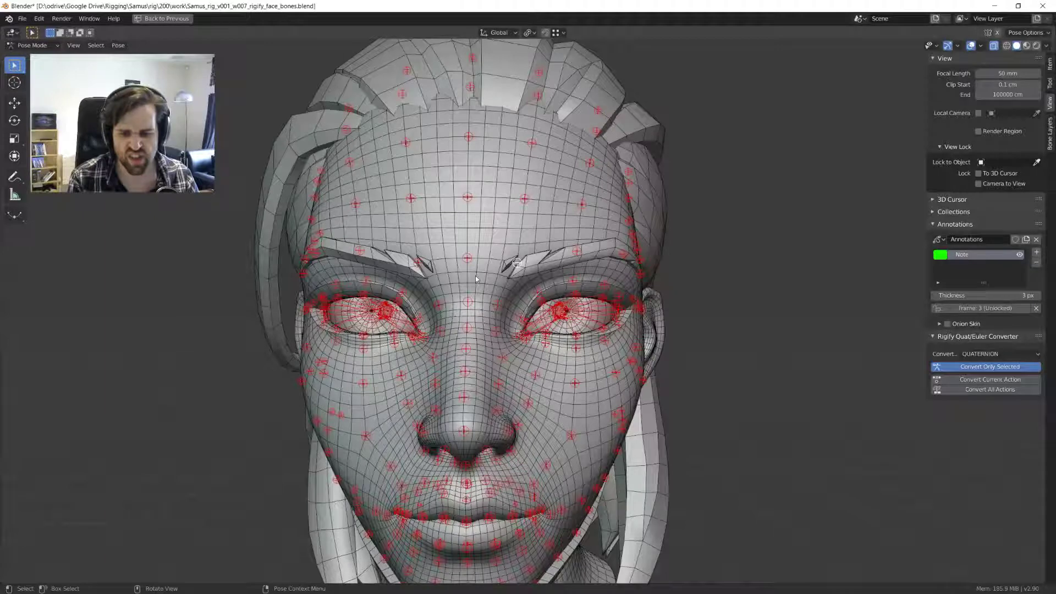
{"action": "middle_click_drag", "start_coordinate": [476, 279], "coordinate": [476, 279], "text": "shift"}
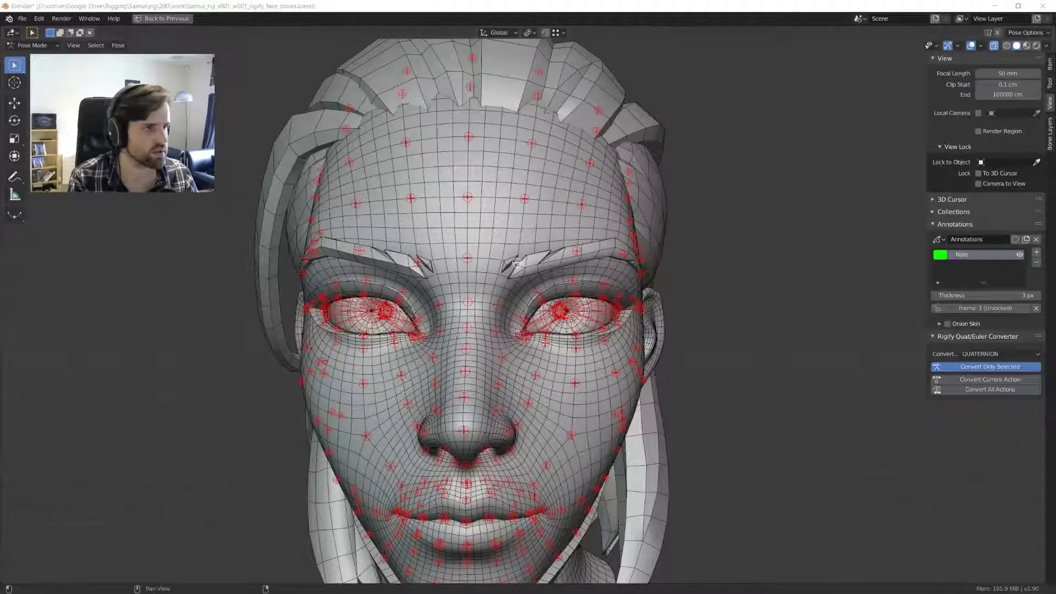
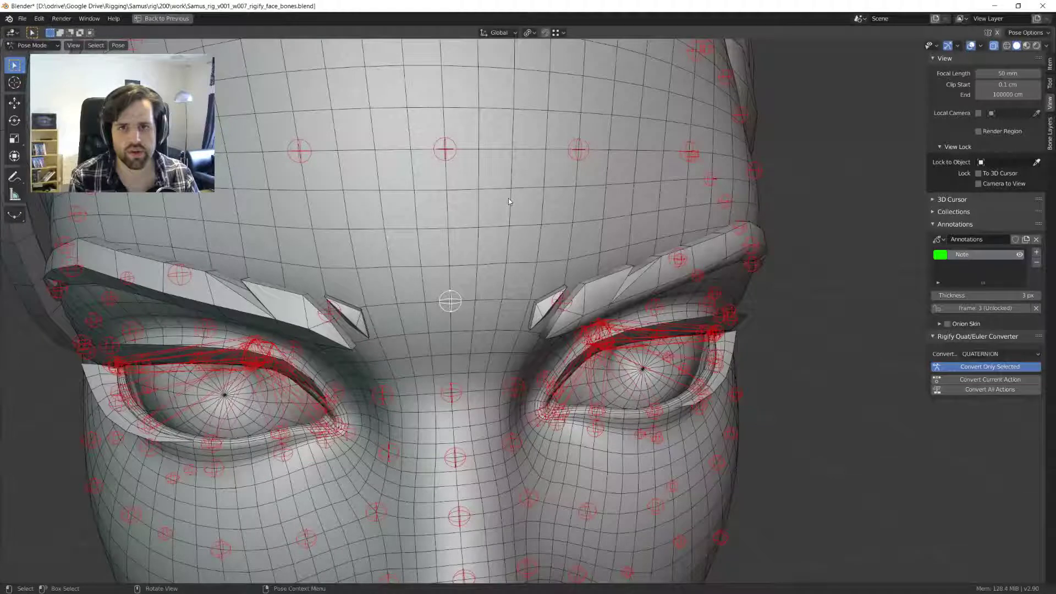
- Test moving the character's left inner brow bone, reset the face pose and inspect the brow from several angles
{"action": "middle_click_drag", "start_coordinate": [508, 201], "coordinate": [419, 325]}
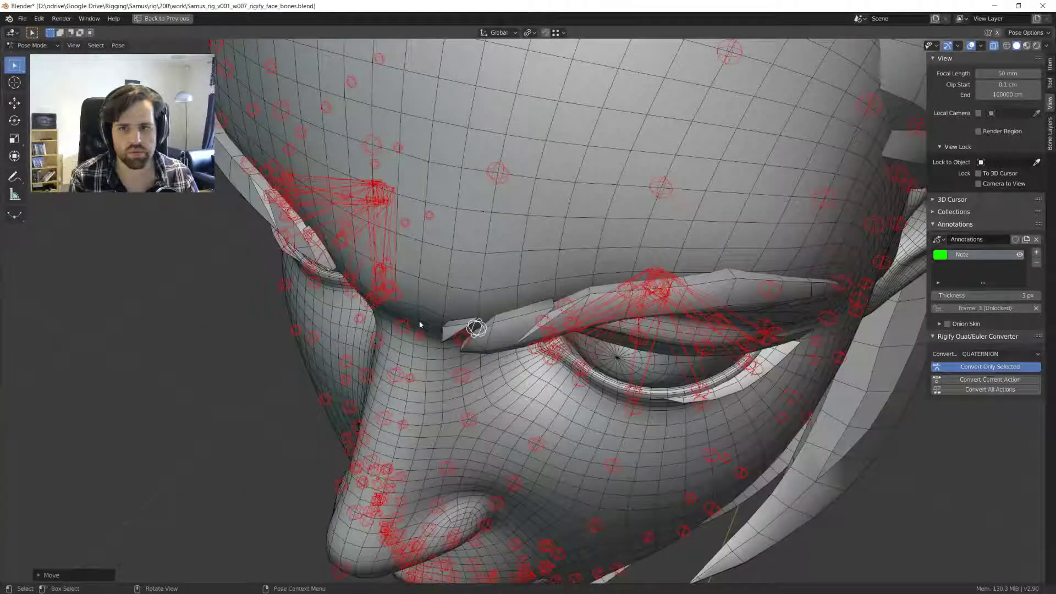
{"action": "left_click_drag", "start_coordinate": [420, 321], "coordinate": [428, 274]}
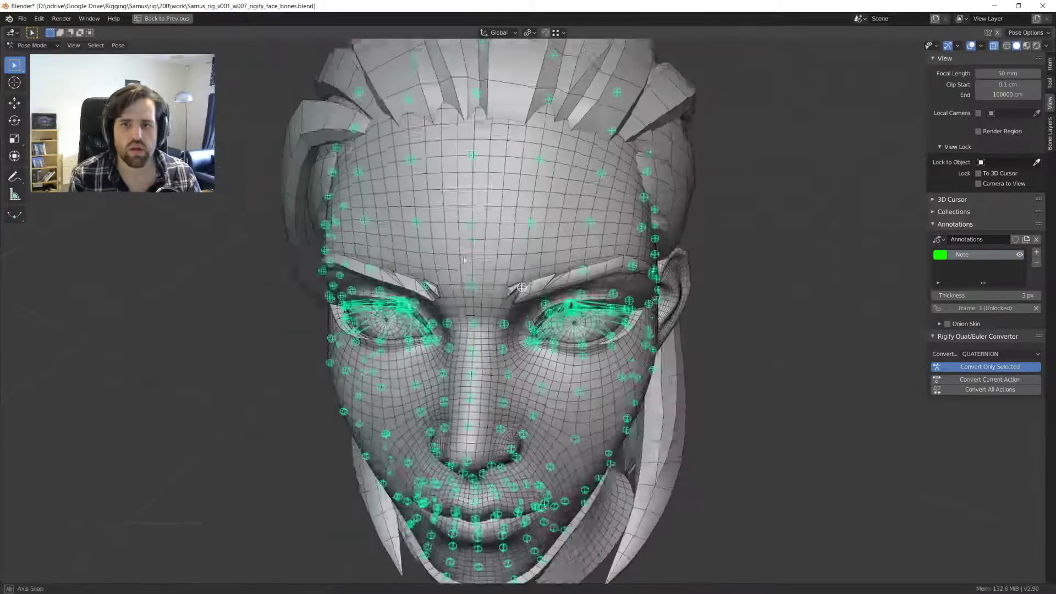
{"action": "middle_click_drag", "start_coordinate": [465, 248], "coordinate": [442, 238]}
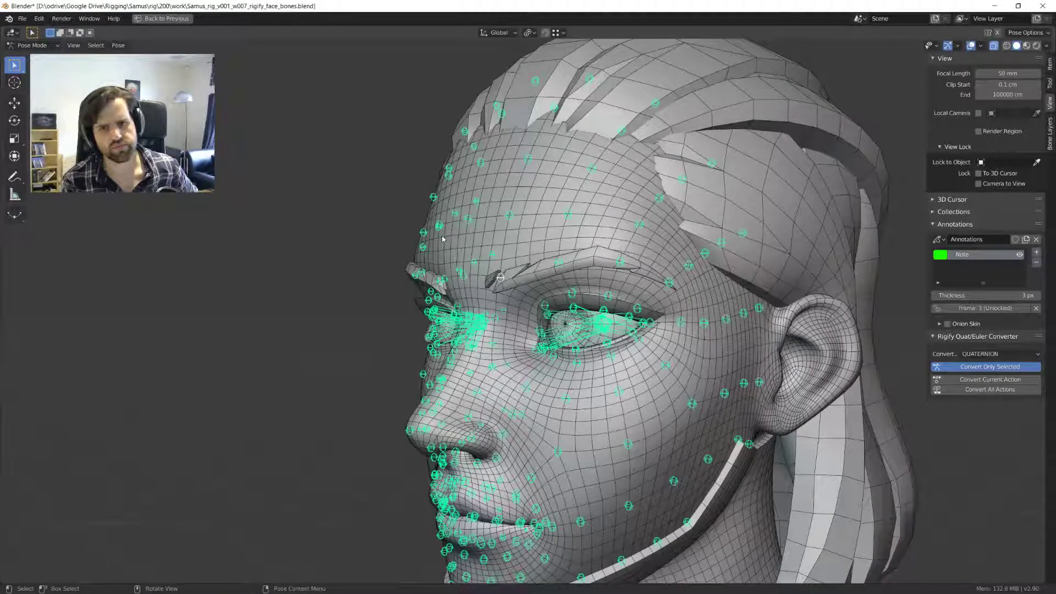
{"action": "middle_click_drag", "start_coordinate": [443, 238], "coordinate": [489, 261]}
{"action": "scroll", "coordinate": [483, 235], "scroll_direction": "up", "scroll_amount": 2}
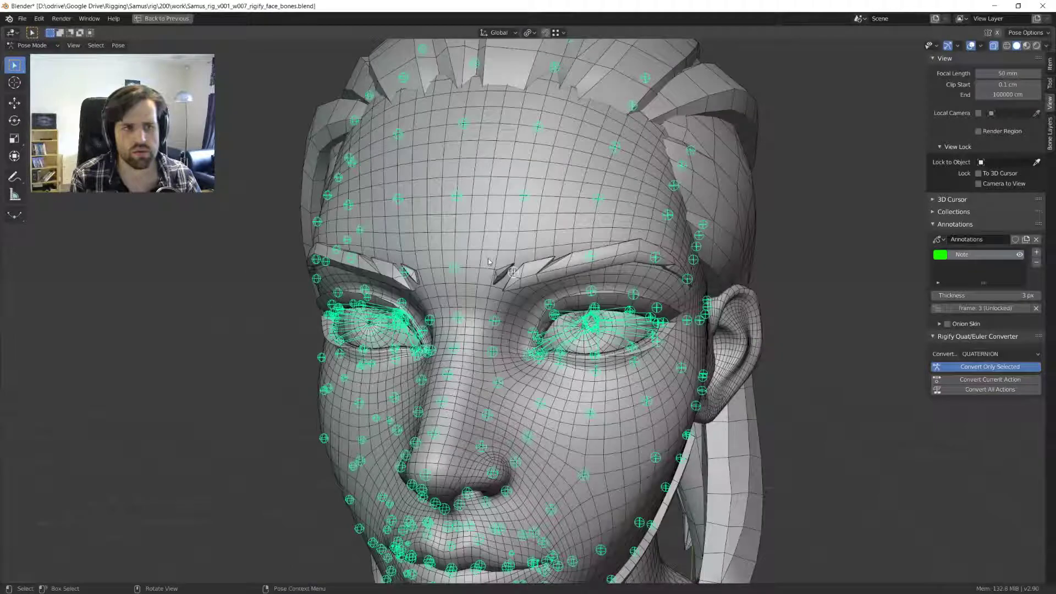
- Leave the maximized viewport, deselect all bones, unhide samus.metarig, and hide the Samus armature after taking it out of Pose Mode
{"action": "key", "text": "ctrl+space"}
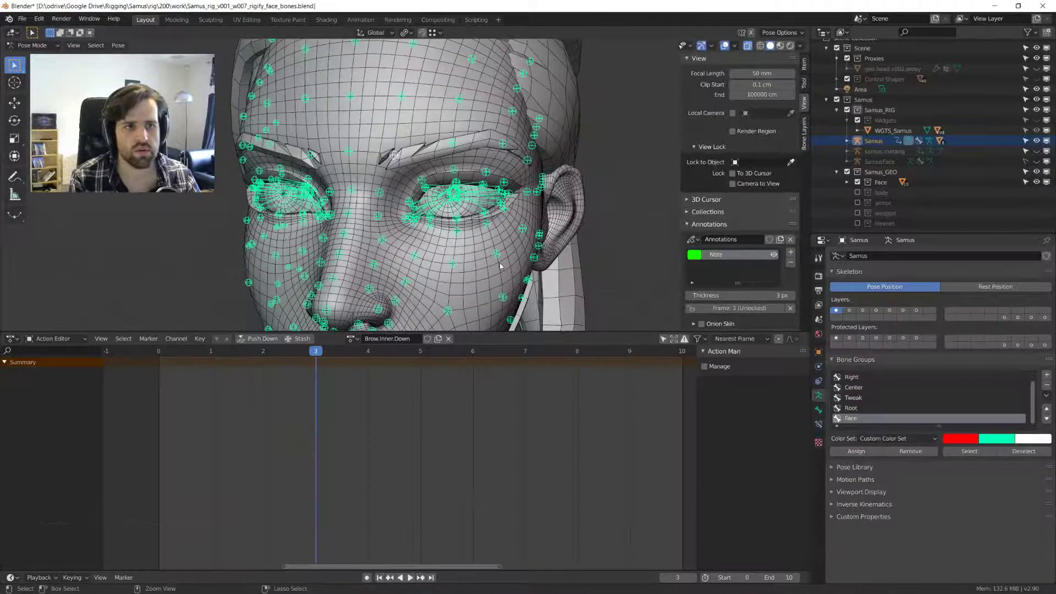
{"action": "key", "text": "alt+a"}
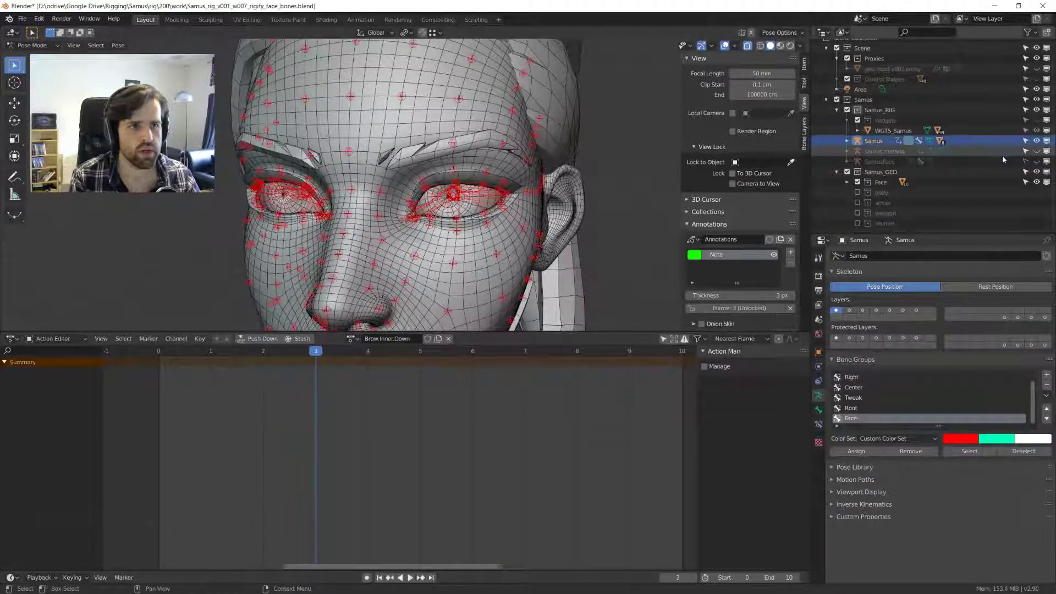
{"action": "left_click", "coordinate": [1036, 152]}
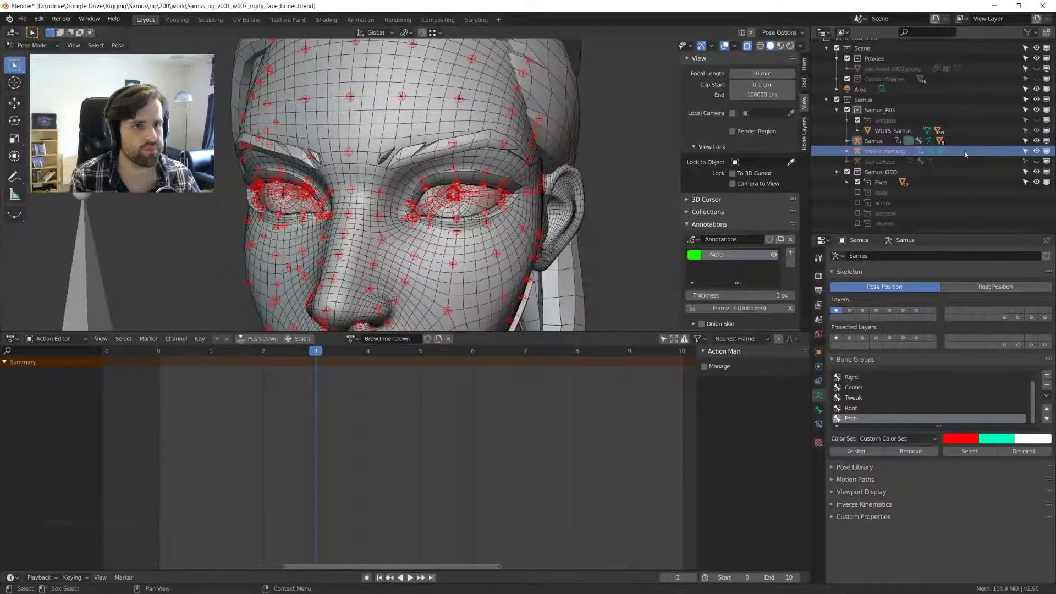
{"action": "scroll", "coordinate": [621, 160], "scroll_direction": "down", "scroll_amount": 2}
{"action": "middle_click_drag", "start_coordinate": [621, 159], "coordinate": [657, 156]}
{"action": "left_click", "coordinate": [1036, 140]}
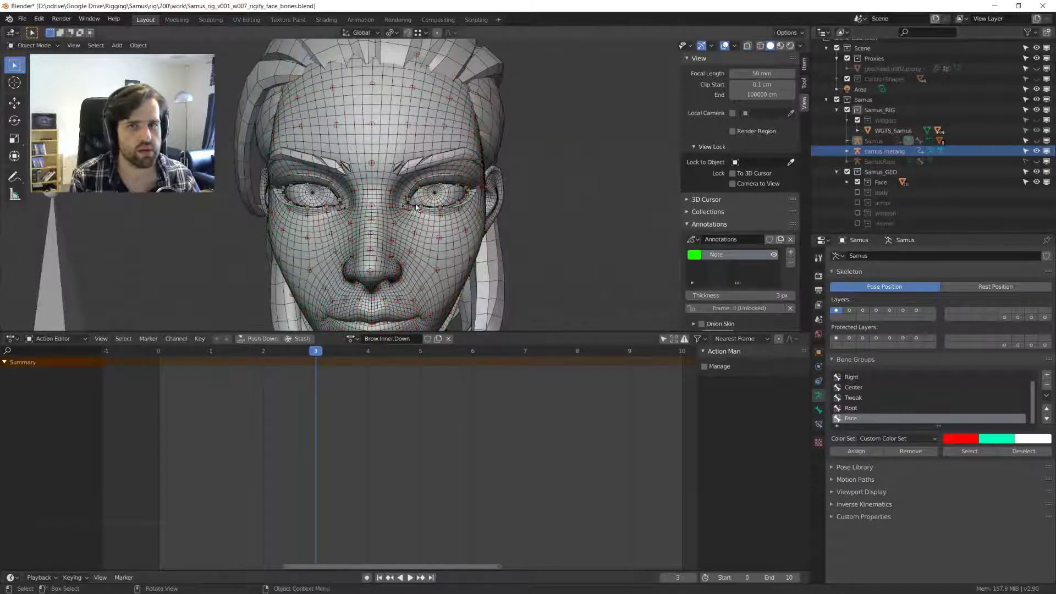
{"action": "scroll", "coordinate": [416, 206], "scroll_direction": "up", "scroll_amount": 5}
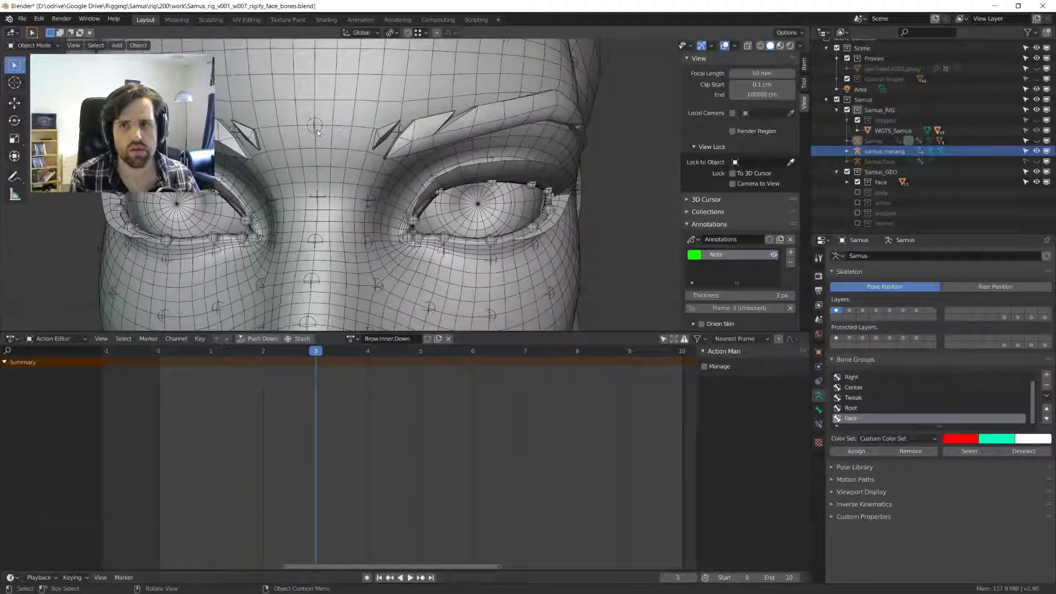
{"action": "scroll", "coordinate": [316, 130], "scroll_direction": "down", "scroll_amount": 5}
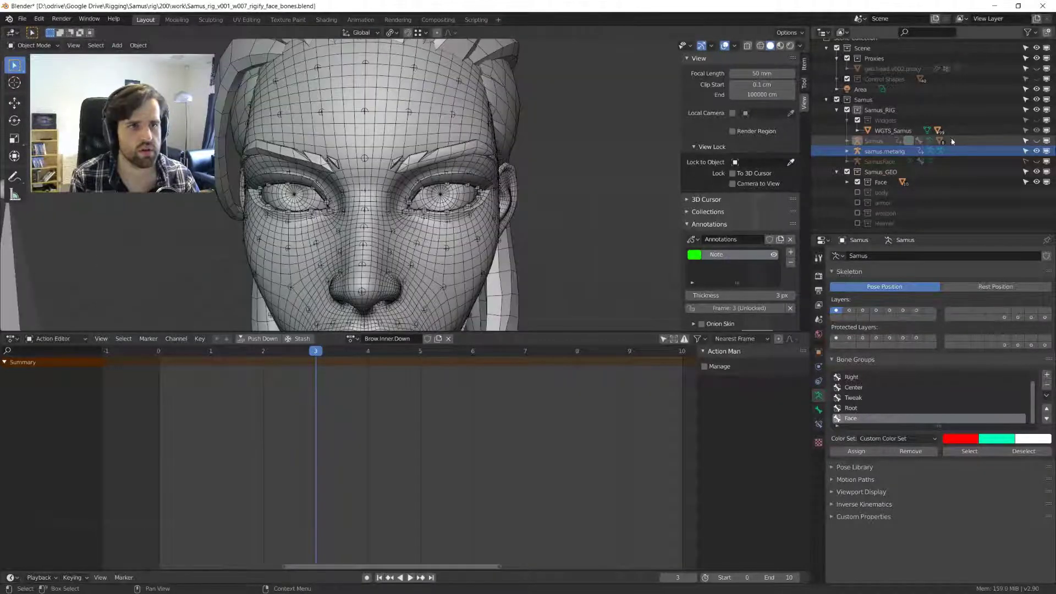
{"action": "left_click", "coordinate": [1038, 141]}
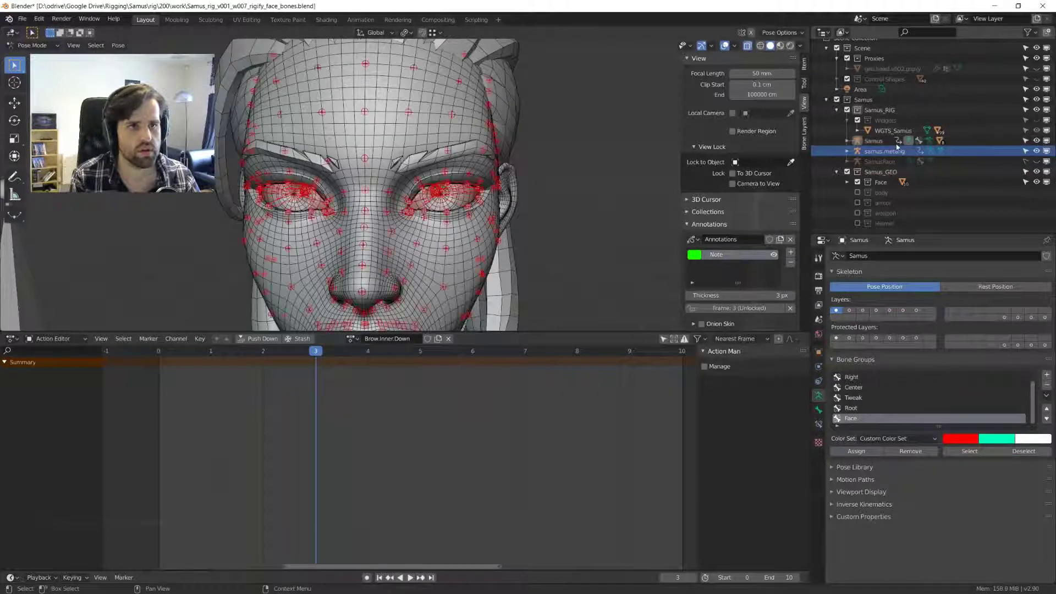
{"action": "left_click", "coordinate": [893, 142]}
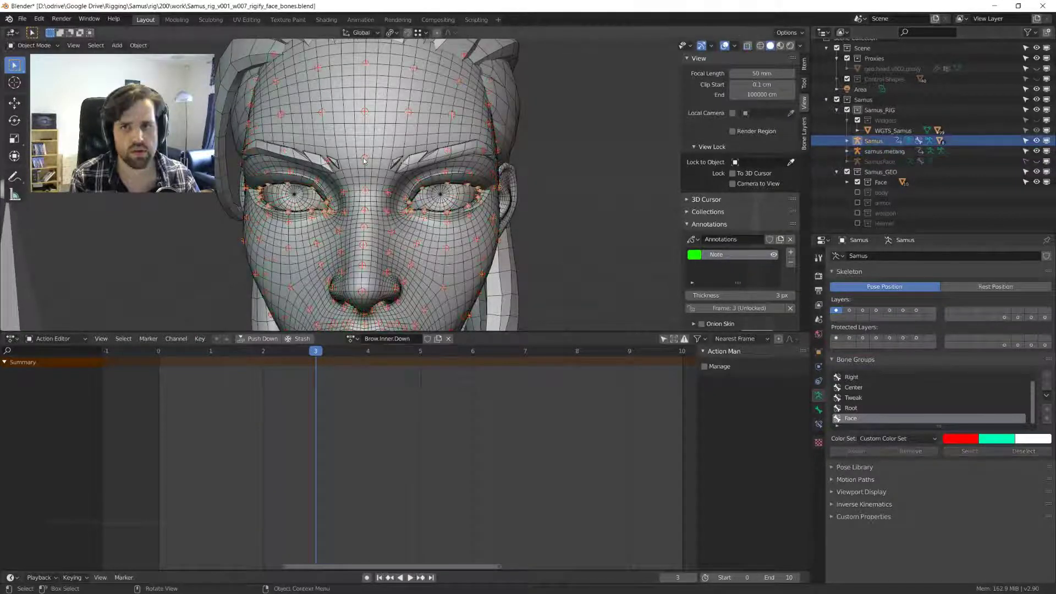
{"action": "key", "text": "h"}
- Select the samus.metarig armature and enter Edit Mode on it
{"action": "left_click", "coordinate": [363, 141]}
{"action": "key", "text": "Tab"}
{"action": "left_click", "coordinate": [366, 163]}
{"action": "key", "text": "Tab"}
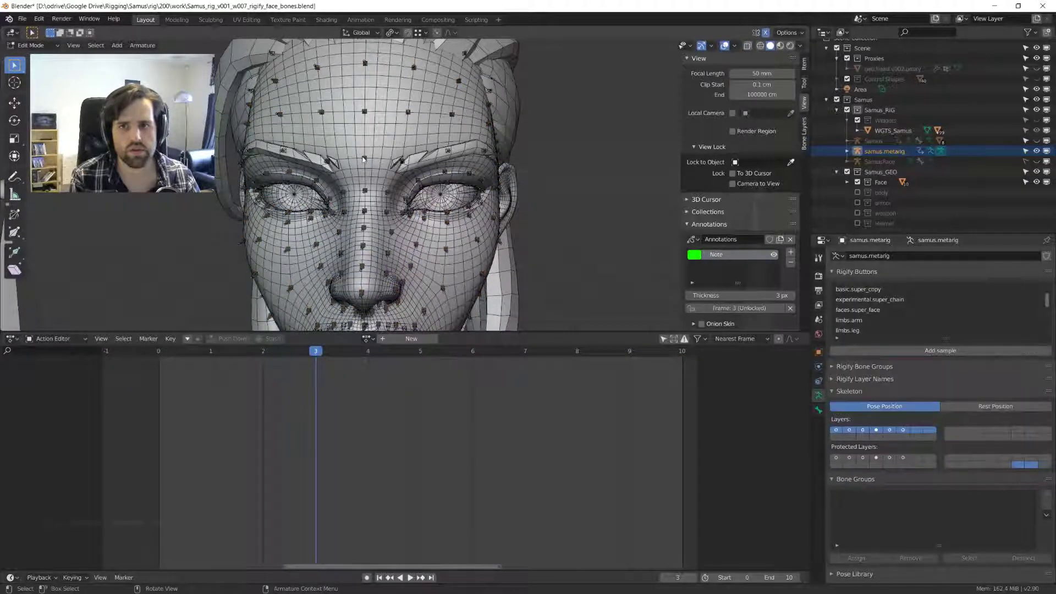
- Duplicate the inner eyebrow bones symmetrically and place the copies between each eyebrow and the centre brow bone
{"action": "scroll", "coordinate": [363, 160], "scroll_direction": "up", "scroll_amount": 6}
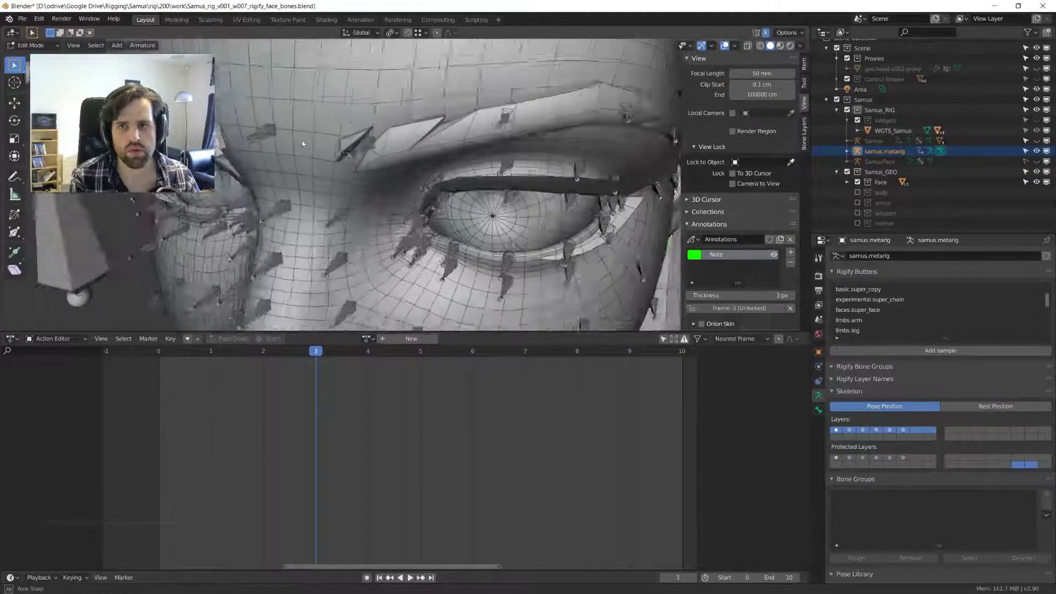
{"action": "left_click", "coordinate": [359, 155]}
{"action": "middle_click_drag", "start_coordinate": [359, 155], "coordinate": [440, 199]}
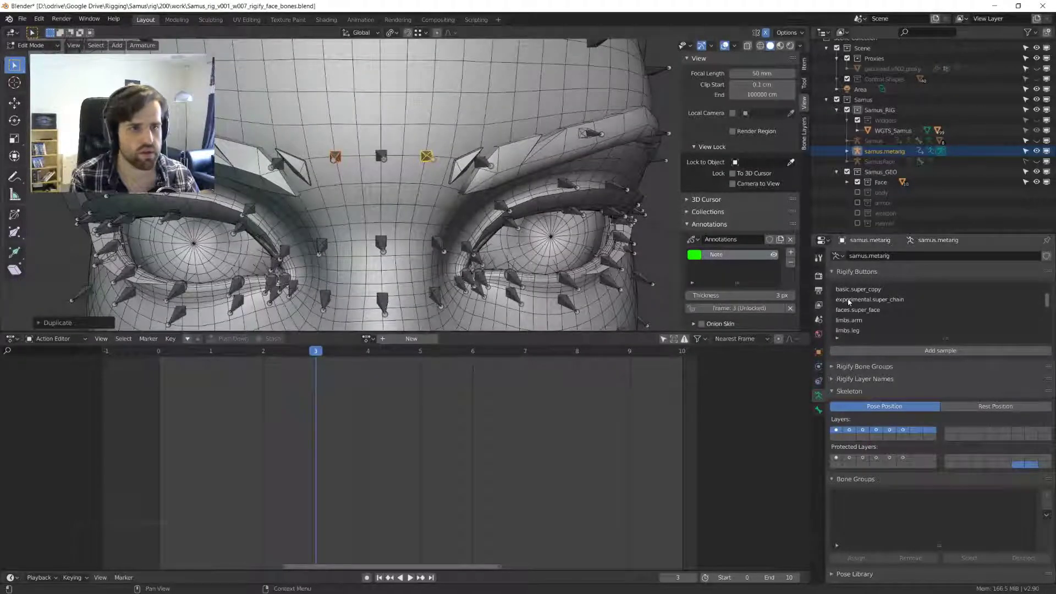
- Rename the duplicated bone on the character's left side to eyebrow_in_crease.L
{"action": "left_click", "coordinate": [818, 409]}
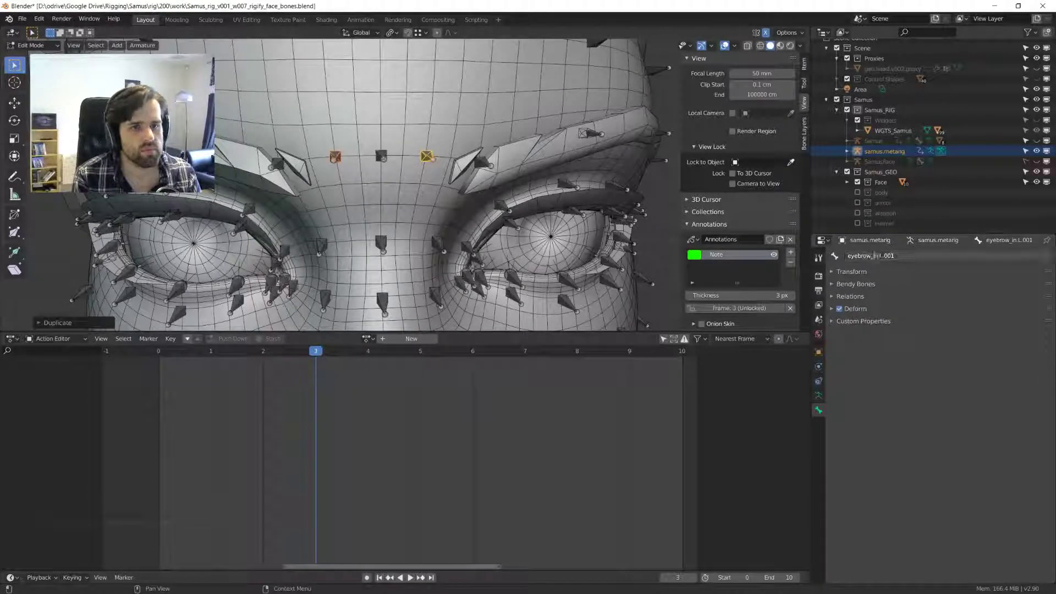
{"action": "left_click", "coordinate": [874, 255]}
{"action": "type", "text": "_crease"}
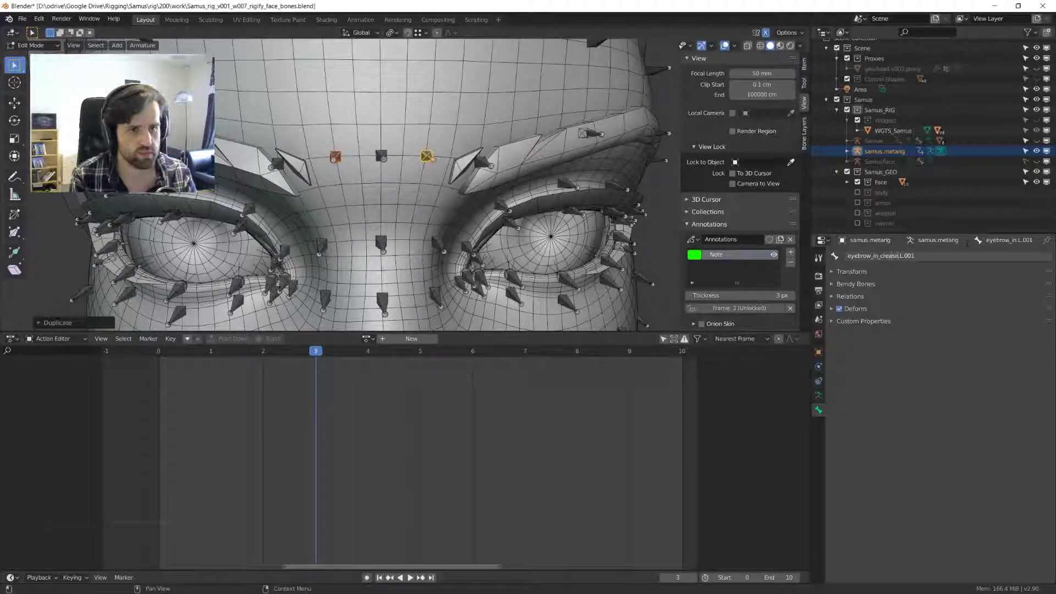
{"action": "key", "text": "BackSpace"}
{"action": "key", "text": "BackSpace"}
{"action": "key", "text": "BackSpace"}
{"action": "key", "text": "Return"}
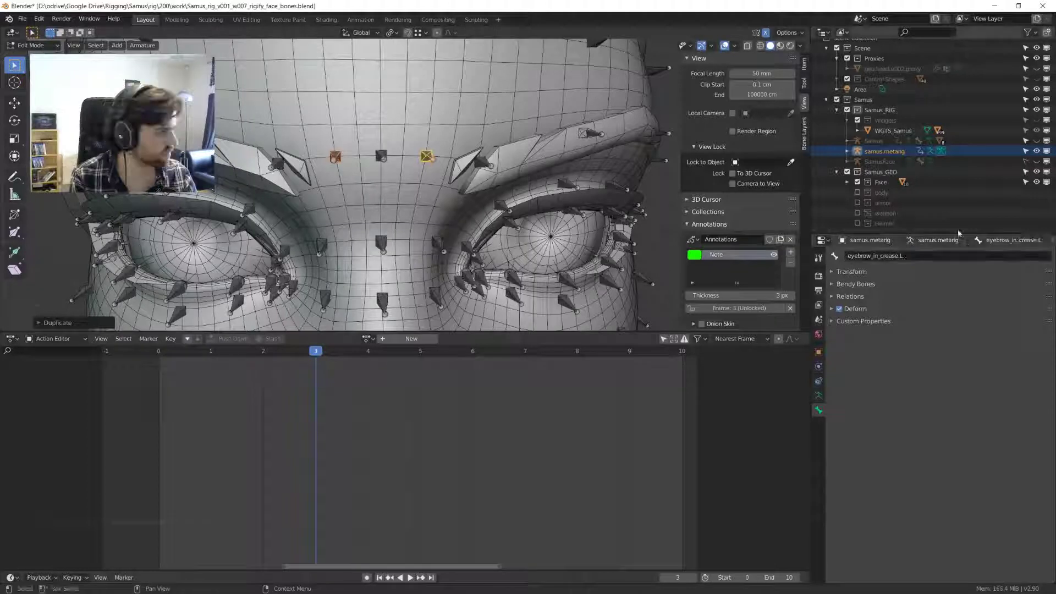
{"action": "key", "text": "BackSpace"}
{"action": "key", "text": "Return"}
- Switch the metarig to Pose Mode, select the mirrored duplicate bone and rename it eyebrow_in_crease.R
{"action": "key", "text": "ctrl+Tab"}
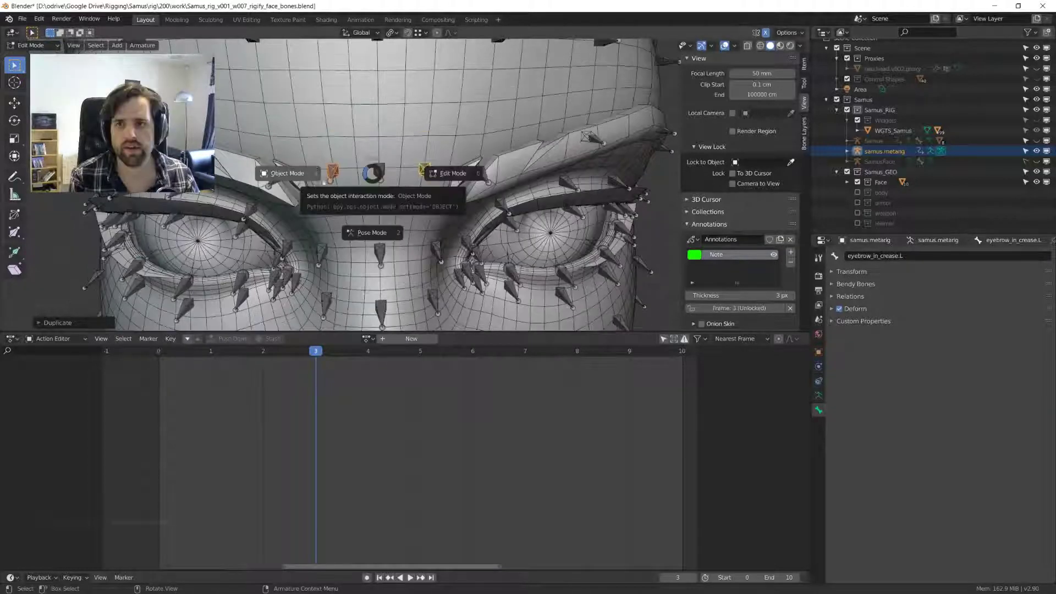
{"action": "left_click", "coordinate": [374, 259]}
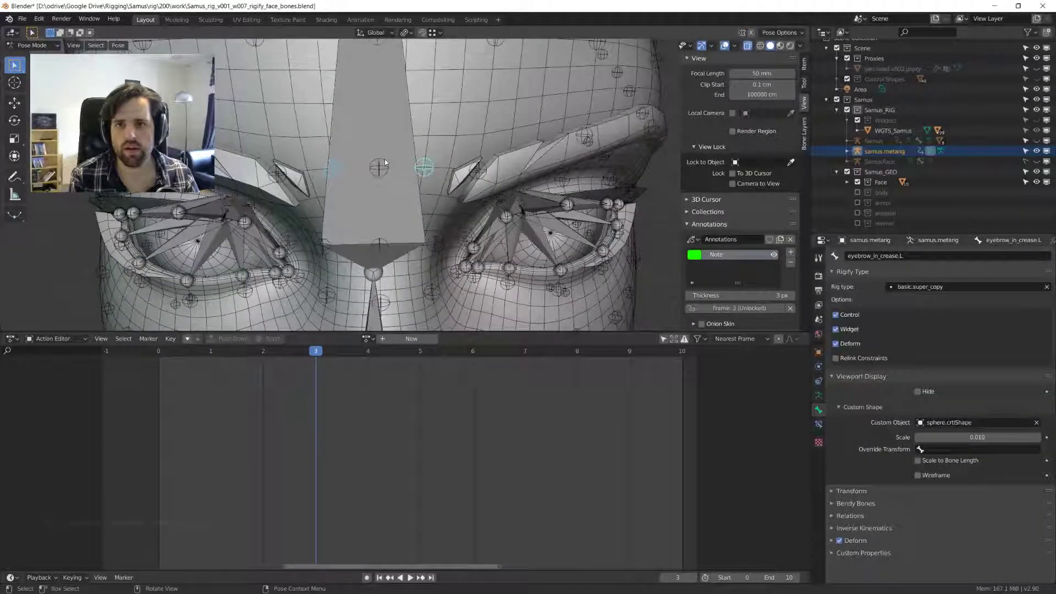
{"action": "key", "text": "ctrl+shift+m"}
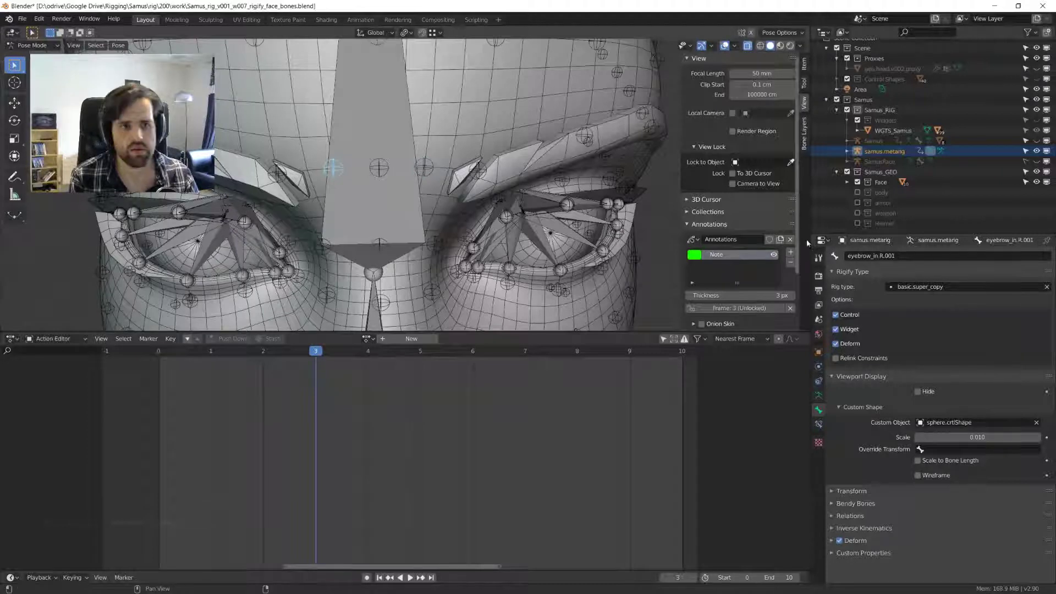
{"action": "double_click", "coordinate": [918, 254]}
{"action": "key", "text": "BackSpace"}
{"action": "key", "text": "BackSpace"}
{"action": "key", "text": "BackSpace"}
{"action": "key", "text": "BackSpace"}
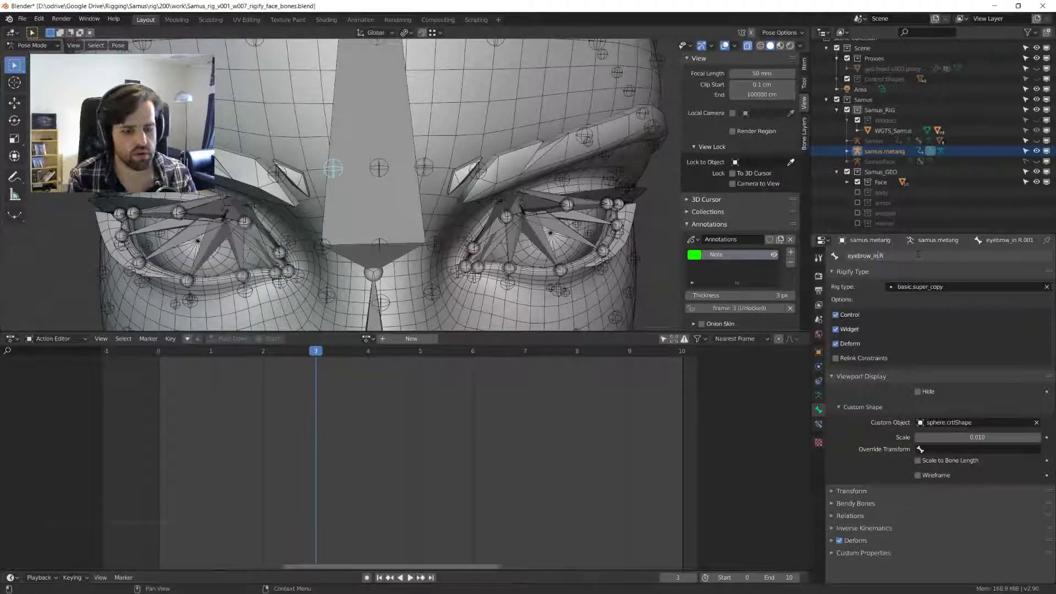
{"action": "type", "text": ".crea."}
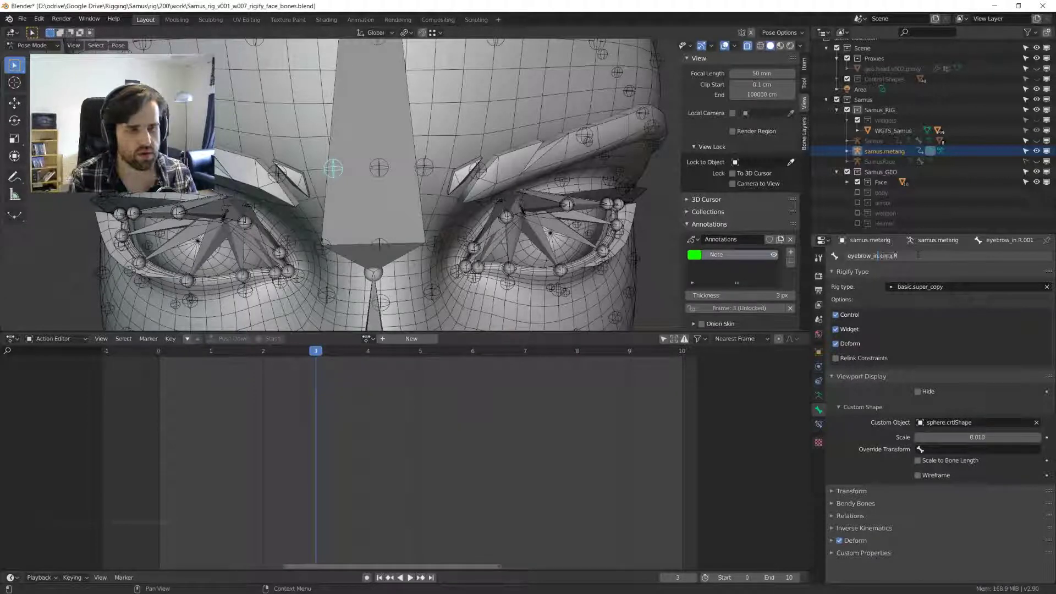
{"action": "type", "text": "a"}
{"action": "type", "text": "se"}
{"action": "key", "text": "Return"}
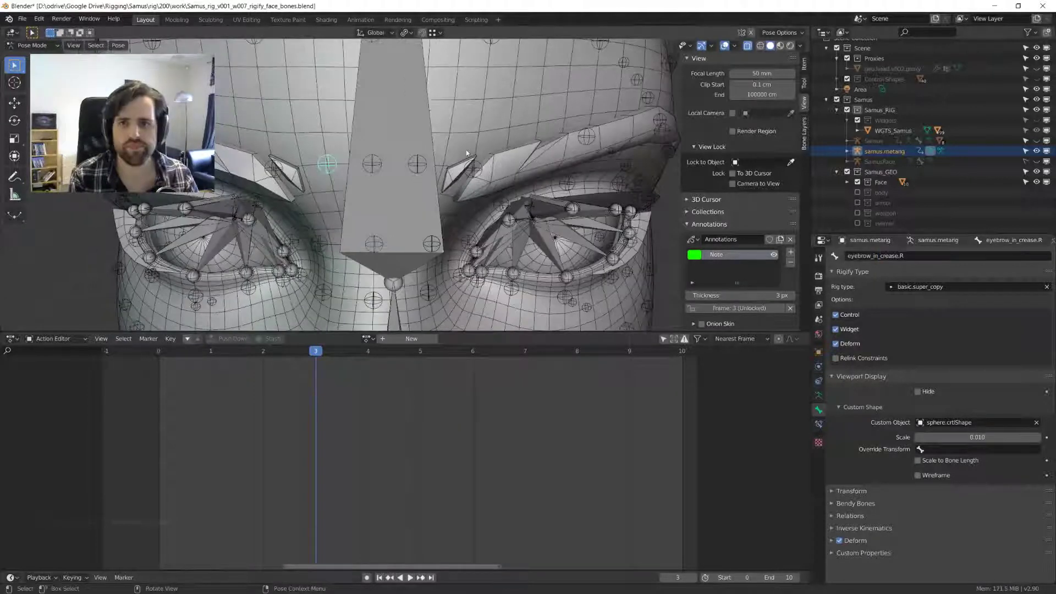
- Return the metarig to Object Mode, then unhide and select the Samus armature
{"action": "key", "text": "ctrl+Tab"}
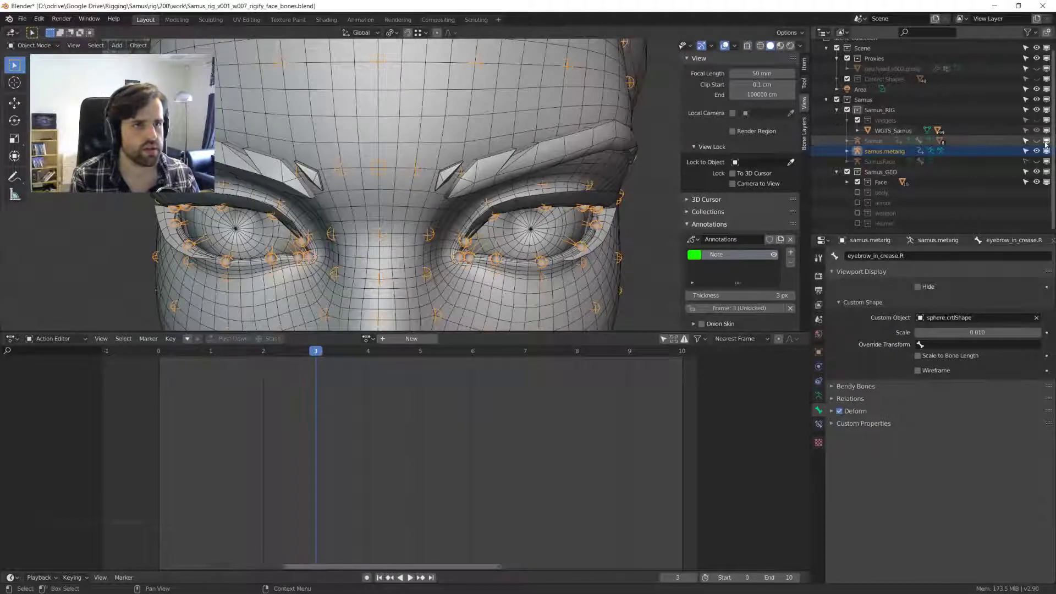
{"action": "left_click", "coordinate": [1036, 140]}
{"action": "left_click", "coordinate": [873, 141]}
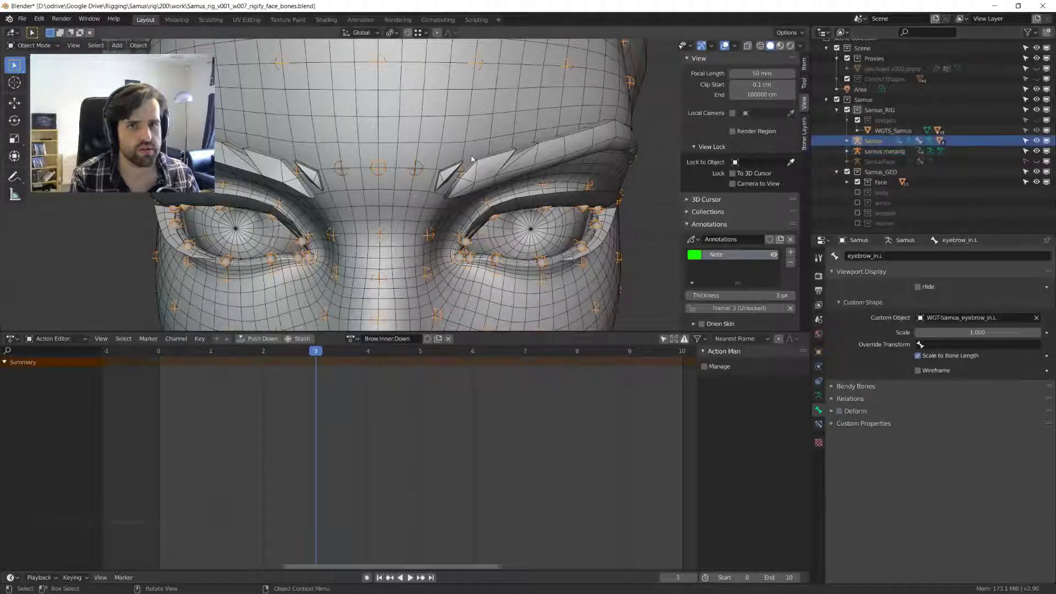
{"action": "middle_click_drag", "start_coordinate": [472, 160], "coordinate": [489, 165]}
- Select samus.metarig and regenerate the Samus rig from it with Rigify
{"action": "left_click", "coordinate": [818, 395]}
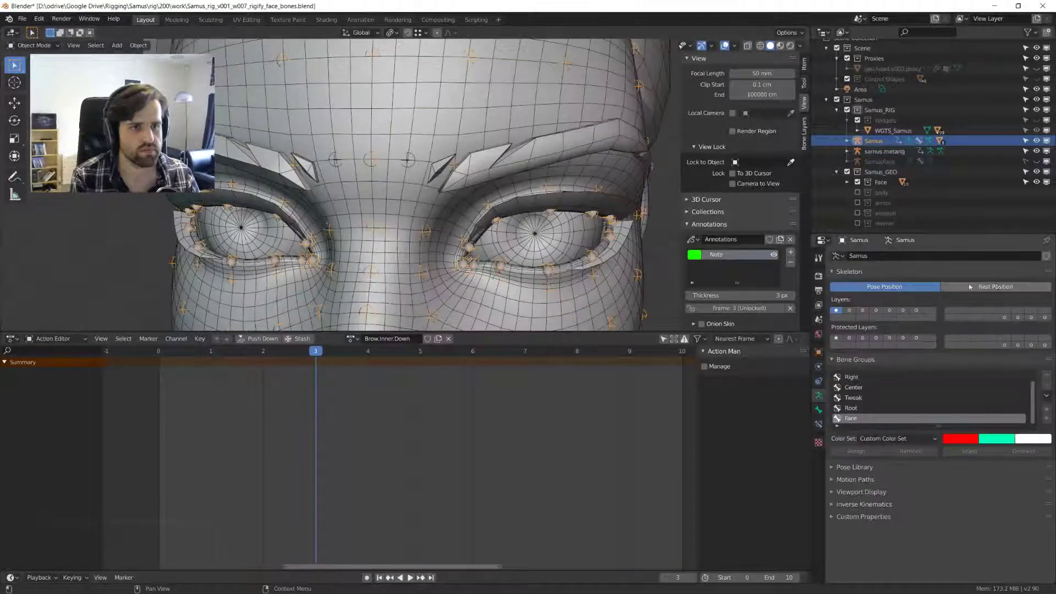
{"action": "left_click", "coordinate": [573, 217]}
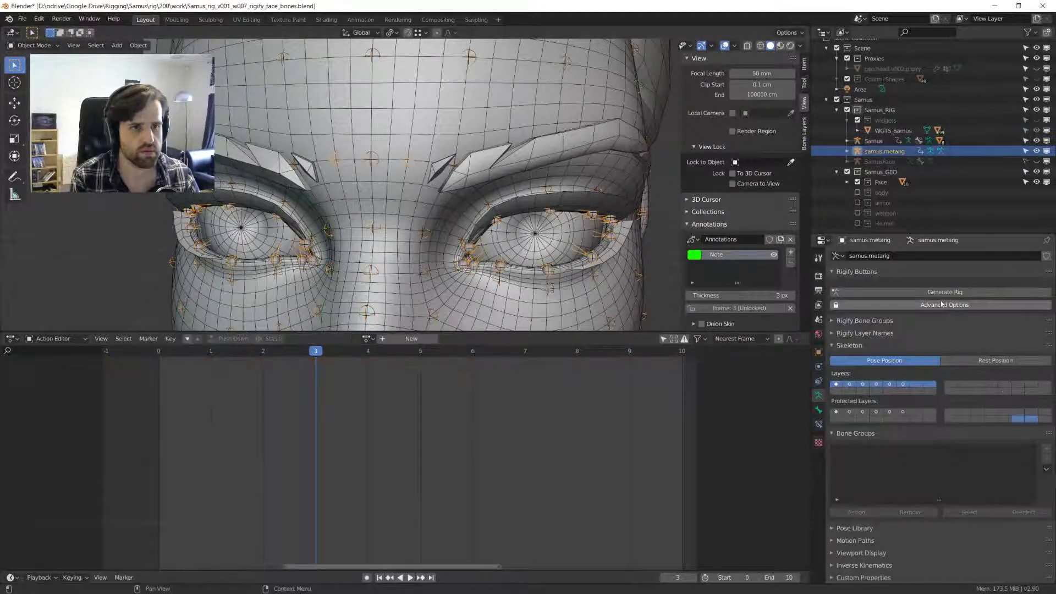
{"action": "left_click", "coordinate": [456, 176]}
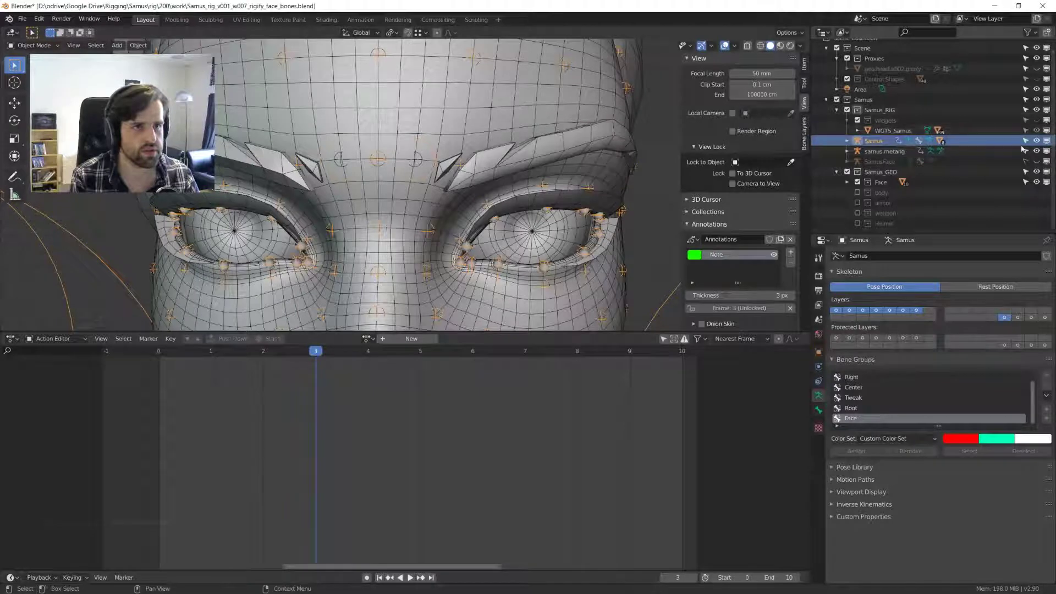
- Make the Widgets collection of the Samus rig visible and select the WGT-Samus_eyebrow_in_crease.L widget
{"action": "left_click", "coordinate": [1036, 109]}
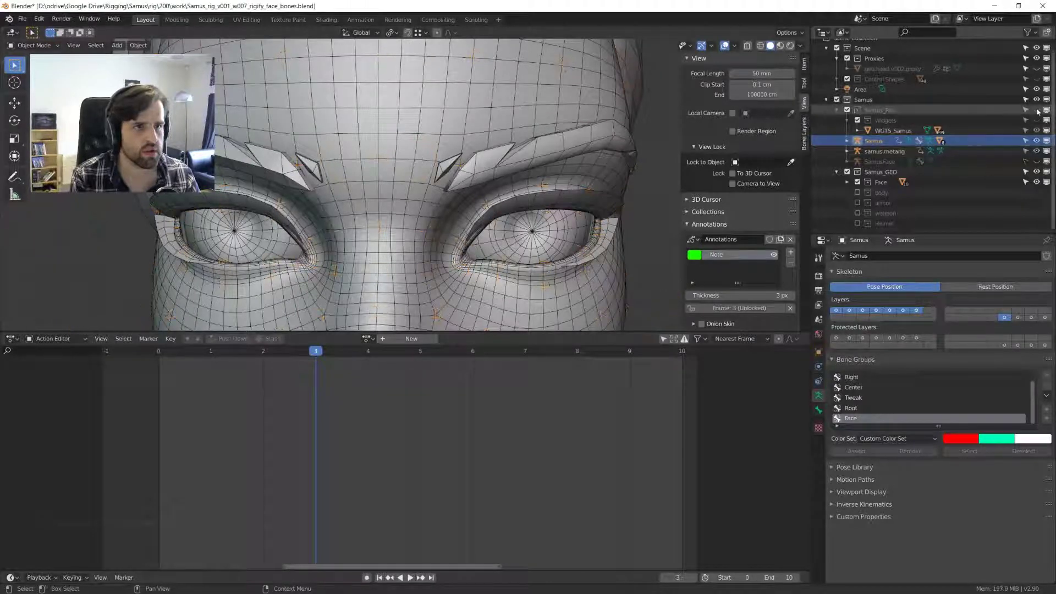
{"action": "left_click", "coordinate": [1035, 110]}
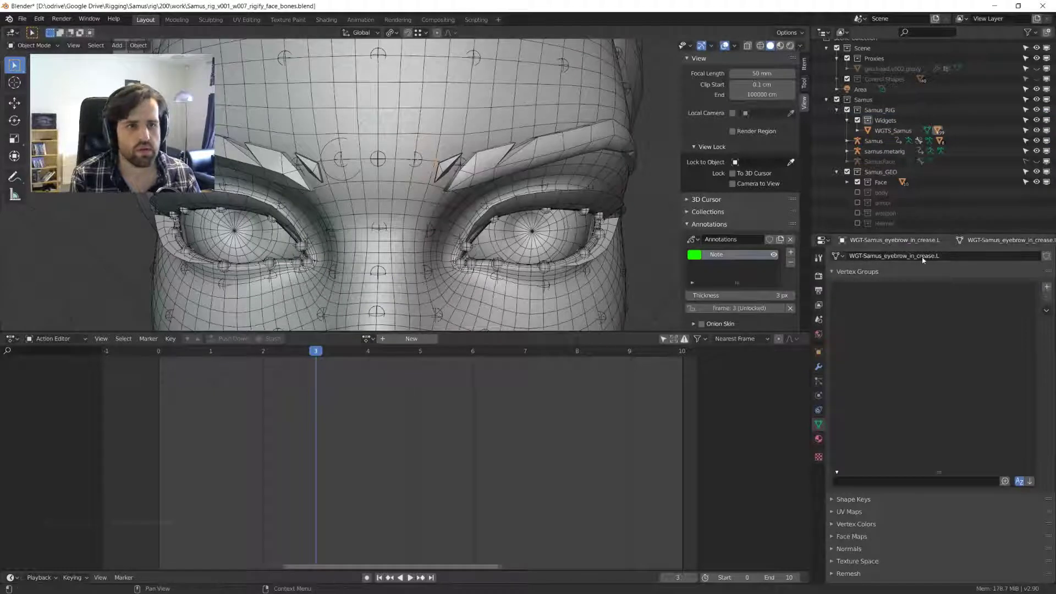
{"action": "left_click", "coordinate": [837, 256]}
{"action": "type", "text": "sphe"}
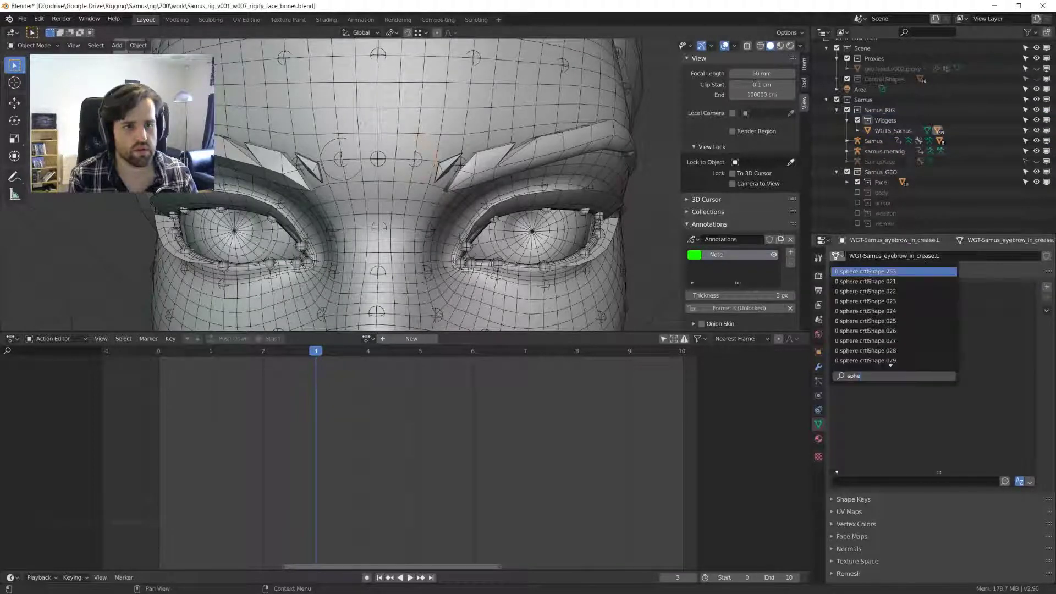
{"action": "type", "text": "re"}
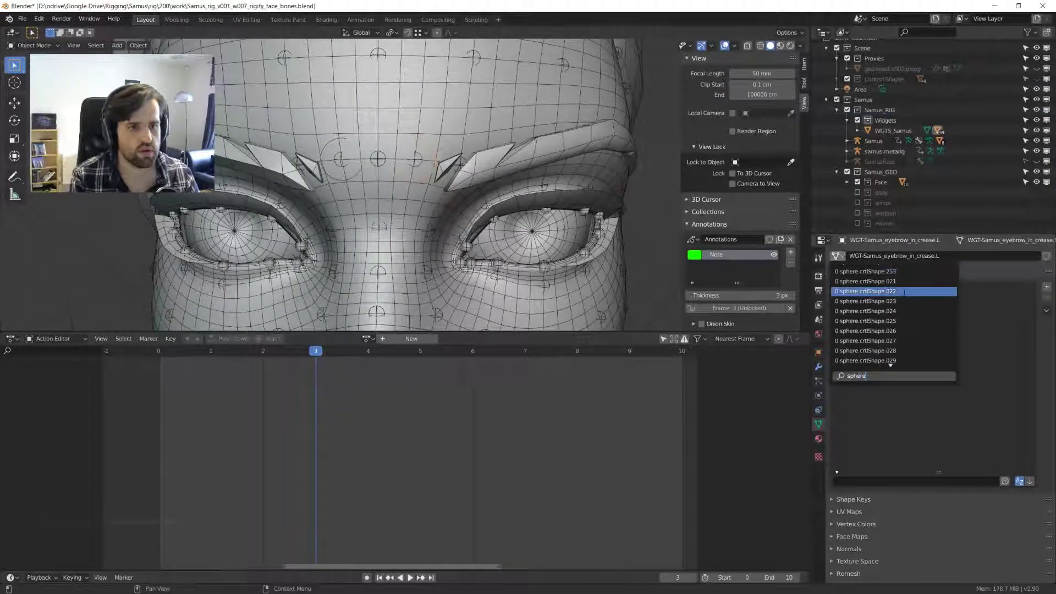
{"action": "key", "text": "Down"}
{"action": "key", "text": "Down"}
{"action": "key", "text": "Down"}
{"action": "key", "text": "Down"}
{"action": "key", "text": "Down"}
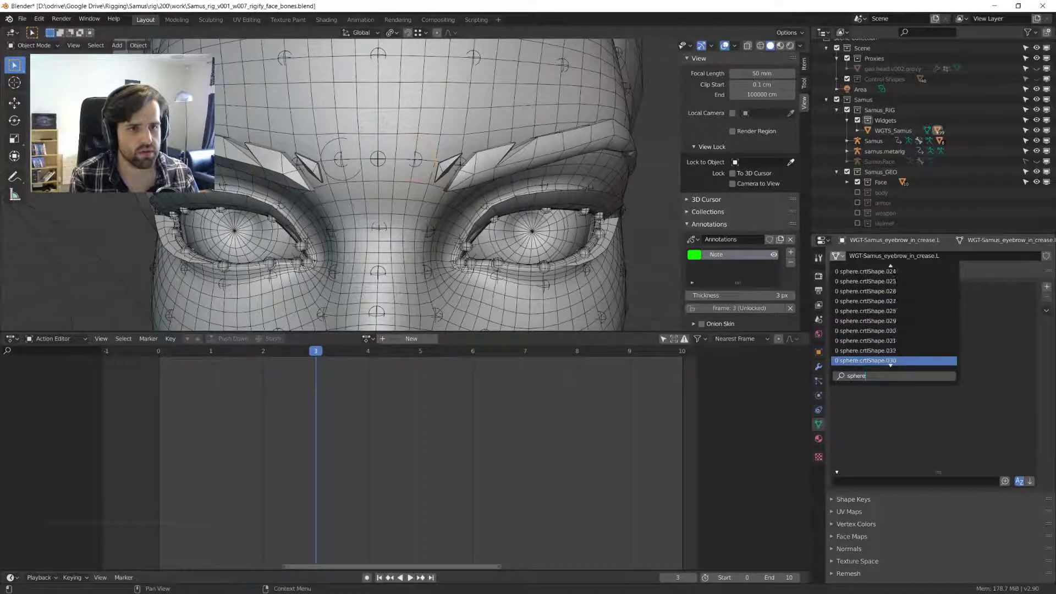
{"action": "scroll", "coordinate": [900, 360], "scroll_direction": "down", "scroll_amount": 20}
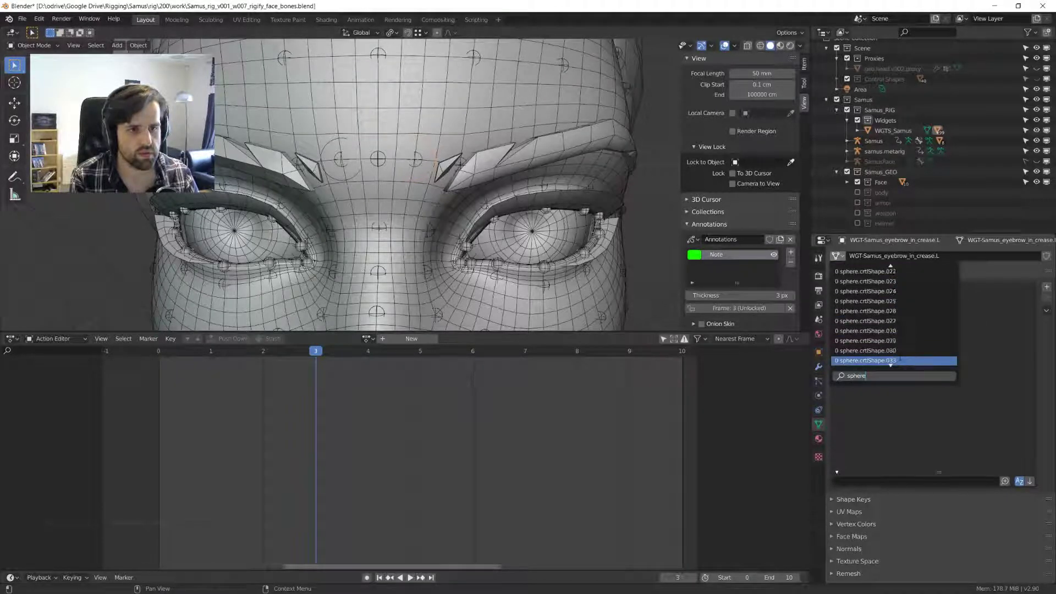
{"action": "scroll", "coordinate": [900, 360], "scroll_direction": "down", "scroll_amount": 20}
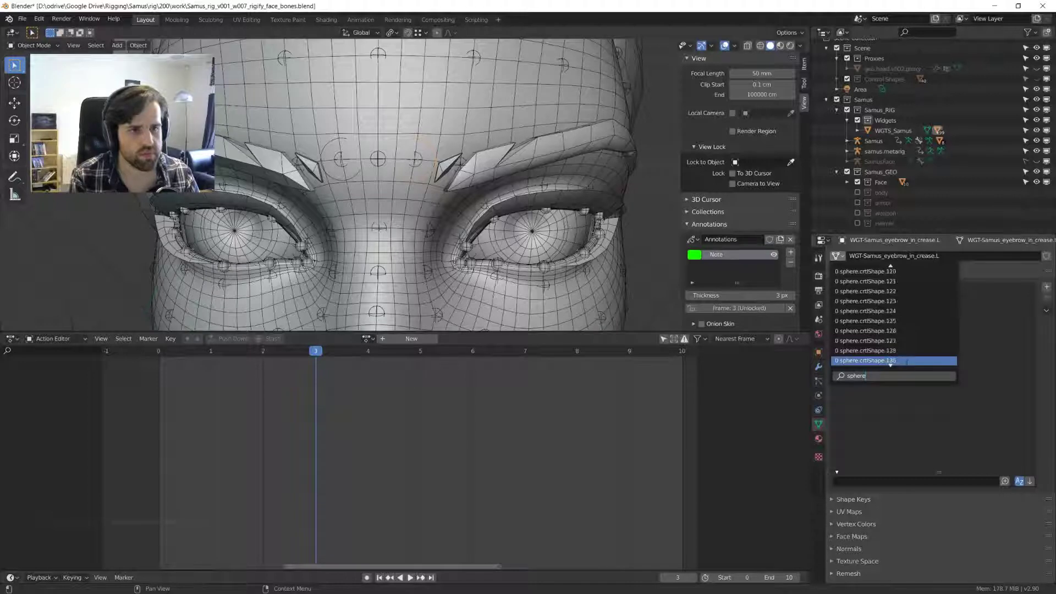
{"action": "scroll", "coordinate": [909, 361], "scroll_direction": "down", "scroll_amount": 15}
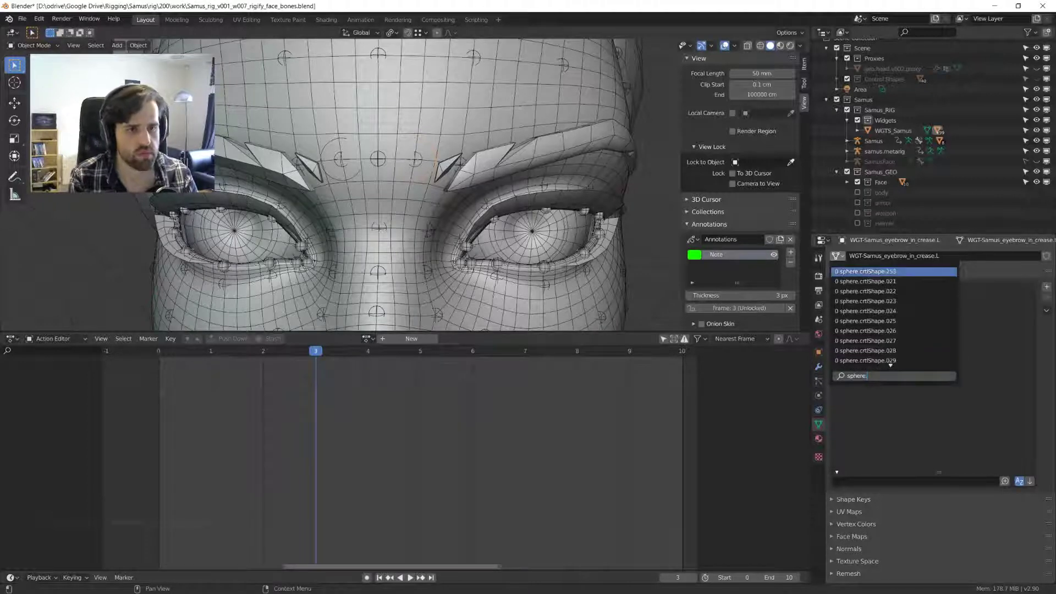
{"action": "type", "text": ".cr"}
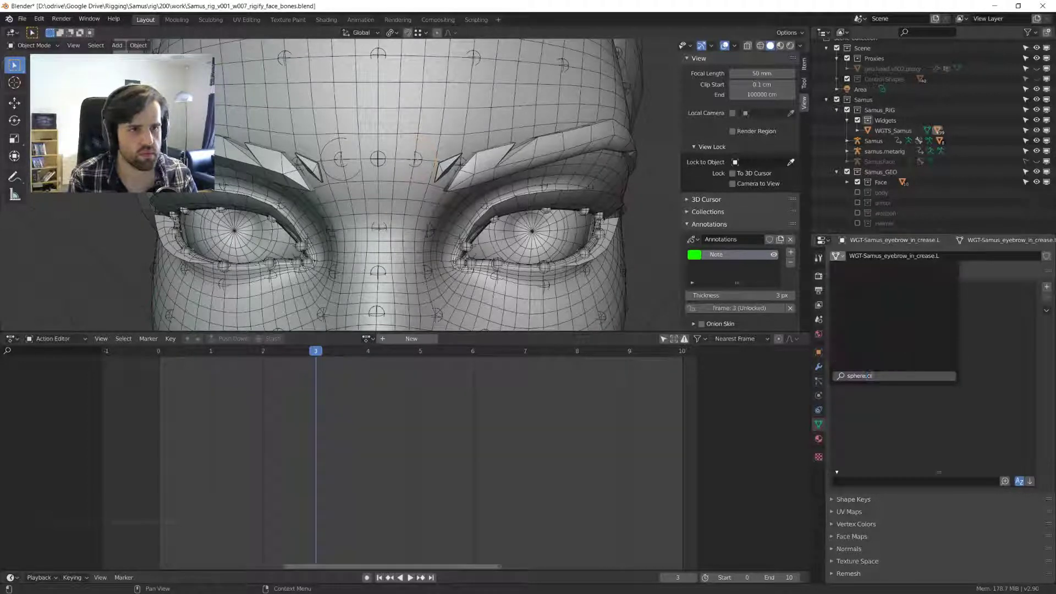
{"action": "type", "text": "t"}
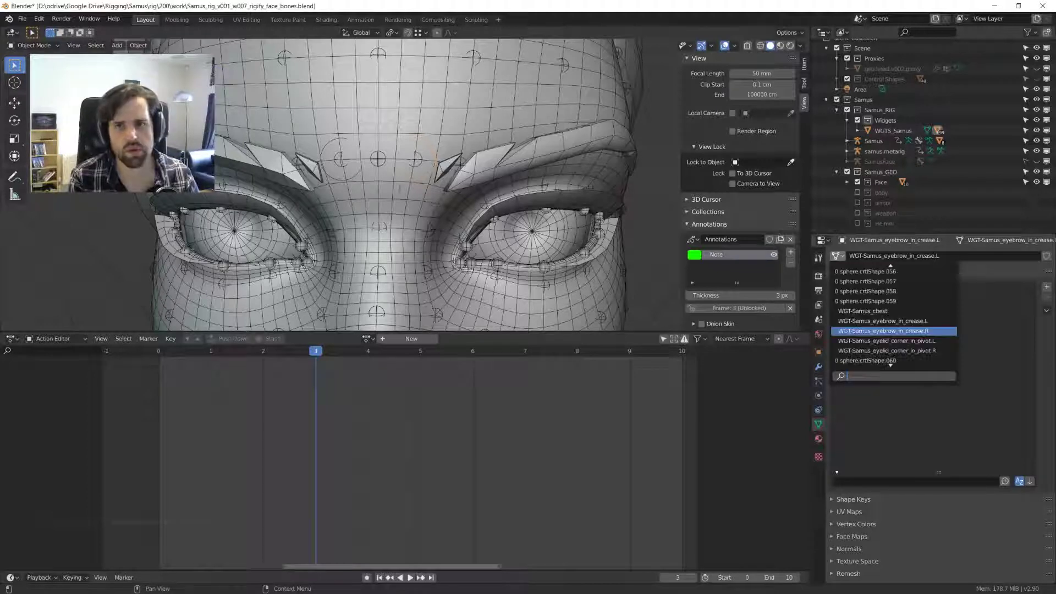
{"action": "key", "text": "Escape"}
- Run the script that assigns the sphere.crtlShape mesh to the selected eyebrow crease widgets, and return to the Layout workspace
{"action": "left_click", "coordinate": [479, 20]}
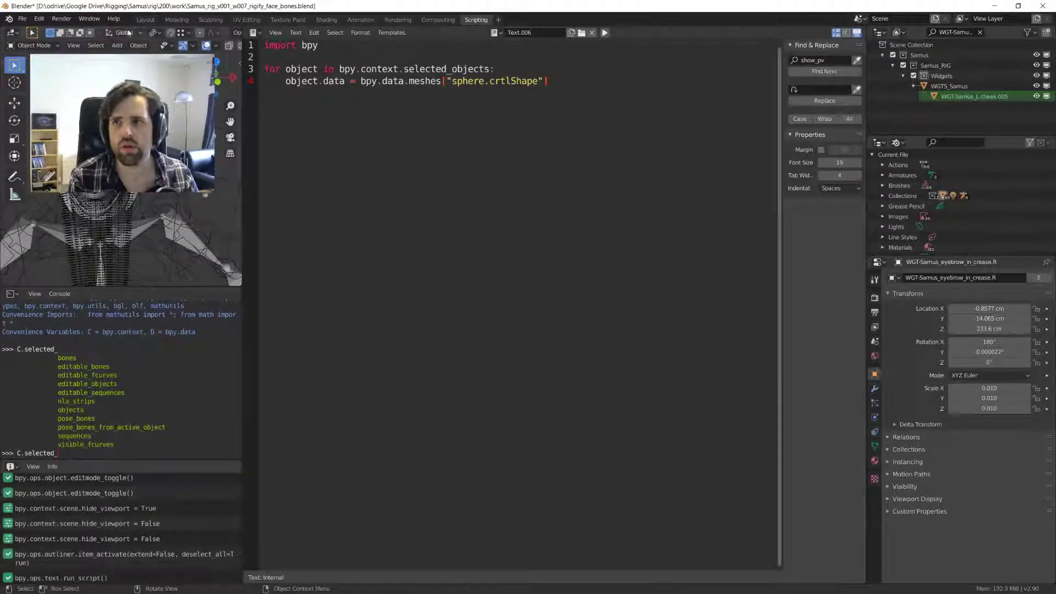
{"action": "left_click", "coordinate": [141, 21]}
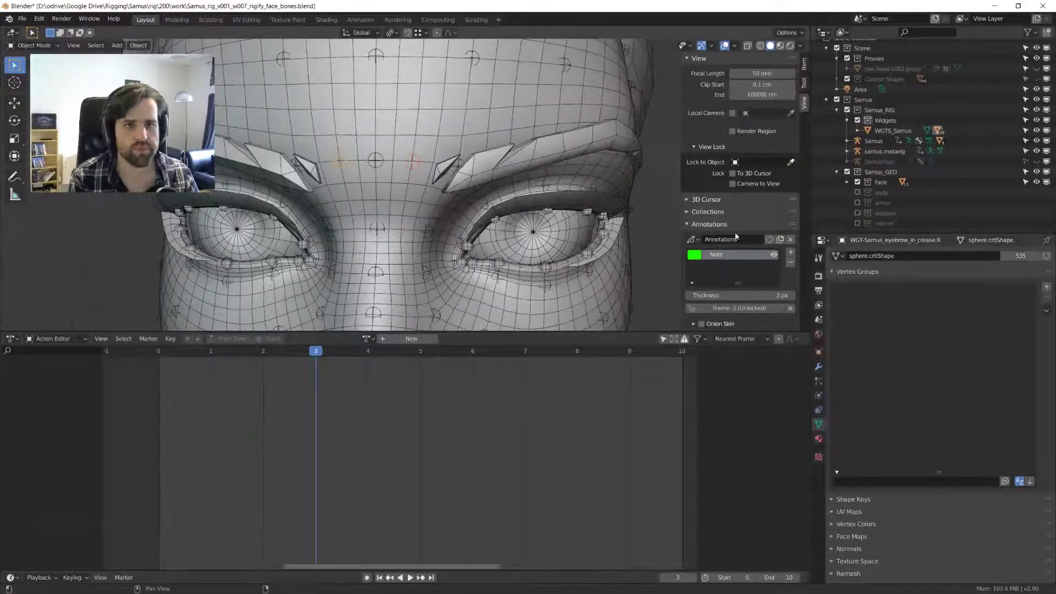
- Hide the Widgets collection, keep the Samus_RIG collection visible and select the Samus armature
{"action": "left_click", "coordinate": [901, 120]}
{"action": "left_click", "coordinate": [1036, 120]}
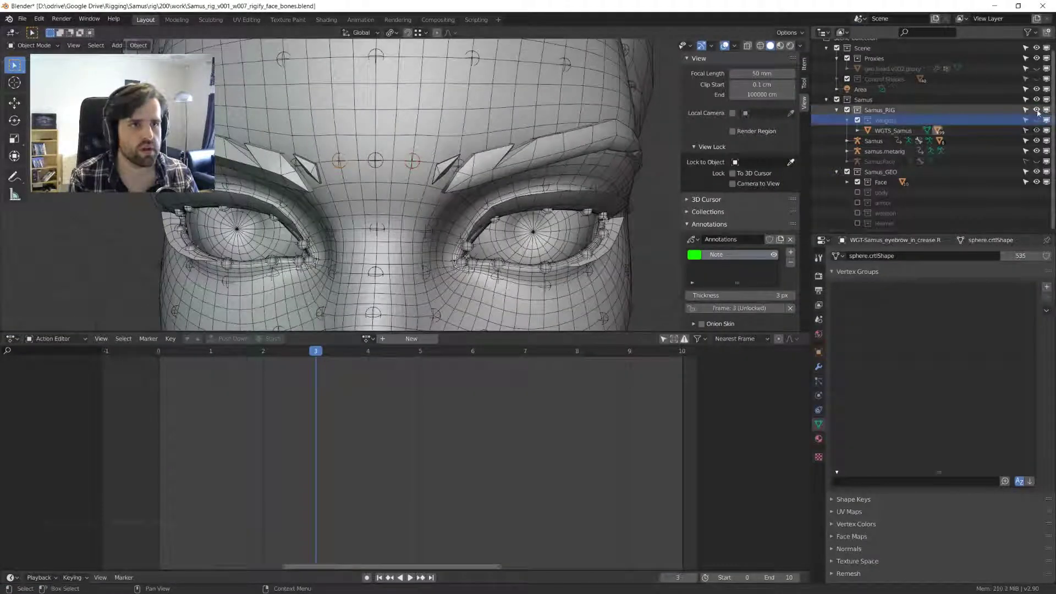
{"action": "left_click", "coordinate": [1036, 110]}
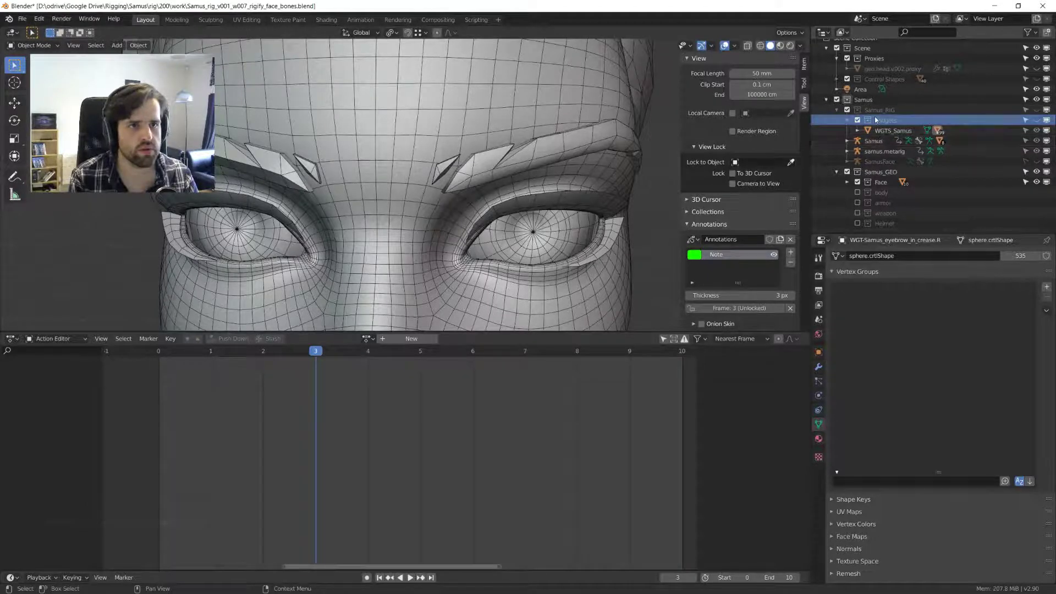
{"action": "mouse_move", "coordinate": [418, 209]}
{"action": "middle_mouse_down"}
{"action": "mouse_move", "coordinate": [473, 202]}
{"action": "mouse_move", "coordinate": [429, 204]}
{"action": "middle_mouse_up"}
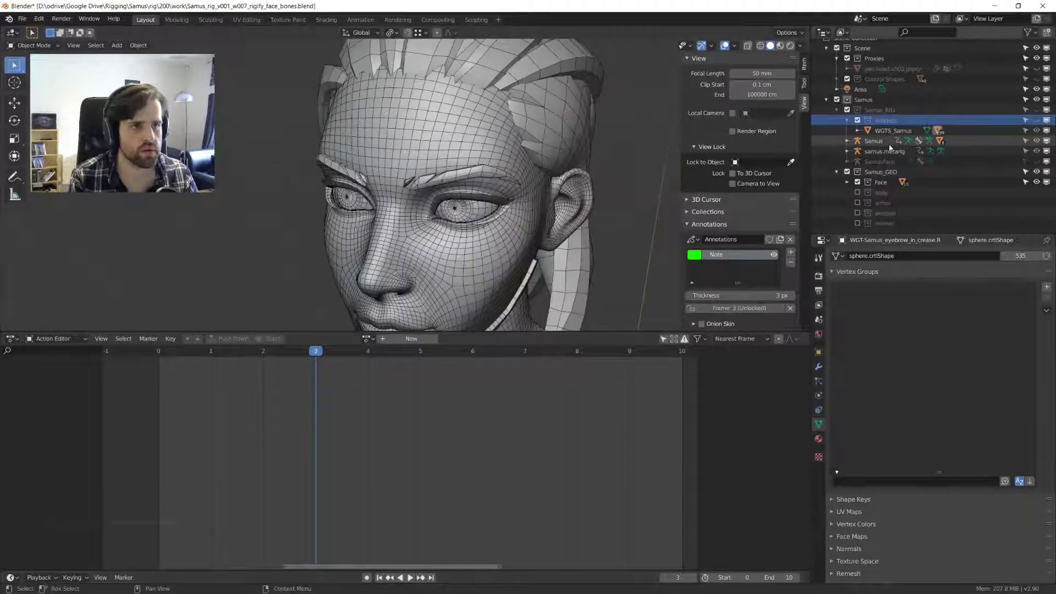
{"action": "right_click", "coordinate": [890, 147]}
{"action": "left_click", "coordinate": [923, 138]}
{"action": "middle_click_drag", "start_coordinate": [429, 132], "coordinate": [444, 127]}
{"action": "scroll", "coordinate": [443, 127], "scroll_direction": "up", "scroll_amount": 3}
{"action": "left_click", "coordinate": [400, 171]}
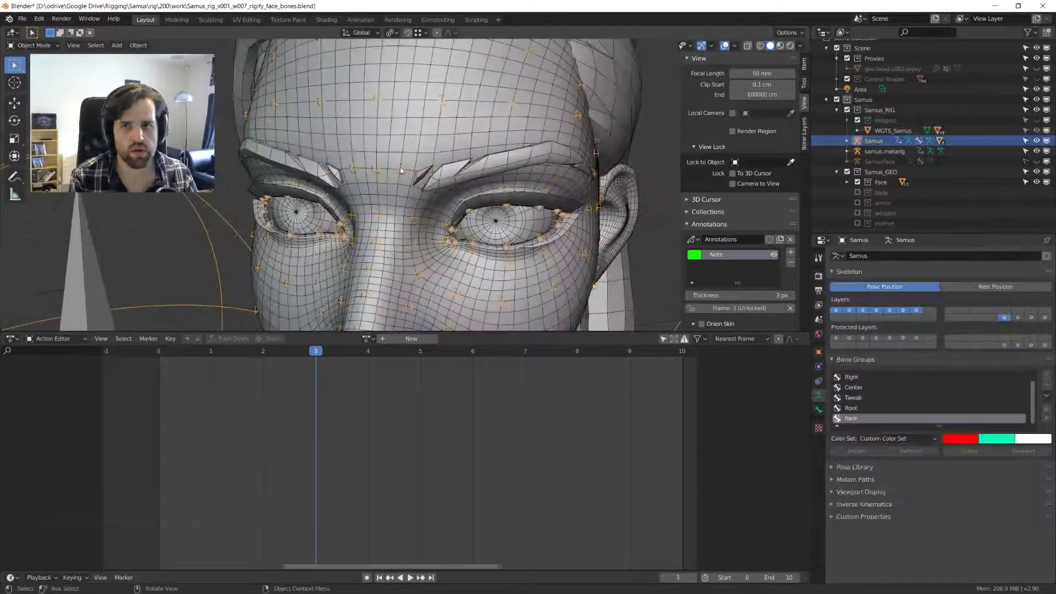
- Hide samus.metarig and switch the Samus armature to Pose Mode
{"action": "left_click", "coordinate": [1036, 151]}
{"action": "middle_click_drag", "start_coordinate": [230, 175], "coordinate": [259, 173]}
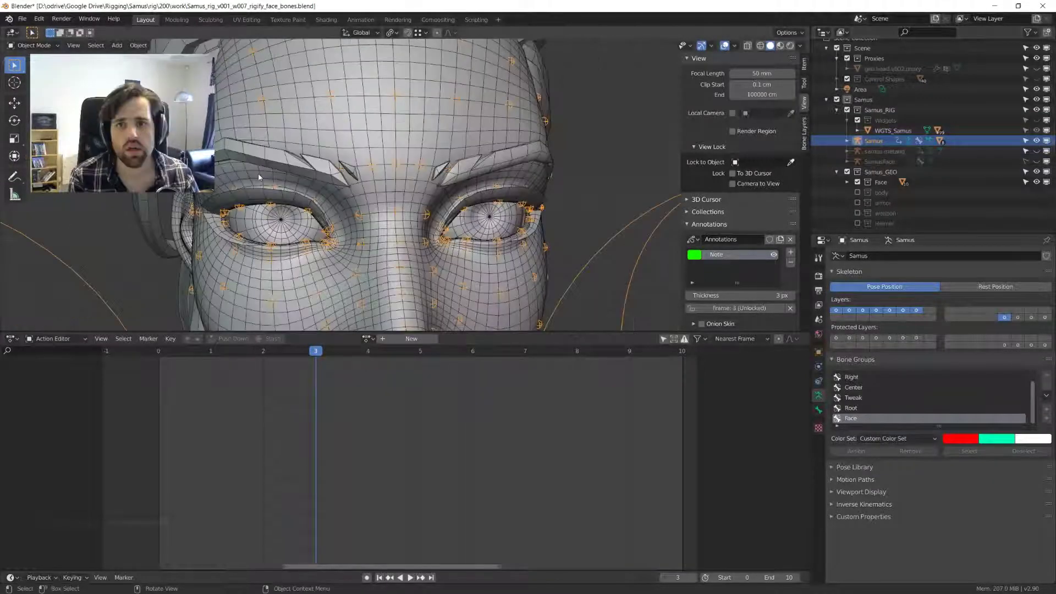
{"action": "key", "text": "ctrl+Tab"}
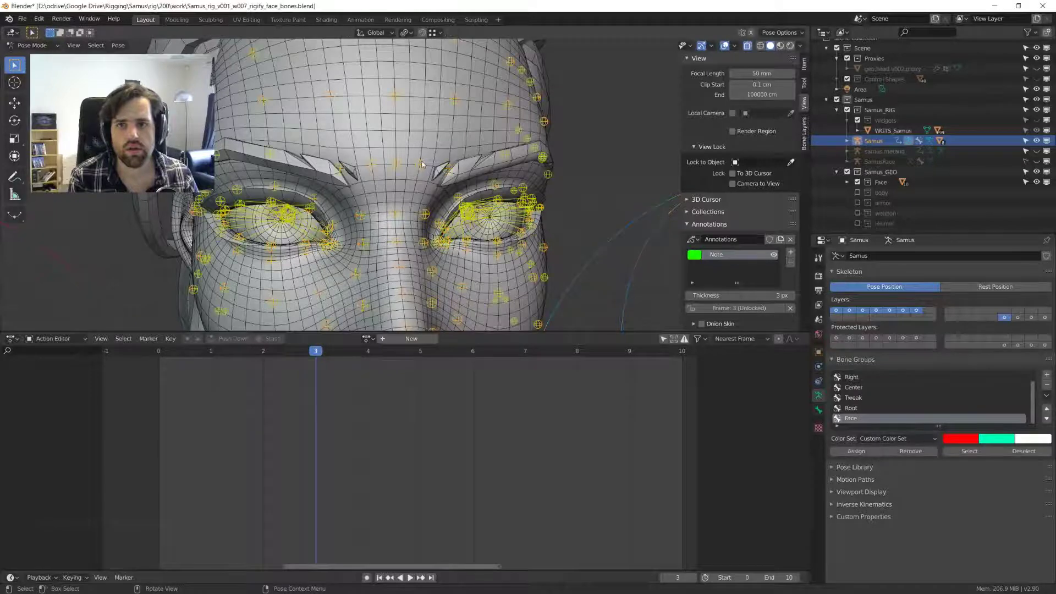
- Try moving the center bone between the eyebrows to test its effect on the head mesh
{"action": "middle_click_drag", "start_coordinate": [258, 173], "coordinate": [366, 162]}
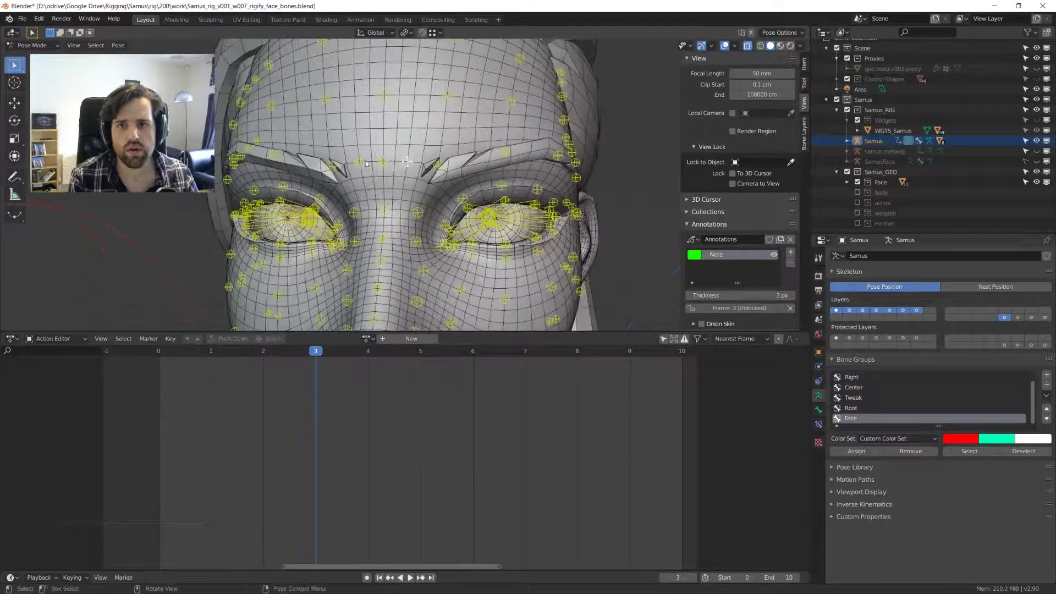
{"action": "scroll", "coordinate": [366, 162], "scroll_direction": "up", "scroll_amount": 3}
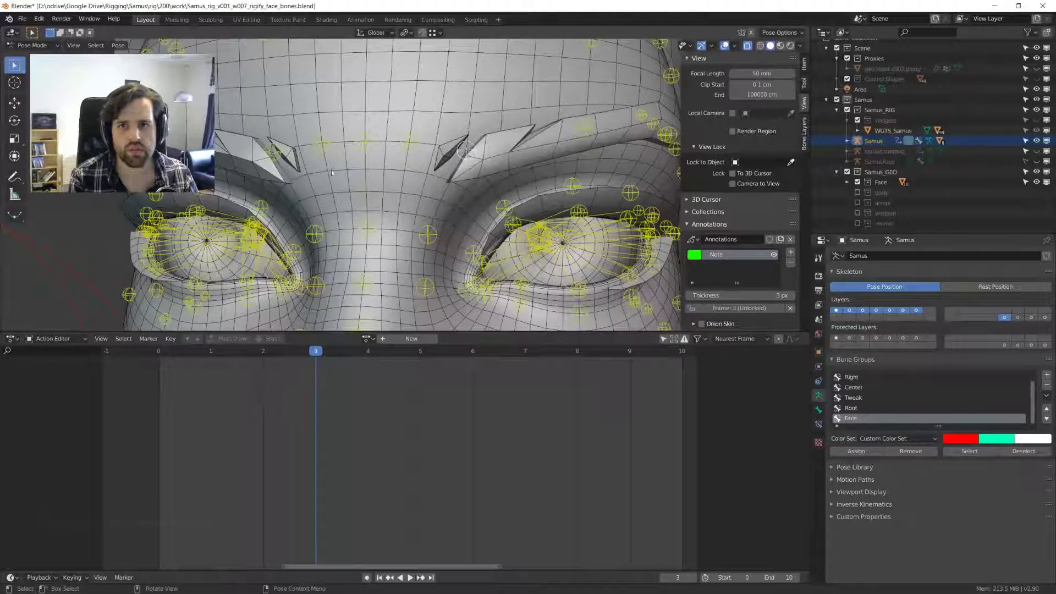
{"action": "left_click_drag", "start_coordinate": [365, 143], "coordinate": [367, 146]}
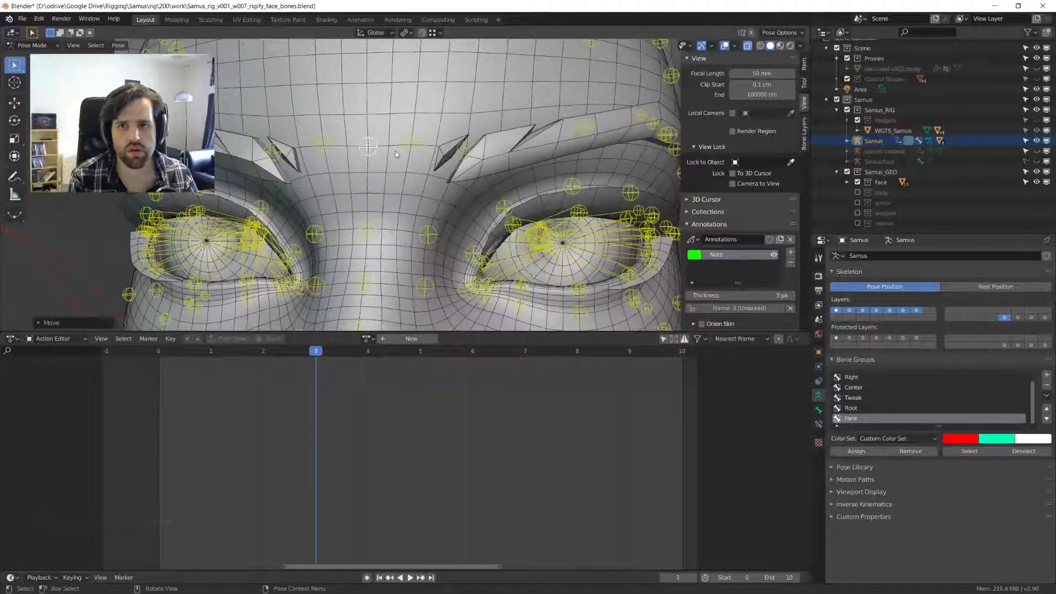
{"action": "middle_click_drag", "start_coordinate": [395, 154], "coordinate": [382, 192]}
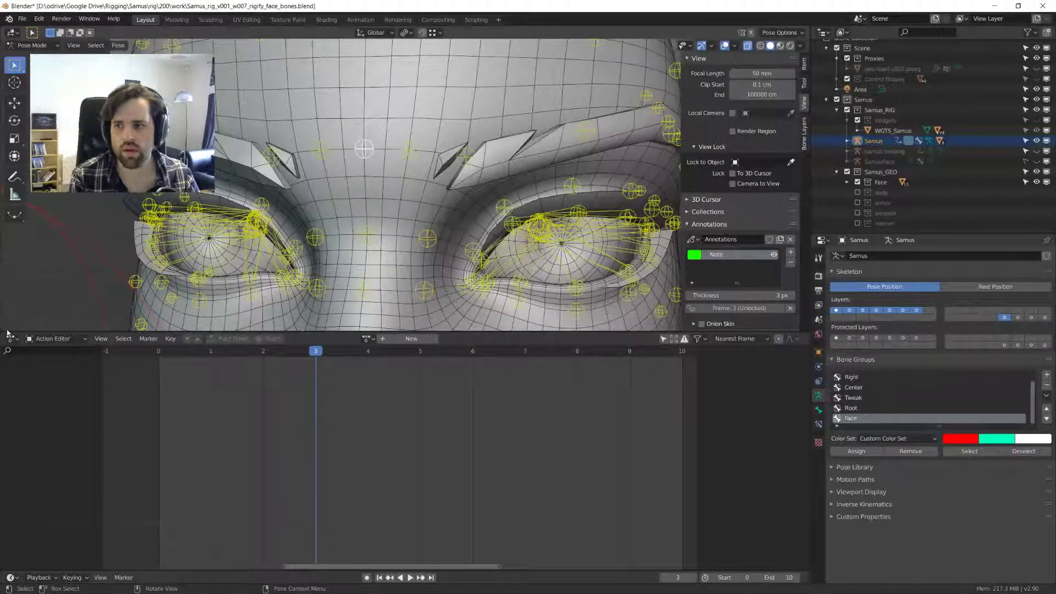
- Enlarge the 3D viewport by shrinking the Action Editor, and select the eyebrow crease bone on the character's left side
{"action": "left_click_drag", "start_coordinate": [8, 332], "coordinate": [11, 496]}
{"action": "left_click", "coordinate": [409, 235]}
{"action": "middle_click_drag", "start_coordinate": [409, 235], "coordinate": [416, 236]}
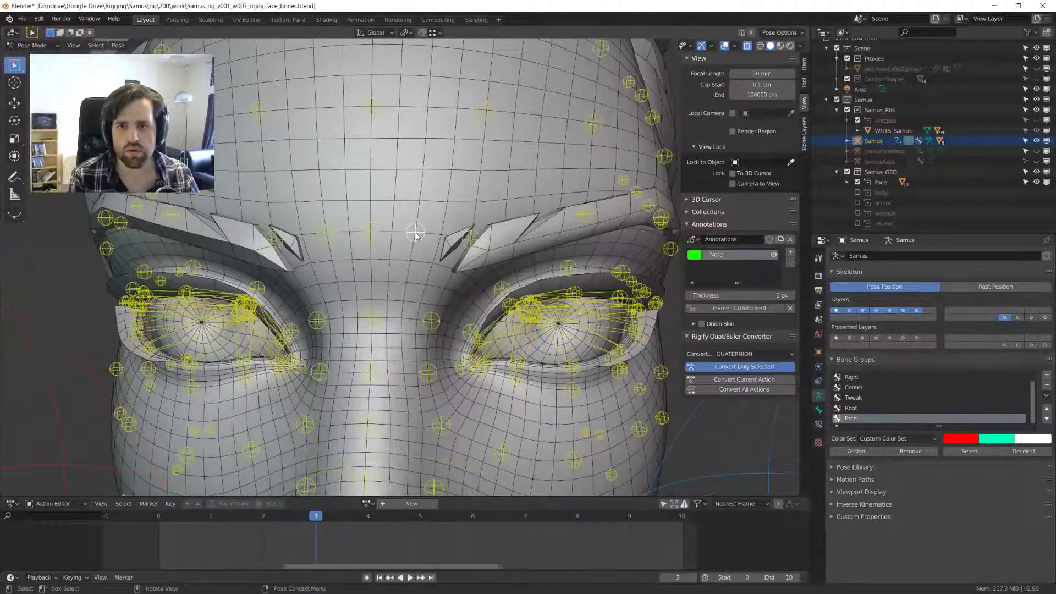
- Try to parent the geo.head.v002 mesh to the Samus armature with empty groups in Object Mode
{"action": "key", "text": "ctrl+Tab"}
{"action": "left_click", "coordinate": [411, 226]}
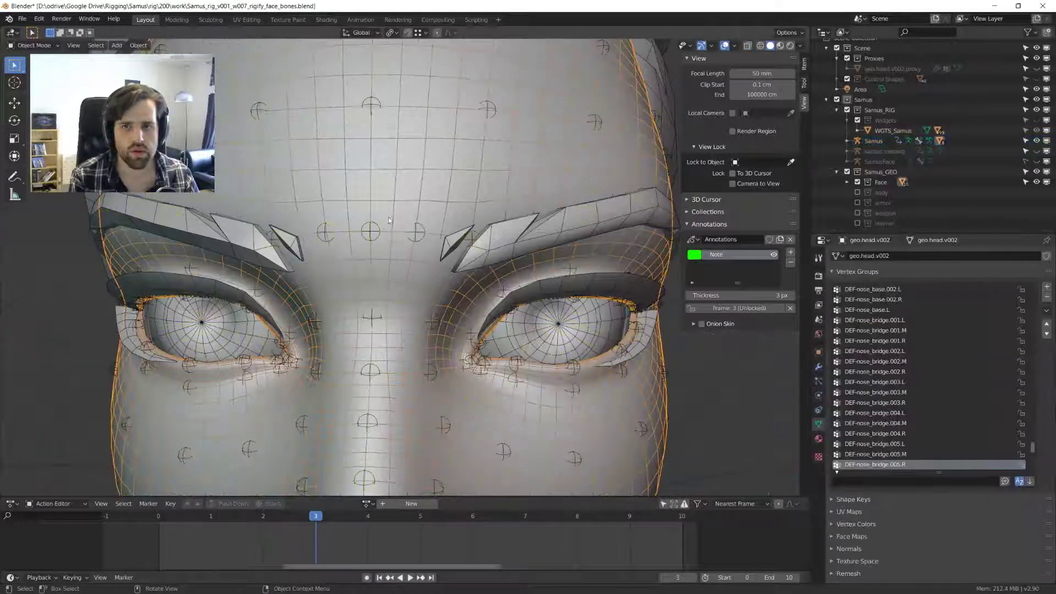
{"action": "left_click", "coordinate": [407, 217]}
{"action": "left_click", "coordinate": [407, 214]}
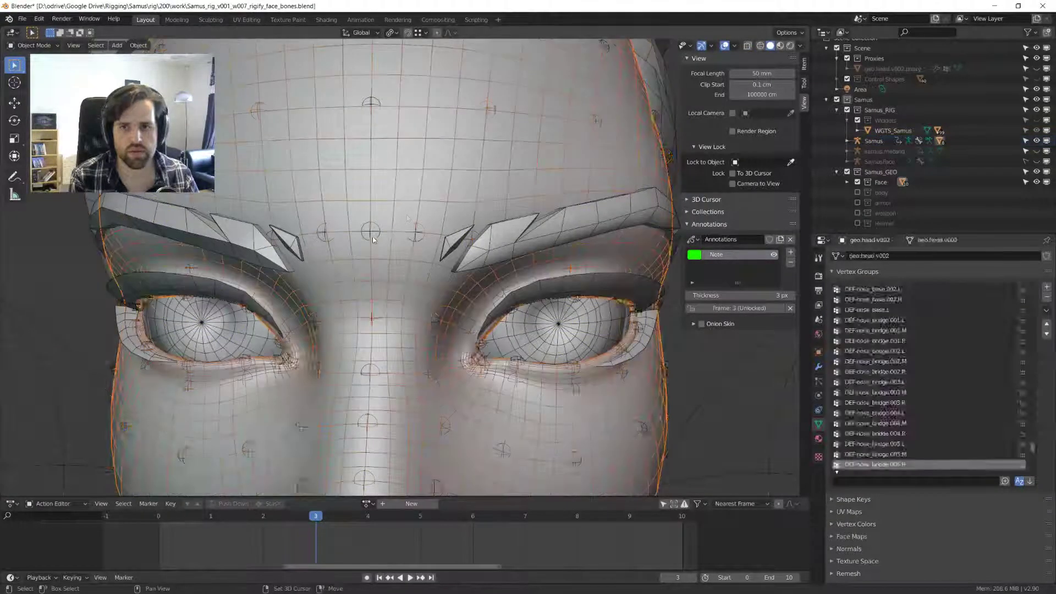
{"action": "left_click", "coordinate": [373, 236]}
{"action": "key", "text": "ctrl+p"}
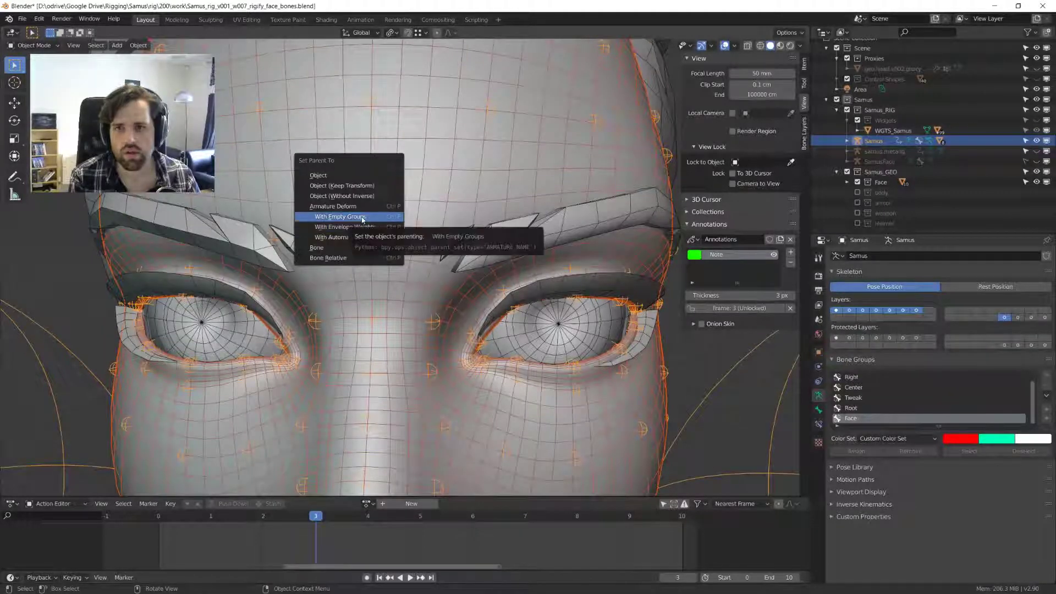
{"action": "left_click", "coordinate": [339, 216]}
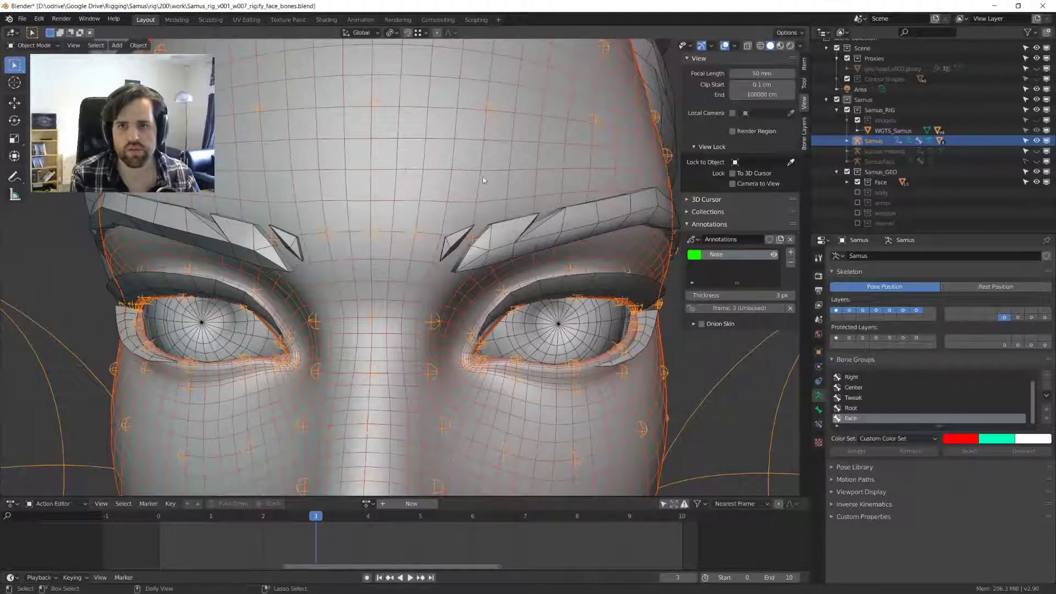
- Save the file as the new version Samus_rig_v001_w008_face_skin.blend
{"action": "key", "text": "ctrl+shift+s"}
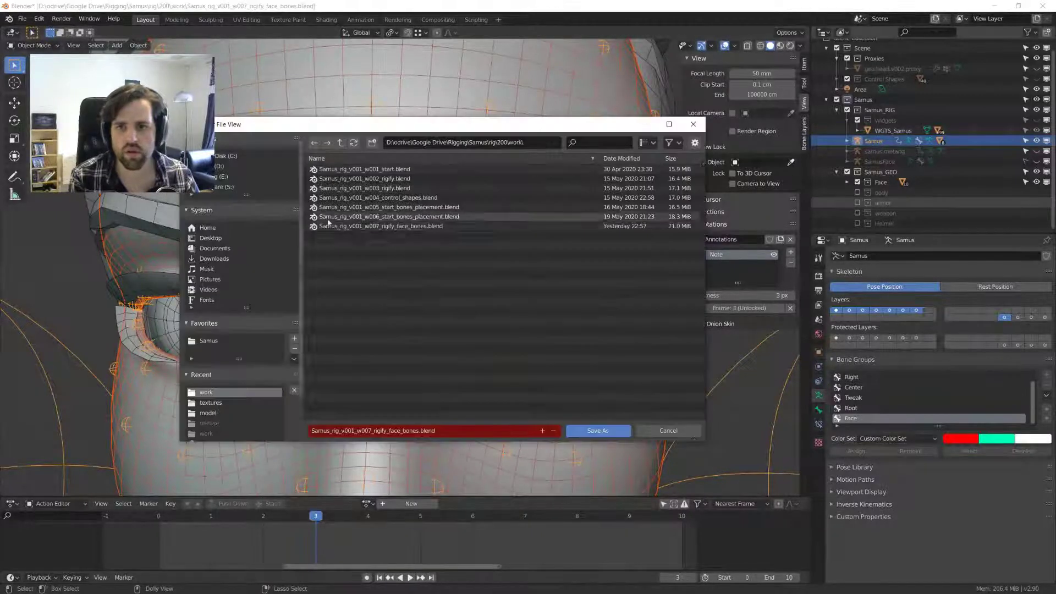
{"action": "left_click", "coordinate": [542, 431]}
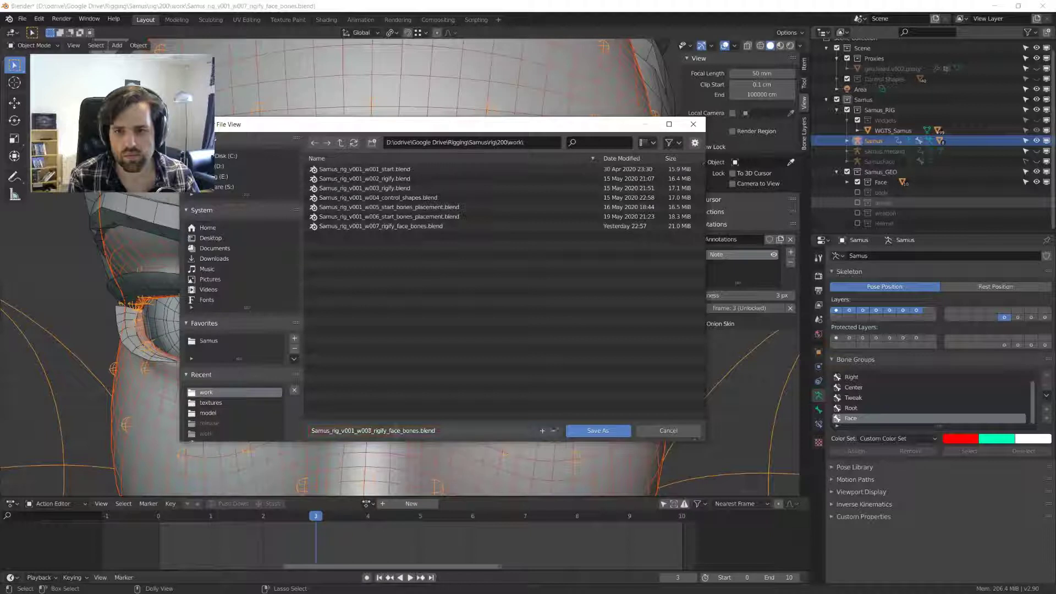
{"action": "double_click", "coordinate": [396, 431]}
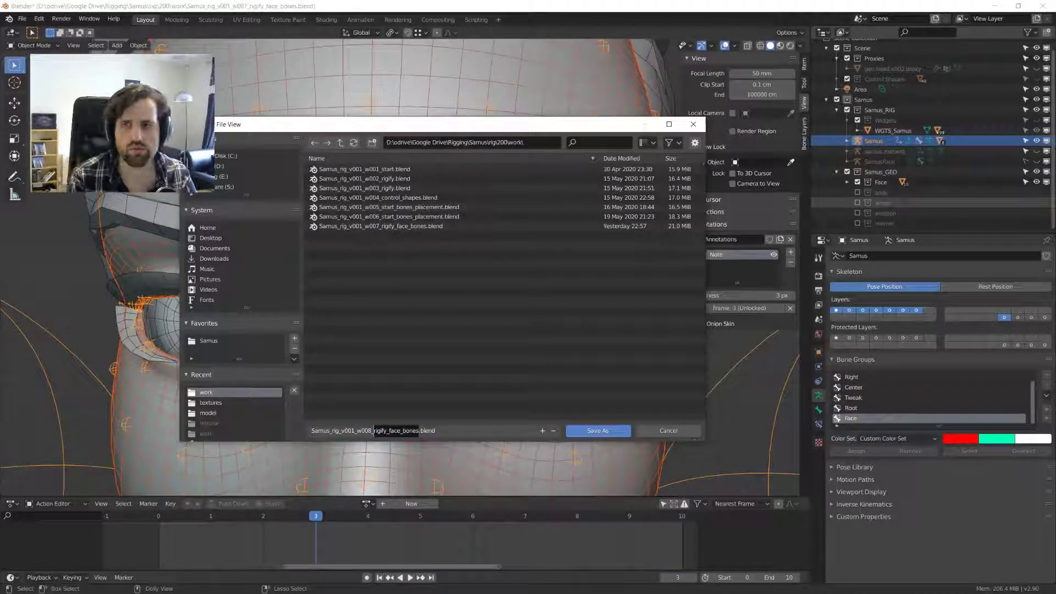
{"action": "type", "text": "action_constraints"}
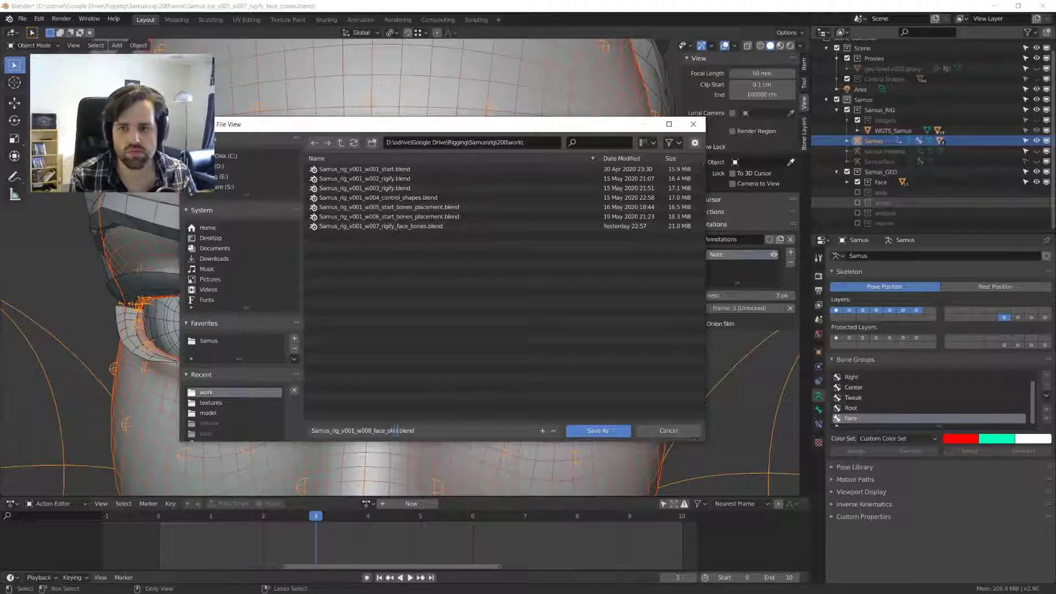
{"action": "key", "text": "ctrl+comma"}
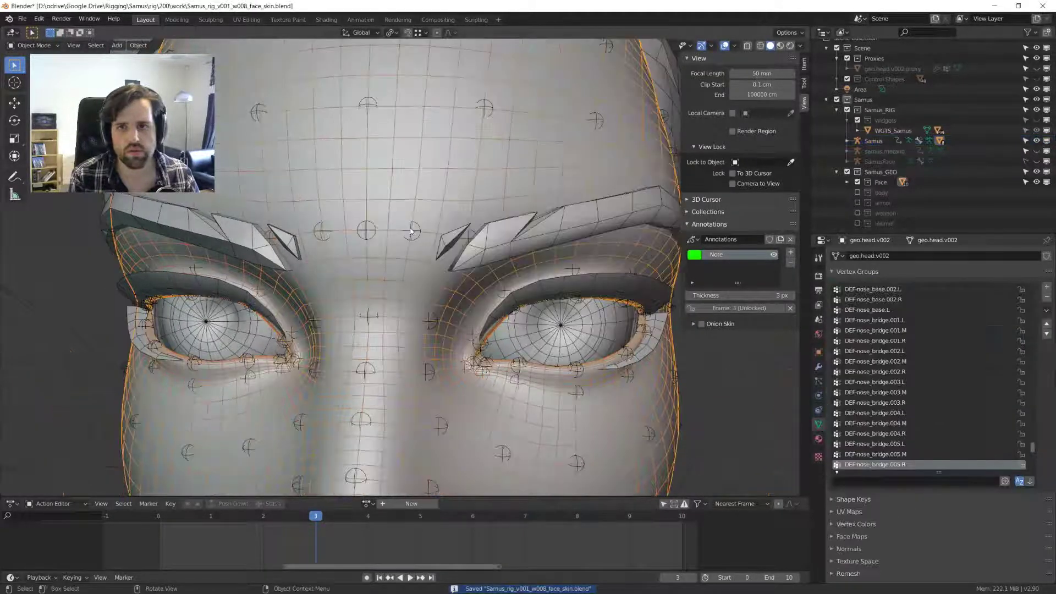
- Parent the geo.head.v002 mesh to the Samus armature using Armature Deform with empty groups
{"action": "key", "text": "ctrl+Tab"}
{"action": "left_click", "coordinate": [409, 220]}
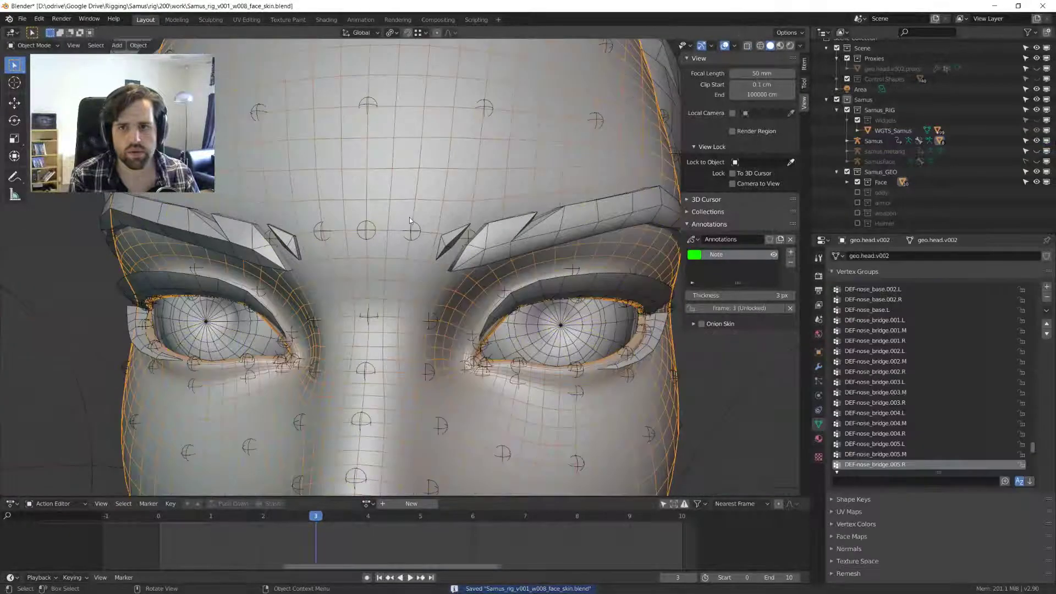
{"action": "left_click", "coordinate": [409, 220], "text": "shift"}
{"action": "key", "text": "ctrl+p"}
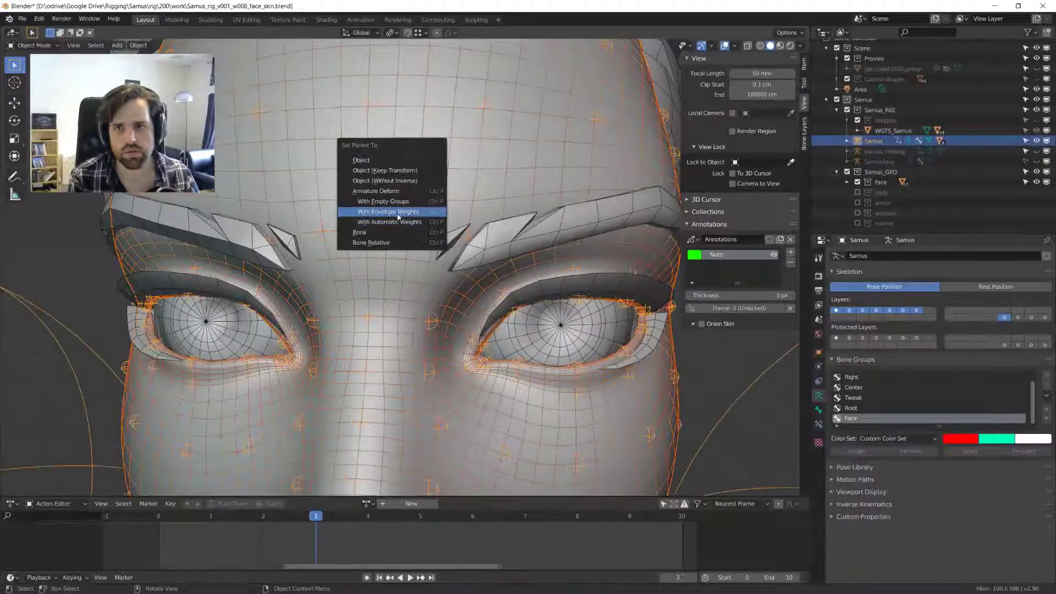
{"action": "left_click", "coordinate": [388, 201]}
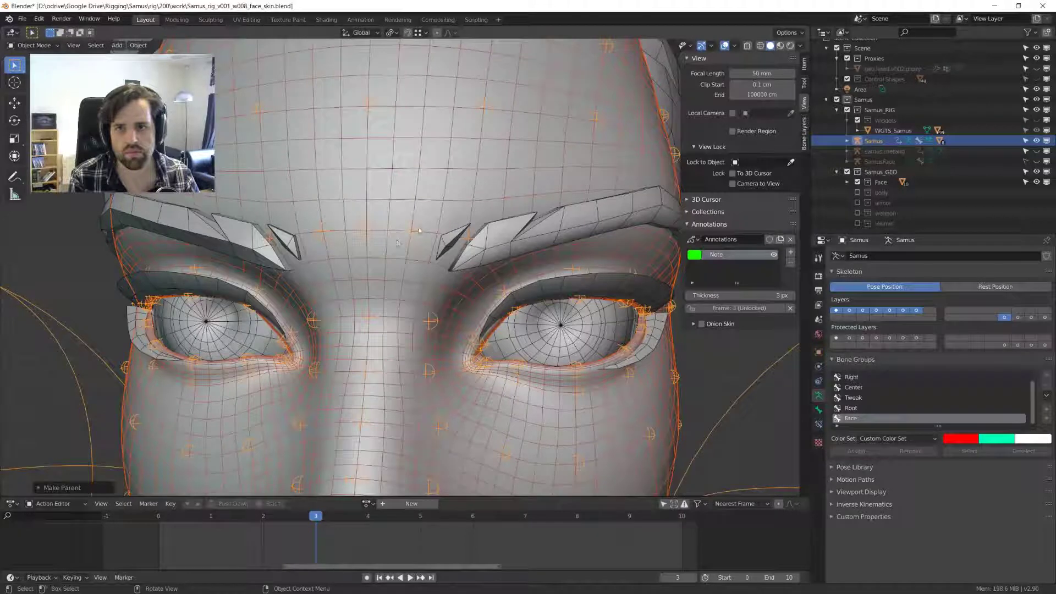
- Clear the location of all the Samus armature's bones in Pose Mode
{"action": "key", "text": "ctrl+Tab"}
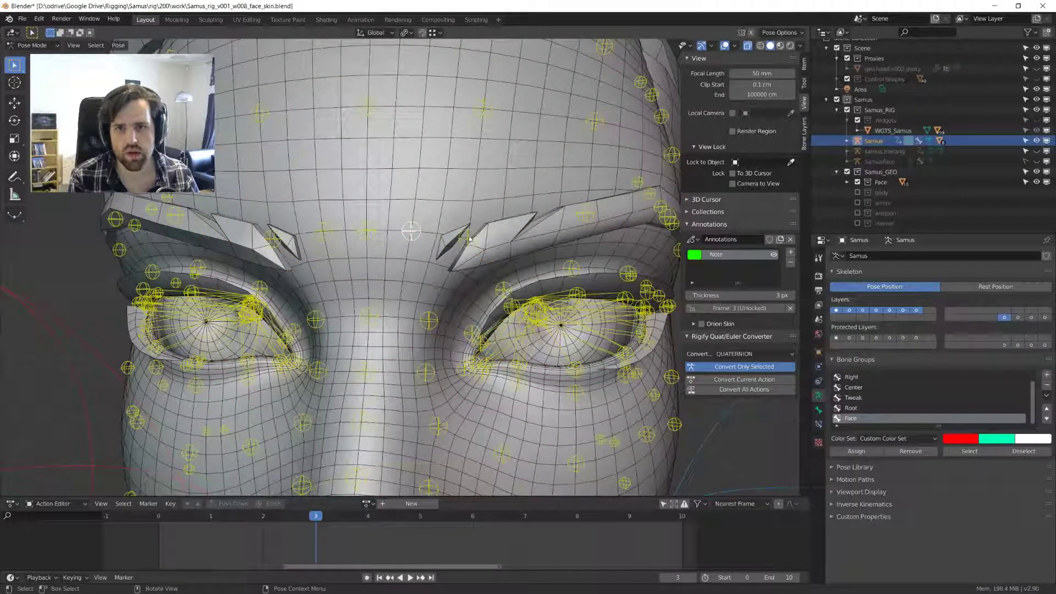
{"action": "right_click_drag", "start_coordinate": [469, 239], "coordinate": [436, 239], "text": "shift"}
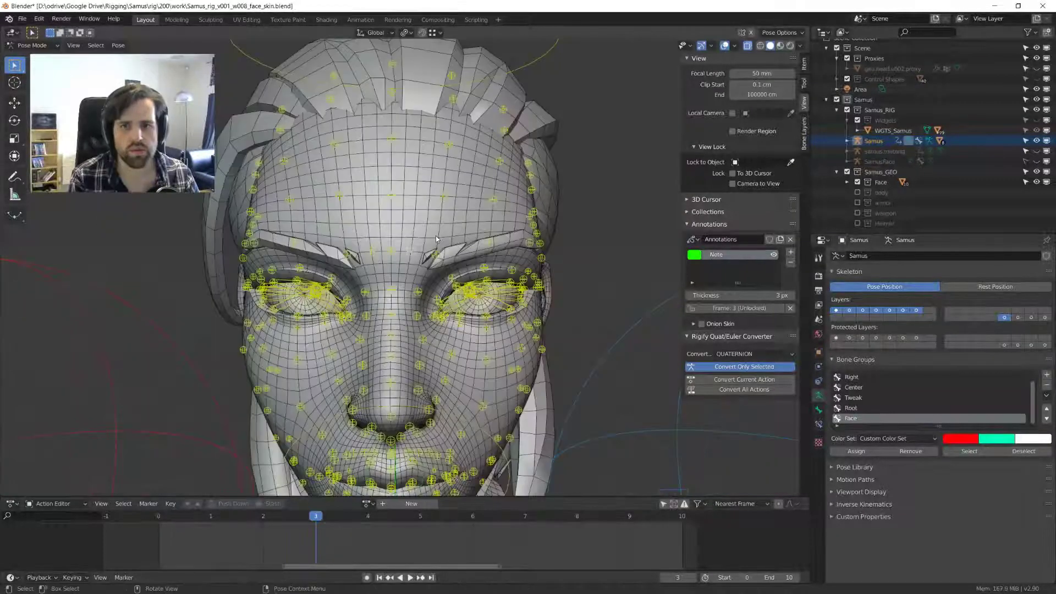
{"action": "key", "text": "a"}
{"action": "key", "text": "alt+g"}
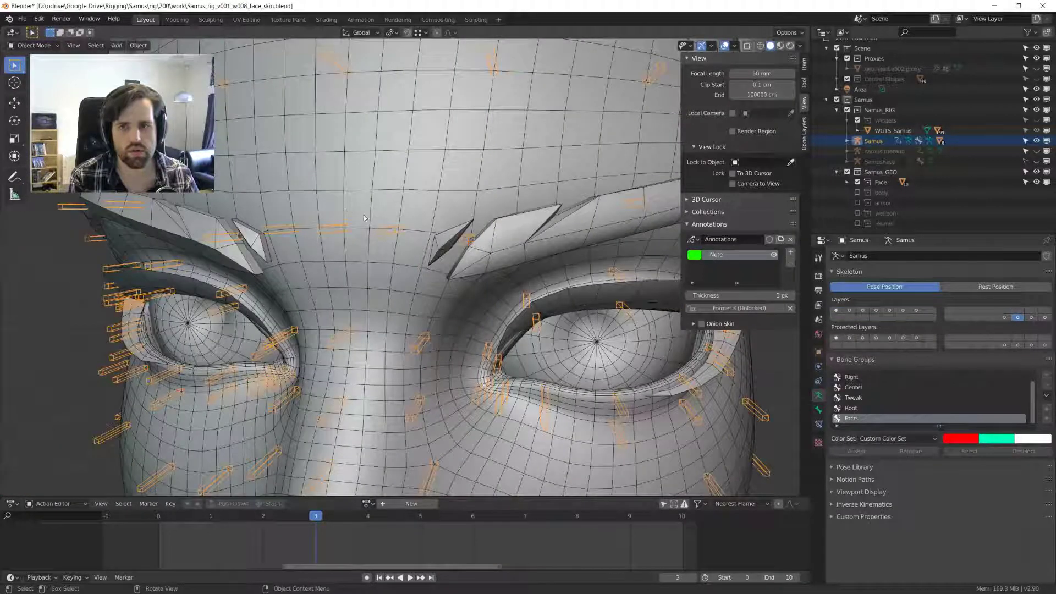
- Select the geo.head.v002 mesh together with the Samus armature and enter Weight Paint mode
{"action": "left_click", "coordinate": [395, 165], "text": "shift"}
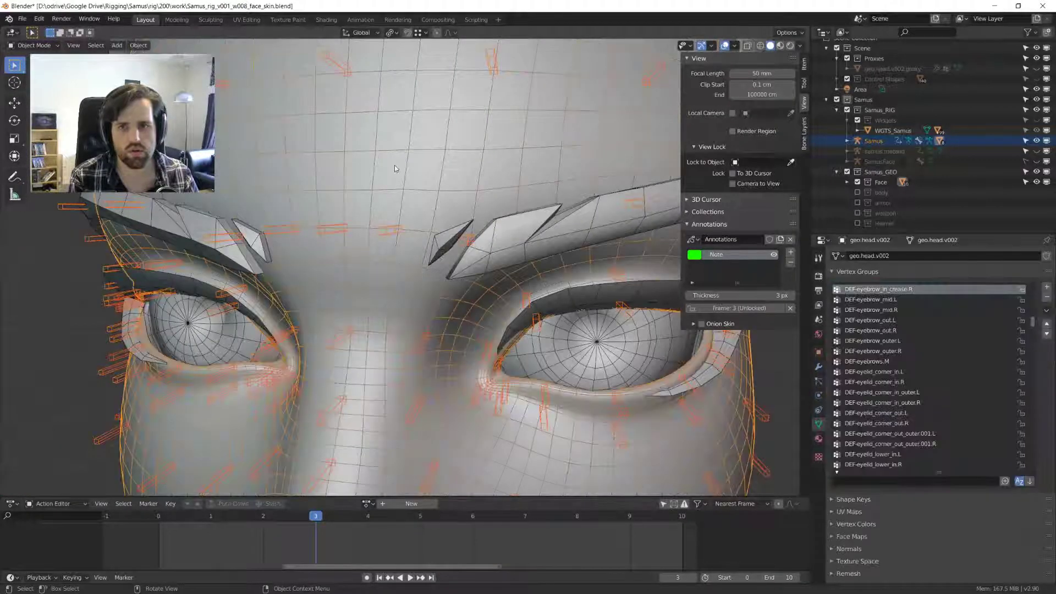
{"action": "key", "text": "ctrl+Tab"}
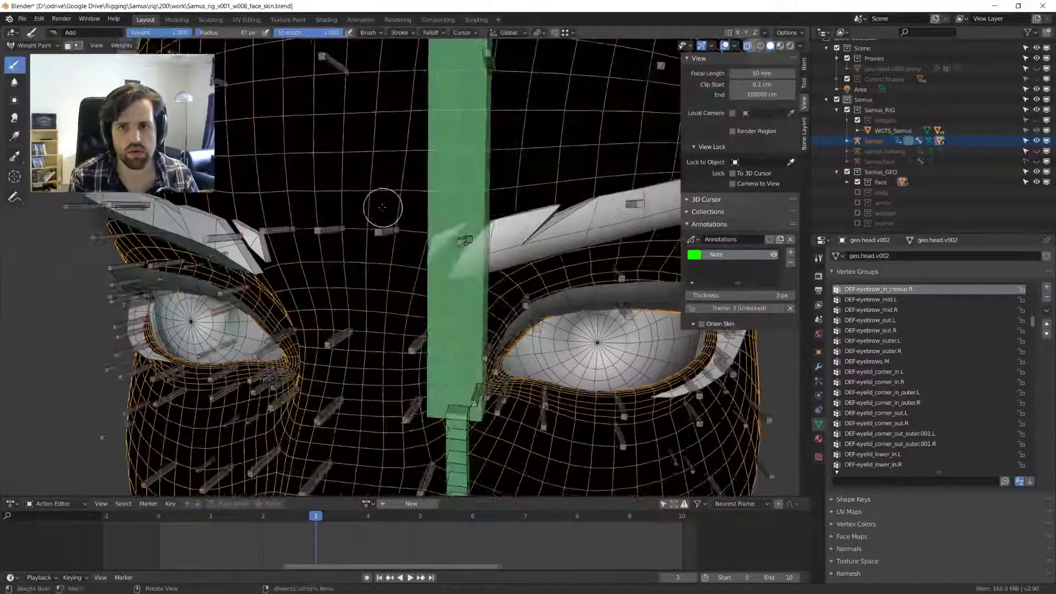
{"action": "scroll", "coordinate": [430, 205], "scroll_direction": "down", "scroll_amount": 5}
{"action": "scroll", "coordinate": [429, 205], "scroll_direction": "up", "scroll_amount": 5}
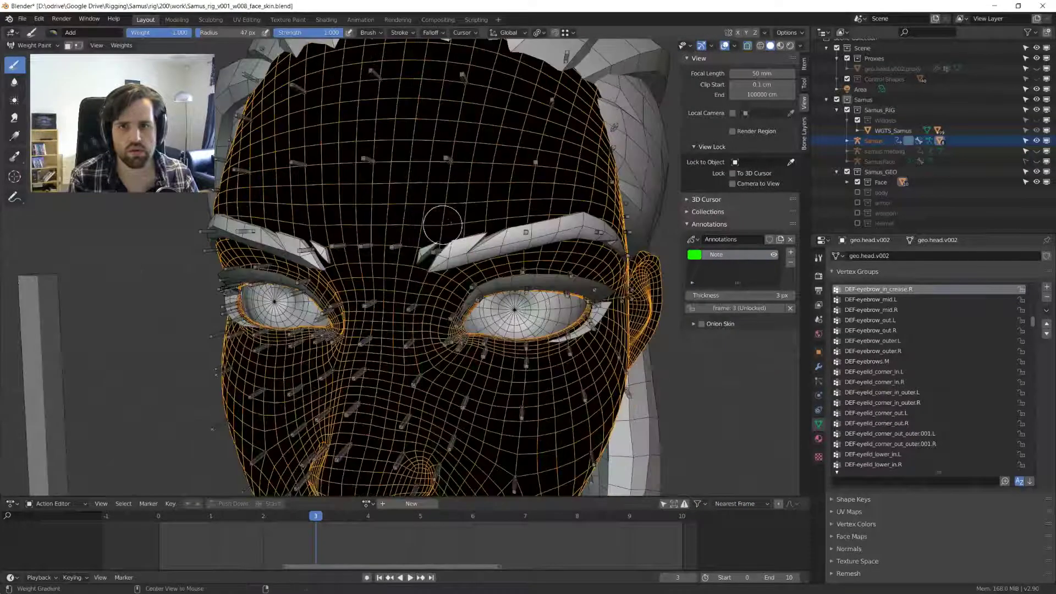
{"action": "middle_click_drag", "start_coordinate": [445, 230], "coordinate": [473, 233]}
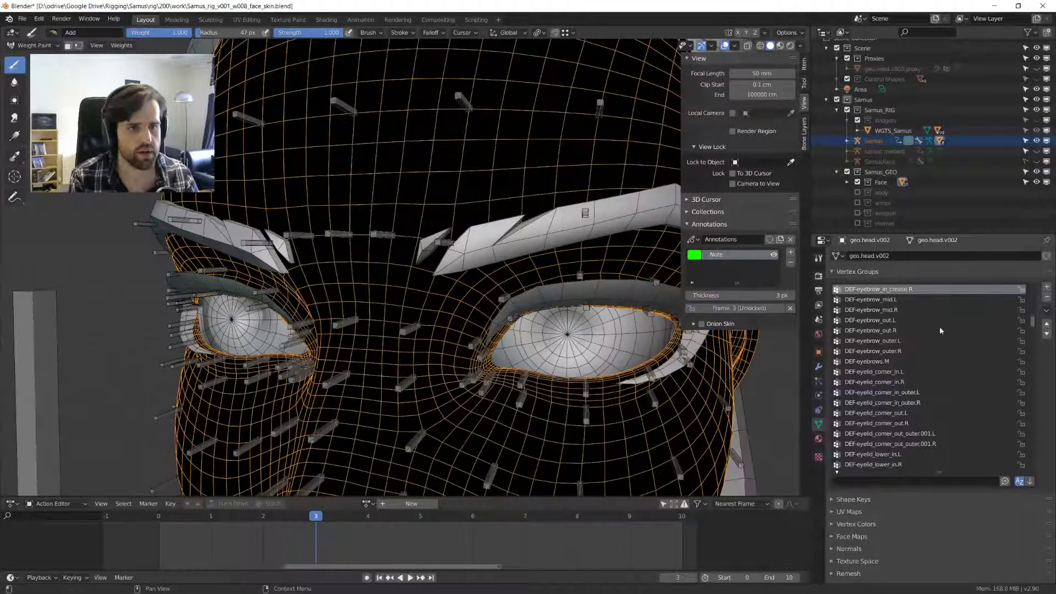
- Filter the head's vertex groups by "cre" and make DEF-eyebrow_in_crease.L active
{"action": "key", "text": "ctrl+f"}
{"action": "type", "text": "cre"}
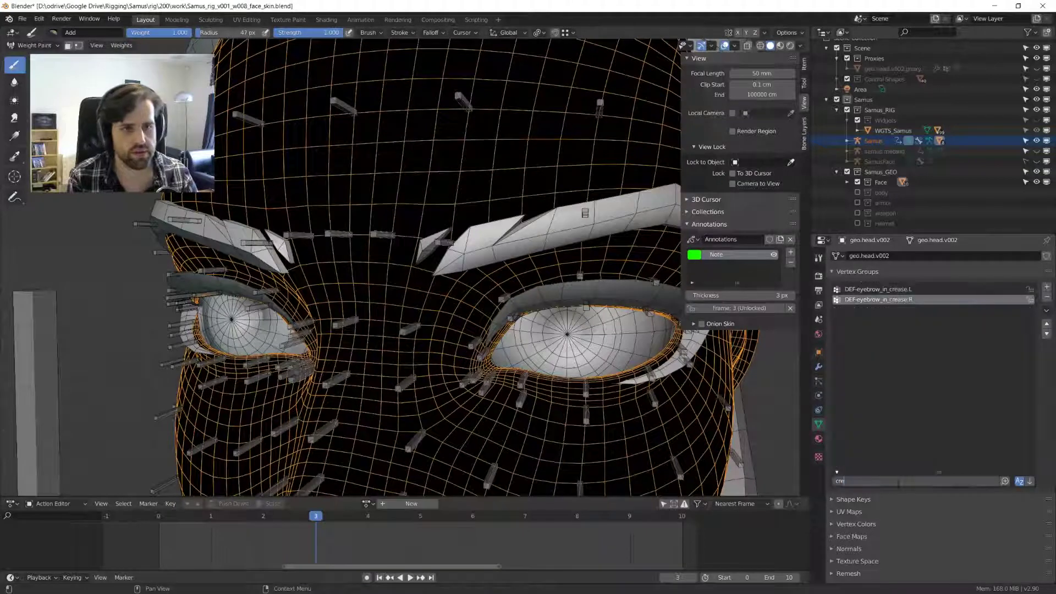
{"action": "key", "text": "Return"}
{"action": "middle_click_drag", "start_coordinate": [442, 231], "coordinate": [446, 230]}
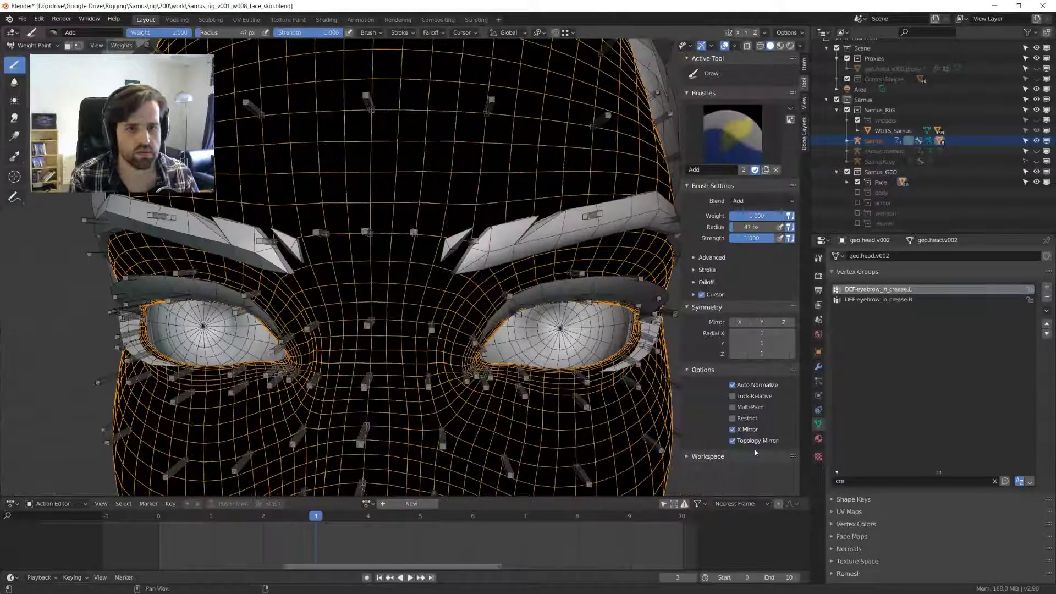
- Paint a narrow vertical strip above the inner left eyebrow at weight 1.000 with a 32 px brush, and check its mirrored group
{"action": "mouse_move", "coordinate": [437, 251]}
{"action": "middle_mouse_down"}
{"action": "mouse_move", "coordinate": [434, 241]}
{"action": "mouse_move", "coordinate": [429, 270]}
{"action": "middle_mouse_up"}
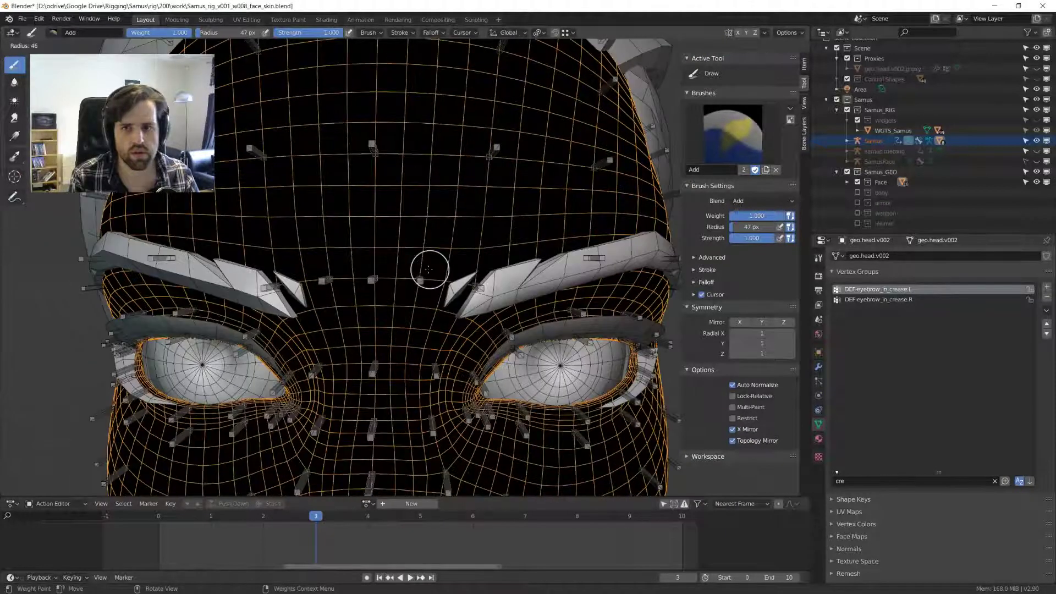
{"action": "left_click", "coordinate": [429, 270]}
{"action": "left_click_drag", "start_coordinate": [431, 201], "coordinate": [414, 308]}
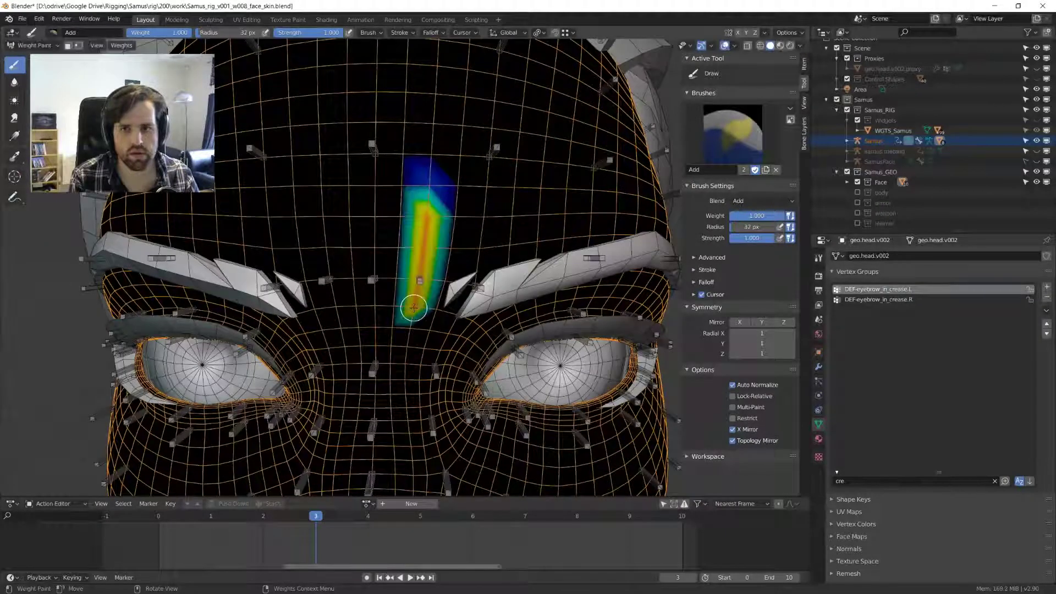
{"action": "mouse_move", "coordinate": [434, 198]}
{"action": "left_mouse_down"}
{"action": "mouse_move", "coordinate": [436, 167]}
{"action": "mouse_move", "coordinate": [429, 225]}
{"action": "left_mouse_up"}
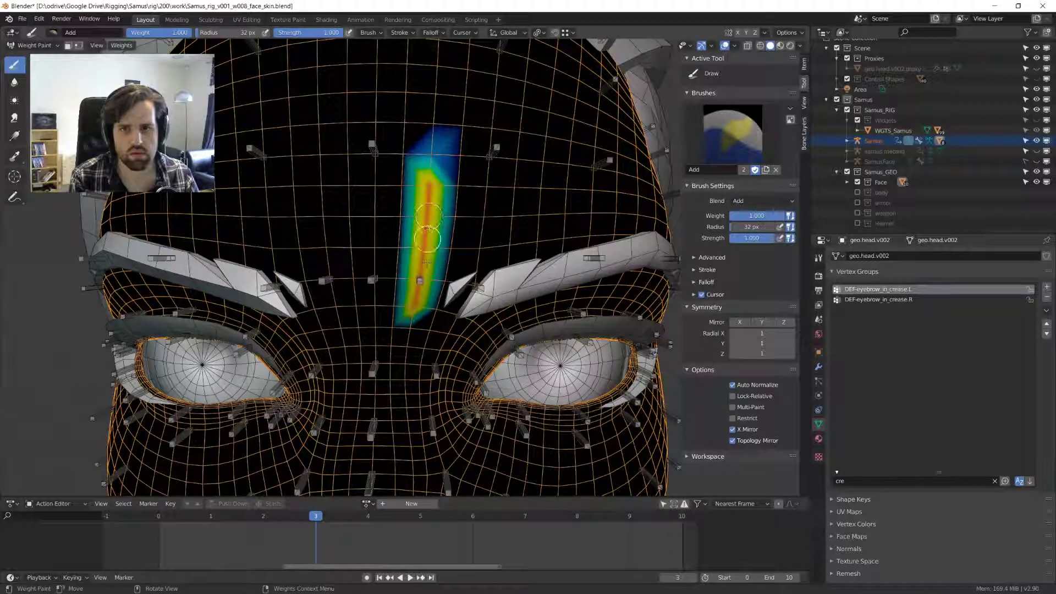
{"action": "left_click", "coordinate": [883, 300]}
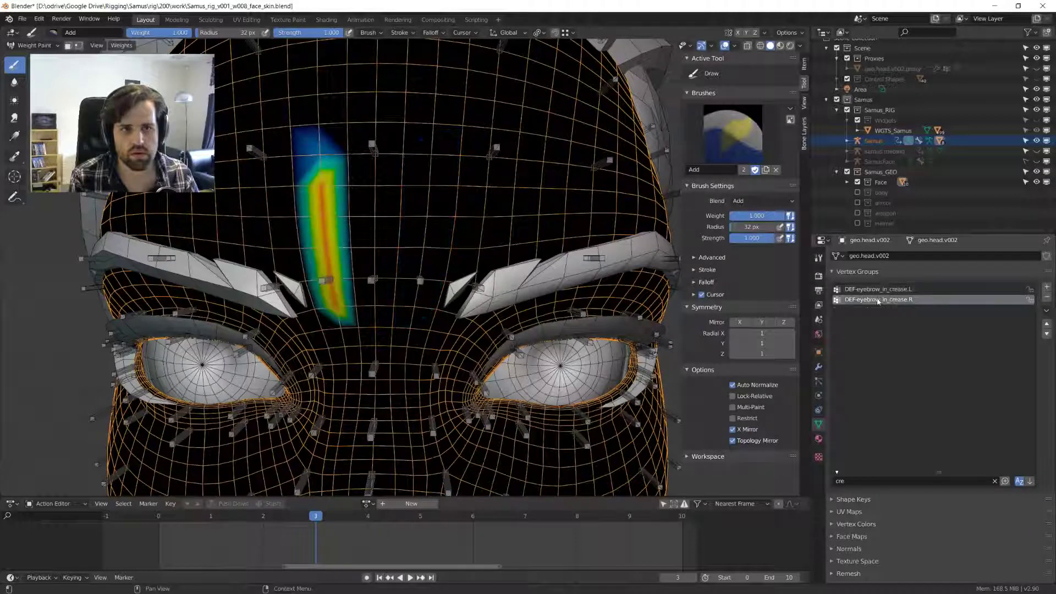
{"action": "left_click", "coordinate": [878, 289]}
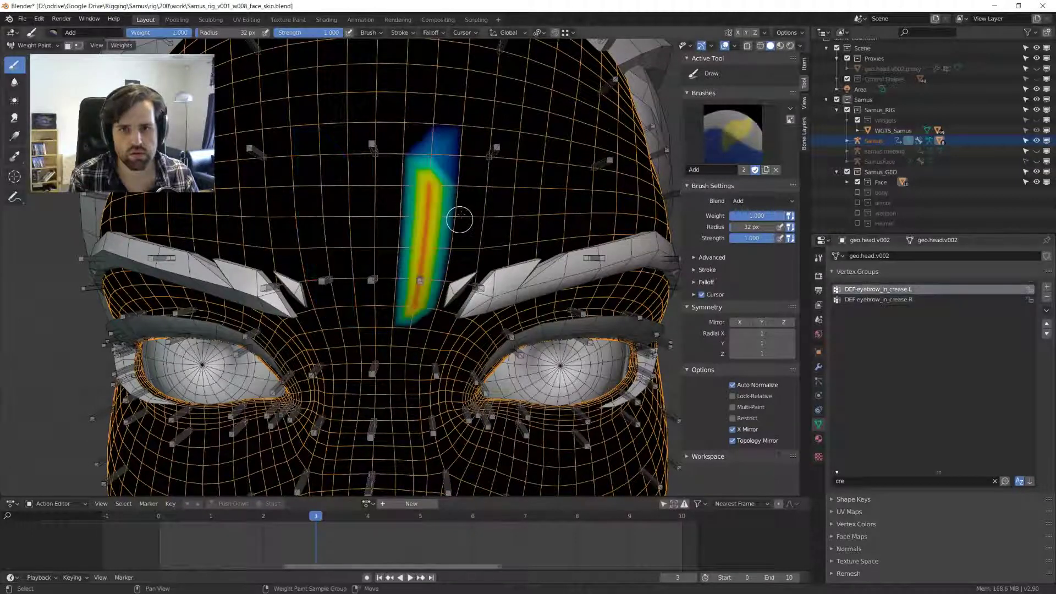
- Soften both sides of the left crease weights with the Blur brush at strength 1.000, and check the mirrored right group
{"action": "key", "text": "shift+space"}
{"action": "key", "text": "2"}
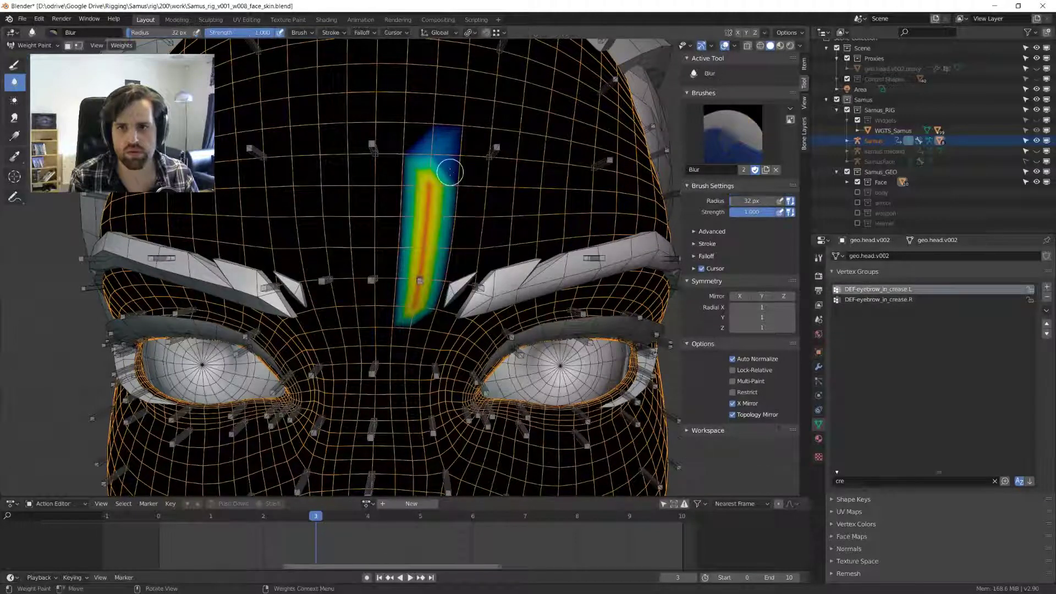
{"action": "left_click_drag", "start_coordinate": [450, 172], "coordinate": [395, 266]}
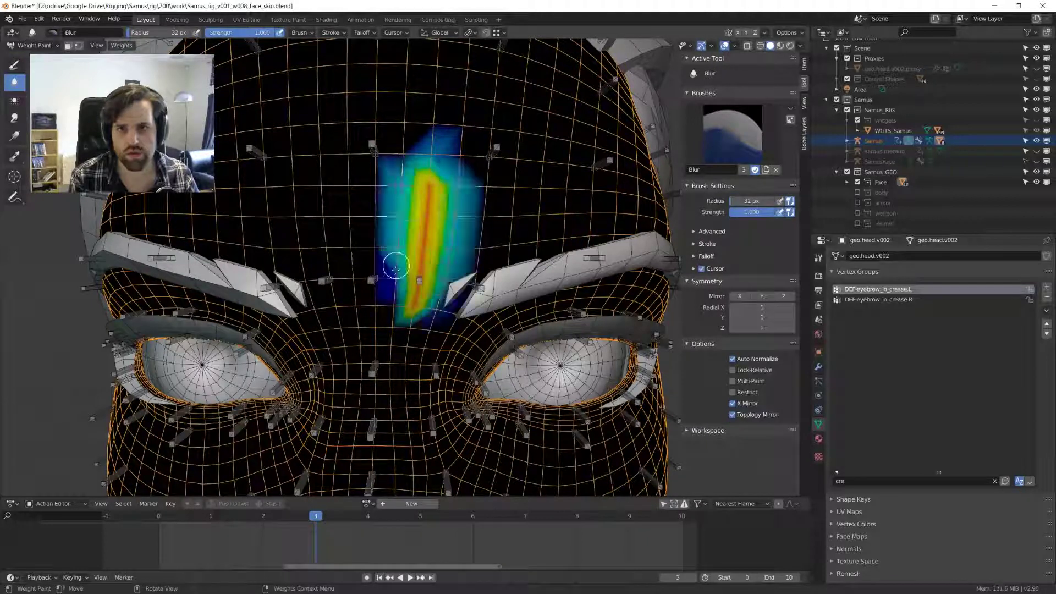
{"action": "left_click", "coordinate": [891, 299]}
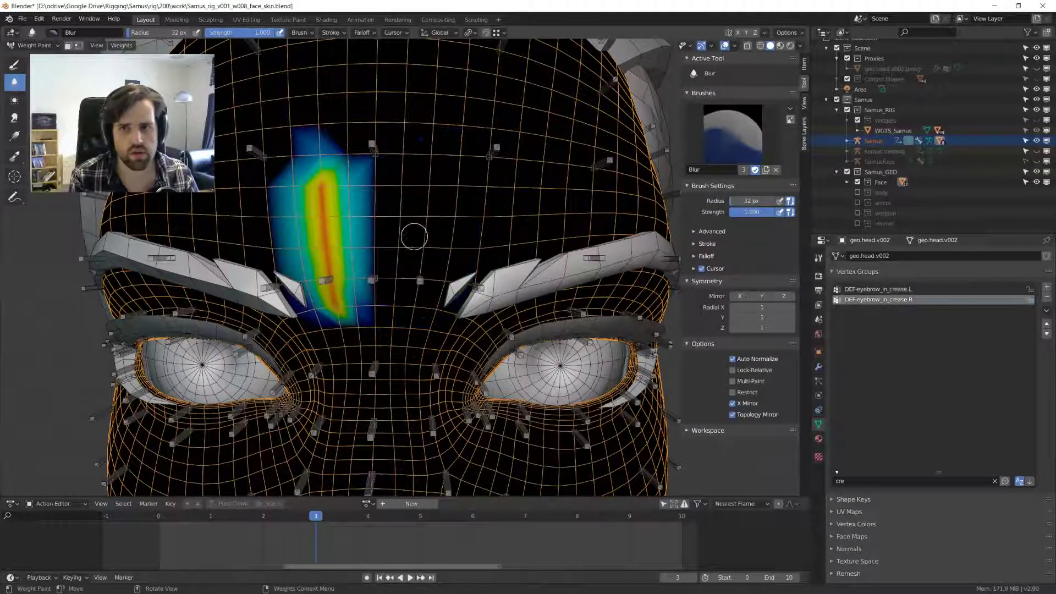
{"action": "middle_click_drag", "start_coordinate": [431, 255], "coordinate": [415, 255]}
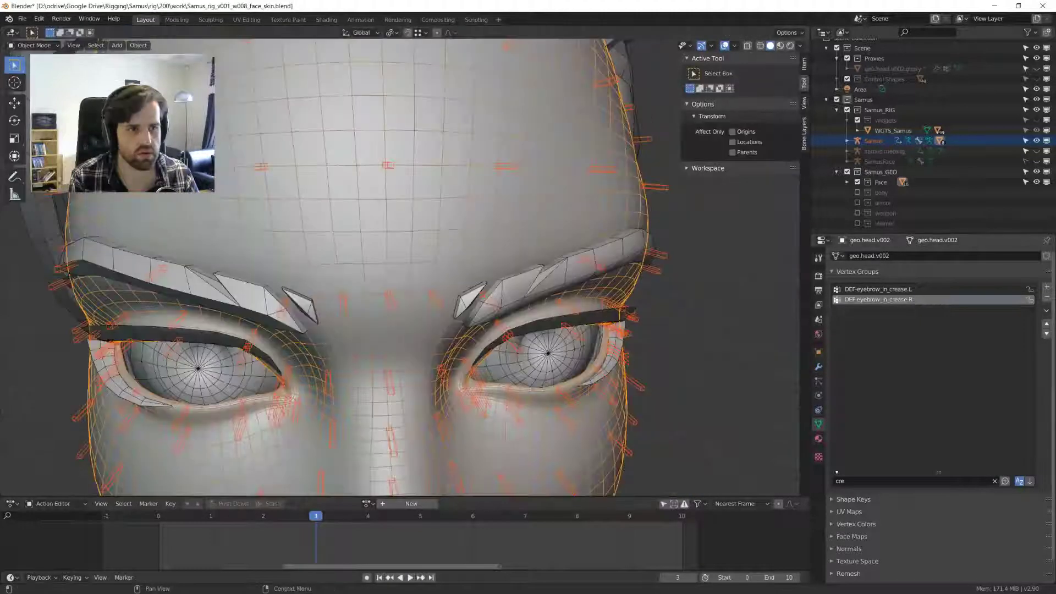
- Return to Pose Mode on the Samus armature and show only its first bone layer
{"action": "key", "text": "ctrl+Tab"}
{"action": "left_click", "coordinate": [380, 284]}
{"action": "left_click", "coordinate": [386, 300]}
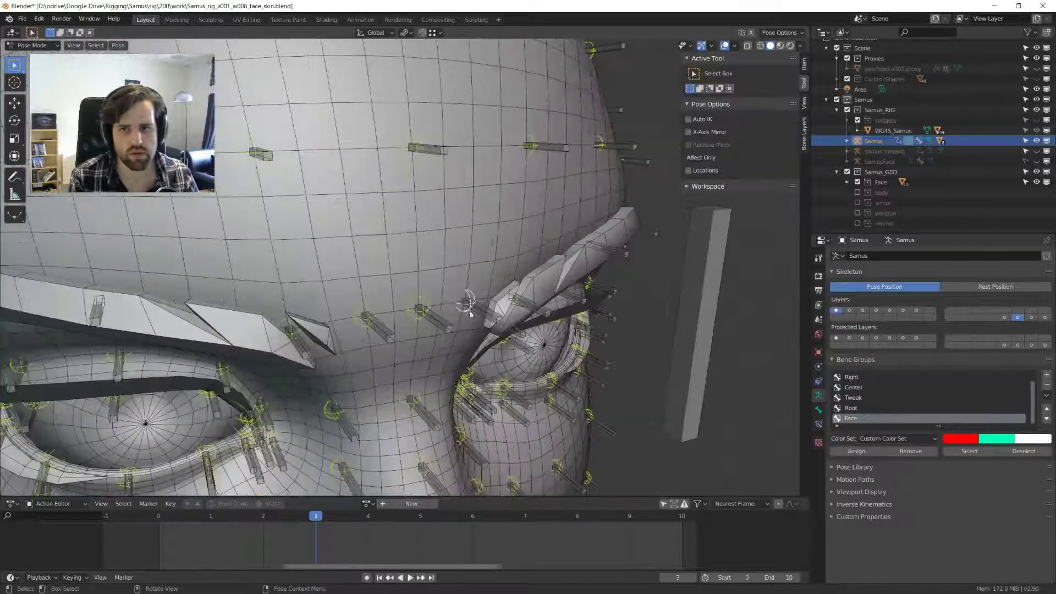
{"action": "middle_click_drag", "start_coordinate": [516, 305], "coordinate": [406, 304], "text": "alt"}
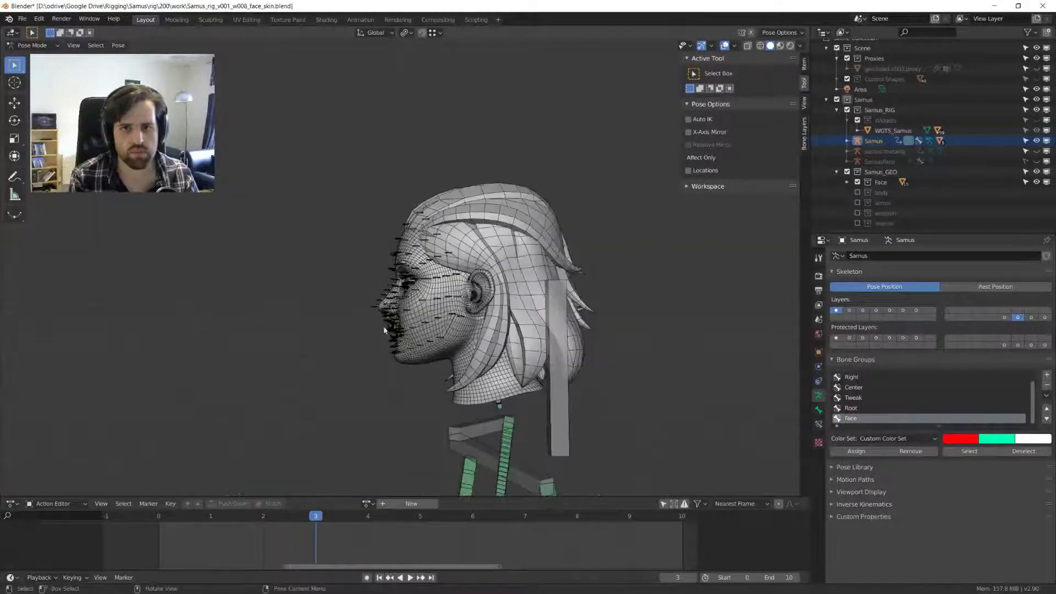
{"action": "left_click", "coordinate": [837, 310]}
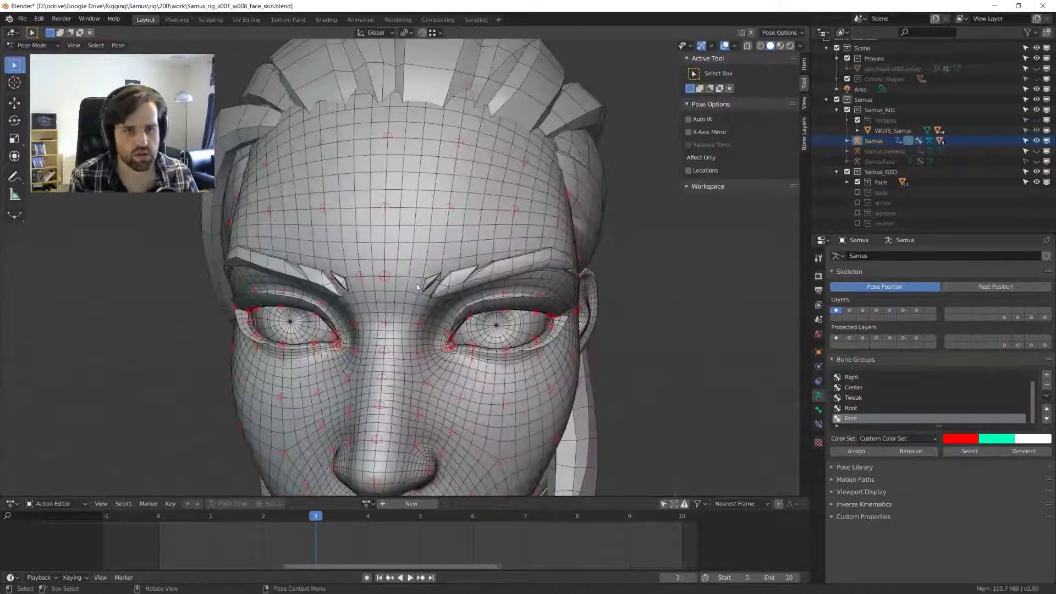
{"action": "middle_click_drag", "start_coordinate": [404, 278], "coordinate": [437, 292]}
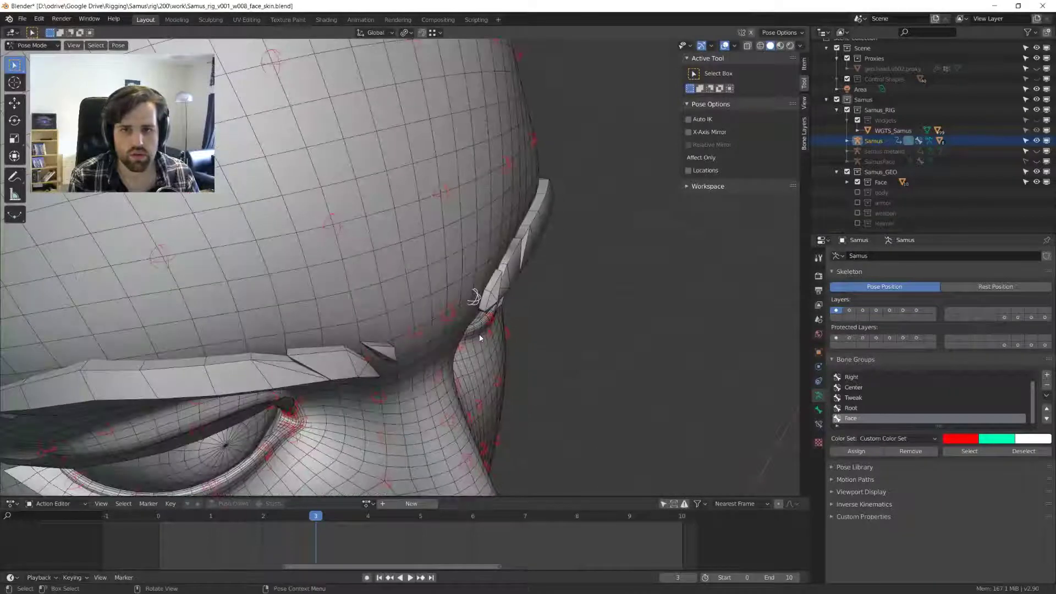
- Test the crease skinning by moving the left eyebrow crease bone and the neighbouring inner eyebrow bone toward the nose
{"action": "key", "text": "g"}
{"action": "left_click", "coordinate": [461, 327]}
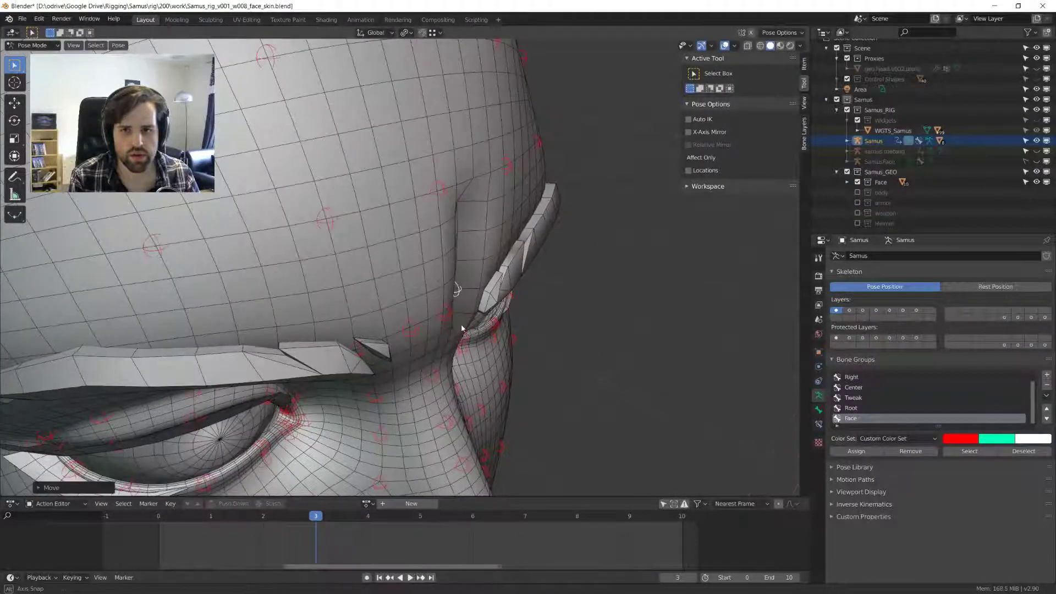
{"action": "middle_click_drag", "start_coordinate": [462, 328], "coordinate": [450, 270]}
{"action": "left_click", "coordinate": [466, 324]}
{"action": "key", "text": "g"}
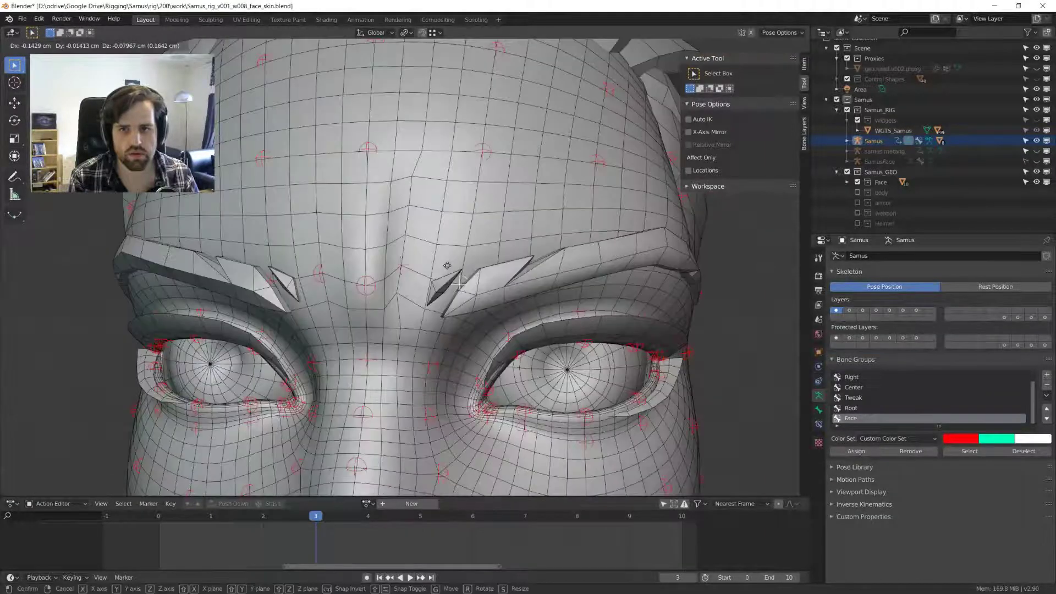
{"action": "left_click", "coordinate": [447, 265]}
{"action": "scroll", "coordinate": [447, 266], "scroll_direction": "down", "scroll_amount": 3}
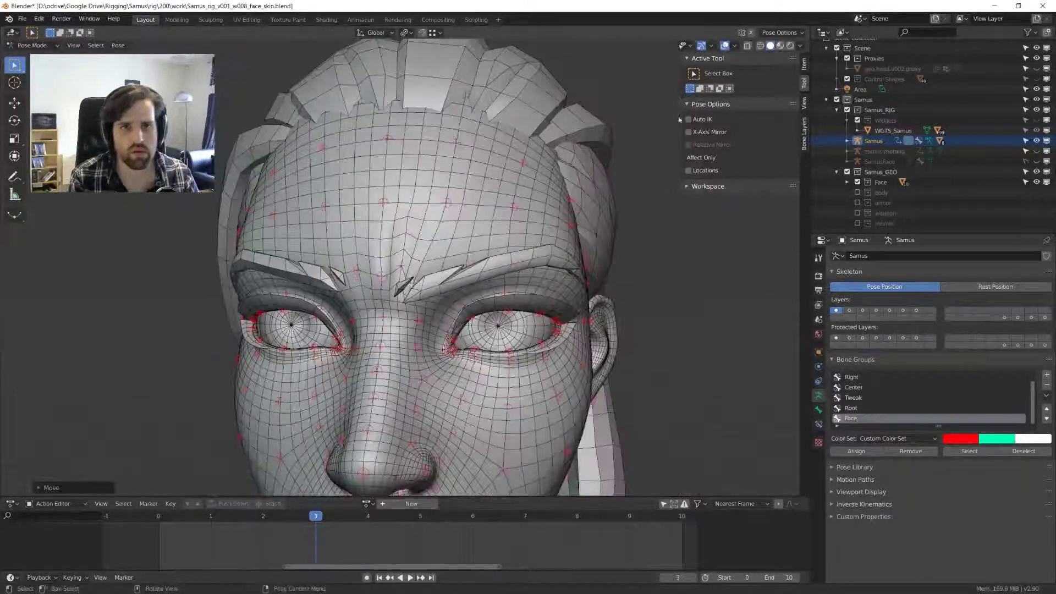
- Switch the viewport to Rendered shading and turn off the wireframe overlay
{"action": "left_click", "coordinate": [800, 47]}
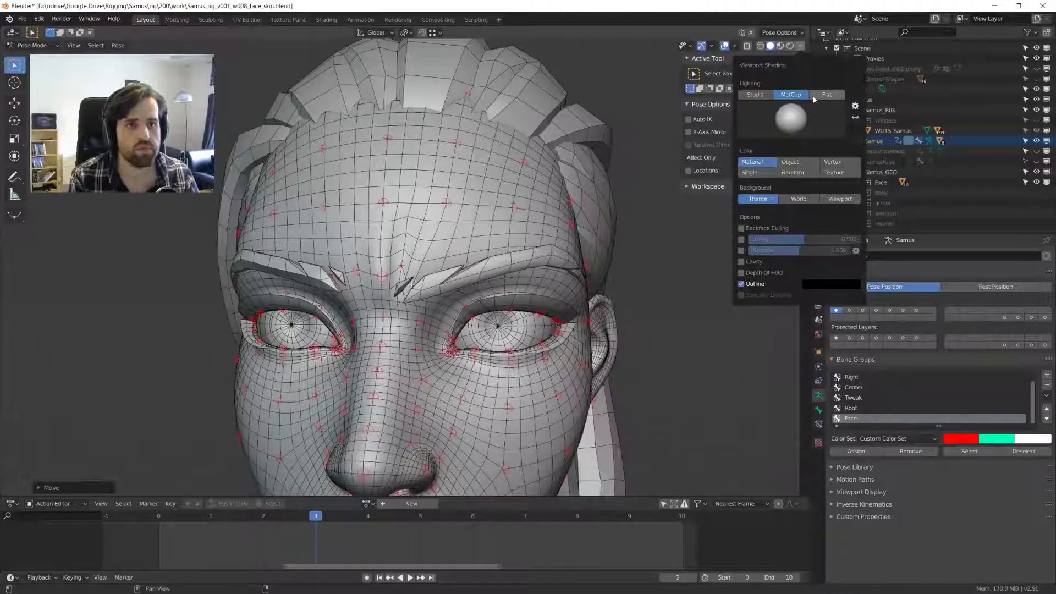
{"action": "left_click", "coordinate": [790, 45]}
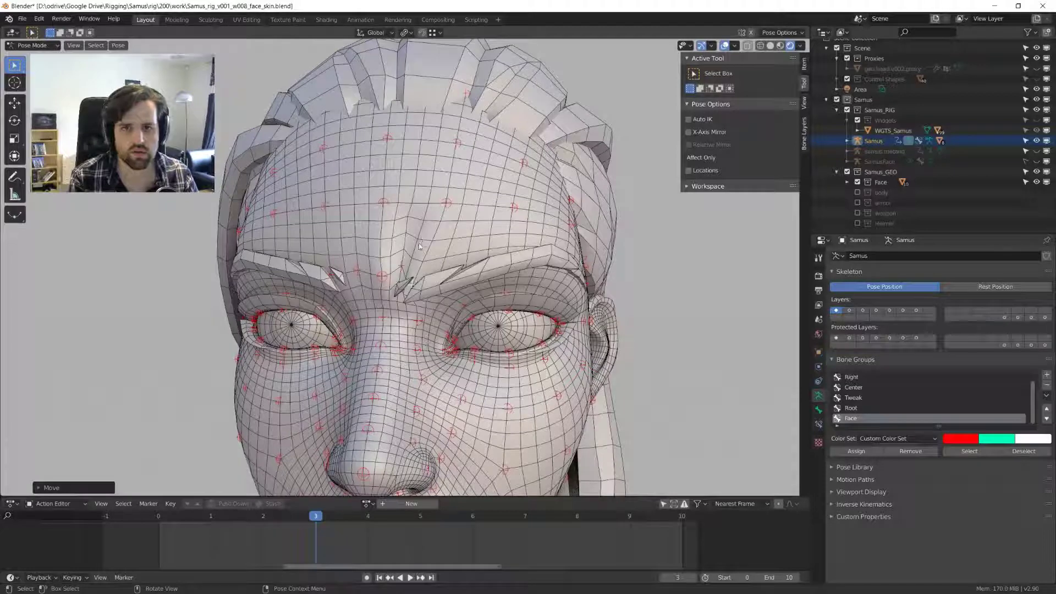
{"action": "scroll", "coordinate": [411, 243], "scroll_direction": "down", "scroll_amount": 6}
{"action": "scroll", "coordinate": [412, 247], "scroll_direction": "up", "scroll_amount": 6}
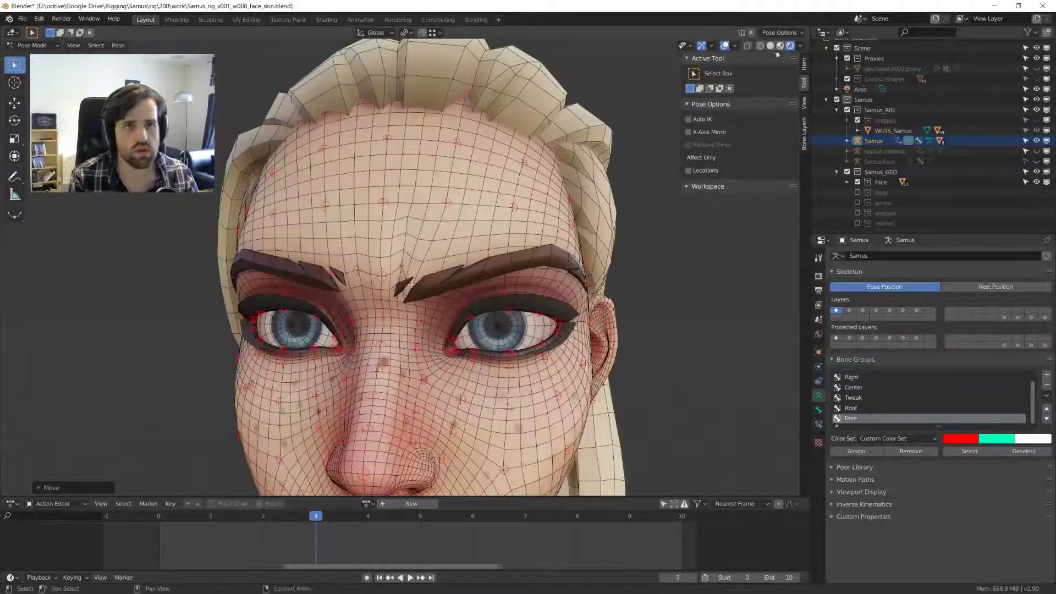
{"action": "left_click", "coordinate": [735, 45]}
{"action": "left_click", "coordinate": [670, 217]}
{"action": "middle_click_drag", "start_coordinate": [577, 237], "coordinate": [418, 263]}
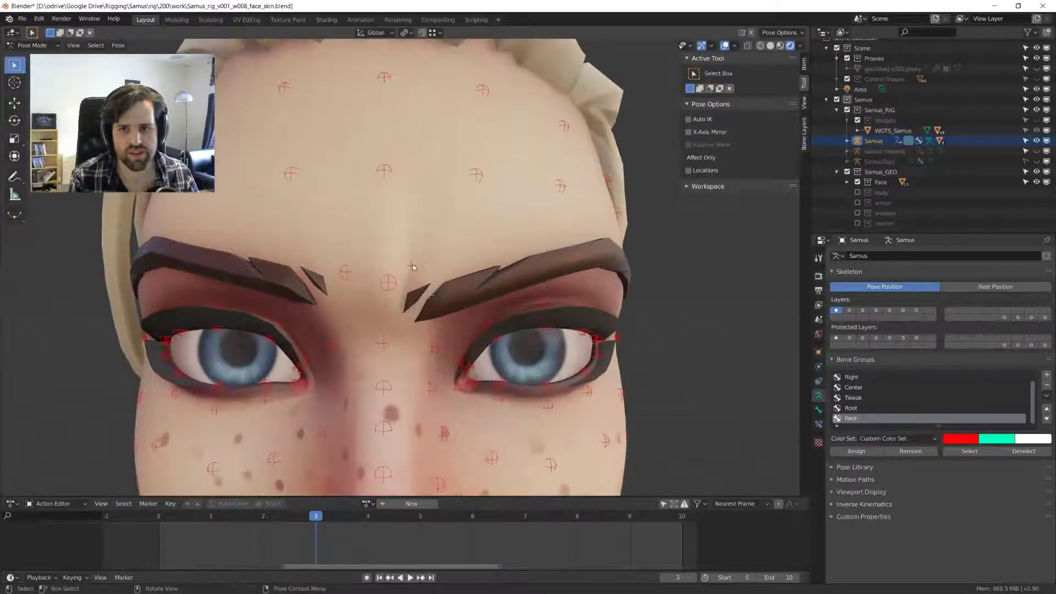
- Reposition the brow bones around the left inner eyebrow and the bridge of the nose to test a frown
{"action": "middle_click_drag", "start_coordinate": [413, 267], "coordinate": [484, 299]}
{"action": "key", "text": "g"}
{"action": "left_click", "coordinate": [509, 269]}
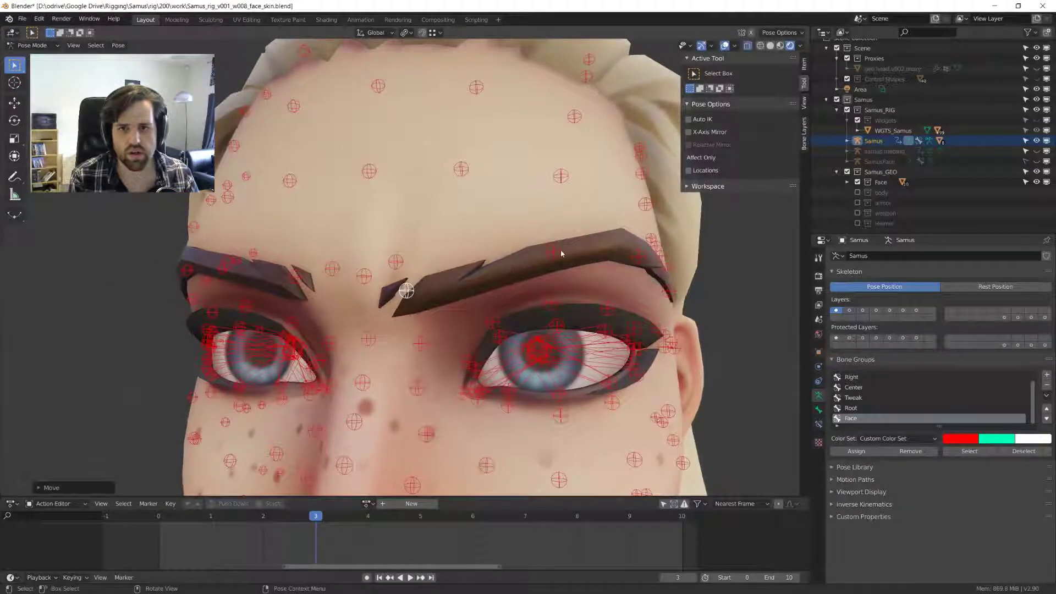
{"action": "scroll", "coordinate": [560, 251], "scroll_direction": "down", "scroll_amount": 2}
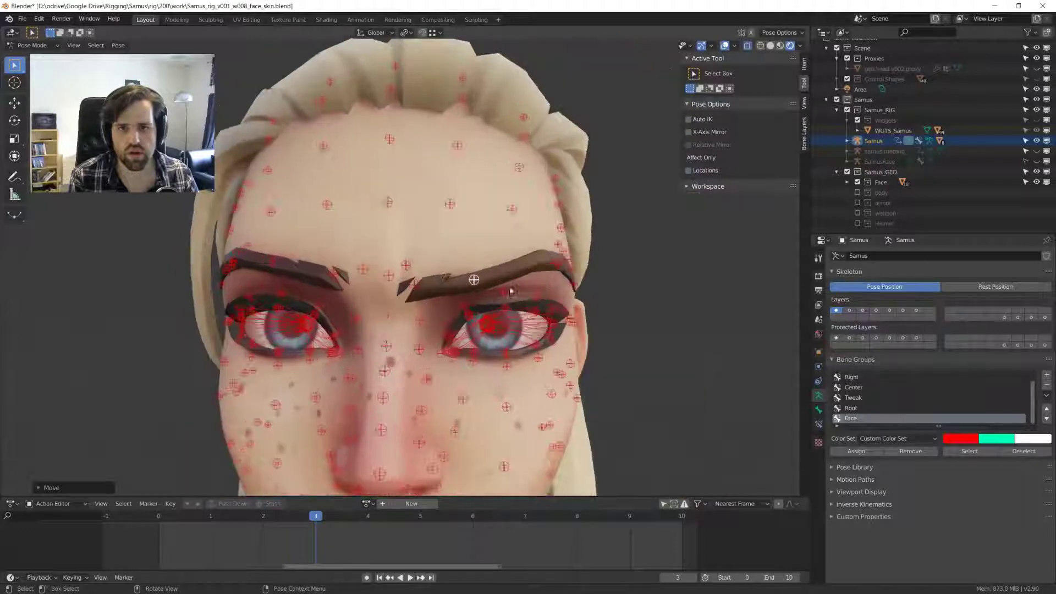
{"action": "key", "text": "g"}
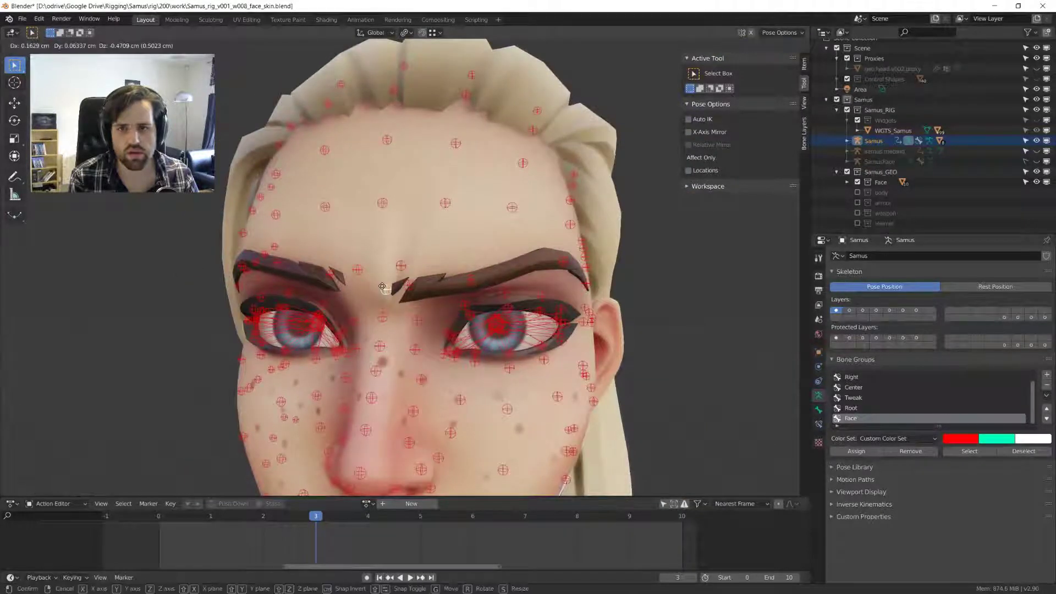
{"action": "left_click", "coordinate": [382, 286]}
{"action": "middle_click_drag", "start_coordinate": [382, 286], "coordinate": [379, 315]}
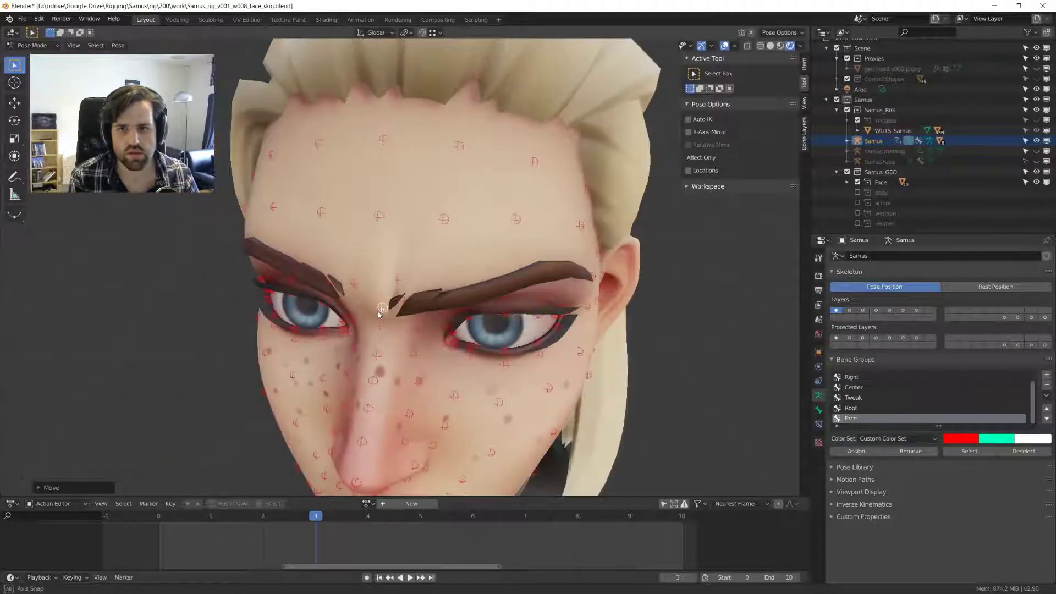
- Clear the test pose from the face bones and deselect them
{"action": "scroll", "coordinate": [378, 314], "scroll_direction": "down", "scroll_amount": 4}
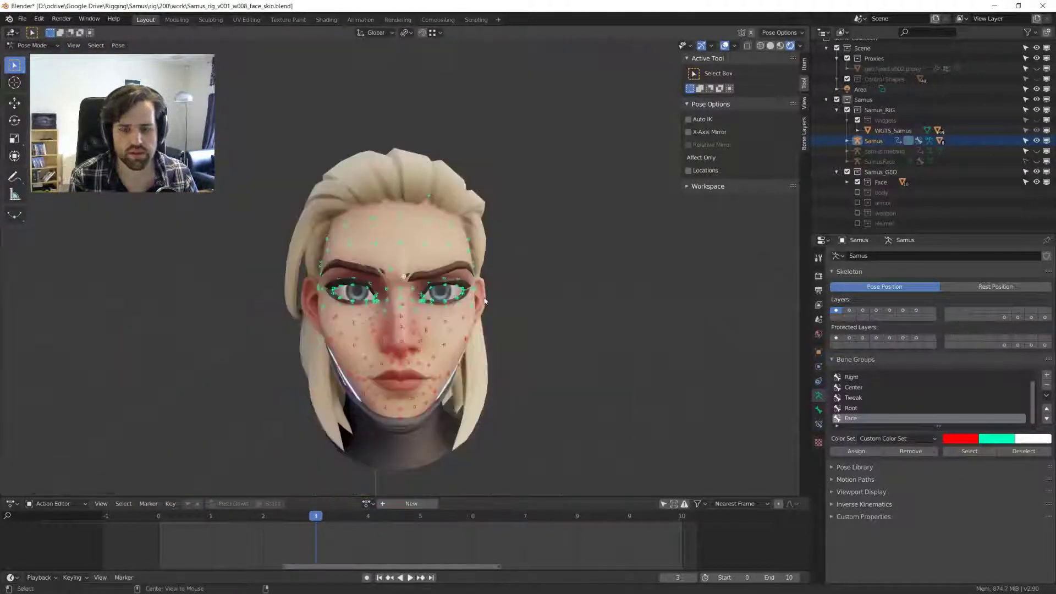
{"action": "middle_click_drag", "start_coordinate": [479, 299], "coordinate": [499, 286]}
{"action": "left_click", "coordinate": [542, 238]}
{"action": "scroll", "coordinate": [473, 249], "scroll_direction": "up", "scroll_amount": 2}
{"action": "scroll", "coordinate": [473, 249], "scroll_direction": "up", "scroll_amount": 1}
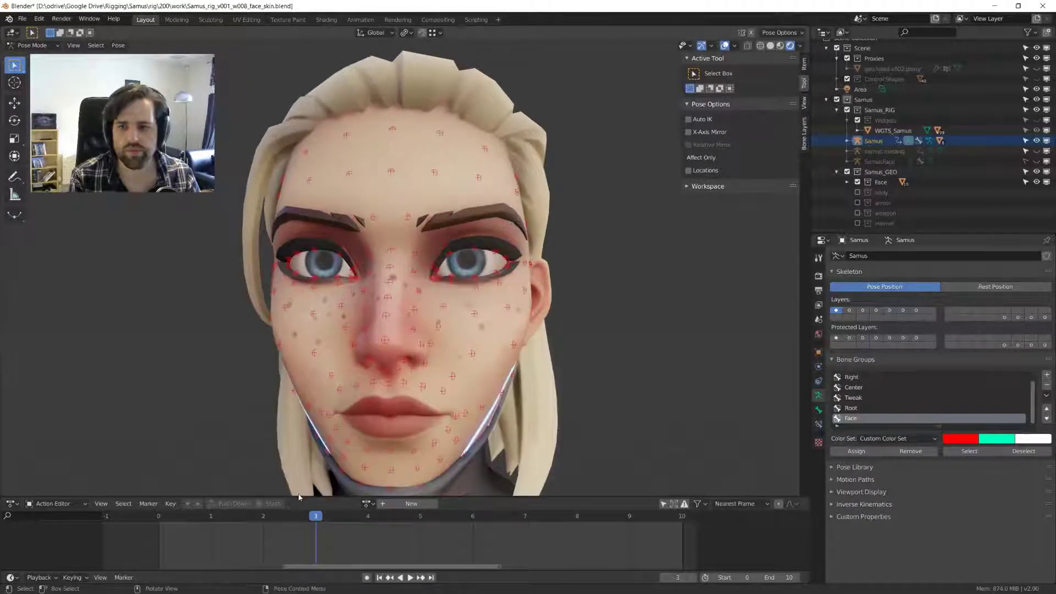
- Enlarge the Action Editor, browse the available facial actions, and load Brow.Inner.In.L on the Samus rig
{"action": "left_click_drag", "start_coordinate": [299, 496], "coordinate": [298, 315]}
{"action": "left_click", "coordinate": [367, 322]}
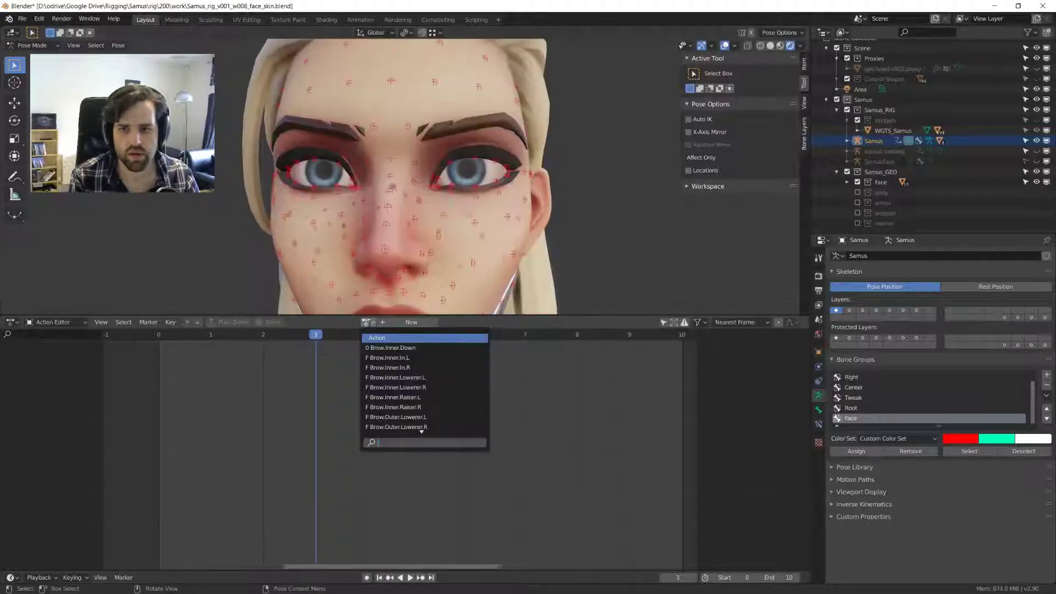
{"action": "scroll", "coordinate": [421, 429], "scroll_direction": "down", "scroll_amount": 10}
{"action": "scroll", "coordinate": [421, 429], "scroll_direction": "down", "scroll_amount": 8}
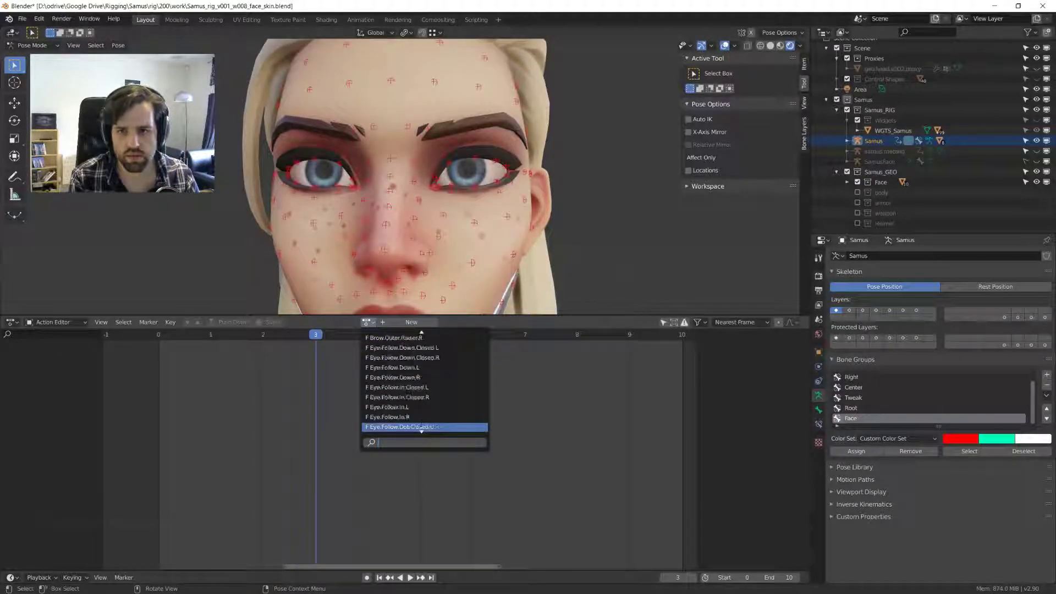
{"action": "scroll", "coordinate": [420, 428], "scroll_direction": "down", "scroll_amount": 15}
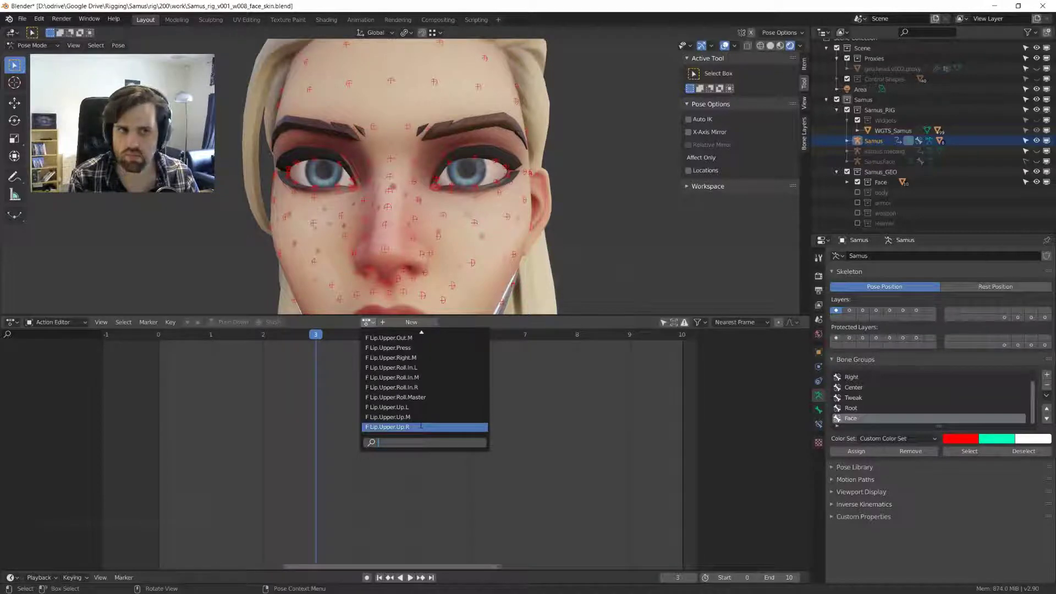
{"action": "scroll", "coordinate": [422, 340], "scroll_direction": "up", "scroll_amount": 9}
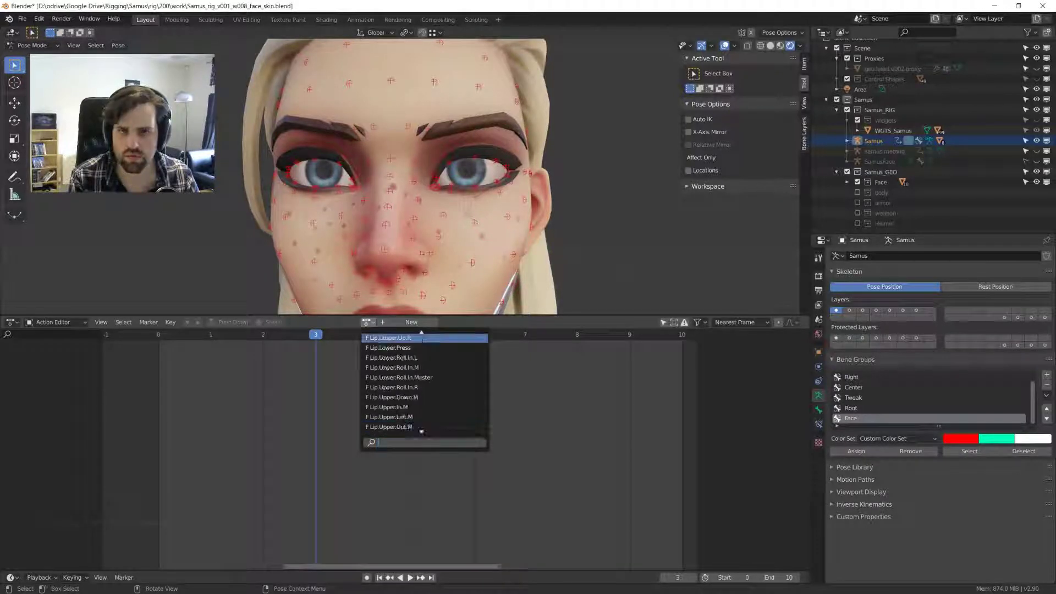
{"action": "scroll", "coordinate": [422, 340], "scroll_direction": "up", "scroll_amount": 15}
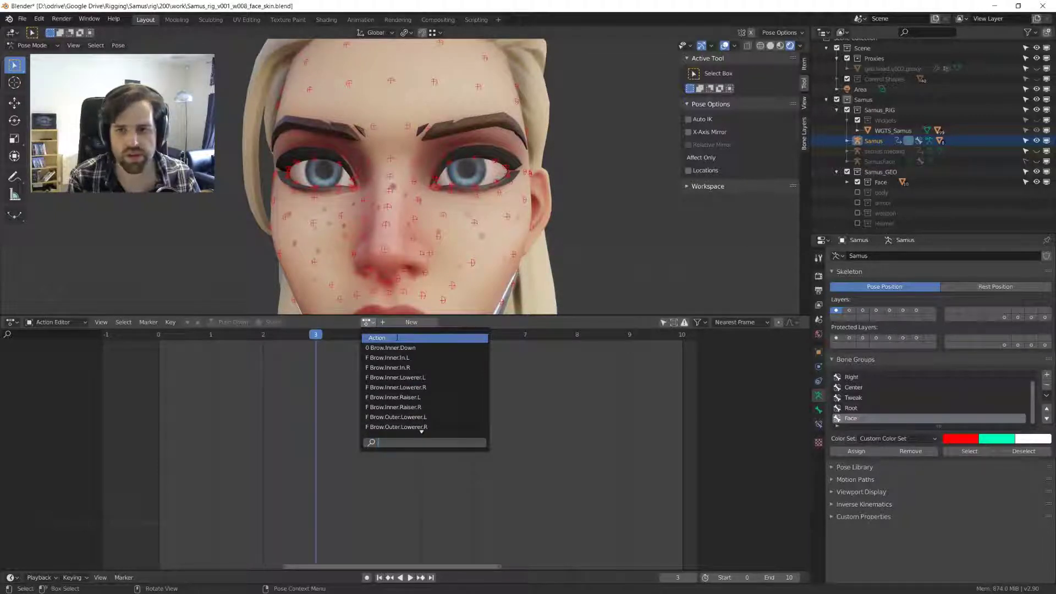
{"action": "left_click", "coordinate": [400, 357]}
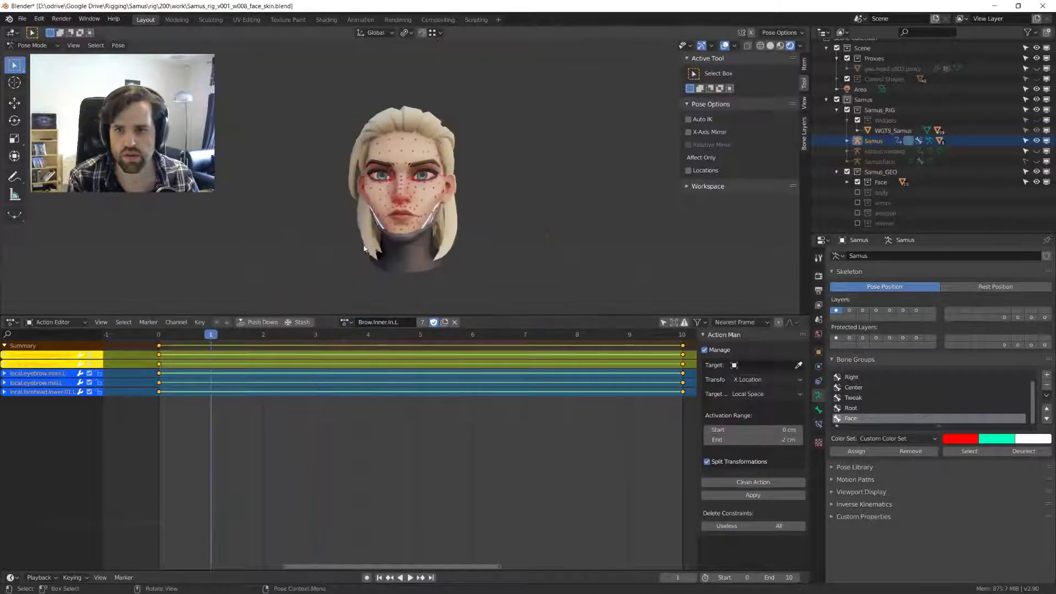
- Play back the Brow.Inner.In.L action and examine the brow area of the face
{"action": "middle_click_drag", "start_coordinate": [358, 261], "coordinate": [387, 261]}
{"action": "scroll", "coordinate": [387, 261], "scroll_direction": "up", "scroll_amount": 3}
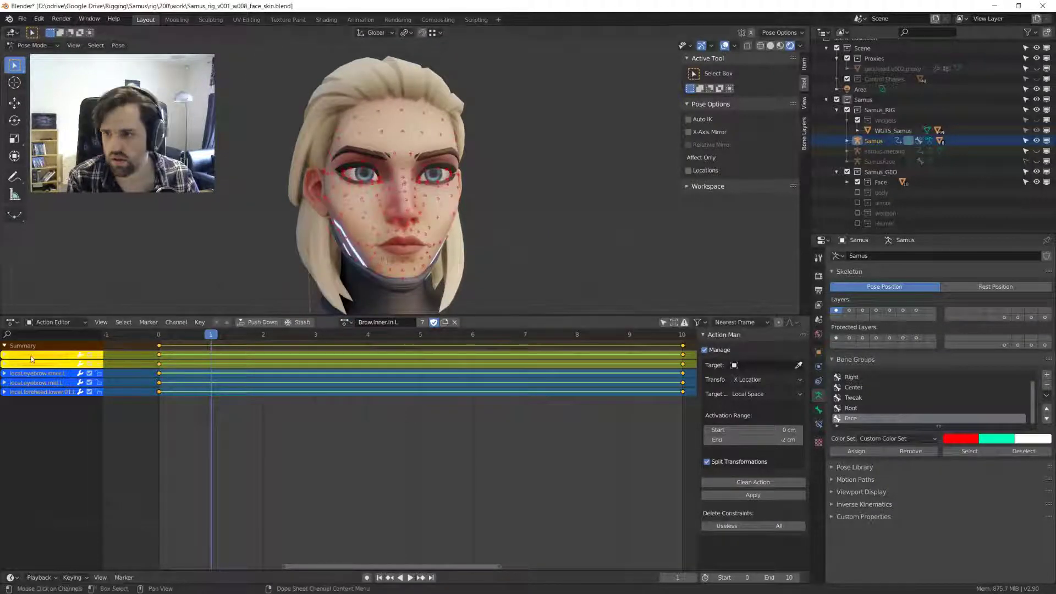
{"action": "key", "text": "space"}
{"action": "key", "text": "space"}
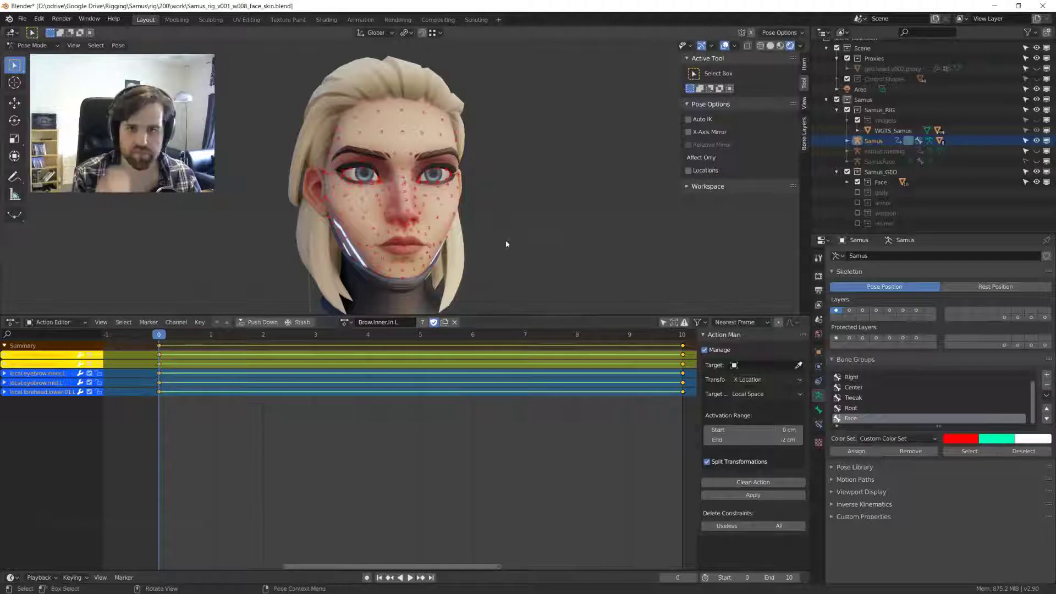
{"action": "middle_click_drag", "start_coordinate": [434, 222], "coordinate": [453, 222]}
{"action": "scroll", "coordinate": [453, 222], "scroll_direction": "up", "scroll_amount": 3}
- Check the Brow.Inner.Down action, unlink it from the rig, and load Brow.Inner.Lowerer.L instead
{"action": "left_click", "coordinate": [344, 322]}
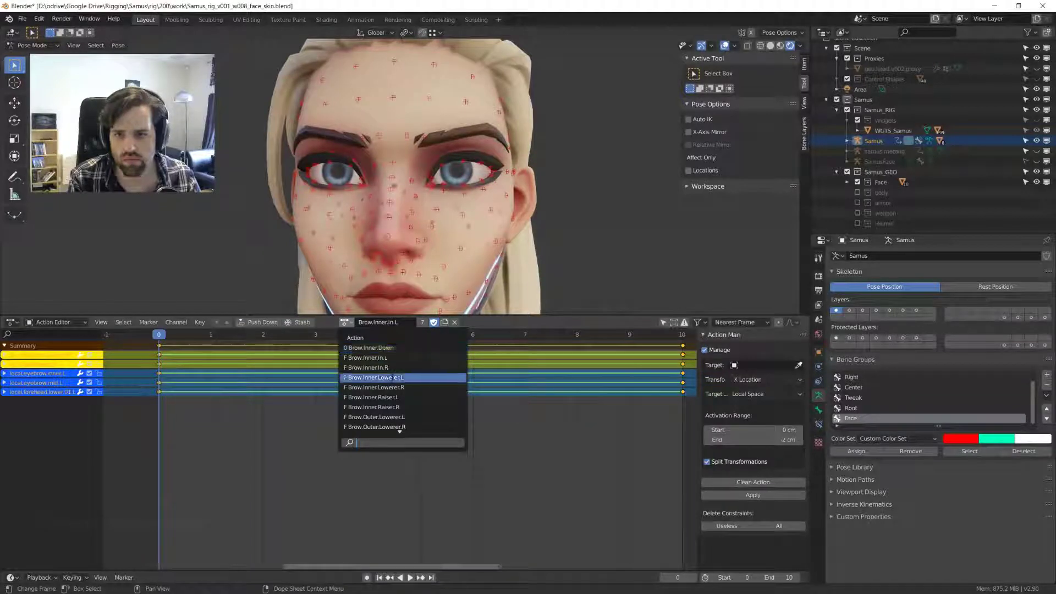
{"action": "left_click", "coordinate": [369, 347]}
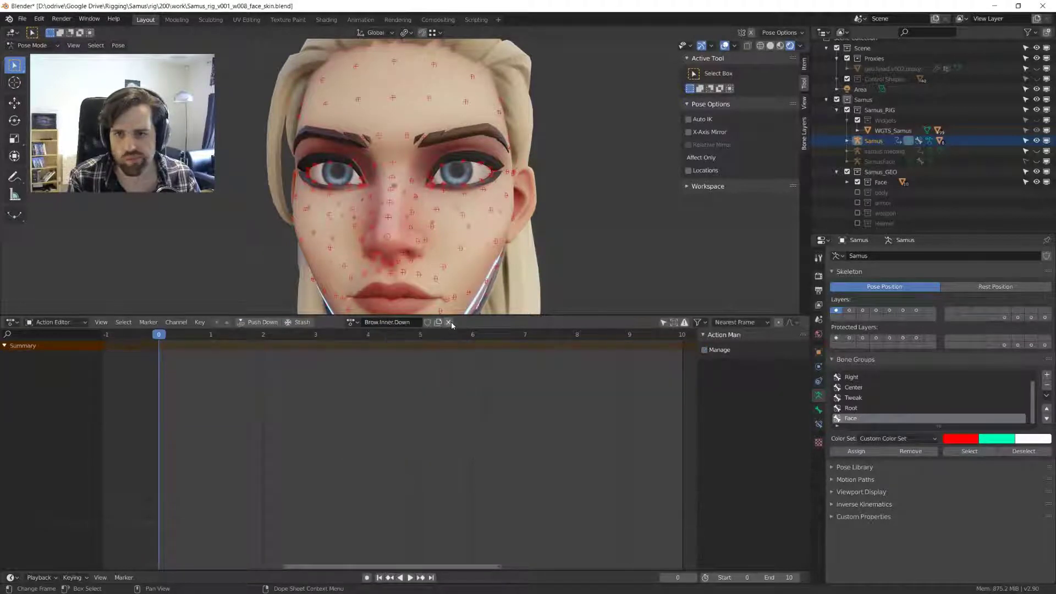
{"action": "left_click", "coordinate": [449, 322]}
{"action": "left_click", "coordinate": [365, 322]}
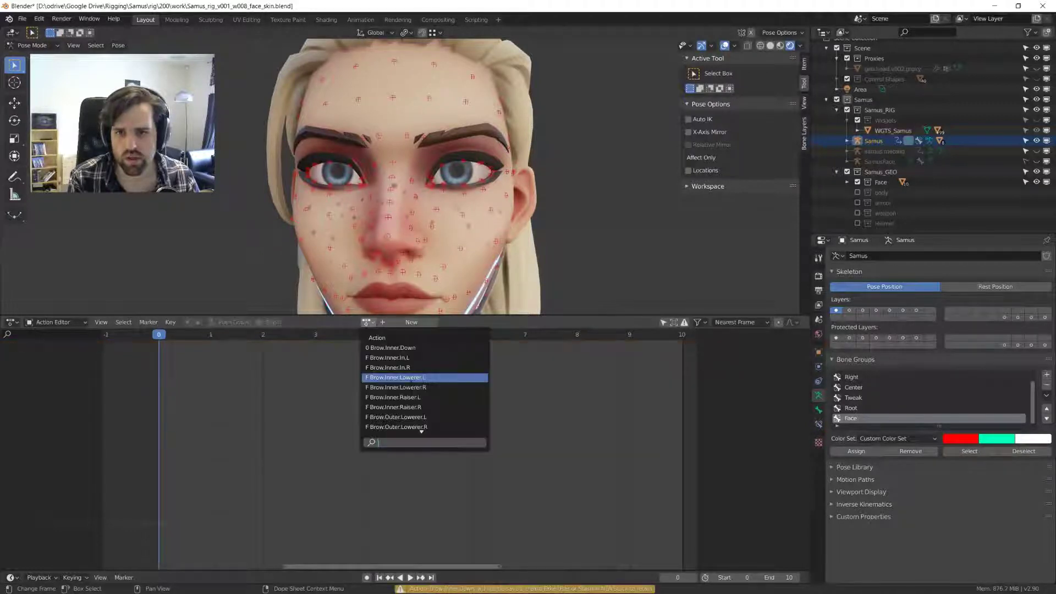
{"action": "left_click", "coordinate": [412, 377]}
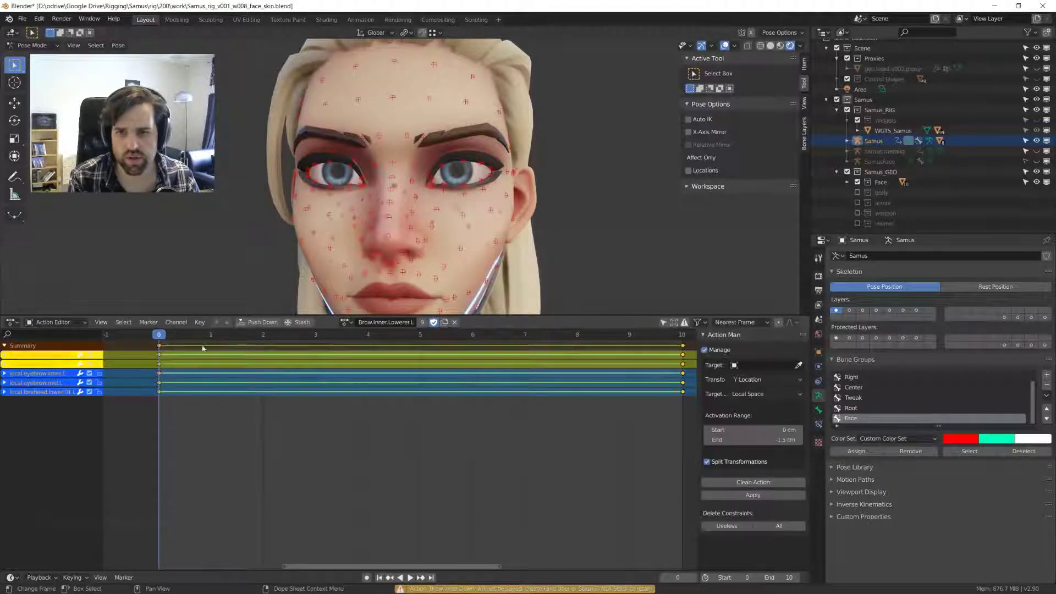
- Turn off group colors for the channels in the Action Editor
{"action": "left_click", "coordinate": [71, 322]}
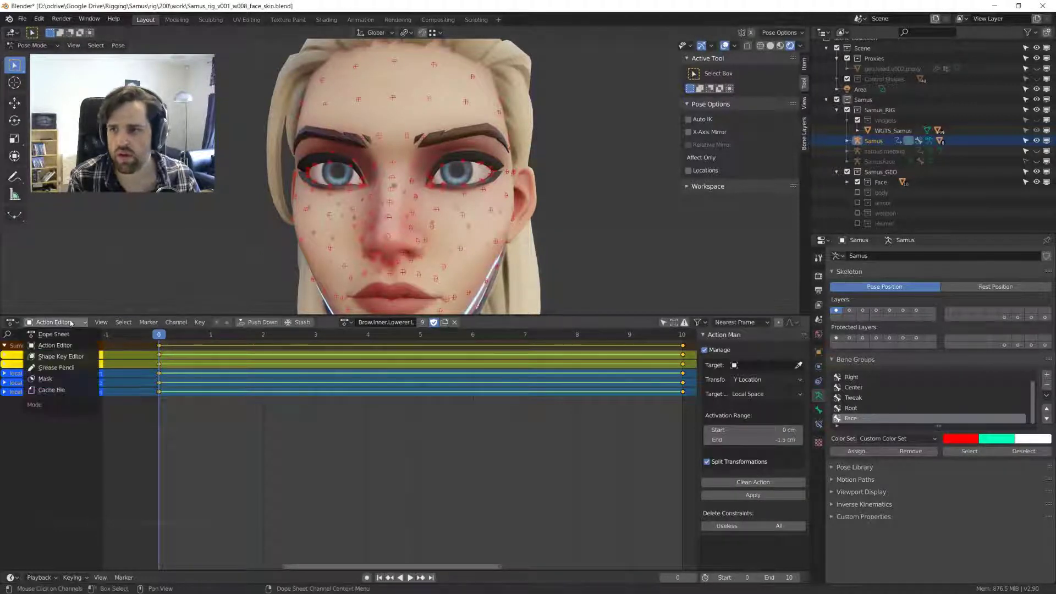
{"action": "left_click", "coordinate": [101, 322]}
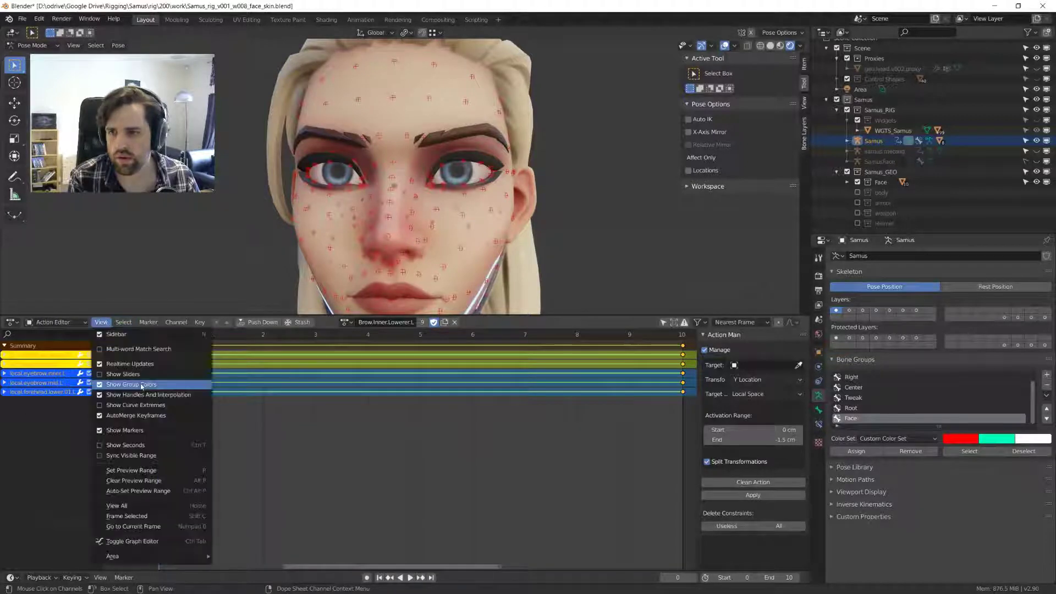
{"action": "left_click", "coordinate": [141, 384]}
- Delete all bone channels from the Brow.Inner.Lowerer.L action and unlink it from the rig
{"action": "middle_click_drag", "start_coordinate": [378, 238], "coordinate": [397, 224]}
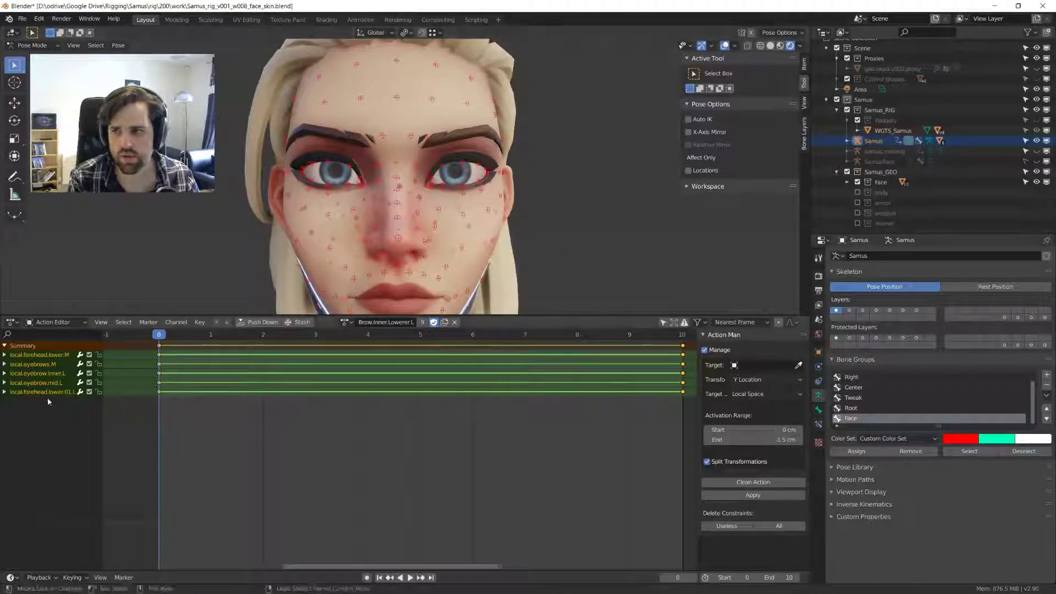
{"action": "key", "text": "x"}
{"action": "left_click", "coordinate": [451, 413]}
{"action": "middle_click_drag", "start_coordinate": [328, 226], "coordinate": [363, 180]}
{"action": "scroll", "coordinate": [394, 183], "scroll_direction": "up", "scroll_amount": 2}
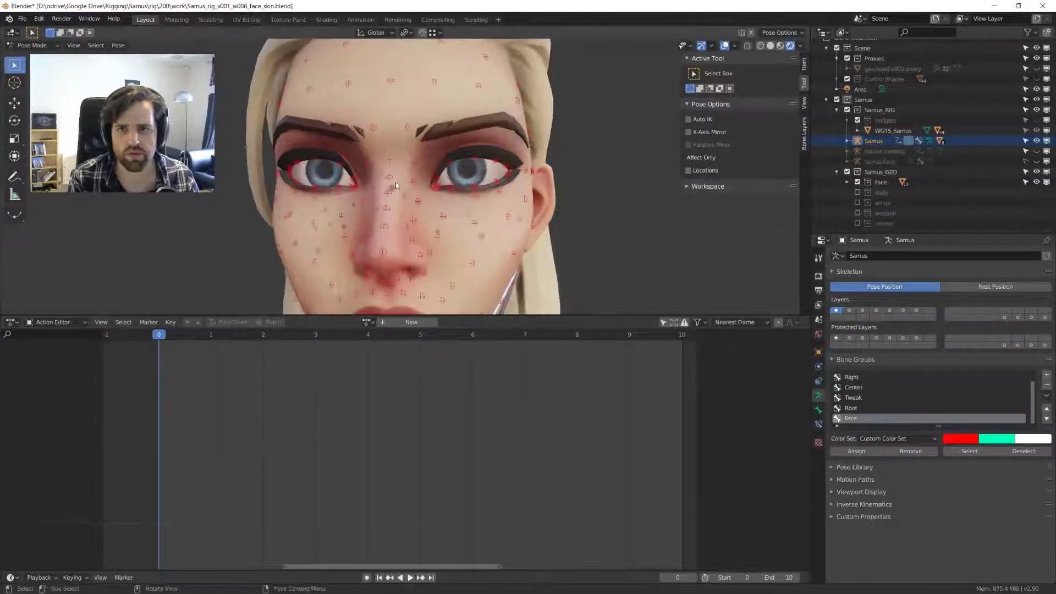
- Select the left inner brow bone beside the nose bridge and reload the Brow.Inner.Lowerer.L action
{"action": "scroll", "coordinate": [395, 181], "scroll_direction": "up", "scroll_amount": 2}
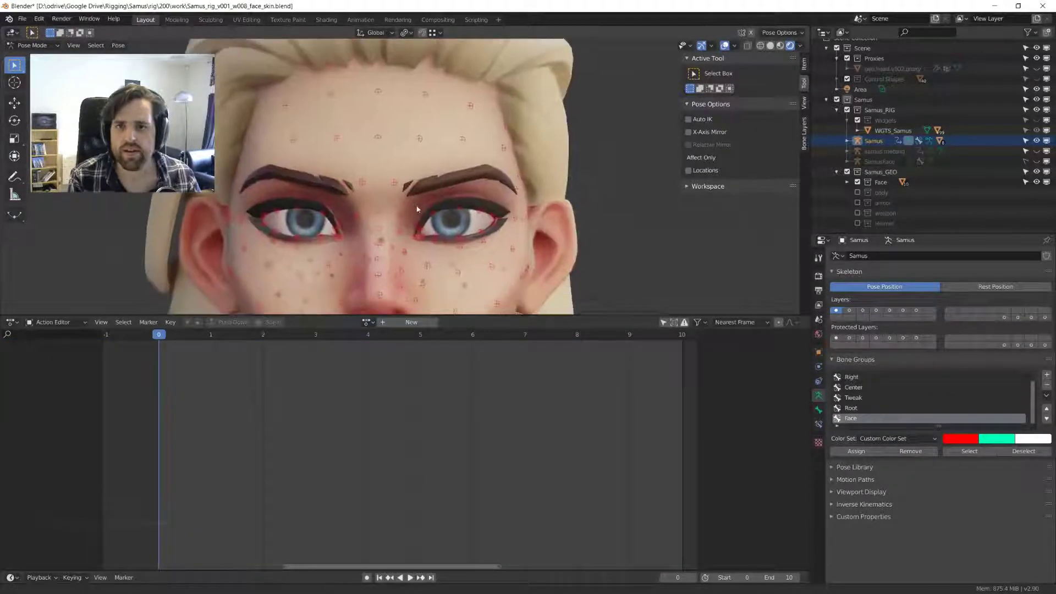
{"action": "scroll", "coordinate": [411, 197], "scroll_direction": "up", "scroll_amount": 1}
{"action": "scroll", "coordinate": [410, 197], "scroll_direction": "up", "scroll_amount": 2}
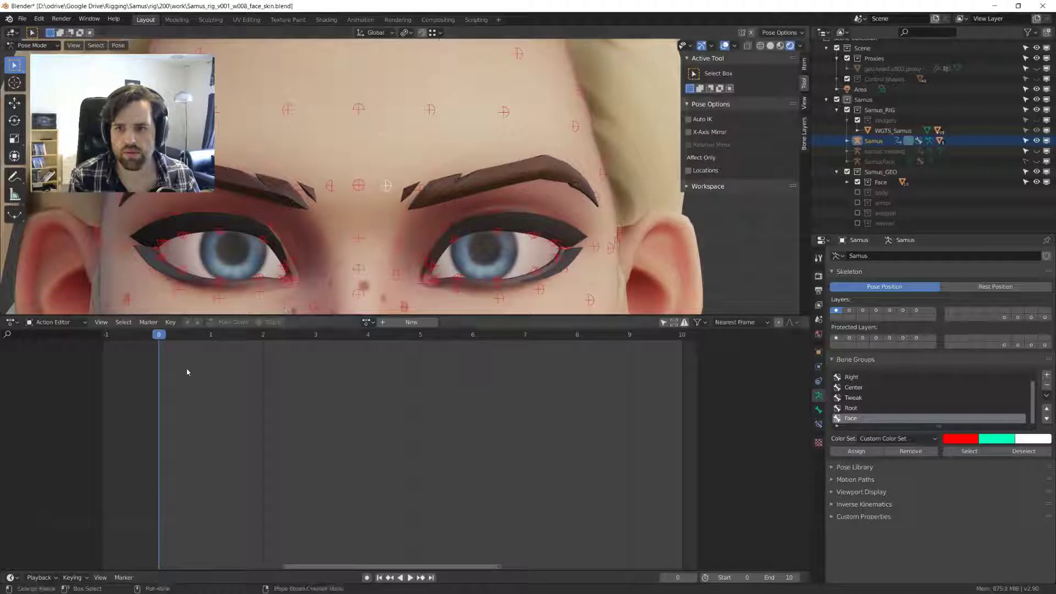
{"action": "left_click", "coordinate": [365, 322]}
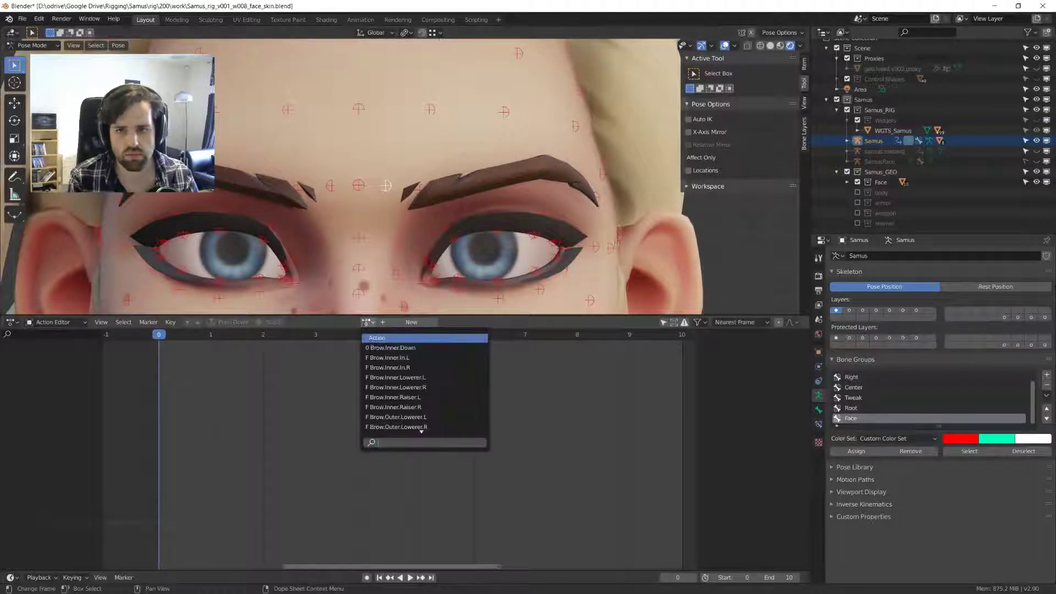
{"action": "left_click", "coordinate": [395, 377]}
- Select all face bones and key their location, rotation and scale at frame 0 of Brow.Inner.Lowerer.L
{"action": "middle_click_drag", "start_coordinate": [457, 182], "coordinate": [430, 183]}
{"action": "scroll", "coordinate": [428, 185], "scroll_direction": "down", "scroll_amount": 3}
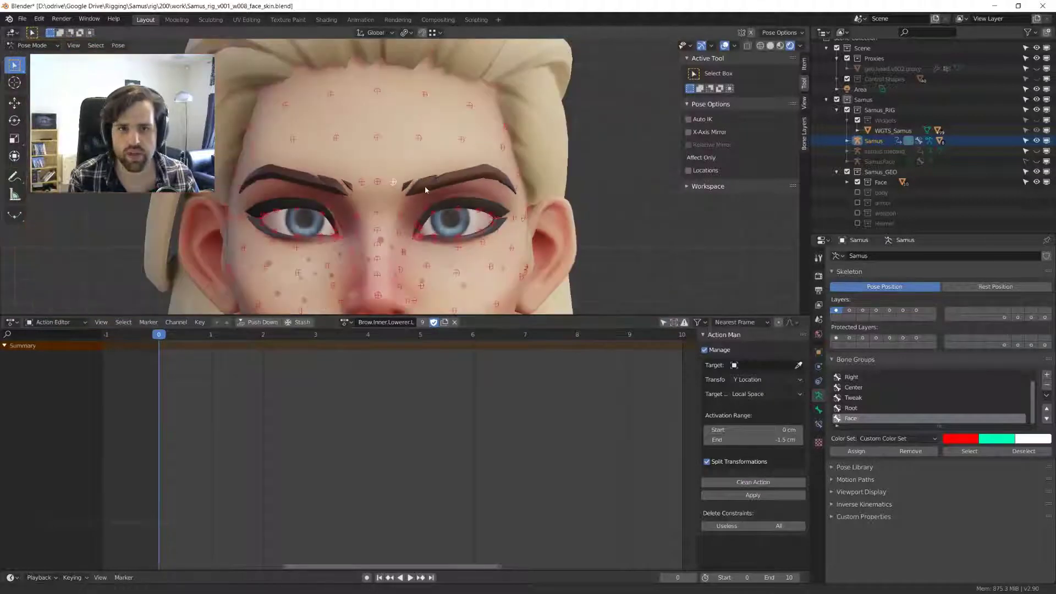
{"action": "scroll", "coordinate": [424, 185], "scroll_direction": "down", "scroll_amount": 5}
{"action": "key", "text": "a"}
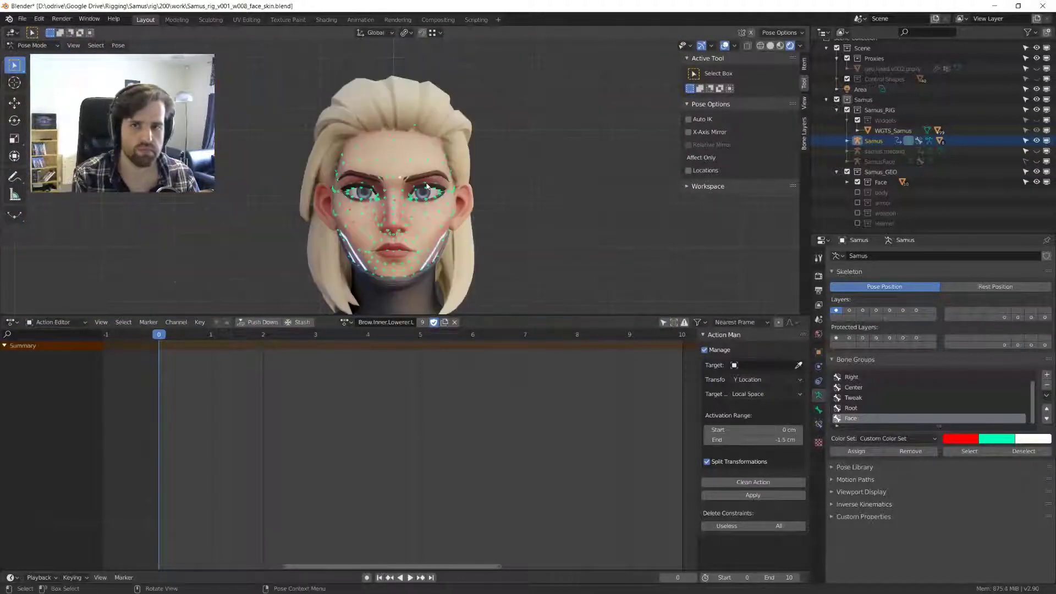
{"action": "key", "text": "i"}
{"action": "scroll", "coordinate": [417, 177], "scroll_direction": "up", "scroll_amount": 5}
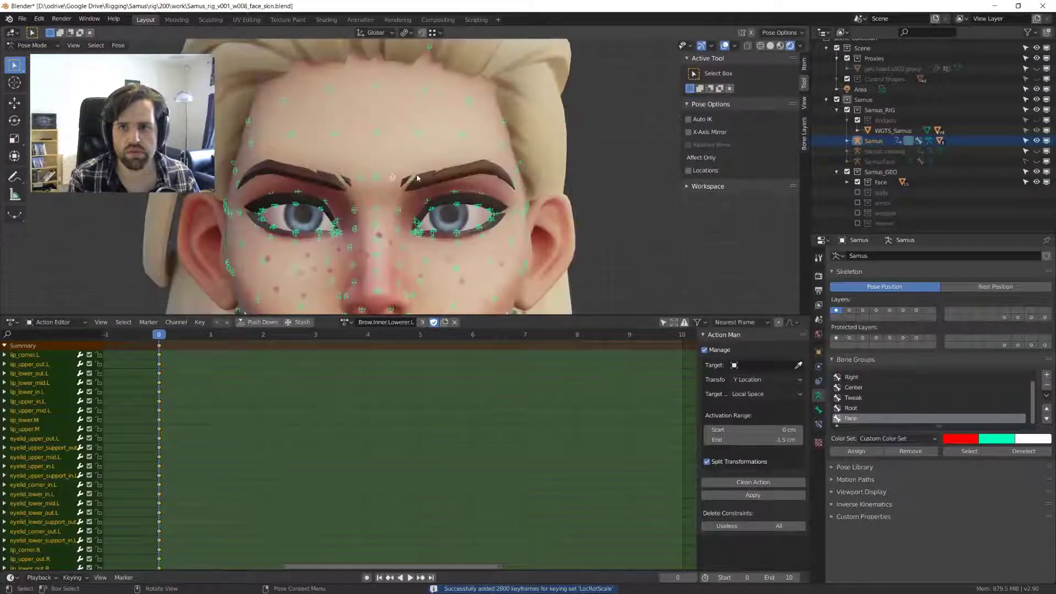
- Go to frame 10 and play back the Brow.Inner.Lowerer.L action to check the brows
{"action": "key", "text": "shift+Right"}
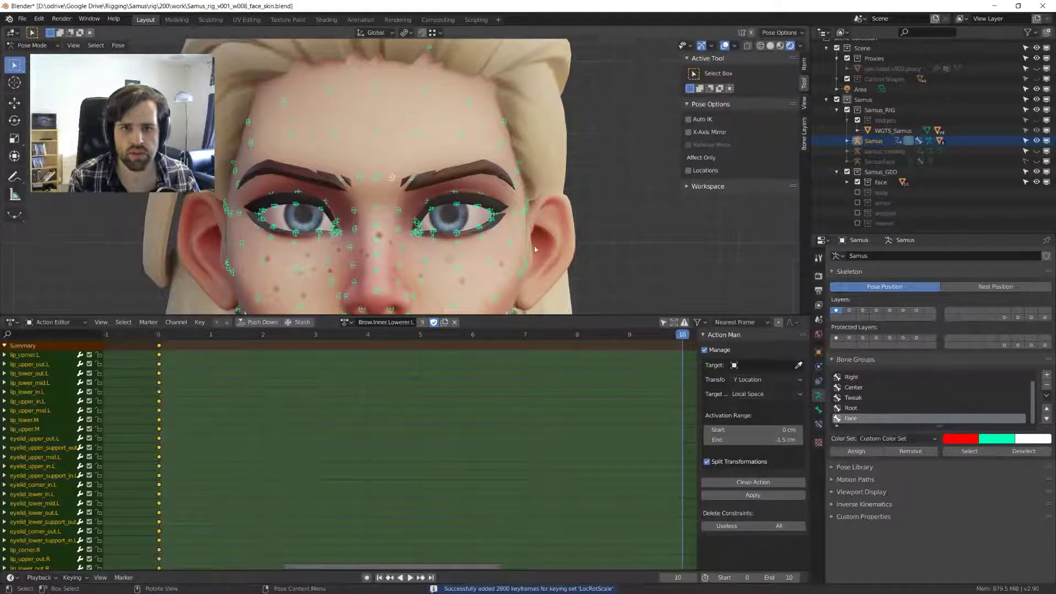
{"action": "scroll", "coordinate": [440, 209], "scroll_direction": "up", "scroll_amount": 3}
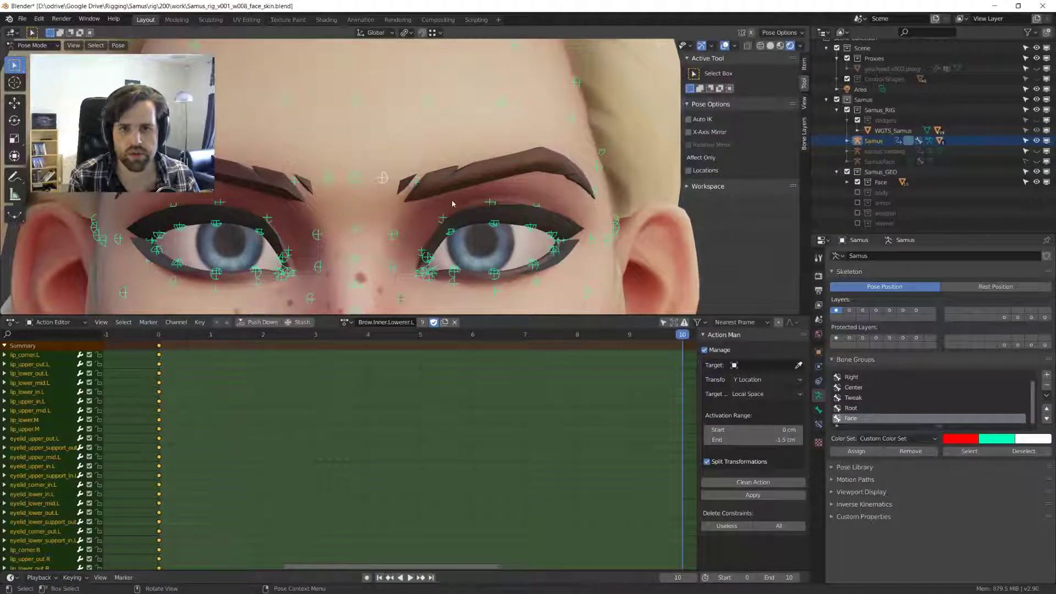
{"action": "key", "text": "space"}
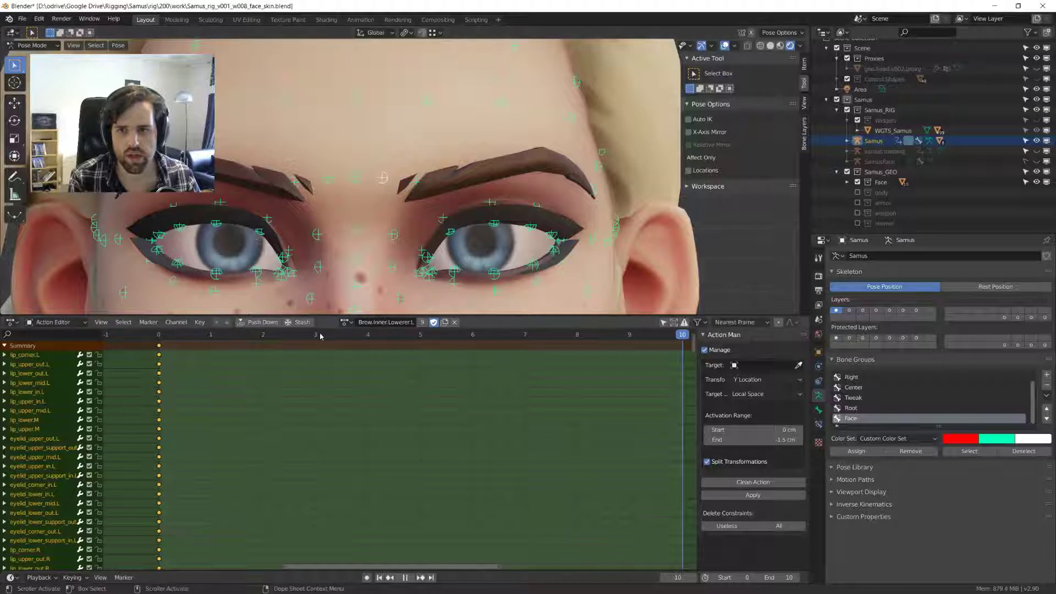
{"action": "key", "text": "space"}
- Unlink the current action, discard a new blank action, and load Brow.Inner.Lowerer.L on the rig again
{"action": "left_click", "coordinate": [455, 321]}
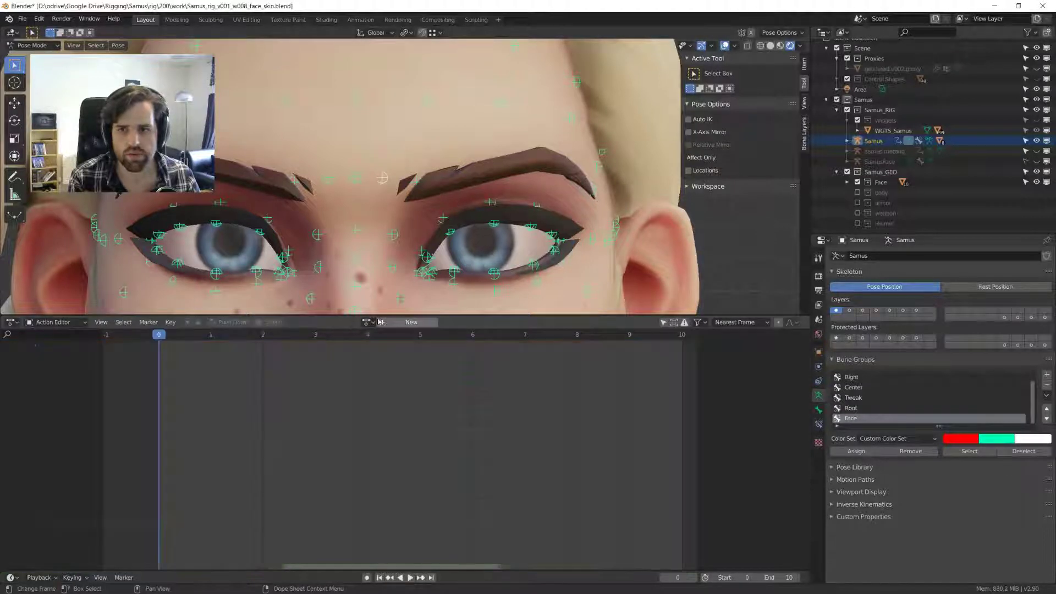
{"action": "left_click", "coordinate": [379, 321]}
{"action": "left_click", "coordinate": [448, 322]}
{"action": "left_click", "coordinate": [365, 322]}
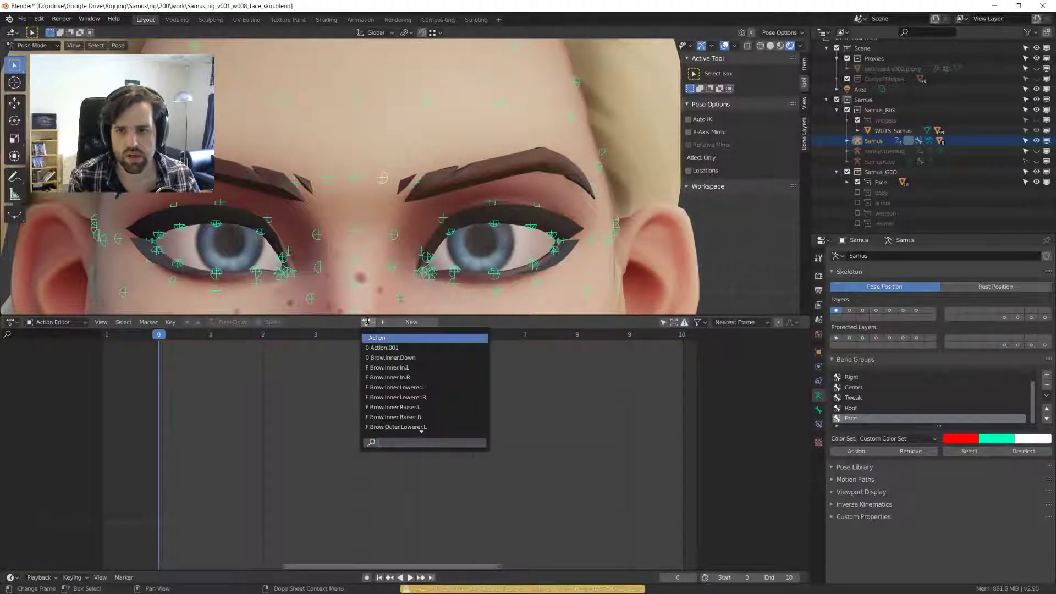
{"action": "left_click", "coordinate": [395, 387]}
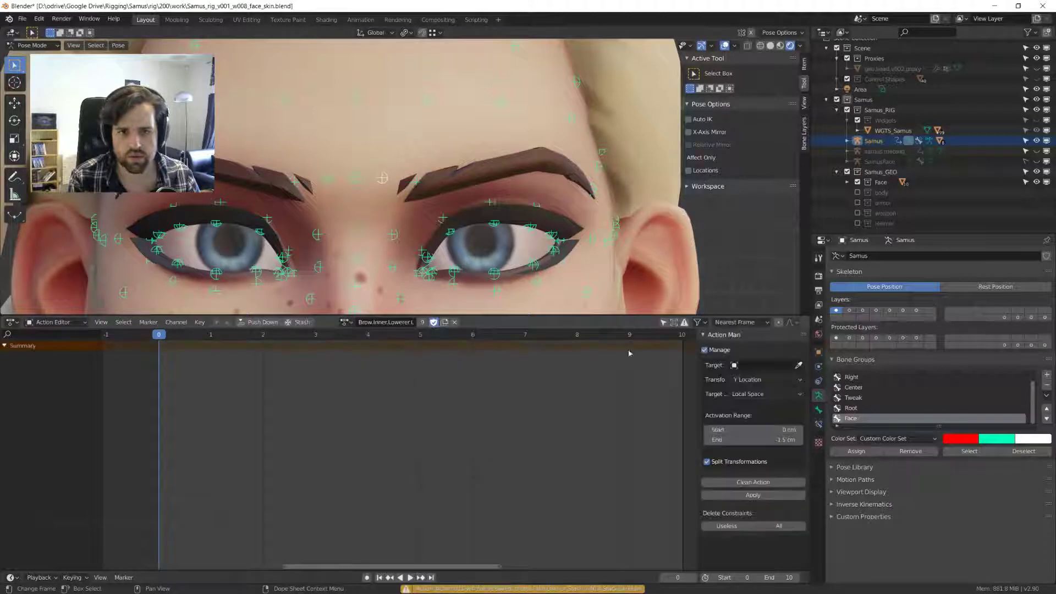
- Switch Action Man's Manage option off and on for Brow.Inner.Lowerer.L and widen the Action Editor sidebar
{"action": "left_click", "coordinate": [709, 350]}
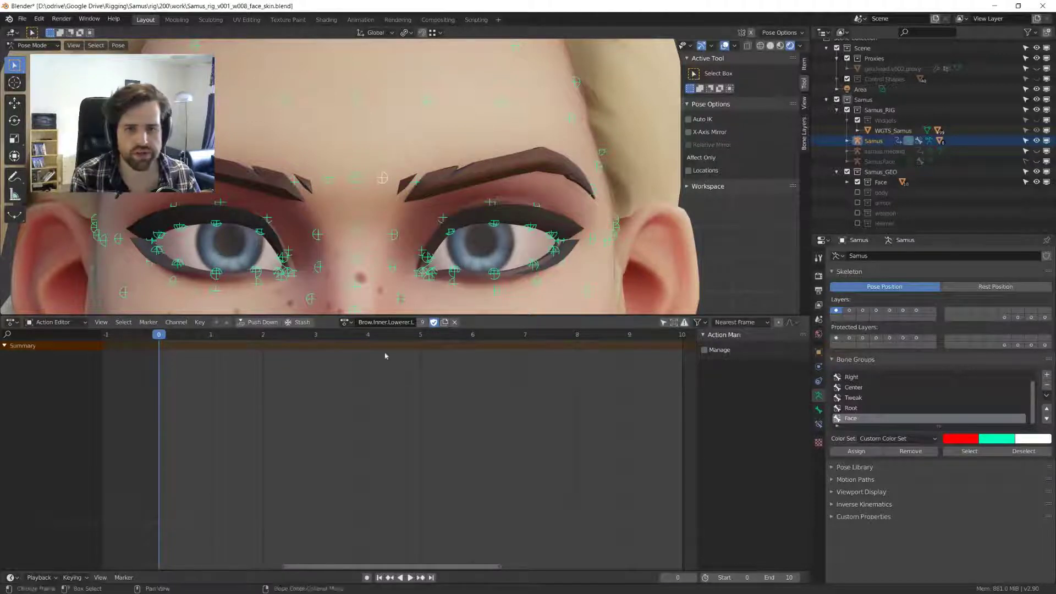
{"action": "left_click", "coordinate": [704, 350]}
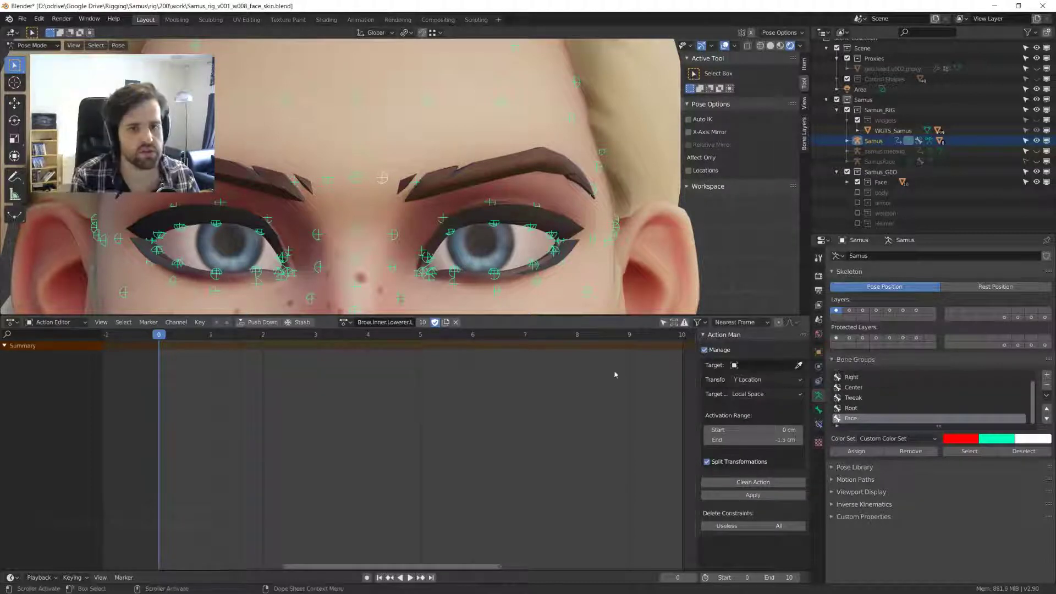
{"action": "left_click_drag", "start_coordinate": [694, 355], "coordinate": [582, 361]}
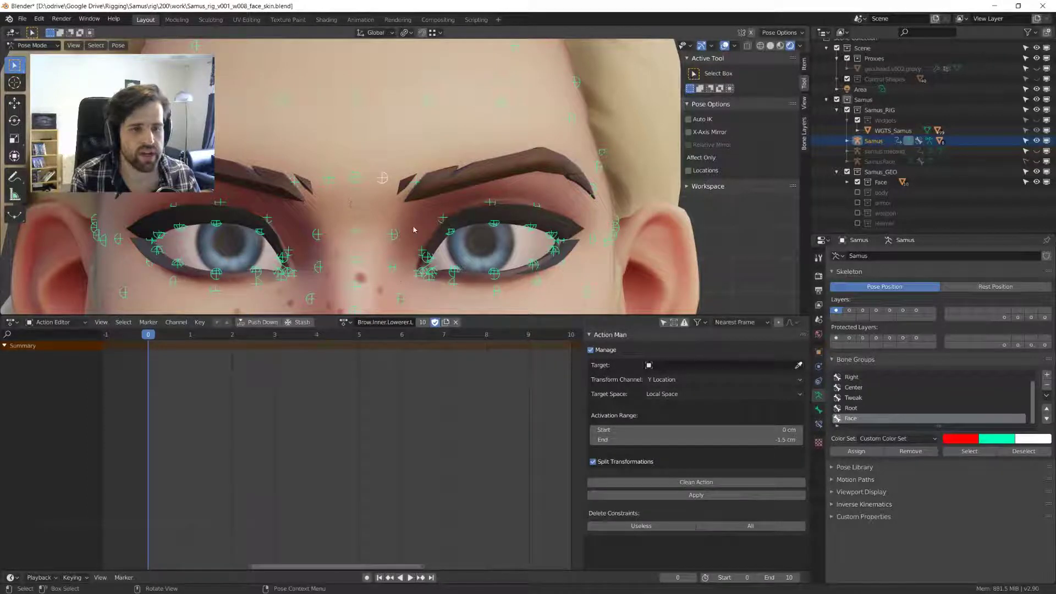
- Disable Split Transformations for the Brow.Inner.Lowerer.L action and deselect all face bones
{"action": "scroll", "coordinate": [414, 229], "scroll_direction": "down", "scroll_amount": 3}
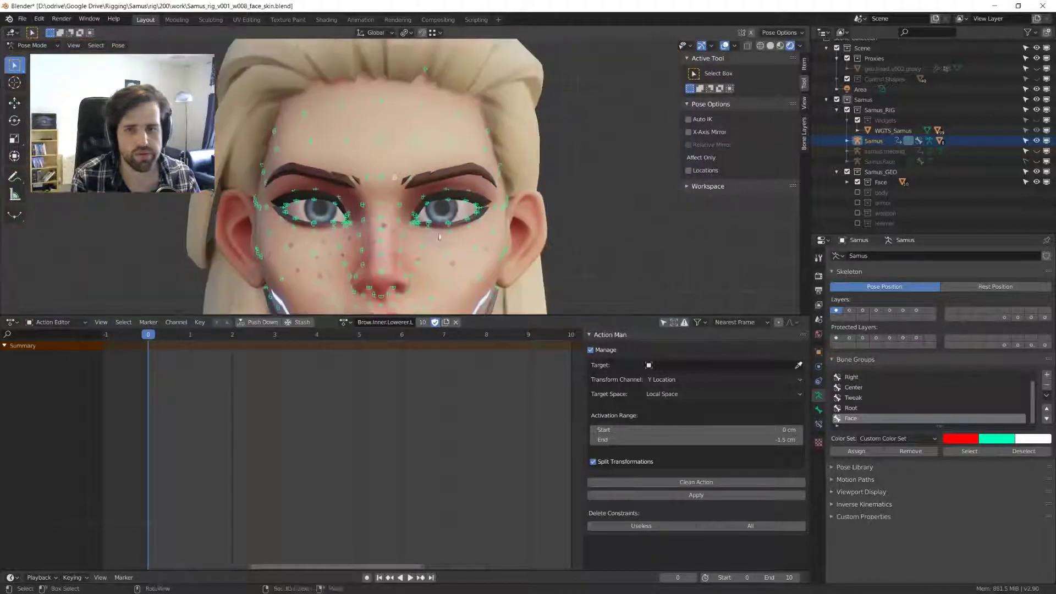
{"action": "middle_click_drag", "start_coordinate": [414, 230], "coordinate": [419, 215], "text": "shift"}
{"action": "scroll", "coordinate": [419, 215], "scroll_direction": "up", "scroll_amount": 1}
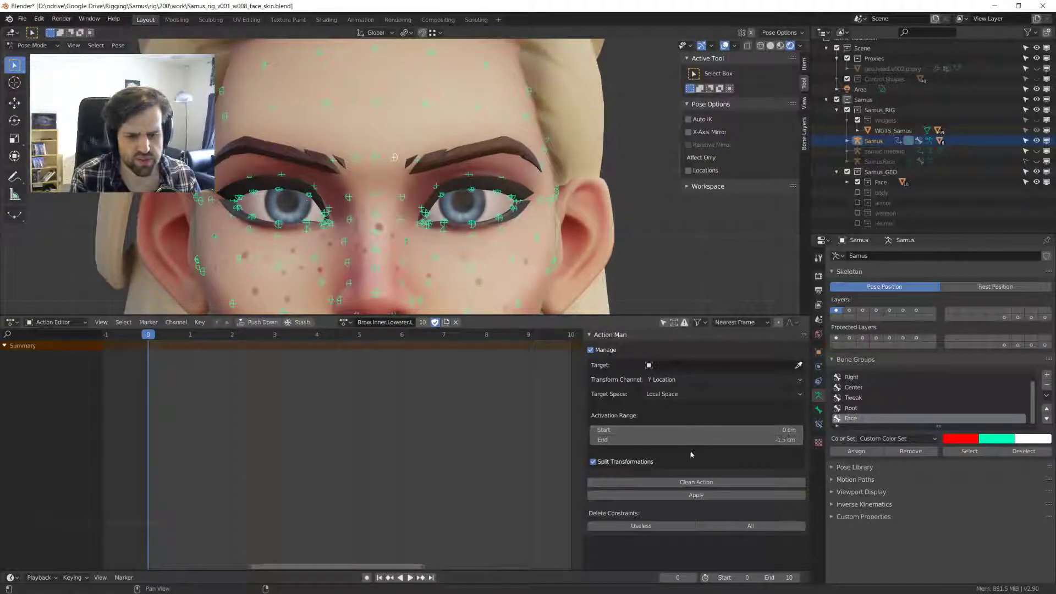
{"action": "left_click", "coordinate": [593, 463]}
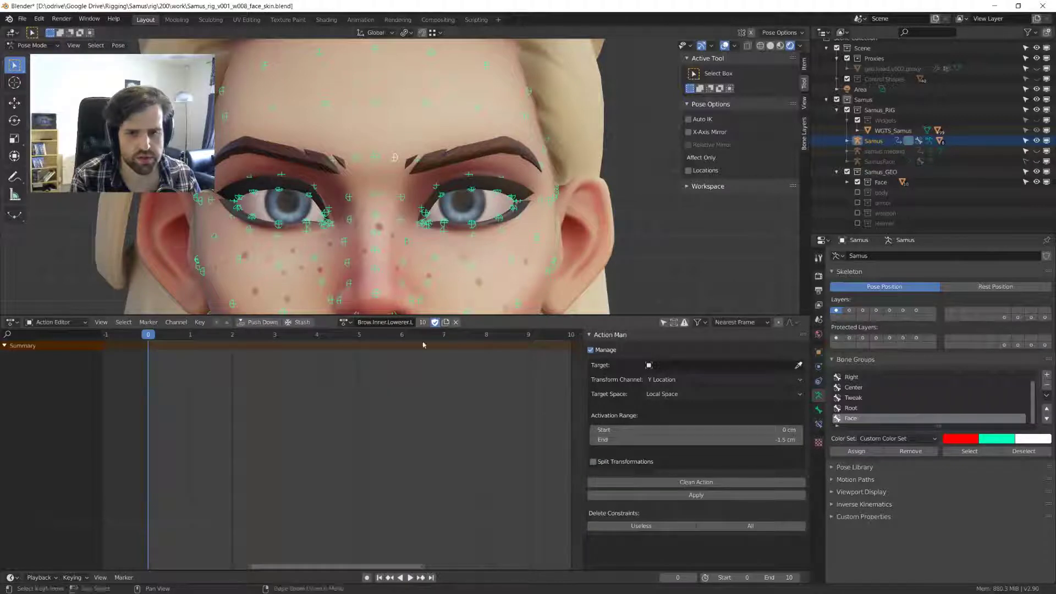
{"action": "scroll", "coordinate": [400, 190], "scroll_direction": "up", "scroll_amount": 1}
{"action": "key", "text": "alt+a"}
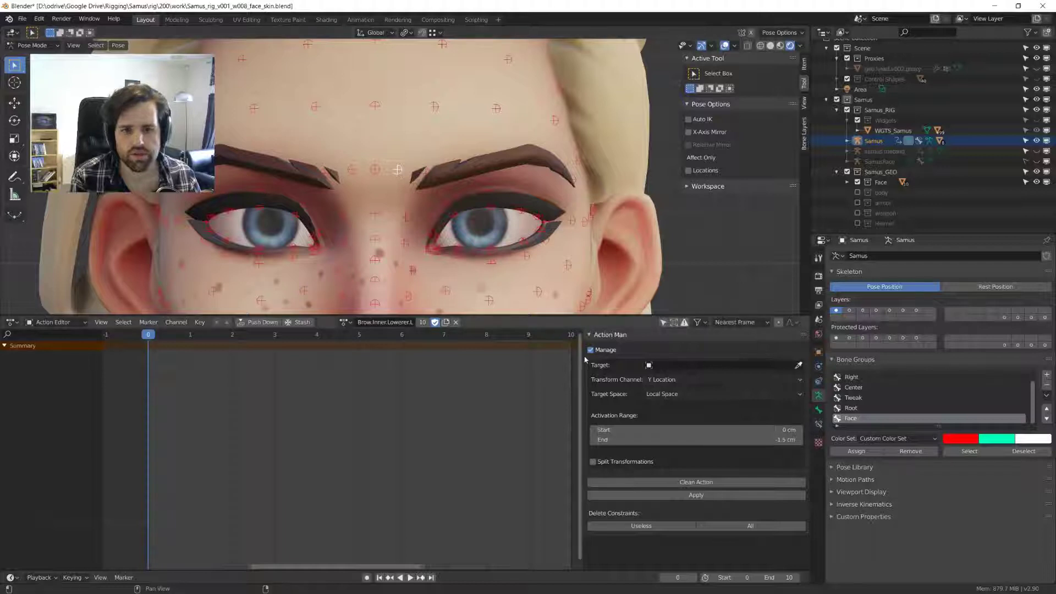
- Narrow the Action Editor sidebar and lower the left inner crease, center and left middle brow bones into a frown
{"action": "left_click_drag", "start_coordinate": [584, 385], "coordinate": [697, 385]}
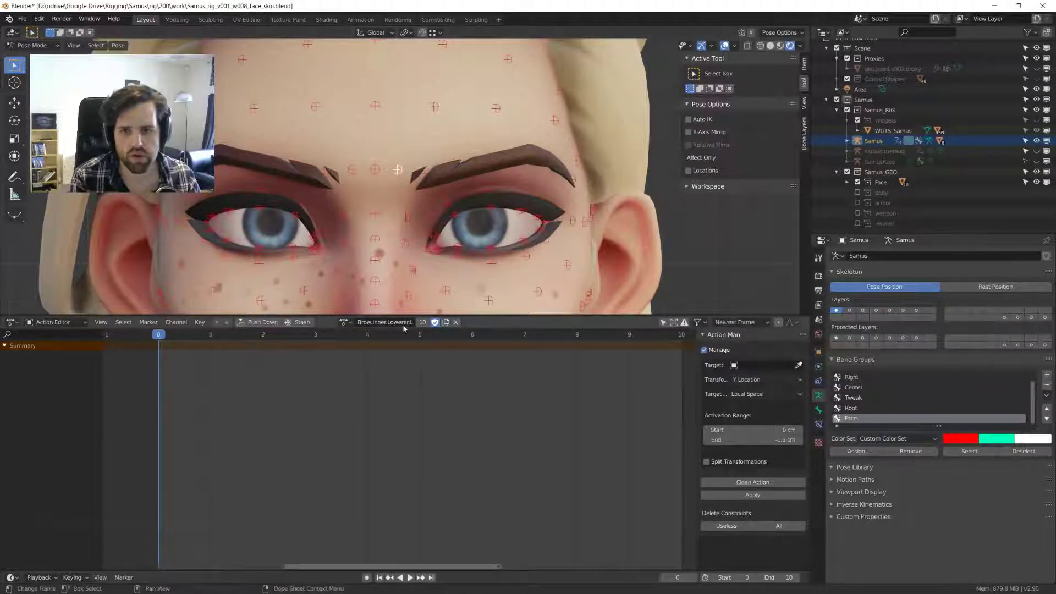
{"action": "middle_click_drag", "start_coordinate": [403, 173], "coordinate": [403, 184], "text": "shift"}
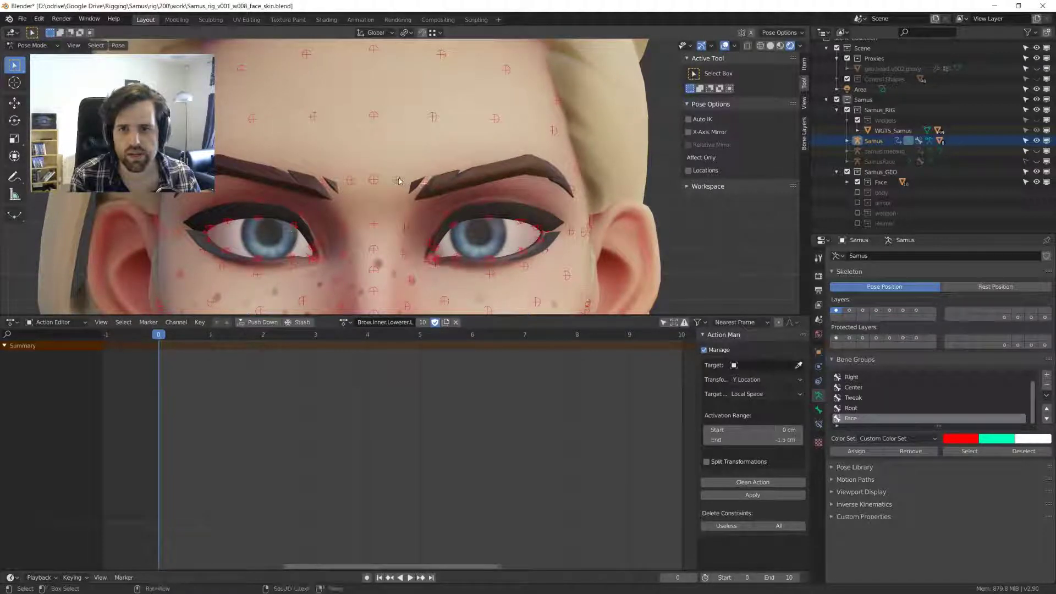
{"action": "left_click", "coordinate": [375, 180], "text": "shift"}
{"action": "key", "text": "g"}
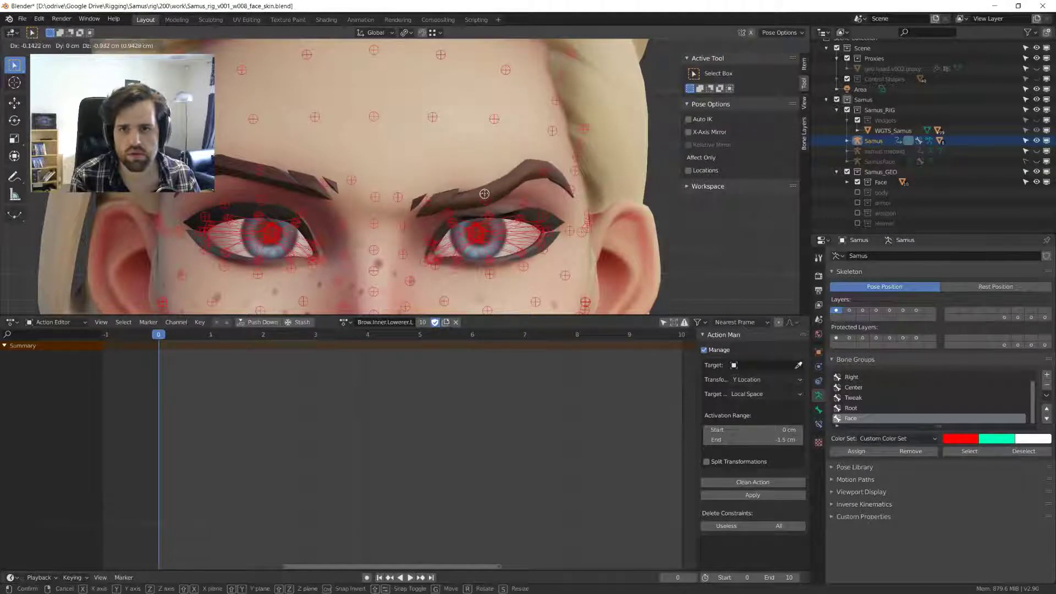
{"action": "left_click", "coordinate": [484, 193]}
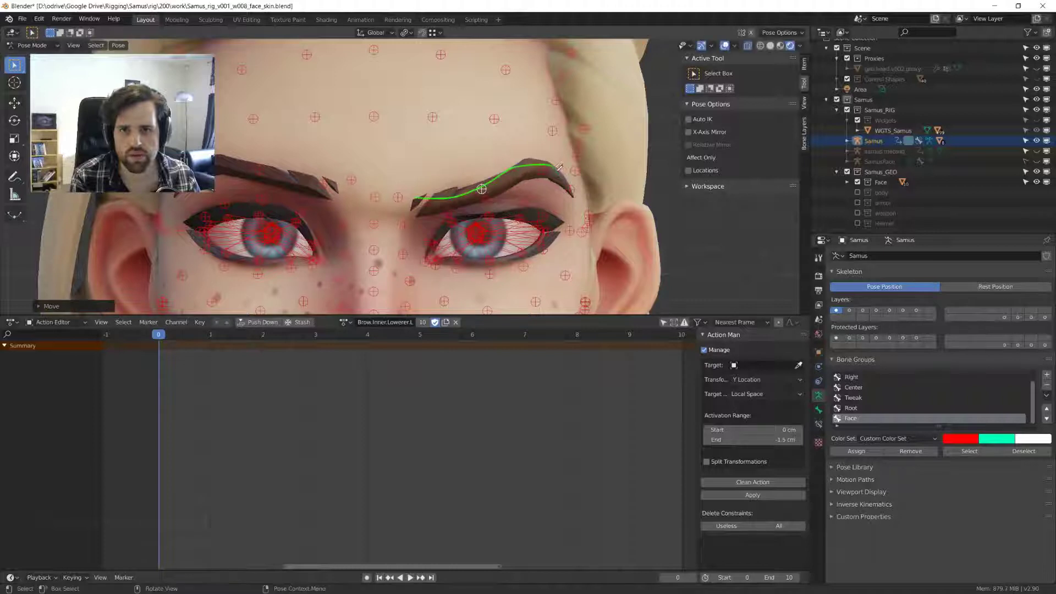
{"action": "left_click", "coordinate": [412, 199]}
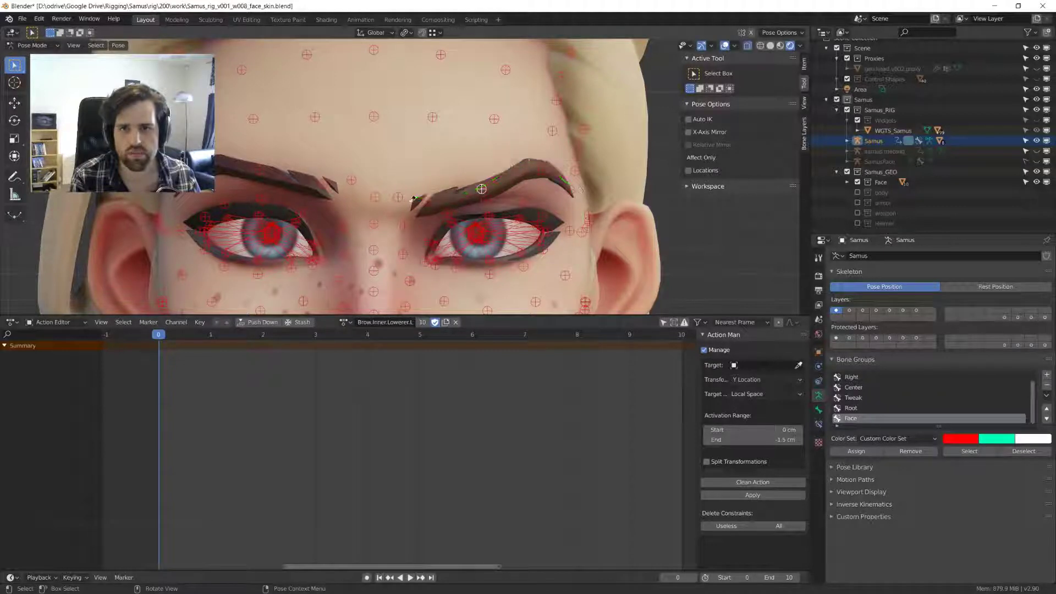
- Lower the center brow bone about 0.24 cm further and adjust the left inner brow crease bone downward
{"action": "left_click", "coordinate": [375, 197]}
{"action": "key", "text": "g"}
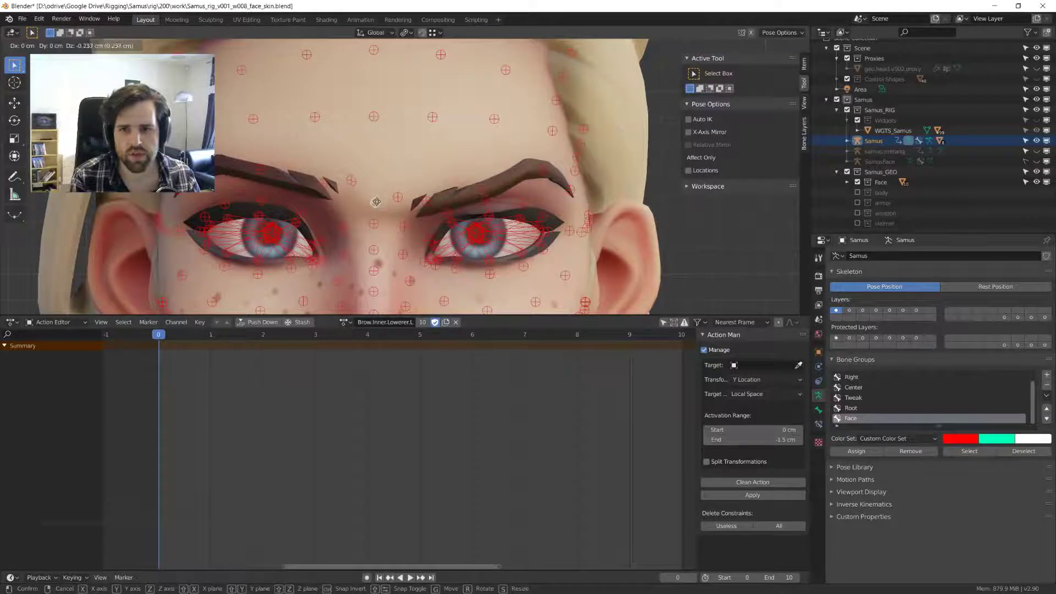
{"action": "left_click", "coordinate": [375, 201]}
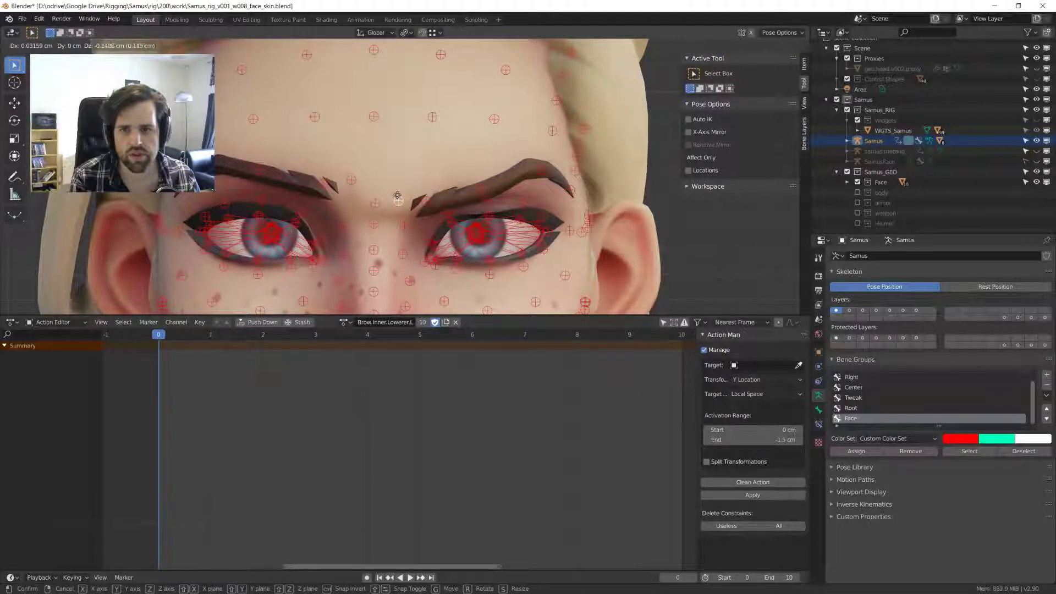
{"action": "middle_click_drag", "start_coordinate": [398, 198], "coordinate": [440, 182]}
{"action": "left_click", "coordinate": [435, 181]}
{"action": "left_click", "coordinate": [437, 183]}
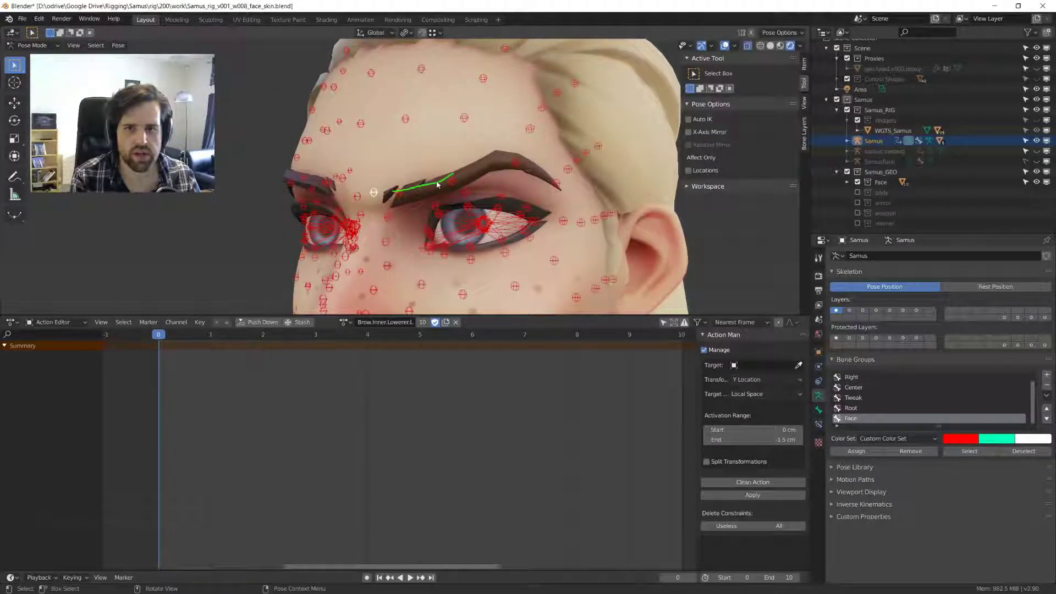
- Key all face bones with LocRotScale, the lowered brow pose at frame 10 and the rest pose at frame 0
{"action": "key", "text": "a"}
{"action": "key", "text": "shift+Right"}
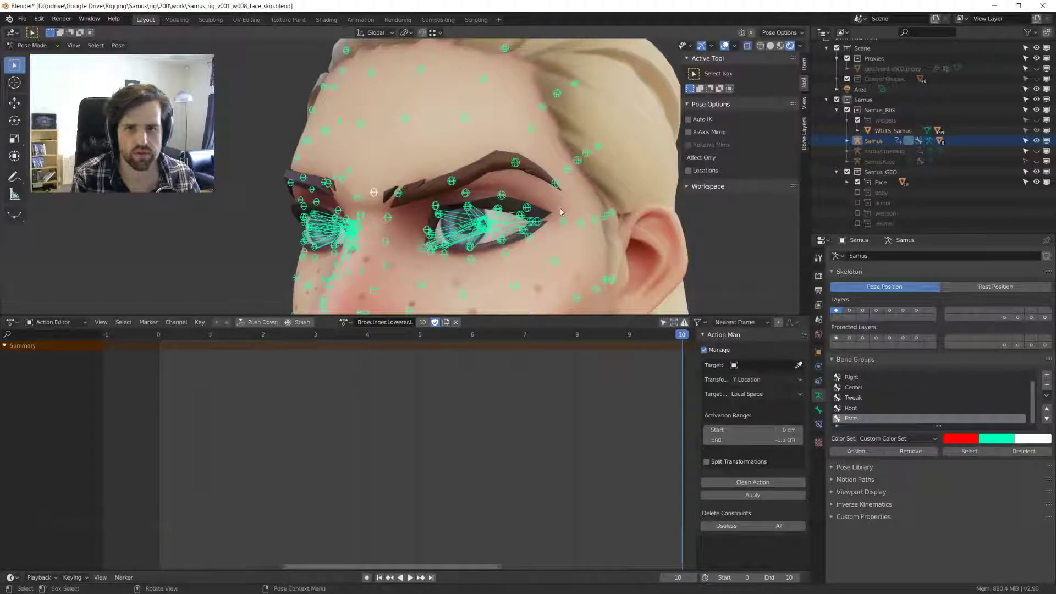
{"action": "key", "text": "i"}
{"action": "key", "text": "shift+Left"}
{"action": "key", "text": "i"}
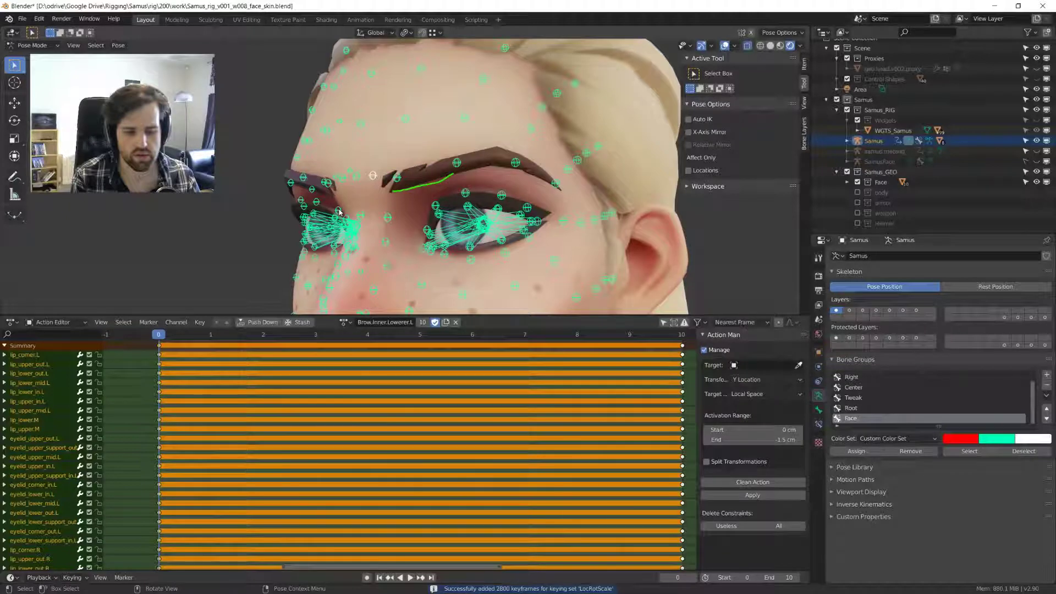
{"action": "key", "text": "alt+a"}
- Sketch a short annotation stroke across the outer part of the left brow and undo it
{"action": "middle_click_drag", "start_coordinate": [339, 212], "coordinate": [434, 185]}
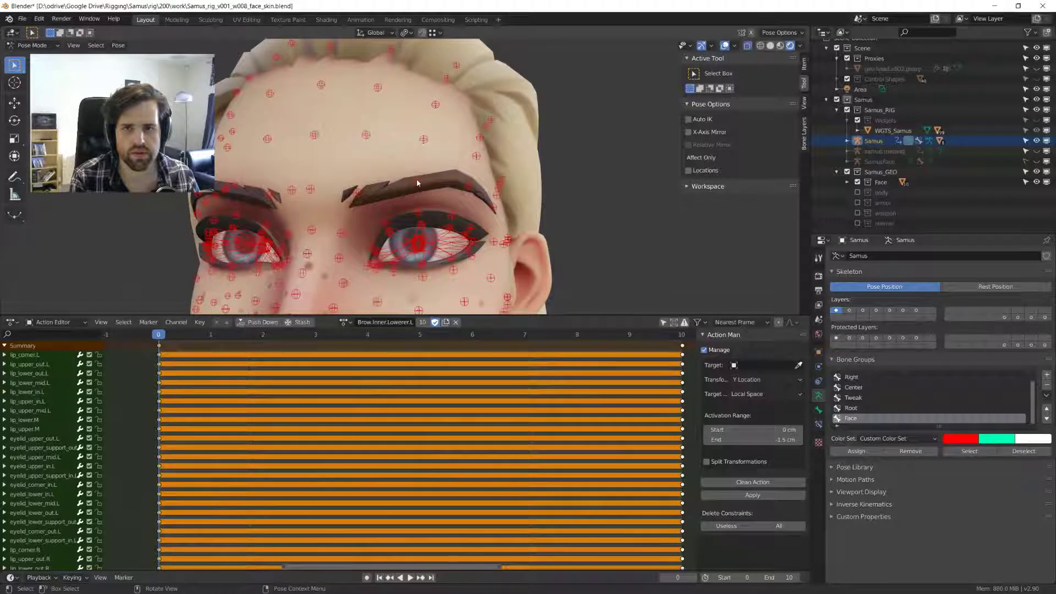
{"action": "mouse_move", "coordinate": [417, 180]}
{"action": "middle_mouse_down"}
{"action": "mouse_move", "coordinate": [458, 195]}
{"action": "mouse_move", "coordinate": [454, 174]}
{"action": "middle_mouse_up"}
{"action": "left_click_drag", "start_coordinate": [444, 186], "coordinate": [468, 146]}
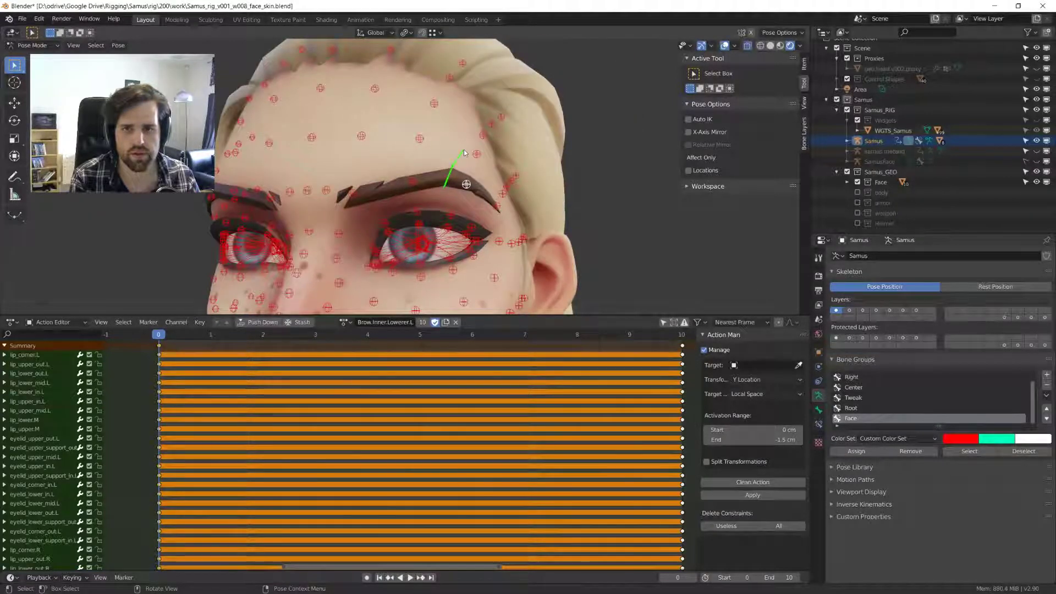
{"action": "key", "text": "ctrl+z"}
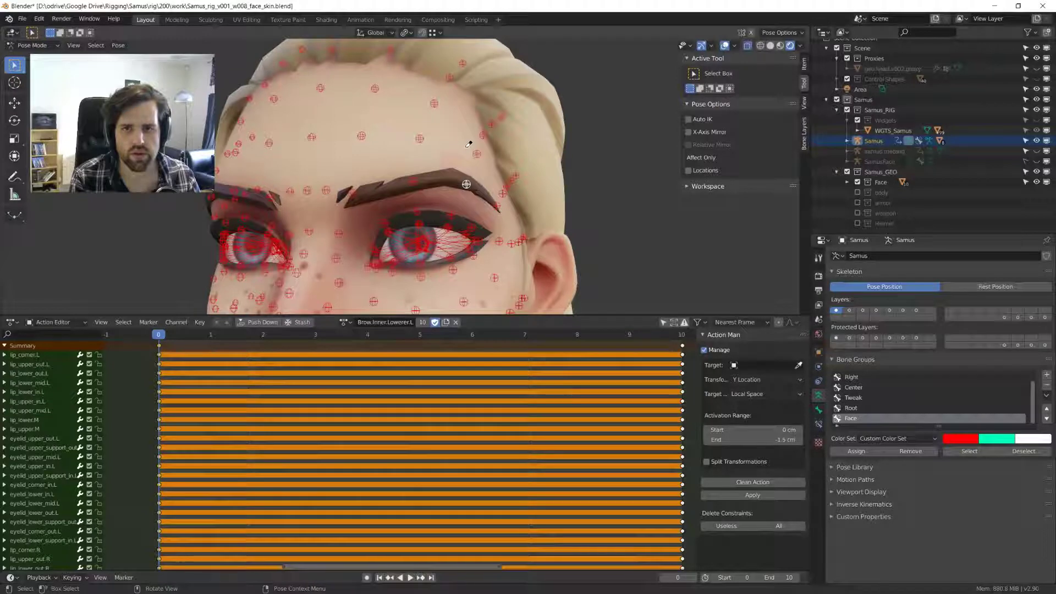
{"action": "middle_click_drag", "start_coordinate": [468, 144], "coordinate": [481, 175]}
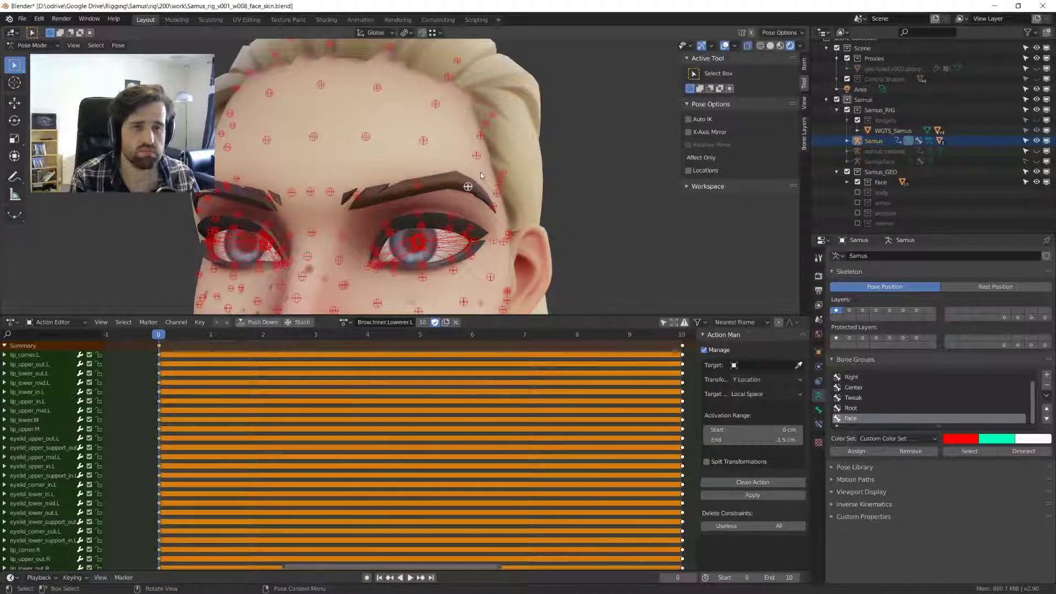
{"action": "mouse_move", "coordinate": [481, 175]}
{"action": "middle_mouse_down"}
{"action": "mouse_move", "coordinate": [419, 175]}
{"action": "mouse_move", "coordinate": [430, 186]}
{"action": "mouse_move", "coordinate": [367, 175]}
{"action": "mouse_move", "coordinate": [496, 202]}
{"action": "mouse_move", "coordinate": [374, 175]}
{"action": "mouse_move", "coordinate": [394, 180]}
{"action": "mouse_move", "coordinate": [385, 188]}
{"action": "mouse_move", "coordinate": [497, 164]}
{"action": "middle_mouse_up"}
- Try moving the left inner brow bones in the frame 0 rest pose
{"action": "left_click", "coordinate": [367, 175]}
{"action": "left_click", "coordinate": [365, 194]}
{"action": "key", "text": "g"}
{"action": "left_click", "coordinate": [368, 201]}
{"action": "scroll", "coordinate": [390, 180], "scroll_direction": "up", "scroll_amount": 2}
{"action": "scroll", "coordinate": [364, 203], "scroll_direction": "down", "scroll_amount": 2}
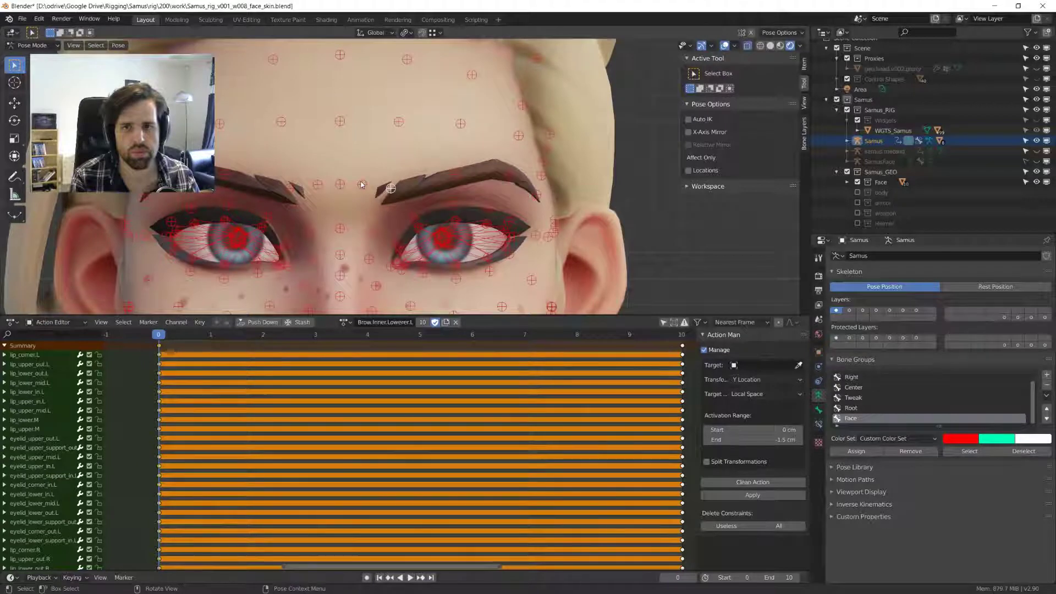
- Play back Brow.Inner.Lowerer.L with the left crease bone selected, and clean the action with Action Man
{"action": "left_click", "coordinate": [361, 184], "text": "shift"}
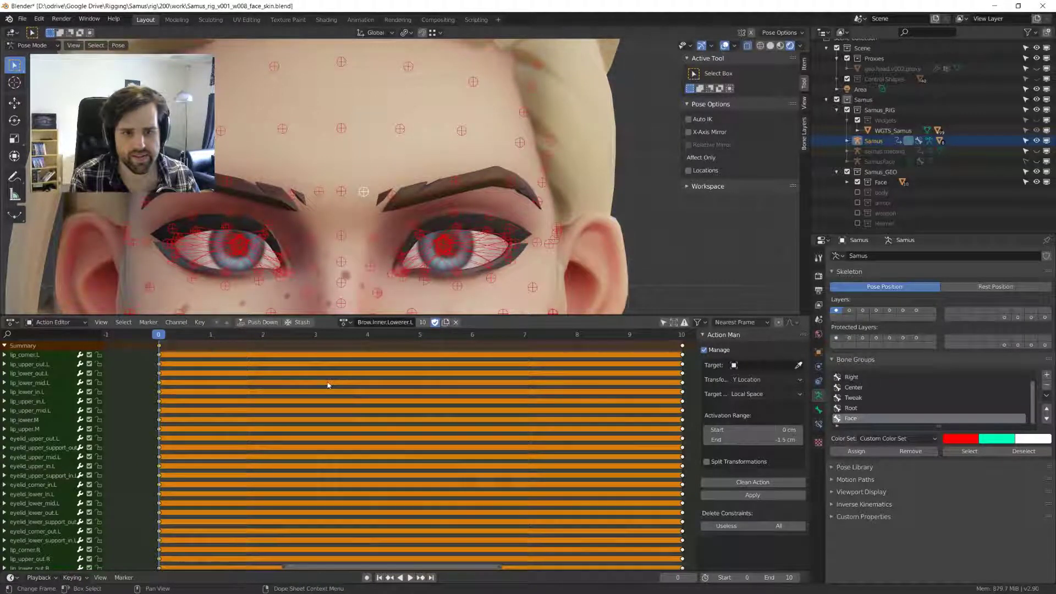
{"action": "key", "text": "space"}
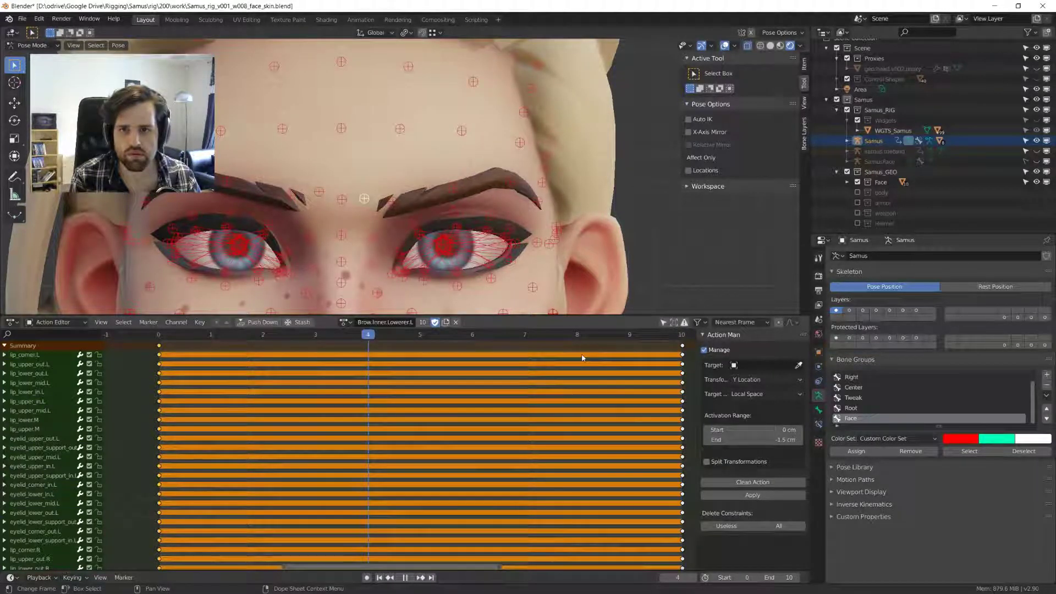
{"action": "key", "text": "space"}
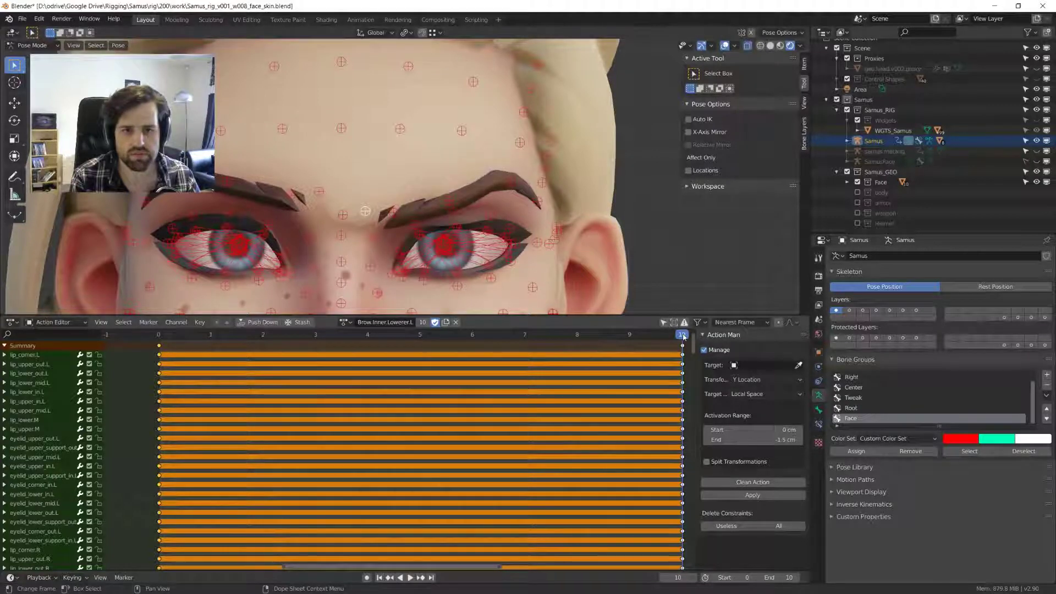
{"action": "key", "text": "space"}
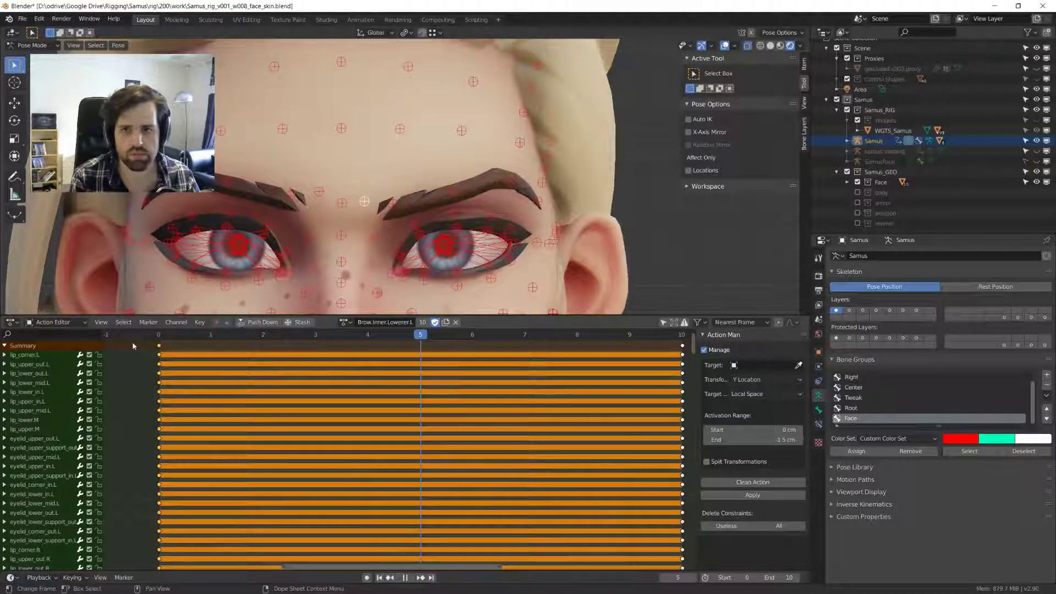
{"action": "key", "text": "space"}
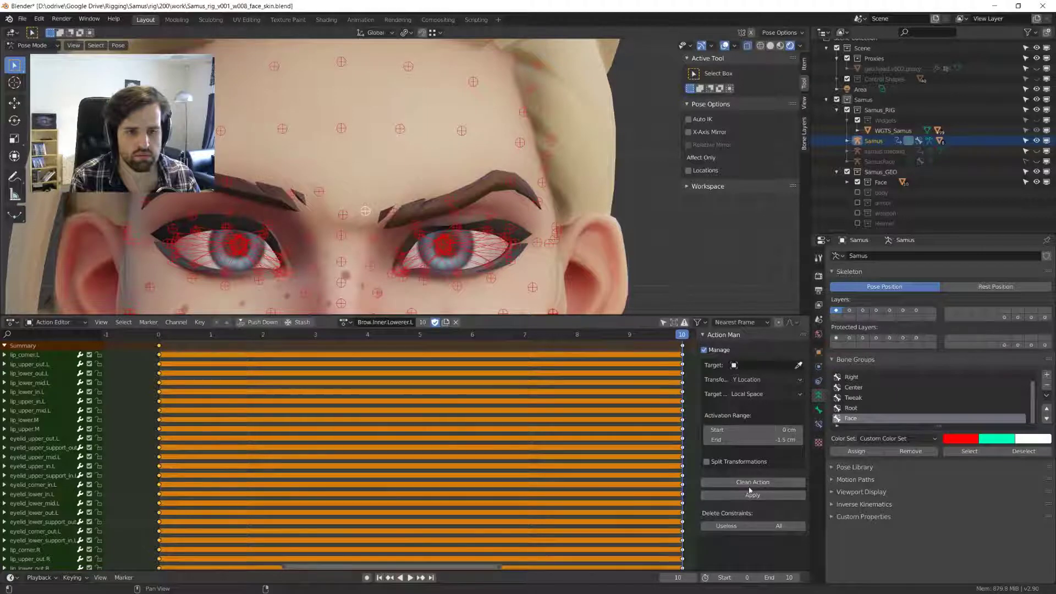
{"action": "left_click", "coordinate": [784, 484]}
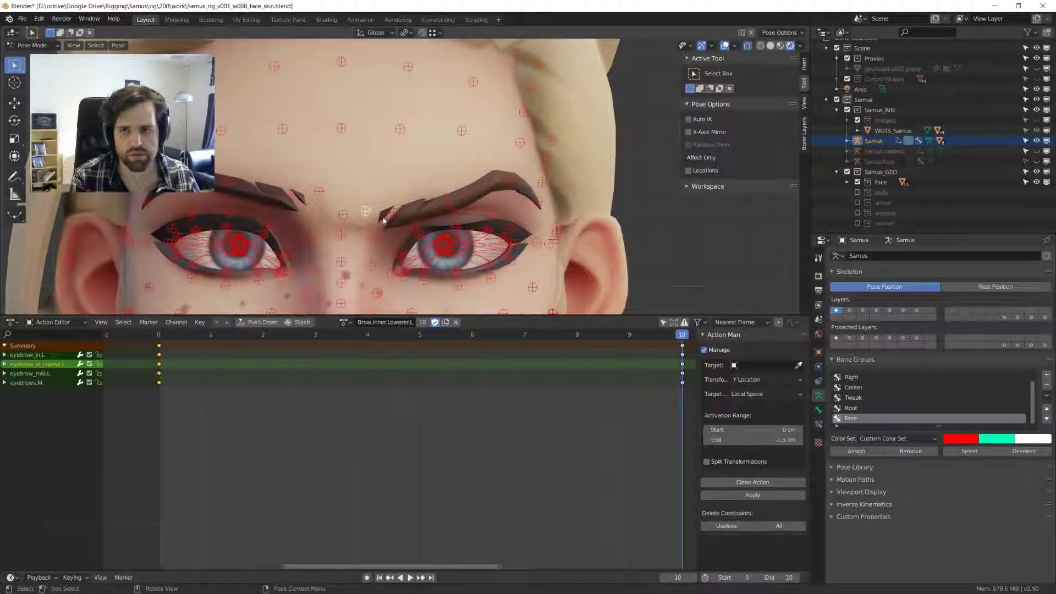
- Lower the left inner brow crease bone slightly along global Z at frame 10
{"action": "scroll", "coordinate": [383, 221], "scroll_direction": "down", "scroll_amount": 5}
{"action": "scroll", "coordinate": [367, 182], "scroll_direction": "up", "scroll_amount": 4}
{"action": "scroll", "coordinate": [371, 184], "scroll_direction": "down", "scroll_amount": 4}
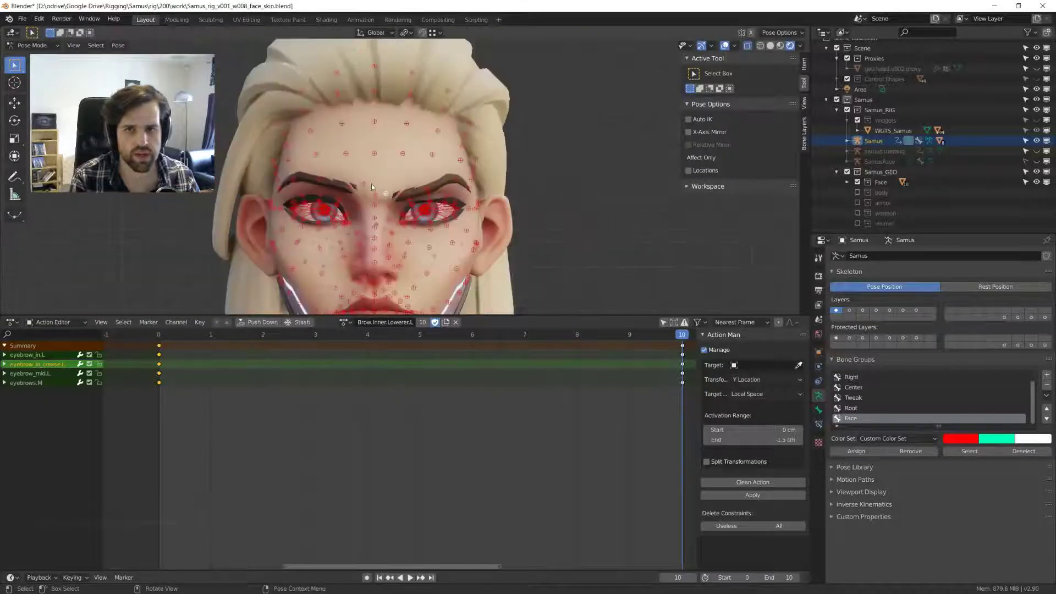
{"action": "scroll", "coordinate": [371, 183], "scroll_direction": "down", "scroll_amount": 4}
{"action": "key", "text": "shift+b"}
{"action": "left_click_drag", "start_coordinate": [449, 251], "coordinate": [450, 251]}
{"action": "scroll", "coordinate": [391, 182], "scroll_direction": "up", "scroll_amount": 6}
{"action": "right_click", "coordinate": [392, 183], "text": "shift"}
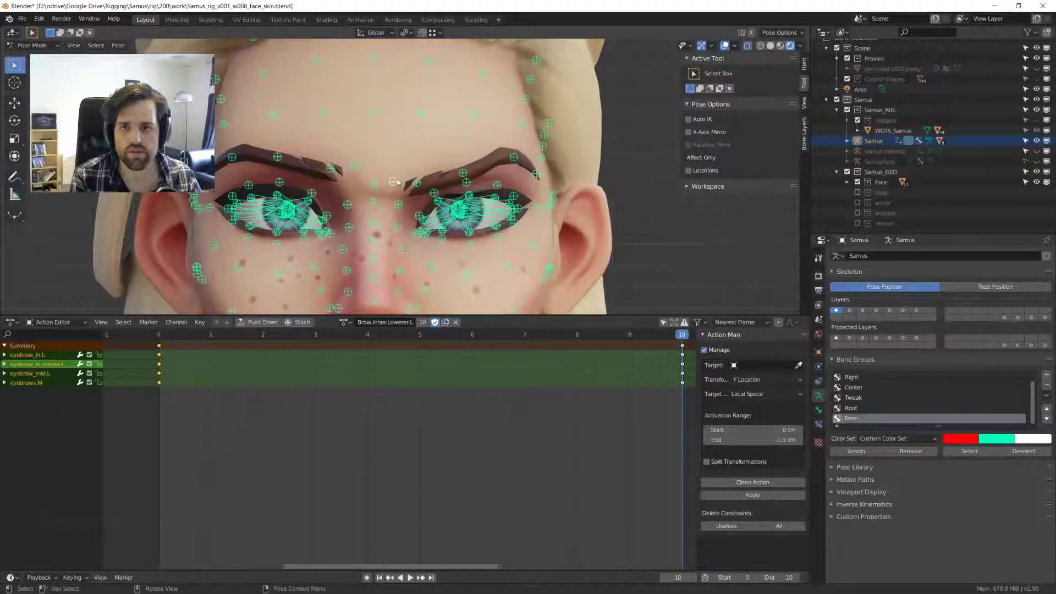
{"action": "left_click", "coordinate": [396, 180]}
{"action": "scroll", "coordinate": [396, 180], "scroll_direction": "up", "scroll_amount": 2}
{"action": "key", "text": "g"}
{"action": "key", "text": "z"}
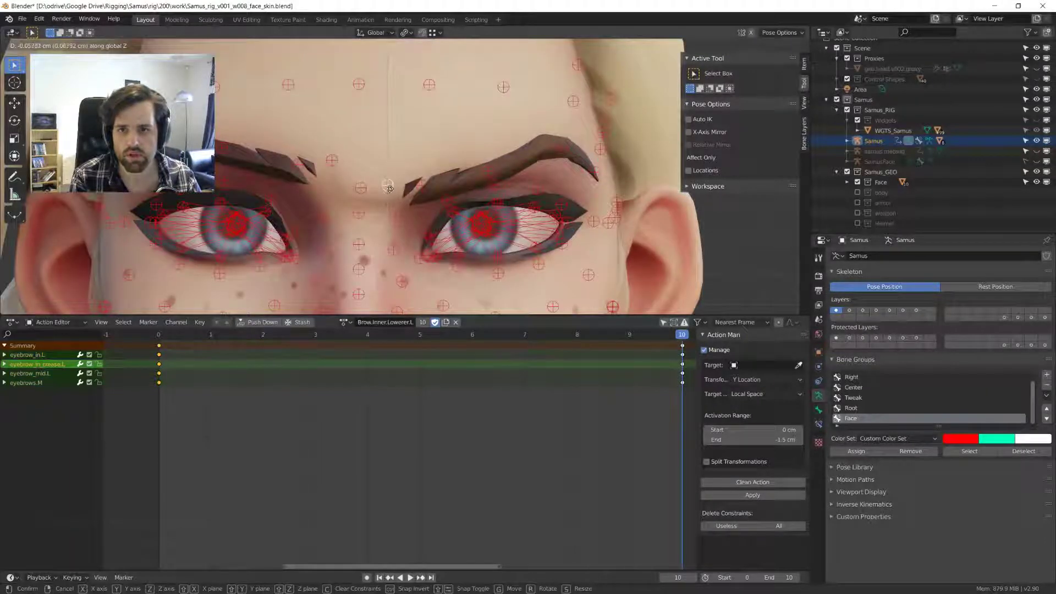
{"action": "left_click", "coordinate": [389, 190]}
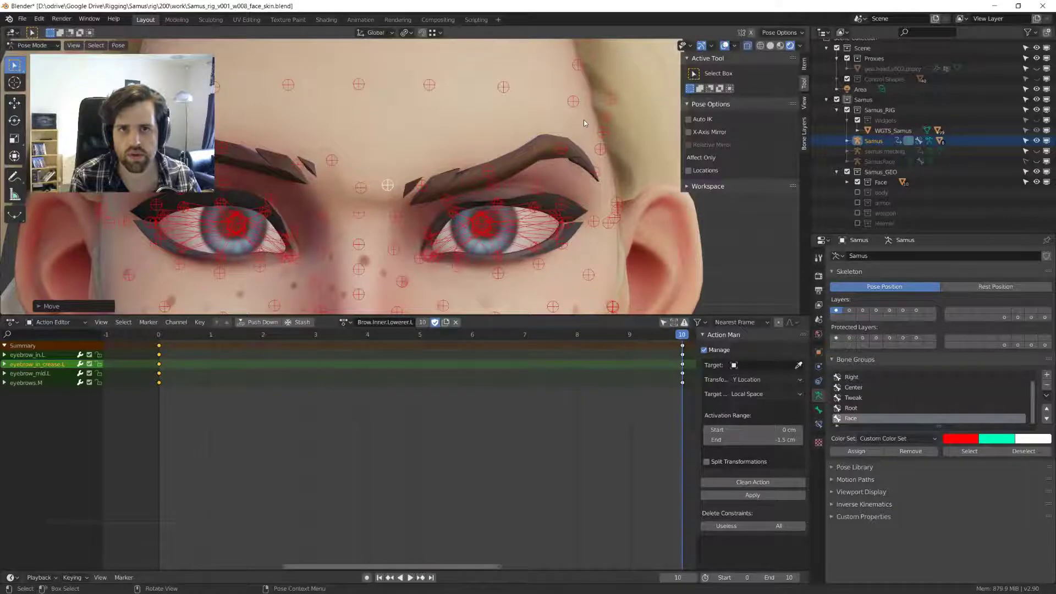
- Show the mesh wireframe on the face, select the center brow bone and play back the action to examine the brow crease
{"action": "key", "text": "shift+z"}
{"action": "scroll", "coordinate": [419, 154], "scroll_direction": "up", "scroll_amount": 2}
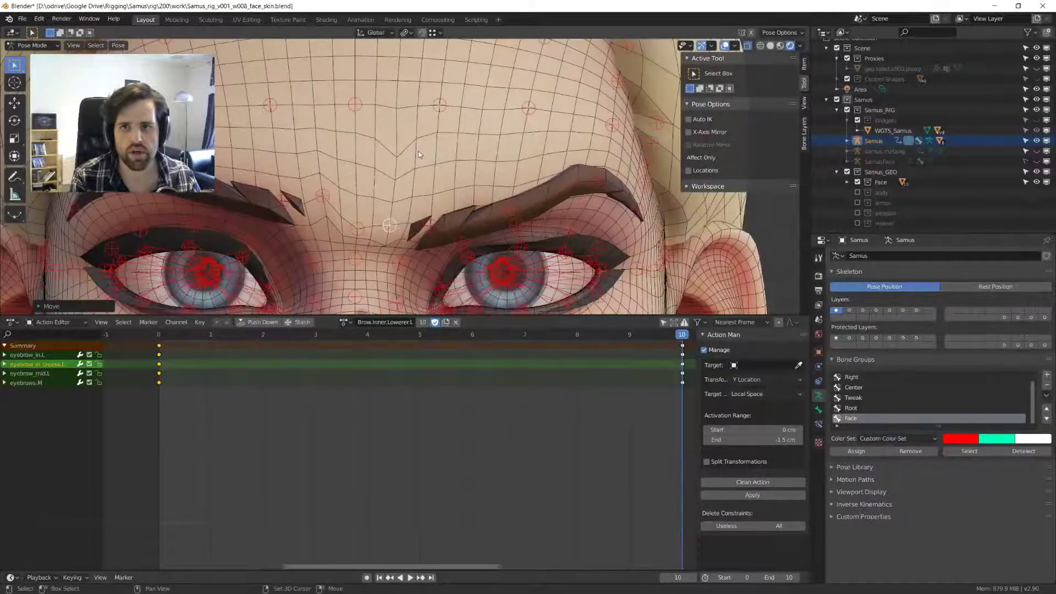
{"action": "middle_click_drag", "start_coordinate": [419, 155], "coordinate": [360, 211]}
{"action": "left_click", "coordinate": [365, 215]}
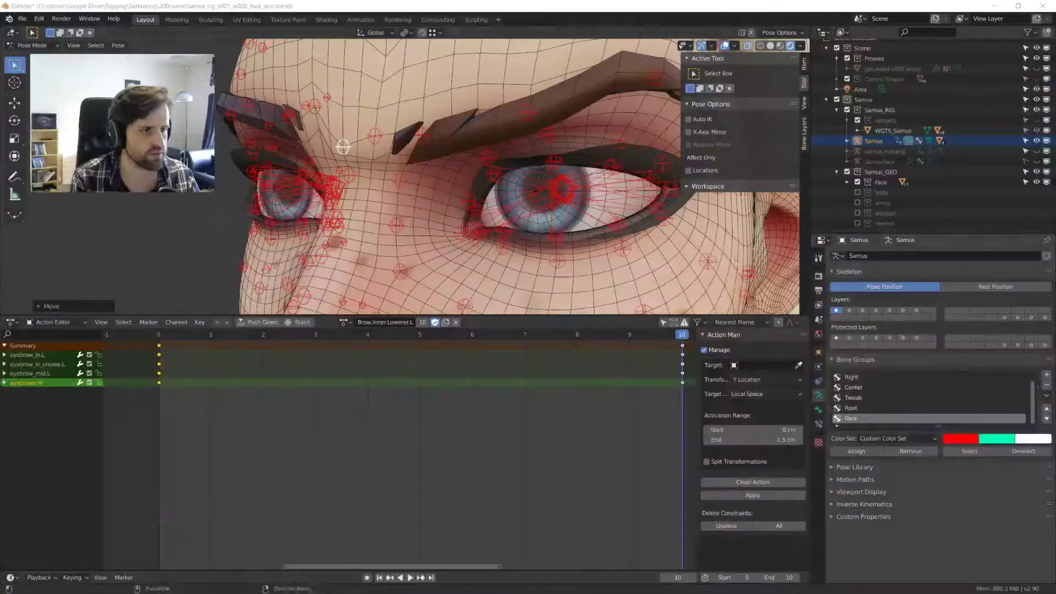
{"action": "scroll", "coordinate": [424, 202], "scroll_direction": "up", "scroll_amount": 3}
{"action": "middle_click_drag", "start_coordinate": [423, 202], "coordinate": [451, 215]}
{"action": "key", "text": "space"}
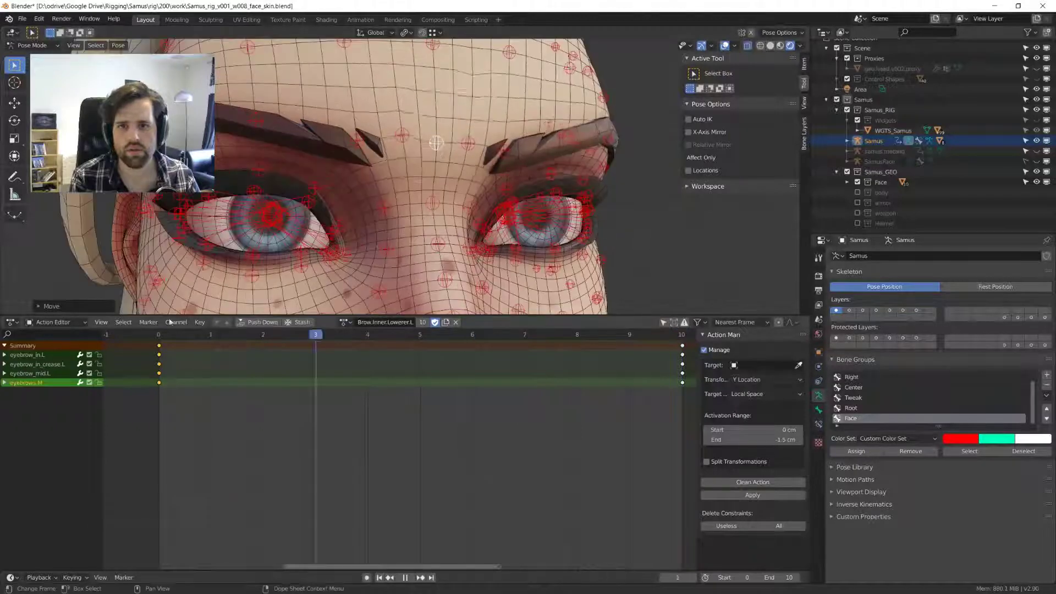
{"action": "key", "text": "space"}
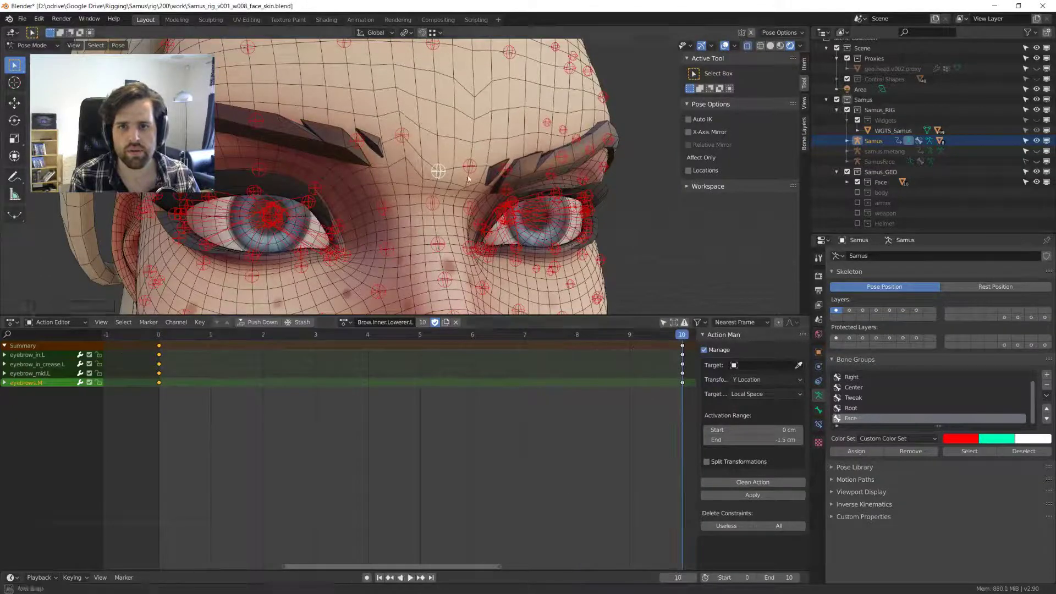
{"action": "middle_click_drag", "start_coordinate": [468, 178], "coordinate": [417, 180]}
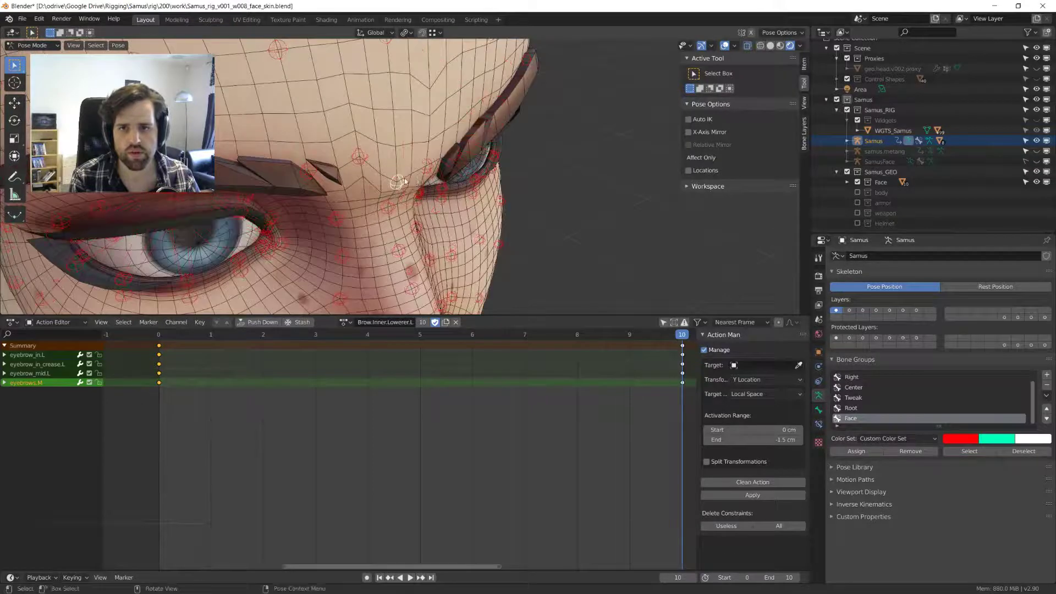
- Add the left inner crease and inner brow bones to the center brow bone selection and move them about -0.2 cm along global Y
{"action": "left_click", "coordinate": [430, 166], "text": "shift"}
{"action": "middle_click_drag", "start_coordinate": [429, 166], "coordinate": [486, 172]}
{"action": "left_click", "coordinate": [464, 163], "text": "shift"}
{"action": "key", "text": "g"}
{"action": "key", "text": "y"}
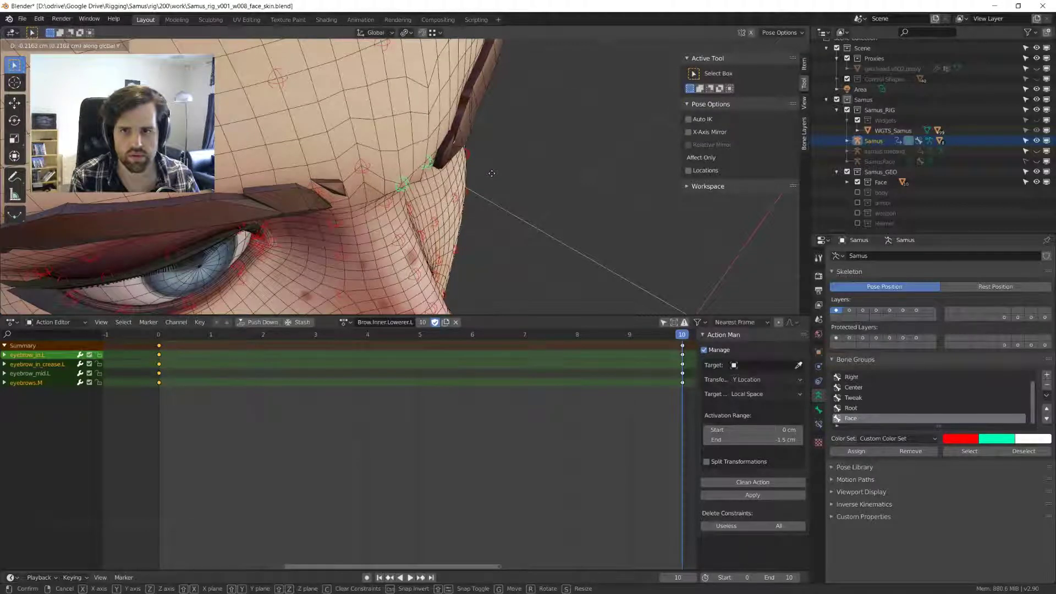
{"action": "left_click", "coordinate": [491, 173]}
- Move the center brow, left inner brow and left inner crease bones about -0.08 cm along global Y, and lower them along global Z
{"action": "key", "text": "KP_1"}
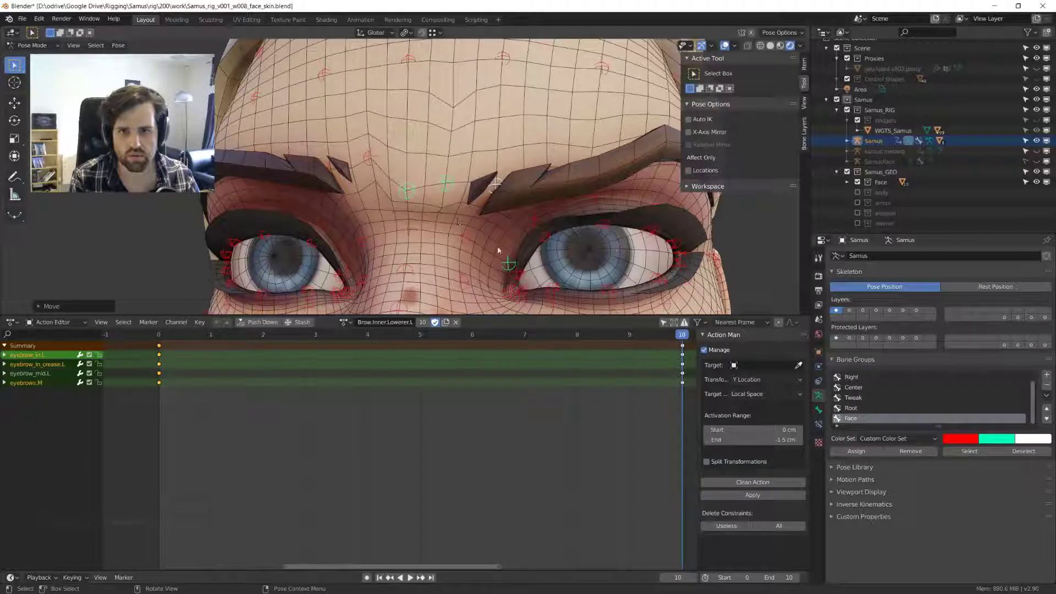
{"action": "left_click_drag", "start_coordinate": [471, 216], "coordinate": [351, 144]}
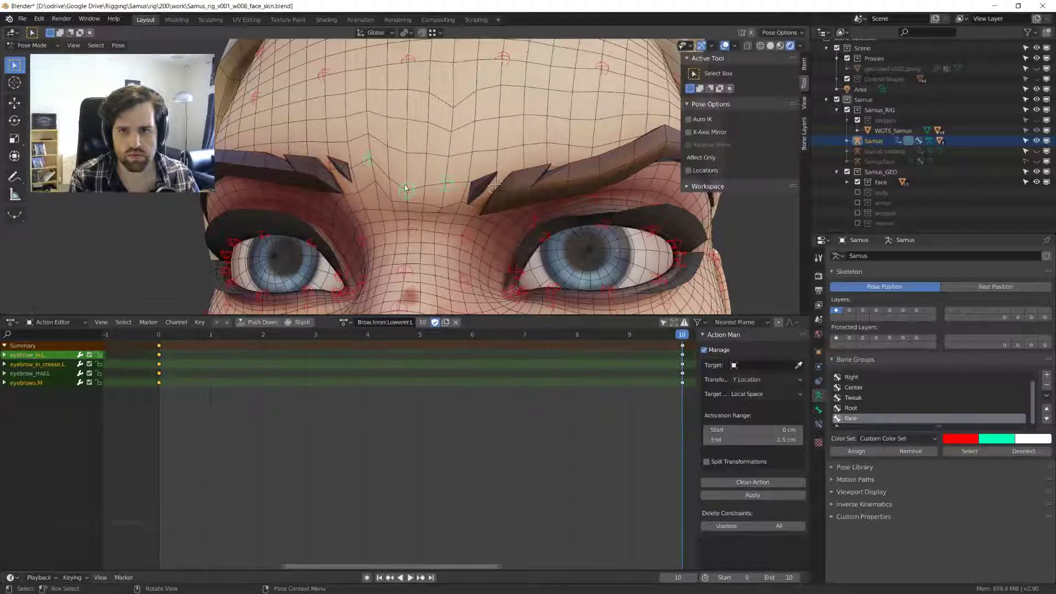
{"action": "left_click", "coordinate": [474, 185]}
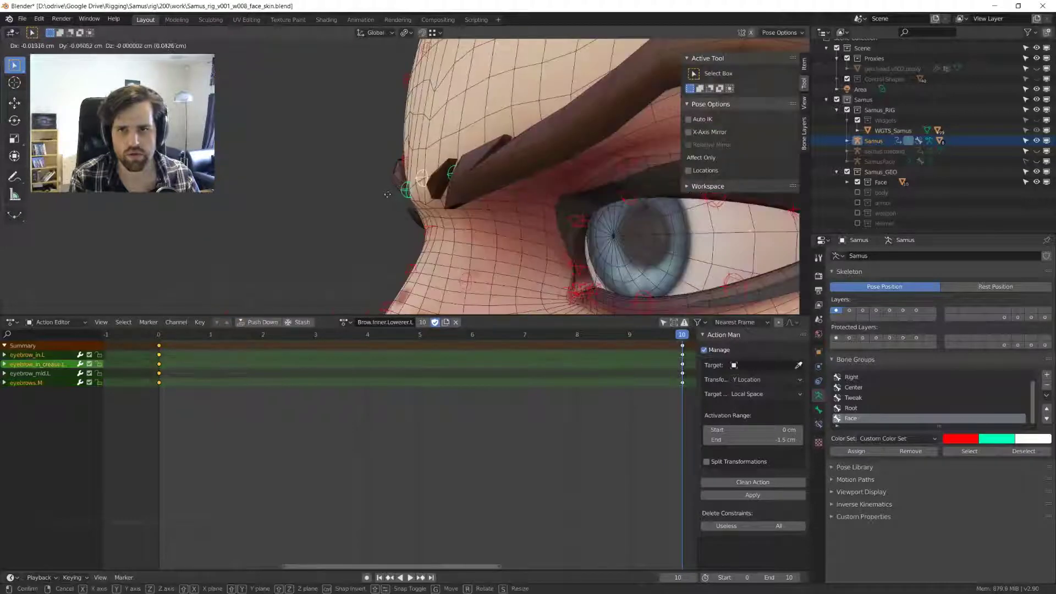
{"action": "key", "text": "y"}
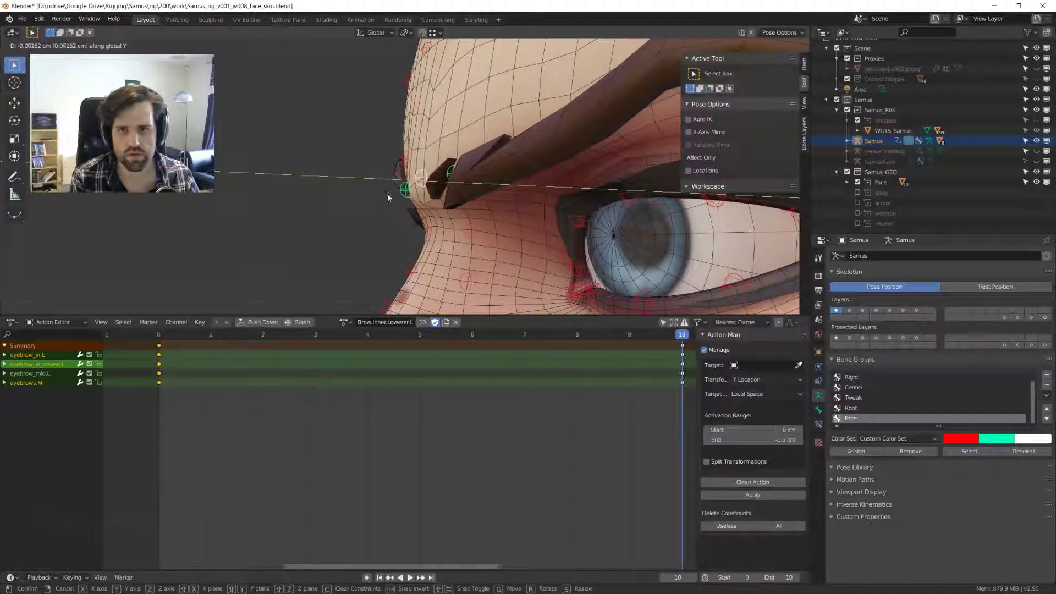
{"action": "key", "text": "z"}
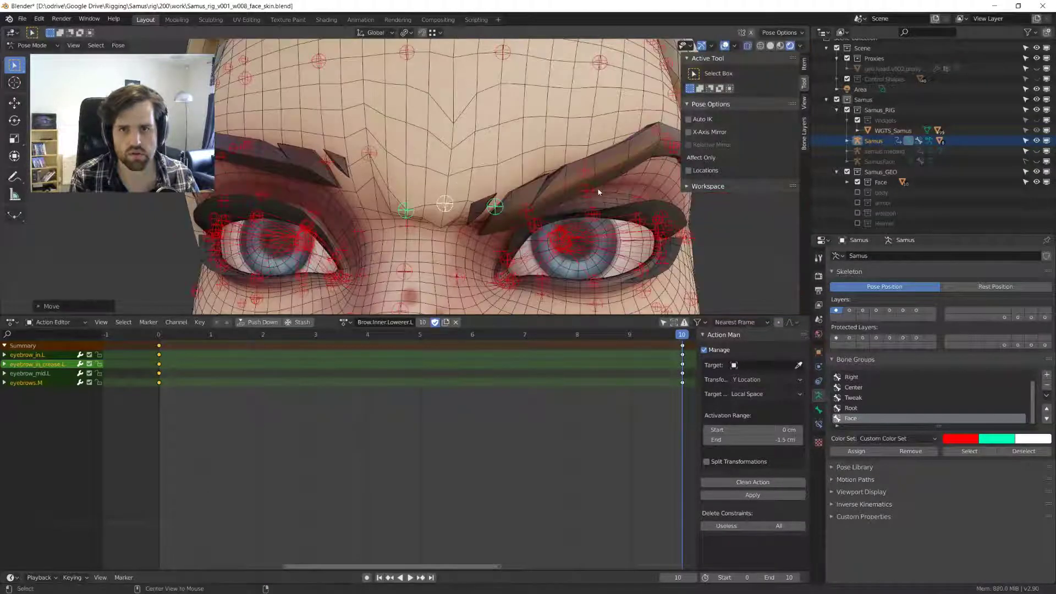
- Lower the left middle brow bone along global Z at frame 10
{"action": "left_click", "coordinate": [582, 181]}
{"action": "key", "text": "g"}
{"action": "key", "text": "z"}
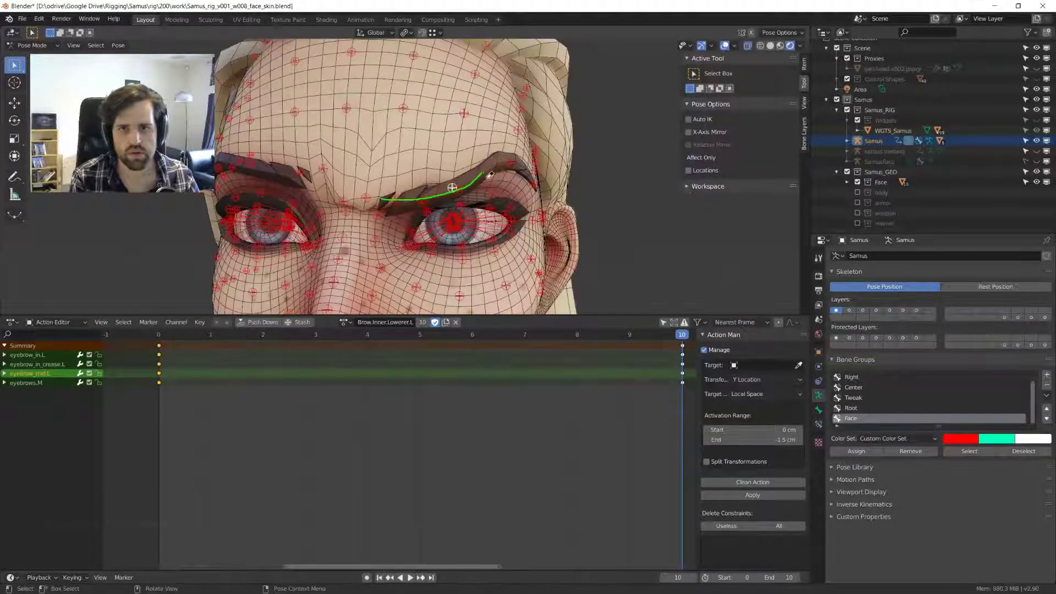
{"action": "left_click", "coordinate": [374, 206]}
{"action": "middle_click_drag", "start_coordinate": [401, 197], "coordinate": [478, 182]}
{"action": "scroll", "coordinate": [378, 203], "scroll_direction": "up", "scroll_amount": 2}
- Keyframe all face bones at frame 10, clean Brow.Inner.Lowerer.L with Action Man and play it back
{"action": "key", "text": "a"}
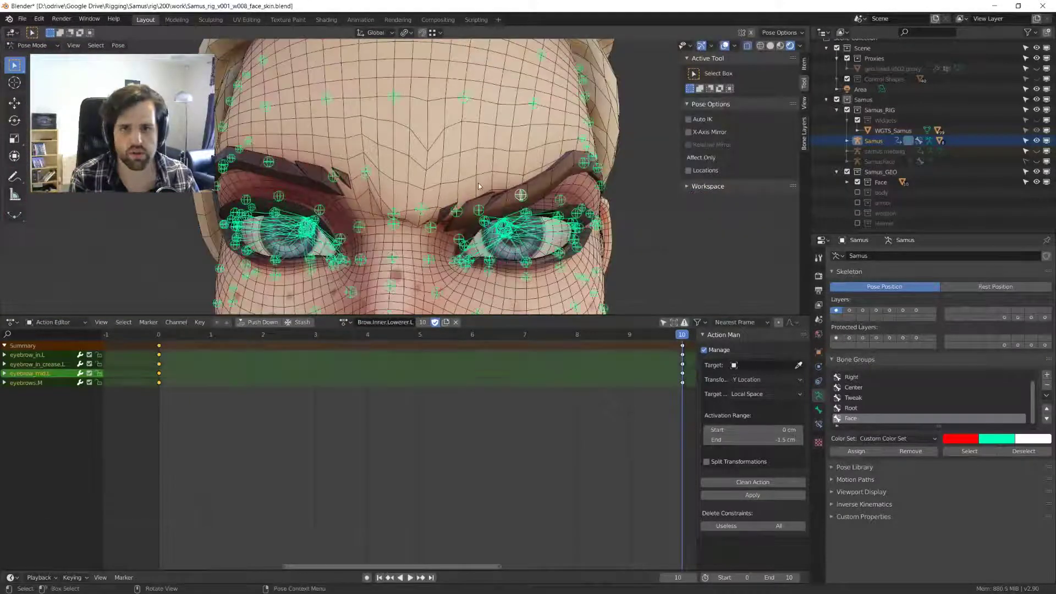
{"action": "key", "text": "i"}
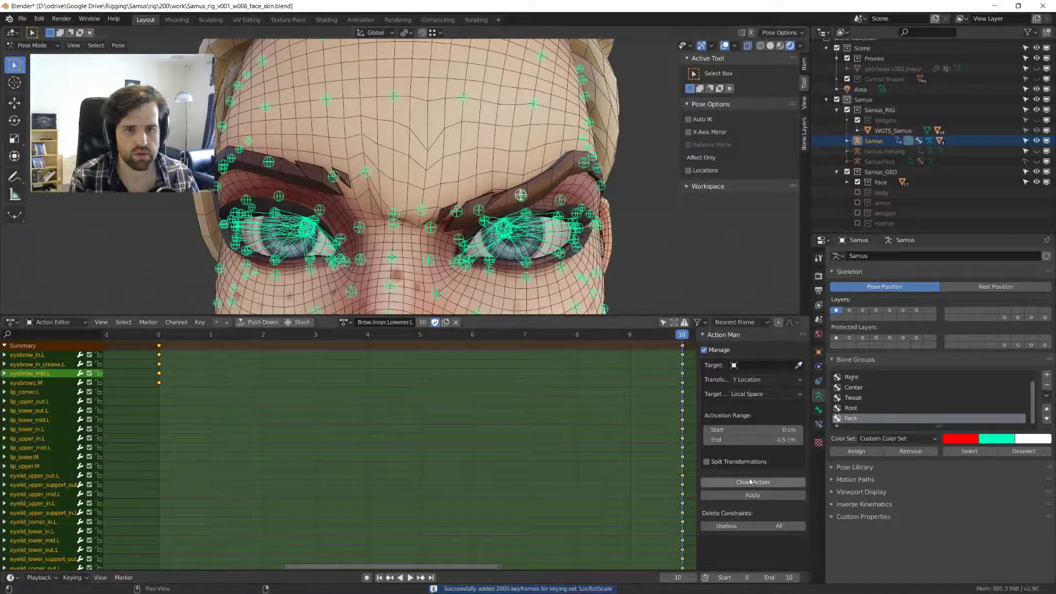
{"action": "left_click", "coordinate": [750, 481]}
{"action": "key", "text": "space"}
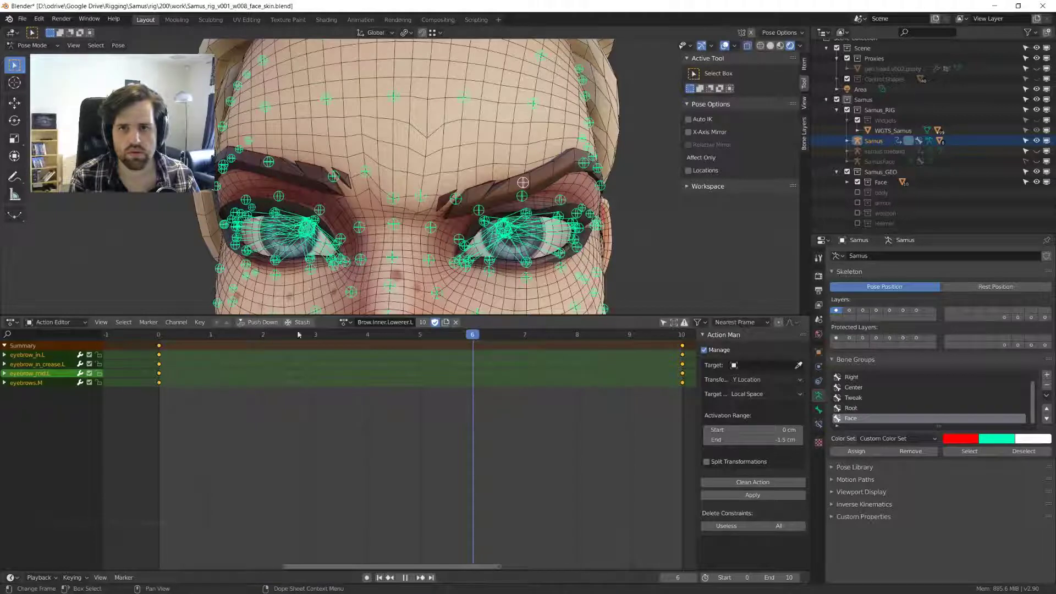
{"action": "key", "text": "space"}
{"action": "scroll", "coordinate": [467, 220], "scroll_direction": "down", "scroll_amount": 5}
{"action": "middle_click_drag", "start_coordinate": [467, 219], "coordinate": [436, 216]}
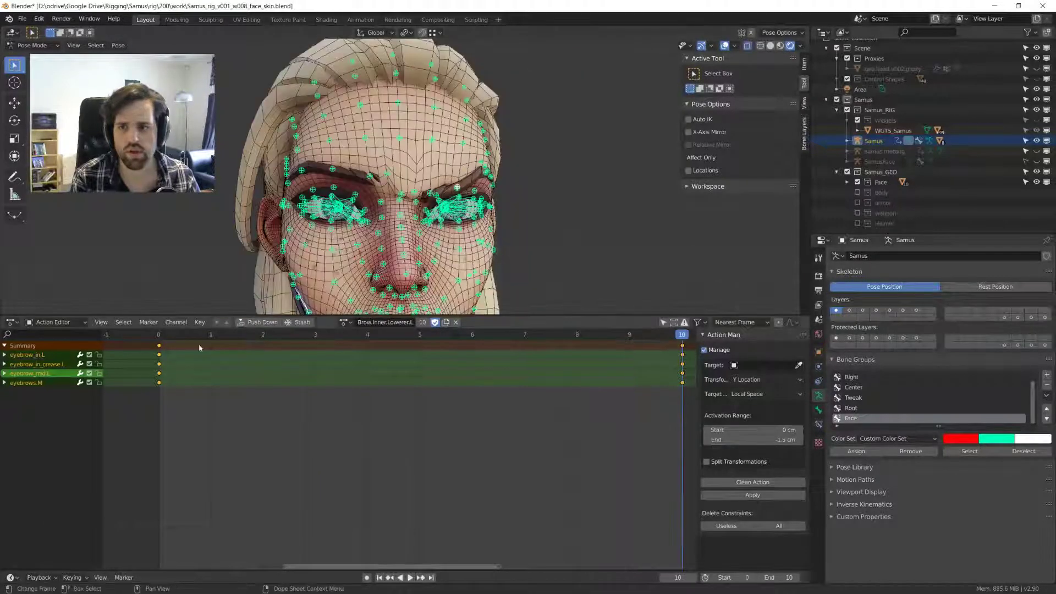
- Copy the frame 10 pose of all face bones in Brow.Inner.Lowerer.L
{"action": "key", "text": "alt+a"}
{"action": "key", "text": "a"}
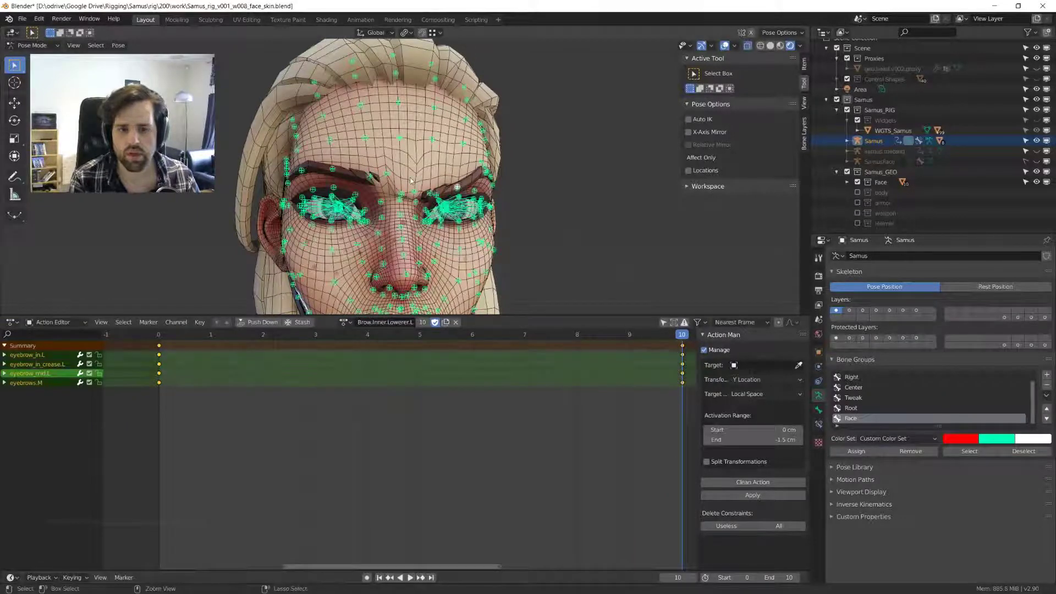
{"action": "key", "text": "ctrl+c"}
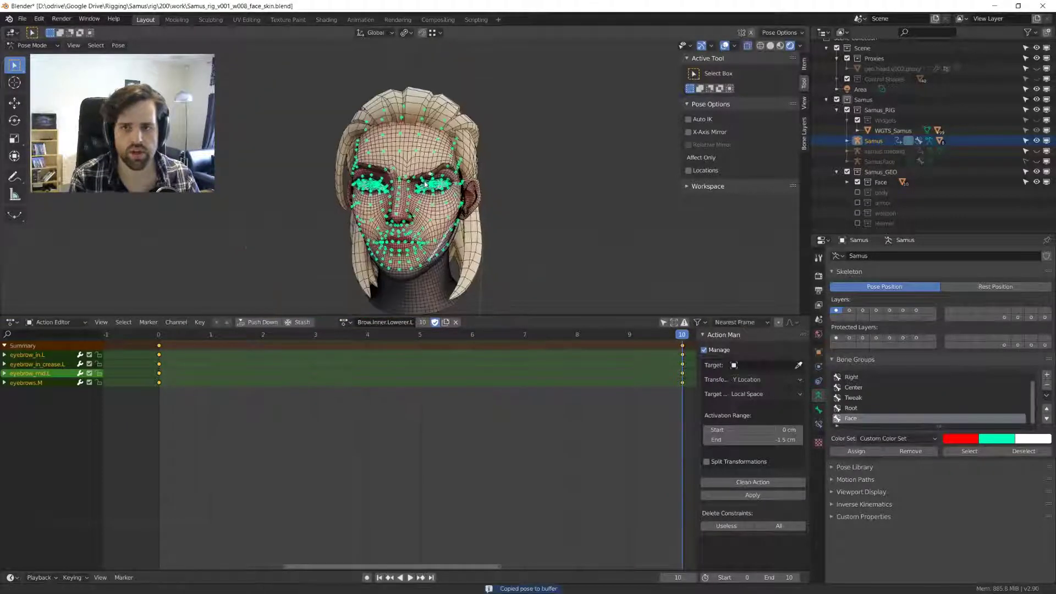
{"action": "key", "text": "alt+a"}
{"action": "key", "text": "a"}
{"action": "key", "text": "ctrl+c"}
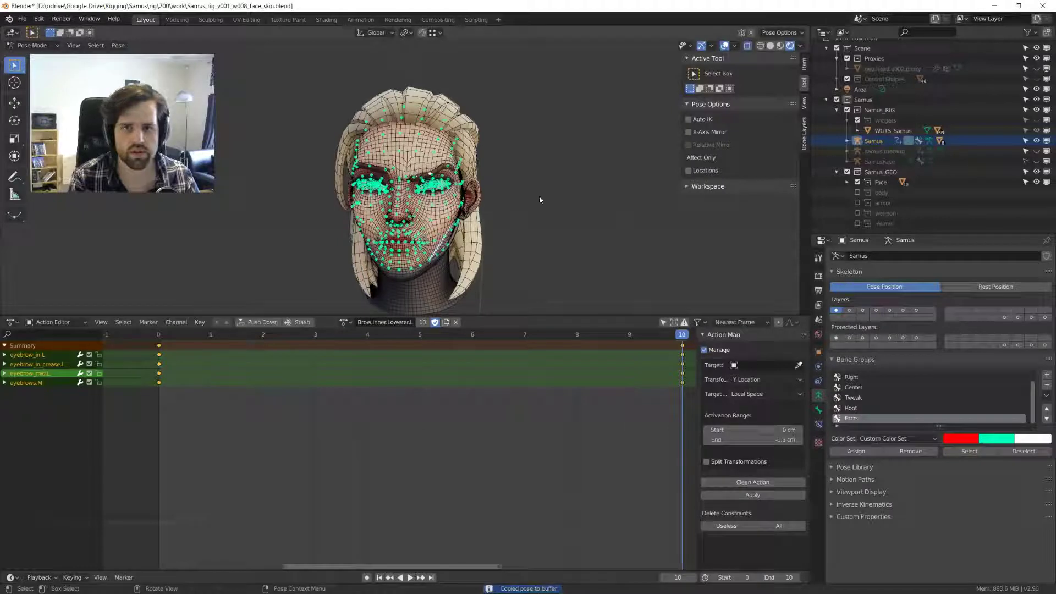
- Switch to the Brow.Inner.Lowerer.R action, paste the copied pose flipped and keyframe all bones at frame 10
{"action": "scroll", "coordinate": [538, 195], "scroll_direction": "up", "scroll_amount": 5}
{"action": "left_click", "coordinate": [344, 321]}
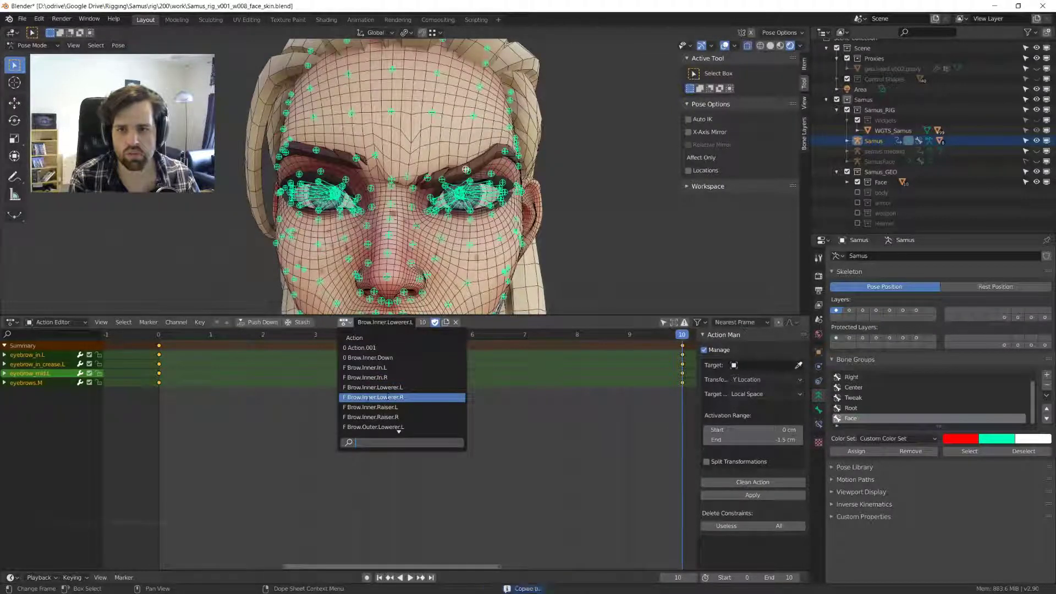
{"action": "left_click", "coordinate": [369, 397]}
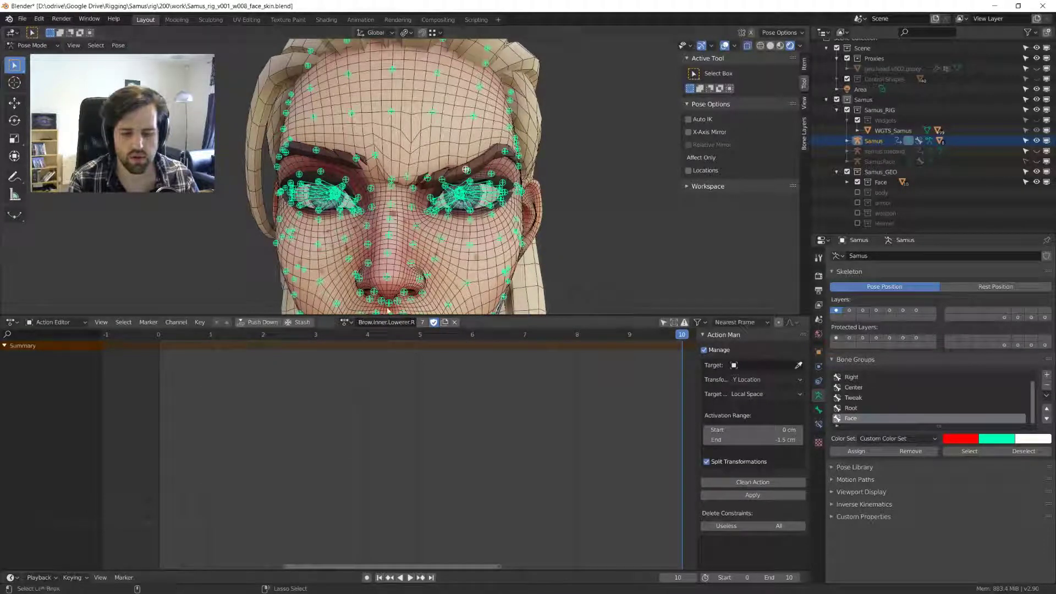
{"action": "key", "text": "ctrl+v"}
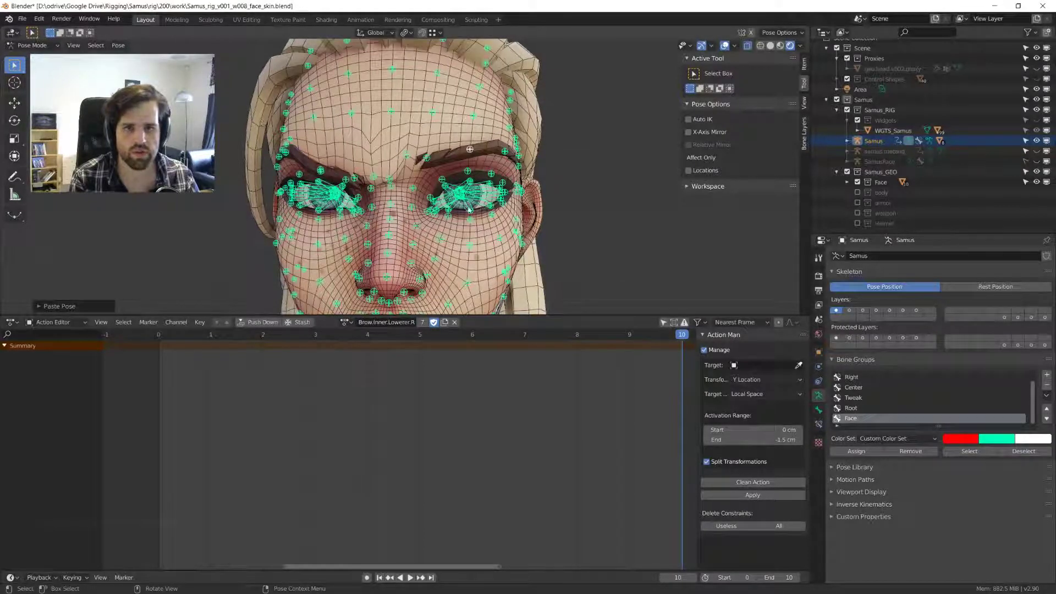
{"action": "key", "text": "i"}
- Reset all face bones to their rest pose at frame 0 and keyframe them
{"action": "key", "text": "space"}
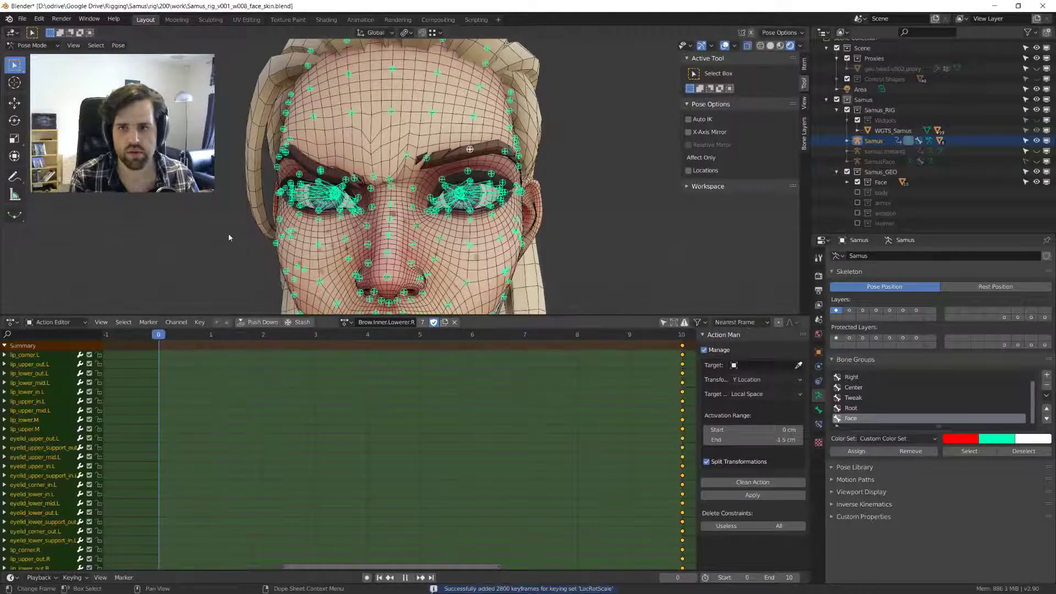
{"action": "key", "text": "i"}
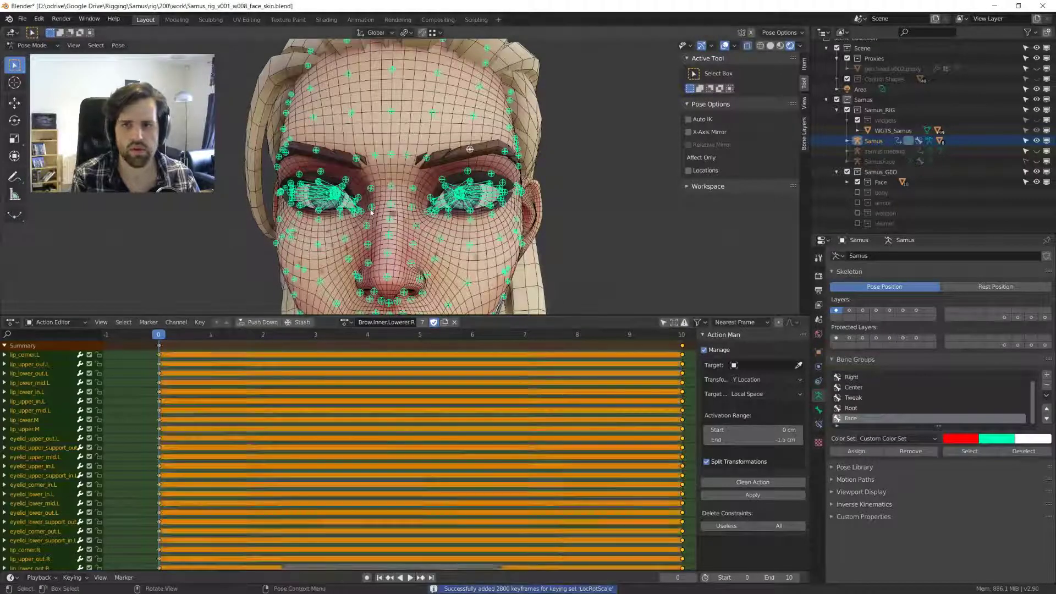
{"action": "key", "text": "space"}
- Try to apply Brow.Inner.Lowerer.R with Action Man, clean the action and play it back
{"action": "left_click", "coordinate": [757, 496]}
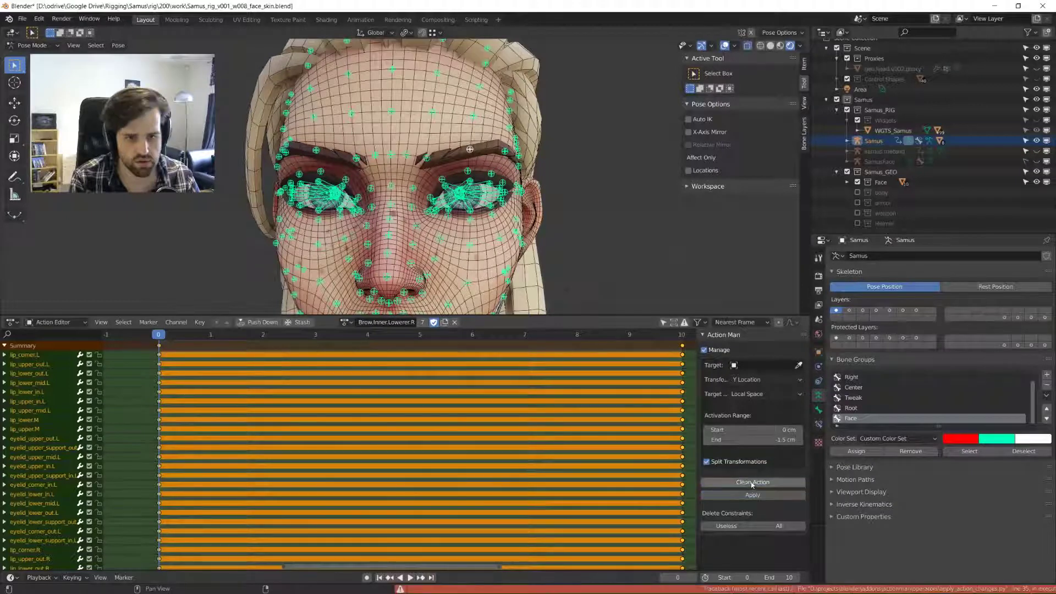
{"action": "left_click", "coordinate": [766, 484]}
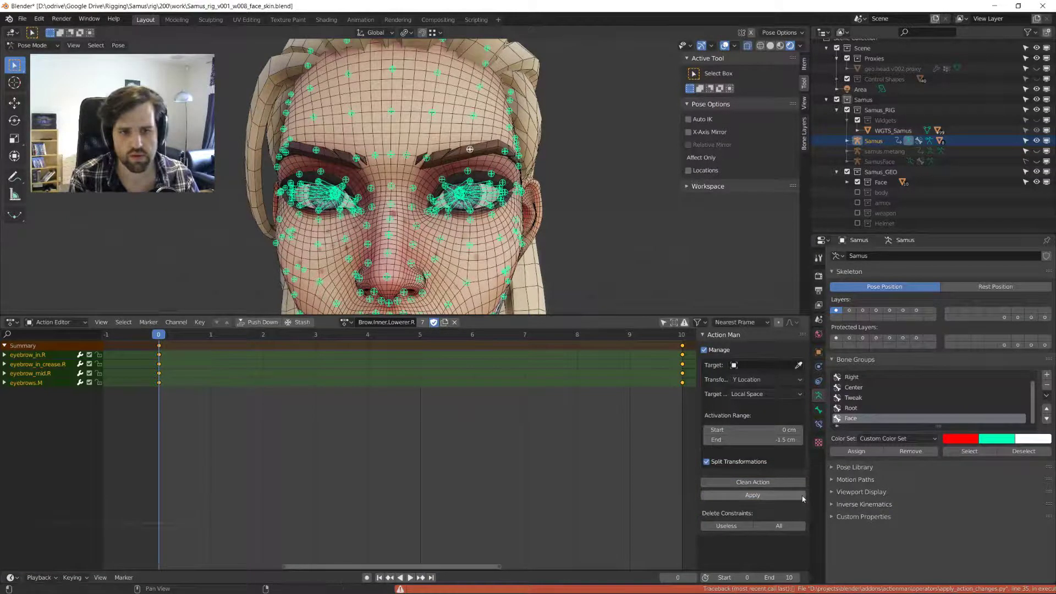
{"action": "middle_click_drag", "start_coordinate": [420, 216], "coordinate": [430, 214]}
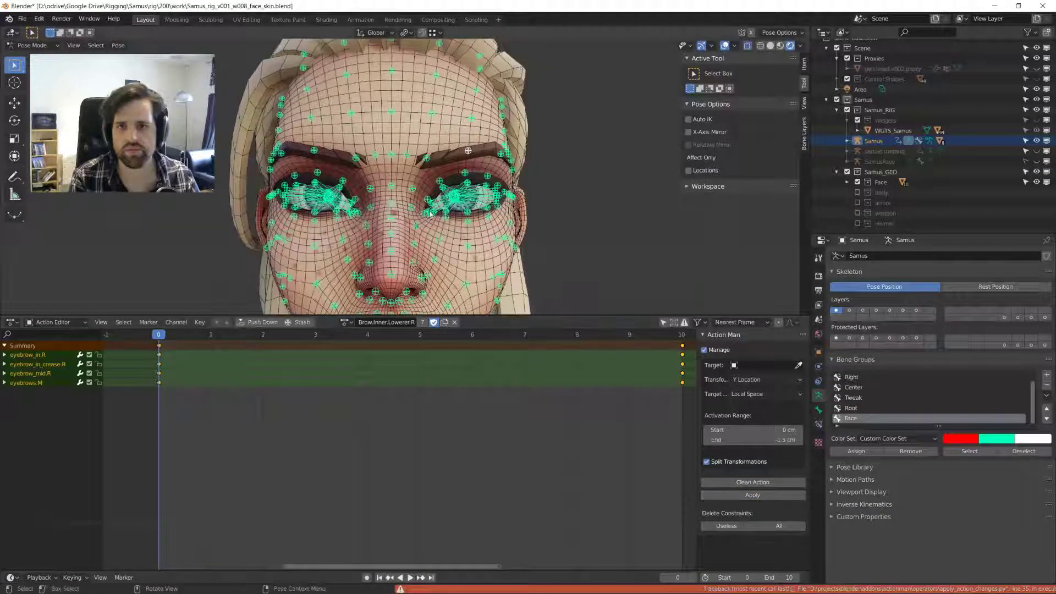
{"action": "key", "text": "space"}
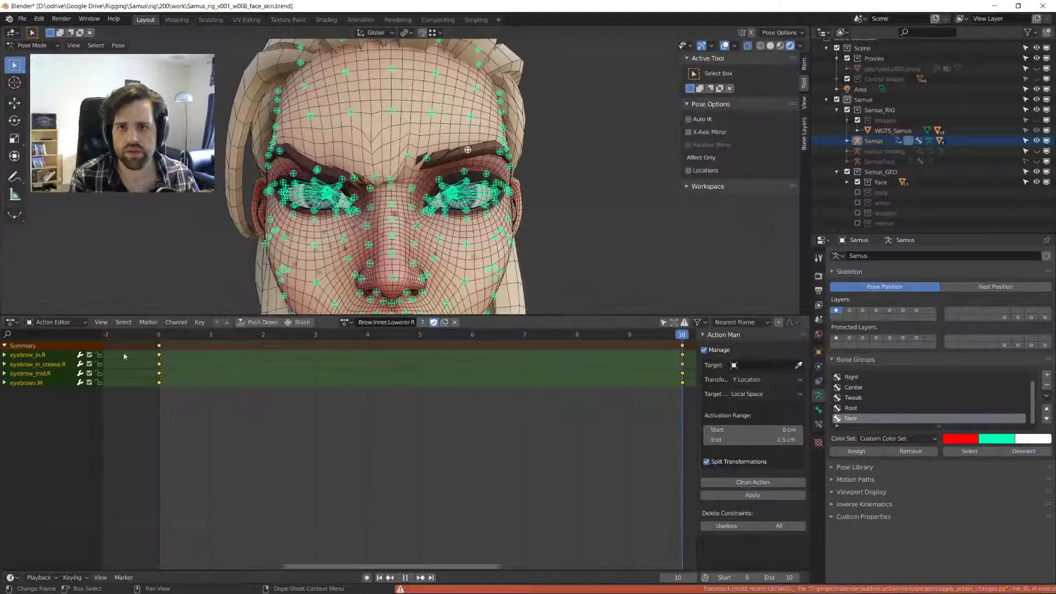
{"action": "key", "text": "Escape"}
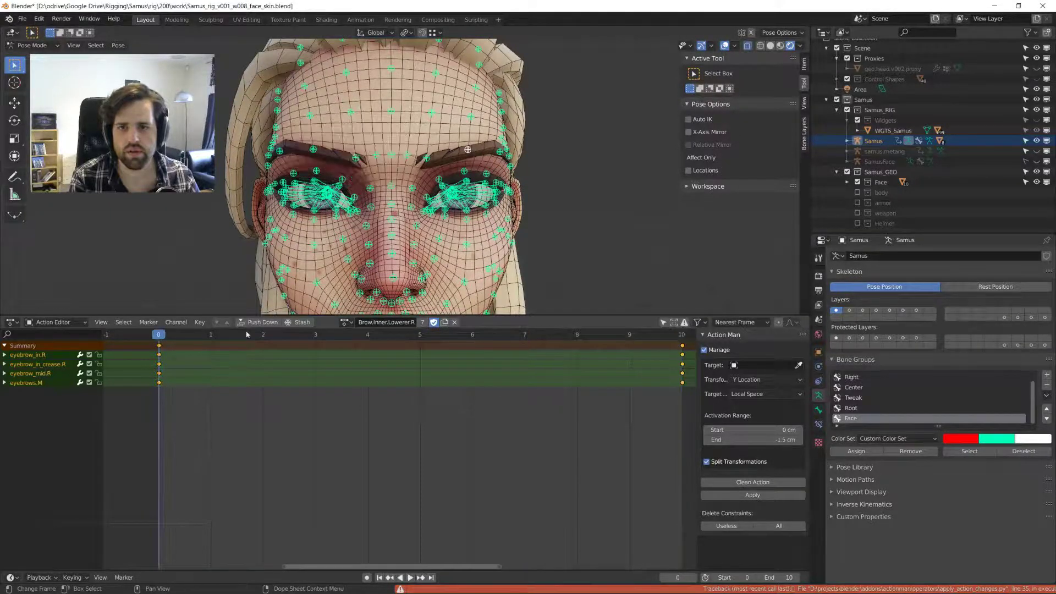
- Try to remove the extra Brow.Inner.Lowerer.R.rotate_scale action by loading it and unlinking it from the armature
{"action": "left_click", "coordinate": [344, 322]}
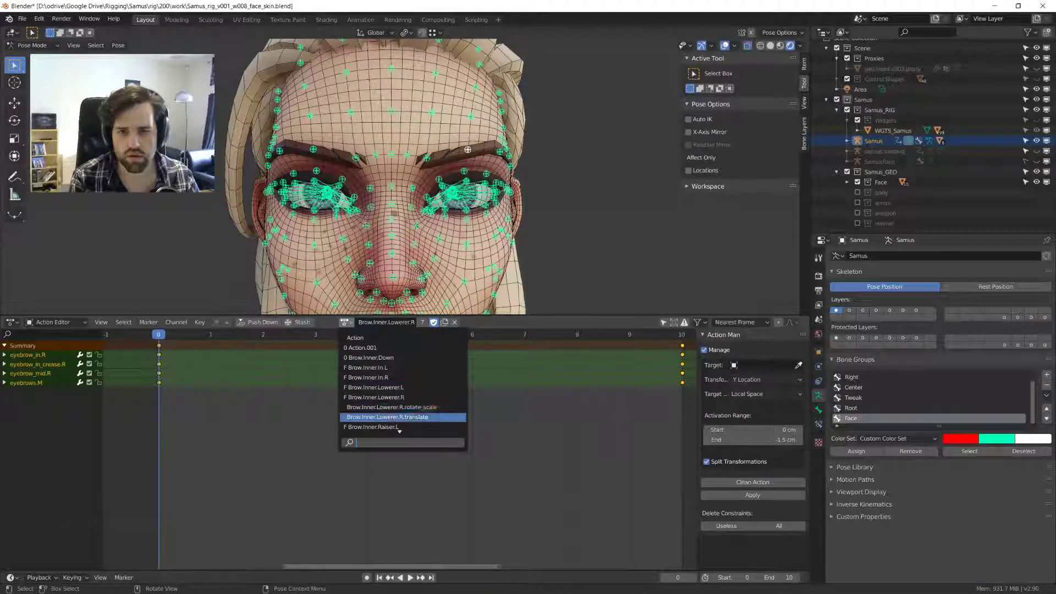
{"action": "left_click", "coordinate": [391, 407]}
{"action": "left_click", "coordinate": [456, 323]}
{"action": "left_click", "coordinate": [366, 323]}
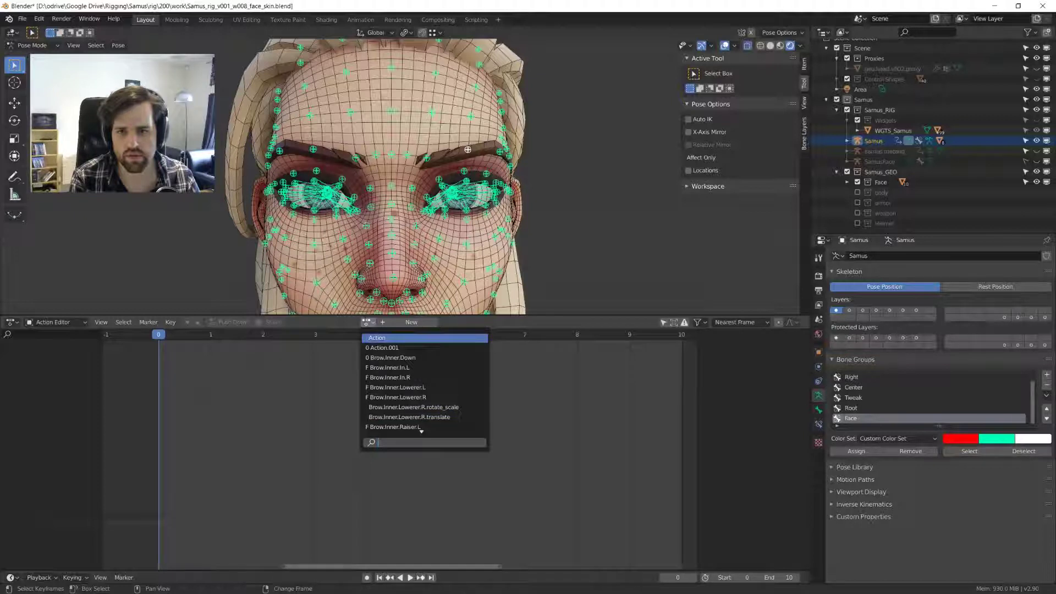
{"action": "left_click", "coordinate": [366, 321]}
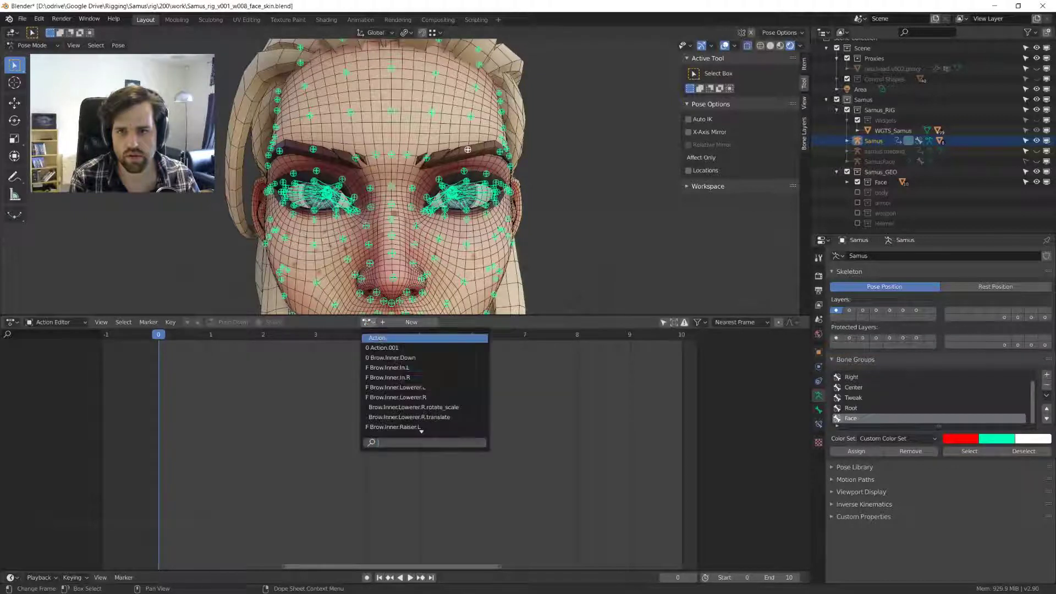
{"action": "left_click", "coordinate": [448, 408]}
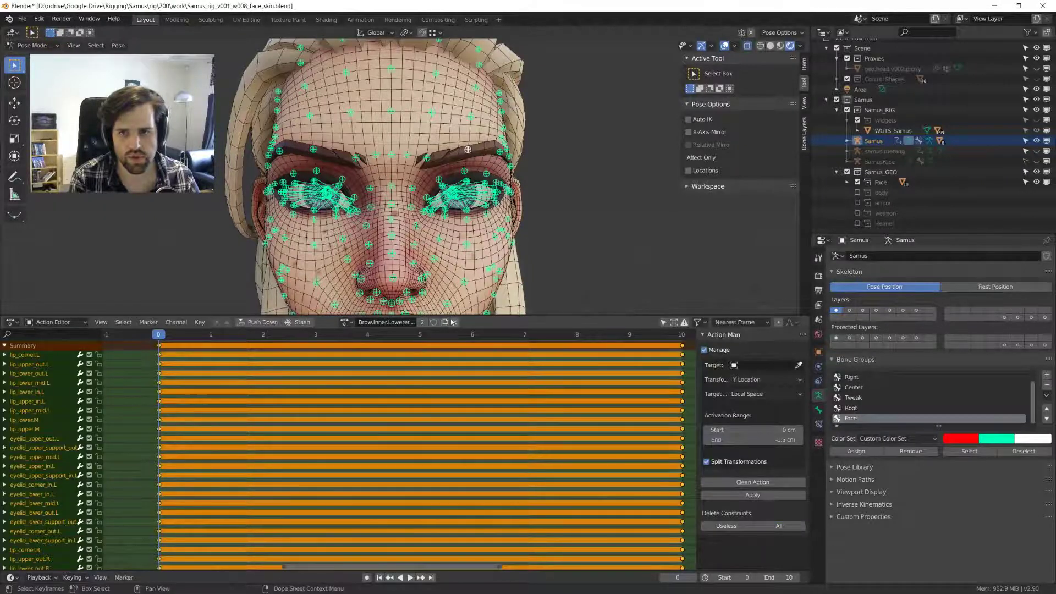
{"action": "left_click", "coordinate": [346, 322]}
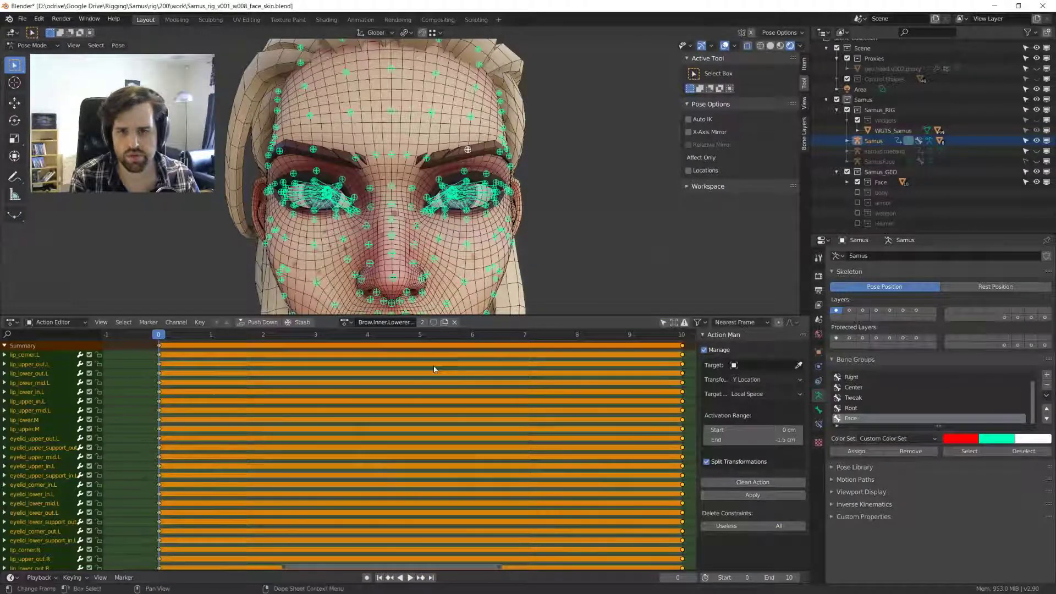
{"action": "left_click", "coordinate": [454, 323]}
{"action": "left_click", "coordinate": [366, 322]}
{"action": "left_click", "coordinate": [411, 408]}
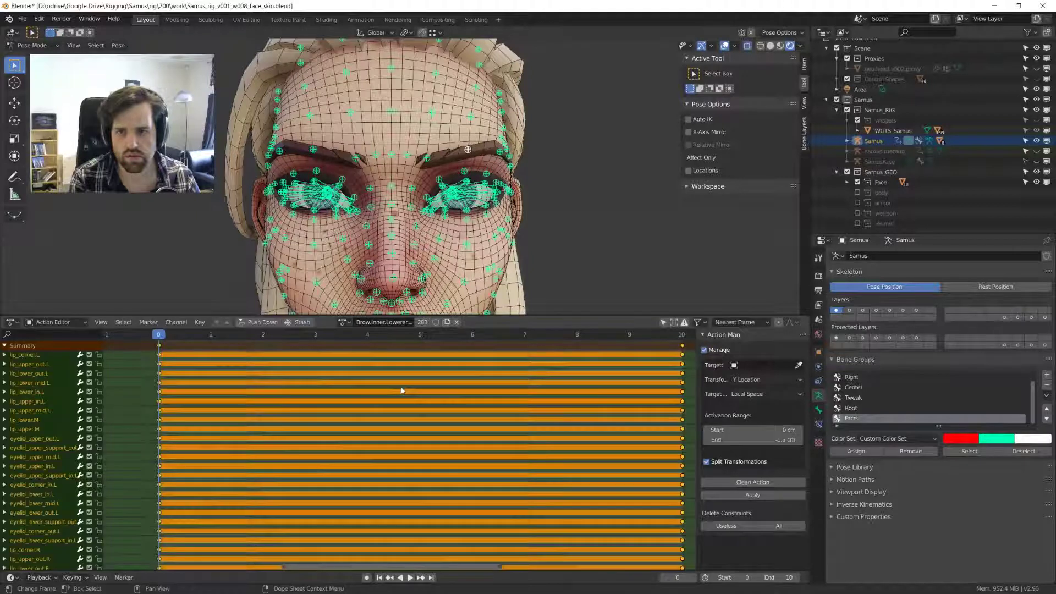
{"action": "left_click", "coordinate": [456, 323]}
- Load Brow.Inner.Lowerer.R again, turn off Split Transformations and play back the action
{"action": "left_click", "coordinate": [366, 322]}
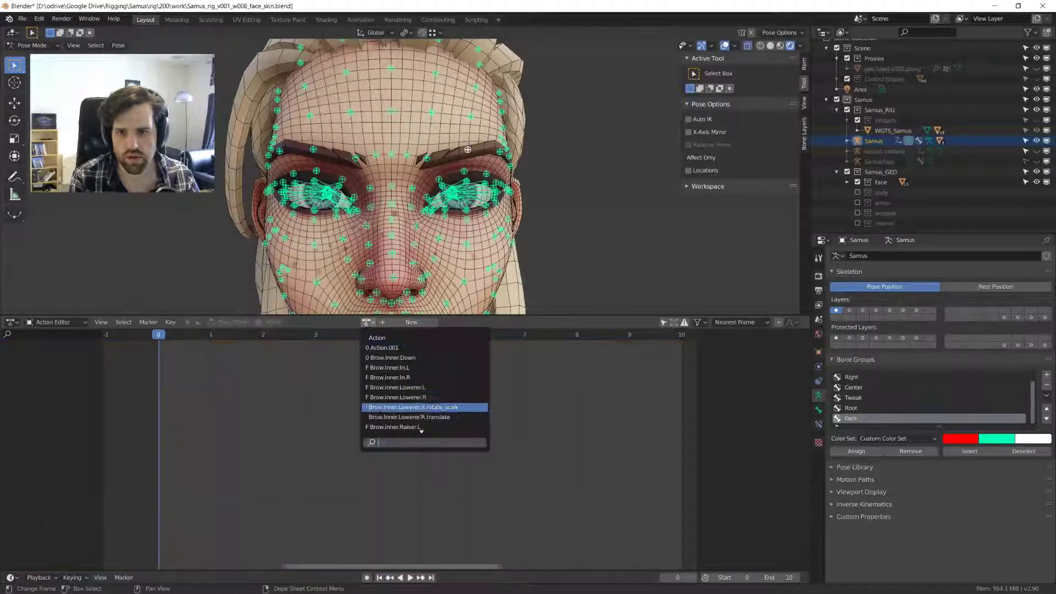
{"action": "left_click", "coordinate": [410, 398]}
{"action": "key", "text": "space"}
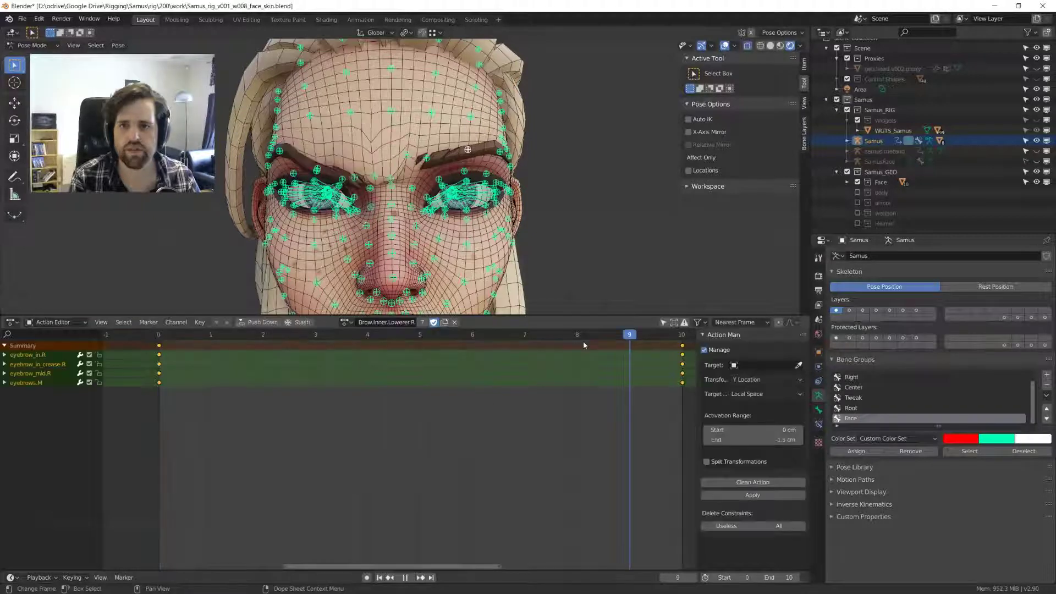
{"action": "key", "text": "Escape"}
- Switch to Brow.Inner.Lowerer.L, play it back and examine the brow from several angles
{"action": "left_click", "coordinate": [345, 321]}
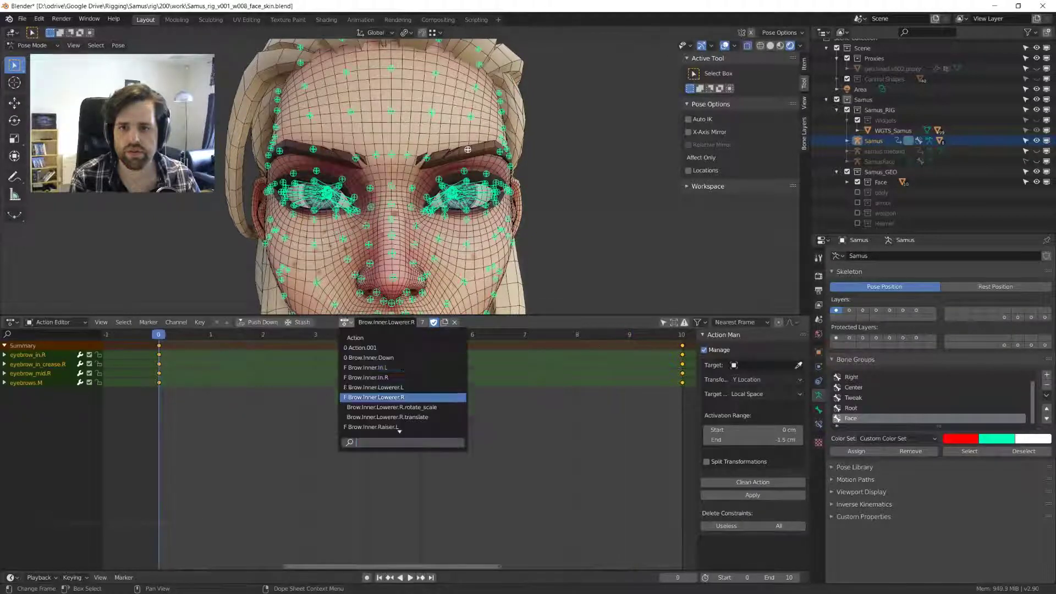
{"action": "left_click", "coordinate": [409, 388]}
{"action": "key", "text": "space"}
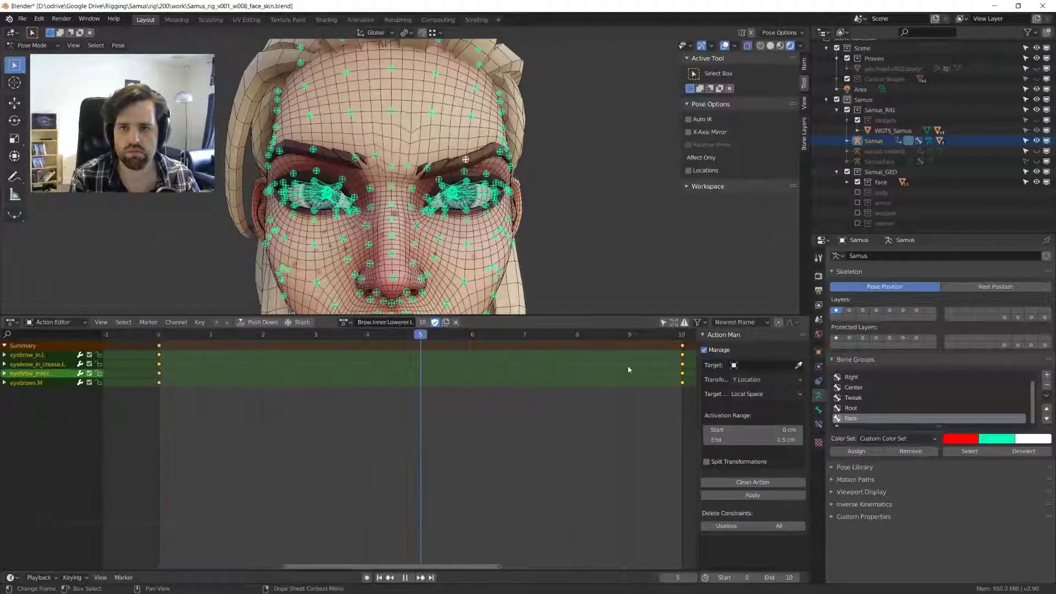
{"action": "key", "text": "Escape"}
{"action": "middle_click_drag", "start_coordinate": [448, 181], "coordinate": [458, 177]}
{"action": "scroll", "coordinate": [428, 179], "scroll_direction": "up", "scroll_amount": 2}
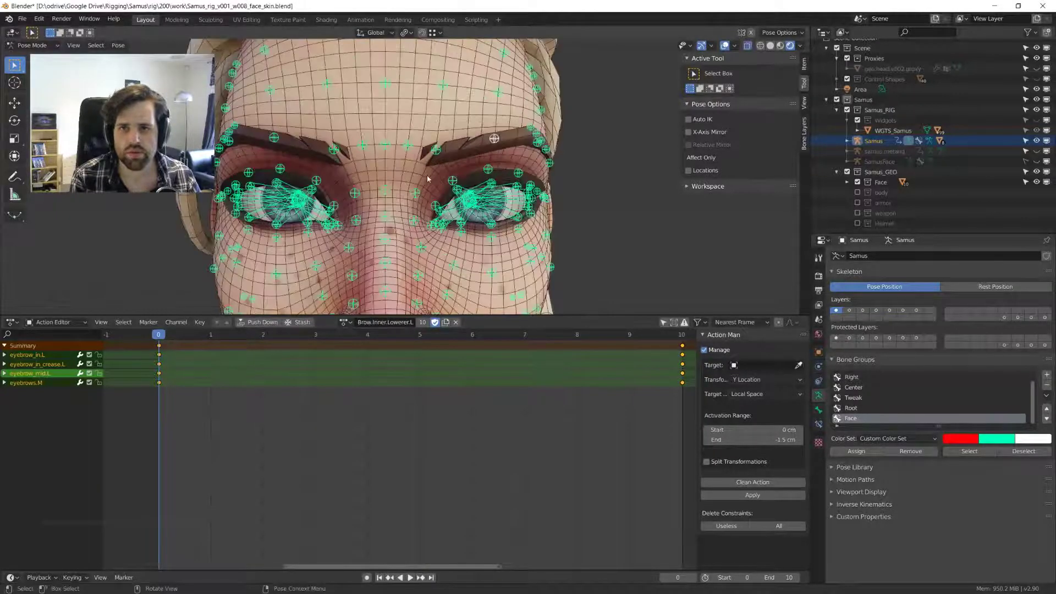
{"action": "scroll", "coordinate": [503, 220], "scroll_direction": "down", "scroll_amount": 4}
{"action": "middle_click_drag", "start_coordinate": [502, 220], "coordinate": [489, 220]}
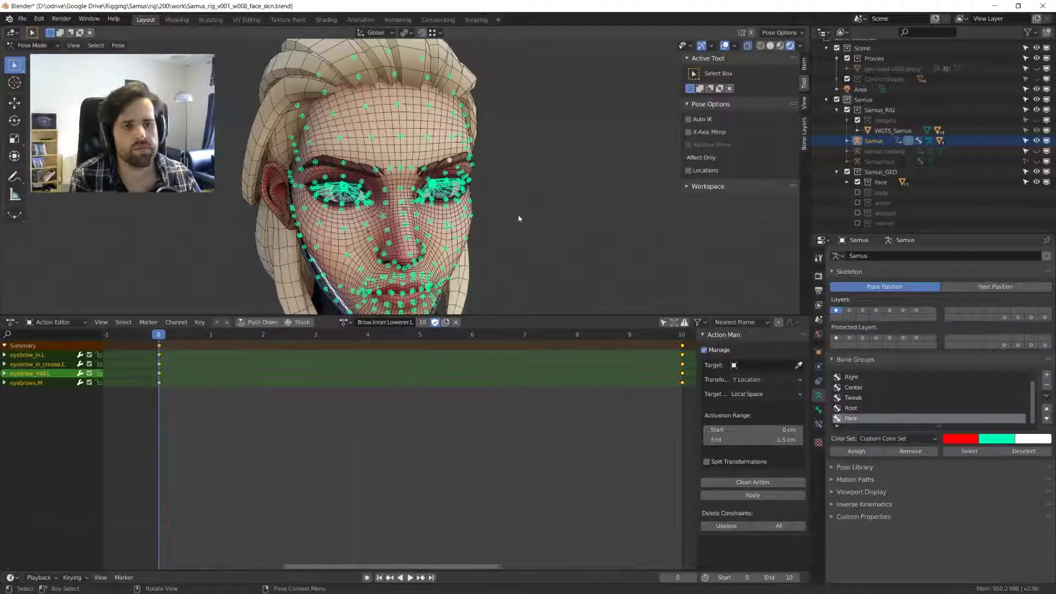
- Play back Brow.Inner.Lowerer.L and examine the brow motion close up from the front
{"action": "middle_click_drag", "start_coordinate": [519, 218], "coordinate": [530, 193]}
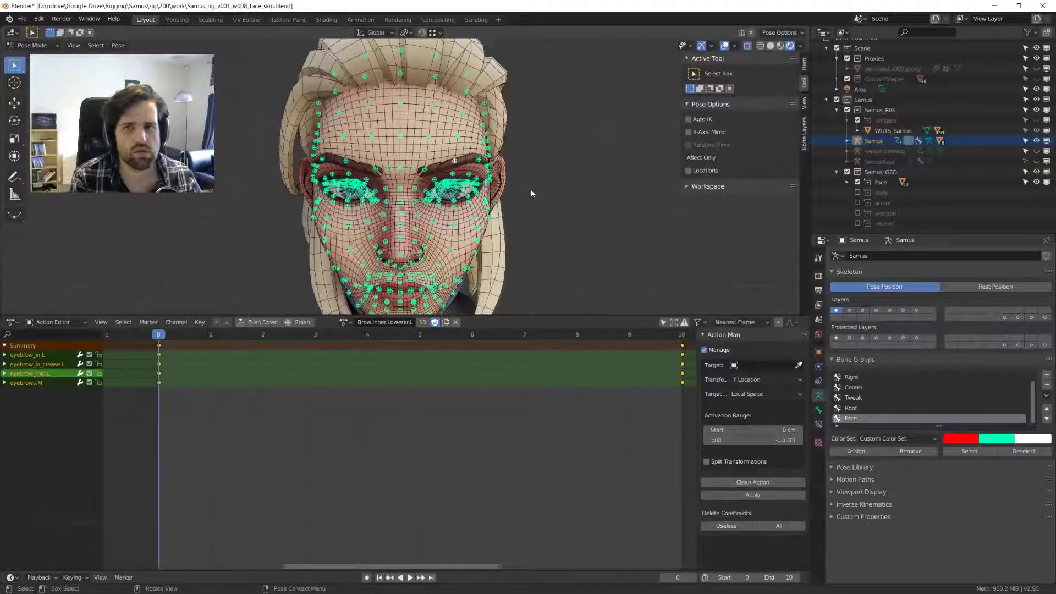
{"action": "mouse_move", "coordinate": [519, 189]}
{"action": "middle_mouse_down"}
{"action": "mouse_move", "coordinate": [435, 190]}
{"action": "mouse_move", "coordinate": [533, 182]}
{"action": "mouse_move", "coordinate": [520, 181]}
{"action": "middle_mouse_up"}
{"action": "scroll", "coordinate": [520, 184], "scroll_direction": "up", "scroll_amount": 2}
{"action": "key", "text": "space"}
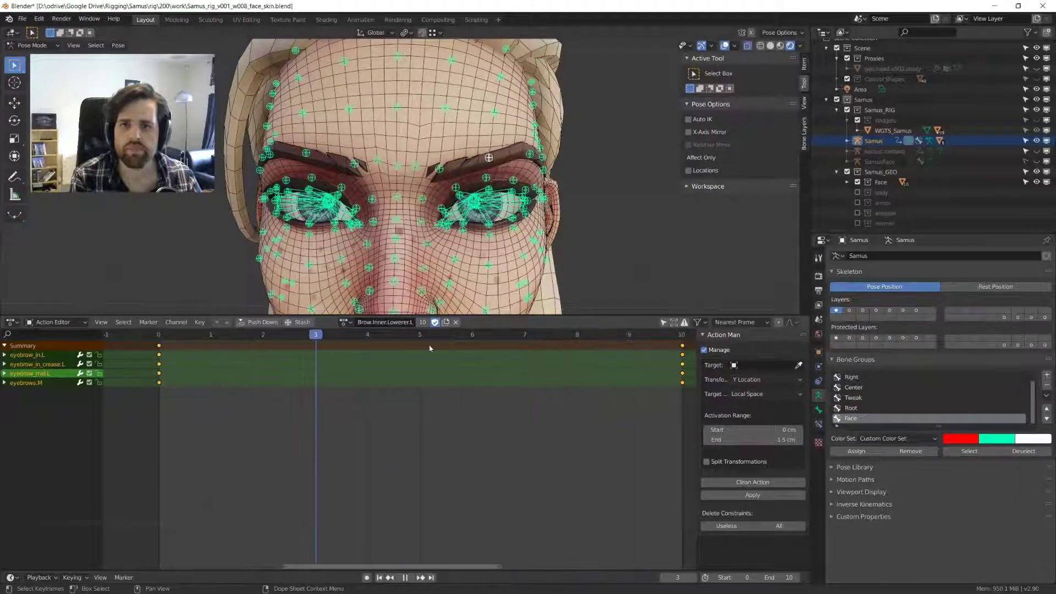
{"action": "key", "text": "space"}
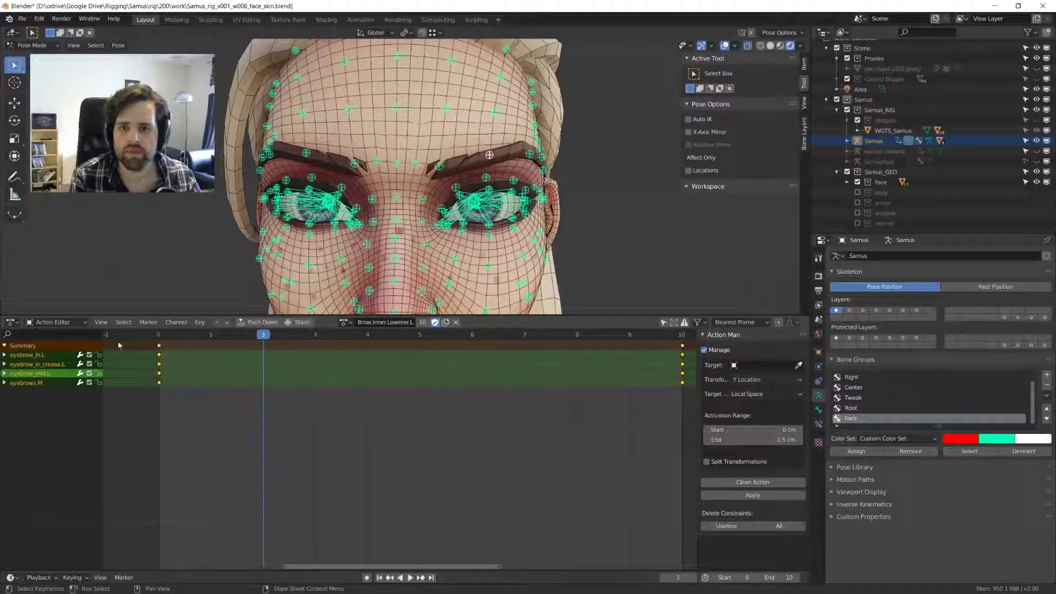
- Set all Brow.Inner.Lowerer.L keyframes to linear interpolation and play back the action
{"action": "key", "text": "Left"}
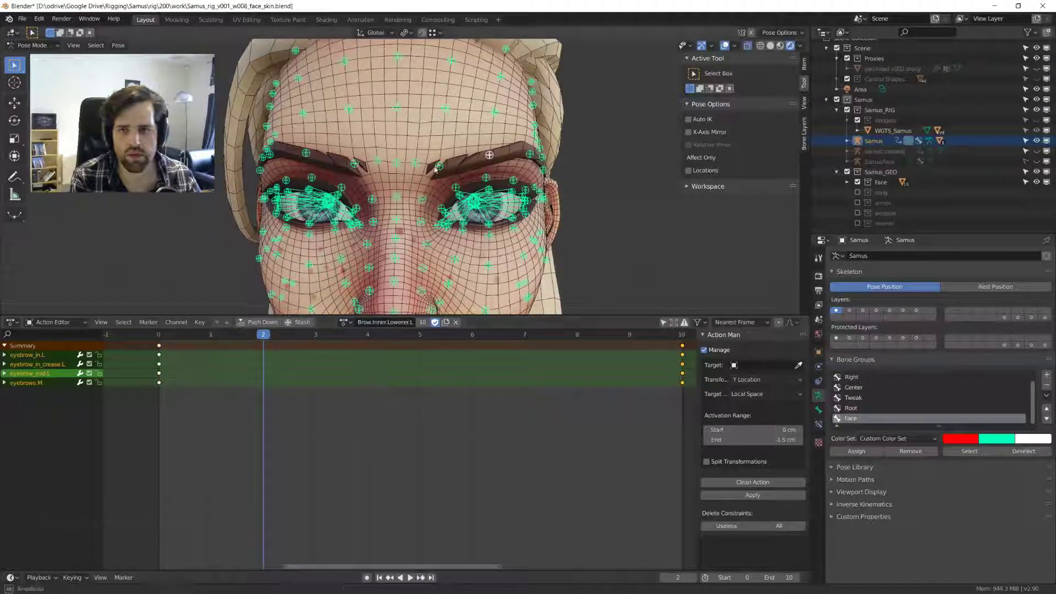
{"action": "key", "text": "t"}
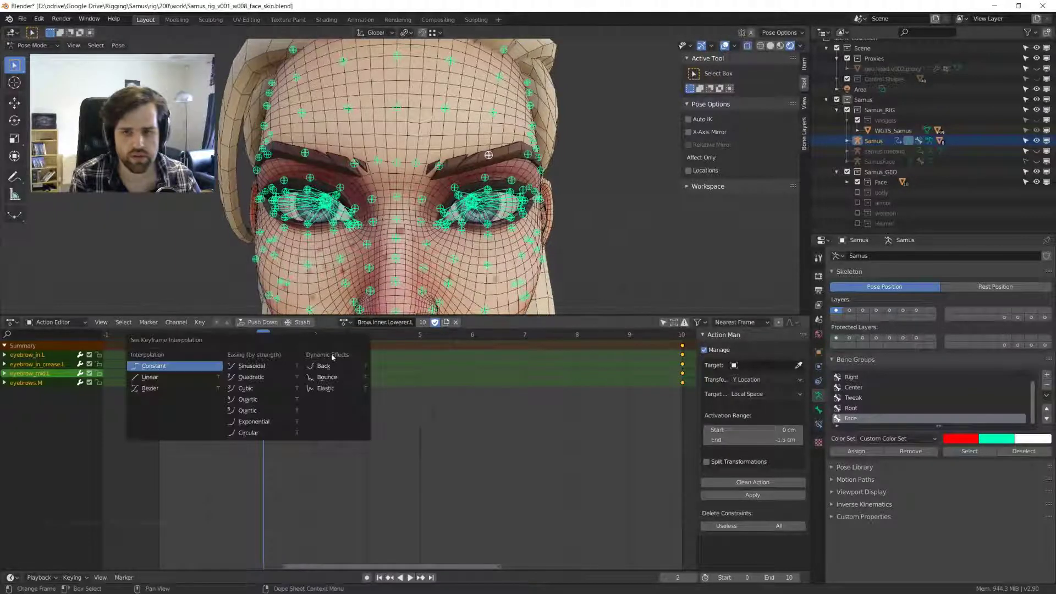
{"action": "left_click", "coordinate": [175, 383]}
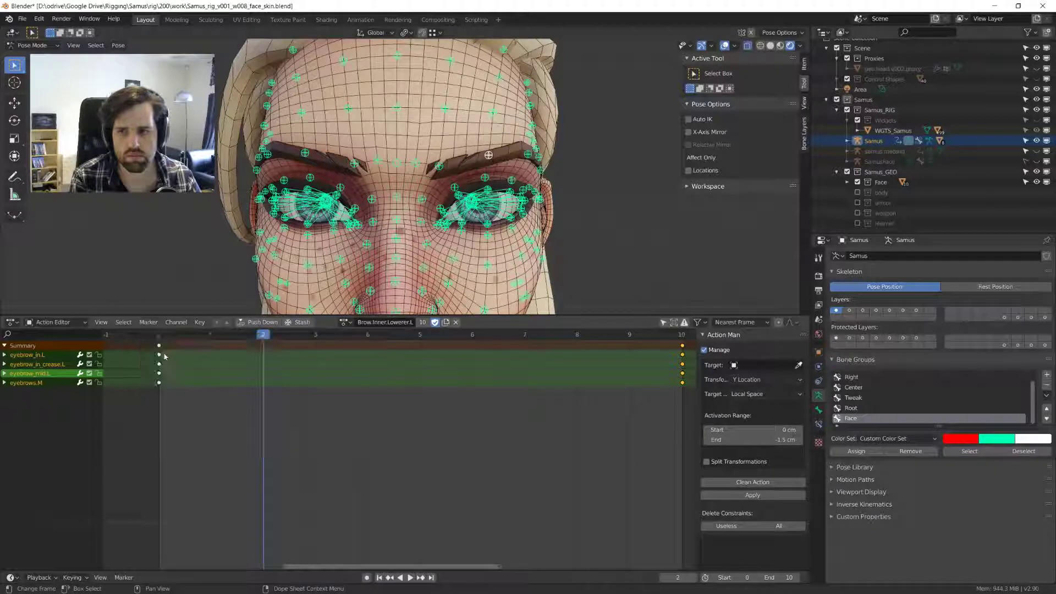
{"action": "key", "text": "a"}
{"action": "key", "text": "space"}
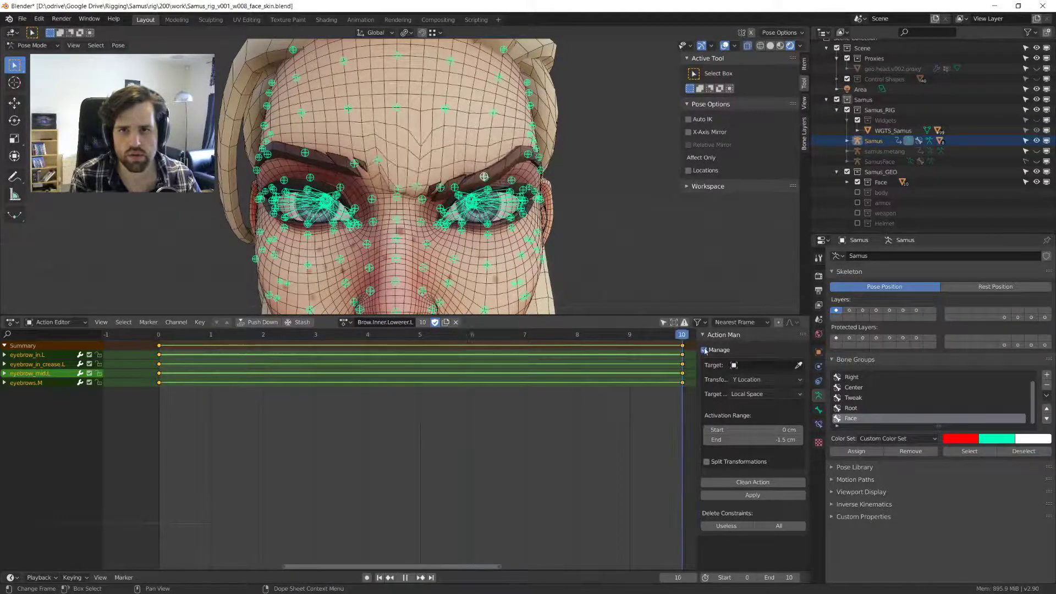
{"action": "left_click", "coordinate": [368, 349]}
{"action": "key", "text": "space"}
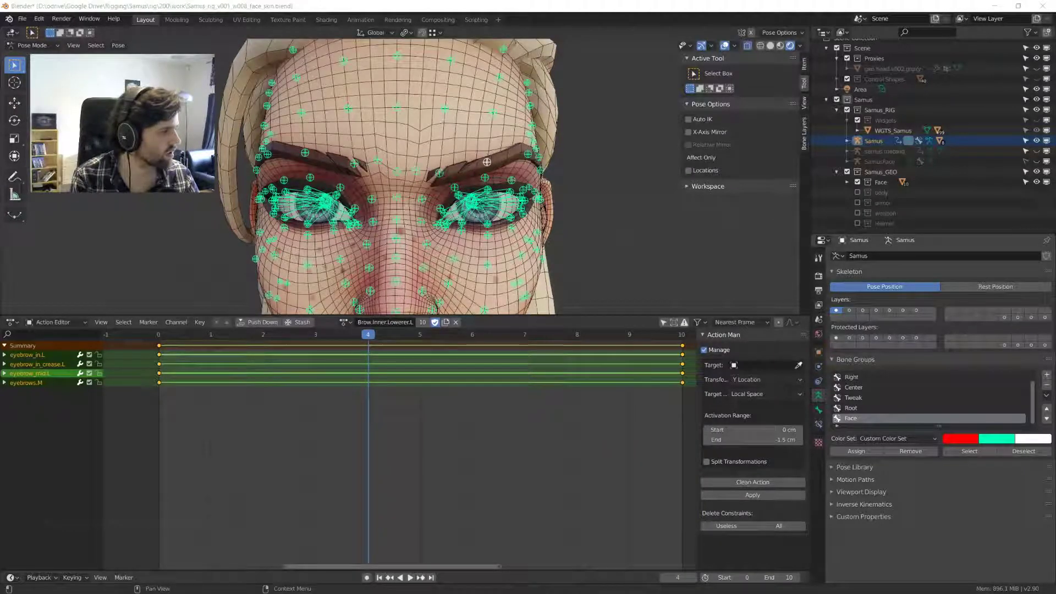
{"action": "scroll", "coordinate": [251, 259], "scroll_direction": "up", "scroll_amount": 2}
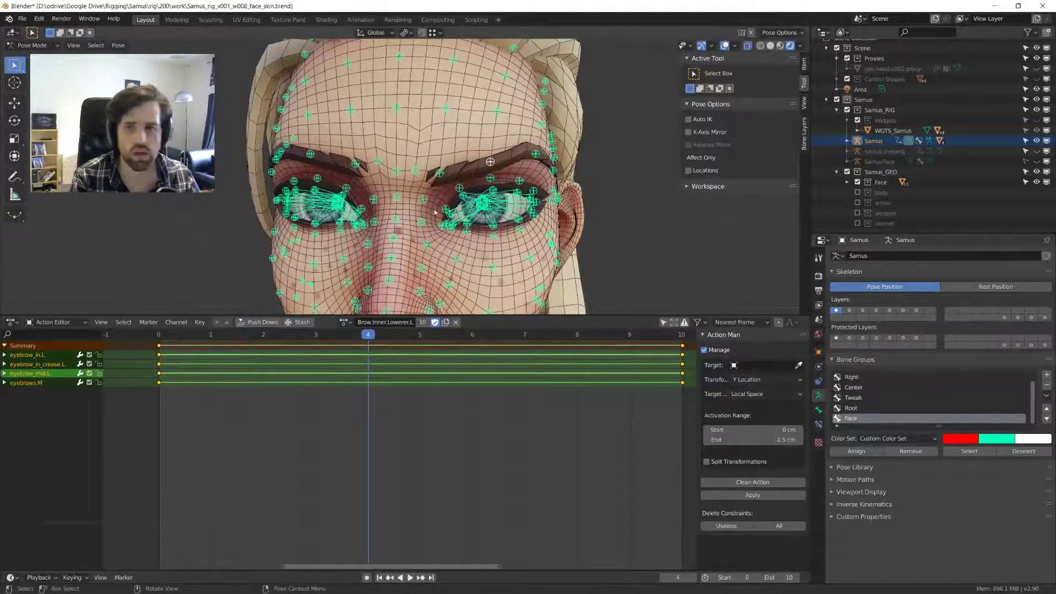
{"action": "key", "text": "space"}
{"action": "key", "text": "space"}
- Load Brow.Inner.Lowerer.R, set its keyframes to linear interpolation and play back the action
{"action": "left_click", "coordinate": [344, 323]}
{"action": "left_click", "coordinate": [385, 394]}
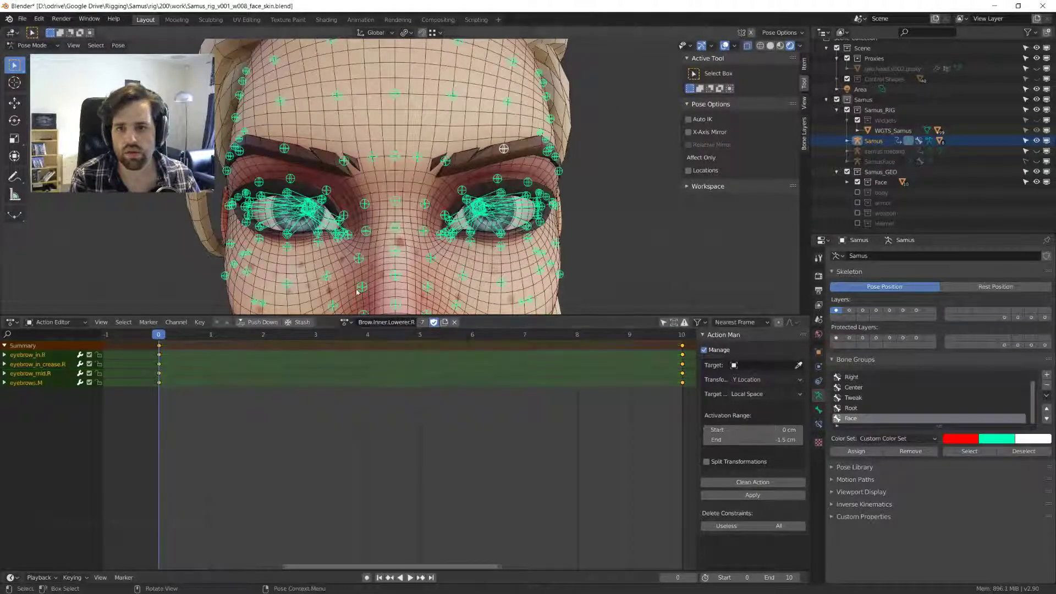
{"action": "key", "text": "t"}
{"action": "left_click", "coordinate": [264, 378]}
{"action": "key", "text": "space"}
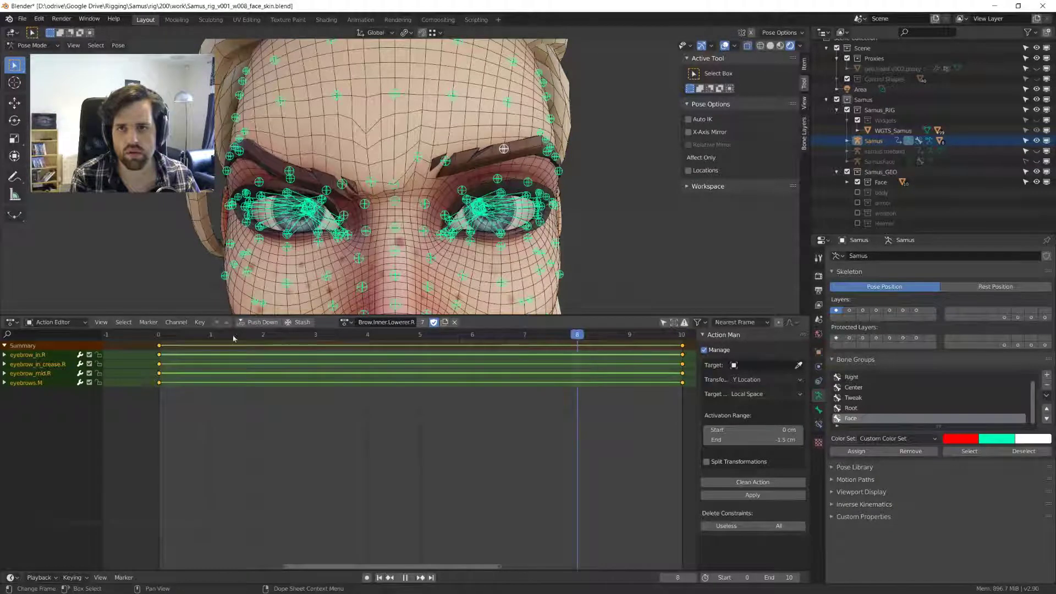
{"action": "key", "text": "Escape"}
- Examine the brow and the area between the eyebrows from several angles and distances
{"action": "scroll", "coordinate": [669, 202], "scroll_direction": "down", "scroll_amount": 3}
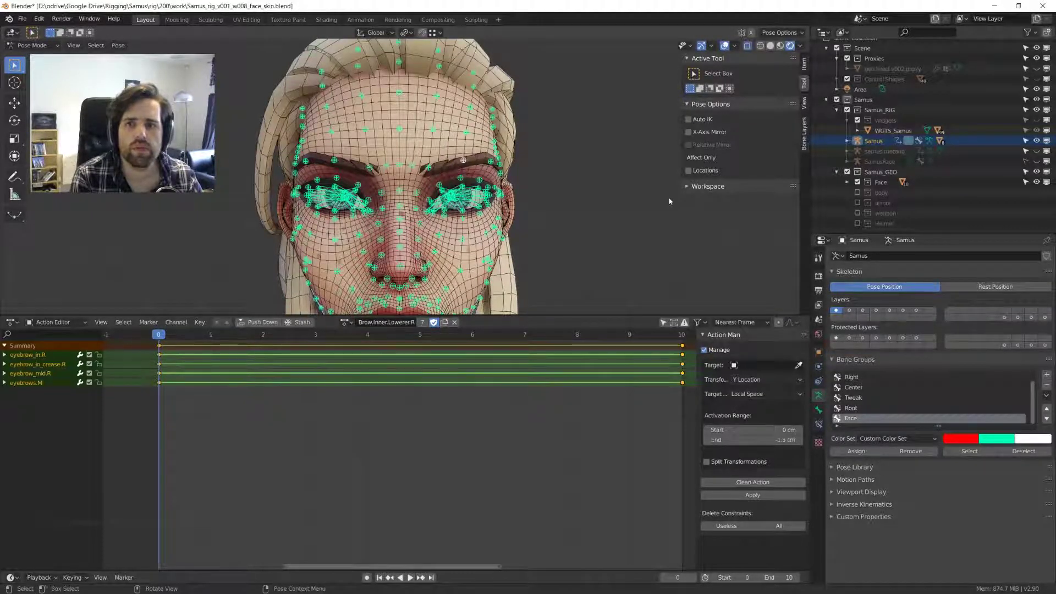
{"action": "scroll", "coordinate": [677, 192], "scroll_direction": "down", "scroll_amount": 4}
{"action": "middle_click_drag", "start_coordinate": [677, 192], "coordinate": [524, 175]}
{"action": "scroll", "coordinate": [524, 174], "scroll_direction": "up", "scroll_amount": 6}
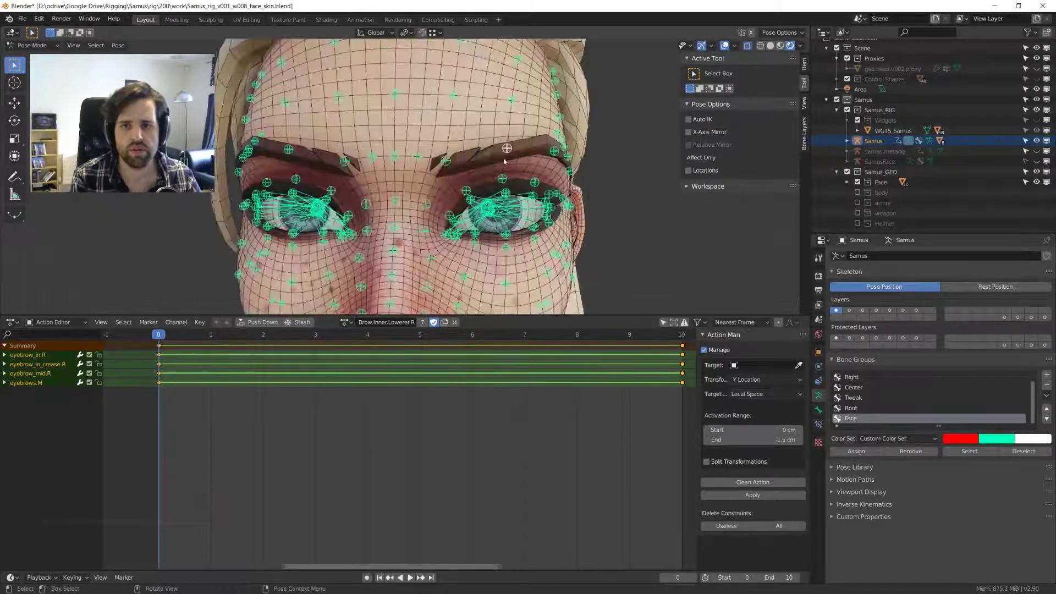
{"action": "middle_click_drag", "start_coordinate": [462, 159], "coordinate": [419, 160]}
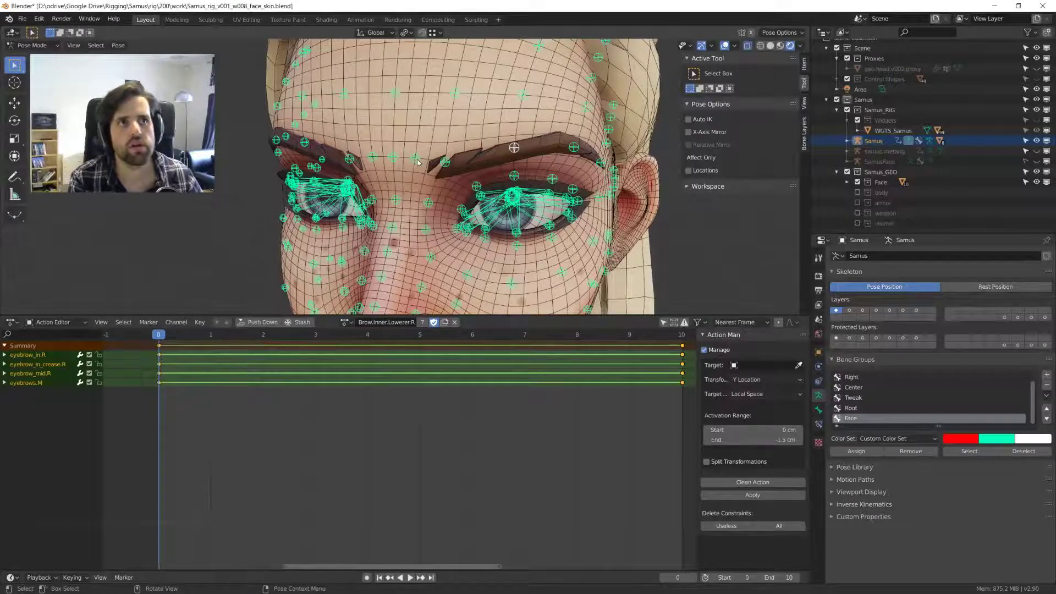
{"action": "scroll", "coordinate": [419, 162], "scroll_direction": "down", "scroll_amount": 5}
{"action": "middle_click_drag", "start_coordinate": [473, 137], "coordinate": [506, 182]}
{"action": "scroll", "coordinate": [472, 133], "scroll_direction": "up", "scroll_amount": 3}
{"action": "scroll", "coordinate": [507, 182], "scroll_direction": "down", "scroll_amount": 4}
{"action": "middle_click_drag", "start_coordinate": [387, 94], "coordinate": [446, 144]}
{"action": "scroll", "coordinate": [438, 177], "scroll_direction": "up", "scroll_amount": 6}
{"action": "scroll", "coordinate": [438, 177], "scroll_direction": "down", "scroll_amount": 2}
- Put the Samus armature in Edit Mode and clear the bone selection
{"action": "key", "text": "ctrl+Tab"}
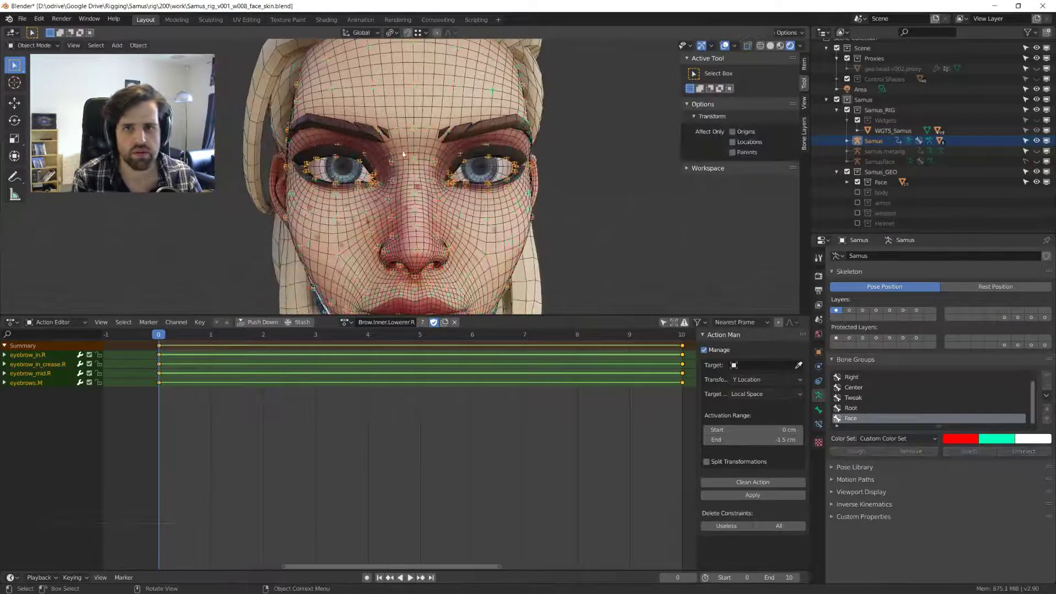
{"action": "left_click", "coordinate": [467, 209]}
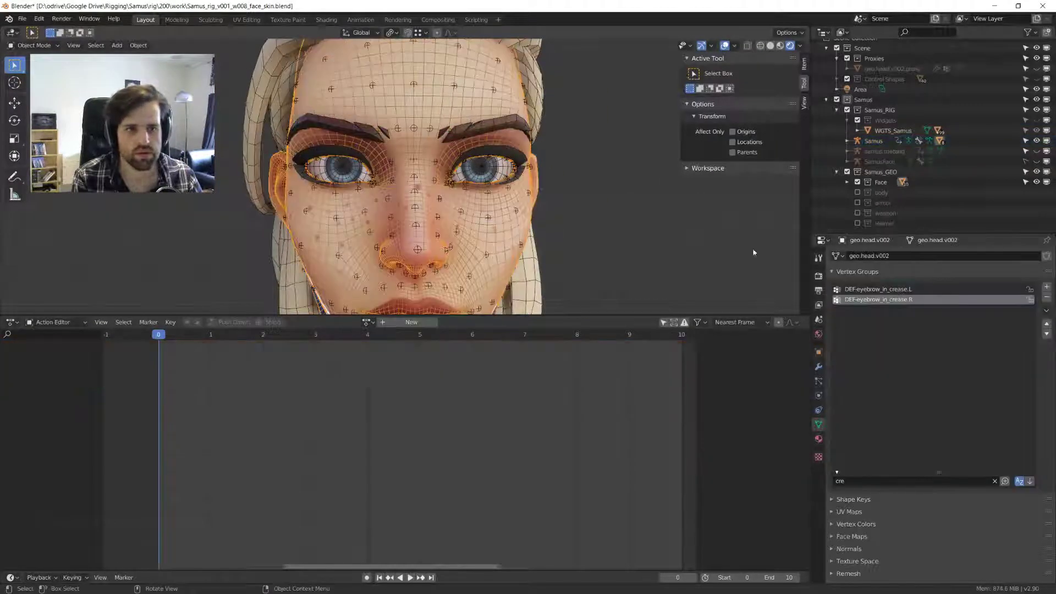
{"action": "left_click", "coordinate": [426, 128]}
{"action": "key", "text": "ctrl+Tab"}
{"action": "key", "text": "Tab"}
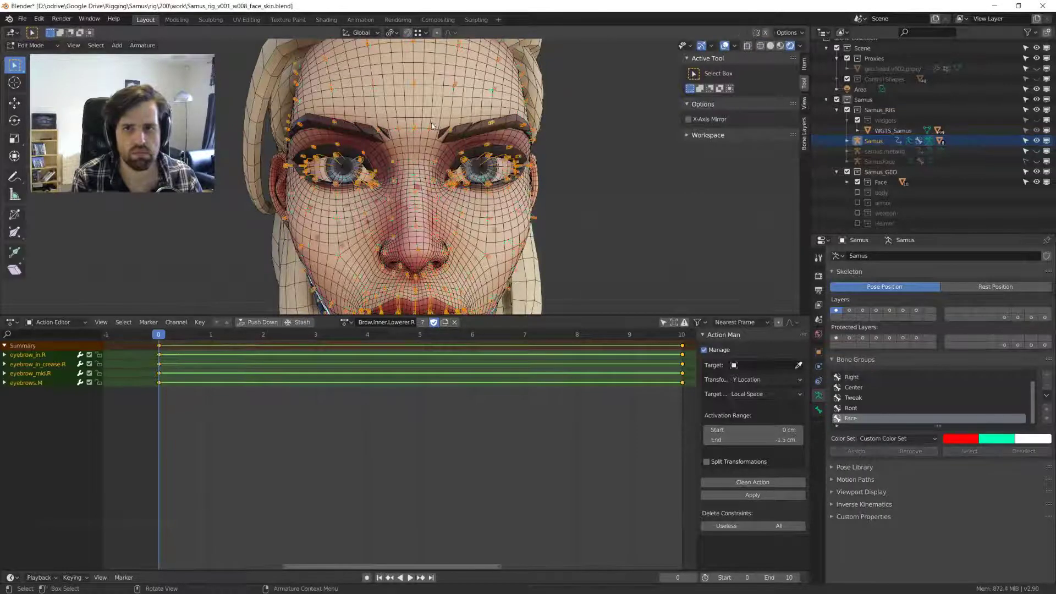
{"action": "scroll", "coordinate": [432, 125], "scroll_direction": "up", "scroll_amount": 3}
{"action": "key", "text": "alt+a"}
- With X-Axis Mirror on, duplicate the left and right eyebrow_in_crease bones and move the copies forward along the global Y axis
{"action": "middle_click_drag", "start_coordinate": [450, 91], "coordinate": [465, 124]}
{"action": "key", "text": "g"}
{"action": "left_click", "coordinate": [486, 153]}
{"action": "key", "text": "ctrl+z"}
{"action": "left_click", "coordinate": [690, 120]}
{"action": "key", "text": "g"}
{"action": "key", "text": "y"}
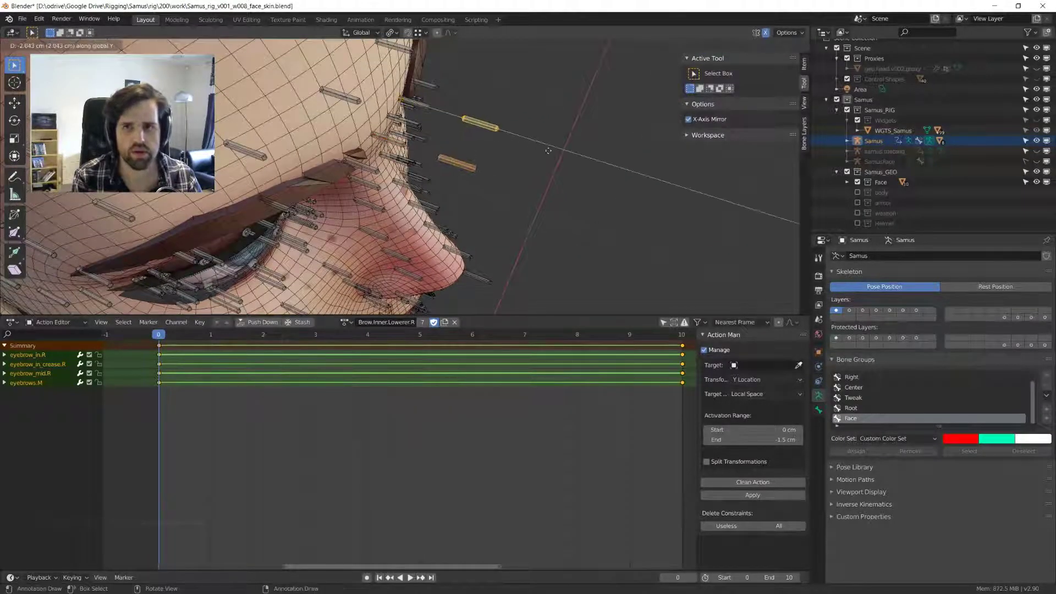
{"action": "left_click", "coordinate": [495, 130]}
{"action": "middle_click_drag", "start_coordinate": [495, 130], "coordinate": [498, 120]}
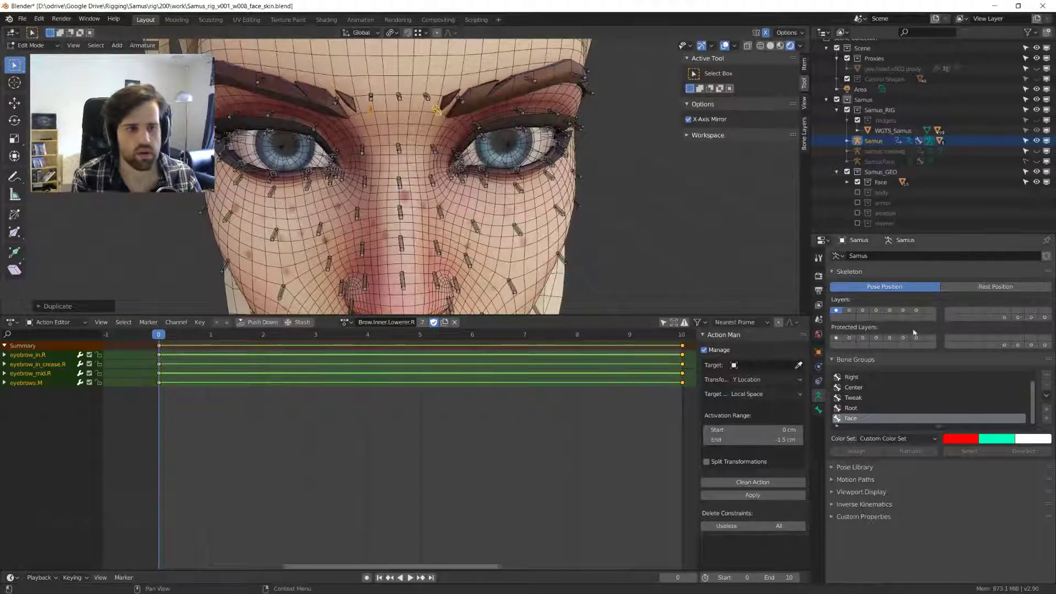
- Try to batch rename the duplicated crease bones, replacing .001 with .CTRL
{"action": "key", "text": "ctrl+Tab"}
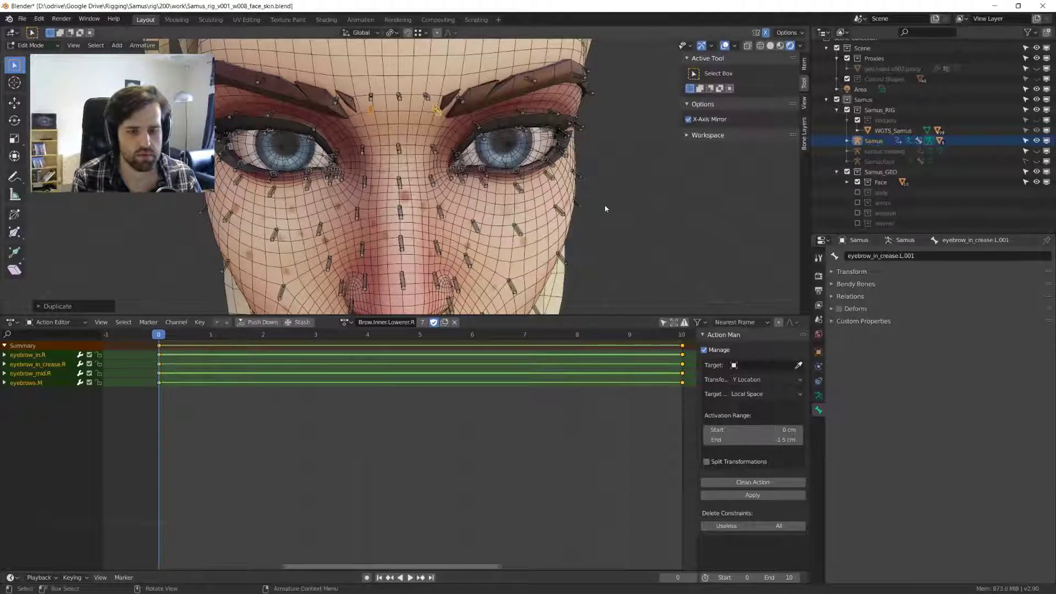
{"action": "key", "text": "ctrl+F2"}
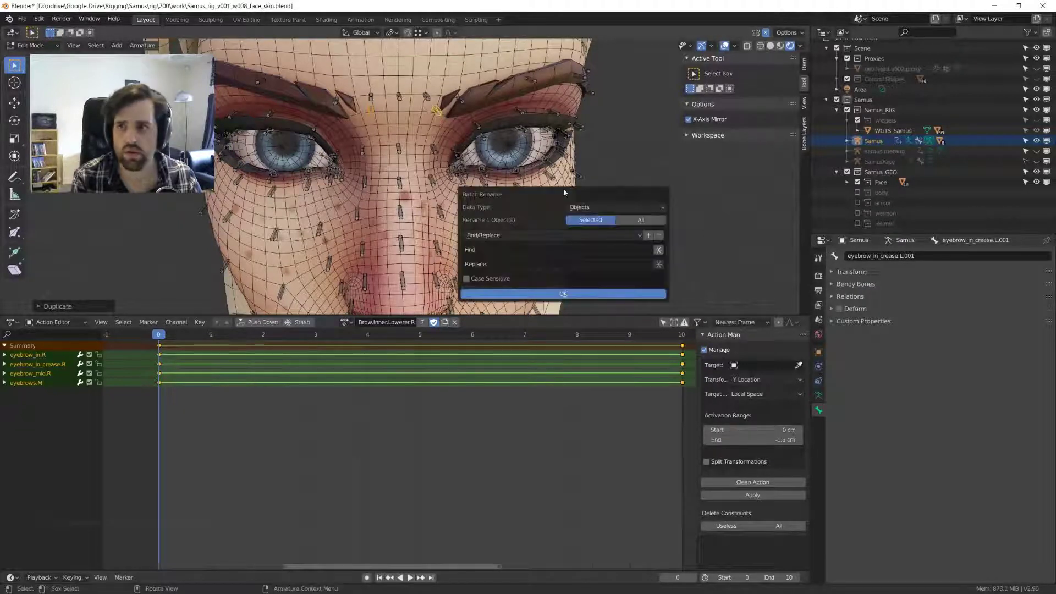
{"action": "left_click", "coordinate": [557, 250]}
{"action": "type", "text": ".000"}
{"action": "key", "text": "BackSpace"}
{"action": "type", "text": "1"}
{"action": "key", "text": "Tab"}
{"action": "type", "text": ".CTL"}
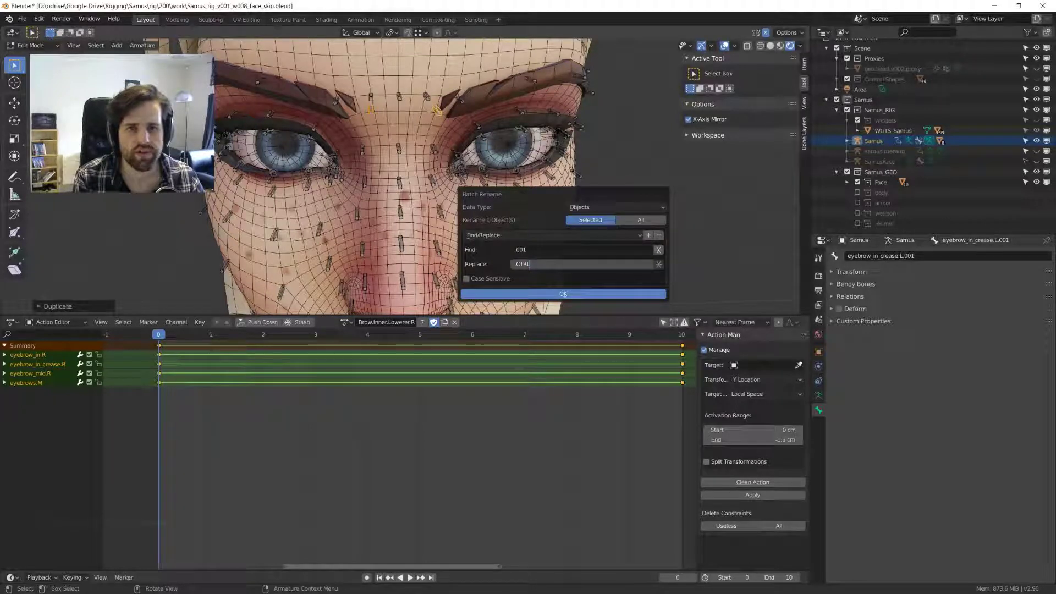
{"action": "key", "text": "Return"}
{"action": "left_click", "coordinate": [566, 296]}
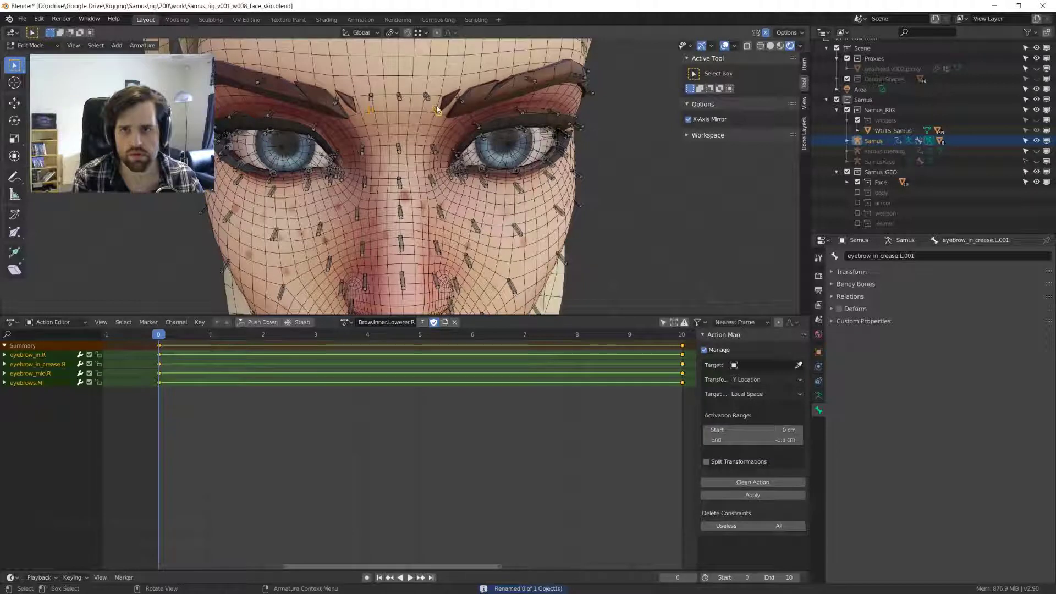
- Rename the duplicated right crease bone as eyebrow_in_crease.R.CTRL
{"action": "left_click", "coordinate": [368, 112]}
{"action": "key", "text": "BackSpace"}
{"action": "key", "text": "BackSpace"}
{"action": "key", "text": "BackSpace"}
{"action": "type", "text": "CTRL"}
{"action": "key", "text": "Return"}
- Rename the duplicated left crease bone as eyebrow_in_crease.L.CTRL
{"action": "left_click", "coordinate": [435, 108]}
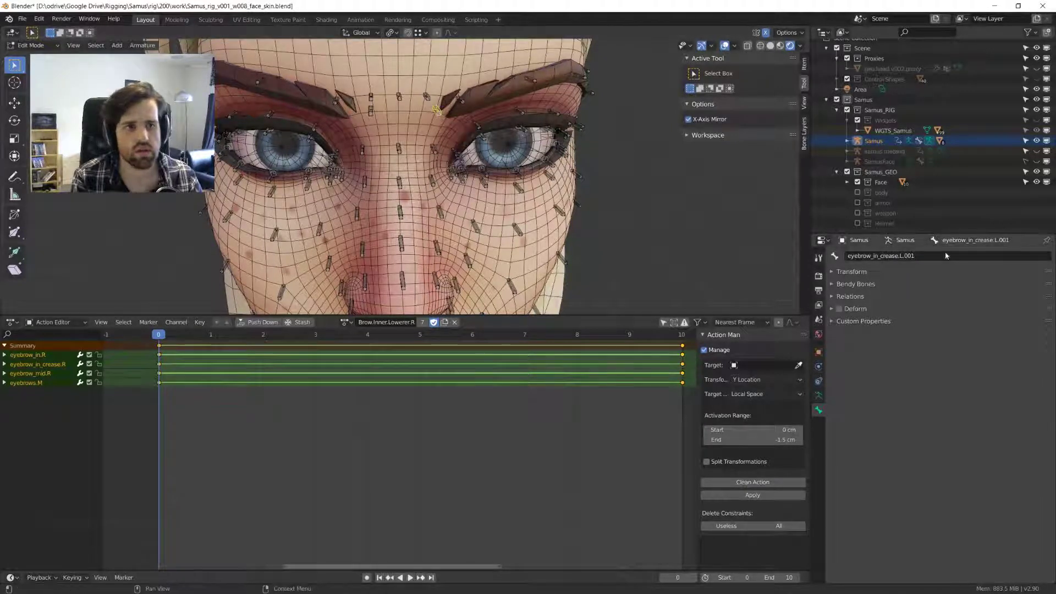
{"action": "left_click", "coordinate": [966, 255]}
{"action": "key", "text": "BackSpace"}
{"action": "key", "text": "BackSpace"}
{"action": "key", "text": "BackSpace"}
{"action": "key", "text": "BackSpace"}
{"action": "type", "text": ".CTRL"}
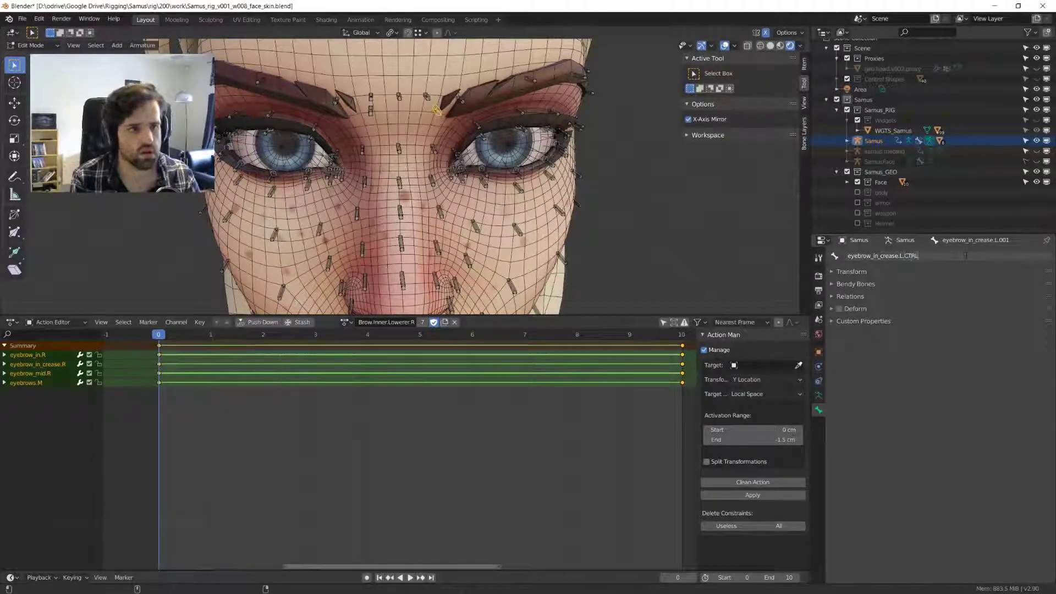
{"action": "key", "text": "Return"}
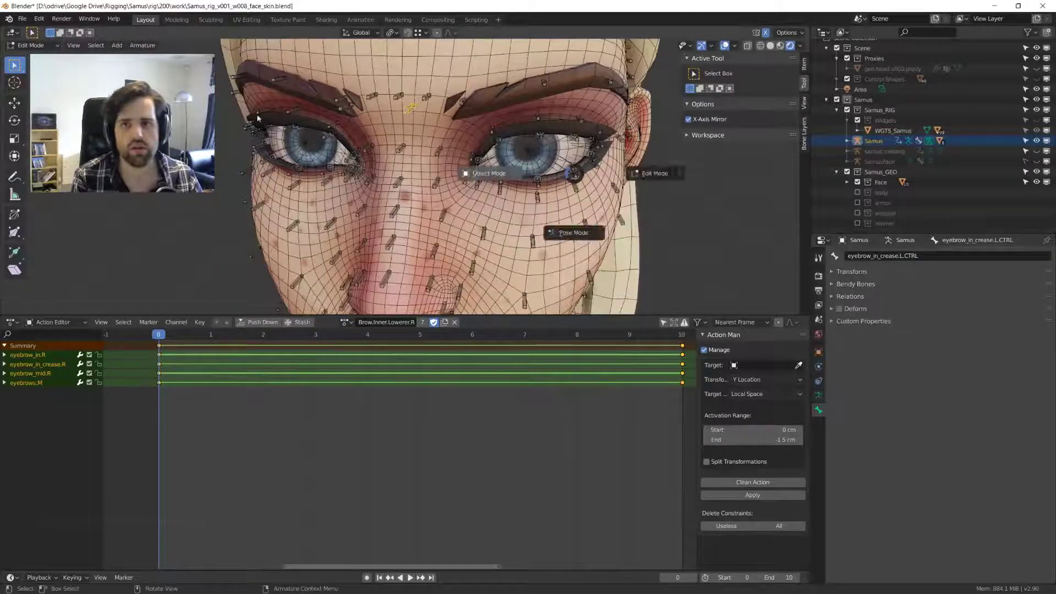
- Return to Pose Mode and delete the Brow.Inner.Lowerer.R.translate constraint from eyebrow_in_crease.R.CTRL
{"action": "key", "text": "Tab"}
{"action": "key", "text": "ctrl+Tab"}
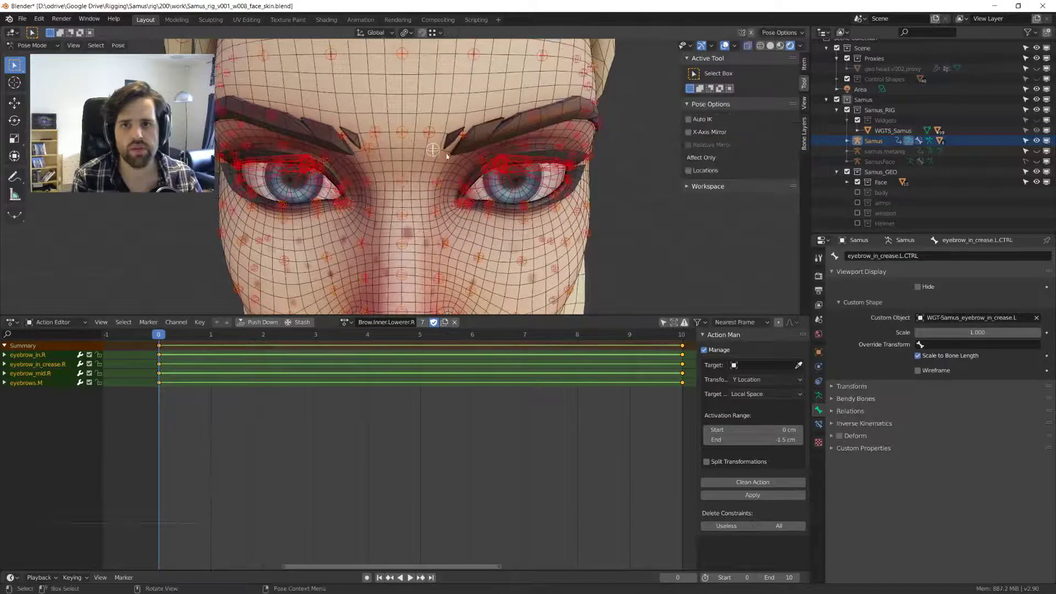
{"action": "left_click", "coordinate": [368, 150]}
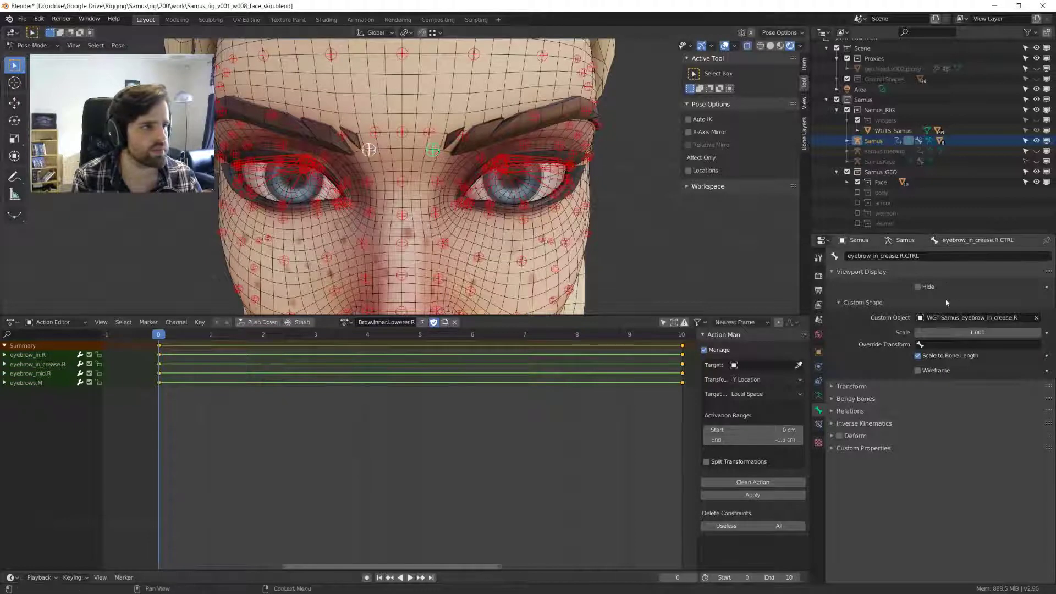
{"action": "left_click", "coordinate": [818, 394]}
{"action": "left_click", "coordinate": [818, 424]}
{"action": "left_click", "coordinate": [819, 393]}
{"action": "left_click", "coordinate": [818, 423]}
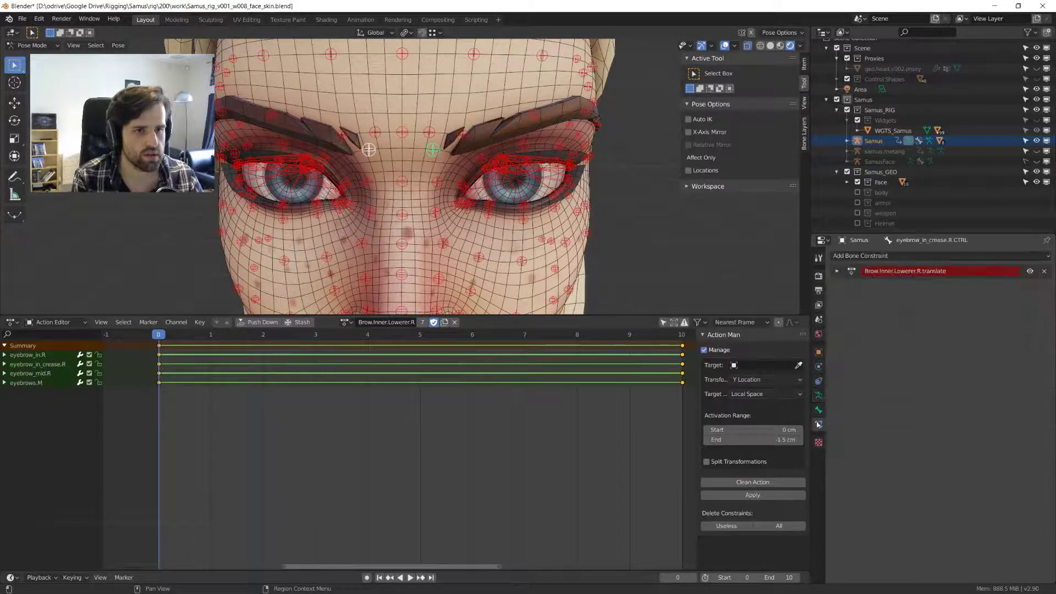
{"action": "left_click", "coordinate": [1046, 271]}
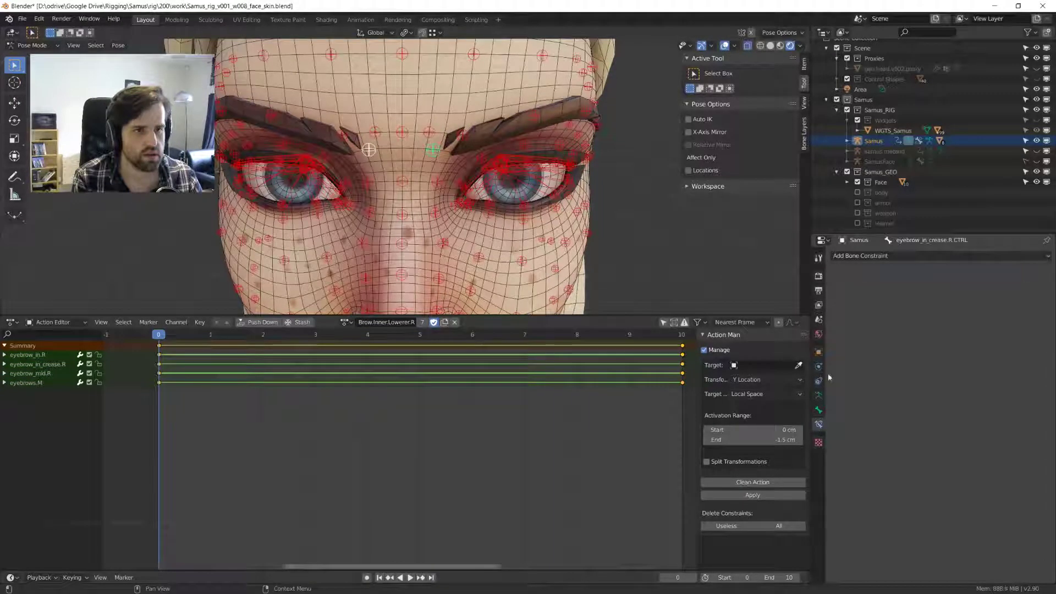
- Delete the leftover action constraints from the eyebrow_in_crease.L, nose_bridge.001.L and eyebrow_in.L bones
{"action": "left_click", "coordinate": [431, 133]}
{"action": "left_click", "coordinate": [1046, 271]}
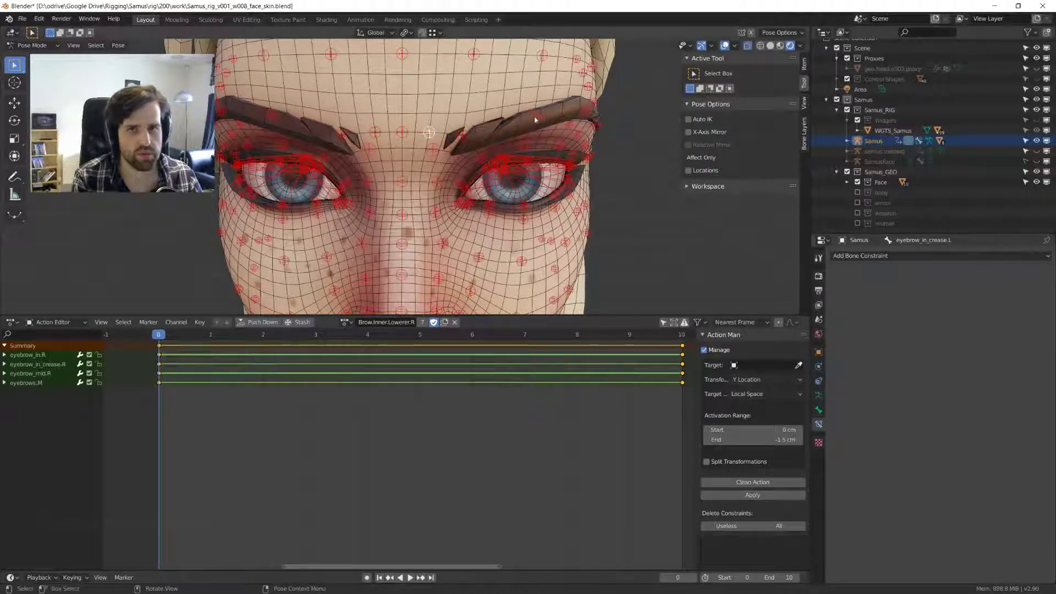
{"action": "left_click", "coordinate": [533, 115]}
{"action": "middle_click_drag", "start_coordinate": [467, 133], "coordinate": [388, 147]}
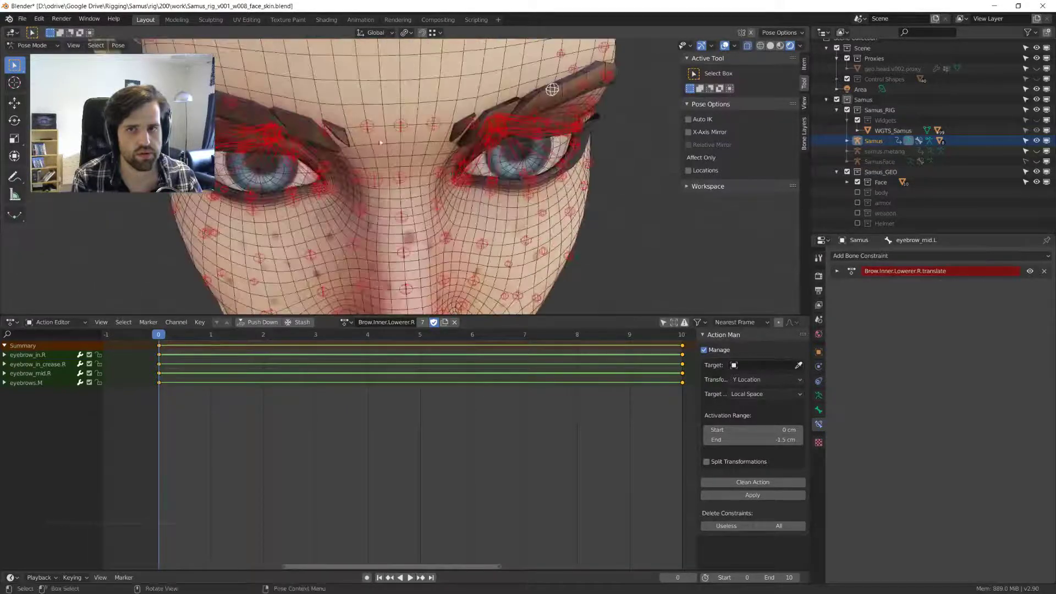
{"action": "right_click", "coordinate": [439, 172], "text": "shift"}
{"action": "left_click", "coordinate": [439, 173]}
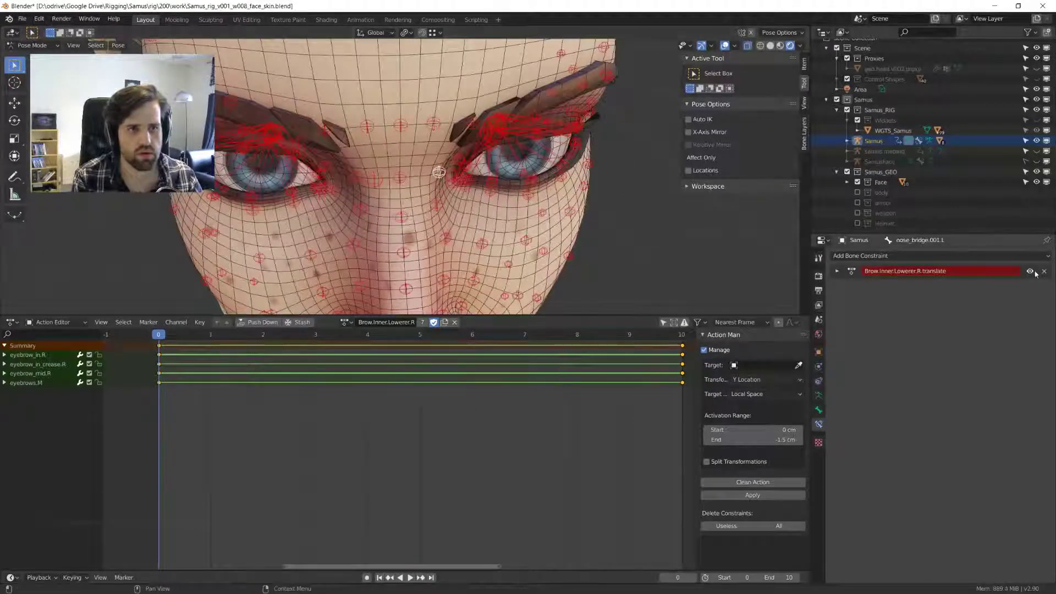
{"action": "middle_click_drag", "start_coordinate": [462, 165], "coordinate": [467, 129]}
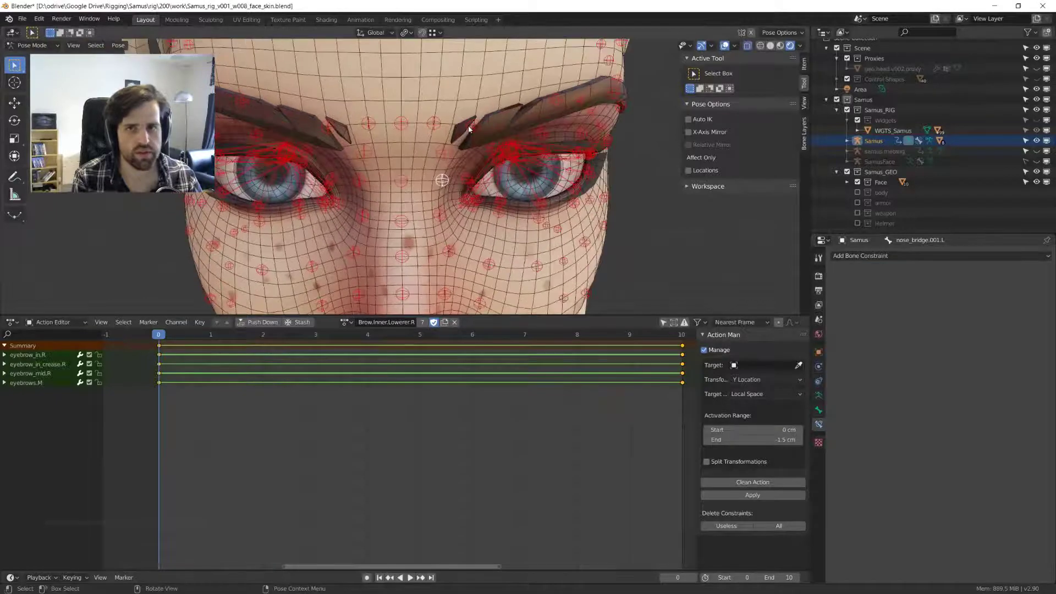
{"action": "right_click", "coordinate": [473, 126], "text": "shift"}
{"action": "left_click", "coordinate": [445, 124]}
{"action": "left_click", "coordinate": [1044, 270]}
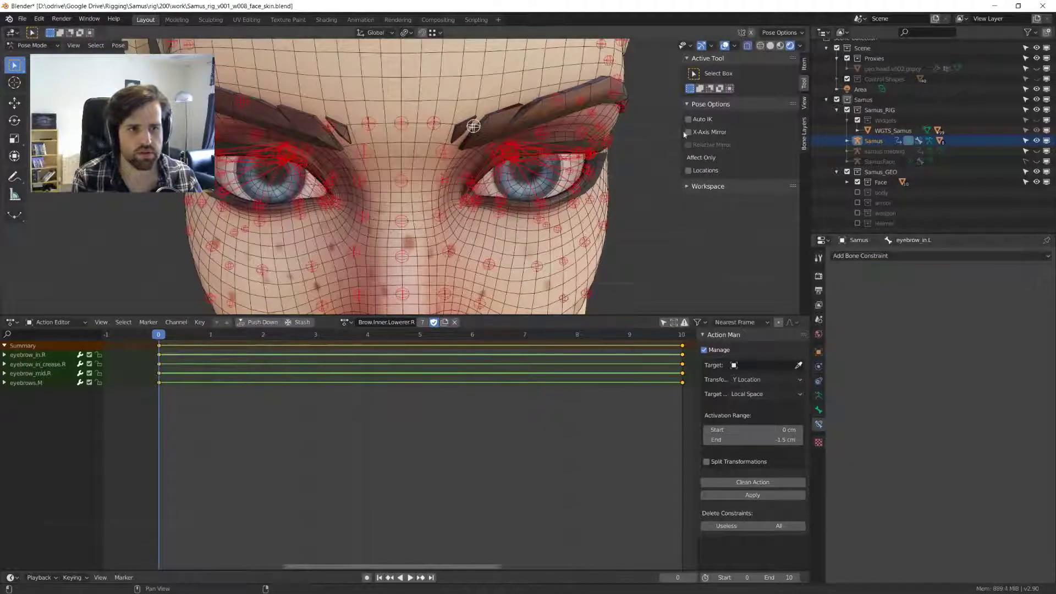
- Delete the leftover Brow.Inner.Lowerer.R.translate constraint from the eyebrow_in_crease.L.CTRL bone
{"action": "scroll", "coordinate": [429, 144], "scroll_direction": "down", "scroll_amount": 5}
{"action": "scroll", "coordinate": [428, 144], "scroll_direction": "up", "scroll_amount": 6}
{"action": "middle_click_drag", "start_coordinate": [429, 143], "coordinate": [448, 168]}
{"action": "left_click", "coordinate": [448, 168]}
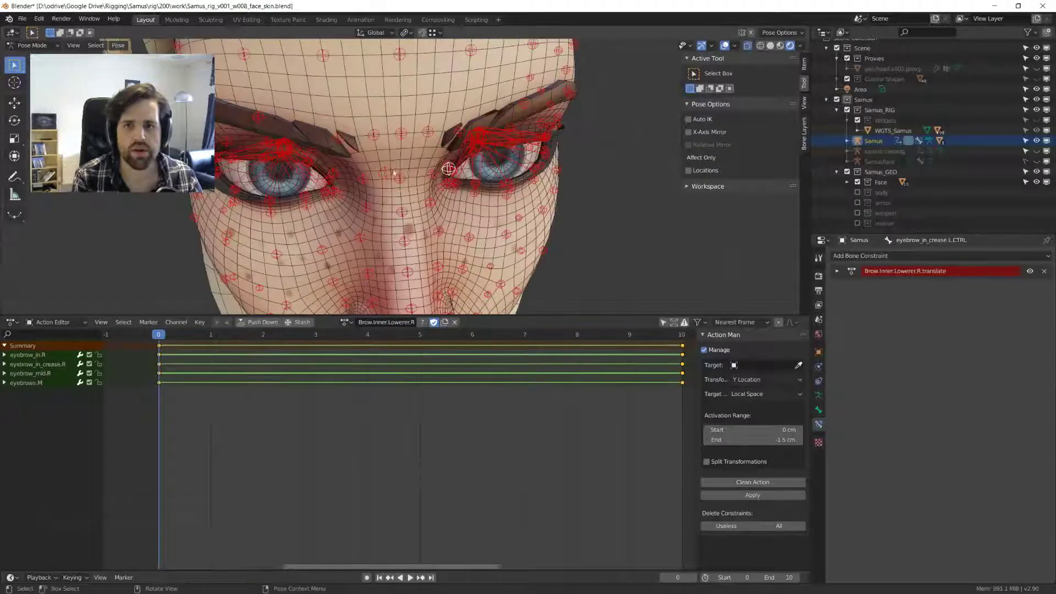
{"action": "left_click", "coordinate": [1043, 272]}
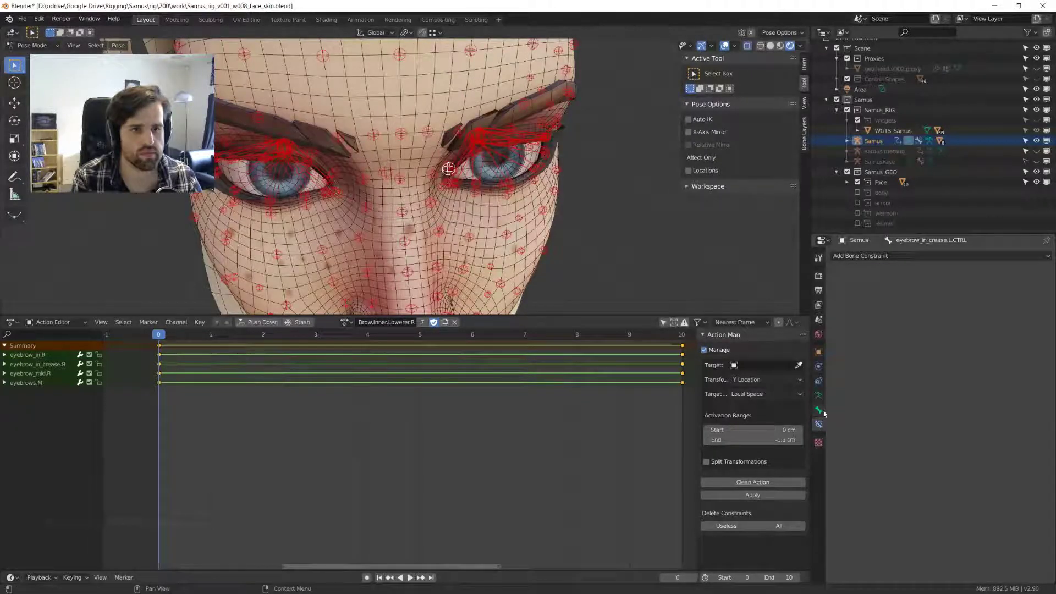
- Add a bone group named CTRL with the 04 - Theme Color Set and assign both eyebrow crease CTRL bones to it
{"action": "left_click", "coordinate": [819, 396]}
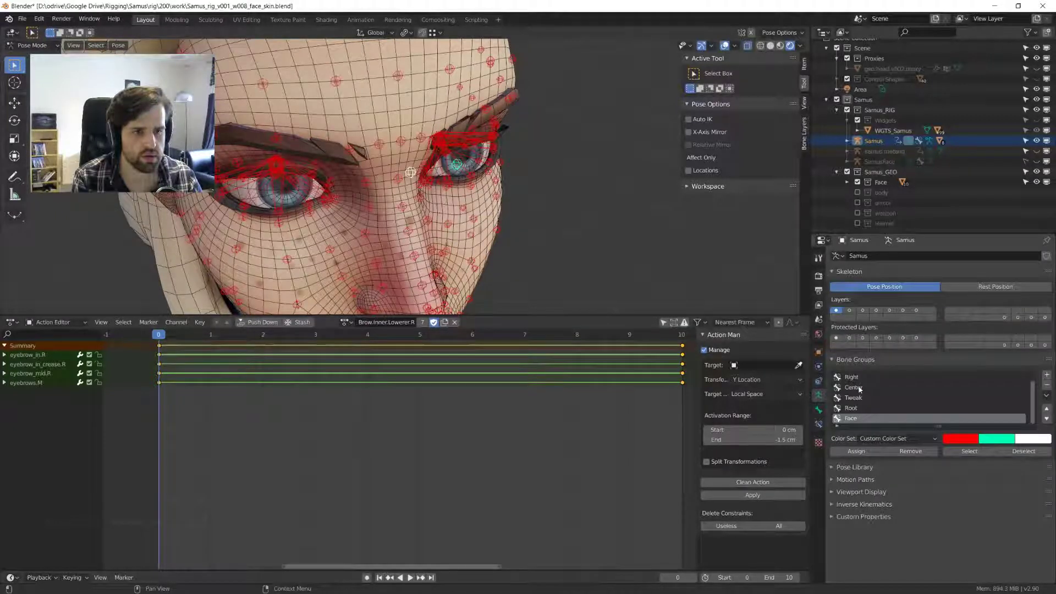
{"action": "scroll", "coordinate": [859, 389], "scroll_direction": "down", "scroll_amount": 1, "text": "ctrl"}
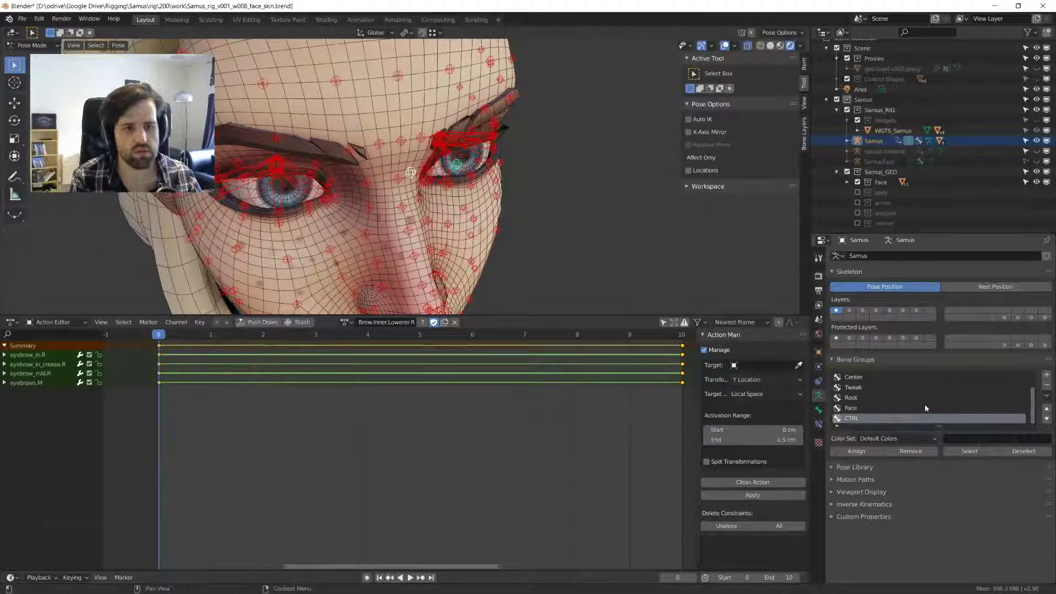
{"action": "left_click", "coordinate": [902, 438]}
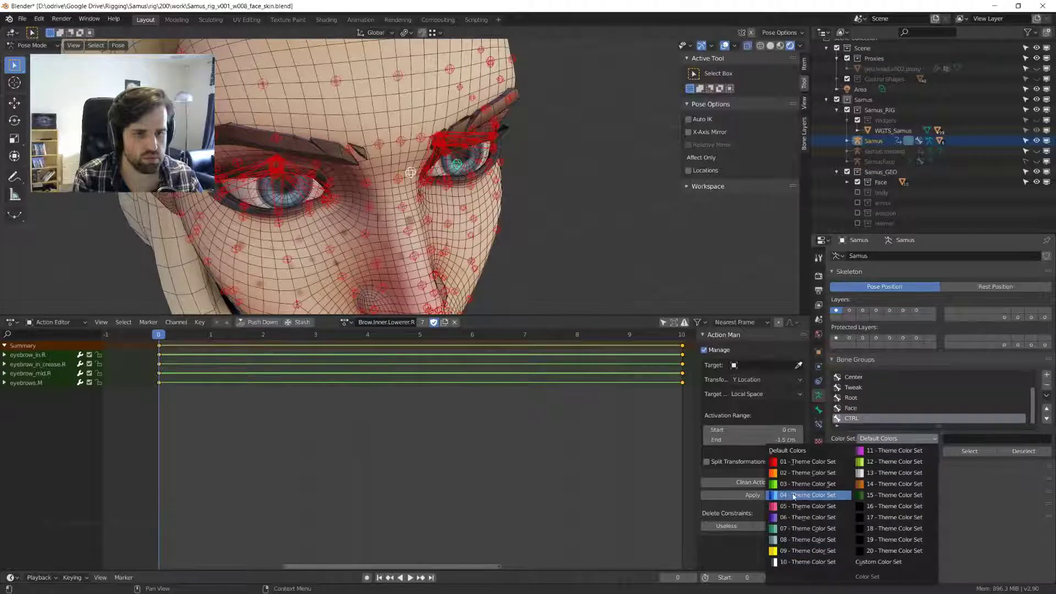
{"action": "left_click", "coordinate": [793, 496]}
{"action": "mouse_move", "coordinate": [417, 176]}
{"action": "middle_mouse_down"}
{"action": "mouse_move", "coordinate": [461, 149]}
{"action": "mouse_move", "coordinate": [385, 165]}
{"action": "mouse_move", "coordinate": [427, 171]}
{"action": "middle_mouse_up"}
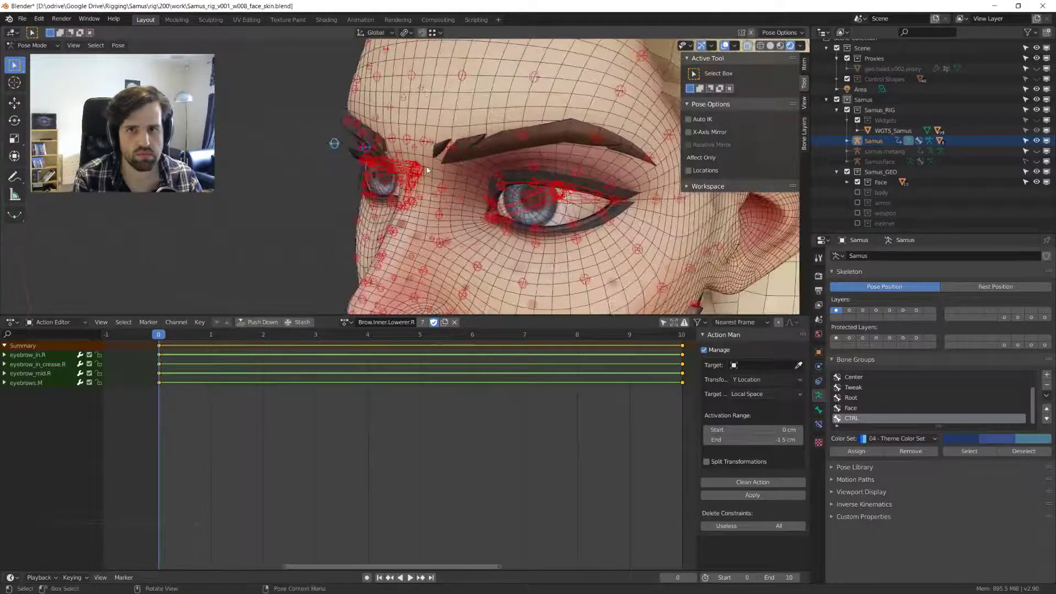
{"action": "key", "text": "KP_1"}
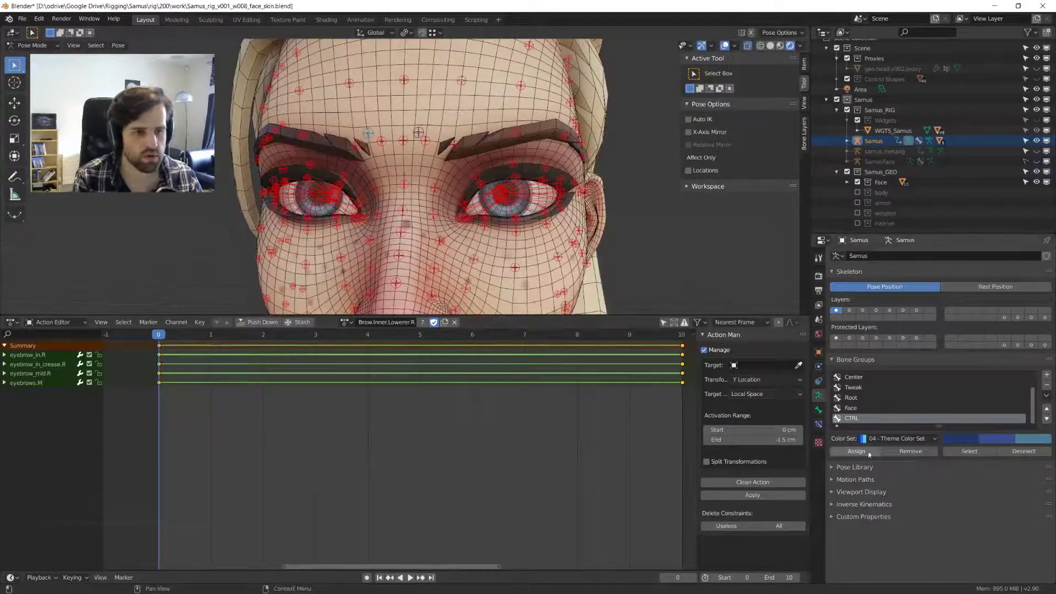
- Switch the CTRL bone group to a custom color set with a green selection color and a white active color at zero saturation
{"action": "left_click", "coordinate": [897, 438]}
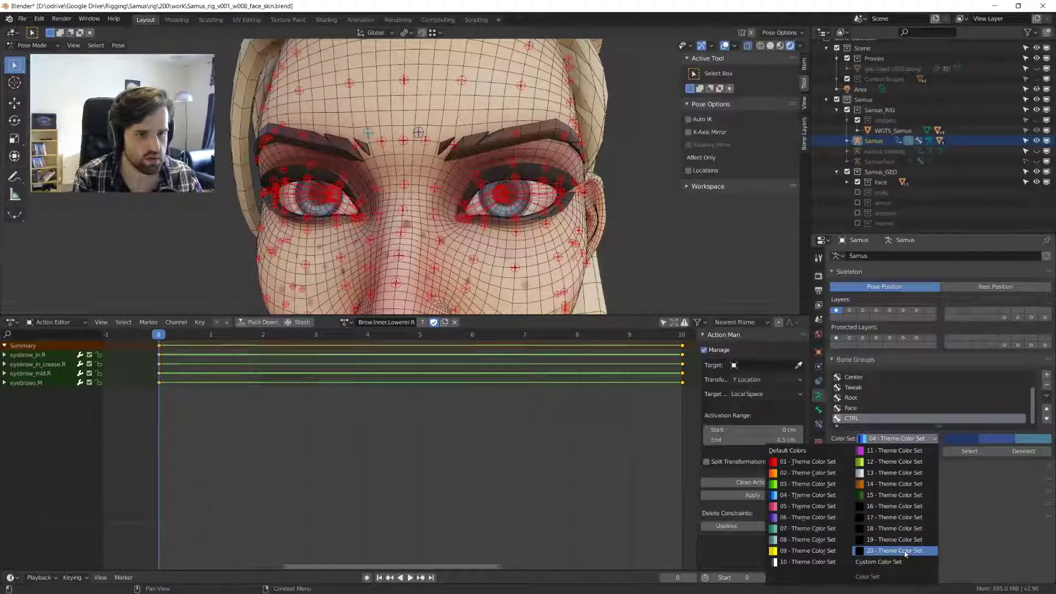
{"action": "left_click", "coordinate": [878, 562]}
{"action": "left_click", "coordinate": [959, 438]}
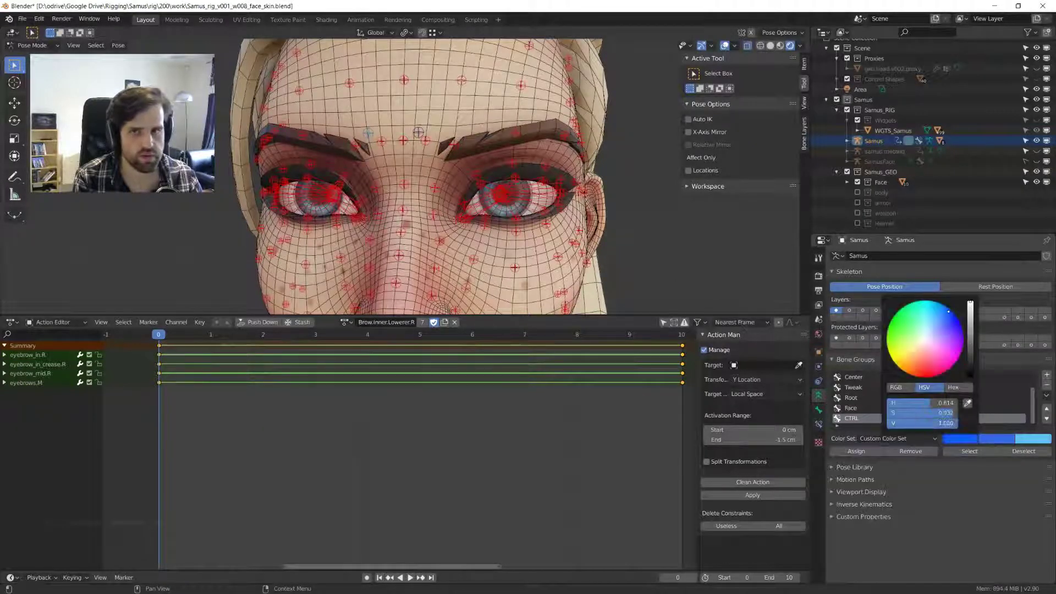
{"action": "left_click_drag", "start_coordinate": [970, 304], "coordinate": [970, 373]}
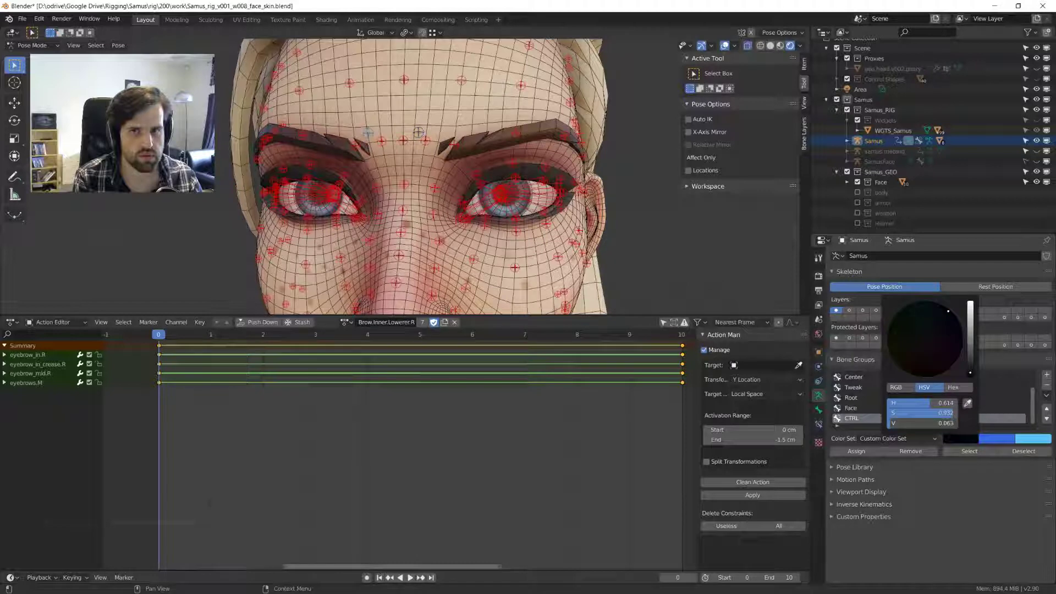
{"action": "key", "text": "Escape"}
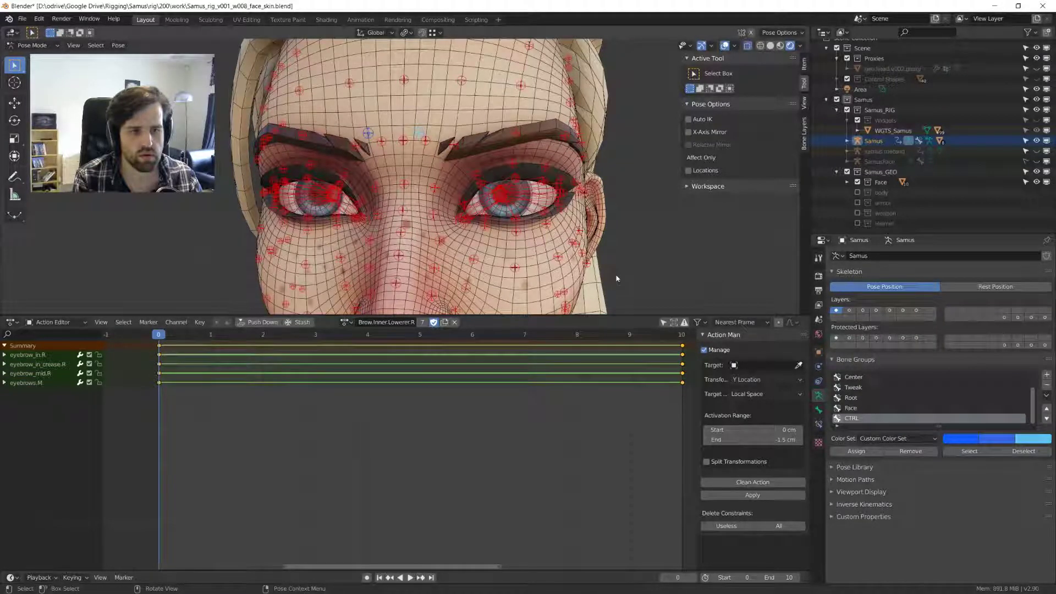
{"action": "left_click", "coordinate": [996, 438]}
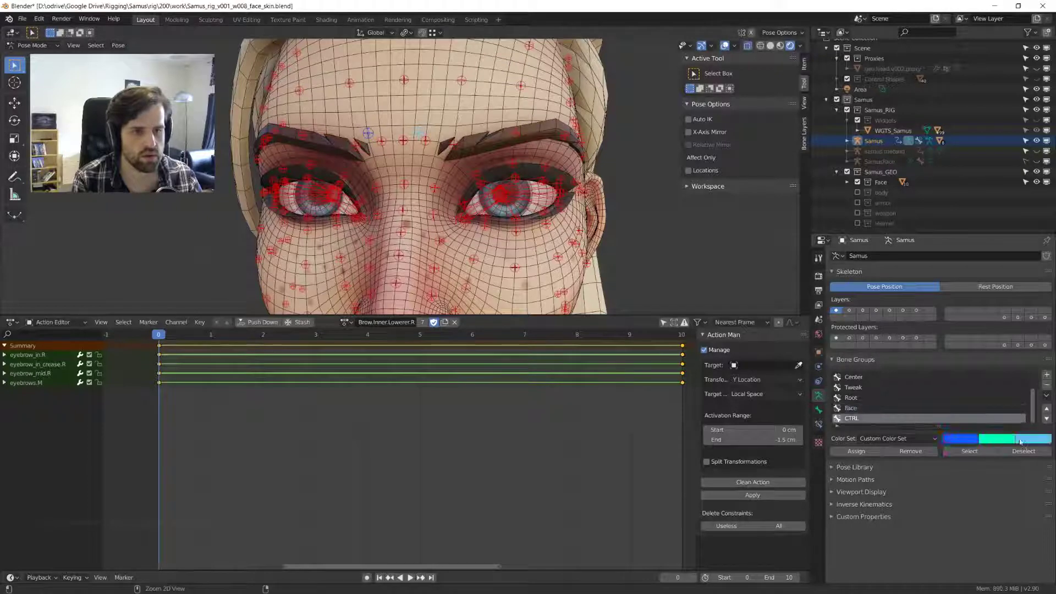
{"action": "left_click", "coordinate": [1032, 438]}
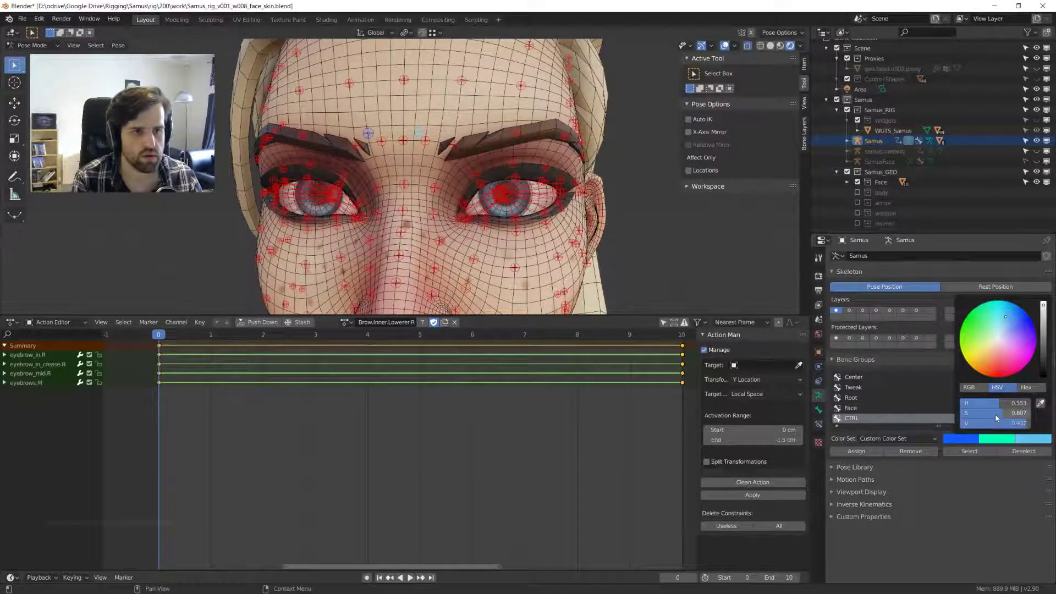
{"action": "left_click_drag", "start_coordinate": [996, 415], "coordinate": [954, 415]}
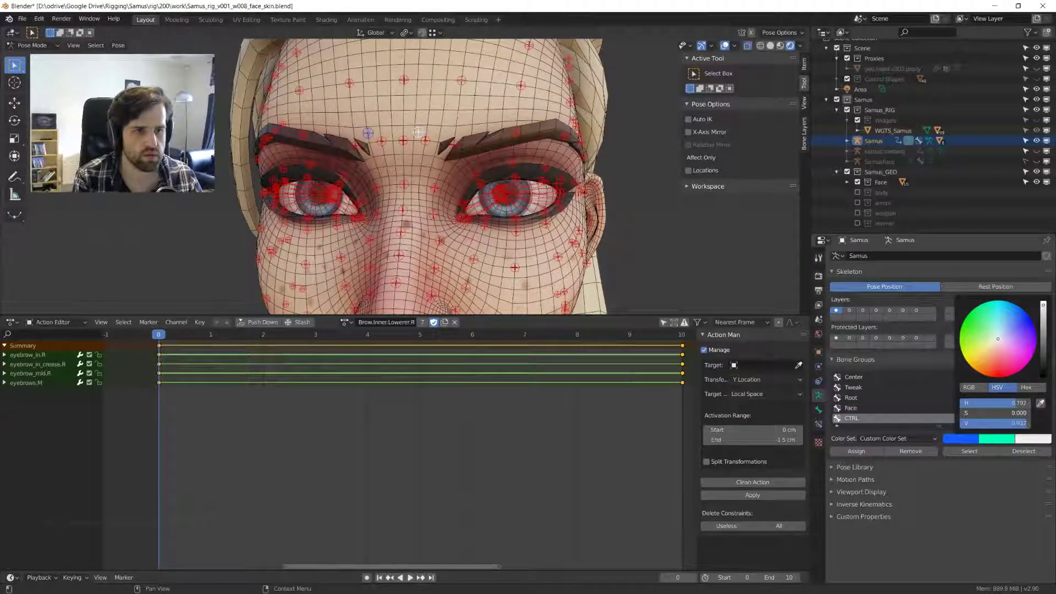
- Give eyebrow_in_crease.R.CTRL the facial.ctrlShape custom shape and disable its scaling to bone length
{"action": "middle_click_drag", "start_coordinate": [385, 165], "coordinate": [407, 154]}
{"action": "left_click", "coordinate": [818, 410]}
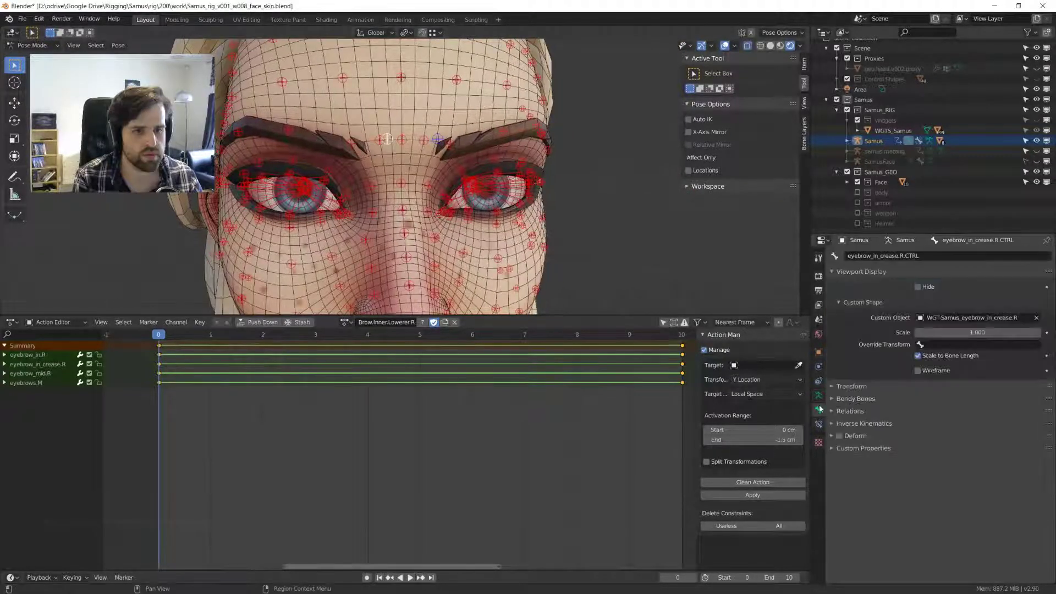
{"action": "left_click", "coordinate": [979, 318]}
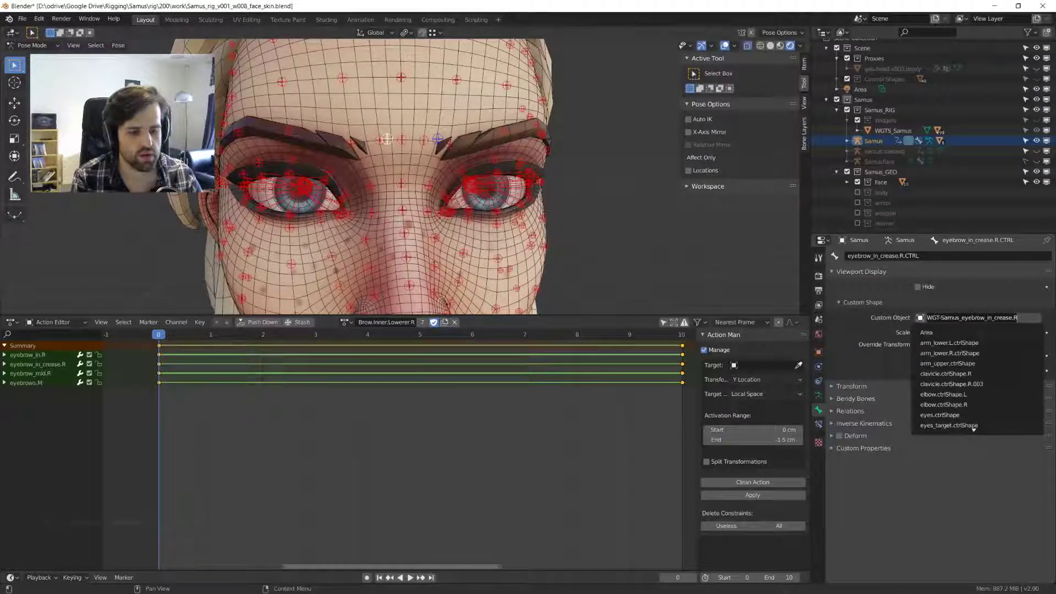
{"action": "type", "text": "facial"}
{"action": "left_click", "coordinate": [943, 332]}
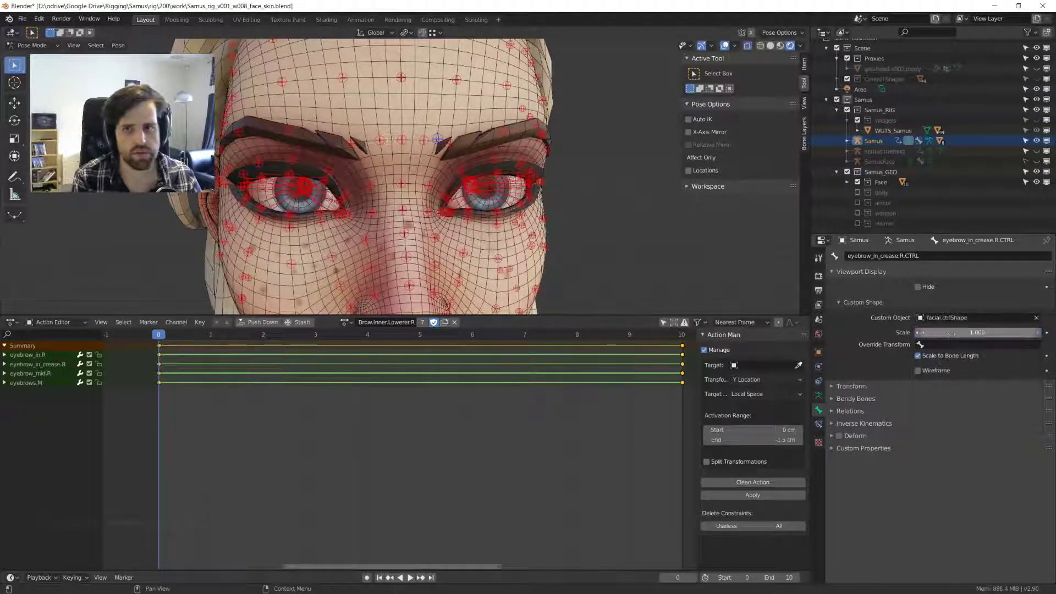
{"action": "left_click", "coordinate": [917, 355]}
- Assign facial.ctrlShape as the custom shape of eyebrow_in_crease.L.CTRL, with scaling to bone length disabled
{"action": "middle_click_drag", "start_coordinate": [451, 165], "coordinate": [586, 223]}
{"action": "scroll", "coordinate": [506, 164], "scroll_direction": "up", "scroll_amount": 5}
{"action": "left_click", "coordinate": [507, 175]}
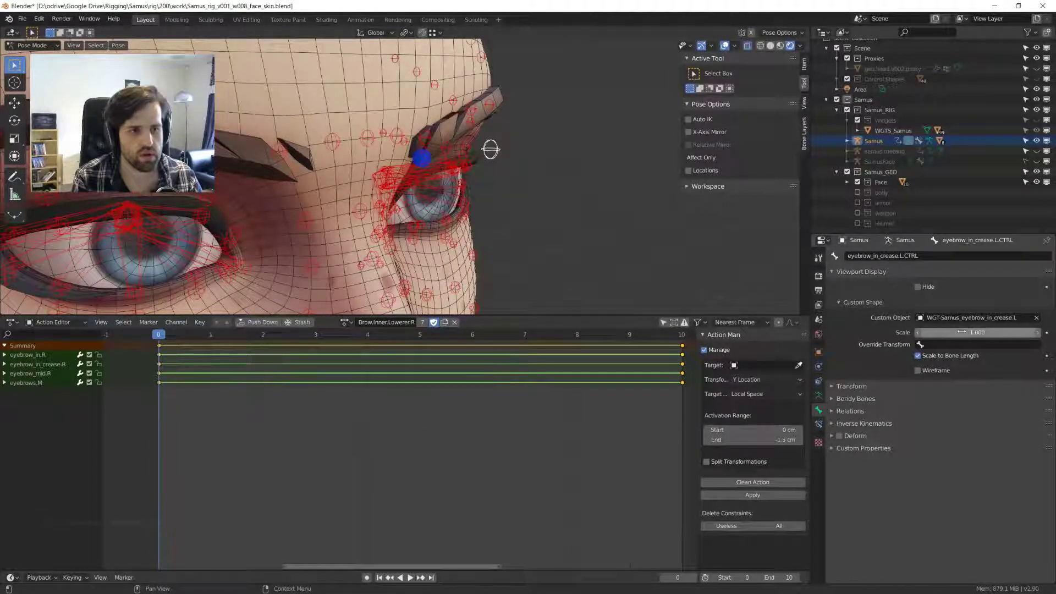
{"action": "left_click", "coordinate": [973, 317]}
{"action": "left_click", "coordinate": [946, 332]}
{"action": "left_click", "coordinate": [935, 355]}
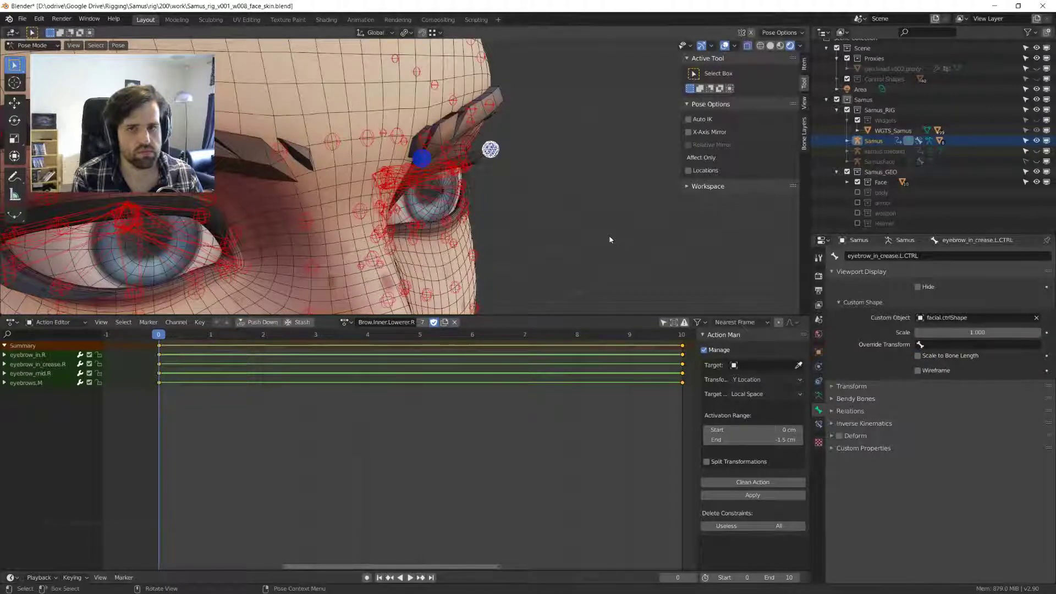
- Try moving the eyebrow_in_crease.R.CTRL bone down toward the nose bridge
{"action": "key", "text": "KP_1"}
{"action": "left_click", "coordinate": [423, 141]}
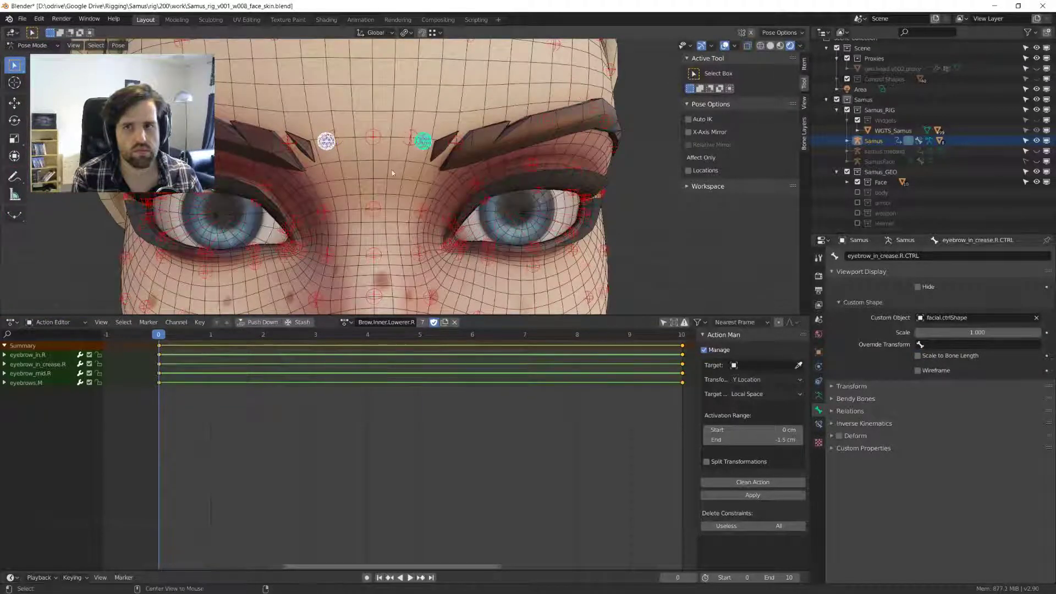
{"action": "middle_click_drag", "start_coordinate": [423, 141], "coordinate": [345, 230]}
{"action": "left_click", "coordinate": [382, 177]}
{"action": "key", "text": "g"}
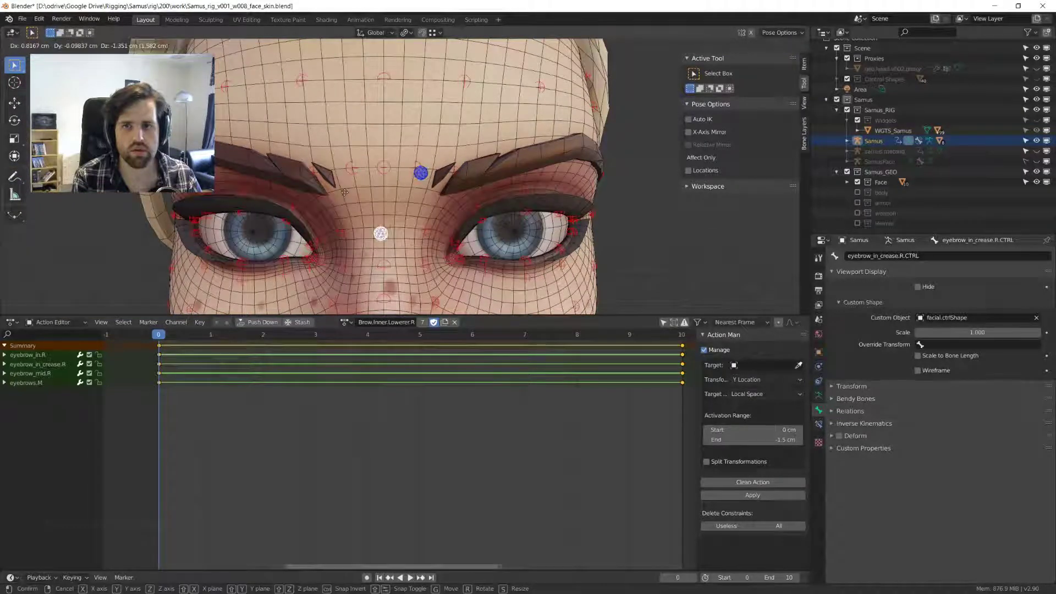
{"action": "key", "text": "Escape"}
- In the Brow.Inner.Lowerer.L action, set the target to Samus and the target bone to eyebrow_in_crease.L.CTRL
{"action": "left_click", "coordinate": [344, 322]}
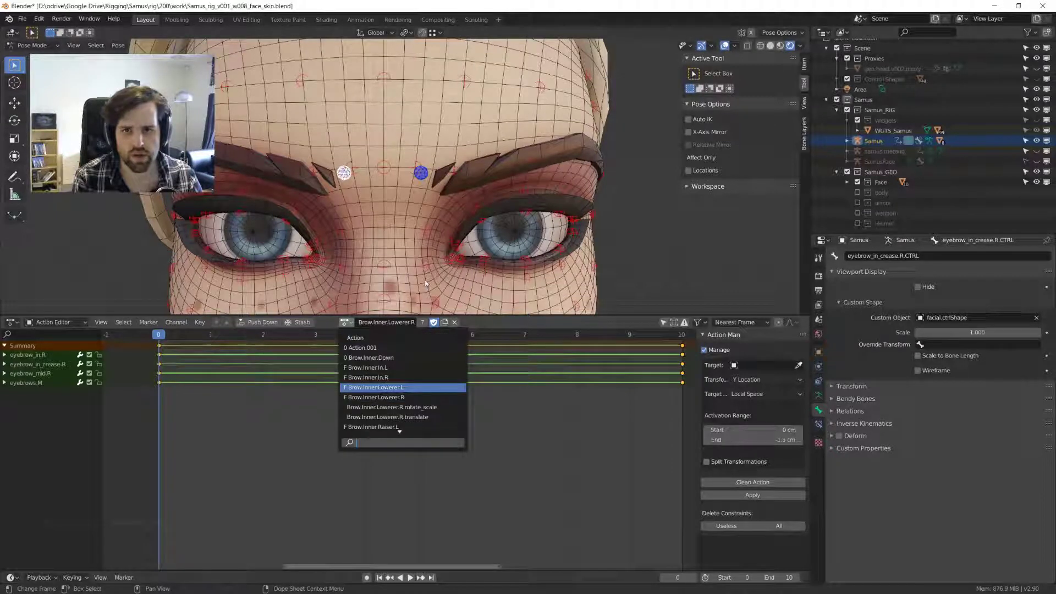
{"action": "key", "text": "Return"}
{"action": "left_click", "coordinate": [759, 365]}
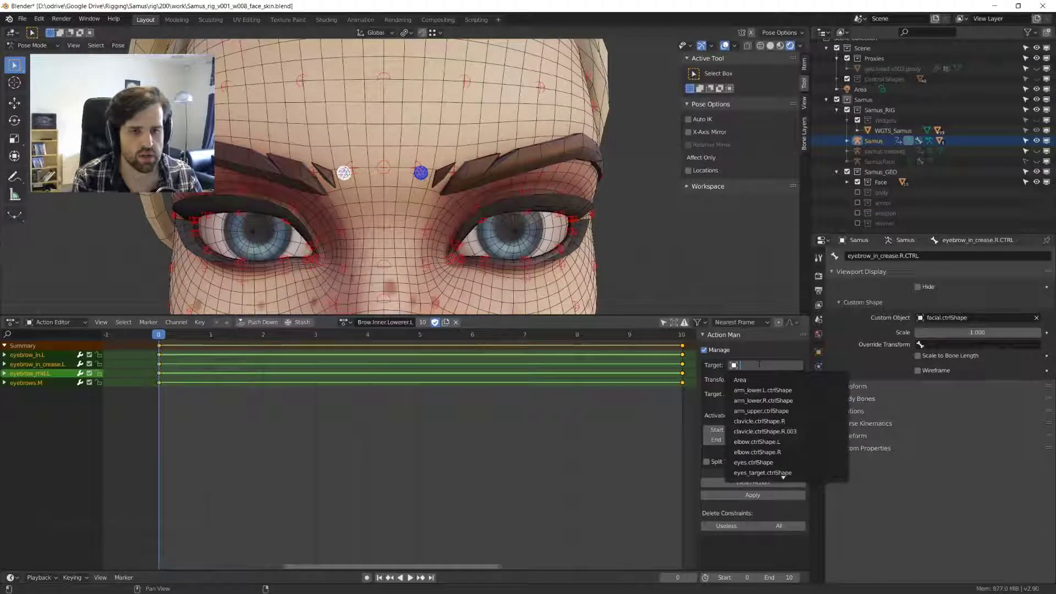
{"action": "left_click", "coordinate": [767, 379]}
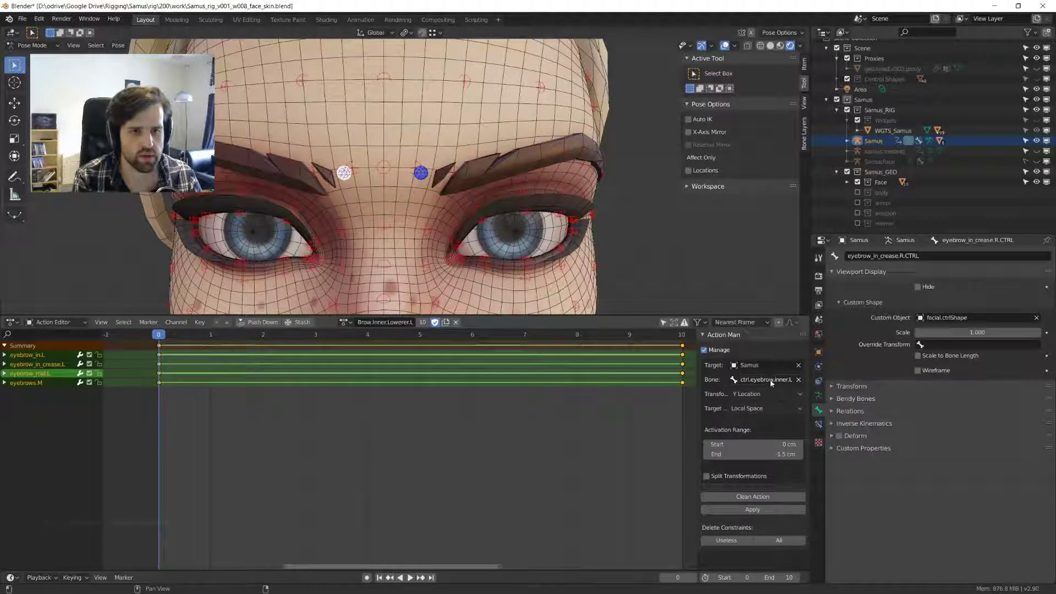
{"action": "key", "text": "ctrl+shift+m"}
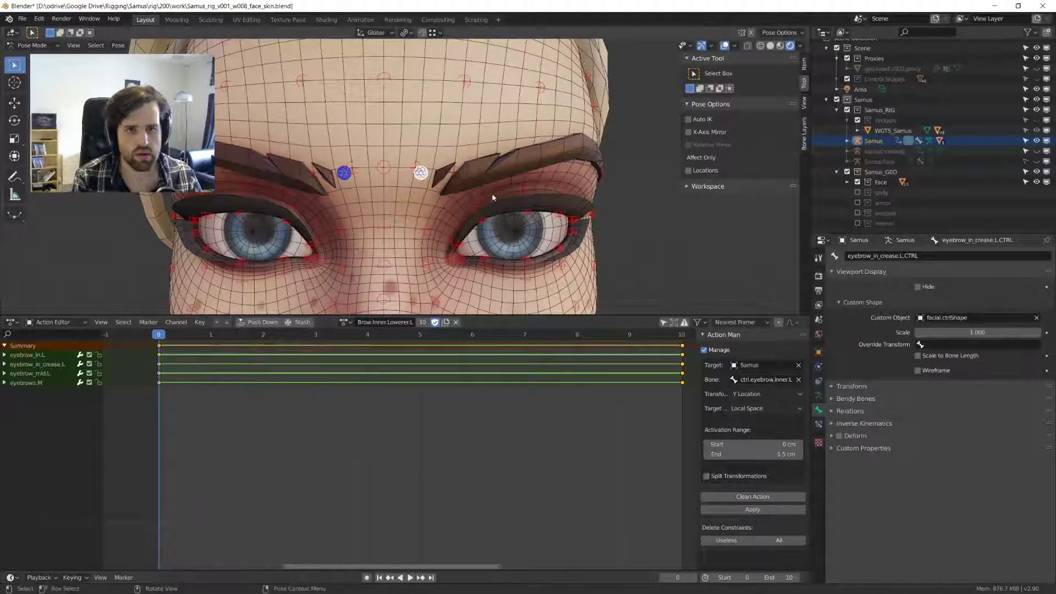
{"action": "left_click", "coordinate": [764, 380]}
{"action": "left_click", "coordinate": [761, 391]}
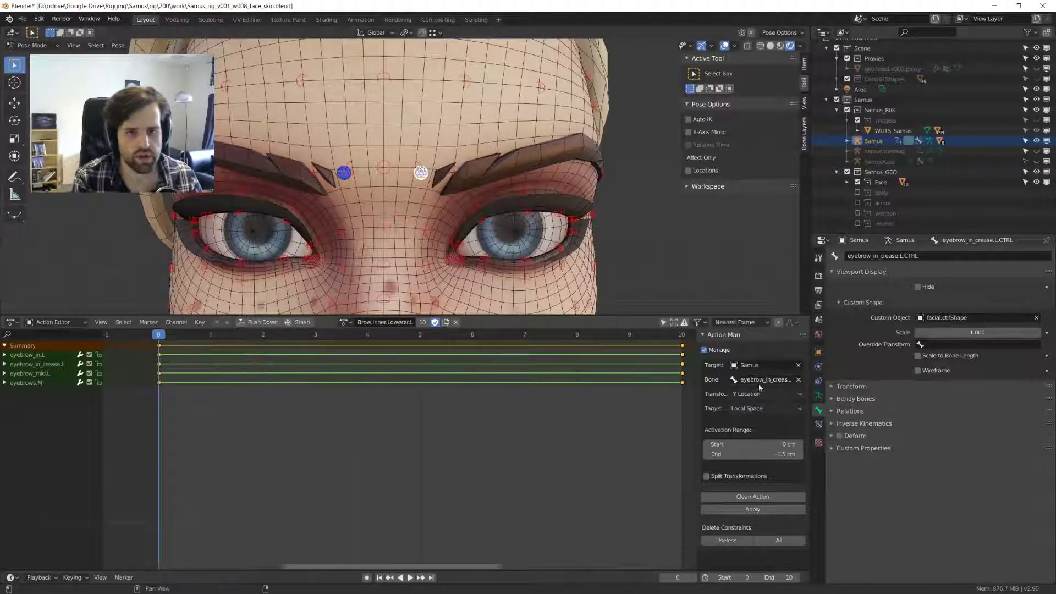
- Set the end of the Brow.Inner.Lowerer.L activation range to -1 cm
{"action": "scroll", "coordinate": [425, 186], "scroll_direction": "down", "scroll_amount": 2}
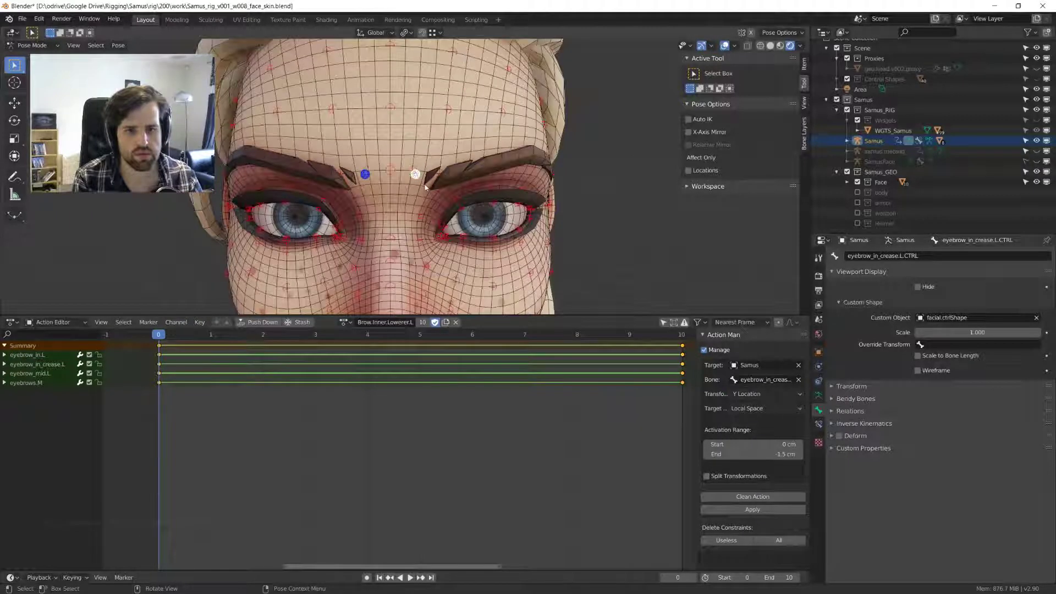
{"action": "middle_click_drag", "start_coordinate": [425, 187], "coordinate": [411, 152]}
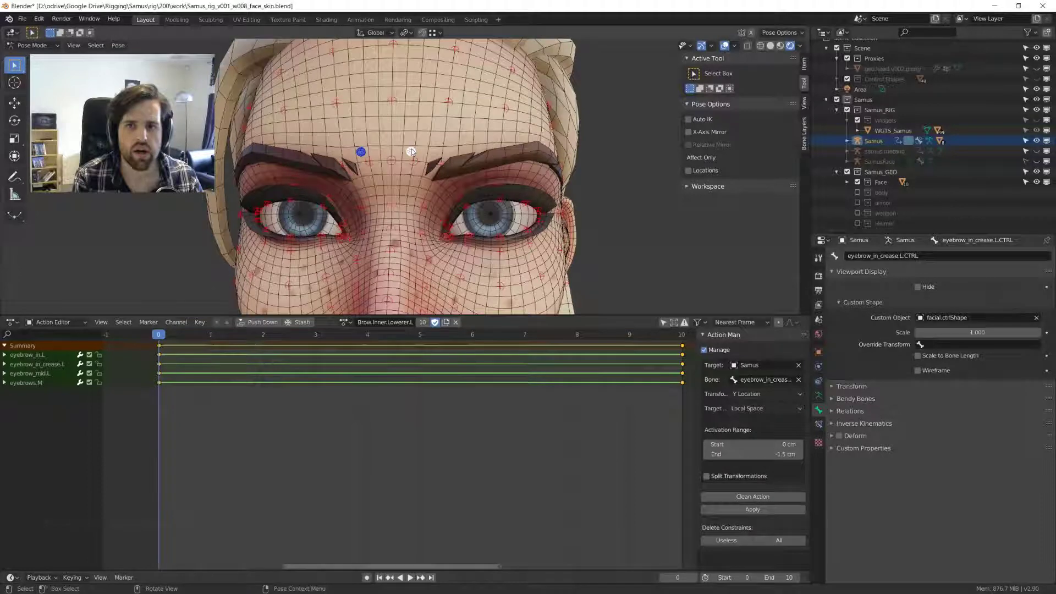
{"action": "left_click", "coordinate": [761, 453]}
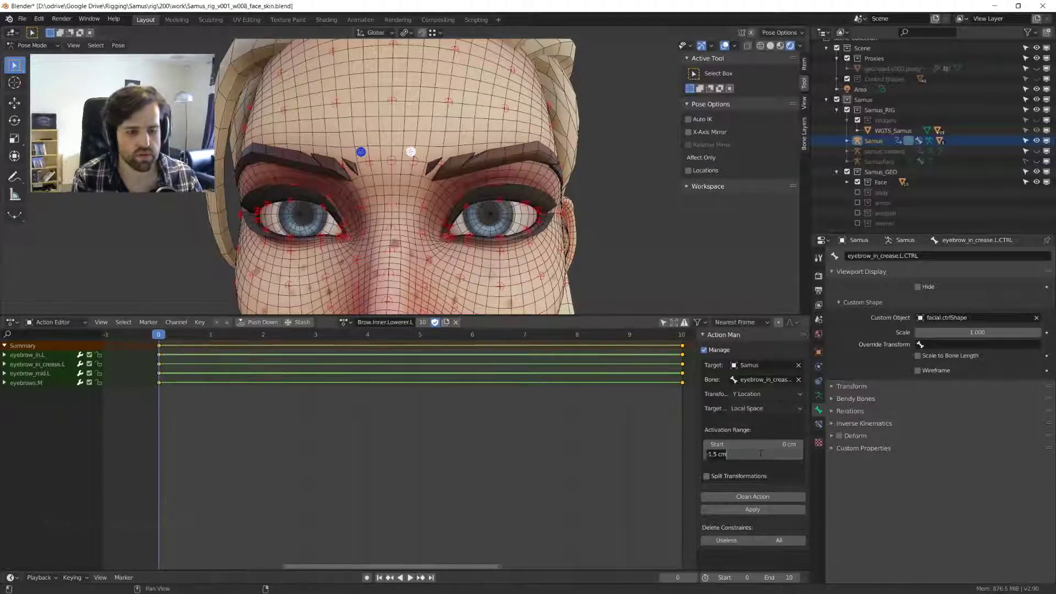
{"action": "type", "text": "-1"}
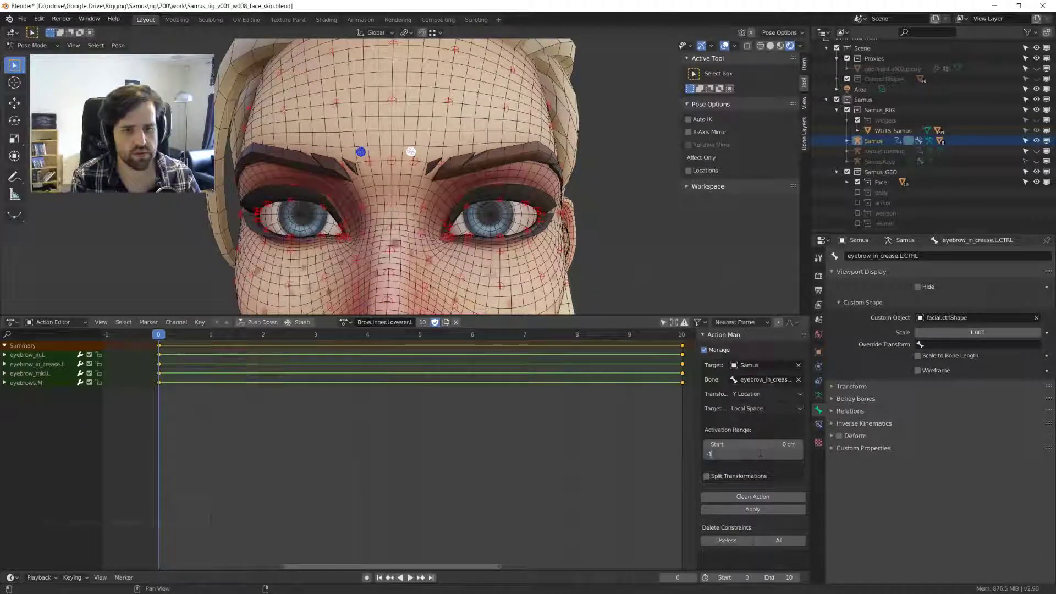
{"action": "key", "text": "Return"}
- Display the bone axes of the Samus armature and examine the crease control's local orientation
{"action": "mouse_move", "coordinate": [393, 263]}
{"action": "middle_mouse_down"}
{"action": "mouse_move", "coordinate": [407, 263]}
{"action": "mouse_move", "coordinate": [379, 265]}
{"action": "mouse_move", "coordinate": [401, 264]}
{"action": "middle_mouse_up"}
{"action": "left_click", "coordinate": [819, 395]}
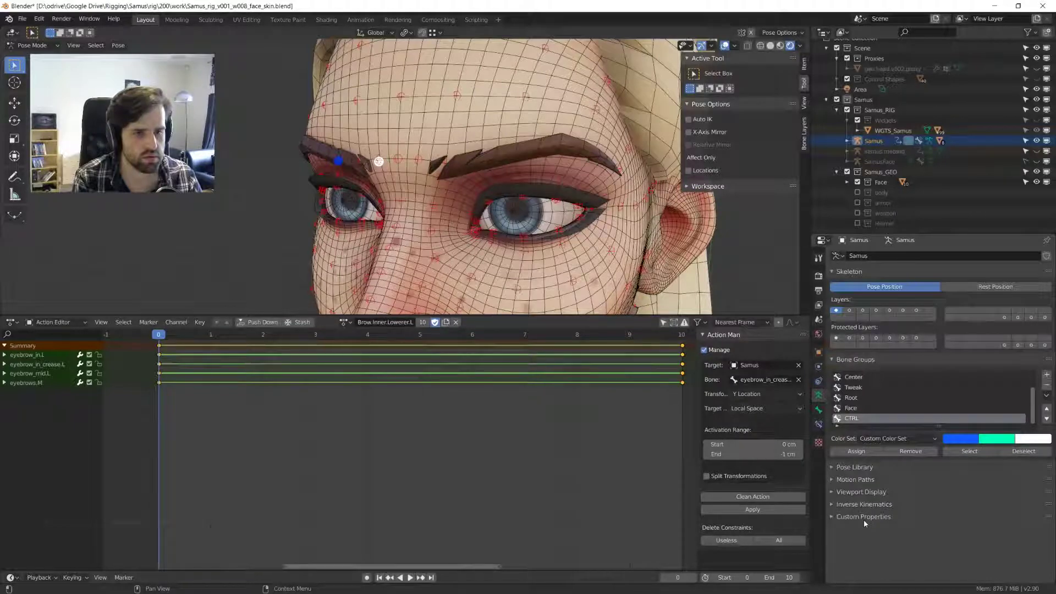
{"action": "left_click", "coordinate": [861, 491]}
{"action": "middle_click_drag", "start_coordinate": [396, 165], "coordinate": [266, 226]}
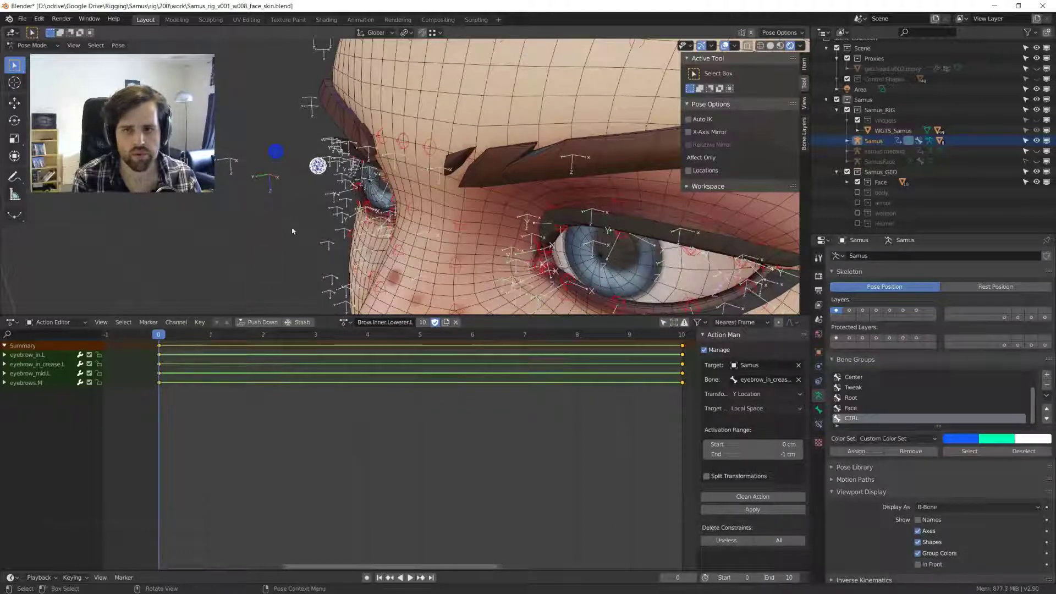
- Set the Brow.Inner.Lowerer.L action's transform channel to Z Location, keeping the target in Local Space
{"action": "left_click", "coordinate": [767, 394]}
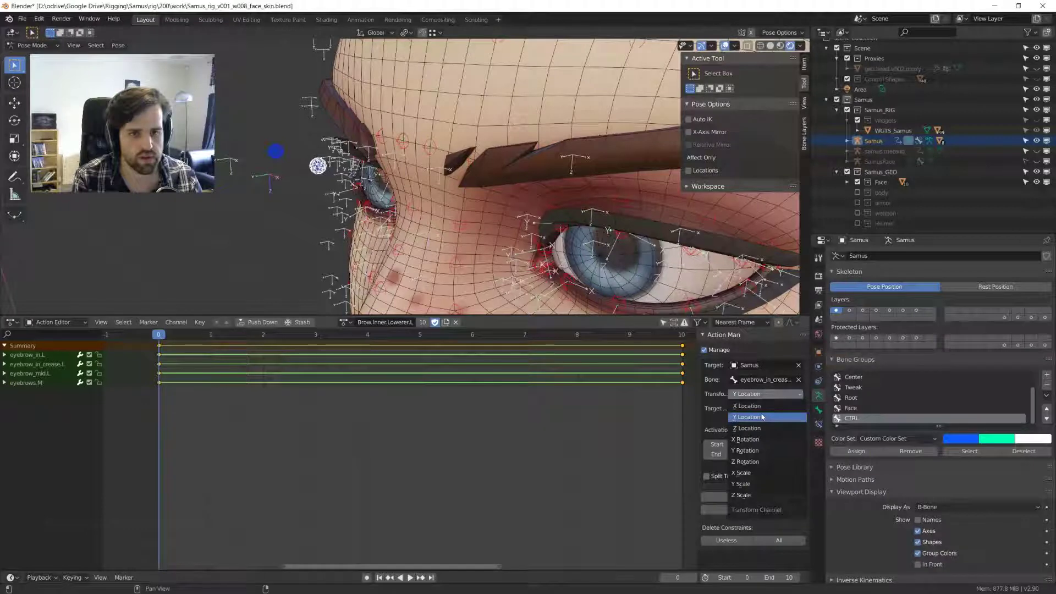
{"action": "left_click", "coordinate": [761, 428]}
{"action": "left_click", "coordinate": [750, 410]}
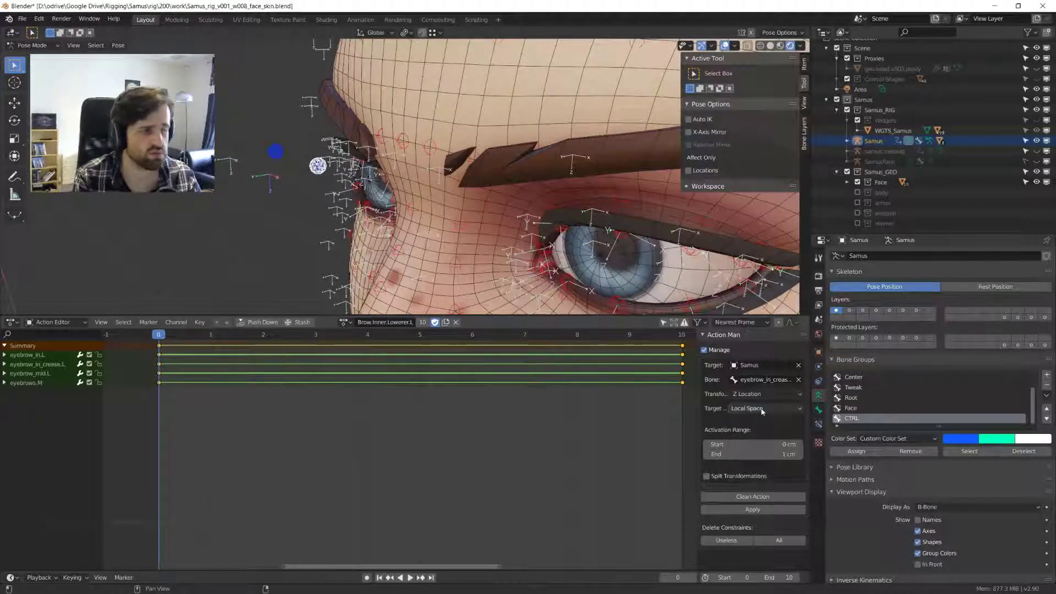
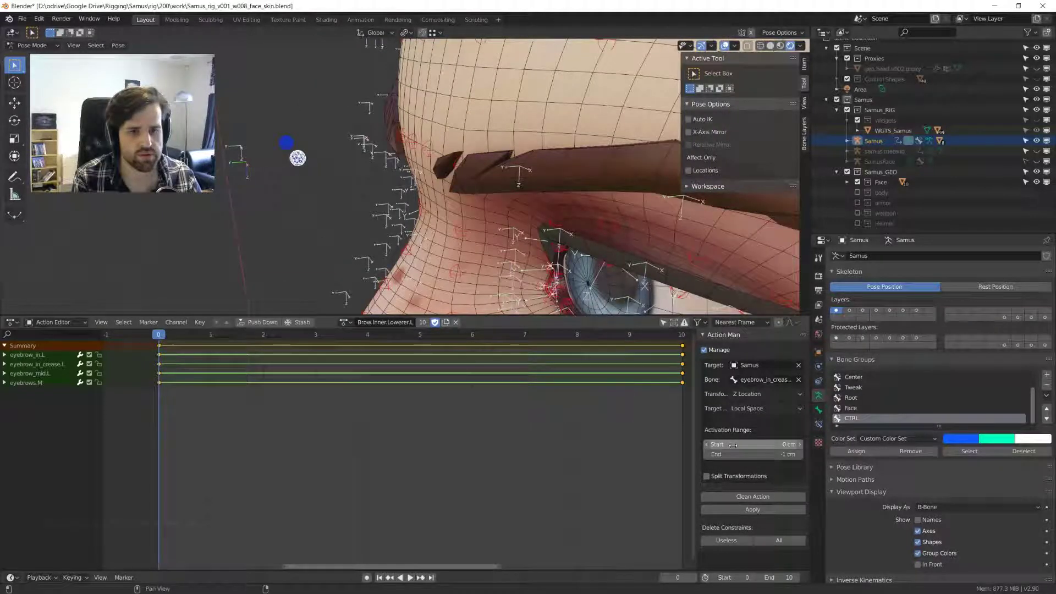
- Test moving the left eyebrow crease control along the global and local Z axes to check its downward direction
{"action": "key", "text": "g"}
{"action": "key", "text": "z"}
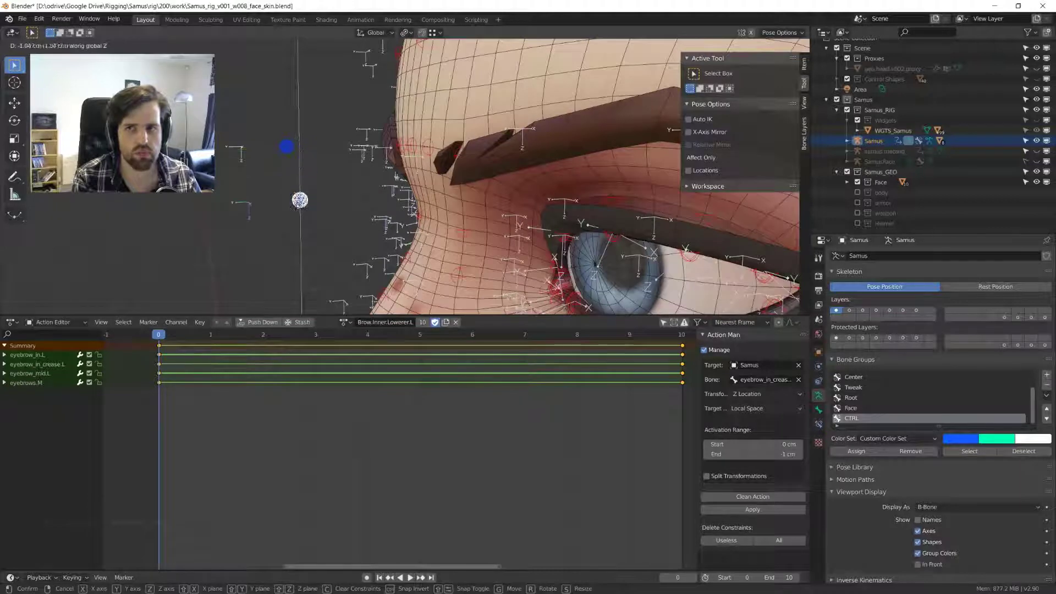
{"action": "right_click", "coordinate": [295, 203]}
{"action": "key", "text": "g"}
{"action": "key", "text": "z"}
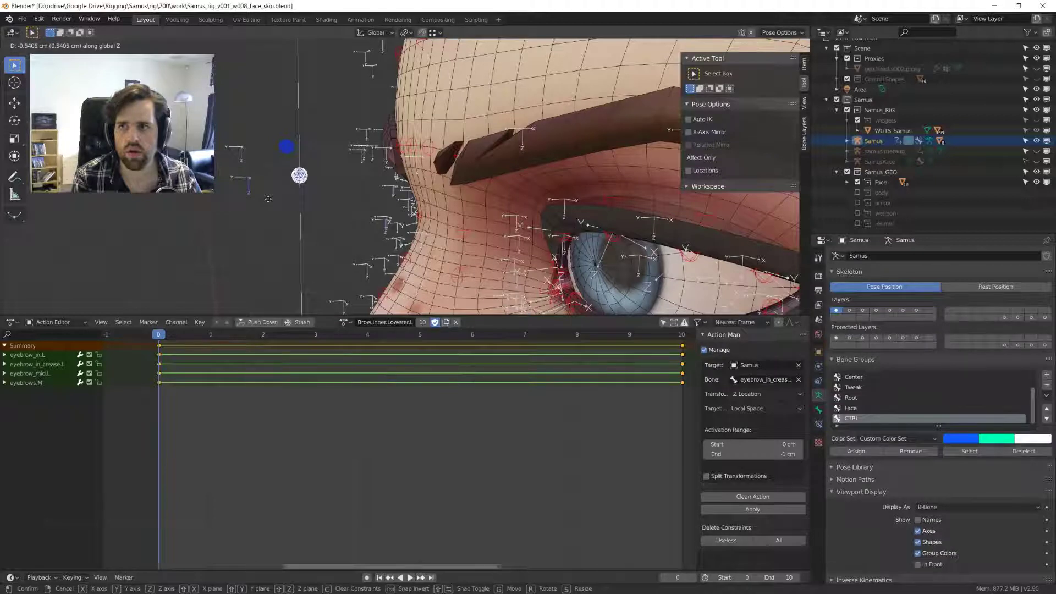
{"action": "key", "text": "z"}
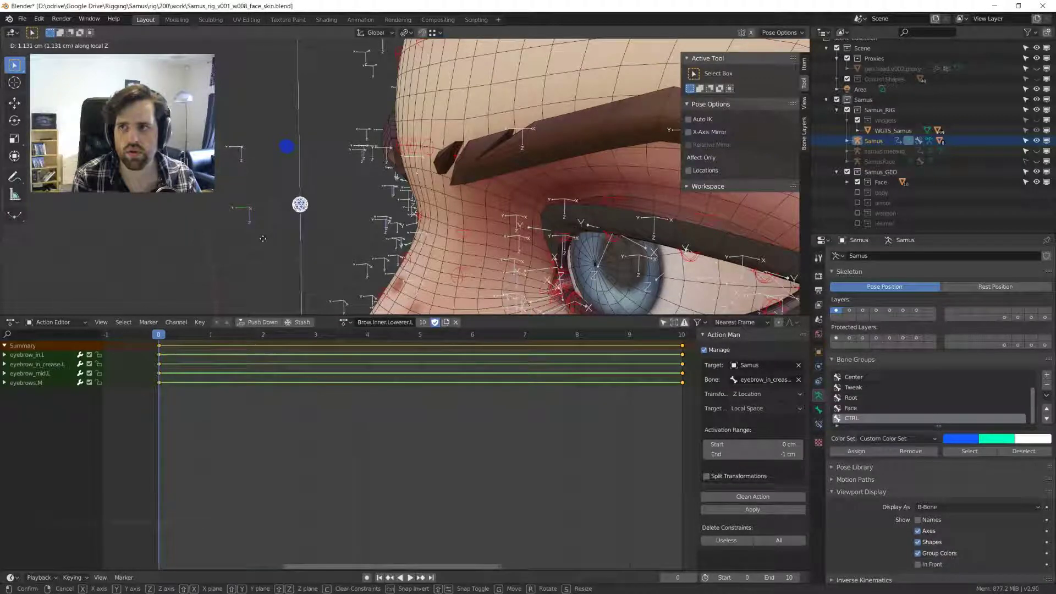
{"action": "left_click", "coordinate": [245, 178]}
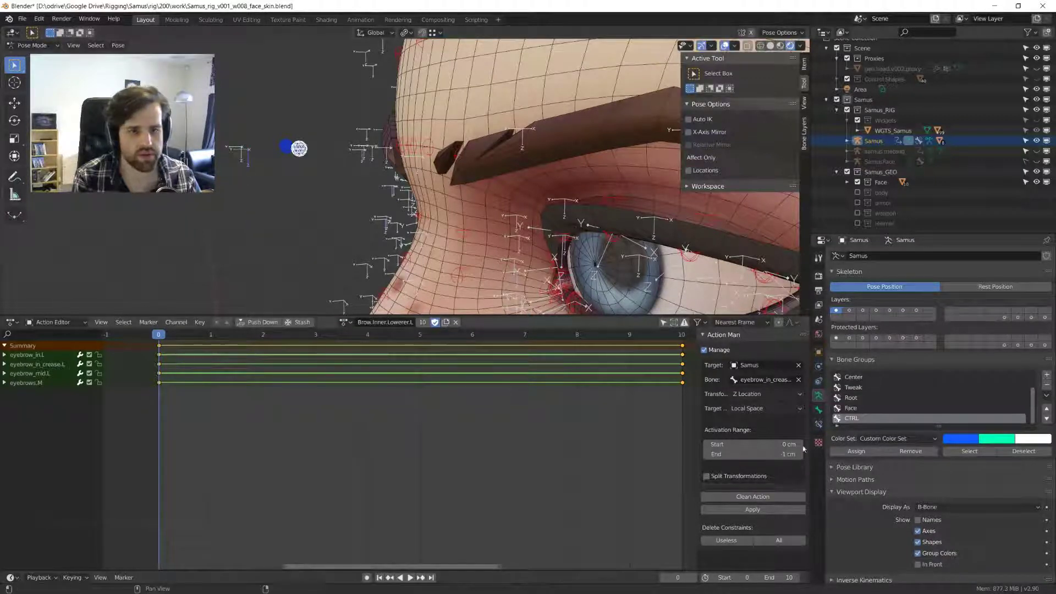
- Set the end of the Brow.Inner.Lowerer.L activation range to 1 cm and apply the action
{"action": "left_click", "coordinate": [762, 452]}
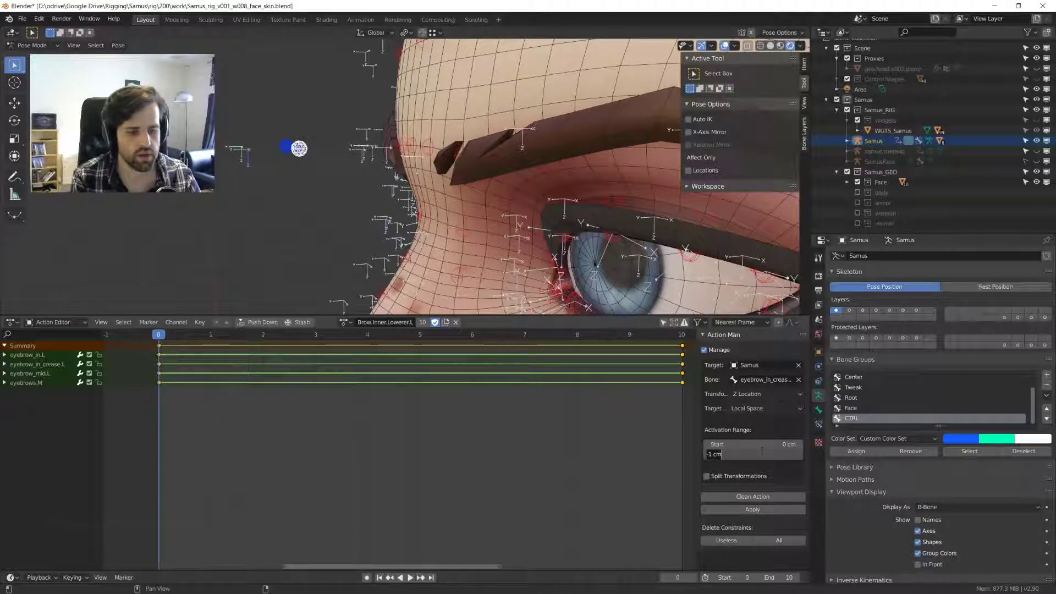
{"action": "type", "text": "1"}
{"action": "key", "text": "Return"}
{"action": "middle_click_drag", "start_coordinate": [330, 247], "coordinate": [438, 165]}
{"action": "left_click", "coordinate": [771, 510]}
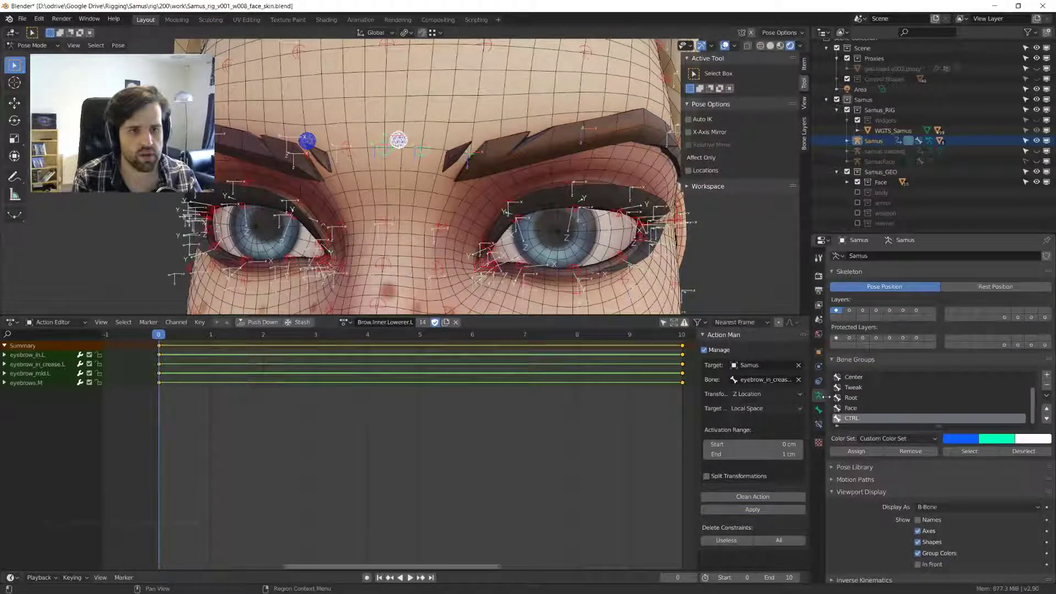
- Examine the constraints on the left crease bone, the middle eyebrow bone and eyebrow_in_crease.L.CTRL
{"action": "left_click", "coordinate": [424, 146]}
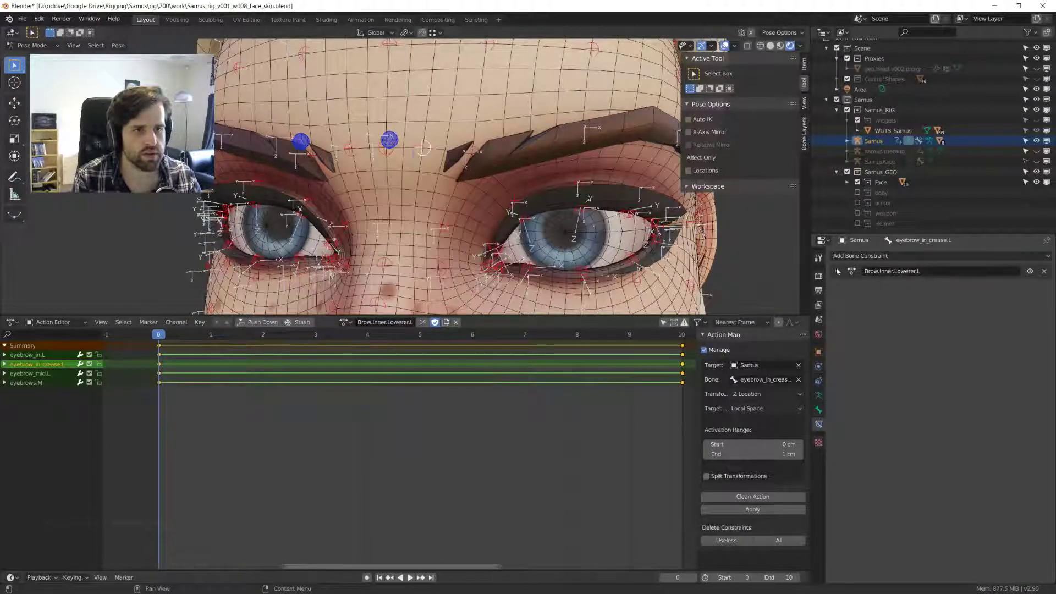
{"action": "middle_click_drag", "start_coordinate": [426, 201], "coordinate": [420, 199]}
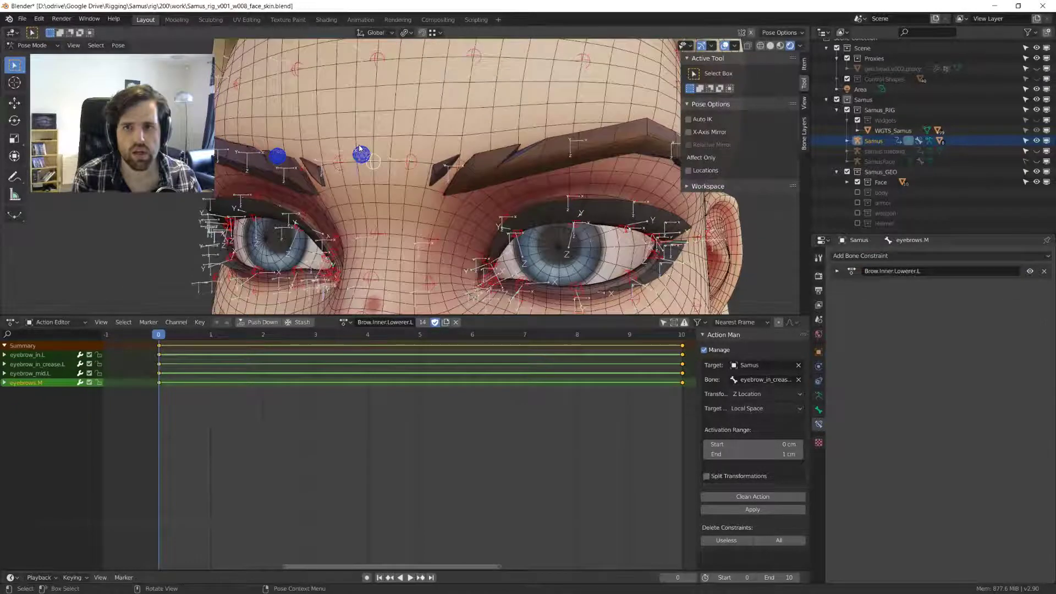
{"action": "left_click", "coordinate": [365, 153]}
{"action": "key", "text": "g"}
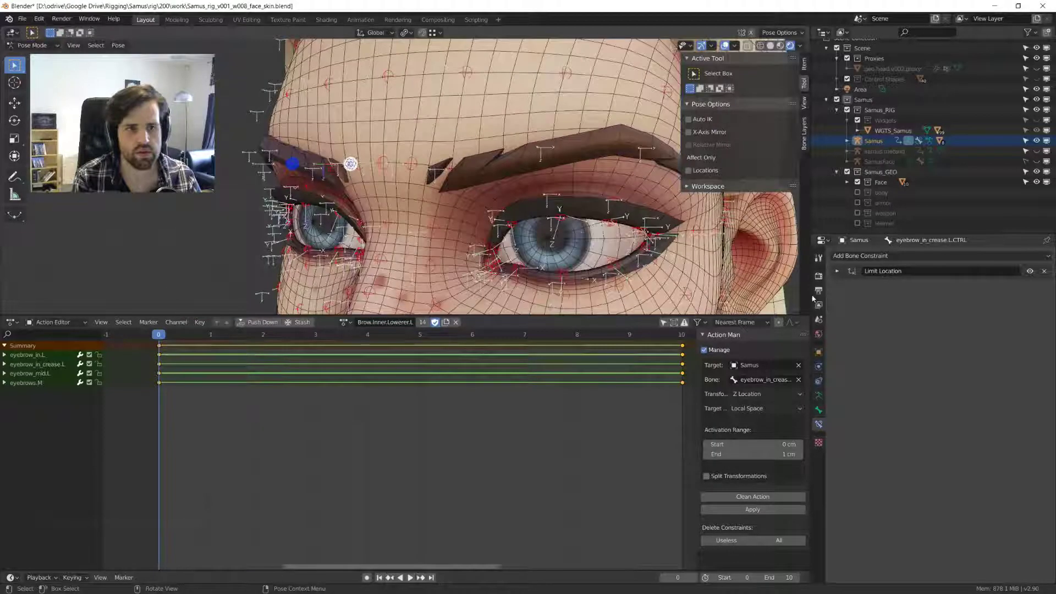
{"action": "left_click", "coordinate": [836, 271]}
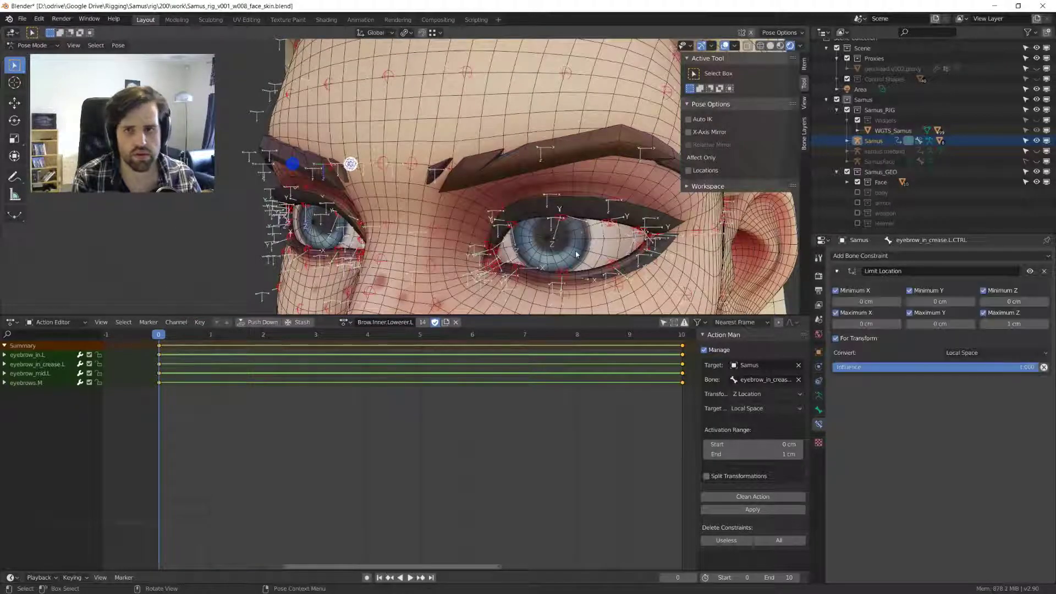
{"action": "left_click", "coordinate": [412, 163]}
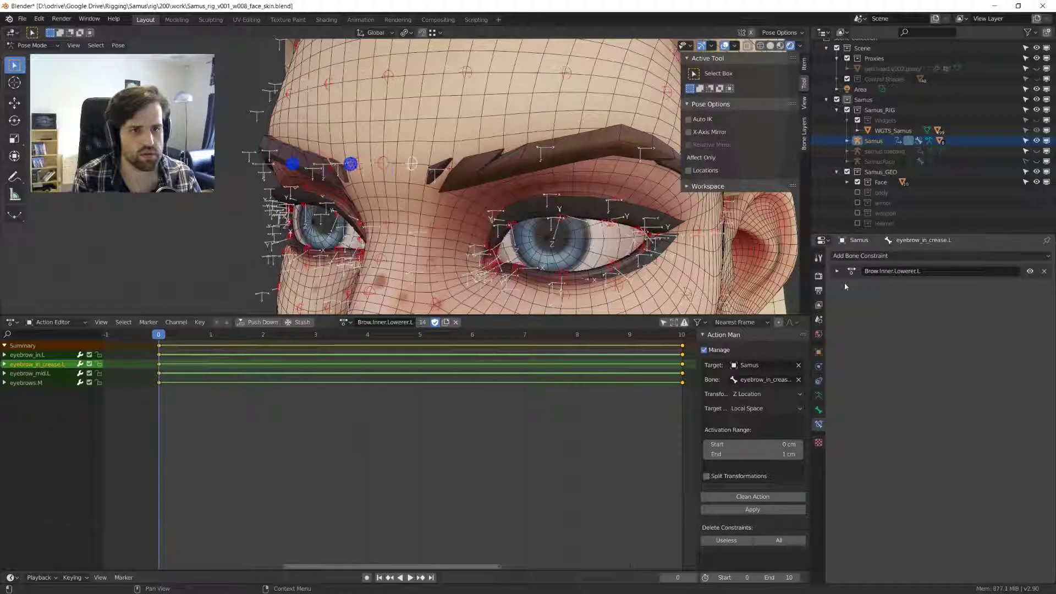
{"action": "left_click", "coordinate": [837, 270]}
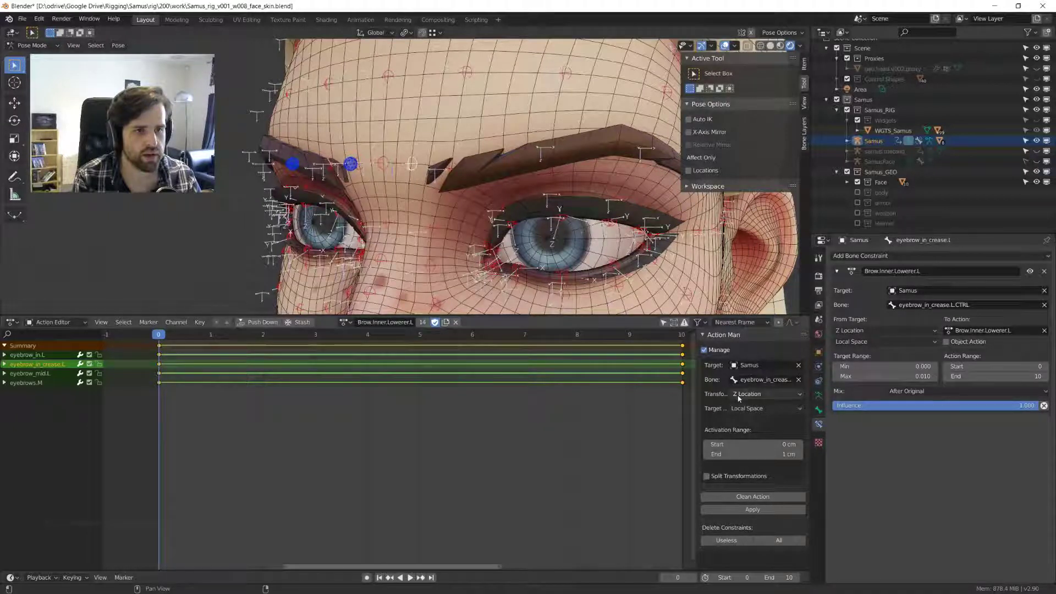
- Test the left inner brow lowering by moving eyebrow_in_crease.L.CTRL downward
{"action": "left_click", "coordinate": [352, 163]}
{"action": "middle_click_drag", "start_coordinate": [352, 164], "coordinate": [365, 164]}
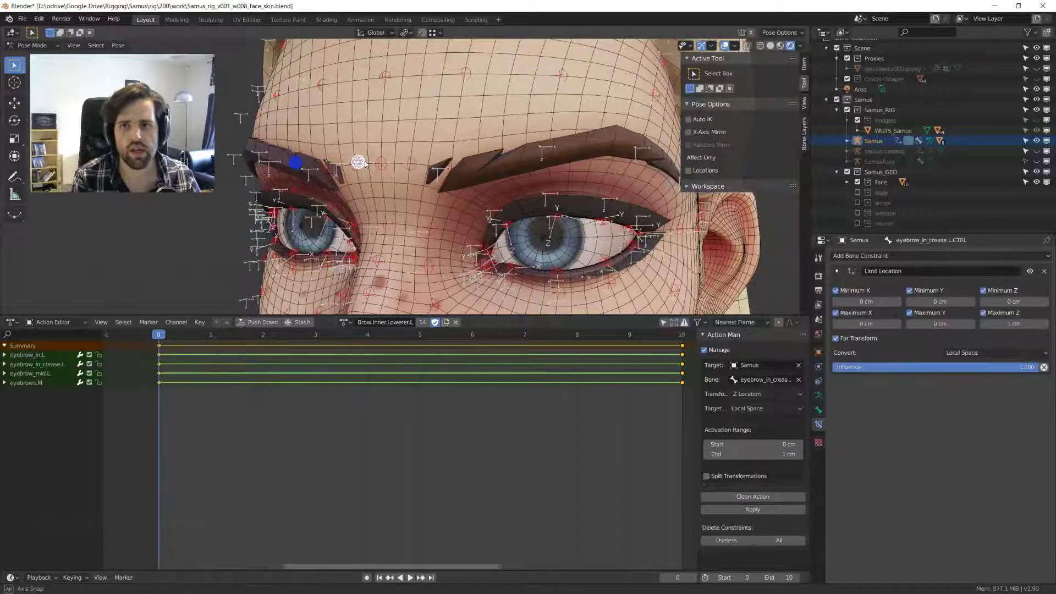
{"action": "key", "text": "g"}
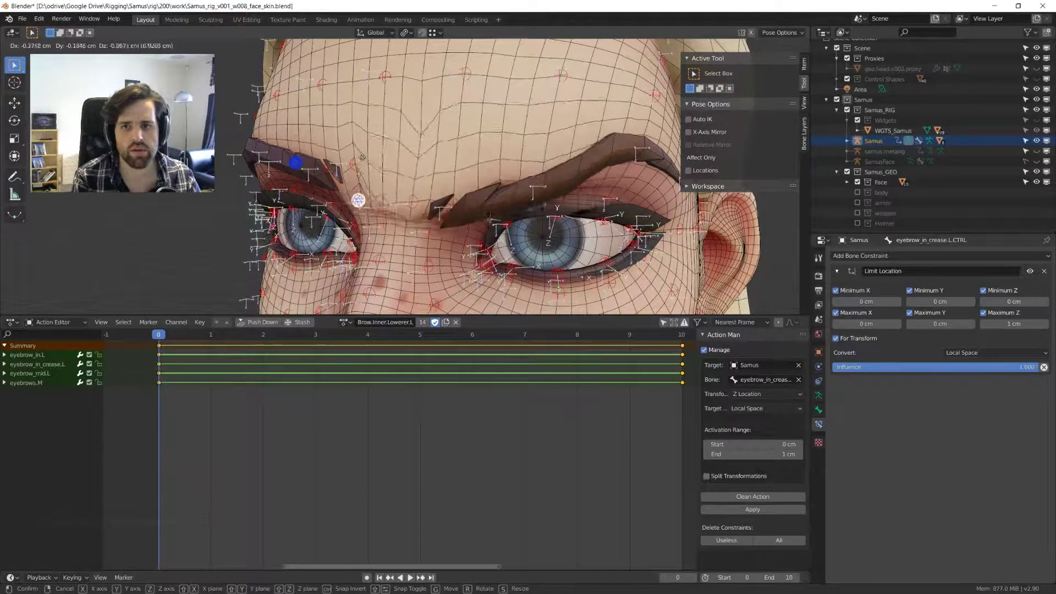
{"action": "left_click", "coordinate": [358, 175]}
- In the Brow.Inner.Lowerer.R action, set the target to Samus and the target bone to eyebrow_in_crease.R.CTRL
{"action": "key", "text": "KP_1"}
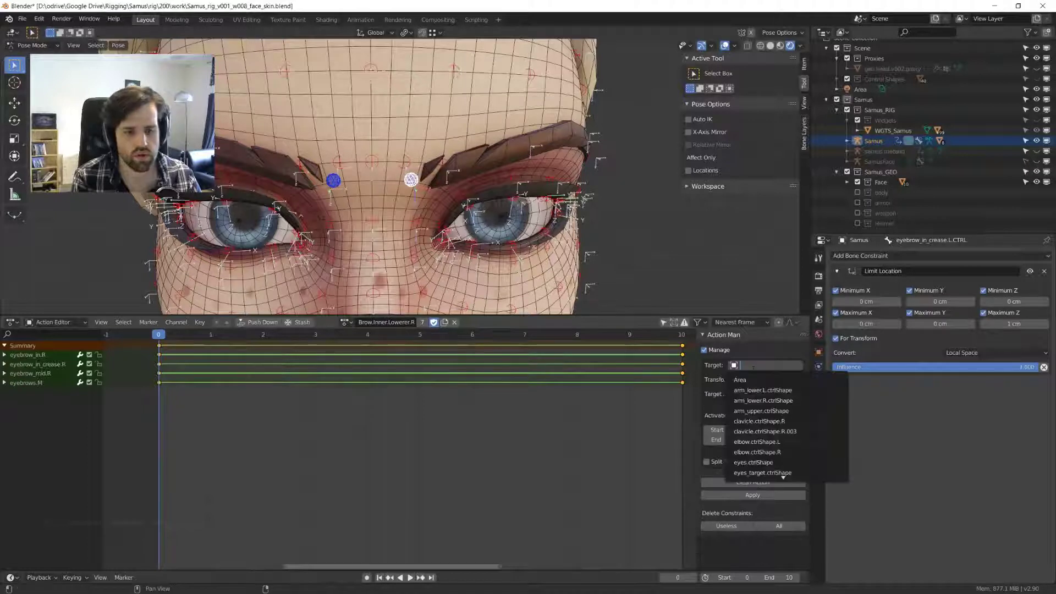
{"action": "type", "text": "Sam"}
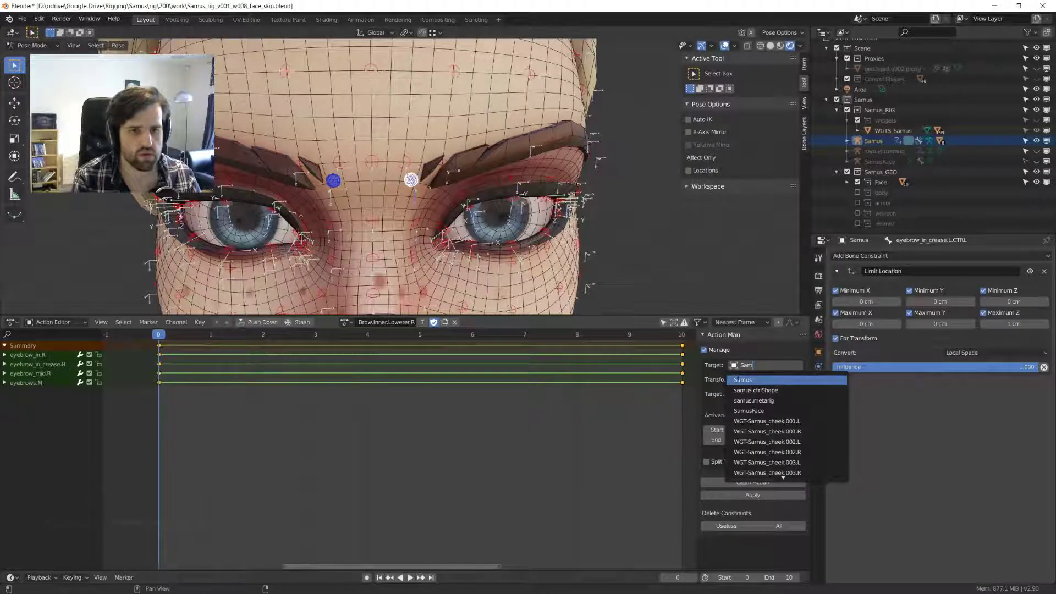
{"action": "left_click", "coordinate": [739, 379]}
{"action": "left_click", "coordinate": [766, 379]}
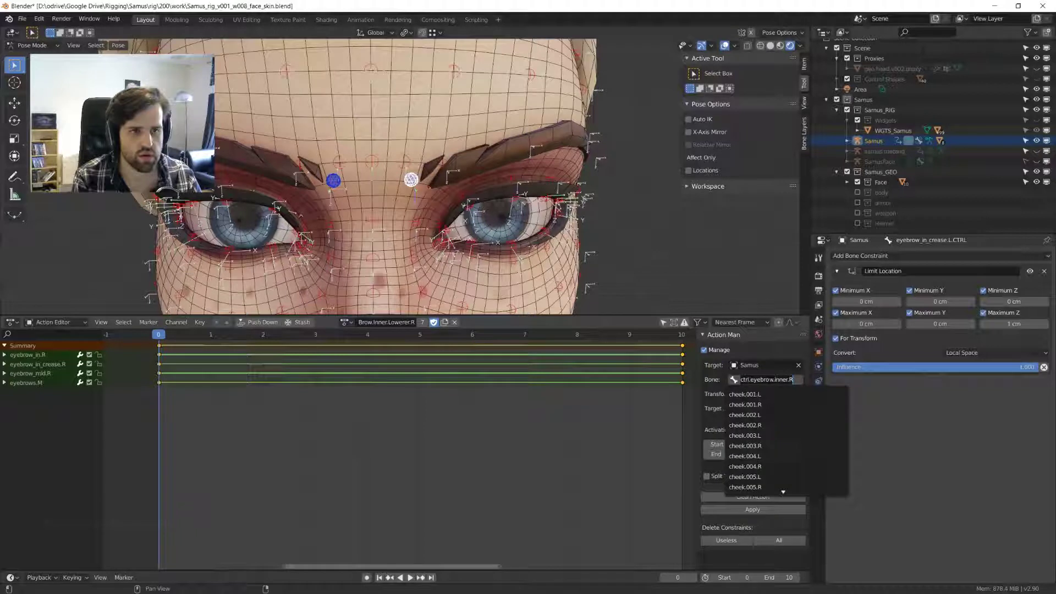
{"action": "type", "text": "eyebrow_in_crease"}
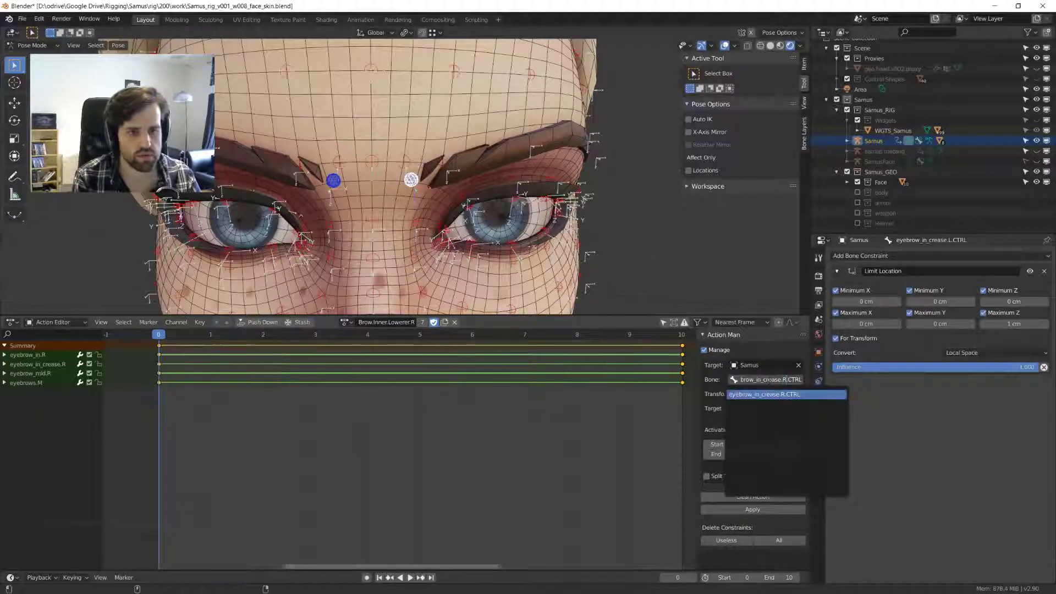
{"action": "key", "text": "Return"}
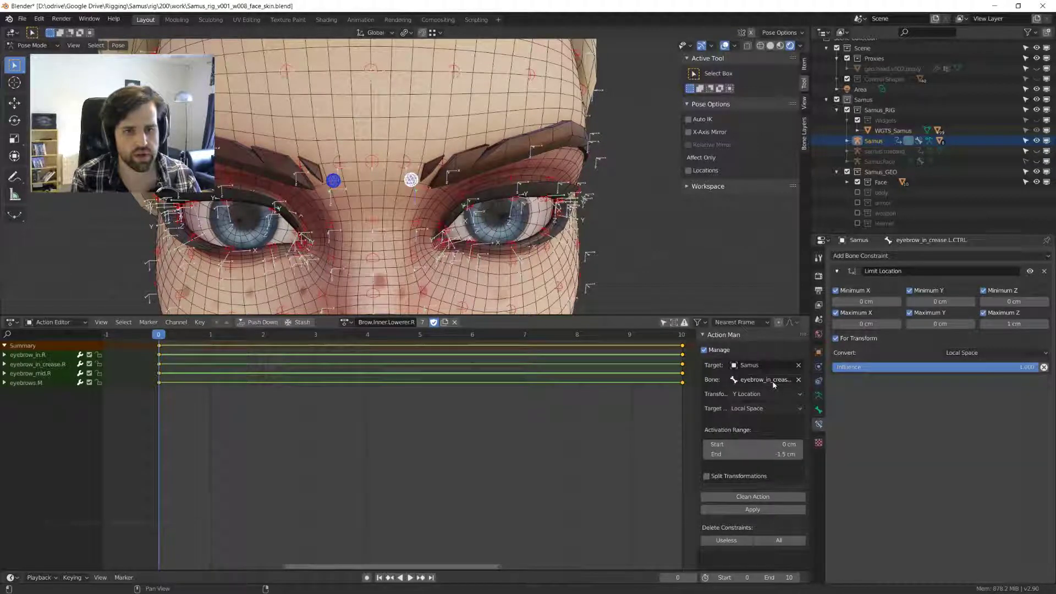
- Set the Brow.Inner.Lowerer.R activation range end to 1 cm and its transform channel to Z Location, and apply the action
{"action": "left_click_drag", "start_coordinate": [765, 450], "coordinate": [787, 450]}
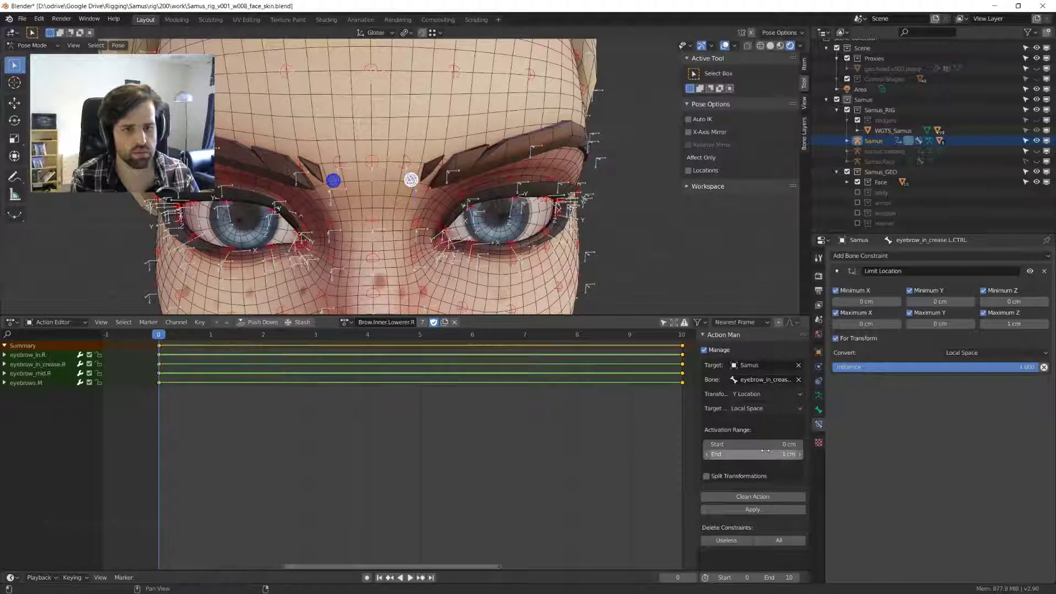
{"action": "left_click", "coordinate": [765, 393]}
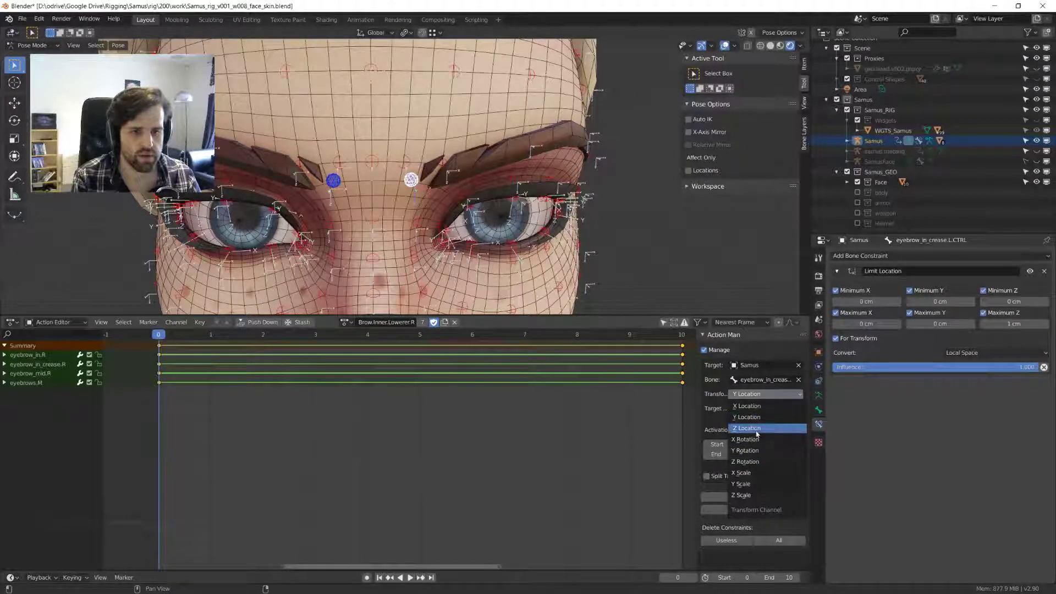
{"action": "left_click", "coordinate": [756, 432]}
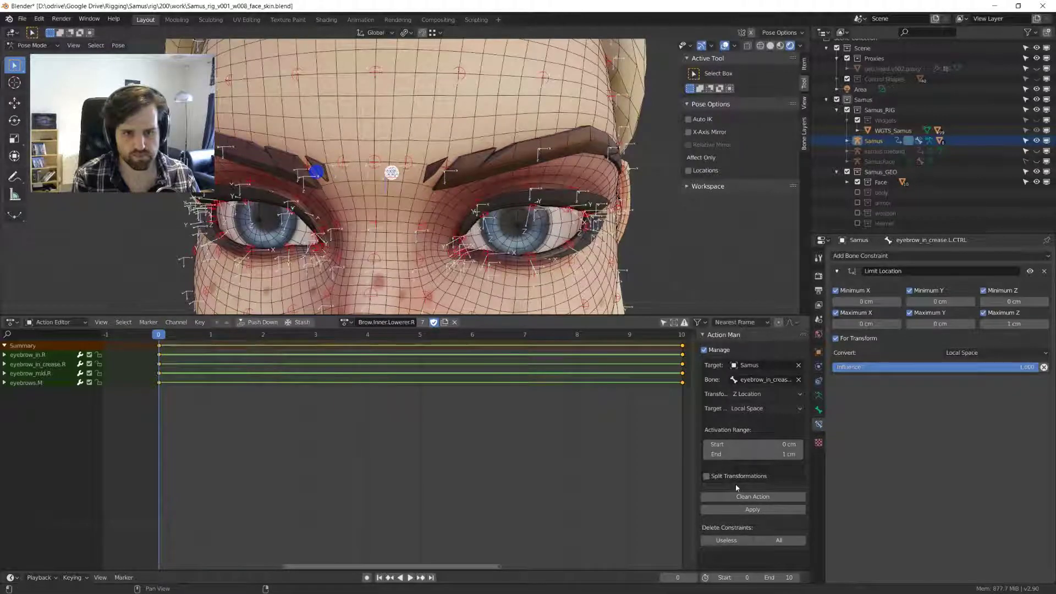
- Test the brow lowering by moving the right crease control down about 1.1 cm, followed by the left crease control
{"action": "left_click", "coordinate": [316, 172]}
{"action": "key", "text": "g"}
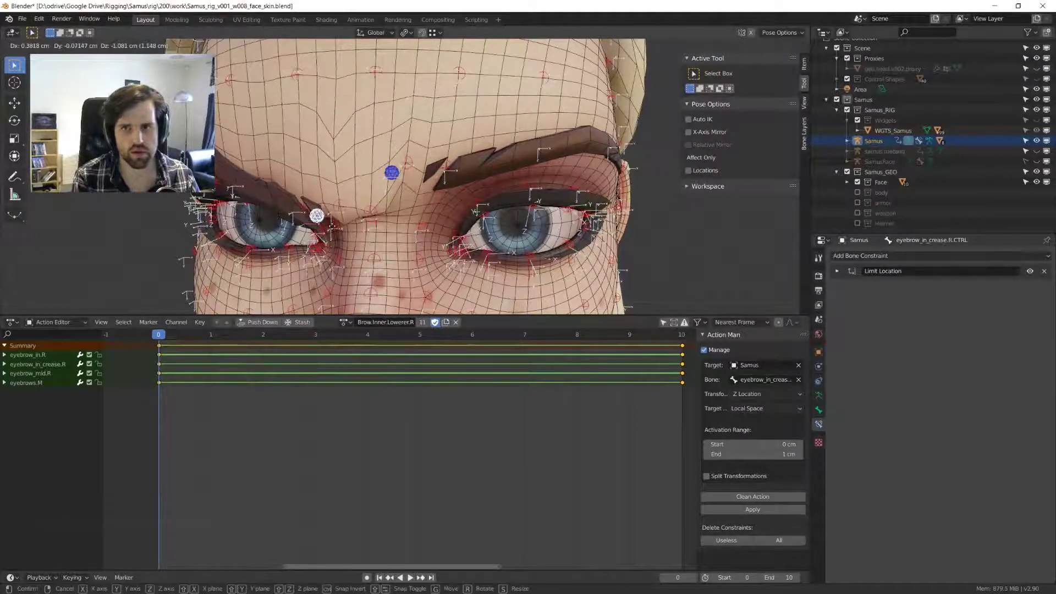
{"action": "left_click", "coordinate": [331, 202]}
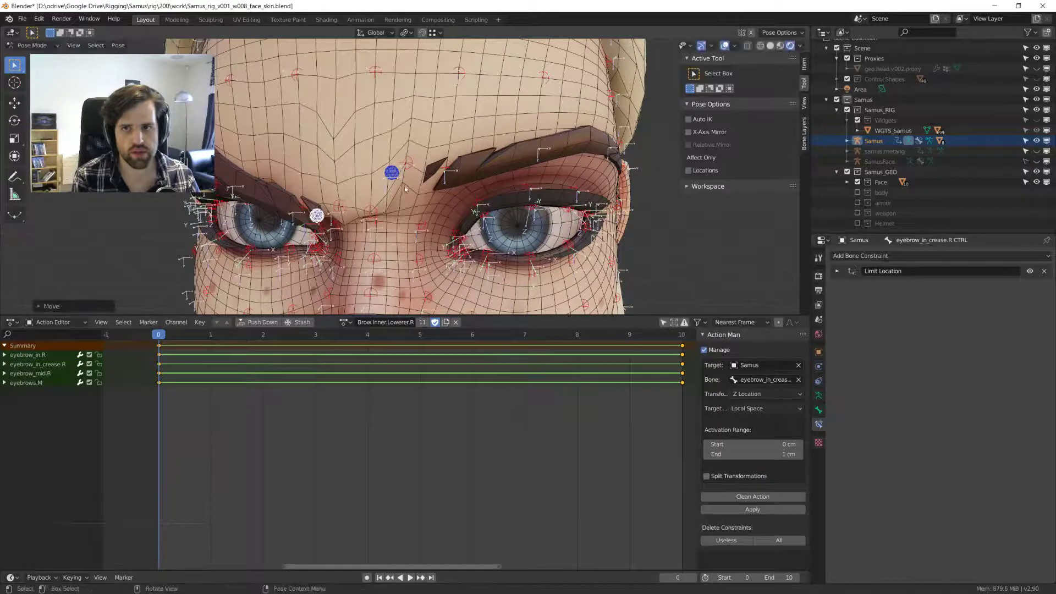
{"action": "left_click", "coordinate": [392, 173]}
{"action": "scroll", "coordinate": [392, 172], "scroll_direction": "down", "scroll_amount": 2}
{"action": "key", "text": "g"}
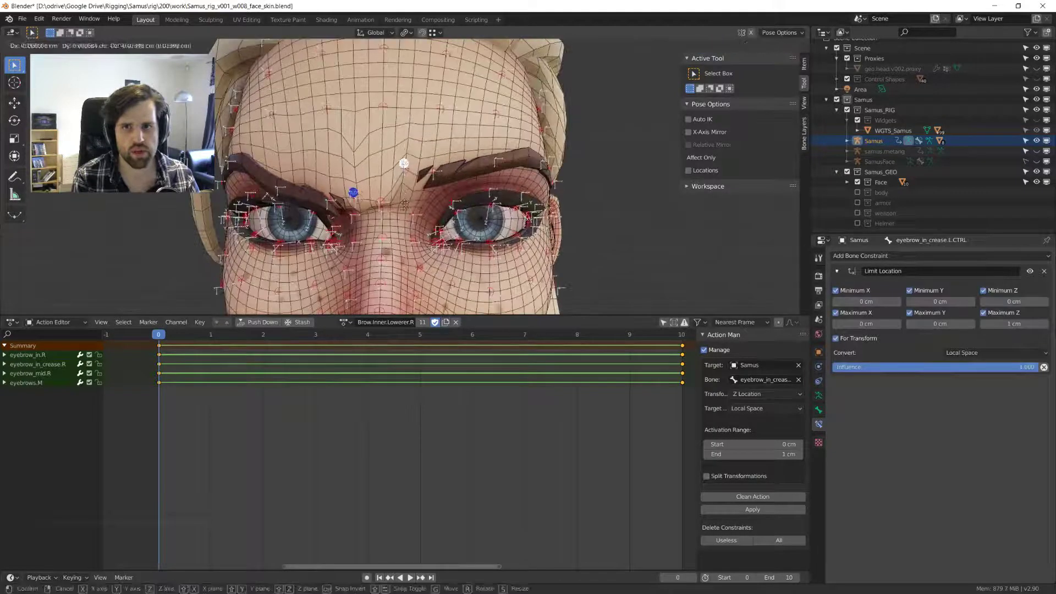
{"action": "left_click", "coordinate": [353, 193]}
- Inspect the deformation between the brows while moving the left crease control up and down again
{"action": "scroll", "coordinate": [374, 192], "scroll_direction": "up", "scroll_amount": 3}
{"action": "middle_click_drag", "start_coordinate": [373, 193], "coordinate": [410, 156]}
{"action": "left_click", "coordinate": [394, 191]}
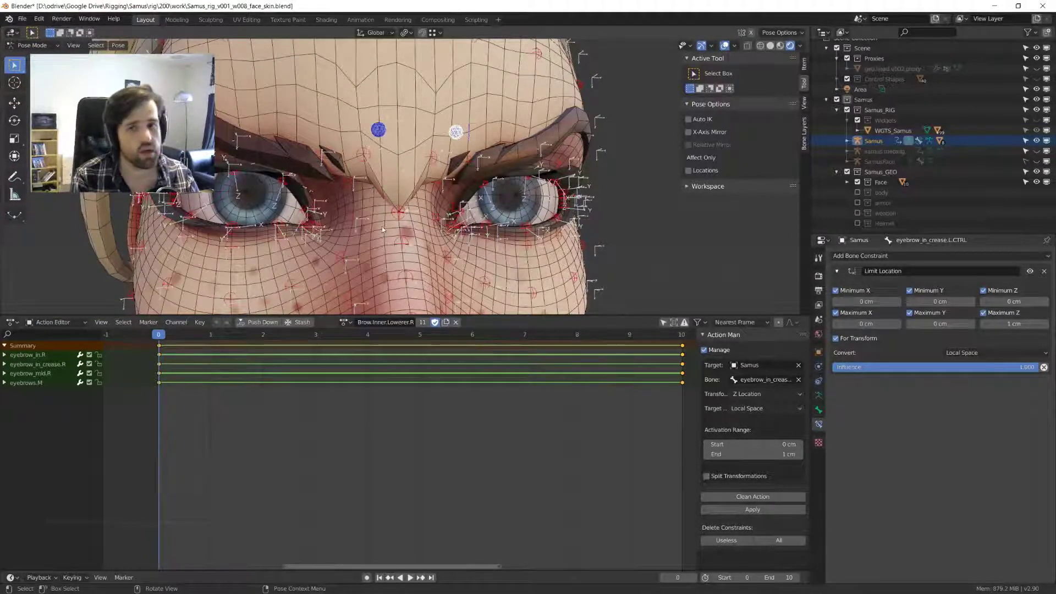
{"action": "middle_click_drag", "start_coordinate": [461, 135], "coordinate": [445, 181]}
{"action": "key", "text": "g"}
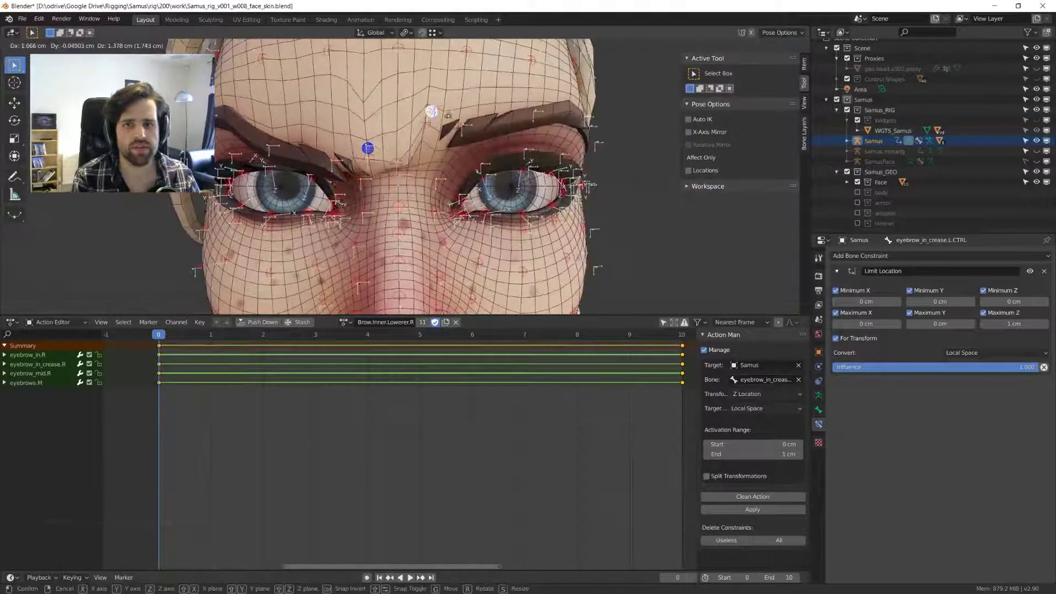
{"action": "left_click", "coordinate": [431, 240]}
{"action": "mouse_move", "coordinate": [431, 240]}
{"action": "middle_mouse_down"}
{"action": "mouse_move", "coordinate": [401, 241]}
{"action": "mouse_move", "coordinate": [430, 250]}
{"action": "middle_mouse_up"}
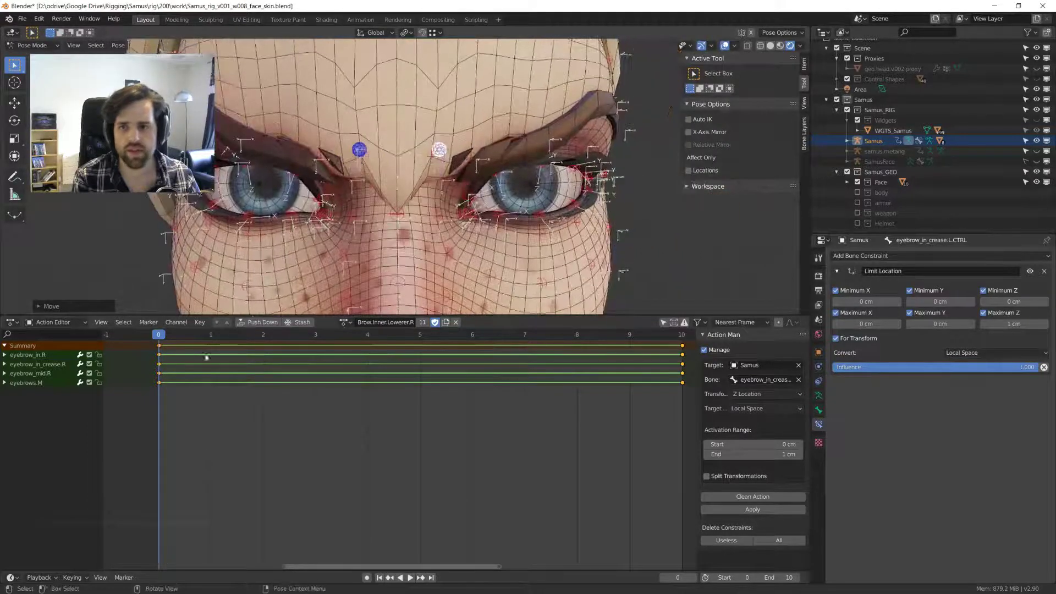
{"action": "left_click", "coordinate": [344, 323]}
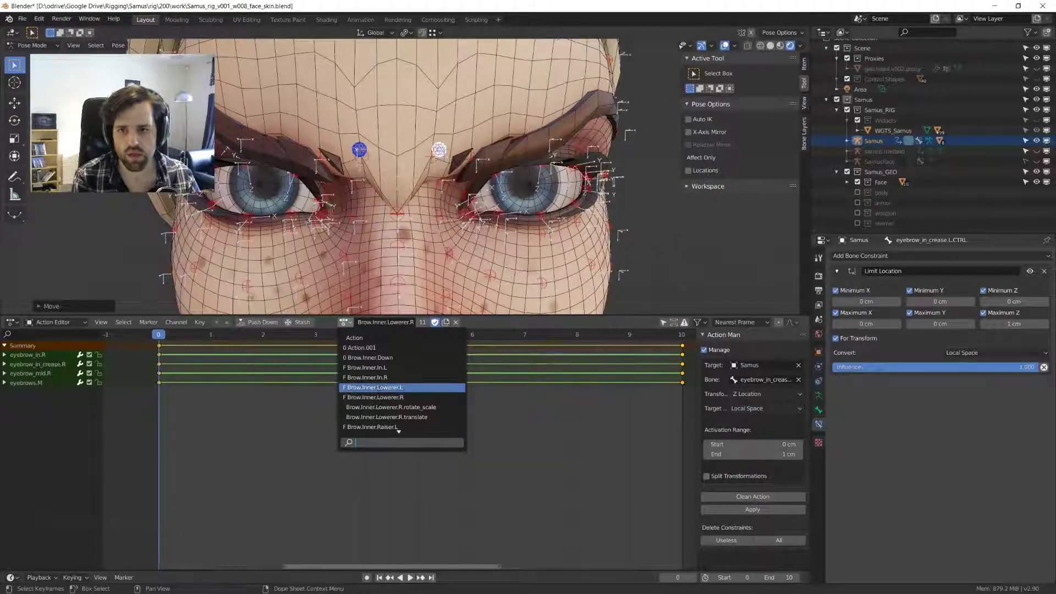
{"action": "type", "text": "aa"}
{"action": "key", "text": "Escape"}
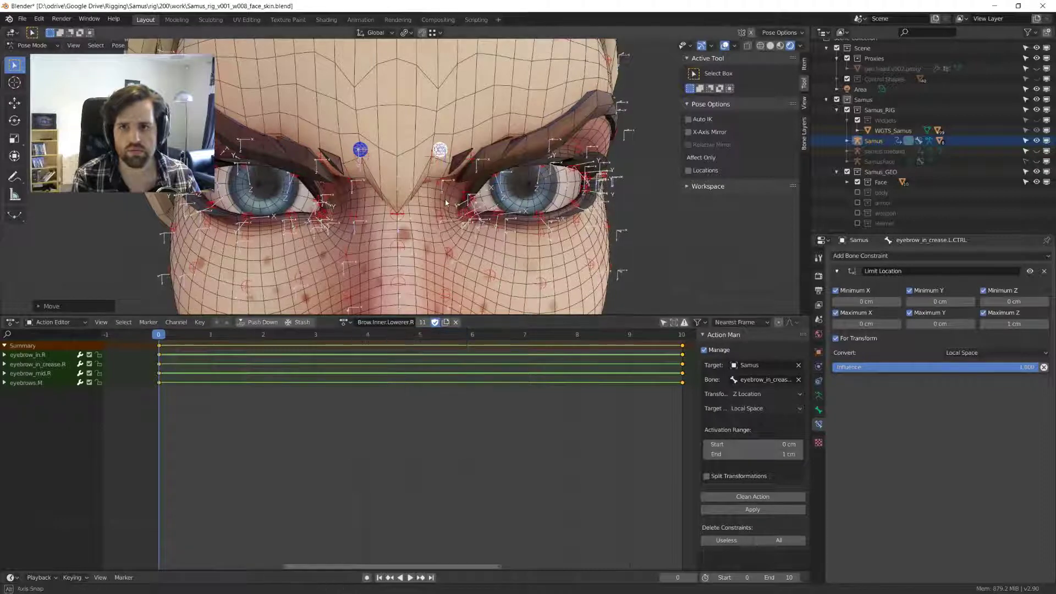
- Clear the location and rotation of all pose bones
{"action": "key", "text": "a"}
{"action": "key", "text": "alt+g"}
{"action": "key", "text": "alt+r"}
{"action": "middle_click_drag", "start_coordinate": [405, 203], "coordinate": [423, 211]}
{"action": "scroll", "coordinate": [412, 181], "scroll_direction": "up", "scroll_amount": 1}
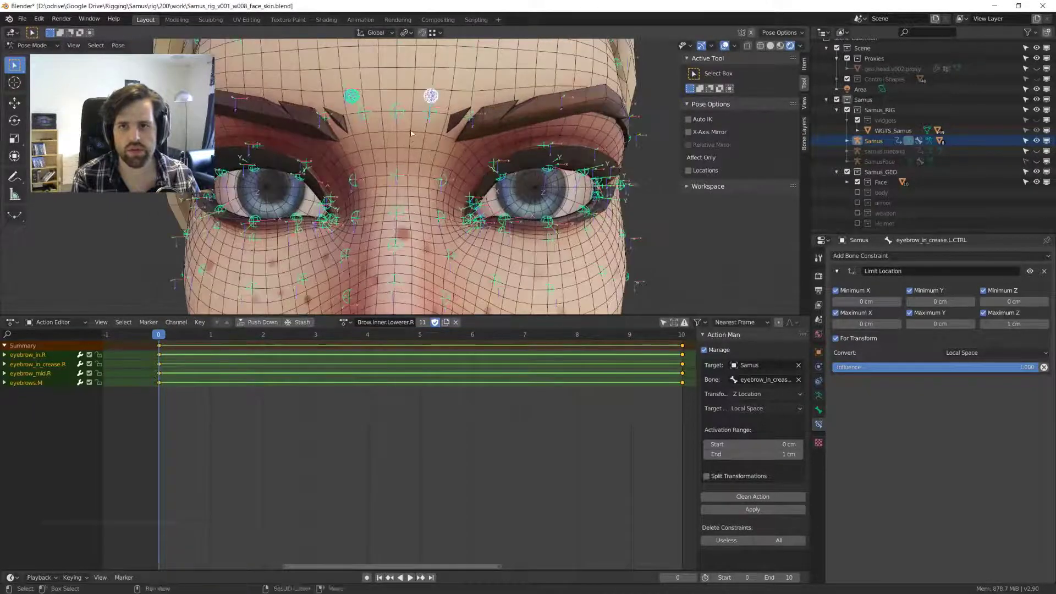
- Select the eyebrows.M bone and play the Brow.Inner.Lowerer.R action through to frame 10
{"action": "middle_click_drag", "start_coordinate": [401, 108], "coordinate": [396, 141], "text": "shift"}
{"action": "left_click", "coordinate": [396, 141]}
{"action": "key", "text": "space"}
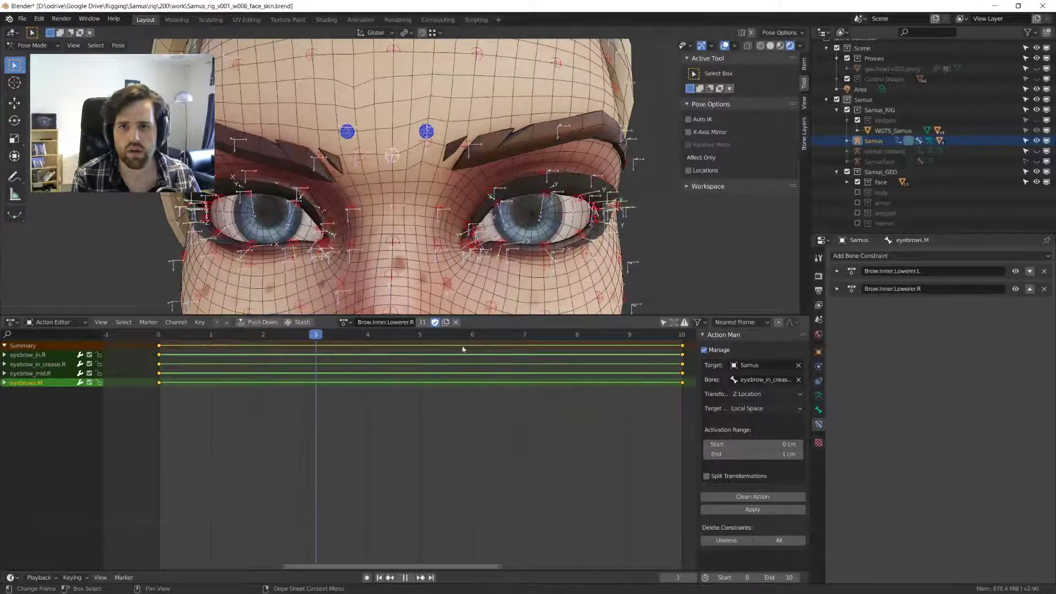
{"action": "key", "text": "space"}
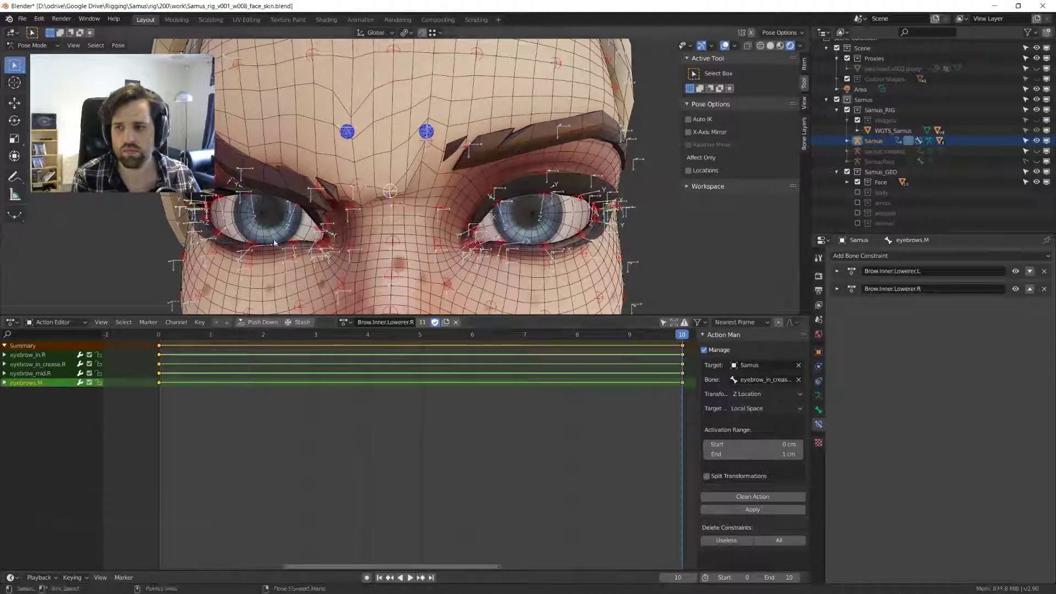
- Try to relax the eyebrows.M bone's pose toward the breakdown pose at frame 10
{"action": "left_click", "coordinate": [118, 45]}
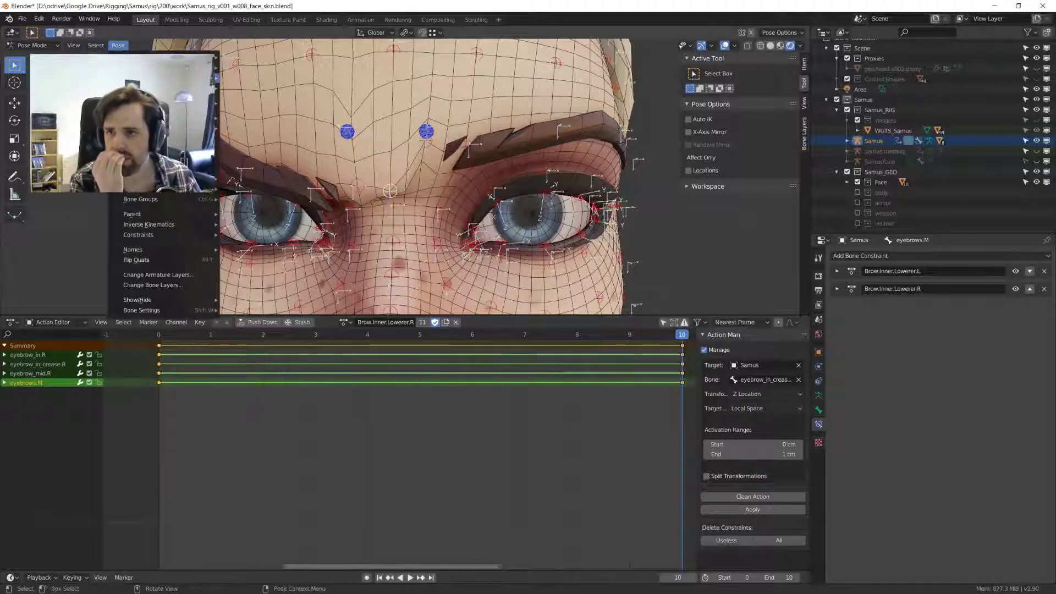
{"action": "mouse_move", "coordinate": [182, 118]}
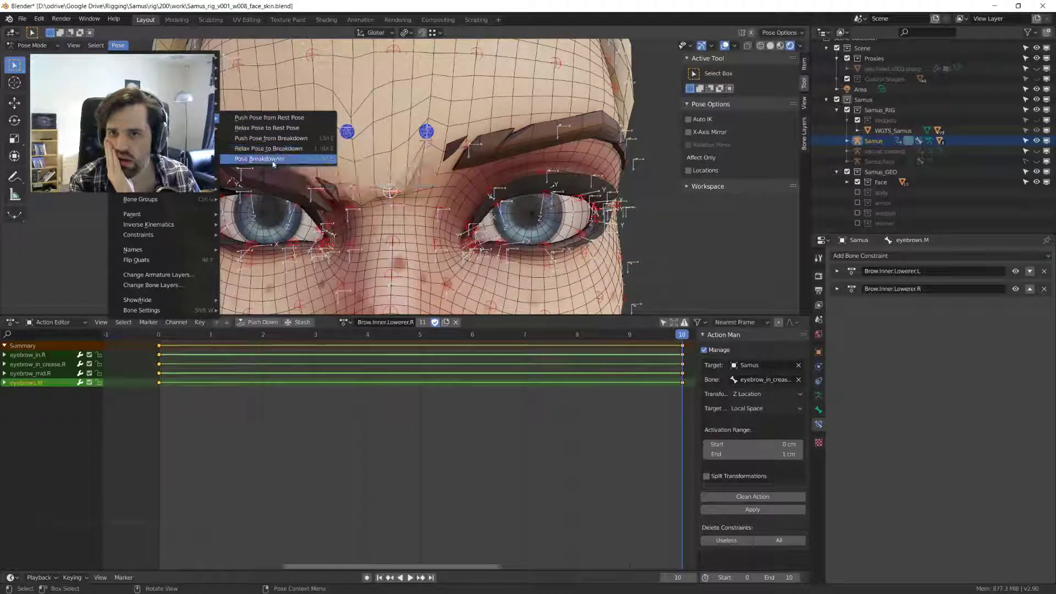
{"action": "left_click", "coordinate": [275, 148]}
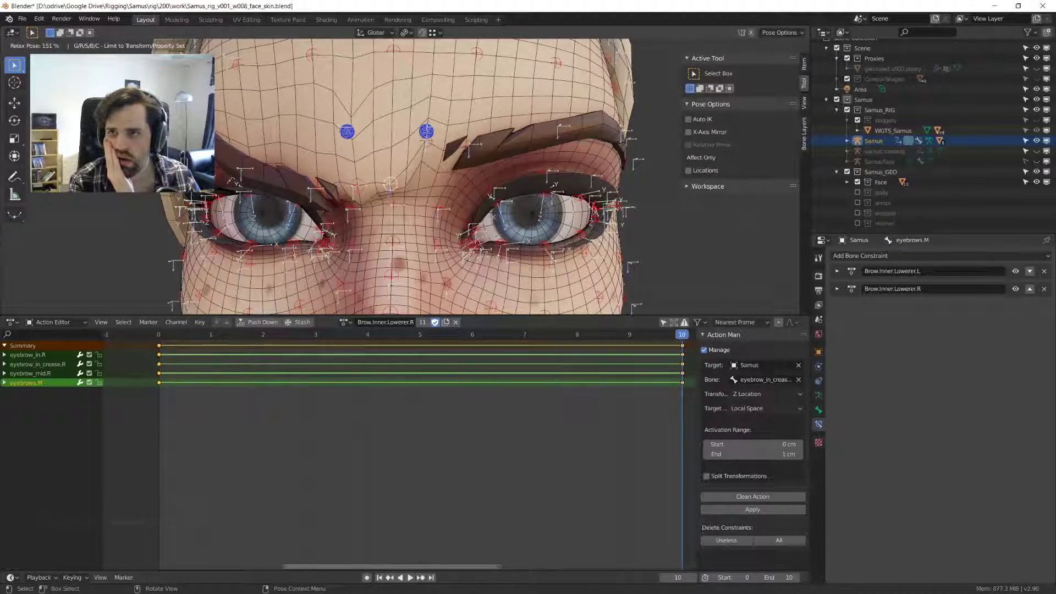
{"action": "left_click", "coordinate": [356, 164]}
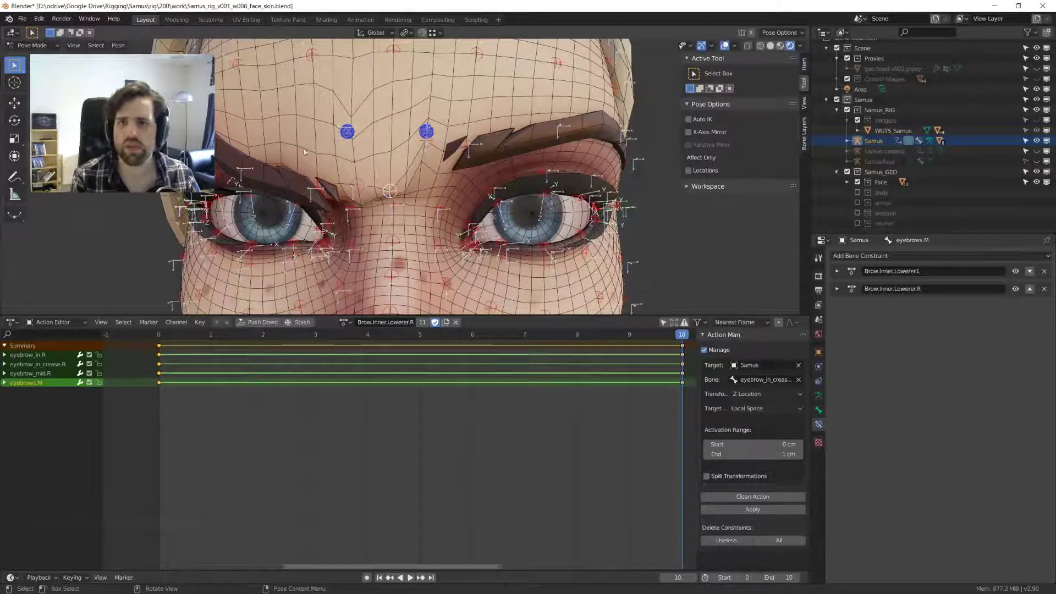
- Try relaxing the eyebrows.M bone about 47% toward its rest pose
{"action": "left_click", "coordinate": [117, 45]}
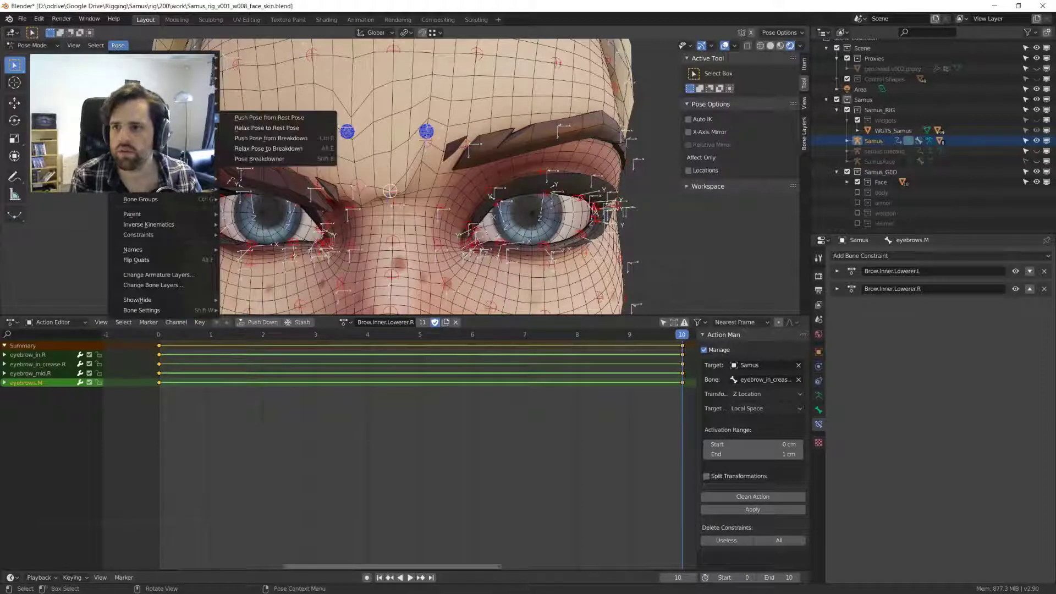
{"action": "left_click", "coordinate": [285, 131]}
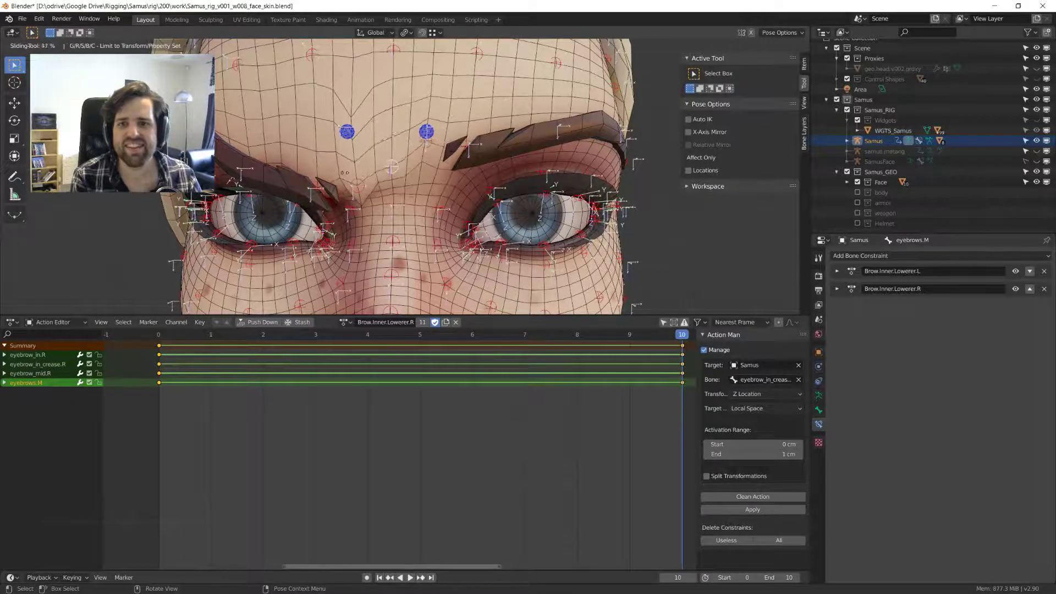
{"action": "left_click", "coordinate": [391, 145]}
{"action": "left_click", "coordinate": [123, 46]}
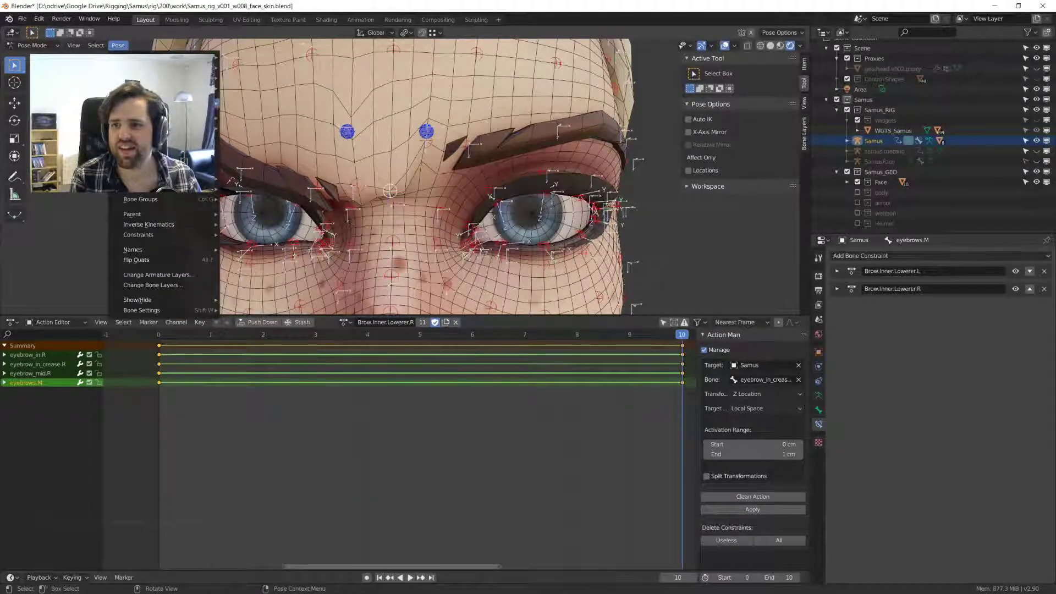
{"action": "mouse_move", "coordinate": [211, 119]}
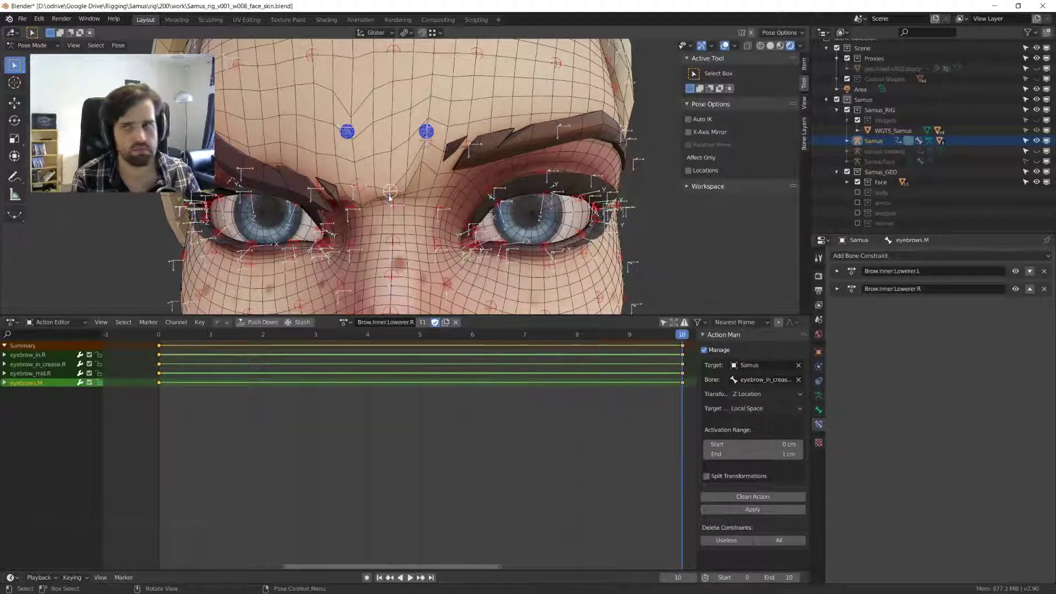
{"action": "left_click", "coordinate": [118, 45]}
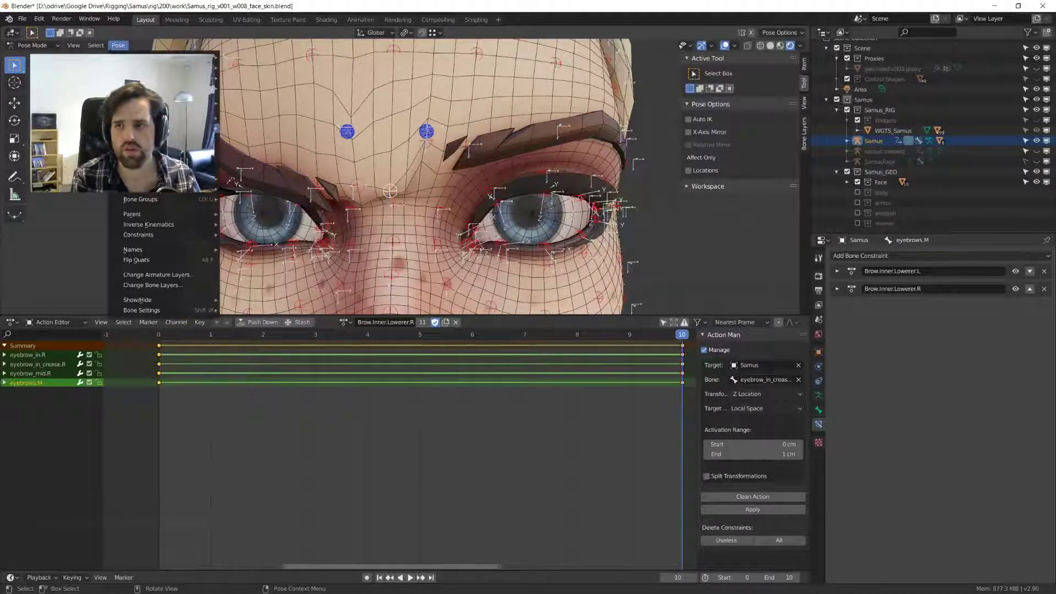
{"action": "mouse_move", "coordinate": [165, 117]}
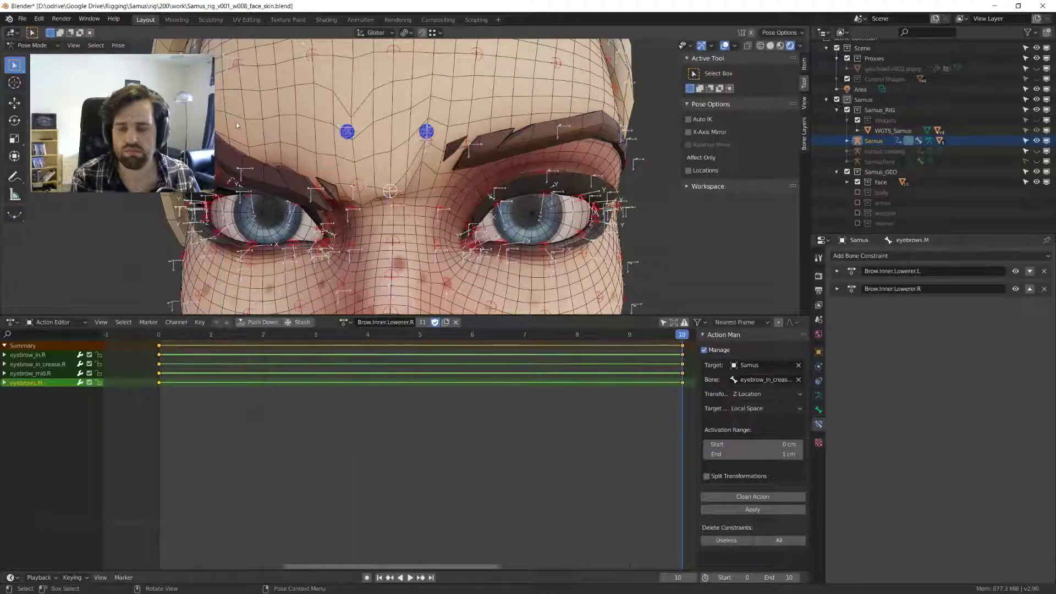
{"action": "left_click", "coordinate": [118, 45]}
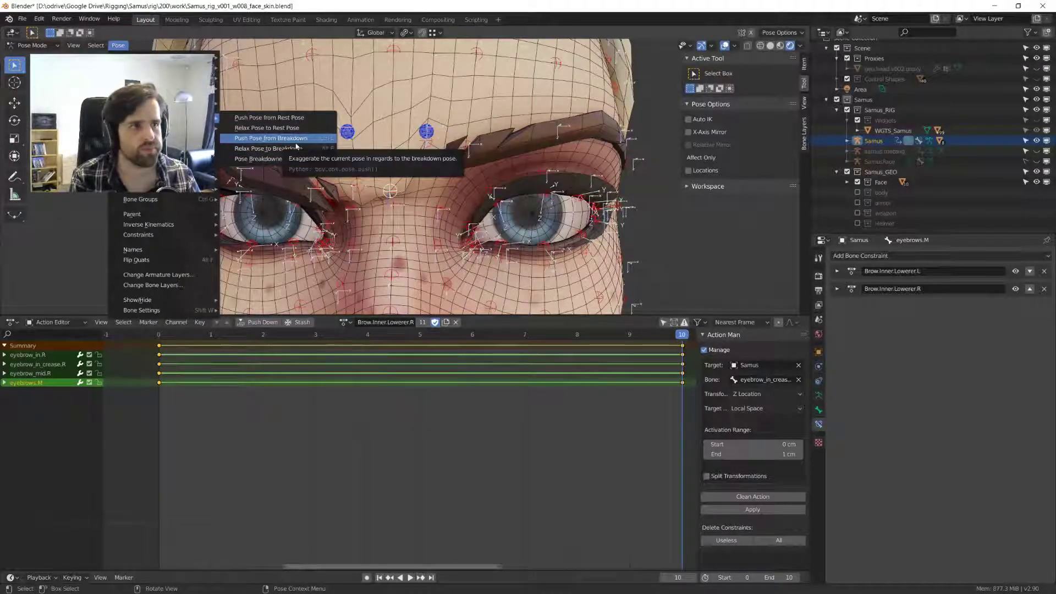
- Relax the eyebrows.M bone toward its rest pose at frame 10 of the Brow.Inner.Lowerer.R action
{"action": "left_click", "coordinate": [118, 46]}
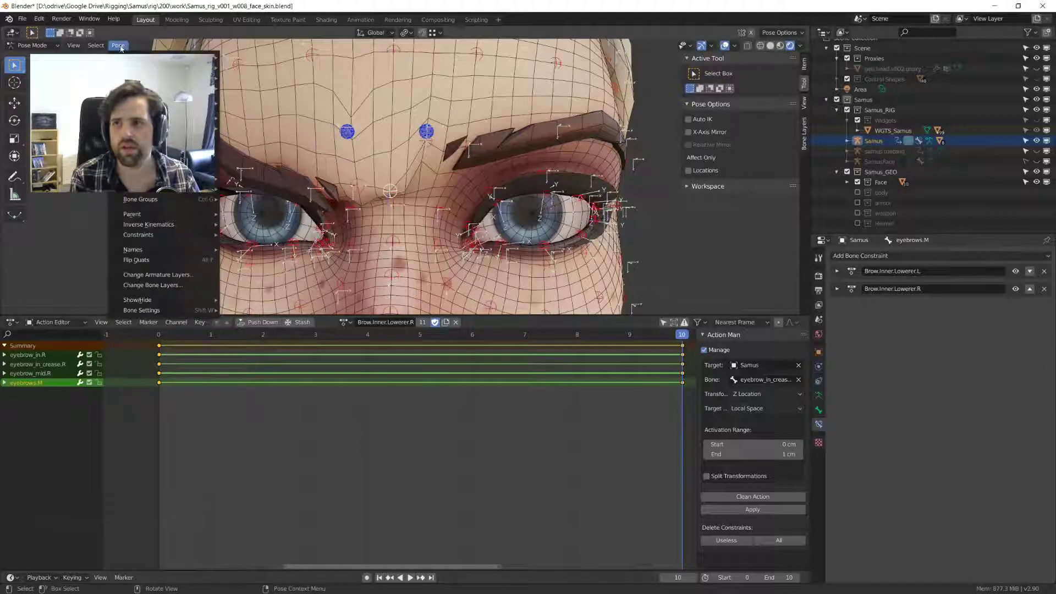
{"action": "mouse_move", "coordinate": [212, 118]}
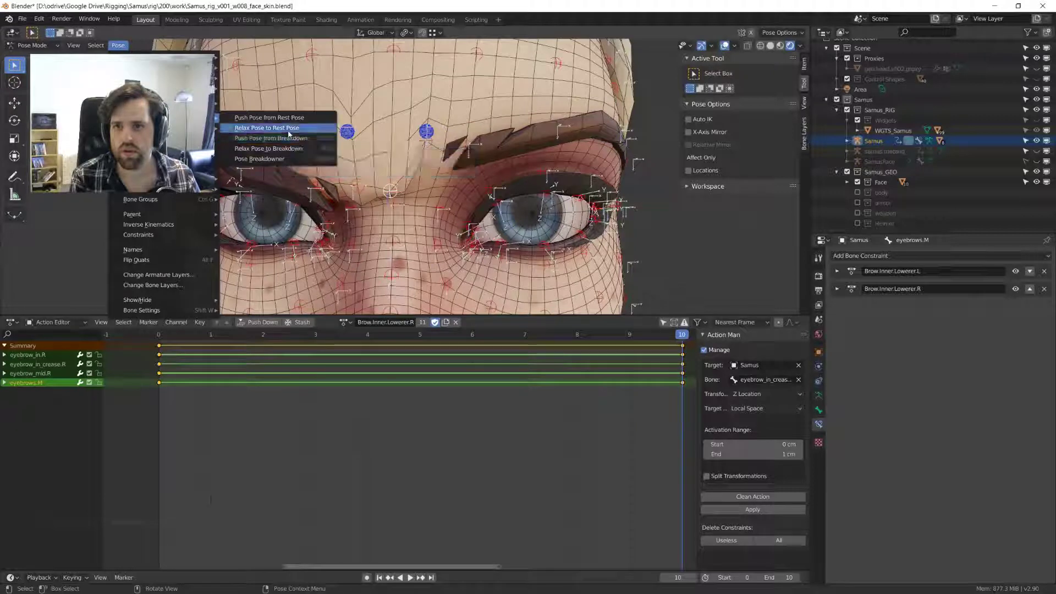
- Relax the centre eyebrow bone about 46% toward its rest pose, copy the pose and key it at frame 10 of Brow.Inner.Lowerer.R
{"action": "left_click", "coordinate": [307, 138]}
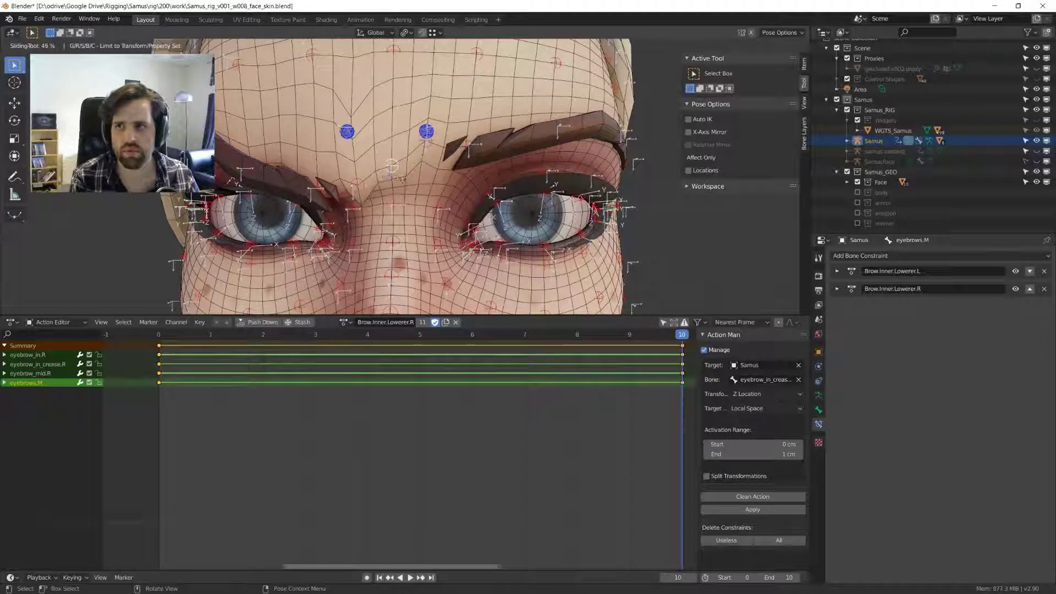
{"action": "left_click", "coordinate": [408, 184]}
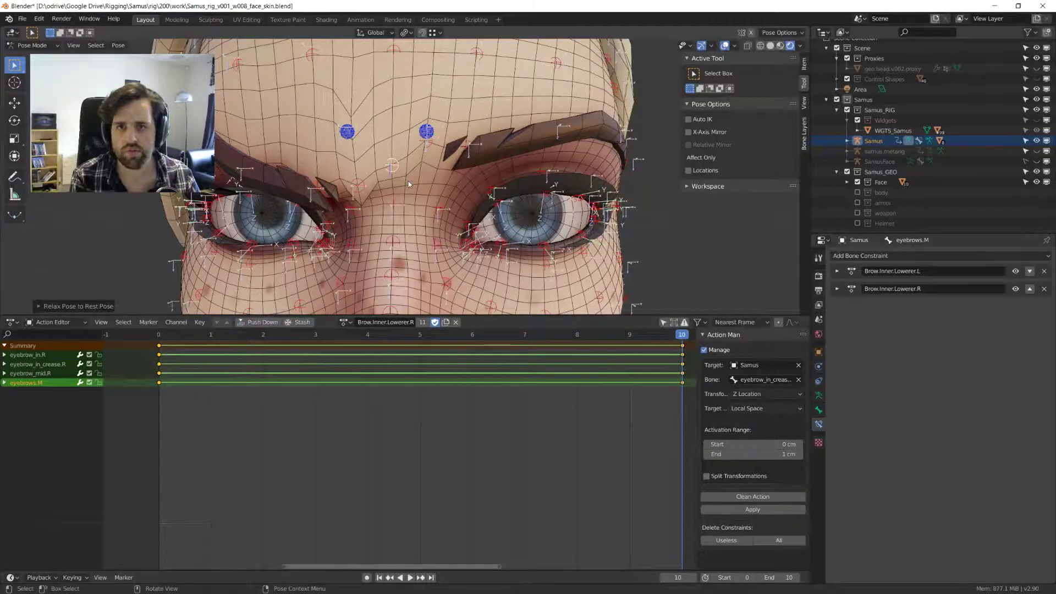
{"action": "key", "text": "ctrl+c"}
{"action": "key", "text": "i"}
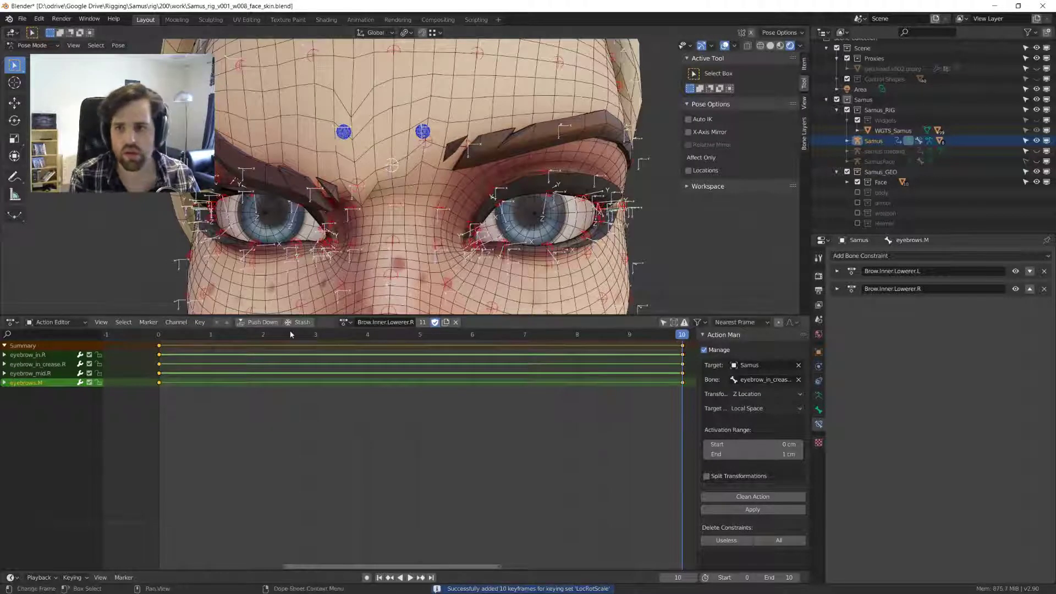
- Switch to the Brow.Inner.Lowerer.L action, paste the copied pose onto the centre eyebrow bone and key it at frame 10
{"action": "left_click", "coordinate": [344, 322]}
{"action": "key", "text": "Return"}
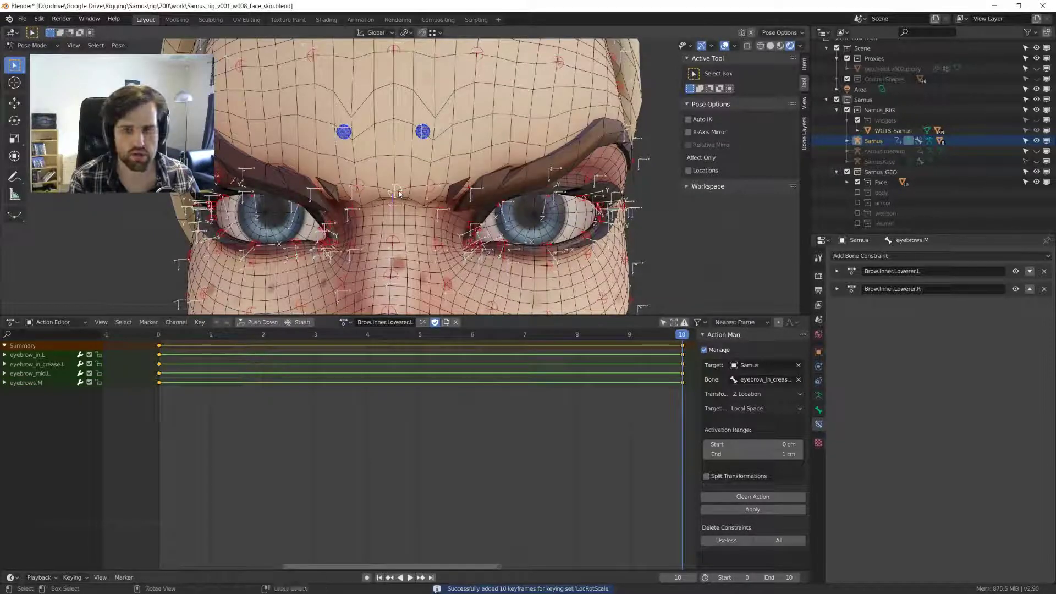
{"action": "key", "text": "ctrl+v"}
{"action": "key", "text": "i"}
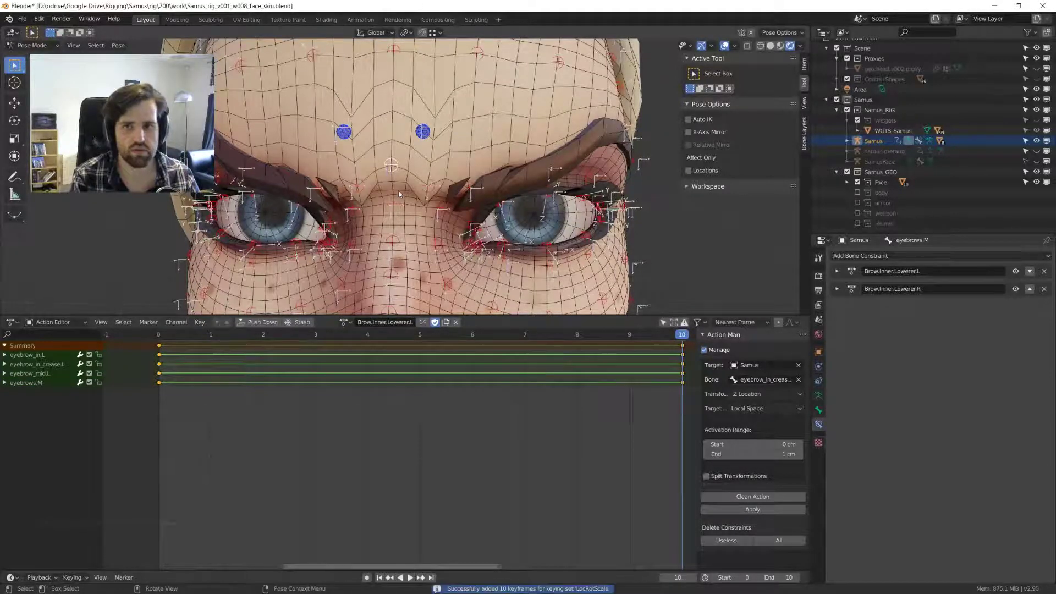
- Clear the location of all bones in the face rig
{"action": "scroll", "coordinate": [402, 189], "scroll_direction": "down", "scroll_amount": 5}
{"action": "key", "text": "a"}
{"action": "key", "text": "alt+g"}
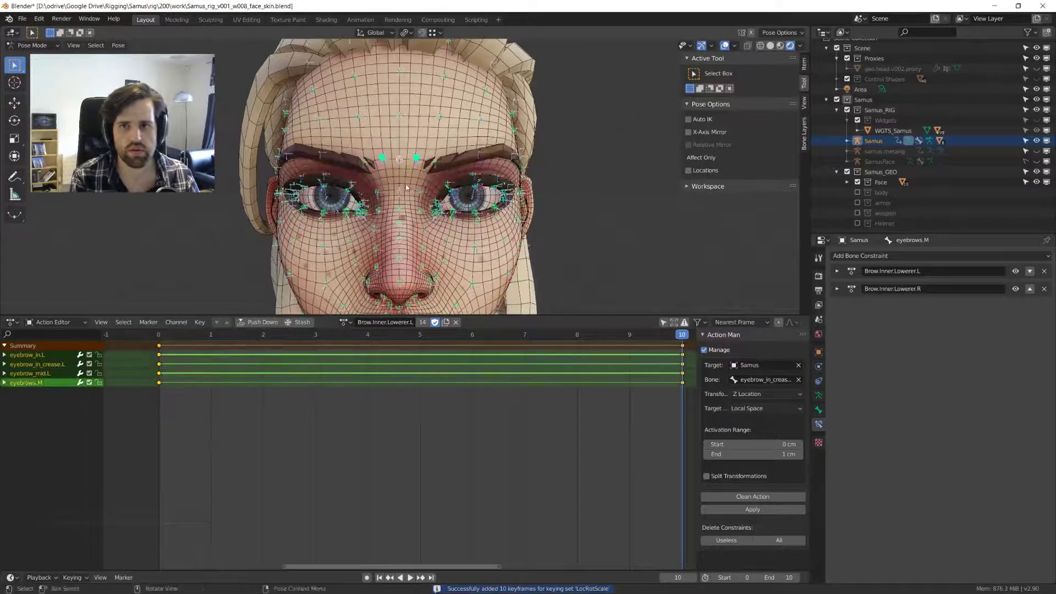
- Select the left inner brow crease control and turn off the armature's bone axes display
{"action": "left_click", "coordinate": [417, 158]}
{"action": "scroll", "coordinate": [420, 157], "scroll_direction": "up", "scroll_amount": 3}
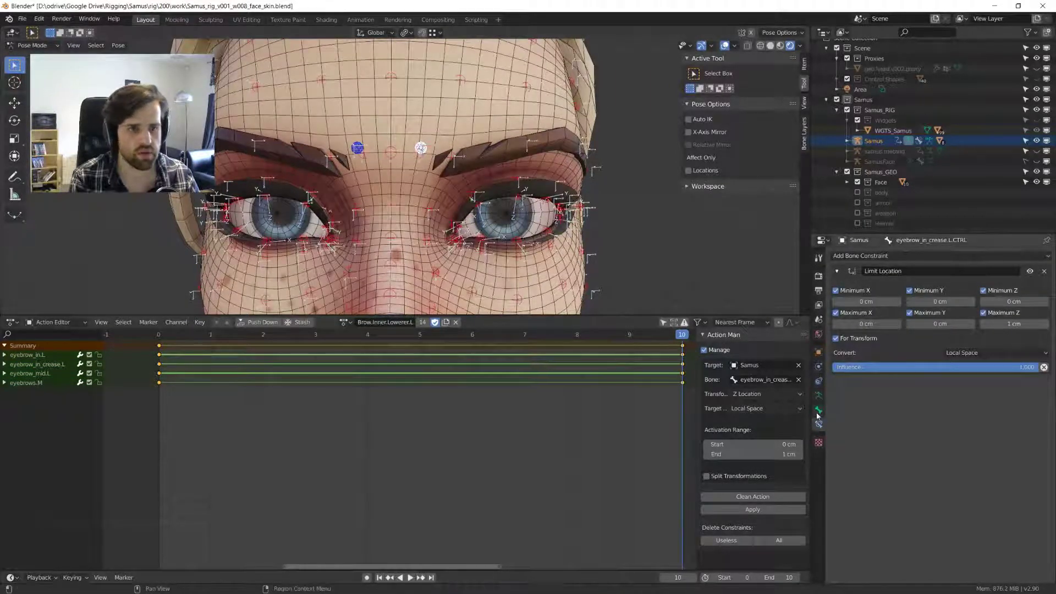
{"action": "left_click", "coordinate": [818, 395]}
{"action": "left_click", "coordinate": [917, 531]}
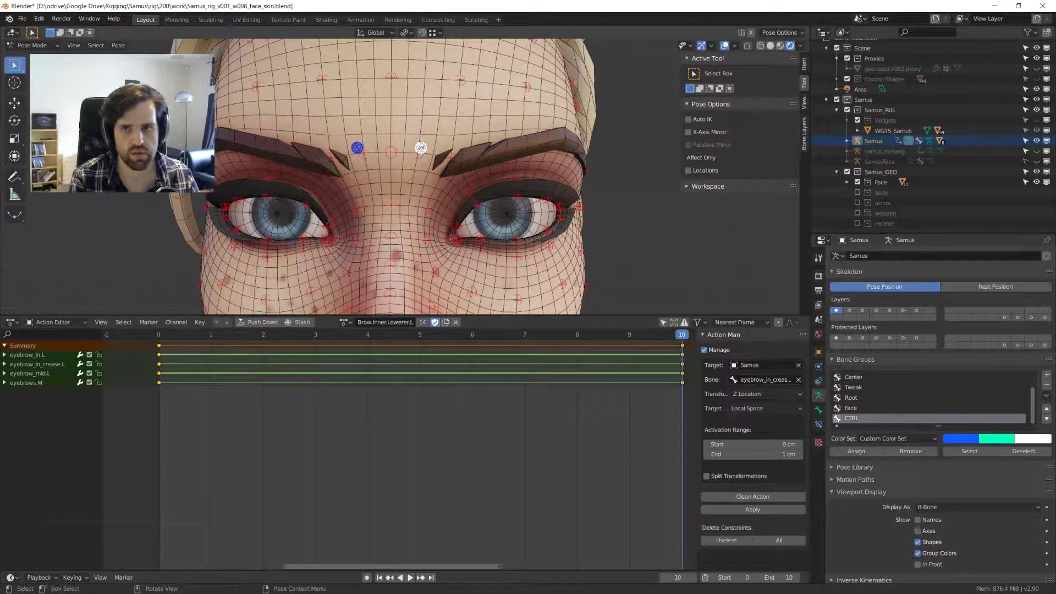
- Lower the left and right inner brow crease controls to pose both brows in a frown
{"action": "key", "text": "g"}
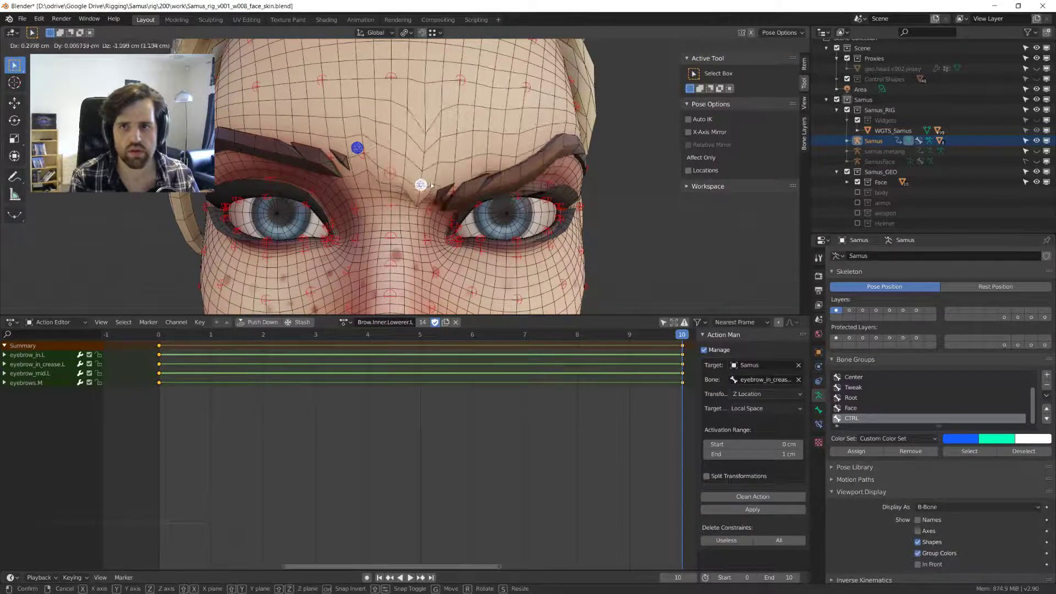
{"action": "left_click", "coordinate": [397, 179]}
{"action": "right_click", "coordinate": [383, 164]}
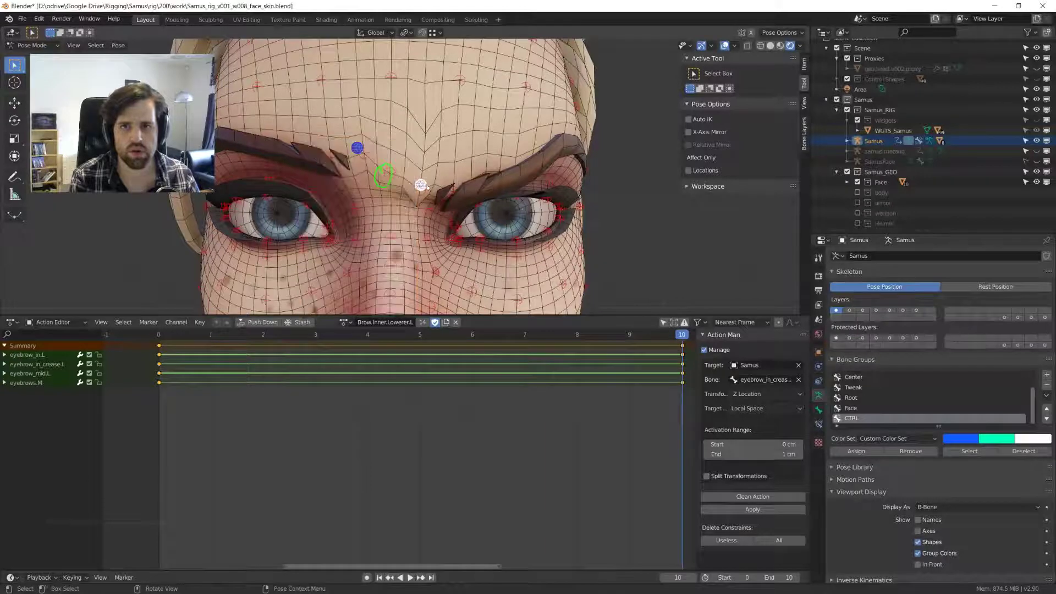
{"action": "left_click", "coordinate": [354, 147]}
{"action": "key", "text": "g"}
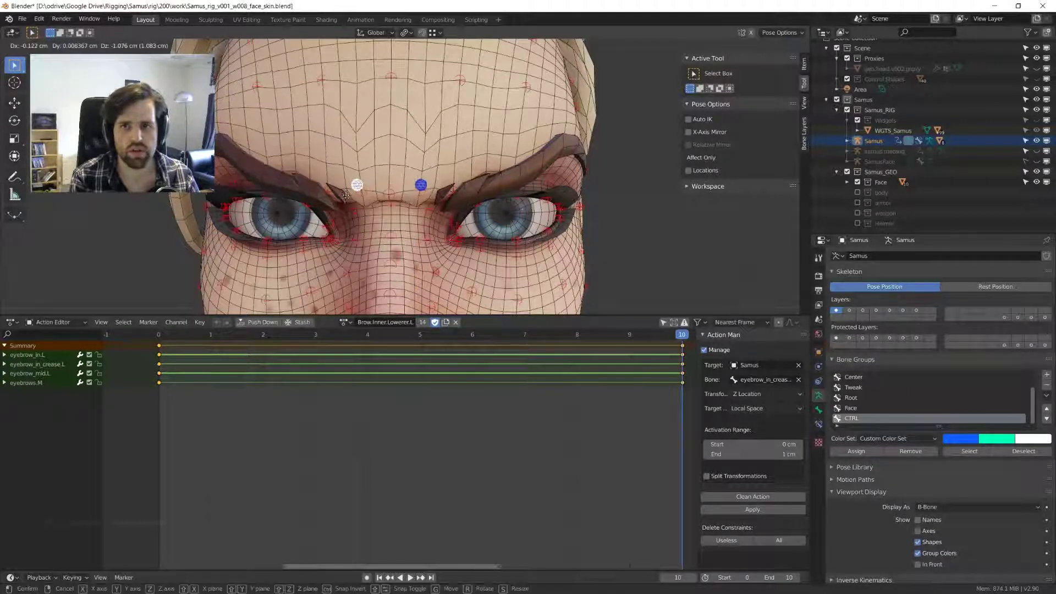
{"action": "left_click", "coordinate": [347, 207]}
- Move the left inner brow control up and down and examine the brow deformation from the front and side
{"action": "middle_click_drag", "start_coordinate": [348, 207], "coordinate": [438, 206]}
{"action": "scroll", "coordinate": [439, 206], "scroll_direction": "up", "scroll_amount": 2}
{"action": "left_click", "coordinate": [434, 198]}
{"action": "scroll", "coordinate": [435, 198], "scroll_direction": "down", "scroll_amount": 2}
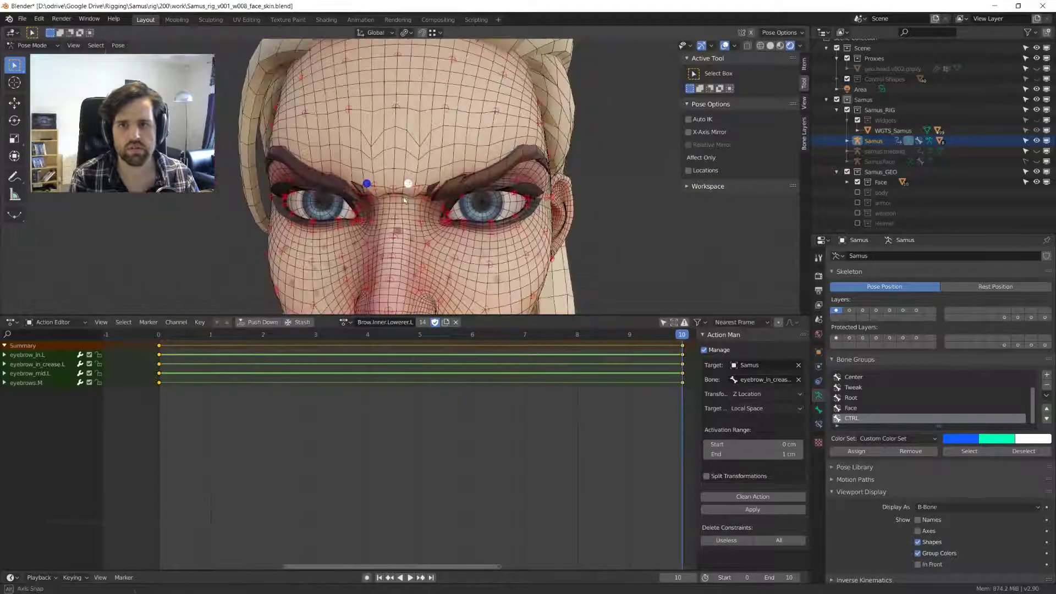
{"action": "key", "text": "g"}
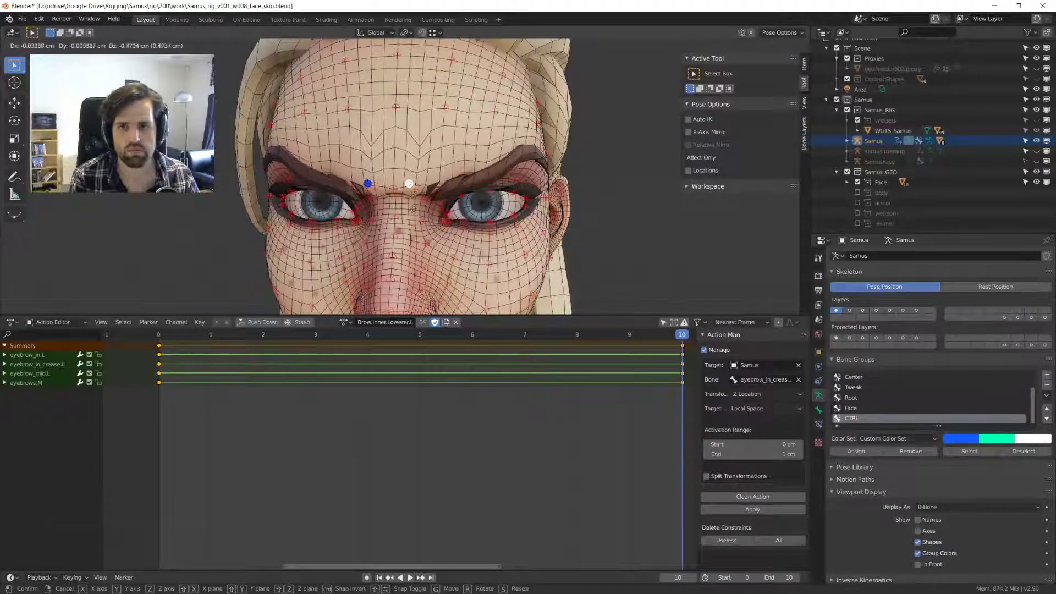
{"action": "left_click", "coordinate": [410, 187]}
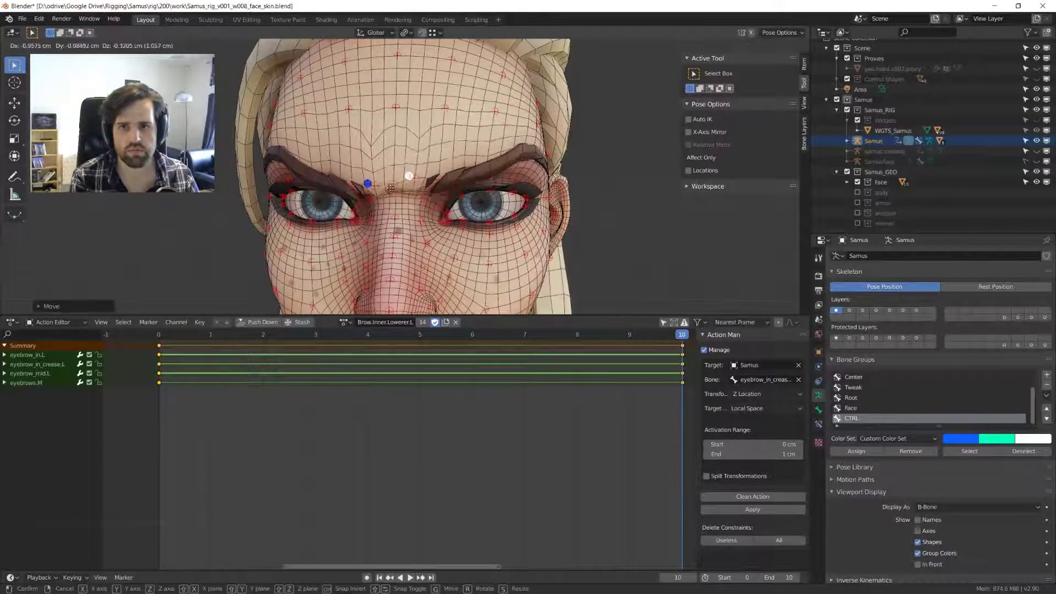
{"action": "scroll", "coordinate": [410, 187], "scroll_direction": "down", "scroll_amount": 3}
{"action": "mouse_move", "coordinate": [409, 187]}
{"action": "middle_mouse_down"}
{"action": "mouse_move", "coordinate": [385, 190]}
{"action": "mouse_move", "coordinate": [413, 193]}
{"action": "mouse_move", "coordinate": [401, 198]}
{"action": "middle_mouse_up"}
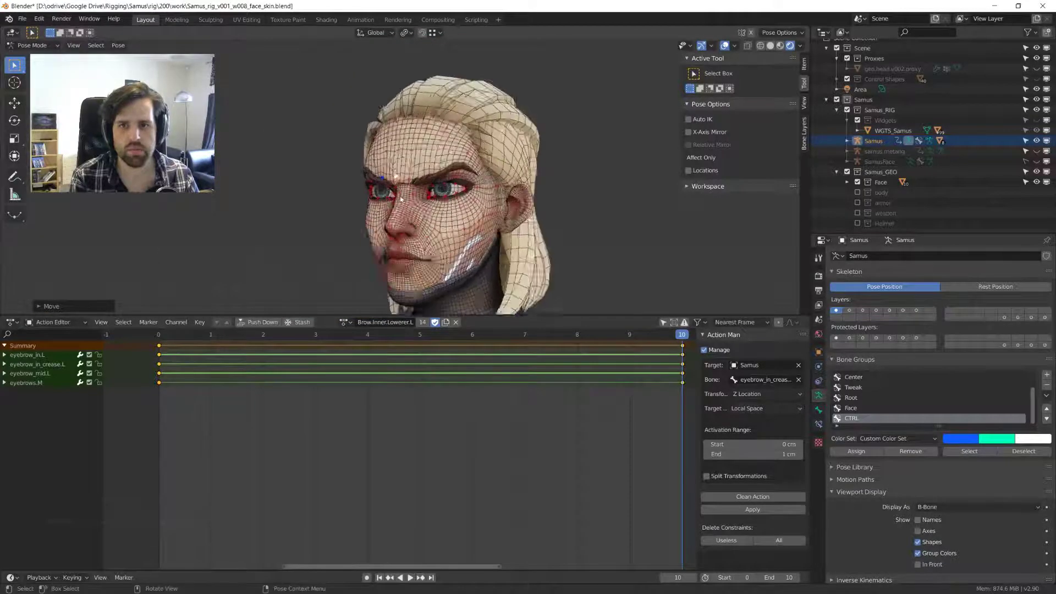
{"action": "scroll", "coordinate": [401, 198], "scroll_direction": "up", "scroll_amount": 2}
{"action": "key", "text": "g"}
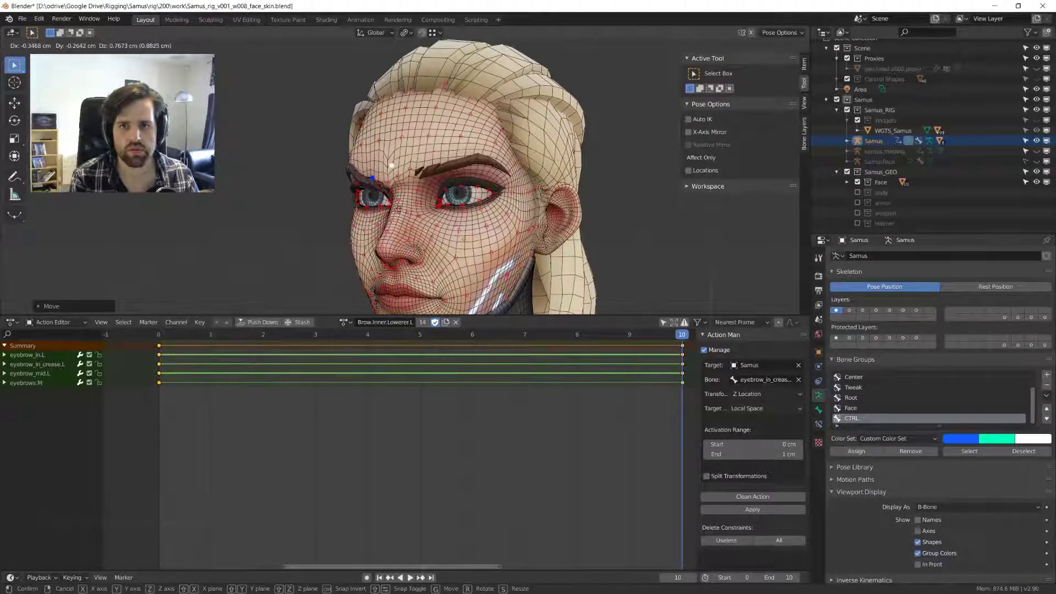
{"action": "left_click", "coordinate": [407, 203]}
{"action": "scroll", "coordinate": [422, 137], "scroll_direction": "up", "scroll_amount": 3}
{"action": "middle_click_drag", "start_coordinate": [407, 204], "coordinate": [408, 135]}
{"action": "scroll", "coordinate": [422, 135], "scroll_direction": "up", "scroll_amount": 3}
{"action": "mouse_move", "coordinate": [424, 233]}
{"action": "middle_mouse_down"}
{"action": "mouse_move", "coordinate": [410, 214]}
{"action": "mouse_move", "coordinate": [395, 237]}
{"action": "mouse_move", "coordinate": [415, 245]}
{"action": "middle_mouse_up"}
{"action": "key", "text": "ctrl+Tab"}
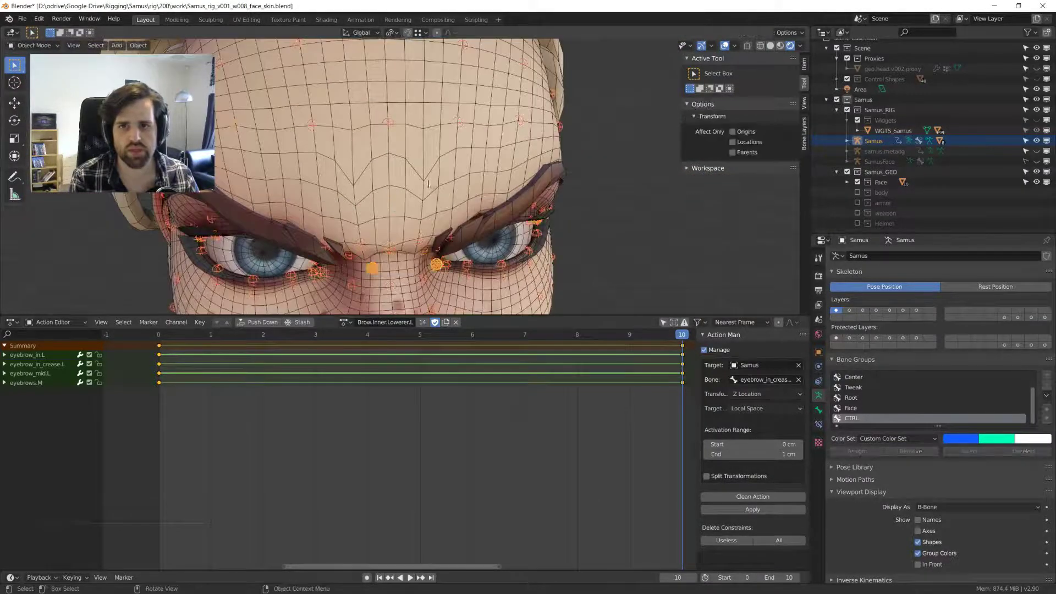
{"action": "left_click", "coordinate": [416, 246]}
{"action": "left_click", "coordinate": [415, 246]}
{"action": "key", "text": "ctrl+Tab"}
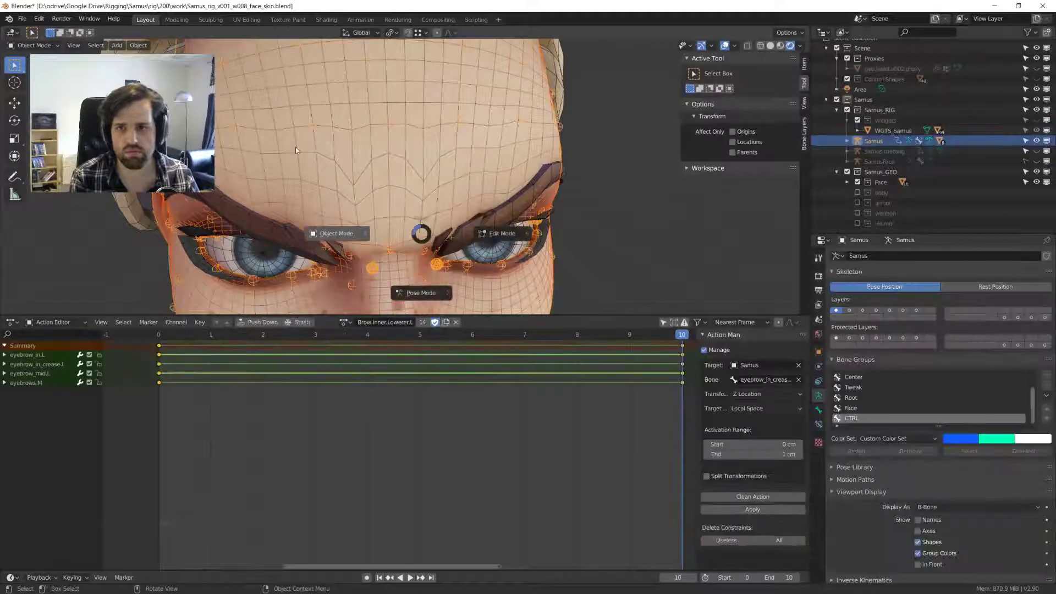
{"action": "key", "text": "ctrl+Tab"}
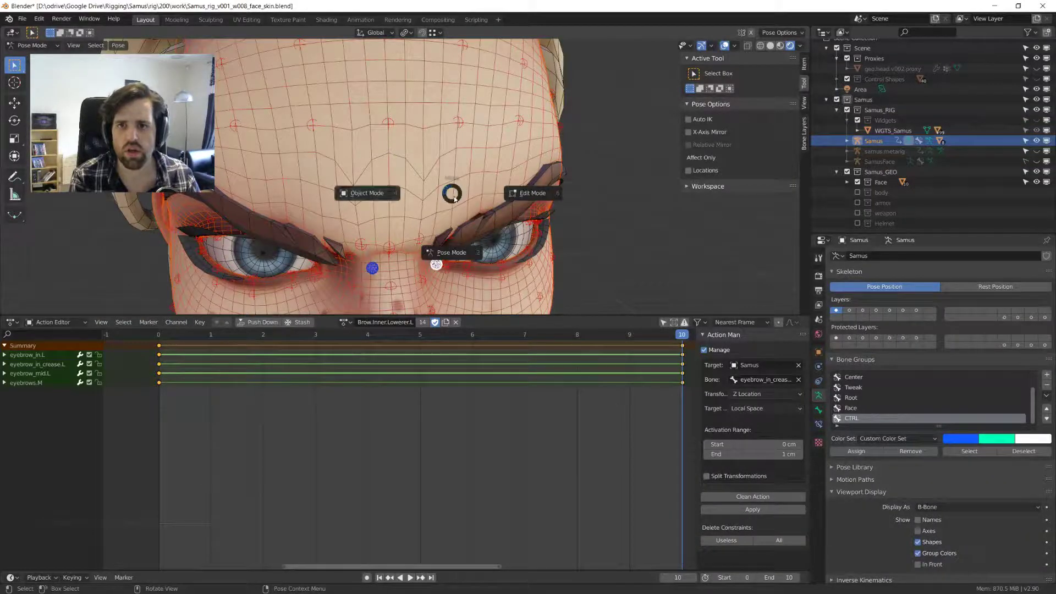
- Select the Samus armature together with the head mesh in Object Mode and enter Weight Paint mode on the head
{"action": "middle_click_drag", "start_coordinate": [436, 172], "coordinate": [388, 118]}
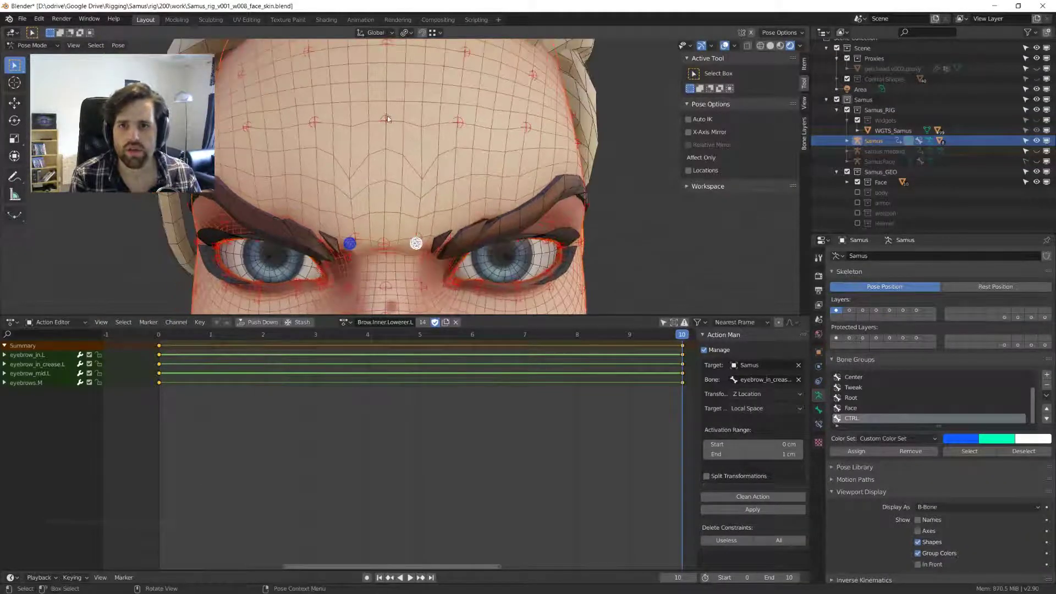
{"action": "key", "text": "ctrl+Tab"}
{"action": "left_click", "coordinate": [392, 120]}
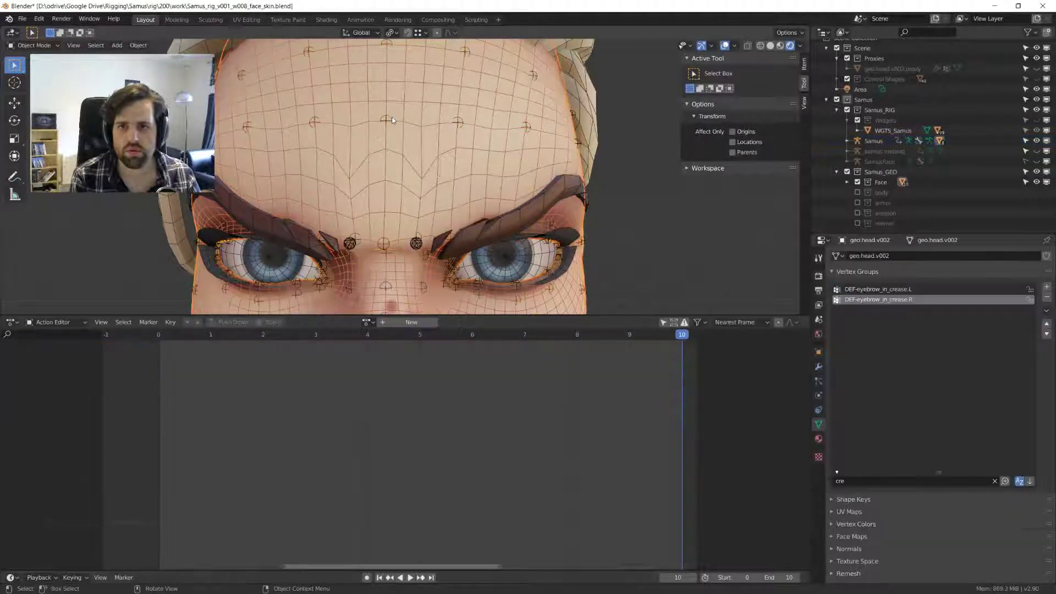
{"action": "left_click", "coordinate": [385, 118]}
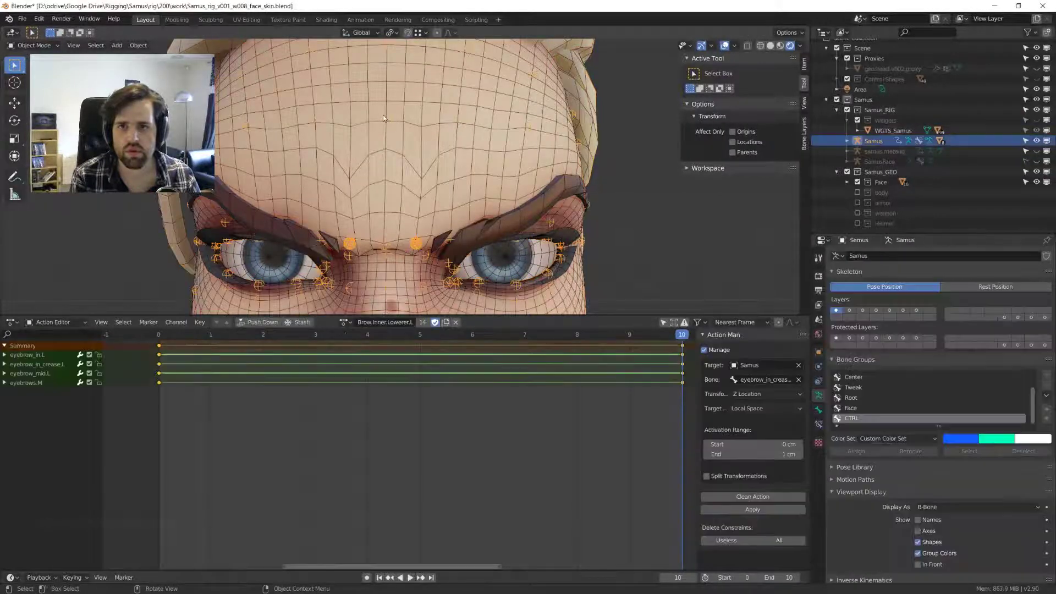
{"action": "left_click", "coordinate": [442, 177], "text": "shift"}
{"action": "key", "text": "ctrl+Tab"}
{"action": "left_click", "coordinate": [354, 125]}
{"action": "scroll", "coordinate": [341, 178], "scroll_direction": "up", "scroll_amount": 2}
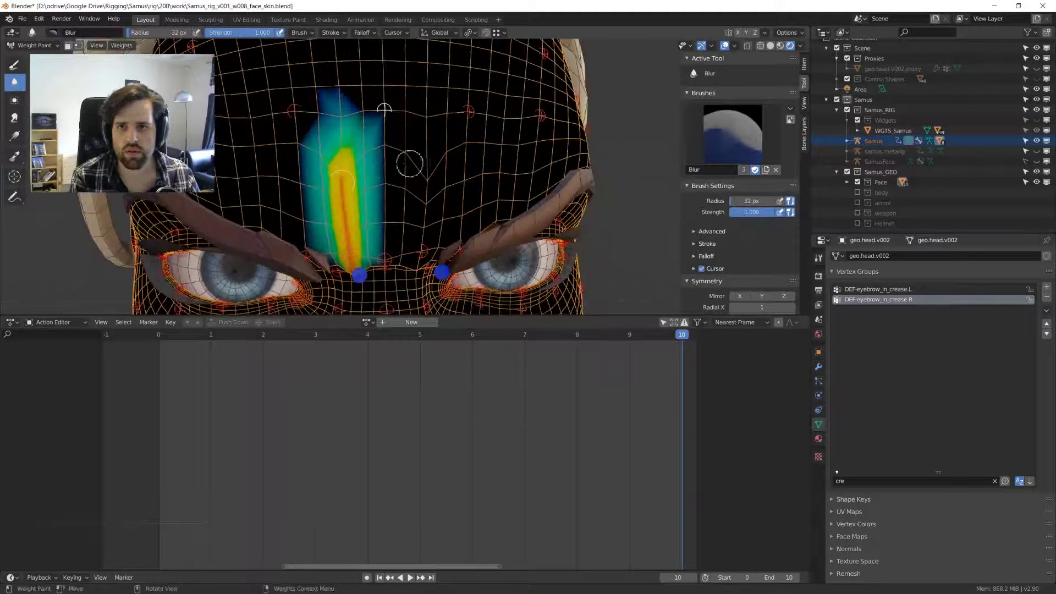
- Blur the DEF-eyebrow_in_crease.R weights along the forehead crease above the right brow with the 32 px Blur brush
{"action": "mouse_move", "coordinate": [313, 203]}
{"action": "left_mouse_down"}
{"action": "mouse_move", "coordinate": [341, 164]}
{"action": "mouse_move", "coordinate": [347, 197]}
{"action": "left_mouse_up"}
{"action": "middle_click_drag", "start_coordinate": [338, 157], "coordinate": [342, 174]}
{"action": "left_click_drag", "start_coordinate": [341, 174], "coordinate": [341, 152]}
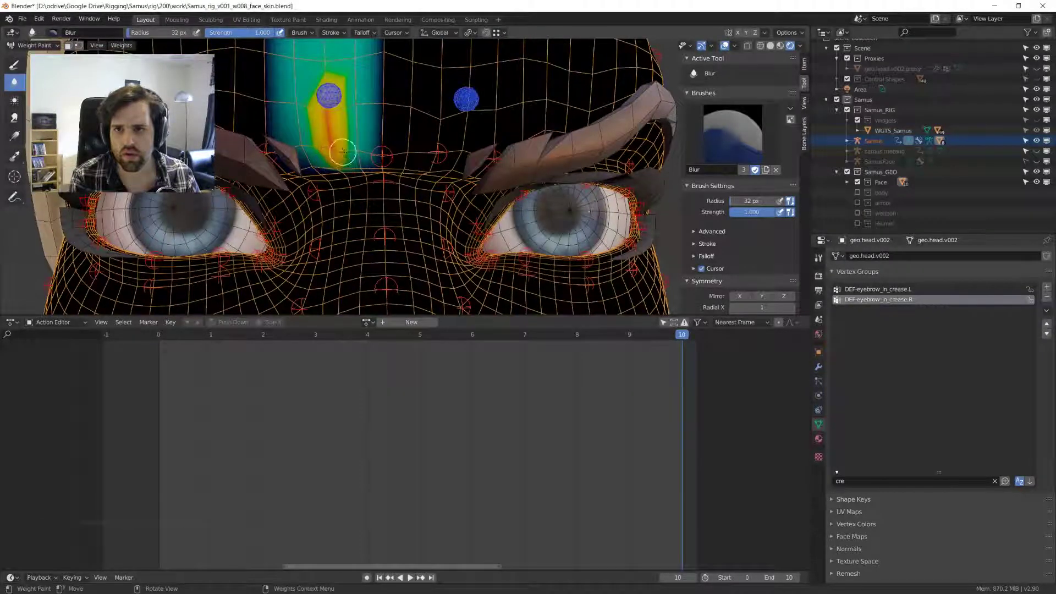
{"action": "middle_click_drag", "start_coordinate": [401, 153], "coordinate": [367, 200]}
{"action": "mouse_move", "coordinate": [337, 139]}
{"action": "middle_mouse_down"}
{"action": "mouse_move", "coordinate": [353, 145]}
{"action": "mouse_move", "coordinate": [337, 172]}
{"action": "mouse_move", "coordinate": [341, 135]}
{"action": "mouse_move", "coordinate": [349, 157]}
{"action": "middle_mouse_up"}
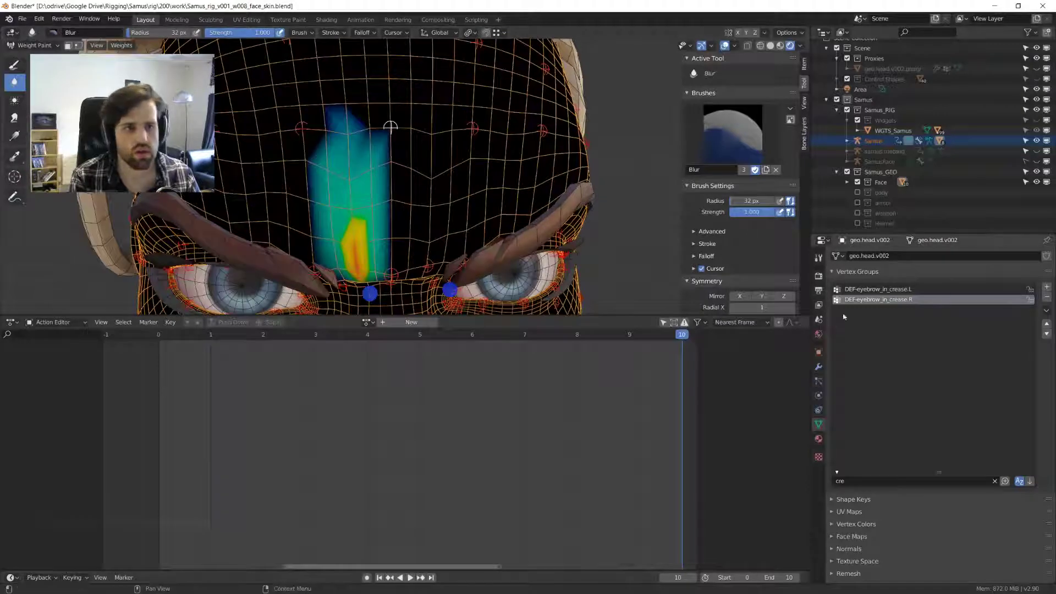
- Check the crease in Object Mode, return to Weight Paint mode and blur the remaining strong DEF-eyebrow_in_crease.R weights near the brow
{"action": "key", "text": "ctrl+Tab"}
{"action": "mouse_move", "coordinate": [361, 181]}
{"action": "middle_mouse_down"}
{"action": "mouse_move", "coordinate": [357, 166]}
{"action": "mouse_move", "coordinate": [440, 165]}
{"action": "mouse_move", "coordinate": [384, 171]}
{"action": "mouse_move", "coordinate": [418, 167]}
{"action": "mouse_move", "coordinate": [387, 173]}
{"action": "mouse_move", "coordinate": [384, 203]}
{"action": "middle_mouse_up"}
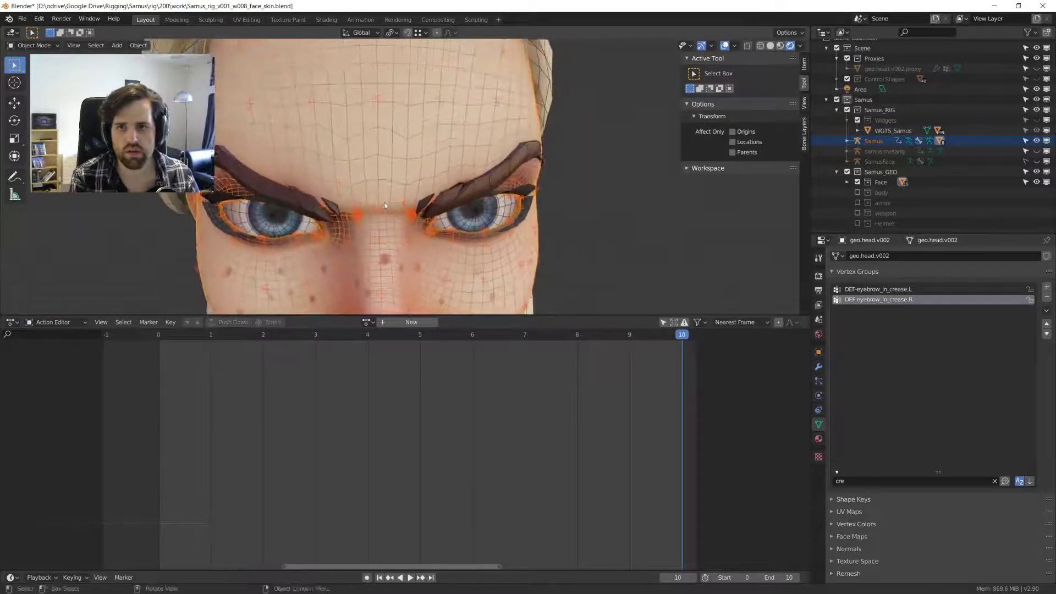
{"action": "key", "text": "ctrl+Tab"}
{"action": "key", "text": "w"}
{"action": "left_click_drag", "start_coordinate": [320, 199], "coordinate": [330, 194]}
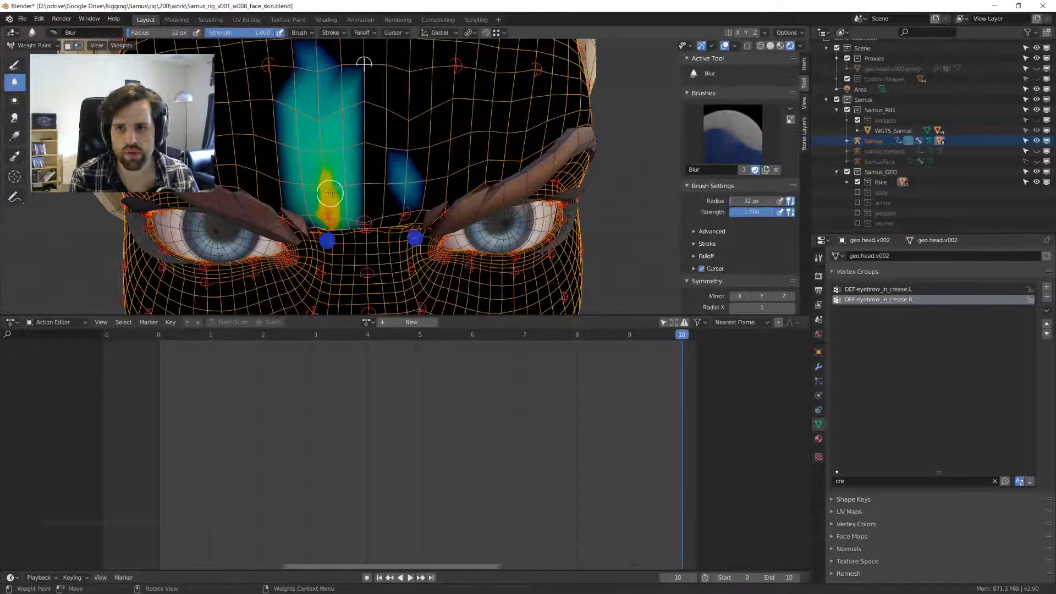
- Leave weight painting and put the Samus armature back into Pose Mode
{"action": "mouse_move", "coordinate": [374, 188]}
{"action": "middle_mouse_down"}
{"action": "mouse_move", "coordinate": [389, 176]}
{"action": "mouse_move", "coordinate": [347, 188]}
{"action": "mouse_move", "coordinate": [331, 163]}
{"action": "mouse_move", "coordinate": [360, 185]}
{"action": "mouse_move", "coordinate": [406, 181]}
{"action": "middle_mouse_up"}
{"action": "key", "text": "ctrl+Tab"}
{"action": "left_click", "coordinate": [247, 163]}
{"action": "left_click", "coordinate": [374, 204]}
{"action": "key", "text": "ctrl+Tab"}
{"action": "left_click", "coordinate": [358, 322]}
{"action": "scroll", "coordinate": [415, 184], "scroll_direction": "down", "scroll_amount": 3}
{"action": "scroll", "coordinate": [415, 184], "scroll_direction": "up", "scroll_amount": 4}
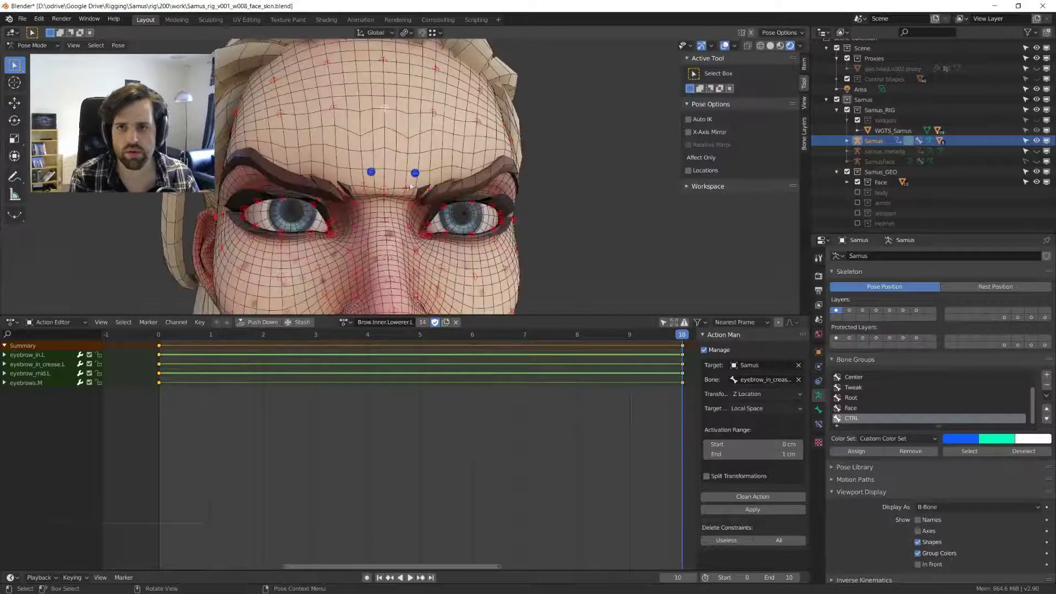
- Examine the frowning face in a maximized viewport with the overlays hidden
{"action": "scroll", "coordinate": [416, 184], "scroll_direction": "down", "scroll_amount": 3}
{"action": "key", "text": "shift+alt+z"}
{"action": "key", "text": "ctrl+alt+space"}
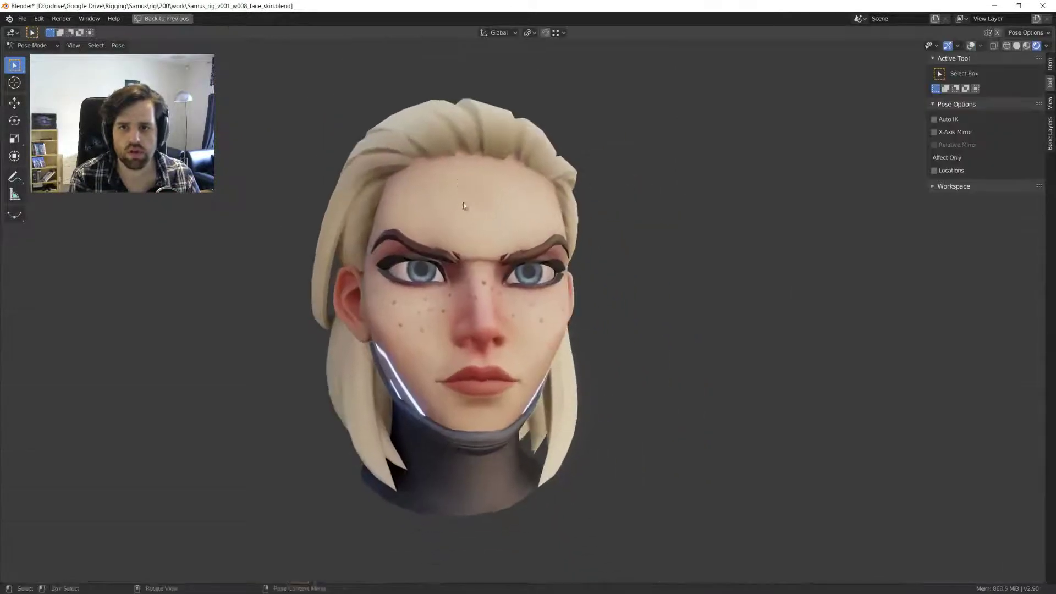
{"action": "scroll", "coordinate": [465, 203], "scroll_direction": "up", "scroll_amount": 2}
{"action": "key", "text": "ctrl+alt+space"}
{"action": "scroll", "coordinate": [466, 187], "scroll_direction": "up", "scroll_amount": 4}
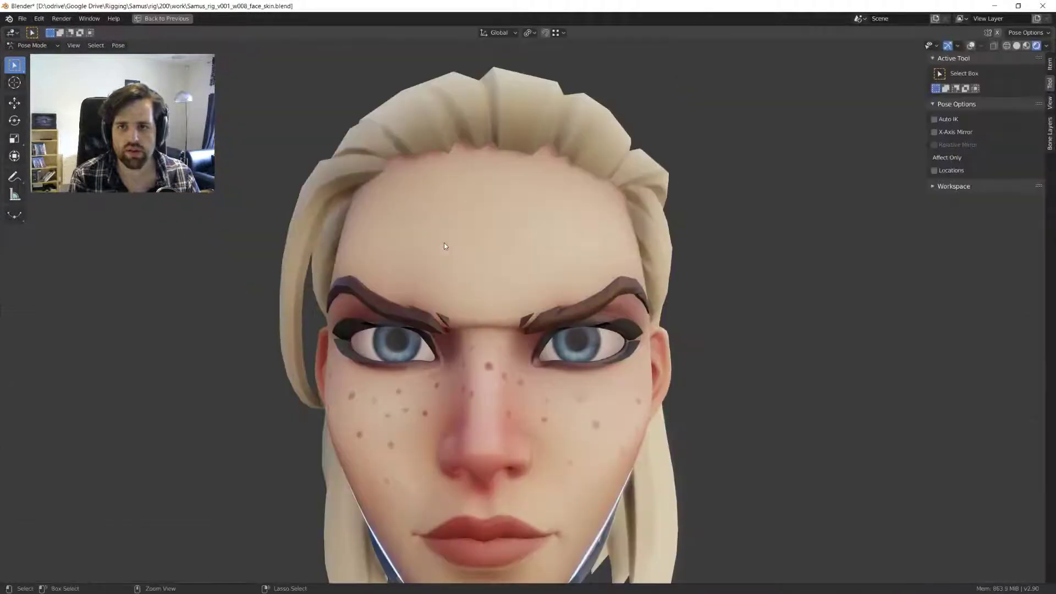
{"action": "key", "text": "shift+alt+z"}
- Raise the left inner brow control and keep the right one lowered to test an asymmetric brow pose
{"action": "scroll", "coordinate": [433, 218], "scroll_direction": "up", "scroll_amount": 3}
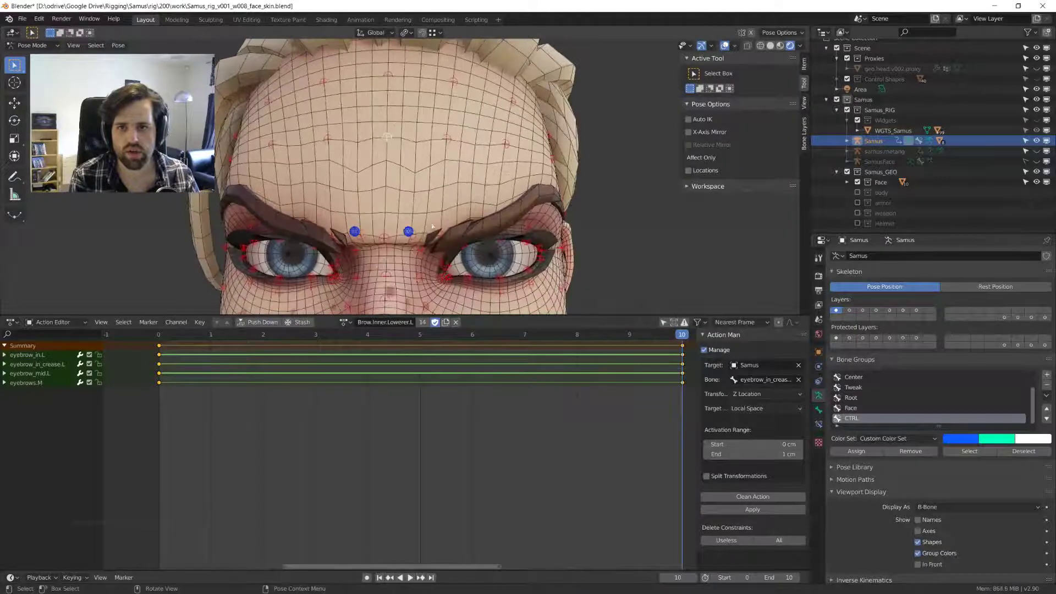
{"action": "left_click", "coordinate": [409, 232]}
{"action": "scroll", "coordinate": [408, 233], "scroll_direction": "down", "scroll_amount": 3, "text": "shift"}
{"action": "key", "text": "g"}
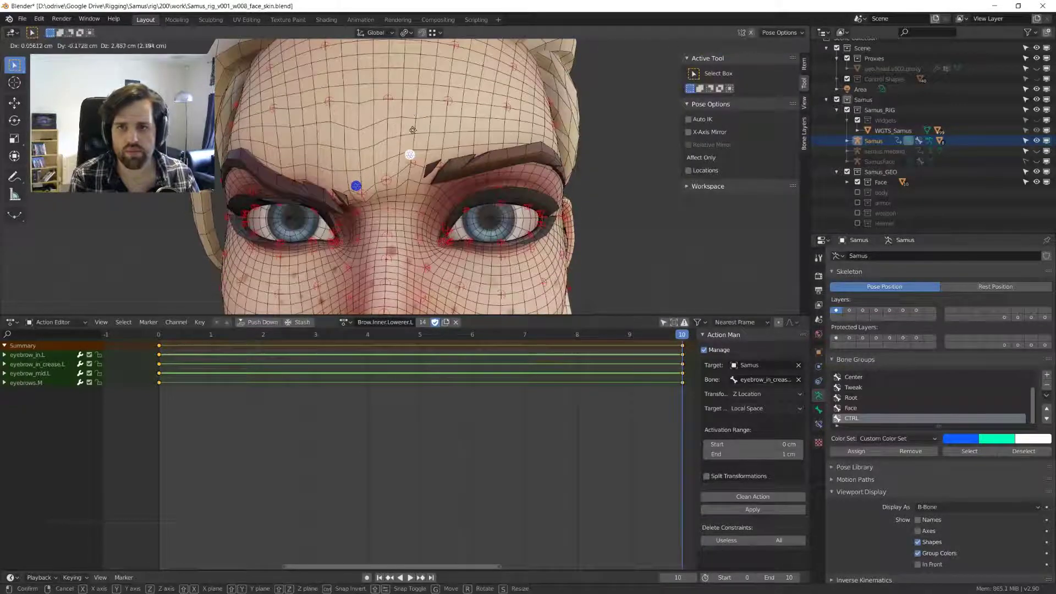
{"action": "left_click", "coordinate": [407, 224]}
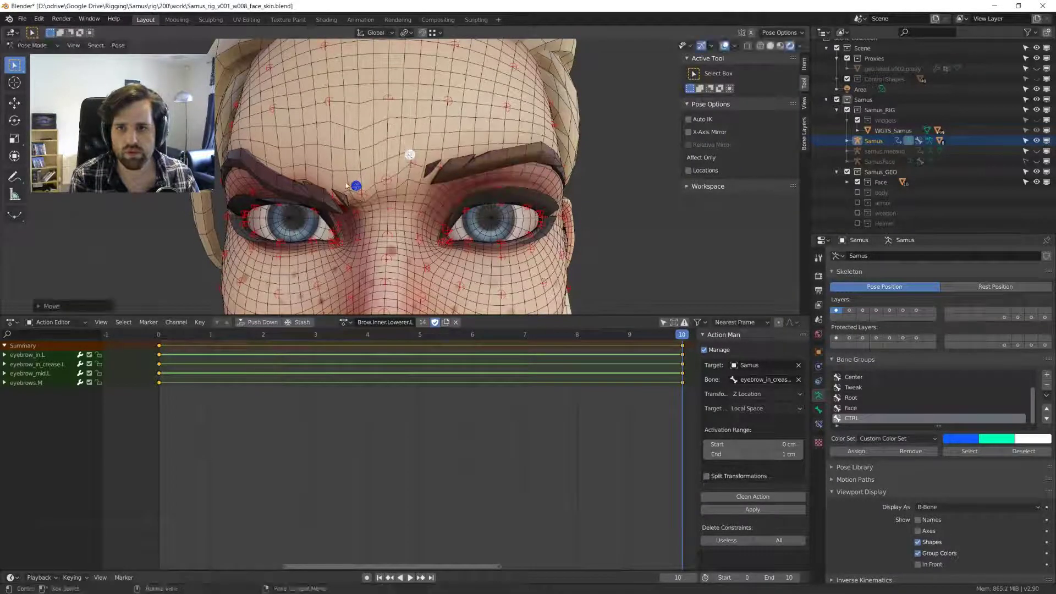
{"action": "middle_click_drag", "start_coordinate": [408, 223], "coordinate": [357, 199]}
{"action": "left_click", "coordinate": [374, 189]}
{"action": "key", "text": "g"}
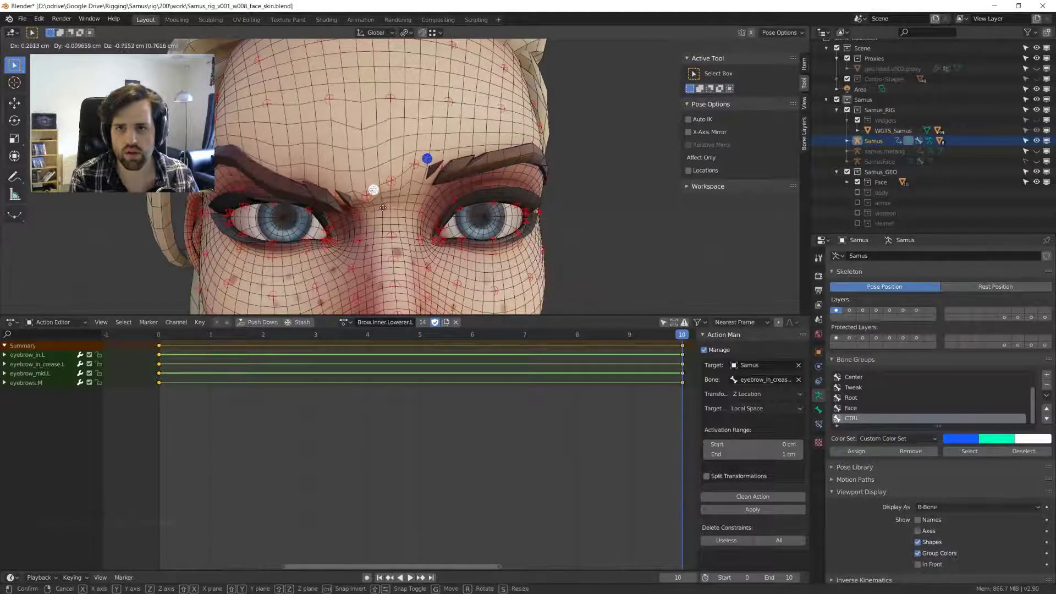
{"action": "left_click", "coordinate": [382, 210]}
- Move the centre eyebrow bone slightly toward the lowered right brow
{"action": "scroll", "coordinate": [358, 206], "scroll_direction": "up", "scroll_amount": 2}
{"action": "middle_click_drag", "start_coordinate": [357, 203], "coordinate": [401, 308]}
{"action": "left_click", "coordinate": [358, 184]}
{"action": "key", "text": "g"}
{"action": "left_click", "coordinate": [358, 186]}
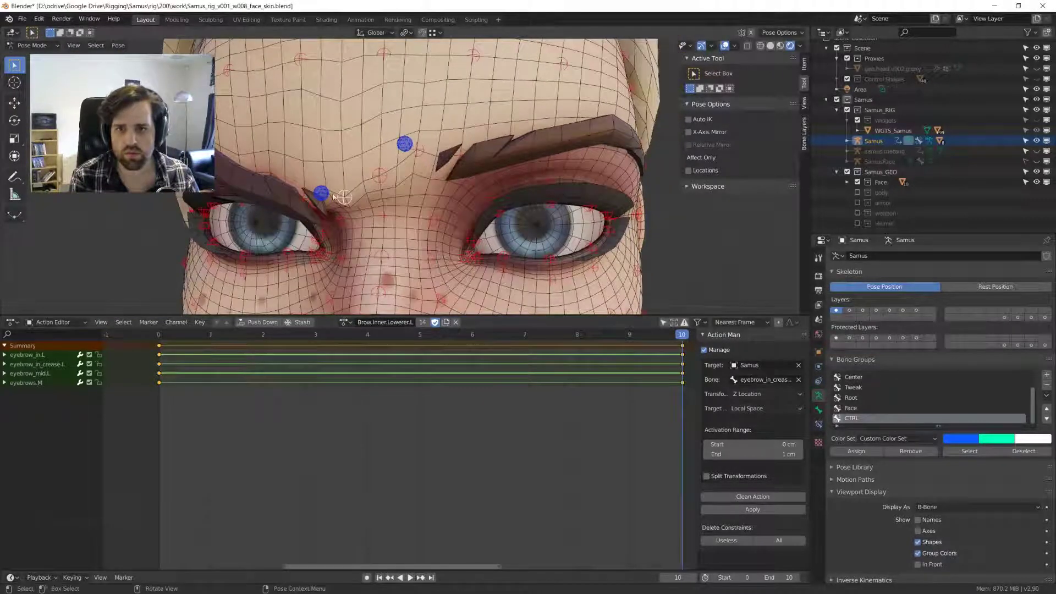
- Select all bones and replay the Brow.Inner.Lowerer.L action to restore its keyed brow pose at frame 10
{"action": "key", "text": "a"}
{"action": "key", "text": "space"}
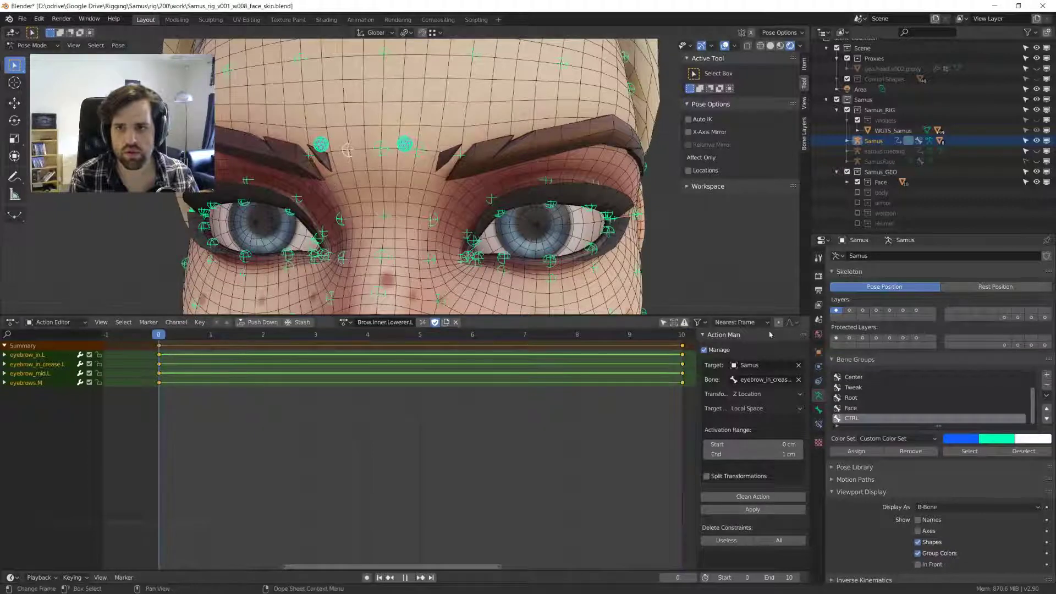
{"action": "key", "text": "Escape"}
{"action": "scroll", "coordinate": [434, 202], "scroll_direction": "up", "scroll_amount": 2}
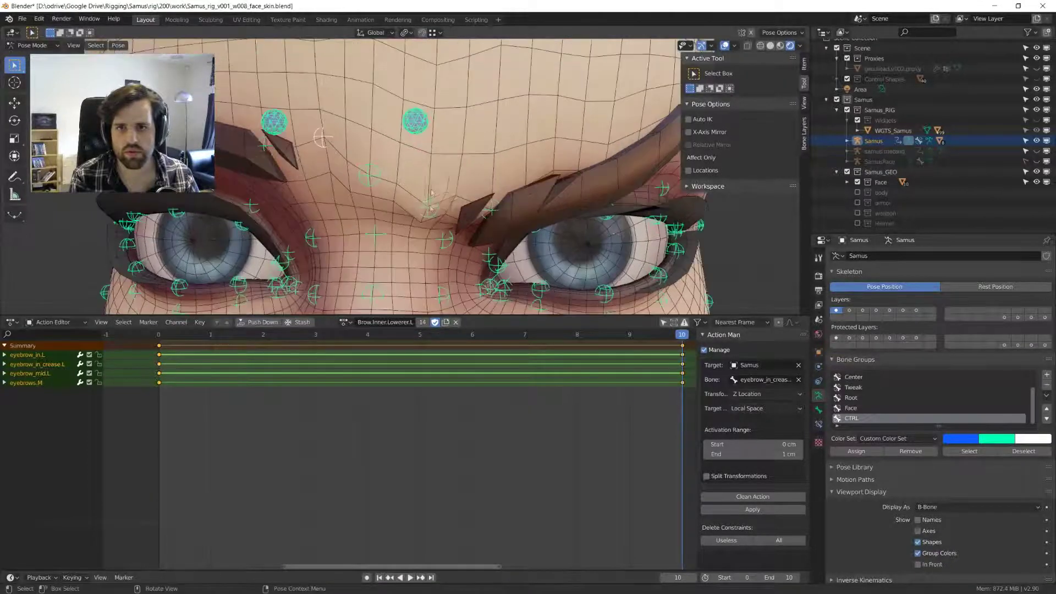
- Raise the left inner brow crease bone about 0.2 cm along the global Z axis in the frame 10 pose
{"action": "left_click", "coordinate": [434, 202]}
{"action": "key", "text": "g"}
{"action": "key", "text": "z"}
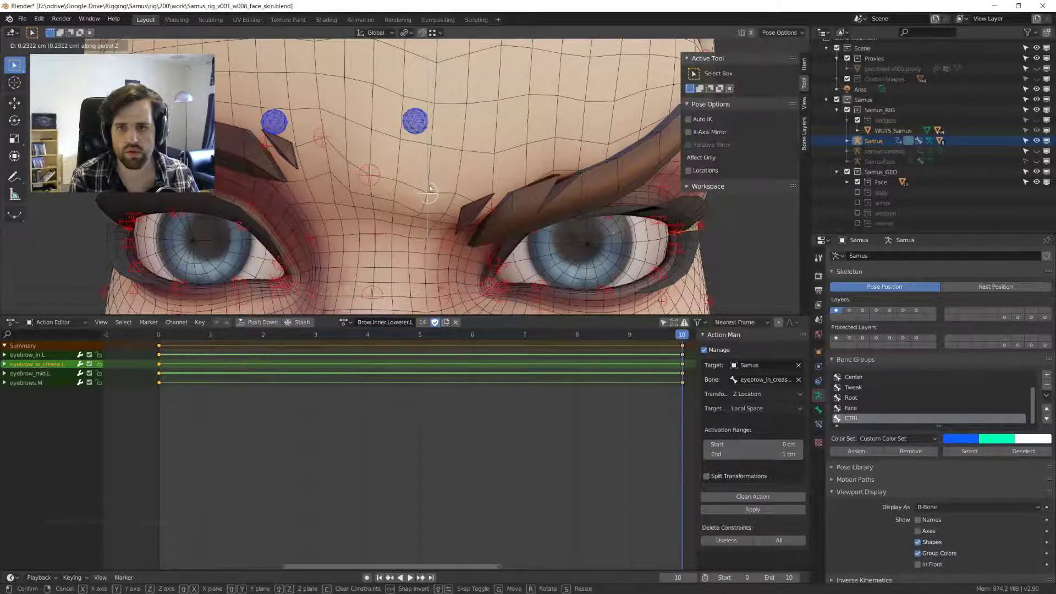
{"action": "left_click", "coordinate": [431, 189]}
{"action": "scroll", "coordinate": [418, 193], "scroll_direction": "down", "scroll_amount": 4}
{"action": "left_click", "coordinate": [442, 204]}
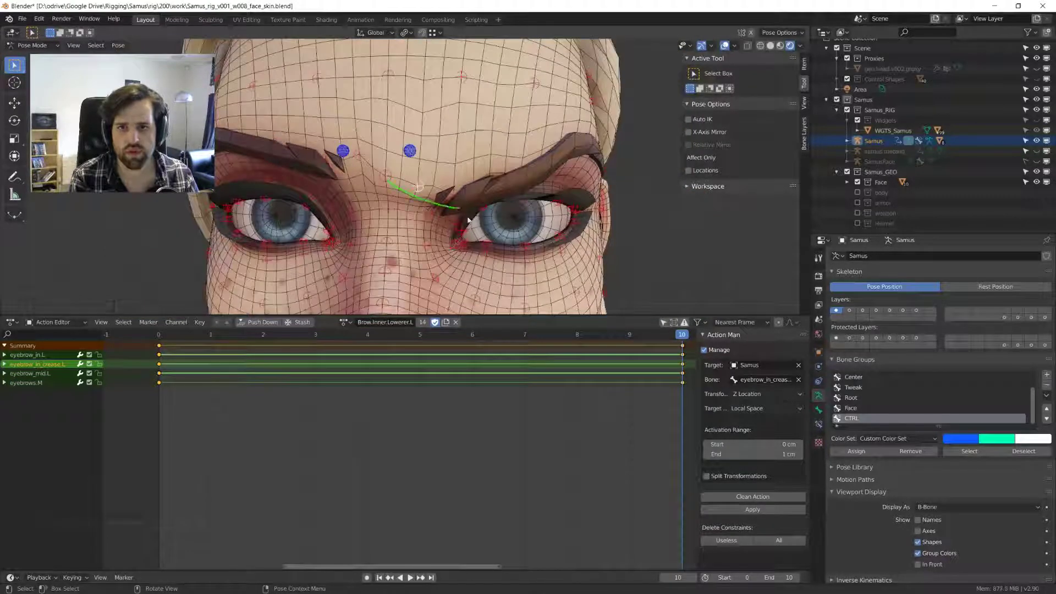
- Lower the centre eyebrow bone slightly along the global Z axis in the left brow lowering pose
{"action": "scroll", "coordinate": [364, 179], "scroll_direction": "up", "scroll_amount": 3}
{"action": "middle_click_drag", "start_coordinate": [427, 194], "coordinate": [410, 204], "text": "shift"}
{"action": "left_click", "coordinate": [362, 181]}
{"action": "key", "text": "g"}
{"action": "key", "text": "z"}
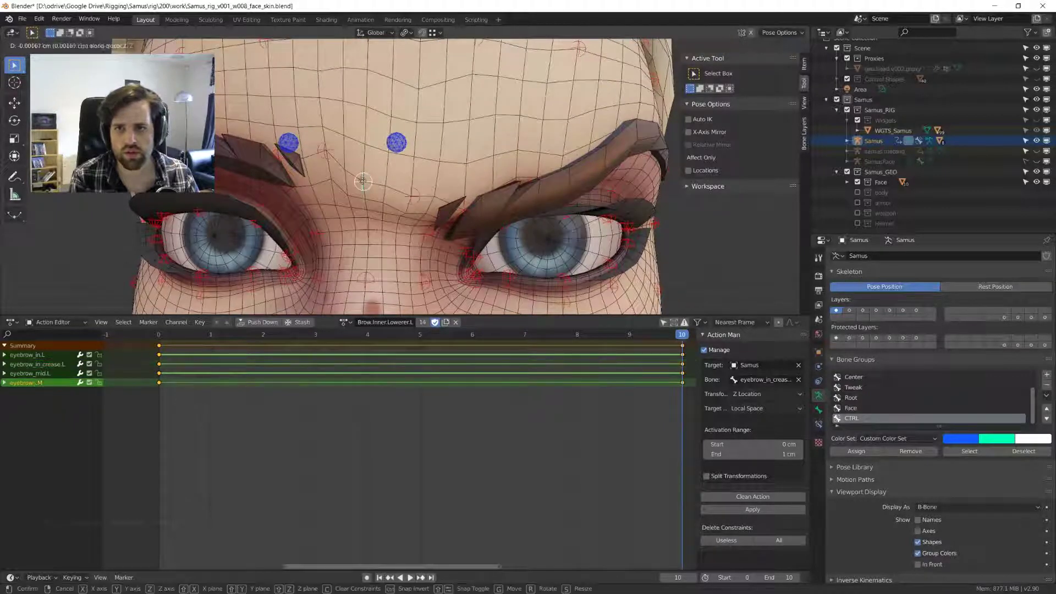
{"action": "left_click", "coordinate": [360, 238]}
- Key and copy the pose of all bones at frame 10, and clean the redundant channels from Brow.Inner.Lowerer.L
{"action": "key", "text": "ctrl+c"}
{"action": "key", "text": "a"}
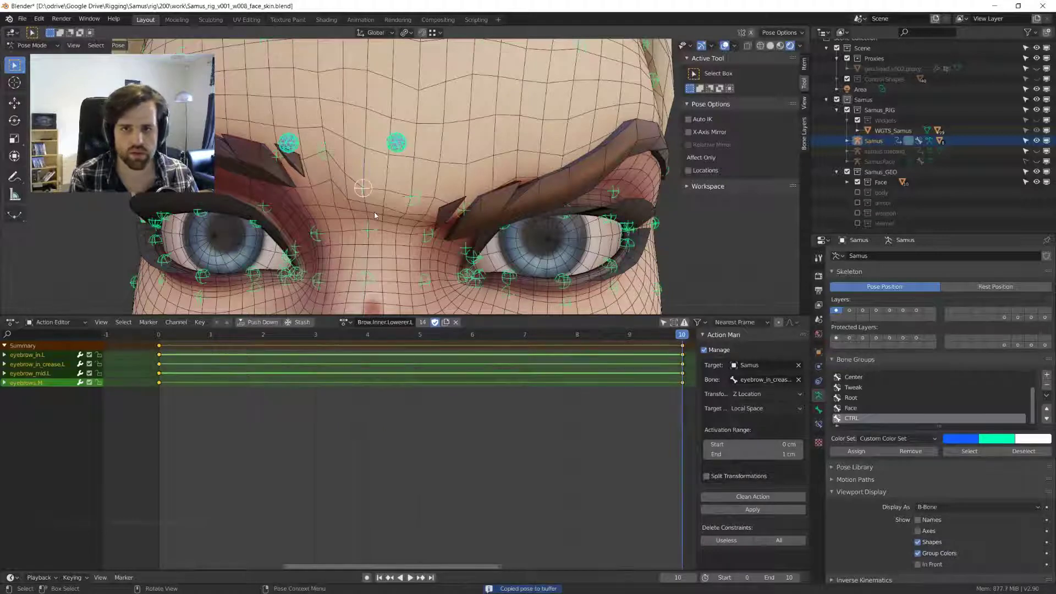
{"action": "key", "text": "i"}
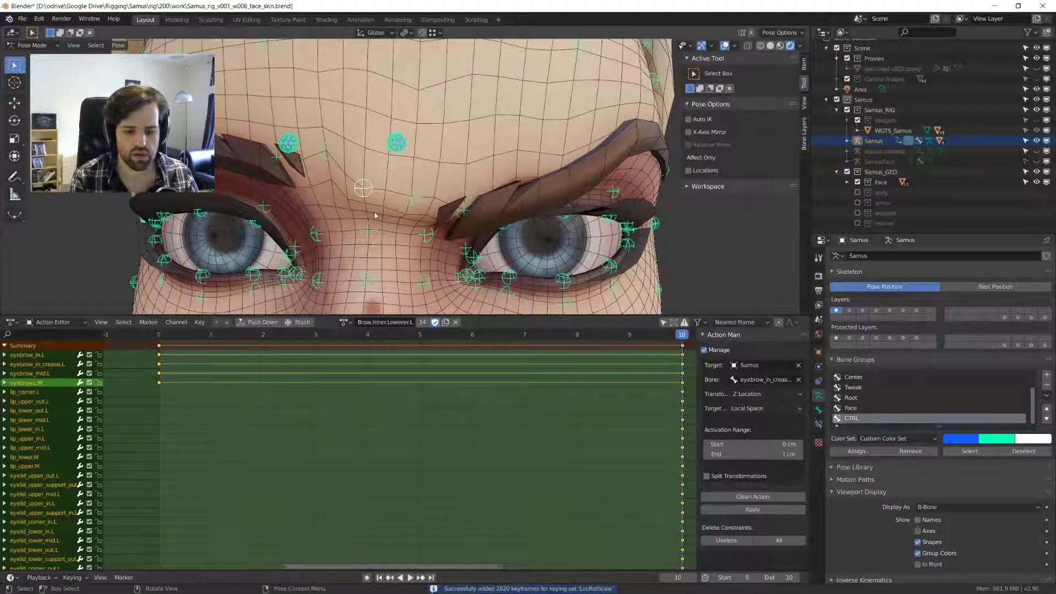
{"action": "key", "text": "ctrl+c"}
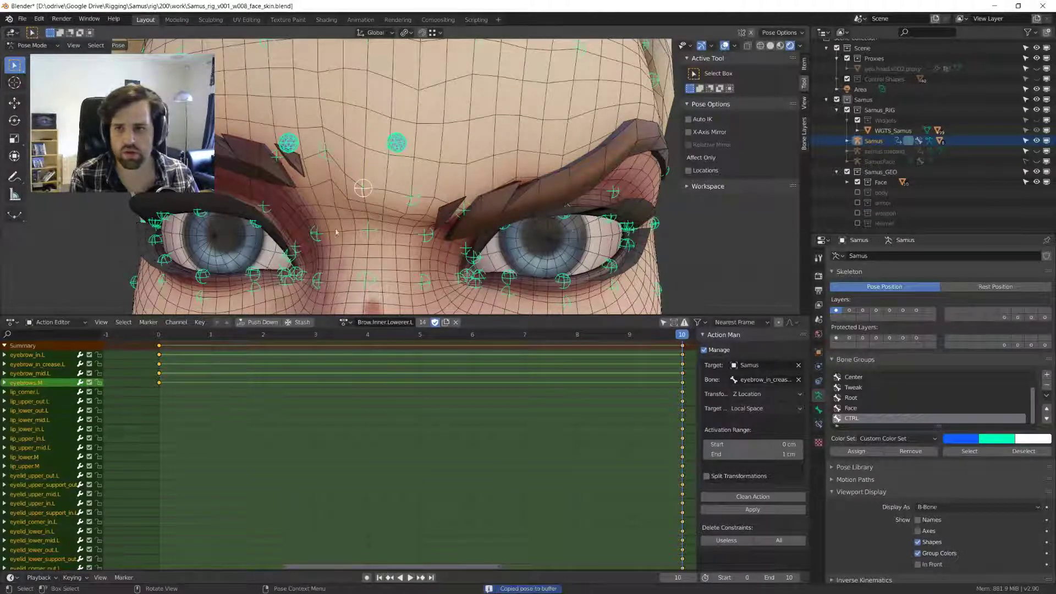
{"action": "left_click", "coordinate": [758, 498]}
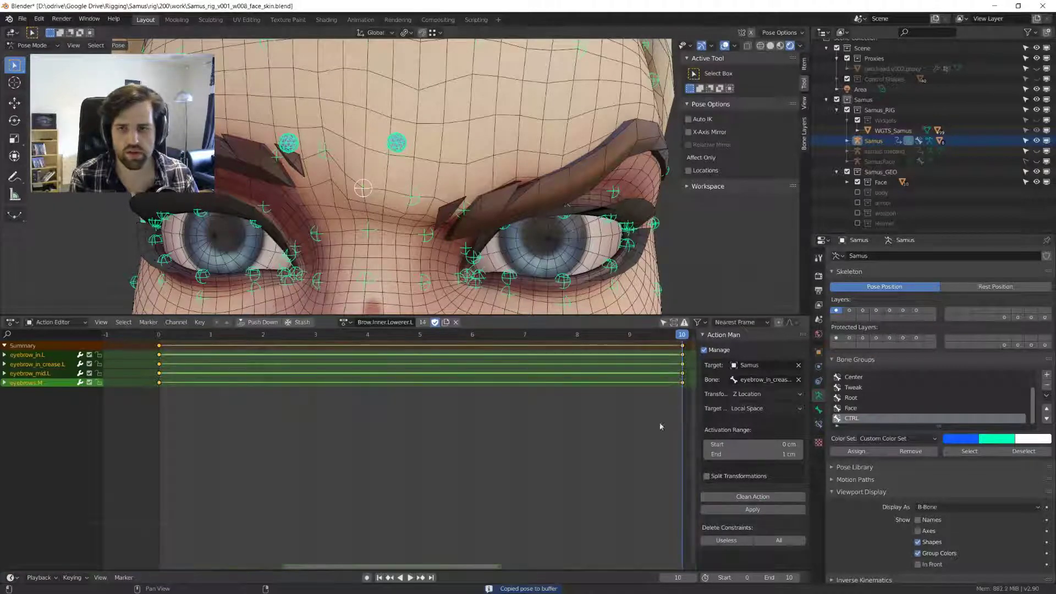
- Switch to the Brow.Inner.Lowerer.R action, clear the bone locations, and paste and key the mirrored pose at frame 10
{"action": "left_click", "coordinate": [344, 322]}
{"action": "left_click", "coordinate": [385, 397]}
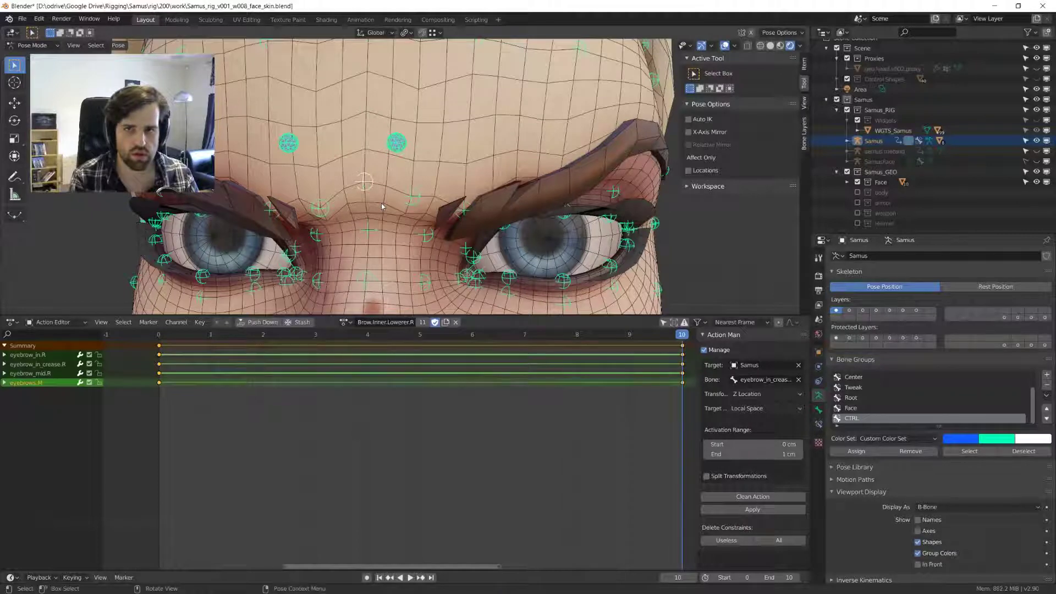
{"action": "key", "text": "alt+g"}
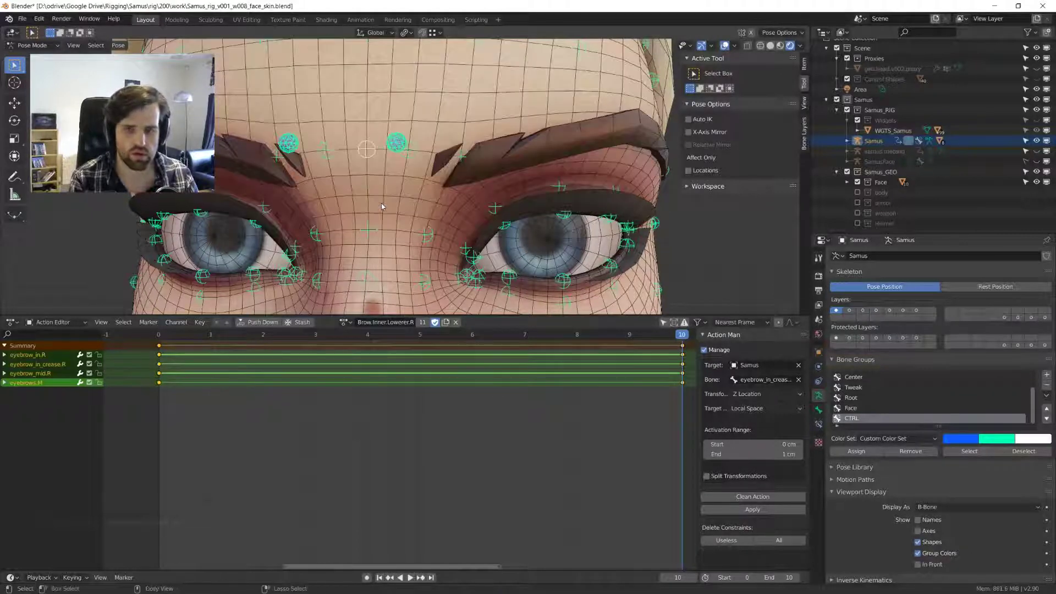
{"action": "key", "text": "ctrl+v"}
{"action": "key", "text": "i"}
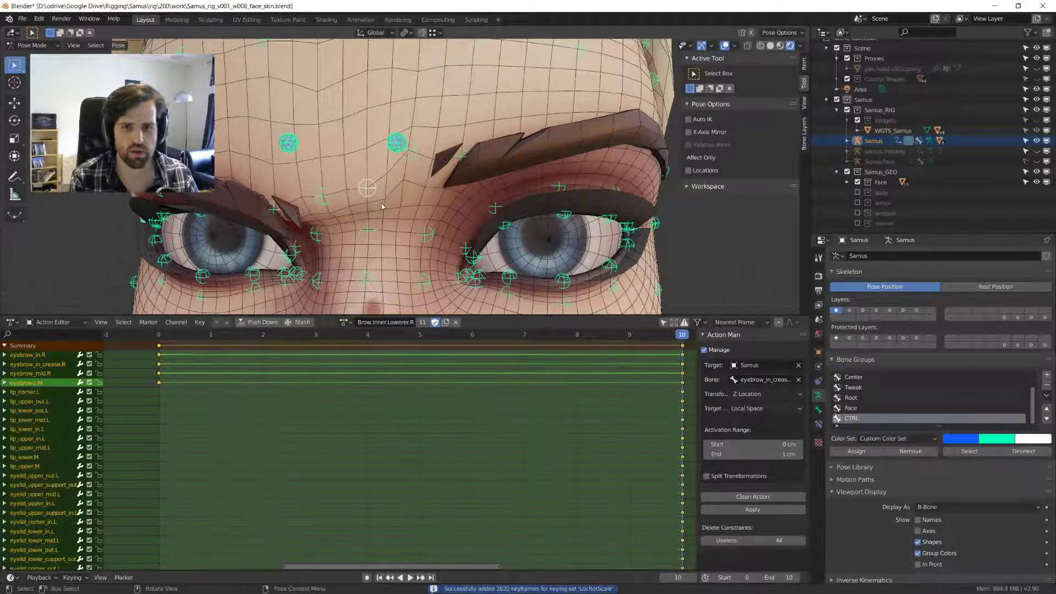
- Apply the Brow.Inner.Lowerer.R action to the rig and clean its redundant channels
{"action": "left_click", "coordinate": [753, 510]}
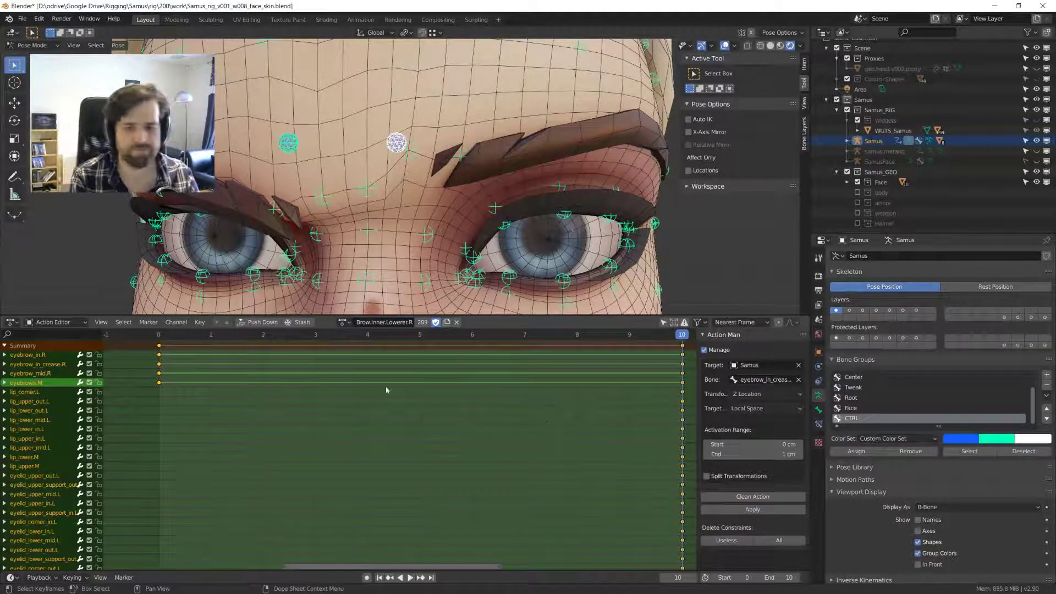
{"action": "middle_click_drag", "start_coordinate": [503, 205], "coordinate": [514, 198]}
{"action": "scroll", "coordinate": [514, 198], "scroll_direction": "down", "scroll_amount": 4}
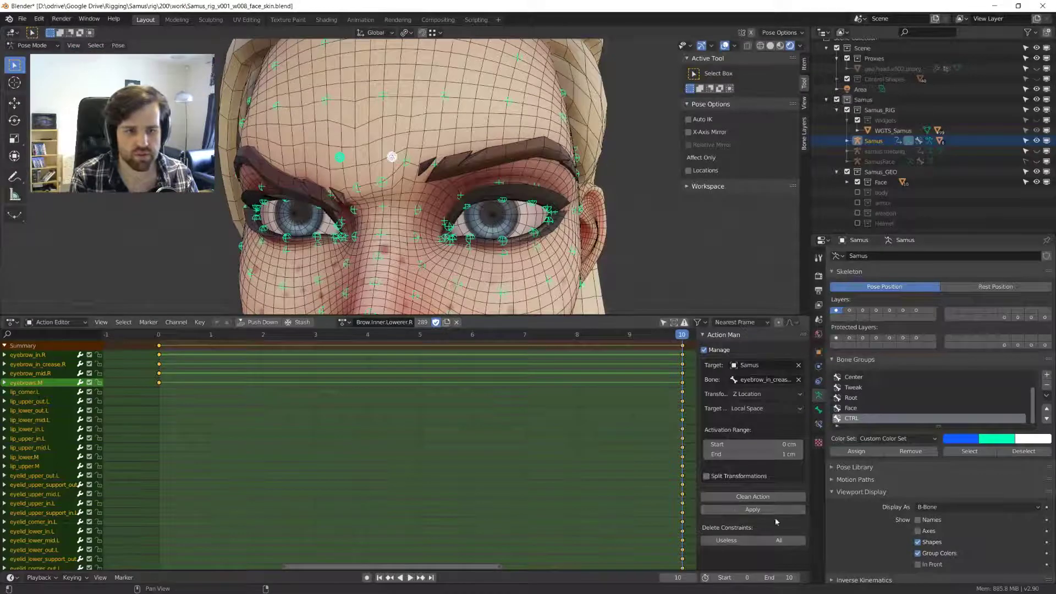
{"action": "left_click", "coordinate": [718, 496]}
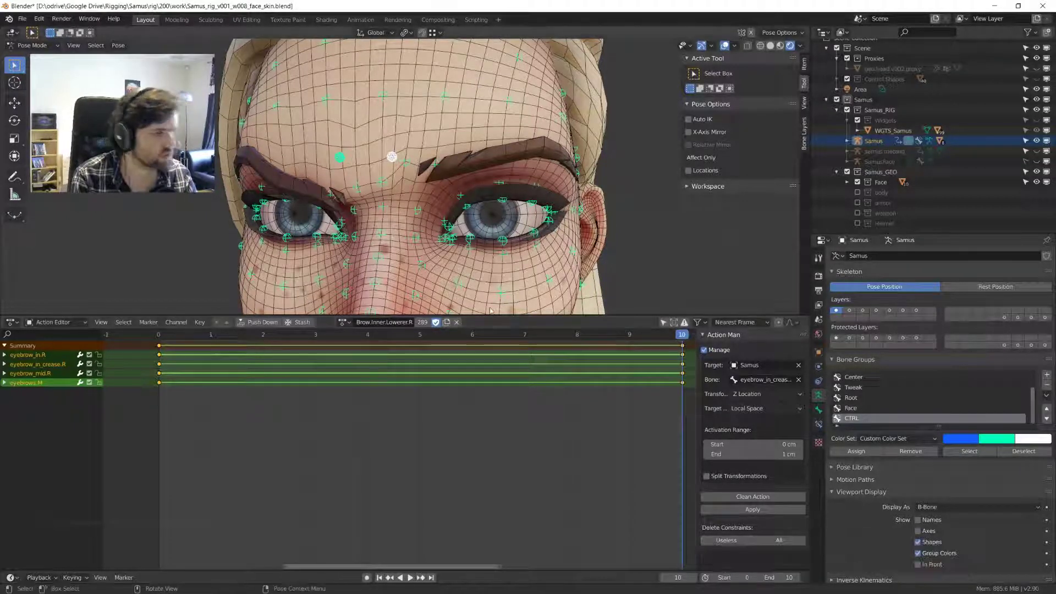
{"action": "left_click", "coordinate": [118, 45]}
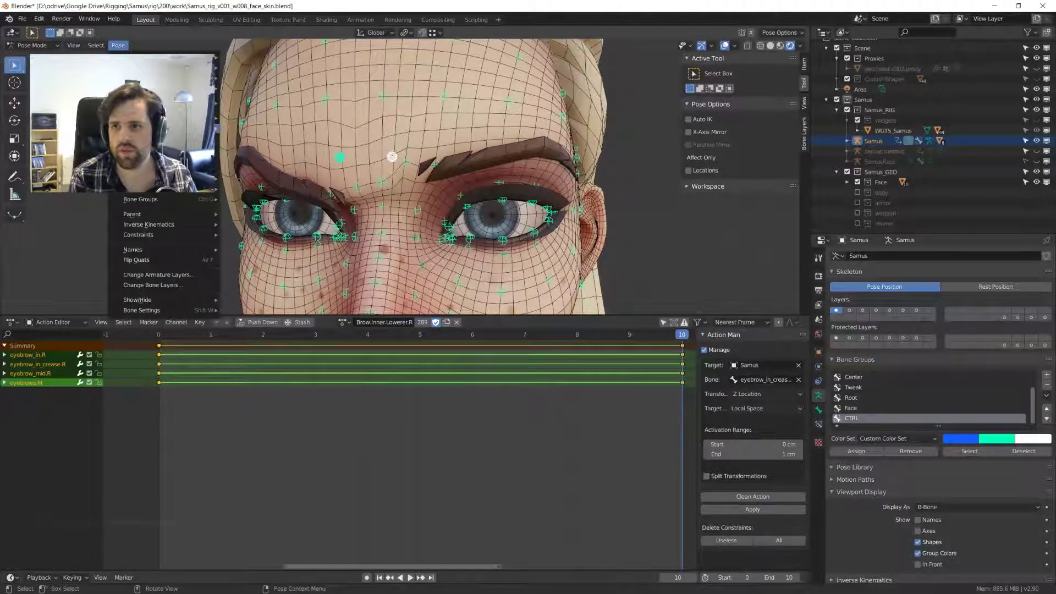
{"action": "mouse_move", "coordinate": [216, 118]}
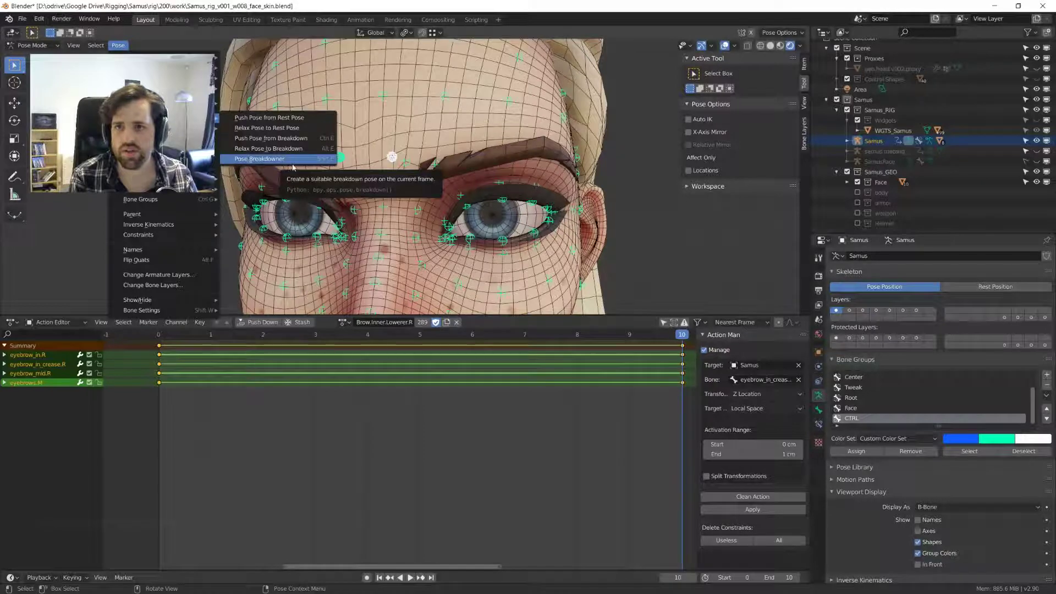
{"action": "left_click", "coordinate": [244, 163]}
{"action": "left_click", "coordinate": [408, 167]}
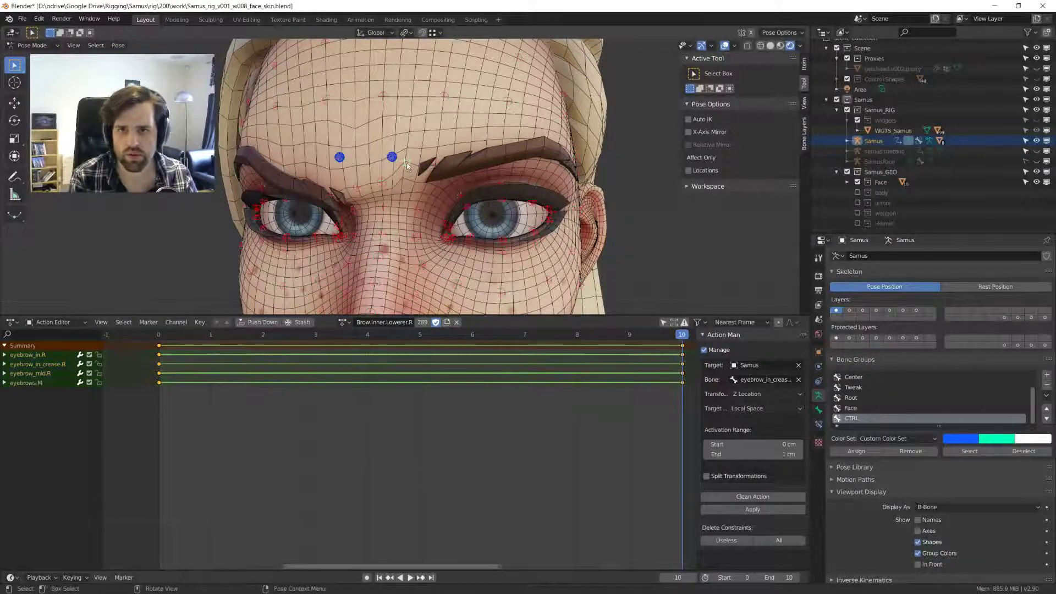
{"action": "key", "text": "shift+e"}
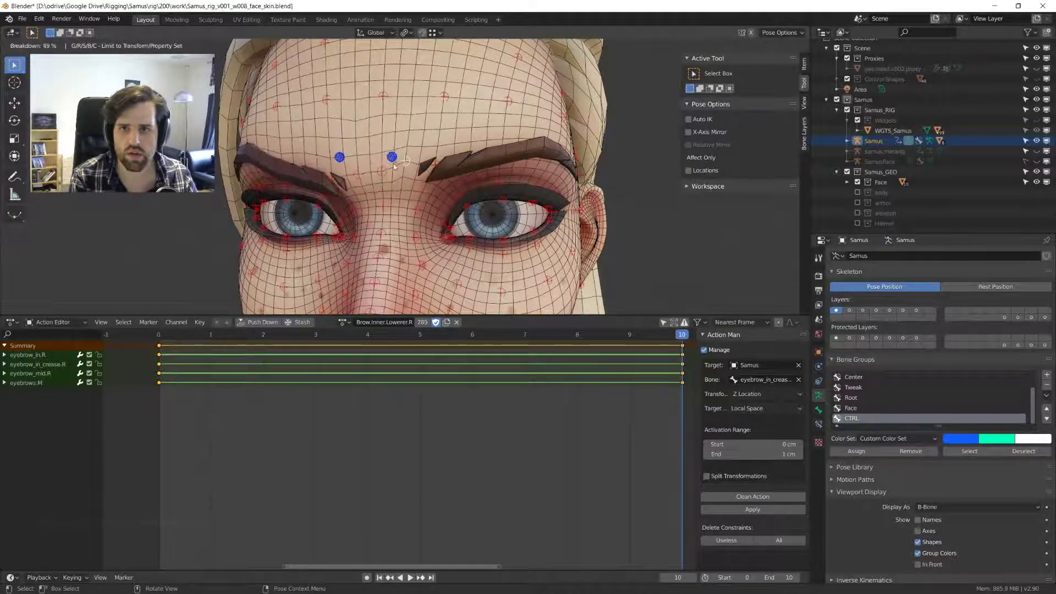
{"action": "key", "text": "Escape"}
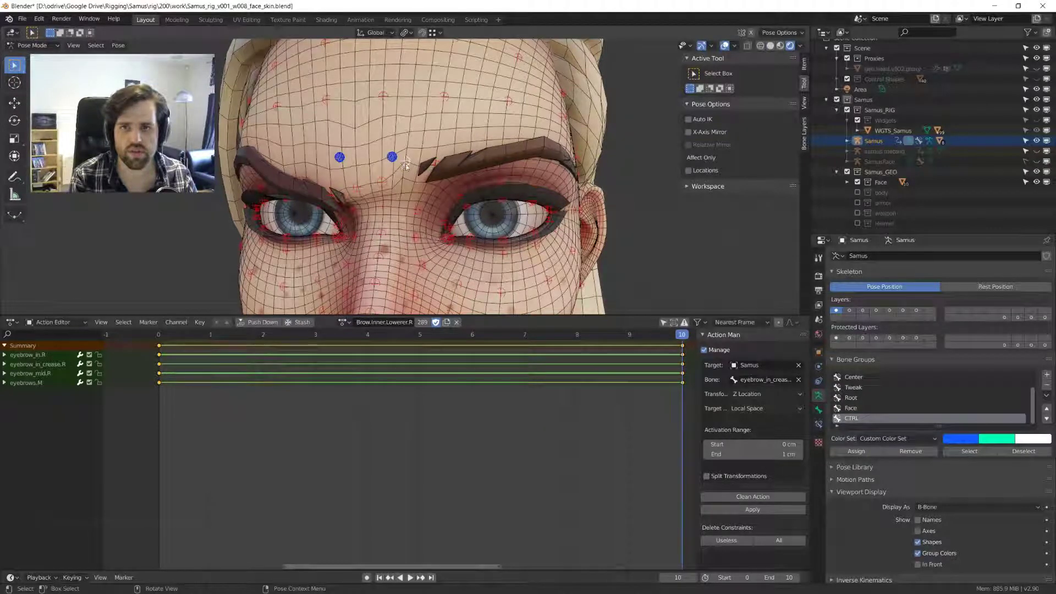
- Try the Pose Breakdowner on the centre eyebrow bone and replay the right brow action
{"action": "left_click", "coordinate": [386, 184]}
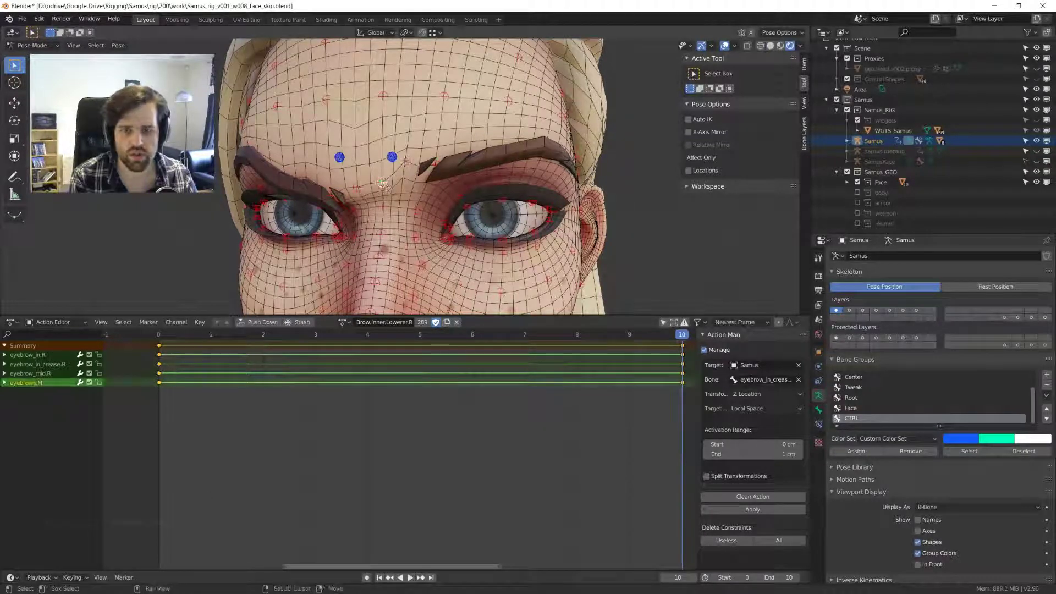
{"action": "key", "text": "shift+e"}
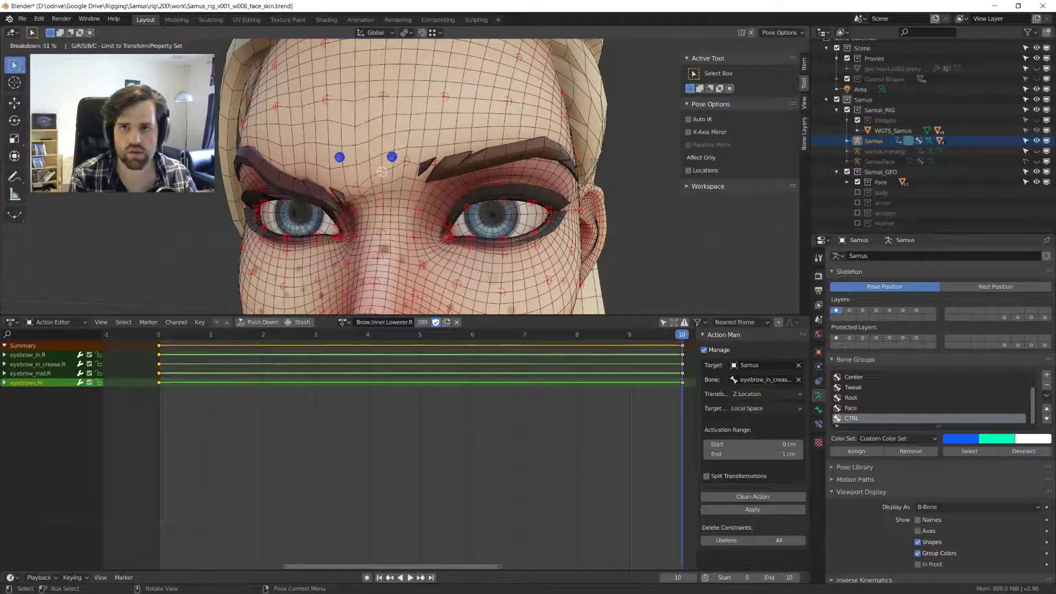
{"action": "left_click", "coordinate": [432, 149]}
{"action": "key", "text": "space"}
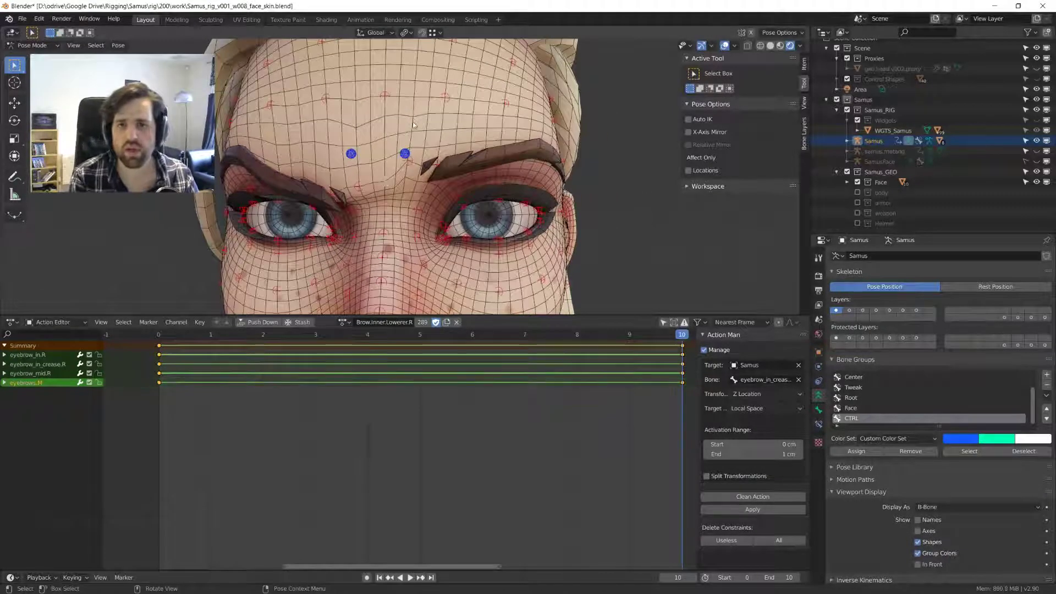
{"action": "key", "text": "Escape"}
- Delete the useless action constraints from the rig's bones
{"action": "scroll", "coordinate": [360, 179], "scroll_direction": "up", "scroll_amount": 1}
{"action": "middle_click_drag", "start_coordinate": [361, 180], "coordinate": [421, 124]}
{"action": "left_click", "coordinate": [722, 540]}
{"action": "scroll", "coordinate": [394, 209], "scroll_direction": "down", "scroll_amount": 2}
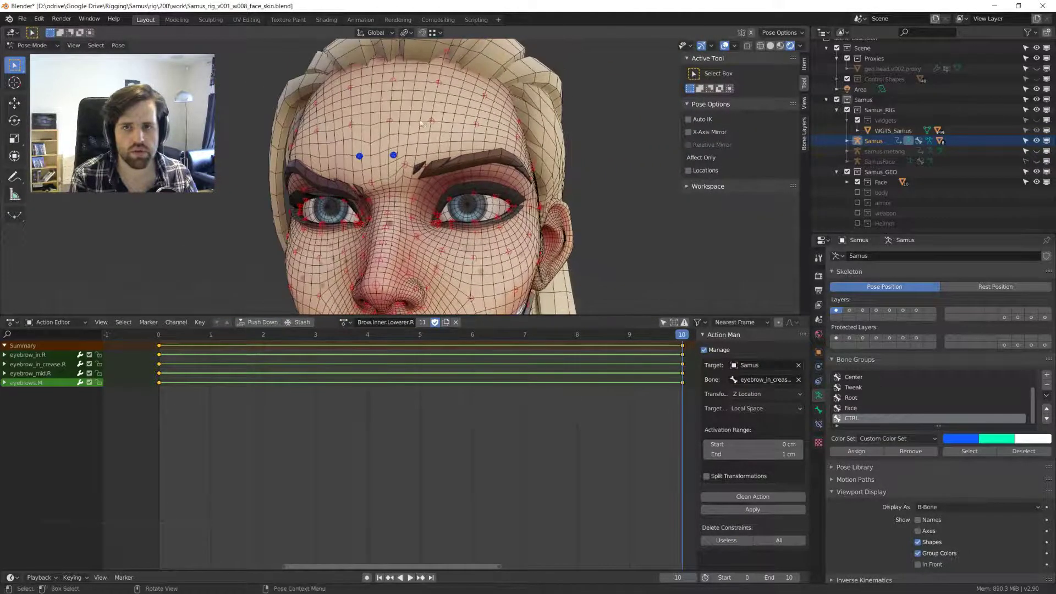
- Check the bone constraints of the centre and right forehead bones
{"action": "left_click", "coordinate": [390, 121]}
{"action": "left_click", "coordinate": [818, 410]}
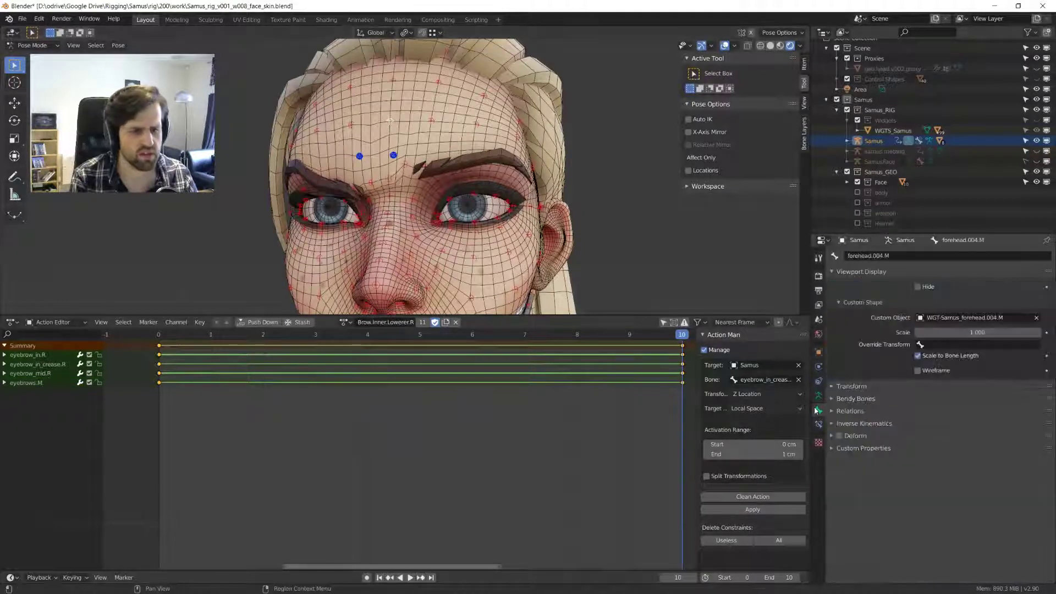
{"action": "left_click", "coordinate": [818, 423]}
{"action": "scroll", "coordinate": [337, 112], "scroll_direction": "up", "scroll_amount": 3}
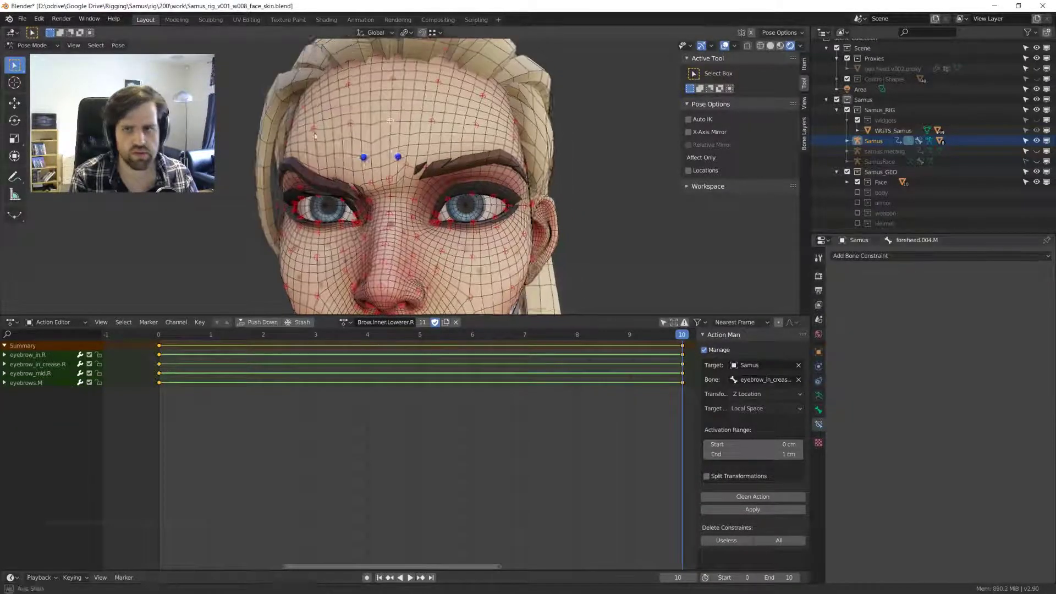
{"action": "middle_click_drag", "start_coordinate": [322, 102], "coordinate": [327, 102]}
{"action": "scroll", "coordinate": [362, 104], "scroll_direction": "down", "scroll_amount": 5}
{"action": "middle_click_drag", "start_coordinate": [404, 164], "coordinate": [422, 176]}
{"action": "scroll", "coordinate": [396, 189], "scroll_direction": "up", "scroll_amount": 5}
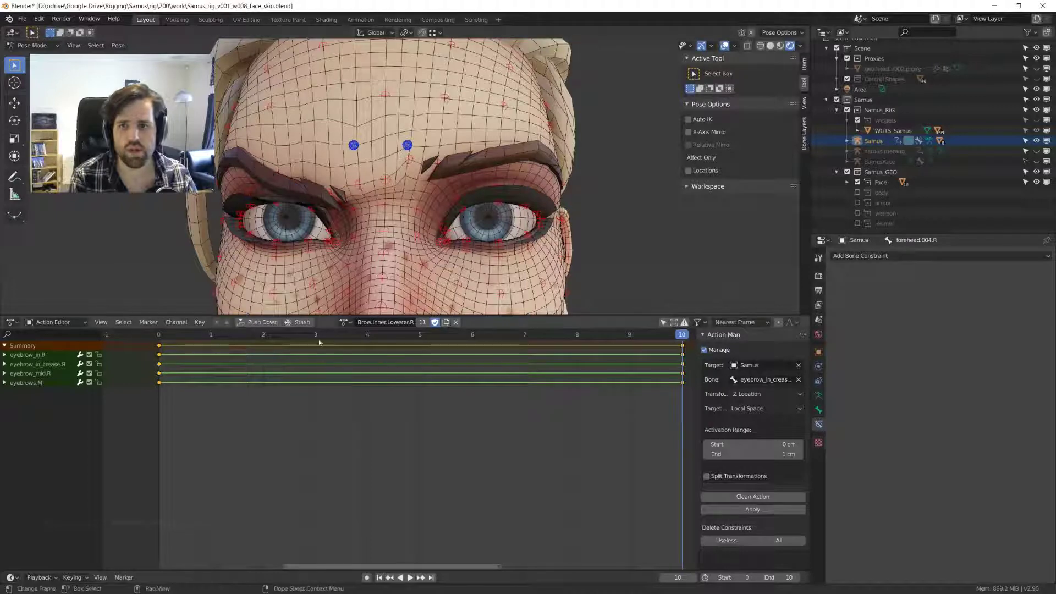
- Return to frame 0 and lower both inner brow controls into a frown in a maximized viewport
{"action": "key", "text": "shift+Left"}
{"action": "key", "text": "ctrl+space"}
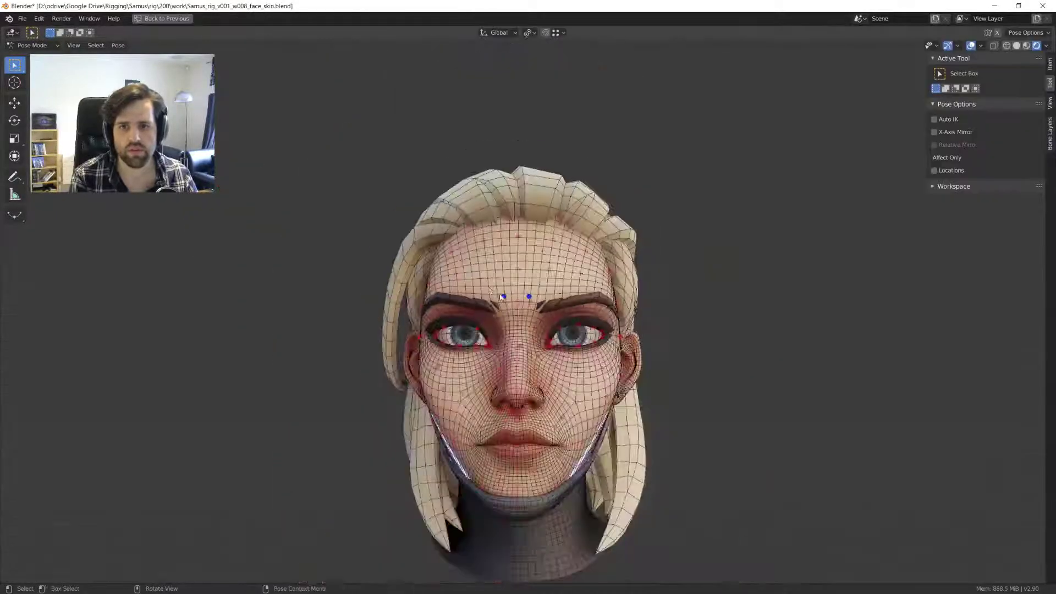
{"action": "scroll", "coordinate": [464, 181], "scroll_direction": "up", "scroll_amount": 5}
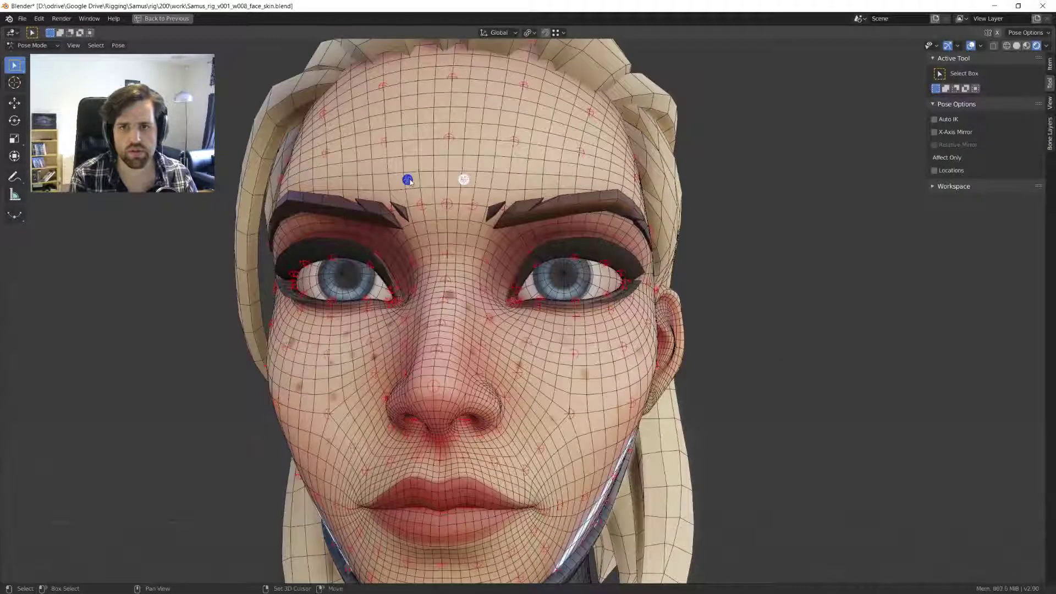
{"action": "key", "text": "g"}
{"action": "left_click", "coordinate": [410, 205]}
{"action": "scroll", "coordinate": [452, 230], "scroll_direction": "up", "scroll_amount": 3}
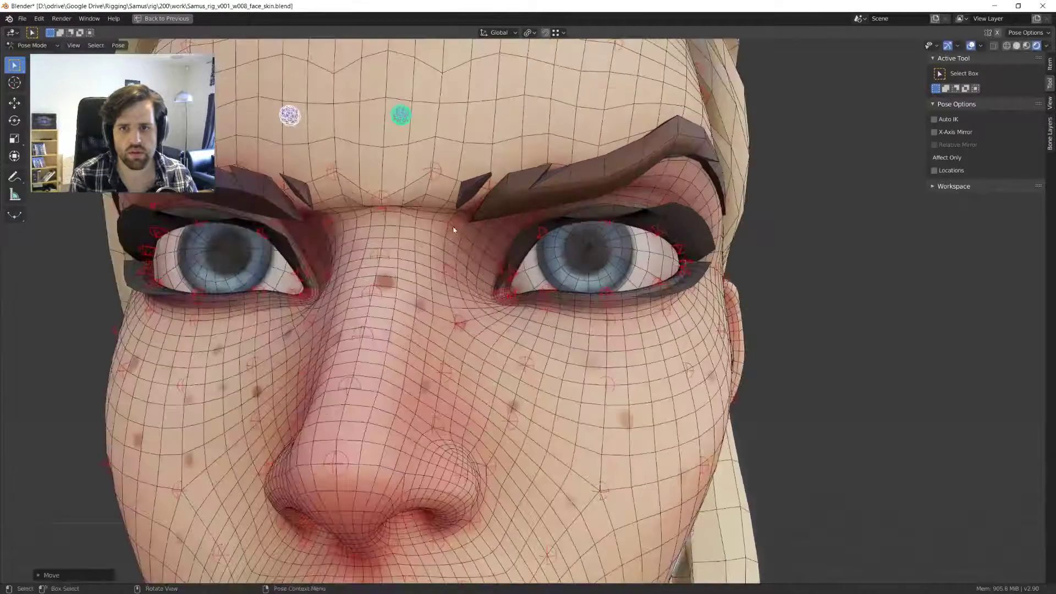
- Lower the left and right inner brow crease bones together slightly along the global Z axis
{"action": "middle_click_drag", "start_coordinate": [452, 230], "coordinate": [473, 240]}
{"action": "left_click", "coordinate": [471, 227]}
{"action": "left_click", "coordinate": [374, 228], "text": "shift"}
{"action": "key", "text": "g"}
{"action": "key", "text": "z"}
{"action": "left_click", "coordinate": [373, 248]}
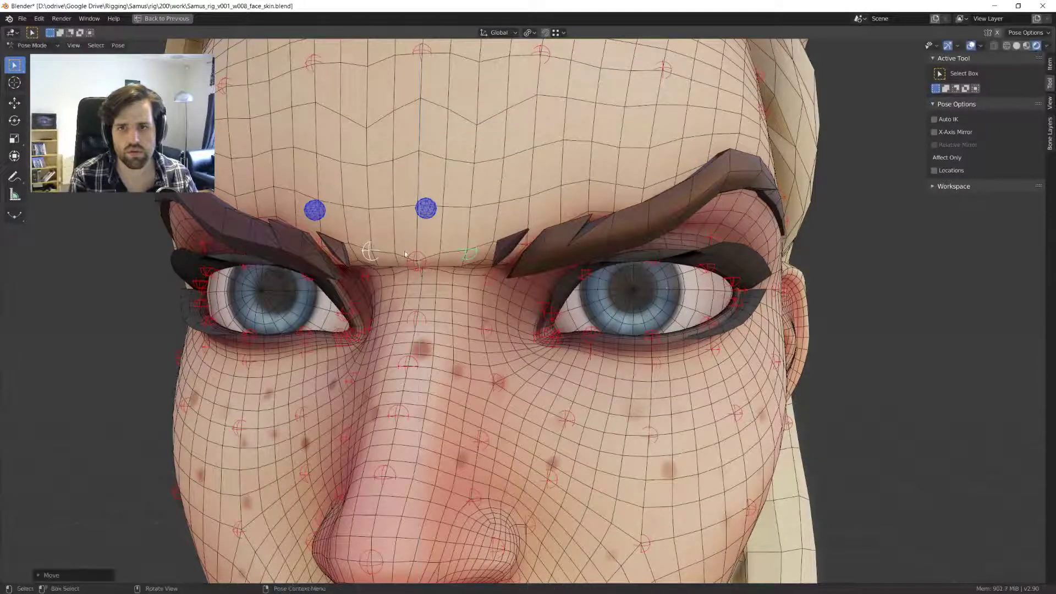
- Lower the centre eyebrow bone slightly along Z to follow the two crease bones
{"action": "left_click", "coordinate": [422, 255]}
{"action": "key", "text": "g"}
{"action": "key", "text": "z"}
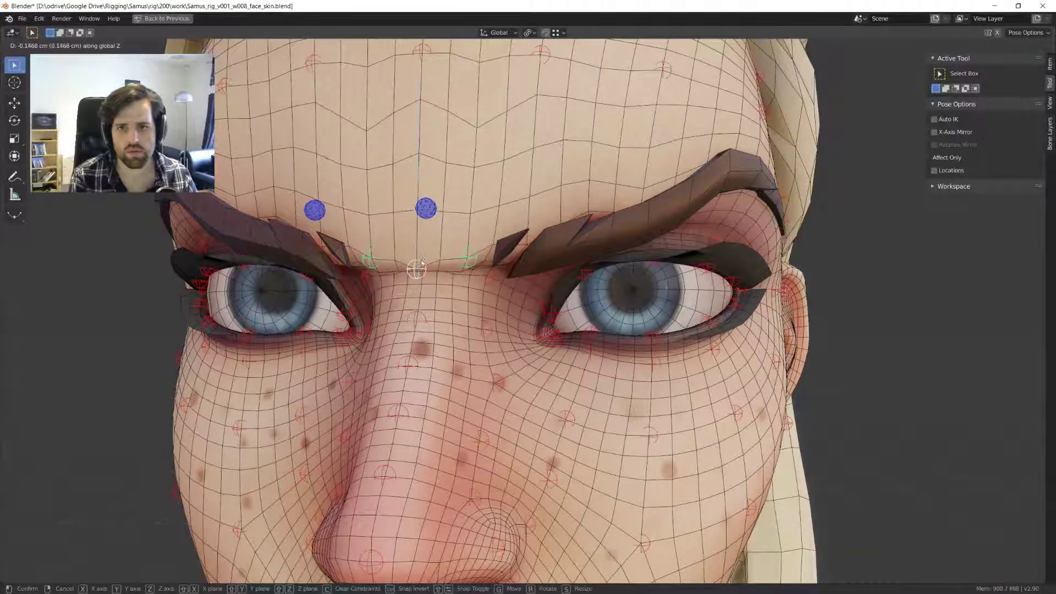
{"action": "left_click", "coordinate": [420, 259]}
- Examine the frowning face from a distance, restore the split layout, and inspect the brow crease from an angle
{"action": "scroll", "coordinate": [461, 255], "scroll_direction": "down", "scroll_amount": 8}
{"action": "middle_click_drag", "start_coordinate": [461, 257], "coordinate": [484, 262]}
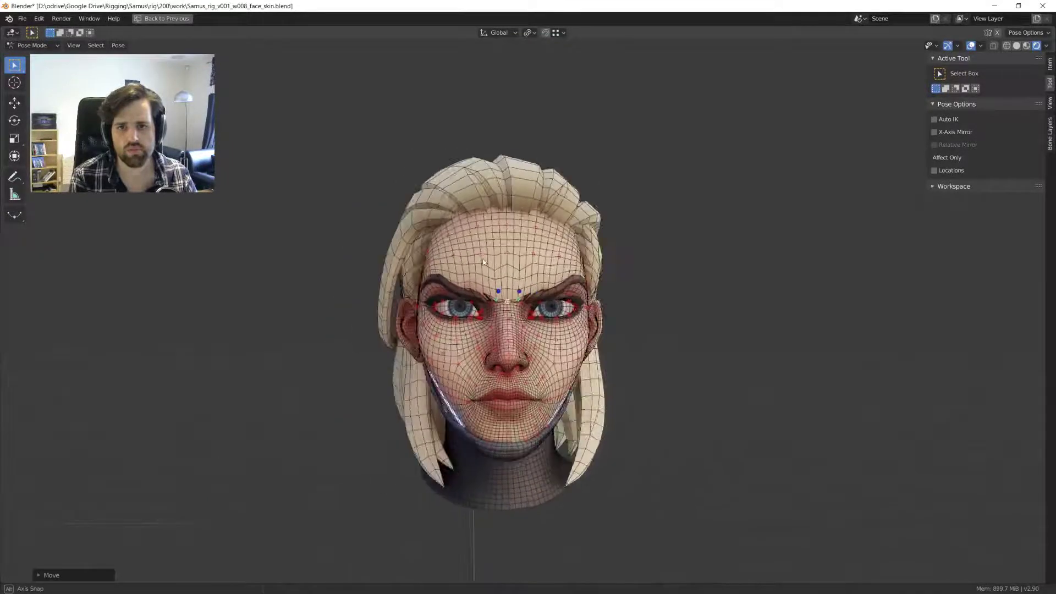
{"action": "scroll", "coordinate": [484, 262], "scroll_direction": "up", "scroll_amount": 4}
{"action": "left_click", "coordinate": [396, 282]}
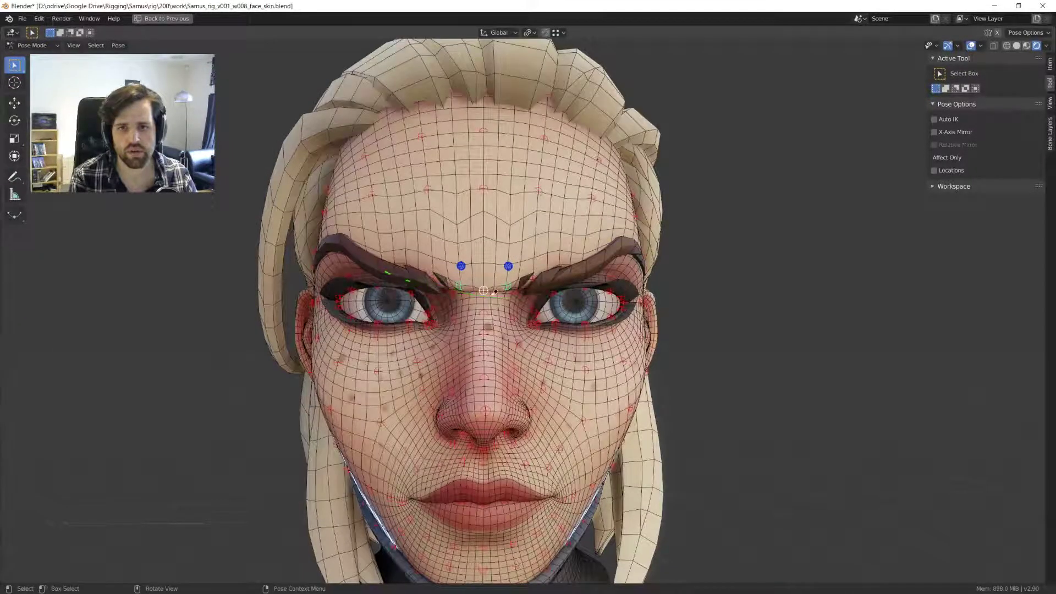
{"action": "key", "text": "ctrl+space"}
{"action": "mouse_move", "coordinate": [418, 181]}
{"action": "middle_mouse_down"}
{"action": "mouse_move", "coordinate": [451, 176]}
{"action": "mouse_move", "coordinate": [401, 184]}
{"action": "middle_mouse_up"}
{"action": "scroll", "coordinate": [418, 181], "scroll_direction": "up", "scroll_amount": 4}
{"action": "scroll", "coordinate": [468, 220], "scroll_direction": "up", "scroll_amount": 2}
{"action": "middle_click_drag", "start_coordinate": [415, 232], "coordinate": [386, 172]}
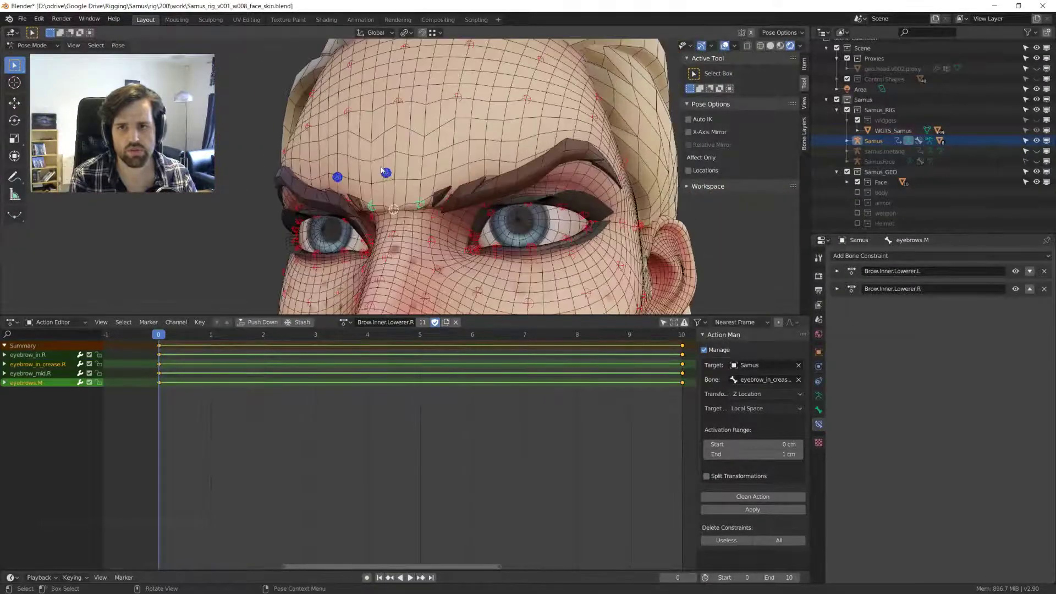
- Reset all face bones to their neutral pose and go to frame 10 of the Brow.Inner.Lowerer.R action
{"action": "left_click", "coordinate": [386, 172]}
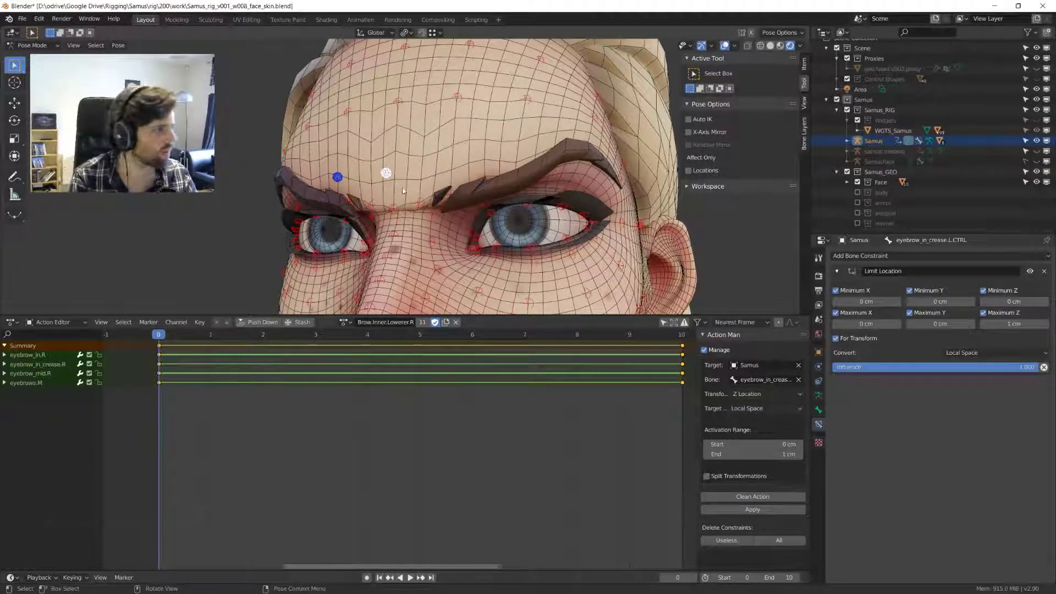
{"action": "key", "text": "a"}
{"action": "middle_click_drag", "start_coordinate": [378, 197], "coordinate": [402, 231]}
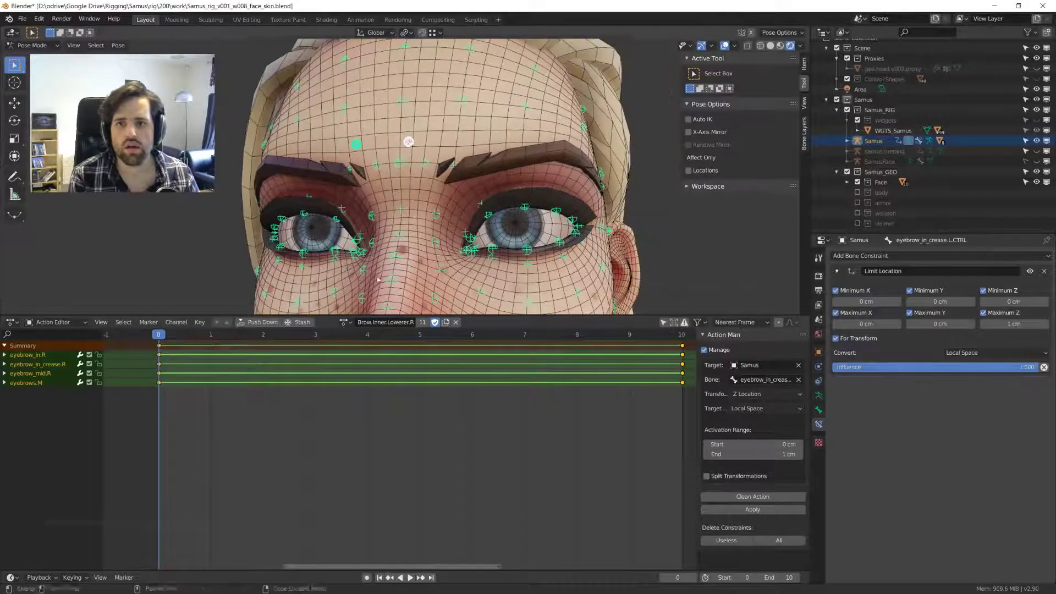
{"action": "key", "text": "space"}
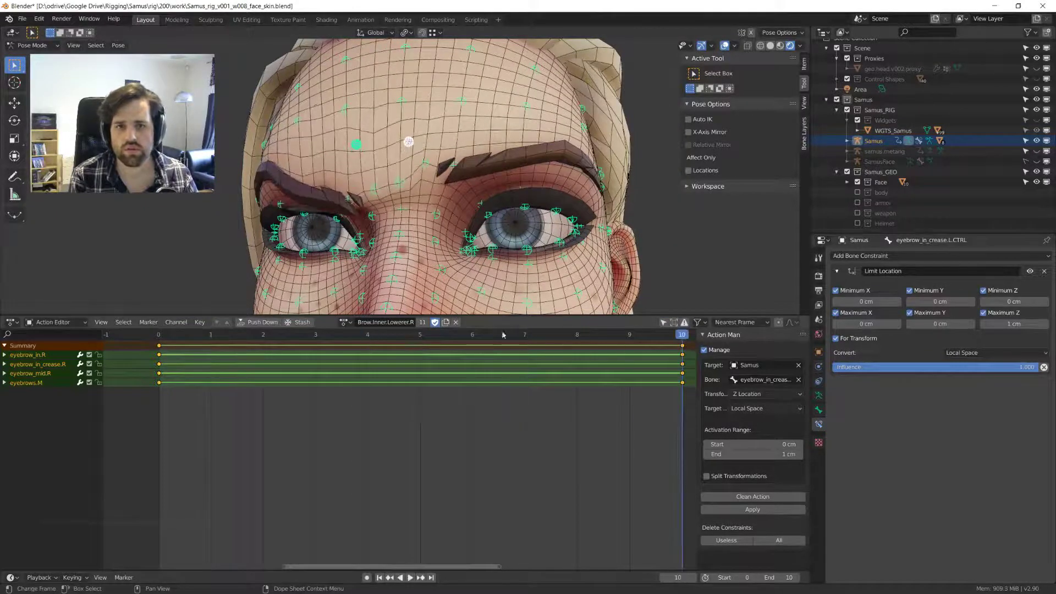
- Lower the right inner brow crease bone about 0.16 cm along global Z, and pull the left inner brow control down along Z
{"action": "scroll", "coordinate": [440, 176], "scroll_direction": "up", "scroll_amount": 3}
{"action": "left_click", "coordinate": [499, 135]}
{"action": "left_click", "coordinate": [420, 130], "text": "shift"}
{"action": "key", "text": "g"}
{"action": "key", "text": "z"}
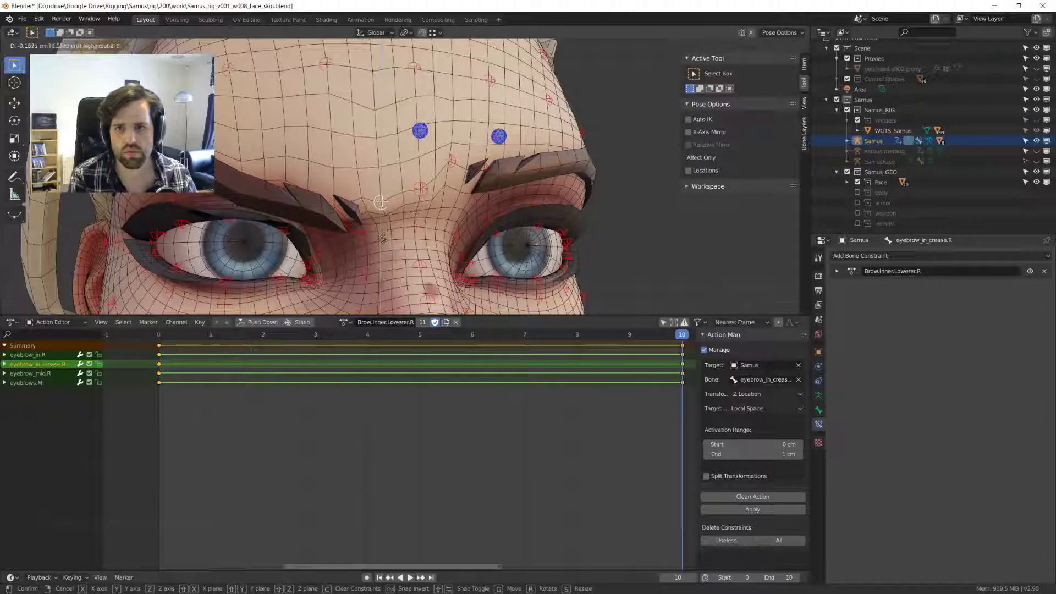
{"action": "left_click", "coordinate": [383, 239]}
{"action": "left_click", "coordinate": [500, 179]}
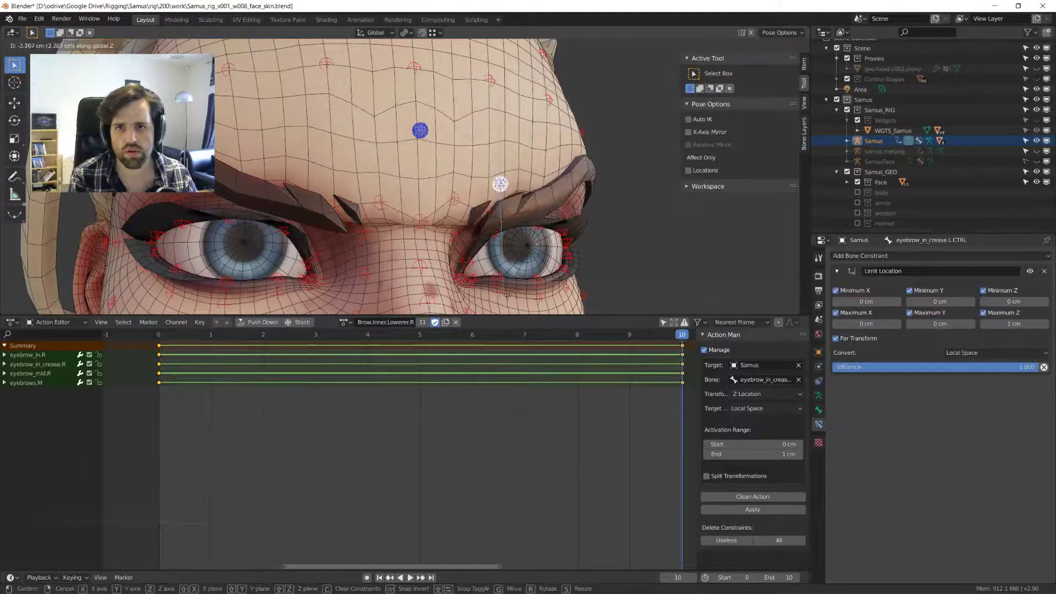
- Lower the right inner brow crease bone about another 0.2 cm along global Z and keyframe it at frame 10
{"action": "left_click", "coordinate": [375, 203]}
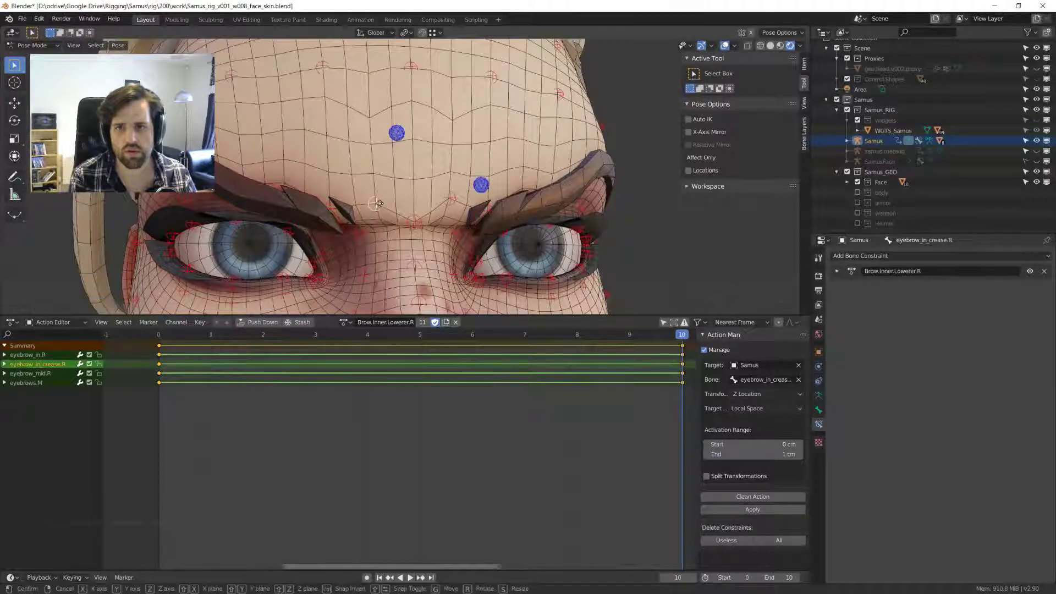
{"action": "key", "text": "g"}
{"action": "key", "text": "z"}
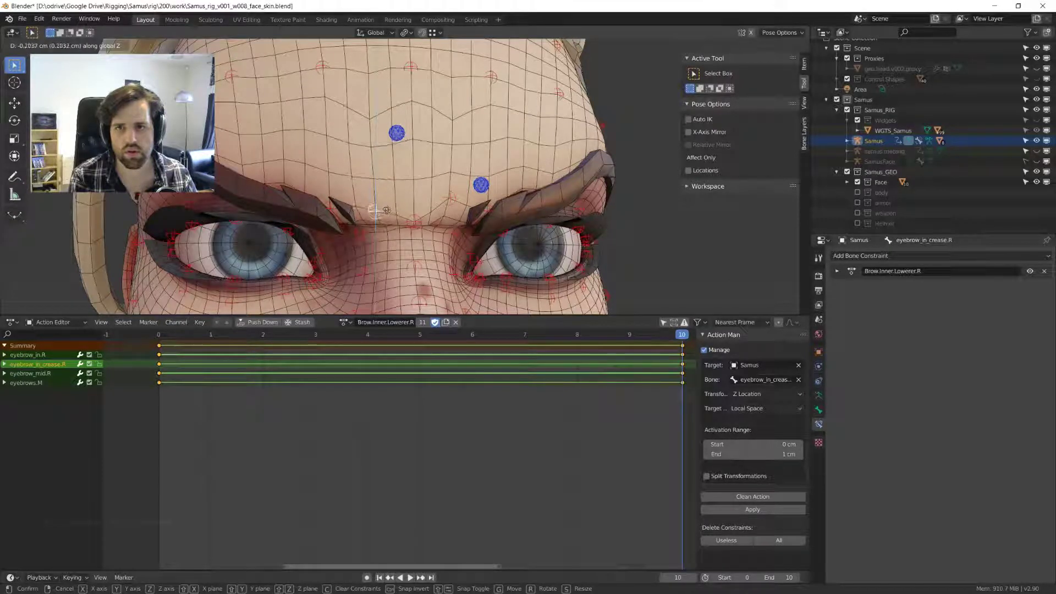
{"action": "left_click", "coordinate": [386, 208]}
{"action": "key", "text": "i"}
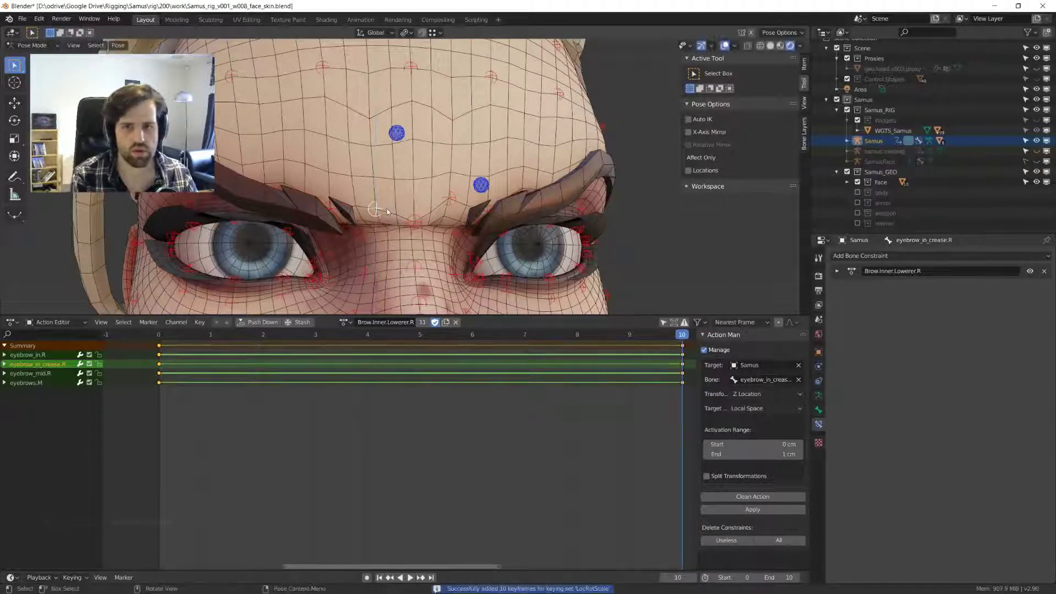
- Copy the right inner brow crease bone's pose and switch to the Brow.Inner.Lowerer.L action
{"action": "middle_click_drag", "start_coordinate": [437, 220], "coordinate": [440, 219]}
{"action": "key", "text": "ctrl+c"}
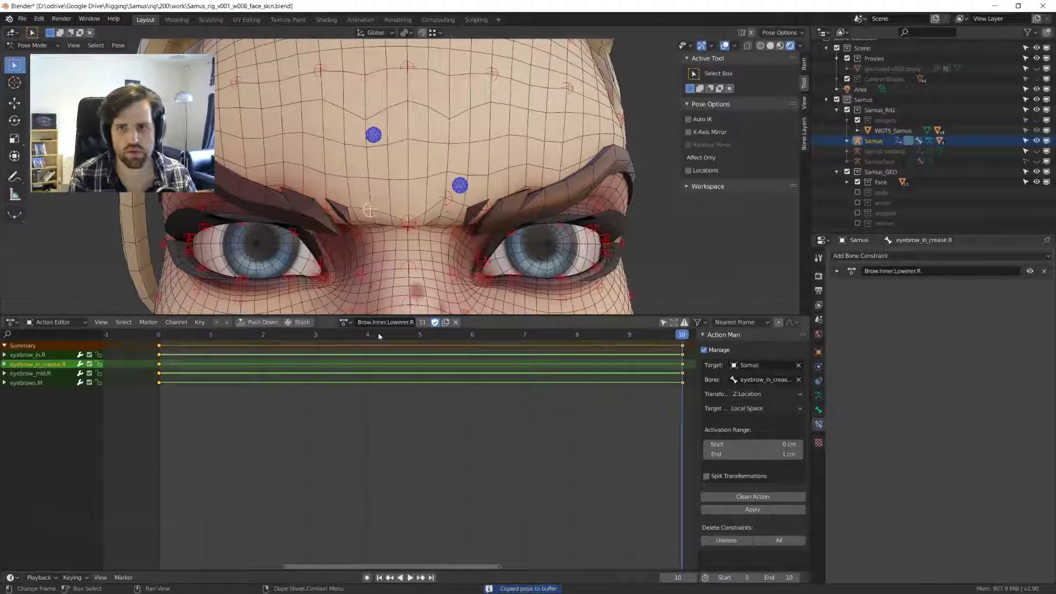
{"action": "left_click", "coordinate": [344, 322]}
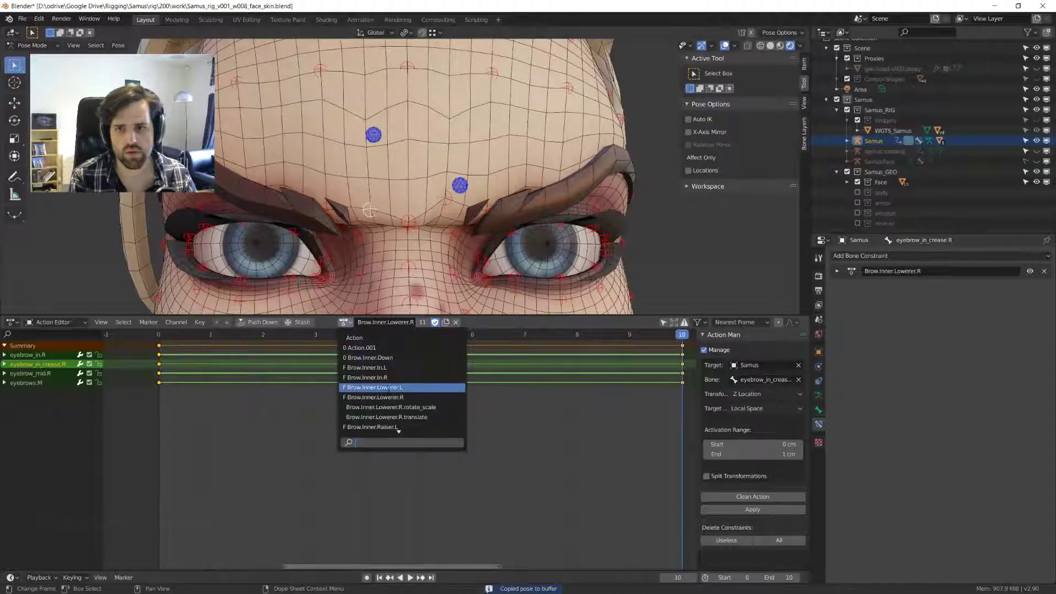
{"action": "left_click", "coordinate": [377, 387]}
- Clear the left inner brow control's location and reset the remaining face bones to neutral
{"action": "scroll", "coordinate": [460, 193], "scroll_direction": "down", "scroll_amount": 3}
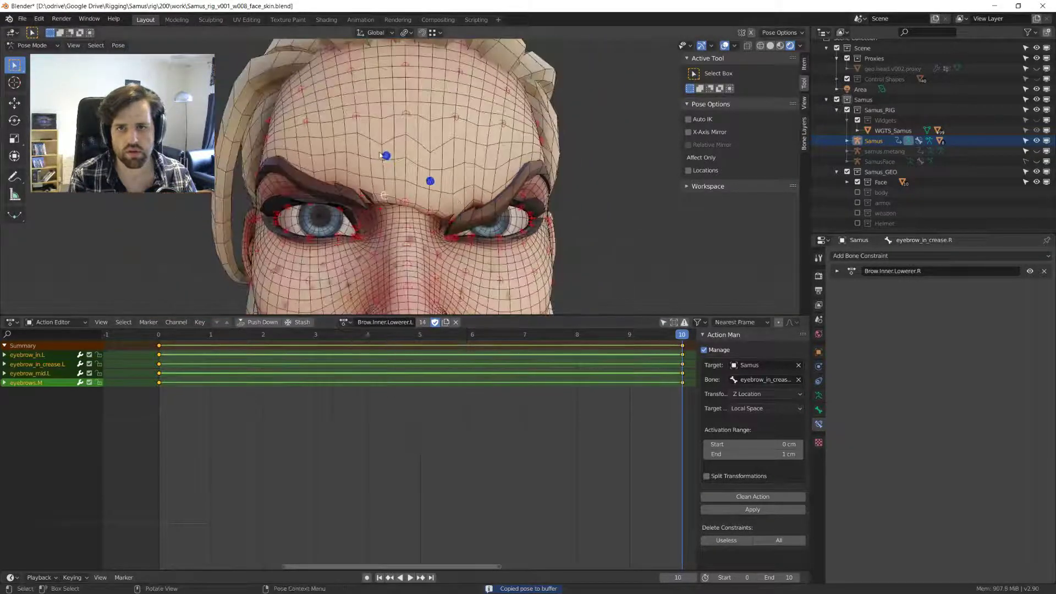
{"action": "left_click", "coordinate": [431, 182]}
{"action": "scroll", "coordinate": [446, 212], "scroll_direction": "up", "scroll_amount": 2}
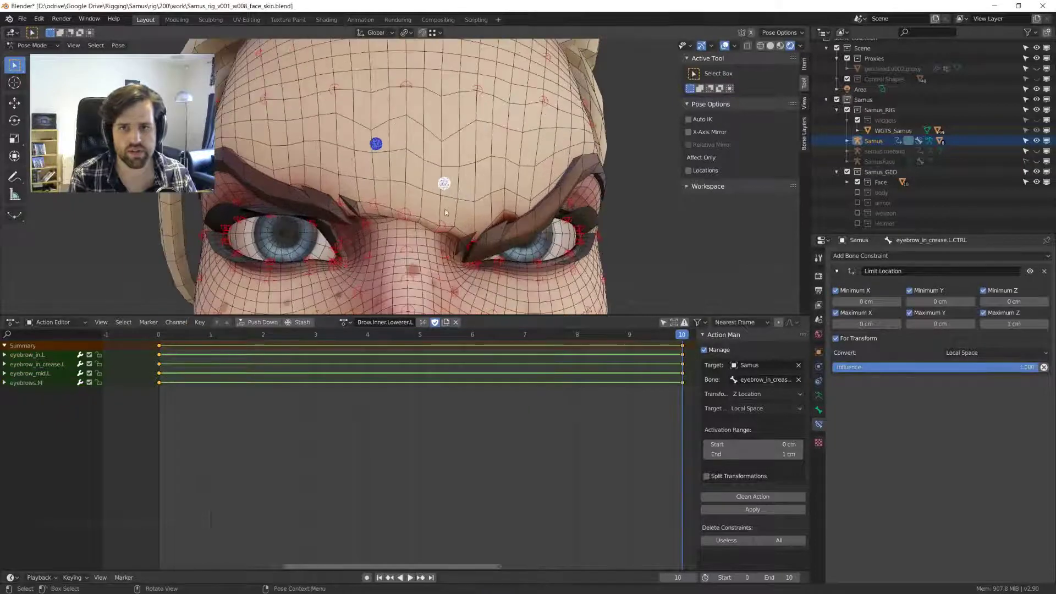
{"action": "key", "text": "alt+g"}
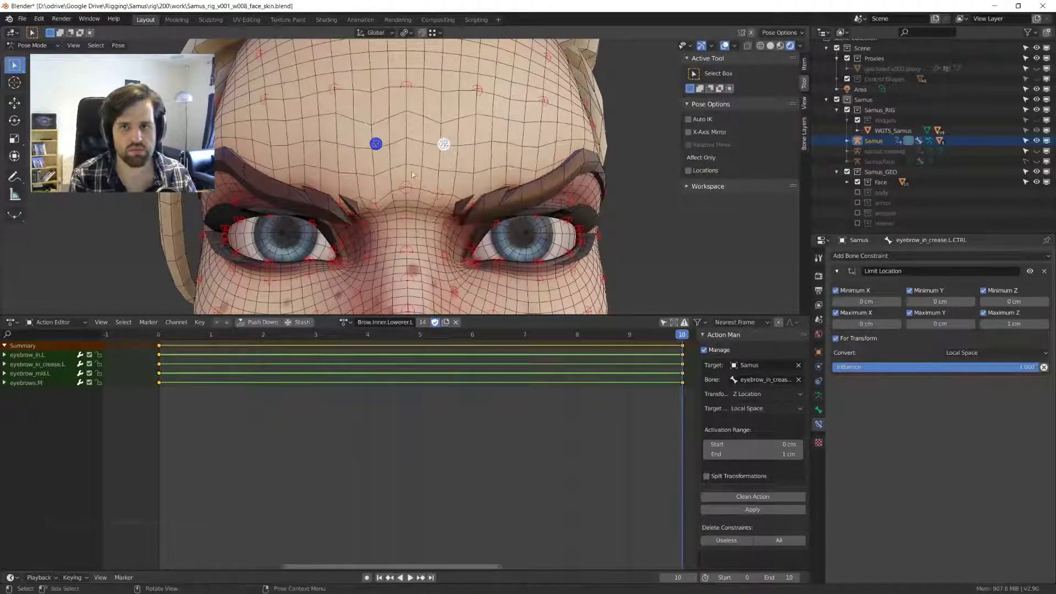
{"action": "left_click", "coordinate": [377, 145]}
{"action": "key", "text": "space"}
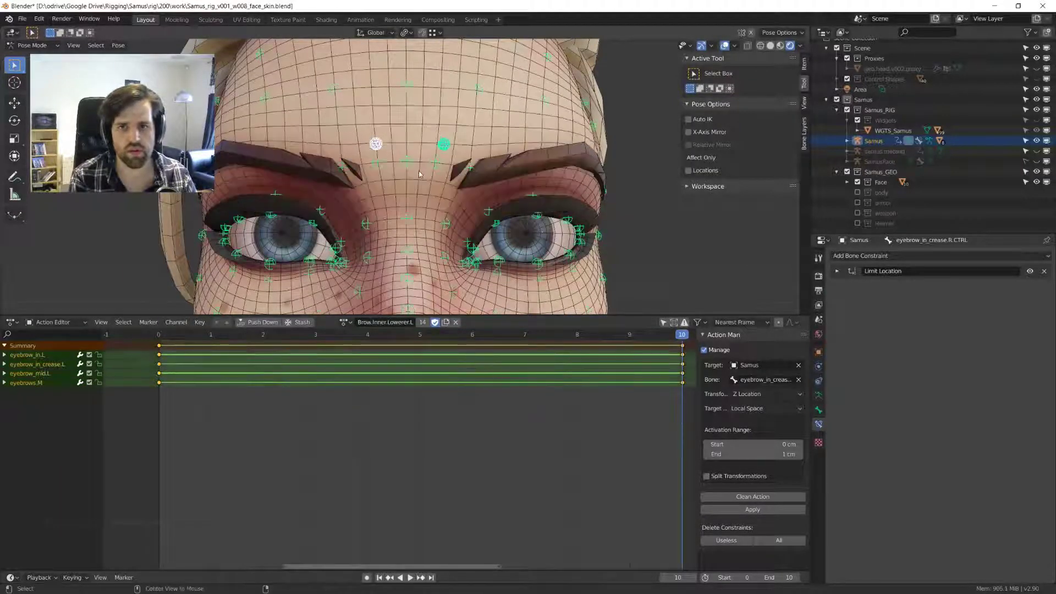
{"action": "key", "text": "space"}
- Paste the copied pose mirrored onto the left inner brow crease bone and keyframe it at frame 10
{"action": "left_click", "coordinate": [438, 197]}
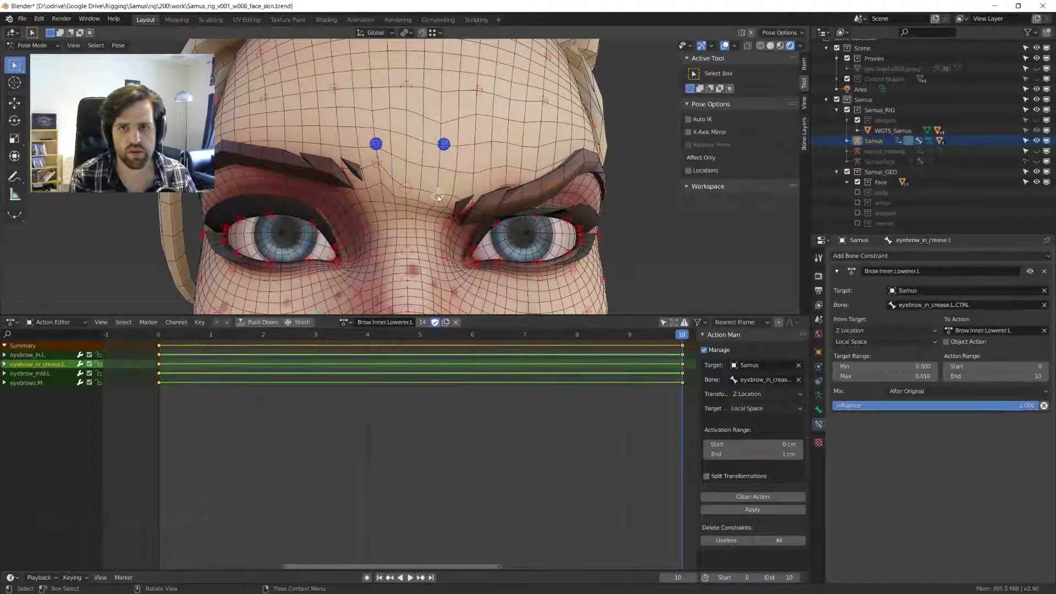
{"action": "key", "text": "ctrl+v"}
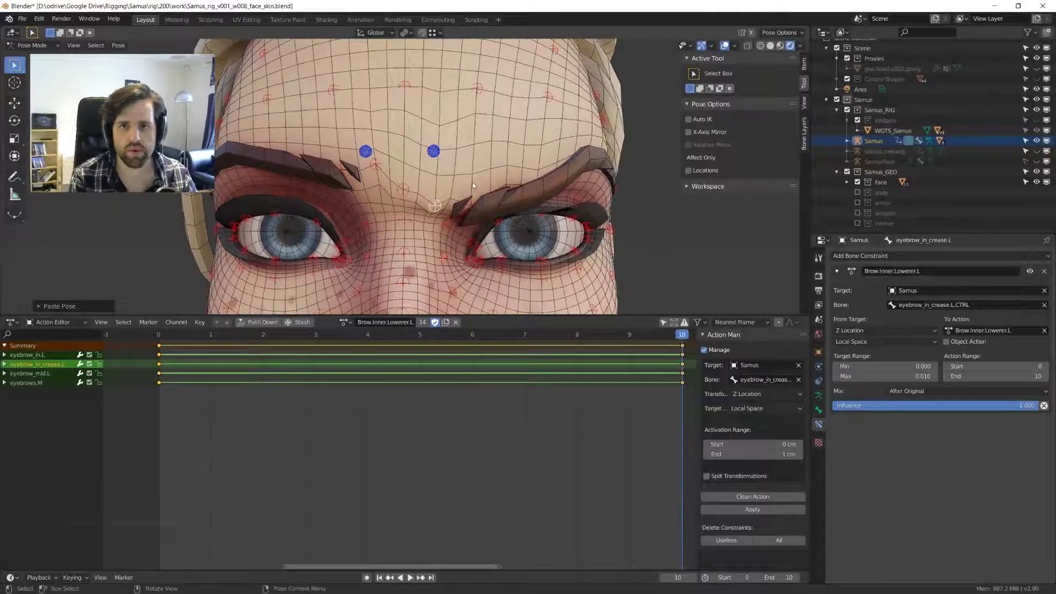
{"action": "key", "text": "i"}
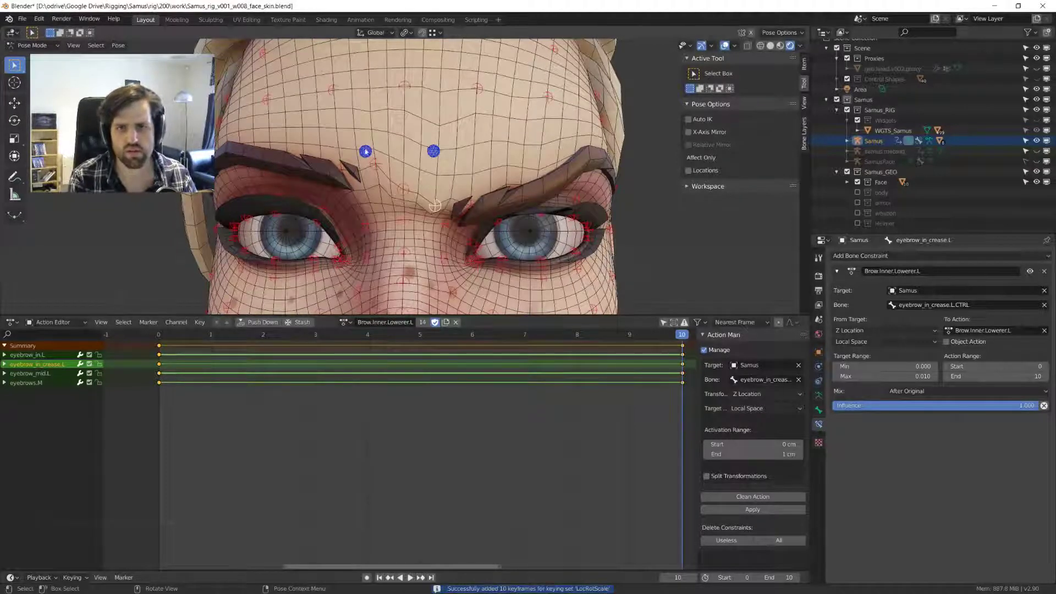
- Reset the pose and move the left and right inner brow controls down together to test the combined frown
{"action": "key", "text": "a"}
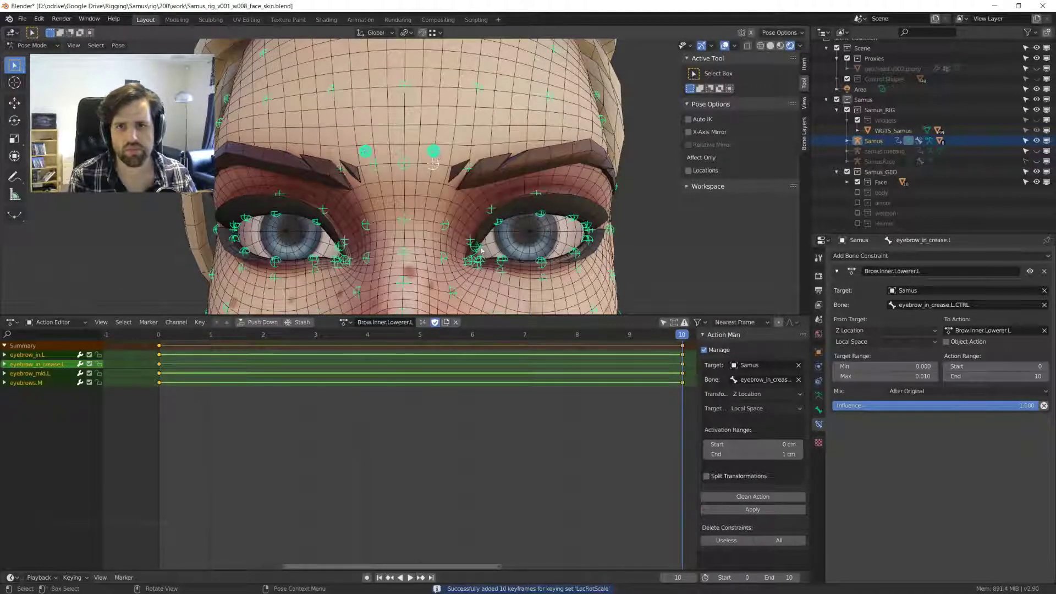
{"action": "left_click", "coordinate": [436, 158]}
{"action": "left_click", "coordinate": [364, 151], "text": "shift"}
{"action": "key", "text": "g"}
{"action": "right_click", "coordinate": [364, 158]}
{"action": "key", "text": "g"}
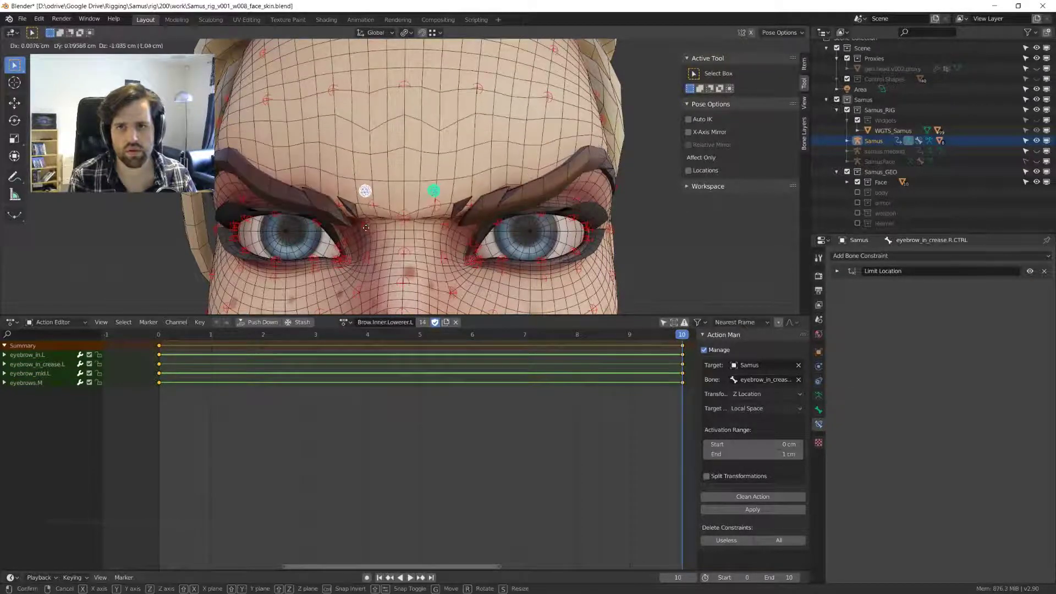
{"action": "left_click", "coordinate": [361, 225]}
{"action": "scroll", "coordinate": [361, 224], "scroll_direction": "down", "scroll_amount": 5}
{"action": "scroll", "coordinate": [362, 224], "scroll_direction": "up", "scroll_amount": 5}
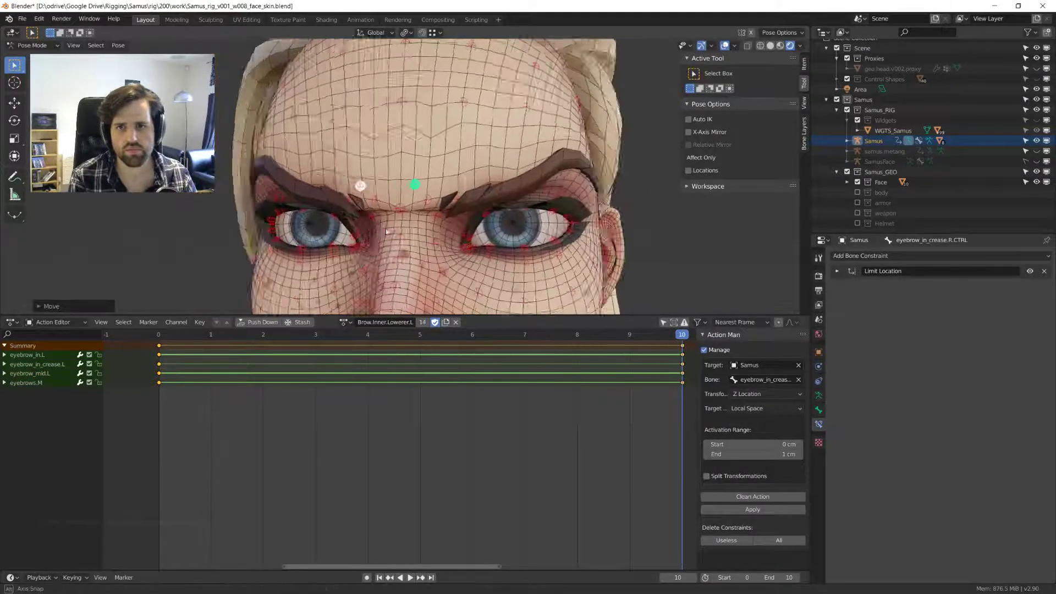
{"action": "key", "text": "g"}
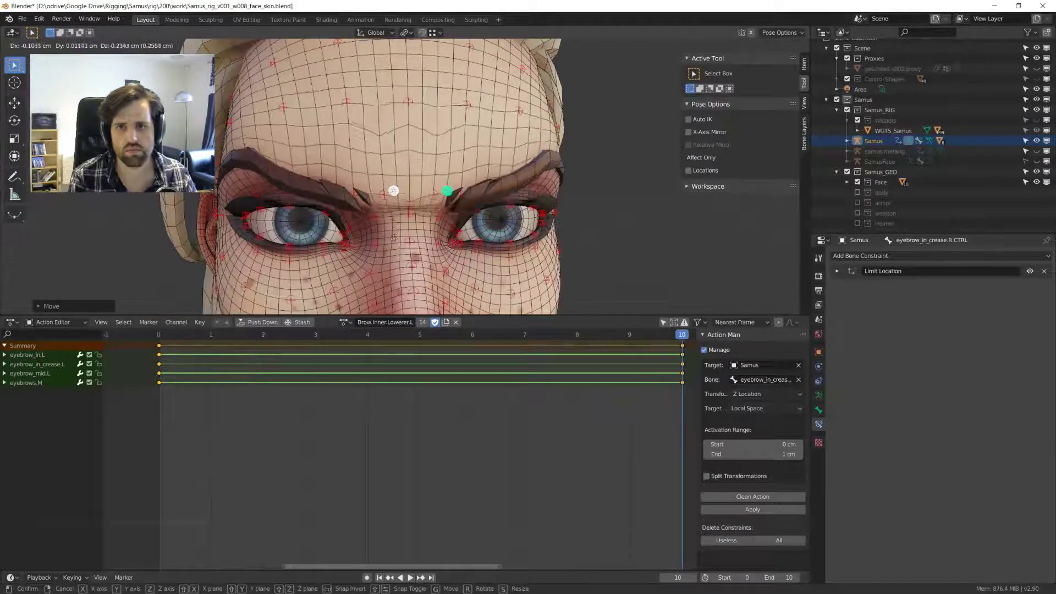
{"action": "left_click", "coordinate": [393, 239]}
- Maximize the viewport, hide the overlays, and move both inner brow controls together to check the frown on the clean face
{"action": "scroll", "coordinate": [389, 242], "scroll_direction": "down", "scroll_amount": 4}
{"action": "middle_click_drag", "start_coordinate": [388, 243], "coordinate": [439, 264]}
{"action": "key", "text": "ctrl+space"}
{"action": "scroll", "coordinate": [450, 242], "scroll_direction": "up", "scroll_amount": 2}
{"action": "key", "text": "shift+alt+z"}
{"action": "scroll", "coordinate": [450, 242], "scroll_direction": "up", "scroll_amount": 3}
{"action": "scroll", "coordinate": [445, 268], "scroll_direction": "up", "scroll_amount": 1}
{"action": "key", "text": "g"}
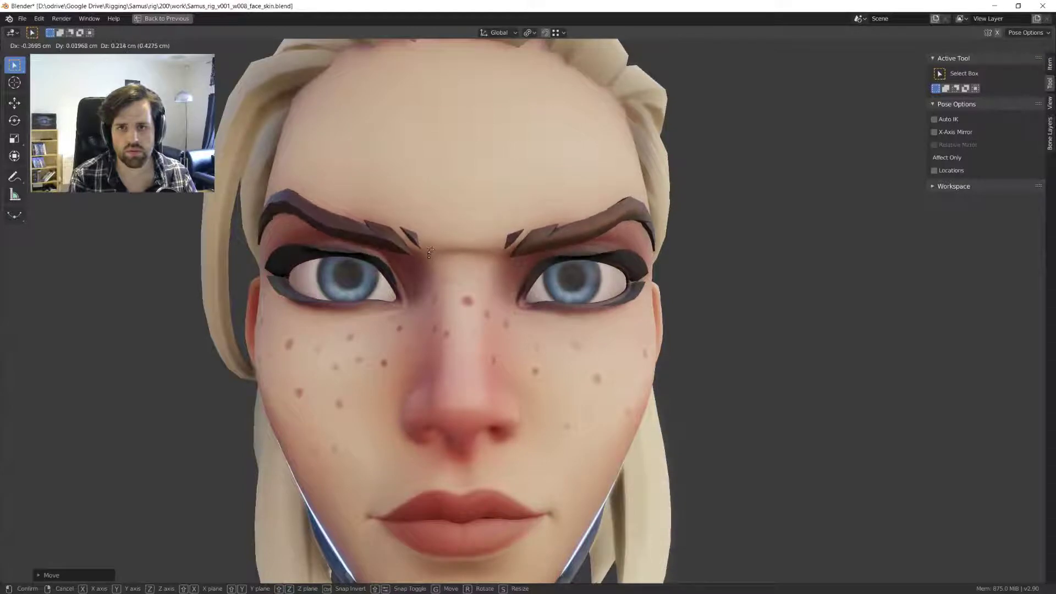
{"action": "left_click", "coordinate": [421, 275]}
- Bring the brow crease into side profile, show the overlays, and hide the eyebrow mesh in Object Mode
{"action": "scroll", "coordinate": [421, 275], "scroll_direction": "down", "scroll_amount": 3}
{"action": "middle_click_drag", "start_coordinate": [421, 275], "coordinate": [476, 267]}
{"action": "scroll", "coordinate": [476, 267], "scroll_direction": "up", "scroll_amount": 4}
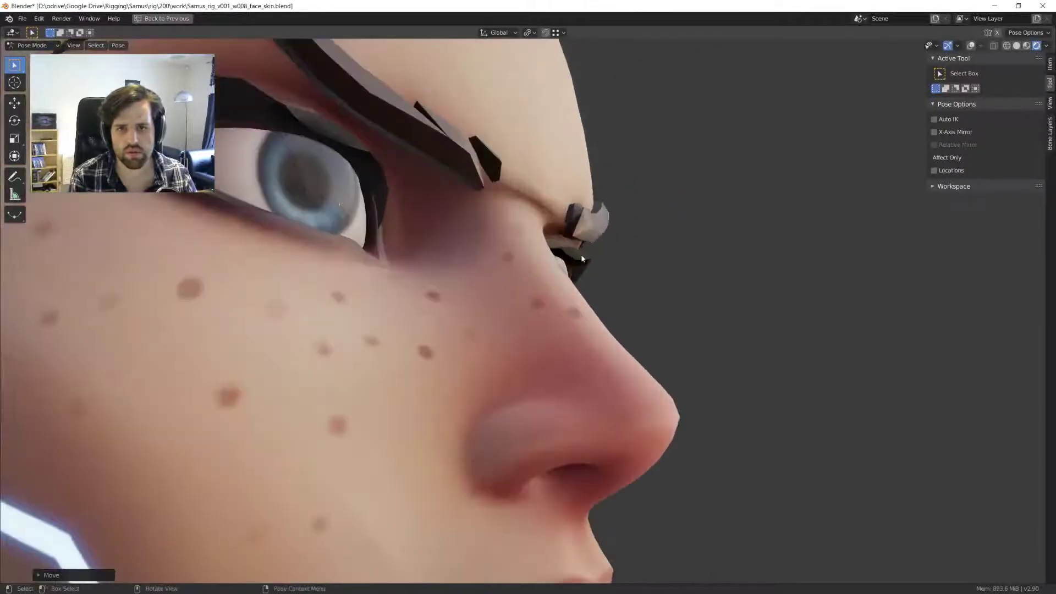
{"action": "middle_click_drag", "start_coordinate": [550, 223], "coordinate": [454, 230]}
{"action": "middle_click_drag", "start_coordinate": [469, 124], "coordinate": [648, 274]}
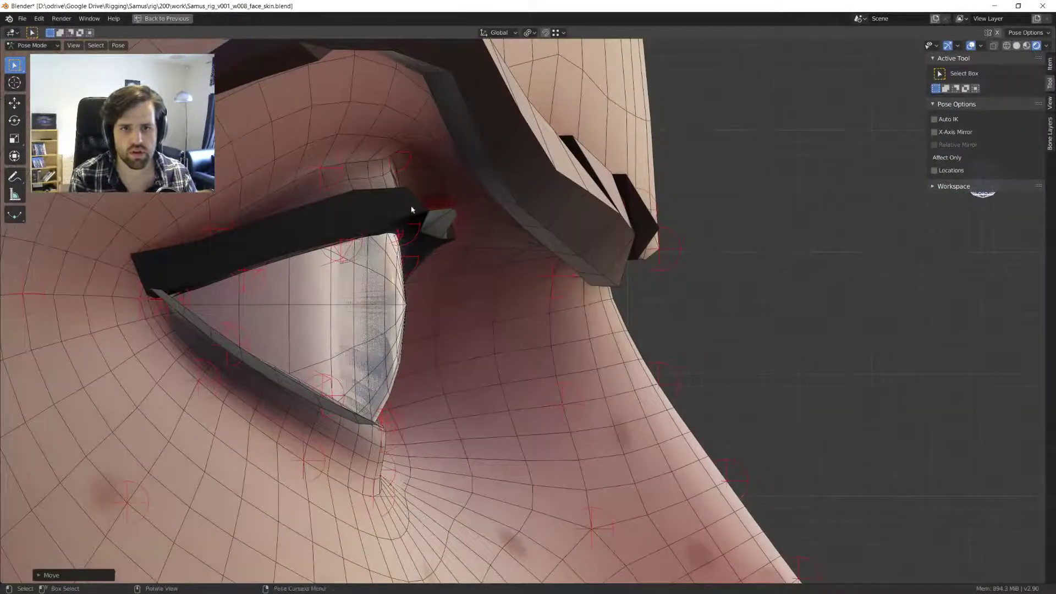
{"action": "key", "text": "ctrl+Tab"}
{"action": "key", "text": "h"}
{"action": "key", "text": "alt+h"}
{"action": "left_click", "coordinate": [626, 231]}
{"action": "key", "text": "h"}
{"action": "scroll", "coordinate": [648, 262], "scroll_direction": "up", "scroll_amount": 3}
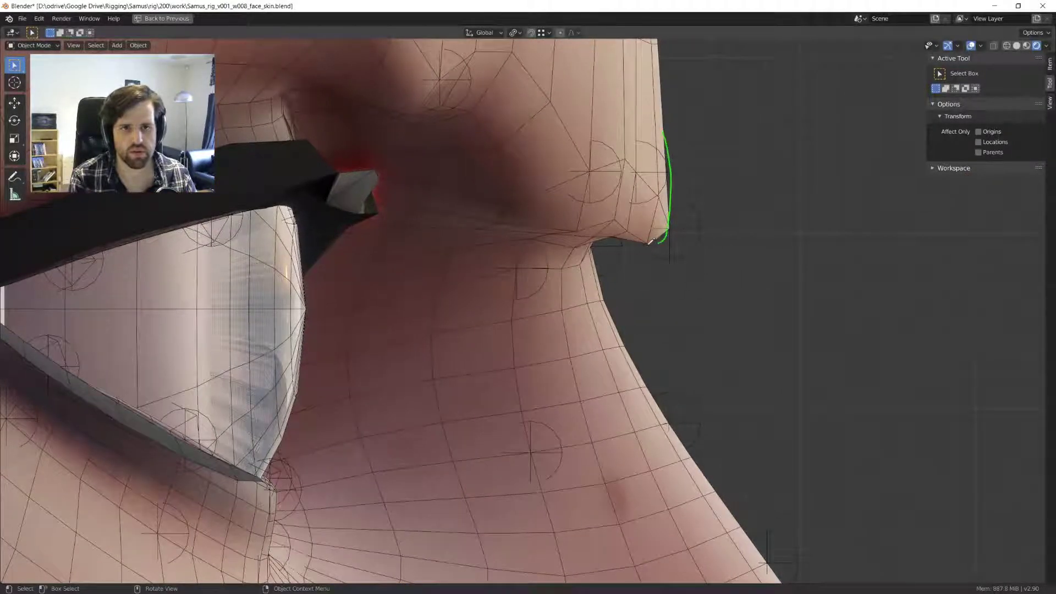
- Sketch temporary annotation lines along the profile of the brow overhang, erasing and redrawing the outline
{"action": "left_click_drag", "start_coordinate": [617, 237], "coordinate": [598, 235]}
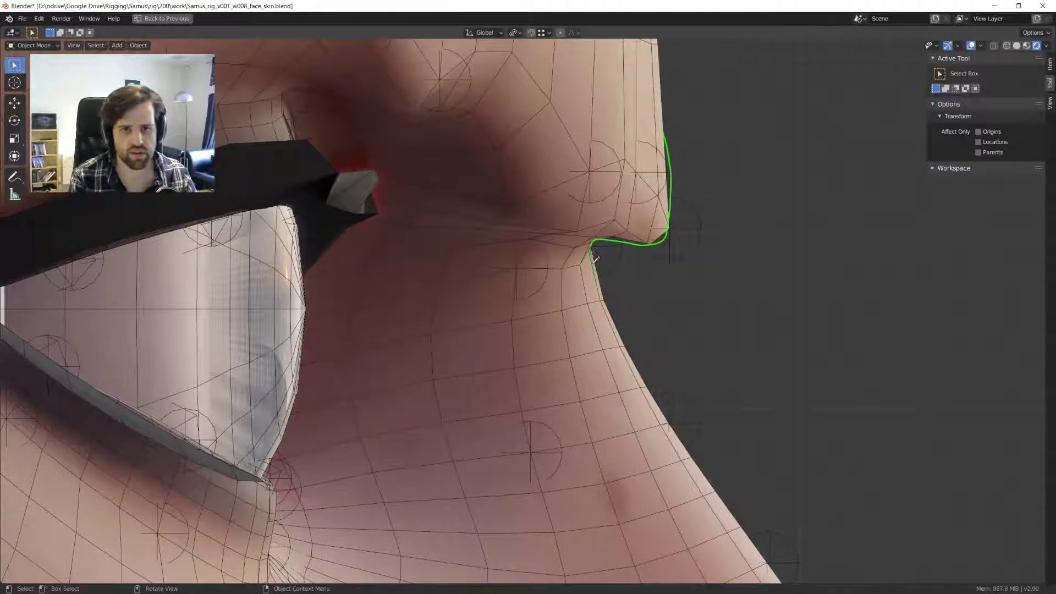
{"action": "mouse_move", "coordinate": [616, 242]}
{"action": "right_mouse_down"}
{"action": "mouse_move", "coordinate": [610, 285]}
{"action": "mouse_move", "coordinate": [623, 314]}
{"action": "right_mouse_up"}
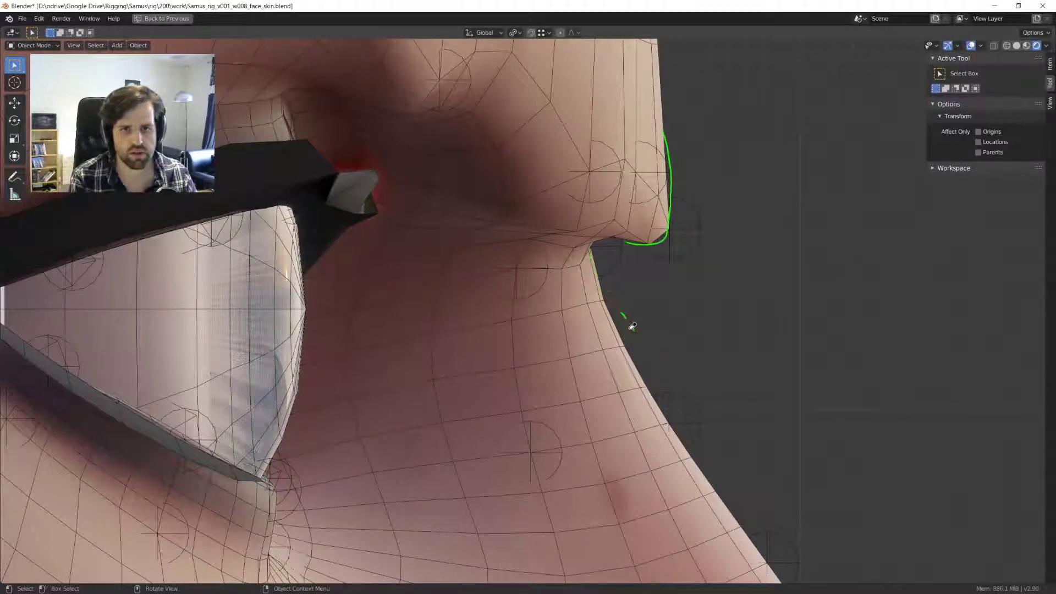
{"action": "key", "text": "ctrl+z"}
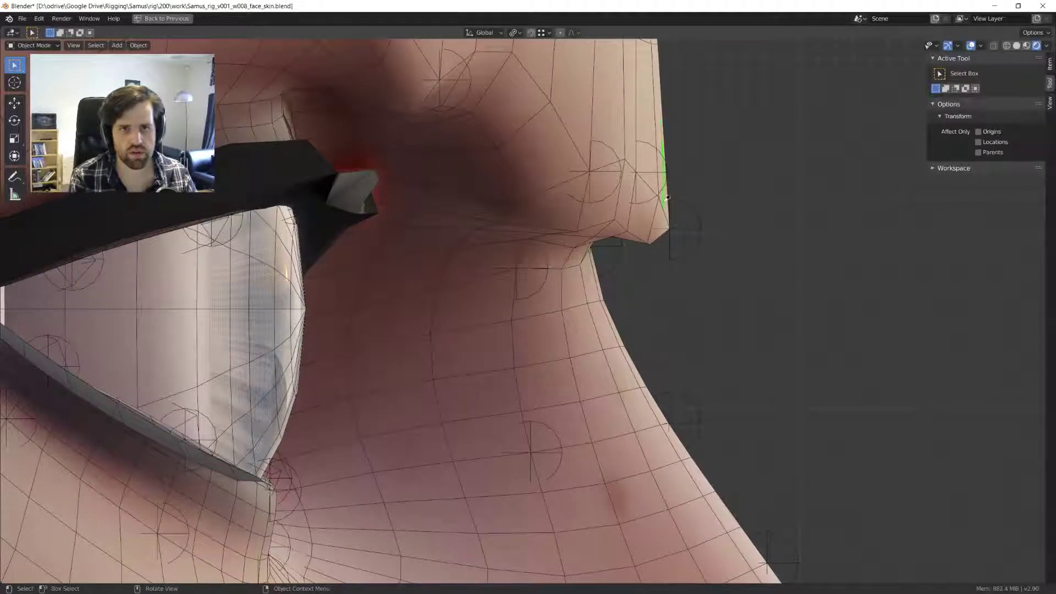
{"action": "left_click_drag", "start_coordinate": [676, 179], "coordinate": [676, 244]}
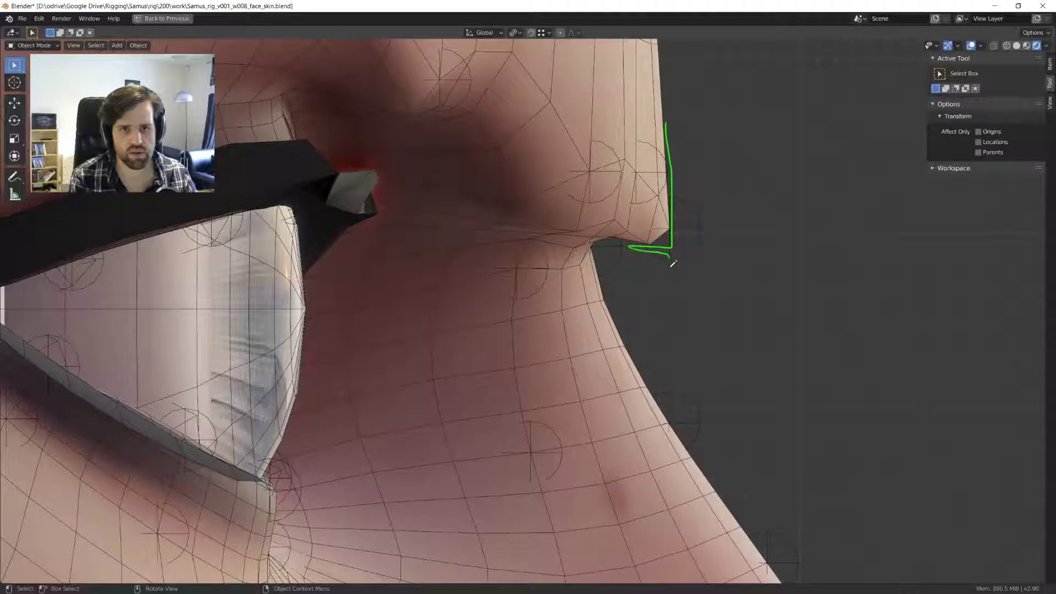
{"action": "left_click_drag", "start_coordinate": [685, 317], "coordinate": [785, 400]}
- Select the Samus rig, return it to Pose Mode, and reset all bones to the neutral pose
{"action": "middle_click_drag", "start_coordinate": [785, 400], "coordinate": [301, 171]}
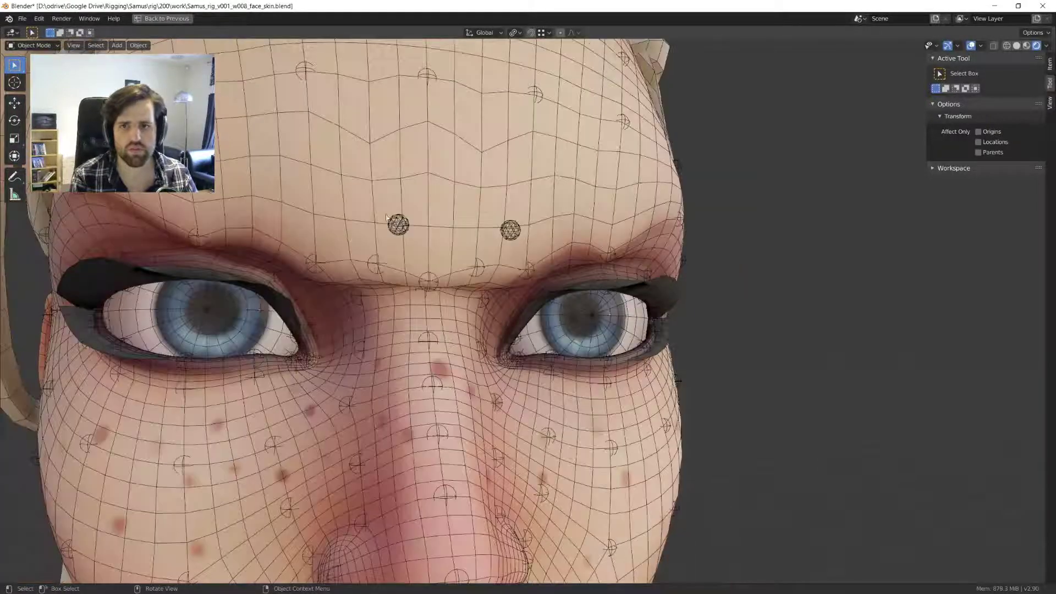
{"action": "left_click", "coordinate": [424, 303]}
{"action": "key", "text": "ctrl+Tab"}
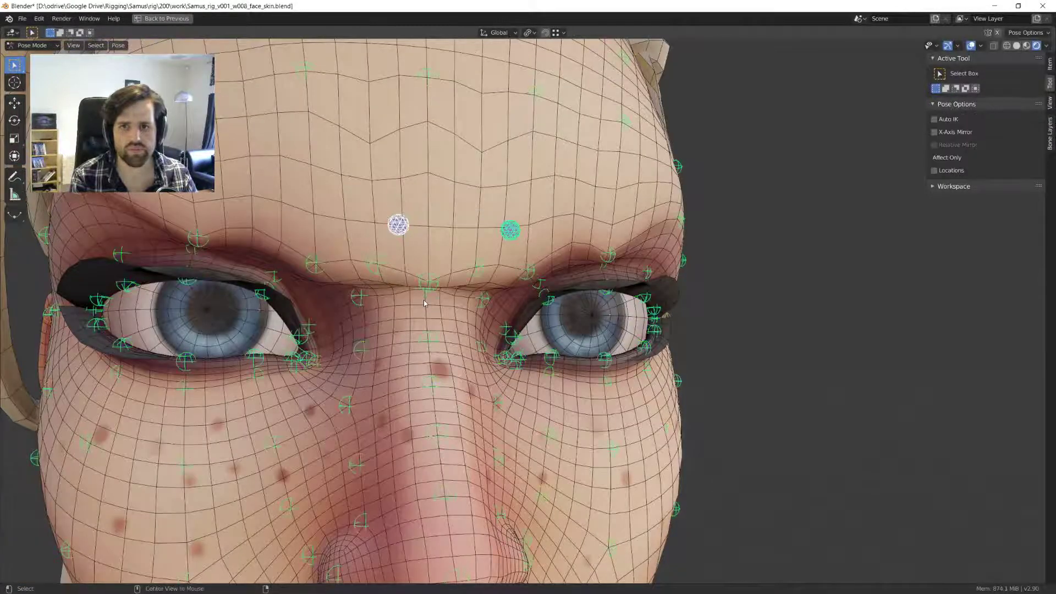
{"action": "scroll", "coordinate": [424, 303], "scroll_direction": "down", "scroll_amount": 6}
{"action": "scroll", "coordinate": [582, 273], "scroll_direction": "up", "scroll_amount": 2}
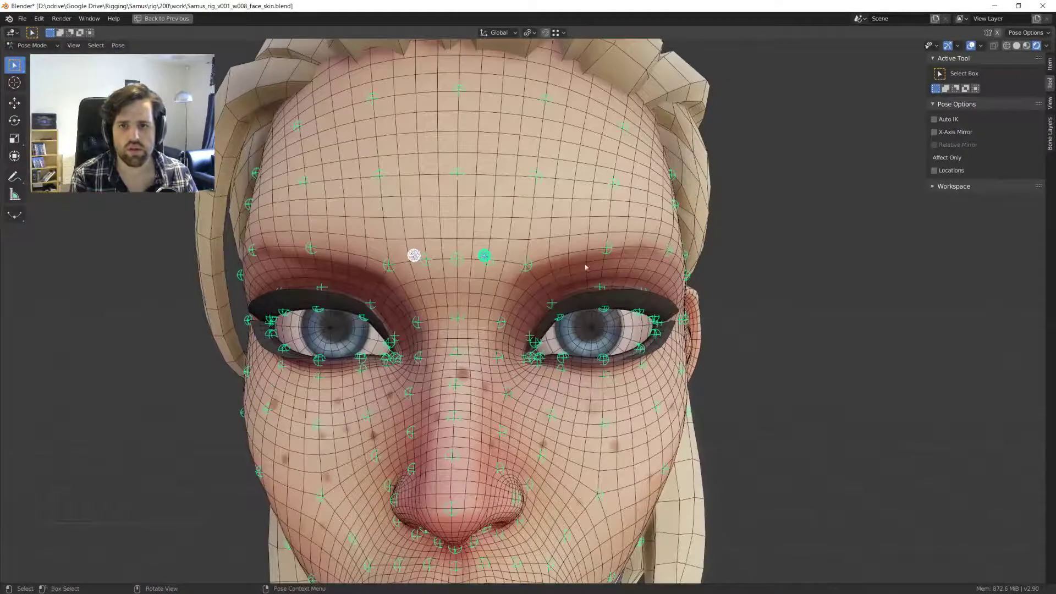
- Lower the left middle eyebrow bone toward the upper eyelid and sketch an annotation along the sagging brow skin
{"action": "left_click", "coordinate": [607, 251]}
{"action": "key", "text": "g"}
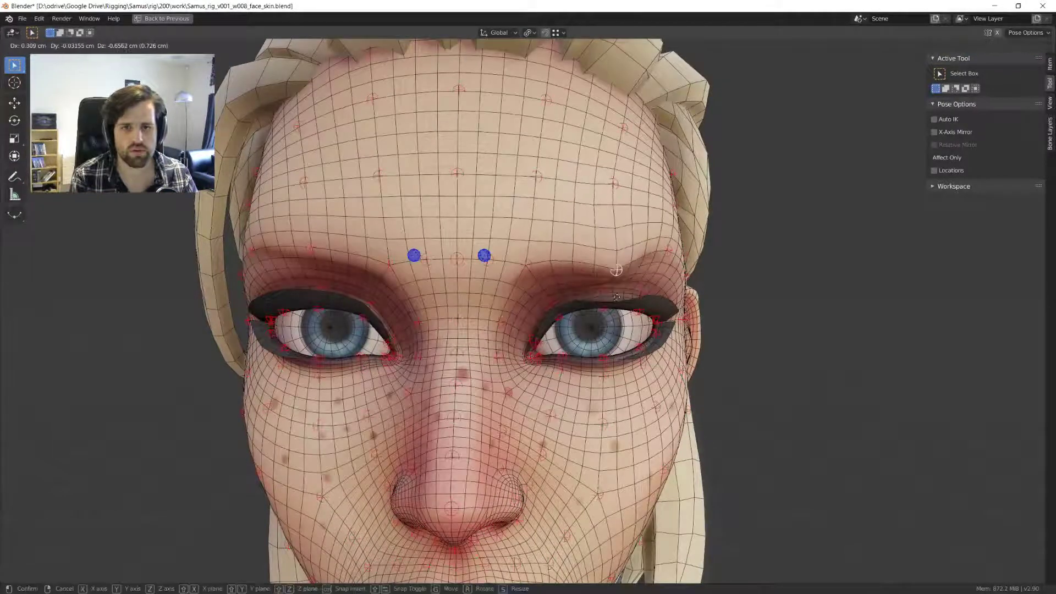
{"action": "left_click", "coordinate": [617, 297]}
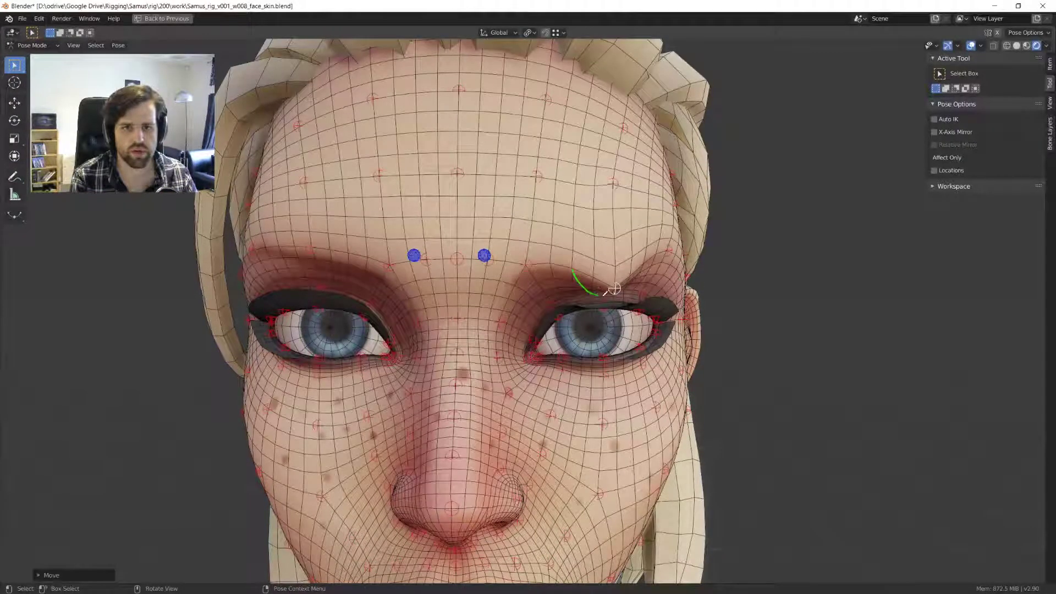
{"action": "left_click_drag", "start_coordinate": [636, 279], "coordinate": [636, 277]}
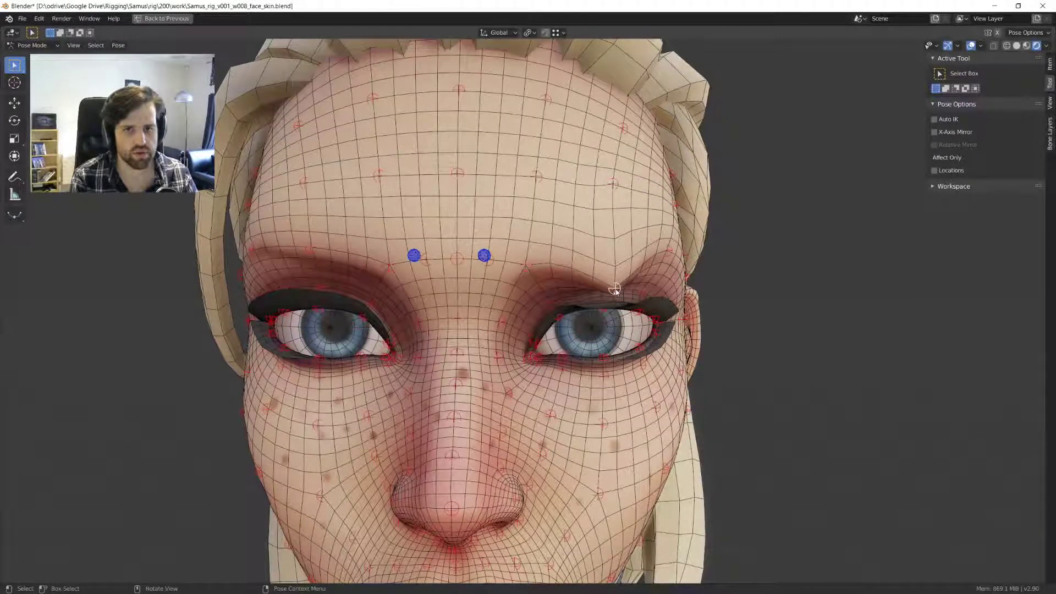
- Return the left middle eyebrow bone to its rest position and switch the rig to Object Mode
{"action": "scroll", "coordinate": [616, 288], "scroll_direction": "down", "scroll_amount": 4}
{"action": "scroll", "coordinate": [617, 288], "scroll_direction": "up", "scroll_amount": 4}
{"action": "middle_click_drag", "start_coordinate": [616, 288], "coordinate": [538, 270]}
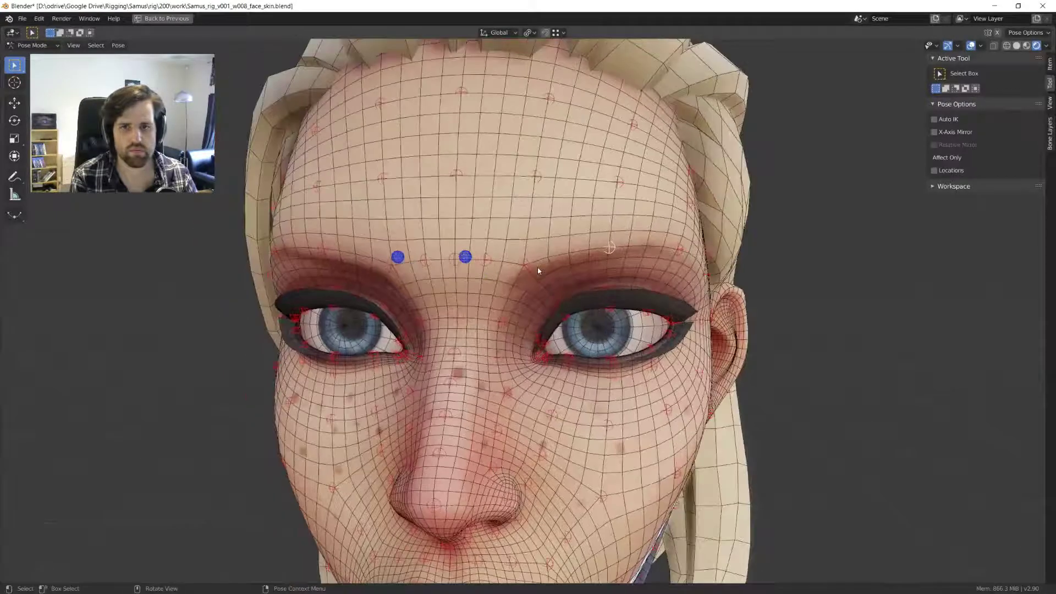
{"action": "key", "text": "ctrl+Tab"}
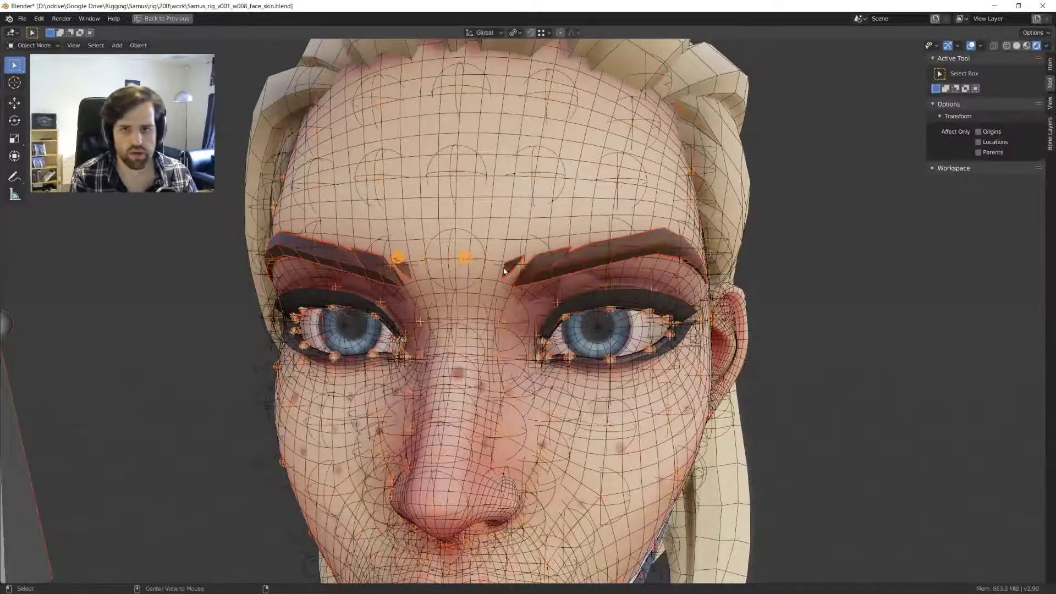
- Bring back the full editor layout, exclude the Proxies collection, and hide the samus.metarig armature
{"action": "scroll", "coordinate": [509, 269], "scroll_direction": "down", "scroll_amount": 5}
{"action": "scroll", "coordinate": [509, 268], "scroll_direction": "up", "scroll_amount": 3}
{"action": "left_click", "coordinate": [554, 214]}
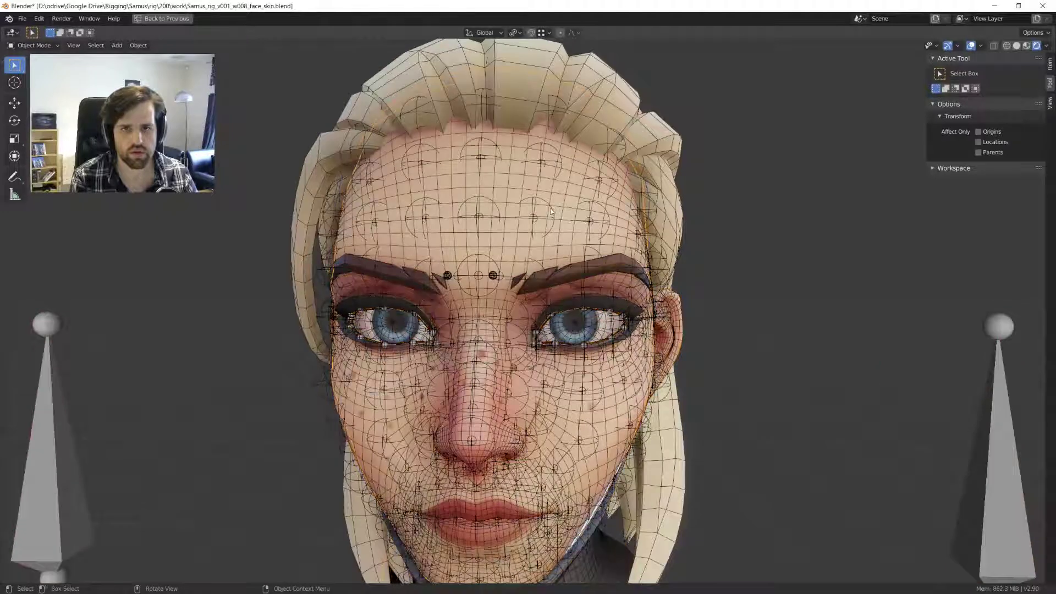
{"action": "left_click", "coordinate": [551, 212]}
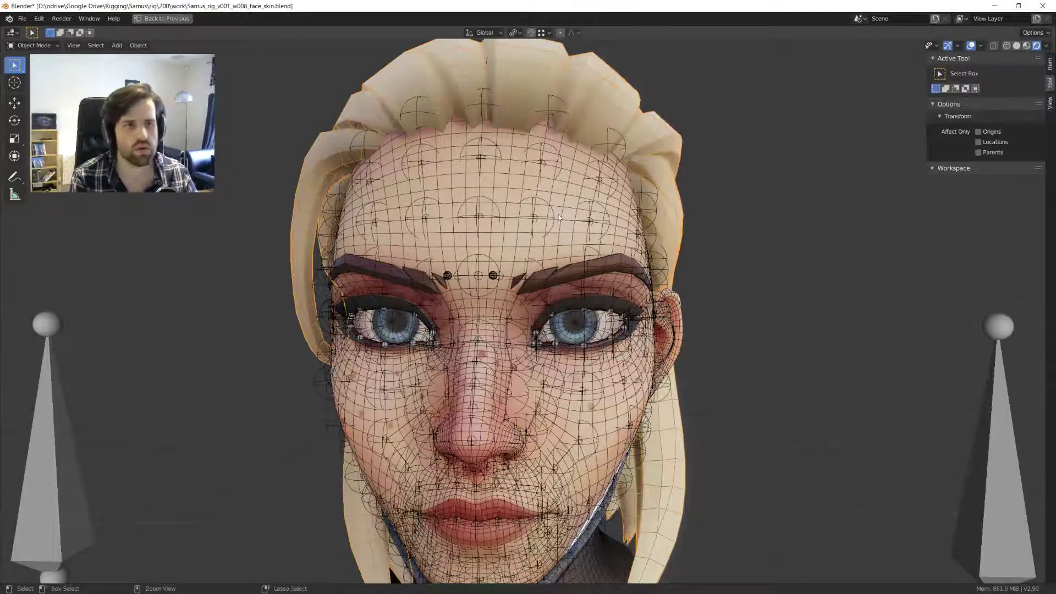
{"action": "key", "text": "ctrl+space"}
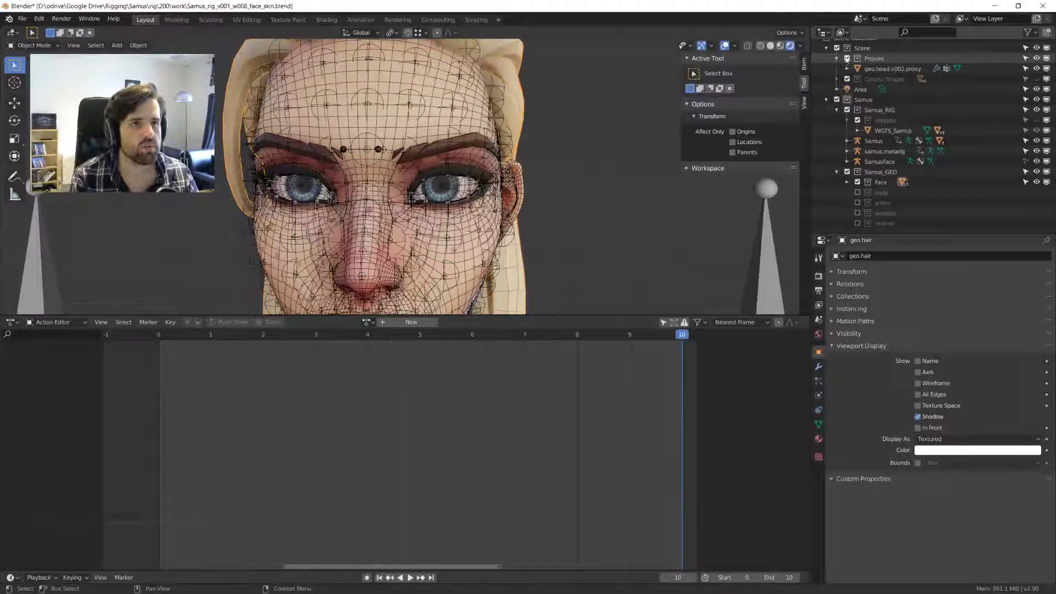
{"action": "left_click", "coordinate": [847, 59]}
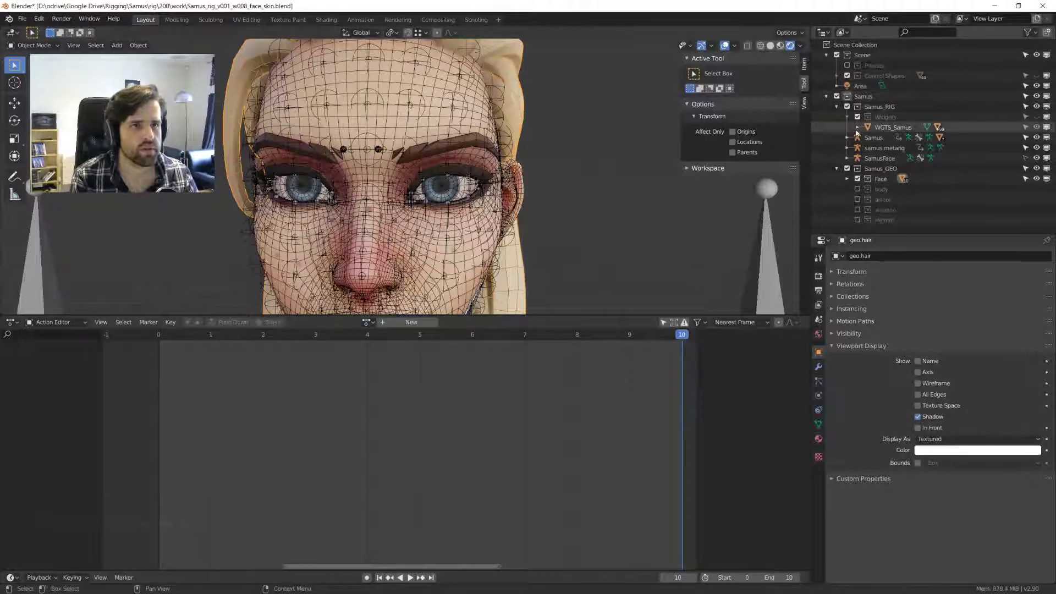
{"action": "left_click", "coordinate": [905, 147]}
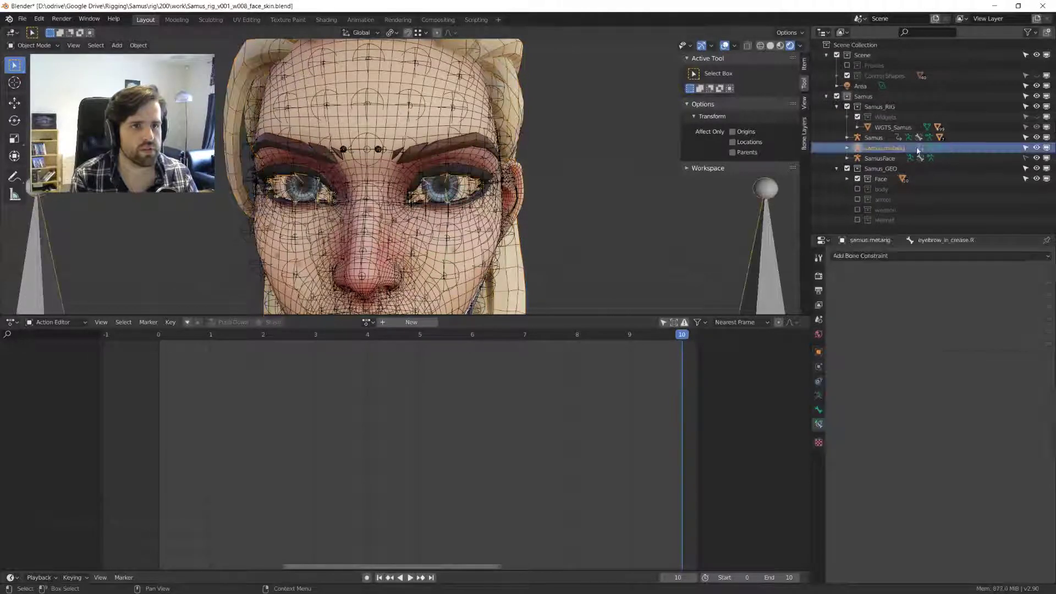
{"action": "left_click", "coordinate": [1037, 148]}
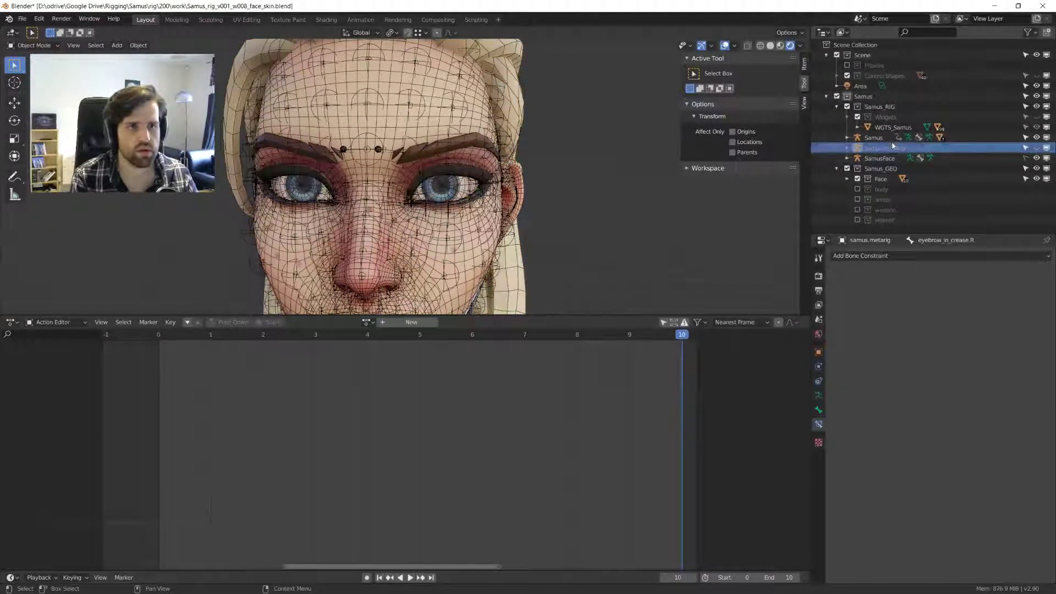
- Hide the SamusFace armature in the viewport
{"action": "left_click", "coordinate": [416, 89]}
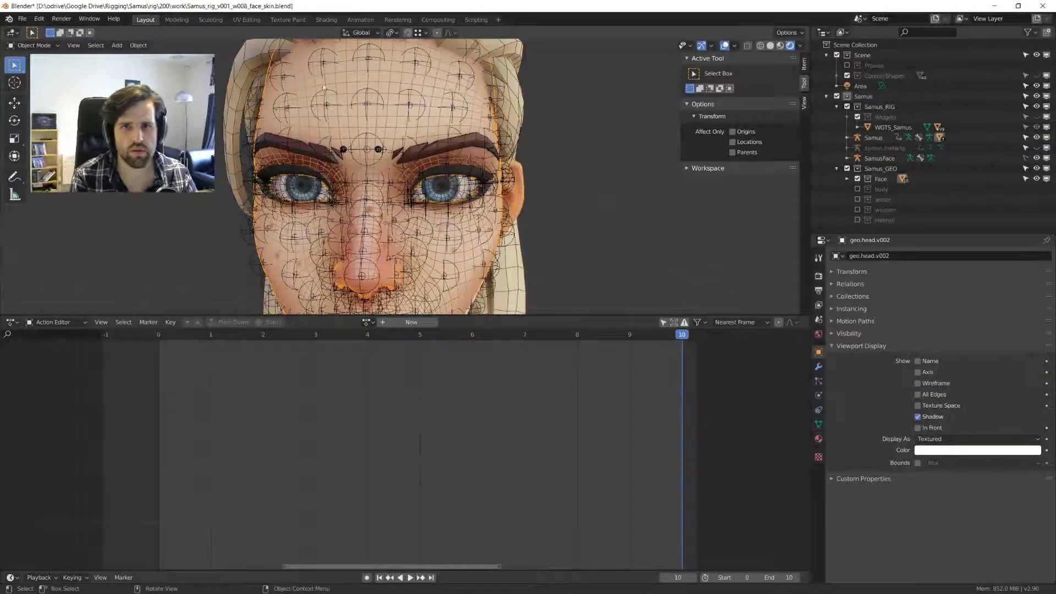
{"action": "left_click", "coordinate": [417, 94]}
{"action": "left_click", "coordinate": [418, 95]}
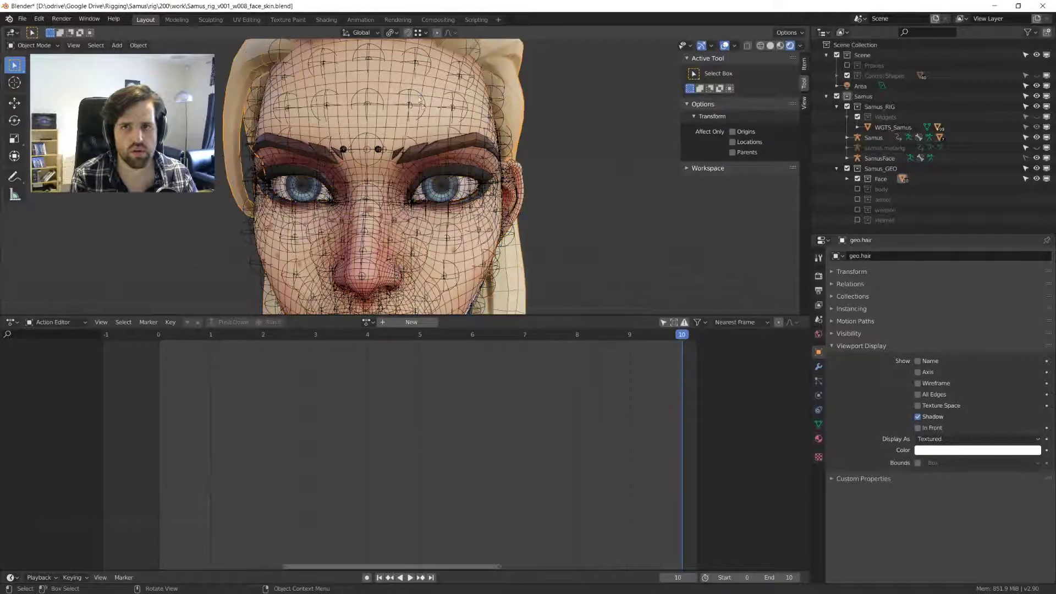
{"action": "left_click", "coordinate": [423, 107]}
{"action": "left_click", "coordinate": [1045, 161]}
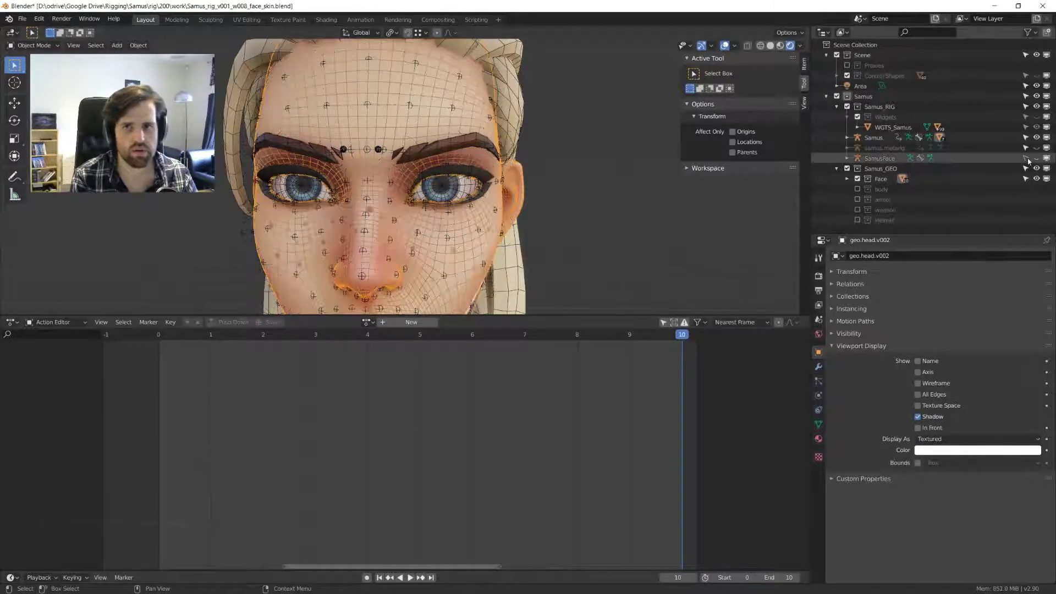
- Put the Samus rig back in Pose Mode and test the left brow crease control with a cancelled inward and downward move
{"action": "scroll", "coordinate": [436, 110], "scroll_direction": "up", "scroll_amount": 4}
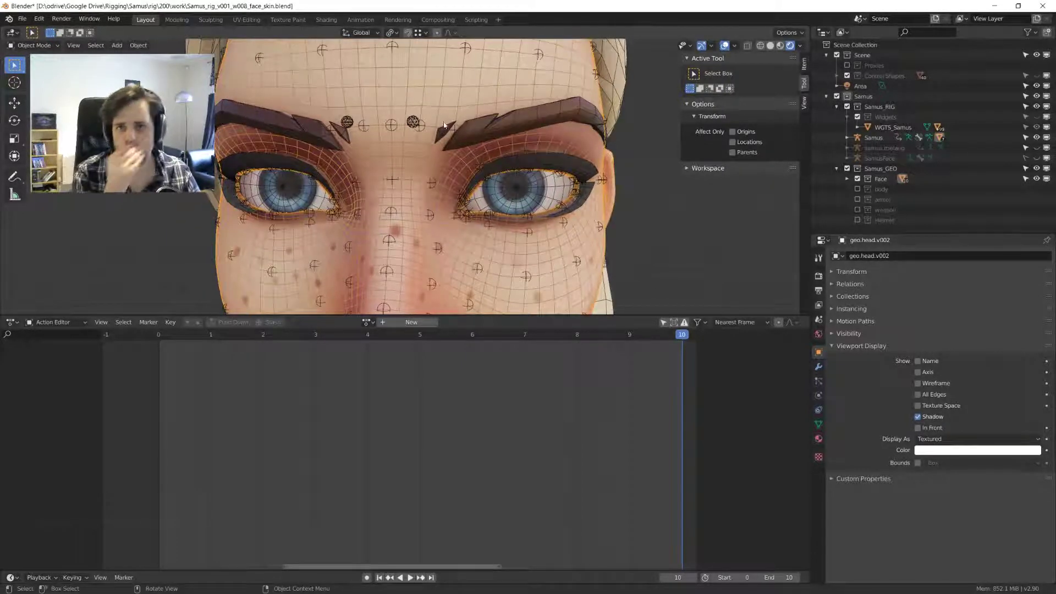
{"action": "middle_click_drag", "start_coordinate": [459, 116], "coordinate": [478, 141]}
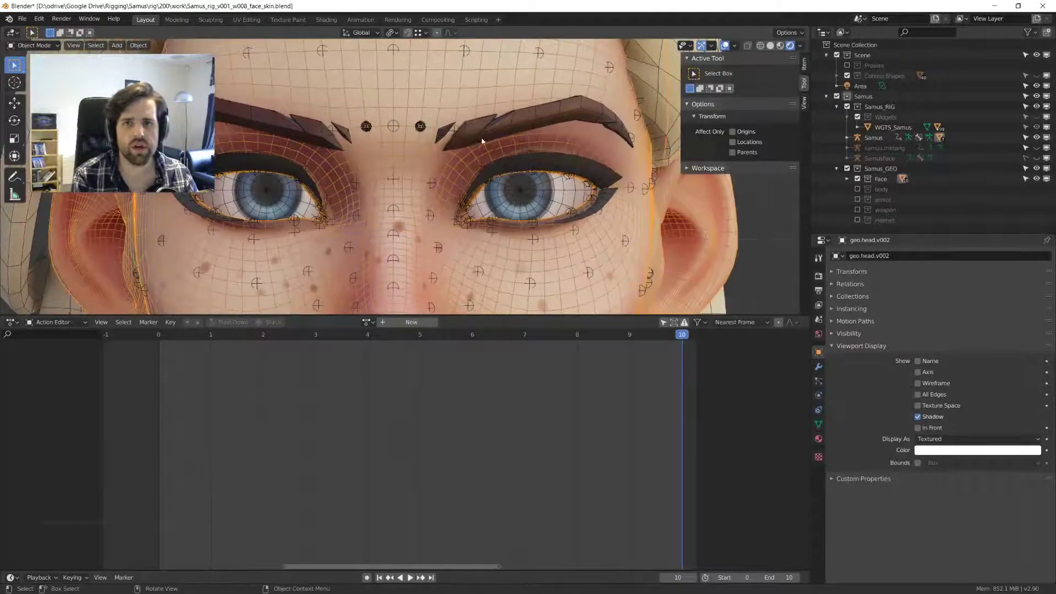
{"action": "left_click", "coordinate": [414, 149]}
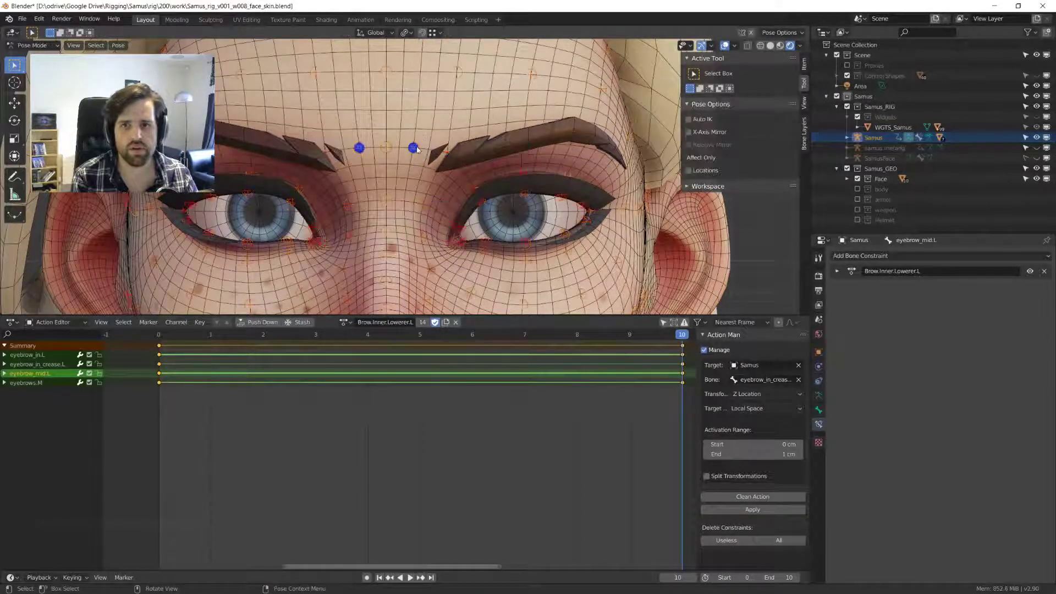
{"action": "left_click", "coordinate": [415, 150]}
{"action": "key", "text": "g"}
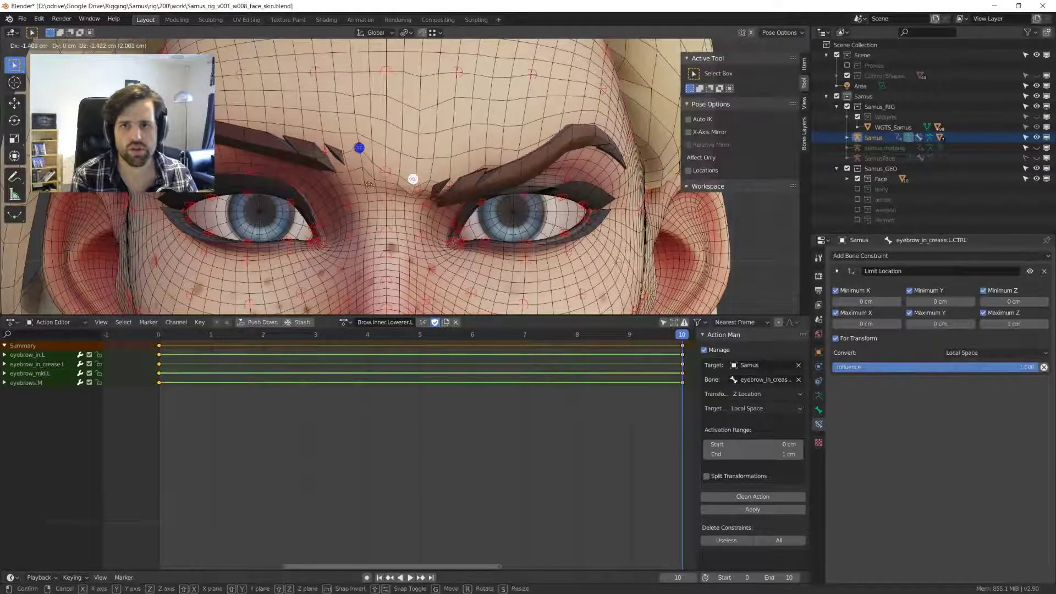
{"action": "right_click", "coordinate": [370, 187]}
- Display the bone axes of the Samus armature and check the orientation of the left brow crease control, marking an axis with an annotation
{"action": "left_click", "coordinate": [817, 395]}
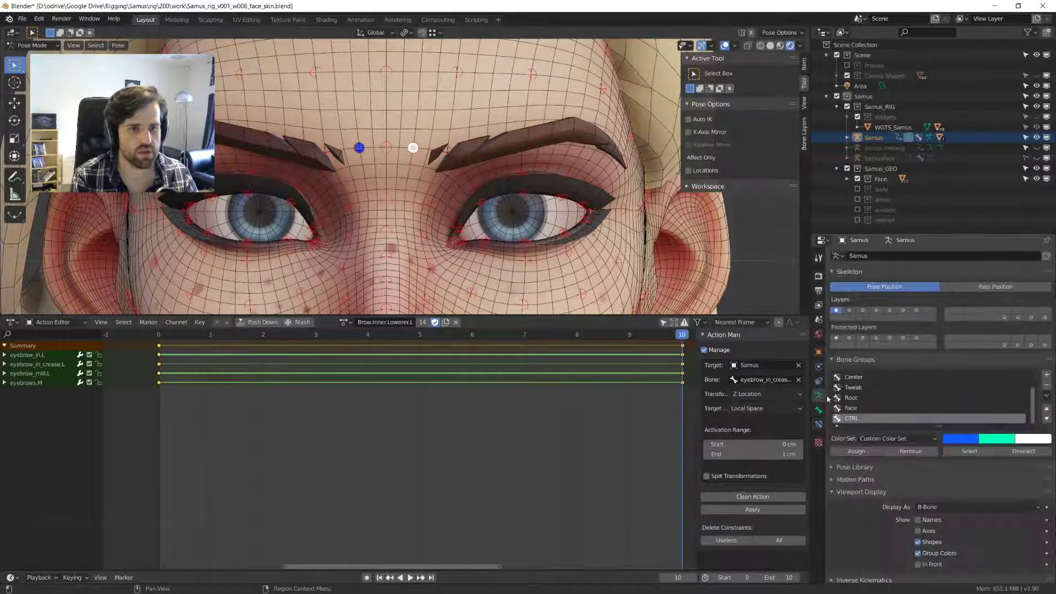
{"action": "left_click", "coordinate": [928, 532]}
{"action": "middle_click_drag", "start_coordinate": [447, 211], "coordinate": [348, 217]}
{"action": "scroll", "coordinate": [384, 225], "scroll_direction": "up", "scroll_amount": 3}
{"action": "scroll", "coordinate": [362, 246], "scroll_direction": "down", "scroll_amount": 2}
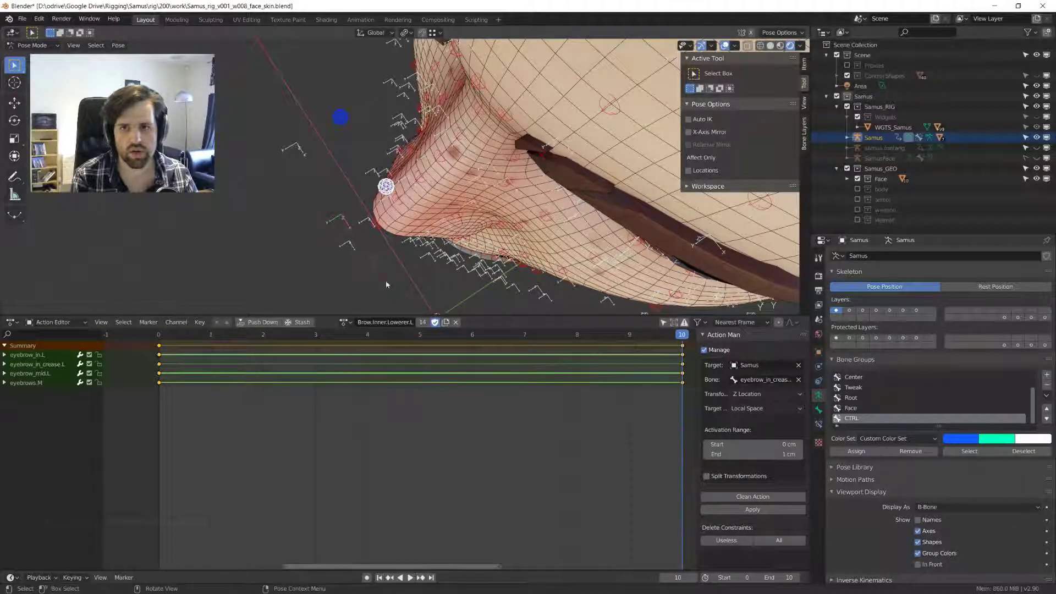
{"action": "middle_click_drag", "start_coordinate": [383, 282], "coordinate": [371, 255]}
{"action": "left_click", "coordinate": [328, 218]}
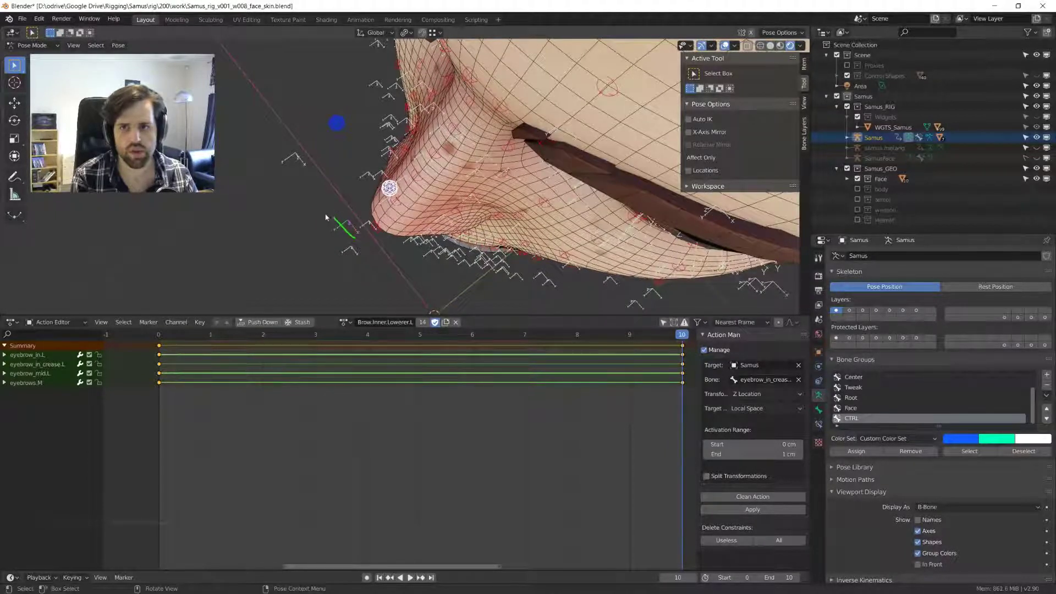
{"action": "middle_click_drag", "start_coordinate": [373, 228], "coordinate": [484, 100]}
- Load the Brow.Inner.In.L action, delete all its old keyframes, and assign the emptied action to the rig again
{"action": "left_click", "coordinate": [344, 323]}
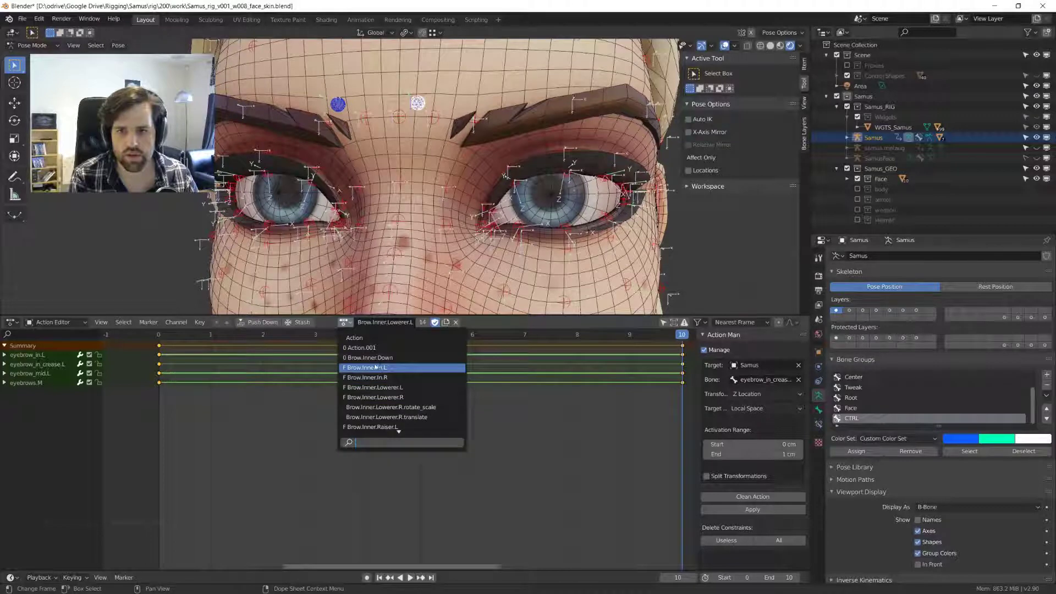
{"action": "left_click", "coordinate": [381, 367]}
{"action": "right_click", "coordinate": [333, 397]}
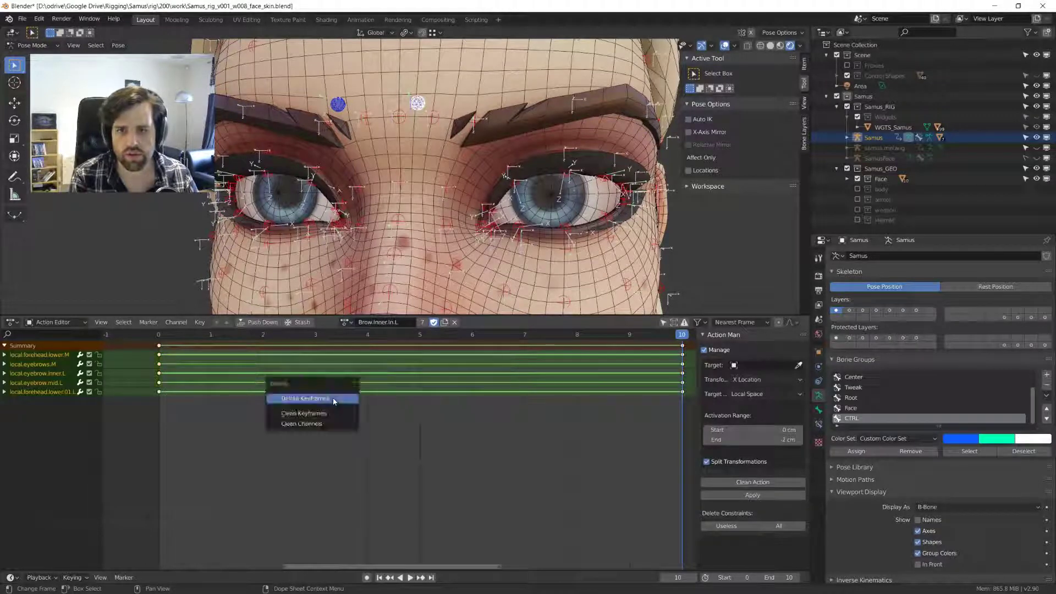
{"action": "left_click", "coordinate": [334, 399]}
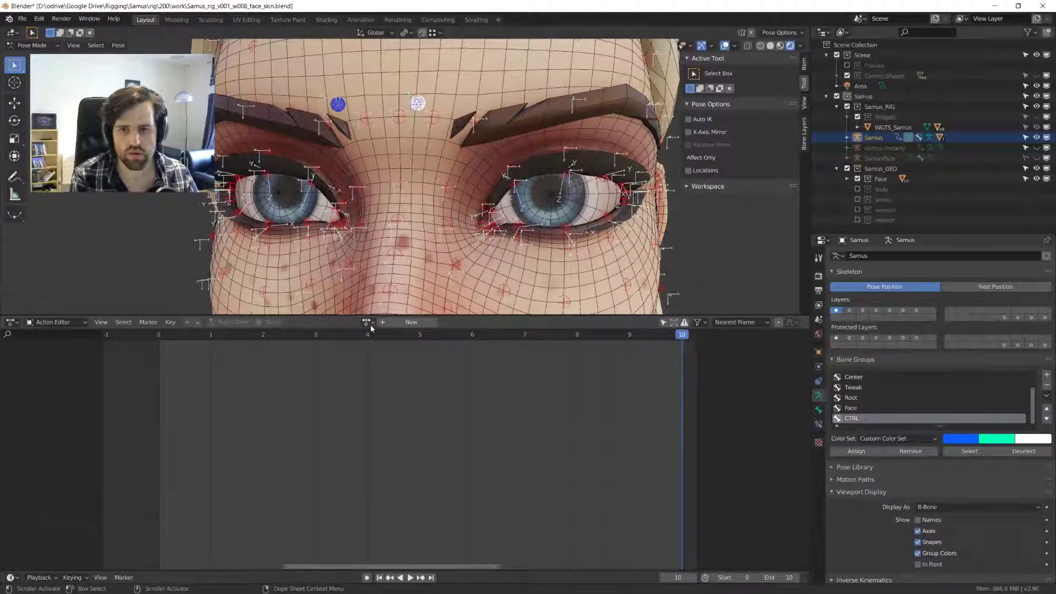
{"action": "left_click", "coordinate": [367, 322]}
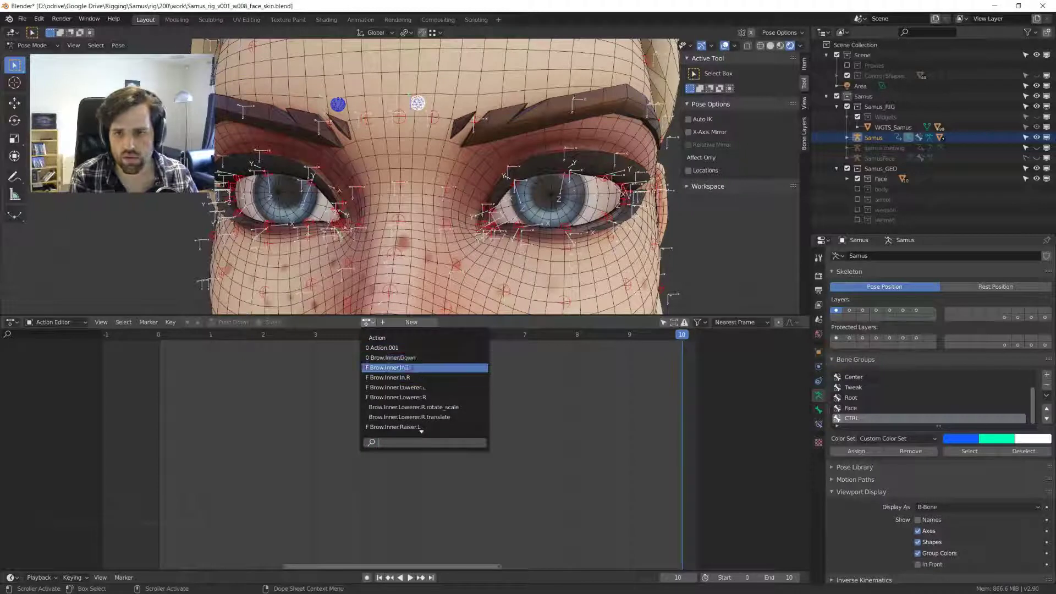
{"action": "left_click", "coordinate": [407, 367]}
- Set the action's target to Samus, its bone to eyebrow_in_crease.L.CTRL, and its activation range end to -1 cm
{"action": "left_click", "coordinate": [765, 365]}
{"action": "type", "text": "samus"}
{"action": "left_click", "coordinate": [762, 380]}
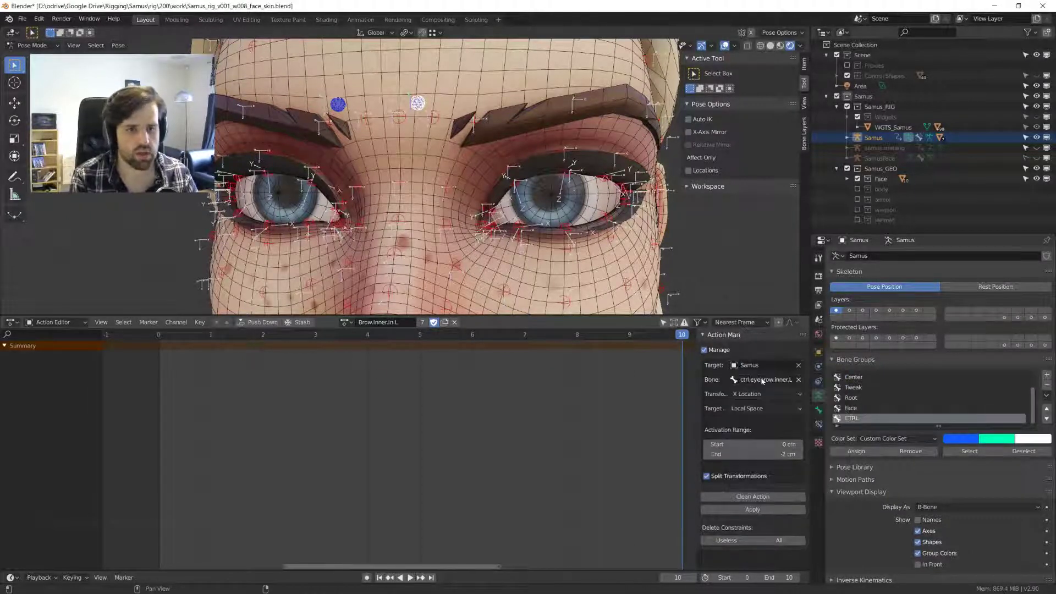
{"action": "left_click", "coordinate": [762, 380]}
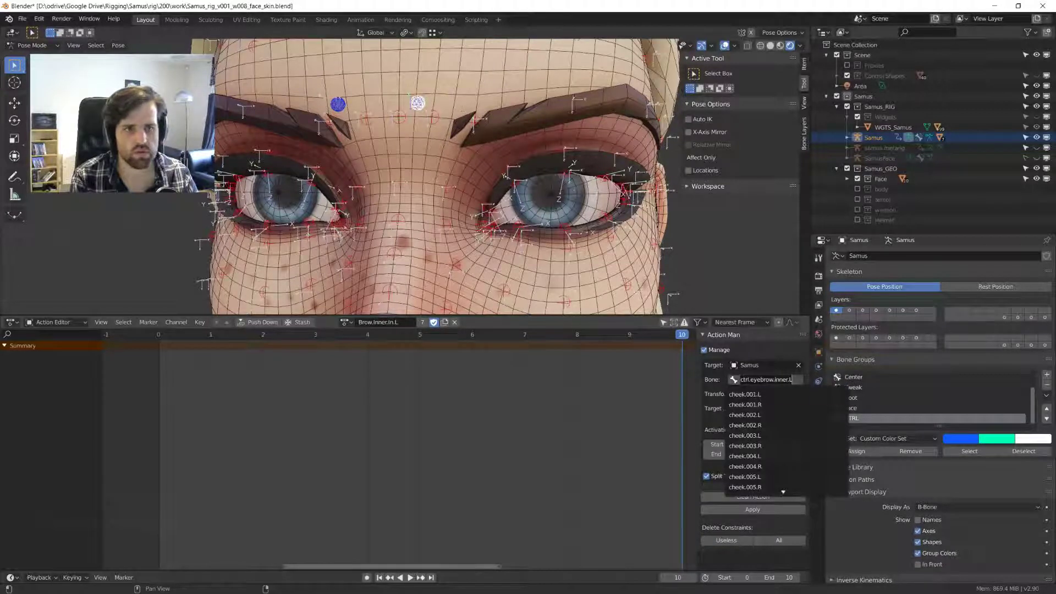
{"action": "key", "text": "ctrl+a"}
{"action": "type", "text": "eyebrow_in_crease.L.CTRL"}
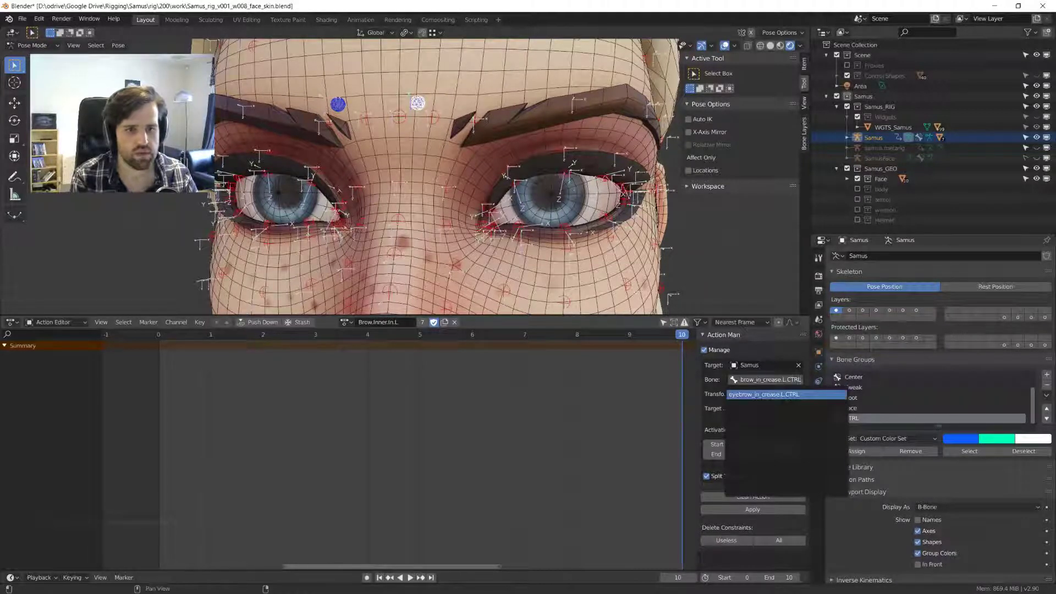
{"action": "key", "text": "Return"}
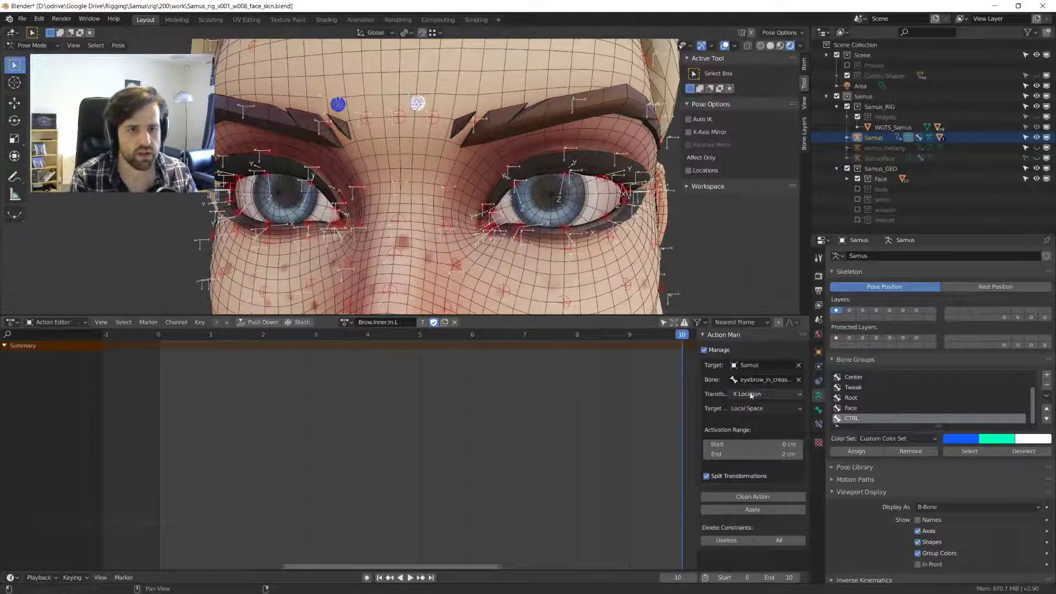
{"action": "left_click", "coordinate": [752, 454]}
{"action": "type", "text": "1"}
{"action": "key", "text": "Return"}
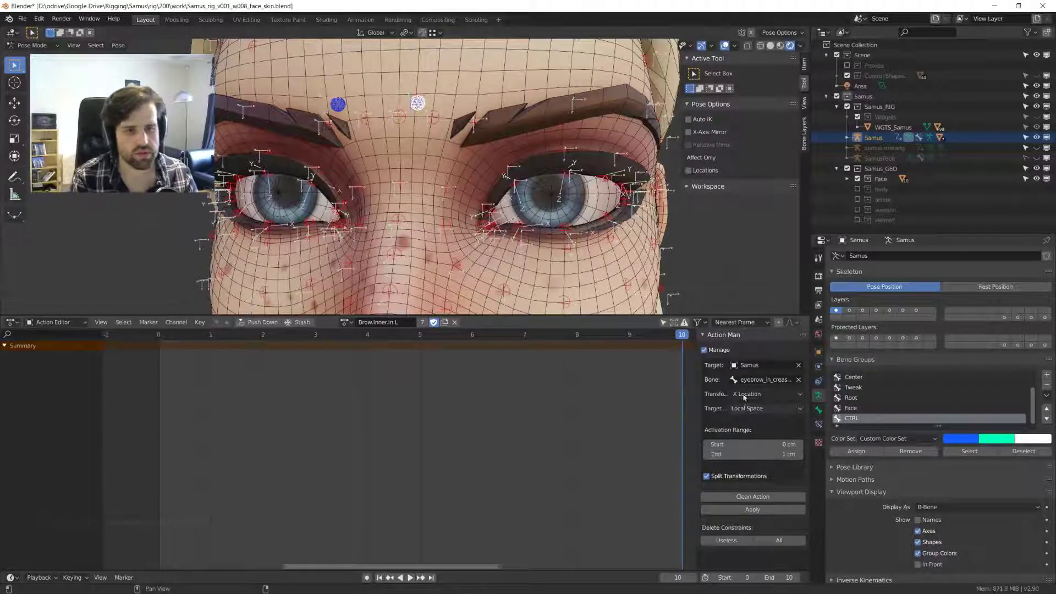
- Move the left inner eyebrow bone inward toward the bridge of the nose and adjust its position from an angled view
{"action": "middle_click_drag", "start_coordinate": [432, 111], "coordinate": [405, 128], "text": "shift"}
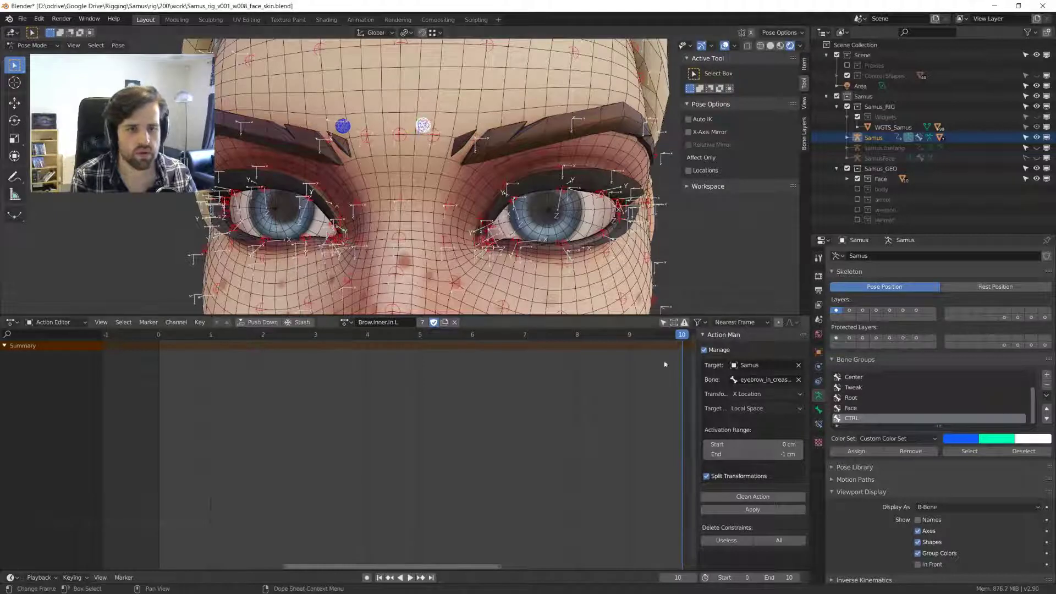
{"action": "mouse_move", "coordinate": [474, 199]}
{"action": "middle_mouse_down"}
{"action": "mouse_move", "coordinate": [482, 195]}
{"action": "mouse_move", "coordinate": [449, 173]}
{"action": "mouse_move", "coordinate": [456, 144]}
{"action": "mouse_move", "coordinate": [477, 149]}
{"action": "mouse_move", "coordinate": [484, 165]}
{"action": "mouse_move", "coordinate": [522, 170]}
{"action": "mouse_move", "coordinate": [473, 176]}
{"action": "mouse_move", "coordinate": [465, 189]}
{"action": "middle_mouse_up"}
{"action": "left_click", "coordinate": [432, 140]}
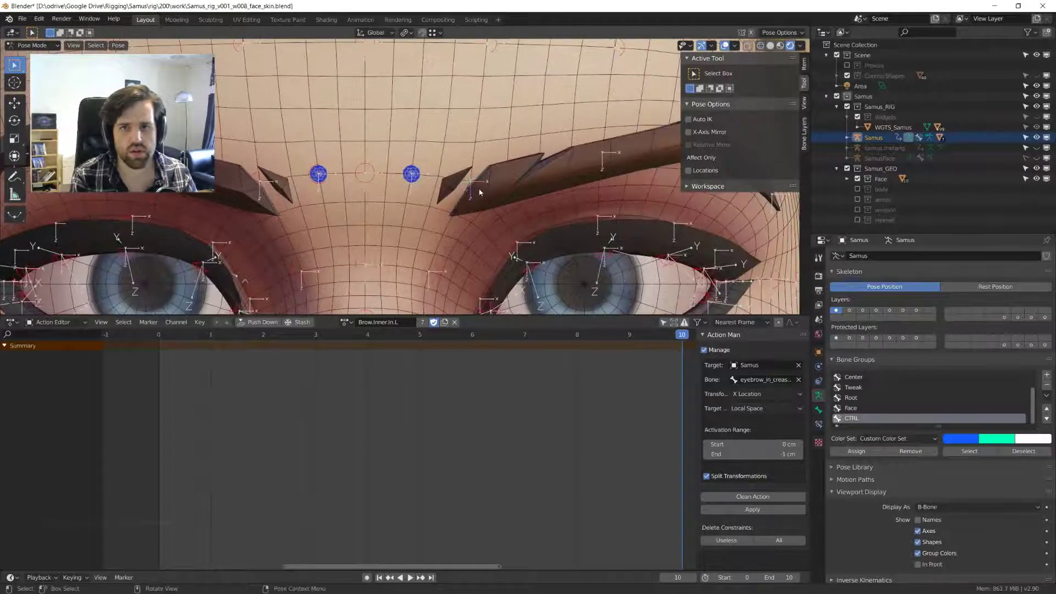
{"action": "key", "text": "g"}
{"action": "left_click", "coordinate": [407, 183]}
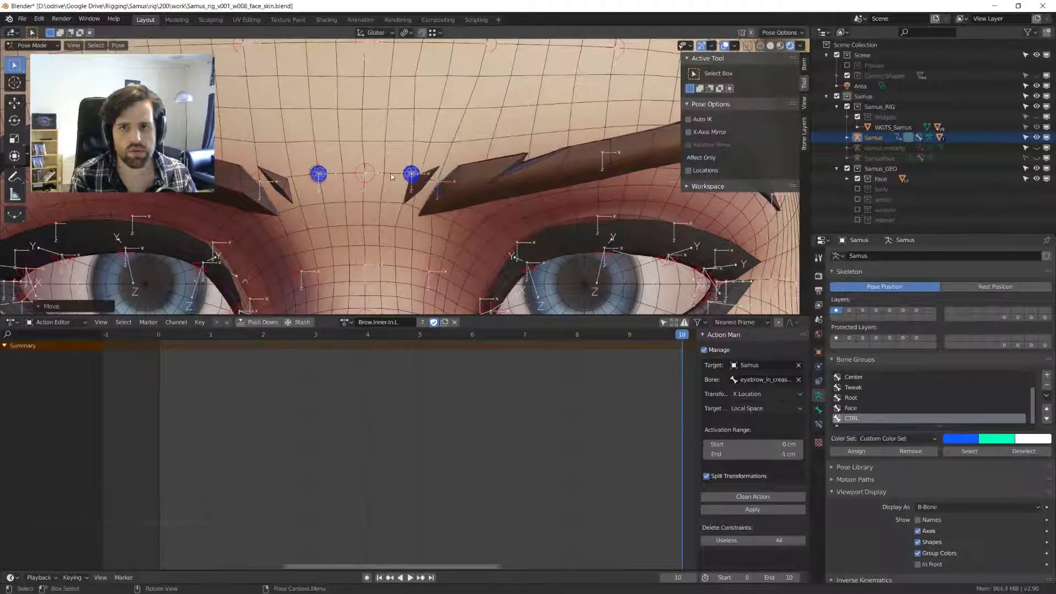
{"action": "middle_click_drag", "start_coordinate": [391, 177], "coordinate": [403, 178]}
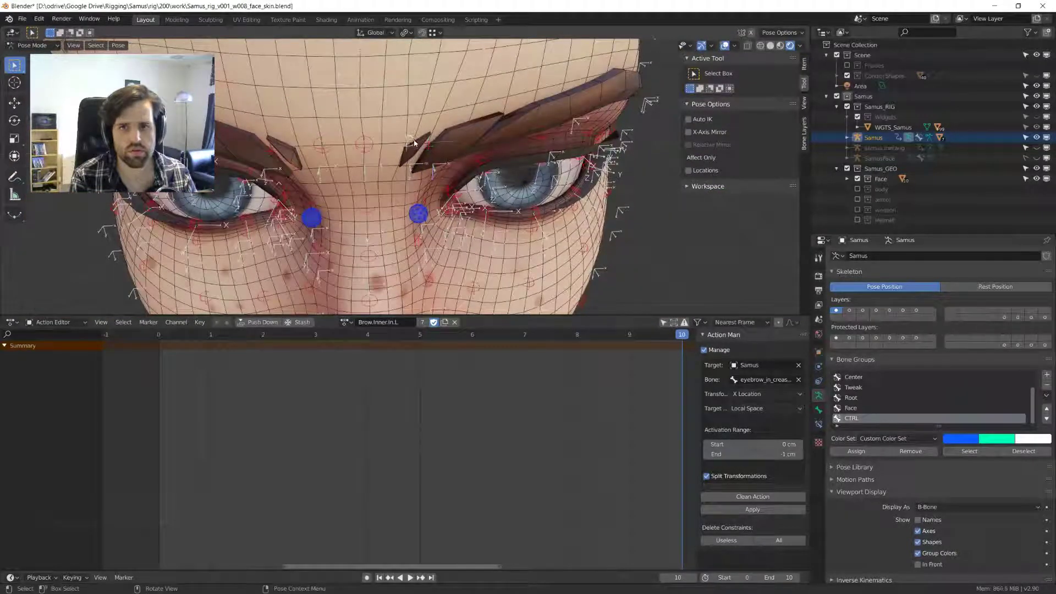
{"action": "key", "text": "g"}
{"action": "left_click", "coordinate": [476, 149]}
- On frame 10, move the left mid eyebrow bone inward and slightly down toward the inner brow
{"action": "middle_click_drag", "start_coordinate": [539, 134], "coordinate": [571, 158]}
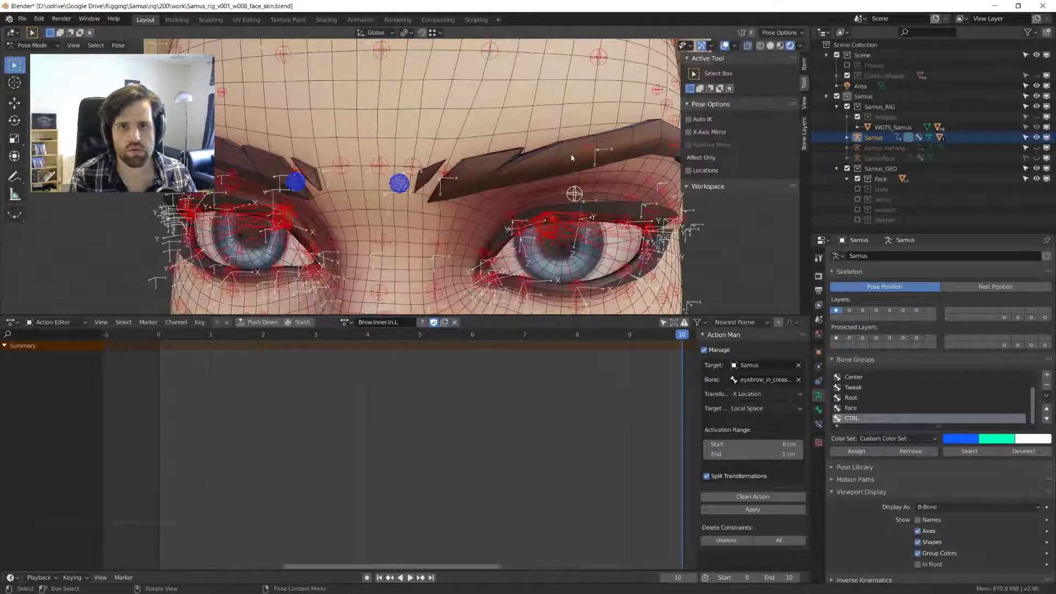
{"action": "right_click", "coordinate": [589, 141], "text": "shift"}
{"action": "middle_click_drag", "start_coordinate": [588, 142], "coordinate": [581, 159]}
{"action": "key", "text": "g"}
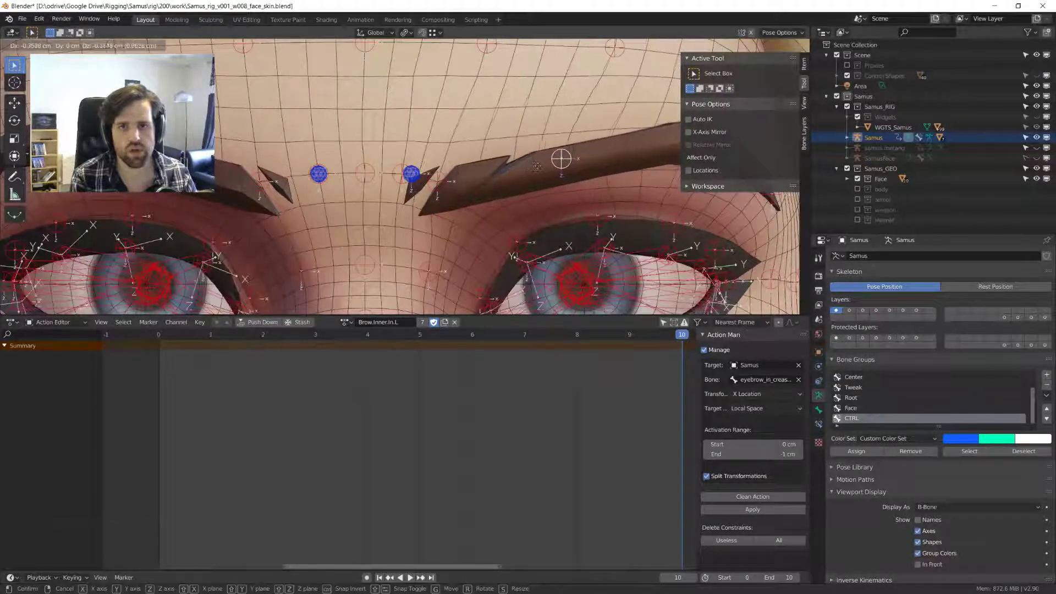
{"action": "left_click", "coordinate": [599, 167]}
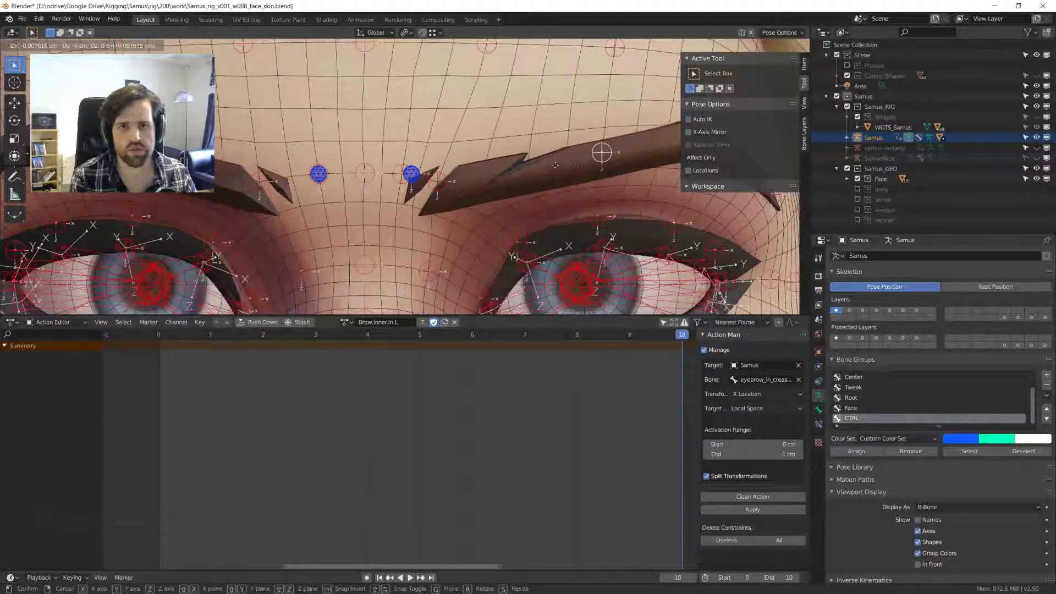
{"action": "key", "text": "ctrl+z"}
{"action": "key", "text": "ctrl+shift+z"}
{"action": "key", "text": "g"}
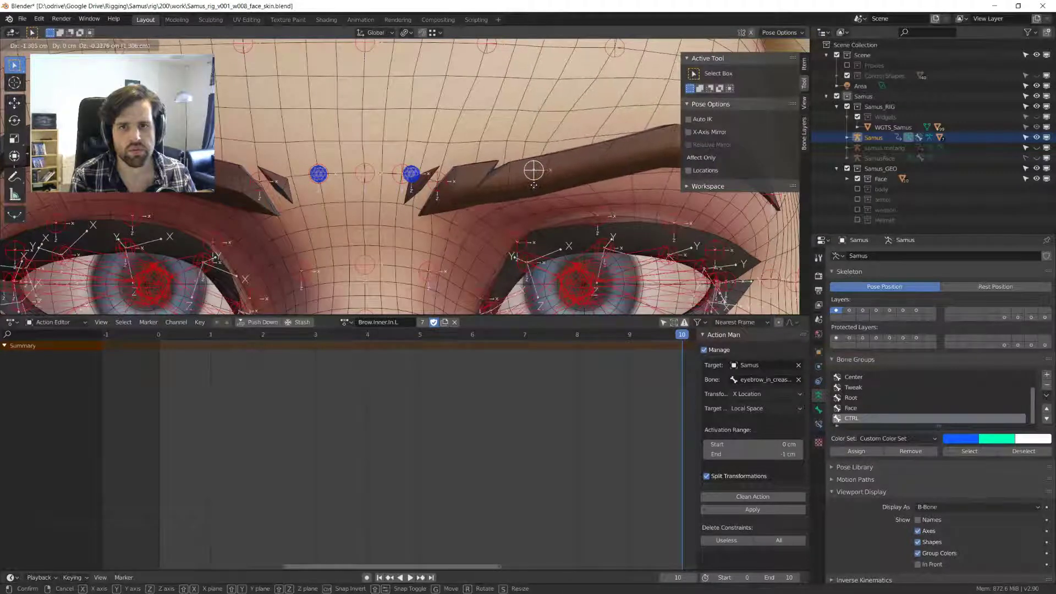
{"action": "left_click", "coordinate": [514, 182]}
- Shift the two left forehead bones above the brow inward to follow the brow movement
{"action": "scroll", "coordinate": [486, 224], "scroll_direction": "down", "scroll_amount": 2}
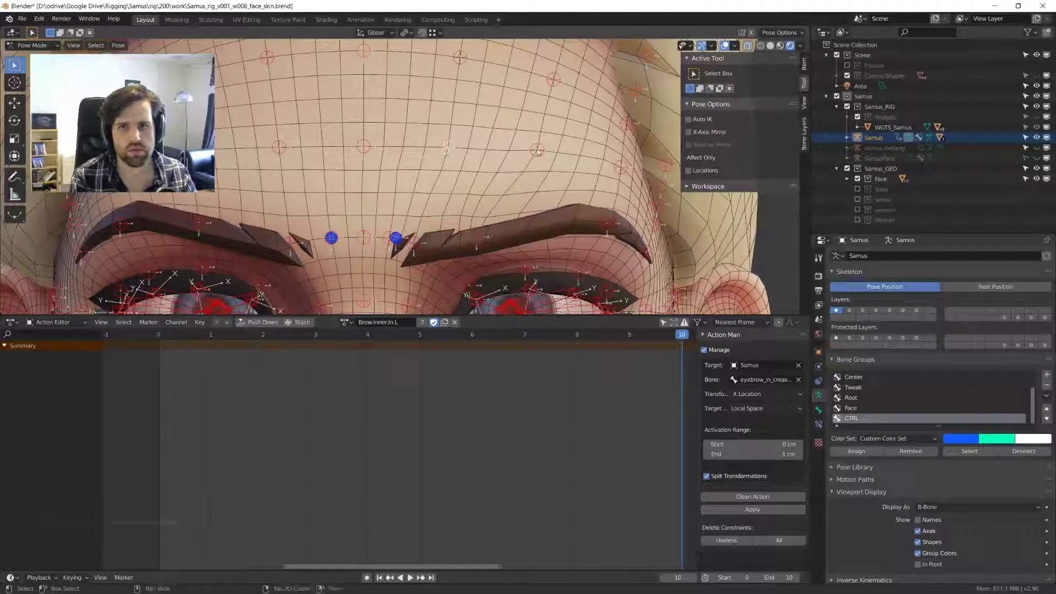
{"action": "key", "text": "g"}
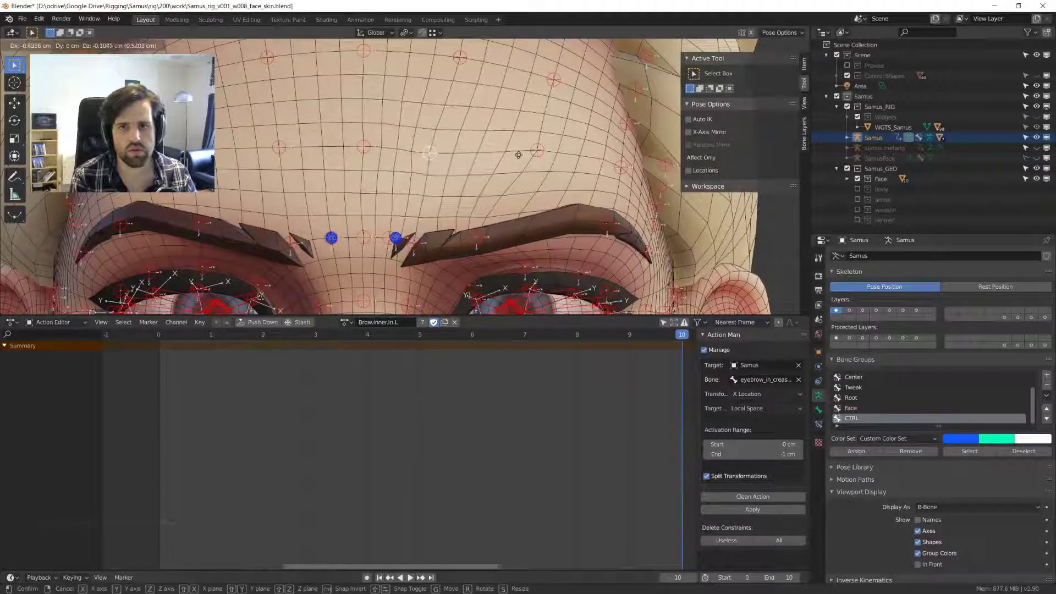
{"action": "left_click", "coordinate": [518, 159]}
{"action": "key", "text": "g"}
{"action": "left_click", "coordinate": [520, 154]}
- Key location, rotation and scale of all bones on frame 10, and key them with cleared locations on frame 0
{"action": "scroll", "coordinate": [520, 154], "scroll_direction": "down", "scroll_amount": 3}
{"action": "middle_click_drag", "start_coordinate": [519, 154], "coordinate": [417, 216]}
{"action": "scroll", "coordinate": [442, 167], "scroll_direction": "up", "scroll_amount": 2}
{"action": "key", "text": "a"}
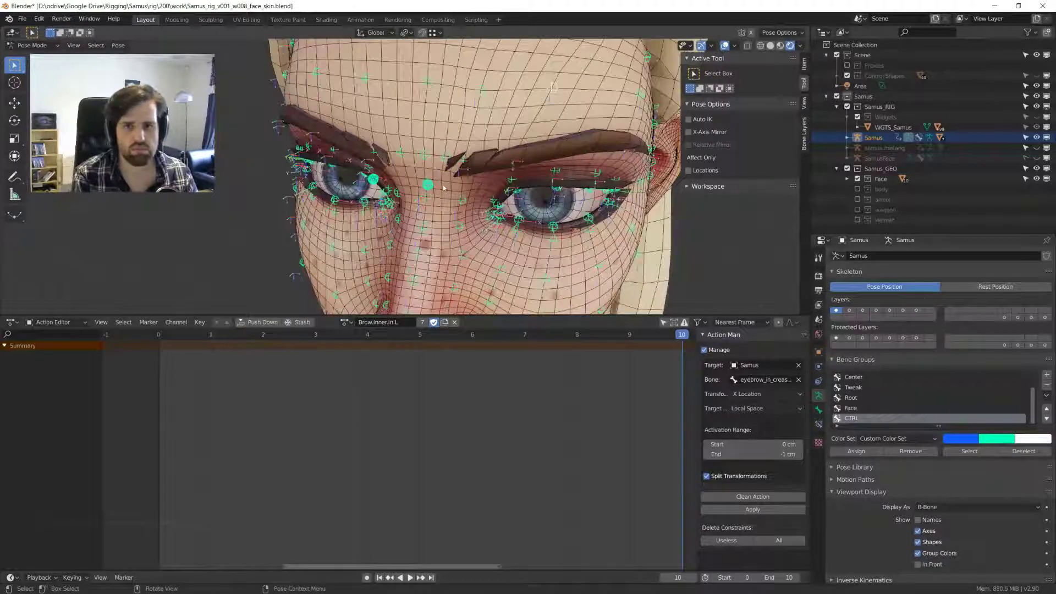
{"action": "key", "text": "i"}
{"action": "key", "text": "shift+Left"}
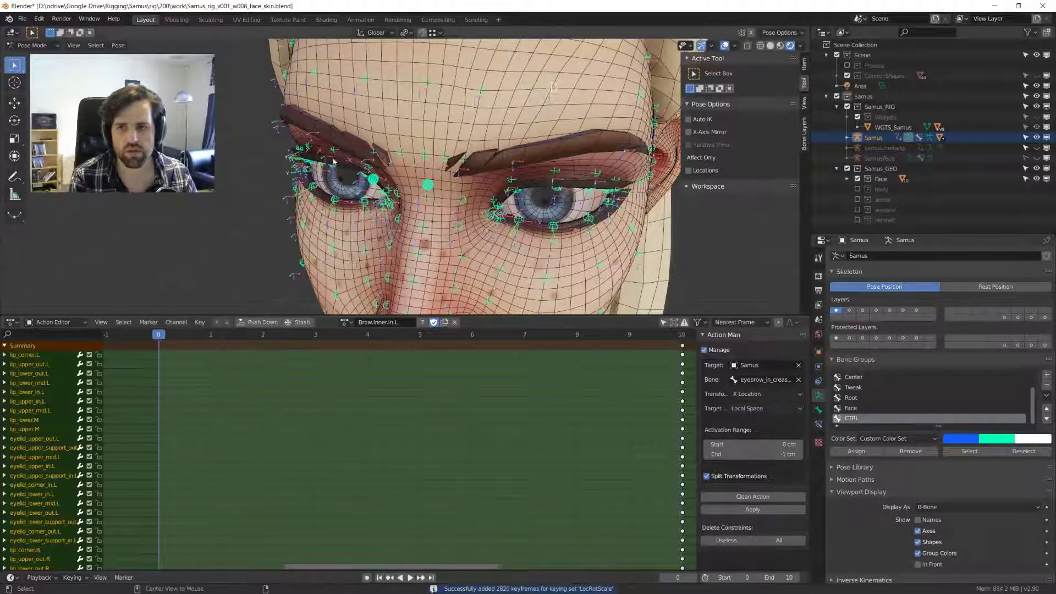
{"action": "key", "text": "alt+g"}
{"action": "key", "text": "i"}
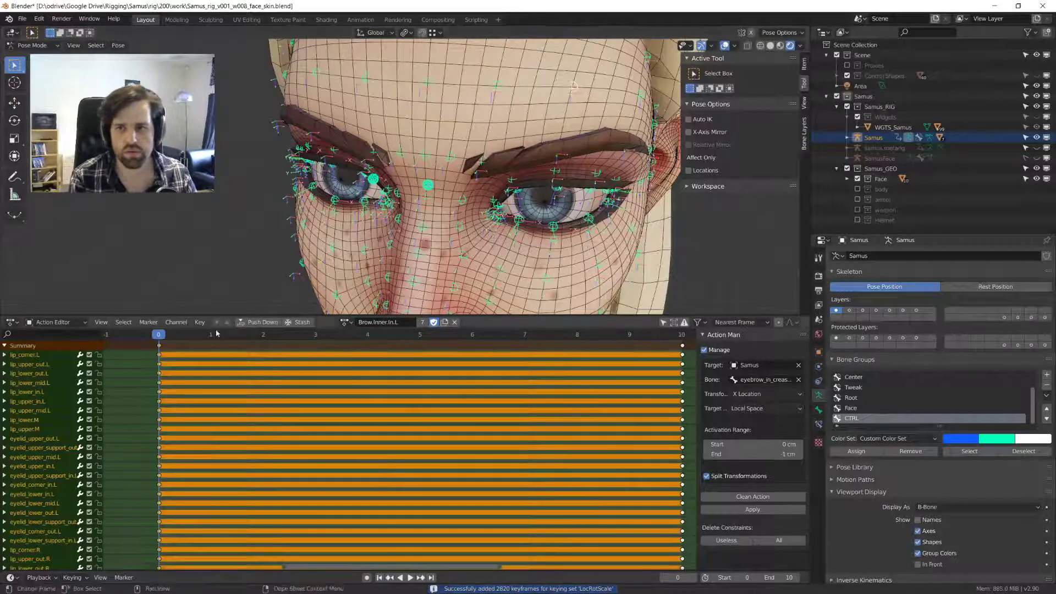
- Set all keyframes of the action to Linear interpolation and clean the action of unused channels
{"action": "key", "text": "t"}
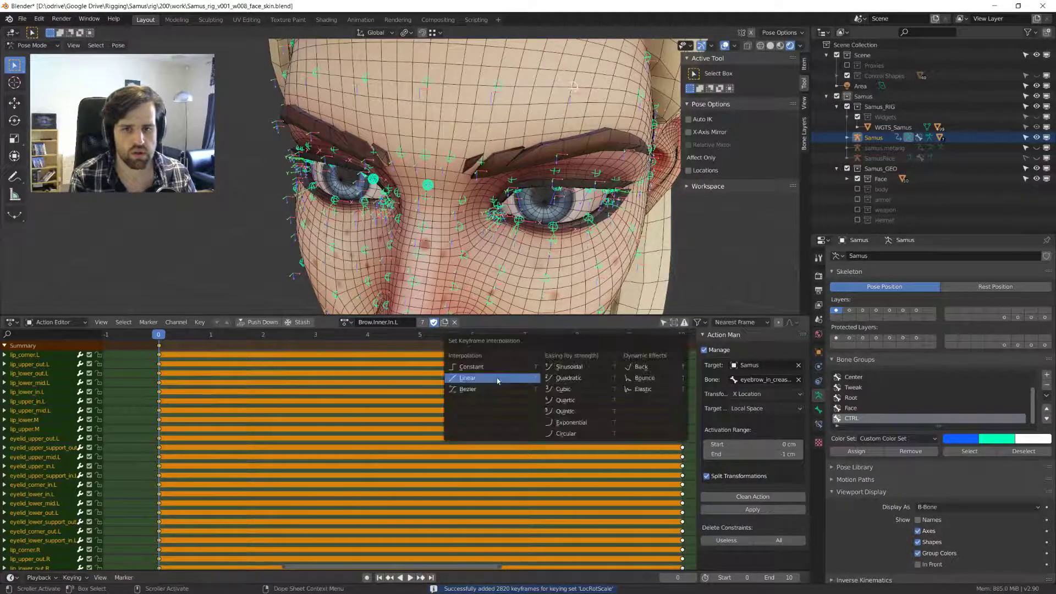
{"action": "left_click", "coordinate": [498, 381]}
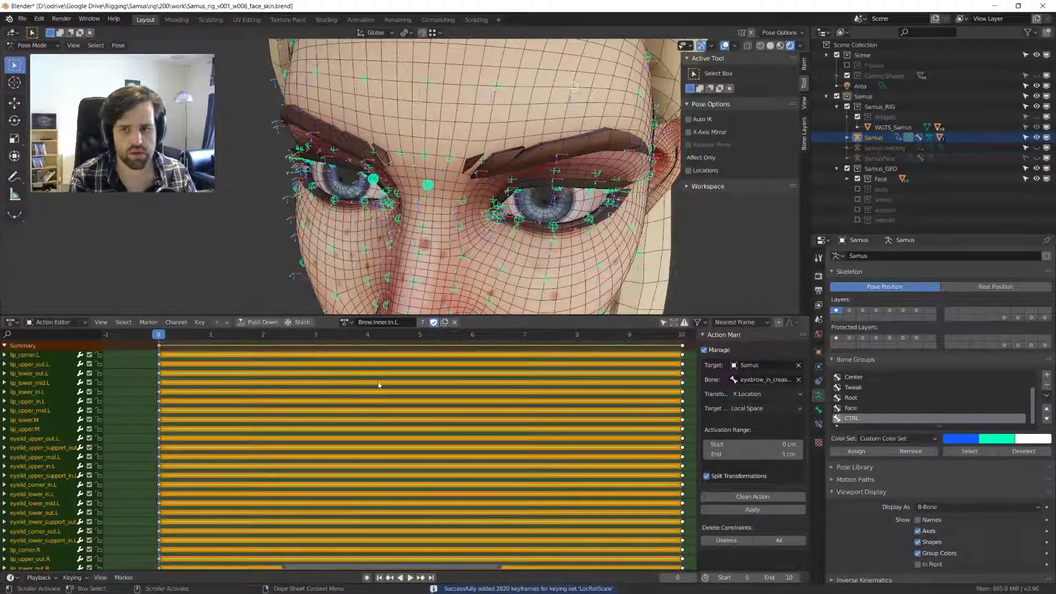
{"action": "key", "text": "t"}
{"action": "left_click", "coordinate": [355, 369]}
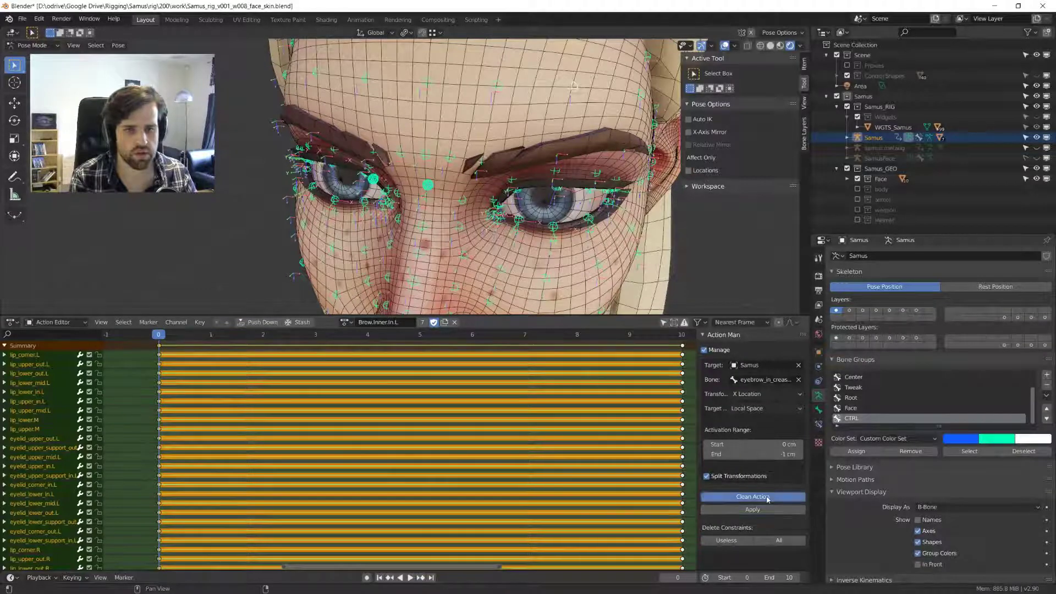
{"action": "left_click", "coordinate": [767, 497]}
- Test the left brow crease control by moving it around and checking the brow deformation from several angles
{"action": "middle_click_drag", "start_coordinate": [423, 186], "coordinate": [436, 181]}
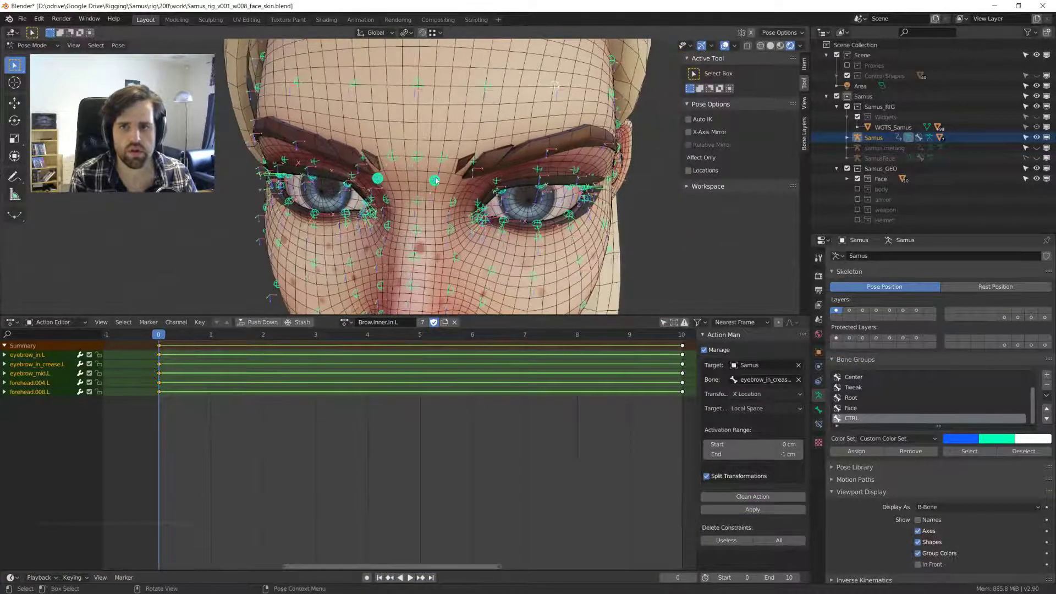
{"action": "left_click", "coordinate": [436, 181]}
{"action": "key", "text": "g"}
{"action": "key", "text": "Escape"}
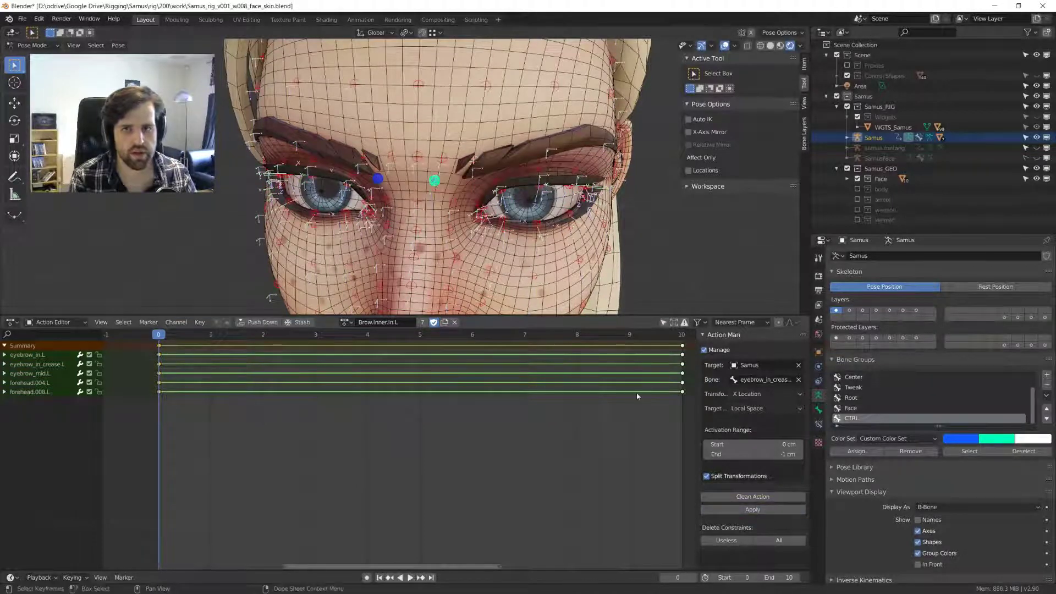
{"action": "scroll", "coordinate": [435, 181], "scroll_direction": "up", "scroll_amount": 2}
{"action": "key", "text": "g"}
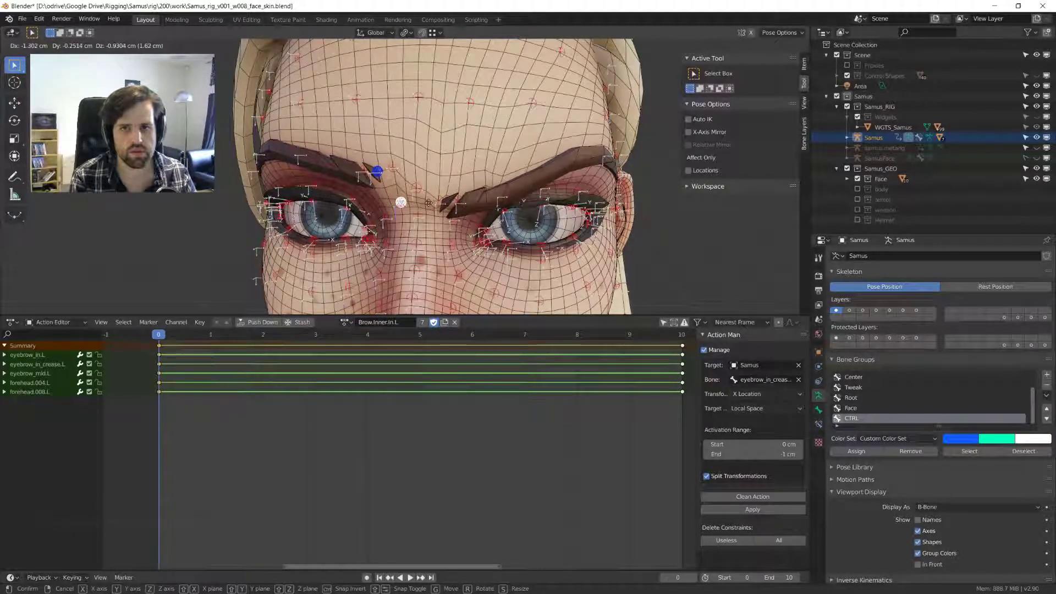
{"action": "right_click", "coordinate": [434, 175]}
{"action": "middle_click_drag", "start_coordinate": [435, 175], "coordinate": [403, 240]}
{"action": "scroll", "coordinate": [423, 201], "scroll_direction": "down", "scroll_amount": 2}
{"action": "key", "text": "g"}
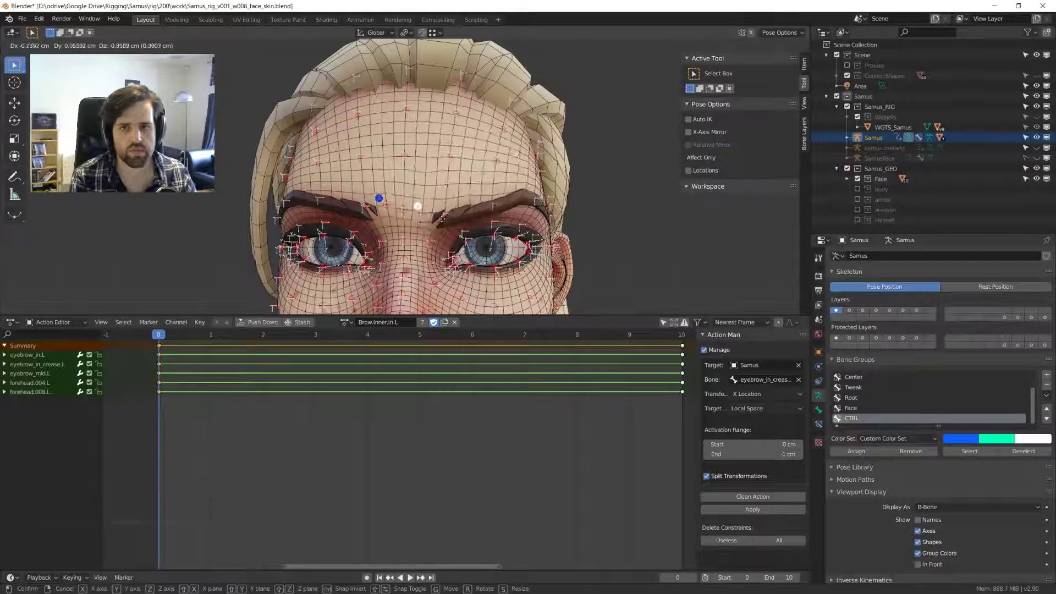
{"action": "left_click", "coordinate": [440, 220]}
{"action": "middle_click_drag", "start_coordinate": [467, 226], "coordinate": [414, 177], "text": "alt"}
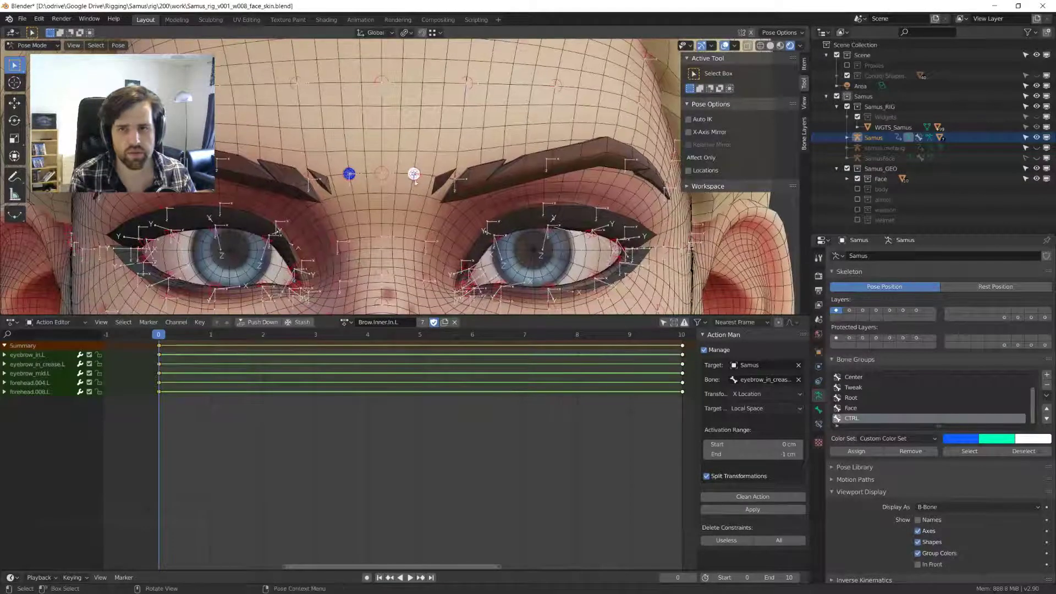
{"action": "key", "text": "ctrl+Tab"}
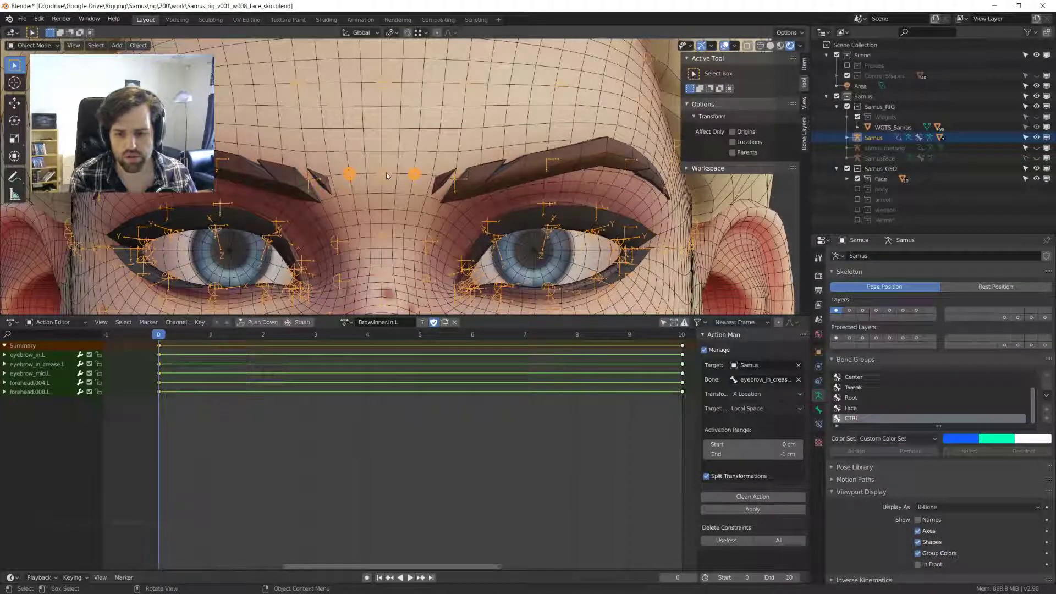
{"action": "key", "text": "ctrl+Tab"}
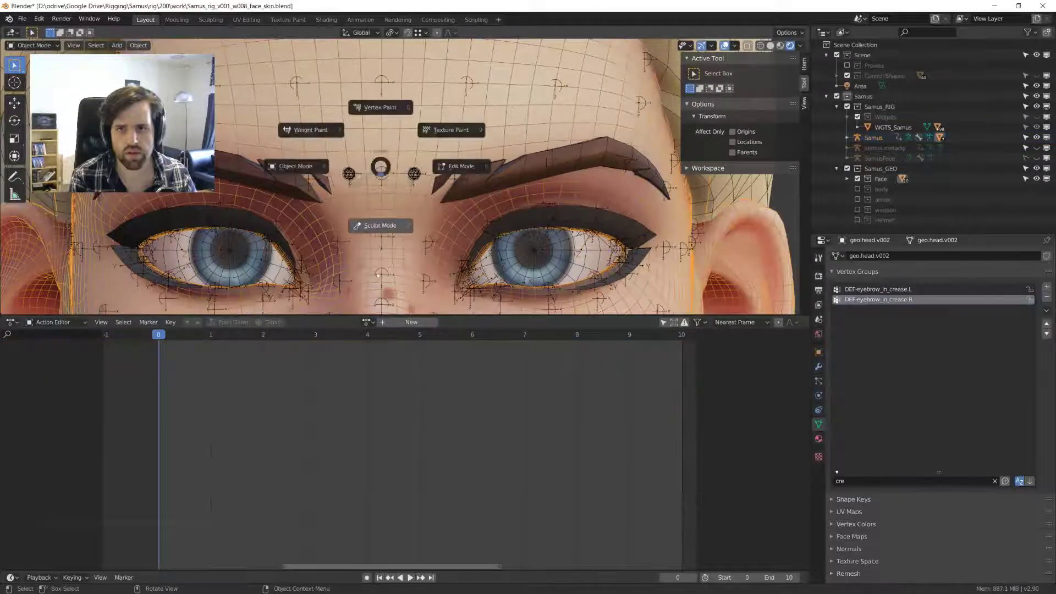
{"action": "key", "text": "ctrl+Tab"}
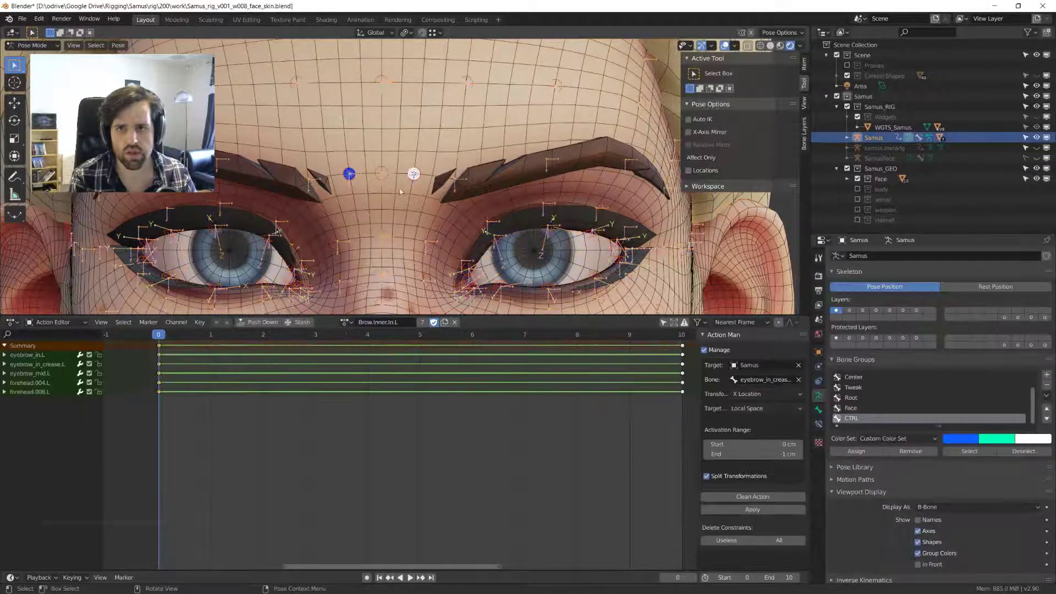
- On frame 10, move the middle eyebrow bone together with the left inner eyebrow and crease bones slightly further inward
{"action": "left_click", "coordinate": [414, 174], "text": "shift"}
{"action": "key", "text": "shift+Right"}
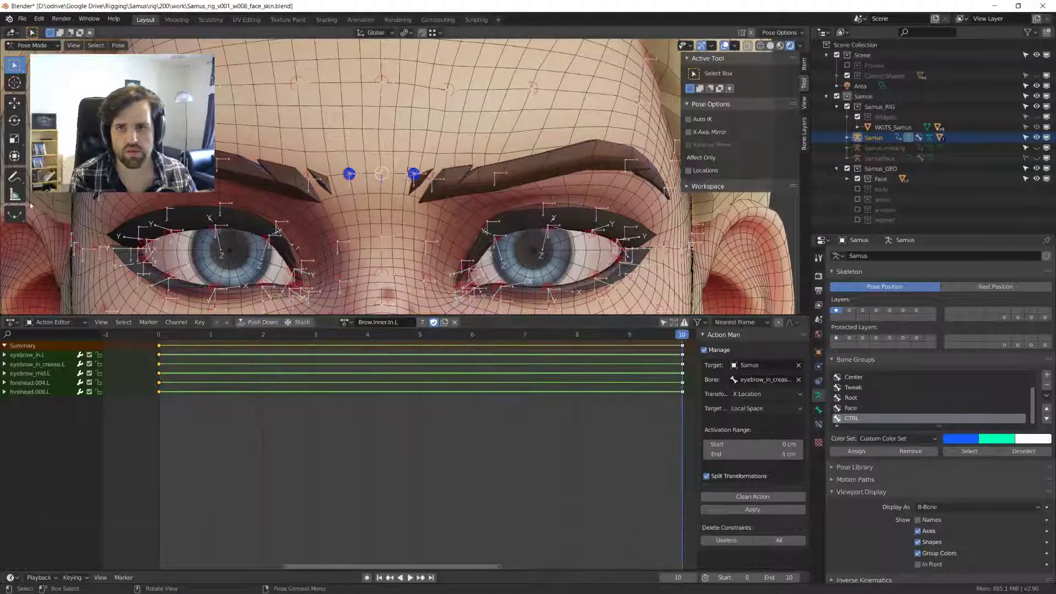
{"action": "left_click", "coordinate": [433, 177], "text": "shift"}
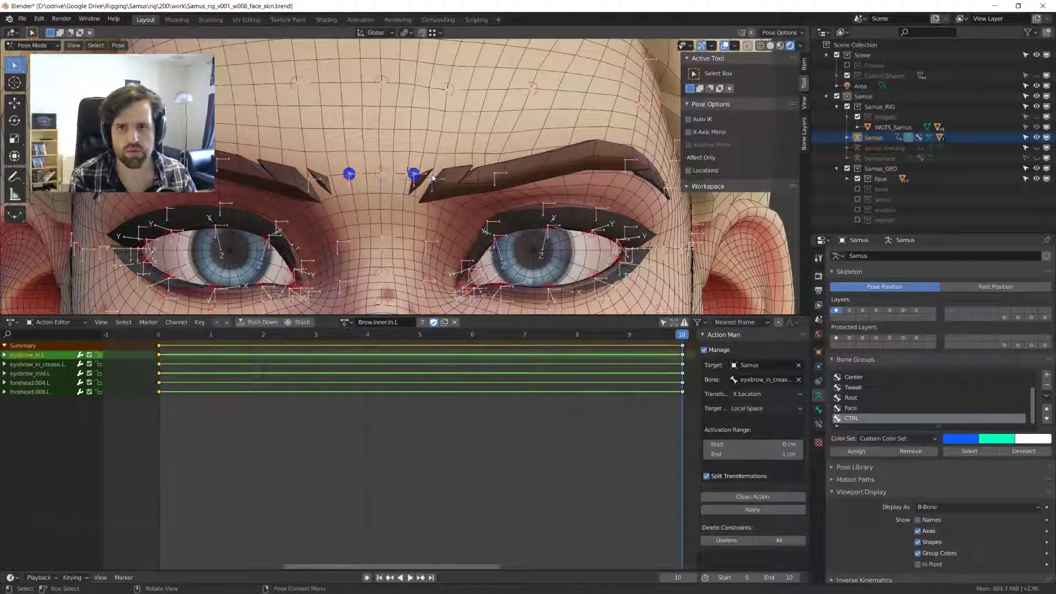
{"action": "left_click", "coordinate": [381, 173], "text": "shift"}
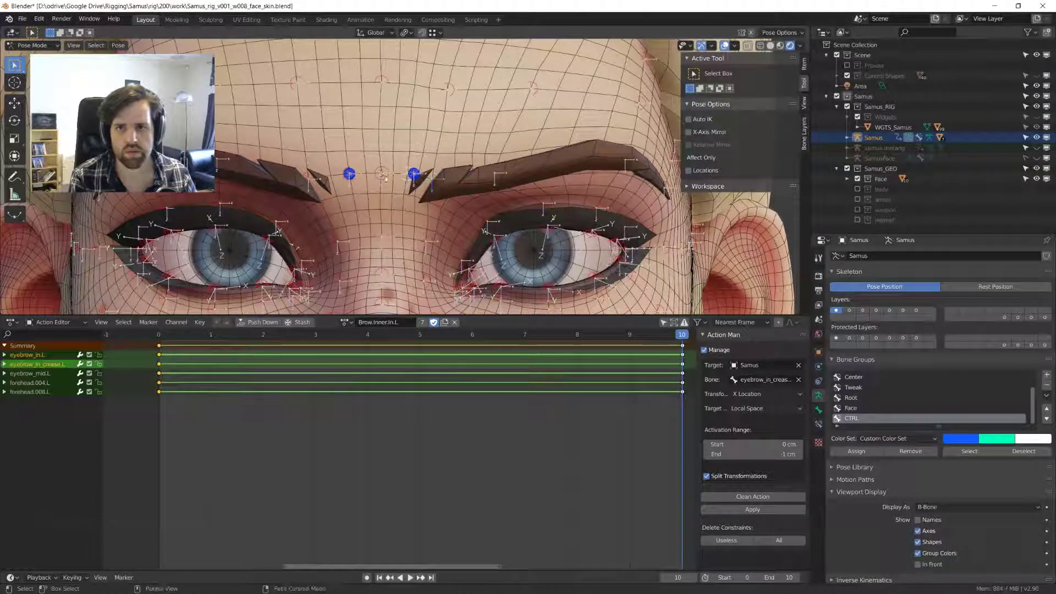
{"action": "key", "text": "g"}
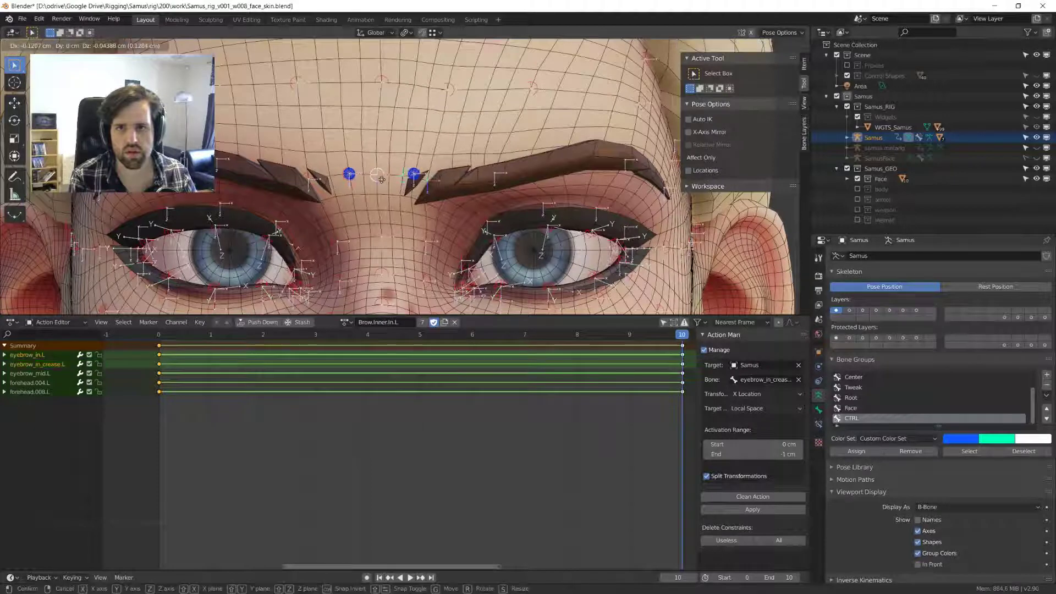
{"action": "left_click", "coordinate": [371, 179]}
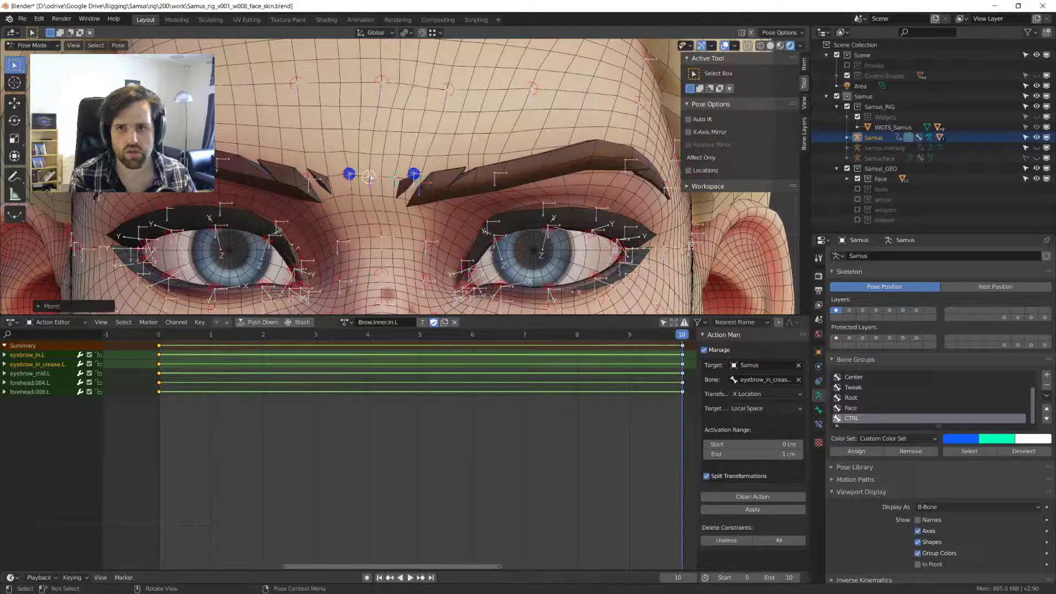
{"action": "key", "text": "shift+e"}
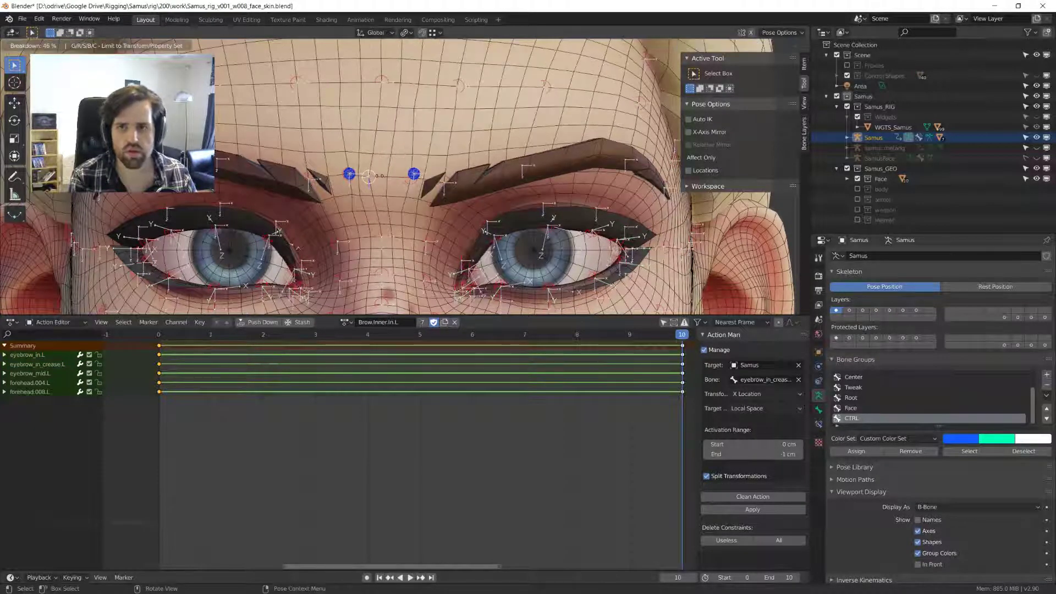
{"action": "left_click", "coordinate": [378, 190]}
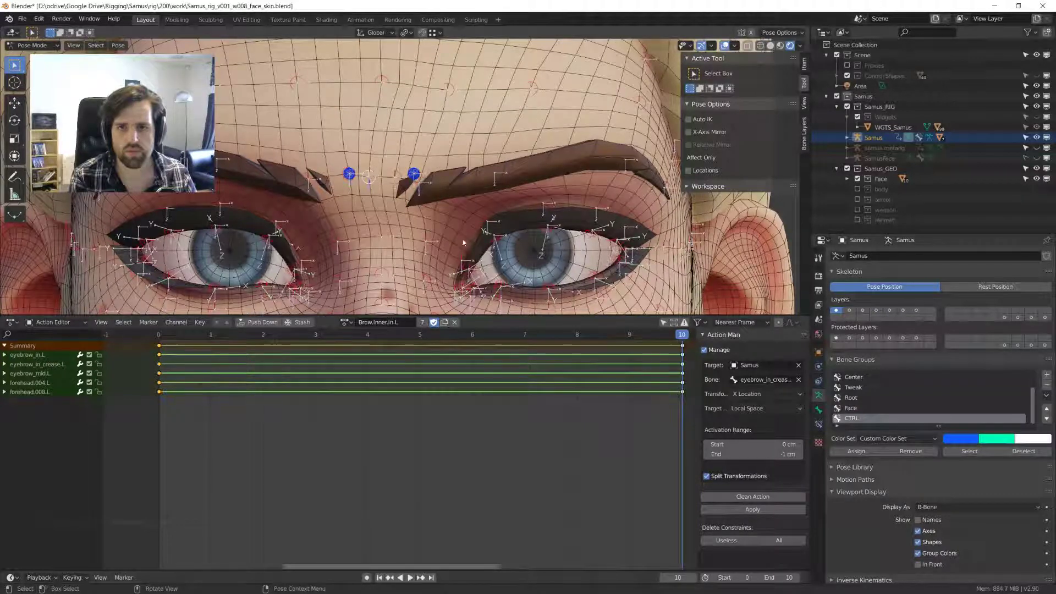
- Key location, rotation and scale of all bones on frame 10 to store the adjusted brow pose
{"action": "key", "text": "a"}
{"action": "key", "text": "i"}
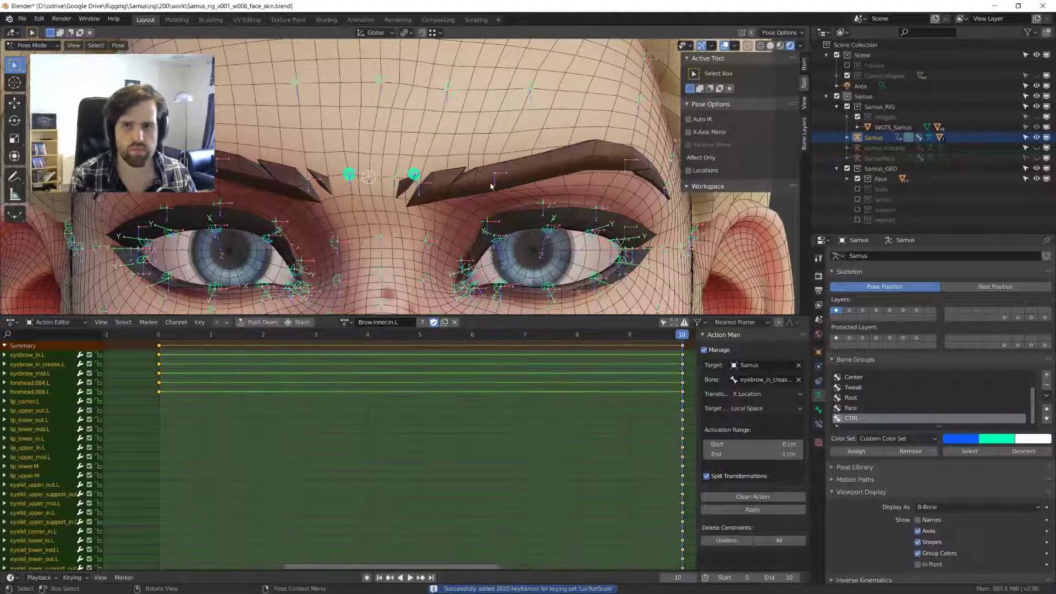
{"action": "key", "text": "alt+a"}
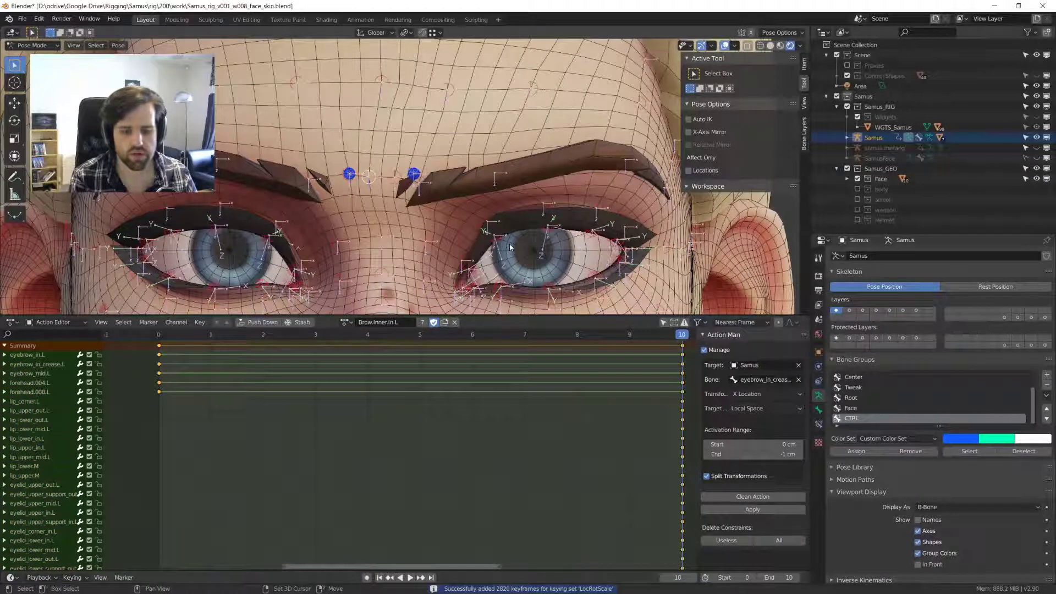
{"action": "key", "text": "shift+e"}
{"action": "left_click", "coordinate": [361, 168]}
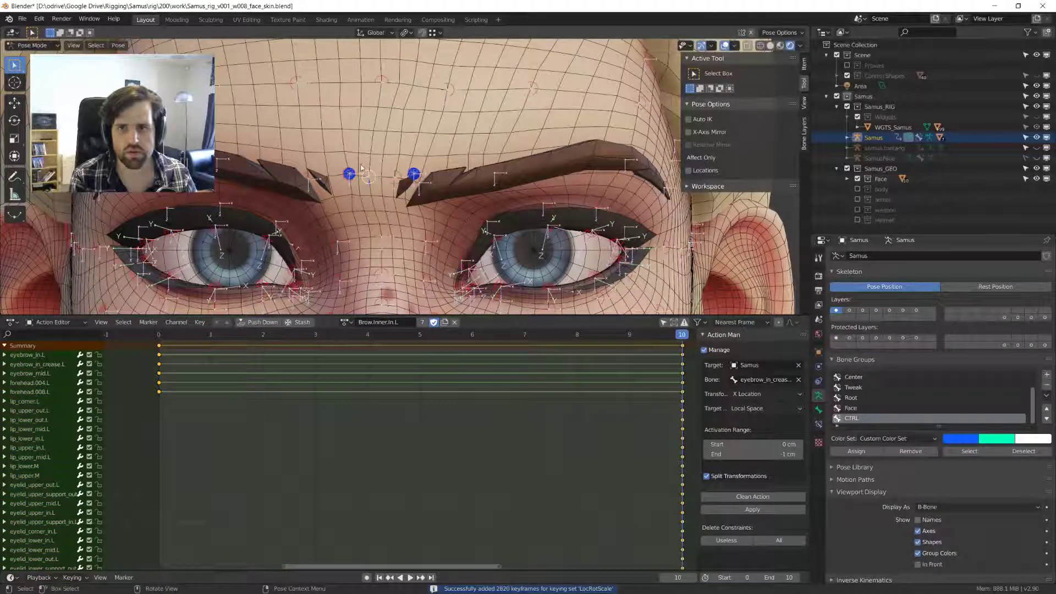
- Key all bones in their rest pose on frame 0 and clean the action of unused channels again
{"action": "key", "text": "a"}
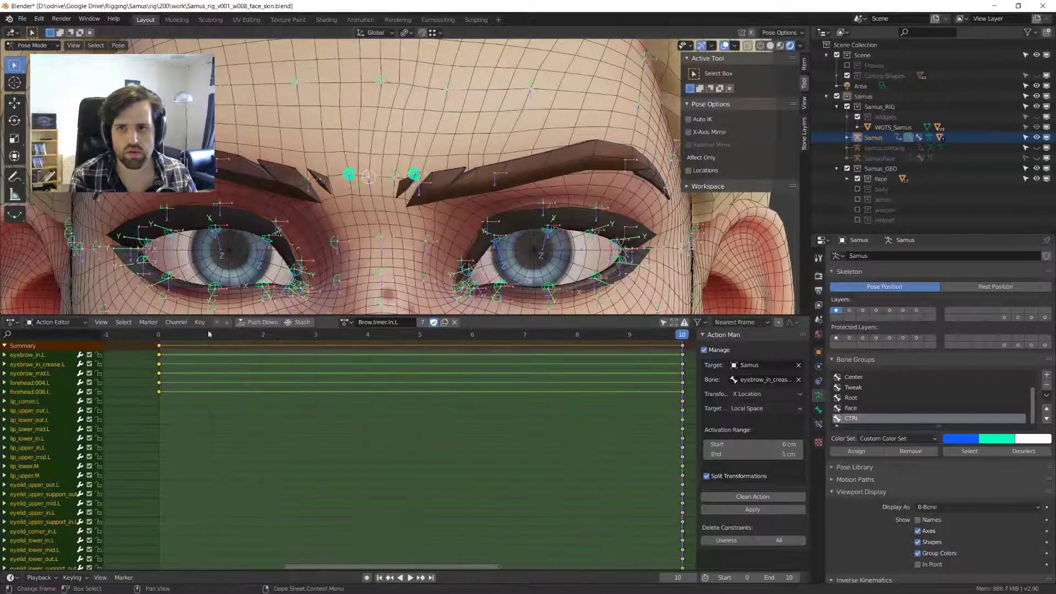
{"action": "key", "text": "space"}
{"action": "key", "text": "space"}
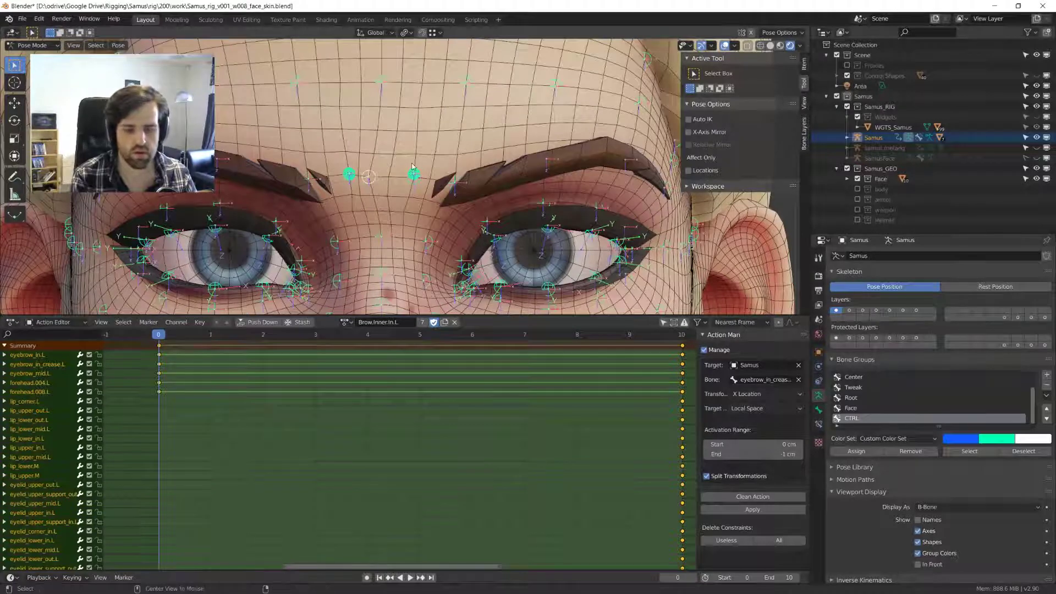
{"action": "key", "text": "i"}
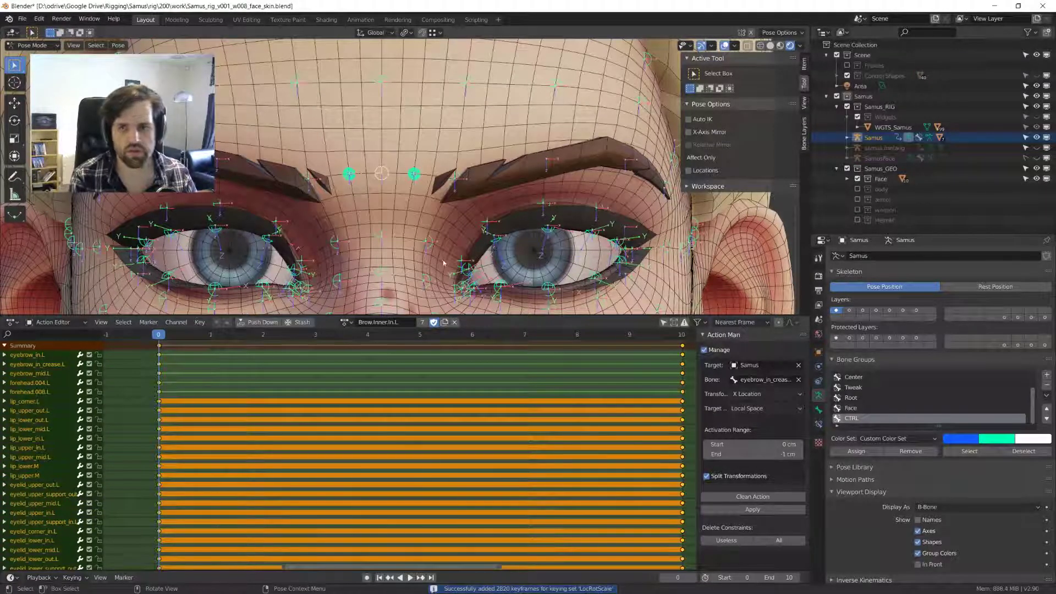
{"action": "left_click", "coordinate": [752, 496]}
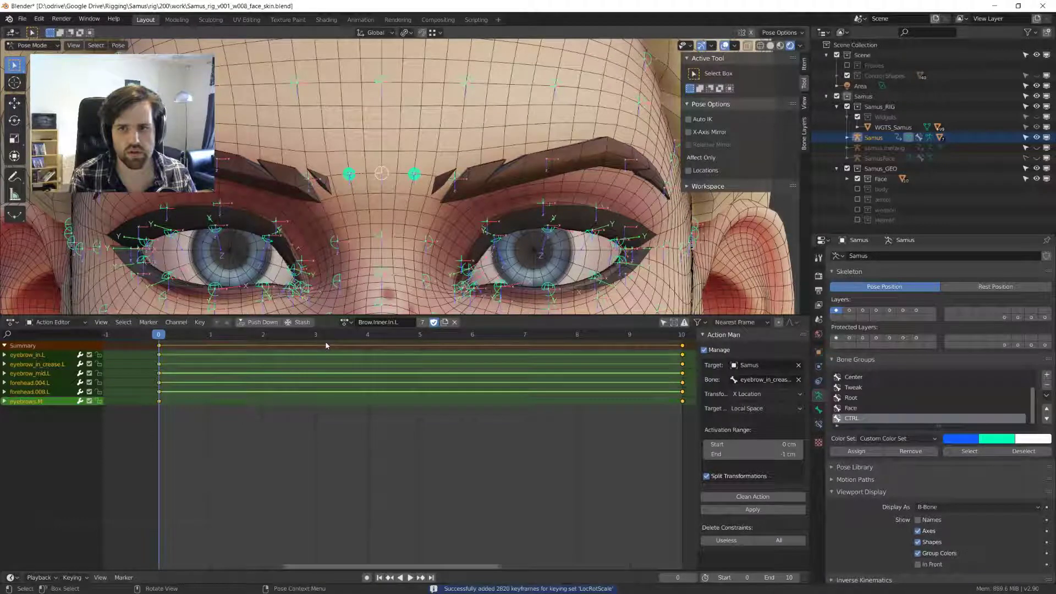
- On frame 10, adjust the middle eyebrow bone's pose with the Pose Breakdowner
{"action": "key", "text": "Up"}
{"action": "key", "text": "alt+a"}
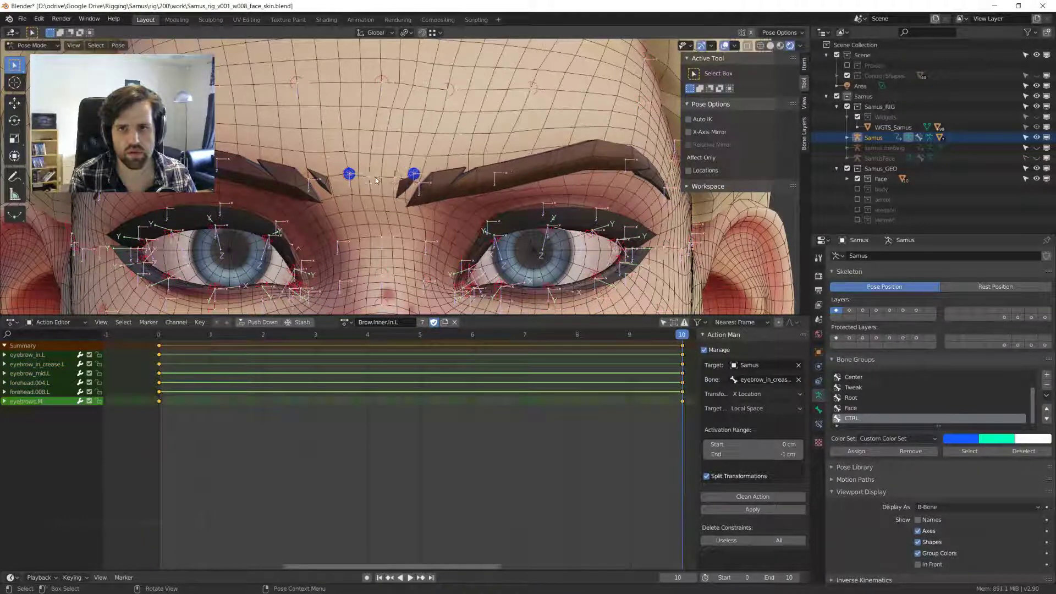
{"action": "key", "text": "shift+e"}
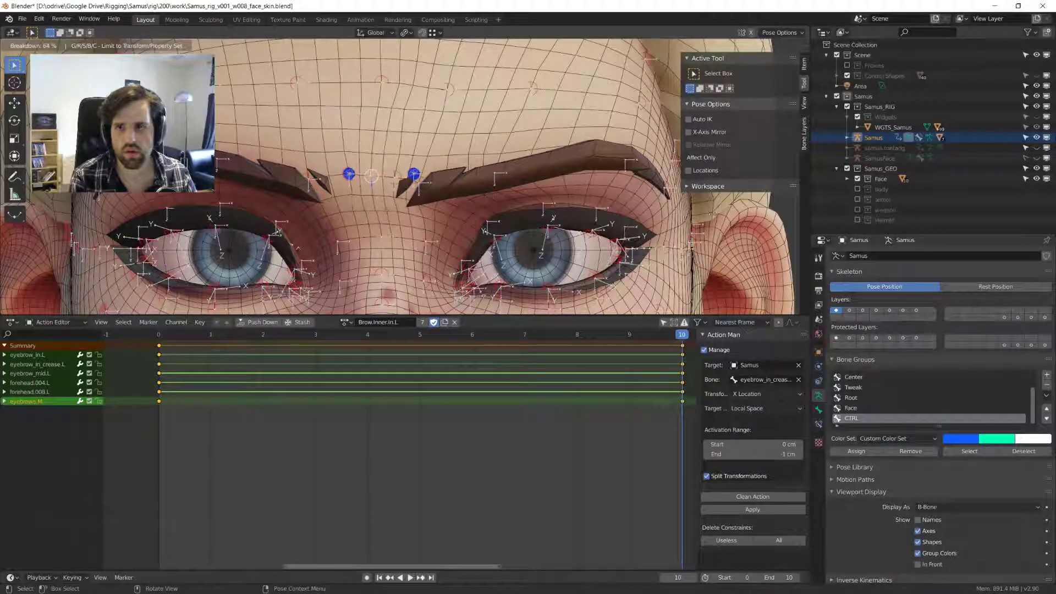
{"action": "left_click", "coordinate": [379, 173]}
- Adjust the left inner eyebrow and crease bones together on frame 10 with the Pose Breakdowner
{"action": "middle_click_drag", "start_coordinate": [379, 174], "coordinate": [407, 150]}
{"action": "left_click", "coordinate": [407, 151]}
{"action": "left_click", "coordinate": [434, 155], "text": "shift"}
{"action": "key", "text": "shift+e"}
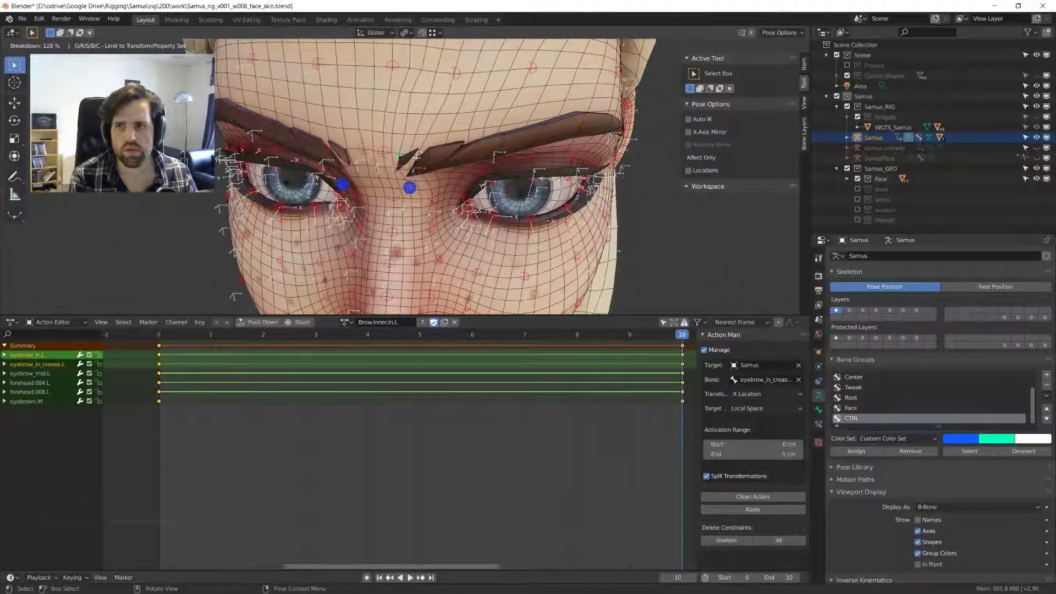
{"action": "key", "text": "Escape"}
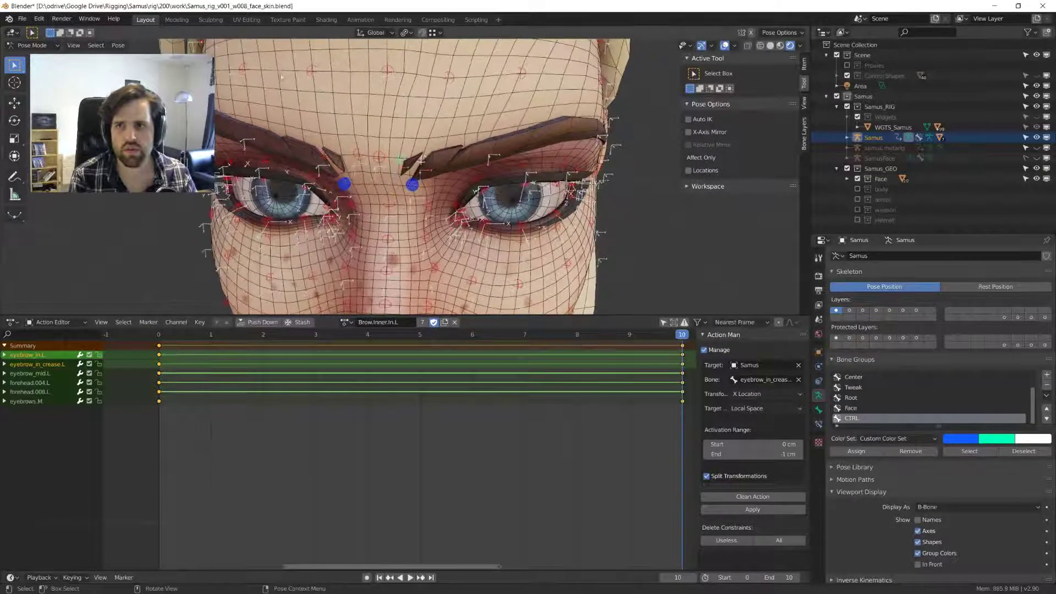
{"action": "left_click", "coordinate": [118, 45]}
{"action": "mouse_move", "coordinate": [165, 110]}
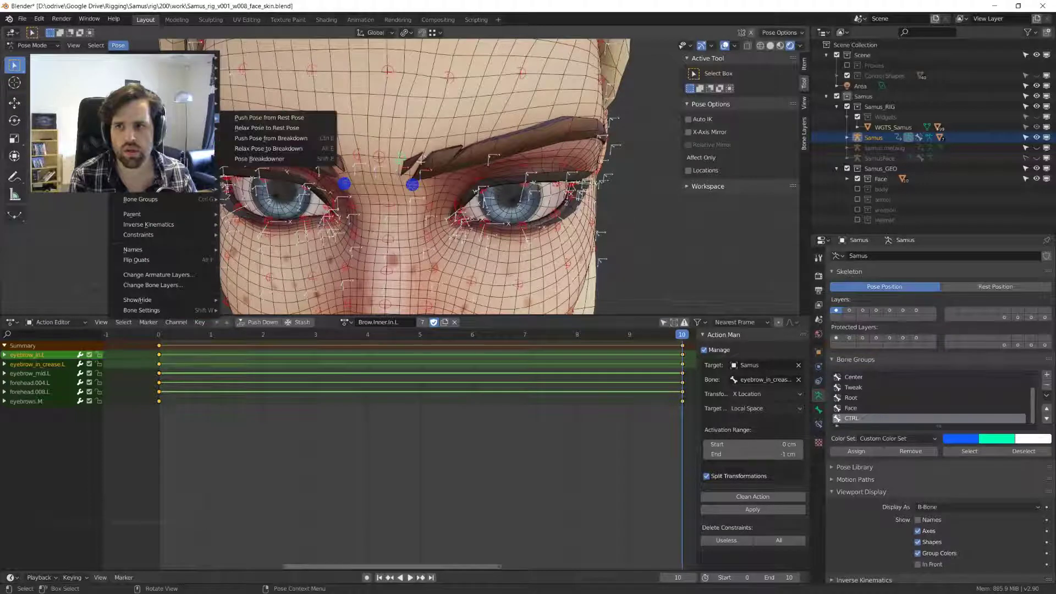
{"action": "left_click", "coordinate": [281, 158]}
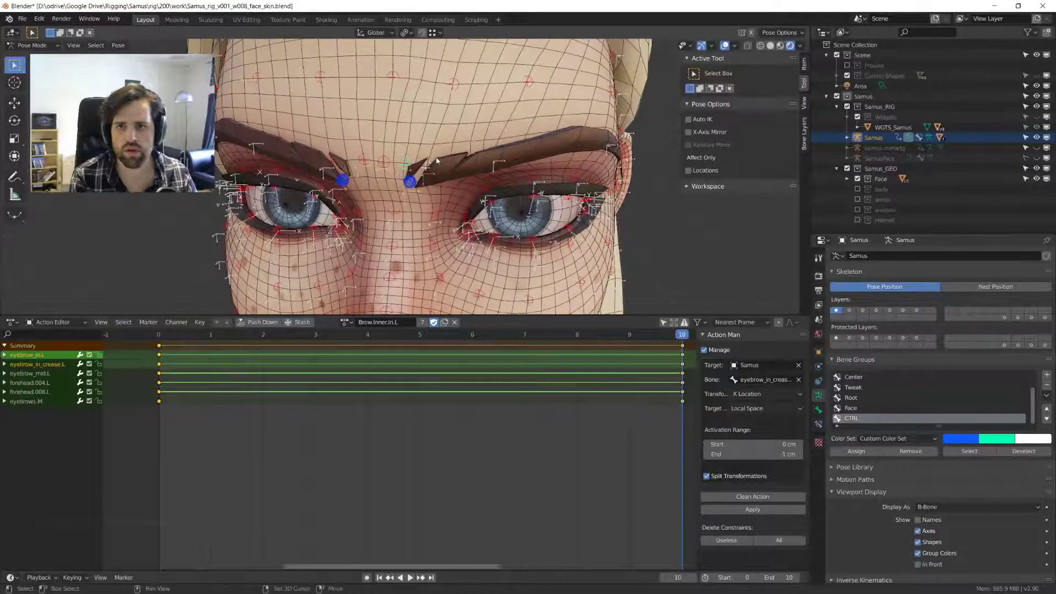
{"action": "key", "text": "shift+e"}
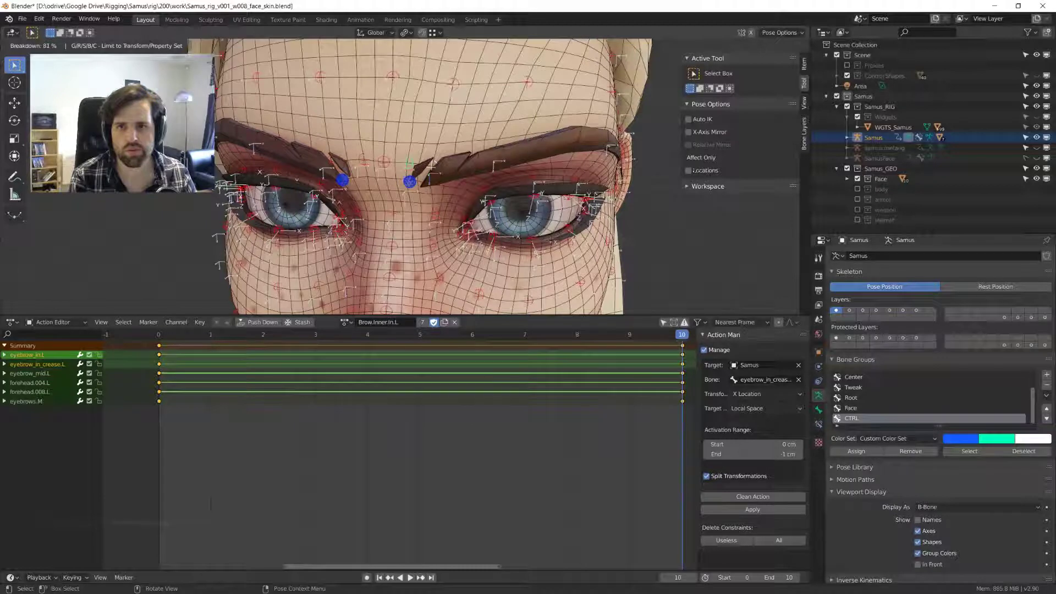
{"action": "left_click", "coordinate": [500, 159]}
- Push the left mid eyebrow bone's frame 10 pose further with the Pose Breakdowner
{"action": "left_click", "coordinate": [496, 160]}
{"action": "key", "text": "shift+e"}
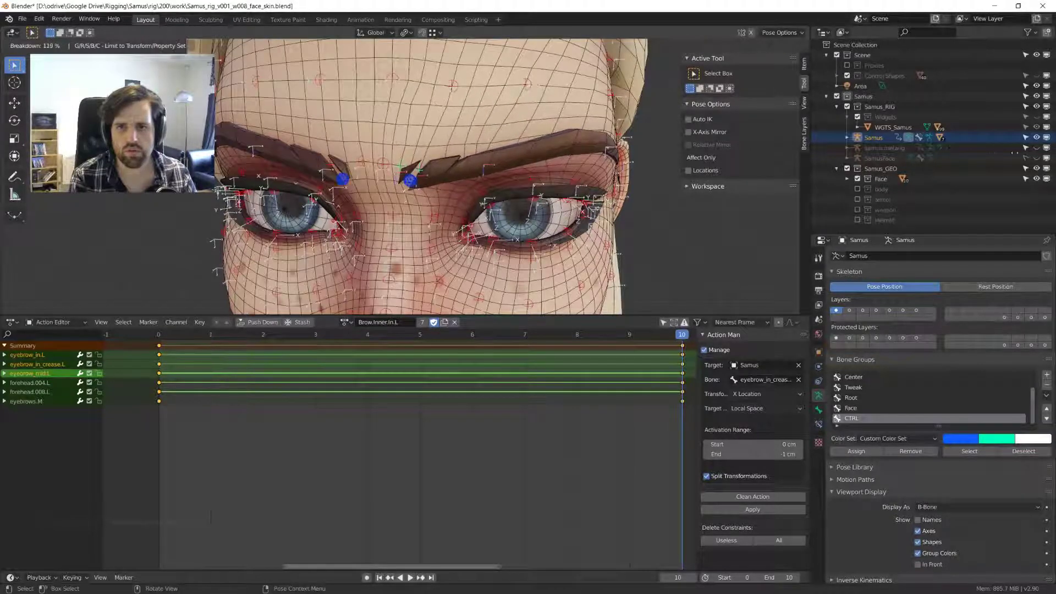
{"action": "left_click", "coordinate": [1045, 155]}
- Key location, rotation and scale of all bones on frame 10, and clean Brow.Inner.In.L of unused channels
{"action": "middle_click_drag", "start_coordinate": [478, 133], "coordinate": [498, 120]}
{"action": "key", "text": "a"}
{"action": "key", "text": "a"}
{"action": "key", "text": "i"}
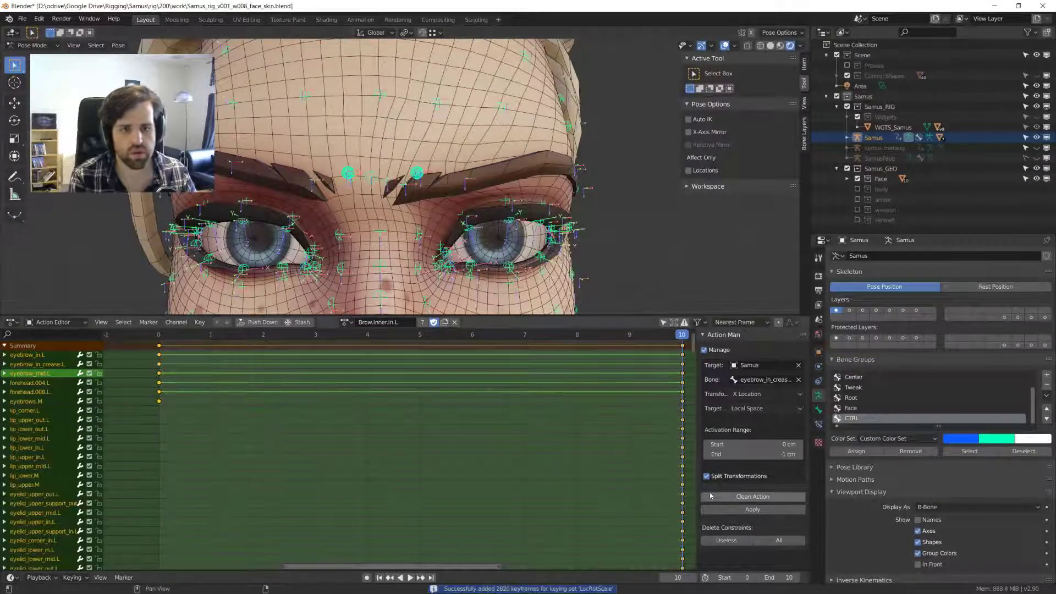
{"action": "left_click", "coordinate": [750, 497]}
- Set the interpolation of the Brow.Inner.In.L keyframes to Linear and apply the action to the rig
{"action": "middle_click_drag", "start_coordinate": [484, 132], "coordinate": [491, 124]}
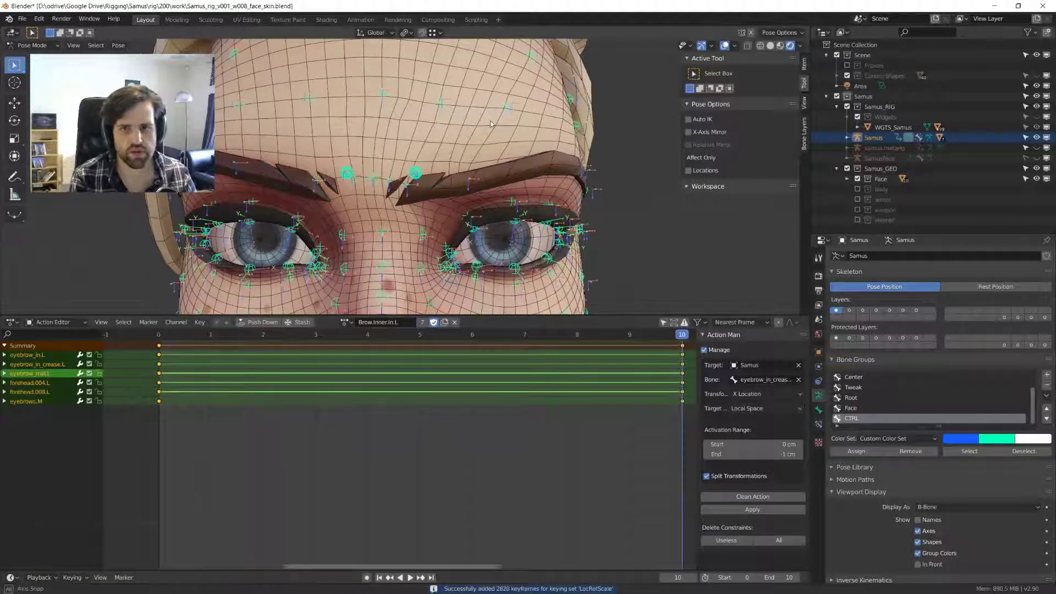
{"action": "key", "text": "t"}
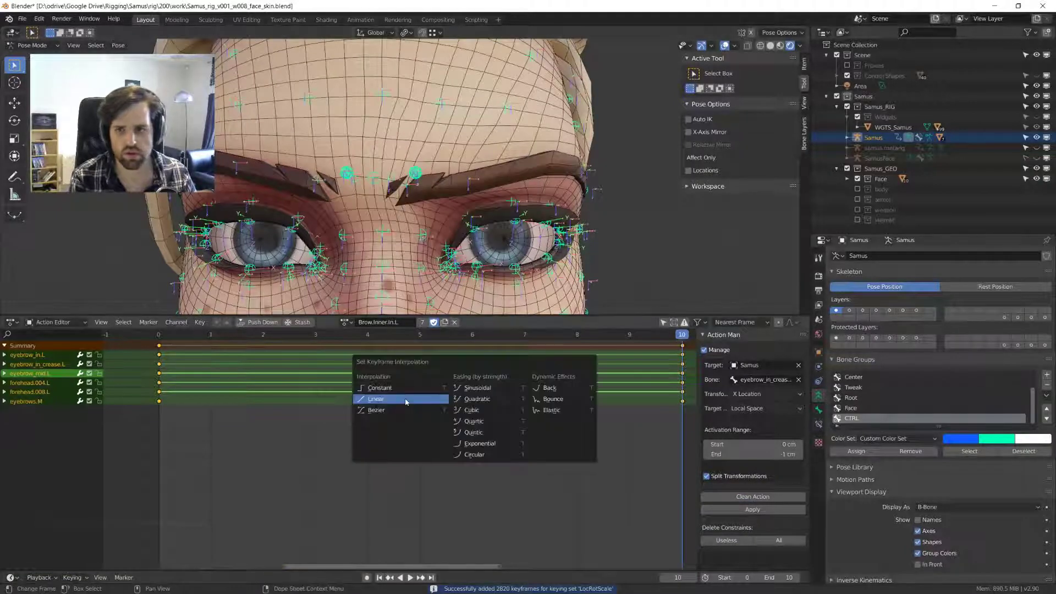
{"action": "left_click", "coordinate": [405, 400]}
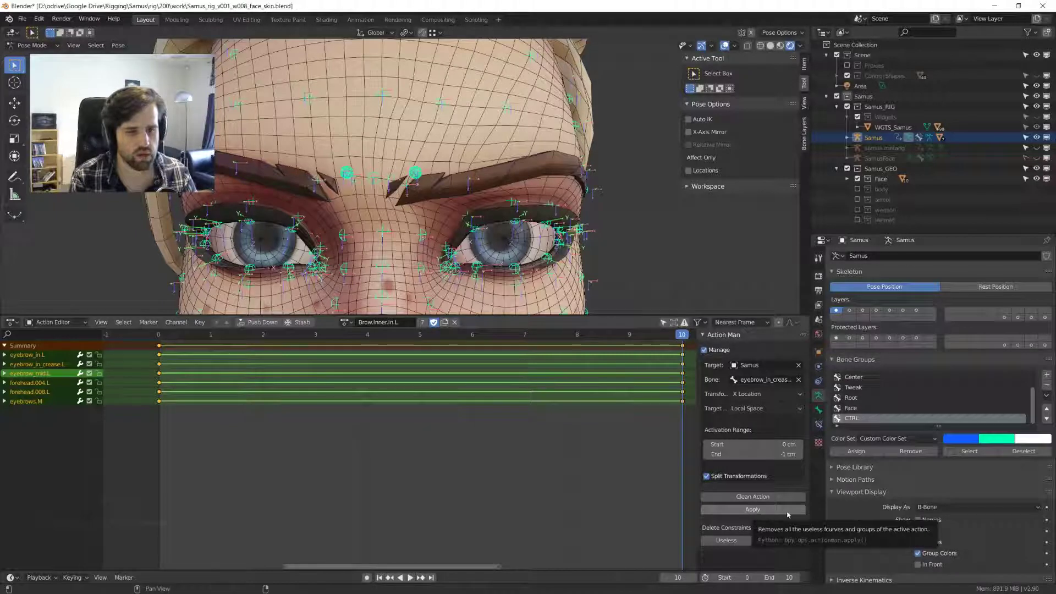
{"action": "left_click", "coordinate": [761, 510]}
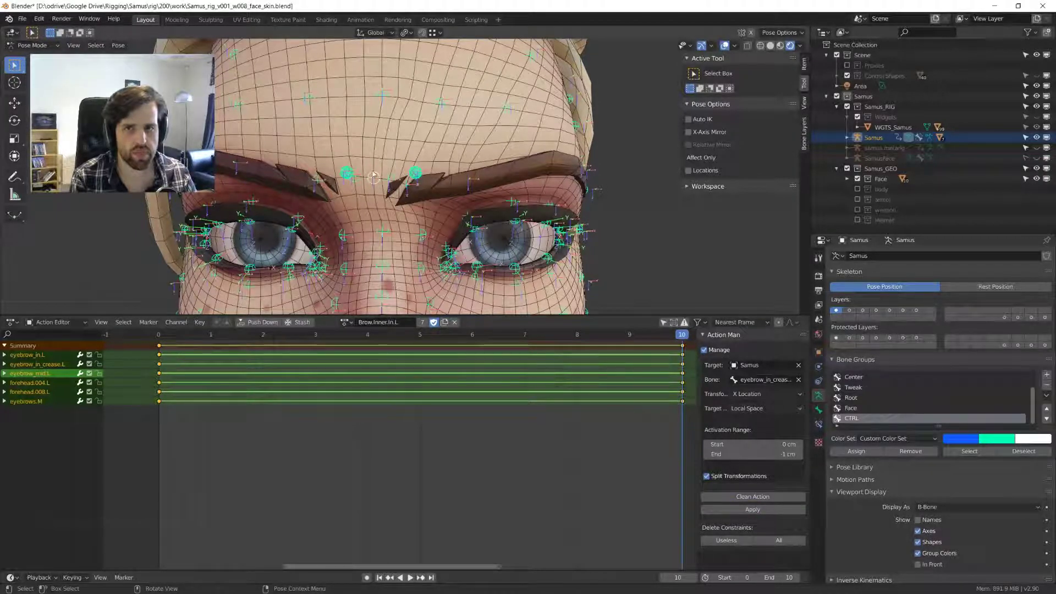
- Select all bones and copy their Brow.Inner.In.L pose from frame 10
{"action": "left_click", "coordinate": [377, 183]}
{"action": "middle_click_drag", "start_coordinate": [455, 188], "coordinate": [448, 187]}
{"action": "key", "text": "a"}
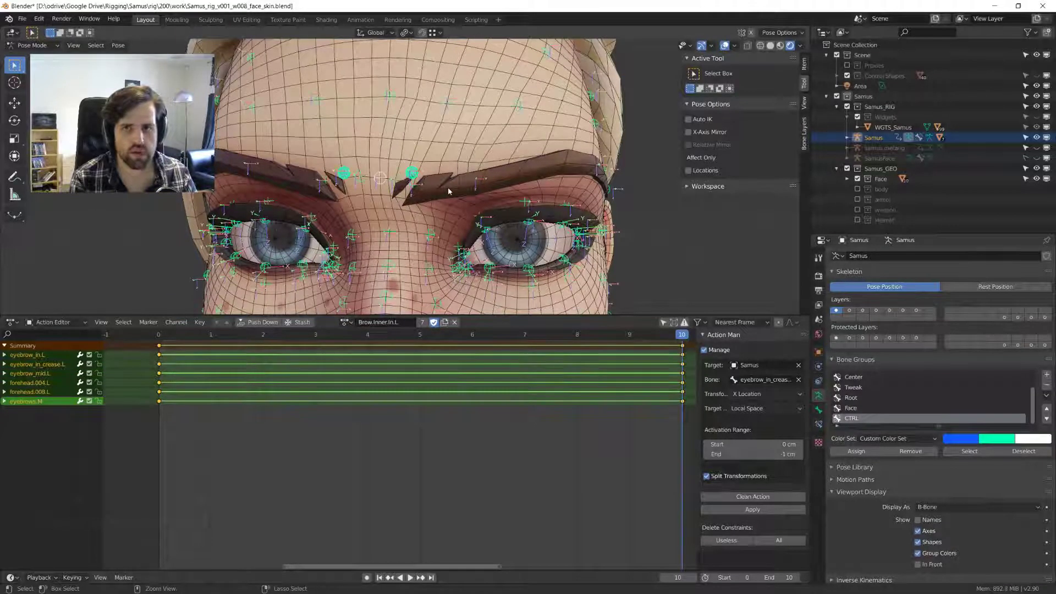
{"action": "key", "text": "ctrl+c"}
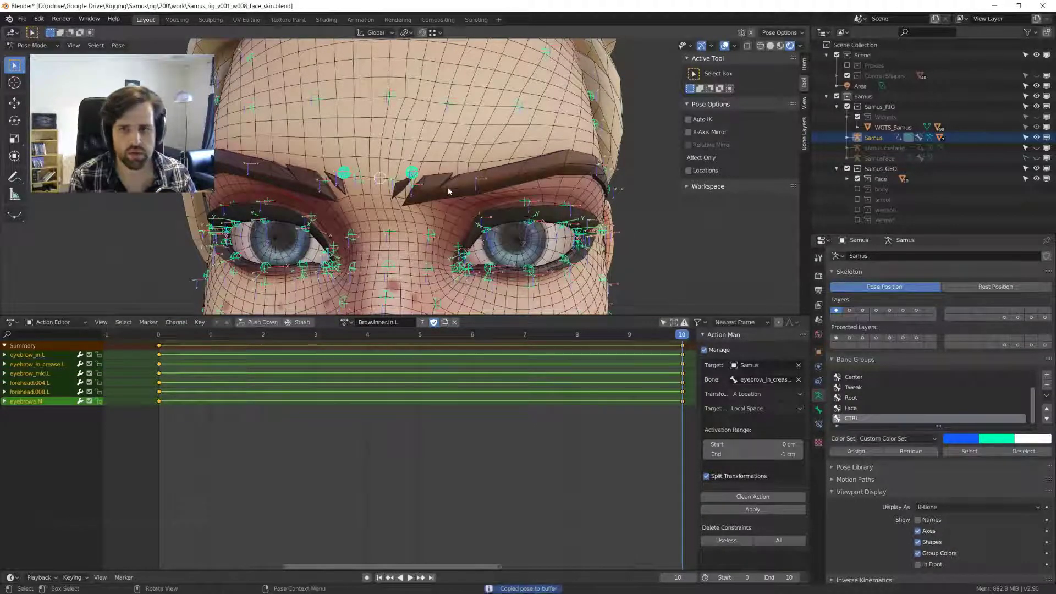
- Turn off Split Transformations for Brow.Inner.In.L and reapply the action
{"action": "left_click", "coordinate": [344, 321]}
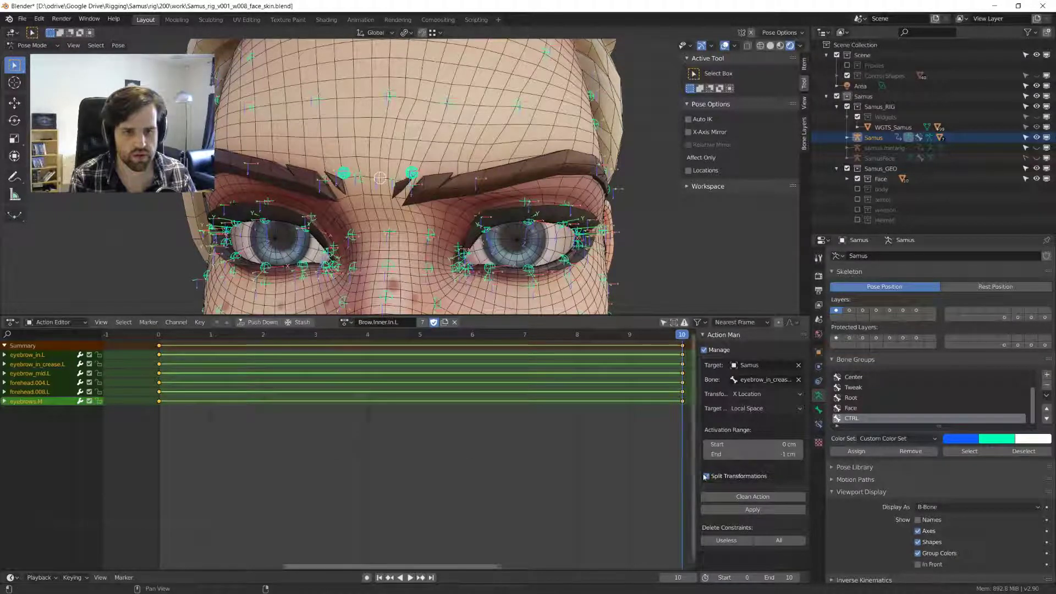
{"action": "left_click", "coordinate": [754, 477]}
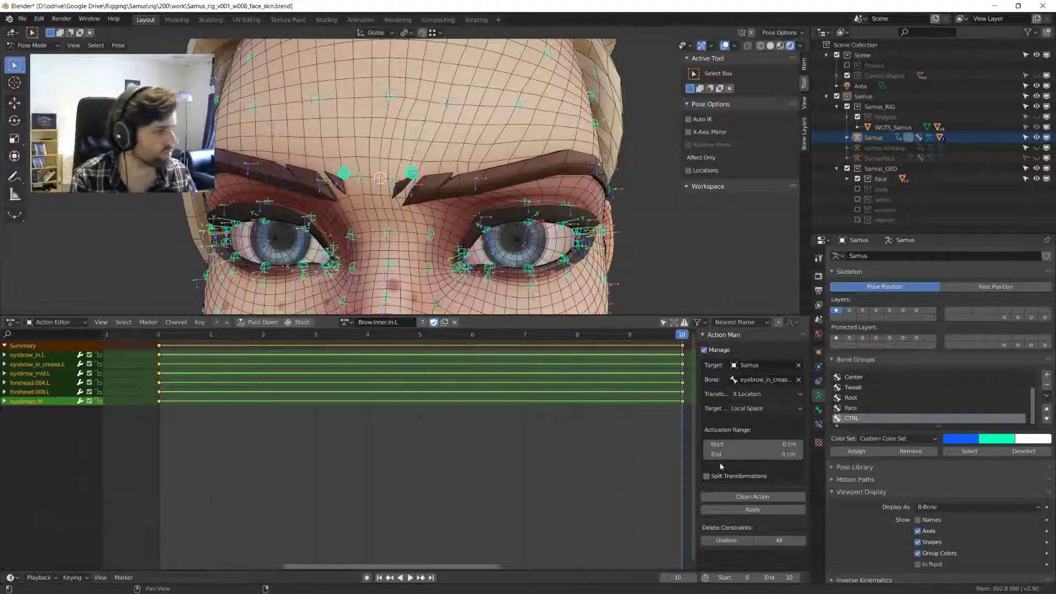
{"action": "left_click", "coordinate": [759, 497]}
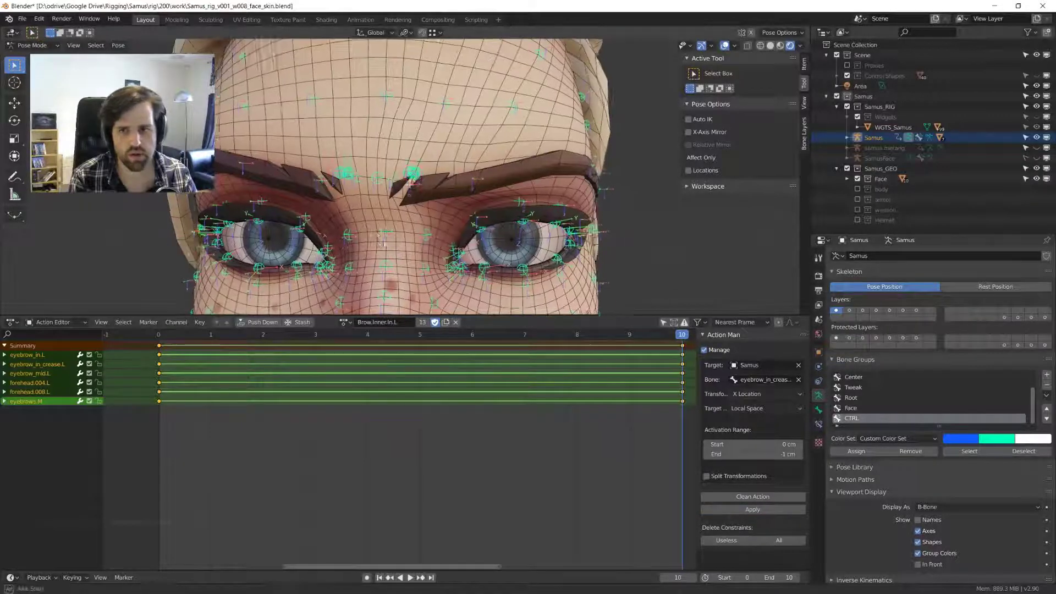
- Switch to the Brow.Inner.In.R action and delete all of its existing channels and keyframes
{"action": "left_click", "coordinate": [344, 322]}
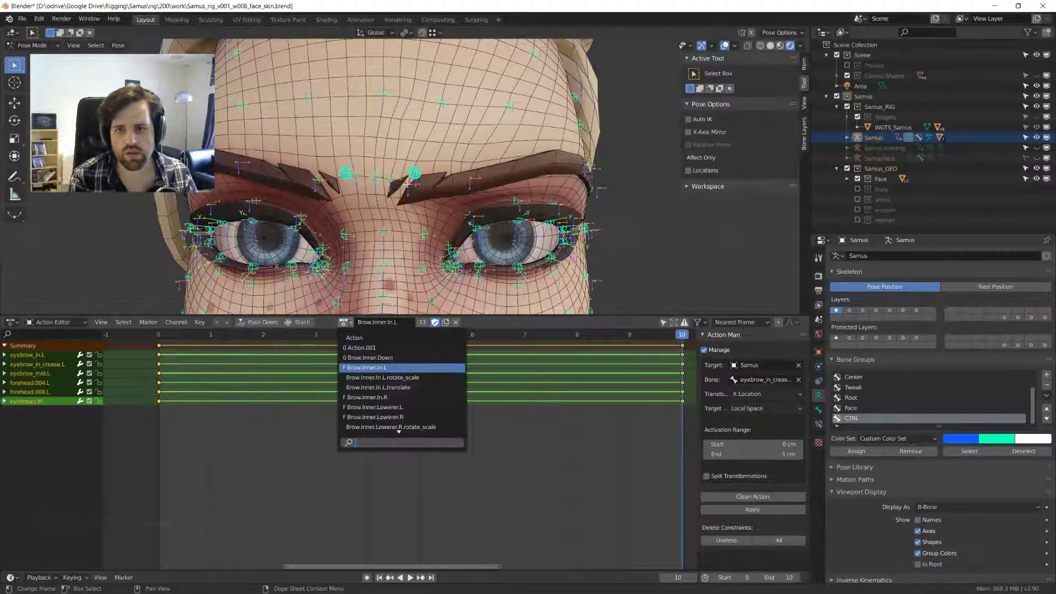
{"action": "left_click", "coordinate": [344, 322]}
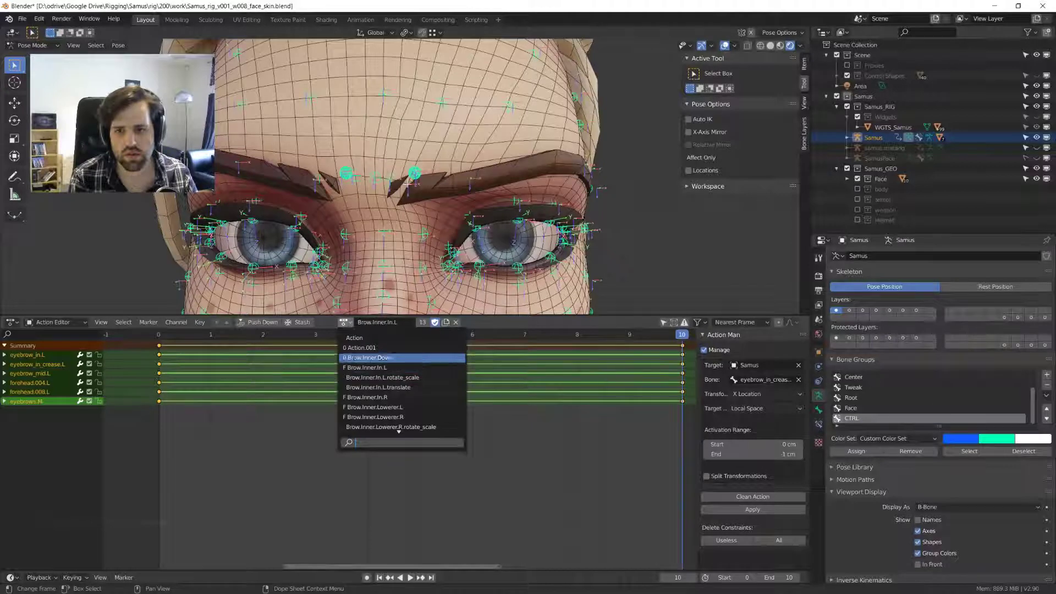
{"action": "left_click", "coordinate": [372, 397]}
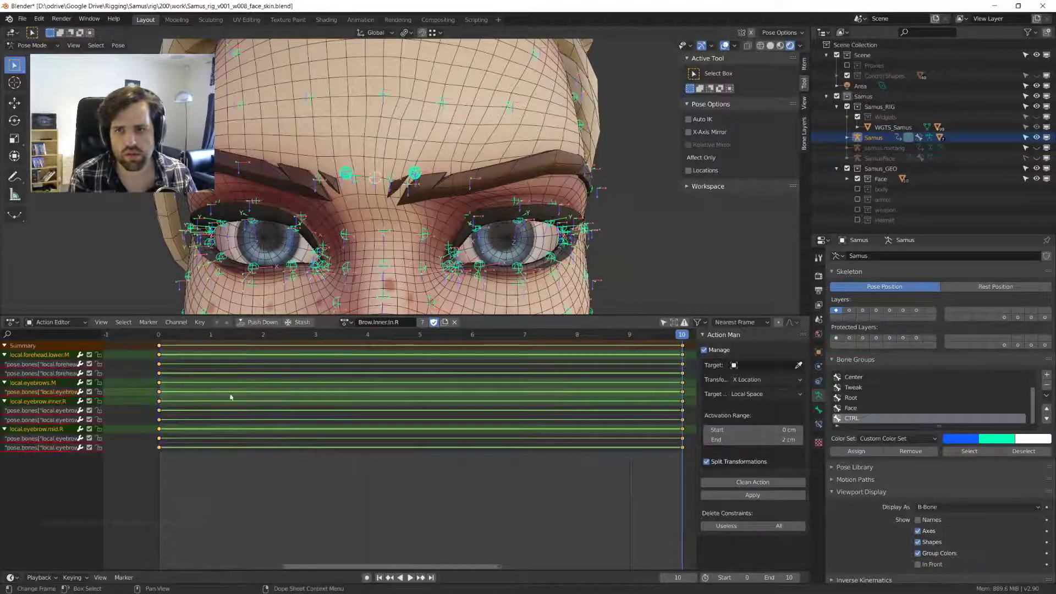
{"action": "key", "text": "x"}
{"action": "left_click", "coordinate": [190, 365]}
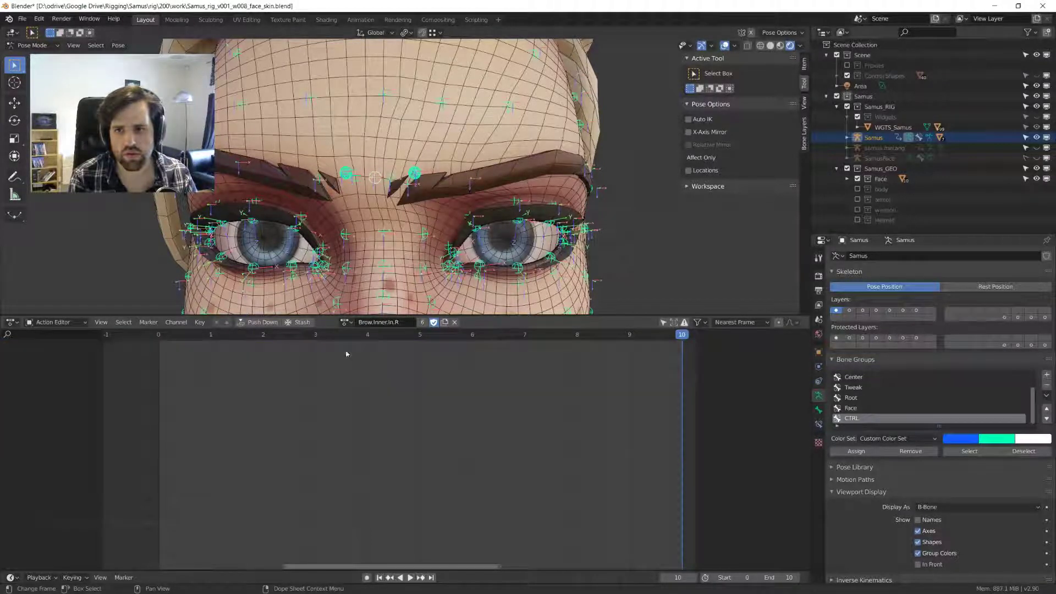
- Paste the copied brow pose mirrored onto the bones and key location, rotation and scale of all bones on frame 10
{"action": "key", "text": "ctrl+v"}
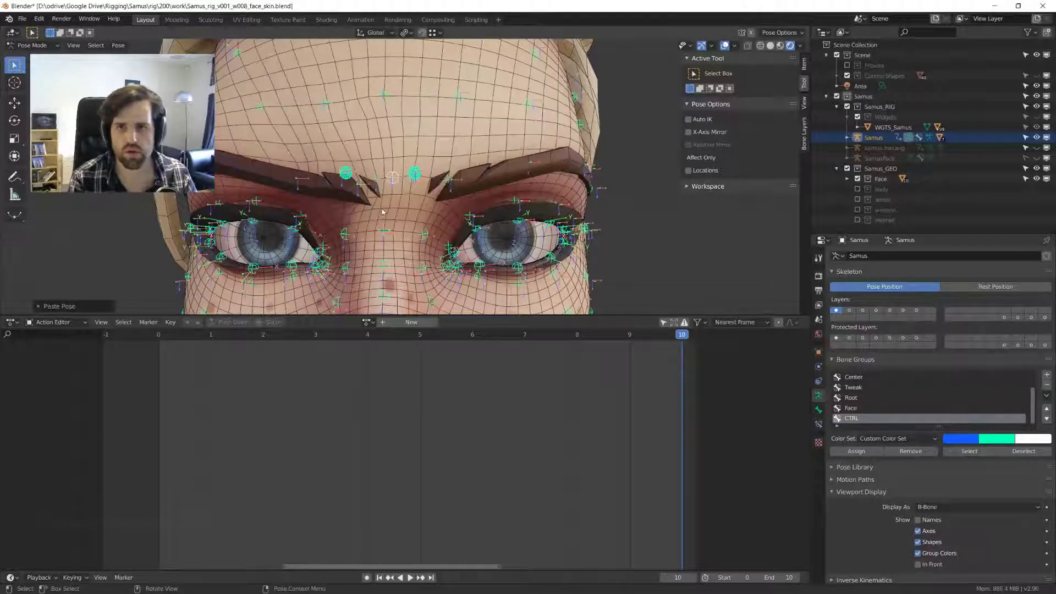
{"action": "key", "text": "i"}
{"action": "key", "text": "space"}
{"action": "key", "text": "space"}
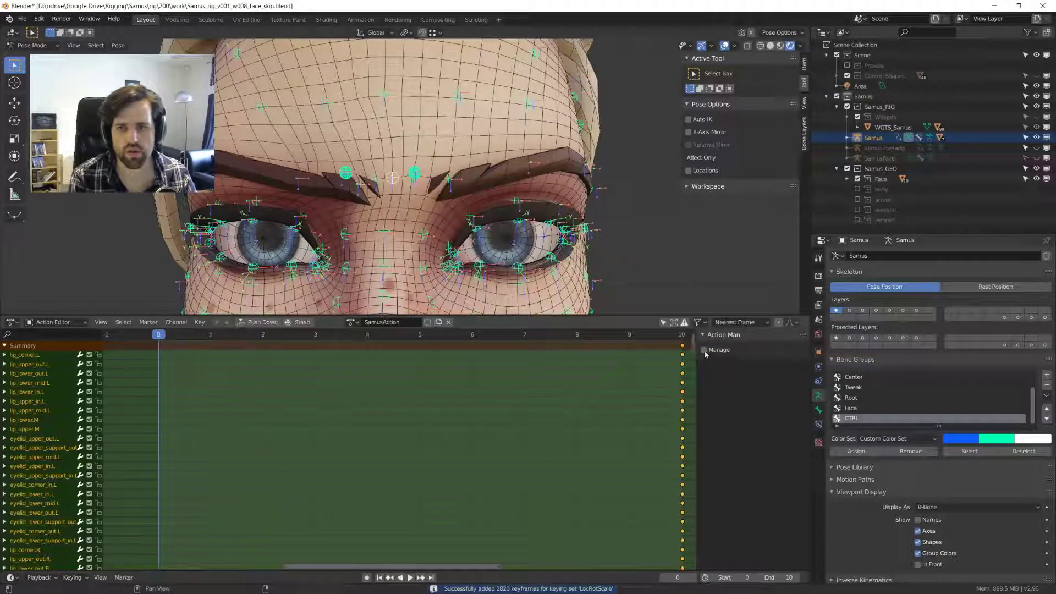
- Make Brow.Inner.In.R the active action again and key the mirrored pose of all bones on frame 10
{"action": "left_click", "coordinate": [448, 322]}
{"action": "left_click", "coordinate": [366, 322]}
{"action": "left_click", "coordinate": [420, 397]}
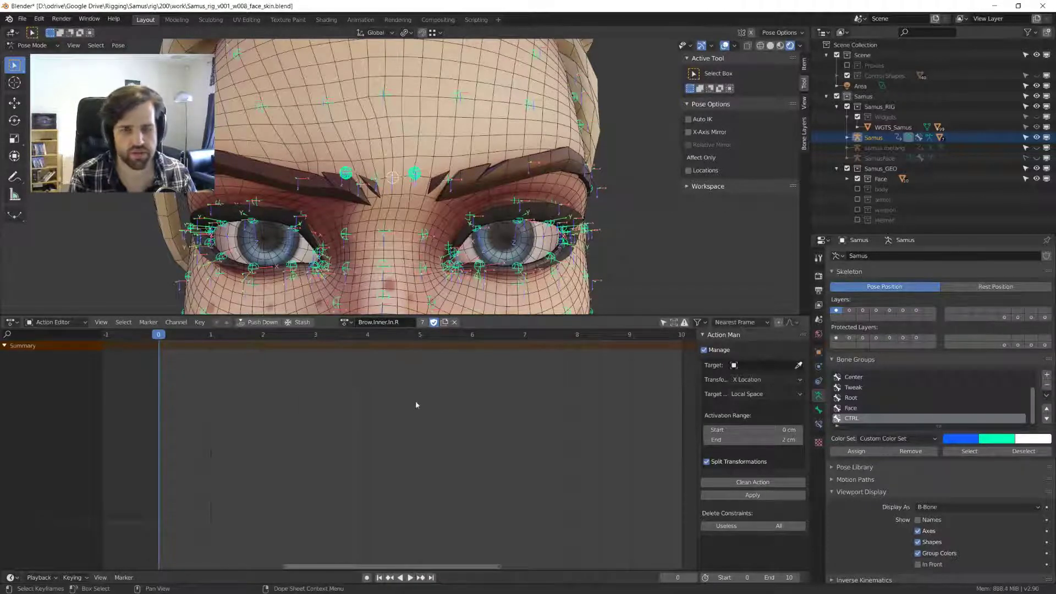
{"action": "key", "text": "shift+Right"}
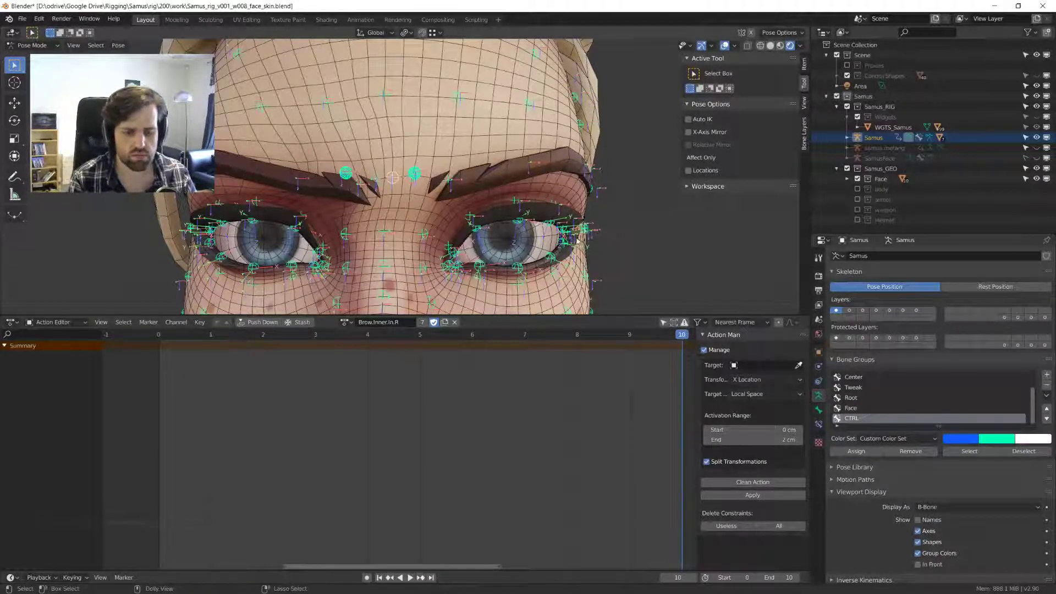
{"action": "key", "text": "i"}
{"action": "key", "text": "space"}
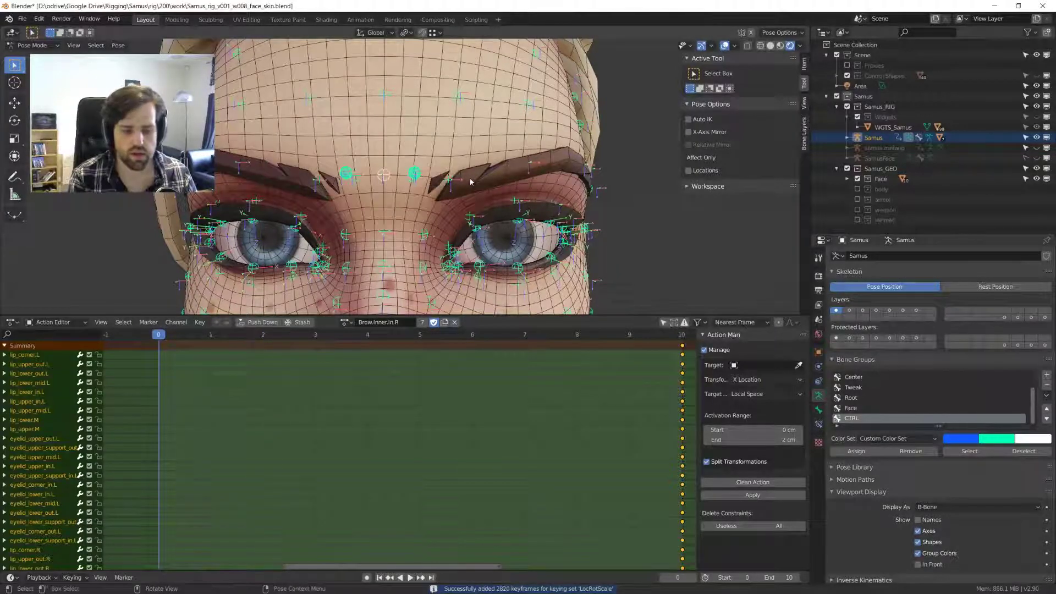
- Key all bones in their rest pose on frame 0 of Brow.Inner.In.R and play the action to check it
{"action": "key", "text": "space"}
{"action": "key", "text": "alt+a"}
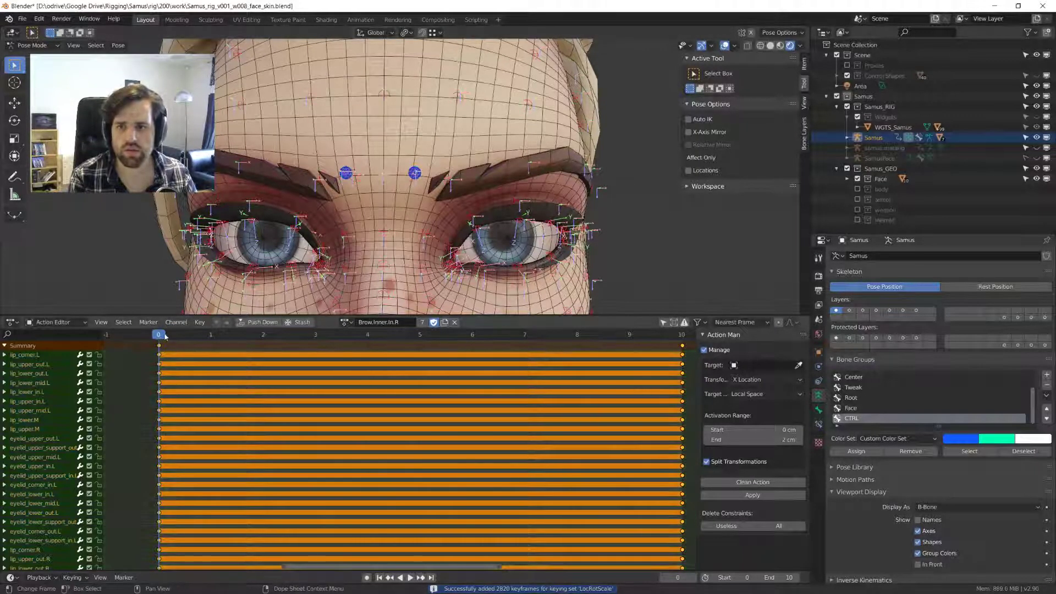
{"action": "key", "text": "space"}
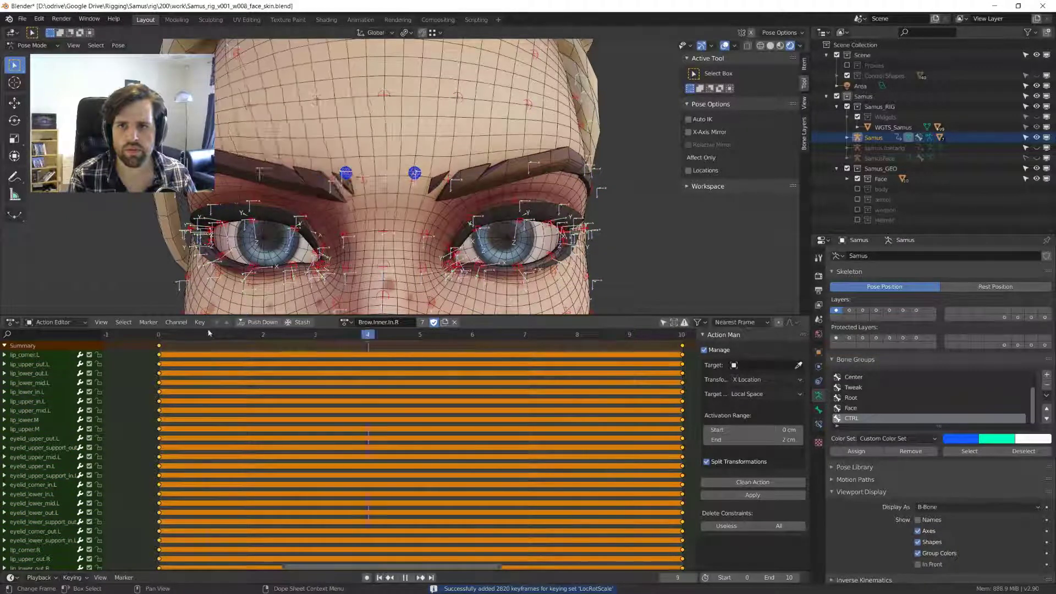
{"action": "key", "text": "space"}
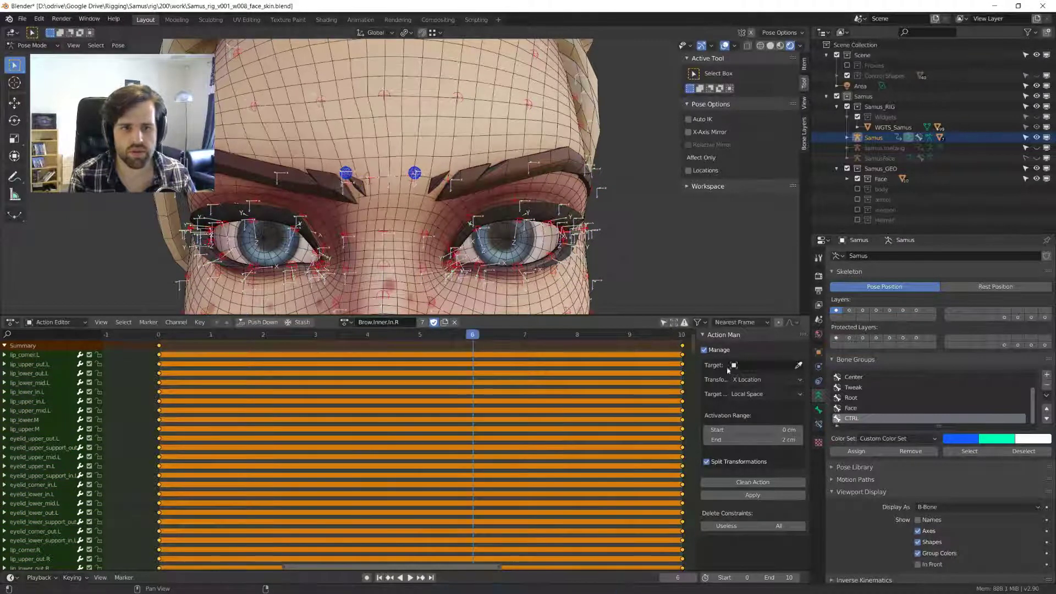
- Set the target of Brow.Inner.In.R to the Samus armature and its bone to the right eyebrow_in_crease control
{"action": "left_click", "coordinate": [755, 365]}
{"action": "type", "text": "Sam"}
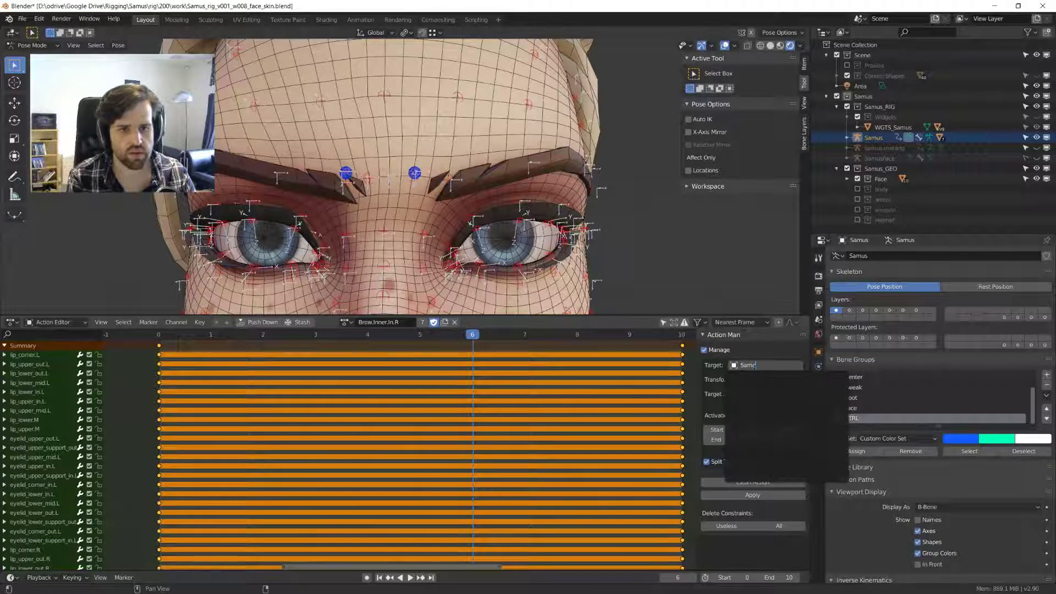
{"action": "left_click", "coordinate": [740, 379]}
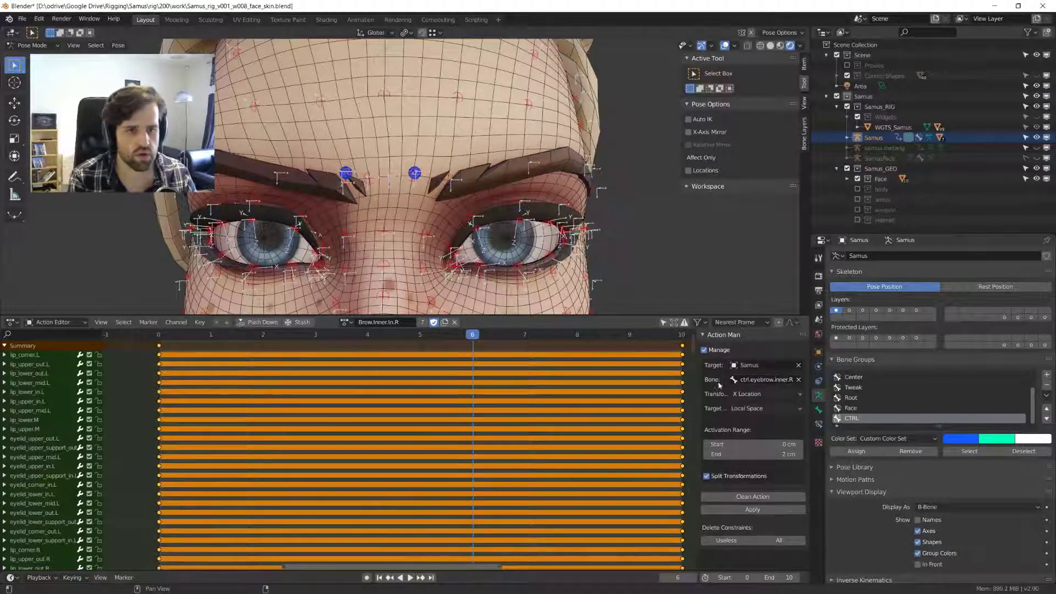
{"action": "left_click", "coordinate": [769, 379]}
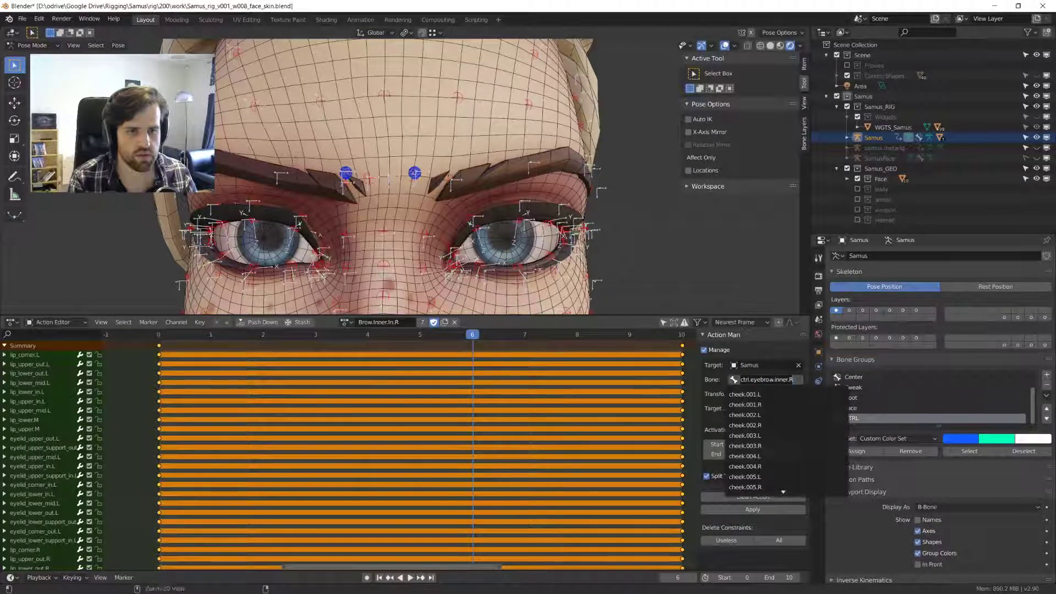
{"action": "key", "text": "ctrl+v"}
{"action": "key", "text": "Return"}
- Set the activation range end of Brow.Inner.In.R to 1 cm
{"action": "left_click", "coordinate": [777, 453]}
{"action": "type", "text": "1"}
{"action": "key", "text": "BackSpace"}
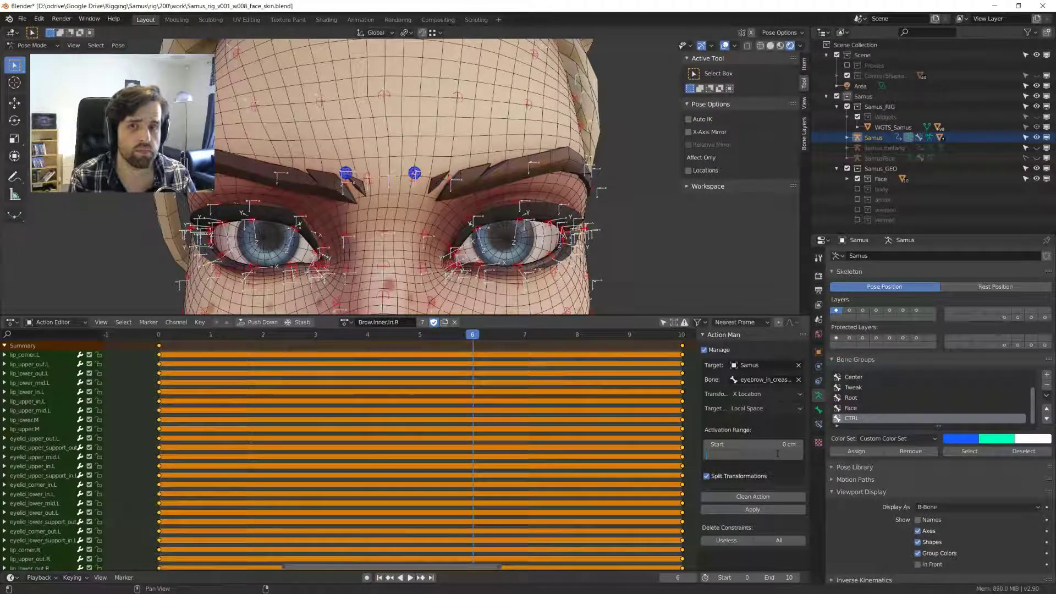
{"action": "type", "text": "1"}
{"action": "key", "text": "Return"}
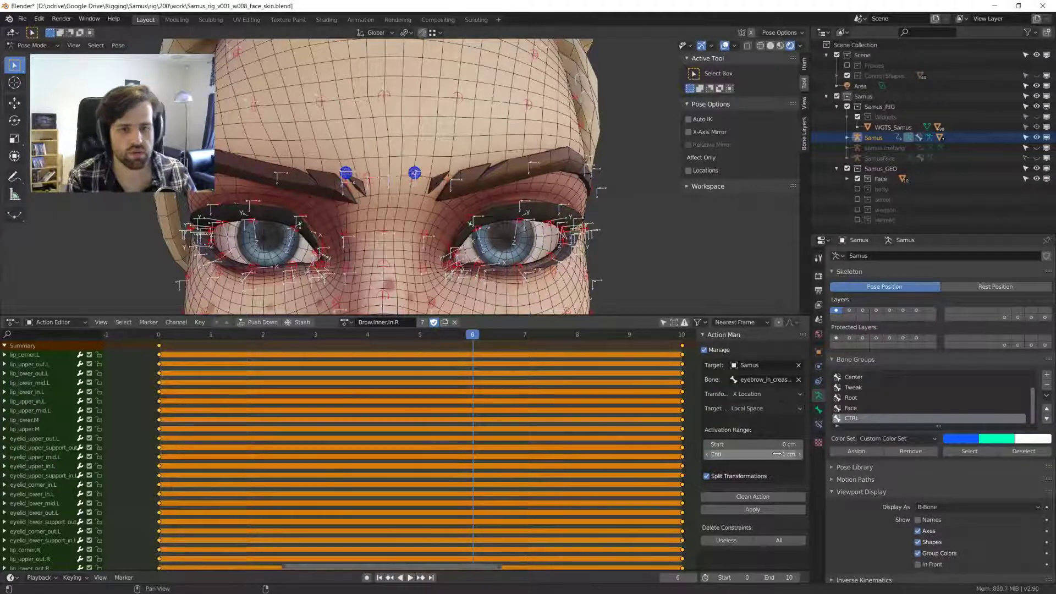
- Clean and apply the Brow.Inner.In.R action with linear keyframe interpolation, and delete the useless constraints
{"action": "left_click", "coordinate": [756, 510]}
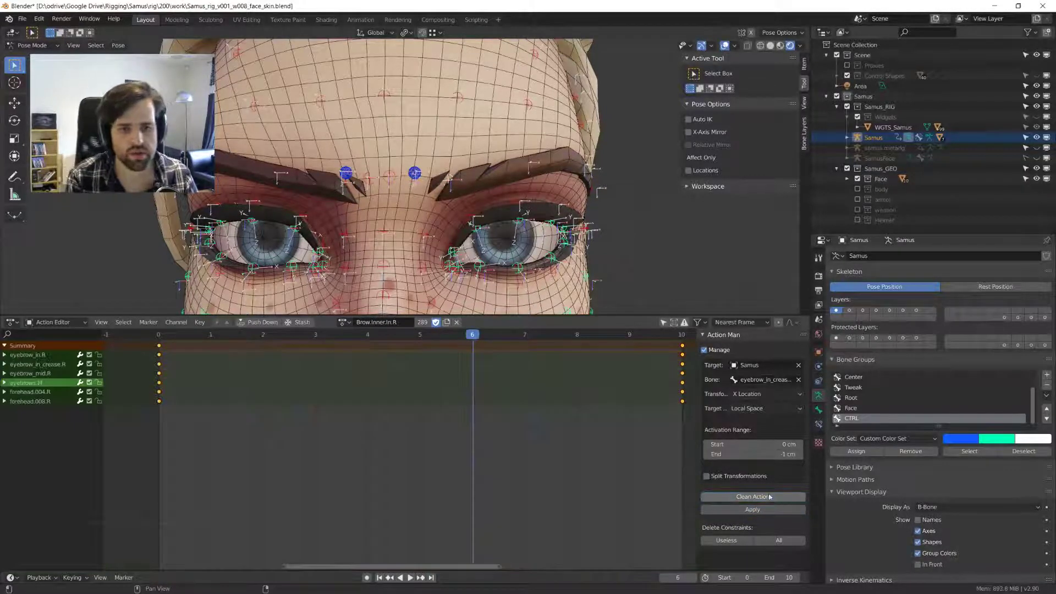
{"action": "key", "text": "t"}
{"action": "left_click", "coordinate": [461, 397]}
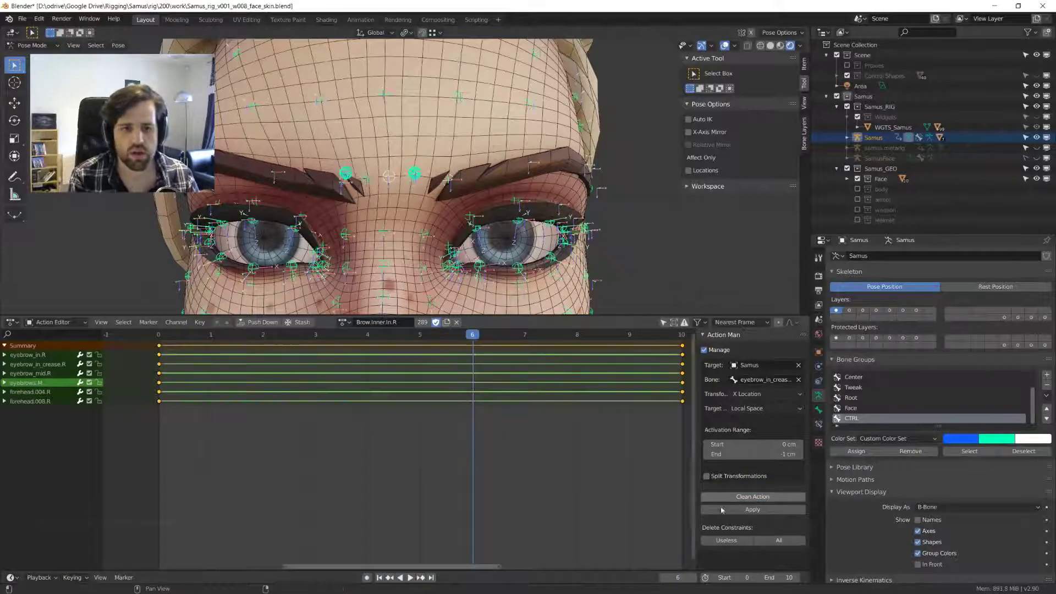
{"action": "left_click", "coordinate": [731, 543]}
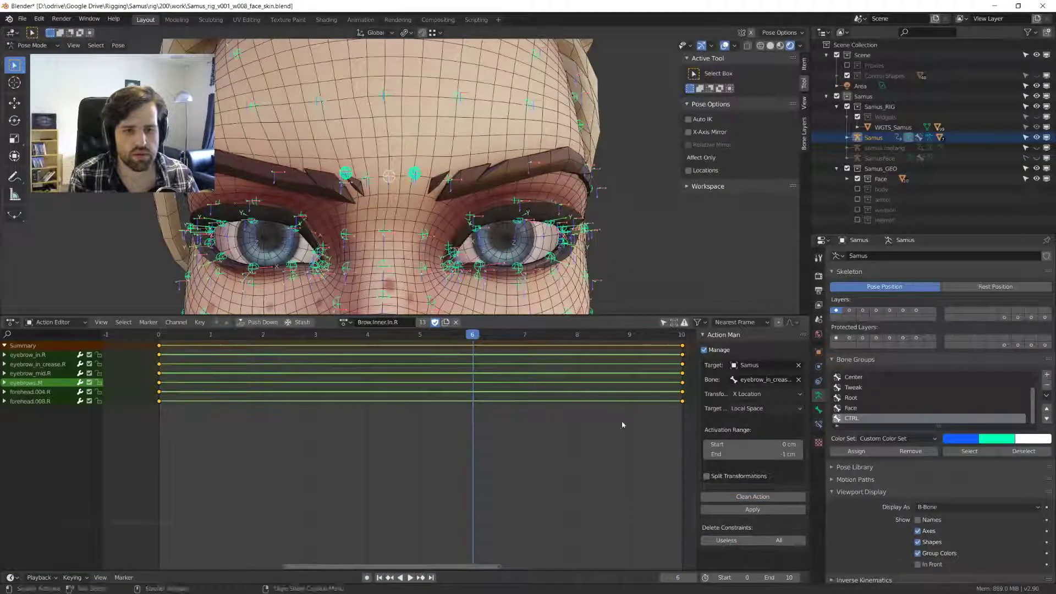
- Test the left inner brow crease control by moving it freely and checking how the brow follows
{"action": "middle_click_drag", "start_coordinate": [385, 184], "coordinate": [419, 187]}
{"action": "left_click", "coordinate": [398, 184]}
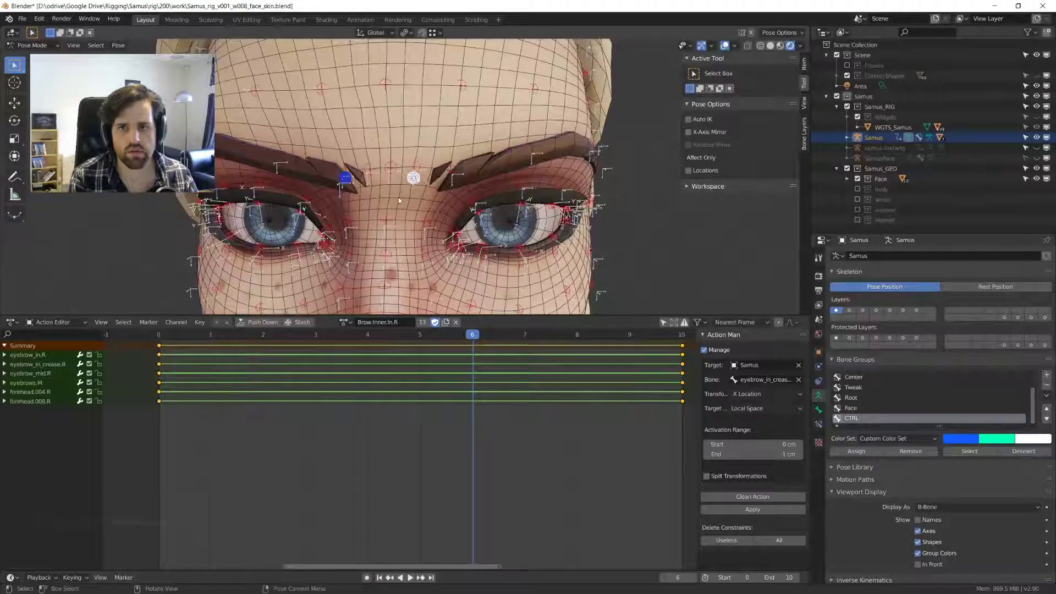
{"action": "key", "text": "g"}
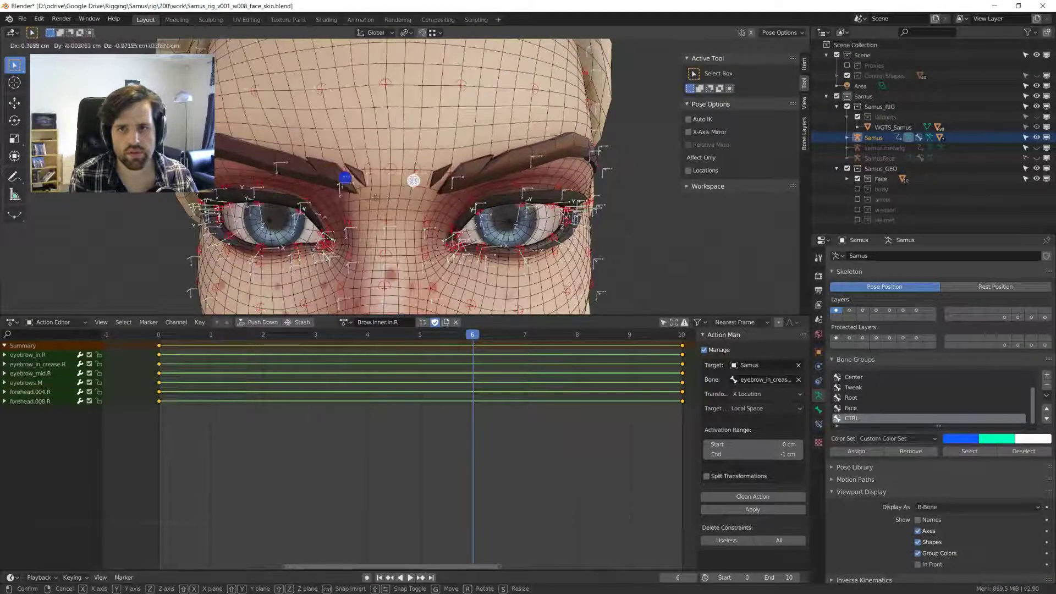
{"action": "right_click", "coordinate": [382, 192]}
{"action": "middle_click_drag", "start_coordinate": [375, 198], "coordinate": [359, 194]}
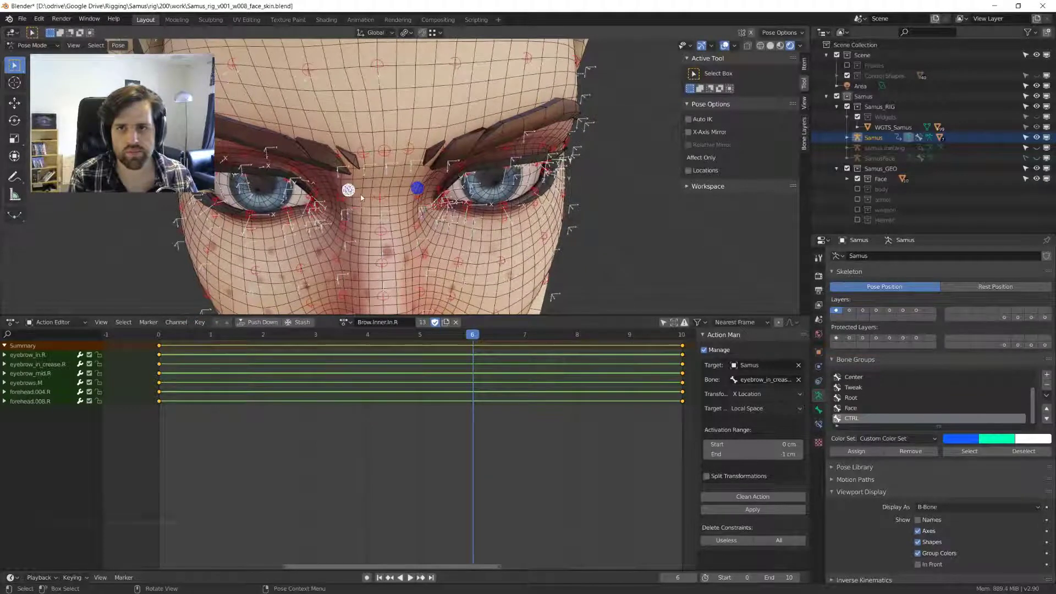
- Set the target bone of Brow.Inner.In.R to eyebrow_in_crease.R.CTRL and apply the action
{"action": "left_click", "coordinate": [770, 379]}
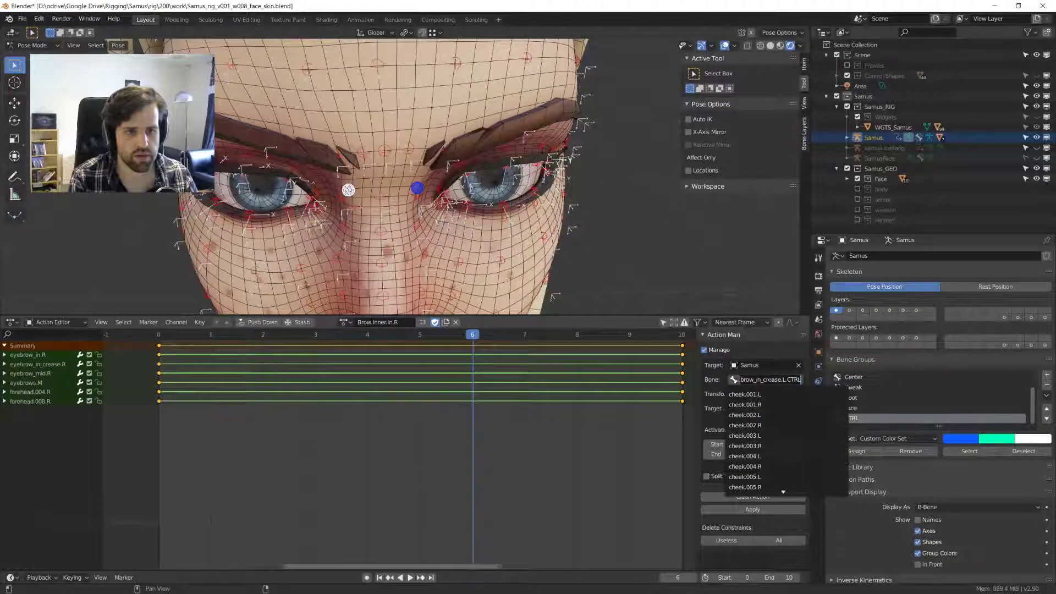
{"action": "left_click", "coordinate": [783, 379]}
{"action": "type", "text": "R"}
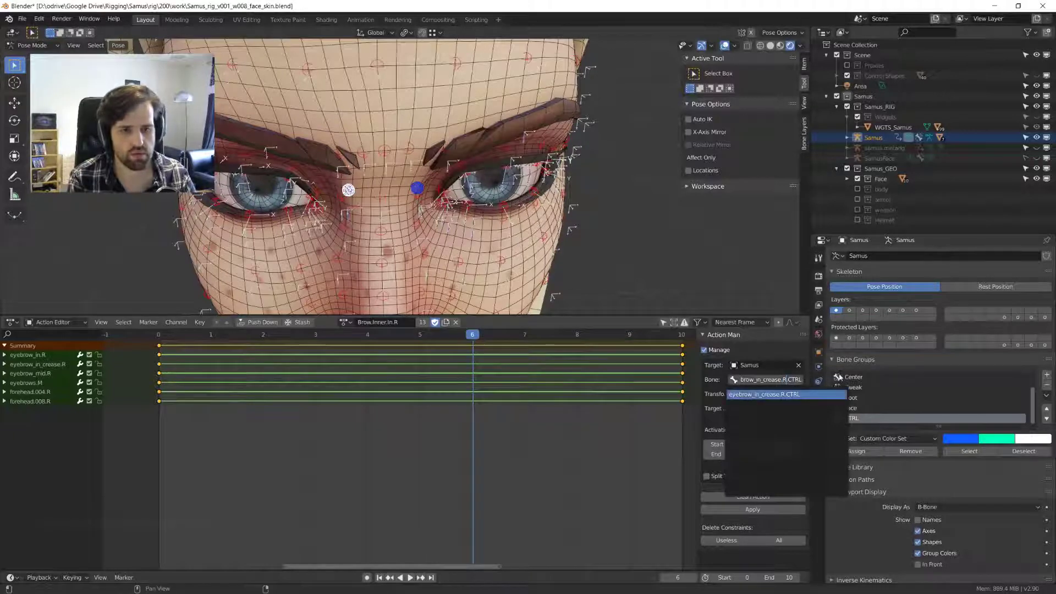
{"action": "key", "text": "Return"}
{"action": "left_click", "coordinate": [739, 512]}
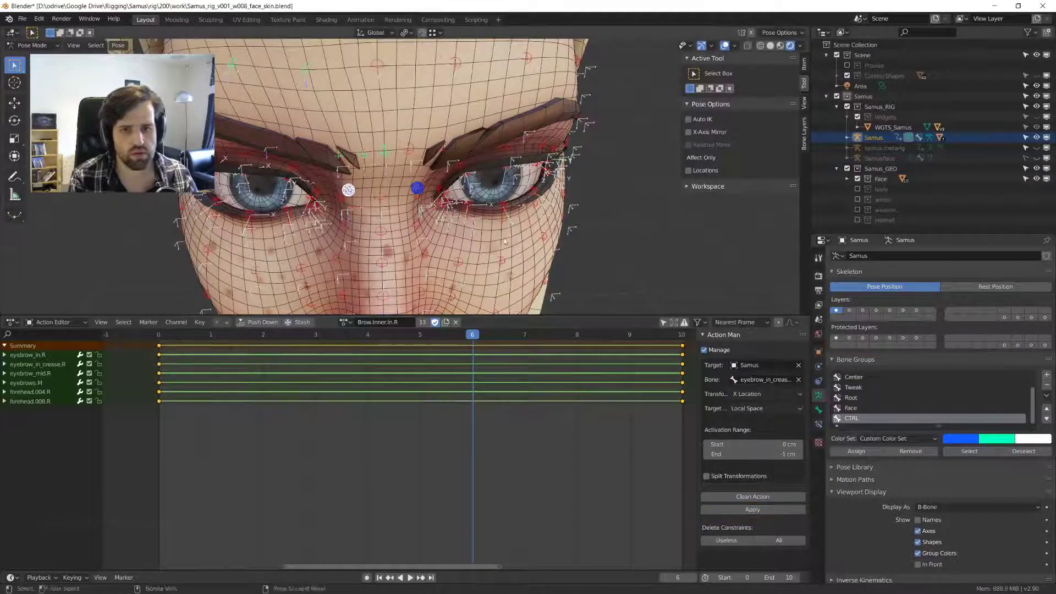
- Select both inner brow crease controls and test moving them together along their local X axis
{"action": "left_click", "coordinate": [413, 180]}
{"action": "key", "text": "a"}
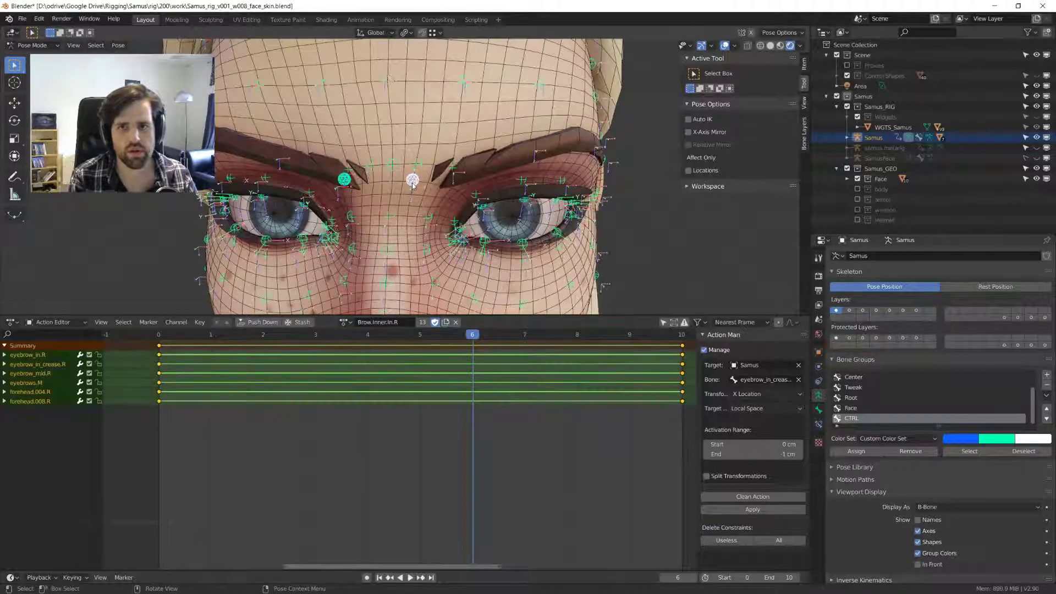
{"action": "key", "text": "alt+a"}
{"action": "key", "text": "ctrl+space"}
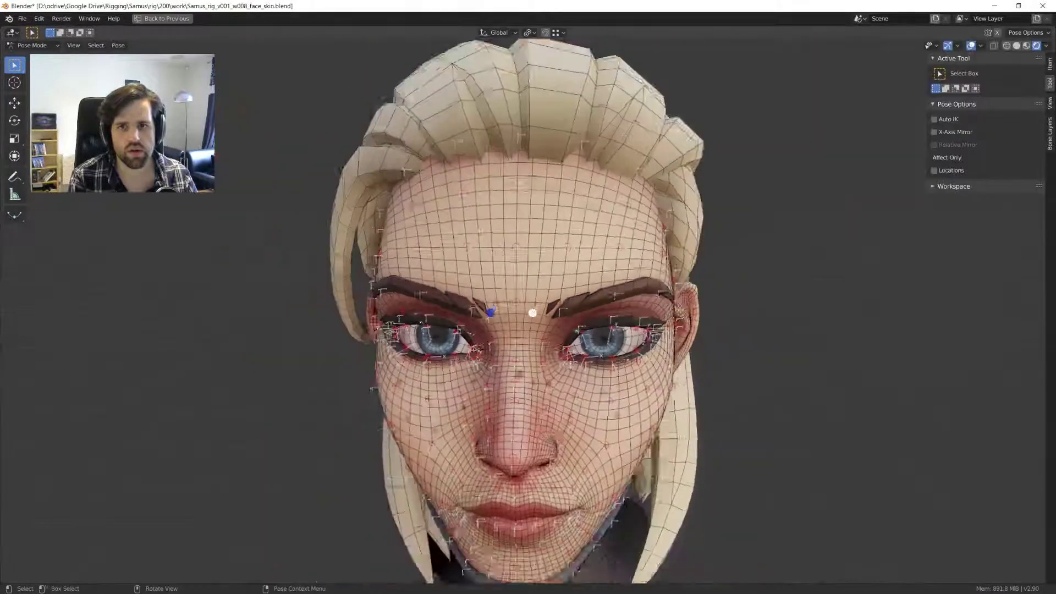
{"action": "scroll", "coordinate": [521, 271], "scroll_direction": "up", "scroll_amount": 2}
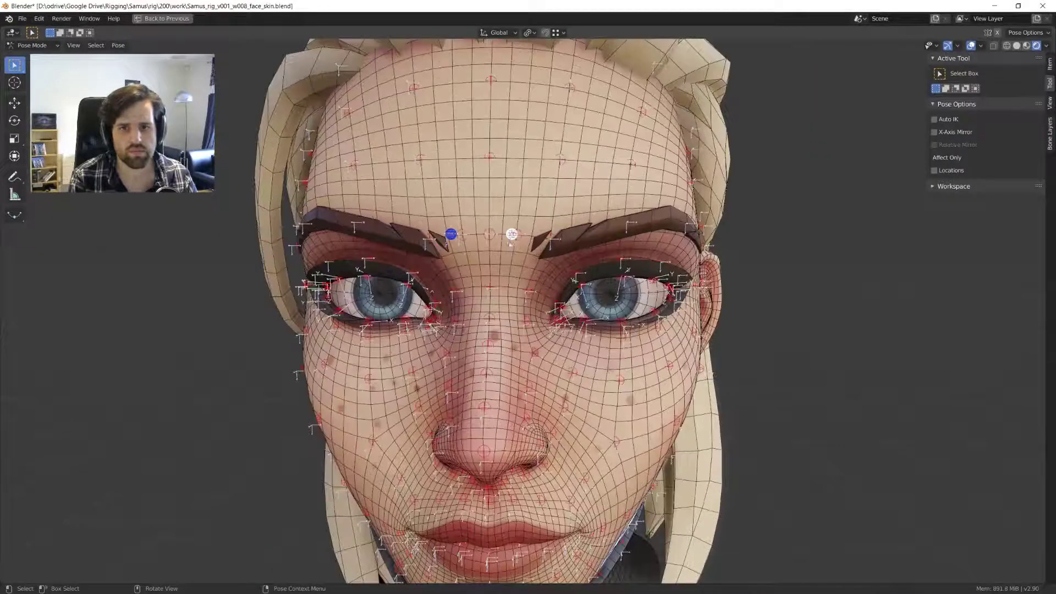
{"action": "middle_click_drag", "start_coordinate": [512, 235], "coordinate": [471, 236]}
{"action": "left_click", "coordinate": [450, 248], "text": "shift"}
{"action": "key", "text": "g"}
{"action": "key", "text": "x"}
{"action": "key", "text": "x"}
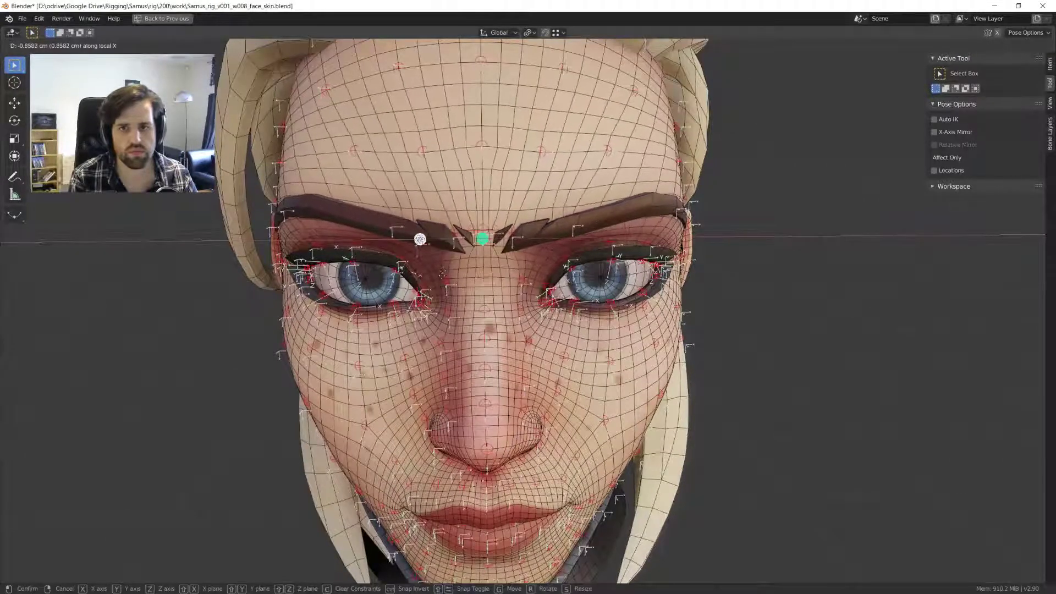
{"action": "left_click", "coordinate": [546, 288]}
- Test moving both inner brow crease controls along the global X axis for comparison
{"action": "middle_click_drag", "start_coordinate": [535, 273], "coordinate": [566, 190]}
{"action": "key", "text": "g"}
{"action": "key", "text": "x"}
{"action": "key", "text": "x"}
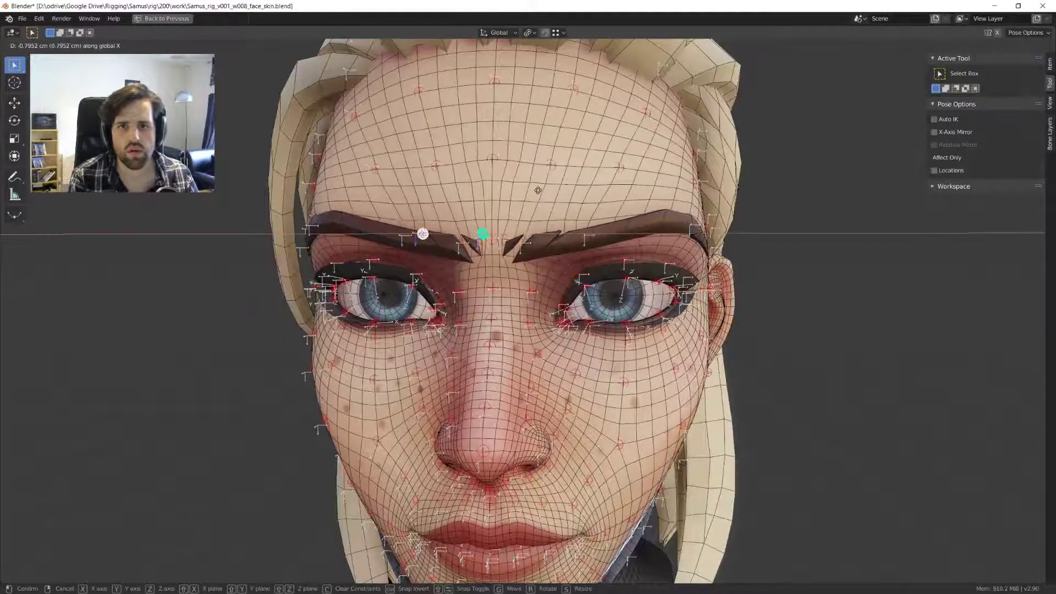
{"action": "left_click", "coordinate": [578, 209]}
- In Edit Mode, roll the right inner brow crease control bone by 180° so its X axis points outward
{"action": "key", "text": "Tab"}
{"action": "middle_click_drag", "start_coordinate": [578, 209], "coordinate": [527, 259]}
{"action": "left_click", "coordinate": [501, 235]}
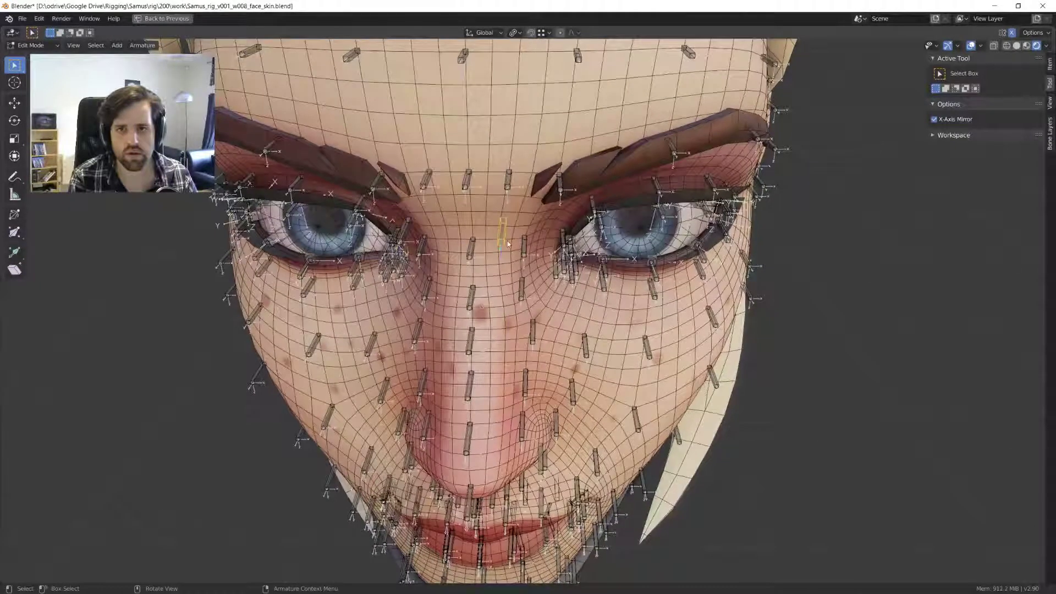
{"action": "left_click", "coordinate": [409, 230]}
{"action": "middle_click_drag", "start_coordinate": [417, 229], "coordinate": [437, 227]}
{"action": "key", "text": "ctrl+r"}
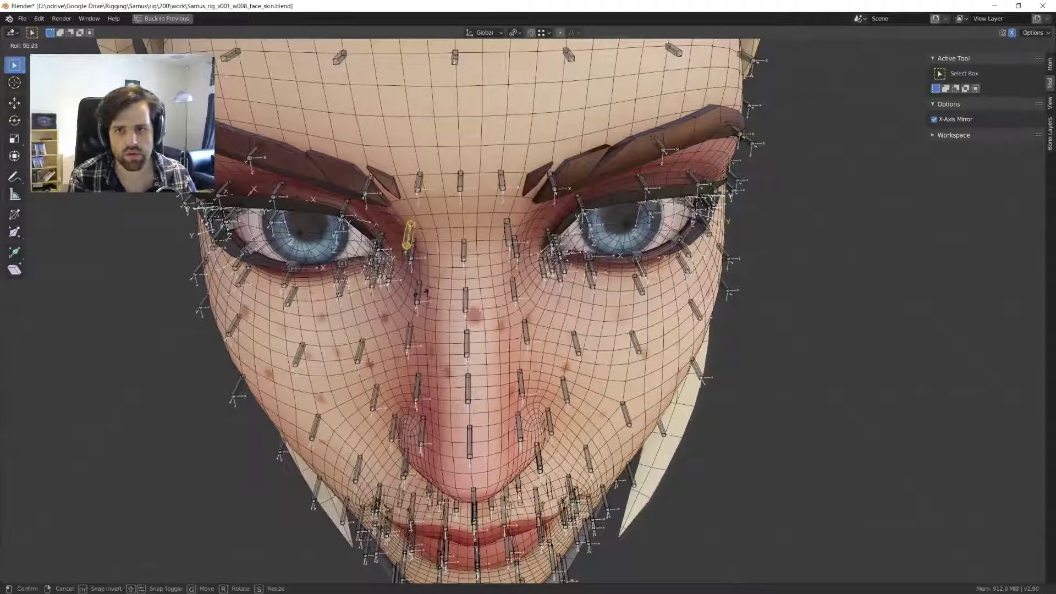
{"action": "left_click", "coordinate": [362, 248]}
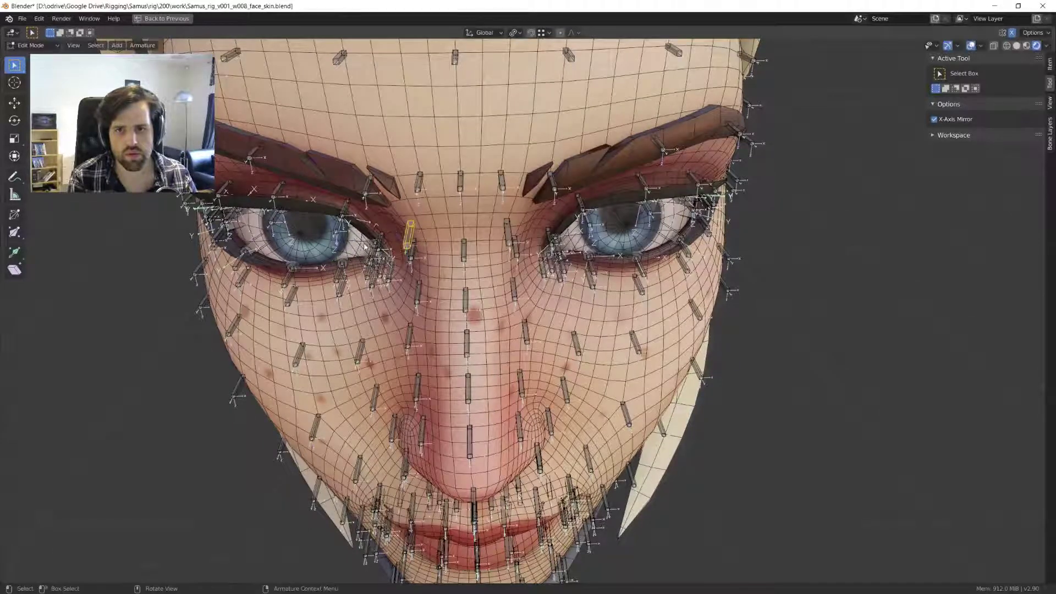
{"action": "key", "text": "ctrl+r"}
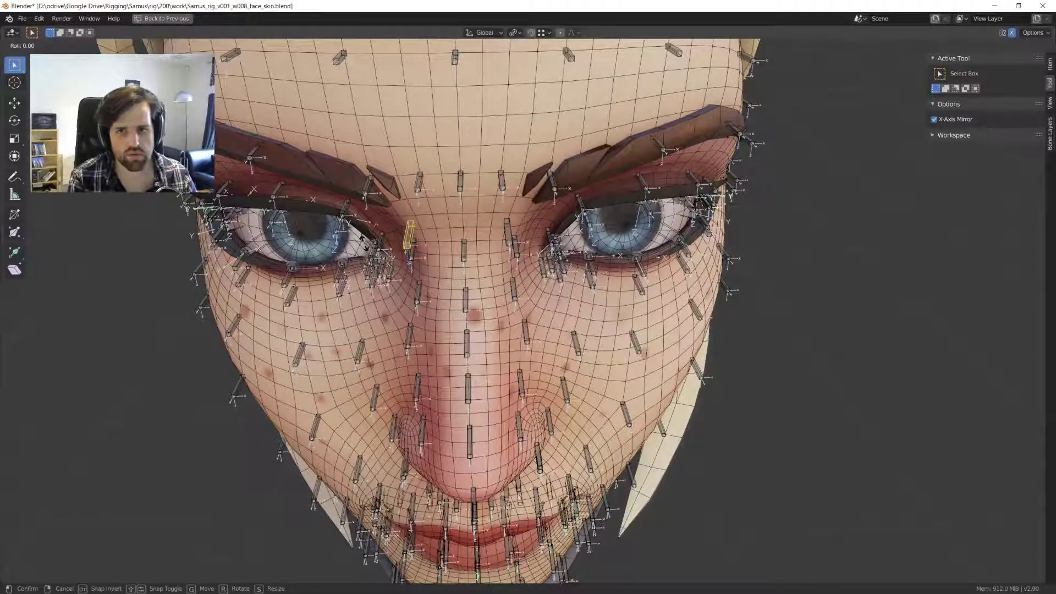
{"action": "mouse_move", "coordinate": [498, 238]}
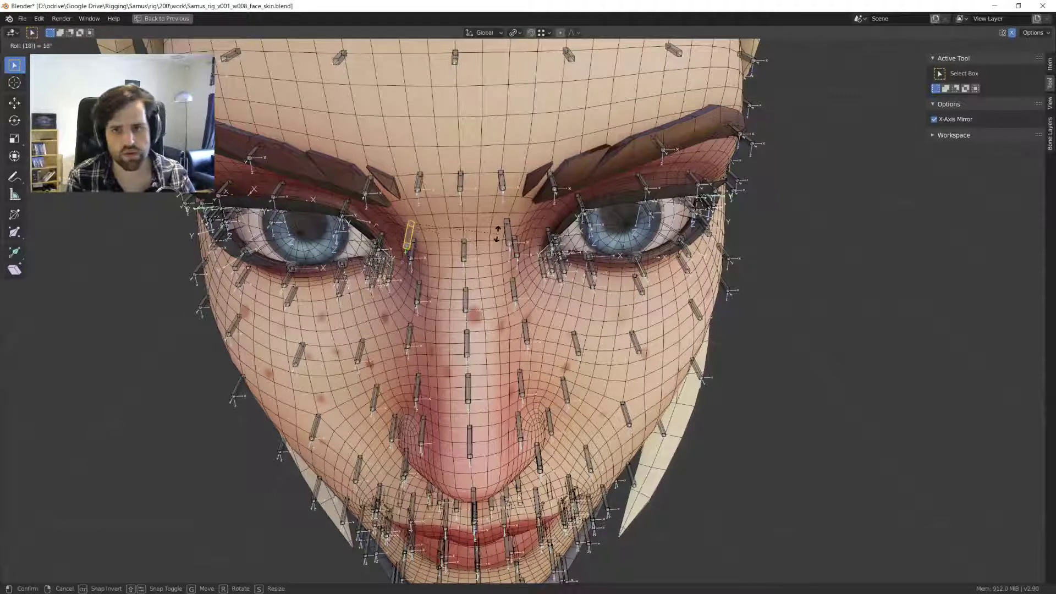
{"action": "left_click", "coordinate": [492, 235]}
{"action": "middle_click_drag", "start_coordinate": [487, 236], "coordinate": [520, 214]}
{"action": "left_click_drag", "start_coordinate": [577, 202], "coordinate": [691, 204]}
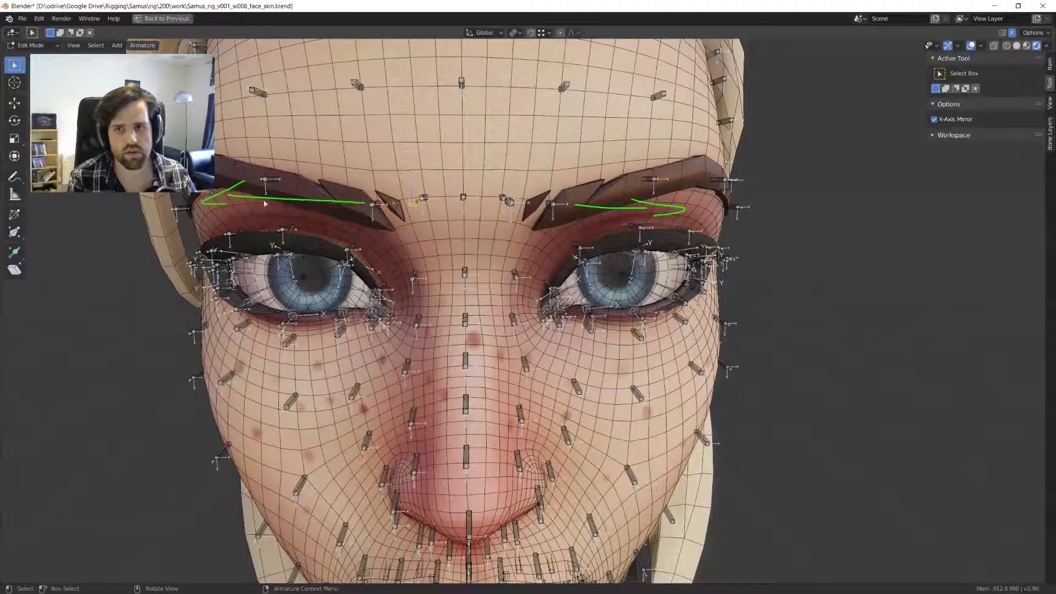
- Leave Edit Mode and return the Samus armature to Pose Mode
{"action": "key", "text": "Tab"}
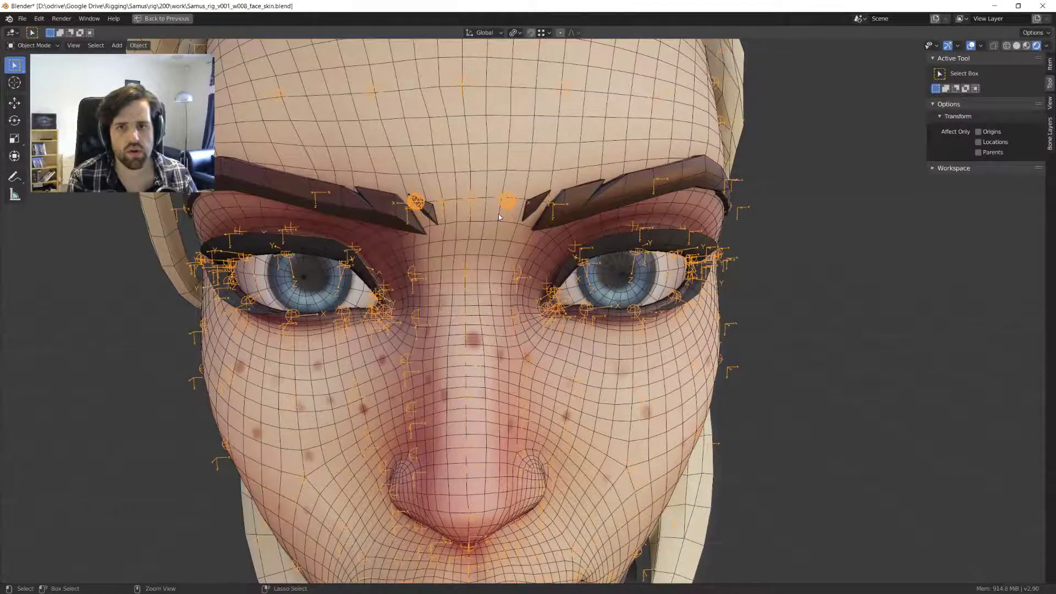
{"action": "key", "text": "ctrl+space"}
{"action": "key", "text": "ctrl+space"}
{"action": "key", "text": "shift+z"}
{"action": "key", "text": "shift+z"}
{"action": "key", "text": "ctrl+Tab"}
{"action": "key", "text": "ctrl+Tab"}
{"action": "left_click", "coordinate": [455, 290]}
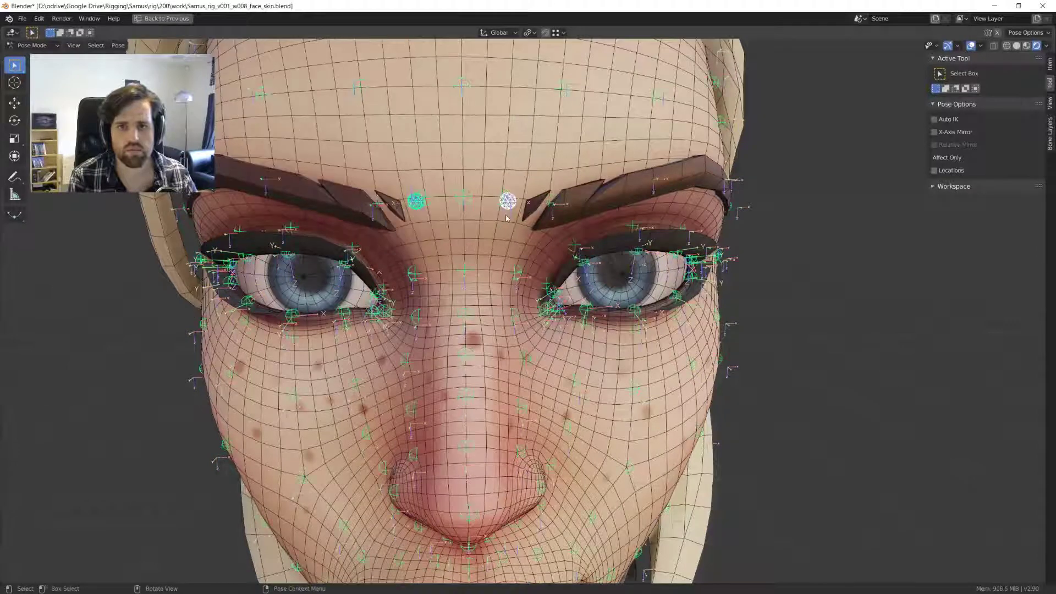
{"action": "scroll", "coordinate": [496, 211], "scroll_direction": "down", "scroll_amount": 3}
{"action": "middle_click_drag", "start_coordinate": [496, 211], "coordinate": [507, 246]}
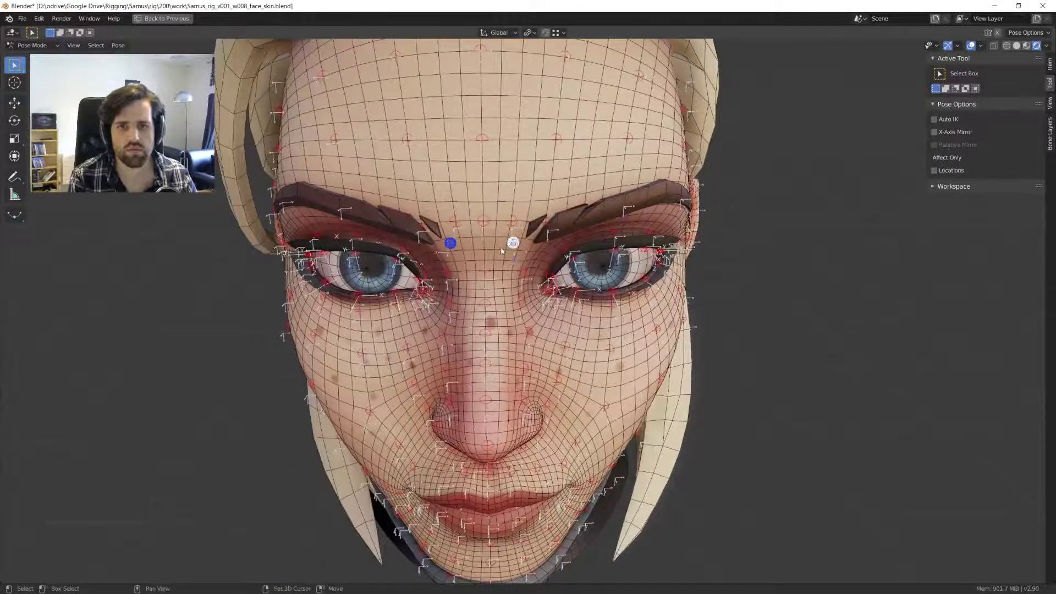
- Hide the bone axes of the armature and view the face from the front
{"action": "key", "text": "ctrl+space"}
{"action": "left_click", "coordinate": [917, 531]}
{"action": "mouse_move", "coordinate": [385, 138]}
{"action": "middle_mouse_down"}
{"action": "mouse_move", "coordinate": [380, 115]}
{"action": "mouse_move", "coordinate": [396, 133]}
{"action": "middle_mouse_up"}
{"action": "key", "text": "KP_1"}
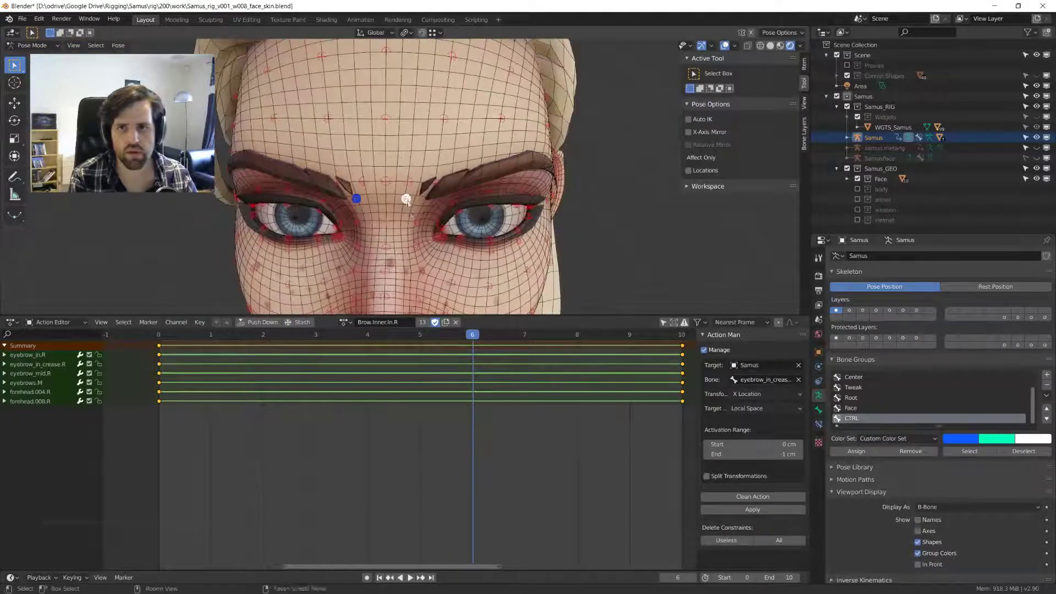
- Test the left and right inner brow crease controls in turn, moving each freely to check the brow deformation
{"action": "key", "text": "ctrl+space"}
{"action": "key", "text": "g"}
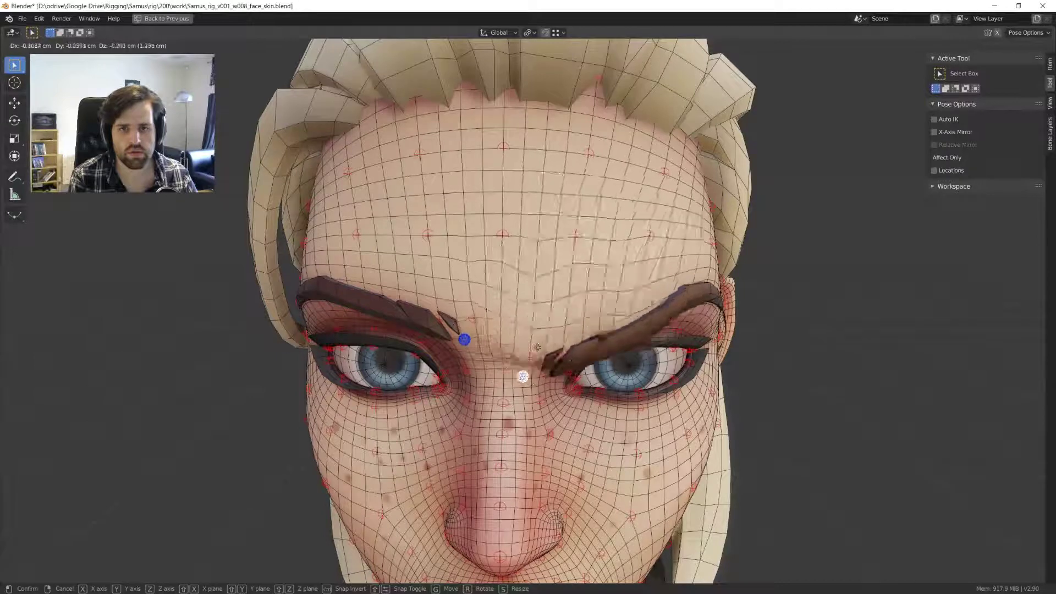
{"action": "right_click", "coordinate": [475, 337]}
{"action": "left_click", "coordinate": [464, 339]}
{"action": "key", "text": "g"}
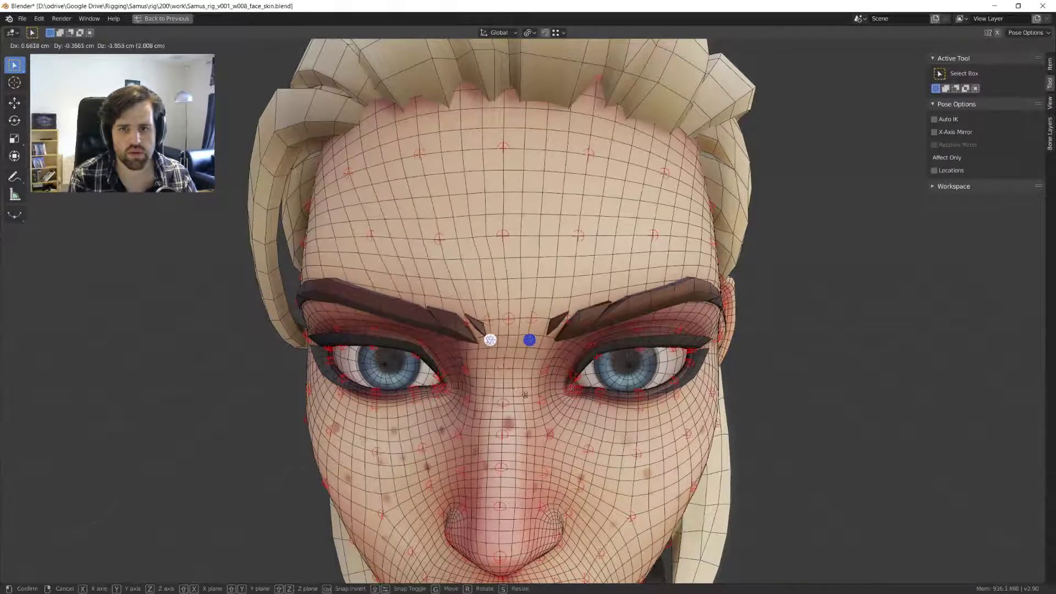
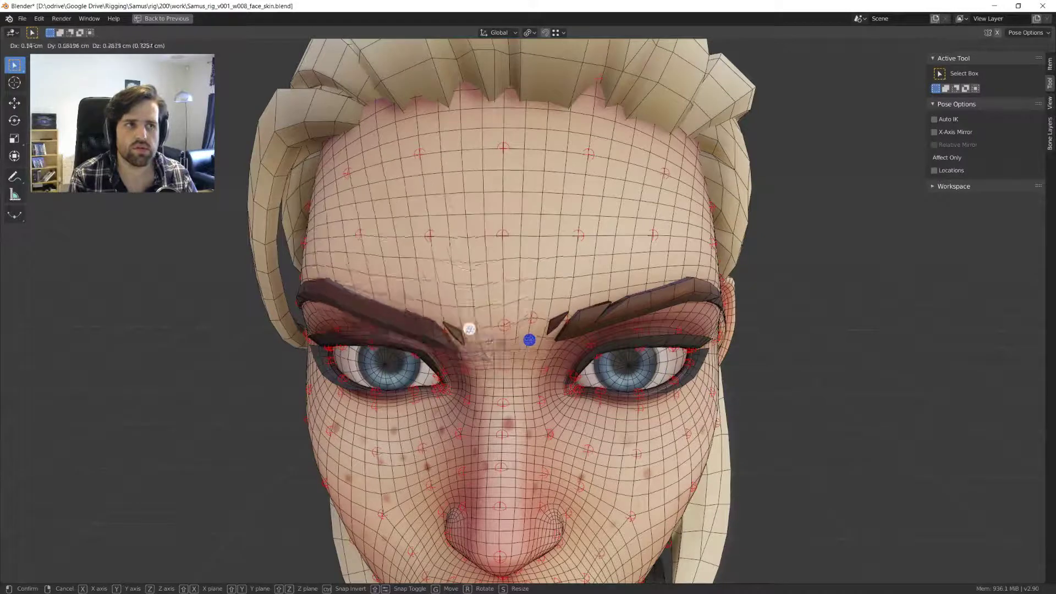
{"action": "left_click", "coordinate": [484, 349]}
{"action": "key", "text": "ctrl+space"}
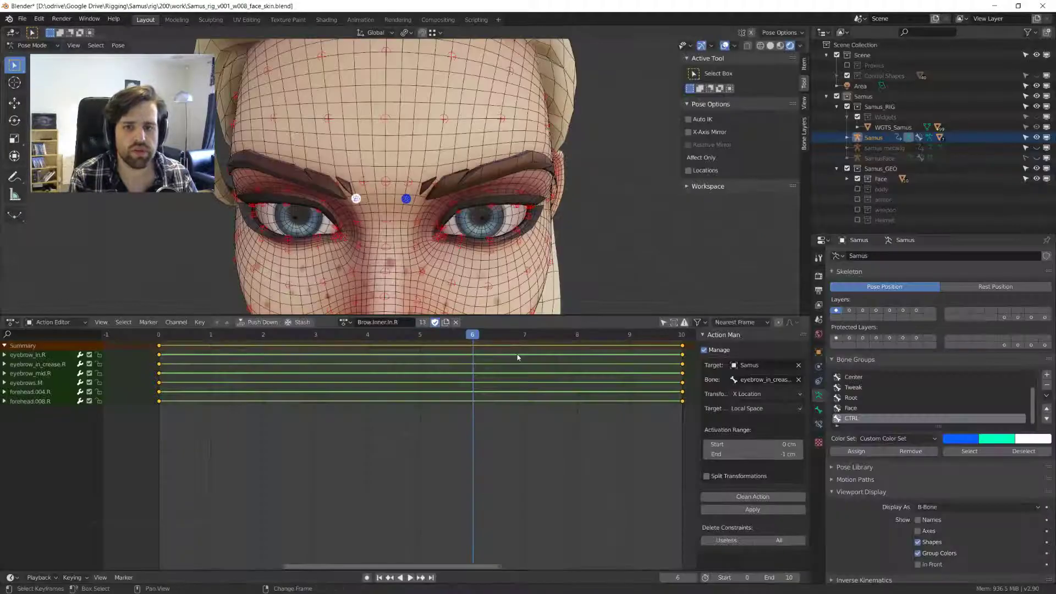
- Put the armature back into Edit Mode and turn the bone axes display on
{"action": "key", "text": "ctrl+space"}
{"action": "scroll", "coordinate": [497, 286], "scroll_direction": "up", "scroll_amount": 6}
{"action": "key", "text": "Tab"}
{"action": "scroll", "coordinate": [531, 316], "scroll_direction": "down", "scroll_amount": 3}
{"action": "key", "text": "ctrl+space"}
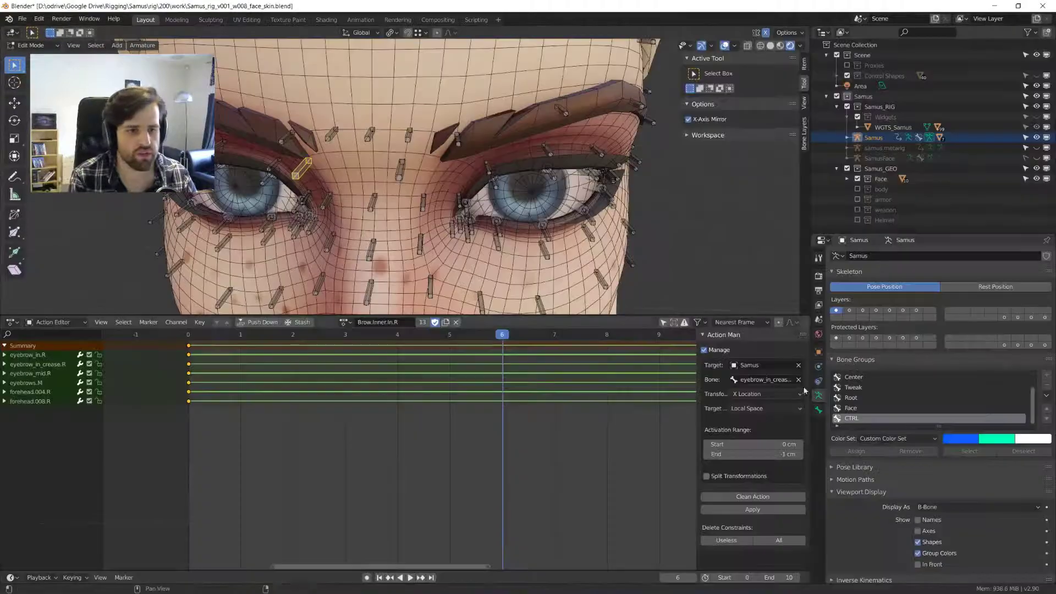
{"action": "left_click", "coordinate": [917, 531]}
{"action": "key", "text": "ctrl+space"}
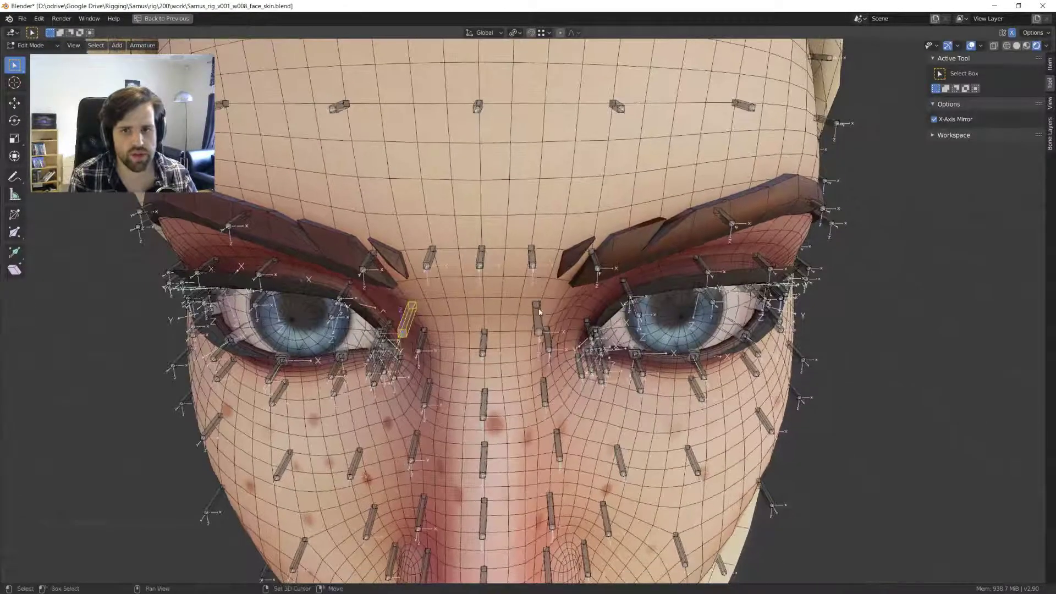
- Isolate the two inner brow crease control bones by hiding all other bones and showing only the armature in local view
{"action": "left_click", "coordinate": [538, 313], "text": "shift"}
{"action": "middle_click_drag", "start_coordinate": [540, 311], "coordinate": [577, 311]}
{"action": "key", "text": "ctrl+i"}
{"action": "key", "text": "shift+h"}
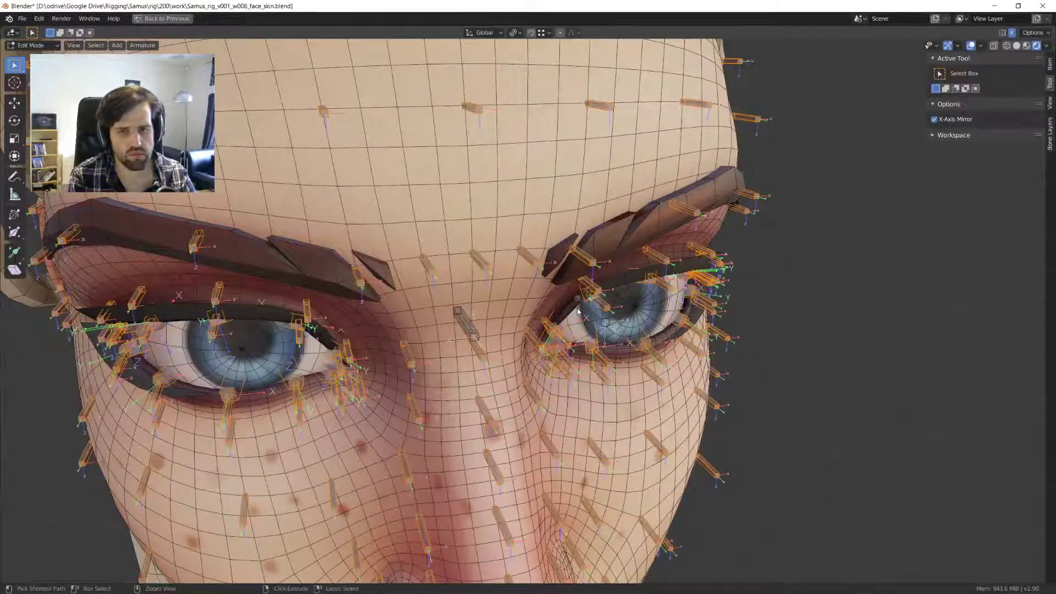
{"action": "left_click", "coordinate": [577, 311]}
{"action": "key", "text": "shift+h"}
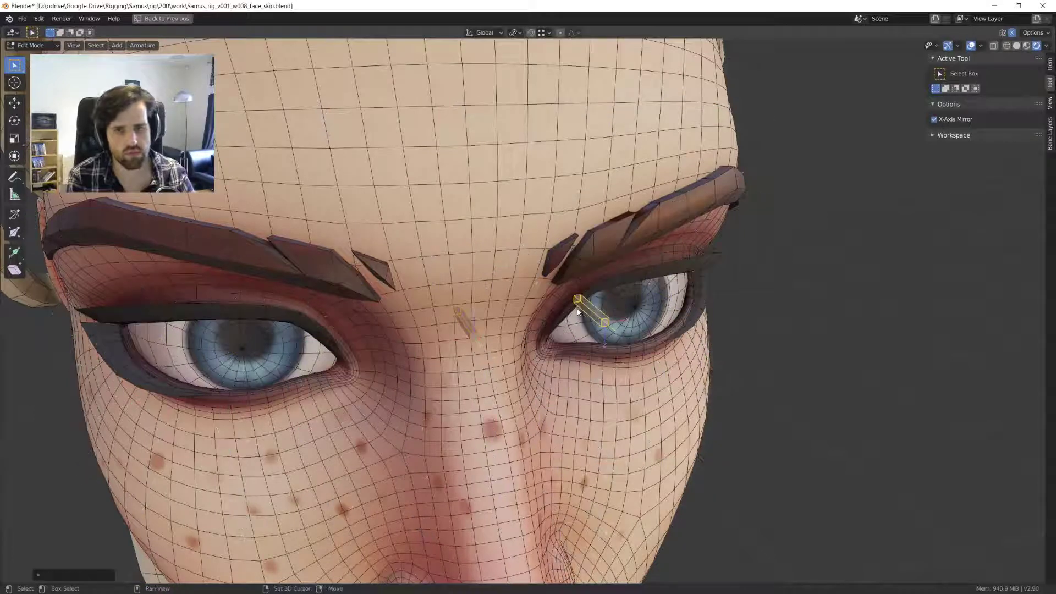
{"action": "middle_click_drag", "start_coordinate": [576, 309], "coordinate": [588, 332]}
{"action": "key", "text": "KP_Divide"}
- Examine and compare the X and Z axis directions of the two crease control bones, then select the right one
{"action": "scroll", "coordinate": [582, 334], "scroll_direction": "up", "scroll_amount": 12}
{"action": "left_click", "coordinate": [589, 335]}
{"action": "middle_click_drag", "start_coordinate": [377, 358], "coordinate": [695, 254]}
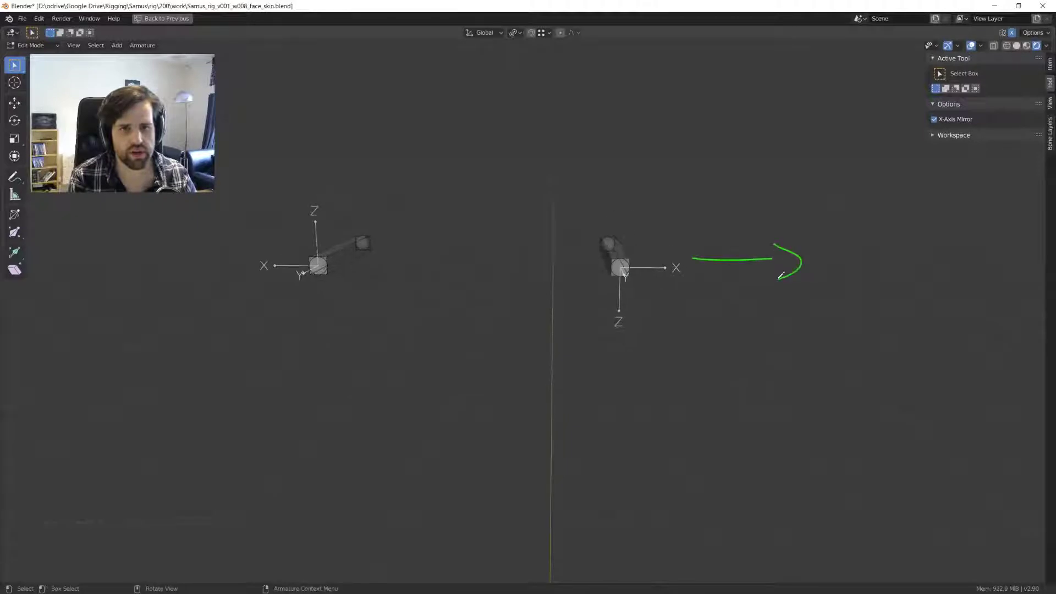
{"action": "mouse_move", "coordinate": [264, 254]}
{"action": "left_mouse_down"}
{"action": "mouse_move", "coordinate": [168, 252]}
{"action": "mouse_move", "coordinate": [163, 272]}
{"action": "left_mouse_up"}
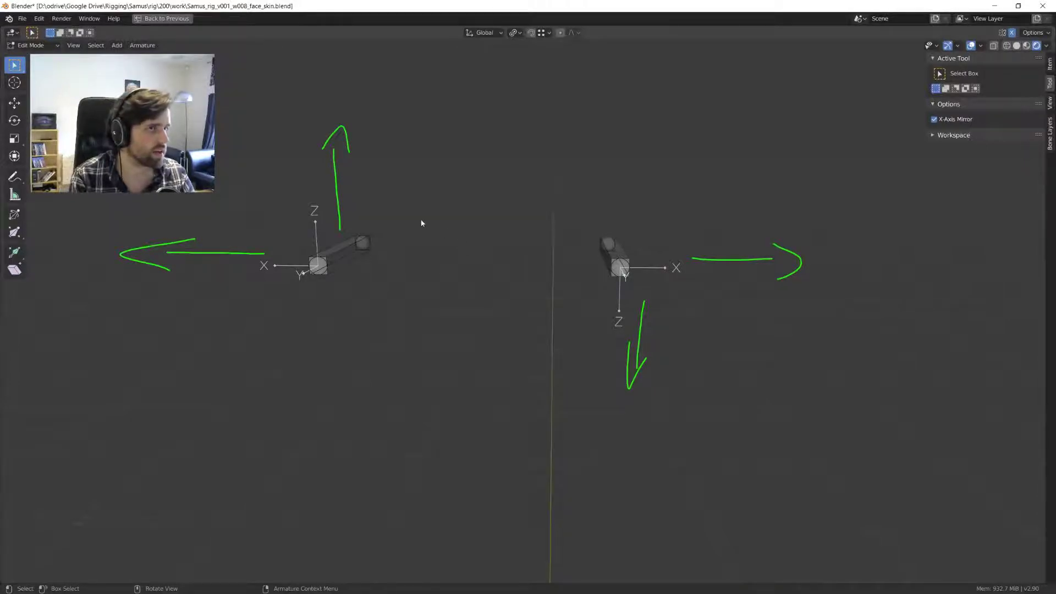
{"action": "left_click", "coordinate": [349, 250]}
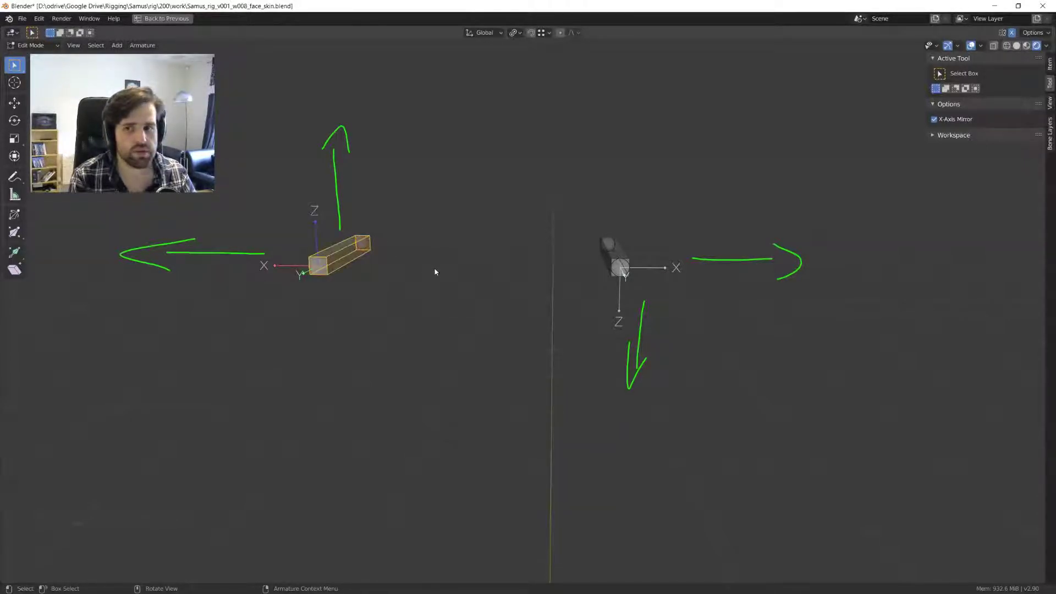
- Clear the roll of the right inner brow crease control bone
{"action": "key", "text": "s"}
{"action": "key", "text": "Escape"}
{"action": "key", "text": "alt+r"}
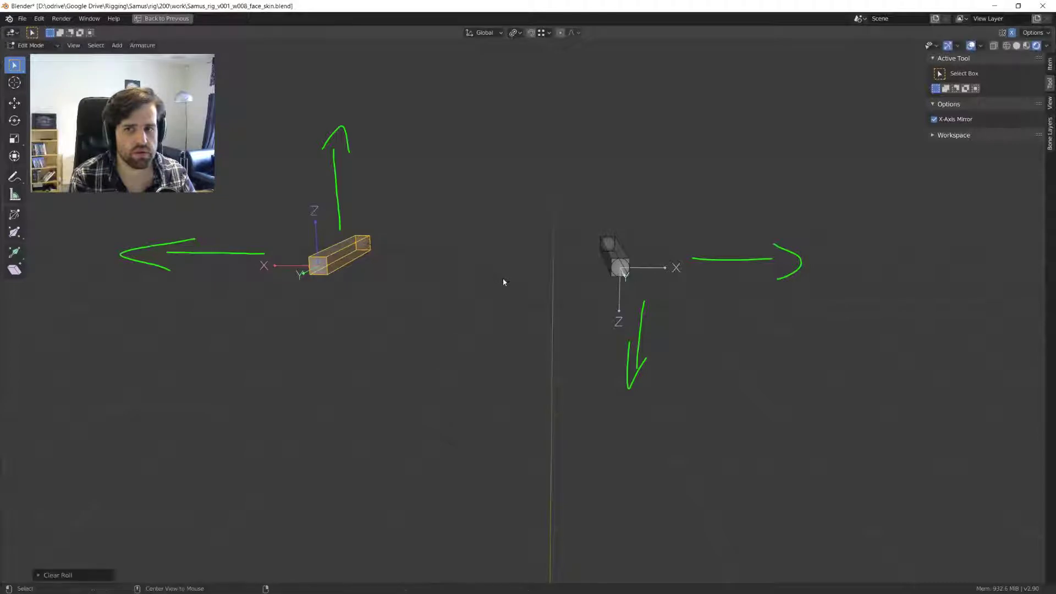
- Show the bone transform values, switch the selection to the left crease control bone and set its roll to 180°
{"action": "left_click", "coordinate": [1049, 105]}
{"action": "left_click", "coordinate": [1049, 64]}
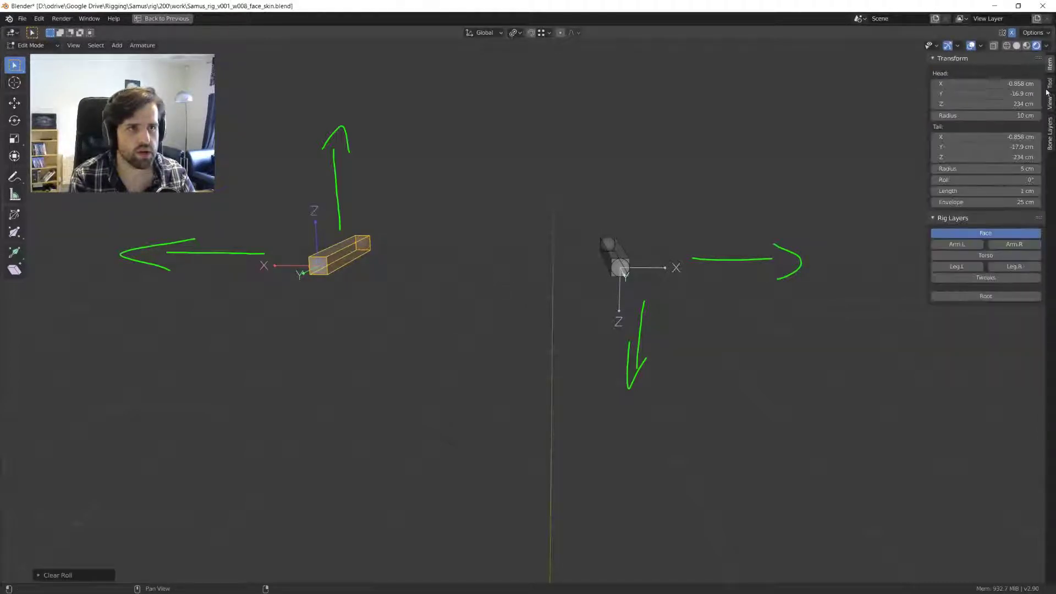
{"action": "key", "text": "ctrl+shift+m"}
{"action": "left_click", "coordinate": [1017, 180]}
{"action": "type", "text": "-180d"}
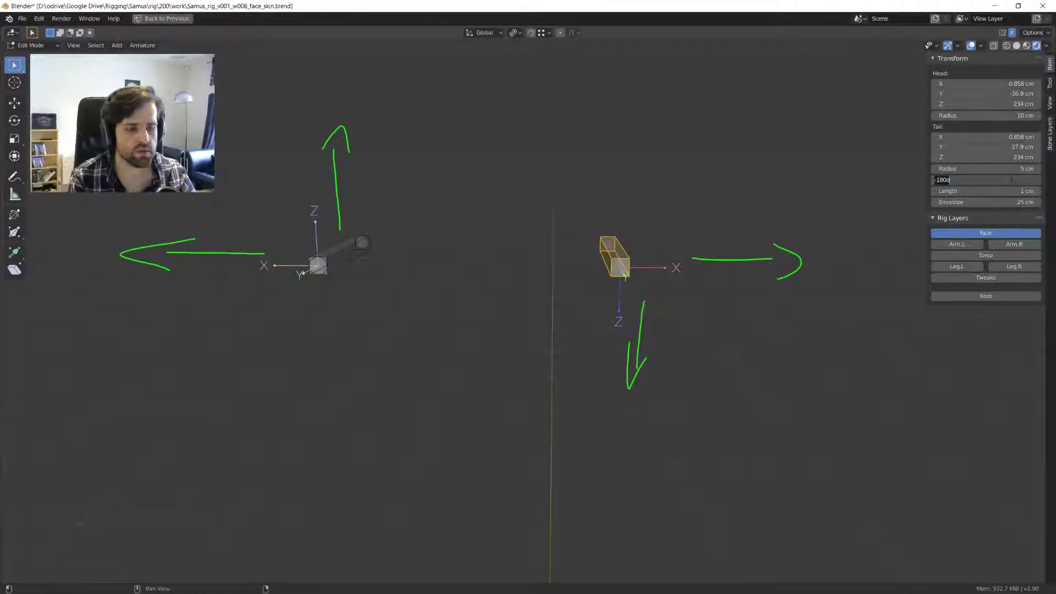
{"action": "key", "text": "Return"}
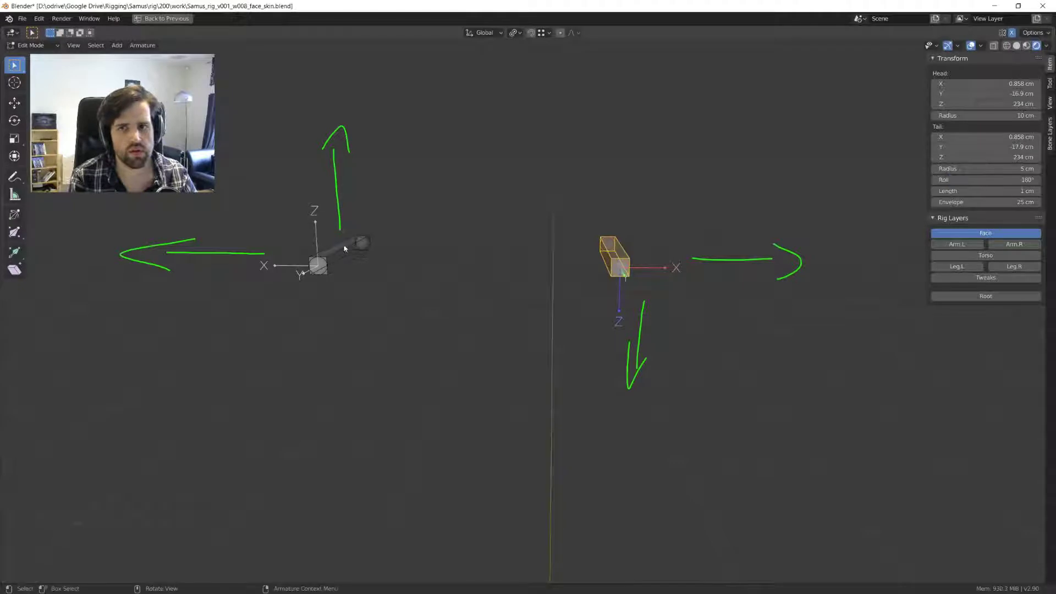
- Switch the selection back to the right crease control bone and set its roll to 180°
{"action": "key", "text": "ctrl+shift+m"}
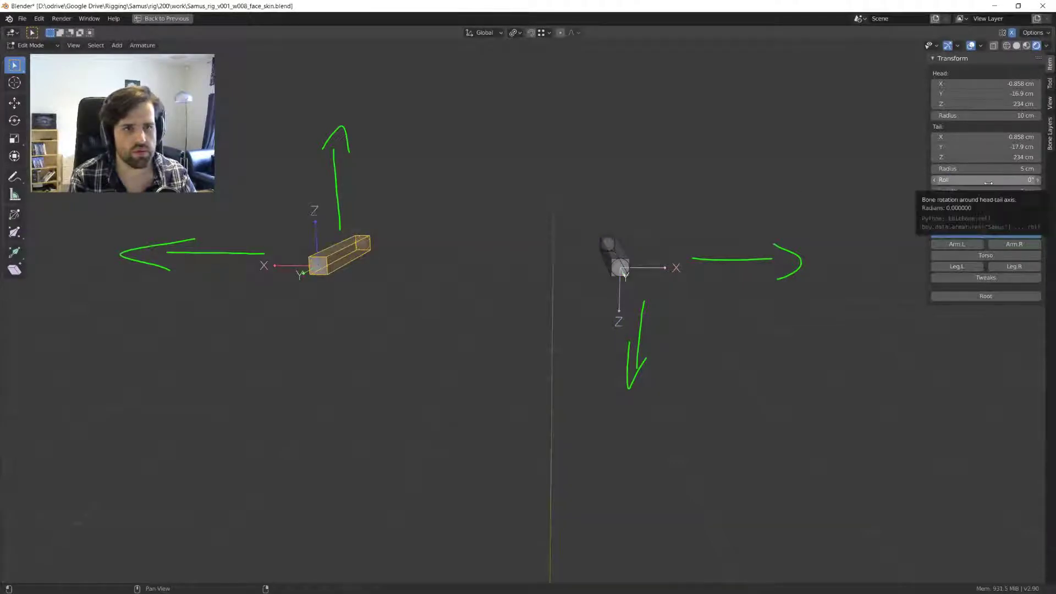
{"action": "left_click", "coordinate": [988, 179]}
{"action": "type", "text": "0d"}
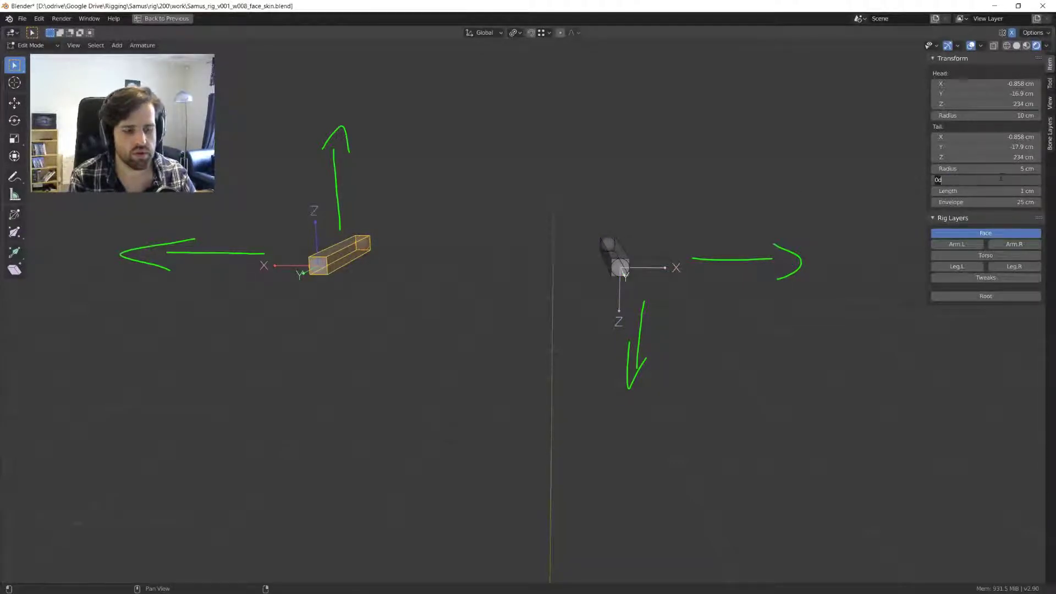
{"action": "key", "text": "Return"}
{"action": "mouse_move", "coordinate": [556, 235]}
{"action": "middle_mouse_down"}
{"action": "mouse_move", "coordinate": [542, 236]}
{"action": "mouse_move", "coordinate": [570, 241]}
{"action": "middle_mouse_up"}
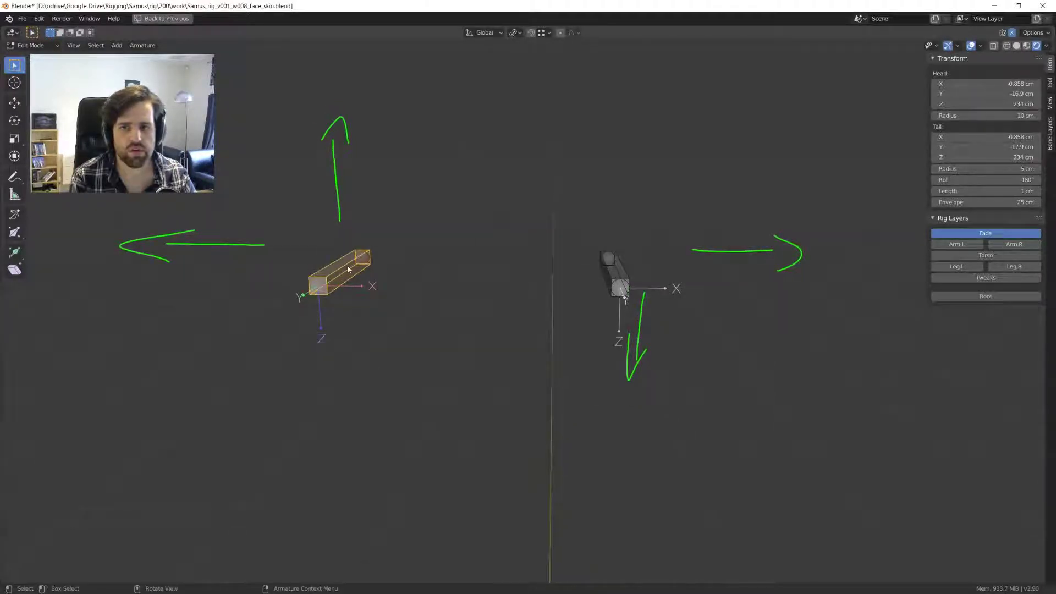
- Try to flip the right crease bone's axis by scaling it by -1 along global X, then try rolling it freely
{"action": "key", "text": "s"}
{"action": "type", "text": "x"}
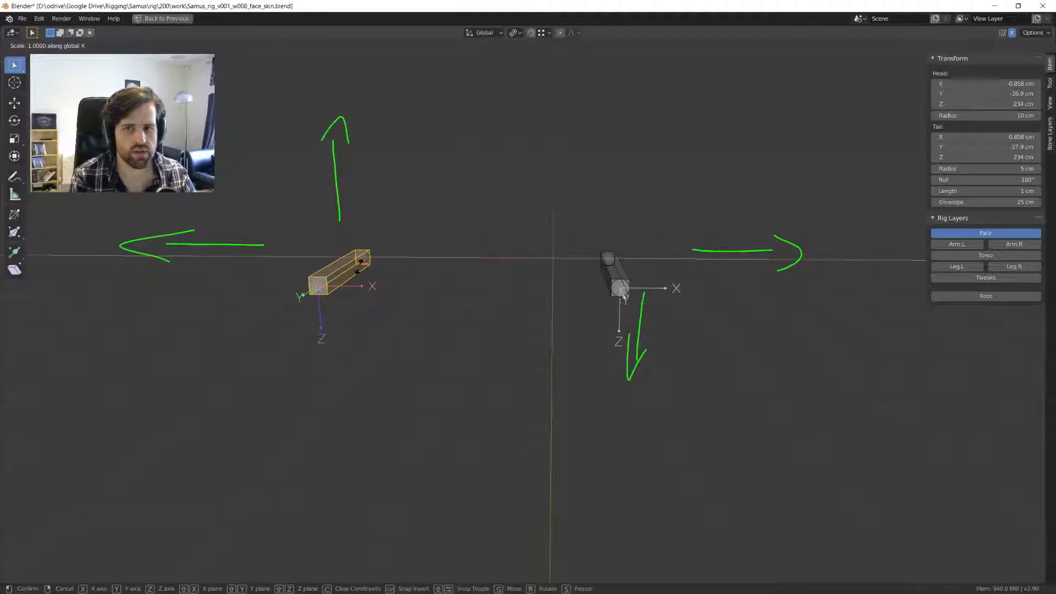
{"action": "type", "text": "-1"}
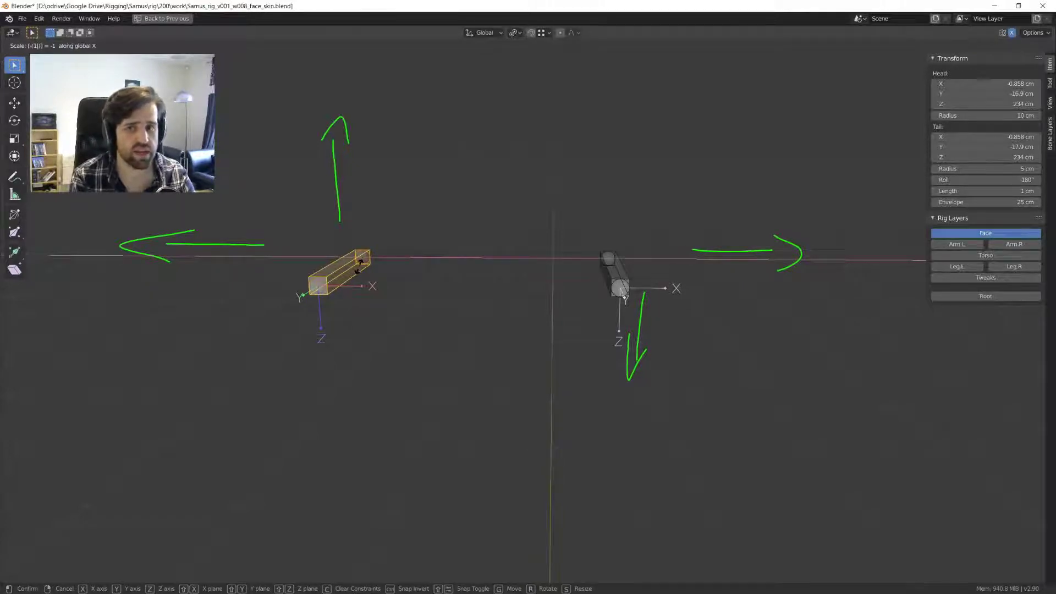
{"action": "key", "text": "Return"}
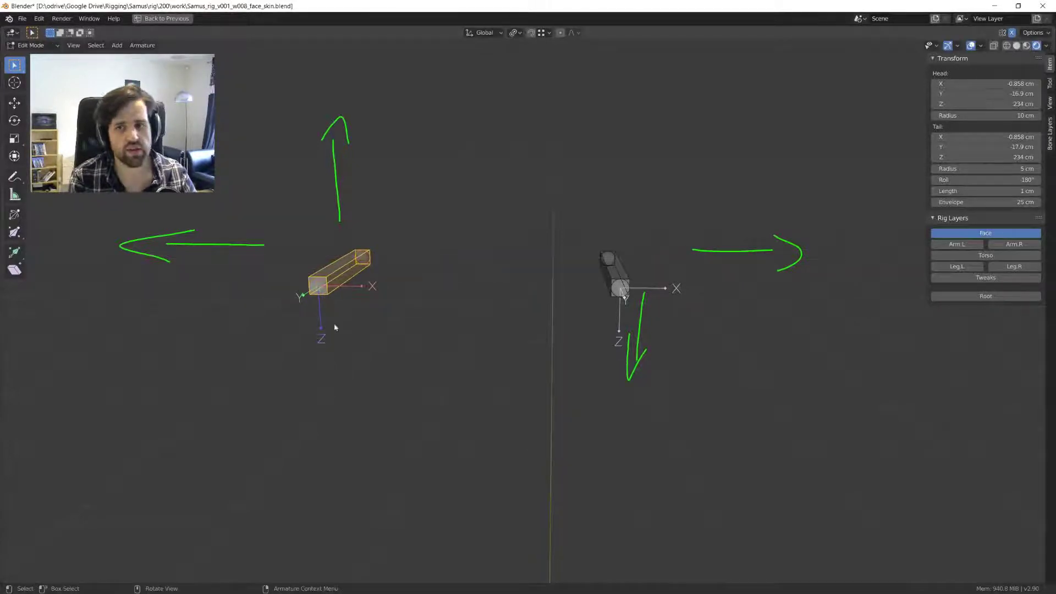
{"action": "key", "text": "r"}
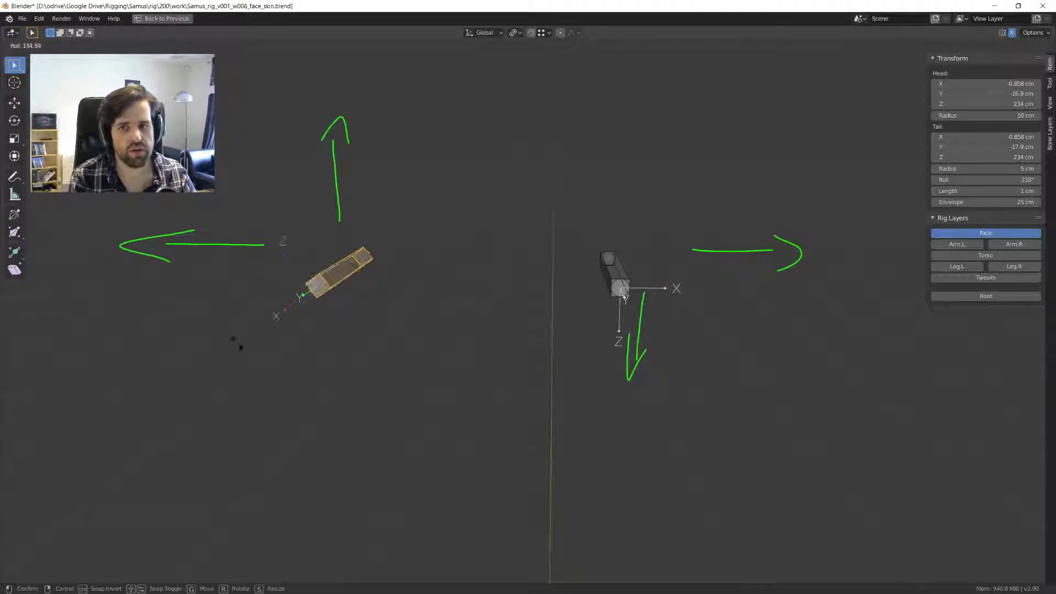
{"action": "key", "text": "Escape"}
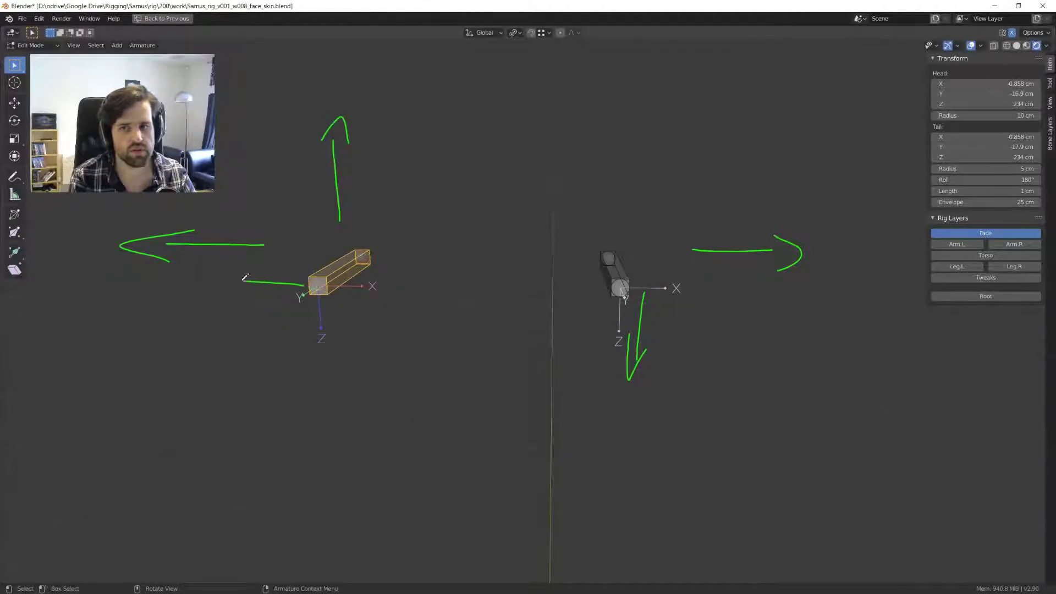
{"action": "left_click_drag", "start_coordinate": [236, 276], "coordinate": [283, 278]}
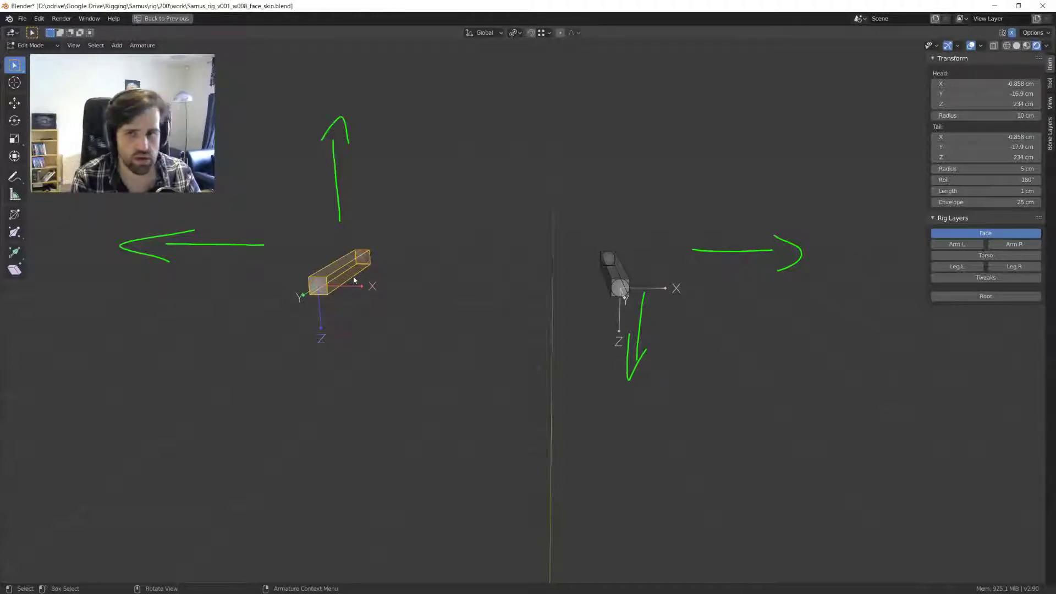
- Erase the annotation arrows drawn around the two crease control bones
{"action": "mouse_move", "coordinate": [354, 280]}
{"action": "middle_mouse_down"}
{"action": "mouse_move", "coordinate": [398, 273]}
{"action": "mouse_move", "coordinate": [384, 259]}
{"action": "middle_mouse_up"}
{"action": "left_click_drag", "start_coordinate": [356, 118], "coordinate": [373, 207]}
{"action": "left_click_drag", "start_coordinate": [334, 174], "coordinate": [271, 223]}
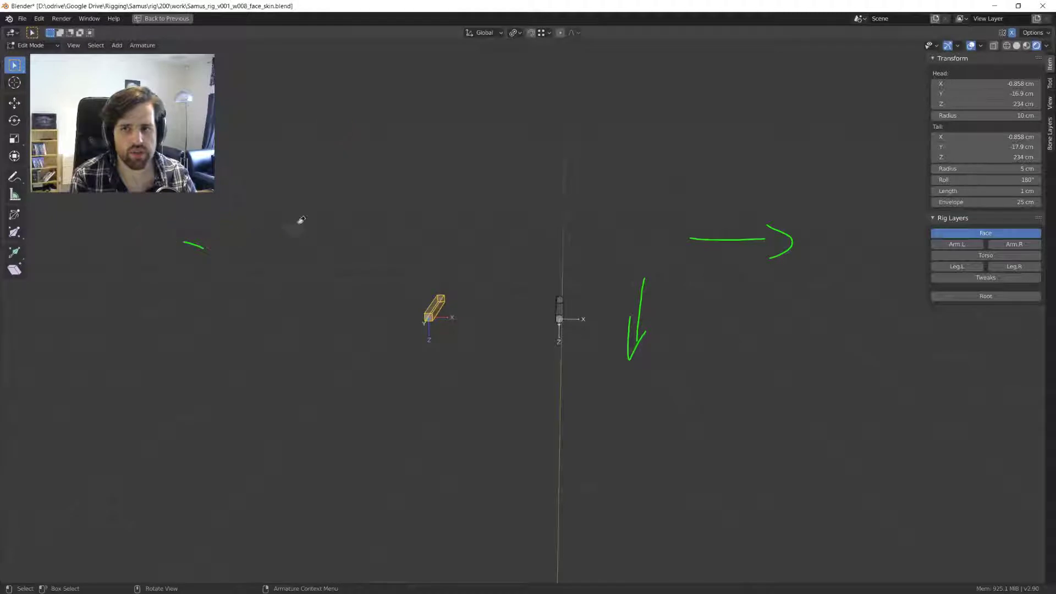
{"action": "left_click_drag", "start_coordinate": [658, 275], "coordinate": [759, 225]}
{"action": "left_click_drag", "start_coordinate": [620, 360], "coordinate": [622, 347]}
{"action": "mouse_move", "coordinate": [621, 347]}
{"action": "middle_mouse_down"}
{"action": "mouse_move", "coordinate": [601, 341]}
{"action": "mouse_move", "coordinate": [493, 234]}
{"action": "mouse_move", "coordinate": [527, 229]}
{"action": "middle_mouse_up"}
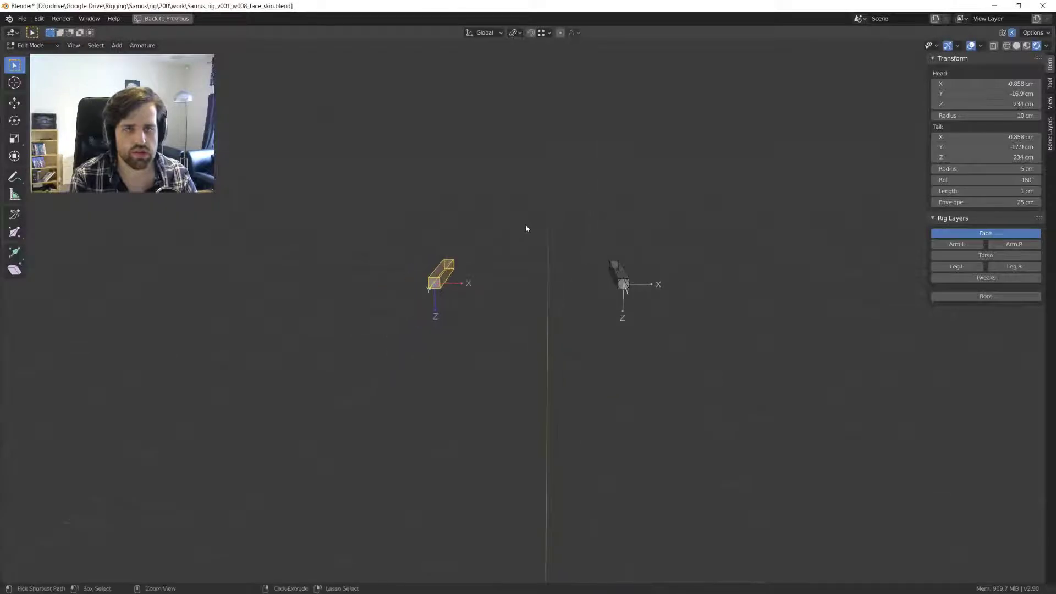
- Restore the full layout with the face mesh, return the armature to Pose Mode and turn off the bone axes display
{"action": "key", "text": "ctrl+space"}
{"action": "key", "text": "ctrl+Tab"}
{"action": "key", "text": "ctrl+Tab"}
{"action": "left_click", "coordinate": [245, 200]}
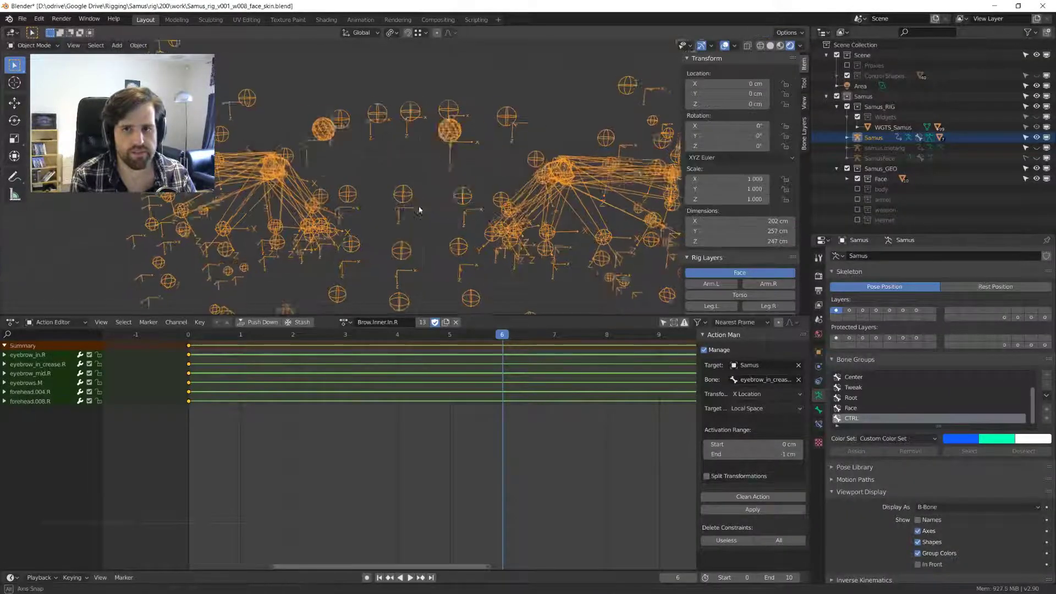
{"action": "key", "text": "ctrl+Tab"}
{"action": "left_click", "coordinate": [401, 165]}
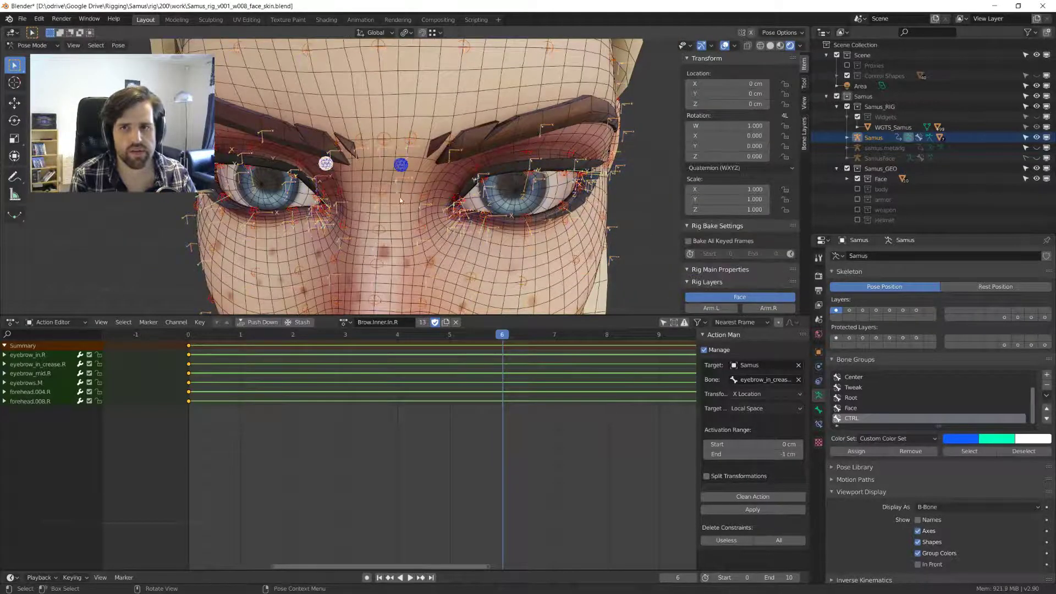
{"action": "left_click", "coordinate": [928, 531]}
- Select all face rig bones and clear their location
{"action": "middle_click_drag", "start_coordinate": [440, 209], "coordinate": [403, 208]}
{"action": "left_click", "coordinate": [424, 205]}
{"action": "key", "text": "a"}
{"action": "key", "text": "alt+g"}
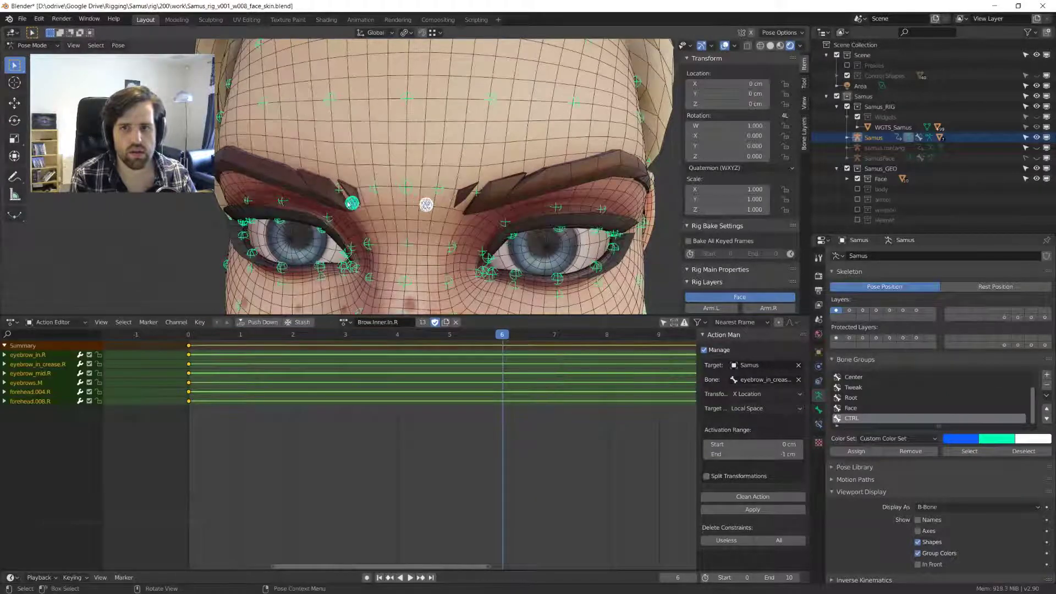
- Test the right inner brow crease control by moving it freely to check how the right brow deforms
{"action": "left_click", "coordinate": [353, 205]}
{"action": "key", "text": "g"}
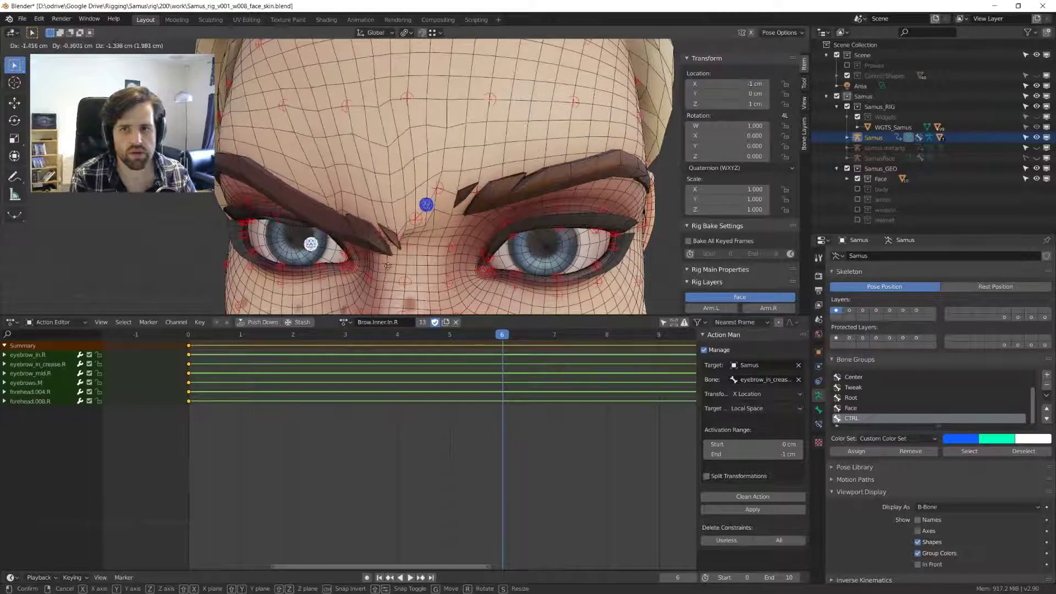
{"action": "key", "text": "Escape"}
{"action": "left_click", "coordinate": [362, 195]}
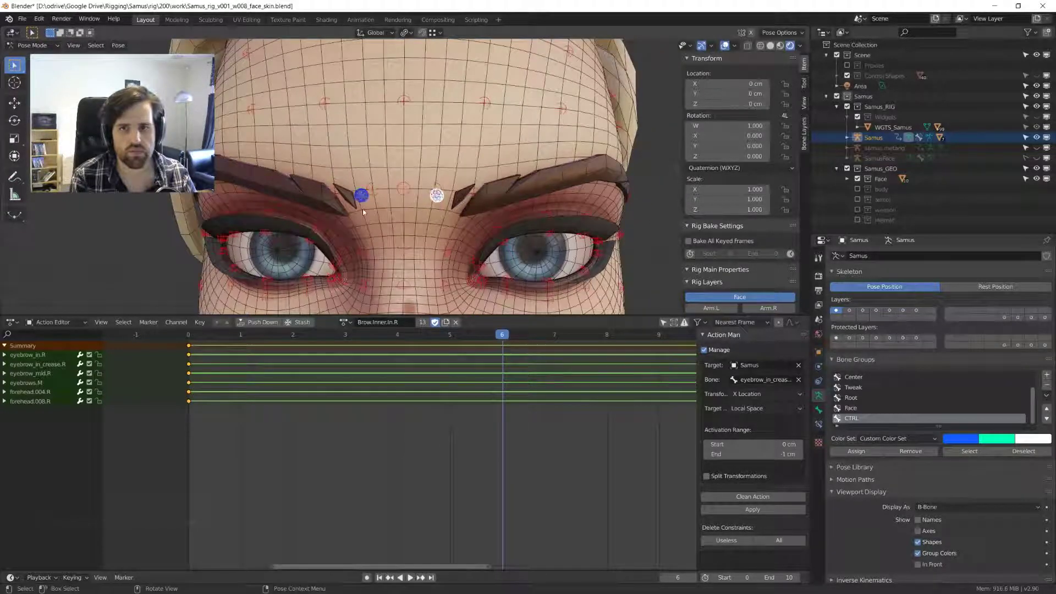
{"action": "key", "text": "g"}
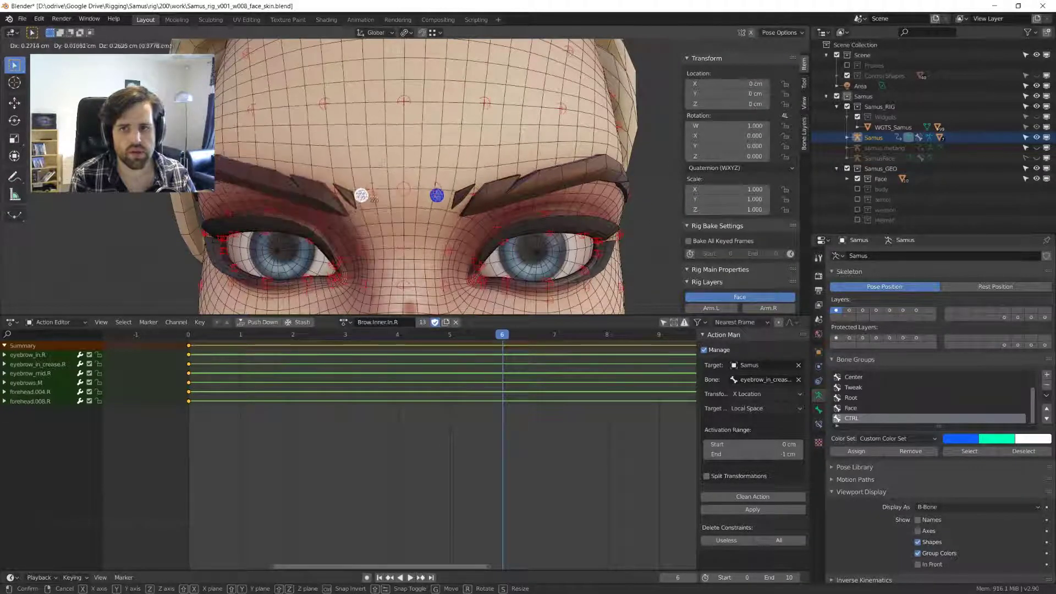
{"action": "key", "text": "Escape"}
- Test moving both crease controls together, then the right one alone toward the outer brow
{"action": "left_click", "coordinate": [437, 196], "text": "shift"}
{"action": "scroll", "coordinate": [437, 195], "scroll_direction": "down", "scroll_amount": 2}
{"action": "key", "text": "g"}
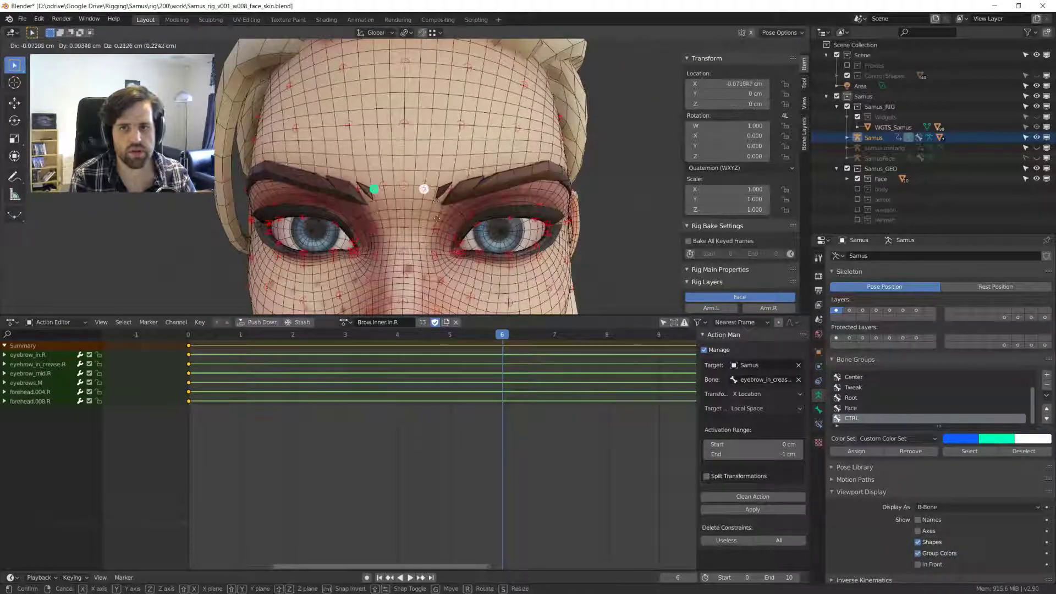
{"action": "key", "text": "Escape"}
{"action": "scroll", "coordinate": [361, 206], "scroll_direction": "up", "scroll_amount": 2}
{"action": "left_click", "coordinate": [362, 197]}
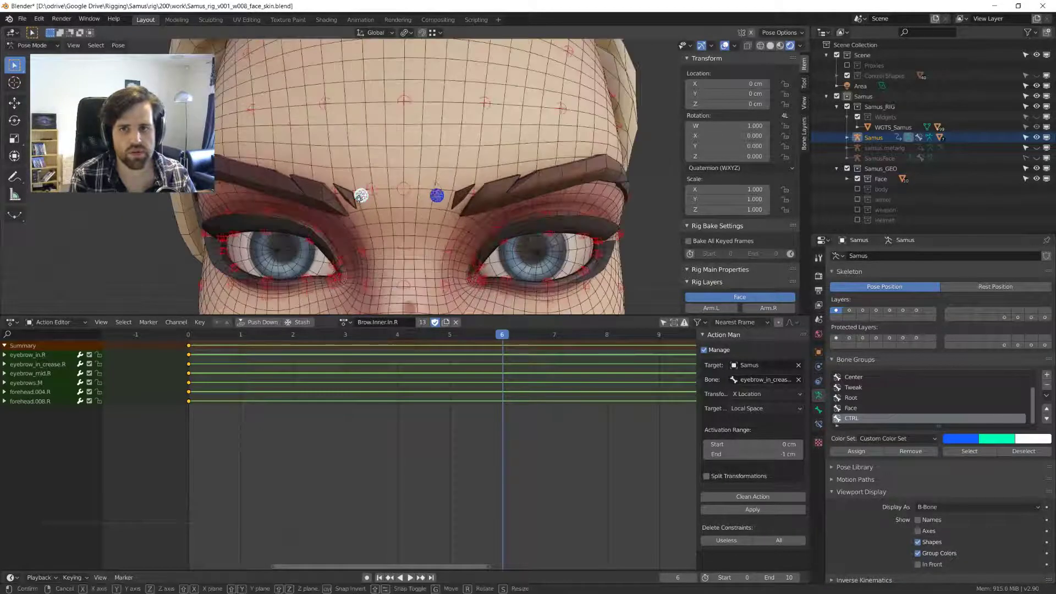
{"action": "key", "text": "g"}
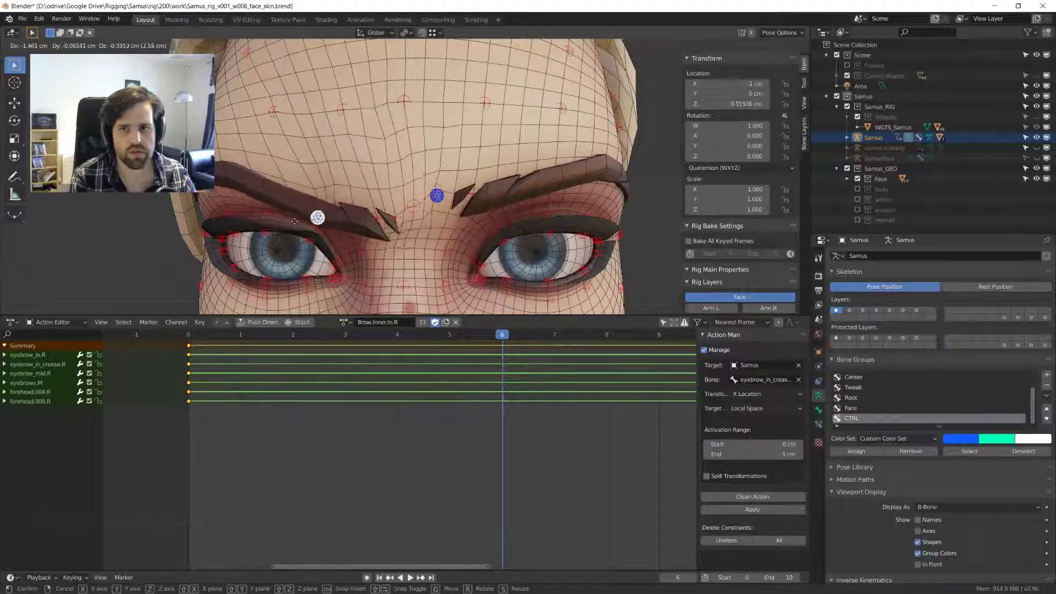
{"action": "key", "text": "Escape"}
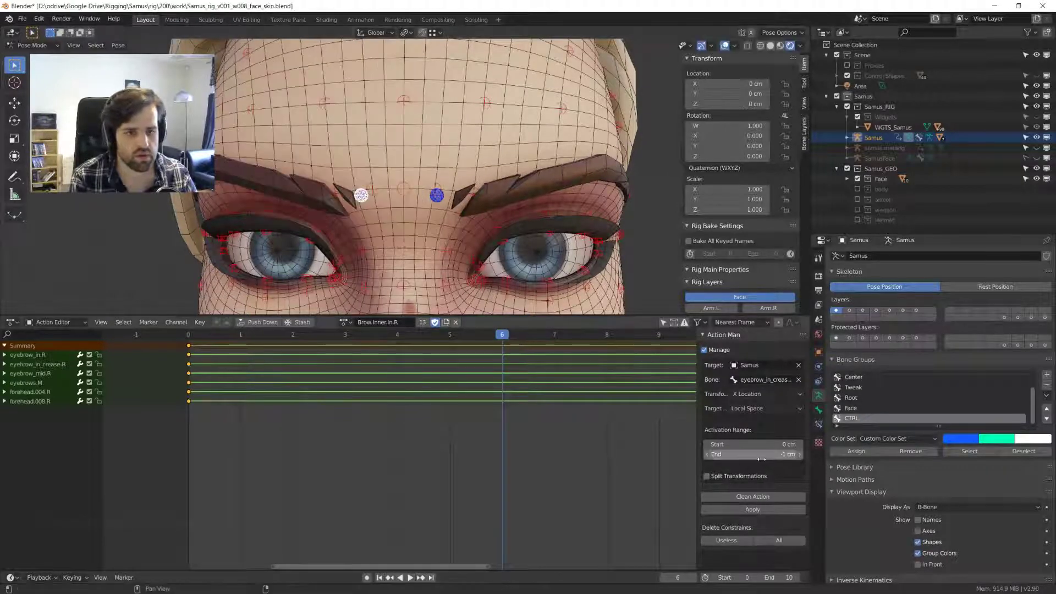
- Set the Brow.Inner.In.R activation range end to 1 cm and apply the action
{"action": "left_click", "coordinate": [725, 454]}
{"action": "key", "text": "Home"}
{"action": "key", "text": "Delete"}
{"action": "key", "text": "Return"}
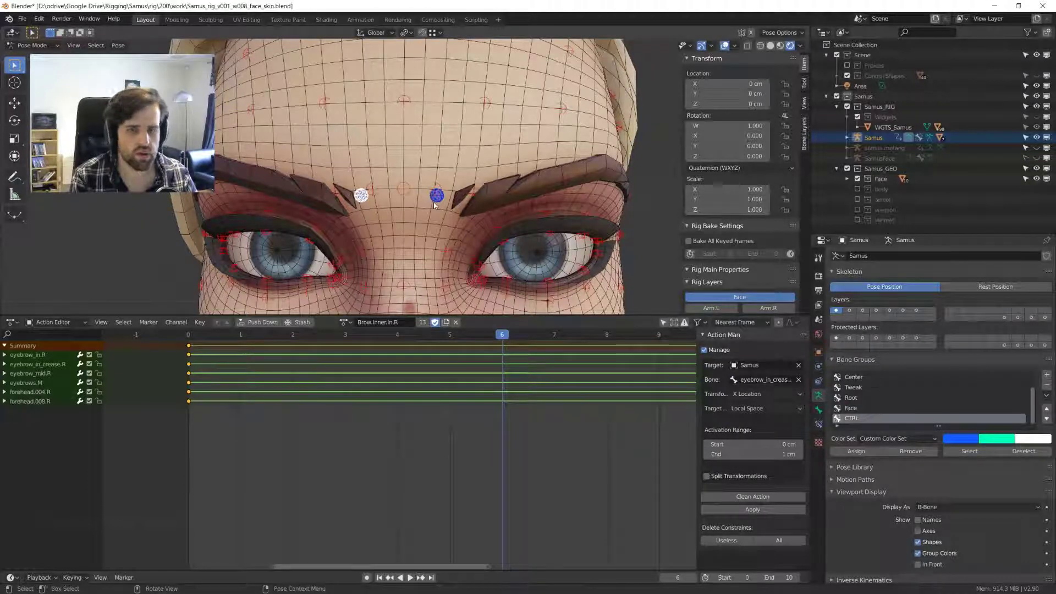
{"action": "left_click", "coordinate": [752, 509]}
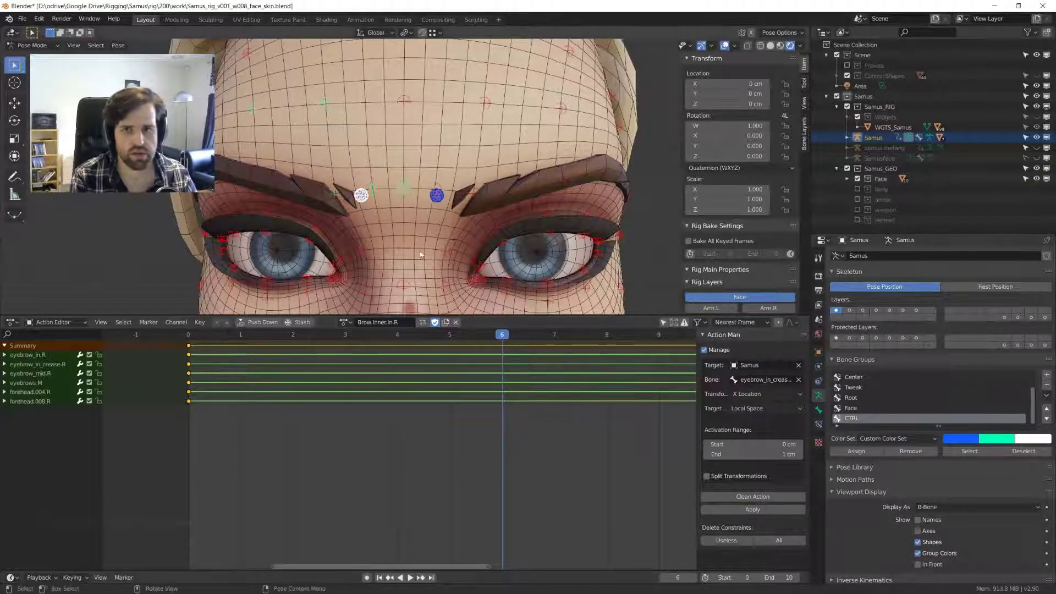
- Select both crease controls, test moving them along the X axis and check the available transform orientations
{"action": "left_click", "coordinate": [437, 196]}
{"action": "left_click", "coordinate": [362, 196]}
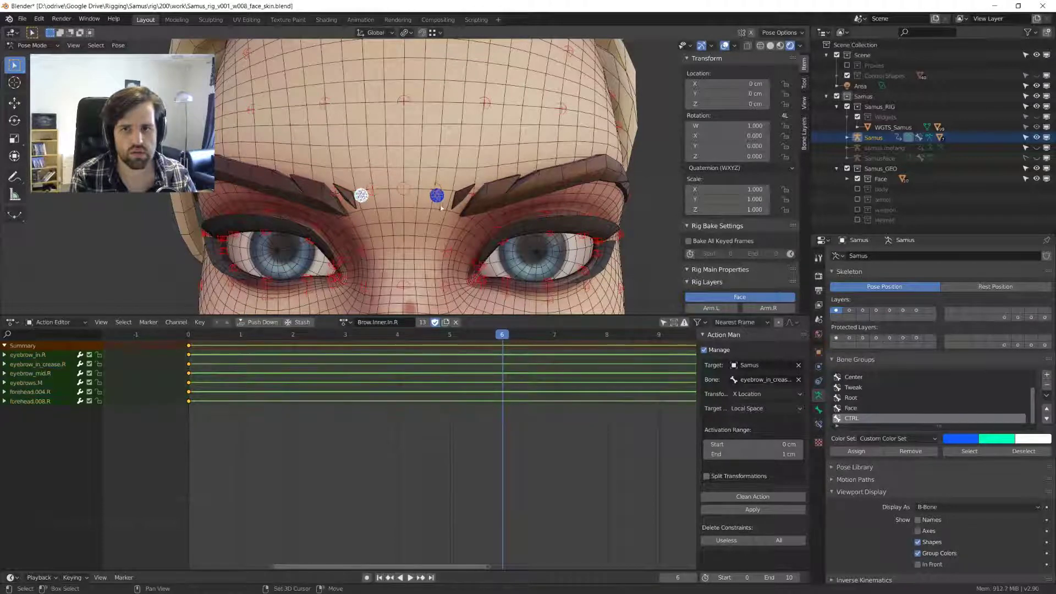
{"action": "left_click_drag", "start_coordinate": [439, 203], "coordinate": [473, 215]}
{"action": "key", "text": "x"}
{"action": "key", "text": "x"}
{"action": "right_click", "coordinate": [472, 215]}
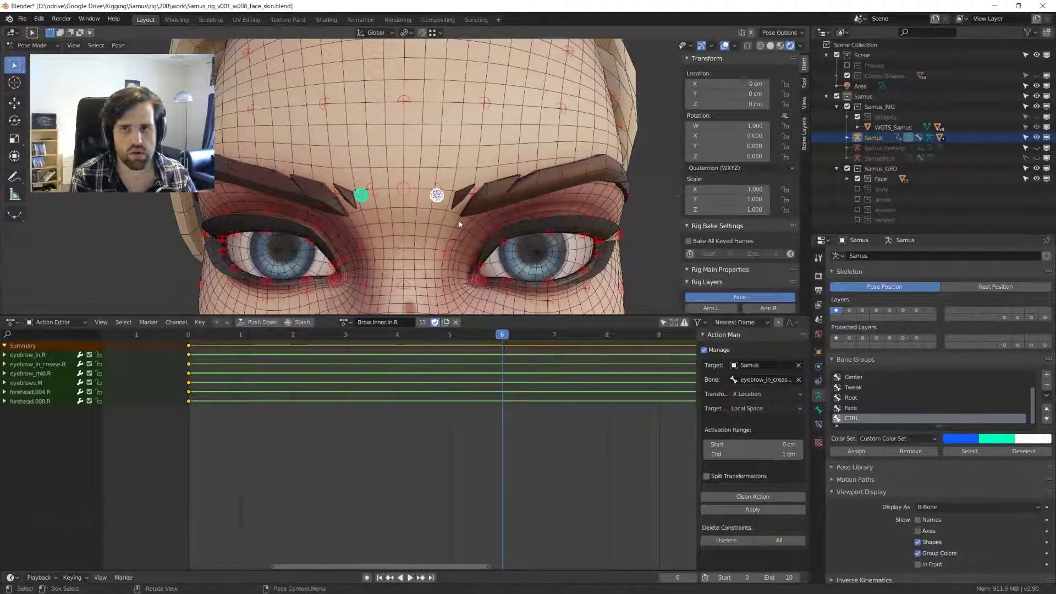
{"action": "left_click", "coordinate": [376, 33]}
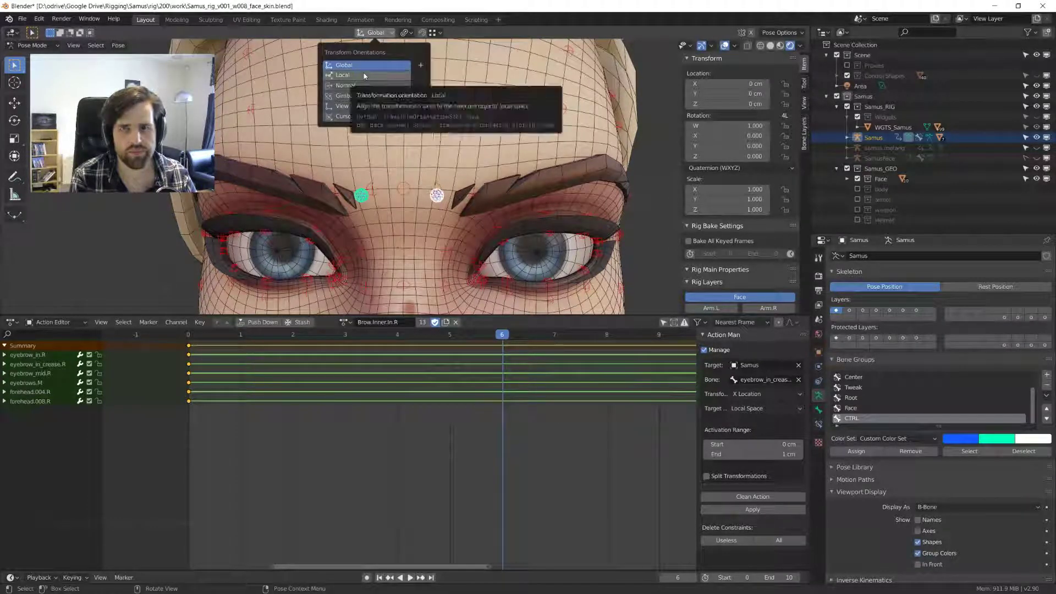
- Enable X-Axis Mirror in the pose options and test it by moving the left crease control
{"action": "left_click", "coordinate": [804, 84]}
{"action": "left_click", "coordinate": [700, 132]}
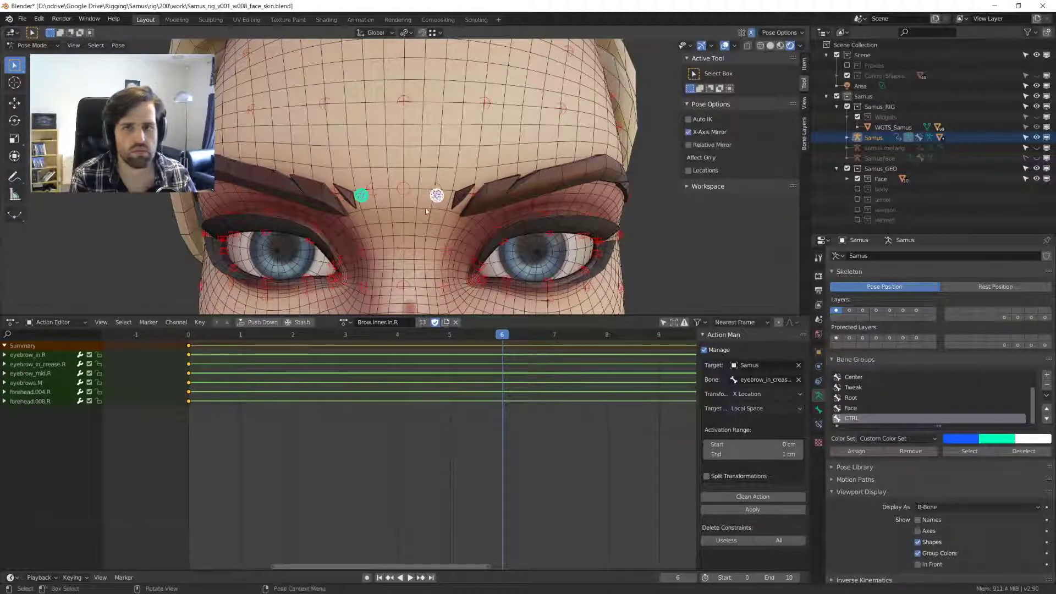
{"action": "left_click", "coordinate": [435, 198]}
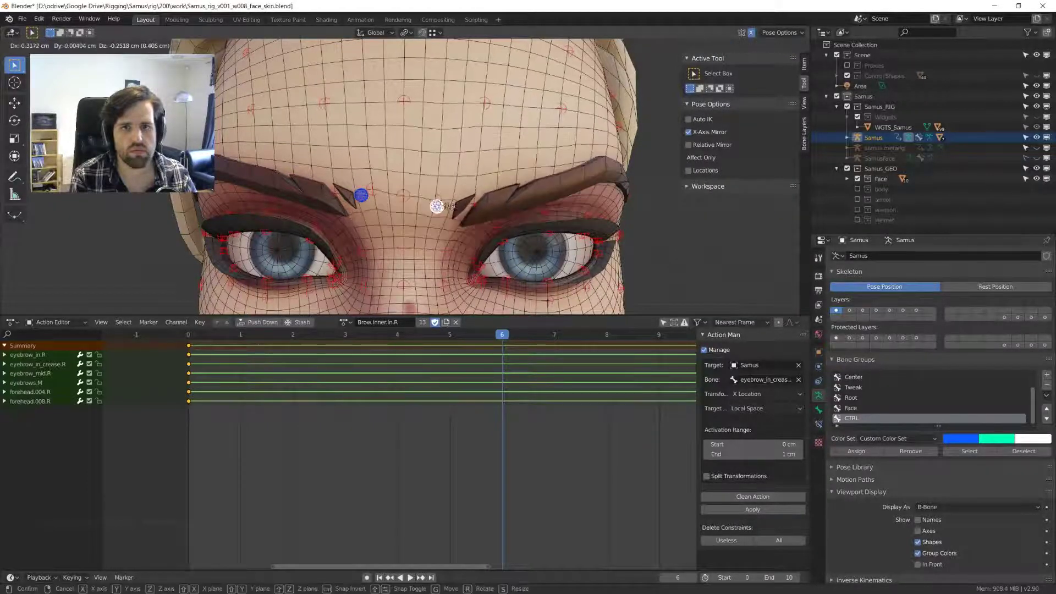
- Enable Relative Mirror as well and test-move the left crease control again
{"action": "left_click", "coordinate": [708, 146]}
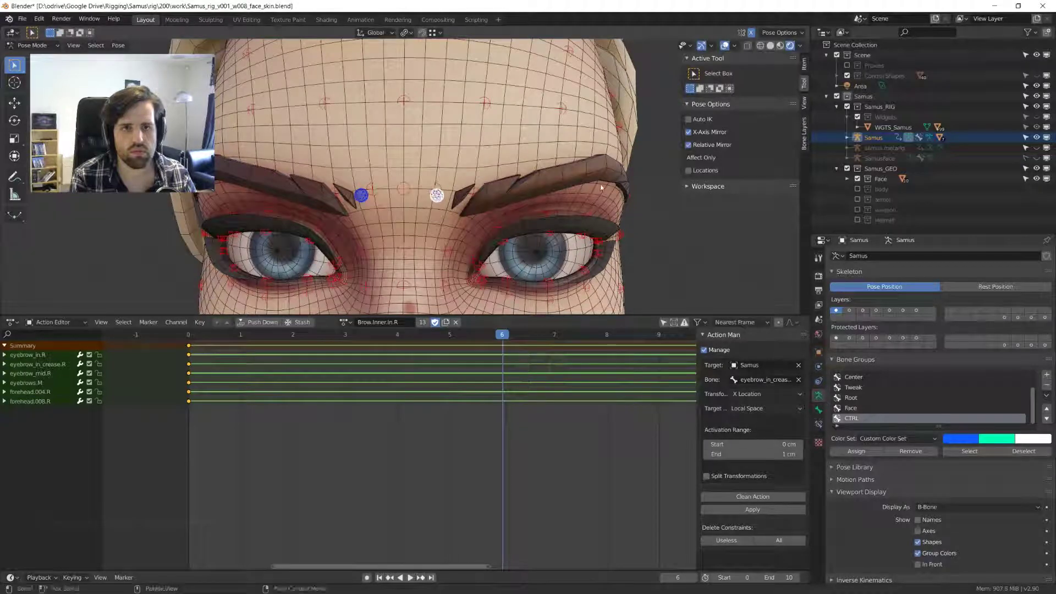
{"action": "key", "text": "g"}
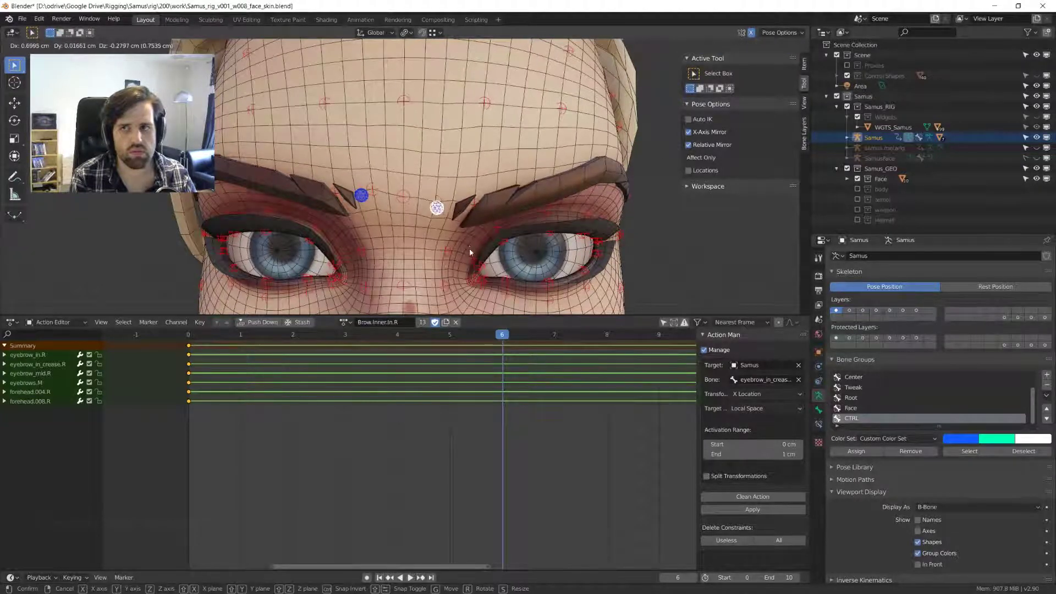
{"action": "key", "text": "Escape"}
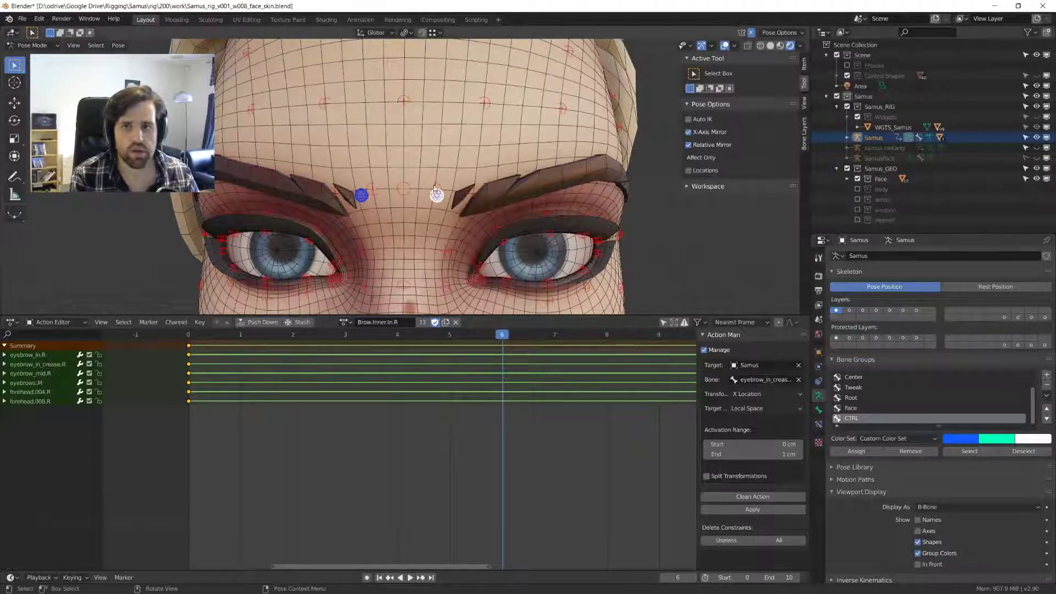
- Rename the left eyebrow crease control bone to CTRL.eyebrow_in_crease.L
{"action": "left_click", "coordinate": [819, 409]}
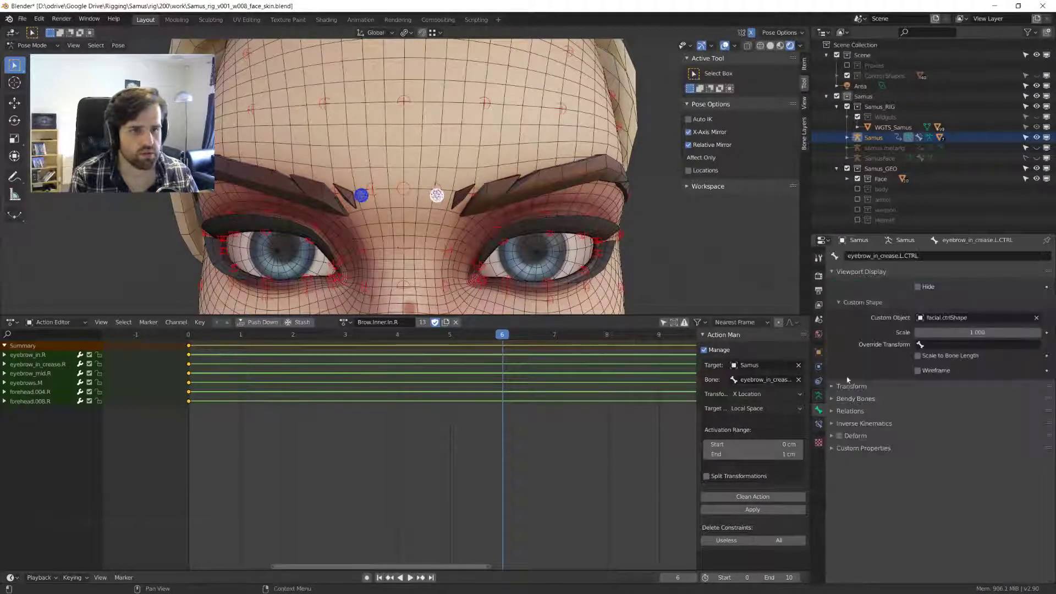
{"action": "double_click", "coordinate": [947, 257]}
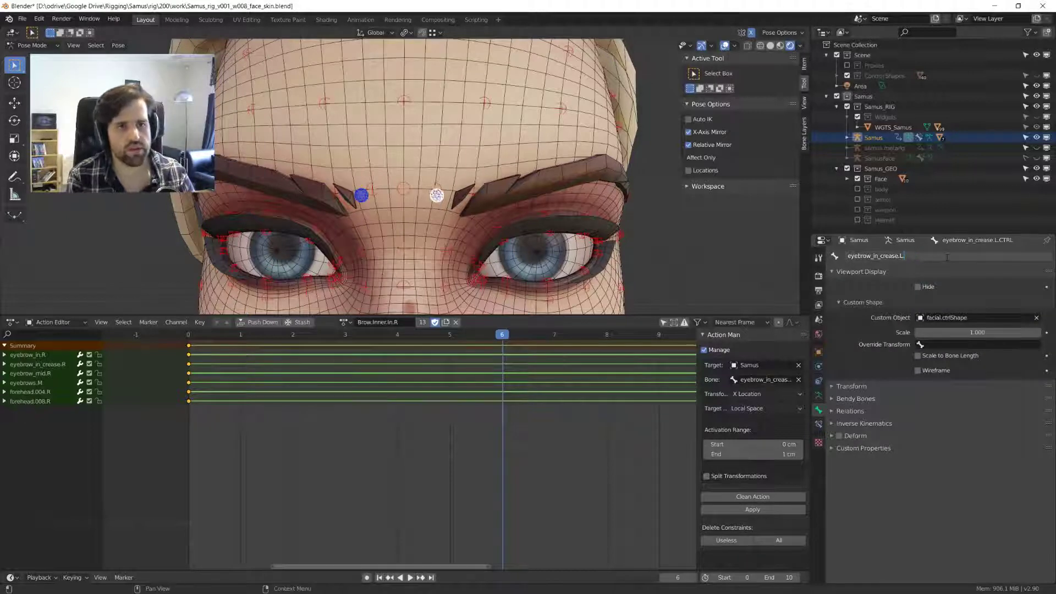
{"action": "type", "text": "CTRL_"}
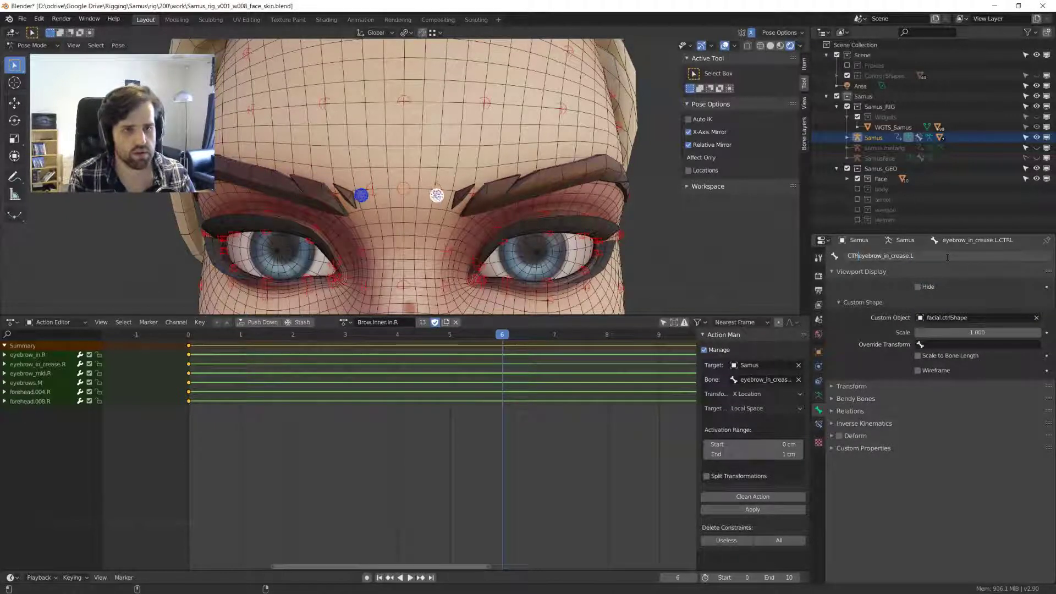
{"action": "key", "text": "Return"}
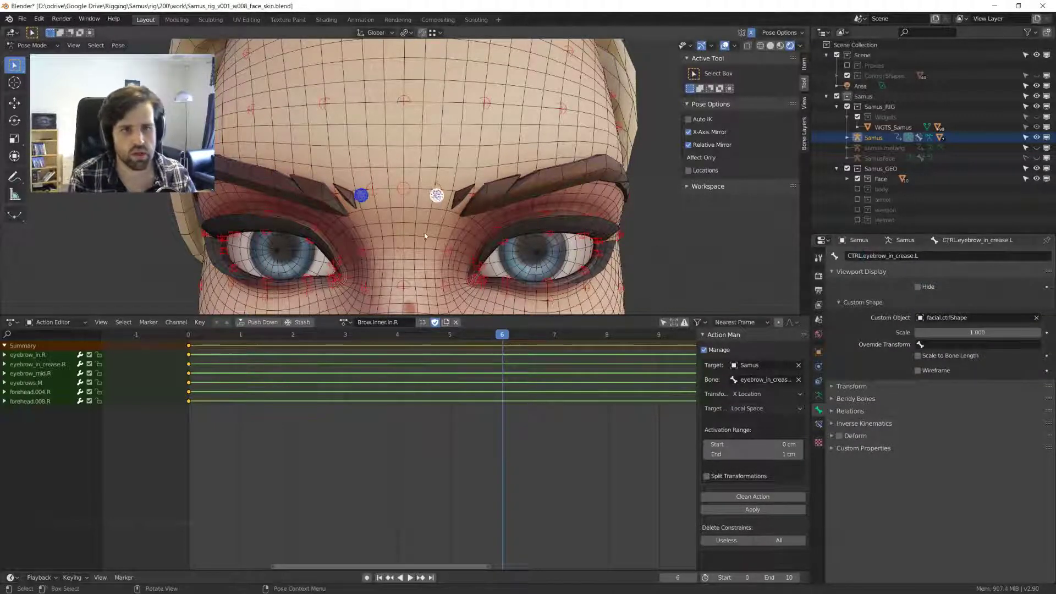
- Rename the matching right eyebrow crease control bone to CTRL.eyebrow_in_crease.R
{"action": "left_click", "coordinate": [436, 195]}
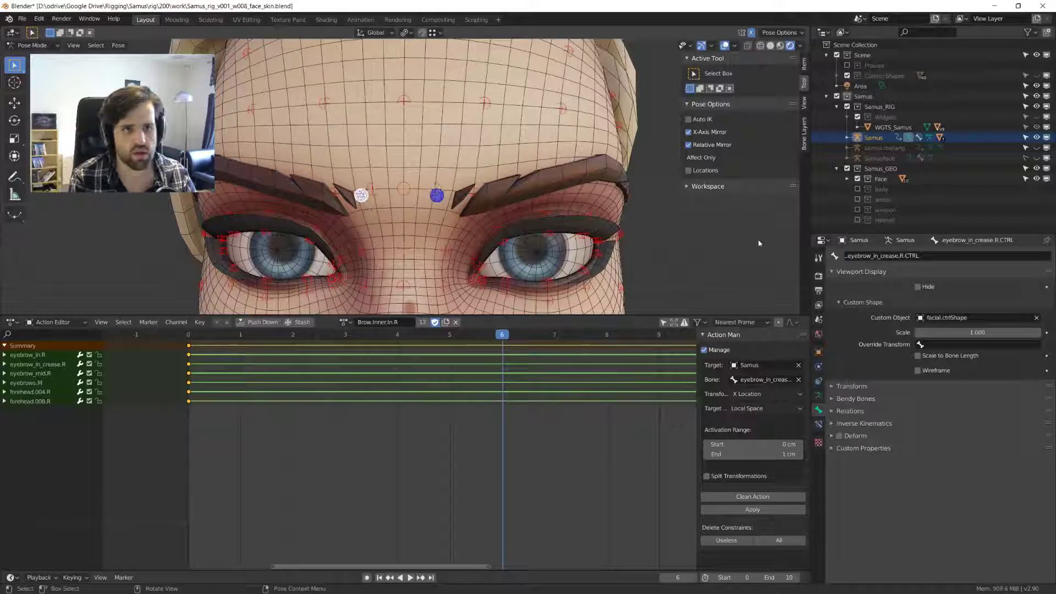
{"action": "double_click", "coordinate": [964, 257]}
{"action": "key", "text": "BackSpace"}
{"action": "key", "text": "BackSpace"}
{"action": "key", "text": "BackSpace"}
{"action": "key", "text": "BackSpace"}
{"action": "key", "text": "BackSpace"}
{"action": "key", "text": "Home"}
{"action": "type", "text": "CTR"}
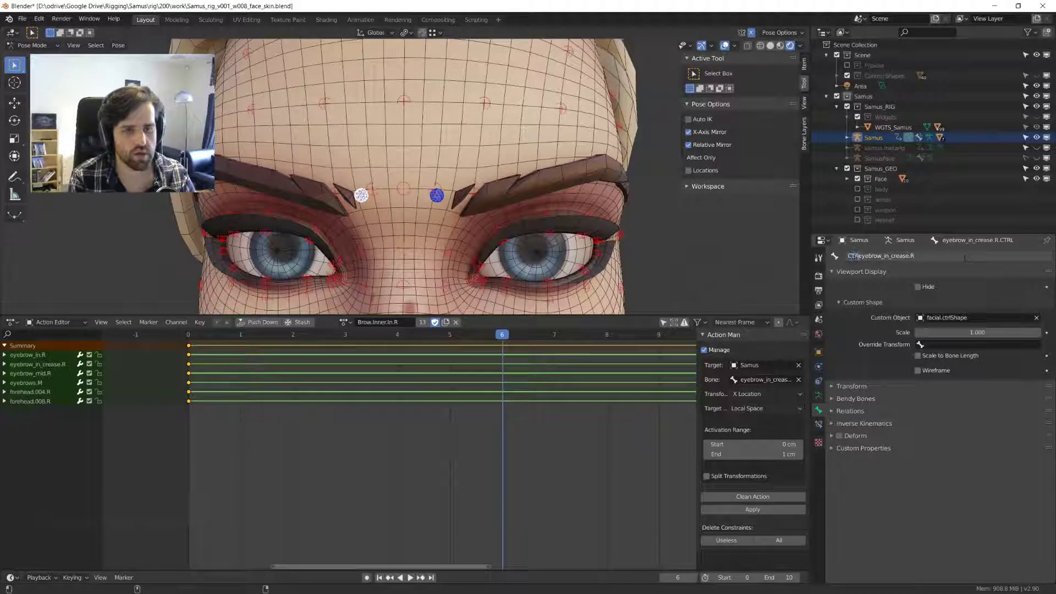
{"action": "type", "text": "L"}
{"action": "key", "text": "Return"}
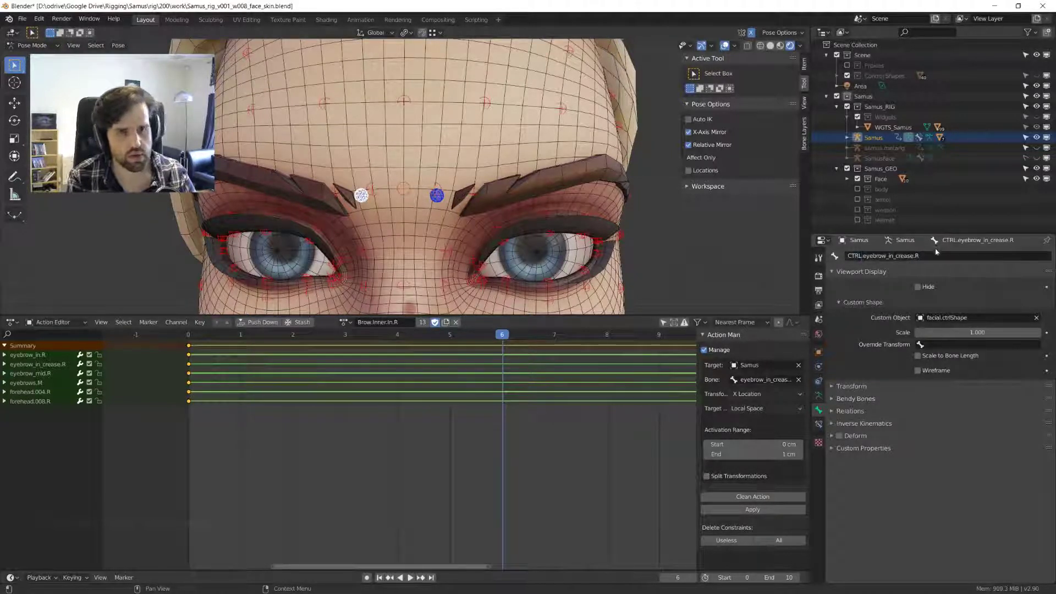
- Test-move the left crease control with mirroring and cancel the move
{"action": "left_click", "coordinate": [437, 198]}
{"action": "scroll", "coordinate": [437, 203], "scroll_direction": "down", "scroll_amount": 4}
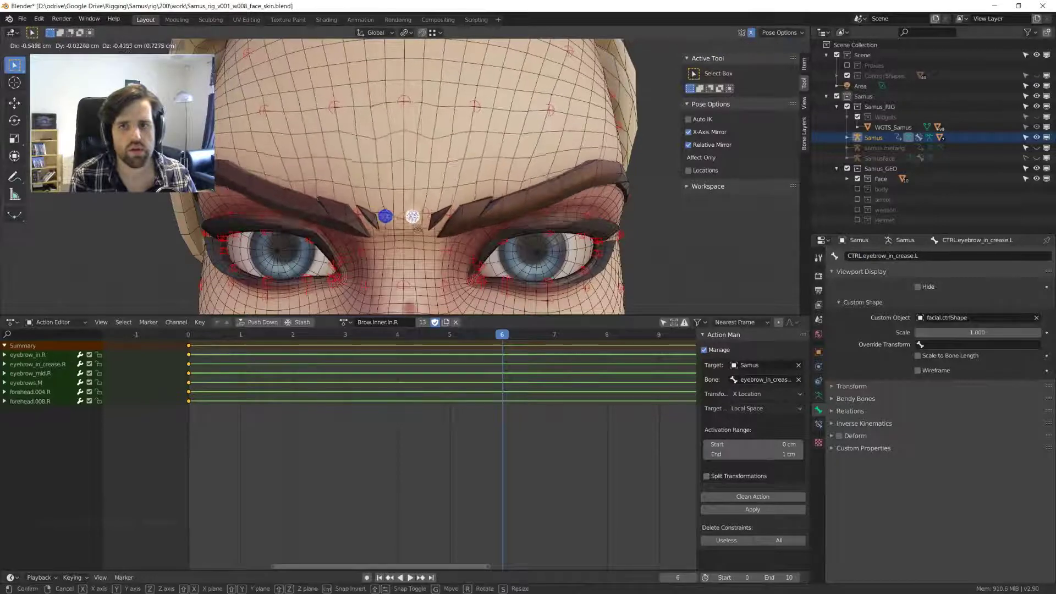
{"action": "middle_click_drag", "start_coordinate": [440, 206], "coordinate": [449, 217]}
{"action": "scroll", "coordinate": [449, 218], "scroll_direction": "up", "scroll_amount": 3}
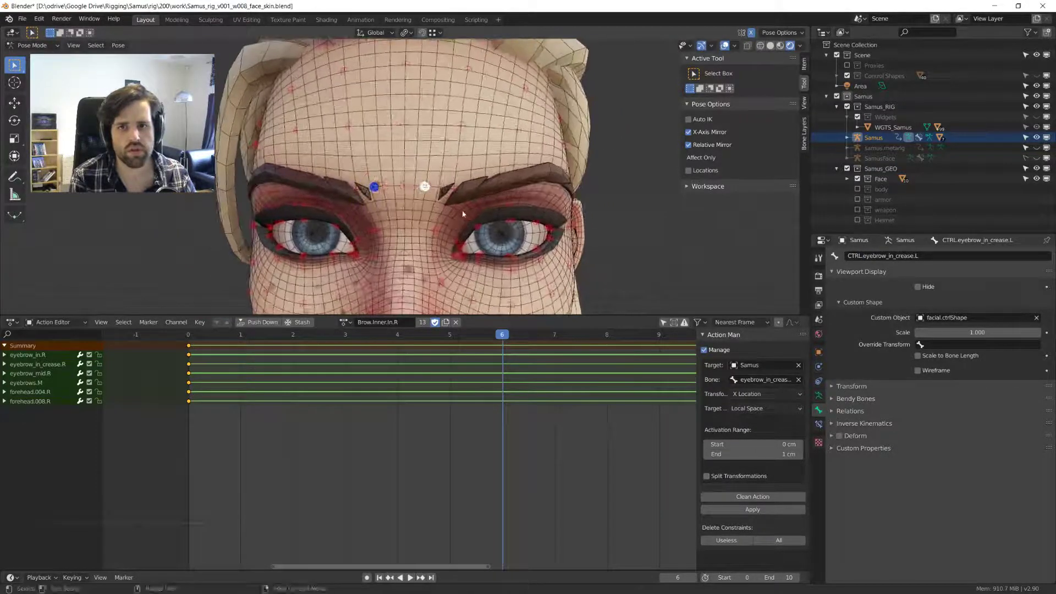
{"action": "key", "text": "g"}
{"action": "right_click", "coordinate": [463, 224]}
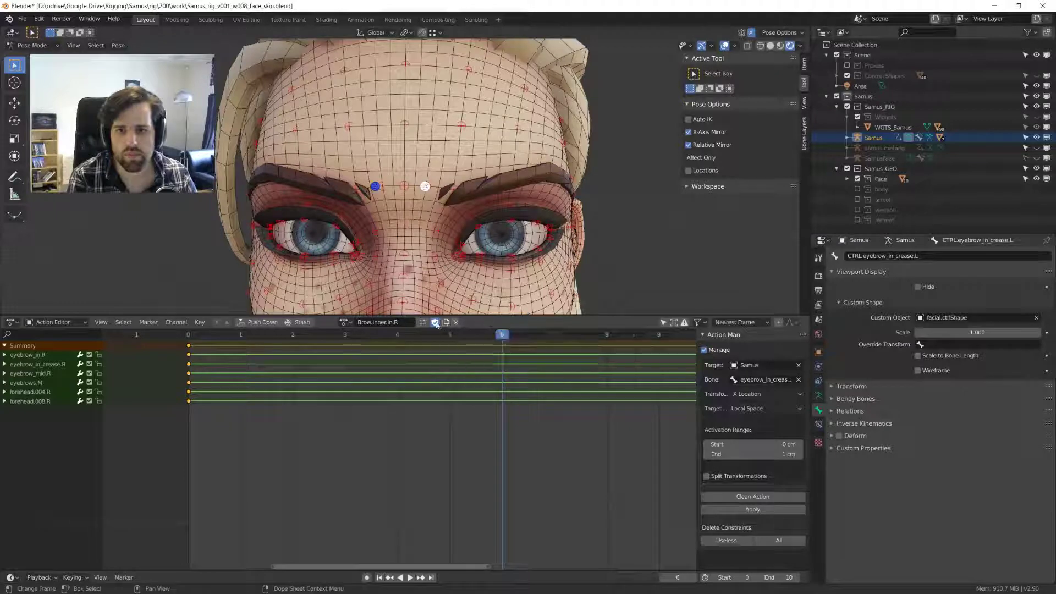
- Assign the action named Action to the rig and switch the animation editor to the Graph Editor
{"action": "left_click", "coordinate": [343, 323]}
{"action": "left_click", "coordinate": [363, 339]}
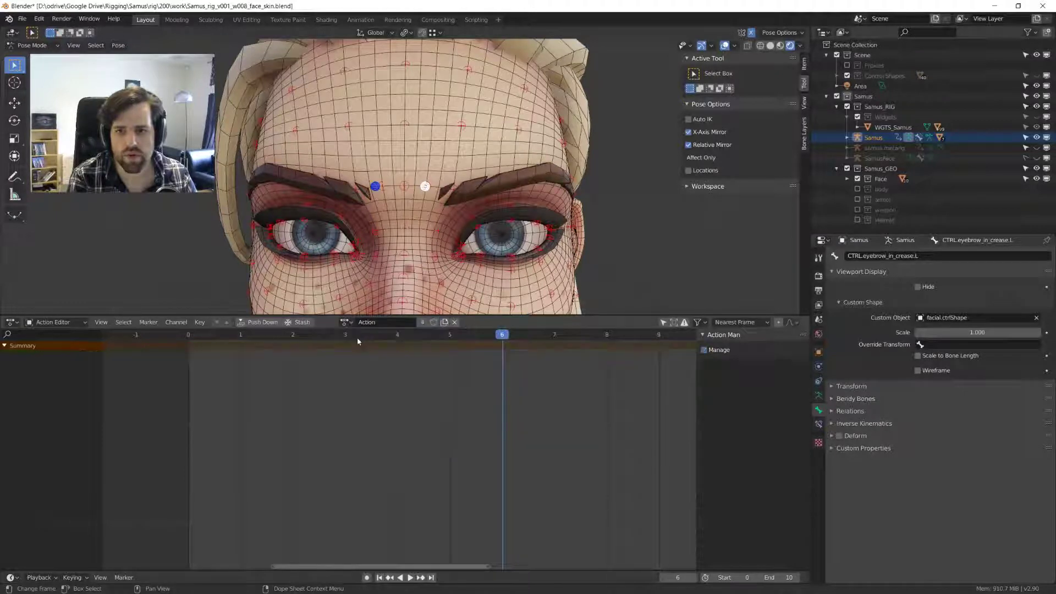
{"action": "left_click", "coordinate": [55, 322]}
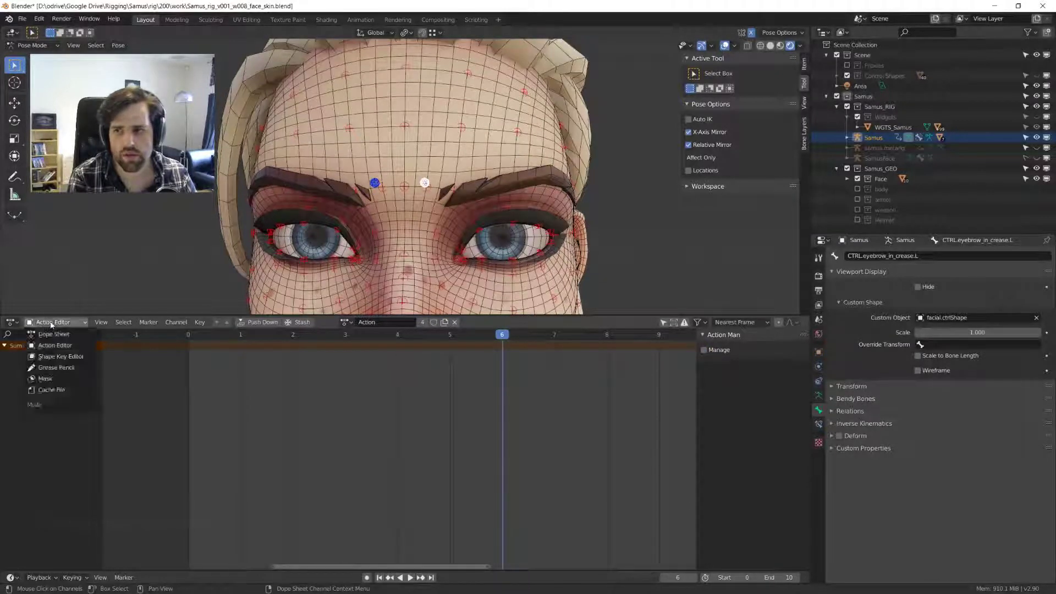
{"action": "left_click", "coordinate": [12, 323]}
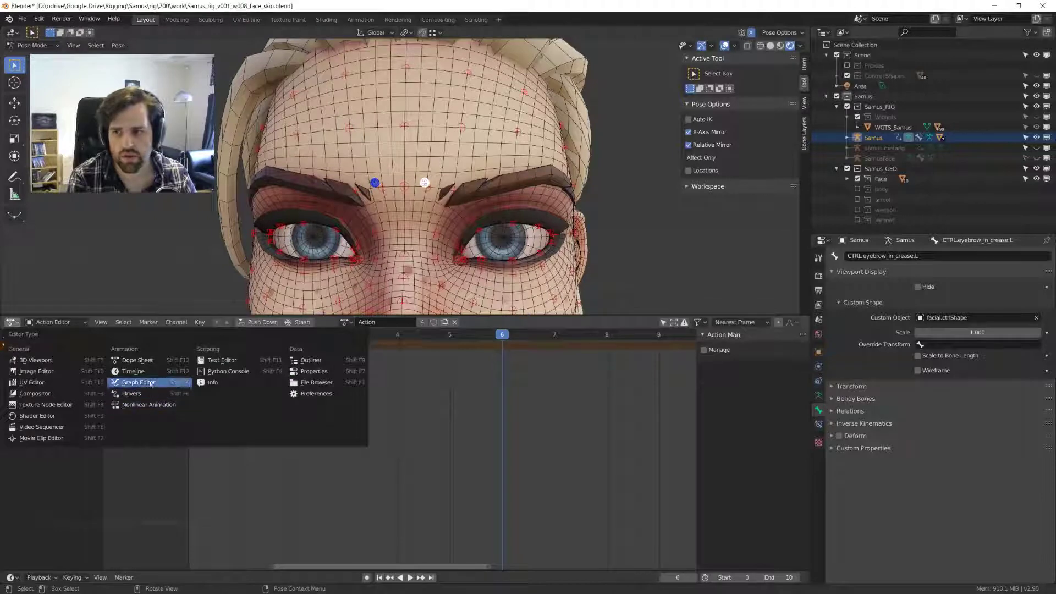
{"action": "left_click", "coordinate": [145, 384]}
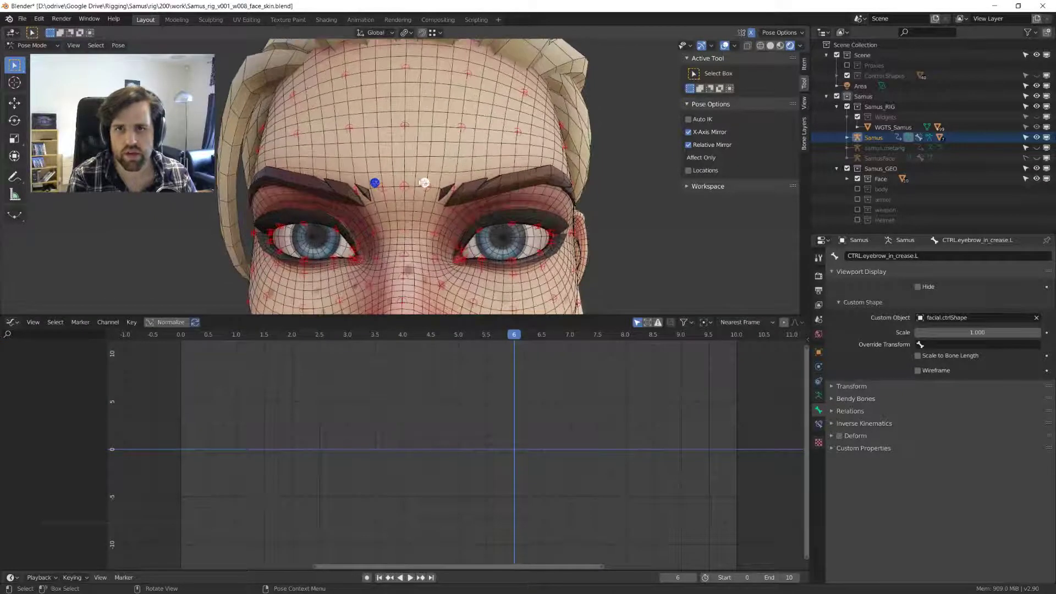
- Key location, rotation and scale of both crease controls in their rest pose at frame 0
{"action": "key", "text": "g"}
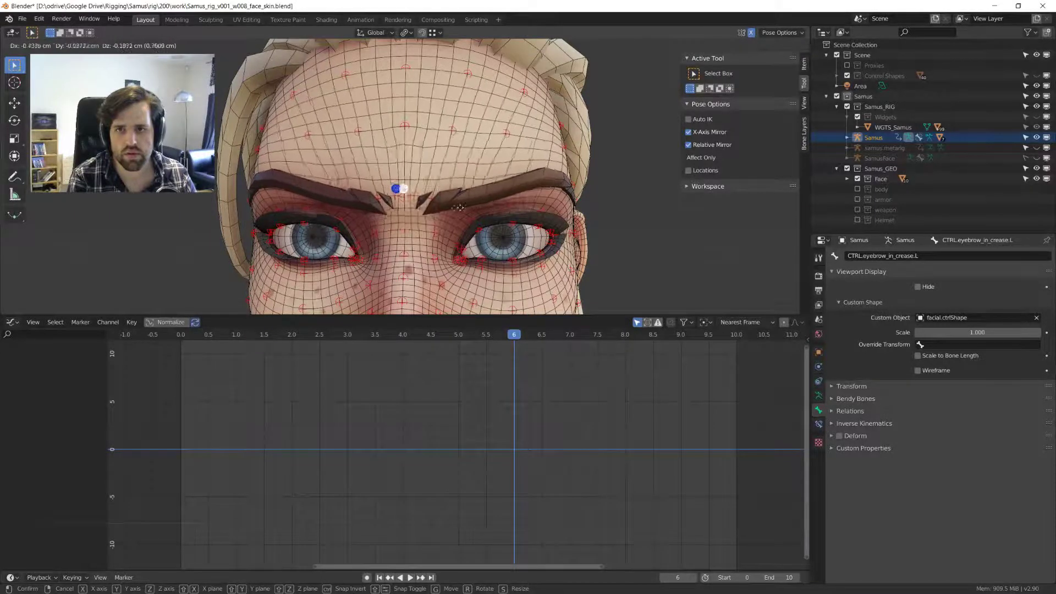
{"action": "key", "text": "Escape"}
{"action": "key", "text": "Left"}
{"action": "key", "text": "Left"}
{"action": "key", "text": "Left"}
{"action": "key", "text": "Left"}
{"action": "key", "text": "Left"}
{"action": "key", "text": "Left"}
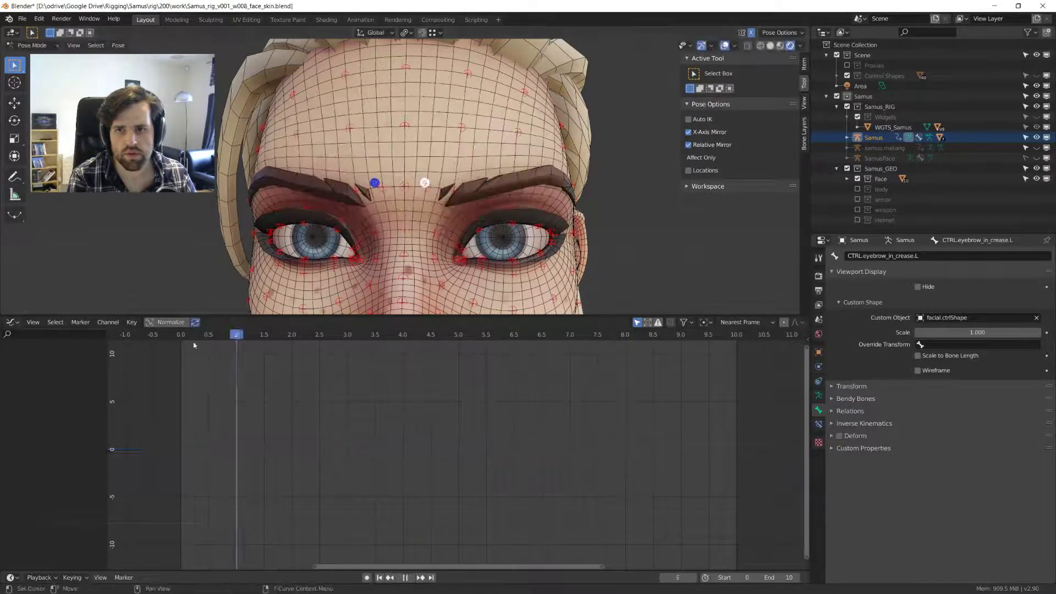
{"action": "left_click", "coordinate": [425, 183], "text": "shift"}
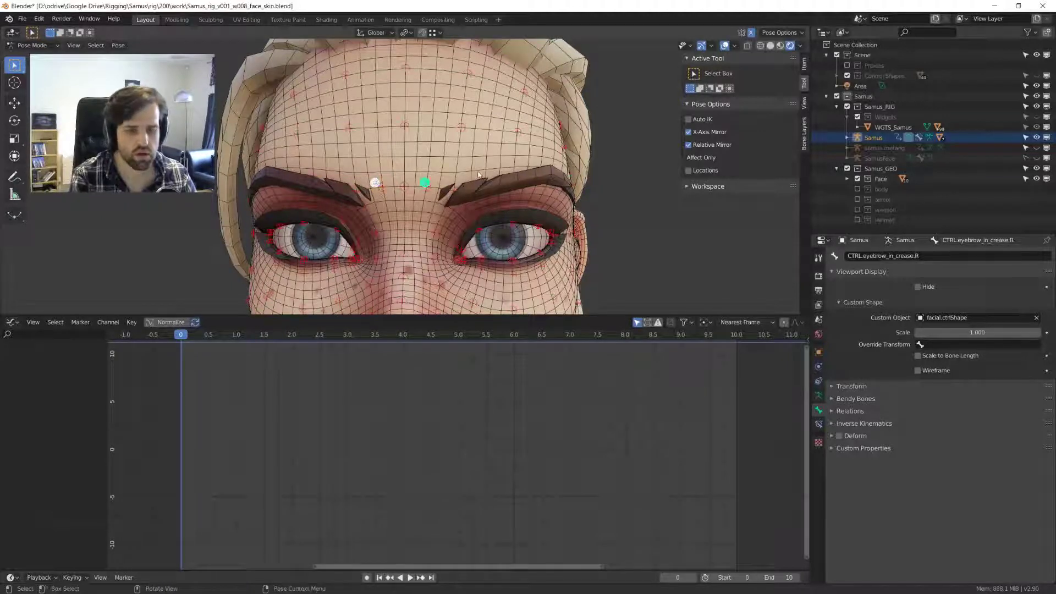
{"action": "key", "text": "i"}
- At frame 10, move both crease controls along the X axis across the brow centre and key them
{"action": "key", "text": "space"}
{"action": "key", "text": "space"}
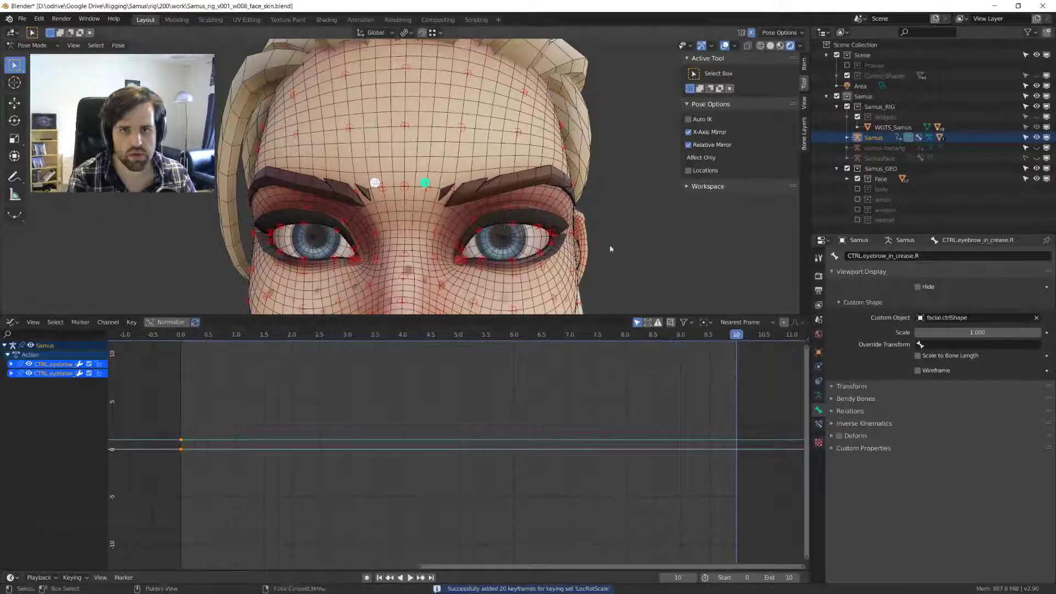
{"action": "key", "text": "g"}
{"action": "key", "text": "x"}
{"action": "left_click", "coordinate": [525, 210]}
{"action": "key", "text": "i"}
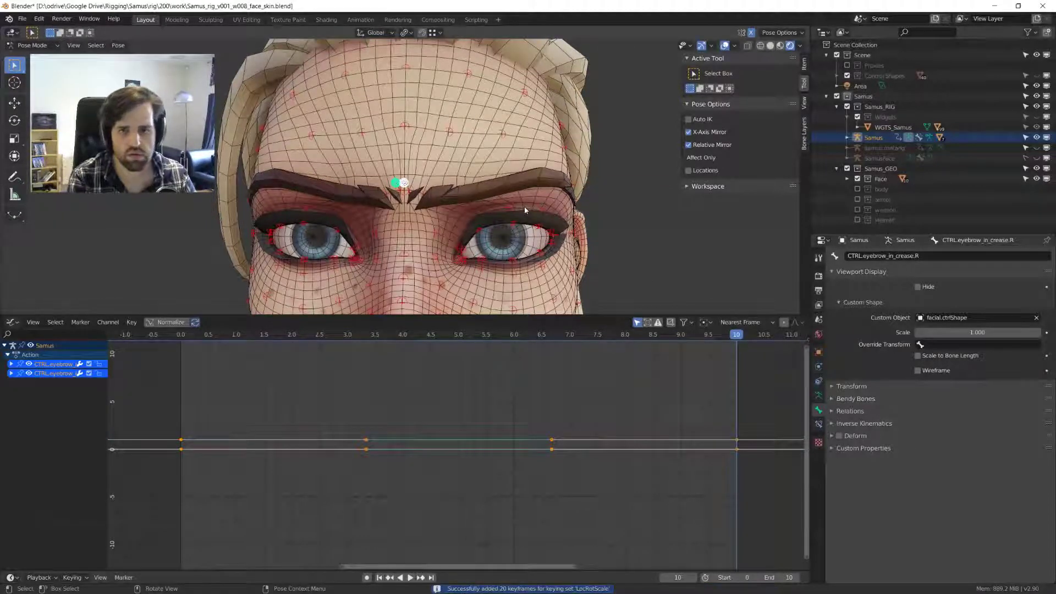
- Select the frame-10 keys near zero, expand the first control's channels and turn off group colours in the Graph Editor
{"action": "key", "text": "Home"}
{"action": "scroll", "coordinate": [576, 374], "scroll_direction": "down", "scroll_amount": 2}
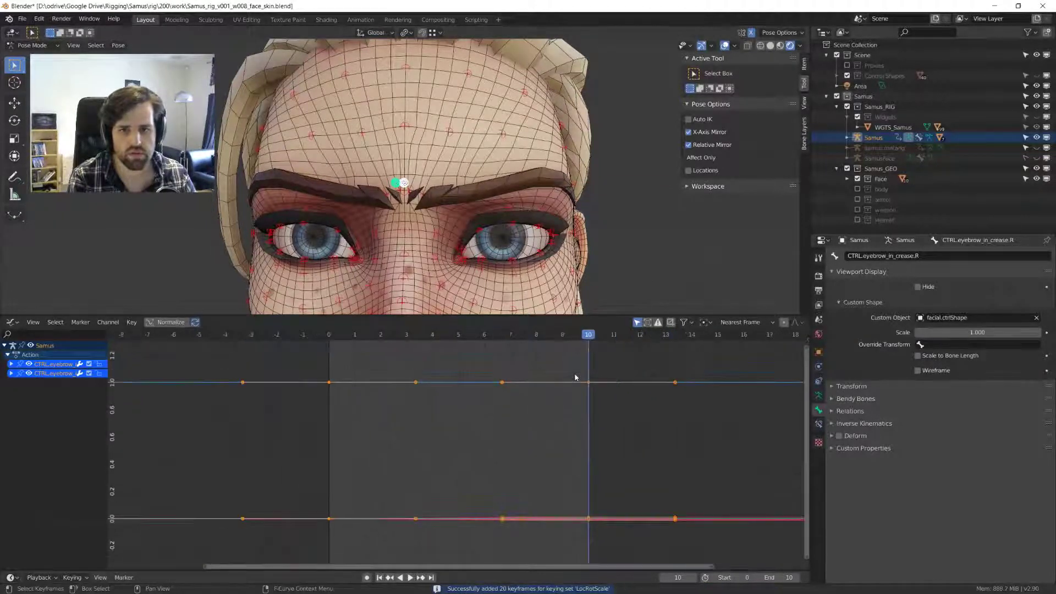
{"action": "left_click_drag", "start_coordinate": [516, 506], "coordinate": [715, 541]}
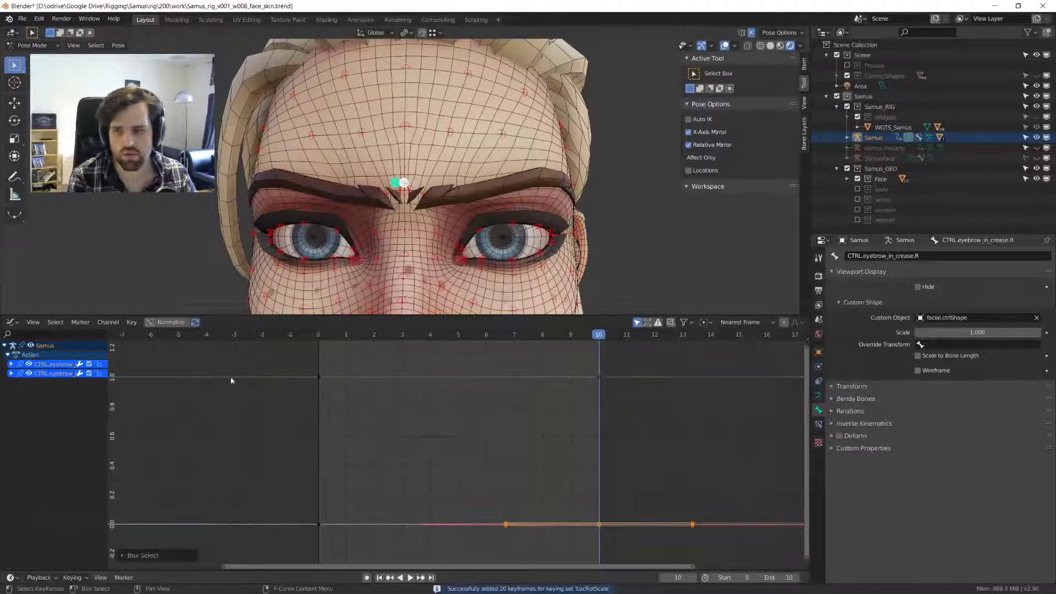
{"action": "left_click", "coordinate": [11, 364]}
{"action": "left_click", "coordinate": [34, 323]}
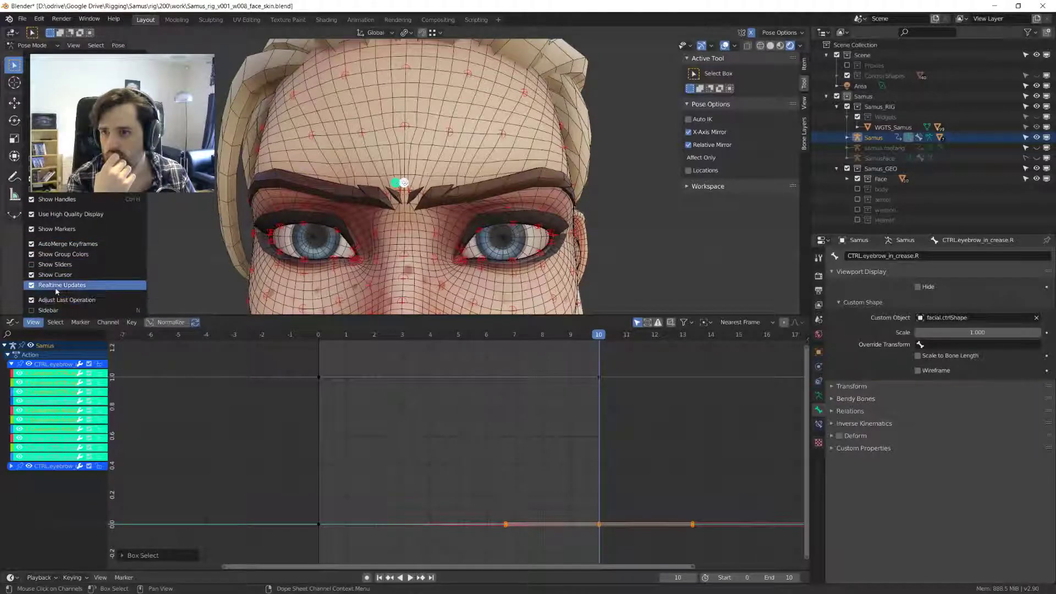
{"action": "left_click", "coordinate": [60, 254]}
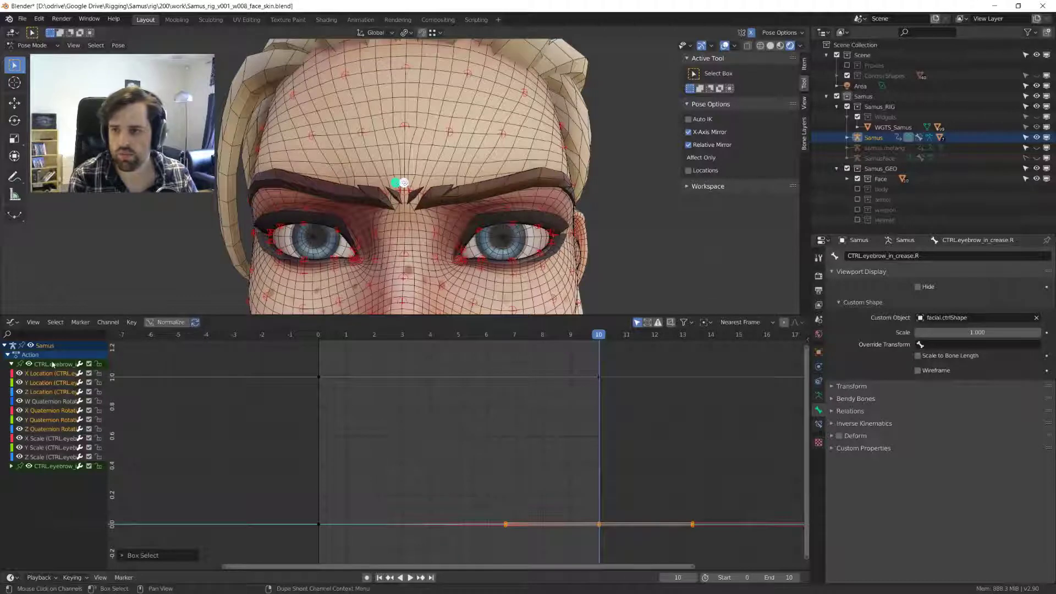
- Run Clean Keyframes on the crease controls' animation curves
{"action": "key", "text": "a"}
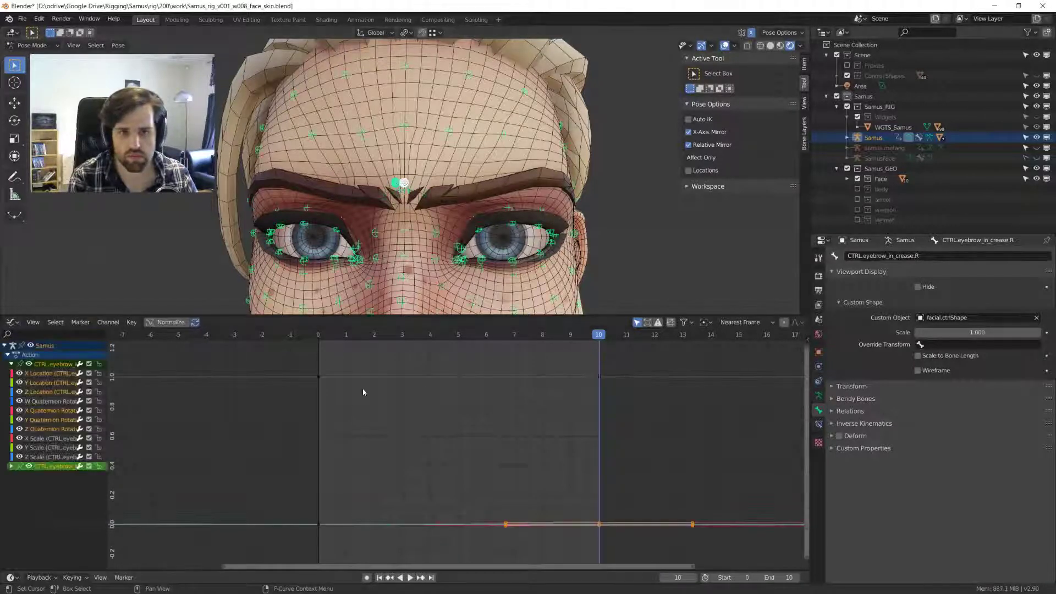
{"action": "key", "text": "F3"}
{"action": "type", "text": "clean"}
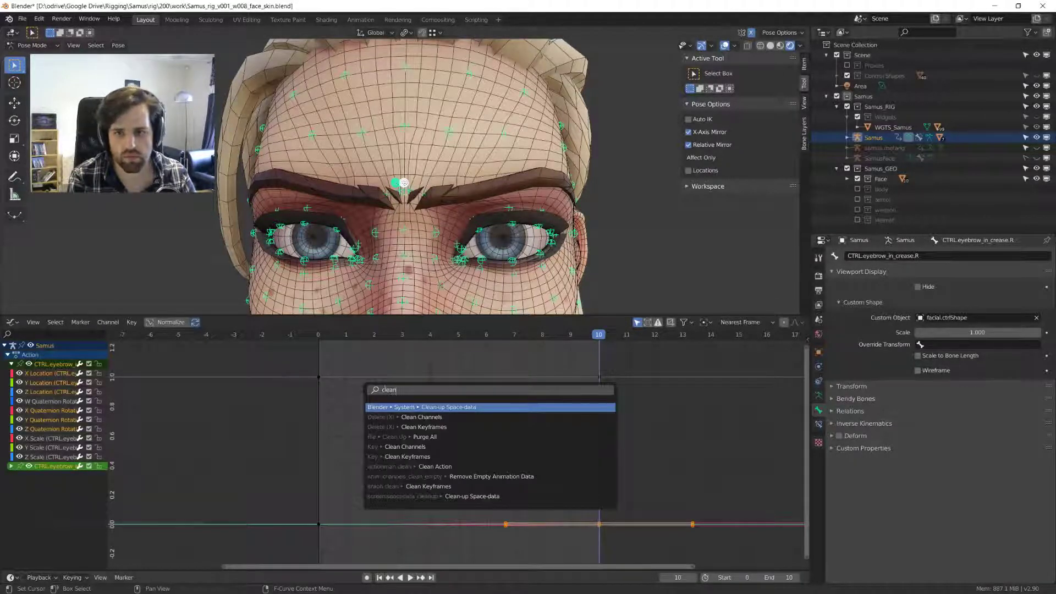
{"action": "key", "text": "Down"}
{"action": "key", "text": "Down"}
{"action": "key", "text": "Return"}
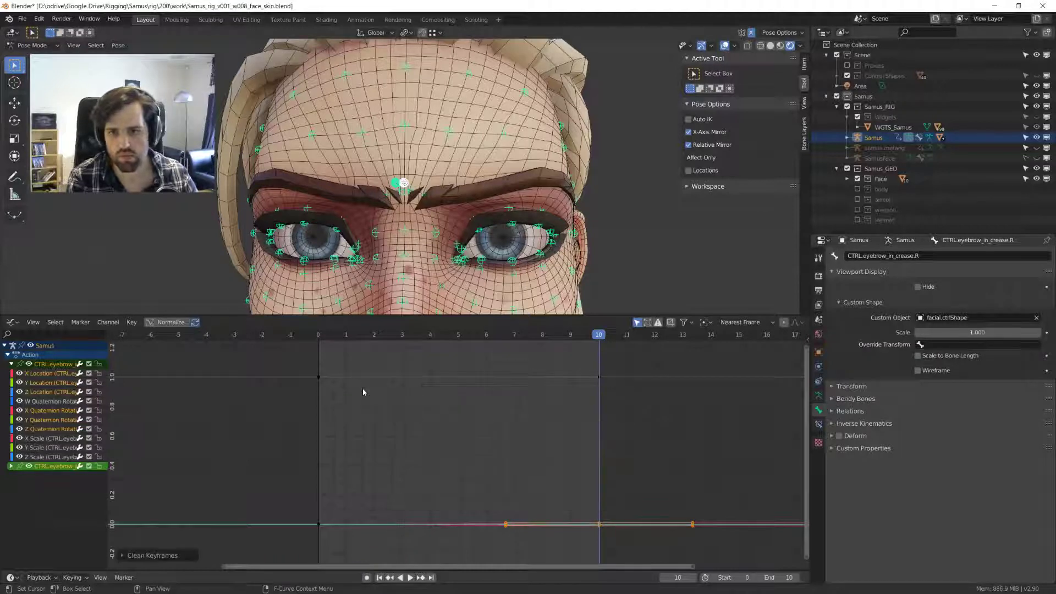
- Delete the rotation and scale channels of both crease controls and frame the frame-10 X Location keys
{"action": "left_click_drag", "start_coordinate": [260, 359], "coordinate": [687, 425]}
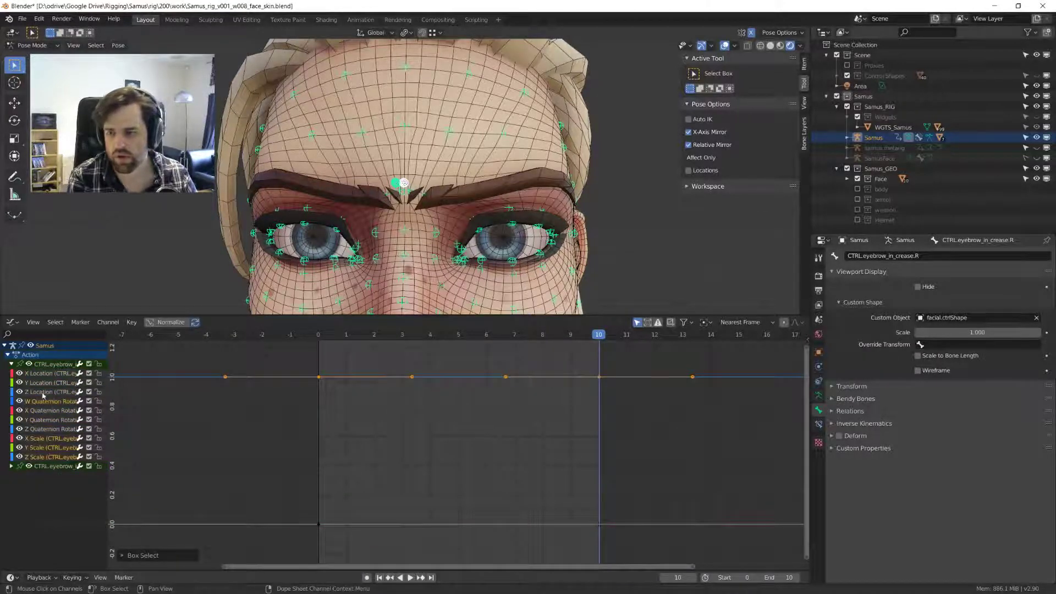
{"action": "left_click_drag", "start_coordinate": [47, 418], "coordinate": [75, 467]}
{"action": "key", "text": "x"}
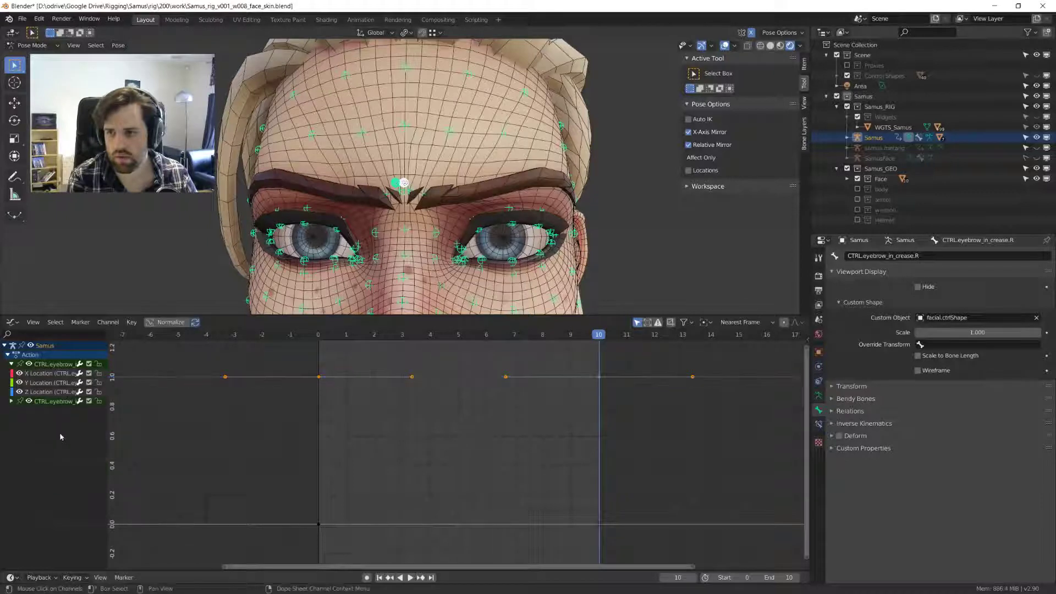
{"action": "left_click", "coordinate": [13, 402]}
{"action": "left_click", "coordinate": [51, 494]}
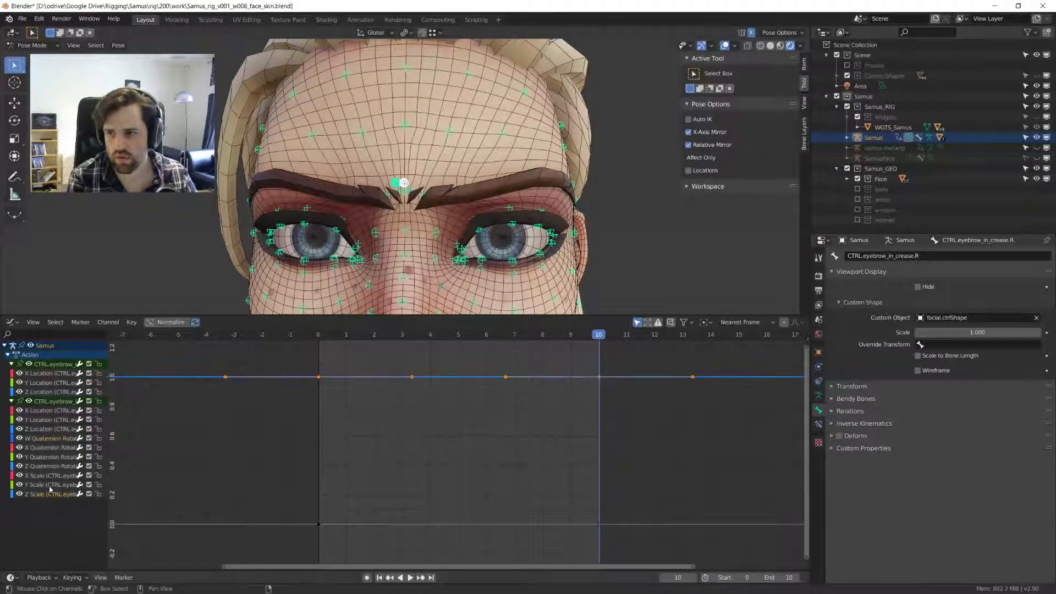
{"action": "key", "text": "x"}
{"action": "left_click_drag", "start_coordinate": [376, 560], "coordinate": [683, 468]}
{"action": "key", "text": "Home"}
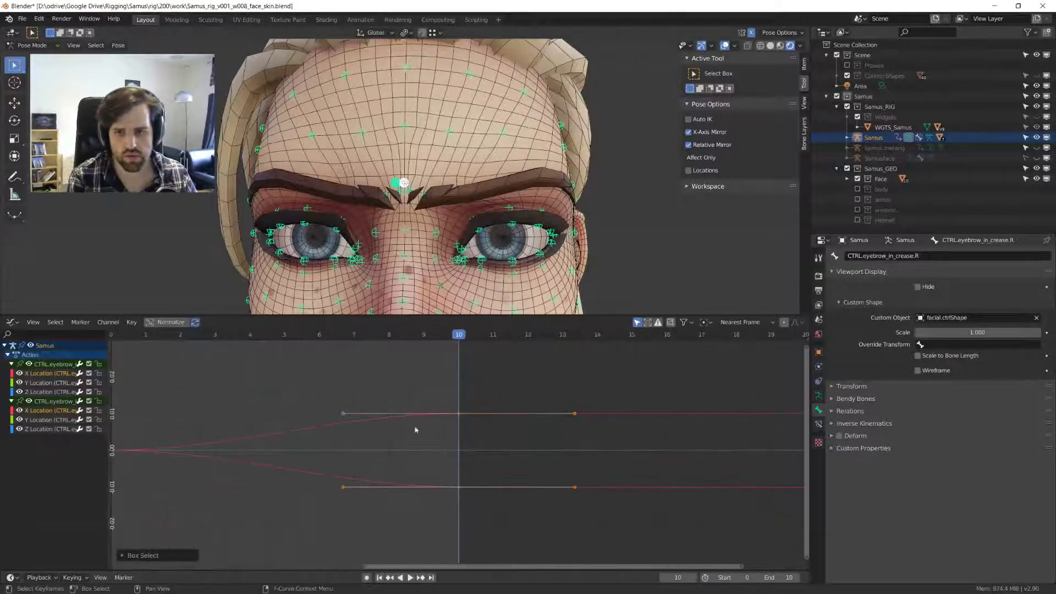
- Select only the right crease control and test-move it downward with mirroring at frame 10
{"action": "left_click", "coordinate": [405, 185]}
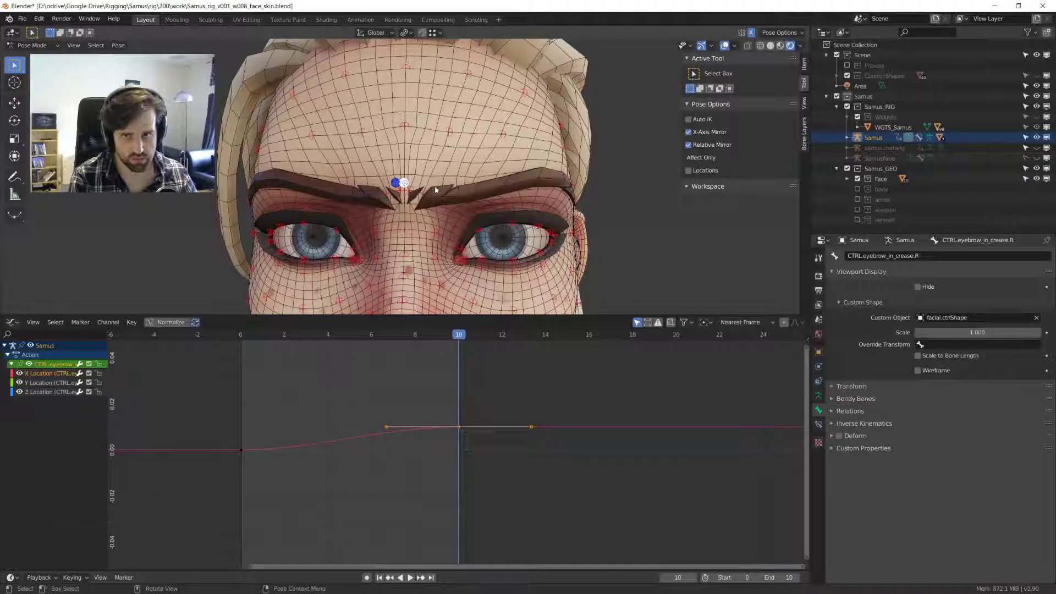
{"action": "key", "text": "g"}
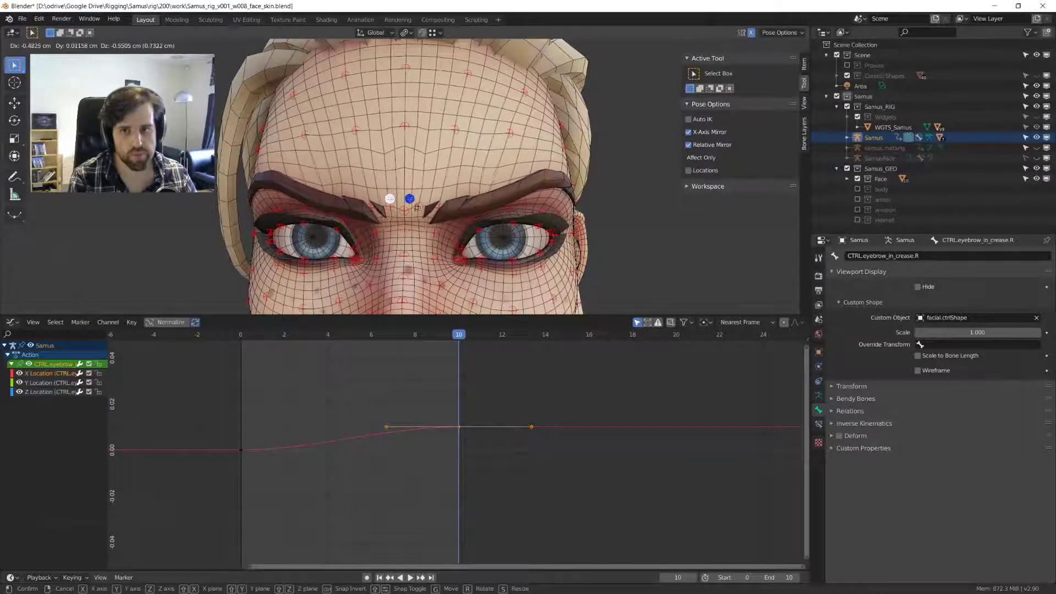
{"action": "left_click", "coordinate": [388, 197]}
- Select both crease controls and lower the positive frame-10 X Location key to about -0.01 to match the other curve
{"action": "left_click", "coordinate": [388, 197], "text": "shift"}
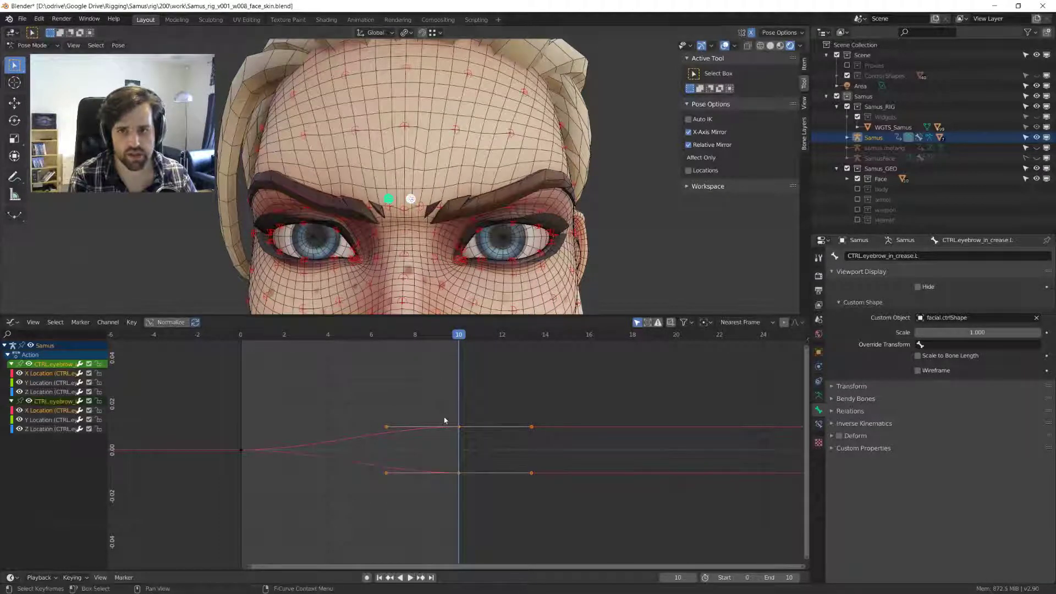
{"action": "left_click_drag", "start_coordinate": [452, 412], "coordinate": [464, 448]}
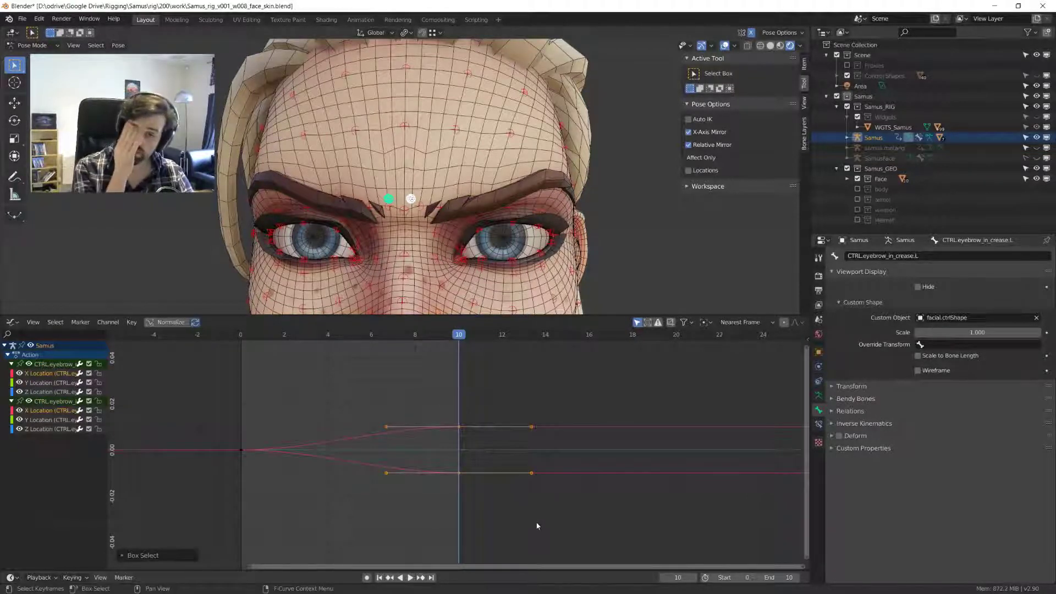
{"action": "key", "text": "g"}
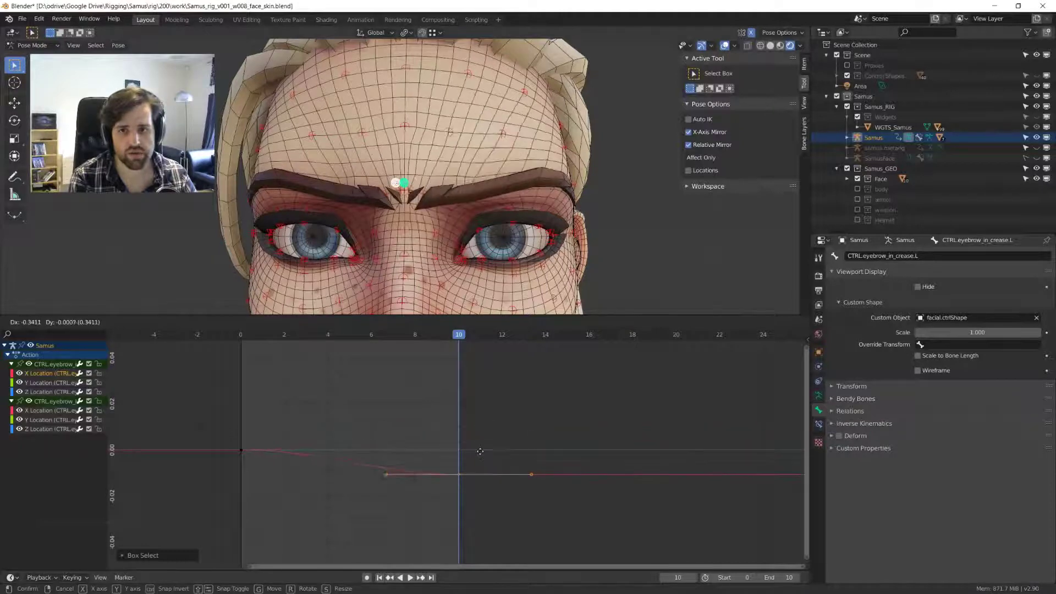
{"action": "left_click", "coordinate": [487, 479]}
- Test-move both crease controls downward at frame 10 with X-axis mirroring on
{"action": "middle_click_drag", "start_coordinate": [435, 269], "coordinate": [420, 210]}
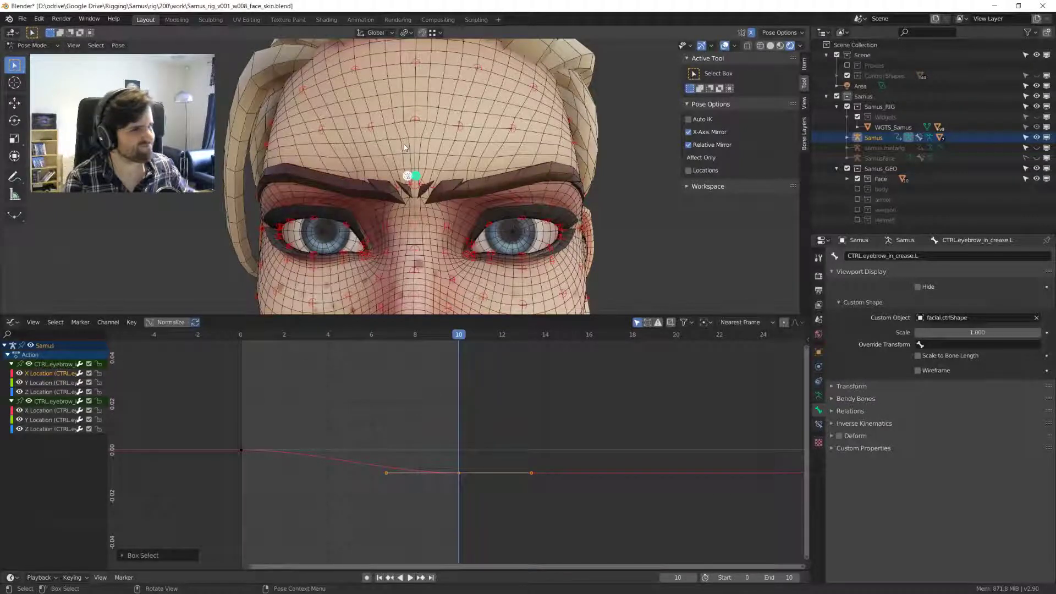
{"action": "middle_click_drag", "start_coordinate": [404, 147], "coordinate": [420, 191]}
{"action": "key", "text": "g"}
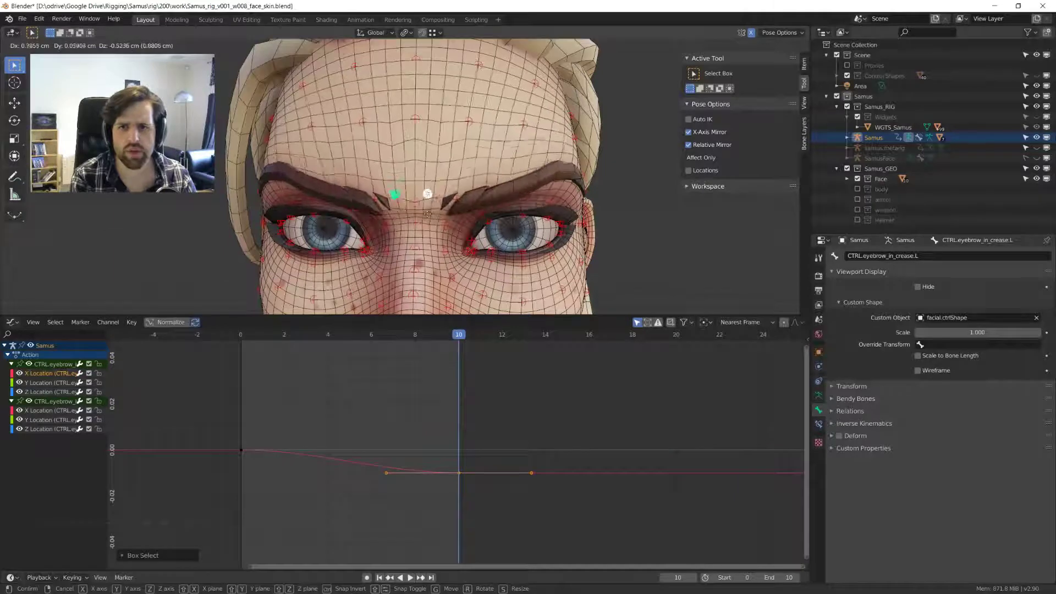
{"action": "left_click", "coordinate": [423, 204]}
{"action": "middle_click_drag", "start_coordinate": [423, 204], "coordinate": [456, 223]}
- Select only the left crease control and test-move it with mirroring, examining the brows from an angled close-up
{"action": "left_click", "coordinate": [431, 164]}
{"action": "left_click", "coordinate": [420, 177]}
{"action": "left_click", "coordinate": [425, 199]}
{"action": "key", "text": "g"}
{"action": "right_click", "coordinate": [421, 201]}
{"action": "key", "text": "g"}
{"action": "left_click", "coordinate": [433, 216]}
{"action": "scroll", "coordinate": [456, 223], "scroll_direction": "up", "scroll_amount": 2}
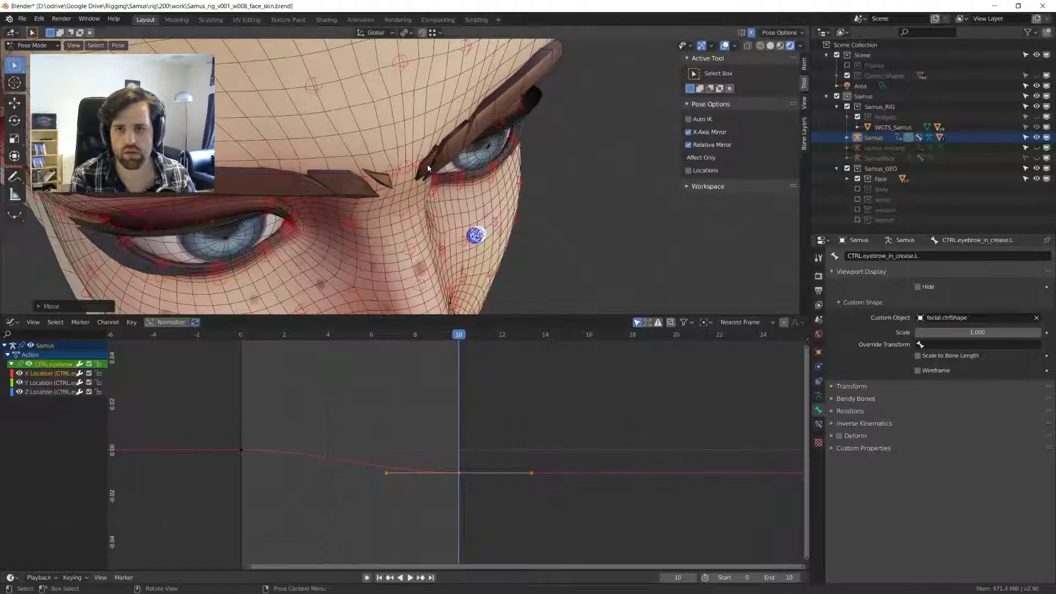
- Select all visible rig bones and return to frame 0
{"action": "key", "text": "a"}
{"action": "left_click_drag", "start_coordinate": [457, 360], "coordinate": [241, 380]}
{"action": "key", "text": "h"}
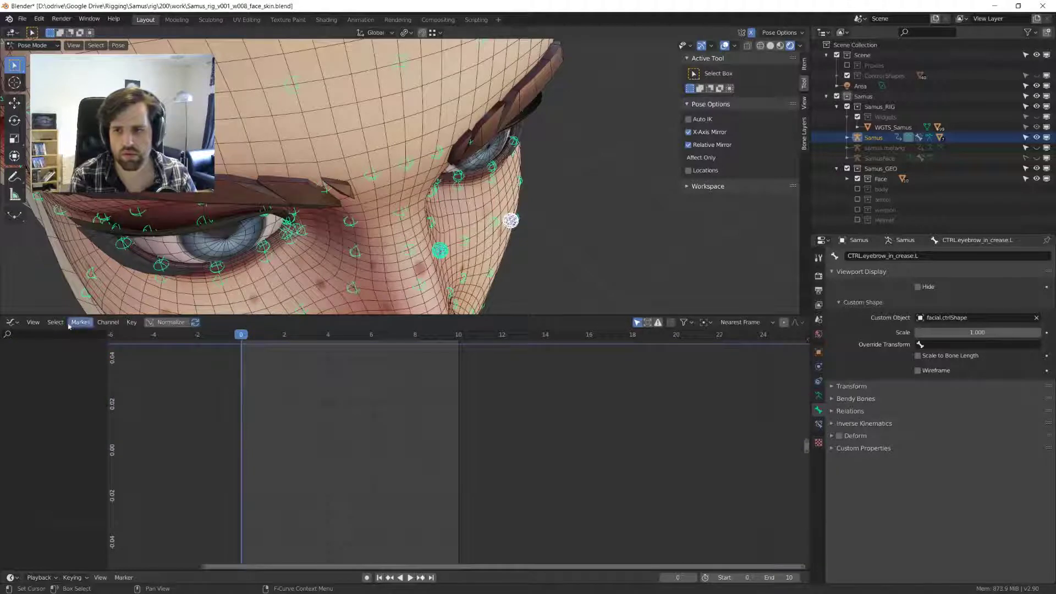
- Switch the Graph Editor to the Action Editor and load the Brow.Inner.In.L action
{"action": "left_click", "coordinate": [12, 322]}
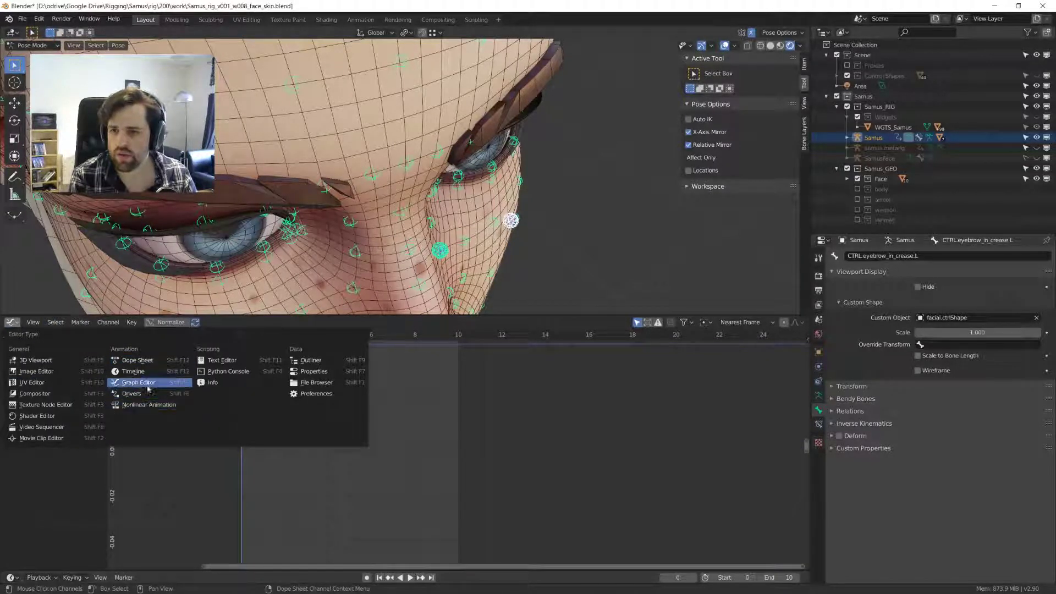
{"action": "left_click", "coordinate": [149, 362]}
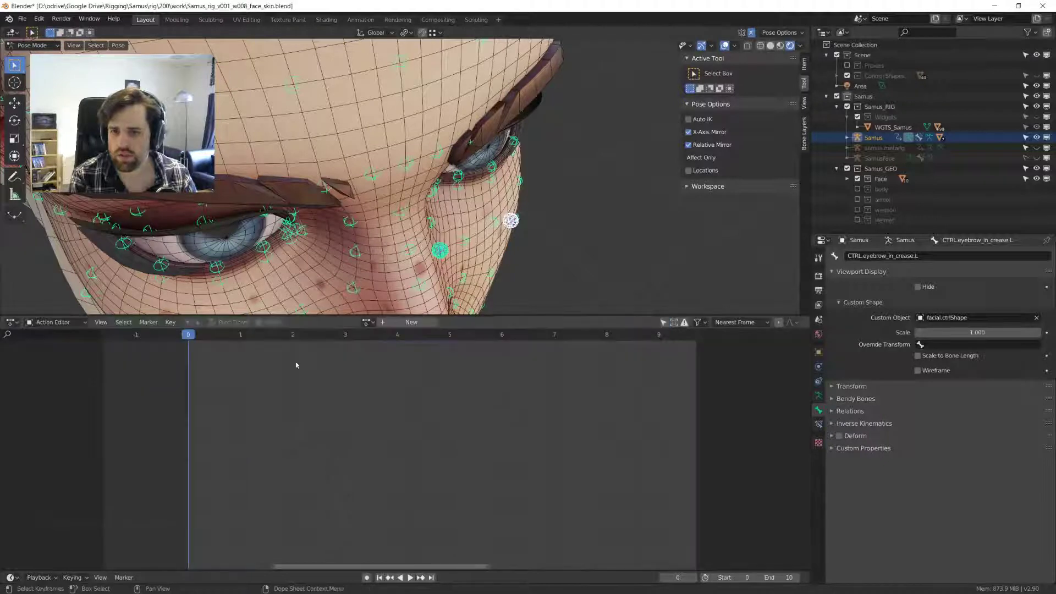
{"action": "left_click", "coordinate": [366, 322]}
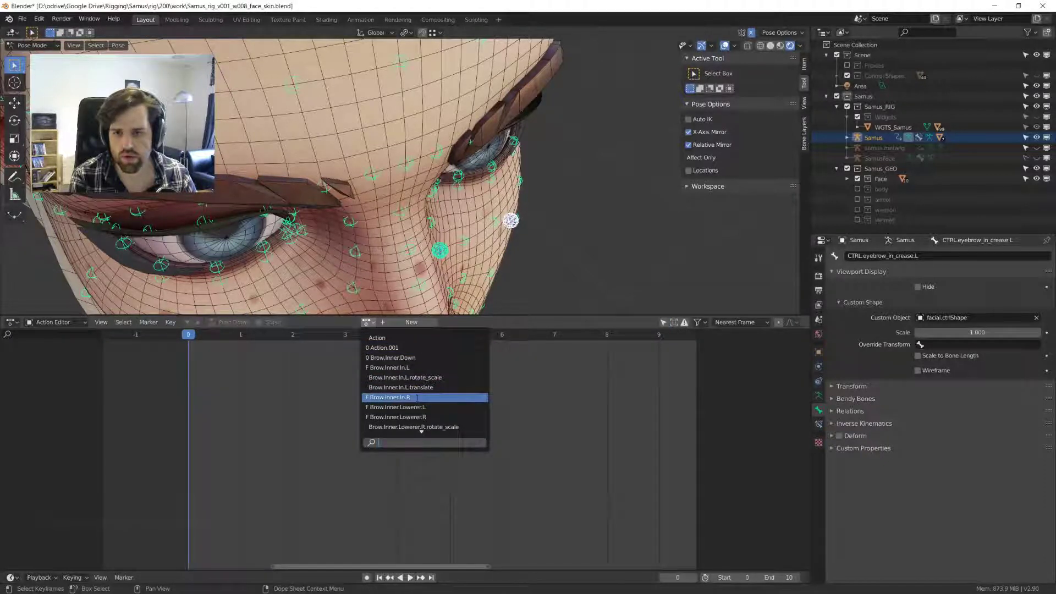
{"action": "left_click", "coordinate": [390, 367]}
- Turn off X-Axis Mirror and move the left crease control about -1.01 cm along global X
{"action": "middle_click_drag", "start_coordinate": [440, 192], "coordinate": [396, 176]}
{"action": "middle_click_drag", "start_coordinate": [489, 452], "coordinate": [471, 447]}
{"action": "scroll", "coordinate": [471, 448], "scroll_direction": "up", "scroll_amount": 1}
{"action": "middle_click_drag", "start_coordinate": [440, 198], "coordinate": [604, 165]}
{"action": "scroll", "coordinate": [429, 187], "scroll_direction": "up", "scroll_amount": 3}
{"action": "left_click", "coordinate": [465, 202]}
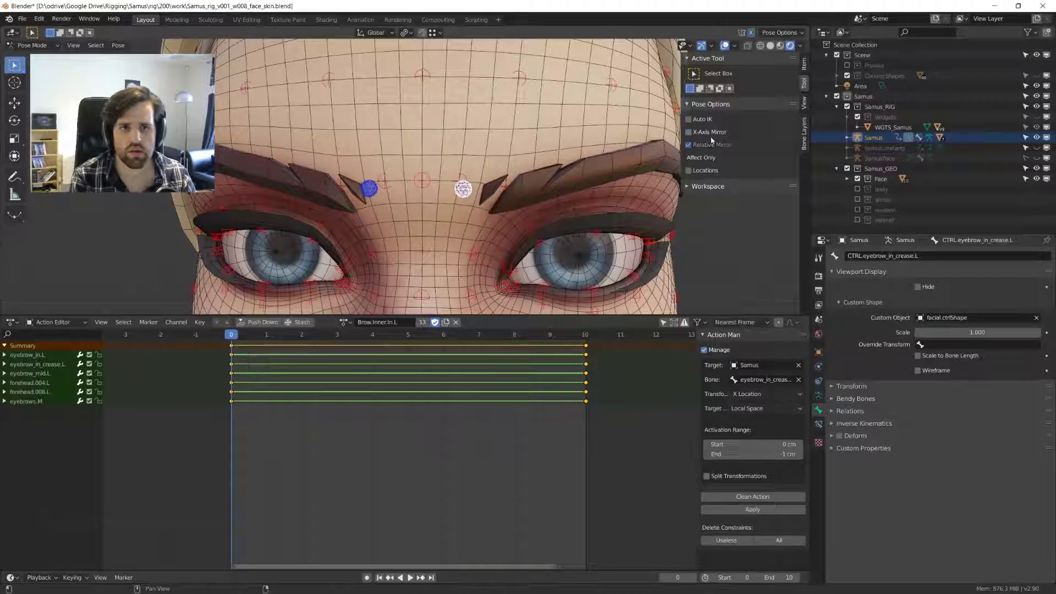
{"action": "key", "text": "g"}
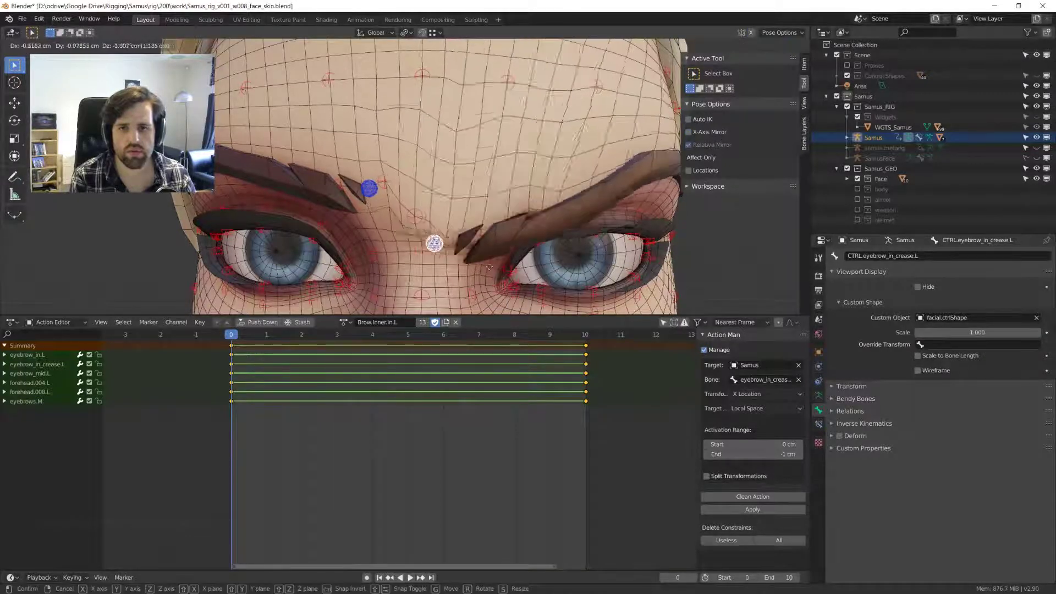
{"action": "key", "text": "x"}
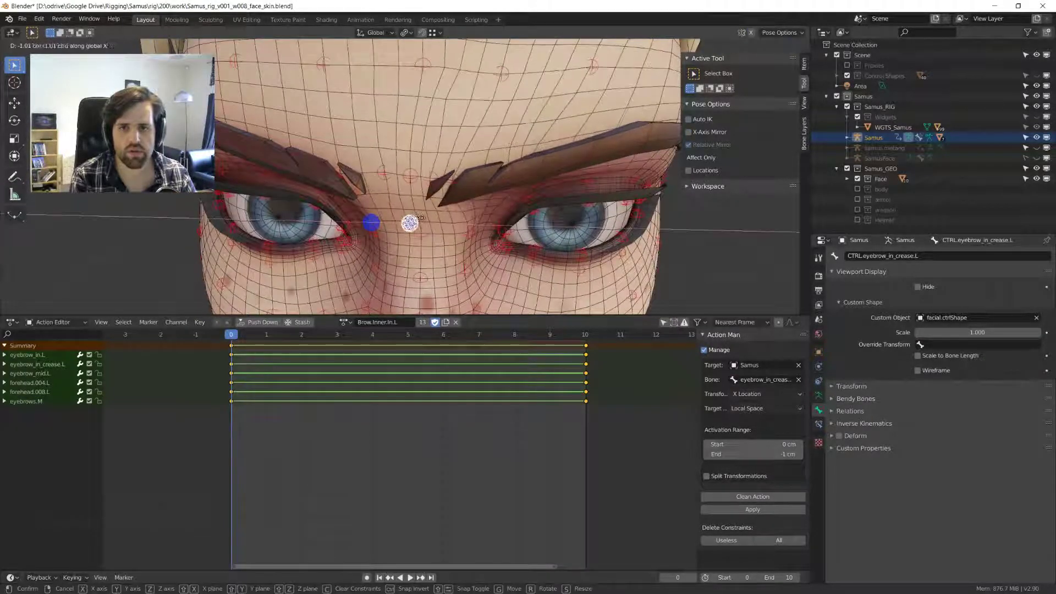
{"action": "left_click", "coordinate": [417, 218]}
- Move the eyebrow_in.L bone forward and the eyebrow_in_crease.L bone backward along global Y
{"action": "middle_click_drag", "start_coordinate": [416, 219], "coordinate": [448, 222]}
{"action": "left_click", "coordinate": [428, 198]}
{"action": "left_click", "coordinate": [443, 215]}
{"action": "key", "text": "g"}
{"action": "key", "text": "y"}
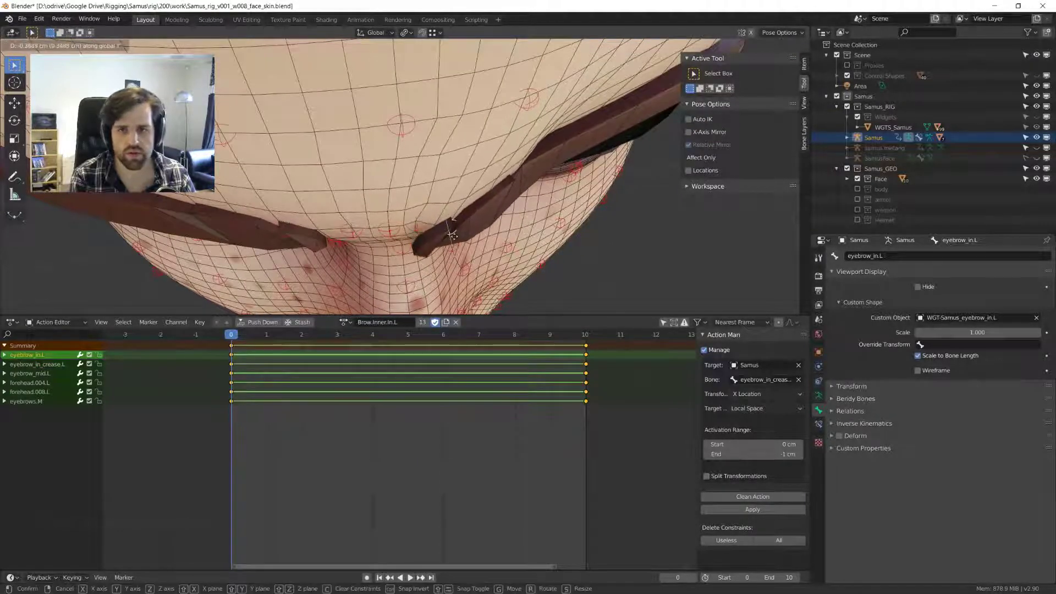
{"action": "left_click", "coordinate": [455, 240]}
{"action": "left_click", "coordinate": [415, 230]}
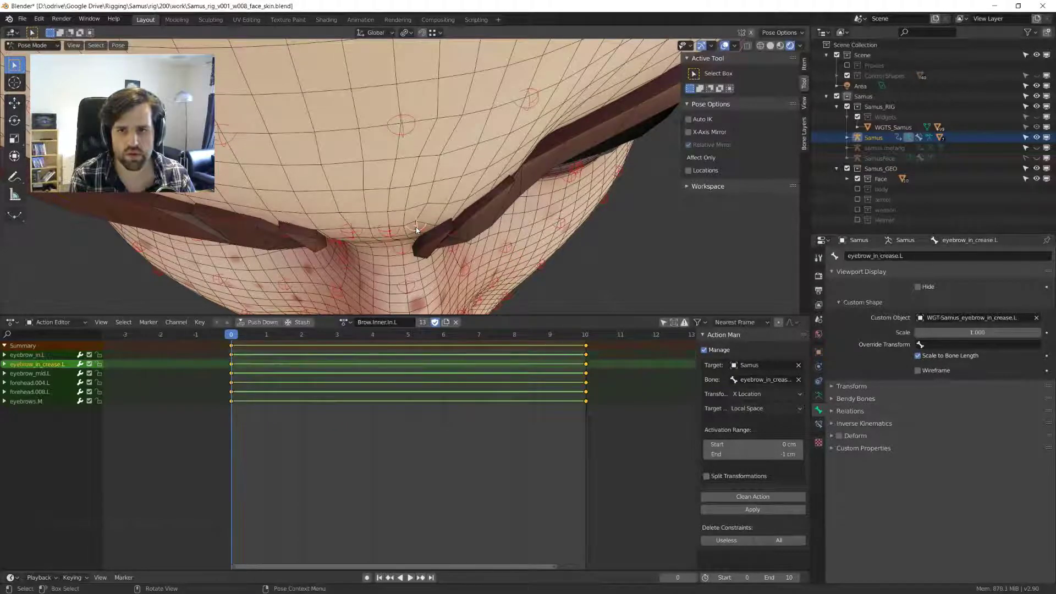
{"action": "key", "text": "g"}
{"action": "key", "text": "y"}
{"action": "left_click", "coordinate": [413, 211]}
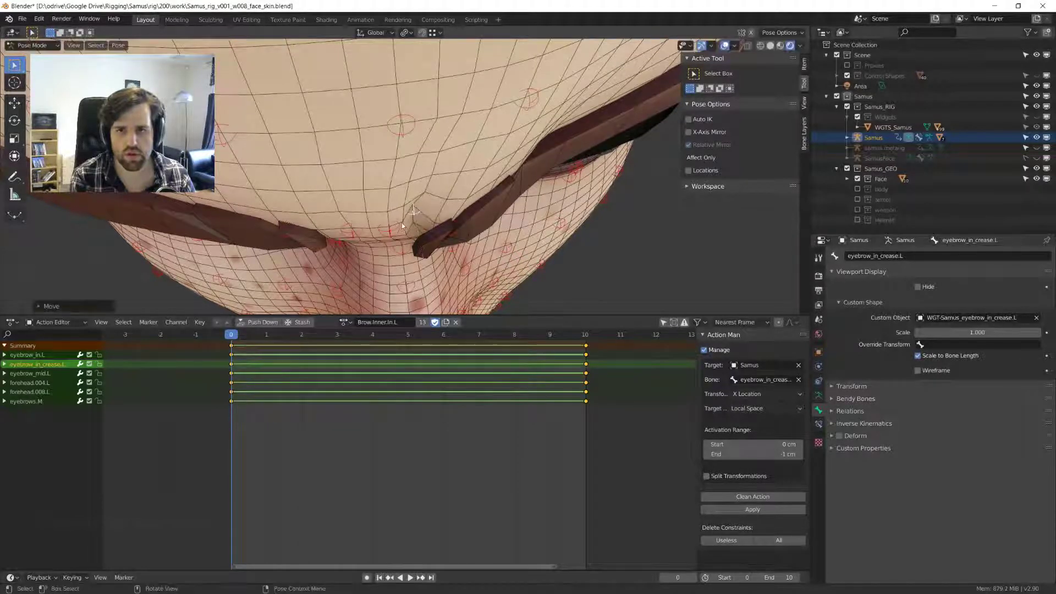
- Move the eyebrow_in.L bone about 0.21 cm inward toward the centre of the face
{"action": "left_click", "coordinate": [457, 238]}
{"action": "key", "text": "g"}
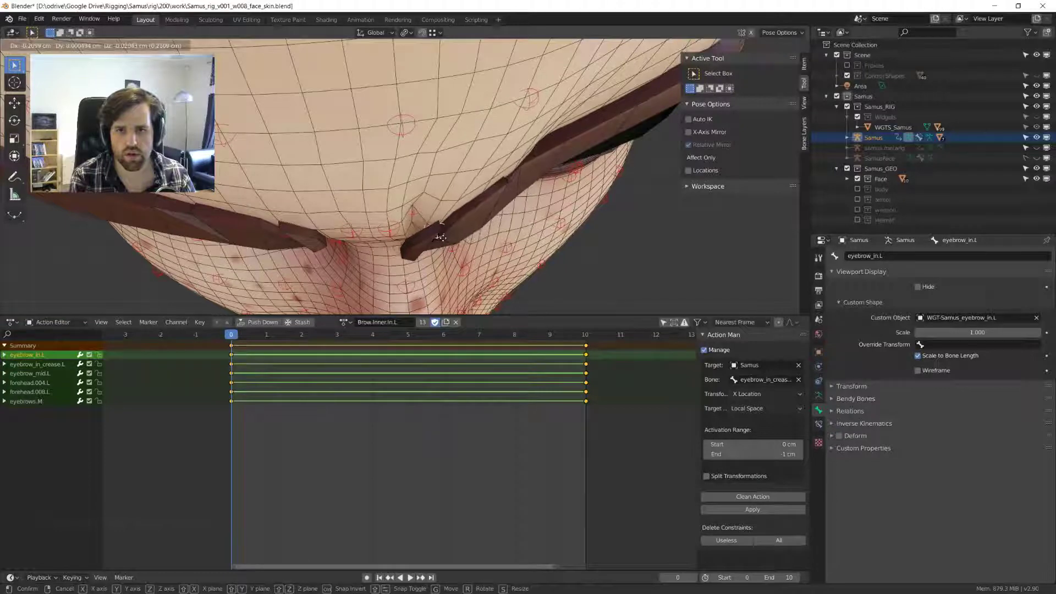
{"action": "left_click", "coordinate": [438, 237]}
{"action": "middle_click_drag", "start_coordinate": [437, 236], "coordinate": [468, 209]}
- Key all bones with LocRotScale at frame 0, copy their pose, and undo the keying
{"action": "key", "text": "alt+a"}
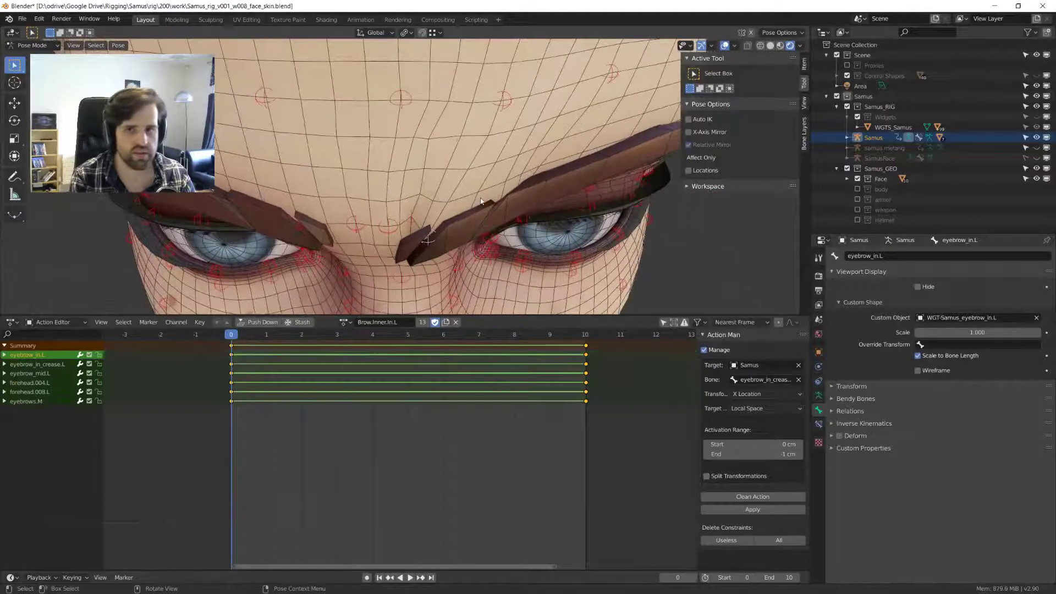
{"action": "key", "text": "a"}
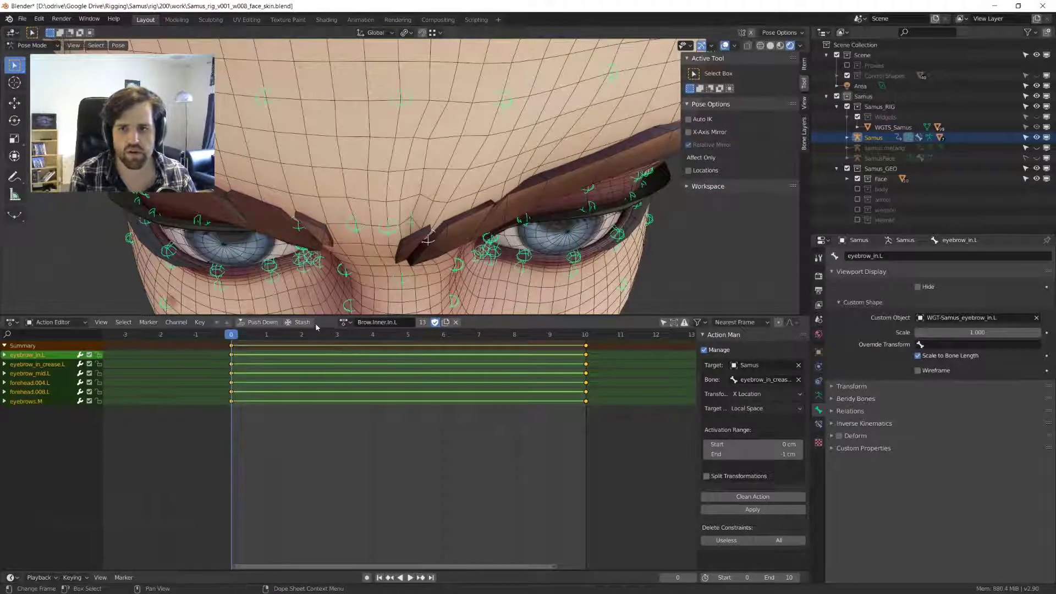
{"action": "key", "text": "i"}
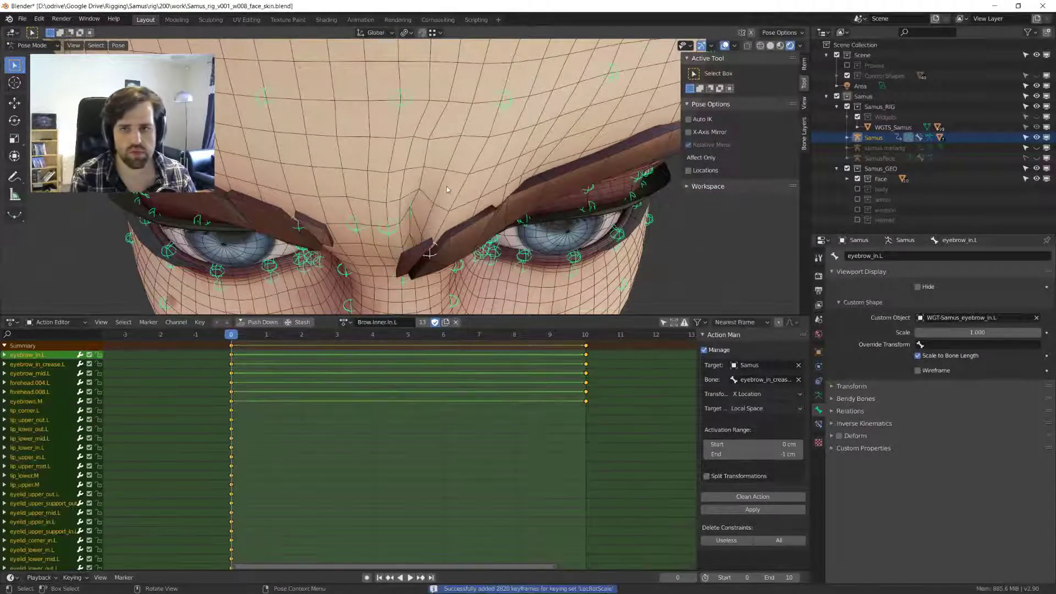
{"action": "middle_click_drag", "start_coordinate": [448, 190], "coordinate": [270, 359]}
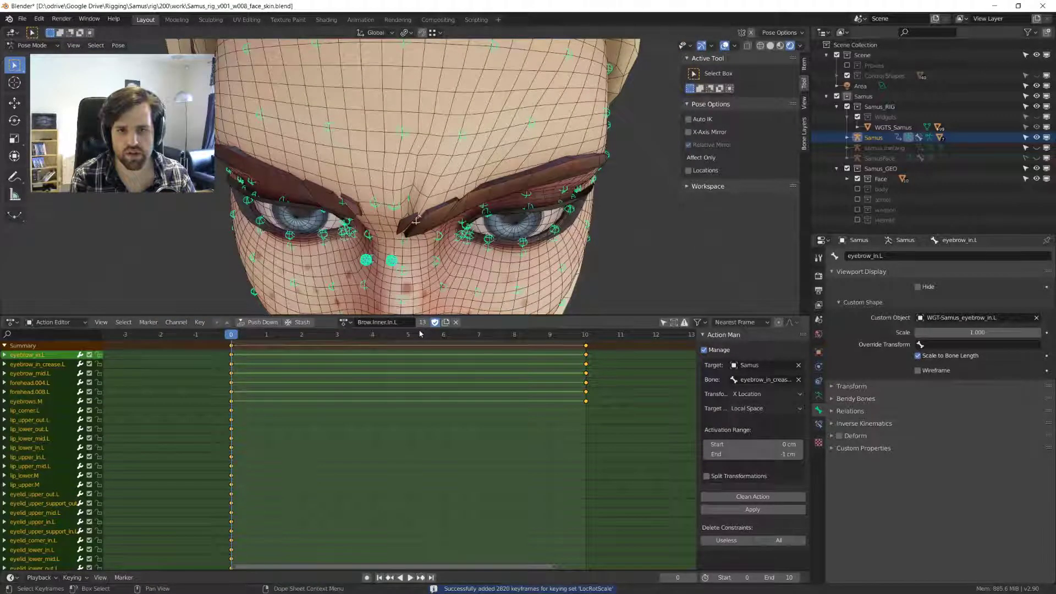
{"action": "key", "text": "ctrl+c"}
{"action": "key", "text": "ctrl+z"}
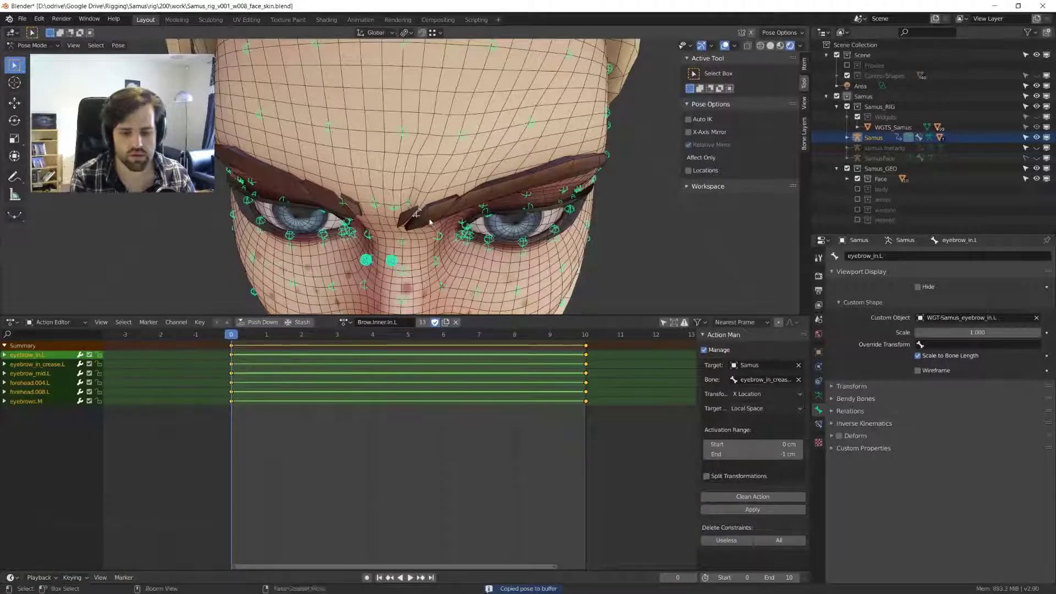
- Go to frame 10, paste the copied pose onto all bones, and reselect the left crease control
{"action": "key", "text": "shift+ctrl+space"}
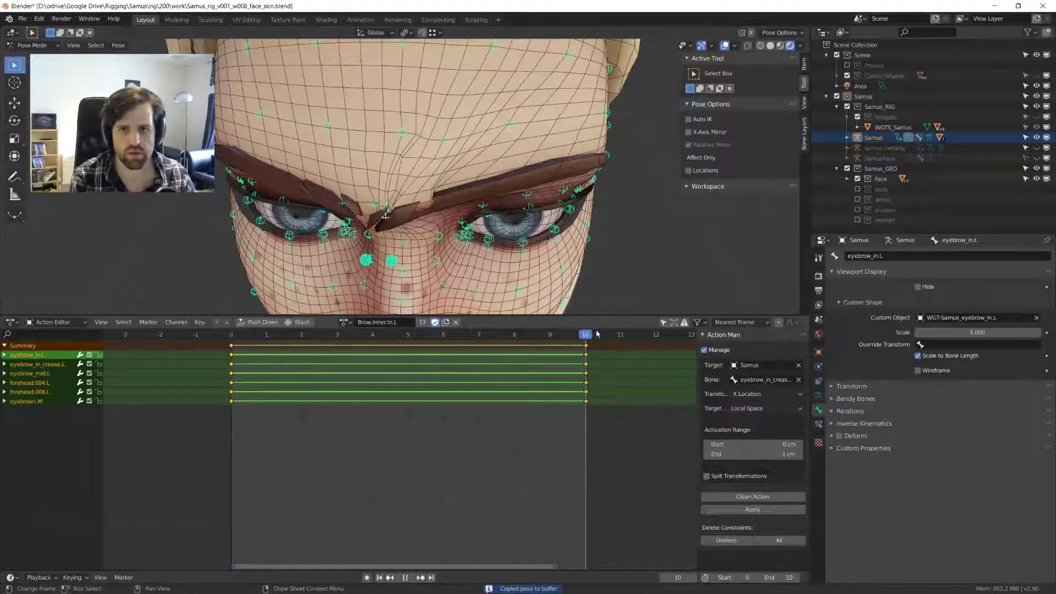
{"action": "key", "text": "Escape"}
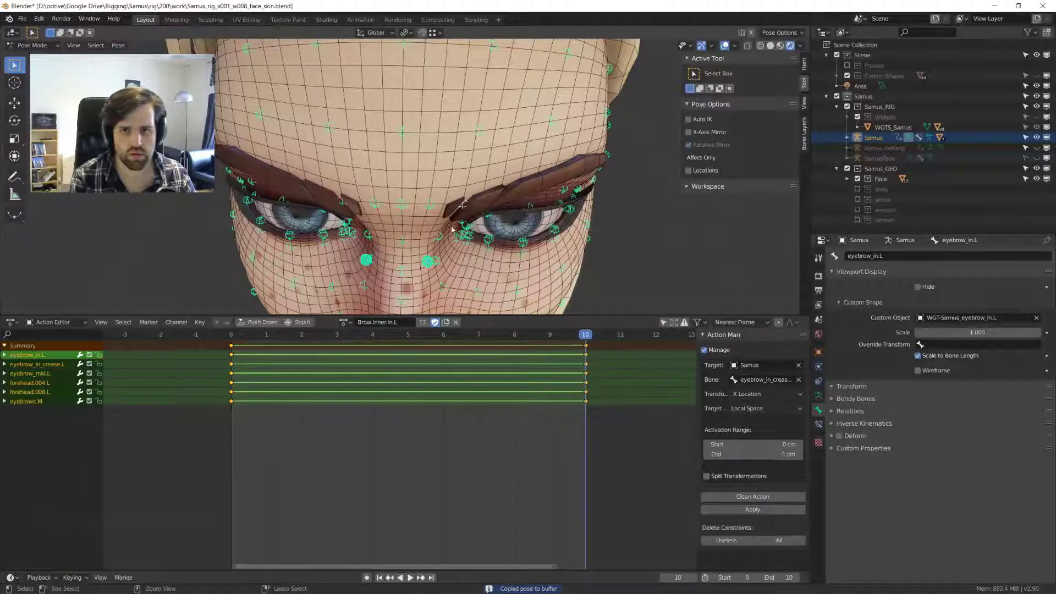
{"action": "key", "text": "ctrl+v"}
{"action": "left_click", "coordinate": [394, 266]}
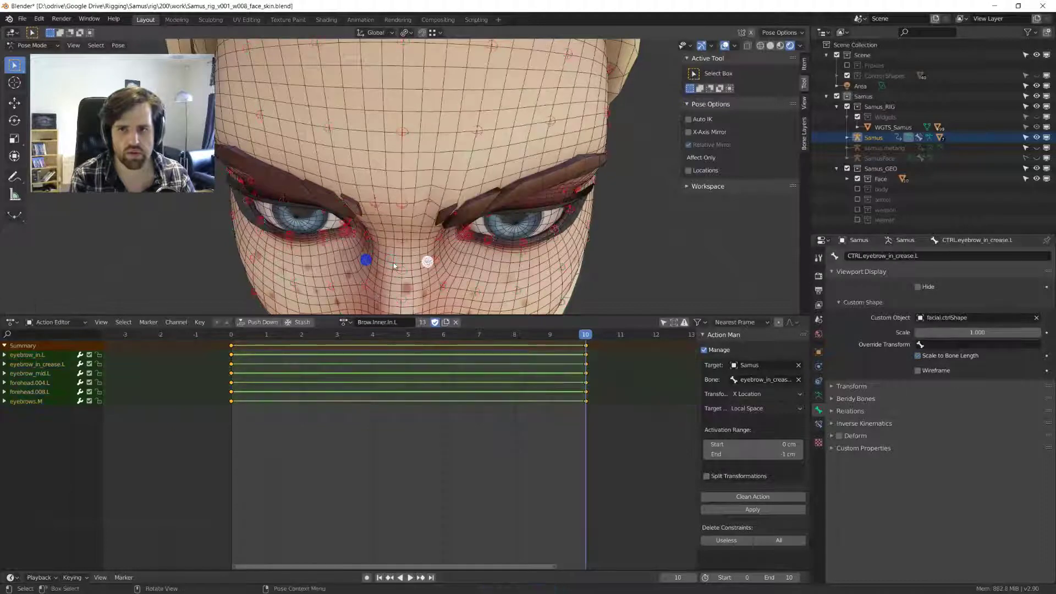
{"action": "middle_click_drag", "start_coordinate": [454, 229], "coordinate": [529, 333]}
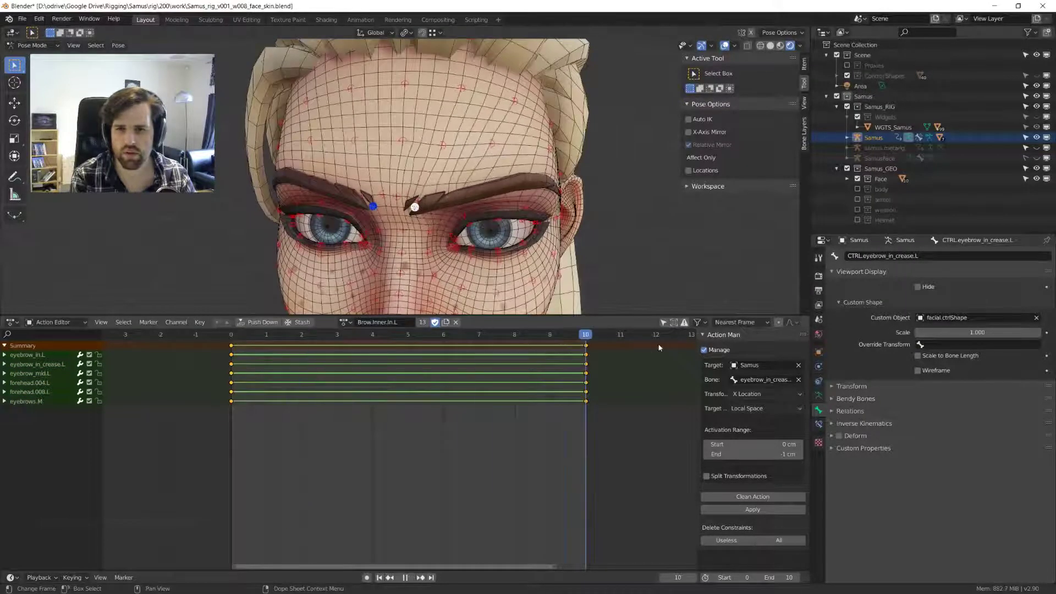
- Move the eyebrow_in.L bone slightly further inward at frame 10 and key it with LocRotScale
{"action": "middle_click_drag", "start_coordinate": [420, 207], "coordinate": [447, 256]}
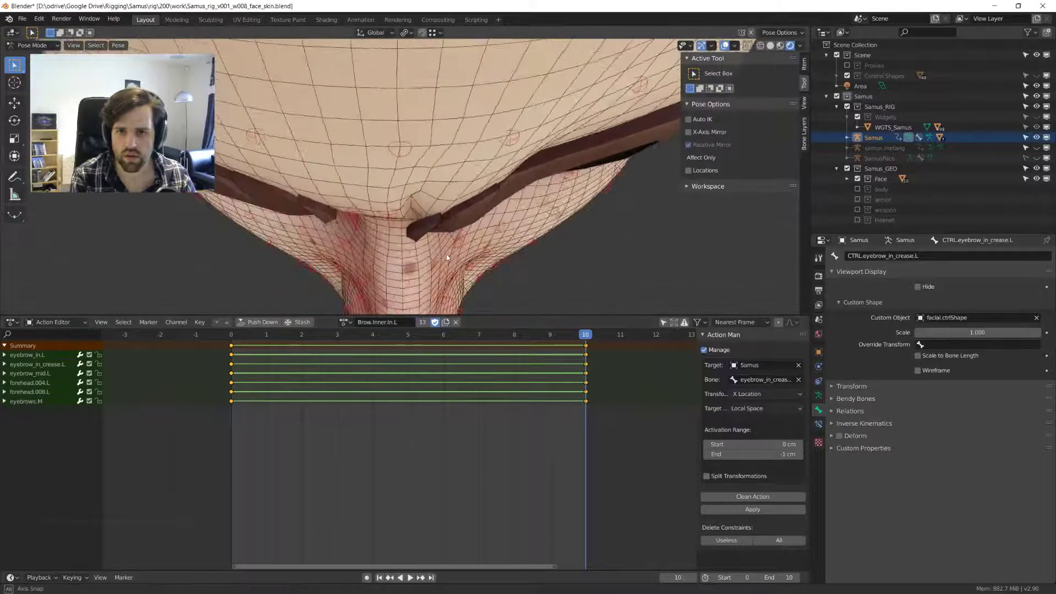
{"action": "left_click", "coordinate": [443, 226]}
{"action": "key", "text": "g"}
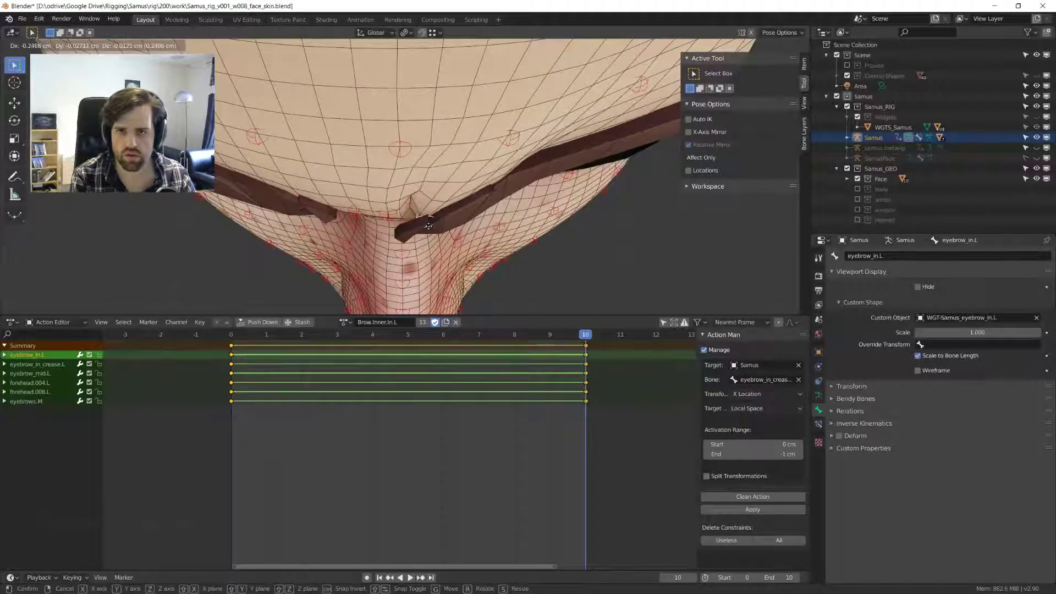
{"action": "left_click", "coordinate": [428, 225]}
{"action": "middle_click_drag", "start_coordinate": [428, 225], "coordinate": [443, 165]}
{"action": "key", "text": "i"}
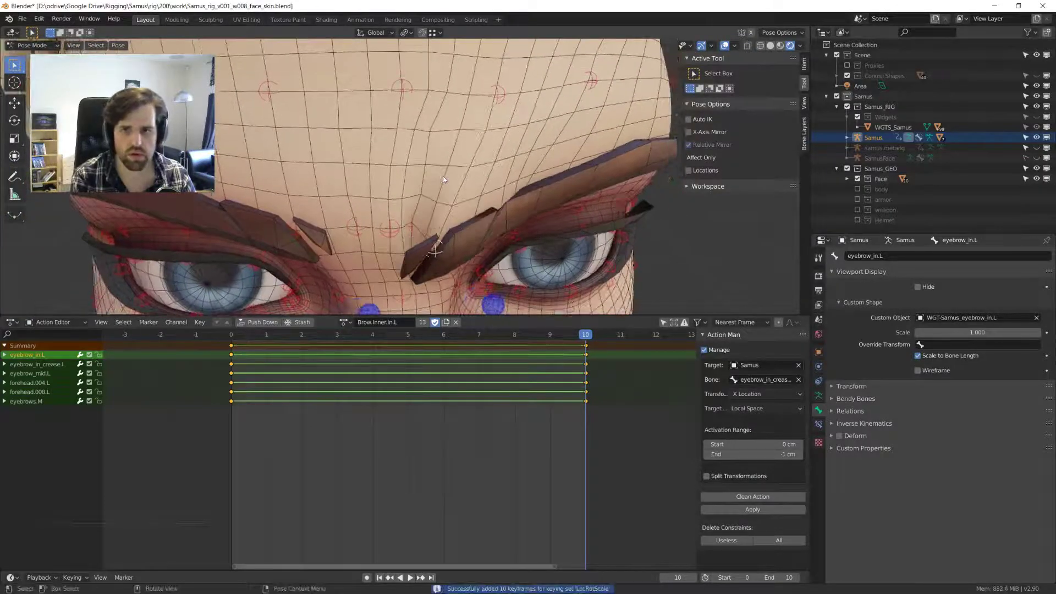
- Examine the left inner brow close up and play the action back to frame 0
{"action": "scroll", "coordinate": [474, 255], "scroll_direction": "down", "scroll_amount": 3}
{"action": "scroll", "coordinate": [450, 235], "scroll_direction": "up", "scroll_amount": 4}
{"action": "middle_click_drag", "start_coordinate": [451, 236], "coordinate": [452, 269]}
{"action": "key", "text": "space"}
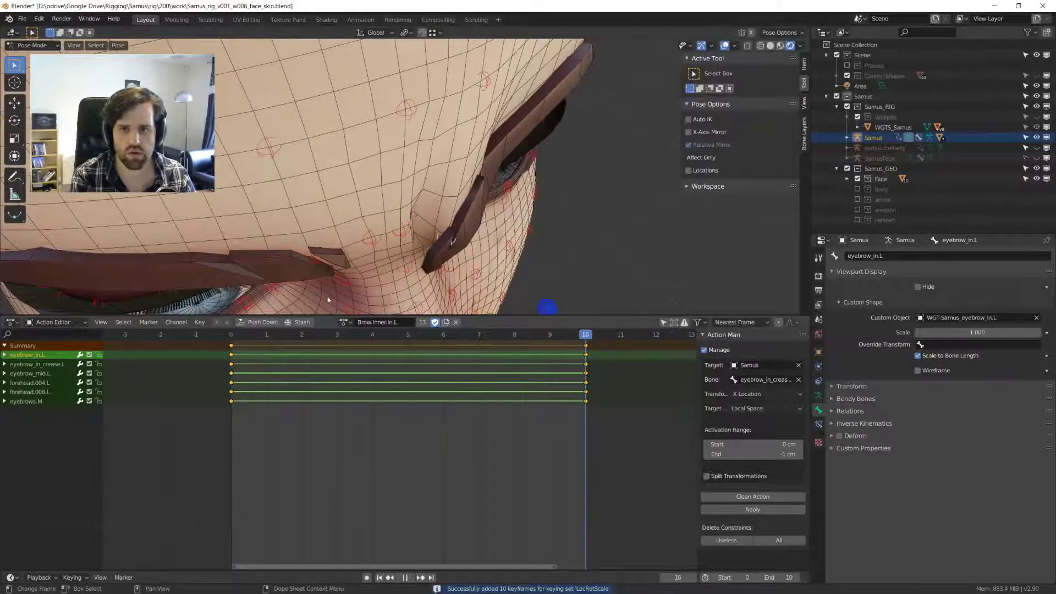
{"action": "key", "text": "space"}
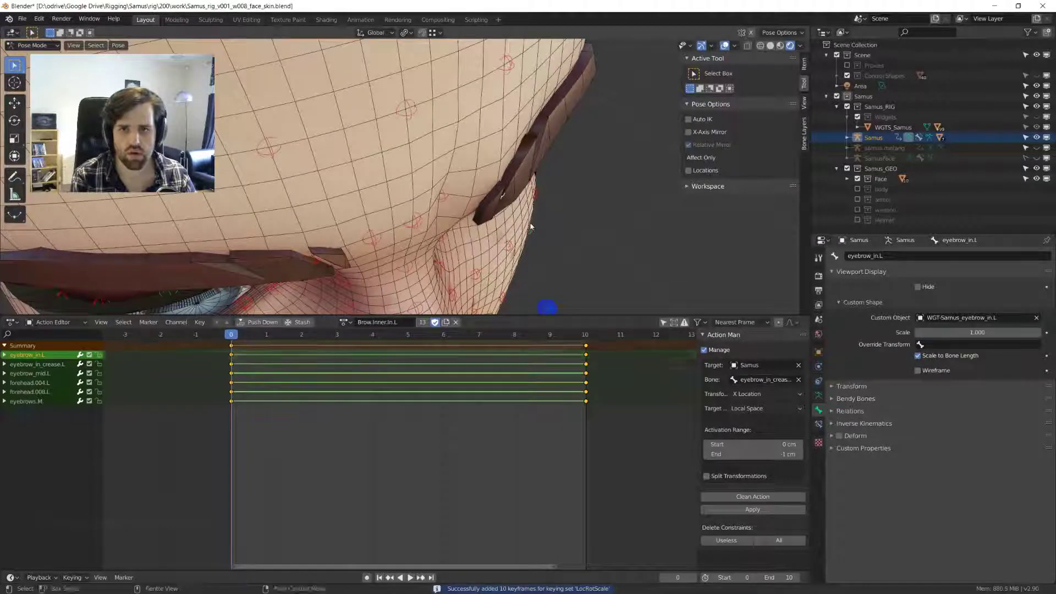
- Key all bones with LocRotScale at frame 0, run Clean Action, and play back to frame 10
{"action": "key", "text": "a"}
{"action": "key", "text": "i"}
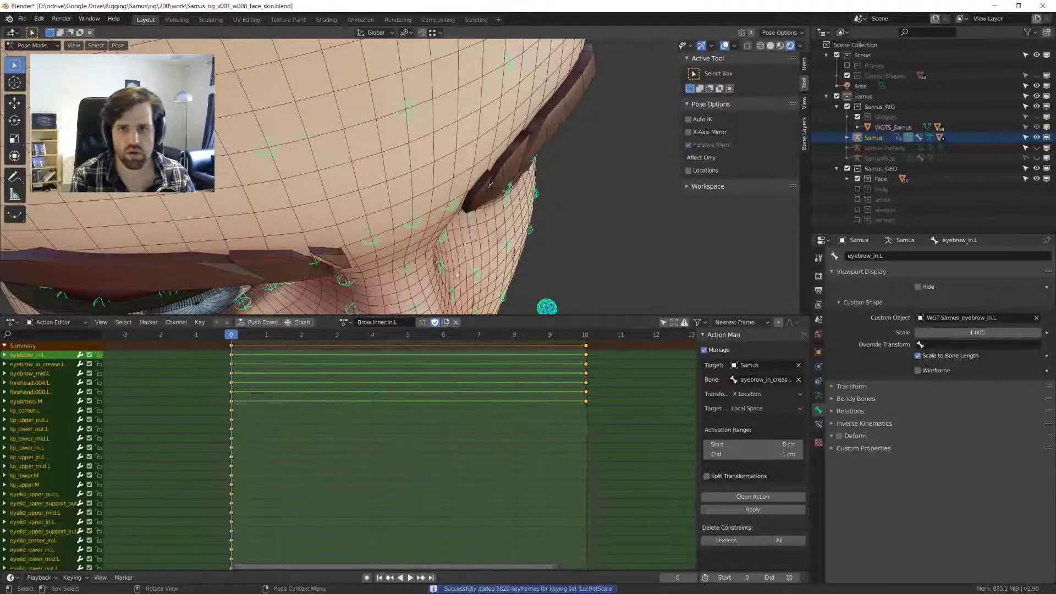
{"action": "left_click", "coordinate": [752, 497]}
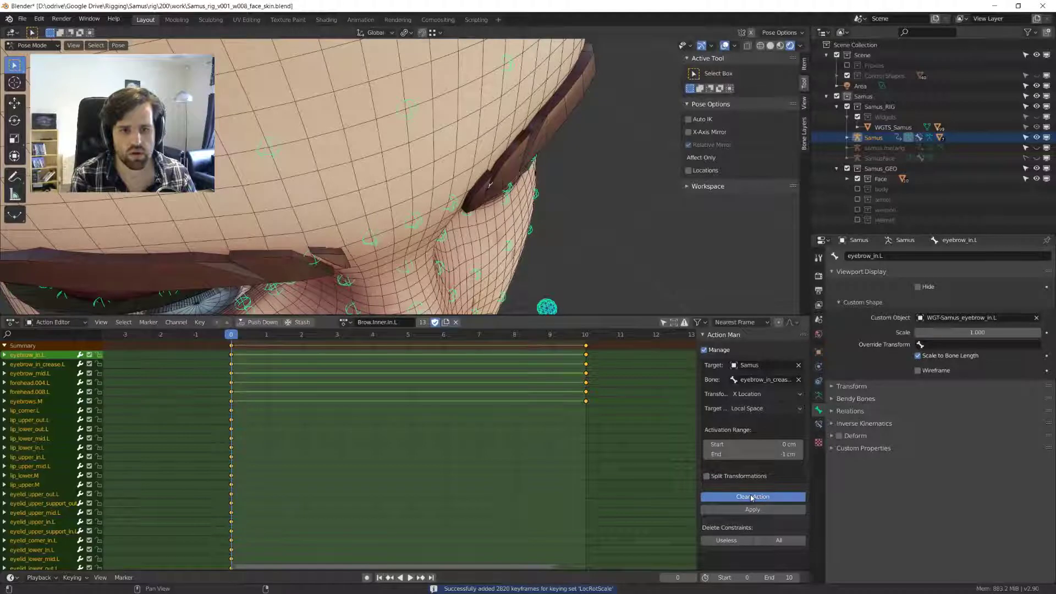
{"action": "key", "text": "space"}
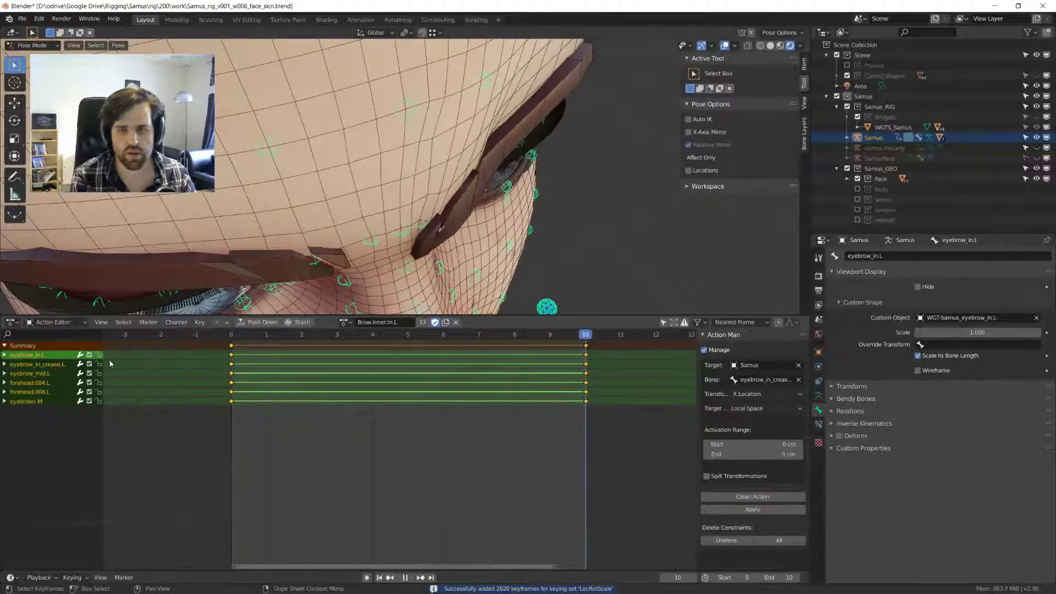
{"action": "key", "text": "space"}
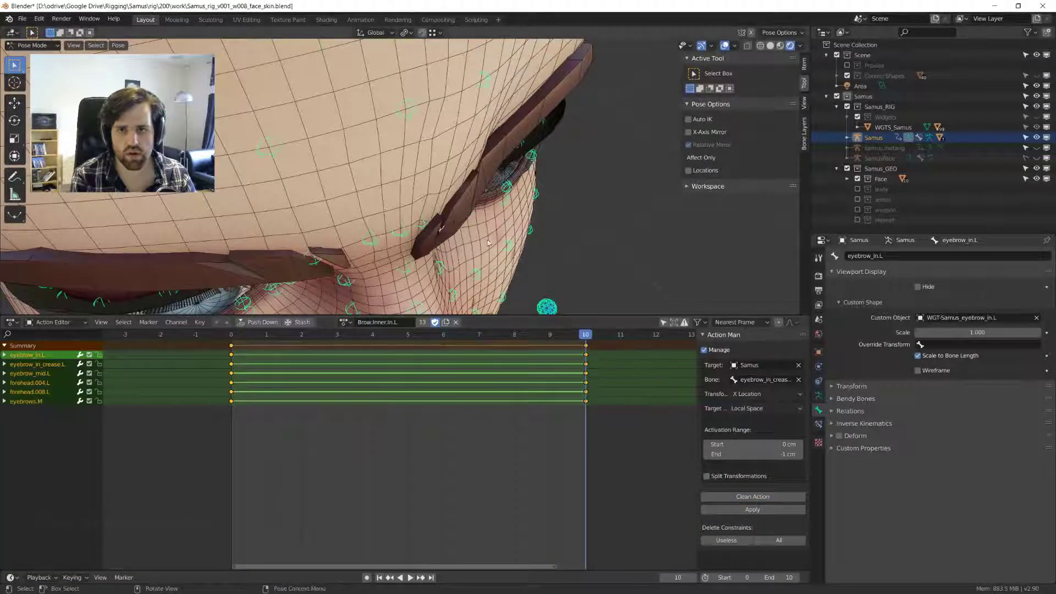
- Reposition the eyebrow_in.L bone at frame 10, moving it inward along X and adjusting its placement against the brow
{"action": "mouse_move", "coordinate": [439, 233]}
{"action": "middle_mouse_down"}
{"action": "mouse_move", "coordinate": [444, 254]}
{"action": "mouse_move", "coordinate": [523, 262]}
{"action": "middle_mouse_up"}
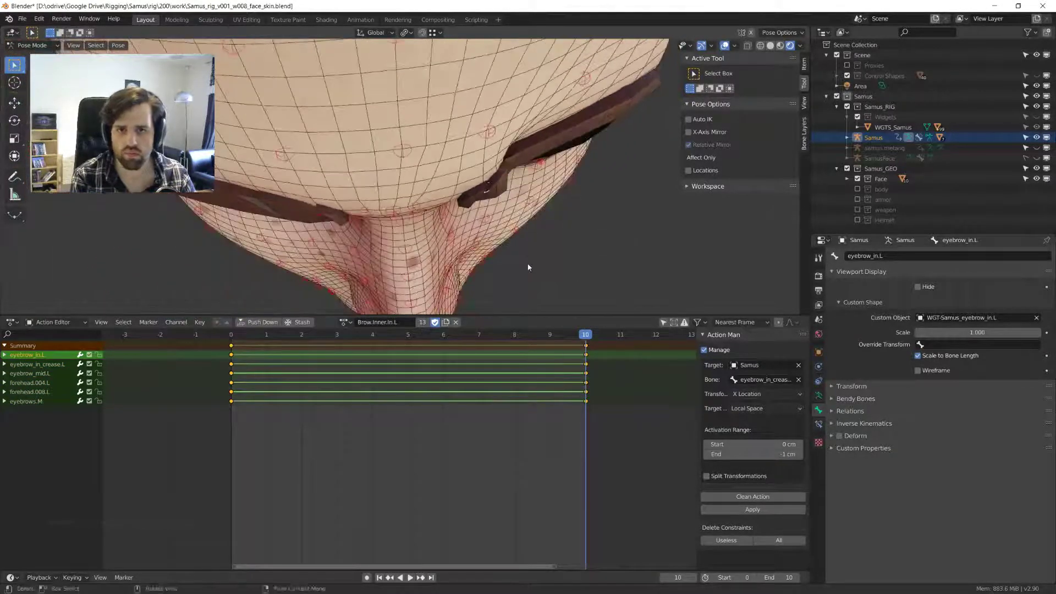
{"action": "key", "text": "g"}
{"action": "key", "text": "x"}
{"action": "left_click", "coordinate": [479, 266]}
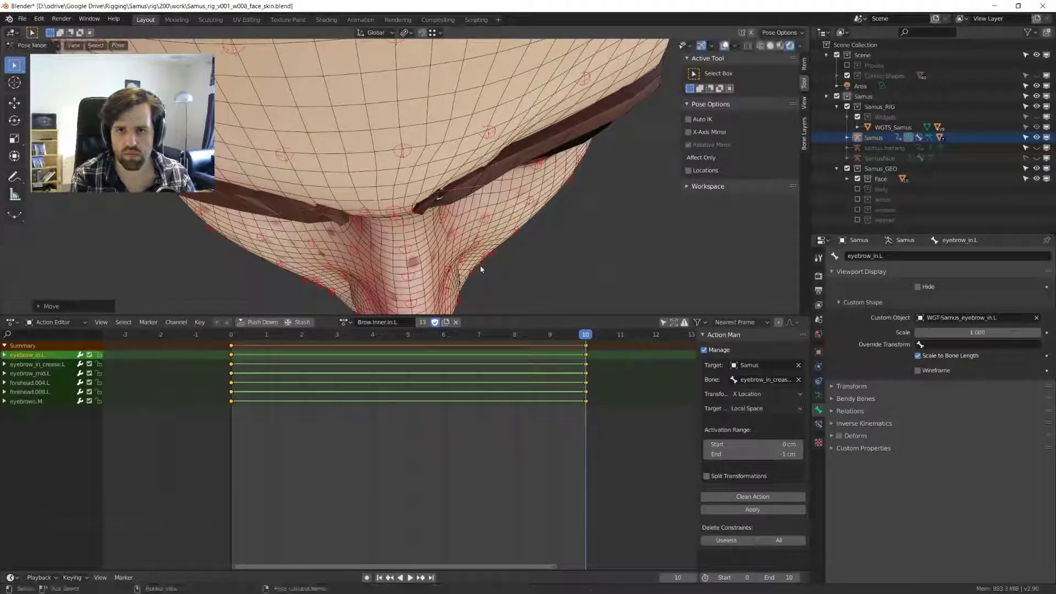
{"action": "key", "text": "g"}
{"action": "left_click", "coordinate": [479, 282]}
{"action": "middle_click_drag", "start_coordinate": [502, 250], "coordinate": [500, 224]}
{"action": "key", "text": "g"}
{"action": "key", "text": "x"}
{"action": "left_click", "coordinate": [497, 228]}
- Move the eyebrow_mid.L bone about 0.54 cm, mostly forward, at frame 10 and key it with LocRotScale
{"action": "left_click", "coordinate": [515, 214]}
{"action": "key", "text": "g"}
{"action": "key", "text": "x"}
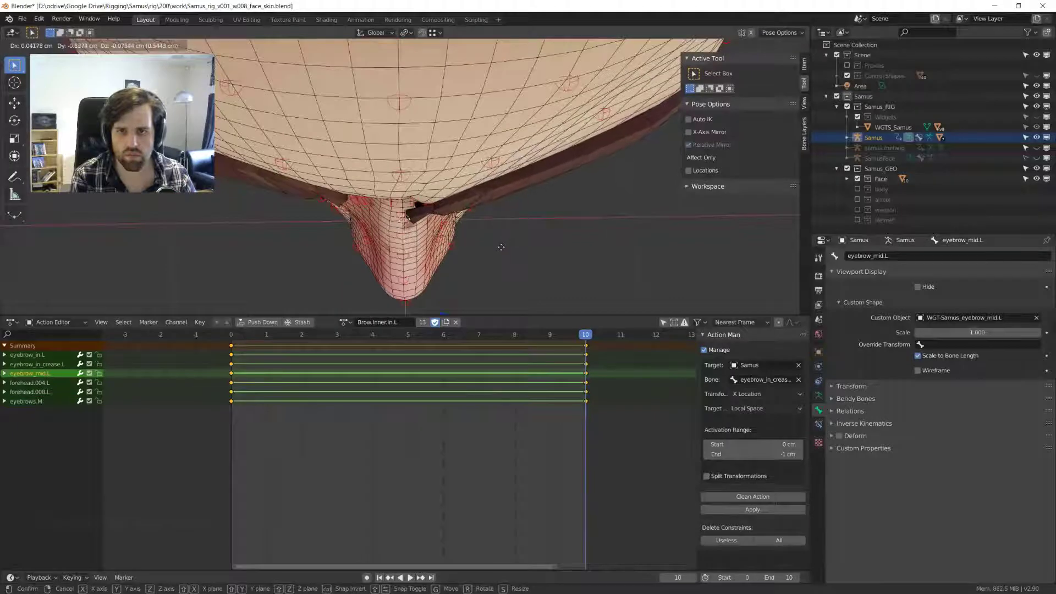
{"action": "left_click", "coordinate": [499, 248]}
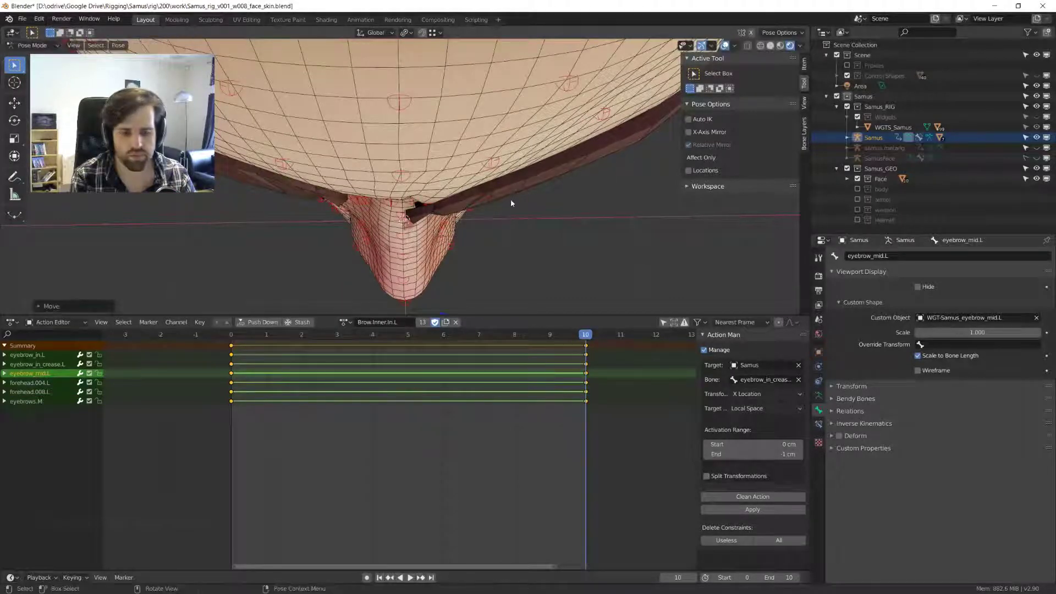
{"action": "key", "text": "i"}
{"action": "middle_click_drag", "start_coordinate": [520, 221], "coordinate": [523, 187]}
{"action": "scroll", "coordinate": [527, 293], "scroll_direction": "down", "scroll_amount": 3}
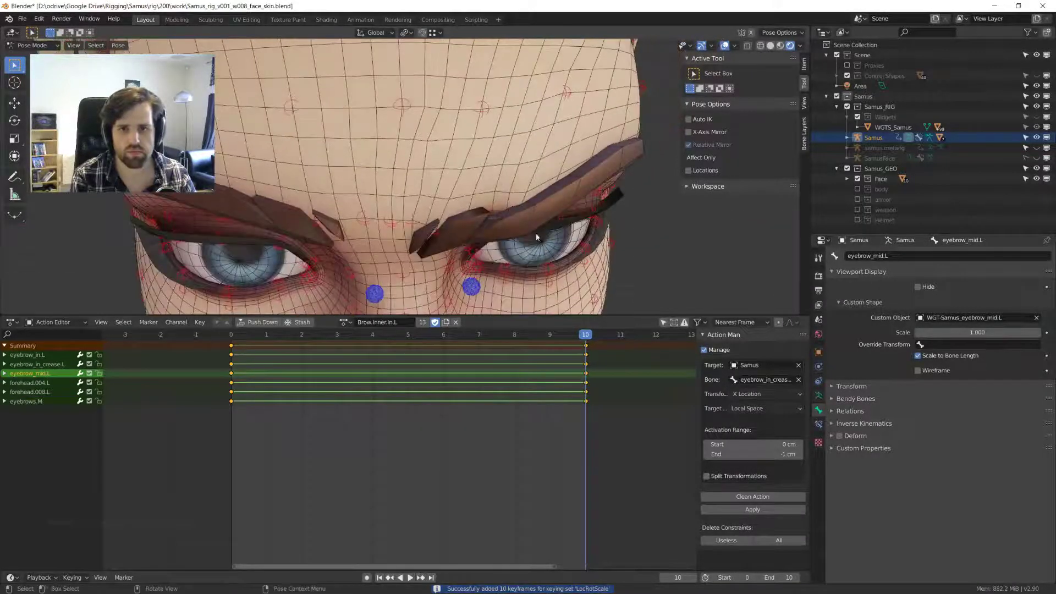
- Play the action back to frame 0 and key the eyebrow_mid.L bone there with LocRotScale
{"action": "middle_click_drag", "start_coordinate": [527, 293], "coordinate": [467, 174]}
{"action": "key", "text": "space"}
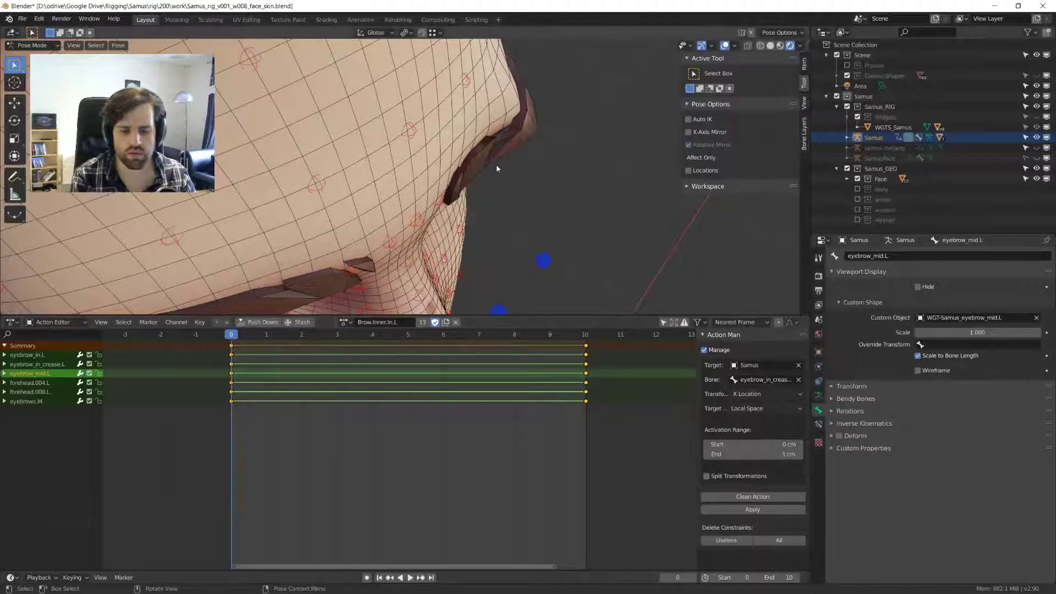
{"action": "key", "text": "i"}
{"action": "middle_click_drag", "start_coordinate": [513, 163], "coordinate": [450, 181]}
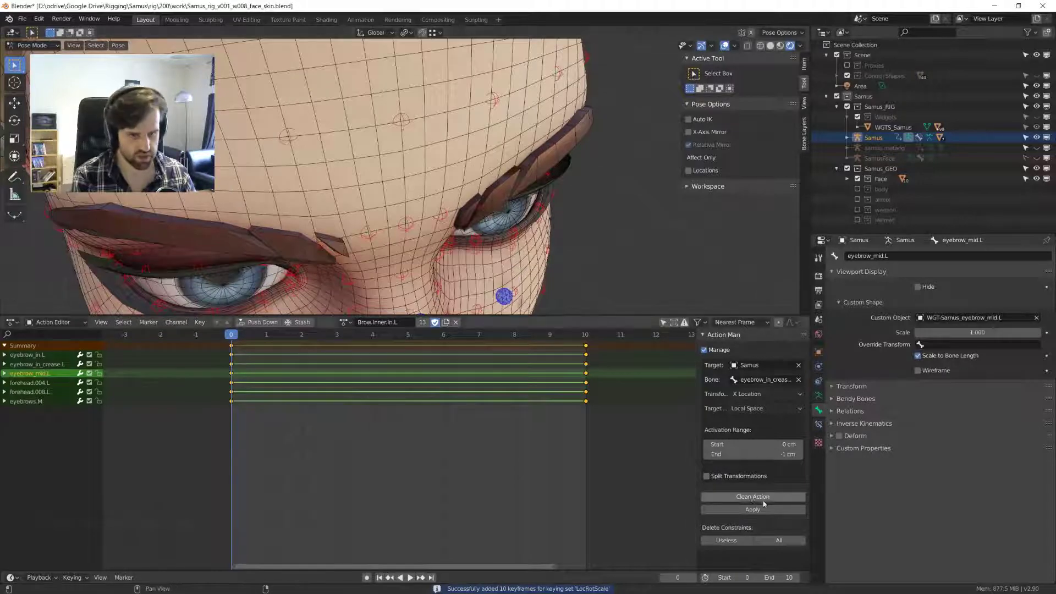
- Examine the left brow's deformation from several angles while playing the action, then stop playback at frame 0
{"action": "middle_click_drag", "start_coordinate": [512, 248], "coordinate": [547, 195]}
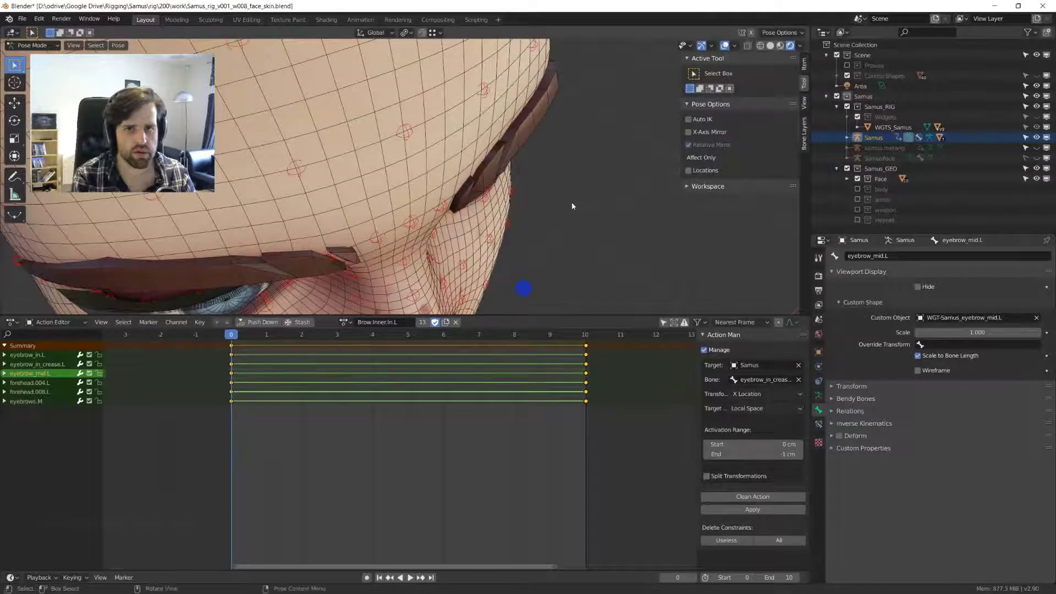
{"action": "middle_click_drag", "start_coordinate": [572, 205], "coordinate": [532, 156]}
{"action": "middle_click_drag", "start_coordinate": [602, 205], "coordinate": [612, 220]}
{"action": "middle_click_drag", "start_coordinate": [588, 195], "coordinate": [574, 216]}
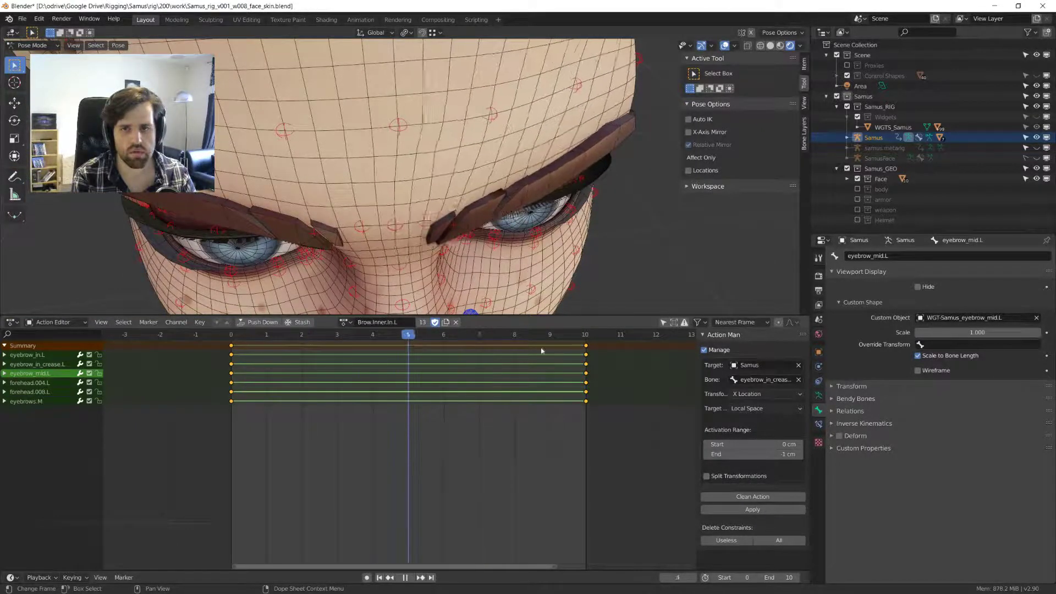
{"action": "key", "text": "Escape"}
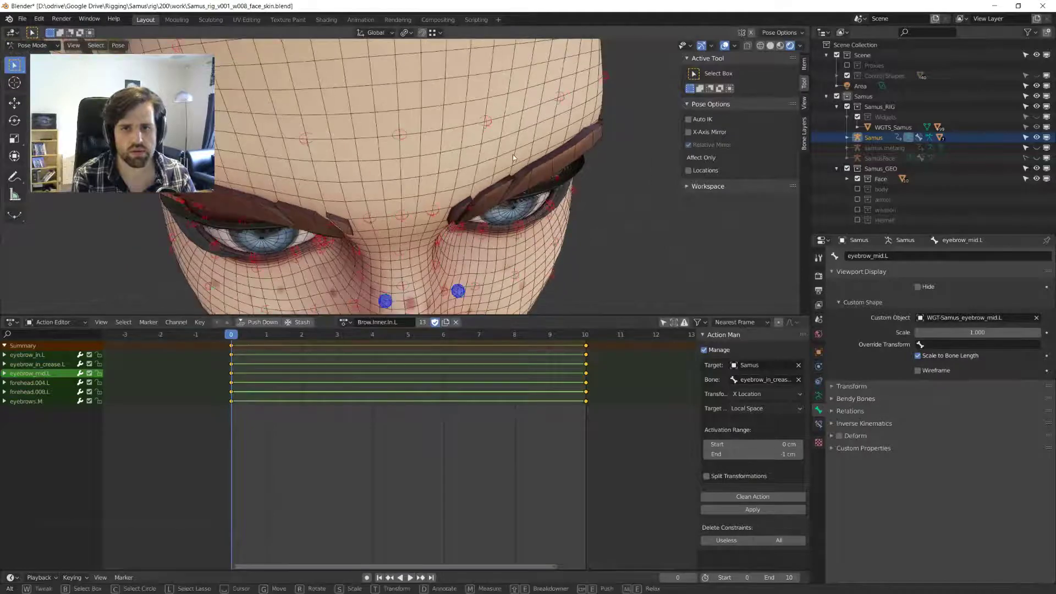
- Keyframe all bones with LocRotScale at frame 0 of the Brow.Inner.In.L action and clean the action
{"action": "key", "text": "a"}
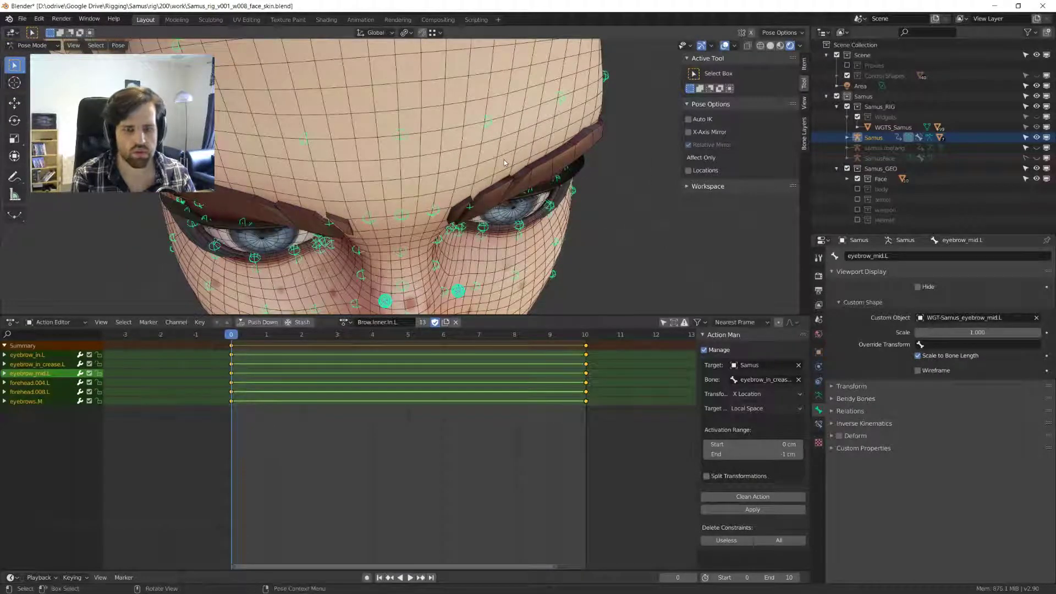
{"action": "key", "text": "i"}
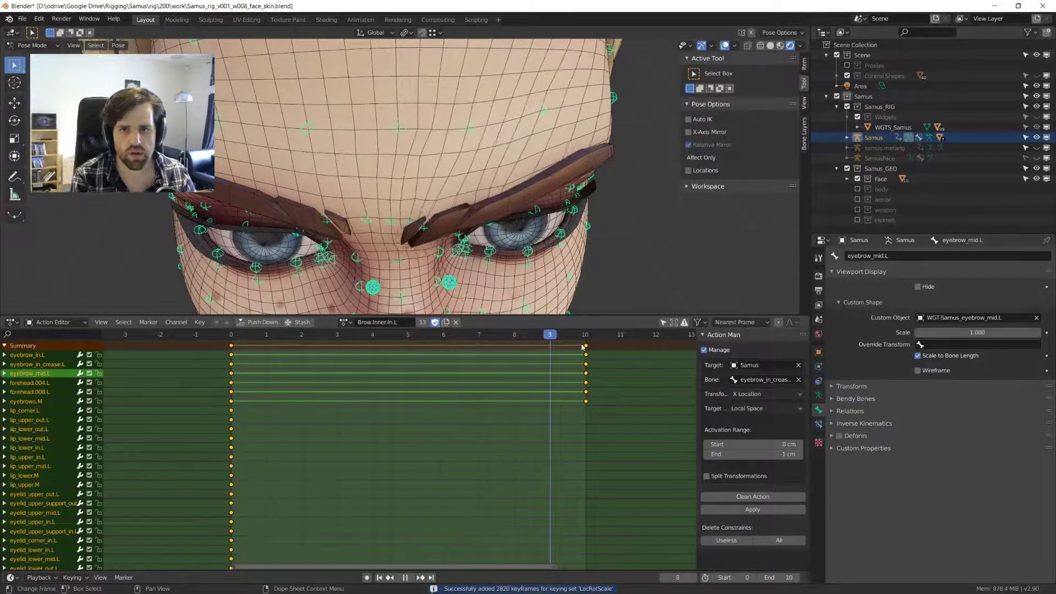
{"action": "key", "text": "space"}
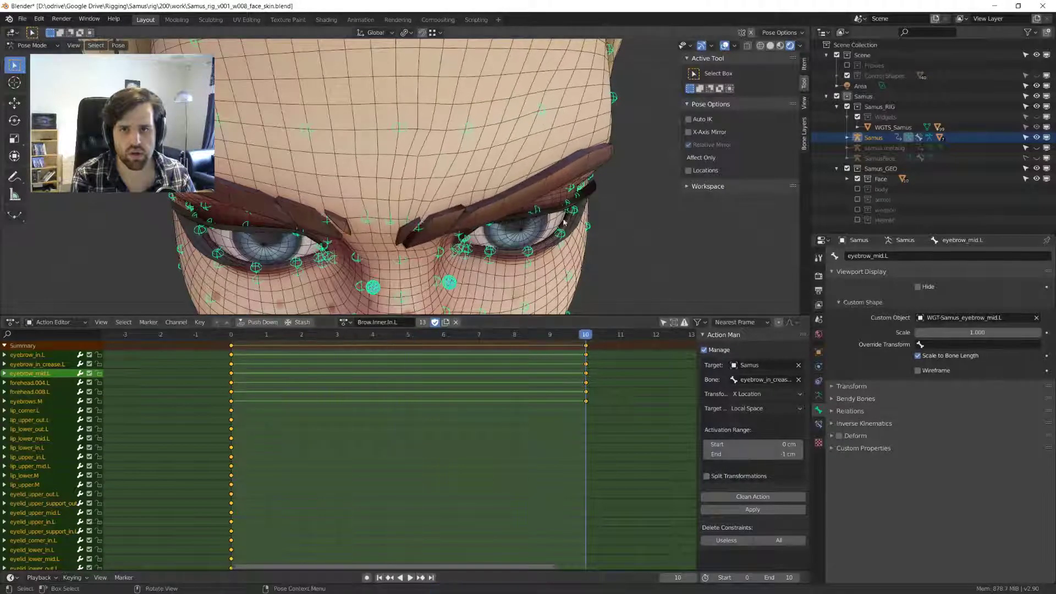
{"action": "left_click", "coordinate": [762, 497]}
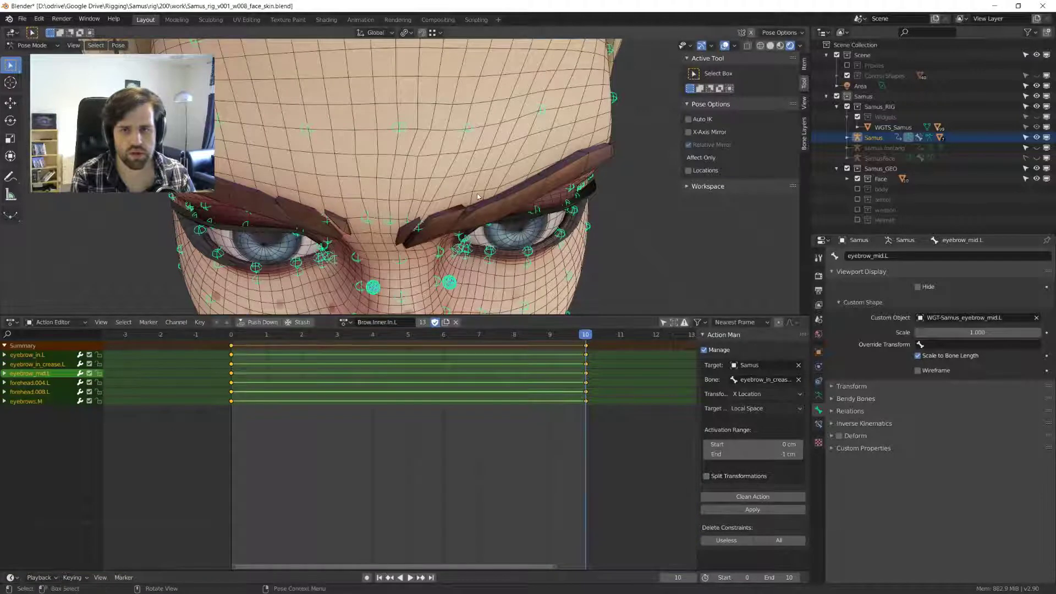
- Move the eyebrow_in_crease.L bone along the Y axis at frame 10 of the Brow.Inner.In.L action
{"action": "key", "text": "t"}
{"action": "left_click", "coordinate": [482, 373]}
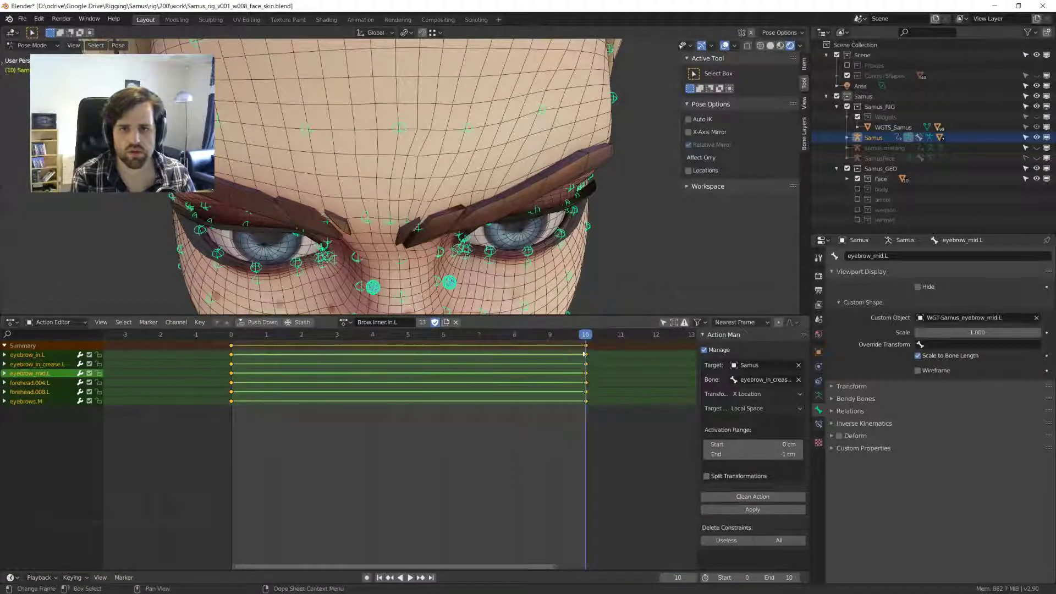
{"action": "key", "text": "space"}
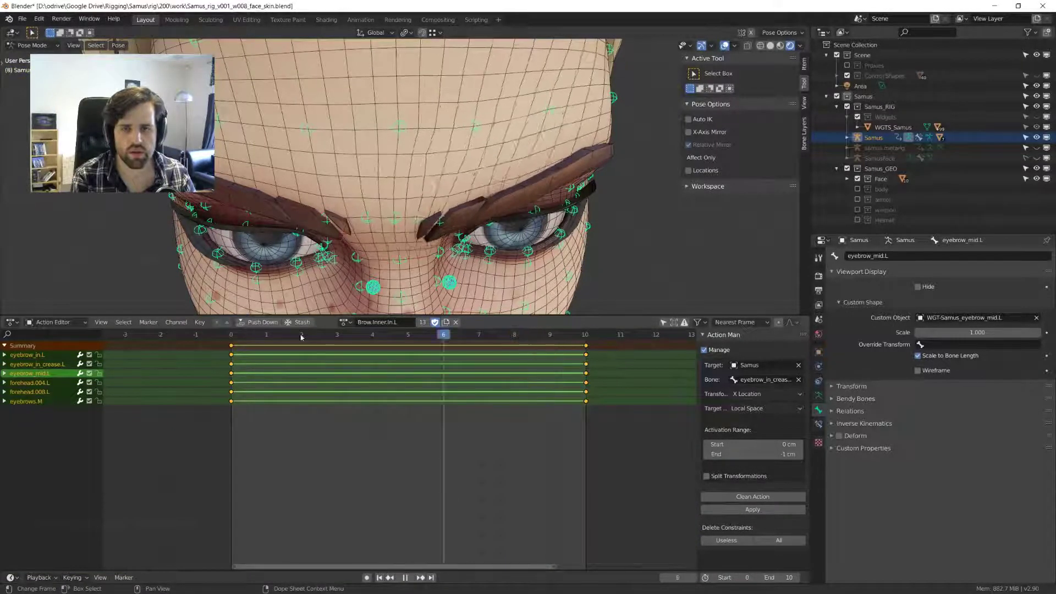
{"action": "key", "text": "space"}
{"action": "middle_click_drag", "start_coordinate": [467, 187], "coordinate": [421, 232]}
{"action": "left_click", "coordinate": [431, 236]}
{"action": "key", "text": "g"}
{"action": "key", "text": "y"}
{"action": "left_click", "coordinate": [478, 249]}
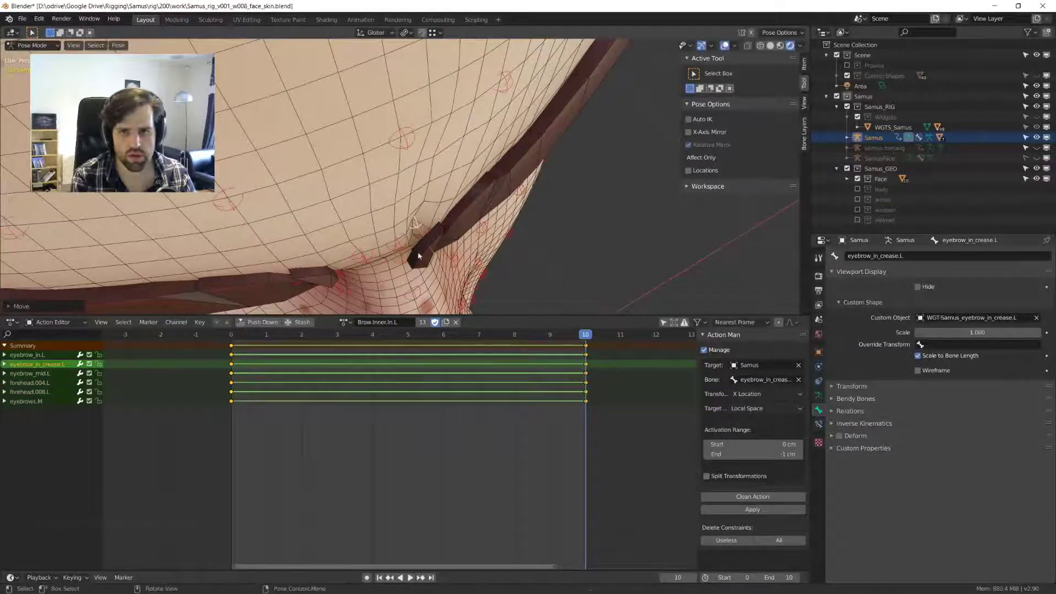
- Shift the central eyebrows.M bone slightly along the X axis in the frame 10 pose
{"action": "middle_click_drag", "start_coordinate": [478, 249], "coordinate": [393, 243]}
{"action": "left_click", "coordinate": [394, 259]}
{"action": "key", "text": "g"}
{"action": "key", "text": "x"}
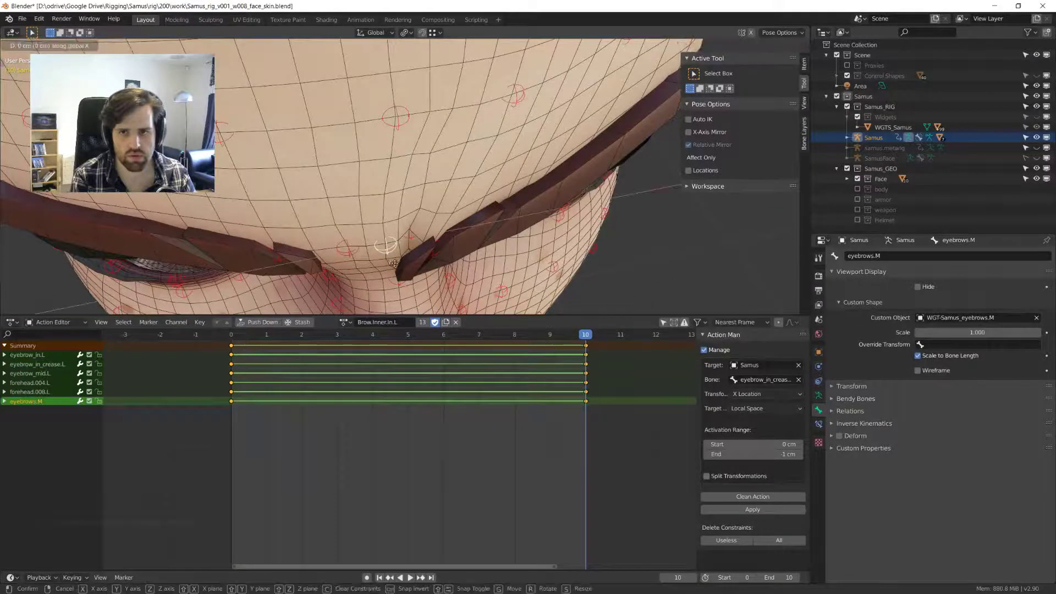
{"action": "left_click", "coordinate": [399, 265]}
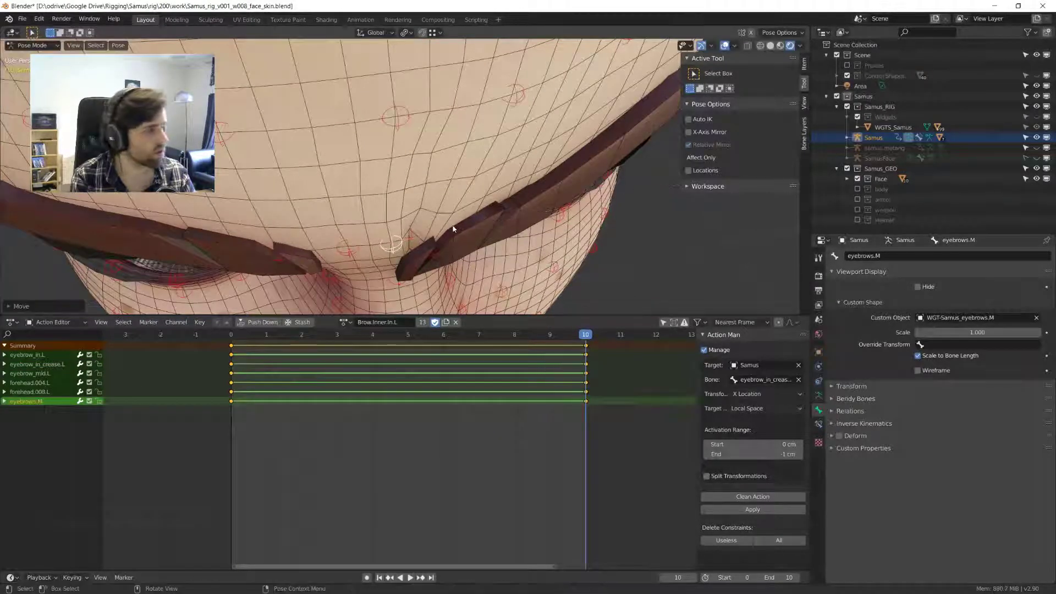
- Keyframe all bones at frames 10 and 0 of Brow.Inner.In.L and clean the action
{"action": "key", "text": "a"}
{"action": "key", "text": "i"}
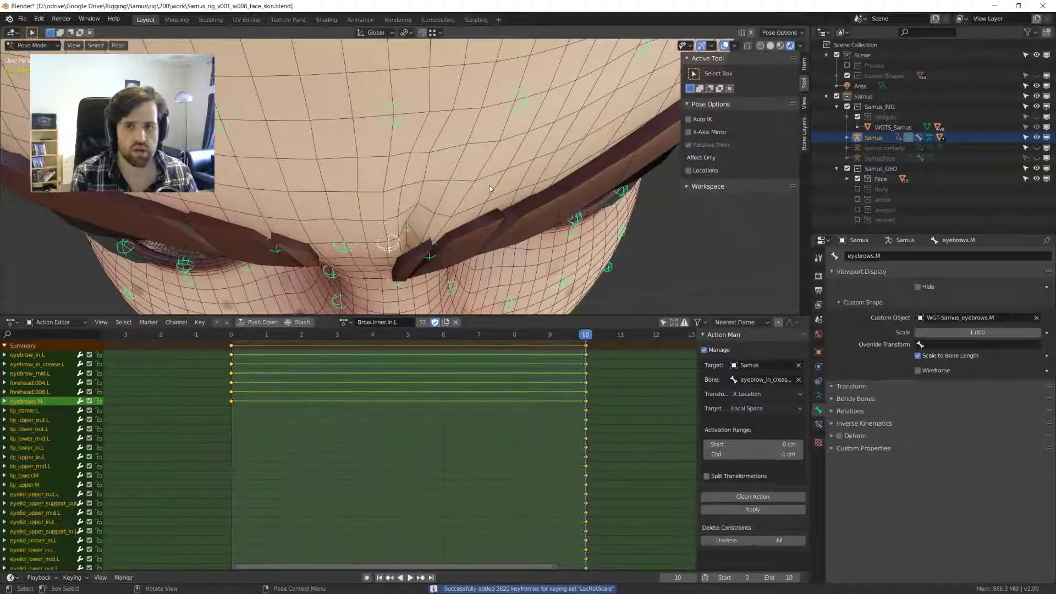
{"action": "key", "text": "shift+Left"}
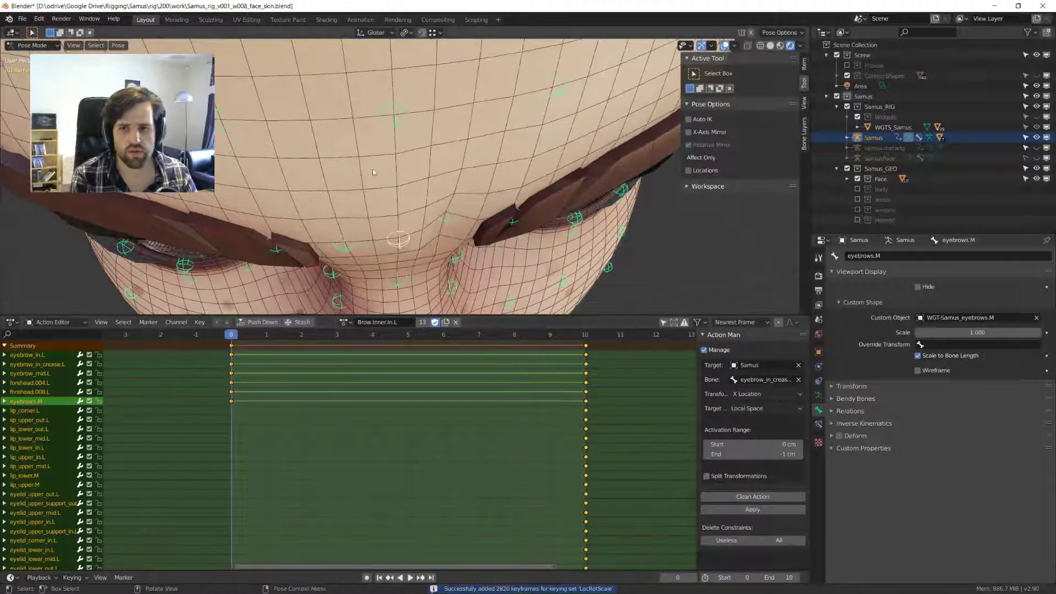
{"action": "key", "text": "i"}
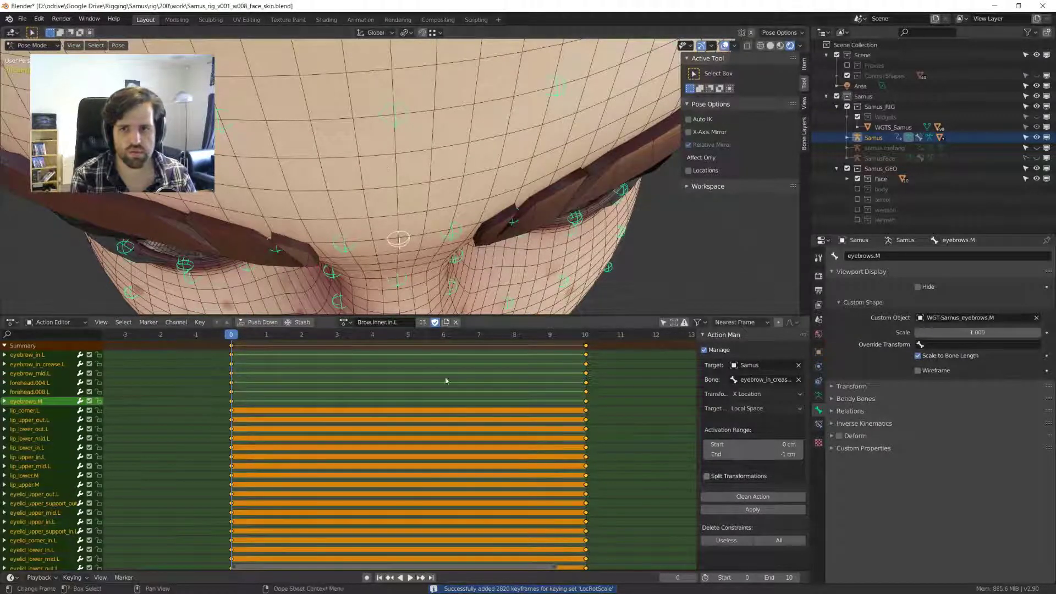
{"action": "left_click", "coordinate": [752, 496]}
{"action": "right_click", "coordinate": [401, 383]}
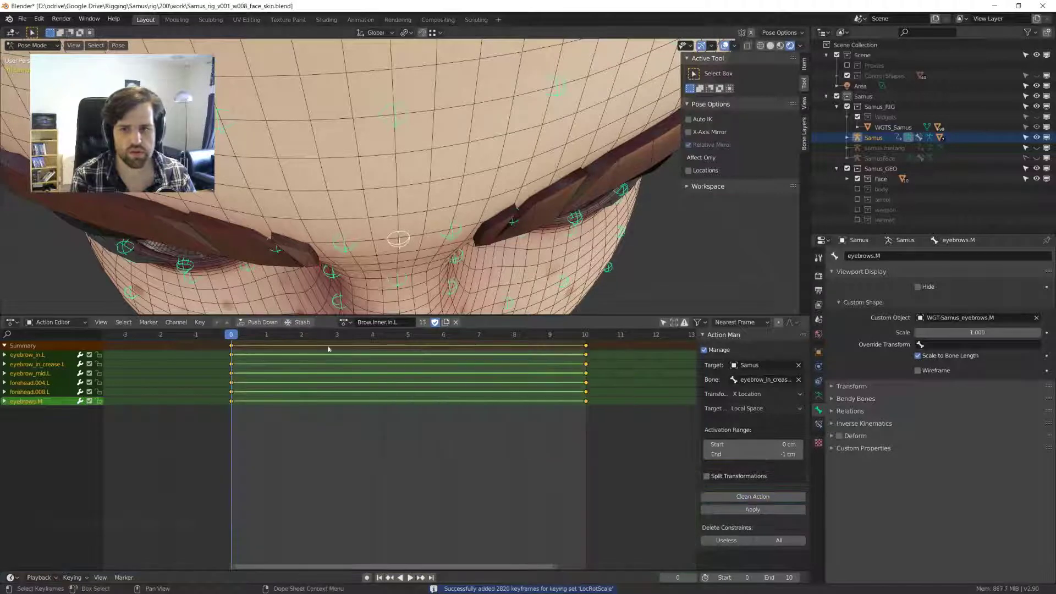
- Play back the brow motion, copy the pose of all bones at frame 10, and paste it mirrored into the Brow.Inner.In.R action
{"action": "key", "text": "space"}
{"action": "middle_click_drag", "start_coordinate": [418, 193], "coordinate": [462, 163]}
{"action": "scroll", "coordinate": [462, 162], "scroll_direction": "up", "scroll_amount": 3}
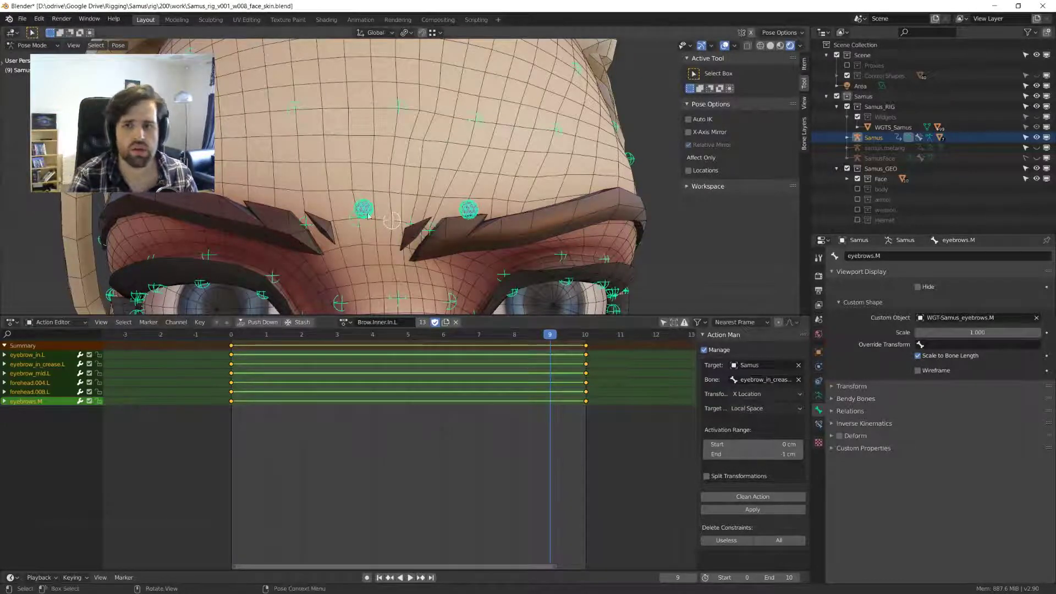
{"action": "scroll", "coordinate": [355, 172], "scroll_direction": "down", "scroll_amount": 4}
{"action": "scroll", "coordinate": [432, 168], "scroll_direction": "up", "scroll_amount": 4}
{"action": "key", "text": "a"}
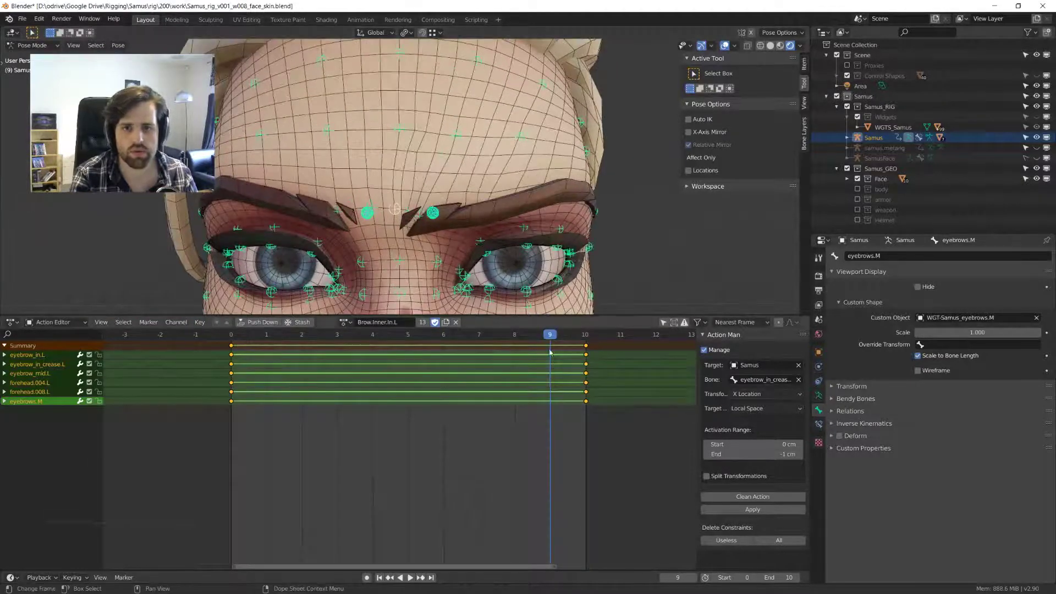
{"action": "key", "text": "Right"}
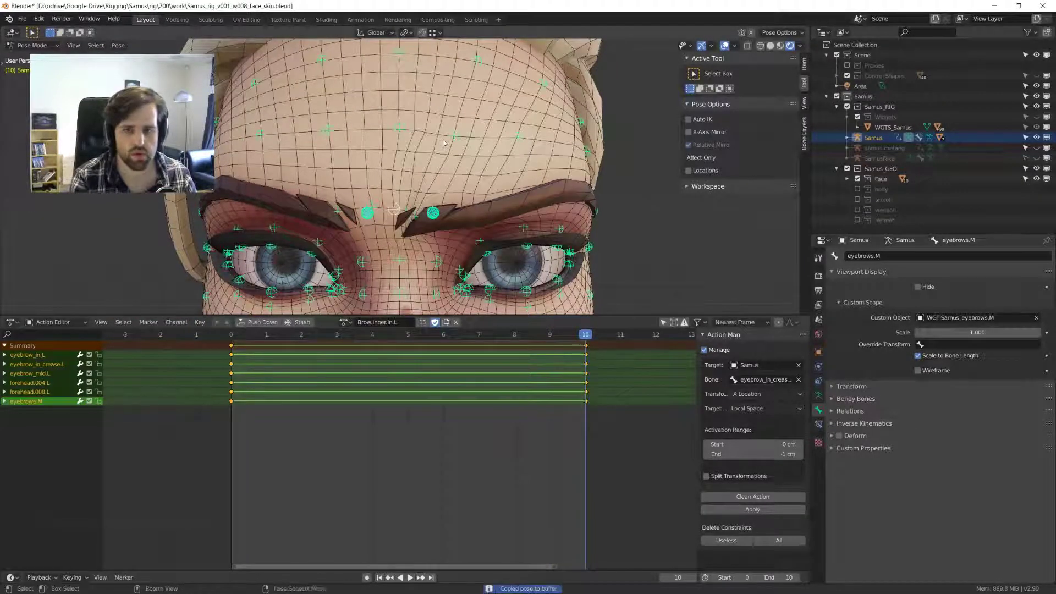
{"action": "left_click", "coordinate": [343, 322]}
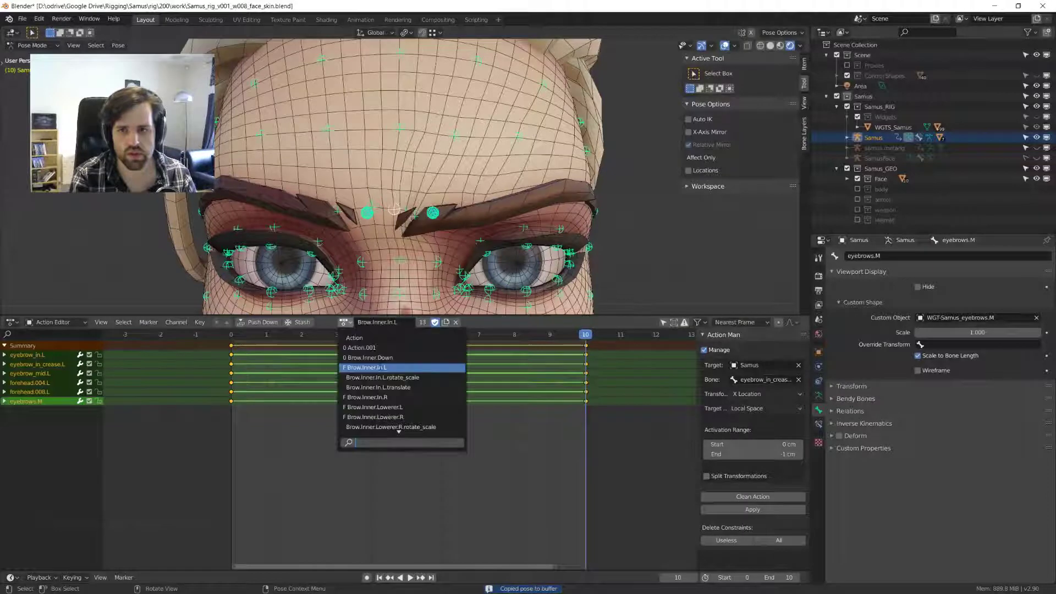
{"action": "left_click", "coordinate": [416, 396]}
{"action": "key", "text": "ctrl+shift+v"}
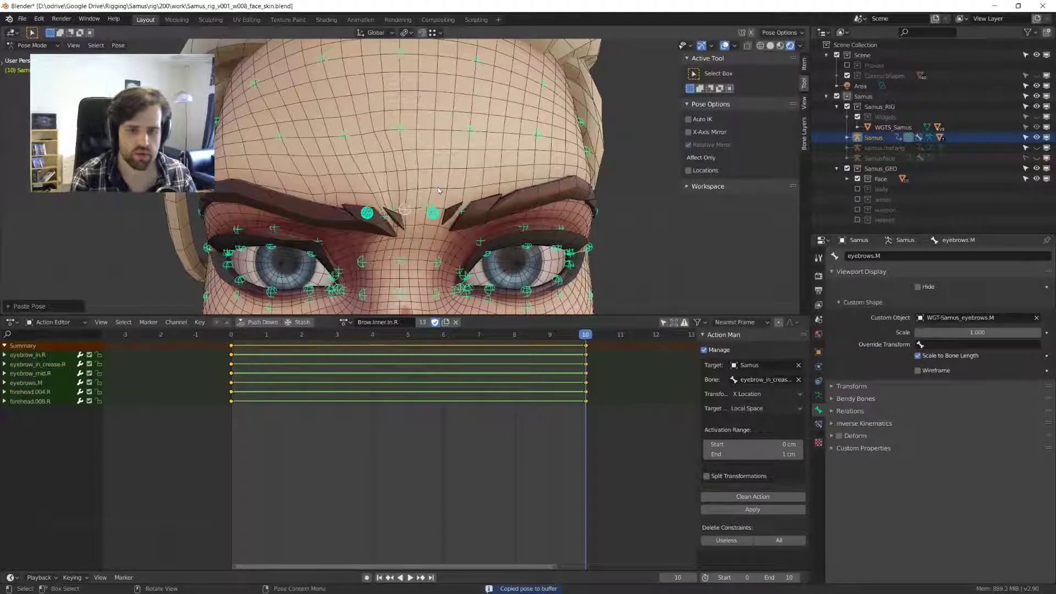
- Keyframe all bones at frame 10 of Brow.Inner.In.R, clean the action and play it back
{"action": "key", "text": "i"}
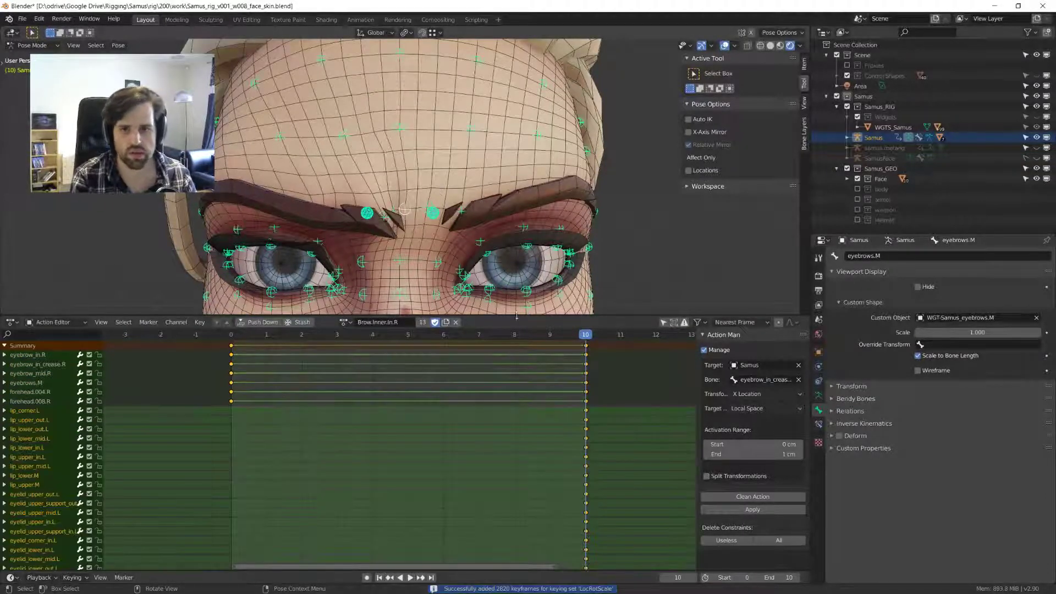
{"action": "key", "text": "shift+ctrl+space"}
{"action": "key", "text": "space"}
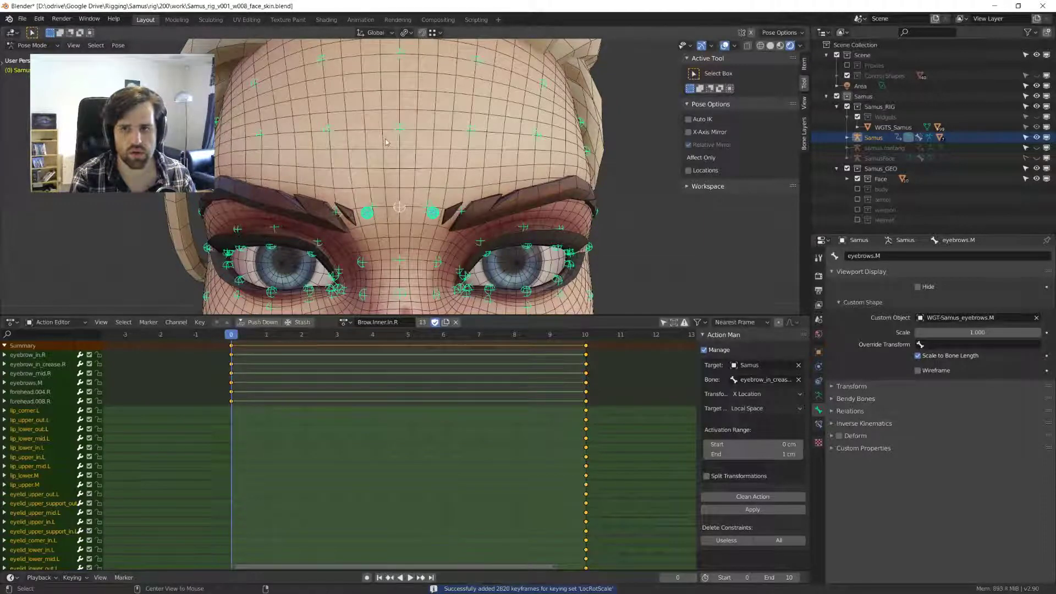
{"action": "left_click", "coordinate": [749, 499]}
{"action": "key", "text": "space"}
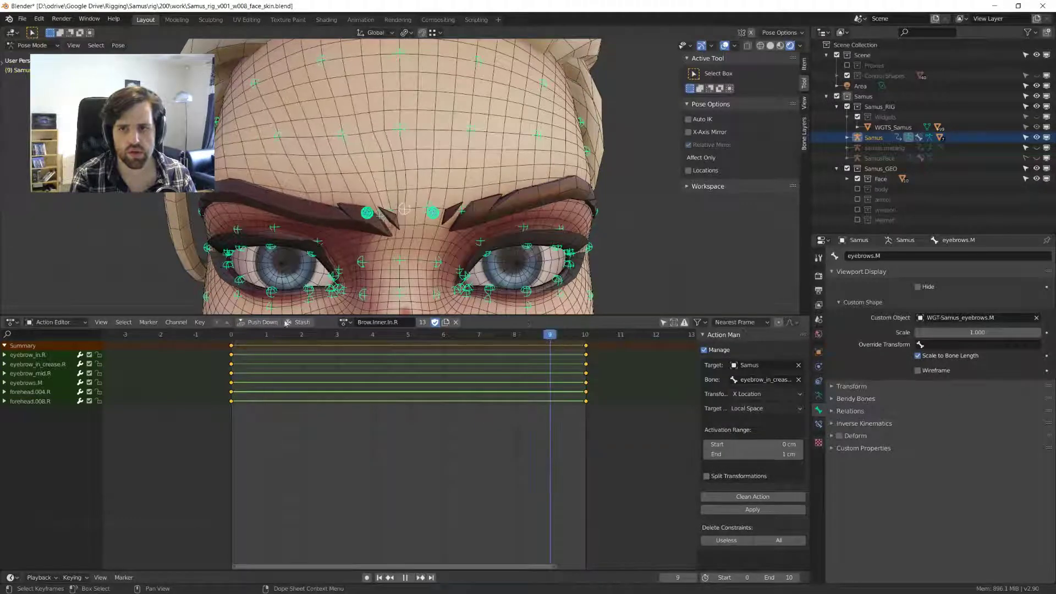
- Maximize the 3D viewport and move the inner brow control with X-Axis Mirror and Relative Mirror enabled
{"action": "key", "text": "ctrl+space"}
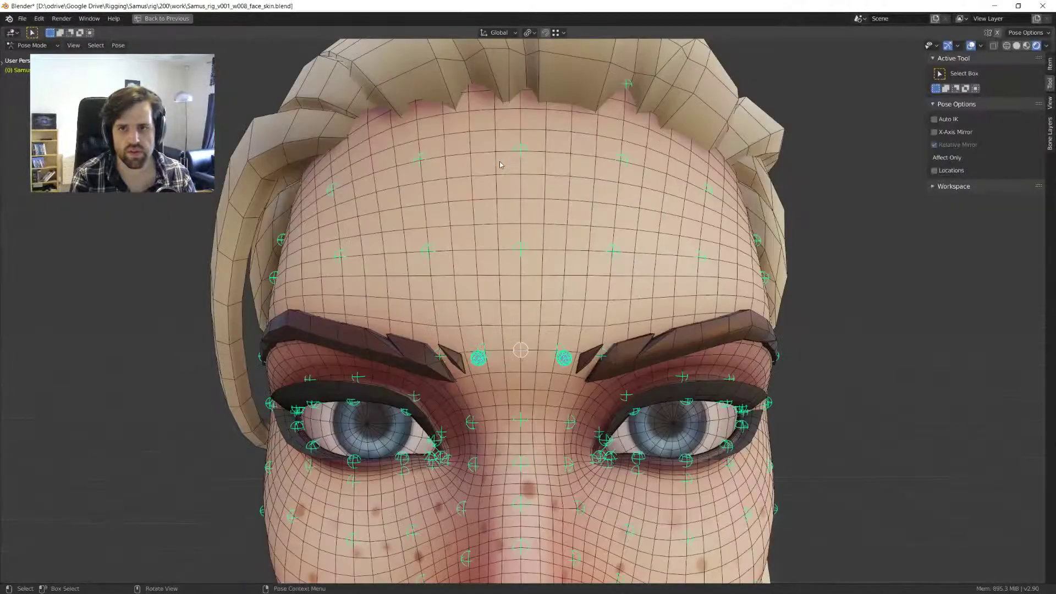
{"action": "key", "text": "grave"}
{"action": "left_click", "coordinate": [525, 130]}
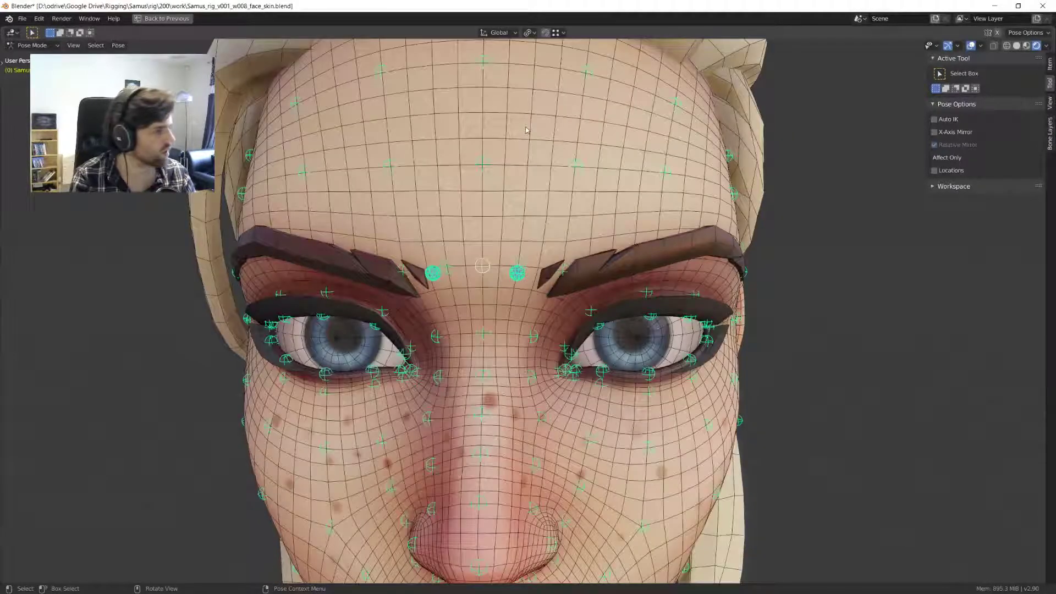
{"action": "left_click", "coordinate": [517, 273]}
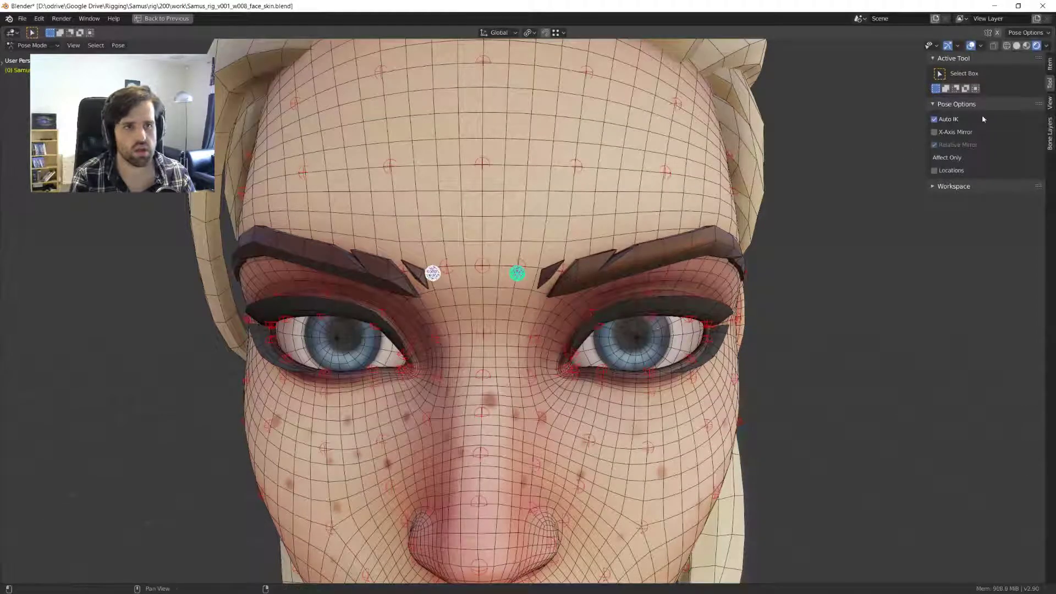
{"action": "key", "text": "g"}
{"action": "left_click", "coordinate": [546, 307]}
- Try pulling the mirrored inner brow controls together at the centre of the forehead
{"action": "middle_click_drag", "start_coordinate": [546, 307], "coordinate": [476, 308]}
{"action": "key", "text": "ctrl+z"}
{"action": "key", "text": "ctrl+shift+z"}
{"action": "middle_click_drag", "start_coordinate": [556, 279], "coordinate": [550, 251]}
{"action": "key", "text": "g"}
{"action": "left_click", "coordinate": [531, 282]}
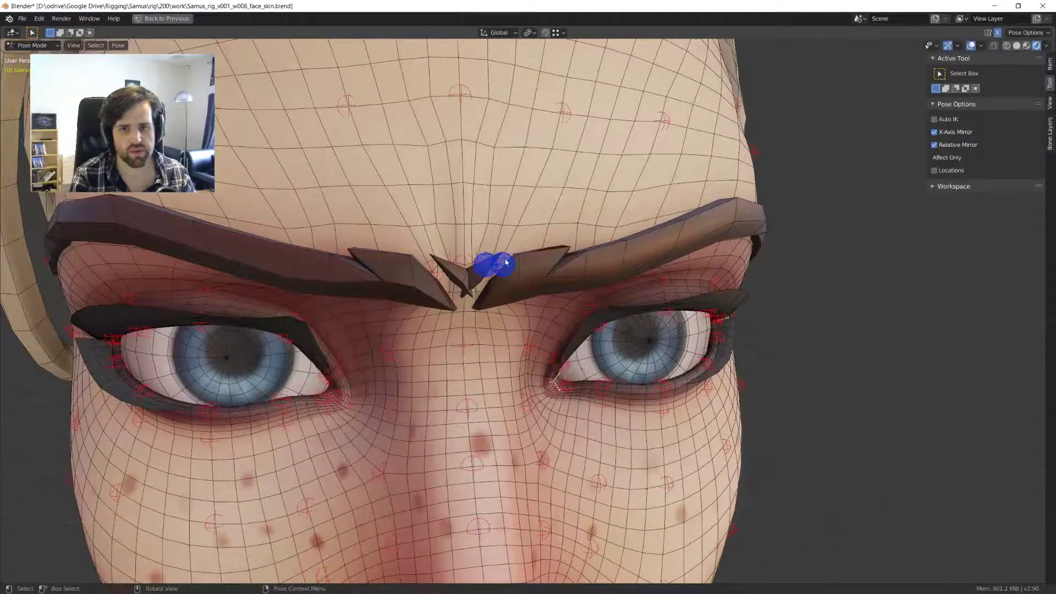
- Try another position for the mirrored brow controls and undo the last two changes
{"action": "scroll", "coordinate": [505, 257], "scroll_direction": "down", "scroll_amount": 5}
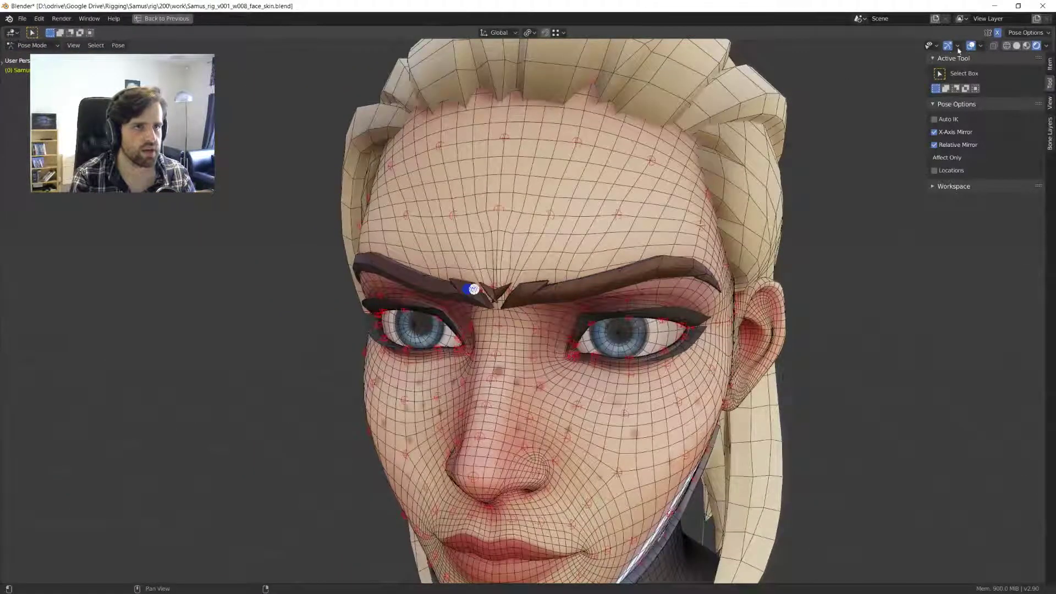
{"action": "middle_click_drag", "start_coordinate": [684, 158], "coordinate": [605, 165]}
{"action": "key", "text": "g"}
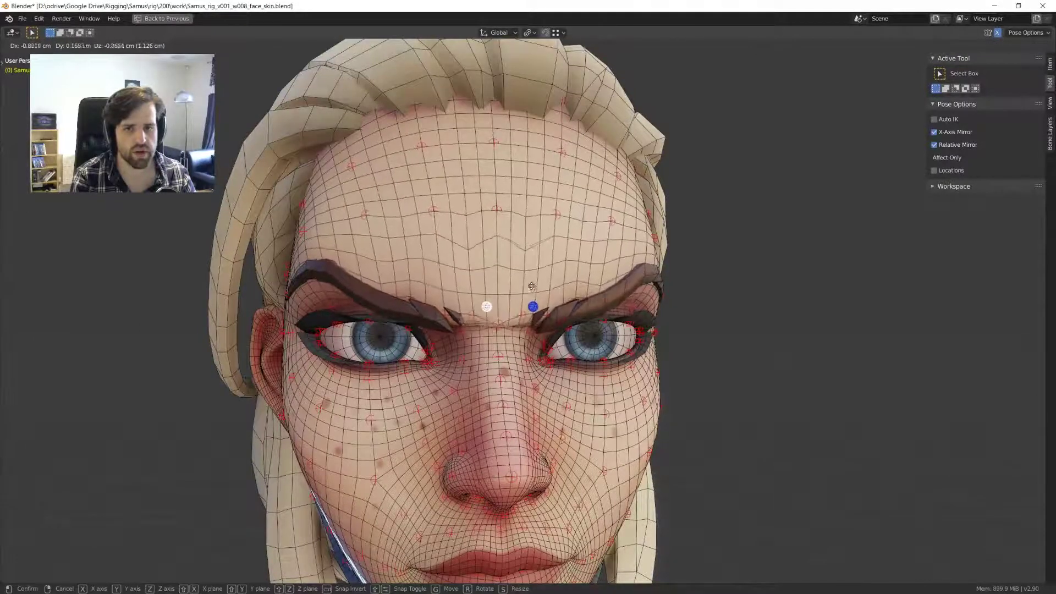
{"action": "left_click", "coordinate": [584, 292]}
{"action": "middle_click_drag", "start_coordinate": [584, 293], "coordinate": [502, 277]}
{"action": "key", "text": "ctrl+z"}
{"action": "key", "text": "ctrl+z"}
- Test a frown by moving the mirrored brow controls and check the face with overlays hidden
{"action": "key", "text": "g"}
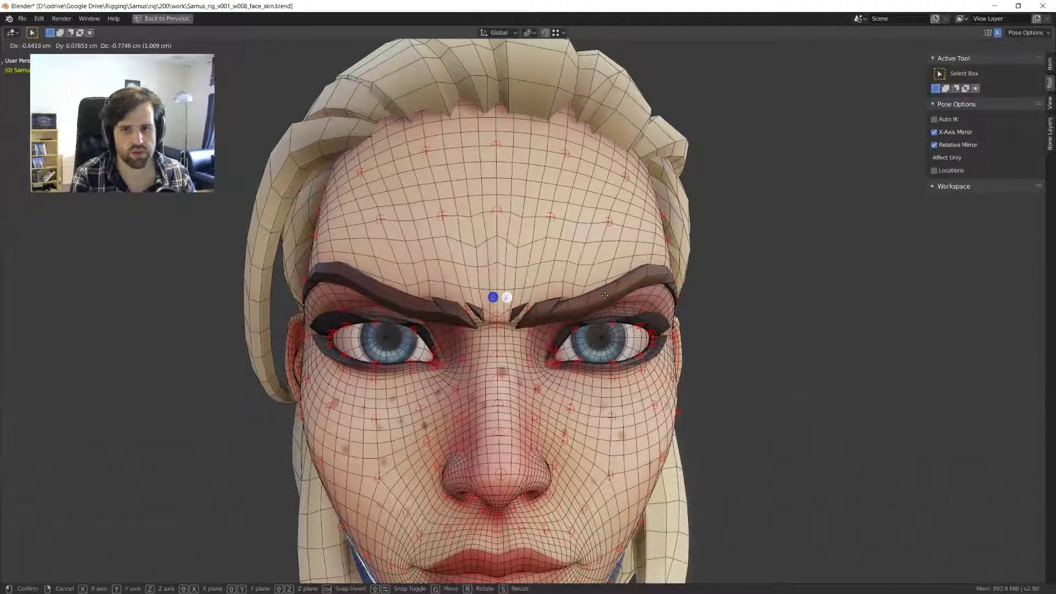
{"action": "left_click", "coordinate": [537, 264]}
{"action": "scroll", "coordinate": [538, 263], "scroll_direction": "up", "scroll_amount": 3}
{"action": "middle_click_drag", "start_coordinate": [538, 264], "coordinate": [479, 307]}
{"action": "scroll", "coordinate": [531, 275], "scroll_direction": "down", "scroll_amount": 5}
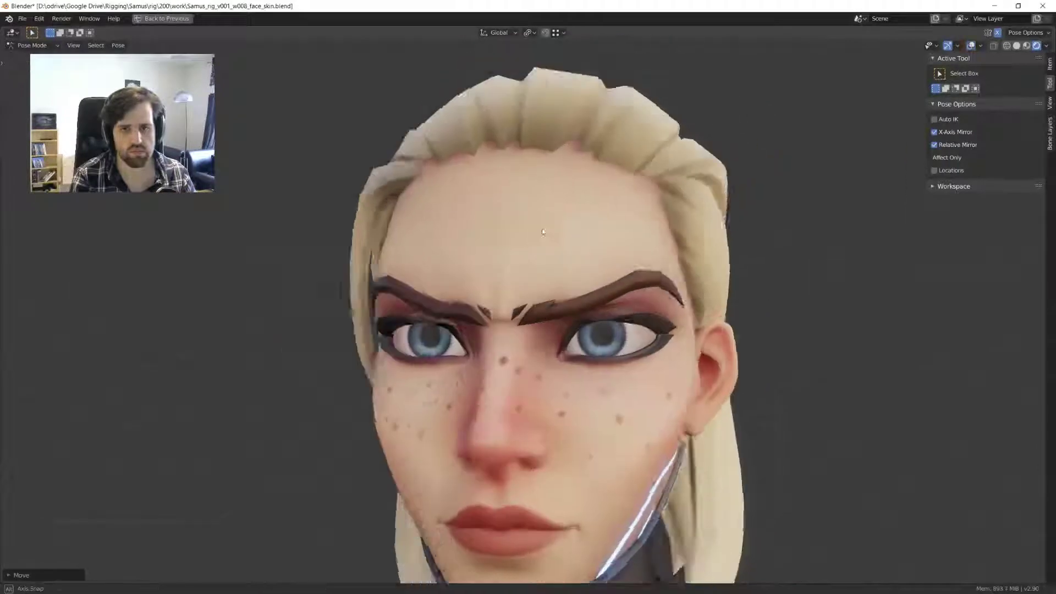
- Test further inner brow control positions on the face with overlays hidden
{"action": "key", "text": "g"}
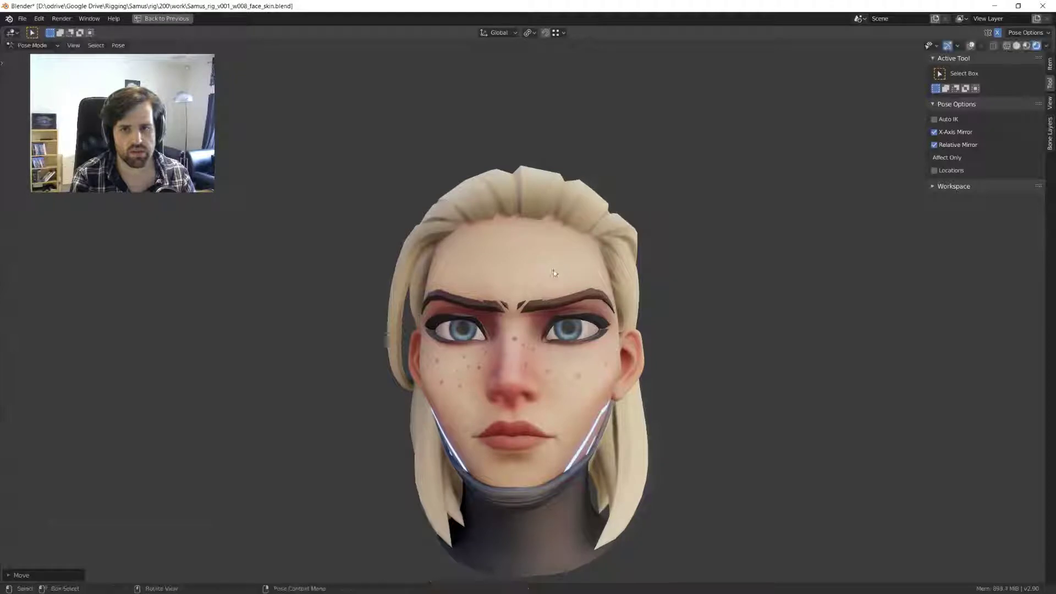
{"action": "left_click", "coordinate": [553, 269]}
{"action": "scroll", "coordinate": [553, 269], "scroll_direction": "up", "scroll_amount": 3}
{"action": "middle_click_drag", "start_coordinate": [553, 270], "coordinate": [555, 297]}
{"action": "left_click", "coordinate": [571, 295]}
{"action": "key", "text": "g"}
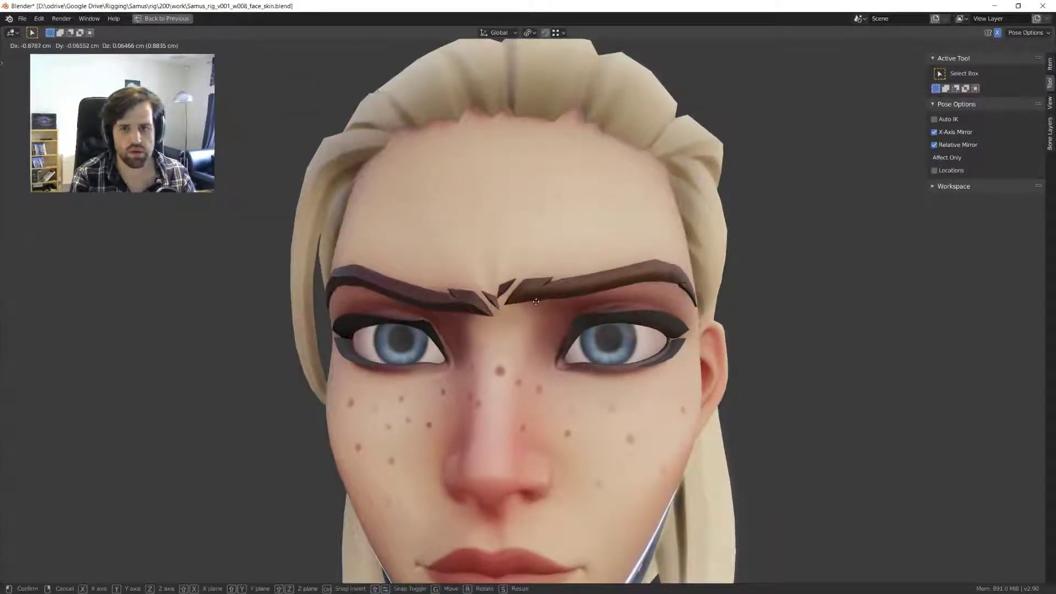
{"action": "left_click", "coordinate": [543, 323]}
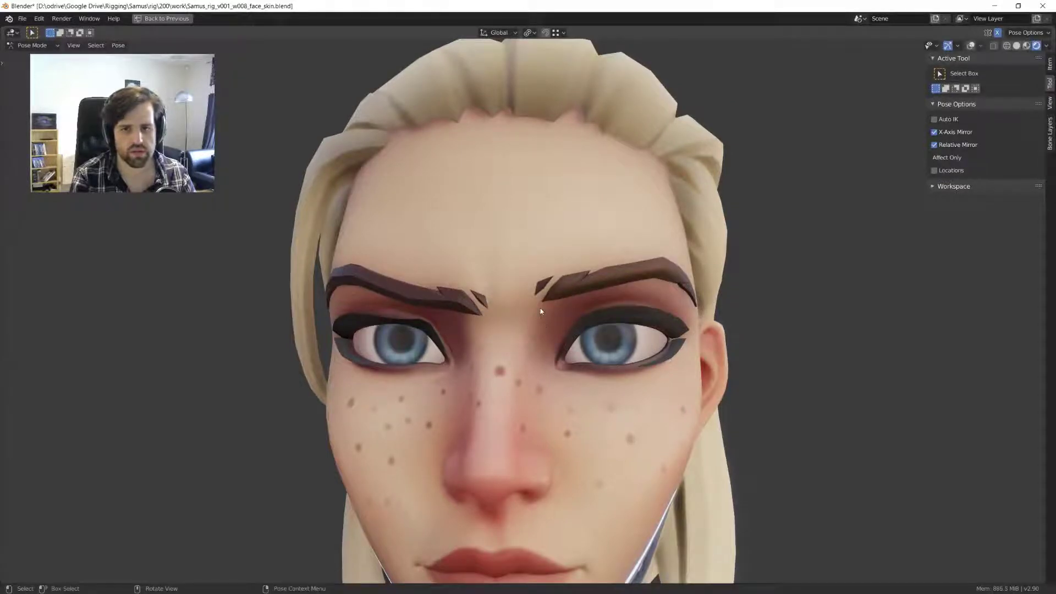
- Reset the pose of all bones and pull the mirrored inner brow controls down and inward by about 1.1 cm
{"action": "key", "text": "shift+alt+z"}
{"action": "left_click", "coordinate": [547, 194]}
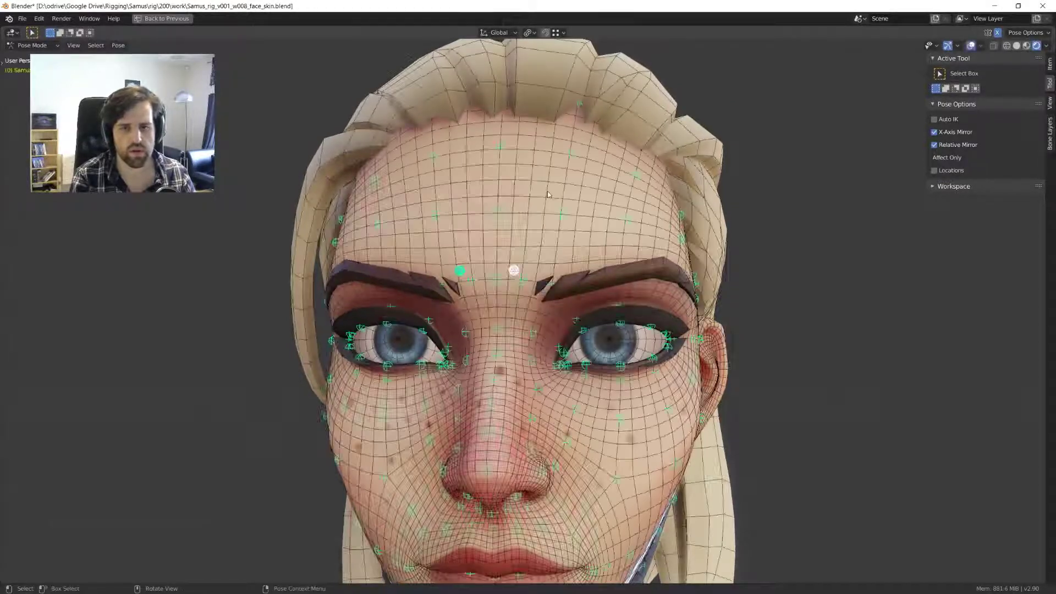
{"action": "key", "text": "alt+a"}
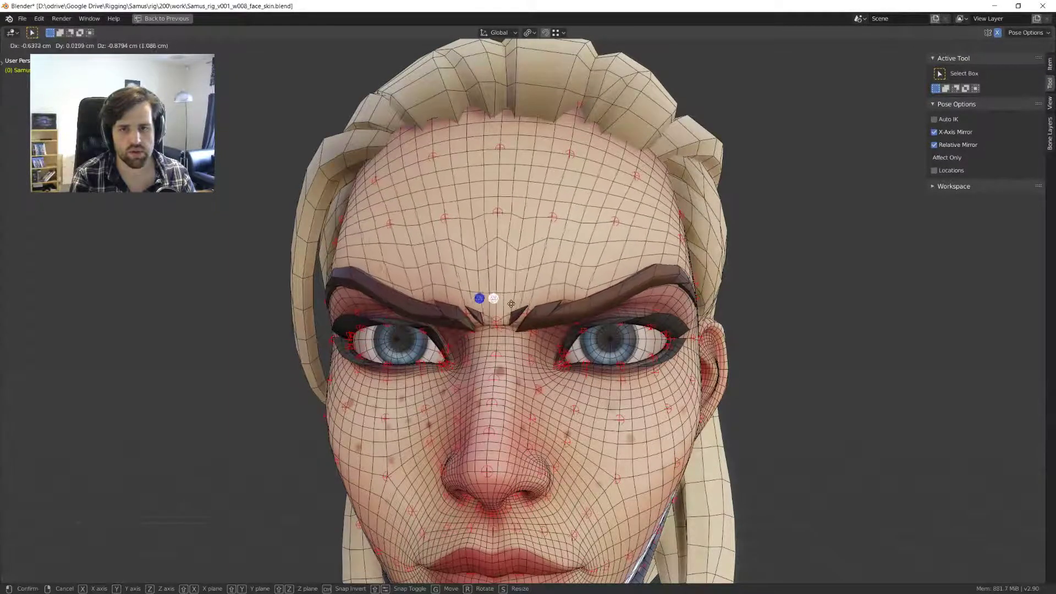
{"action": "left_click", "coordinate": [507, 302]}
{"action": "middle_click_drag", "start_coordinate": [508, 301], "coordinate": [510, 261]}
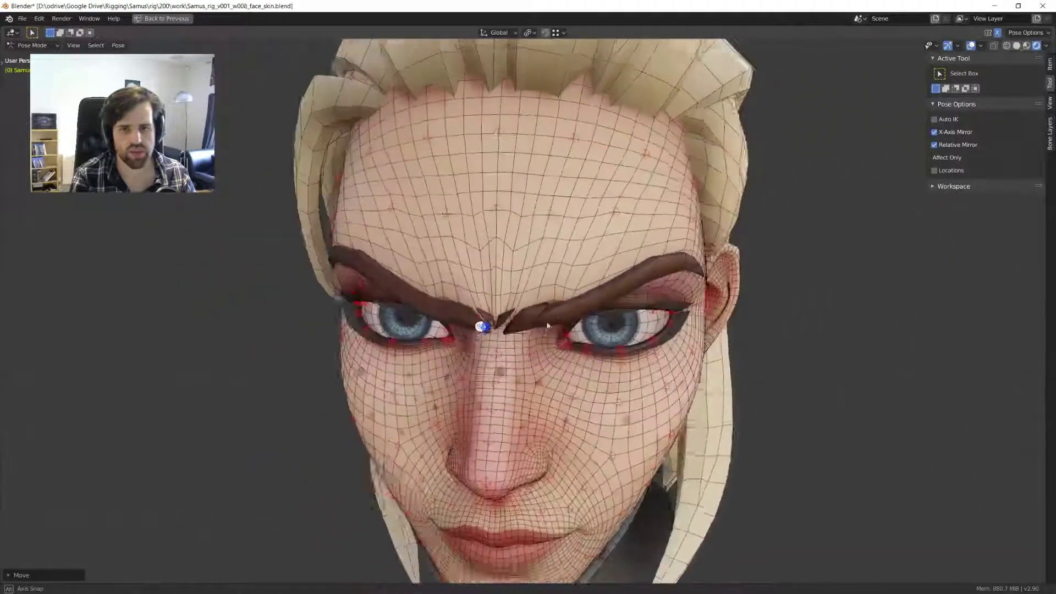
- Try nudging the mirrored inner brow controls further inward and down by about 0.1 cm, and undo the move
{"action": "middle_click_drag", "start_coordinate": [629, 290], "coordinate": [560, 292]}
{"action": "key", "text": "g"}
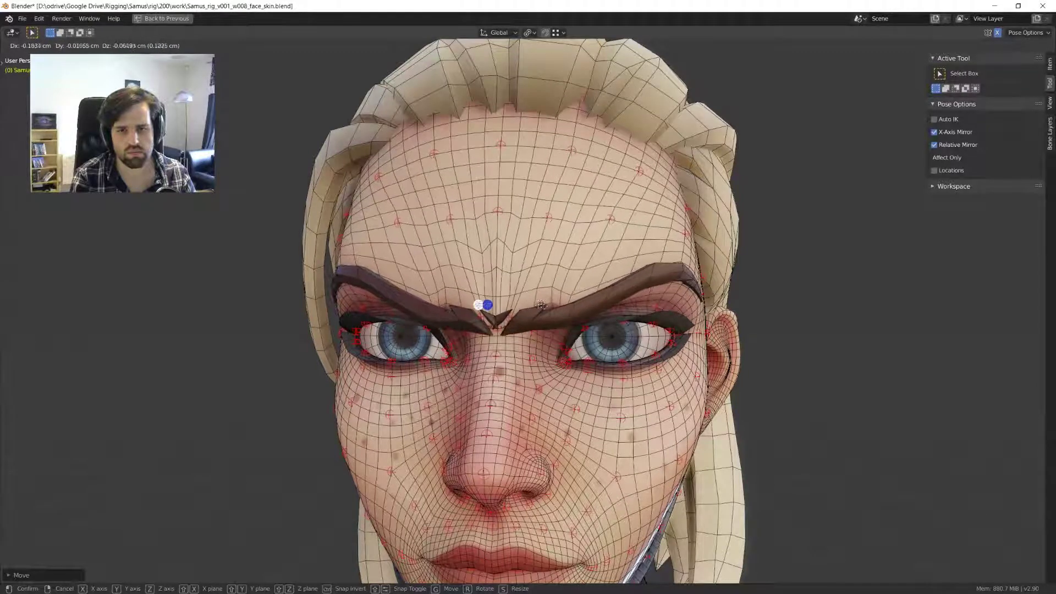
{"action": "left_click", "coordinate": [537, 308]}
{"action": "scroll", "coordinate": [523, 310], "scroll_direction": "down", "scroll_amount": 3}
{"action": "middle_click_drag", "start_coordinate": [523, 311], "coordinate": [506, 316]}
{"action": "scroll", "coordinate": [506, 318], "scroll_direction": "up", "scroll_amount": 5}
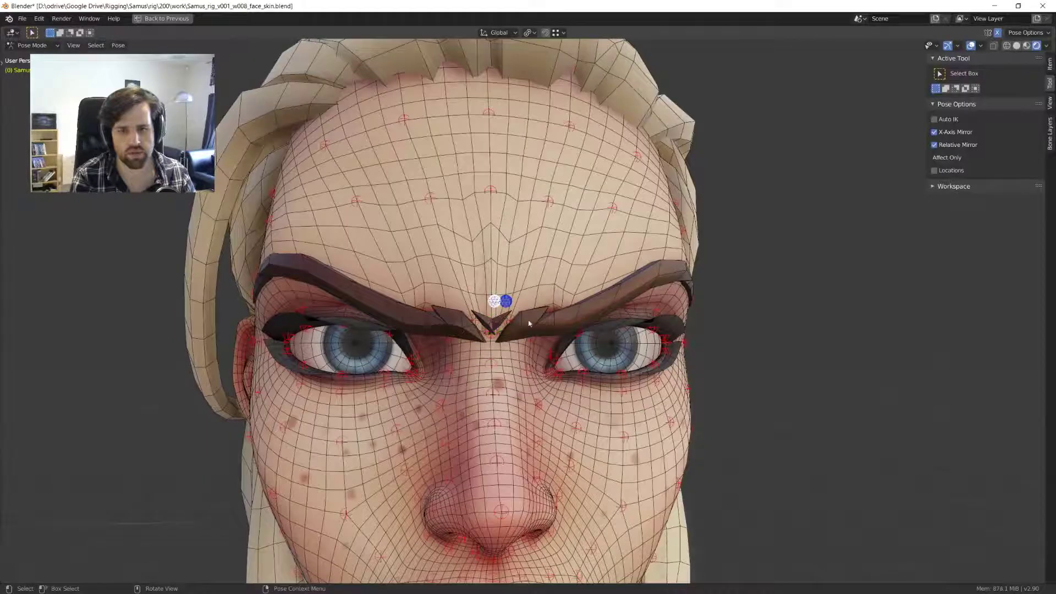
{"action": "key", "text": "ctrl+z"}
- Try spreading, raising and lowering the mirrored inner brow controls, and discard each trial position
{"action": "key", "text": "g"}
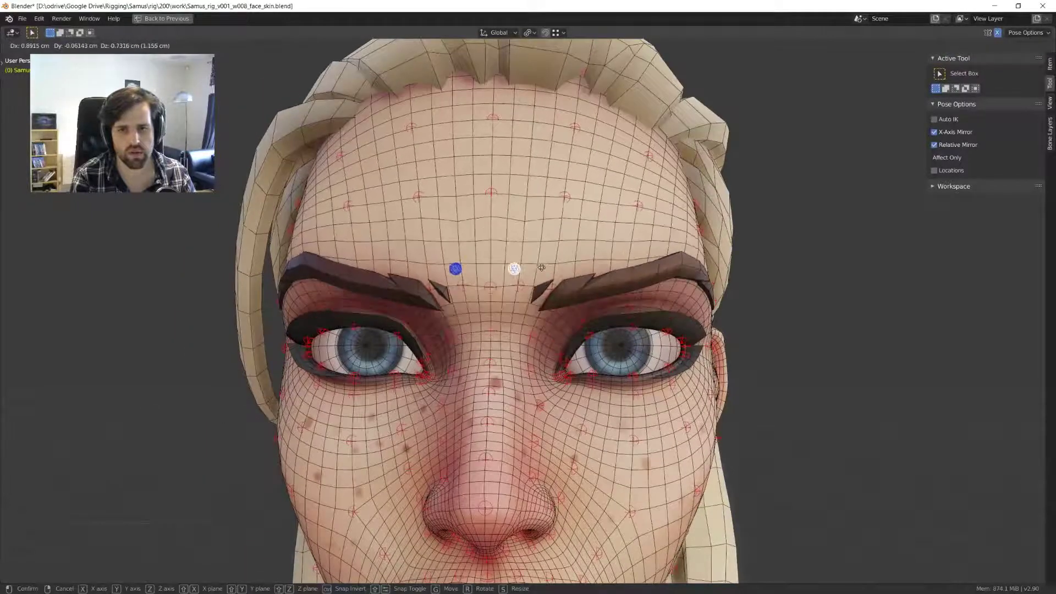
{"action": "left_click", "coordinate": [527, 282]}
{"action": "key", "text": "ctrl+z"}
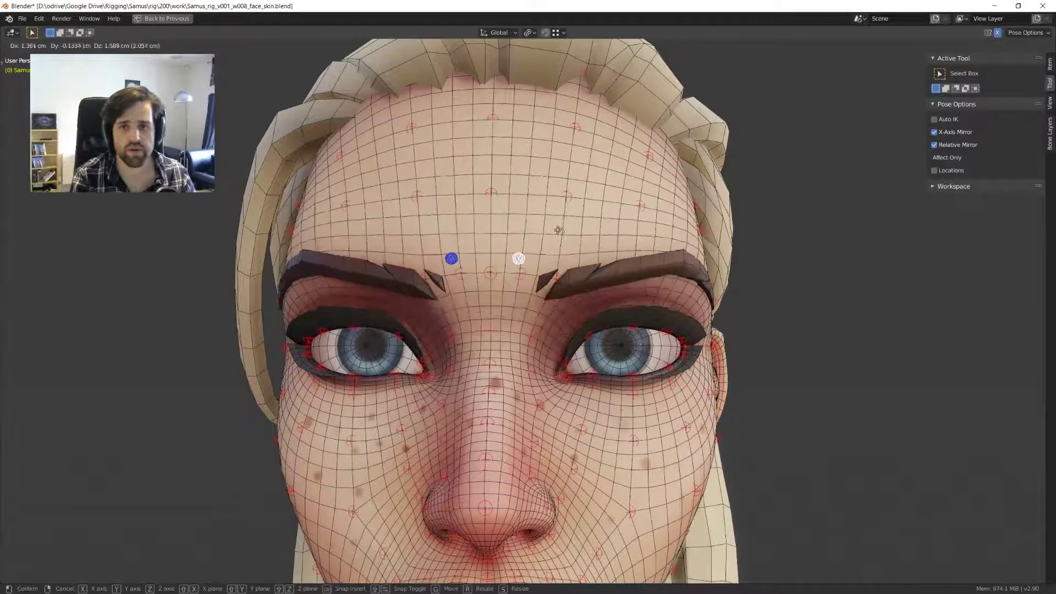
{"action": "key", "text": "g"}
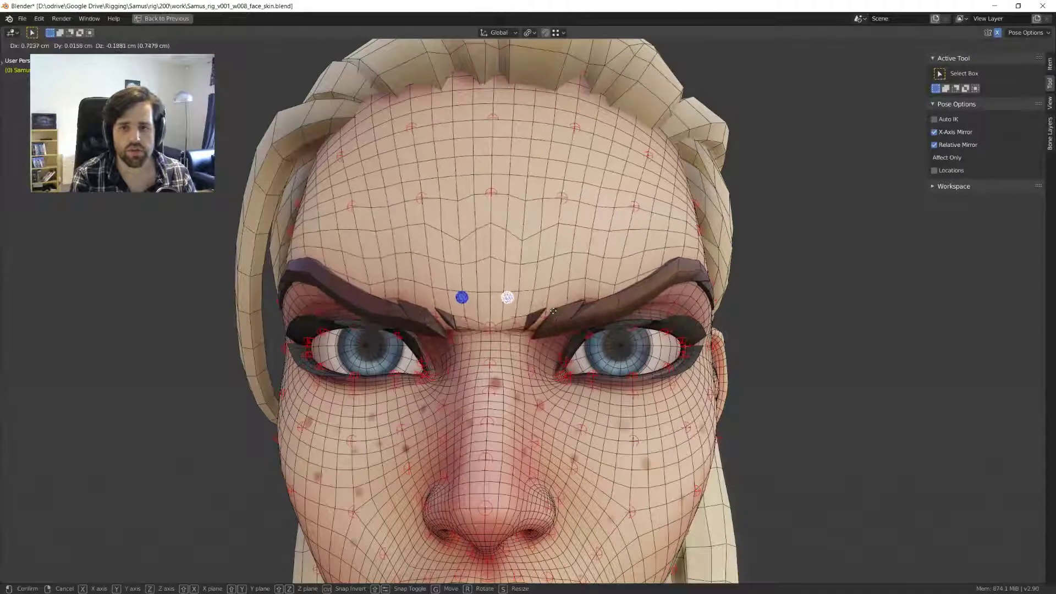
{"action": "right_click", "coordinate": [526, 288]}
{"action": "middle_click_drag", "start_coordinate": [581, 278], "coordinate": [512, 266]}
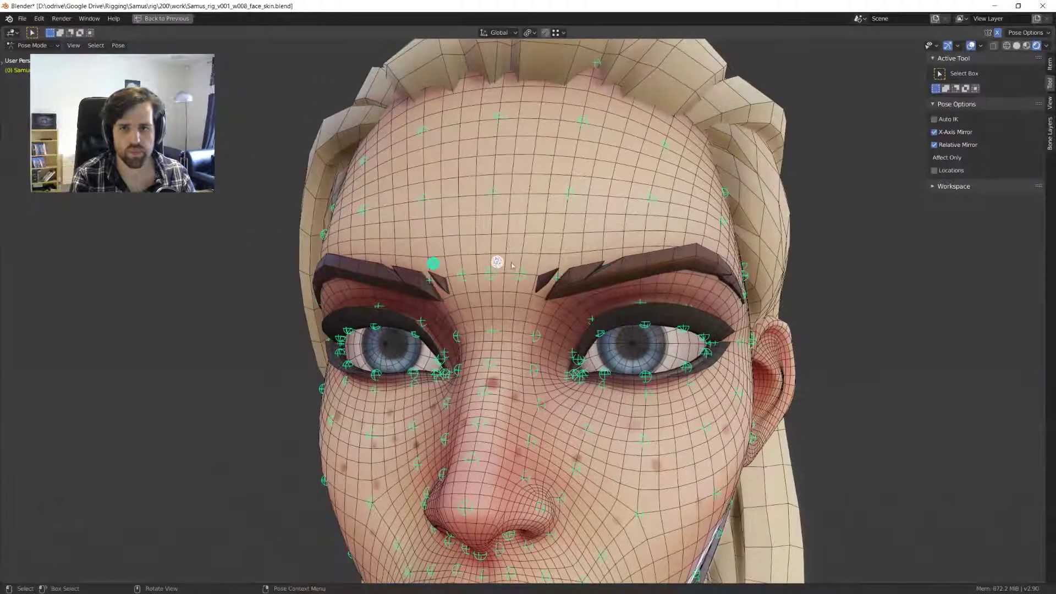
- Test a straight downward move of the mirrored inner brow controls and inspect the face from the side and front
{"action": "key", "text": "g"}
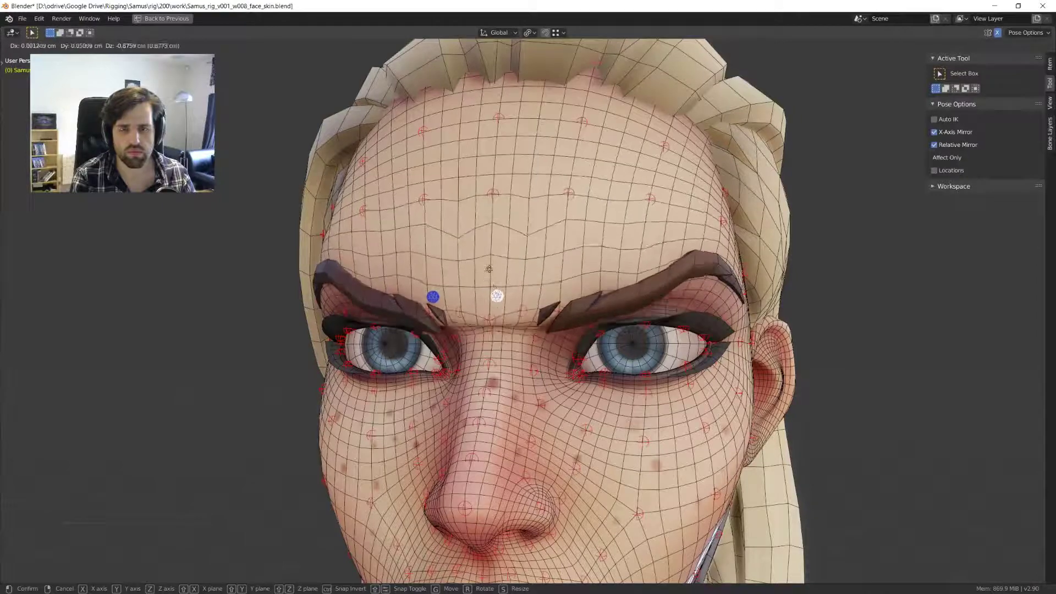
{"action": "left_click", "coordinate": [511, 273]}
{"action": "mouse_move", "coordinate": [511, 274]}
{"action": "middle_mouse_down"}
{"action": "mouse_move", "coordinate": [473, 280]}
{"action": "mouse_move", "coordinate": [519, 284]}
{"action": "middle_mouse_up"}
{"action": "middle_click_drag", "start_coordinate": [542, 235], "coordinate": [566, 182]}
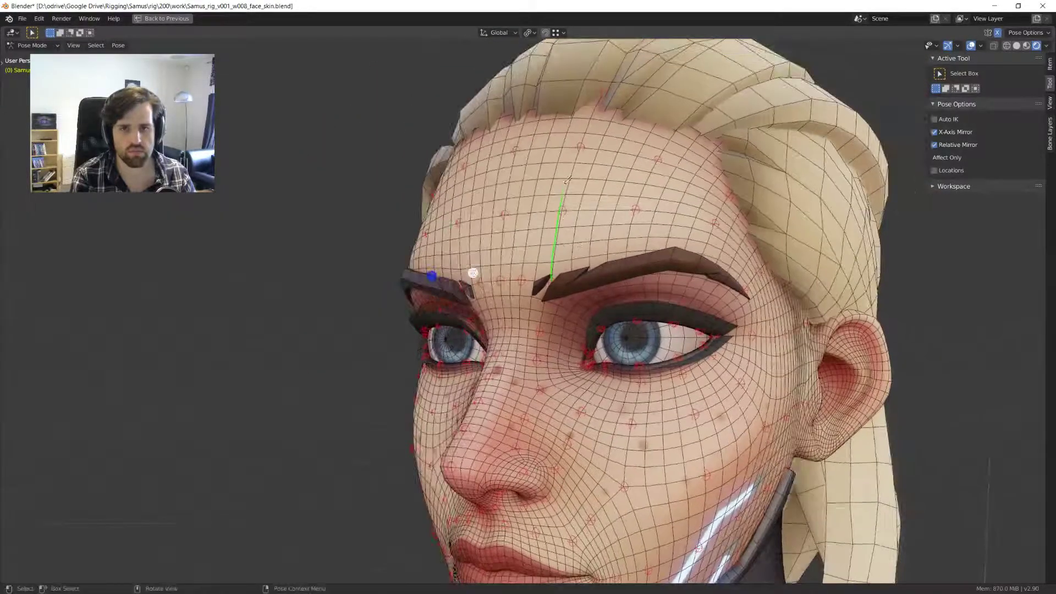
{"action": "middle_click_drag", "start_coordinate": [554, 243], "coordinate": [569, 299]}
- Restore the full workspace layout and load the Brow.Inner.Raiser.L action in the Action Editor
{"action": "key", "text": "ctrl+space"}
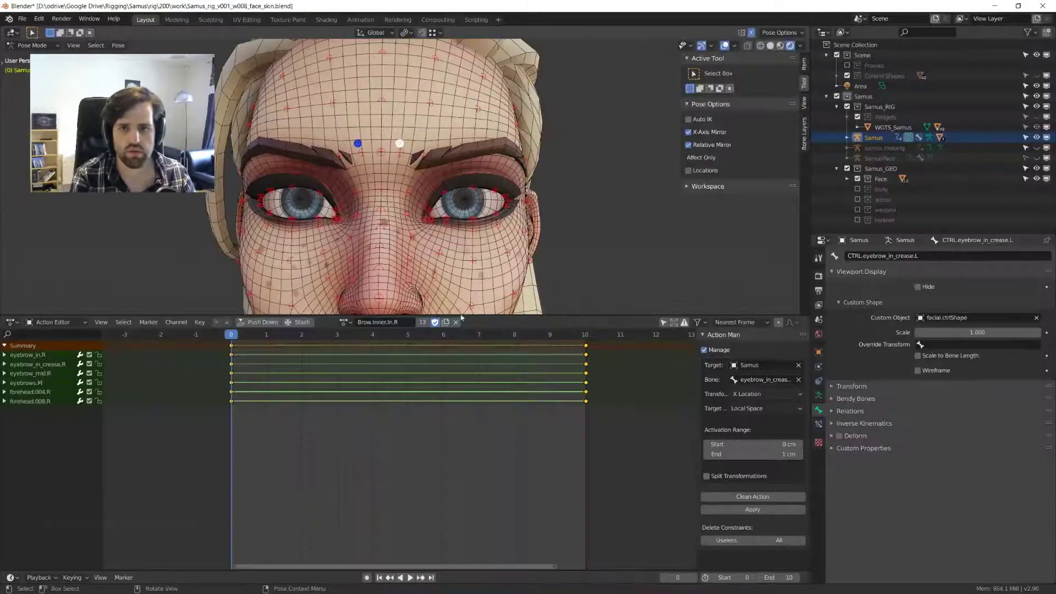
{"action": "left_click", "coordinate": [344, 322]}
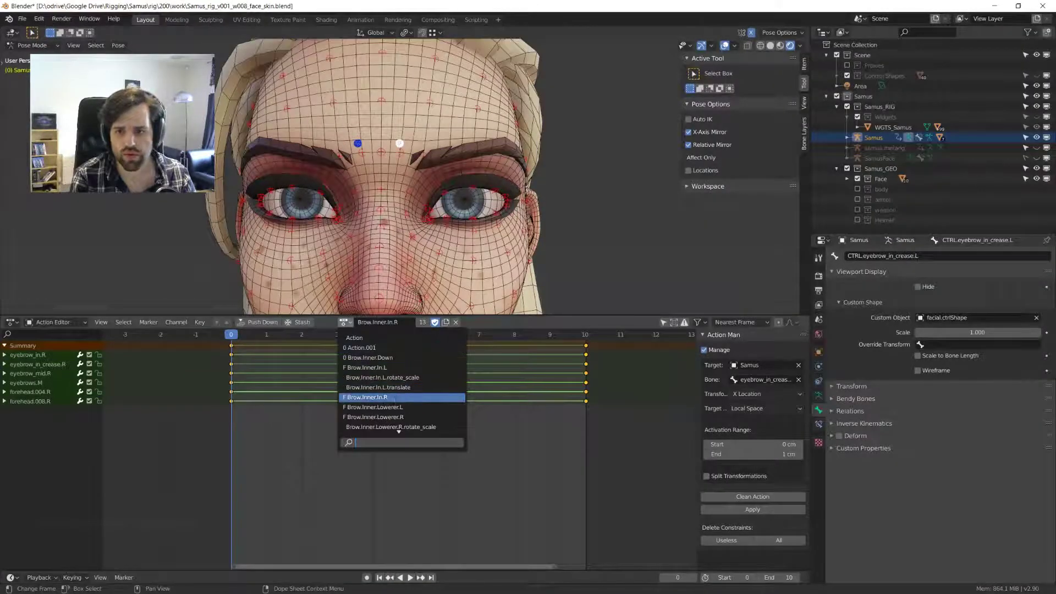
{"action": "scroll", "coordinate": [405, 426], "scroll_direction": "down", "scroll_amount": 5}
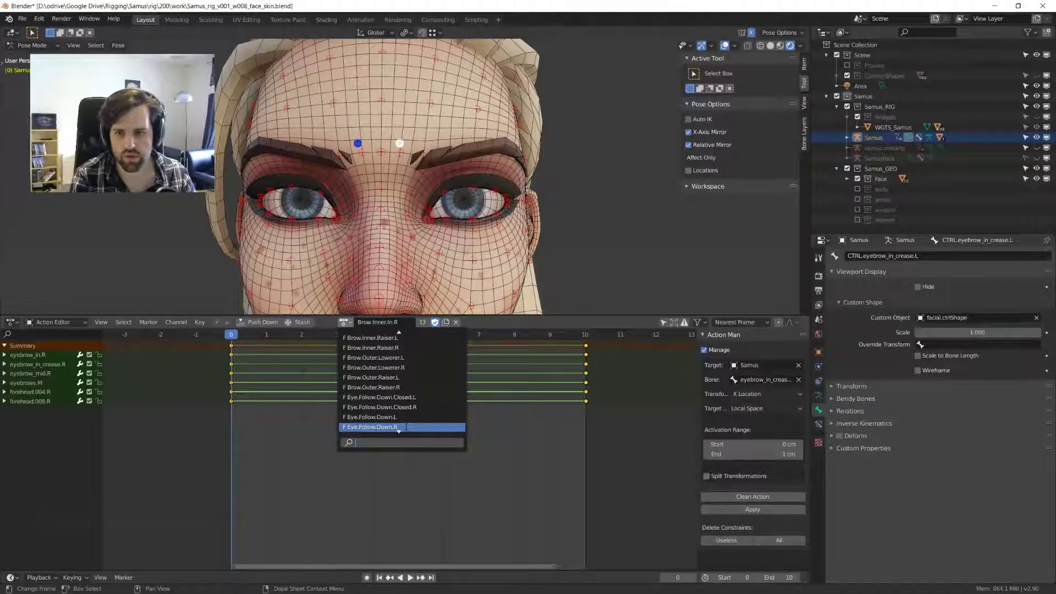
{"action": "scroll", "coordinate": [401, 383], "scroll_direction": "up", "scroll_amount": 8}
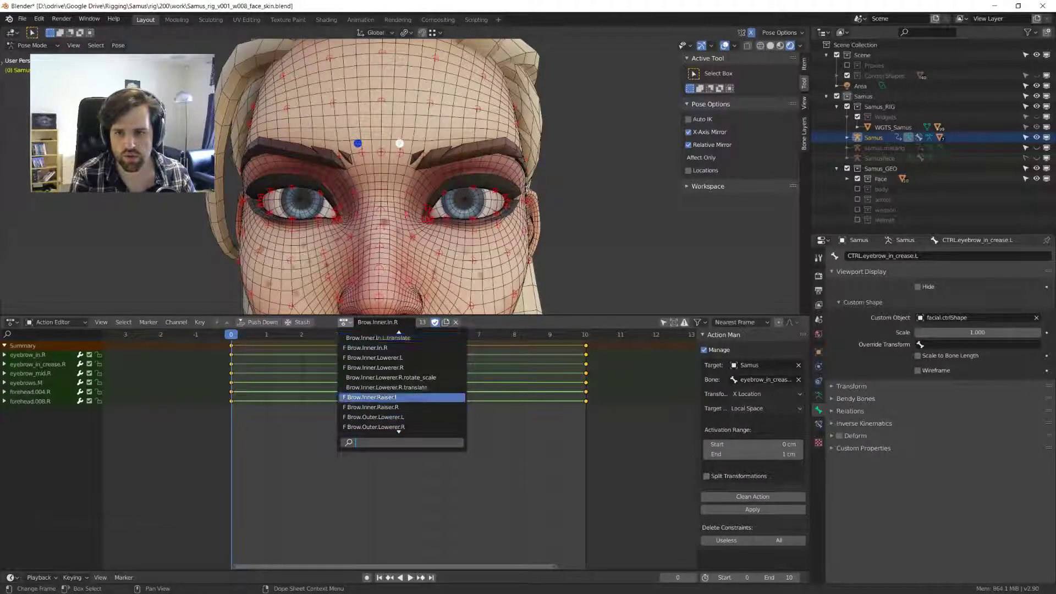
{"action": "left_click", "coordinate": [404, 398]}
{"action": "right_click", "coordinate": [355, 392]}
{"action": "left_click", "coordinate": [355, 389]}
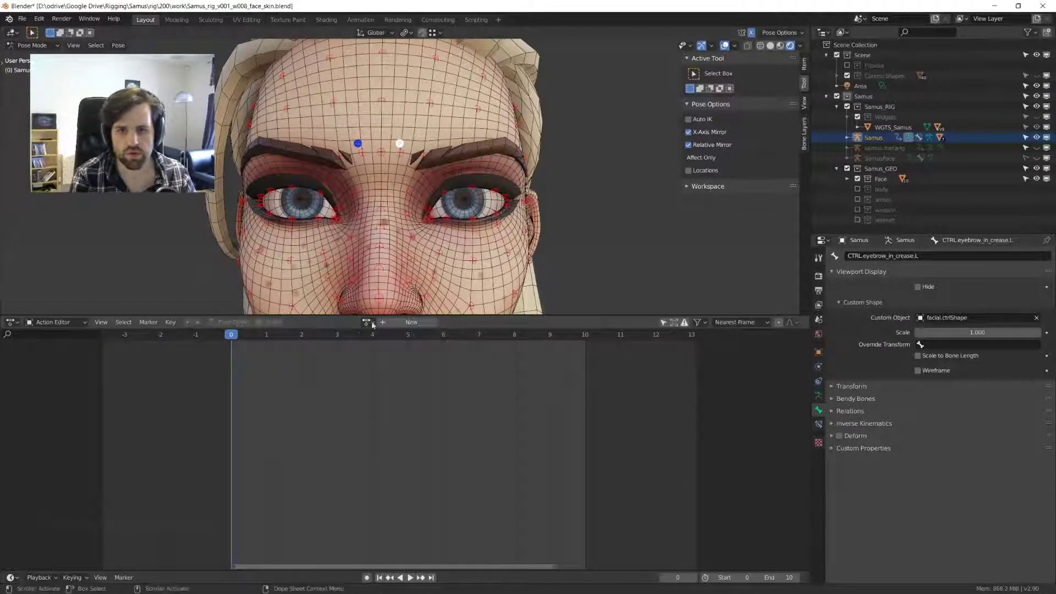
{"action": "left_click", "coordinate": [370, 323]}
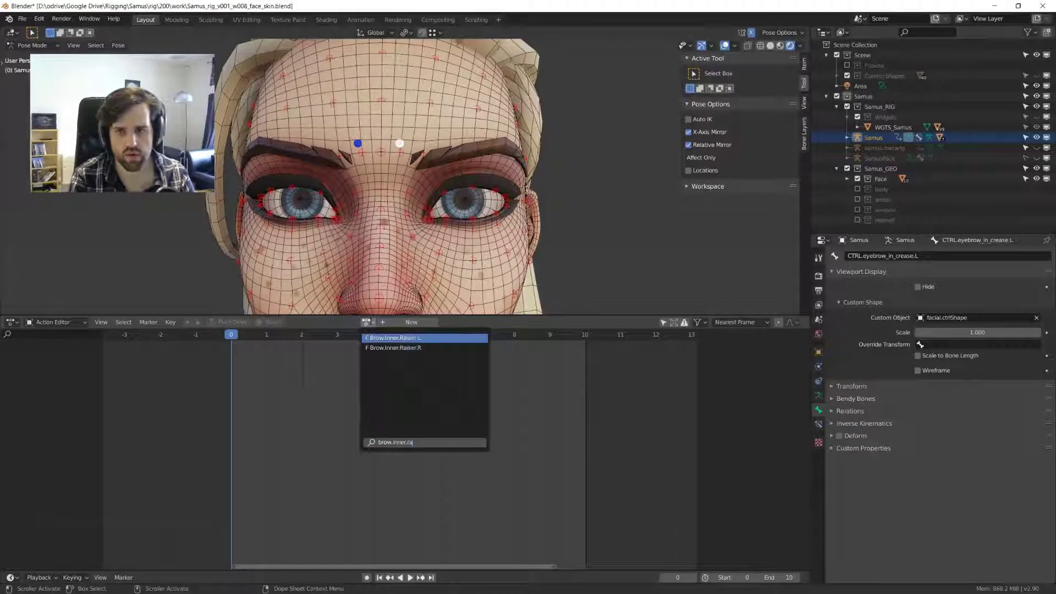
{"action": "key", "text": "Return"}
- Set the Brow.Inner.Raiser.L action's target to Samus and its control bone to CTRL.eyebrow_in_crease.L
{"action": "key", "text": "n"}
{"action": "left_click", "coordinate": [760, 365]}
{"action": "type", "text": "Sa"}
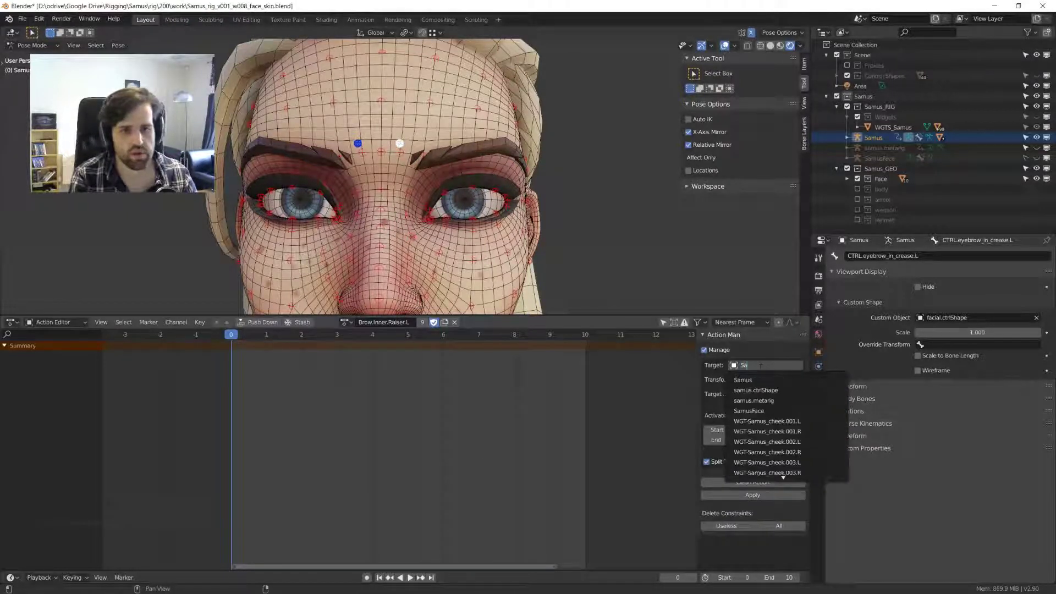
{"action": "key", "text": "Return"}
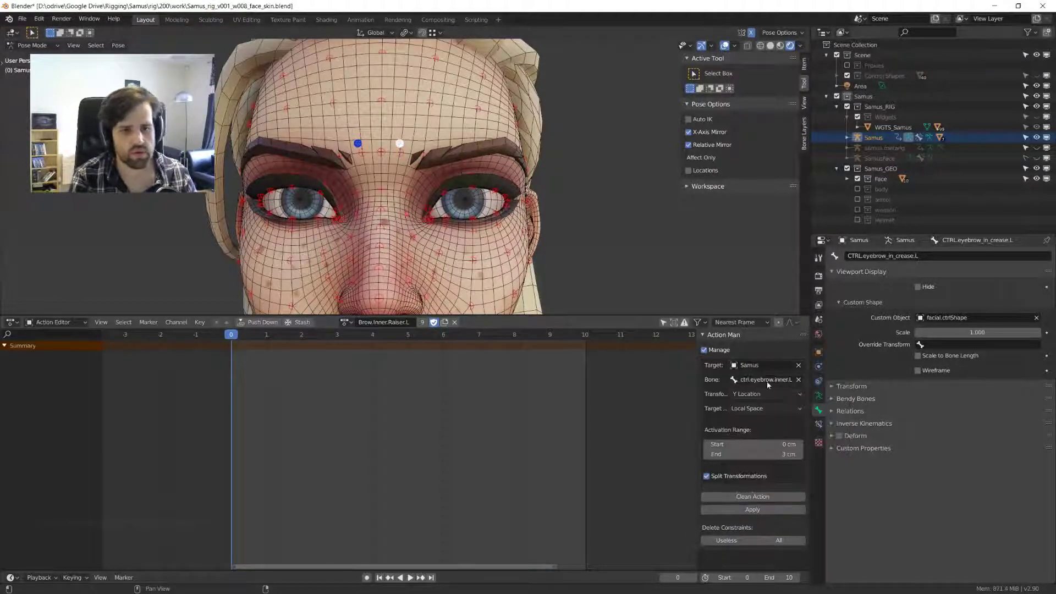
{"action": "left_click", "coordinate": [765, 379]}
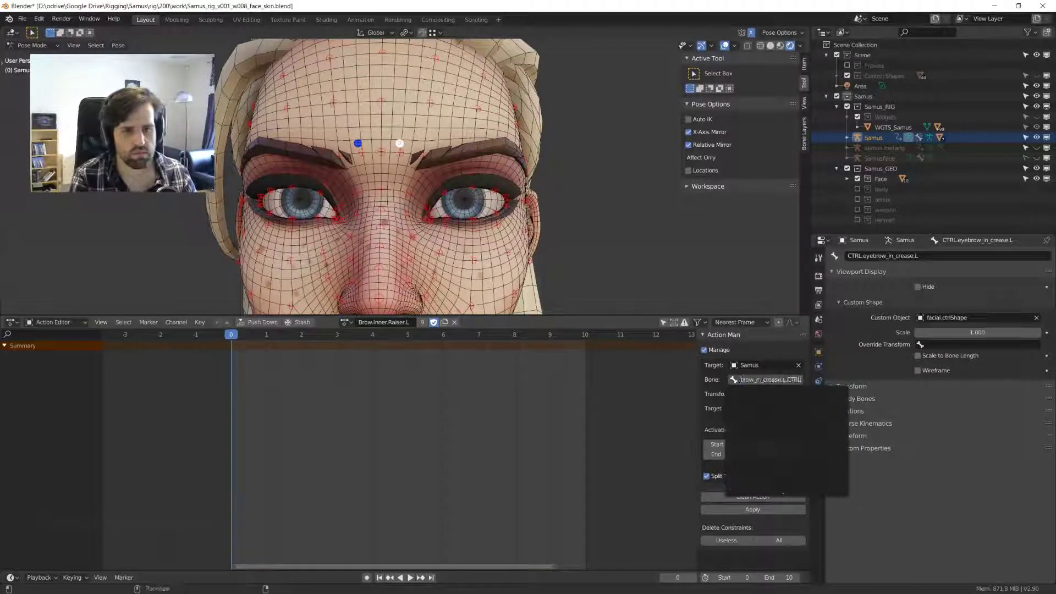
{"action": "key", "text": "BackSpace"}
{"action": "key", "text": "BackSpace"}
{"action": "key", "text": "BackSpace"}
{"action": "key", "text": "BackSpace"}
{"action": "key", "text": "BackSpace"}
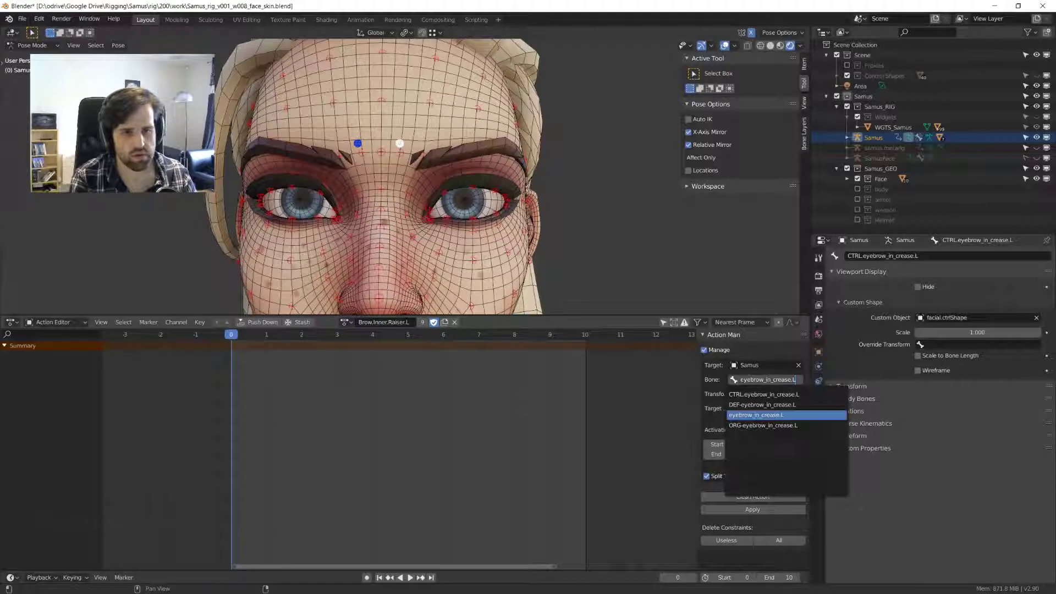
{"action": "type", "text": "CTRL."}
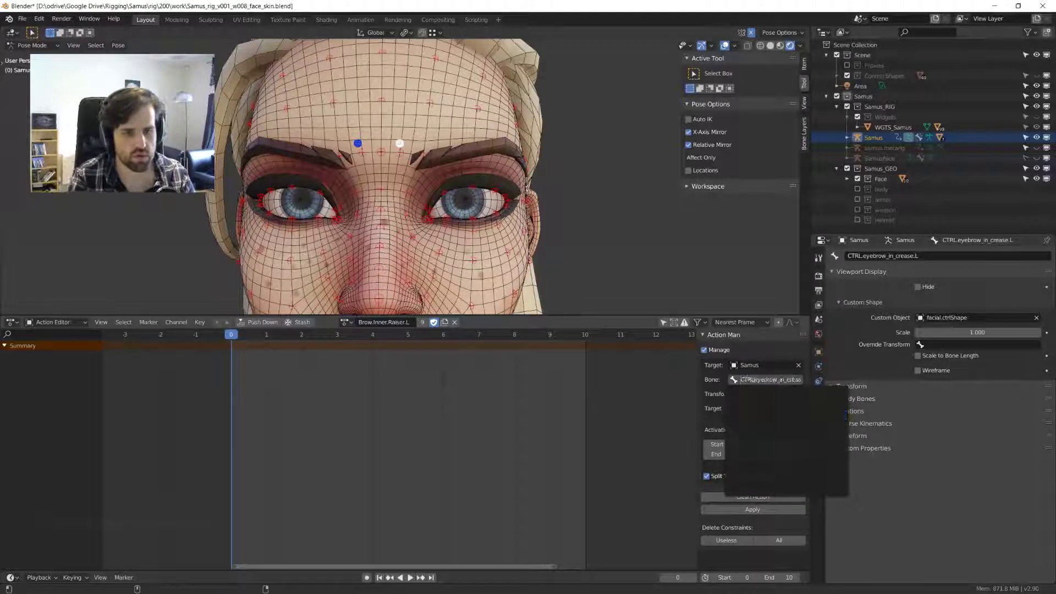
{"action": "key", "text": "Return"}
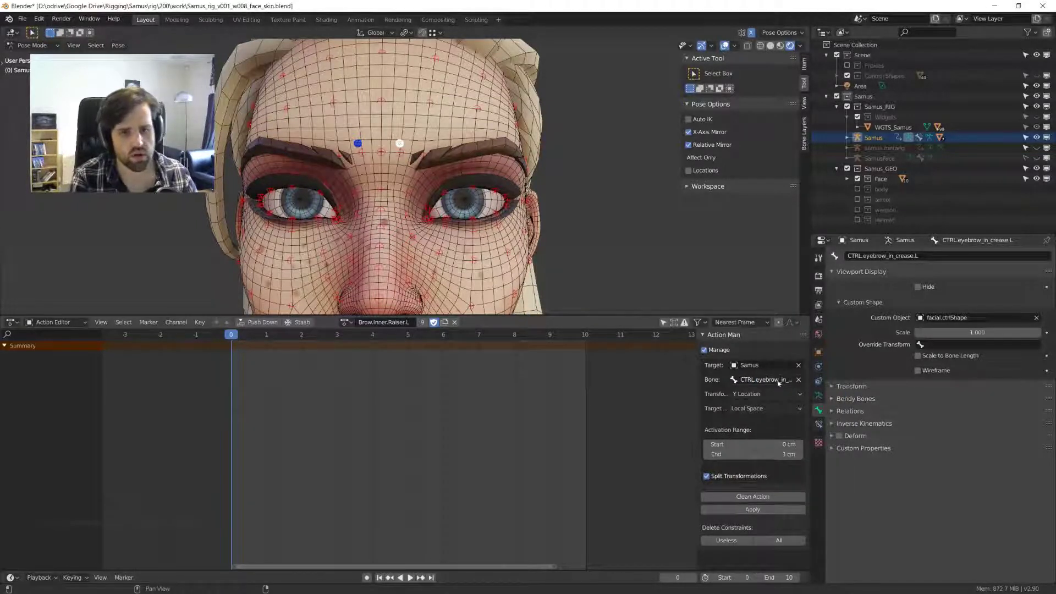
- Test the downward direction of the inner brow control along its local Z axis, and cancel the move
{"action": "scroll", "coordinate": [691, 279], "scroll_direction": "up", "scroll_amount": 3}
{"action": "middle_click_drag", "start_coordinate": [691, 279], "coordinate": [518, 215]}
{"action": "key", "text": "g"}
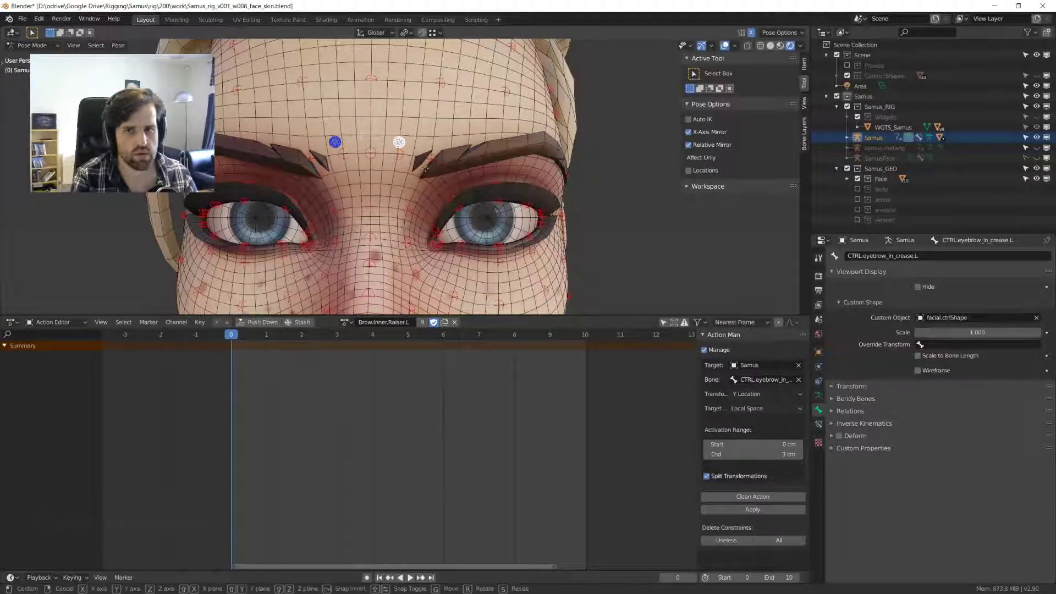
{"action": "key", "text": "z"}
{"action": "key", "text": "z"}
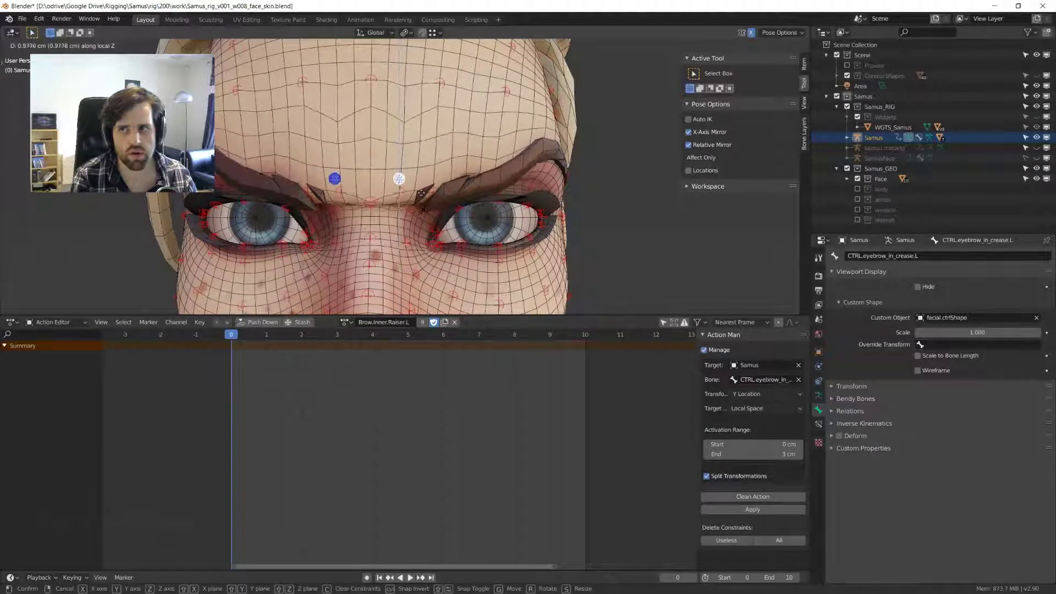
{"action": "right_click", "coordinate": [425, 218]}
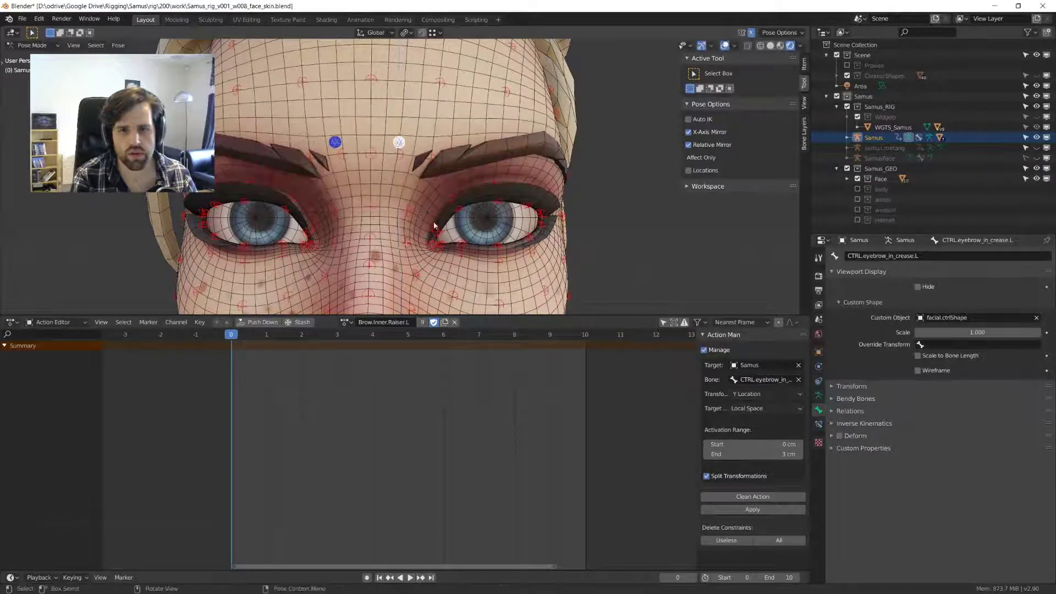
- Set the end of the action's activation range to -1 cm and turn off Split Transformations
{"action": "left_click", "coordinate": [761, 453]}
{"action": "type", "text": "1"}
{"action": "key", "text": "Return"}
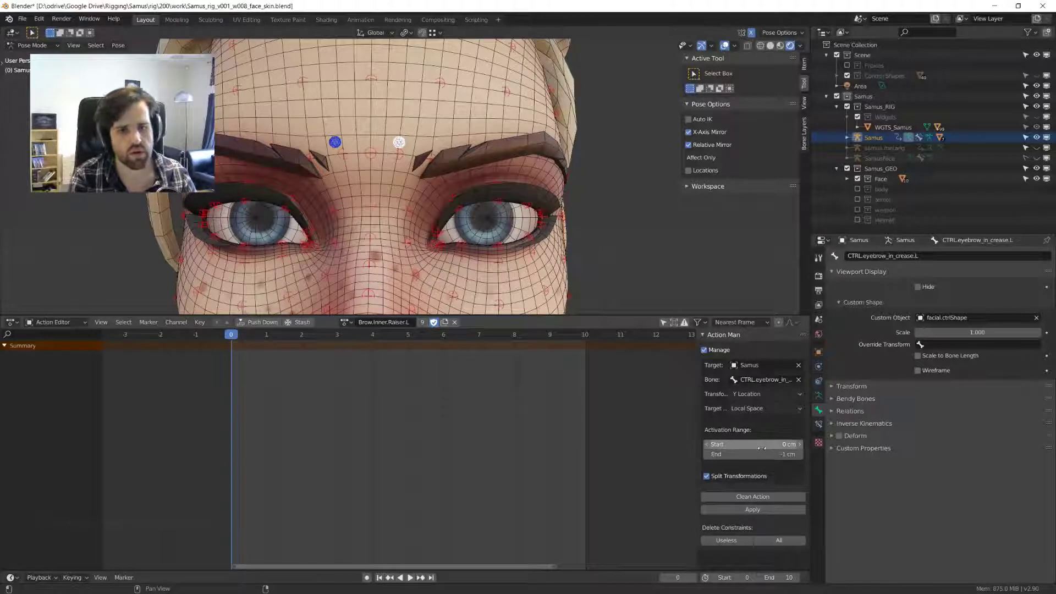
{"action": "left_click", "coordinate": [734, 476]}
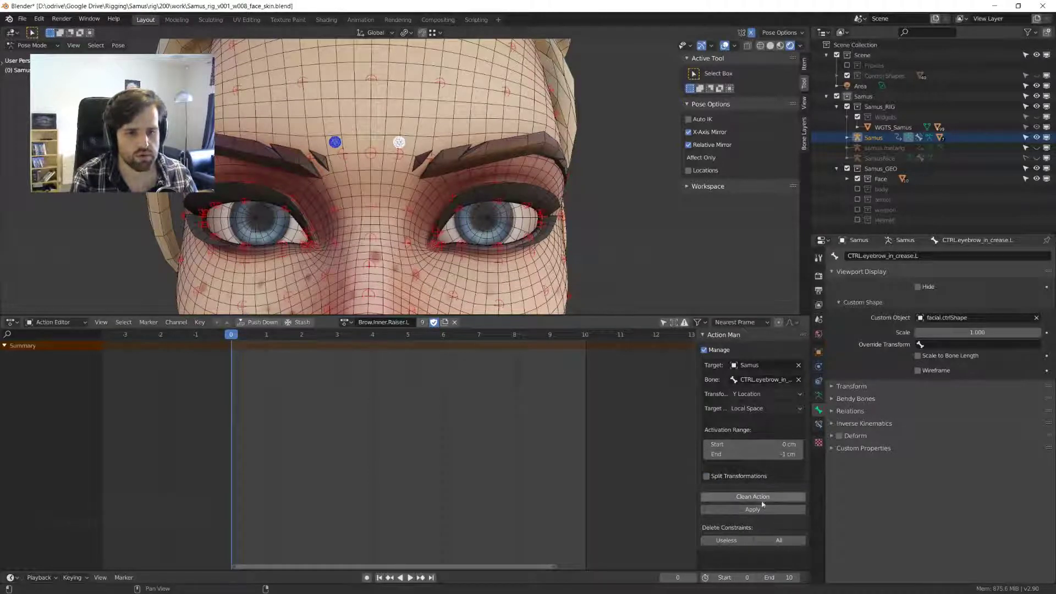
{"action": "middle_click_drag", "start_coordinate": [478, 220], "coordinate": [469, 220]}
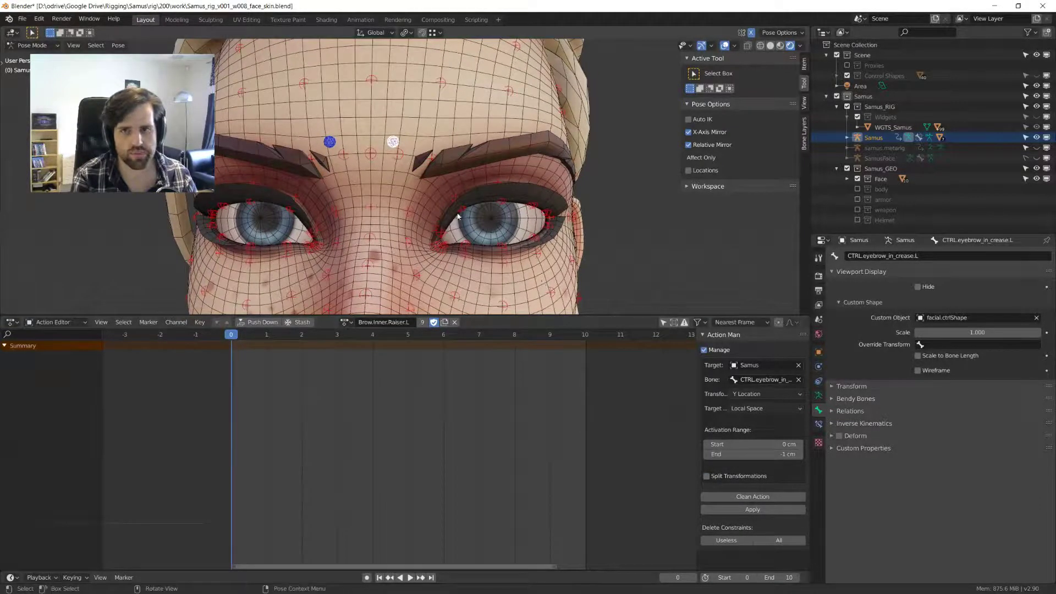
- Try raising the eyebrow_in.L bone by about 2.5 cm along global Z in side view, and undo the move
{"action": "left_click", "coordinate": [394, 155]}
{"action": "left_click", "coordinate": [434, 157]}
{"action": "middle_click_drag", "start_coordinate": [489, 156], "coordinate": [515, 235], "text": "shift"}
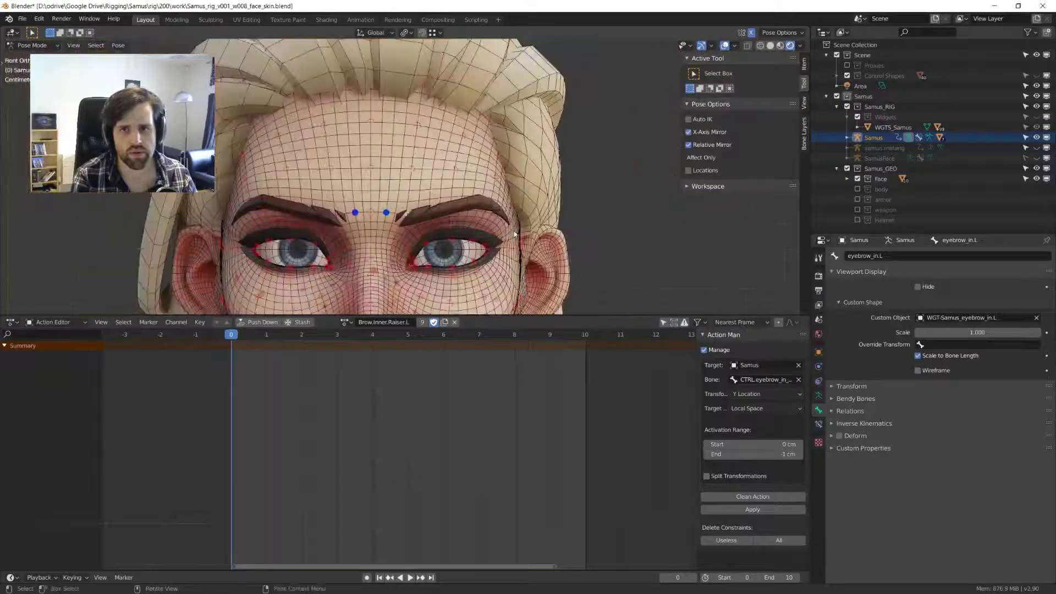
{"action": "middle_click_drag", "start_coordinate": [450, 201], "coordinate": [418, 239], "text": "alt"}
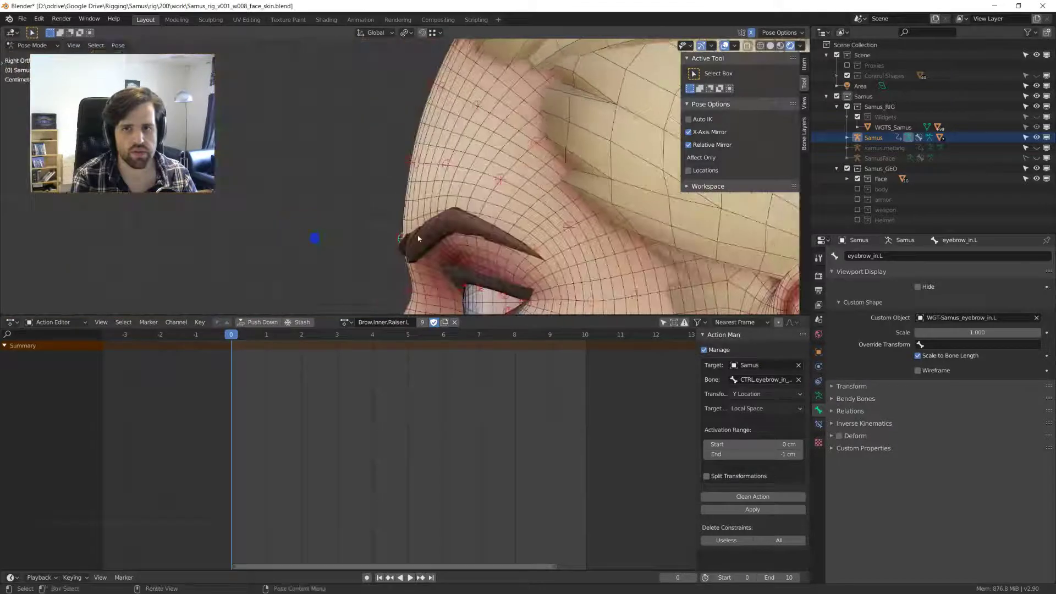
{"action": "scroll", "coordinate": [406, 223], "scroll_direction": "down", "scroll_amount": 4}
{"action": "key", "text": "g"}
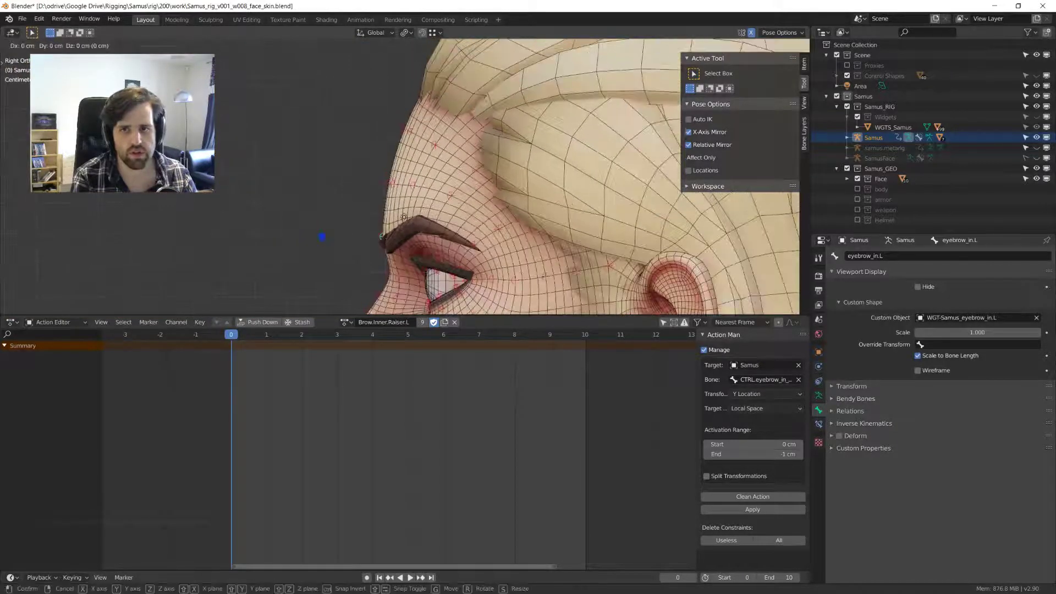
{"action": "left_click", "coordinate": [402, 201]}
{"action": "key", "text": "g"}
{"action": "key", "text": "z"}
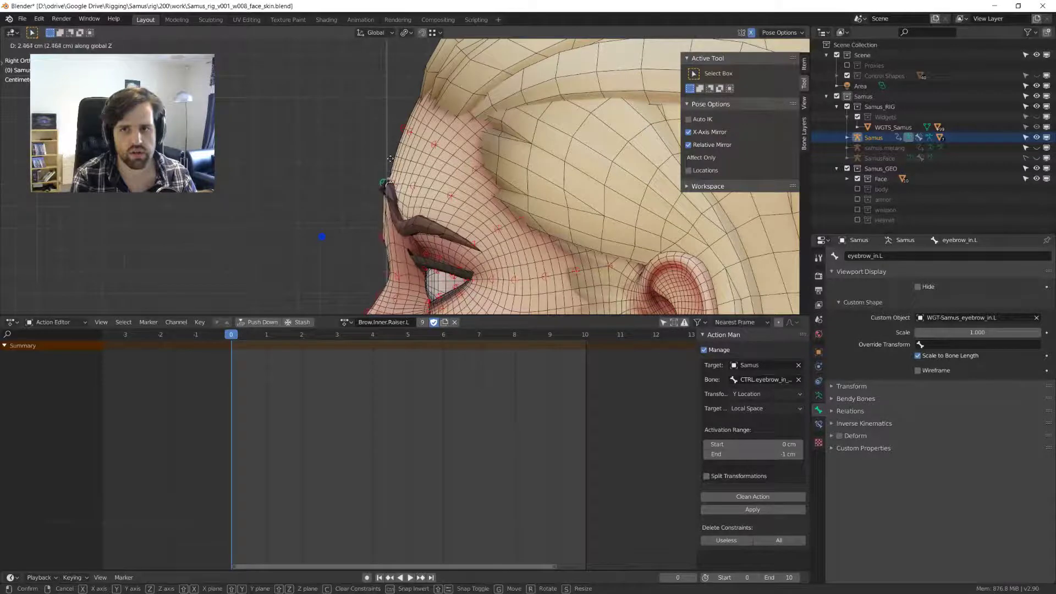
{"action": "left_click", "coordinate": [389, 147]}
{"action": "scroll", "coordinate": [388, 176], "scroll_direction": "up", "scroll_amount": 2}
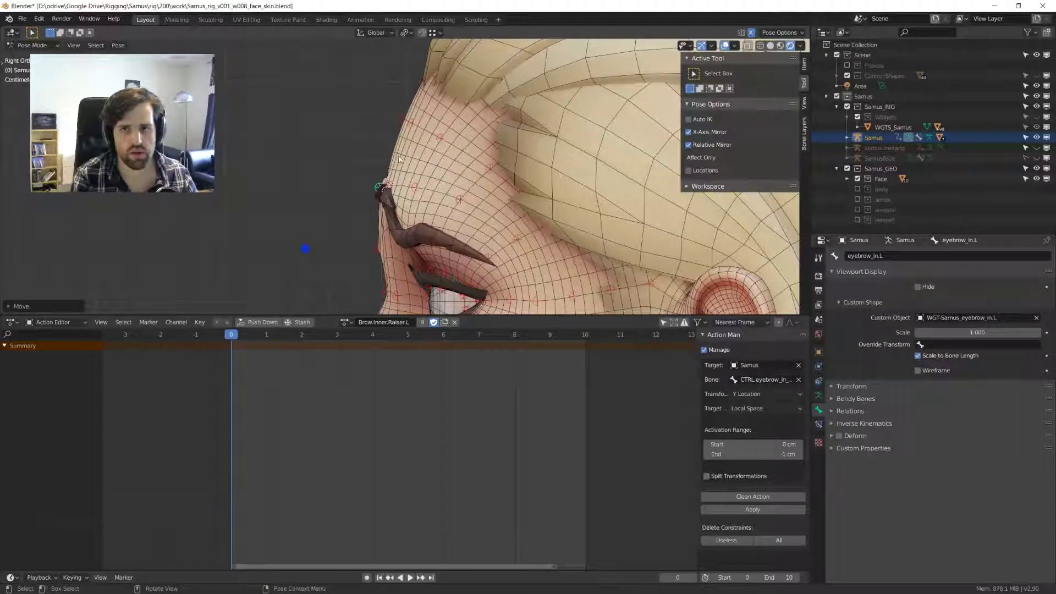
{"action": "key", "text": "ctrl+z"}
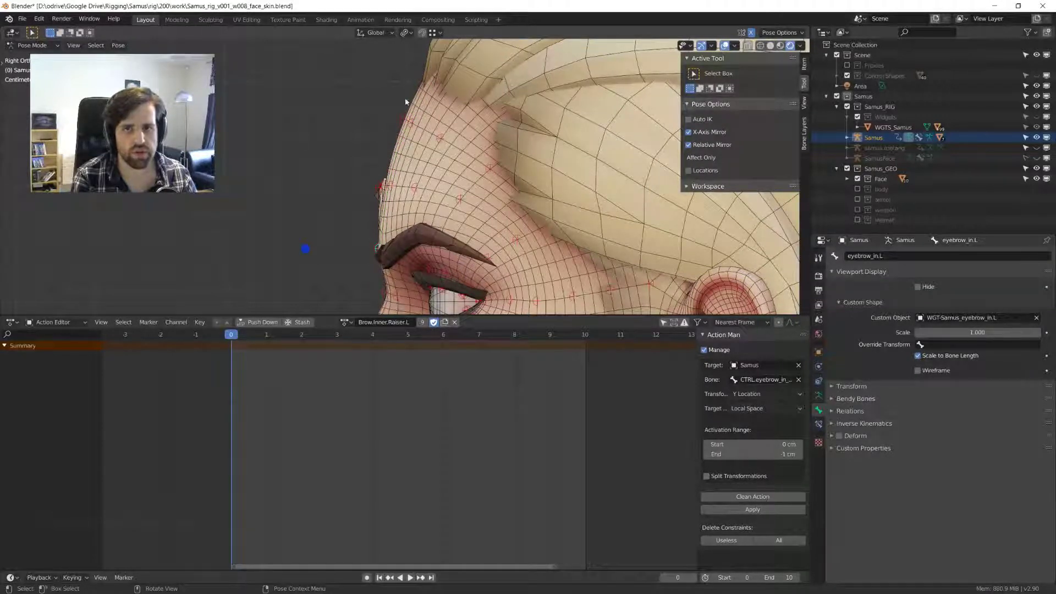
- Raise and rotate the inner eyebrow bones together with eyebrows.M in side view, lifting the inner brows along the forehead surface
{"action": "middle_click_drag", "start_coordinate": [376, 201], "coordinate": [383, 255]}
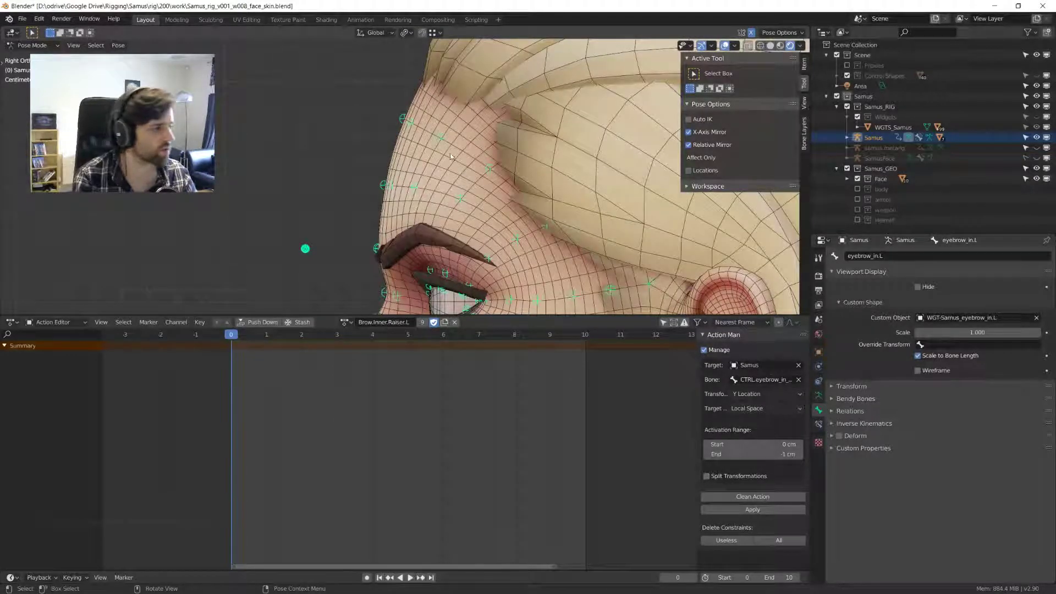
{"action": "middle_click_drag", "start_coordinate": [409, 194], "coordinate": [423, 240]}
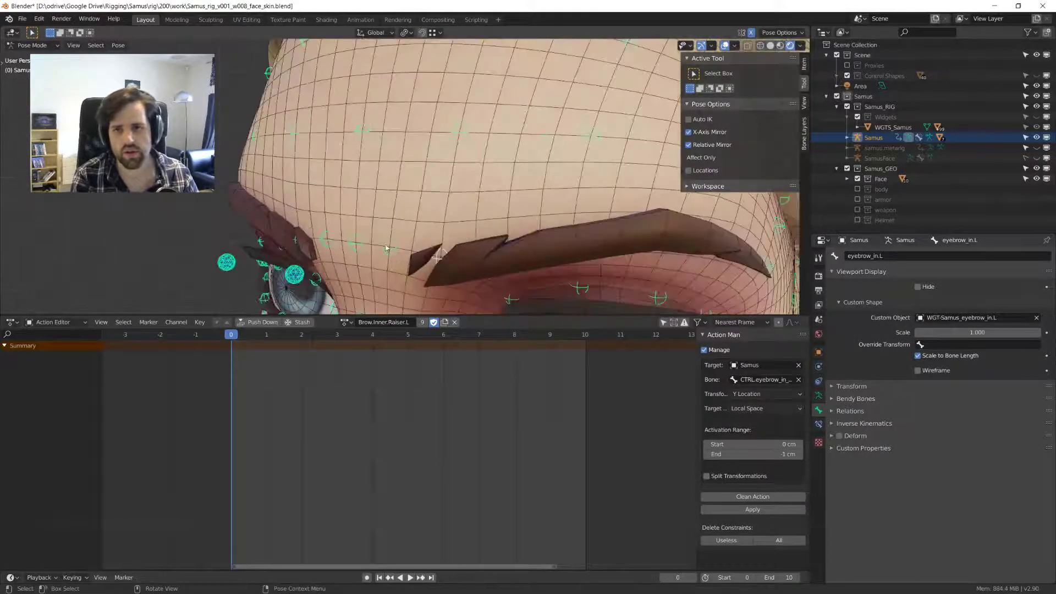
{"action": "left_click", "coordinate": [387, 248]}
{"action": "mouse_move", "coordinate": [418, 228]}
{"action": "middle_mouse_down"}
{"action": "mouse_move", "coordinate": [460, 226]}
{"action": "mouse_move", "coordinate": [170, 212]}
{"action": "mouse_move", "coordinate": [434, 219]}
{"action": "middle_mouse_up"}
{"action": "left_click", "coordinate": [435, 220]}
{"action": "key", "text": "g"}
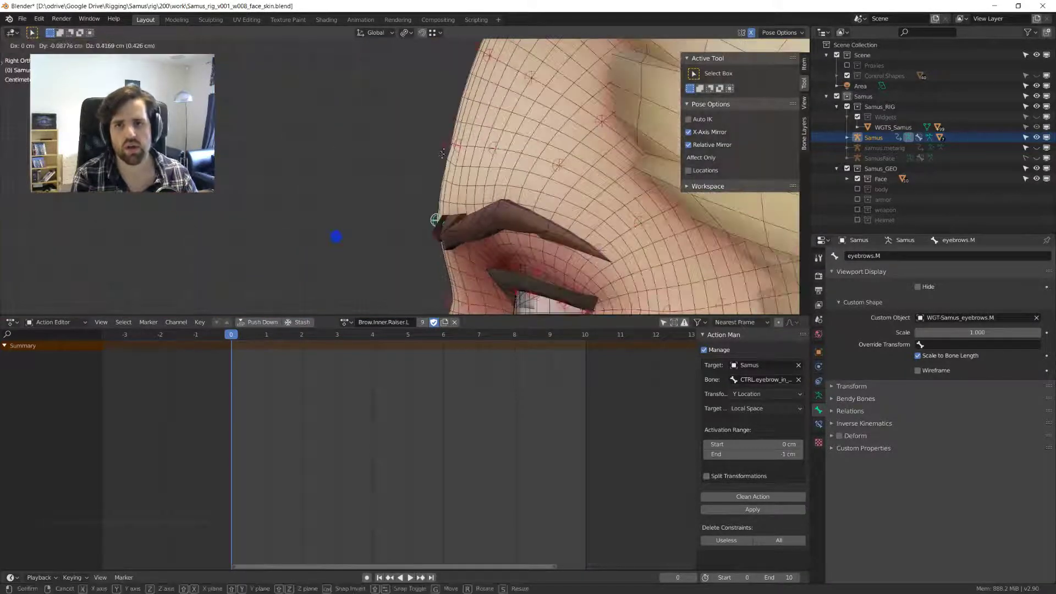
{"action": "left_click", "coordinate": [548, 118]}
{"action": "key", "text": "s"}
{"action": "key", "text": "r"}
{"action": "left_click", "coordinate": [556, 126]}
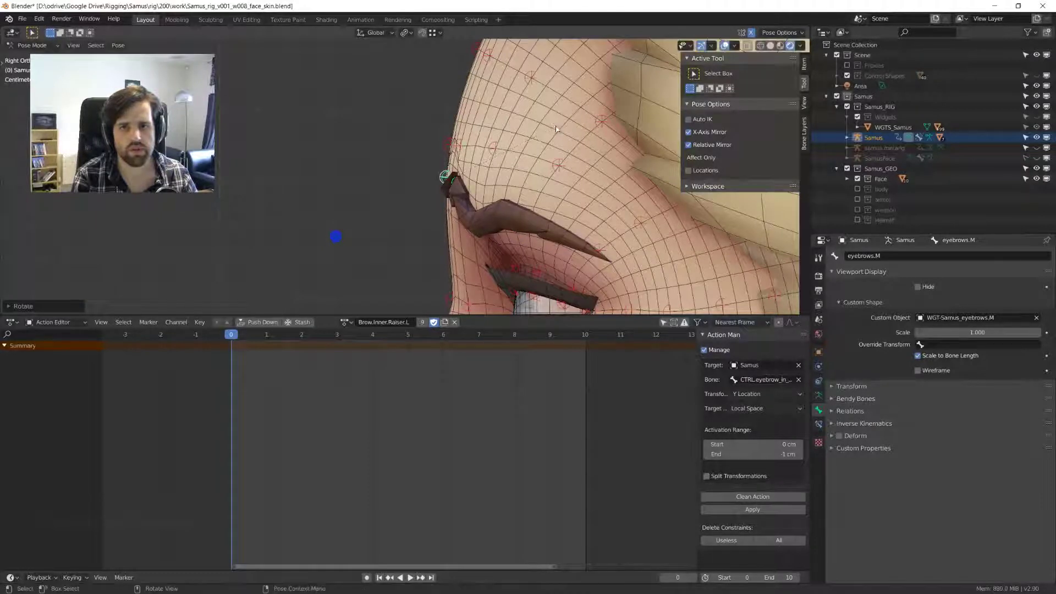
{"action": "key", "text": "g"}
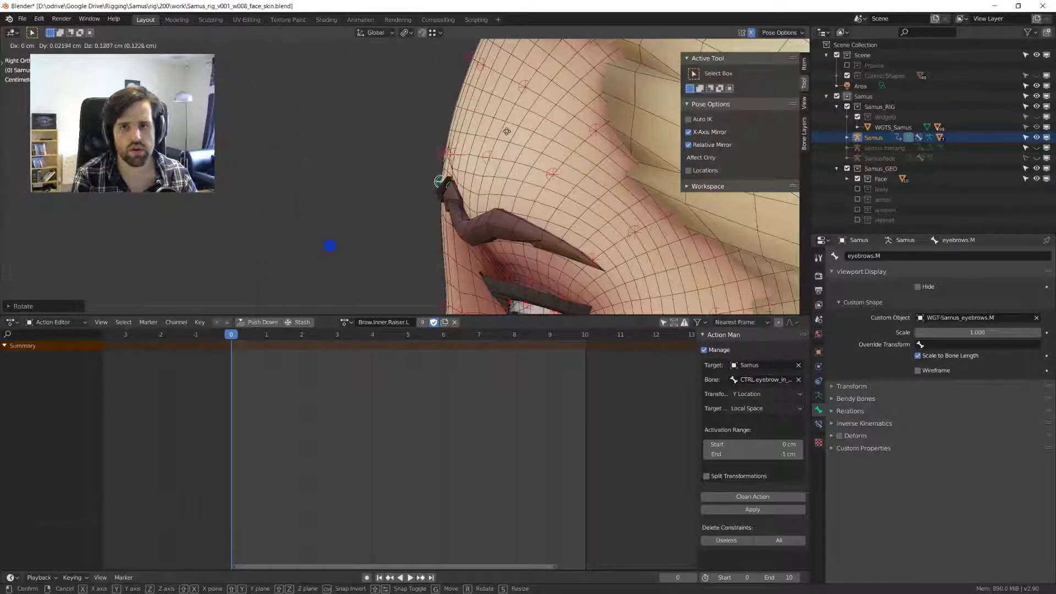
{"action": "left_click", "coordinate": [506, 132]}
- Copy the raised brow pose of all face bones to the buffer and turn off X-Axis Mirror
{"action": "middle_click_drag", "start_coordinate": [506, 131], "coordinate": [451, 212]}
{"action": "left_click", "coordinate": [369, 192]}
{"action": "scroll", "coordinate": [450, 211], "scroll_direction": "down", "scroll_amount": 4}
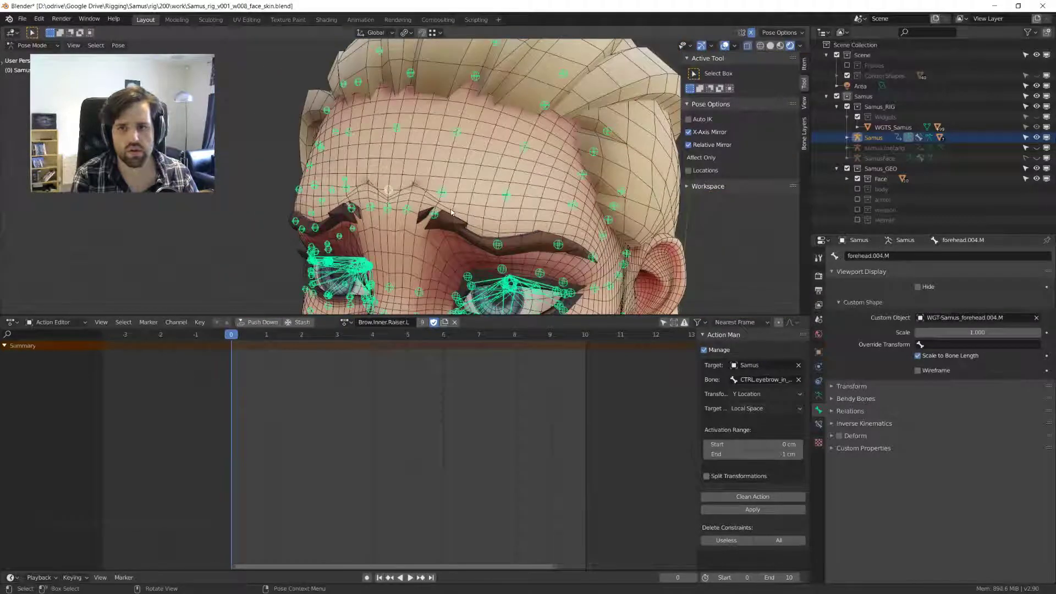
{"action": "key", "text": "ctrl+c"}
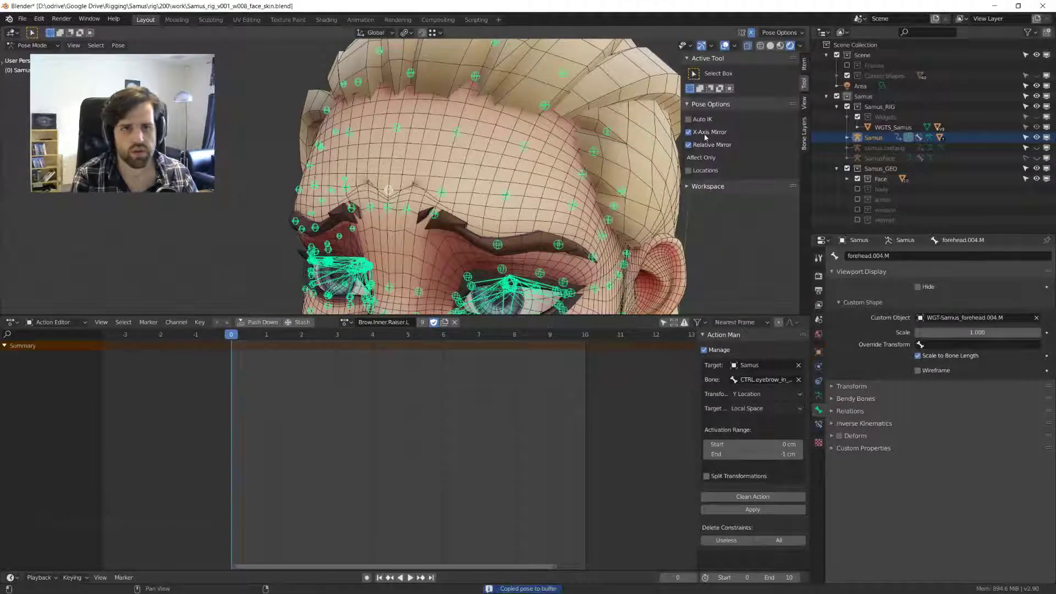
{"action": "left_click", "coordinate": [705, 133]}
- Box-select the raised brow and forehead bones on the character's right side and reset them to their rest pose
{"action": "middle_click_drag", "start_coordinate": [358, 220], "coordinate": [342, 236]}
{"action": "key", "text": "b"}
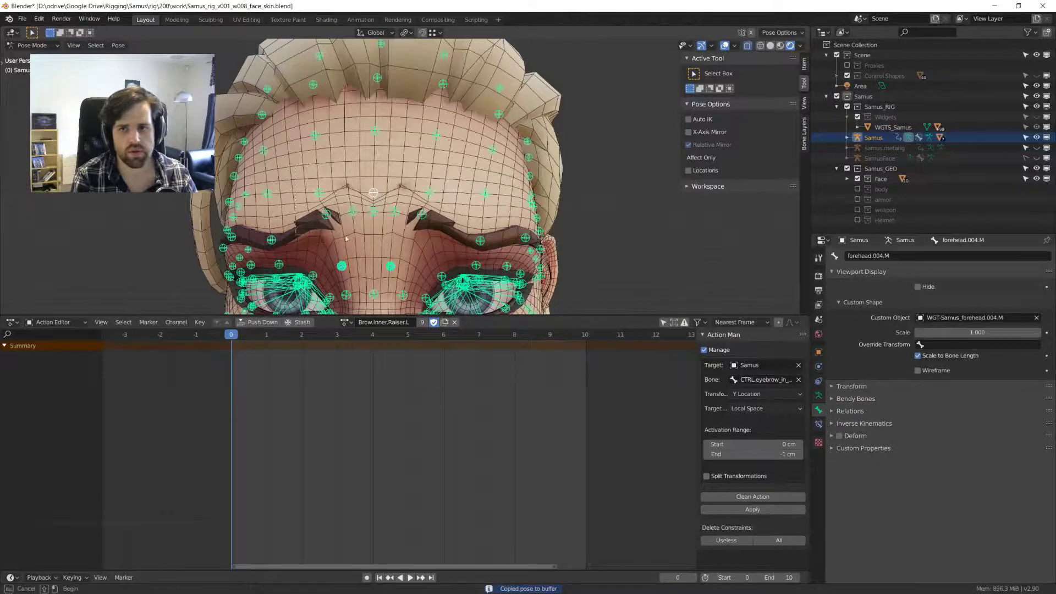
{"action": "left_click_drag", "start_coordinate": [342, 236], "coordinate": [343, 238]}
{"action": "middle_click_drag", "start_coordinate": [343, 237], "coordinate": [421, 217]}
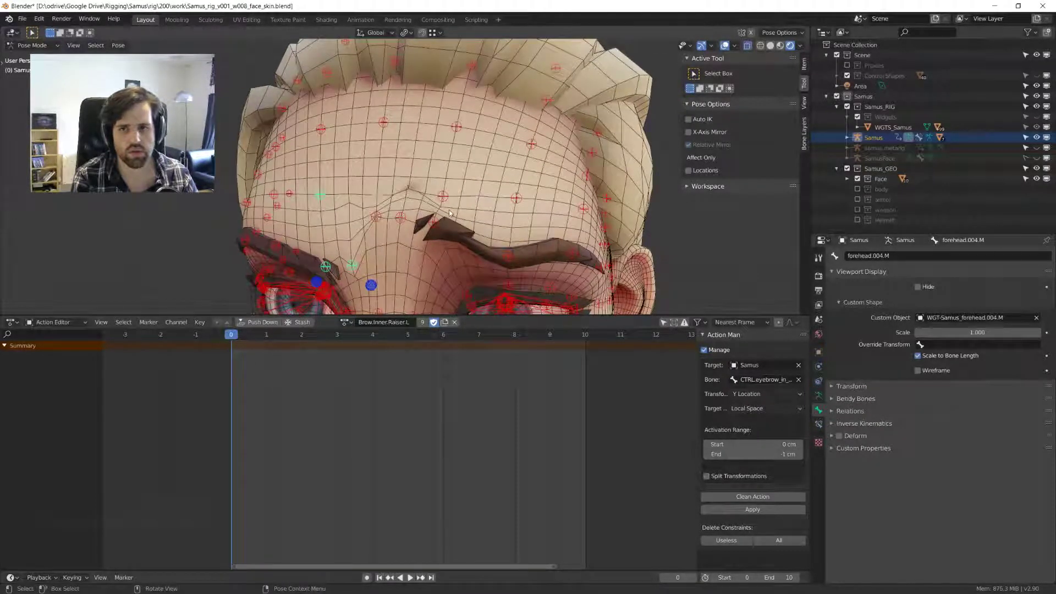
- Copy the pose of all face bones and key their location, rotation and scale at frame 10
{"action": "key", "text": "a"}
{"action": "key", "text": "ctrl+c"}
{"action": "scroll", "coordinate": [567, 202], "scroll_direction": "down", "scroll_amount": 10, "text": "alt"}
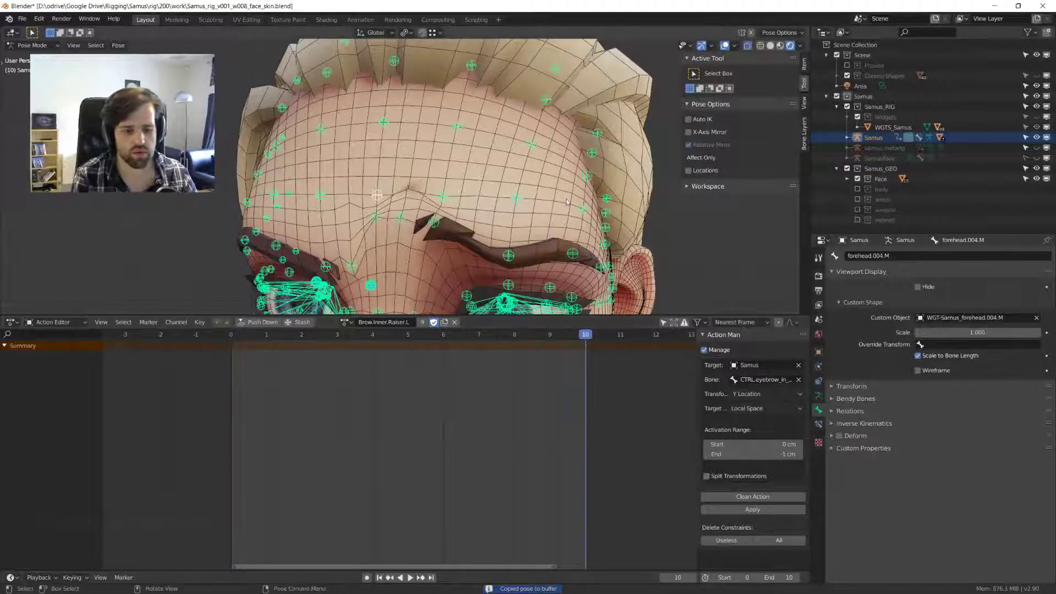
{"action": "key", "text": "i"}
- Clear the pose of all face bones at frame 0 and key their location, rotation and scale there
{"action": "key", "text": "shift+Left"}
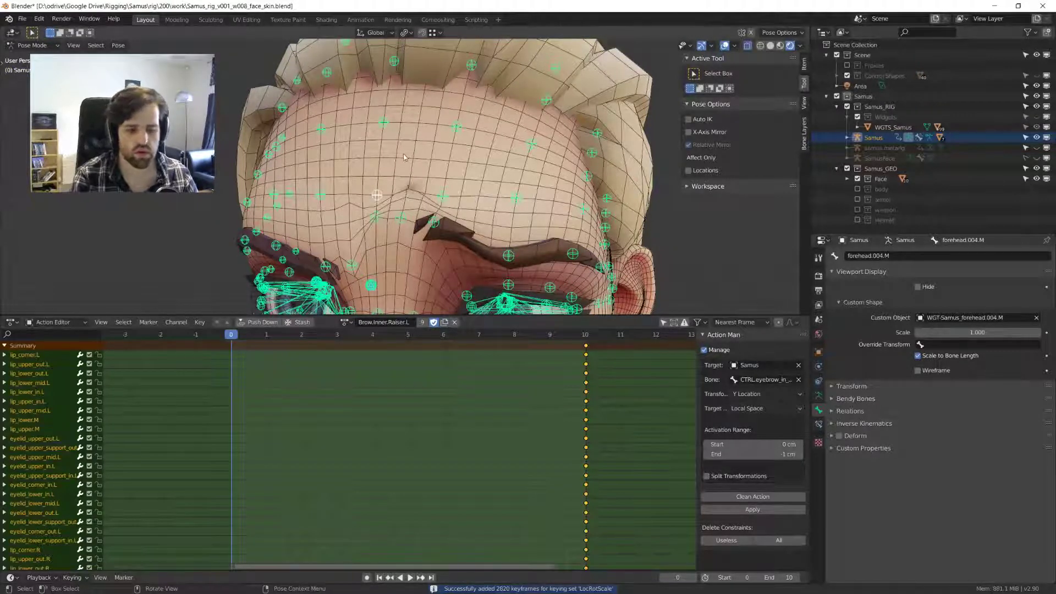
{"action": "key", "text": "alt+g"}
{"action": "key", "text": "alt+a"}
{"action": "key", "text": "a"}
{"action": "key", "text": "alt+a"}
{"action": "key", "text": "a"}
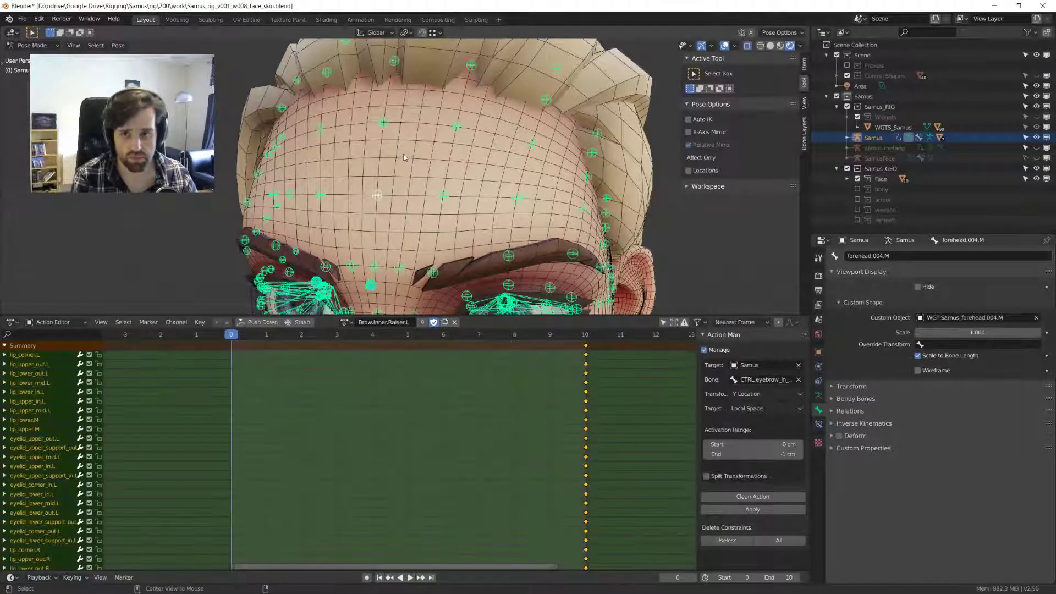
{"action": "key", "text": "i"}
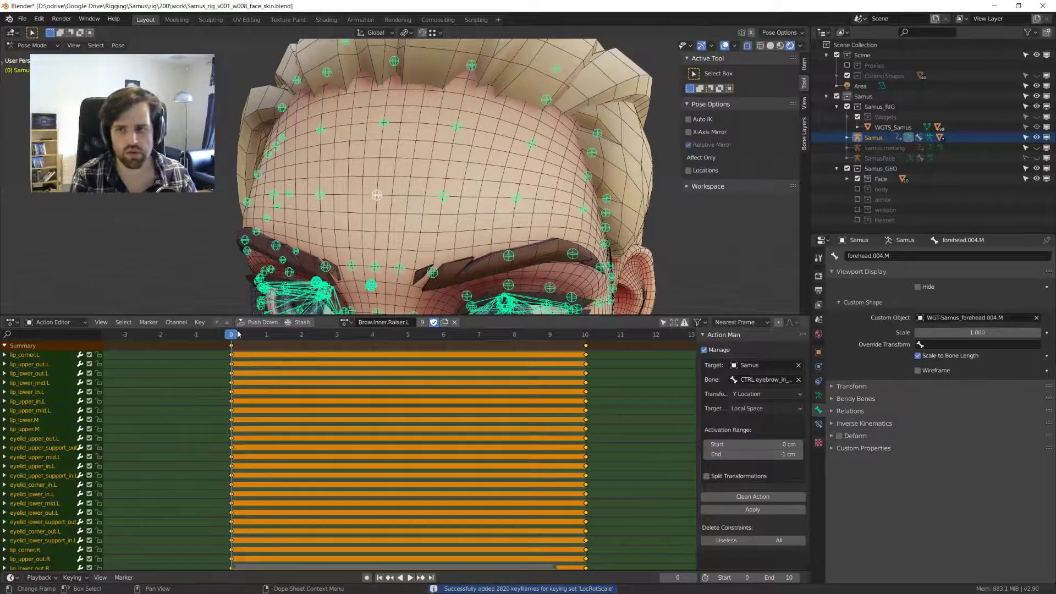
- Return to frame 10 and raise the forehead.004.L bone by about 1.4 cm in side view
{"action": "key", "text": "space"}
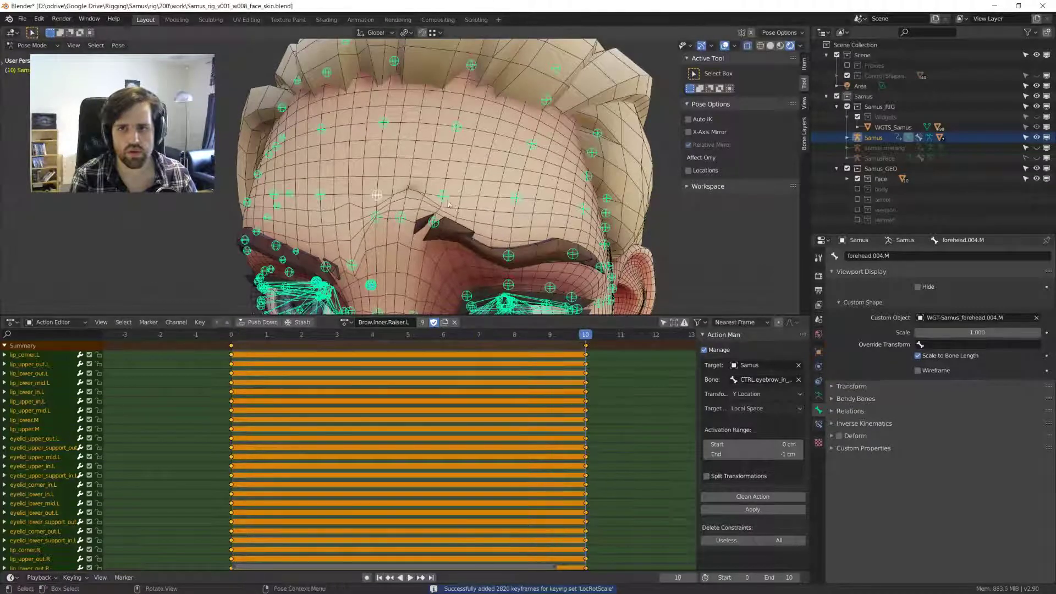
{"action": "left_click", "coordinate": [455, 231]}
{"action": "key", "text": "KP_3"}
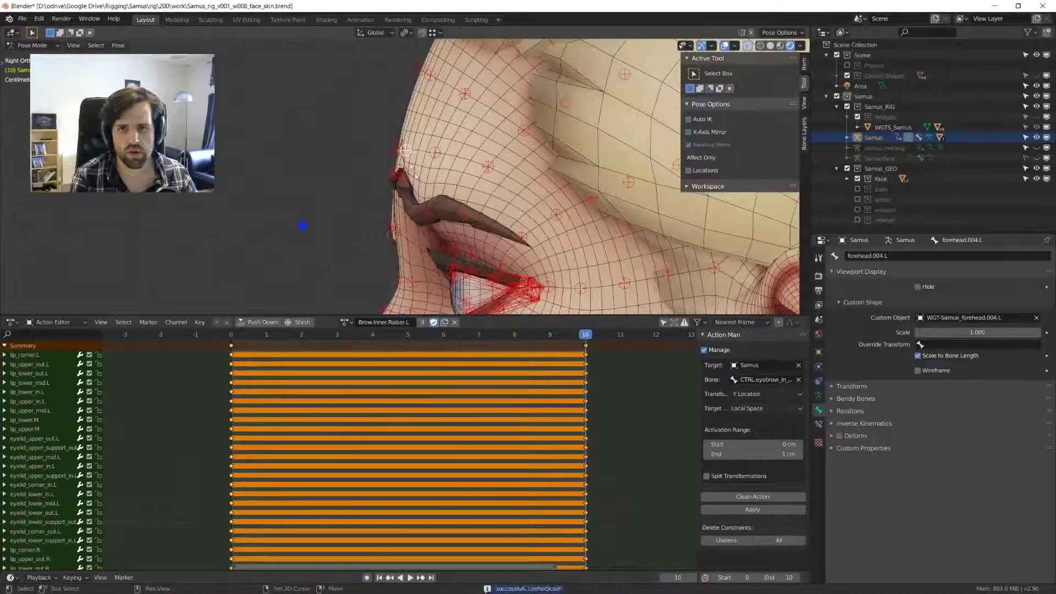
{"action": "scroll", "coordinate": [432, 204], "scroll_direction": "up", "scroll_amount": 3}
{"action": "key", "text": "g"}
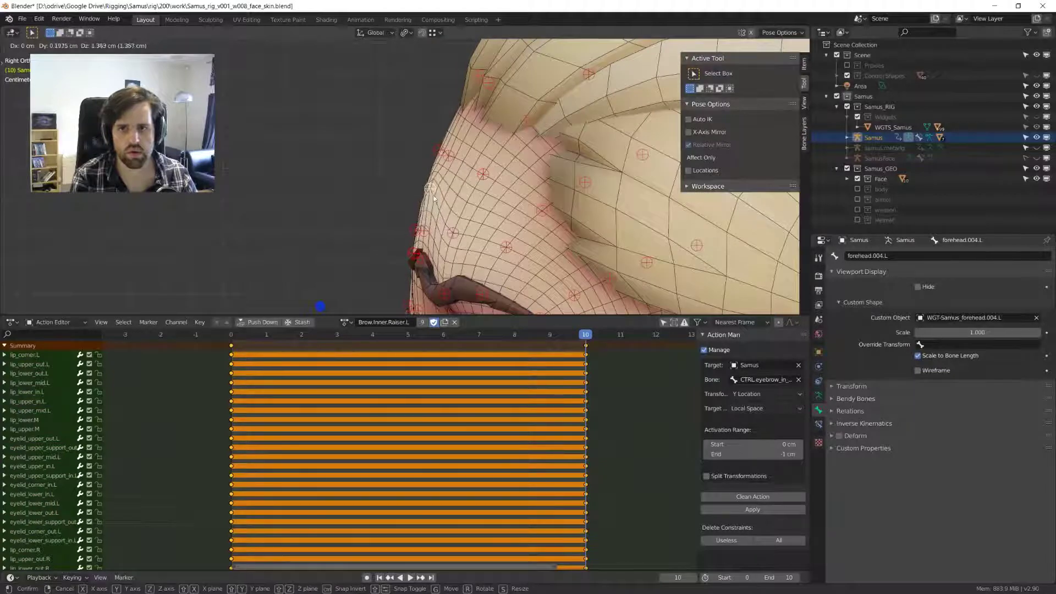
{"action": "left_click", "coordinate": [433, 195]}
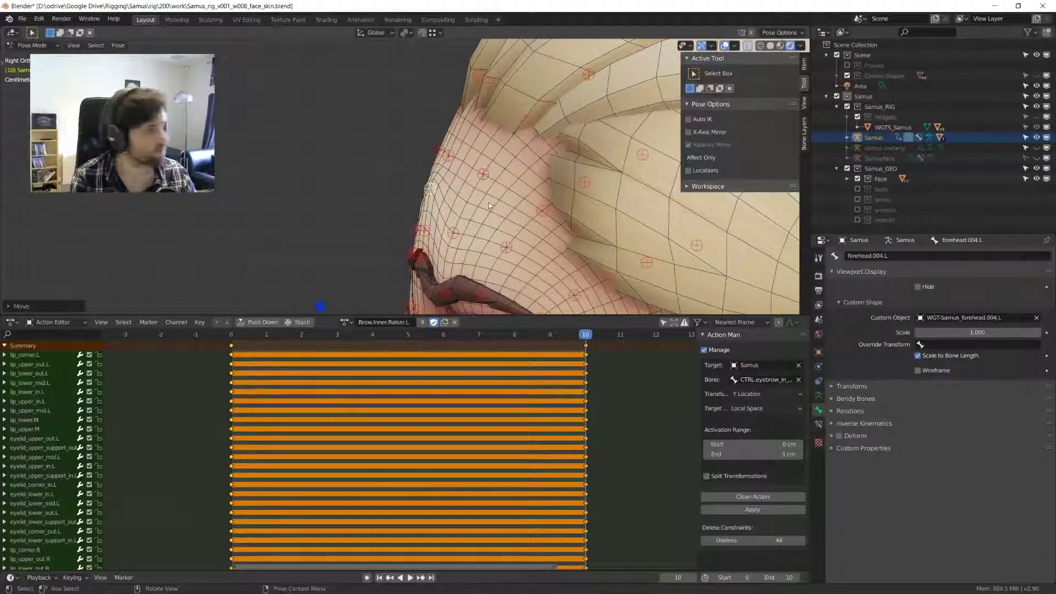
- Raise the forehead.004.M bone by about 1.3 cm in side view and fine-tune its rotation and position
{"action": "middle_click_drag", "start_coordinate": [406, 199], "coordinate": [423, 196], "text": "shift"}
{"action": "left_click", "coordinate": [447, 185]}
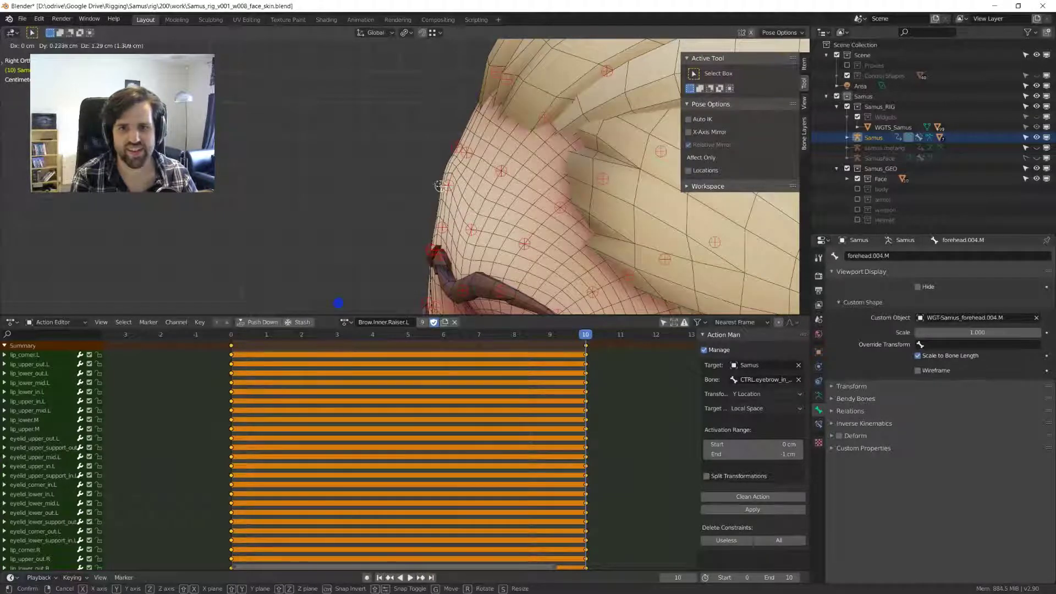
{"action": "key", "text": "r"}
{"action": "key", "text": "Escape"}
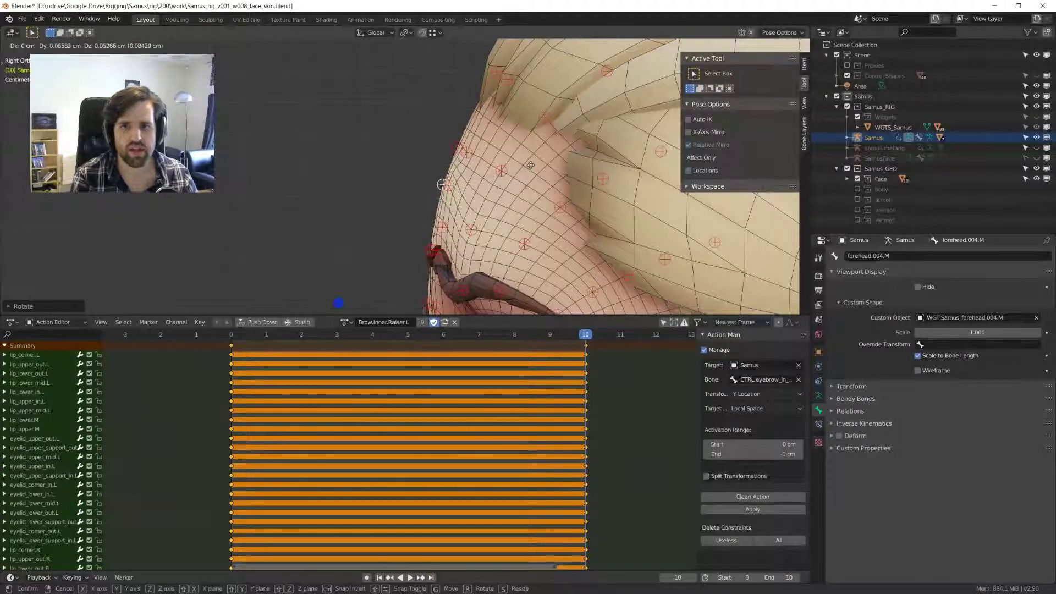
{"action": "left_click", "coordinate": [446, 186]}
- Raise the forehead.008.L bone by about 0.9 cm and adjust the forehead.004.L and forehead.004.M bones to the forehead's profile
{"action": "left_click", "coordinate": [472, 225]}
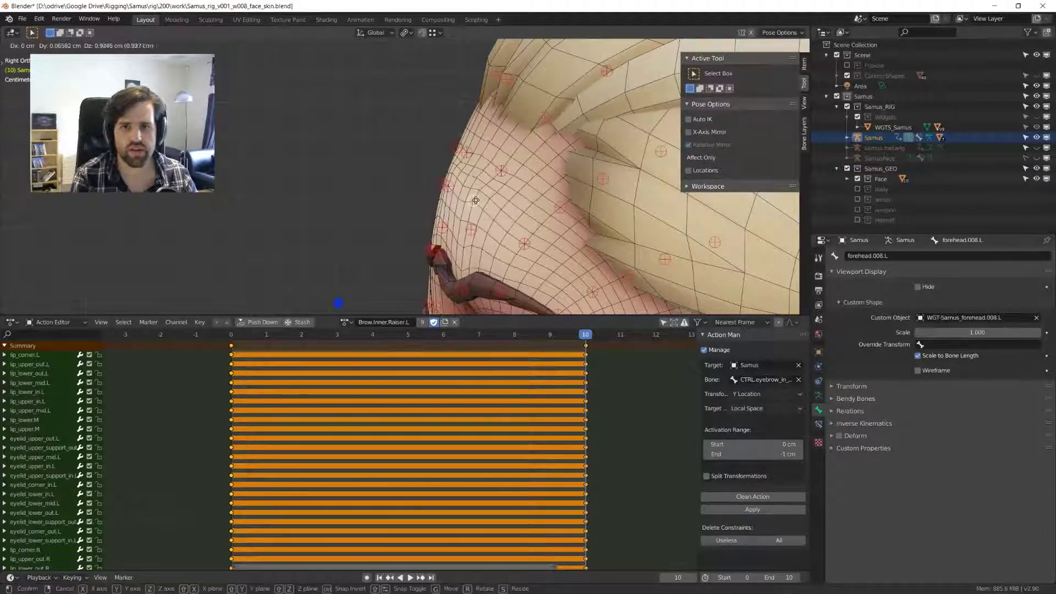
{"action": "middle_click_drag", "start_coordinate": [472, 225], "coordinate": [478, 180]}
{"action": "scroll", "coordinate": [503, 211], "scroll_direction": "up", "scroll_amount": 2}
{"action": "left_click_drag", "start_coordinate": [457, 163], "coordinate": [455, 164]}
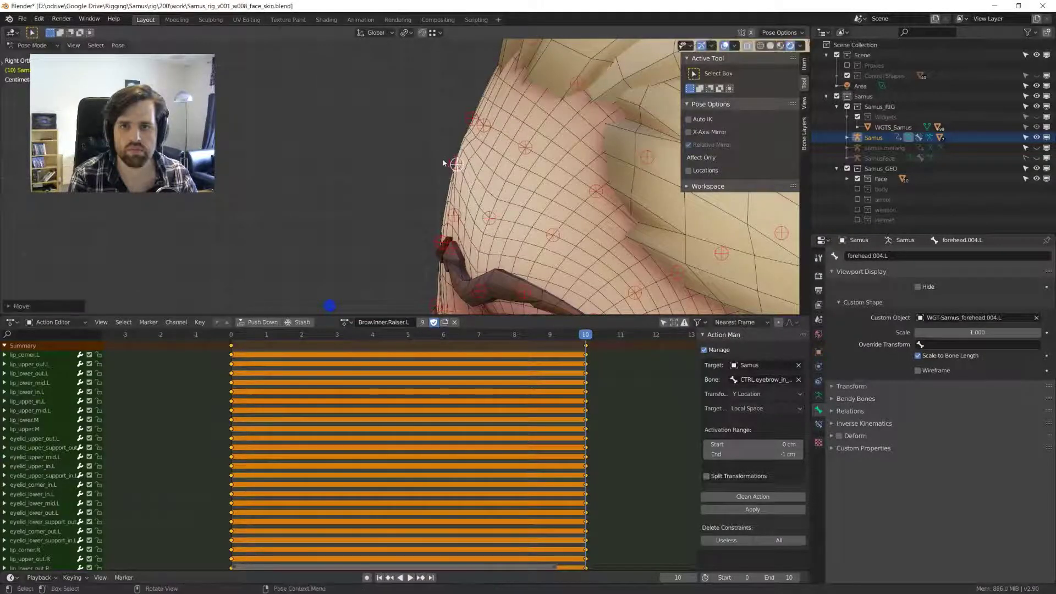
{"action": "left_click", "coordinate": [452, 151]}
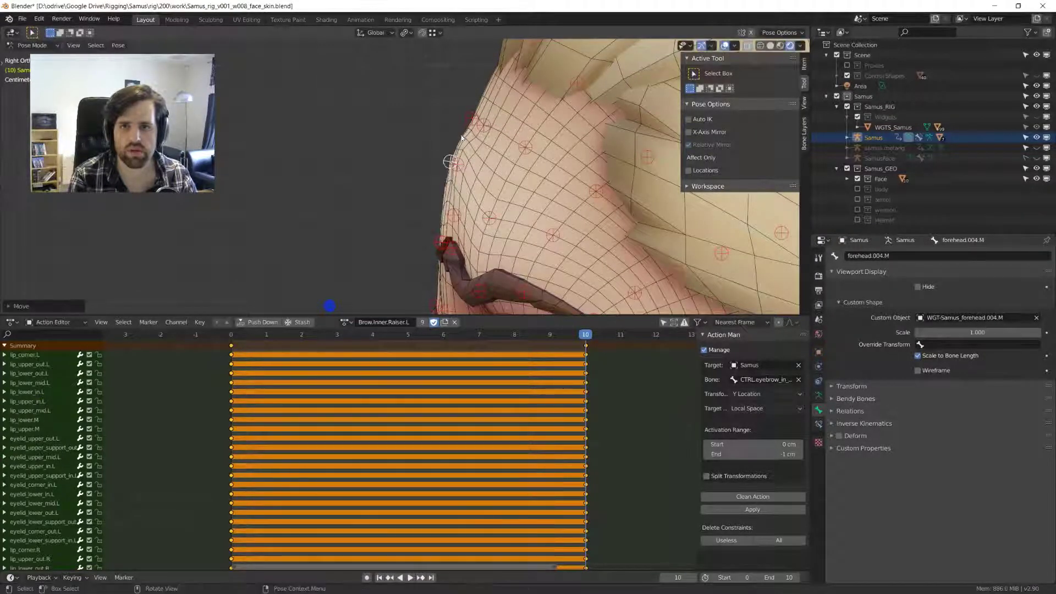
- Adjust the position and rotation of forehead.003.M and rotate forehead.003.L to smooth the upper forehead in side view
{"action": "left_click", "coordinate": [468, 106]}
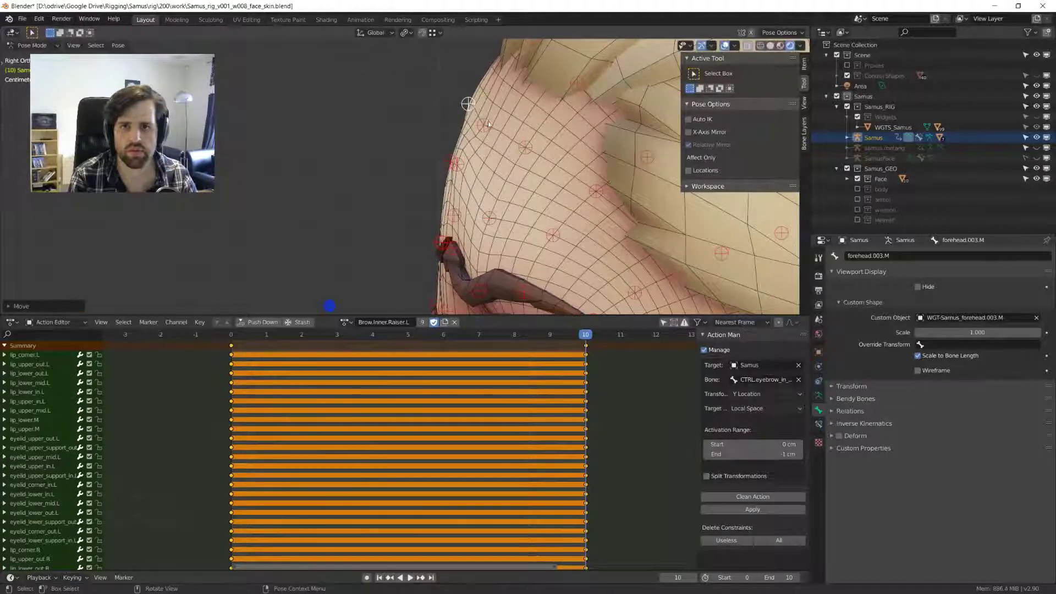
{"action": "key", "text": "g"}
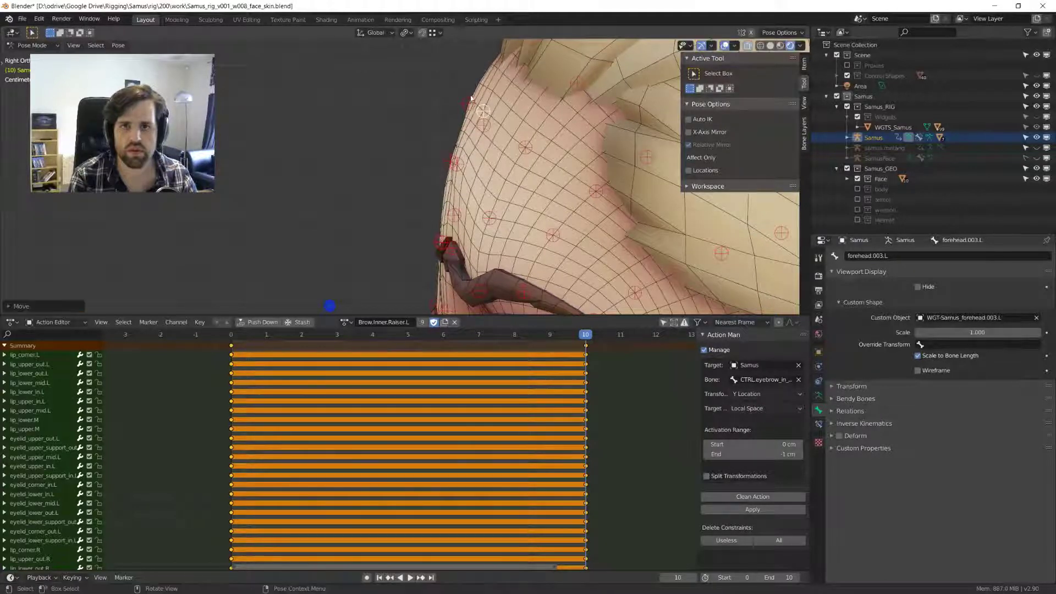
{"action": "left_click", "coordinate": [489, 109]}
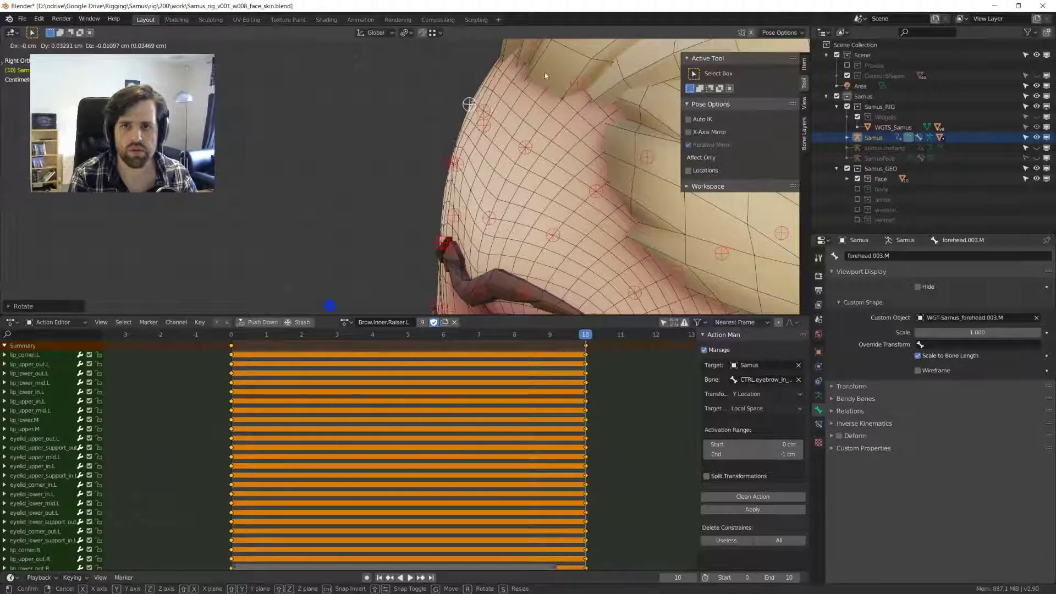
{"action": "left_click", "coordinate": [483, 110]}
{"action": "key", "text": "r"}
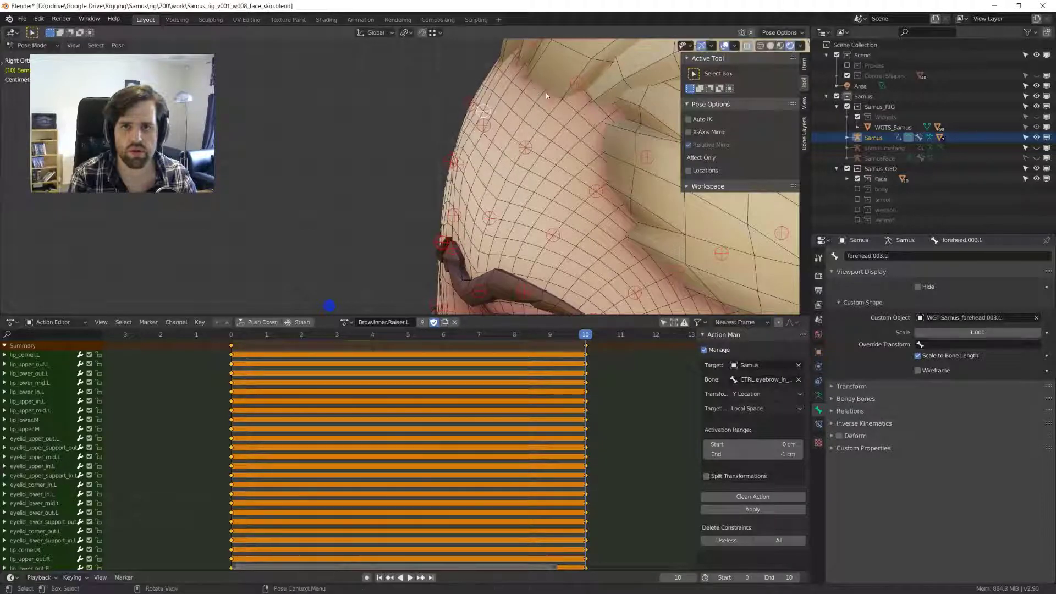
{"action": "left_click", "coordinate": [557, 91]}
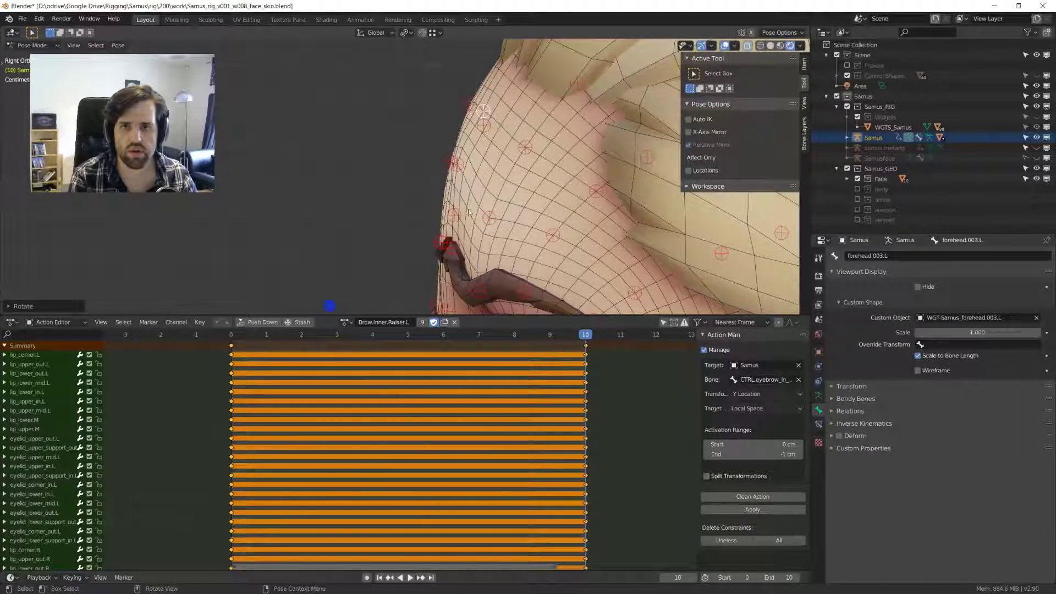
- Raise the eyebrow_mid.L bone in side view to straighten the kink in the middle of the left eyebrow
{"action": "scroll", "coordinate": [480, 216], "scroll_direction": "down", "scroll_amount": 4, "text": "shift"}
{"action": "left_click", "coordinate": [483, 230]}
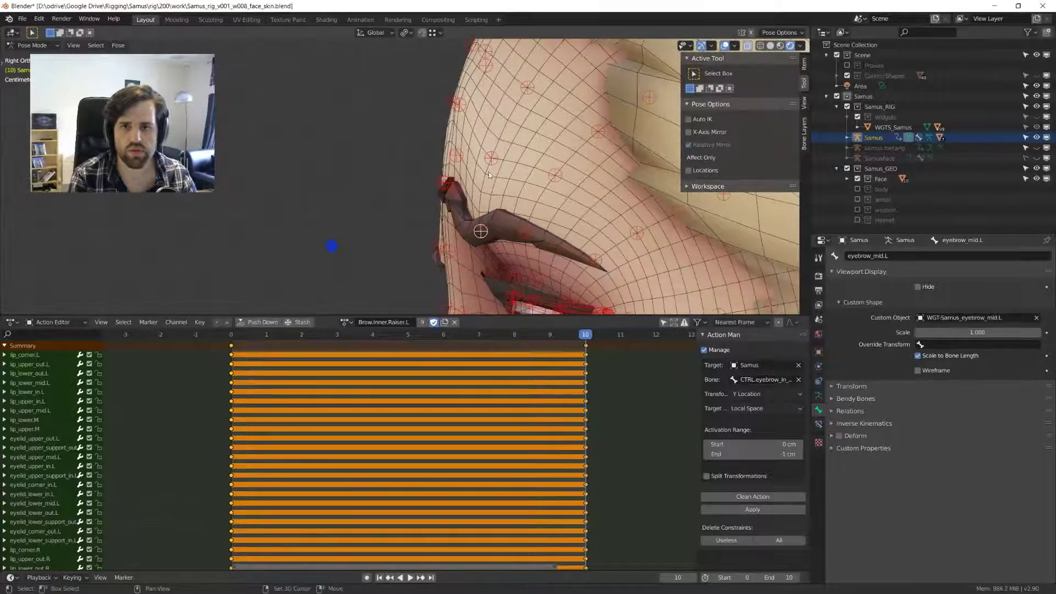
{"action": "scroll", "coordinate": [468, 254], "scroll_direction": "up", "scroll_amount": 1}
{"action": "key", "text": "g"}
{"action": "left_click", "coordinate": [478, 242]}
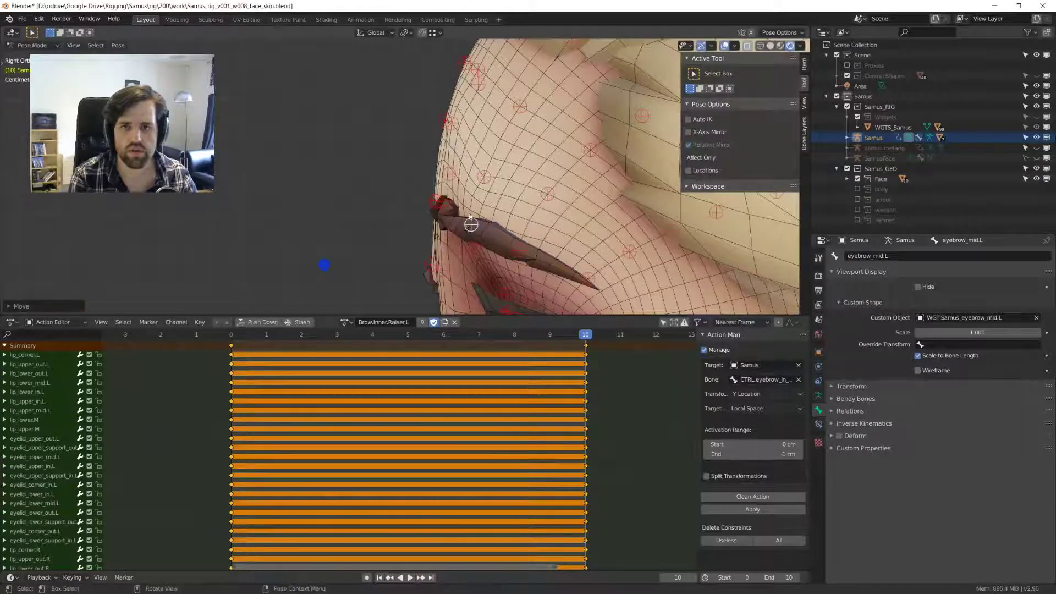
- Rotate the eyebrow_mid.L bone in front view and nudge it slightly upward to smooth the left eyebrow's shape
{"action": "middle_click_drag", "start_coordinate": [479, 242], "coordinate": [543, 224], "text": "alt"}
{"action": "scroll", "coordinate": [528, 223], "scroll_direction": "down", "scroll_amount": 2}
{"action": "middle_click_drag", "start_coordinate": [410, 202], "coordinate": [387, 163], "text": "shift"}
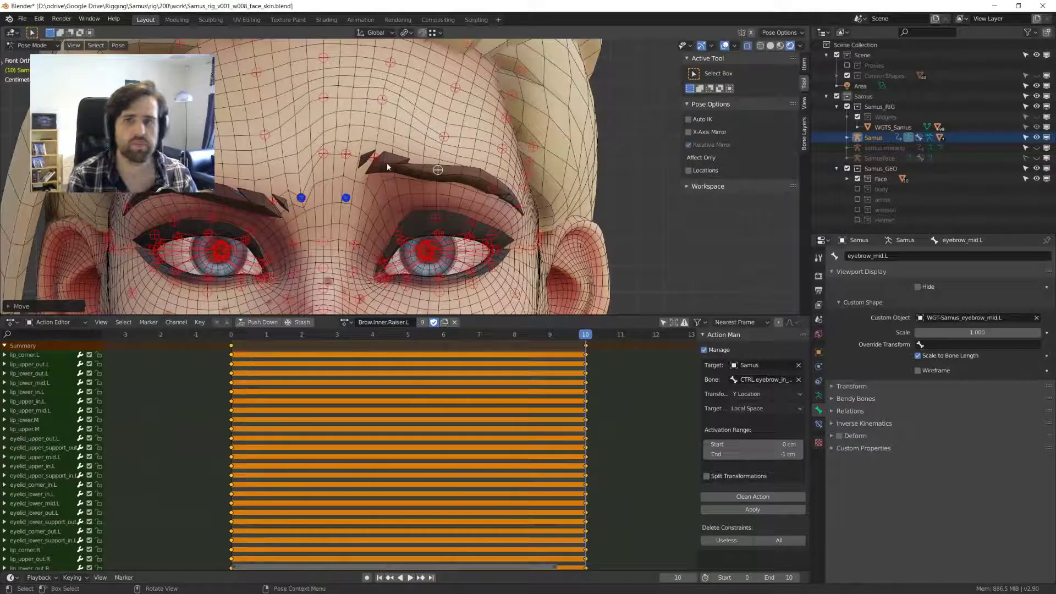
{"action": "middle_click_drag", "start_coordinate": [409, 160], "coordinate": [431, 185], "text": "shift"}
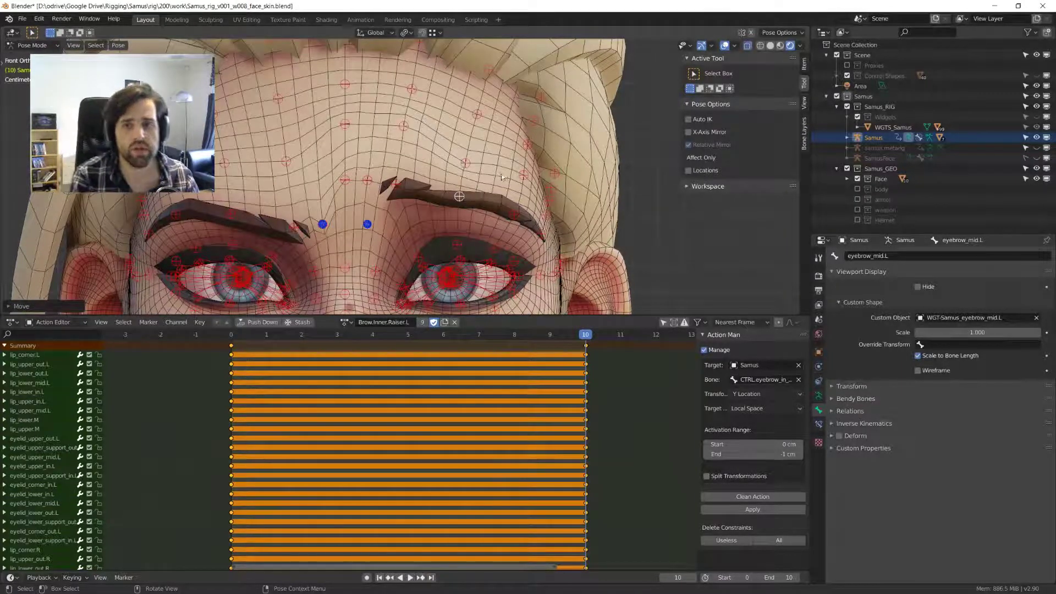
{"action": "middle_click_drag", "start_coordinate": [494, 183], "coordinate": [490, 211], "text": "shift"}
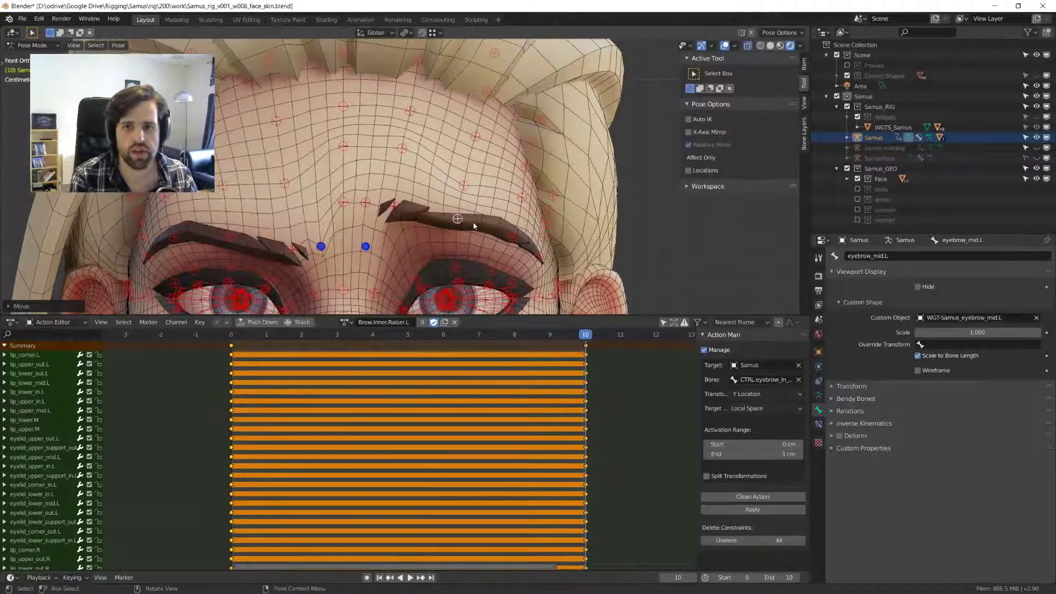
{"action": "key", "text": "r"}
{"action": "left_click", "coordinate": [543, 220]}
{"action": "key", "text": "g"}
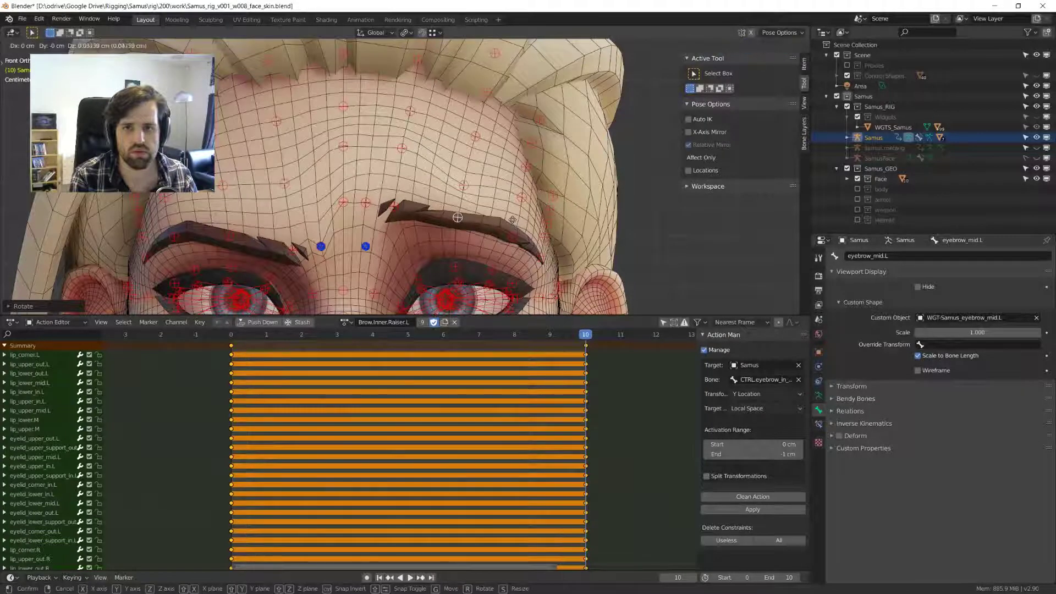
{"action": "left_click", "coordinate": [511, 222]}
- Raise the forehead.008.L bone above the middle of the left eyebrow by about 0.4 cm in front view
{"action": "left_click", "coordinate": [464, 185]}
{"action": "key", "text": "g"}
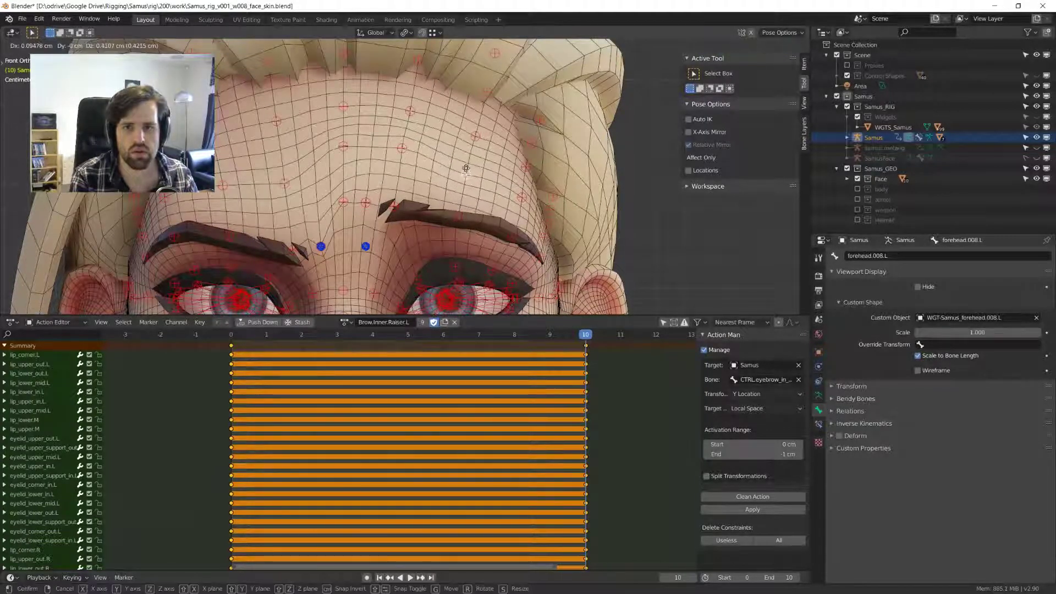
{"action": "left_click", "coordinate": [466, 166]}
{"action": "scroll", "coordinate": [466, 167], "scroll_direction": "down", "scroll_amount": 4}
{"action": "scroll", "coordinate": [467, 169], "scroll_direction": "up", "scroll_amount": 3}
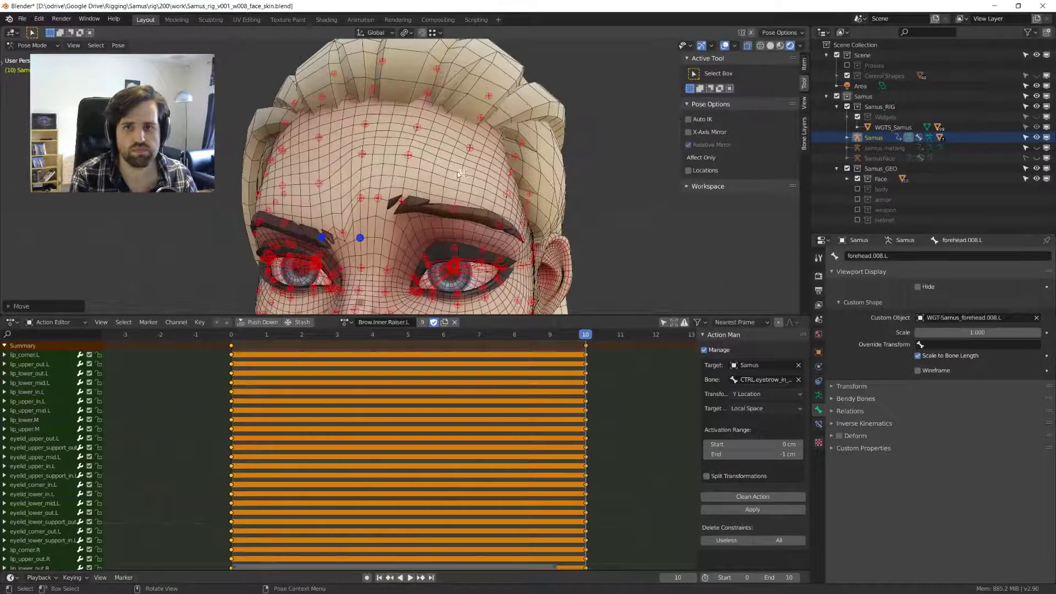
- Raise the forehead.007.L bone by about 0.13 cm in front view and rotate it slightly in side view
{"action": "middle_click_drag", "start_coordinate": [467, 169], "coordinate": [472, 175]}
{"action": "key", "text": "KP_1"}
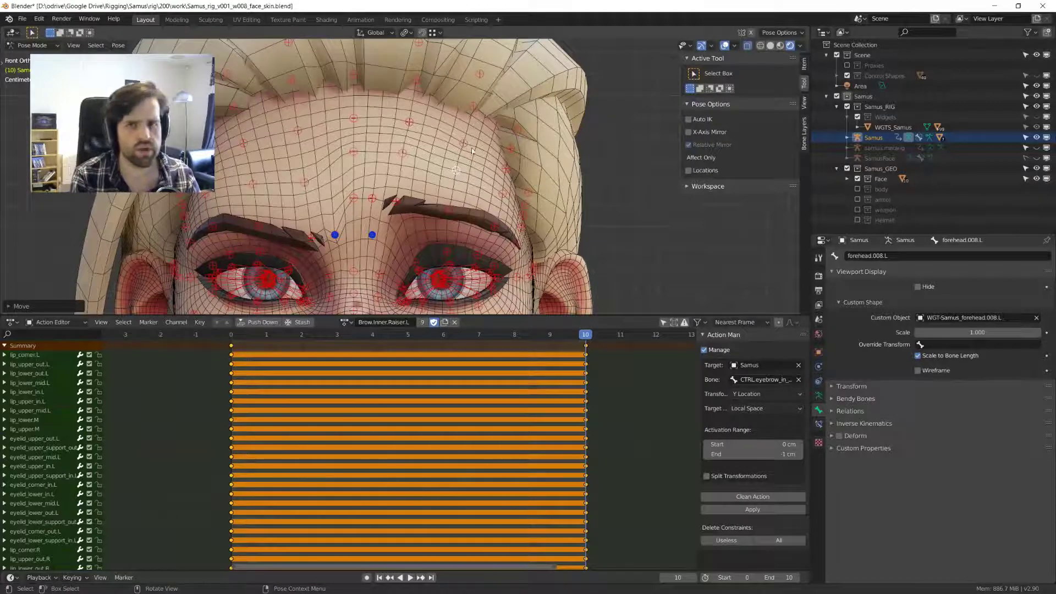
{"action": "left_click", "coordinate": [466, 146]}
{"action": "key", "text": "g"}
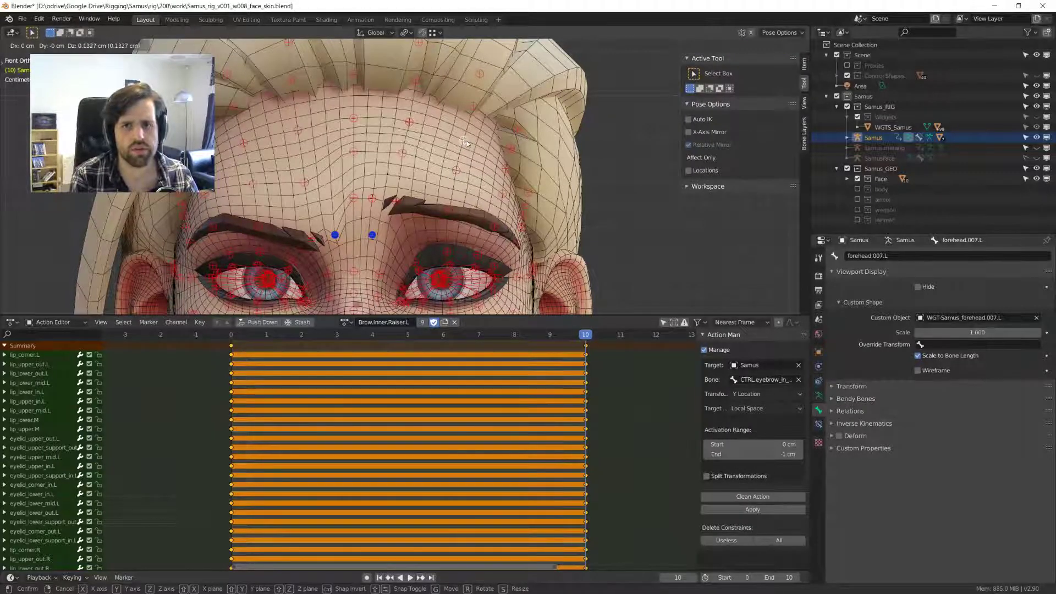
{"action": "left_click", "coordinate": [466, 144]}
{"action": "key", "text": "KP_3"}
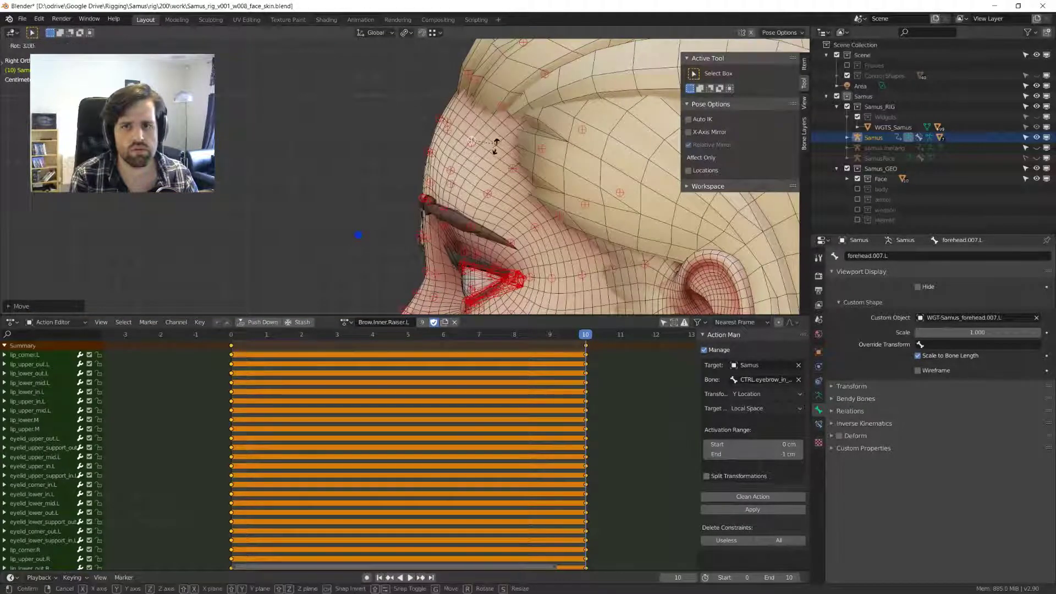
{"action": "middle_click_drag", "start_coordinate": [449, 174], "coordinate": [476, 176]}
{"action": "key", "text": "ctrl+z"}
{"action": "scroll", "coordinate": [461, 190], "scroll_direction": "up", "scroll_amount": 3}
{"action": "key", "text": "Right"}
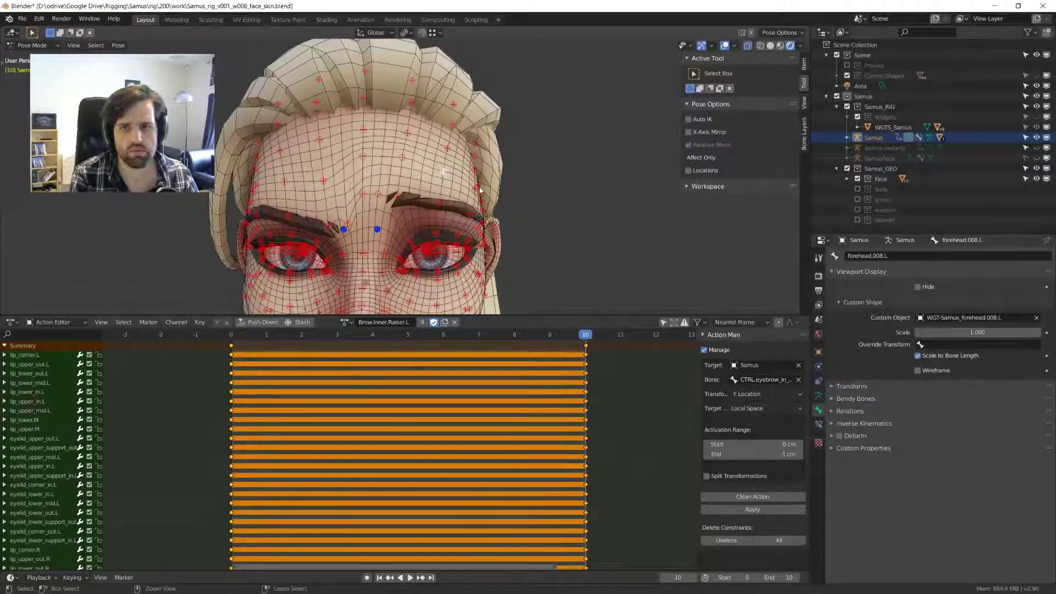
- Key all face bones at frame 10 of the Brow.Inner.Raiser.L action and examine the left brow and forehead from several angles
{"action": "key", "text": "a"}
{"action": "key", "text": "i"}
{"action": "middle_click_drag", "start_coordinate": [497, 192], "coordinate": [489, 167]}
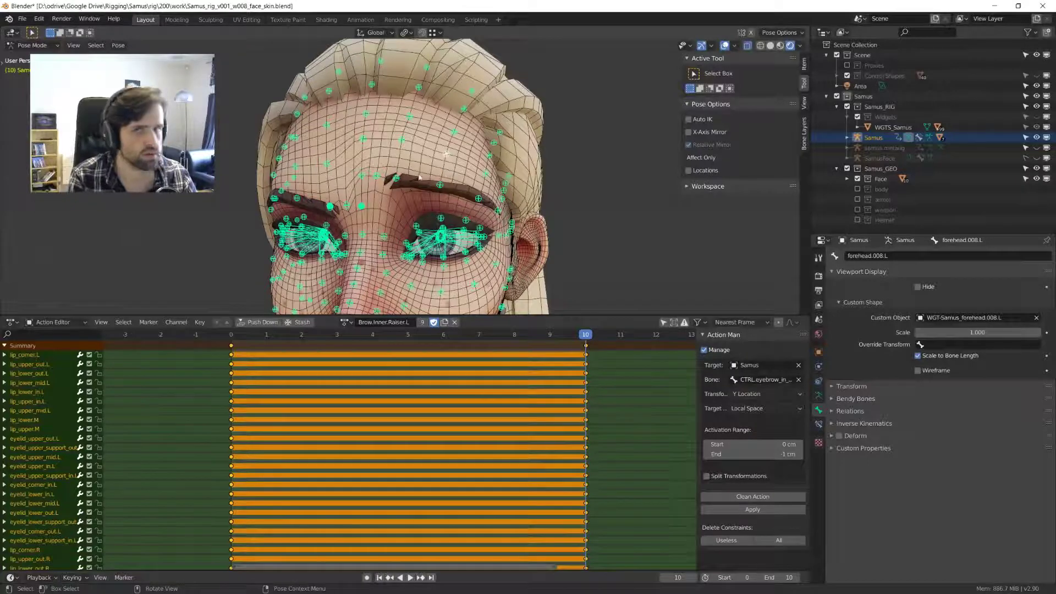
{"action": "middle_click_drag", "start_coordinate": [427, 176], "coordinate": [433, 179]}
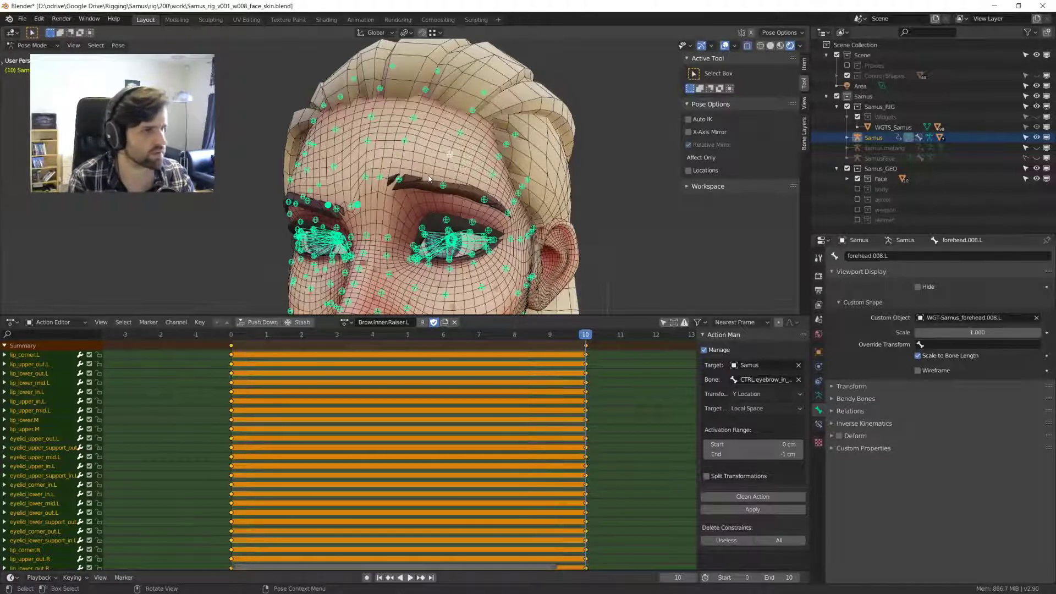
{"action": "middle_click_drag", "start_coordinate": [394, 178], "coordinate": [467, 138]}
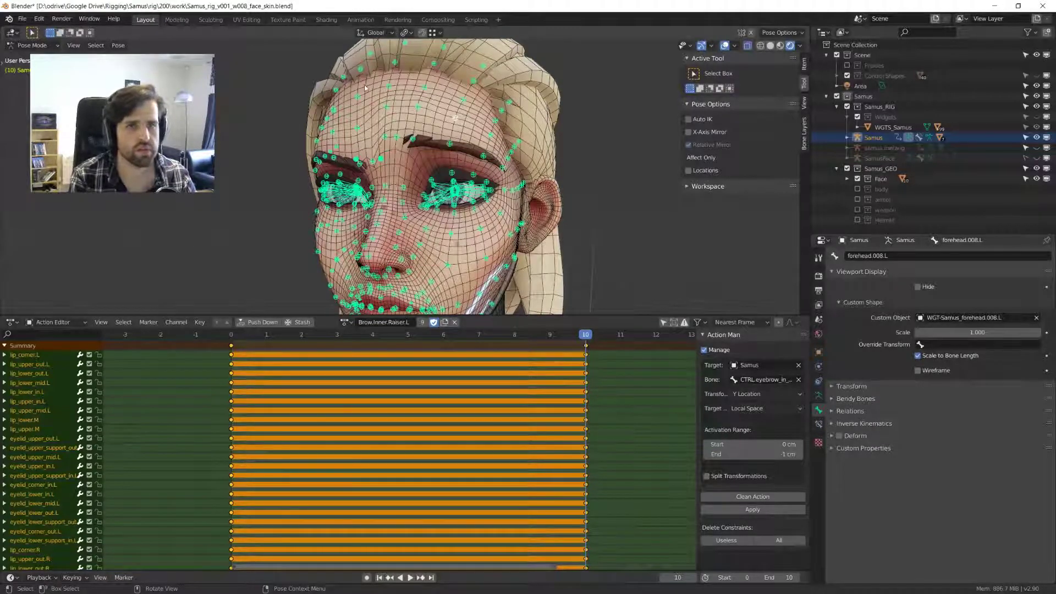
{"action": "middle_click_drag", "start_coordinate": [406, 102], "coordinate": [432, 179]}
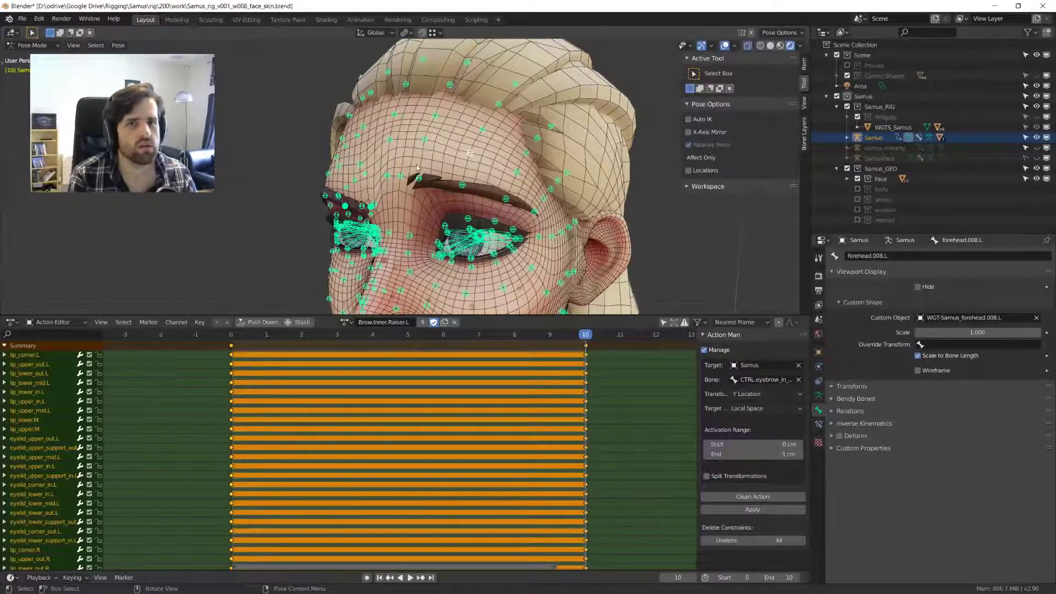
{"action": "scroll", "coordinate": [464, 157], "scroll_direction": "up", "scroll_amount": 2}
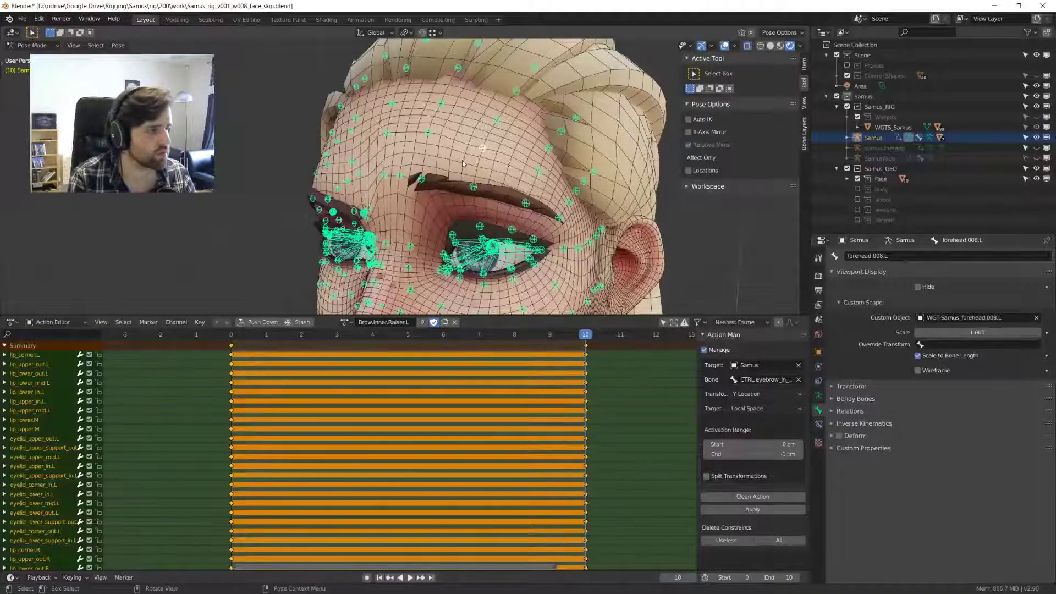
- Rotate and nudge the forehead.008.L bone in front view, then key it at frame 10
{"action": "key", "text": "KP_1"}
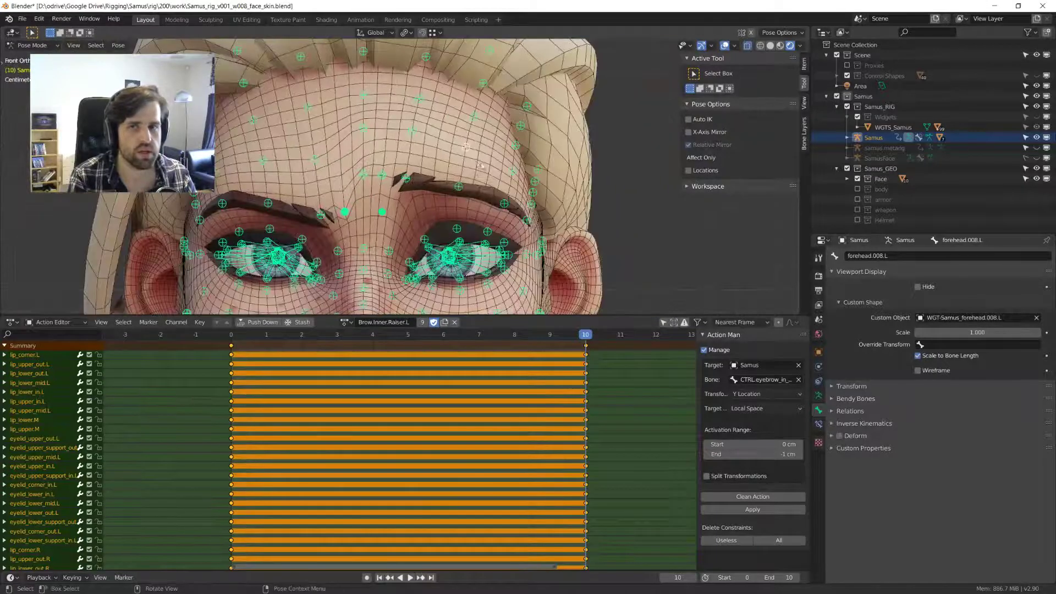
{"action": "key", "text": "alt+a"}
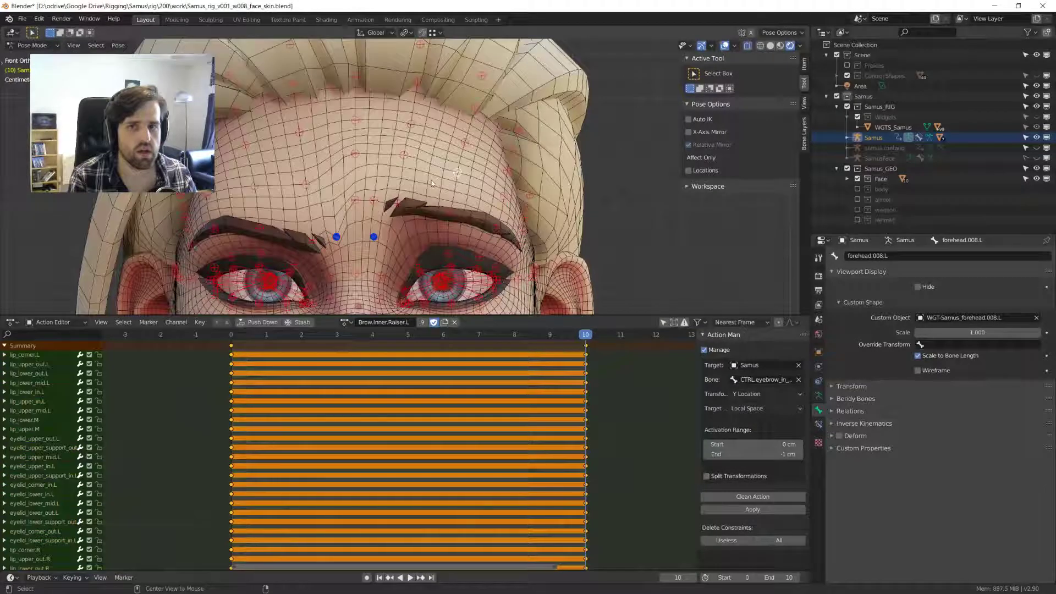
{"action": "left_click_drag", "start_coordinate": [431, 180], "coordinate": [517, 169]}
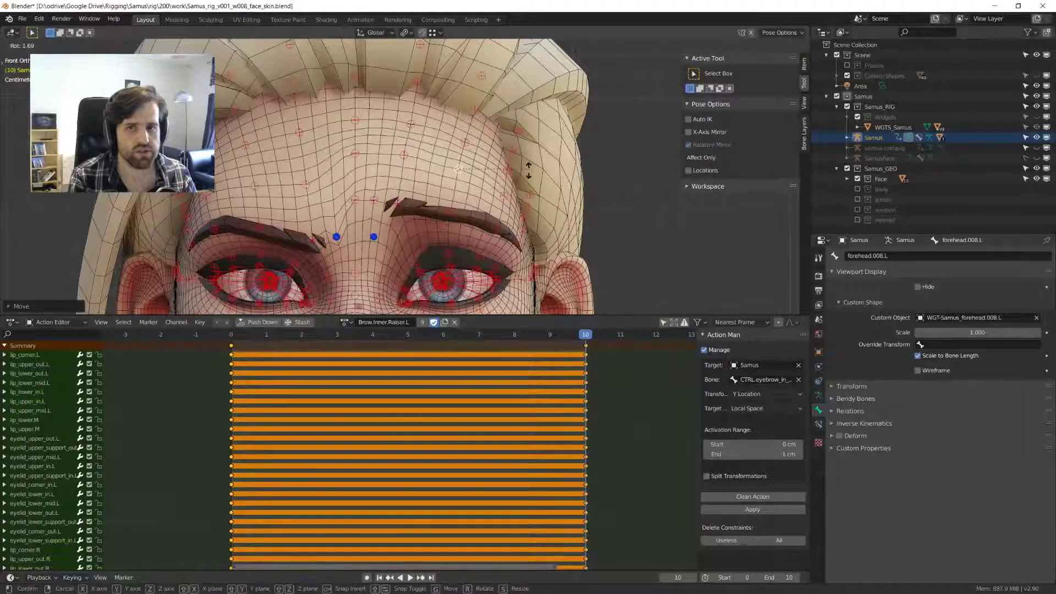
{"action": "left_click", "coordinate": [529, 173]}
{"action": "key", "text": "g"}
{"action": "left_click", "coordinate": [529, 172]}
{"action": "left_click", "coordinate": [516, 173]}
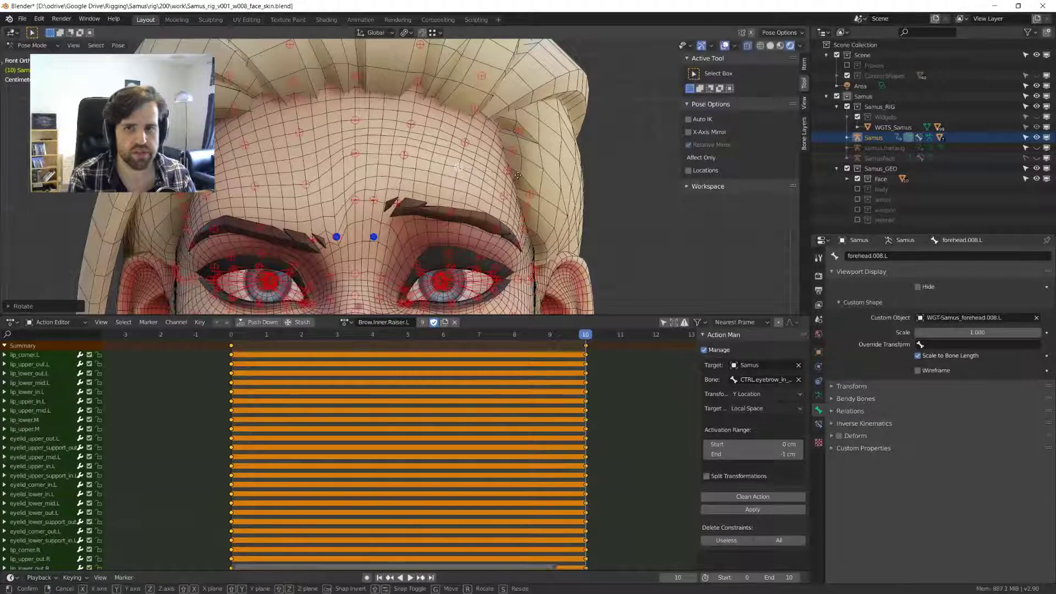
{"action": "left_click", "coordinate": [518, 177]}
{"action": "key", "text": "i"}
- Hide the overlays, play back the brow raise, and return to frame 10 to examine the eyebrows and eyelashes up close
{"action": "middle_click_drag", "start_coordinate": [518, 178], "coordinate": [432, 228]}
{"action": "scroll", "coordinate": [431, 228], "scroll_direction": "down", "scroll_amount": 3}
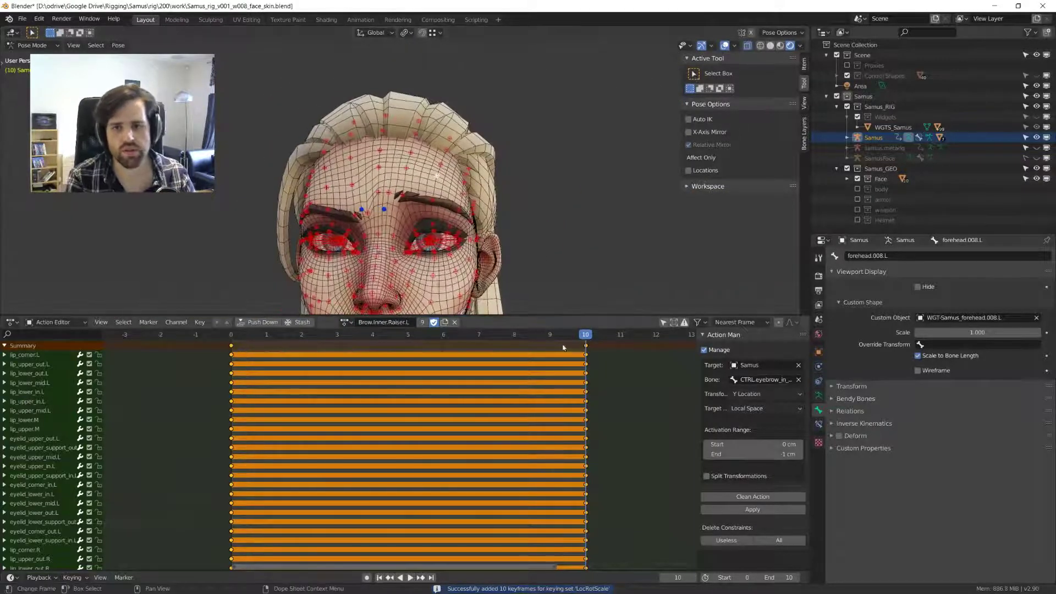
{"action": "key", "text": "shift+alt+z"}
{"action": "mouse_move", "coordinate": [418, 181]}
{"action": "middle_mouse_down"}
{"action": "mouse_move", "coordinate": [395, 185]}
{"action": "mouse_move", "coordinate": [407, 185]}
{"action": "middle_mouse_up"}
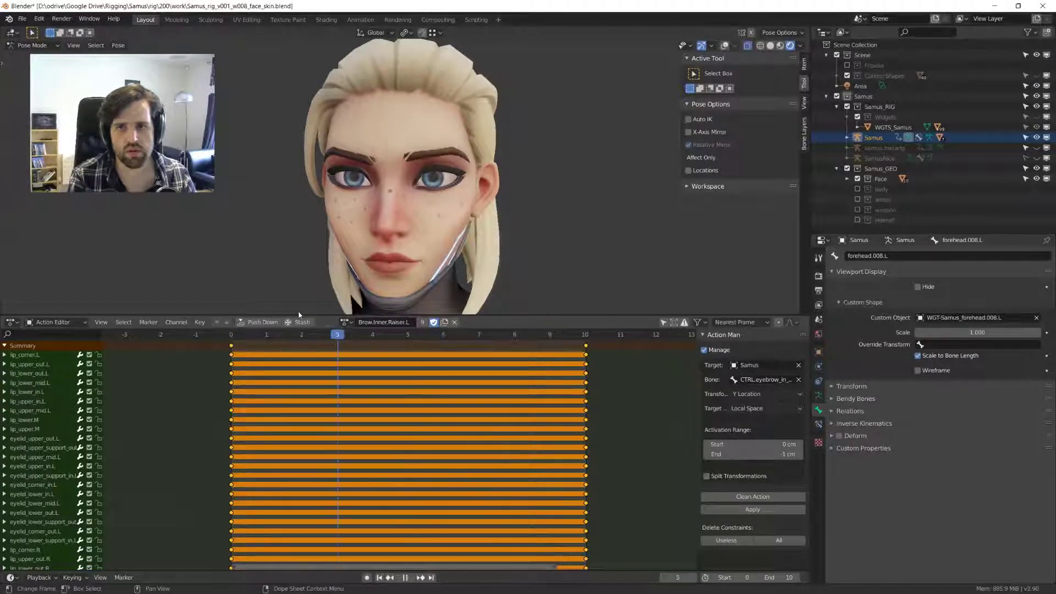
{"action": "key", "text": "space"}
{"action": "left_click", "coordinate": [586, 333]}
{"action": "mouse_move", "coordinate": [484, 190]}
{"action": "middle_mouse_down"}
{"action": "mouse_move", "coordinate": [412, 181]}
{"action": "mouse_move", "coordinate": [484, 170]}
{"action": "middle_mouse_up"}
{"action": "scroll", "coordinate": [484, 170], "scroll_direction": "up", "scroll_amount": 4}
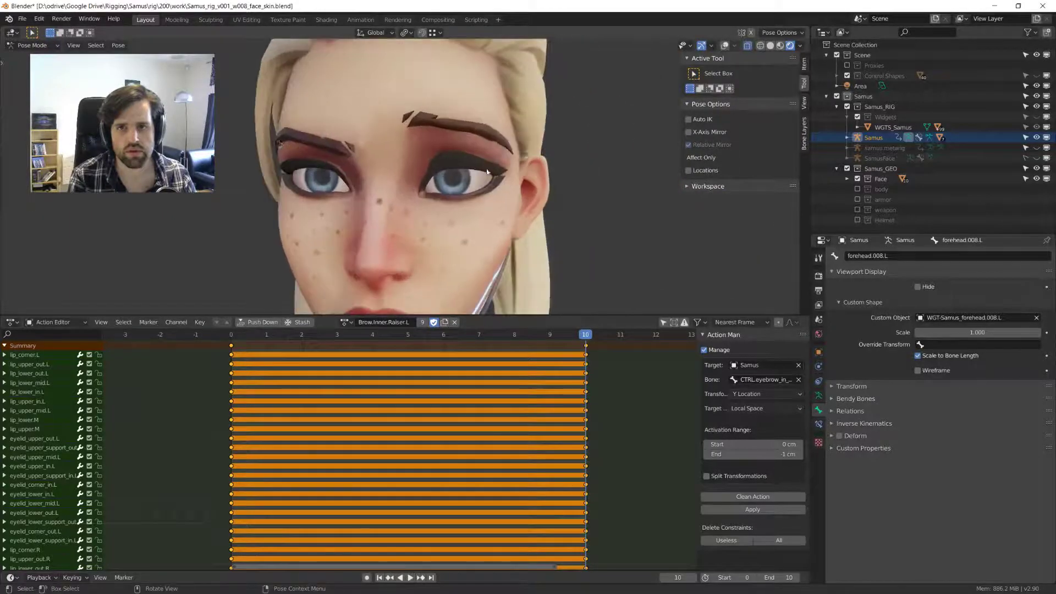
- In Object Mode with overlays shown, turn off the viewport display of the Surface Deform modifier on geo.eyelashes
{"action": "key", "text": "ctrl+Tab"}
{"action": "scroll", "coordinate": [484, 169], "scroll_direction": "up", "scroll_amount": 2}
{"action": "left_click", "coordinate": [486, 154]}
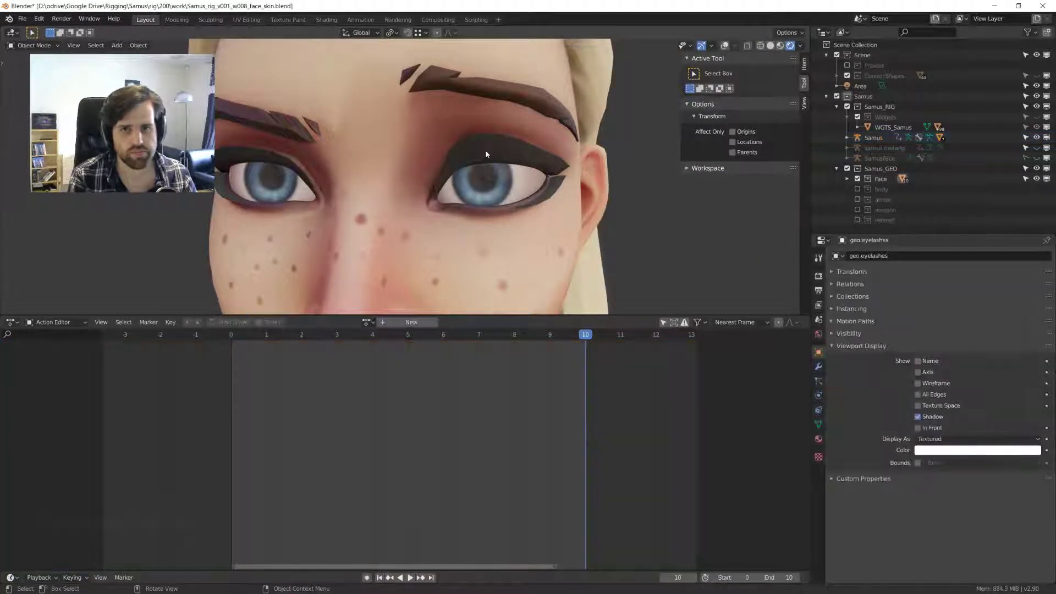
{"action": "scroll", "coordinate": [493, 153], "scroll_direction": "down", "scroll_amount": 3}
{"action": "left_click", "coordinate": [528, 231]}
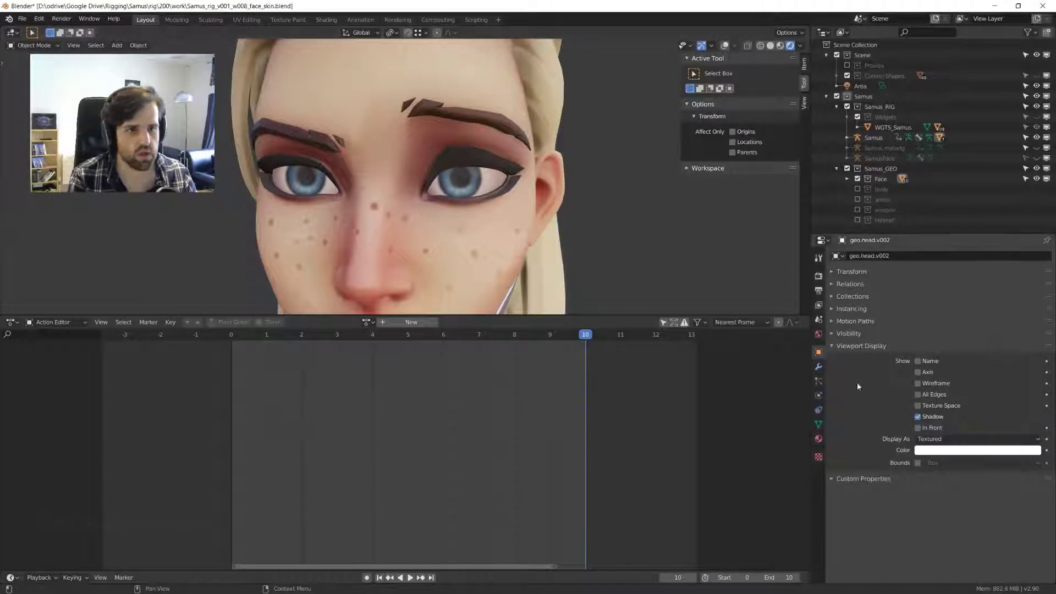
{"action": "left_click", "coordinate": [818, 367]}
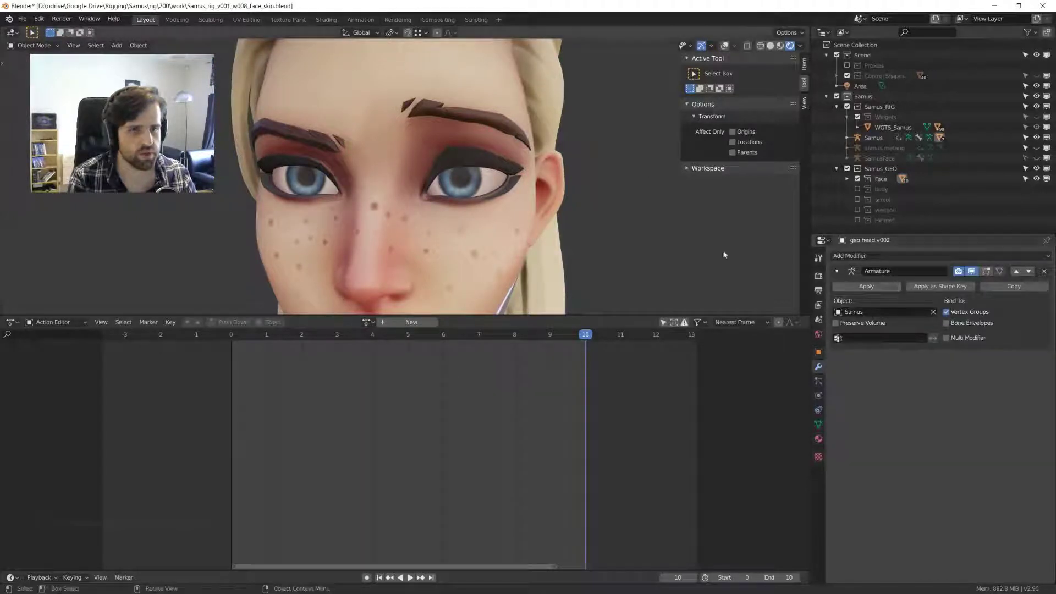
{"action": "key", "text": "shift+alt+z"}
{"action": "left_click", "coordinate": [469, 158]}
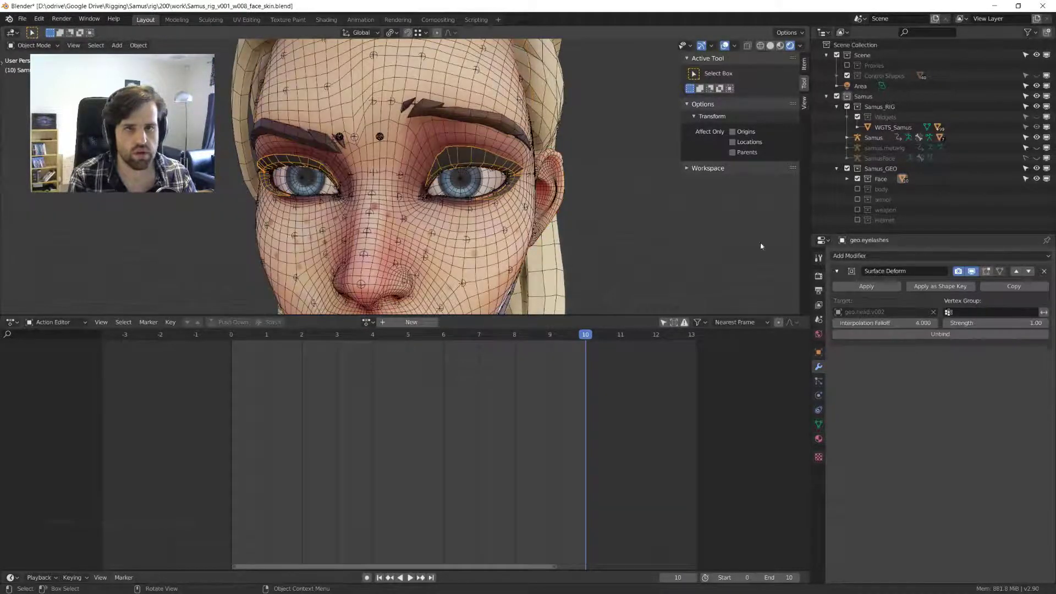
{"action": "left_click", "coordinate": [971, 272]}
- Play back the brow raise with the eyelash modifier off and examine the left eye and eyebrow
{"action": "middle_click_drag", "start_coordinate": [483, 182], "coordinate": [456, 190]}
{"action": "scroll", "coordinate": [456, 189], "scroll_direction": "down", "scroll_amount": 3}
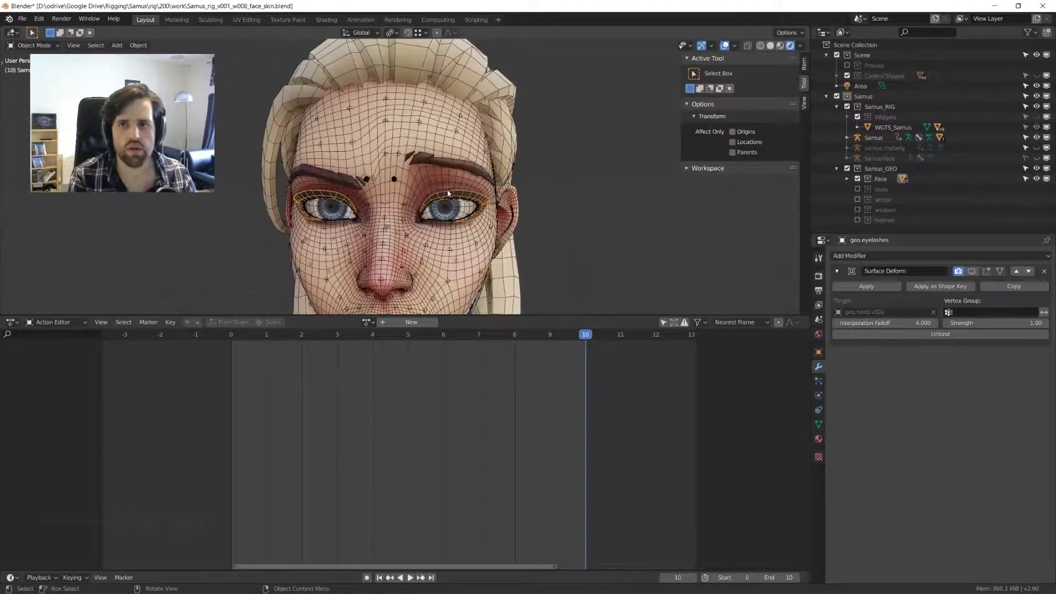
{"action": "scroll", "coordinate": [411, 157], "scroll_direction": "up", "scroll_amount": 1}
{"action": "key", "text": "space"}
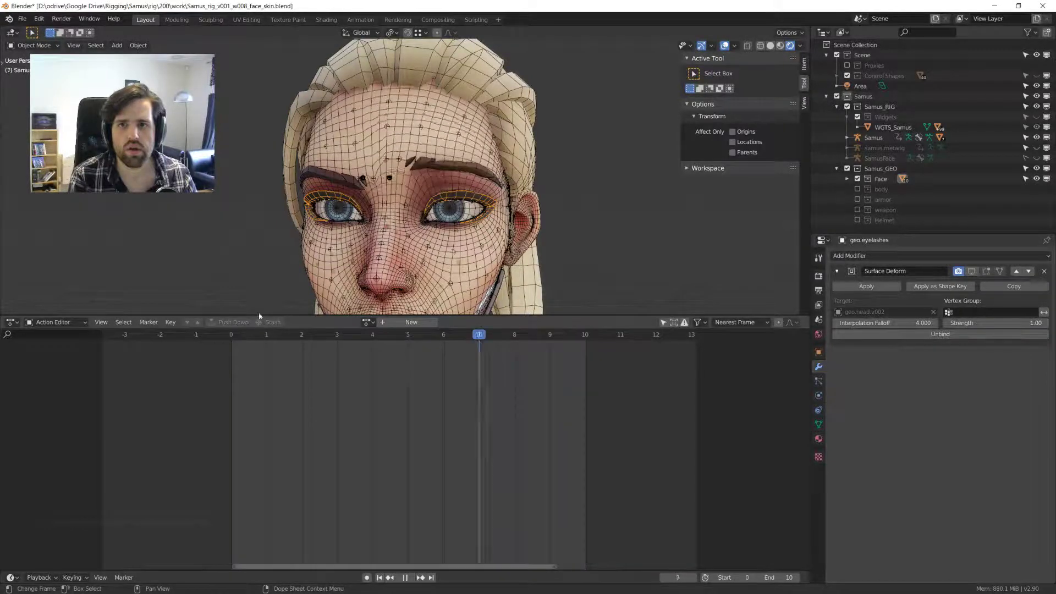
{"action": "key", "text": "Escape"}
{"action": "mouse_move", "coordinate": [439, 182]}
{"action": "middle_mouse_down"}
{"action": "mouse_move", "coordinate": [473, 186]}
{"action": "mouse_move", "coordinate": [361, 172]}
{"action": "mouse_move", "coordinate": [528, 202]}
{"action": "mouse_move", "coordinate": [516, 186]}
{"action": "mouse_move", "coordinate": [430, 188]}
{"action": "middle_mouse_up"}
{"action": "scroll", "coordinate": [407, 176], "scroll_direction": "up", "scroll_amount": 4}
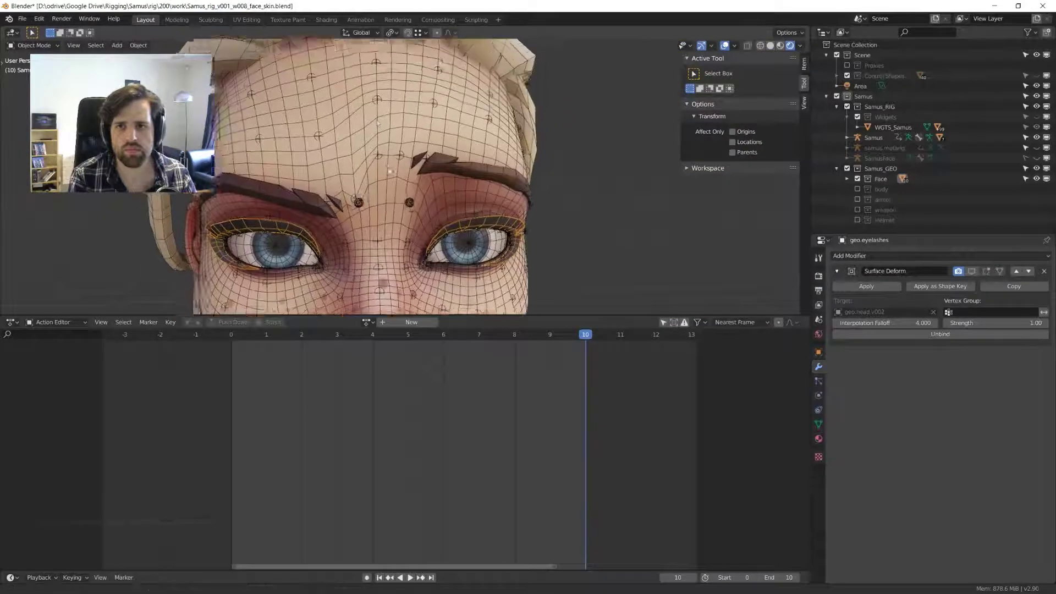
- Select the Samus armature in place of the face meshes and return to Pose Mode
{"action": "left_click", "coordinate": [385, 128]}
{"action": "middle_click_drag", "start_coordinate": [385, 127], "coordinate": [392, 137]}
{"action": "left_click", "coordinate": [402, 206]}
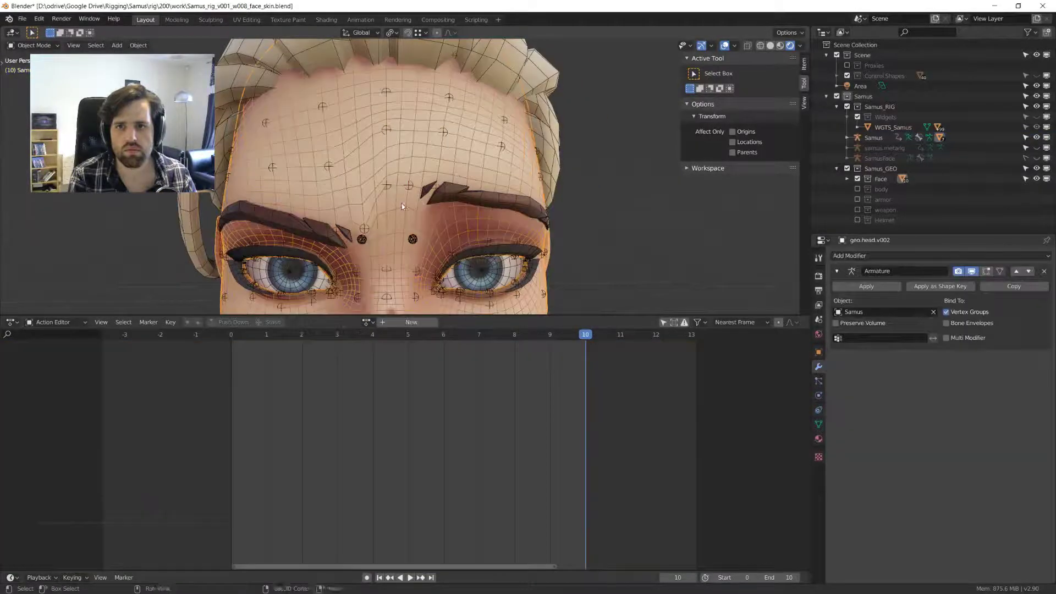
{"action": "left_click", "coordinate": [413, 185]}
{"action": "scroll", "coordinate": [440, 187], "scroll_direction": "down", "scroll_amount": 4}
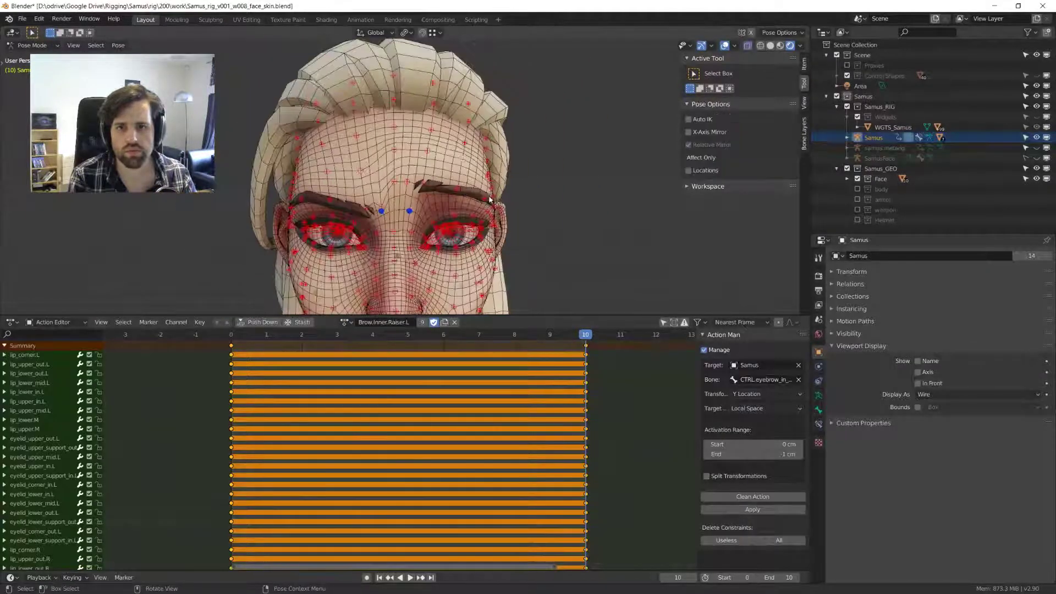
- Select all bones and key them at frame 0 of the Brow.Inner.Raiser.L action
{"action": "key", "text": "a"}
{"action": "key", "text": "Left"}
{"action": "key", "text": "Left"}
{"action": "key", "text": "Left"}
{"action": "key", "text": "Left"}
{"action": "key", "text": "Left"}
{"action": "key", "text": "Left"}
{"action": "key", "text": "Left"}
{"action": "key", "text": "Left"}
{"action": "key", "text": "Left"}
{"action": "key", "text": "Left"}
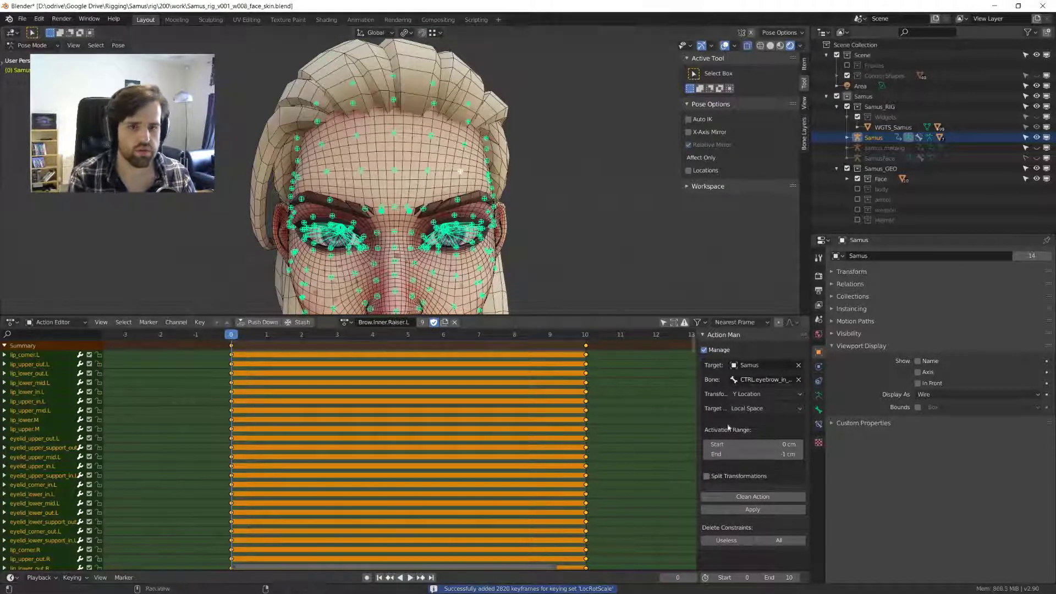
- Clean the Brow.Inner.Raiser.L action and change the interpolation mode of its remaining keyframes
{"action": "left_click", "coordinate": [753, 497]}
{"action": "key", "text": "t"}
{"action": "left_click", "coordinate": [400, 388]}
{"action": "key", "text": "space"}
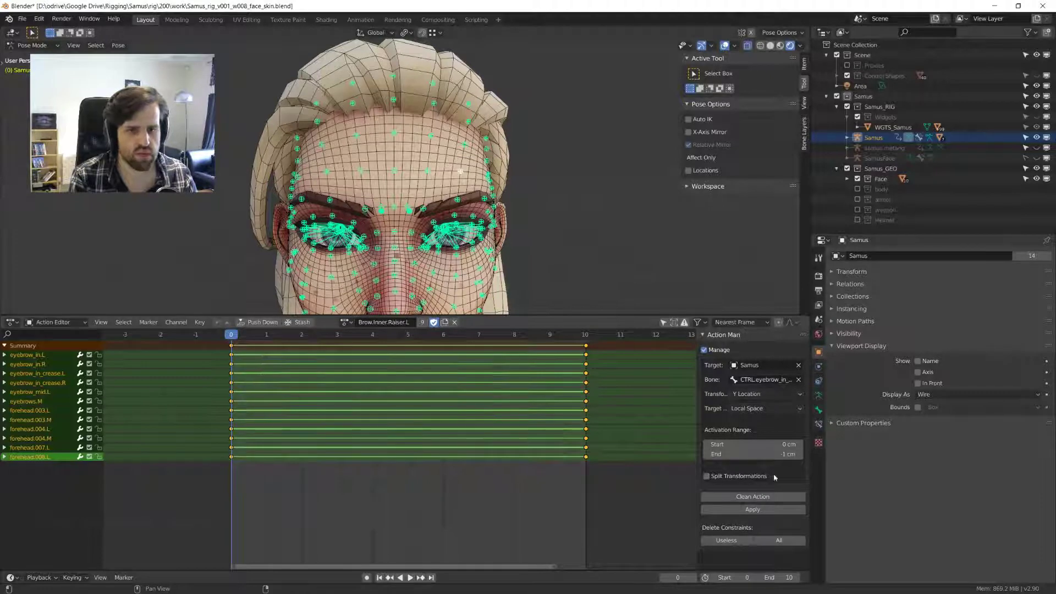
- Set the action's transform channel to Z Location and apply its constraints to the rig
{"action": "left_click", "coordinate": [759, 396]}
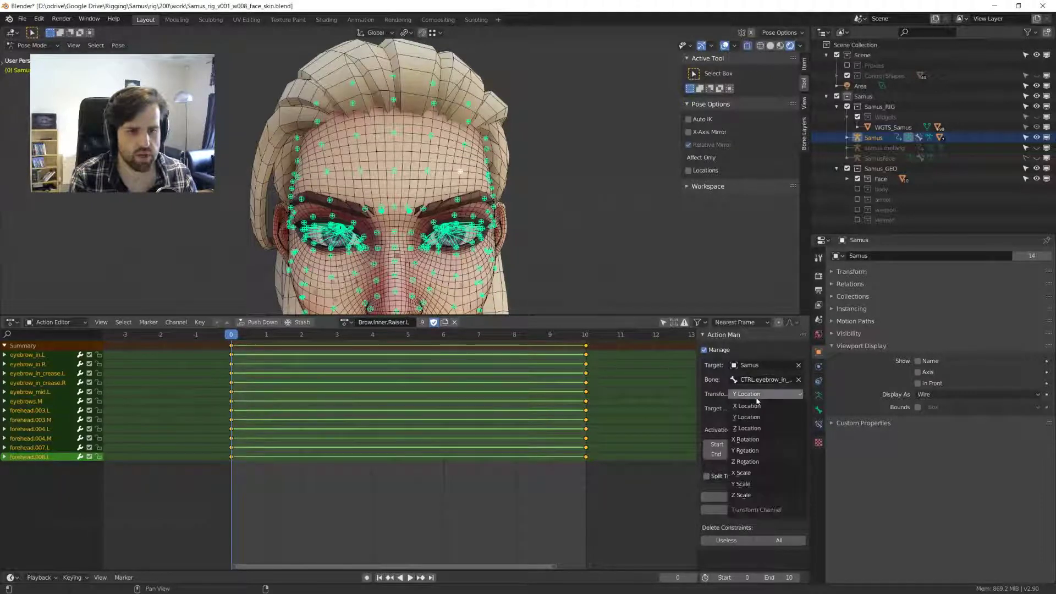
{"action": "left_click", "coordinate": [753, 428]}
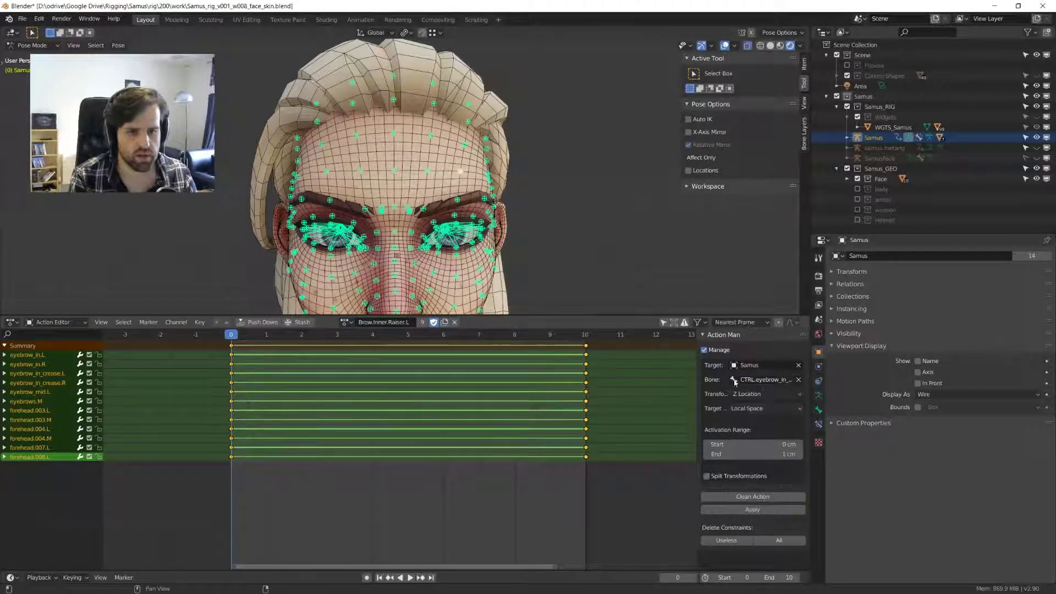
{"action": "left_click", "coordinate": [752, 510]}
- Test the left inner eyebrow control by moving it up and inward, and inspect the face with and without overlays
{"action": "scroll", "coordinate": [405, 240], "scroll_direction": "up", "scroll_amount": 2}
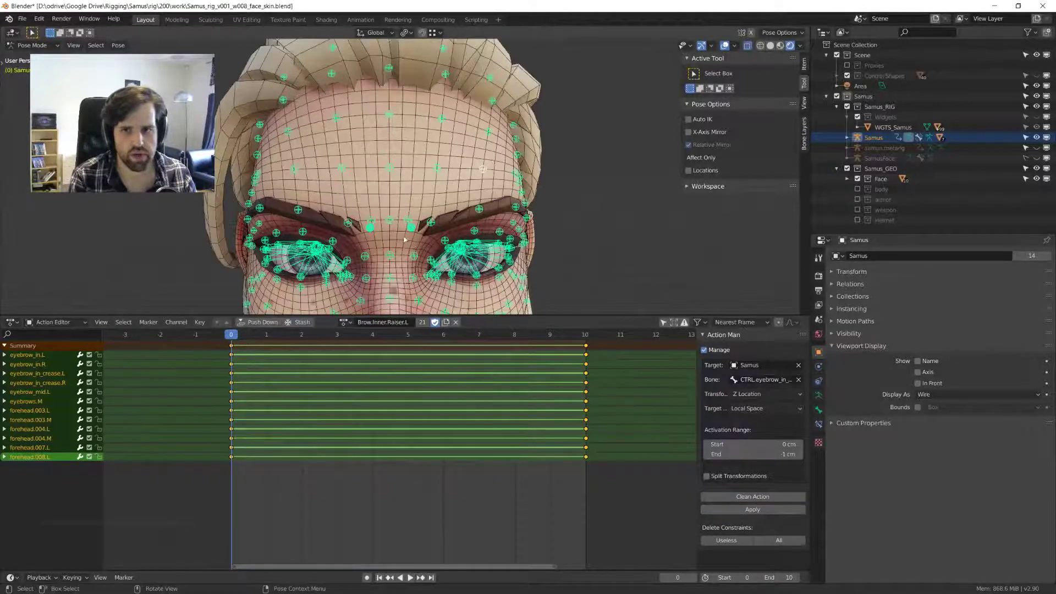
{"action": "left_click", "coordinate": [412, 230]}
{"action": "key", "text": "g"}
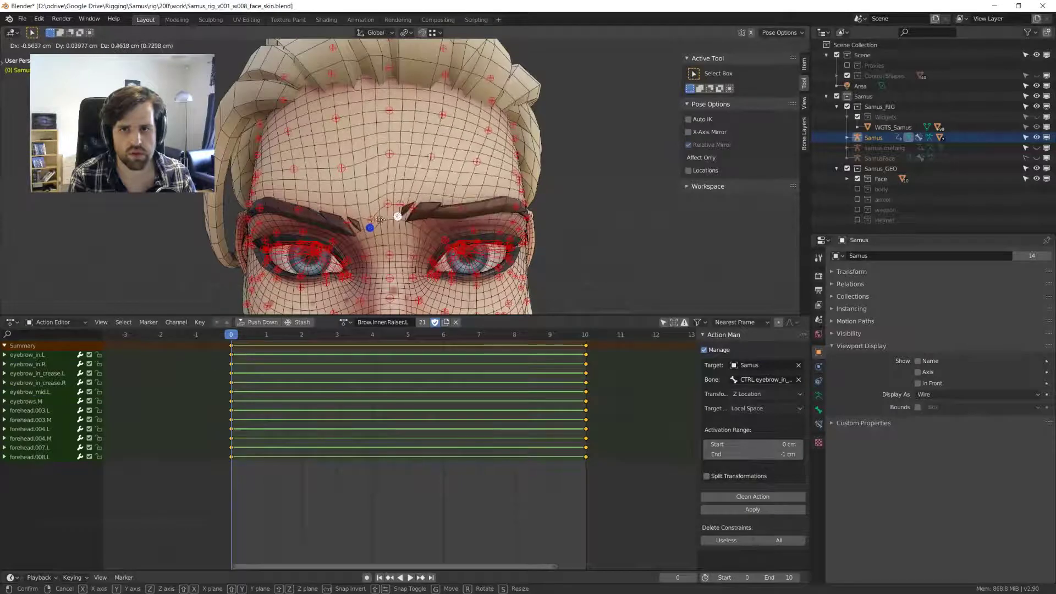
{"action": "left_click", "coordinate": [388, 221]}
{"action": "scroll", "coordinate": [388, 221], "scroll_direction": "down", "scroll_amount": 3}
{"action": "mouse_move", "coordinate": [389, 221]}
{"action": "middle_mouse_down"}
{"action": "mouse_move", "coordinate": [411, 194]}
{"action": "mouse_move", "coordinate": [401, 195]}
{"action": "mouse_move", "coordinate": [434, 206]}
{"action": "mouse_move", "coordinate": [443, 190]}
{"action": "mouse_move", "coordinate": [425, 190]}
{"action": "middle_mouse_up"}
{"action": "key", "text": "shift+alt+z"}
{"action": "scroll", "coordinate": [425, 196], "scroll_direction": "up", "scroll_amount": 2}
{"action": "key", "text": "shift+alt+z"}
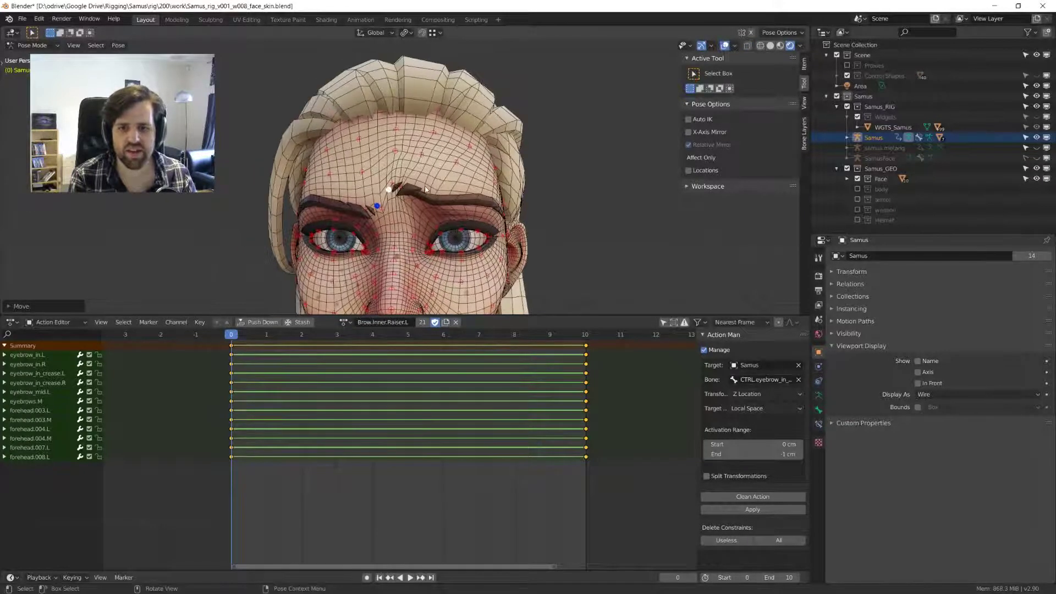
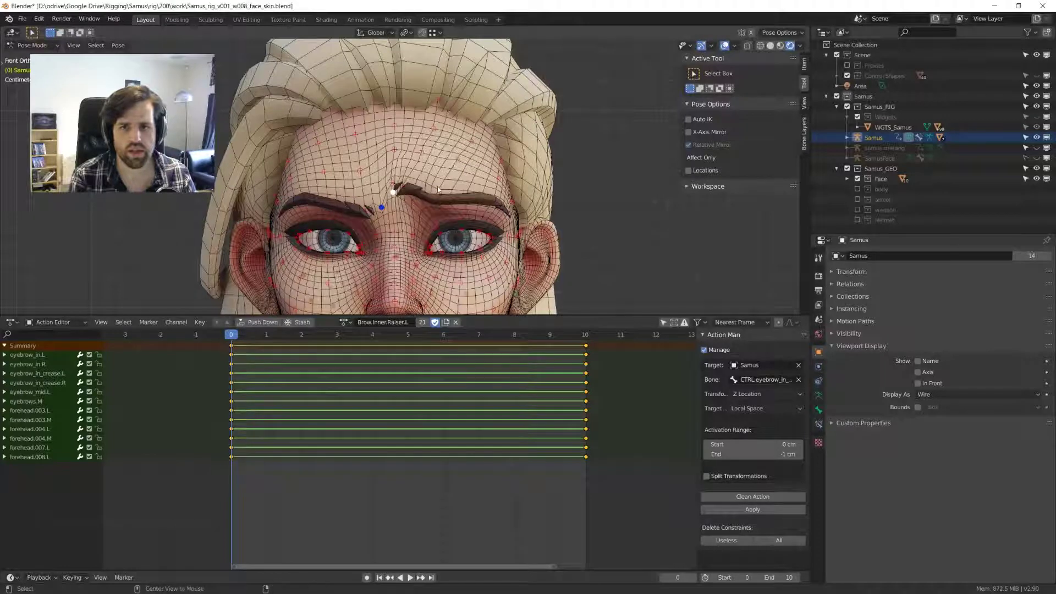
- Move the left inner eyebrow control again in front view, then reset all bones to their rest pose
{"action": "key", "text": "g"}
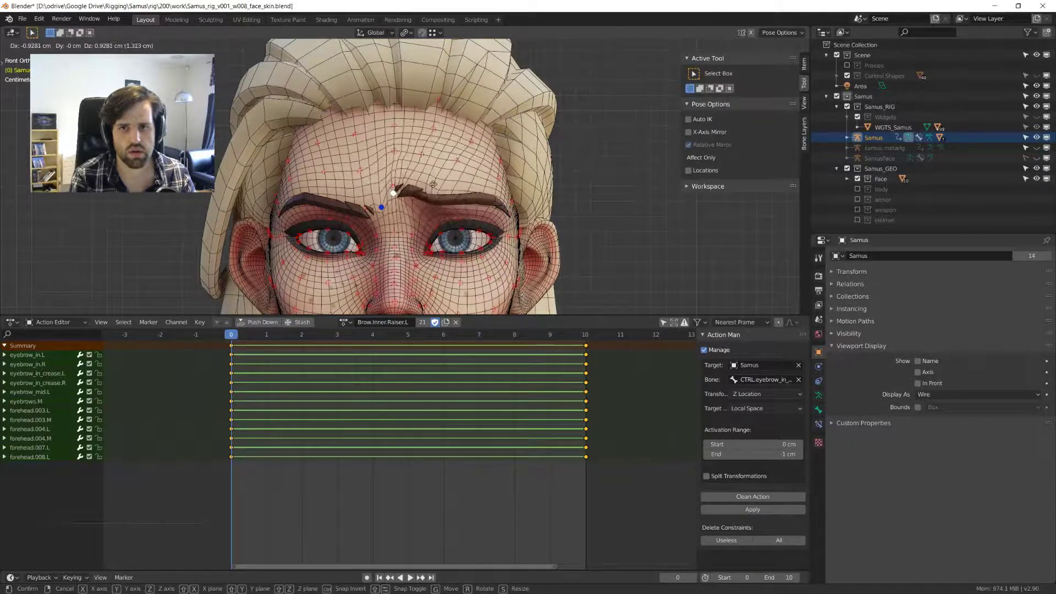
{"action": "left_click", "coordinate": [427, 197]}
{"action": "key", "text": "a"}
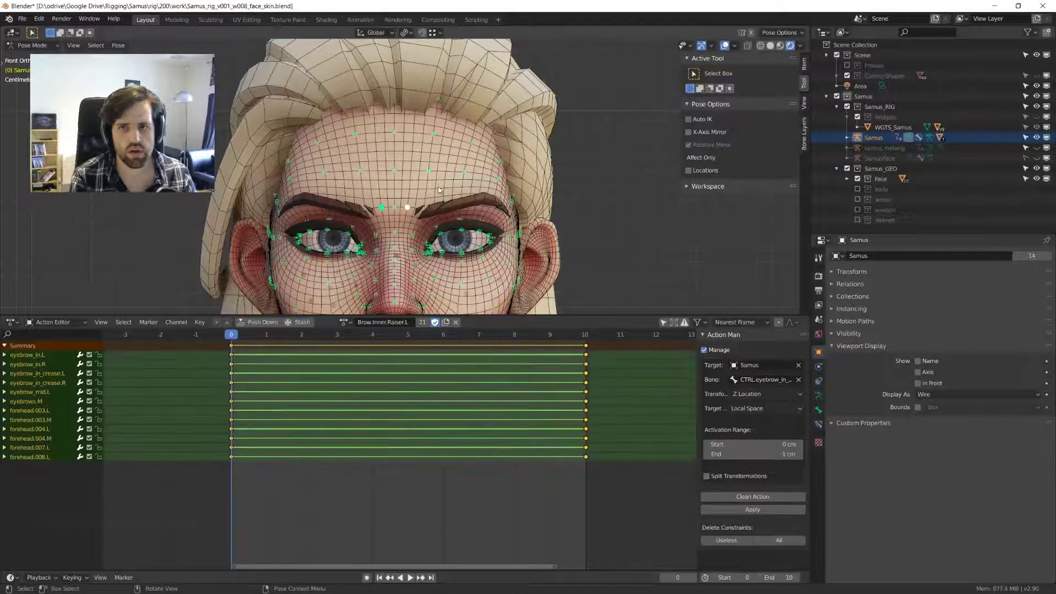
- At frame 10, adjust the middle eyebrow and middle forehead bones with breakdown poses, and key location, rotation and scale for all bones
{"action": "left_click_drag", "start_coordinate": [467, 339], "coordinate": [593, 335]}
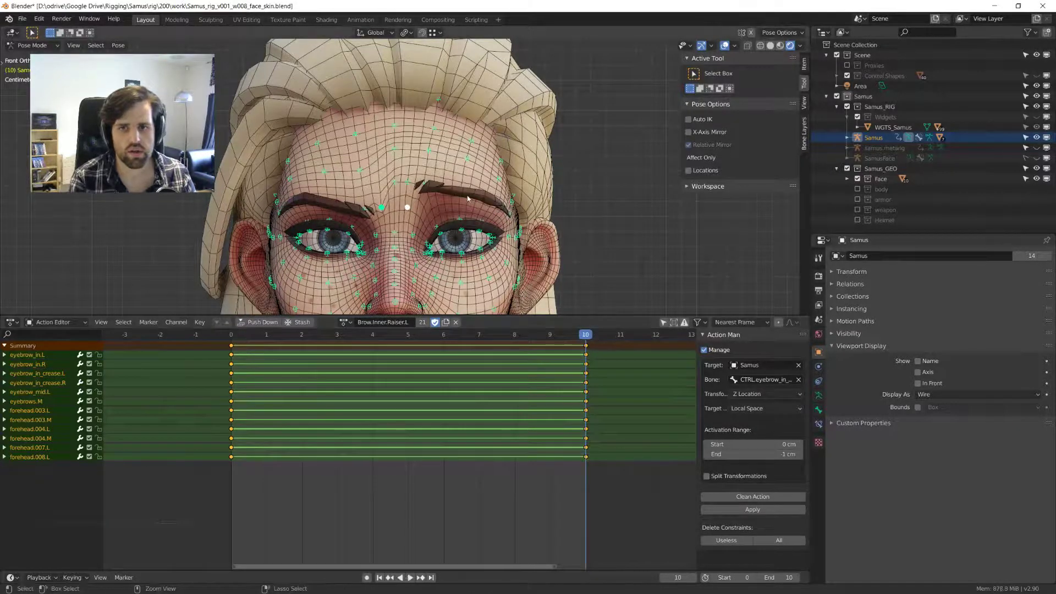
{"action": "key", "text": "ctrl+c"}
{"action": "left_click", "coordinate": [394, 186]}
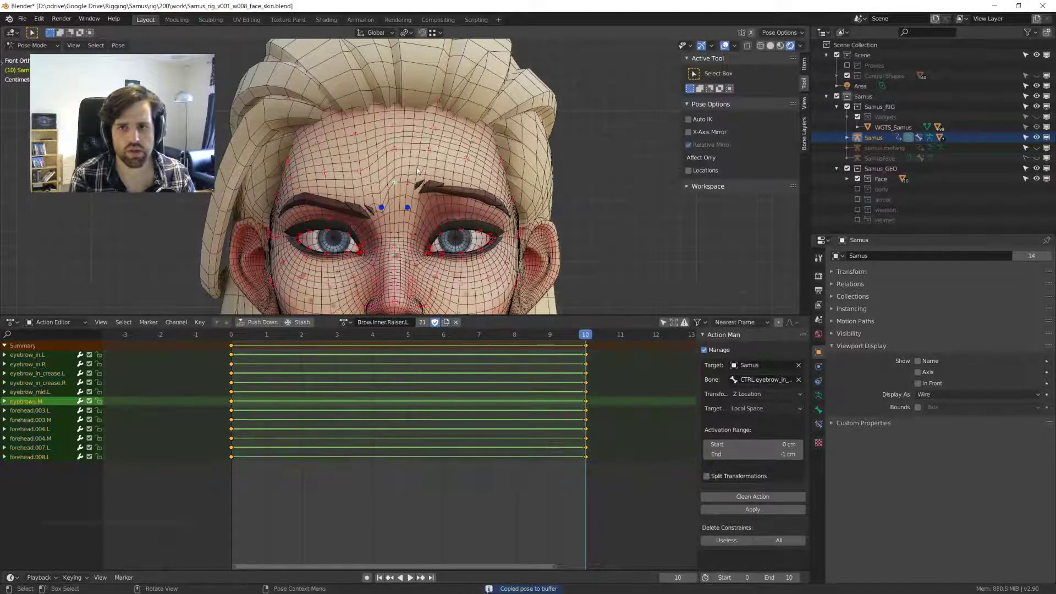
{"action": "scroll", "coordinate": [415, 171], "scroll_direction": "up", "scroll_amount": 2}
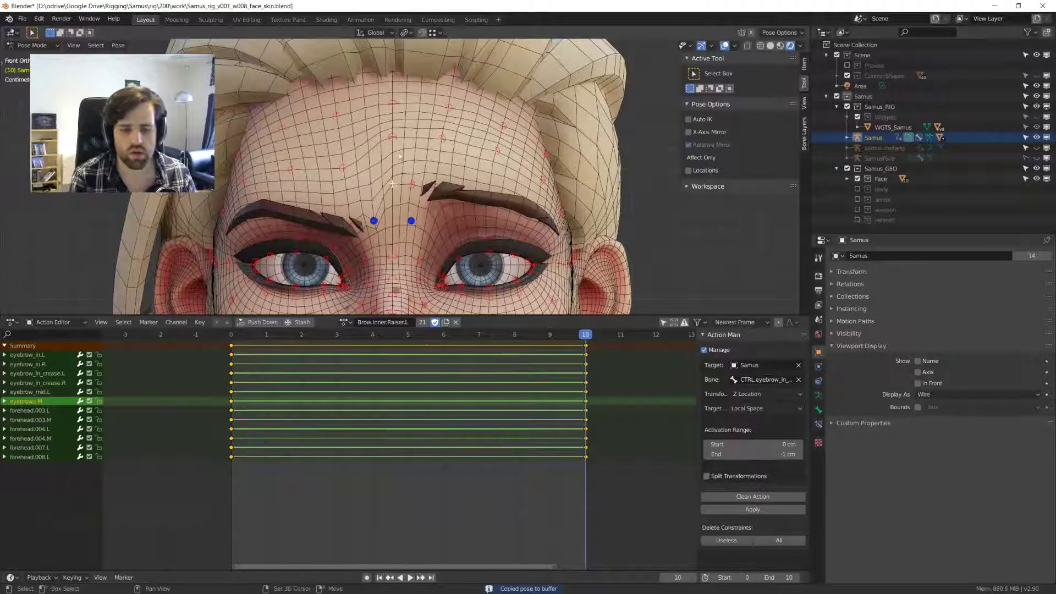
{"action": "key", "text": "shift+e"}
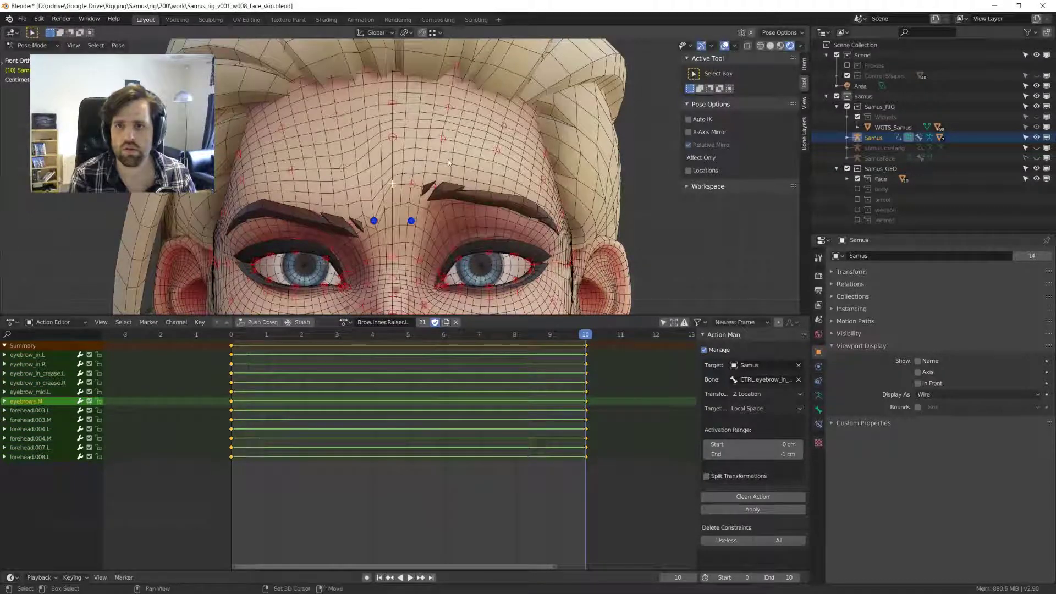
{"action": "left_click", "coordinate": [448, 159]}
{"action": "left_click", "coordinate": [392, 135]}
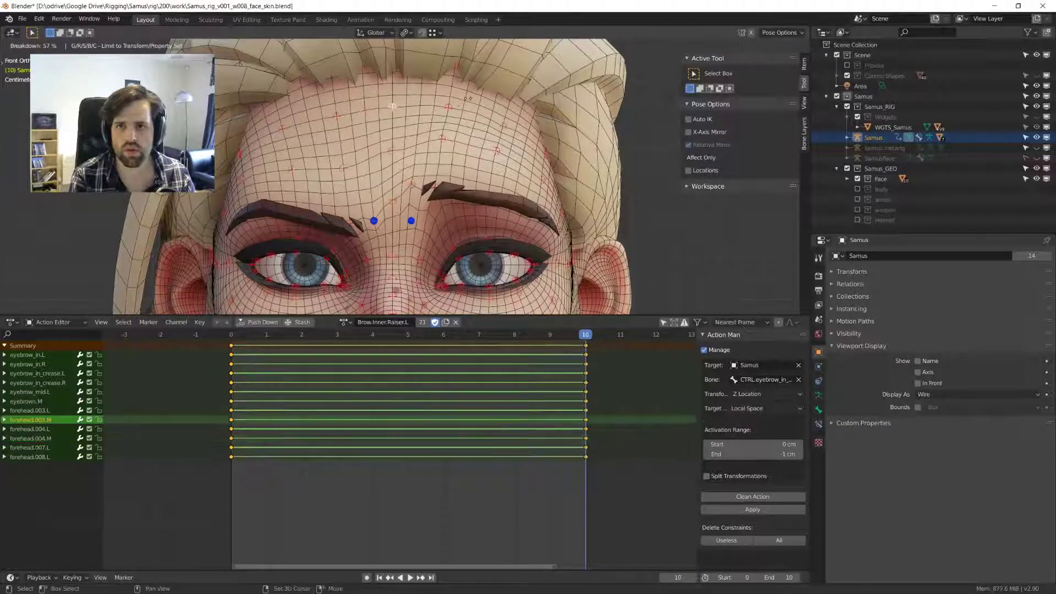
{"action": "key", "text": "a"}
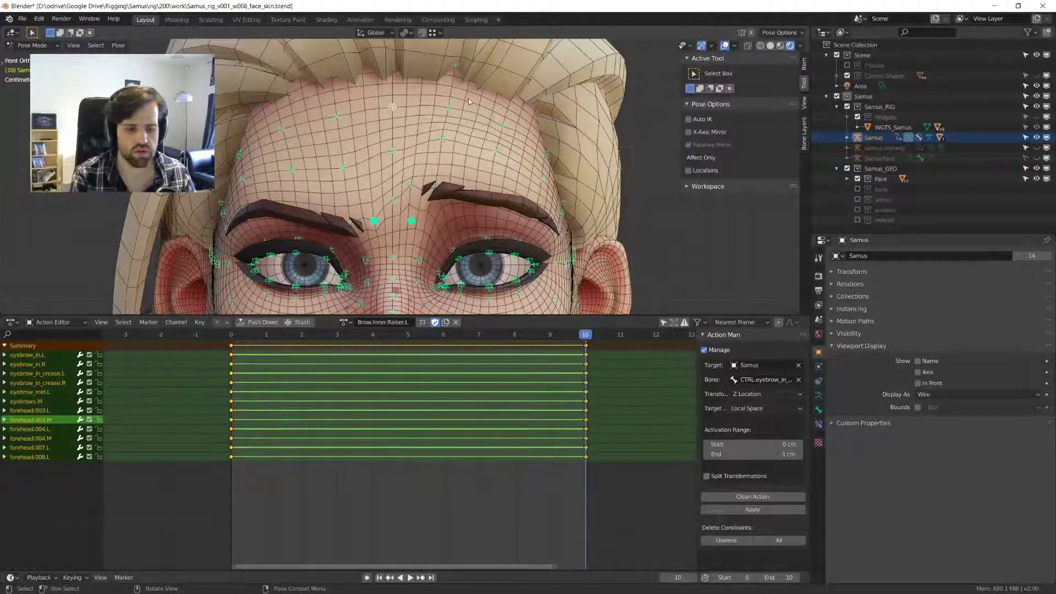
{"action": "key", "text": "i"}
- Key the left inner eyebrow crease bone, ease it with a breakdown of about 82%, and copy the pose of all bones
{"action": "left_click", "coordinate": [546, 163]}
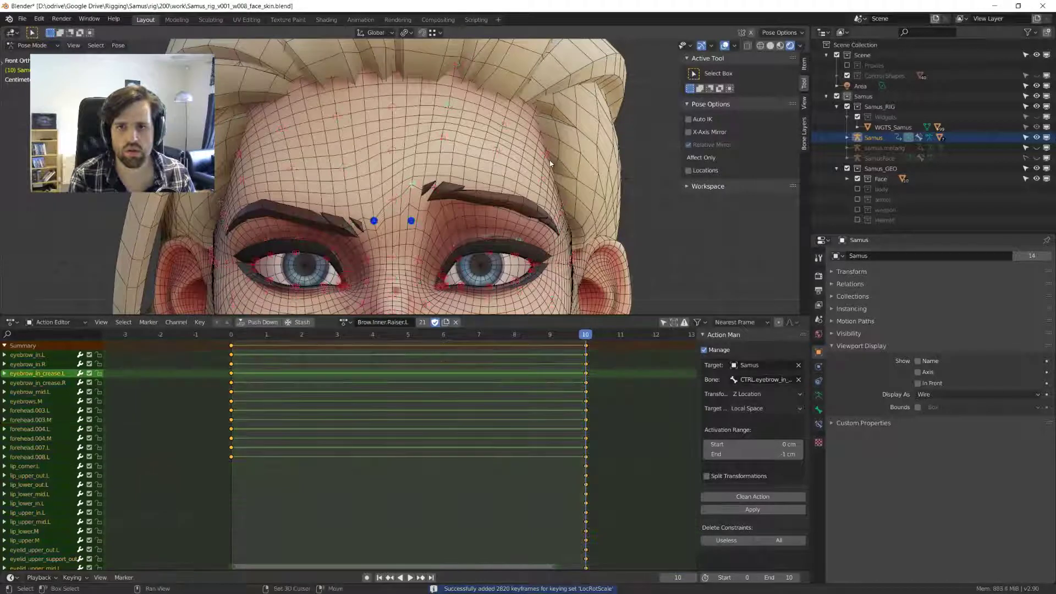
{"action": "key", "text": "i"}
{"action": "key", "text": "shift+e"}
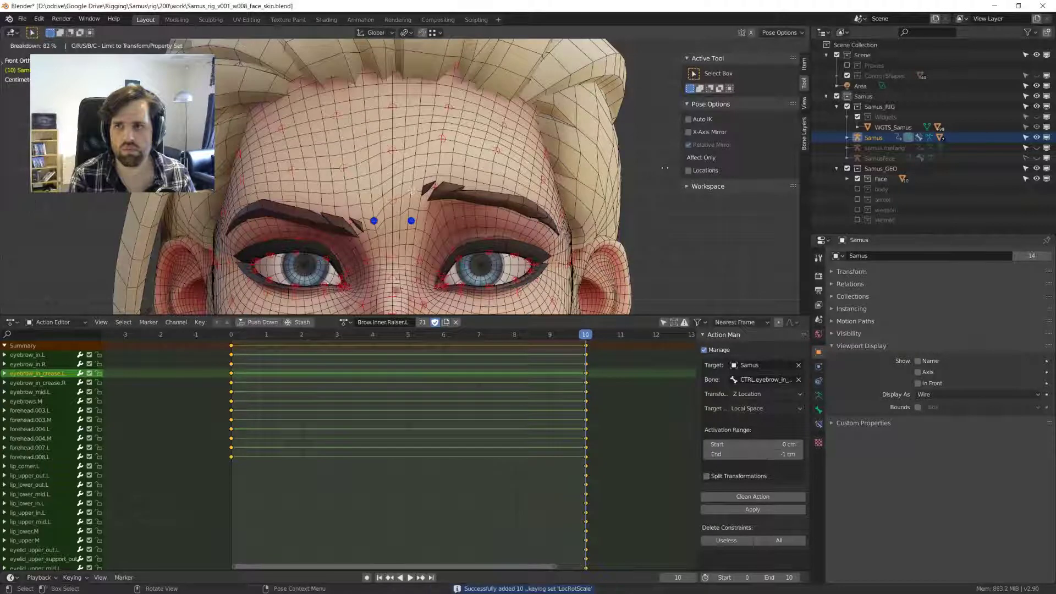
{"action": "left_click", "coordinate": [641, 170]}
{"action": "key", "text": "ctrl+c"}
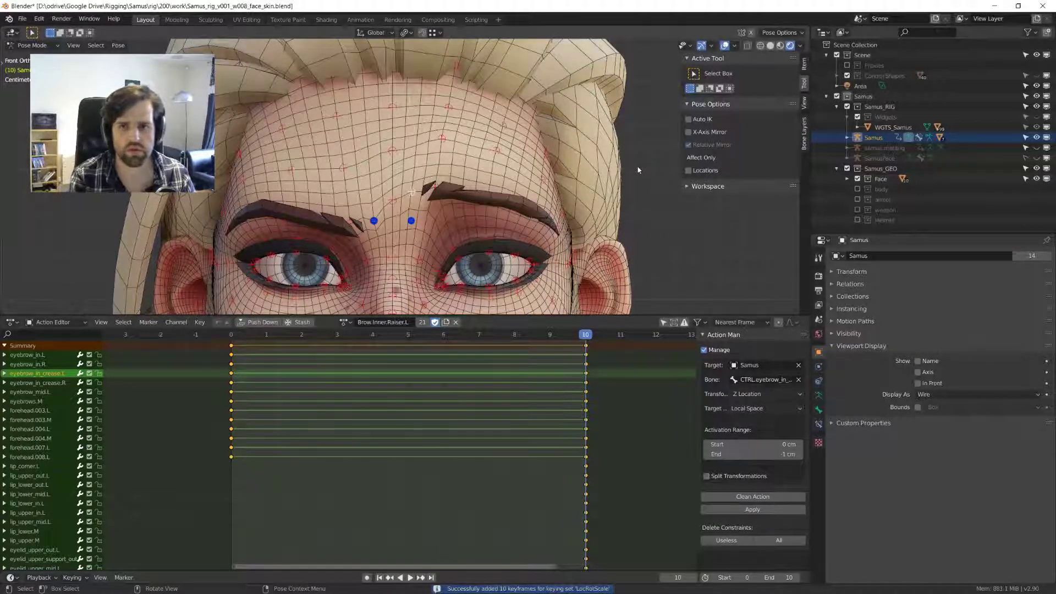
{"action": "key", "text": "a"}
{"action": "key", "text": "ctrl+c"}
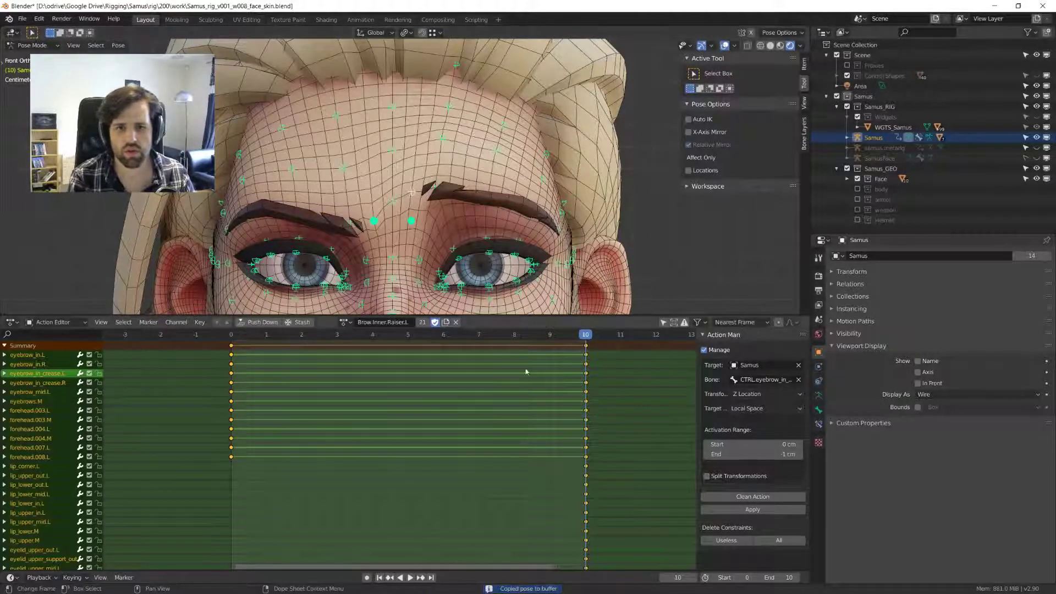
- Key all bones at frame 0 and clean the Brow.Inner.Raiser.L action
{"action": "left_click", "coordinate": [232, 335]}
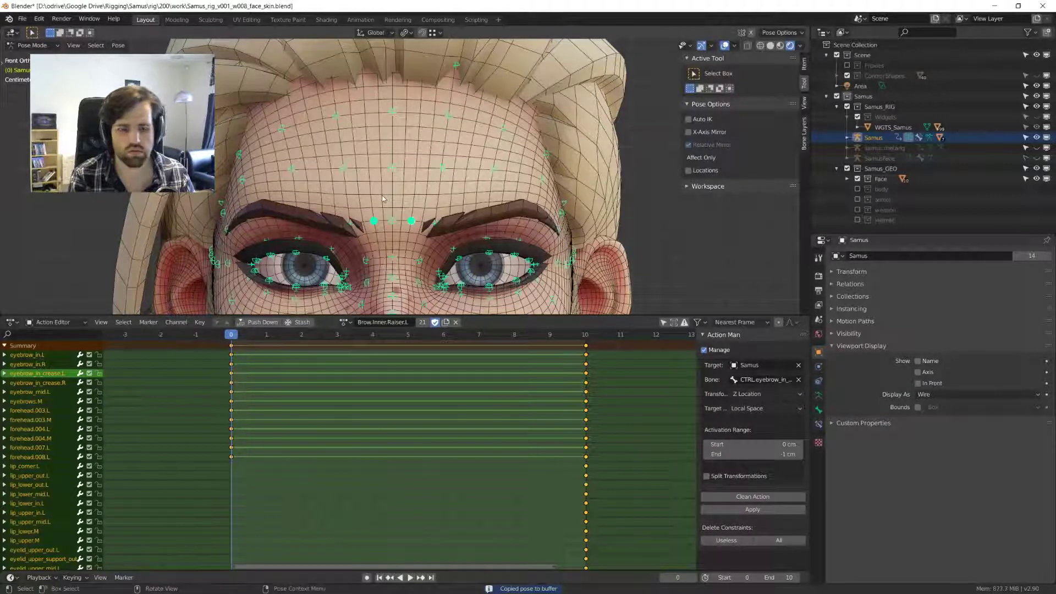
{"action": "key", "text": "i"}
{"action": "left_click", "coordinate": [752, 497]}
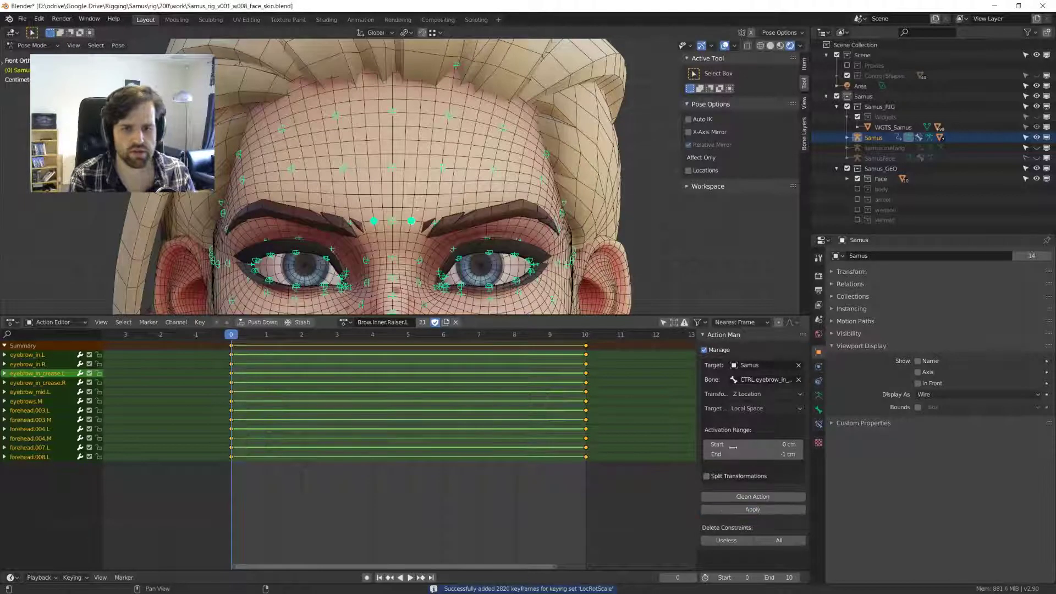
- Switch to the Brow.Inner.Raiser.R action and delete its keyframes at frame 10
{"action": "left_click", "coordinate": [350, 321]}
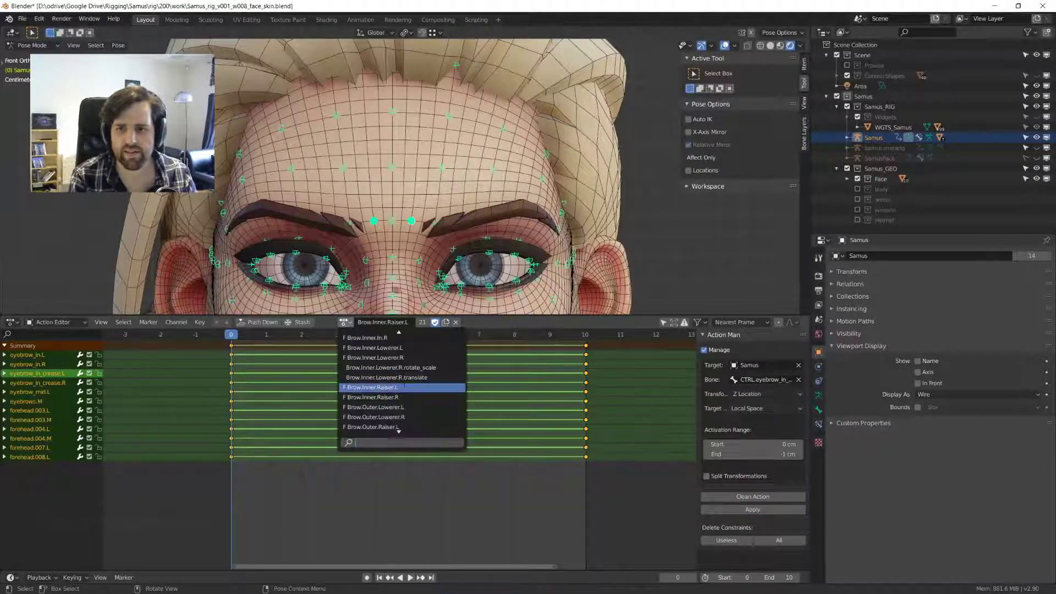
{"action": "left_click", "coordinate": [405, 396]}
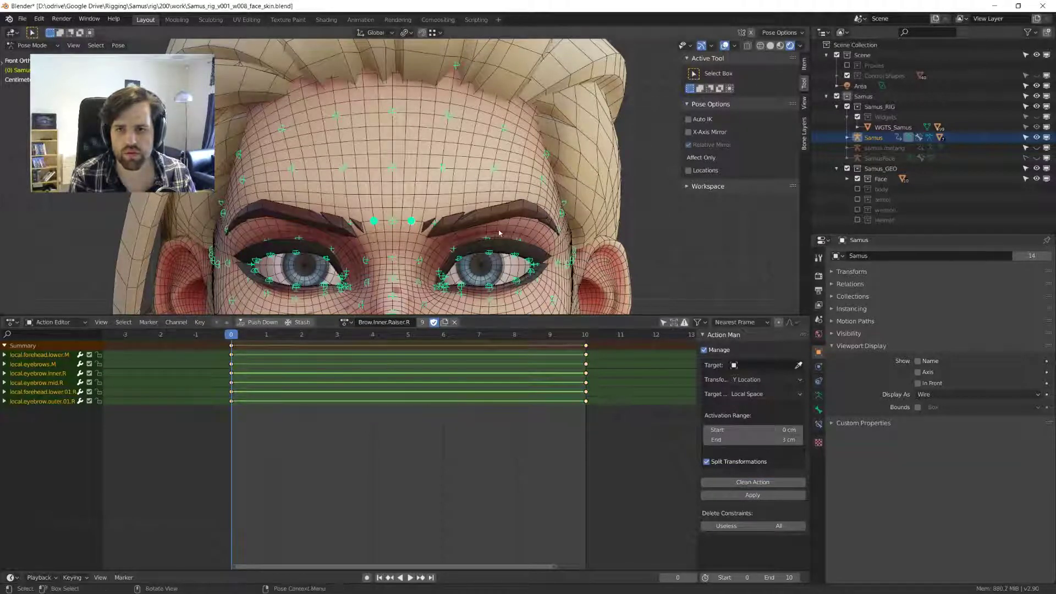
{"action": "left_click", "coordinate": [493, 207]}
{"action": "left_click", "coordinate": [586, 345]}
{"action": "key", "text": "x"}
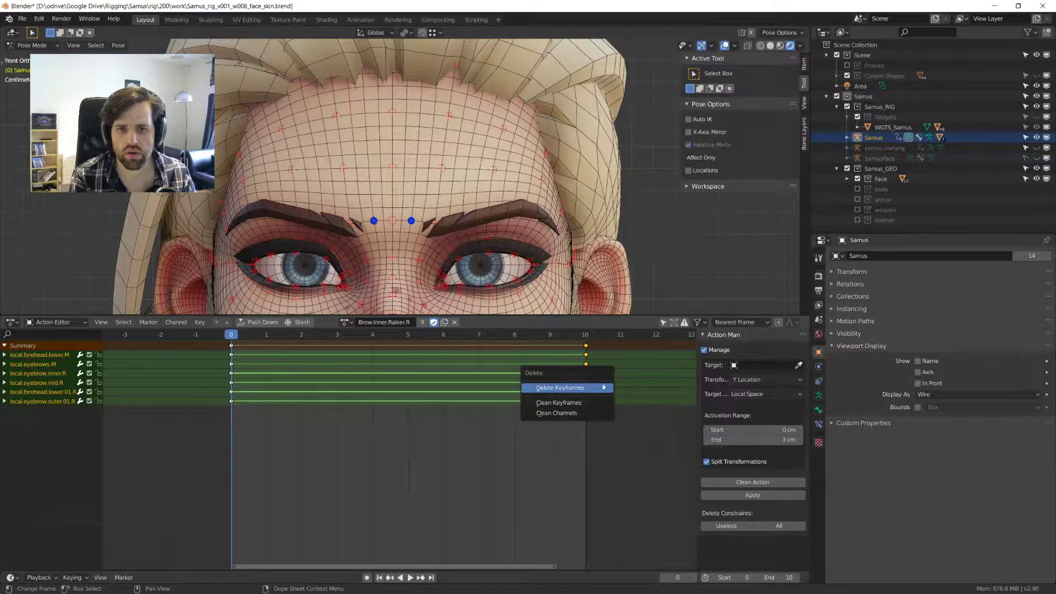
{"action": "left_click", "coordinate": [579, 388]}
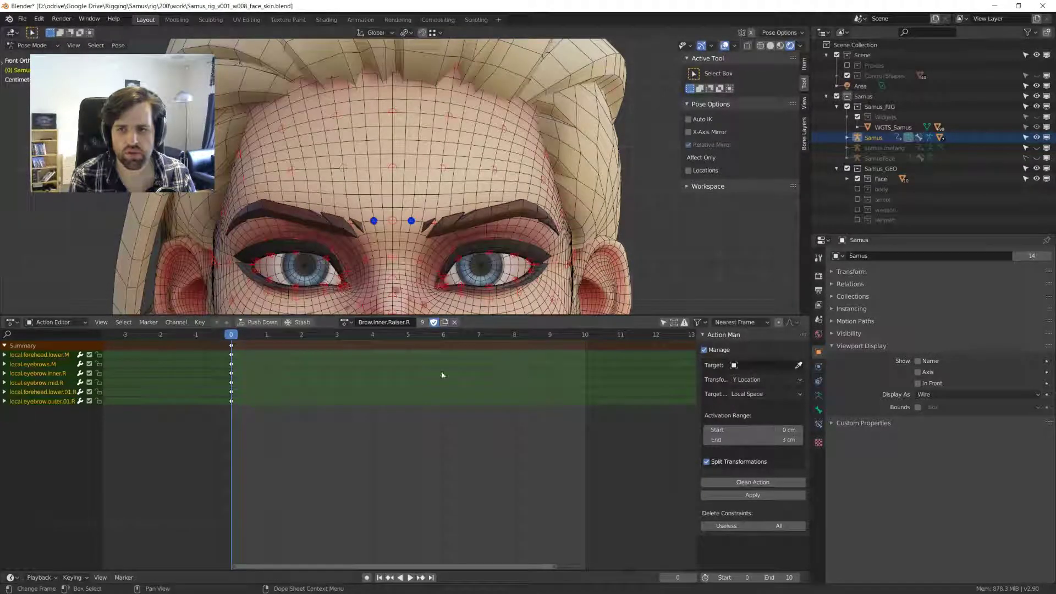
{"action": "left_click", "coordinate": [750, 483]}
- Paste the copied pose mirrored onto all bones at frame 10 and key their location, rotation and scale
{"action": "key", "text": "a"}
{"action": "key", "text": "ctrl+v"}
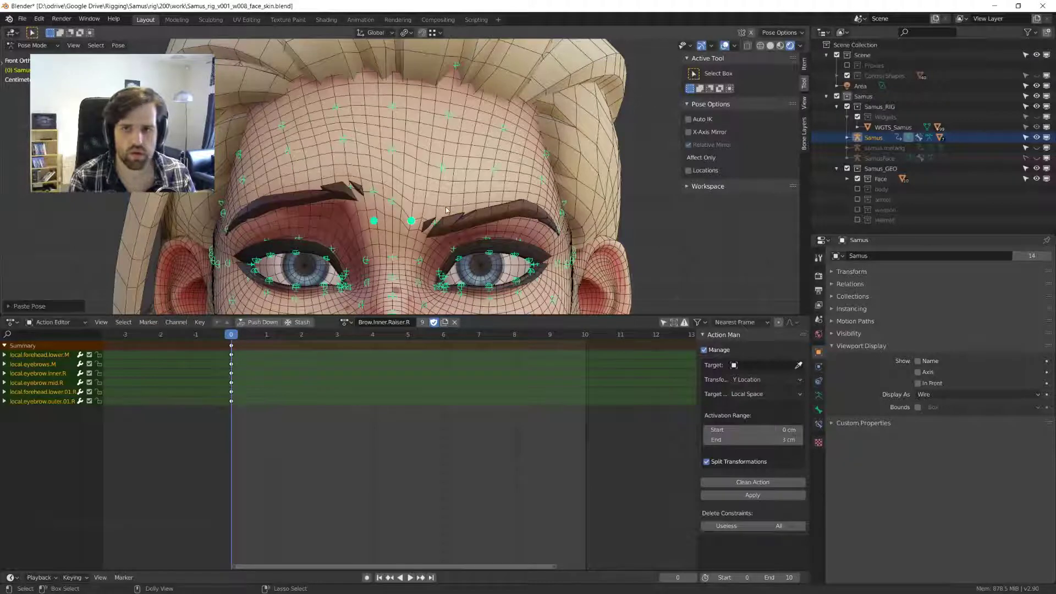
{"action": "key", "text": "shift+Right"}
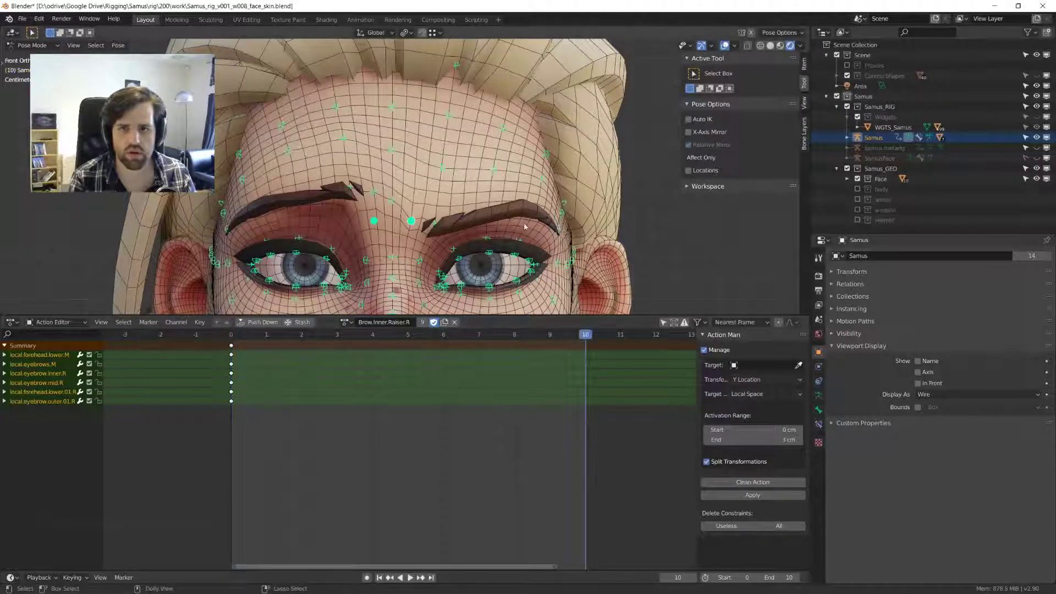
{"action": "key", "text": "ctrl+v"}
{"action": "key", "text": "i"}
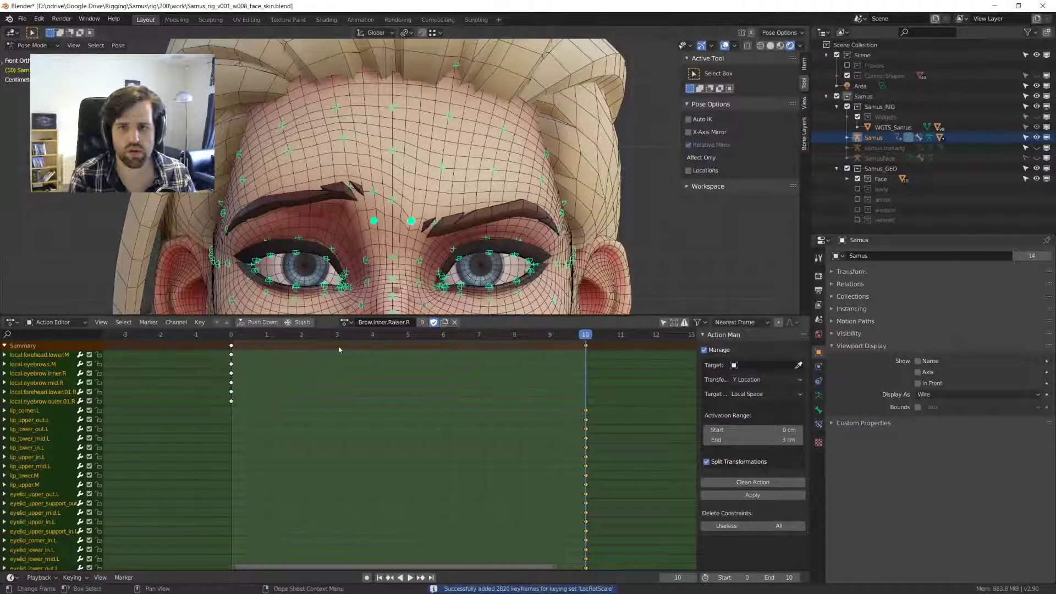
- Reset all bones to their rest pose at frame 0 and key their location, rotation and scale
{"action": "key", "text": "shift+Left"}
{"action": "key", "text": "alt+g"}
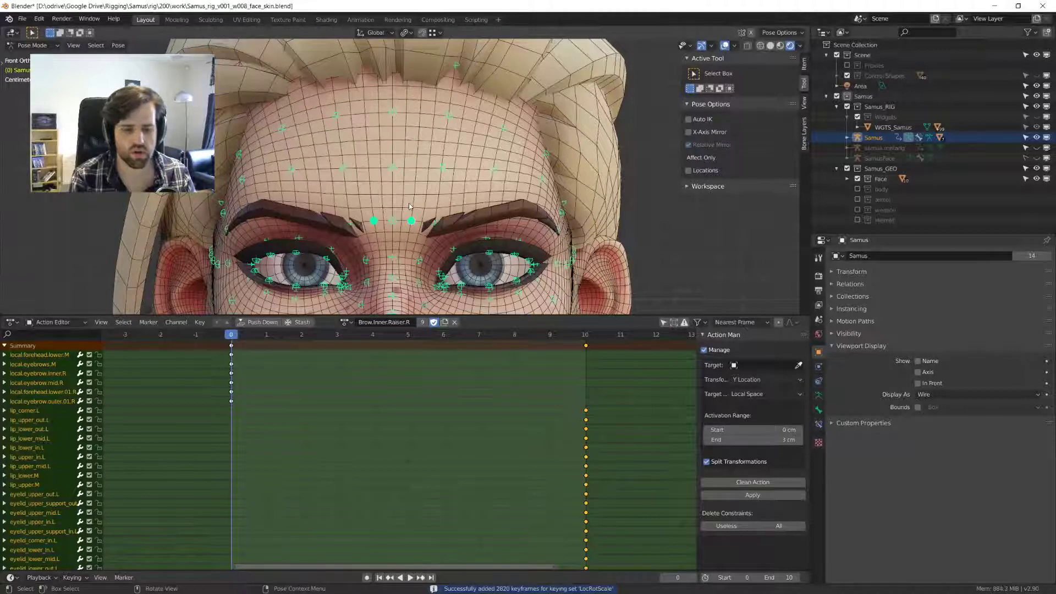
{"action": "key", "text": "i"}
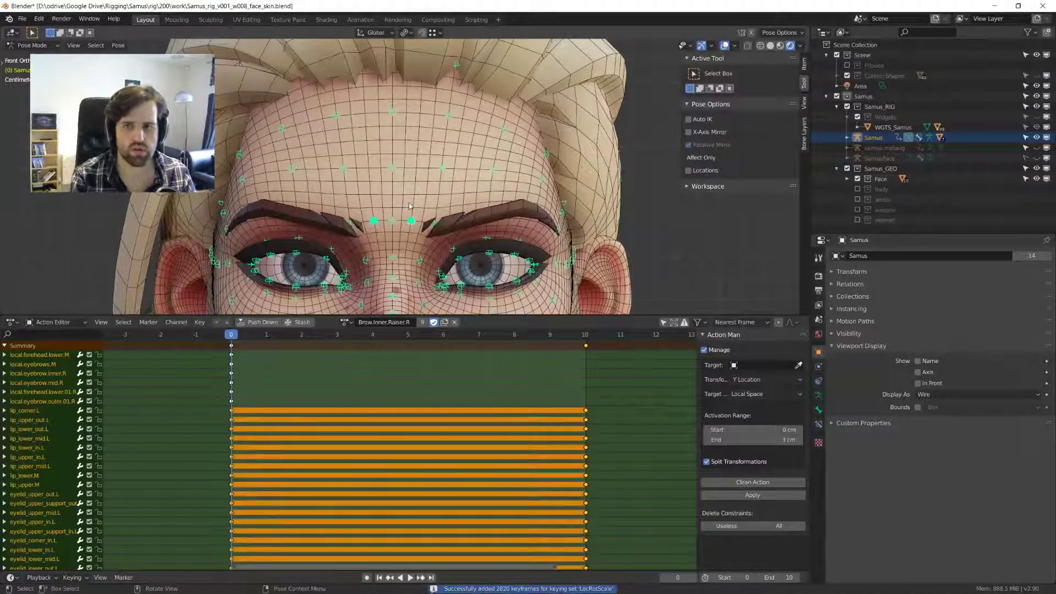
- Clean the Brow.Inner.Raiser.R action and set its keyframe interpolation to Linear
{"action": "left_click", "coordinate": [752, 482]}
{"action": "key", "text": "t"}
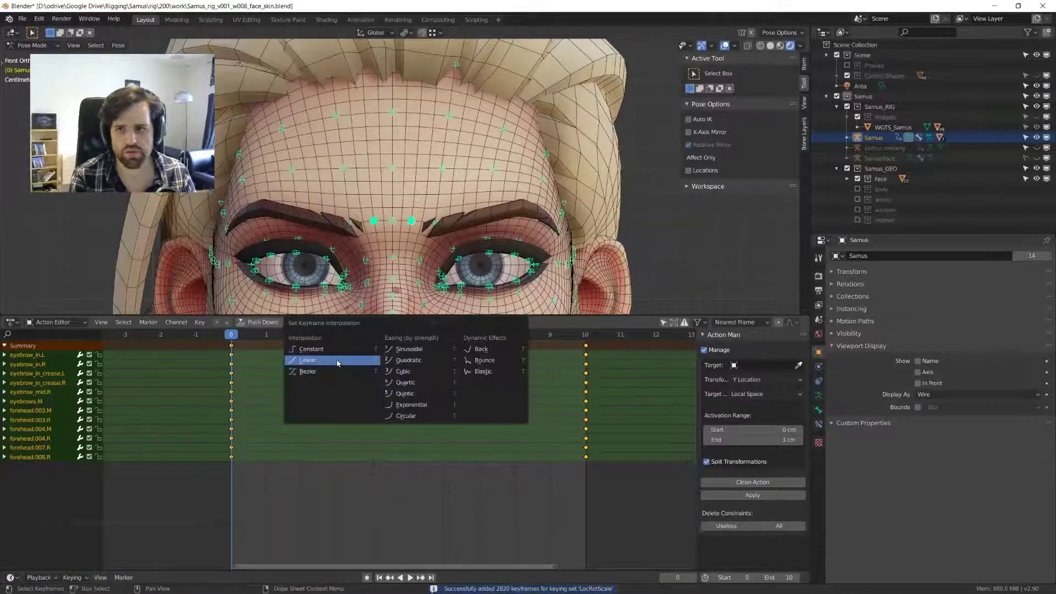
{"action": "left_click", "coordinate": [338, 361]}
- Play back the Brow.Inner.Raiser.R action to check the mirrored brow motion
{"action": "key", "text": "space"}
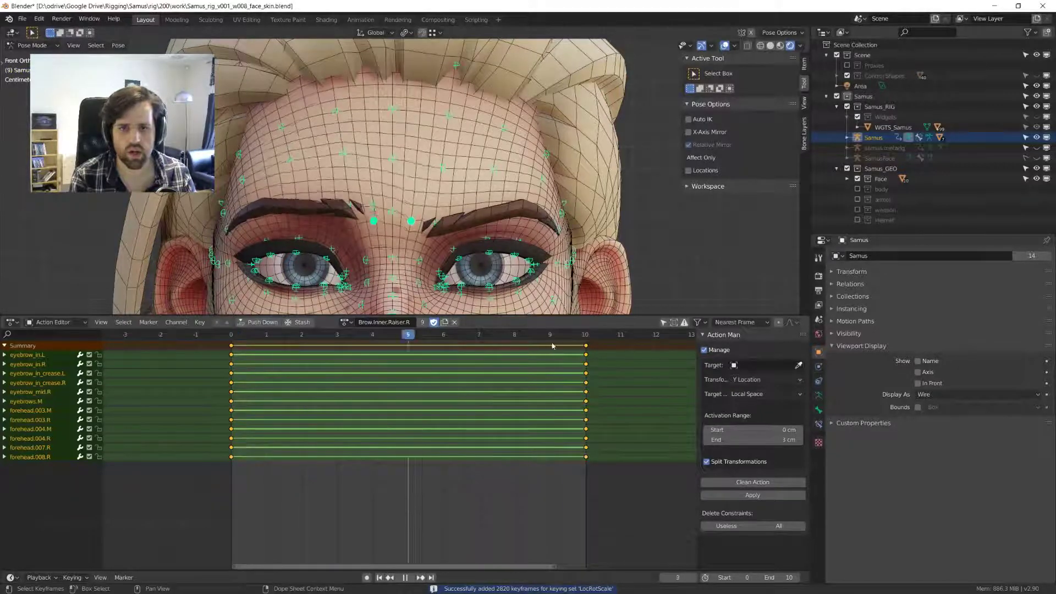
{"action": "key", "text": "space"}
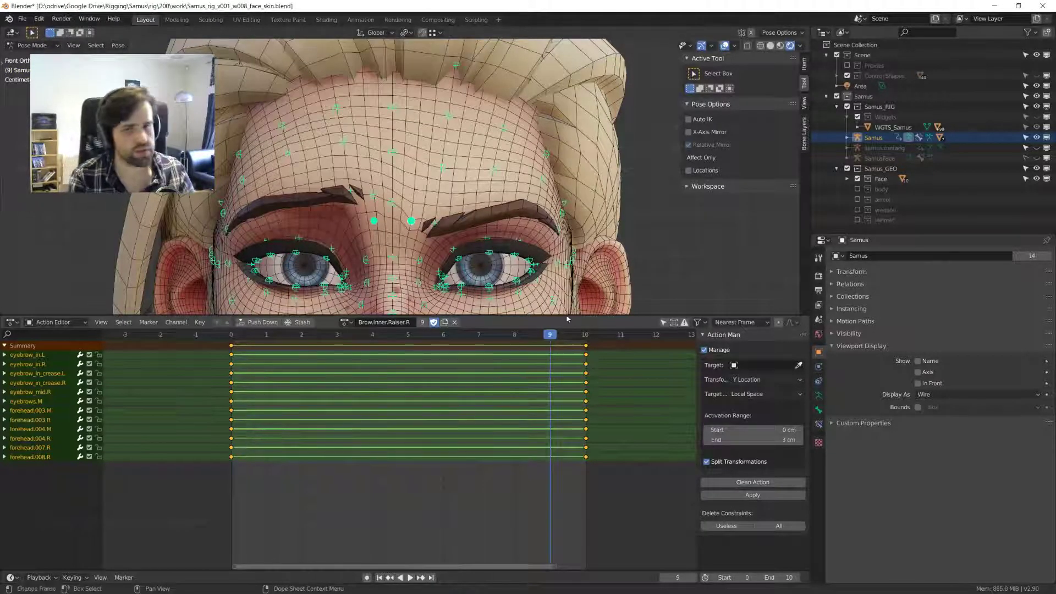
{"action": "key", "text": "space"}
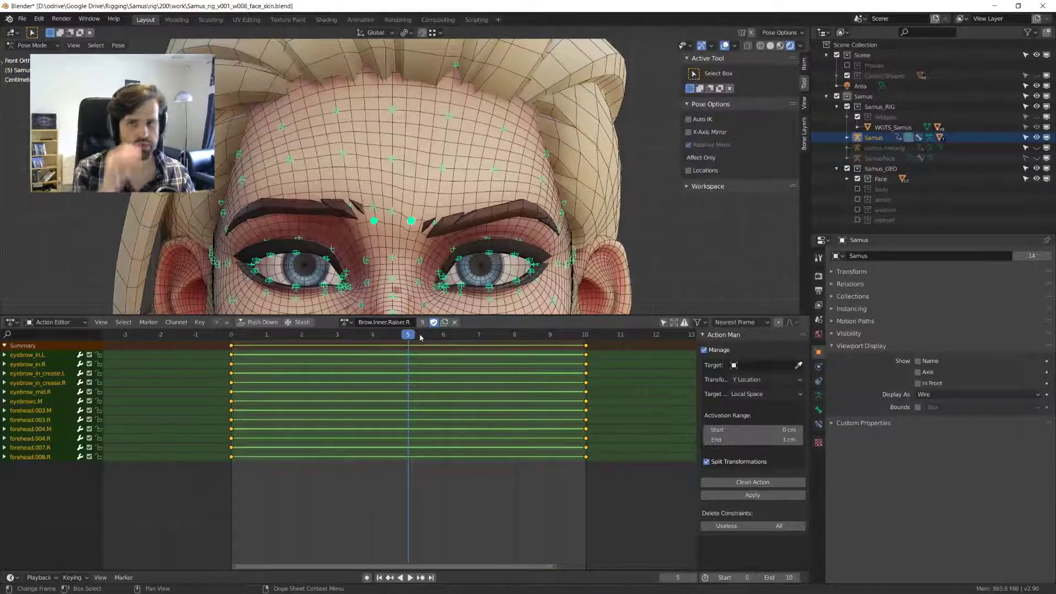
- Select the bones along the face's center line and disable Split Transformations for the Brow.Inner.Raiser.R action
{"action": "scroll", "coordinate": [398, 146], "scroll_direction": "down", "scroll_amount": 4}
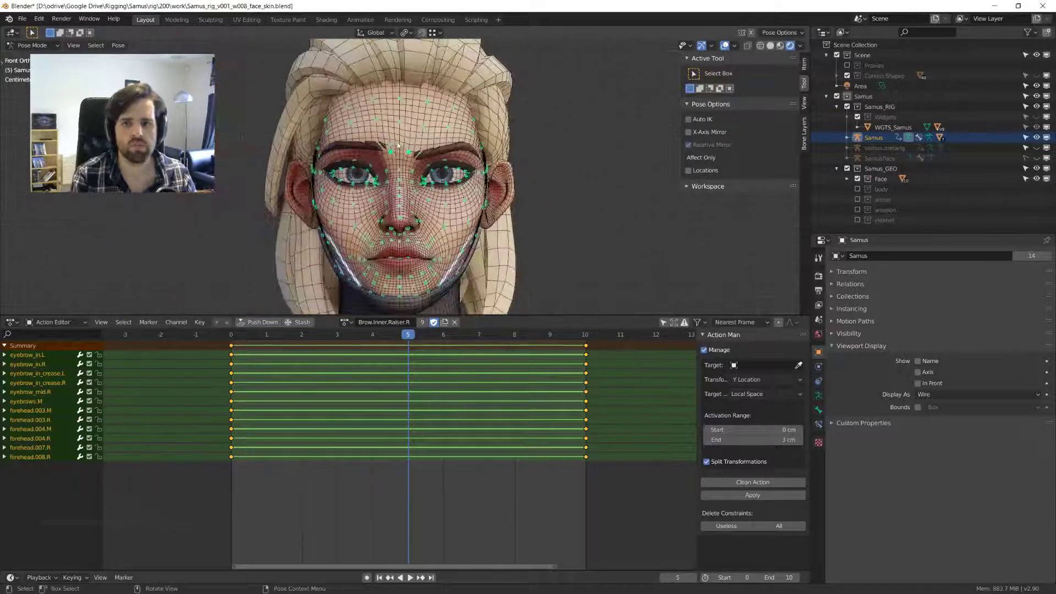
{"action": "key", "text": "b"}
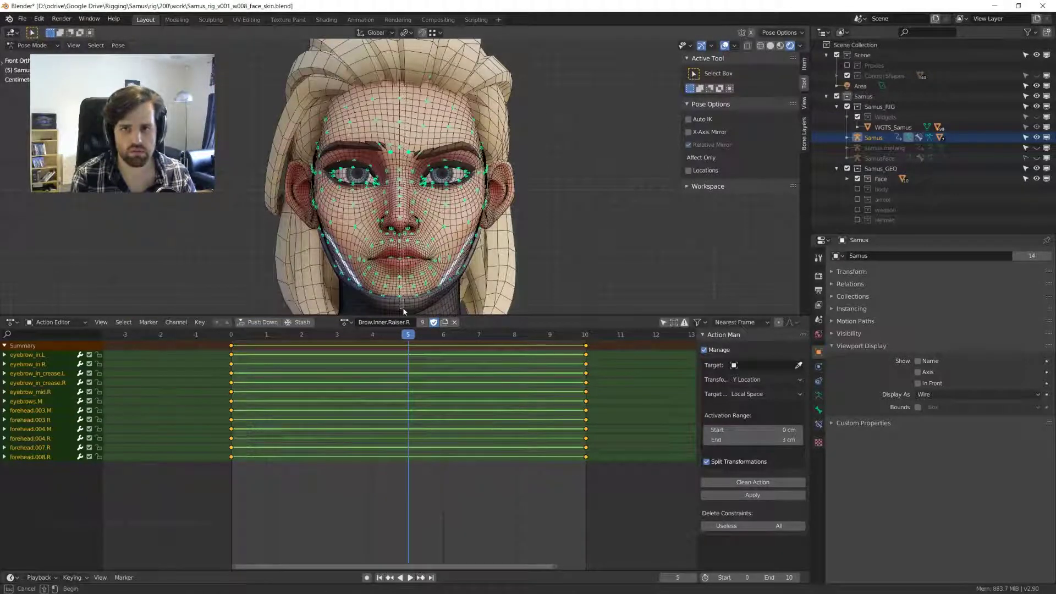
{"action": "left_click_drag", "start_coordinate": [404, 311], "coordinate": [384, 106]}
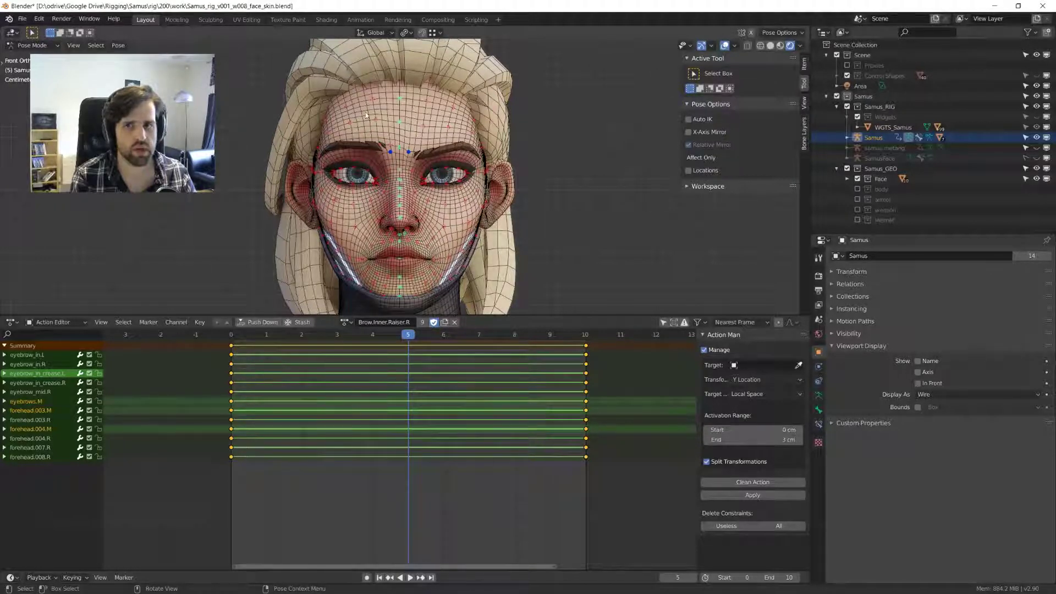
{"action": "scroll", "coordinate": [367, 116], "scroll_direction": "up", "scroll_amount": 3}
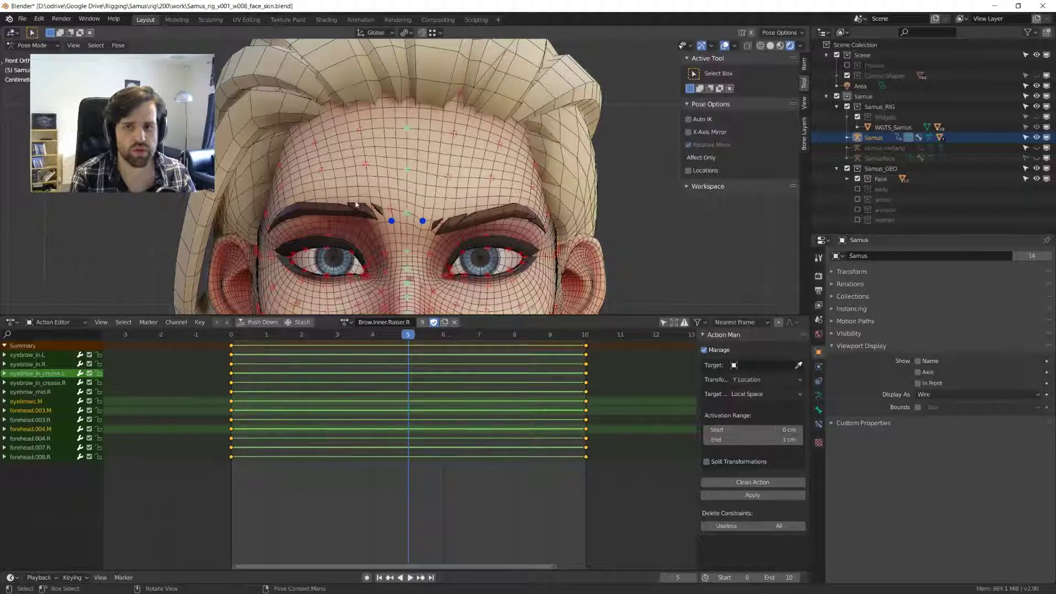
- Play the Brow.Inner.Raiser.R action repeatedly, examine the right inner brow from the front and at an angle, and select all bones
{"action": "scroll", "coordinate": [356, 205], "scroll_direction": "down", "scroll_amount": 3}
{"action": "scroll", "coordinate": [356, 205], "scroll_direction": "up", "scroll_amount": 3}
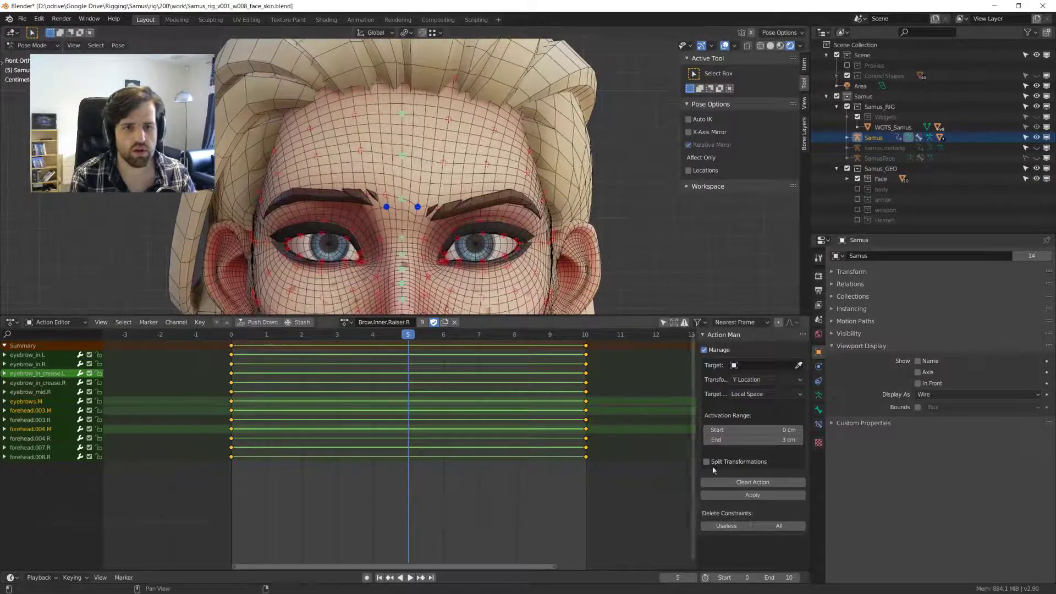
{"action": "scroll", "coordinate": [622, 396], "scroll_direction": "up", "scroll_amount": 1}
{"action": "key", "text": "space"}
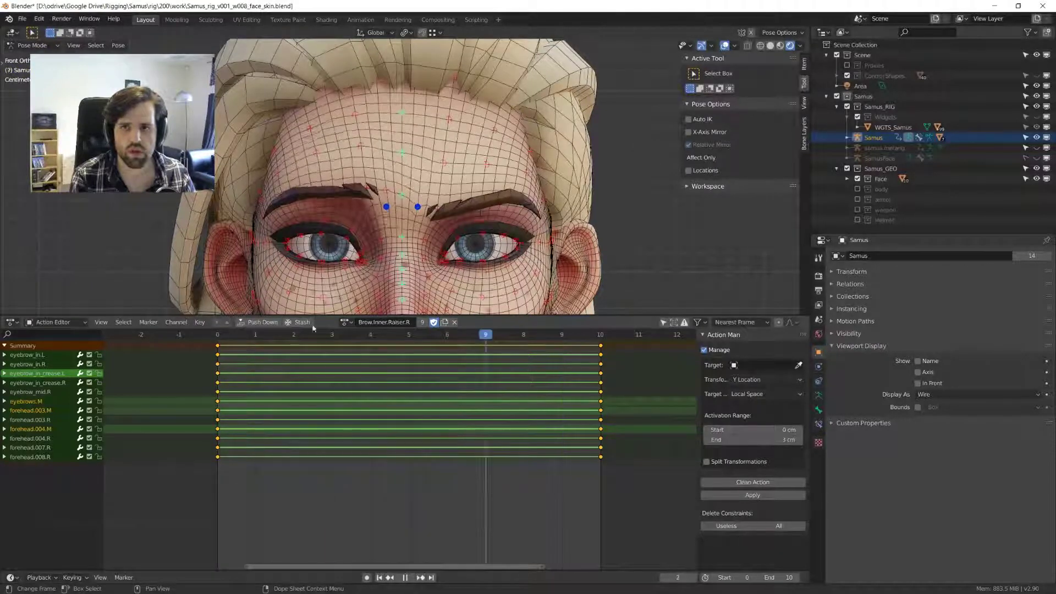
{"action": "key", "text": "space"}
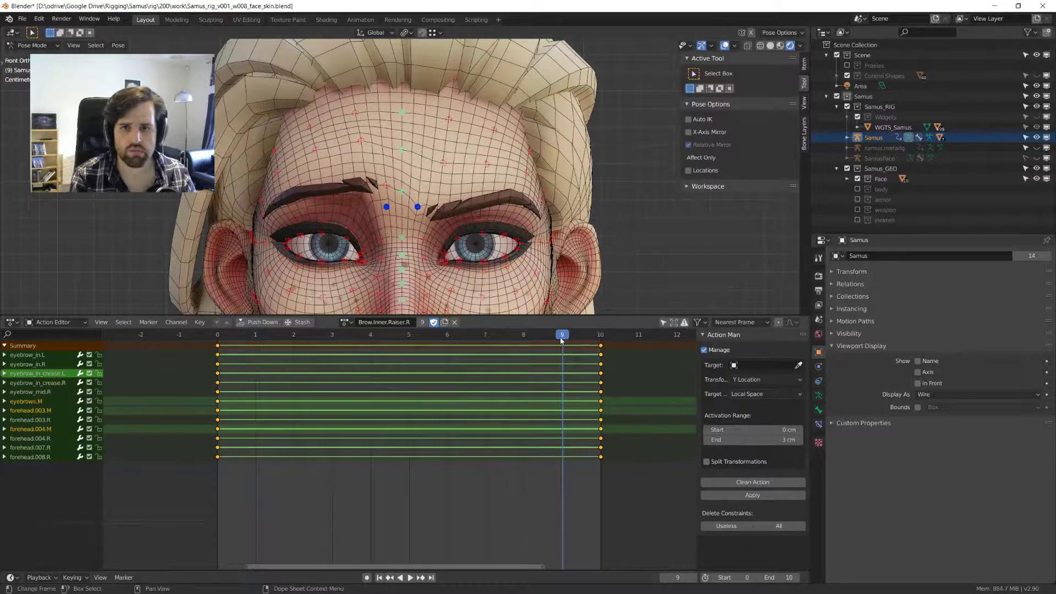
{"action": "key", "text": "space"}
{"action": "key", "text": "space"}
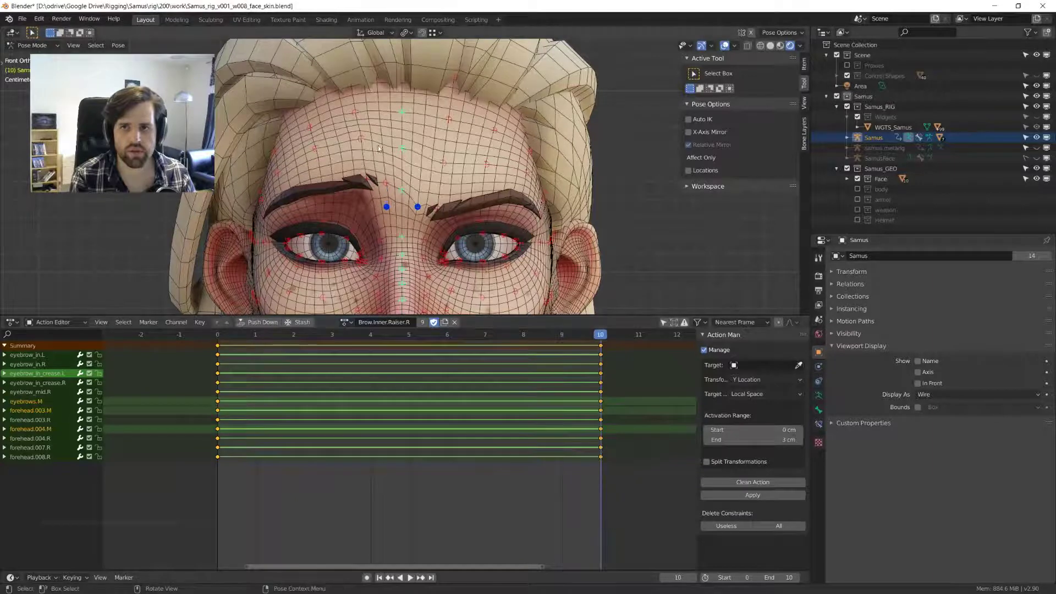
{"action": "middle_click_drag", "start_coordinate": [378, 147], "coordinate": [416, 199]}
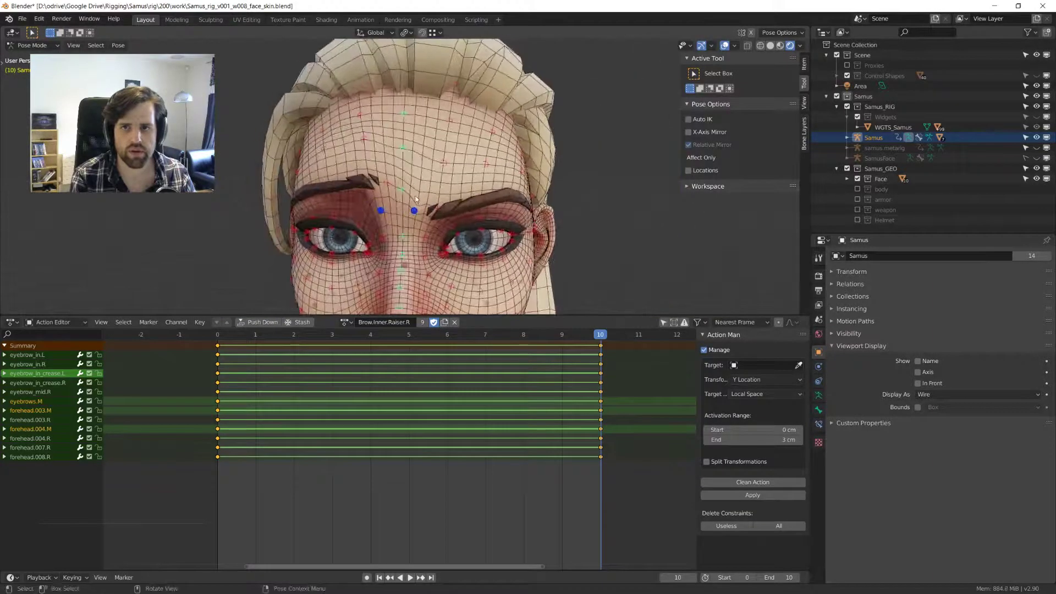
{"action": "key", "text": "a"}
{"action": "key", "text": "space"}
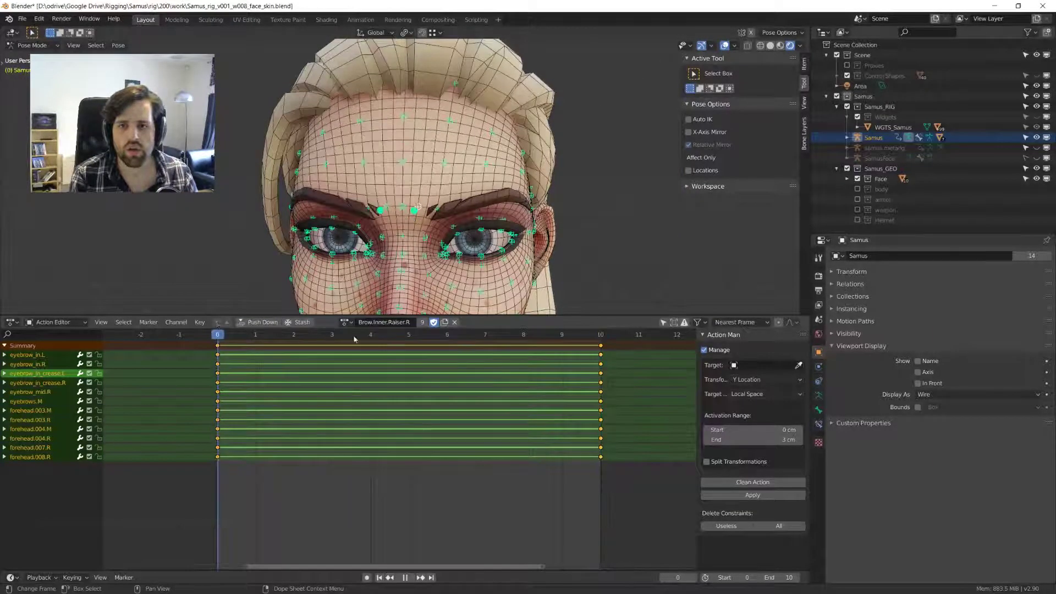
- Stop playback, set the Brow.Inner.Raiser.R action's transform channel to Z Location with an activation end of 1 cm, and try to apply it
{"action": "key", "text": "space"}
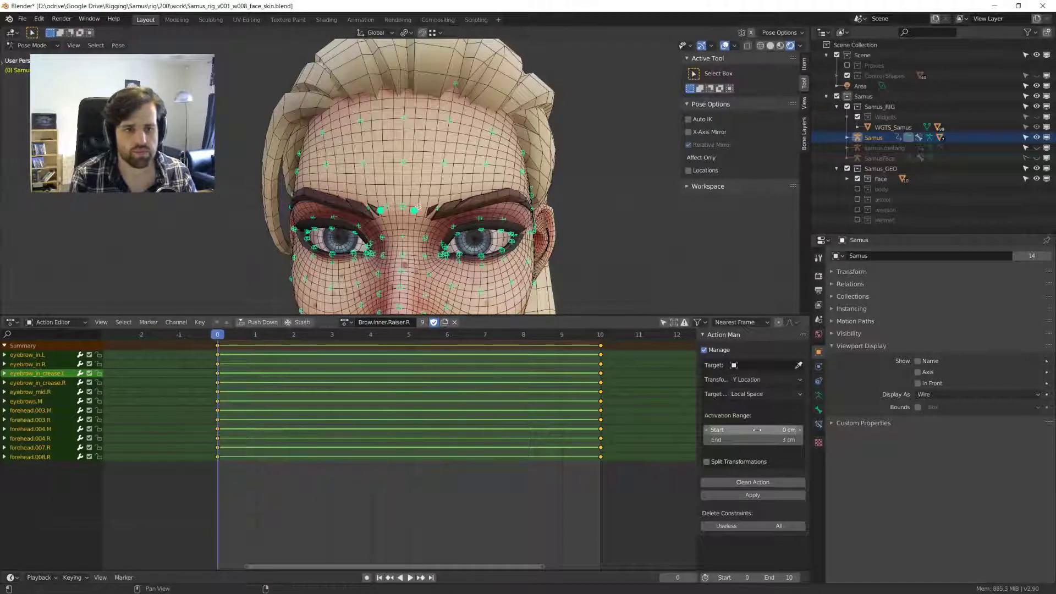
{"action": "left_click", "coordinate": [746, 381]}
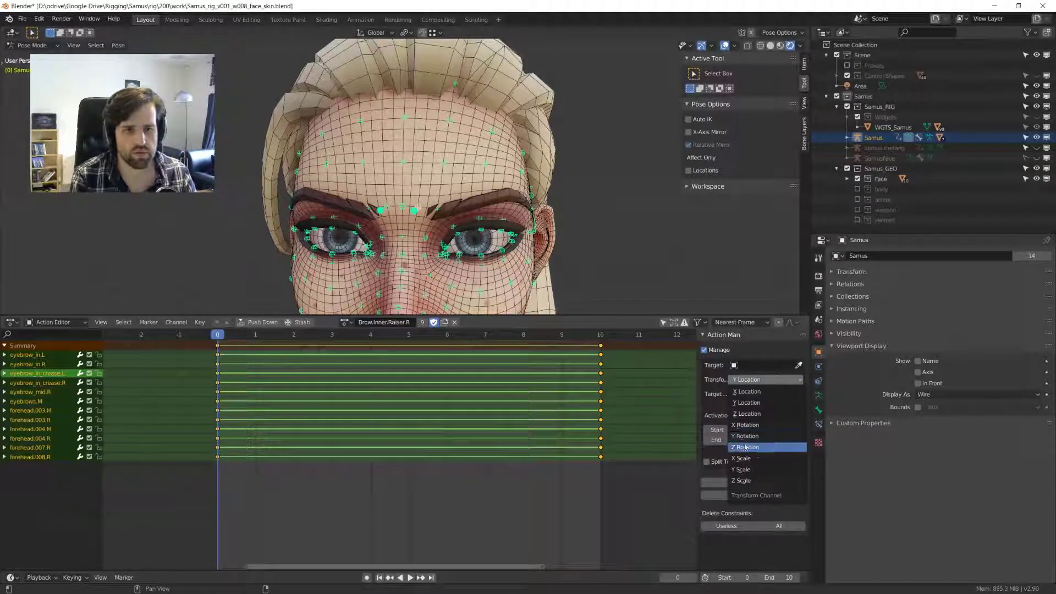
{"action": "left_click", "coordinate": [747, 414]}
{"action": "left_click", "coordinate": [752, 438]}
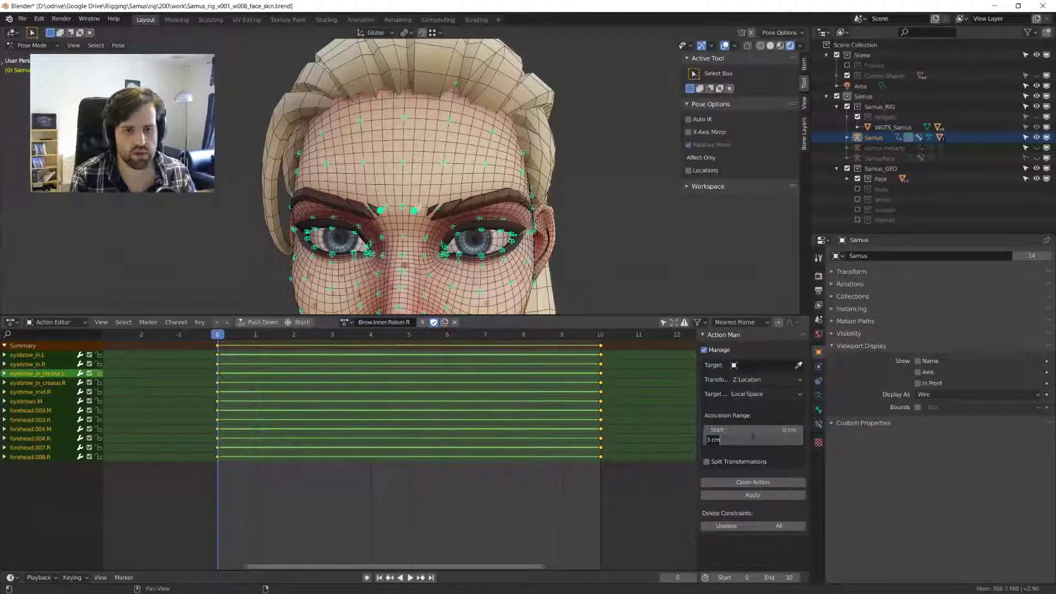
{"action": "key", "text": "Return"}
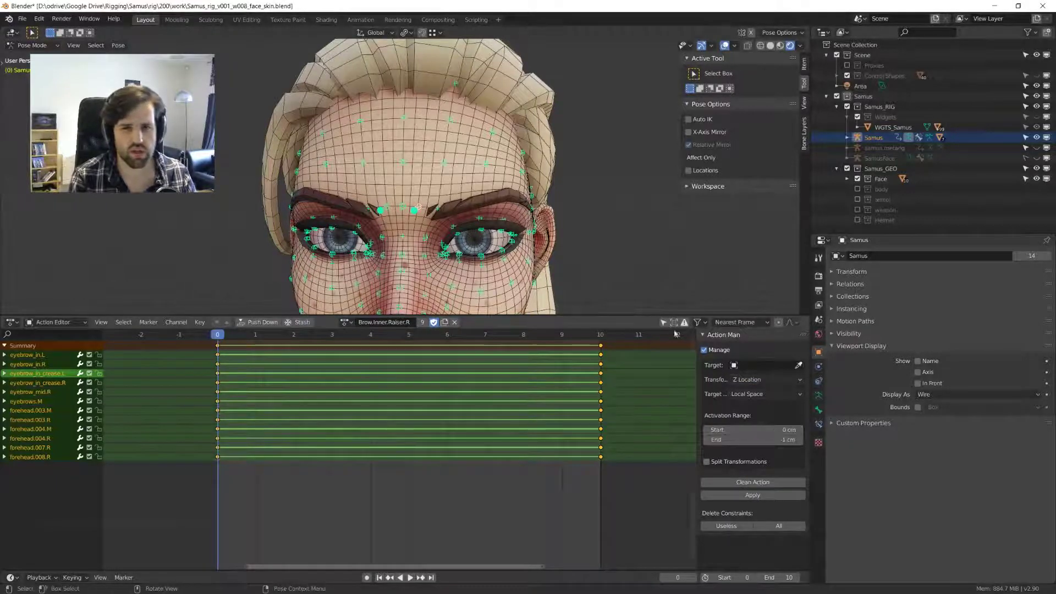
{"action": "left_click", "coordinate": [762, 495]}
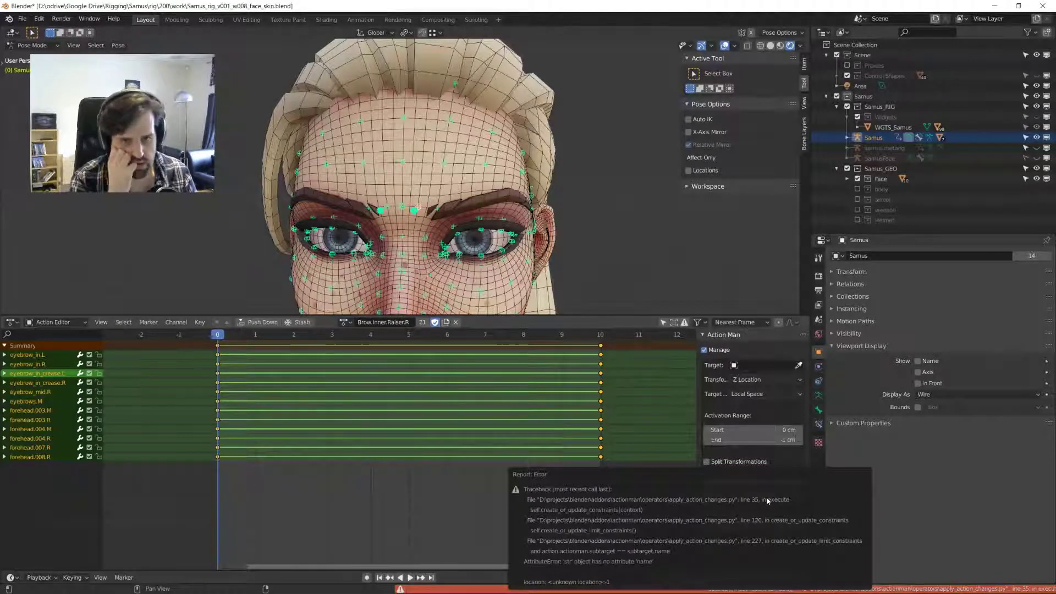
- Set the Brow.Inner.Raiser.R action's target object to Samus
{"action": "left_click", "coordinate": [770, 365]}
{"action": "type", "text": "S"}
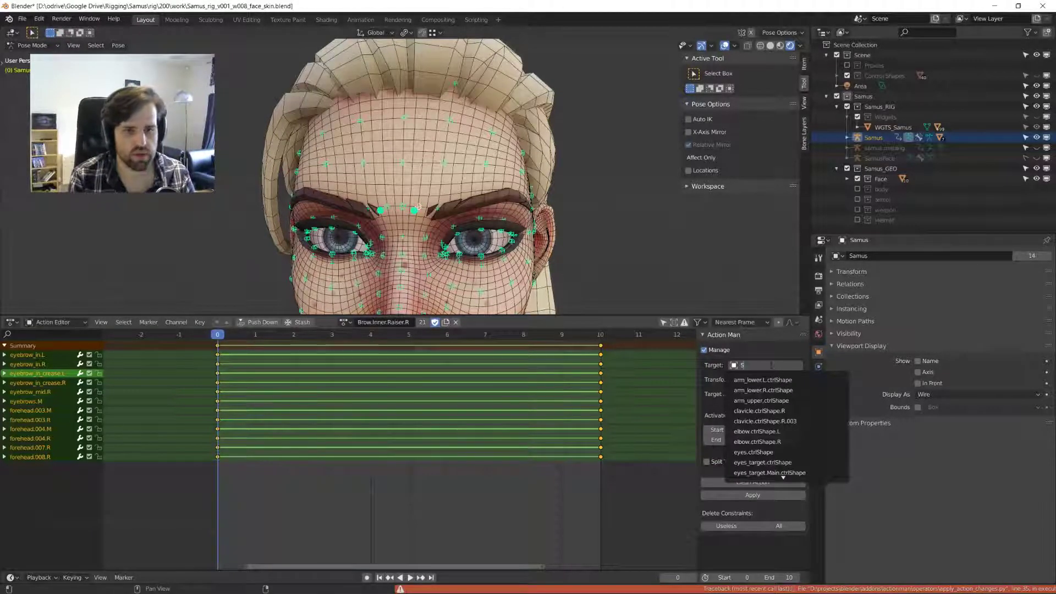
{"action": "type", "text": "am"}
{"action": "left_click", "coordinate": [794, 379]}
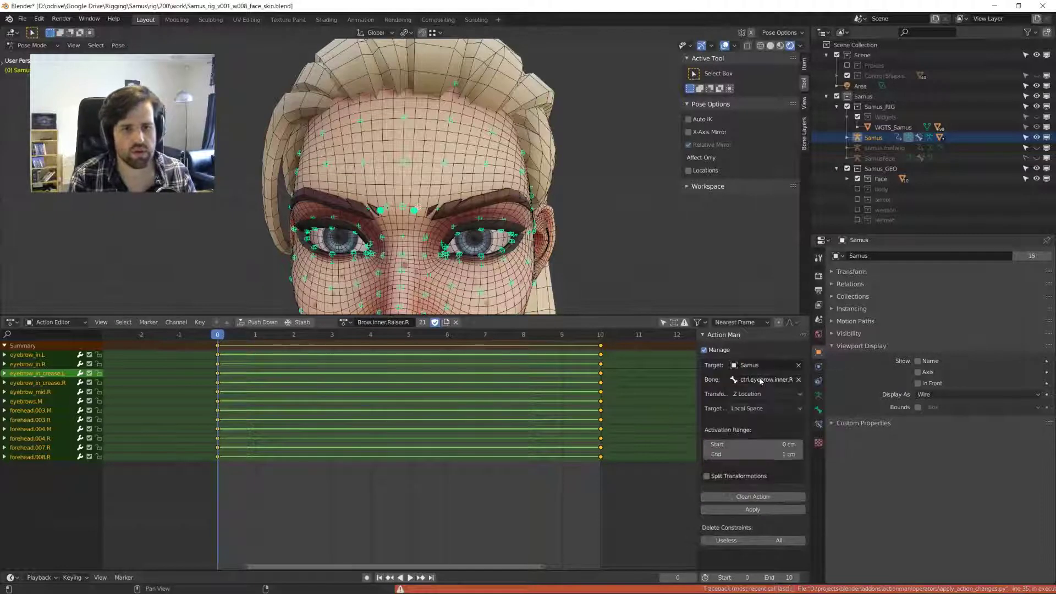
- Set the action's target bone to CTRL.eyebrow_in_crease.R using the name copied from that control bone, and apply the action changes
{"action": "left_click", "coordinate": [794, 380]}
{"action": "type", "text": "CTRL"}
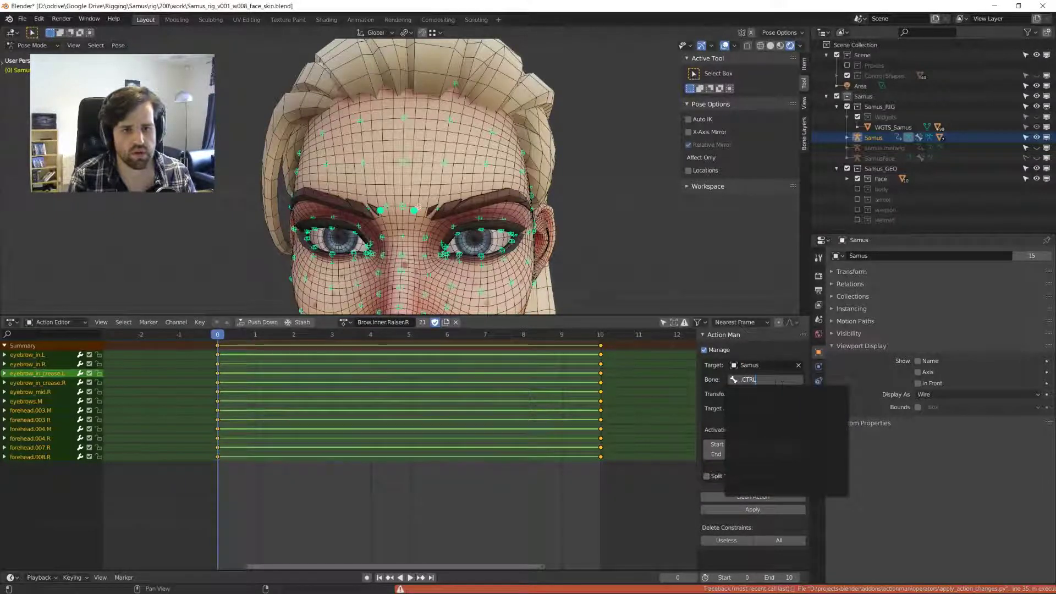
{"action": "left_click", "coordinate": [380, 212]}
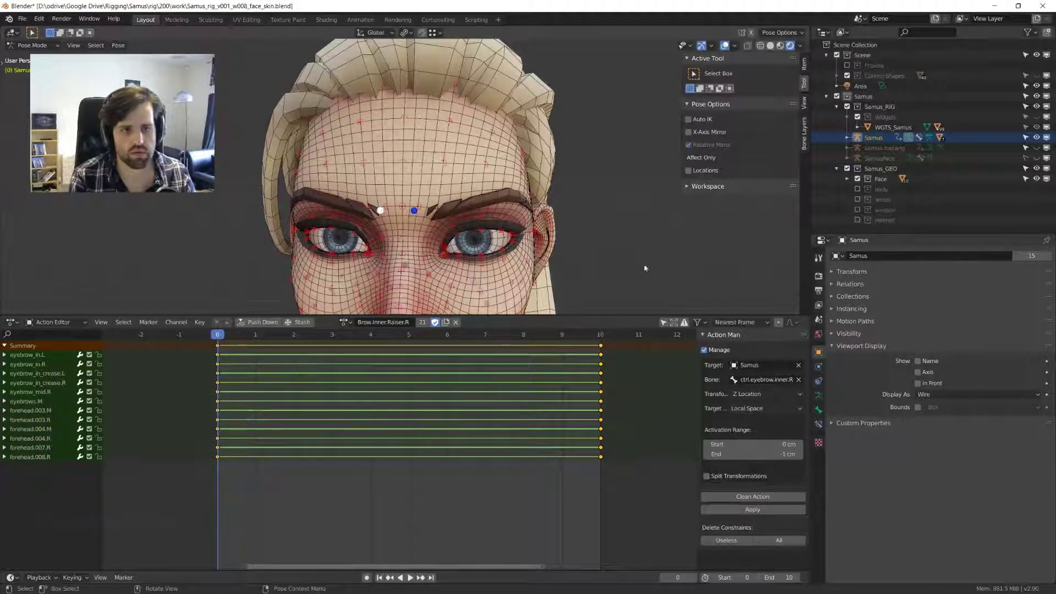
{"action": "key", "text": "F2"}
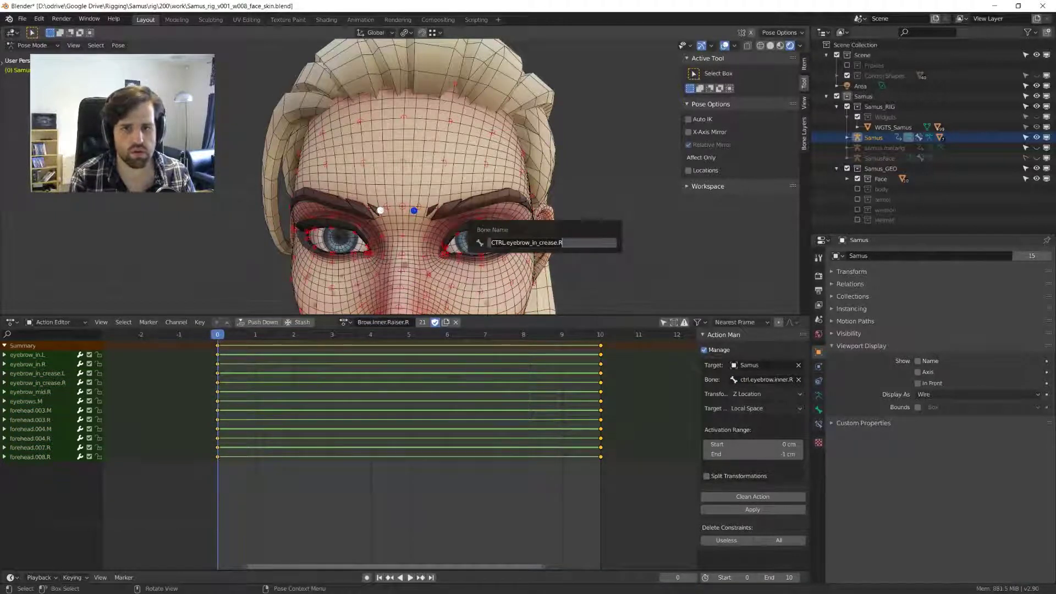
{"action": "key", "text": "ctrl+c"}
{"action": "key", "text": "Escape"}
{"action": "left_click", "coordinate": [764, 379]}
{"action": "key", "text": "ctrl+v"}
{"action": "key", "text": "Return"}
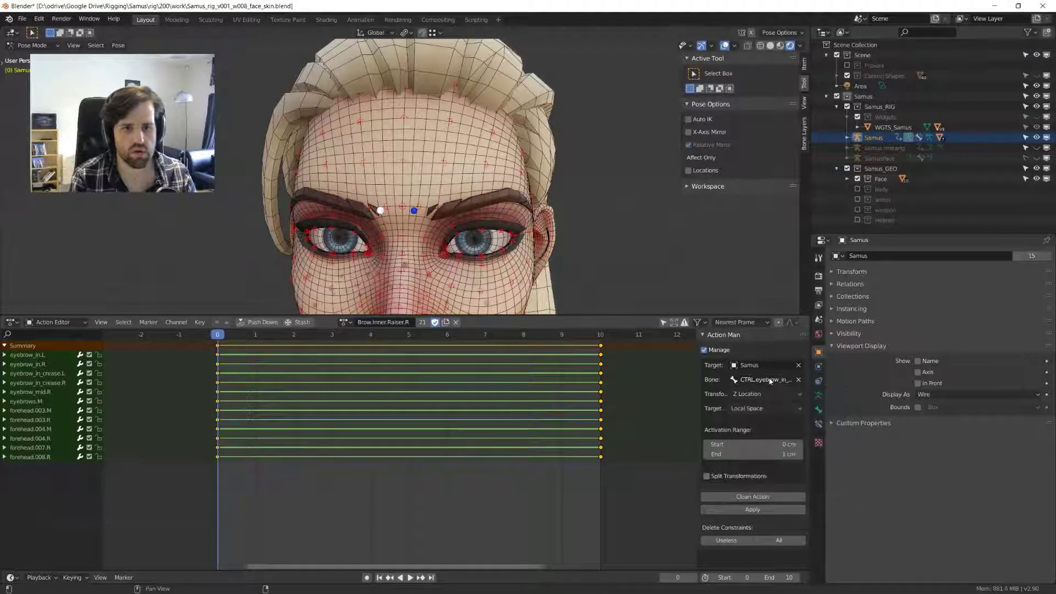
{"action": "key", "text": "minus"}
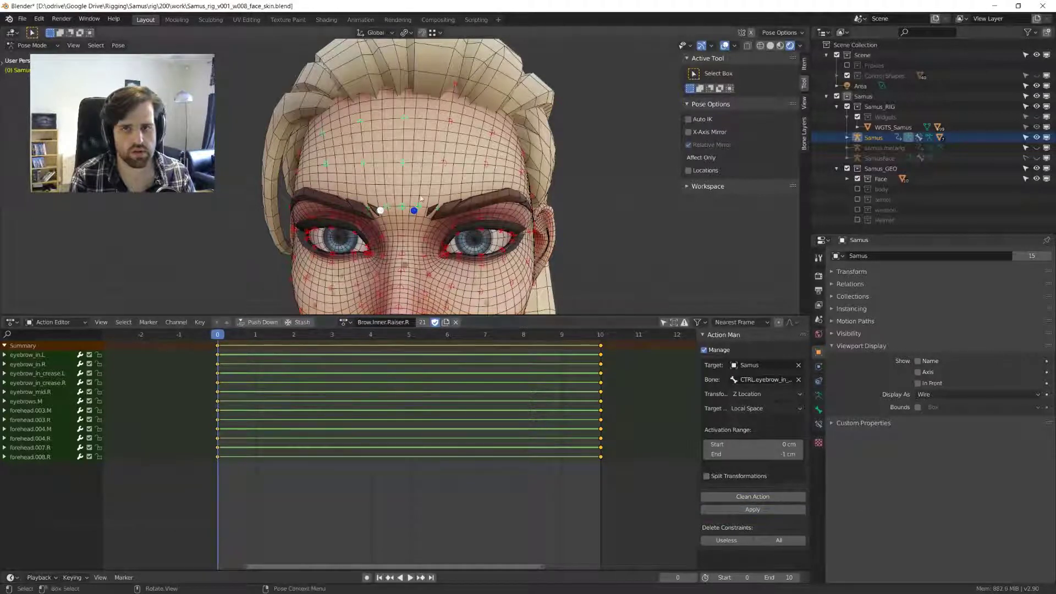
- Select both inner eyebrow controls and test raising them together by about 1.5 cm
{"action": "left_click", "coordinate": [414, 210]}
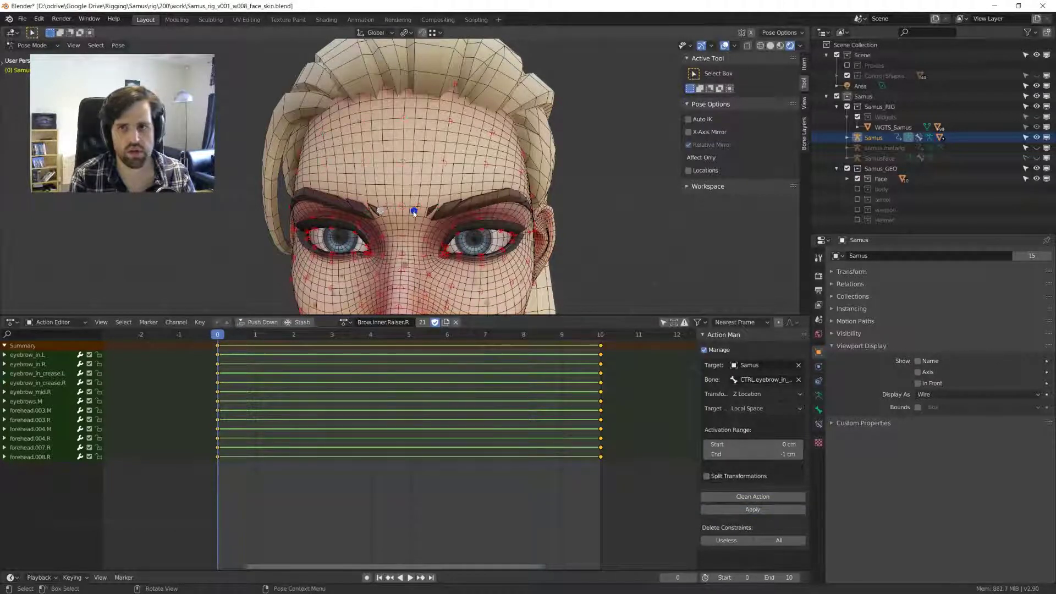
{"action": "left_click", "coordinate": [381, 210]}
{"action": "key", "text": "g"}
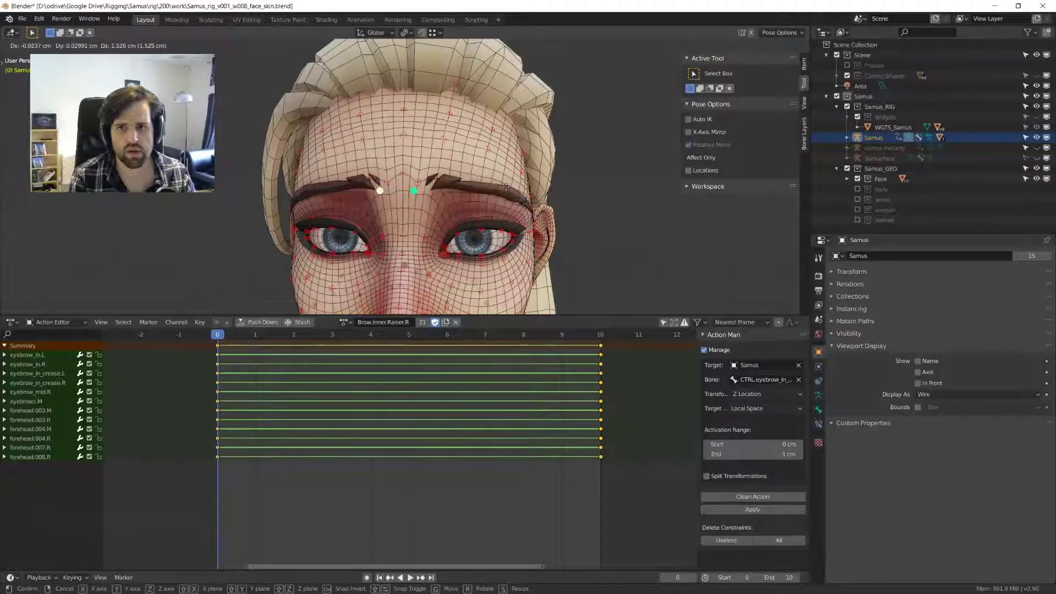
{"action": "left_click", "coordinate": [504, 219]}
- Hide the viewport overlays and maximize the 3D viewport around the whole head
{"action": "key", "text": "z"}
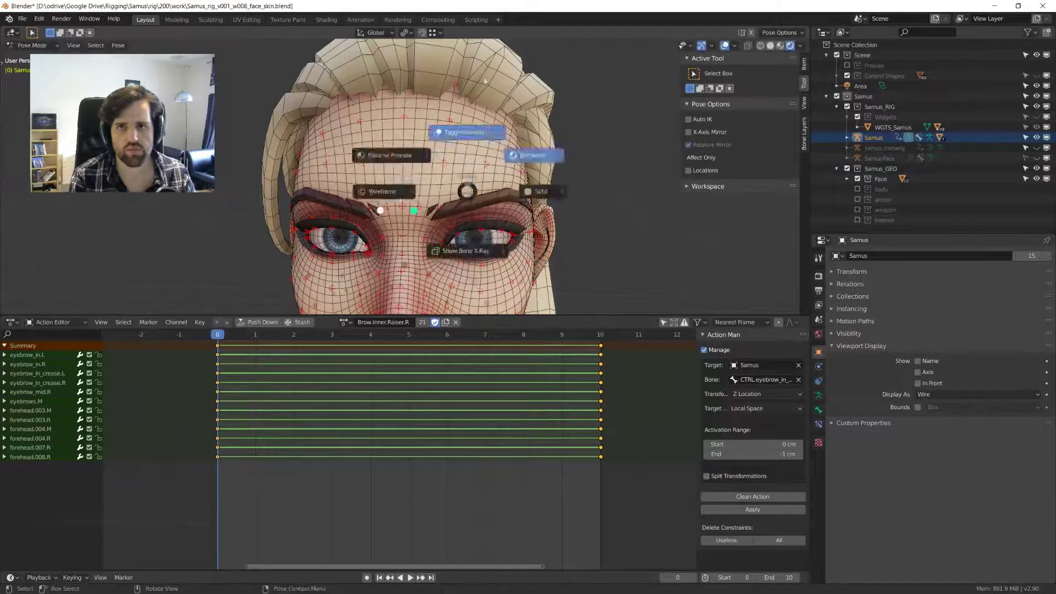
{"action": "left_click", "coordinate": [460, 130]}
{"action": "scroll", "coordinate": [475, 176], "scroll_direction": "down", "scroll_amount": 5}
{"action": "key", "text": "ctrl+alt+space"}
{"action": "scroll", "coordinate": [482, 278], "scroll_direction": "up", "scroll_amount": 2}
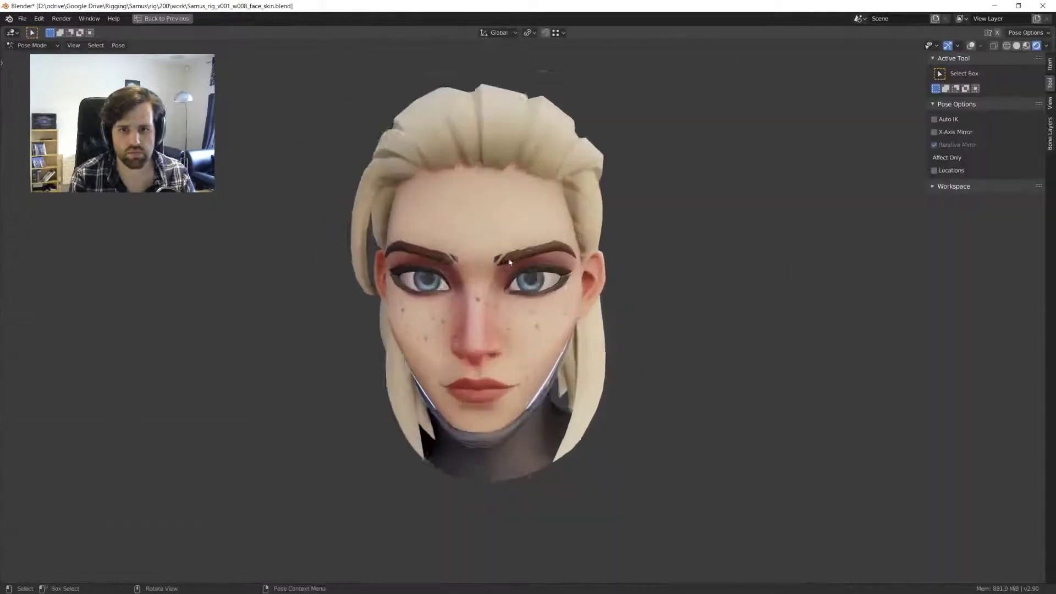
- Test moving the two inner eyebrow controls up and down while checking the brow deformation from the front
{"action": "key", "text": "g"}
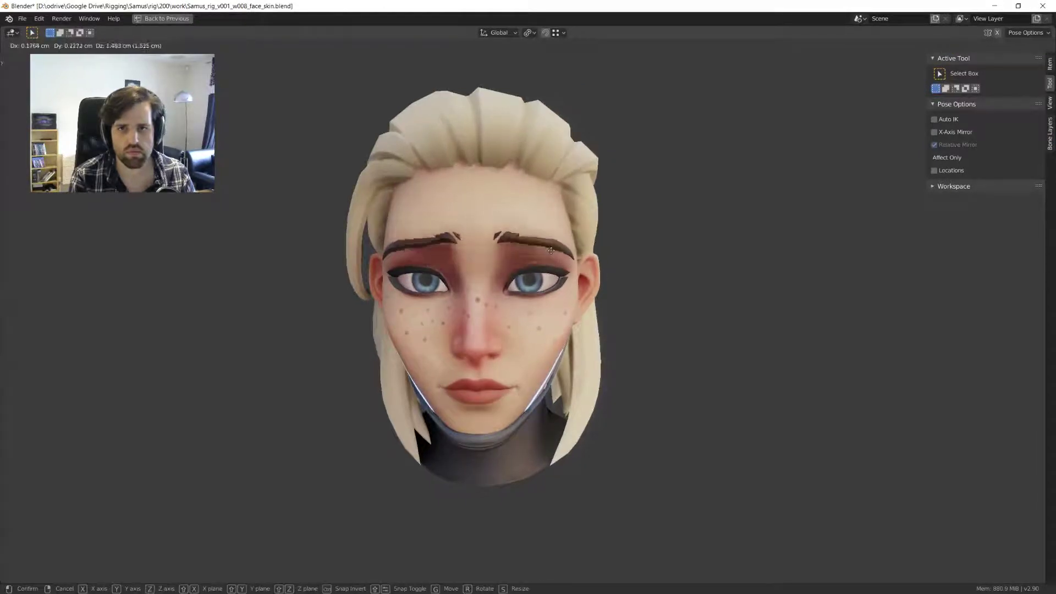
{"action": "left_click", "coordinate": [551, 274]}
{"action": "key", "text": "KP_1"}
{"action": "key", "text": "g"}
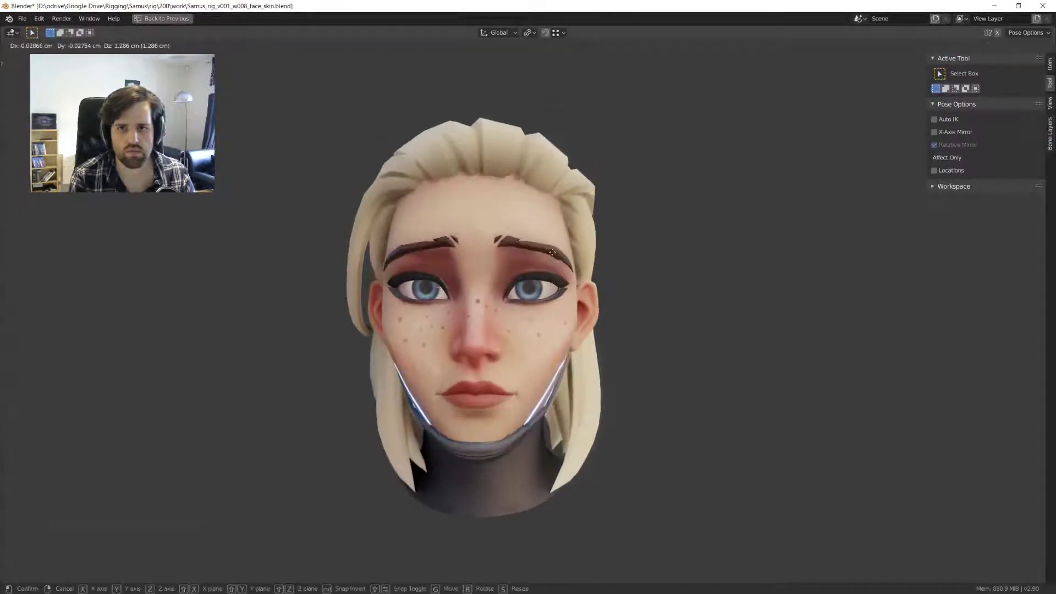
{"action": "left_click", "coordinate": [547, 265]}
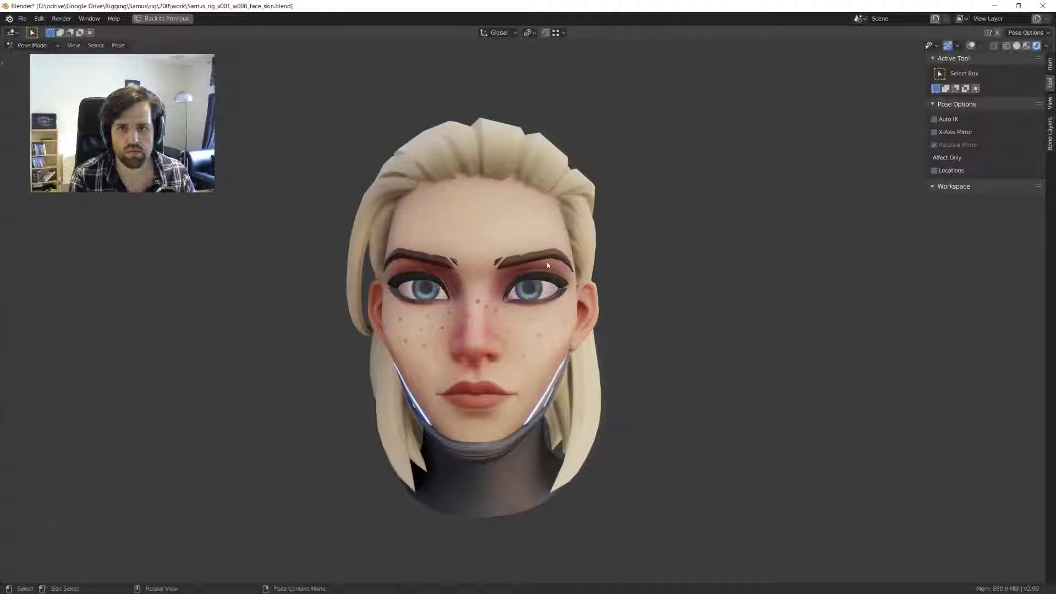
- Enable X-Axis Mirror for posing and raise the inner eyebrow controls symmetrically
{"action": "left_click", "coordinate": [934, 132]}
{"action": "key", "text": "g"}
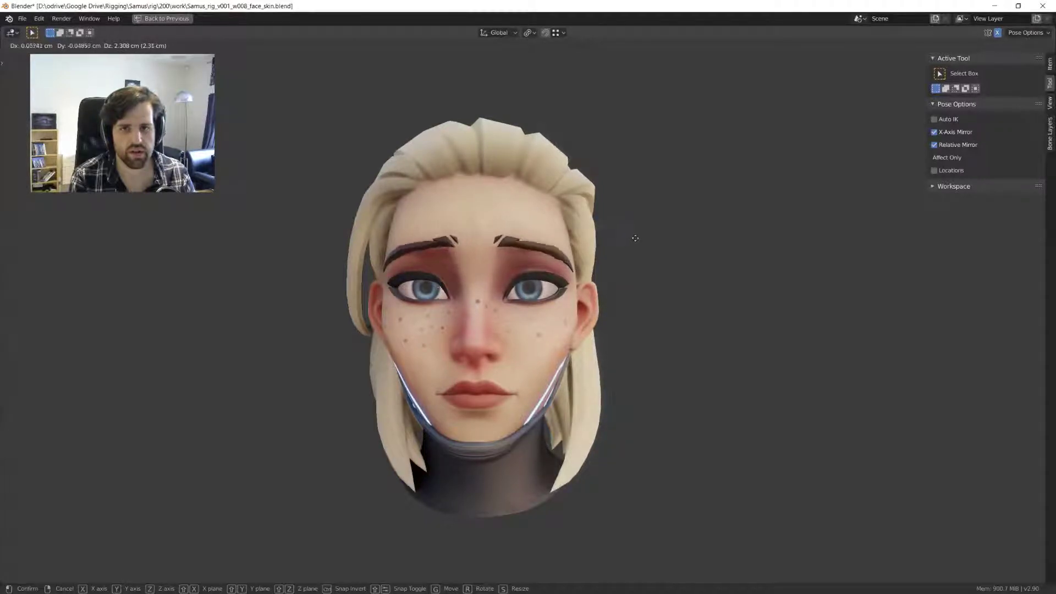
{"action": "left_click", "coordinate": [629, 233]}
- Show the overlays, sketch an annotation curve along the raised brow on the character's left side, and undo the strokes
{"action": "left_click_drag", "start_coordinate": [541, 239], "coordinate": [562, 236]}
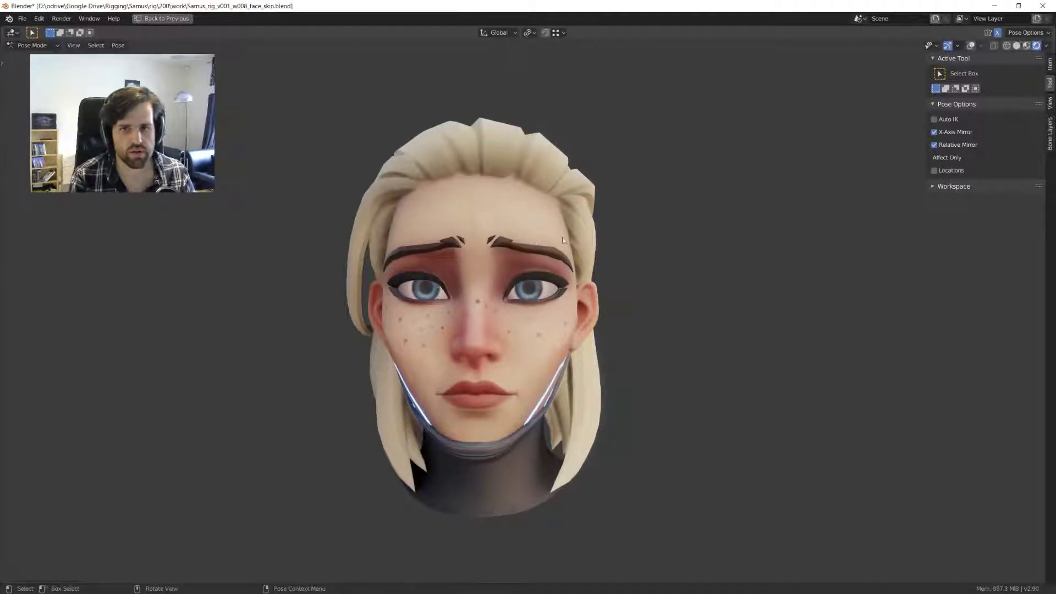
{"action": "key", "text": "ctrl+z"}
{"action": "key", "text": "shift+alt+z"}
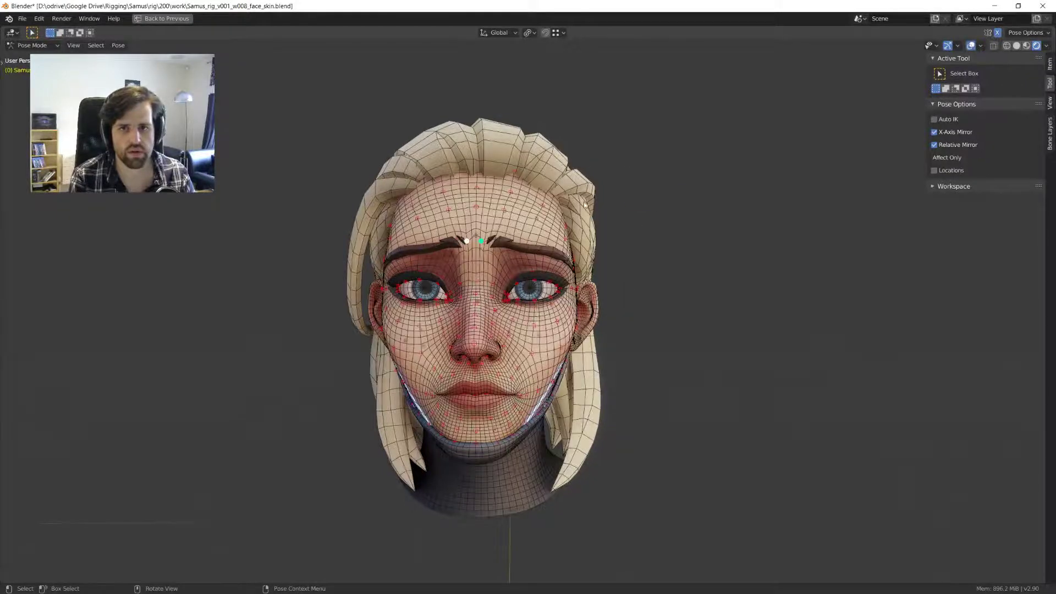
{"action": "scroll", "coordinate": [524, 229], "scroll_direction": "up", "scroll_amount": 2}
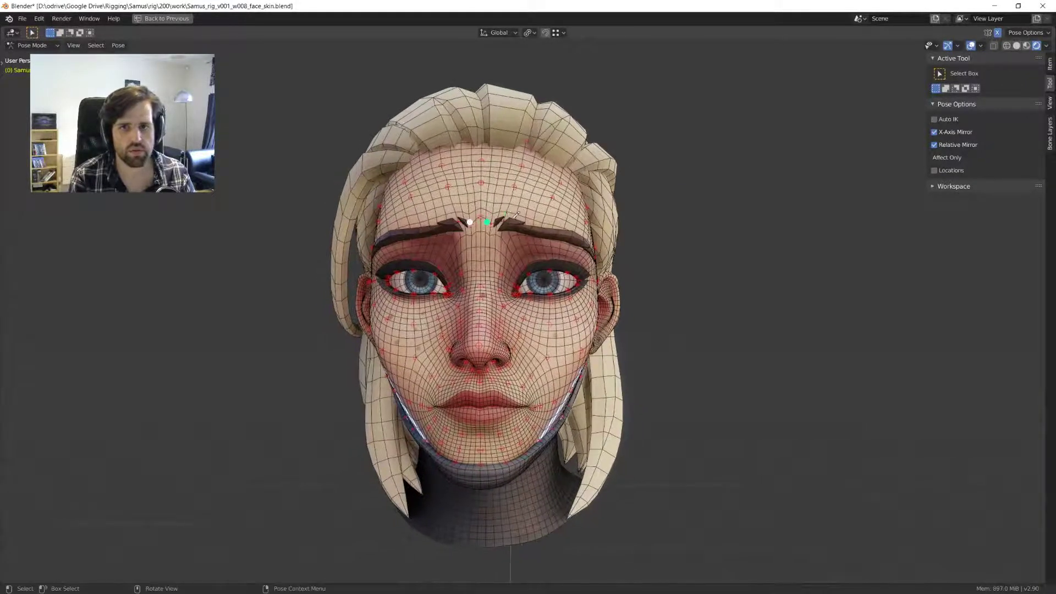
{"action": "left_click_drag", "start_coordinate": [515, 216], "coordinate": [573, 234]}
{"action": "key", "text": "ctrl+z"}
{"action": "key", "text": "ctrl+z"}
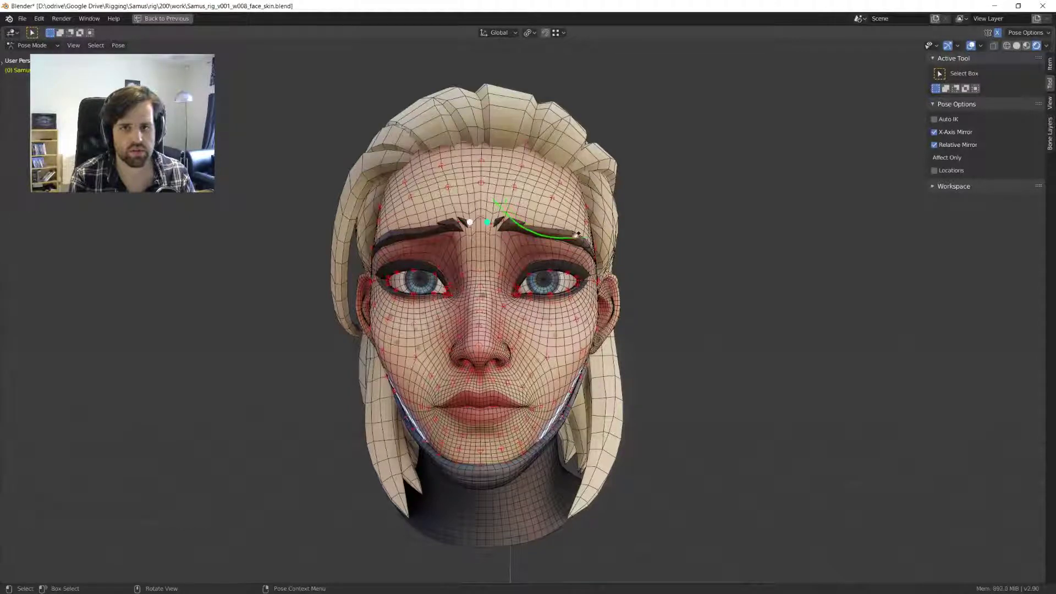
{"action": "key", "text": "ctrl+z"}
{"action": "key", "text": "ctrl+z"}
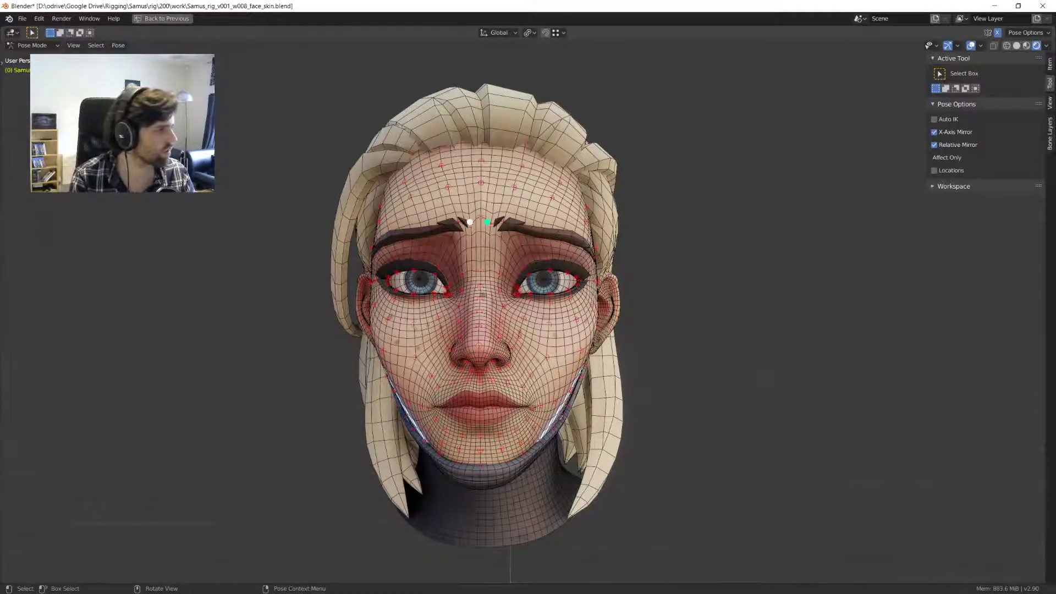
- Test the mirrored inner eyebrow controls with further moves and hide the overlays to judge the raised brows
{"action": "key", "text": "g"}
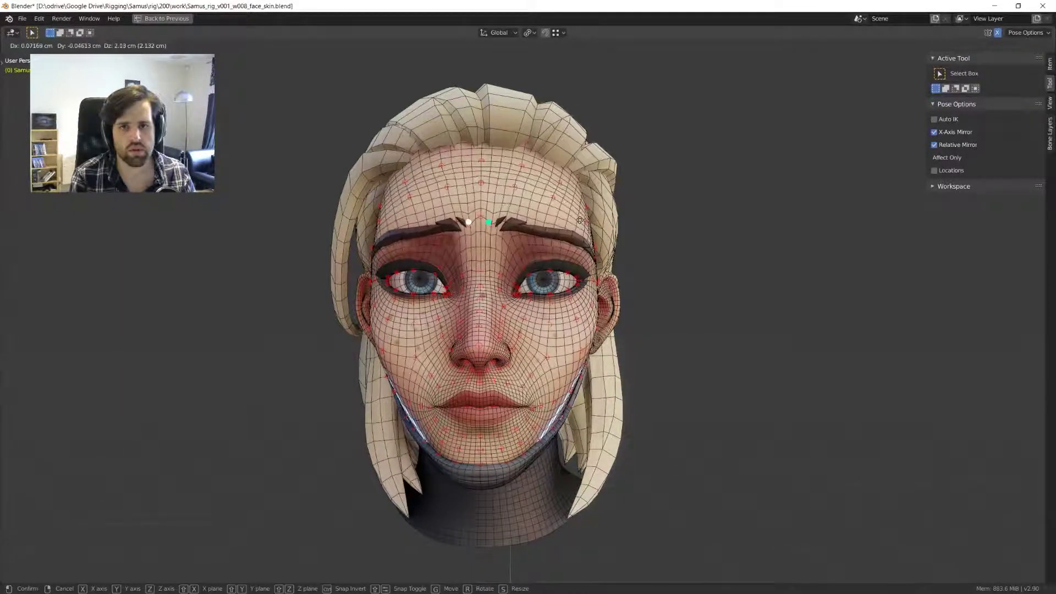
{"action": "left_click", "coordinate": [586, 221]}
{"action": "key", "text": "shift+alt+z"}
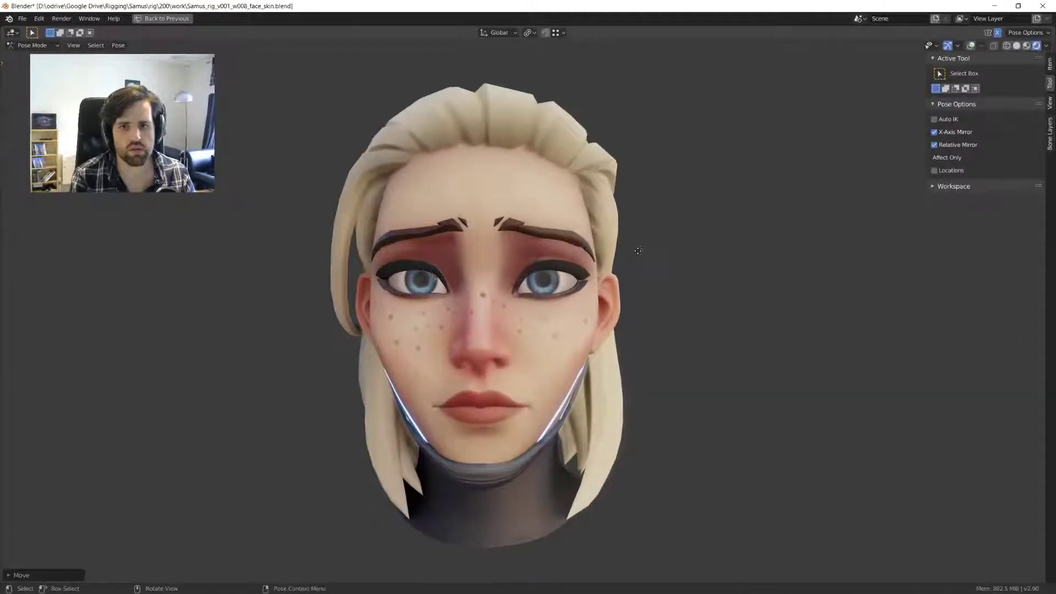
{"action": "key", "text": "g"}
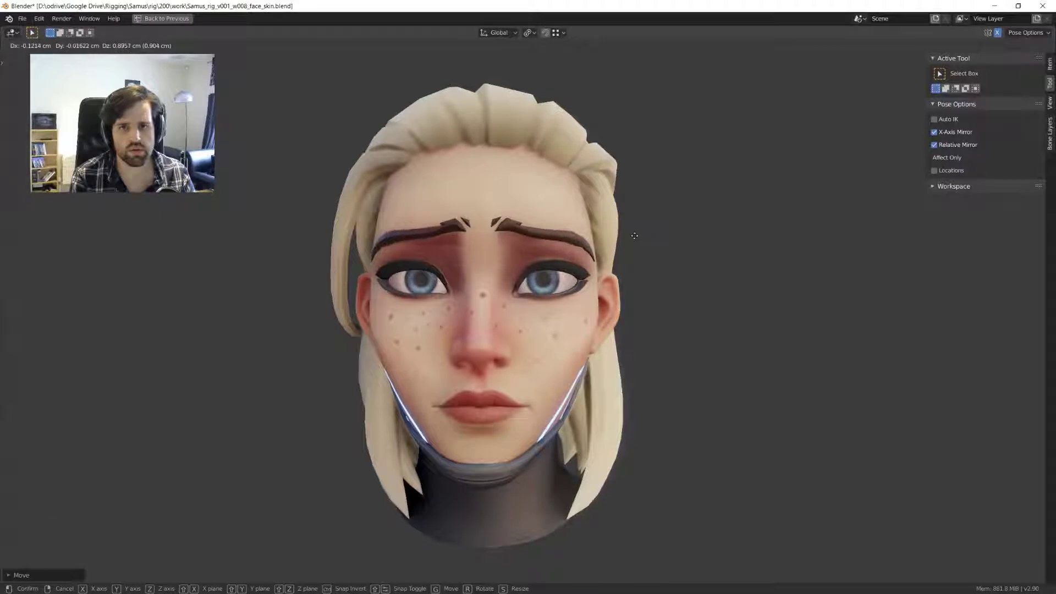
{"action": "left_click", "coordinate": [642, 236]}
- Shift the mirrored inner eyebrow controls inward and outward, examining the raised brows from several angles
{"action": "middle_click_drag", "start_coordinate": [641, 235], "coordinate": [536, 223]}
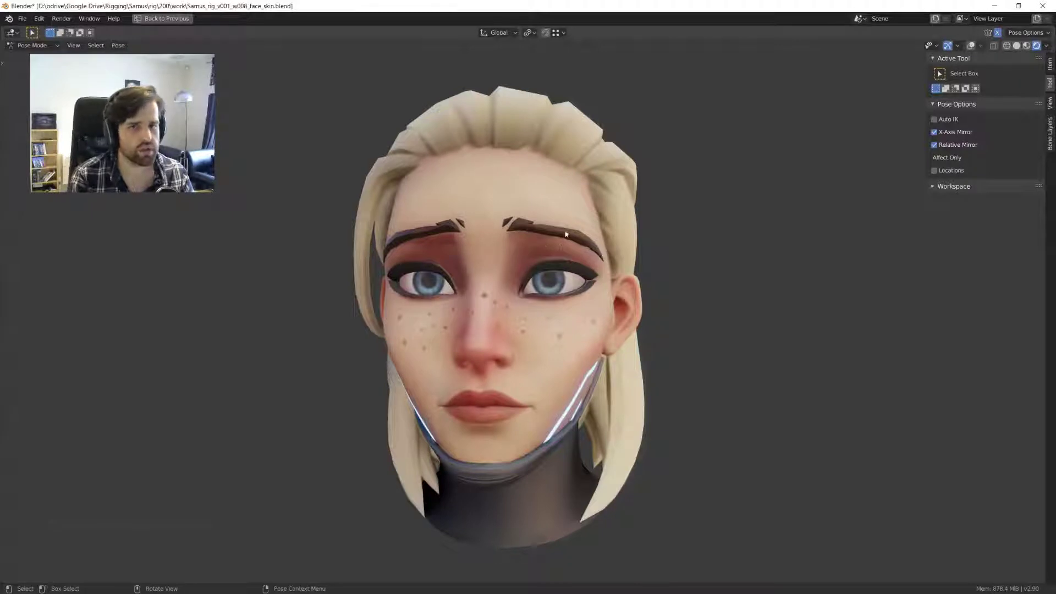
{"action": "middle_click_drag", "start_coordinate": [540, 229], "coordinate": [559, 216]}
{"action": "key", "text": "g"}
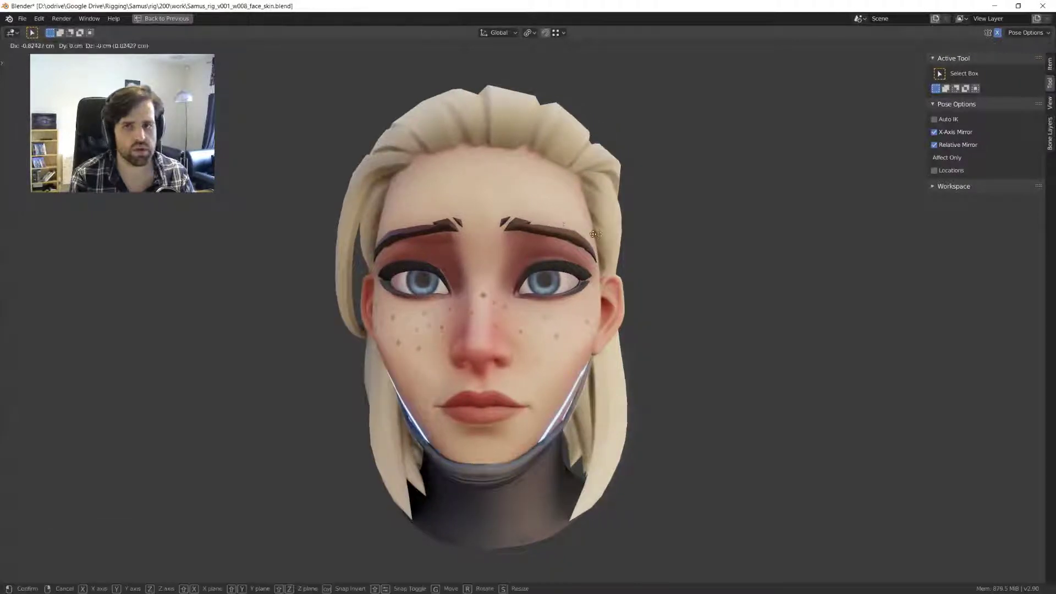
{"action": "left_click", "coordinate": [492, 235]}
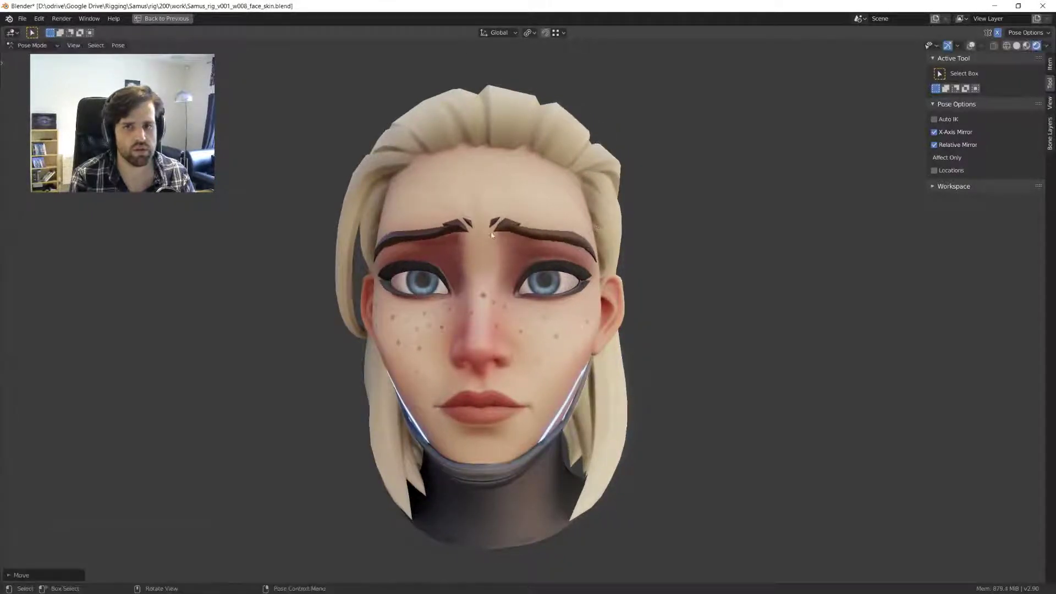
{"action": "middle_click_drag", "start_coordinate": [563, 239], "coordinate": [567, 234]}
{"action": "key", "text": "g"}
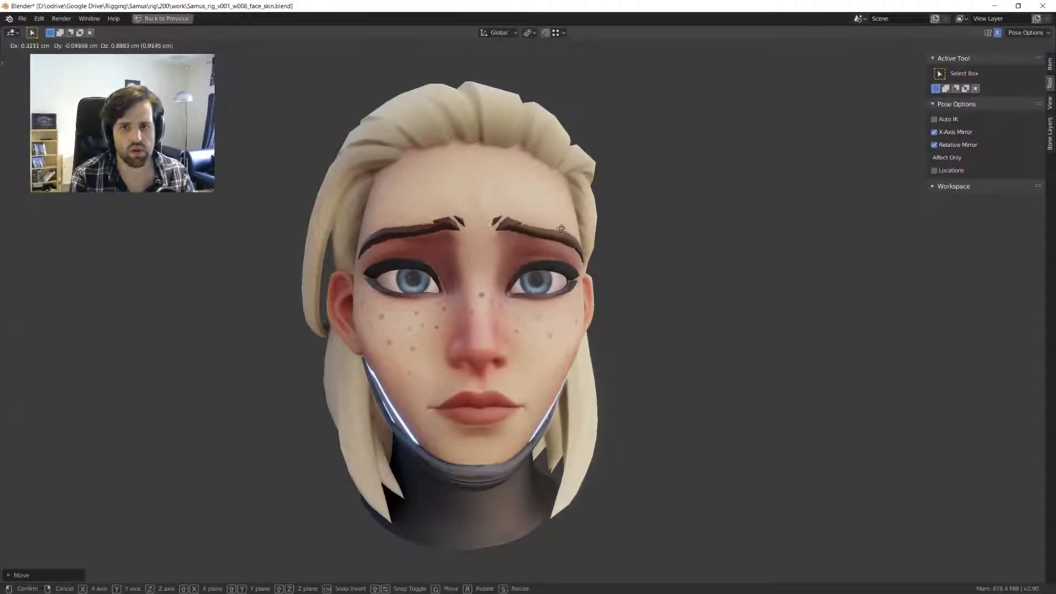
{"action": "left_click", "coordinate": [566, 233]}
{"action": "middle_click_drag", "start_coordinate": [566, 233], "coordinate": [536, 236]}
- Try pulling the inner eyebrow controls down and inward into a frown, examine the face, and undo the move
{"action": "key", "text": "g"}
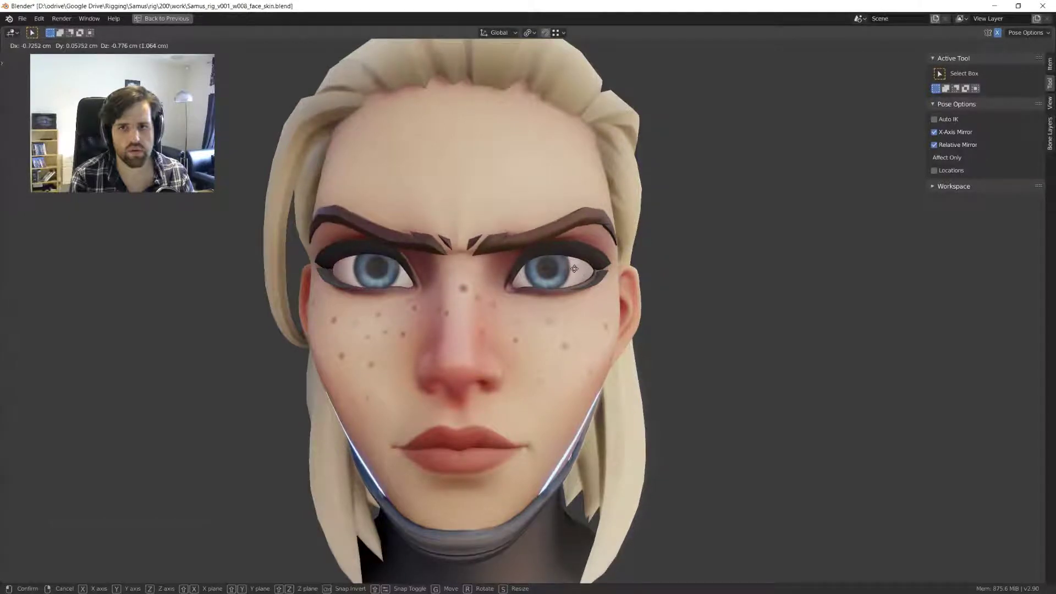
{"action": "left_click", "coordinate": [574, 268]}
{"action": "middle_click_drag", "start_coordinate": [574, 268], "coordinate": [496, 266]}
{"action": "scroll", "coordinate": [528, 275], "scroll_direction": "down", "scroll_amount": 3}
{"action": "scroll", "coordinate": [569, 281], "scroll_direction": "up", "scroll_amount": 2}
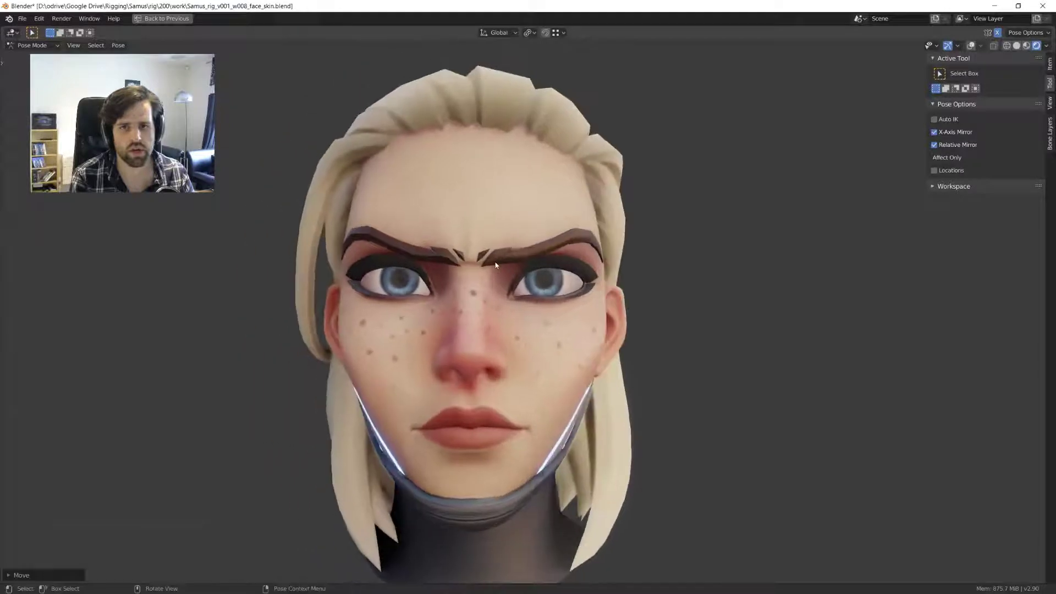
{"action": "key", "text": "ctrl+z"}
{"action": "key", "text": "g"}
{"action": "right_click", "coordinate": [520, 283]}
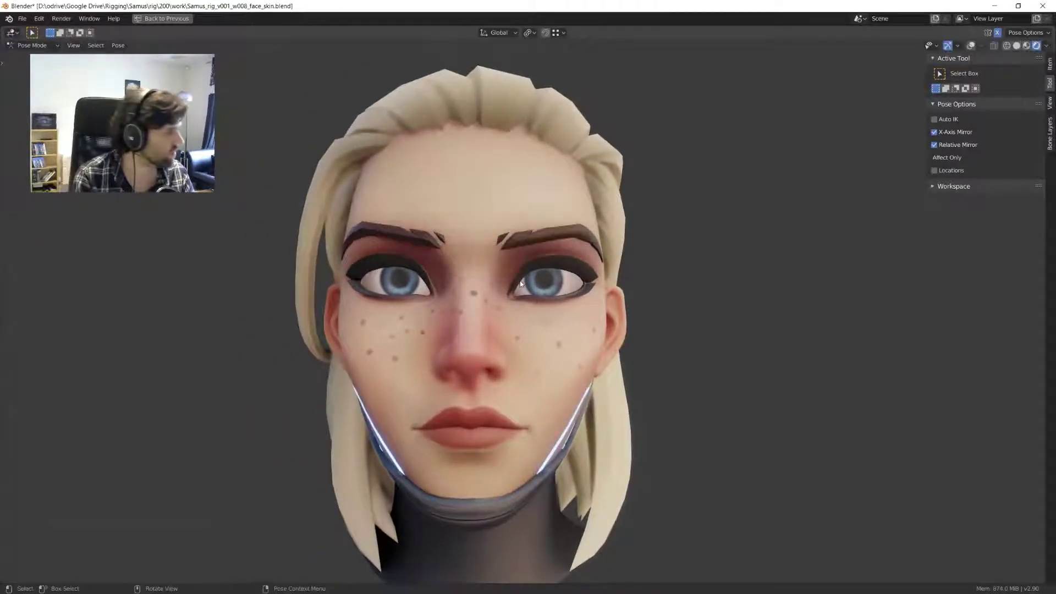
- Raise the mirrored inner eyebrow controls upward and inward and examine the worried brow expression from slightly different angles
{"action": "scroll", "coordinate": [520, 281], "scroll_direction": "down", "scroll_amount": 1}
{"action": "mouse_move", "coordinate": [519, 280]}
{"action": "middle_mouse_down"}
{"action": "mouse_move", "coordinate": [558, 270]}
{"action": "mouse_move", "coordinate": [532, 267]}
{"action": "mouse_move", "coordinate": [530, 280]}
{"action": "middle_mouse_up"}
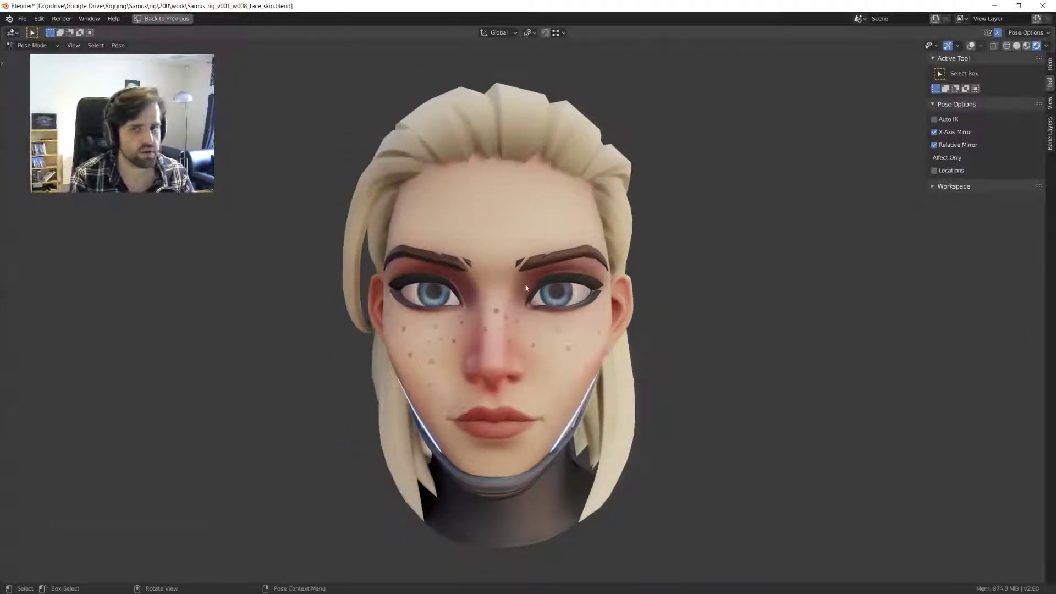
{"action": "key", "text": "g"}
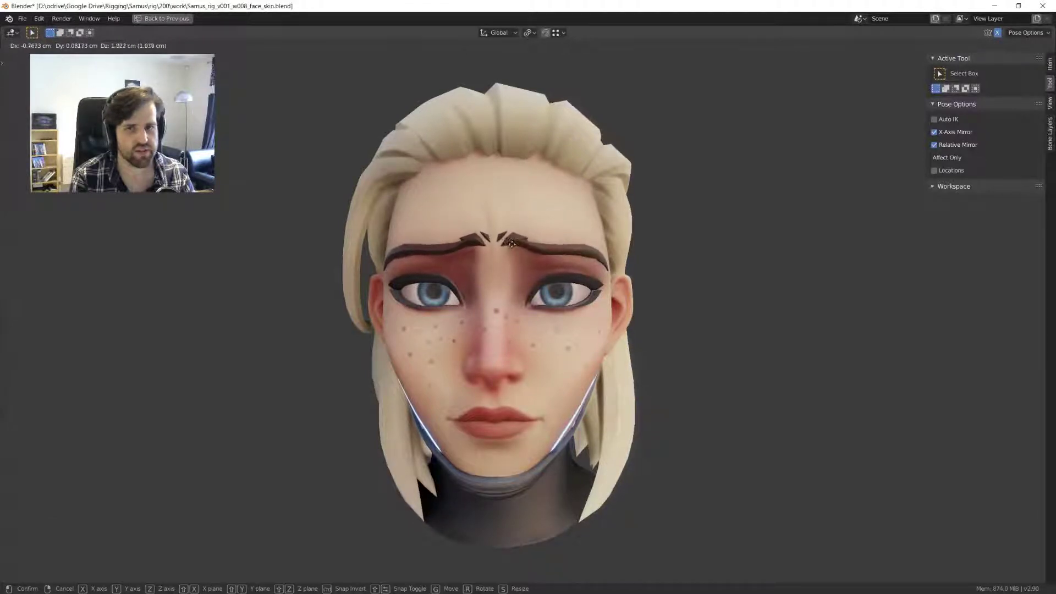
{"action": "left_click", "coordinate": [545, 258]}
{"action": "middle_click_drag", "start_coordinate": [546, 257], "coordinate": [549, 258]}
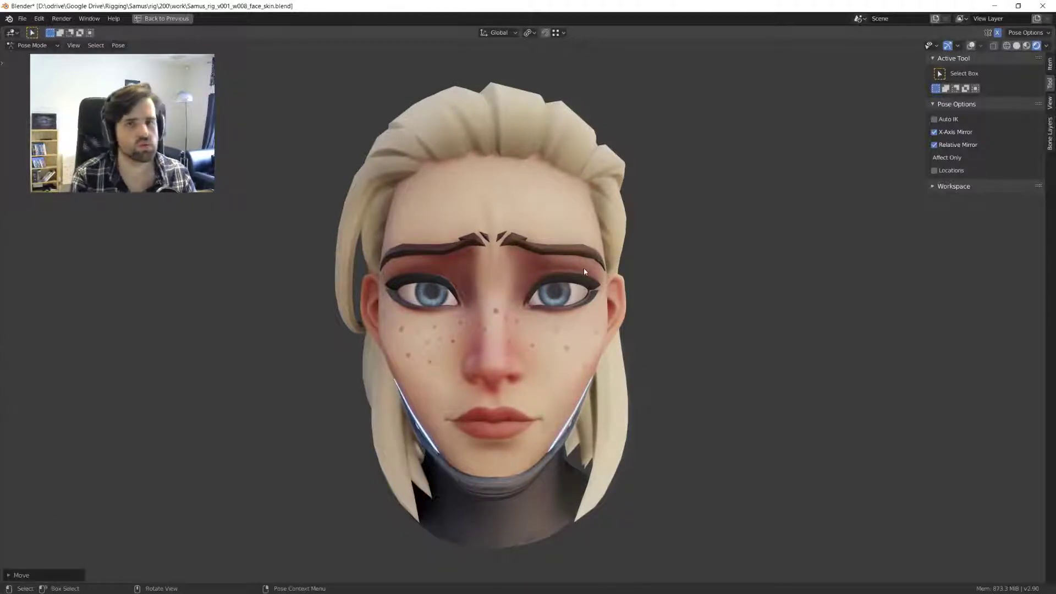
{"action": "mouse_move", "coordinate": [584, 271]}
{"action": "middle_mouse_down"}
{"action": "mouse_move", "coordinate": [592, 264]}
{"action": "mouse_move", "coordinate": [578, 266]}
{"action": "middle_mouse_up"}
- Readjust the mirrored inner eyebrow controls with two further moves to compare different degrees of raised, pinched brows
{"action": "key", "text": "g"}
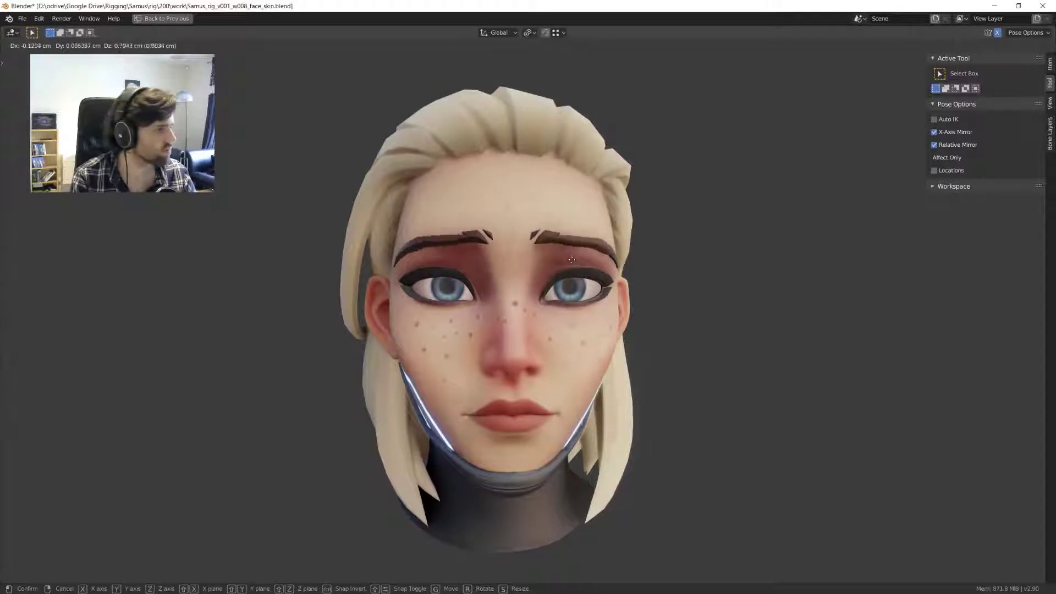
{"action": "left_click", "coordinate": [580, 273]}
{"action": "middle_click_drag", "start_coordinate": [567, 273], "coordinate": [570, 281]}
{"action": "key", "text": "g"}
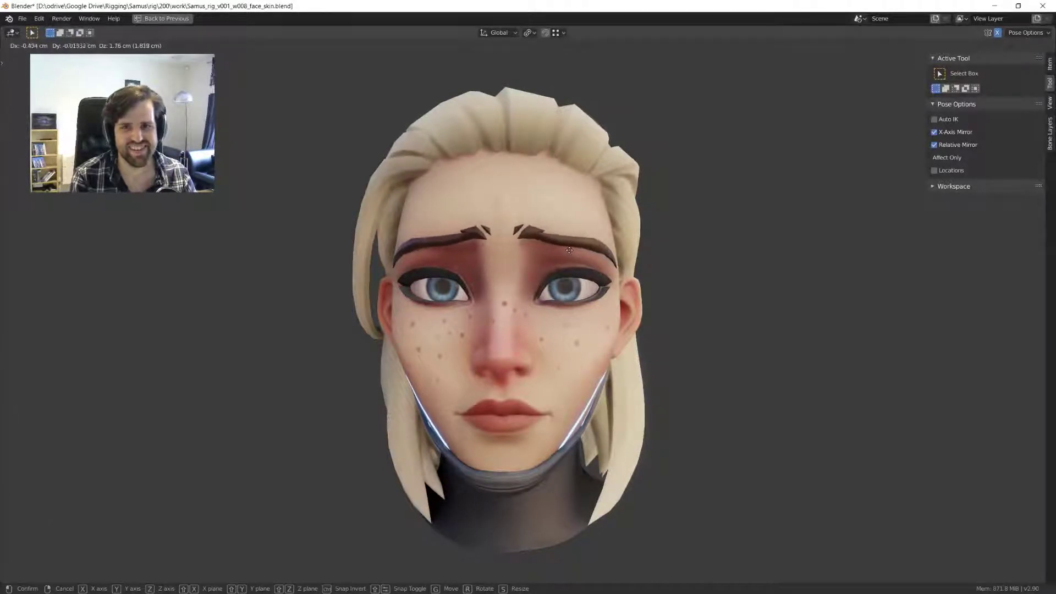
{"action": "left_click", "coordinate": [566, 249]}
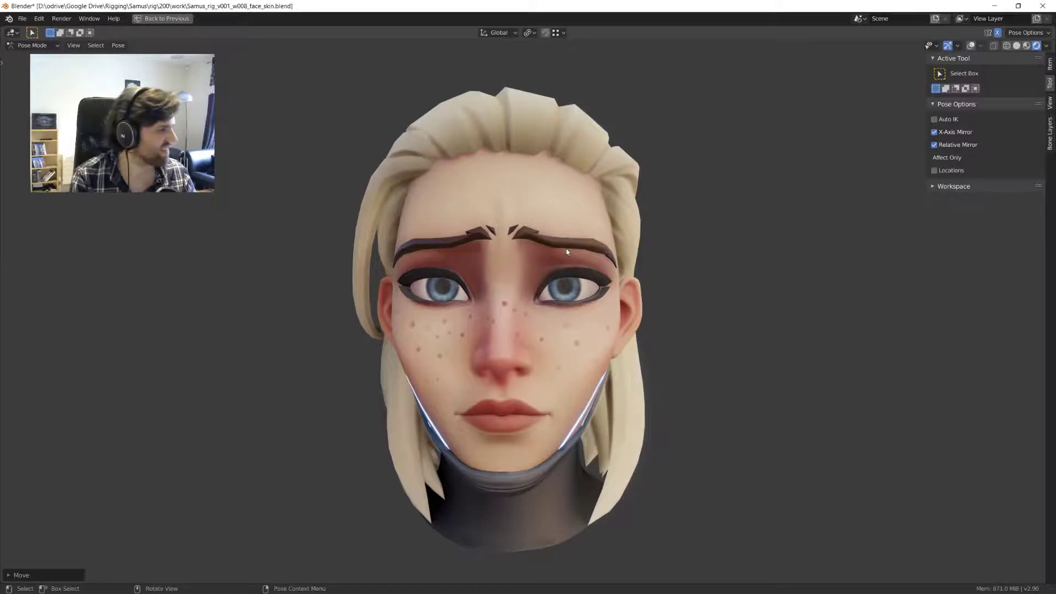
- Clear the inner eyebrow controls' location, try another upward and inward move, and undo it
{"action": "key", "text": "alt+g"}
{"action": "key", "text": "g"}
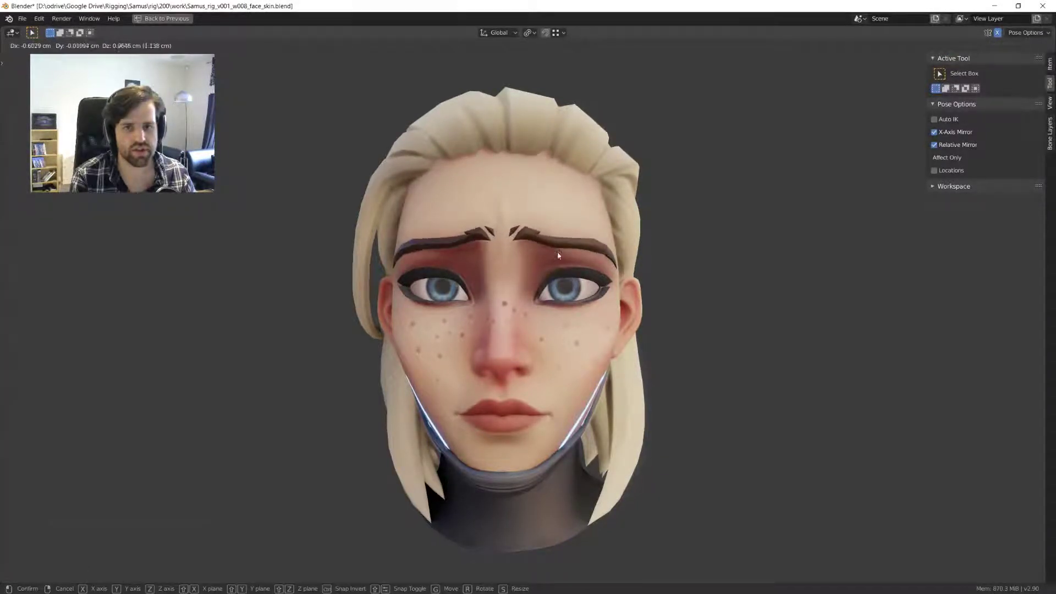
{"action": "left_click", "coordinate": [546, 251]}
{"action": "middle_click_drag", "start_coordinate": [584, 251], "coordinate": [543, 252]}
{"action": "key", "text": "ctrl+z"}
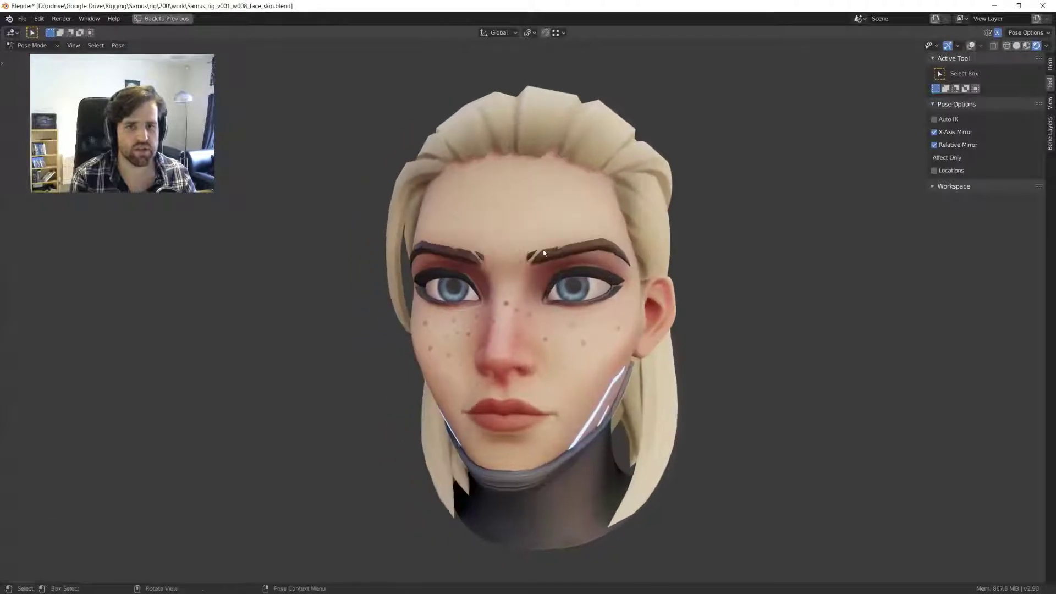
- Try pulling the mirrored inner eyebrow controls inward in several test moves, examine the close-up face, and cancel them
{"action": "key", "text": "g"}
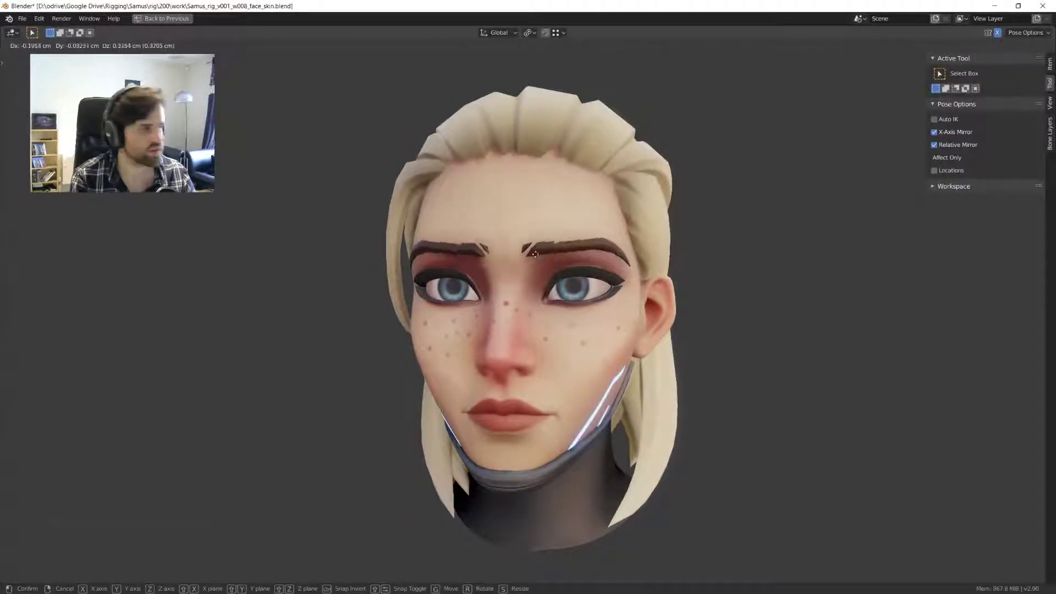
{"action": "left_click", "coordinate": [520, 252]}
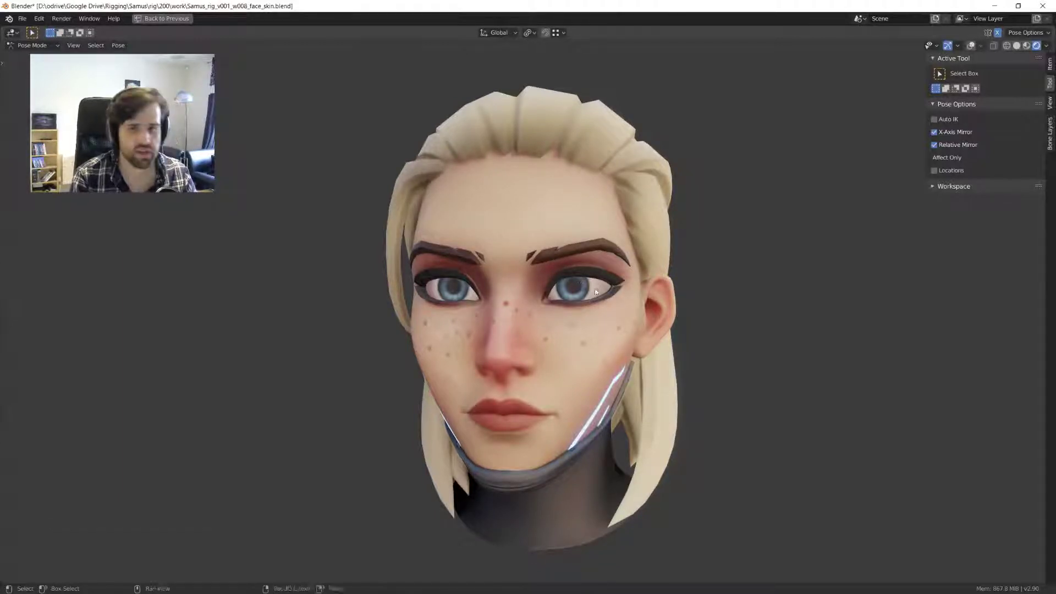
{"action": "scroll", "coordinate": [553, 286], "scroll_direction": "up", "scroll_amount": 3}
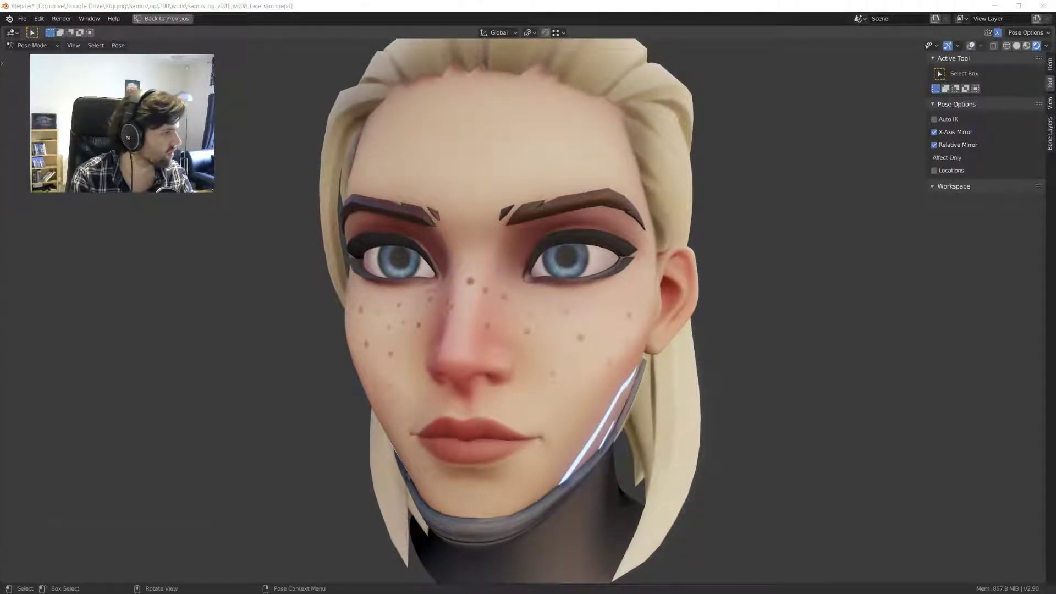
{"action": "middle_click_drag", "start_coordinate": [600, 239], "coordinate": [566, 229]}
{"action": "left_click", "coordinate": [566, 229]}
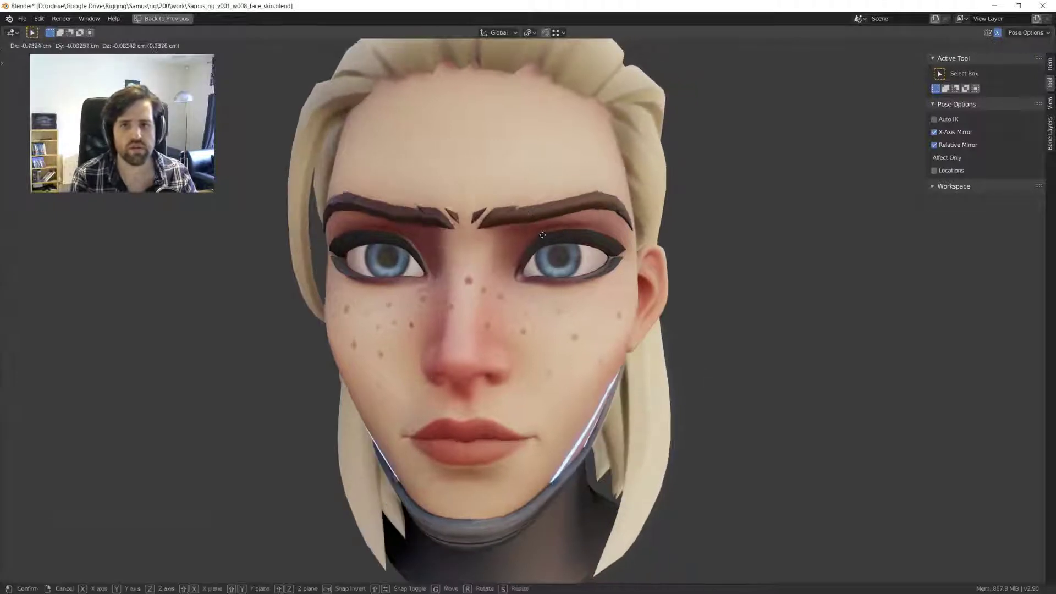
{"action": "key", "text": "g"}
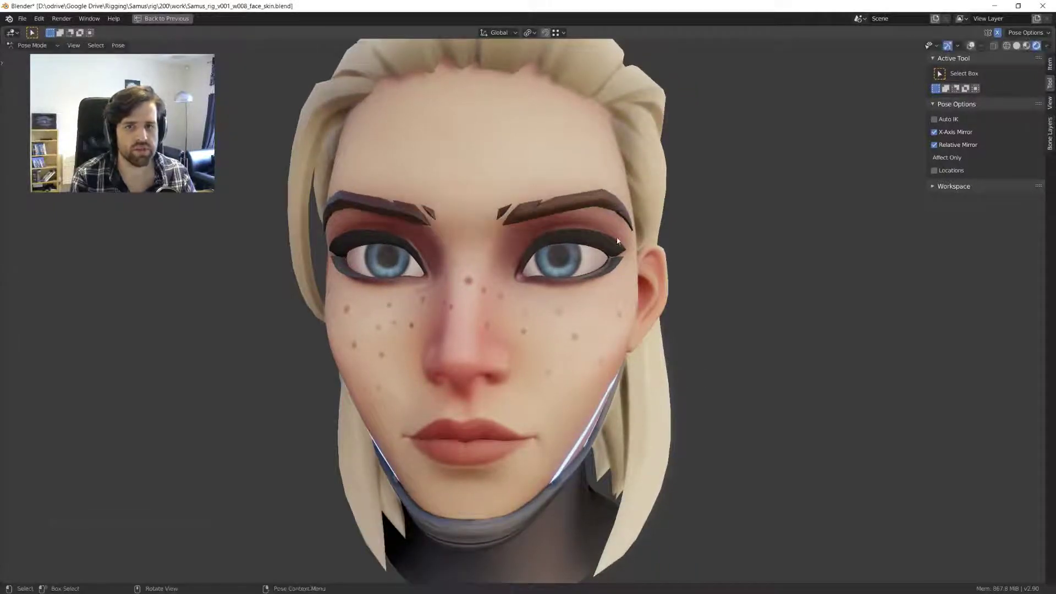
{"action": "key", "text": "Escape"}
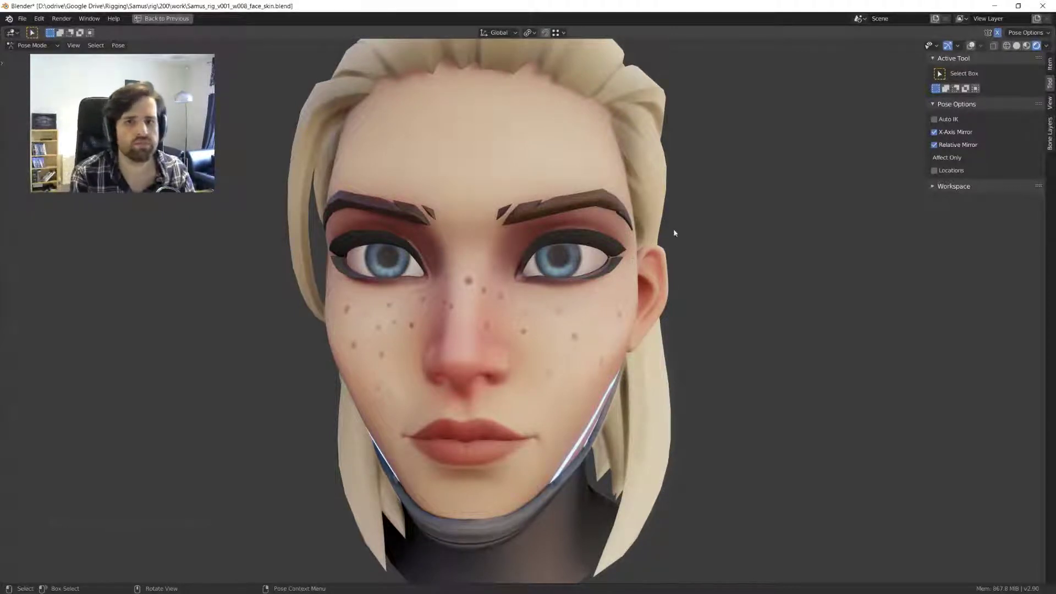
{"action": "key", "text": "g"}
{"action": "key", "text": "Escape"}
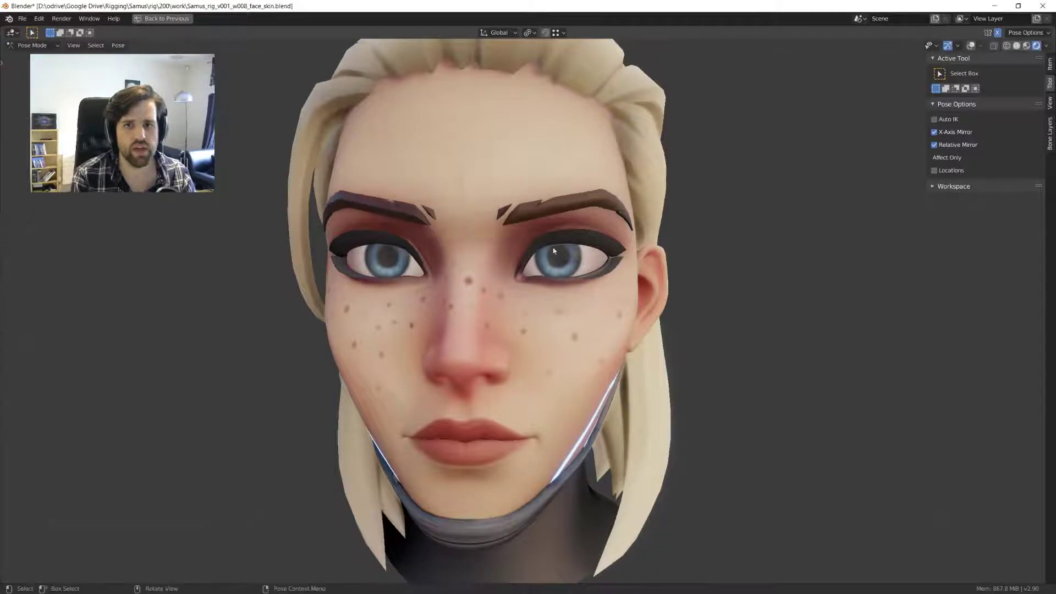
- Show the overlays, raise the mirrored inner eyebrow controls, and try displacing the forehead controls above the brows
{"action": "key", "text": "shift+alt+z"}
{"action": "scroll", "coordinate": [598, 206], "scroll_direction": "up", "scroll_amount": 2}
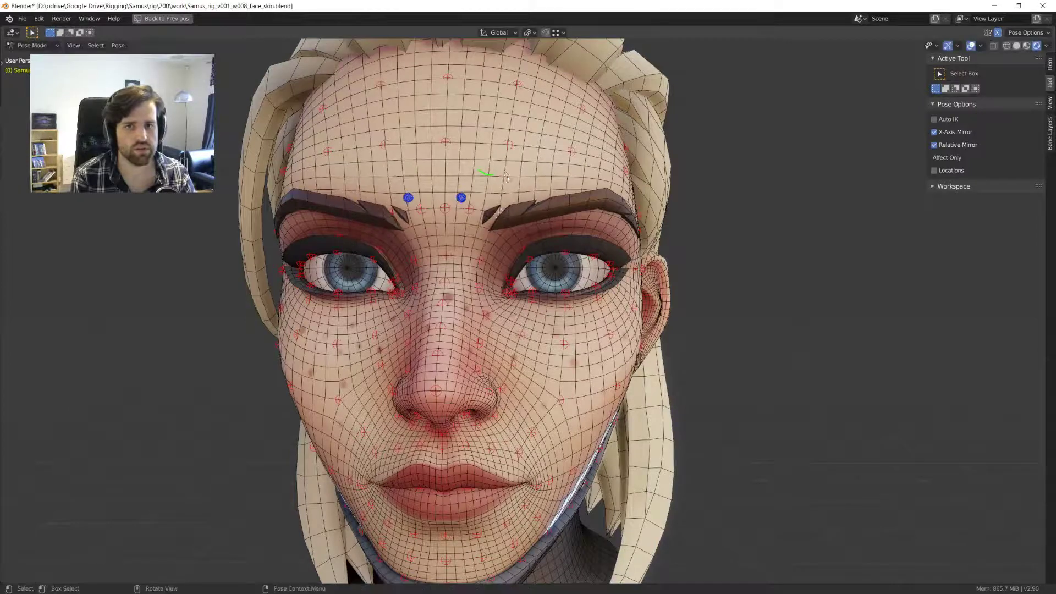
{"action": "left_click", "coordinate": [447, 142]}
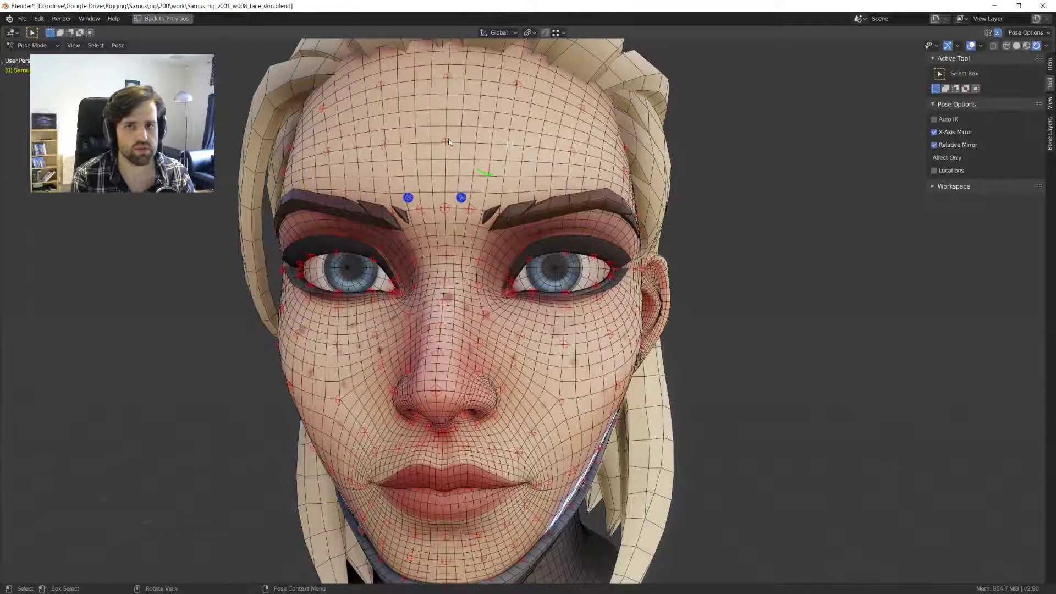
{"action": "middle_click_drag", "start_coordinate": [509, 150], "coordinate": [525, 145]}
{"action": "left_click", "coordinate": [517, 148]}
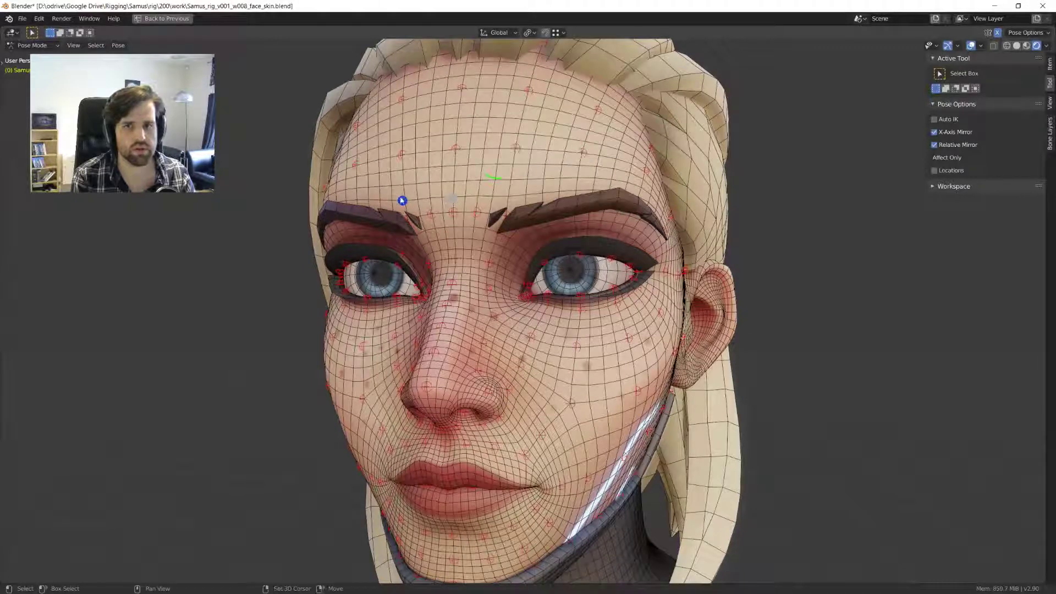
{"action": "key", "text": "g"}
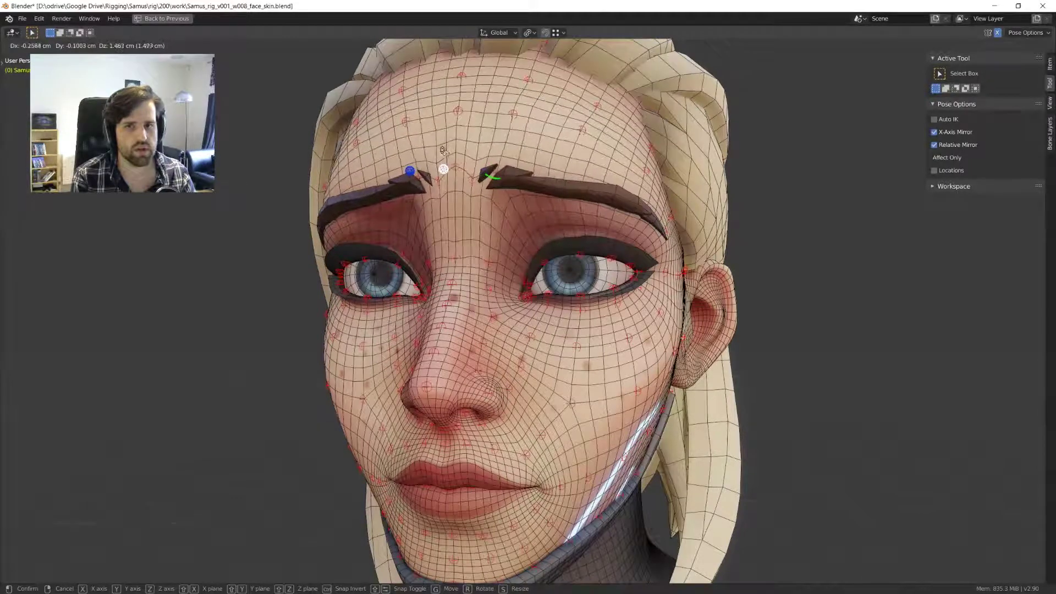
{"action": "left_click", "coordinate": [479, 152]}
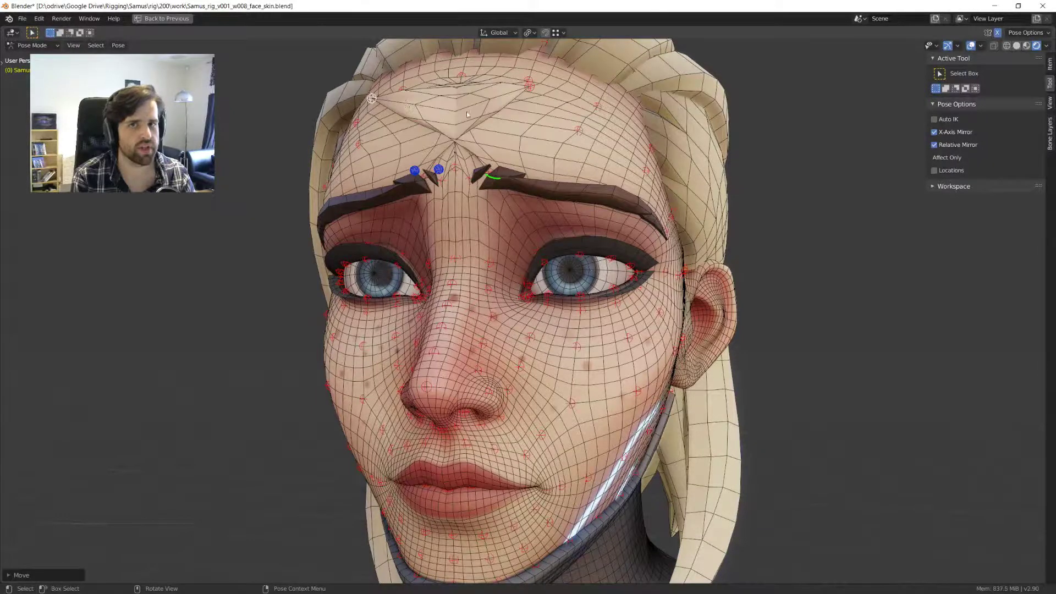
- Clear the location of all face controls and raise the mirrored inner eyebrow controls upward and inward again
{"action": "middle_click_drag", "start_coordinate": [513, 119], "coordinate": [473, 107]}
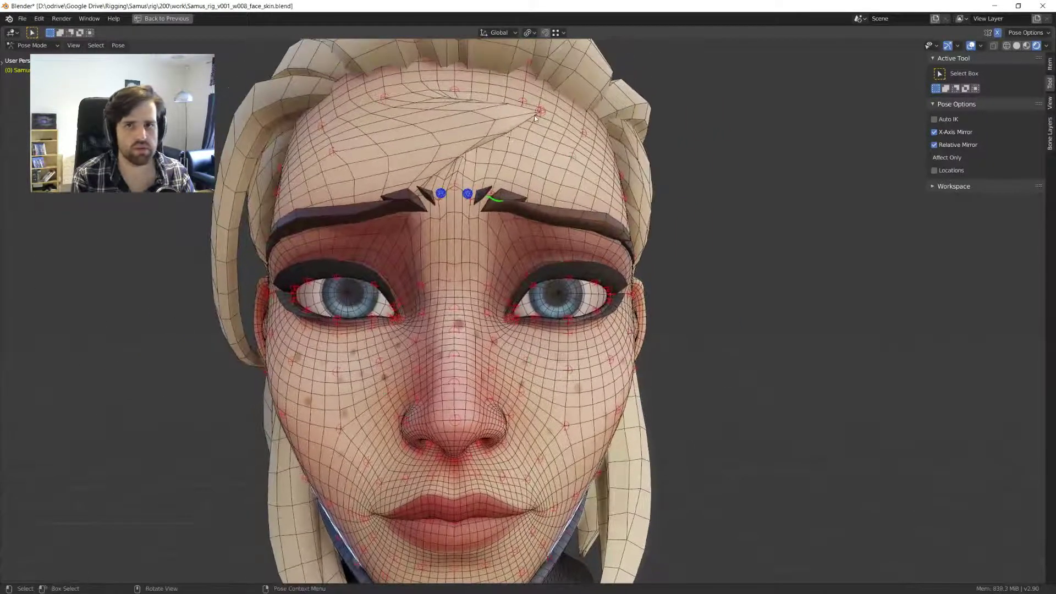
{"action": "key", "text": "a"}
{"action": "key", "text": "alt+g"}
{"action": "left_click", "coordinate": [485, 220]}
{"action": "middle_click_drag", "start_coordinate": [483, 223], "coordinate": [478, 226]}
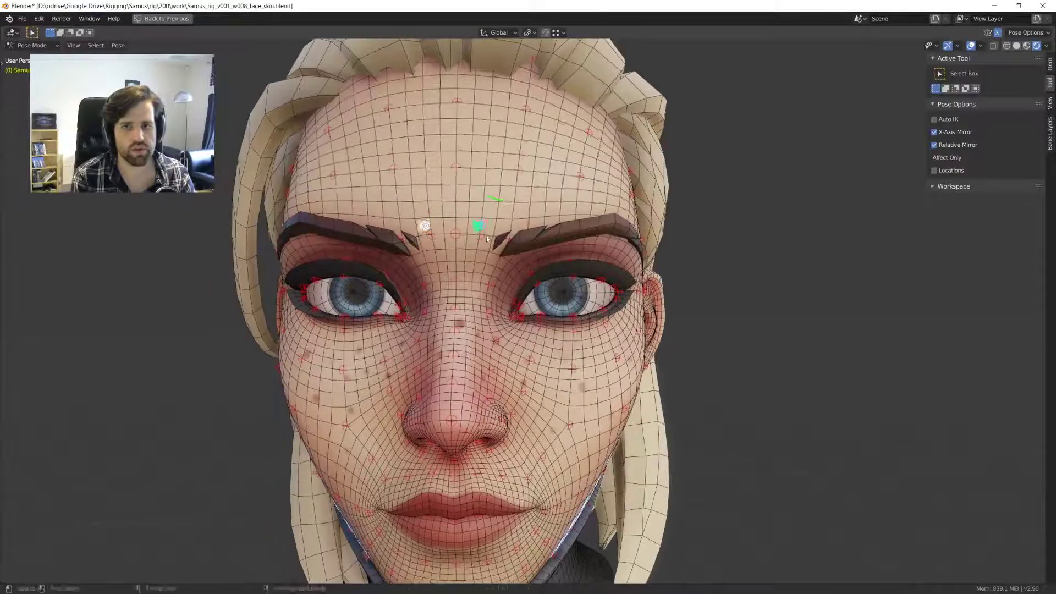
{"action": "key", "text": "g"}
{"action": "left_click", "coordinate": [474, 189]}
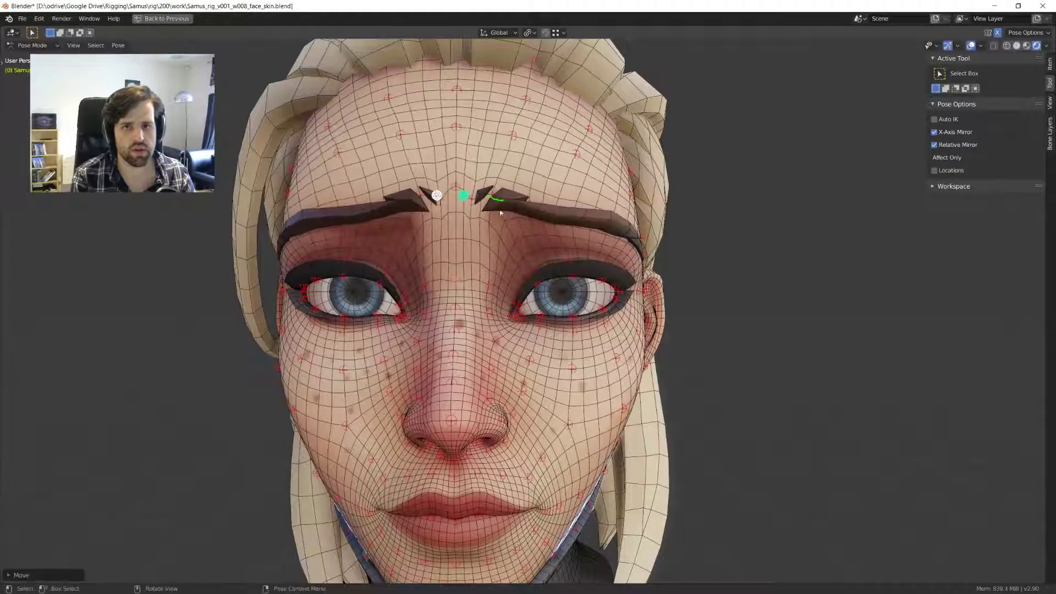
- Deselect the controls and examine how the raised inner brows deform the face from three-quarter and frontal angles
{"action": "middle_click_drag", "start_coordinate": [474, 190], "coordinate": [555, 199]}
{"action": "scroll", "coordinate": [490, 203], "scroll_direction": "down", "scroll_amount": 6}
{"action": "scroll", "coordinate": [548, 318], "scroll_direction": "up", "scroll_amount": 2}
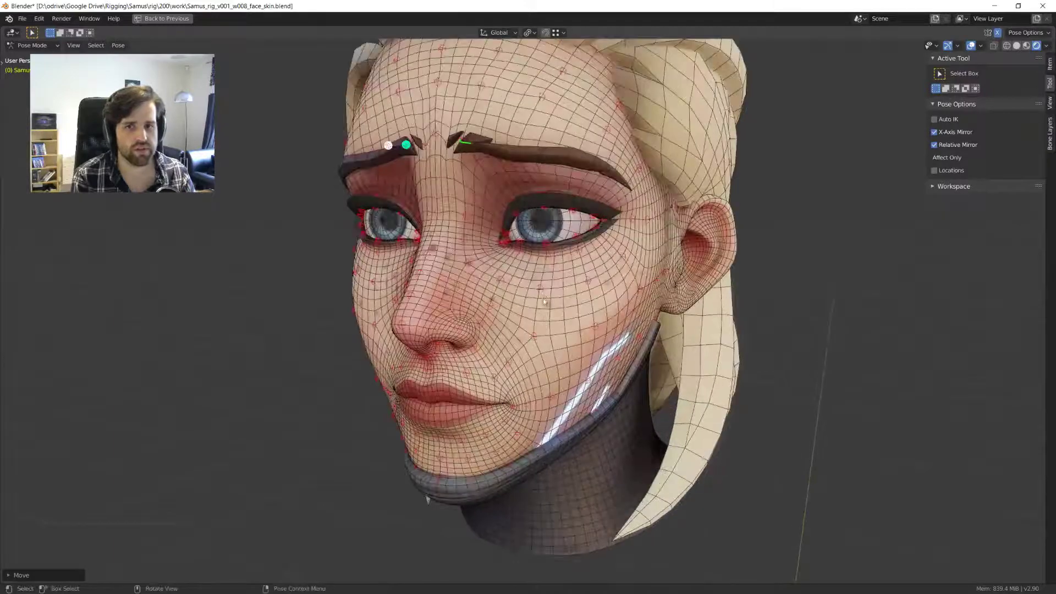
{"action": "left_click", "coordinate": [544, 300]}
{"action": "middle_click_drag", "start_coordinate": [594, 284], "coordinate": [607, 301]}
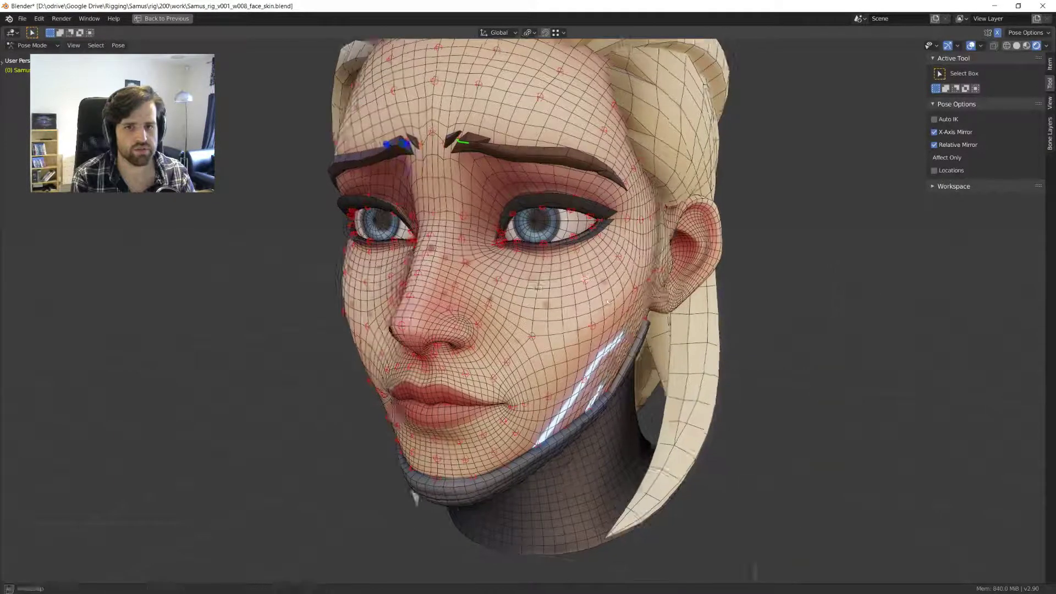
{"action": "key", "text": "KP_1"}
{"action": "scroll", "coordinate": [601, 330], "scroll_direction": "up", "scroll_amount": 2}
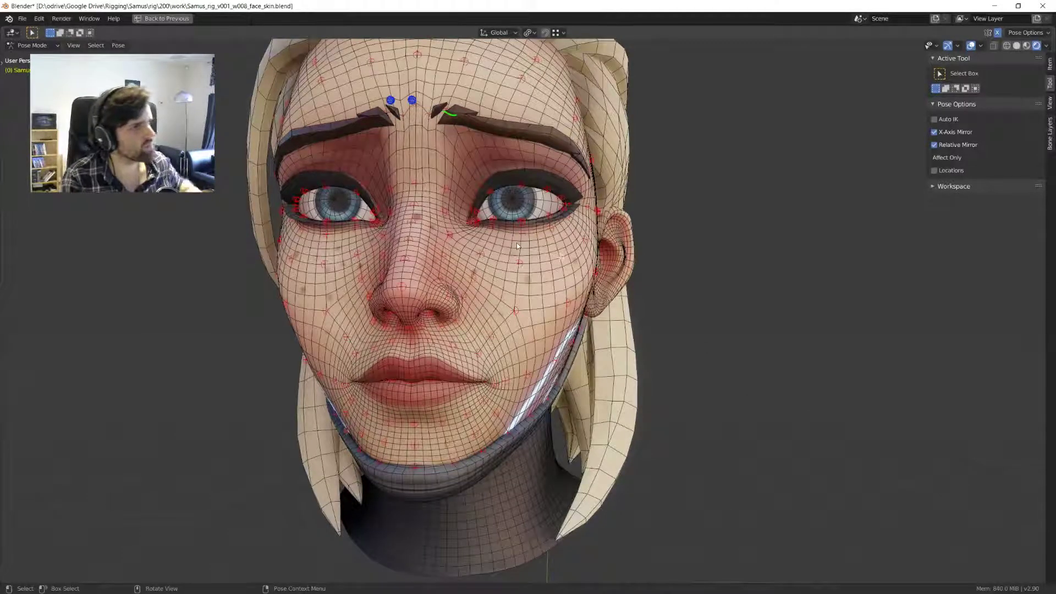
{"action": "middle_click_drag", "start_coordinate": [517, 245], "coordinate": [440, 182]}
- Reset the location of all face controls, then try sliding the inner eyebrow controls inward and cancel the move
{"action": "key", "text": "a"}
{"action": "key", "text": "alt+g"}
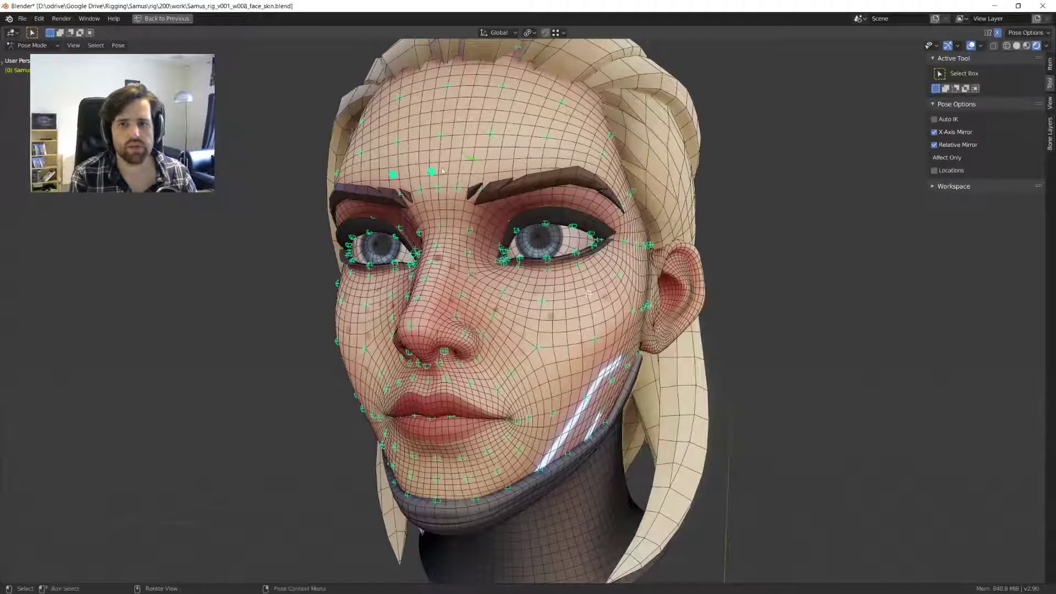
{"action": "left_click", "coordinate": [425, 176]}
{"action": "key", "text": "g"}
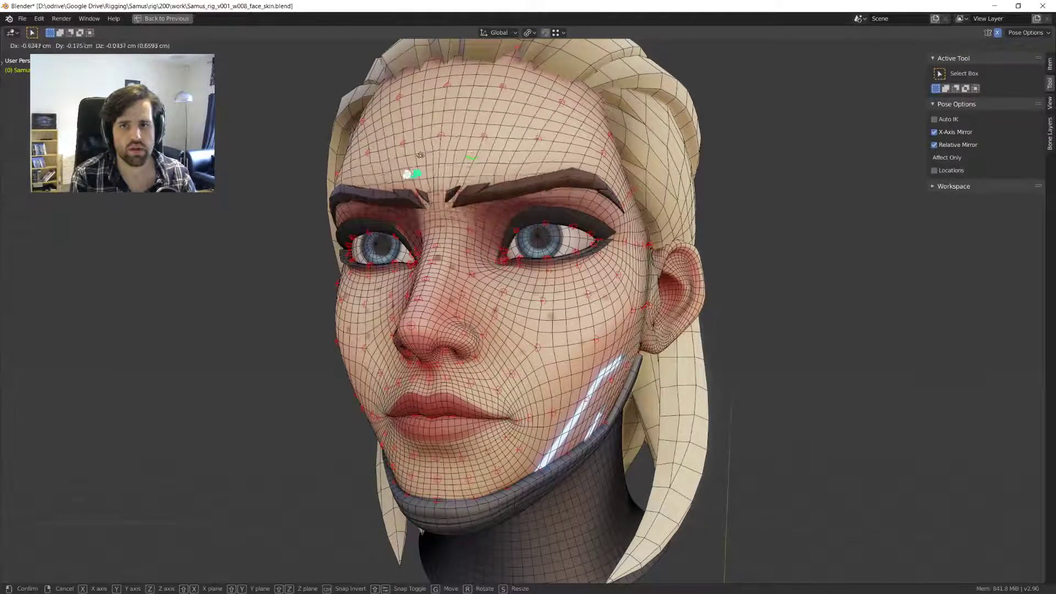
{"action": "right_click", "coordinate": [428, 183]}
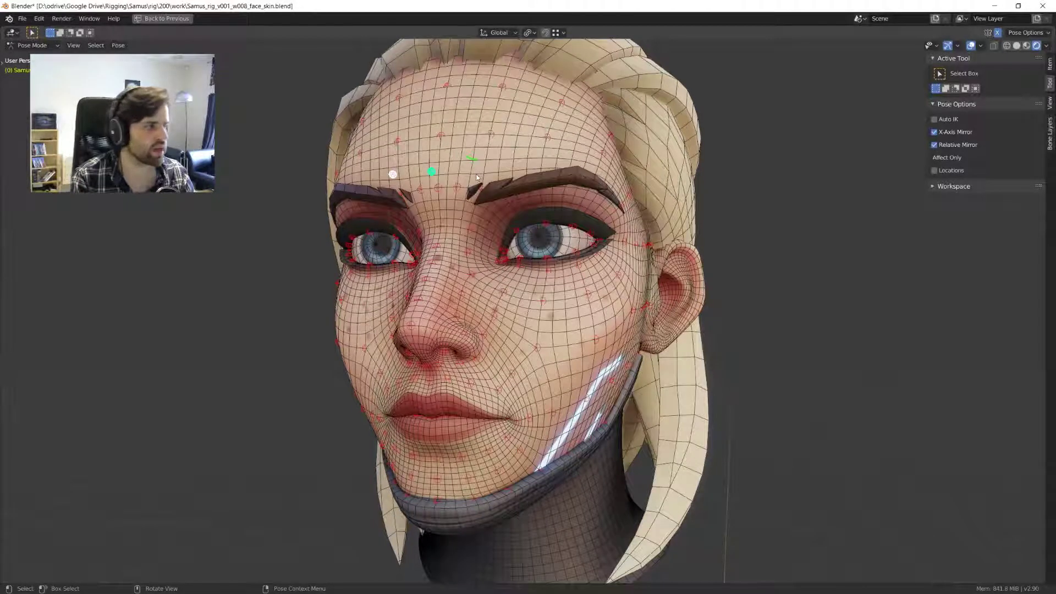
- Try a slight move of the inner eyebrow controls, cancel it, and examine the resting face from several angles
{"action": "middle_click_drag", "start_coordinate": [493, 211], "coordinate": [510, 166]}
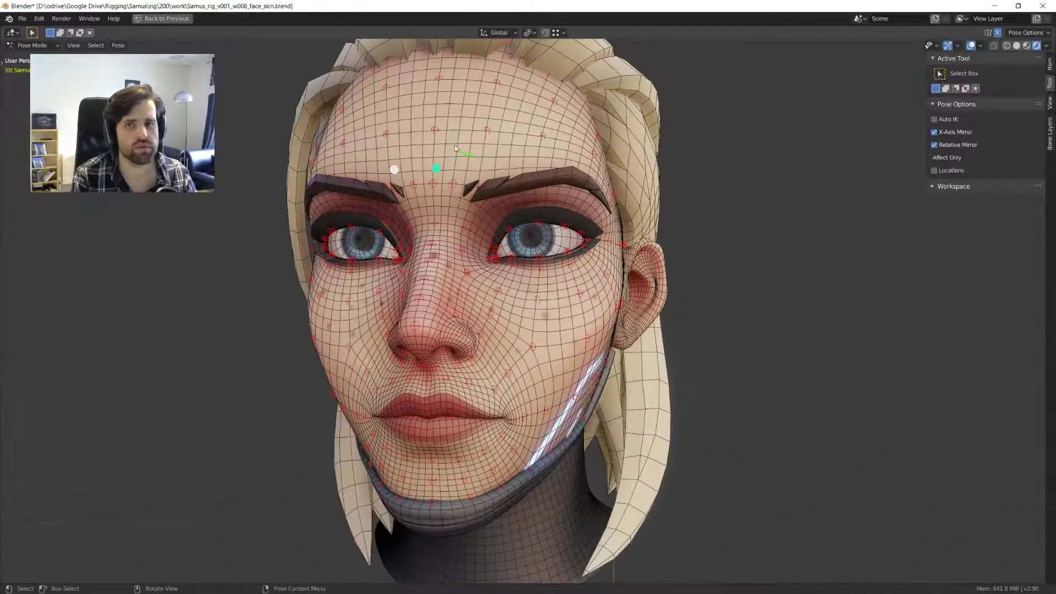
{"action": "key", "text": "g"}
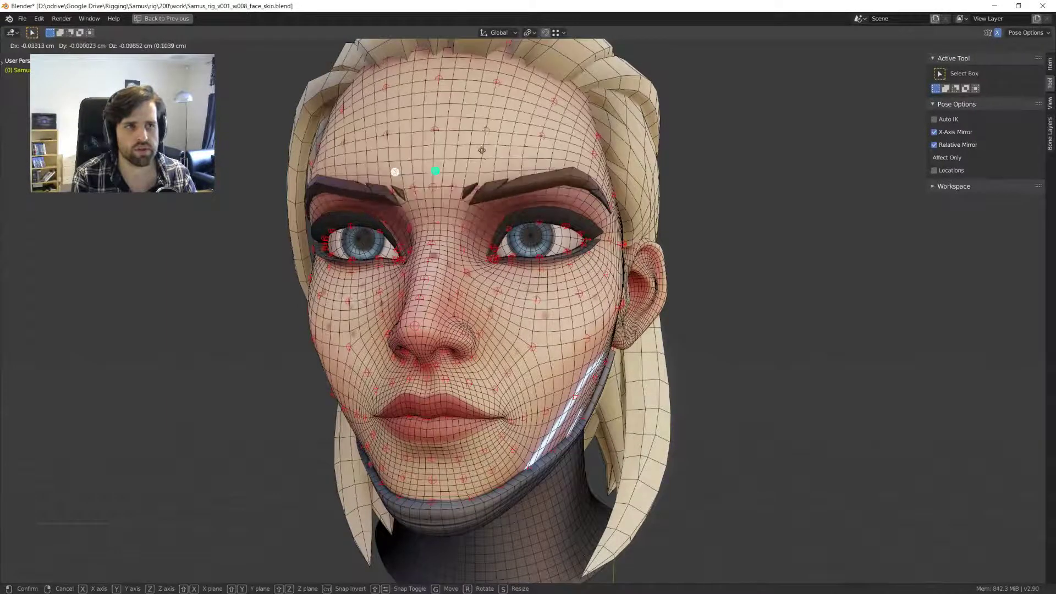
{"action": "right_click", "coordinate": [464, 170]}
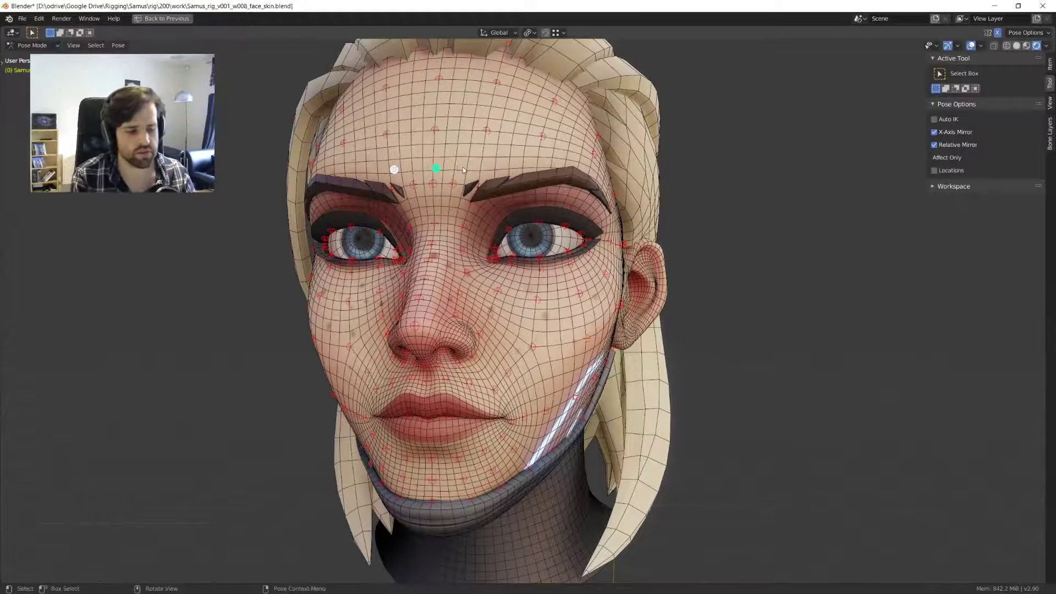
{"action": "middle_click_drag", "start_coordinate": [509, 206], "coordinate": [499, 210]}
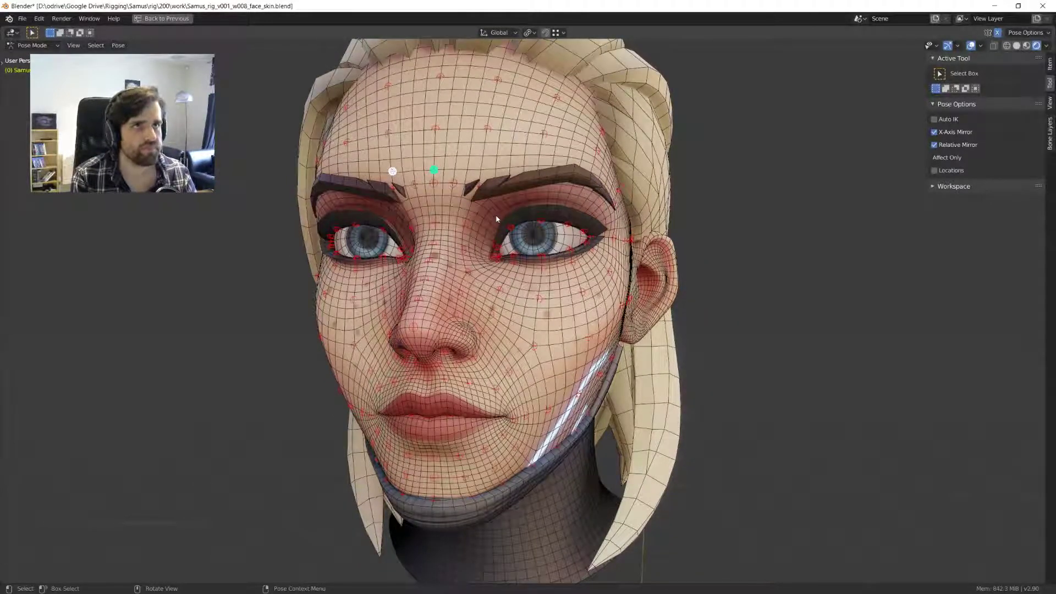
{"action": "middle_click_drag", "start_coordinate": [488, 221], "coordinate": [509, 254]}
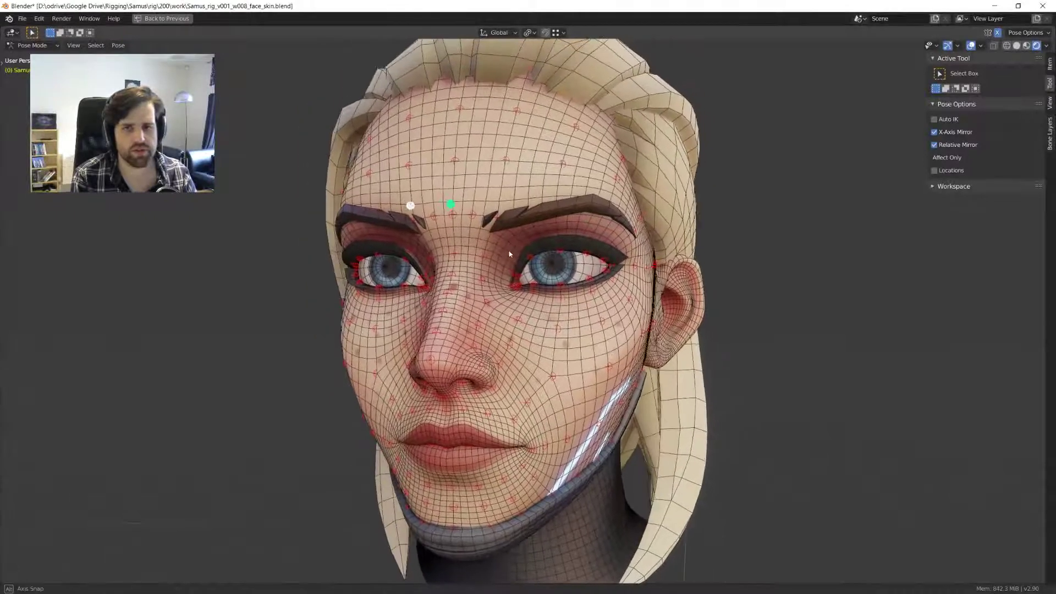
{"action": "middle_click_drag", "start_coordinate": [542, 312], "coordinate": [507, 381]}
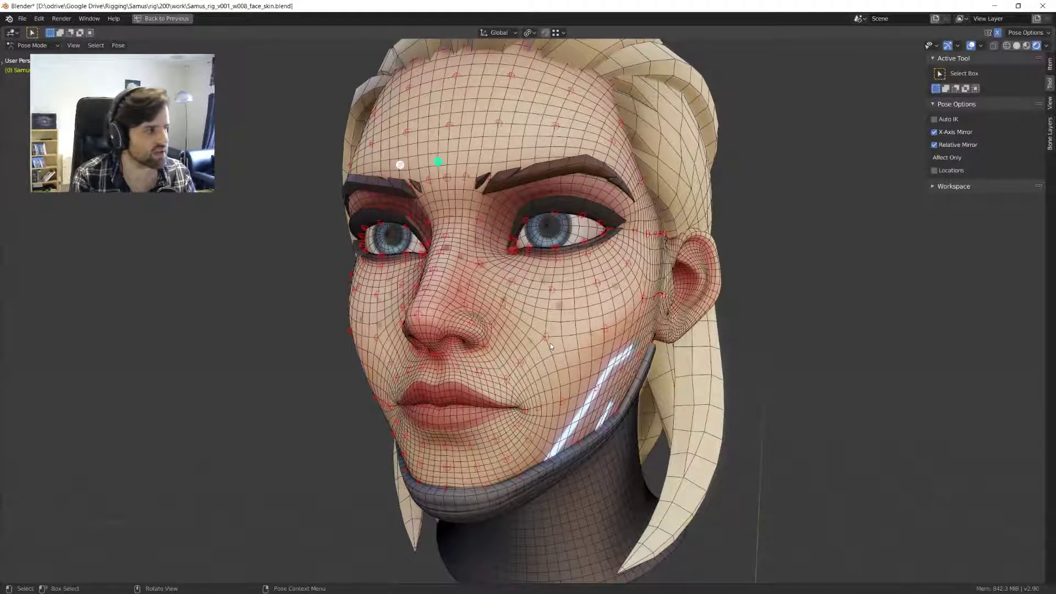
- Raise the mirrored inner eyebrow controls, then lower them from the front to test the sad and angry brow expressions
{"action": "middle_click_drag", "start_coordinate": [542, 306], "coordinate": [591, 307]}
{"action": "key", "text": "g"}
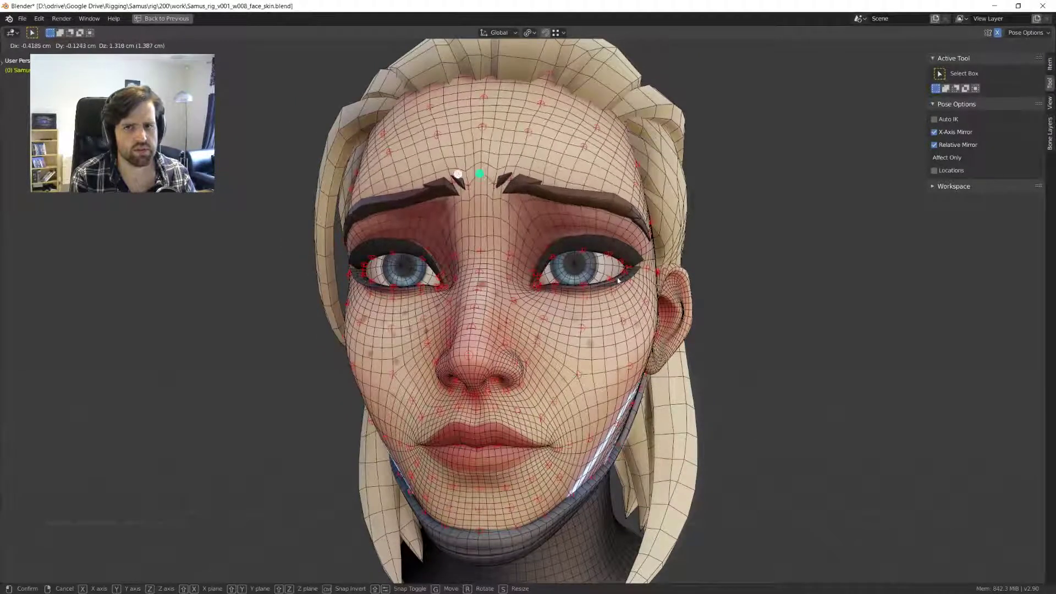
{"action": "left_click", "coordinate": [599, 278]}
{"action": "middle_click_drag", "start_coordinate": [599, 278], "coordinate": [572, 302]}
{"action": "key", "text": "g"}
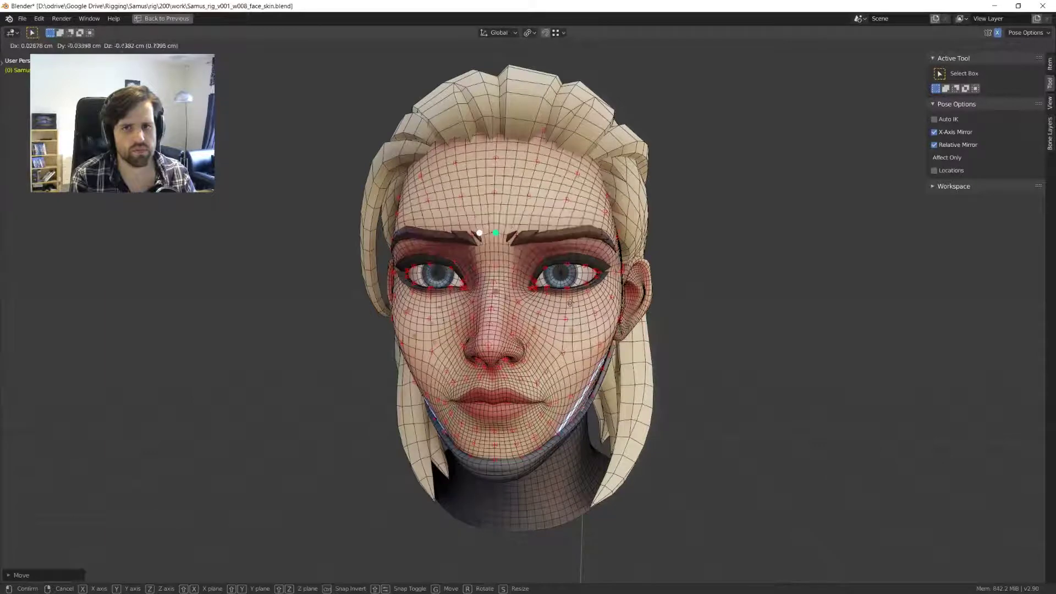
{"action": "left_click", "coordinate": [562, 325]}
{"action": "key", "text": "g"}
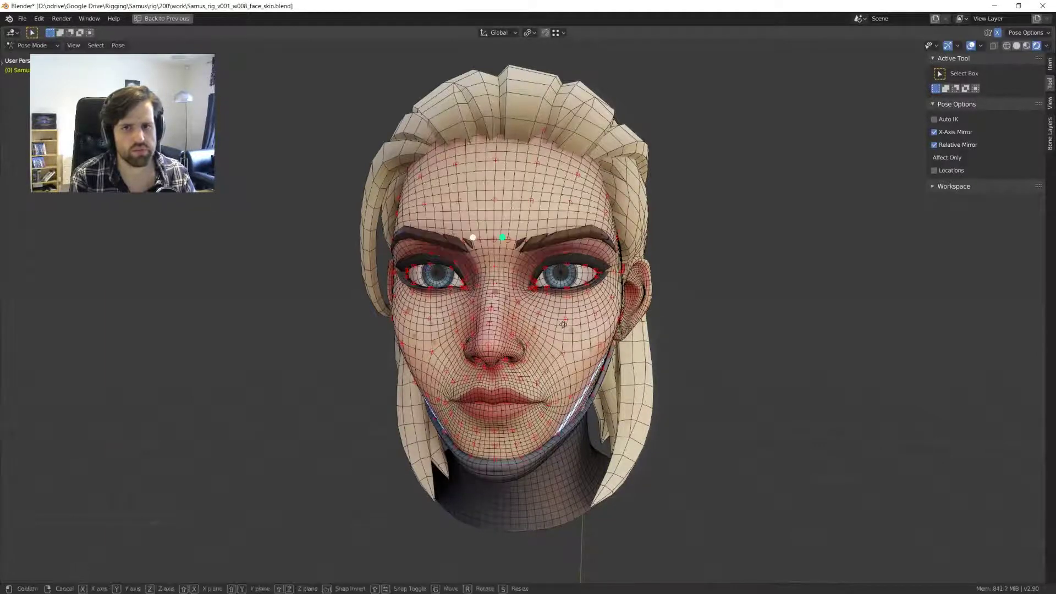
{"action": "left_click", "coordinate": [562, 313]}
{"action": "mouse_move", "coordinate": [562, 313]}
{"action": "middle_mouse_down"}
{"action": "mouse_move", "coordinate": [497, 315]}
{"action": "mouse_move", "coordinate": [548, 312]}
{"action": "middle_mouse_up"}
{"action": "scroll", "coordinate": [498, 315], "scroll_direction": "up", "scroll_amount": 1}
- Test the inner eyebrow controls' vertical motion in profile view, then clear their location
{"action": "key", "text": "g"}
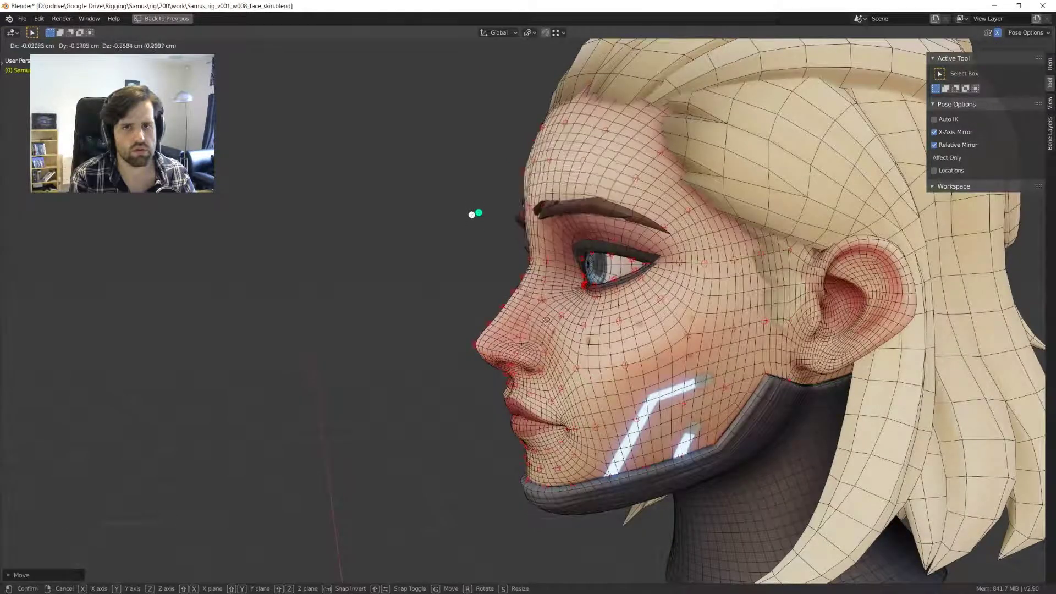
{"action": "key", "text": "KP_1"}
{"action": "key", "text": "KP_3"}
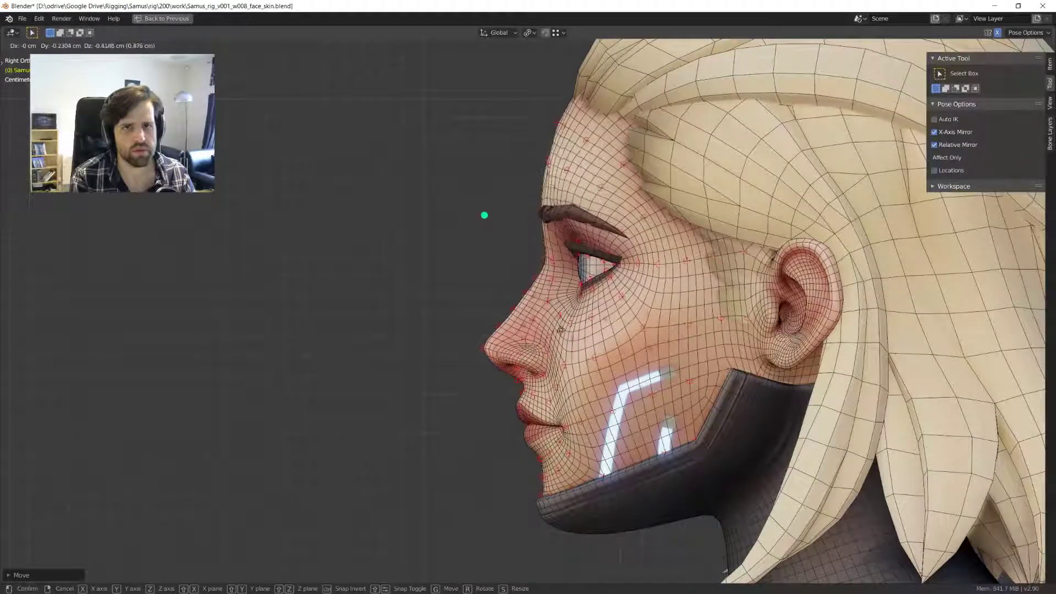
{"action": "left_click", "coordinate": [559, 324]}
{"action": "middle_click_drag", "start_coordinate": [558, 324], "coordinate": [569, 347]}
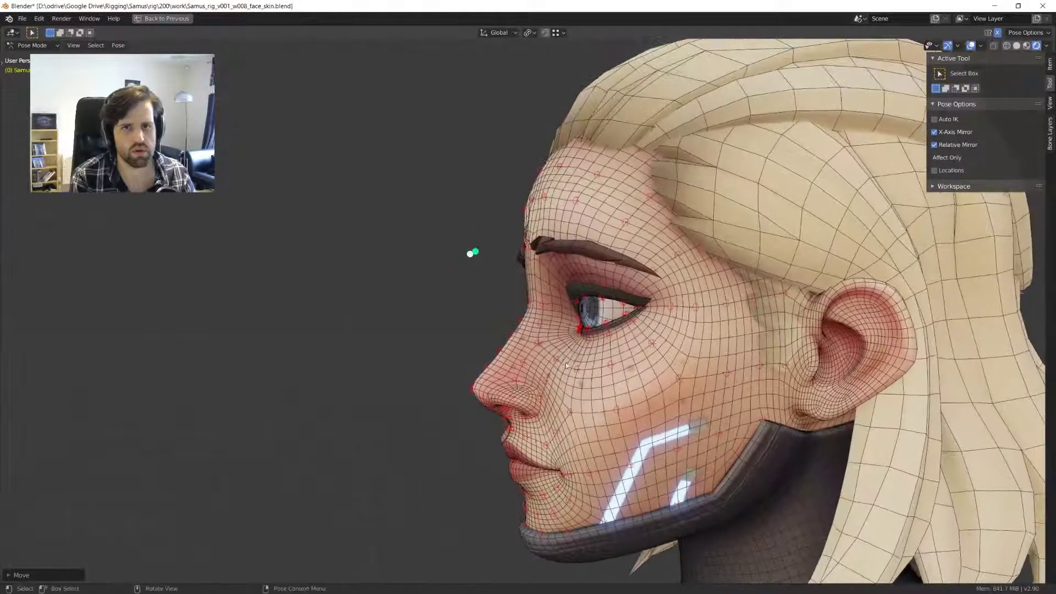
{"action": "key", "text": "g"}
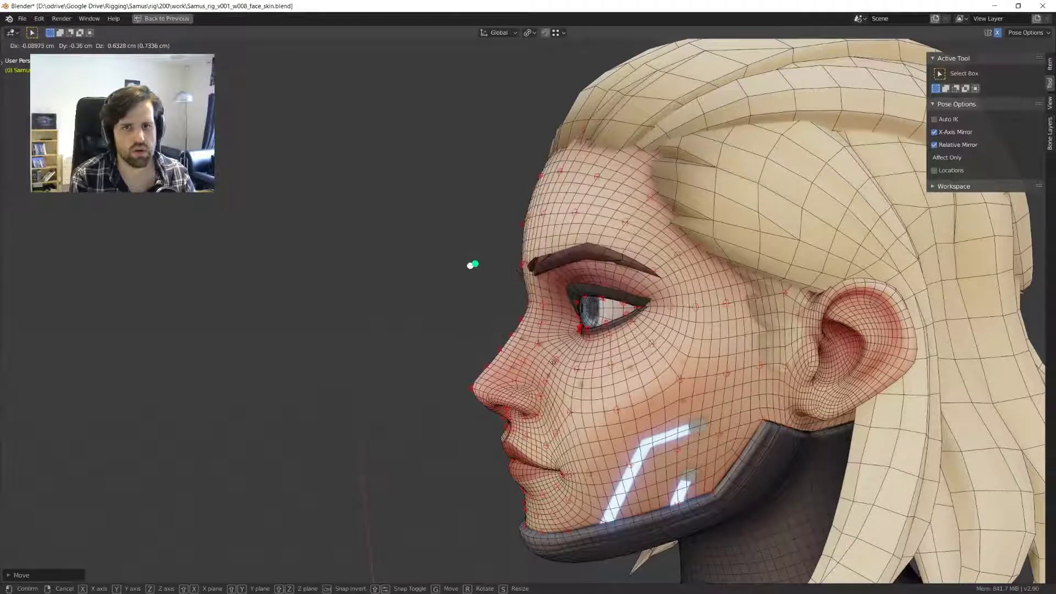
{"action": "left_click", "coordinate": [554, 337]}
{"action": "key", "text": "alt+g"}
- Try moving the inner eyebrow controls down and inward from the front to test the frown
{"action": "middle_click_drag", "start_coordinate": [553, 337], "coordinate": [583, 334]}
{"action": "scroll", "coordinate": [582, 333], "scroll_direction": "up", "scroll_amount": 1}
{"action": "key", "text": "g"}
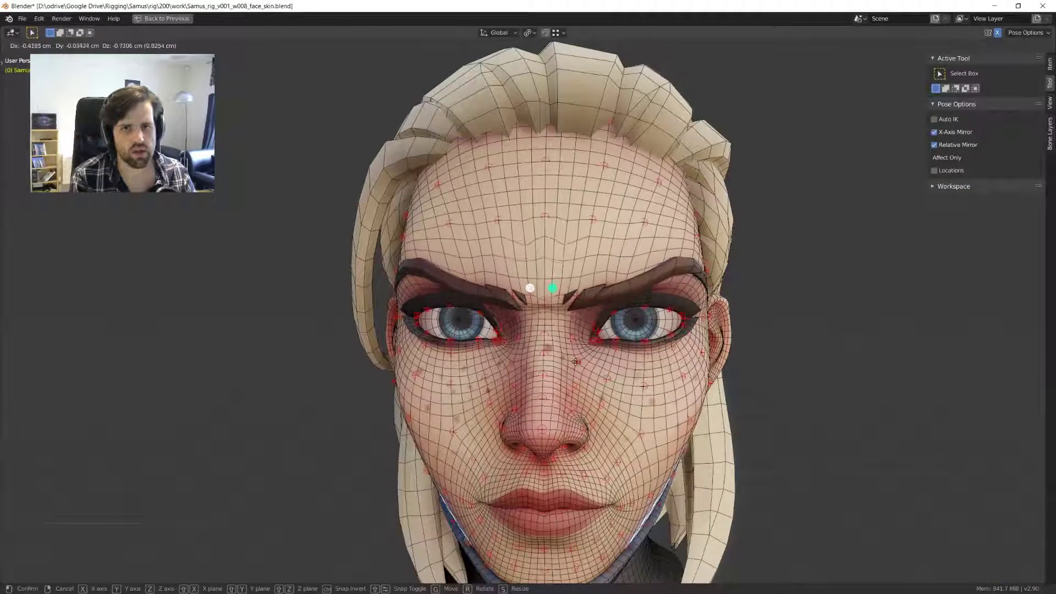
{"action": "left_click", "coordinate": [577, 362]}
{"action": "right_click", "coordinate": [575, 369]}
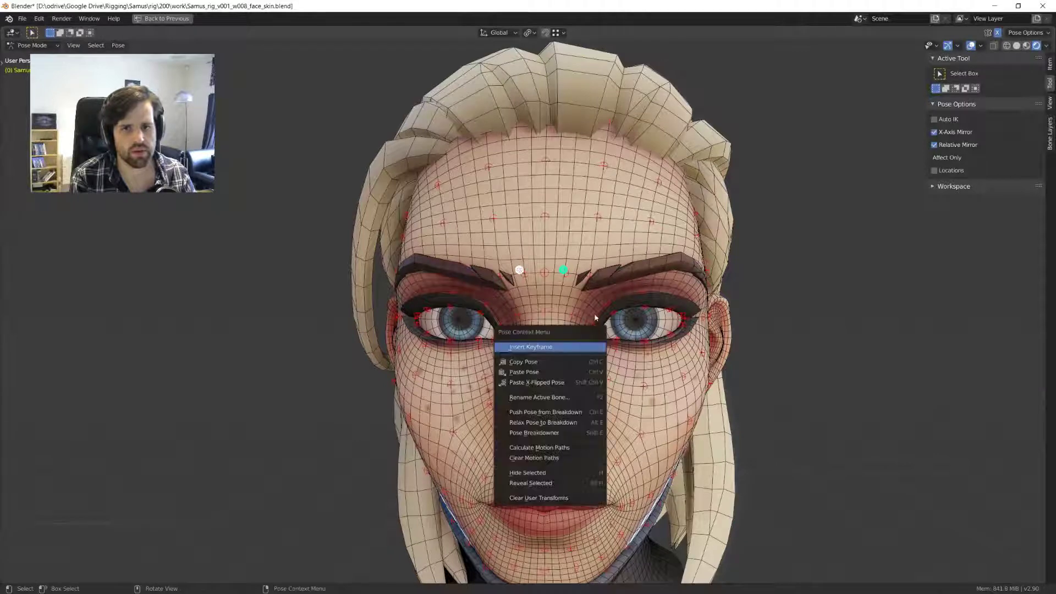
- Restore the full workspace layout and load the Brow.Inner.Lowerer.L action in the Action Editor
{"action": "key", "text": "ctrl+alt+space"}
{"action": "left_click", "coordinate": [345, 324]}
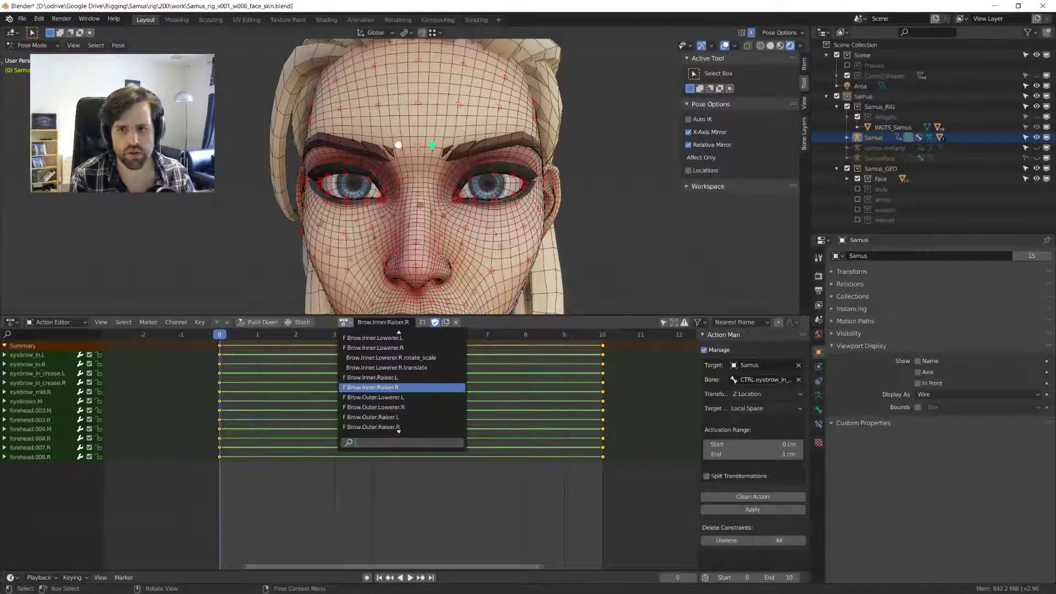
{"action": "type", "text": "lower"}
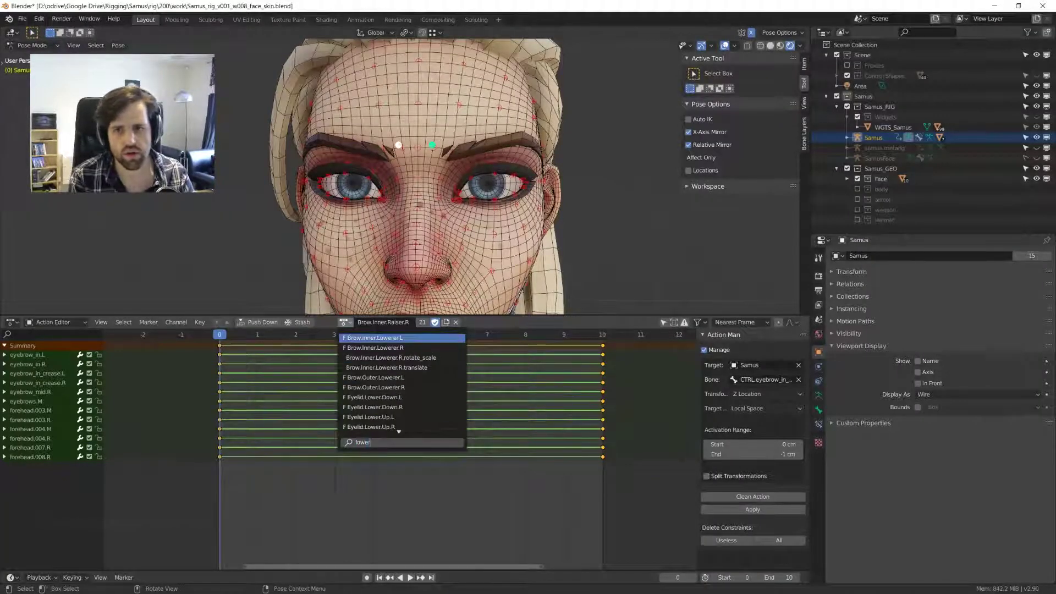
{"action": "key", "text": "Return"}
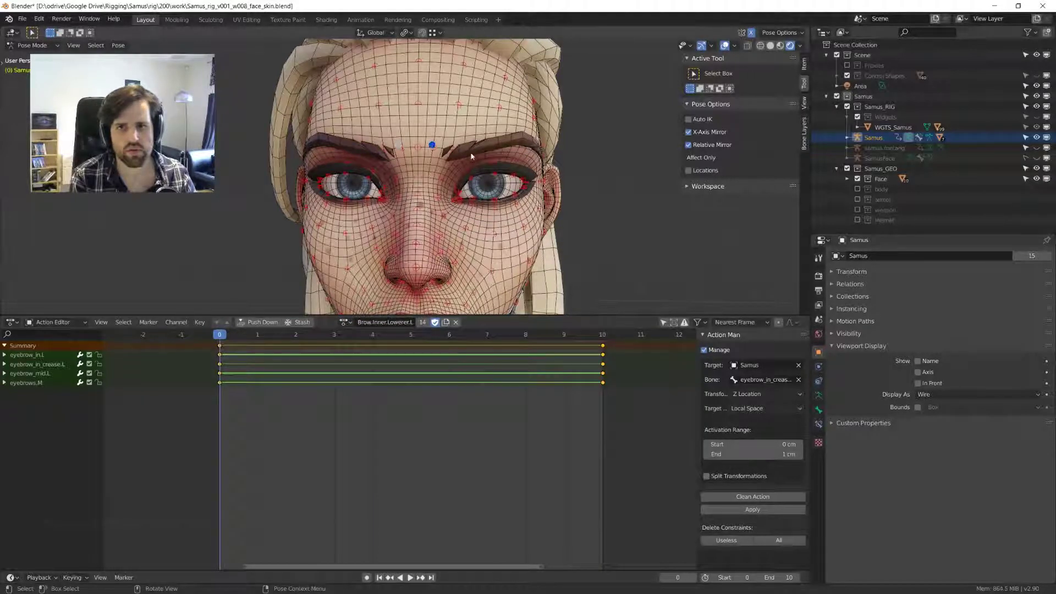
- Keyframe location, rotation and scale of all face bones at frame 0, then go to frame 10
{"action": "key", "text": "a"}
{"action": "key", "text": "i"}
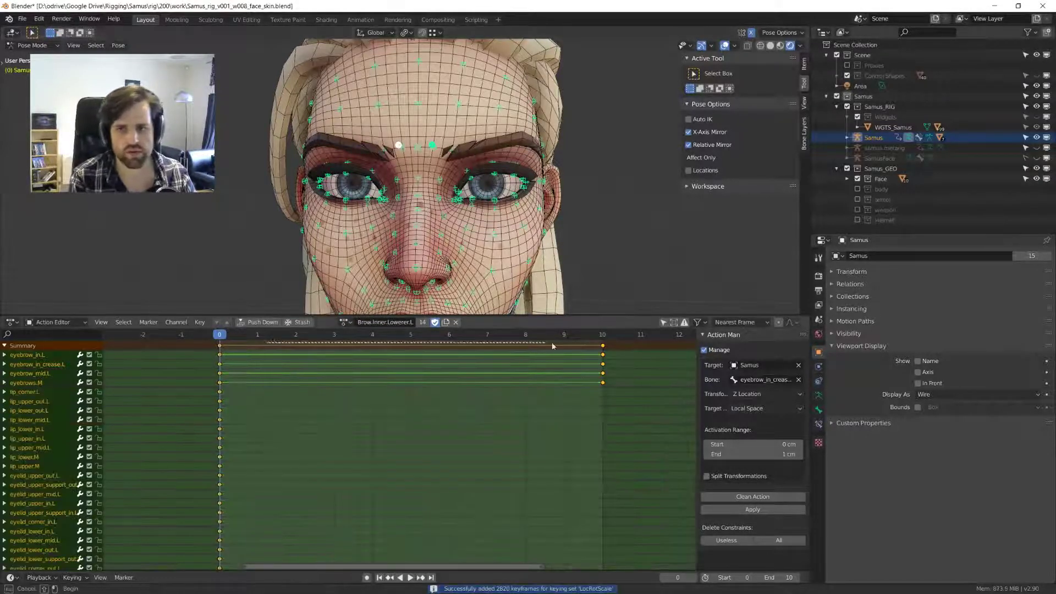
{"action": "left_click", "coordinate": [602, 334]}
- Move the left and centre bones of the lower forehead row down and slightly forward in side view
{"action": "middle_click_drag", "start_coordinate": [553, 220], "coordinate": [417, 137]}
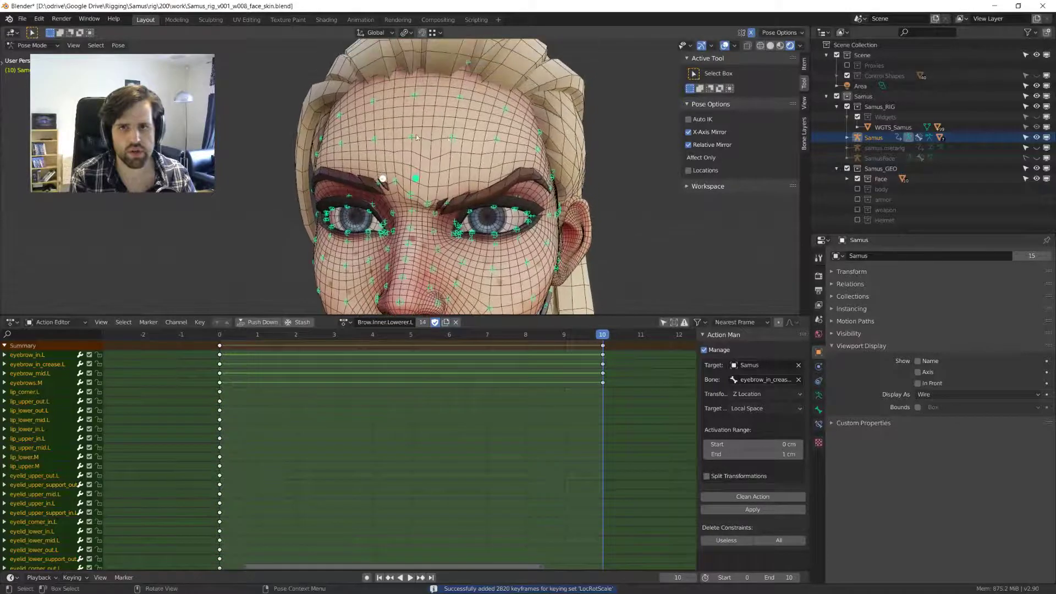
{"action": "left_click", "coordinate": [489, 144]}
{"action": "key", "text": "KP_3"}
{"action": "scroll", "coordinate": [399, 165], "scroll_direction": "up", "scroll_amount": 4}
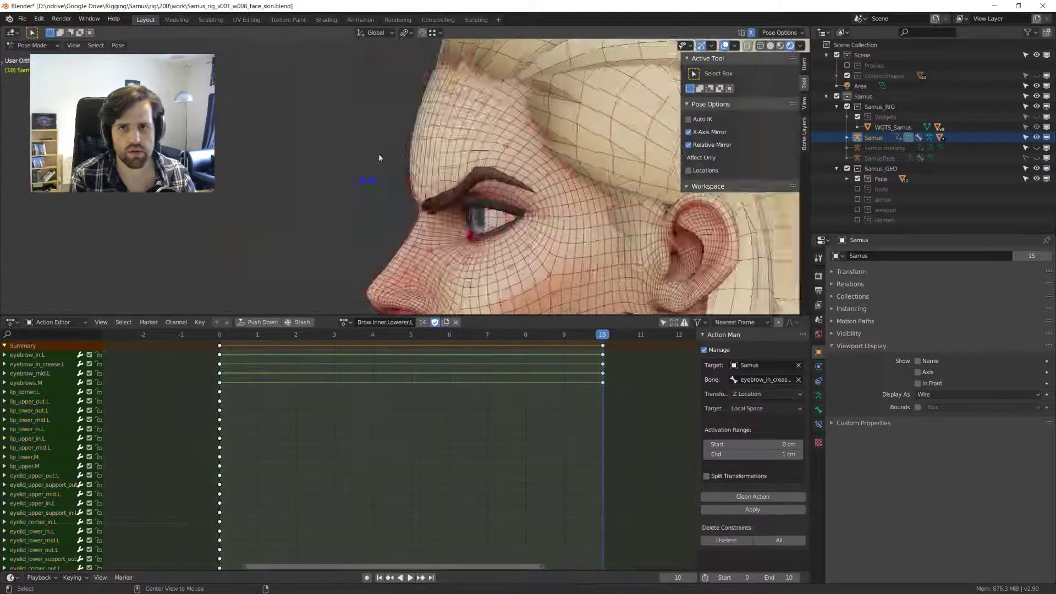
{"action": "key", "text": "g"}
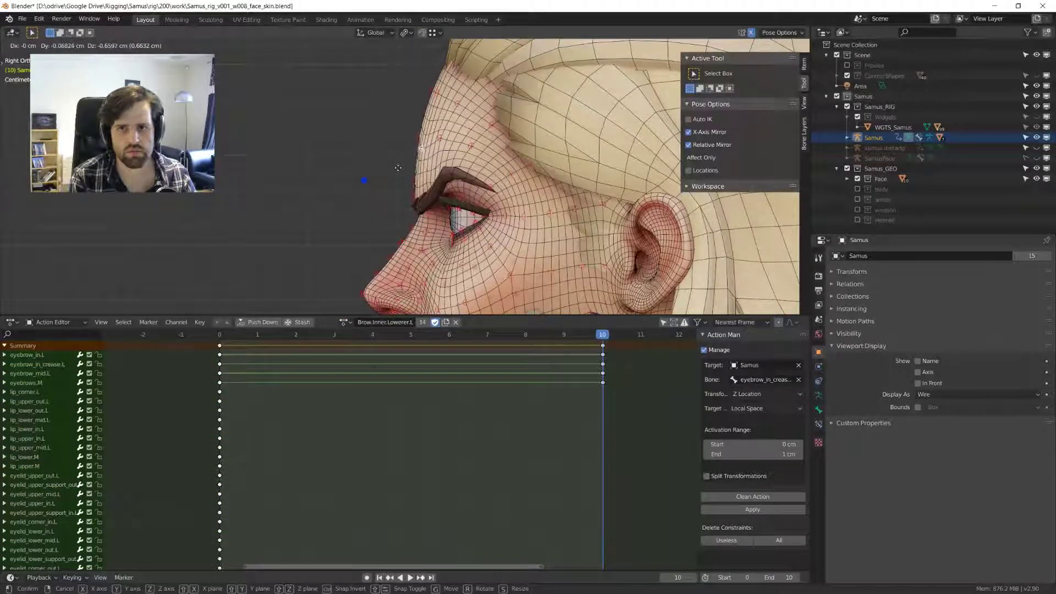
{"action": "left_click", "coordinate": [417, 144]}
{"action": "key", "text": "g"}
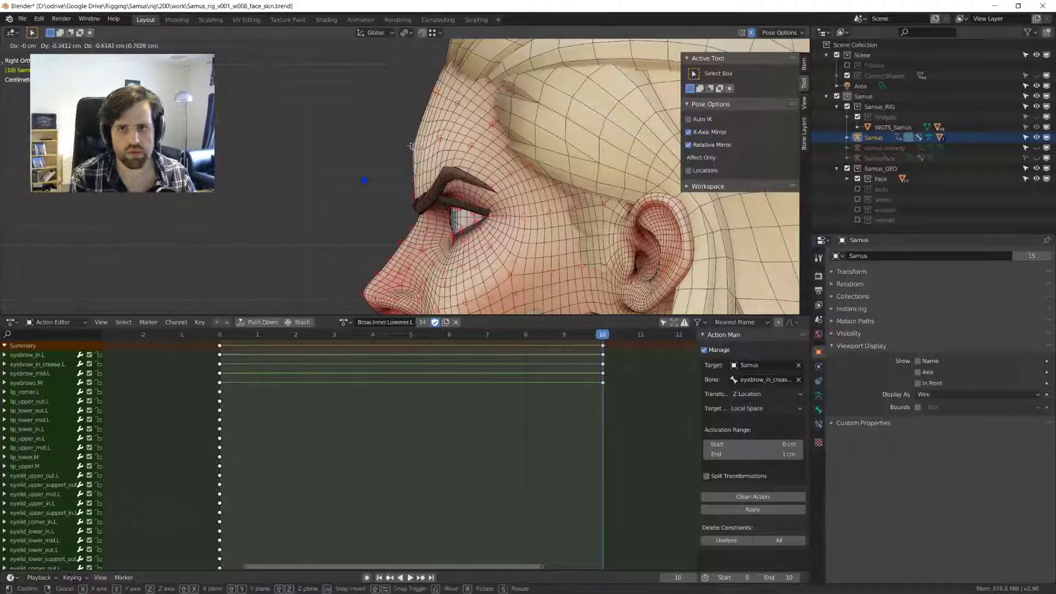
{"action": "left_click", "coordinate": [413, 150]}
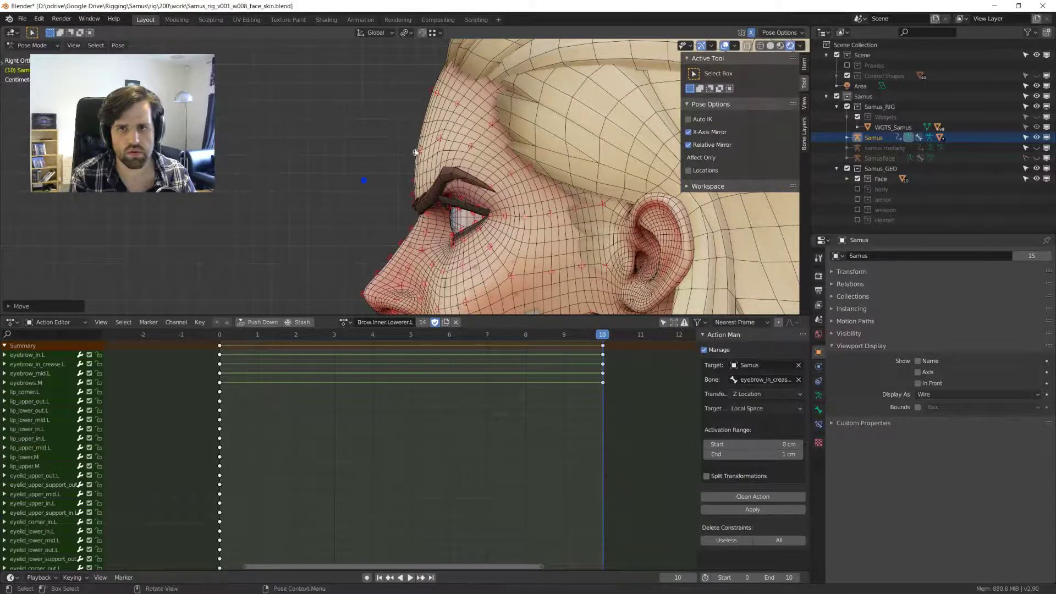
- Shift the centre bone of the upper forehead row slightly down along the forehead in side view
{"action": "middle_click_drag", "start_coordinate": [413, 150], "coordinate": [488, 156]}
{"action": "key", "text": "KP_1"}
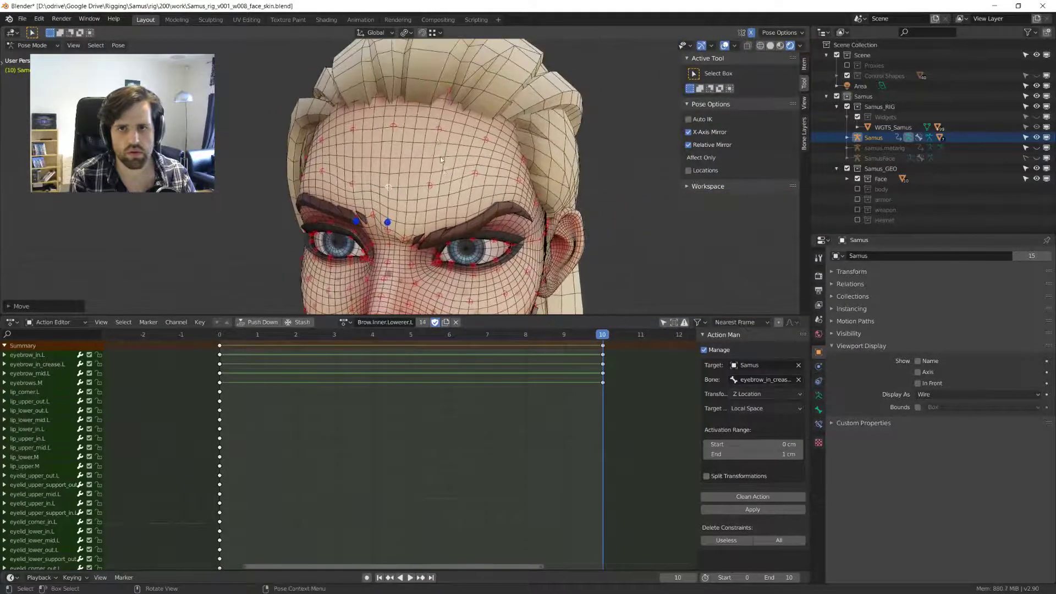
{"action": "key", "text": "ctrl+KP_3"}
{"action": "key", "text": "KP_1"}
{"action": "key", "text": "KP_3"}
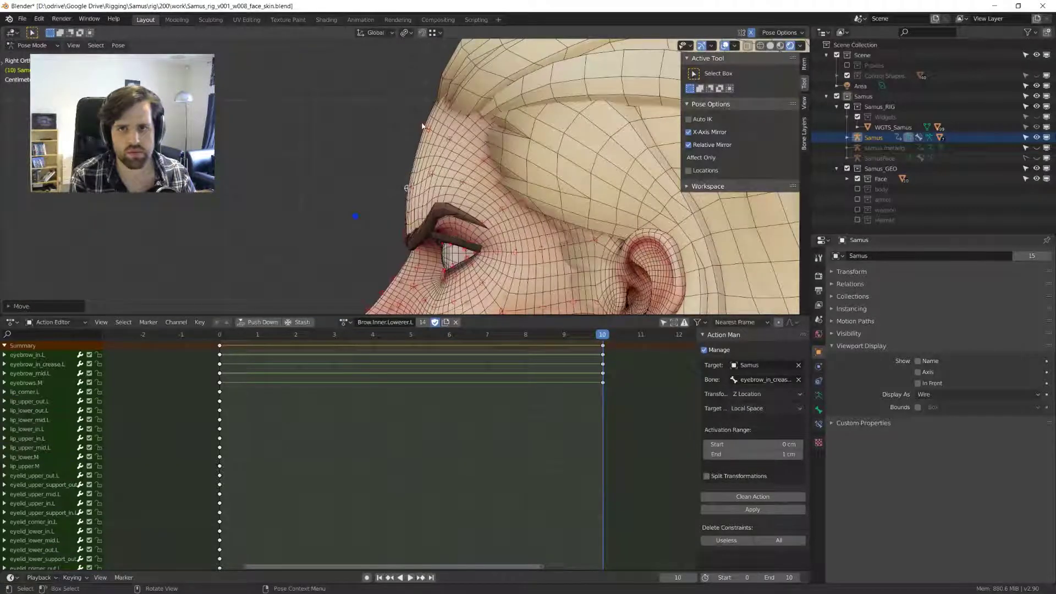
{"action": "left_click", "coordinate": [423, 127]}
{"action": "key", "text": "g"}
{"action": "left_click", "coordinate": [418, 129]}
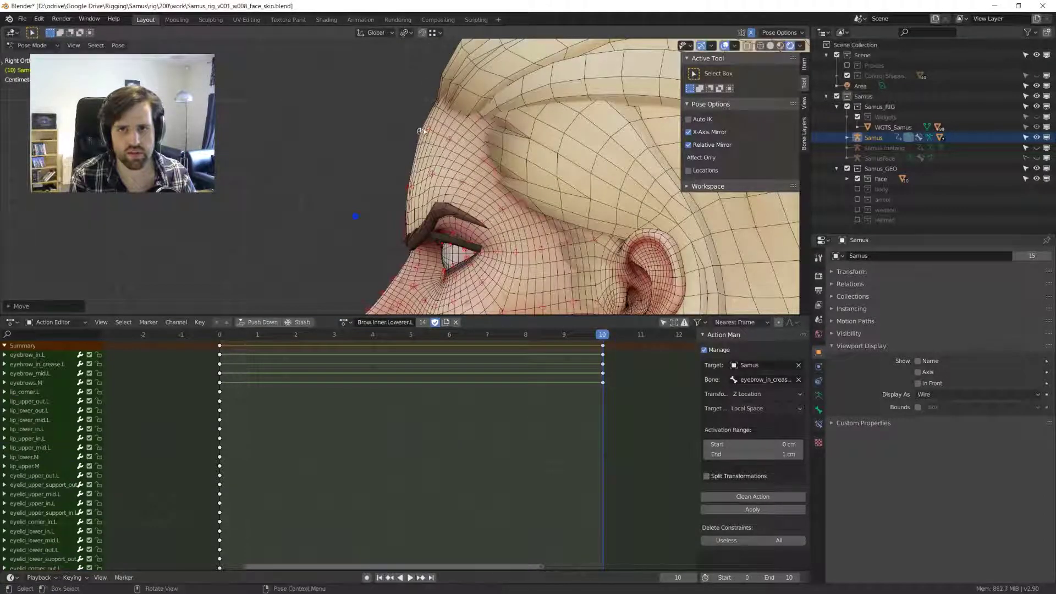
{"action": "key", "text": "g"}
- Move the left bone of the upper forehead row slightly down and forward along the skin's profile
{"action": "left_click", "coordinate": [433, 130]}
{"action": "key", "text": "g"}
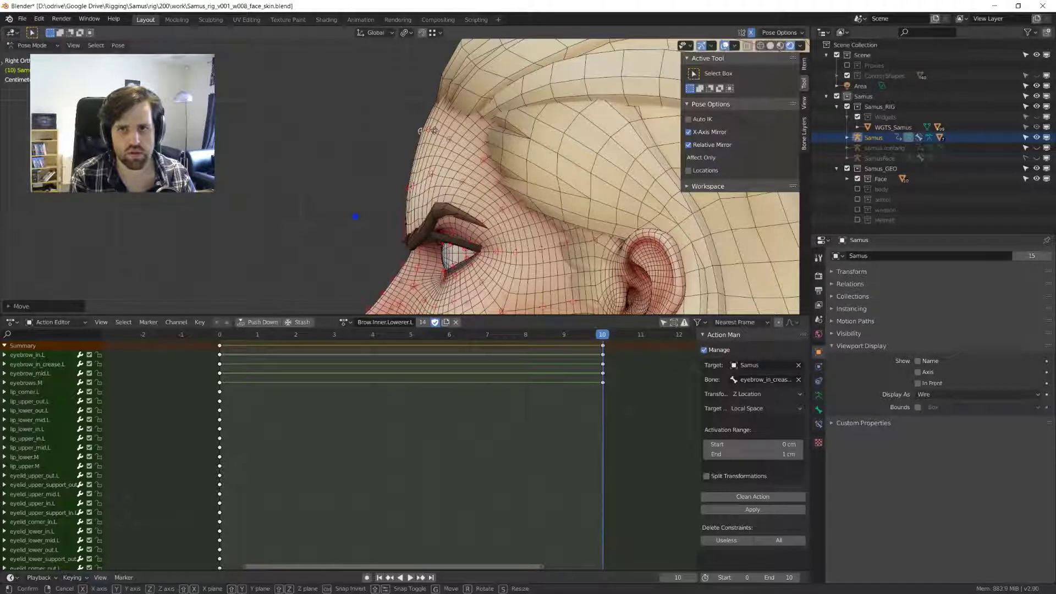
{"action": "left_click", "coordinate": [430, 134]}
{"action": "key", "text": "g"}
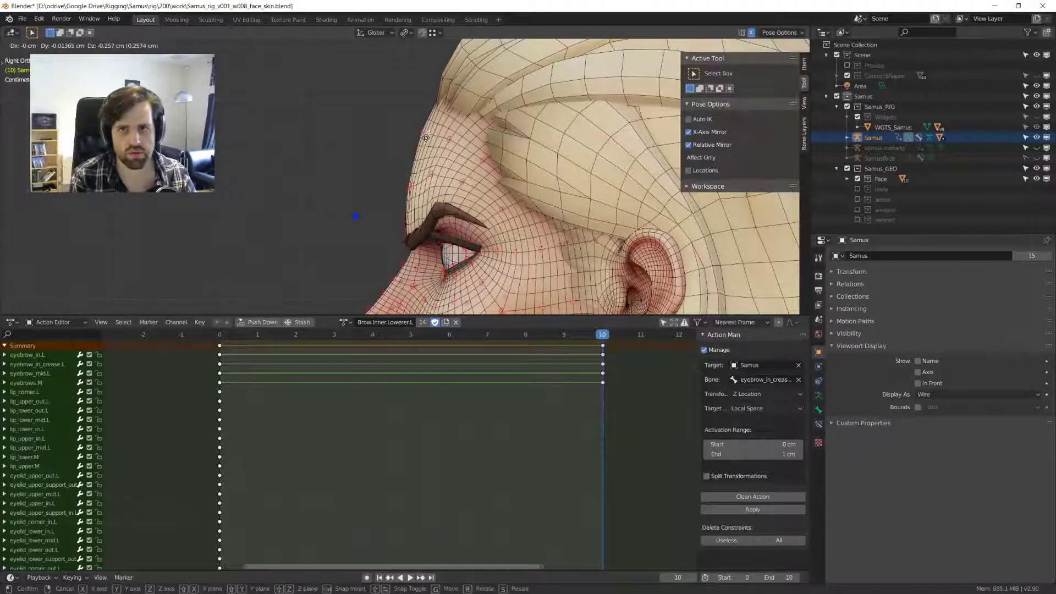
{"action": "left_click", "coordinate": [412, 131]}
{"action": "scroll", "coordinate": [396, 137], "scroll_direction": "up", "scroll_amount": 5}
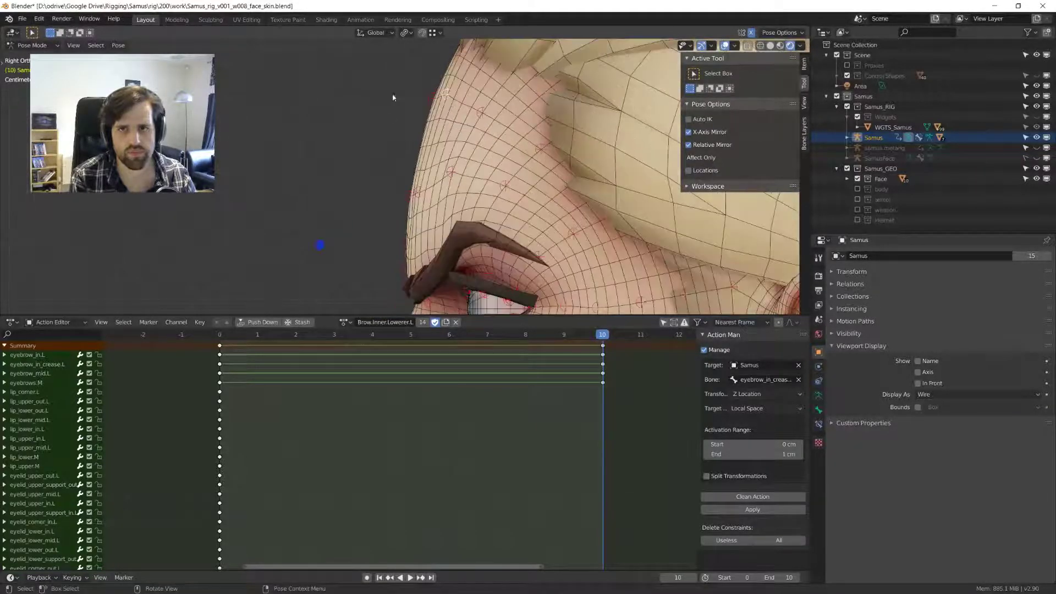
{"action": "key", "text": "g"}
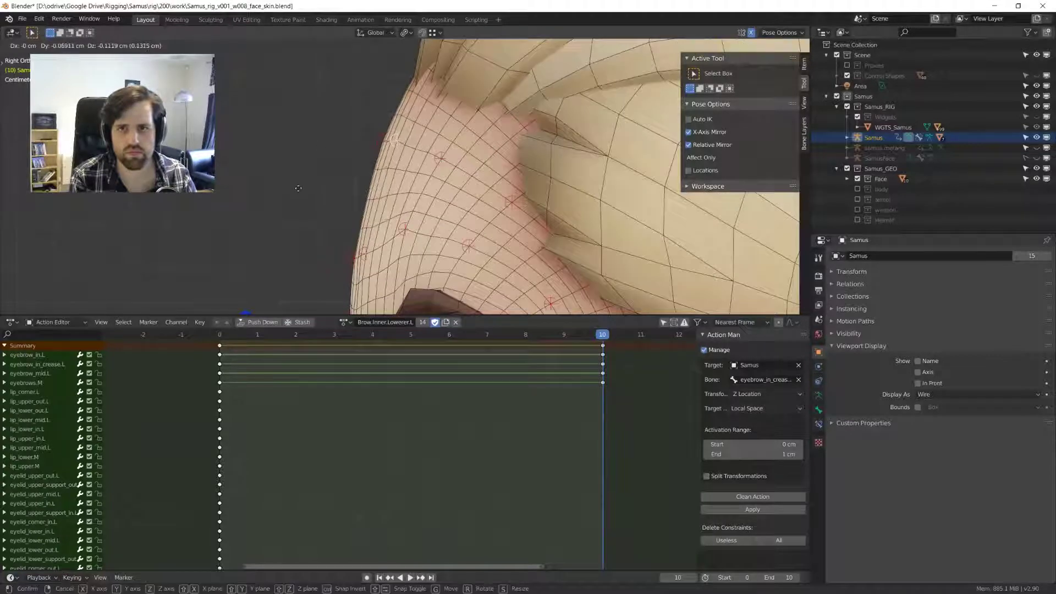
{"action": "left_click", "coordinate": [283, 223]}
- Keyframe location, rotation and scale of all face bones at frame 10, then clean the Brow.Inner.Lowerer.L action
{"action": "middle_click_drag", "start_coordinate": [283, 223], "coordinate": [376, 224]}
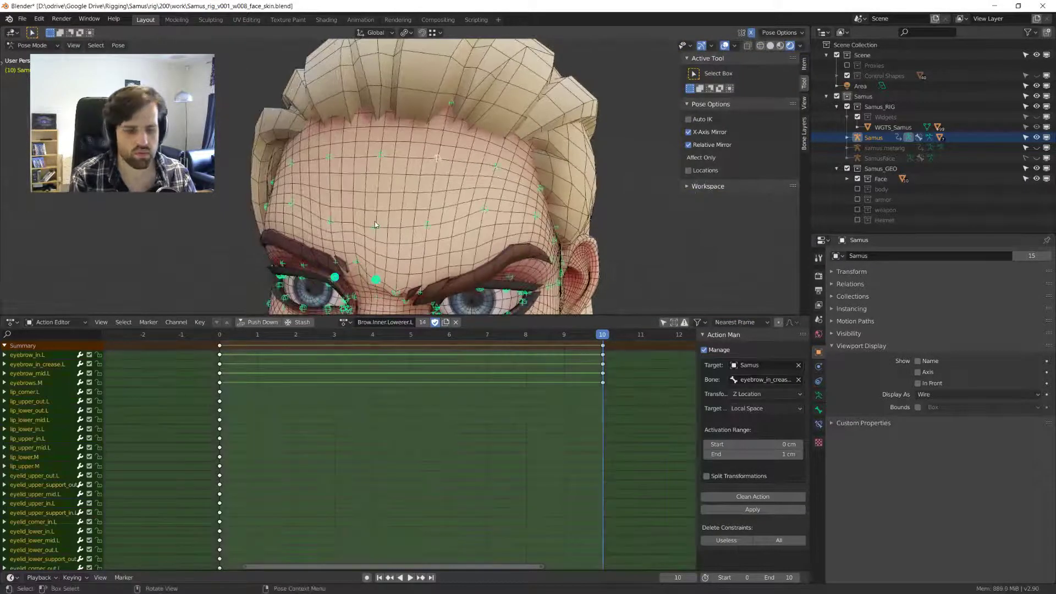
{"action": "key", "text": "i"}
{"action": "scroll", "coordinate": [376, 224], "scroll_direction": "down", "scroll_amount": 4}
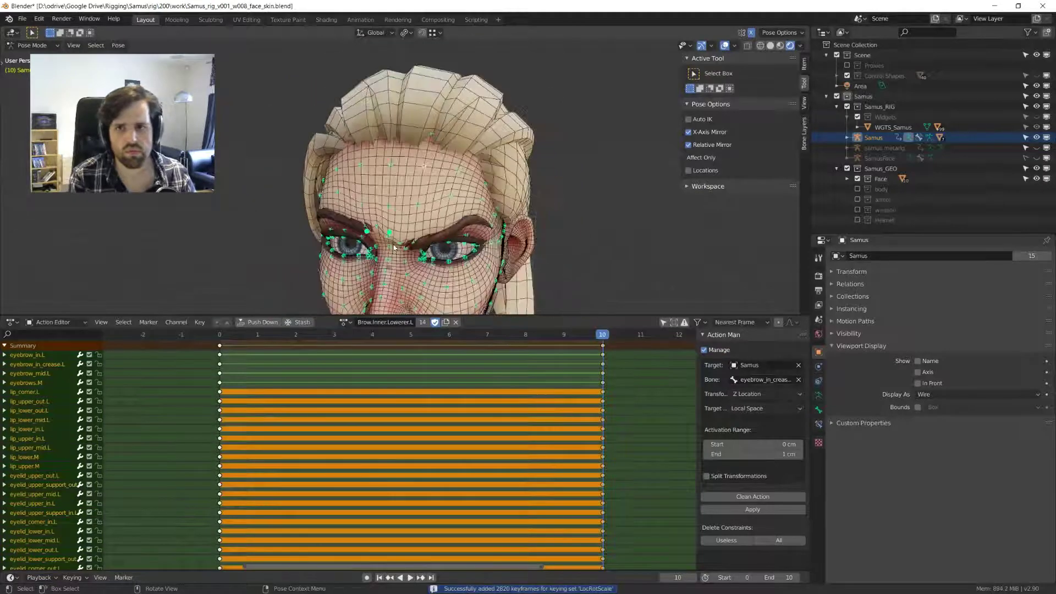
{"action": "left_click", "coordinate": [759, 498]}
{"action": "middle_click_drag", "start_coordinate": [445, 174], "coordinate": [454, 172]}
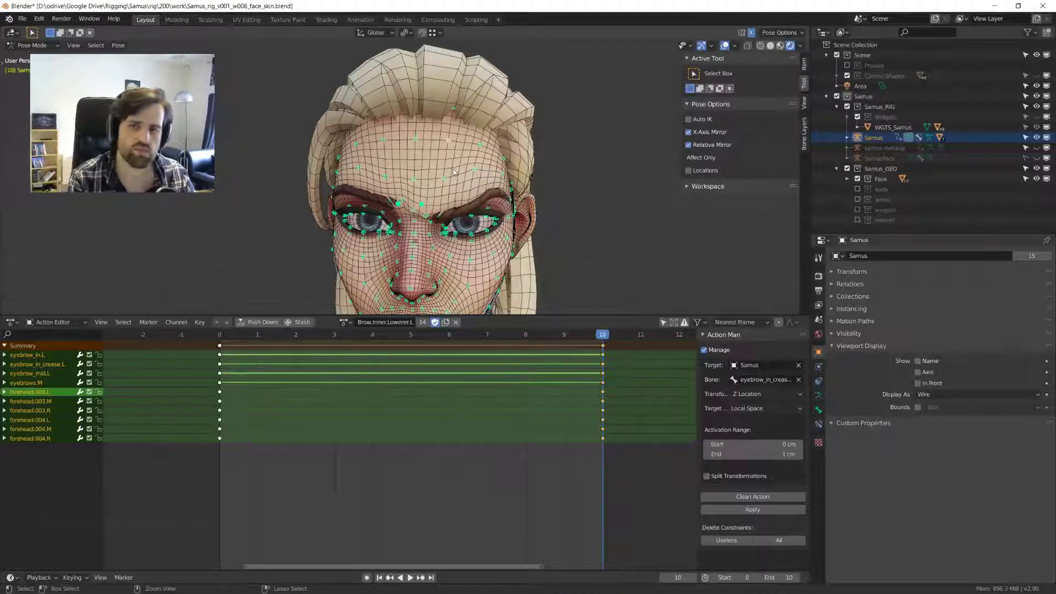
{"action": "right_click", "coordinate": [451, 336]}
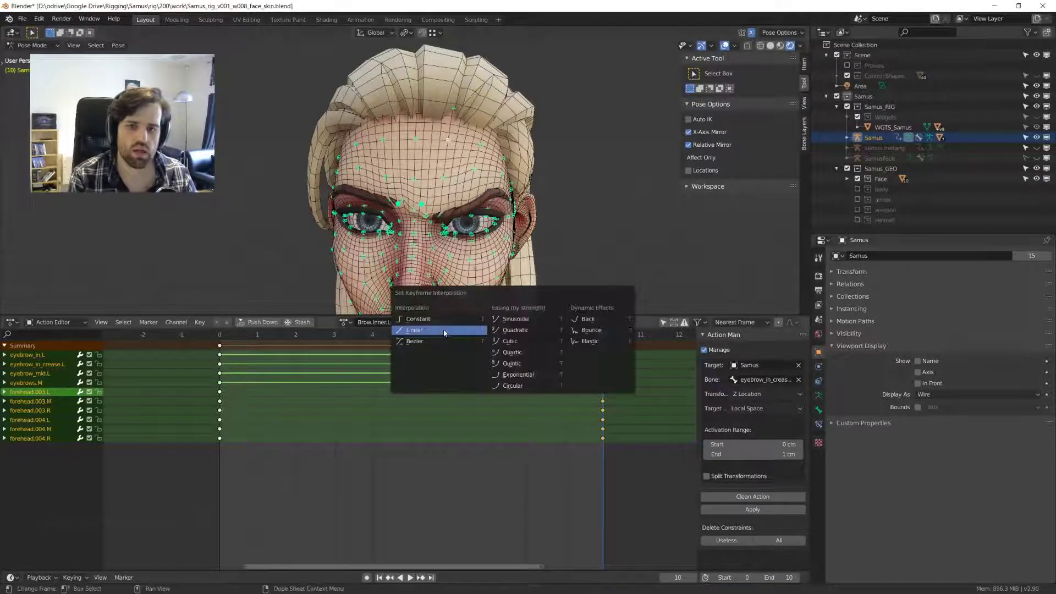
{"action": "key", "text": "Escape"}
{"action": "right_click", "coordinate": [471, 394]}
{"action": "key", "text": "Escape"}
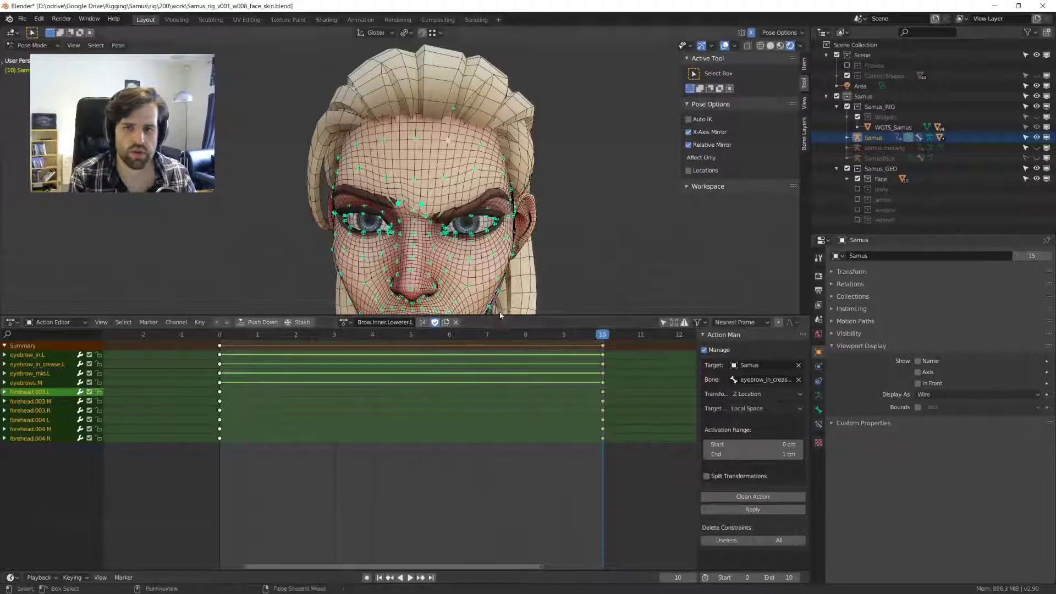
- Select all keyframes of the Brow.Inner.Lowerer.L action and set their interpolation to Linear
{"action": "key", "text": "alt+a"}
{"action": "key", "text": "a"}
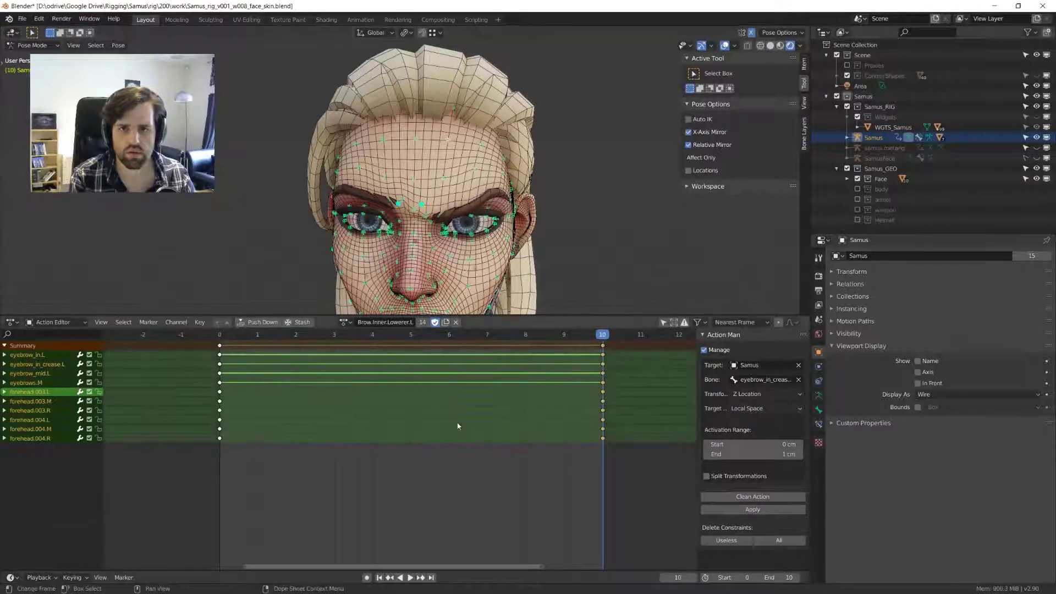
{"action": "key", "text": "t"}
{"action": "left_click", "coordinate": [458, 424]}
- Return to frame 0, keyframe all face bones there again and clean the action
{"action": "key", "text": "shift+Left"}
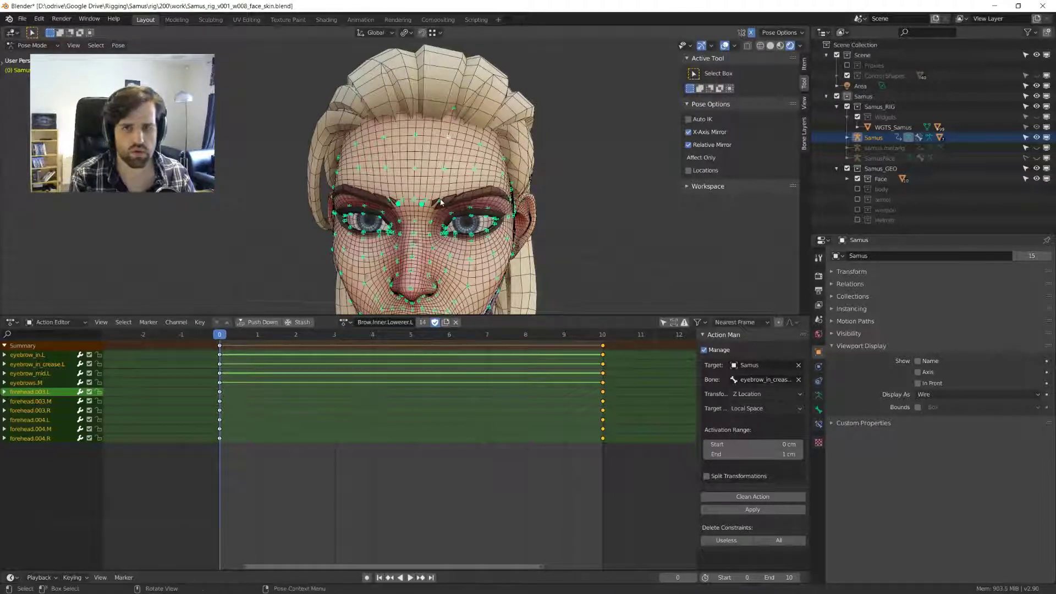
{"action": "key", "text": "i"}
{"action": "left_click", "coordinate": [752, 496]}
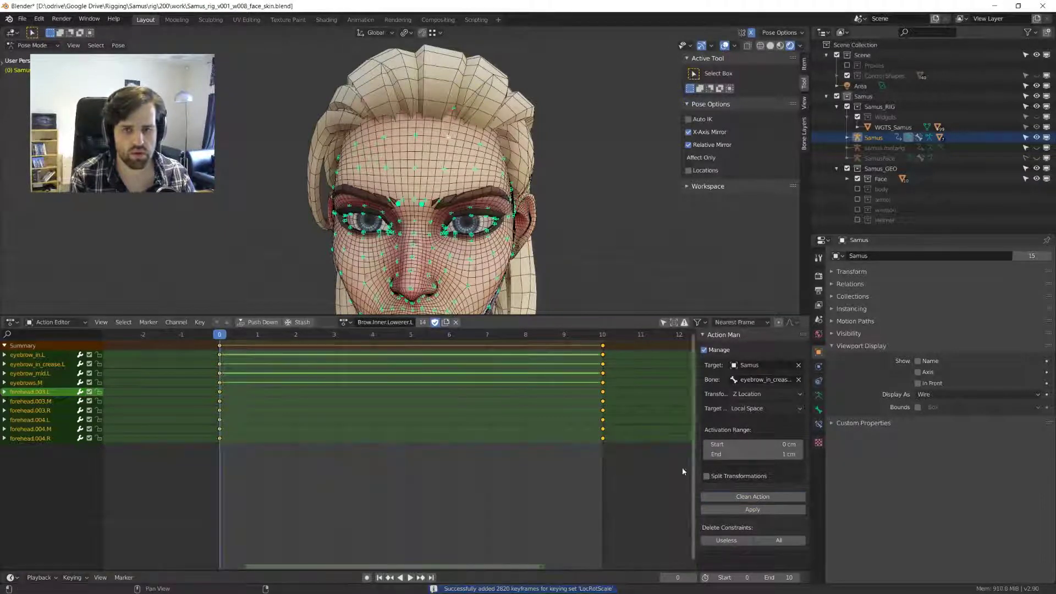
- Apply Linear interpolation to the newly keyed forehead and eyebrow channels and play the animation
{"action": "key", "text": "t"}
{"action": "left_click", "coordinate": [431, 406]}
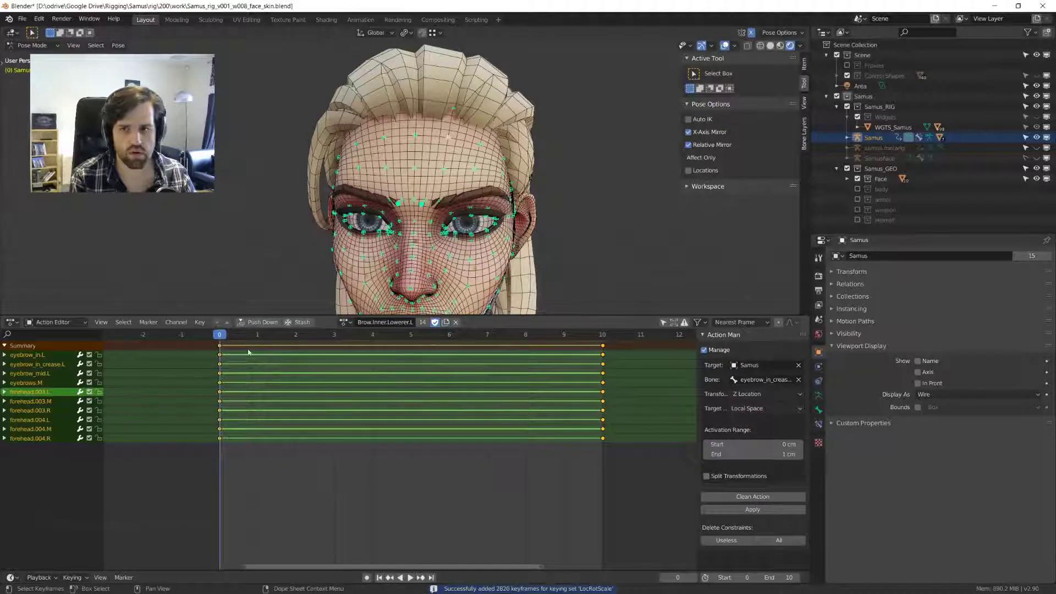
{"action": "key", "text": "space"}
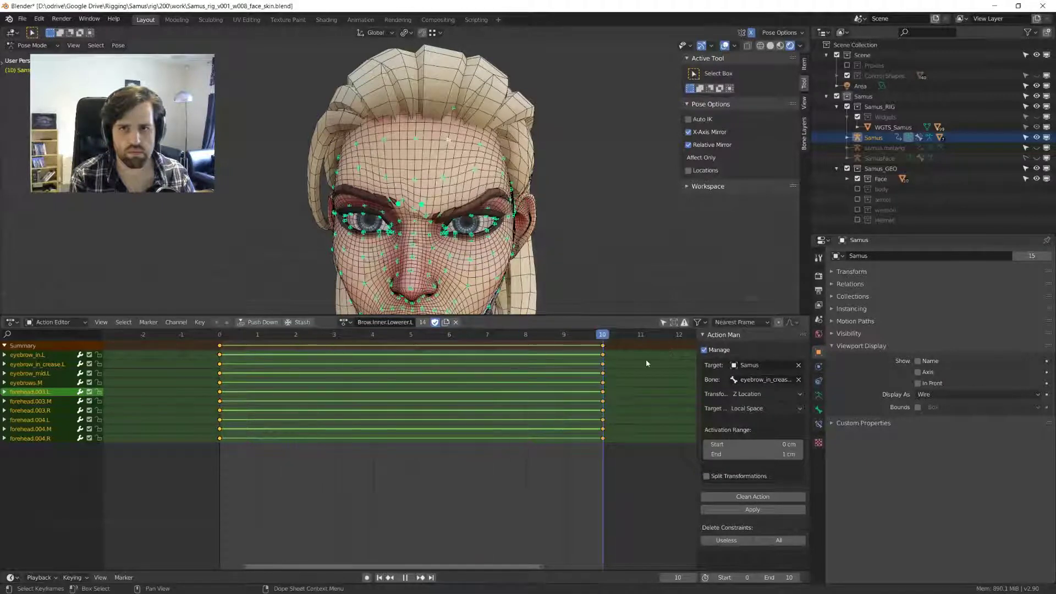
- Stop playback and blend the centre and right forehead bones of the frame 10 pose with the Pose Breakdowner
{"action": "key", "text": "space"}
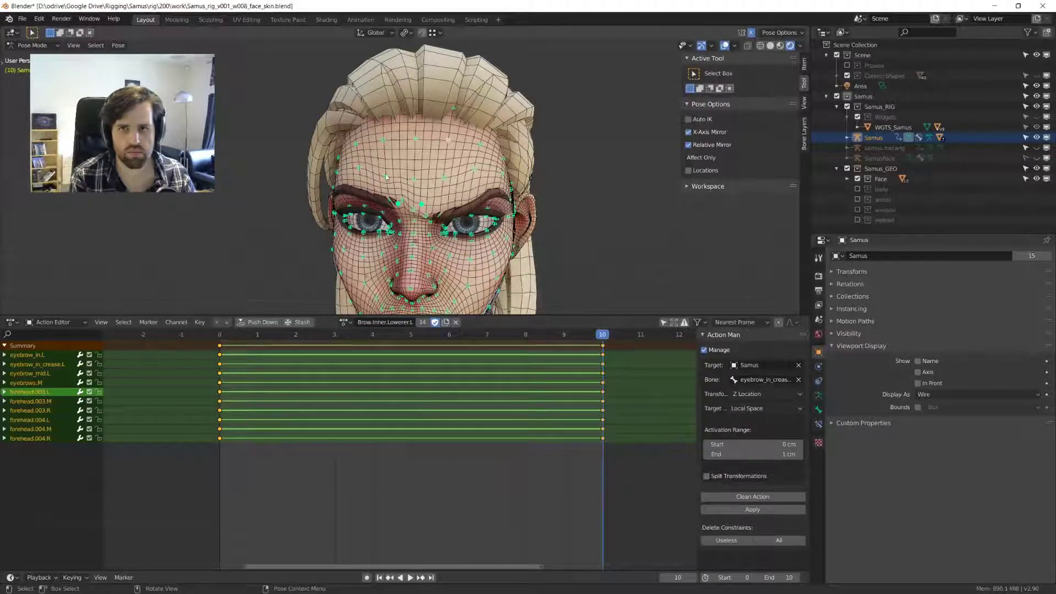
{"action": "key", "text": "alt+a"}
{"action": "key", "text": "i"}
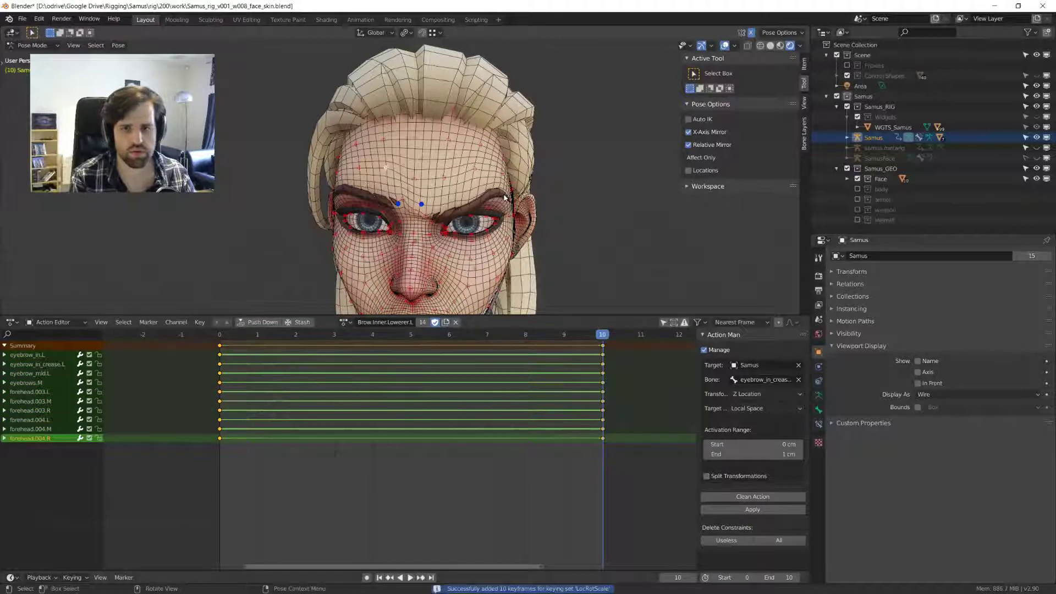
{"action": "left_click", "coordinate": [415, 181]}
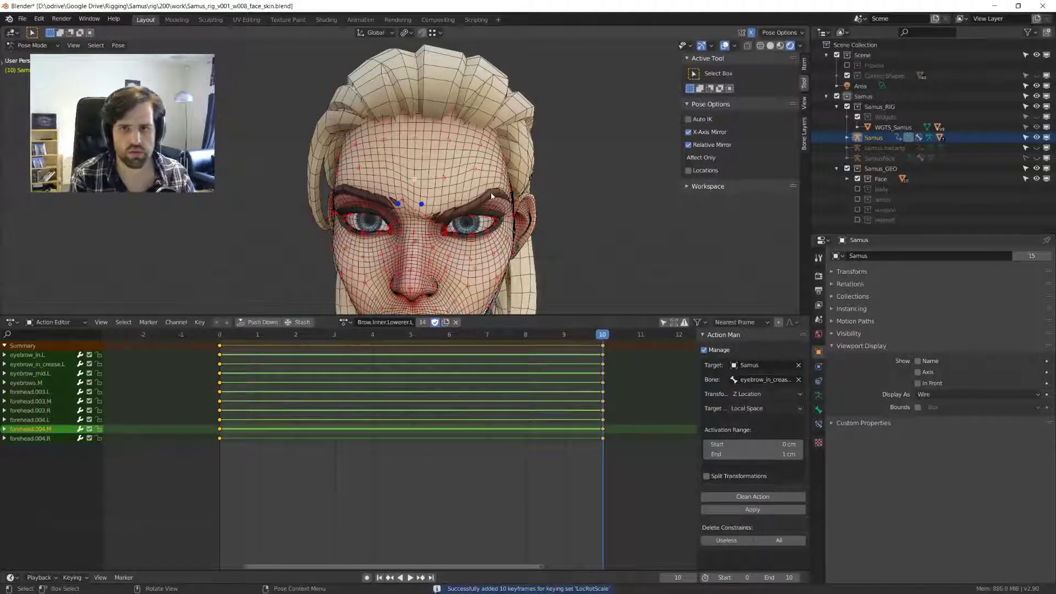
{"action": "right_click", "coordinate": [491, 196]}
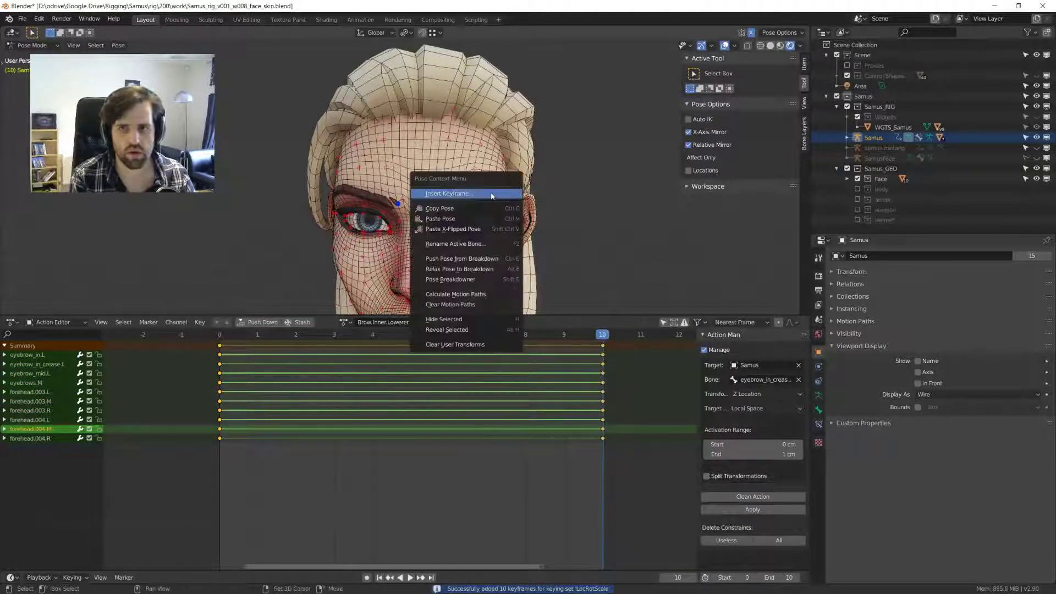
{"action": "key", "text": "Escape"}
{"action": "key", "text": "shift+e"}
{"action": "left_click", "coordinate": [480, 188]}
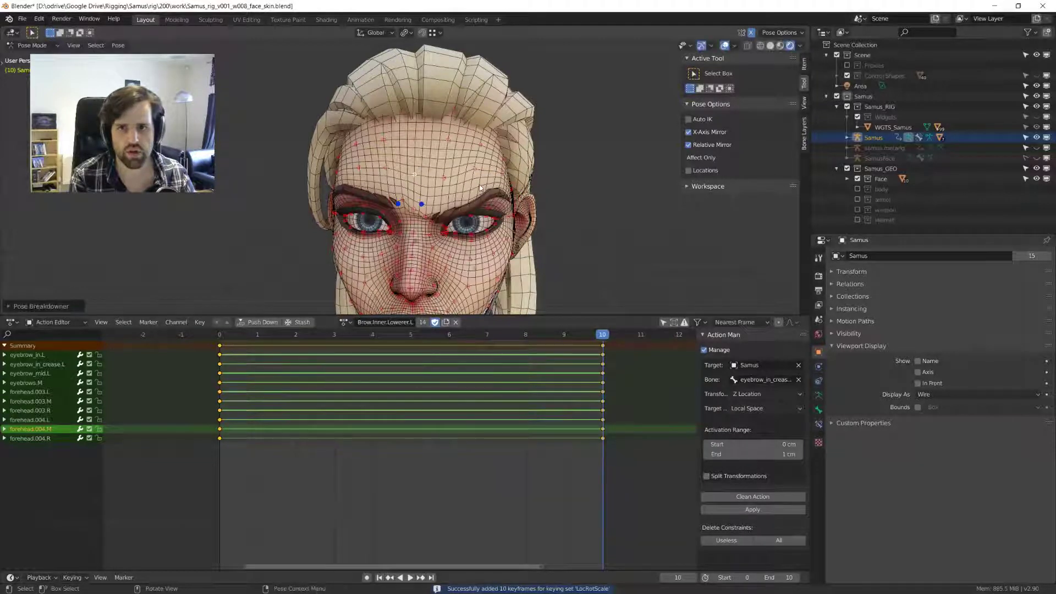
{"action": "left_click", "coordinate": [415, 140]}
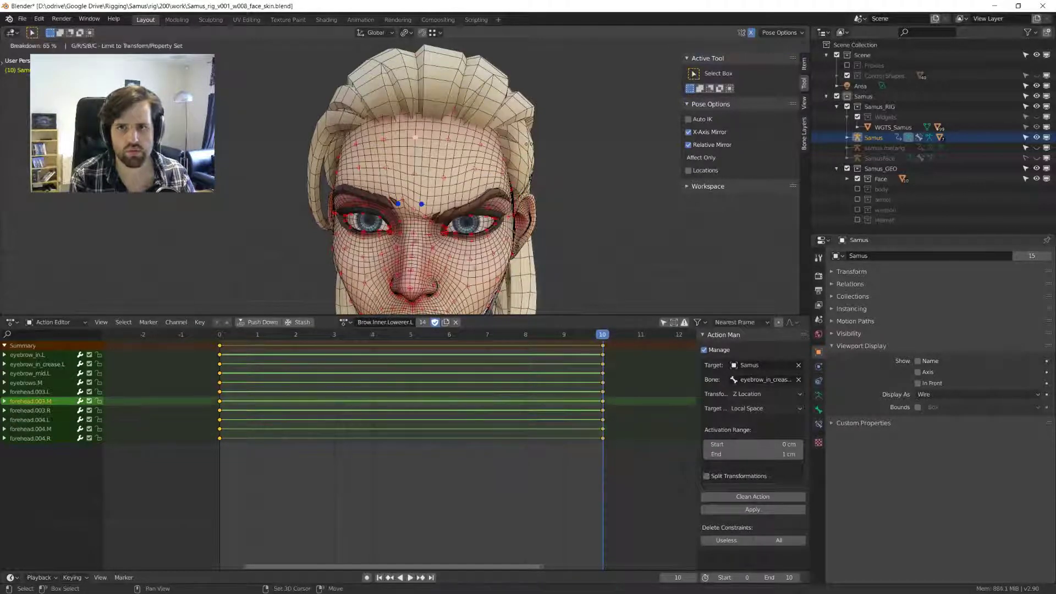
{"action": "left_click", "coordinate": [385, 141]}
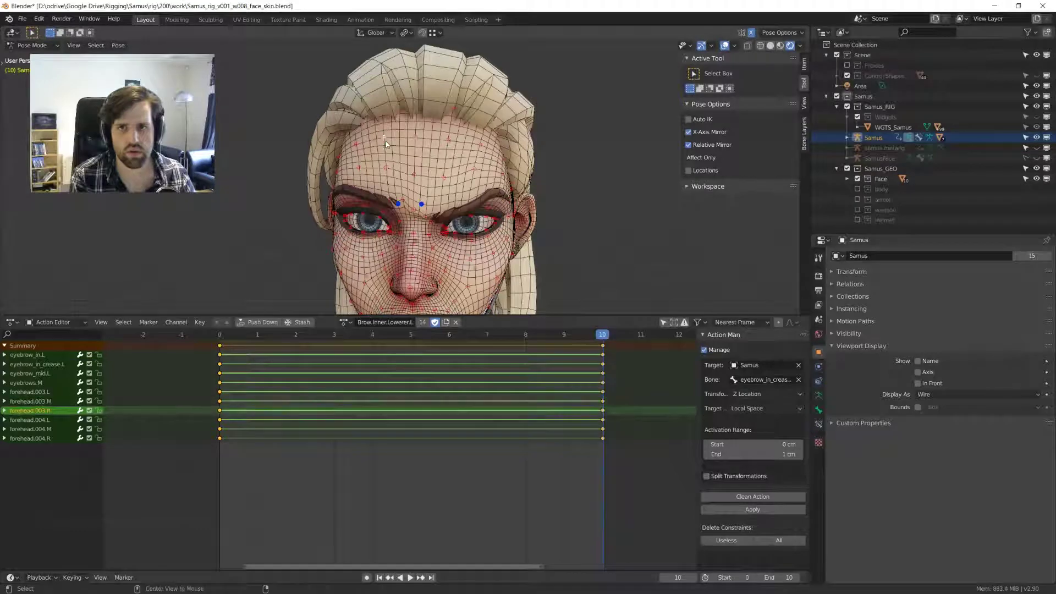
- Keyframe location, rotation and scale of all face bones at frames 10 and 0, then clean the Brow.Inner.Lowerer.L action
{"action": "key", "text": "a"}
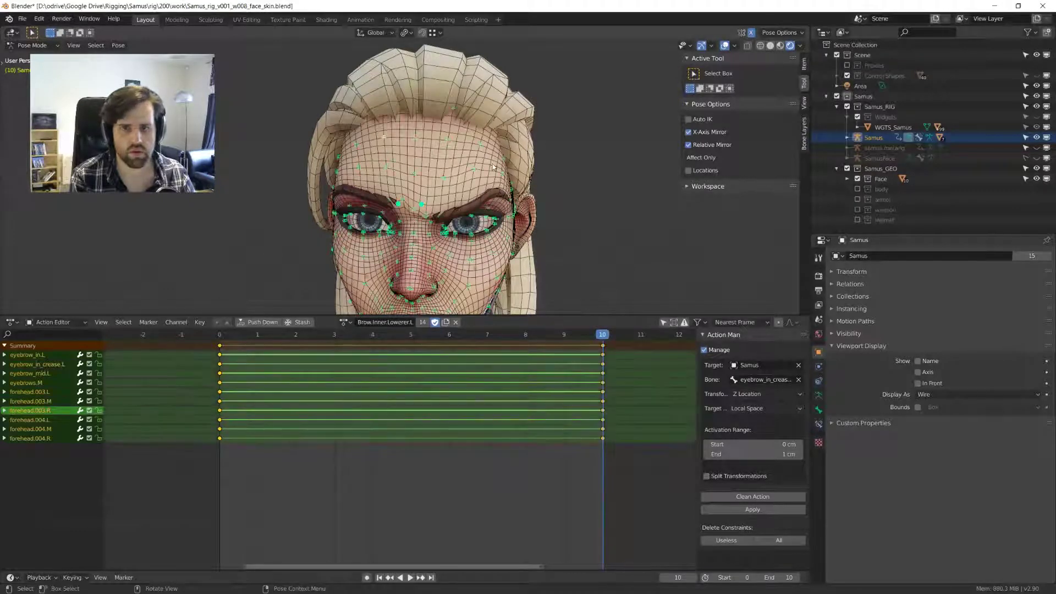
{"action": "key", "text": "i"}
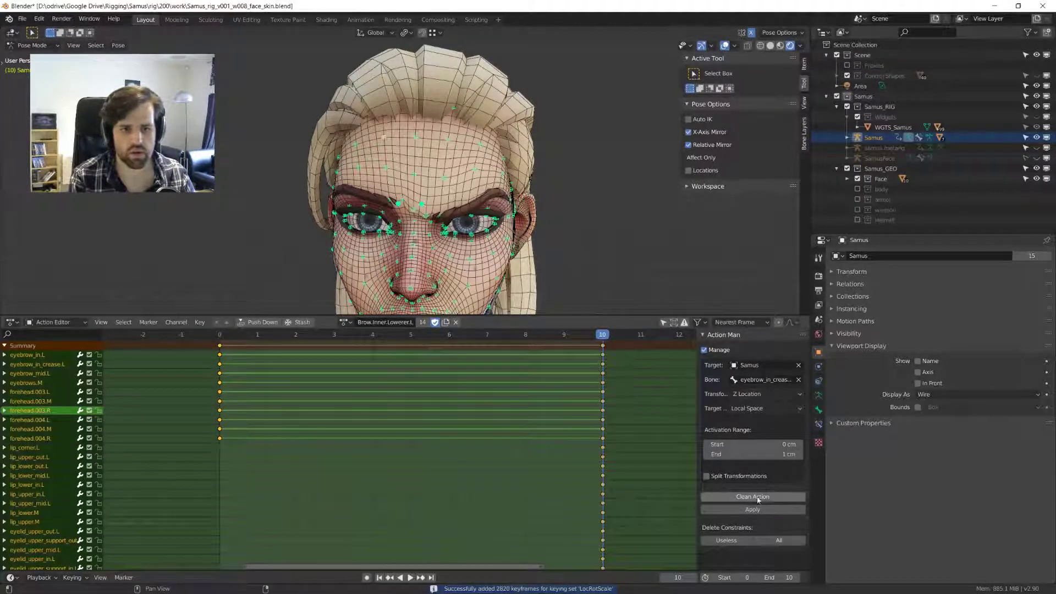
{"action": "key", "text": "shift+Left"}
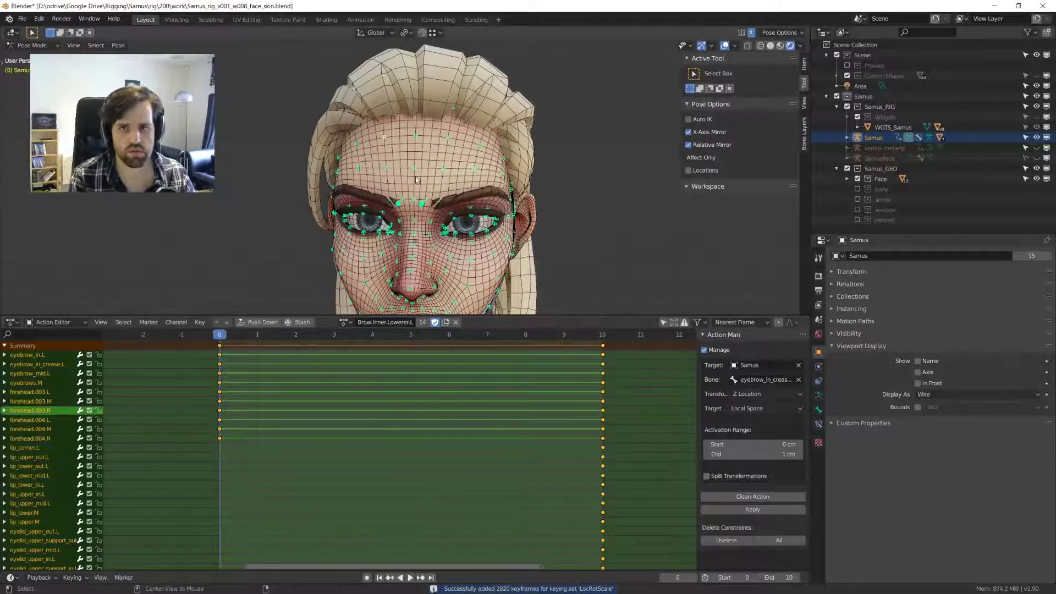
{"action": "key", "text": "i"}
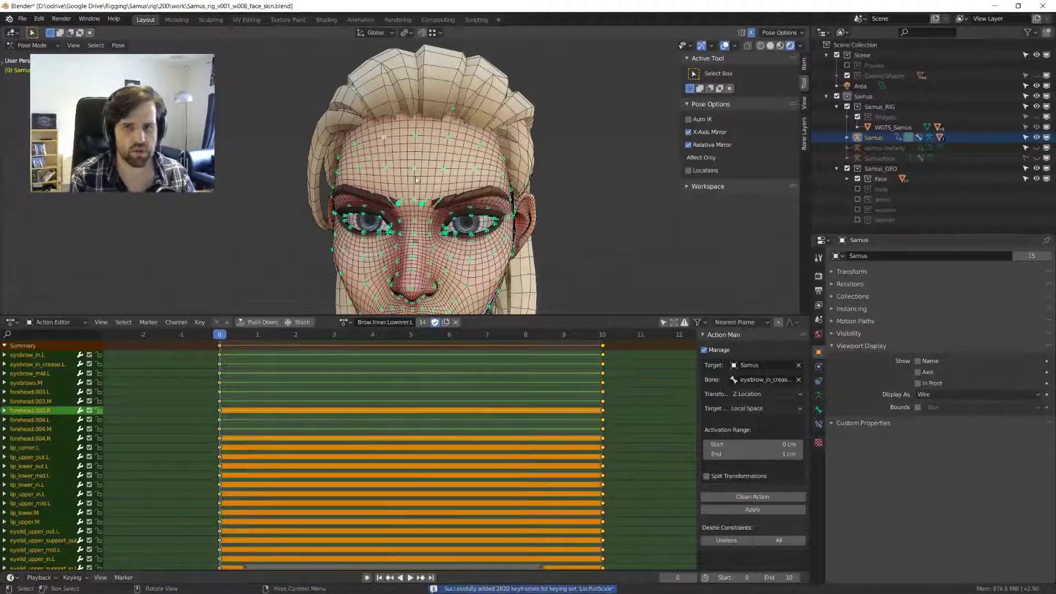
{"action": "left_click", "coordinate": [753, 496]}
{"action": "right_click", "coordinate": [363, 355]}
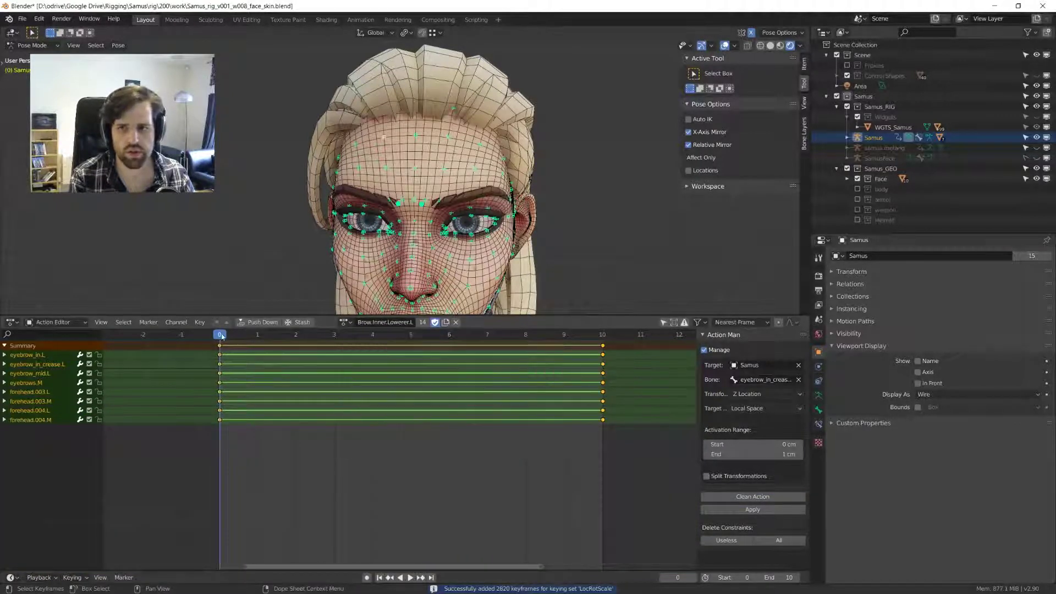
- At frame 10, shift the outer forehead bones slightly down and forward along the skull, working in the side view
{"action": "left_click_drag", "start_coordinate": [221, 336], "coordinate": [602, 337]}
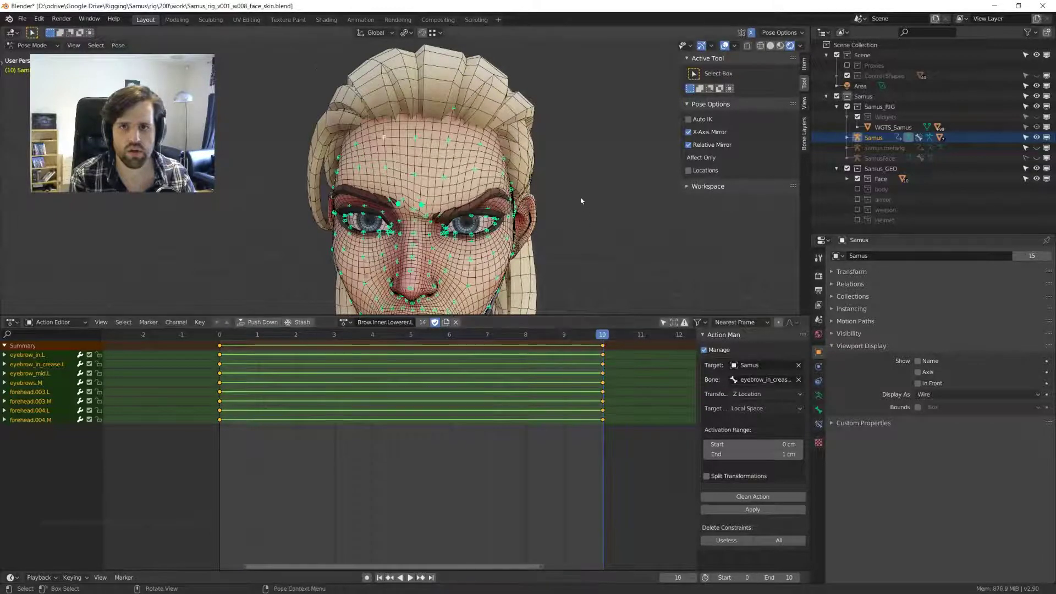
{"action": "scroll", "coordinate": [413, 177], "scroll_direction": "up", "scroll_amount": 3}
{"action": "key", "text": "KP_3"}
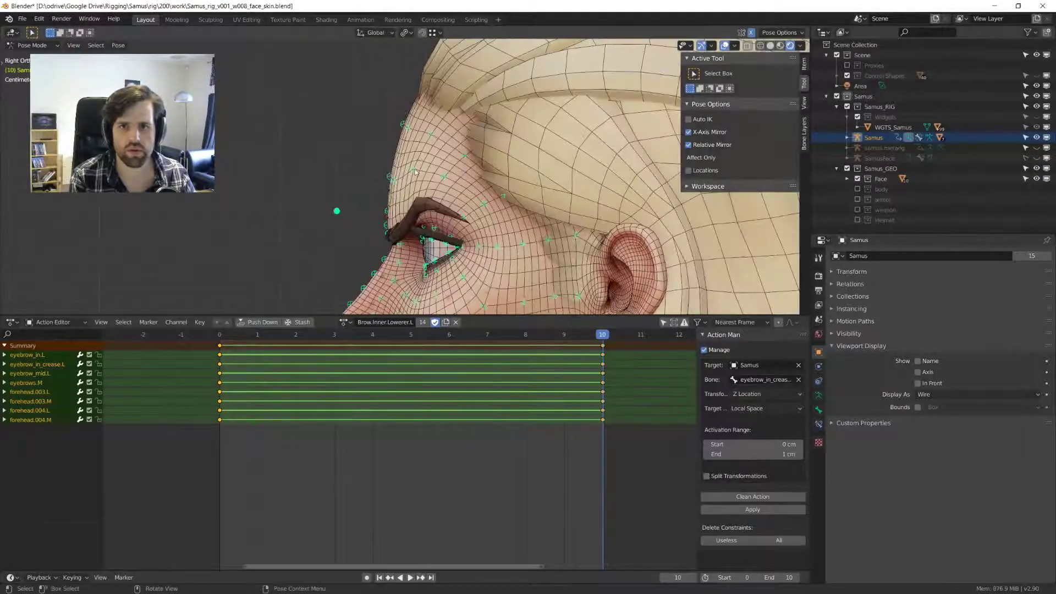
{"action": "scroll", "coordinate": [415, 172], "scroll_direction": "up", "scroll_amount": 2}
{"action": "key", "text": "g"}
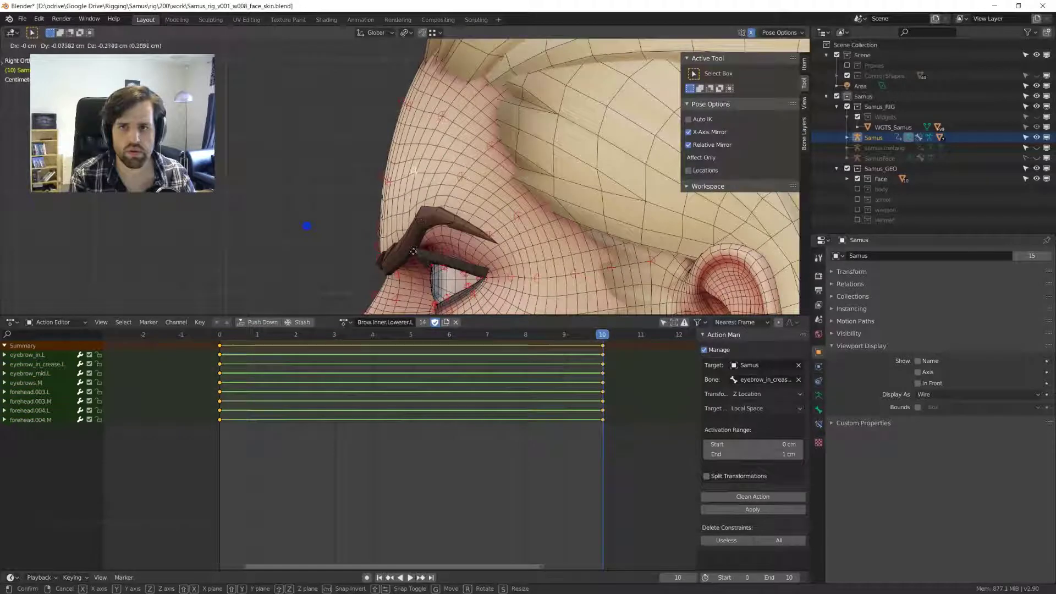
{"action": "left_click", "coordinate": [409, 282]}
{"action": "left_click", "coordinate": [446, 114]}
{"action": "key", "text": "g"}
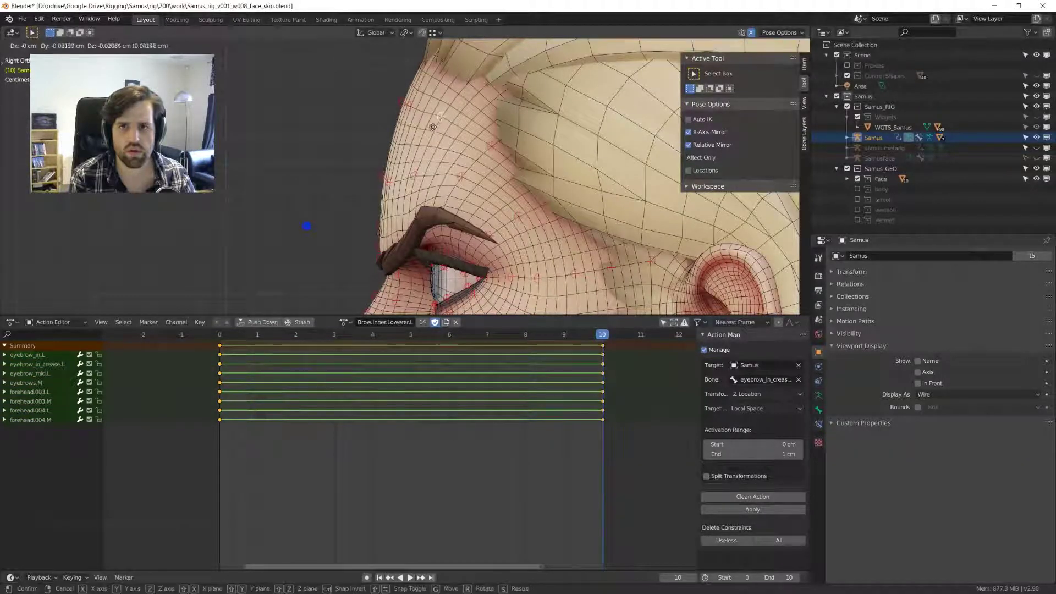
{"action": "left_click", "coordinate": [415, 165]}
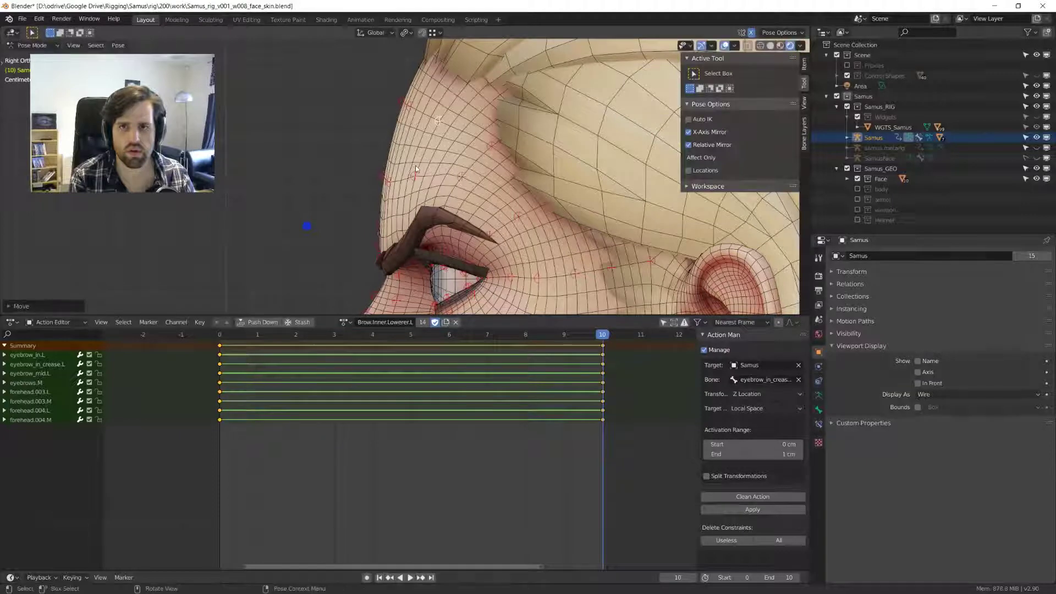
- Keyframe the adjusted pose on all face bones at frame 10 and the rest pose at frame 0
{"action": "key", "text": "a"}
{"action": "key", "text": "i"}
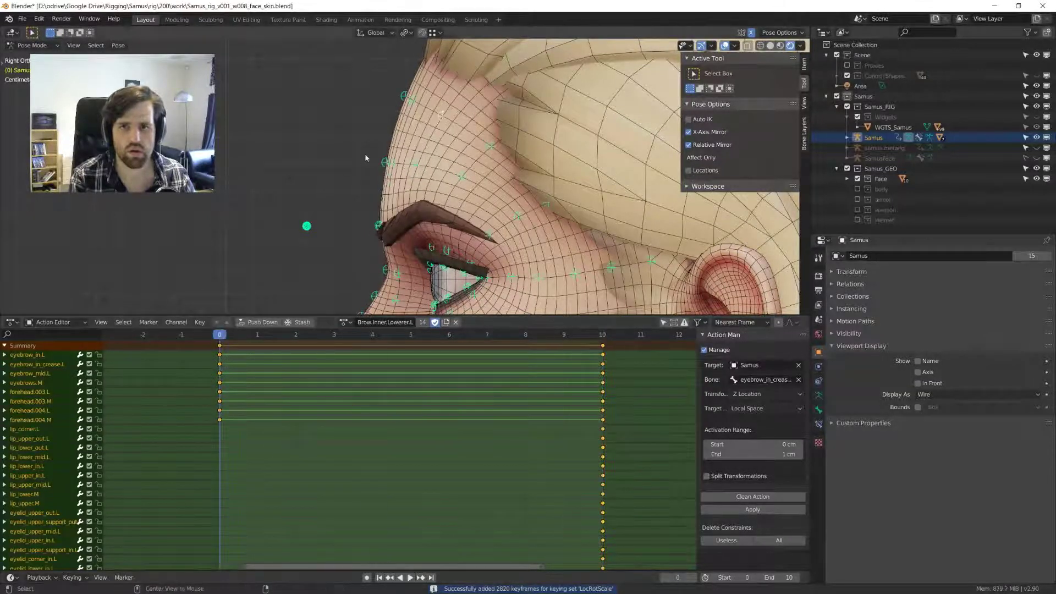
{"action": "key", "text": "Escape"}
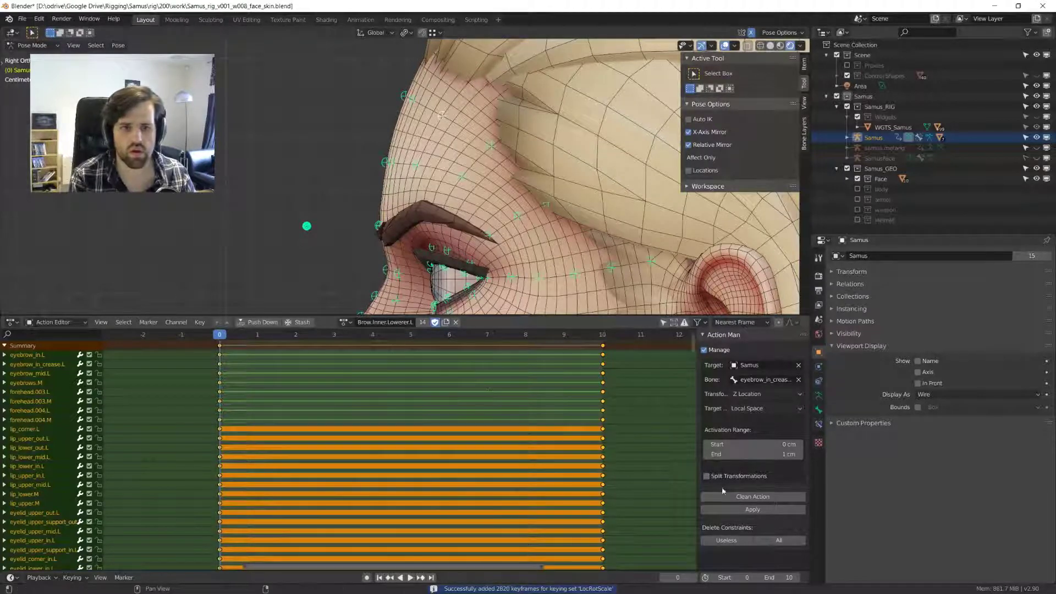
- Clean the Brow.Inner.Lowerer.L action and set its keyframes to Linear interpolation
{"action": "left_click", "coordinate": [752, 496]}
{"action": "key", "text": "t"}
{"action": "left_click", "coordinate": [352, 402]}
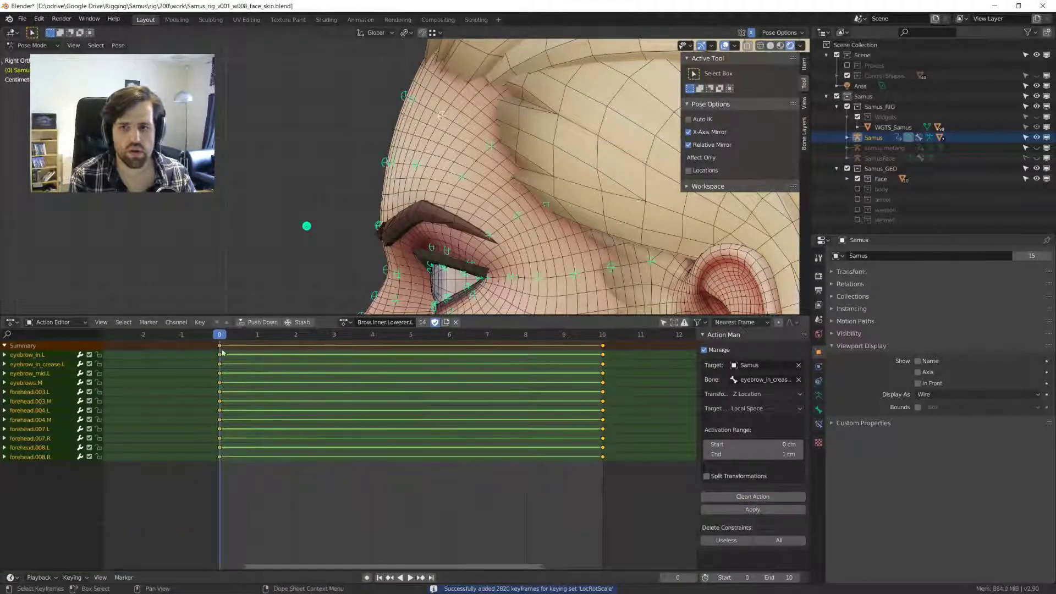
- Go to frame 10 and inspect the lowered left brow and forehead pose from the front
{"action": "left_click_drag", "start_coordinate": [463, 338], "coordinate": [602, 337]}
{"action": "scroll", "coordinate": [352, 176], "scroll_direction": "down", "scroll_amount": 2}
{"action": "middle_click_drag", "start_coordinate": [352, 170], "coordinate": [458, 182]}
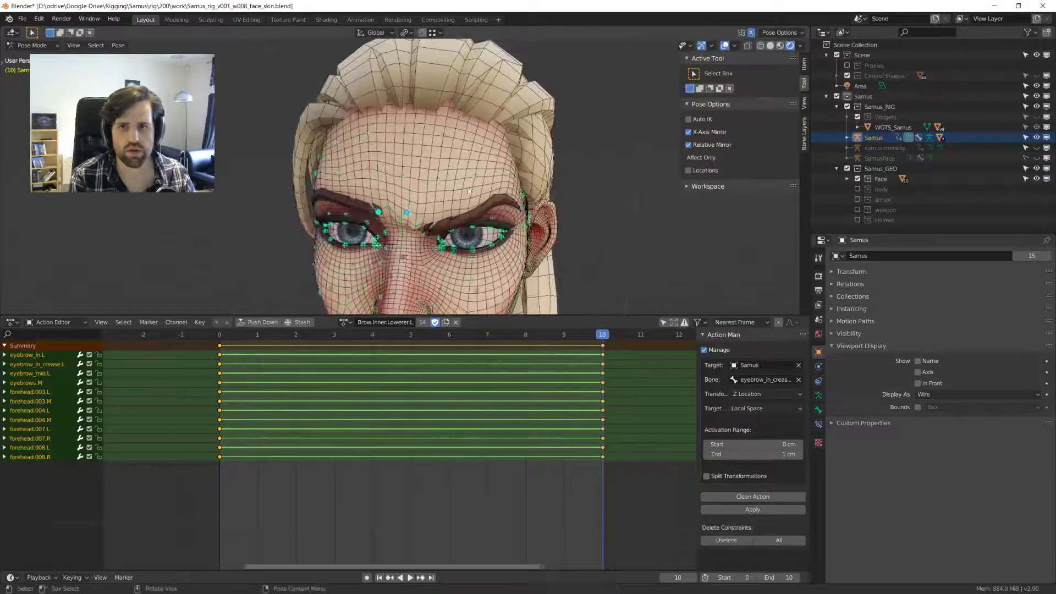
{"action": "key", "text": "ctrl+c"}
{"action": "left_click", "coordinate": [344, 322]}
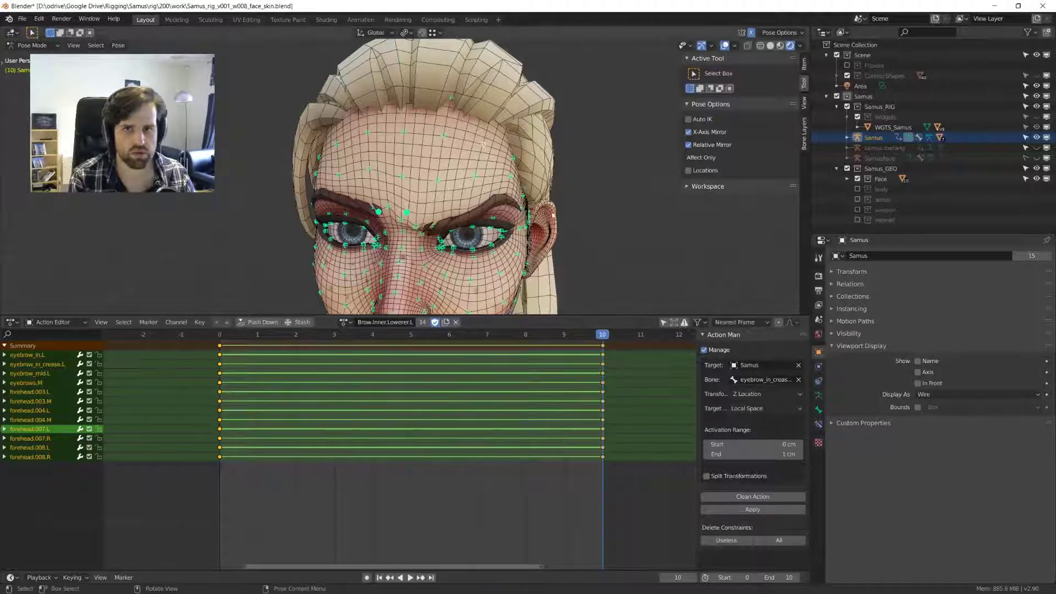
{"action": "middle_click_drag", "start_coordinate": [552, 214], "coordinate": [522, 217]}
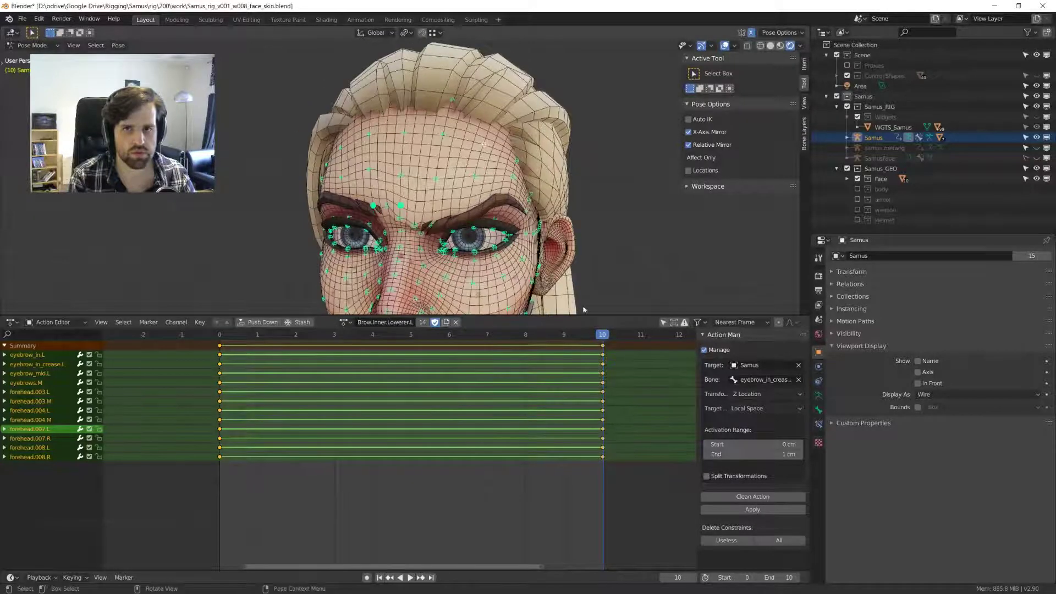
- Set the control bone of Brow.Inner.Lowerer.L to CTRL.eyebrow_in_crease.L and apply the action to the rig
{"action": "left_click", "coordinate": [746, 508]}
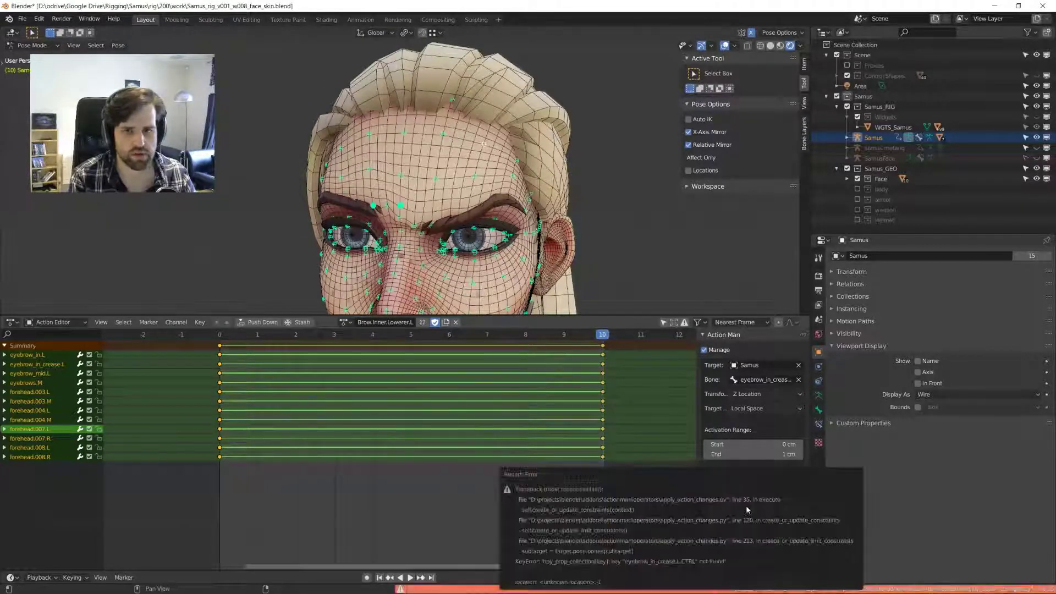
{"action": "left_click", "coordinate": [768, 380]}
{"action": "key", "text": "ctrl+v"}
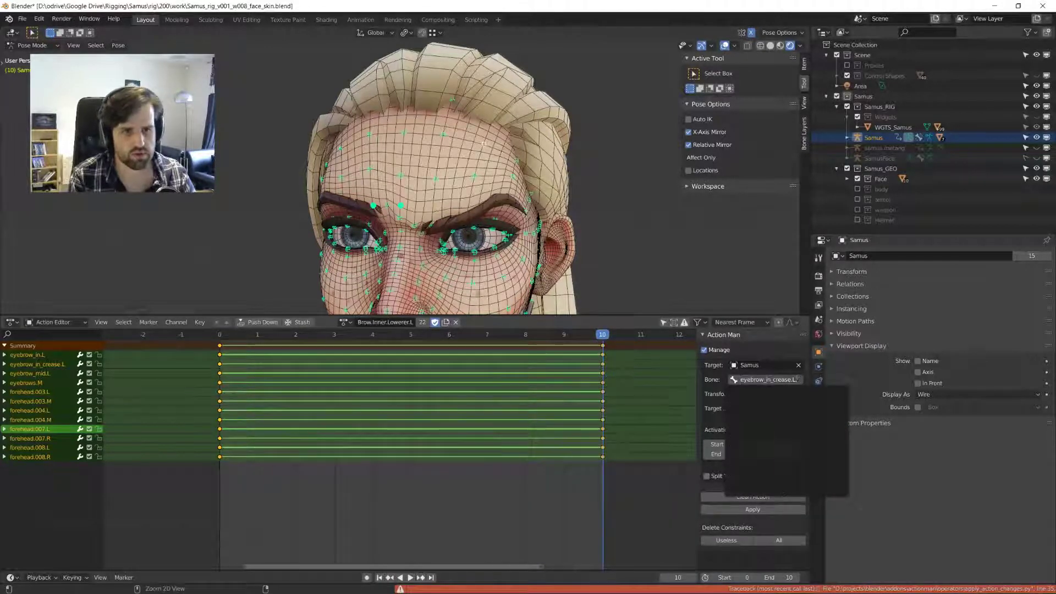
{"action": "type", "text": "CTRL"}
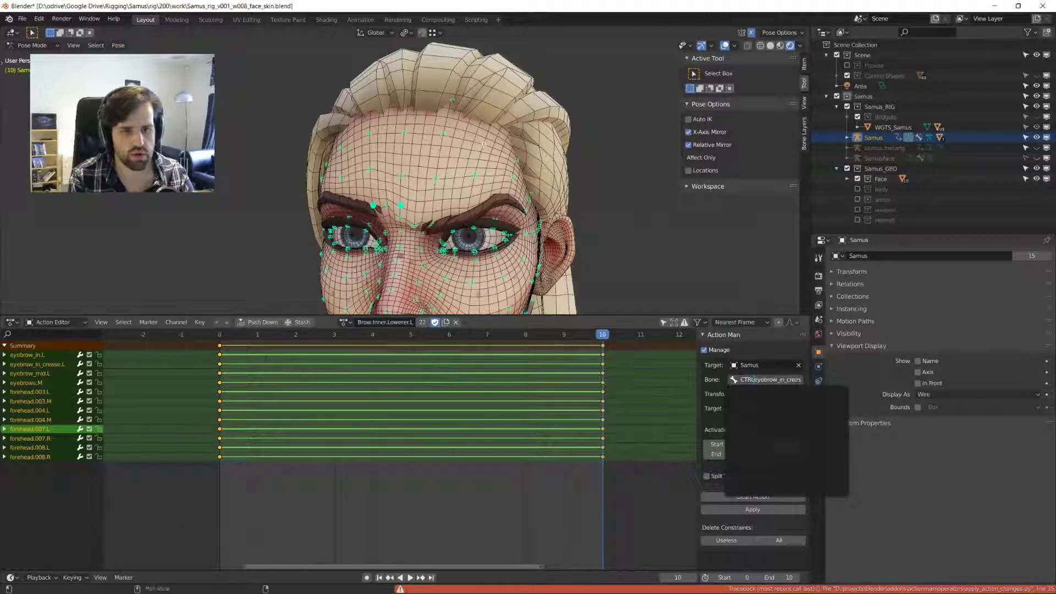
{"action": "key", "text": "Return"}
{"action": "left_click", "coordinate": [780, 380]}
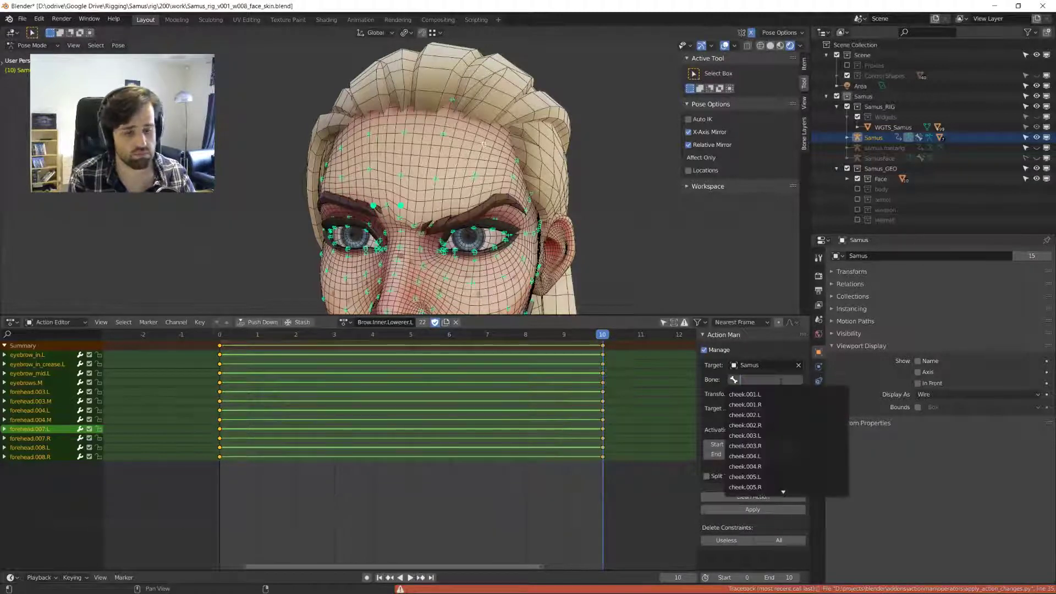
{"action": "type", "text": "CTRL"}
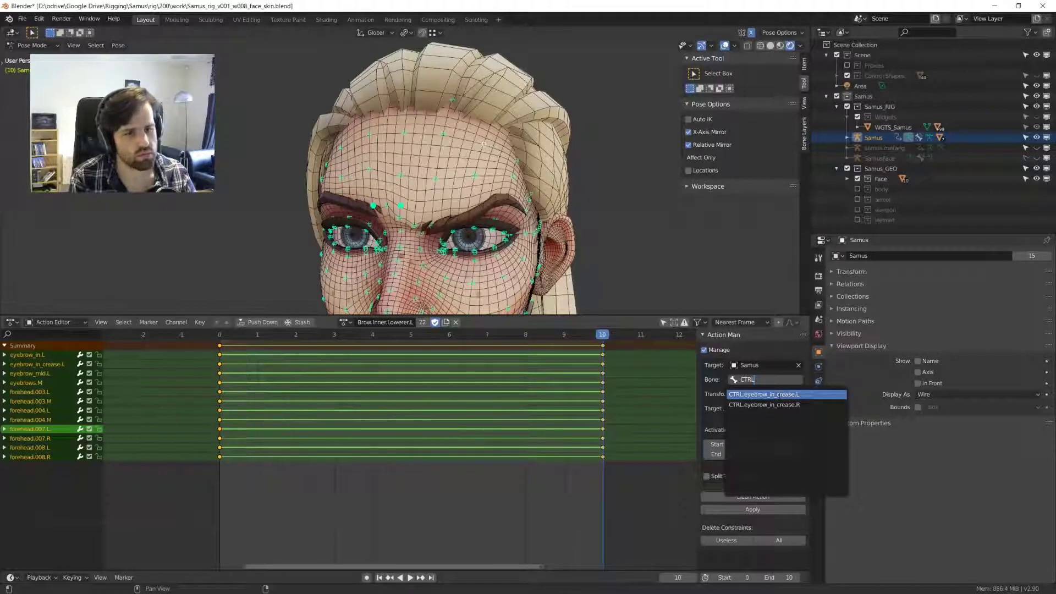
{"action": "key", "text": "Return"}
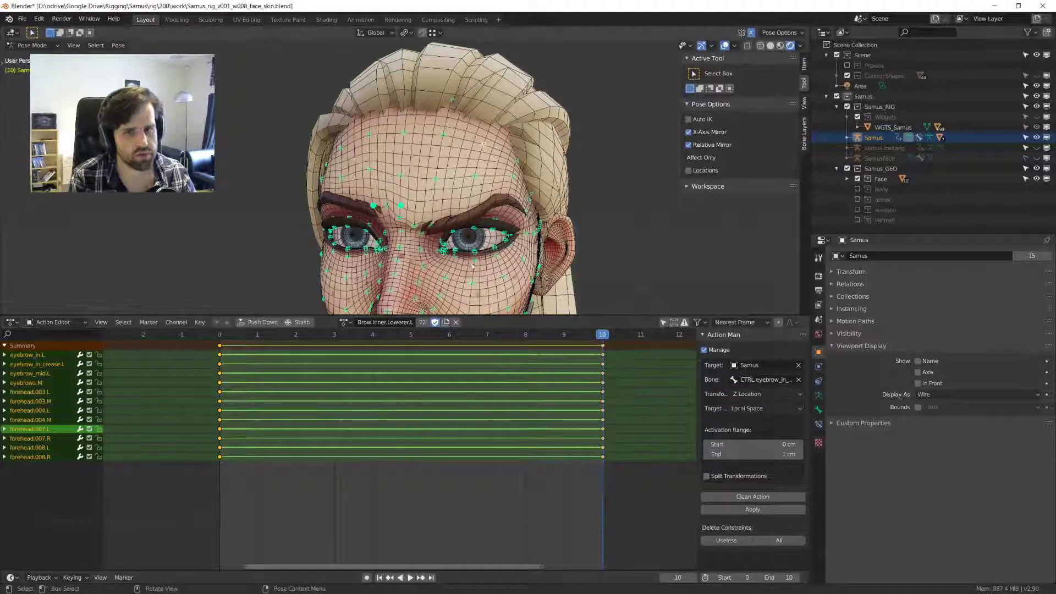
{"action": "middle_click_drag", "start_coordinate": [562, 264], "coordinate": [566, 231]}
{"action": "left_click", "coordinate": [751, 509]}
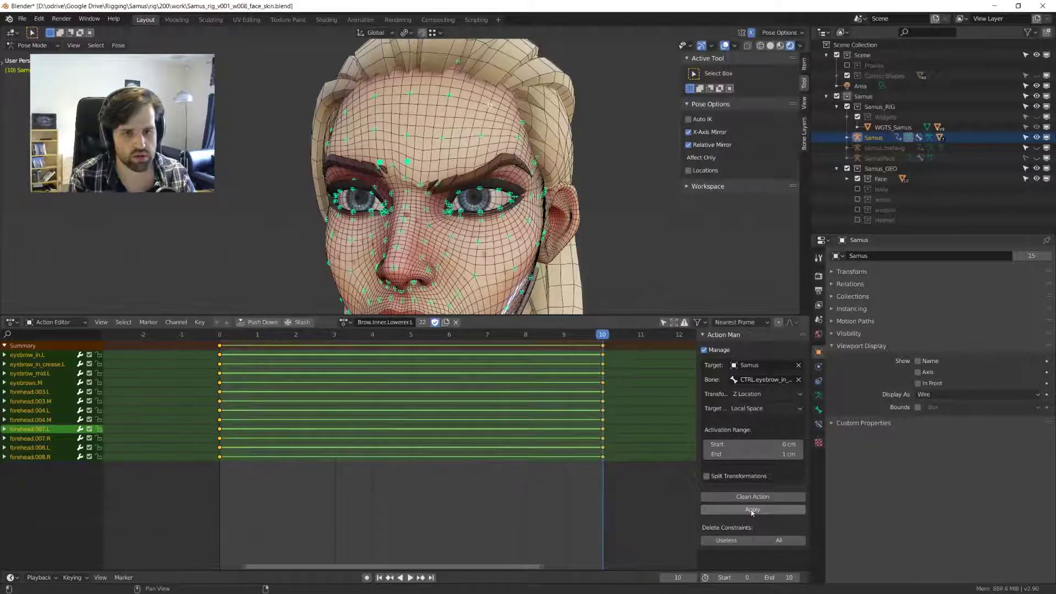
- Copy the frame 10 pose, paste it X-flipped into the Brow.Inner.Lowerer.R action and keyframe all face bones there
{"action": "scroll", "coordinate": [443, 176], "scroll_direction": "up", "scroll_amount": 3}
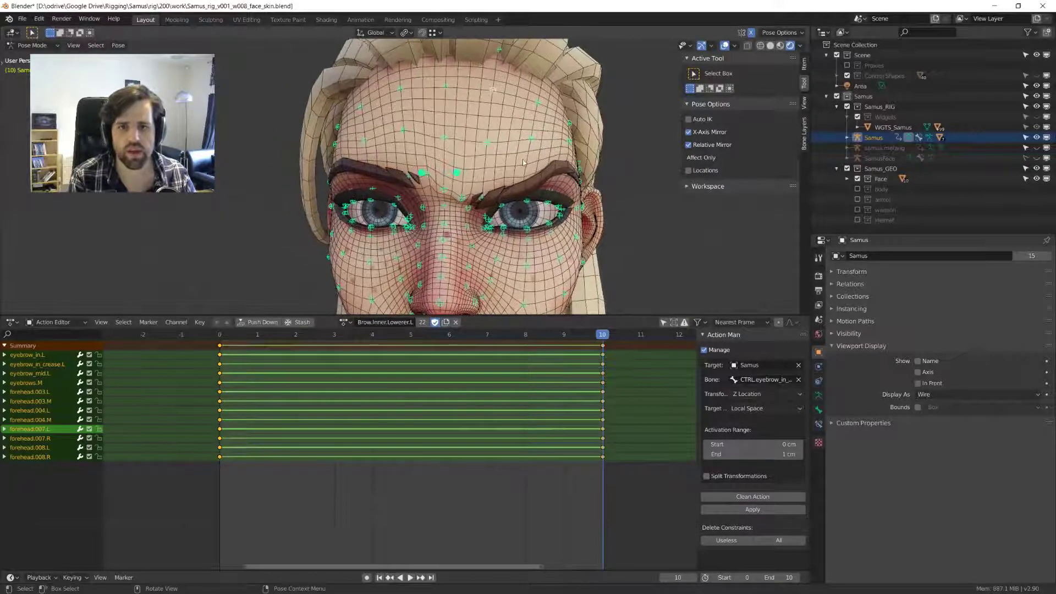
{"action": "key", "text": "ctrl+c"}
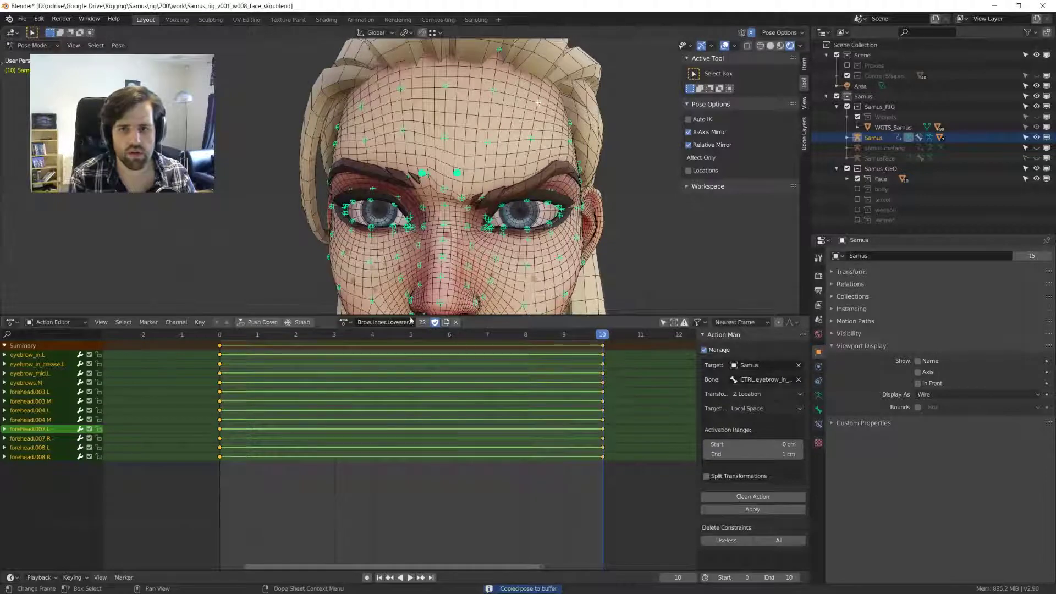
{"action": "left_click", "coordinate": [351, 322]}
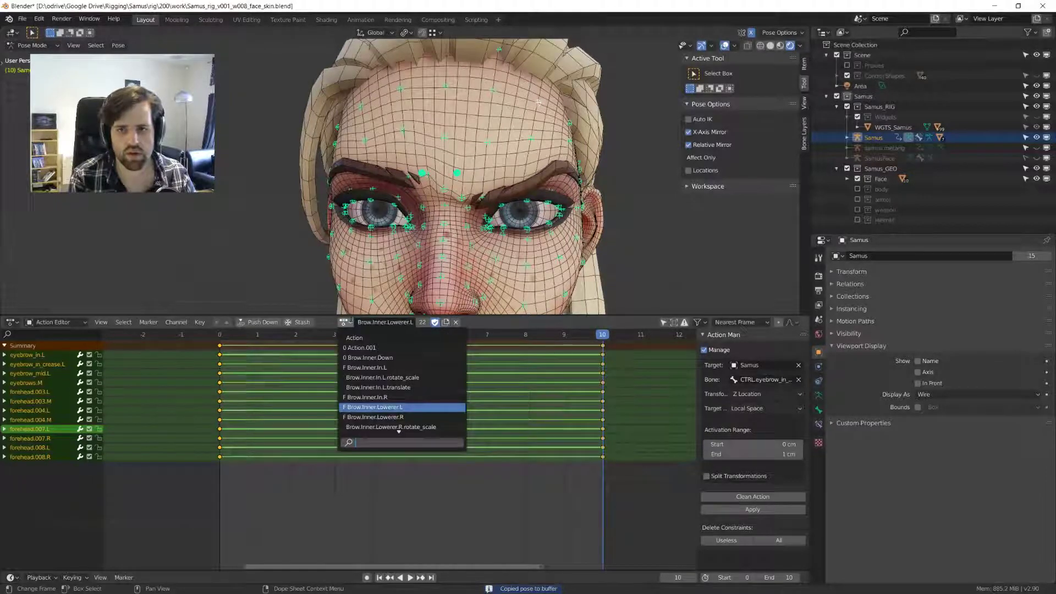
{"action": "left_click", "coordinate": [420, 417]}
{"action": "key", "text": "ctrl+shift+v"}
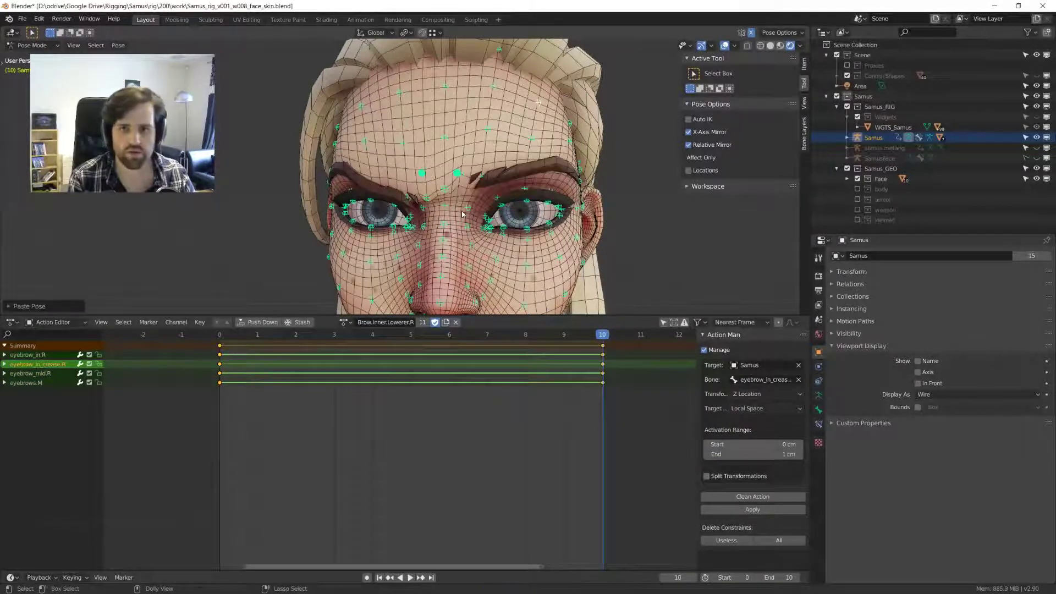
{"action": "key", "text": "i"}
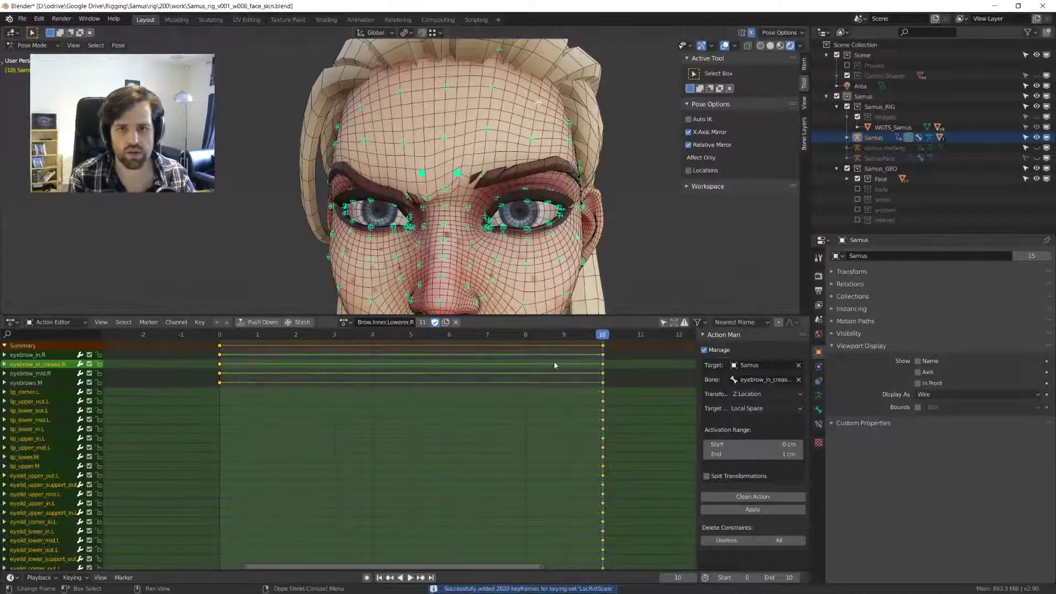
- Clean the Brow.Inner.Lowerer.R action and play it back to check the lowered right brow
{"action": "key", "text": "space"}
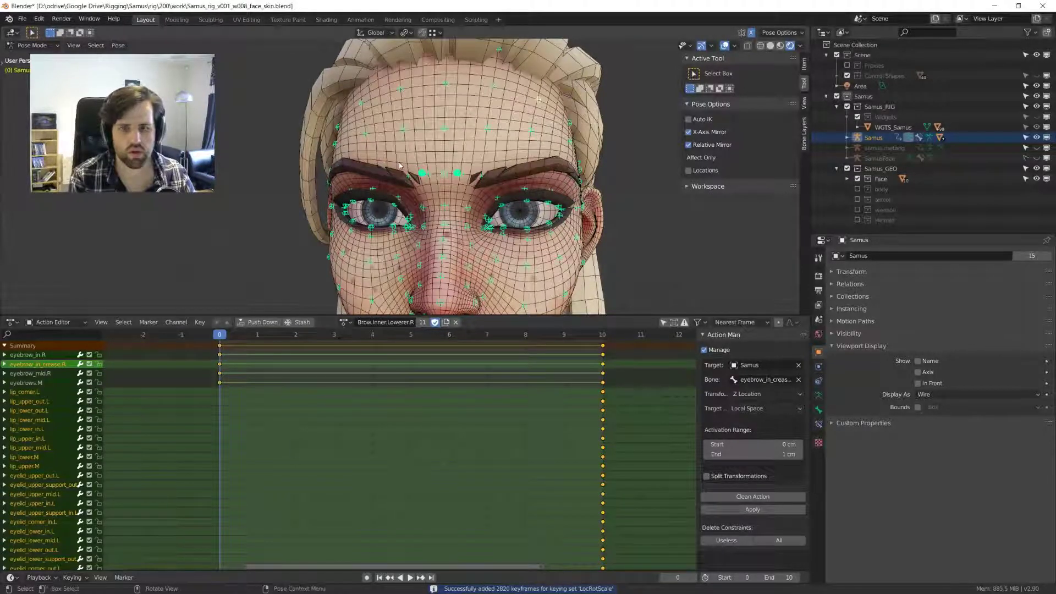
{"action": "left_click", "coordinate": [753, 497]}
{"action": "key", "text": "space"}
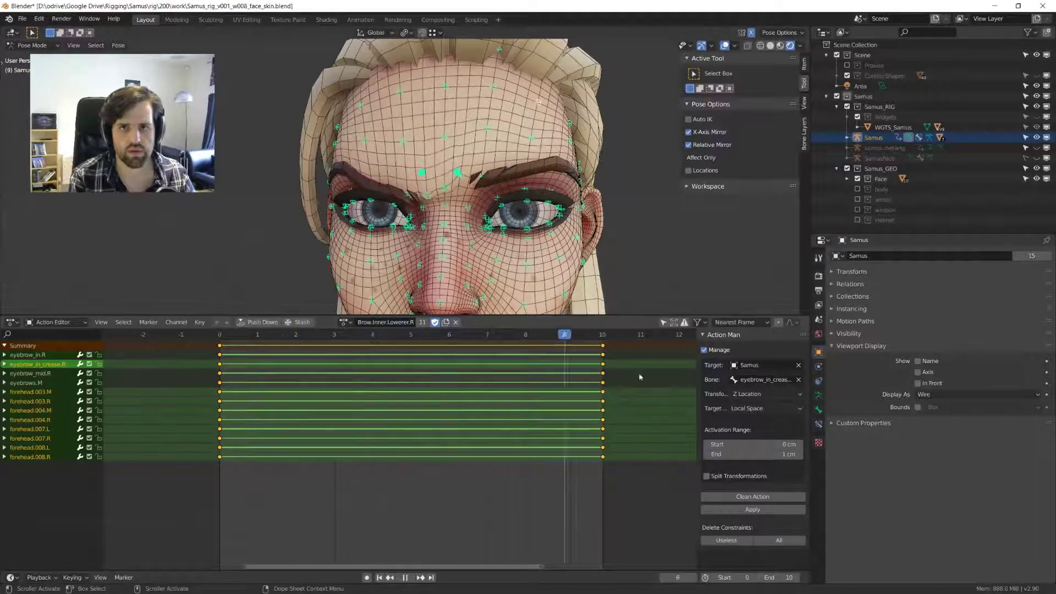
{"action": "key", "text": "space"}
- Clear the location of forehead.007.L and forehead.008.L at frame 10, keyframe them and clean Brow.Inner.Lowerer.R again
{"action": "left_click_drag", "start_coordinate": [500, 81], "coordinate": [546, 157]}
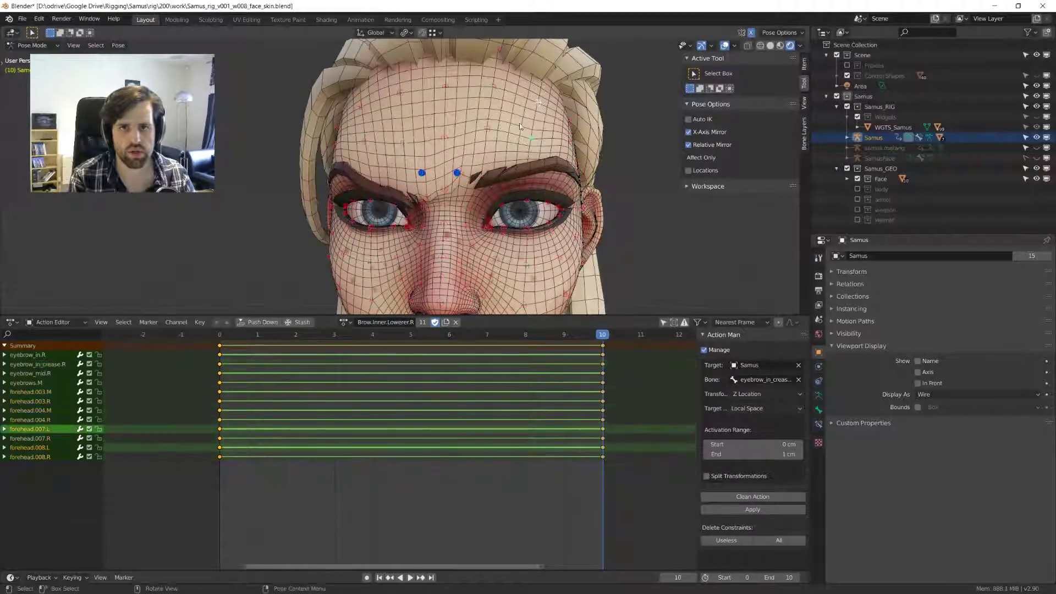
{"action": "key", "text": "alt+g"}
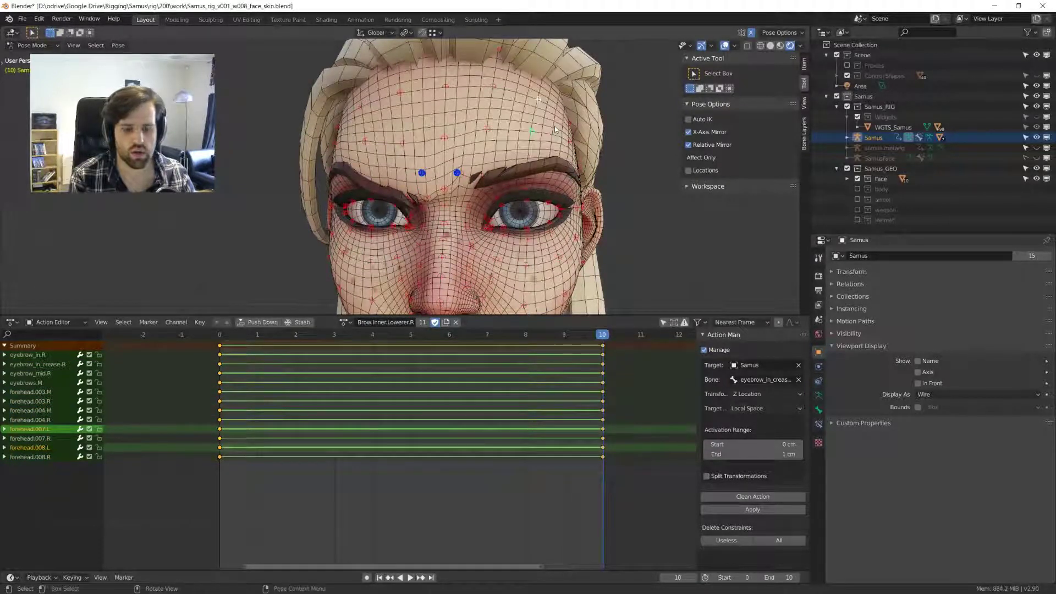
{"action": "key", "text": "i"}
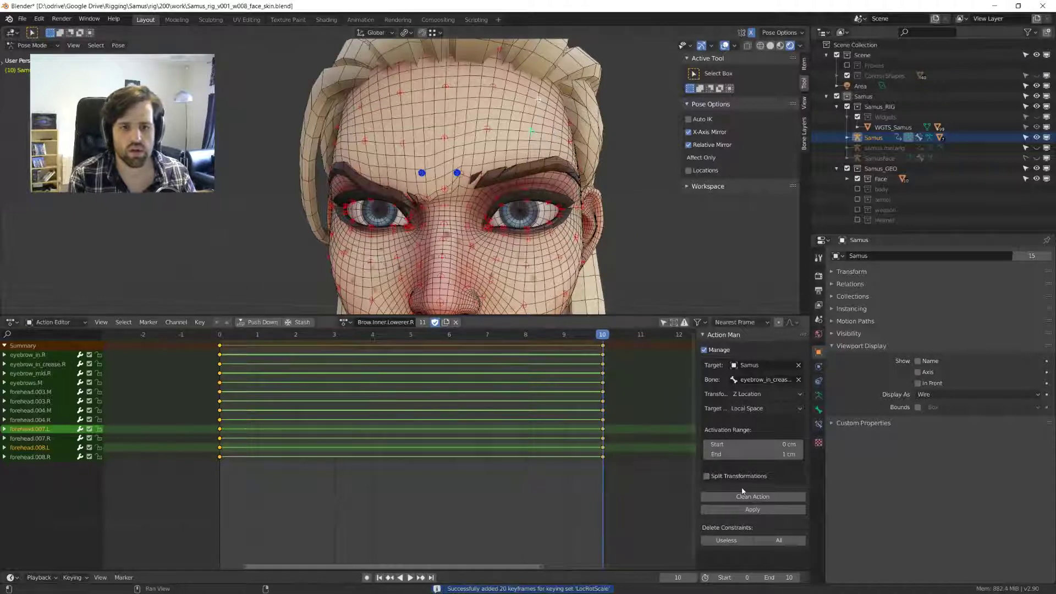
{"action": "left_click", "coordinate": [746, 497]}
{"action": "key", "text": "space"}
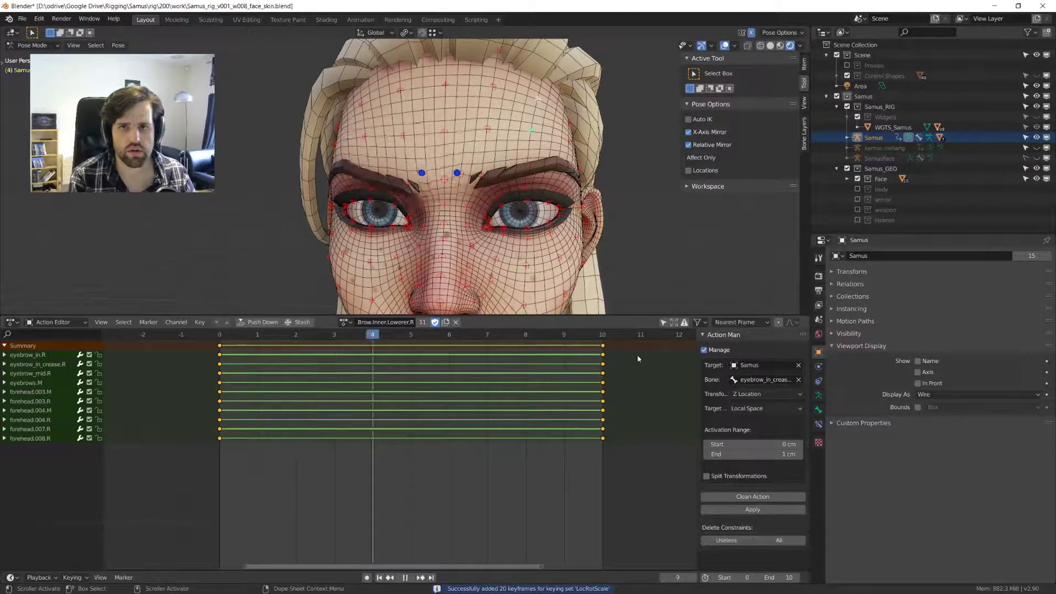
{"action": "key", "text": "Escape"}
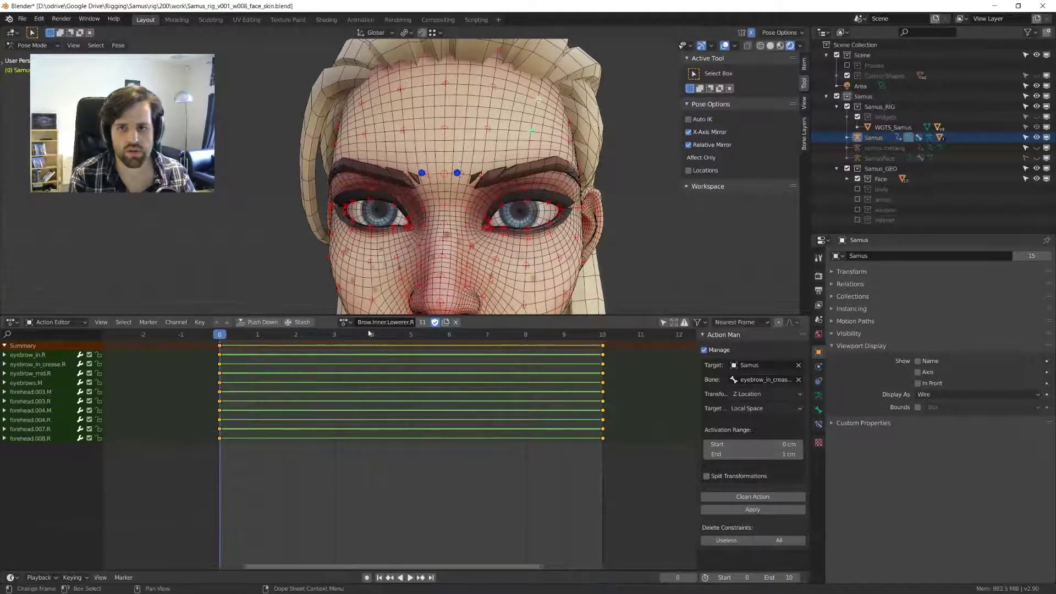
- Set the control bone of Brow.Inner.Lowerer.R to CTRL.eyebrow_in_crease.R, apply the action to the rig and play it back
{"action": "left_click", "coordinate": [764, 379]}
{"action": "key", "text": "ctrl+a"}
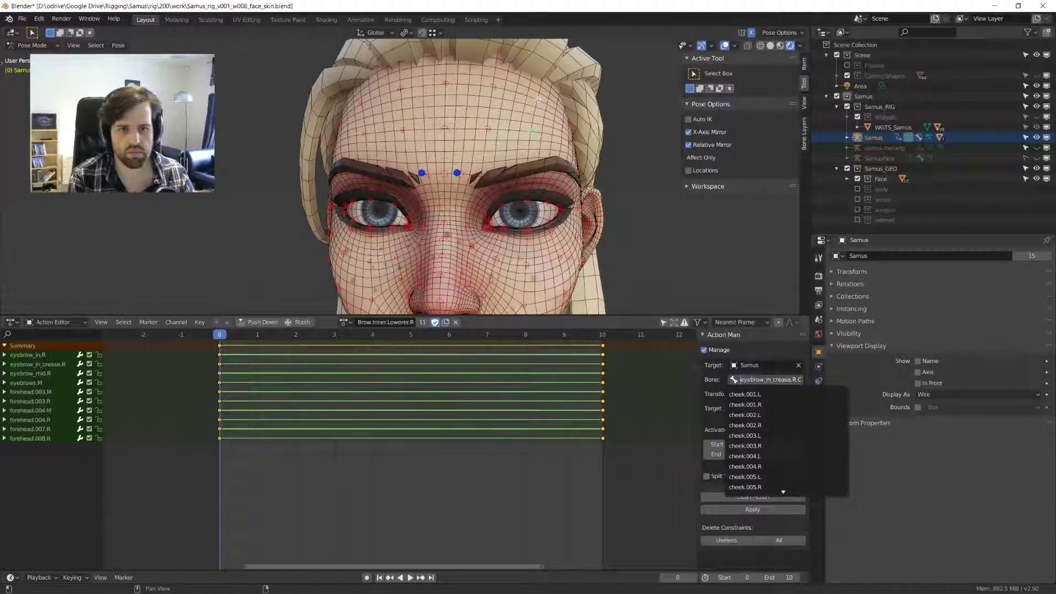
{"action": "type", "text": "CTRL"}
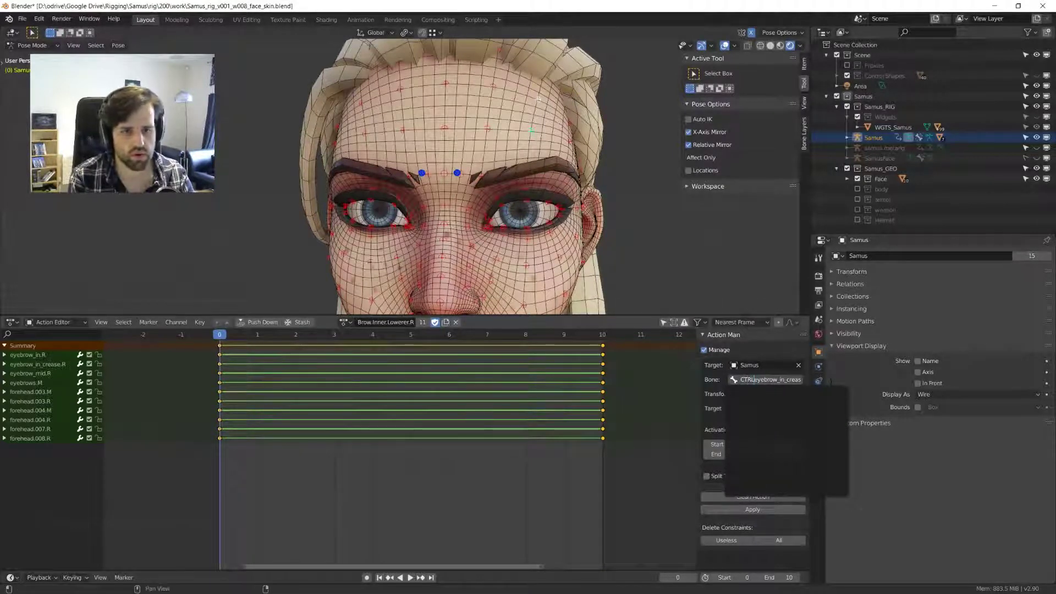
{"action": "type", "text": "_"}
{"action": "key", "text": "BackSpace"}
{"action": "key", "text": "BackSpace"}
{"action": "key", "text": "BackSpace"}
{"action": "key", "text": "BackSpace"}
{"action": "key", "text": "BackSpace"}
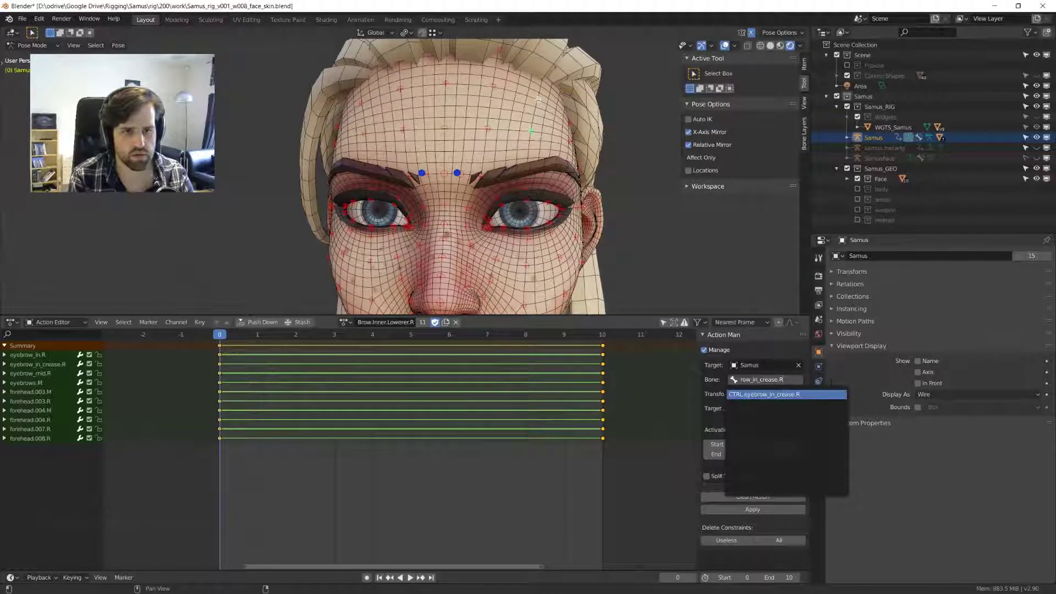
{"action": "key", "text": "Return"}
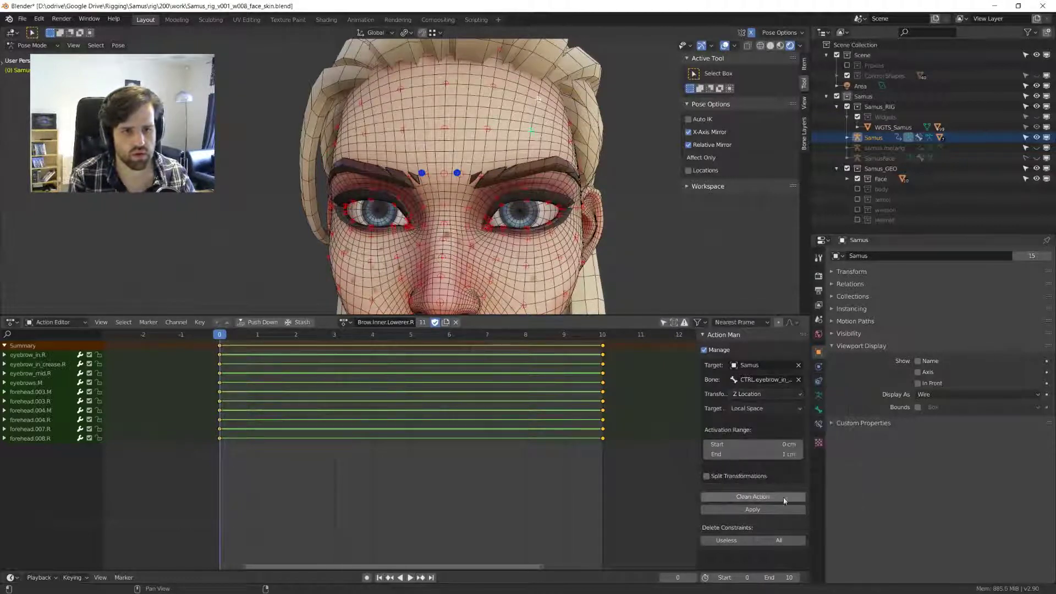
{"action": "left_click", "coordinate": [758, 509]}
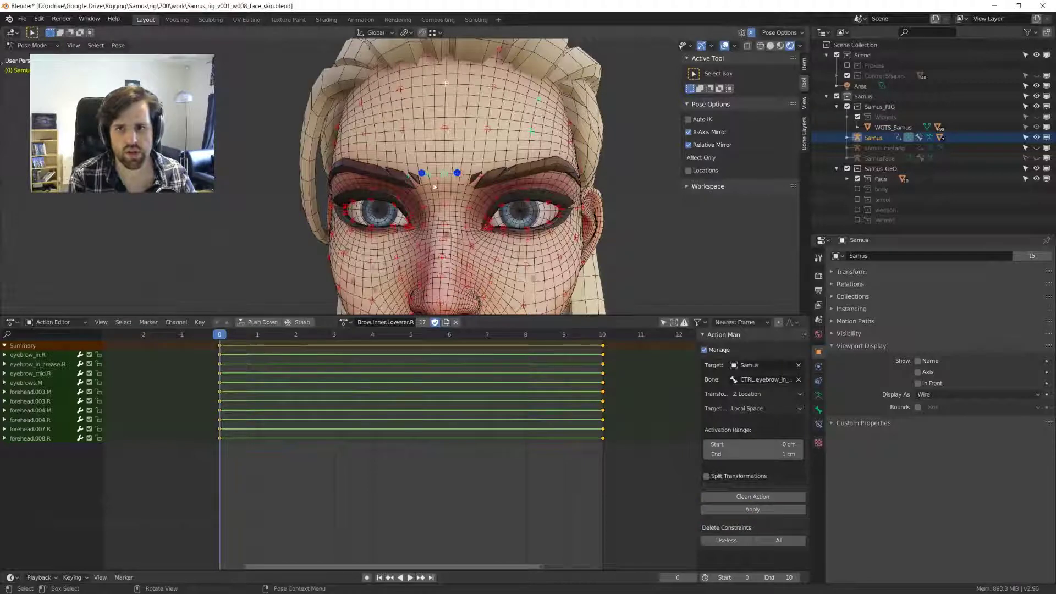
{"action": "key", "text": "space"}
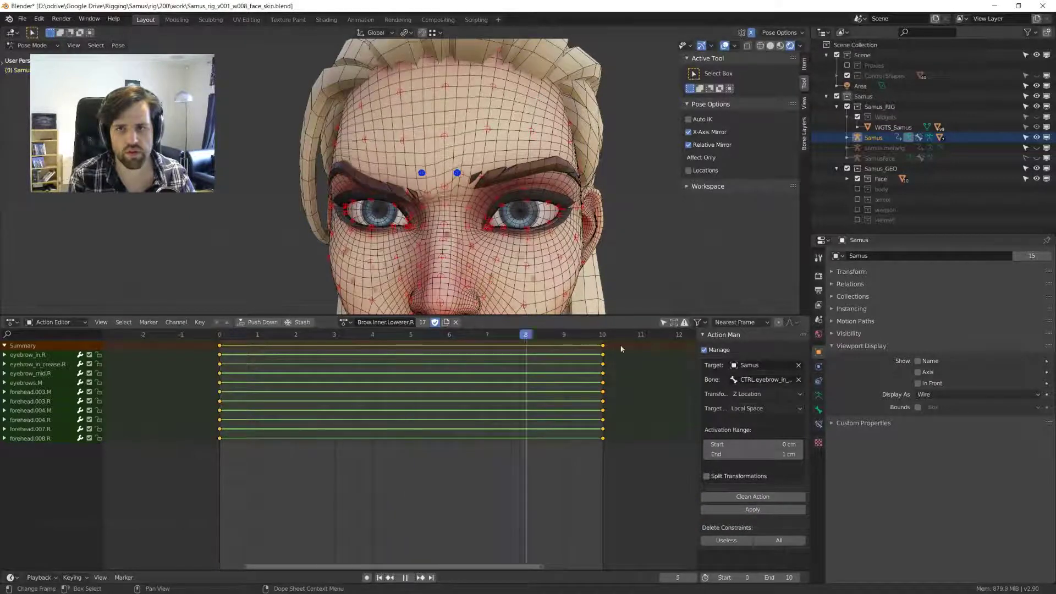
{"action": "key", "text": "Escape"}
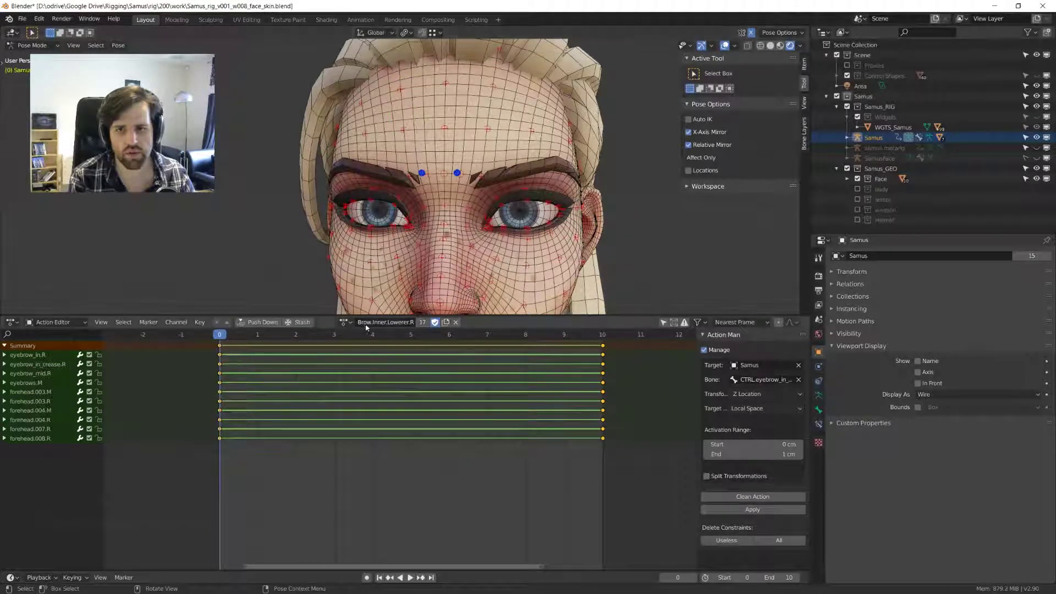
- In Brow.Inner.Lowerer.L, reset and keyframe the outer right forehead bones, including forehead.007.R and forehead.008.R, and clean the action
{"action": "left_click", "coordinate": [344, 323]}
{"action": "left_click", "coordinate": [411, 407]}
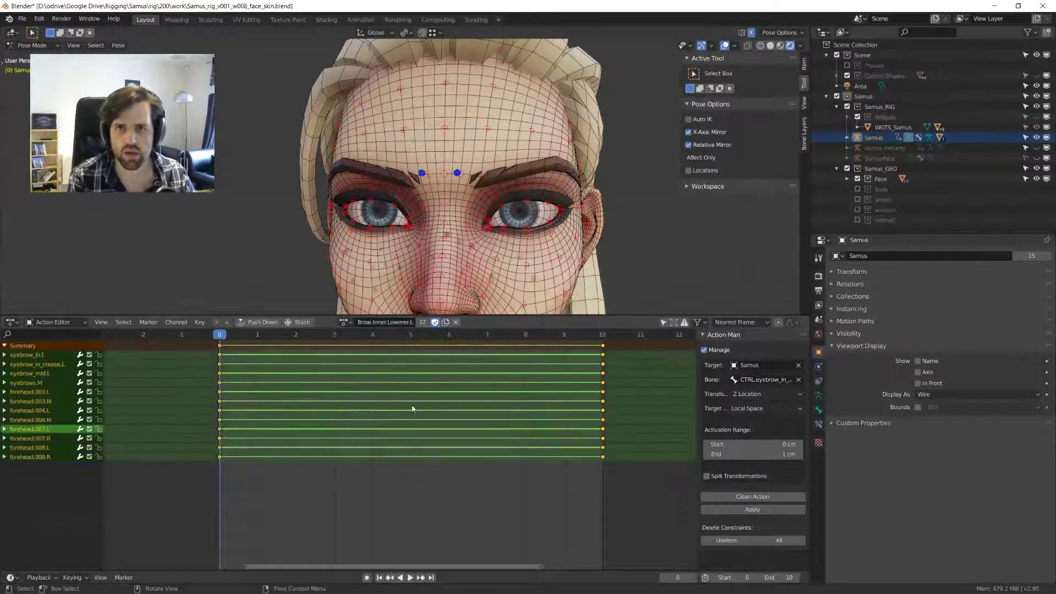
{"action": "key", "text": "space"}
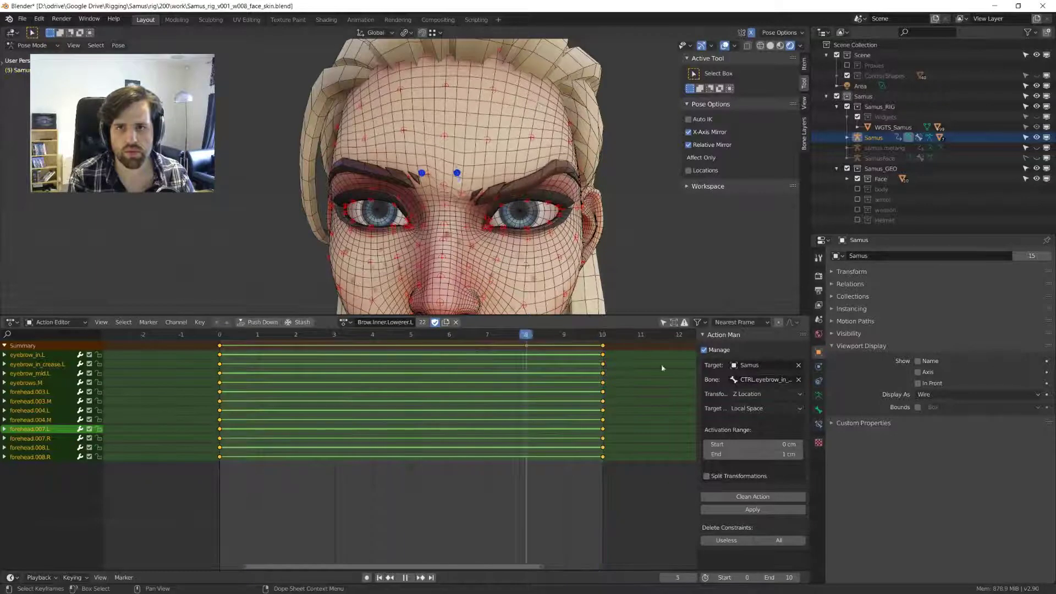
{"action": "left_click_drag", "start_coordinate": [370, 140], "coordinate": [375, 147]}
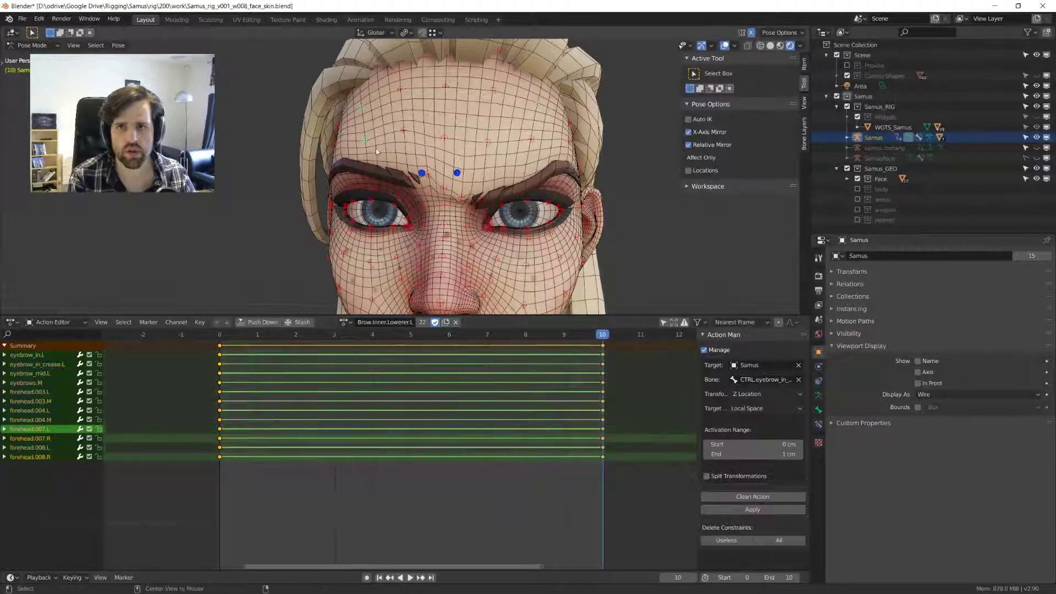
{"action": "key", "text": "i"}
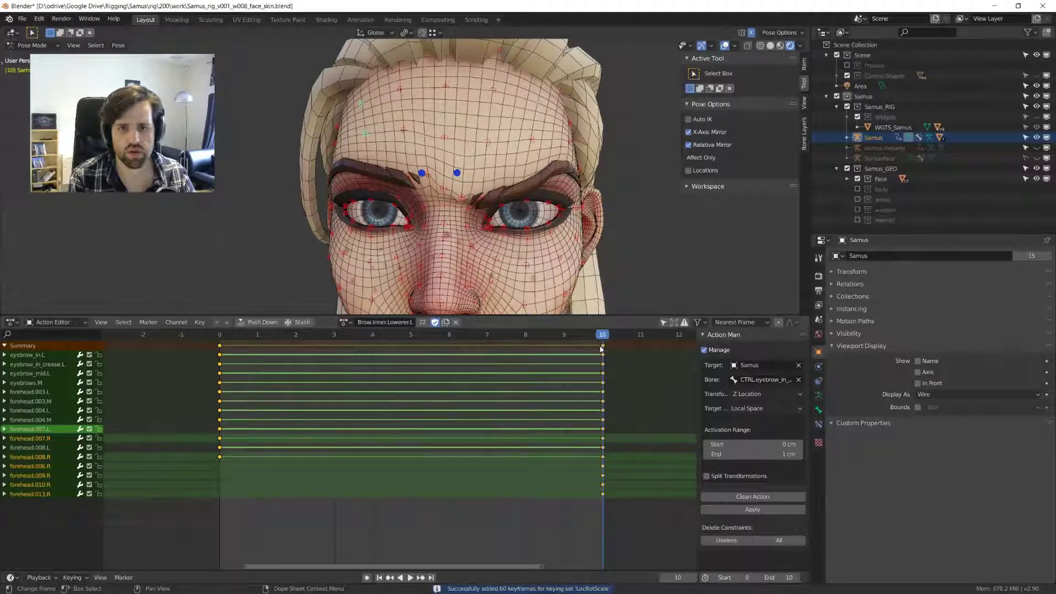
{"action": "key", "text": "space"}
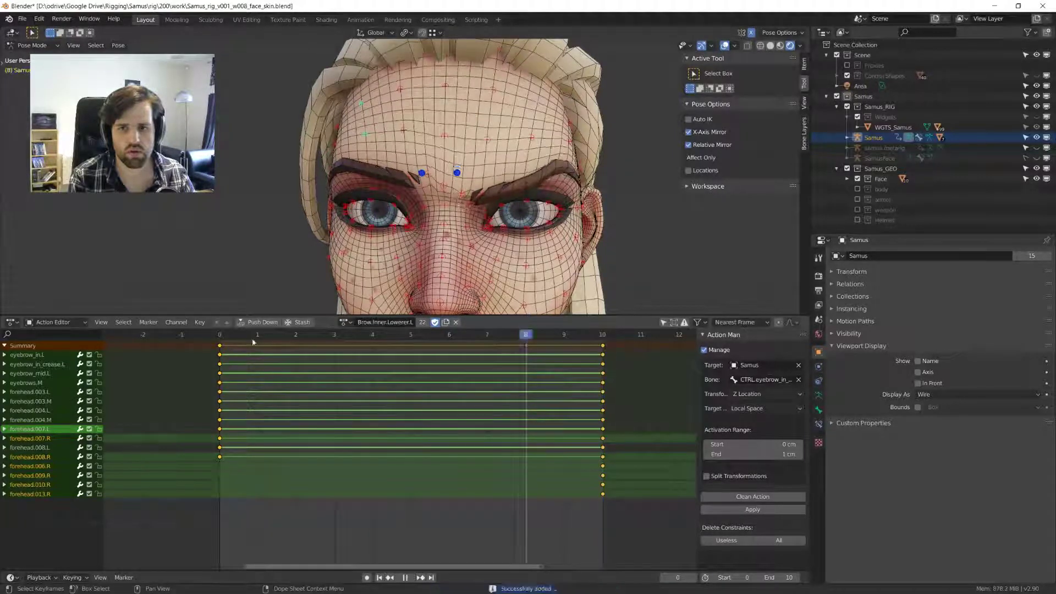
{"action": "key", "text": "Escape"}
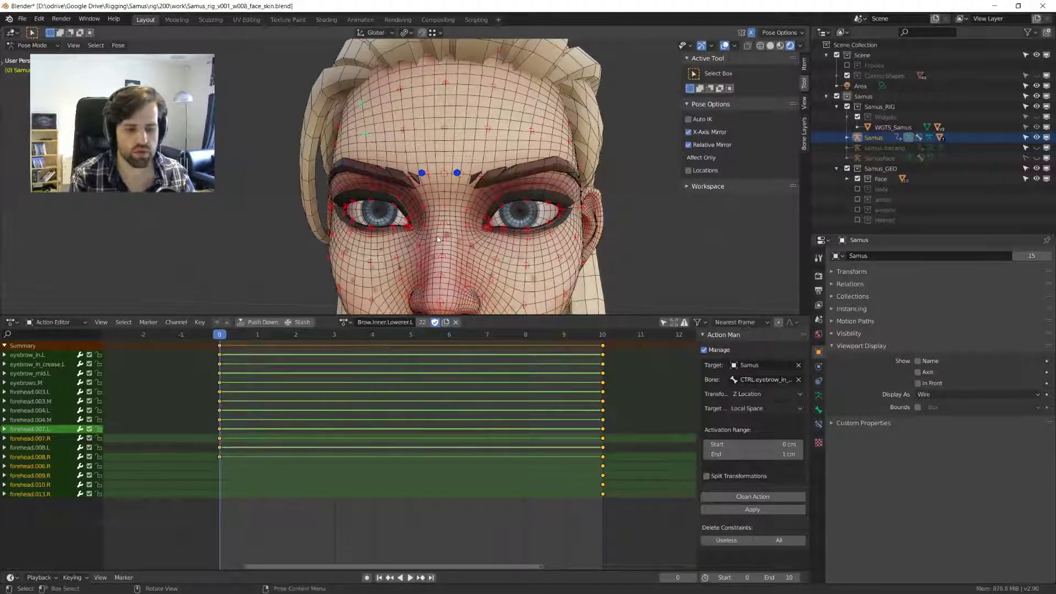
{"action": "key", "text": "i"}
{"action": "left_click", "coordinate": [764, 496]}
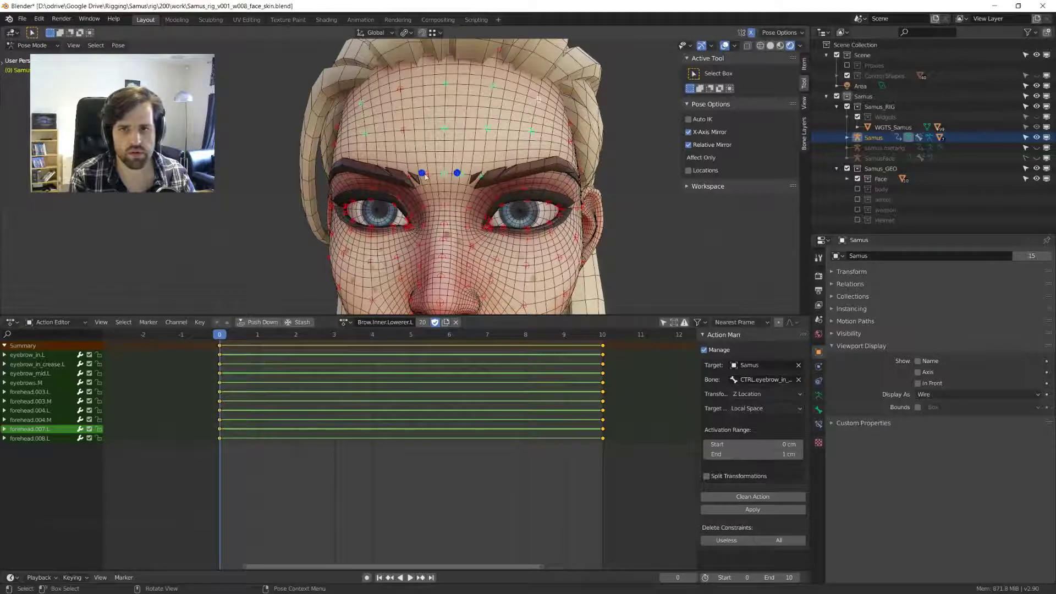
- Select the left inner brow control bone and show the face in a maximized viewport without overlays
{"action": "scroll", "coordinate": [421, 177], "scroll_direction": "down", "scroll_amount": 4}
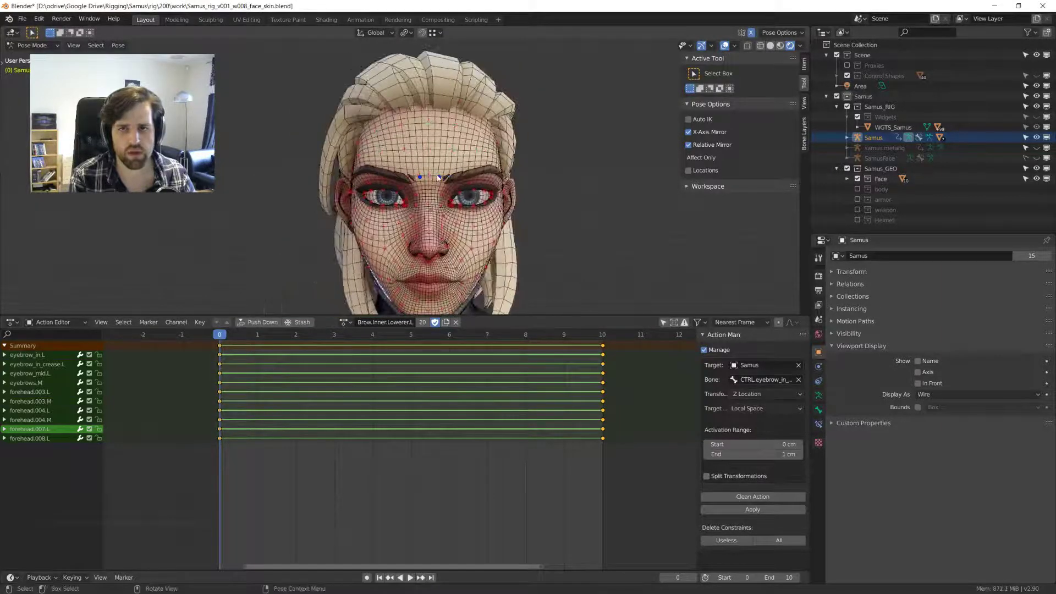
{"action": "left_click", "coordinate": [439, 177]}
{"action": "scroll", "coordinate": [441, 180], "scroll_direction": "up", "scroll_amount": 3}
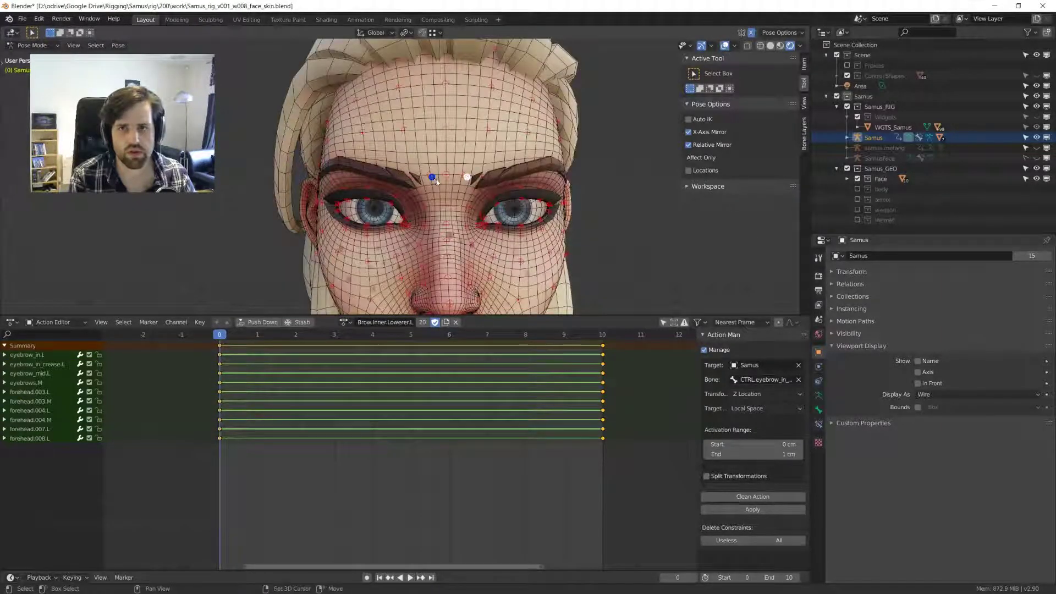
{"action": "key", "text": "z"}
{"action": "left_click", "coordinate": [514, 135]}
{"action": "key", "text": "ctrl+space"}
{"action": "scroll", "coordinate": [555, 230], "scroll_direction": "down", "scroll_amount": 4}
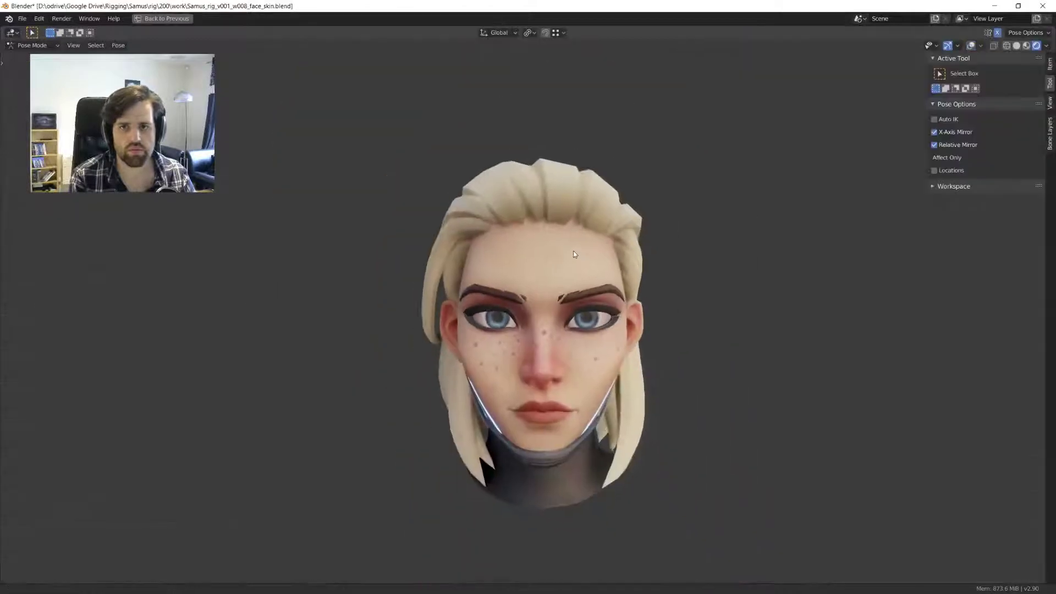
- Test-move the inner brow control from the front and side to check how the brows and forehead deform
{"action": "key", "text": "g"}
{"action": "mouse_move", "coordinate": [584, 264]}
{"action": "middle_mouse_down", "text": "shift"}
{"action": "mouse_move", "coordinate": [564, 219]}
{"action": "mouse_move", "coordinate": [524, 278]}
{"action": "middle_mouse_up", "text": "shift"}
{"action": "left_click", "coordinate": [569, 242]}
{"action": "scroll", "coordinate": [570, 214], "scroll_direction": "up", "scroll_amount": 2}
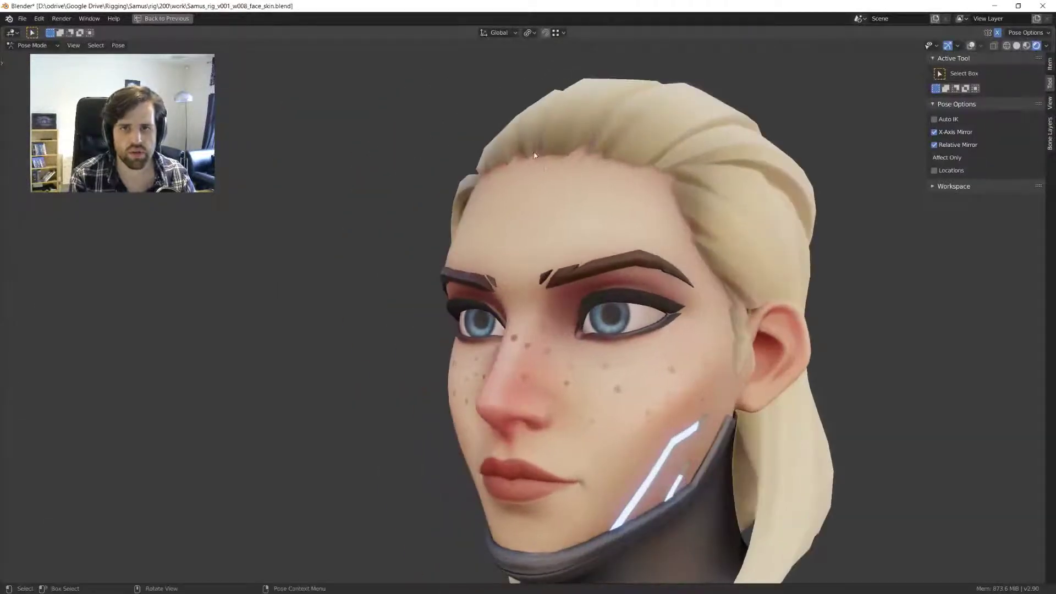
{"action": "key", "text": "1"}
{"action": "key", "text": "g"}
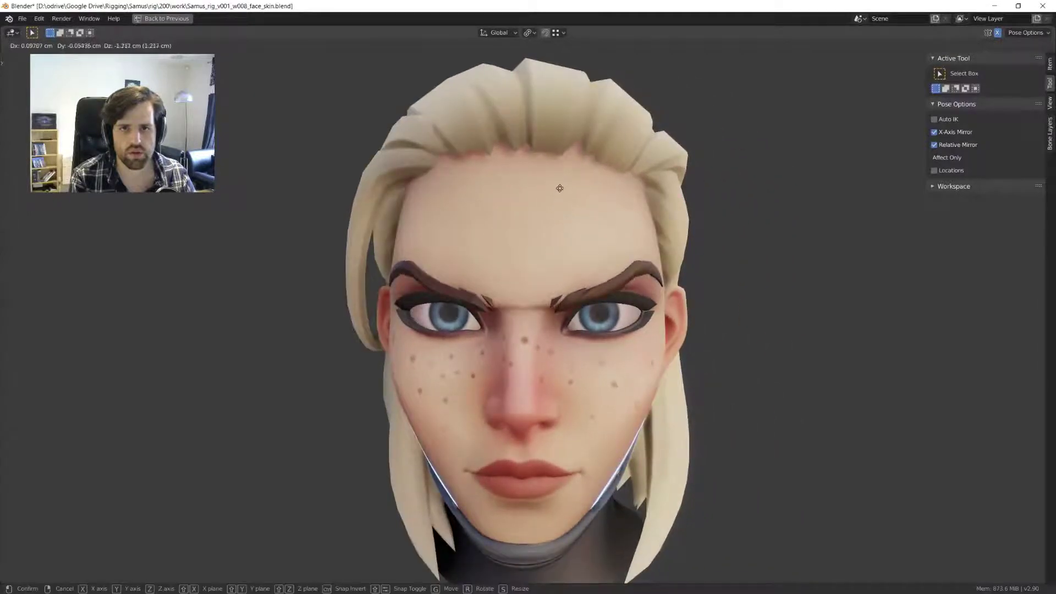
{"action": "left_click", "coordinate": [572, 187]}
{"action": "key", "text": "3"}
{"action": "key", "text": "g"}
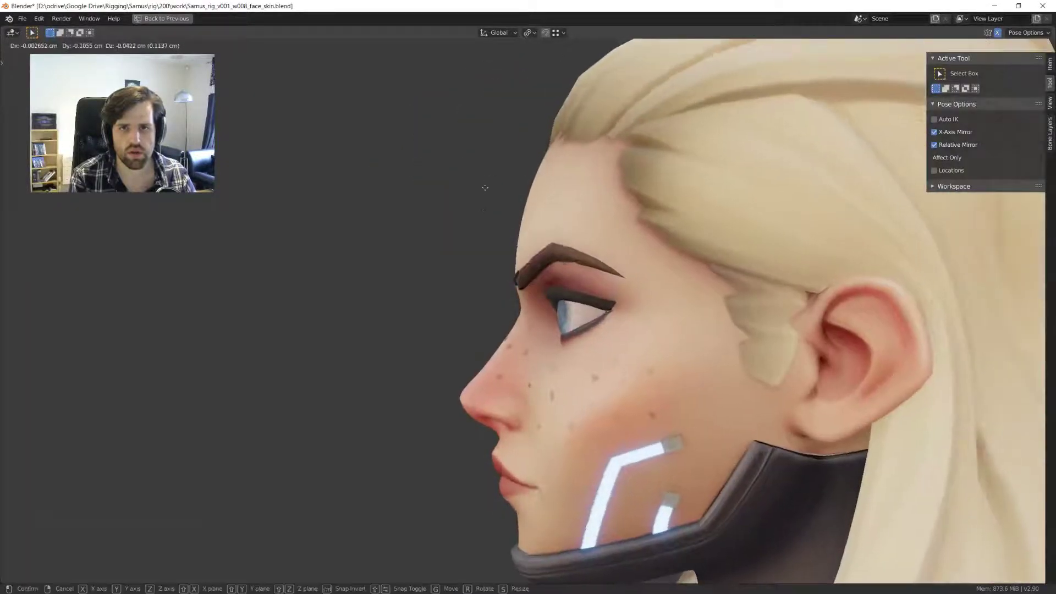
{"action": "left_click", "coordinate": [485, 188]}
{"action": "middle_click_drag", "start_coordinate": [485, 188], "coordinate": [483, 147]}
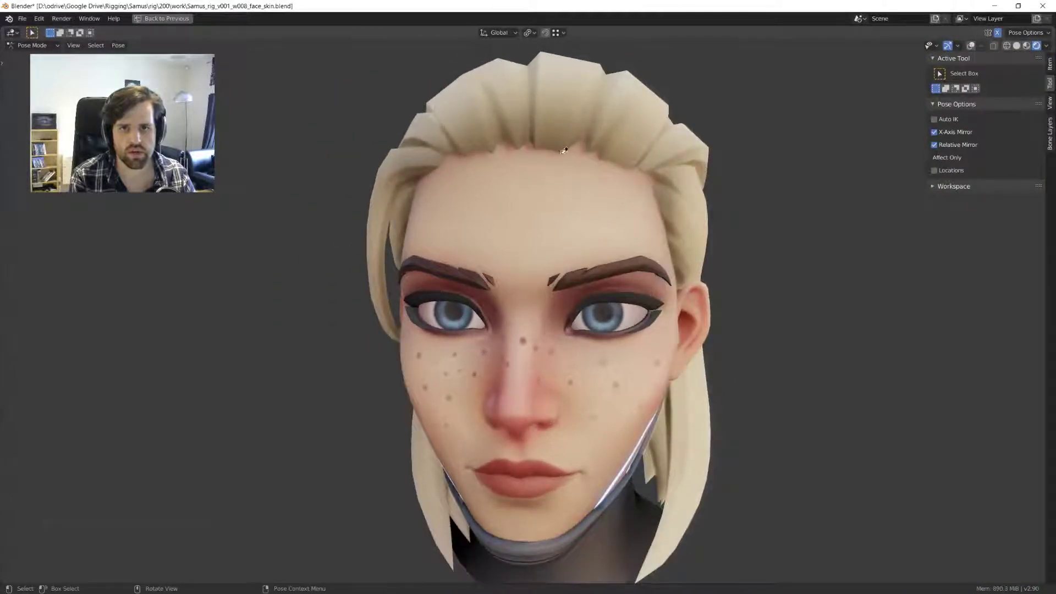
- Check the brow and forehead motion with further trial moves of the control from several angles, cancelling each move
{"action": "middle_click_drag", "start_coordinate": [538, 177], "coordinate": [555, 181]}
{"action": "key", "text": "g"}
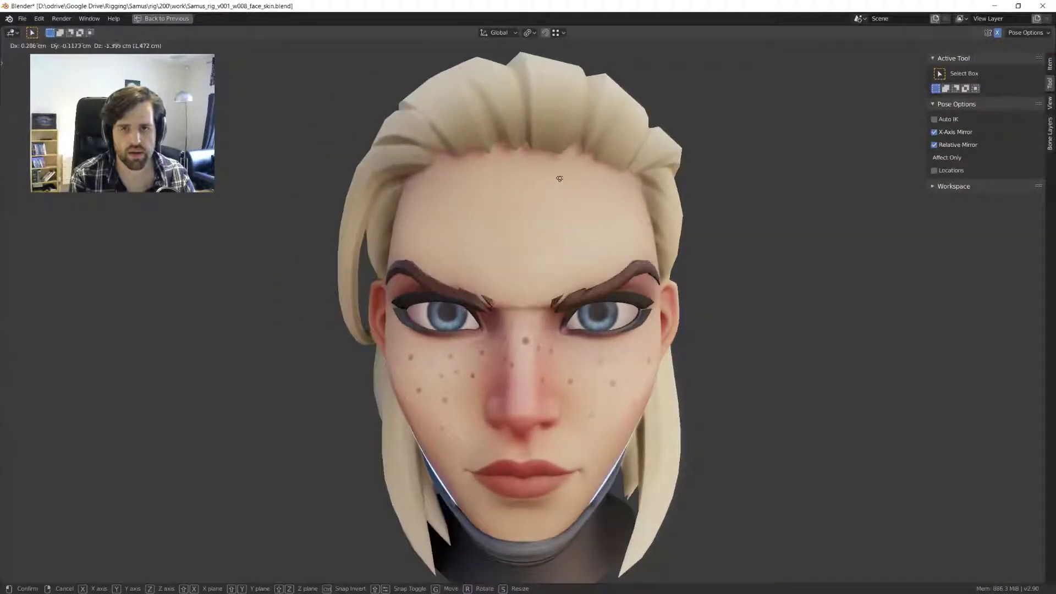
{"action": "right_click", "coordinate": [557, 216]}
{"action": "middle_click_drag", "start_coordinate": [593, 208], "coordinate": [588, 192]}
{"action": "middle_click_drag", "start_coordinate": [511, 144], "coordinate": [511, 160]}
{"action": "scroll", "coordinate": [511, 159], "scroll_direction": "down", "scroll_amount": 3}
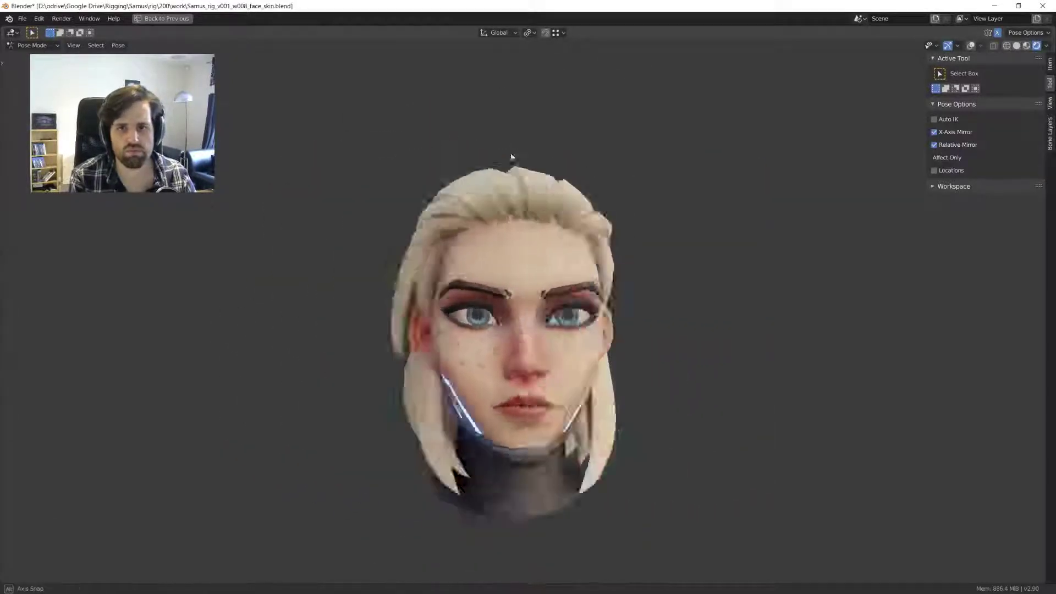
{"action": "scroll", "coordinate": [512, 160], "scroll_direction": "up", "scroll_amount": 5}
{"action": "key", "text": "g"}
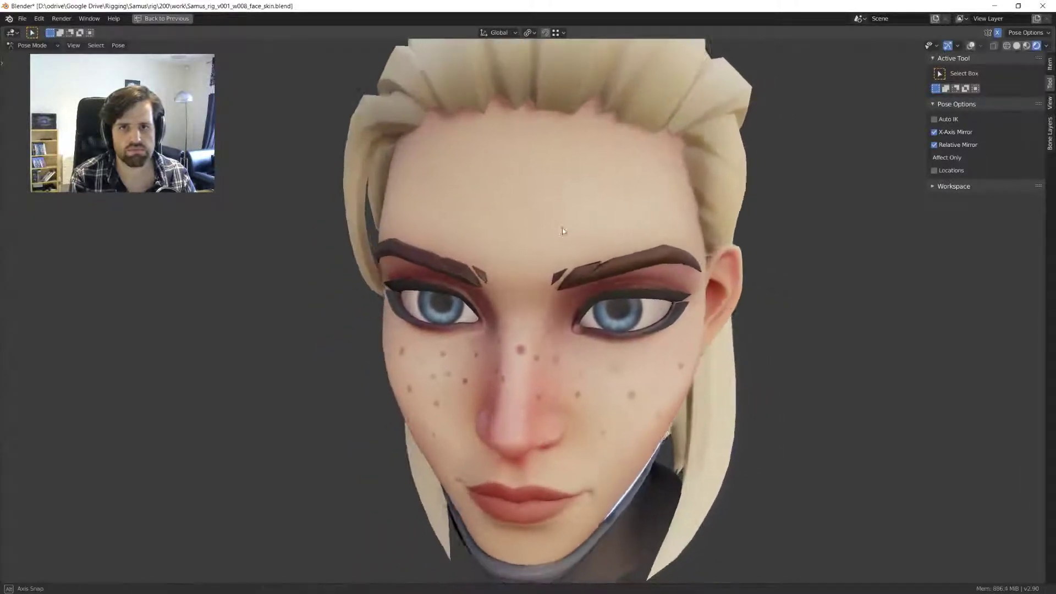
{"action": "key", "text": "Escape"}
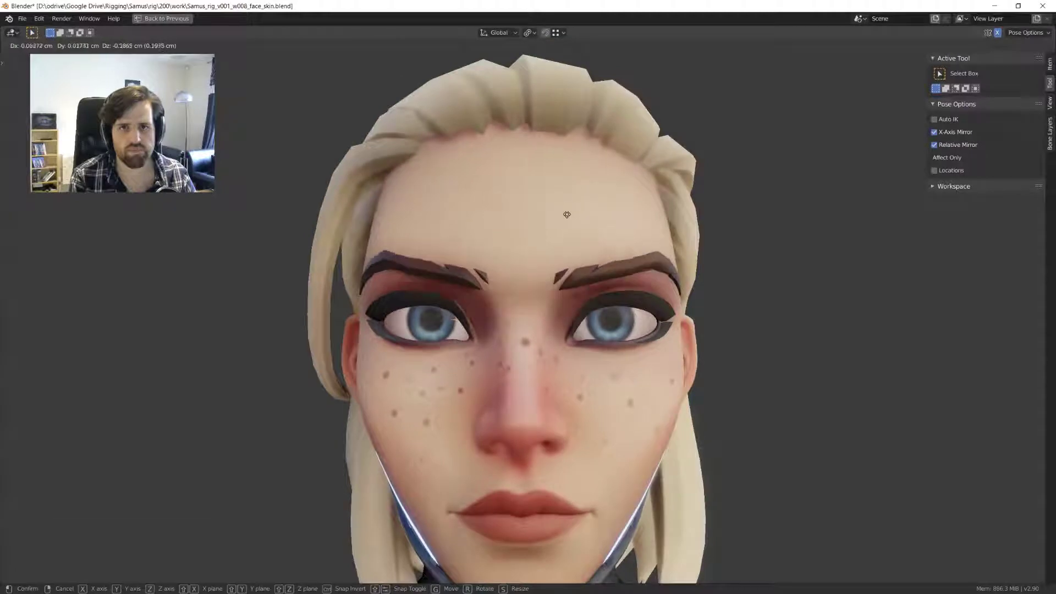
- Restore the full editor layout and show the viewport overlays again
{"action": "key", "text": "ctrl+space"}
{"action": "key", "text": "ctrl+space"}
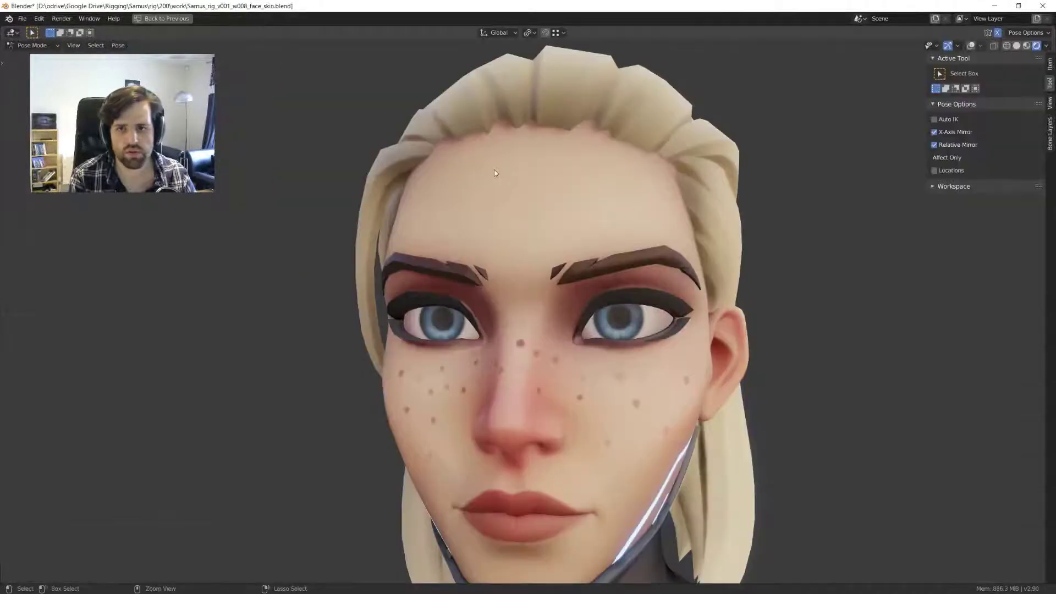
{"action": "key", "text": "ctrl+space"}
{"action": "key", "text": "shift+alt+z"}
- Reset the upper row of five forehead bones at frame 10 of Brow.Inner.Lowerer.L, keyframe them and clean the action
{"action": "middle_click_drag", "start_coordinate": [302, 76], "coordinate": [356, 152], "text": "shift"}
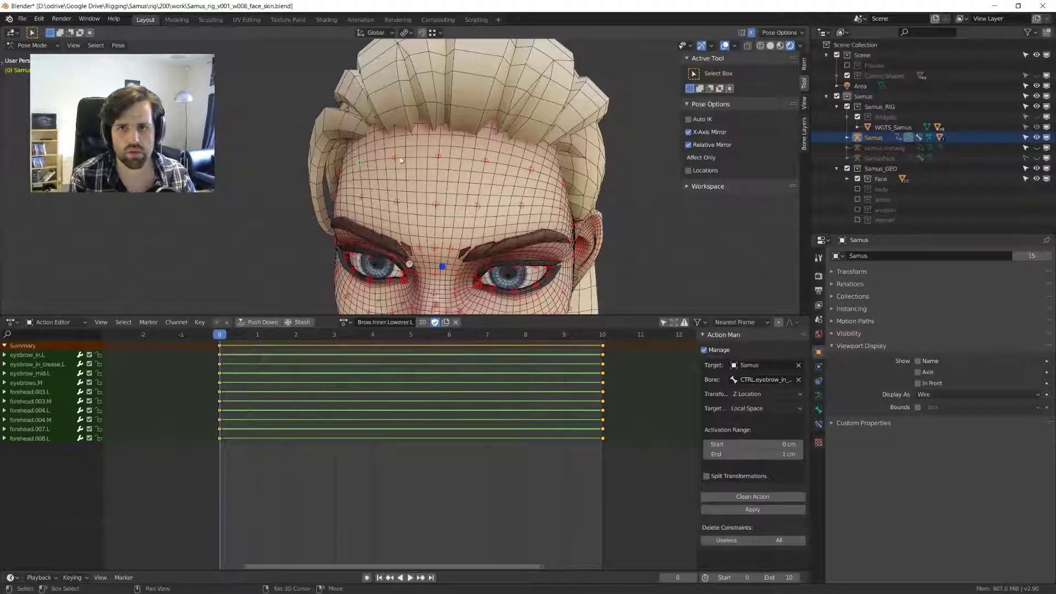
{"action": "middle_click_drag", "start_coordinate": [440, 160], "coordinate": [446, 159]}
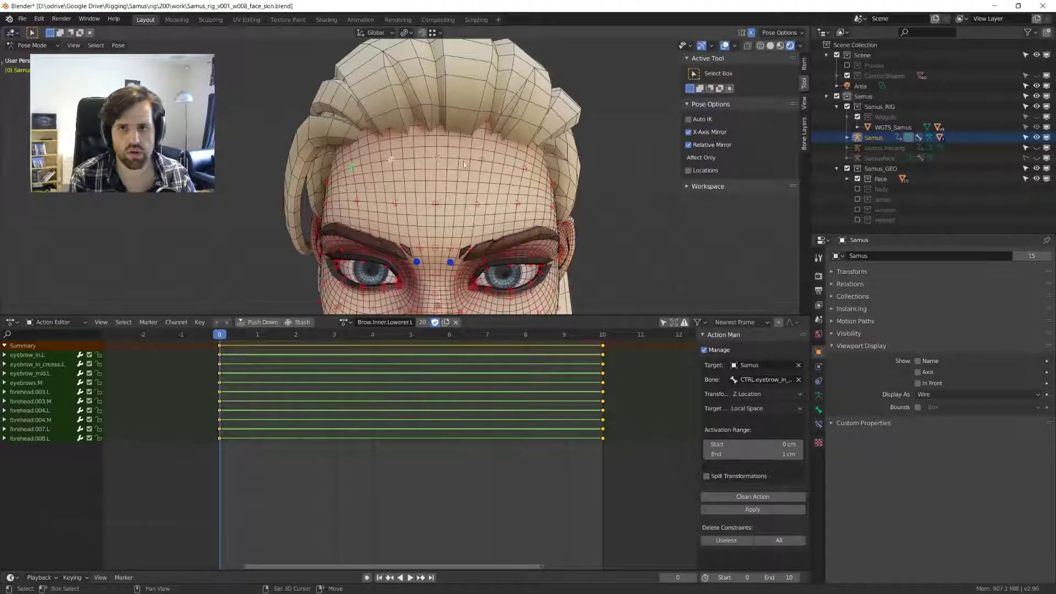
{"action": "left_click", "coordinate": [439, 159], "text": "shift"}
{"action": "left_click", "coordinate": [482, 162], "text": "shift"}
{"action": "left_click", "coordinate": [526, 171], "text": "shift"}
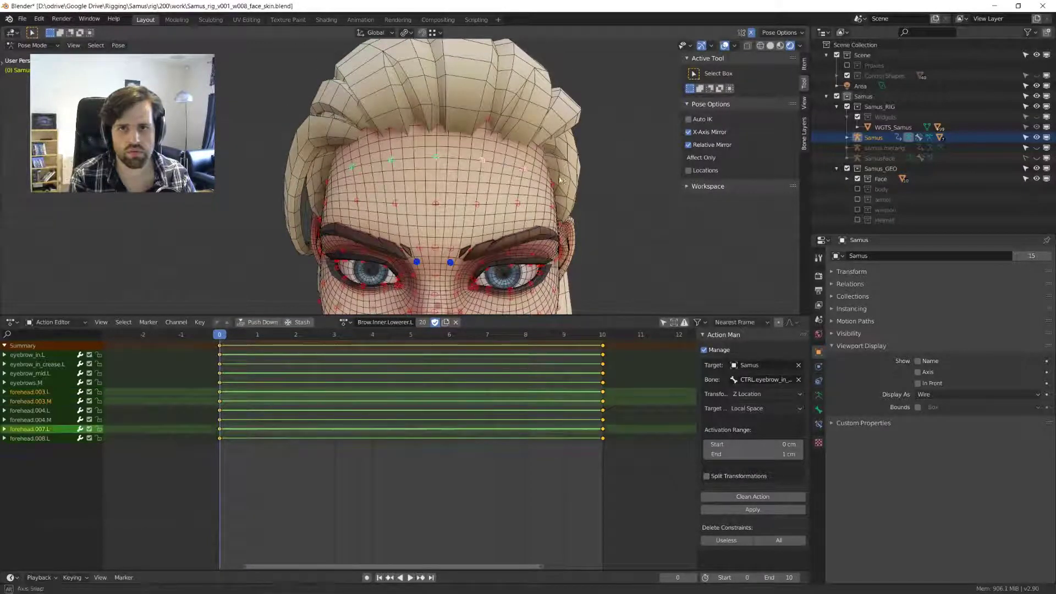
{"action": "middle_click_drag", "start_coordinate": [526, 170], "coordinate": [444, 258]}
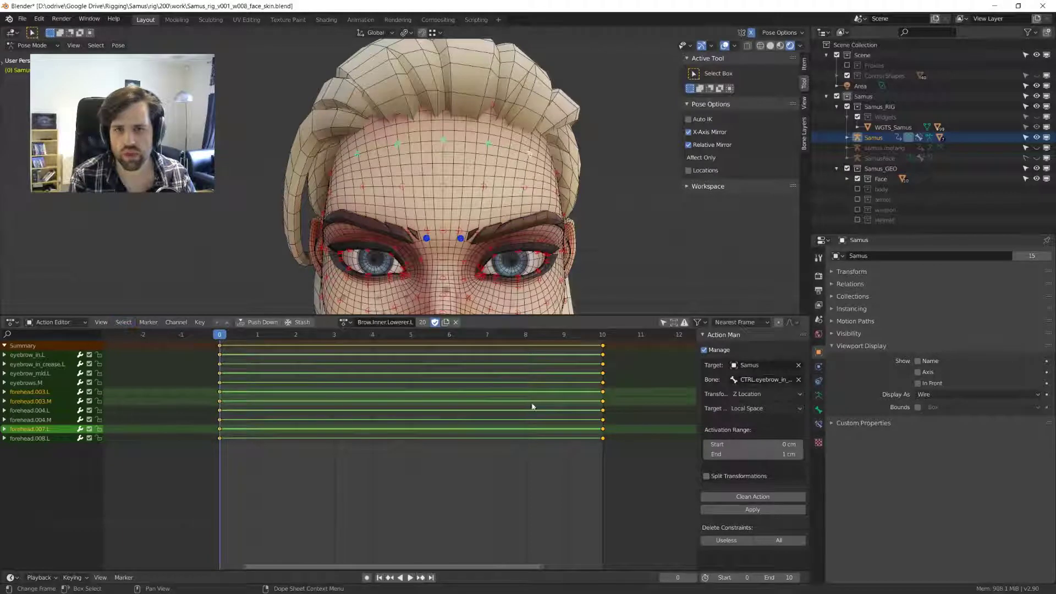
{"action": "left_click", "coordinate": [596, 336]}
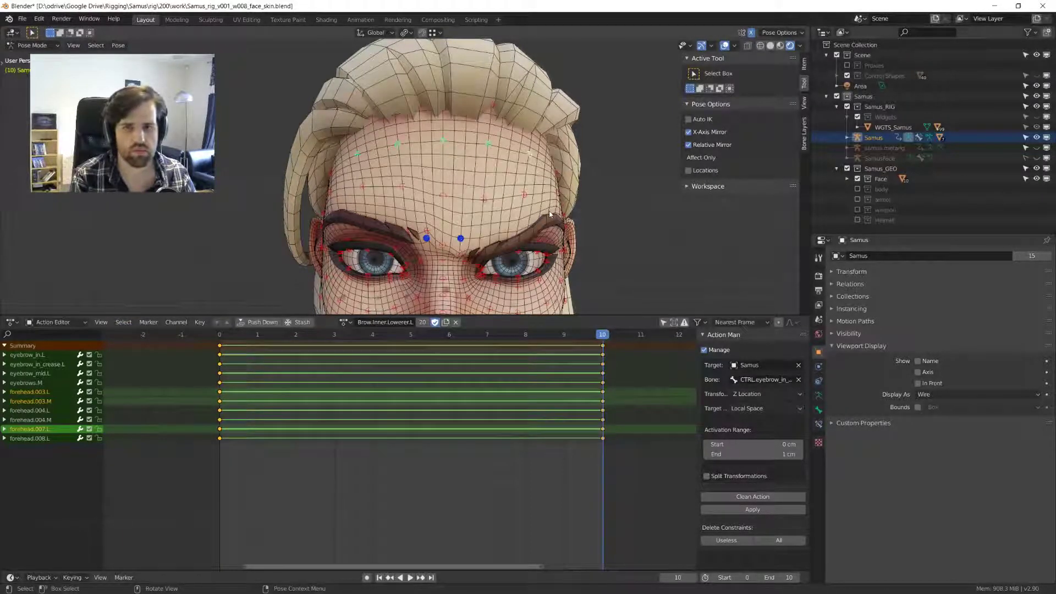
{"action": "key", "text": "i"}
{"action": "left_click", "coordinate": [755, 497]}
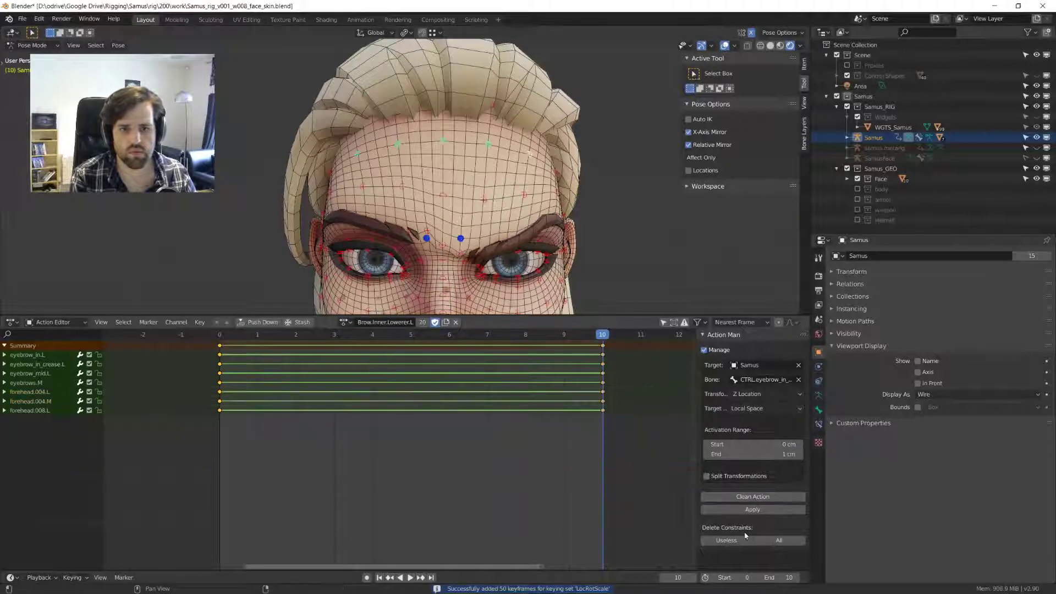
{"action": "middle_click_drag", "start_coordinate": [551, 237], "coordinate": [529, 245]}
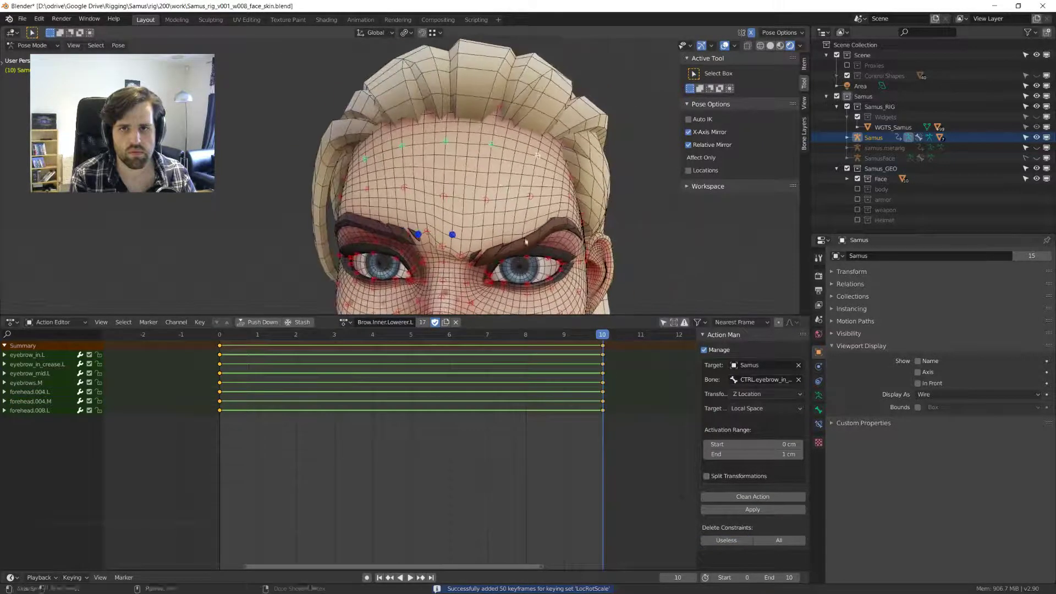
- Preview the playback of Brow.Inner.Lowerer.L and make Brow.Inner.Lowerer.R the active action
{"action": "key", "text": "space"}
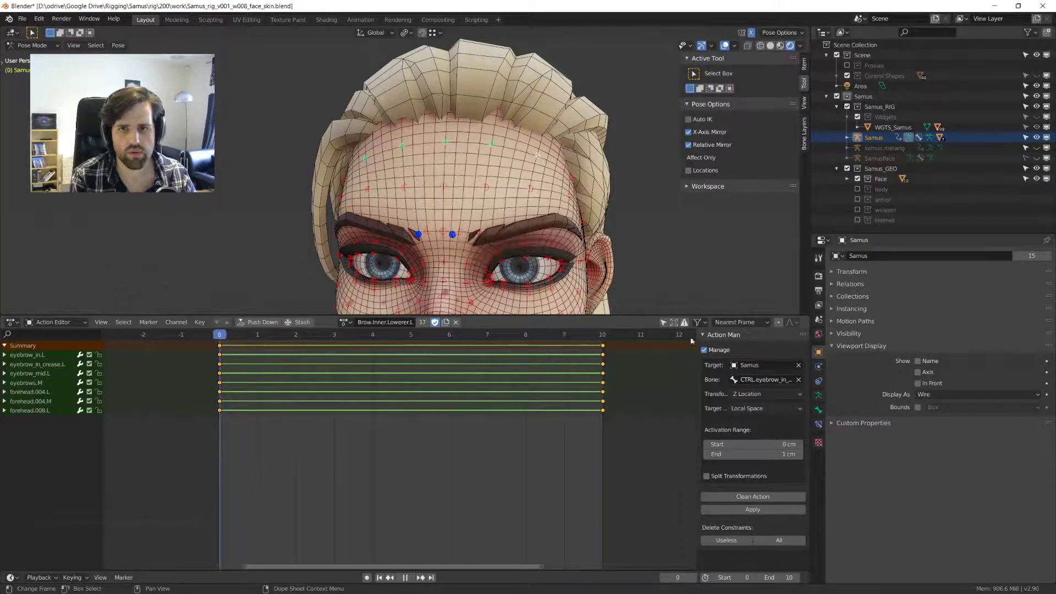
{"action": "key", "text": "Escape"}
{"action": "left_click", "coordinate": [345, 322]}
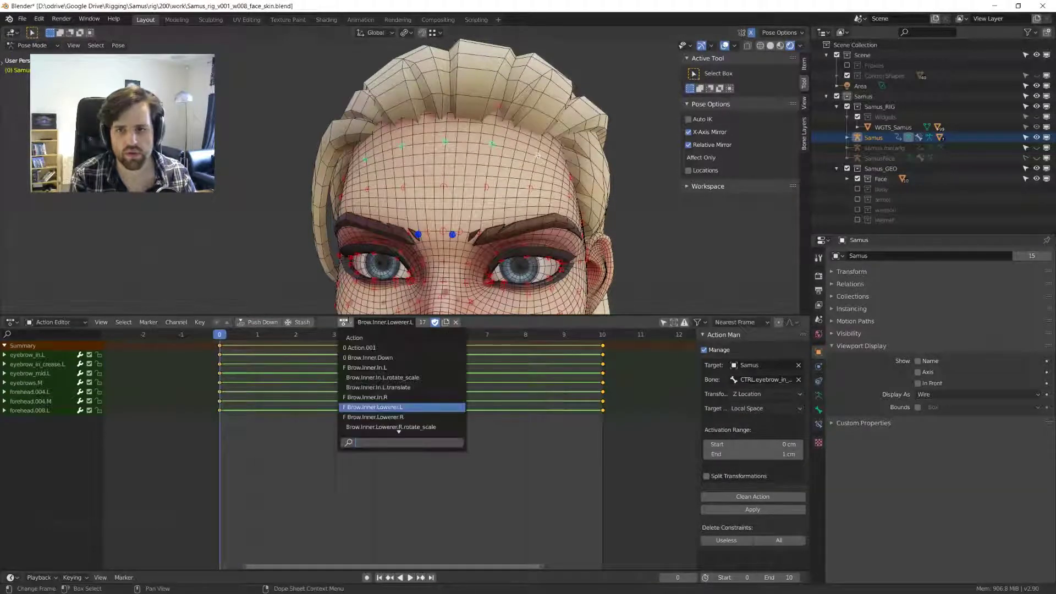
{"action": "left_click", "coordinate": [385, 407]}
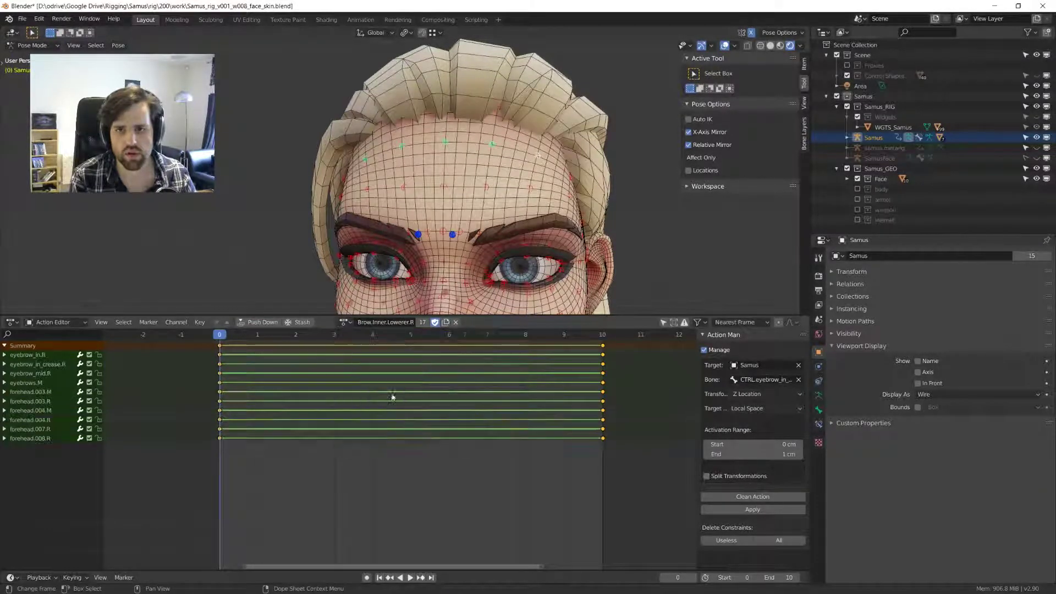
- Keyframe the bones at frame 10 in Brow.Inner.Lowerer.R, then clean the action and apply its constraint setup
{"action": "left_click", "coordinate": [597, 338]}
{"action": "key", "text": "i"}
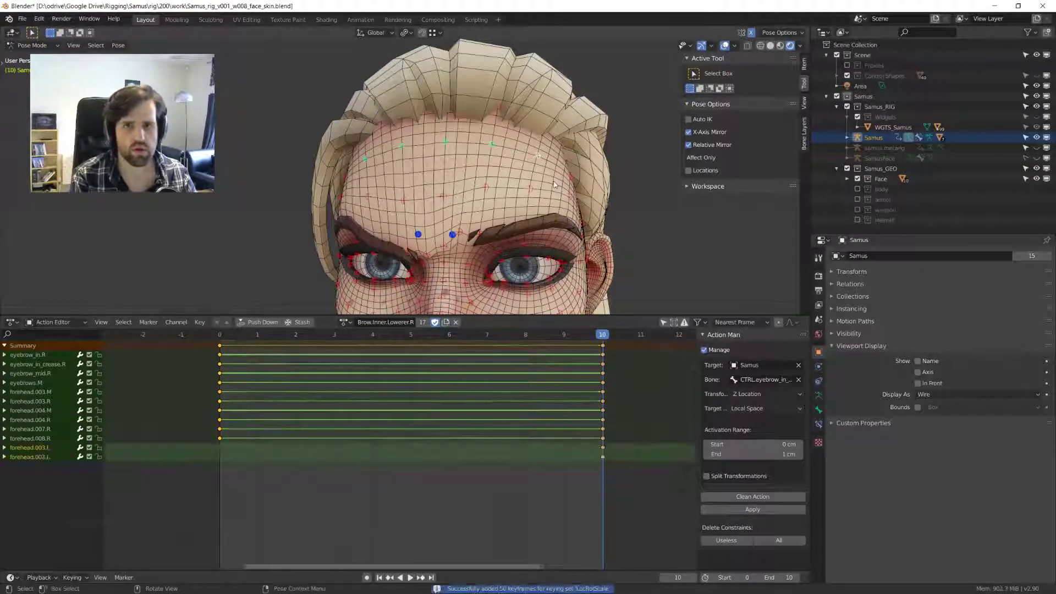
{"action": "left_click", "coordinate": [746, 498]}
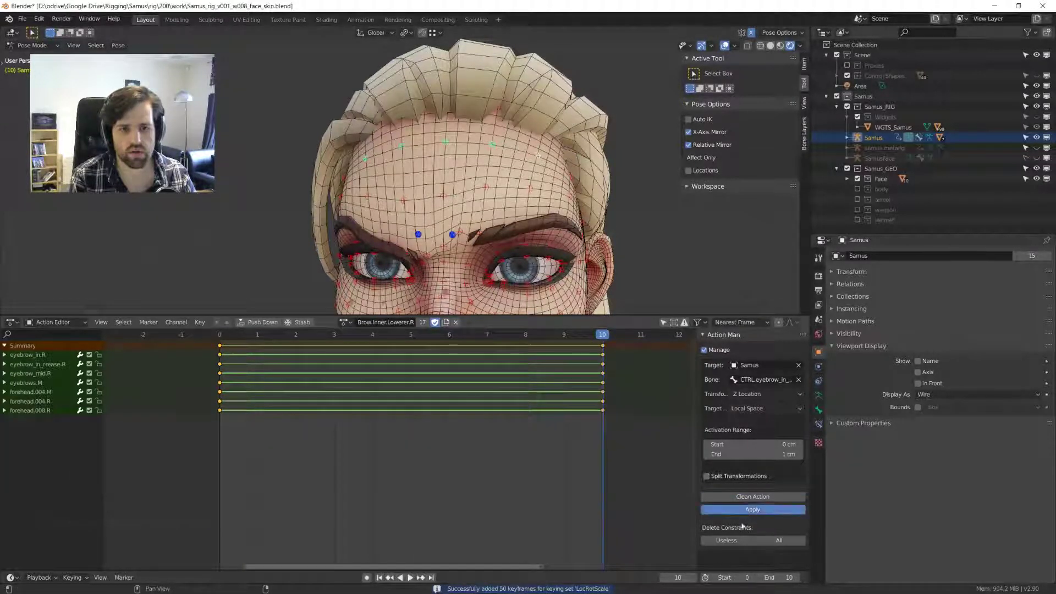
- Reset all face bones to their rest pose and stay in Pose Mode on the Samus armature
{"action": "middle_click_drag", "start_coordinate": [473, 242], "coordinate": [464, 222]}
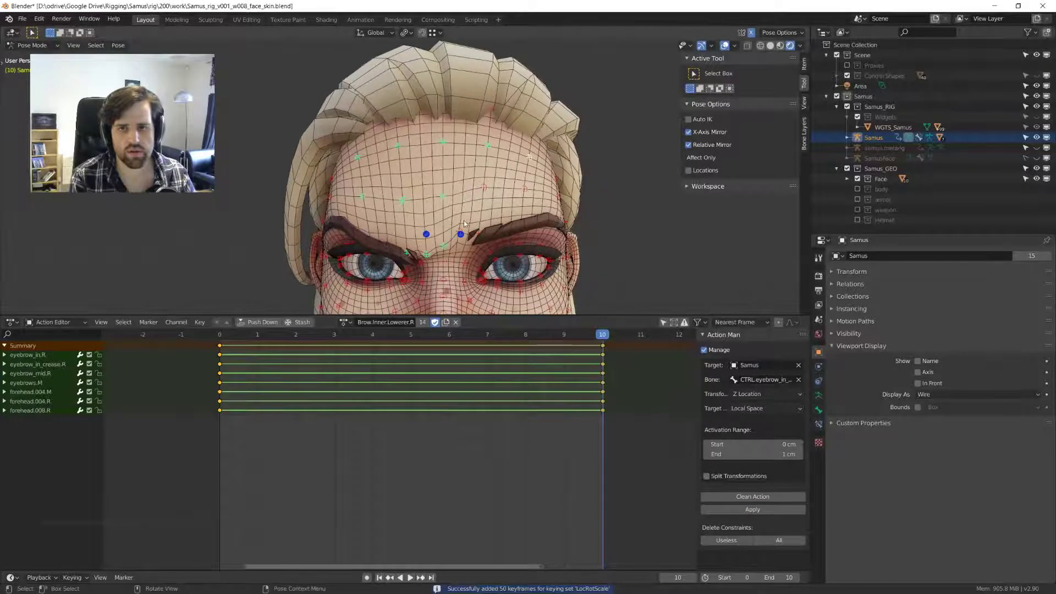
{"action": "key", "text": "a"}
{"action": "key", "text": "ctrl+Tab"}
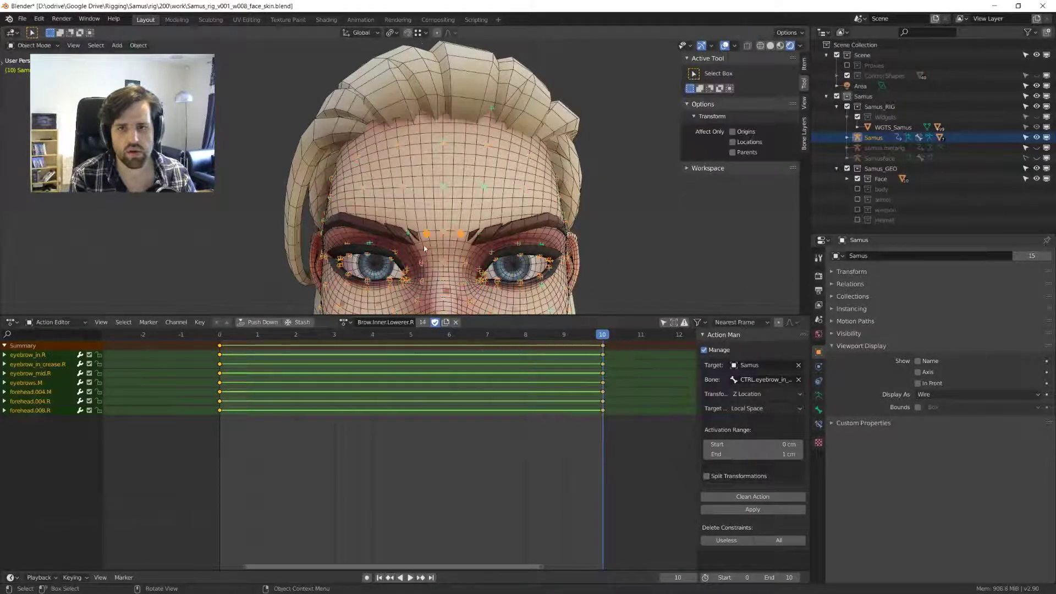
{"action": "left_click", "coordinate": [462, 240]}
{"action": "key", "text": "ctrl+Tab"}
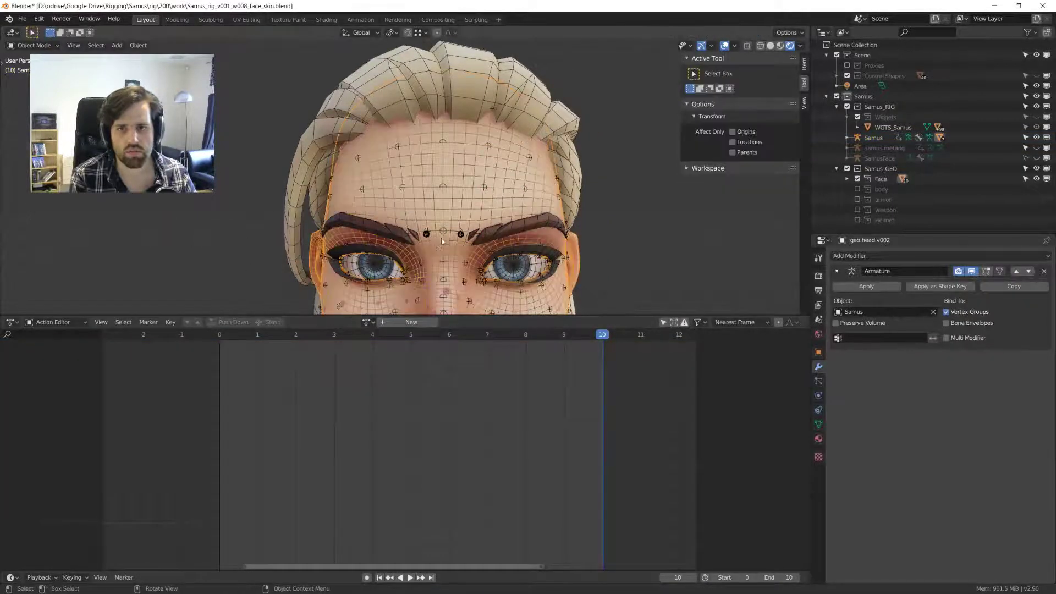
{"action": "key", "text": "ctrl+z"}
{"action": "key", "text": "alt+a"}
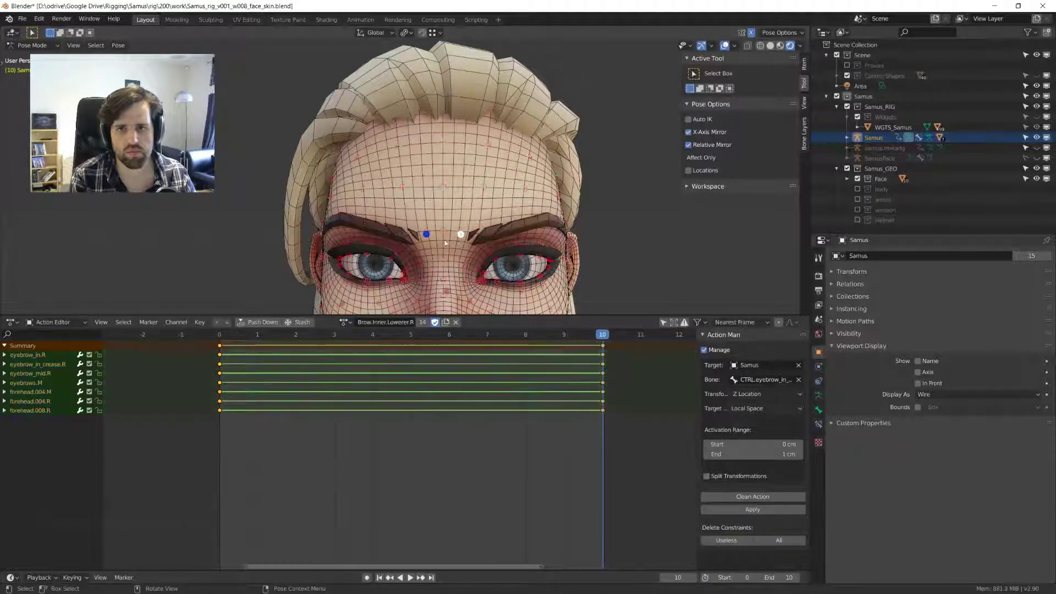
- Select both inner eyebrow controls and move them downward to test the brow-lowering action
{"action": "left_click", "coordinate": [426, 236]}
{"action": "key", "text": "g"}
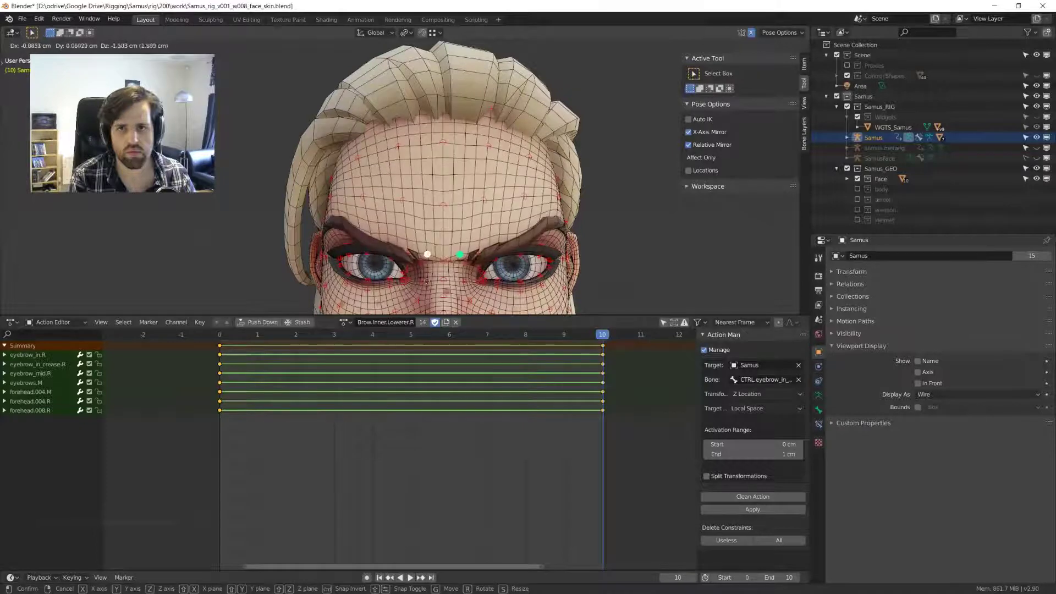
{"action": "right_click", "coordinate": [426, 245]}
{"action": "middle_click_drag", "start_coordinate": [464, 242], "coordinate": [447, 219]}
{"action": "key", "text": "g"}
{"action": "left_click", "coordinate": [448, 225]}
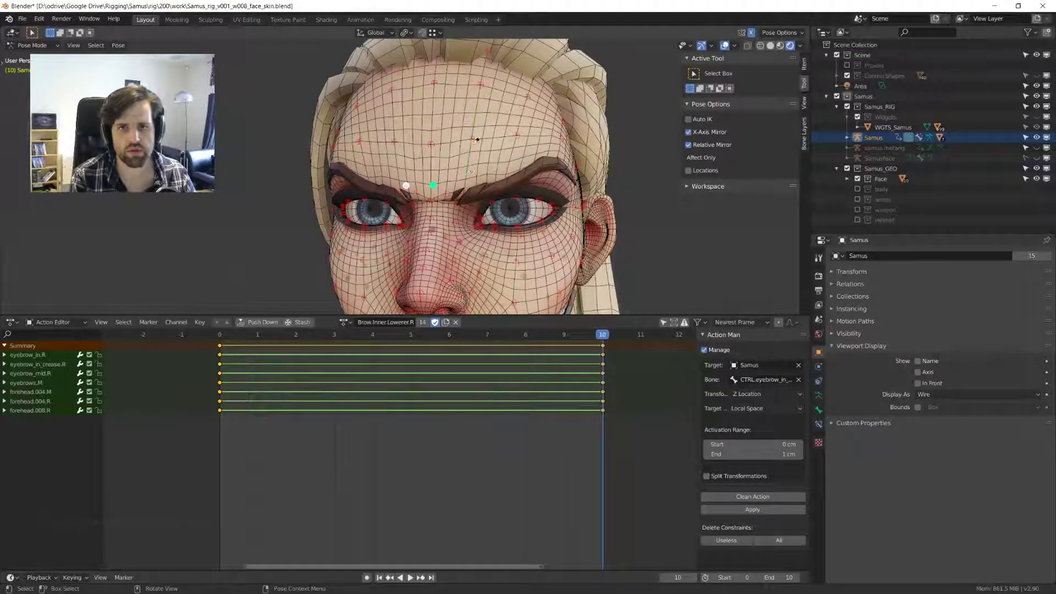
- Reset the bones to the rest pose, keep both inner eyebrow controls selected and maximize the 3D viewport
{"action": "key", "text": "a"}
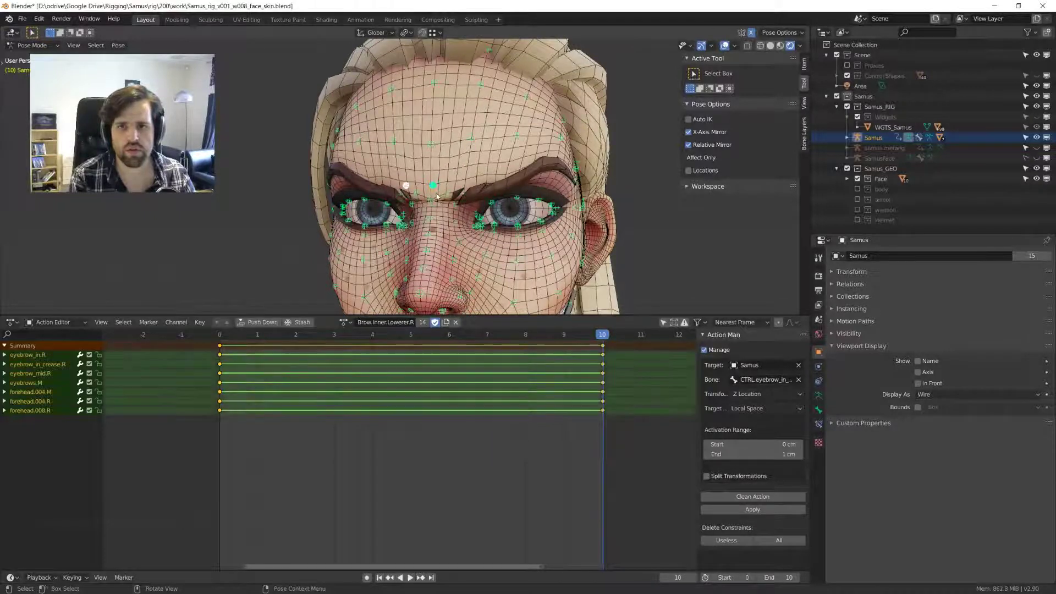
{"action": "left_click", "coordinate": [433, 187]}
{"action": "key", "text": "ctrl+space"}
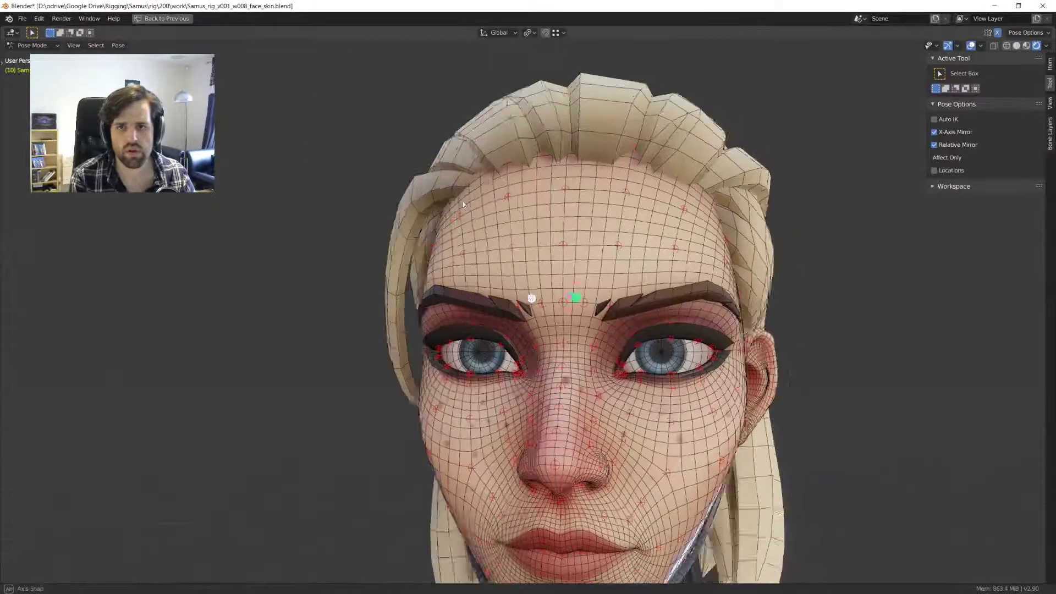
- Try moving the inner eyebrow controls inward, upward and apart to check how the brows deform
{"action": "key", "text": "g"}
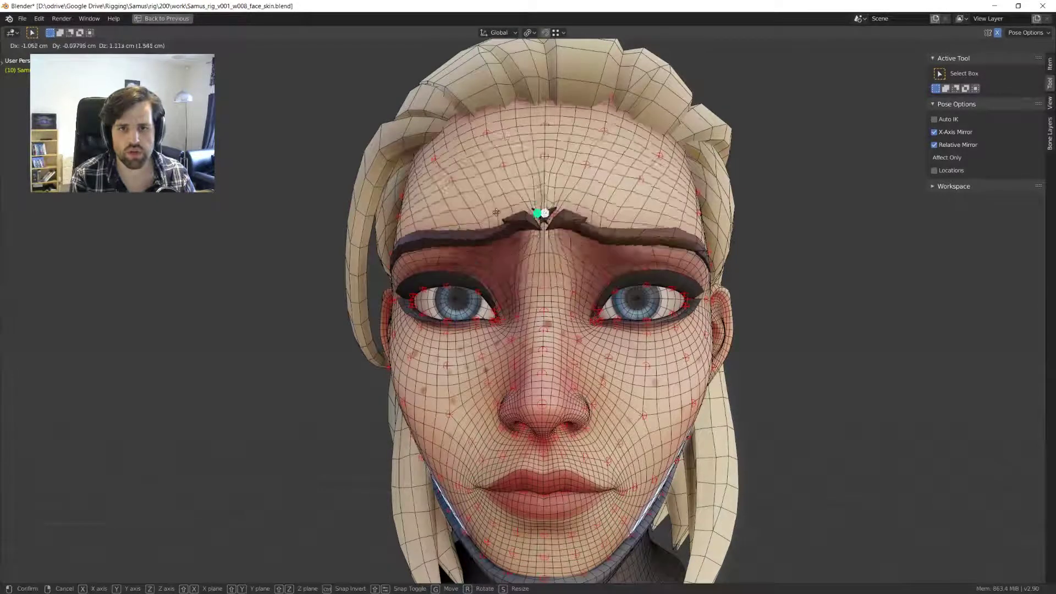
{"action": "key", "text": "Escape"}
{"action": "key", "text": "g"}
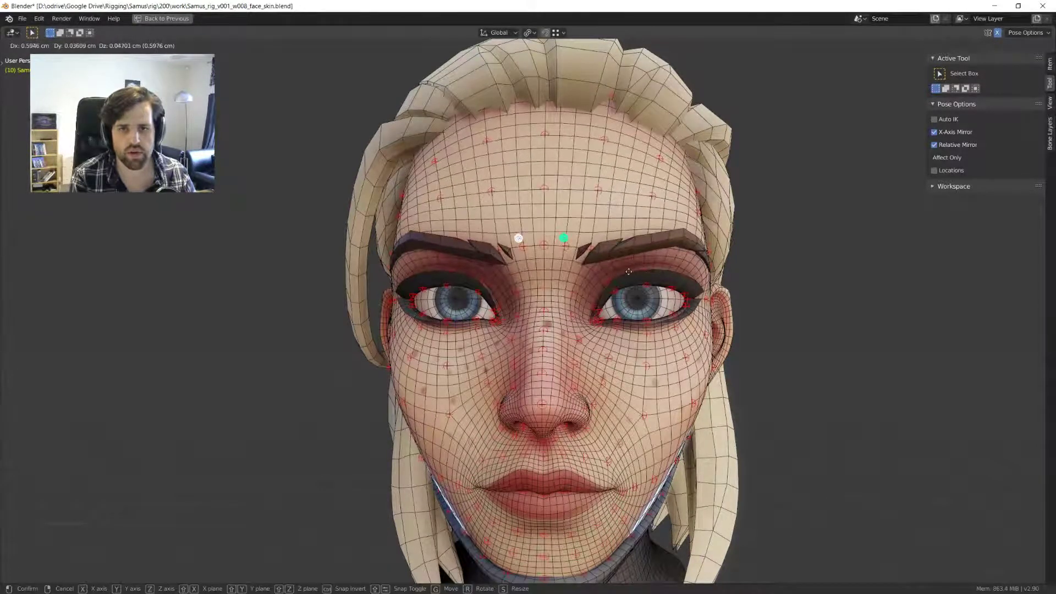
{"action": "key", "text": "Escape"}
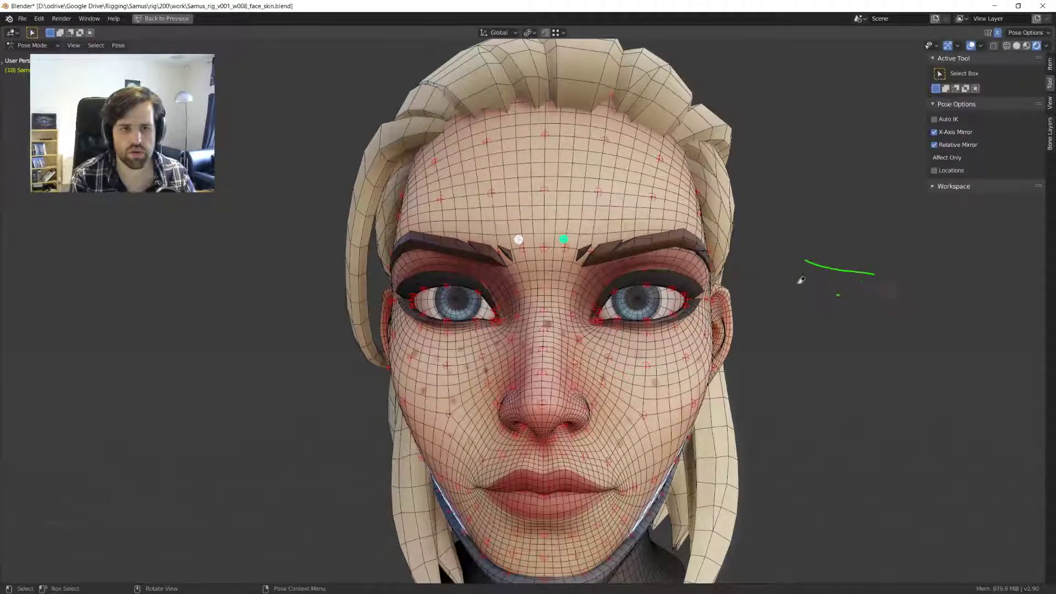
{"action": "middle_click_drag", "start_coordinate": [825, 309], "coordinate": [707, 293]}
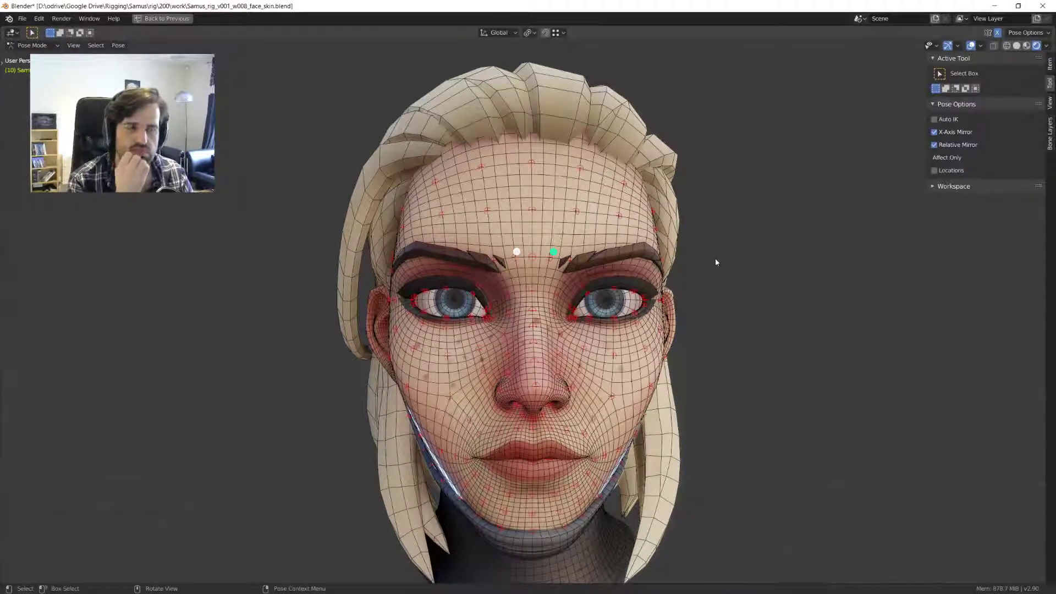
- Move the inner eyebrow controls down into a frown and try shifting them back up
{"action": "key", "text": "g"}
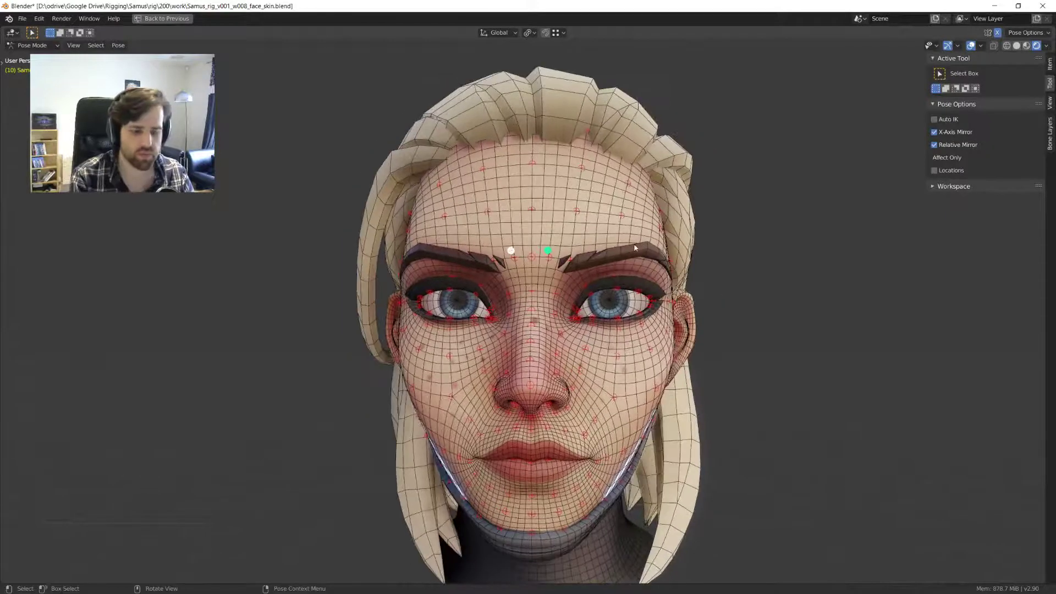
{"action": "left_click", "coordinate": [655, 291]}
{"action": "key", "text": "g"}
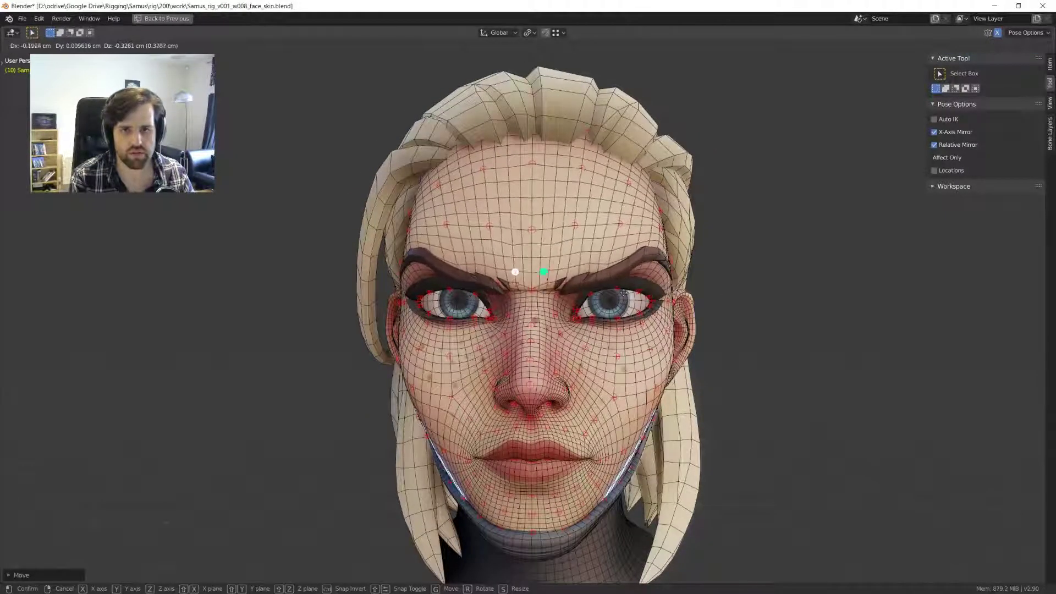
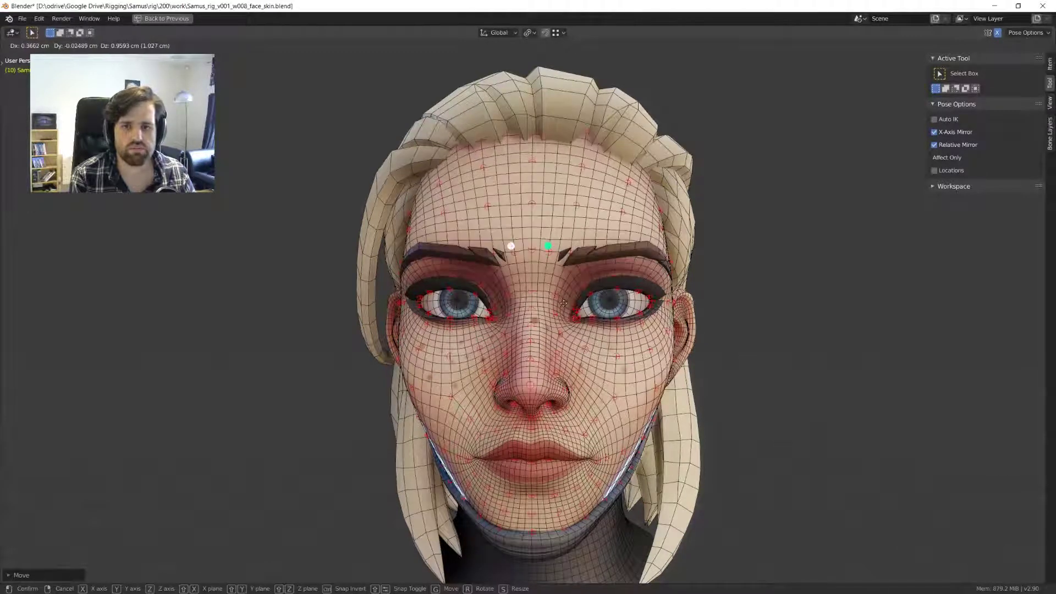
{"action": "key", "text": "Escape"}
{"action": "left_click_drag", "start_coordinate": [709, 276], "coordinate": [772, 280]}
{"action": "left_click_drag", "start_coordinate": [769, 268], "coordinate": [772, 293]}
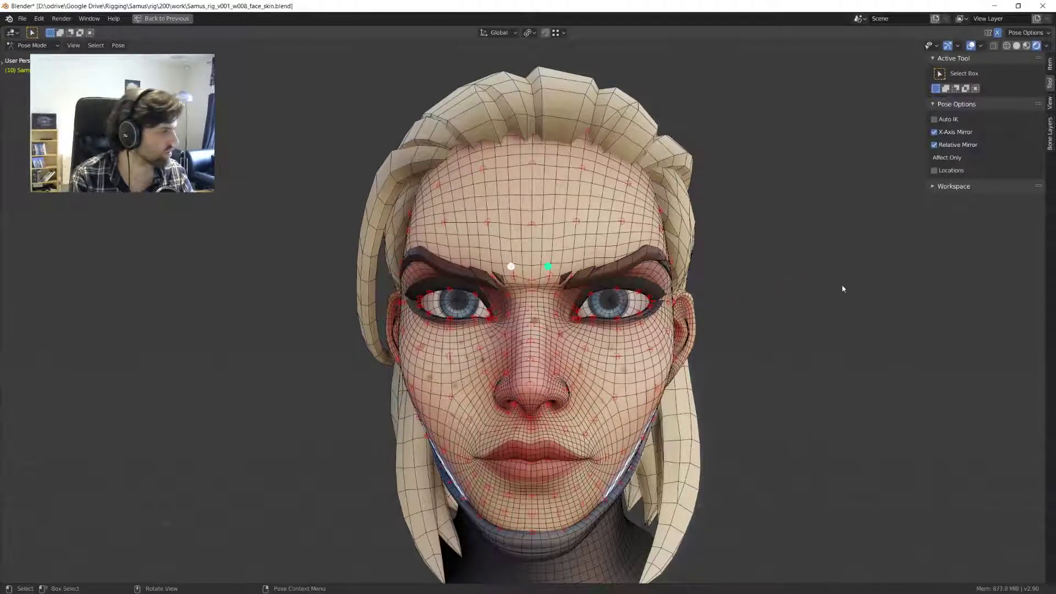
- Check the brow pose in side and front views, then move the inner eyebrow controls down into a deep frown
{"action": "middle_click_drag", "start_coordinate": [490, 257], "coordinate": [530, 269]}
{"action": "key", "text": "ctrl+KP_3"}
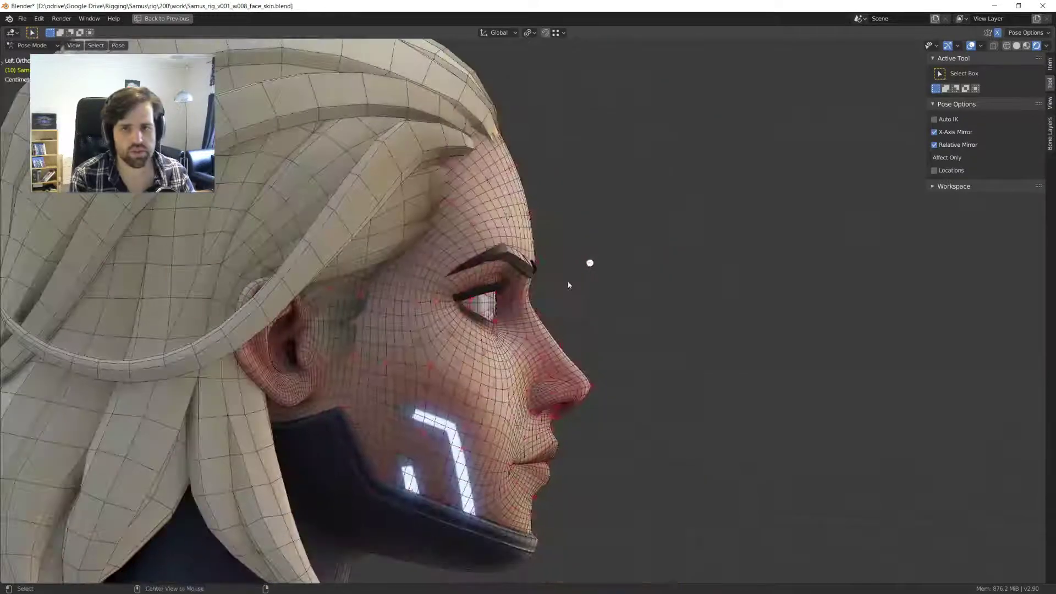
{"action": "key", "text": "KP_1"}
{"action": "key", "text": "g"}
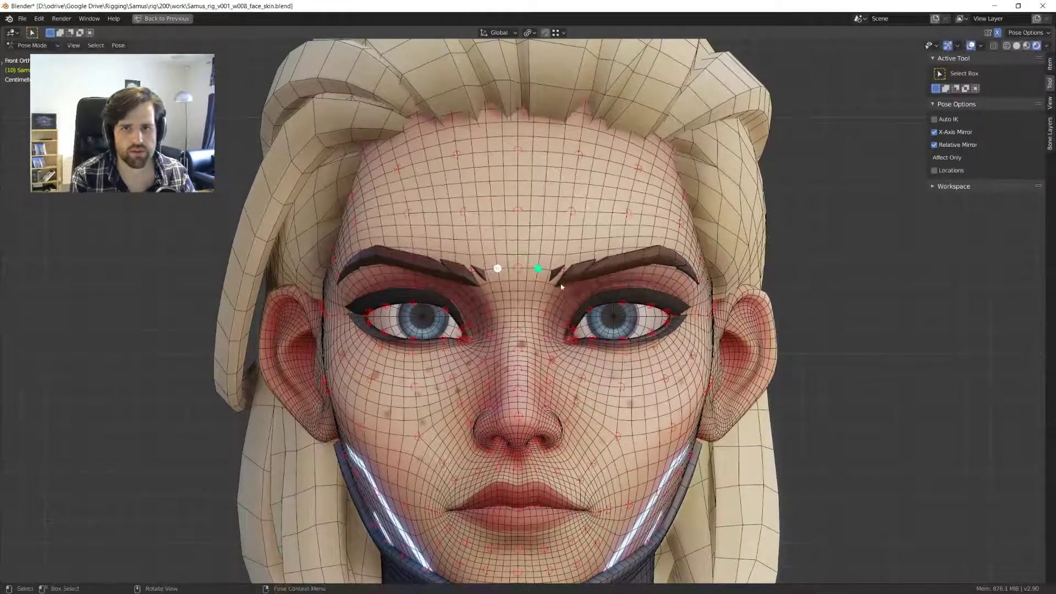
{"action": "key", "text": "KP_5"}
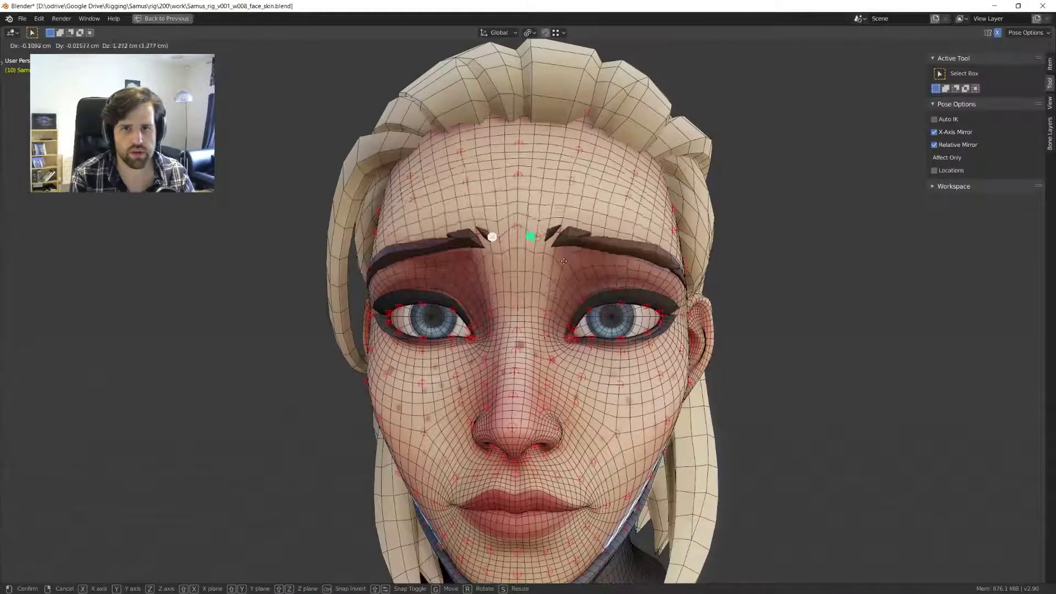
{"action": "key", "text": "KP_6"}
{"action": "key", "text": "KP_6"}
{"action": "key", "text": "KP_6"}
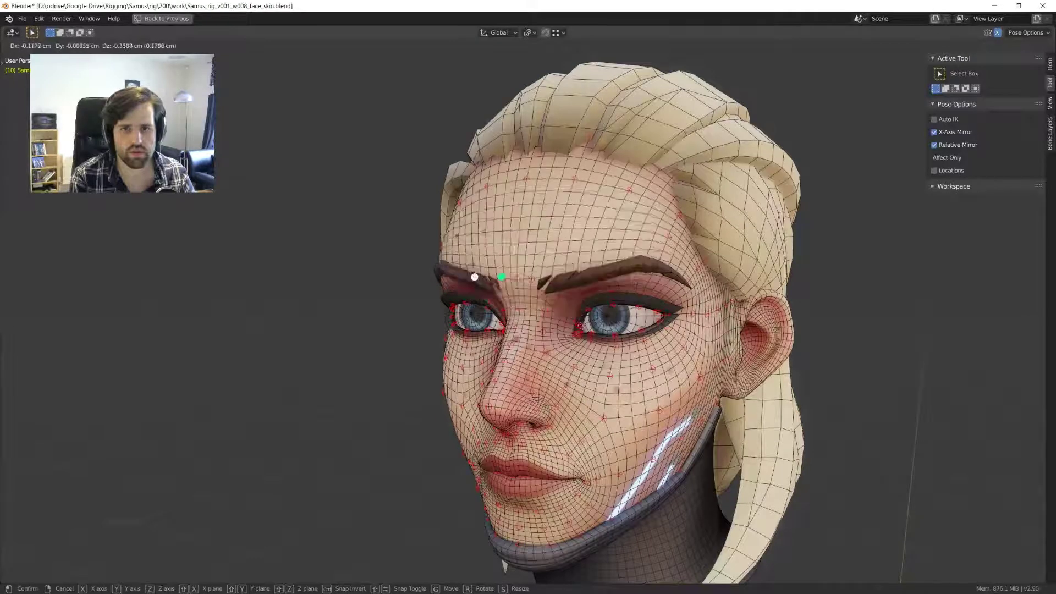
{"action": "left_click", "coordinate": [579, 332]}
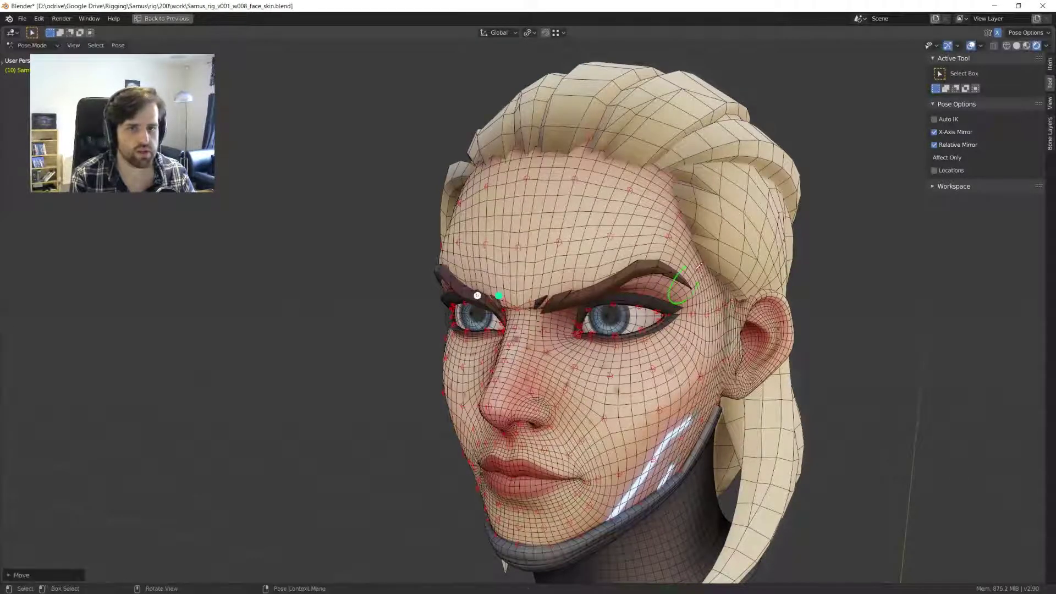
- Return the eyebrows to their rest pose in the front view and restore the layout with the Action Editor
{"action": "middle_click_drag", "start_coordinate": [699, 269], "coordinate": [672, 295]}
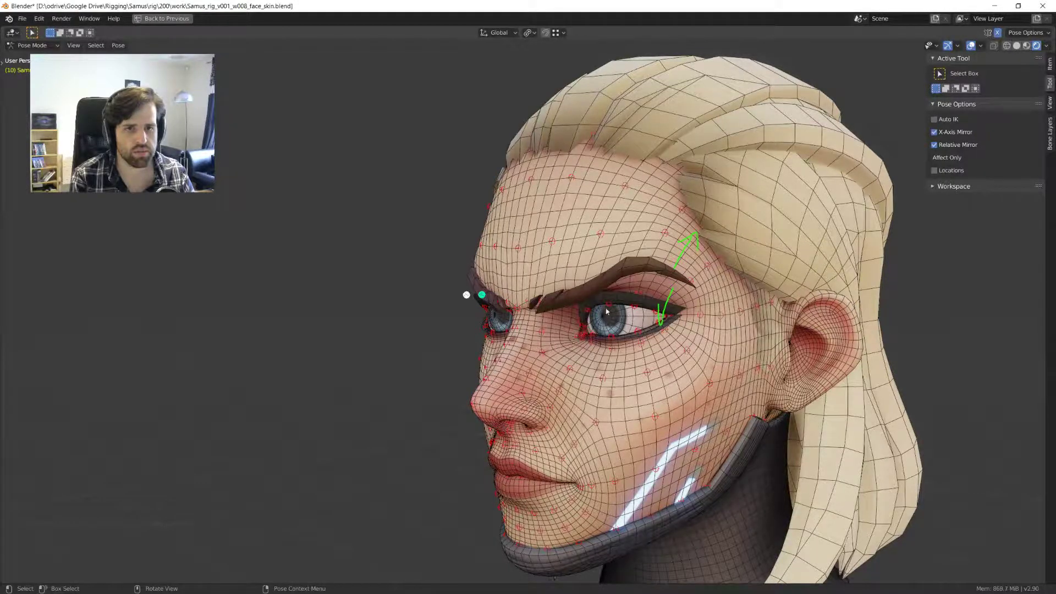
{"action": "middle_click_drag", "start_coordinate": [607, 312], "coordinate": [631, 302]}
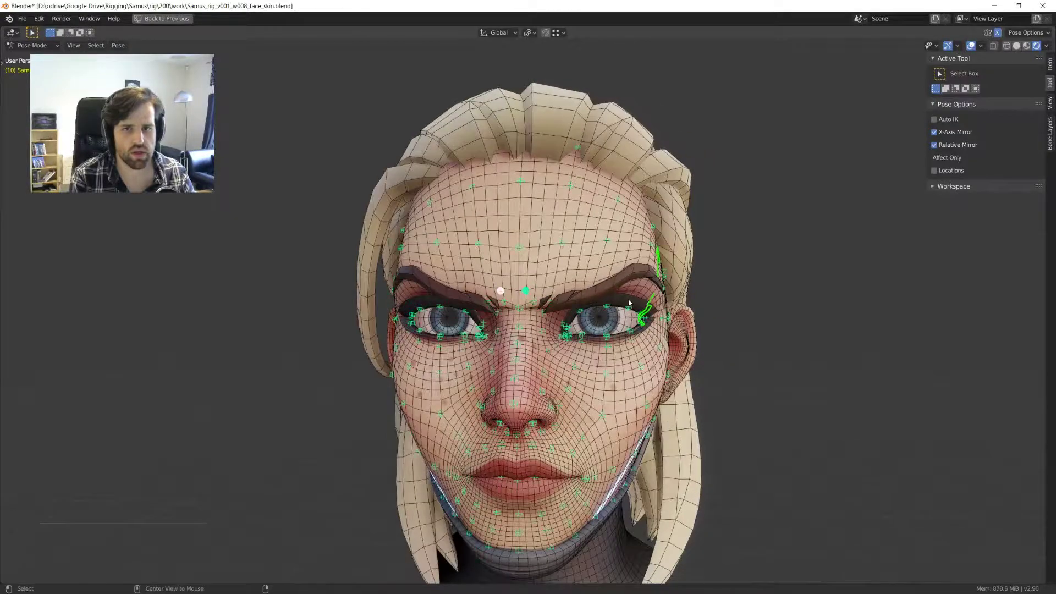
{"action": "key", "text": "KP_1"}
{"action": "scroll", "coordinate": [629, 301], "scroll_direction": "up", "scroll_amount": 5}
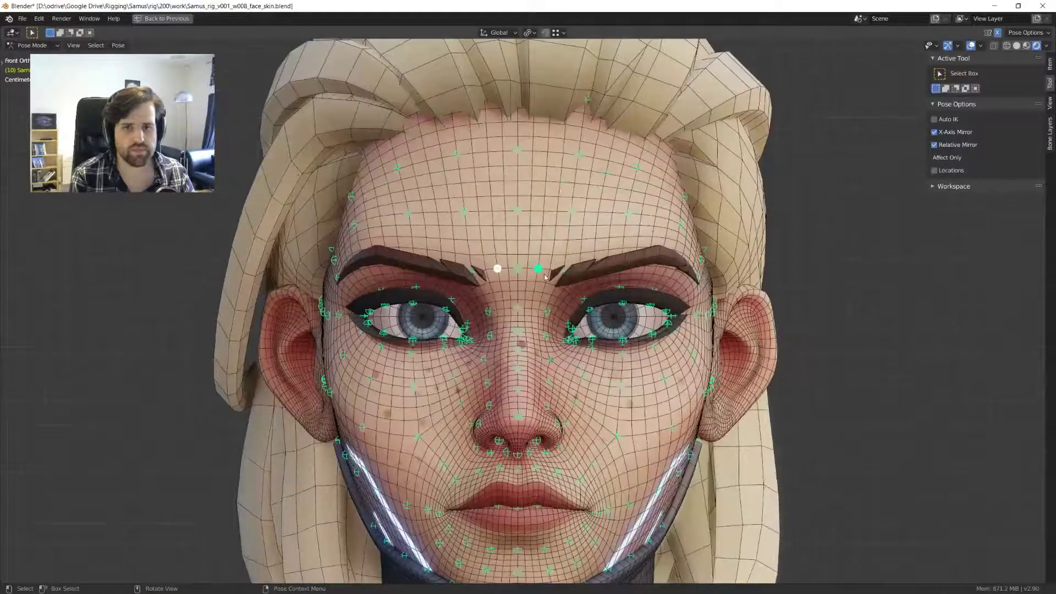
{"action": "key", "text": "ctrl+space"}
- Find the outer brow actions with "brow.out" and make Brow.Outer.Lowerer.L the active action
{"action": "left_click", "coordinate": [344, 323]}
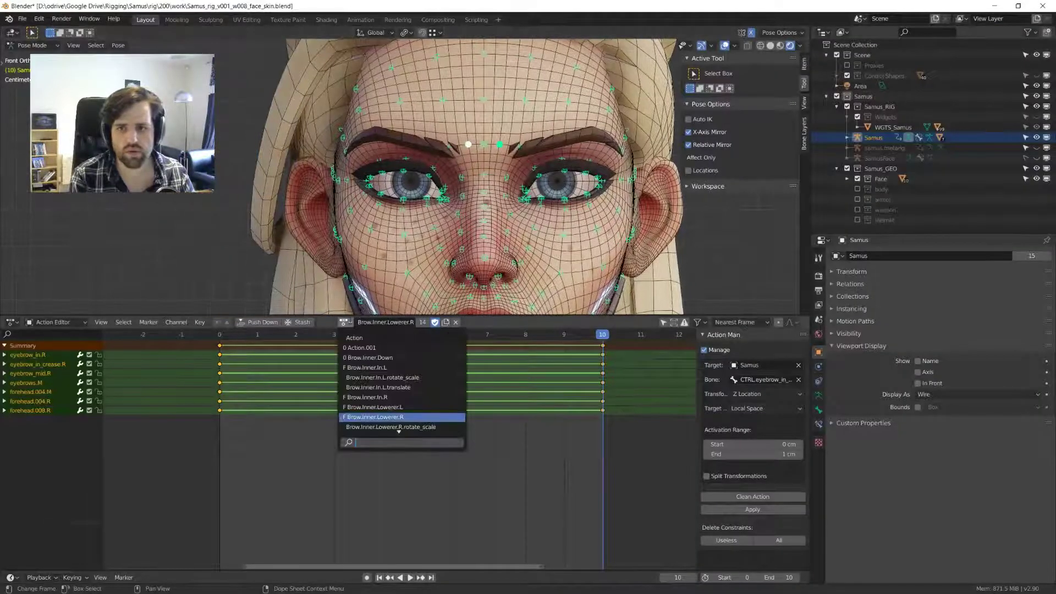
{"action": "type", "text": "borw"}
{"action": "key", "text": "BackSpace"}
{"action": "key", "text": "BackSpace"}
{"action": "key", "text": "BackSpace"}
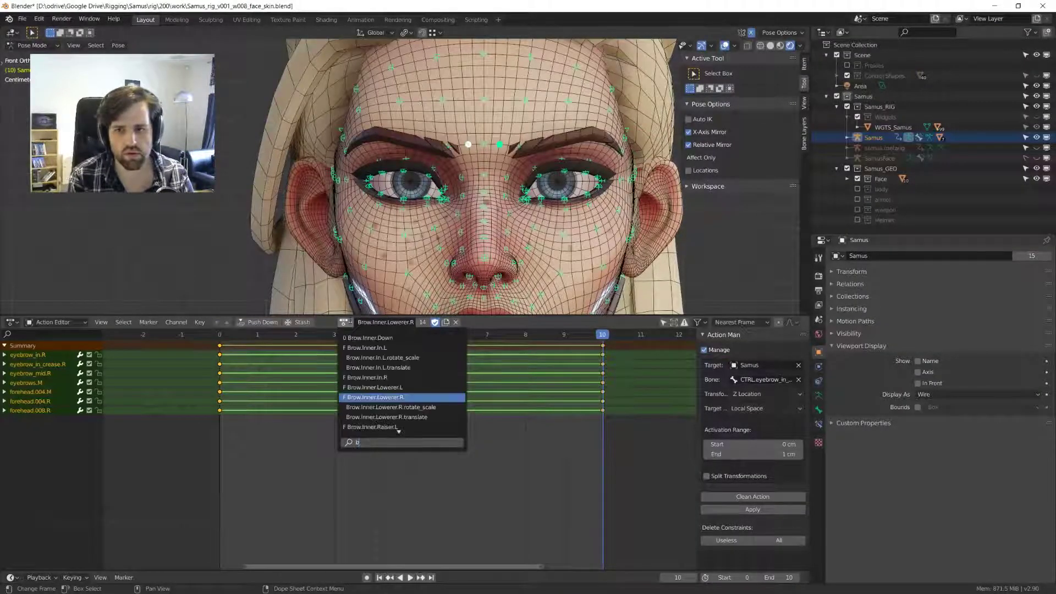
{"action": "type", "text": "row.out"}
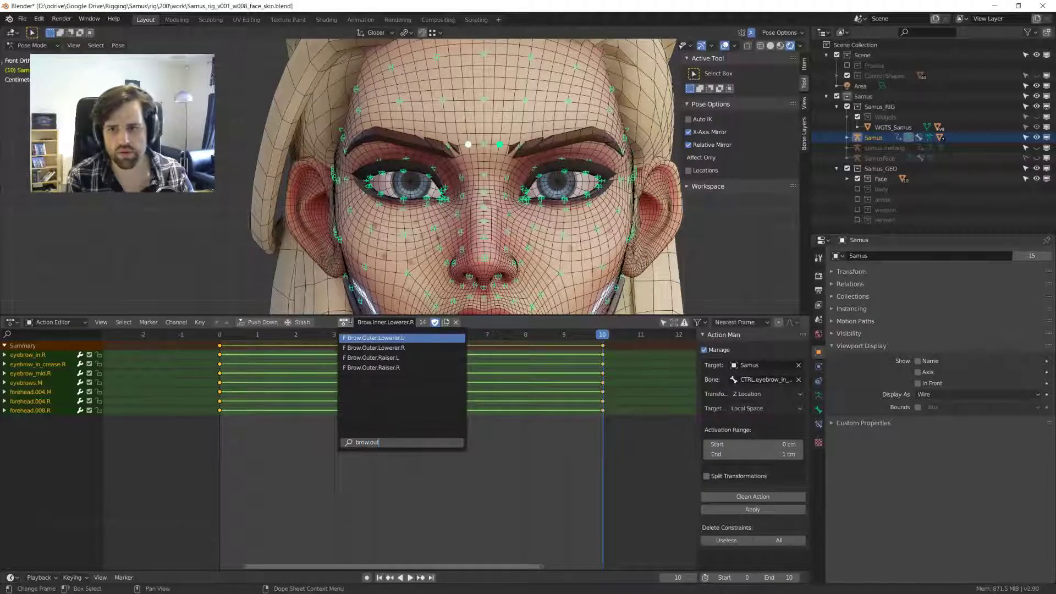
{"action": "left_click", "coordinate": [402, 337]}
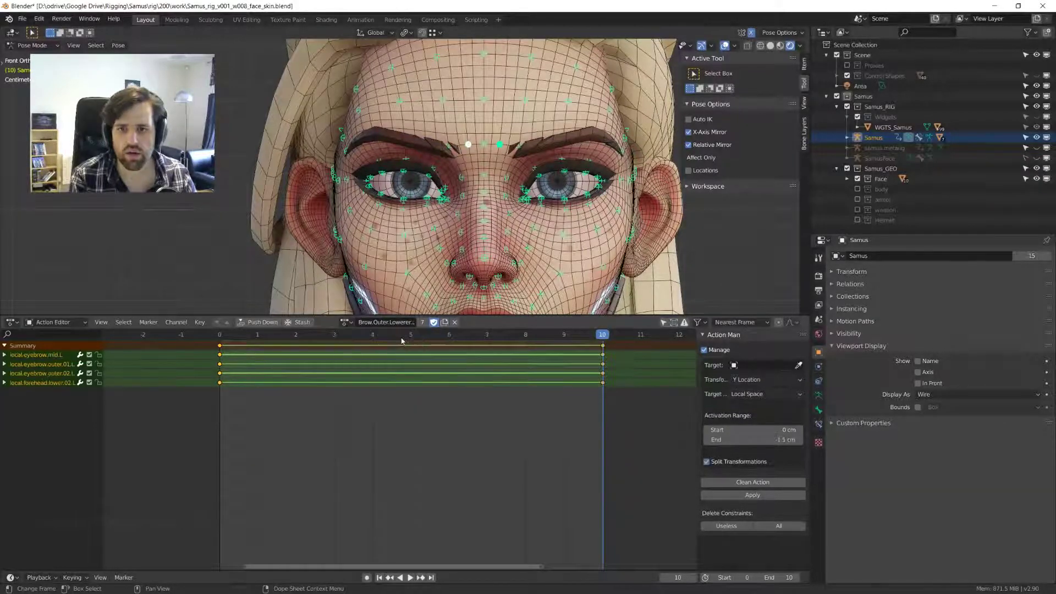
- Try moving the inner eyebrow controls down into a frown, and clear their location again
{"action": "scroll", "coordinate": [578, 230], "scroll_direction": "up", "scroll_amount": 2}
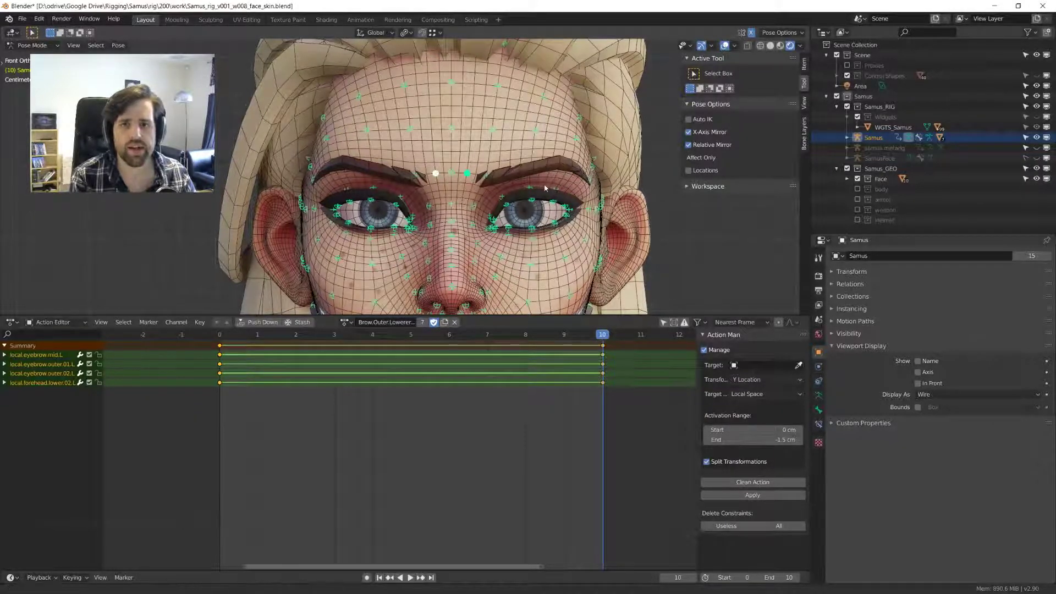
{"action": "middle_click_drag", "start_coordinate": [548, 188], "coordinate": [543, 188], "text": "shift"}
{"action": "left_click", "coordinate": [463, 174]}
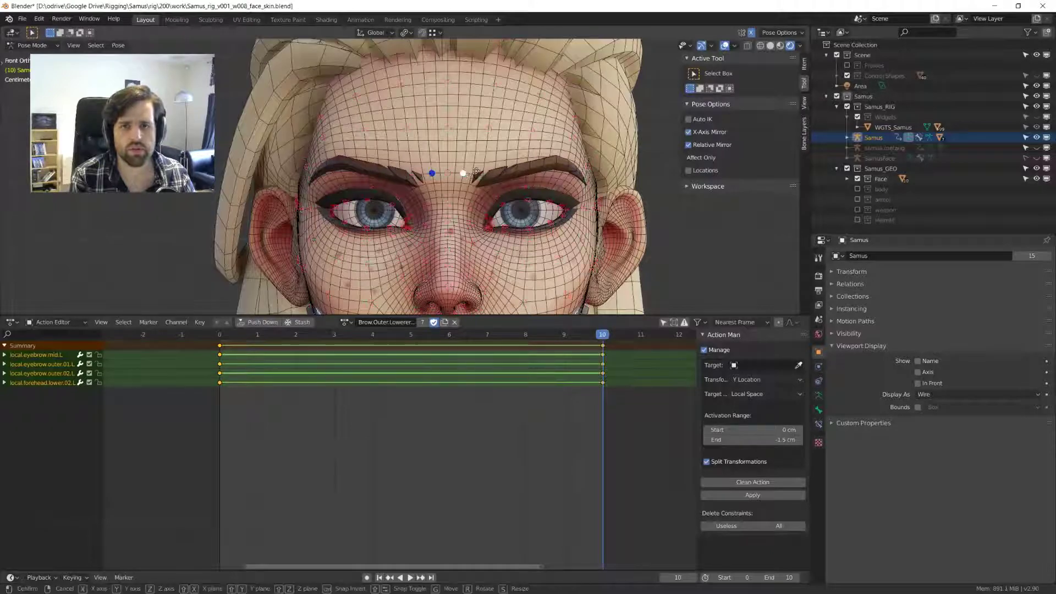
{"action": "key", "text": "g"}
{"action": "left_click", "coordinate": [488, 214]}
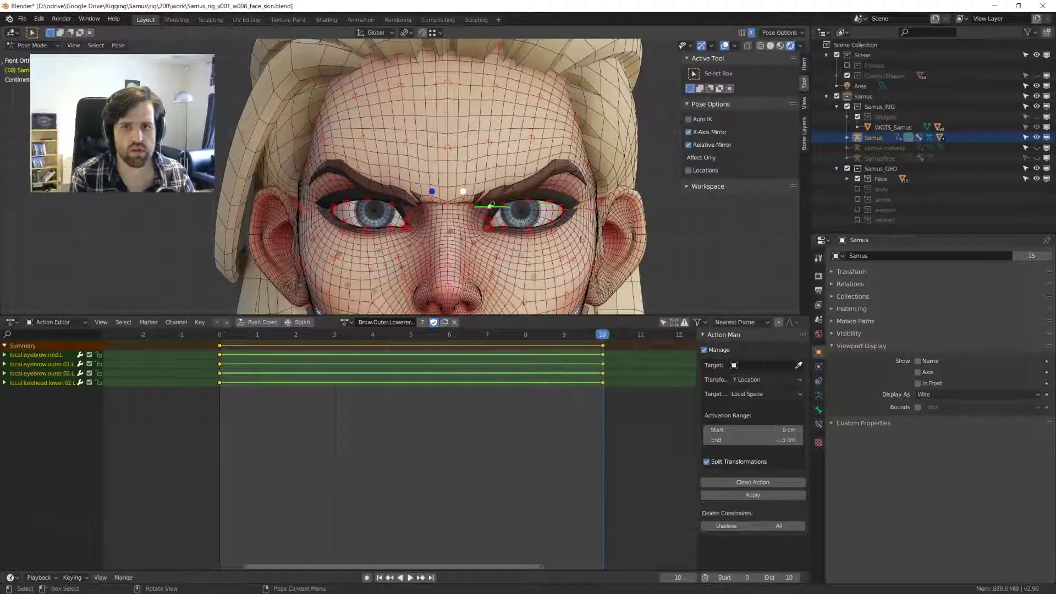
{"action": "key", "text": "alt+g"}
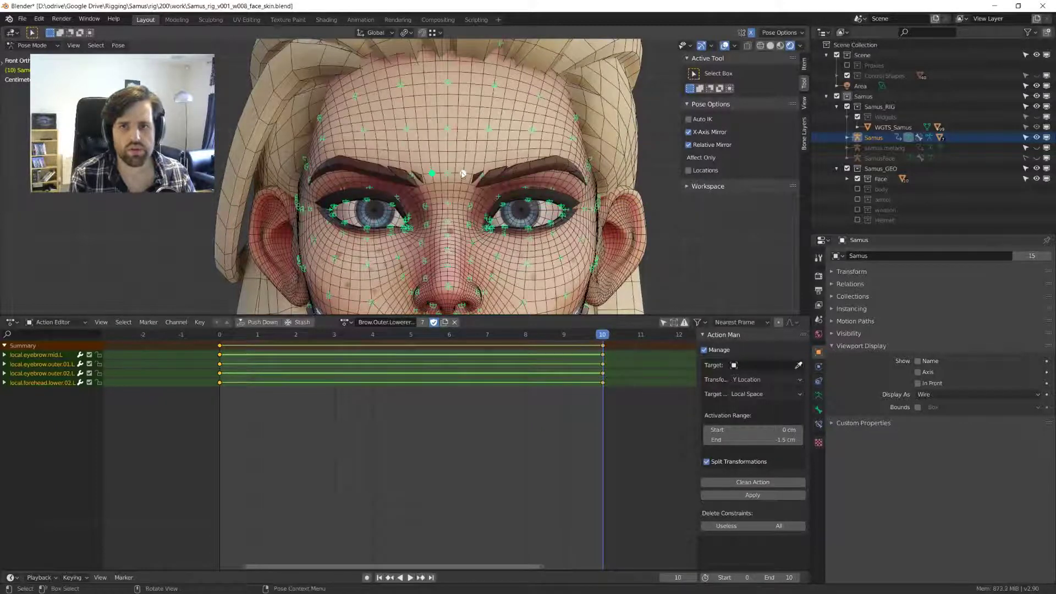
- Move the inner eyebrow controls down about 2 cm
{"action": "scroll", "coordinate": [502, 203], "scroll_direction": "up", "scroll_amount": 3}
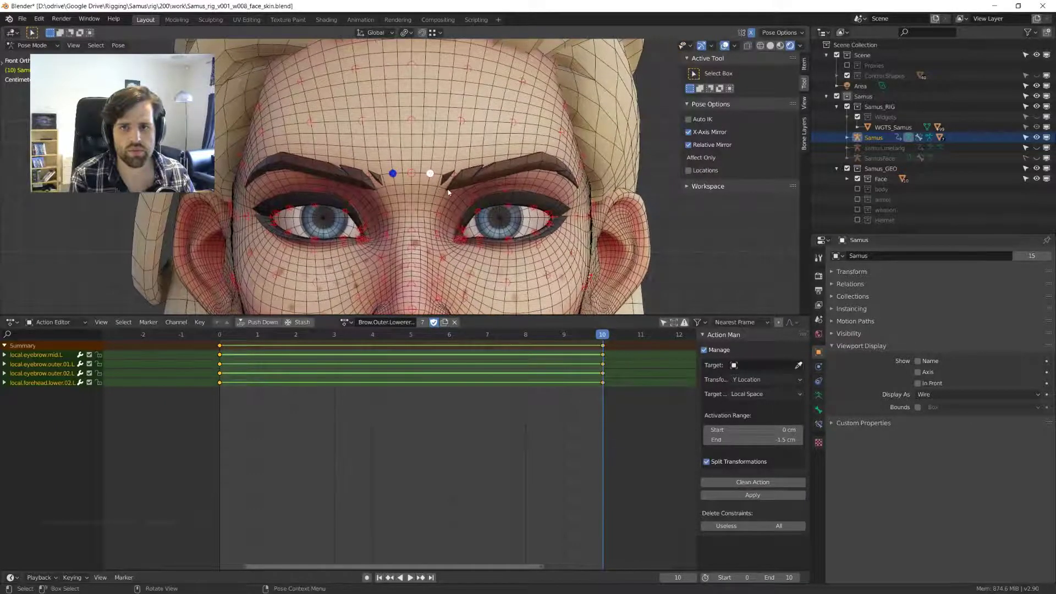
{"action": "key", "text": "g"}
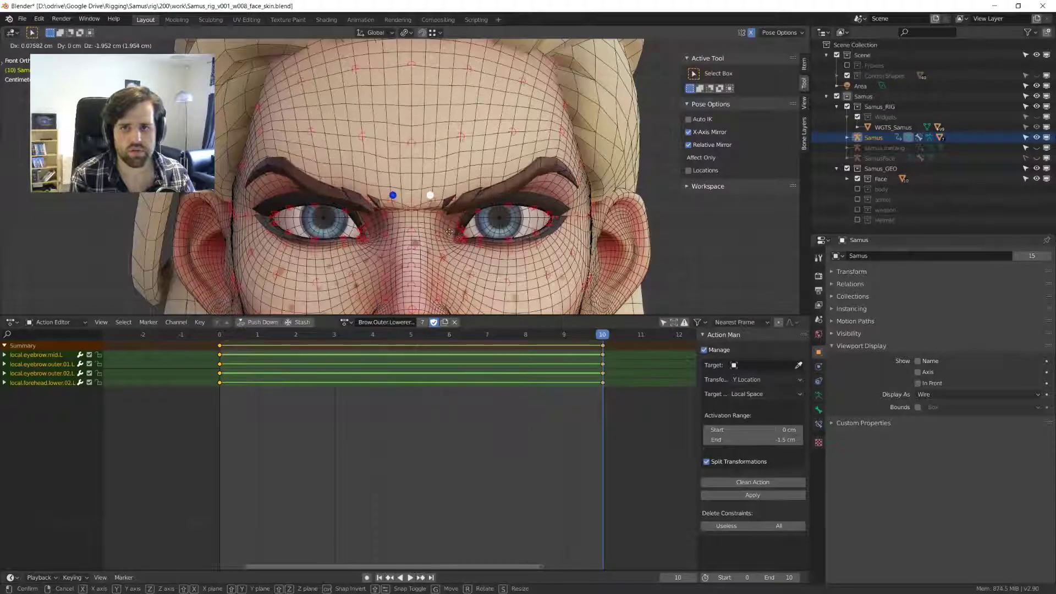
{"action": "left_click", "coordinate": [450, 232]}
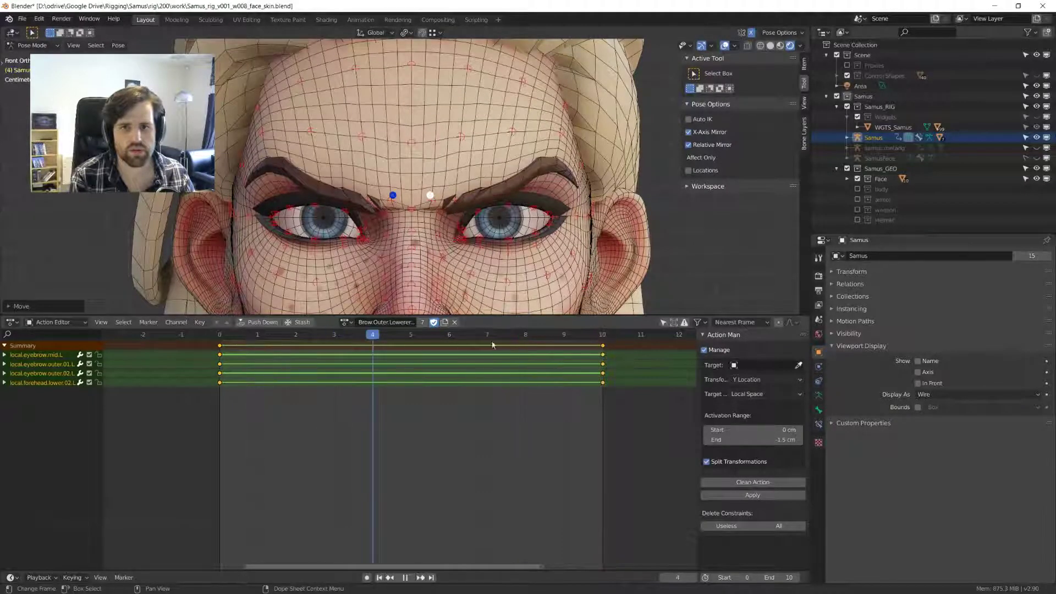
- Delete the frame 10 keyframes of the Brow.Outer.Lowerer action
{"action": "key", "text": "space"}
{"action": "key", "text": "x"}
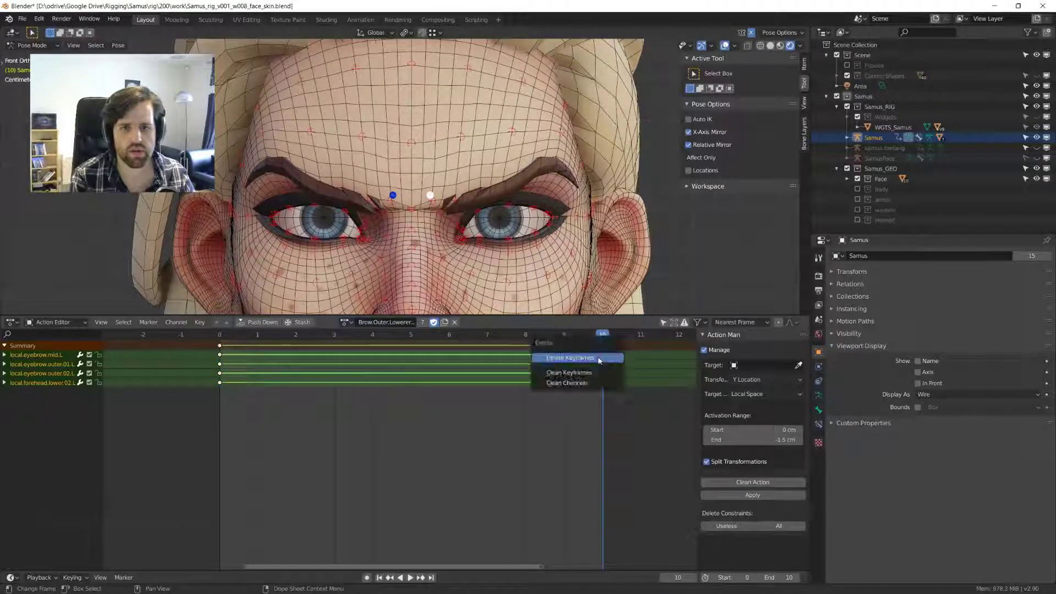
{"action": "left_click", "coordinate": [599, 359]}
- Lower the middle eyebrow control along global Z, and pull the outer eyebrow control down in the side view
{"action": "middle_click_drag", "start_coordinate": [560, 174], "coordinate": [452, 180]}
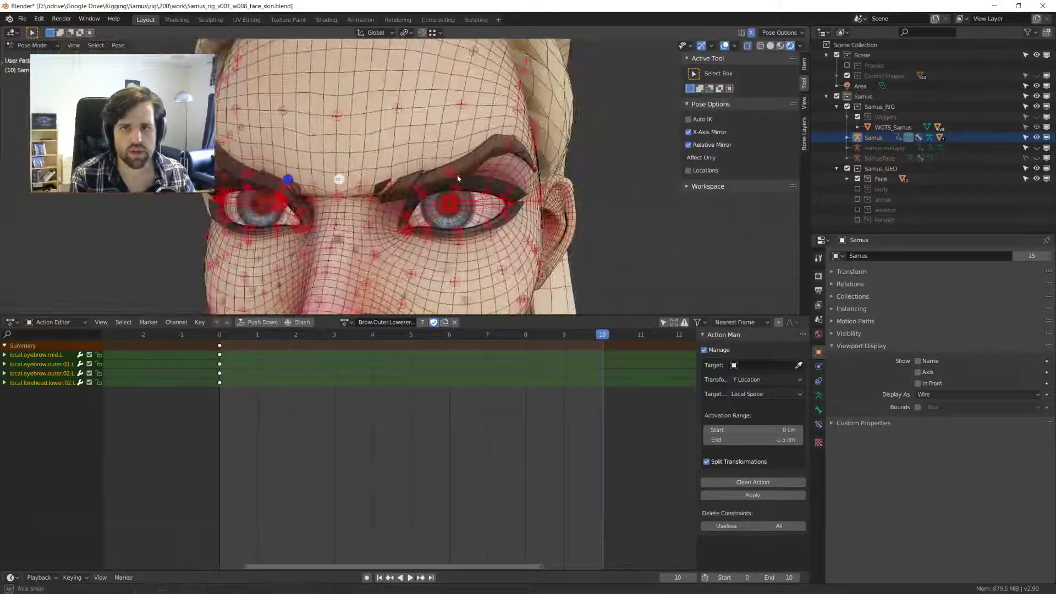
{"action": "key", "text": "g"}
{"action": "key", "text": "z"}
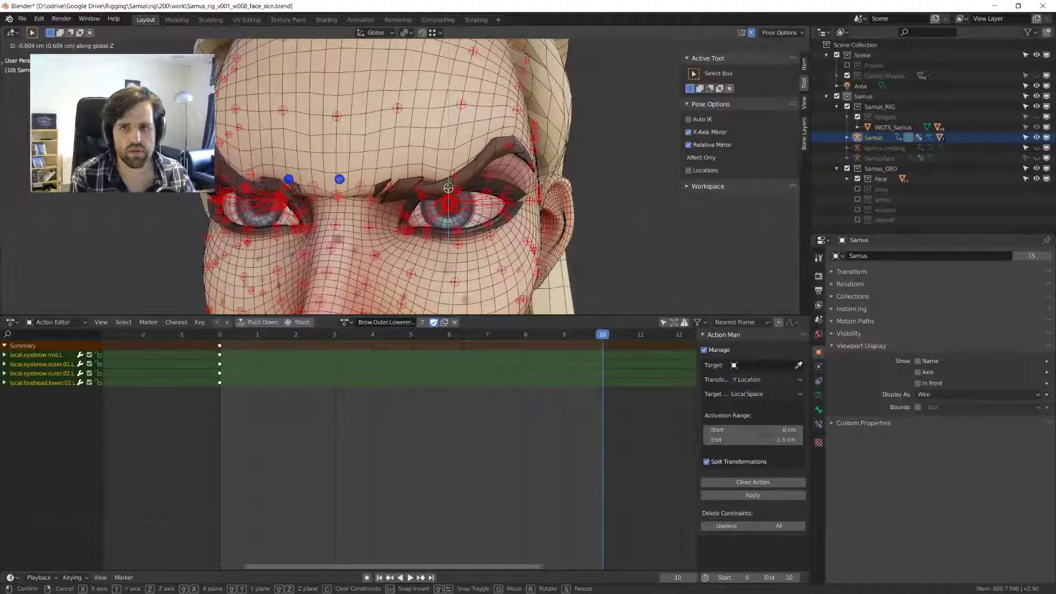
{"action": "left_click", "coordinate": [493, 159]}
{"action": "middle_click_drag", "start_coordinate": [528, 164], "coordinate": [404, 187]}
{"action": "key", "text": "g"}
{"action": "key", "text": "z"}
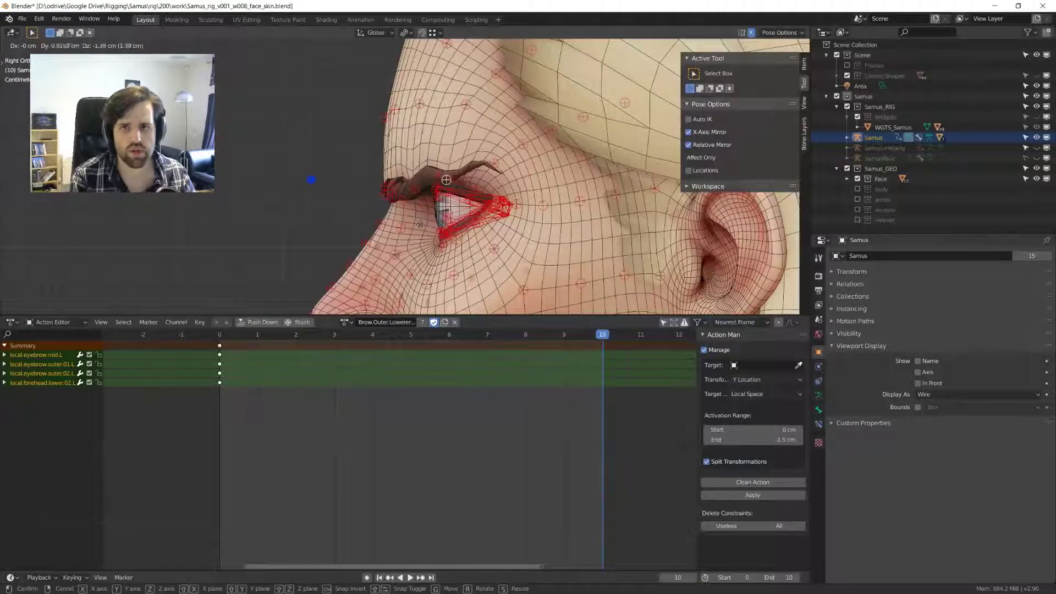
{"action": "left_click", "coordinate": [417, 225]}
- Lower the control at the eyebrow's tail about 0.7 cm and rotate it to follow the brow line
{"action": "key", "text": "g"}
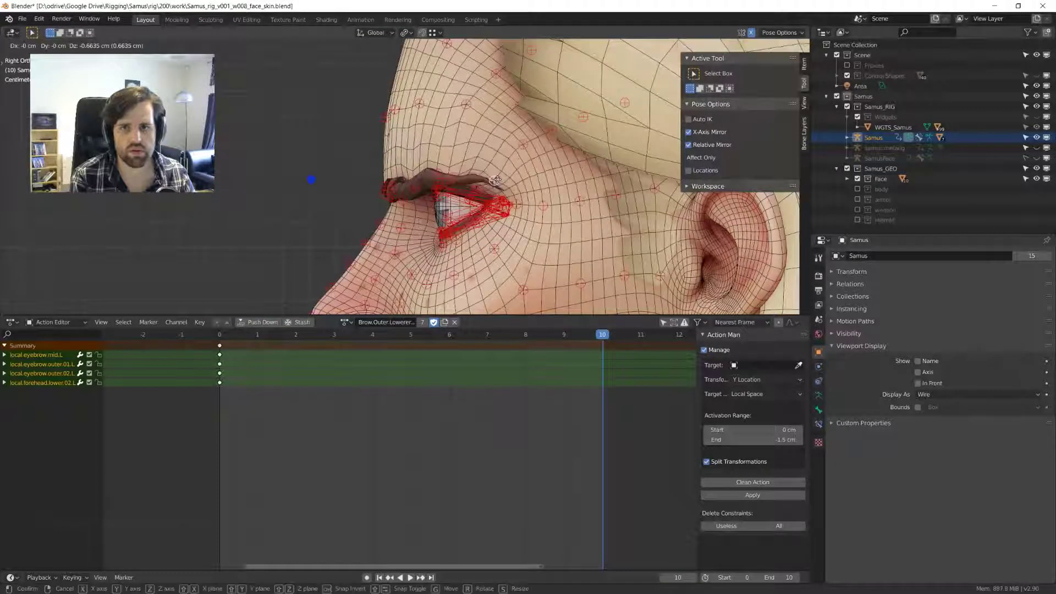
{"action": "key", "text": "r"}
{"action": "left_click", "coordinate": [495, 183]}
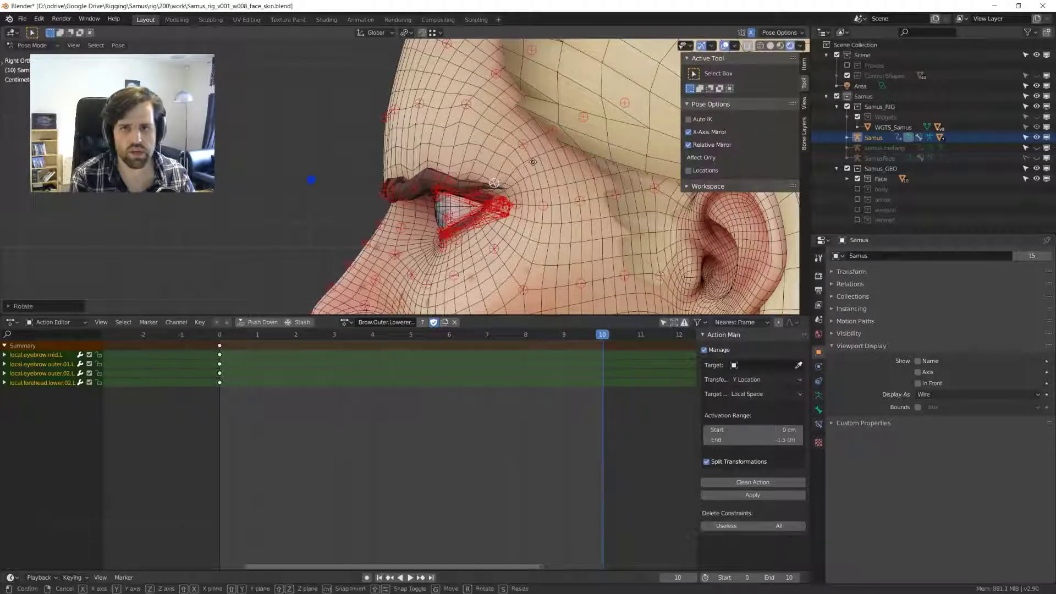
- Nudge the controls along the middle of the eyebrow in the side view to smooth the lowered brow's curve
{"action": "key", "text": "g"}
{"action": "left_click", "coordinate": [441, 176]}
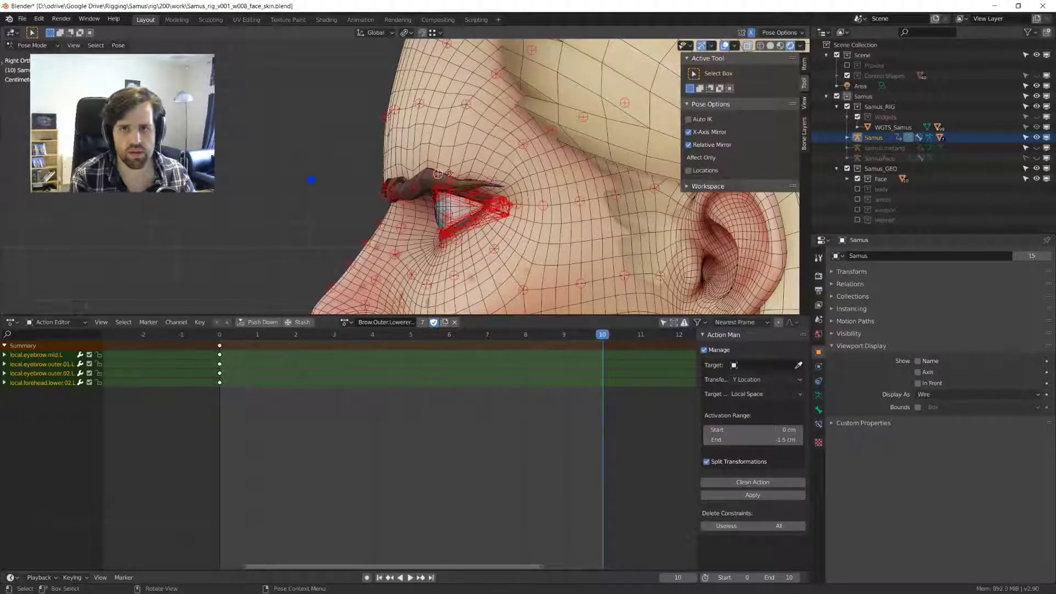
{"action": "key", "text": "g"}
{"action": "left_click", "coordinate": [456, 176]}
{"action": "key", "text": "g"}
{"action": "left_click", "coordinate": [468, 180]}
{"action": "key", "text": "g"}
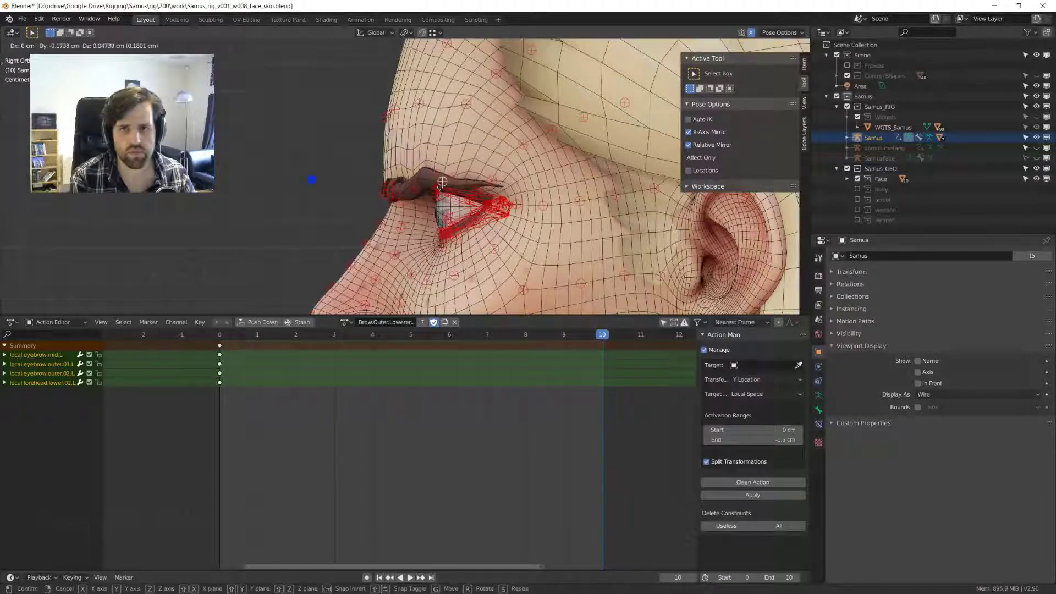
{"action": "left_click", "coordinate": [443, 186]}
- Rotate the eyebrow control above the front of the eye and shift it slightly to flatten the brow
{"action": "key", "text": "r"}
{"action": "left_click", "coordinate": [487, 163]}
{"action": "key", "text": "g"}
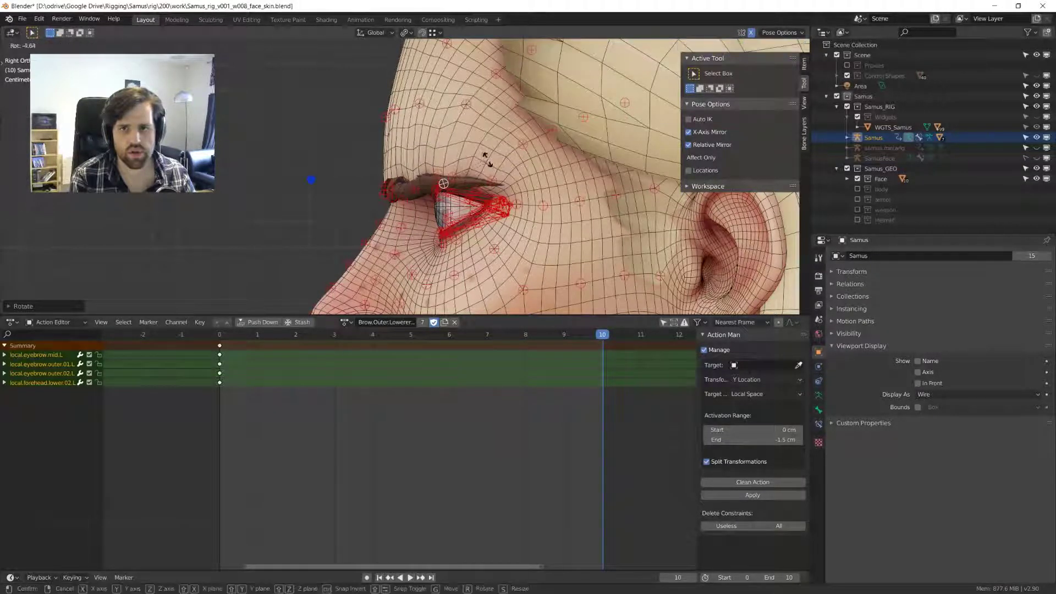
{"action": "right_click", "coordinate": [483, 160]}
{"action": "key", "text": "g"}
{"action": "left_click", "coordinate": [487, 164]}
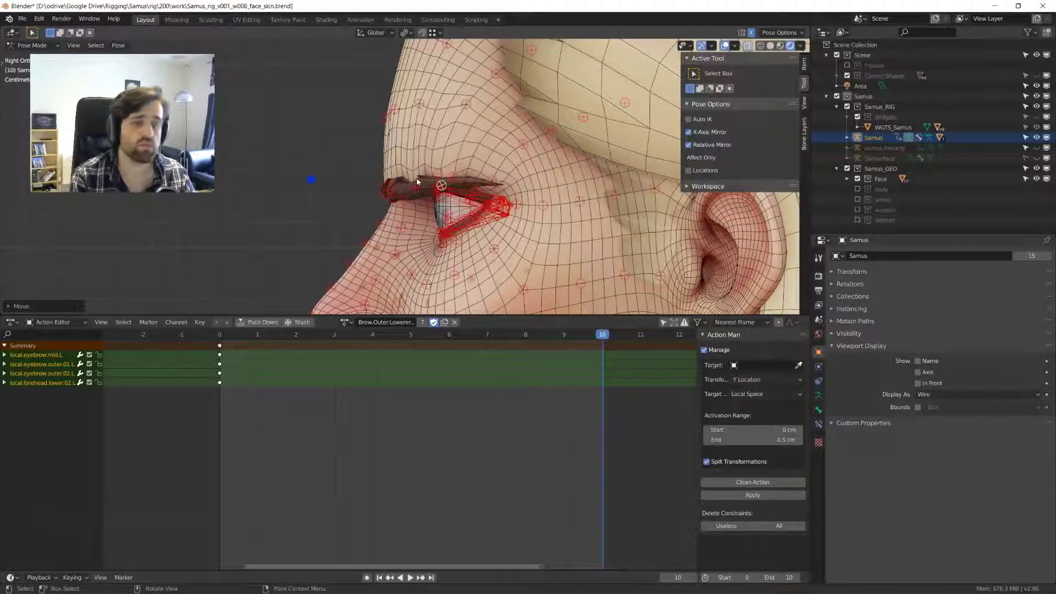
- Keyframe location, rotation and scale of all controls at frame 10, and inspect the brows from above with overlays hidden
{"action": "key", "text": "a"}
{"action": "key", "text": "i"}
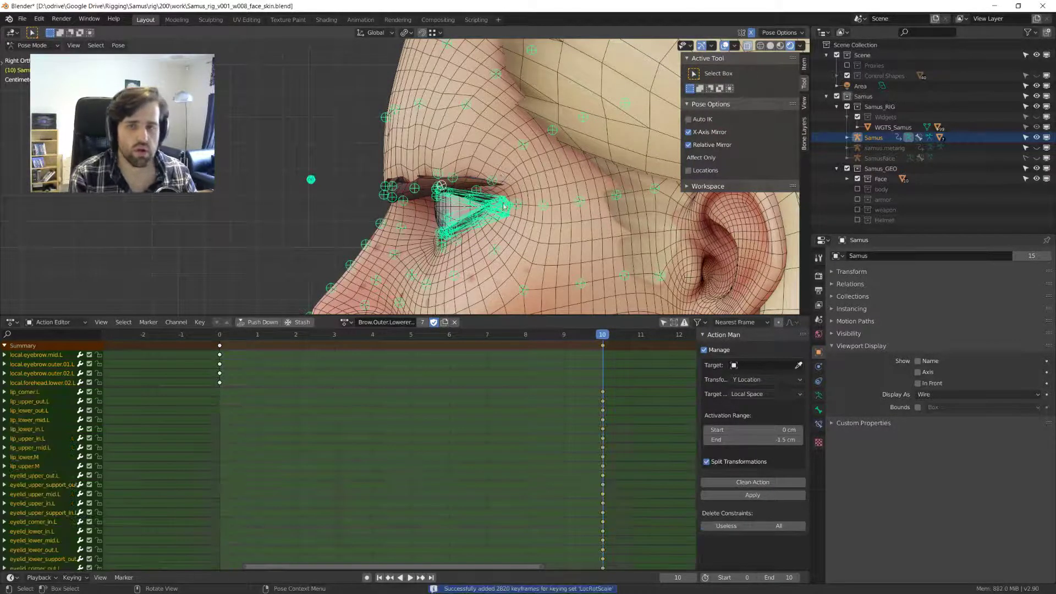
{"action": "middle_click_drag", "start_coordinate": [501, 176], "coordinate": [545, 198]}
{"action": "key", "text": "shift+alt+z"}
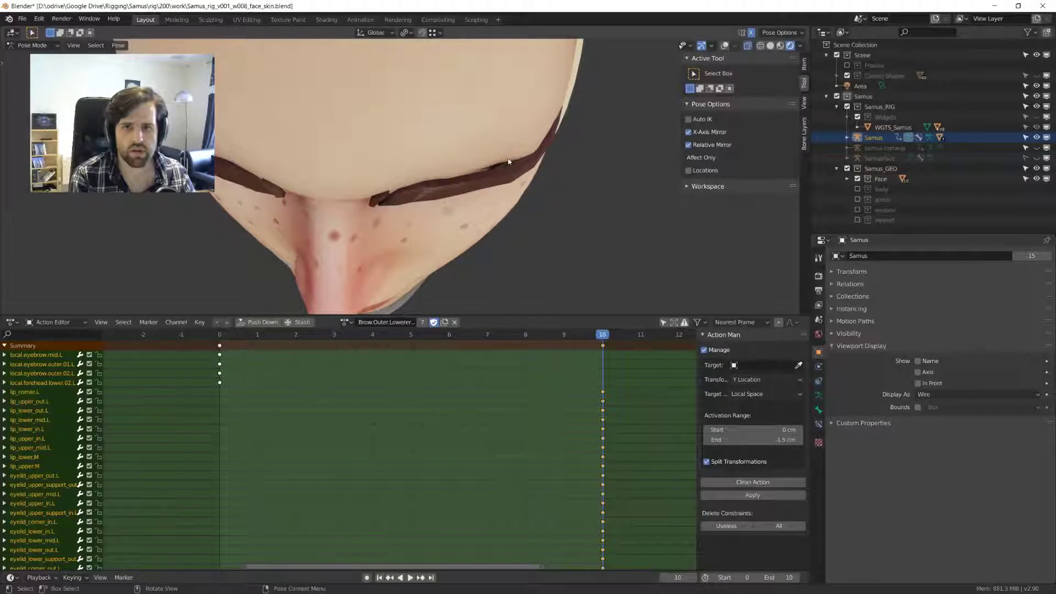
{"action": "middle_click_drag", "start_coordinate": [508, 161], "coordinate": [495, 141]}
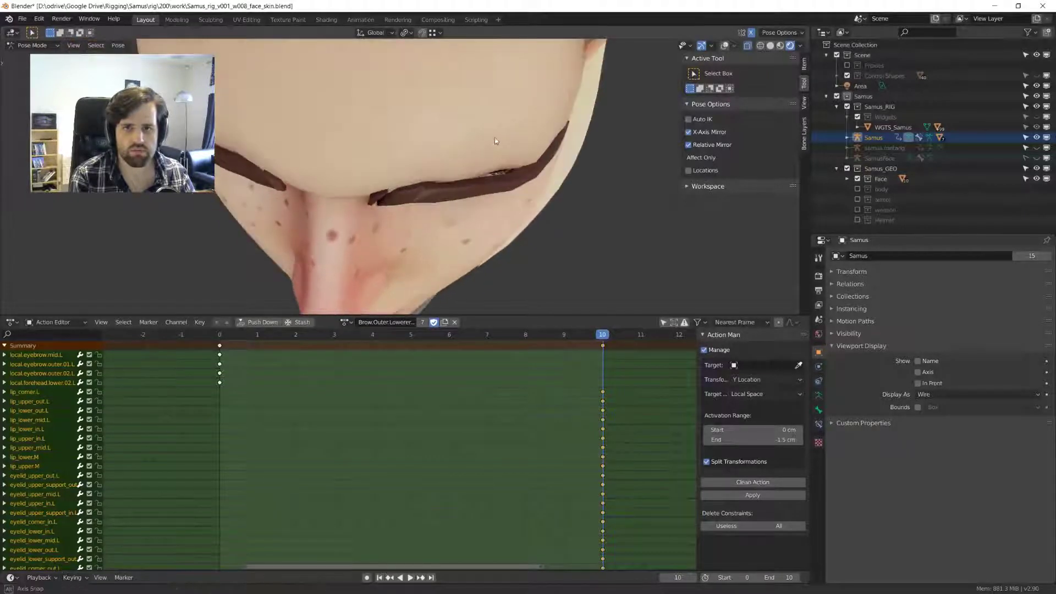
{"action": "middle_click_drag", "start_coordinate": [442, 164], "coordinate": [533, 264]}
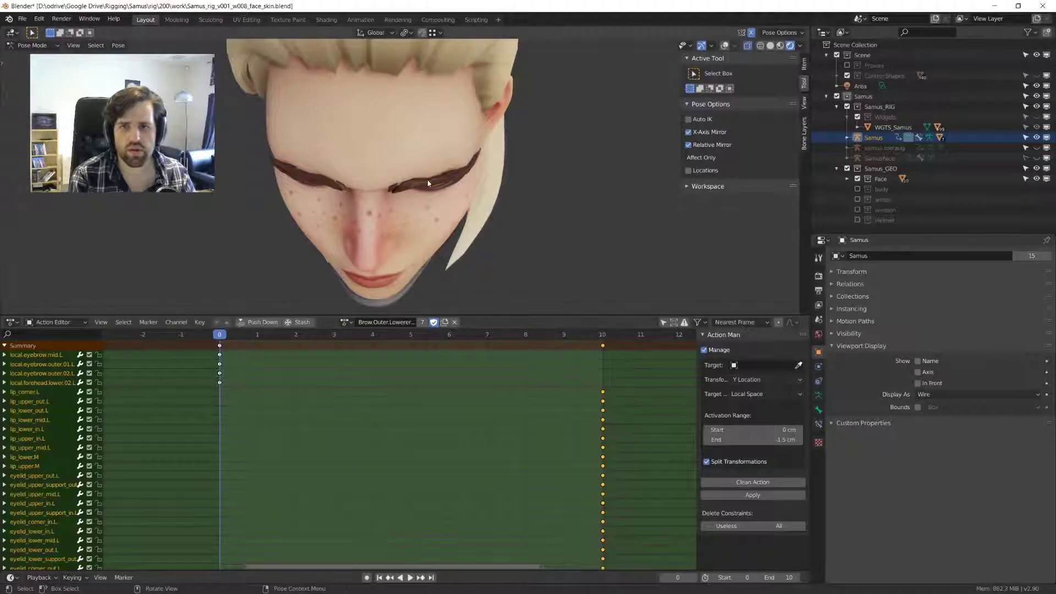
- Keyframe location, rotation and scale of all controls at frame 0, and preview the action through frame 10
{"action": "key", "text": "space"}
{"action": "key", "text": "i"}
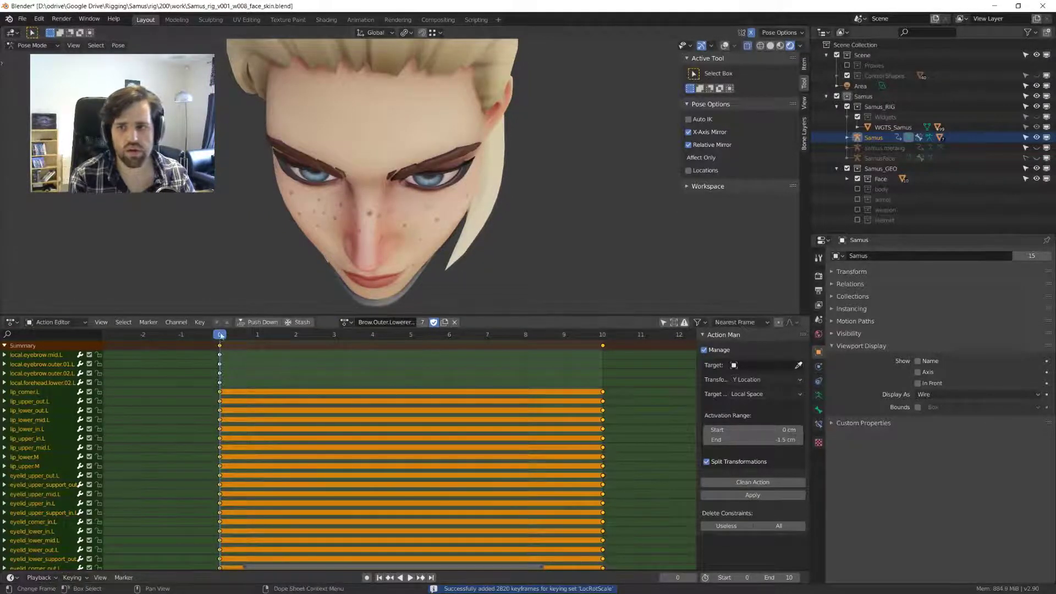
{"action": "key", "text": "shift+Right"}
{"action": "middle_click_drag", "start_coordinate": [450, 185], "coordinate": [526, 304]}
{"action": "key", "text": "space"}
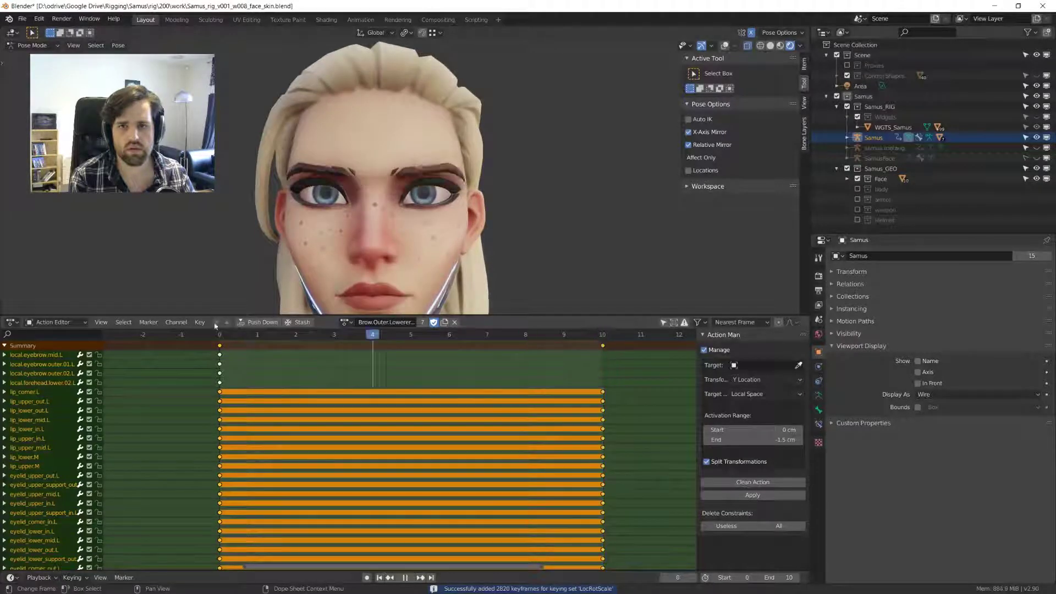
{"action": "key", "text": "Escape"}
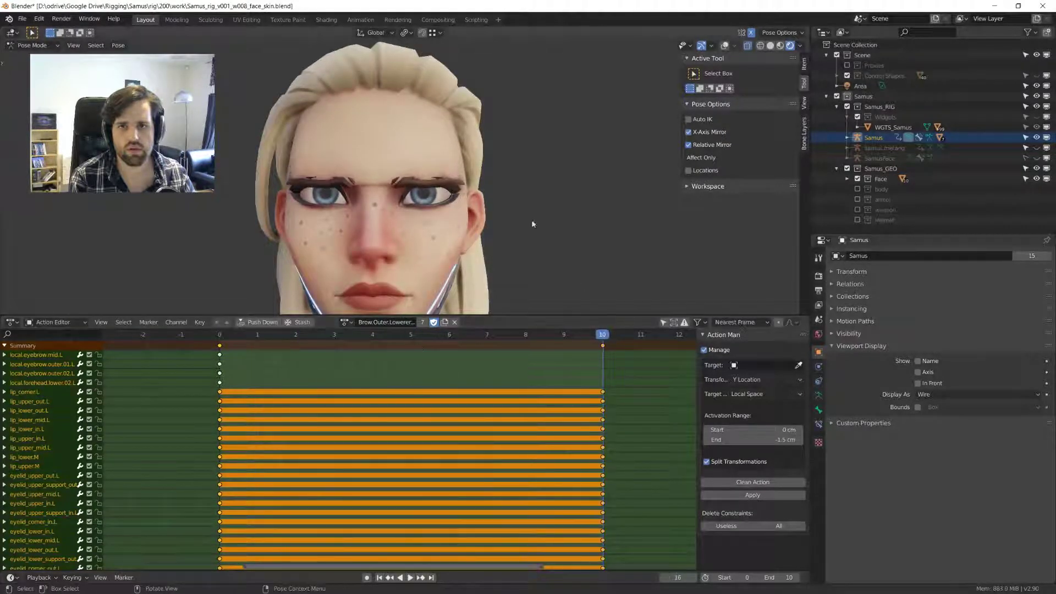
- Show the overlays, view the brow from above and adjust the middle eyebrow control along global Z
{"action": "middle_click_drag", "start_coordinate": [532, 225], "coordinate": [385, 231]}
{"action": "middle_click_drag", "start_coordinate": [435, 203], "coordinate": [468, 240]}
{"action": "key", "text": "shift+alt+z"}
{"action": "scroll", "coordinate": [488, 201], "scroll_direction": "up", "scroll_amount": 3}
{"action": "left_click", "coordinate": [466, 184]}
{"action": "key", "text": "g"}
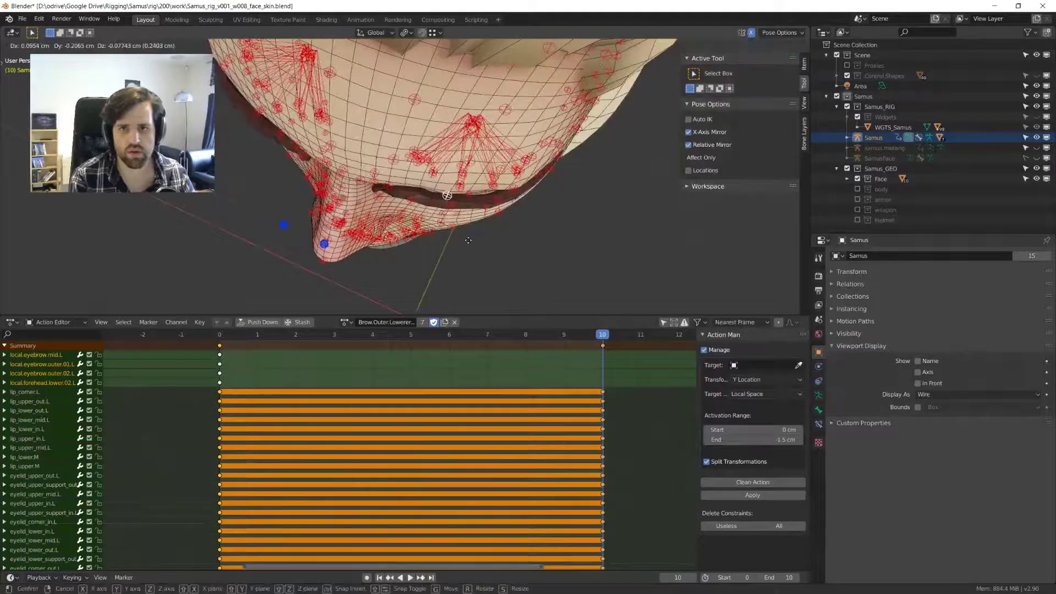
{"action": "key", "text": "z"}
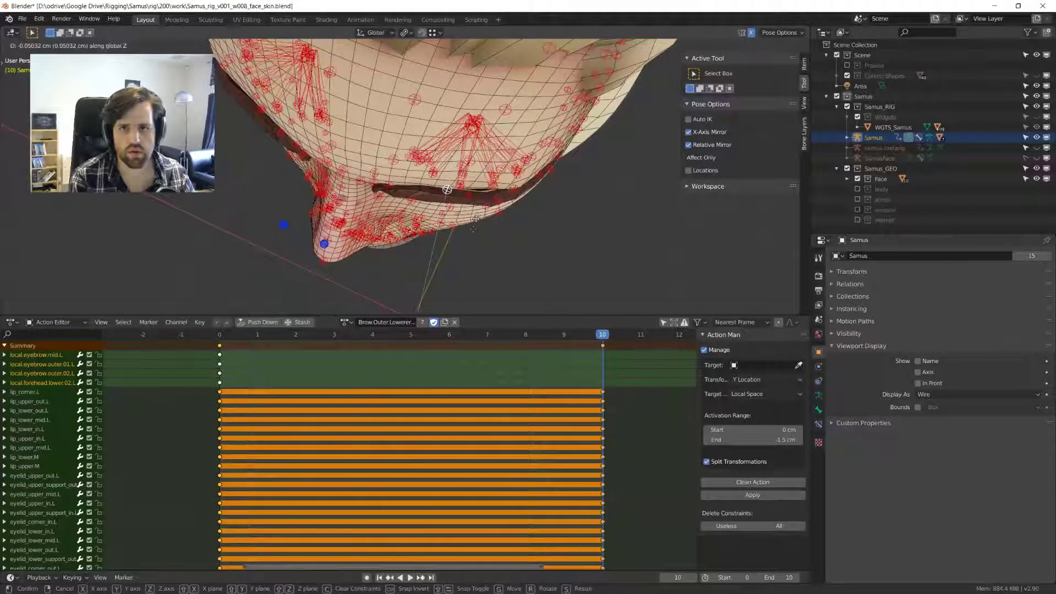
{"action": "left_click", "coordinate": [466, 241]}
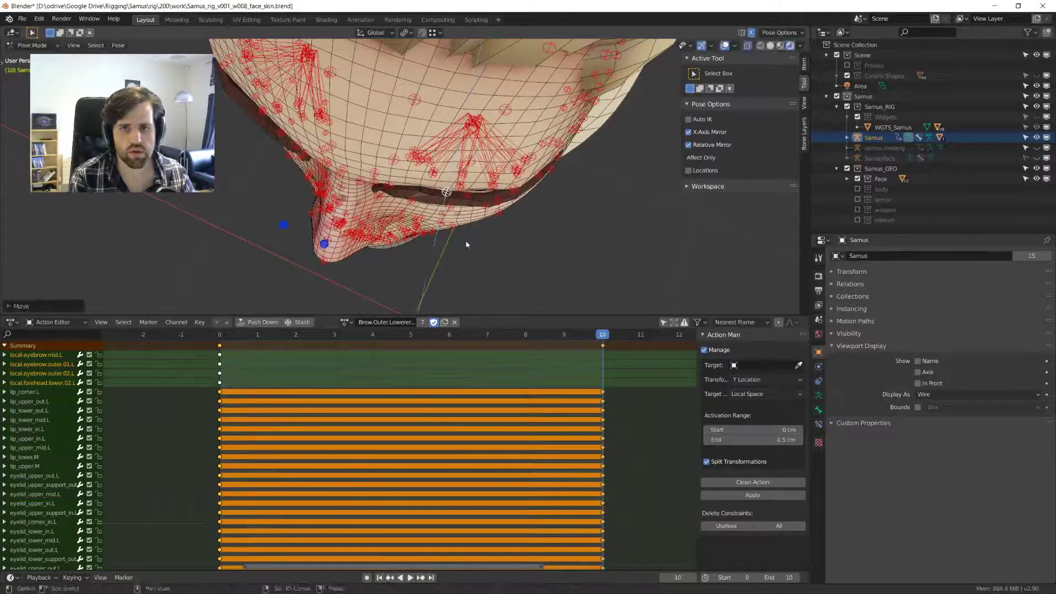
- Shift the middle eyebrow control along global Y and keyframe its location, rotation and scale at frame 10
{"action": "middle_click_drag", "start_coordinate": [466, 240], "coordinate": [517, 205]}
{"action": "key", "text": "g"}
{"action": "key", "text": "y"}
{"action": "left_click", "coordinate": [464, 175]}
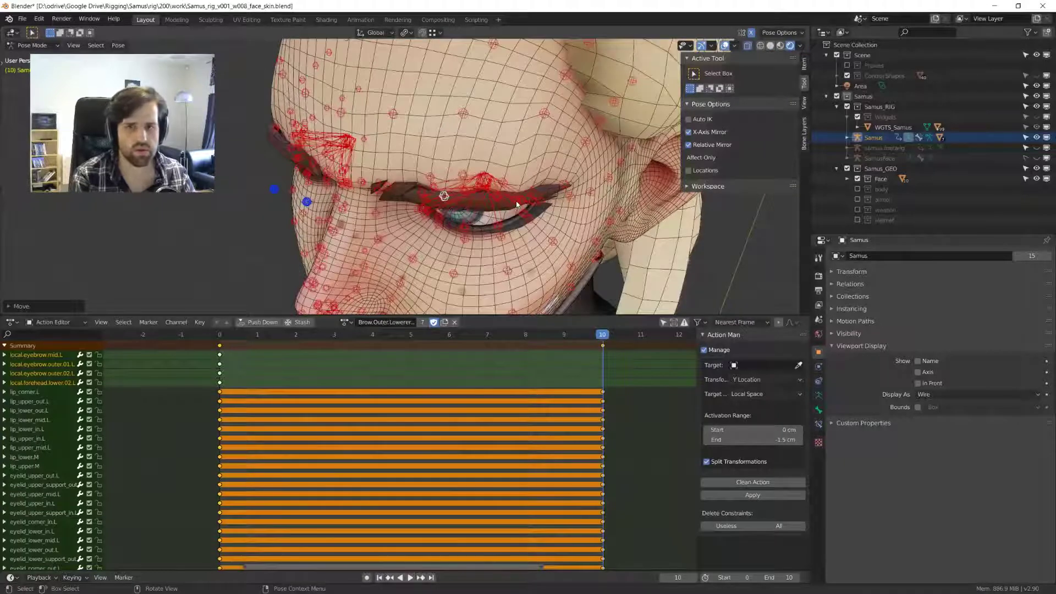
{"action": "key", "text": "i"}
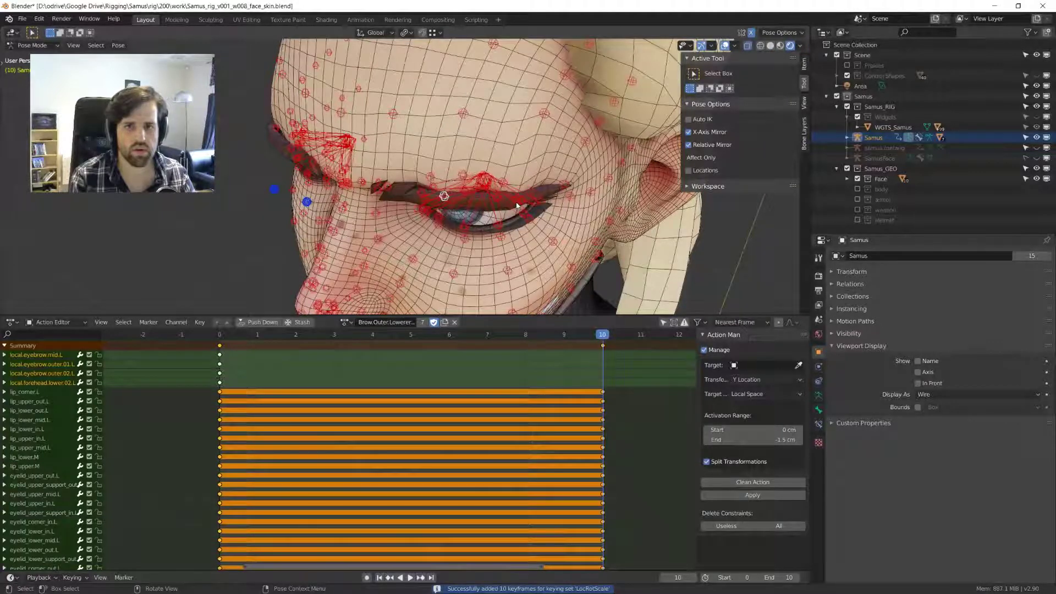
- Clean the Brow.Outer.Lowerer action of its unneeded channels and preview it between frames 0 and 10
{"action": "middle_click_drag", "start_coordinate": [516, 206], "coordinate": [507, 159]}
{"action": "left_click_drag", "start_coordinate": [502, 335], "coordinate": [175, 333]}
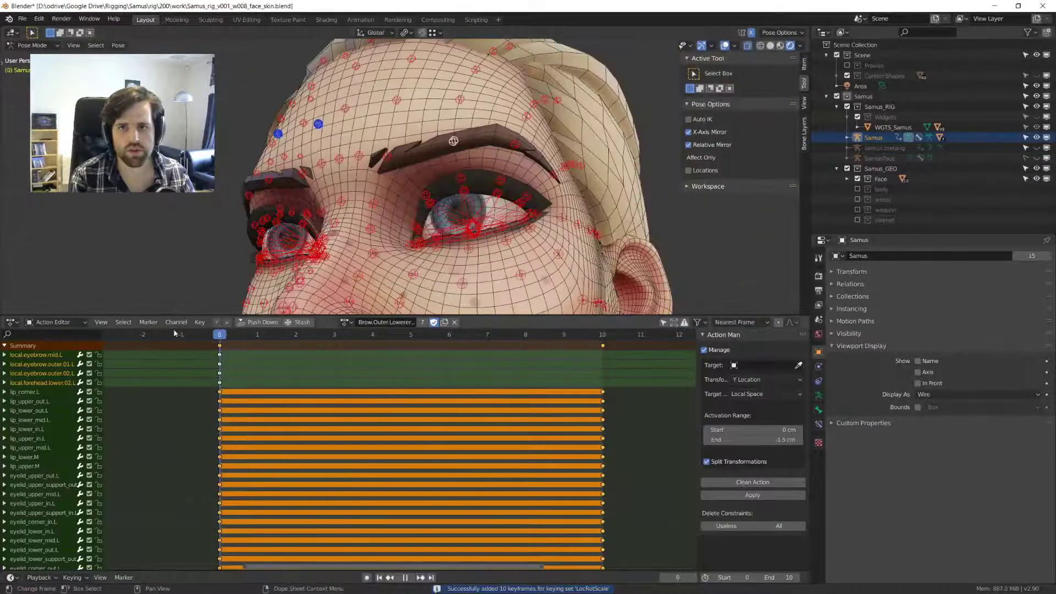
{"action": "left_click", "coordinate": [762, 484]}
{"action": "key", "text": "space"}
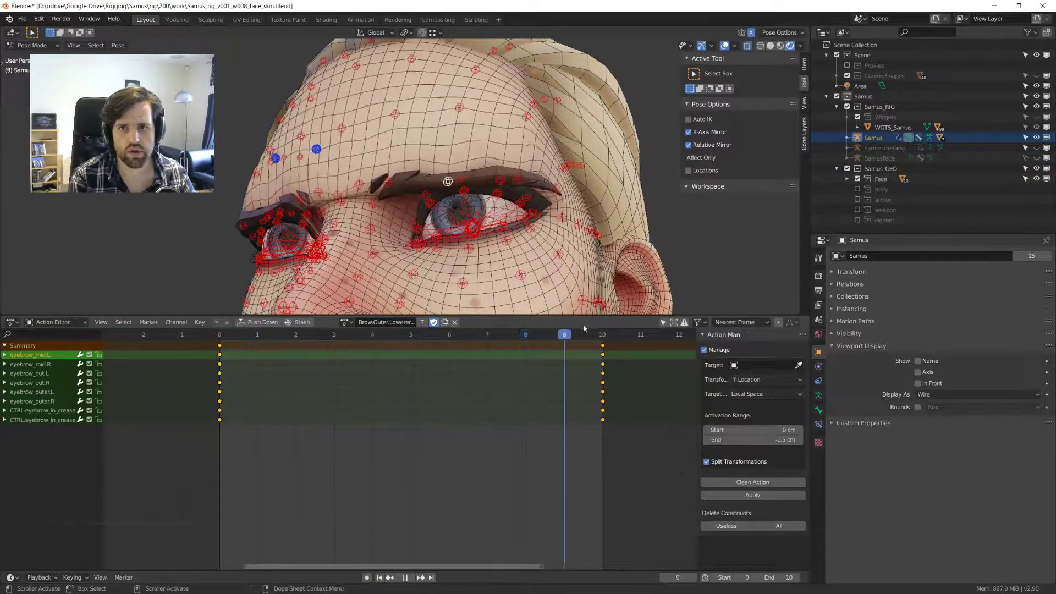
{"action": "key", "text": "space"}
- Check the lowered brow from above, hide the overlays and play the action while viewing the whole face
{"action": "middle_click_drag", "start_coordinate": [494, 236], "coordinate": [444, 273]}
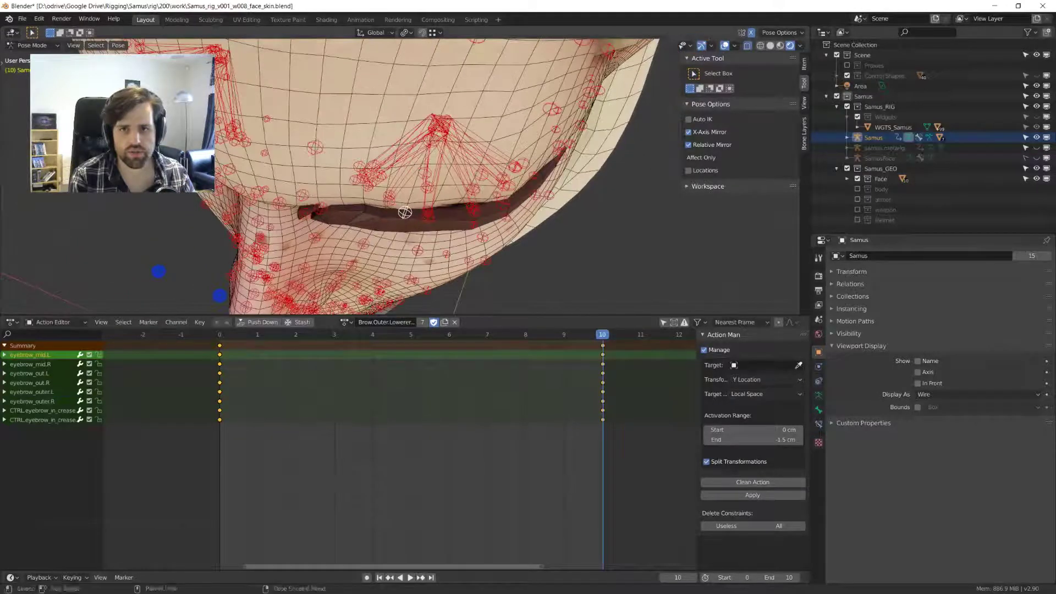
{"action": "key", "text": "space"}
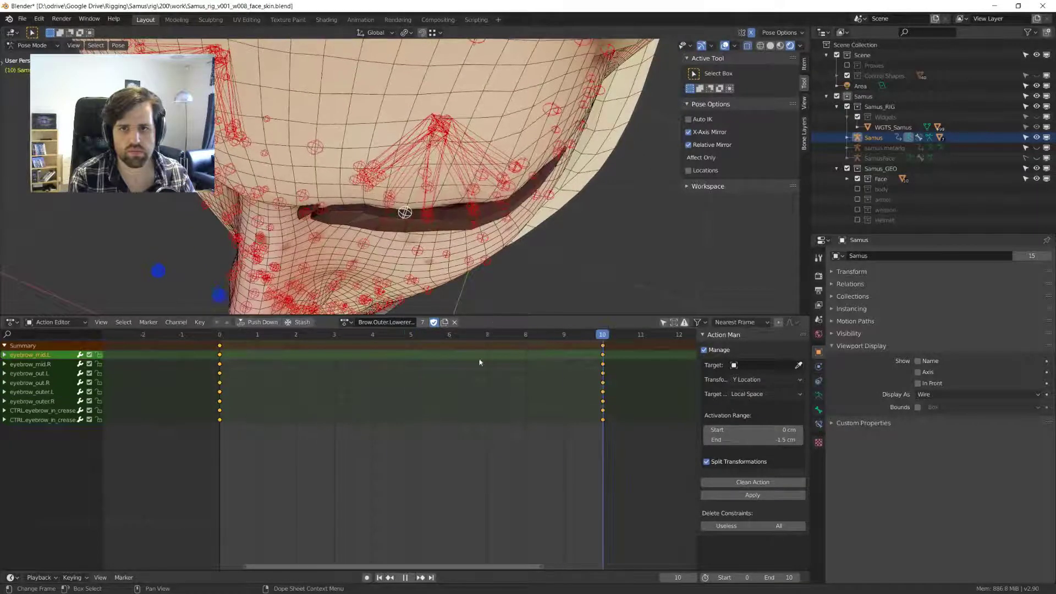
{"action": "key", "text": "space"}
{"action": "middle_click_drag", "start_coordinate": [489, 219], "coordinate": [586, 343]}
{"action": "key", "text": "shift+alt+z"}
{"action": "scroll", "coordinate": [425, 197], "scroll_direction": "down", "scroll_amount": 6}
{"action": "scroll", "coordinate": [440, 229], "scroll_direction": "up", "scroll_amount": 3}
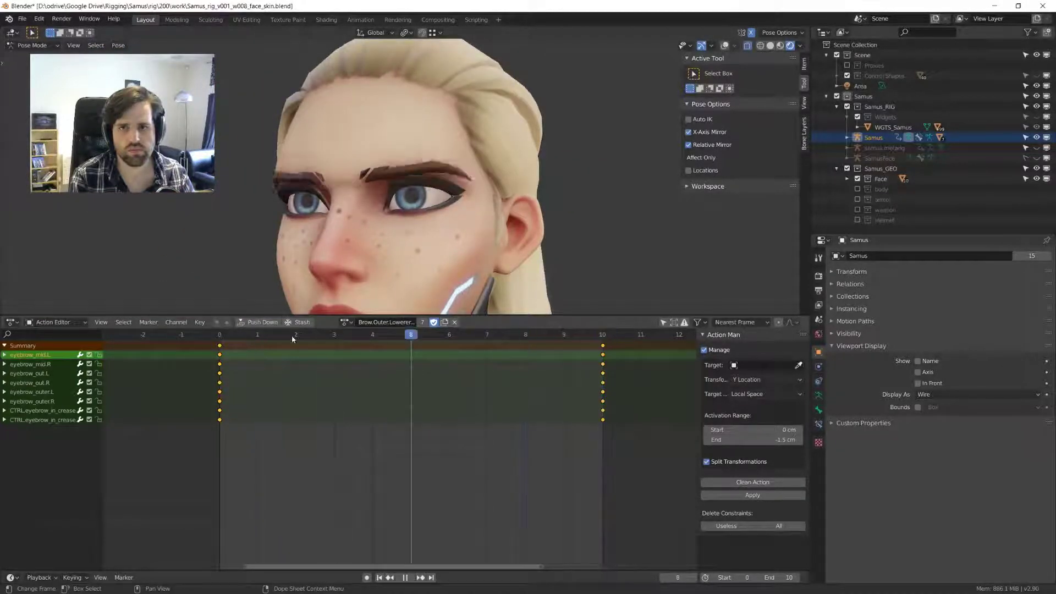
{"action": "key", "text": "space"}
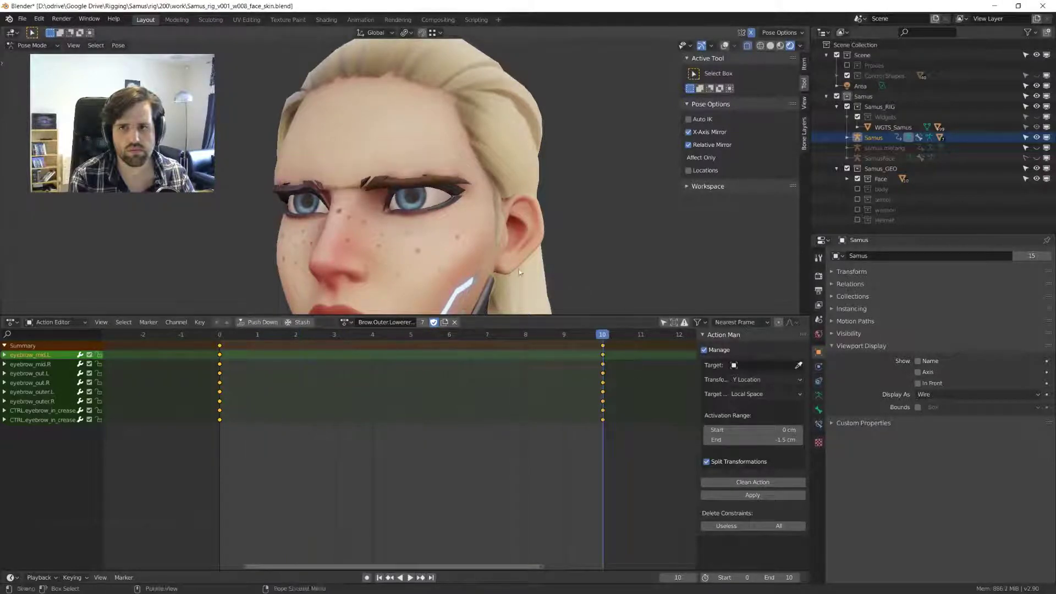
- Preview the outer brow lowering action on the face from the side, front and above
{"action": "scroll", "coordinate": [519, 269], "scroll_direction": "down", "scroll_amount": 4}
{"action": "middle_click_drag", "start_coordinate": [503, 228], "coordinate": [346, 233]}
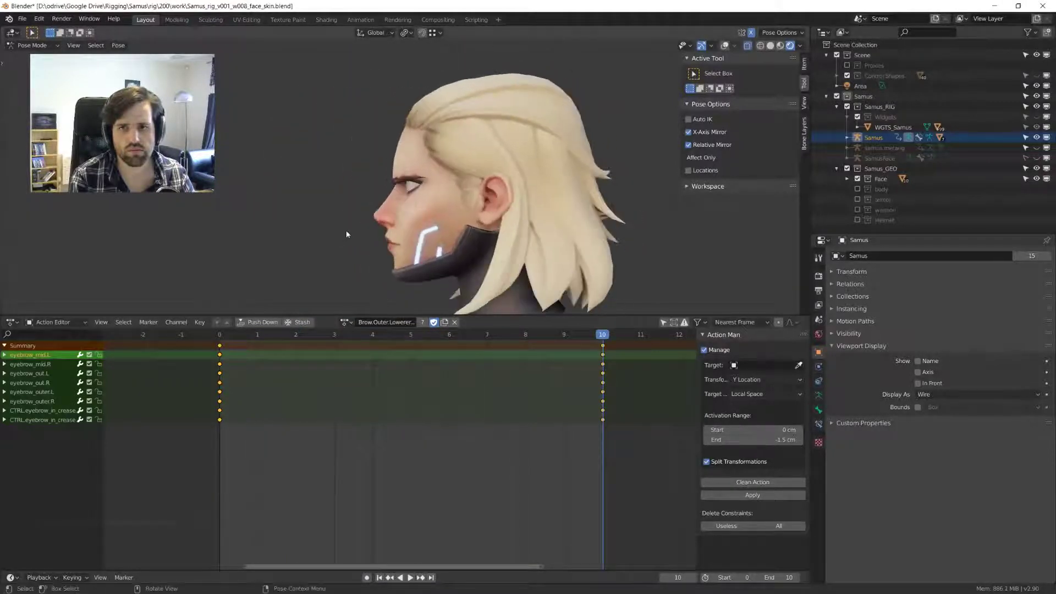
{"action": "scroll", "coordinate": [311, 223], "scroll_direction": "up", "scroll_amount": 4}
{"action": "key", "text": "space"}
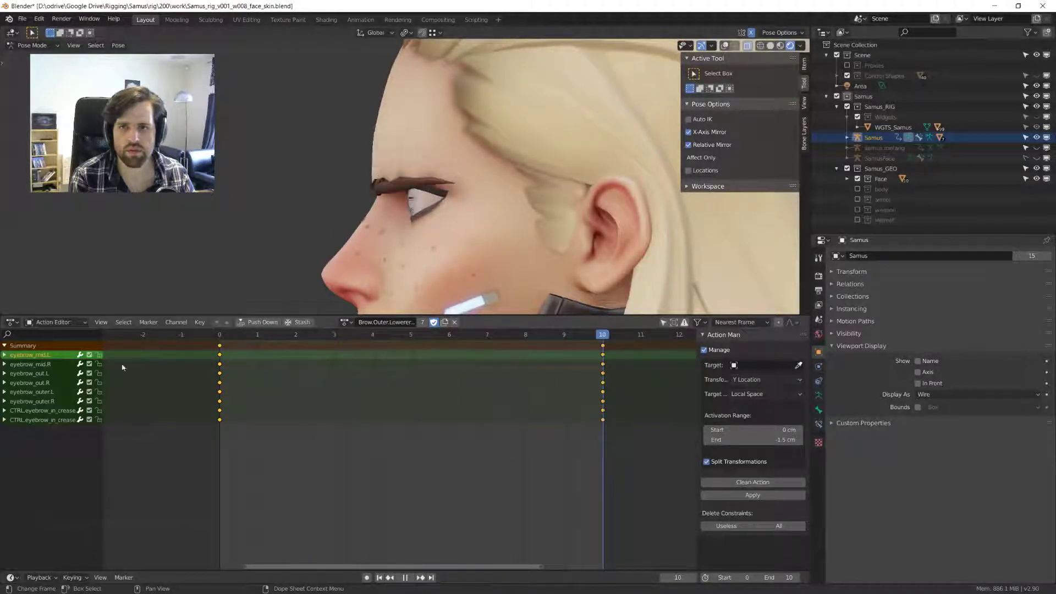
{"action": "key", "text": "space"}
{"action": "key", "text": "KP_1"}
{"action": "key", "text": "KP_7"}
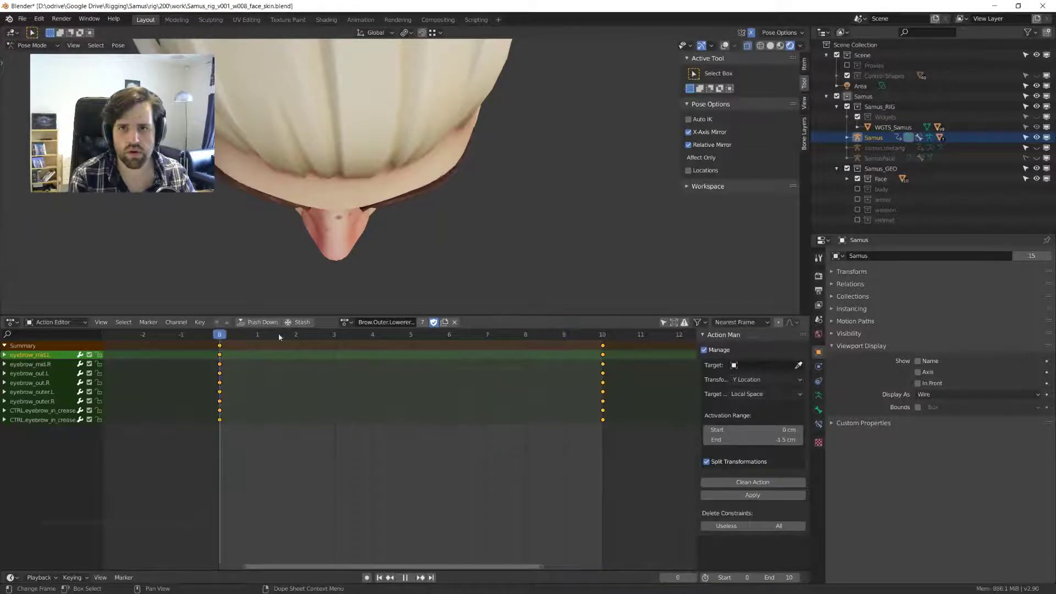
{"action": "key", "text": "space"}
- Shift the eyebrow_out.L control along global Y and keyframe location, rotation and scale of all controls at frame 10
{"action": "middle_click_drag", "start_coordinate": [560, 240], "coordinate": [517, 161]}
{"action": "key", "text": "shift+alt+z"}
{"action": "left_click", "coordinate": [468, 144]}
{"action": "key", "text": "g"}
{"action": "right_click", "coordinate": [469, 142]}
{"action": "key", "text": "g"}
{"action": "key", "text": "y"}
{"action": "left_click", "coordinate": [465, 204]}
{"action": "key", "text": "a"}
{"action": "key", "text": "i"}
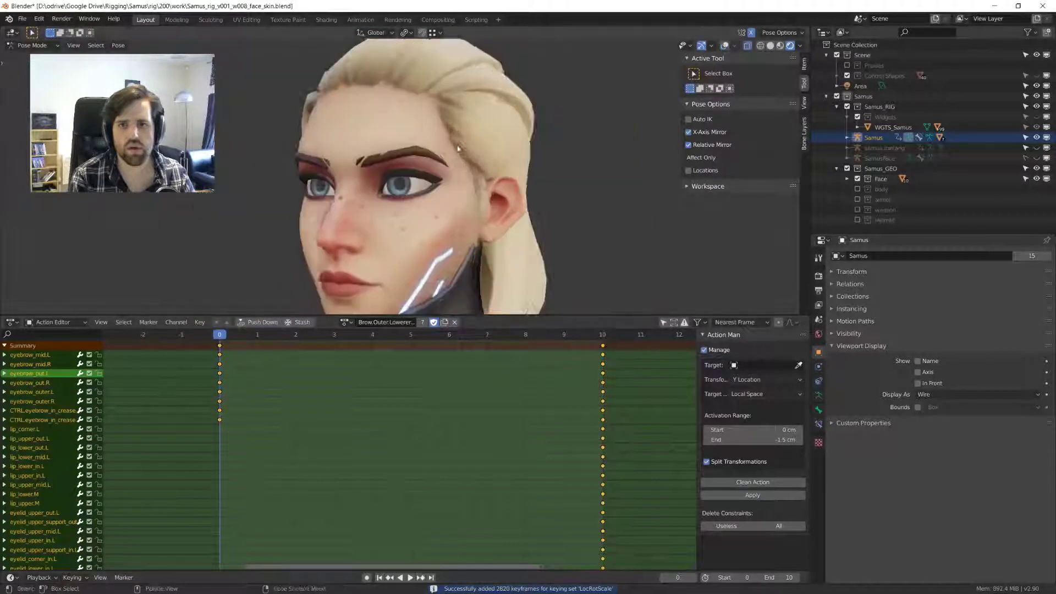
- Replay the adjusted brow action and inspect the lowered brow from above, the side, the front and three-quarter angles
{"action": "middle_click_drag", "start_coordinate": [458, 146], "coordinate": [570, 347]}
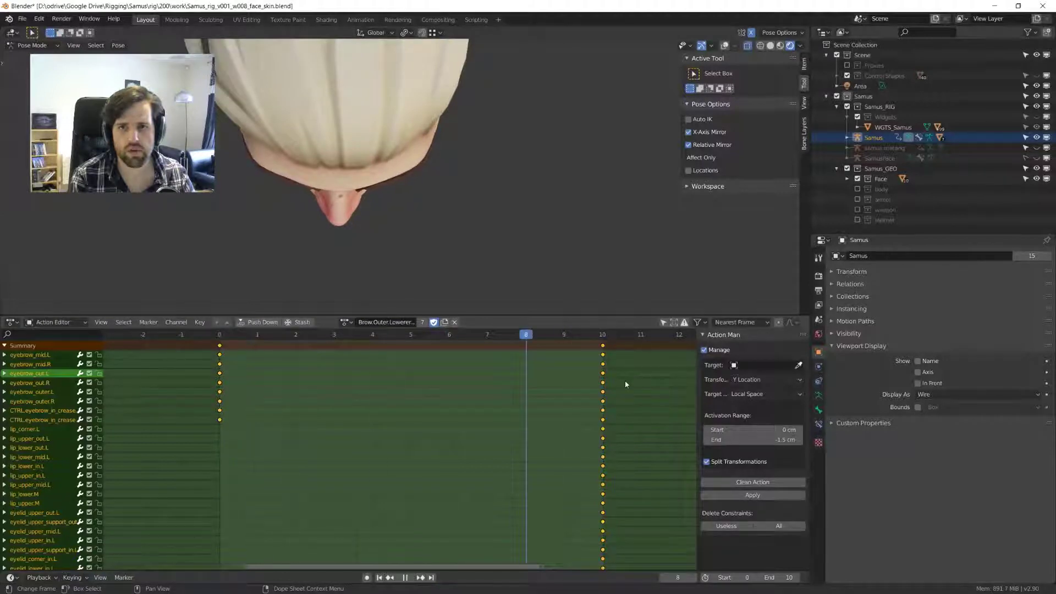
{"action": "key", "text": "space"}
{"action": "middle_click_drag", "start_coordinate": [418, 264], "coordinate": [449, 170]}
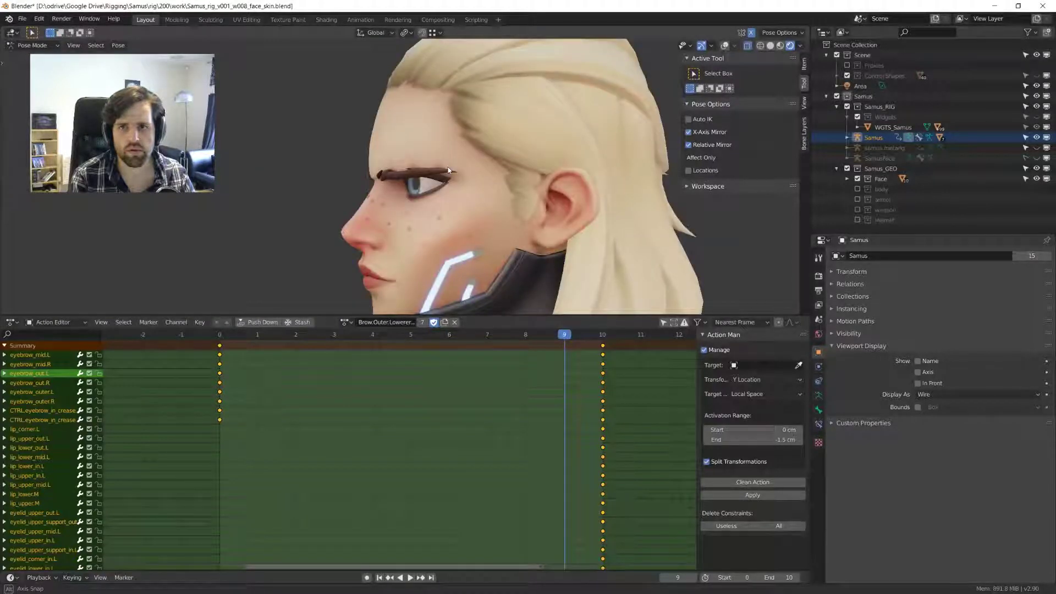
{"action": "key", "text": "KP_1"}
{"action": "scroll", "coordinate": [494, 220], "scroll_direction": "up", "scroll_amount": 2}
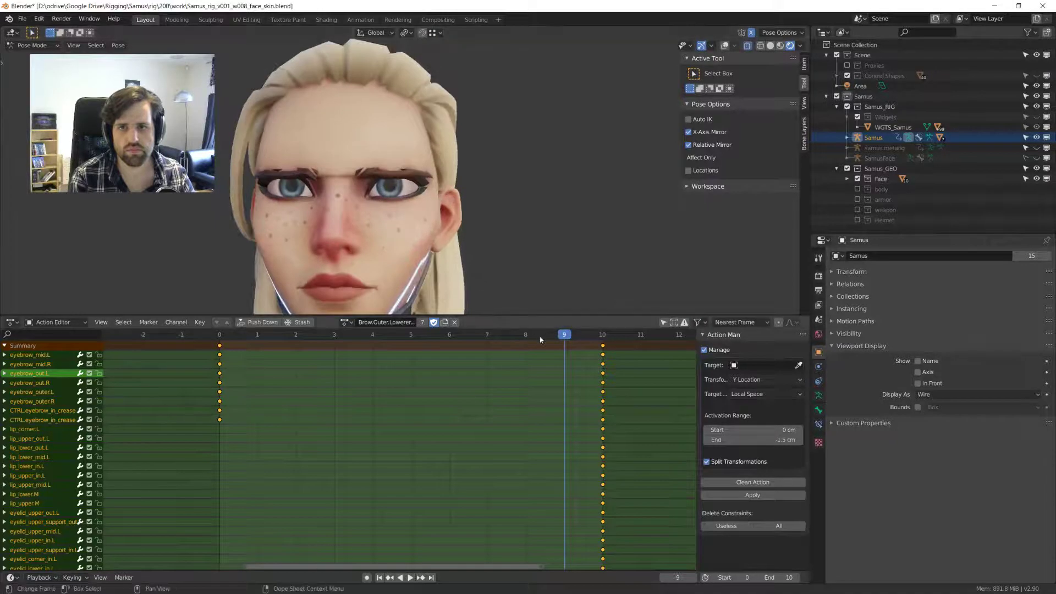
{"action": "key", "text": "space"}
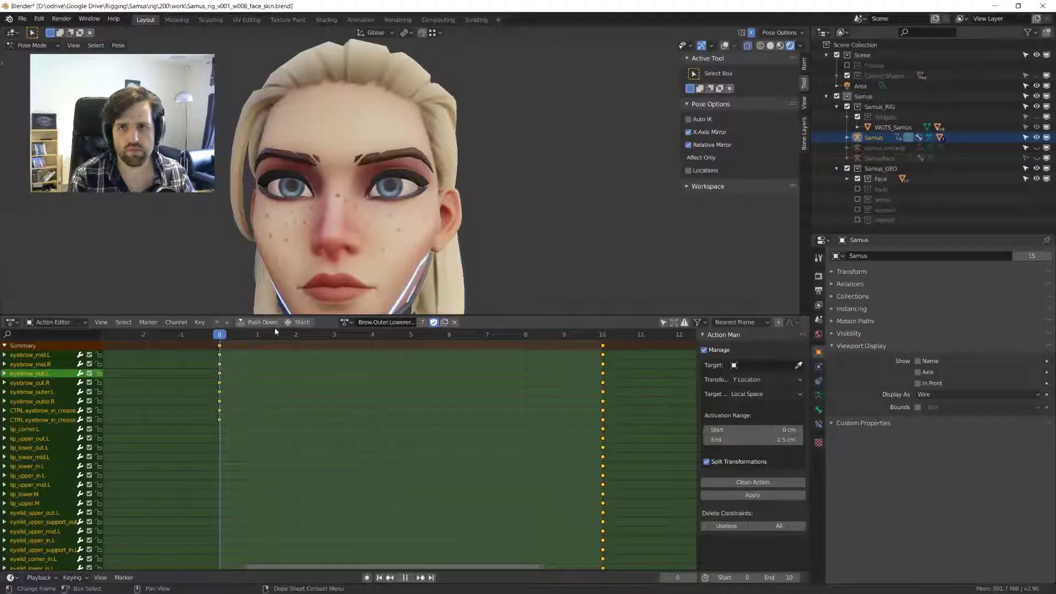
{"action": "middle_click_drag", "start_coordinate": [550, 242], "coordinate": [467, 193]}
{"action": "key", "text": "space"}
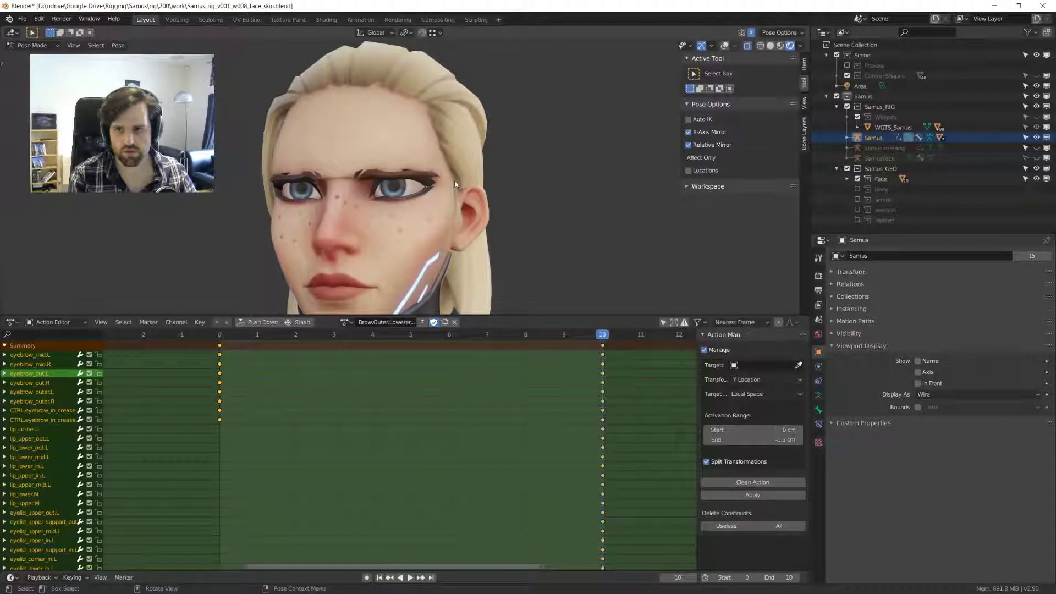
{"action": "middle_click_drag", "start_coordinate": [506, 179], "coordinate": [417, 163]}
{"action": "scroll", "coordinate": [488, 167], "scroll_direction": "down", "scroll_amount": 3}
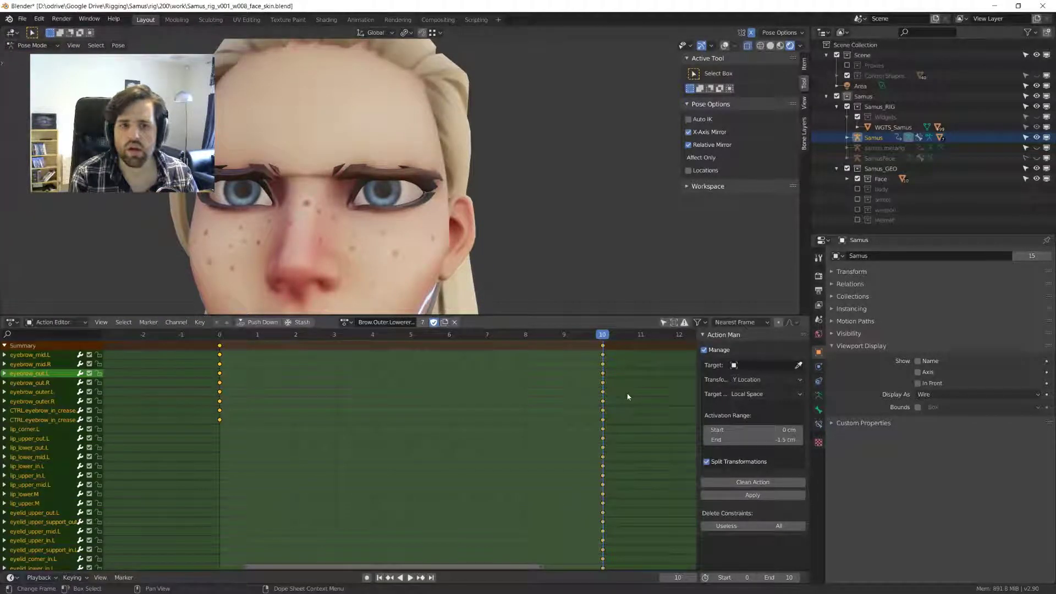
- Clean the Brow.Outer.Lowerer action and set its target to Samus with Split Transformations off
{"action": "left_click", "coordinate": [762, 365]}
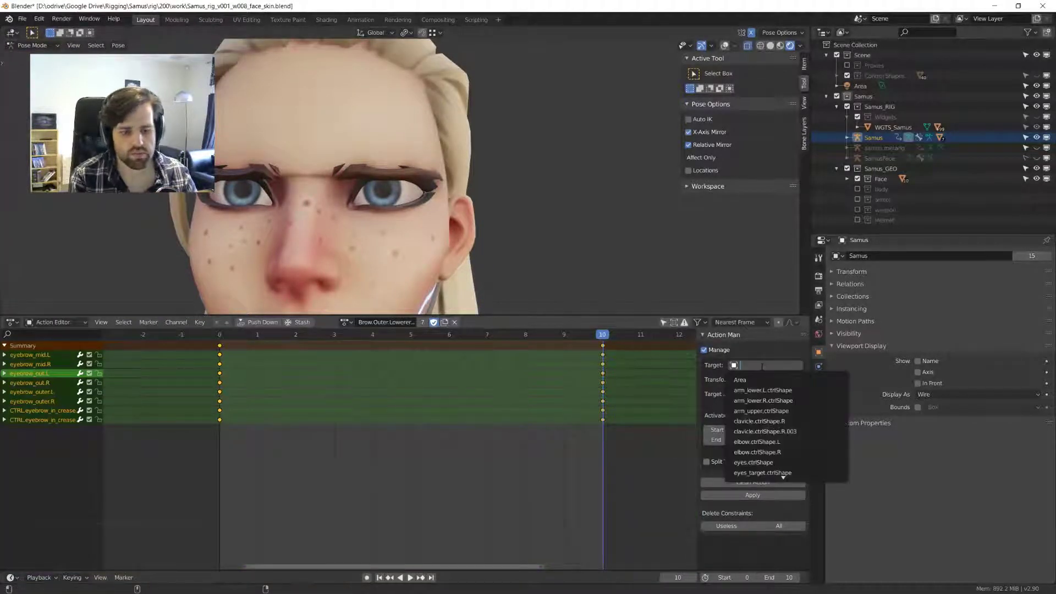
{"action": "type", "text": "As"}
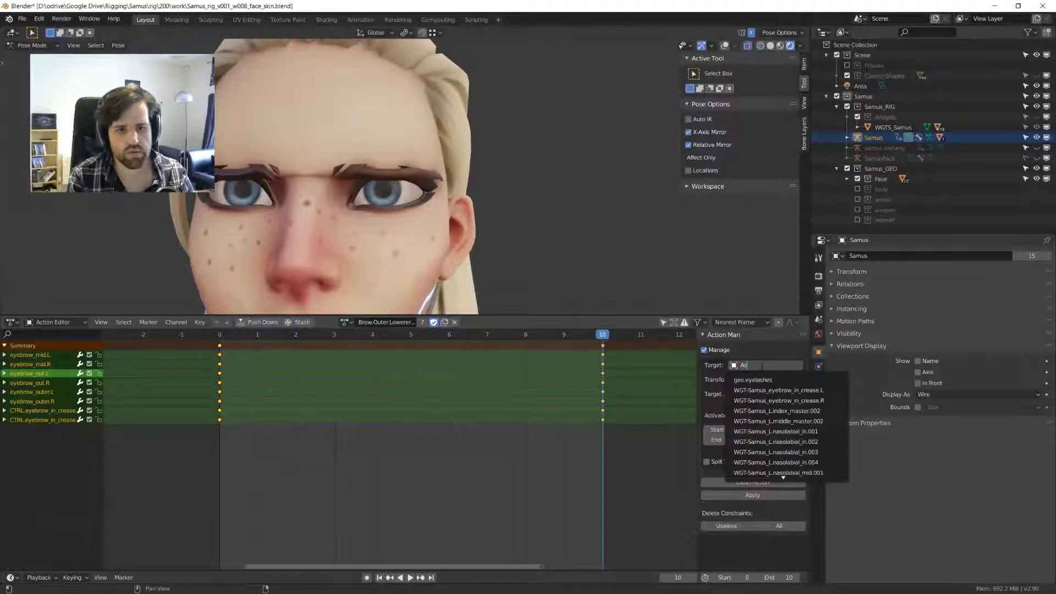
{"action": "left_click", "coordinate": [796, 380]}
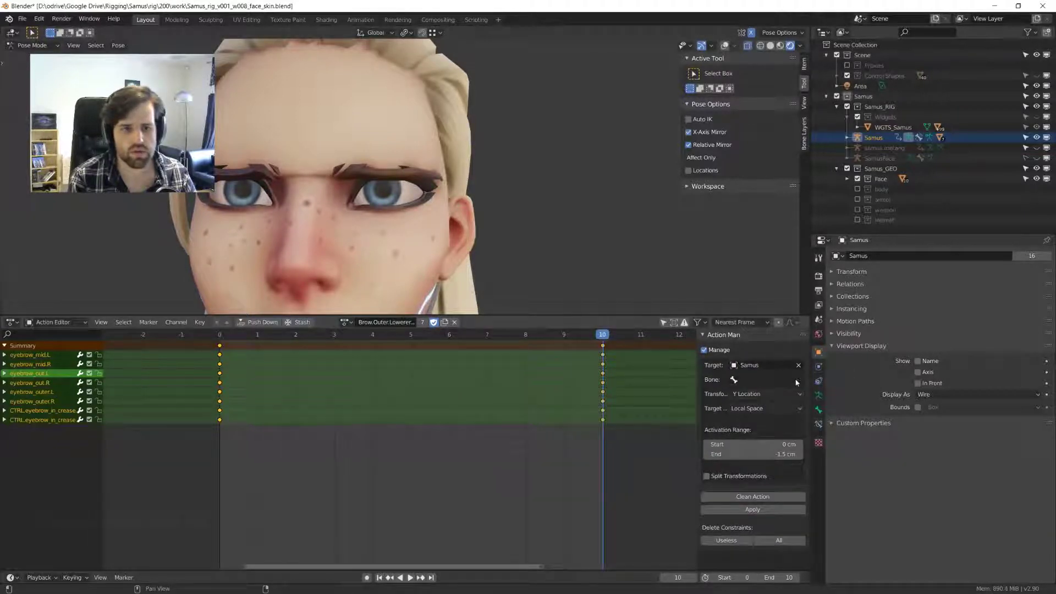
- Duplicate the inner eyebrow crease control bones in Edit Mode and move the copies about 6.28 cm along global X
{"action": "middle_click_drag", "start_coordinate": [440, 176], "coordinate": [419, 173]}
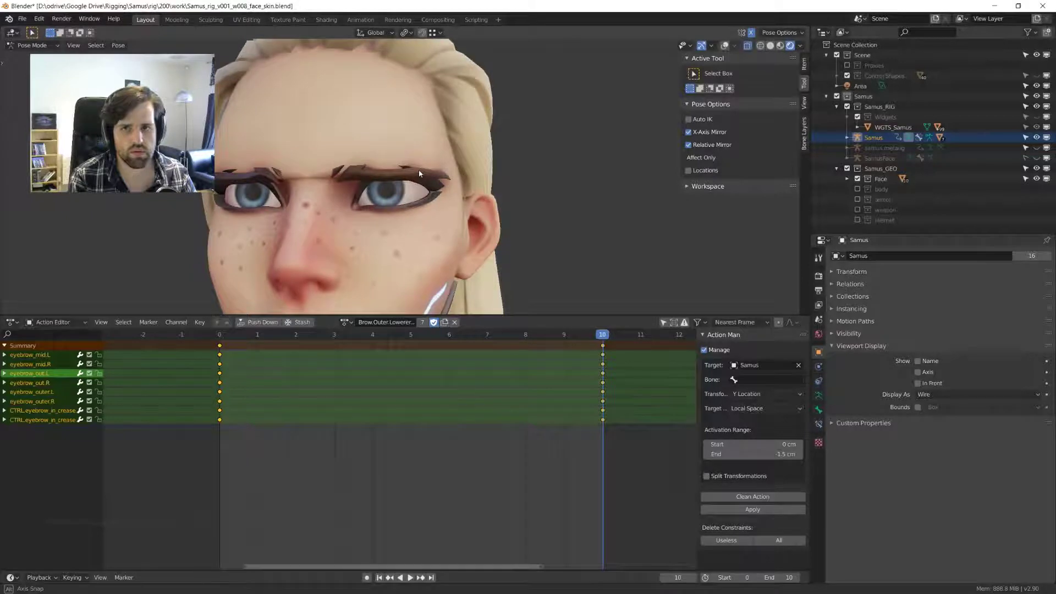
{"action": "key", "text": "shift+alt+z"}
{"action": "key", "text": "Tab"}
{"action": "middle_click_drag", "start_coordinate": [363, 148], "coordinate": [304, 180]}
{"action": "left_click", "coordinate": [295, 175]}
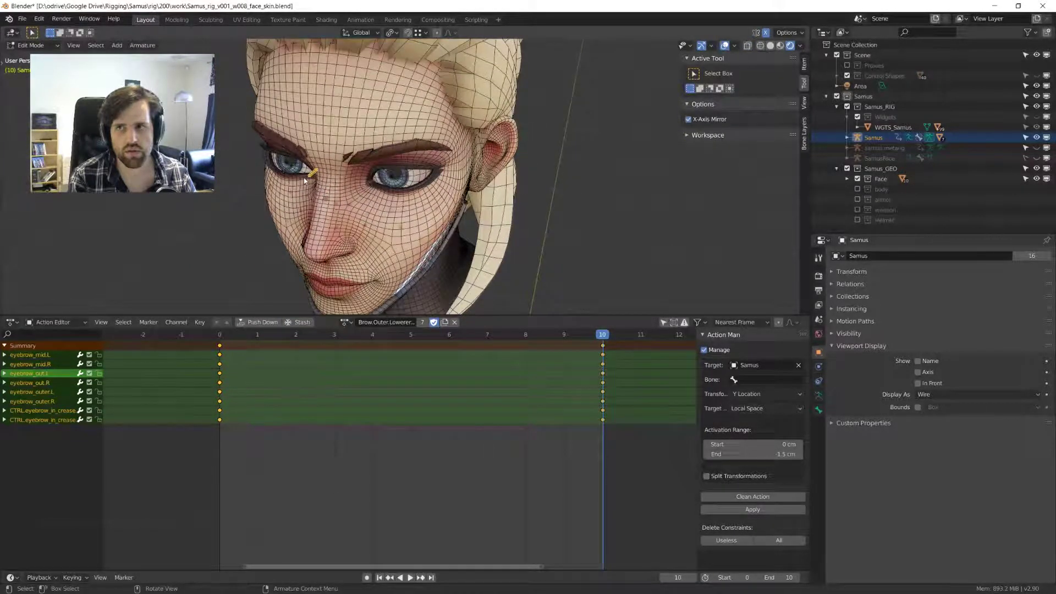
{"action": "key", "text": "KP_1"}
{"action": "key", "text": "g"}
{"action": "key", "text": "x"}
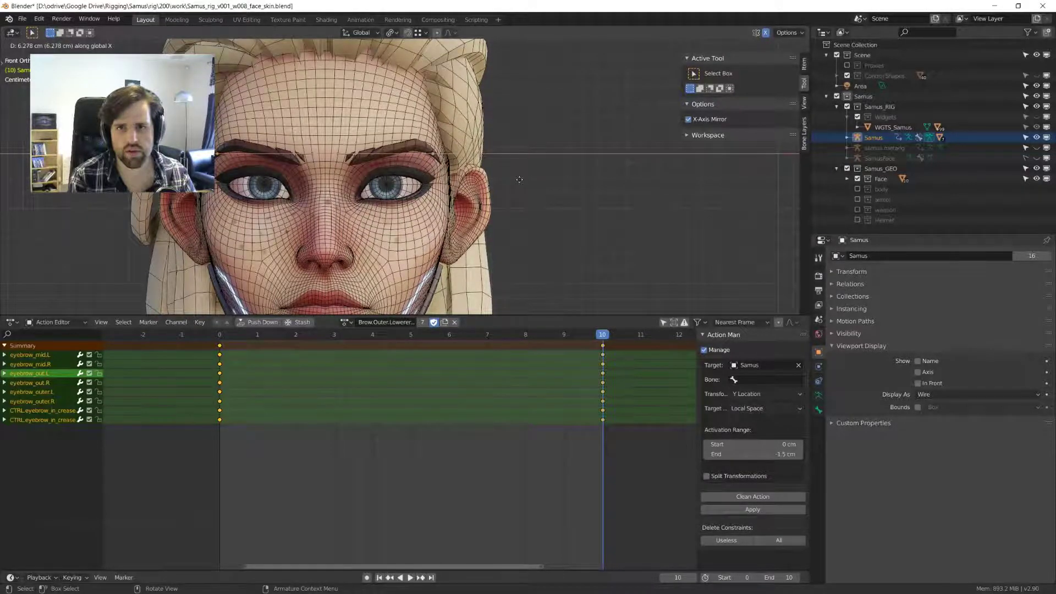
{"action": "left_click", "coordinate": [519, 180]}
- Rename the duplicated control bone above the character's left eye to CTRL.eyebrow_out.L
{"action": "middle_click_drag", "start_coordinate": [519, 179], "coordinate": [441, 154]}
{"action": "scroll", "coordinate": [576, 199], "scroll_direction": "up", "scroll_amount": 4}
{"action": "scroll", "coordinate": [577, 199], "scroll_direction": "down", "scroll_amount": 5}
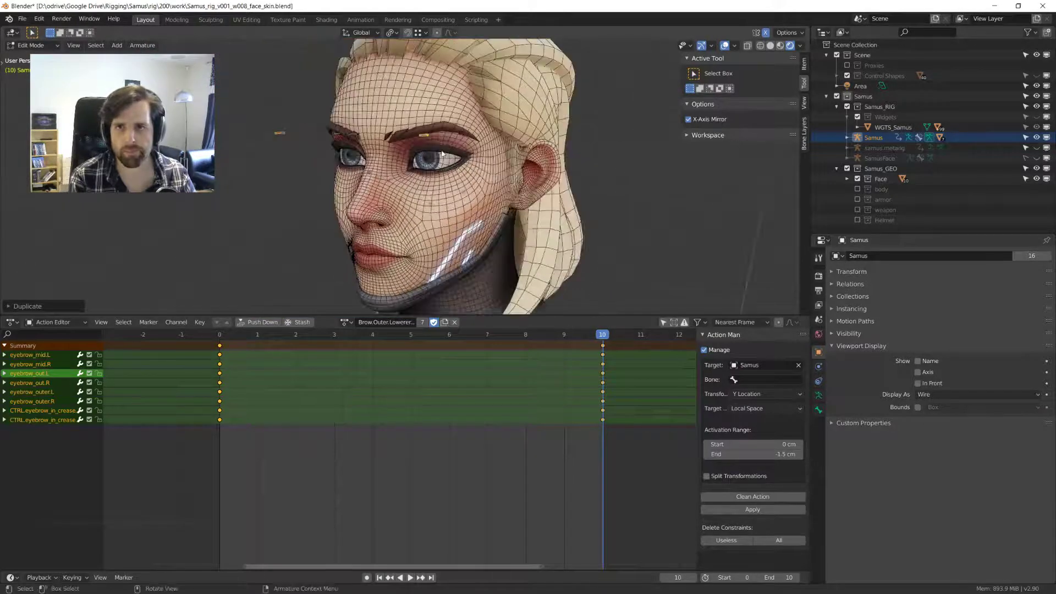
{"action": "scroll", "coordinate": [427, 119], "scroll_direction": "up", "scroll_amount": 2}
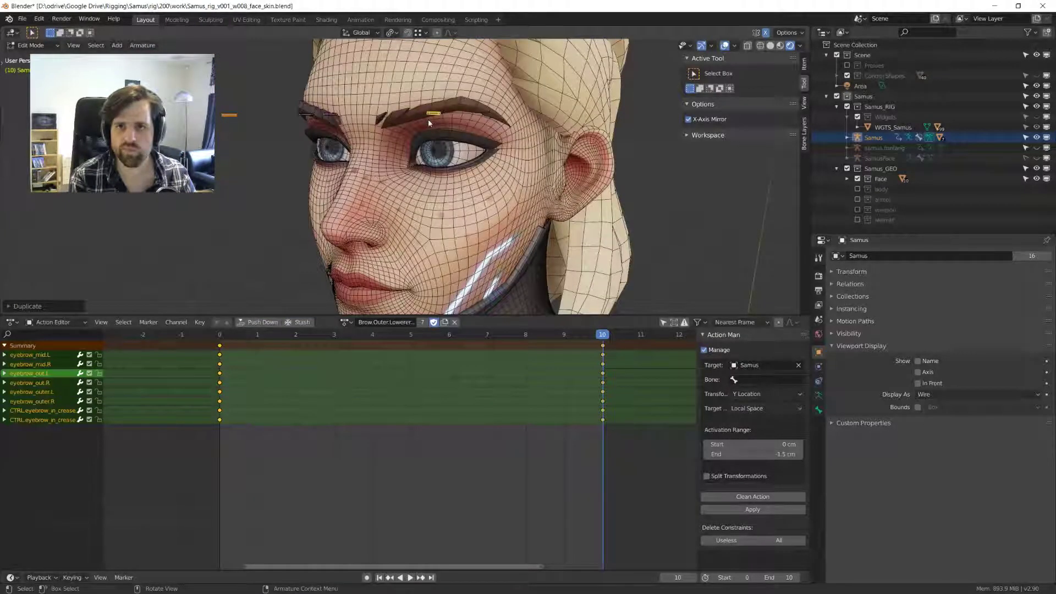
{"action": "key", "text": "F2"}
{"action": "left_click_drag", "start_coordinate": [565, 172], "coordinate": [570, 173]}
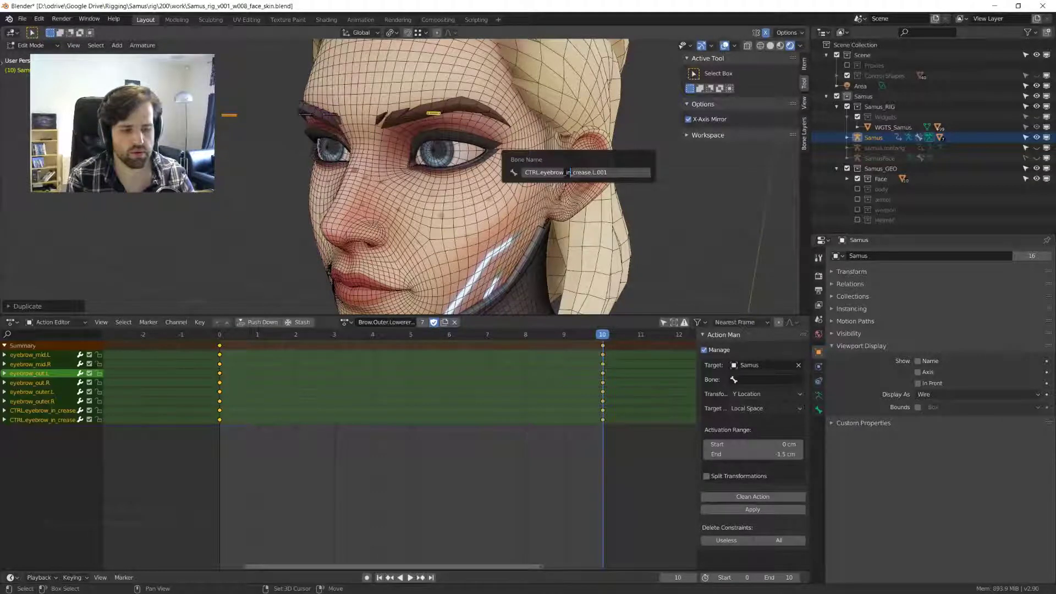
{"action": "type", "text": "o"}
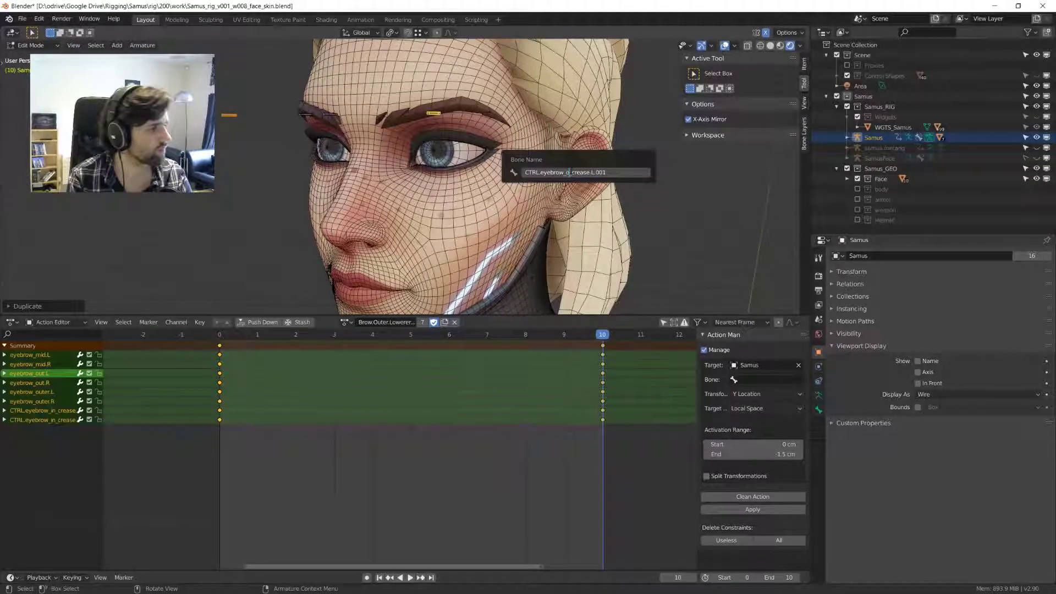
{"action": "type", "text": "ut"}
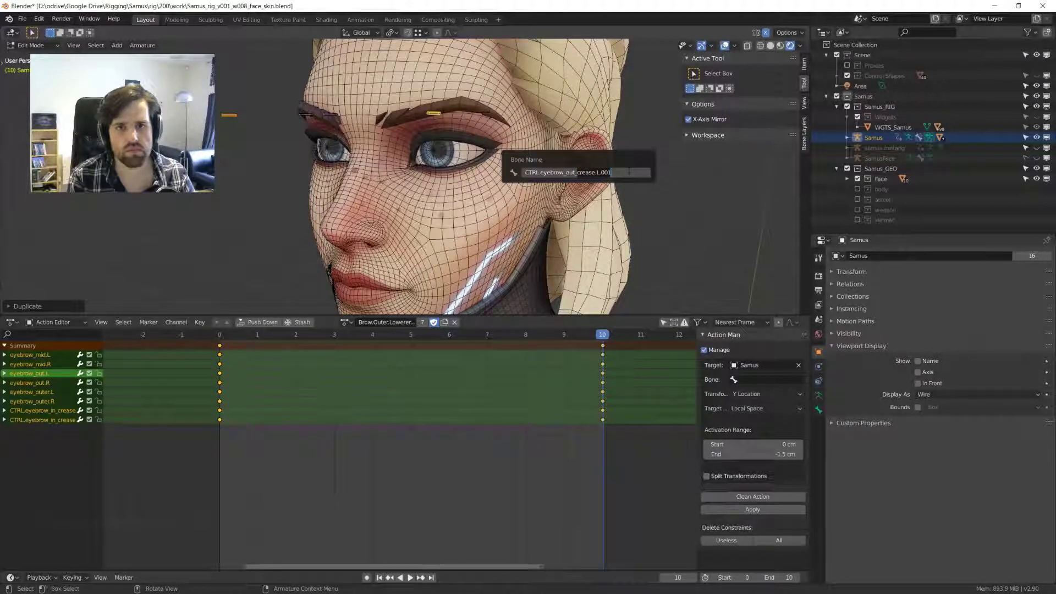
{"action": "key", "text": "Return"}
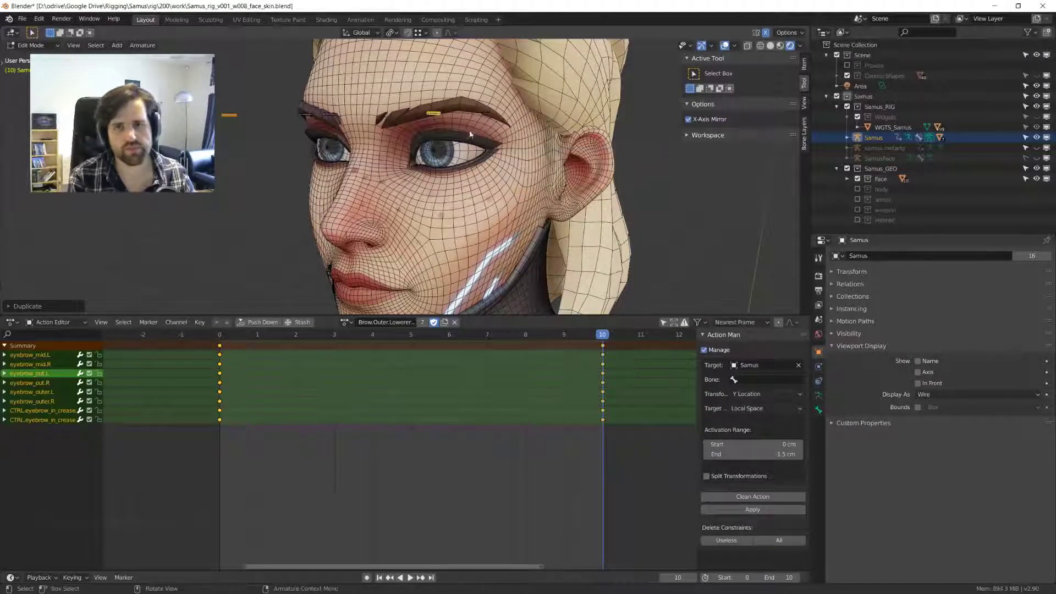
- Copy the new outer control's name and rename the duplicated bone on the character's right side to match
{"action": "mouse_move", "coordinate": [471, 136]}
{"action": "middle_mouse_down"}
{"action": "mouse_move", "coordinate": [430, 110]}
{"action": "mouse_move", "coordinate": [460, 138]}
{"action": "middle_mouse_up"}
{"action": "key", "text": "ctrl+c"}
{"action": "key", "text": "F2"}
{"action": "key", "text": "Return"}
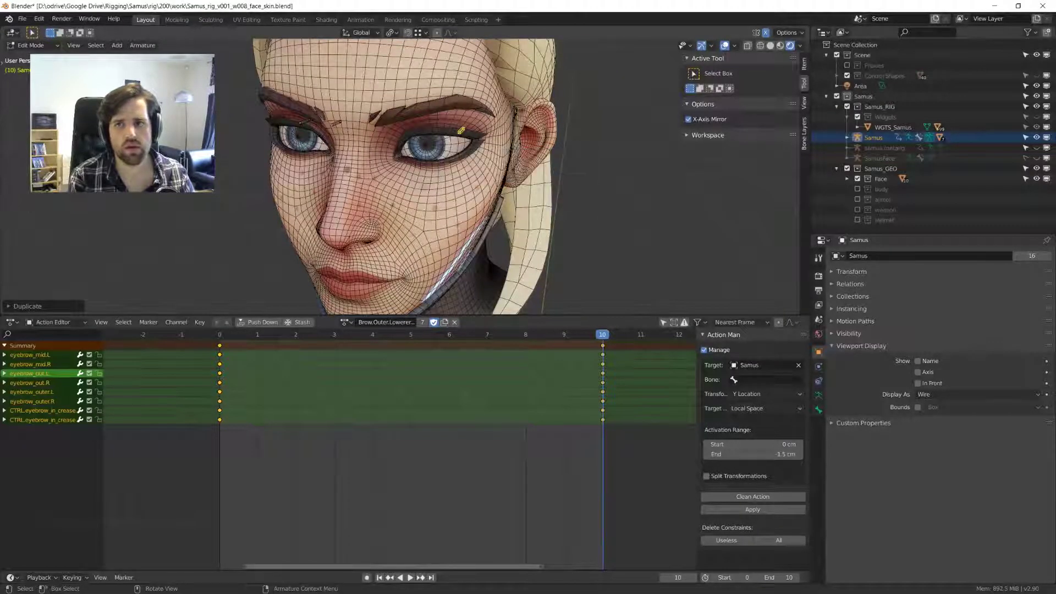
{"action": "key", "text": "F2"}
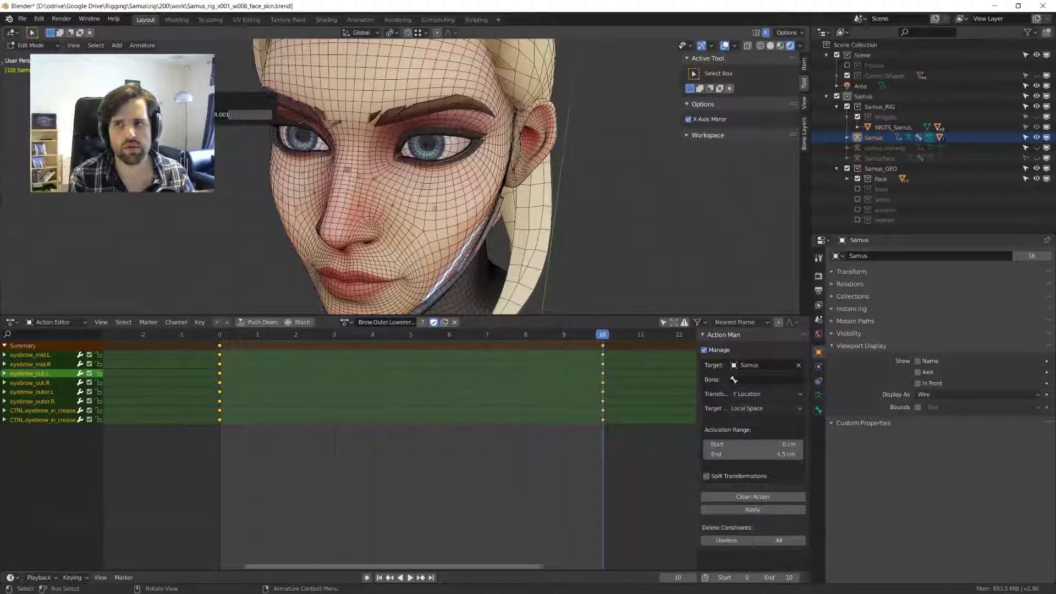
{"action": "key", "text": "Return"}
{"action": "key", "text": "g"}
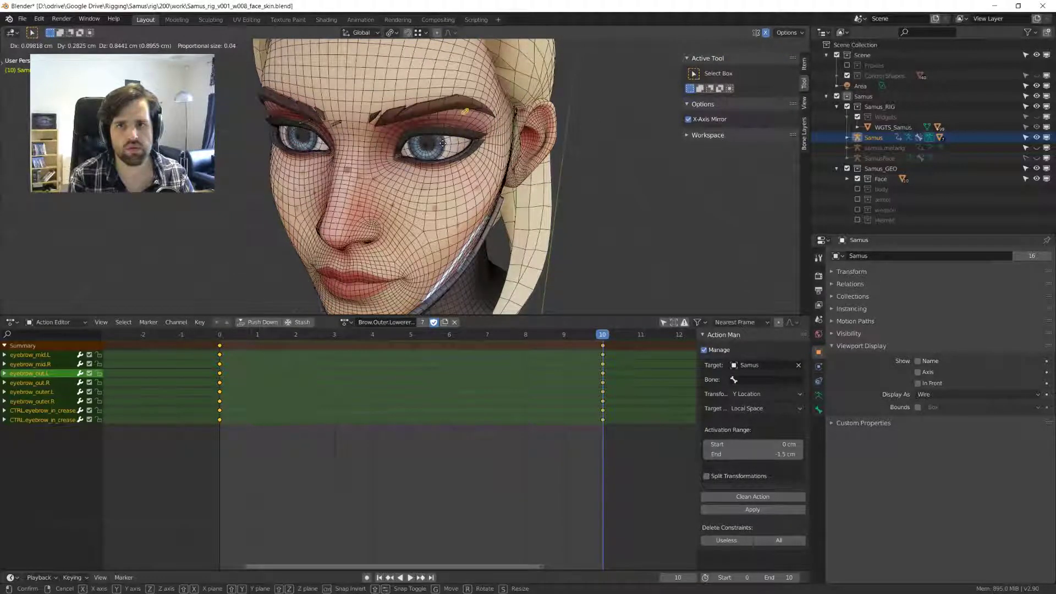
- Rename the character's left inner eyebrow crease control bone to CTRL.eyebrow_in.L
{"action": "left_click", "coordinate": [325, 128]}
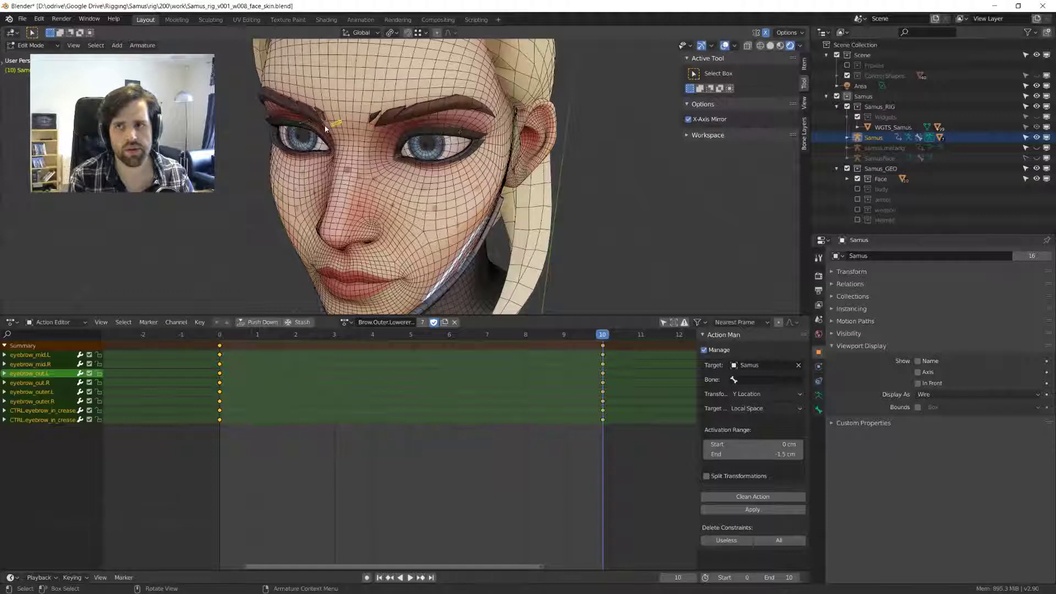
{"action": "key", "text": "F2"}
{"action": "key", "text": "End"}
{"action": "key", "text": "BackSpace"}
{"action": "key", "text": "BackSpace"}
{"action": "key", "text": "BackSpace"}
{"action": "key", "text": "BackSpace"}
{"action": "key", "text": "Left"}
{"action": "key", "text": "Left"}
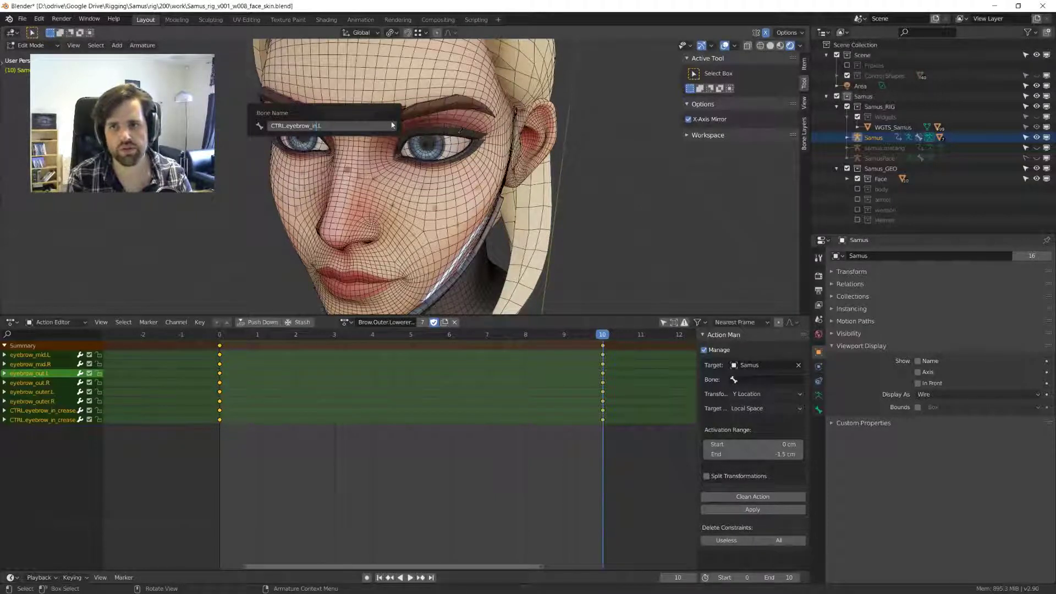
{"action": "key", "text": "Return"}
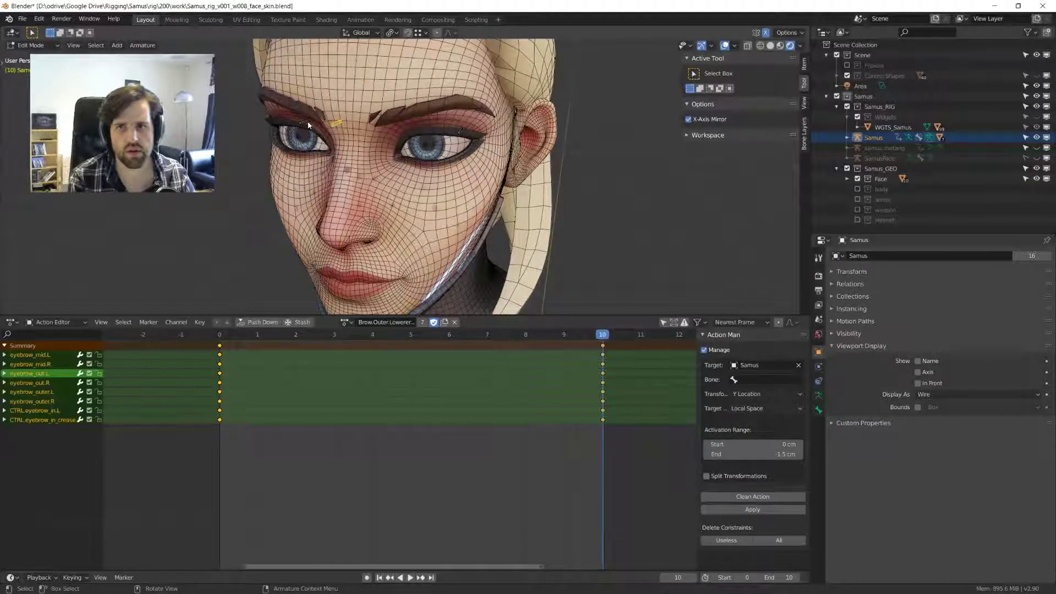
- Rename the character's right inner eyebrow crease control bone to CTRL.eyebrow_in.R
{"action": "key", "text": "F2"}
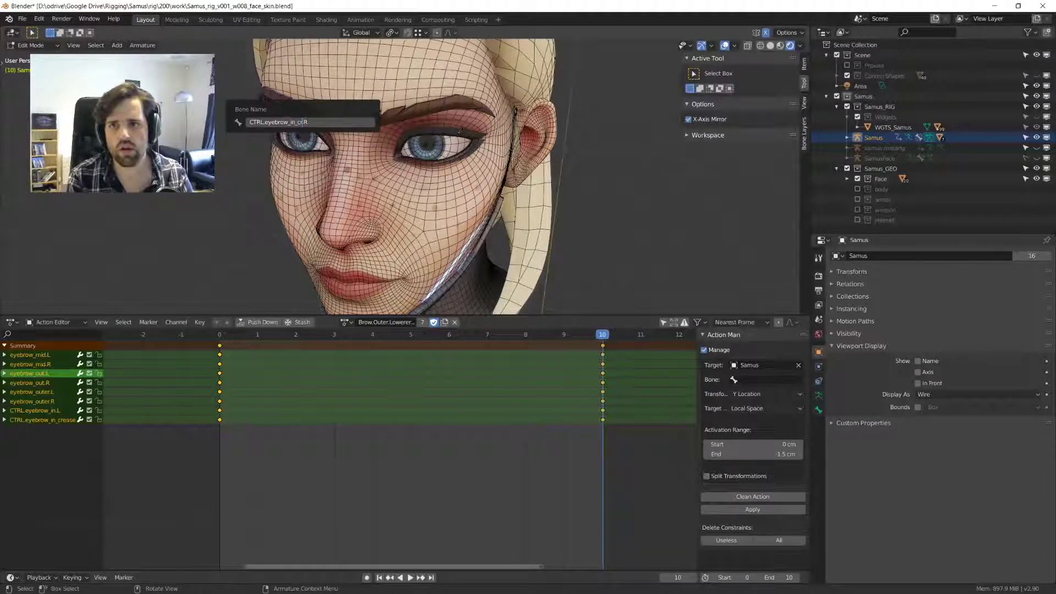
{"action": "key", "text": "BackSpace"}
{"action": "key", "text": "BackSpace"}
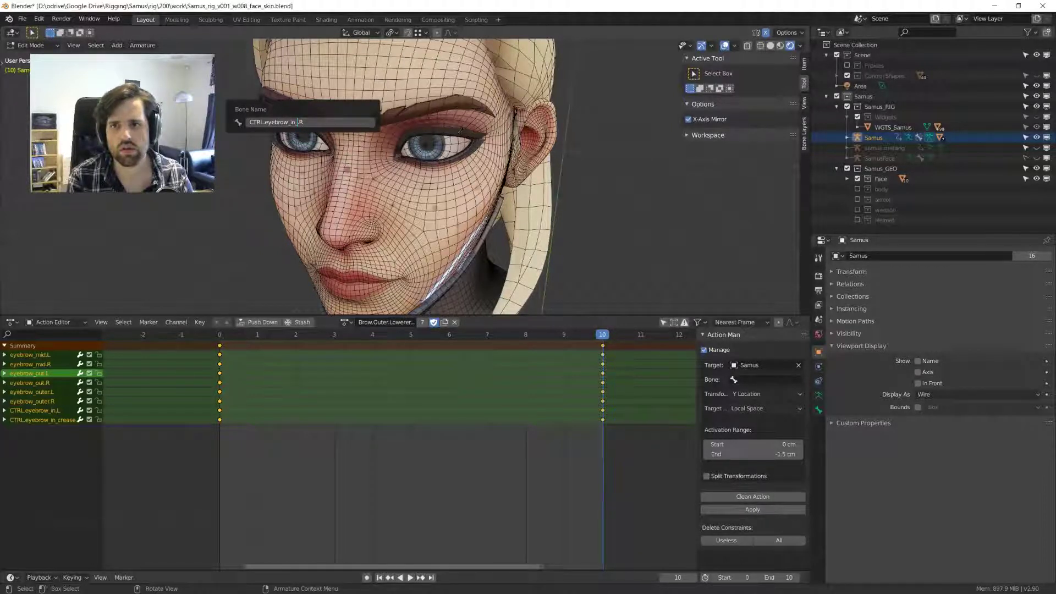
{"action": "key", "text": "BackSpace"}
{"action": "key", "text": "Return"}
{"action": "key", "text": "g"}
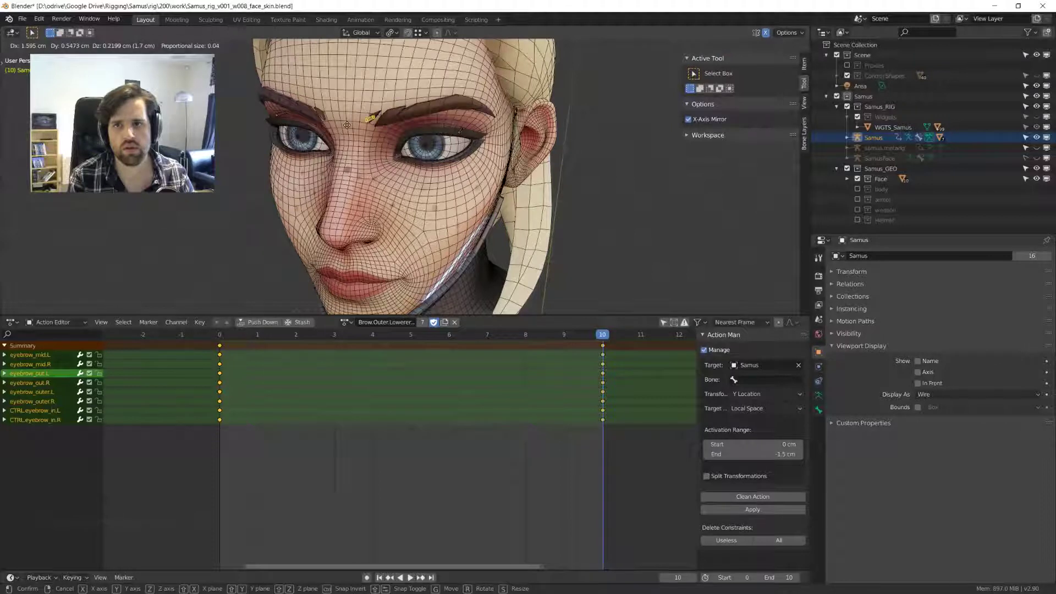
- Try to assign CTRL.eyebrow_out.L as the target bone of the Brow.Outer.Lowerer action
{"action": "left_click", "coordinate": [436, 139]}
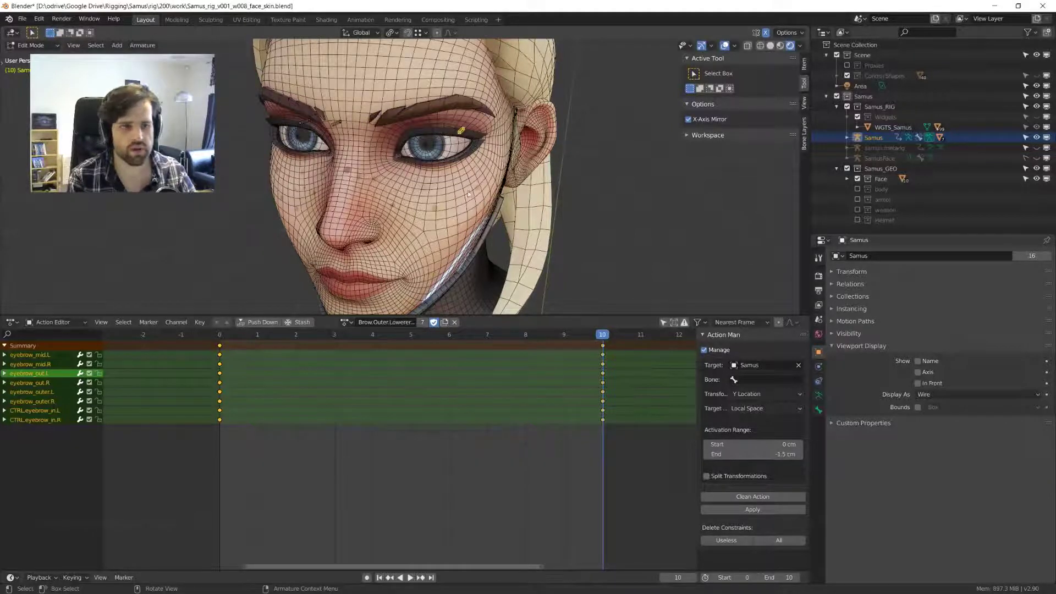
{"action": "left_click", "coordinate": [788, 380]}
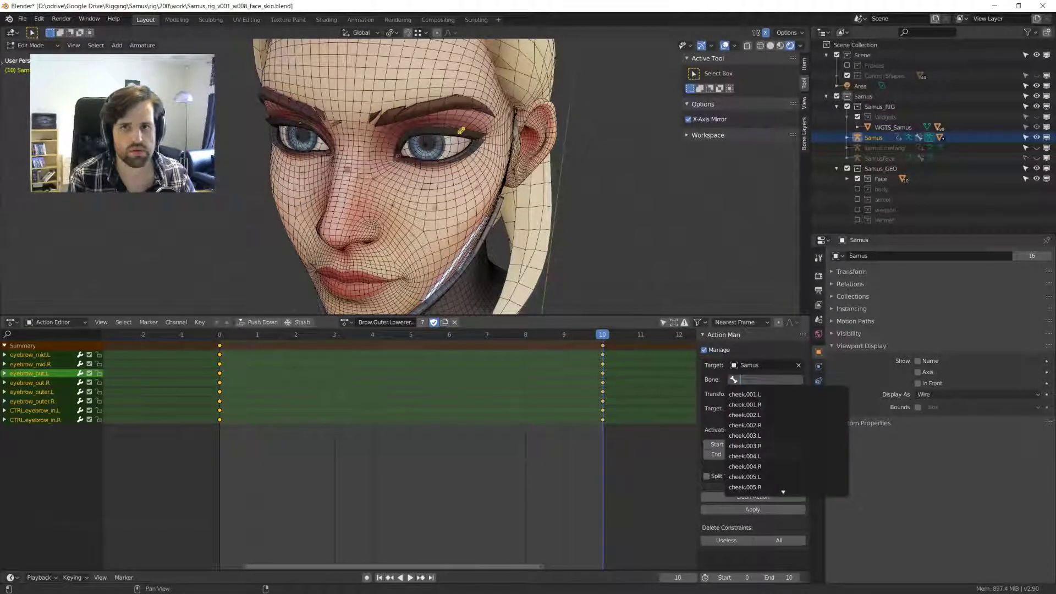
{"action": "key", "text": "ctrl+v"}
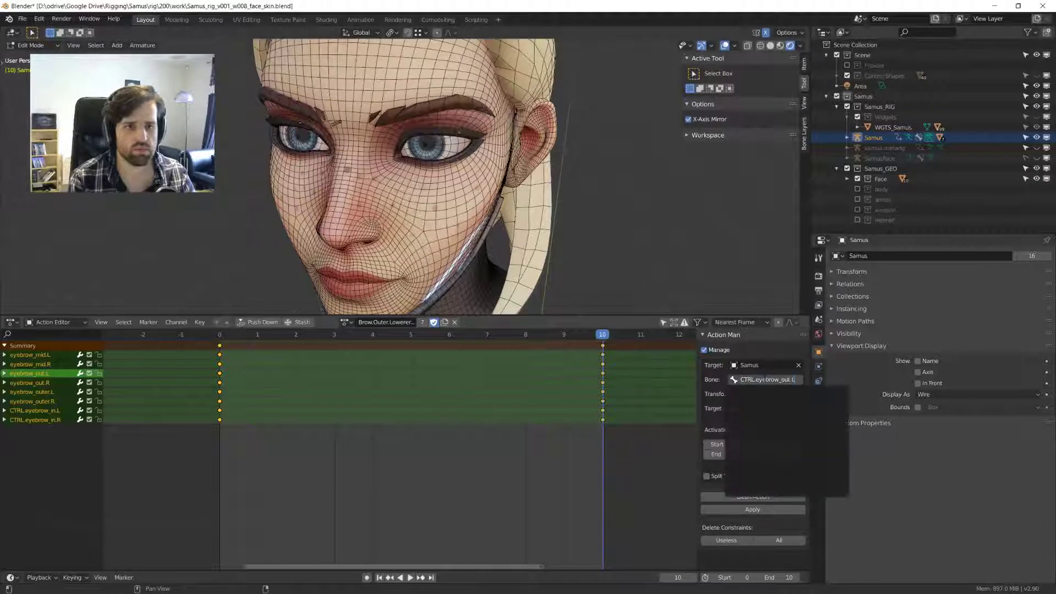
{"action": "key", "text": "Return"}
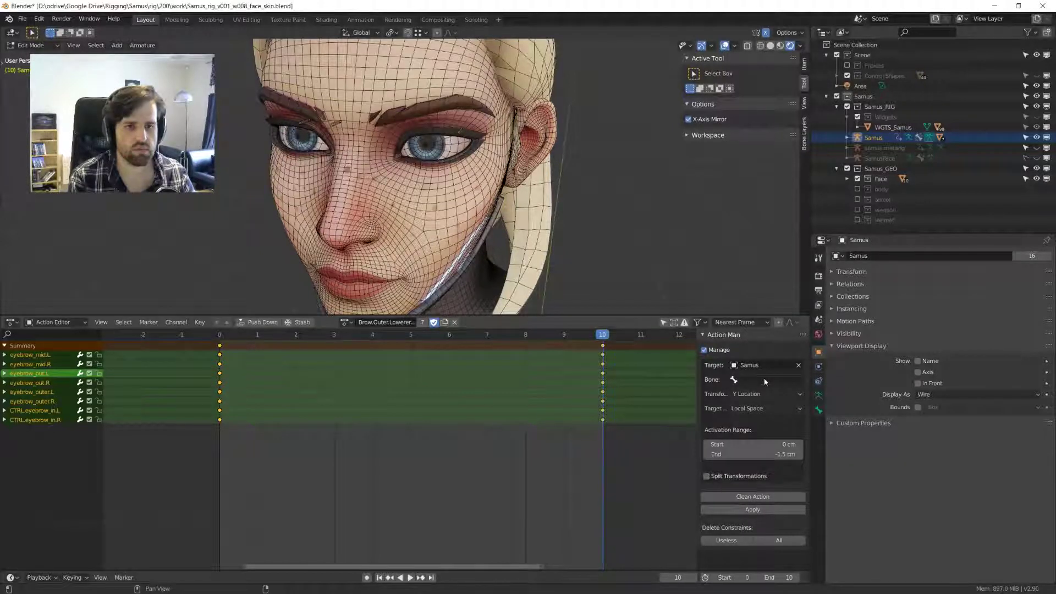
- Assign CTRL.eyebrow_out.L as the target bone of the Brow.Outer.Lowerer action
{"action": "left_click", "coordinate": [764, 381]}
{"action": "type", "text": "CTRL.eyebrow_out.L"}
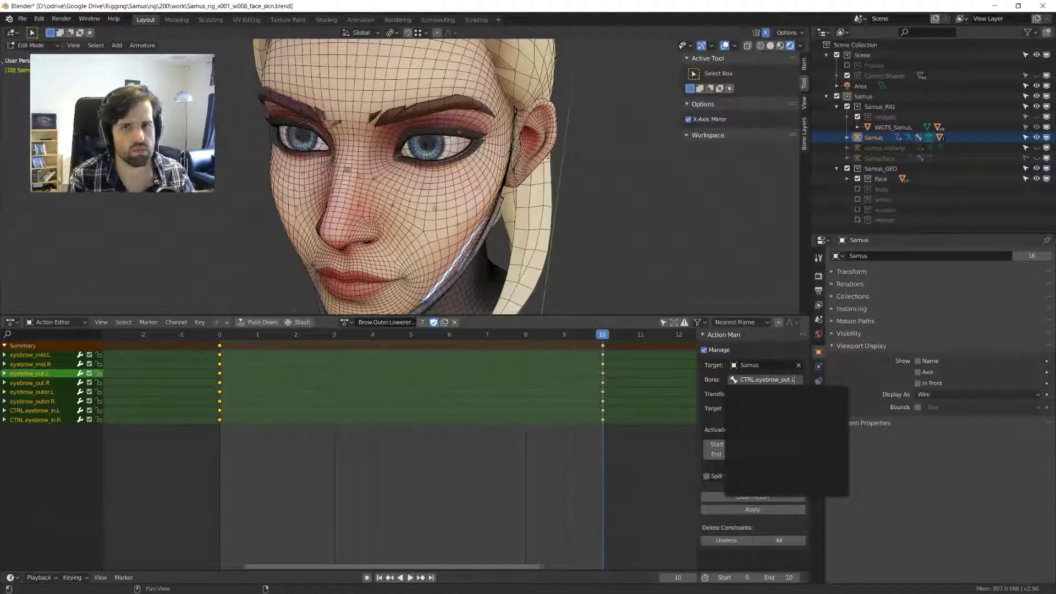
{"action": "key", "text": "Return"}
- Set the Brow.Outer.Lowerer action's transform channel to Z Location and its activation range end to 1 cm
{"action": "left_click", "coordinate": [767, 393]}
{"action": "left_click", "coordinate": [772, 393]}
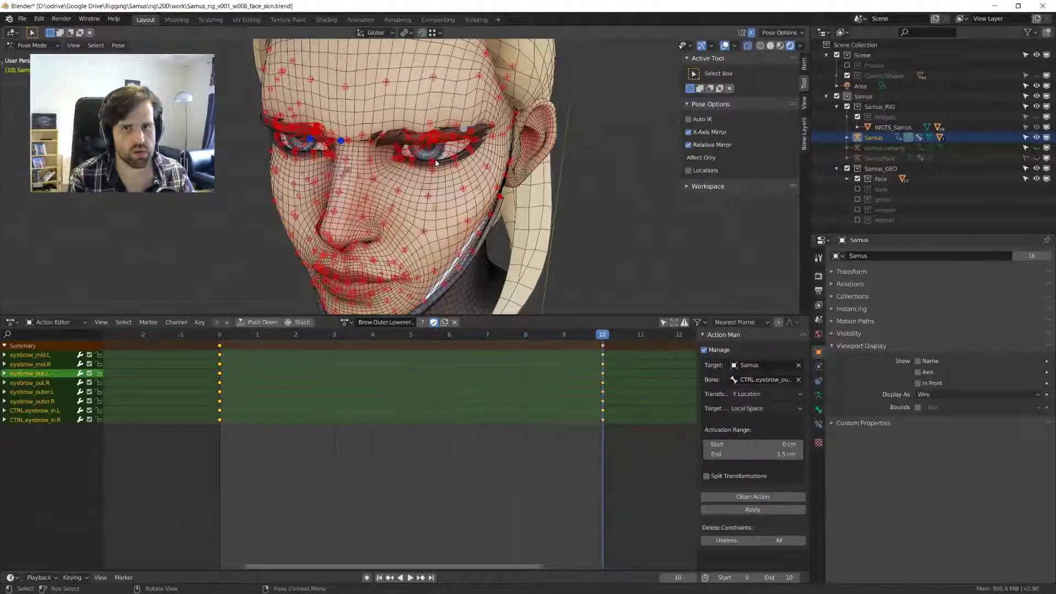
{"action": "middle_click_drag", "start_coordinate": [436, 163], "coordinate": [535, 126]}
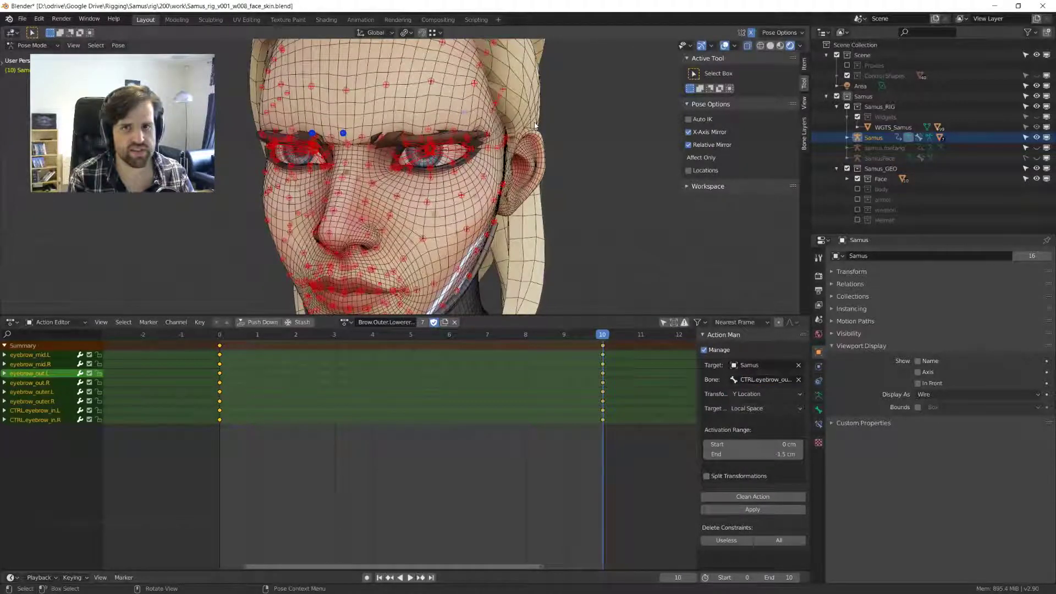
{"action": "left_click", "coordinate": [535, 125]}
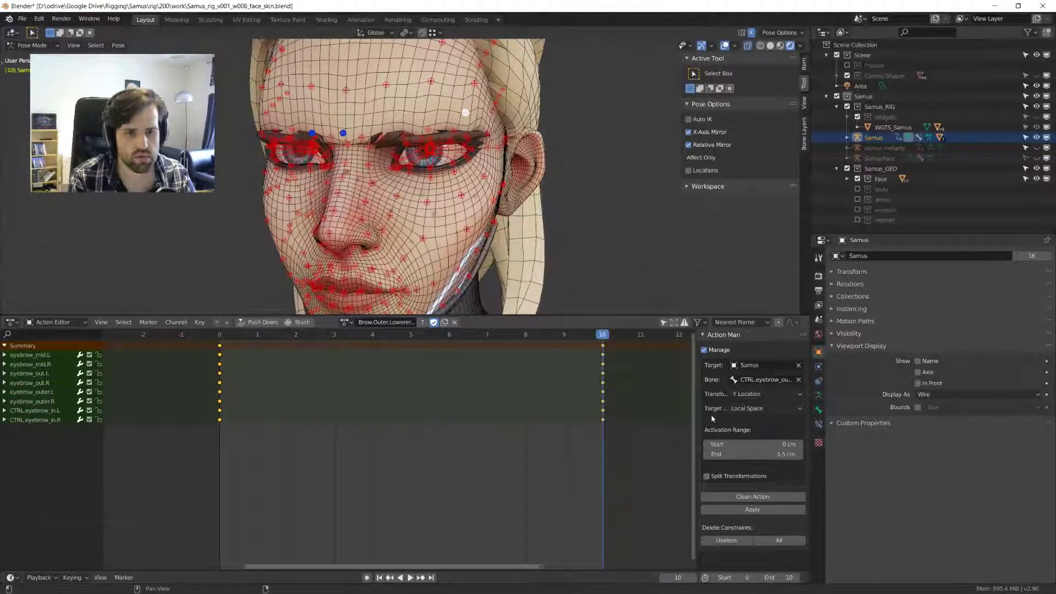
{"action": "middle_click_drag", "start_coordinate": [330, 137], "coordinate": [342, 133]}
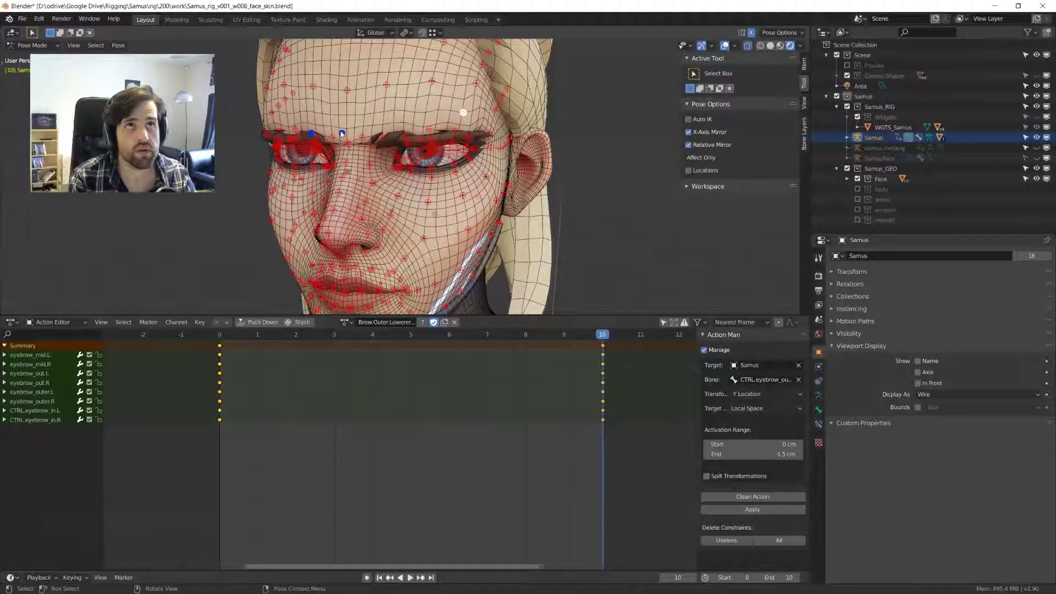
{"action": "left_click", "coordinate": [766, 394]}
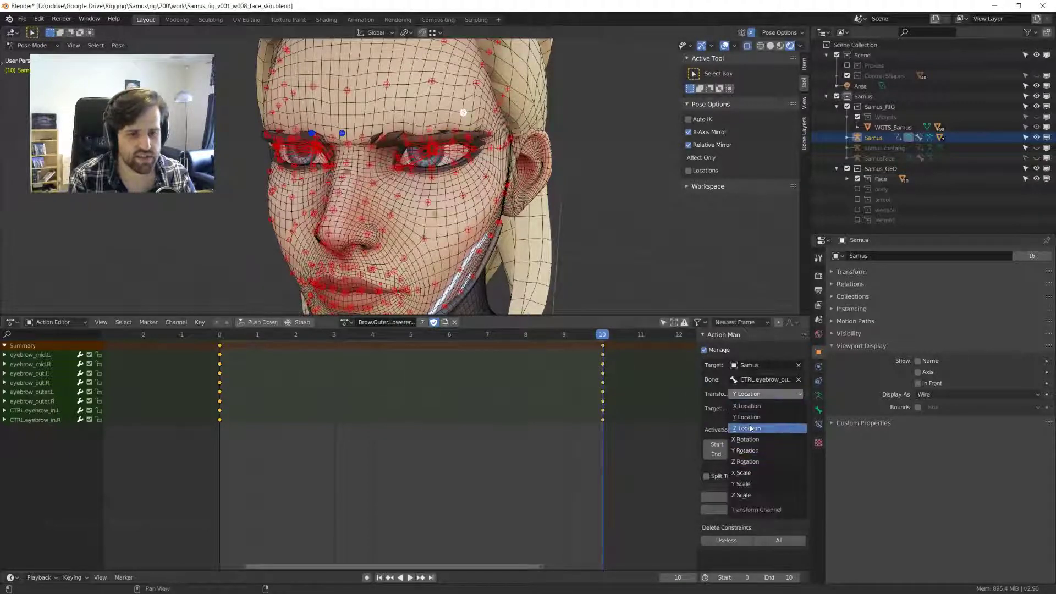
{"action": "left_click", "coordinate": [770, 428]}
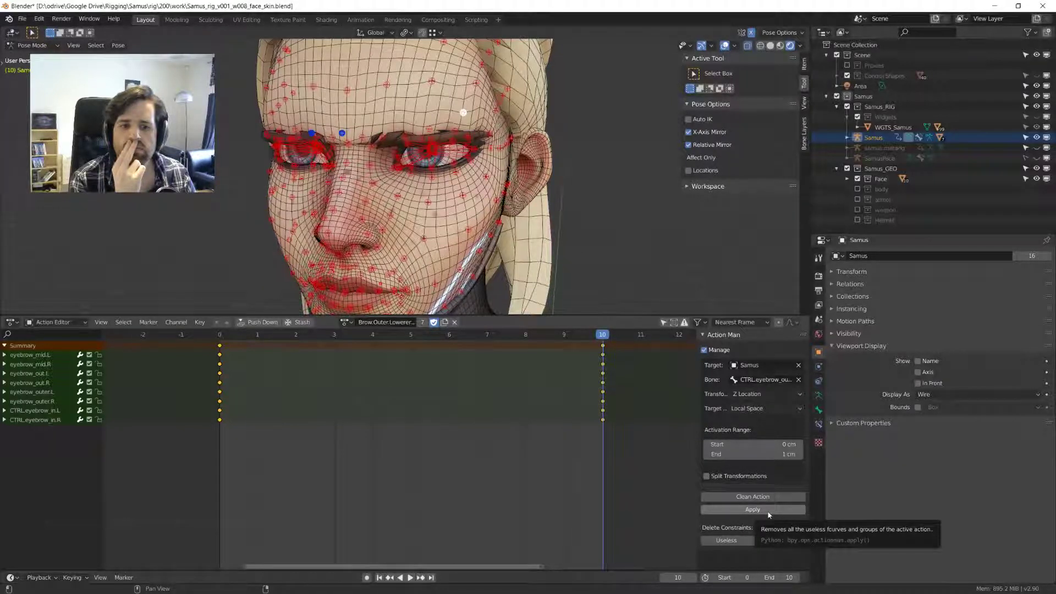
- Reset both inner eyebrow control bones to their rest position and keyframe them at frame 10 of the action
{"action": "key", "text": "t"}
{"action": "left_click", "coordinate": [478, 380]}
{"action": "left_click", "coordinate": [342, 133]}
{"action": "left_click", "coordinate": [312, 134], "text": "shift"}
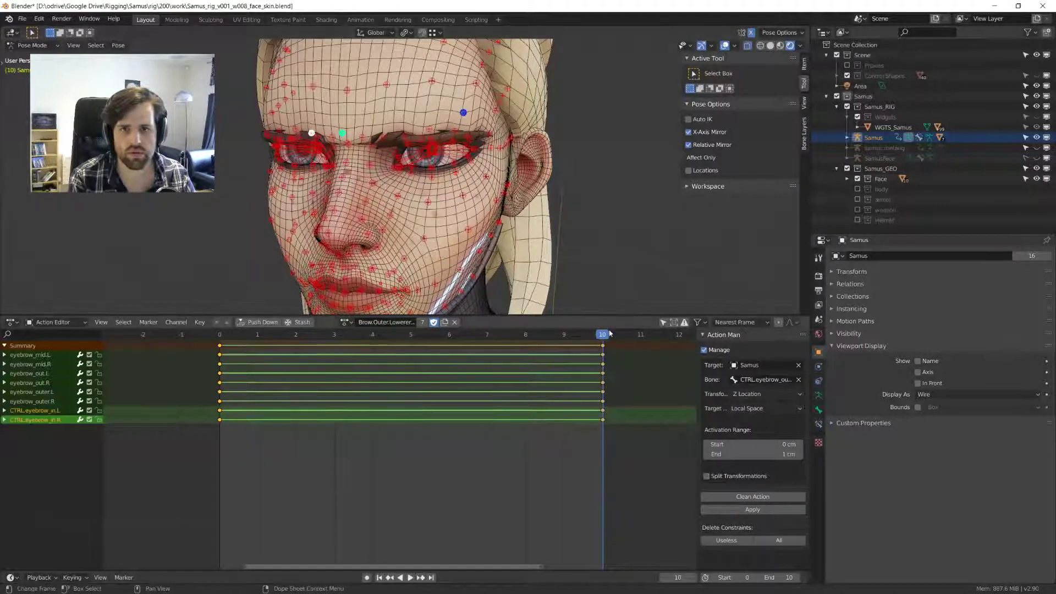
{"action": "left_click", "coordinate": [609, 333]}
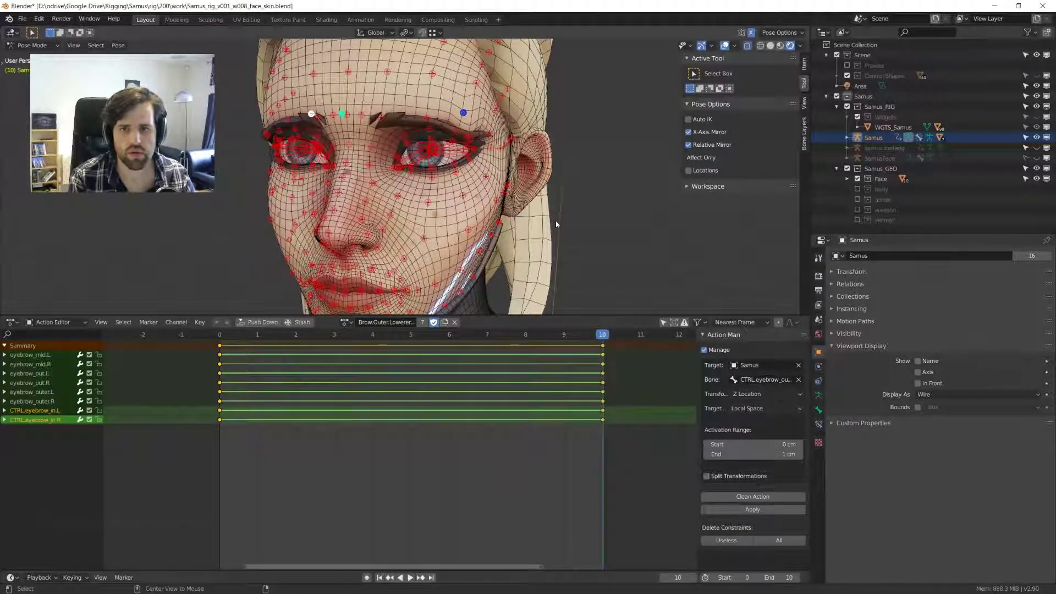
{"action": "key", "text": "i"}
{"action": "middle_click_drag", "start_coordinate": [330, 109], "coordinate": [344, 108]}
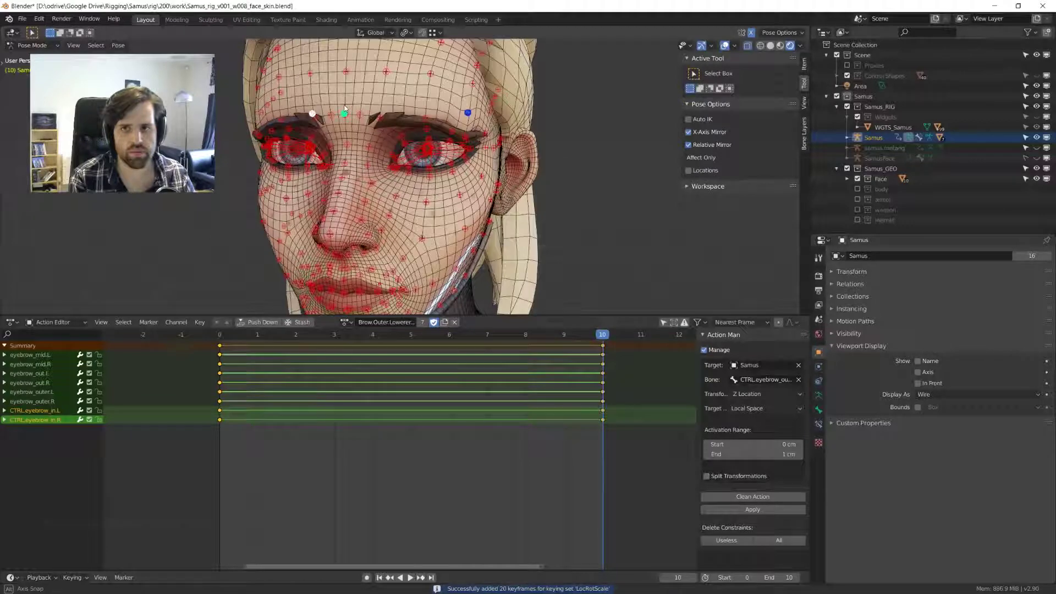
- Test the inner eyebrow controls by moving them down and checking the brows from the front and side
{"action": "key", "text": "g"}
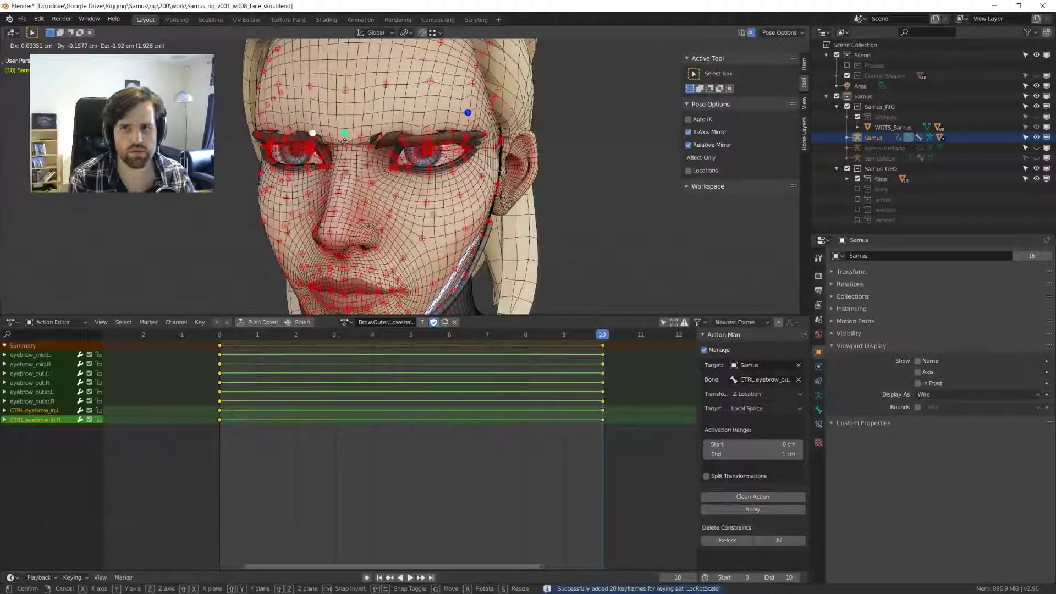
{"action": "left_click", "coordinate": [344, 142]}
{"action": "middle_click_drag", "start_coordinate": [344, 142], "coordinate": [364, 167]}
{"action": "key", "text": "g"}
{"action": "left_click", "coordinate": [328, 175]}
{"action": "scroll", "coordinate": [385, 203], "scroll_direction": "up", "scroll_amount": 3}
{"action": "scroll", "coordinate": [392, 193], "scroll_direction": "down", "scroll_amount": 3}
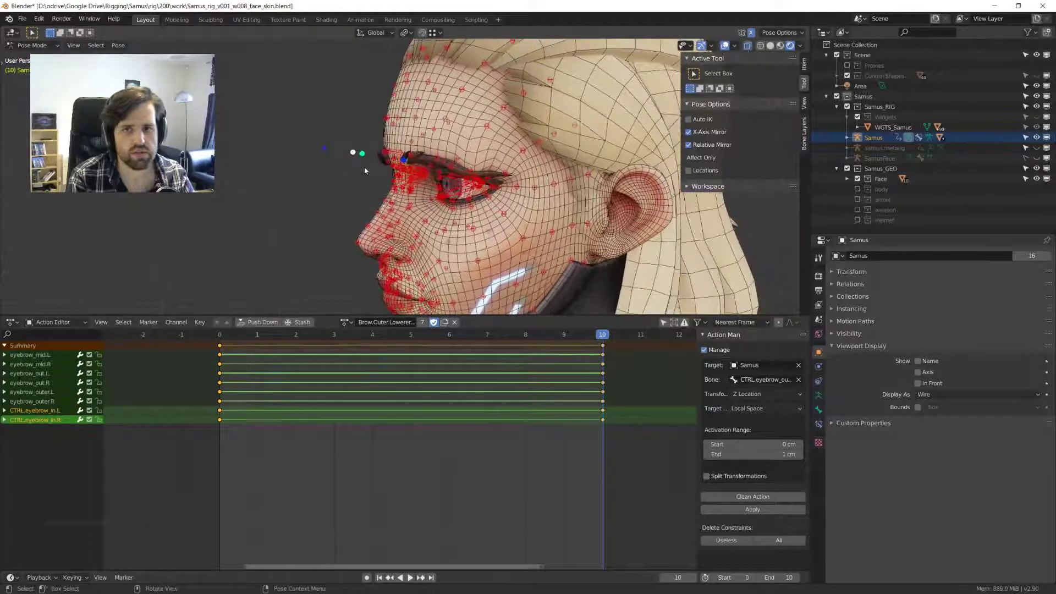
- Play back the Brow.Outer.Lowerer action and keyframe the inner eyebrow controls again at frame 10
{"action": "key", "text": "space"}
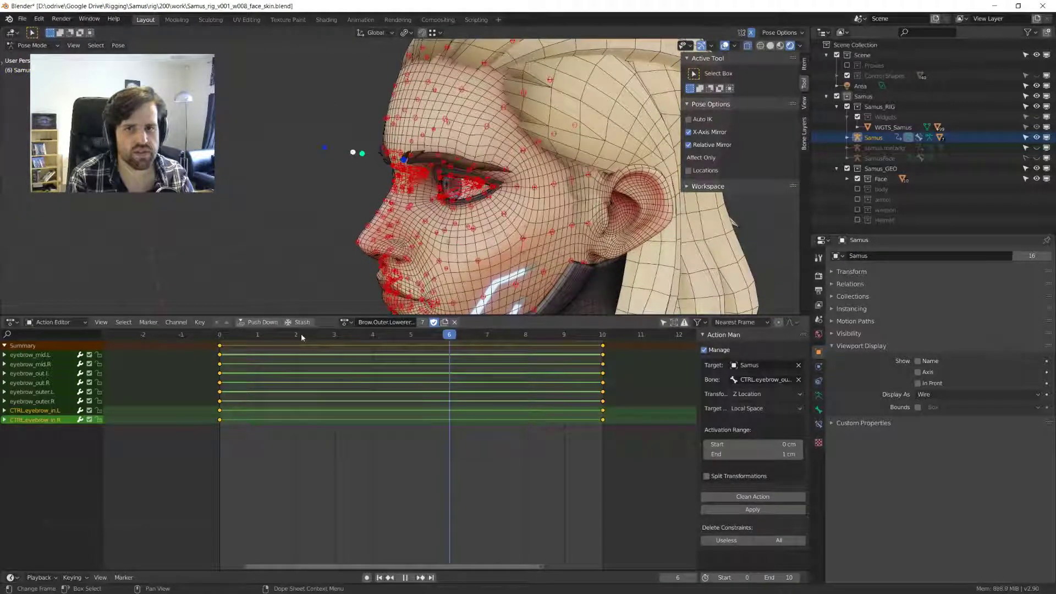
{"action": "key", "text": "Escape"}
{"action": "middle_click_drag", "start_coordinate": [440, 198], "coordinate": [572, 246]}
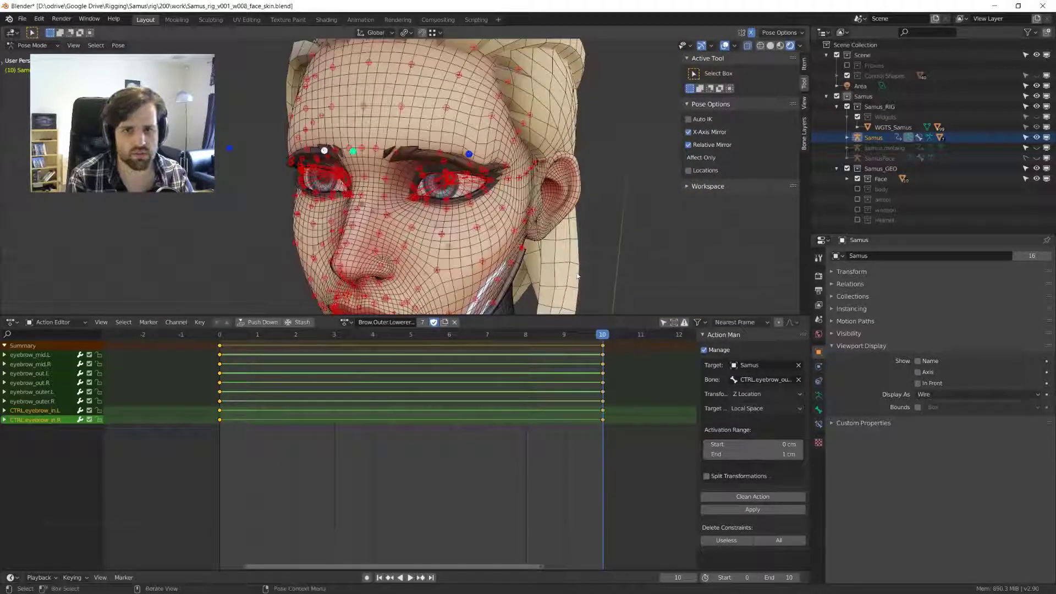
{"action": "key", "text": "i"}
{"action": "key", "text": "space"}
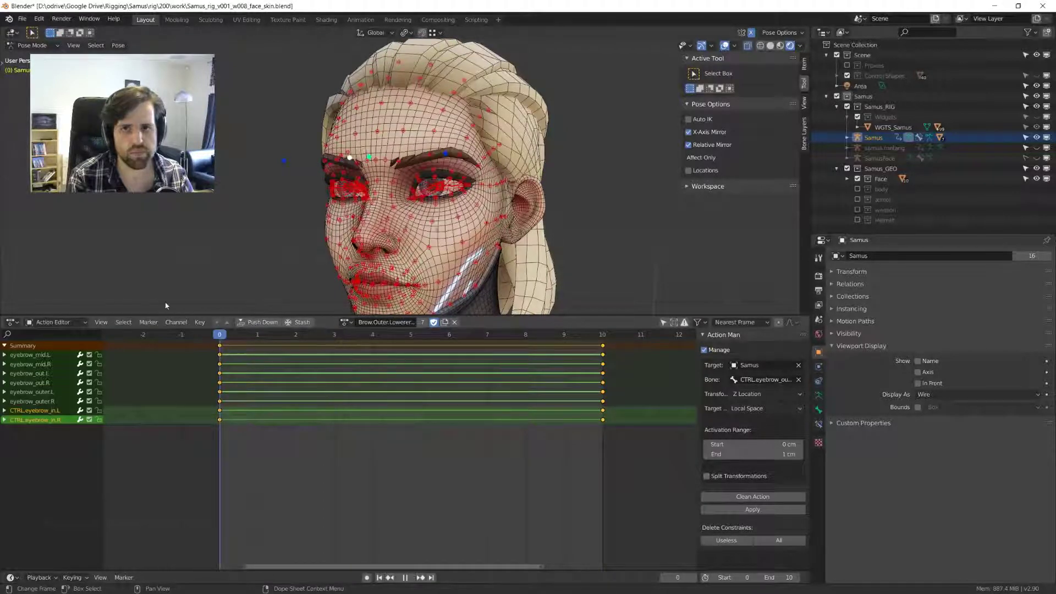
- Remove the CTRL.eyebrow_in.L and CTRL.eyebrow_in.R channels from Brow.Outer.Lowerer and apply the action's constraints to the rig
{"action": "key", "text": "ctrl+z"}
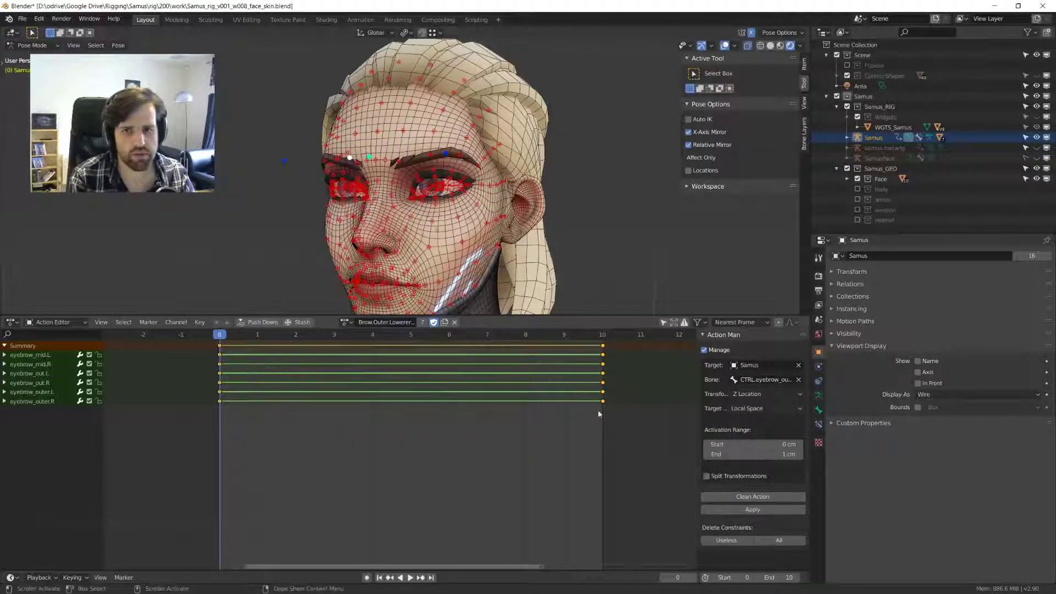
{"action": "key", "text": "space"}
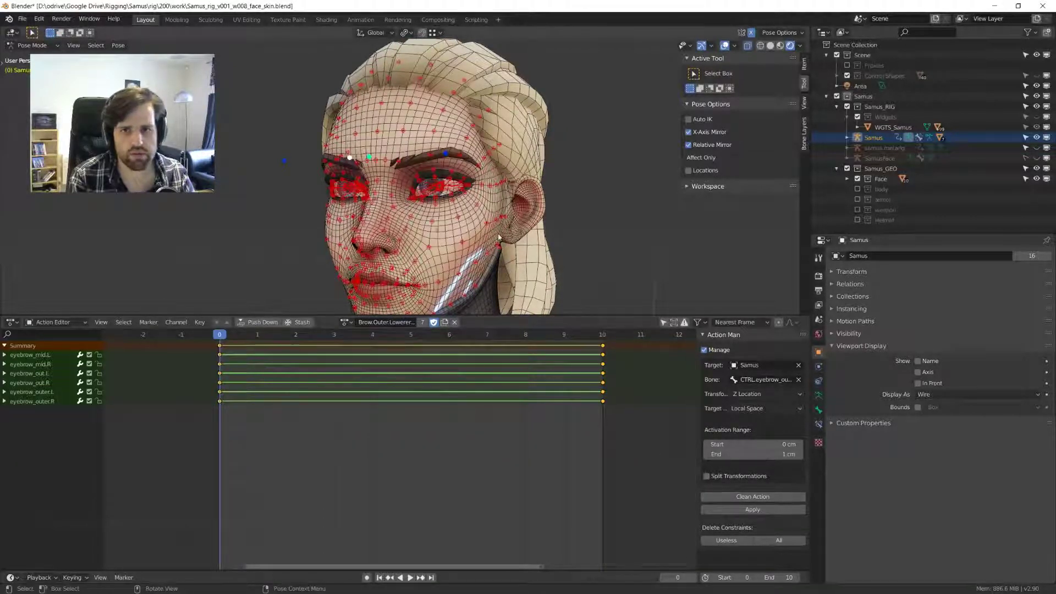
{"action": "left_click", "coordinate": [766, 508]}
{"action": "scroll", "coordinate": [461, 157], "scroll_direction": "up", "scroll_amount": 3}
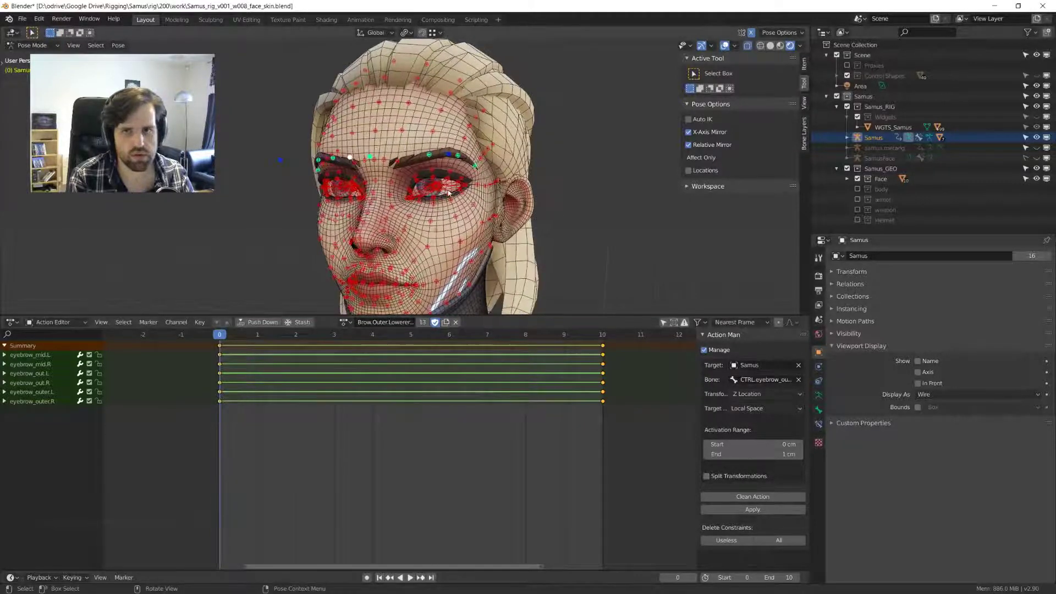
- Set minimum X and minimum Z to 0 cm in the Limit Location constraint of CTRL.eyebrow_out.L
{"action": "key", "text": "g"}
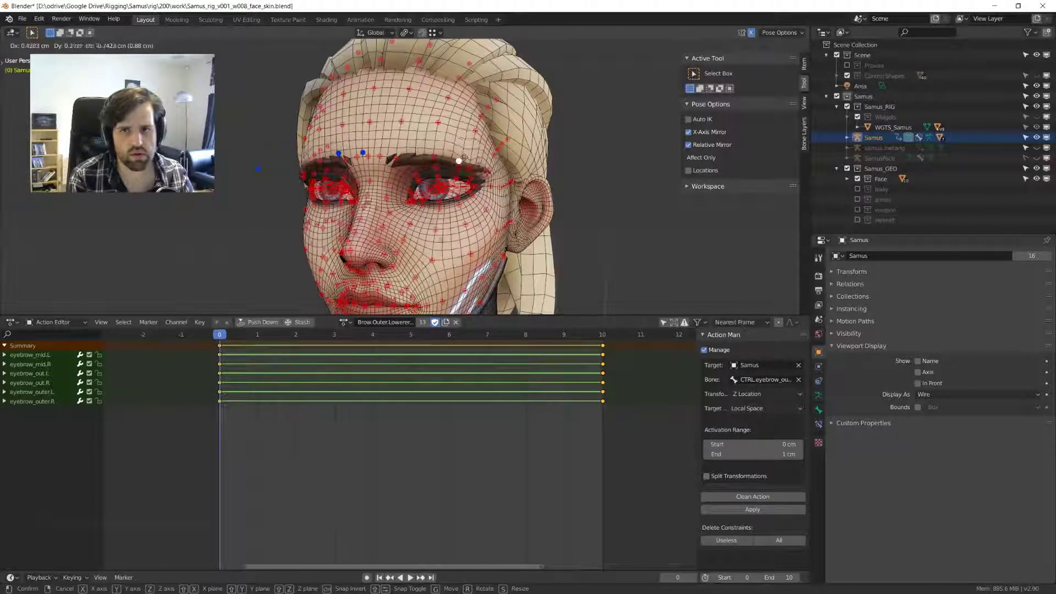
{"action": "key", "text": "Escape"}
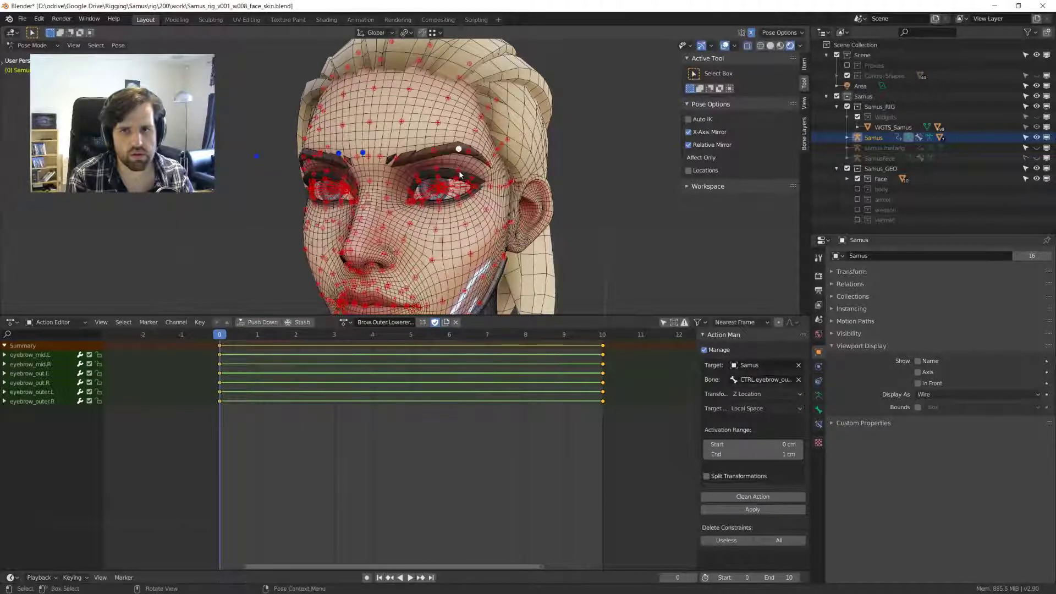
{"action": "left_click", "coordinate": [818, 424]}
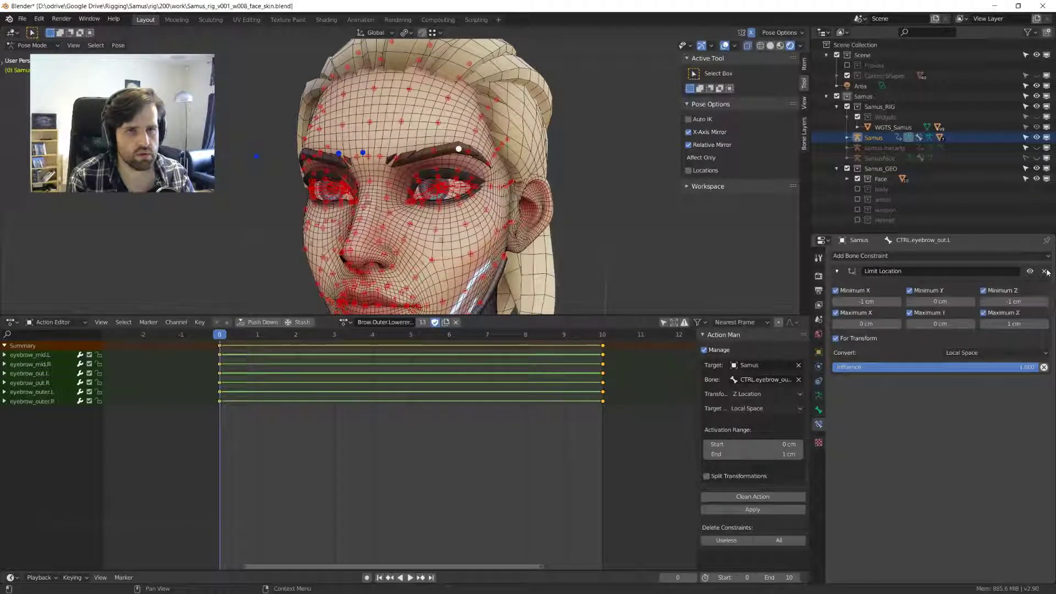
{"action": "left_click", "coordinate": [836, 271]}
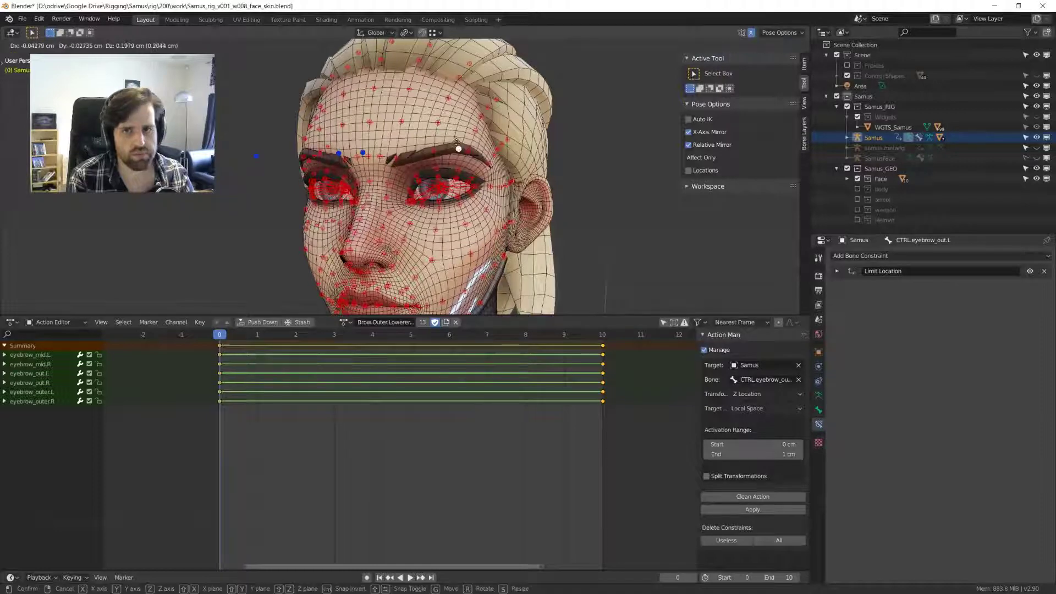
- Test CTRL.eyebrow_out.L by moving it up and down against its Limit Location range while watching the outer brow
{"action": "middle_click_drag", "start_coordinate": [479, 186], "coordinate": [458, 188]}
{"action": "scroll", "coordinate": [443, 196], "scroll_direction": "up", "scroll_amount": 3}
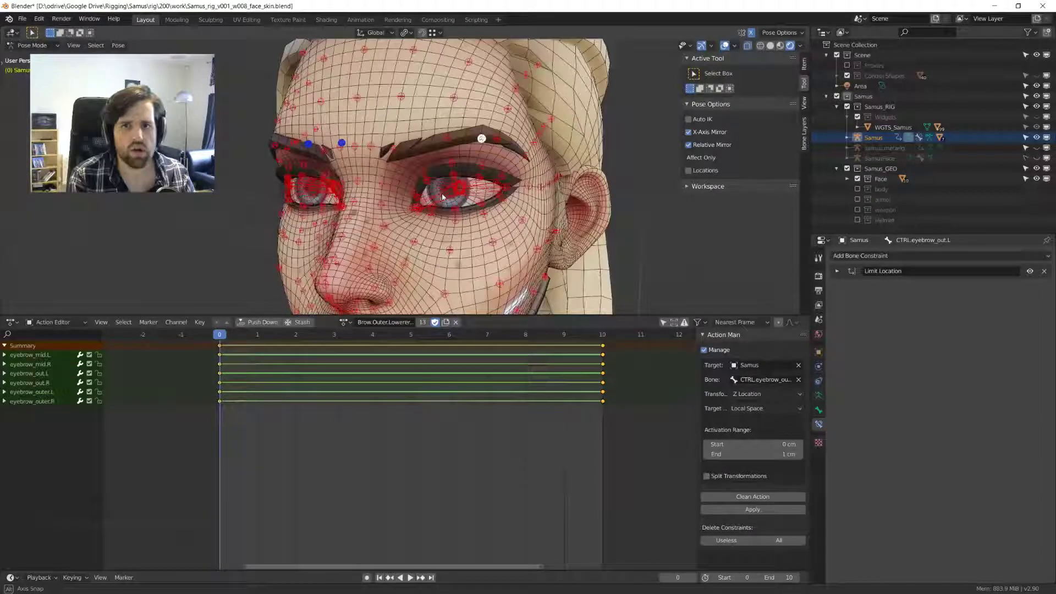
{"action": "middle_click_drag", "start_coordinate": [441, 193], "coordinate": [429, 194]}
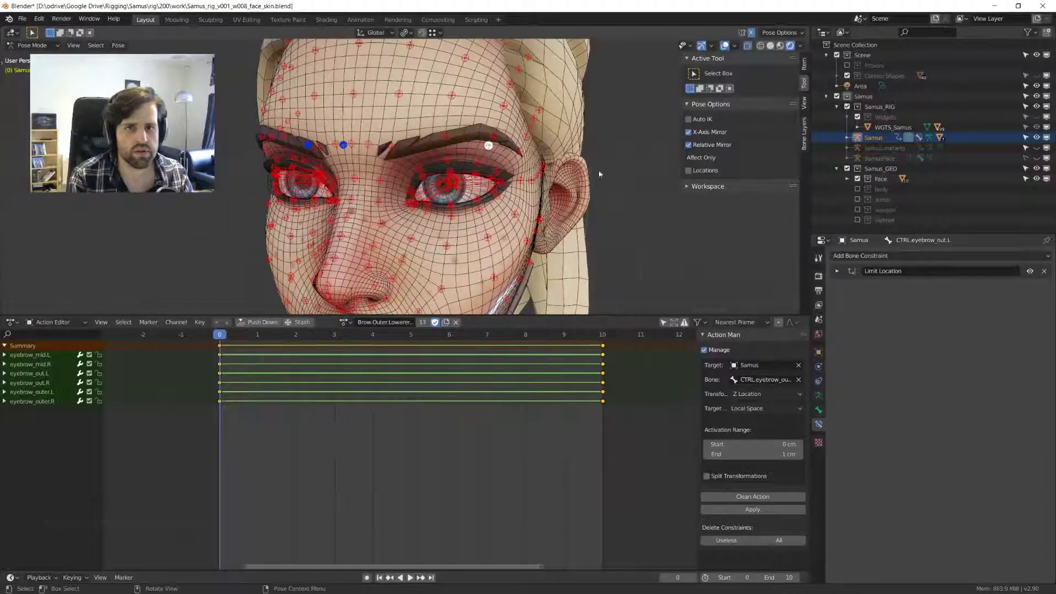
{"action": "left_click", "coordinate": [841, 272]}
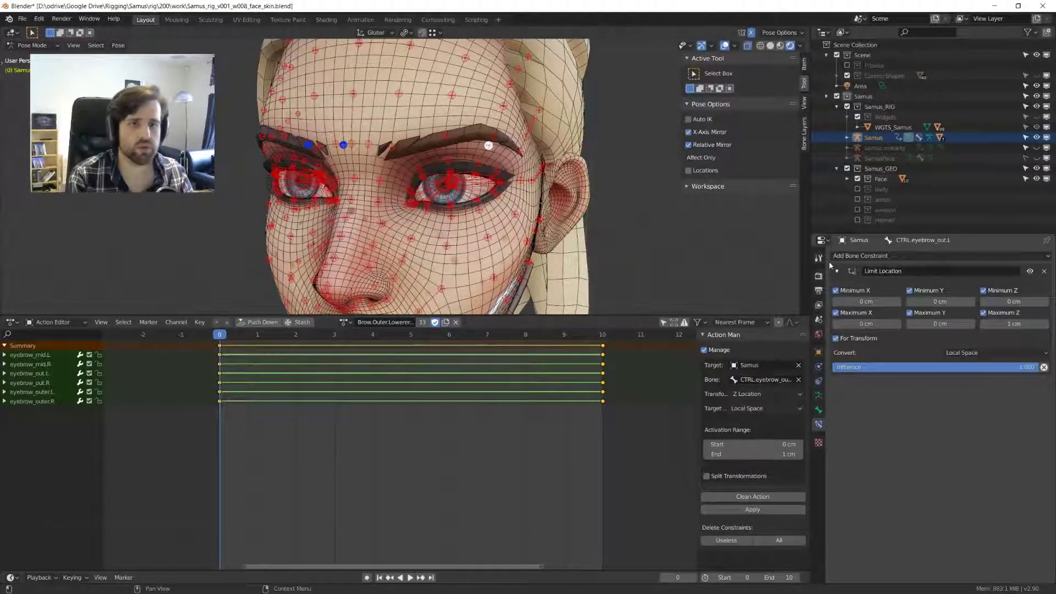
{"action": "key", "text": "g"}
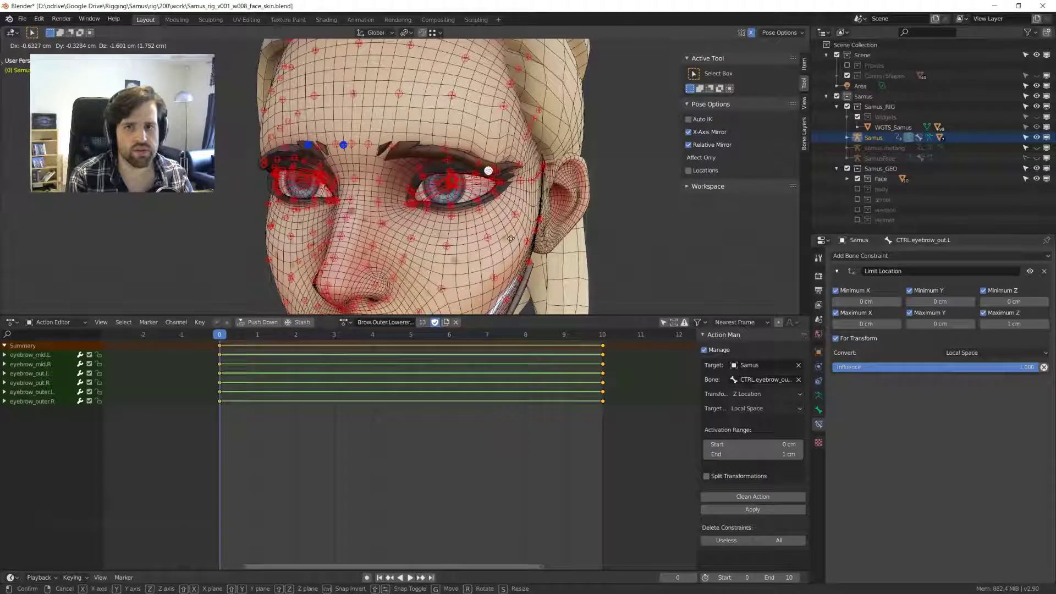
{"action": "left_click", "coordinate": [511, 239]}
{"action": "scroll", "coordinate": [514, 237], "scroll_direction": "down", "scroll_amount": 4}
{"action": "middle_click_drag", "start_coordinate": [514, 238], "coordinate": [500, 211]}
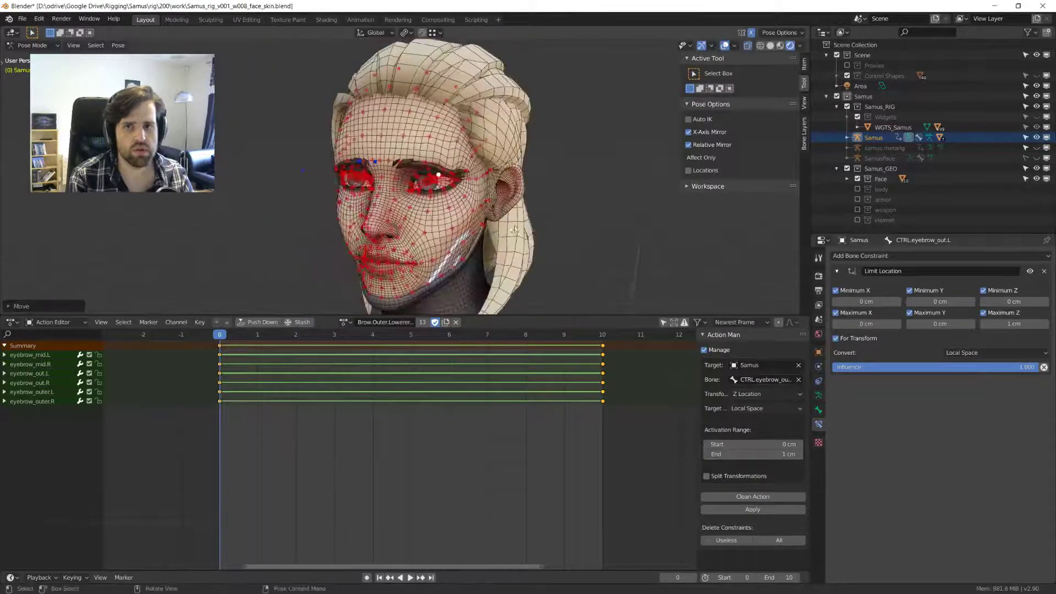
{"action": "scroll", "coordinate": [503, 187], "scroll_direction": "up", "scroll_amount": 2}
{"action": "key", "text": "g"}
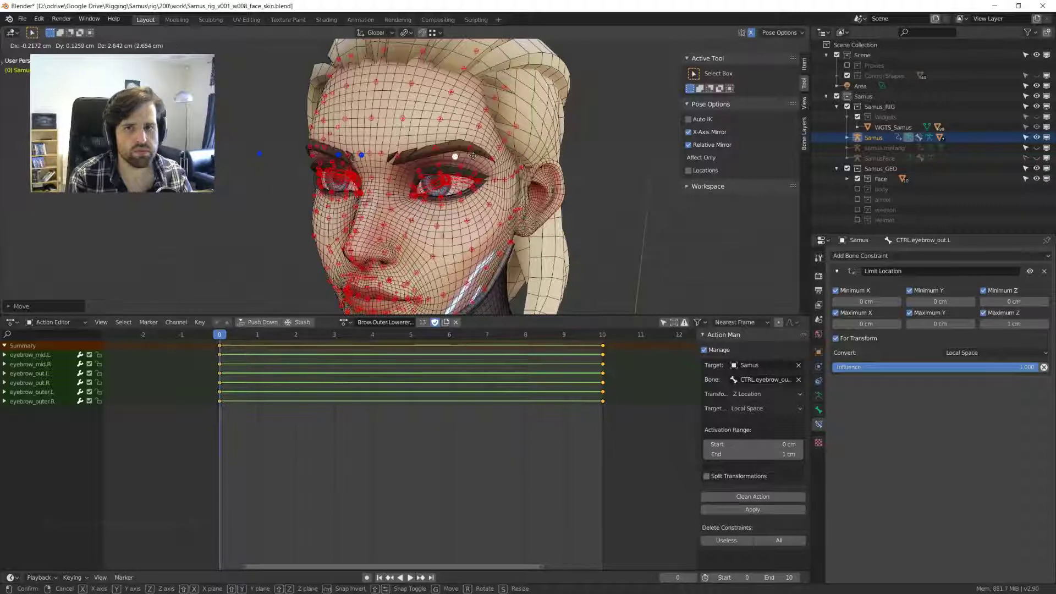
{"action": "key", "text": "Escape"}
- Compare the Limit Location settings of CTRL.eyebrow_in.L with those of CTRL.eyebrow_out.L and reset the outer control's position
{"action": "left_click", "coordinate": [358, 156]}
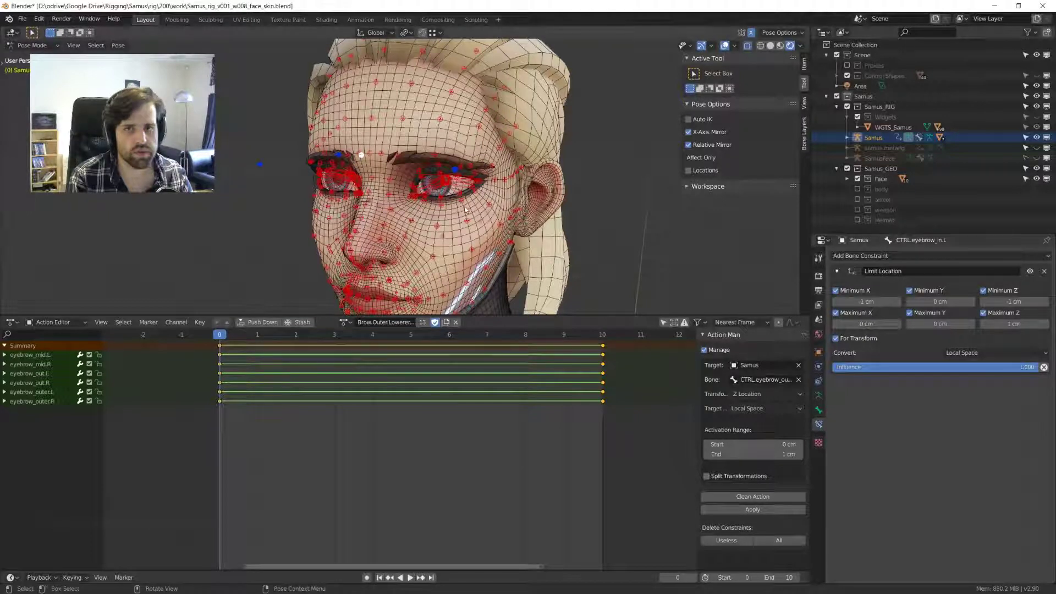
{"action": "left_click", "coordinate": [454, 174]}
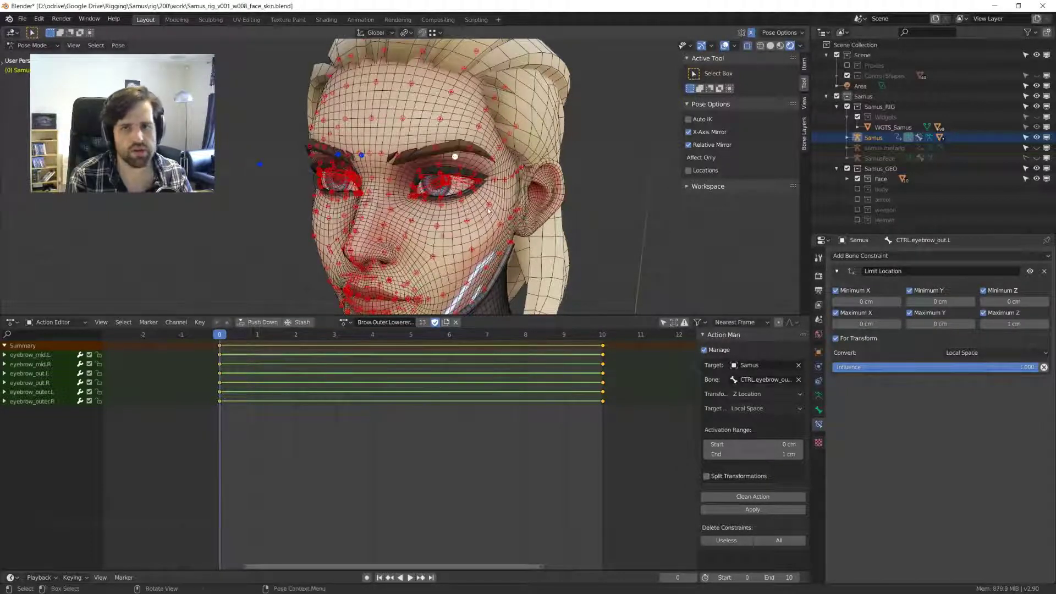
{"action": "key", "text": "g"}
{"action": "key", "text": "Escape"}
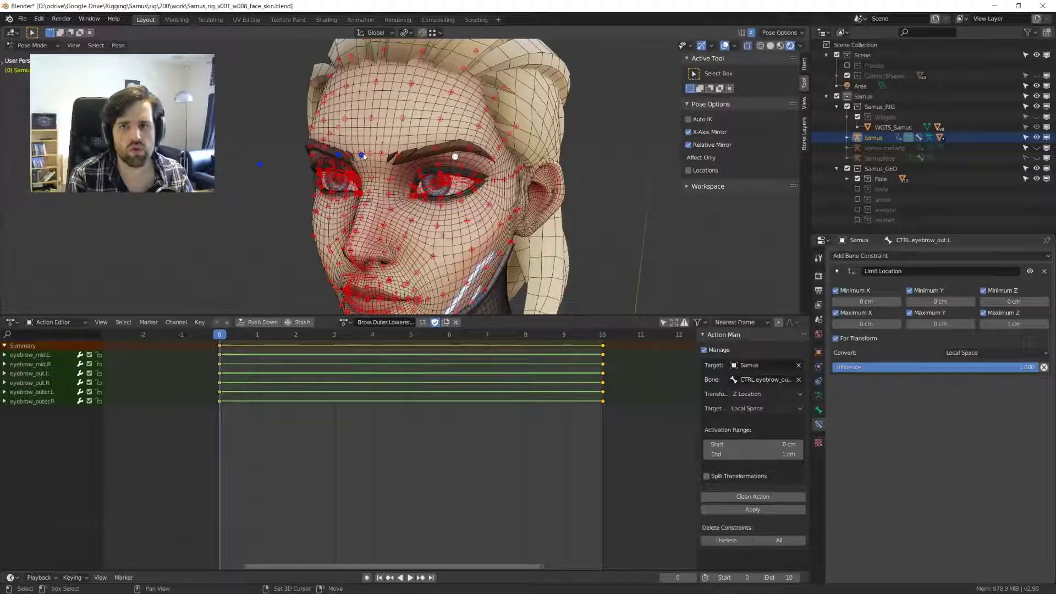
- Test the movement of CTRL.eyebrow_in.L, then select all the face bones and reset the pose
{"action": "left_click", "coordinate": [361, 155]}
{"action": "key", "text": "g"}
{"action": "middle_click_drag", "start_coordinate": [364, 156], "coordinate": [473, 181]}
{"action": "left_click", "coordinate": [418, 181]}
{"action": "key", "text": "a"}
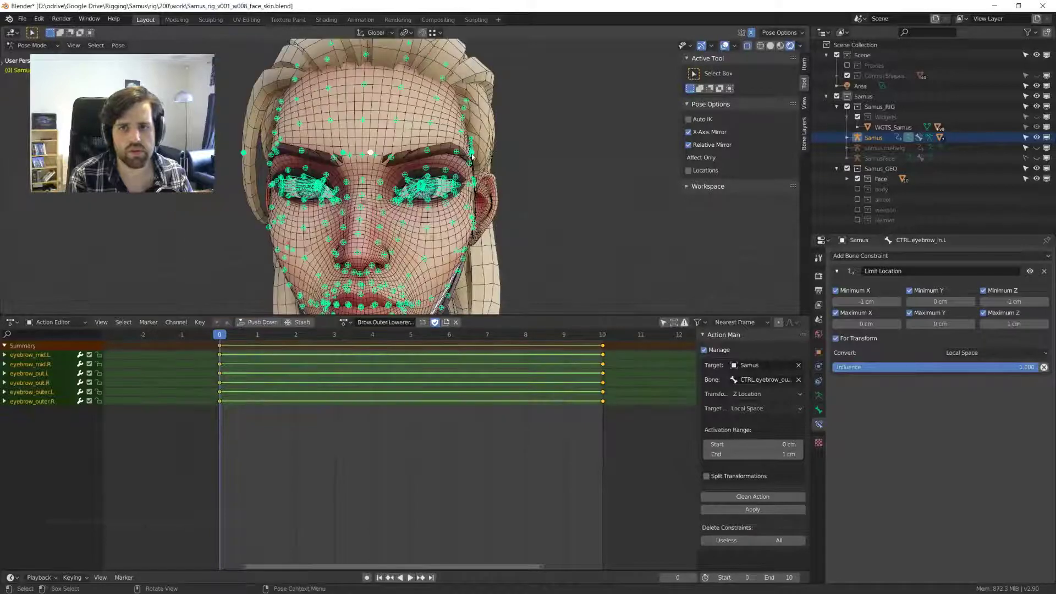
- Test CTRL.eyebrow_out.L by moving it again and check how the outer brows respond
{"action": "left_click", "coordinate": [467, 152]}
{"action": "key", "text": "g"}
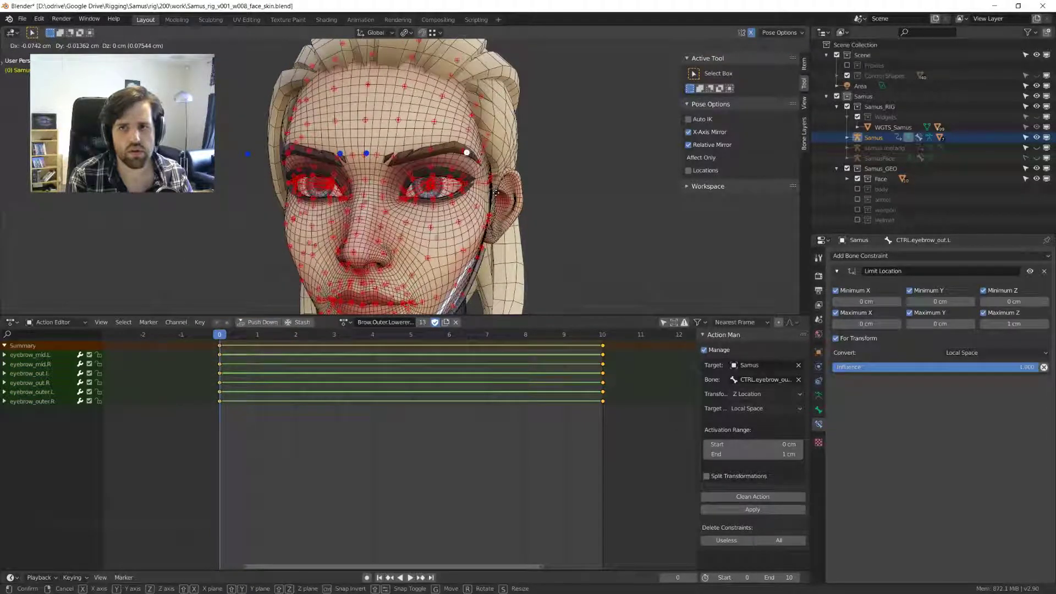
{"action": "left_click", "coordinate": [496, 192]}
{"action": "middle_click_drag", "start_coordinate": [496, 193], "coordinate": [462, 170]}
- In the Brow.Outer.Lowerer.L action, key the face's right-side bones in their rest pose at frame 10
{"action": "key", "text": "a"}
{"action": "key", "text": "KP_1"}
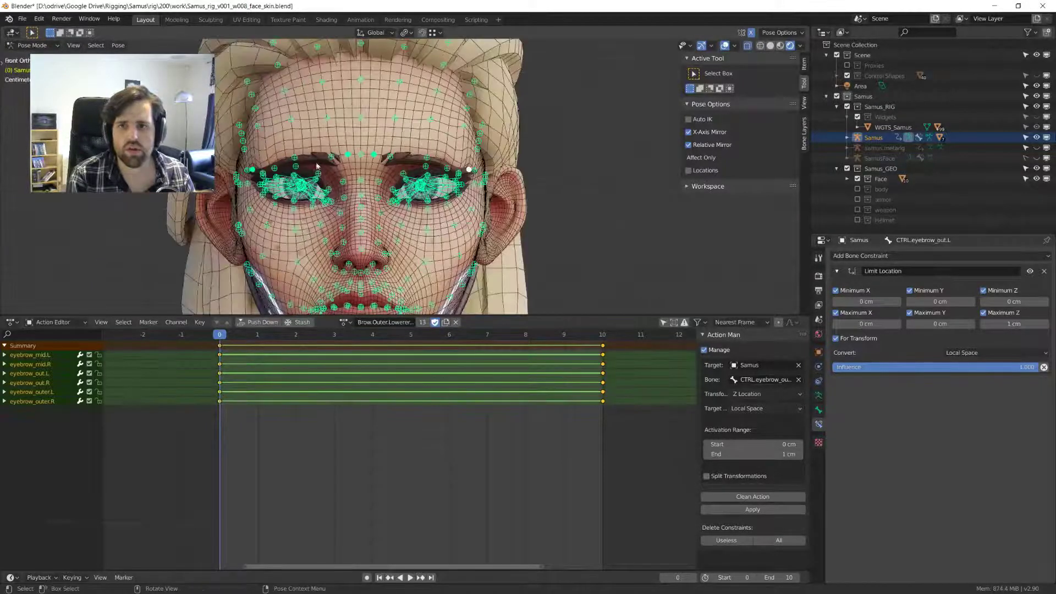
{"action": "scroll", "coordinate": [391, 236], "scroll_direction": "down", "scroll_amount": 3}
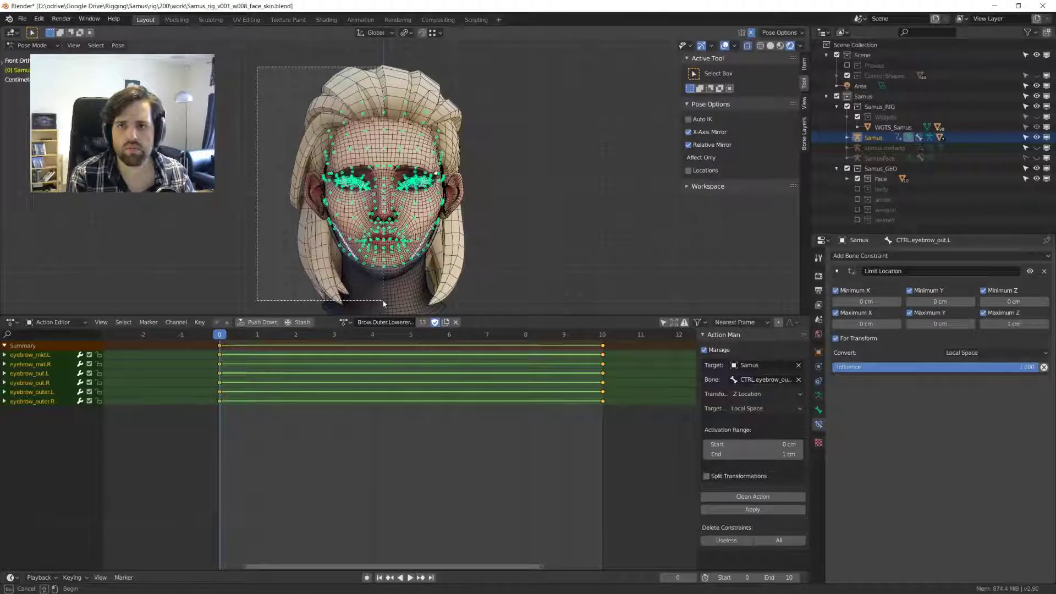
{"action": "left_click_drag", "start_coordinate": [383, 301], "coordinate": [383, 302]}
{"action": "key", "text": "Up"}
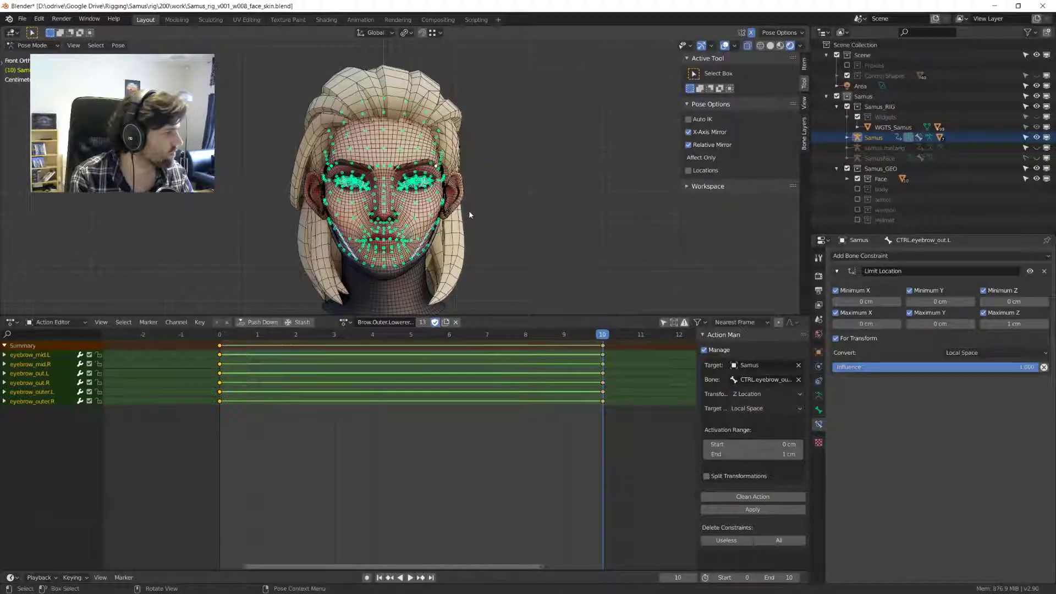
{"action": "scroll", "coordinate": [442, 189], "scroll_direction": "down", "scroll_amount": 1}
{"action": "left_click_drag", "start_coordinate": [294, 82], "coordinate": [388, 276]}
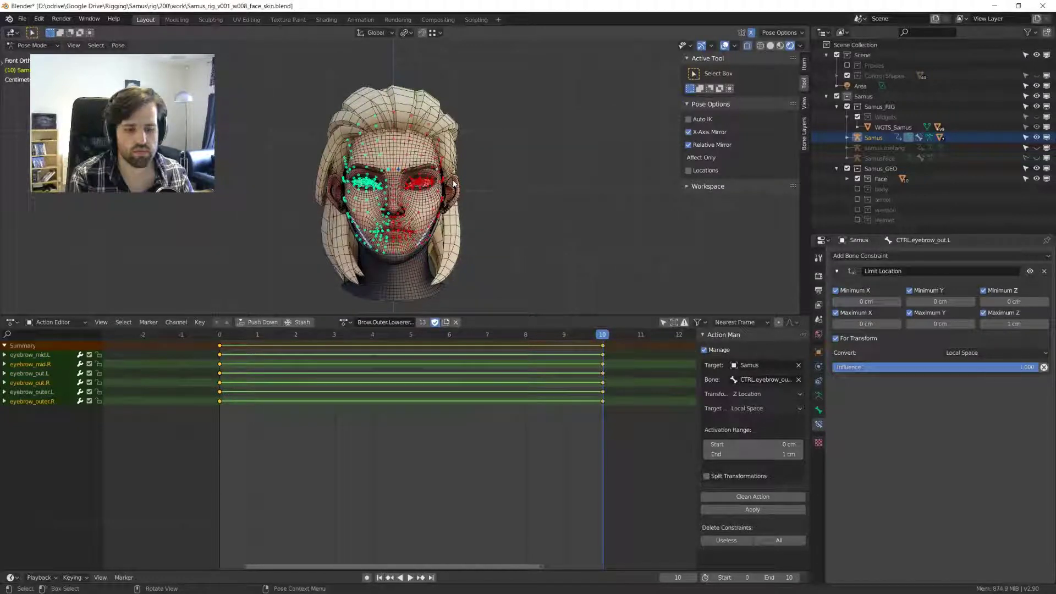
{"action": "key", "text": "i"}
- Key the right-side face bones at frame 0 and clean the action so only the left eyebrow channels remain
{"action": "left_click_drag", "start_coordinate": [246, 334], "coordinate": [202, 318]}
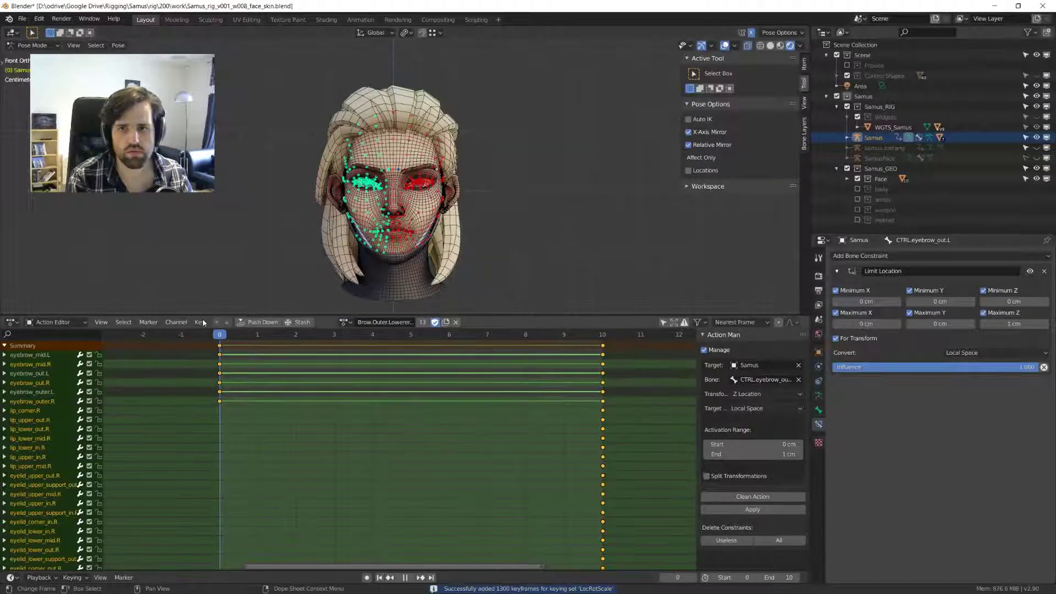
{"action": "key", "text": "i"}
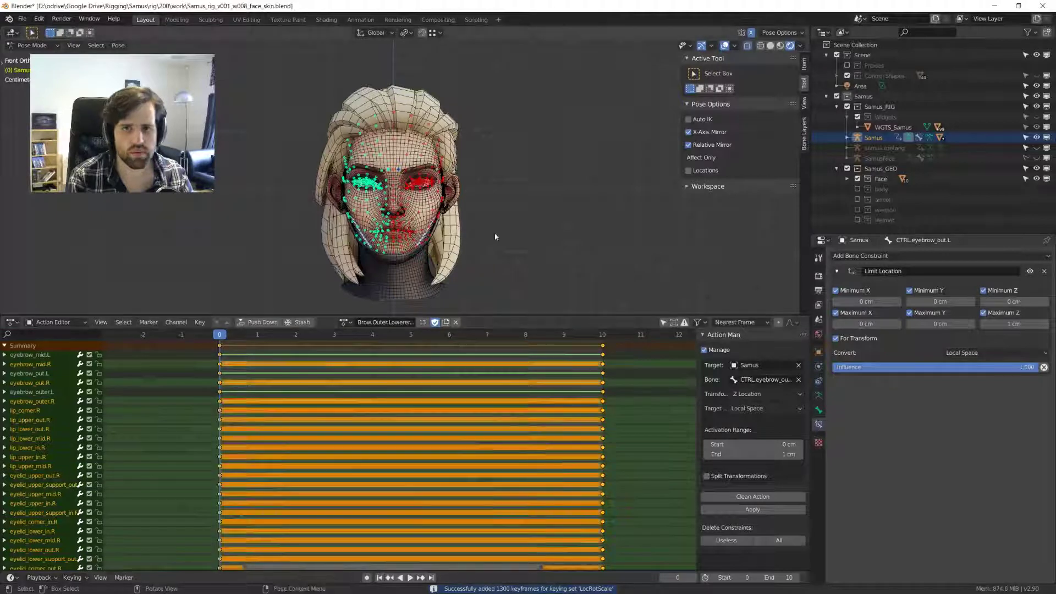
{"action": "left_click", "coordinate": [761, 497]}
- Test moving CTRL.eyebrow_out.L to check that it drives only the left outer brow, and cancel the move
{"action": "scroll", "coordinate": [398, 203], "scroll_direction": "up", "scroll_amount": 5}
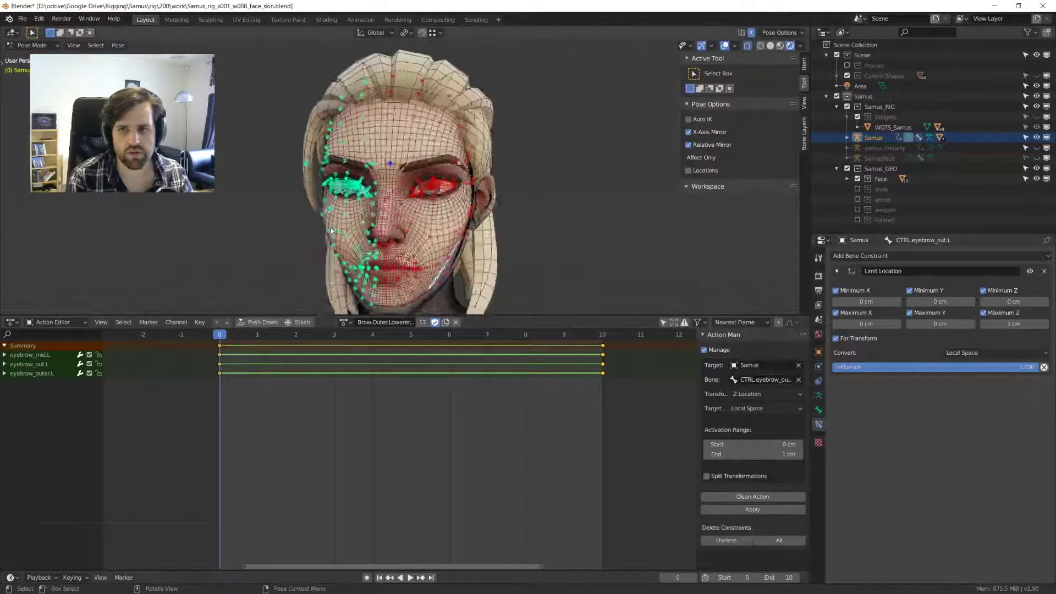
{"action": "middle_click_drag", "start_coordinate": [418, 198], "coordinate": [404, 199]}
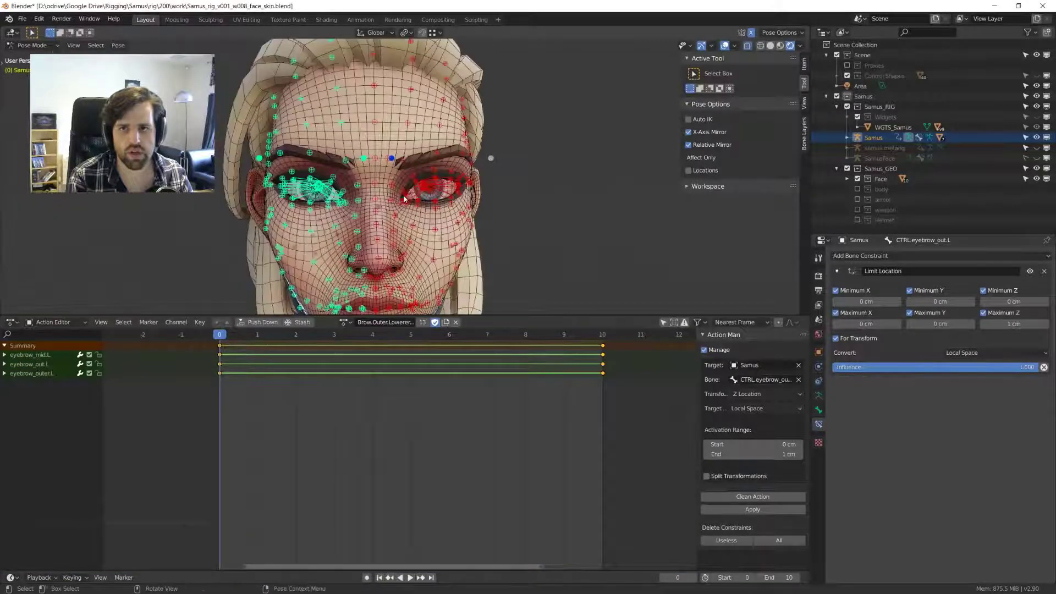
{"action": "key", "text": "a"}
{"action": "key", "text": "a"}
{"action": "key", "text": "a"}
{"action": "key", "text": "a"}
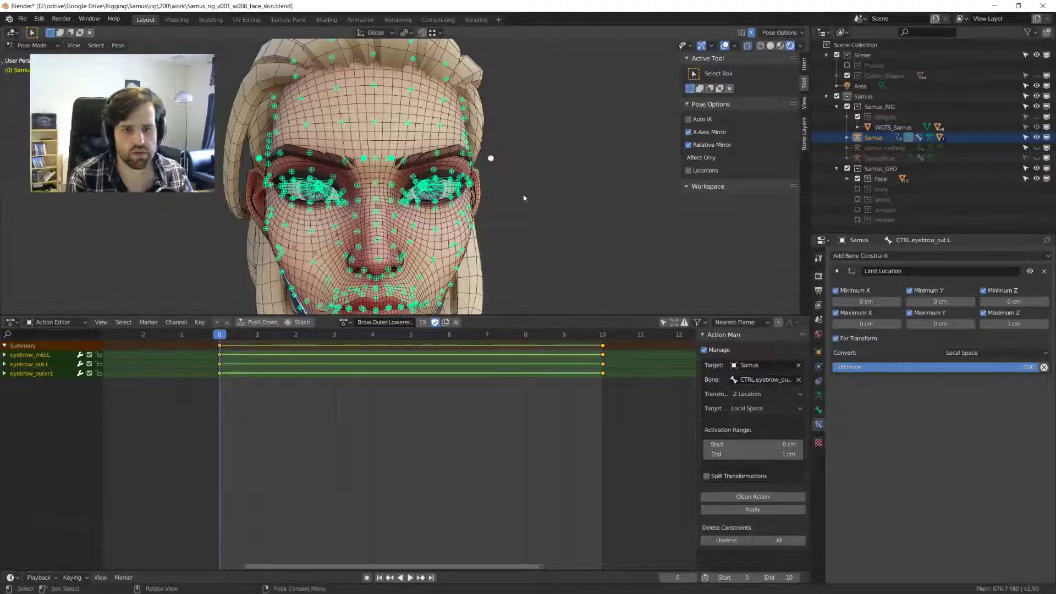
{"action": "key", "text": "g"}
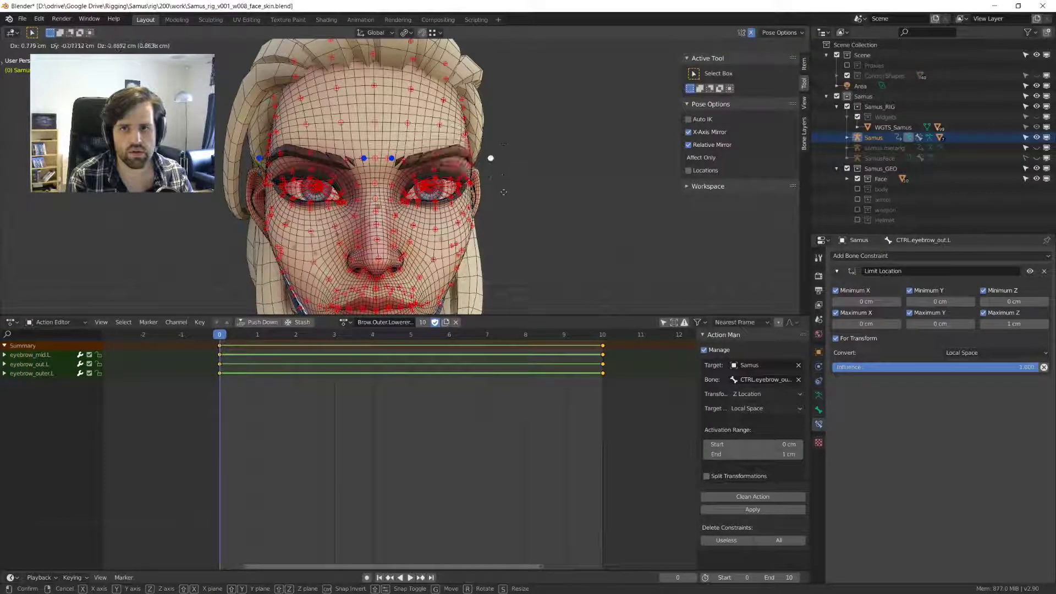
{"action": "right_click", "coordinate": [511, 165]}
{"action": "middle_click_drag", "start_coordinate": [512, 165], "coordinate": [477, 172]}
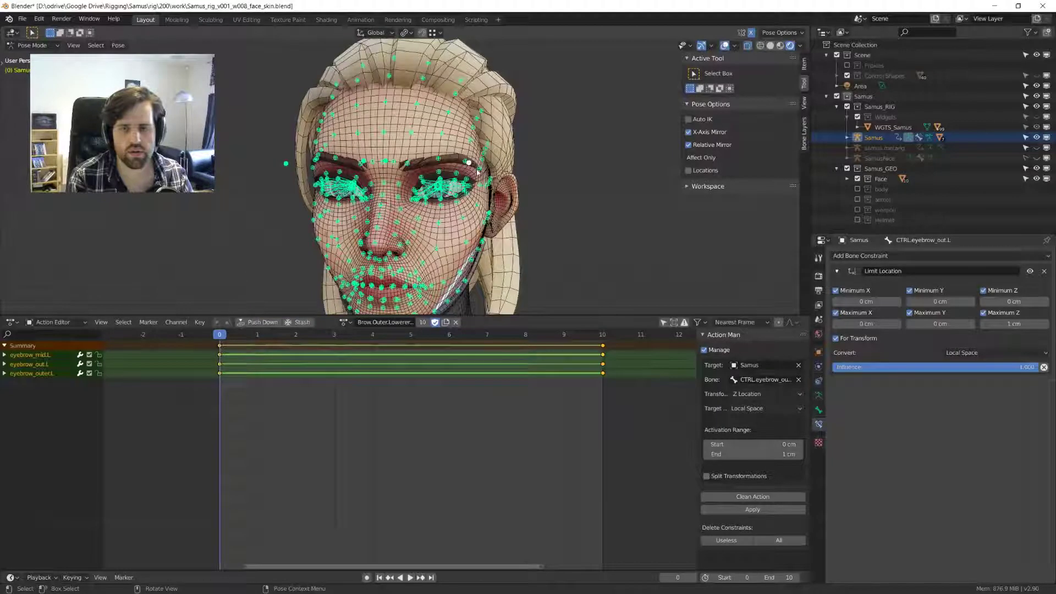
- Select all the face bones at frame 10 of the Brow.Outer.Lowerer.L action and copy their pose
{"action": "key", "text": "Up"}
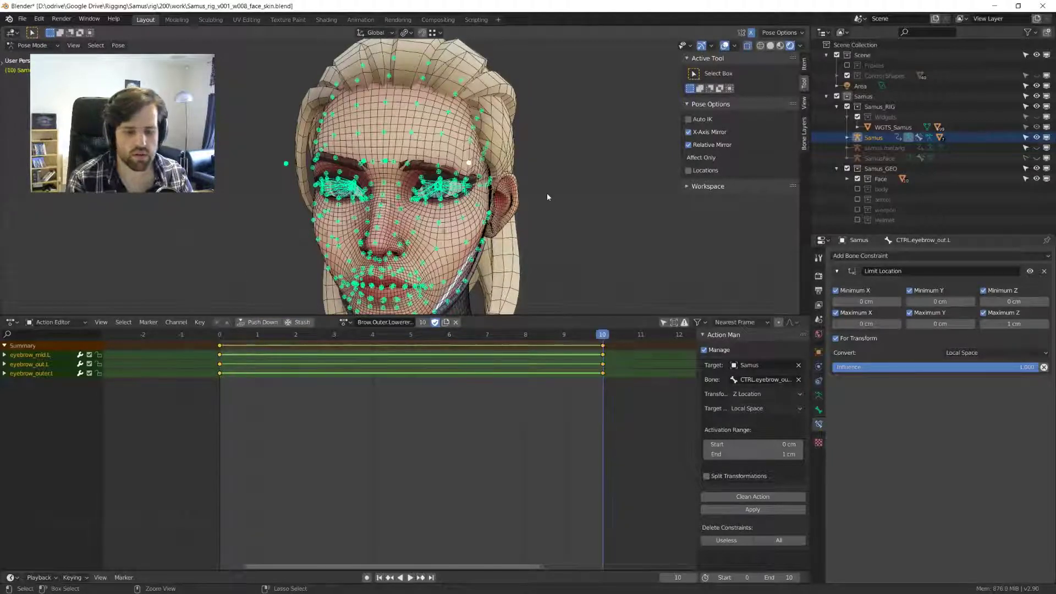
{"action": "key", "text": "alt+a"}
{"action": "key", "text": "a"}
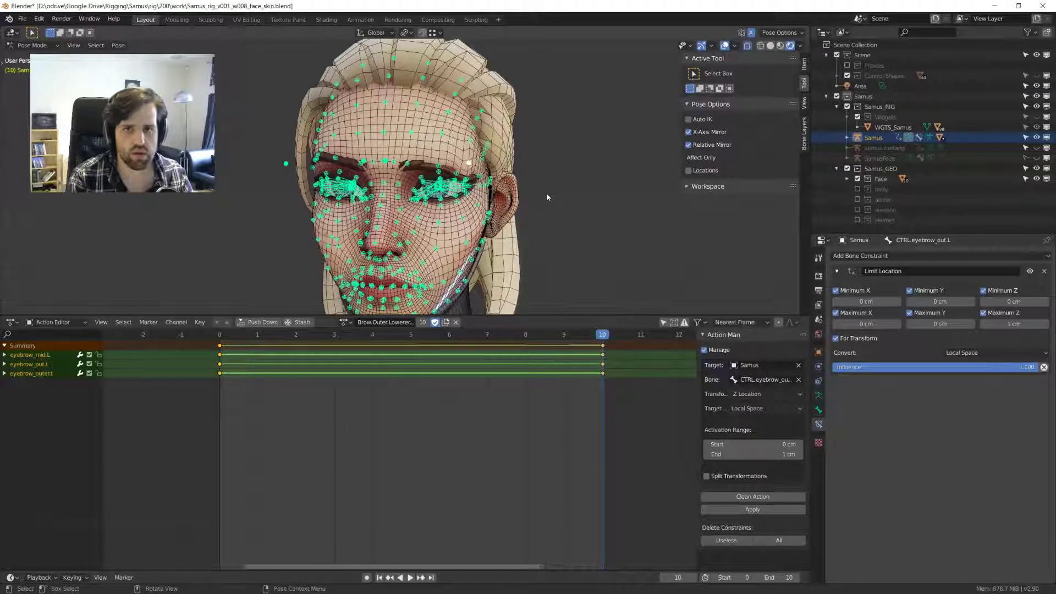
{"action": "middle_click_drag", "start_coordinate": [546, 193], "coordinate": [583, 326]}
{"action": "key", "text": "ctrl+c"}
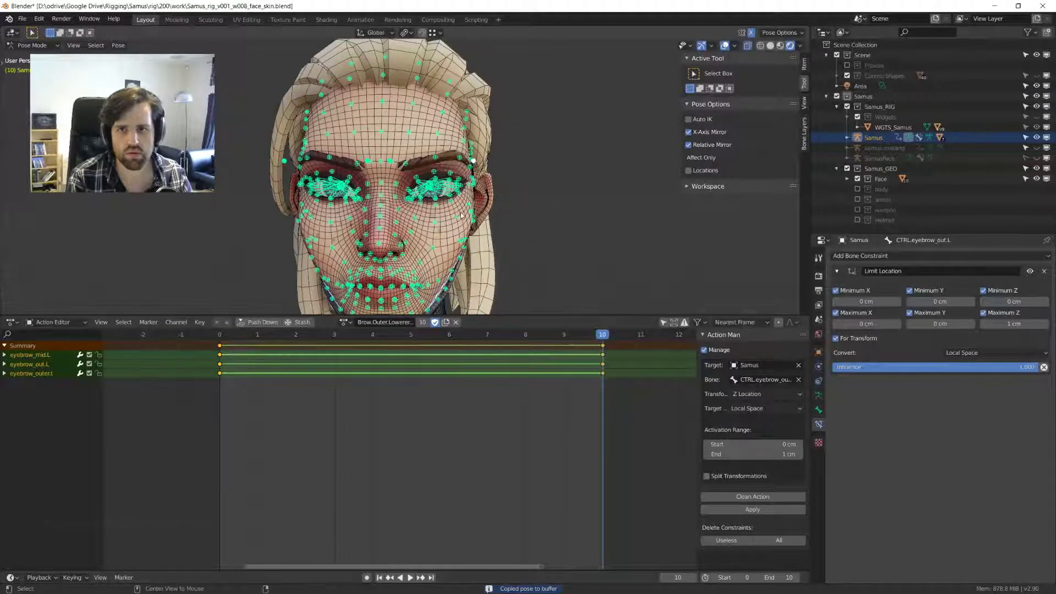
- Switch to the Brow.Outer.Lowerer.R action, paste the copied pose flipped at frame 10 and key all the bones
{"action": "key", "text": "space"}
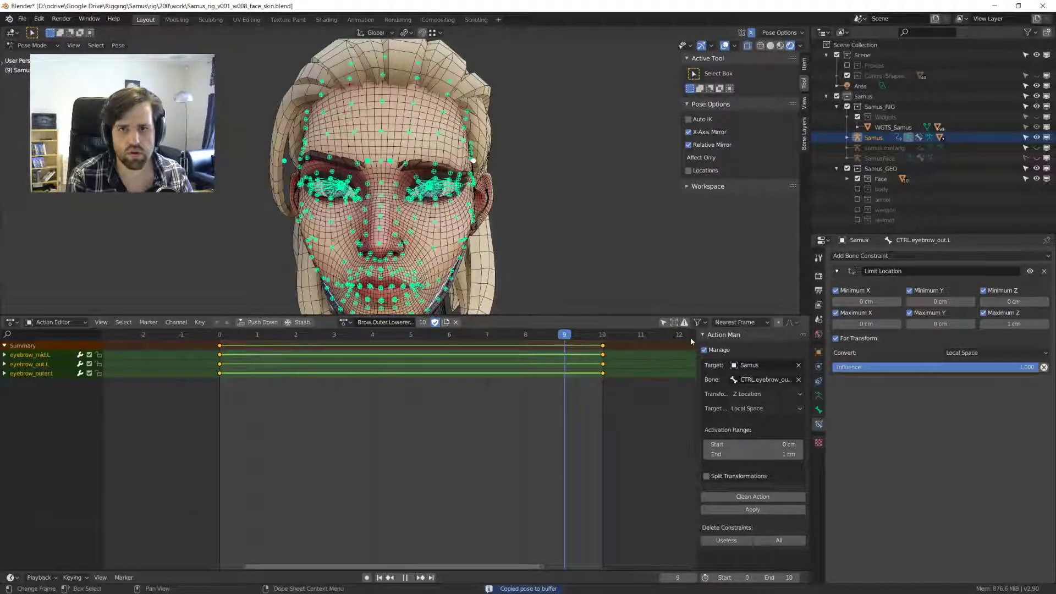
{"action": "key", "text": "space"}
{"action": "left_click", "coordinate": [343, 322]}
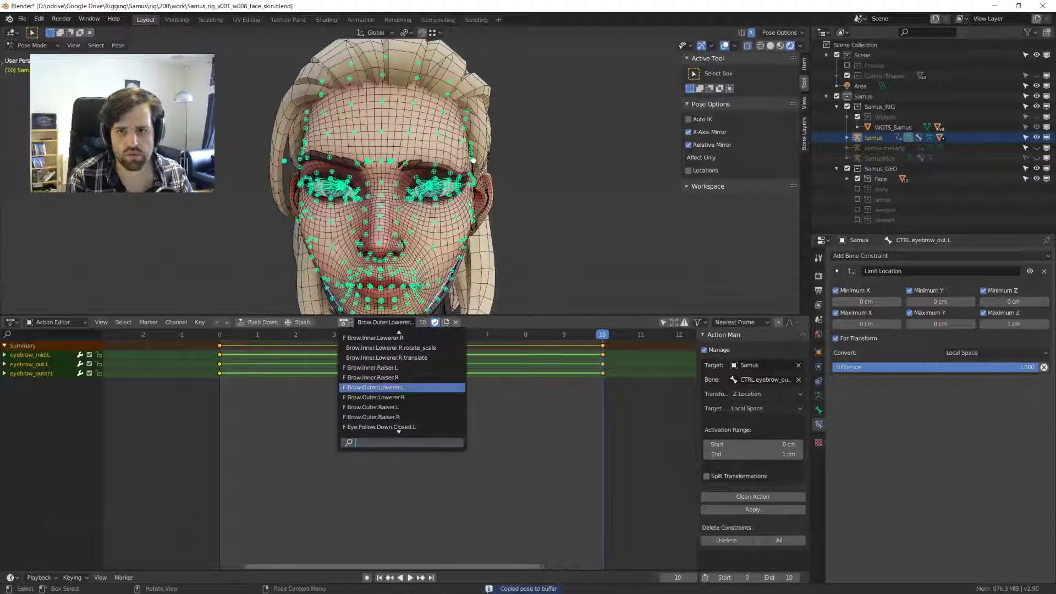
{"action": "left_click", "coordinate": [407, 397]}
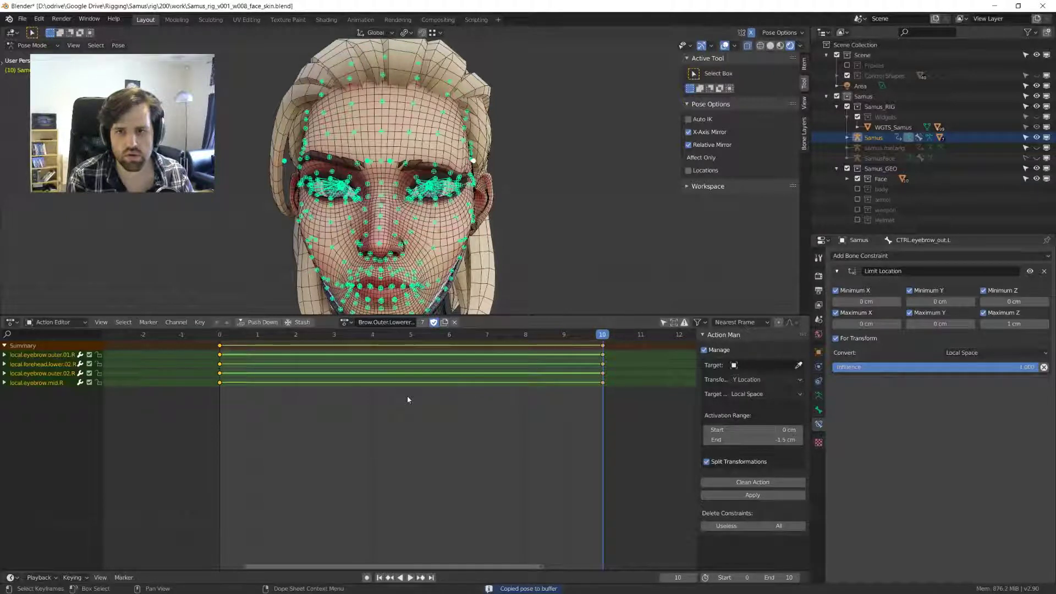
{"action": "key", "text": "ctrl+shift+v"}
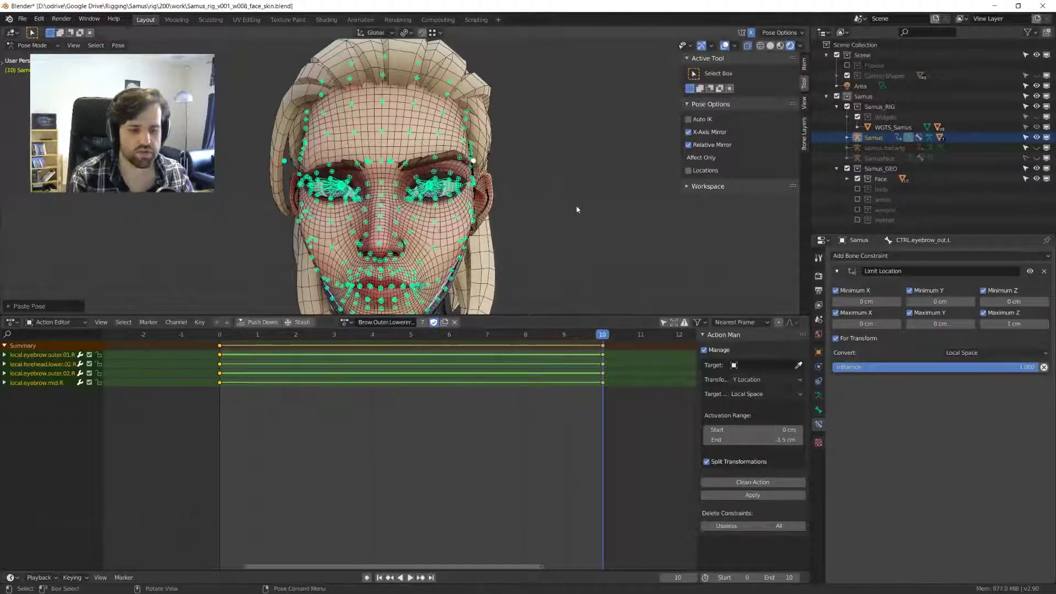
{"action": "key", "text": "i"}
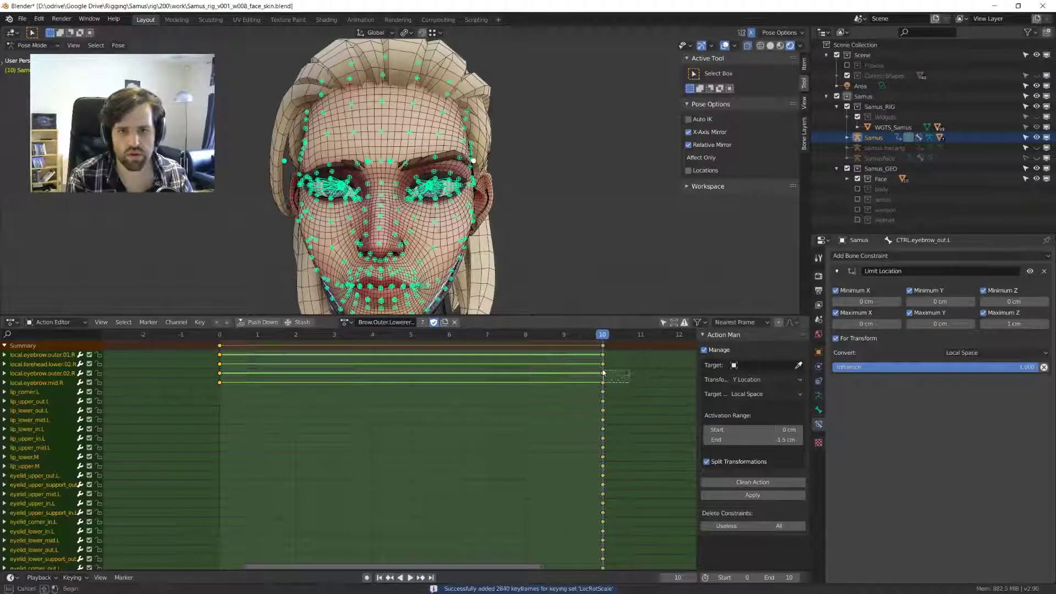
- Delete the frame 10 keyframes of the old local.eyebrow and local.forehead channels
{"action": "left_click", "coordinate": [603, 372]}
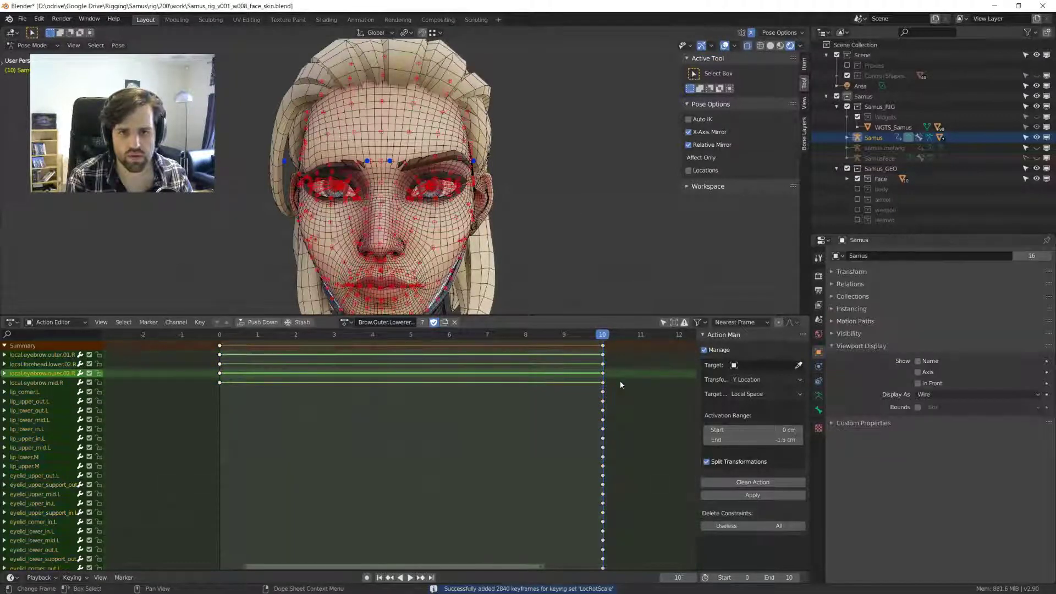
{"action": "key", "text": "Delete"}
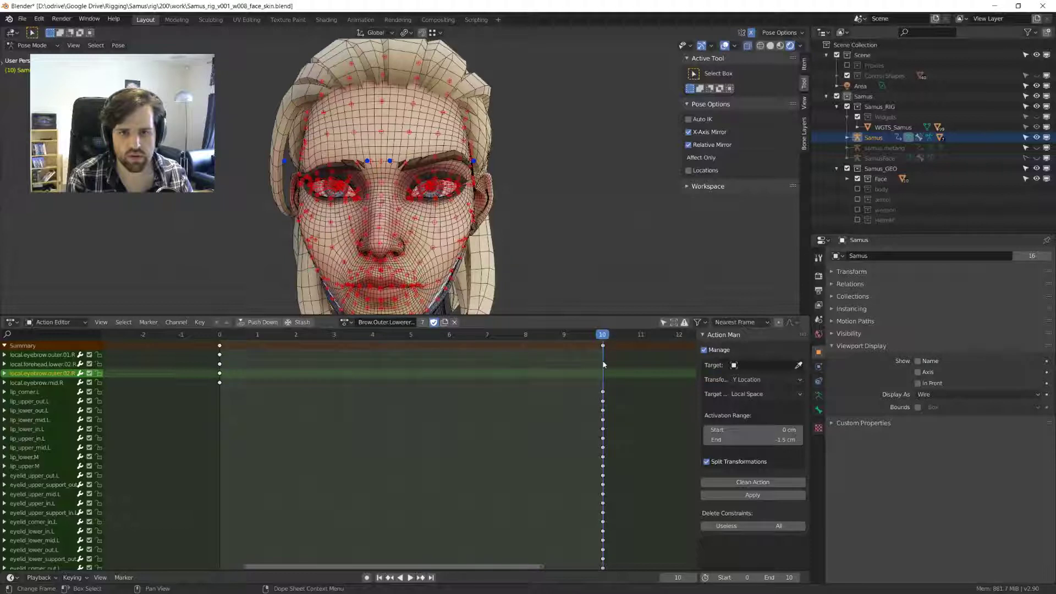
- Key all the face bones in their rest pose at frame 0 and clean the Brow.Outer.Lowerer.R action
{"action": "left_click_drag", "start_coordinate": [603, 364], "coordinate": [219, 364]}
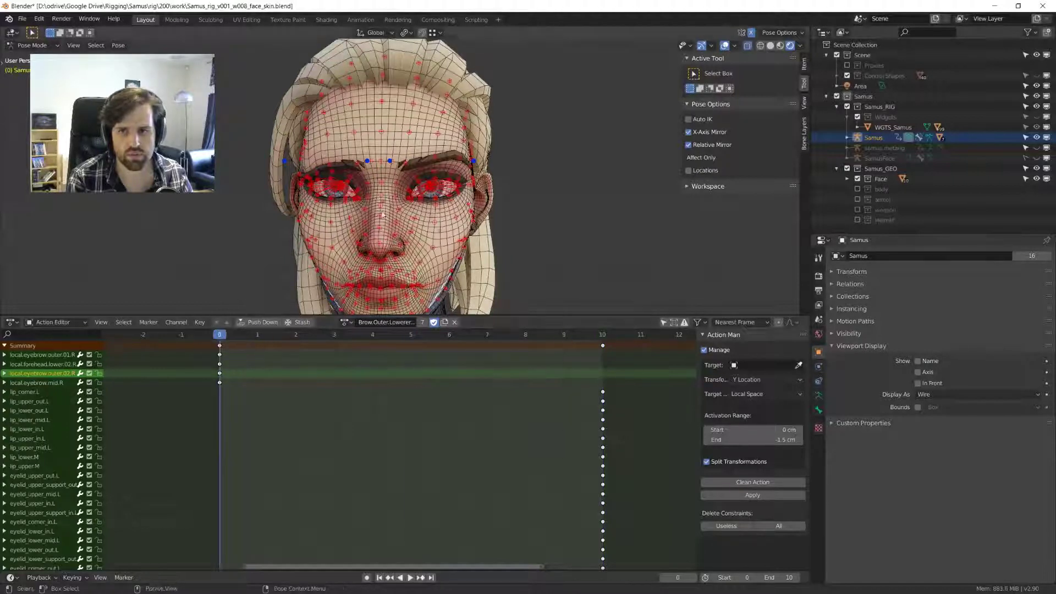
{"action": "key", "text": "a"}
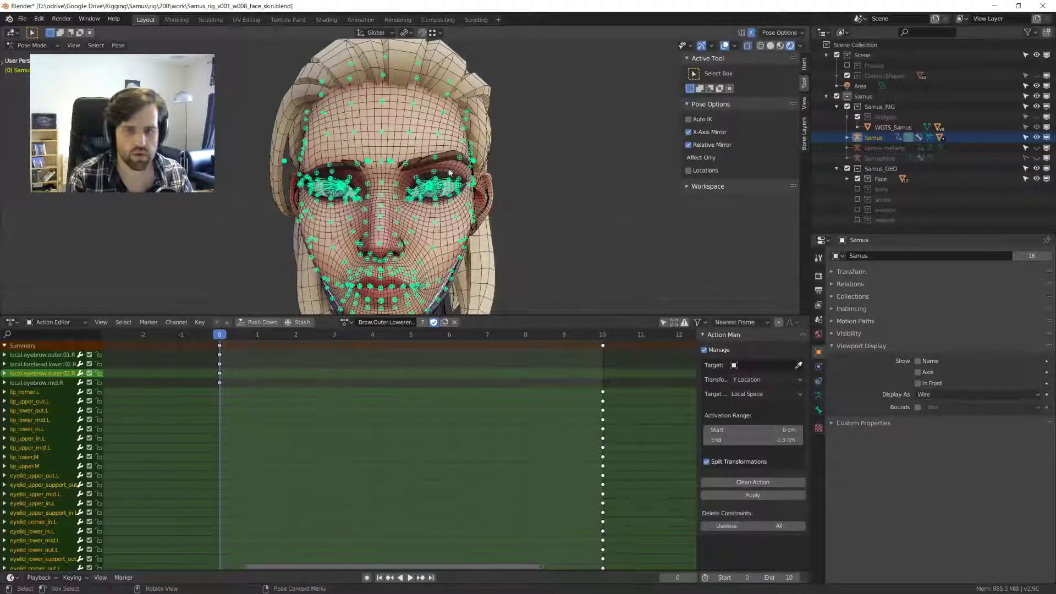
{"action": "key", "text": "i"}
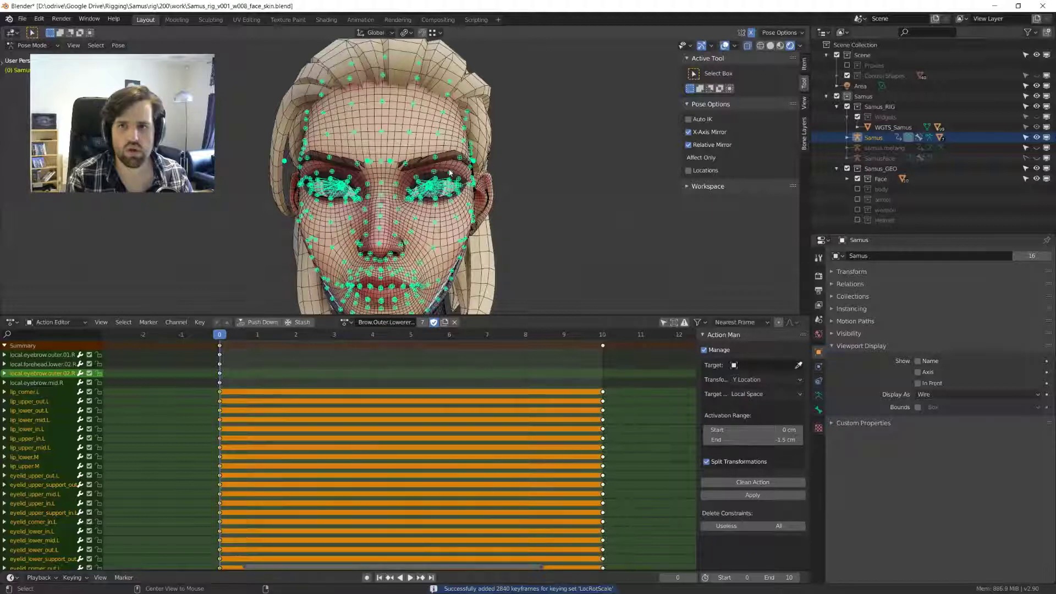
{"action": "left_click", "coordinate": [752, 481]}
- Turn off Split Transformations and set Samus as the target armature for the Brow.Outer.Lowerer.R action
{"action": "left_click", "coordinate": [707, 461]}
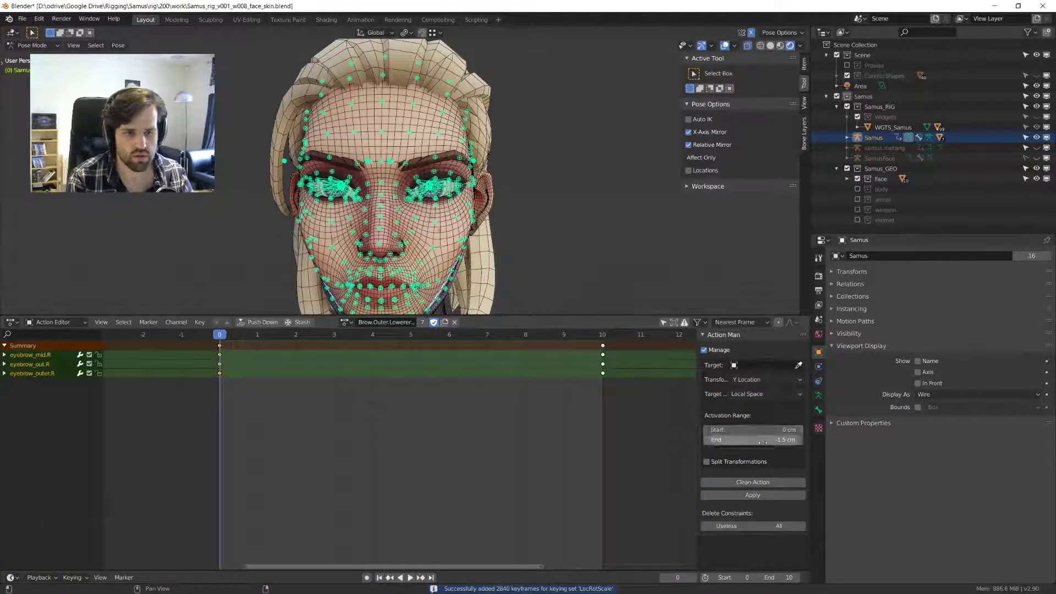
{"action": "left_click", "coordinate": [756, 365]}
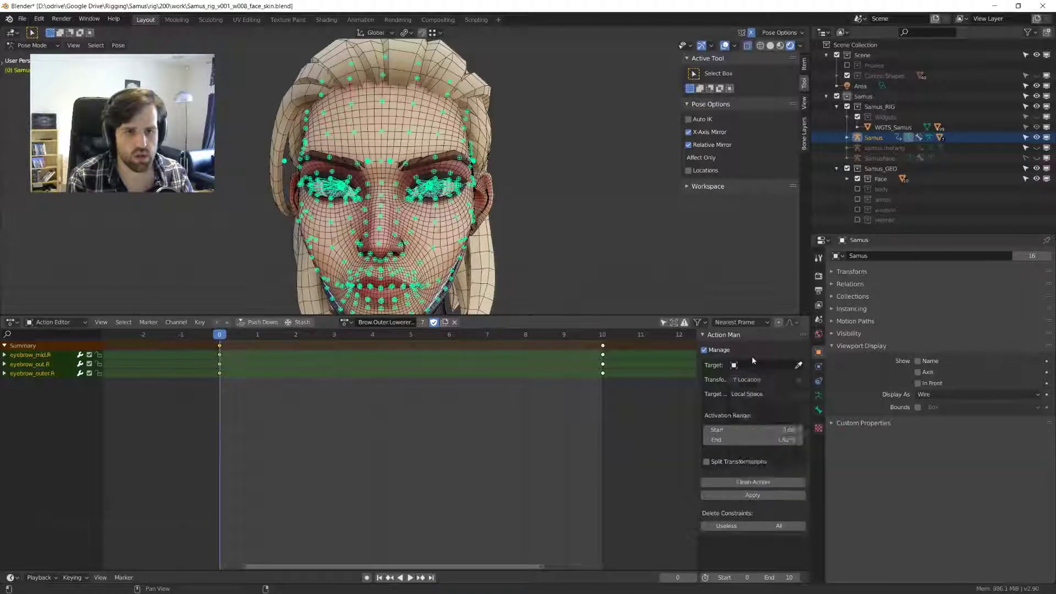
{"action": "left_click", "coordinate": [755, 365]}
{"action": "type", "text": "c"}
{"action": "key", "text": "BackSpace"}
{"action": "type", "text": "S"}
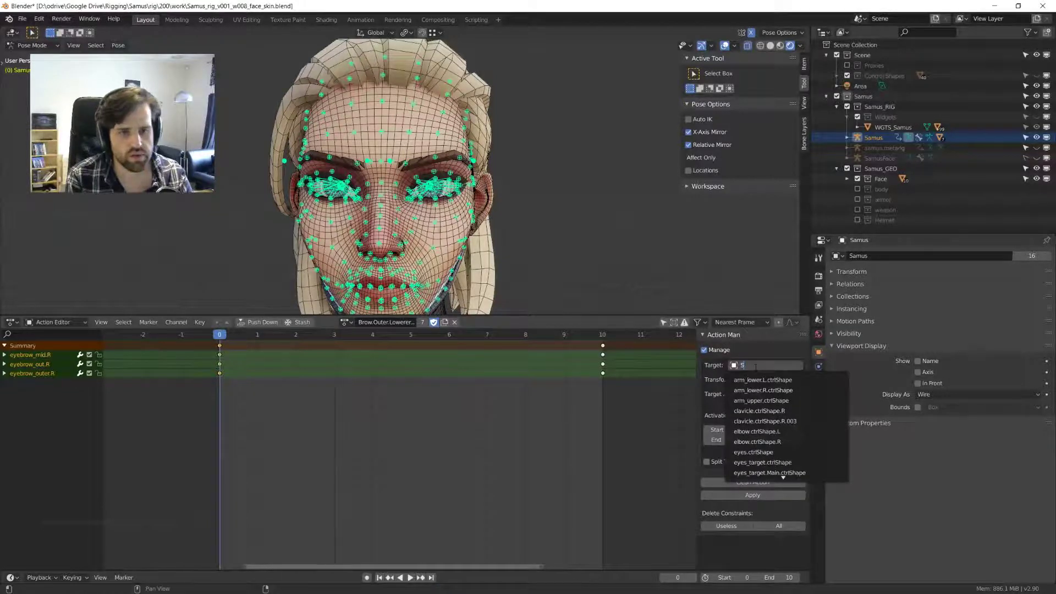
{"action": "type", "text": "am"}
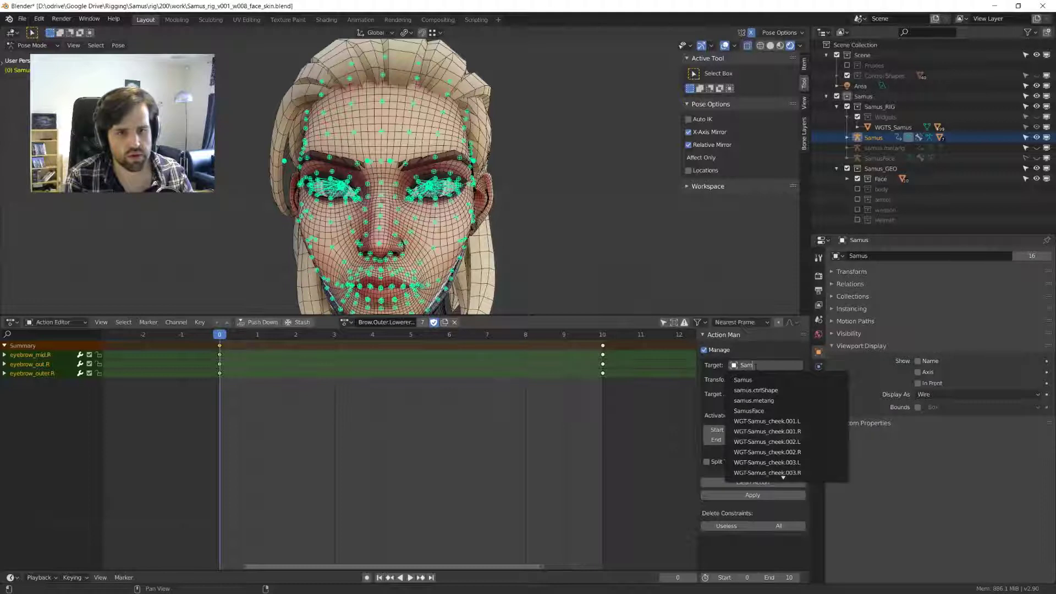
{"action": "key", "text": "Return"}
- Set the control bone of the Brow.Outer.Lowerer.R action to CTRL.eyebrow_out.R
{"action": "left_click", "coordinate": [764, 379]}
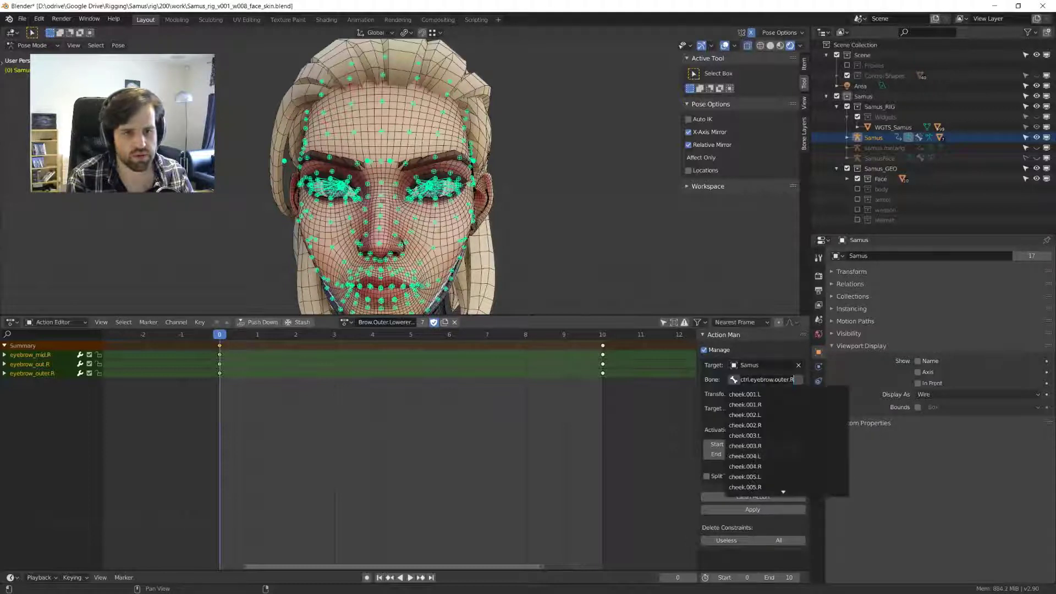
{"action": "left_click", "coordinate": [767, 378]}
{"action": "type", "text": "CTRL"}
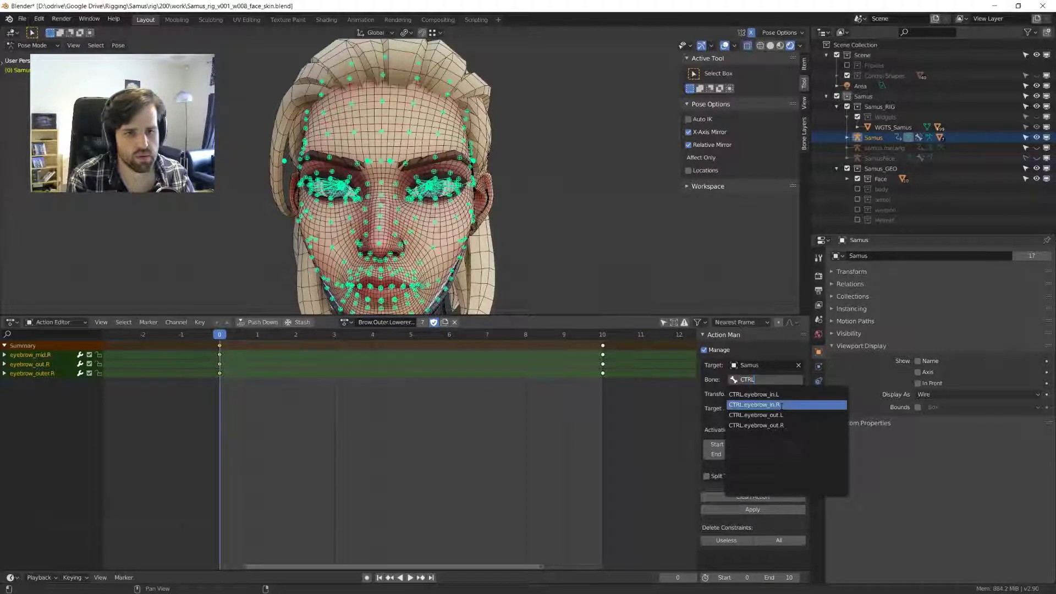
{"action": "left_click", "coordinate": [756, 425]}
- Set the action's transform channel to Z Location and the end of its activation range to 1 cm
{"action": "left_click", "coordinate": [766, 393]}
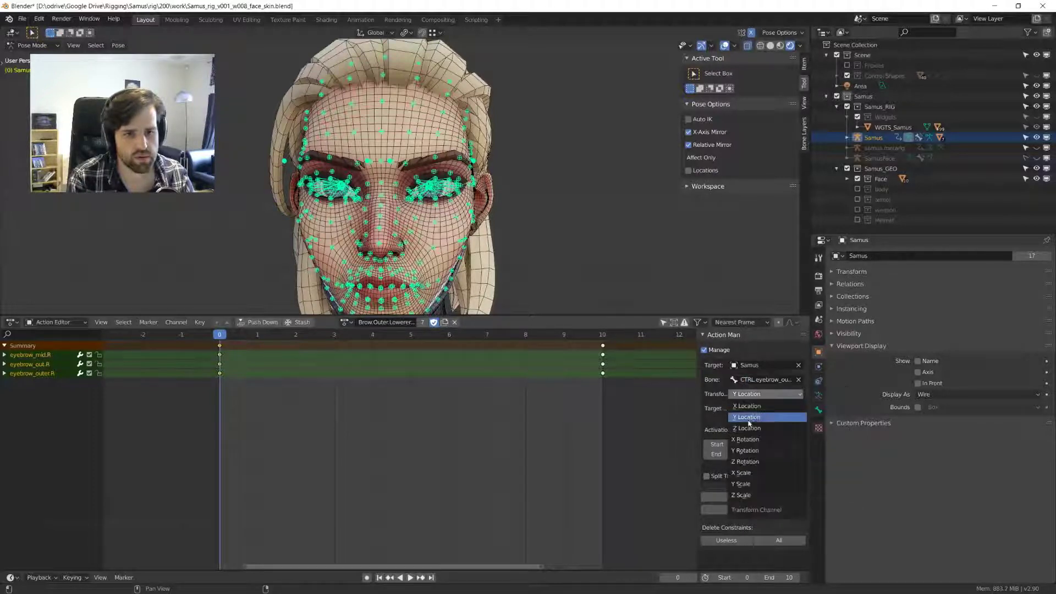
{"action": "left_click", "coordinate": [746, 428]}
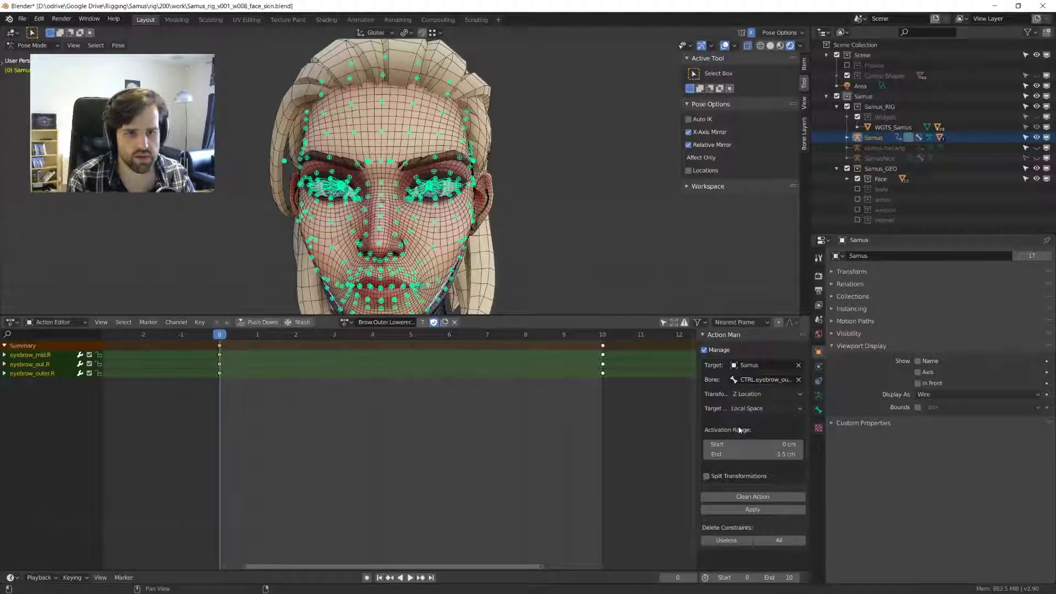
{"action": "left_click", "coordinate": [767, 452]}
{"action": "type", "text": "1"}
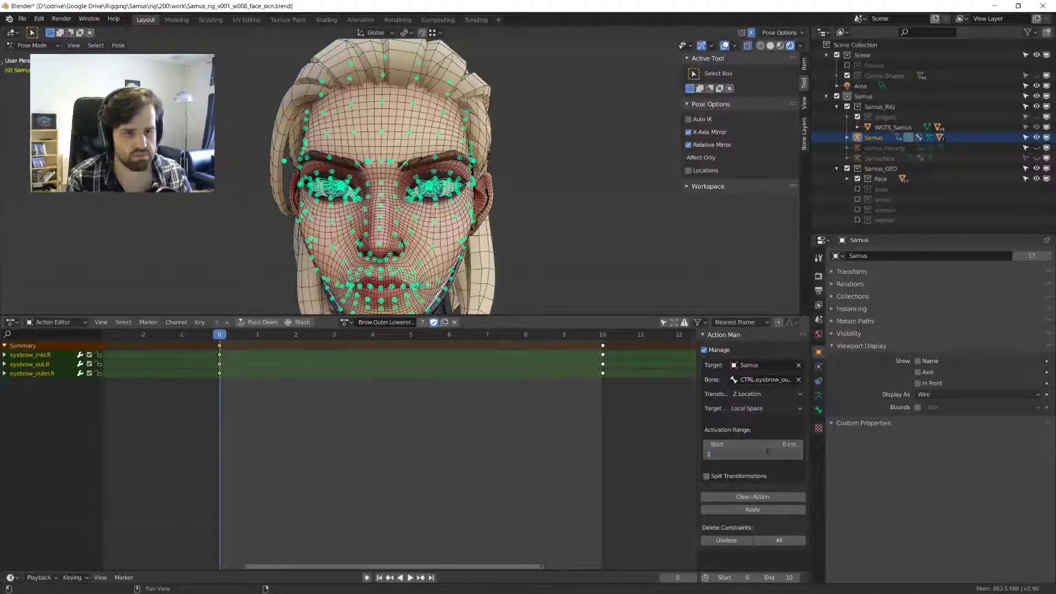
{"action": "key", "text": "Return"}
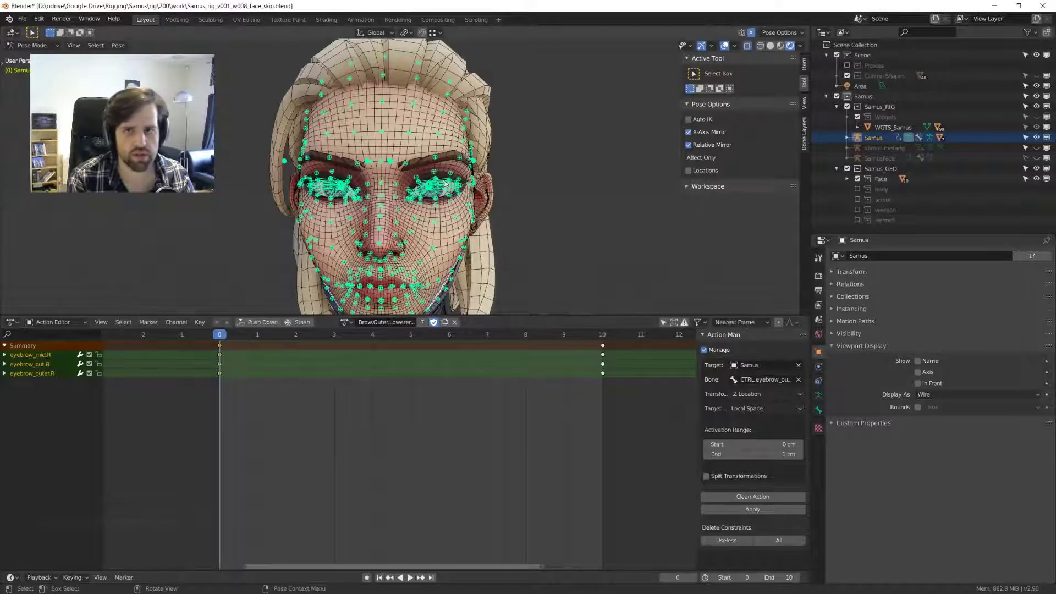
{"action": "mouse_move", "coordinate": [527, 200]}
{"action": "middle_mouse_down"}
{"action": "mouse_move", "coordinate": [503, 209]}
{"action": "mouse_move", "coordinate": [514, 212]}
{"action": "middle_mouse_up"}
{"action": "scroll", "coordinate": [512, 211], "scroll_direction": "up", "scroll_amount": 2}
{"action": "scroll", "coordinate": [513, 211], "scroll_direction": "down", "scroll_amount": 3}
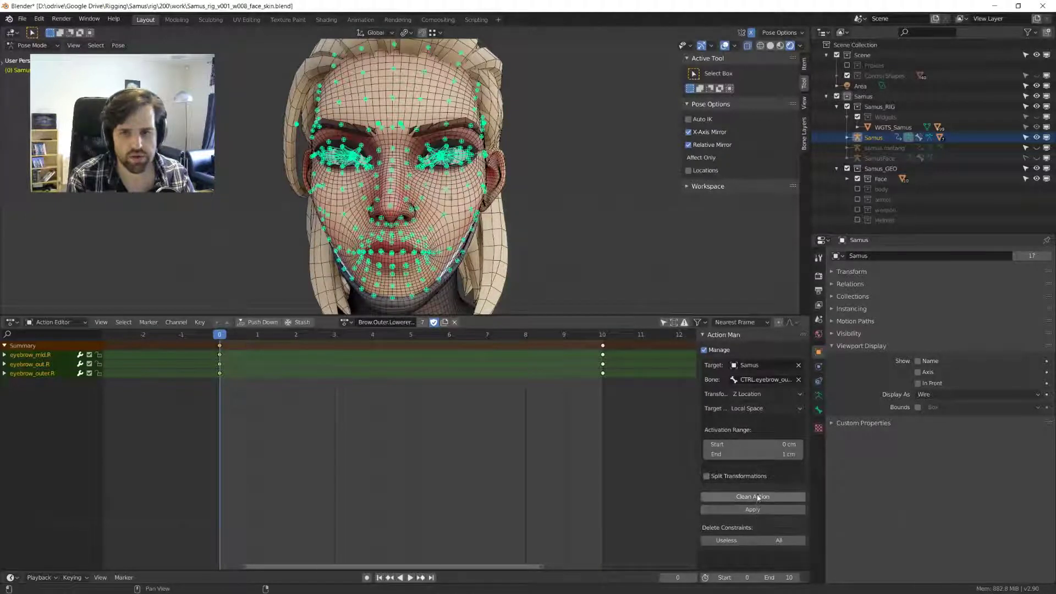
- Set the keyframes of the Brow.Outer.Lowerer.R action to Linear interpolation and apply the action to the rig
{"action": "key", "text": "t"}
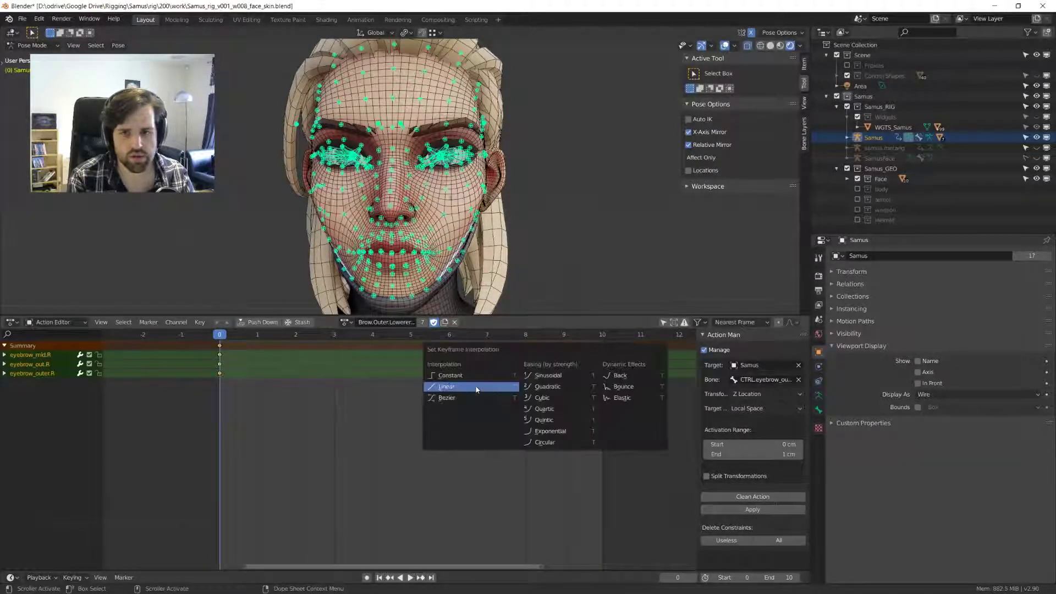
{"action": "left_click", "coordinate": [476, 390]}
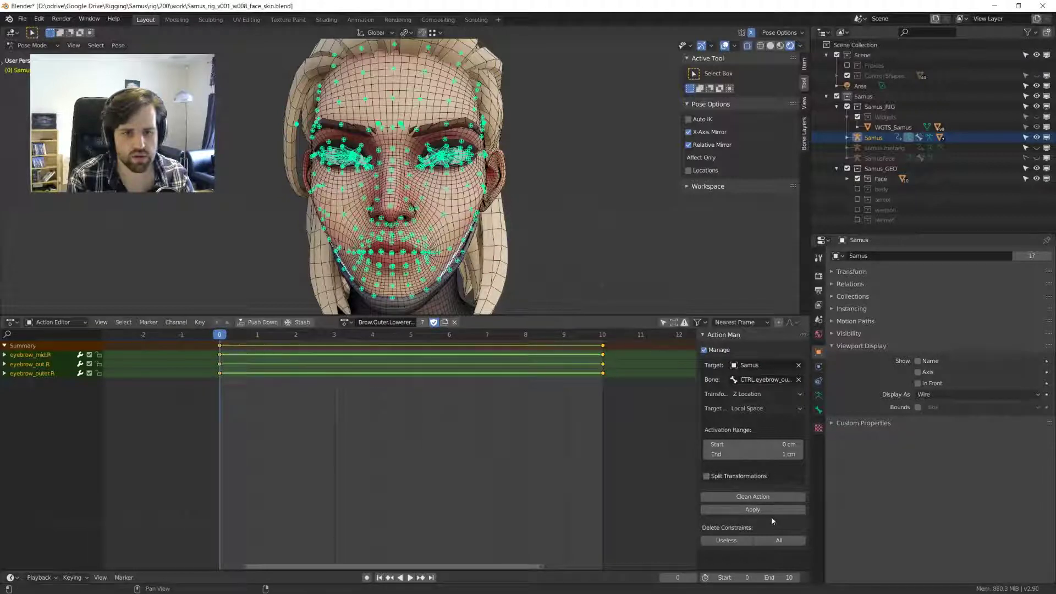
{"action": "left_click", "coordinate": [767, 511]}
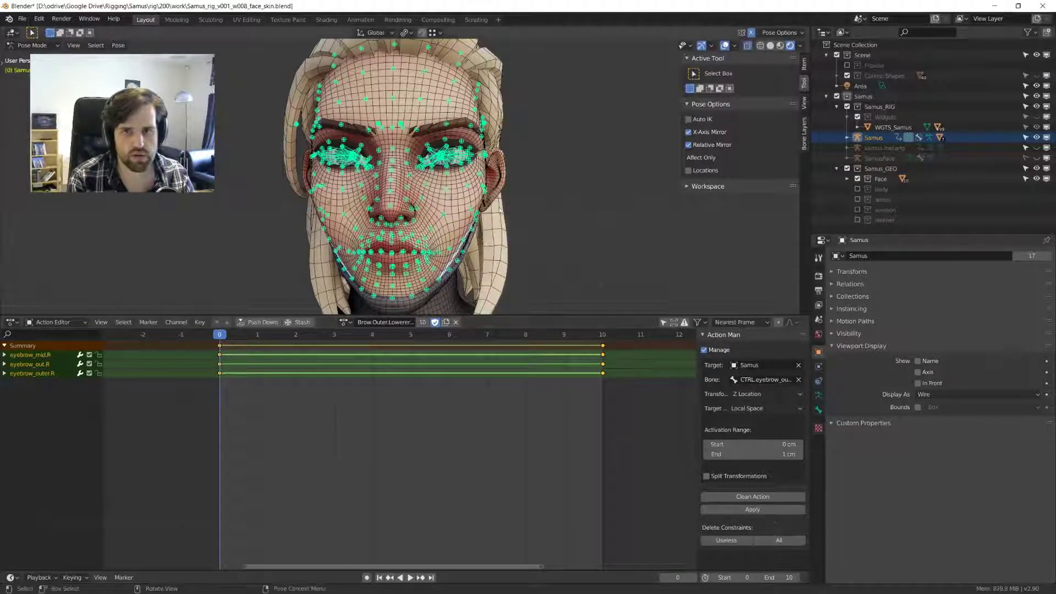
- Deselect the face bones and switch the action editor to the Brow.Outer.Lowerer.L action
{"action": "left_click", "coordinate": [488, 160]}
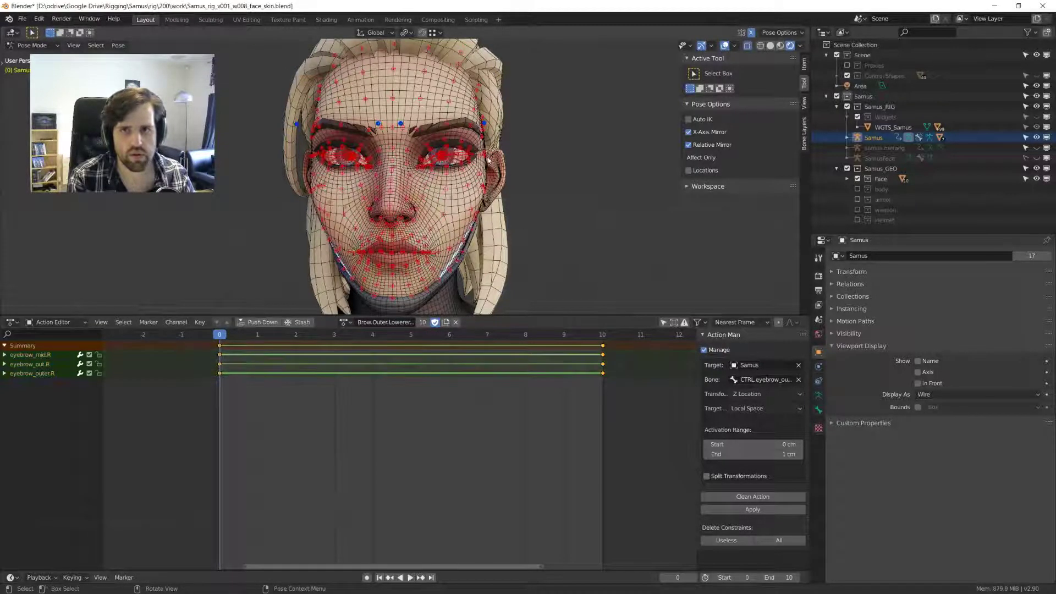
{"action": "left_click", "coordinate": [347, 324]}
{"action": "left_click", "coordinate": [370, 374]}
- Hide the overlays and test the brow deformation by moving the eyebrow controls down, cancelling the move
{"action": "scroll", "coordinate": [440, 165], "scroll_direction": "down", "scroll_amount": 4}
{"action": "mouse_move", "coordinate": [456, 148]}
{"action": "middle_mouse_down"}
{"action": "mouse_move", "coordinate": [418, 154]}
{"action": "mouse_move", "coordinate": [466, 117]}
{"action": "mouse_move", "coordinate": [473, 148]}
{"action": "mouse_move", "coordinate": [462, 149]}
{"action": "middle_mouse_up"}
{"action": "key", "text": "shift+alt+z"}
{"action": "scroll", "coordinate": [418, 154], "scroll_direction": "up", "scroll_amount": 4}
{"action": "key", "text": "shift+alt+z"}
{"action": "key", "text": "shift+alt+z"}
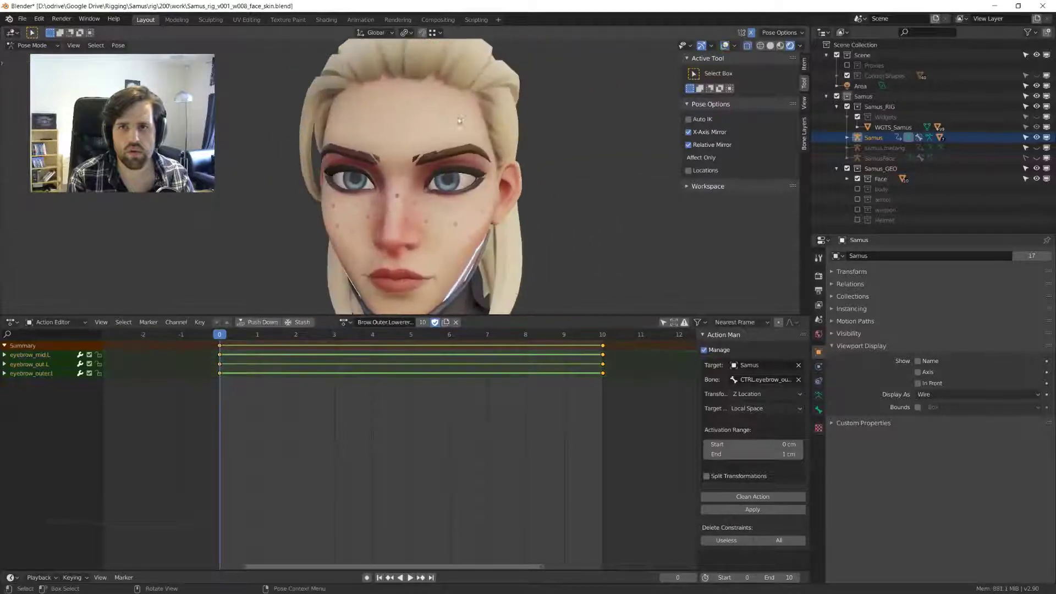
{"action": "key", "text": "g"}
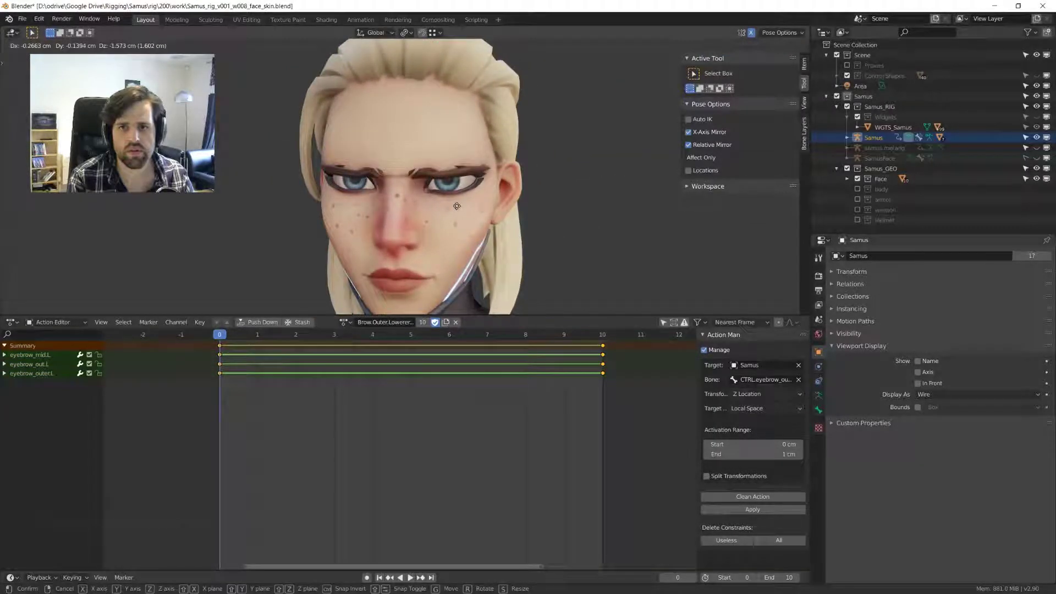
{"action": "right_click", "coordinate": [457, 206]}
{"action": "key", "text": "KP_1"}
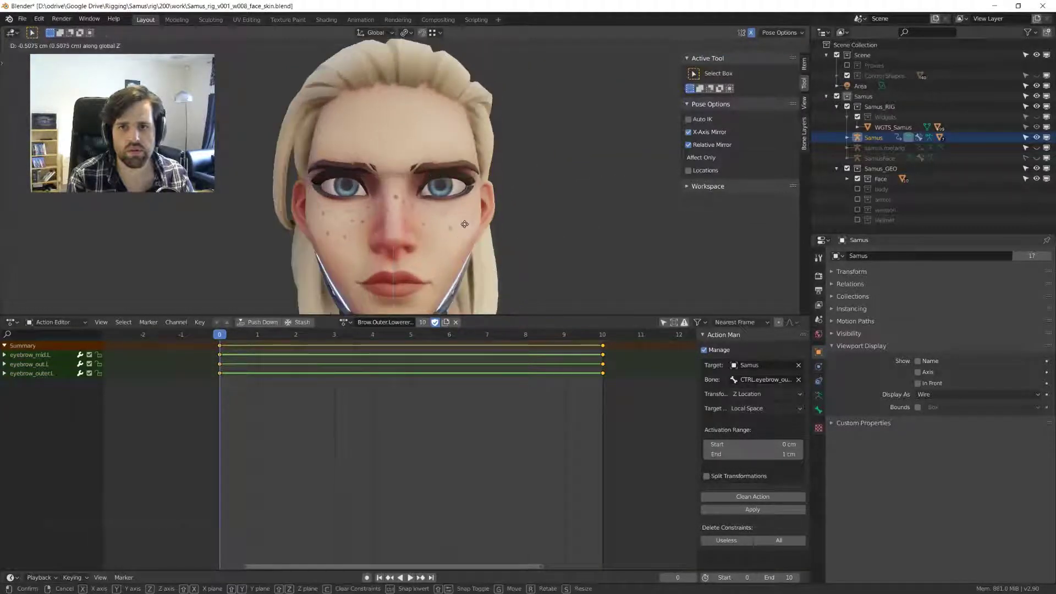
- Turn off X-Axis Mirror and test the brow deformation by moving the eyebrow controls down and up along Z
{"action": "left_click", "coordinate": [688, 132]}
{"action": "key", "text": "g"}
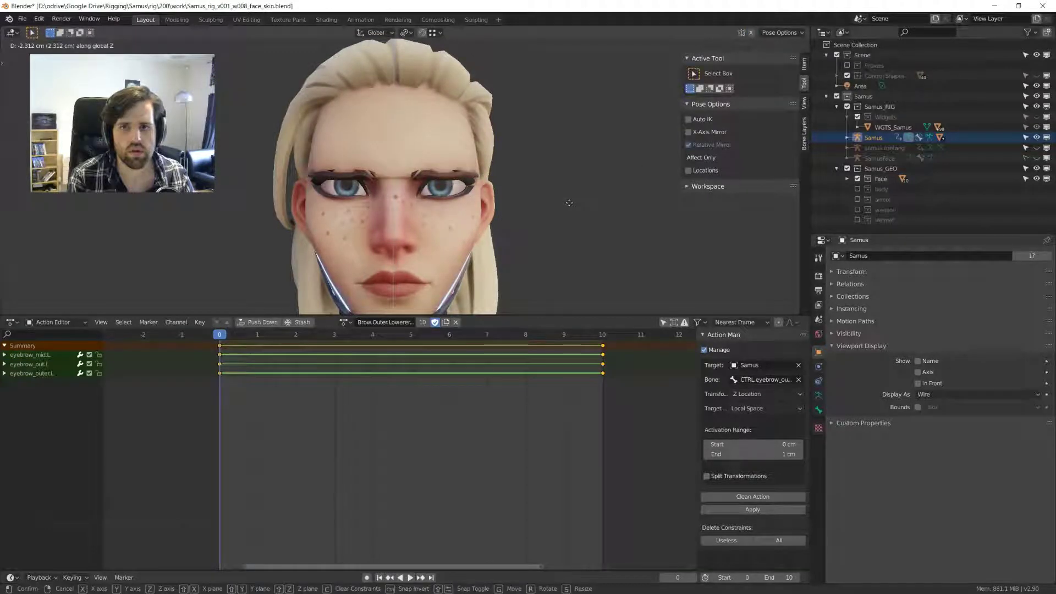
{"action": "left_click", "coordinate": [569, 203]}
{"action": "middle_click_drag", "start_coordinate": [473, 188], "coordinate": [485, 207]}
{"action": "key", "text": "g"}
{"action": "left_click", "coordinate": [479, 209]}
{"action": "key", "text": "g"}
{"action": "key", "text": "z"}
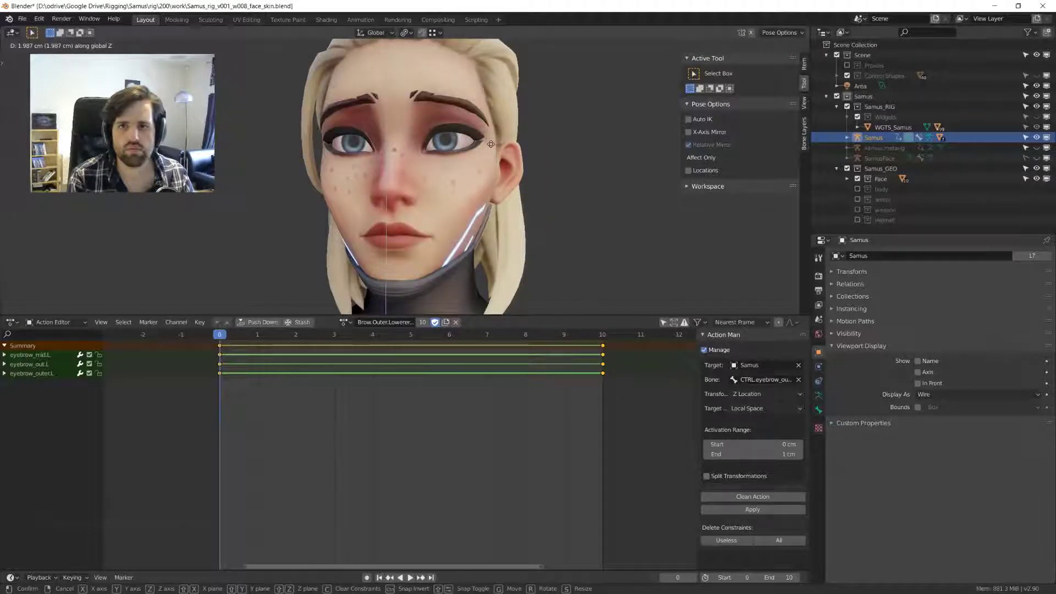
{"action": "right_click", "coordinate": [491, 144]}
{"action": "right_click", "coordinate": [490, 144]}
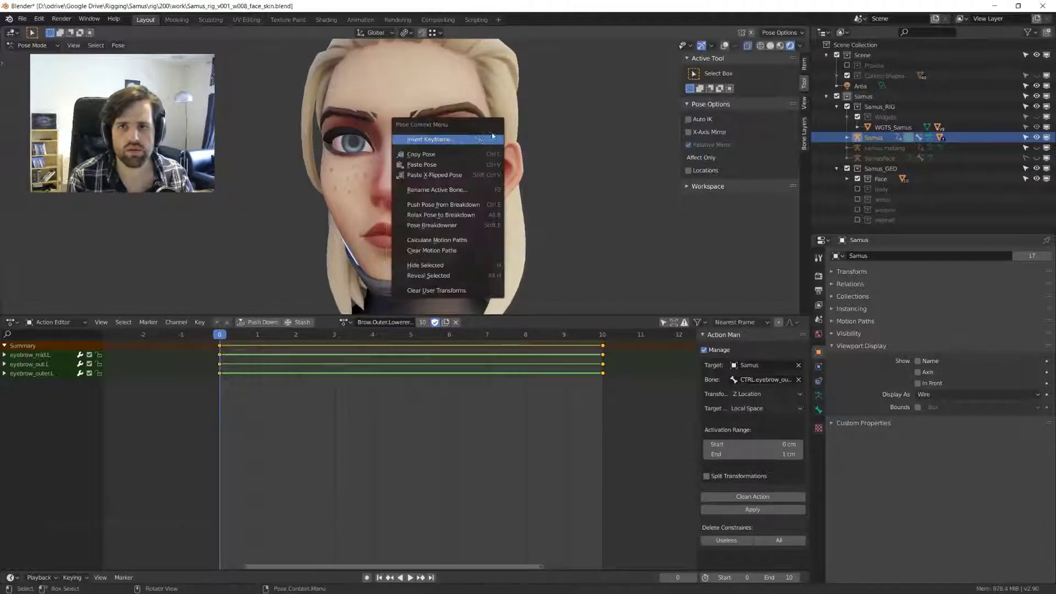
- Show the overlays, raise both inner eyebrow controls and lower CTRL.eyebrow_out.L to form a sad expression
{"action": "key", "text": "z"}
{"action": "left_click", "coordinate": [566, 46]}
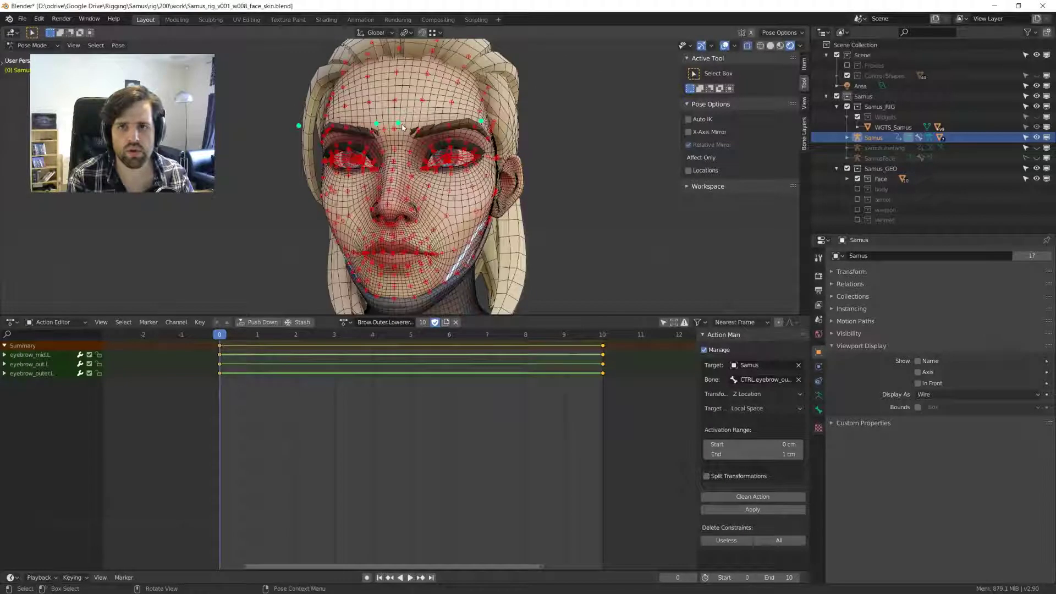
{"action": "left_click_drag", "start_coordinate": [403, 127], "coordinate": [395, 122]}
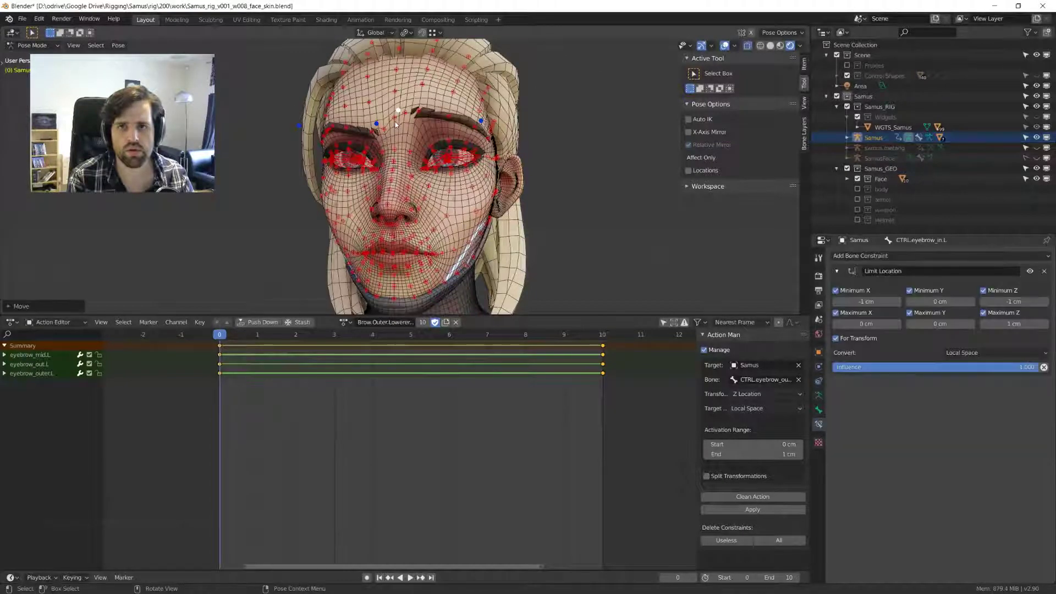
{"action": "left_click", "coordinate": [481, 120]}
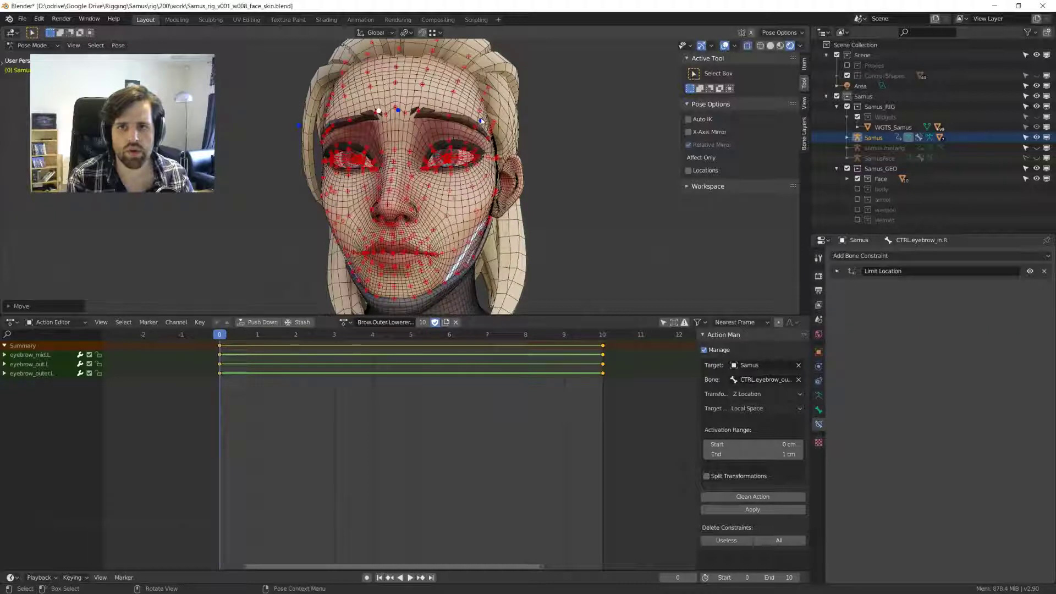
{"action": "left_click_drag", "start_coordinate": [482, 122], "coordinate": [482, 147]}
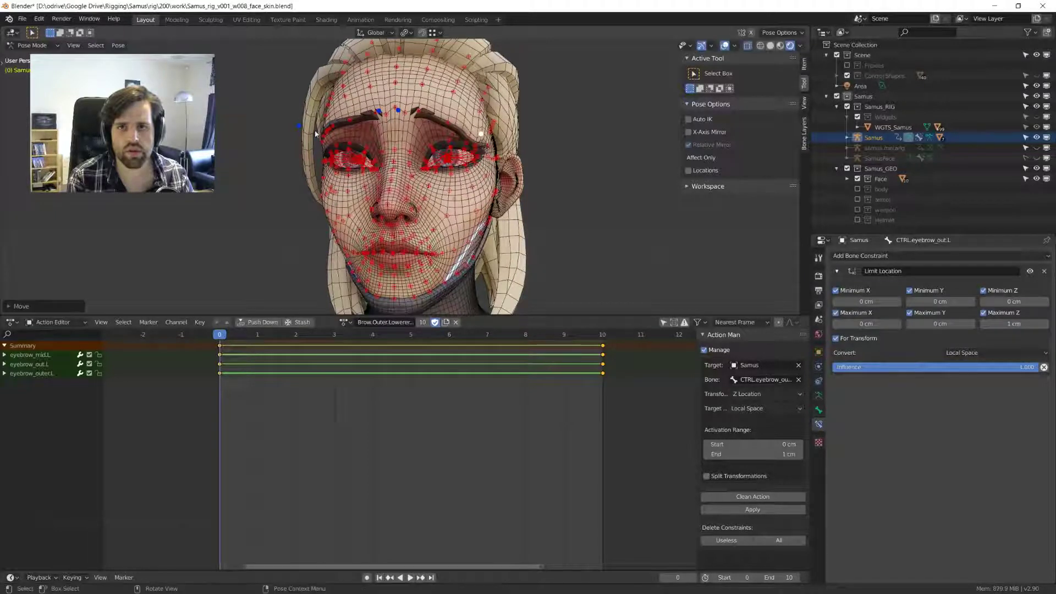
- Adjust the test expression by raising the outer eyebrow controls about 0.45 cm along Z
{"action": "key", "text": "shift+alt+z"}
{"action": "middle_click_drag", "start_coordinate": [316, 134], "coordinate": [456, 186]}
{"action": "key", "text": "z"}
{"action": "left_click", "coordinate": [456, 135]}
{"action": "middle_click_drag", "start_coordinate": [457, 137], "coordinate": [495, 153]}
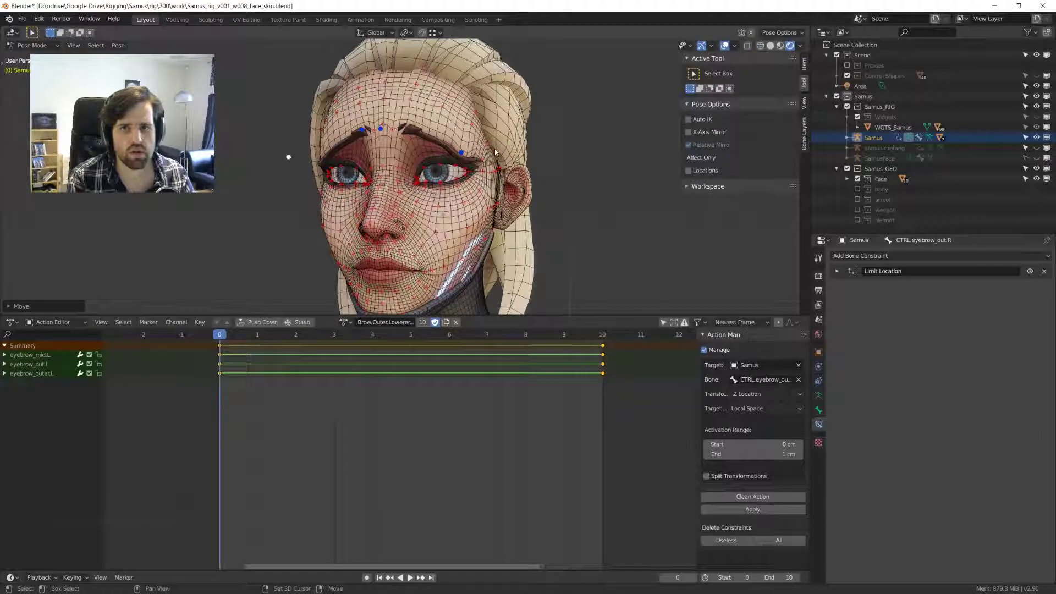
{"action": "left_click", "coordinate": [462, 154]}
{"action": "key", "text": "g"}
{"action": "key", "text": "z"}
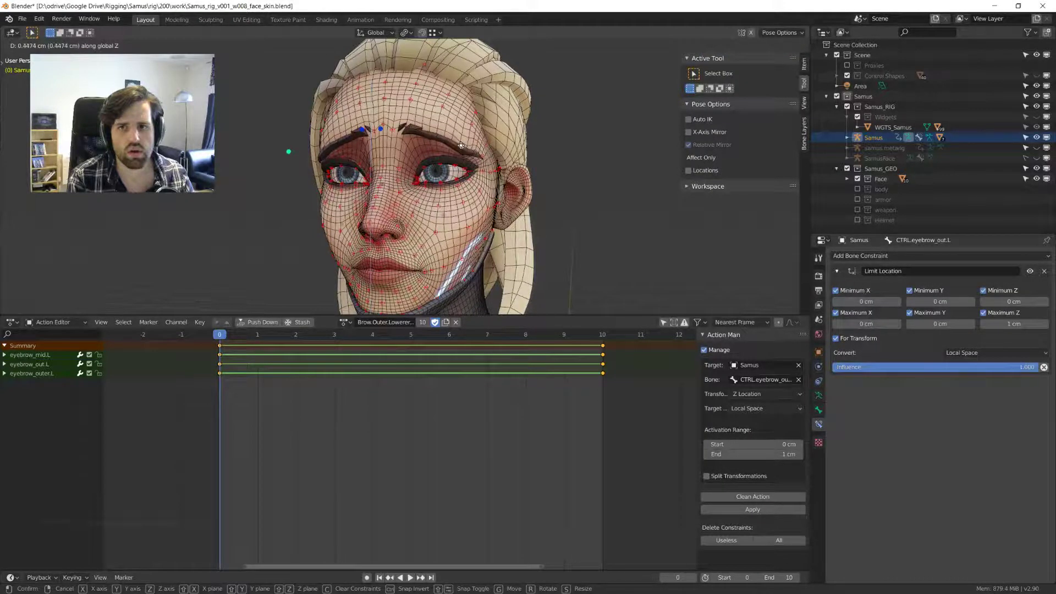
{"action": "left_click", "coordinate": [460, 145]}
- Inspect the expression without overlays and clear the location of the eyebrow controls
{"action": "key", "text": "shift+alt+z"}
{"action": "middle_click_drag", "start_coordinate": [461, 145], "coordinate": [420, 181]}
{"action": "key", "text": "shift+alt+z"}
{"action": "key", "text": "alt+g"}
- Advance the timeline to frame 9 and select the forehead.004.L bone above the left brow
{"action": "scroll", "coordinate": [440, 183], "scroll_direction": "up", "scroll_amount": 3}
{"action": "left_click", "coordinate": [421, 173]}
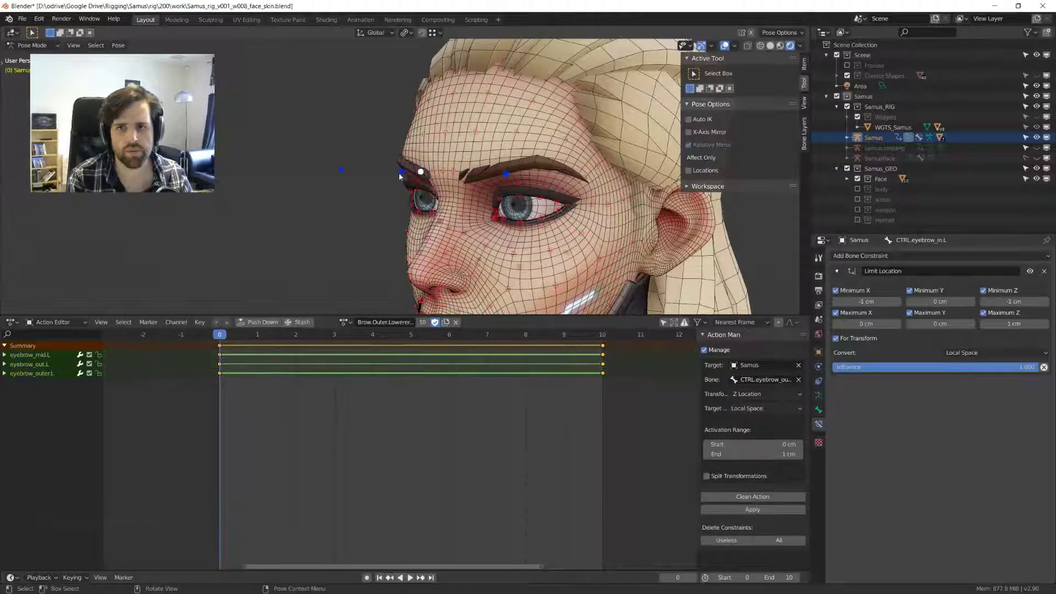
{"action": "left_click", "coordinate": [401, 172], "text": "shift"}
{"action": "mouse_move", "coordinate": [399, 176]}
{"action": "middle_mouse_down"}
{"action": "mouse_move", "coordinate": [550, 208]}
{"action": "mouse_move", "coordinate": [484, 147]}
{"action": "mouse_move", "coordinate": [443, 185]}
{"action": "middle_mouse_up"}
{"action": "scroll", "coordinate": [550, 208], "scroll_direction": "down", "scroll_amount": 9, "text": "alt"}
{"action": "left_click", "coordinate": [483, 147]}
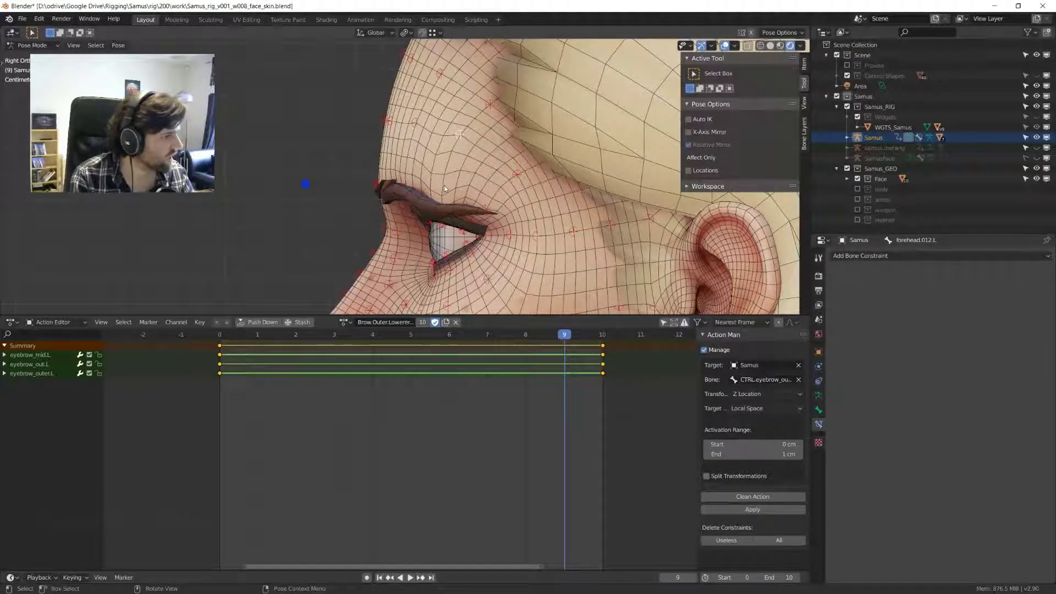
{"action": "middle_click_drag", "start_coordinate": [444, 186], "coordinate": [427, 193]}
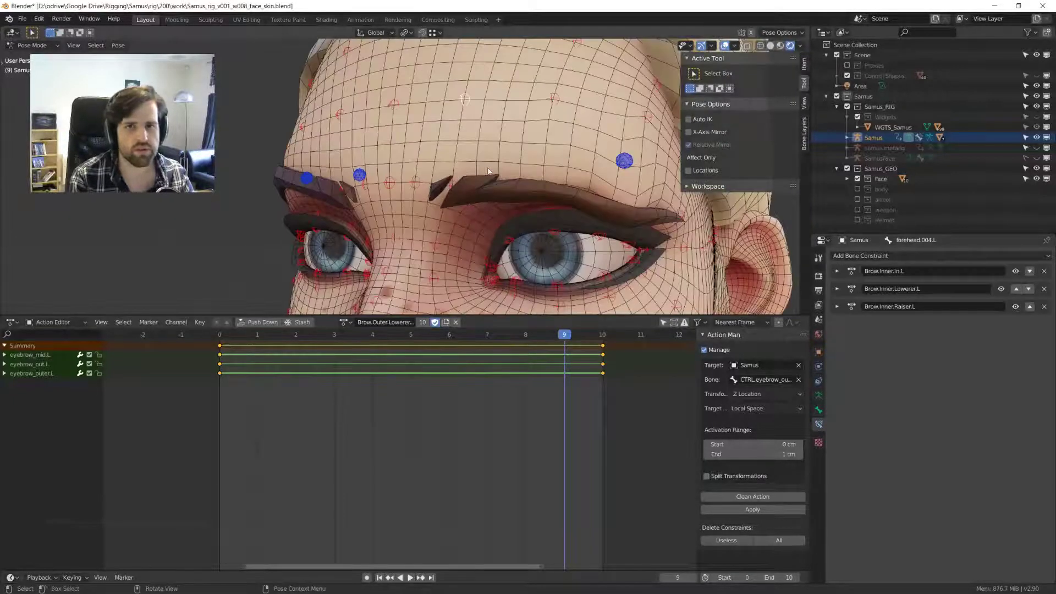
{"action": "scroll", "coordinate": [478, 167], "scroll_direction": "down", "scroll_amount": 3}
{"action": "scroll", "coordinate": [478, 168], "scroll_direction": "down", "scroll_amount": 2}
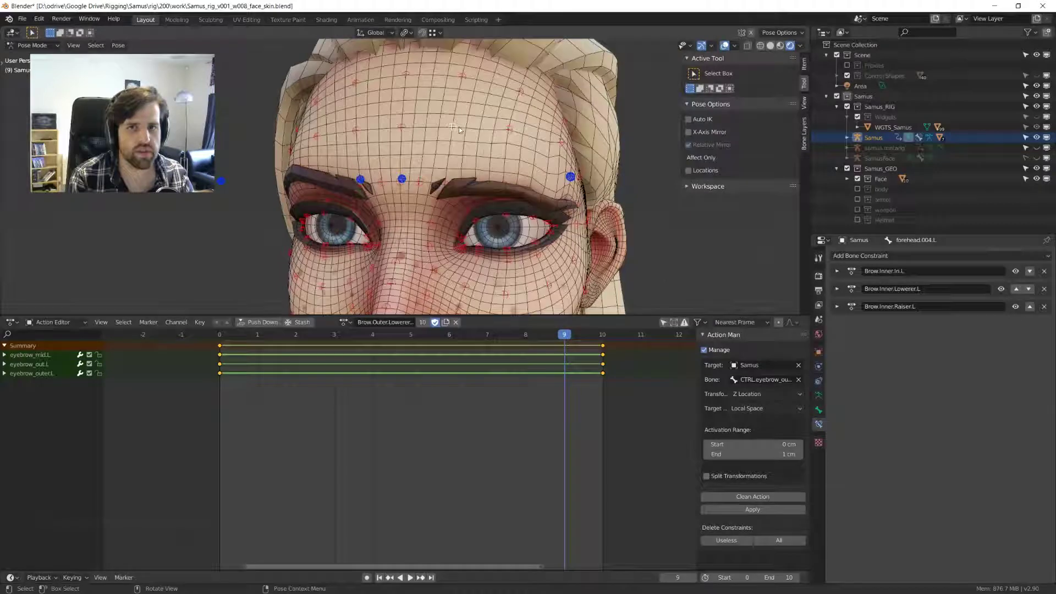
- Remove the custom shape object from the forehead.004.L bone and frame the bone
{"action": "left_click", "coordinate": [818, 410]}
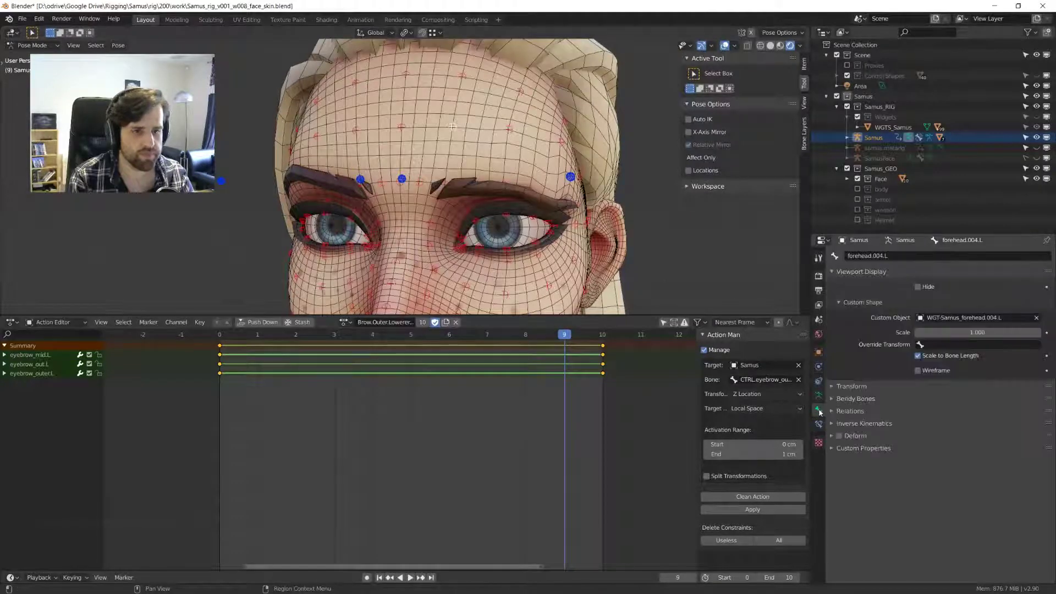
{"action": "left_click", "coordinate": [818, 395]}
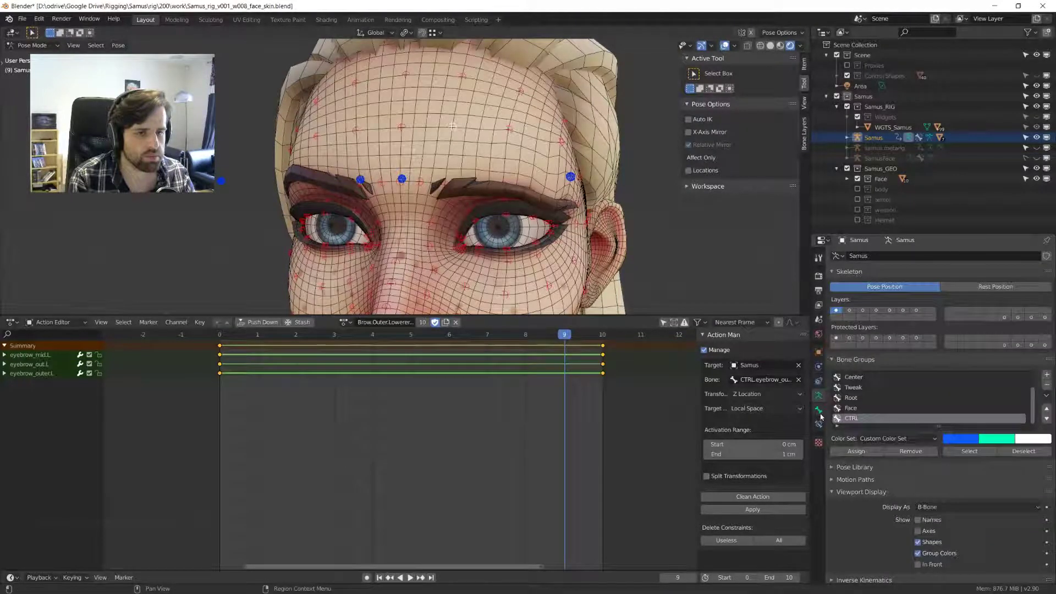
{"action": "left_click", "coordinate": [819, 412]}
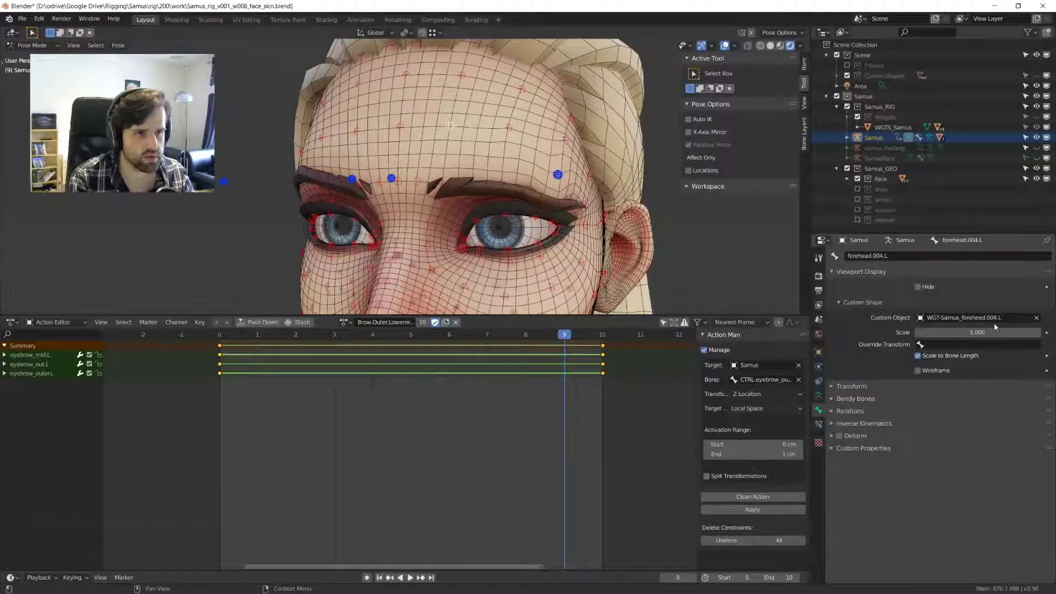
{"action": "left_click", "coordinate": [1036, 318]}
{"action": "key", "text": "KP_Decimal"}
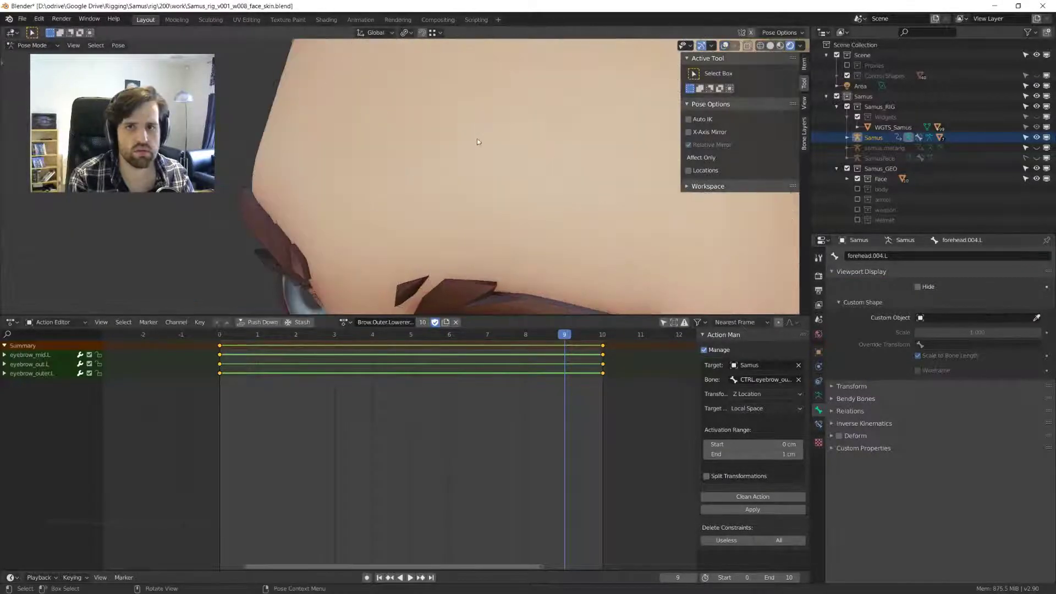
{"action": "middle_click_drag", "start_coordinate": [472, 83], "coordinate": [402, 191]}
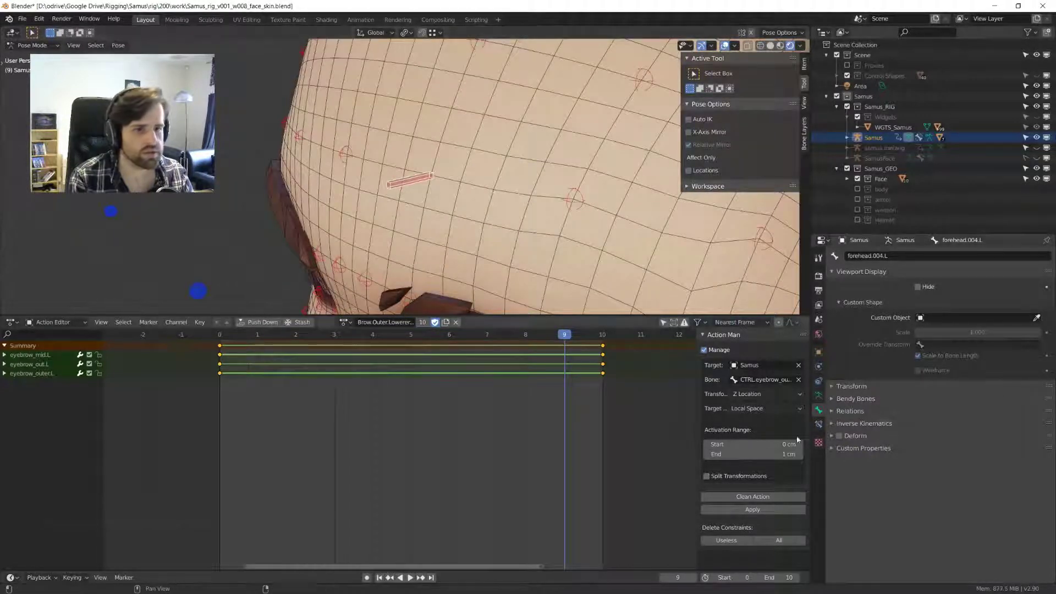
- Try displaying the armature's bones as Octahedral to inspect the forehead bone, and return the display to B-Bone
{"action": "left_click", "coordinate": [818, 396]}
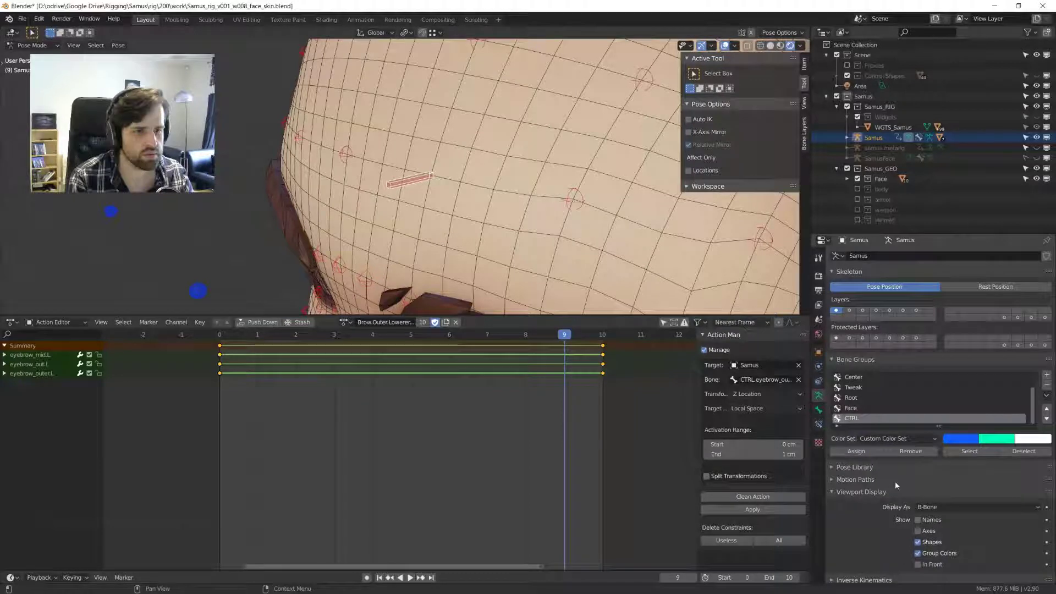
{"action": "left_click", "coordinate": [947, 507]}
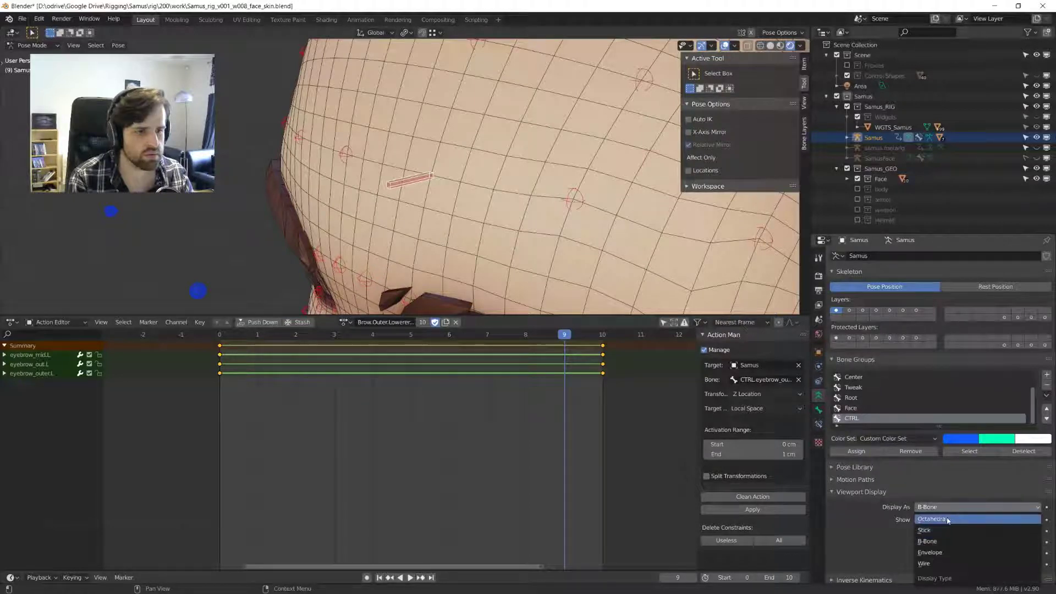
{"action": "left_click", "coordinate": [946, 520]}
{"action": "middle_click_drag", "start_coordinate": [396, 190], "coordinate": [372, 185]}
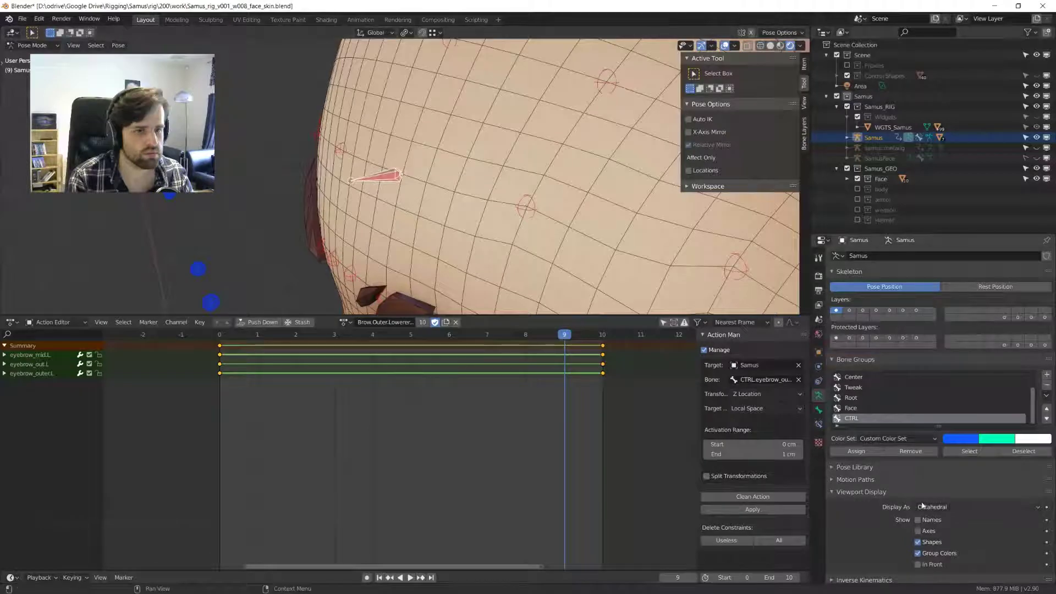
{"action": "scroll", "coordinate": [369, 203], "scroll_direction": "down", "scroll_amount": 4}
{"action": "middle_click_drag", "start_coordinate": [370, 202], "coordinate": [496, 146]}
{"action": "middle_click_drag", "start_coordinate": [548, 183], "coordinate": [504, 182]}
{"action": "scroll", "coordinate": [504, 182], "scroll_direction": "up", "scroll_amount": 4}
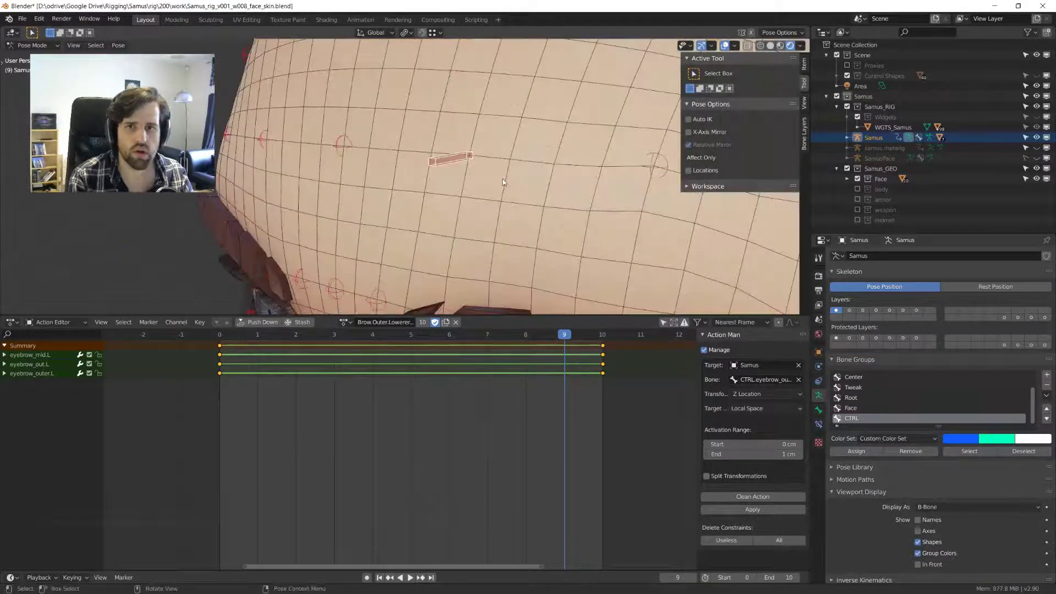
{"action": "scroll", "coordinate": [504, 182], "scroll_direction": "down", "scroll_amount": 4}
- Compare the custom shape settings of forehead.004.L and forehead.008.L, leaving forehead.004.L selected
{"action": "left_click", "coordinate": [818, 410]}
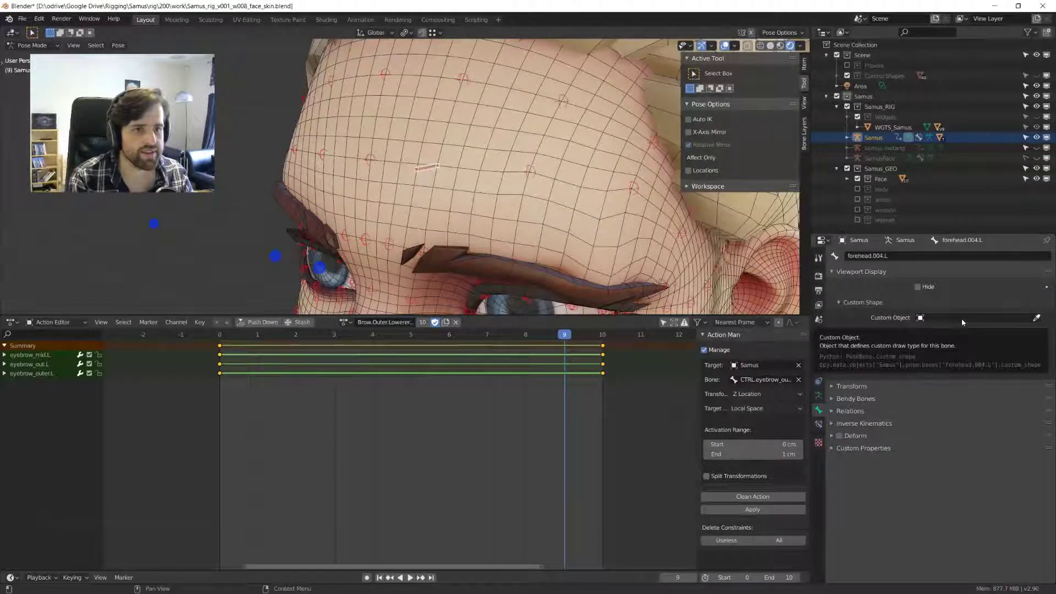
{"action": "scroll", "coordinate": [537, 174], "scroll_direction": "up", "scroll_amount": 3}
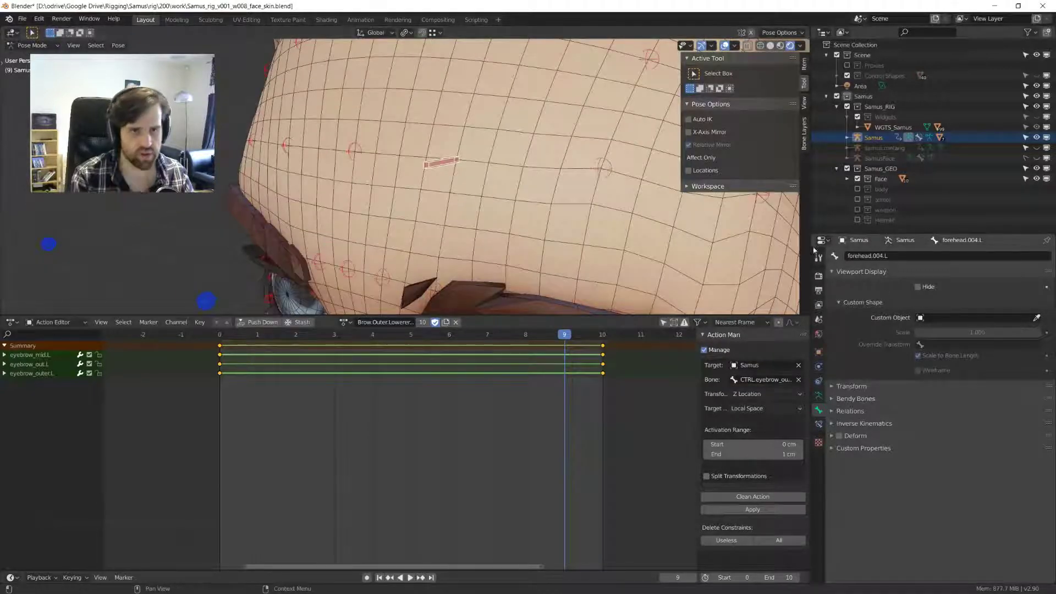
{"action": "middle_click_drag", "start_coordinate": [608, 169], "coordinate": [569, 183], "text": "shift"}
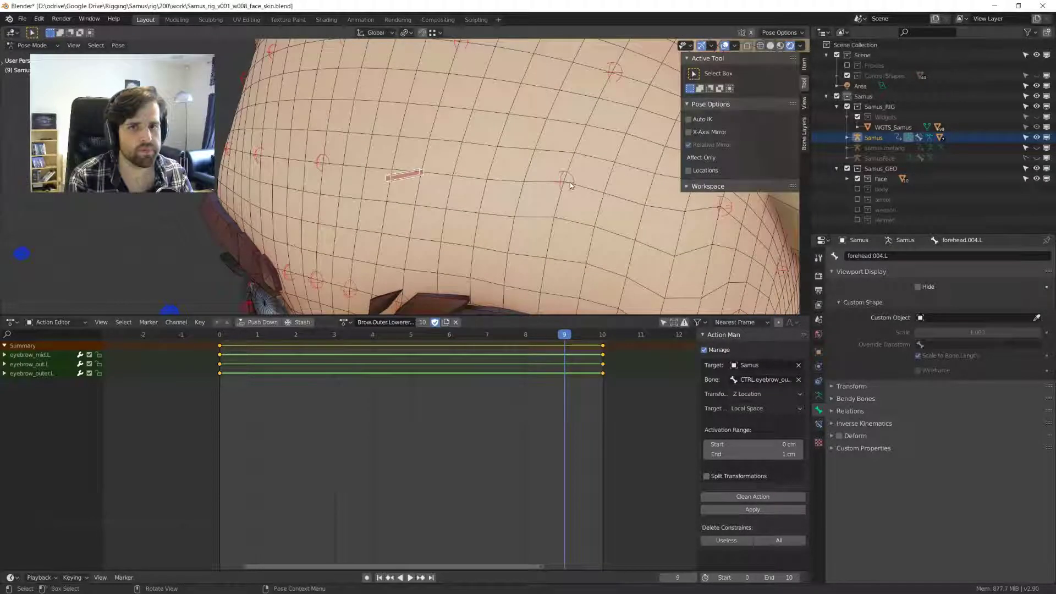
{"action": "left_click", "coordinate": [570, 182]}
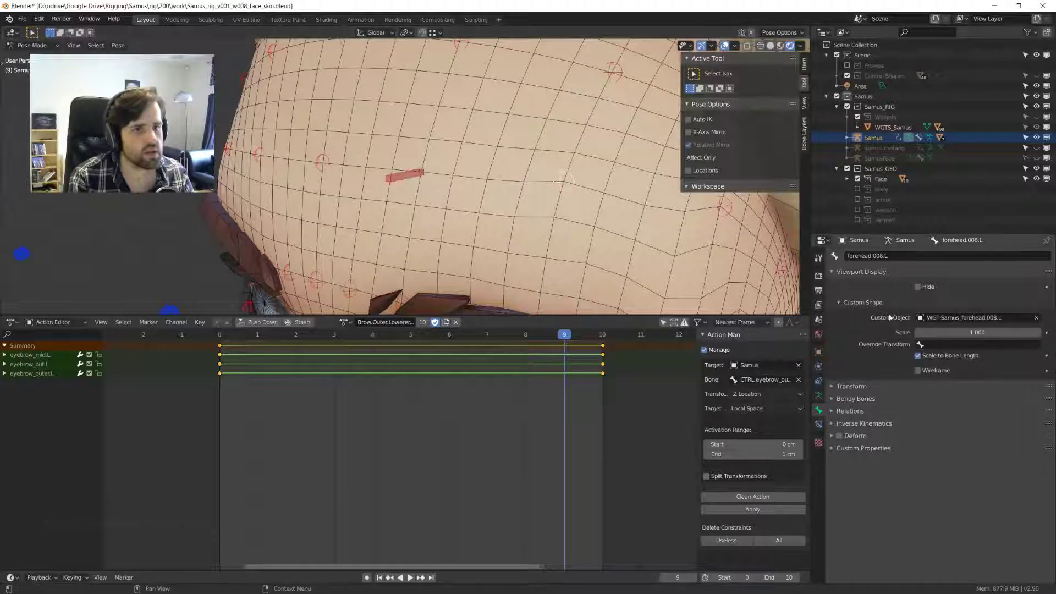
{"action": "left_click", "coordinate": [964, 318]}
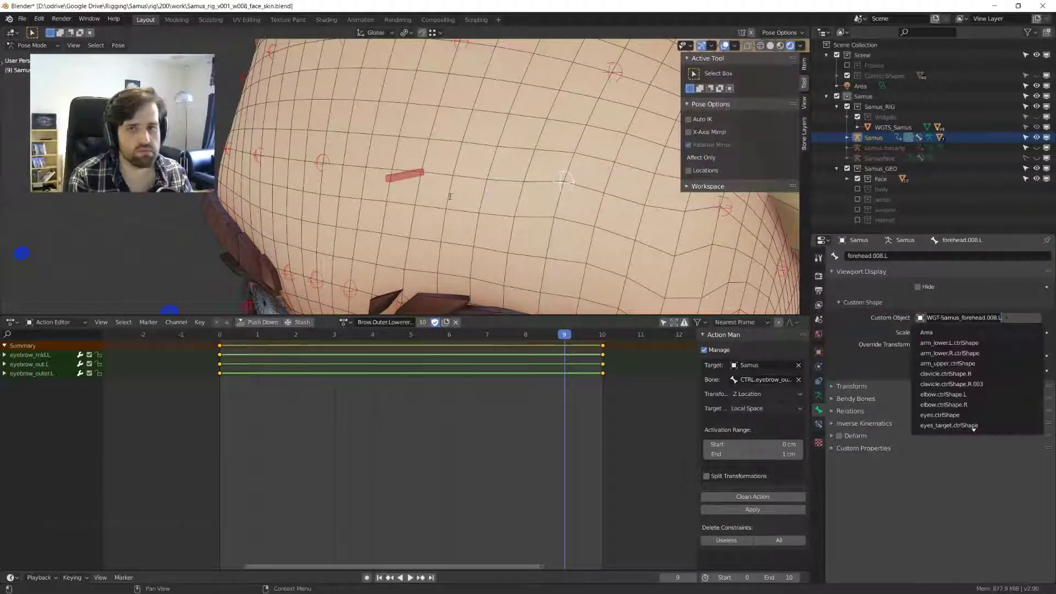
{"action": "left_click", "coordinate": [410, 178]}
{"action": "middle_click_drag", "start_coordinate": [539, 232], "coordinate": [582, 218], "text": "shift"}
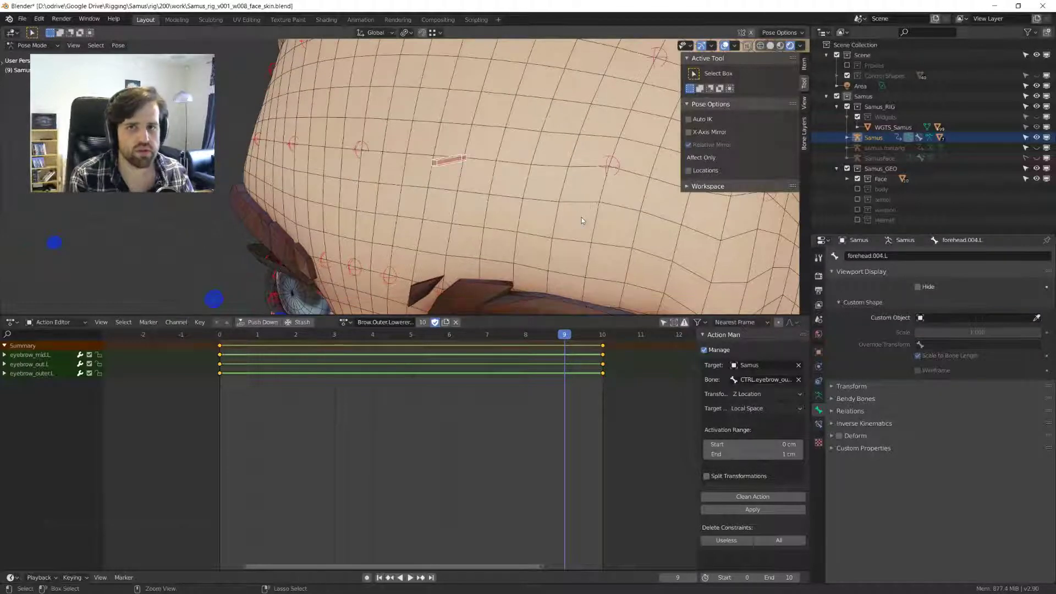
- Undo the removal of the custom shape from the forehead.004.L bone
{"action": "key", "text": "ctrl+z"}
{"action": "key", "text": "ctrl+z"}
{"action": "key", "text": "ctrl+z"}
{"action": "key", "text": "ctrl+z"}
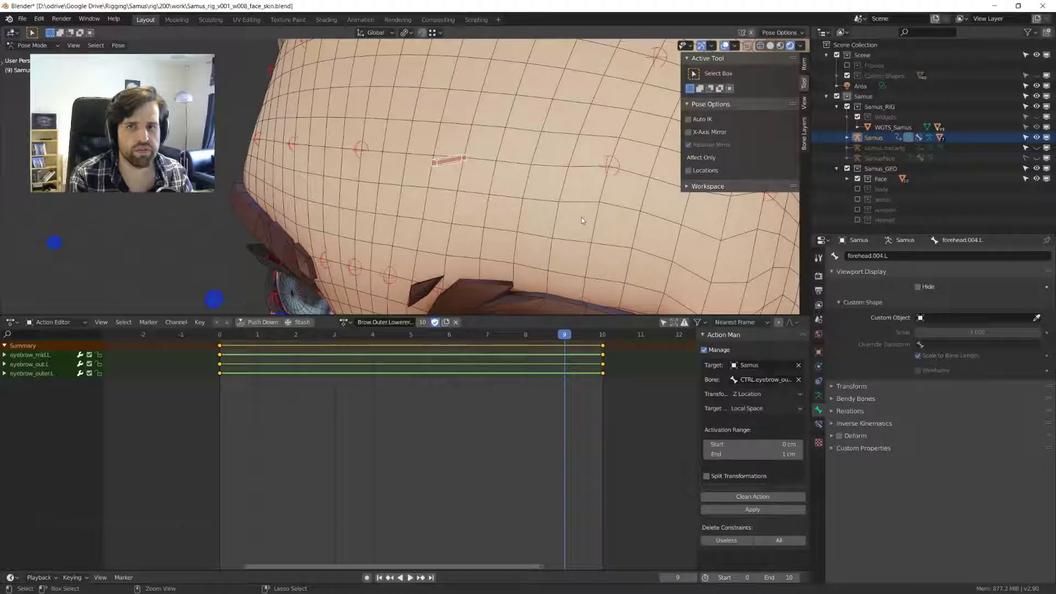
{"action": "key", "text": "ctrl+z"}
{"action": "scroll", "coordinate": [578, 226], "scroll_direction": "down", "scroll_amount": 5}
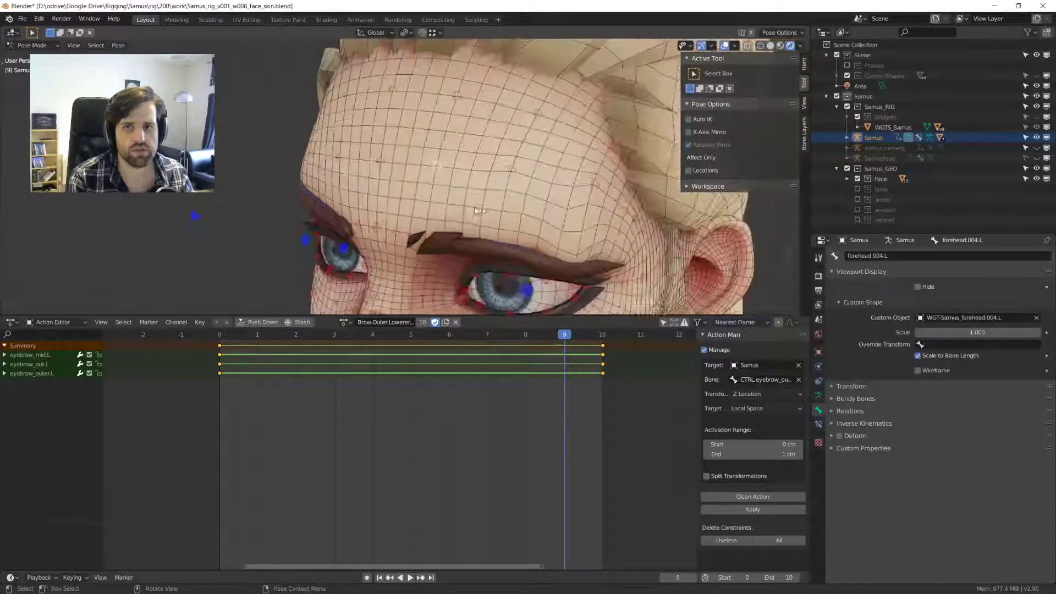
{"action": "middle_click_drag", "start_coordinate": [577, 226], "coordinate": [495, 207]}
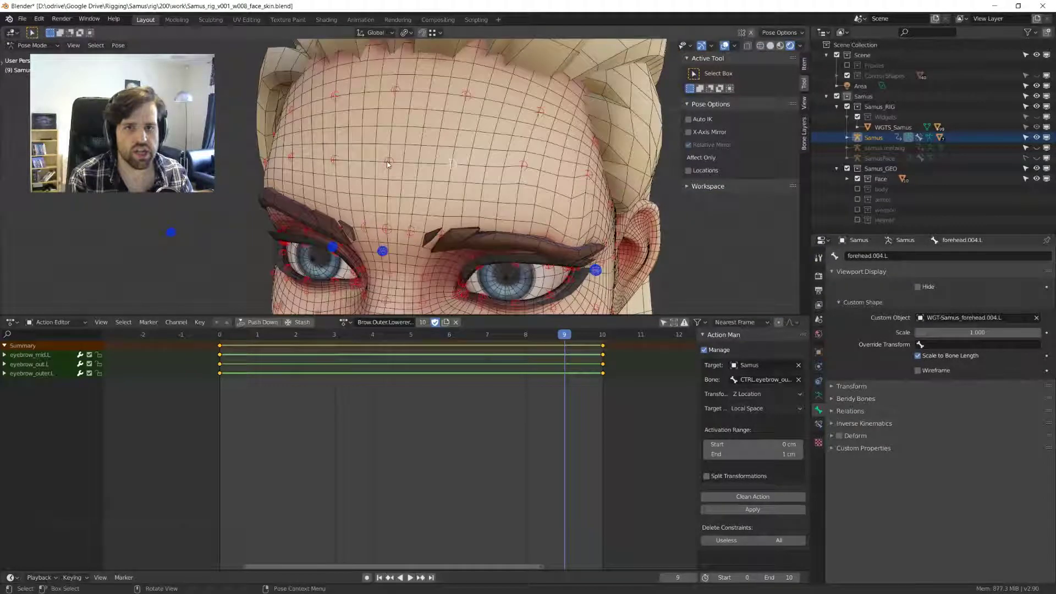
{"action": "middle_click_drag", "start_coordinate": [387, 163], "coordinate": [427, 179]}
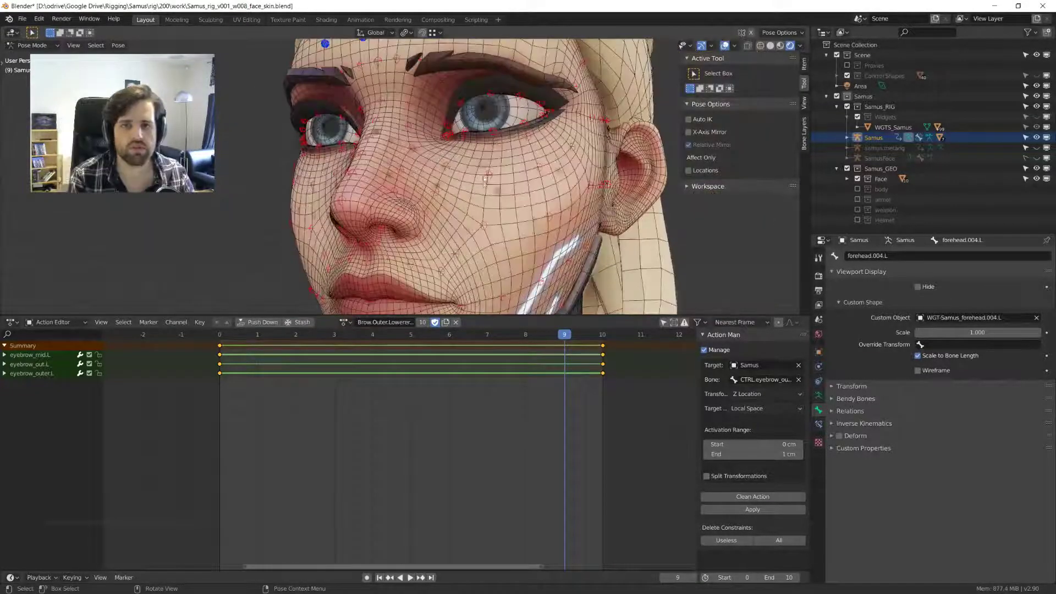
- Check the custom shape of cheek.015.L, then try forehead.004.L without its custom shape object and restore it
{"action": "left_click", "coordinate": [517, 140]}
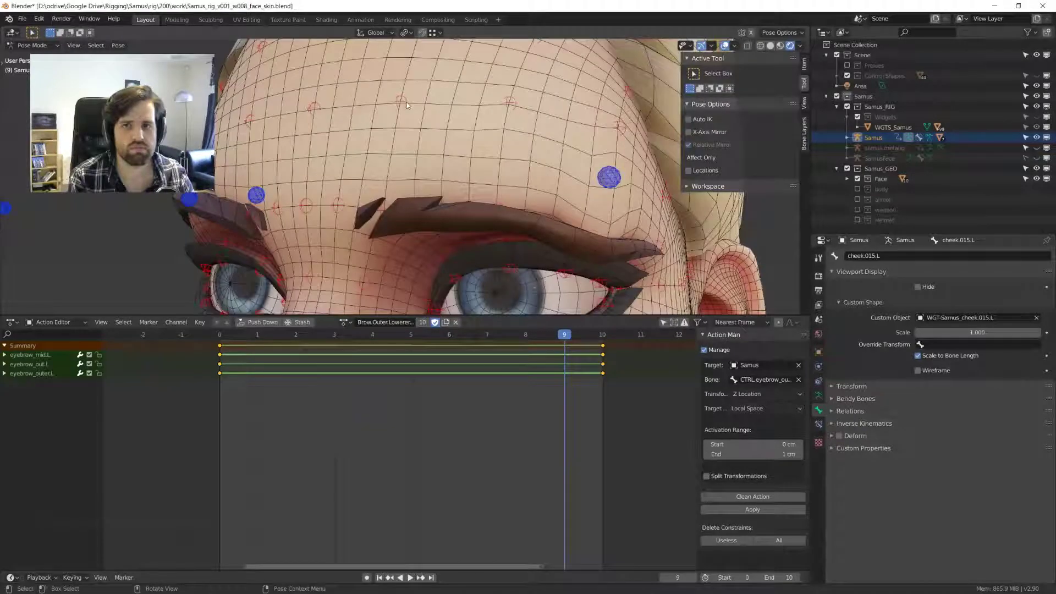
{"action": "left_click", "coordinate": [407, 103]}
{"action": "scroll", "coordinate": [407, 102], "scroll_direction": "down", "scroll_amount": 3}
{"action": "middle_click_drag", "start_coordinate": [407, 103], "coordinate": [371, 196]}
{"action": "key", "text": "d"}
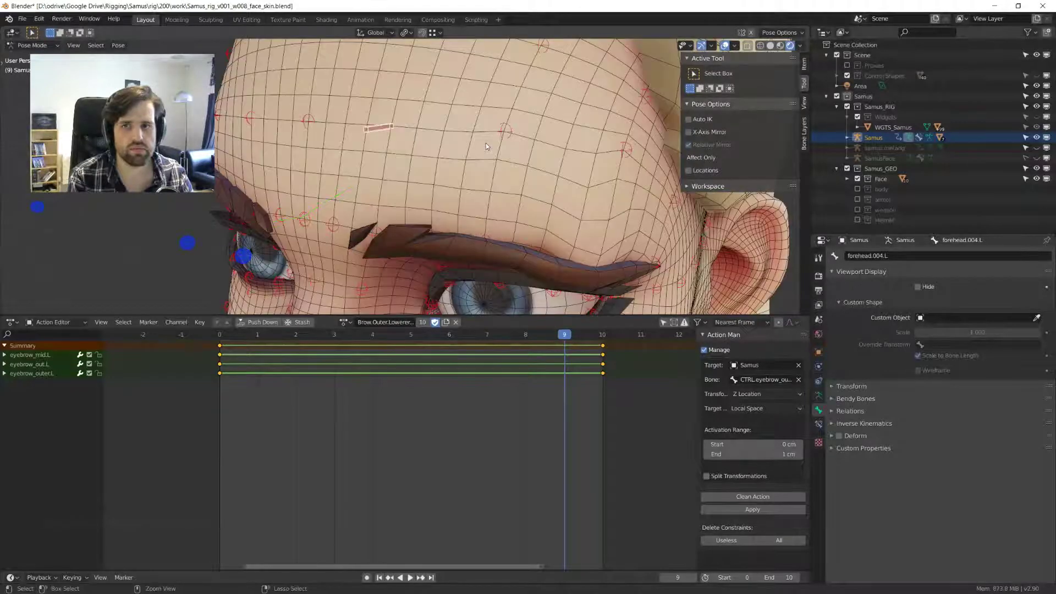
{"action": "key", "text": "ctrl+w"}
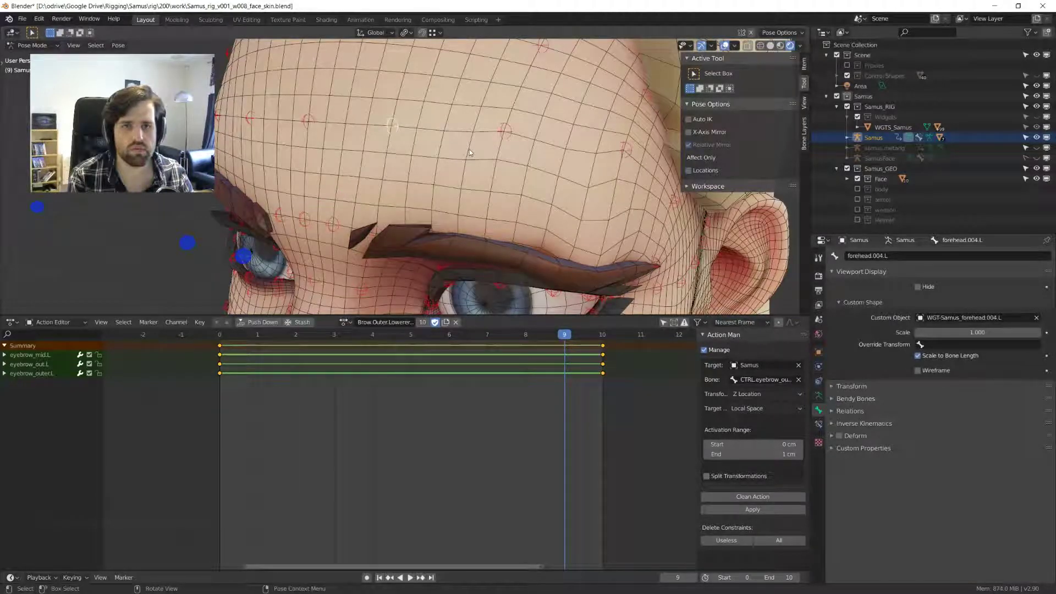
- At frame 10 in the right side view, move the forehead.012.L bone down and forward about 0.69 cm
{"action": "scroll", "coordinate": [470, 152], "scroll_direction": "down", "scroll_amount": 5}
{"action": "middle_click_drag", "start_coordinate": [470, 152], "coordinate": [605, 173]}
{"action": "key", "text": "a"}
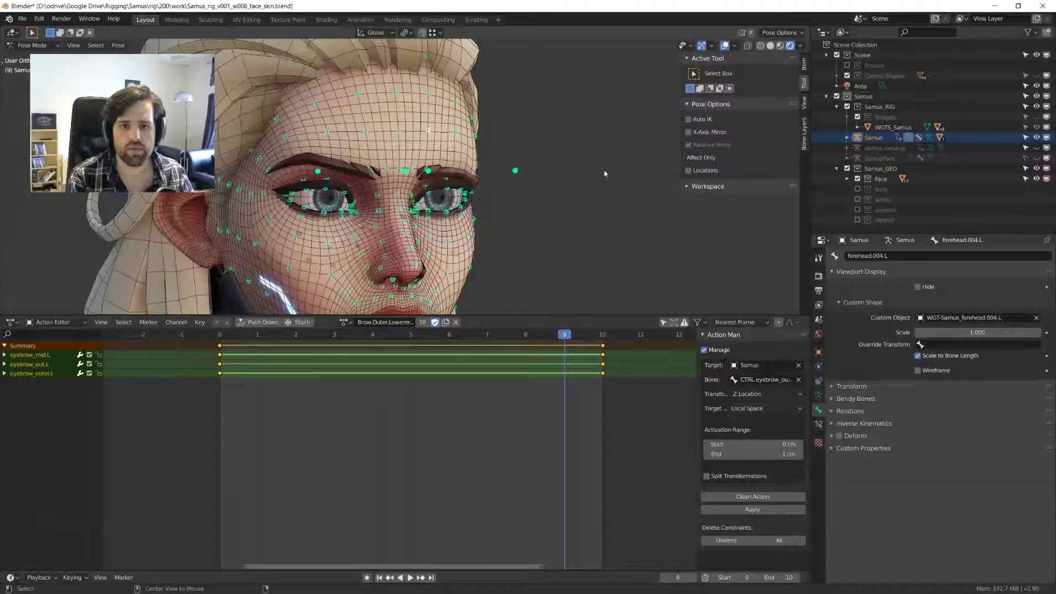
{"action": "key", "text": "KP_3"}
{"action": "key", "text": "Right"}
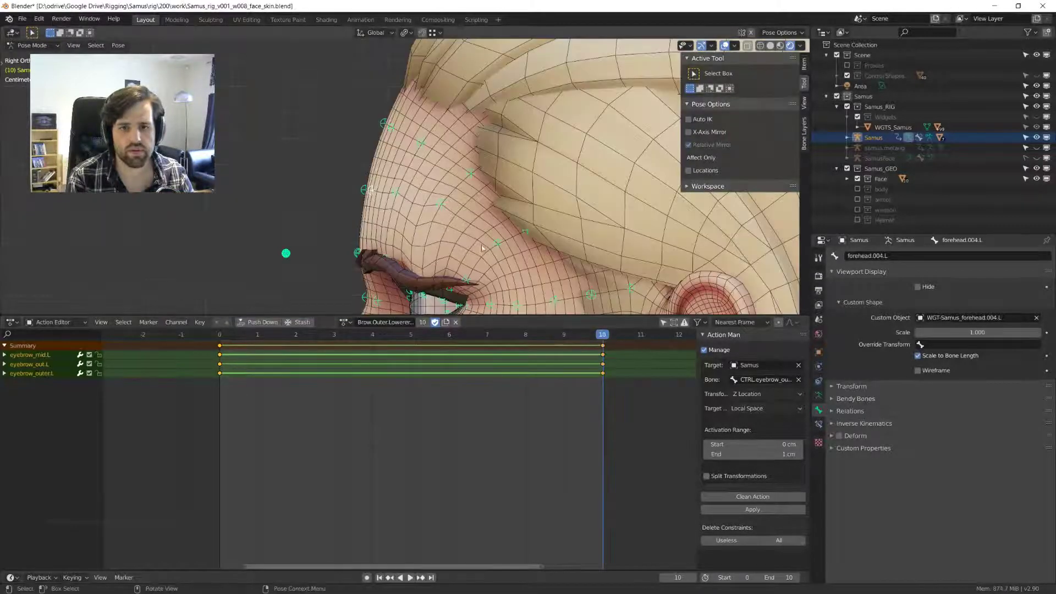
{"action": "scroll", "coordinate": [427, 171], "scroll_direction": "up", "scroll_amount": 2}
{"action": "left_click", "coordinate": [427, 171]}
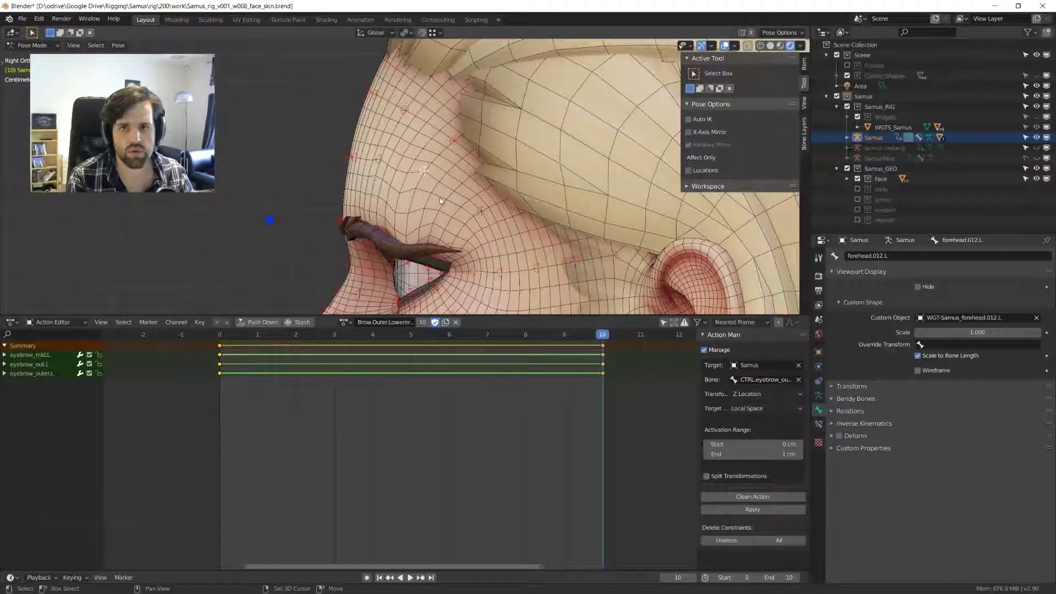
{"action": "middle_click_drag", "start_coordinate": [439, 202], "coordinate": [434, 162], "text": "shift"}
{"action": "key", "text": "g"}
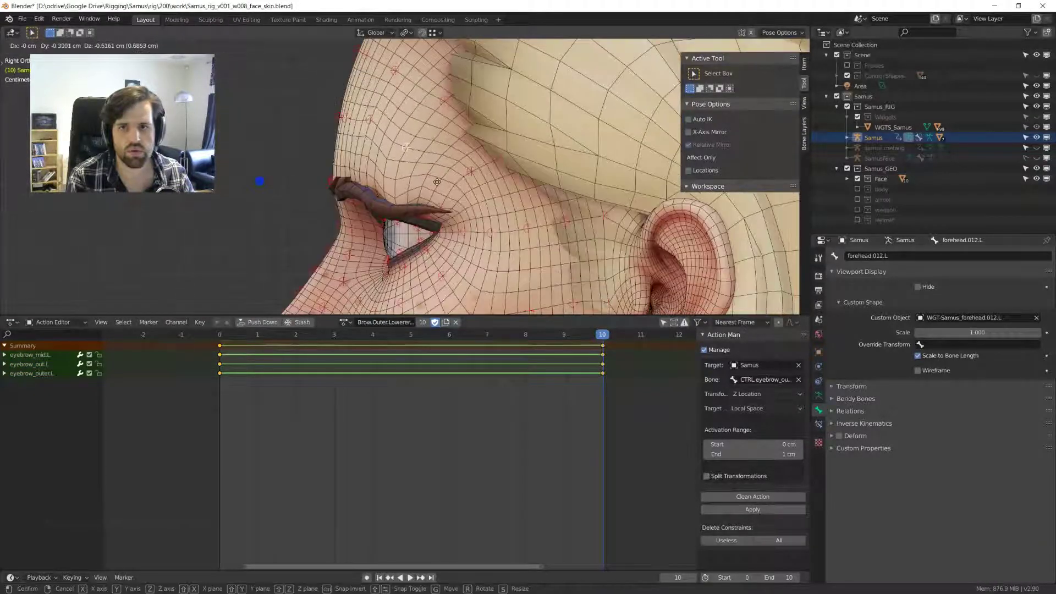
{"action": "left_click", "coordinate": [437, 182]}
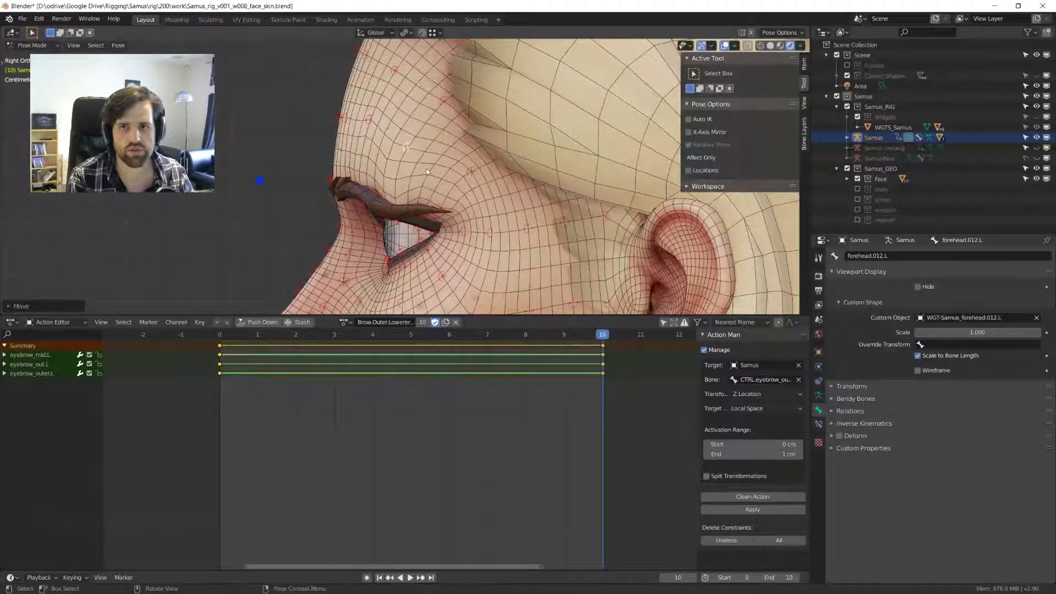
- Adjust the neighbouring forehead.008.L and forehead.016.L bones slightly to follow the lowered brow at frame 10
{"action": "left_click", "coordinate": [373, 131]}
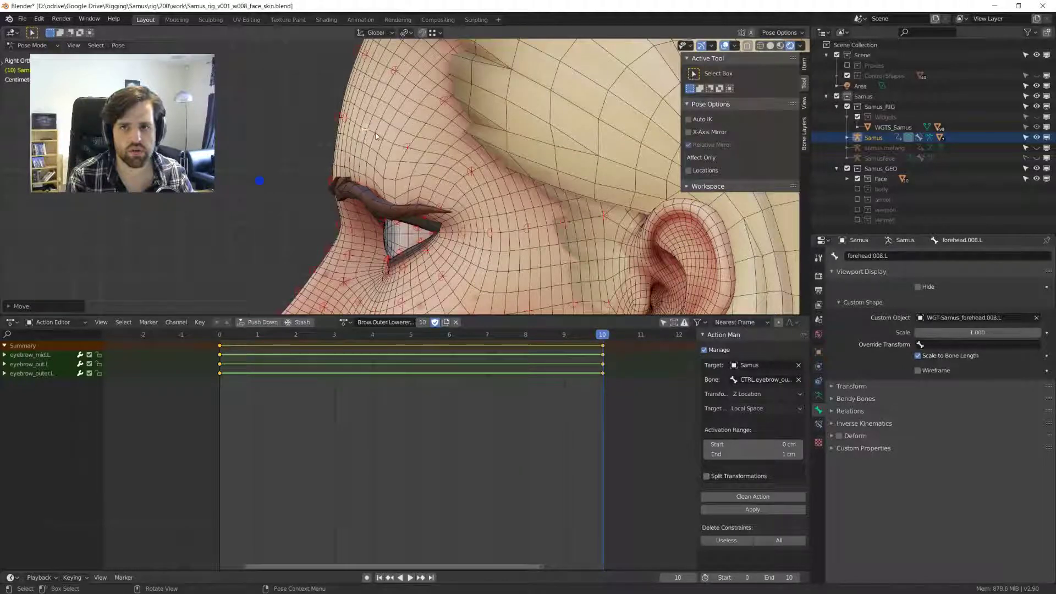
{"action": "left_click", "coordinate": [466, 178]}
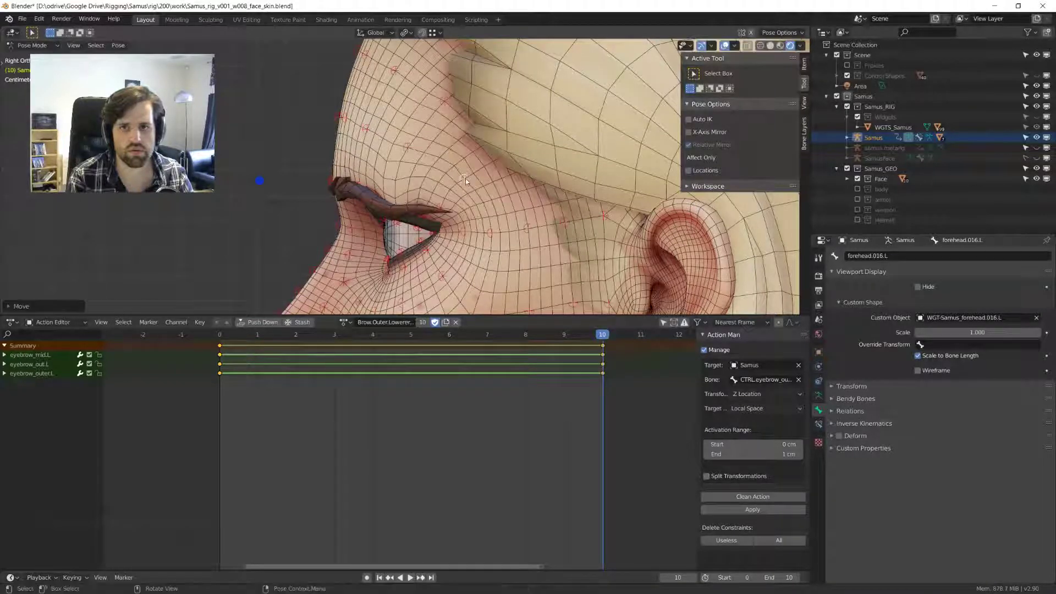
{"action": "key", "text": "g"}
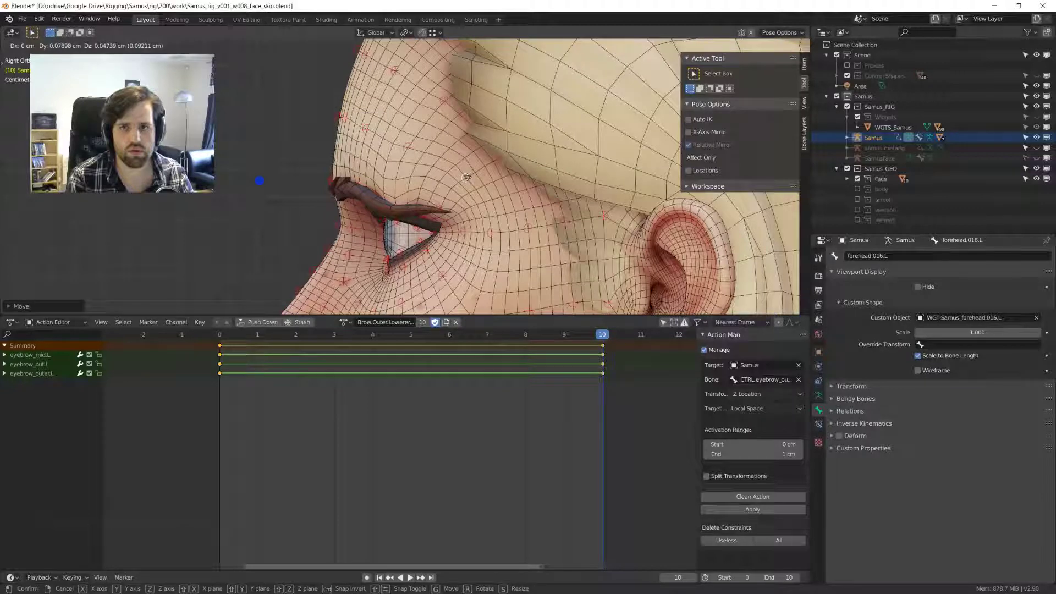
{"action": "right_click", "coordinate": [467, 177]}
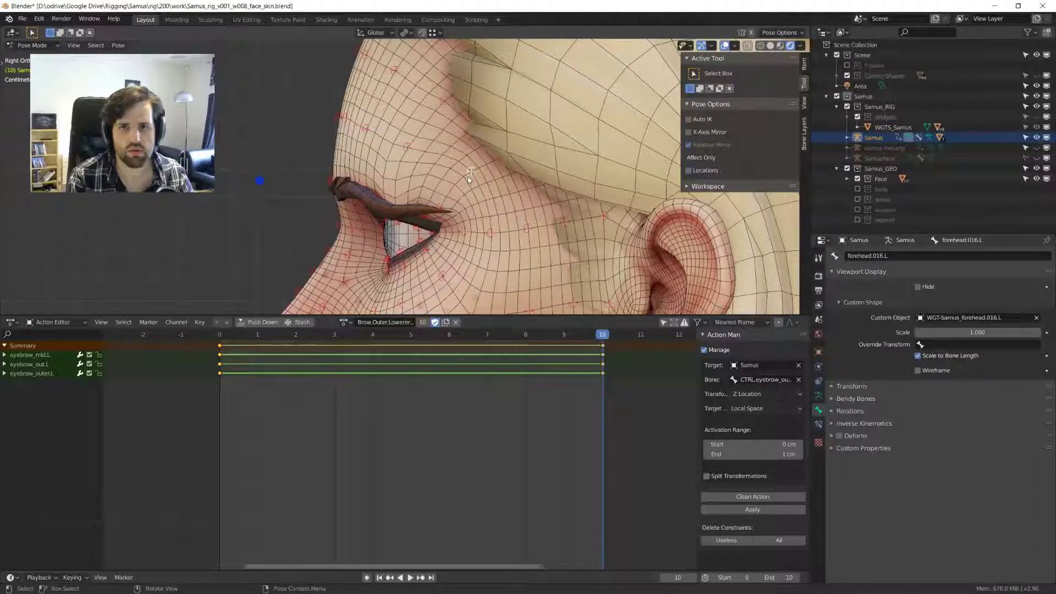
- Insert keyframes on all bones at frame 10 of the left Brow.Outer.Lowerer action and play it through to check the motion
{"action": "left_click", "coordinate": [407, 147]}
{"action": "key", "text": "a"}
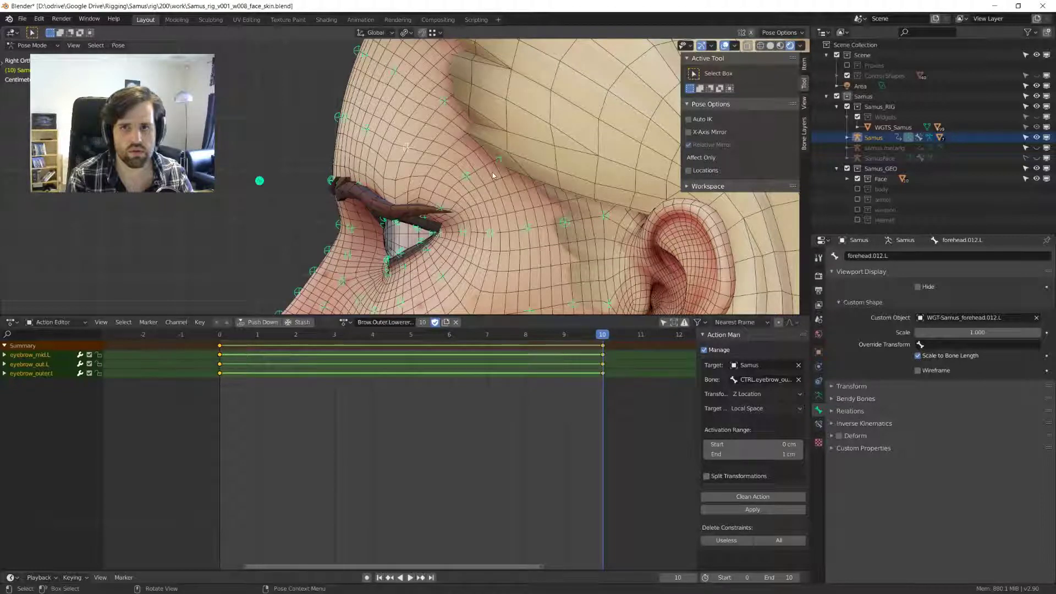
{"action": "key", "text": "i"}
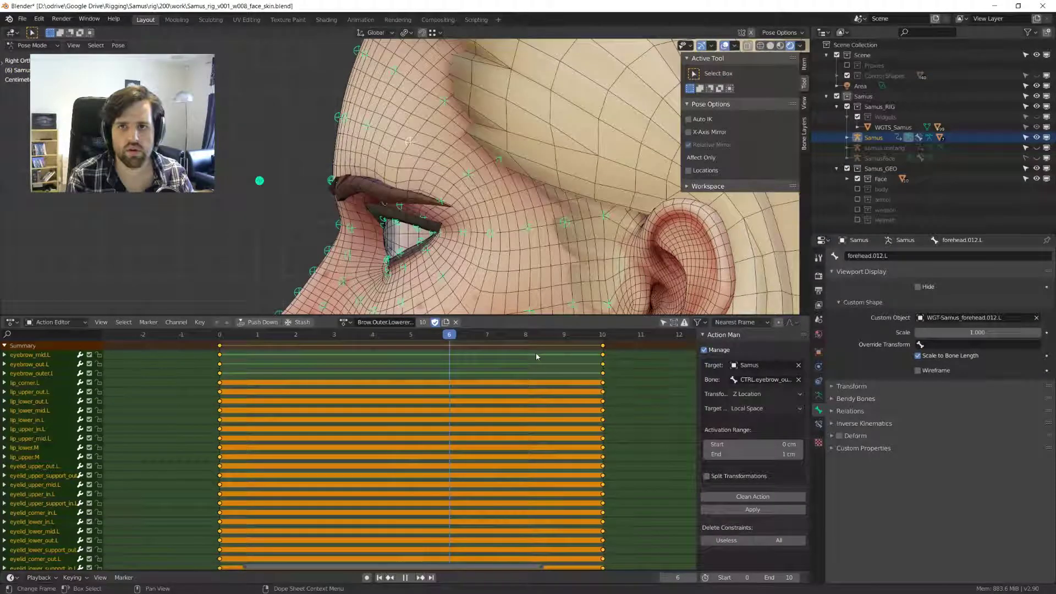
{"action": "key", "text": "space"}
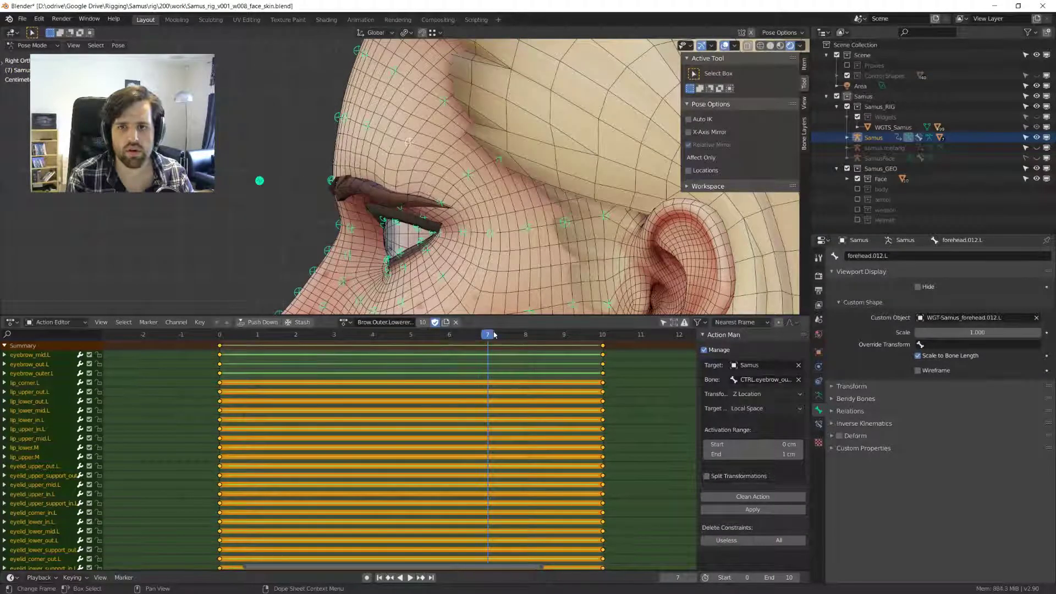
{"action": "key", "text": "space"}
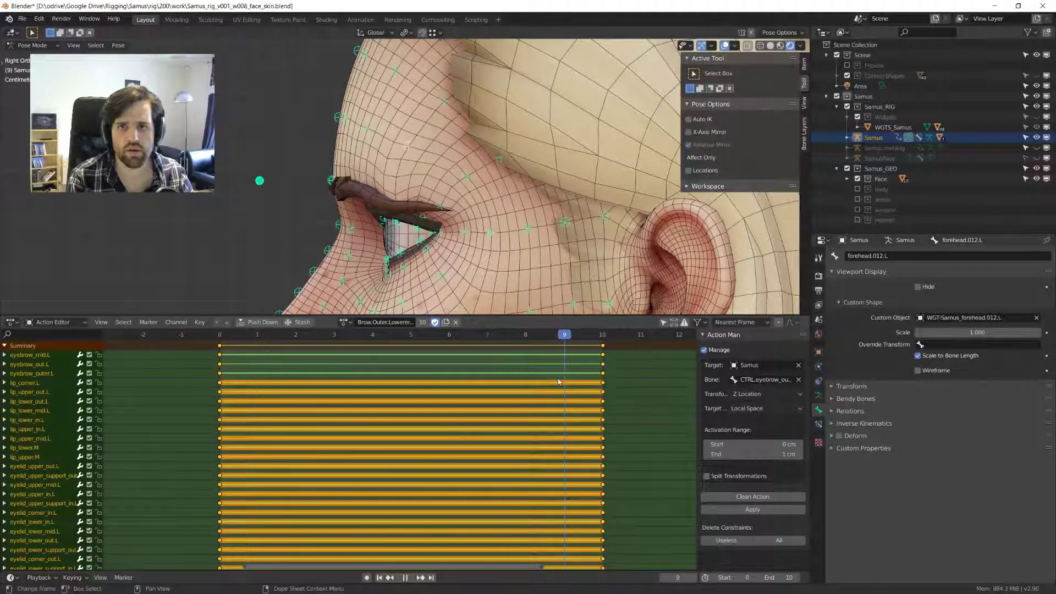
{"action": "key", "text": "space"}
- Clean unused channels from the Brow.Outer.Lowerer.L action, set its keyframe interpolation and apply it to the rig
{"action": "key", "text": "Delete"}
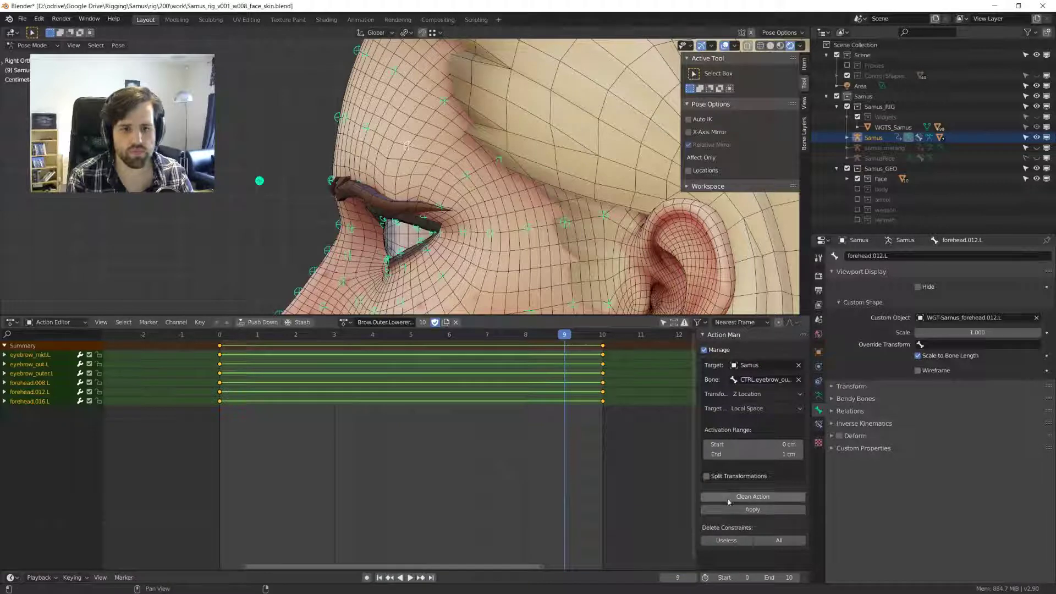
{"action": "key", "text": "t"}
{"action": "left_click", "coordinate": [485, 421]}
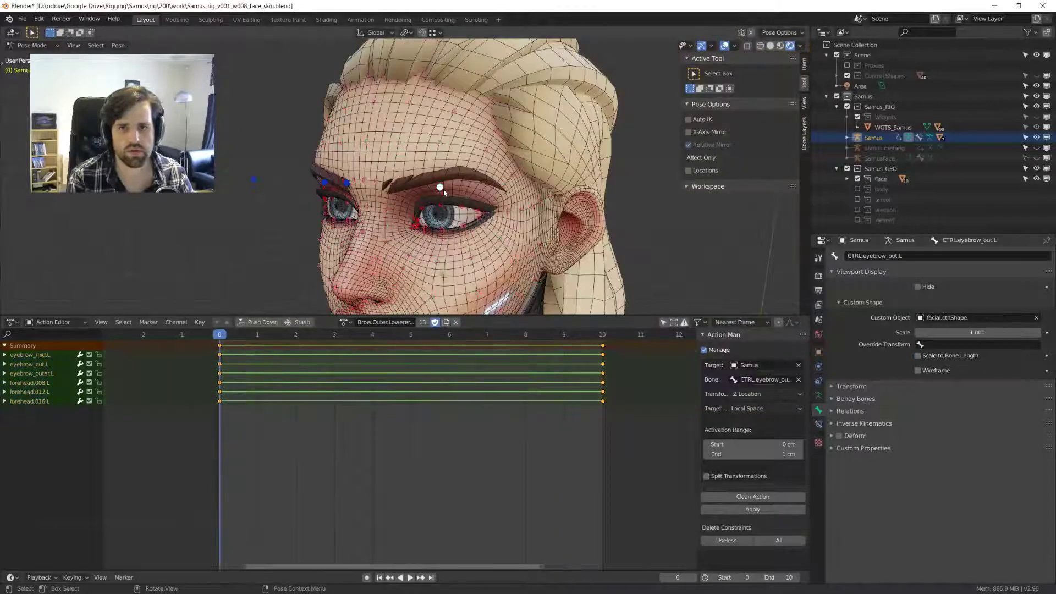
- Test the left brow by moving the CTRL.eyebrow_out.L and CTRL.eyebrow_in.L controls downward
{"action": "key", "text": "g"}
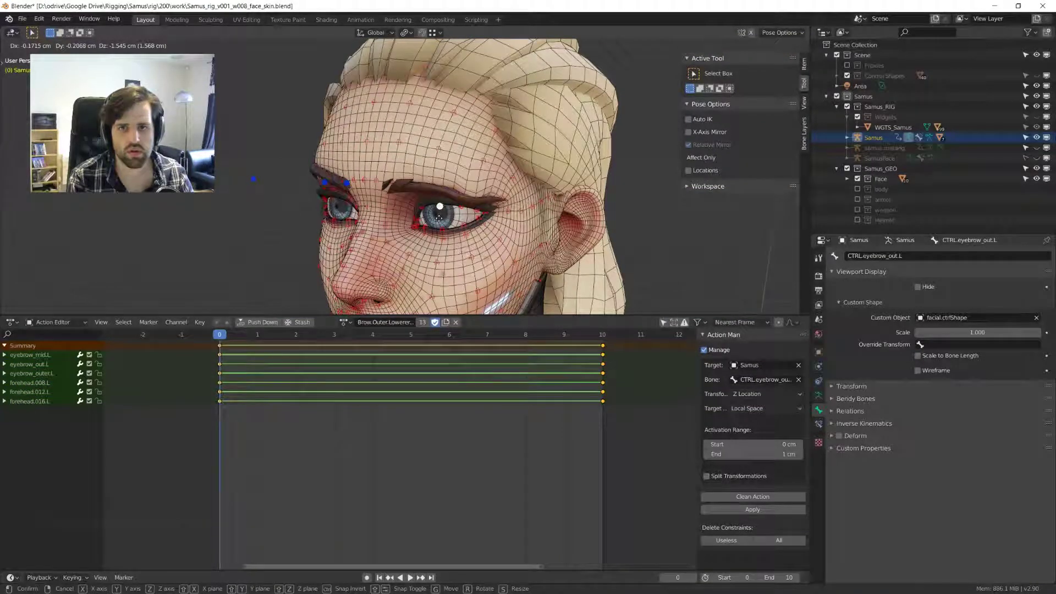
{"action": "left_click", "coordinate": [438, 217]}
{"action": "middle_click_drag", "start_coordinate": [438, 217], "coordinate": [374, 194]}
{"action": "left_click", "coordinate": [373, 195]}
{"action": "key", "text": "g"}
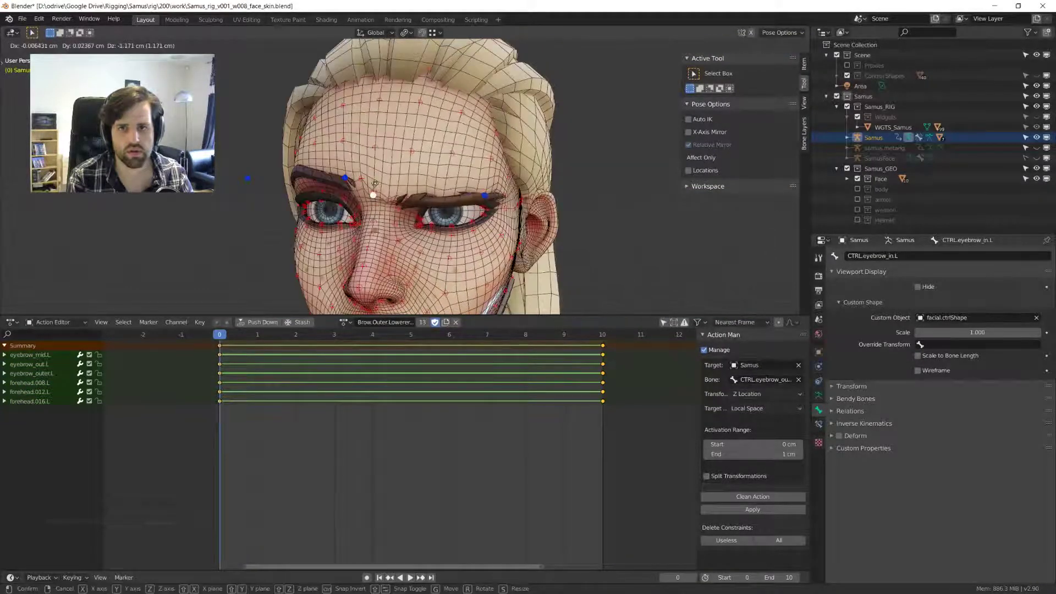
{"action": "right_click", "coordinate": [371, 199]}
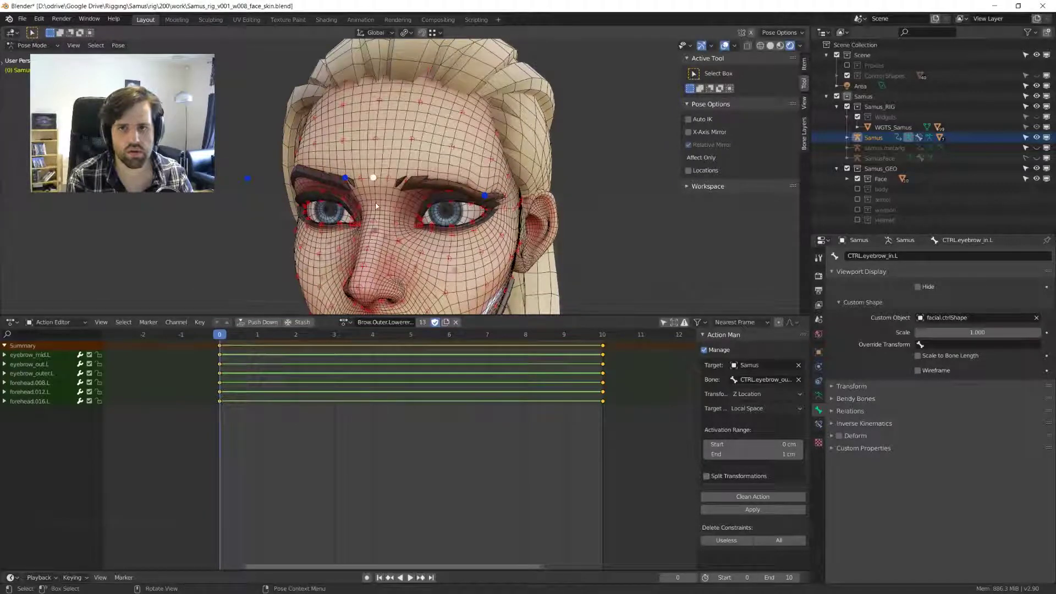
{"action": "key", "text": "g"}
{"action": "left_click", "coordinate": [376, 210]}
{"action": "middle_click_drag", "start_coordinate": [376, 210], "coordinate": [490, 232]}
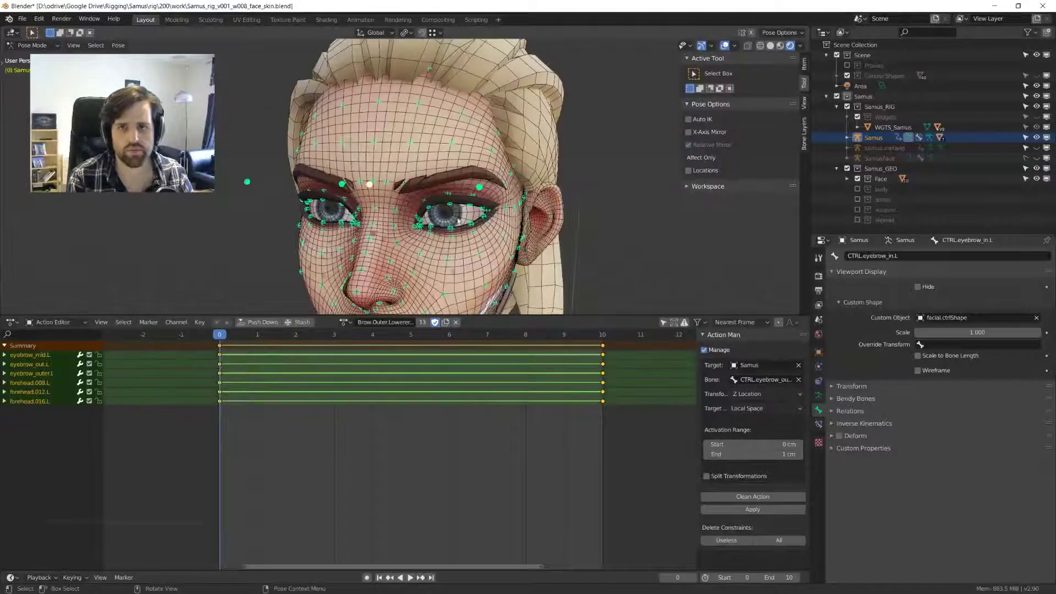
- Copy the pose of all bones at frame 10 of the left action and switch to the Brow.Outer.Lowerer.R action
{"action": "key", "text": "space"}
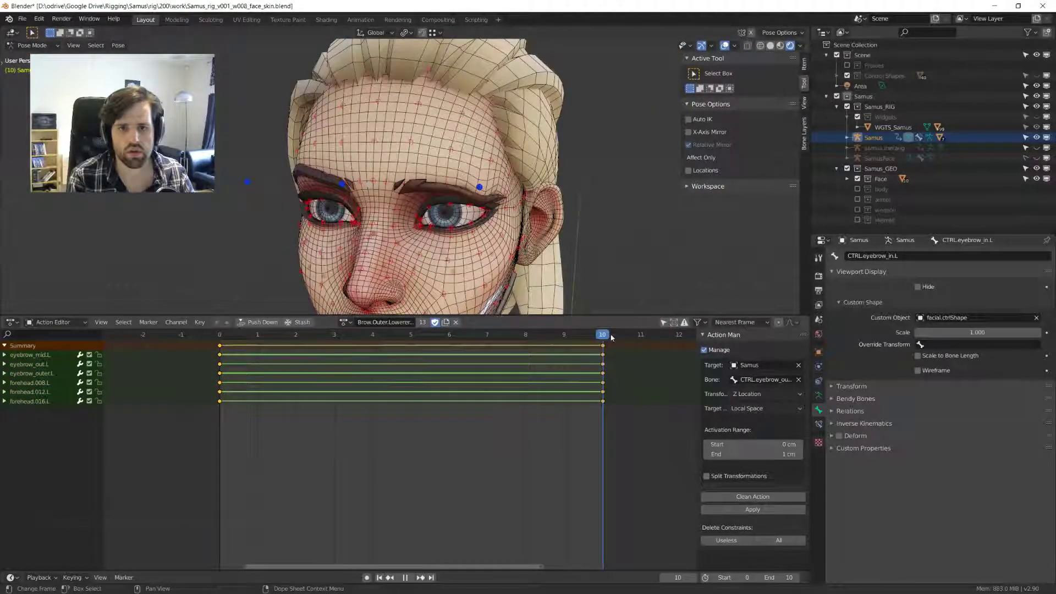
{"action": "key", "text": "space"}
{"action": "key", "text": "a"}
{"action": "key", "text": "ctrl+c"}
{"action": "left_click", "coordinate": [344, 322]}
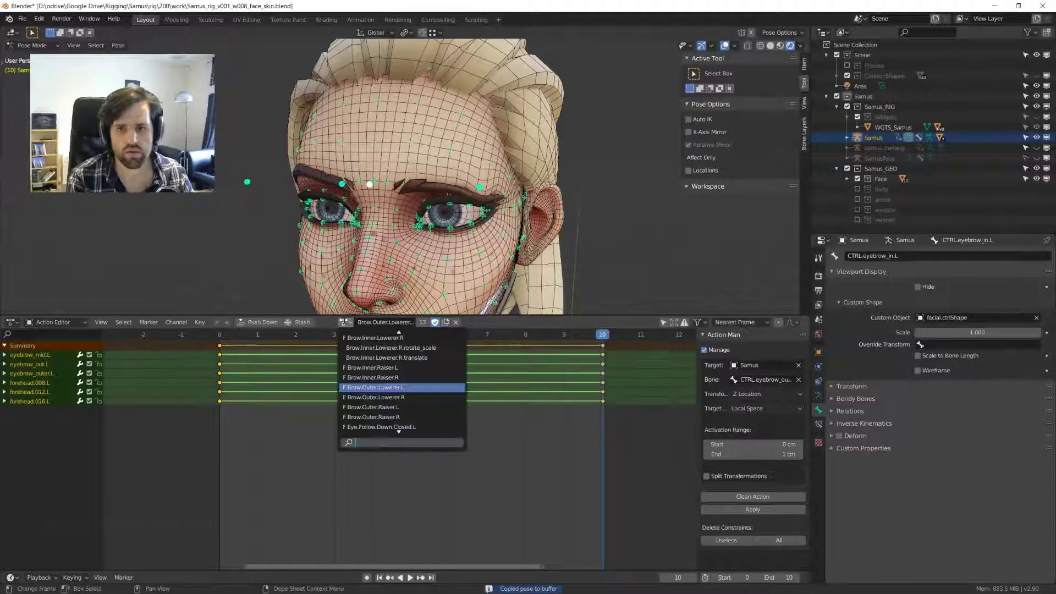
{"action": "left_click", "coordinate": [385, 391]}
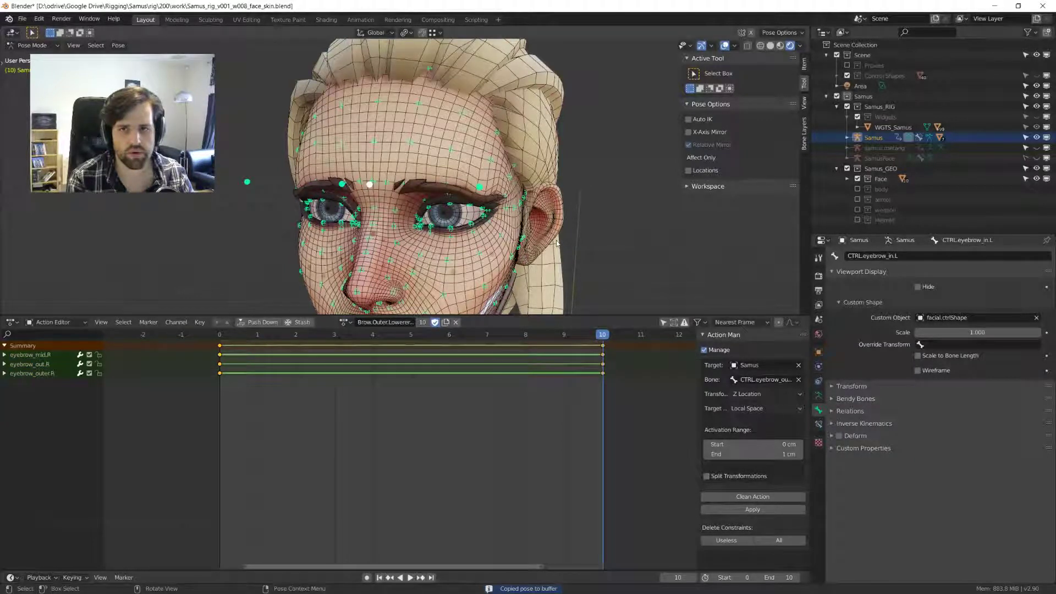
- Paste the pose mirrored and insert LocRotScale keyframes on all bones at frame 10 and at the frame 0 rest pose
{"action": "key", "text": "i"}
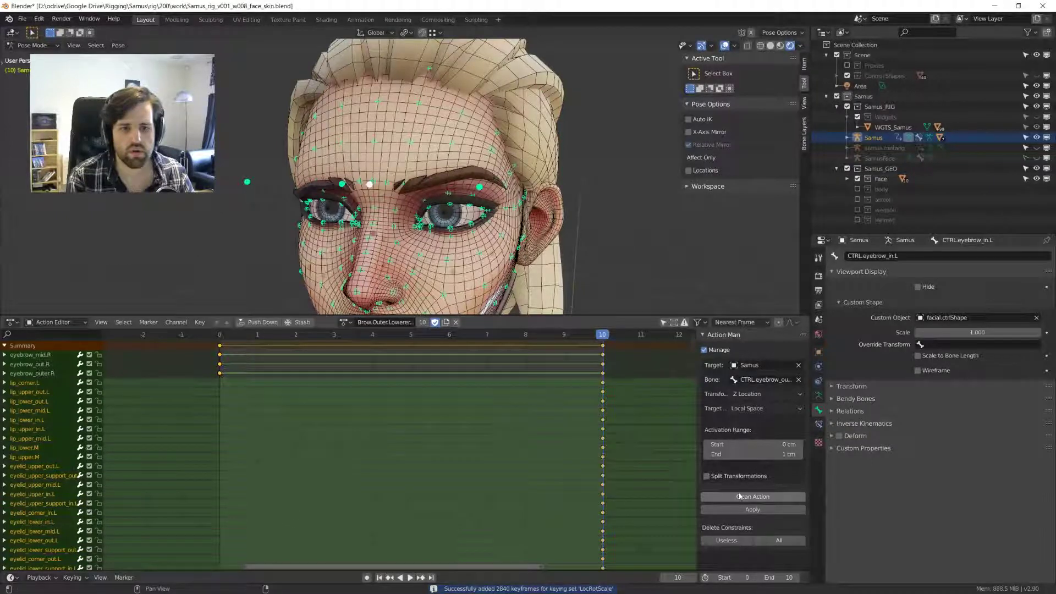
{"action": "key", "text": "shift+Left"}
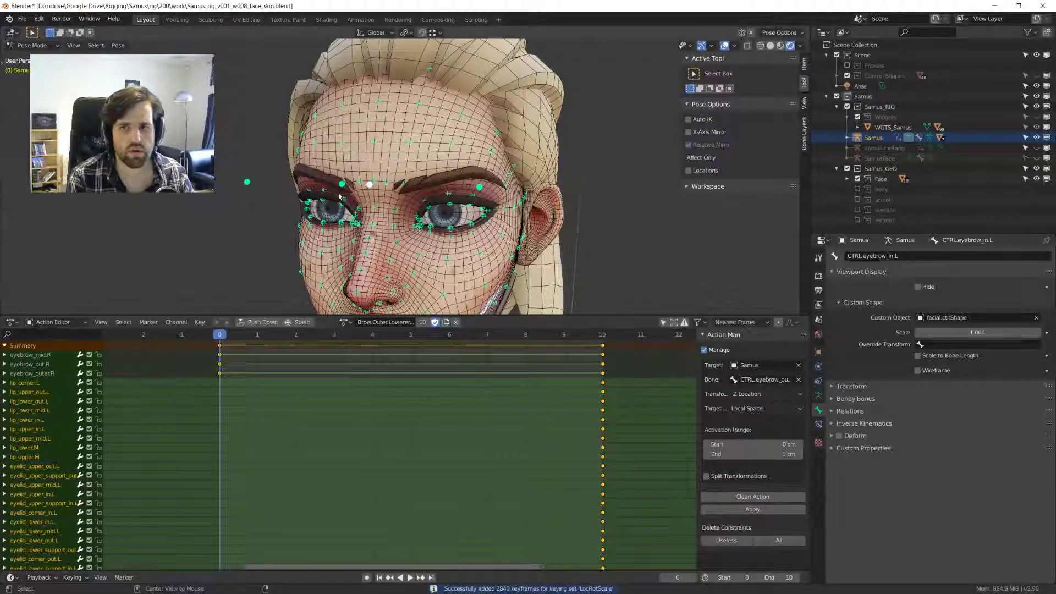
{"action": "key", "text": "a"}
- Clean the Brow.Outer.Lowerer.R action, set its keyframe interpolation to Linear and apply it to the rig
{"action": "left_click", "coordinate": [753, 496]}
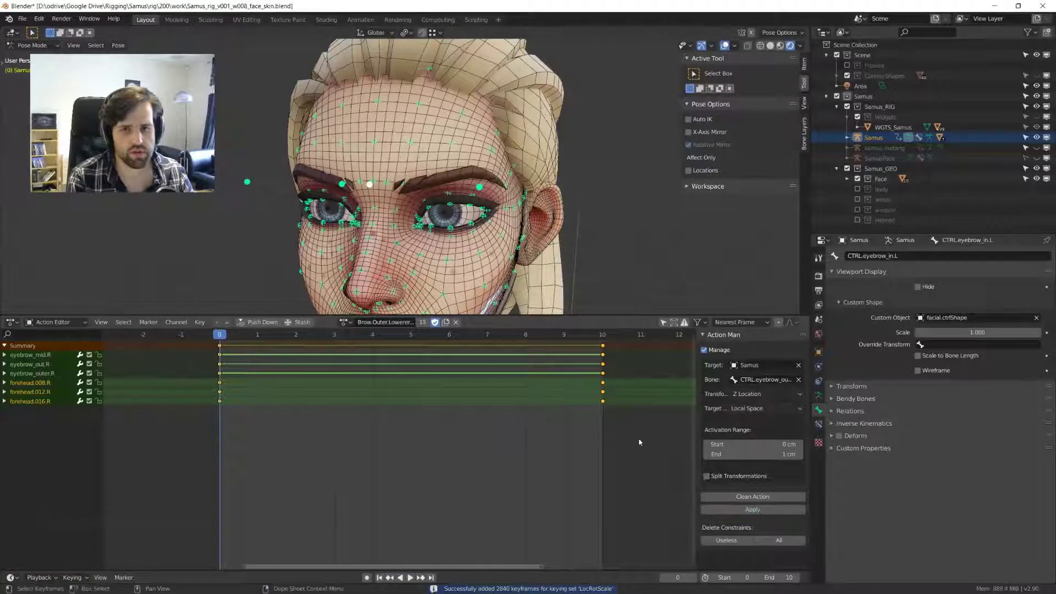
{"action": "key", "text": "t"}
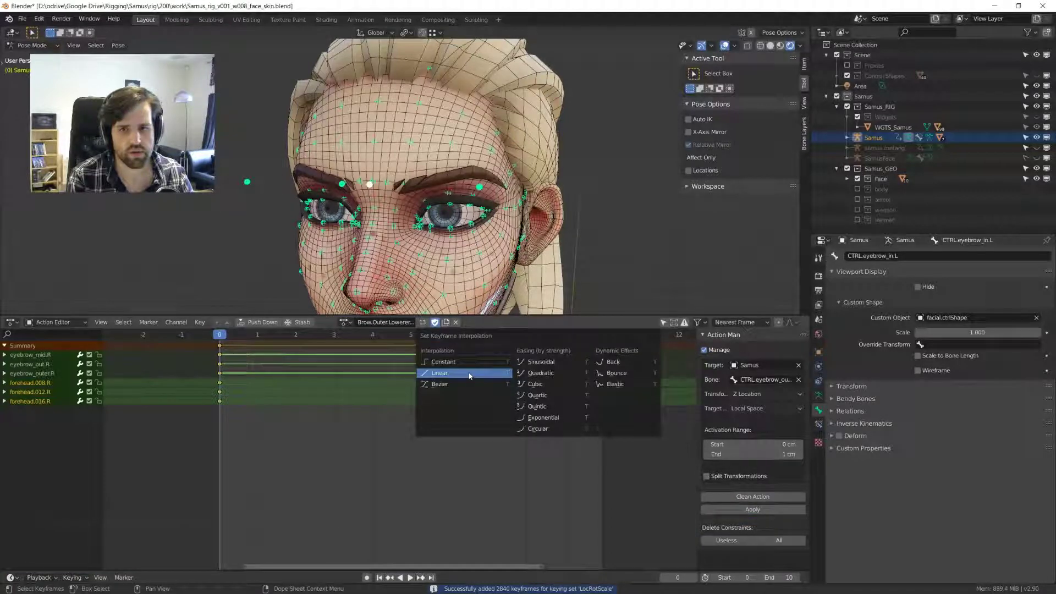
{"action": "left_click", "coordinate": [469, 373]}
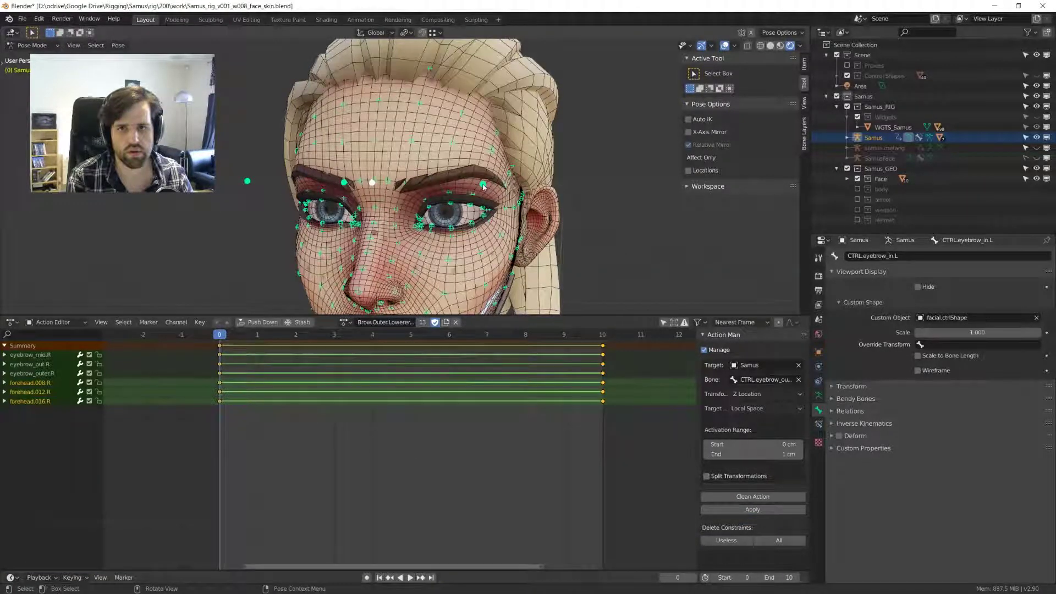
{"action": "left_click", "coordinate": [742, 510]}
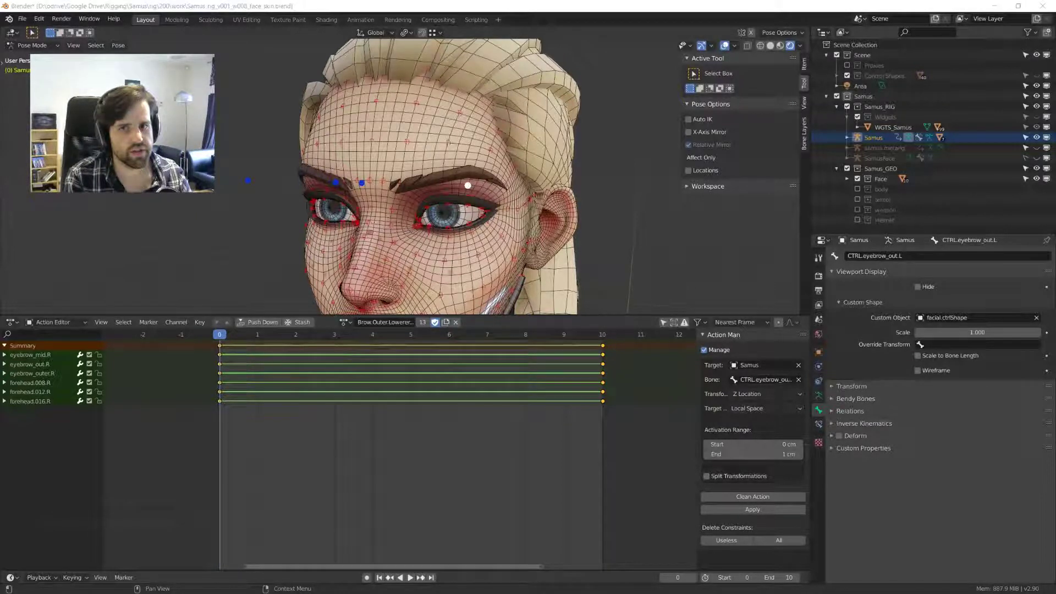
- Examine the face and left brow area from several angles and in side profile with all facial bones selected
{"action": "middle_click_drag", "start_coordinate": [494, 220], "coordinate": [523, 429]}
{"action": "scroll", "coordinate": [534, 211], "scroll_direction": "up", "scroll_amount": 3}
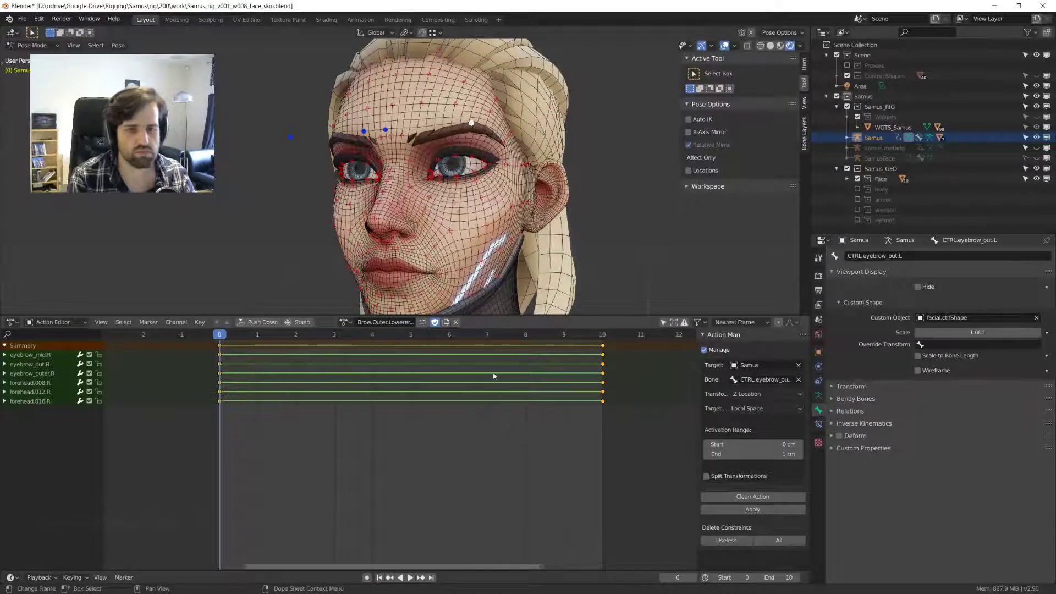
{"action": "scroll", "coordinate": [495, 253], "scroll_direction": "down", "scroll_amount": 3}
{"action": "middle_click_drag", "start_coordinate": [495, 253], "coordinate": [468, 414]}
{"action": "key", "text": "a"}
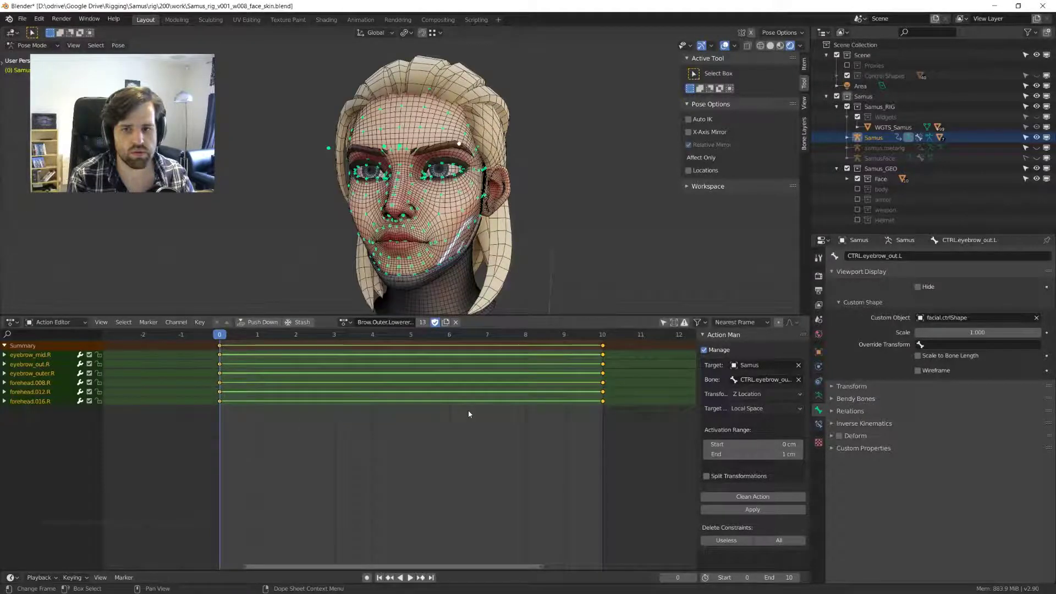
{"action": "mouse_move", "coordinate": [490, 228]}
{"action": "middle_mouse_down"}
{"action": "mouse_move", "coordinate": [514, 227]}
{"action": "mouse_move", "coordinate": [497, 223]}
{"action": "middle_mouse_up"}
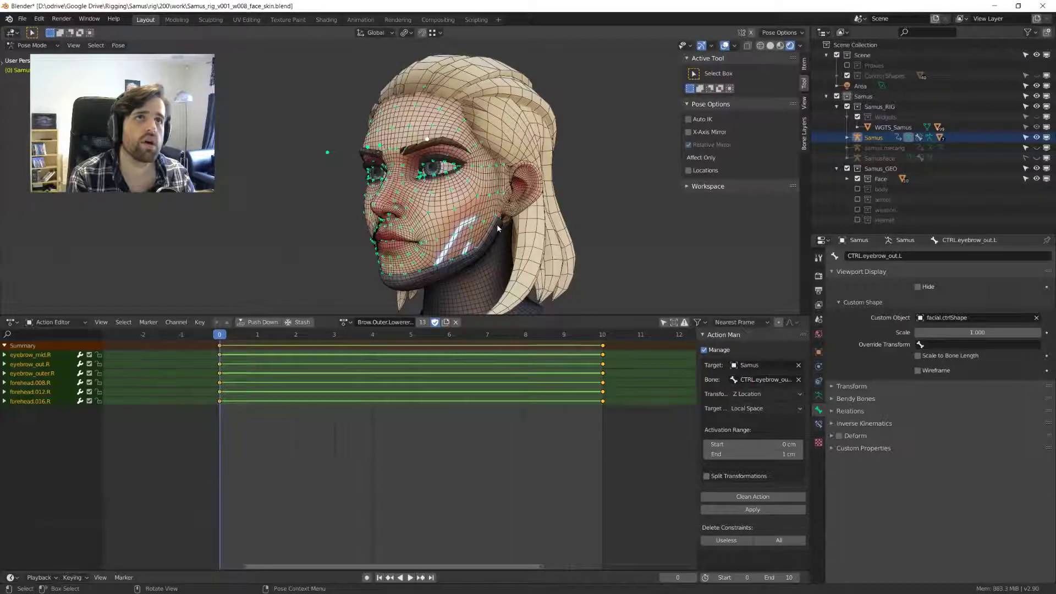
{"action": "middle_click_drag", "start_coordinate": [496, 223], "coordinate": [444, 209]}
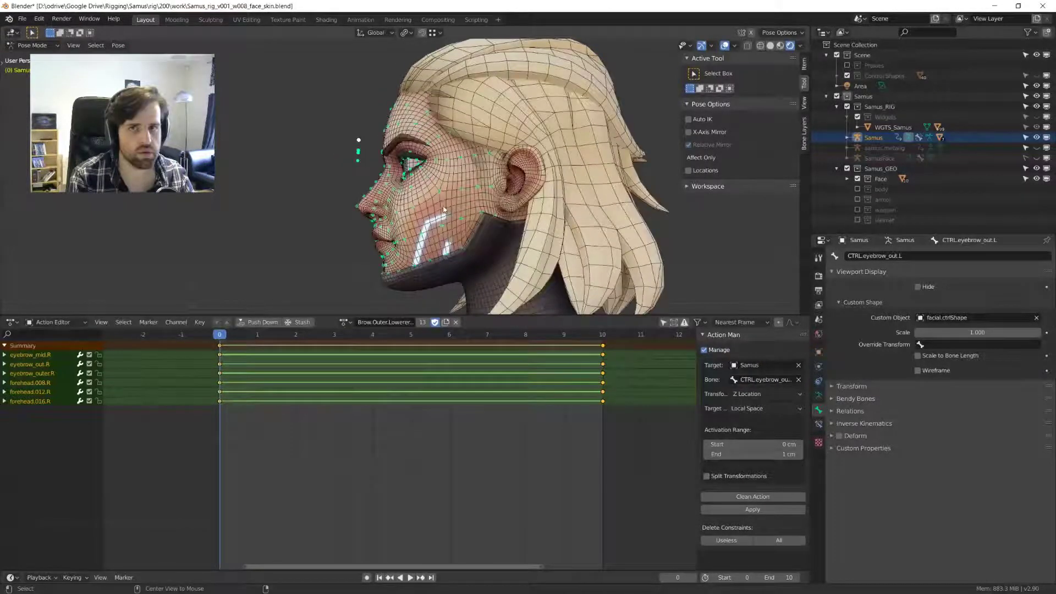
{"action": "key", "text": "KP_3"}
{"action": "key", "text": "t"}
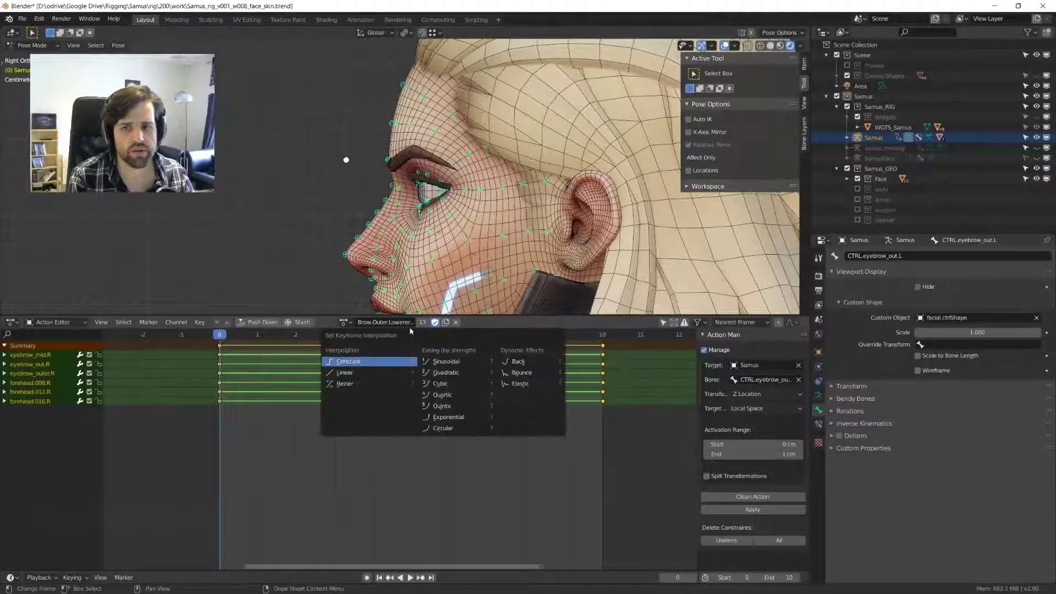
{"action": "scroll", "coordinate": [407, 151], "scroll_direction": "up", "scroll_amount": 3}
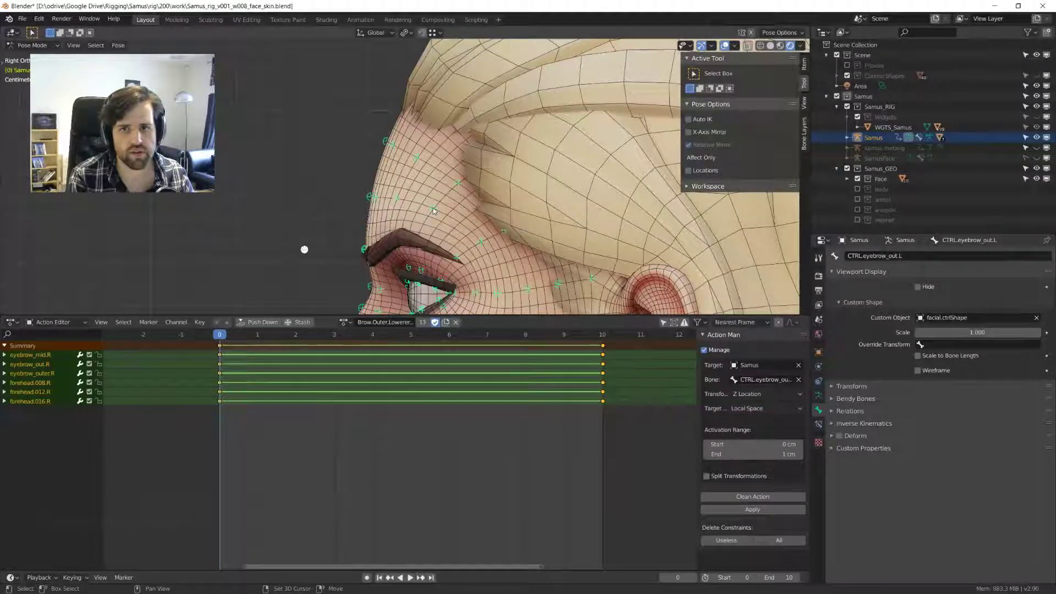
- Select the left outer forehead bones, try Bezier interpolation on the Brow.Outer.Lowerer.R keyframes, and play back the action
{"action": "left_click", "coordinate": [433, 209]}
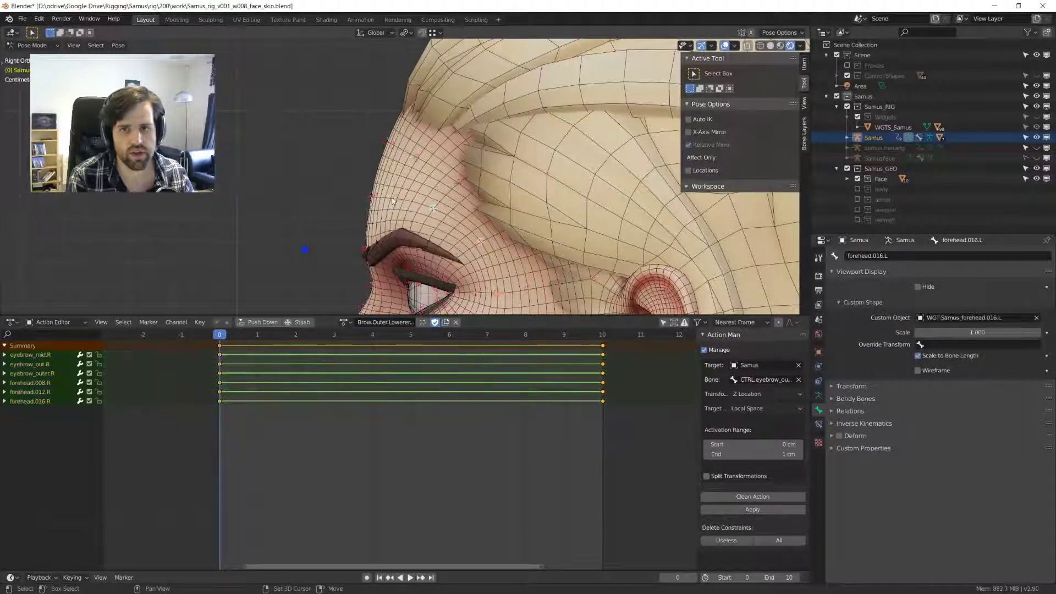
{"action": "key", "text": "t"}
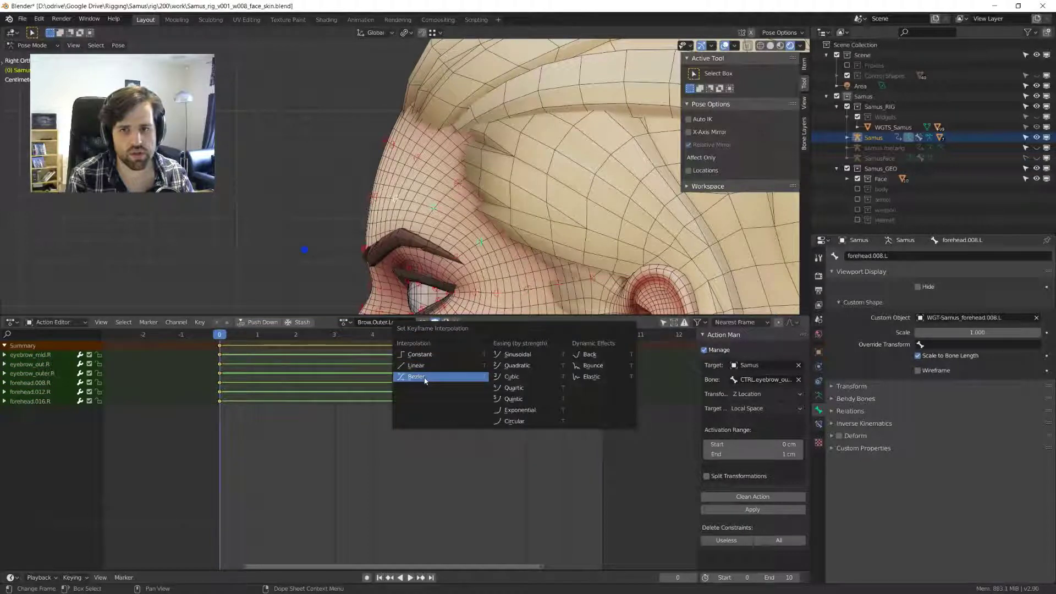
{"action": "left_click", "coordinate": [425, 378]}
{"action": "key", "text": "space"}
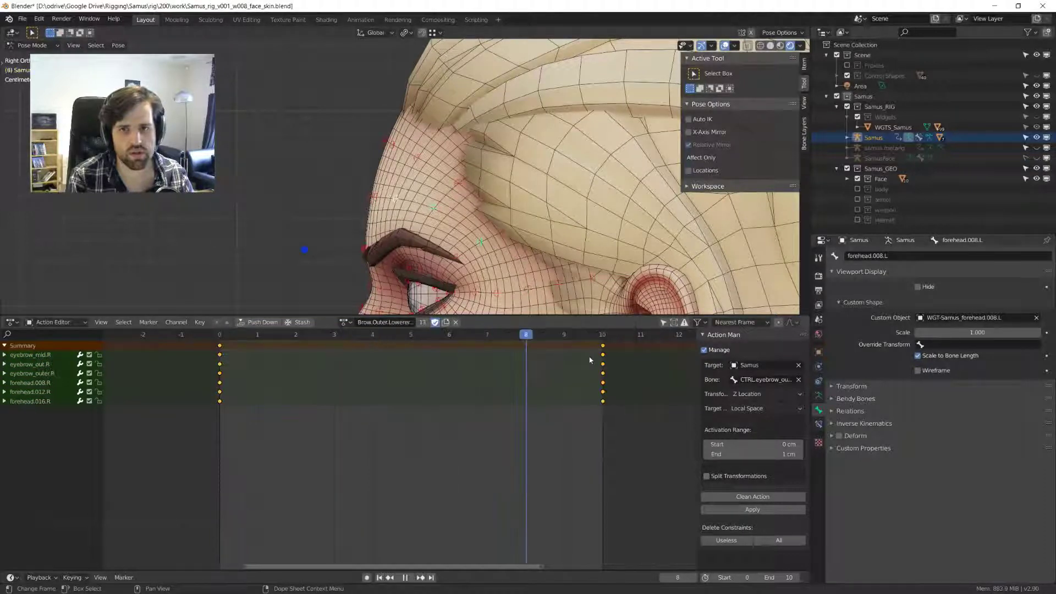
{"action": "key", "text": "space"}
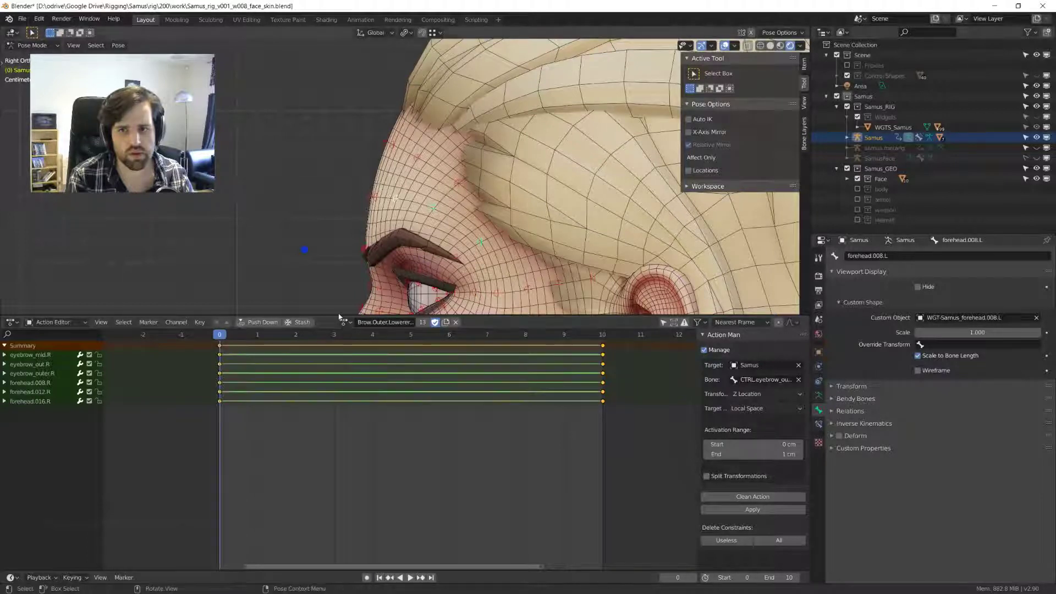
- Switch to the Brow.Outer.Lowerer.L action and play back its brow motion
{"action": "left_click", "coordinate": [344, 321]}
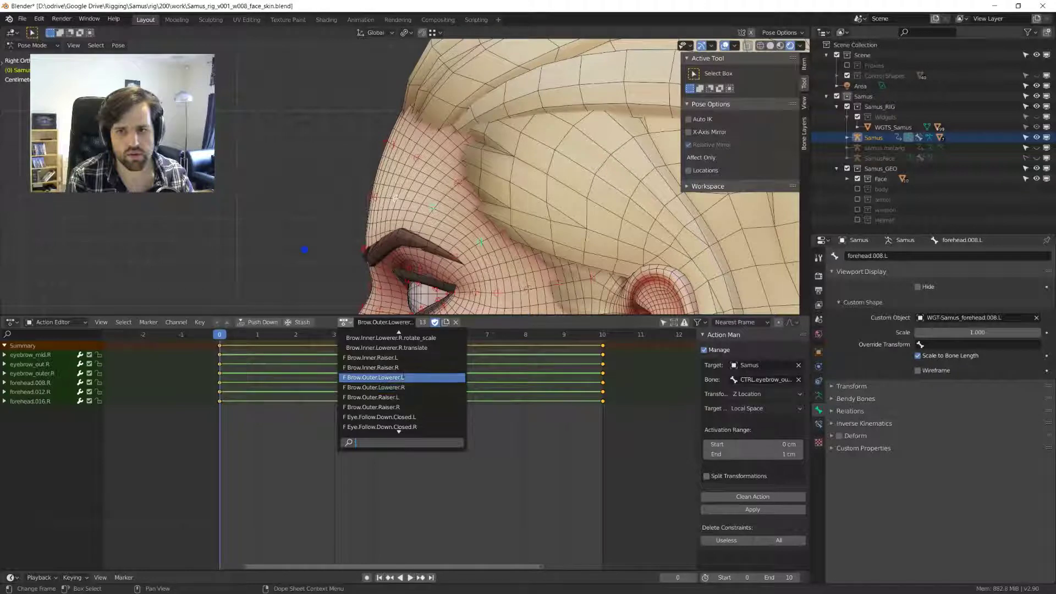
{"action": "left_click", "coordinate": [403, 377]}
{"action": "key", "text": "space"}
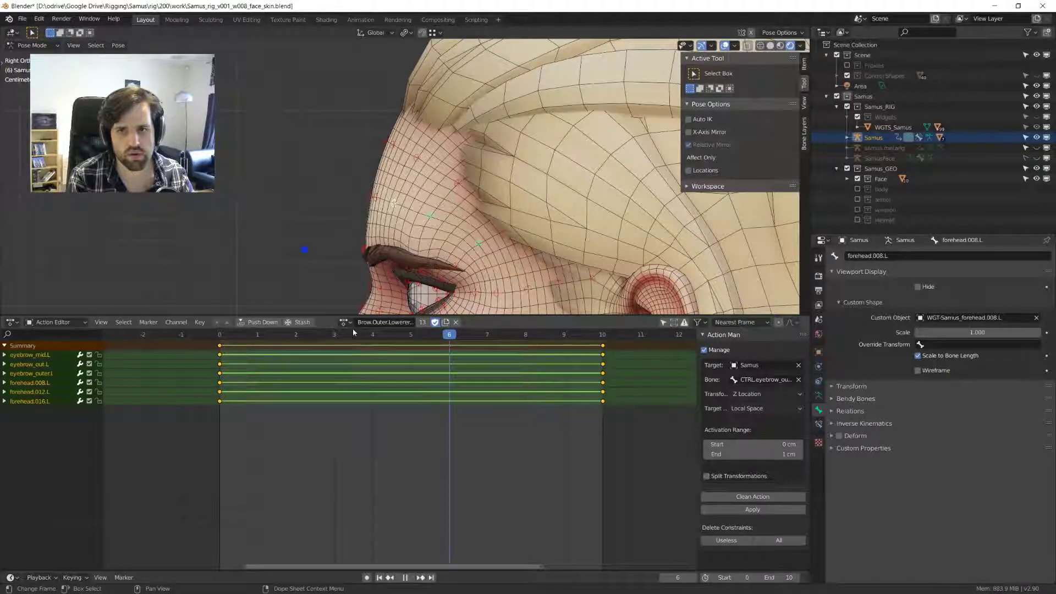
{"action": "key", "text": "space"}
- Try Bezier interpolation on the forehead.008.L, forehead.012.L and forehead.016.L keyframes and play the action
{"action": "left_click_drag", "start_coordinate": [33, 381], "coordinate": [632, 380]}
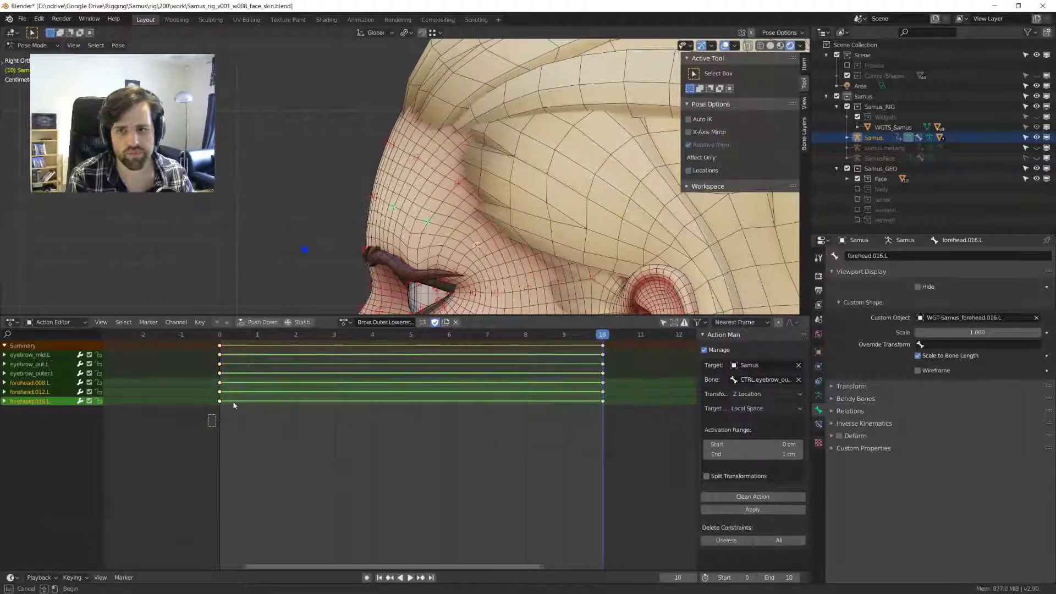
{"action": "key", "text": "t"}
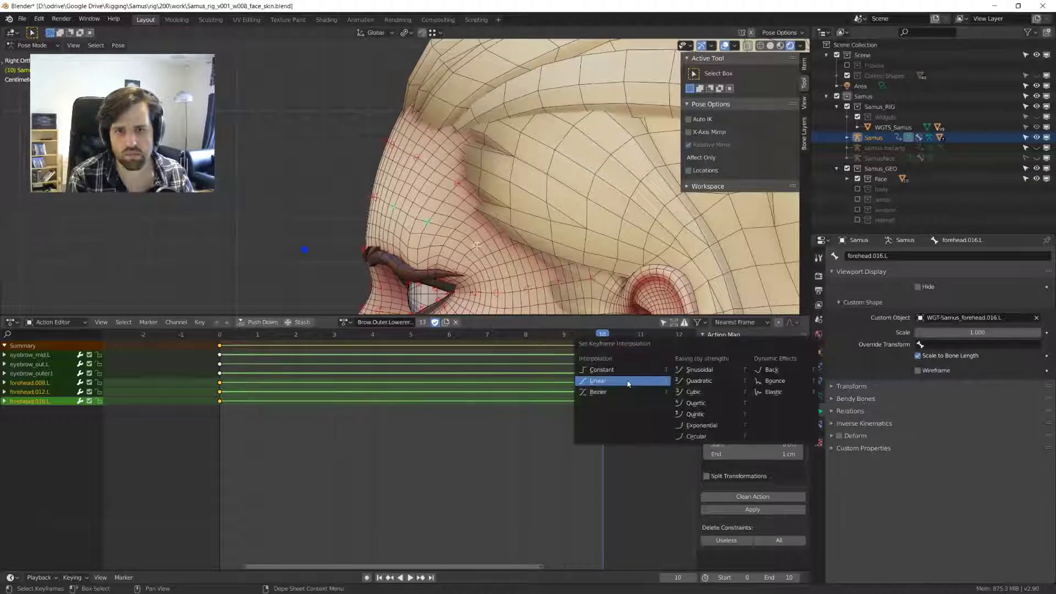
{"action": "left_click", "coordinate": [616, 392]}
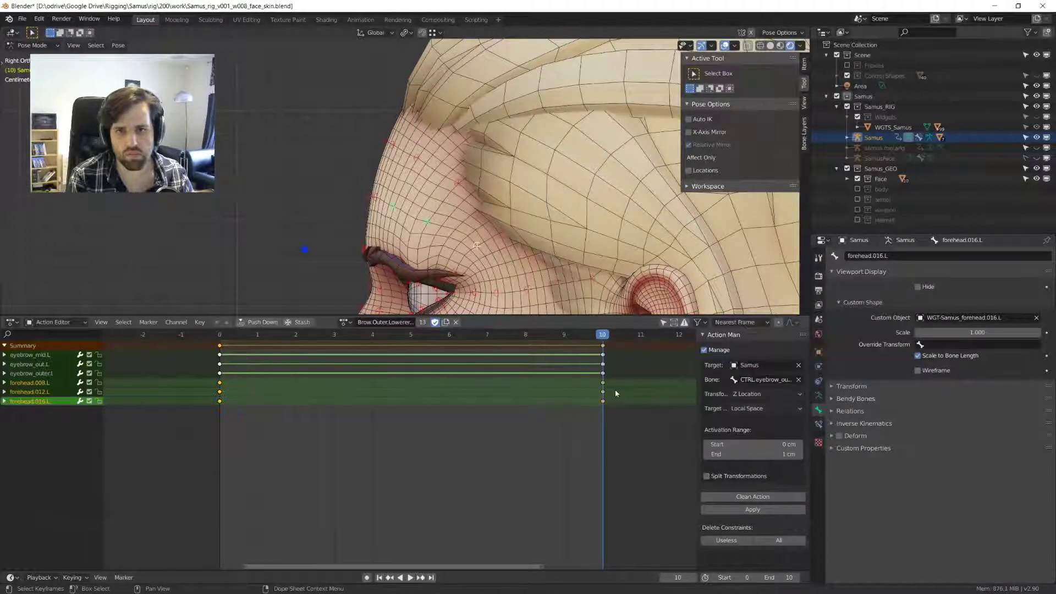
{"action": "key", "text": "space"}
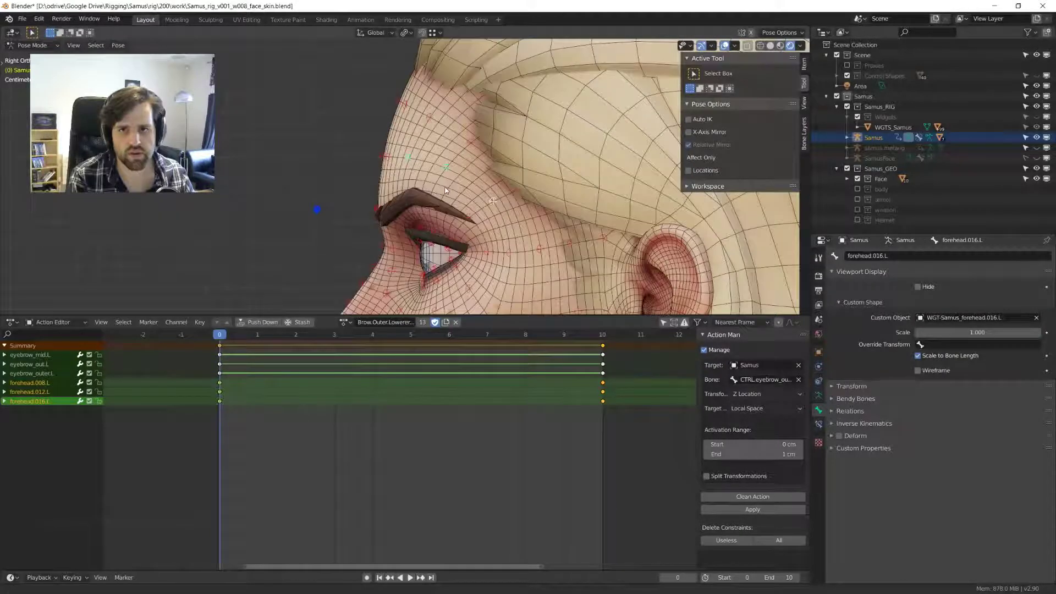
- Enlarge the 3D view and repeatedly play the left brow lowering to examine how the brow and forehead move together
{"action": "key", "text": "ctrl+space"}
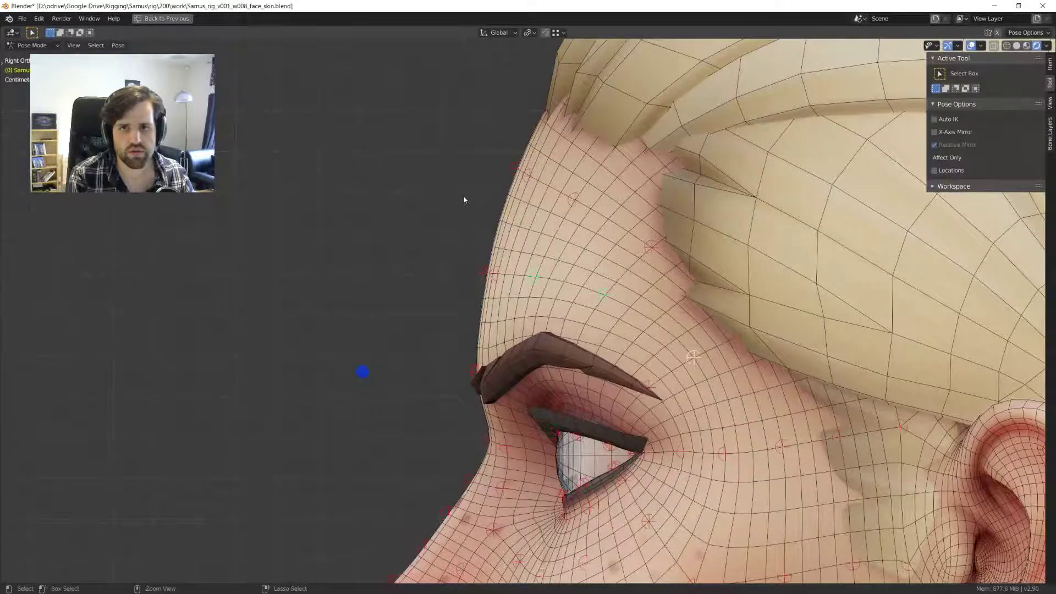
{"action": "key", "text": "ctrl+space"}
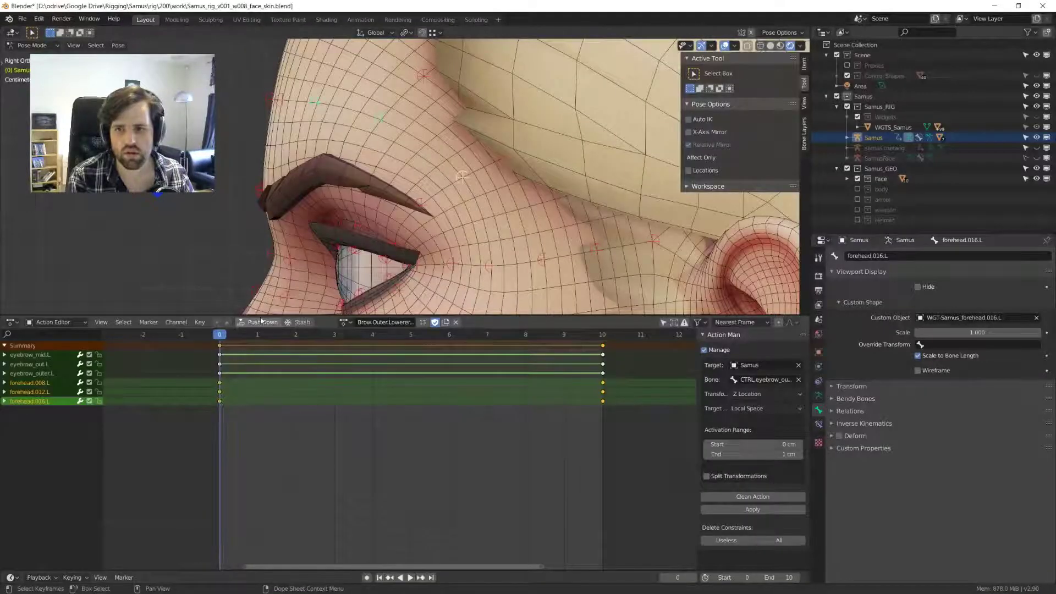
{"action": "left_click_drag", "start_coordinate": [261, 319], "coordinate": [254, 538]}
{"action": "scroll", "coordinate": [326, 457], "scroll_direction": "up", "scroll_amount": 5}
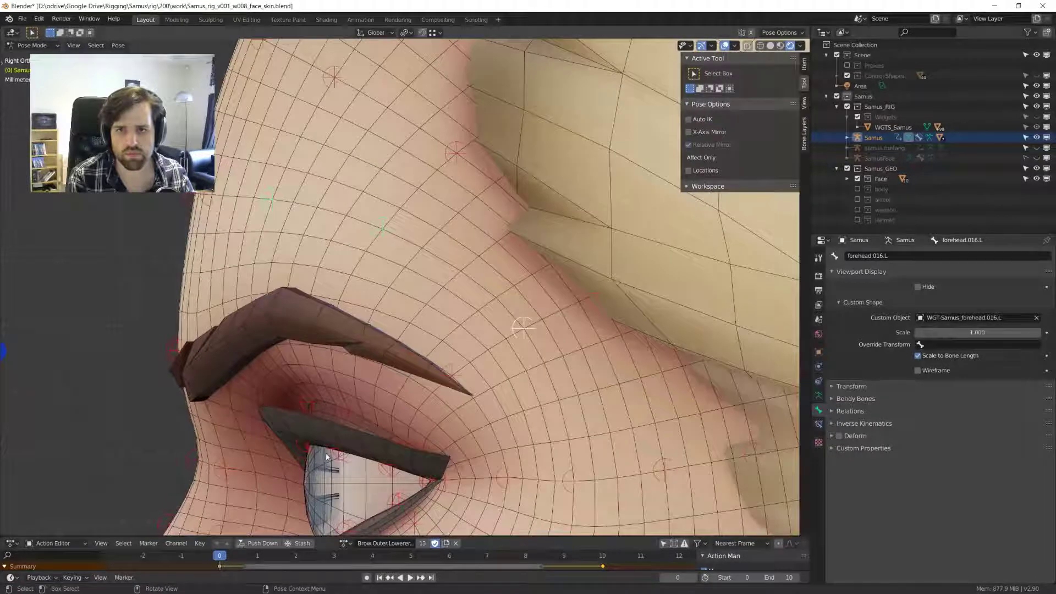
{"action": "middle_click_drag", "start_coordinate": [326, 456], "coordinate": [336, 465], "text": "shift"}
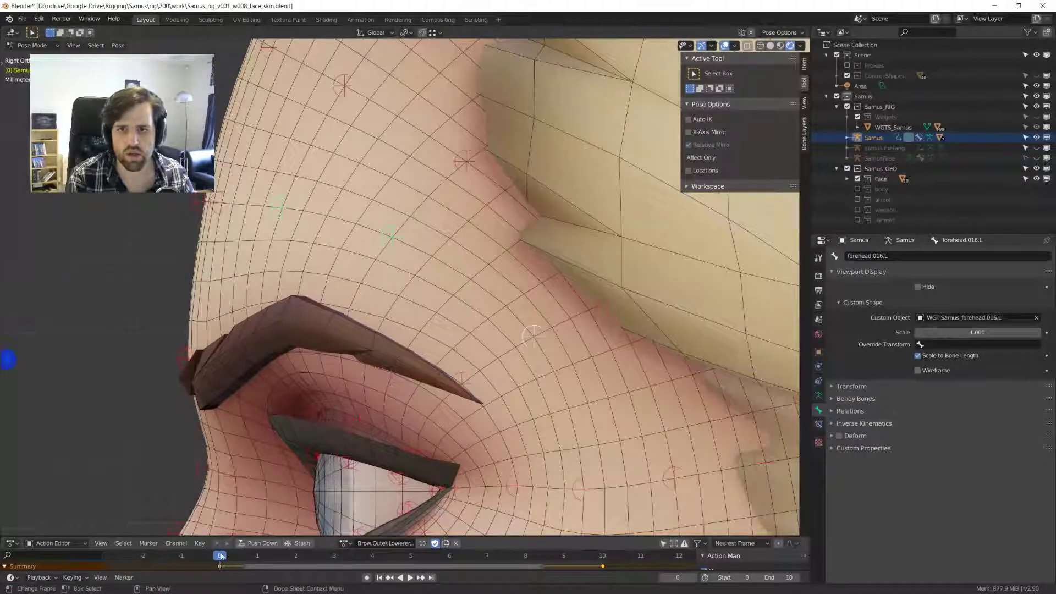
{"action": "key", "text": "space"}
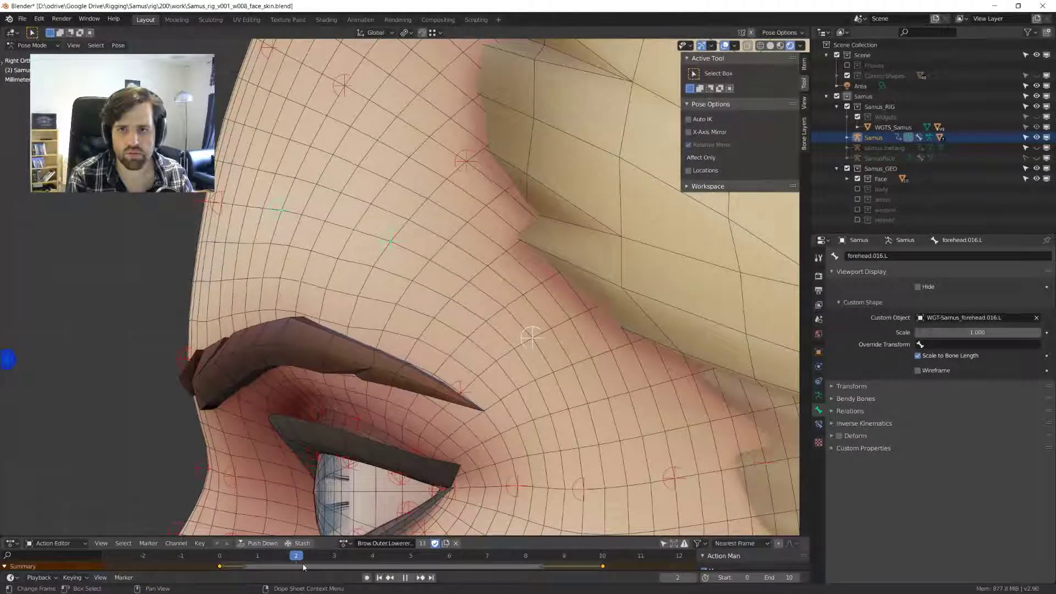
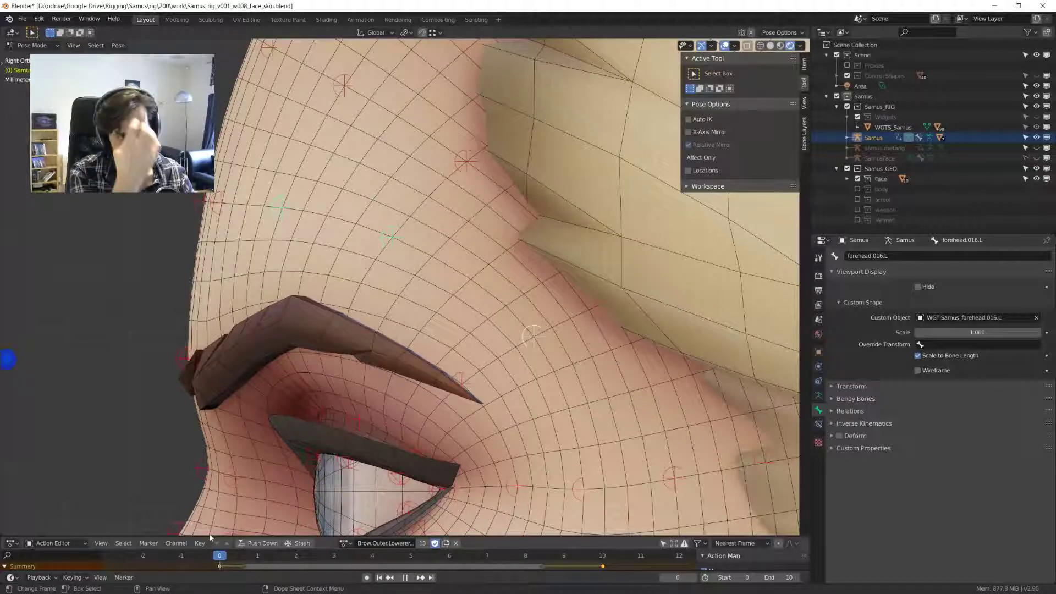
{"action": "key", "text": "space"}
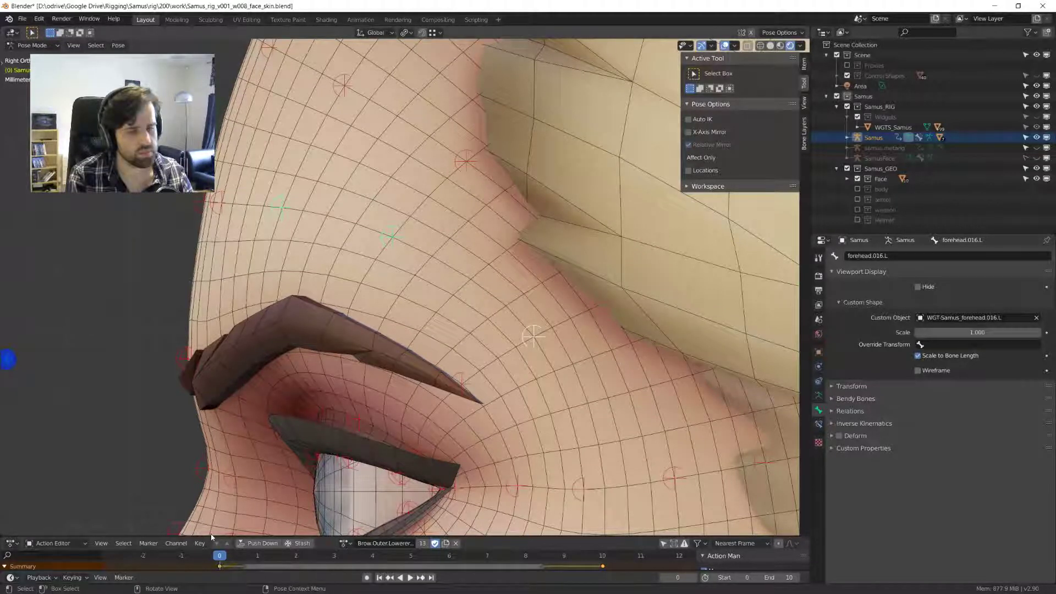
{"action": "key", "text": "space"}
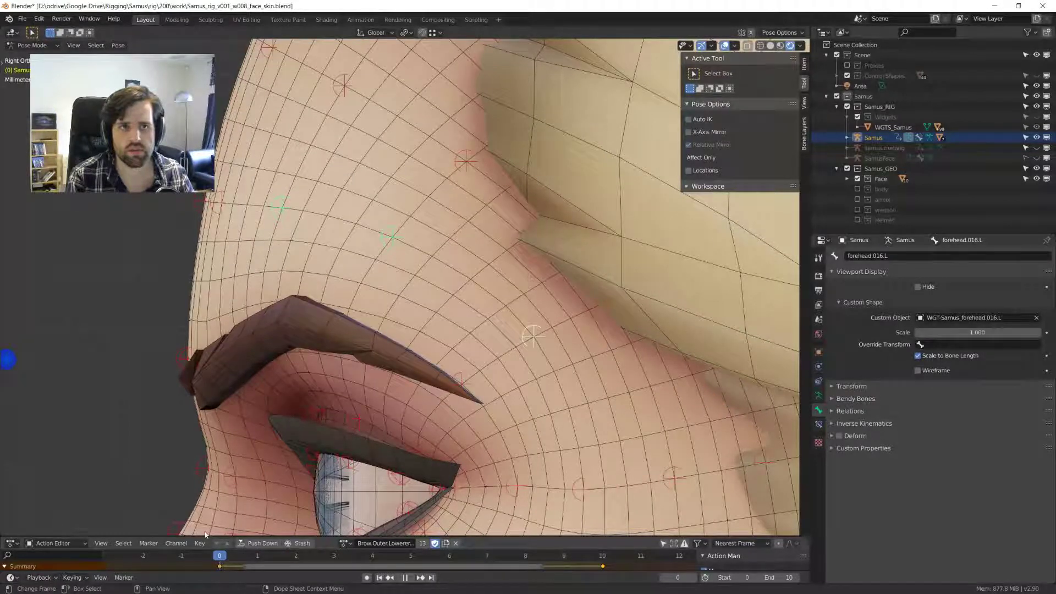
{"action": "key", "text": "space"}
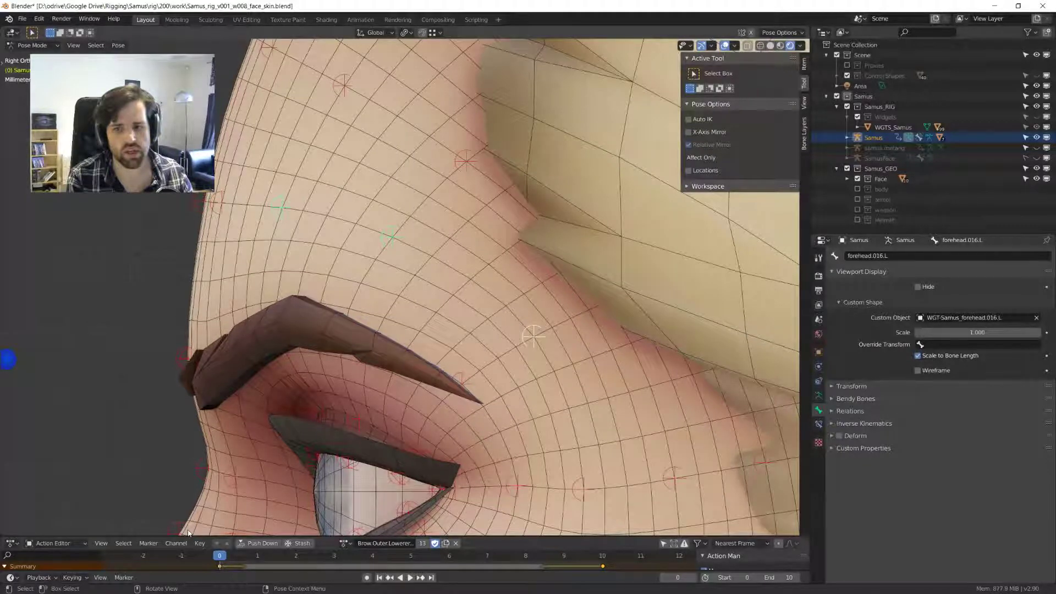
{"action": "key", "text": "space"}
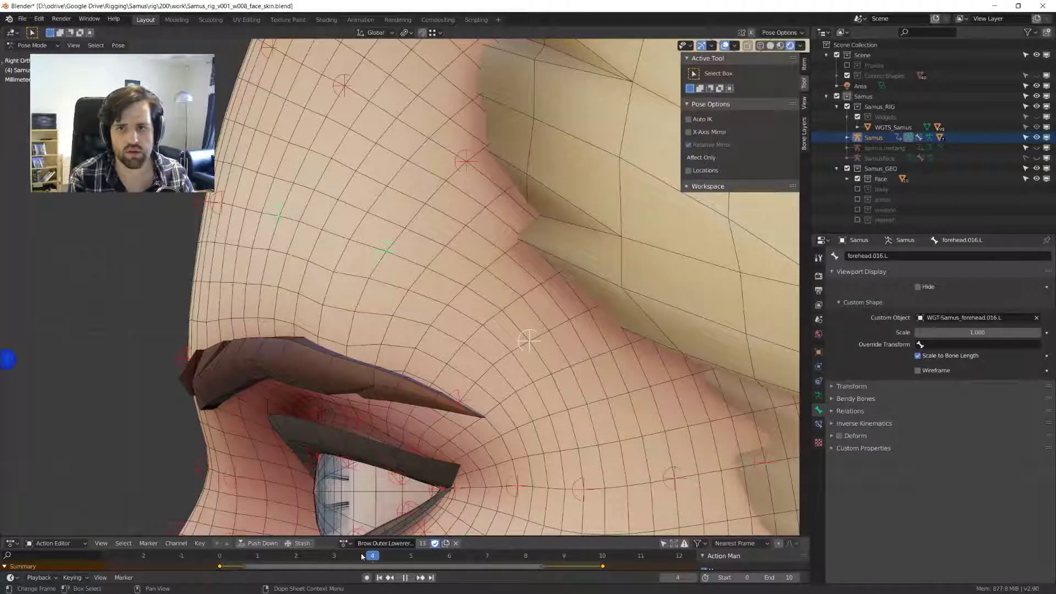
{"action": "key", "text": "Escape"}
{"action": "scroll", "coordinate": [361, 365], "scroll_direction": "left", "scroll_amount": 5, "text": "ctrl"}
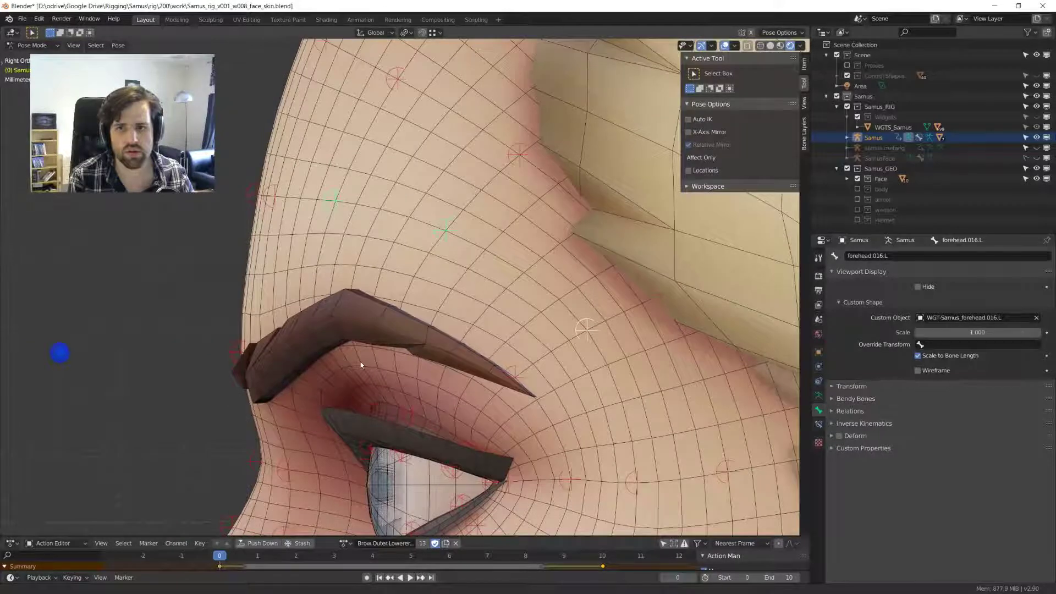
{"action": "key", "text": "space"}
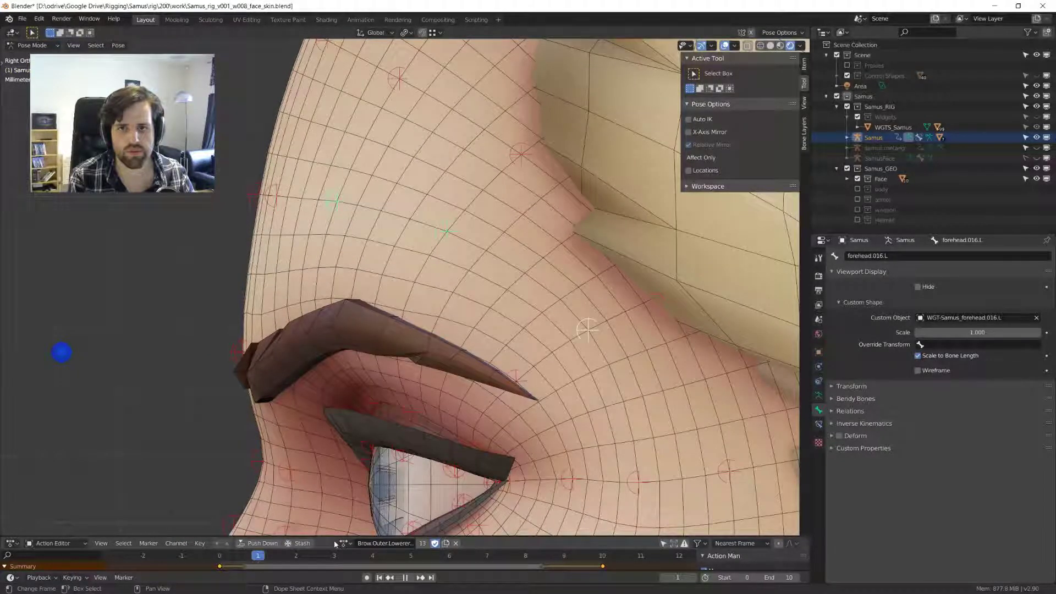
{"action": "key", "text": "Escape"}
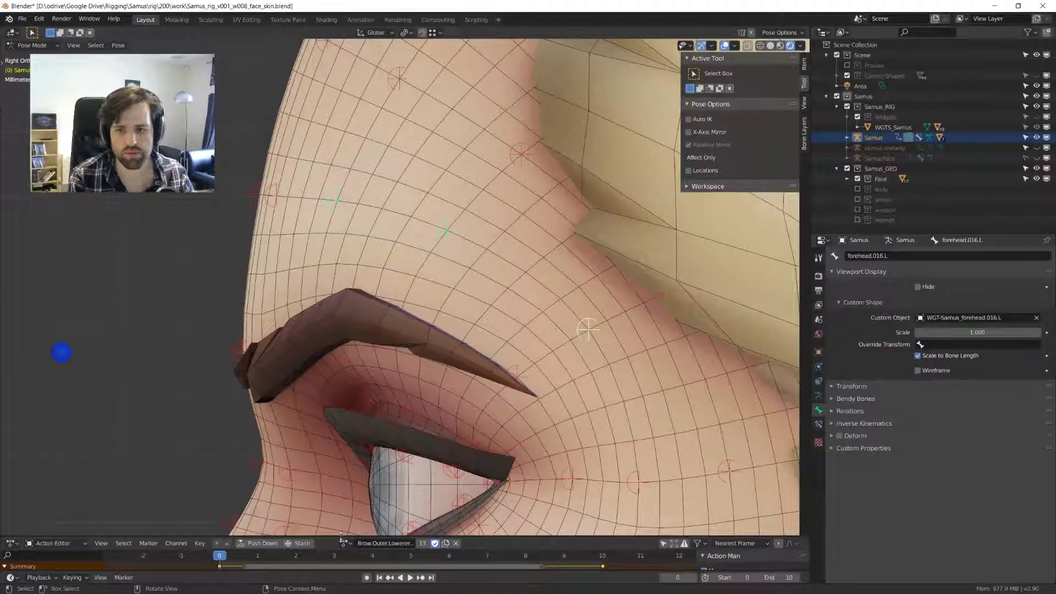
- Restore the Action Editor's height, try Bezier interpolation on the left forehead keyframes again, and replay the brow motion for comparison
{"action": "left_click_drag", "start_coordinate": [341, 536], "coordinate": [344, 318]}
{"action": "key", "text": "t"}
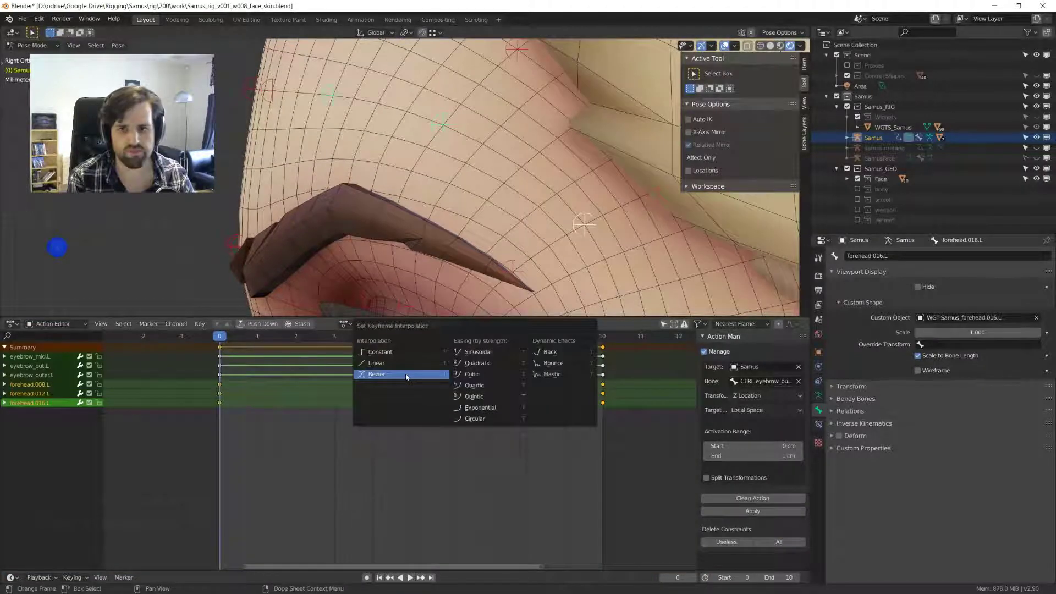
{"action": "left_click", "coordinate": [406, 376]}
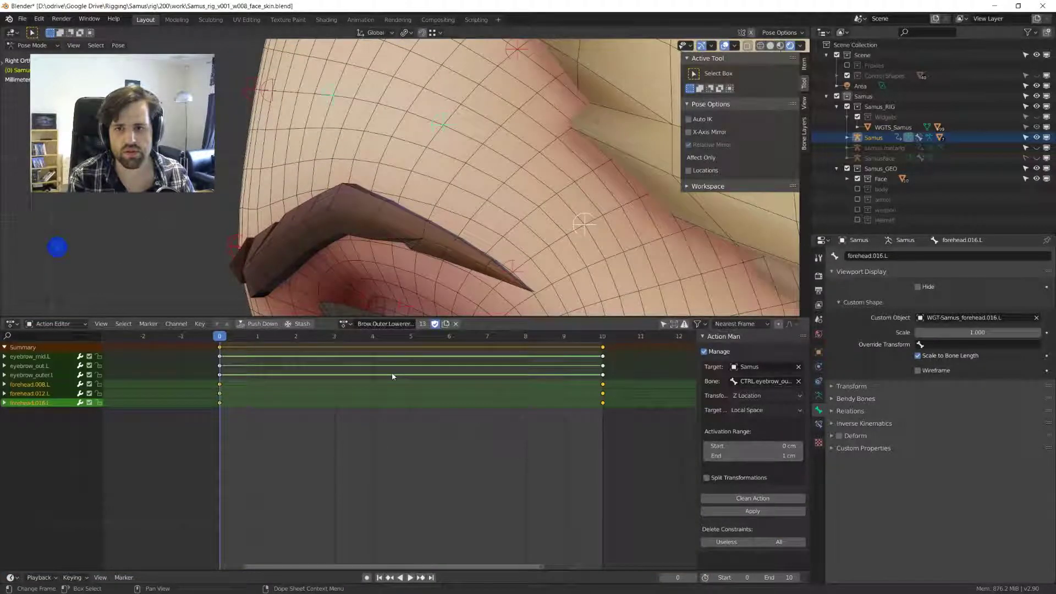
{"action": "key", "text": "space"}
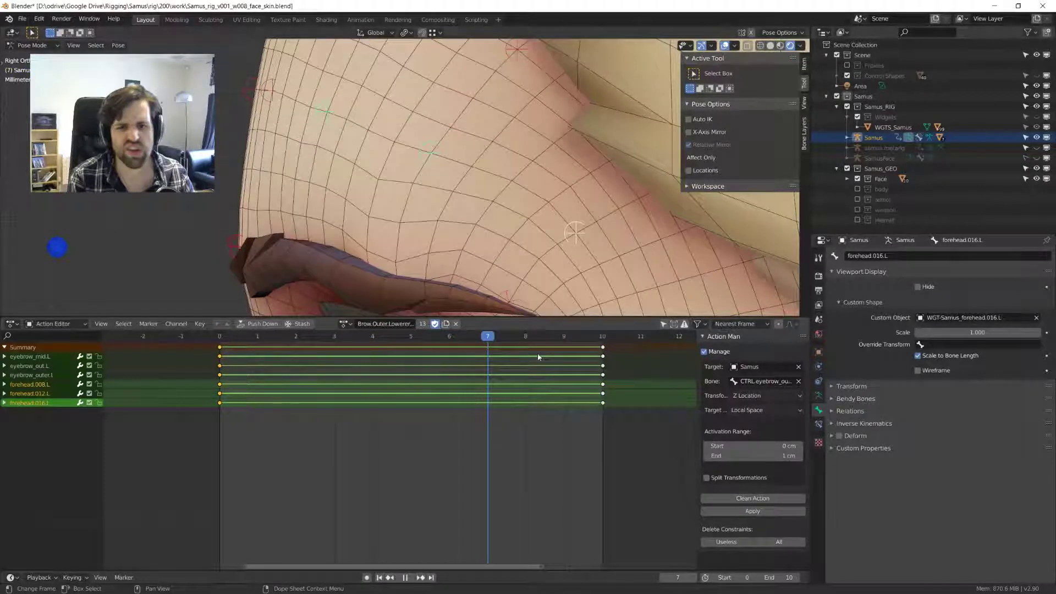
{"action": "key", "text": "Escape"}
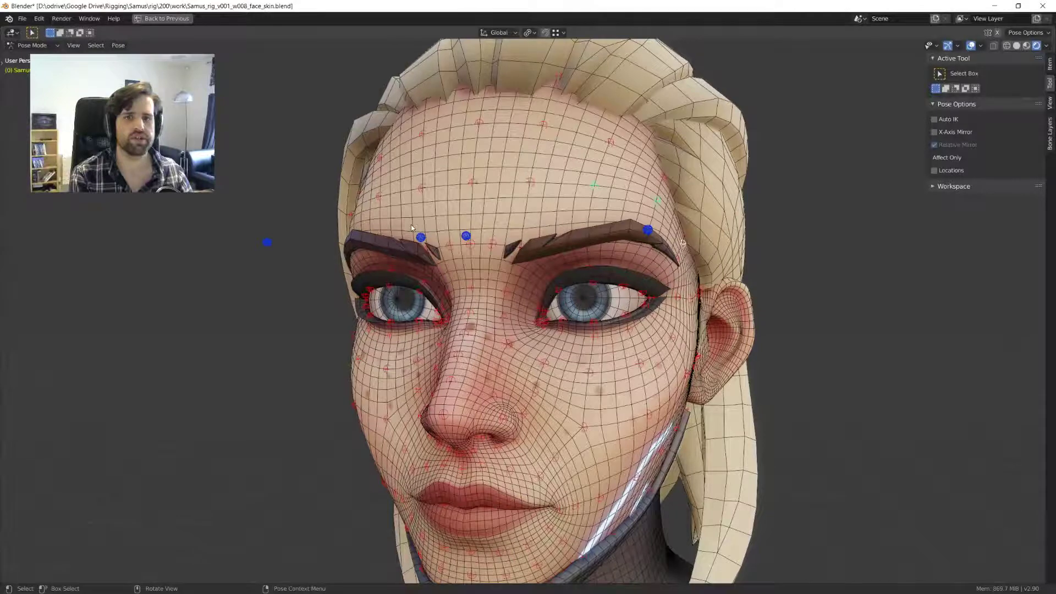
{"action": "middle_click_drag", "start_coordinate": [412, 227], "coordinate": [548, 330]}
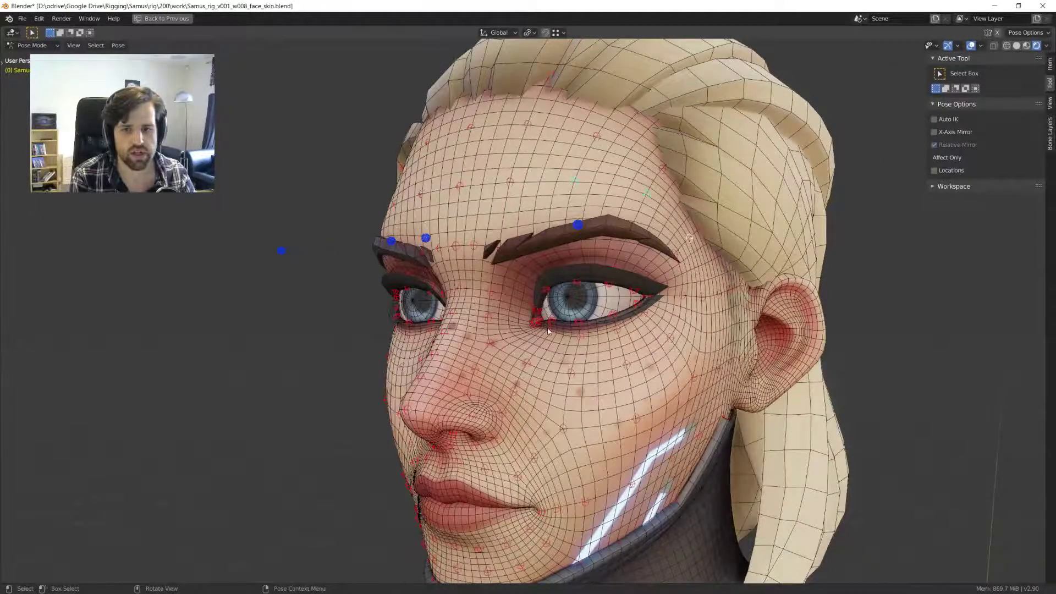
{"action": "scroll", "coordinate": [484, 346], "scroll_direction": "up", "scroll_amount": 3}
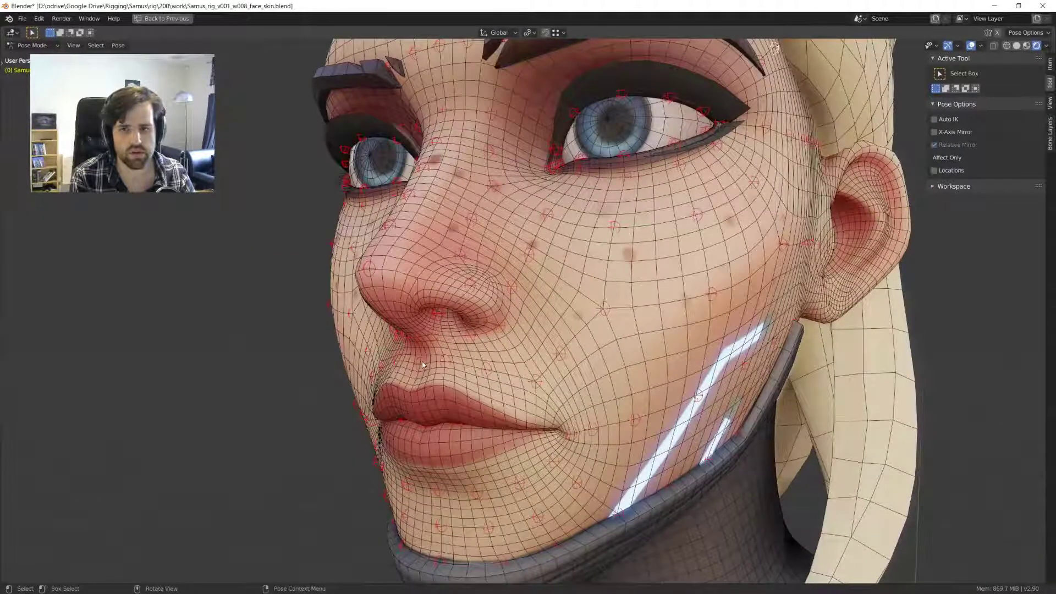
- Try a trackball rotation on the bone above the centre of the upper lip to examine the surrounding skin deformation
{"action": "left_click", "coordinate": [422, 362]}
{"action": "key", "text": "z"}
{"action": "key", "text": "z"}
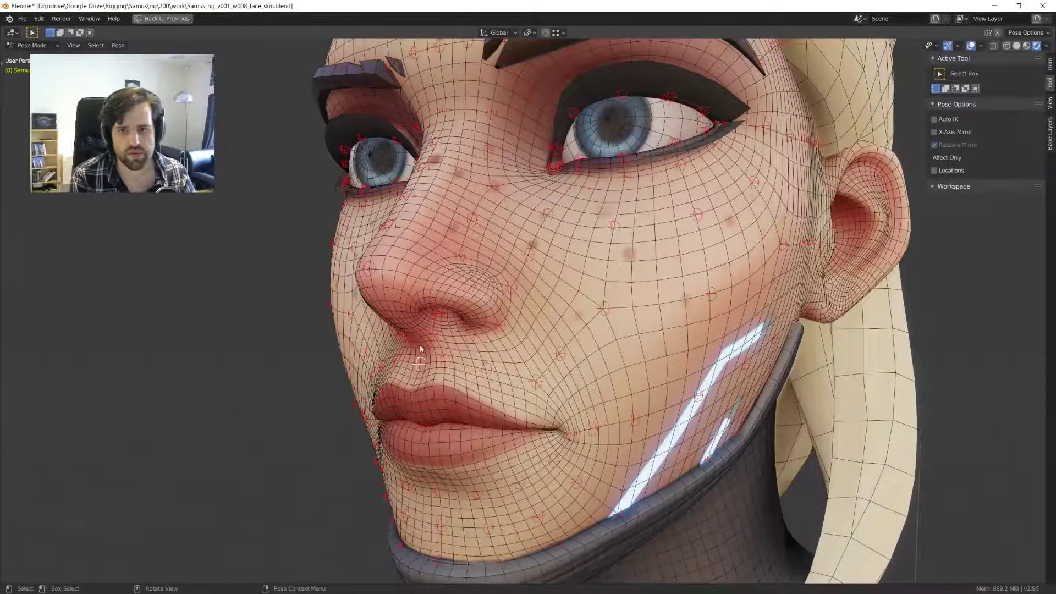
{"action": "middle_click_drag", "start_coordinate": [420, 349], "coordinate": [435, 398]}
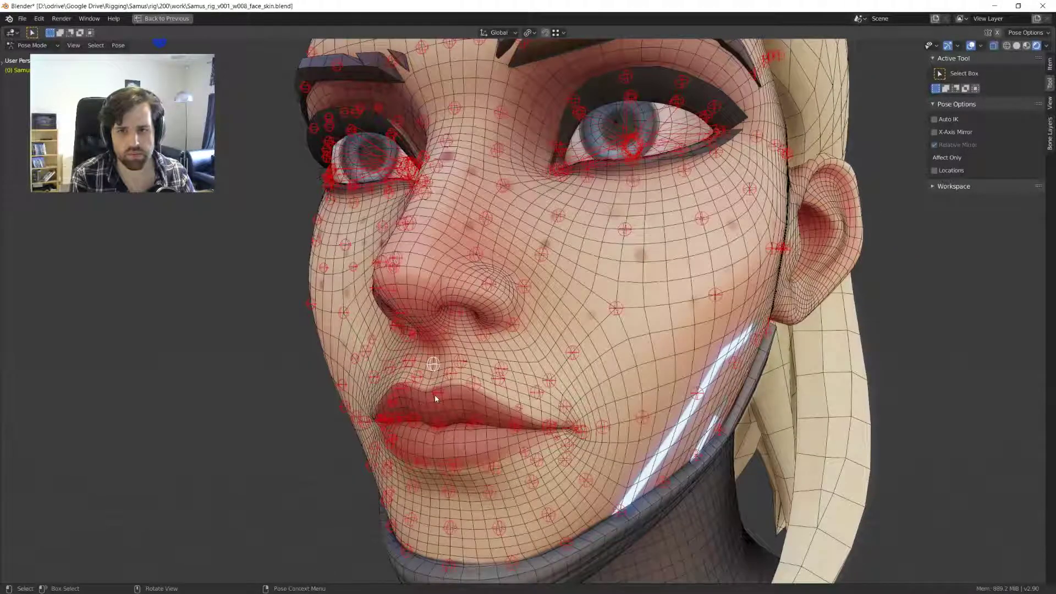
{"action": "key", "text": "r"}
{"action": "key", "text": "r"}
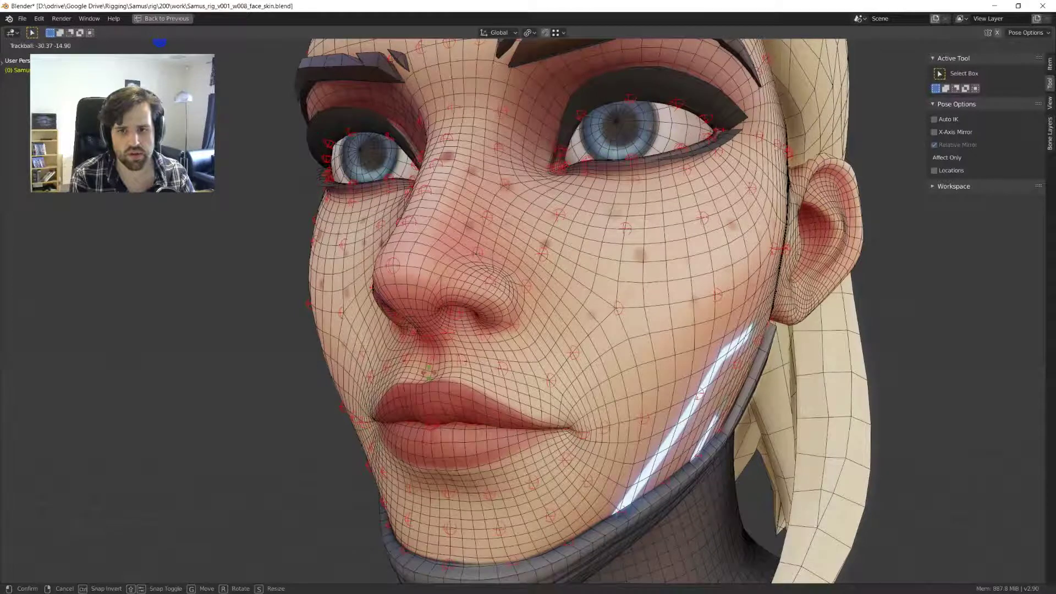
{"action": "left_click", "coordinate": [467, 418]}
{"action": "middle_click_drag", "start_coordinate": [429, 410], "coordinate": [441, 376]}
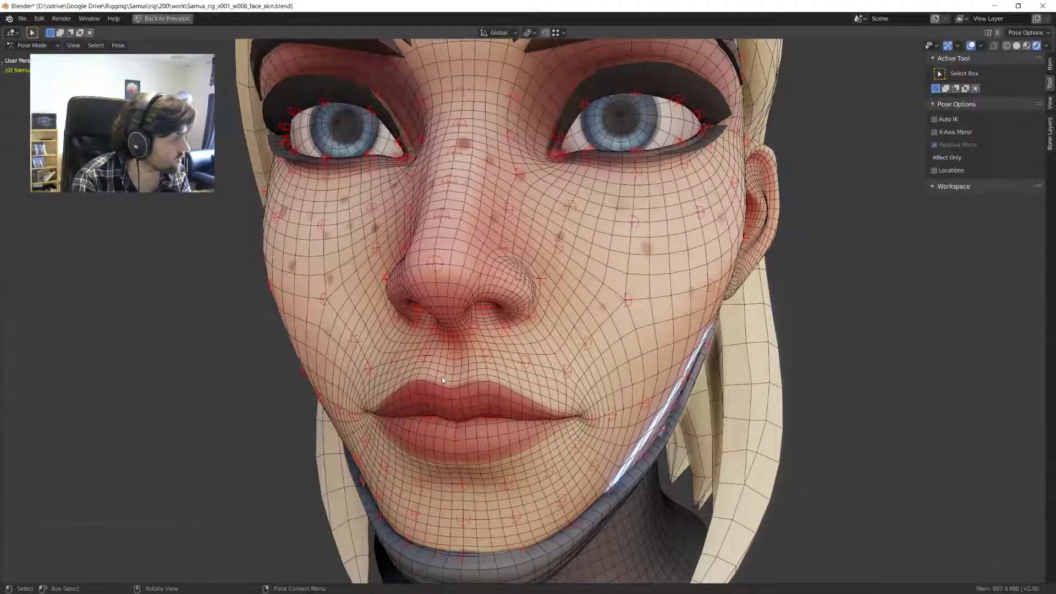
- Select the left outer eyebrow control and return to the full workspace layout with a front view of the face
{"action": "scroll", "coordinate": [442, 380], "scroll_direction": "down", "scroll_amount": 10}
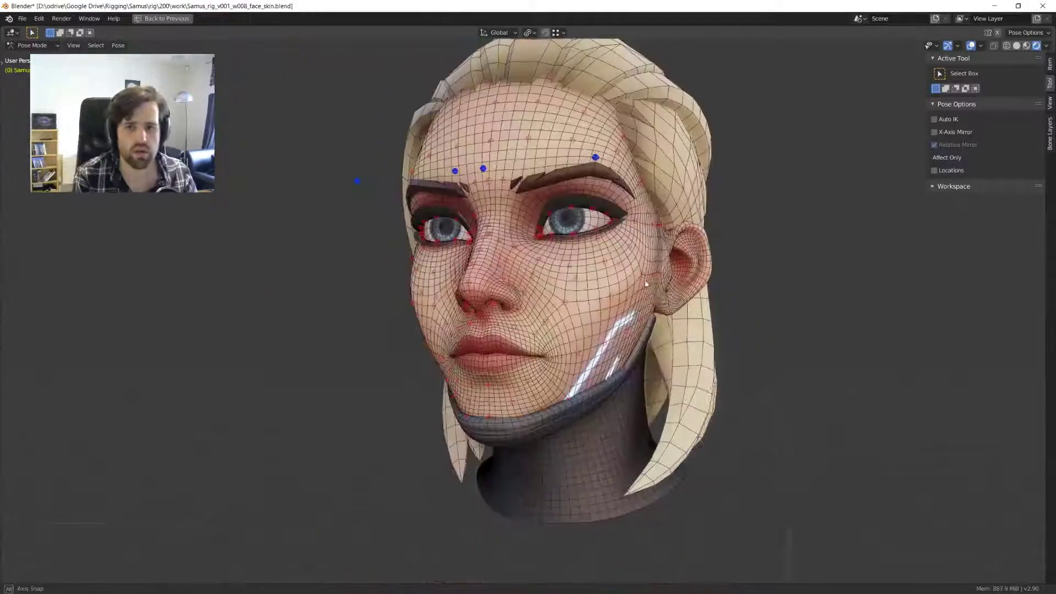
{"action": "middle_click_drag", "start_coordinate": [443, 379], "coordinate": [599, 241]}
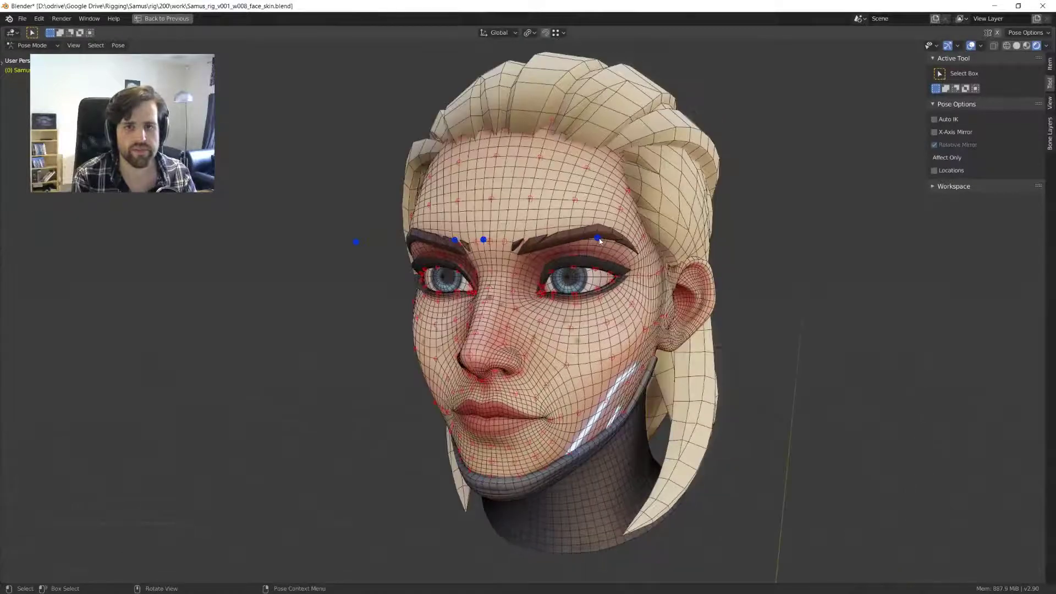
{"action": "left_click", "coordinate": [597, 238]}
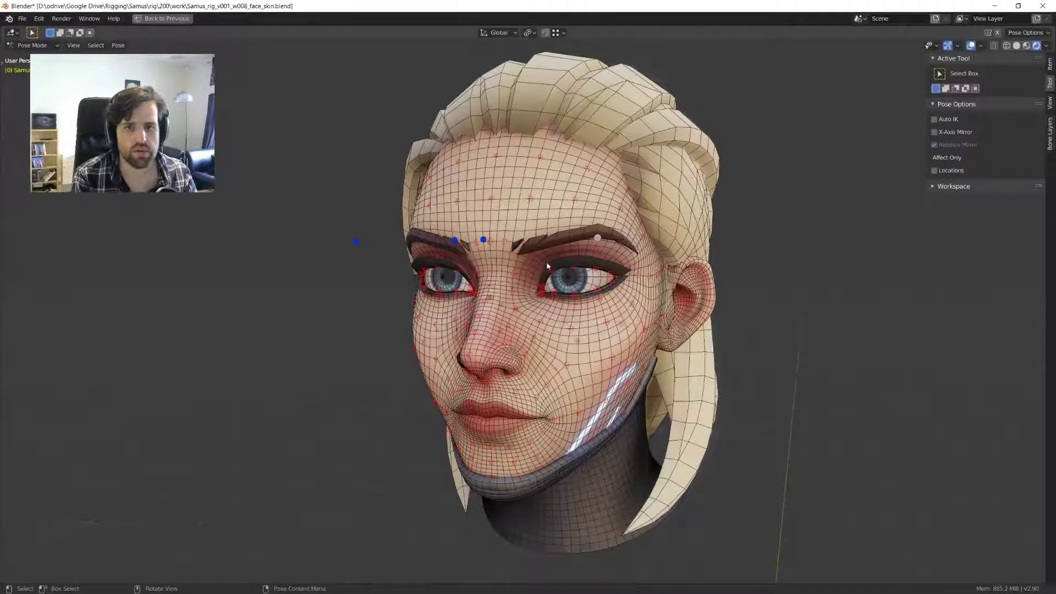
{"action": "key", "text": "ctrl+space"}
{"action": "key", "text": "KP_1"}
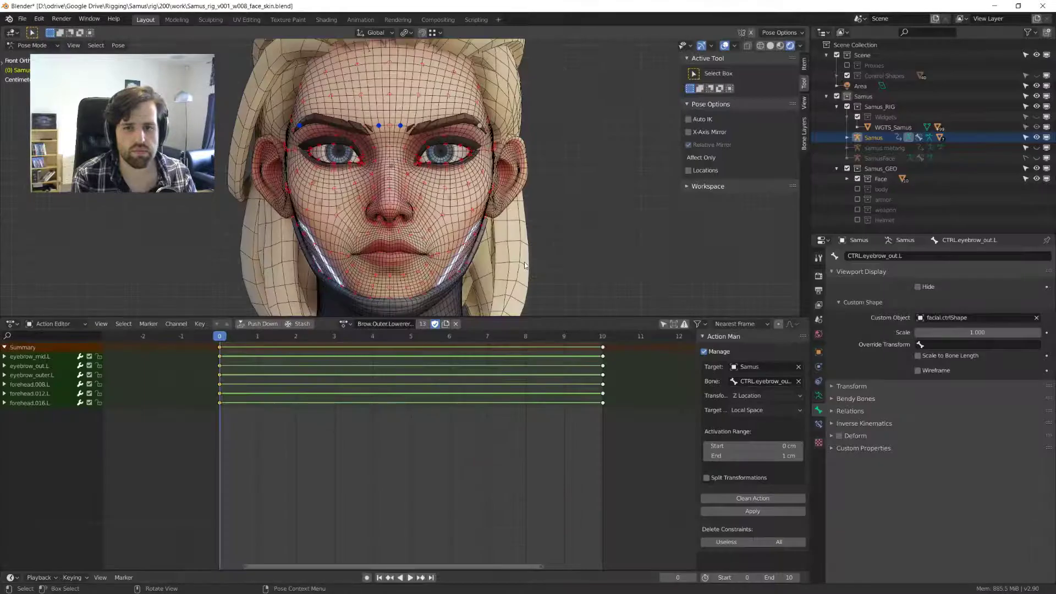
- Test the right and left outer eyebrow controls by pulling each one down toward the eyes
{"action": "middle_click_drag", "start_coordinate": [299, 125], "coordinate": [339, 194], "text": "shift"}
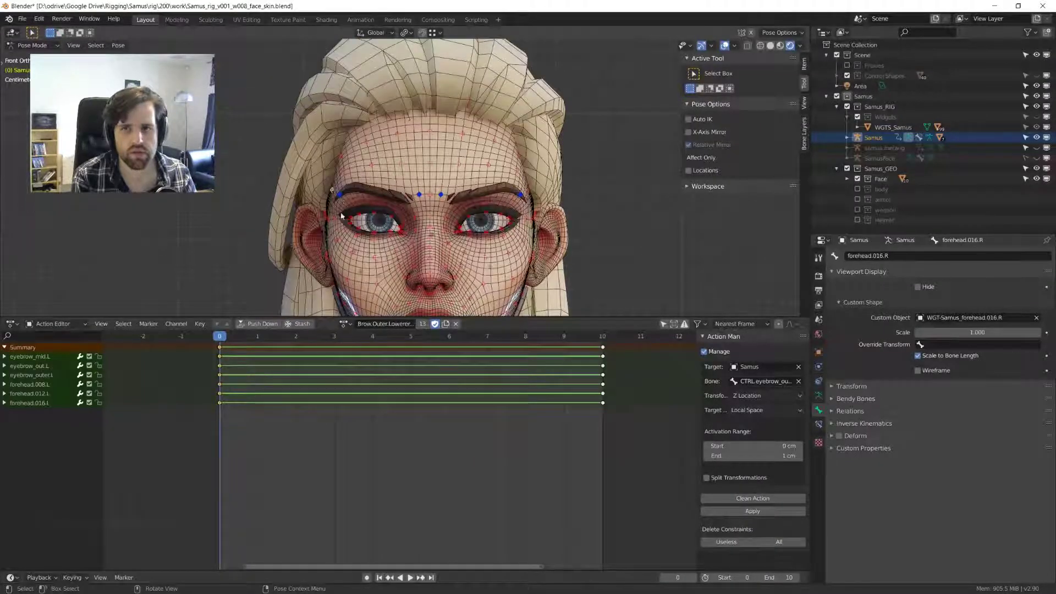
{"action": "left_click", "coordinate": [339, 195]}
{"action": "key", "text": "g"}
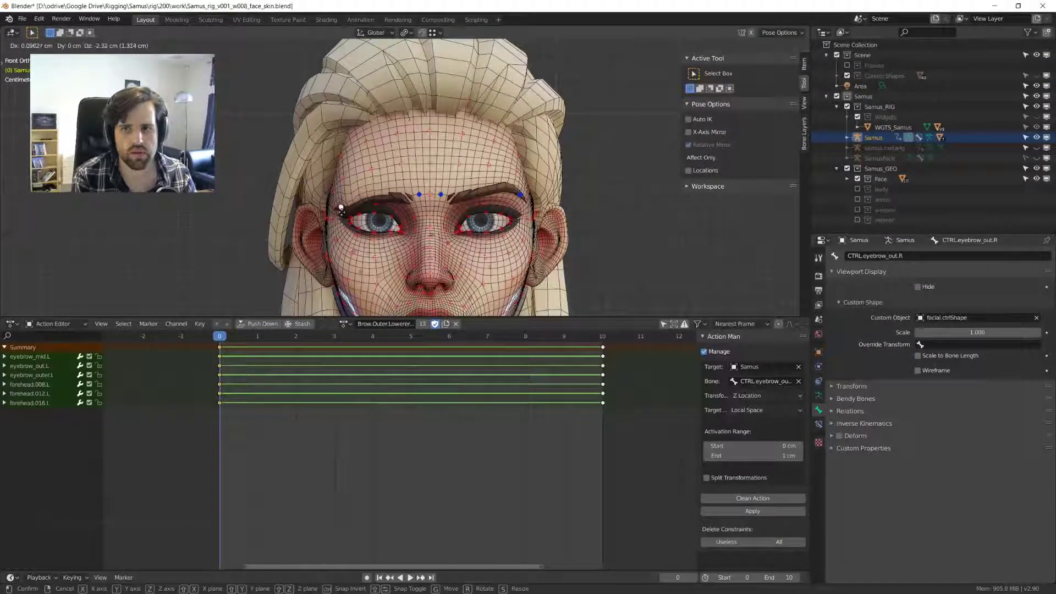
{"action": "left_click", "coordinate": [341, 209]}
{"action": "left_click", "coordinate": [520, 194]}
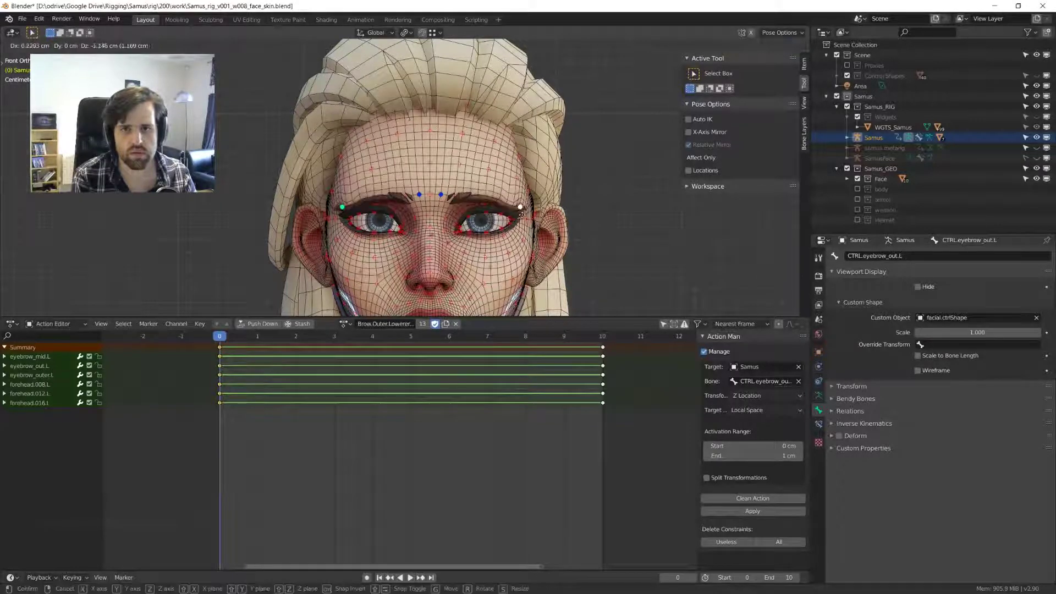
{"action": "key", "text": "g"}
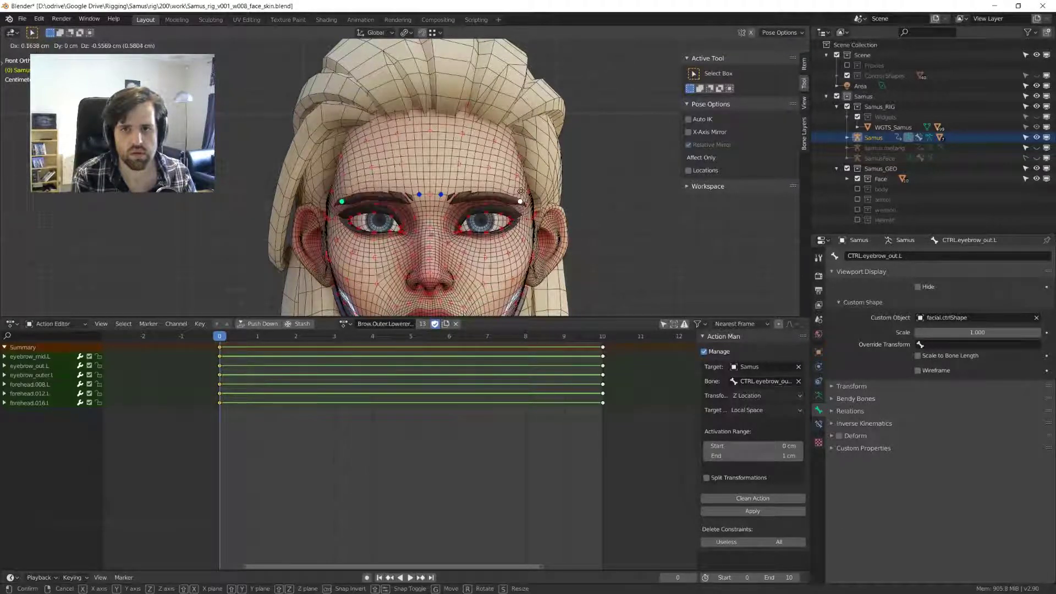
{"action": "left_click", "coordinate": [520, 207]}
- Test the inner eyebrow controls by moving them and watching how both brows respond, then restore the neutral pose
{"action": "left_click", "coordinate": [440, 199]}
{"action": "key", "text": "g"}
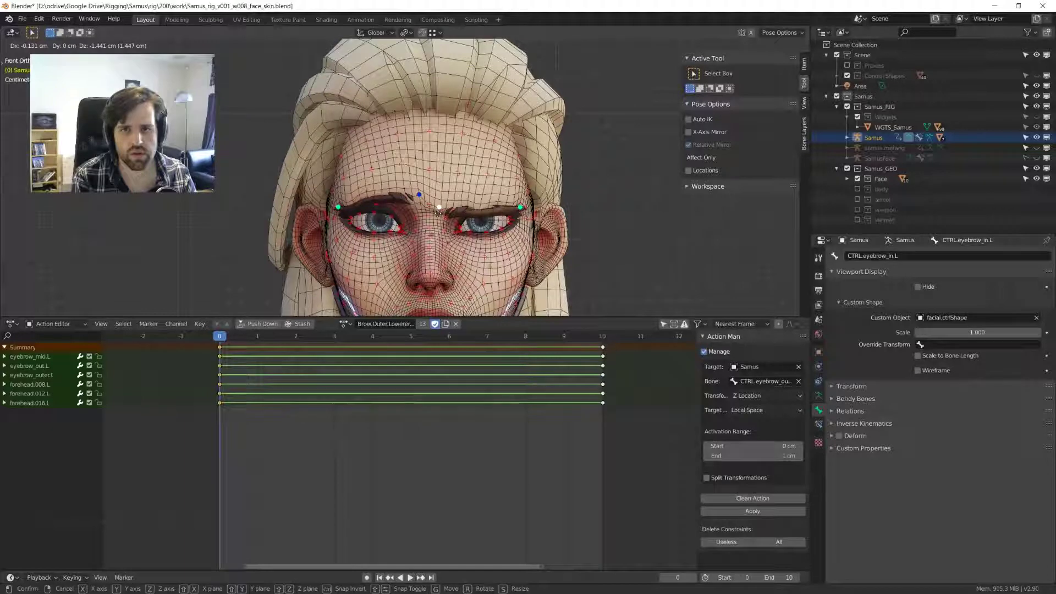
{"action": "left_click", "coordinate": [439, 201]}
{"action": "left_click", "coordinate": [419, 194]}
{"action": "key", "text": "g"}
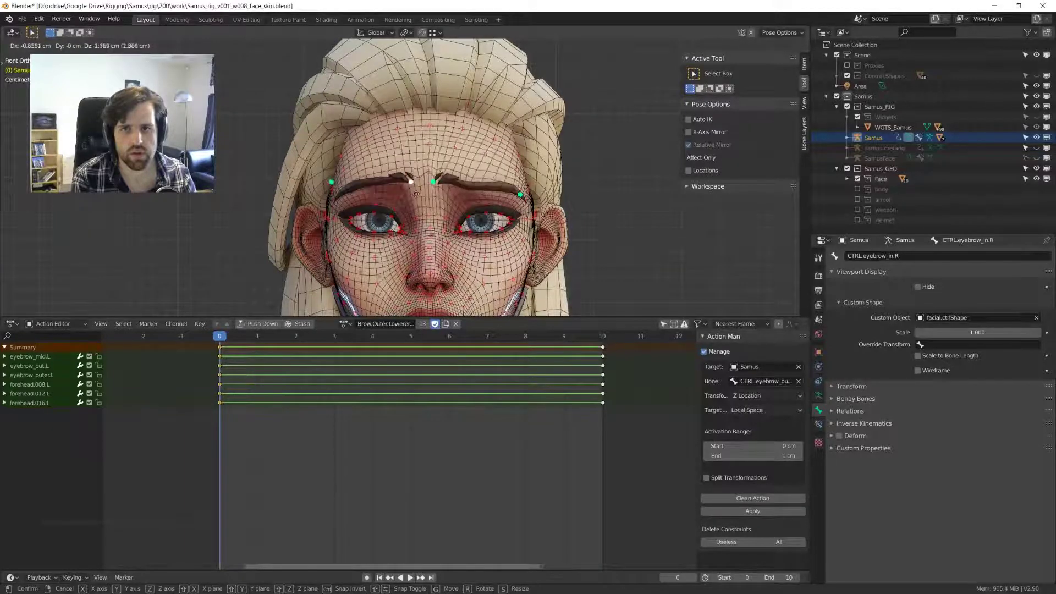
{"action": "left_click", "coordinate": [423, 232]}
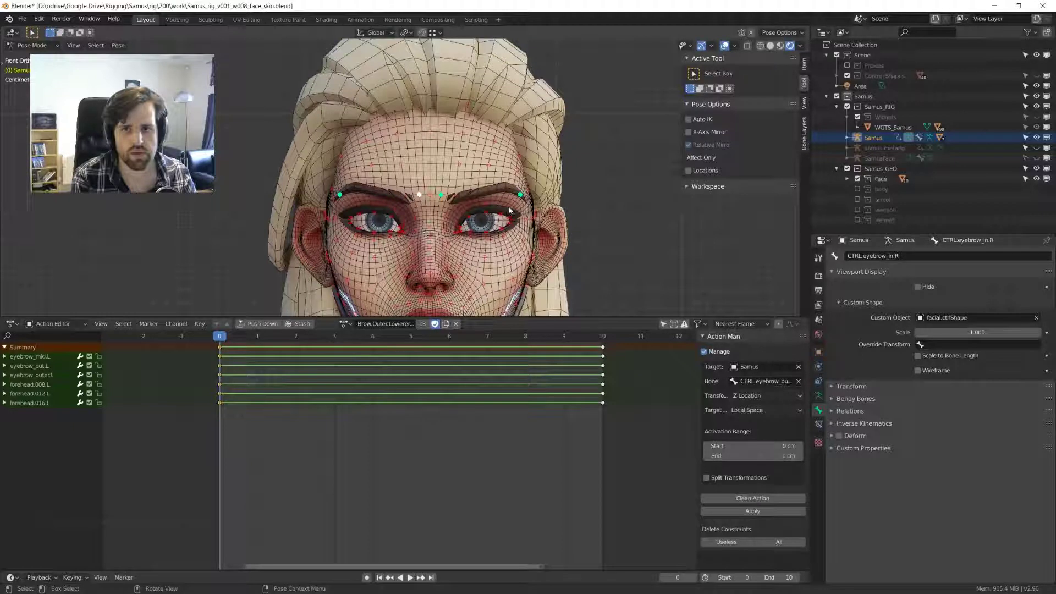
- Switch to the Brow.Outer.Raiser.L action and inspect the left brow from the side and three-quarter angles
{"action": "left_click", "coordinate": [343, 323]}
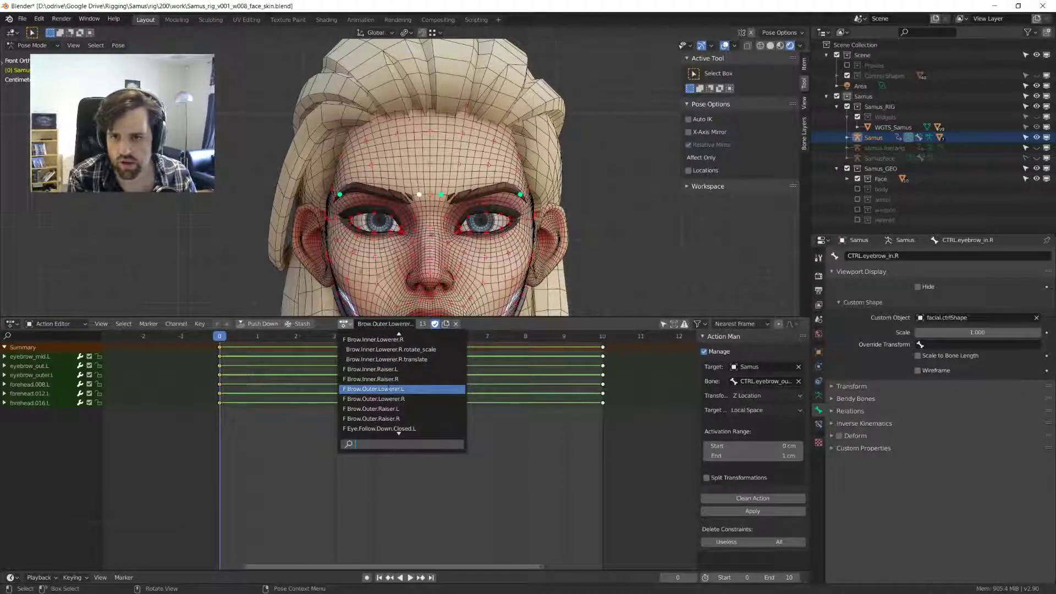
{"action": "left_click", "coordinate": [373, 409]}
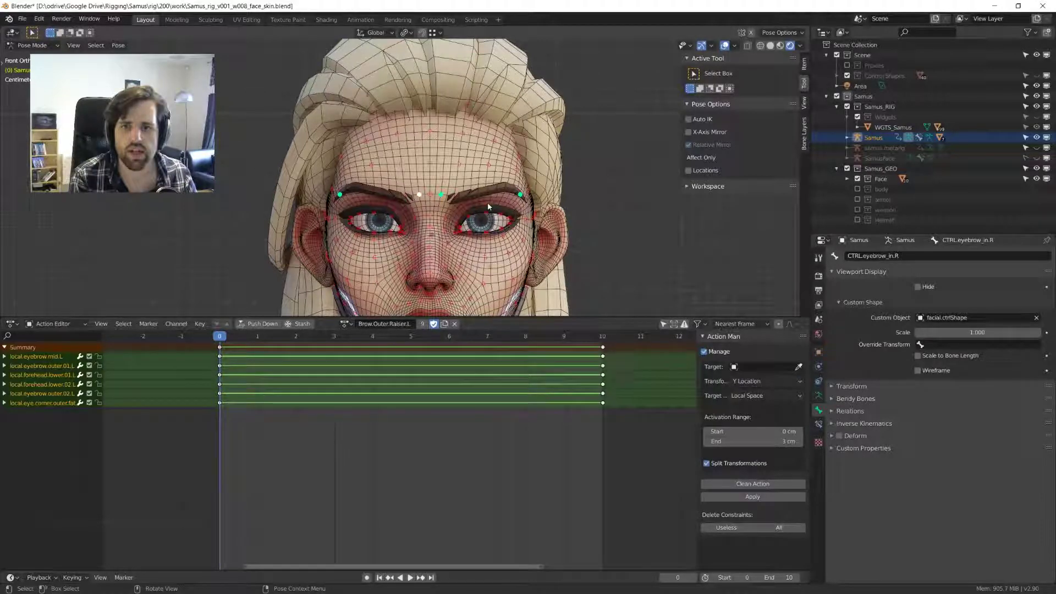
{"action": "middle_click_drag", "start_coordinate": [487, 202], "coordinate": [444, 194]}
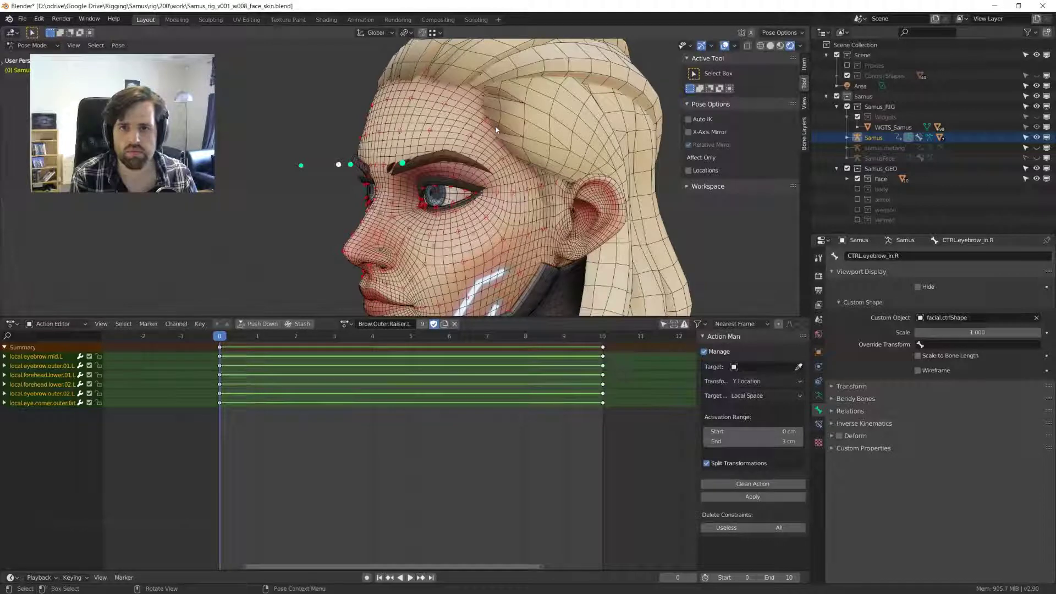
{"action": "middle_click_drag", "start_coordinate": [496, 129], "coordinate": [539, 130]}
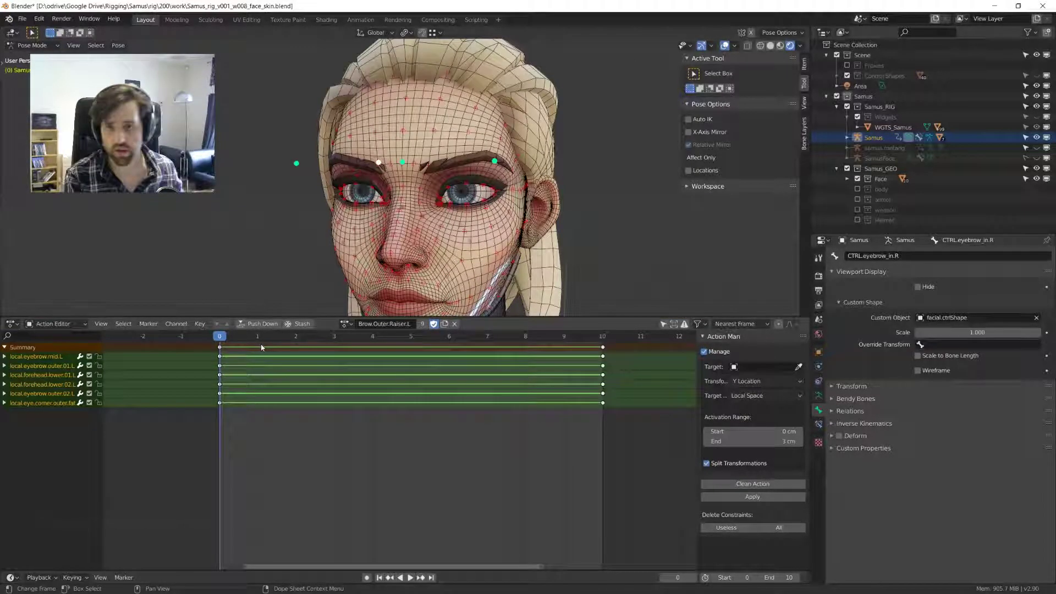
- Raise both inner eyebrow controls to check the brow shape they produce
{"action": "left_click", "coordinate": [397, 165]}
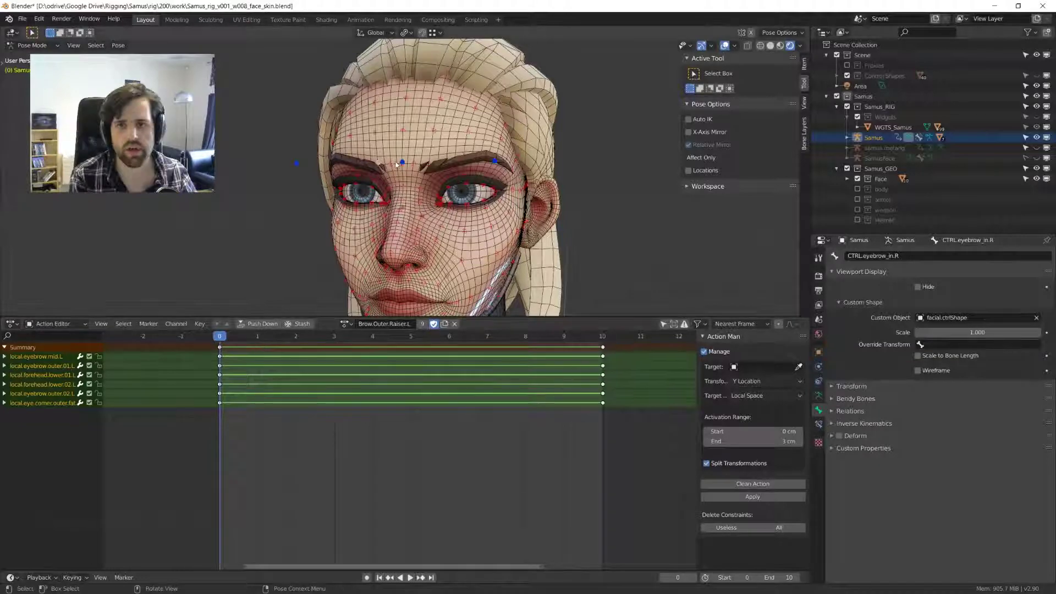
{"action": "key", "text": "ctrl+z"}
{"action": "key", "text": "ctrl+z"}
{"action": "middle_click_drag", "start_coordinate": [396, 165], "coordinate": [465, 221]}
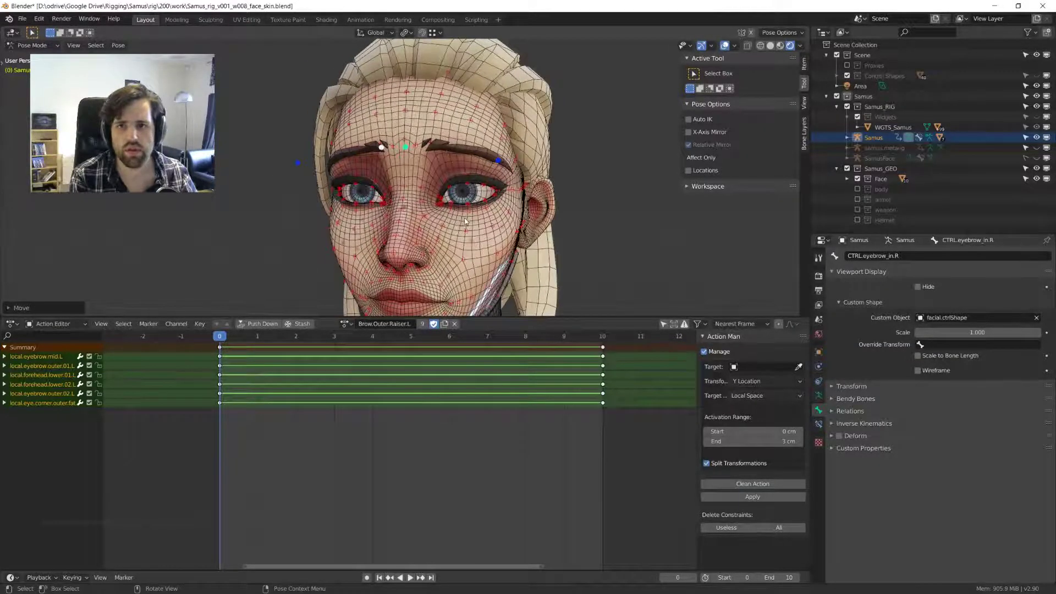
- Reset the pose of all face bones and insert LocRotScale keyframes for them at frame 0
{"action": "key", "text": "space"}
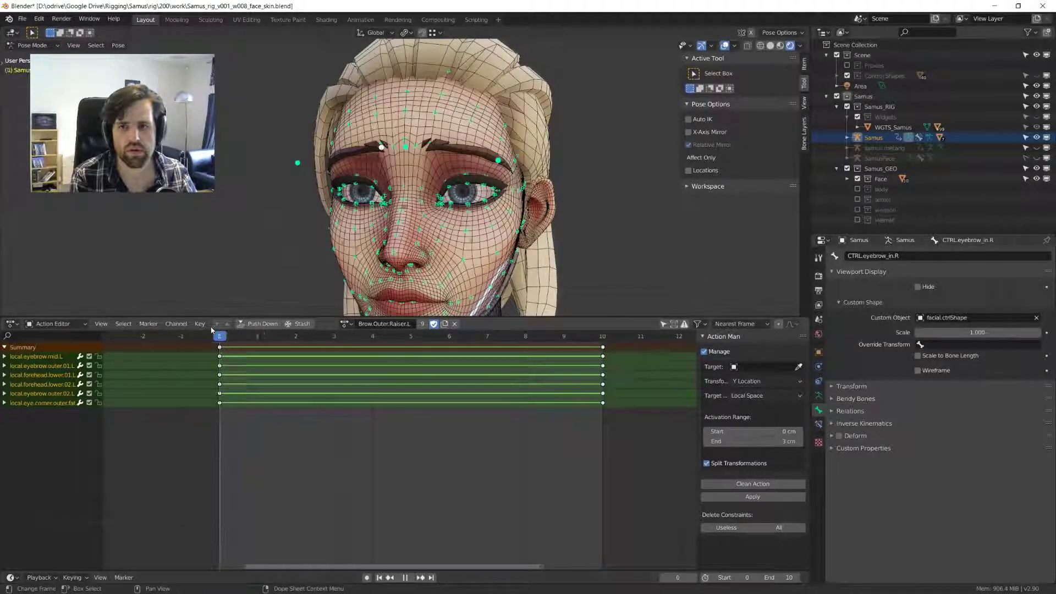
{"action": "key", "text": "space"}
{"action": "key", "text": "i"}
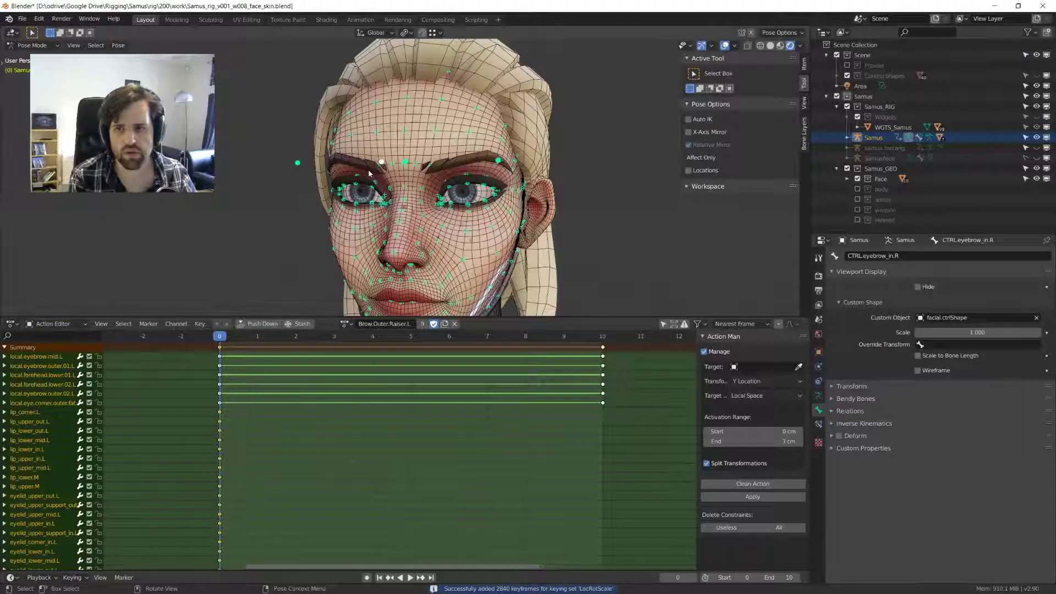
- Delete the old keyframes and channels of the local eyebrow, forehead and eye-corner bones from the Brow.Outer.Raiser.L action
{"action": "key", "text": "x"}
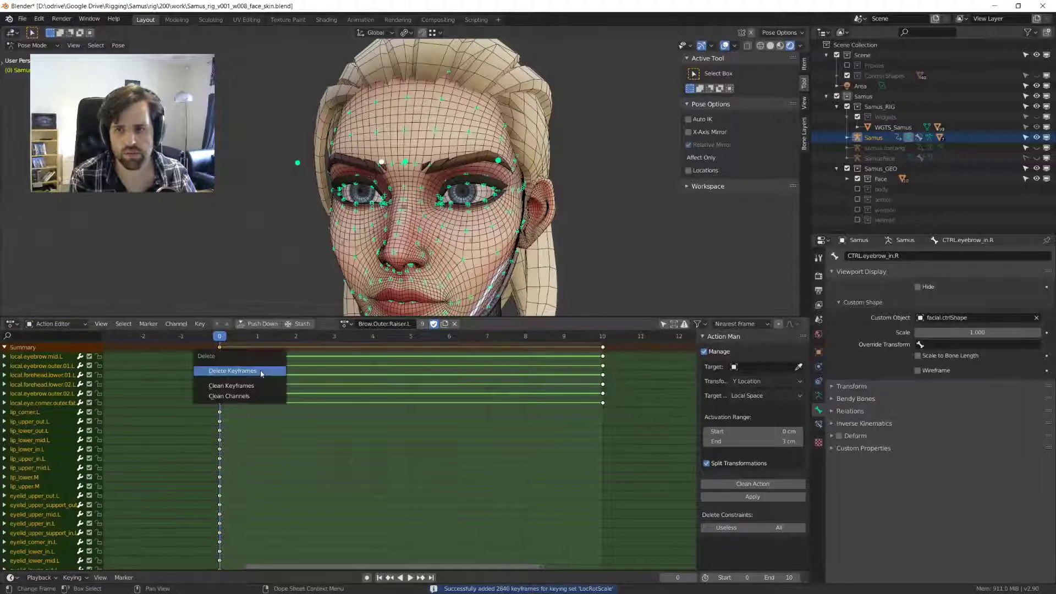
{"action": "left_click", "coordinate": [262, 372]}
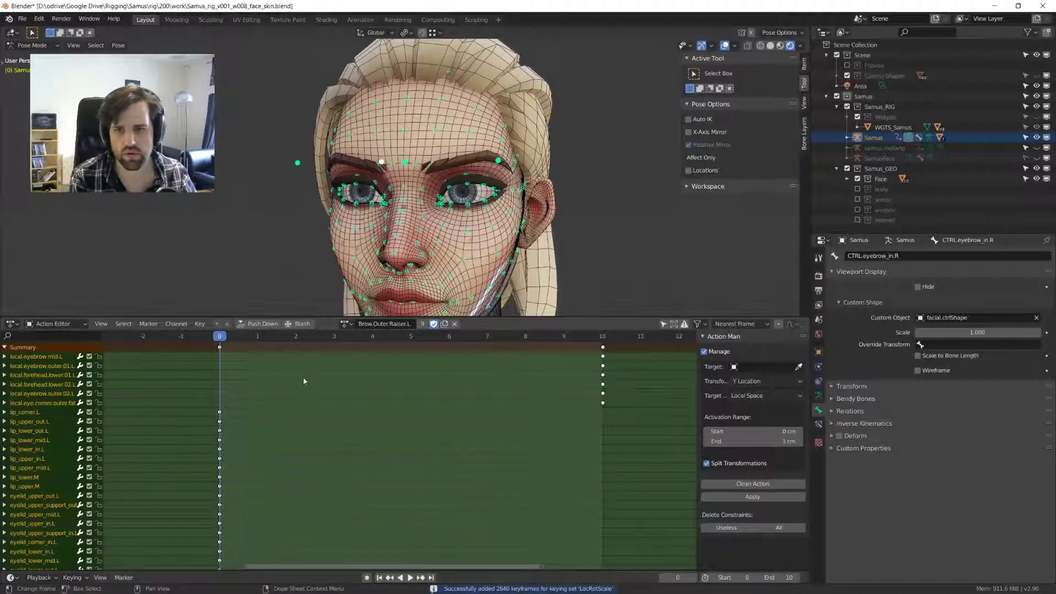
{"action": "key", "text": "Delete"}
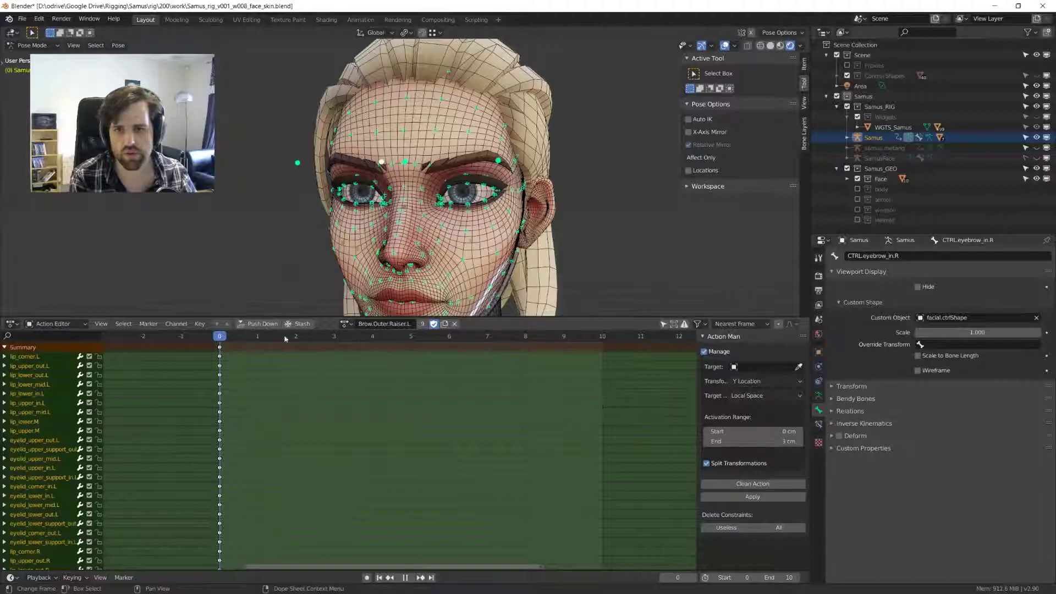
- Go to frame 10 and raise both inner eyebrow controls as a reference for shaping the outer brow
{"action": "key", "text": "space"}
{"action": "key", "text": "space"}
{"action": "middle_click_drag", "start_coordinate": [514, 170], "coordinate": [555, 151]}
{"action": "left_click", "coordinate": [352, 172]}
{"action": "left_click", "coordinate": [333, 171]}
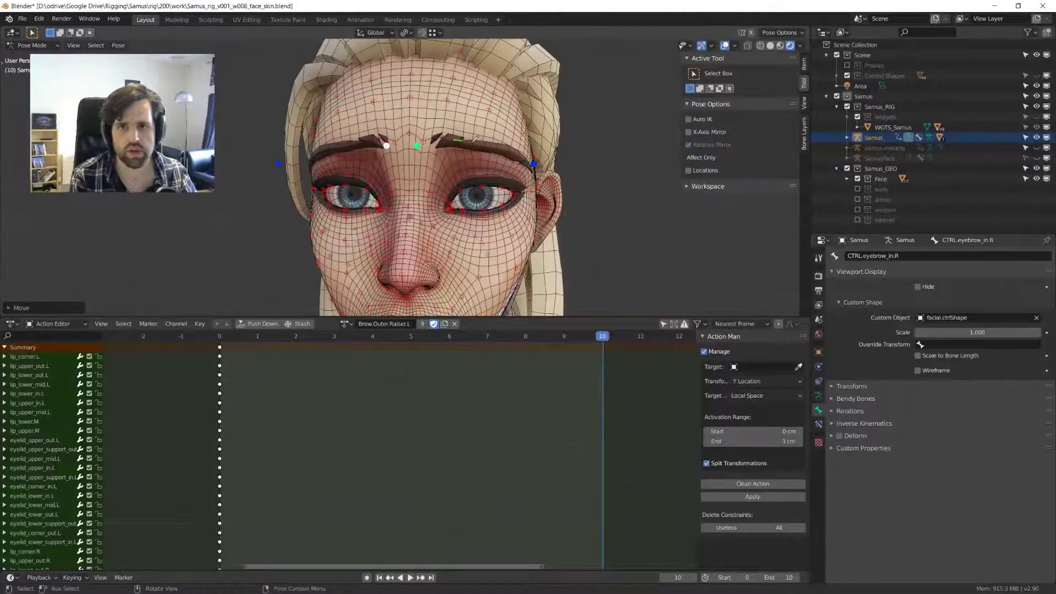
{"action": "left_click", "coordinate": [470, 146]}
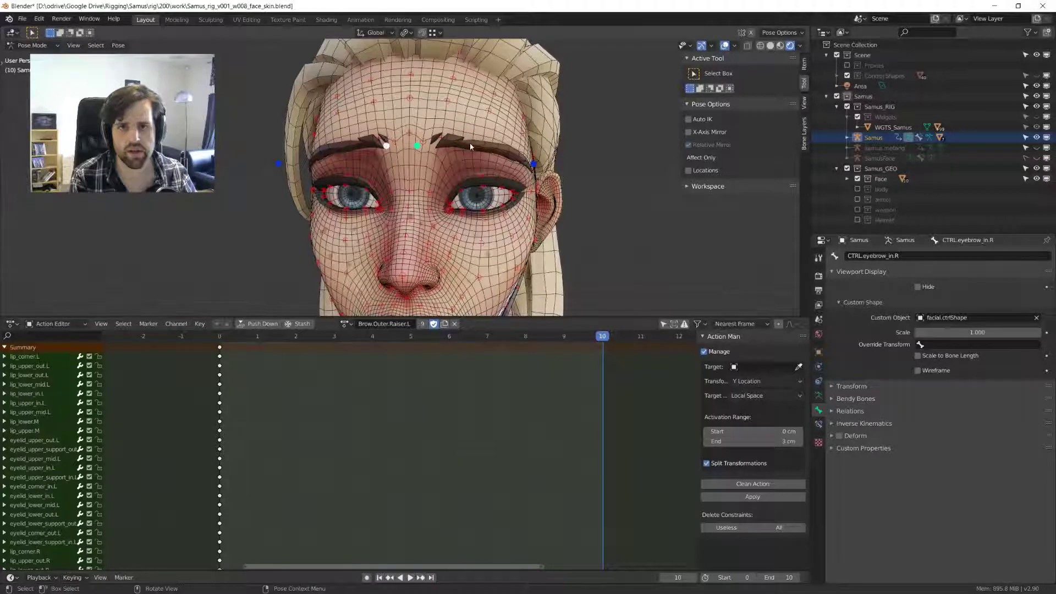
{"action": "middle_click_drag", "start_coordinate": [471, 146], "coordinate": [417, 172]}
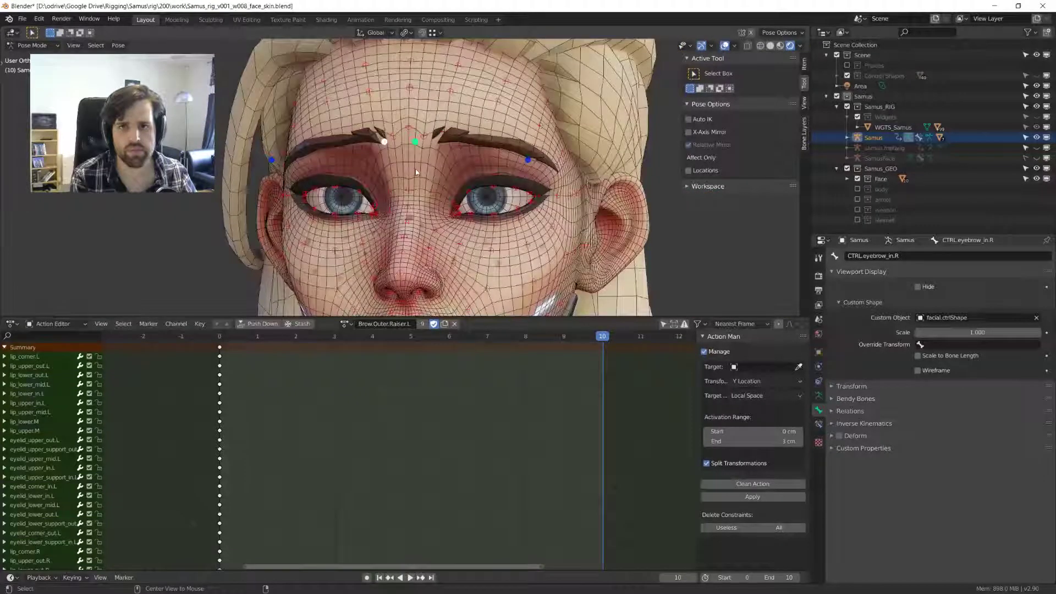
- Raise the eyebrow_out.L bone along global Z in the side view
{"action": "key", "text": "KP_3"}
{"action": "left_click", "coordinate": [407, 171]}
{"action": "key", "text": "g"}
{"action": "key", "text": "z"}
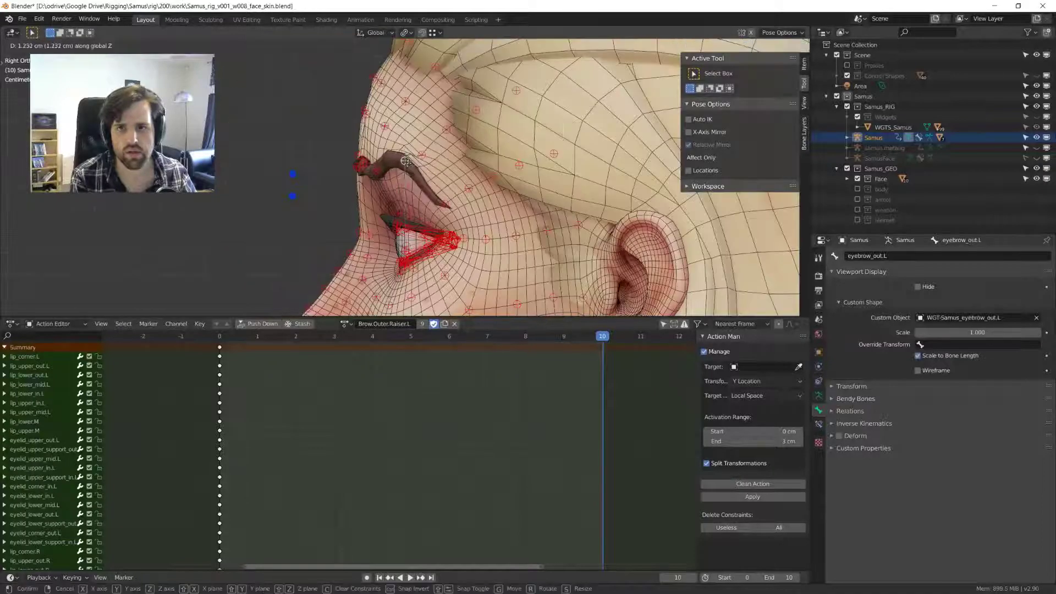
{"action": "left_click", "coordinate": [410, 174]}
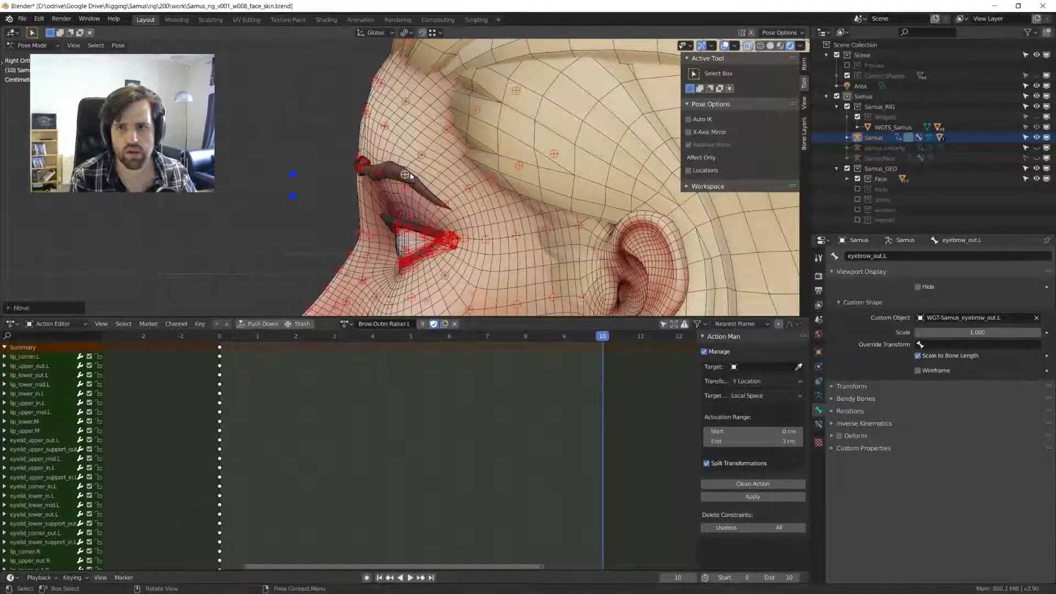
- Nudge the eyebrow_out.L bone slightly backward in the top view so it follows the head's curve, and check it from the side
{"action": "middle_click_drag", "start_coordinate": [410, 175], "coordinate": [486, 225]}
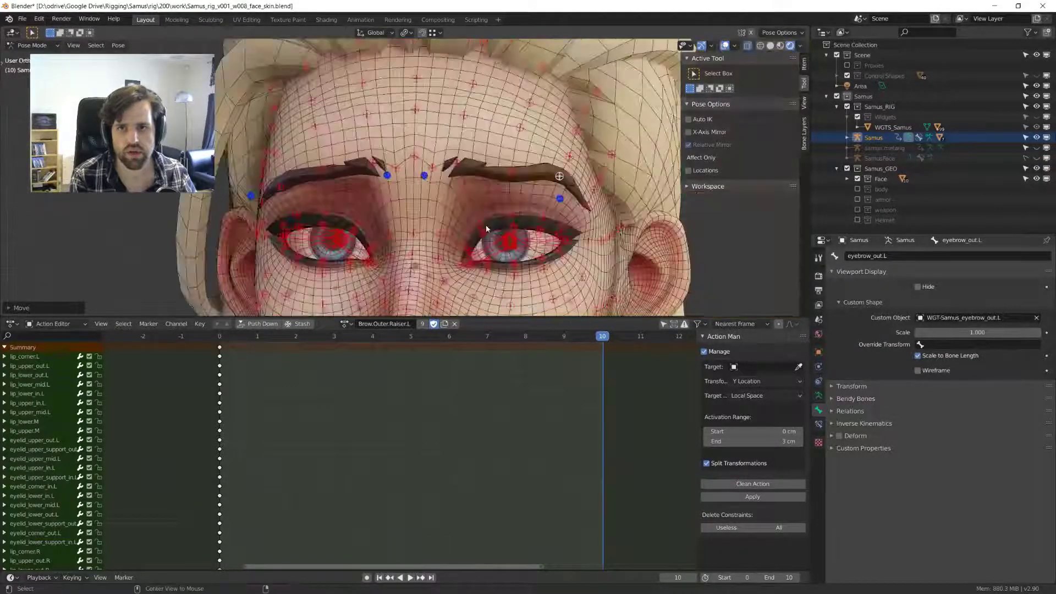
{"action": "key", "text": "KP_7"}
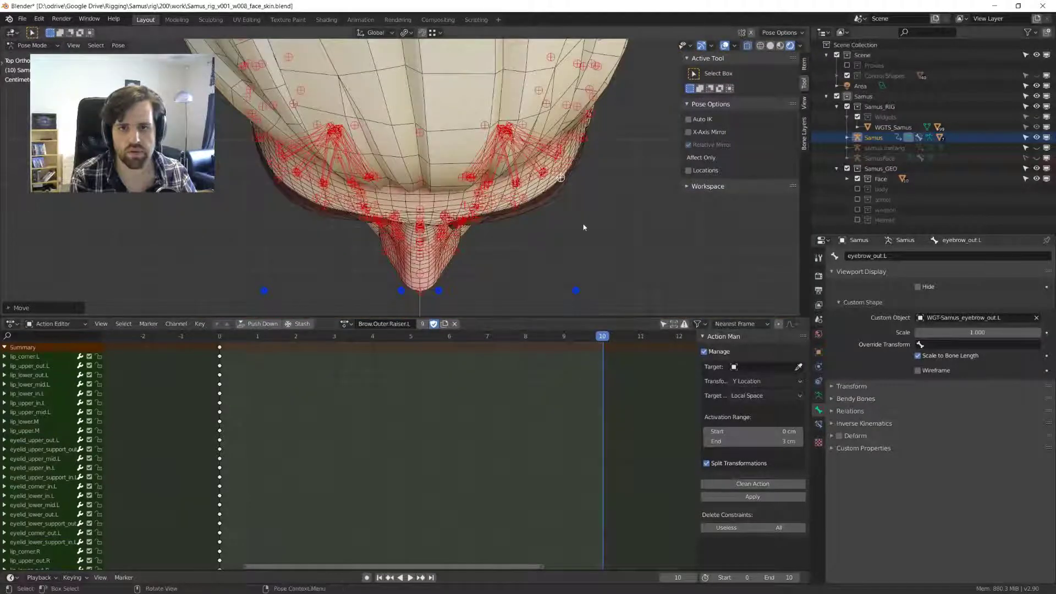
{"action": "key", "text": "g"}
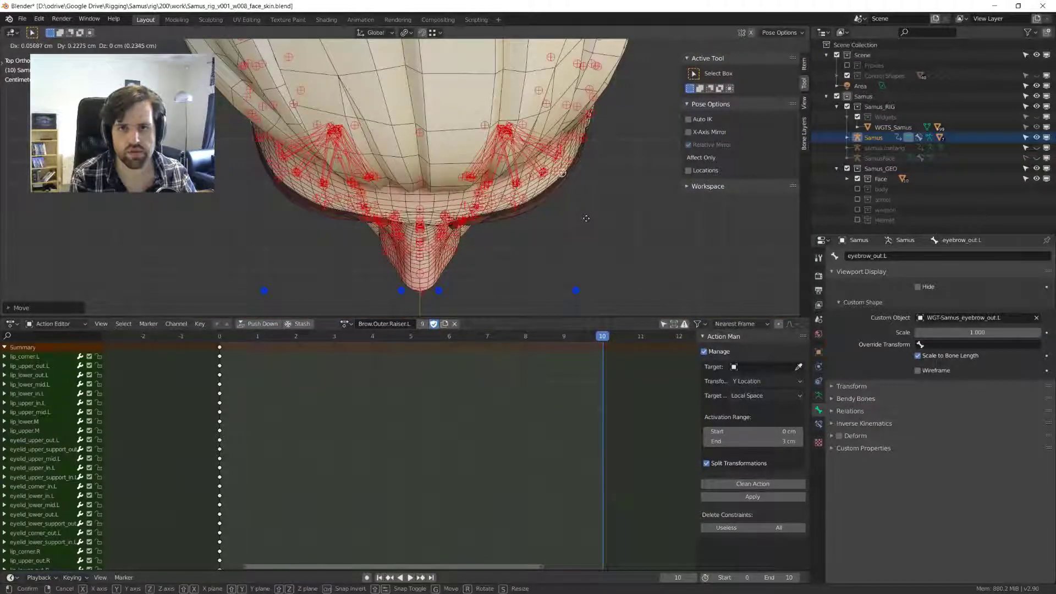
{"action": "key", "text": "Escape"}
{"action": "key", "text": "KP_1"}
{"action": "key", "text": "KP_3"}
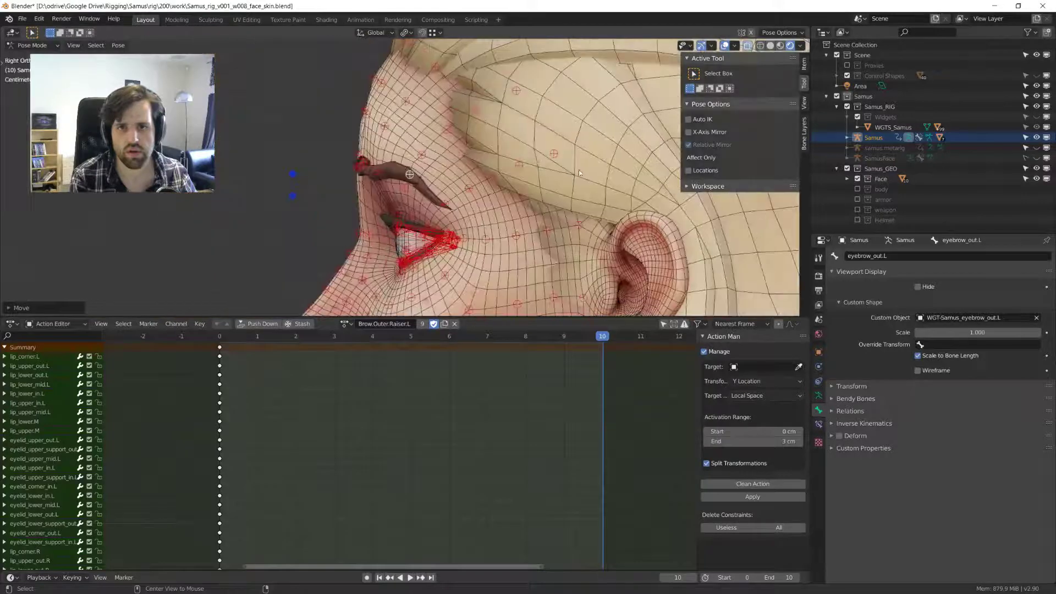
- Raise the eyebrow_outer.L bone along global Z to follow the lifted brow, and key all bones at frame 10
{"action": "key", "text": "KP_1"}
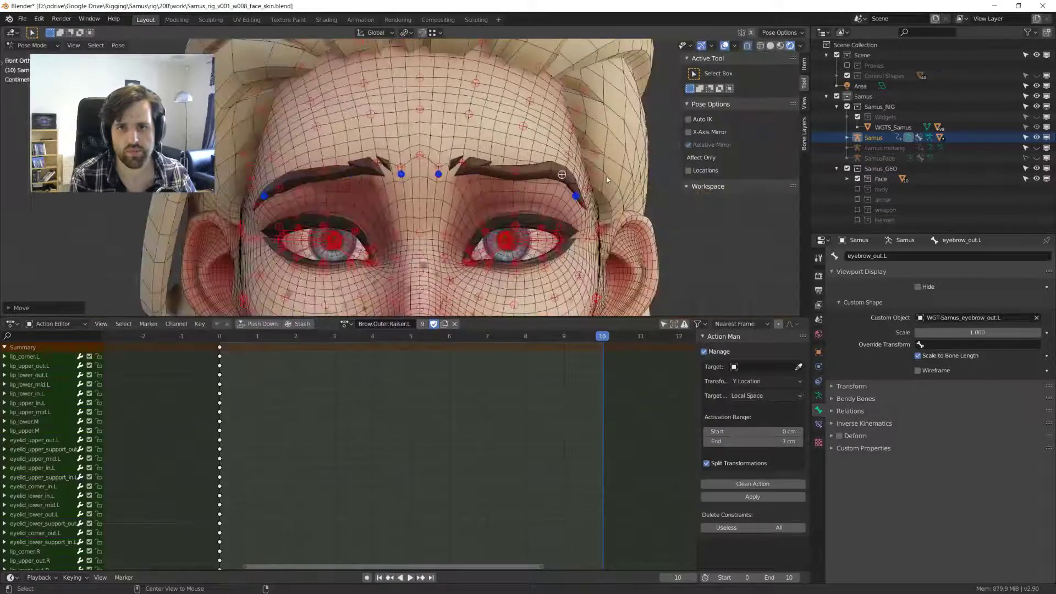
{"action": "left_click", "coordinate": [519, 171]}
{"action": "middle_click_drag", "start_coordinate": [520, 171], "coordinate": [497, 194]}
{"action": "left_click", "coordinate": [497, 194]}
{"action": "key", "text": "g"}
{"action": "key", "text": "z"}
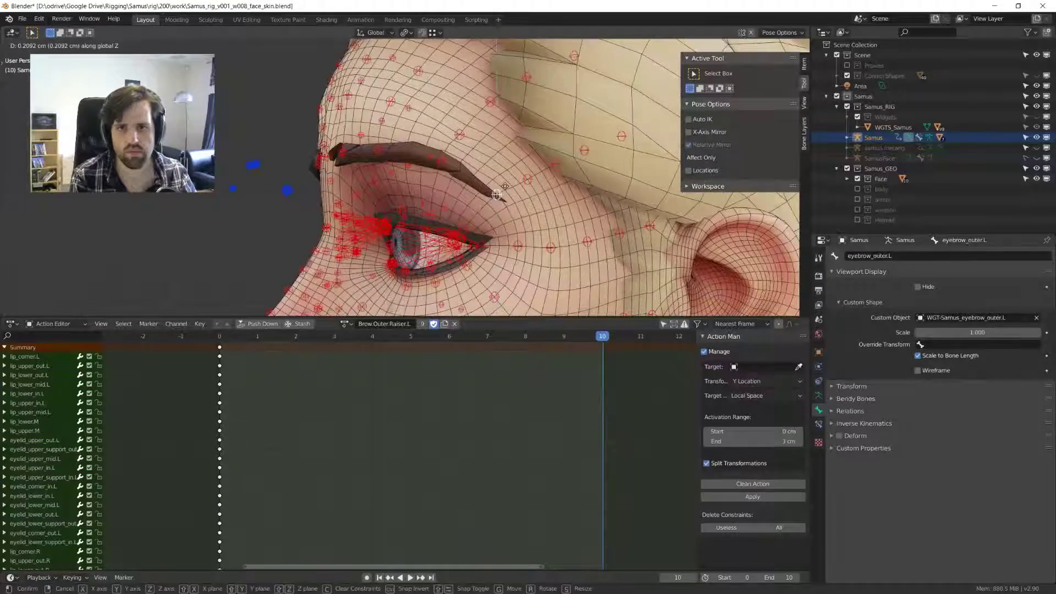
{"action": "middle_click_drag", "start_coordinate": [571, 195], "coordinate": [524, 187], "text": "alt"}
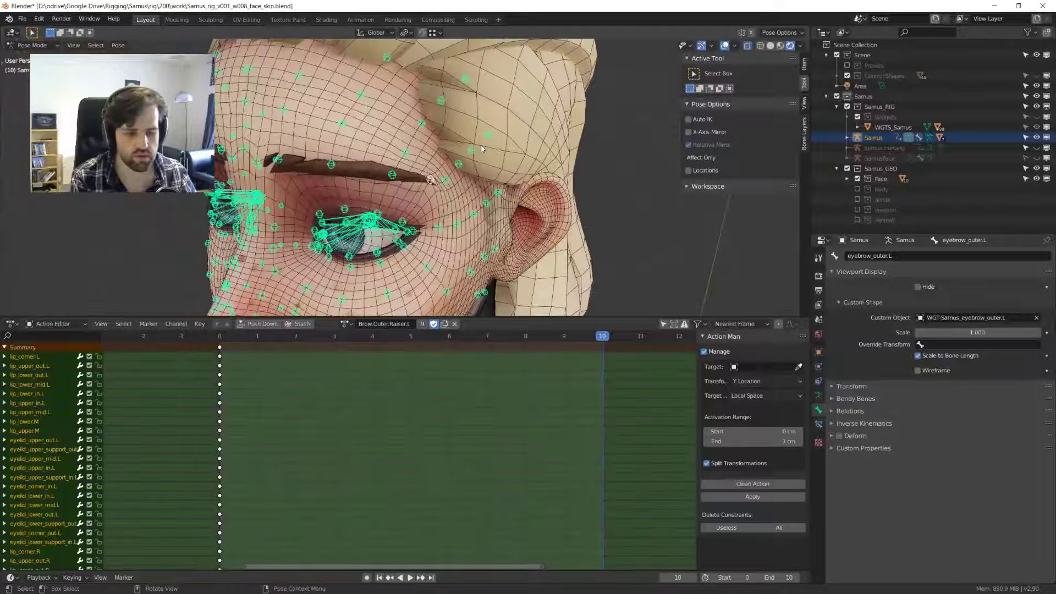
{"action": "key", "text": "i"}
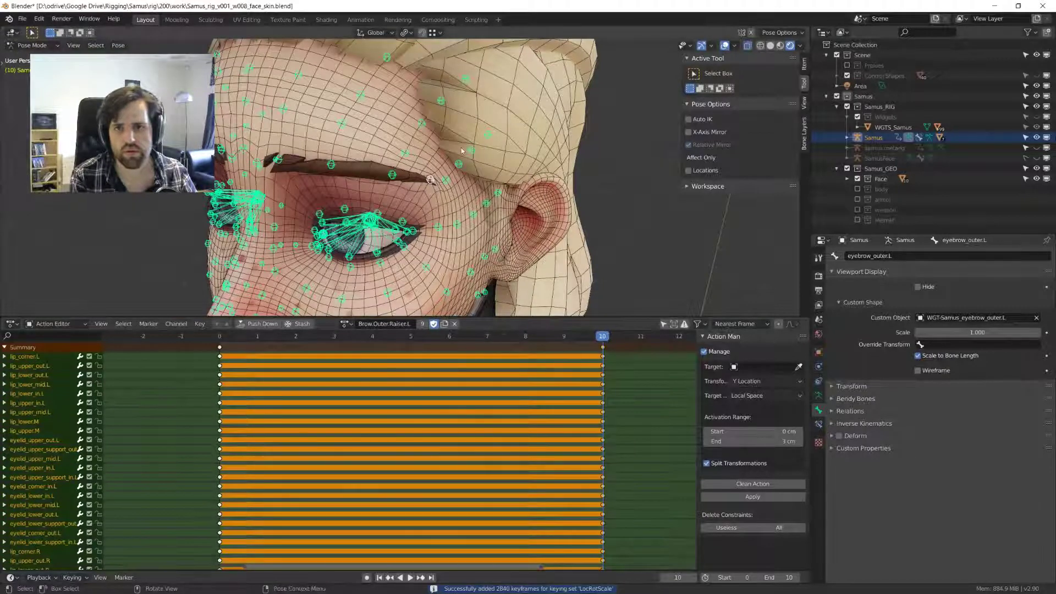
- Move the forehead.012.L and forehead.008.L bones upward in the side view to support the raised outer brow
{"action": "key", "text": "KP_3"}
{"action": "left_click", "coordinate": [389, 136]}
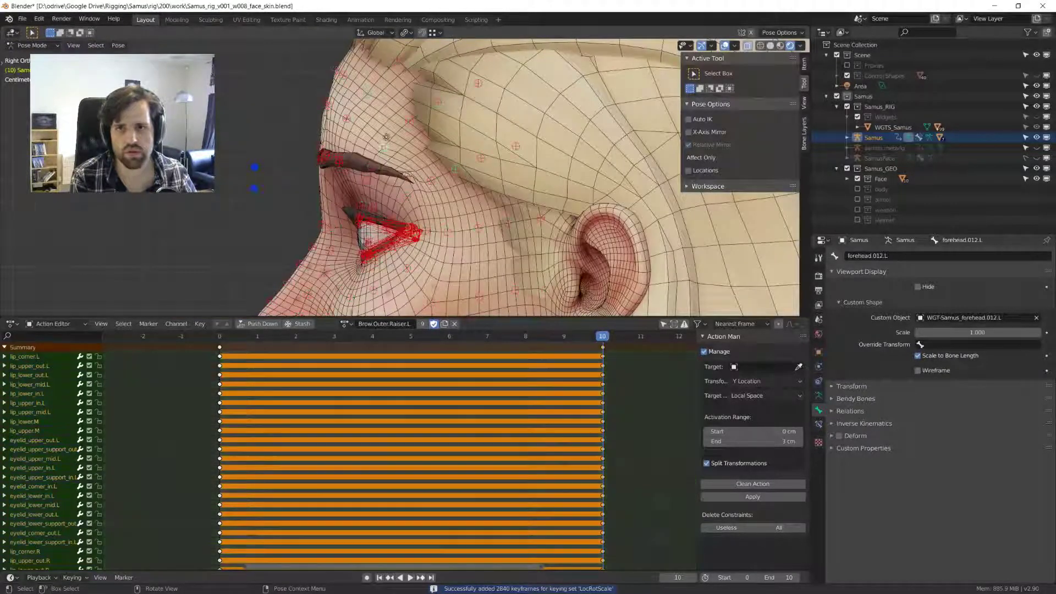
{"action": "key", "text": "g"}
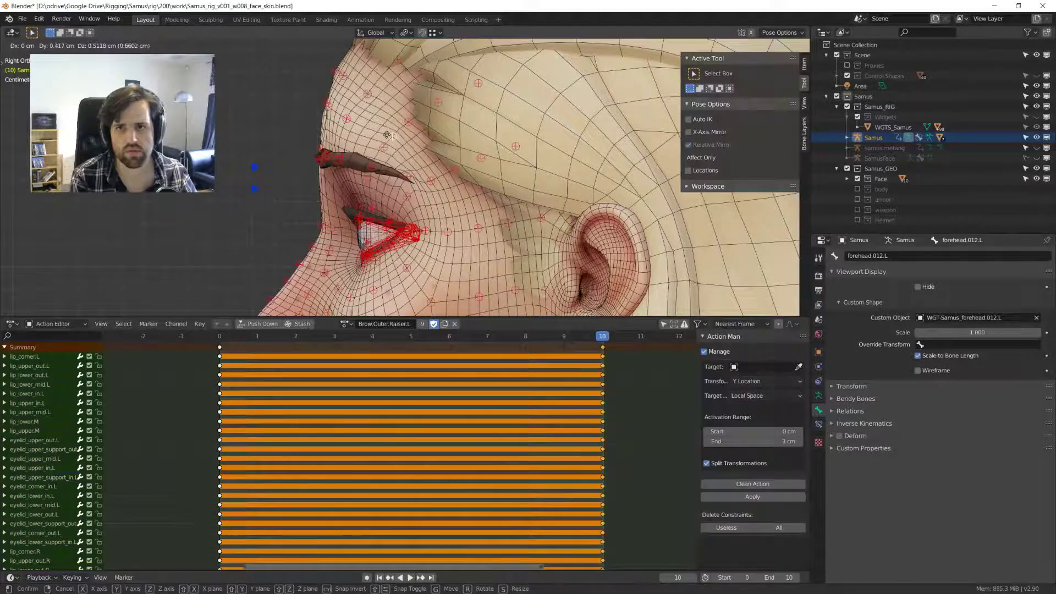
{"action": "left_click", "coordinate": [388, 136]}
{"action": "left_click", "coordinate": [350, 124]}
{"action": "key", "text": "g"}
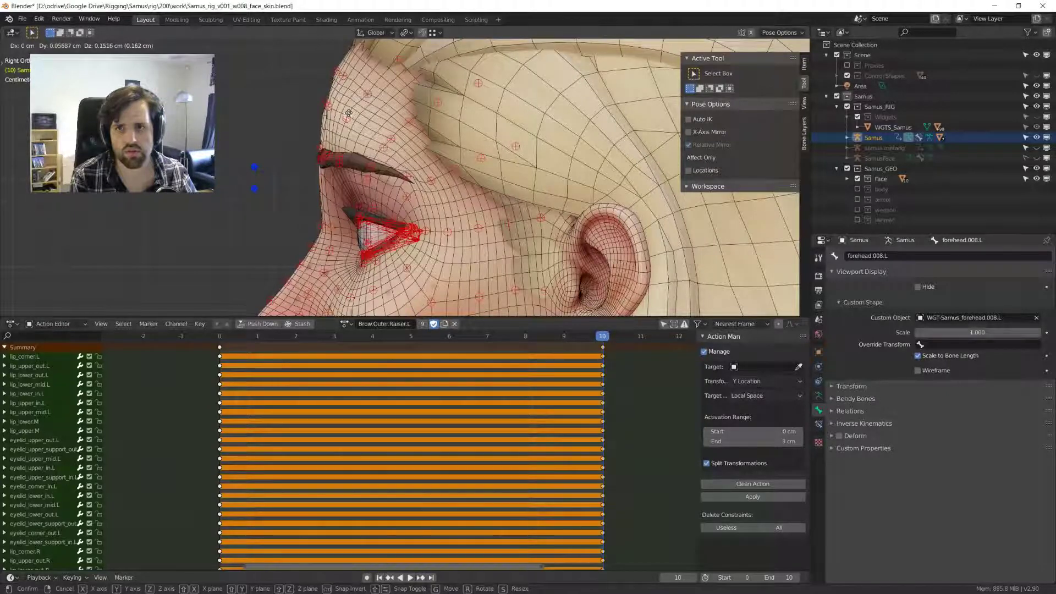
{"action": "left_click", "coordinate": [349, 115]}
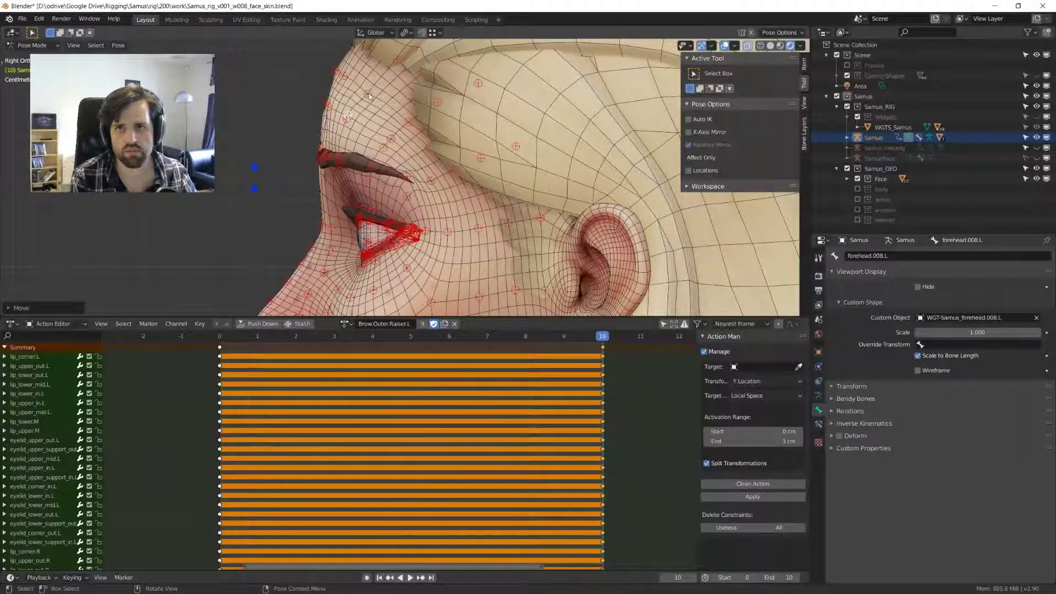
- Move the forehead.016.L bone beside the brow's outer end upward and slightly forward in the side view
{"action": "middle_click_drag", "start_coordinate": [369, 97], "coordinate": [388, 83], "text": "shift"}
{"action": "left_click", "coordinate": [451, 165]}
{"action": "key", "text": "g"}
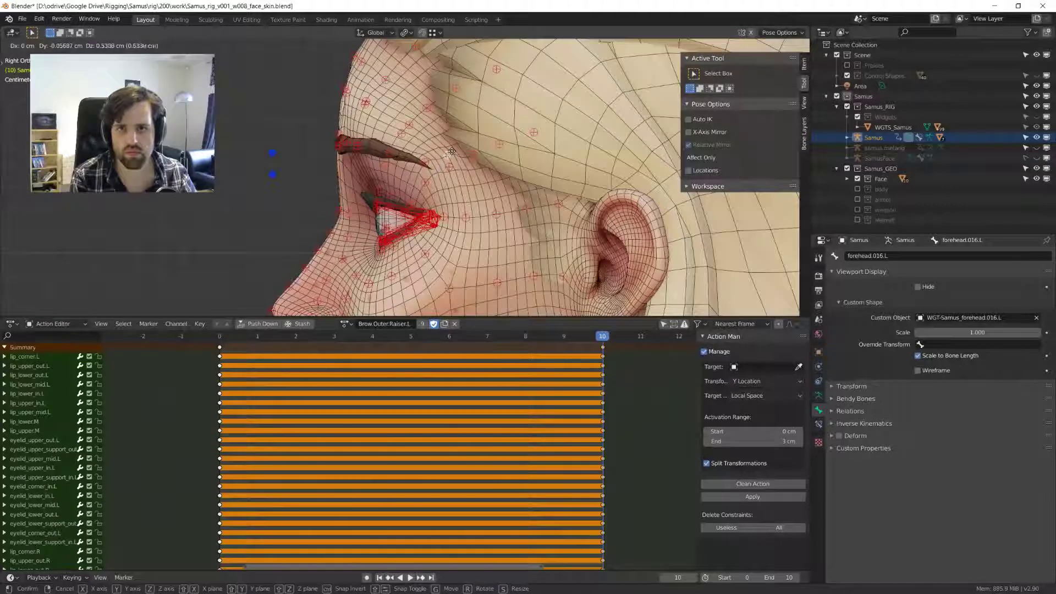
{"action": "right_click", "coordinate": [451, 152]}
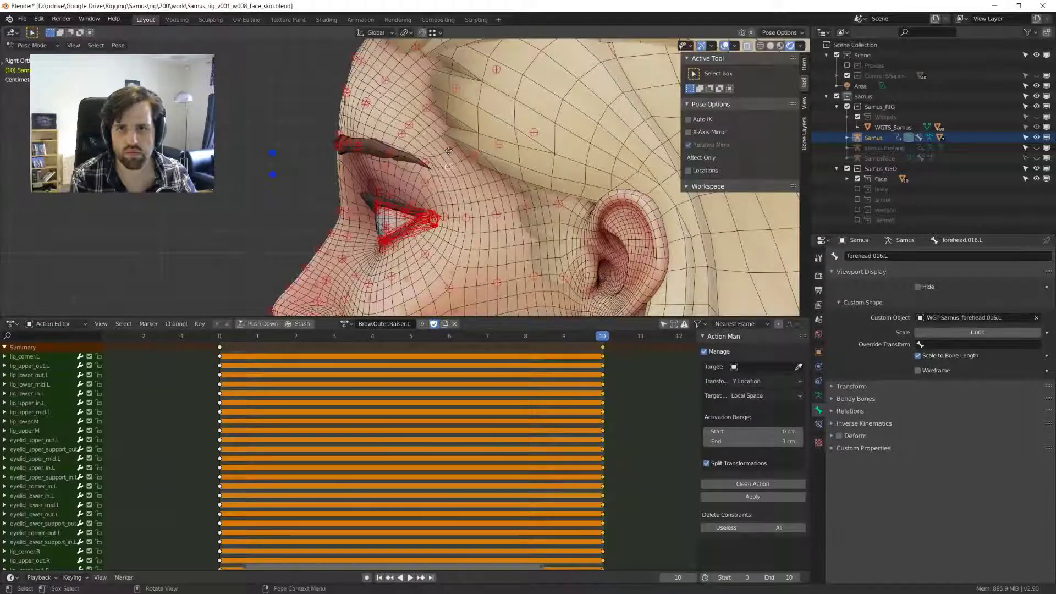
{"action": "key", "text": "g"}
{"action": "left_click", "coordinate": [432, 155]}
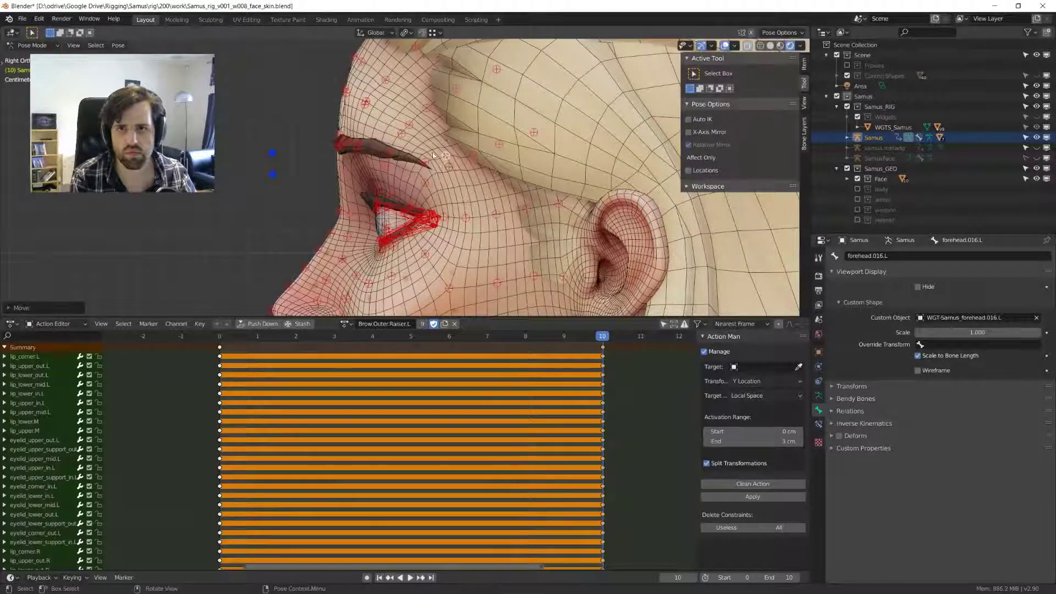
- Raise and rotate the eyebrow_outer.L bone in the side view, and readjust forehead.016.L to match it
{"action": "left_click", "coordinate": [424, 159]}
{"action": "key", "text": "g"}
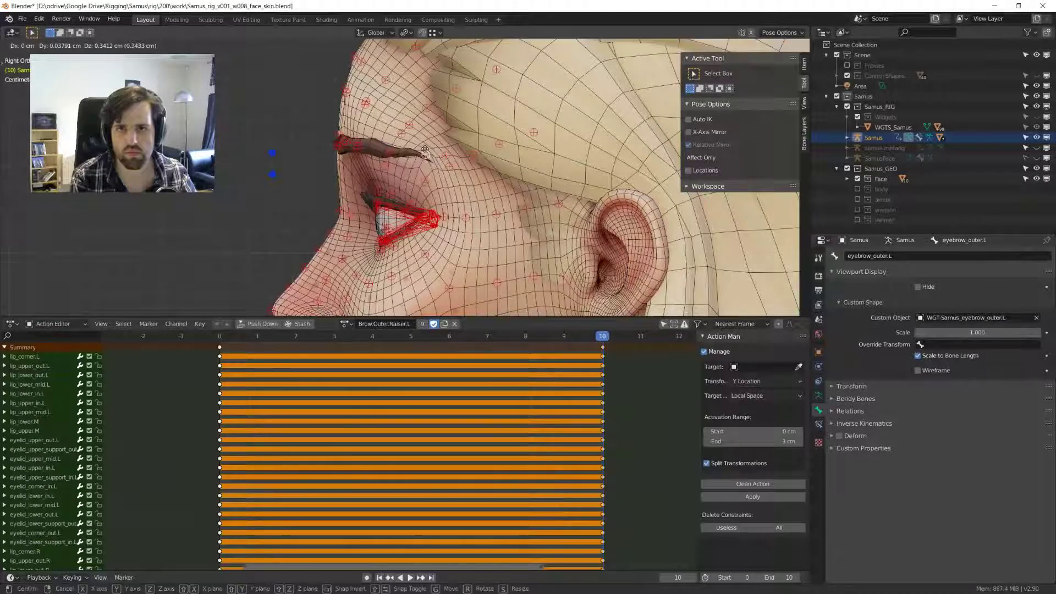
{"action": "left_click", "coordinate": [425, 154]}
{"action": "key", "text": "r"}
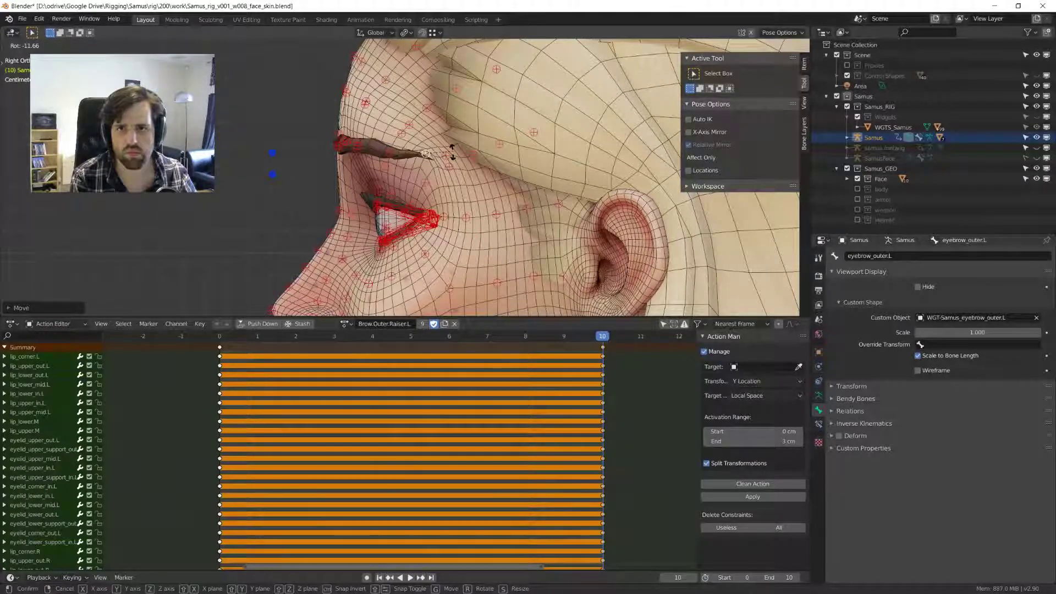
{"action": "left_click", "coordinate": [450, 150]}
{"action": "left_click", "coordinate": [443, 146]}
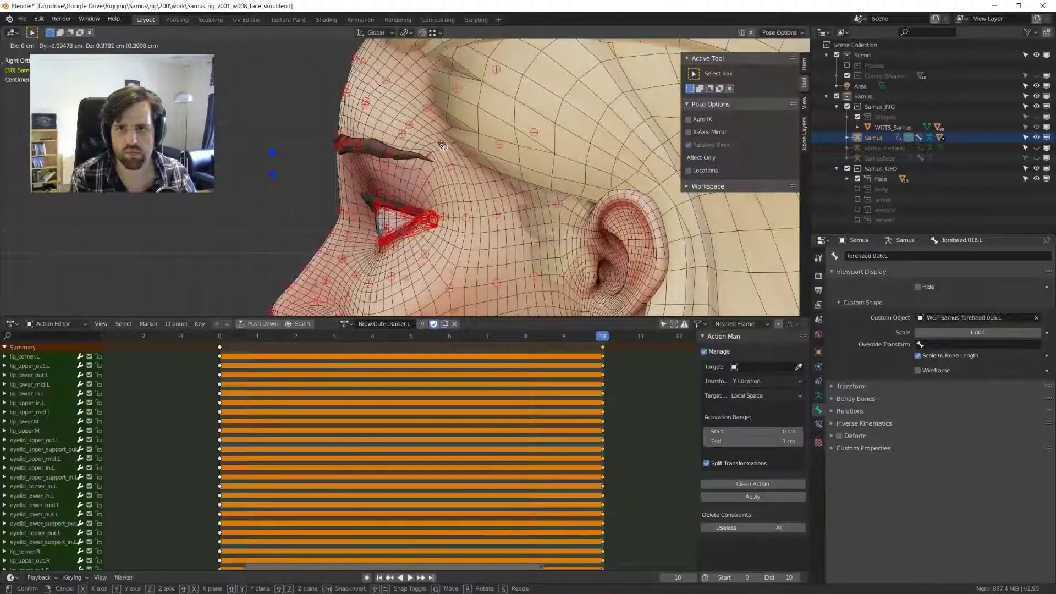
{"action": "key", "text": "g"}
{"action": "left_click", "coordinate": [442, 147]}
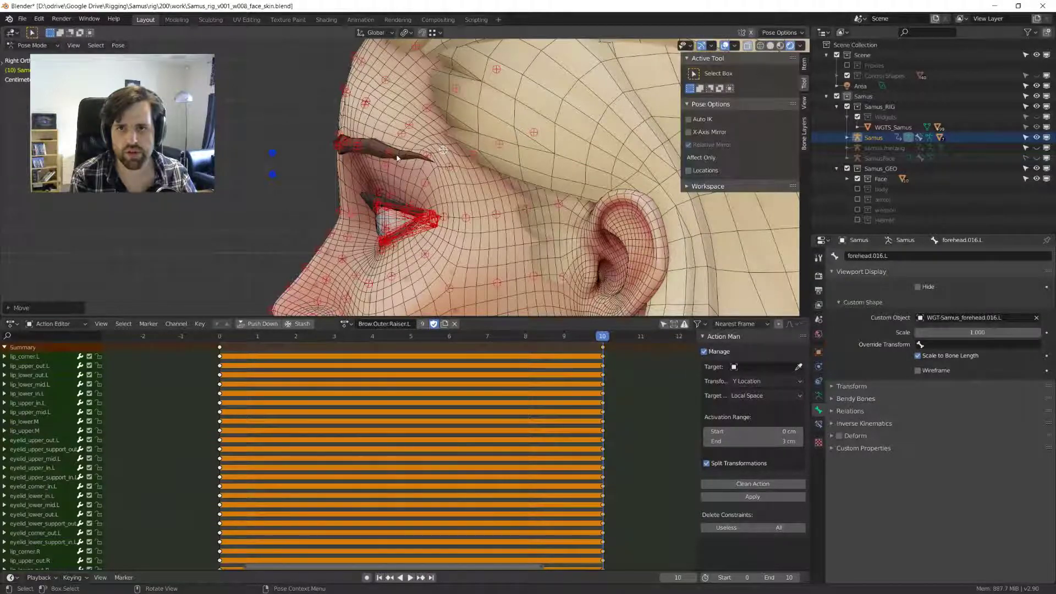
- Key all bones at frame 10 and run Clean Action on Brow.Outer.Raiser.L with Split Transformations off
{"action": "left_click", "coordinate": [424, 156]}
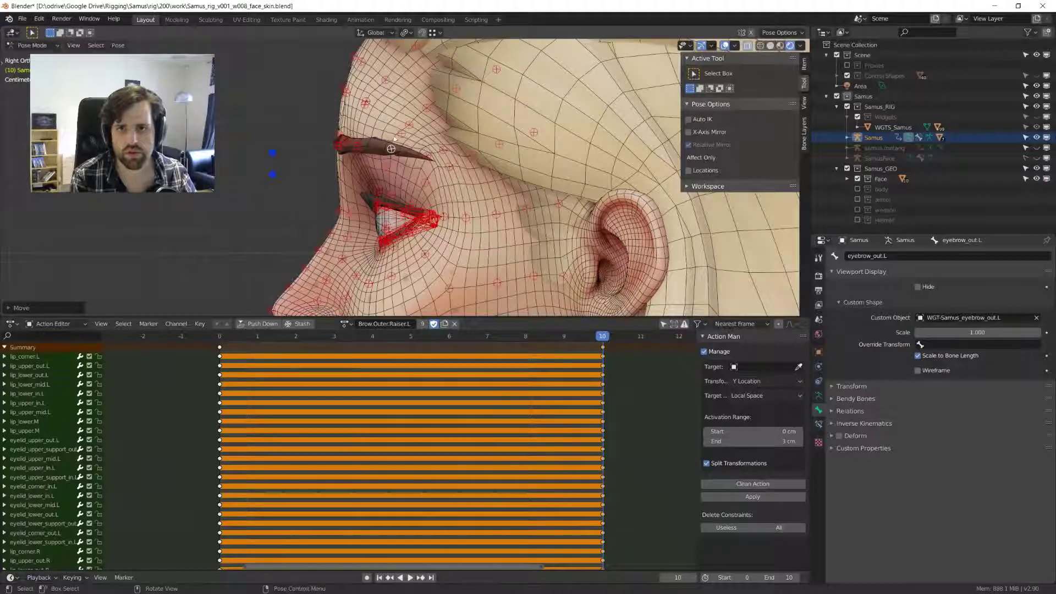
{"action": "key", "text": "a"}
{"action": "key", "text": "i"}
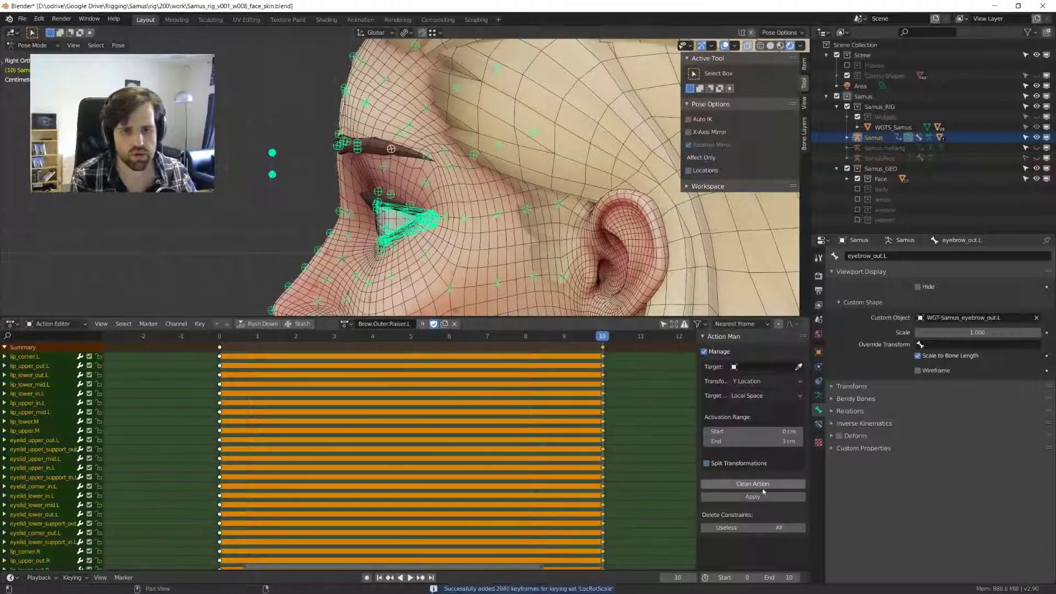
{"action": "left_click", "coordinate": [753, 484]}
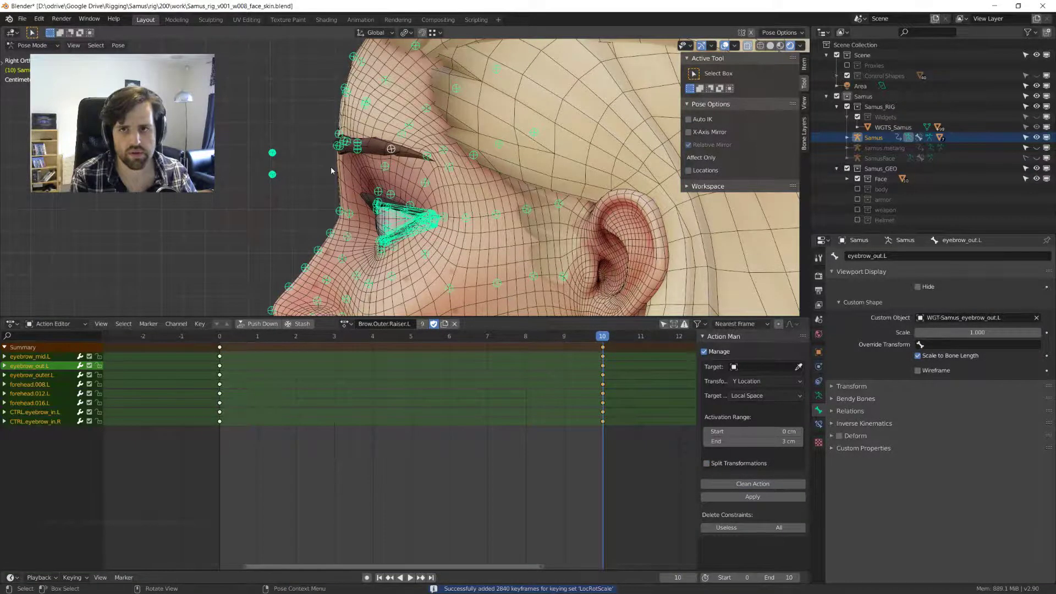
- Set the action's keyframes to linear interpolation and play it back to check the brow motion
{"action": "middle_click_drag", "start_coordinate": [509, 297], "coordinate": [417, 167]}
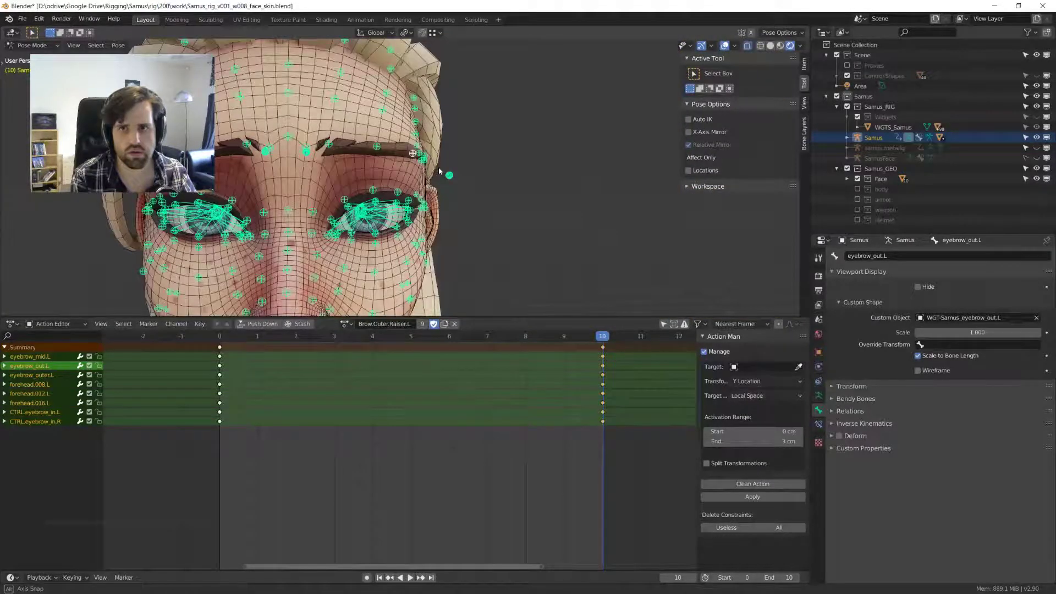
{"action": "scroll", "coordinate": [335, 162], "scroll_direction": "up", "scroll_amount": 3}
{"action": "middle_click", "coordinate": [335, 162], "text": "alt"}
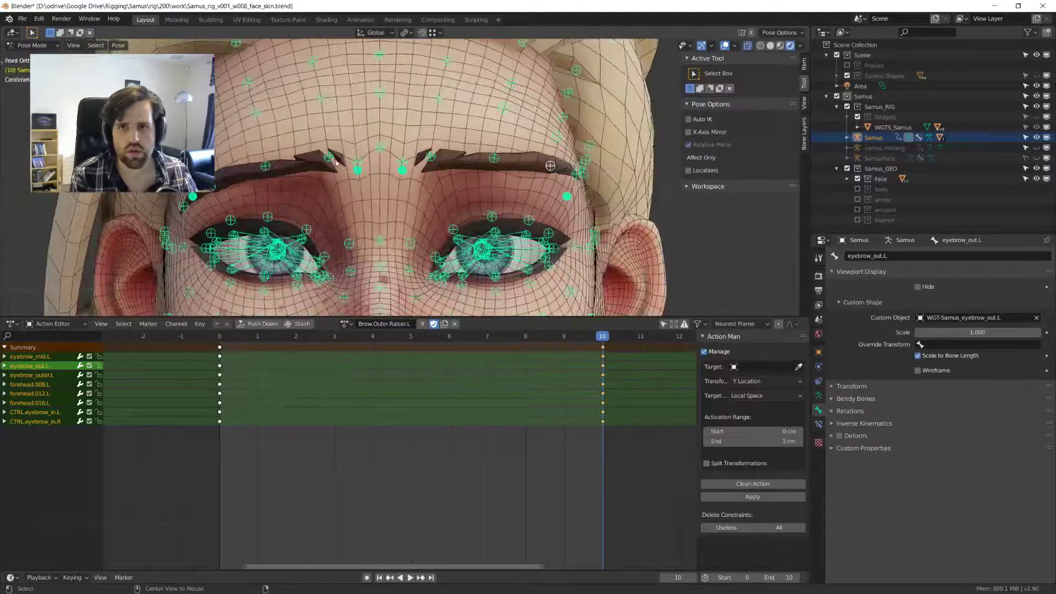
{"action": "scroll", "coordinate": [336, 163], "scroll_direction": "down", "scroll_amount": 5}
{"action": "middle_click_drag", "start_coordinate": [512, 220], "coordinate": [538, 228]}
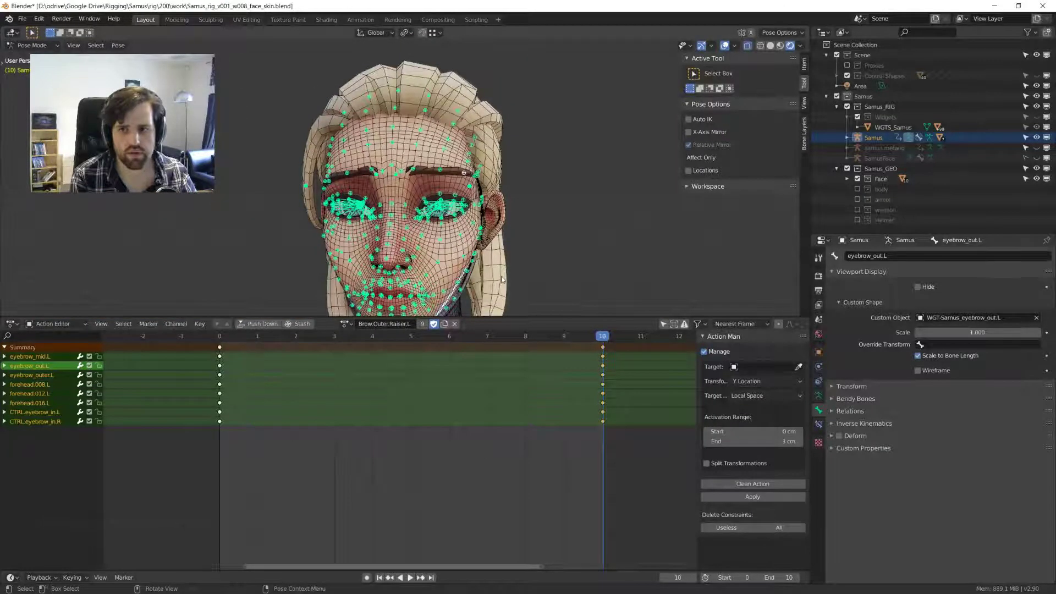
{"action": "key", "text": "t"}
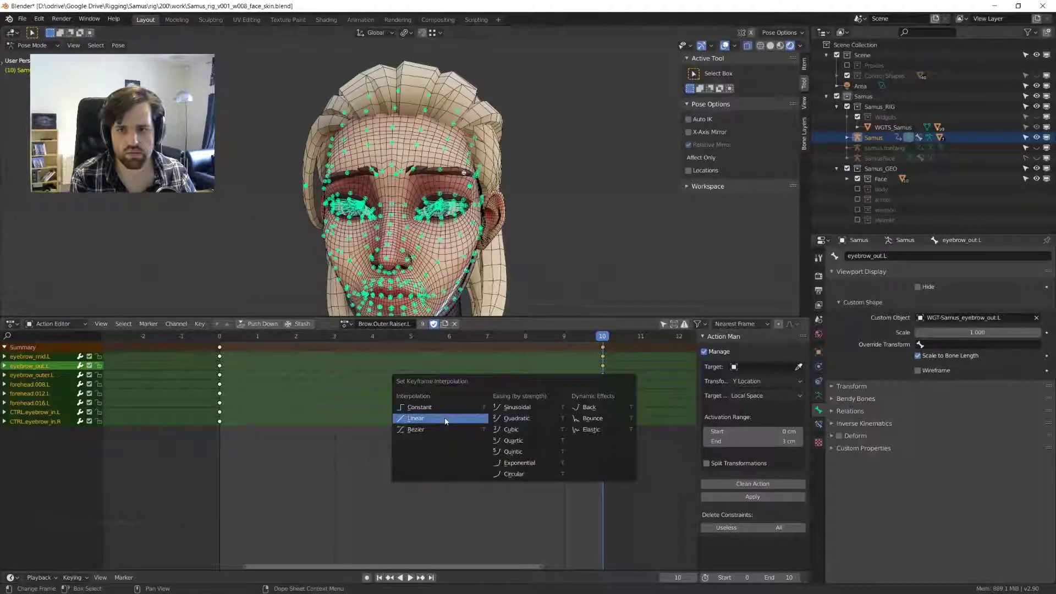
{"action": "left_click", "coordinate": [445, 419]}
{"action": "key", "text": "space"}
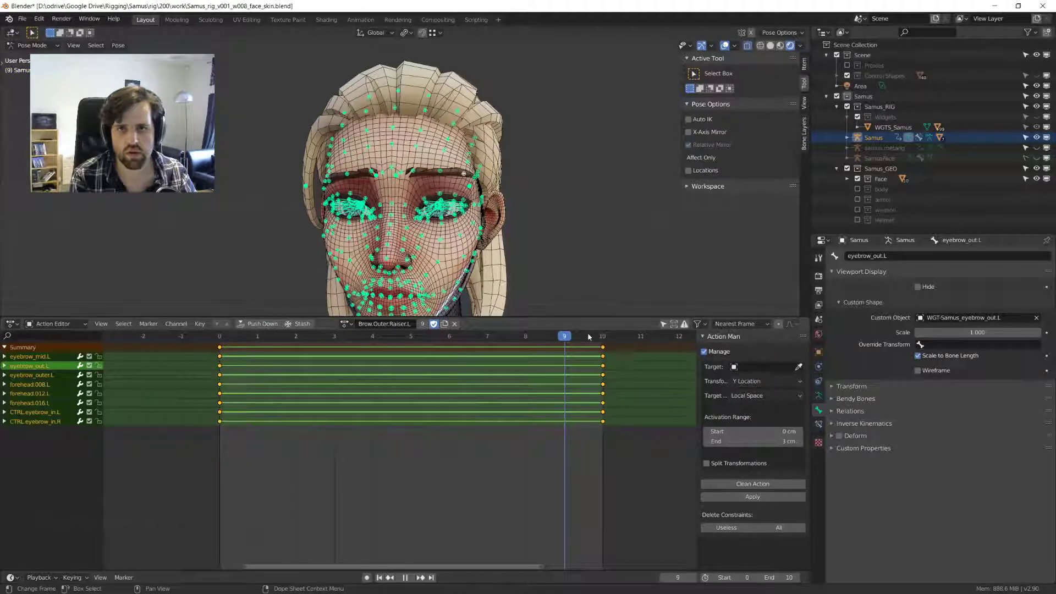
{"action": "key", "text": "space"}
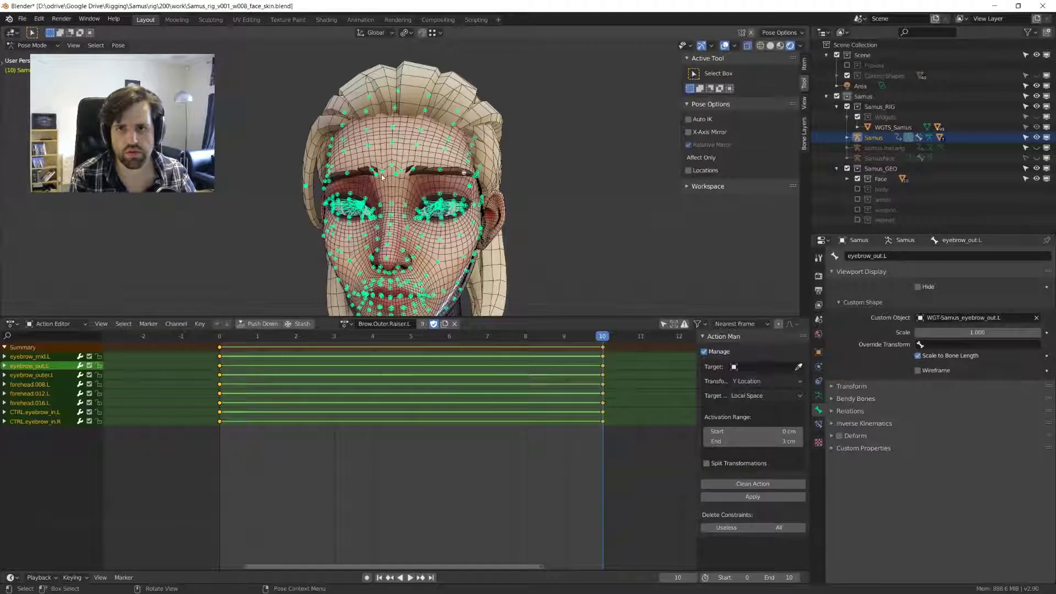
- Return the inner eyebrow controls to their rest position and key all bones at frames 10 and 0
{"action": "left_click", "coordinate": [382, 177]}
{"action": "middle_click_drag", "start_coordinate": [382, 177], "coordinate": [450, 191]}
{"action": "scroll", "coordinate": [387, 206], "scroll_direction": "up", "scroll_amount": 2}
{"action": "key", "text": "a"}
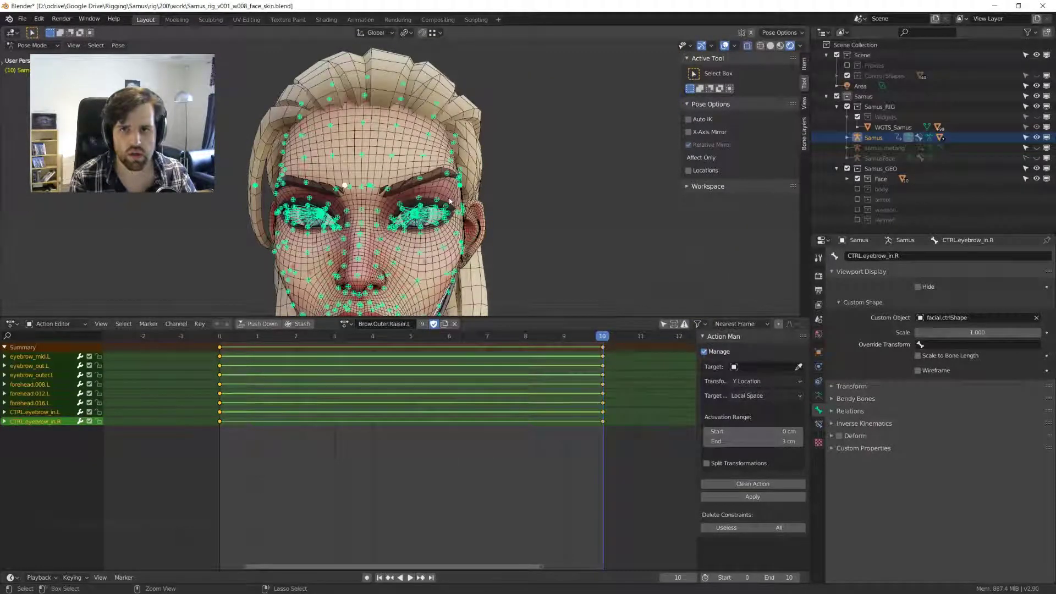
{"action": "key", "text": "ctrl+c"}
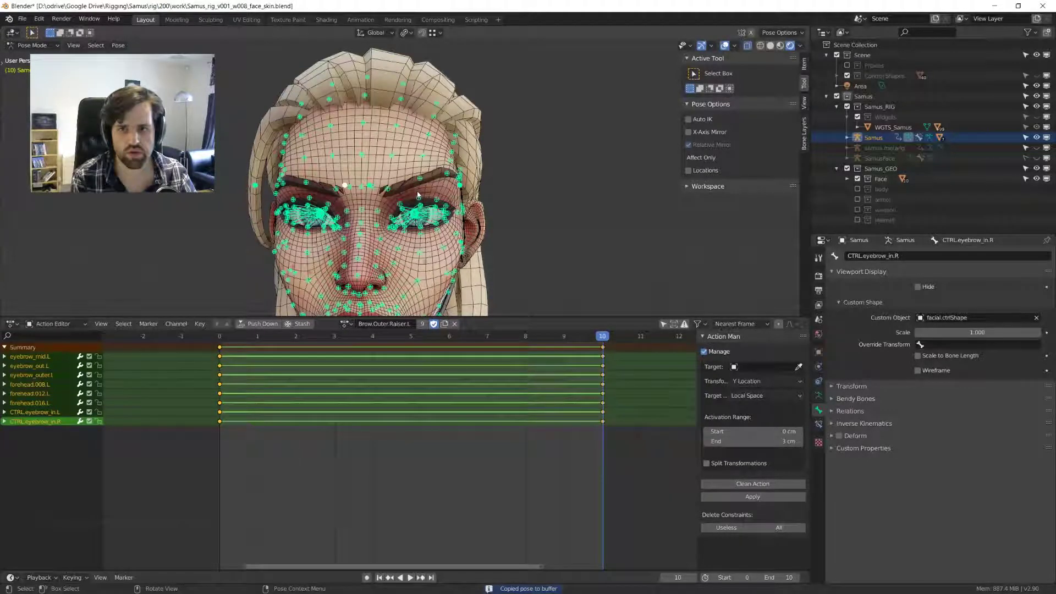
{"action": "key", "text": "i"}
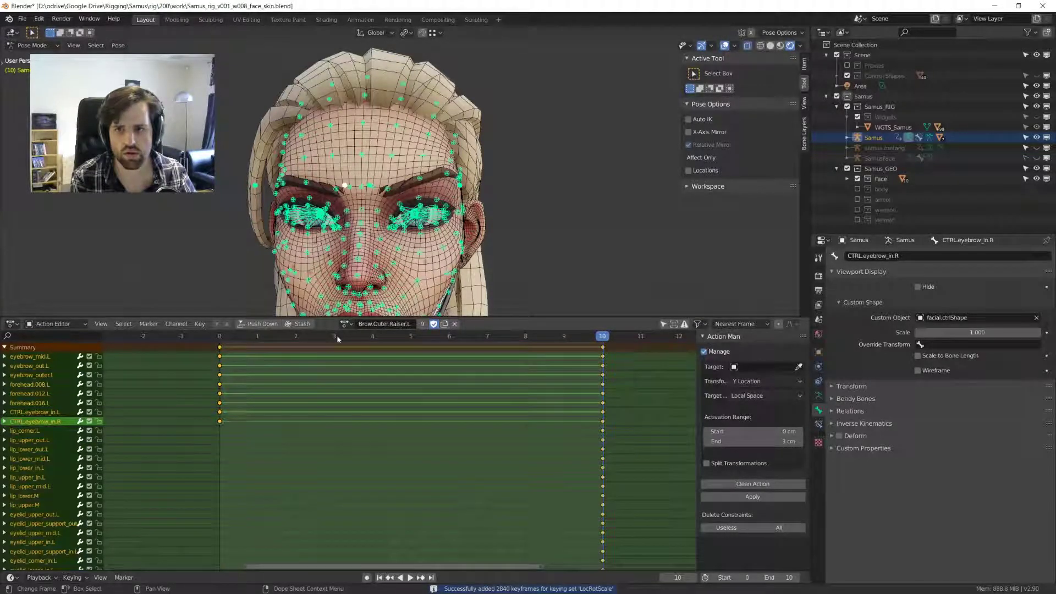
{"action": "key", "text": "shift+Left"}
{"action": "key", "text": "i"}
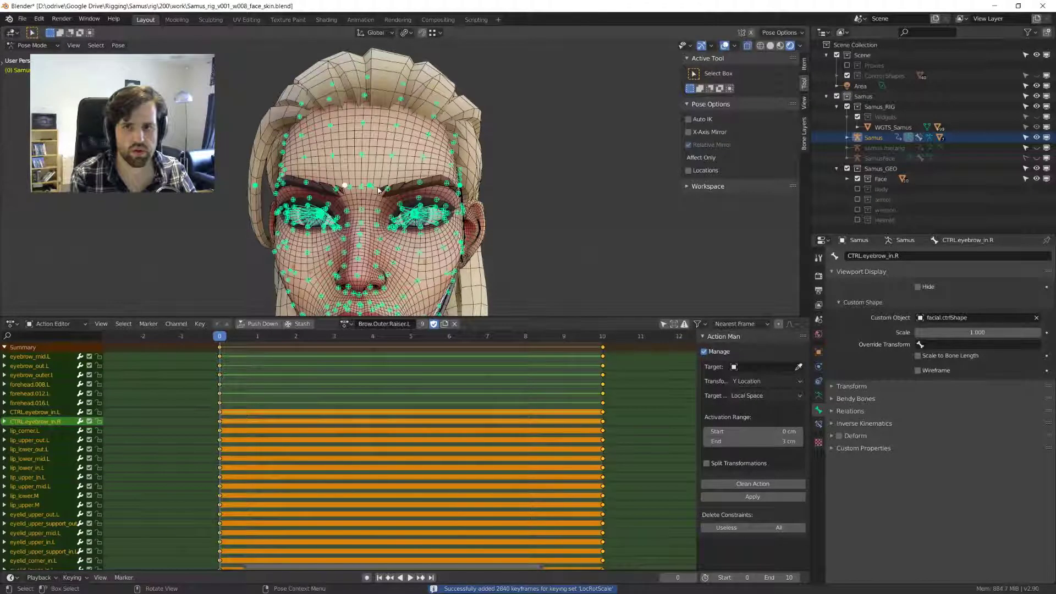
- Clean the unchanged channels from the Brow.Outer.Raiser.L action and try moving the CTRL.eyebrow_in.L control
{"action": "middle_click_drag", "start_coordinate": [378, 190], "coordinate": [352, 200]}
{"action": "scroll", "coordinate": [352, 200], "scroll_direction": "up", "scroll_amount": 2}
{"action": "left_click", "coordinate": [328, 197]}
{"action": "key", "text": "g"}
{"action": "right_click", "coordinate": [321, 313]}
{"action": "scroll", "coordinate": [321, 314], "scroll_direction": "down", "scroll_amount": 3}
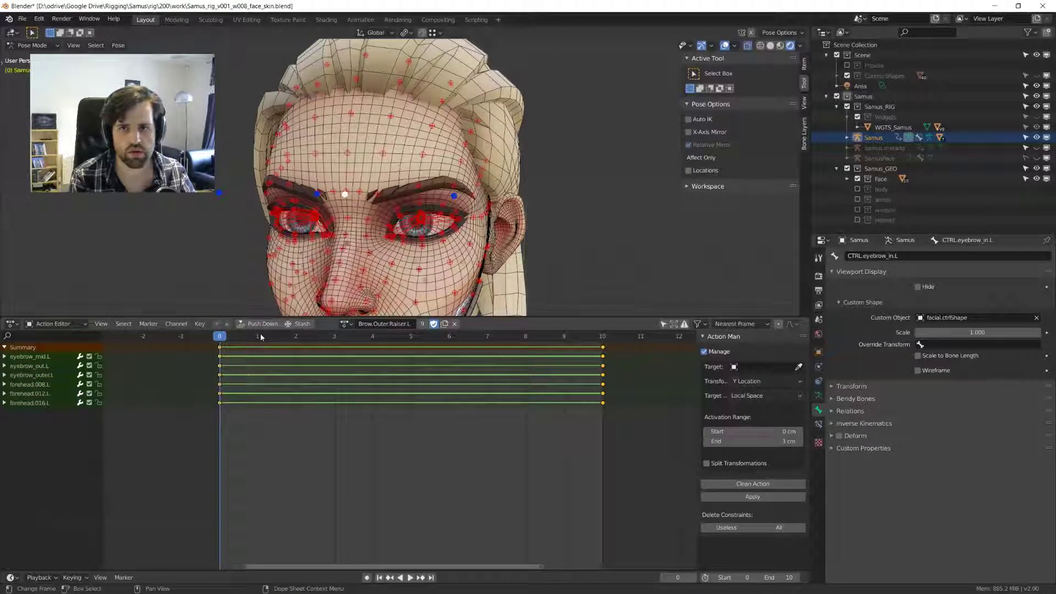
- Scrub the action to frame 10 and play it back, examining the outer brow raise up close
{"action": "left_click_drag", "start_coordinate": [261, 336], "coordinate": [602, 337]}
{"action": "middle_click_drag", "start_coordinate": [418, 215], "coordinate": [484, 218]}
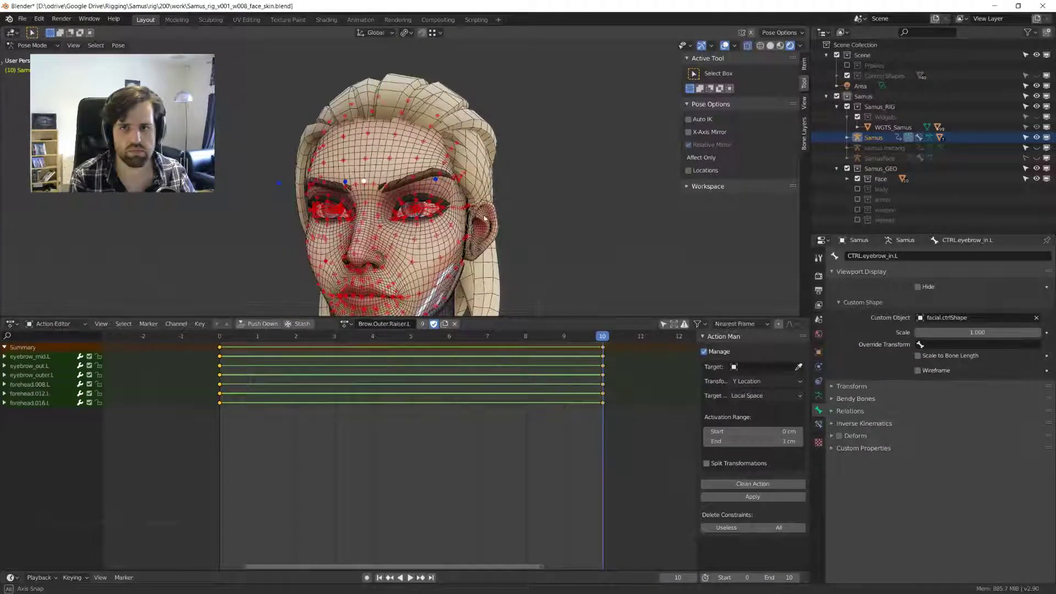
{"action": "key", "text": "space"}
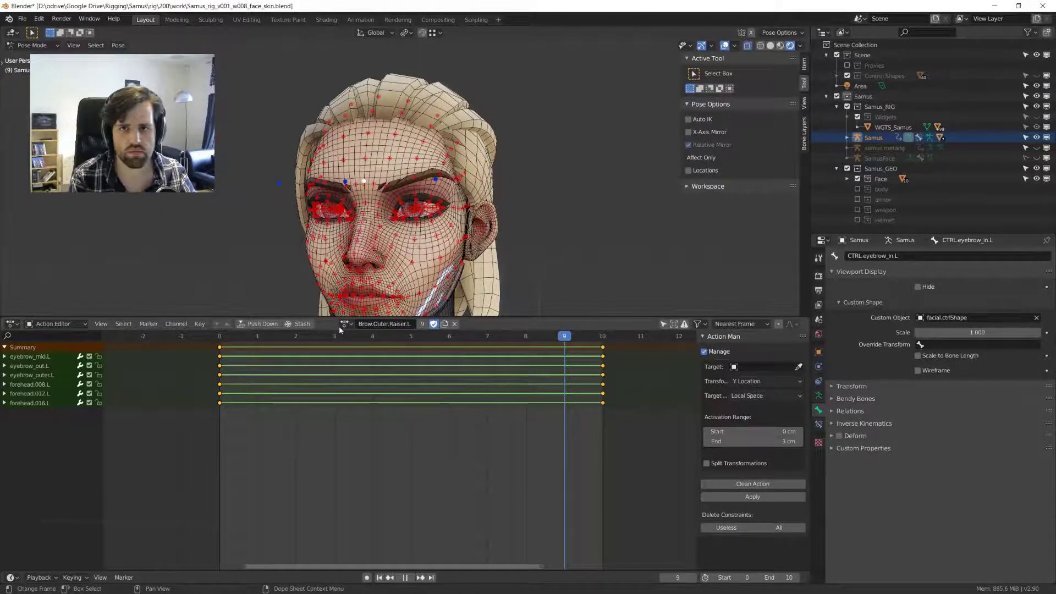
{"action": "scroll", "coordinate": [418, 159], "scroll_direction": "up", "scroll_amount": 3}
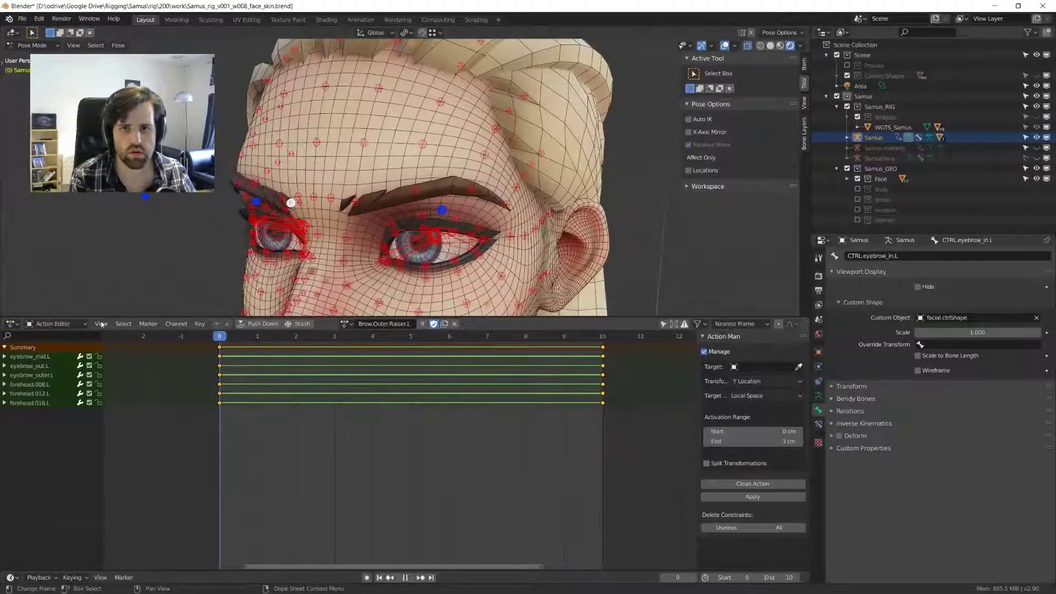
{"action": "key", "text": "space"}
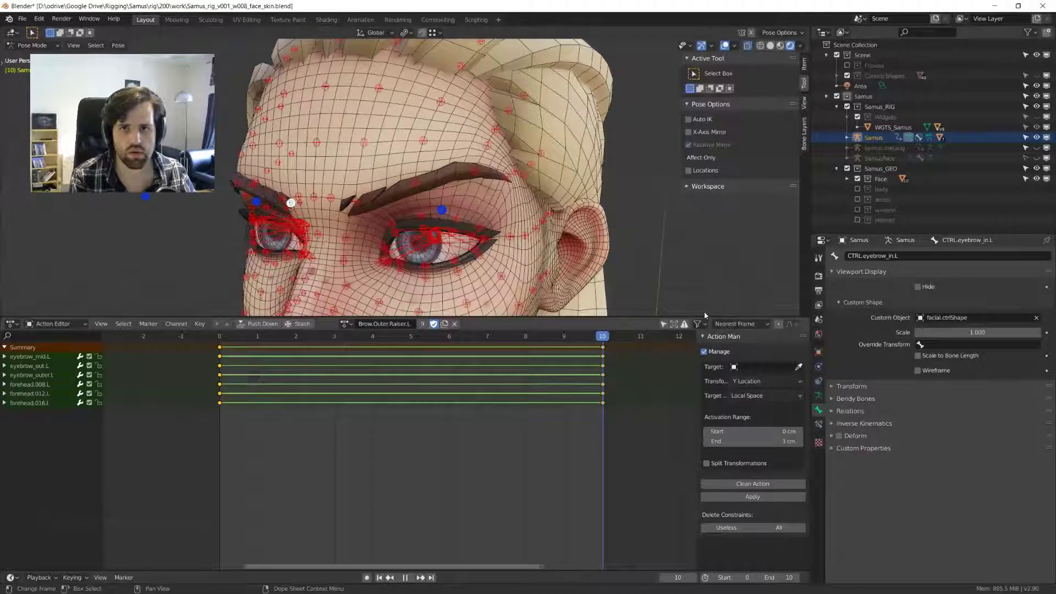
- Select all bones and copy the outer brow raise pose at frame 10
{"action": "key", "text": "a"}
{"action": "key", "text": "Home"}
{"action": "key", "text": "ctrl+c"}
- Set the Brow.Outer.Raiser.L action's target to the Samus armature and its bone to CTRL.eyebrow_out.L
{"action": "left_click", "coordinate": [761, 366]}
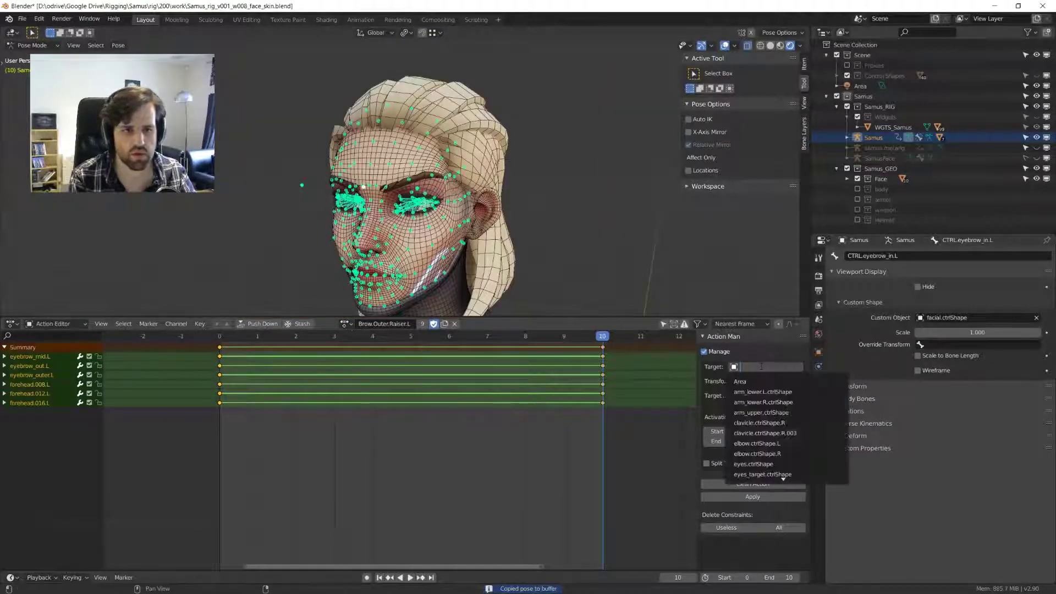
{"action": "type", "text": "Samus"}
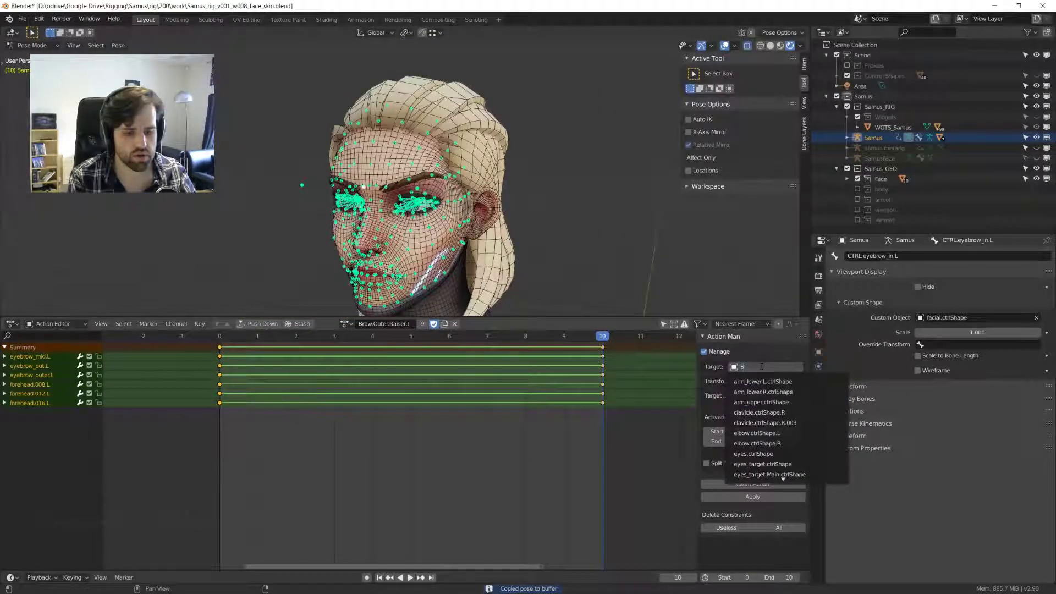
{"action": "key", "text": "Return"}
{"action": "left_click", "coordinate": [769, 381]}
{"action": "type", "text": "CTR"}
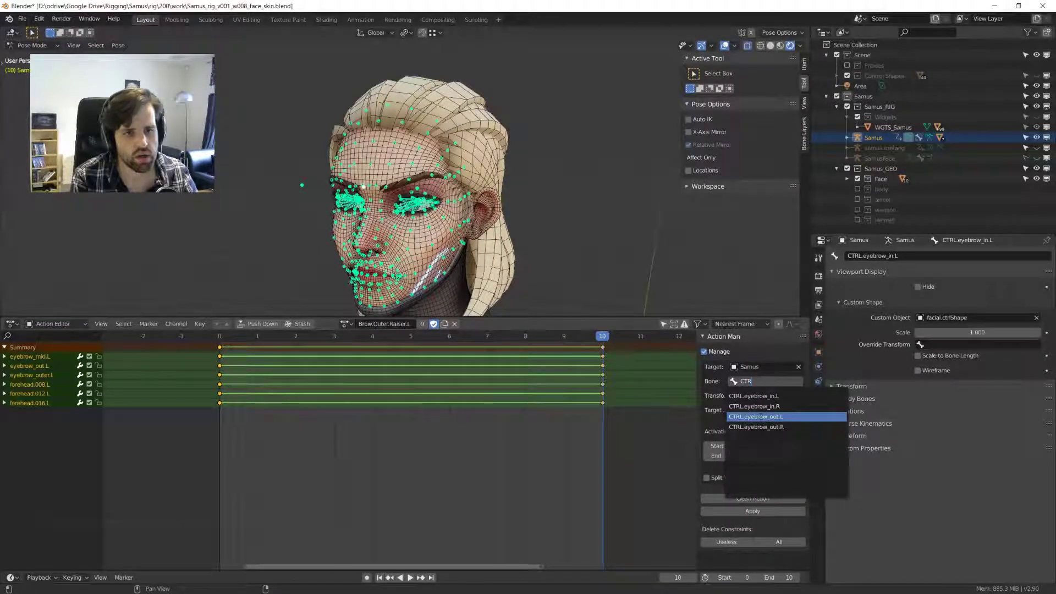
{"action": "left_click", "coordinate": [752, 416]}
- Drive the action by Z Location with an activation range end of -1 cm, and apply the Action Man setup
{"action": "left_click", "coordinate": [764, 395]}
{"action": "left_click", "coordinate": [754, 431]}
{"action": "left_click", "coordinate": [728, 456]}
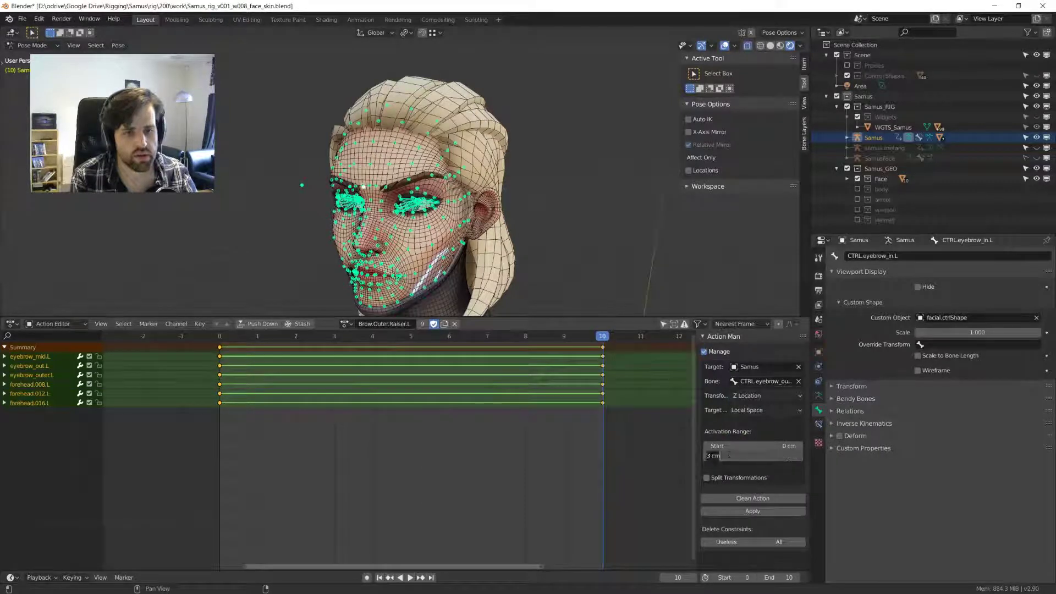
{"action": "type", "text": "-1"}
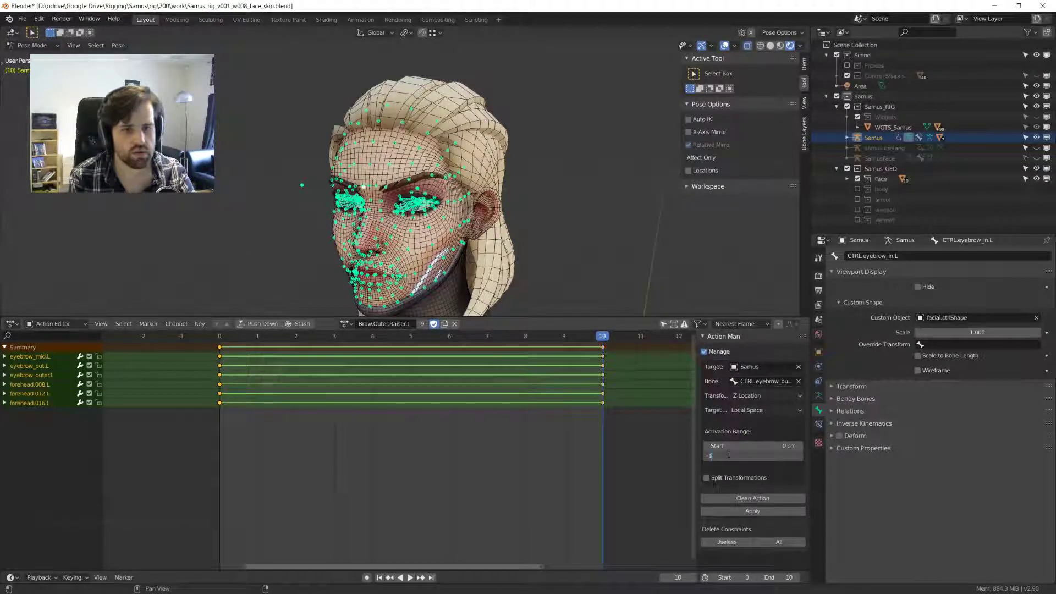
{"action": "key", "text": "Return"}
{"action": "left_click", "coordinate": [756, 511]}
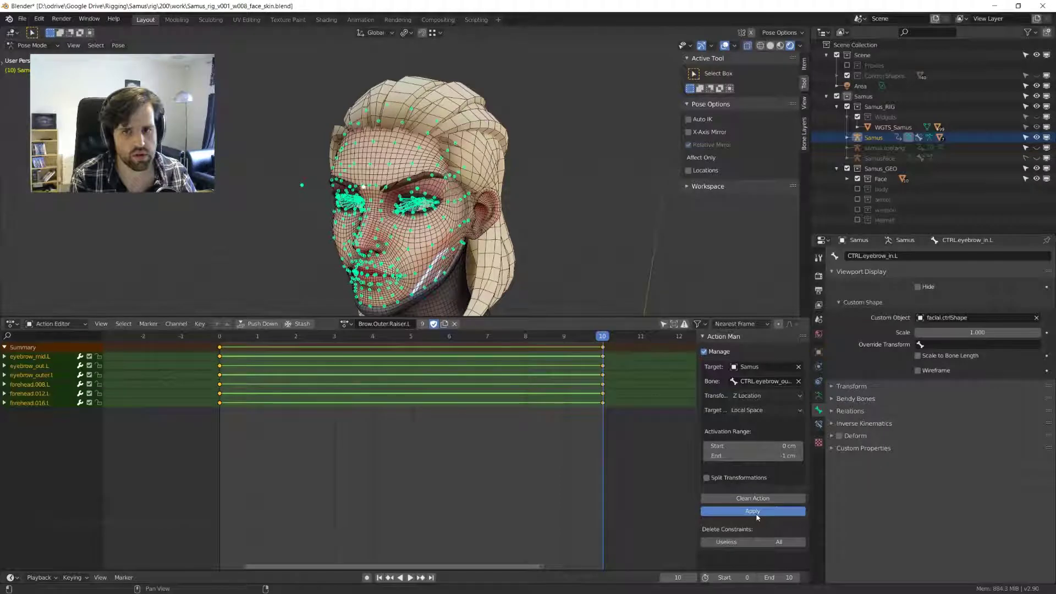
- Switch to the Brow.Outer.Raiser.R action and key location, rotation and scale for all bones at frame 10
{"action": "left_click", "coordinate": [344, 324]}
{"action": "left_click", "coordinate": [383, 399]}
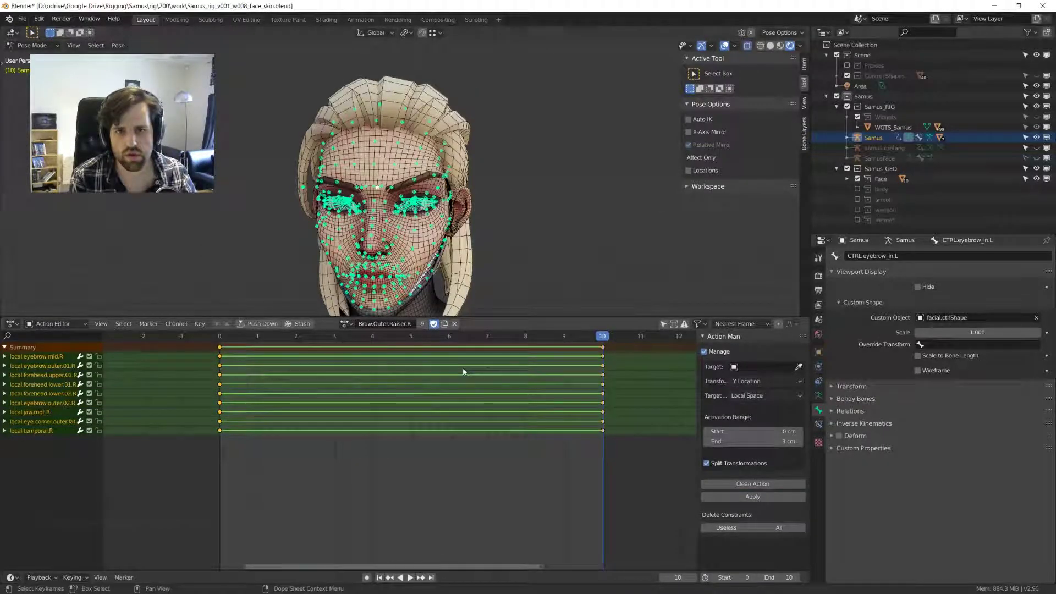
{"action": "key", "text": "i"}
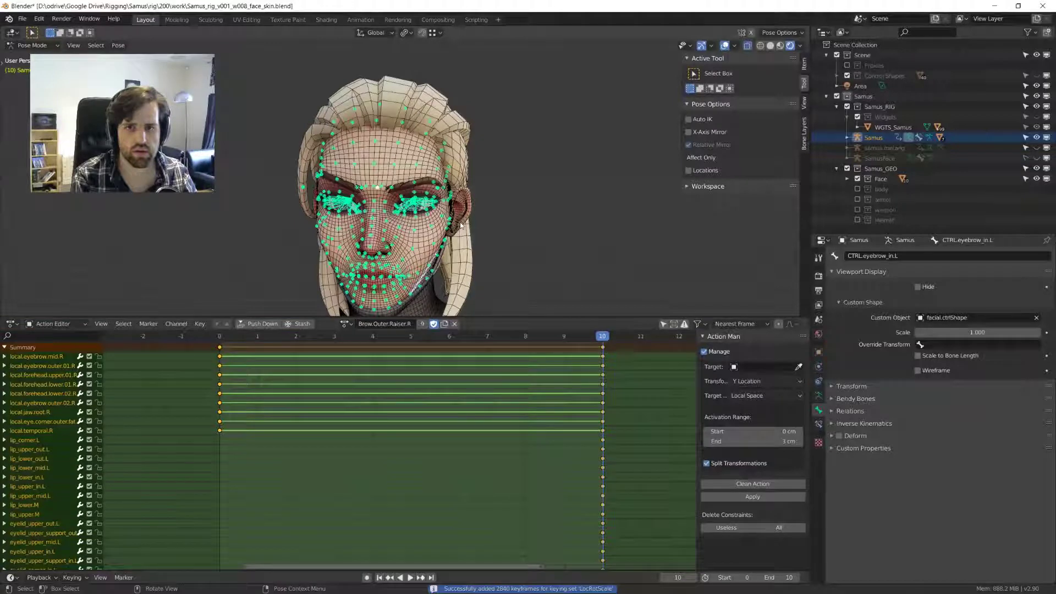
- Replace the frame 0 keyframes in the Brow.Outer.Raiser.R action with new LocRotScale keys for all face bones and clean the action
{"action": "left_click_drag", "start_coordinate": [214, 447], "coordinate": [251, 357]}
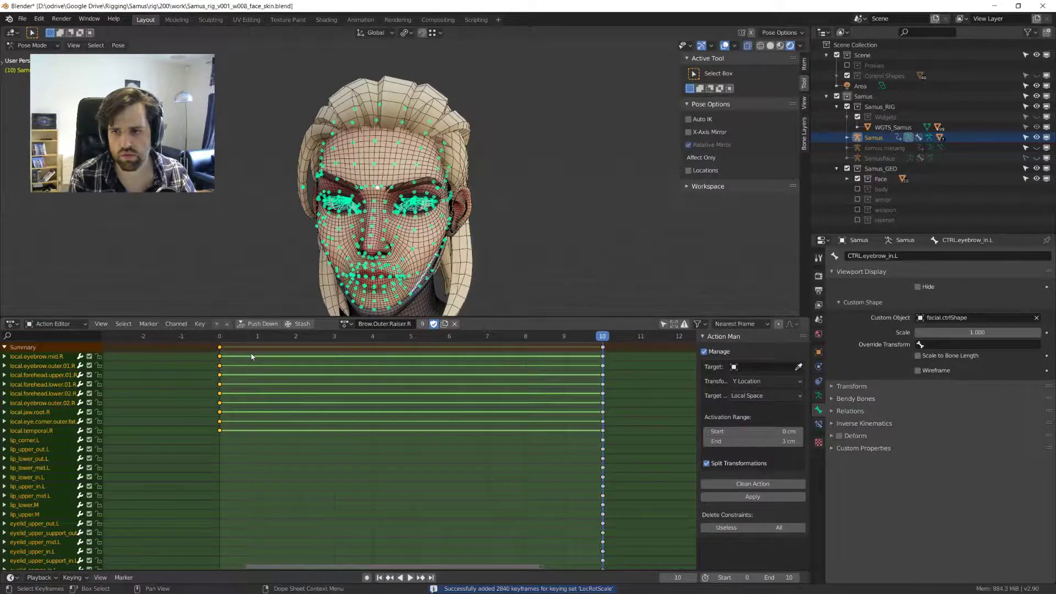
{"action": "key", "text": "x"}
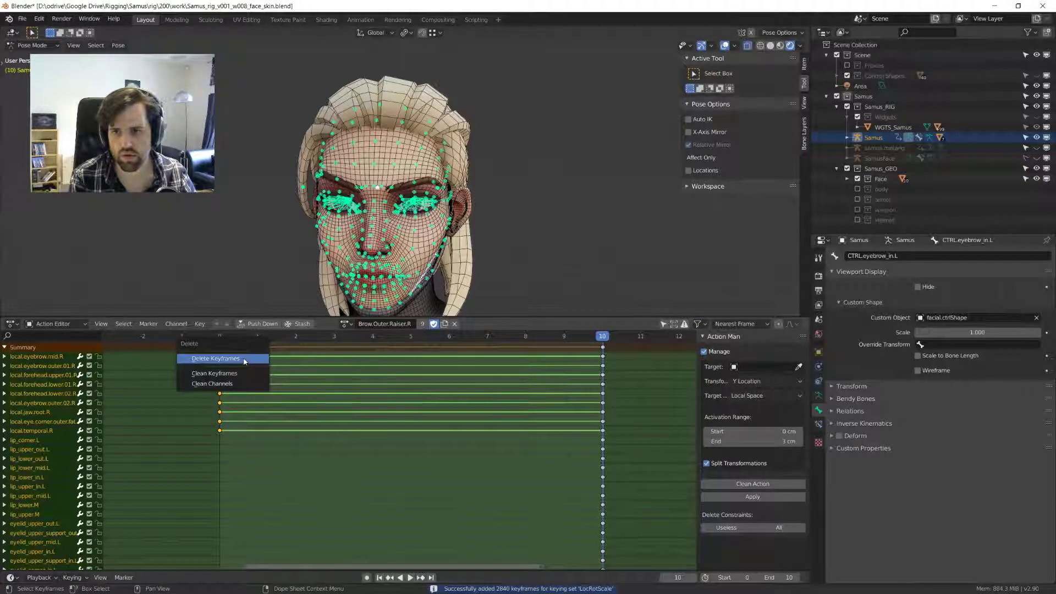
{"action": "left_click", "coordinate": [245, 359]}
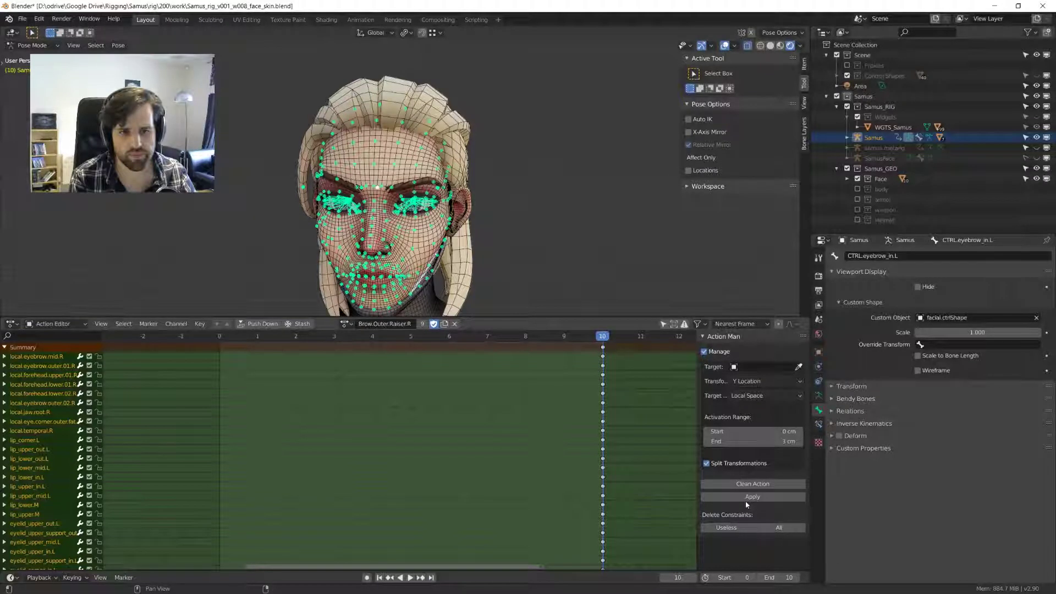
{"action": "left_click", "coordinate": [746, 501]}
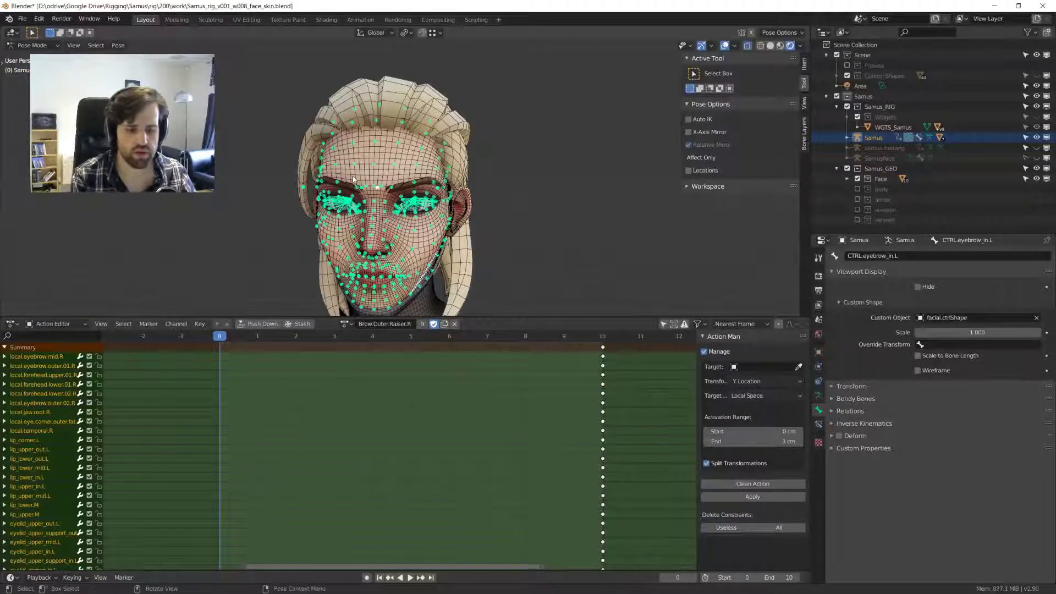
{"action": "key", "text": "i"}
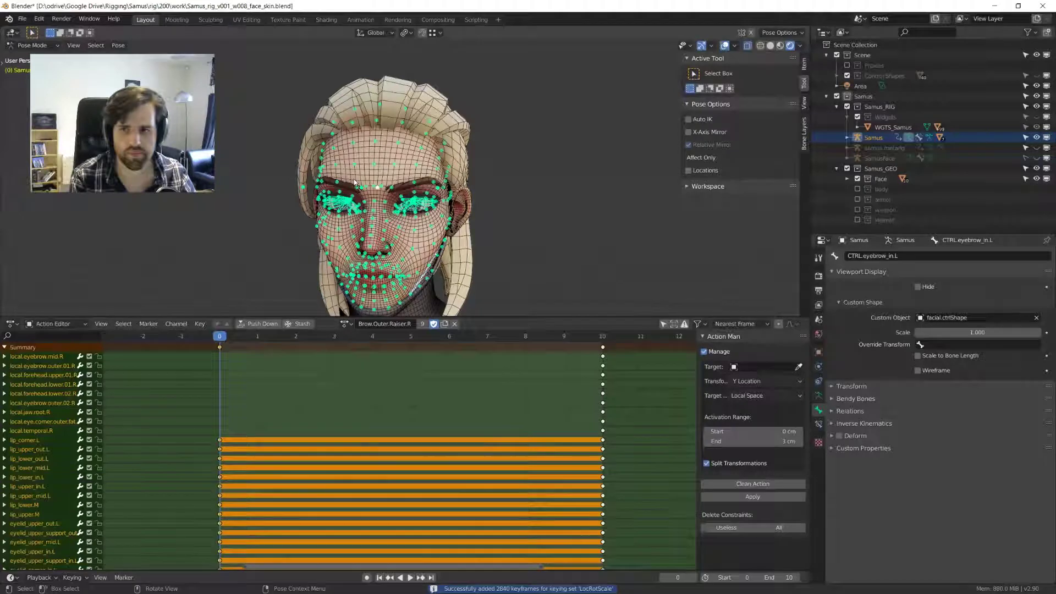
{"action": "left_click", "coordinate": [752, 483]}
- Set the action's activation range end to -1 cm and its target to the Samus armature
{"action": "left_click", "coordinate": [761, 441]}
{"action": "type", "text": "-1"}
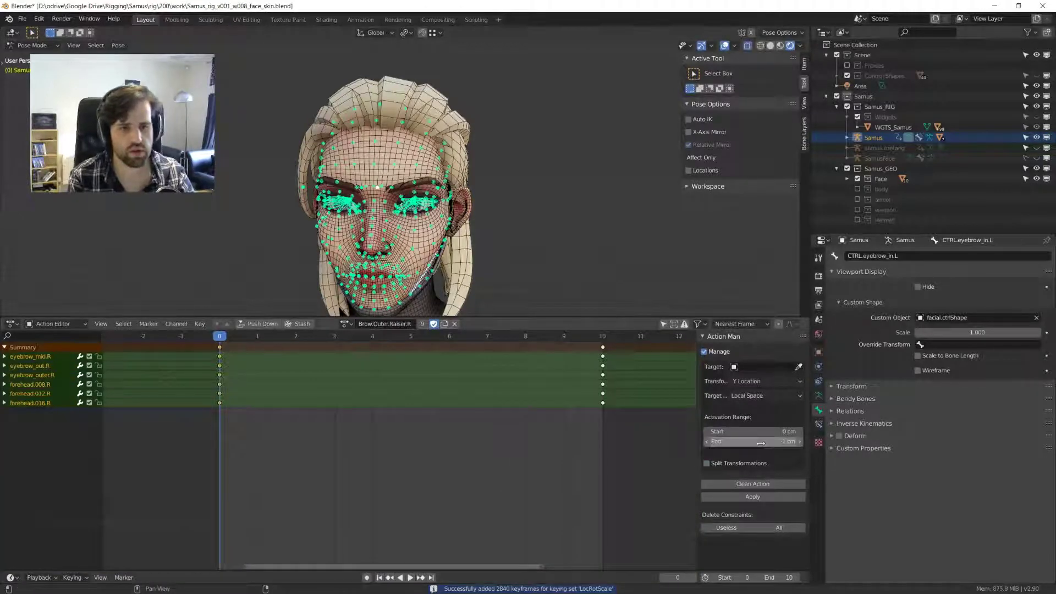
{"action": "key", "text": "Return"}
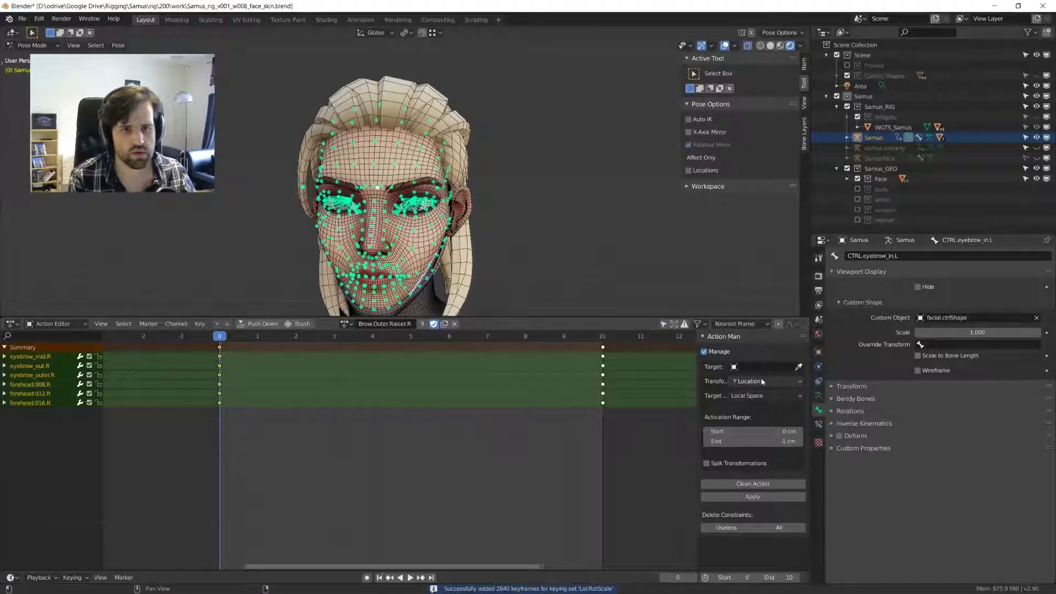
{"action": "left_click", "coordinate": [755, 367]}
{"action": "type", "text": "Sa"}
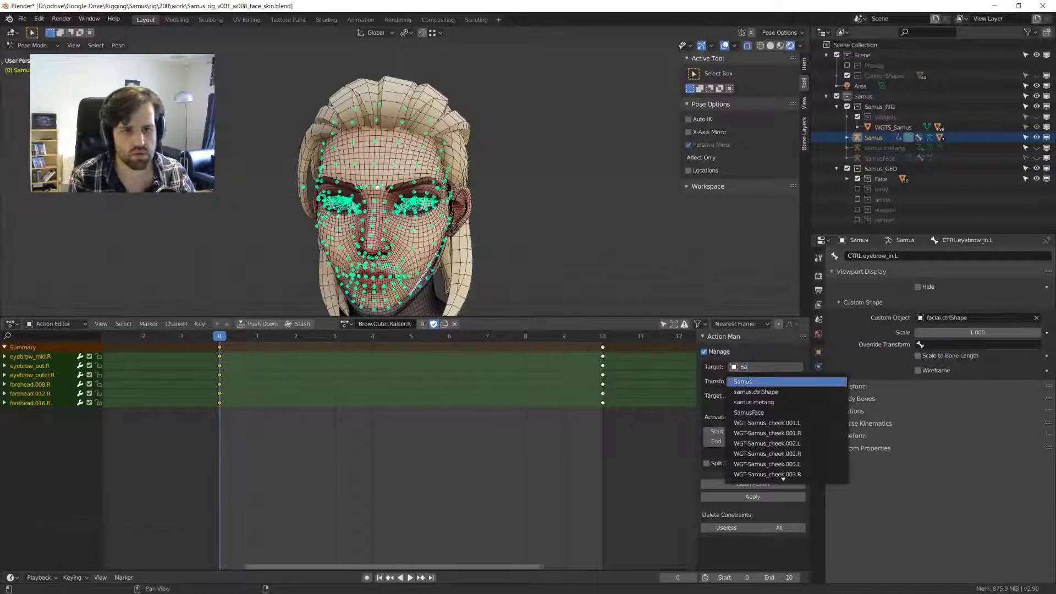
{"action": "left_click", "coordinate": [749, 381]}
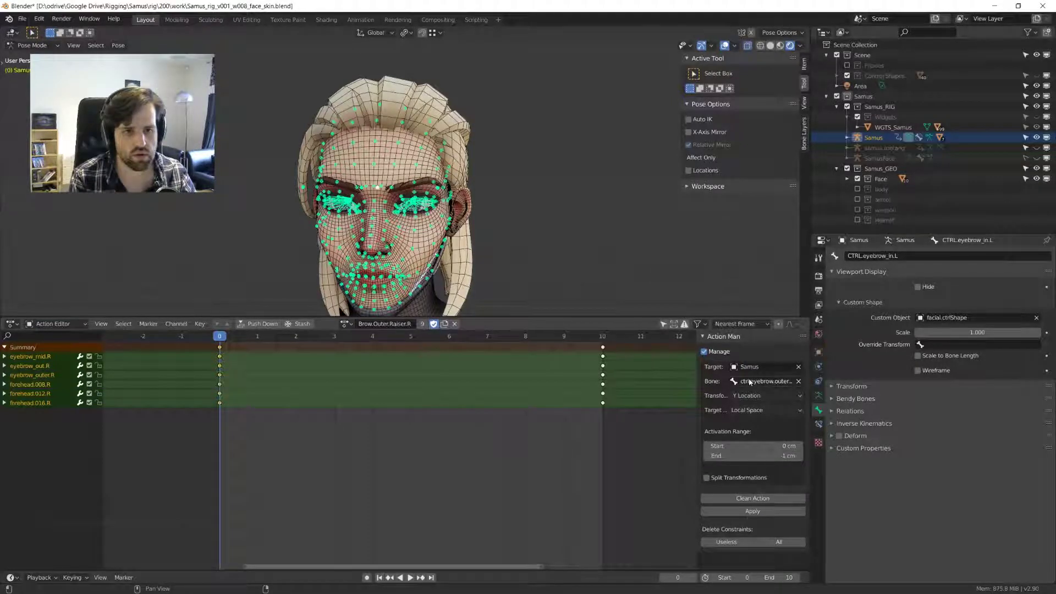
- Assign the outer CTRL.eyebrow bone with Z Location as the action's driving channel and apply the setup
{"action": "left_click", "coordinate": [749, 381]}
{"action": "type", "text": "c"}
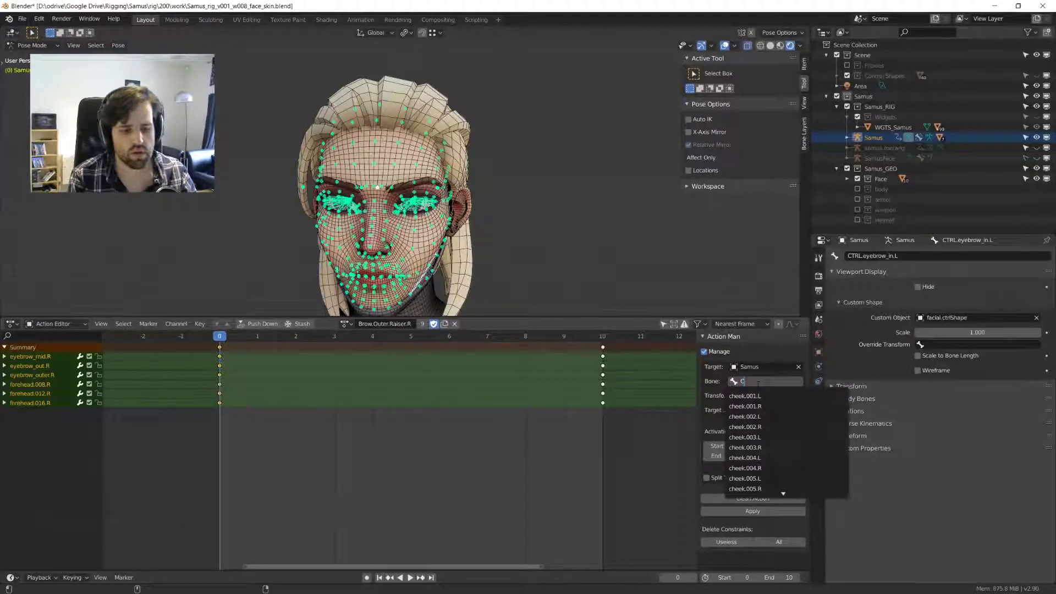
{"action": "type", "text": "trl.eyebrow"}
{"action": "left_click", "coordinate": [778, 427]}
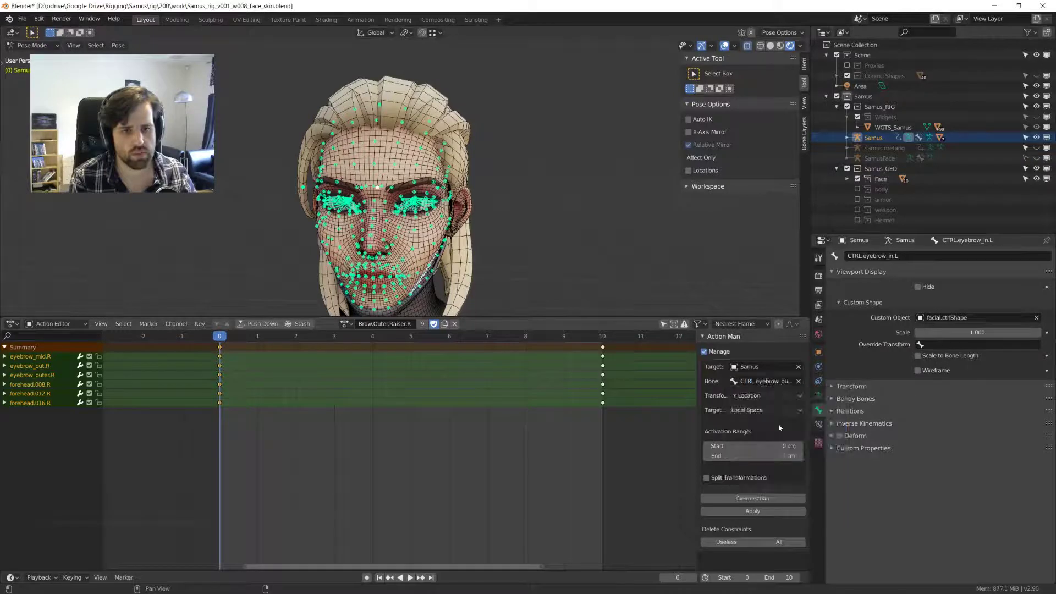
{"action": "left_click", "coordinate": [752, 396]}
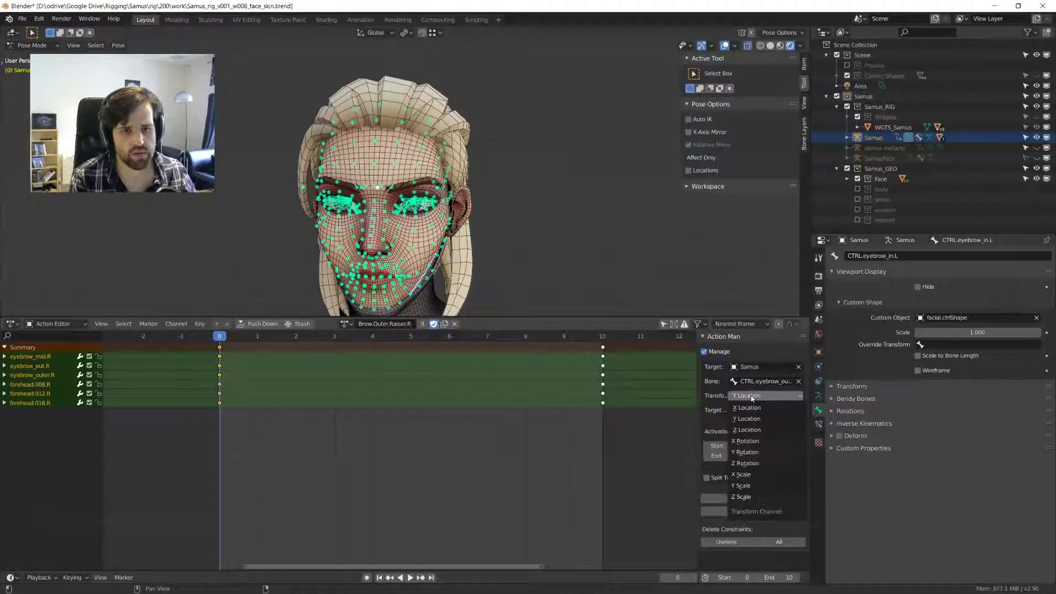
{"action": "left_click", "coordinate": [756, 429]}
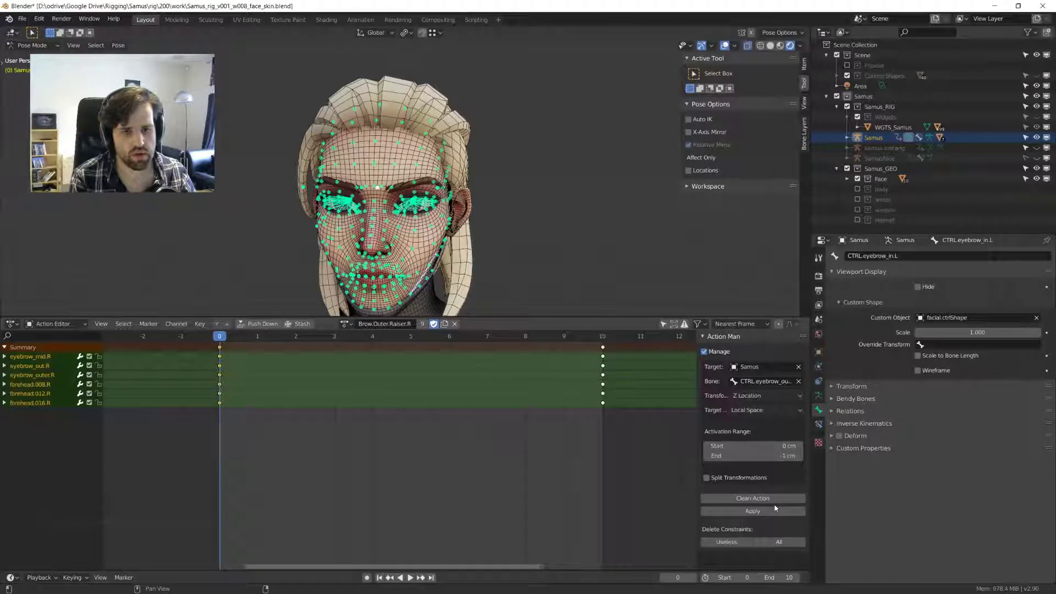
{"action": "left_click", "coordinate": [753, 511]}
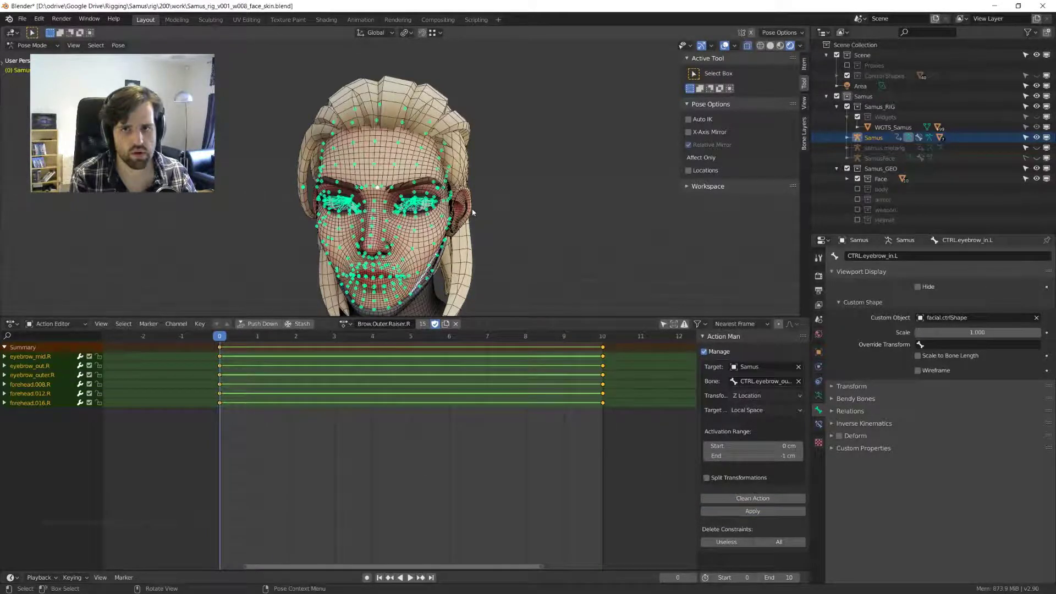
- Select the face bones in side view and hide them, leaving only the eyebrow controls in front of the face
{"action": "key", "text": "KP_3"}
{"action": "left_click_drag", "start_coordinate": [358, 81], "coordinate": [530, 362]}
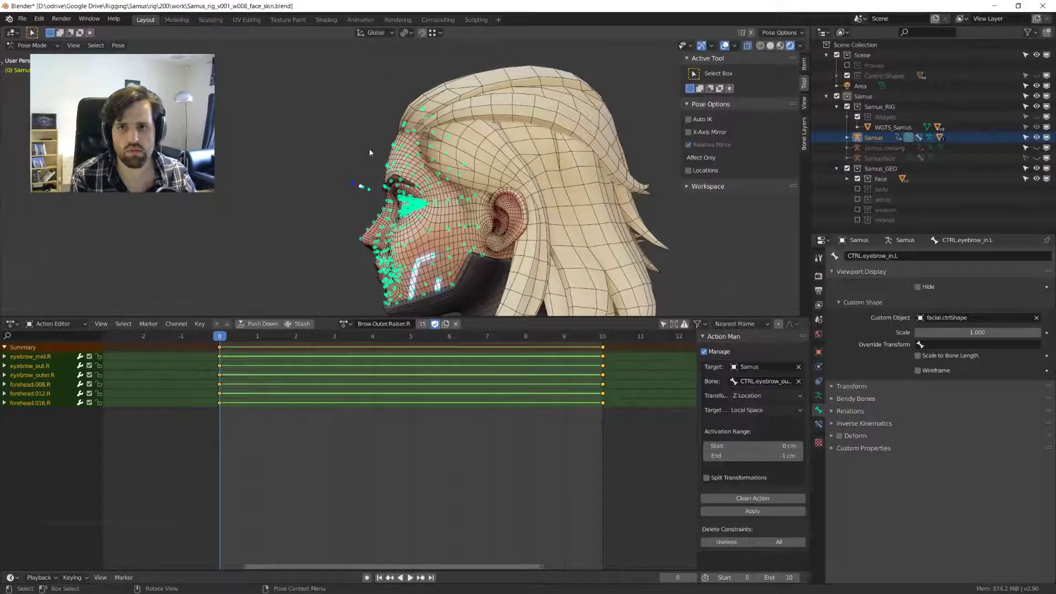
{"action": "key", "text": "h"}
{"action": "middle_click_drag", "start_coordinate": [369, 152], "coordinate": [608, 90]}
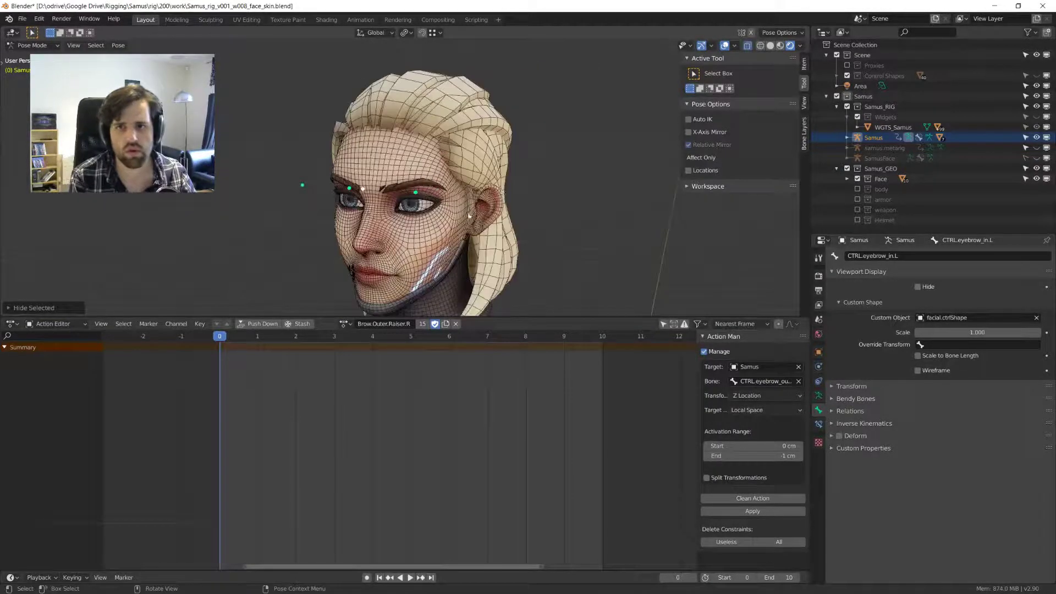
- Turn off the wireframe overlay and maximize the 3D viewport
{"action": "left_click", "coordinate": [736, 46]}
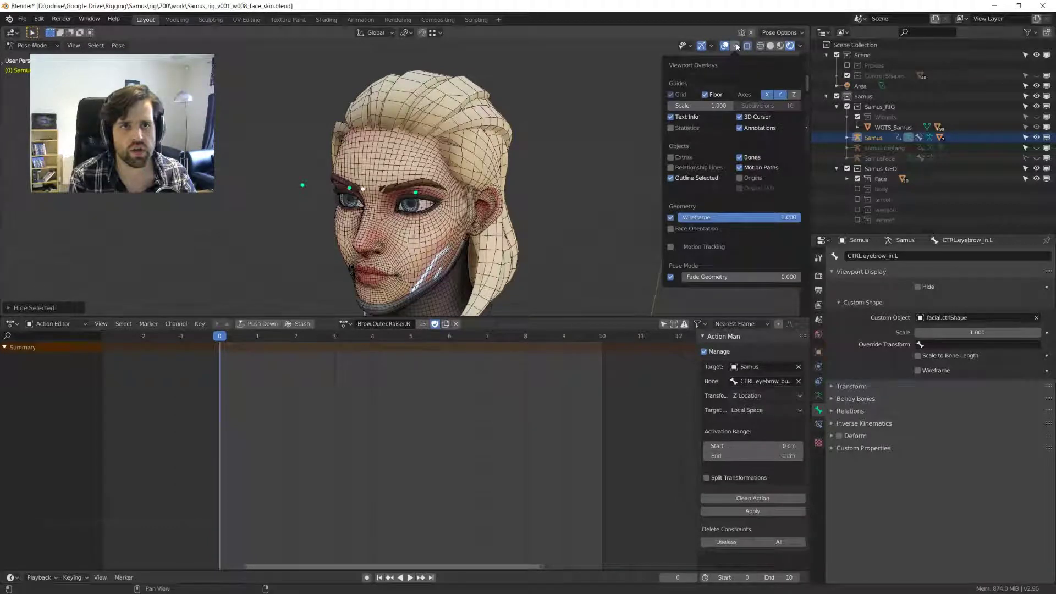
{"action": "left_click", "coordinate": [670, 217]}
{"action": "mouse_move", "coordinate": [509, 187]}
{"action": "middle_mouse_down"}
{"action": "mouse_move", "coordinate": [510, 209]}
{"action": "mouse_move", "coordinate": [490, 184]}
{"action": "middle_mouse_up"}
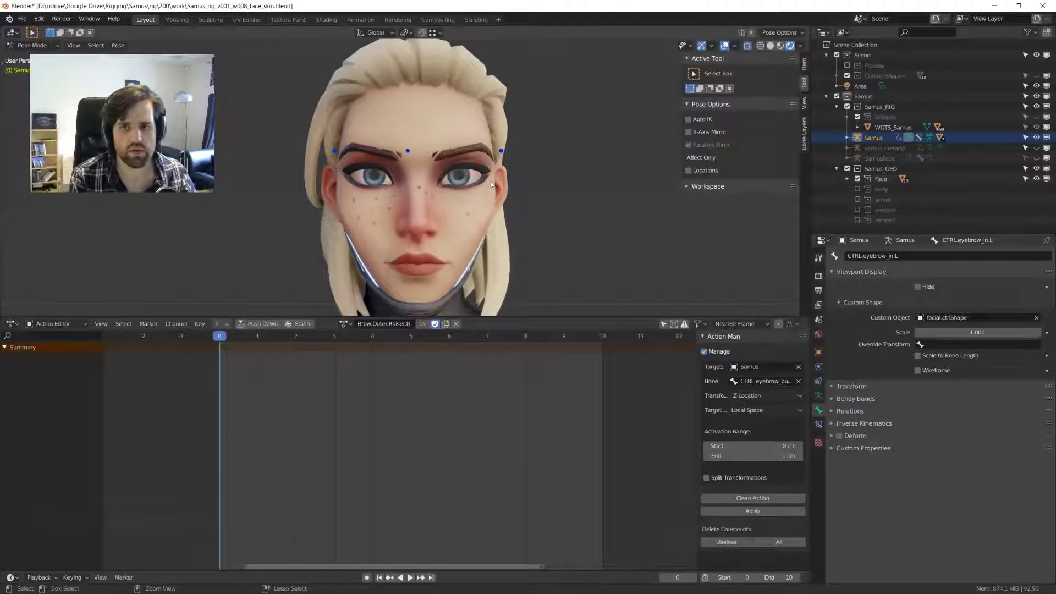
{"action": "key", "text": "ctrl+space"}
- Select all four eyebrow controls, move them along Z, and check the brow shape from the front
{"action": "left_click_drag", "start_coordinate": [184, 170], "coordinate": [689, 323]}
{"action": "key", "text": "g"}
{"action": "key", "text": "z"}
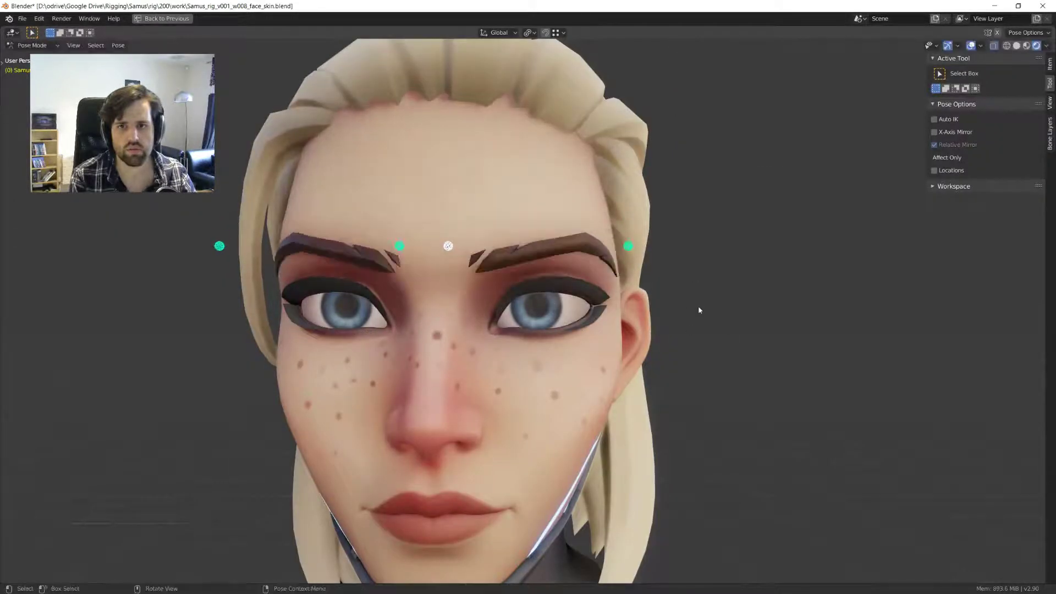
{"action": "left_click", "coordinate": [700, 305]}
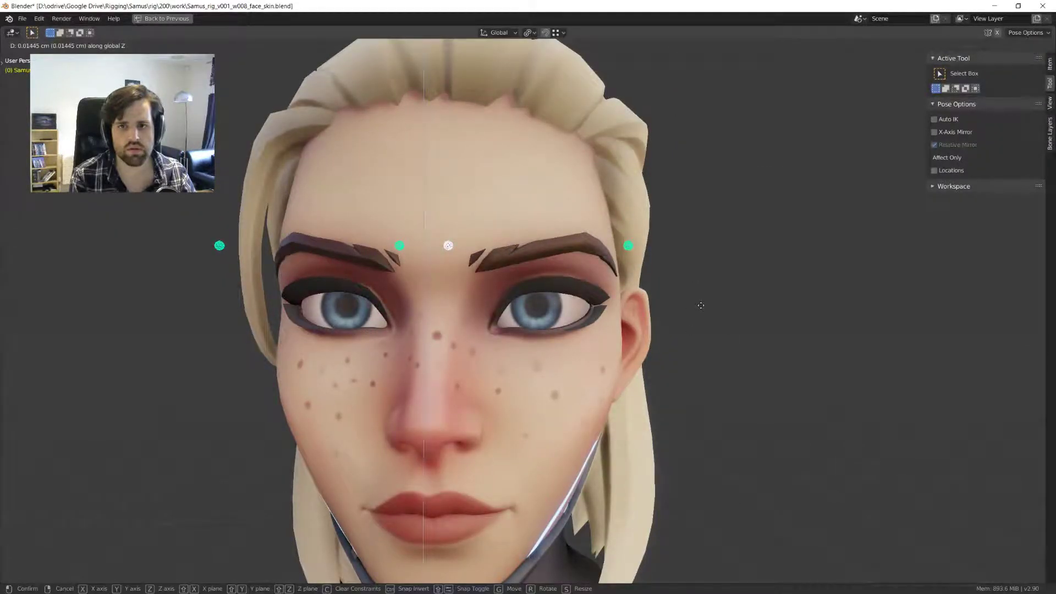
{"action": "key", "text": "KP_1"}
{"action": "scroll", "coordinate": [504, 319], "scroll_direction": "up", "scroll_amount": 3}
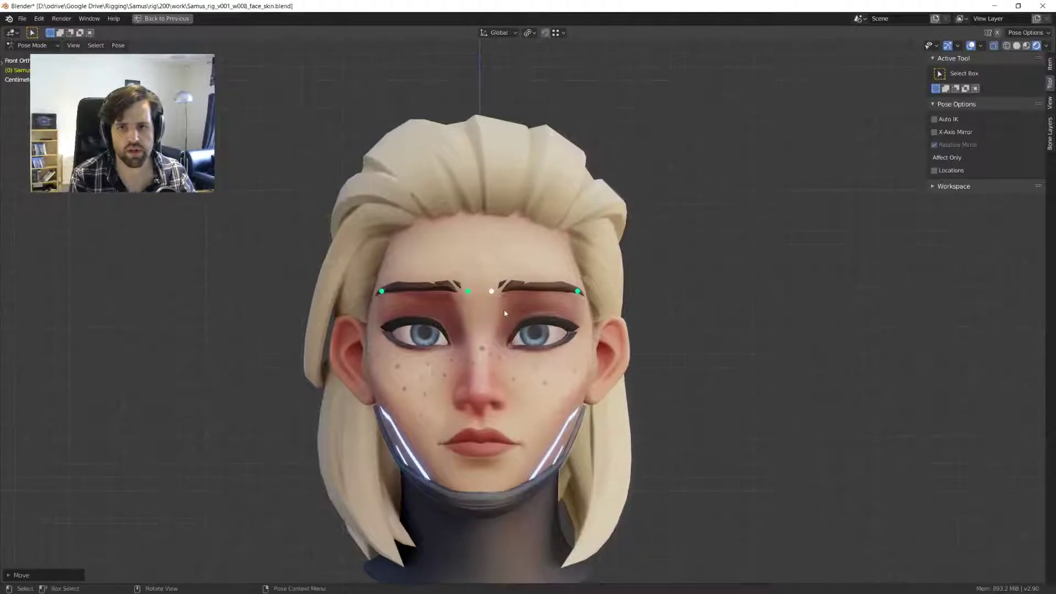
{"action": "left_click", "coordinate": [399, 292]}
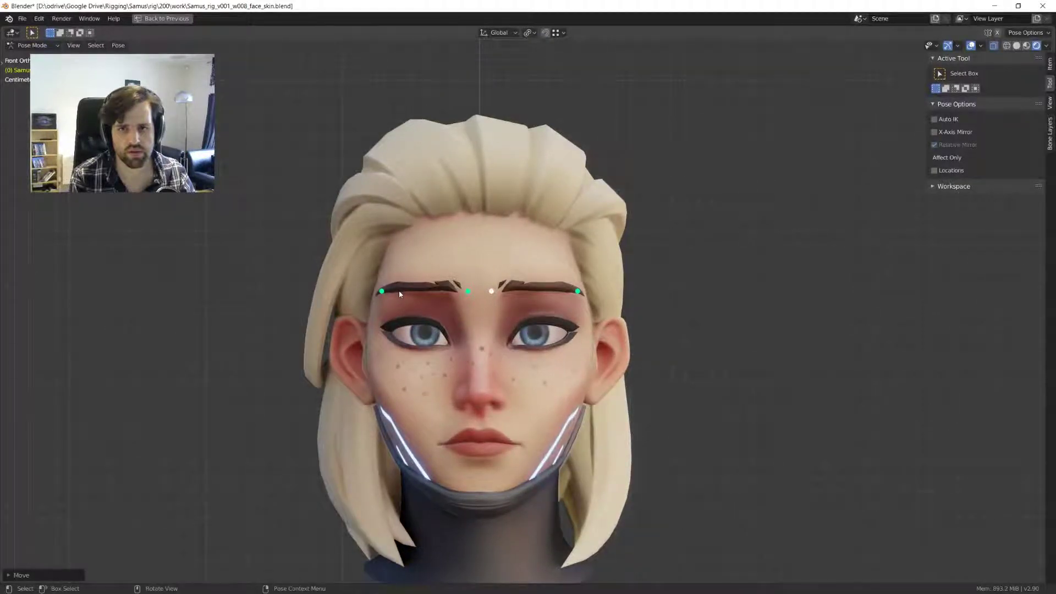
- Test the lowered brows by moving the four eyebrow controls down along Z by up to about 2 cm and back up
{"action": "middle_click_drag", "start_coordinate": [399, 292], "coordinate": [543, 308]}
{"action": "key", "text": "g"}
{"action": "key", "text": "z"}
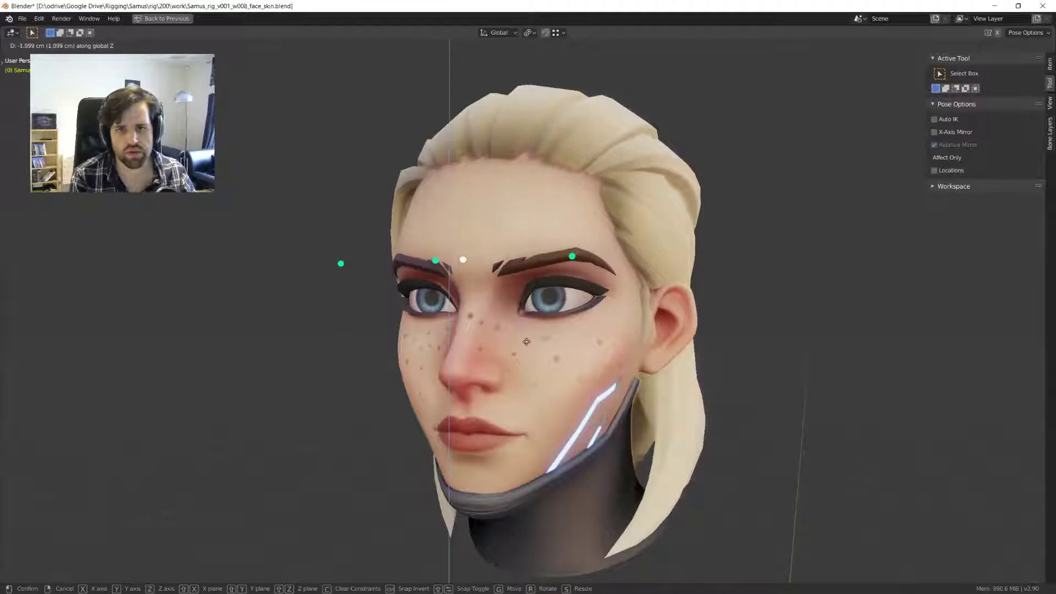
{"action": "left_click", "coordinate": [533, 319]}
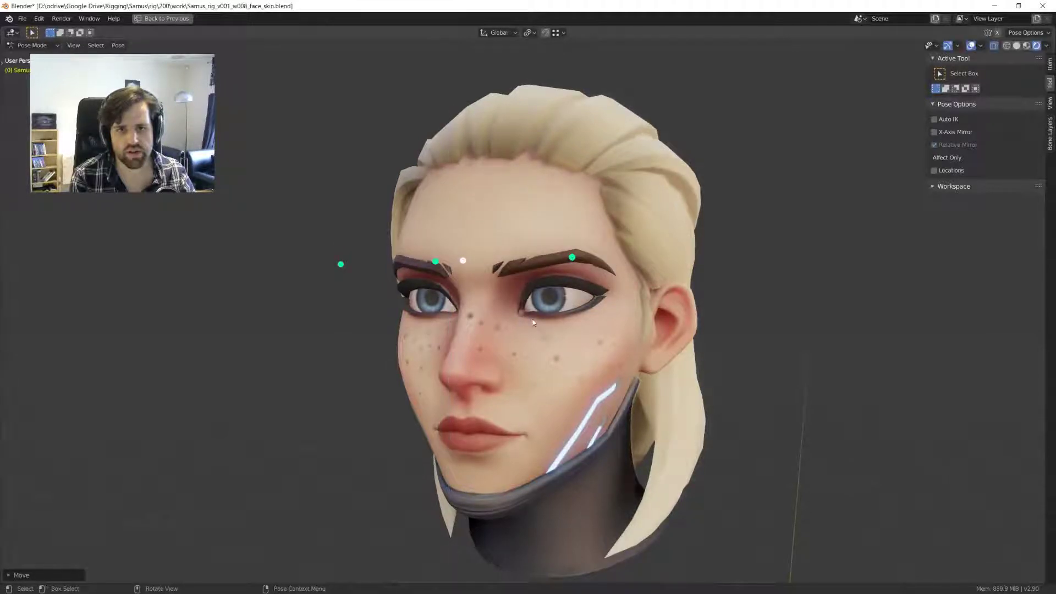
{"action": "middle_click_drag", "start_coordinate": [533, 322], "coordinate": [566, 332]}
{"action": "key", "text": "g"}
{"action": "key", "text": "z"}
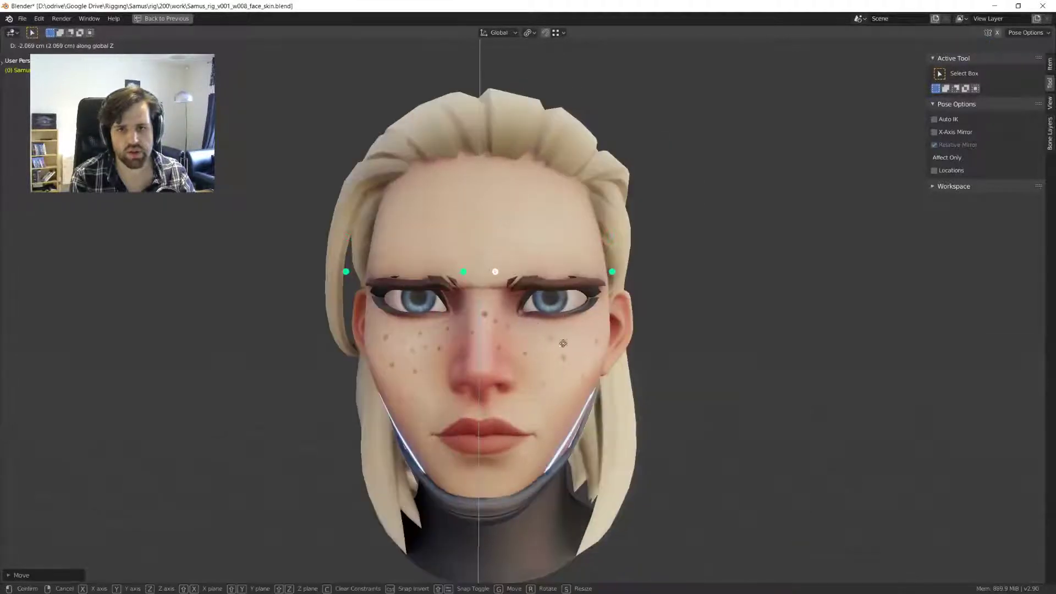
{"action": "left_click", "coordinate": [566, 308]}
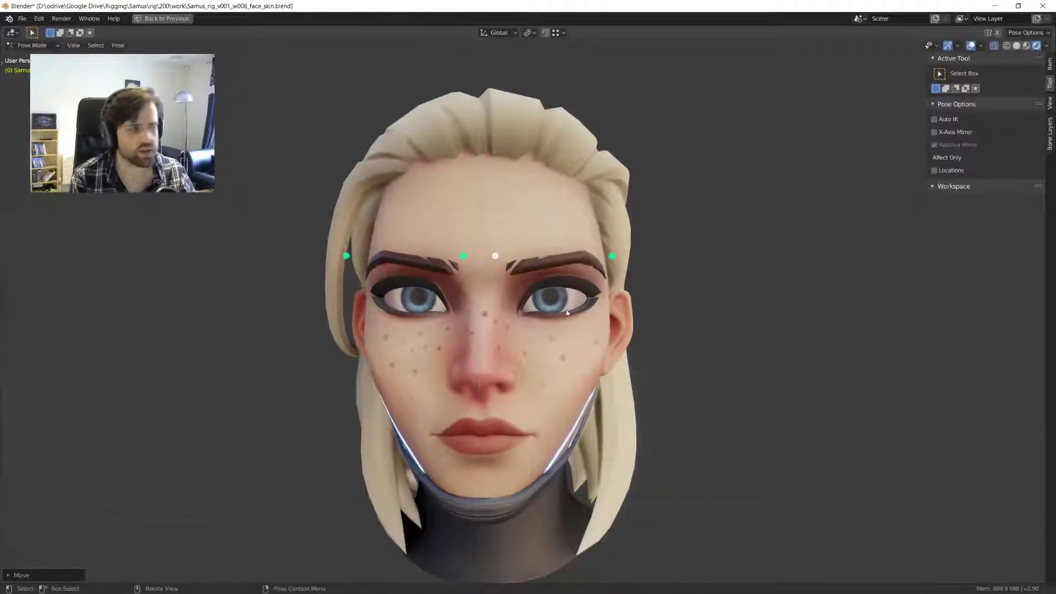
- Move the four eyebrow controls up and down along Z to check the raised brow pose from angled views
{"action": "middle_click_drag", "start_coordinate": [609, 309], "coordinate": [568, 309]}
{"action": "key", "text": "g"}
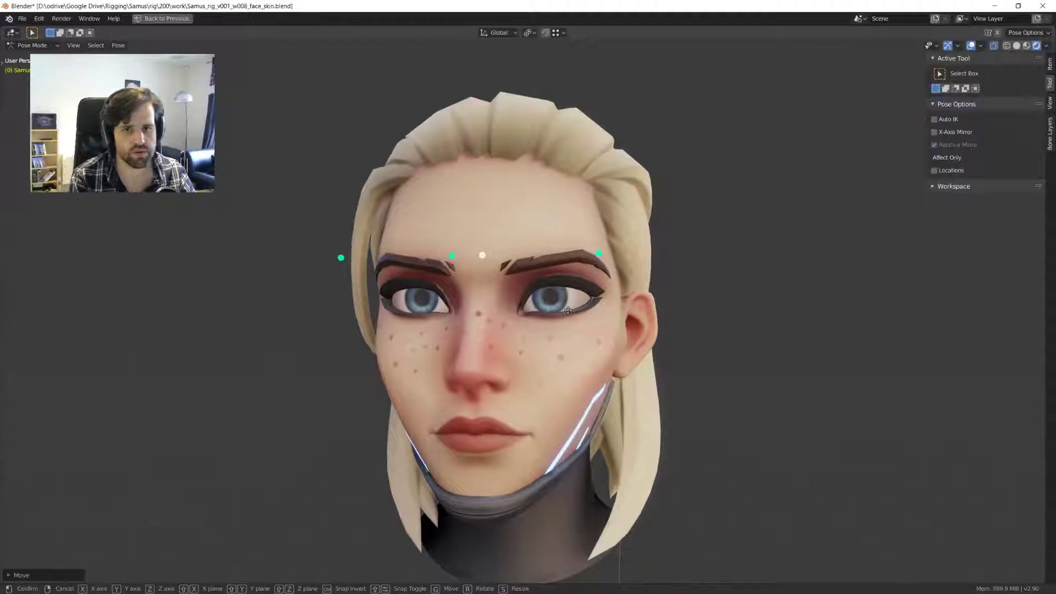
{"action": "key", "text": "z"}
{"action": "right_click", "coordinate": [536, 287]}
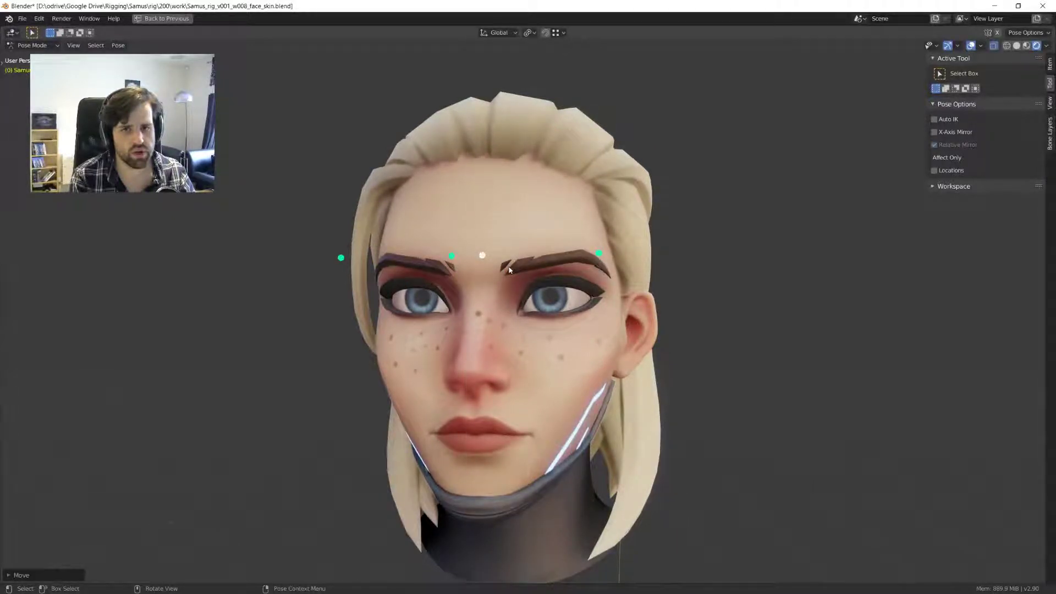
{"action": "key", "text": "g"}
{"action": "key", "text": "z"}
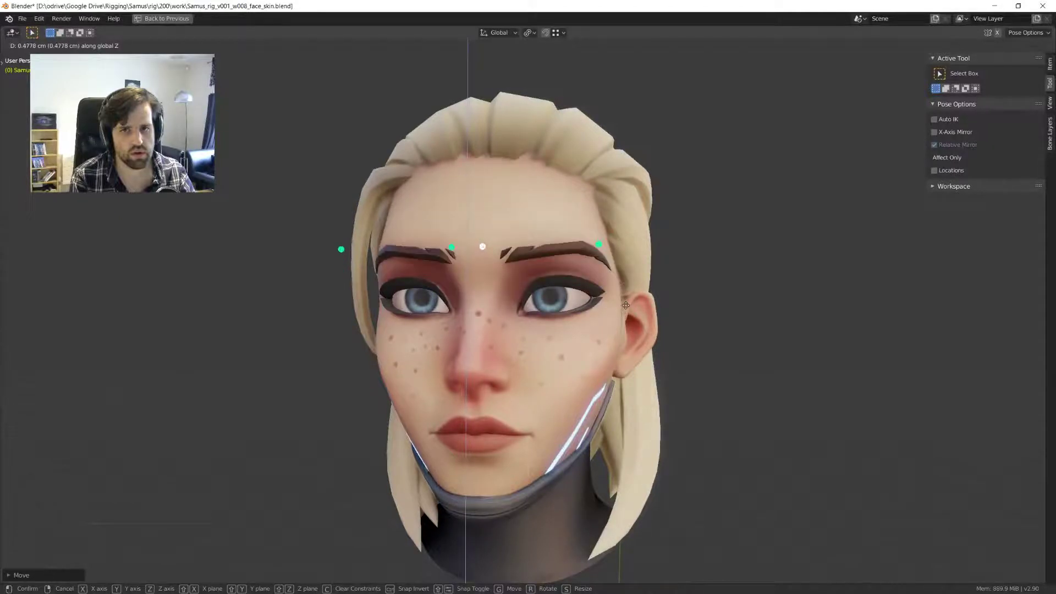
{"action": "left_click", "coordinate": [632, 278]}
{"action": "middle_click_drag", "start_coordinate": [631, 277], "coordinate": [574, 311]}
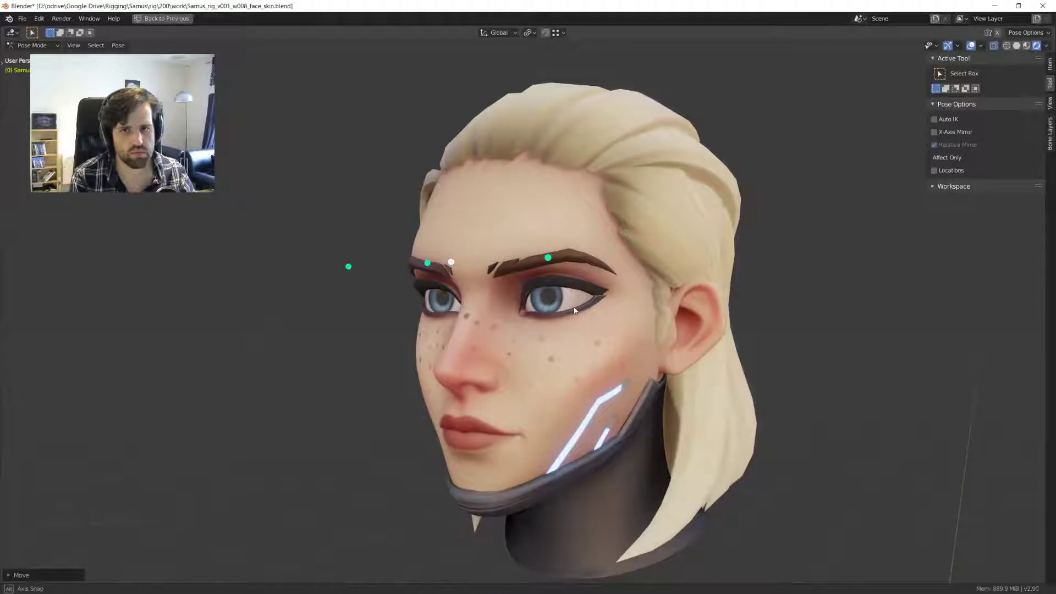
{"action": "key", "text": "g"}
{"action": "key", "text": "z"}
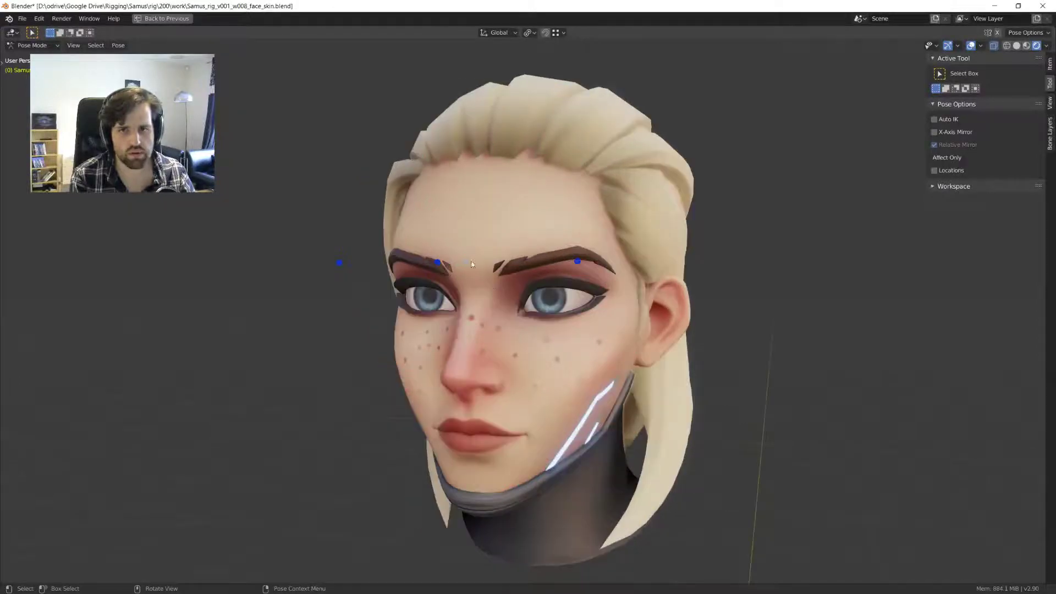
- Move the character's left outer eyebrow control down about 1.8 cm and up above the brow to test it alone
{"action": "middle_click_drag", "start_coordinate": [473, 286], "coordinate": [490, 287]}
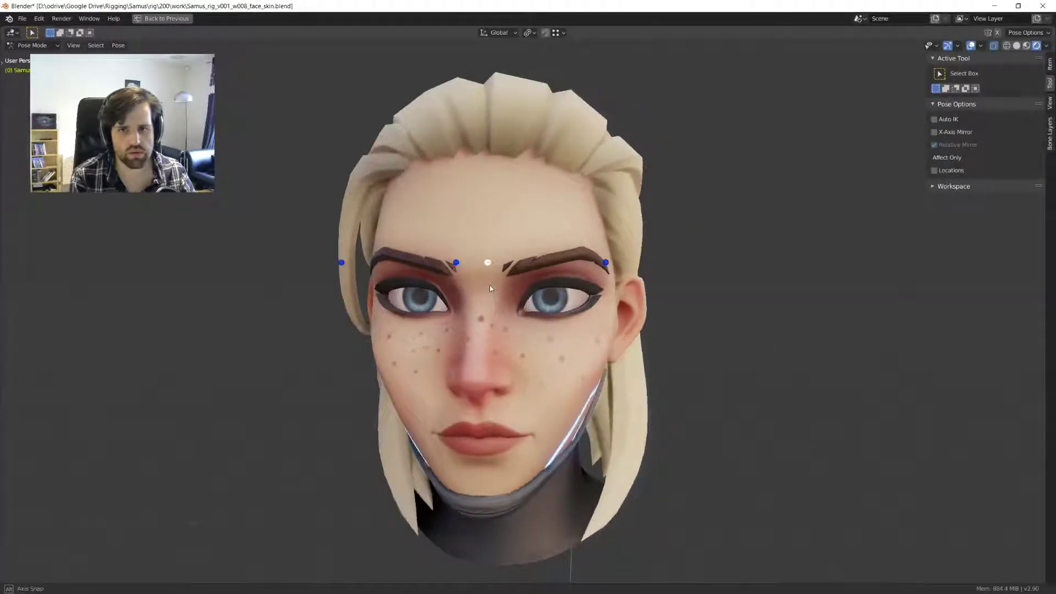
{"action": "key", "text": "g"}
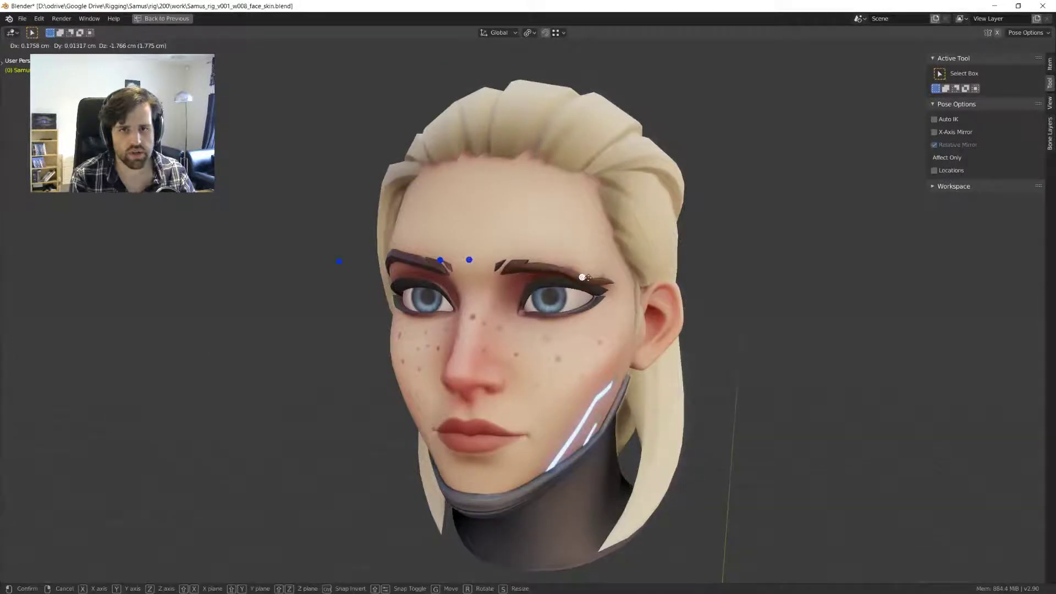
{"action": "left_click", "coordinate": [587, 277]}
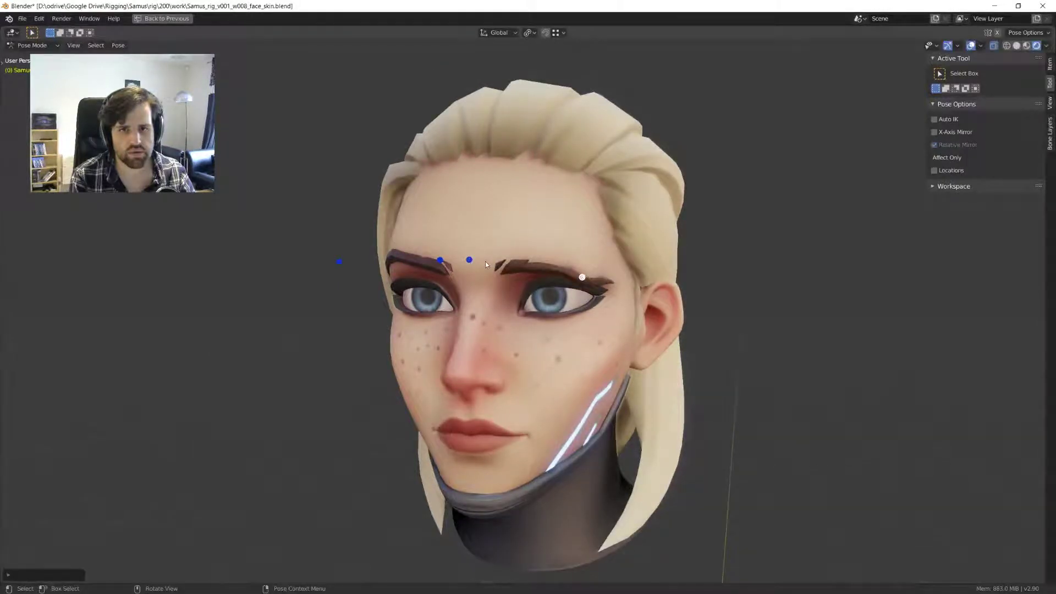
{"action": "key", "text": "g"}
{"action": "left_click", "coordinate": [457, 252]}
{"action": "middle_click_drag", "start_coordinate": [457, 251], "coordinate": [463, 249]}
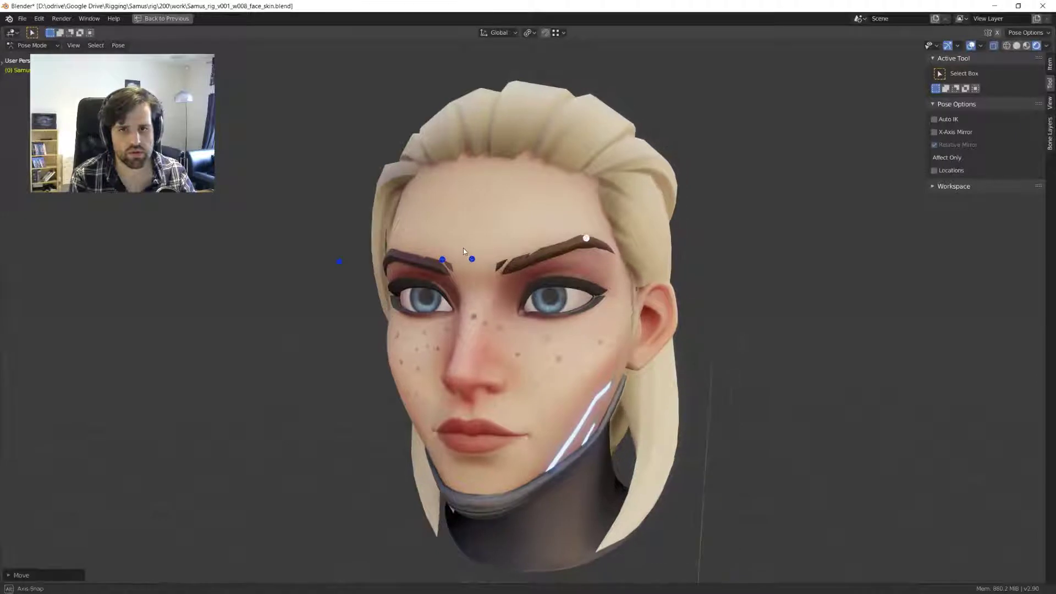
- Pose an angry frown by lowering the two inner eyebrow controls and raising the outer ones, and check it from the front
{"action": "left_click_drag", "start_coordinate": [463, 249], "coordinate": [432, 272]}
{"action": "key", "text": "g"}
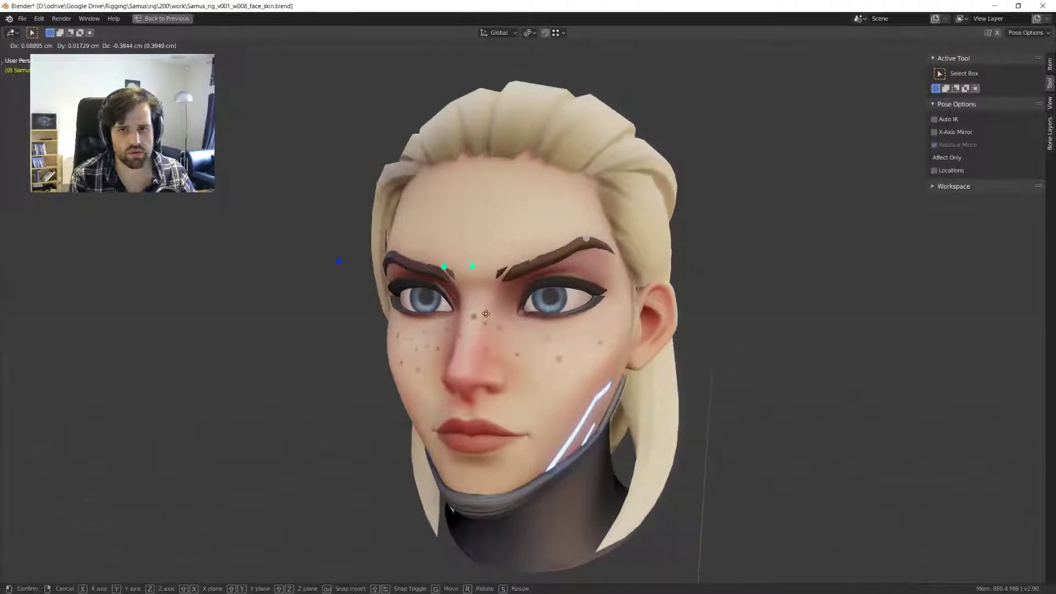
{"action": "left_click", "coordinate": [486, 314]}
{"action": "middle_click_drag", "start_coordinate": [485, 313], "coordinate": [452, 269]}
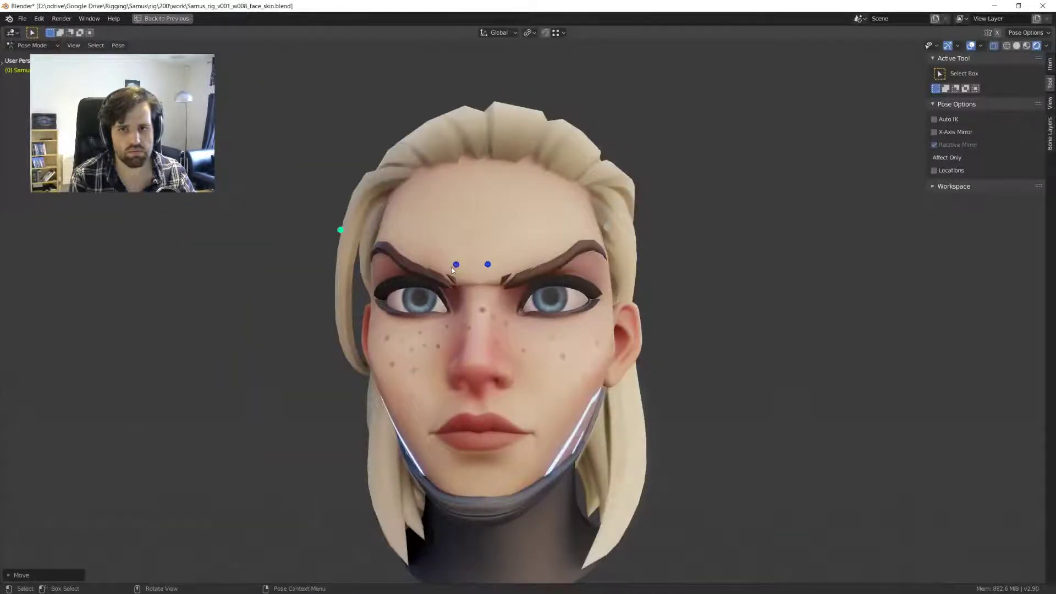
{"action": "scroll", "coordinate": [452, 270], "scroll_direction": "down", "scroll_amount": 2}
{"action": "left_click_drag", "start_coordinate": [468, 263], "coordinate": [517, 303]}
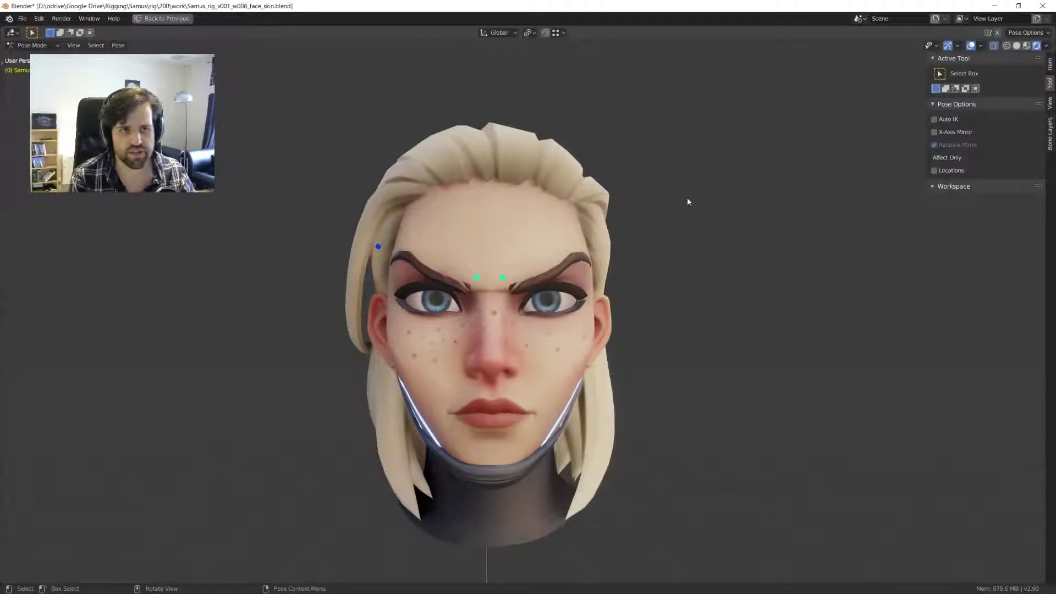
- Turn on X-Axis Mirror for posing and move the character's left inner eyebrow control inward by about 0.7 cm
{"action": "key", "text": "ctrl+shift+x"}
{"action": "scroll", "coordinate": [440, 287], "scroll_direction": "up", "scroll_amount": 3}
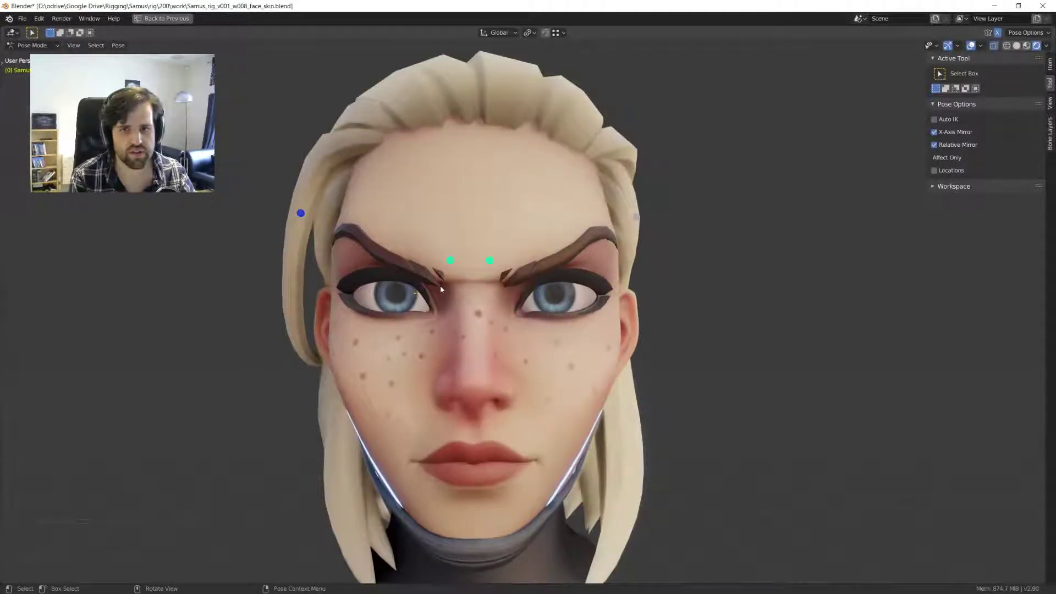
{"action": "left_click", "coordinate": [489, 260]}
{"action": "key", "text": "g"}
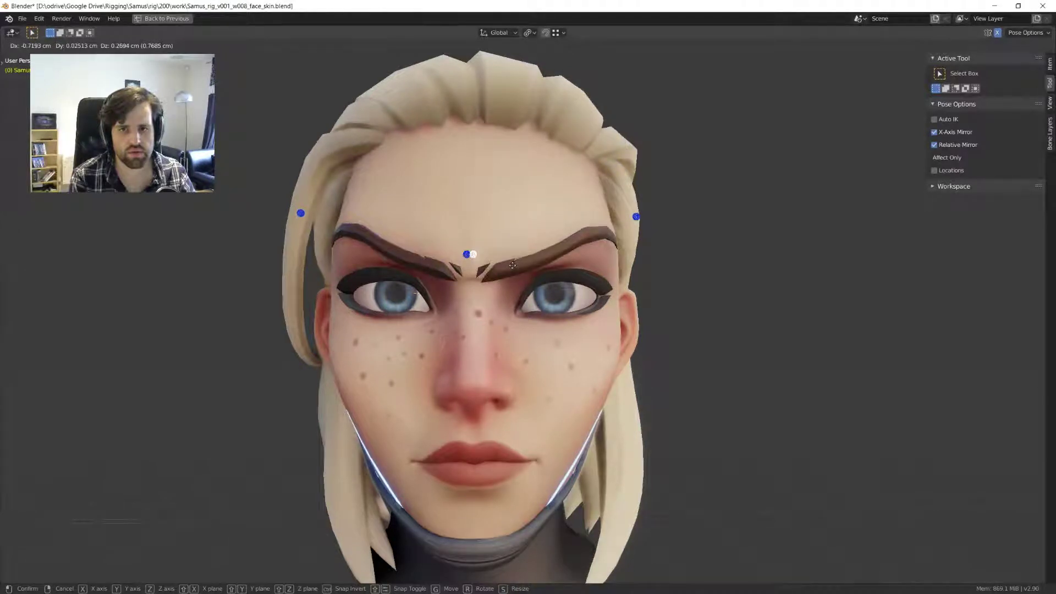
- Lower the outer eyebrow control about 1.4 cm with mirroring on and check the flattened brows from several angles
{"action": "scroll", "coordinate": [511, 265], "scroll_direction": "down", "scroll_amount": 3}
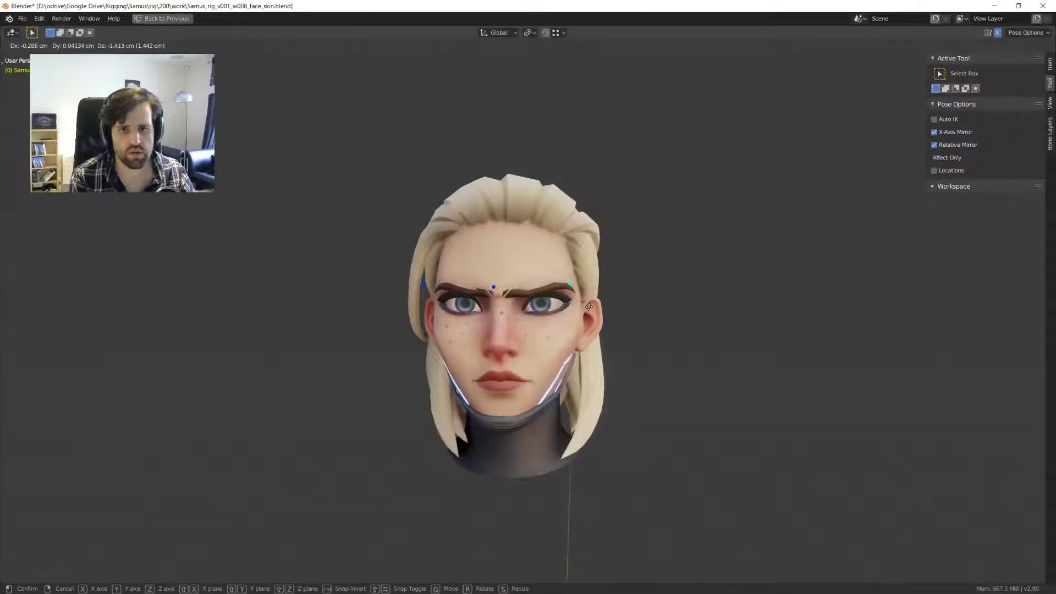
{"action": "left_click", "coordinate": [588, 307]}
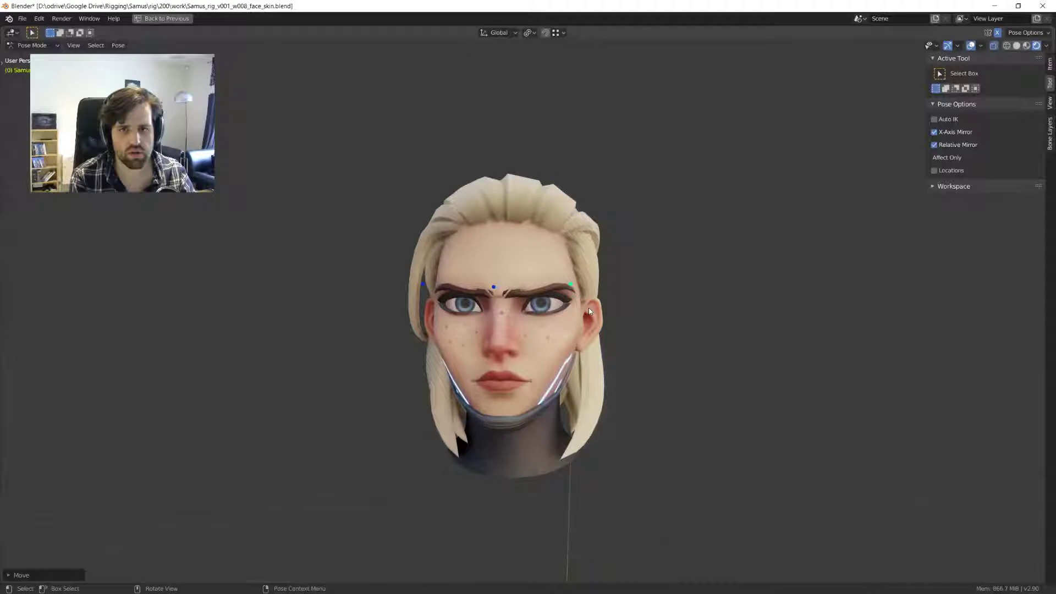
{"action": "scroll", "coordinate": [588, 311], "scroll_direction": "down", "scroll_amount": 2}
{"action": "middle_click_drag", "start_coordinate": [590, 311], "coordinate": [598, 318]}
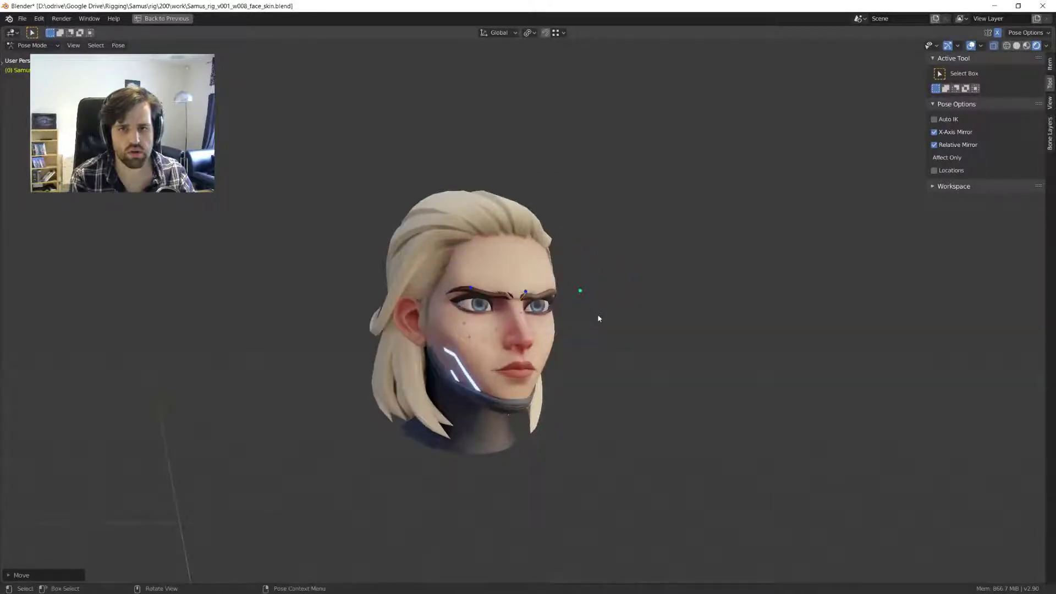
- Raise the inner eyebrow controls to test a sad brow pose, and clear the location of all four eyebrow controls
{"action": "key", "text": "KP_1"}
{"action": "scroll", "coordinate": [502, 304], "scroll_direction": "up", "scroll_amount": 3}
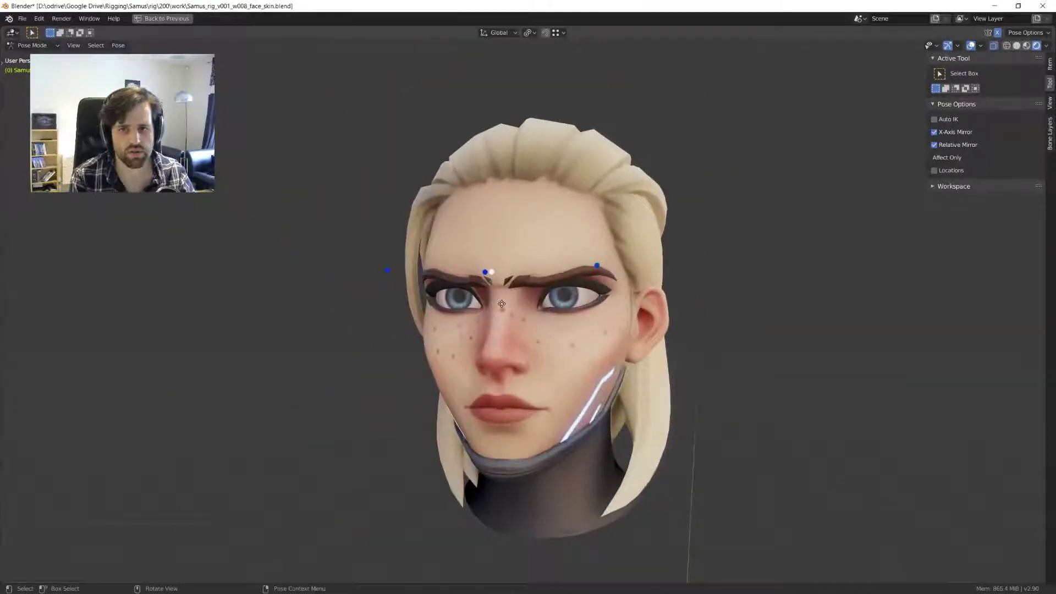
{"action": "key", "text": "g"}
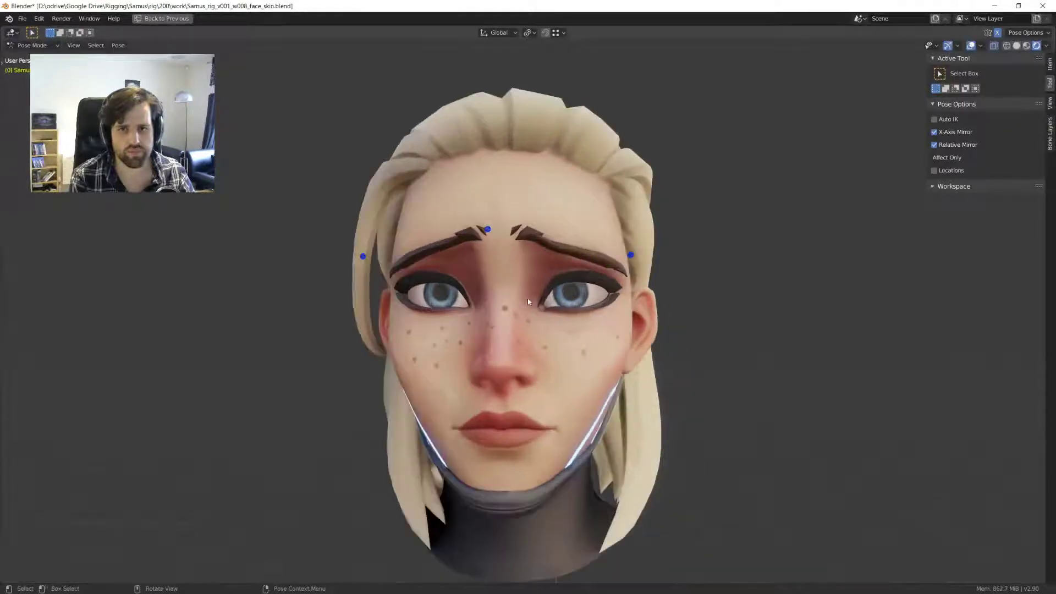
{"action": "key", "text": "a"}
{"action": "key", "text": "alt+g"}
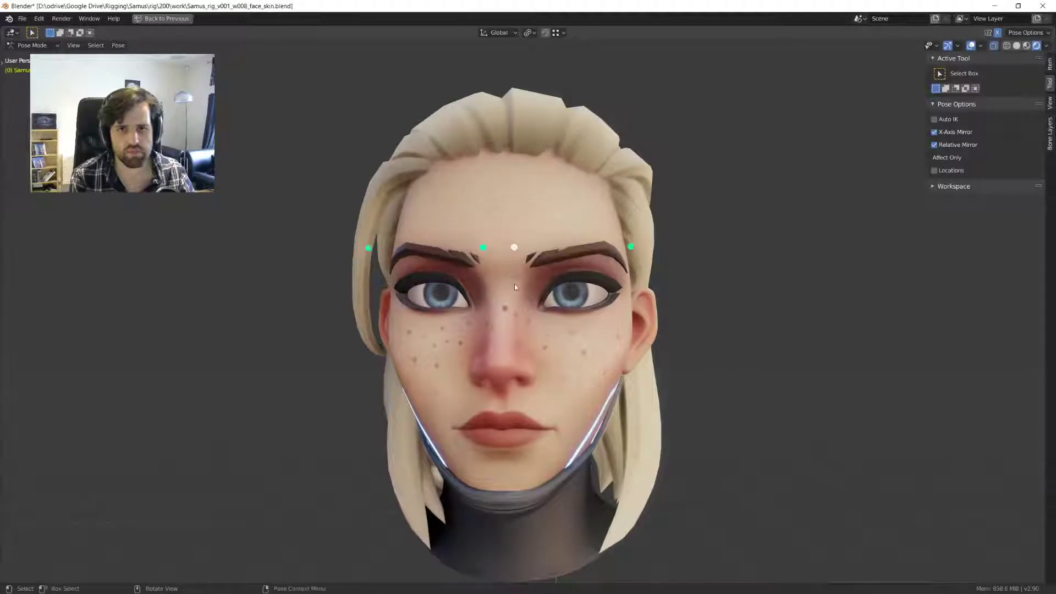
- Test the character's left inner eyebrow control alone by moving it about 2.5 cm inward in front view, and cancel the move
{"action": "left_click", "coordinate": [516, 246]}
{"action": "key", "text": "g"}
{"action": "right_click", "coordinate": [523, 242]}
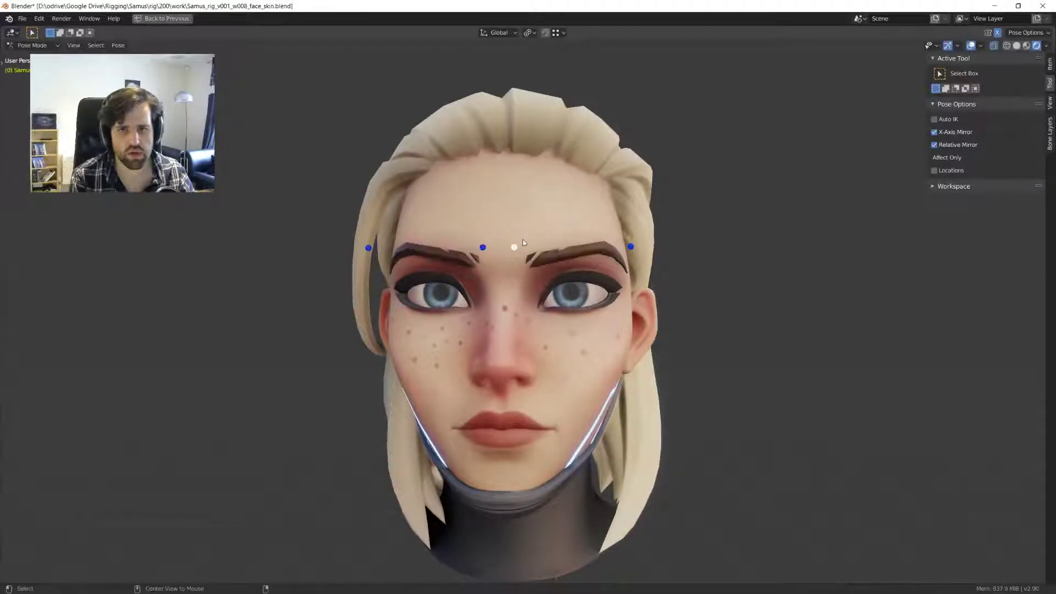
{"action": "scroll", "coordinate": [523, 242], "scroll_direction": "up", "scroll_amount": 3}
{"action": "key", "text": "KP_1"}
{"action": "key", "text": "g"}
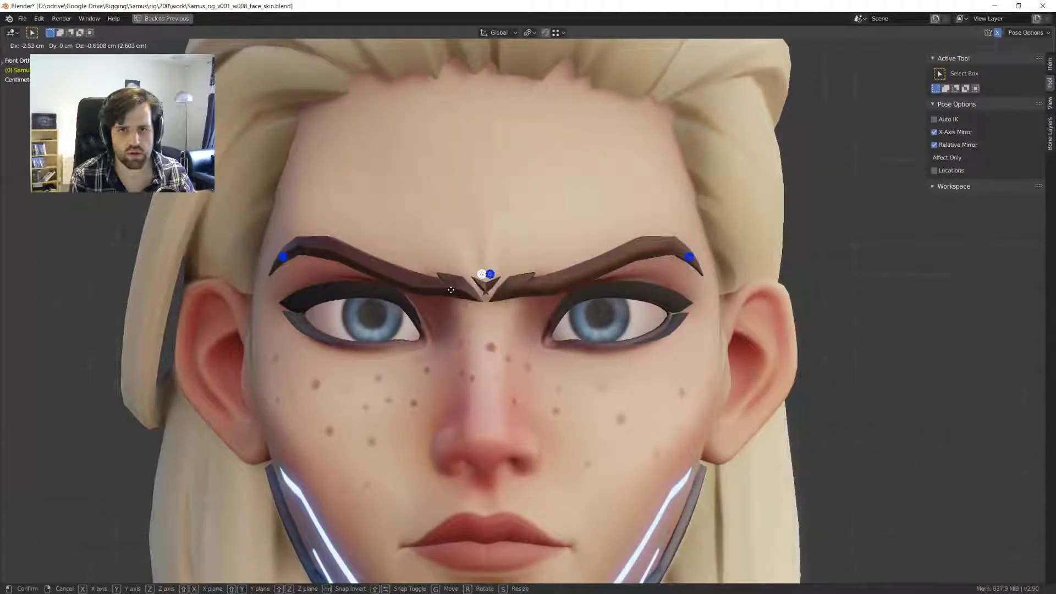
{"action": "scroll", "coordinate": [450, 290], "scroll_direction": "down", "scroll_amount": 4}
{"action": "middle_click_drag", "start_coordinate": [508, 285], "coordinate": [484, 269]}
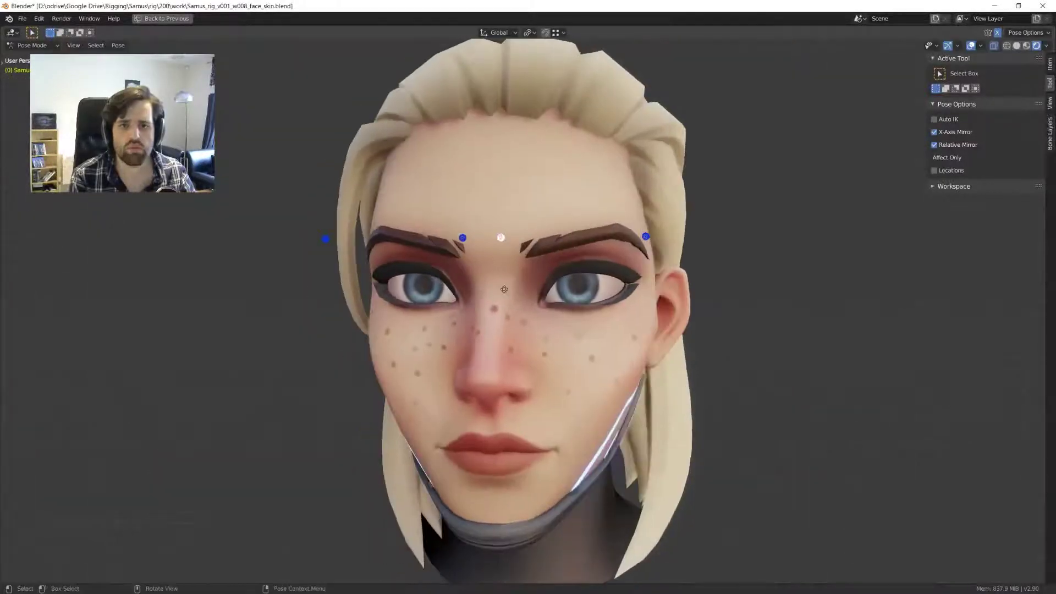
{"action": "key", "text": "Escape"}
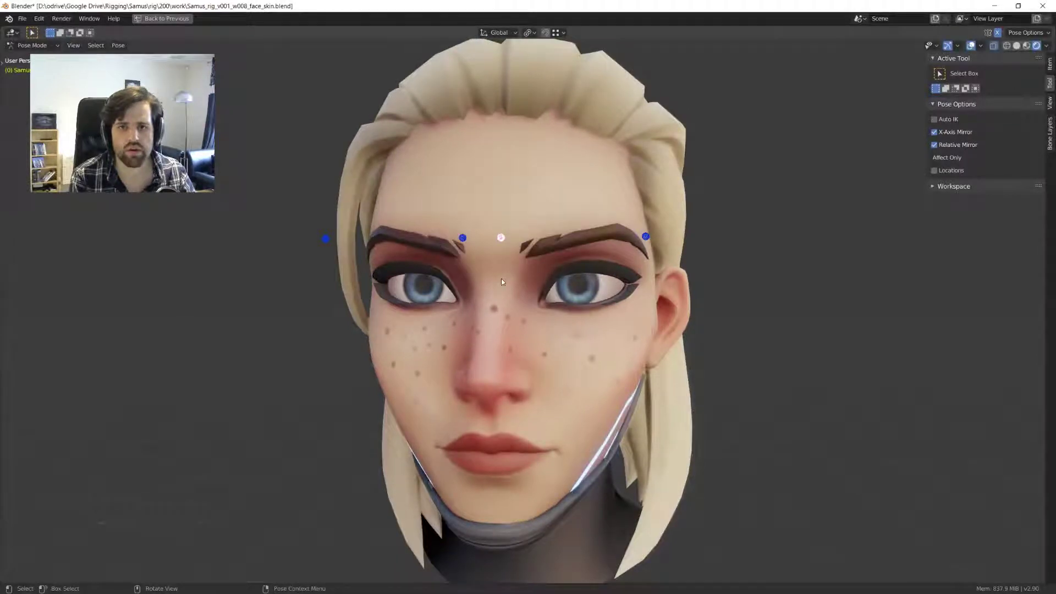
- Test the mirrored inner eyebrow controls by raising them about 1.9 cm, cancel the move, and inspect the neutral brows from the side
{"action": "middle_click_drag", "start_coordinate": [500, 278], "coordinate": [503, 288]}
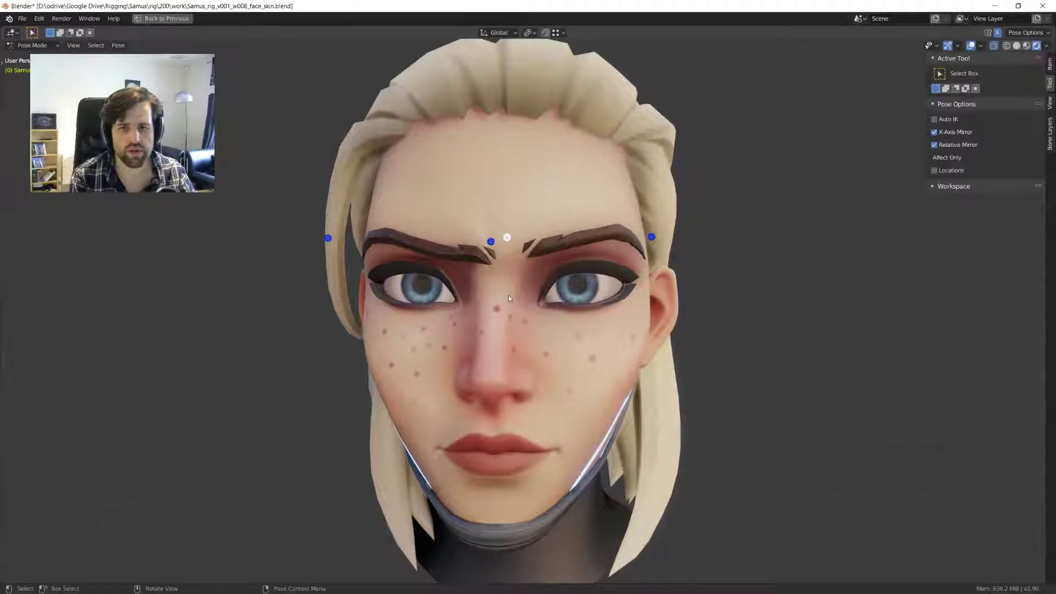
{"action": "key", "text": "g"}
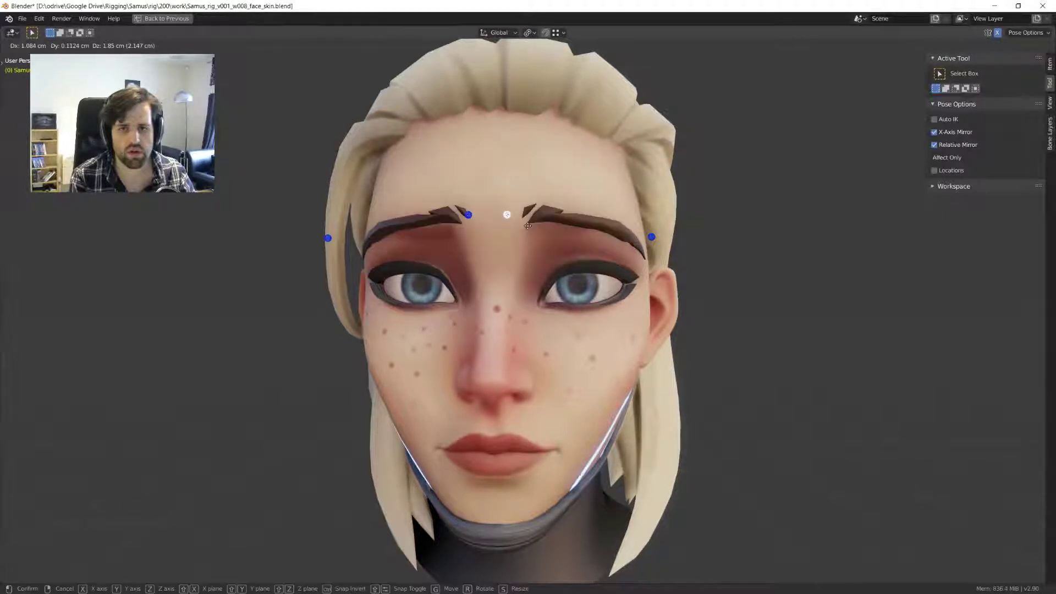
{"action": "right_click", "coordinate": [527, 225]}
{"action": "middle_click_drag", "start_coordinate": [527, 226], "coordinate": [512, 267]}
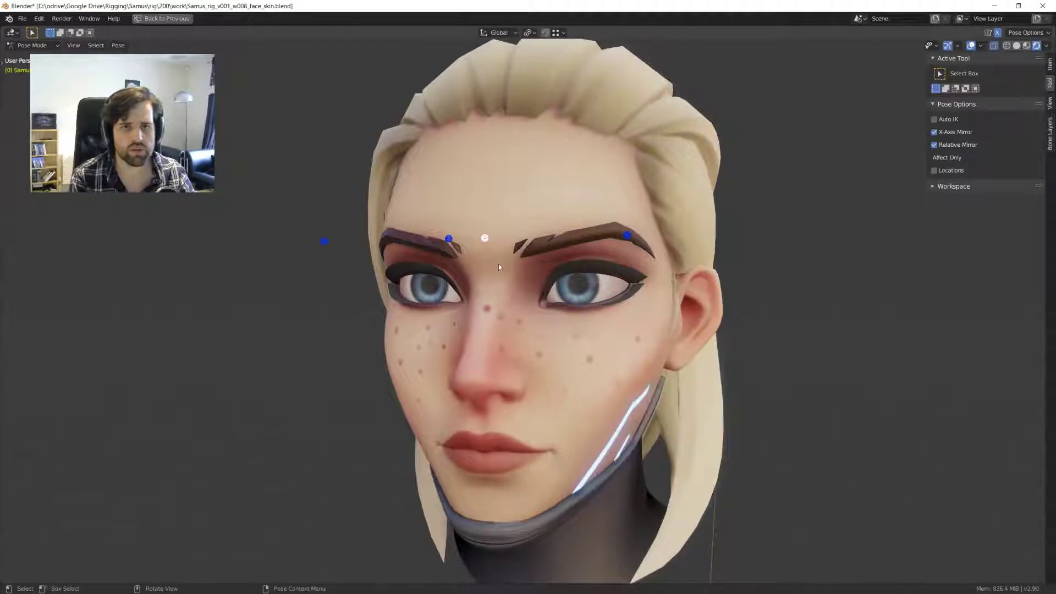
{"action": "middle_click_drag", "start_coordinate": [499, 267], "coordinate": [517, 273]}
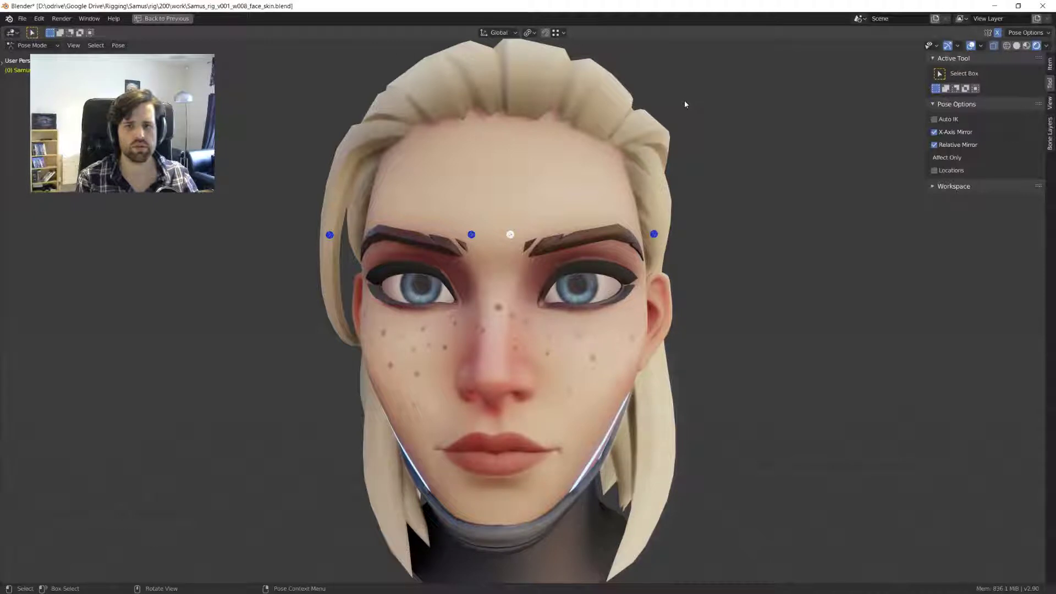
- Select the character's left outer eyebrow control and lower it toward the eye to check the dropped brow tails
{"action": "middle_click_drag", "start_coordinate": [684, 103], "coordinate": [619, 225]}
{"action": "left_click", "coordinate": [619, 225]}
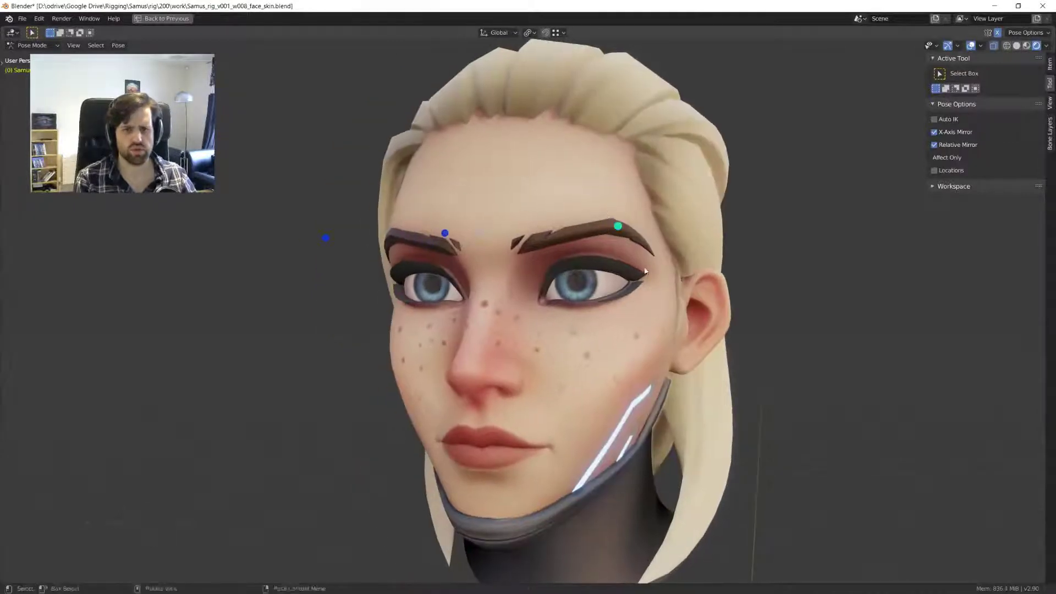
{"action": "key", "text": "g"}
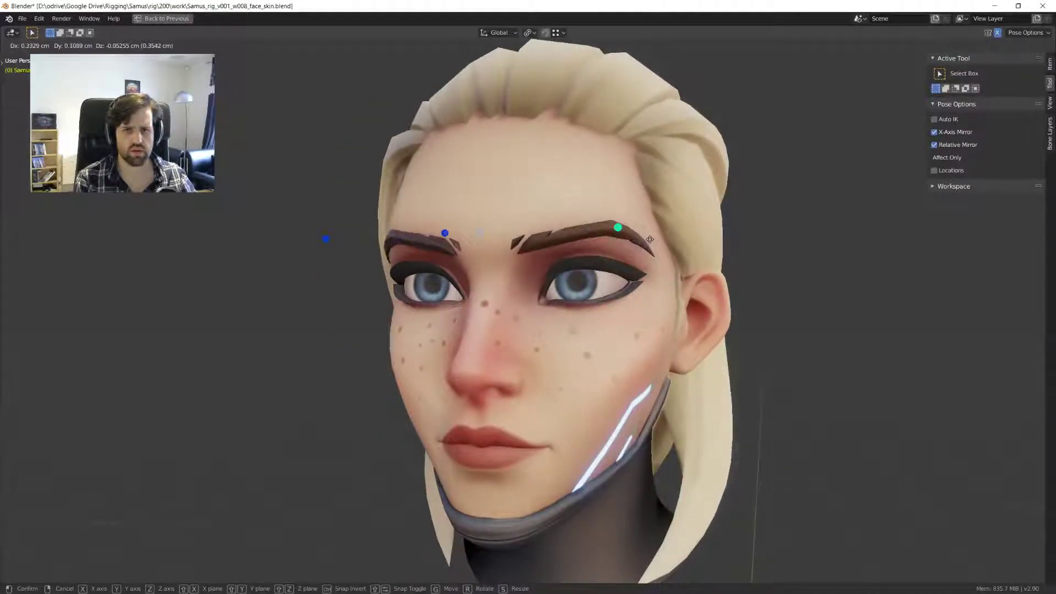
{"action": "left_click", "coordinate": [652, 299]}
{"action": "mouse_move", "coordinate": [652, 299]}
{"action": "middle_mouse_down"}
{"action": "mouse_move", "coordinate": [630, 294]}
{"action": "mouse_move", "coordinate": [644, 299]}
{"action": "middle_mouse_up"}
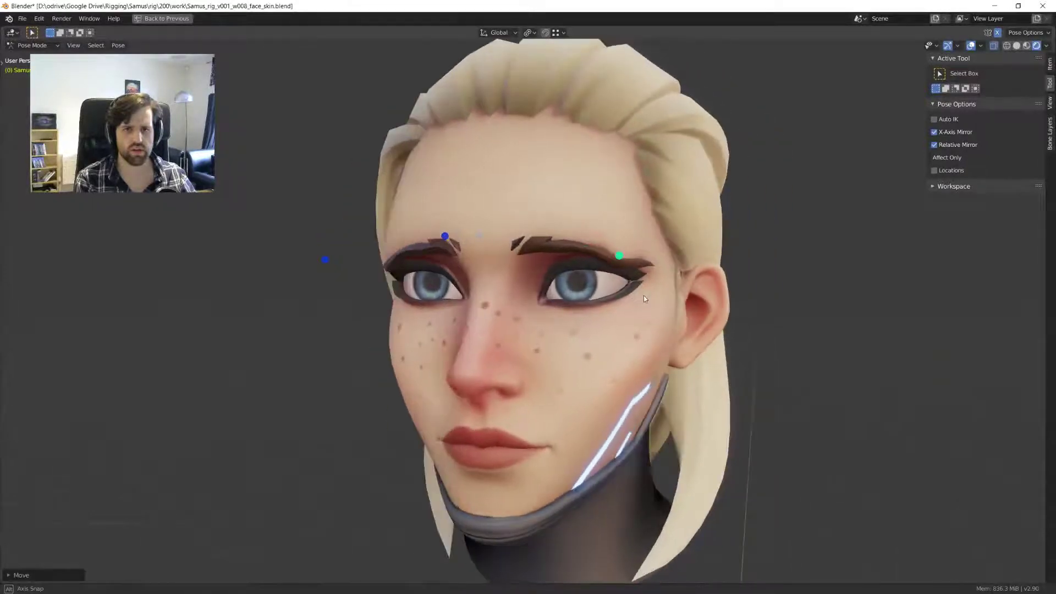
- Move the outer eyebrow control up by about 1 cm to check the raised brow tails, and cancel the move
{"action": "scroll", "coordinate": [643, 296], "scroll_direction": "down", "scroll_amount": 4}
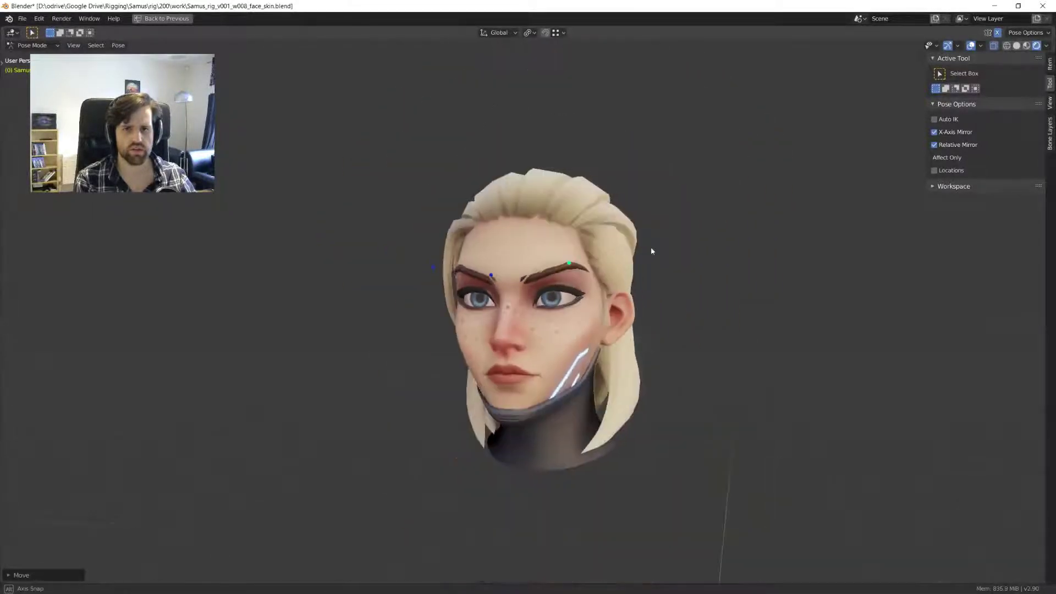
{"action": "middle_click_drag", "start_coordinate": [651, 246], "coordinate": [630, 285]}
{"action": "scroll", "coordinate": [655, 245], "scroll_direction": "up", "scroll_amount": 4}
{"action": "key", "text": "g"}
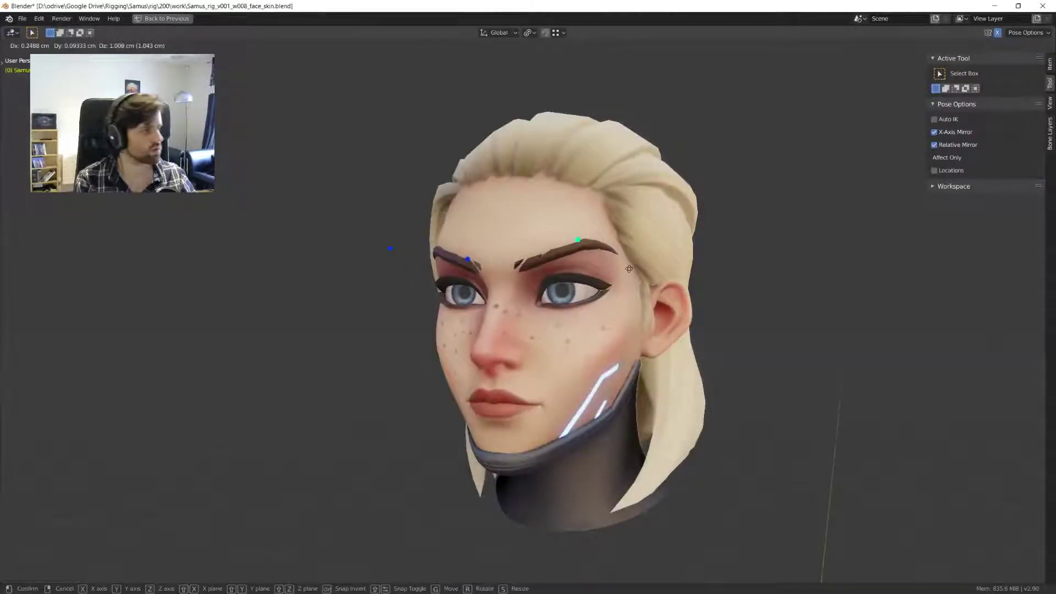
{"action": "right_click", "coordinate": [628, 272]}
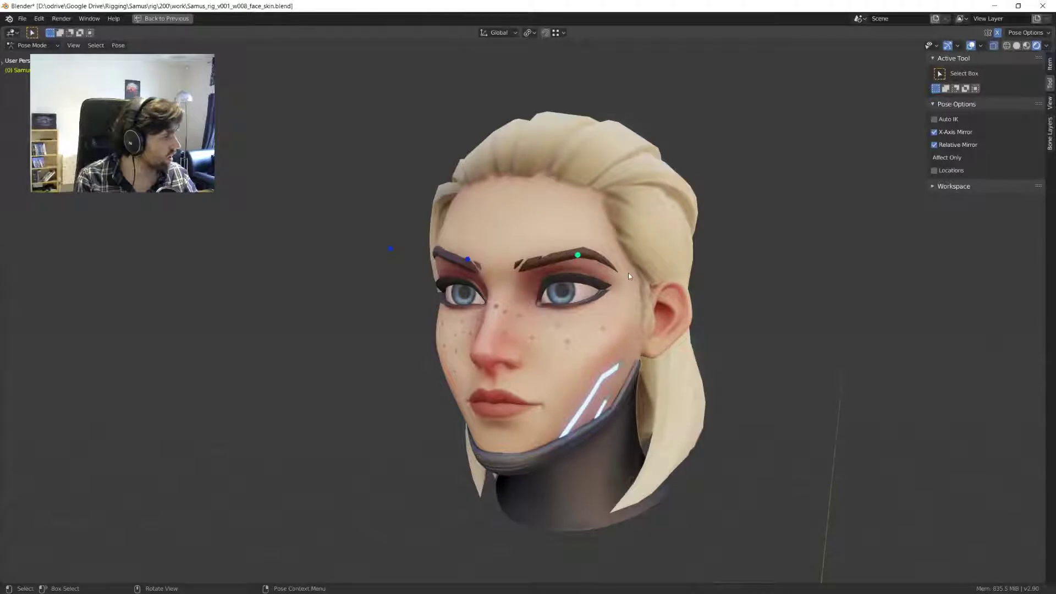
- Raise the character's left inner eyebrow control about 0.6 cm to recheck the shading of the brows, and cancel the move
{"action": "key", "text": "KP_1"}
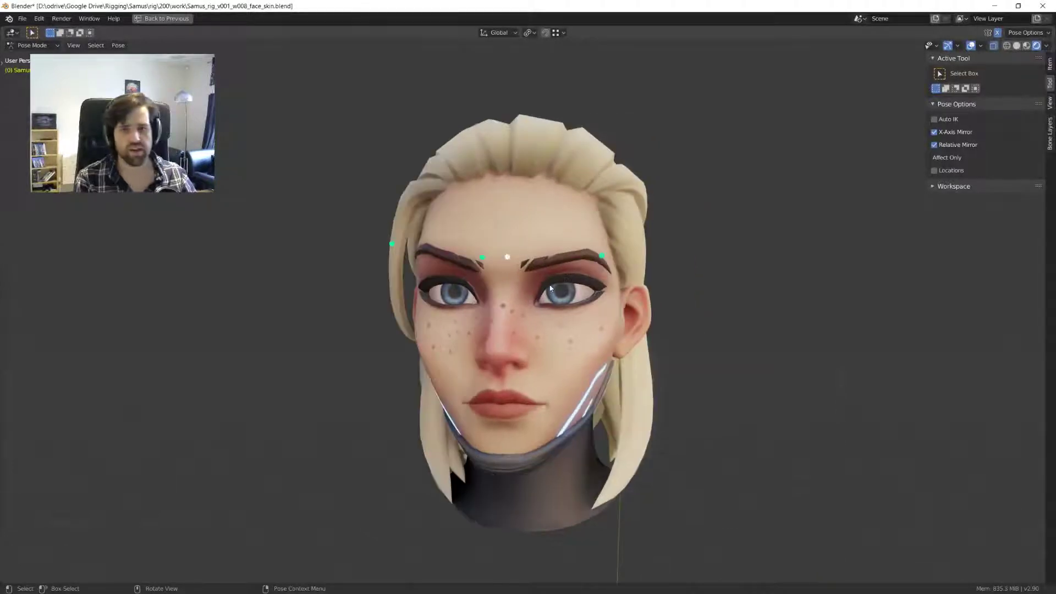
{"action": "scroll", "coordinate": [530, 279], "scroll_direction": "up", "scroll_amount": 2}
{"action": "middle_click_drag", "start_coordinate": [530, 281], "coordinate": [540, 279], "text": "shift"}
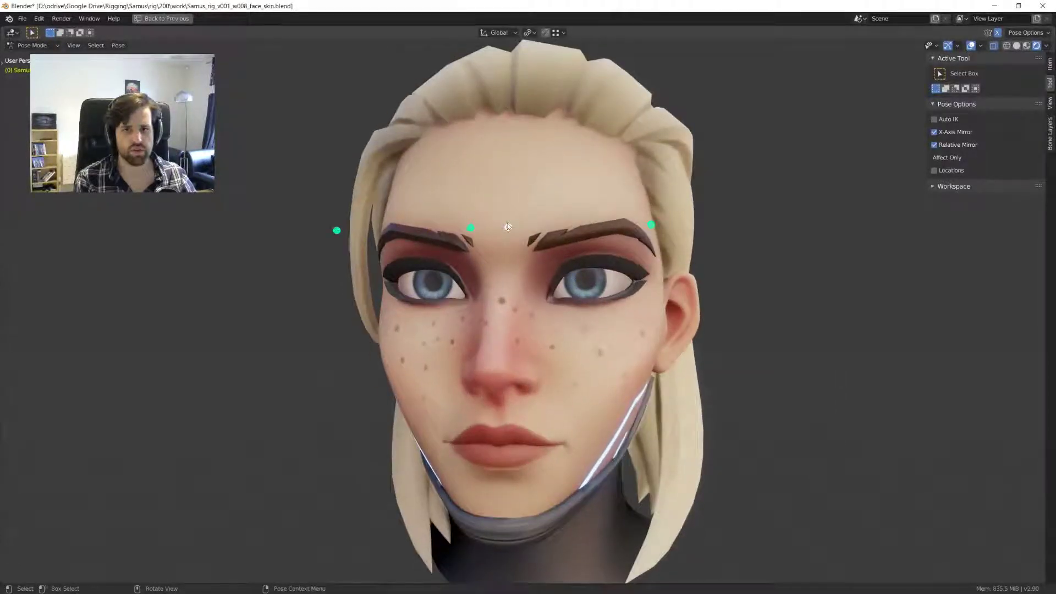
{"action": "left_click", "coordinate": [507, 227]}
{"action": "key", "text": "g"}
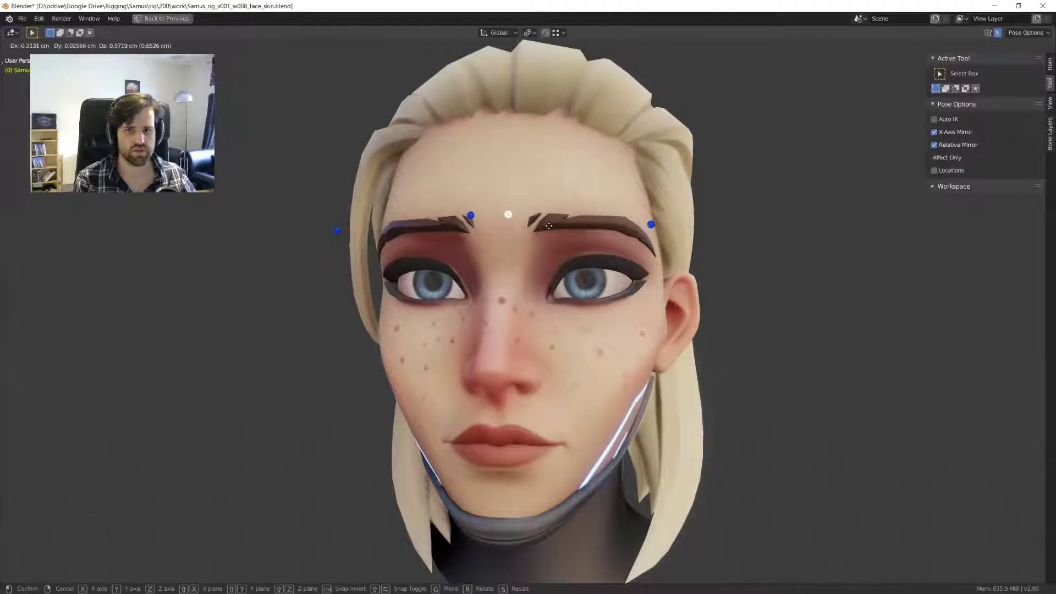
{"action": "right_click", "coordinate": [548, 226]}
{"action": "scroll", "coordinate": [556, 231], "scroll_direction": "down", "scroll_amount": 1}
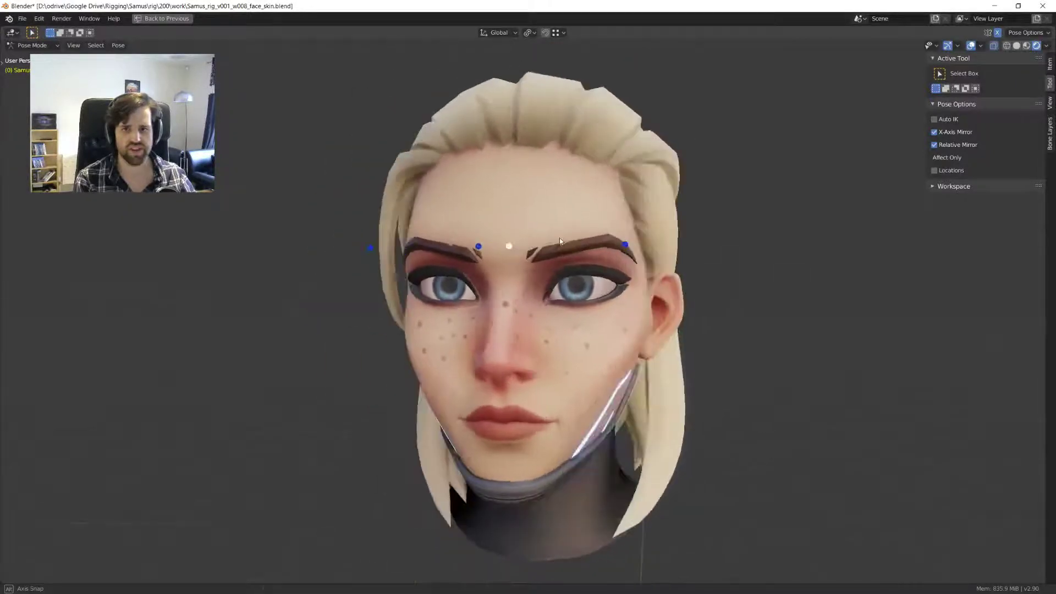
- Leave pose mode, select the eyebrow mesh, and open it for editing
{"action": "scroll", "coordinate": [560, 237], "scroll_direction": "up", "scroll_amount": 2}
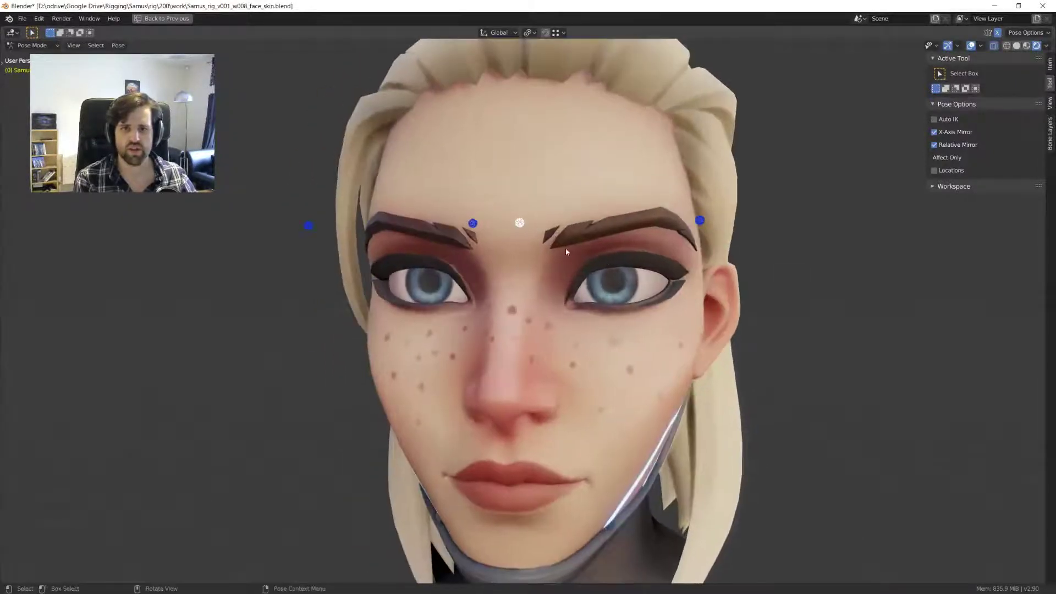
{"action": "key", "text": "ctrl+Tab"}
{"action": "left_click", "coordinate": [582, 237]}
{"action": "key", "text": "Tab"}
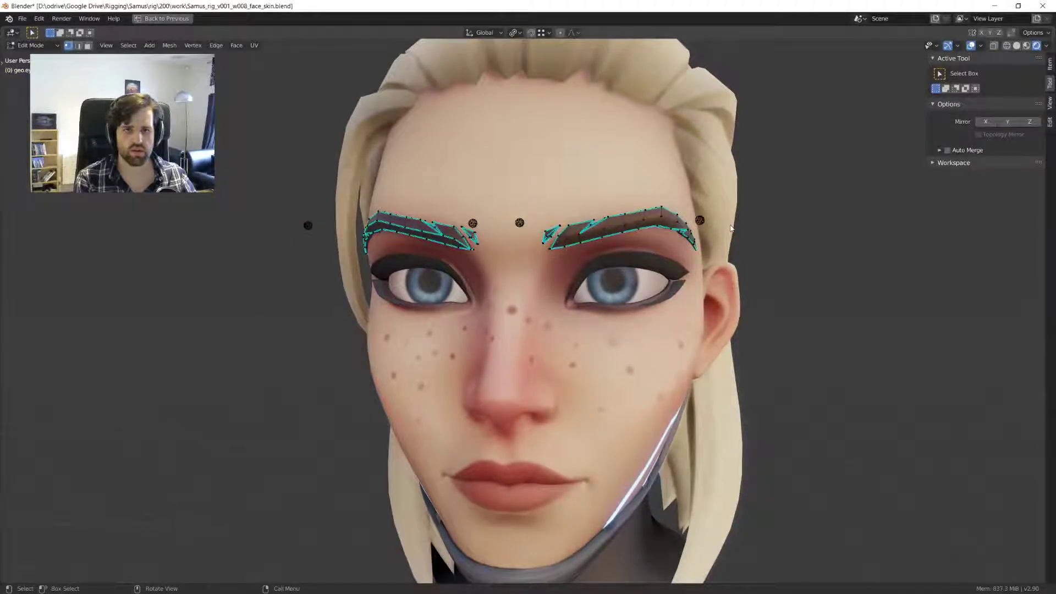
{"action": "scroll", "coordinate": [635, 220], "scroll_direction": "up", "scroll_amount": 3}
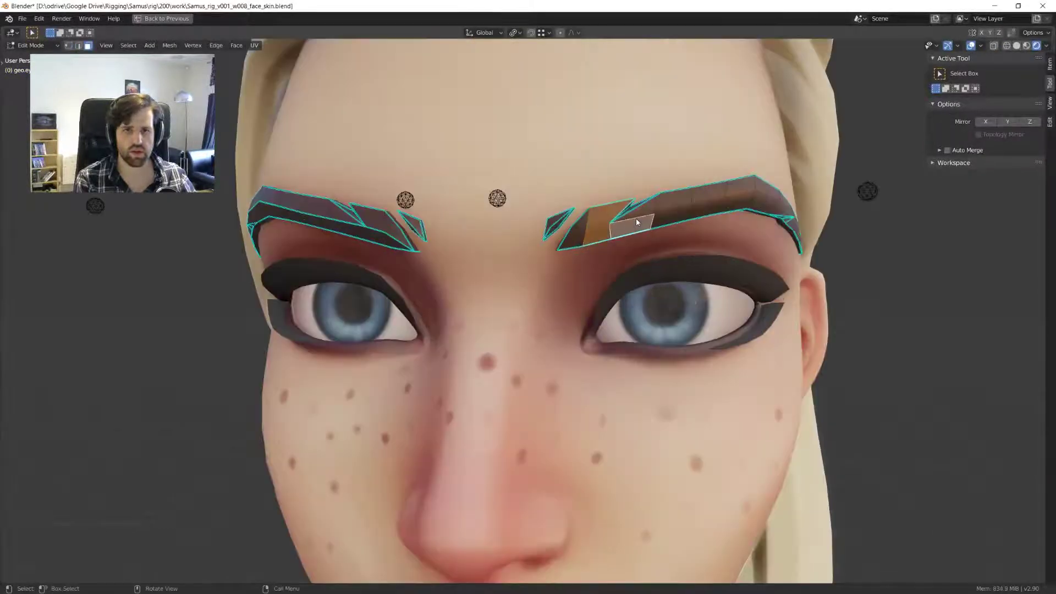
- Select the lengthwise edge loop along the character's left eyebrow in edge mode and mark it as sharp
{"action": "key", "text": "2"}
{"action": "left_click", "coordinate": [601, 225], "text": "alt"}
{"action": "left_click", "coordinate": [601, 226], "text": "alt+shift"}
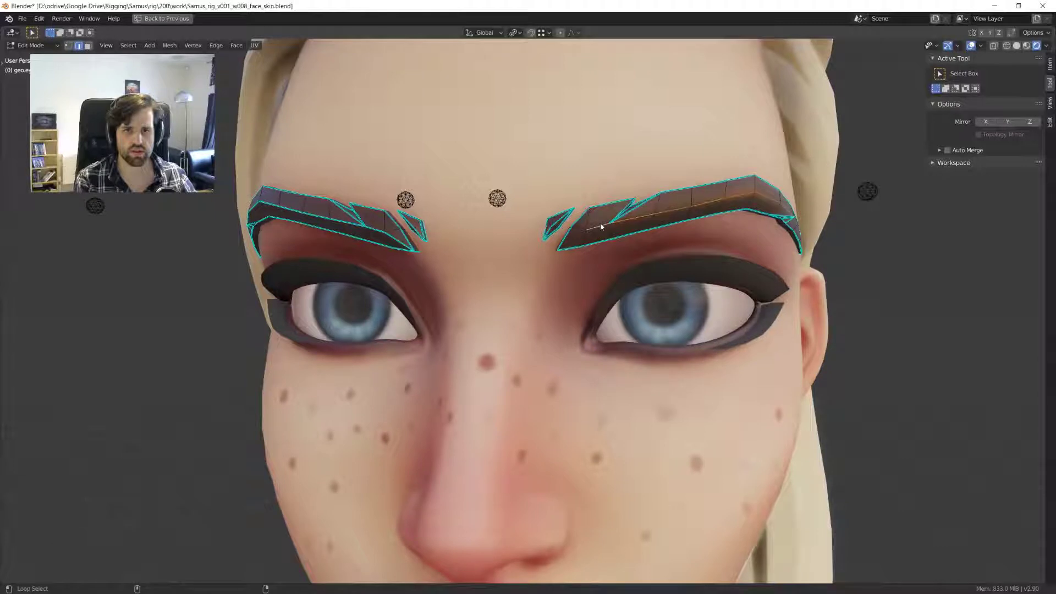
{"action": "mouse_move", "coordinate": [601, 225]}
{"action": "middle_mouse_down"}
{"action": "mouse_move", "coordinate": [629, 235]}
{"action": "mouse_move", "coordinate": [599, 234]}
{"action": "middle_mouse_up"}
{"action": "key", "text": "ctrl+e"}
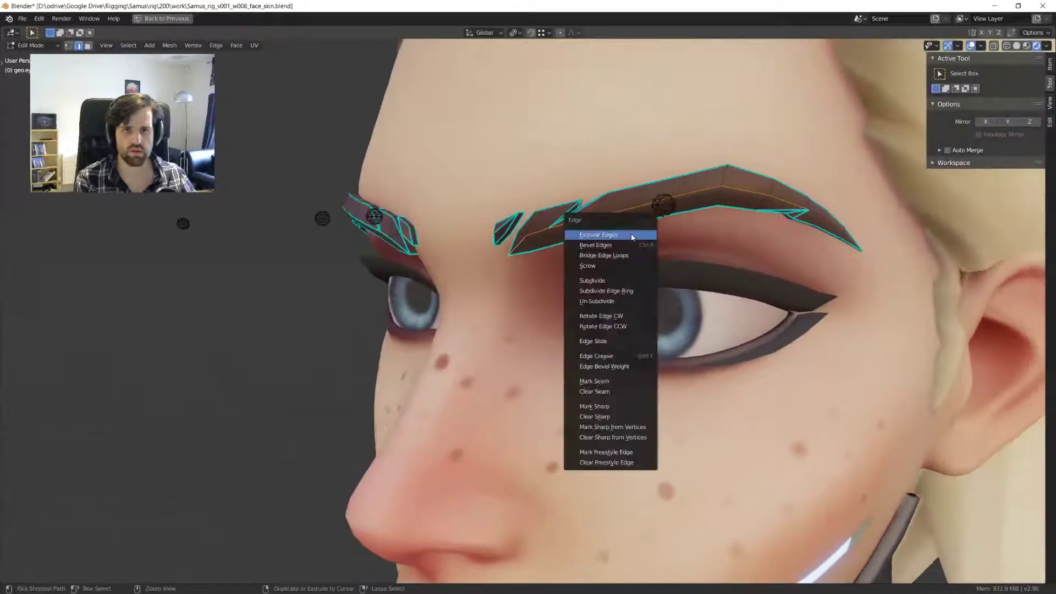
{"action": "left_click", "coordinate": [594, 406]}
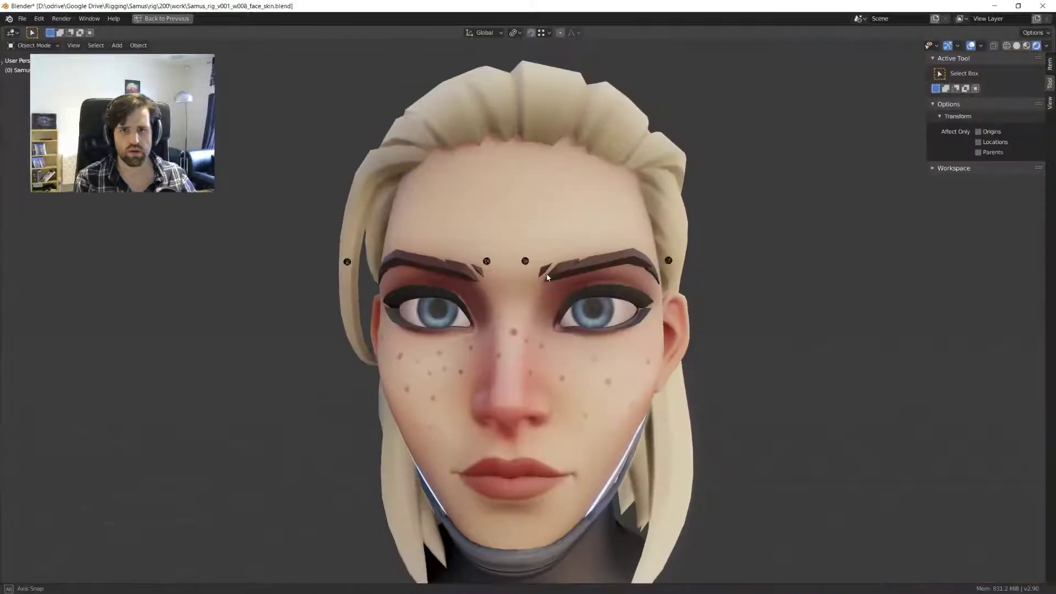
- Enter pose mode on the rig and test the mirrored inner eyebrow controls by raising them about 0.8 cm, clearing their location at the end
{"action": "left_click", "coordinate": [521, 260]}
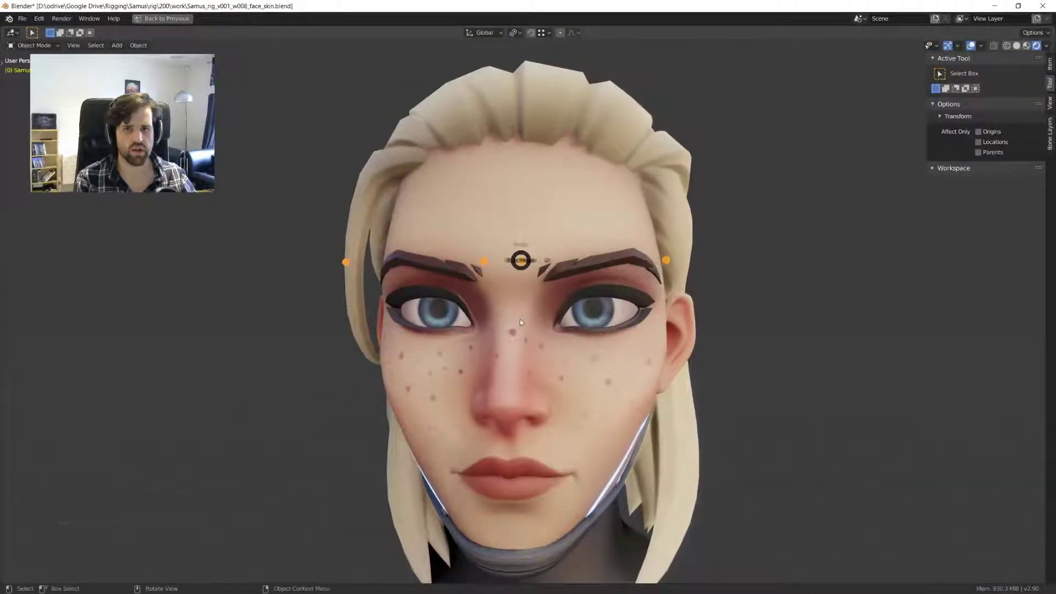
{"action": "key", "text": "ctrl+Tab"}
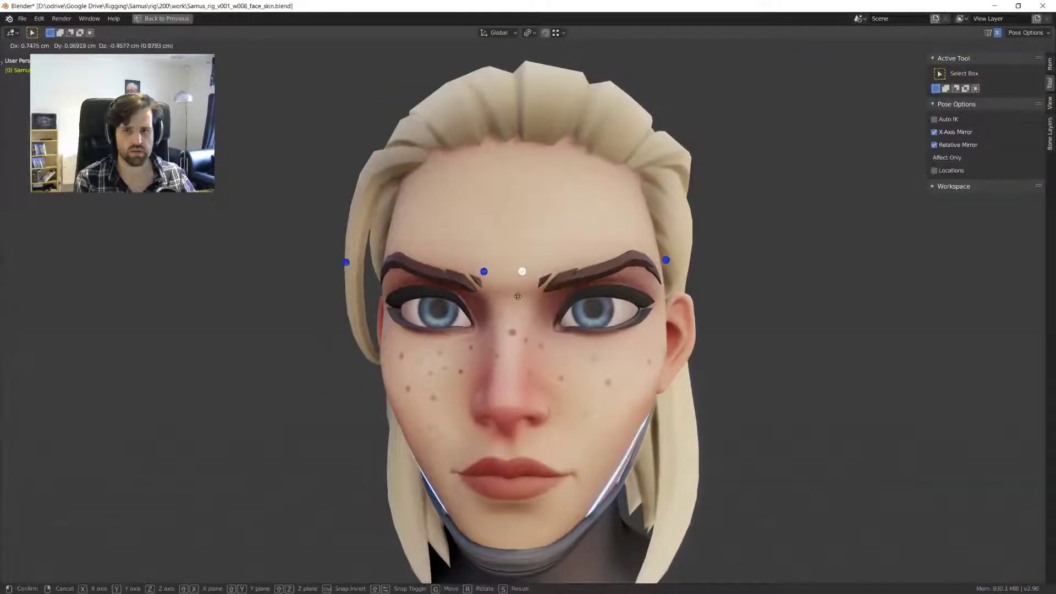
{"action": "scroll", "coordinate": [551, 314], "scroll_direction": "down", "scroll_amount": 4}
{"action": "middle_click_drag", "start_coordinate": [551, 314], "coordinate": [563, 286]}
{"action": "key", "text": "g"}
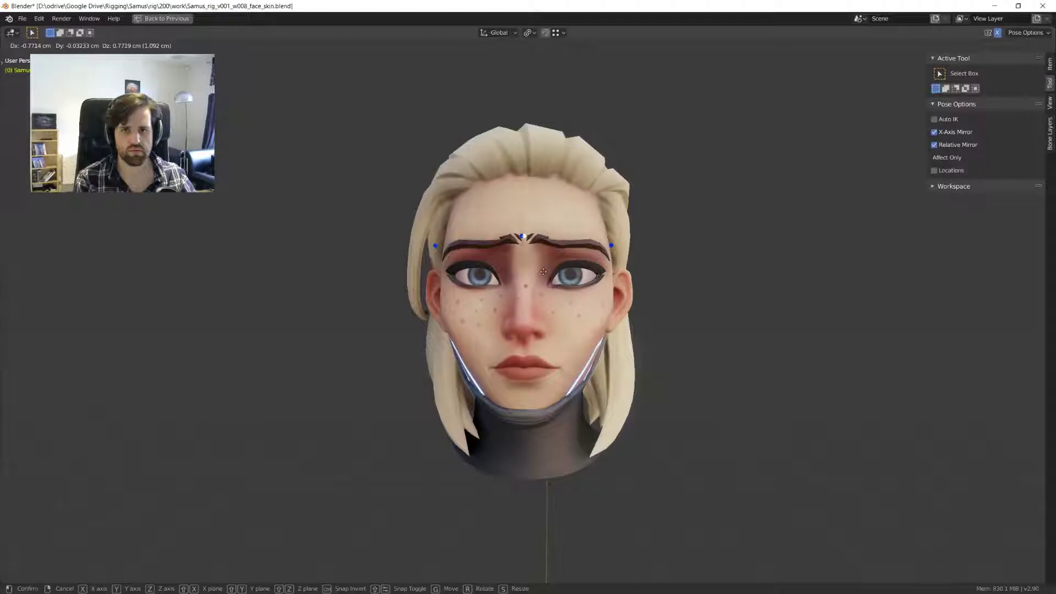
{"action": "left_click", "coordinate": [543, 270]}
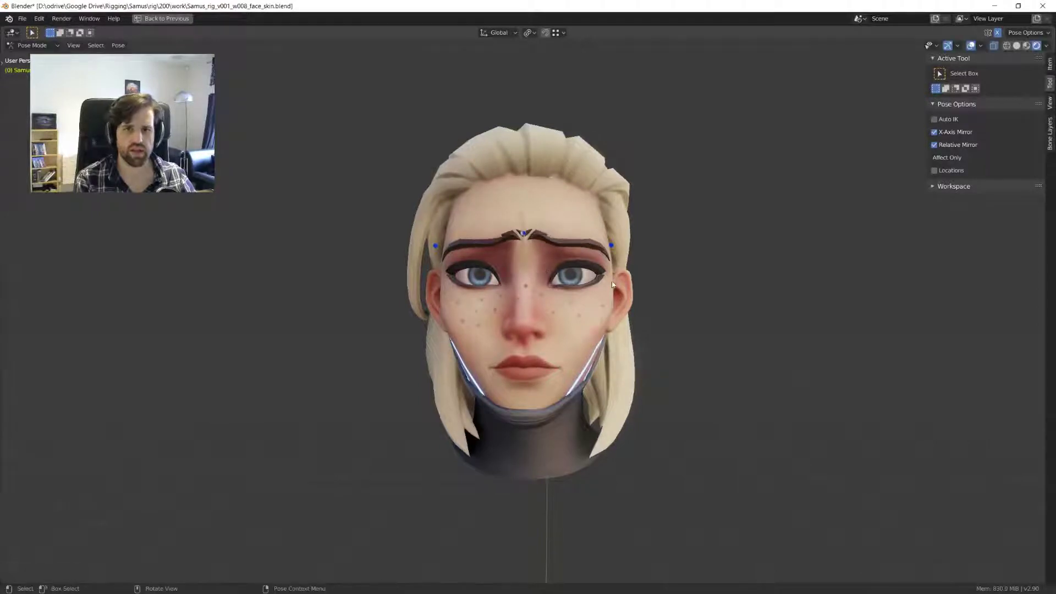
{"action": "key", "text": "alt+g"}
- Try different positions of the mirrored outer eyebrow control, moving it down about 0.8 cm, to check how the brow tails deform
{"action": "middle_click_drag", "start_coordinate": [512, 216], "coordinate": [585, 290]}
{"action": "key", "text": "g"}
{"action": "left_click", "coordinate": [576, 269]}
{"action": "key", "text": "g"}
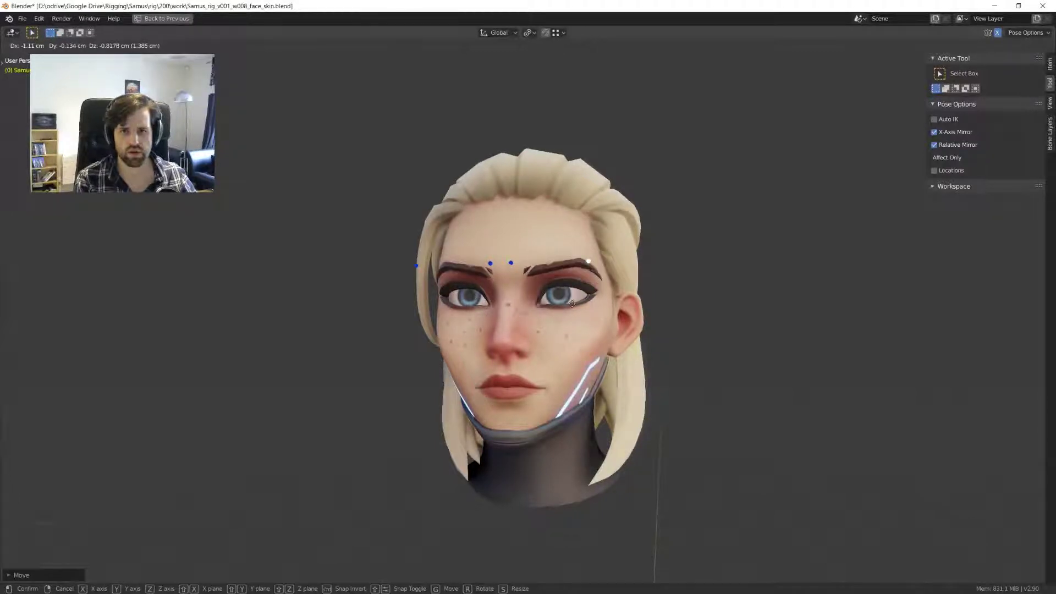
{"action": "left_click", "coordinate": [582, 287]}
{"action": "mouse_move", "coordinate": [581, 287]}
{"action": "middle_mouse_down"}
{"action": "mouse_move", "coordinate": [579, 296]}
{"action": "mouse_move", "coordinate": [610, 275]}
{"action": "mouse_move", "coordinate": [525, 265]}
{"action": "mouse_move", "coordinate": [591, 281]}
{"action": "middle_mouse_up"}
{"action": "scroll", "coordinate": [579, 297], "scroll_direction": "up", "scroll_amount": 3}
{"action": "scroll", "coordinate": [591, 281], "scroll_direction": "up", "scroll_amount": 2}
- Raise and lower the outer eyebrow control repeatedly at closer range to inspect the brow shape between its extremes
{"action": "key", "text": "g"}
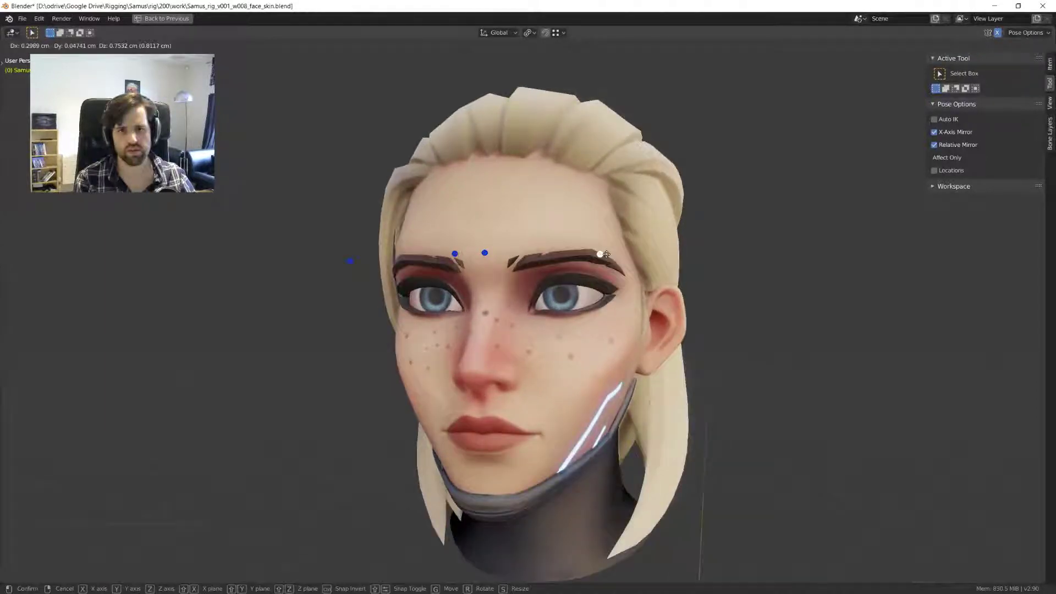
{"action": "left_click", "coordinate": [606, 254]}
{"action": "middle_click_drag", "start_coordinate": [605, 254], "coordinate": [555, 286]}
{"action": "key", "text": "g"}
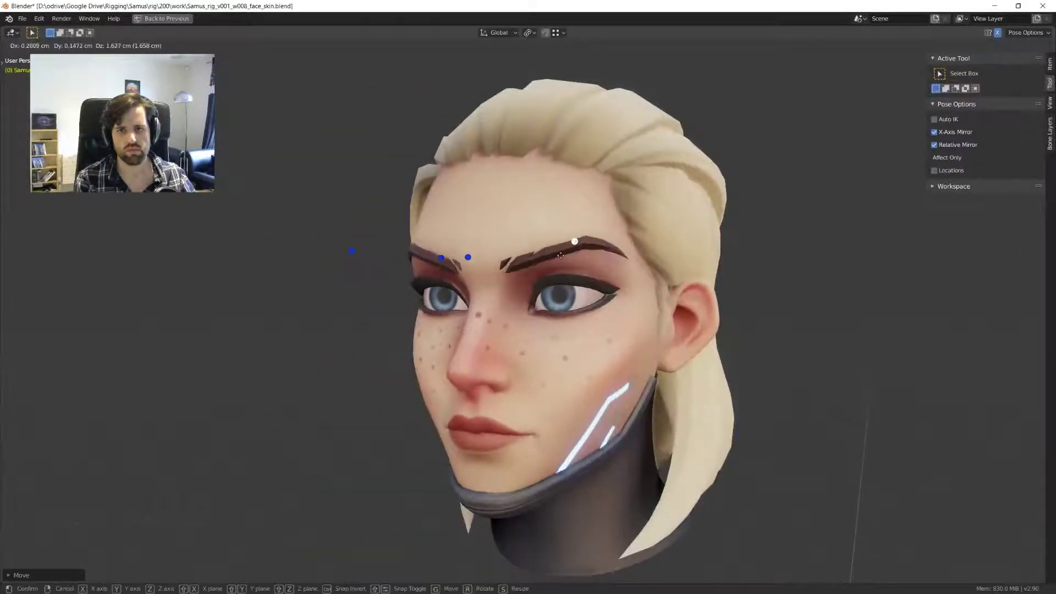
{"action": "right_click", "coordinate": [558, 286]}
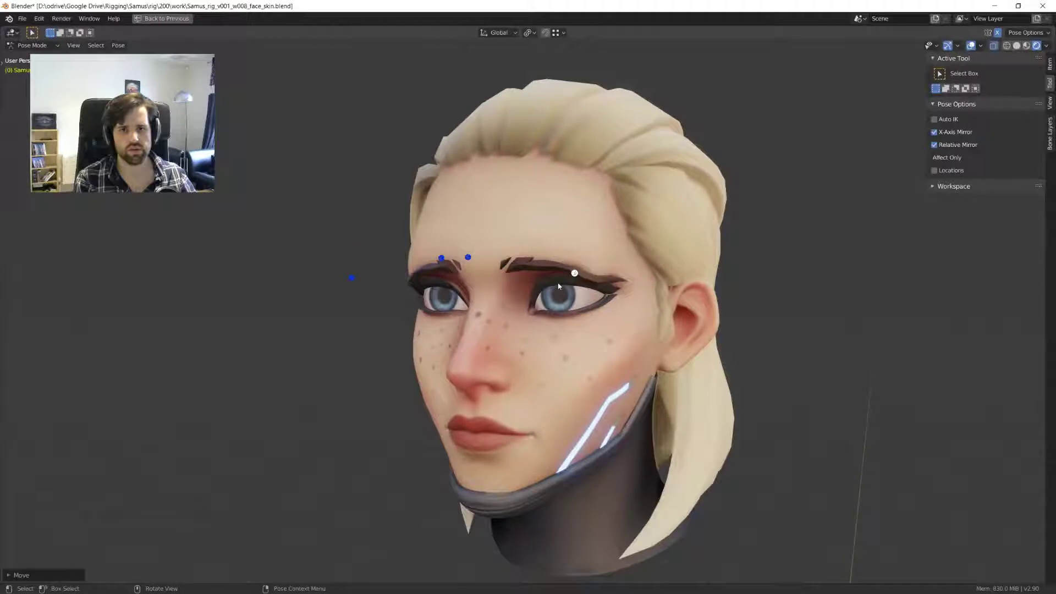
{"action": "key", "text": "g"}
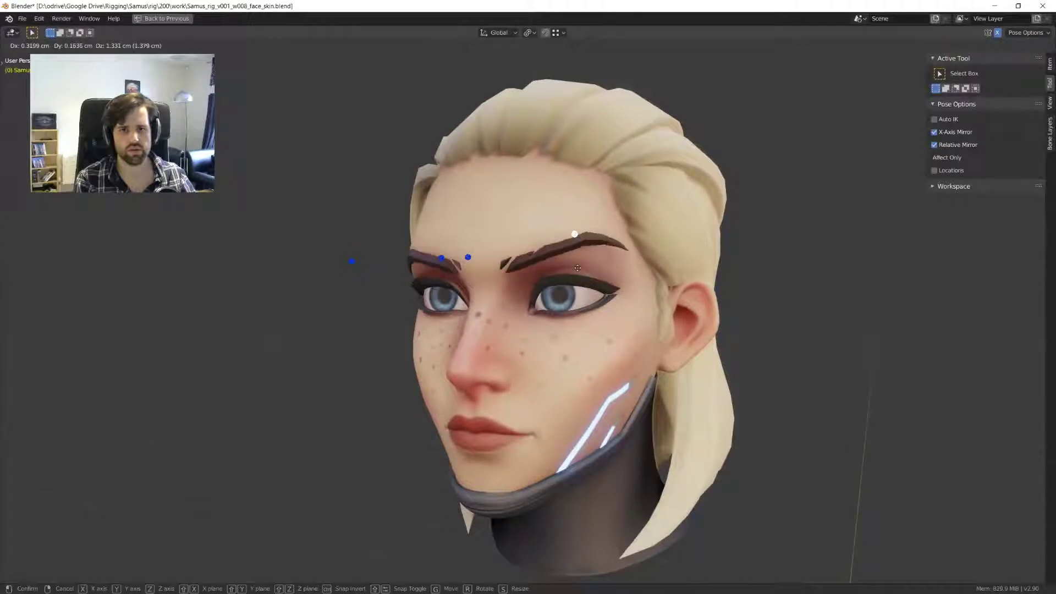
{"action": "left_click", "coordinate": [572, 277]}
- Select all the eyebrow controls to reset the pose, and lower the outer eyebrow control to examine the drooping brow tail
{"action": "middle_click_drag", "start_coordinate": [572, 278], "coordinate": [594, 249]}
{"action": "key", "text": "a"}
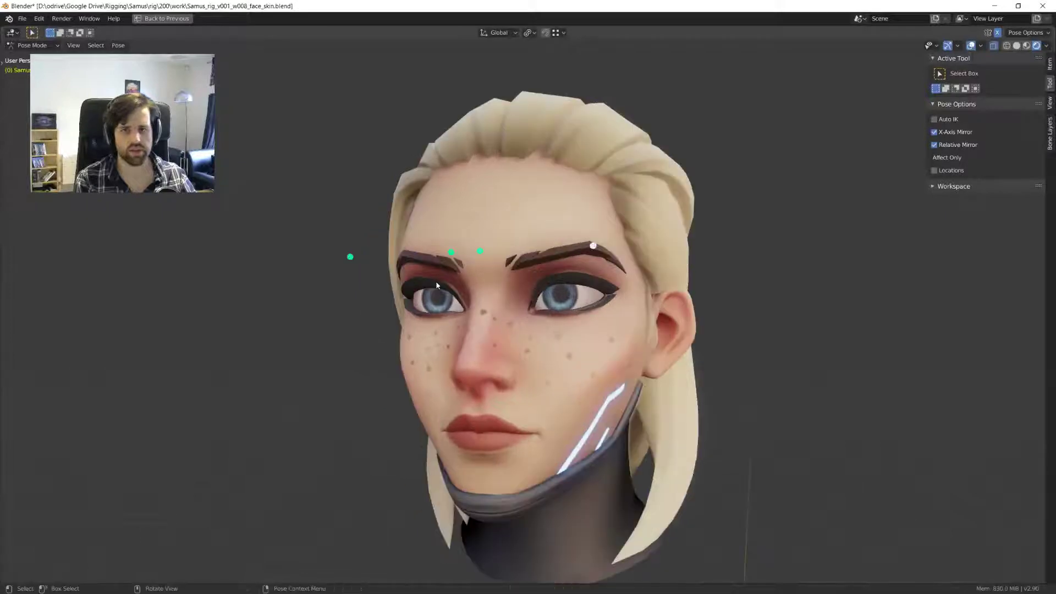
{"action": "left_click", "coordinate": [587, 296]}
{"action": "scroll", "coordinate": [588, 294], "scroll_direction": "up", "scroll_amount": 2}
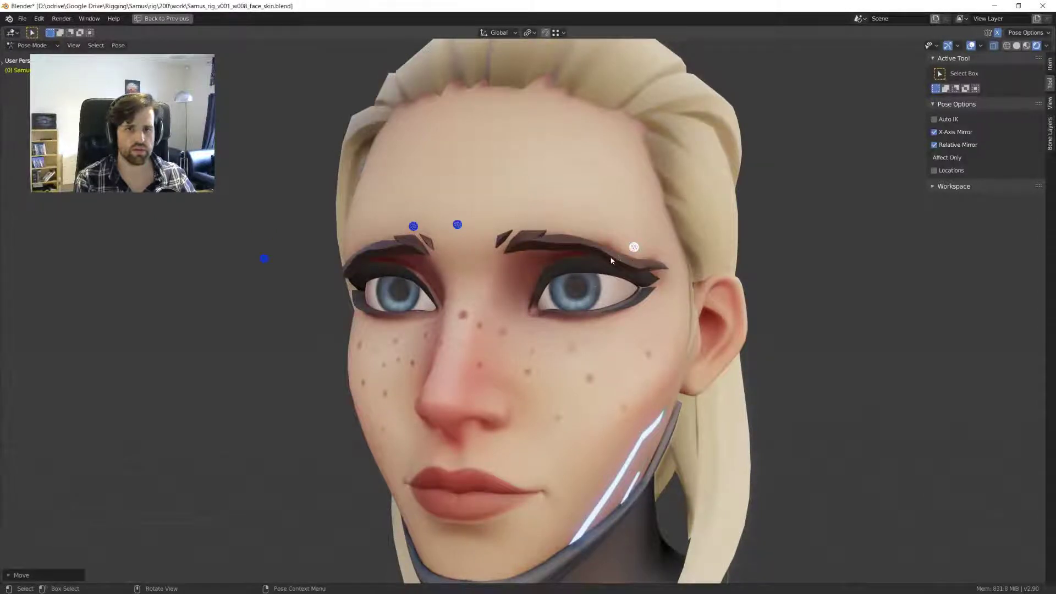
- Restore the full layout and open the Brow.Outer.Lowerer.L action at frame 10 with the hidden bones revealed
{"action": "key", "text": "ctrl+space"}
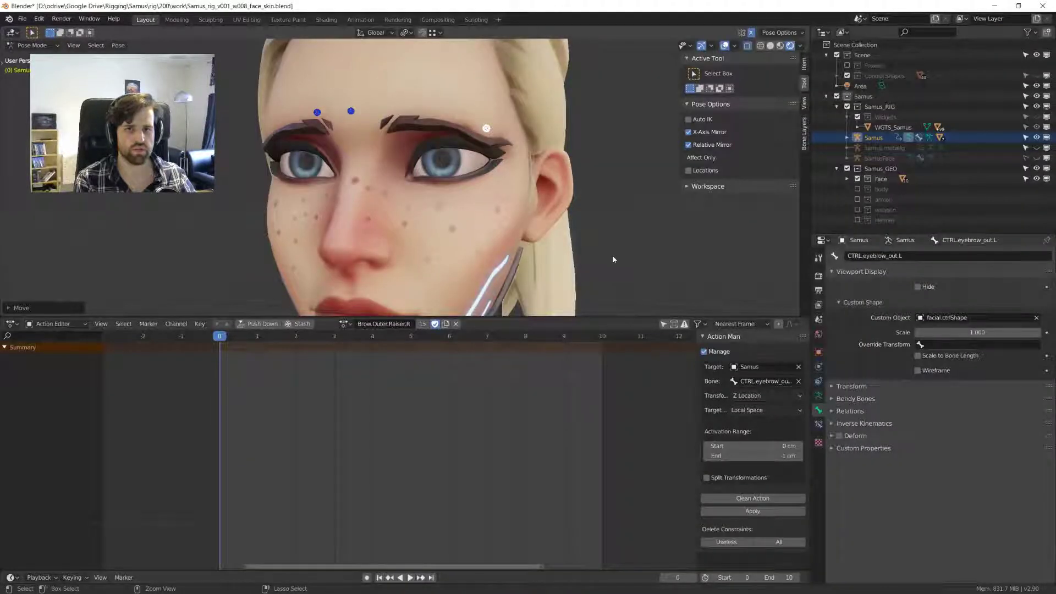
{"action": "left_click", "coordinate": [343, 323]}
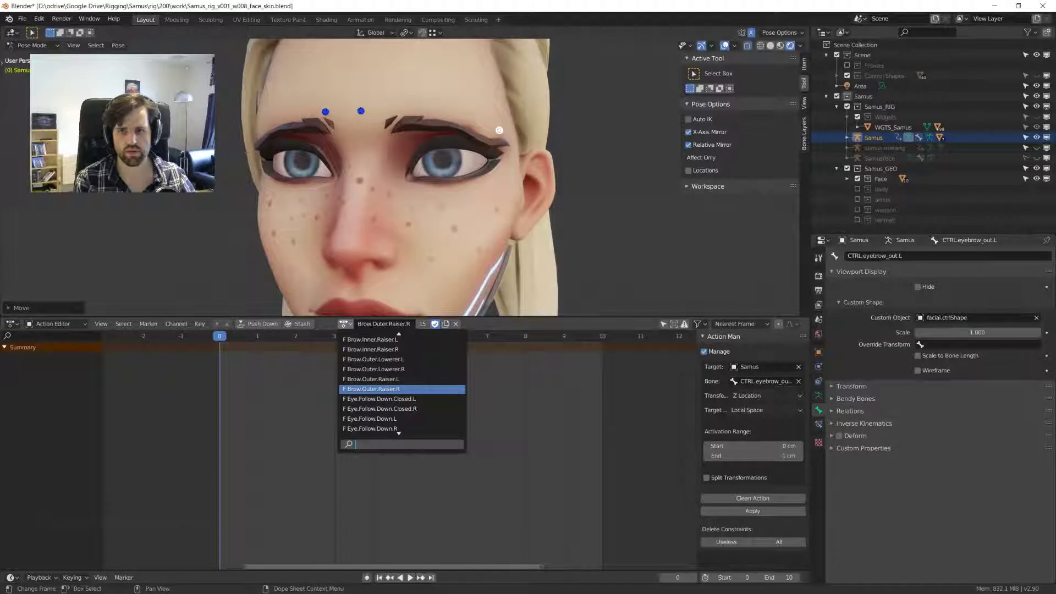
{"action": "type", "text": "Brow"}
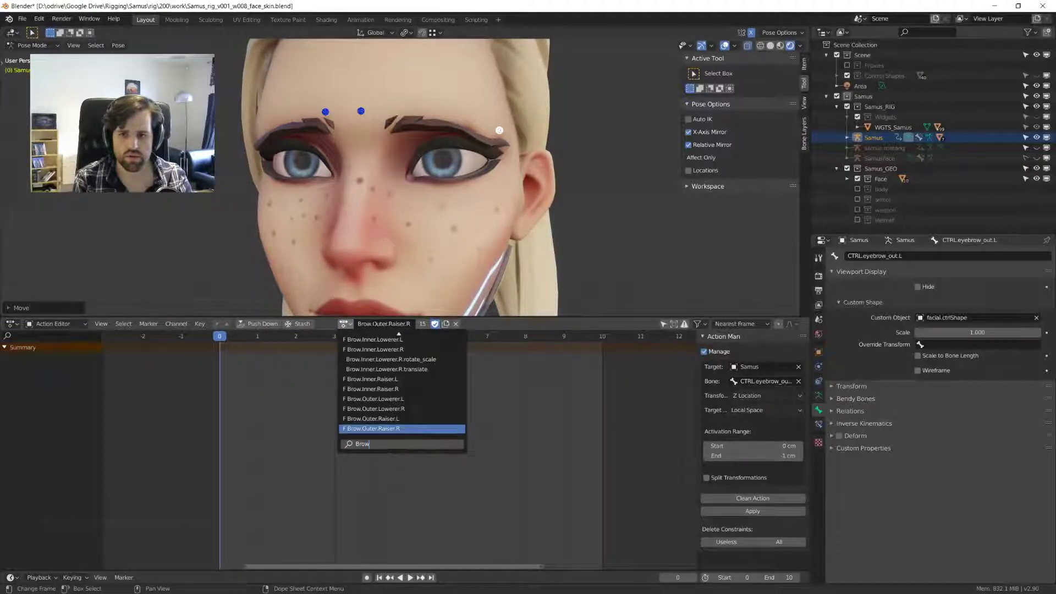
{"action": "type", "text": ".outer"}
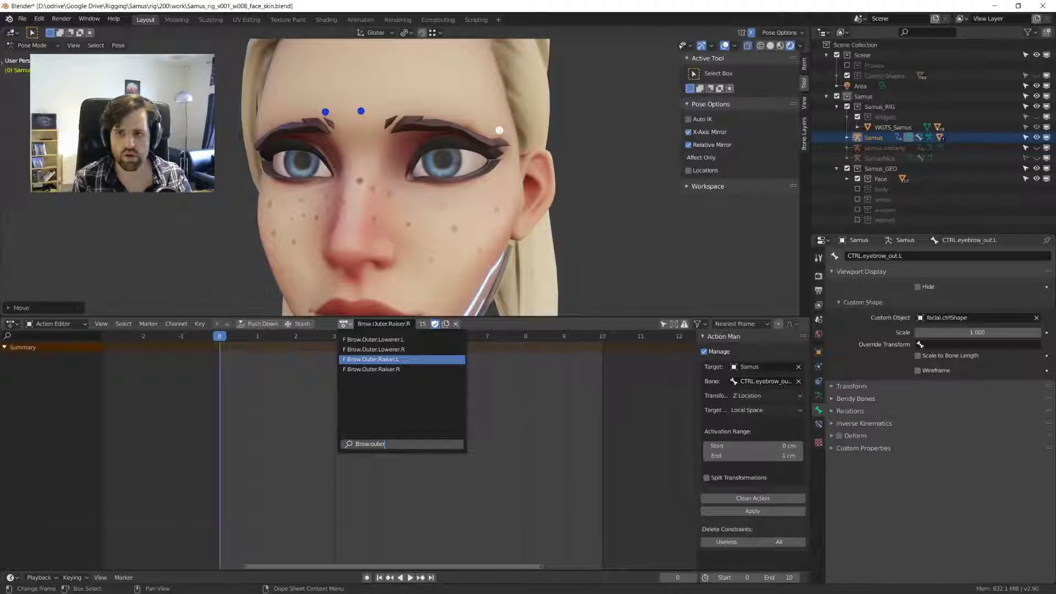
{"action": "left_click", "coordinate": [385, 339]}
{"action": "key", "text": "alt+h"}
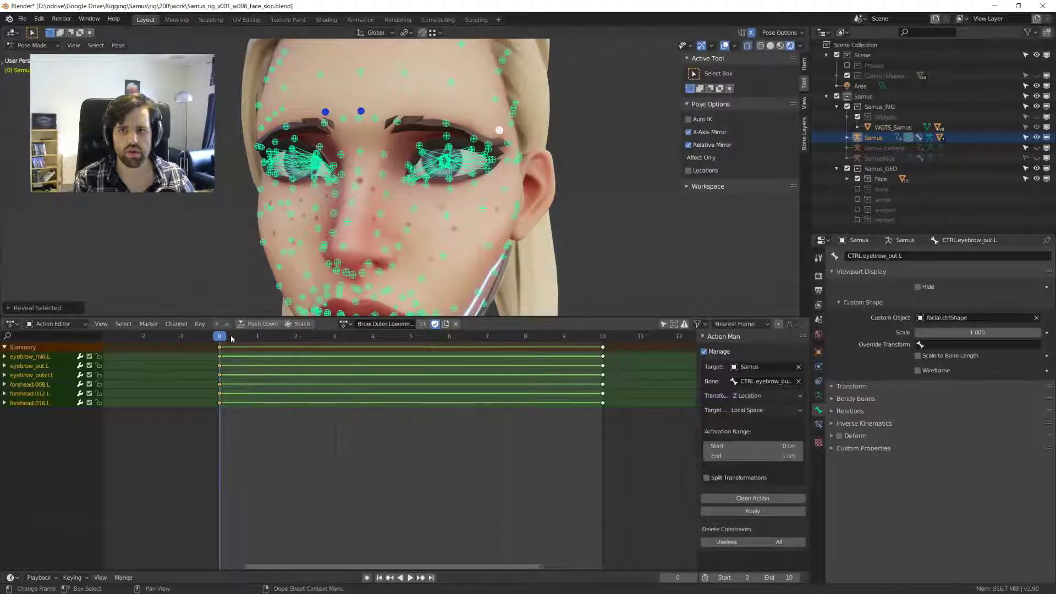
{"action": "left_click_drag", "start_coordinate": [231, 338], "coordinate": [602, 337]}
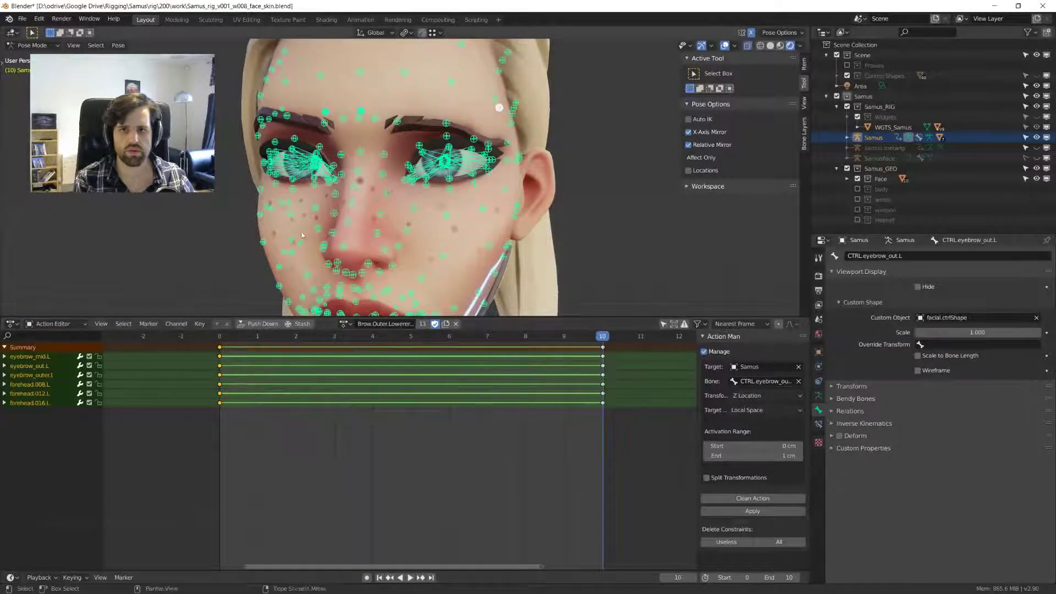
- In front view, lower the eyebrow_mid.L bone about 0.18 cm and raise the eyebrow_out.L bone about 0.21 cm along global Z
{"action": "key", "text": "KP_1"}
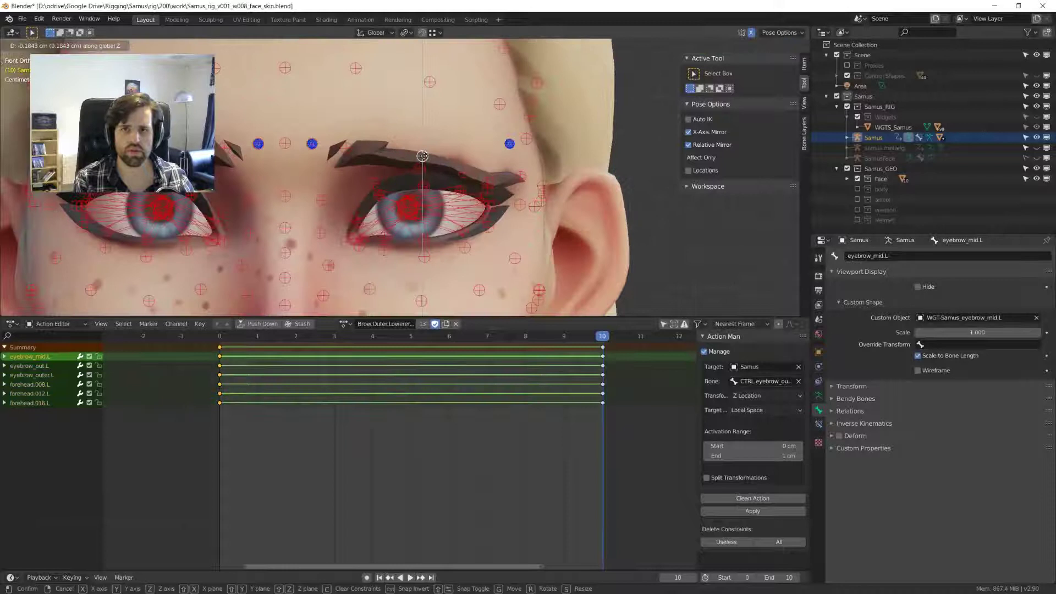
{"action": "left_click", "coordinate": [468, 173]}
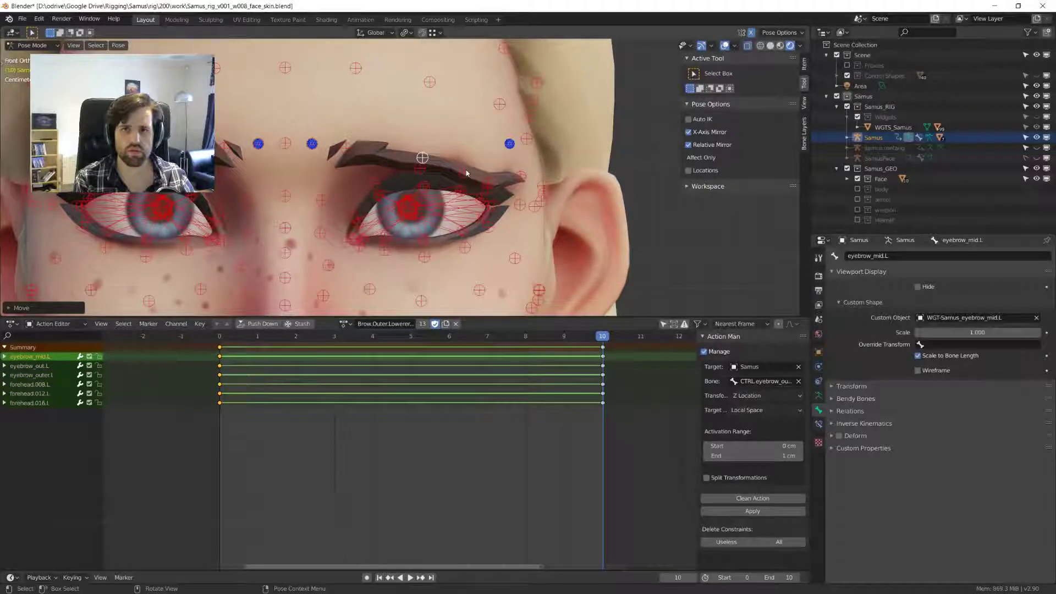
{"action": "left_click", "coordinate": [487, 174]}
{"action": "key", "text": "g"}
{"action": "key", "text": "z"}
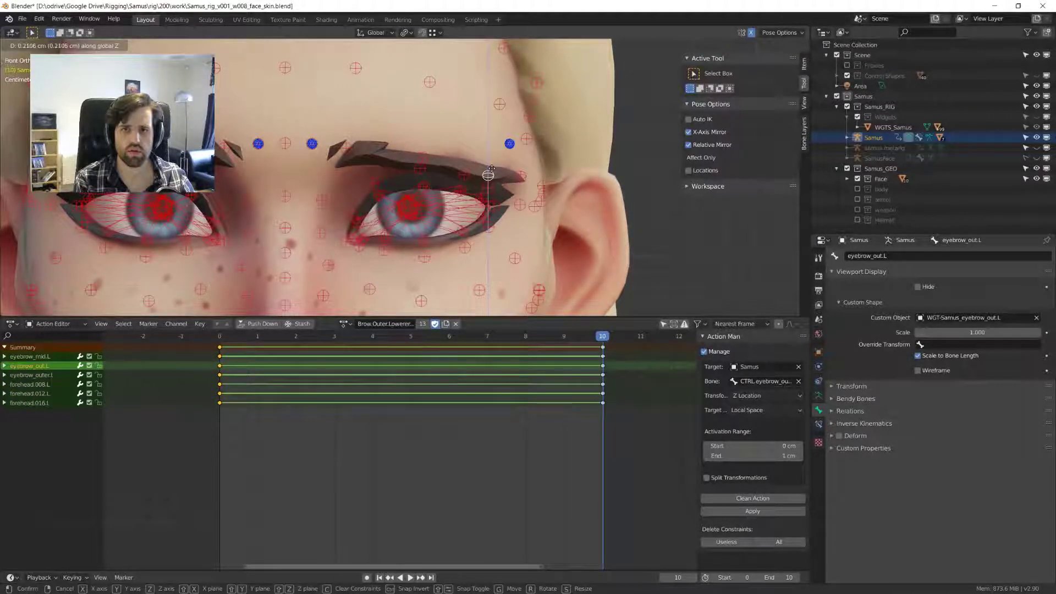
{"action": "left_click", "coordinate": [491, 169]}
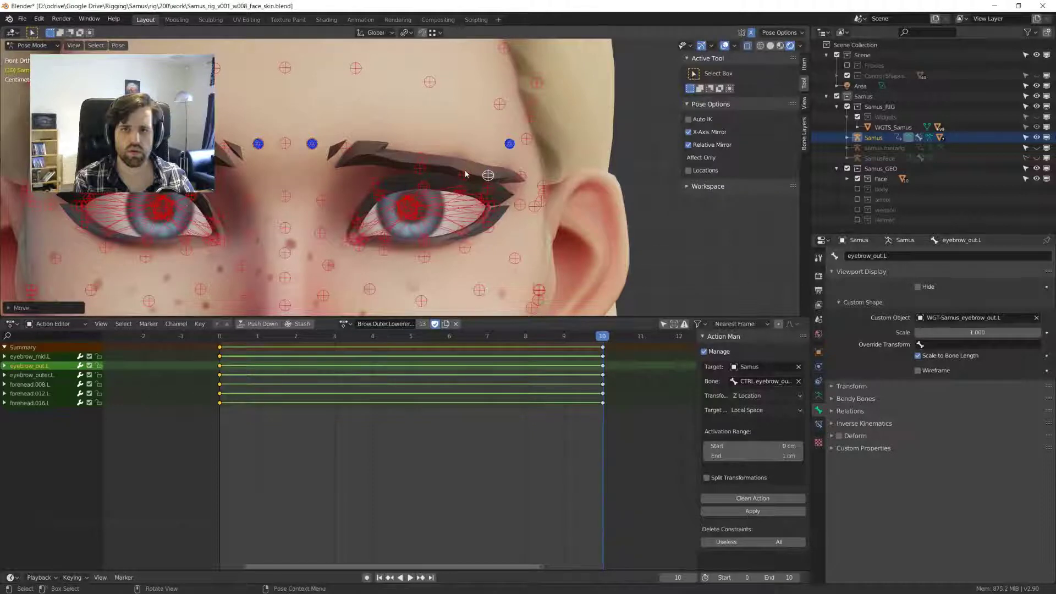
- Reselect the eyebrow_out.L bone in front view and raise it about 0.05 cm more along global Z
{"action": "left_click", "coordinate": [465, 174]}
{"action": "middle_click_drag", "start_coordinate": [466, 174], "coordinate": [496, 173]}
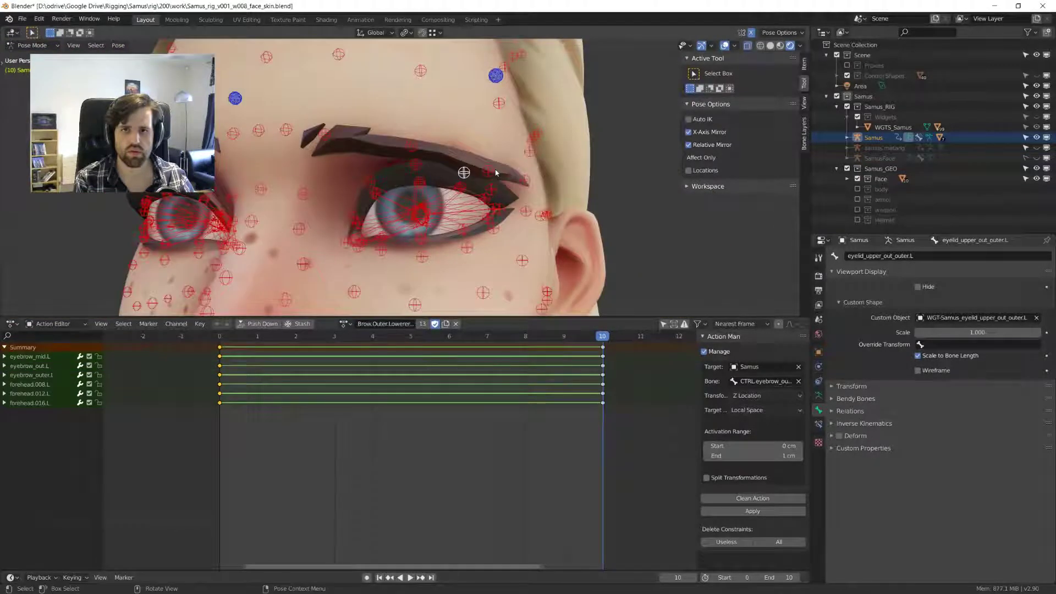
{"action": "key", "text": "KP_1"}
{"action": "left_click", "coordinate": [488, 171]}
{"action": "key", "text": "g"}
{"action": "key", "text": "z"}
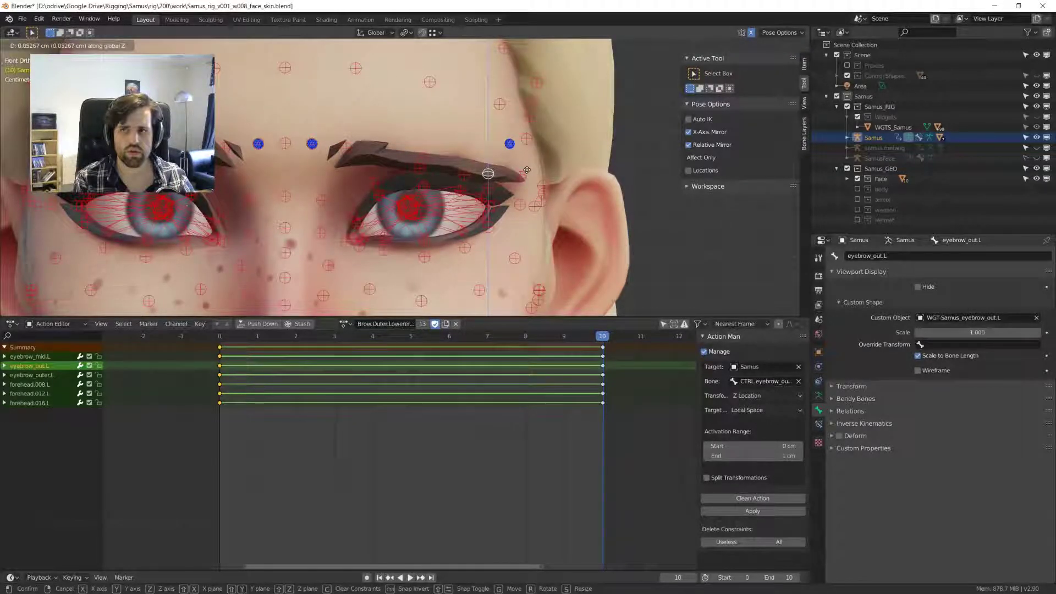
{"action": "left_click", "coordinate": [527, 169]}
- Turn off X-Axis Mirror and clear the location of all bones on the character's right half of the face
{"action": "scroll", "coordinate": [527, 170], "scroll_direction": "down", "scroll_amount": 5}
{"action": "left_click_drag", "start_coordinate": [241, 88], "coordinate": [405, 219]}
{"action": "left_click", "coordinate": [714, 133]}
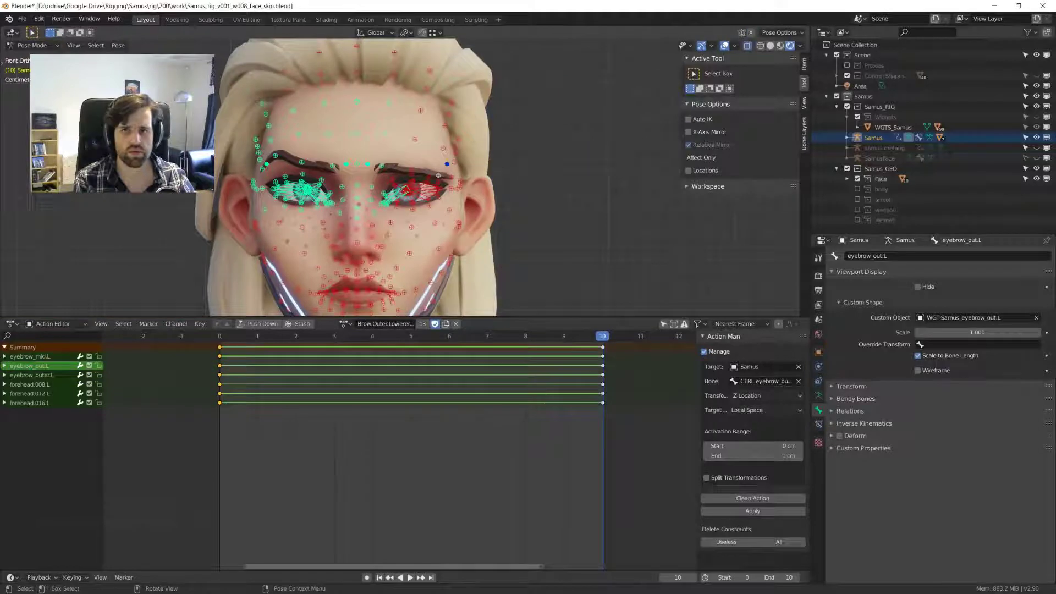
{"action": "left_click_drag", "start_coordinate": [240, 61], "coordinate": [357, 271]}
{"action": "key", "text": "alt+g"}
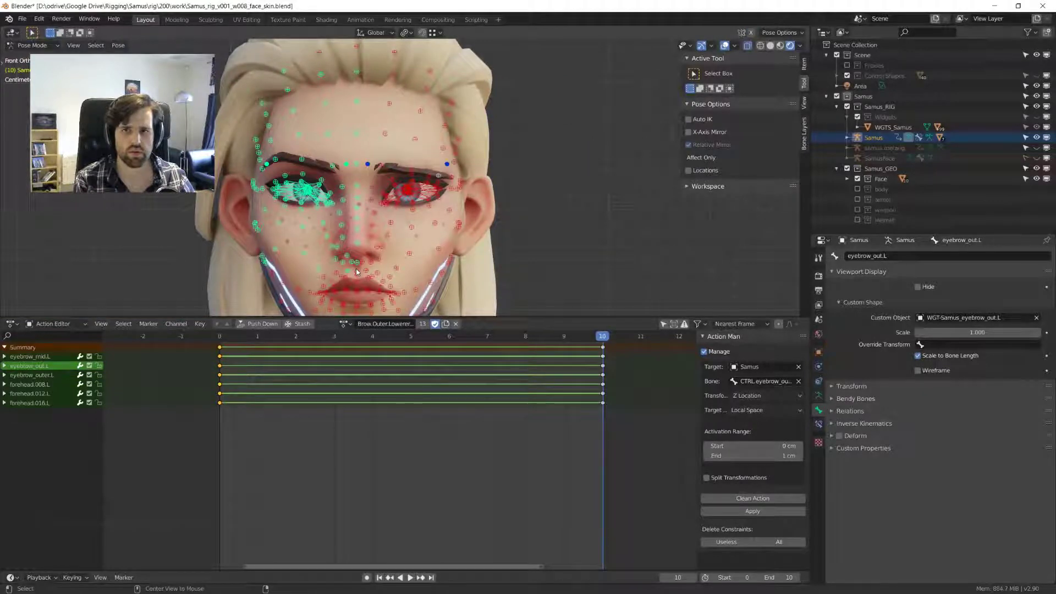
- Hide the viewport overlays to examine the lowered left brow near and far, and show the overlays again
{"action": "scroll", "coordinate": [356, 271], "scroll_direction": "up", "scroll_amount": 3}
{"action": "middle_click_drag", "start_coordinate": [380, 220], "coordinate": [441, 169]}
{"action": "key", "text": "shift+alt+z"}
{"action": "scroll", "coordinate": [414, 190], "scroll_direction": "down", "scroll_amount": 4}
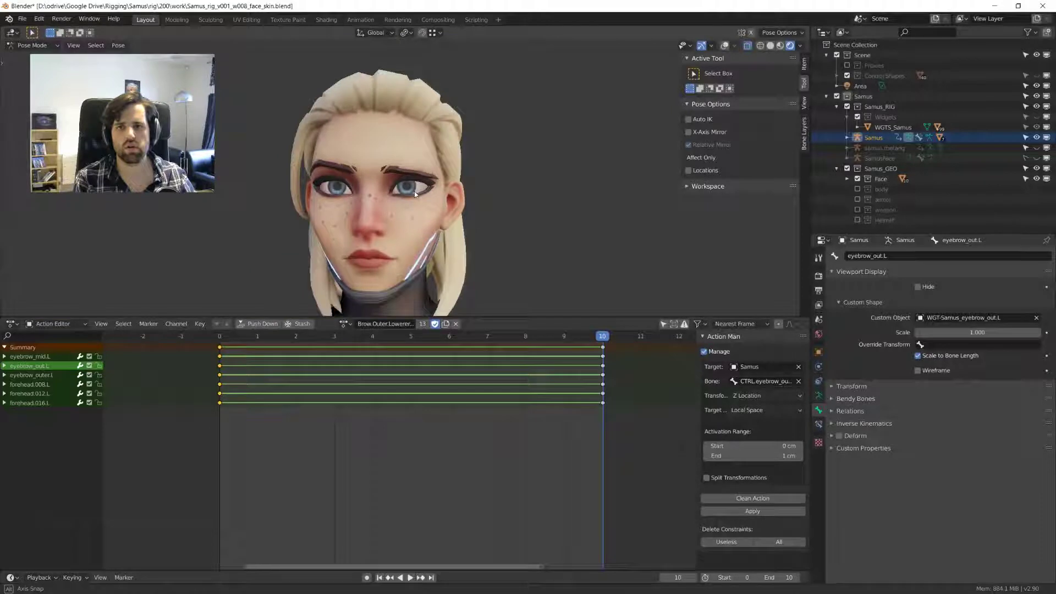
{"action": "scroll", "coordinate": [431, 170], "scroll_direction": "up", "scroll_amount": 4}
{"action": "middle_click_drag", "start_coordinate": [424, 174], "coordinate": [468, 174]}
{"action": "key", "text": "shift+alt+z"}
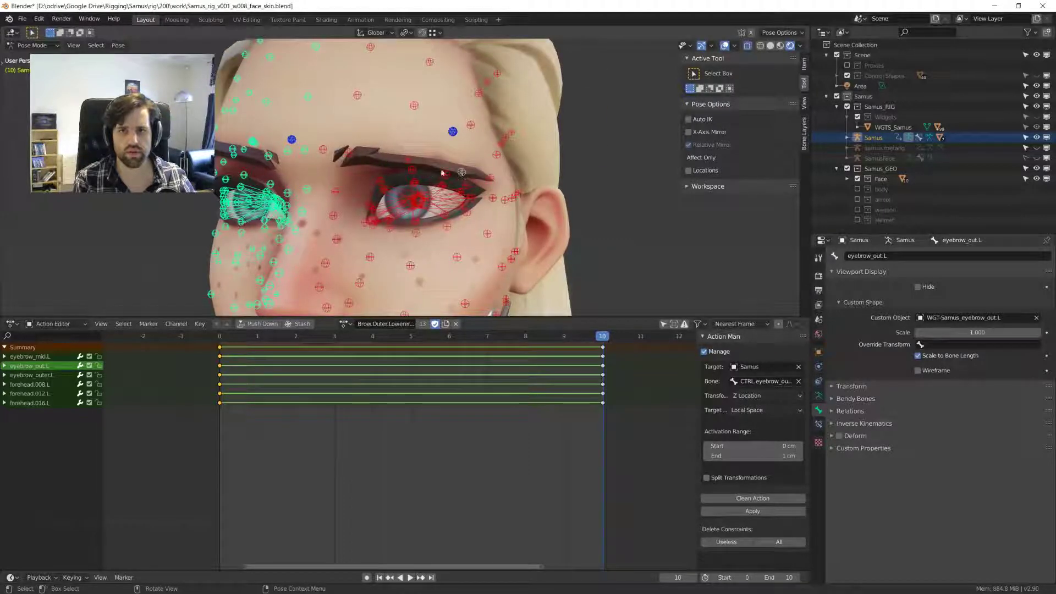
- Examine the character's left brow from several angles, sketching a short annotation stroke over its inner end
{"action": "left_click", "coordinate": [415, 169]}
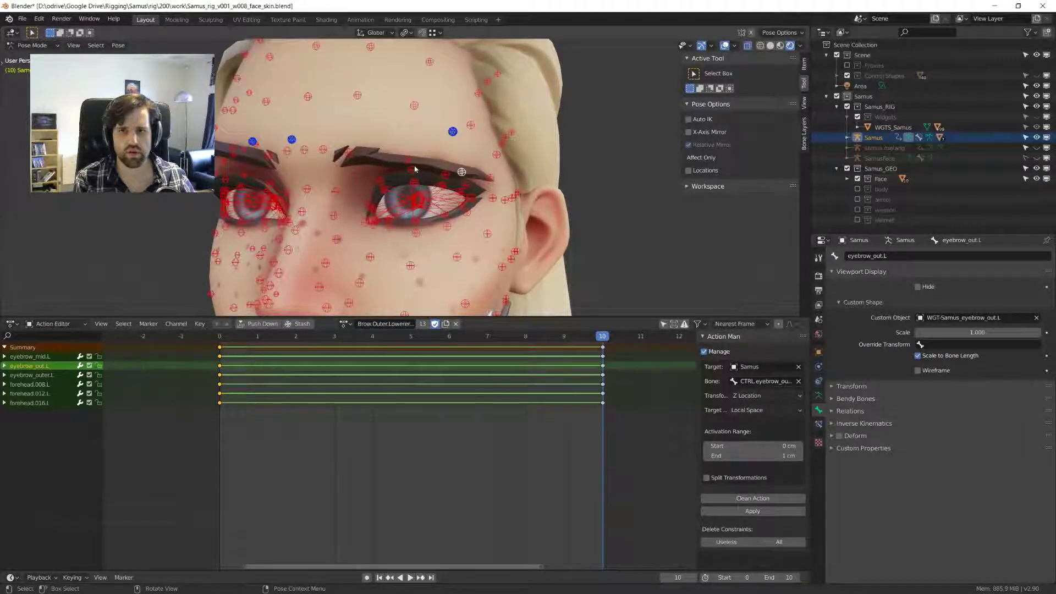
{"action": "scroll", "coordinate": [415, 169], "scroll_direction": "down", "scroll_amount": 3}
{"action": "left_click", "coordinate": [407, 170]}
{"action": "scroll", "coordinate": [418, 173], "scroll_direction": "up", "scroll_amount": 3}
{"action": "middle_click_drag", "start_coordinate": [418, 173], "coordinate": [477, 193]}
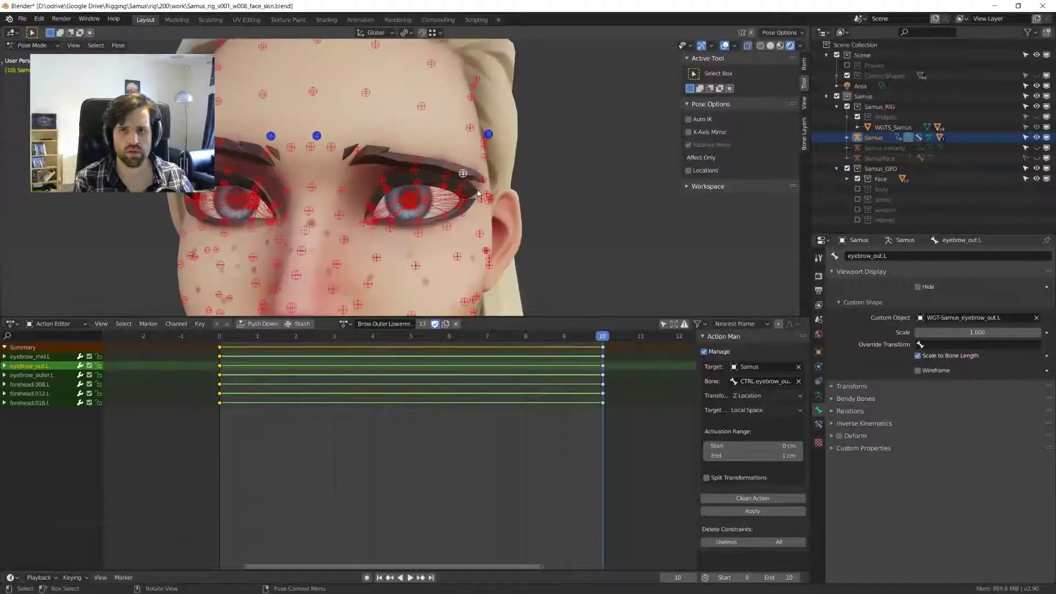
{"action": "key", "text": "d"}
{"action": "left_click_drag", "start_coordinate": [353, 137], "coordinate": [378, 145]}
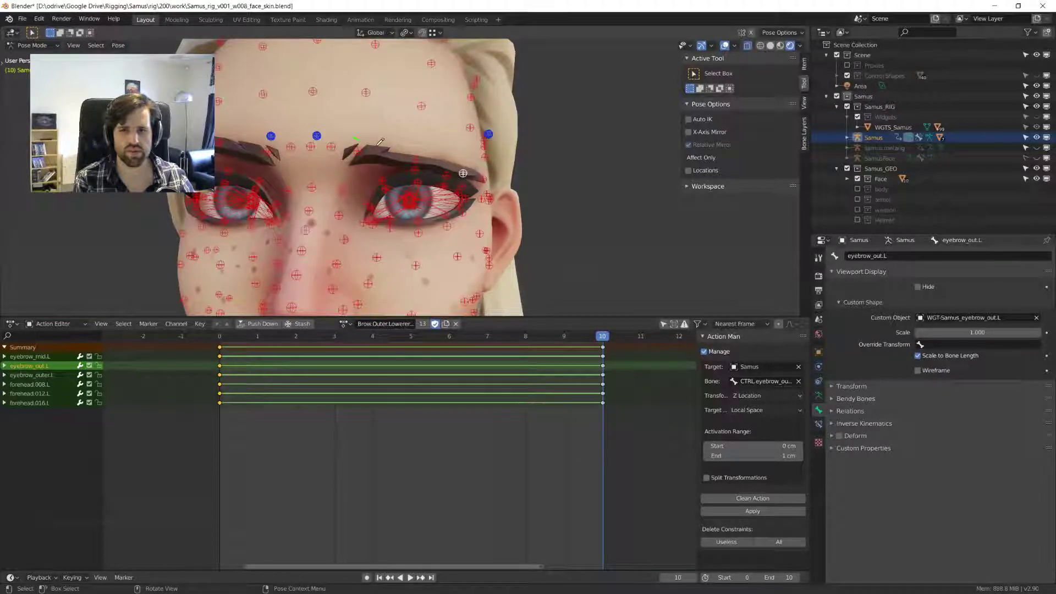
{"action": "scroll", "coordinate": [380, 142], "scroll_direction": "down", "scroll_amount": 4}
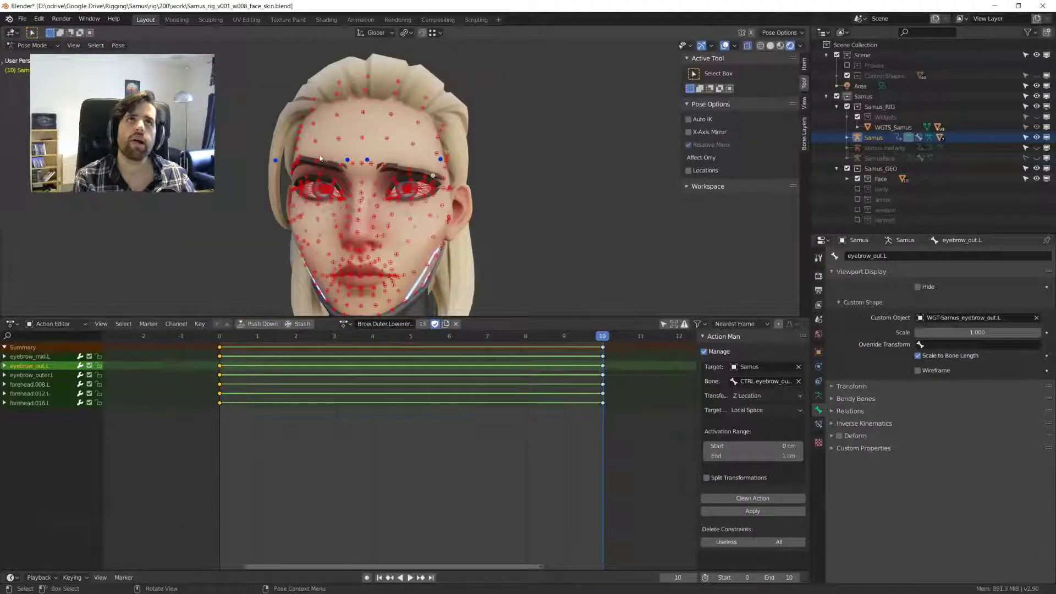
{"action": "middle_click_drag", "start_coordinate": [319, 158], "coordinate": [410, 168]}
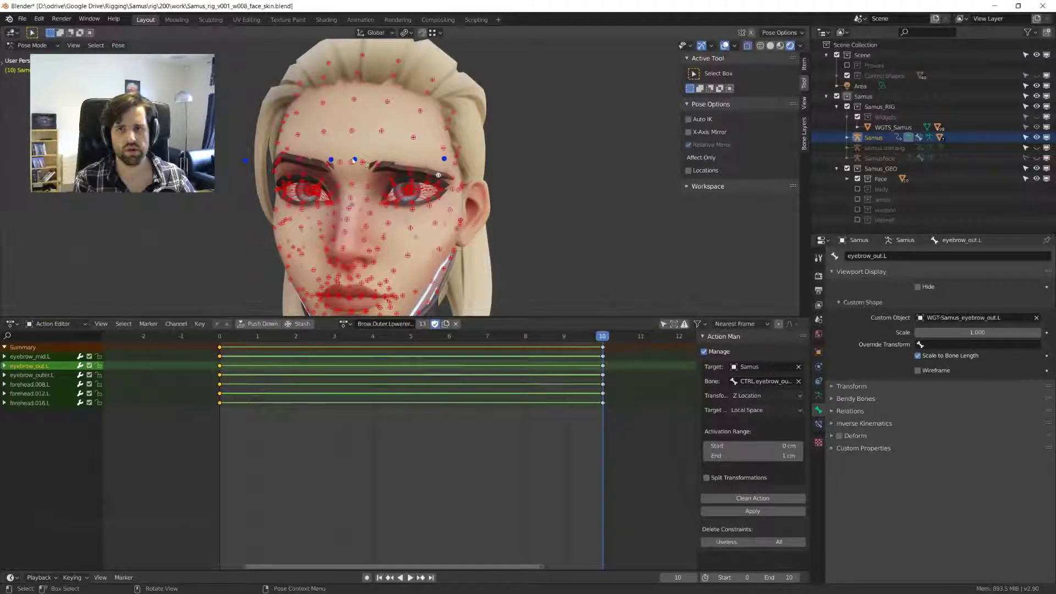
- Raise the CTRL.eyebrow_in.L control to test the inner left brow, and select CTRL.eyebrow_out.L in front view
{"action": "left_click_drag", "start_coordinate": [353, 160], "coordinate": [398, 151]}
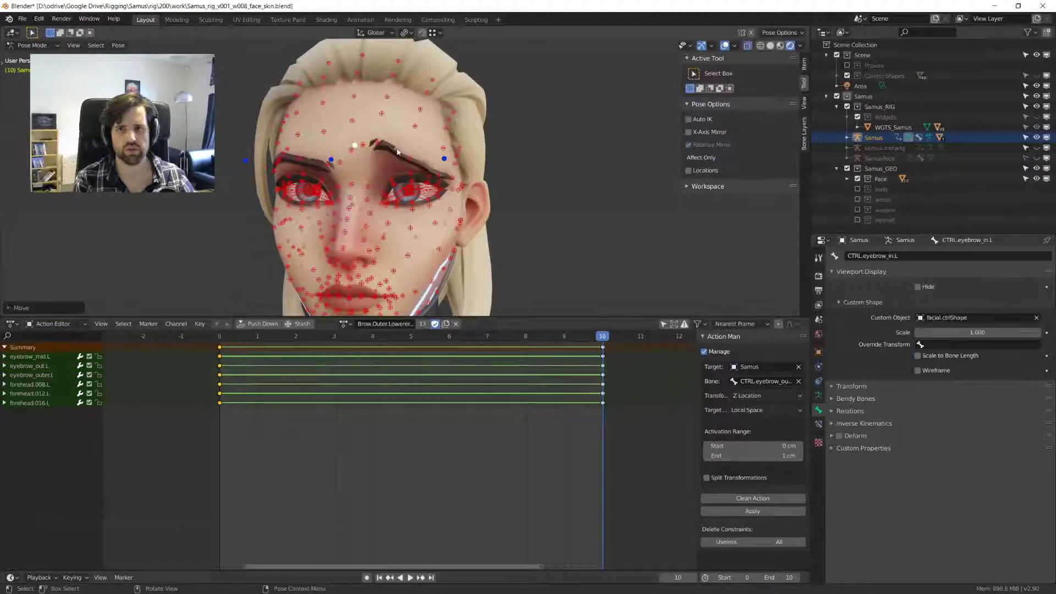
{"action": "left_click", "coordinate": [444, 158]}
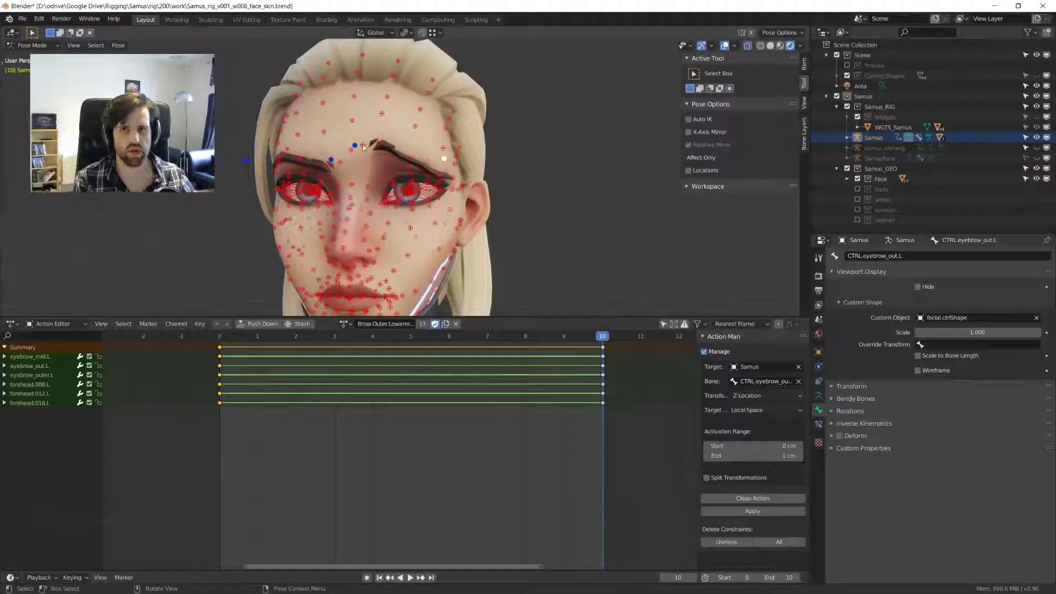
{"action": "key", "text": "KP_1"}
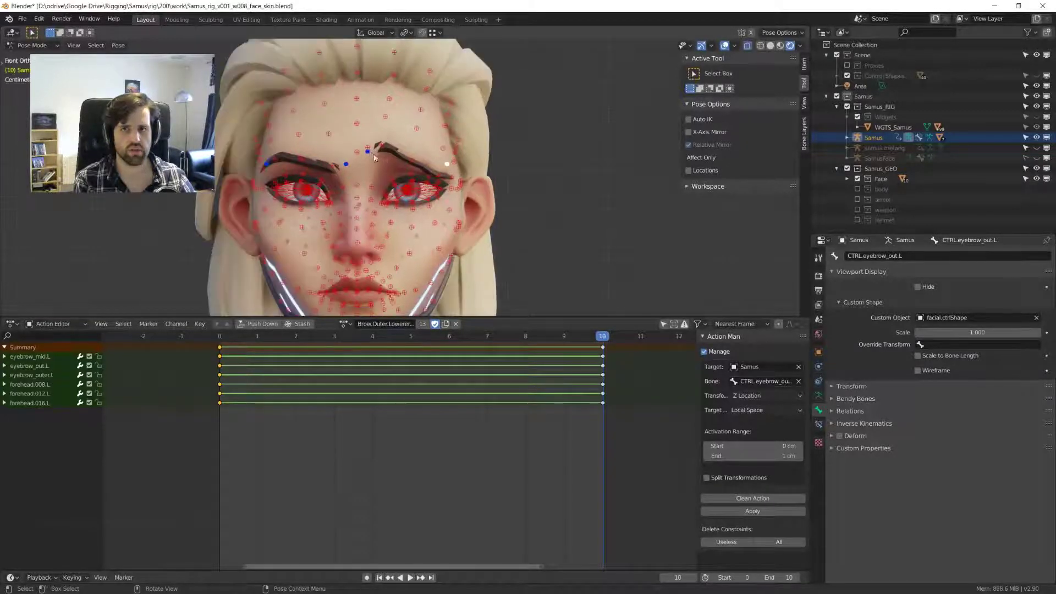
- Isolate the four eyebrow control bones by hiding all other bones, and frame them in front view
{"action": "left_click", "coordinate": [367, 150]}
{"action": "key", "text": "a"}
{"action": "middle_click_drag", "start_coordinate": [388, 160], "coordinate": [342, 186]}
{"action": "left_click", "coordinate": [342, 185]}
{"action": "key", "text": "shift+h"}
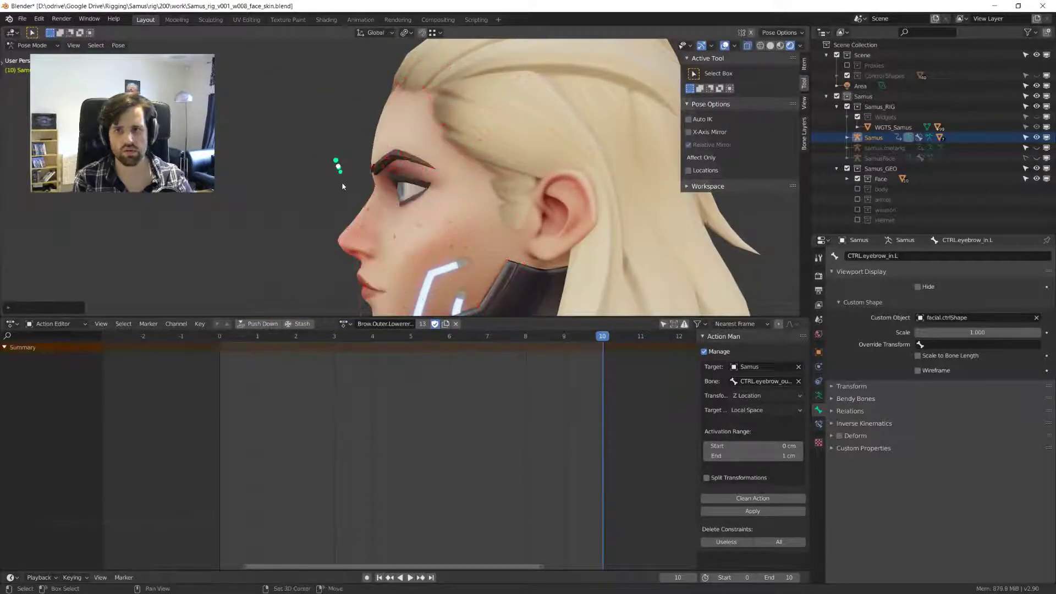
{"action": "key", "text": "KP_1"}
{"action": "key", "text": "KP_Decimal"}
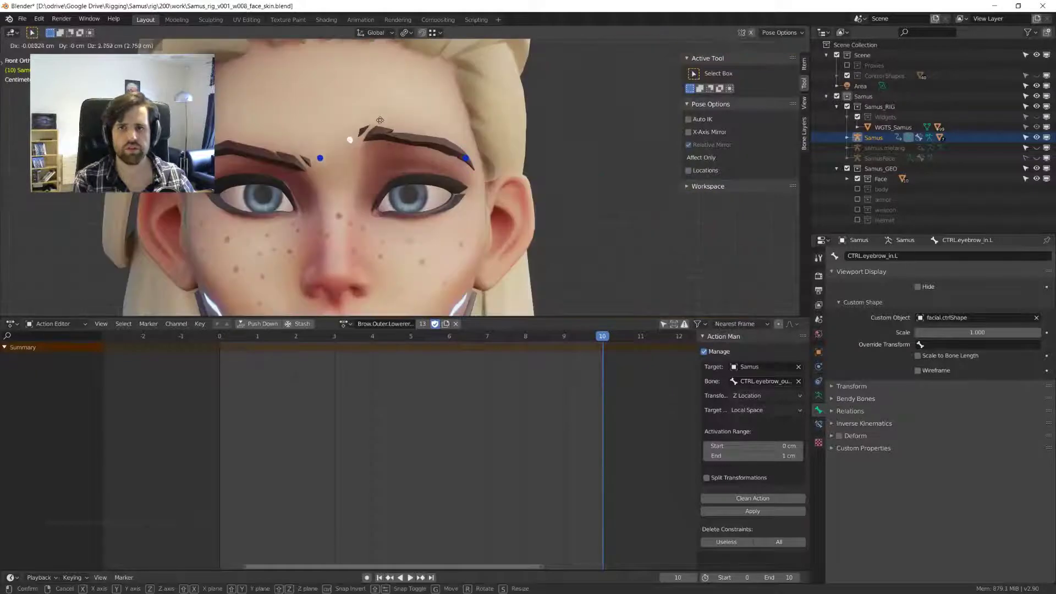
- Pose the left brow with its inner control raised about 2.75 cm and its outer control lowered, tracing the brow with an annotation stroke
{"action": "key", "text": "g"}
{"action": "left_click", "coordinate": [377, 130]}
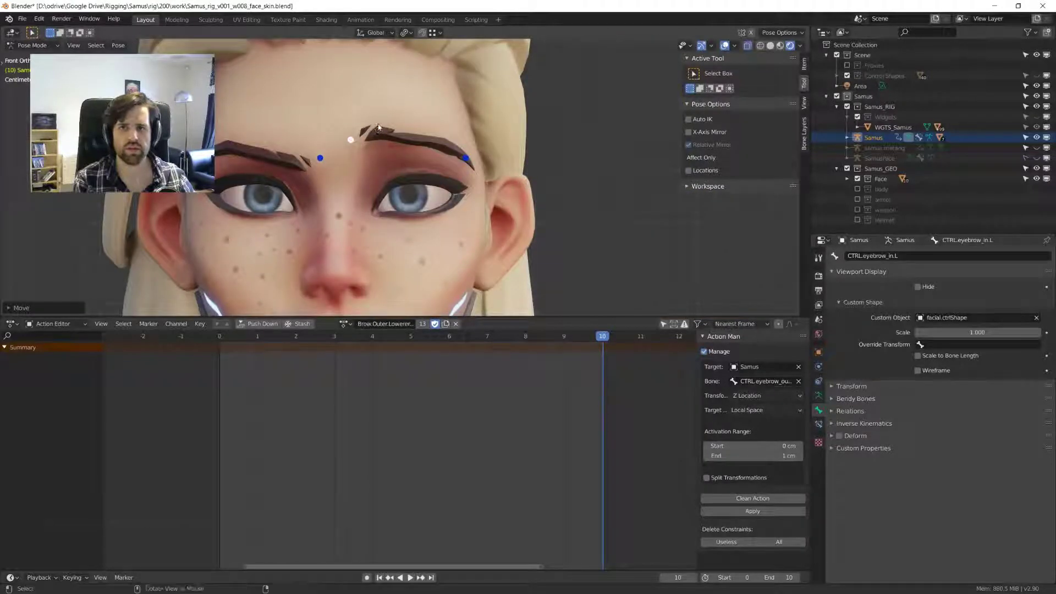
{"action": "middle_click_drag", "start_coordinate": [378, 127], "coordinate": [465, 207]}
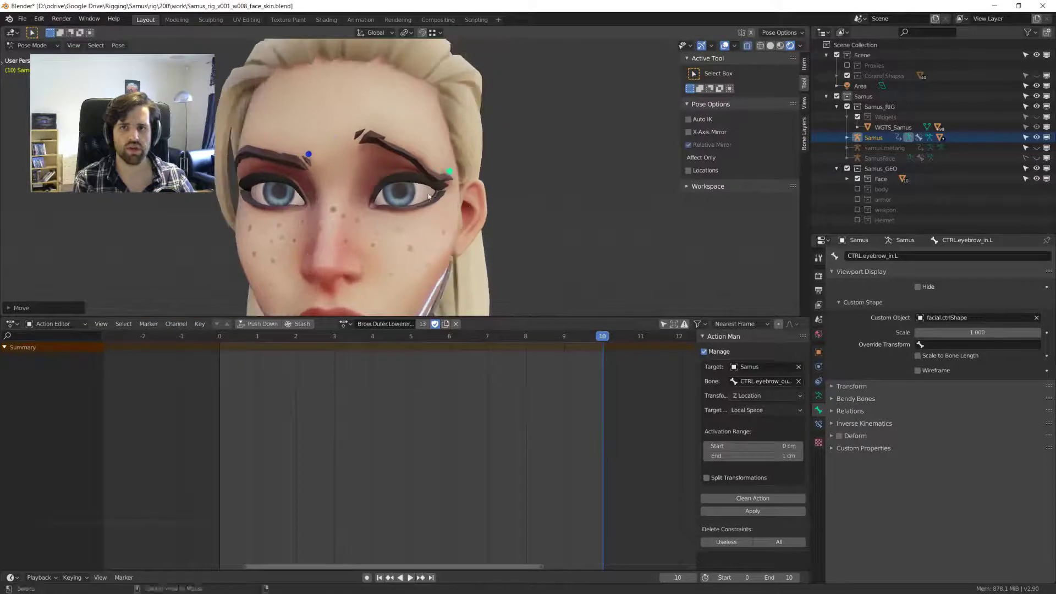
{"action": "key", "text": "KP_1"}
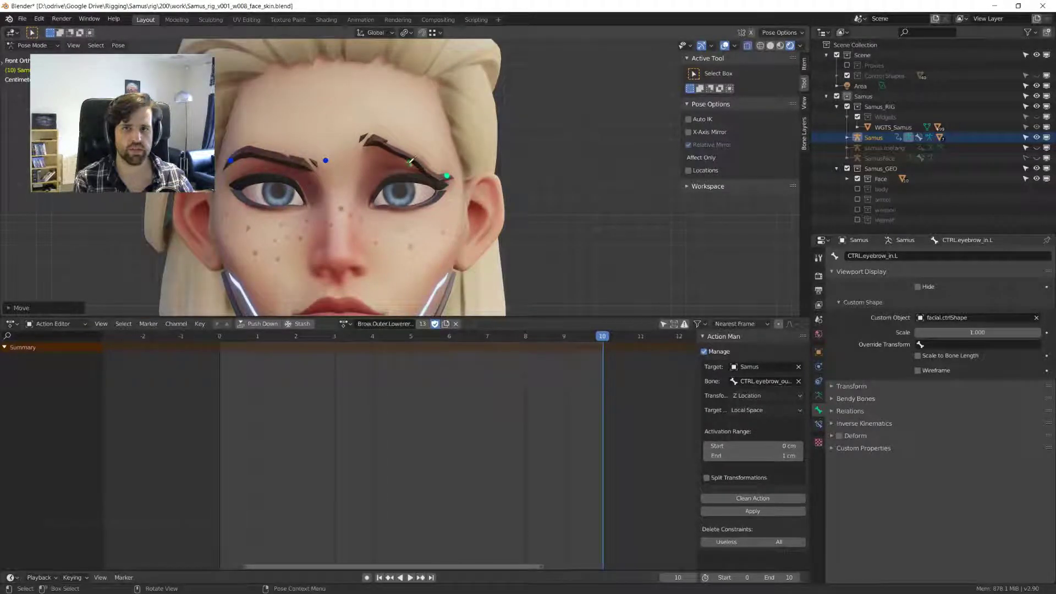
{"action": "left_click", "coordinate": [411, 160]}
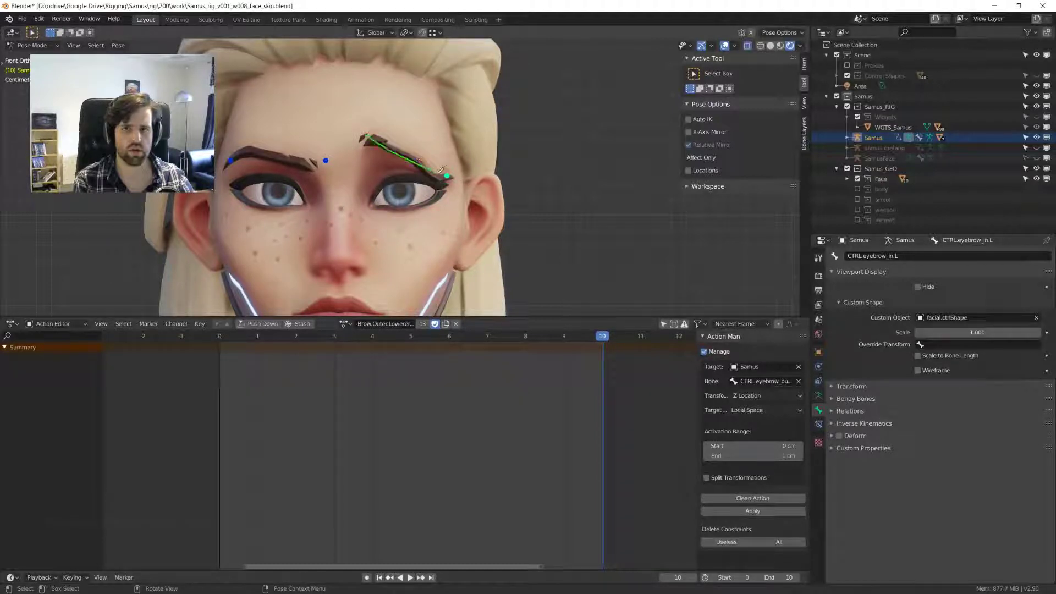
{"action": "middle_click_drag", "start_coordinate": [443, 169], "coordinate": [370, 171]}
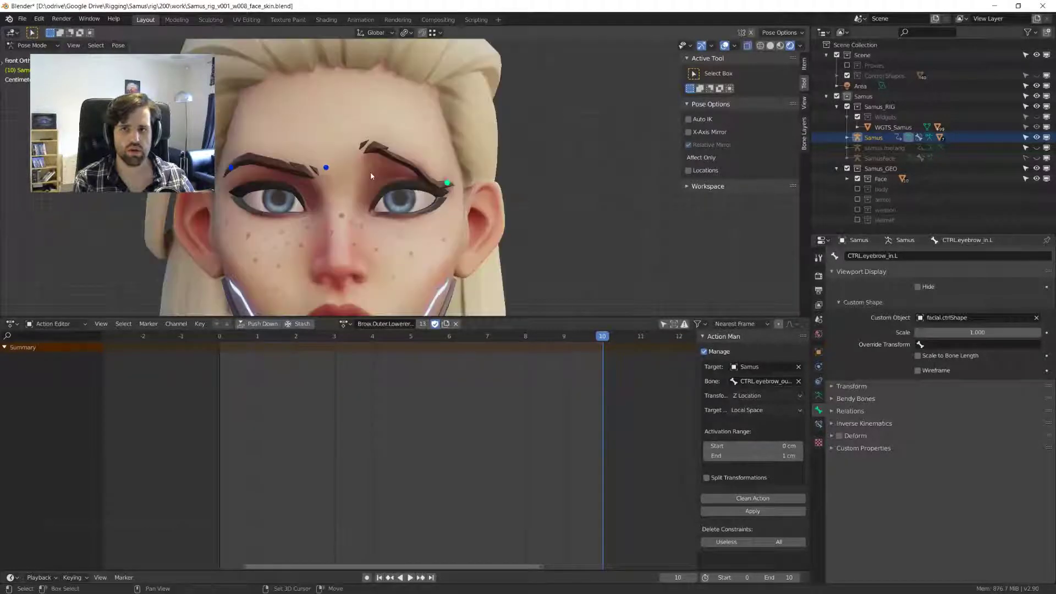
- Pose the left brow with its inner control lowered and its outer control raised about 3.74 cm, marking the brow with an annotation
{"action": "key", "text": "g"}
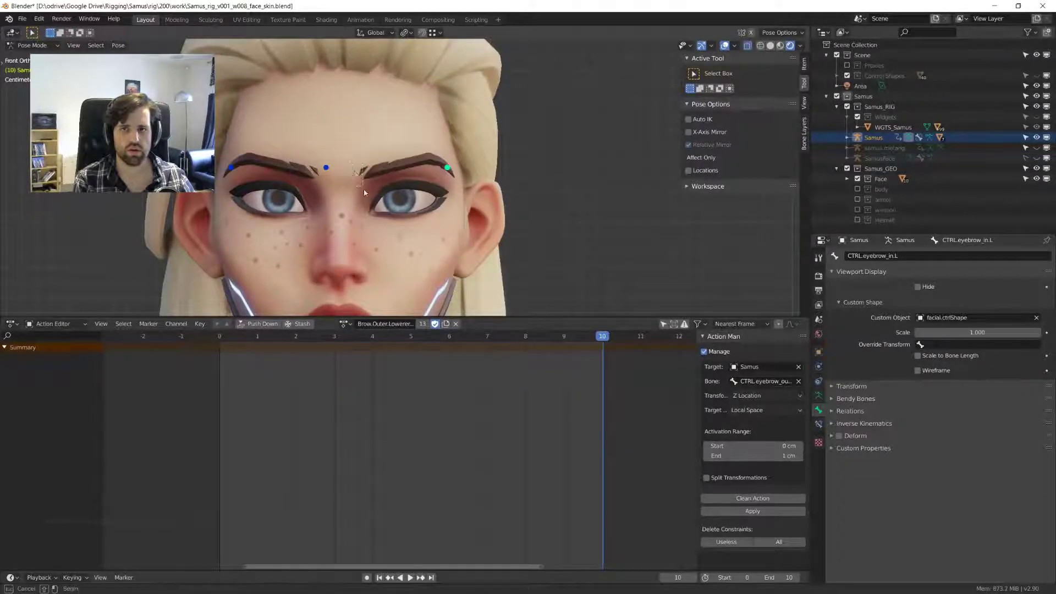
{"action": "left_click", "coordinate": [430, 161]}
{"action": "left_click_drag", "start_coordinate": [430, 161], "coordinate": [456, 175]}
{"action": "key", "text": "g"}
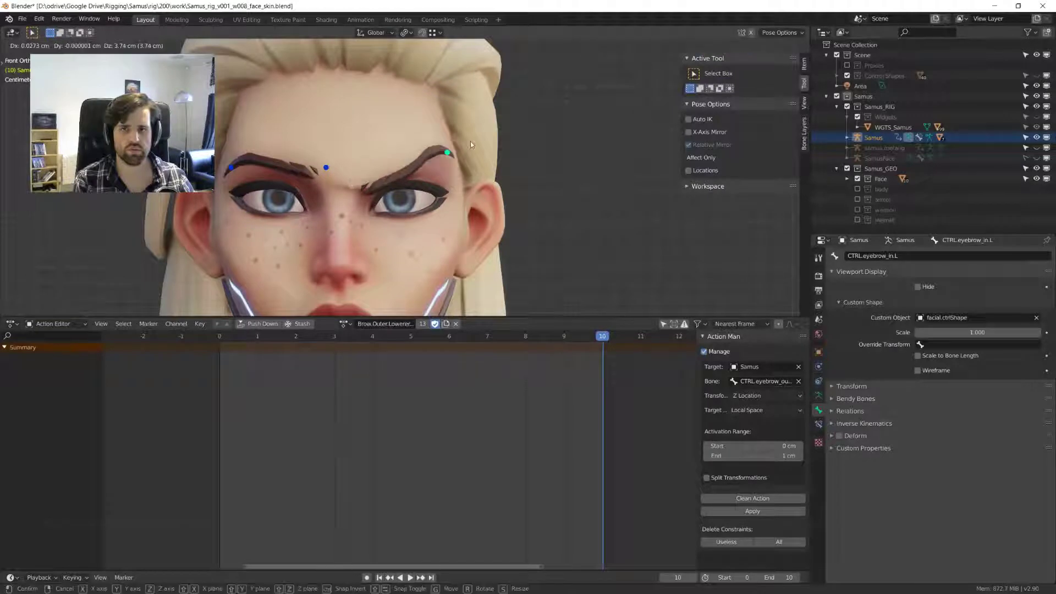
{"action": "left_click", "coordinate": [470, 141]}
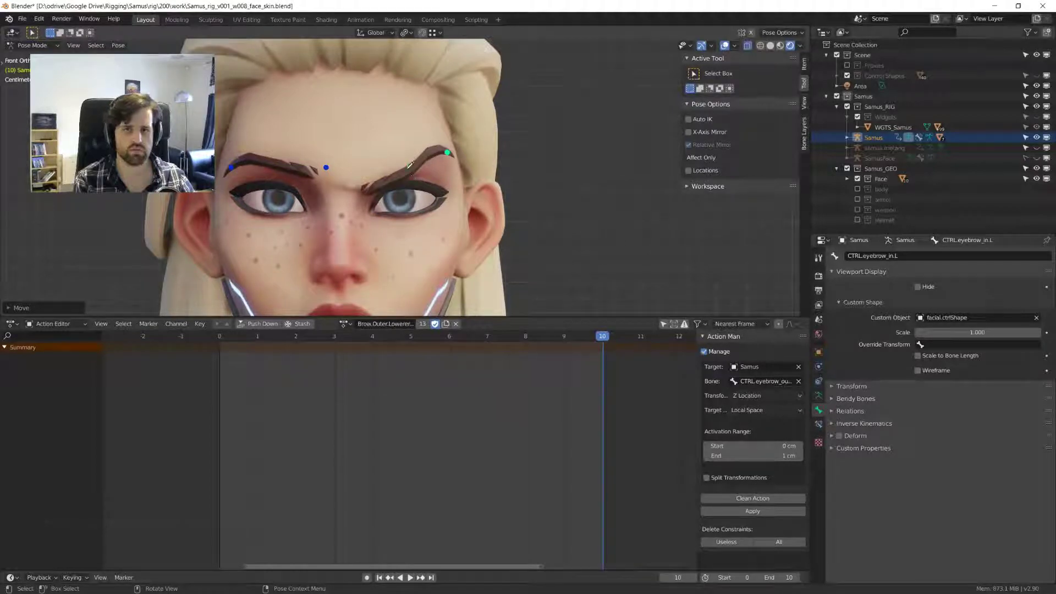
{"action": "mouse_move", "coordinate": [374, 183]}
{"action": "left_mouse_down"}
{"action": "mouse_move", "coordinate": [433, 146]}
{"action": "mouse_move", "coordinate": [394, 164]}
{"action": "left_mouse_up"}
{"action": "right_click", "coordinate": [393, 164]}
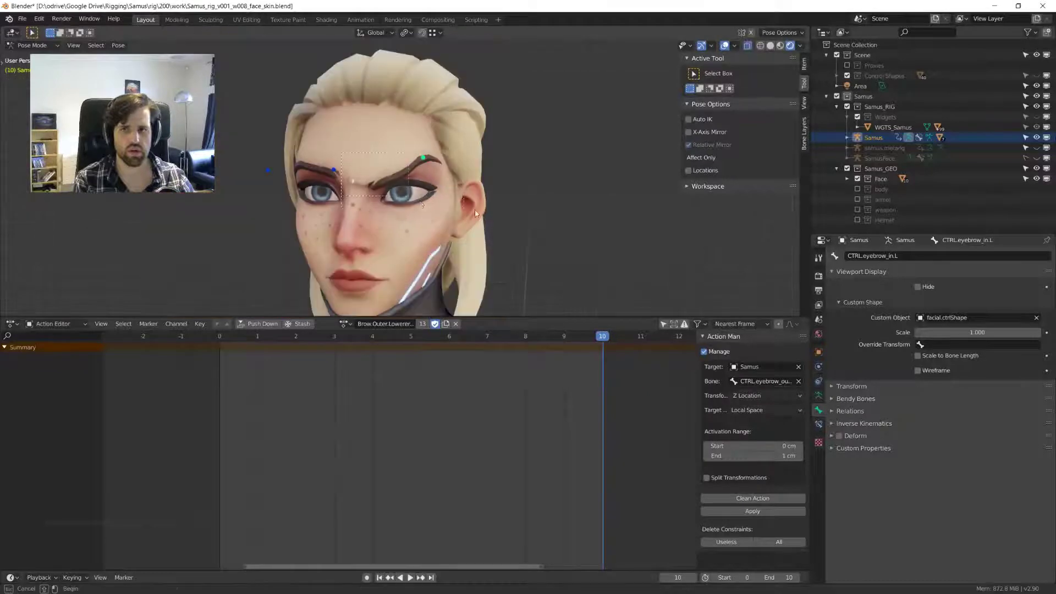
- Reset the brow controls, turn on X-Axis Mirror, and move both inner brow controls up and toward the centre
{"action": "mouse_move", "coordinate": [394, 165]}
{"action": "middle_mouse_down"}
{"action": "mouse_move", "coordinate": [397, 175]}
{"action": "mouse_move", "coordinate": [363, 171]}
{"action": "middle_mouse_up"}
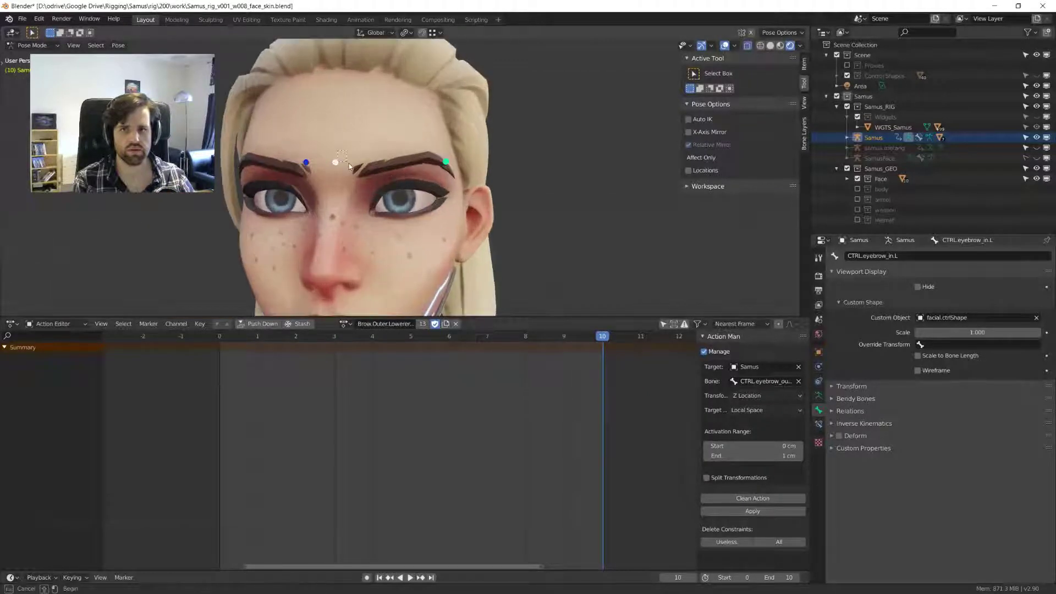
{"action": "mouse_move", "coordinate": [338, 151]}
{"action": "left_mouse_down"}
{"action": "mouse_move", "coordinate": [350, 166]}
{"action": "mouse_move", "coordinate": [335, 159]}
{"action": "left_mouse_up"}
{"action": "left_click", "coordinate": [688, 132]}
{"action": "key", "text": "g"}
{"action": "left_click", "coordinate": [357, 144]}
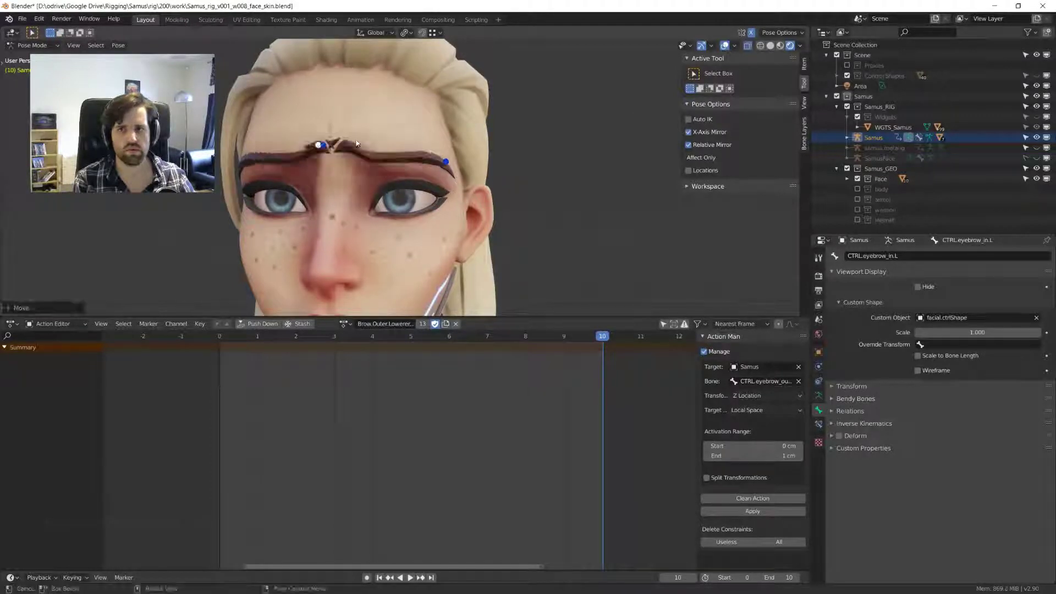
- Annotate the left brow's curve and sketch arrows over it pointing up, down and toward the nose
{"action": "left_click", "coordinate": [356, 144]}
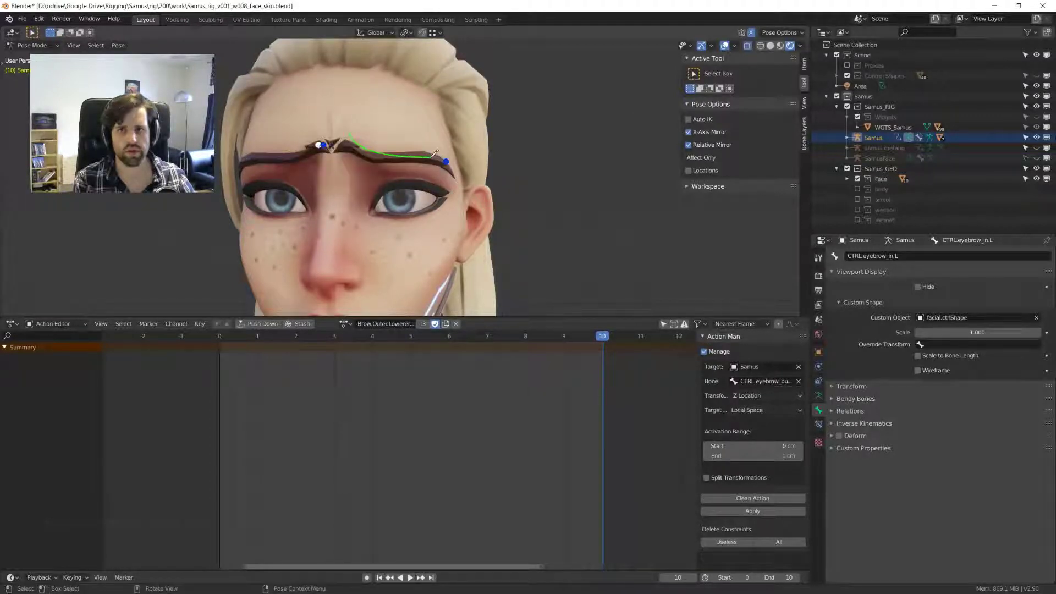
{"action": "middle_click_drag", "start_coordinate": [355, 157], "coordinate": [364, 161]}
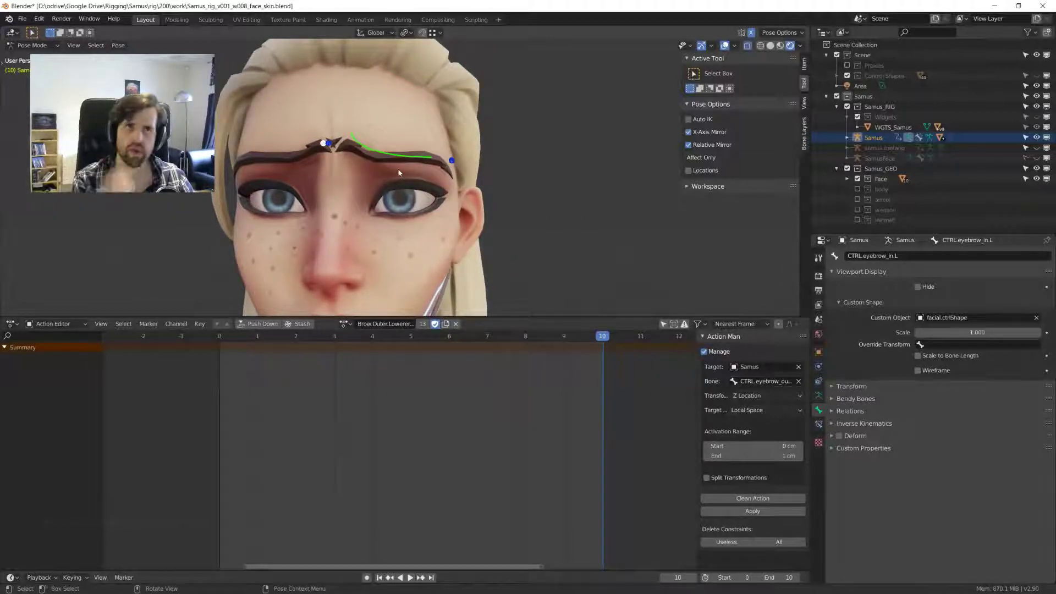
{"action": "left_click", "coordinate": [451, 161]}
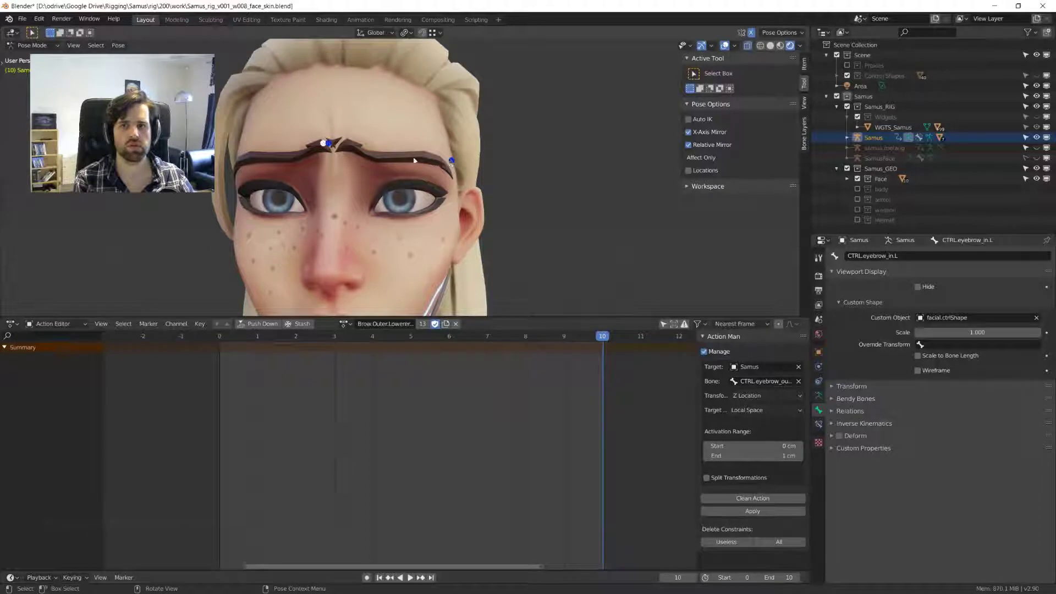
{"action": "left_click", "coordinate": [414, 160]}
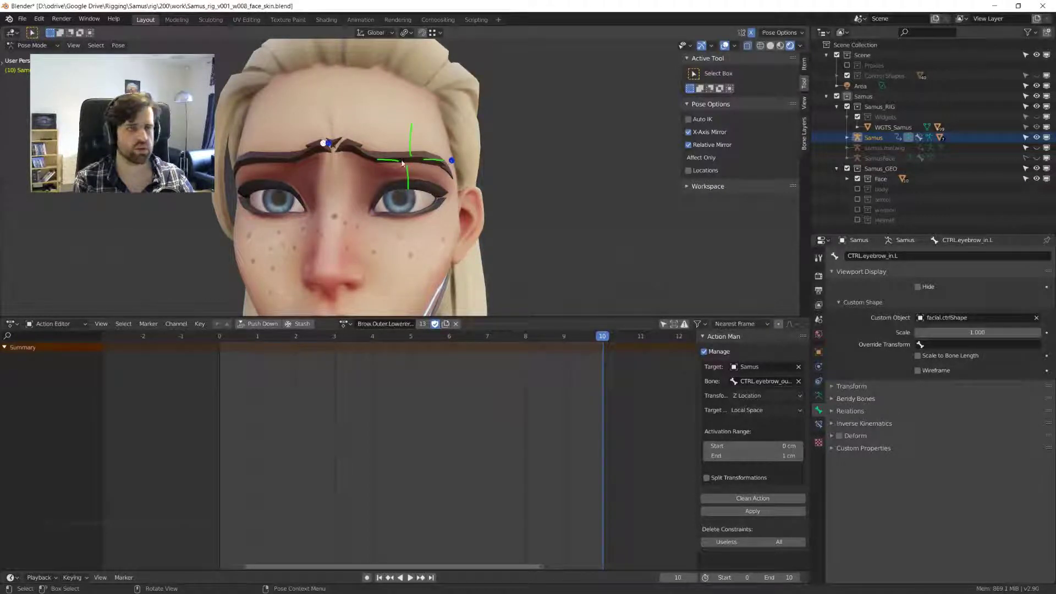
{"action": "left_click_drag", "start_coordinate": [369, 155], "coordinate": [376, 171]}
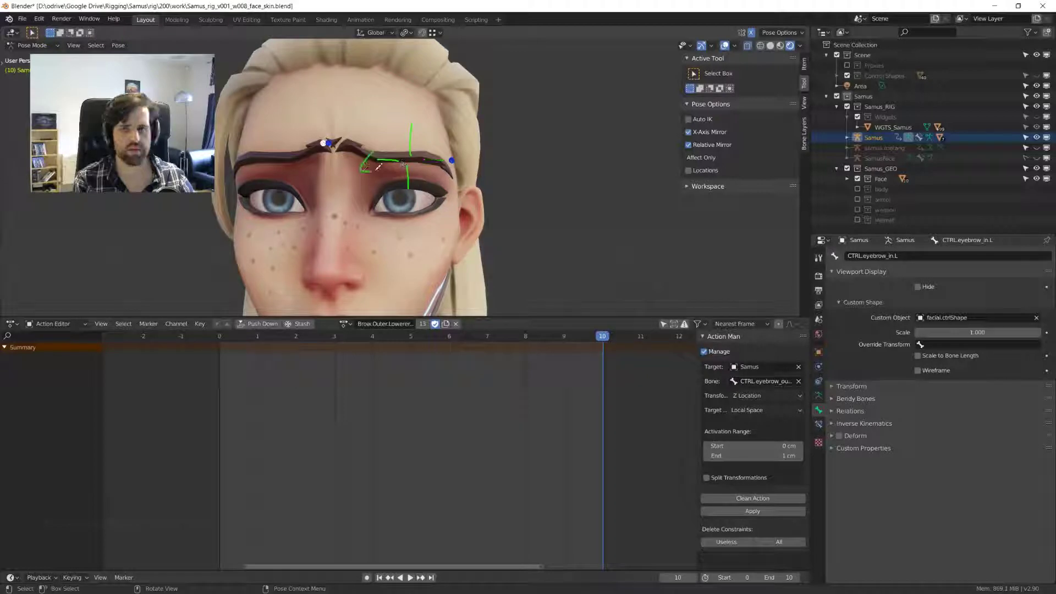
{"action": "mouse_move", "coordinate": [402, 120]}
{"action": "left_mouse_down"}
{"action": "mouse_move", "coordinate": [413, 106]}
{"action": "mouse_move", "coordinate": [422, 122]}
{"action": "left_mouse_up"}
{"action": "mouse_move", "coordinate": [400, 187]}
{"action": "left_mouse_down"}
{"action": "mouse_move", "coordinate": [418, 202]}
{"action": "mouse_move", "coordinate": [418, 193]}
{"action": "left_mouse_up"}
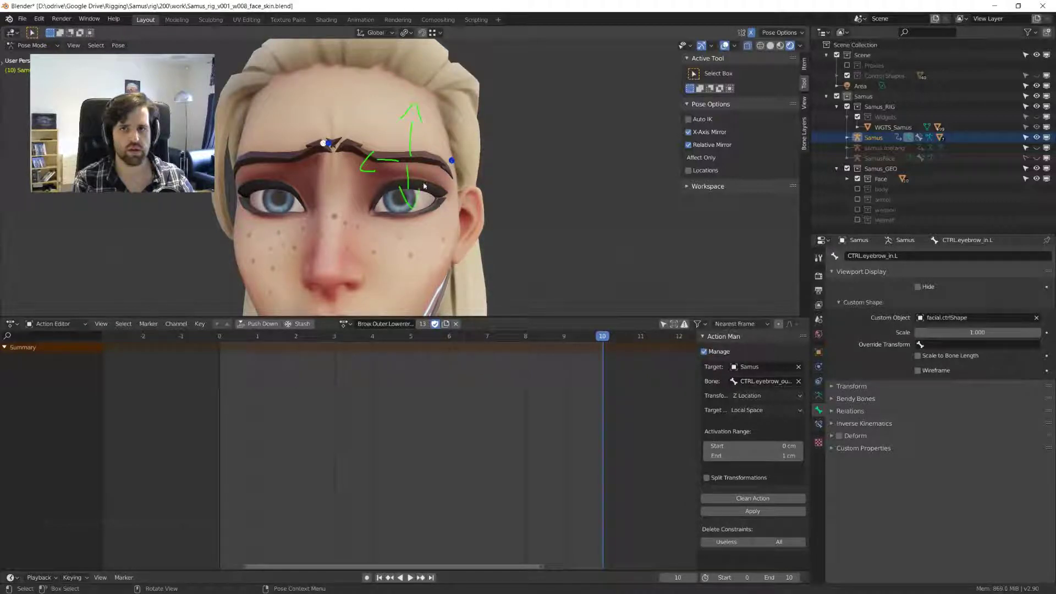
- Reset the brow controls and try raising the mirrored inner pair, first straight up and again toward the centre
{"action": "middle_click_drag", "start_coordinate": [423, 186], "coordinate": [420, 174]}
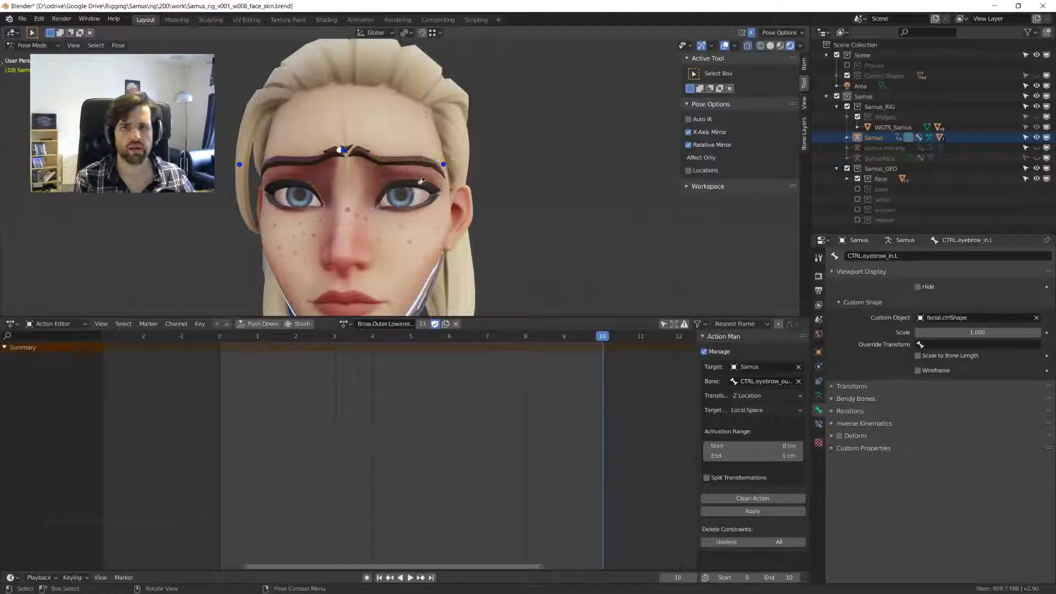
{"action": "middle_click_drag", "start_coordinate": [421, 179], "coordinate": [350, 164]}
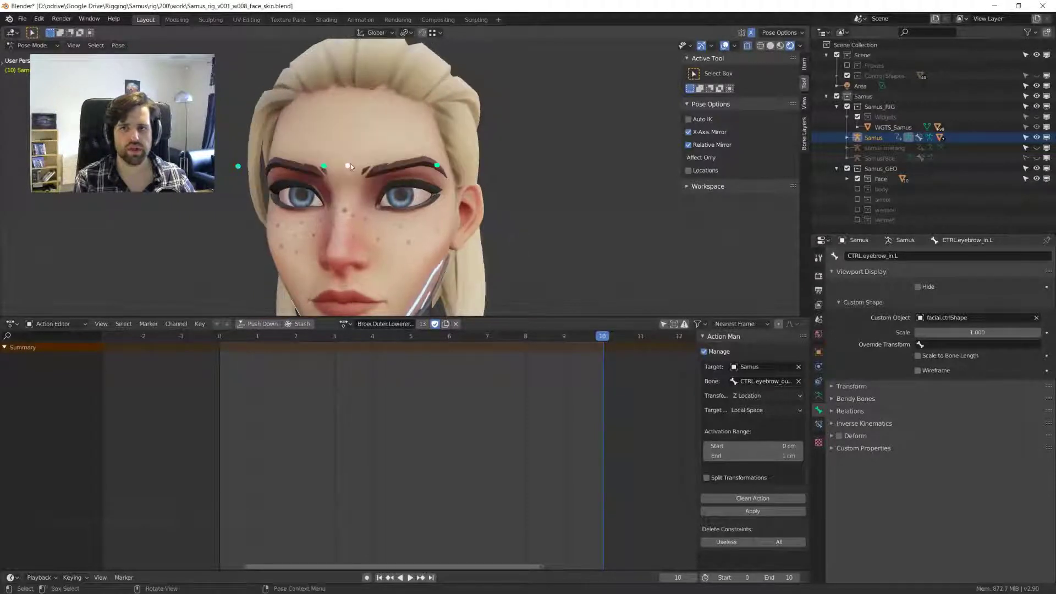
{"action": "key", "text": "g"}
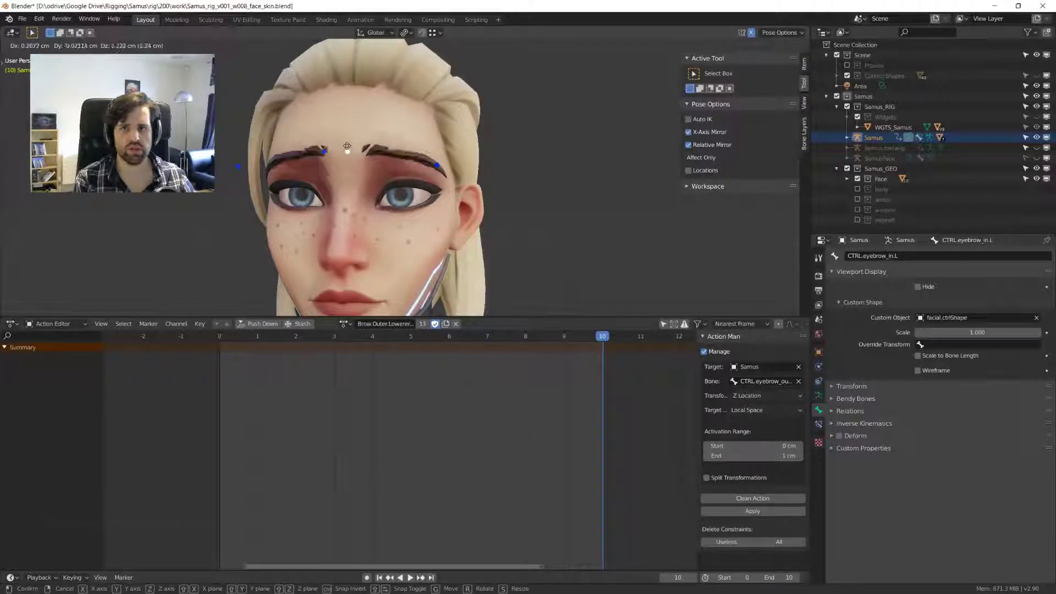
{"action": "key", "text": "Escape"}
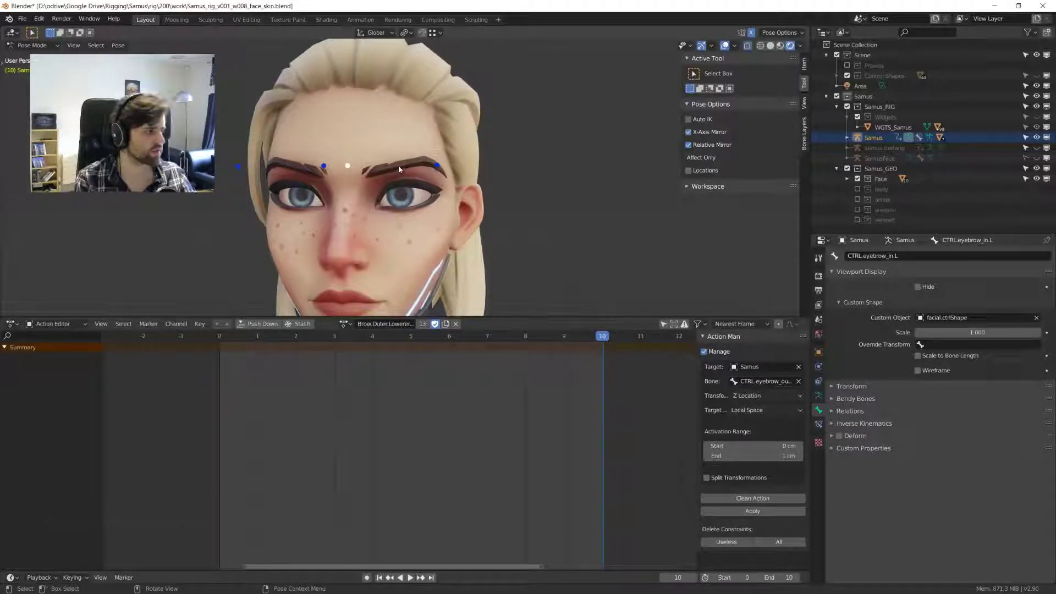
{"action": "key", "text": "g"}
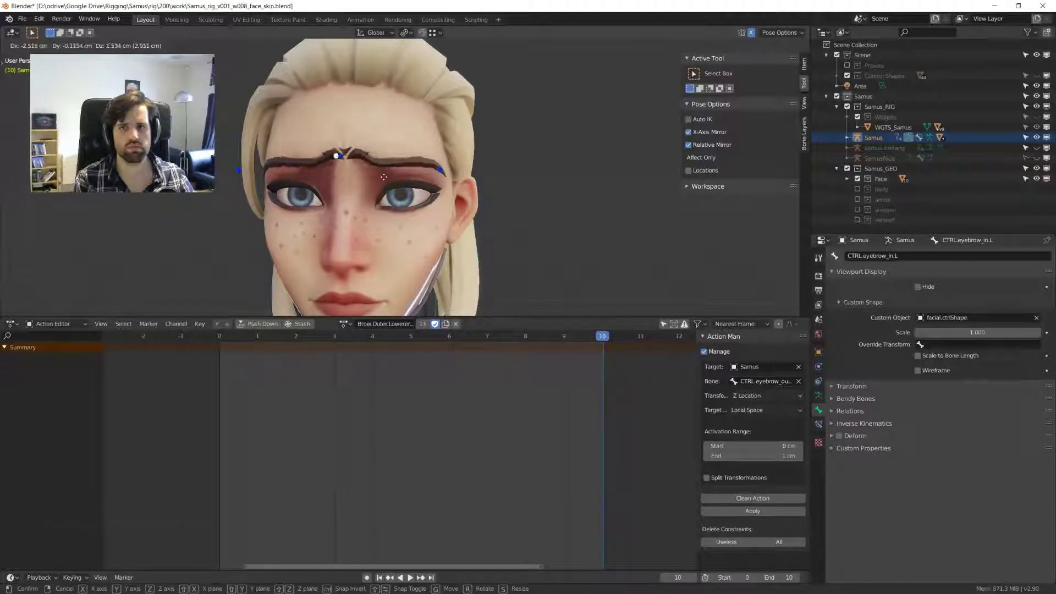
{"action": "key", "text": "Escape"}
- Raise the mirrored outer and inner brow controls together, and examine the raised brows with the overlays hidden
{"action": "left_click", "coordinate": [443, 172]}
{"action": "key", "text": "g"}
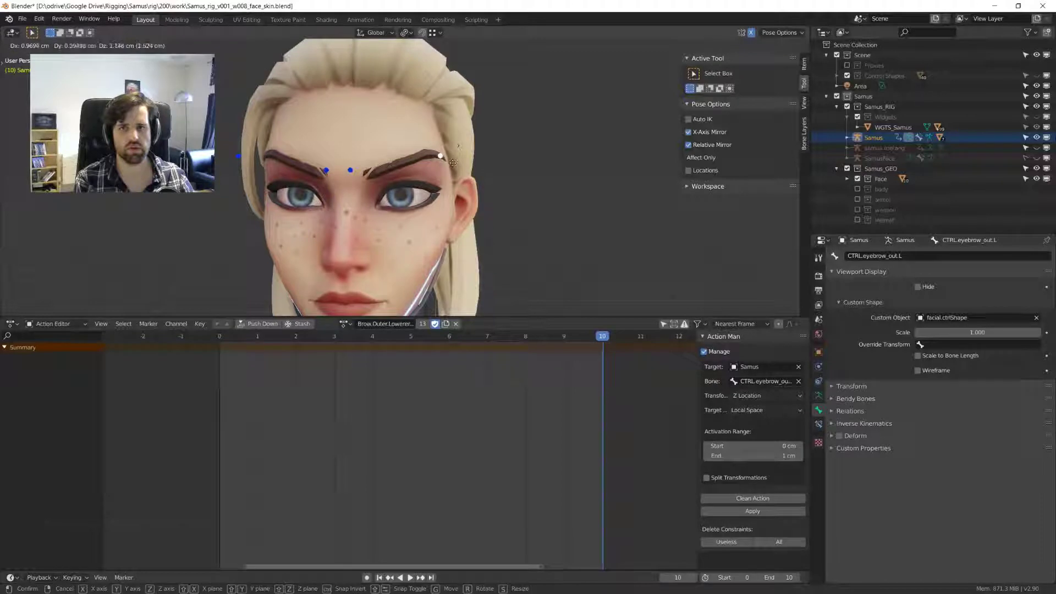
{"action": "left_click", "coordinate": [452, 163]}
{"action": "middle_click_drag", "start_coordinate": [452, 164], "coordinate": [407, 143]}
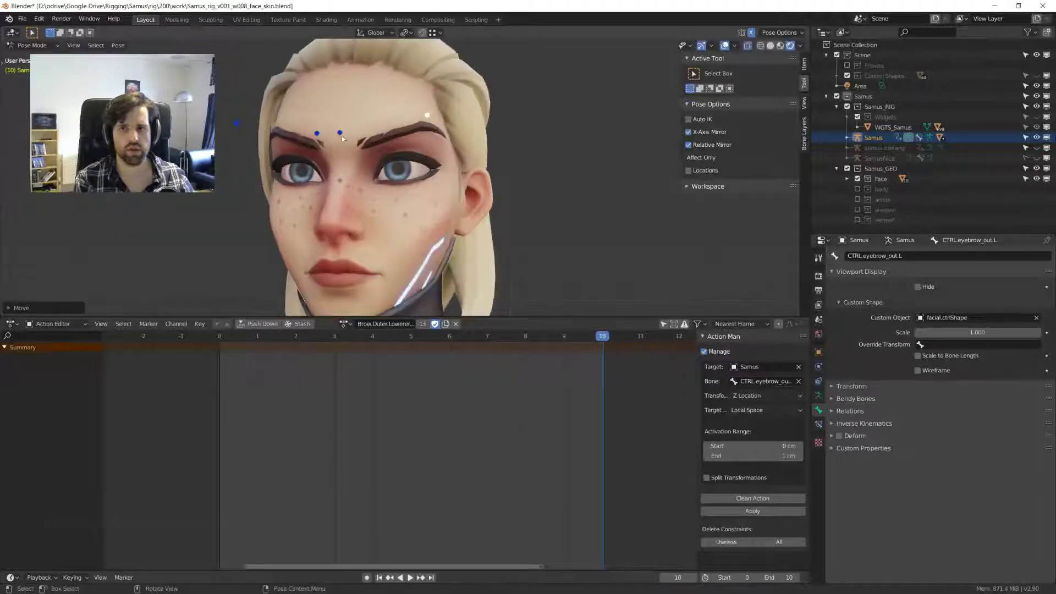
{"action": "left_click", "coordinate": [340, 124]}
{"action": "key", "text": "g"}
{"action": "left_click", "coordinate": [401, 138]}
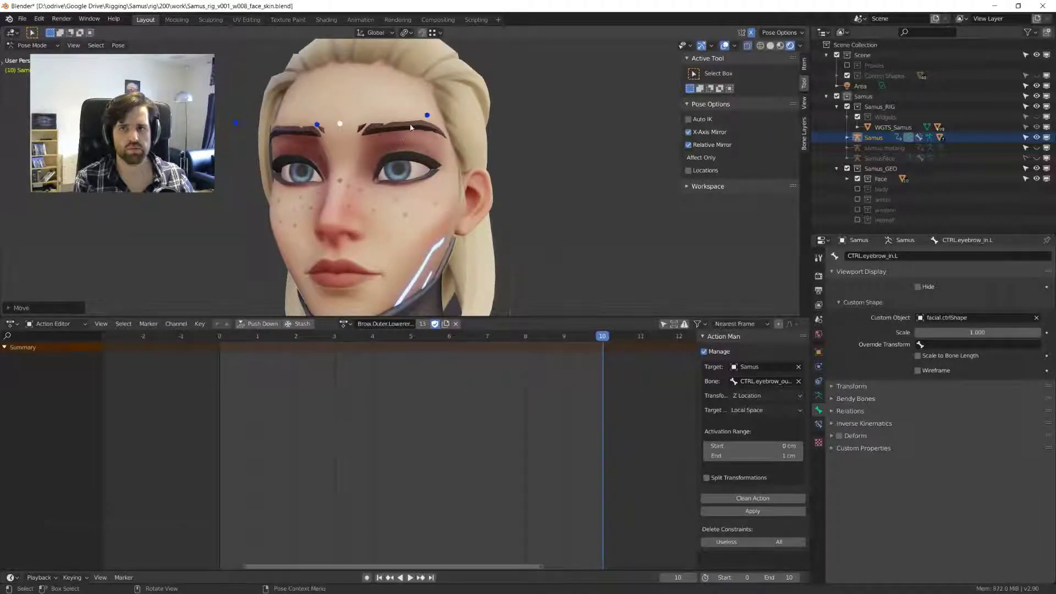
{"action": "left_click", "coordinate": [411, 128]}
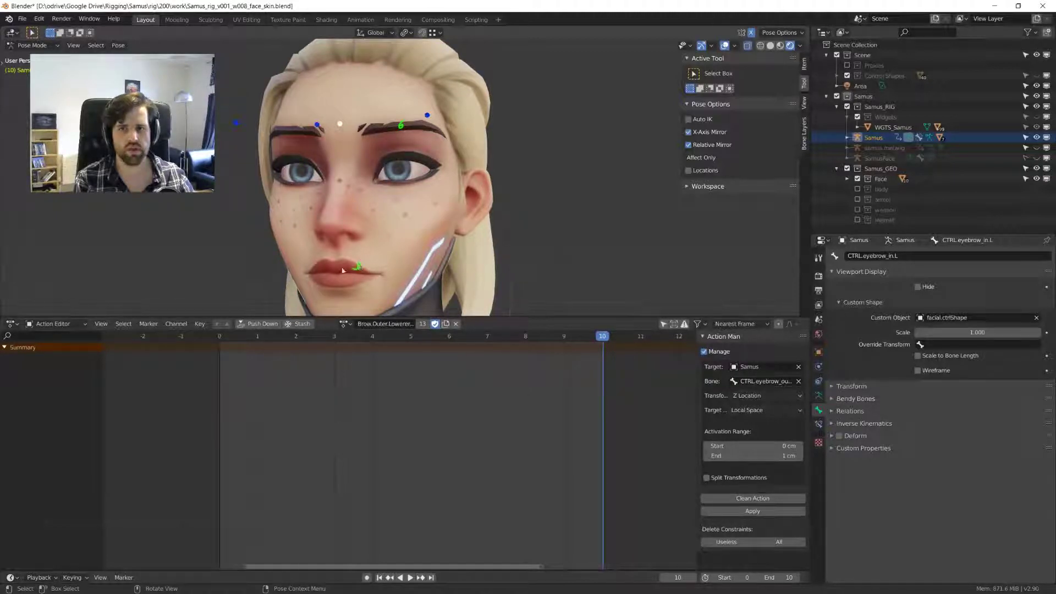
{"action": "key", "text": "alt+a"}
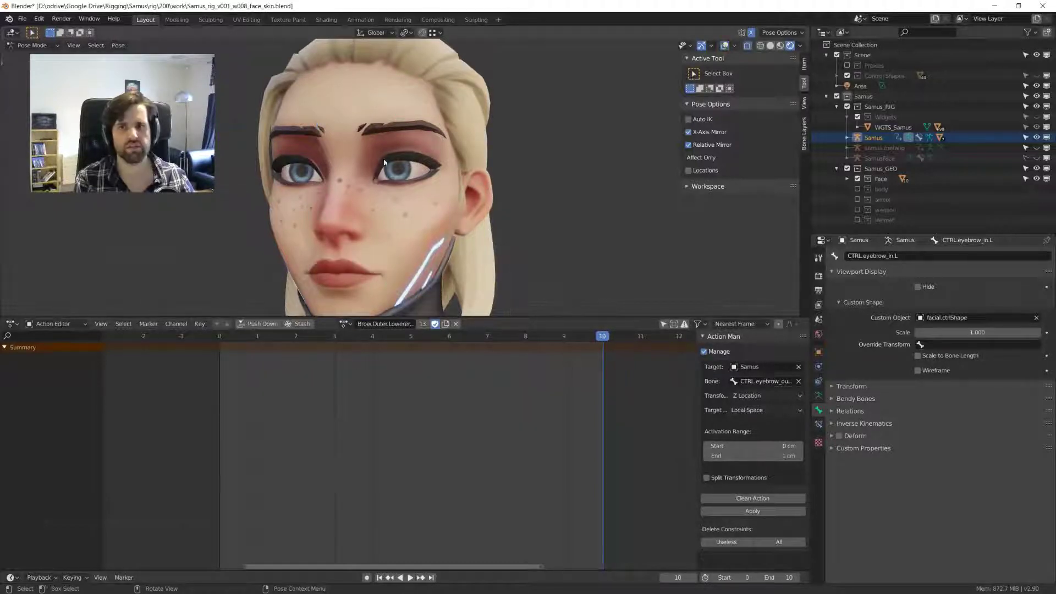
- Show the overlays again, reveal all hidden face bones, and clear the selection of the revealed bones
{"action": "key", "text": "alt+h"}
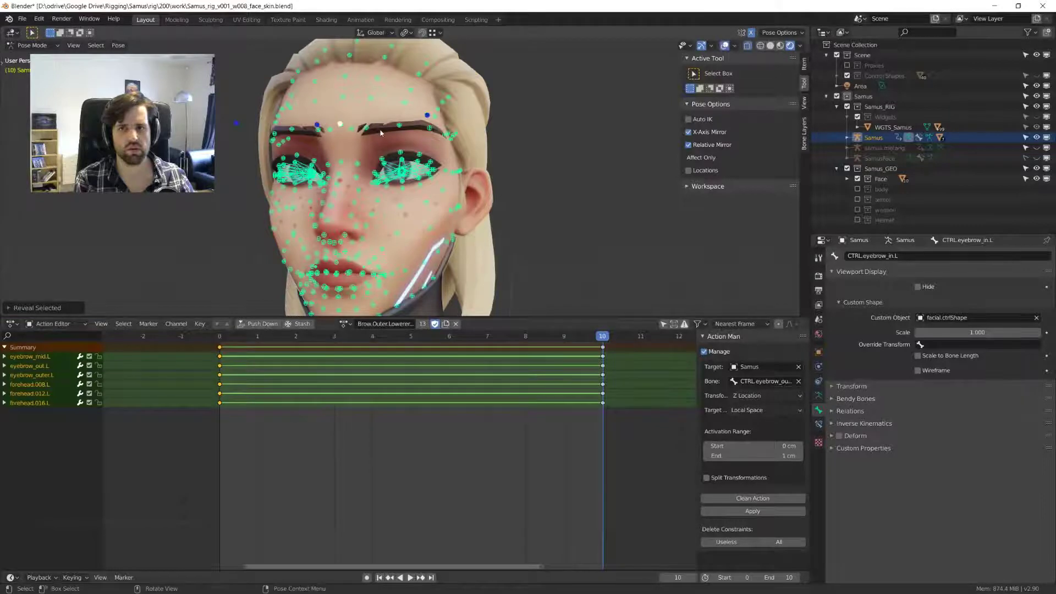
{"action": "middle_click_drag", "start_coordinate": [380, 133], "coordinate": [374, 153], "text": "alt"}
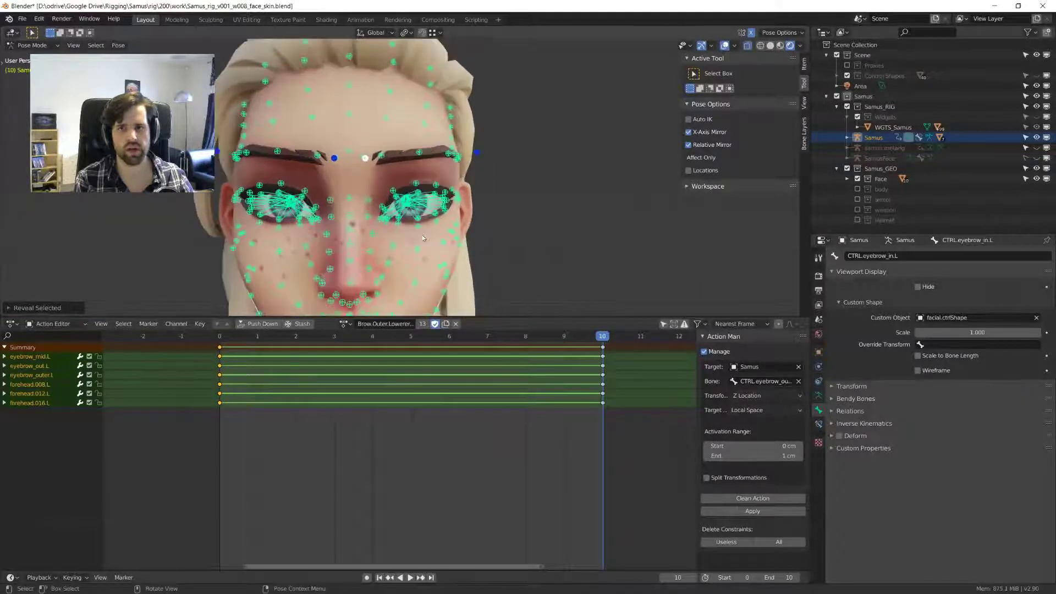
{"action": "key", "text": "alt+a"}
{"action": "middle_click_drag", "start_coordinate": [385, 195], "coordinate": [414, 154]}
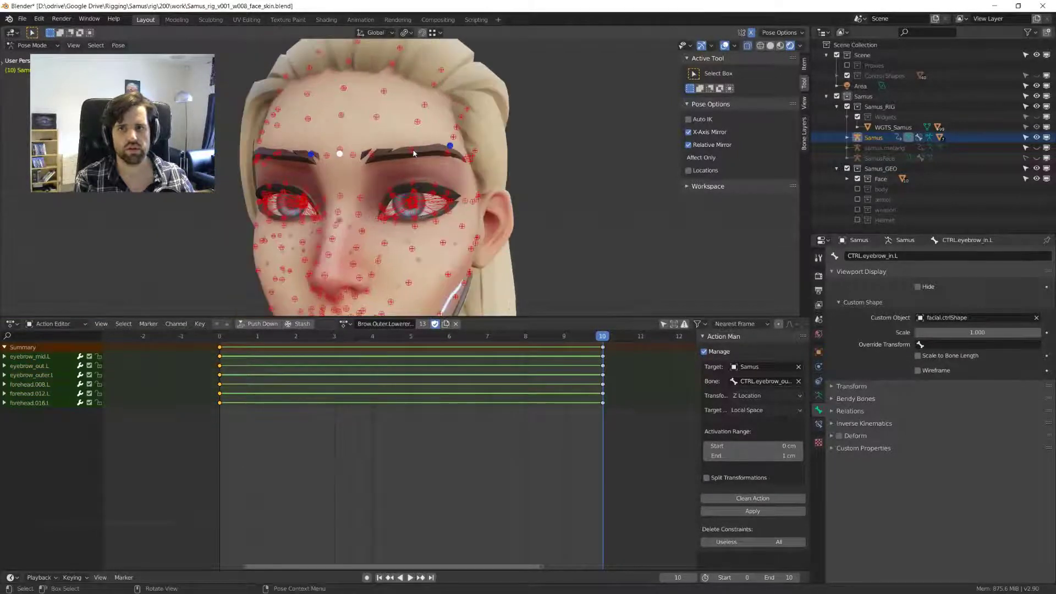
- Lower the left brow's middle bone and its outer bone to reshape the Brow.Outer.Lowerer.L pose at frame 10
{"action": "left_click", "coordinate": [414, 153]}
{"action": "key", "text": "g"}
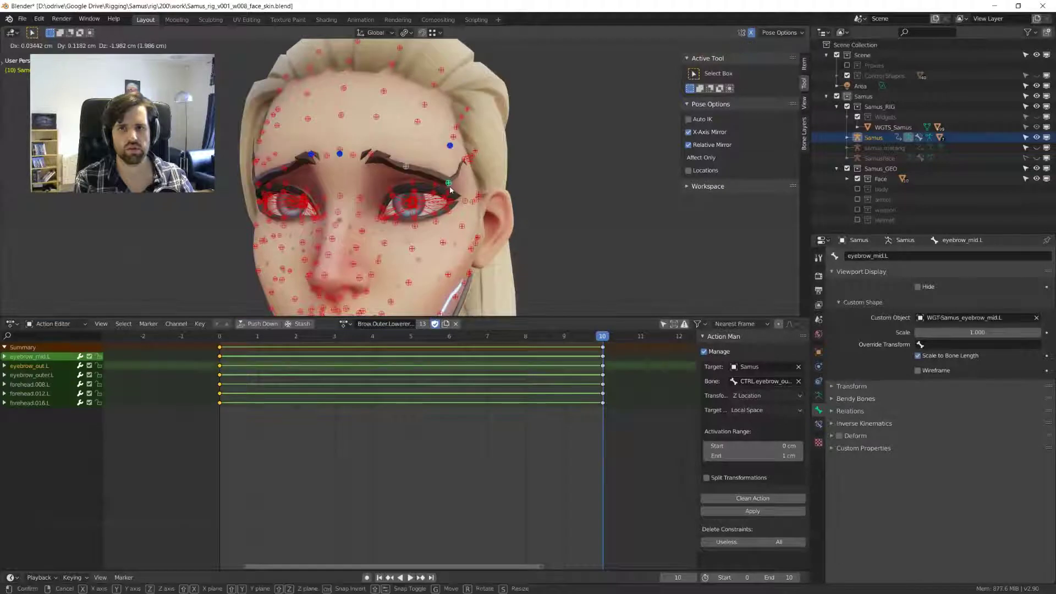
{"action": "left_click", "coordinate": [469, 166]}
{"action": "left_click", "coordinate": [466, 161]}
{"action": "key", "text": "g"}
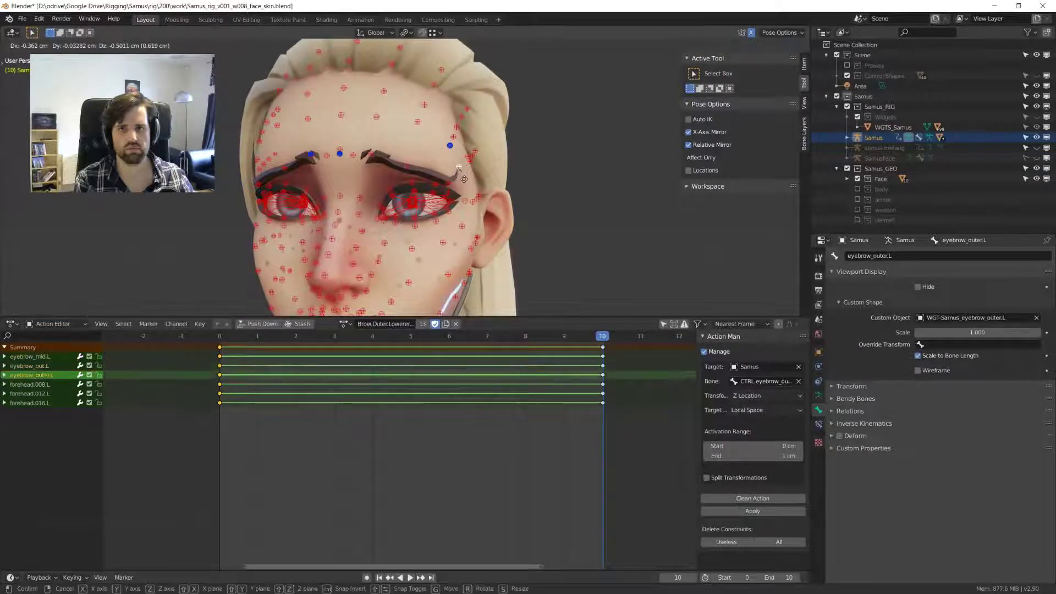
{"action": "left_click", "coordinate": [464, 179]}
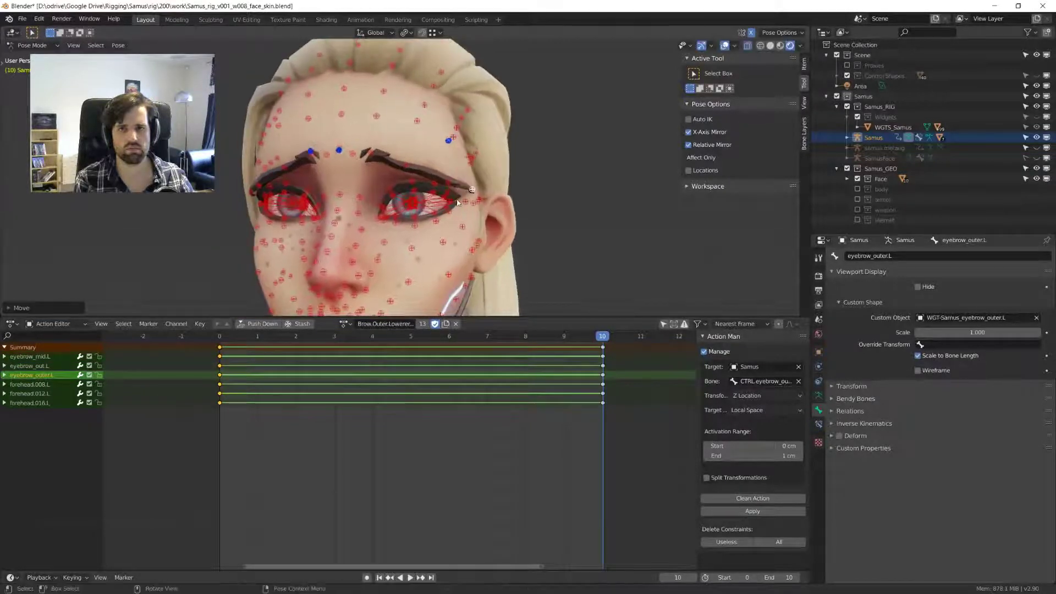
- Examine the lowered left brow from other angles with the overlays hidden, and show the overlays again
{"action": "scroll", "coordinate": [418, 165], "scroll_direction": "down", "scroll_amount": 5}
{"action": "key", "text": "shift+alt+z"}
{"action": "middle_click_drag", "start_coordinate": [385, 138], "coordinate": [386, 175]}
{"action": "key", "text": "shift+alt+z"}
{"action": "right_click_drag", "start_coordinate": [471, 185], "coordinate": [373, 165]}
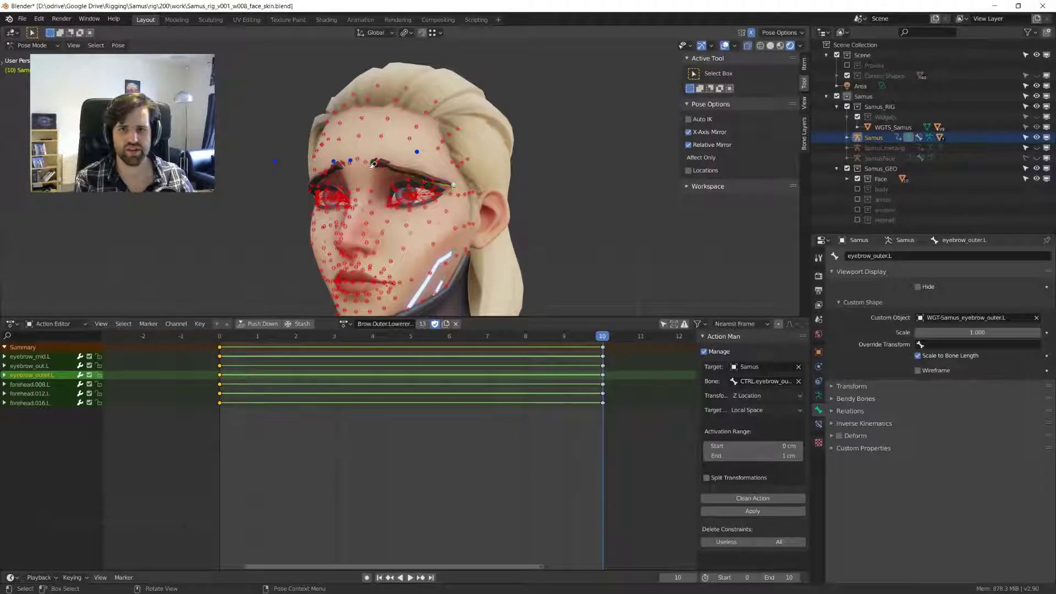
- Select the left outer brow control and extend the selection to all the face bones
{"action": "left_click", "coordinate": [417, 152]}
{"action": "mouse_move", "coordinate": [443, 202]}
{"action": "middle_mouse_down"}
{"action": "mouse_move", "coordinate": [441, 183]}
{"action": "mouse_move", "coordinate": [432, 197]}
{"action": "middle_mouse_up"}
{"action": "key", "text": "a"}
{"action": "scroll", "coordinate": [432, 196], "scroll_direction": "up", "scroll_amount": 2}
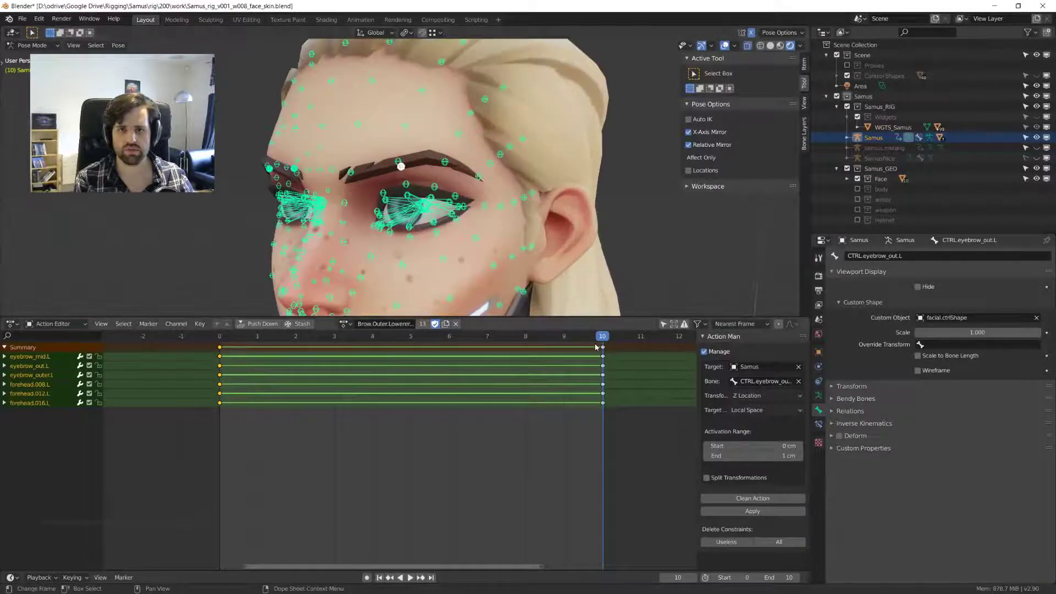
- In front view, try to lower the left middle brow bone about 0.66 cm with mirroring on, and examine it without overlays
{"action": "key", "text": "KP_1"}
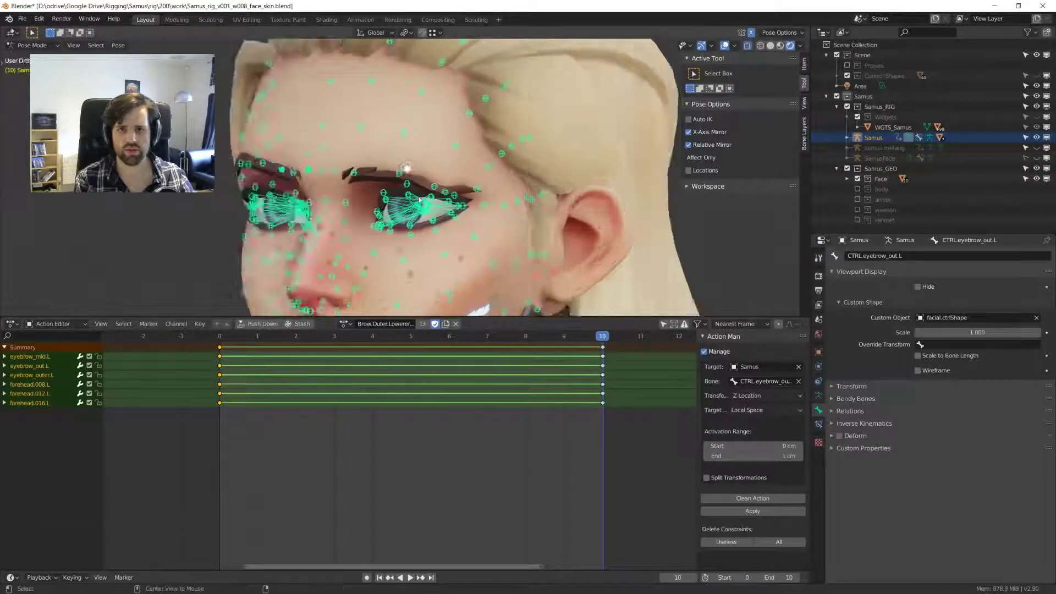
{"action": "scroll", "coordinate": [434, 198], "scroll_direction": "up", "scroll_amount": 2}
{"action": "middle_click_drag", "start_coordinate": [424, 178], "coordinate": [413, 162], "text": "shift"}
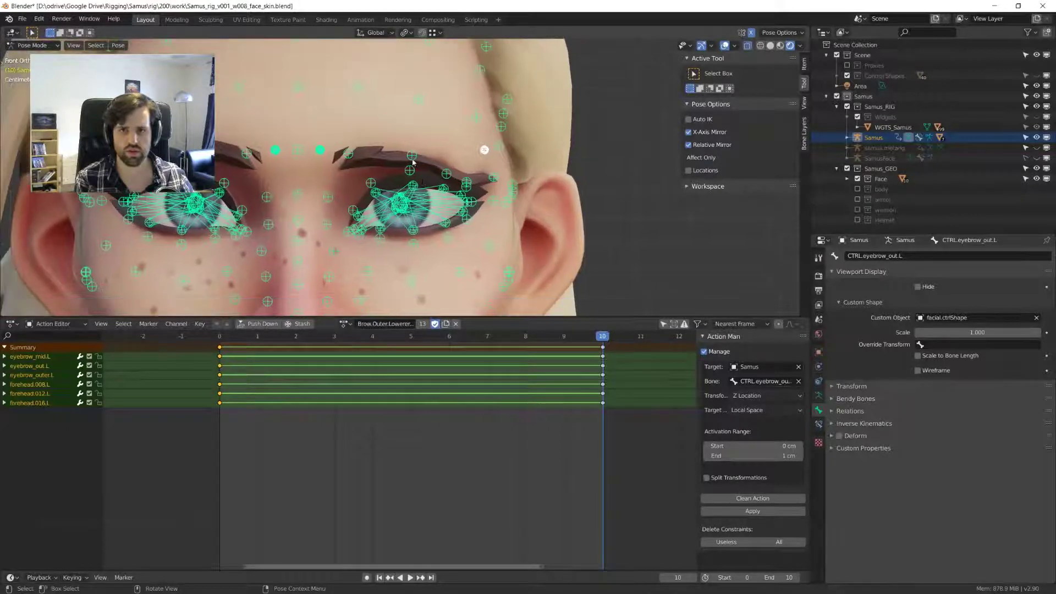
{"action": "left_click", "coordinate": [413, 160]}
{"action": "key", "text": "g"}
{"action": "key", "text": "z"}
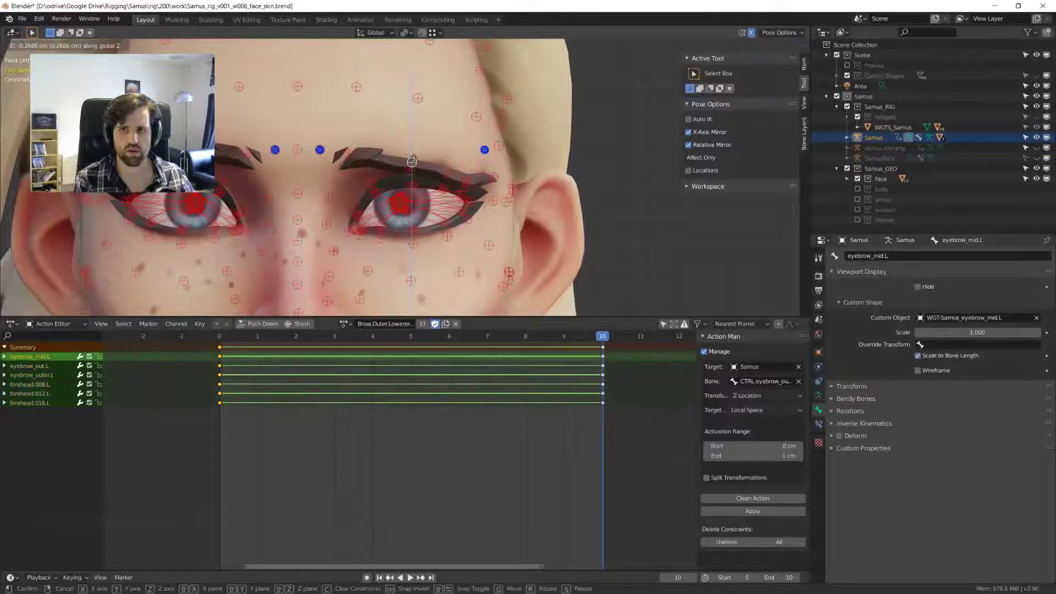
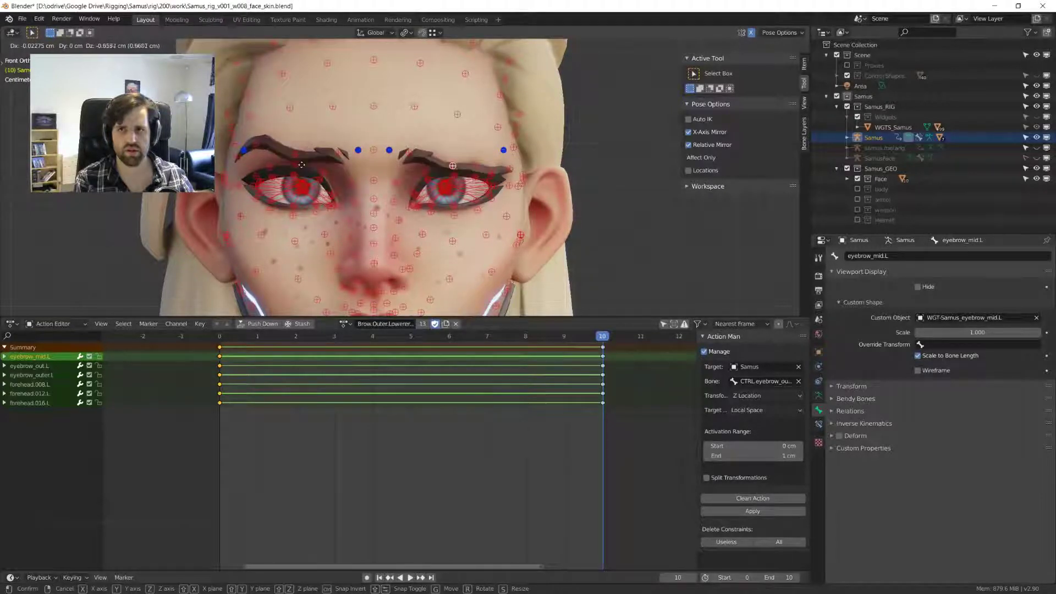
{"action": "left_click", "coordinate": [302, 161]}
{"action": "scroll", "coordinate": [301, 161], "scroll_direction": "down", "scroll_amount": 1}
{"action": "scroll", "coordinate": [302, 161], "scroll_direction": "down", "scroll_amount": 1}
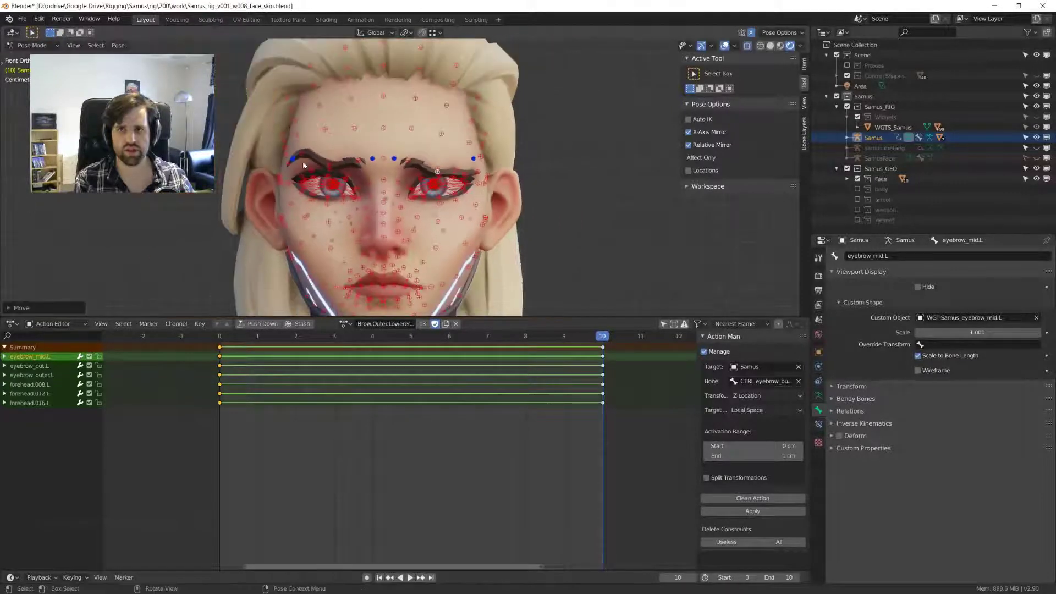
{"action": "key", "text": "shift+alt+z"}
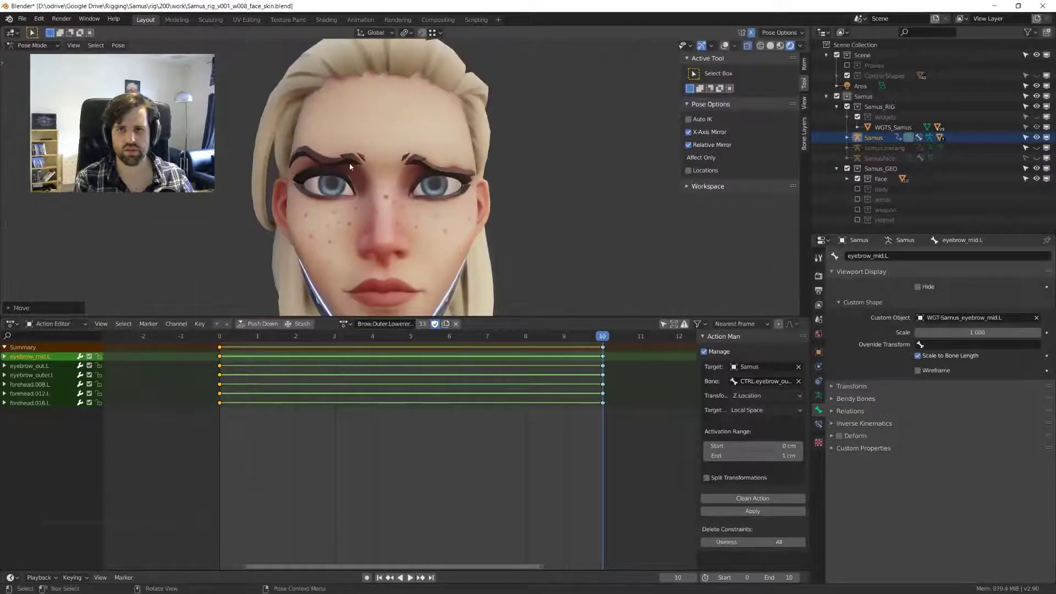
{"action": "middle_click_drag", "start_coordinate": [358, 164], "coordinate": [400, 182]}
- Show the overlays again, select all the face bones and run through the frames of the outer brow lowering action
{"action": "key", "text": "a"}
{"action": "key", "text": "alt+shift+z"}
{"action": "scroll", "coordinate": [385, 175], "scroll_direction": "up", "scroll_amount": 1}
{"action": "scroll", "coordinate": [363, 169], "scroll_direction": "up", "scroll_amount": 3, "text": "alt"}
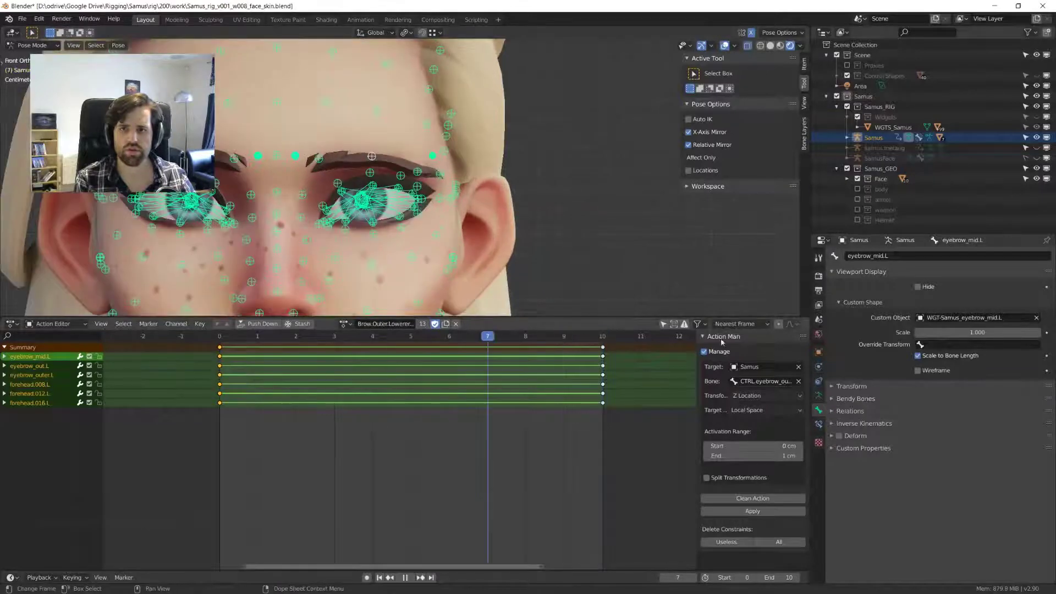
{"action": "scroll", "coordinate": [362, 169], "scroll_direction": "down", "scroll_amount": 3, "text": "alt"}
- Turn off X-Axis Mirror and lower the left middle brow bone about 0.23 cm along the global Z axis
{"action": "left_click", "coordinate": [372, 160]}
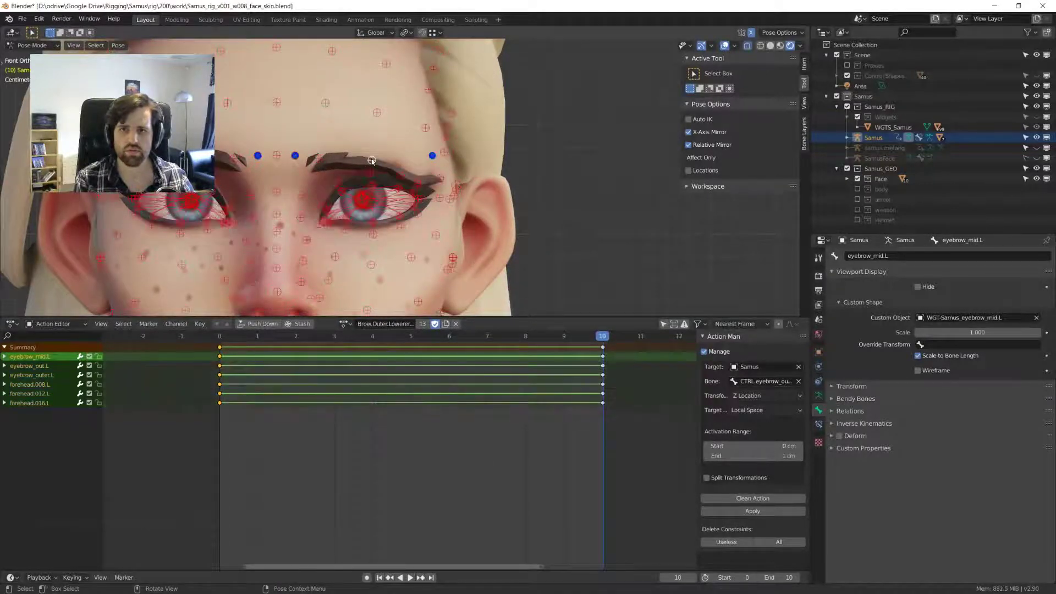
{"action": "key", "text": "g"}
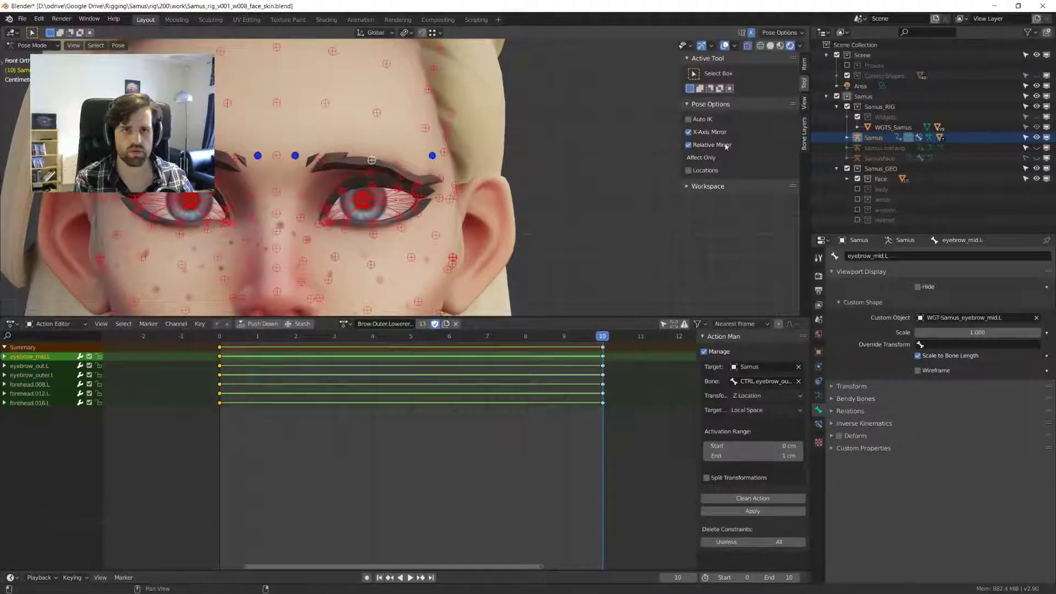
{"action": "key", "text": "z"}
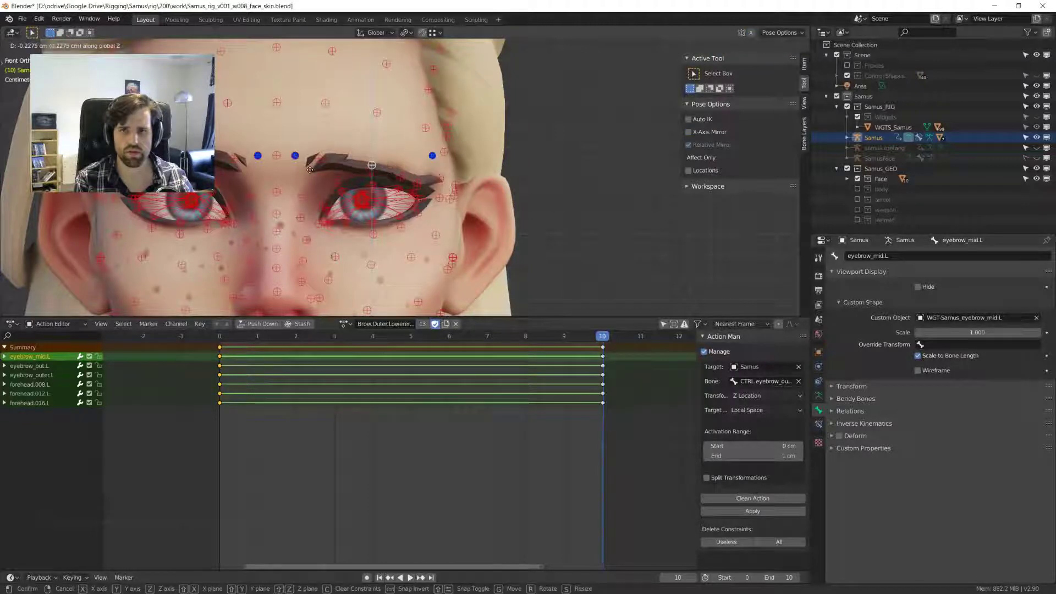
{"action": "left_click", "coordinate": [310, 169]}
- Lower eyebrow_outer.L along the global Z axis and raise eyebrow_out.L about 0.11 cm along the same axis
{"action": "left_click", "coordinate": [442, 179]}
{"action": "middle_click_drag", "start_coordinate": [479, 187], "coordinate": [451, 187]}
{"action": "key", "text": "g"}
{"action": "key", "text": "z"}
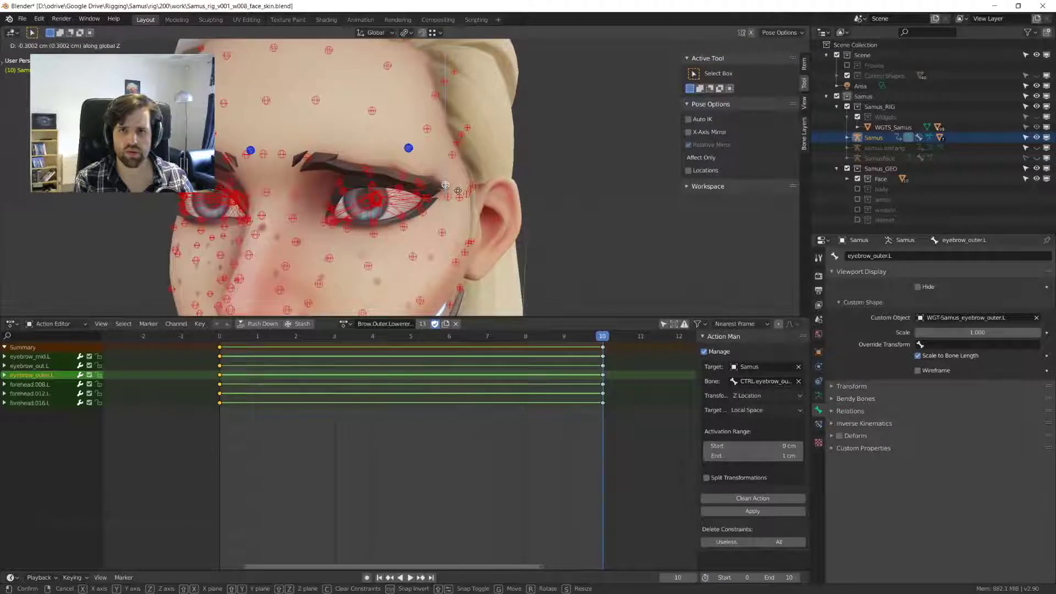
{"action": "left_click", "coordinate": [395, 195]}
{"action": "key", "text": "KP_1"}
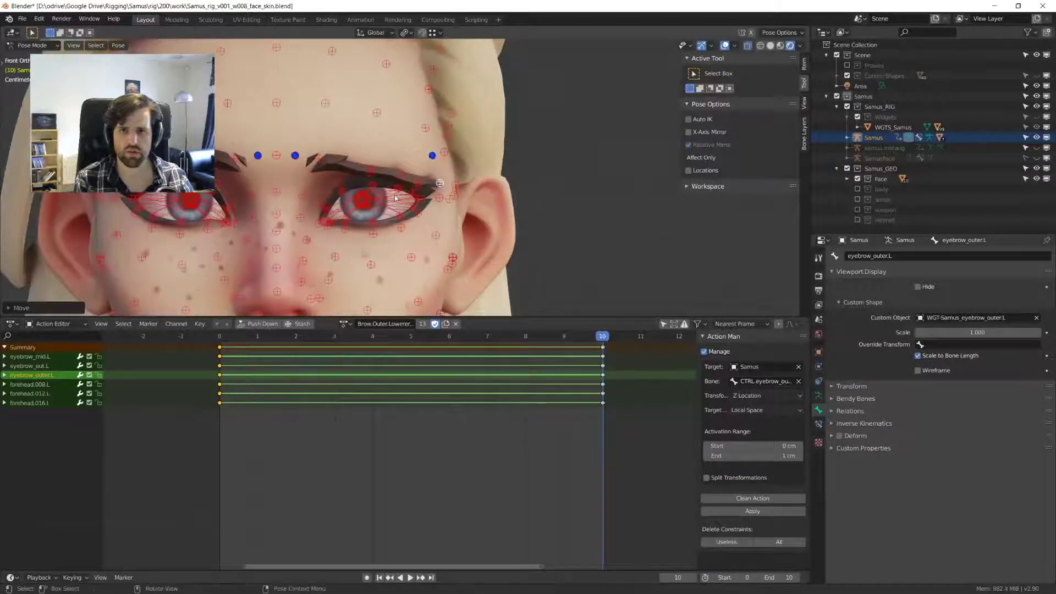
{"action": "left_click", "coordinate": [404, 181]}
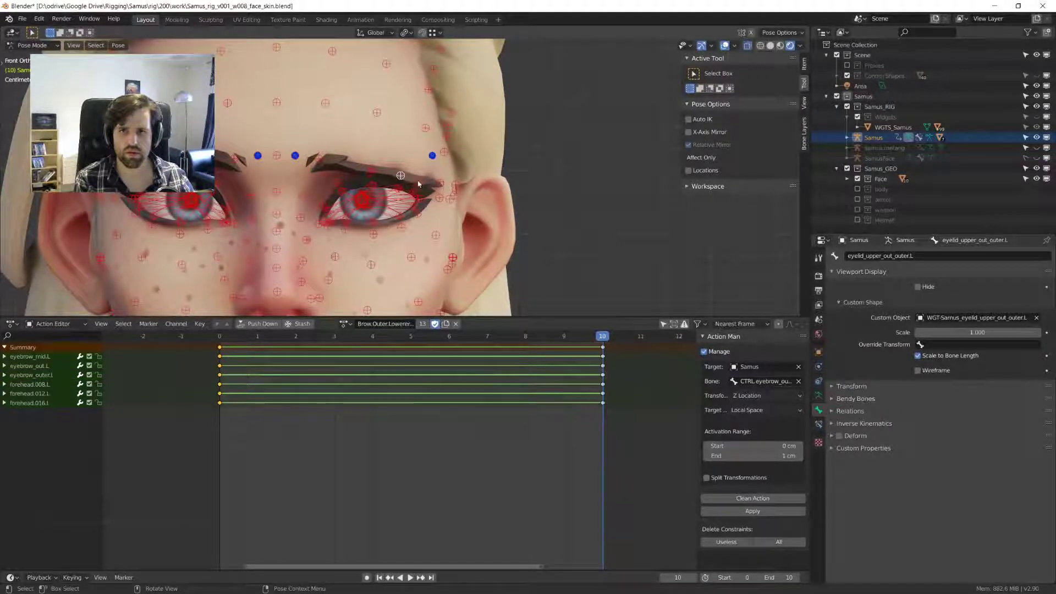
{"action": "left_click", "coordinate": [418, 184]}
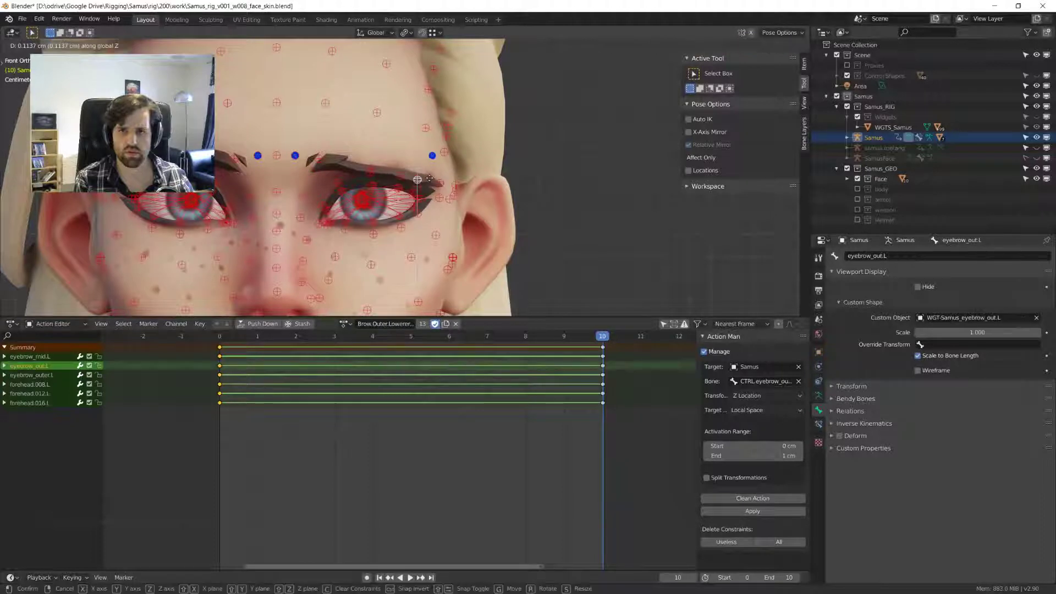
- Keyframe location, rotation and scale of all face bones at frame 10, and clean and apply the action at frame 0
{"action": "key", "text": "a"}
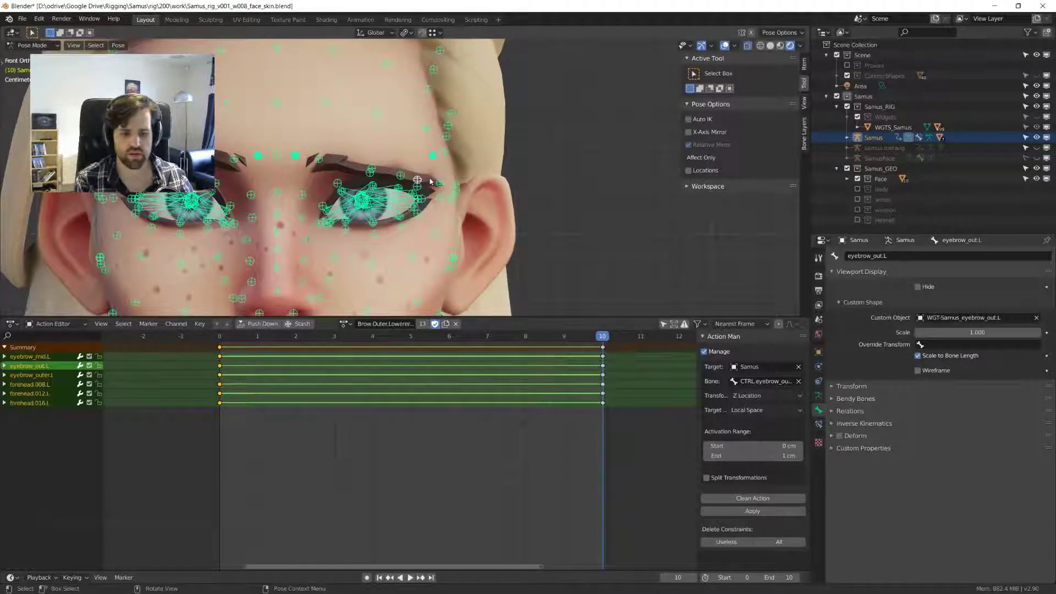
{"action": "key", "text": "i"}
{"action": "key", "text": "shift+Left"}
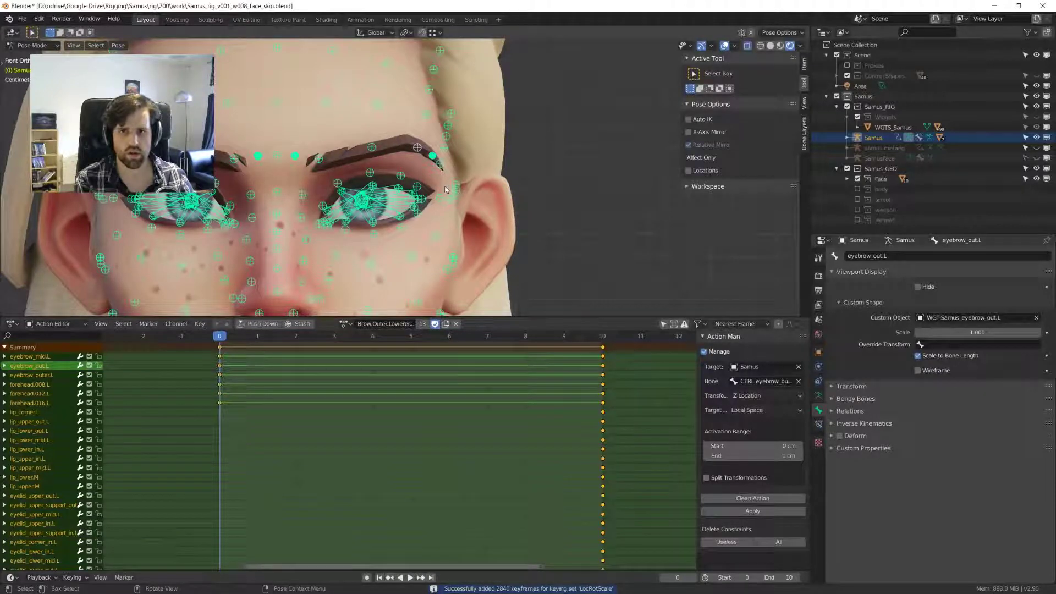
{"action": "left_click", "coordinate": [752, 498]}
{"action": "left_click", "coordinate": [752, 511]}
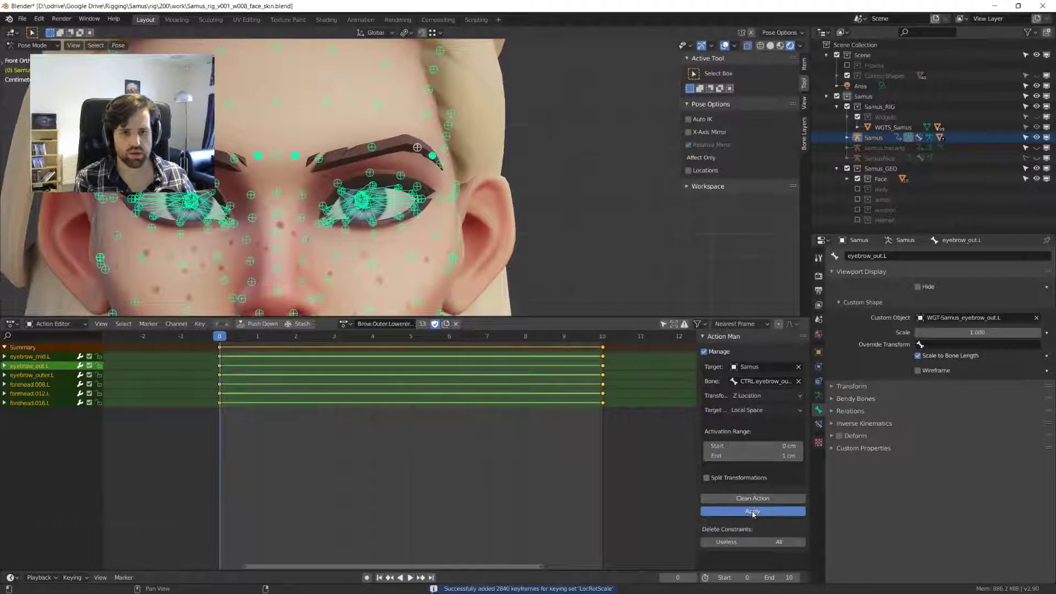
- Compare the action's start and end frames and play it back to check the left brow's lowering motion
{"action": "key", "text": "shift+Right"}
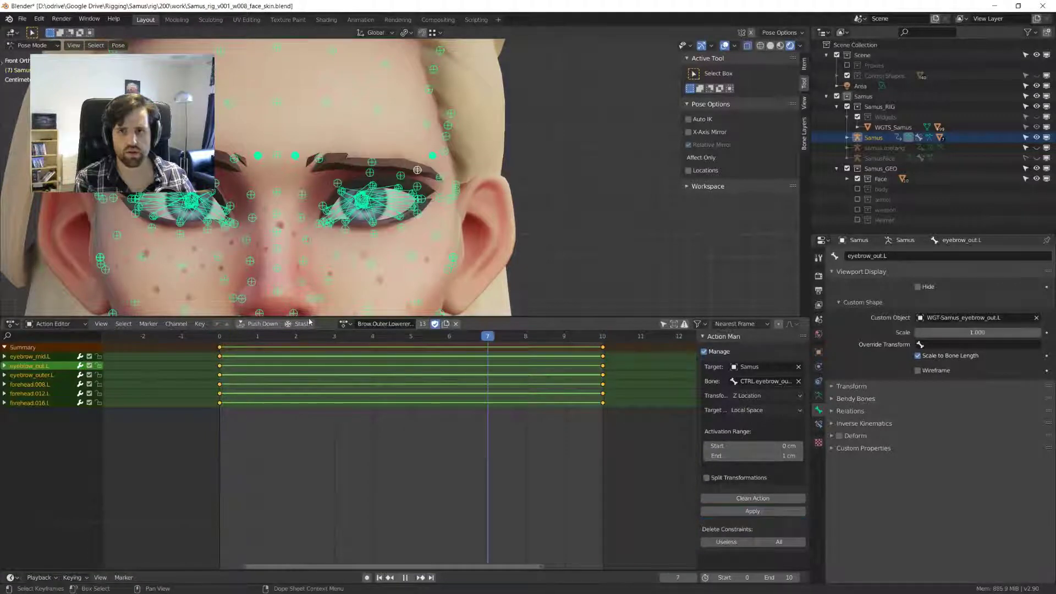
{"action": "key", "text": "shift+Left"}
{"action": "key", "text": "shift+Right"}
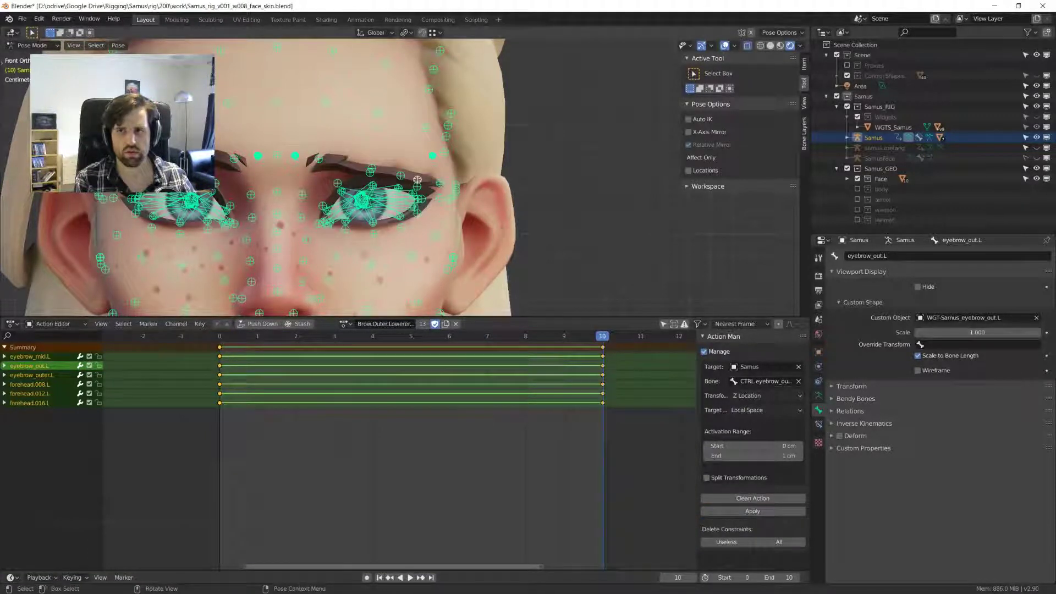
{"action": "key", "text": "space"}
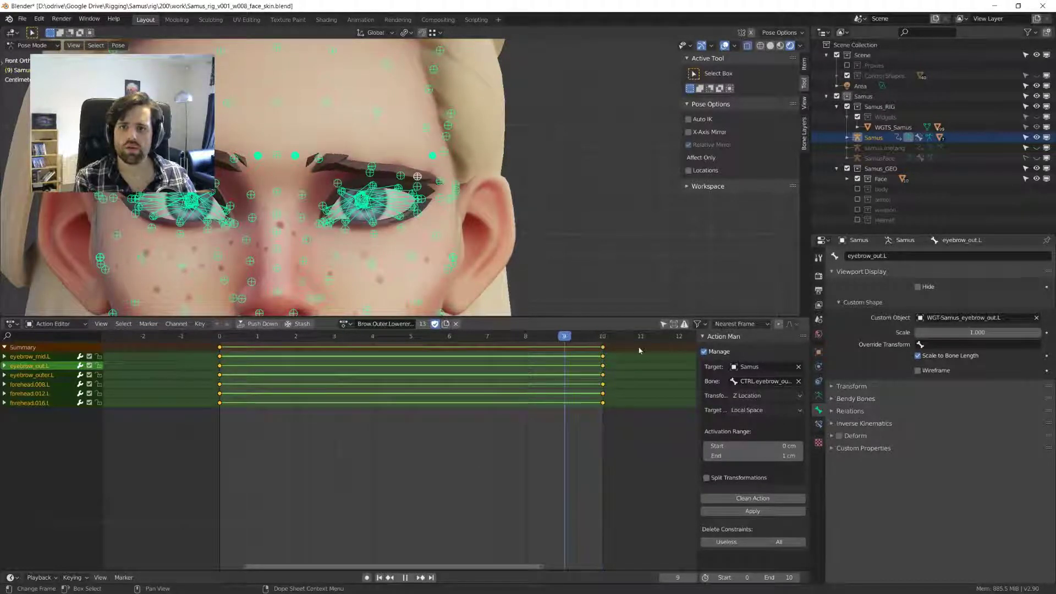
{"action": "key", "text": "space"}
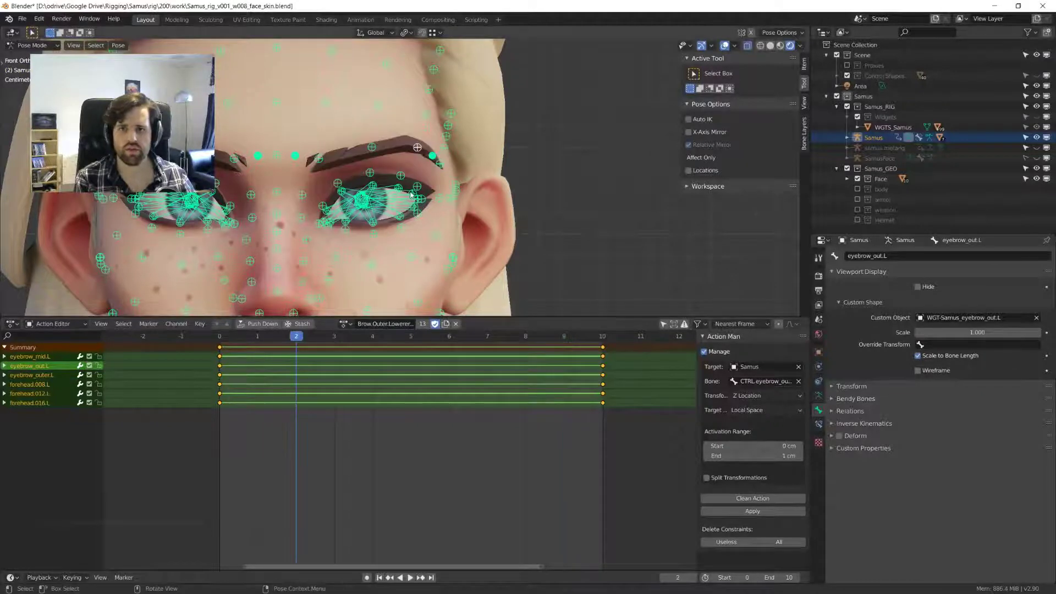
- Hide the face bones so that only the eyebrow controls stay visible, and return to the front of the face
{"action": "middle_click_drag", "start_coordinate": [440, 220], "coordinate": [341, 183]}
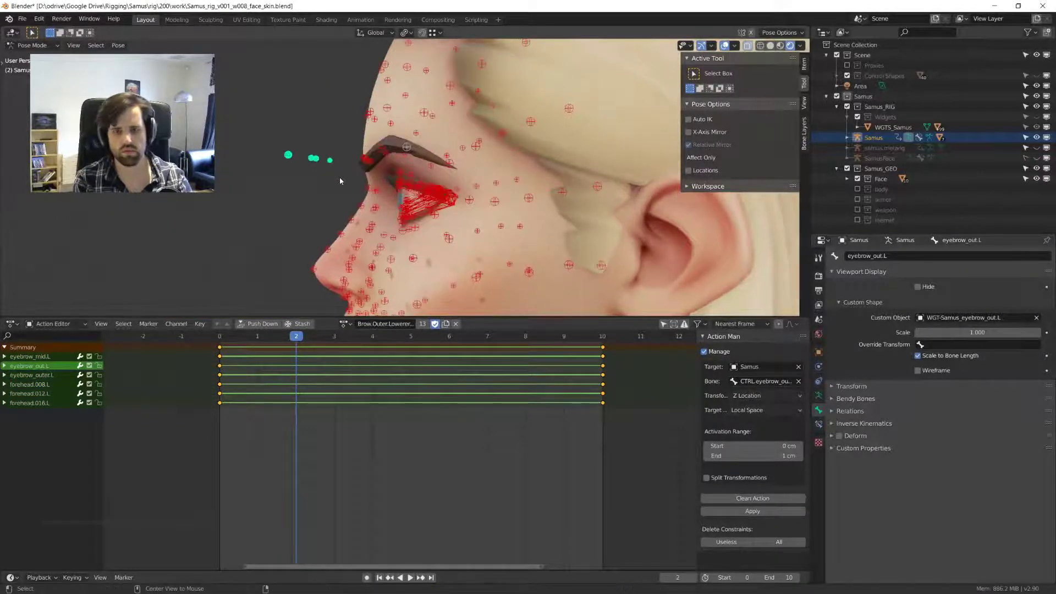
{"action": "key", "text": "h"}
{"action": "middle_click_drag", "start_coordinate": [340, 180], "coordinate": [407, 189]}
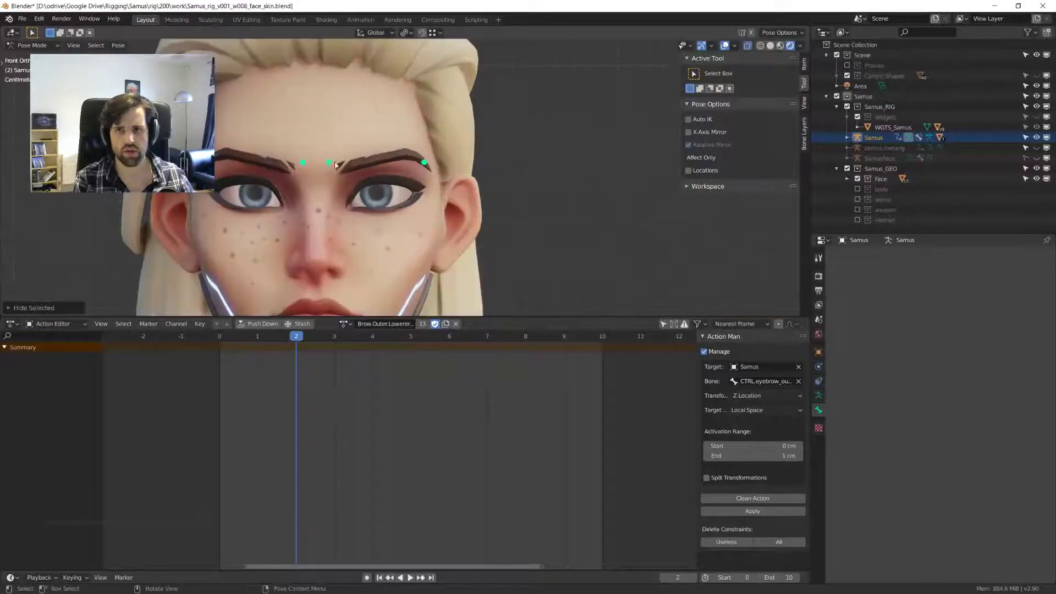
- Lower the left outer and inner brow controls together, and examine the combined brow shape from an angle and the front
{"action": "left_click", "coordinate": [424, 174]}
{"action": "key", "text": "g"}
{"action": "left_click", "coordinate": [427, 191]}
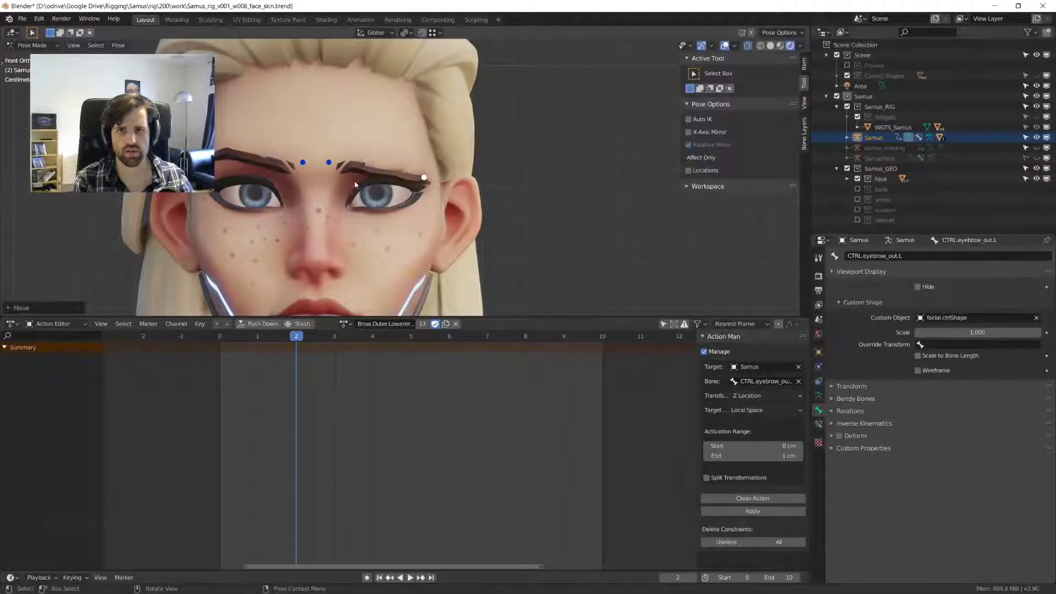
{"action": "left_click", "coordinate": [328, 162]}
{"action": "key", "text": "g"}
{"action": "left_click", "coordinate": [330, 177]}
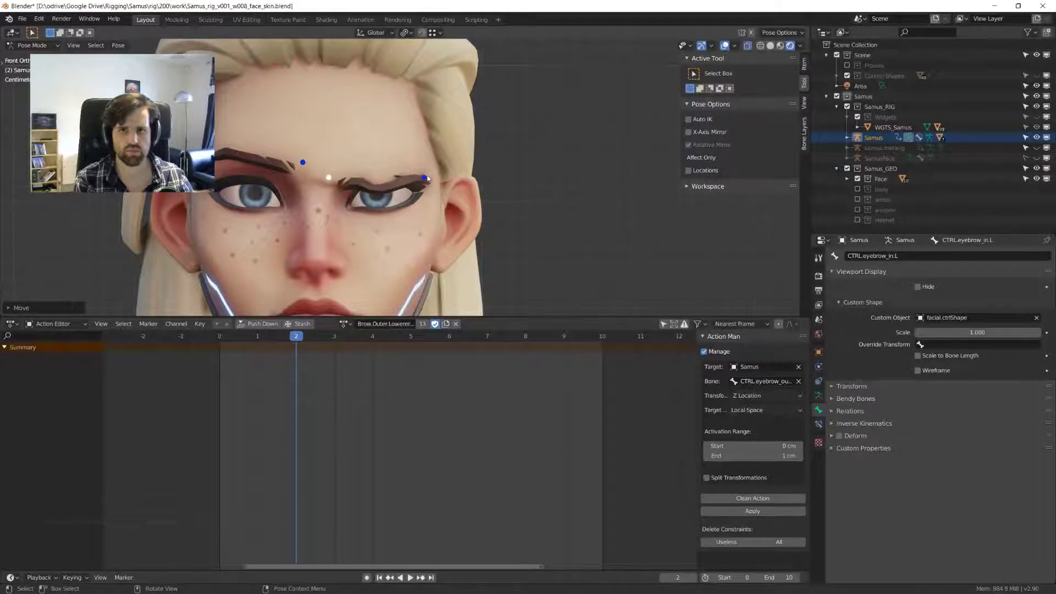
{"action": "middle_click_drag", "start_coordinate": [330, 177], "coordinate": [373, 194]}
{"action": "middle_click", "coordinate": [362, 187], "text": "alt"}
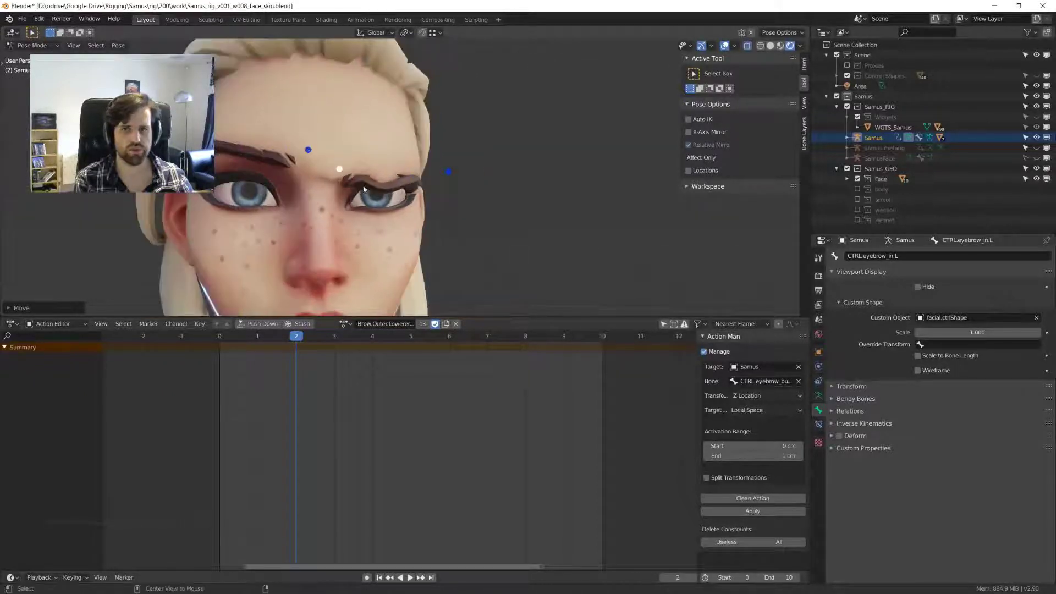
{"action": "key", "text": "KP_1"}
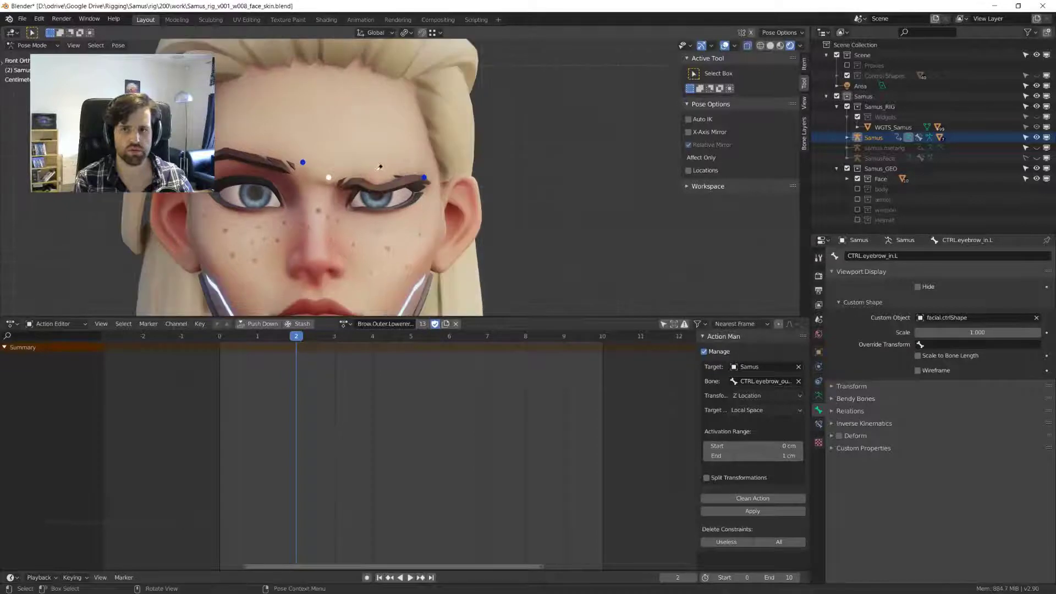
- Try raising the left outer brow control while the inner control stays lowered
{"action": "left_click", "coordinate": [426, 184]}
{"action": "key", "text": "g"}
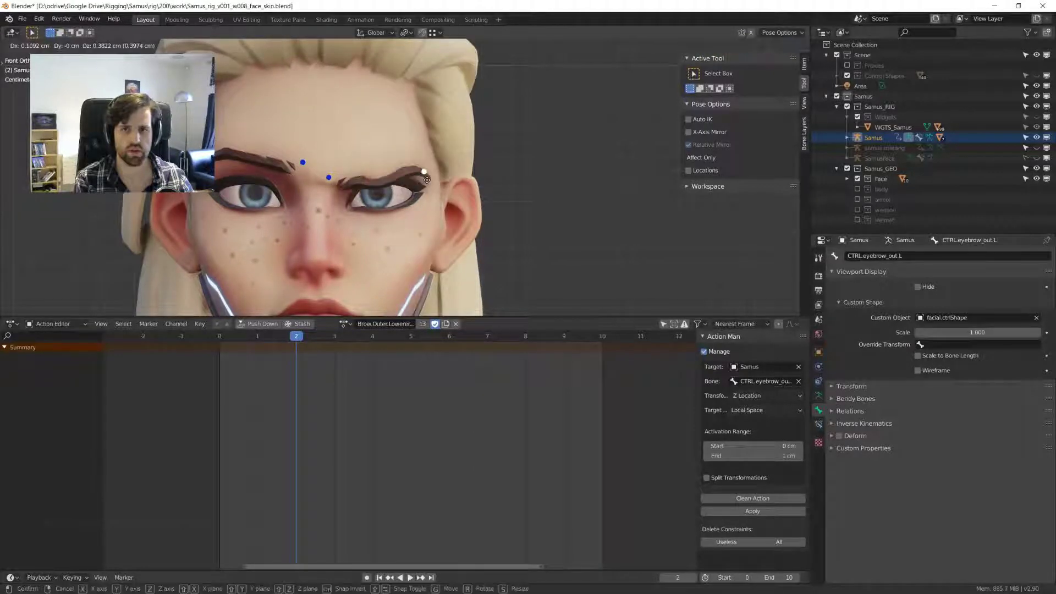
{"action": "right_click", "coordinate": [427, 180]}
- Load the Brow.Inner.Lowerer.L action, play it to its end frame, and unhide the face bones
{"action": "scroll", "coordinate": [404, 177], "scroll_direction": "up", "scroll_amount": 1}
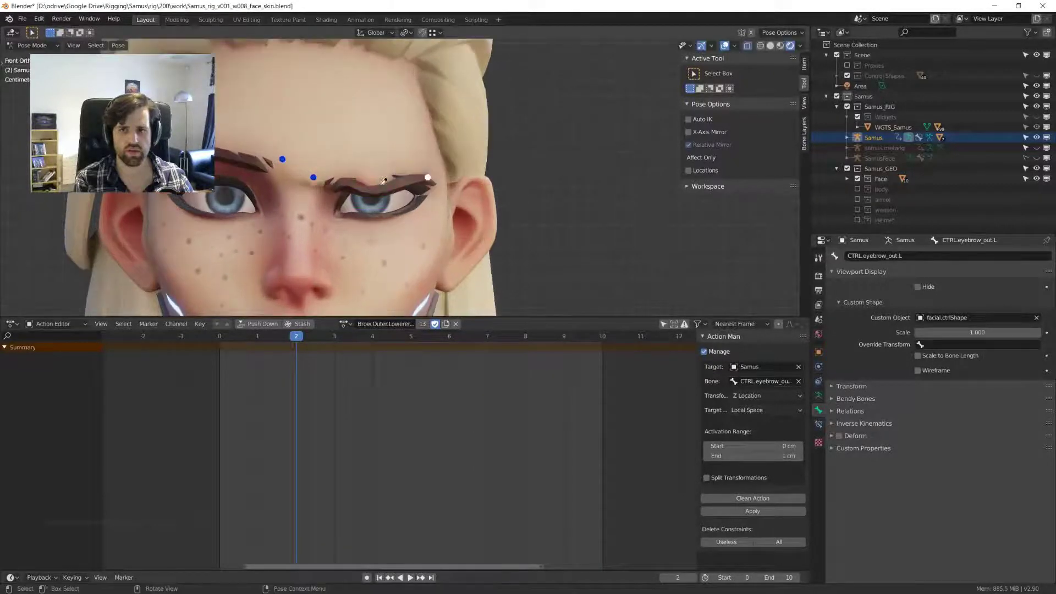
{"action": "left_click", "coordinate": [347, 324]}
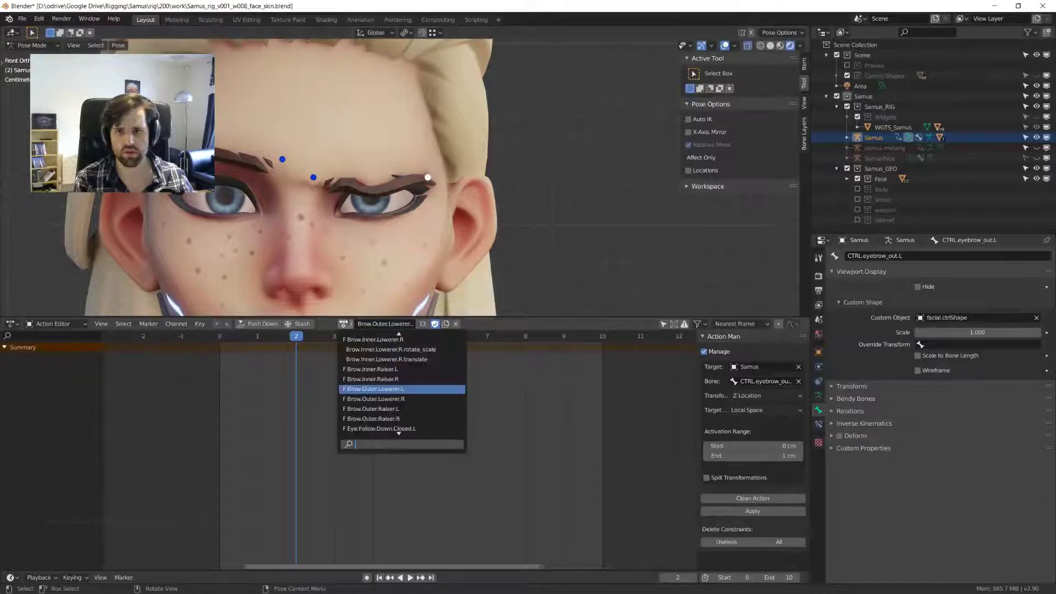
{"action": "type", "text": "b"}
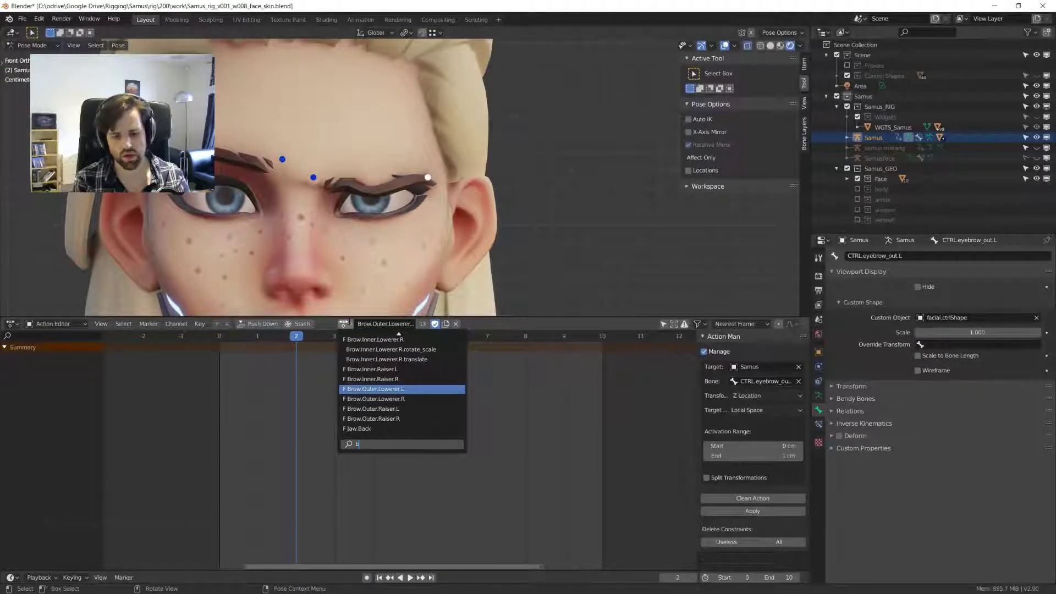
{"action": "type", "text": "row.inner.lower"}
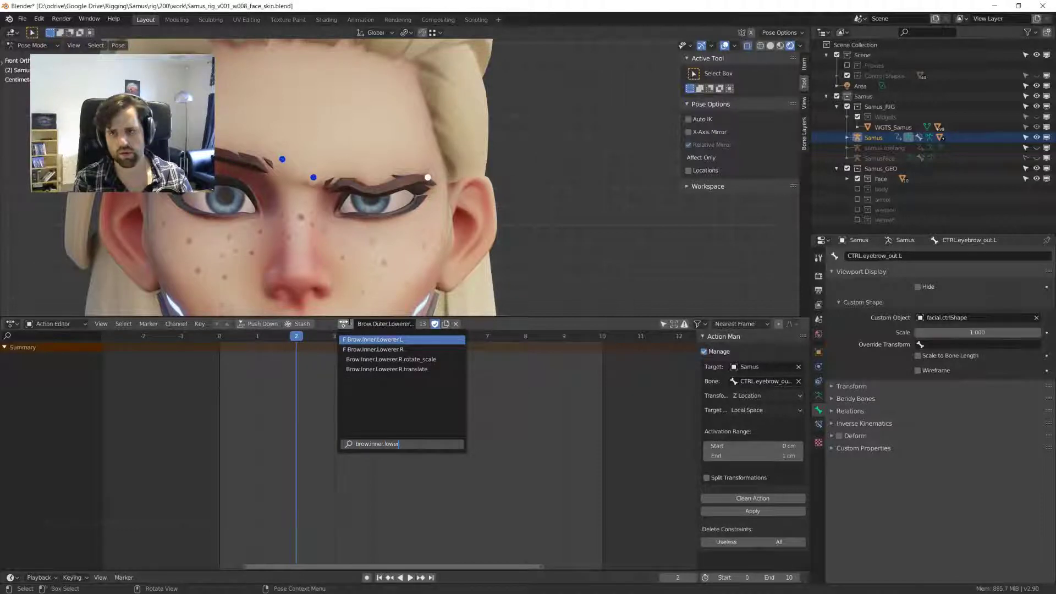
{"action": "key", "text": "Return"}
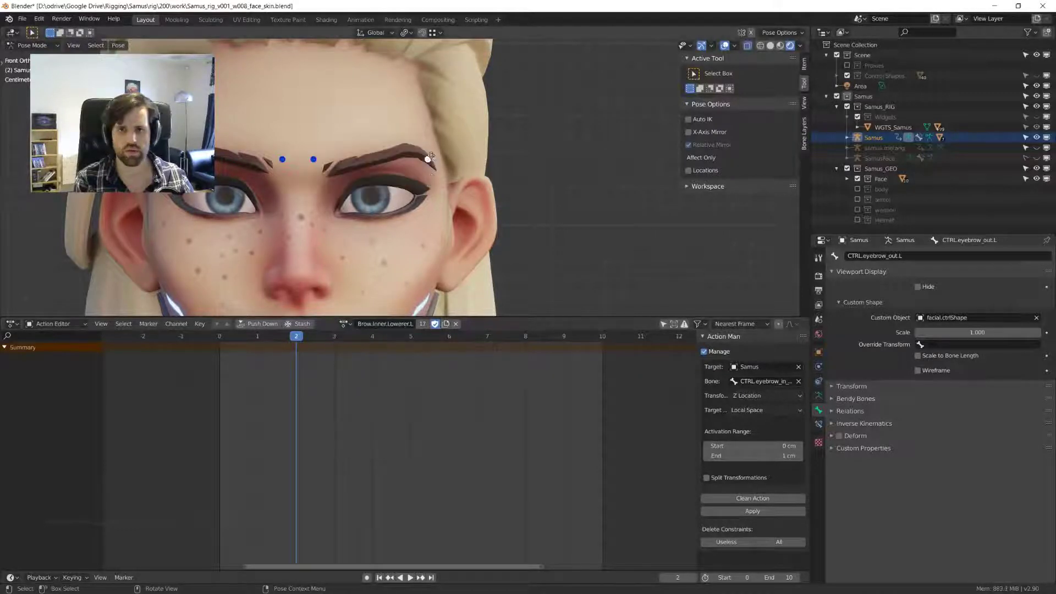
{"action": "key", "text": "space"}
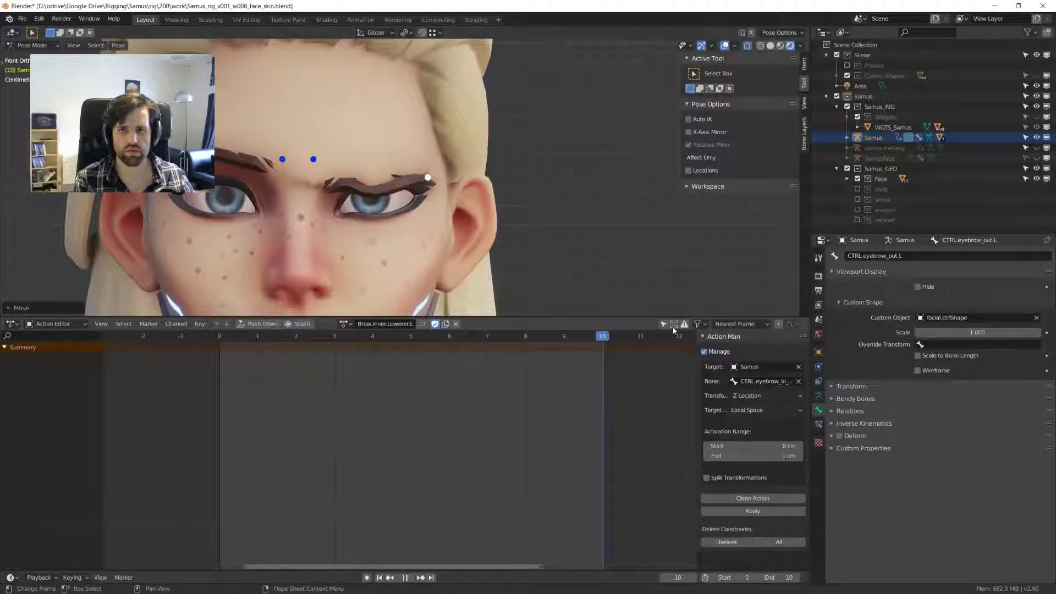
{"action": "key", "text": "space"}
{"action": "key", "text": "alt+h"}
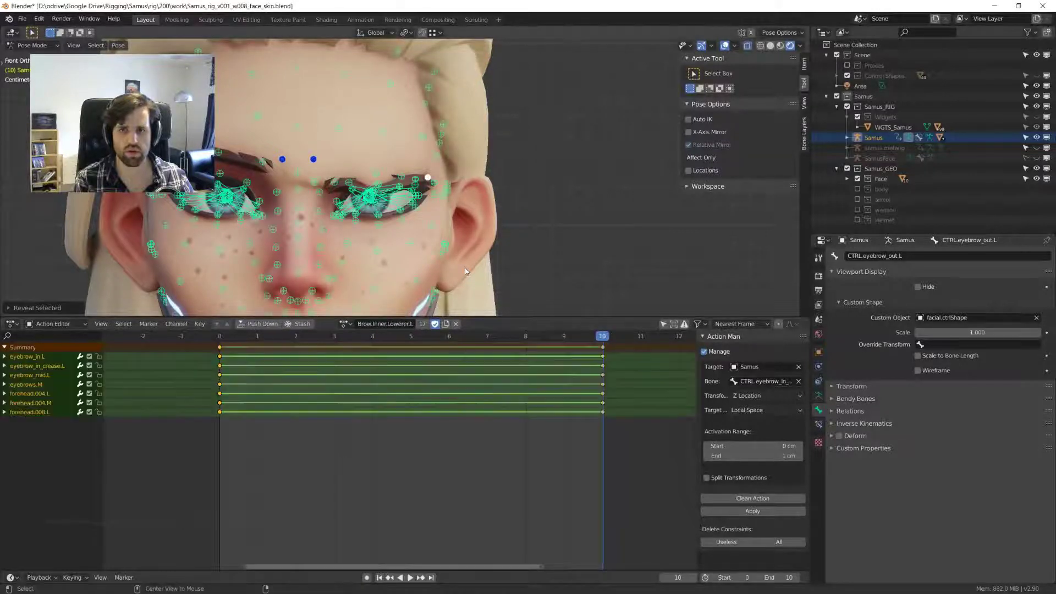
- Raise the eyebrow_mid.L bone along global Z by about 0.6 cm at frame 10
{"action": "scroll", "coordinate": [387, 221], "scroll_direction": "up", "scroll_amount": 2}
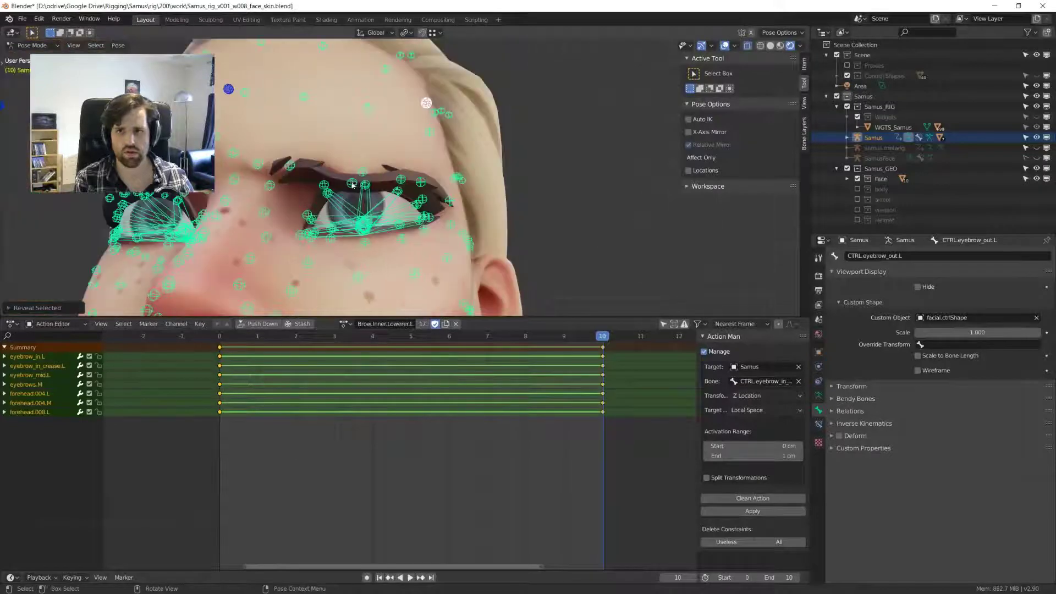
{"action": "left_click", "coordinate": [352, 180]}
{"action": "middle_click_drag", "start_coordinate": [510, 217], "coordinate": [392, 230], "text": "alt"}
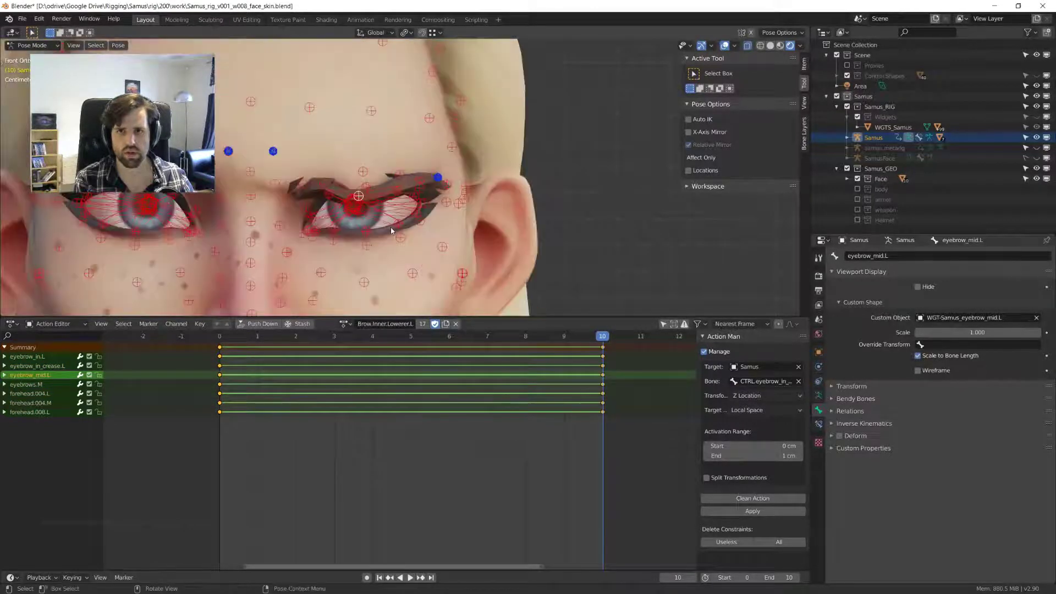
{"action": "key", "text": "g"}
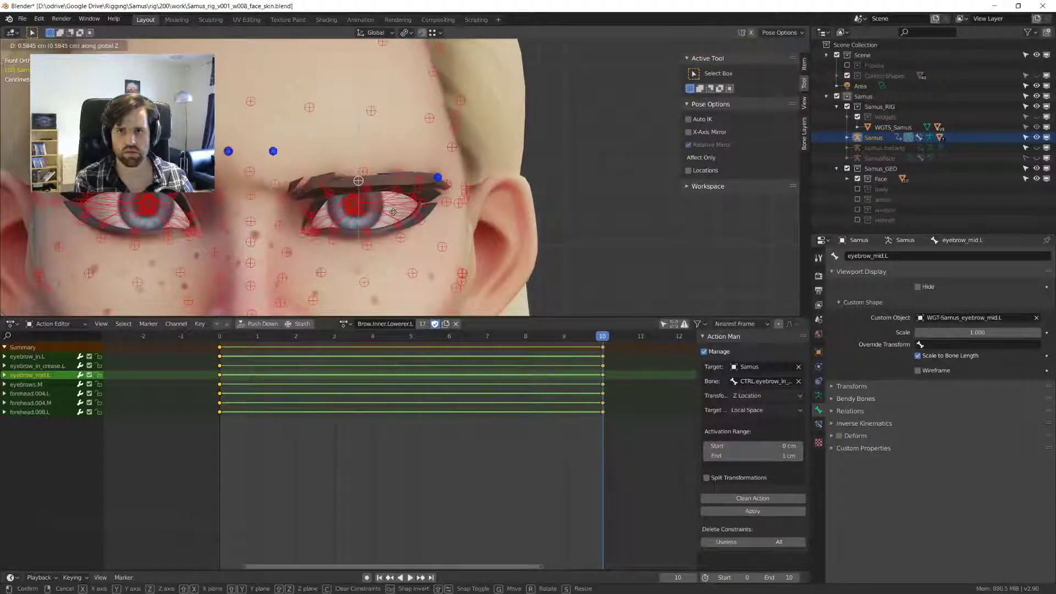
{"action": "left_click", "coordinate": [393, 215]}
- Check the raised left mid-brow without overlays from the side and front, and keyframe it at frame 10
{"action": "key", "text": "KP_4"}
{"action": "scroll", "coordinate": [394, 216], "scroll_direction": "down", "scroll_amount": 4}
{"action": "key", "text": "alt+shift+z"}
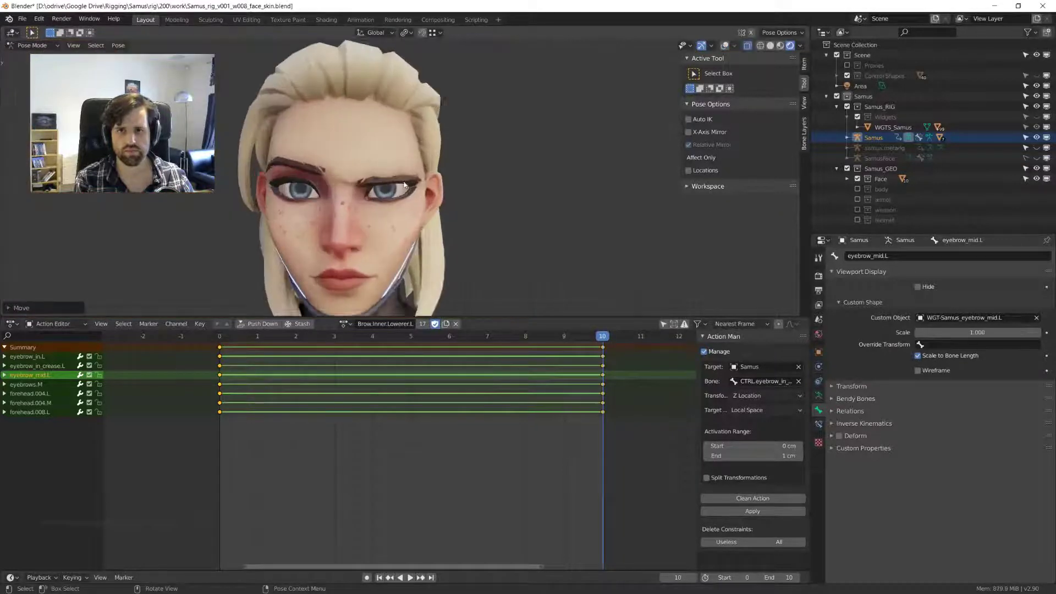
{"action": "middle_click_drag", "start_coordinate": [417, 192], "coordinate": [459, 179]}
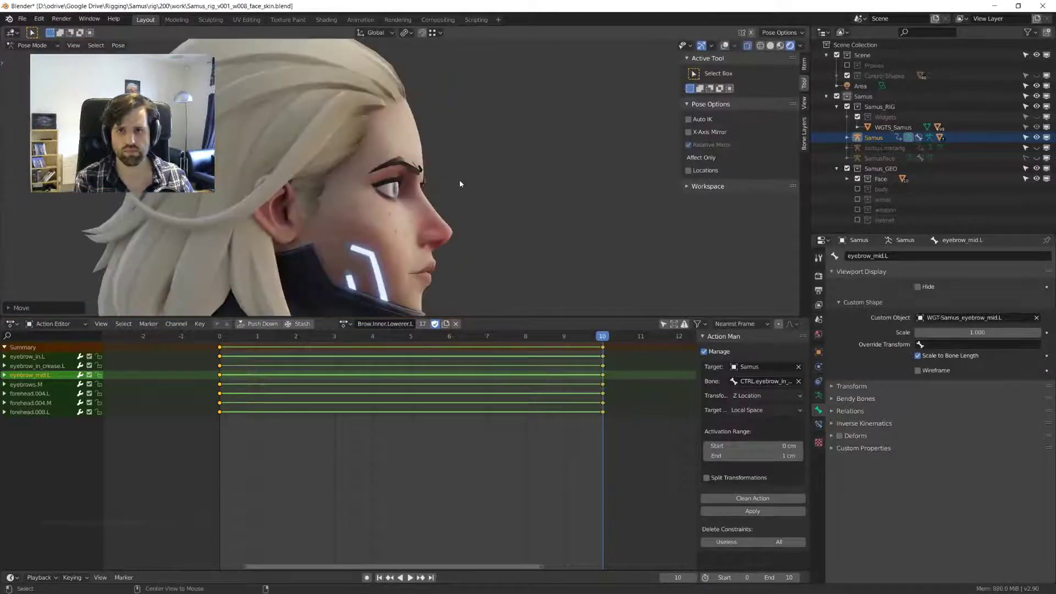
{"action": "key", "text": "KP_1"}
{"action": "key", "text": "i"}
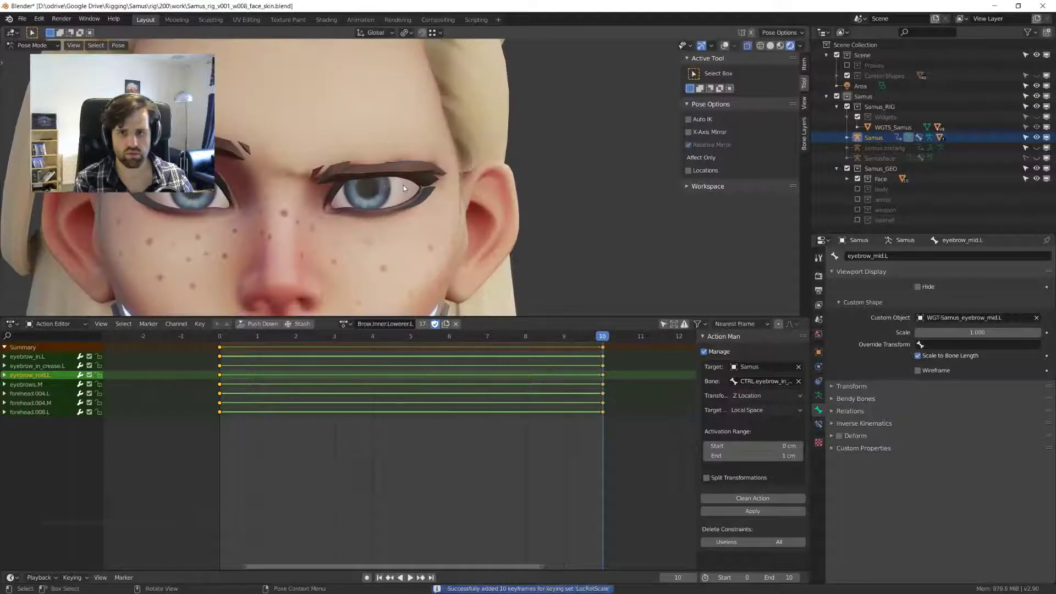
- Play back the inner-lowerer action and examine the left brow's shape from an angle before showing the overlays again
{"action": "key", "text": "space"}
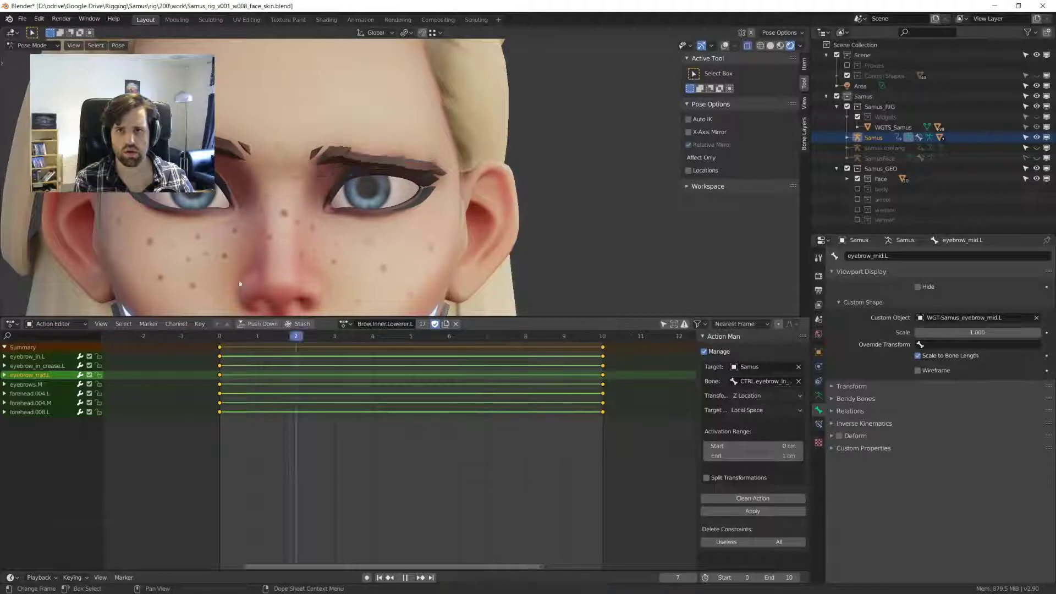
{"action": "key", "text": "space"}
{"action": "middle_click_drag", "start_coordinate": [240, 283], "coordinate": [446, 220]}
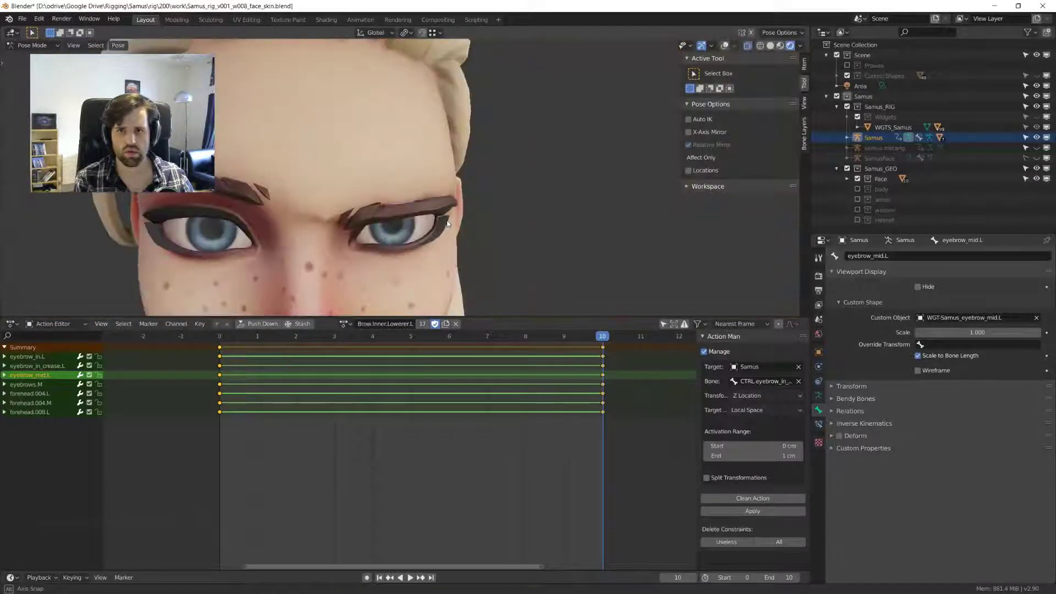
{"action": "key", "text": "shift+alt+z"}
- Set the interpolation of the Brow.Inner.Lowerer.L action's keyframes to Linear
{"action": "scroll", "coordinate": [446, 220], "scroll_direction": "down", "scroll_amount": 3}
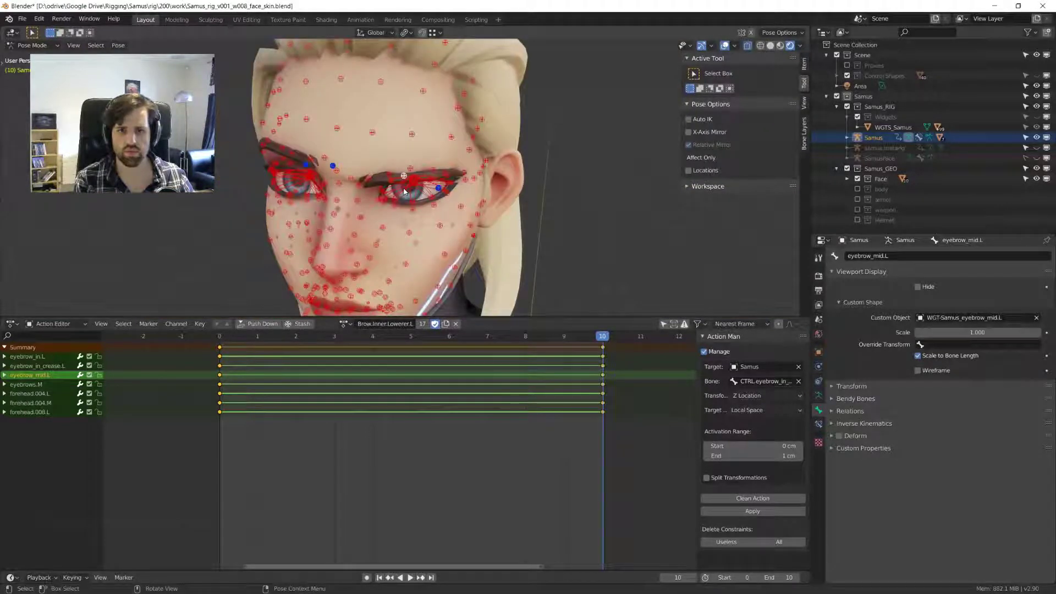
{"action": "scroll", "coordinate": [404, 191], "scroll_direction": "up", "scroll_amount": 2}
{"action": "key", "text": "t"}
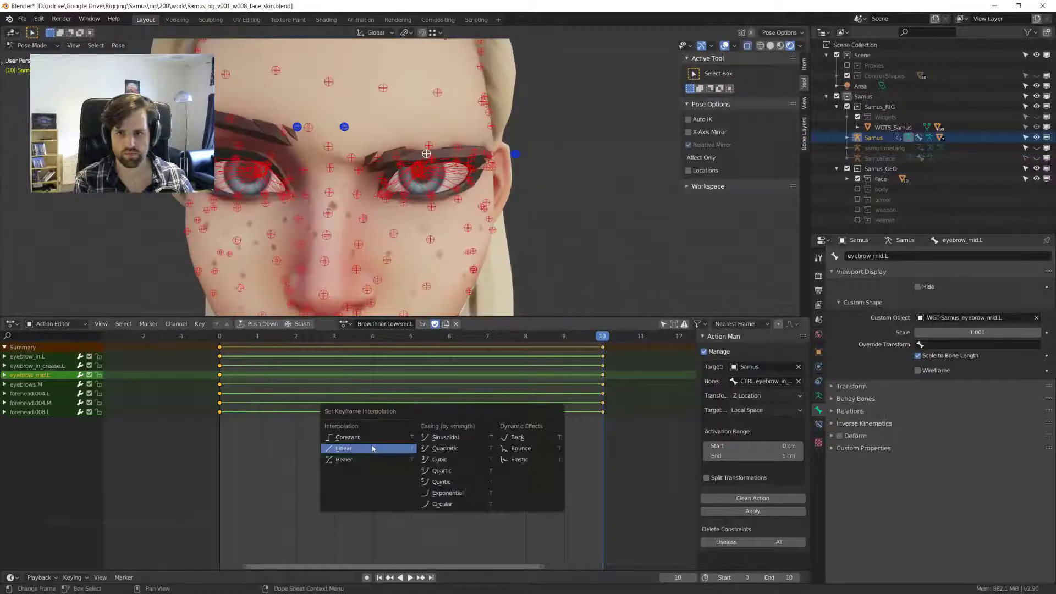
{"action": "left_click", "coordinate": [372, 449]}
{"action": "scroll", "coordinate": [356, 140], "scroll_direction": "down", "scroll_amount": 3}
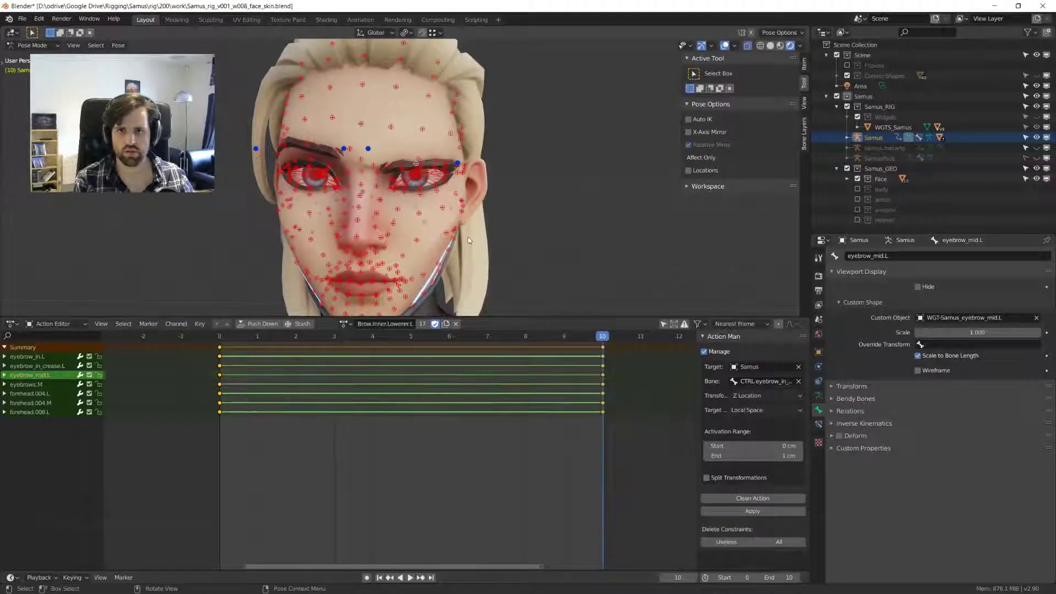
- Select all face bones and copy their pose at frame 10 of the Brow.Inner.Lowerer.L action
{"action": "key", "text": "a"}
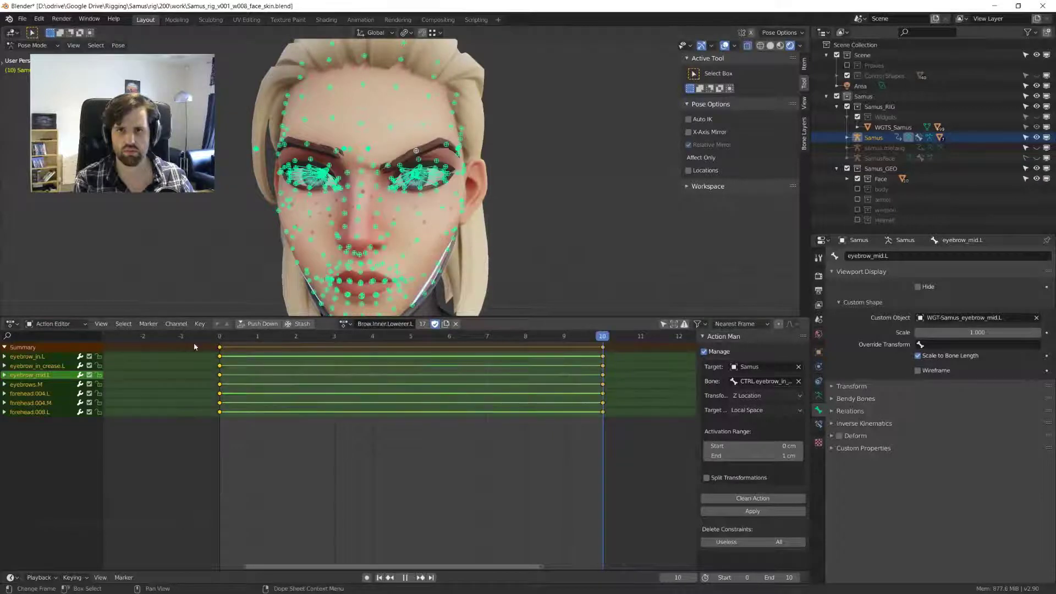
{"action": "middle_click_drag", "start_coordinate": [468, 240], "coordinate": [395, 181]}
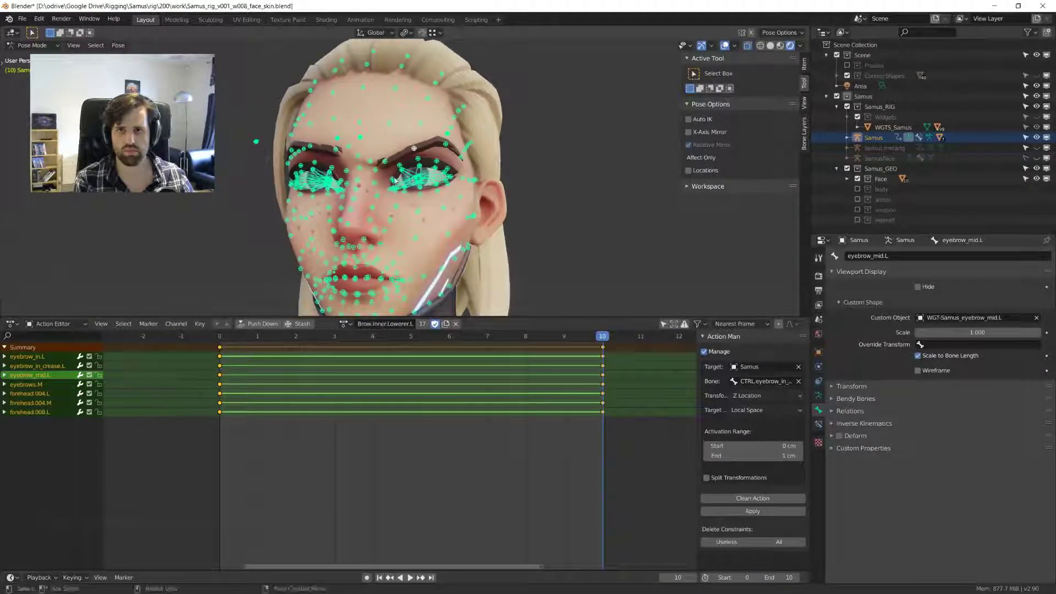
{"action": "key", "text": "KP_1"}
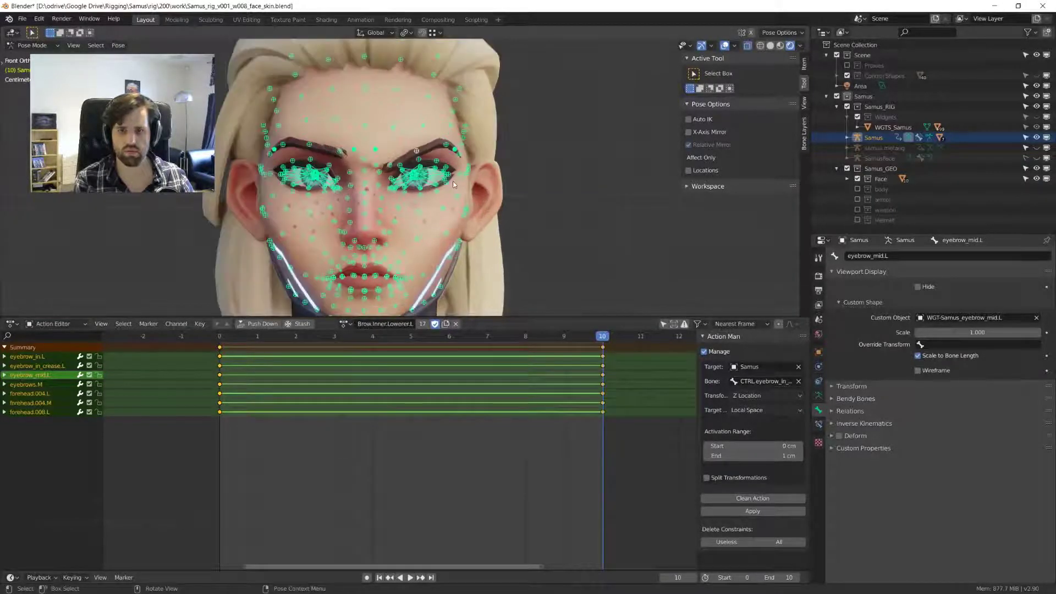
{"action": "key", "text": "ctrl+c"}
- Paste the copied pose mirrored and keyframe it at frame 10 of the Brow.Inner.Lowerer.R action, and clean the action
{"action": "left_click", "coordinate": [344, 324]}
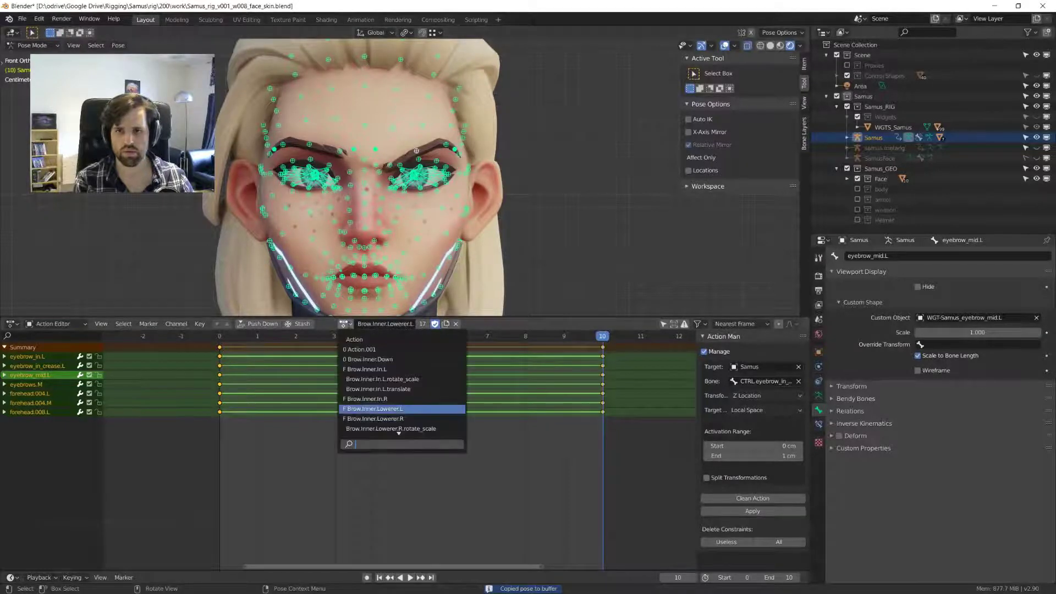
{"action": "key", "text": "Up"}
{"action": "key", "text": "Up"}
{"action": "key", "text": "Up"}
{"action": "key", "text": "Up"}
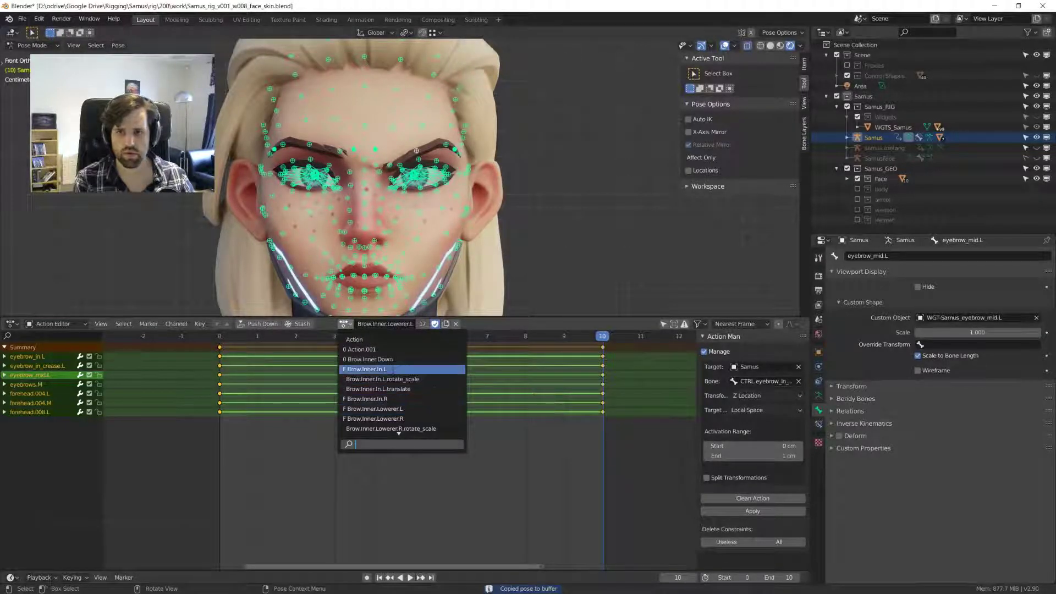
{"action": "key", "text": "Down"}
{"action": "key", "text": "Down"}
{"action": "key", "text": "Down"}
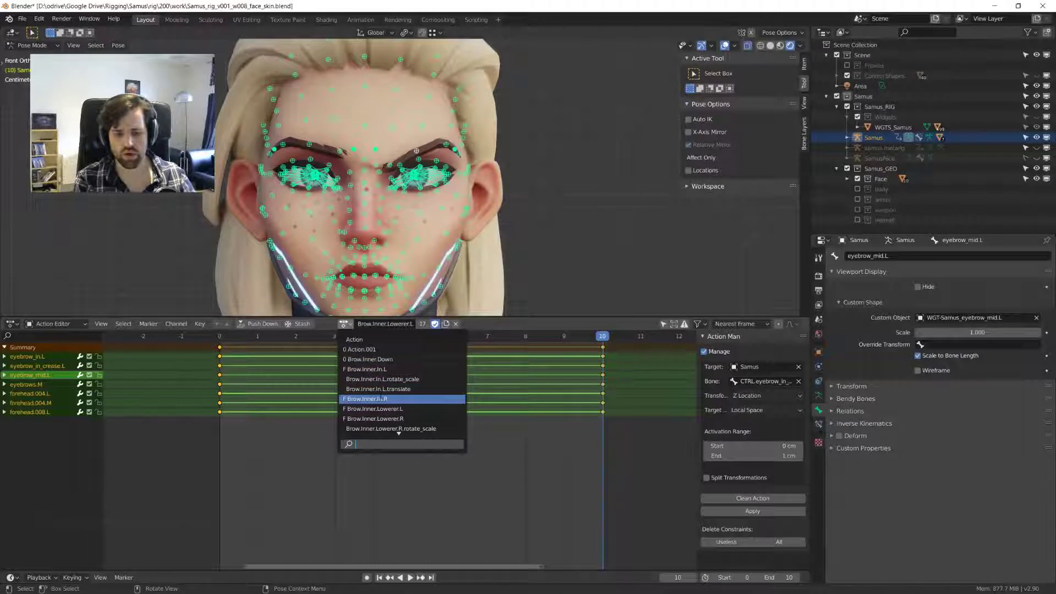
{"action": "left_click", "coordinate": [402, 418]}
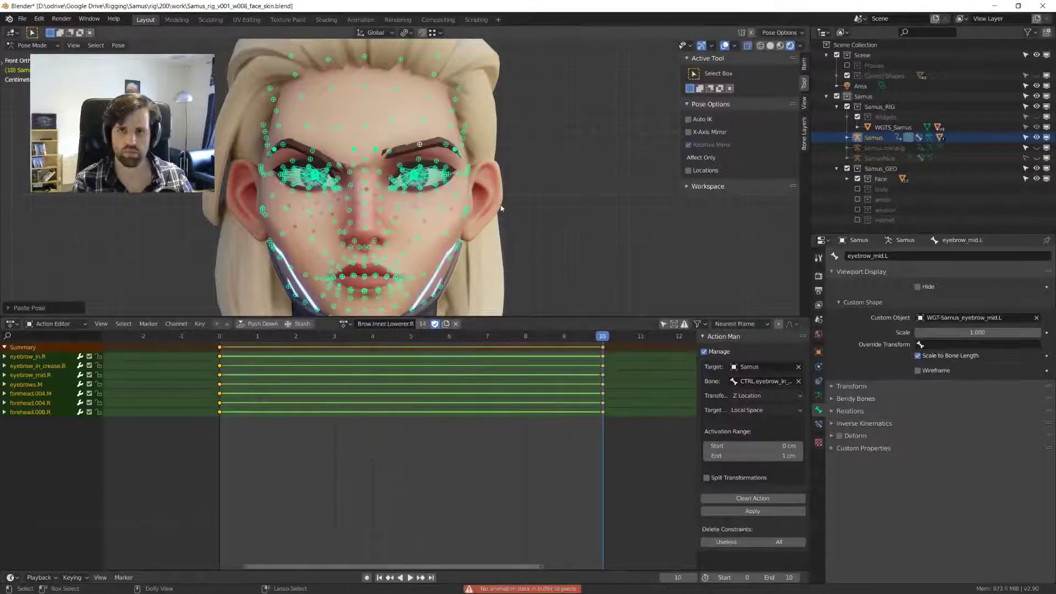
{"action": "key", "text": "i"}
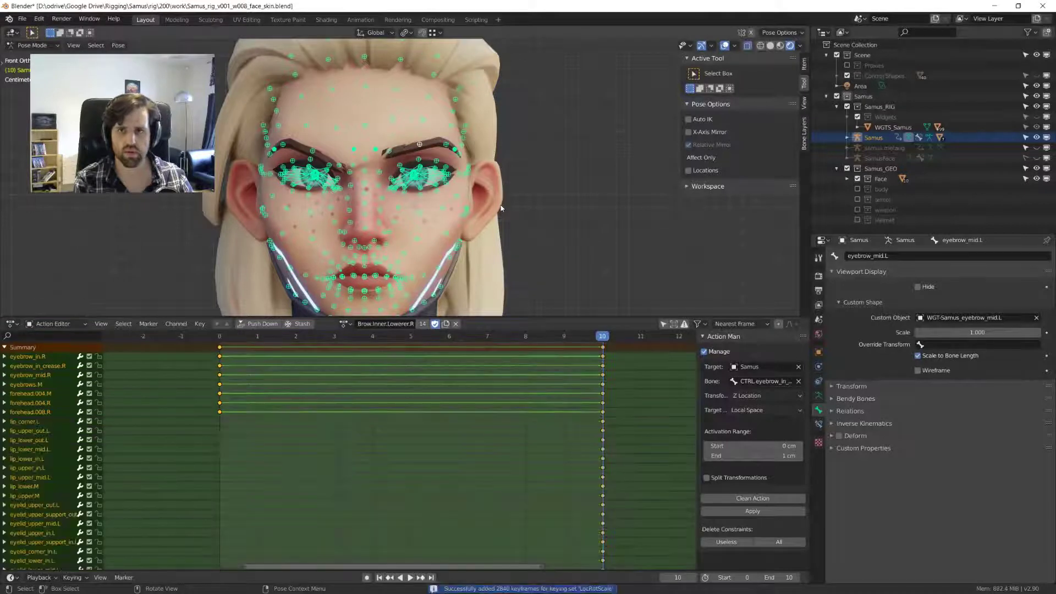
{"action": "left_click", "coordinate": [752, 498]}
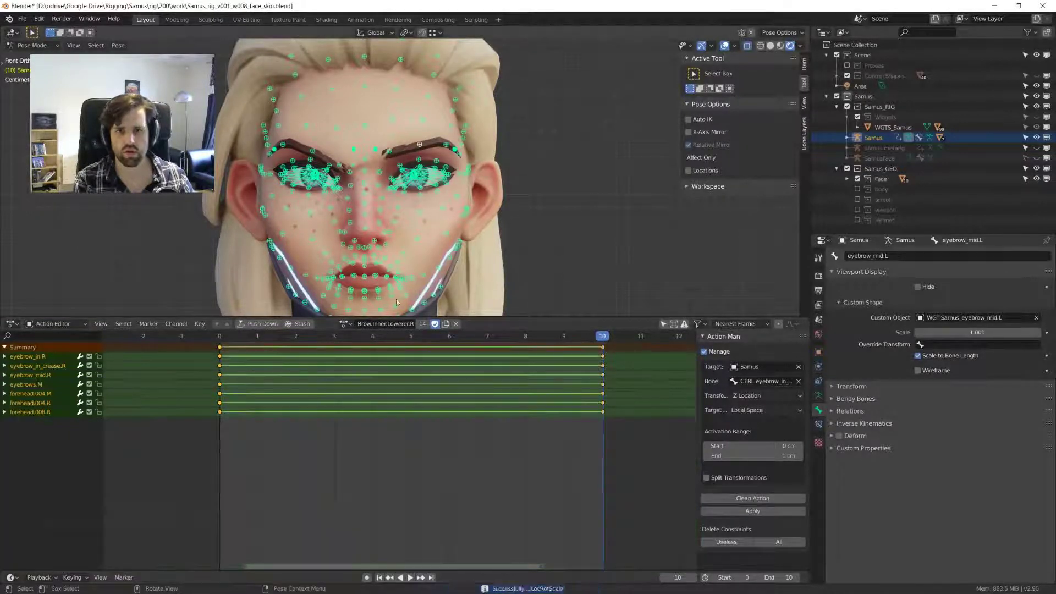
- Load the Brow.Outer.Lowerer.L action and copy the pose of all face bones at frame 10
{"action": "left_click", "coordinate": [345, 324]}
{"action": "type", "text": "bo"}
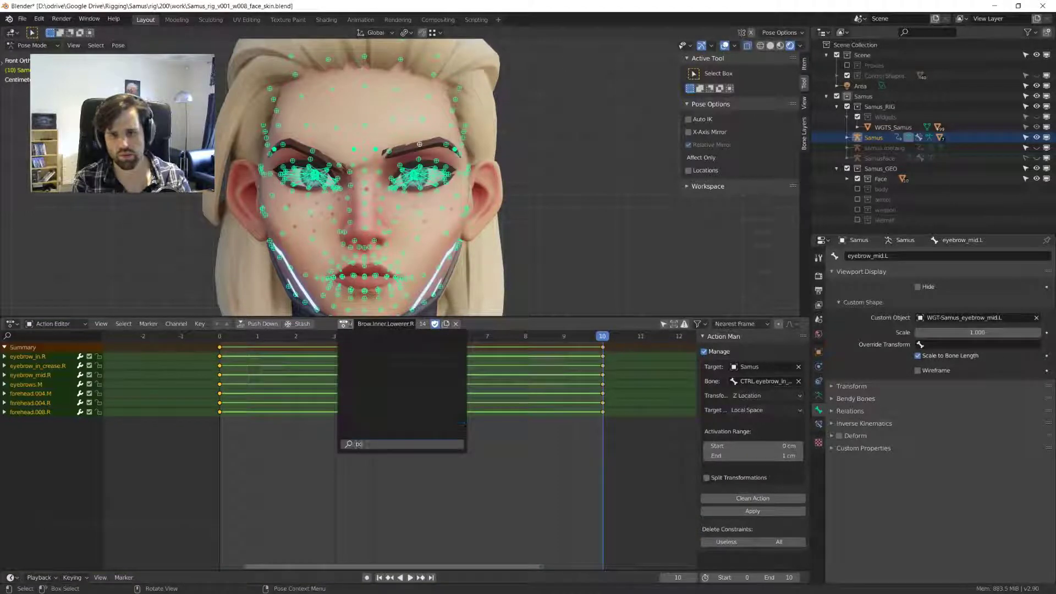
{"action": "key", "text": "BackSpace"}
{"action": "type", "text": "row.outer"}
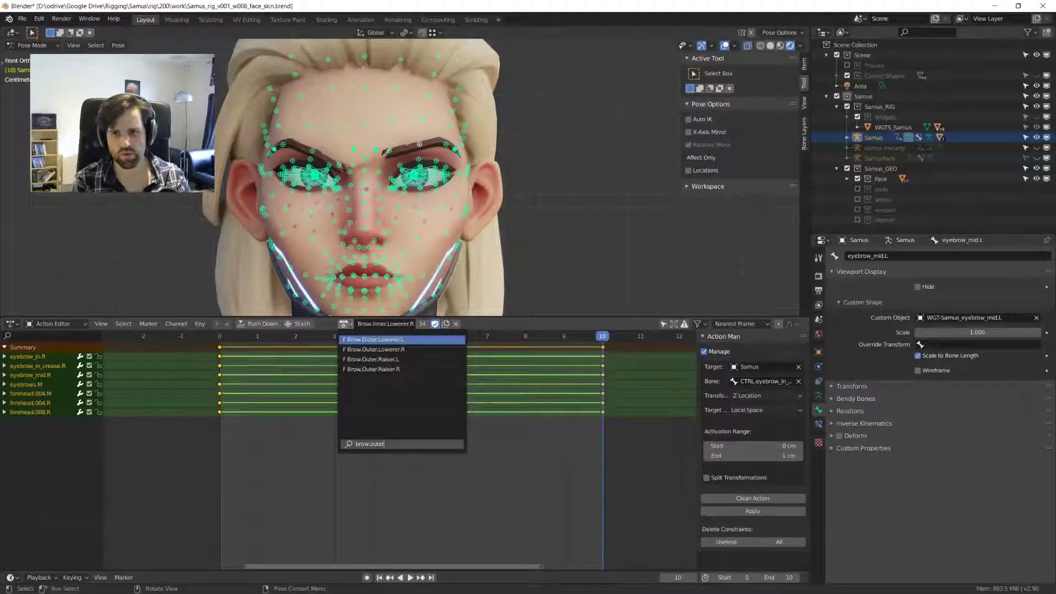
{"action": "key", "text": "Return"}
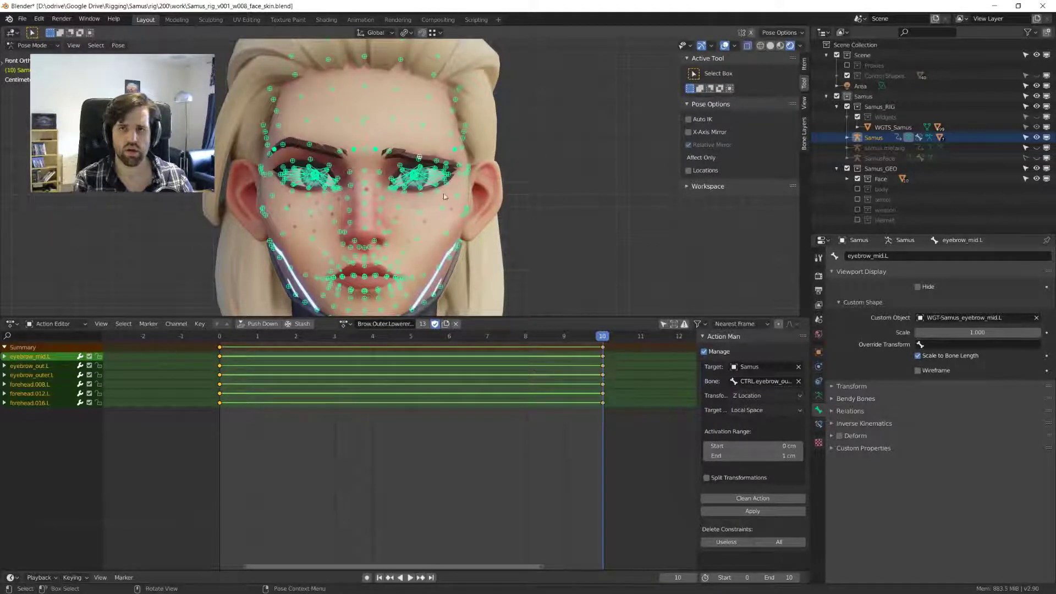
{"action": "key", "text": "ctrl+c"}
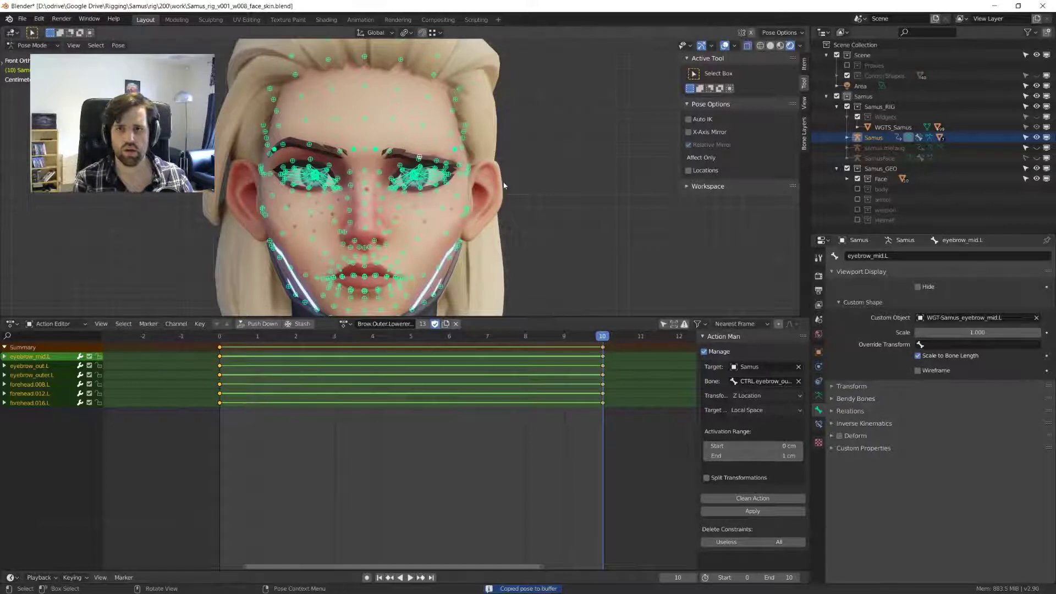
- Paste the copied outer-brow pose mirrored and keyframe it at frame 10 of the Brow.Outer.Lowerer.R action, and clean the action
{"action": "left_click", "coordinate": [343, 324]}
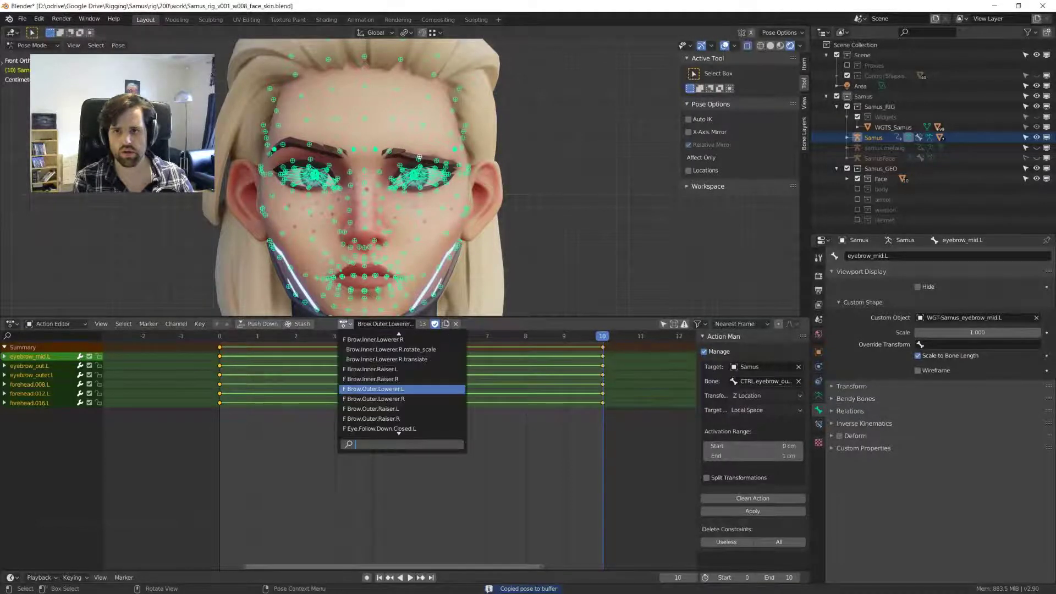
{"action": "left_click", "coordinate": [374, 399]}
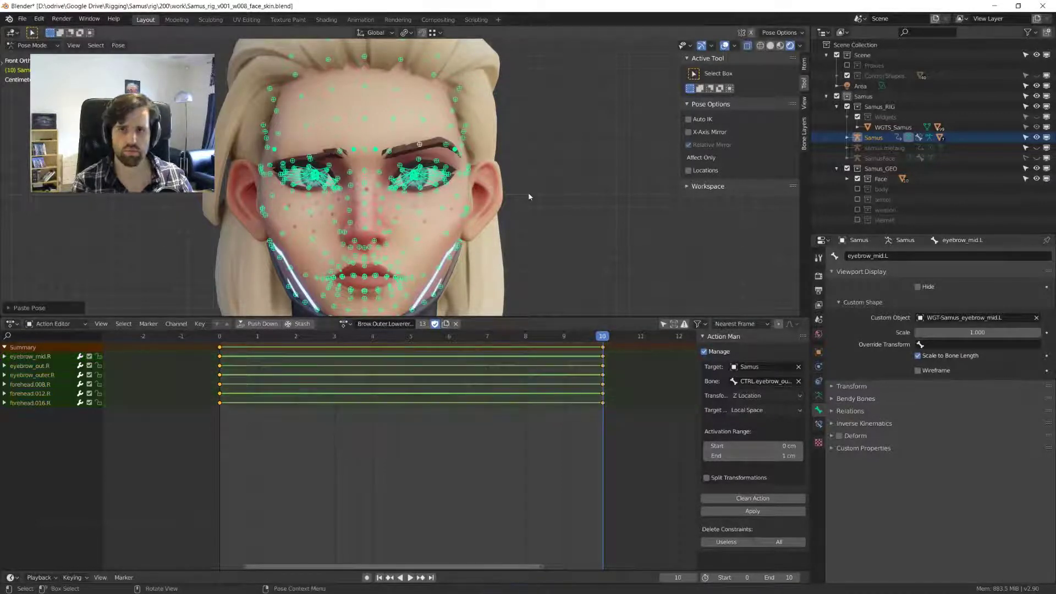
{"action": "left_click", "coordinate": [761, 498]}
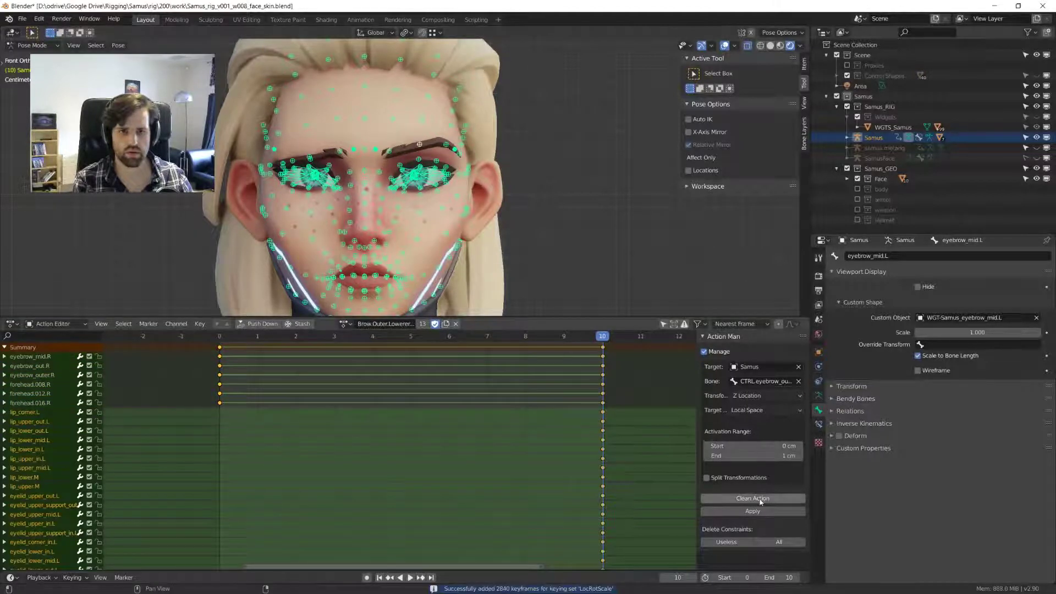
{"action": "left_click", "coordinate": [761, 498]}
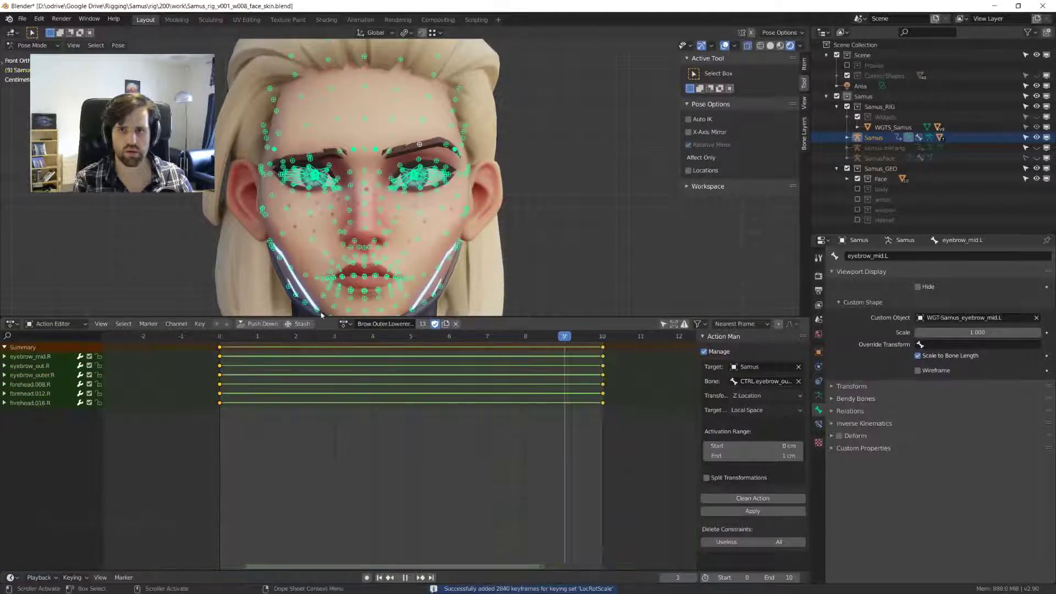
- Return to frame 0, hide the face bones so only the brow controls remain, and maximise the 3D viewport on the face
{"action": "key", "text": "shift+Left"}
{"action": "key", "text": "shift+alt+z"}
{"action": "middle_click_drag", "start_coordinate": [358, 181], "coordinate": [342, 130]}
{"action": "scroll", "coordinate": [430, 187], "scroll_direction": "down", "scroll_amount": 2}
{"action": "key", "text": "shift+alt+z"}
{"action": "scroll", "coordinate": [342, 131], "scroll_direction": "up", "scroll_amount": 3}
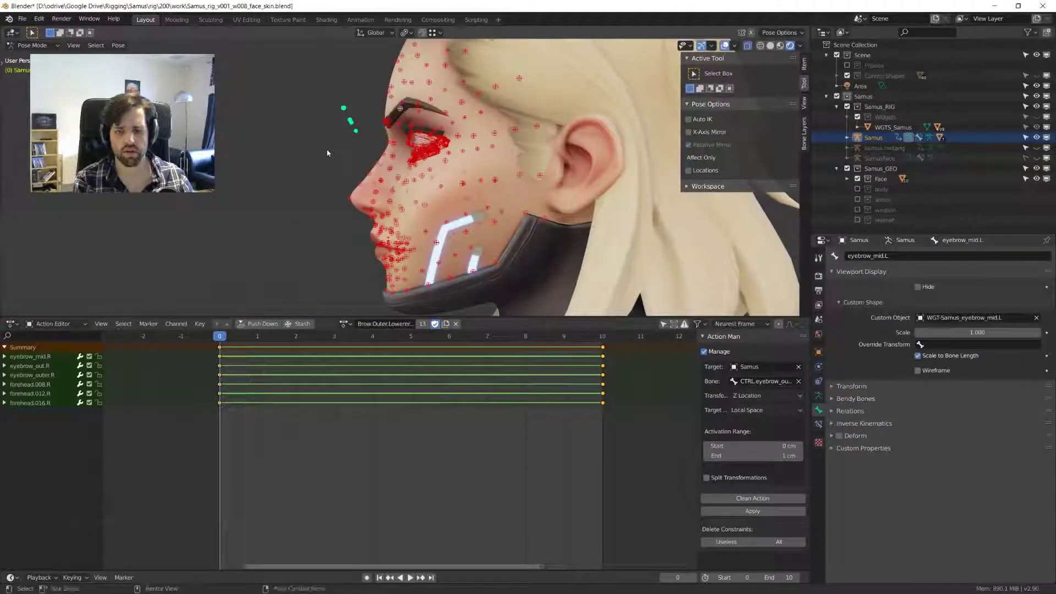
{"action": "key", "text": "ctrl+space"}
{"action": "key", "text": "h"}
{"action": "middle_click_drag", "start_coordinate": [327, 153], "coordinate": [484, 210]}
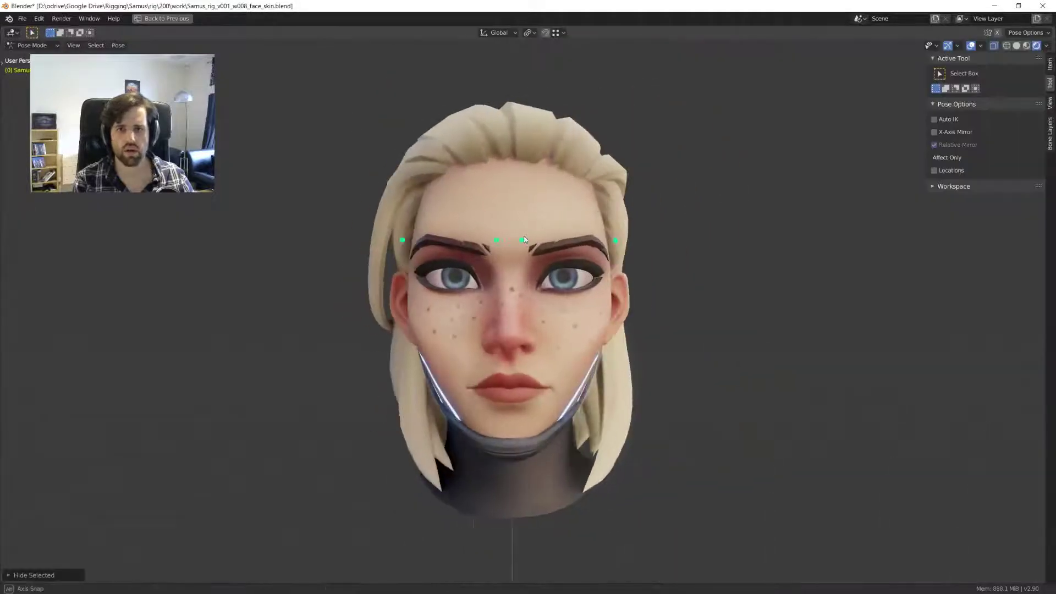
- Test both inner brow controls along Z by lowering them about 1.3 cm, then raising them about 3.5 cm
{"action": "left_click_drag", "start_coordinate": [483, 210], "coordinate": [526, 263]}
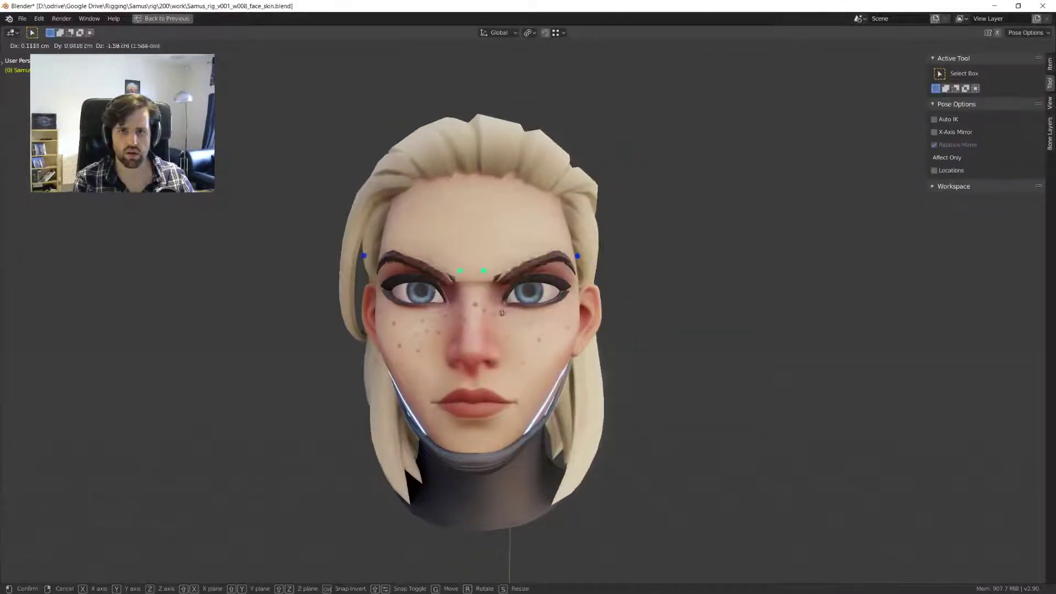
{"action": "key", "text": "z"}
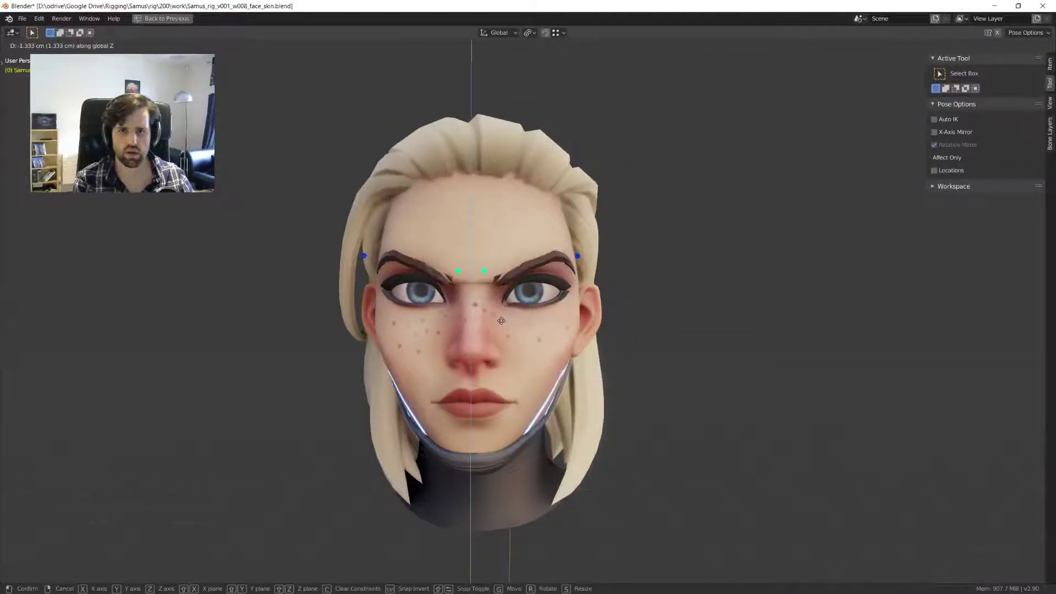
{"action": "left_click", "coordinate": [501, 320]}
{"action": "middle_click_drag", "start_coordinate": [534, 308], "coordinate": [512, 302]}
{"action": "key", "text": "g"}
{"action": "key", "text": "z"}
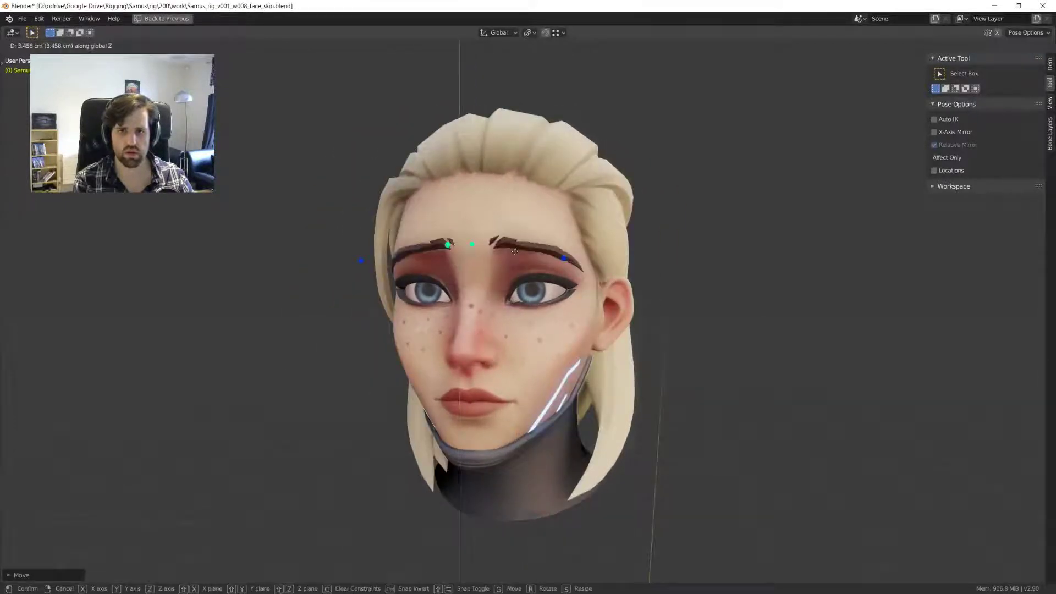
{"action": "left_click", "coordinate": [514, 252]}
{"action": "middle_click_drag", "start_coordinate": [514, 252], "coordinate": [499, 217]}
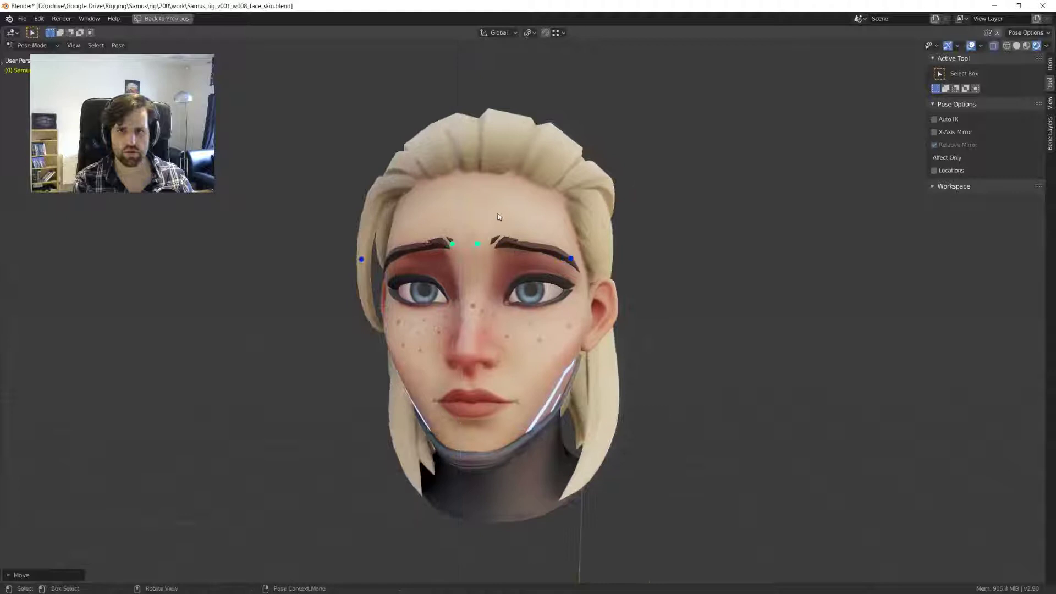
- Undo and redo the inner brow raise to compare both shapes, and draw a short vertical annotation stroke above the inner left brow
{"action": "right_click", "coordinate": [490, 265]}
{"action": "key", "text": "ctrl+z"}
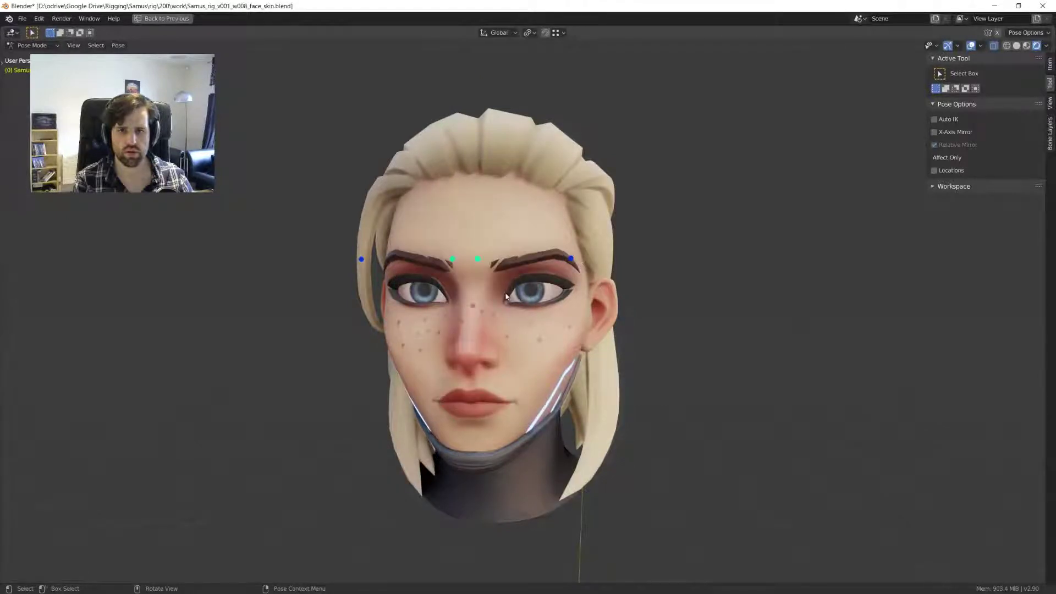
{"action": "key", "text": "ctrl+shift+z"}
{"action": "left_click_drag", "start_coordinate": [491, 244], "coordinate": [492, 209]}
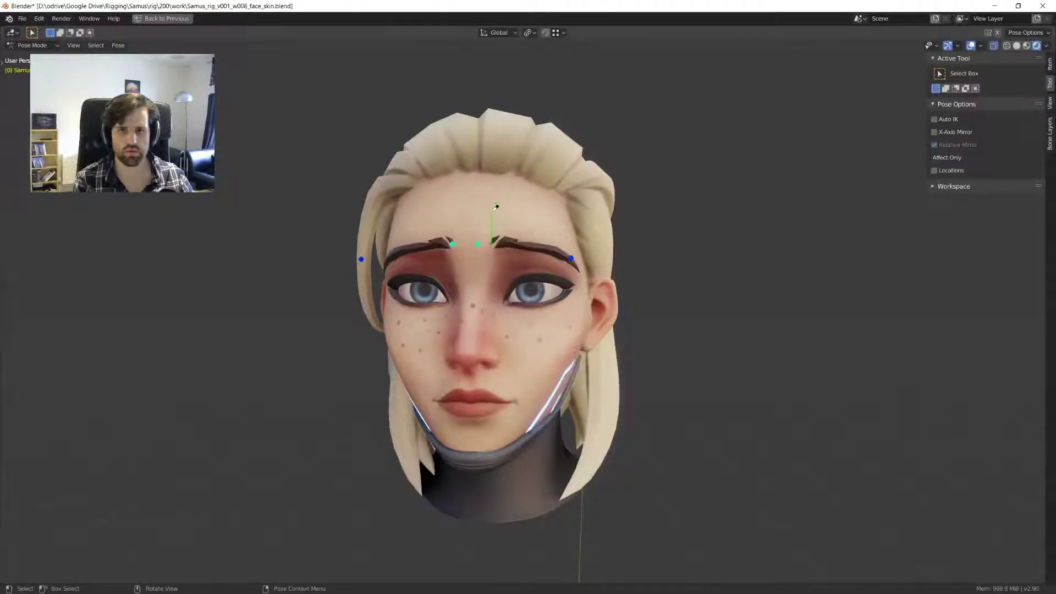
- Lower the character's outer left brow control and slightly raise the inner right one
{"action": "middle_click_drag", "start_coordinate": [499, 243], "coordinate": [596, 268]}
{"action": "key", "text": "g"}
{"action": "left_click", "coordinate": [593, 292]}
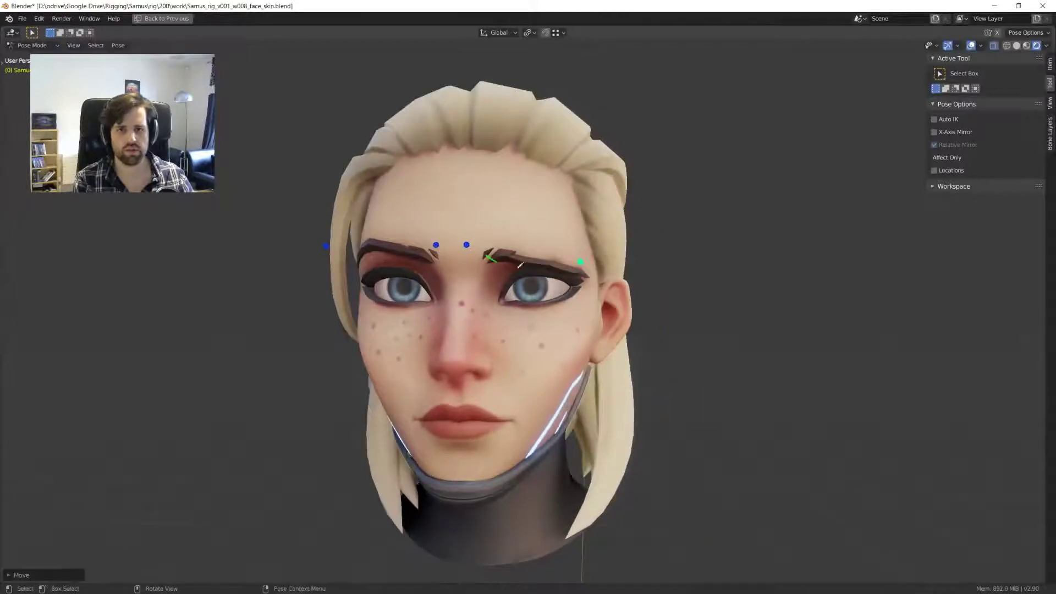
{"action": "scroll", "coordinate": [522, 280], "scroll_direction": "down", "scroll_amount": 2}
{"action": "left_click", "coordinate": [468, 267]}
{"action": "key", "text": "g"}
{"action": "left_click", "coordinate": [464, 262]}
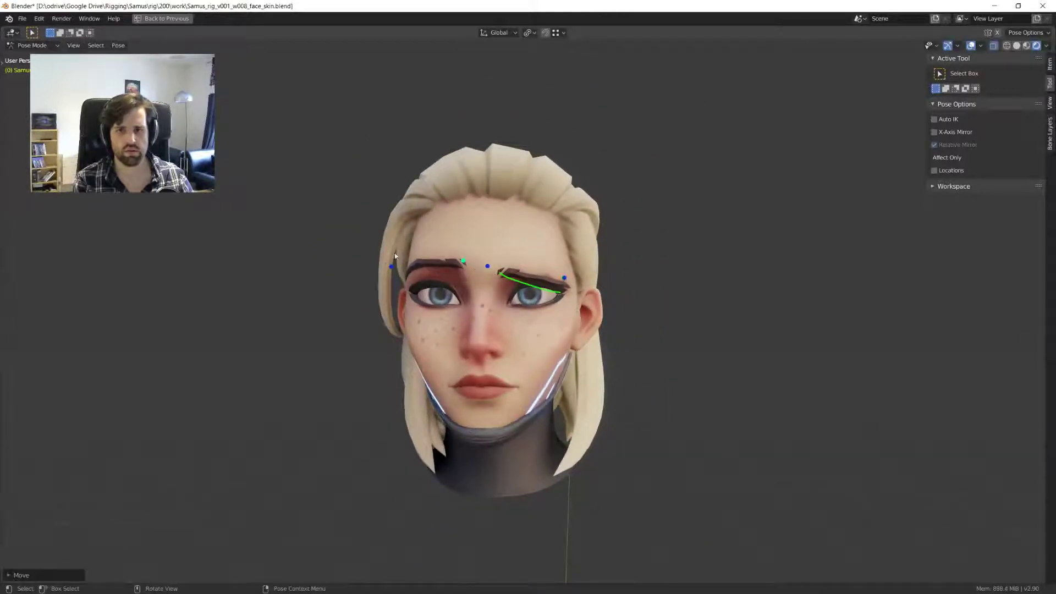
- Raise the outer right brow control and nudge the inner right control down and the inner left control inward
{"action": "left_click", "coordinate": [392, 267]}
{"action": "key", "text": "g"}
{"action": "left_click", "coordinate": [427, 263]}
{"action": "left_click", "coordinate": [466, 263]}
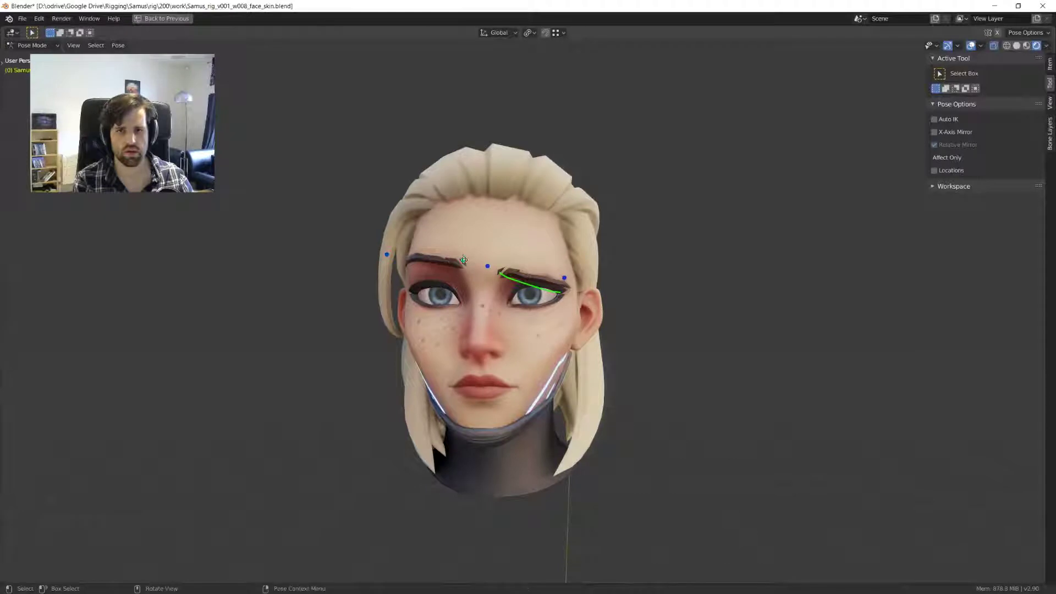
{"action": "key", "text": "g"}
{"action": "left_click", "coordinate": [467, 263]}
{"action": "left_click", "coordinate": [487, 266]}
{"action": "key", "text": "g"}
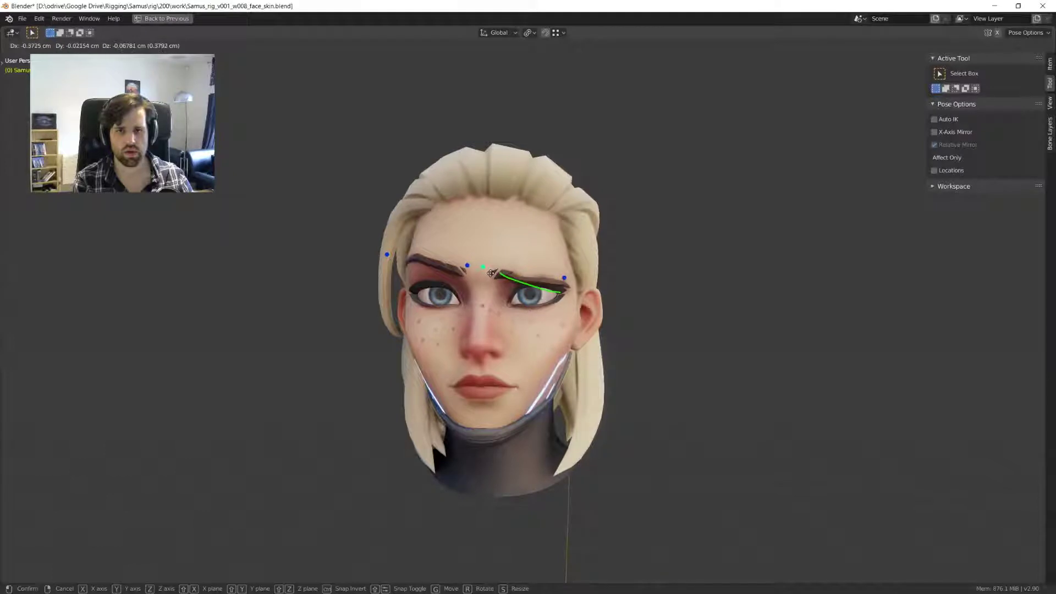
{"action": "left_click", "coordinate": [490, 273]}
- Lower the inner left brow control about 0.8 cm and lower the inner right one to test an asymmetrical frown
{"action": "left_click", "coordinate": [586, 292]}
{"action": "middle_click_drag", "start_coordinate": [586, 292], "coordinate": [491, 279]}
{"action": "scroll", "coordinate": [572, 292], "scroll_direction": "down", "scroll_amount": 2}
{"action": "scroll", "coordinate": [491, 279], "scroll_direction": "up", "scroll_amount": 1}
{"action": "scroll", "coordinate": [491, 278], "scroll_direction": "up", "scroll_amount": 1}
{"action": "key", "text": "g"}
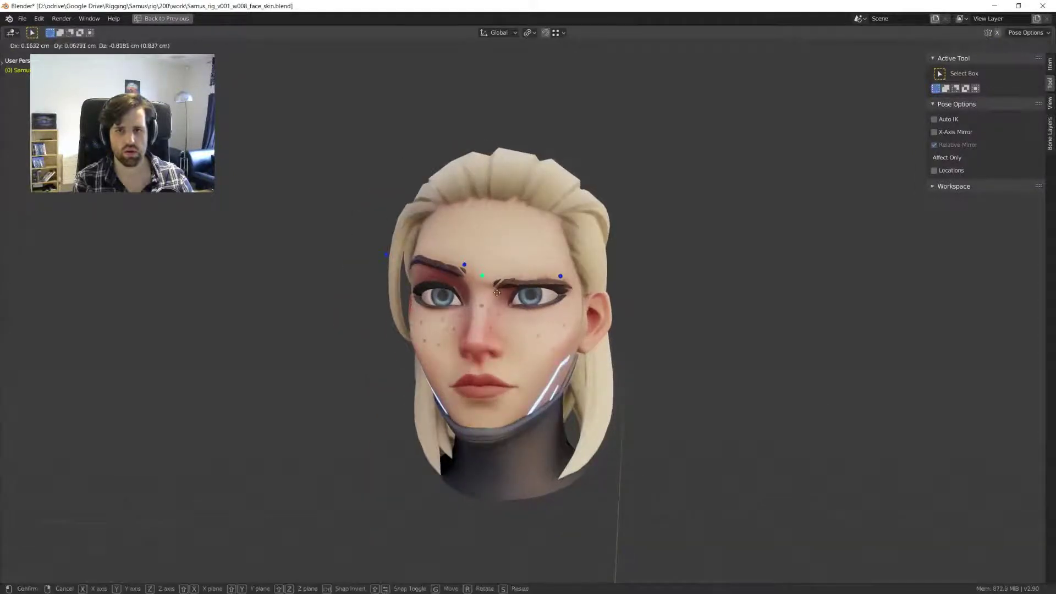
{"action": "left_click", "coordinate": [497, 293]}
{"action": "left_click", "coordinate": [464, 264]}
{"action": "key", "text": "g"}
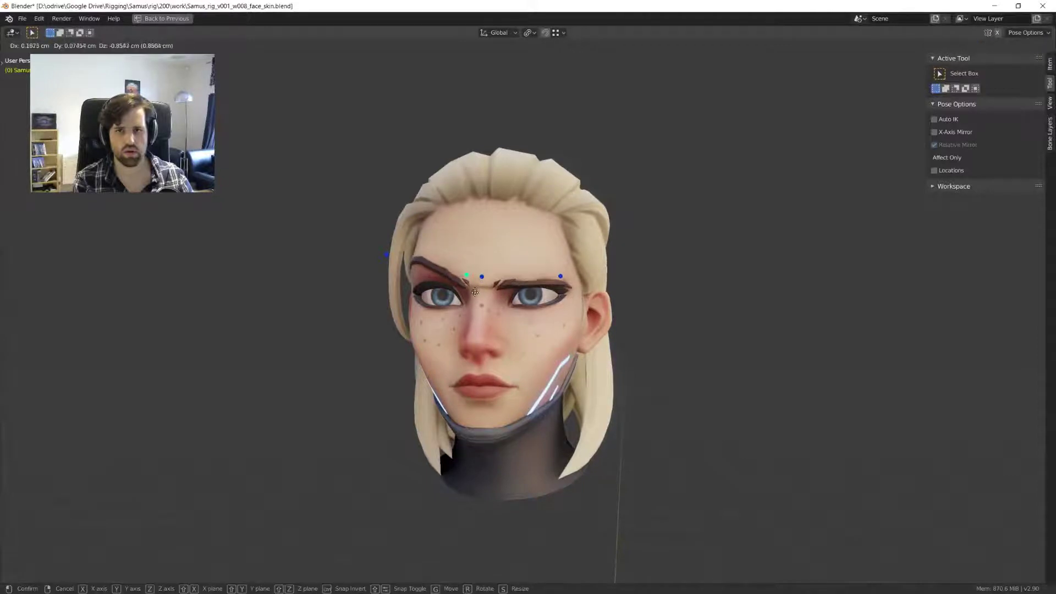
{"action": "left_click", "coordinate": [473, 286]}
{"action": "middle_click_drag", "start_coordinate": [473, 286], "coordinate": [507, 288]}
{"action": "scroll", "coordinate": [484, 280], "scroll_direction": "up", "scroll_amount": 2}
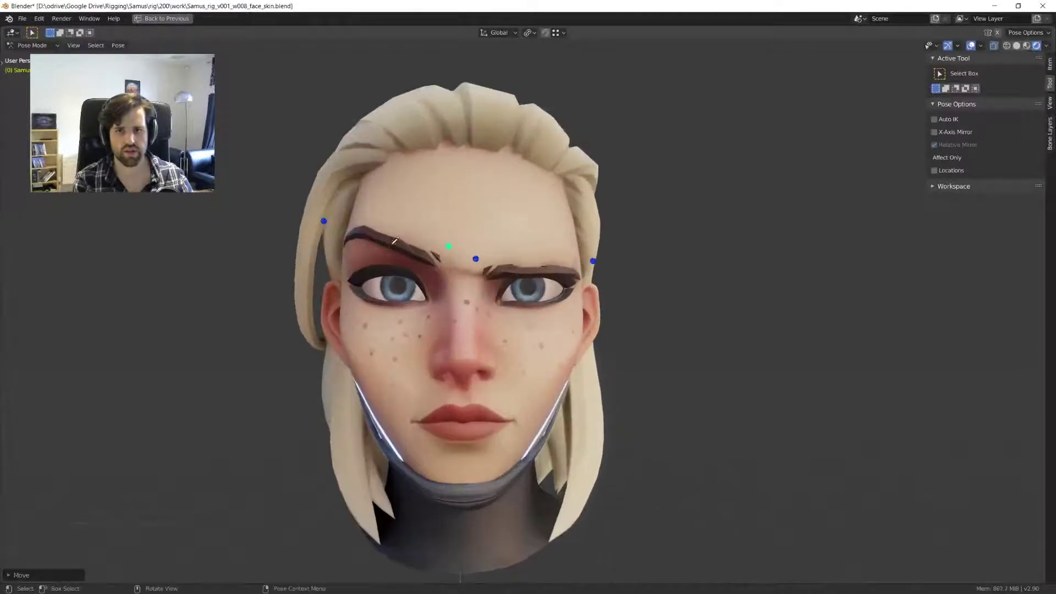
- Undo the last change, select all four brow controls and clear their locations
{"action": "key", "text": "ctrl+z"}
{"action": "middle_click_drag", "start_coordinate": [390, 241], "coordinate": [378, 242]}
{"action": "mouse_move", "coordinate": [297, 196]}
{"action": "left_mouse_down"}
{"action": "mouse_move", "coordinate": [319, 212]}
{"action": "mouse_move", "coordinate": [700, 286]}
{"action": "left_mouse_up"}
{"action": "key", "text": "alt+g"}
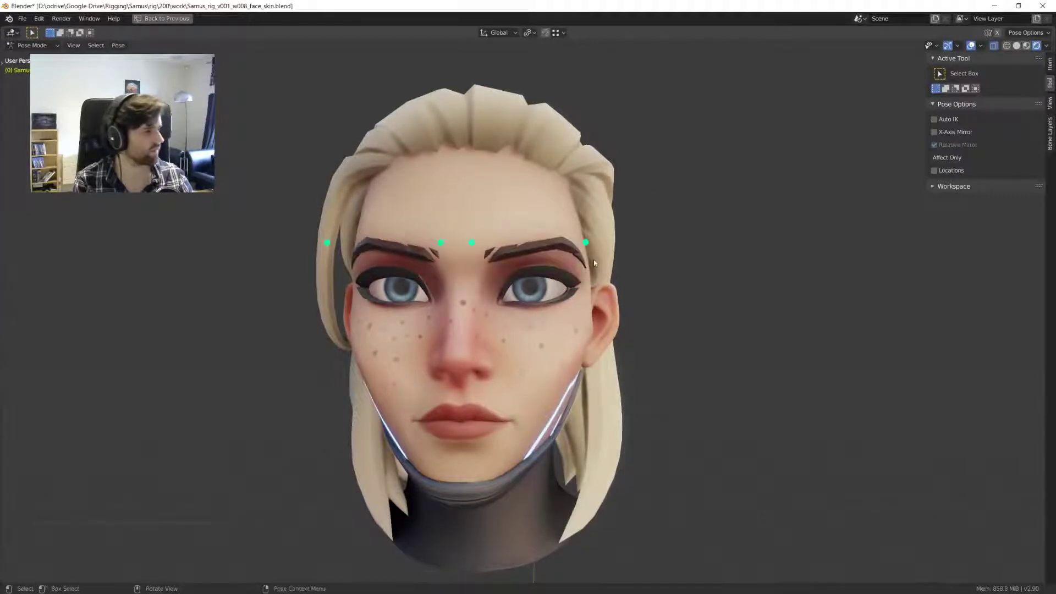
- Lower both inner brow controls together along the Z axis to test the frown shape
{"action": "middle_click_drag", "start_coordinate": [539, 265], "coordinate": [517, 267]}
{"action": "left_click_drag", "start_coordinate": [442, 250], "coordinate": [497, 289]}
{"action": "key", "text": "g"}
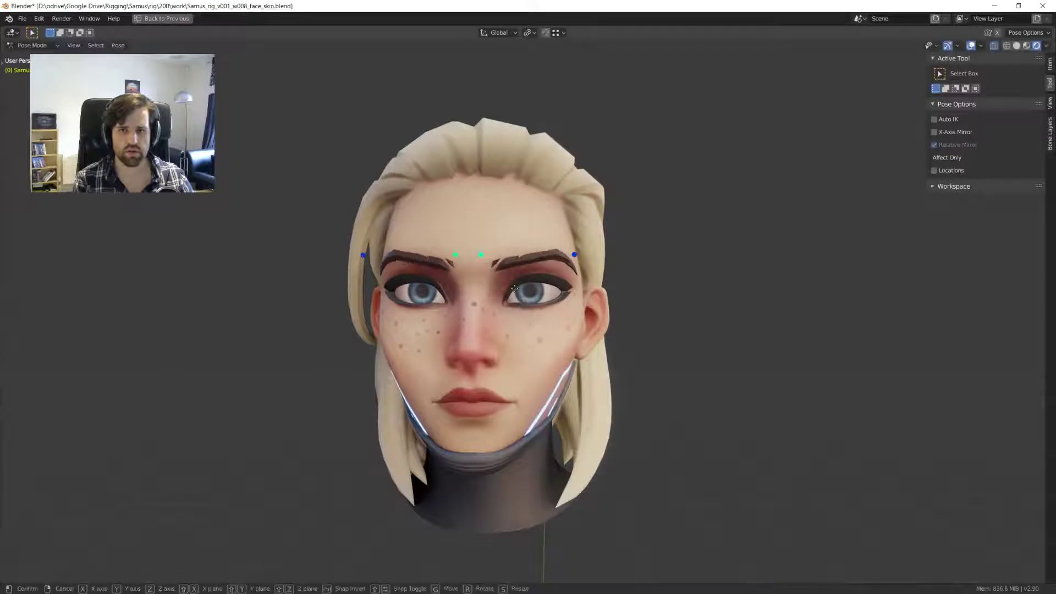
{"action": "key", "text": "z"}
{"action": "left_click", "coordinate": [517, 301]}
{"action": "middle_click_drag", "start_coordinate": [516, 301], "coordinate": [572, 275]}
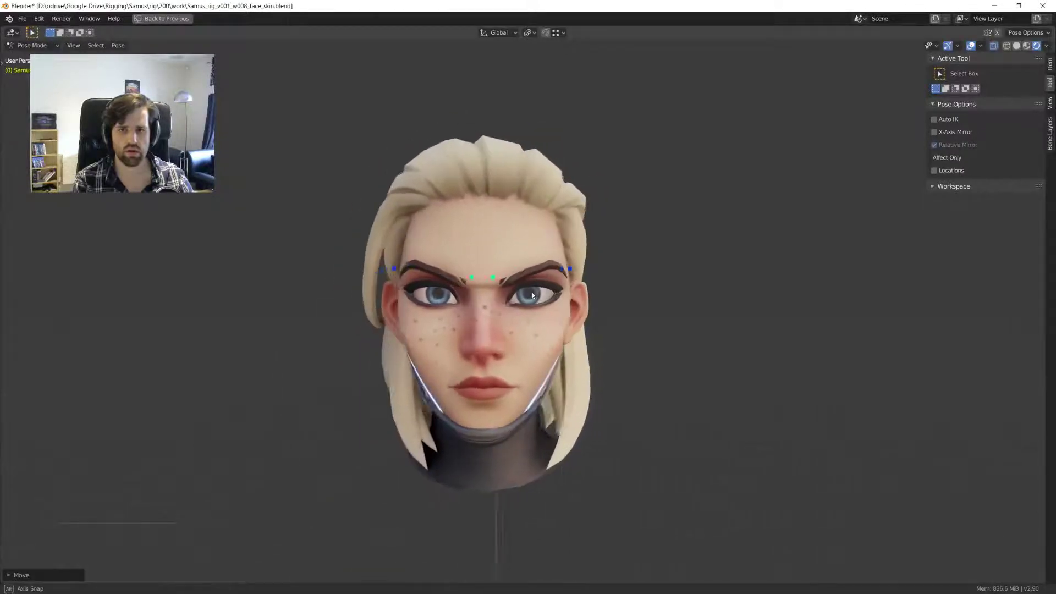
- Raise the outer left brow control about 1.2 cm along the Z axis over the frown
{"action": "left_click", "coordinate": [570, 269]}
{"action": "key", "text": "g"}
{"action": "key", "text": "z"}
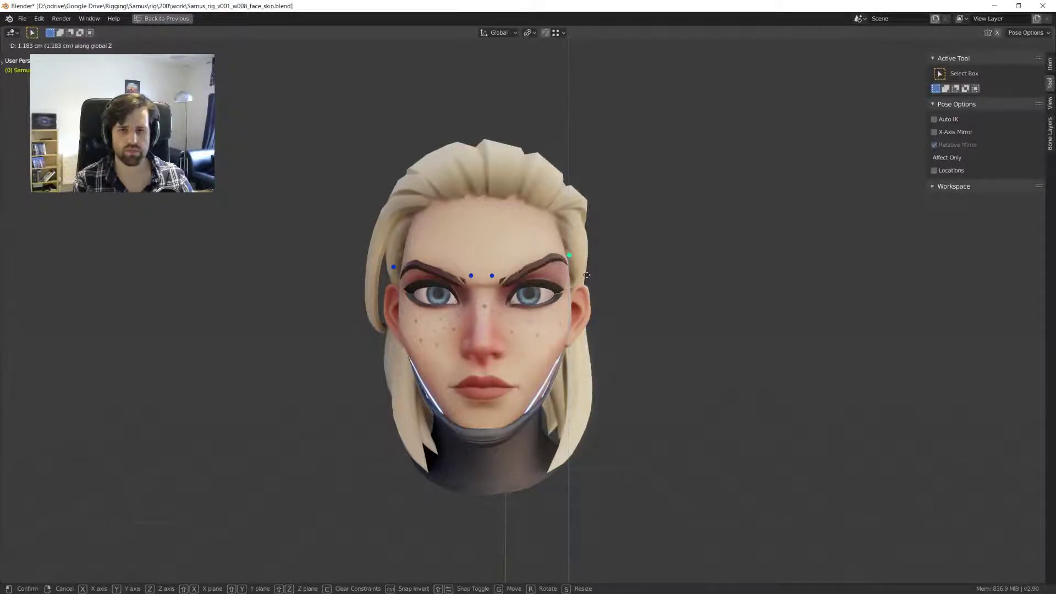
{"action": "left_click", "coordinate": [588, 276]}
{"action": "mouse_move", "coordinate": [587, 276]}
{"action": "middle_mouse_down"}
{"action": "mouse_move", "coordinate": [532, 280]}
{"action": "mouse_move", "coordinate": [580, 278]}
{"action": "middle_mouse_up"}
{"action": "scroll", "coordinate": [577, 278], "scroll_direction": "up", "scroll_amount": 2}
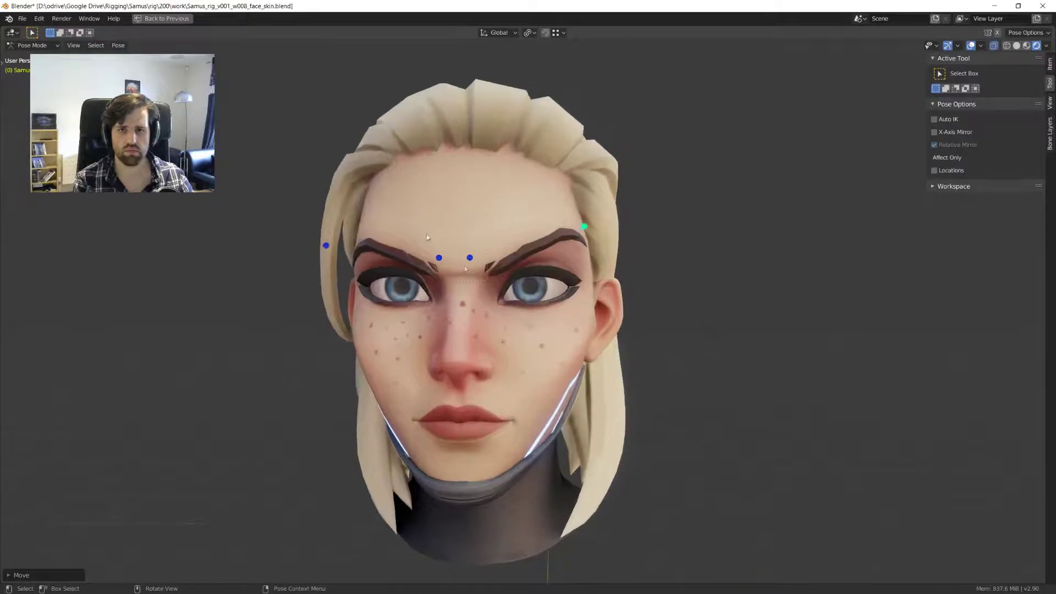
- Enable X-Axis Mirror for posing and try moving the inner brow controls
{"action": "left_click_drag", "start_coordinate": [419, 239], "coordinate": [491, 296]}
{"action": "key", "text": "g"}
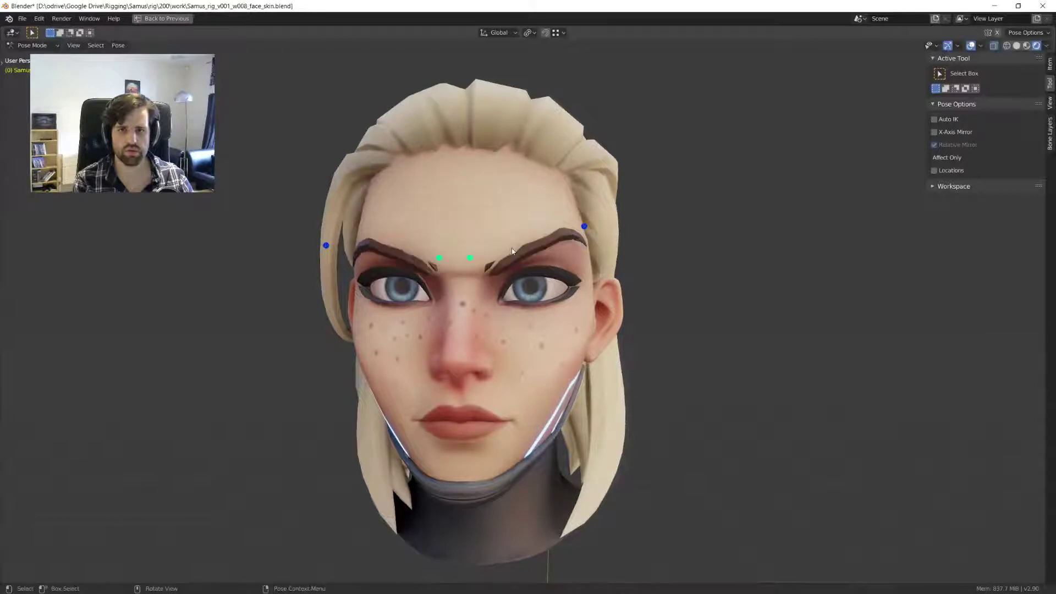
{"action": "left_click", "coordinate": [509, 266]}
{"action": "left_click", "coordinate": [933, 132]}
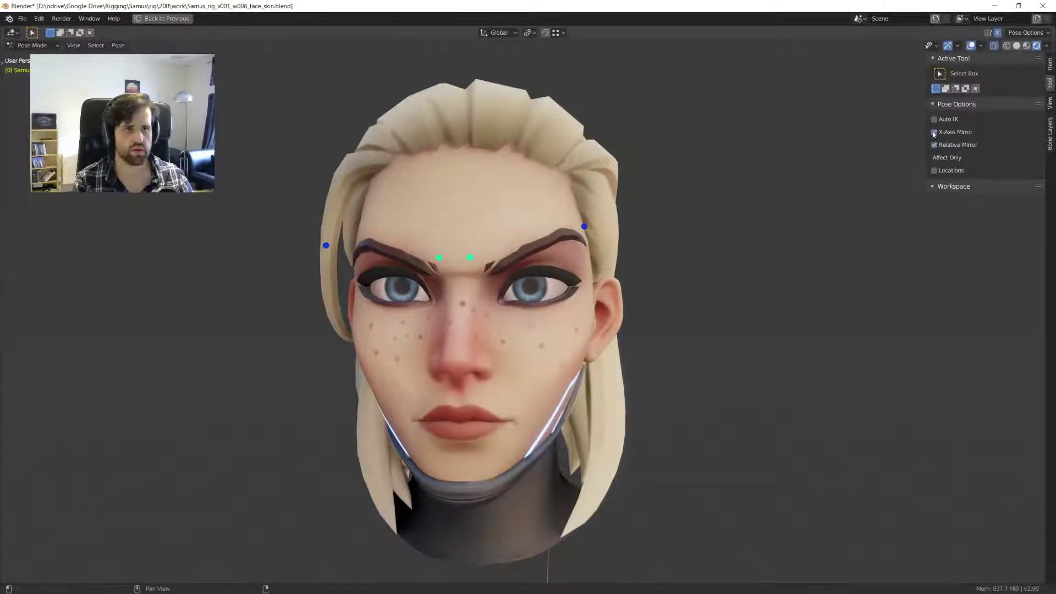
{"action": "left_click", "coordinate": [470, 258]}
{"action": "key", "text": "g"}
{"action": "left_click", "coordinate": [471, 249]}
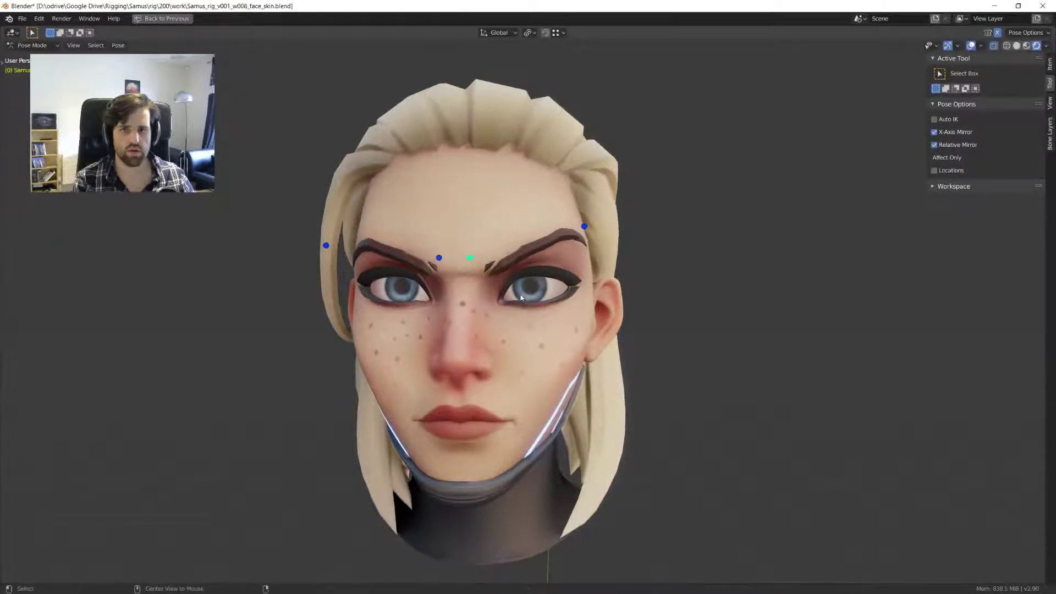
- Clear the locations of all brow controls and try moving both inner controls sideways with mirroring on
{"action": "left_click_drag", "start_coordinate": [252, 153], "coordinate": [715, 291]}
{"action": "key", "text": "alt+g"}
{"action": "left_click_drag", "start_coordinate": [409, 214], "coordinate": [524, 270]}
{"action": "key", "text": "g"}
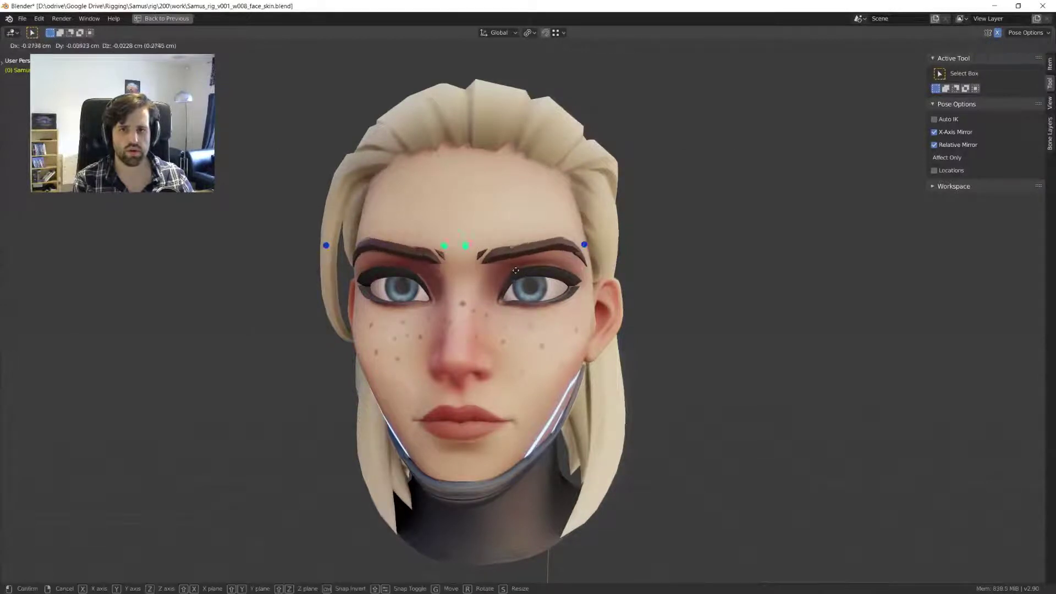
{"action": "left_click", "coordinate": [525, 270]}
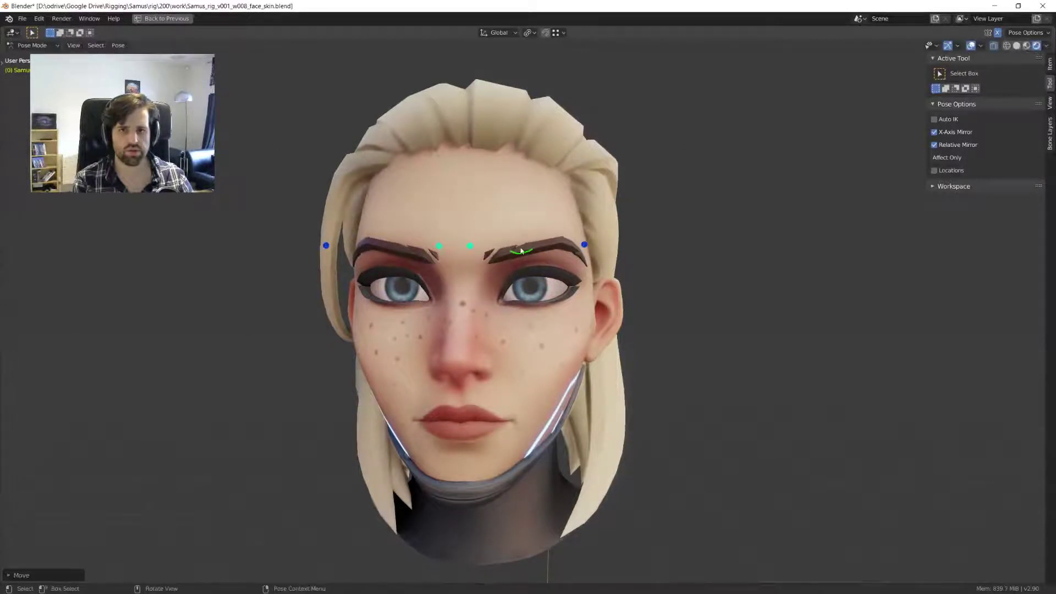
- Try moving only the inner left brow control, first freely and then along the X axis
{"action": "left_click", "coordinate": [521, 251]}
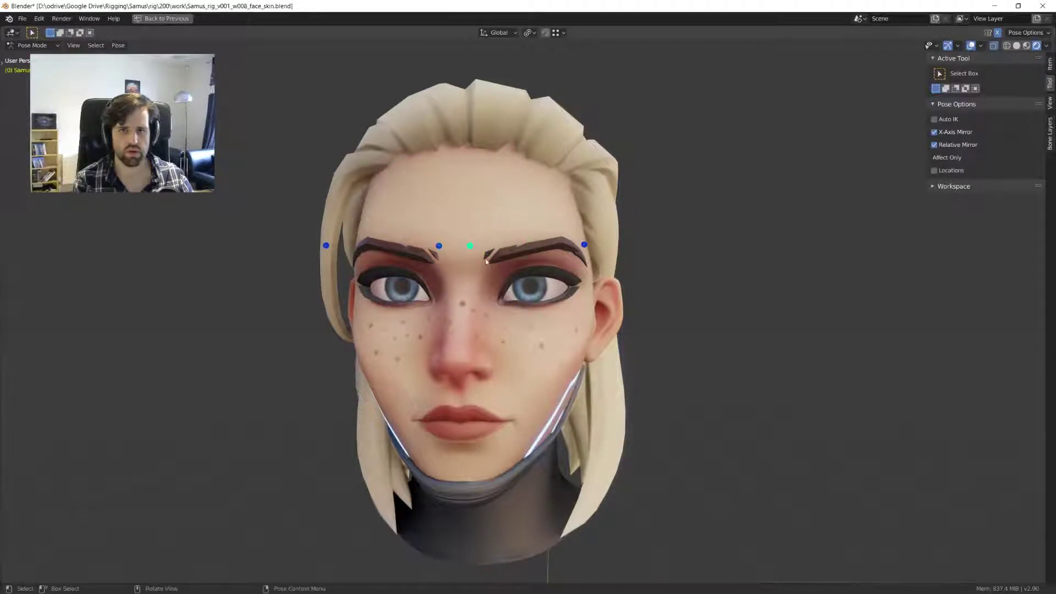
{"action": "key", "text": "g"}
{"action": "right_click", "coordinate": [536, 256]}
{"action": "key", "text": "g"}
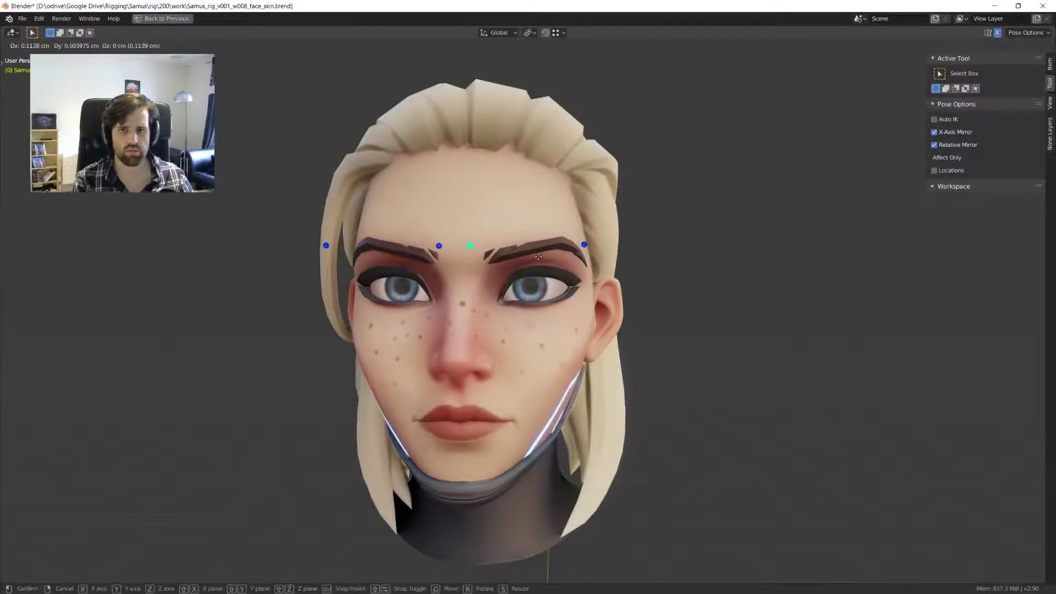
{"action": "key", "text": "x"}
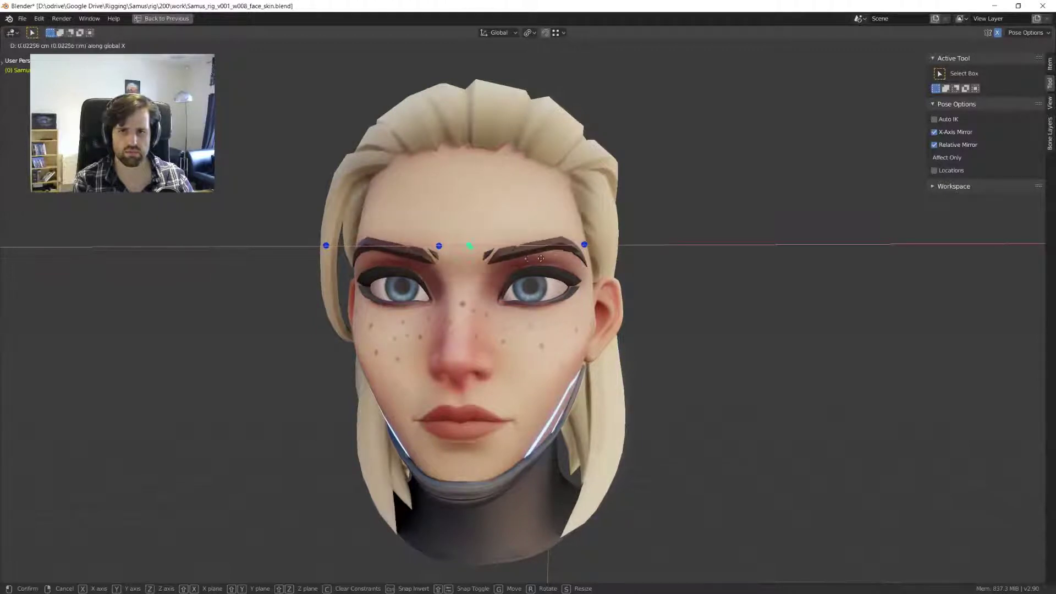
{"action": "right_click", "coordinate": [527, 261]}
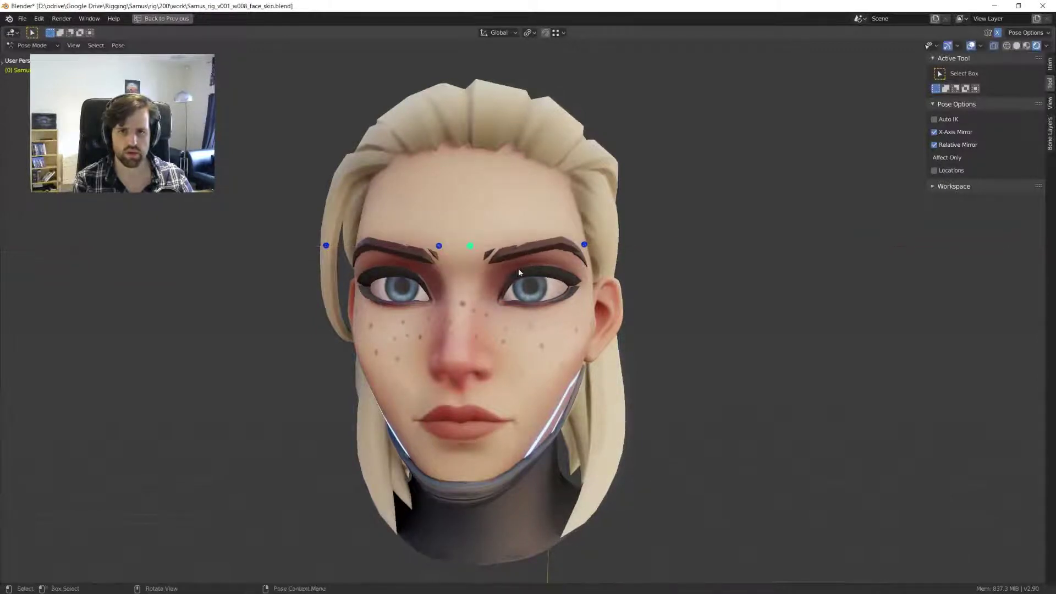
- Restore the full layout in front view, load the Brow.Inner.In.L action and reveal the hidden face bones
{"action": "key", "text": "ctrl+alt+space"}
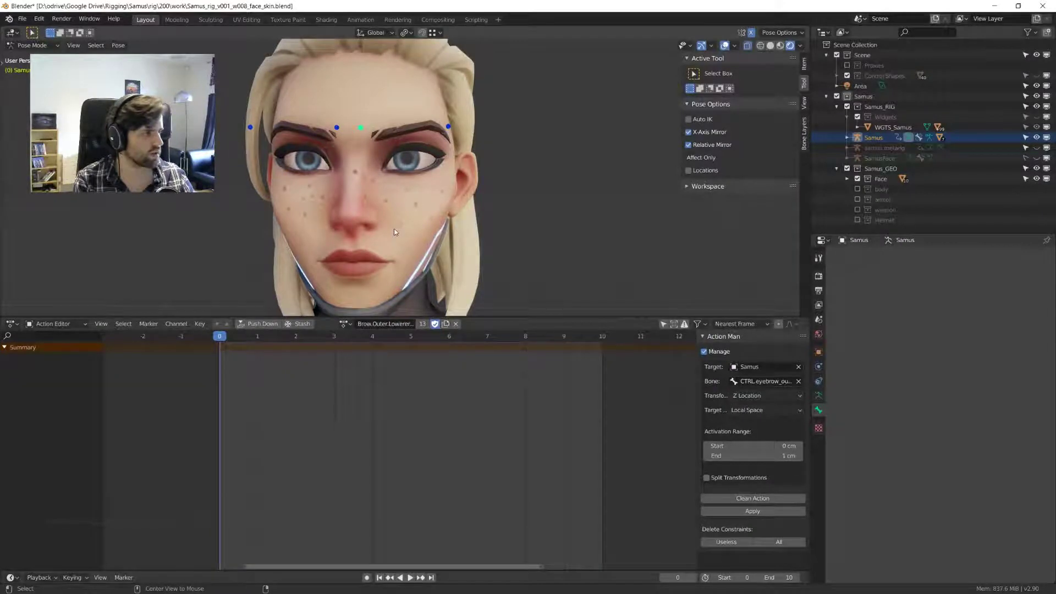
{"action": "key", "text": "KP_1"}
{"action": "left_click", "coordinate": [344, 323]}
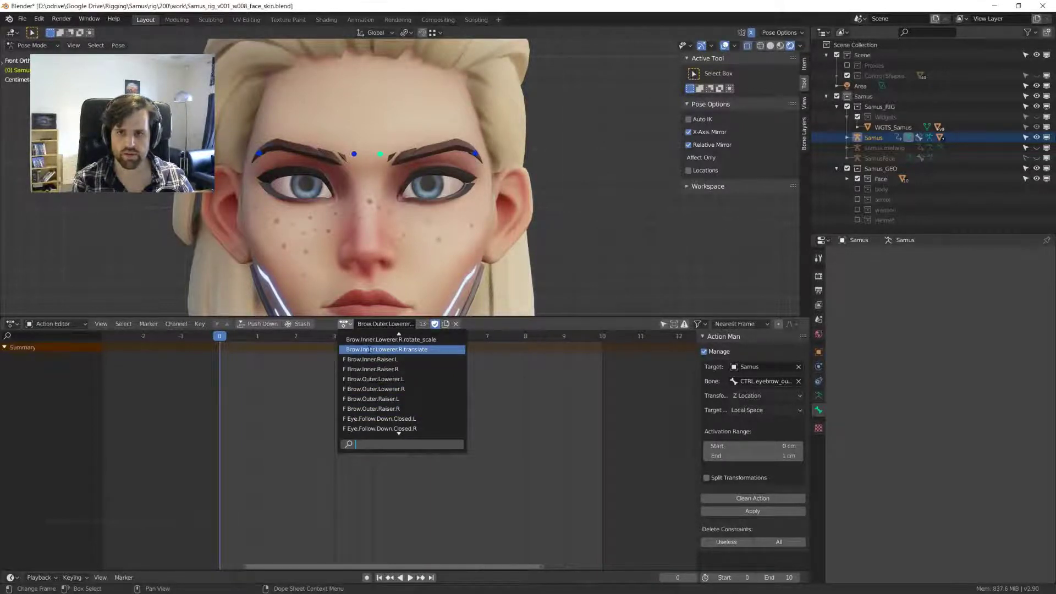
{"action": "type", "text": "brow."}
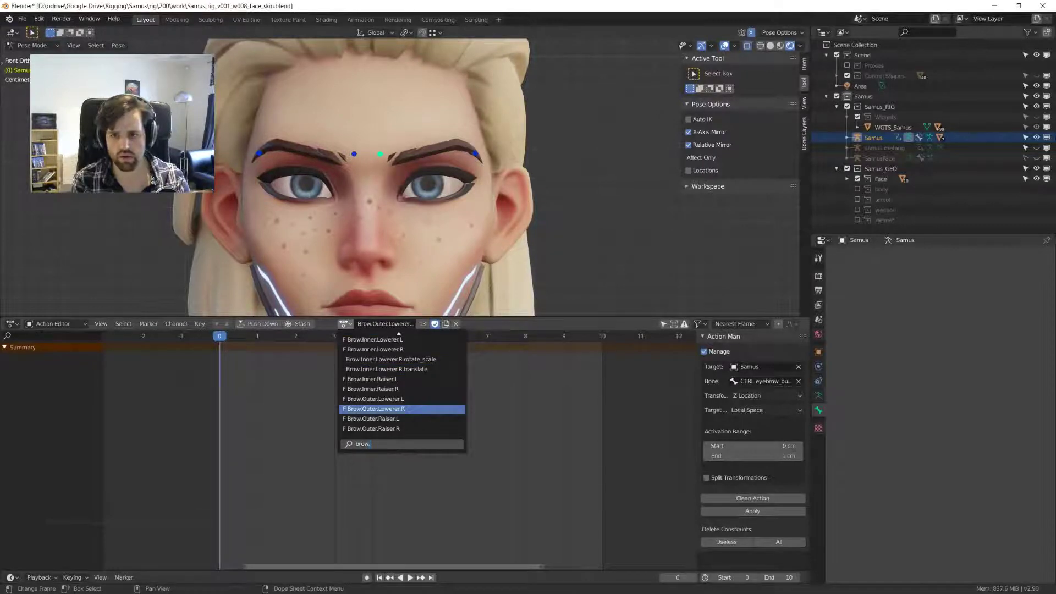
{"action": "type", "text": "in"}
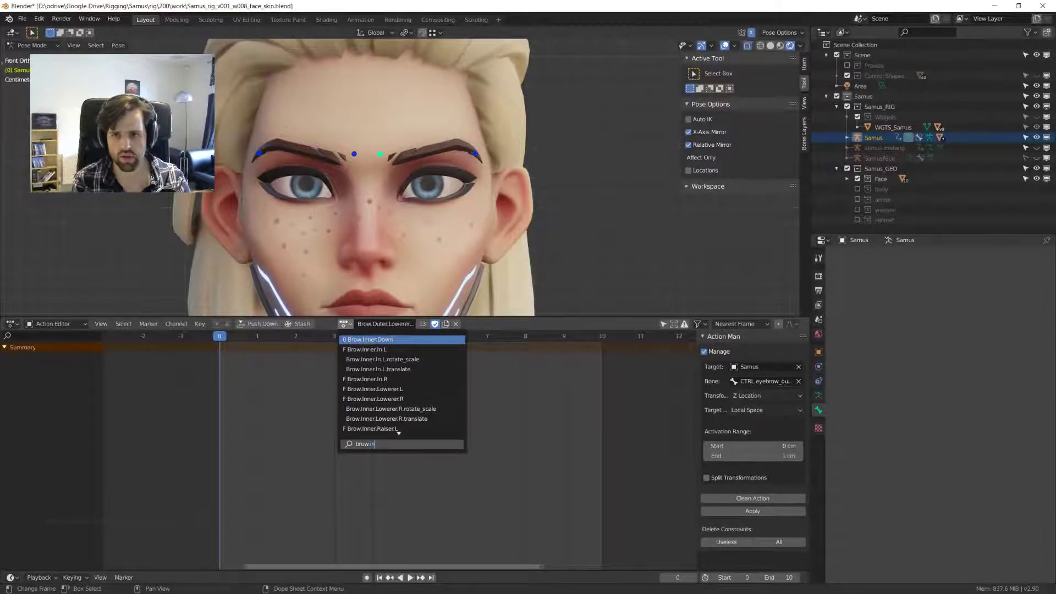
{"action": "left_click", "coordinate": [394, 349]}
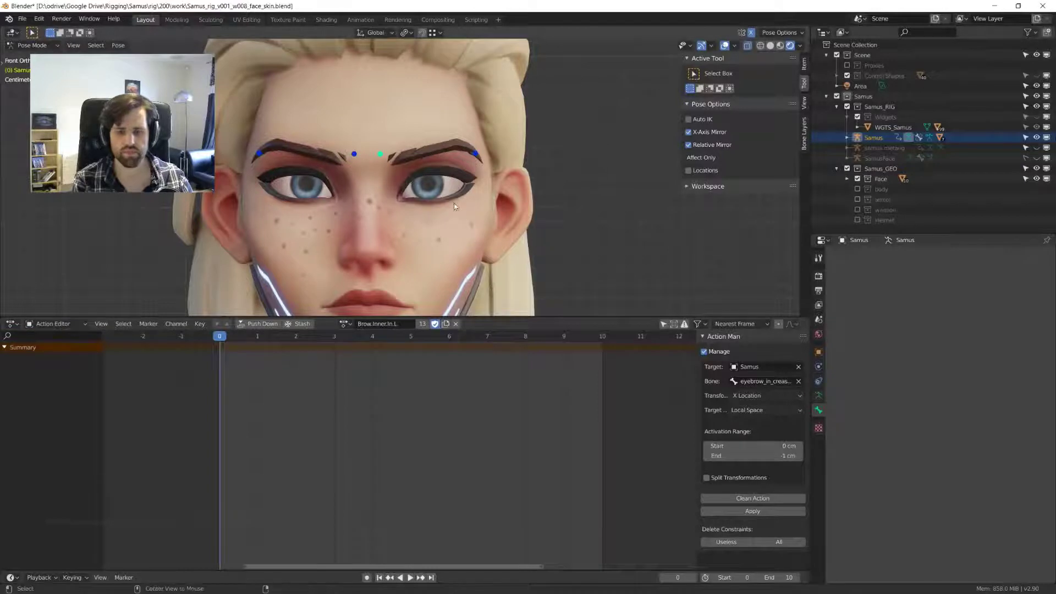
{"action": "key", "text": "alt+h"}
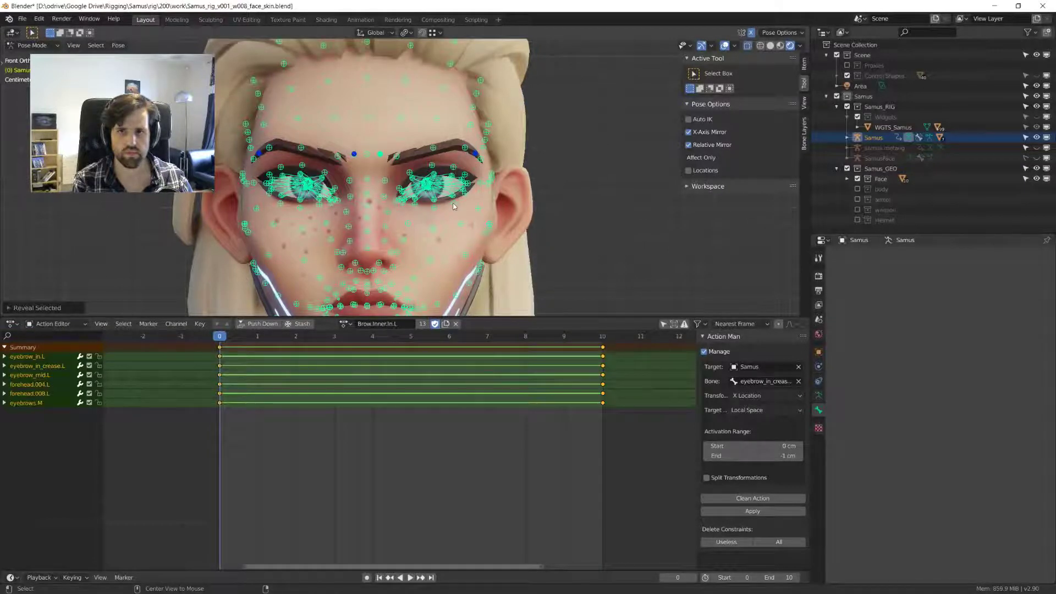
- Preview the Brow.Inner.In.L action up to frame 10 and select the left middle eyebrow bone
{"action": "key", "text": "space"}
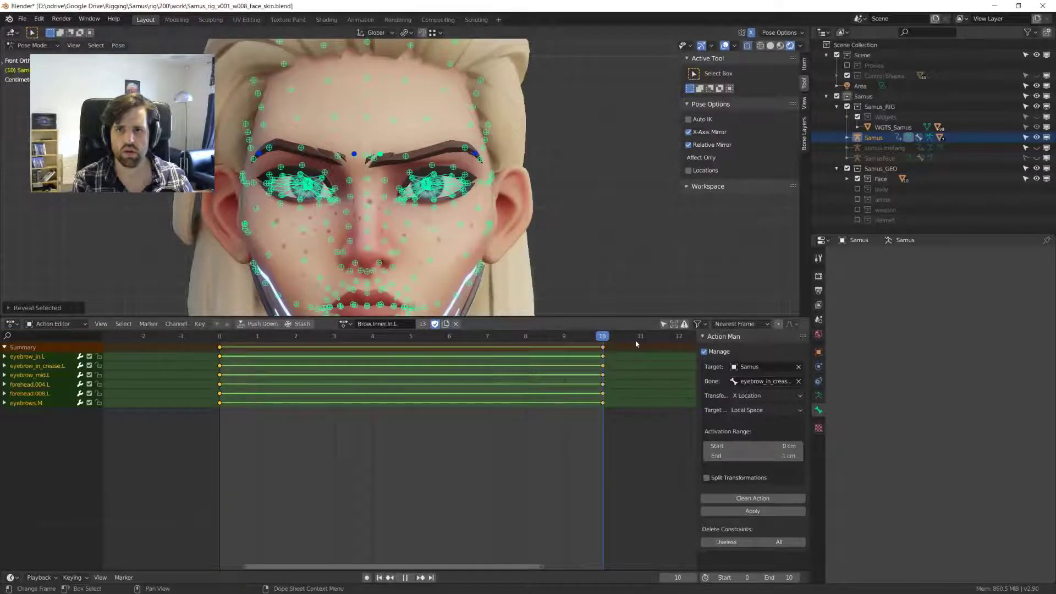
{"action": "key", "text": "space"}
{"action": "scroll", "coordinate": [419, 161], "scroll_direction": "up", "scroll_amount": 3}
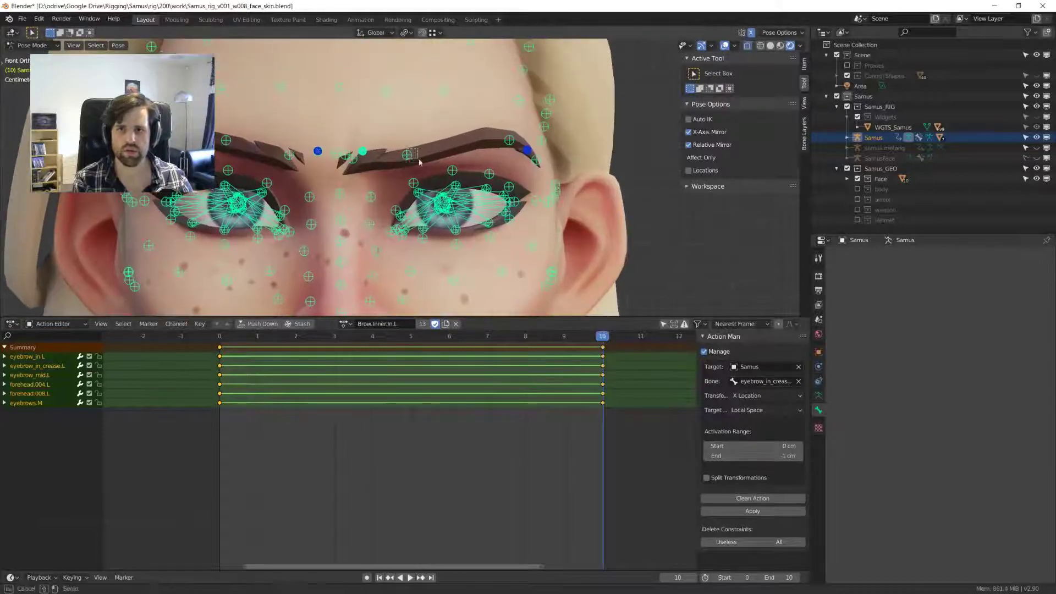
{"action": "left_click", "coordinate": [406, 156]}
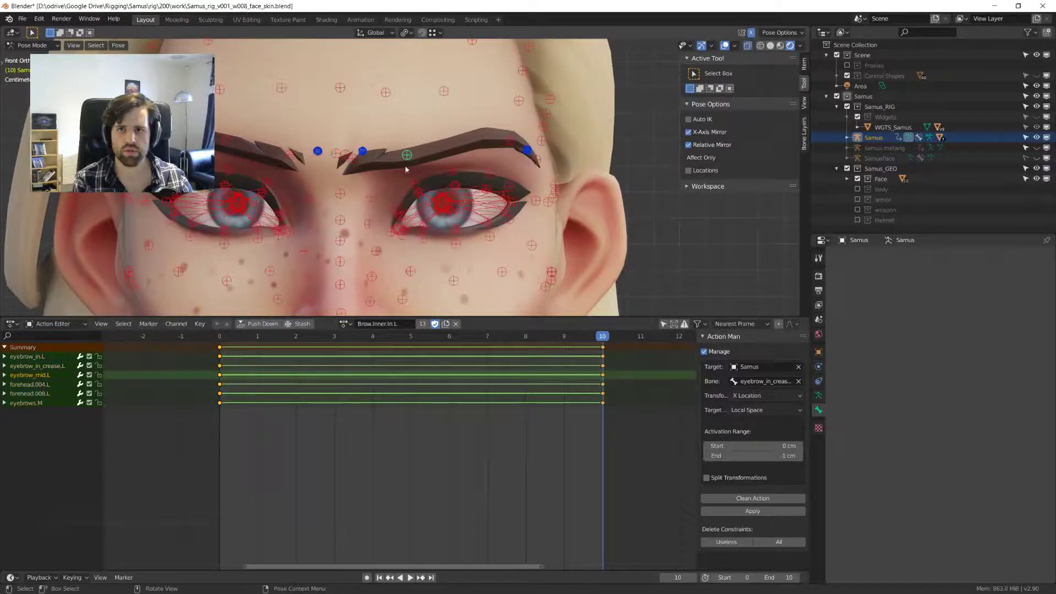
- Expand the eyebrow_mid.L channels in the action and delete the Z Location keyframes at frames 0 and 10
{"action": "left_click", "coordinate": [4, 375]}
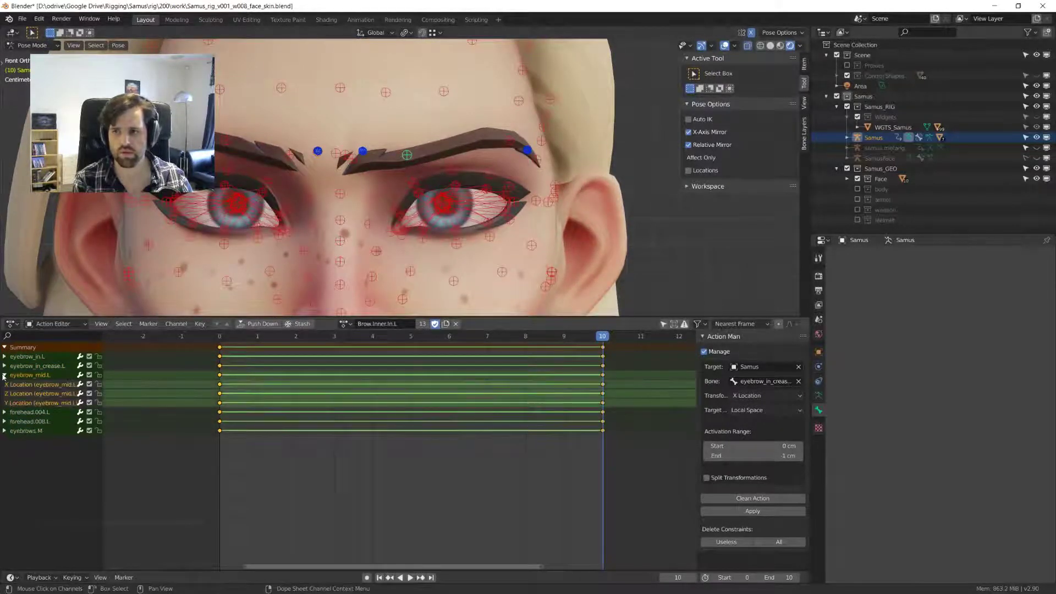
{"action": "left_click", "coordinate": [34, 393]}
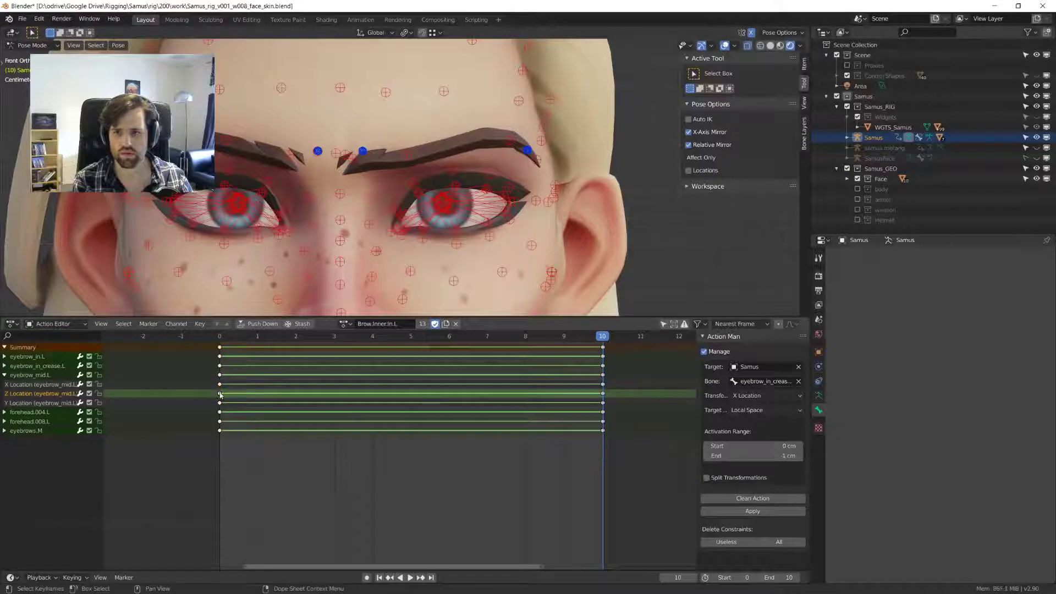
{"action": "key", "text": "shift+Left"}
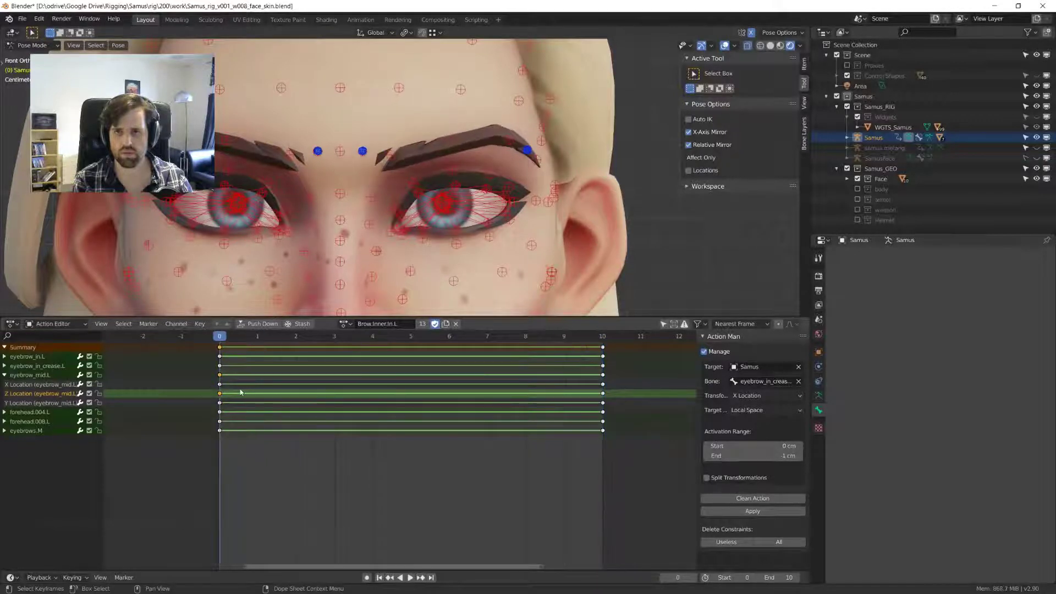
{"action": "left_click", "coordinate": [30, 375]}
{"action": "left_click", "coordinate": [42, 393]}
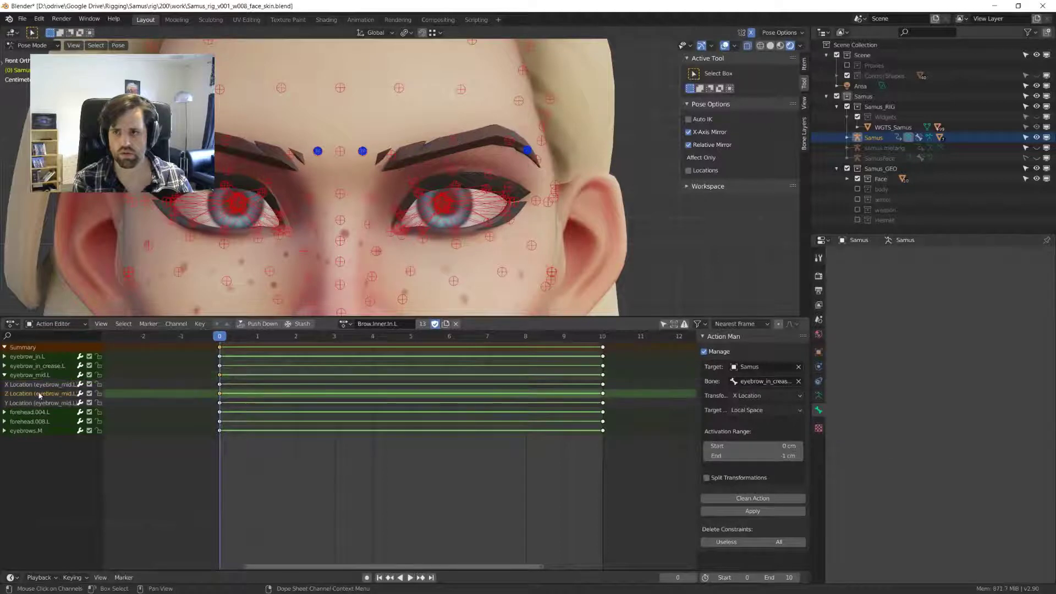
{"action": "key", "text": "x"}
{"action": "left_click", "coordinate": [209, 396]}
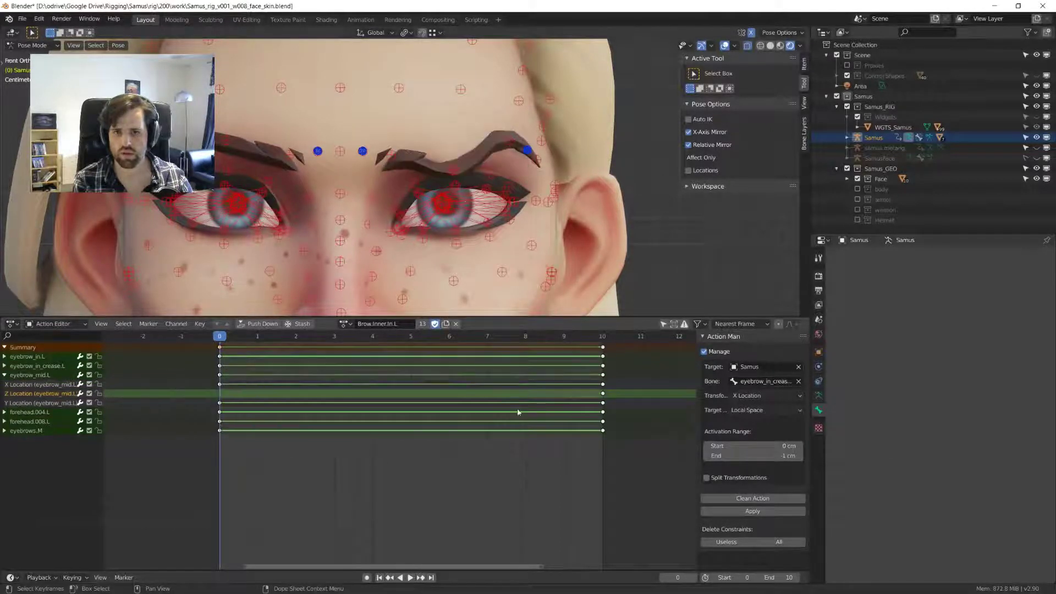
{"action": "key", "text": "x"}
{"action": "left_click", "coordinate": [601, 394]}
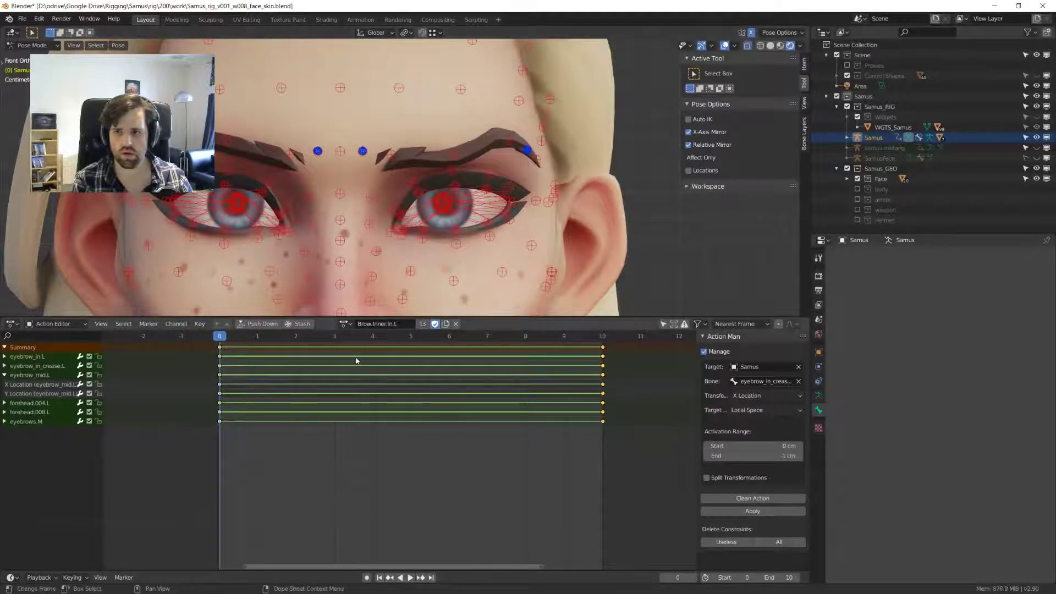
- At frame 10, select the eyebrow_mid.L bone and move it inward along global X by about 0.9 cm
{"action": "key", "text": "a"}
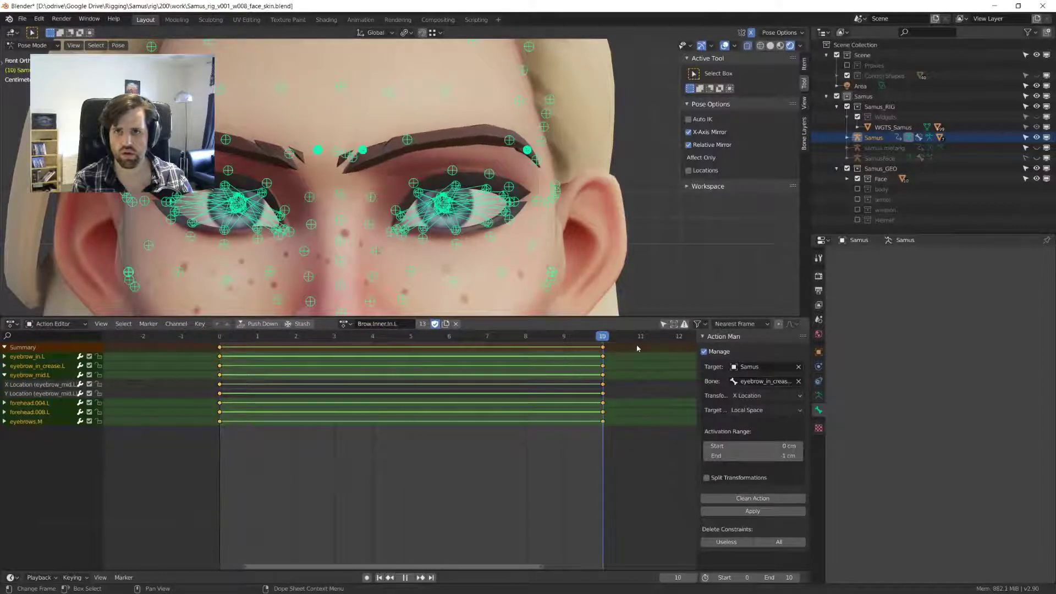
{"action": "key", "text": "space"}
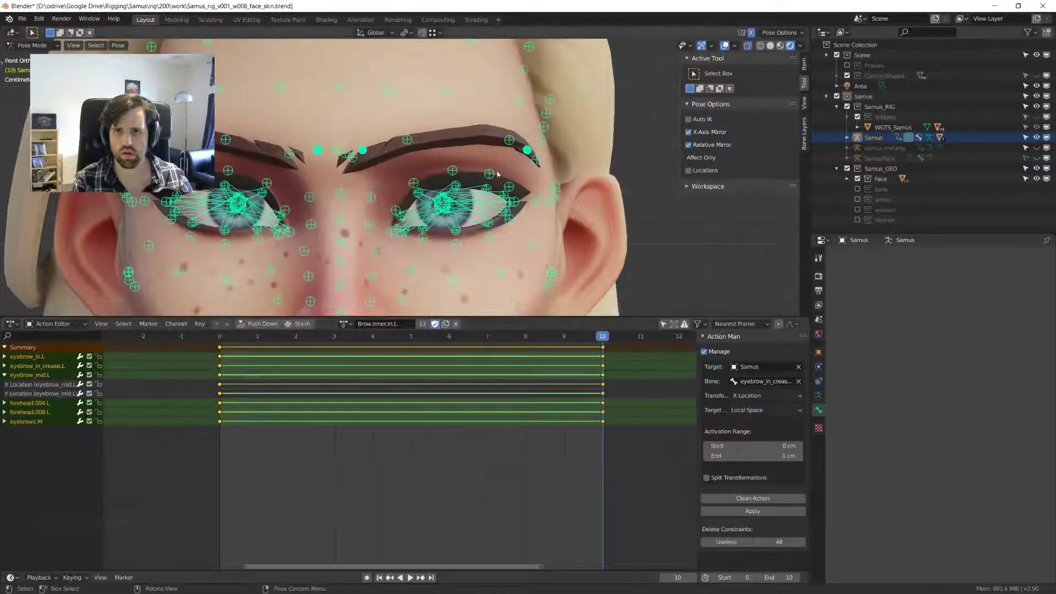
{"action": "left_click_drag", "start_coordinate": [404, 142], "coordinate": [406, 142]}
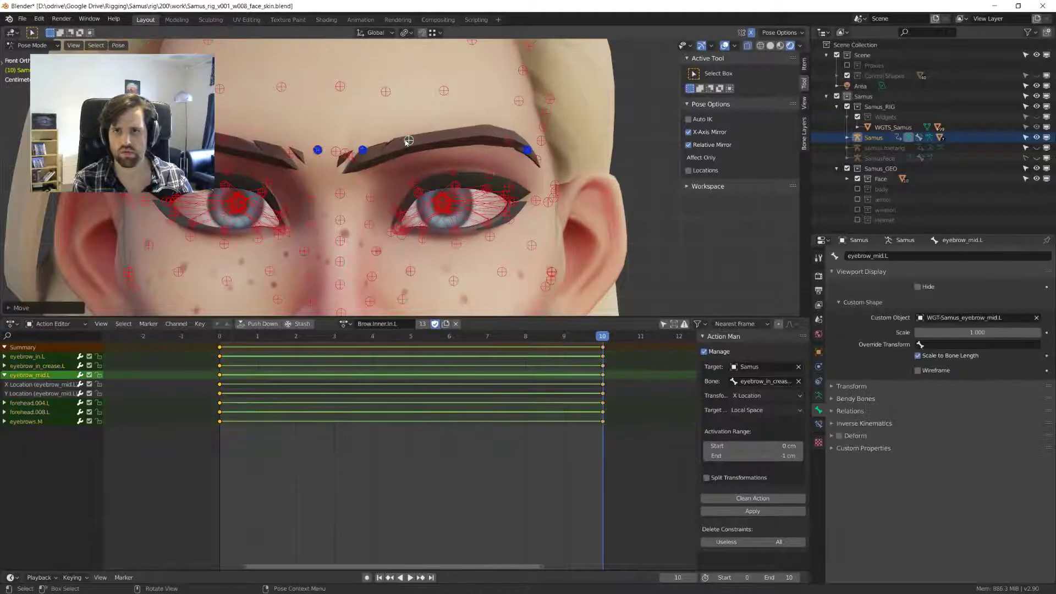
{"action": "scroll", "coordinate": [412, 157], "scroll_direction": "down", "scroll_amount": 3}
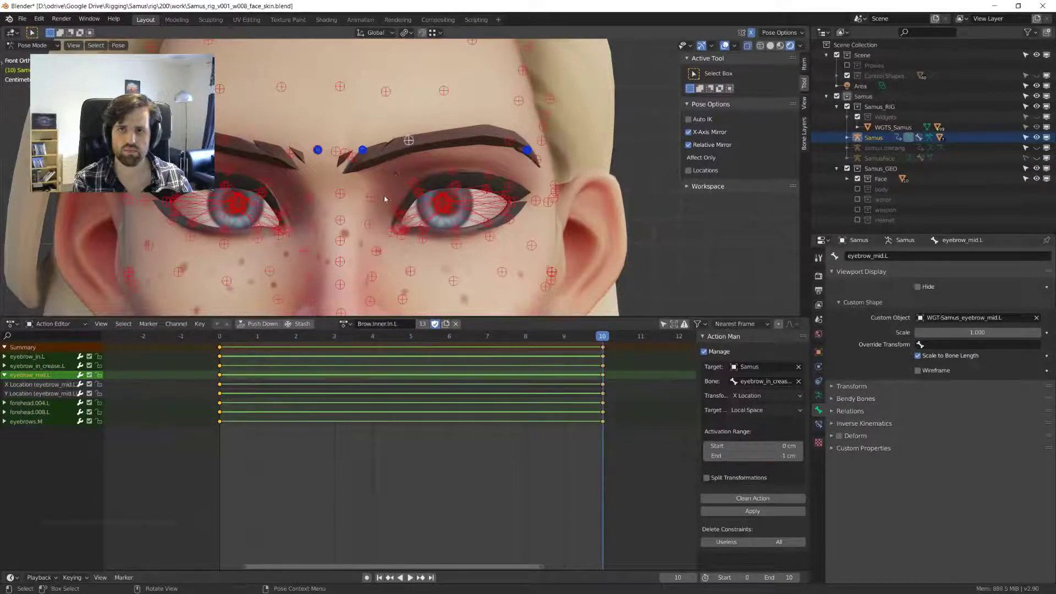
{"action": "middle_click_drag", "start_coordinate": [405, 200], "coordinate": [380, 202]}
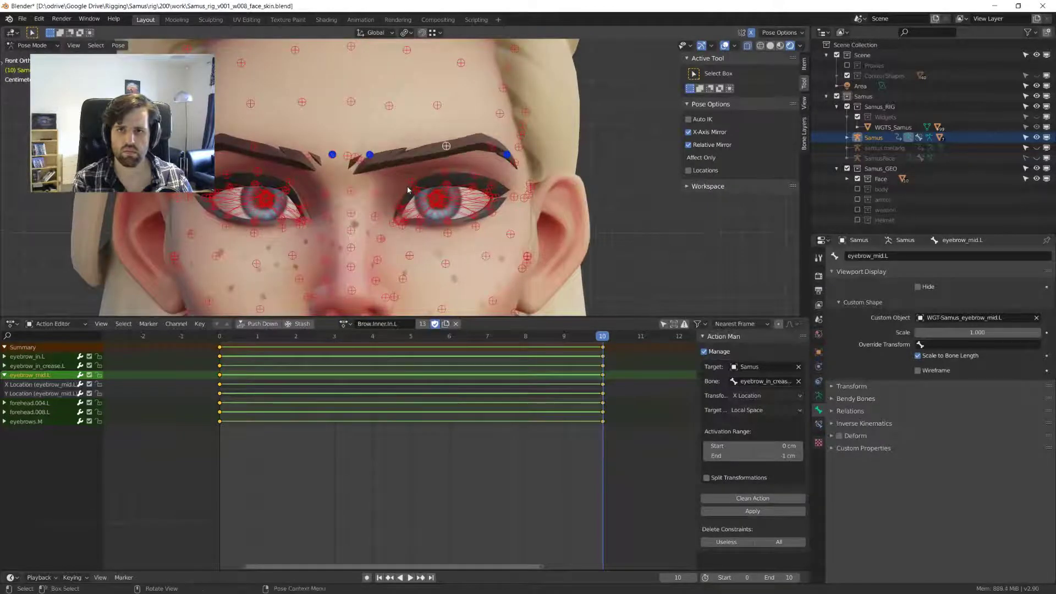
{"action": "key", "text": "g"}
{"action": "key", "text": "x"}
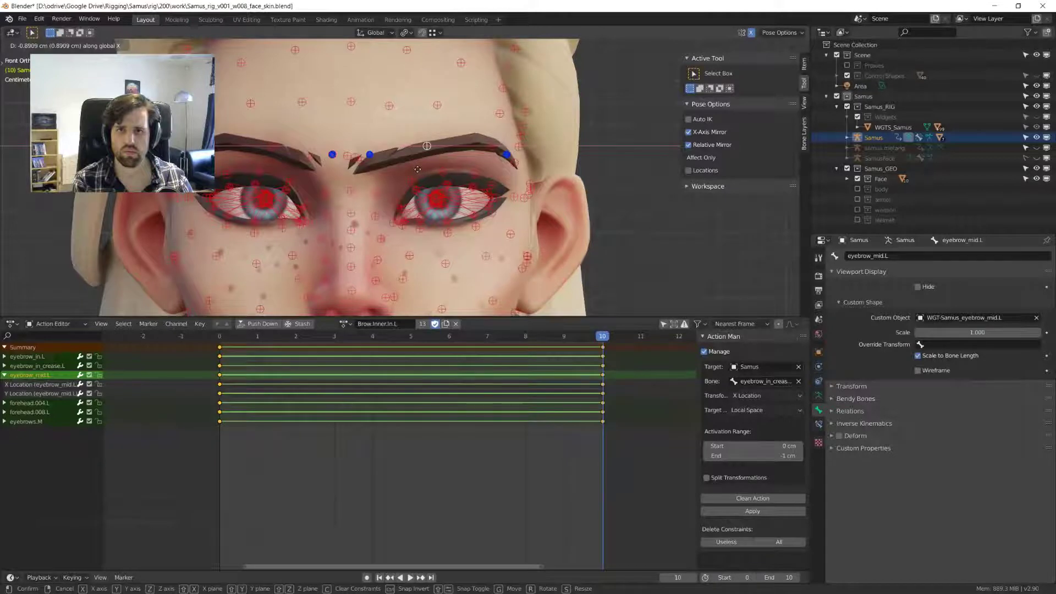
{"action": "left_click", "coordinate": [417, 169]}
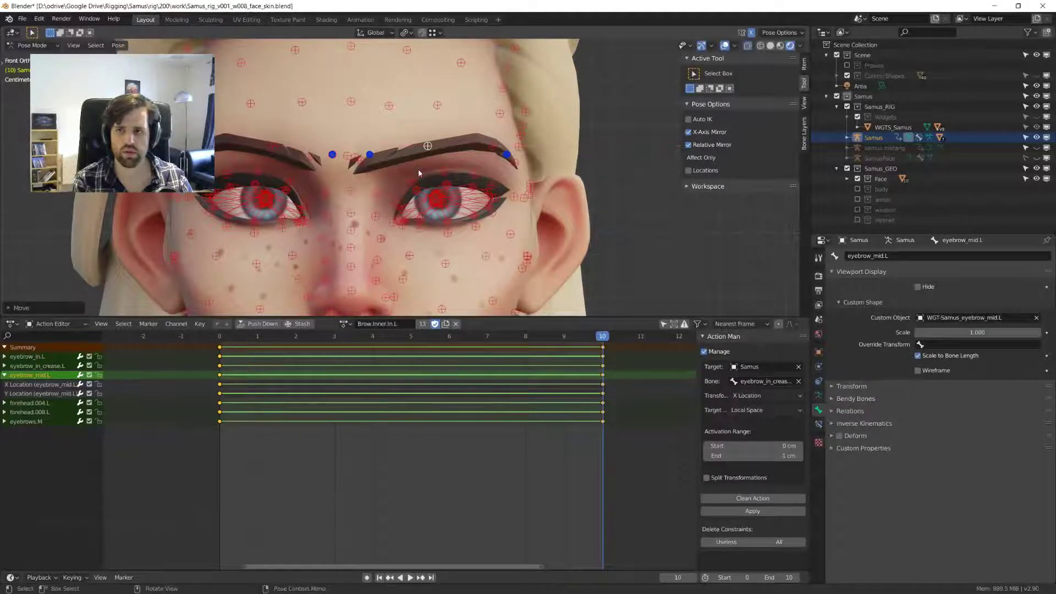
- Key eyebrow_mid.L at frames 10 and 0, clean the Brow.Inner.In.L action and play it through to frame 10
{"action": "key", "text": "i"}
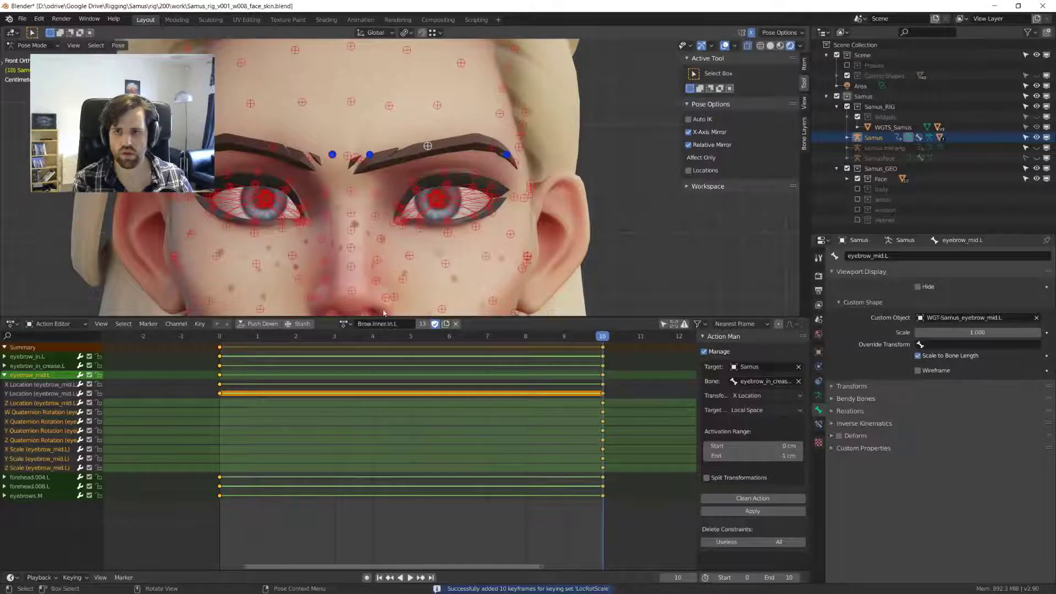
{"action": "scroll", "coordinate": [420, 153], "scroll_direction": "up", "scroll_amount": 10, "text": "alt"}
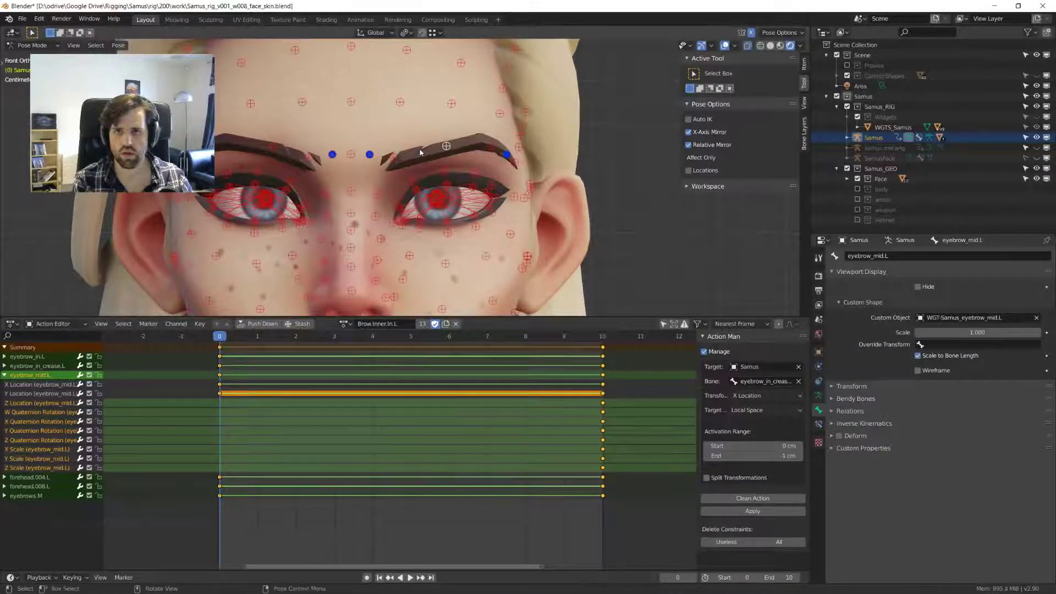
{"action": "key", "text": "i"}
{"action": "left_click", "coordinate": [752, 497]}
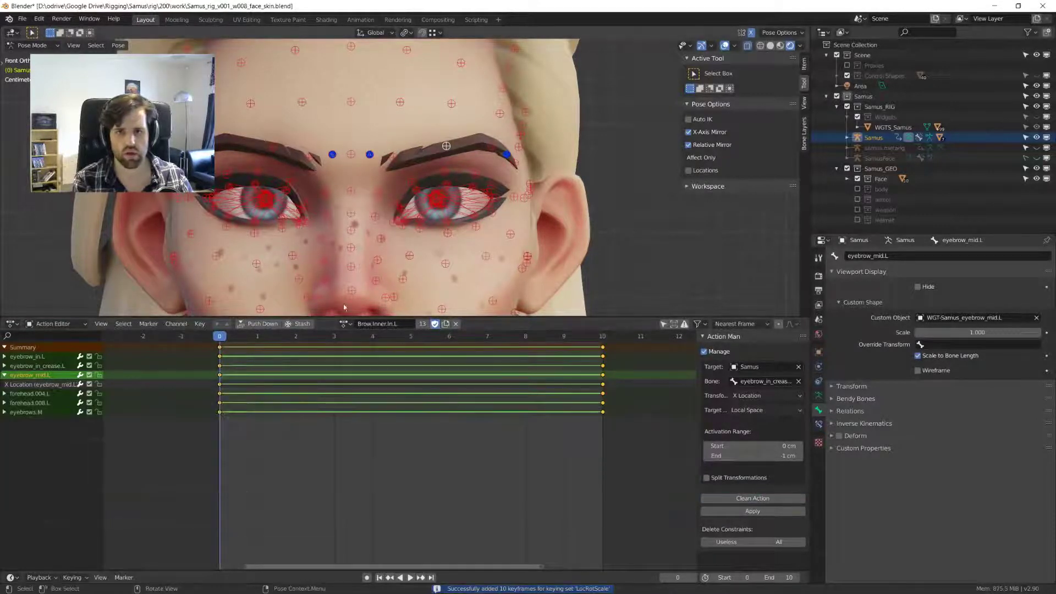
{"action": "key", "text": "space"}
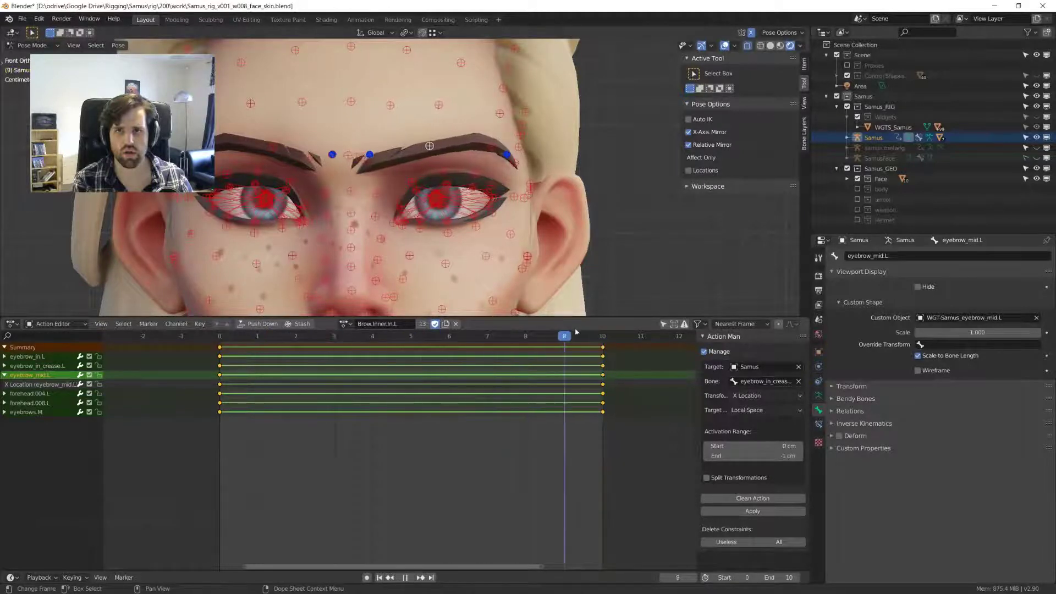
{"action": "key", "text": "space"}
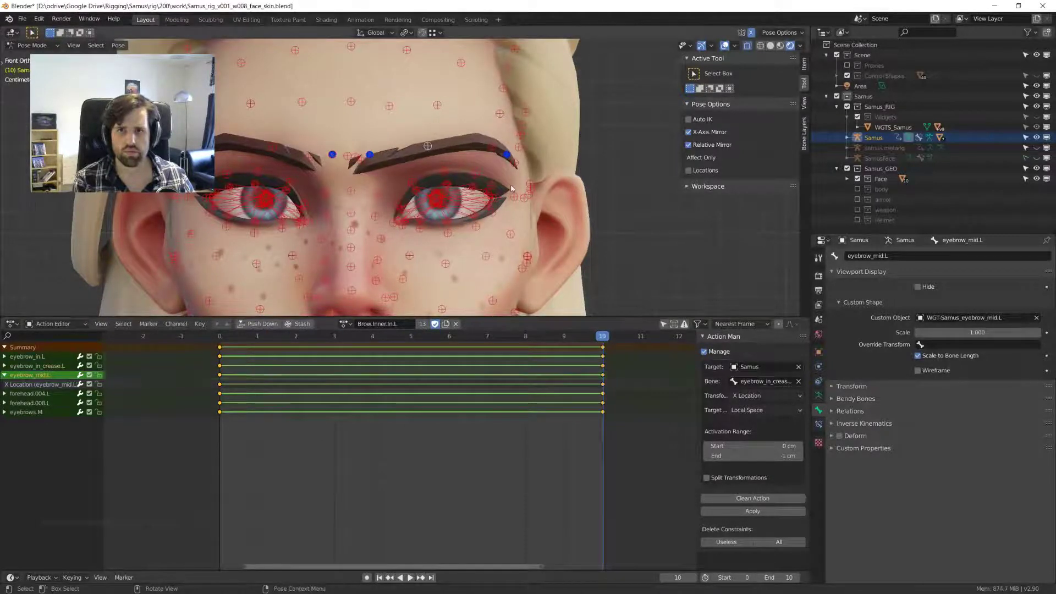
- Copy the pose of all bones at frame 10, load the Brow.Inner.In.R action, paste the pose flipped and key it
{"action": "key", "text": "a"}
{"action": "key", "text": "ctrl+c"}
{"action": "left_click", "coordinate": [344, 323]}
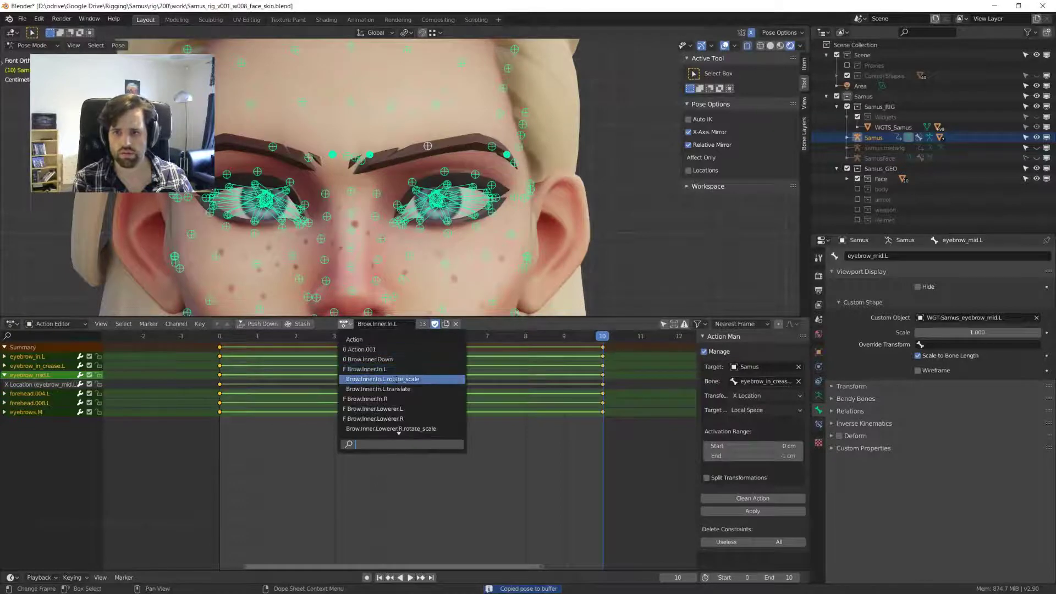
{"action": "left_click", "coordinate": [390, 399]}
{"action": "key", "text": "ctrl+v"}
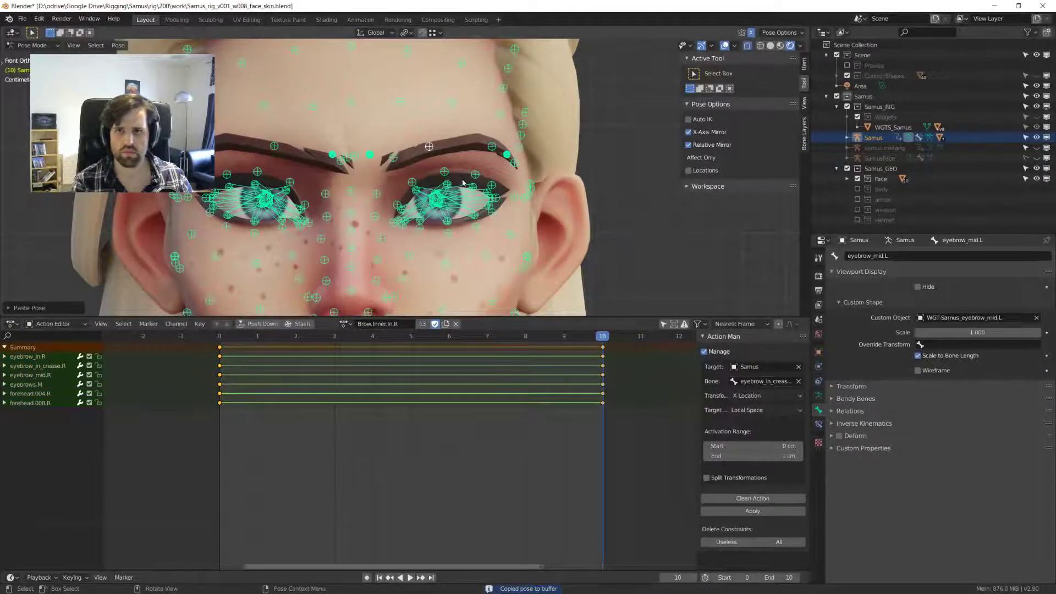
{"action": "key", "text": "i"}
- At frame 10, reset the eyebrow_mid.L bone to its rest location, key all bones again and clean the Brow.Inner.In.R action
{"action": "key", "text": "space"}
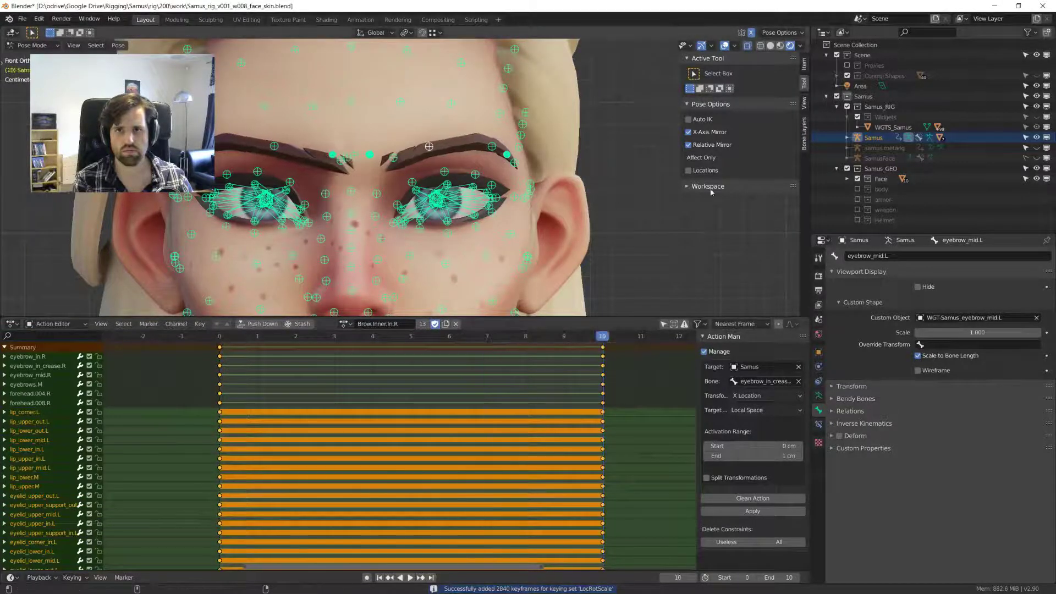
{"action": "key", "text": "space"}
{"action": "key", "text": "ctrl+shift+v"}
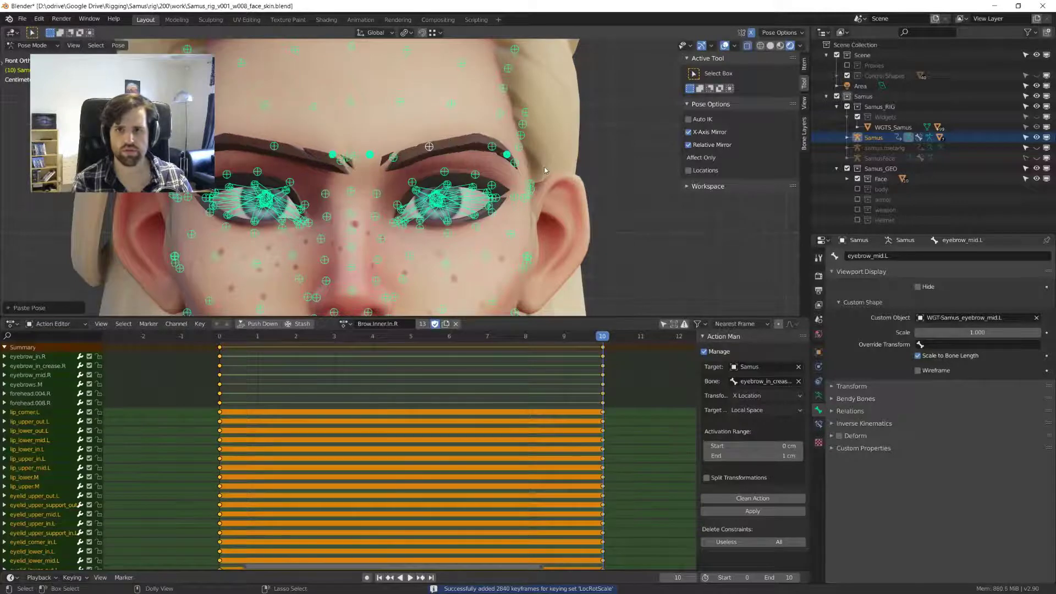
{"action": "key", "text": "alt+a"}
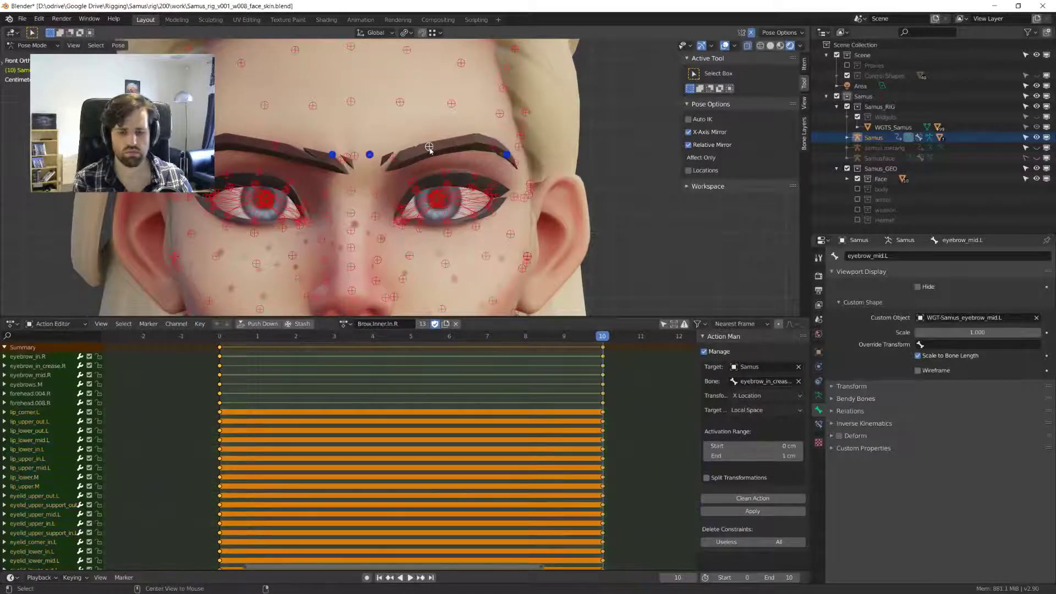
{"action": "key", "text": "a"}
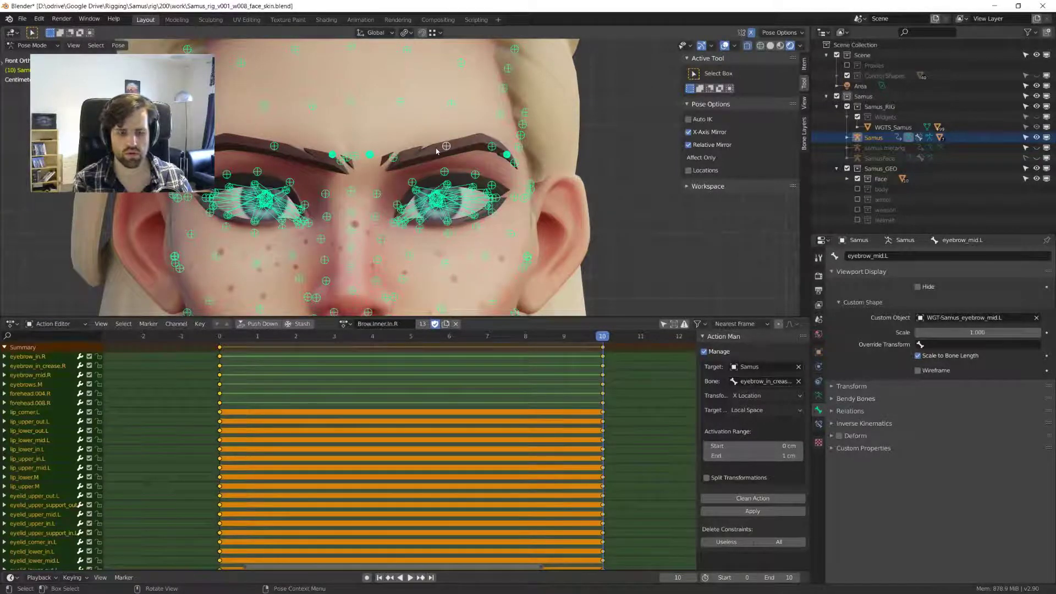
{"action": "key", "text": "i"}
{"action": "left_click", "coordinate": [752, 498]}
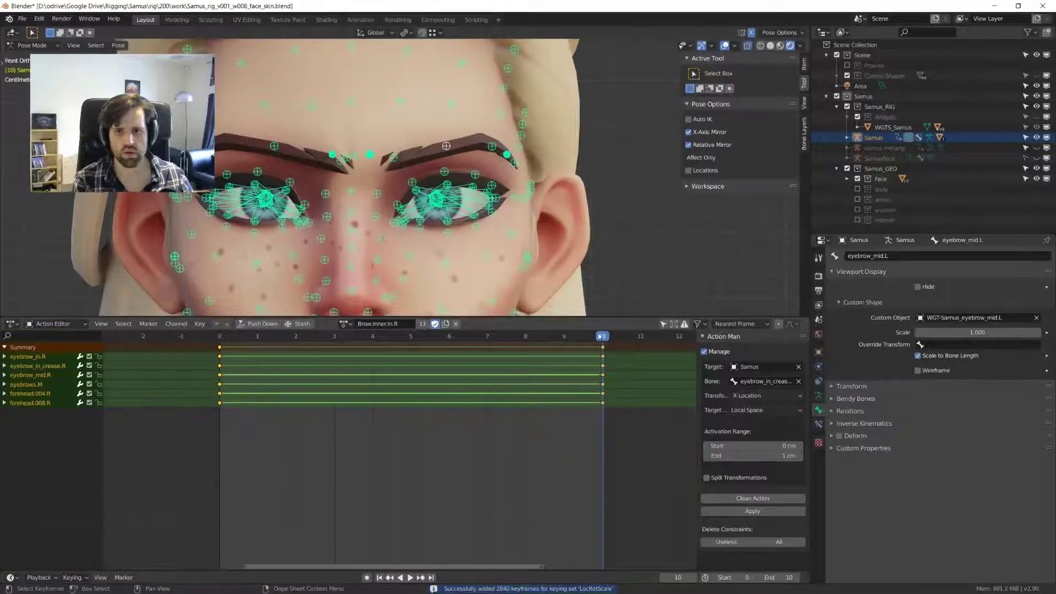
- Play the Brow.Inner.In.R action between frames 0 and 10 to check the right brow's motion
{"action": "key", "text": "space"}
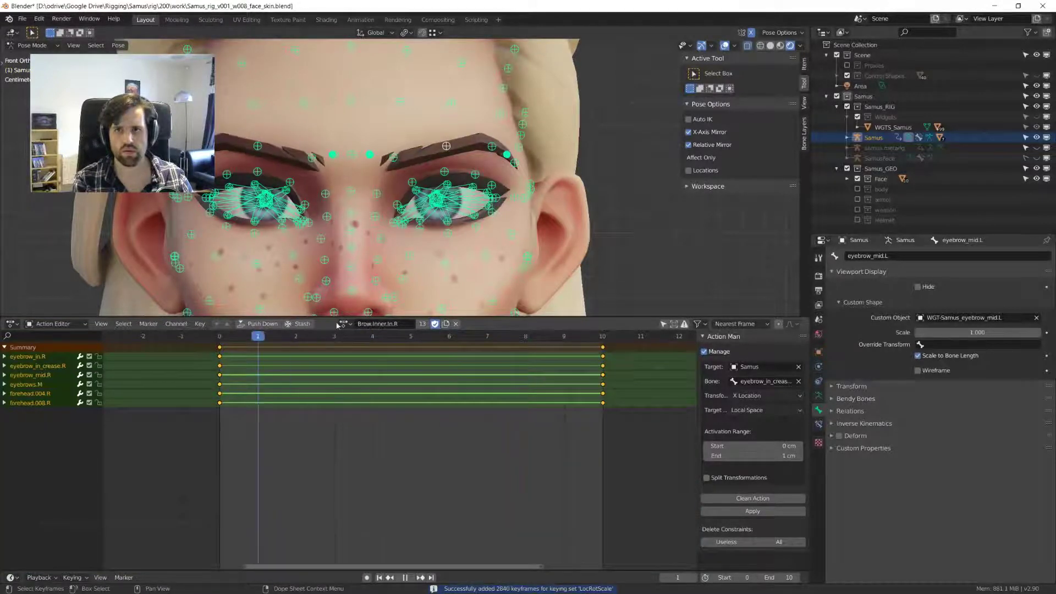
{"action": "key", "text": "space"}
{"action": "key", "text": "t"}
{"action": "left_click", "coordinate": [440, 340]}
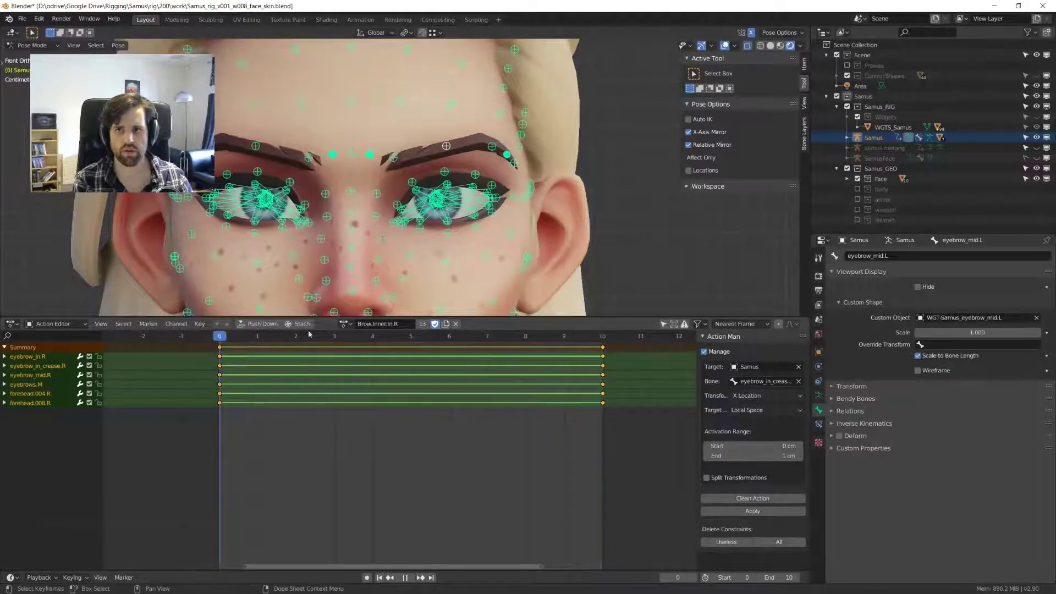
{"action": "key", "text": "Escape"}
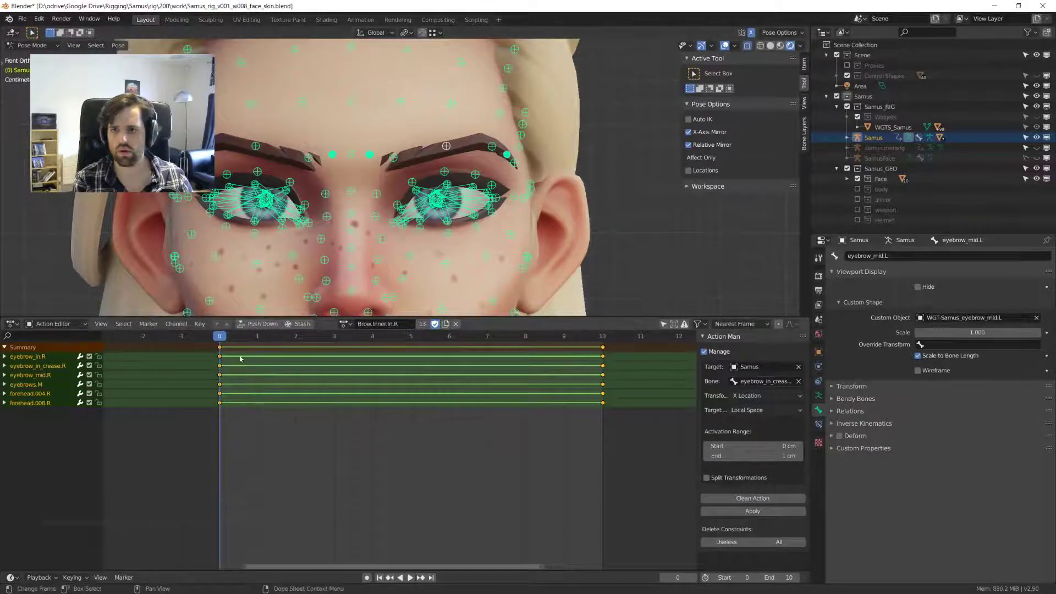
- Load the Brow.Inner.In.L action and key all bones at frames 10 and 0
{"action": "left_click", "coordinate": [343, 324]}
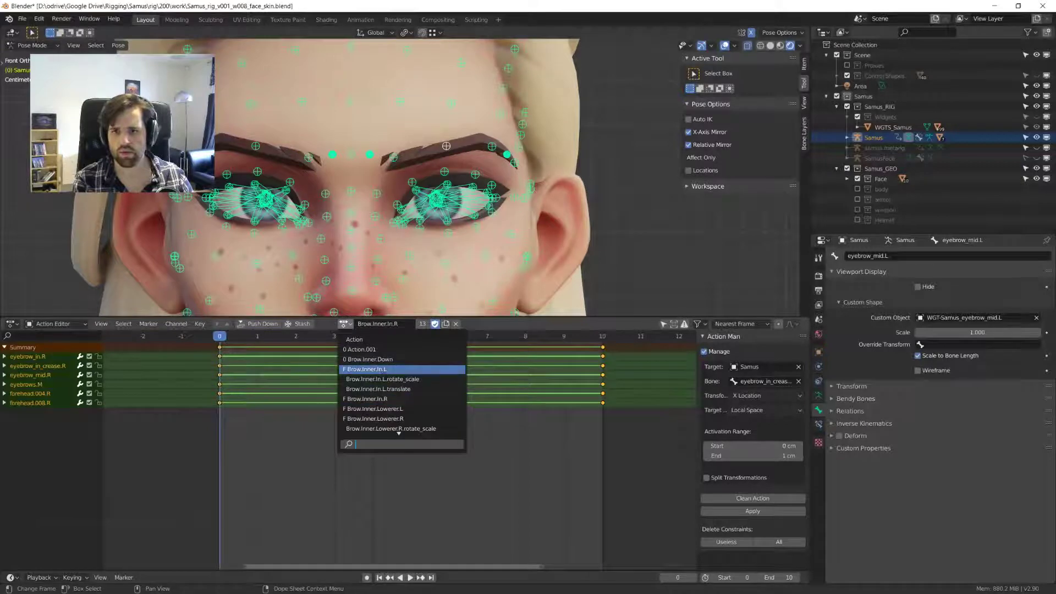
{"action": "left_click", "coordinate": [369, 369]}
{"action": "left_click_drag", "start_coordinate": [223, 339], "coordinate": [603, 337]}
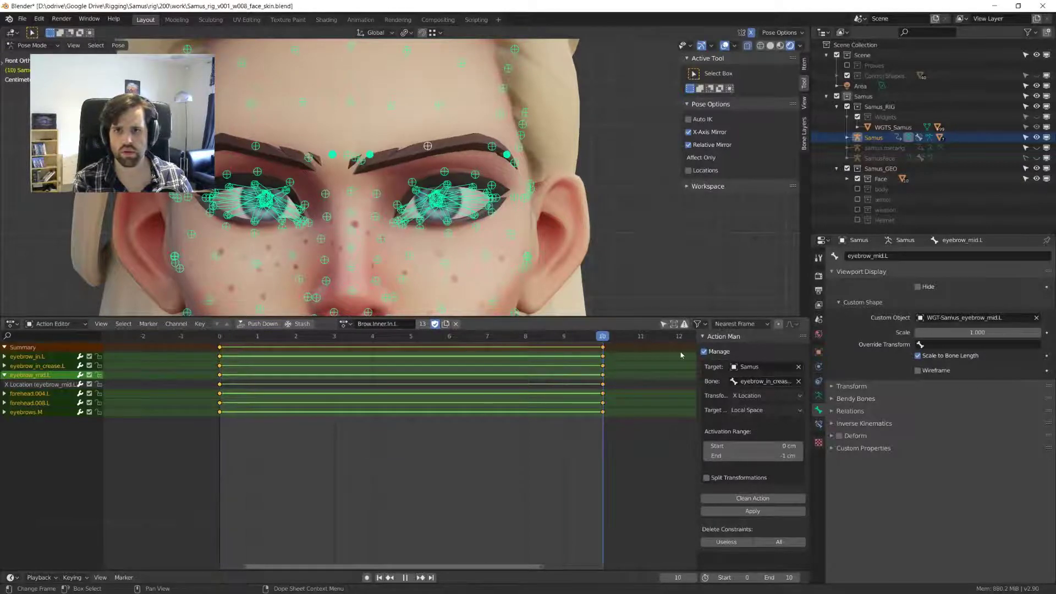
{"action": "key", "text": "i"}
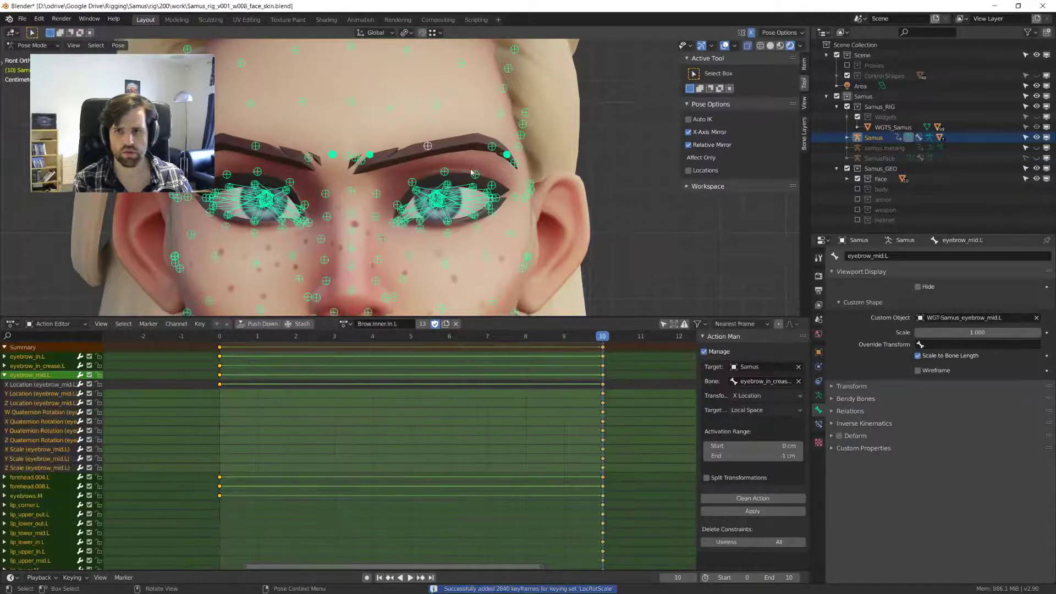
{"action": "left_click_drag", "start_coordinate": [252, 338], "coordinate": [219, 337]}
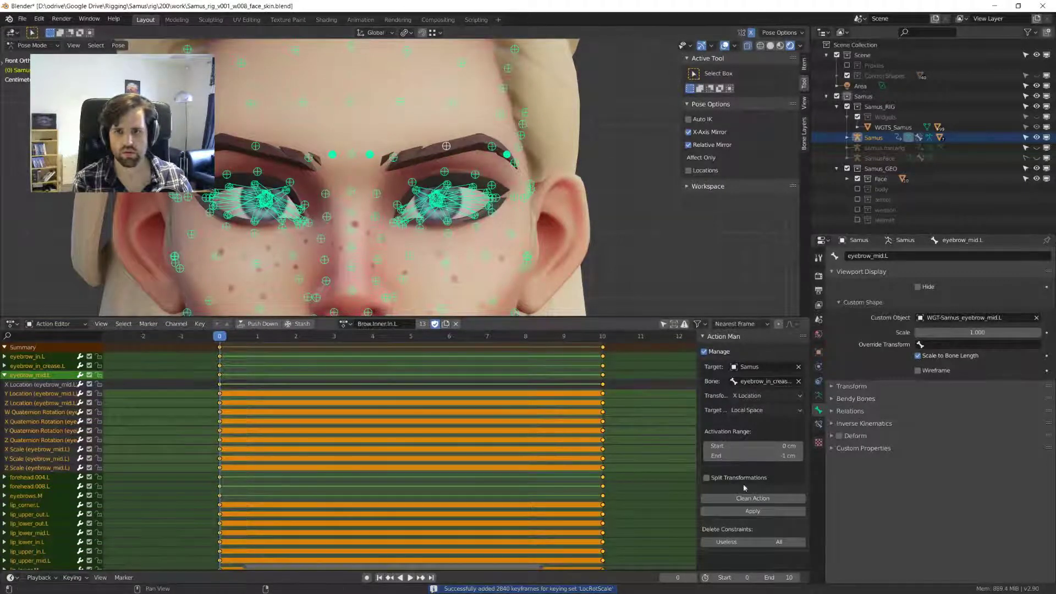
- Clean the Brow.Inner.In.L action and play it back between frames 0 and 10 to check the left brow's motion
{"action": "left_click", "coordinate": [762, 498]}
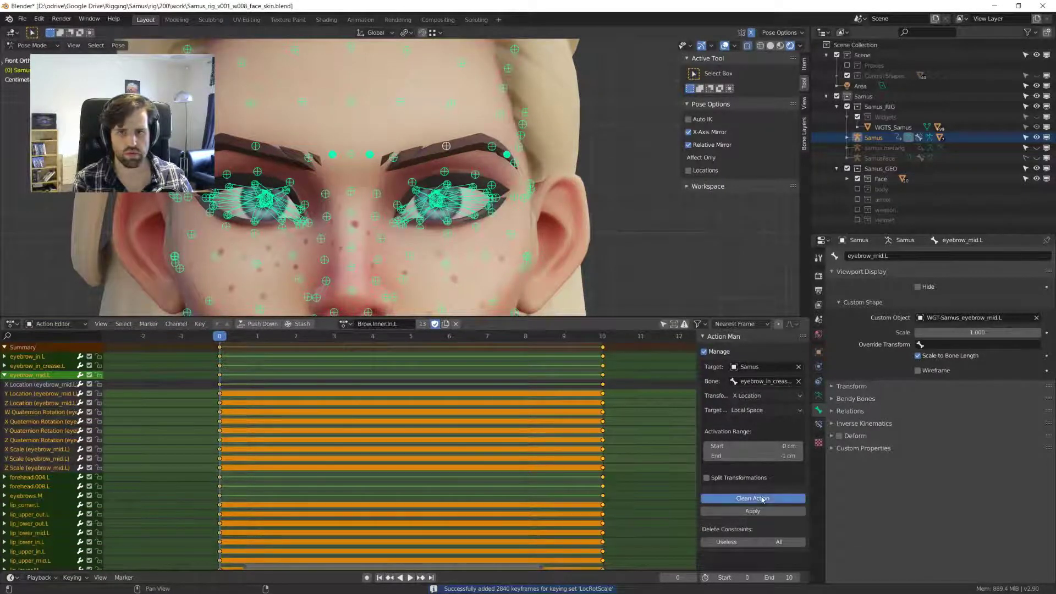
{"action": "key", "text": "t"}
{"action": "left_click", "coordinate": [231, 380]}
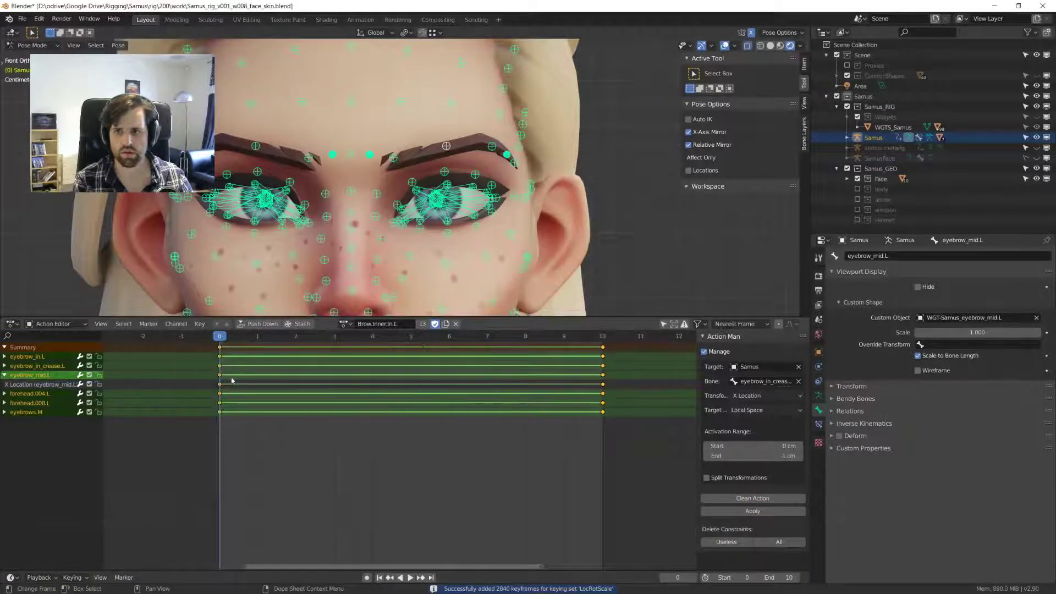
{"action": "key", "text": "space"}
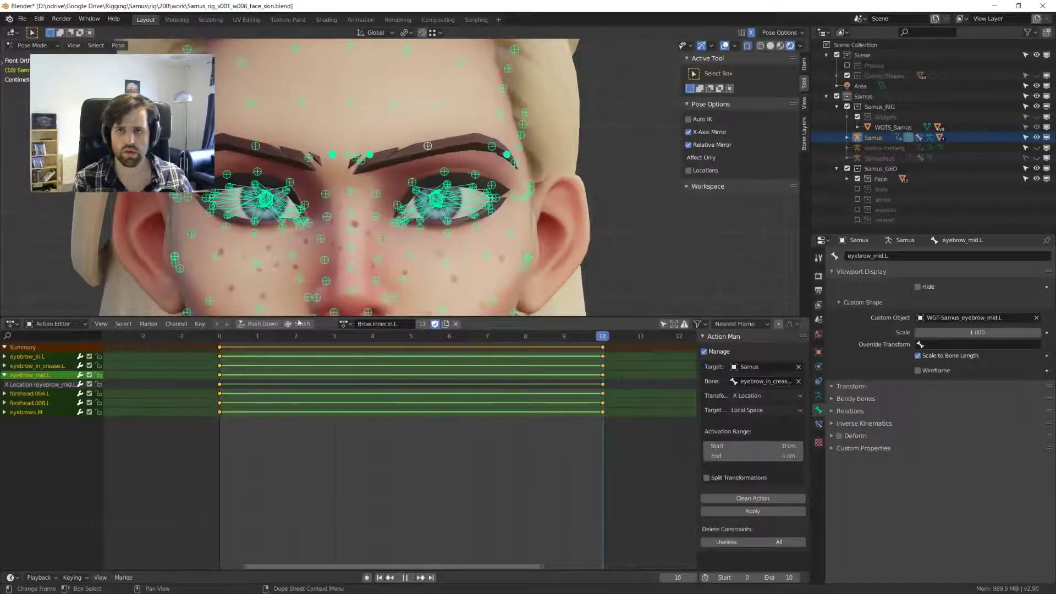
{"action": "key", "text": "space"}
- Hide the face deform bones so only the four brow controls remain, and maximize the 3D viewport
{"action": "middle_click_drag", "start_coordinate": [363, 181], "coordinate": [351, 127]}
{"action": "left_click_drag", "start_coordinate": [313, 121], "coordinate": [376, 181]}
{"action": "middle_click_drag", "start_coordinate": [376, 181], "coordinate": [647, 403]}
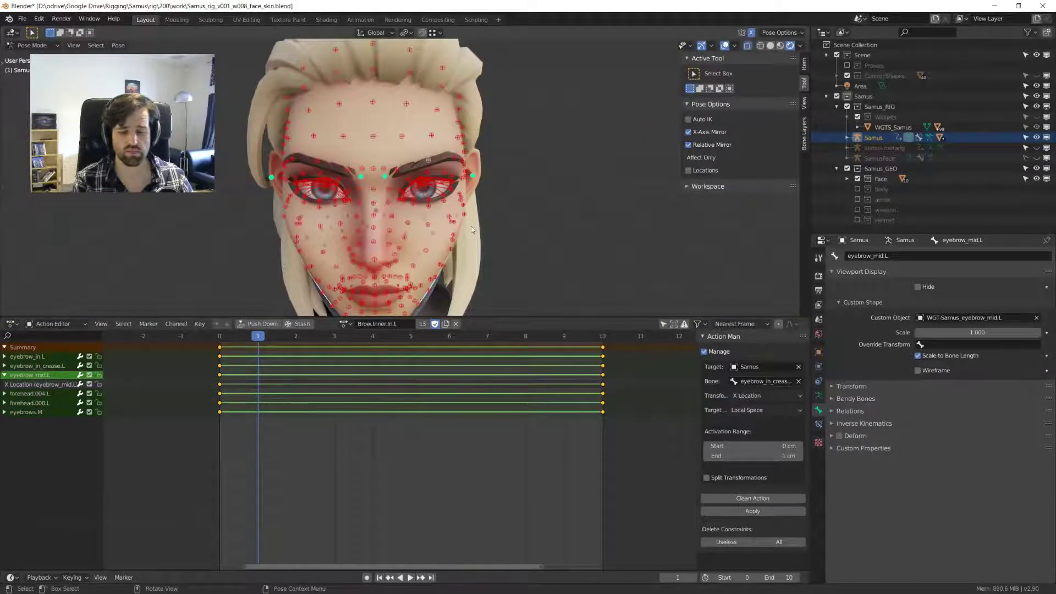
{"action": "key", "text": "h"}
{"action": "key", "text": "ctrl+space"}
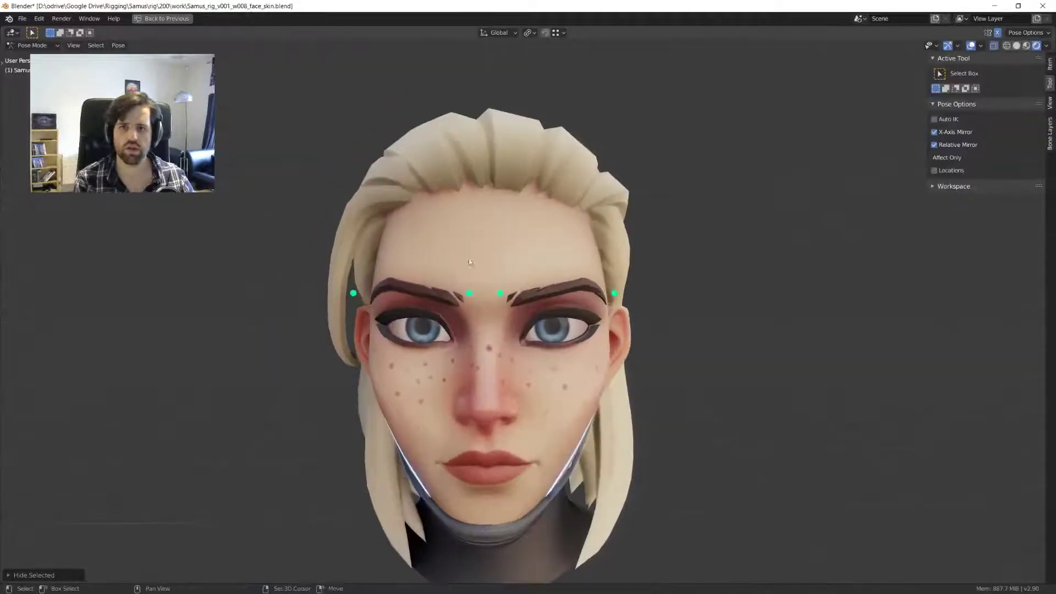
- Test the combined brow shapes by raising, lowering and pulling together the two inner brow controls
{"action": "key", "text": "g"}
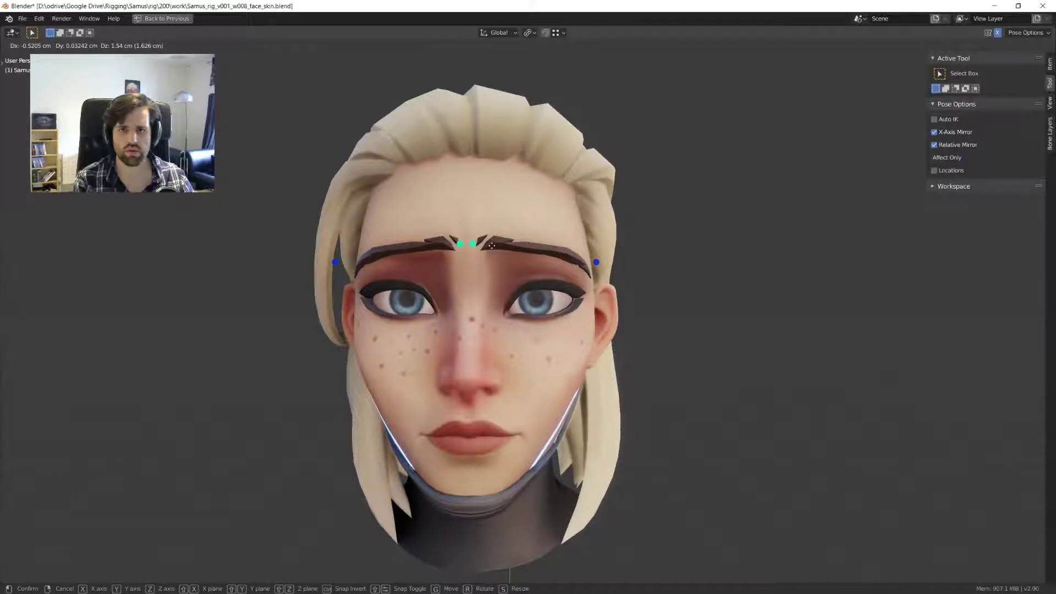
{"action": "left_click", "coordinate": [491, 246]}
{"action": "scroll", "coordinate": [491, 245], "scroll_direction": "down", "scroll_amount": 2}
{"action": "key", "text": "g"}
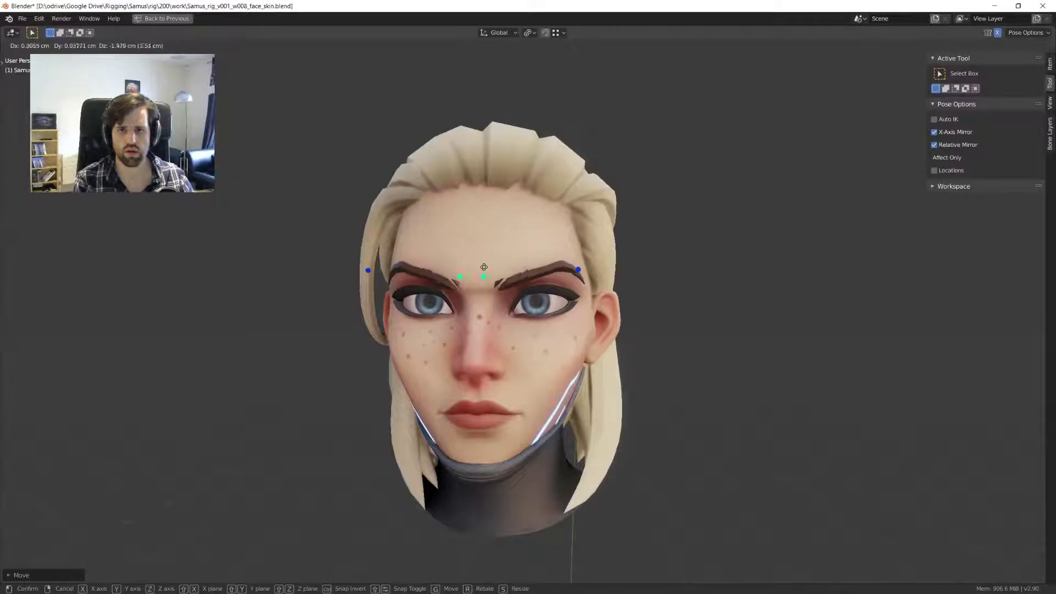
{"action": "left_click", "coordinate": [496, 266]}
{"action": "scroll", "coordinate": [522, 280], "scroll_direction": "up", "scroll_amount": 2}
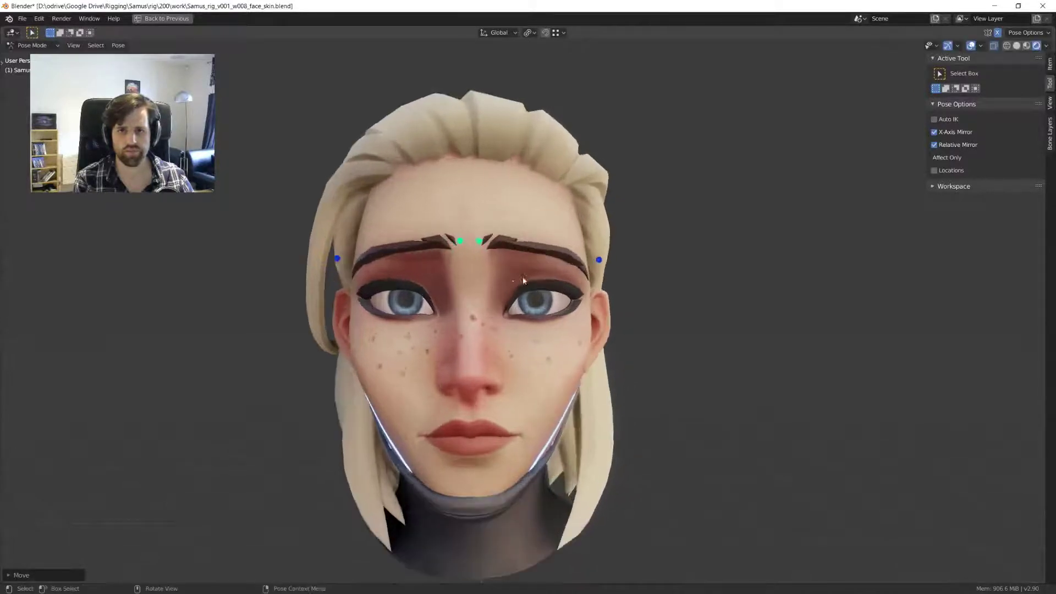
{"action": "middle_click_drag", "start_coordinate": [522, 280], "coordinate": [494, 289], "text": "shift"}
{"action": "key", "text": "g"}
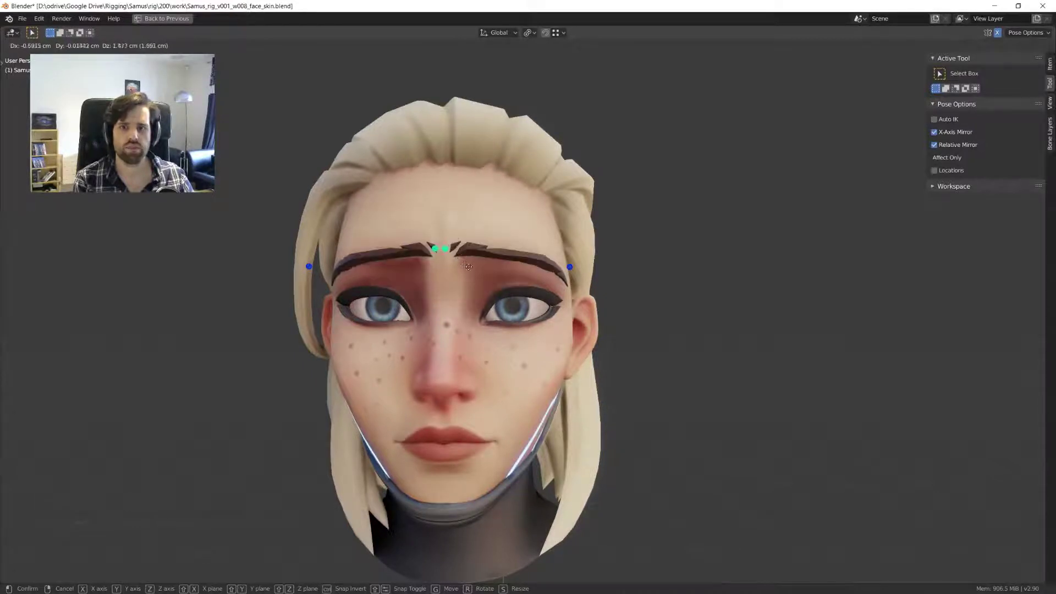
{"action": "right_click", "coordinate": [473, 272]}
- Try moving the left outer brow control to test its mirrored motion
{"action": "left_click_drag", "start_coordinate": [539, 250], "coordinate": [592, 296]}
{"action": "middle_click_drag", "start_coordinate": [592, 296], "coordinate": [572, 293]}
{"action": "key", "text": "g"}
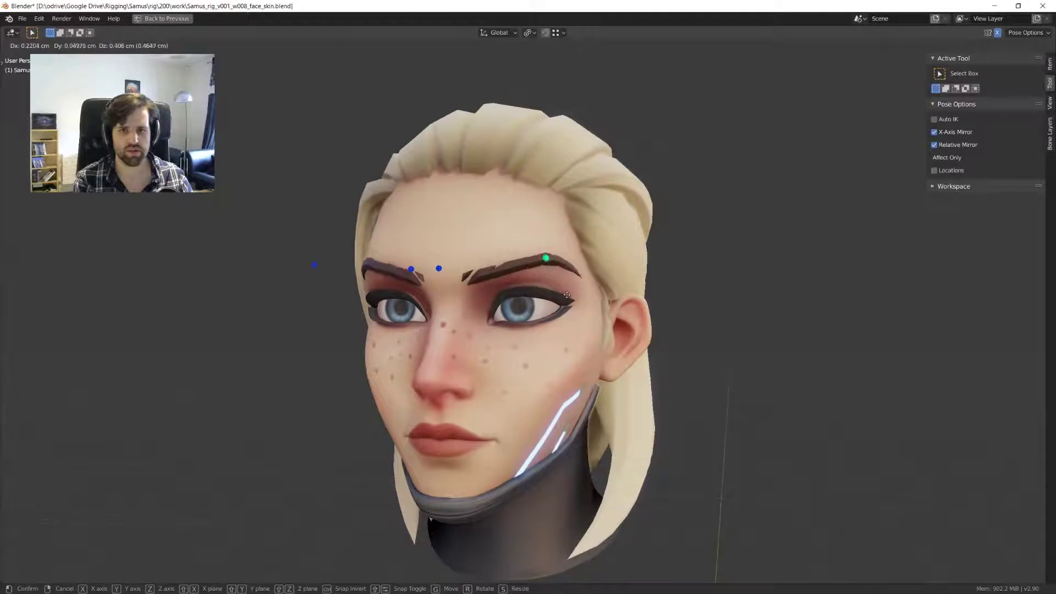
{"action": "key", "text": "Escape"}
- Select all four brow controls, try moving them along the global Y axis, and inspect the brows from the front
{"action": "key", "text": "a"}
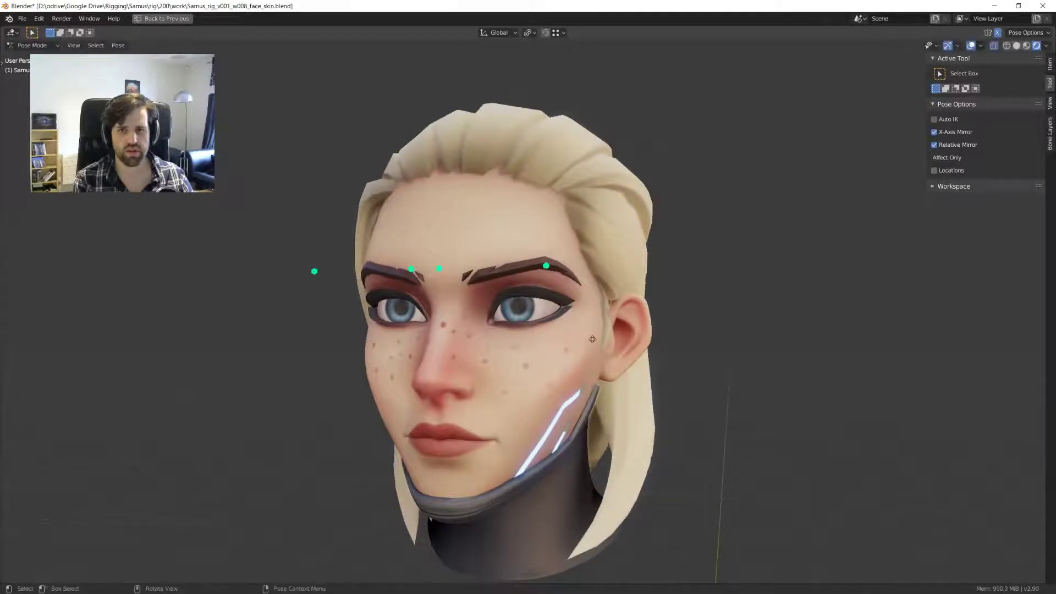
{"action": "key", "text": "g"}
{"action": "key", "text": "y"}
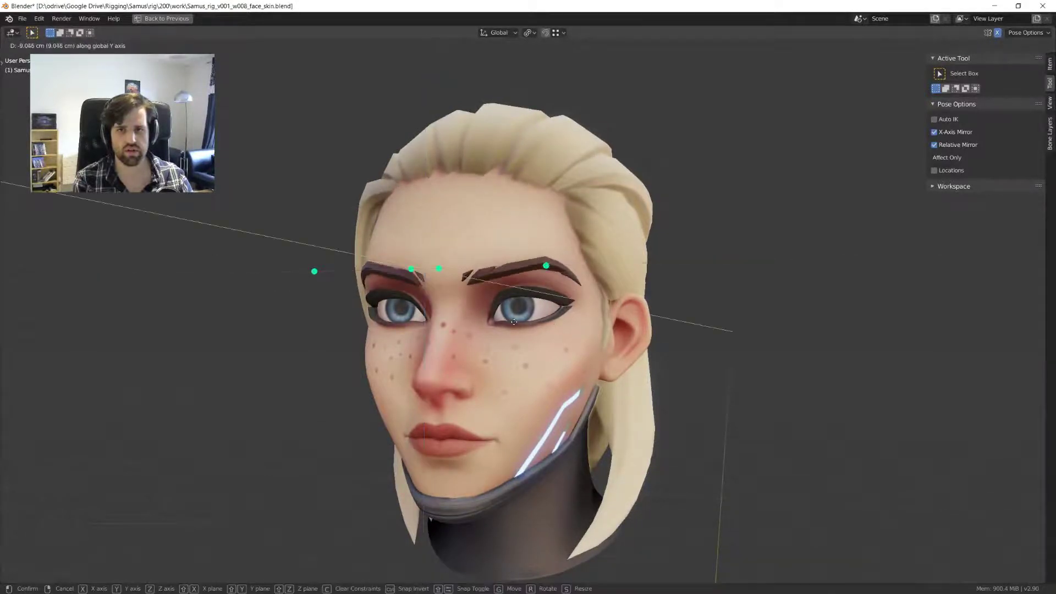
{"action": "left_click", "coordinate": [513, 322]}
{"action": "middle_click_drag", "start_coordinate": [513, 322], "coordinate": [511, 312]}
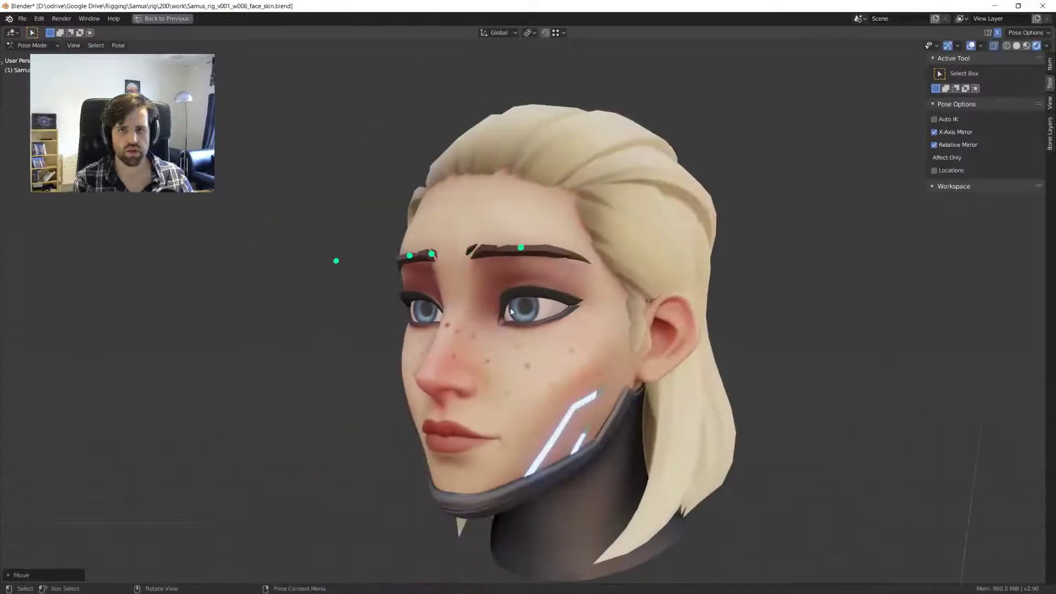
{"action": "key", "text": "KP_1"}
{"action": "left_click", "coordinate": [557, 283]}
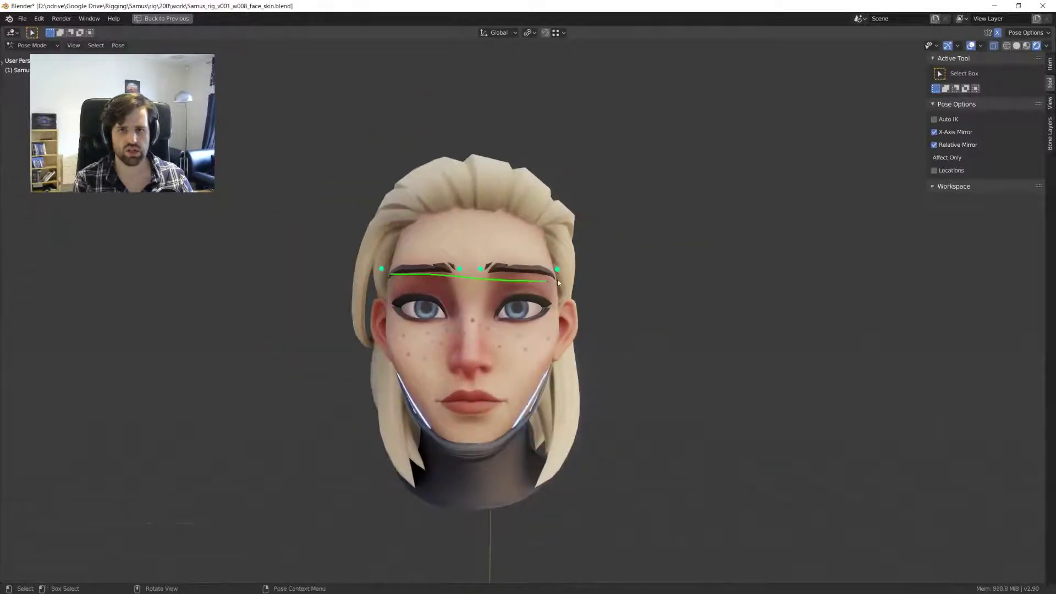
{"action": "mouse_move", "coordinate": [488, 301]}
{"action": "middle_mouse_down"}
{"action": "mouse_move", "coordinate": [412, 275]}
{"action": "mouse_move", "coordinate": [373, 281]}
{"action": "mouse_move", "coordinate": [572, 285]}
{"action": "mouse_move", "coordinate": [492, 290]}
{"action": "middle_mouse_up"}
{"action": "key", "text": "KP_1"}
- Lower all four brow controls along the Z axis and adjust the outer controls to shape an angry brow
{"action": "key", "text": "g"}
{"action": "key", "text": "z"}
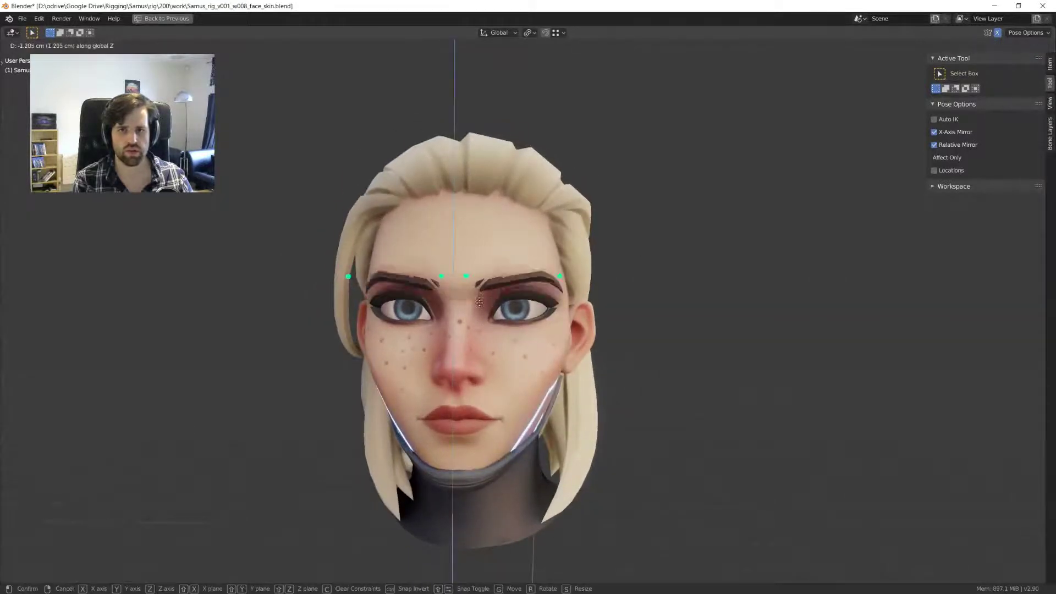
{"action": "middle_click_drag", "start_coordinate": [480, 329], "coordinate": [567, 283]}
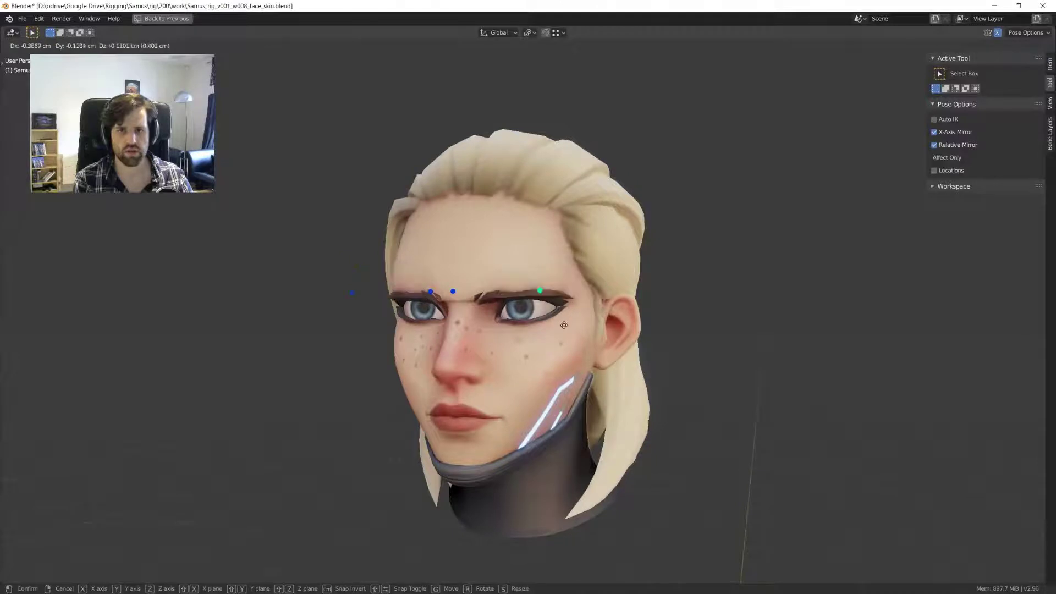
{"action": "left_click", "coordinate": [550, 297]}
{"action": "key", "text": "KP_1"}
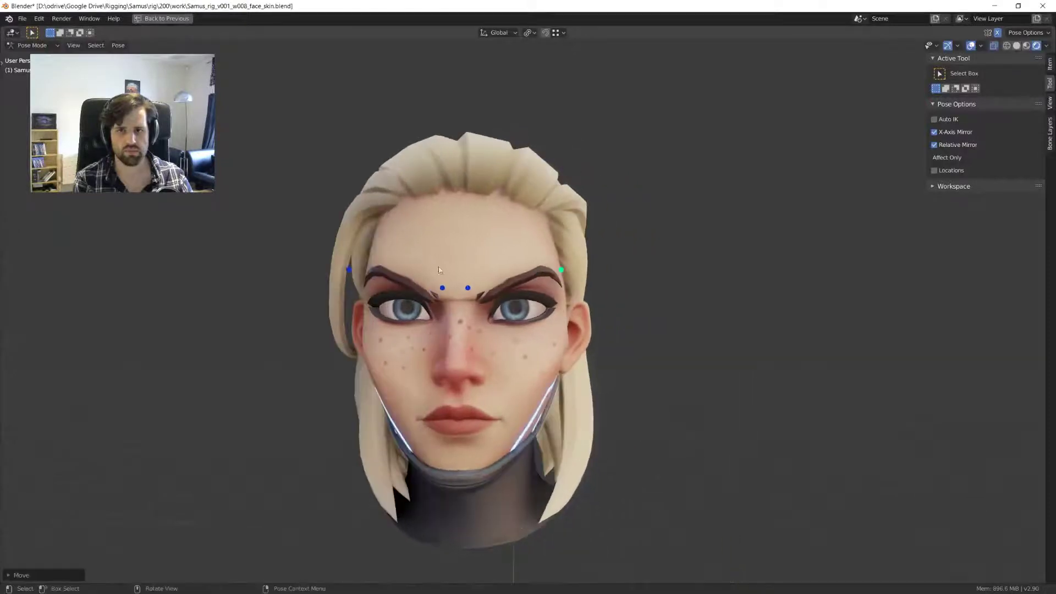
- Pull the lowered inner brow controls together toward the nose bridge and inspect the furrowed brow
{"action": "key", "text": "g"}
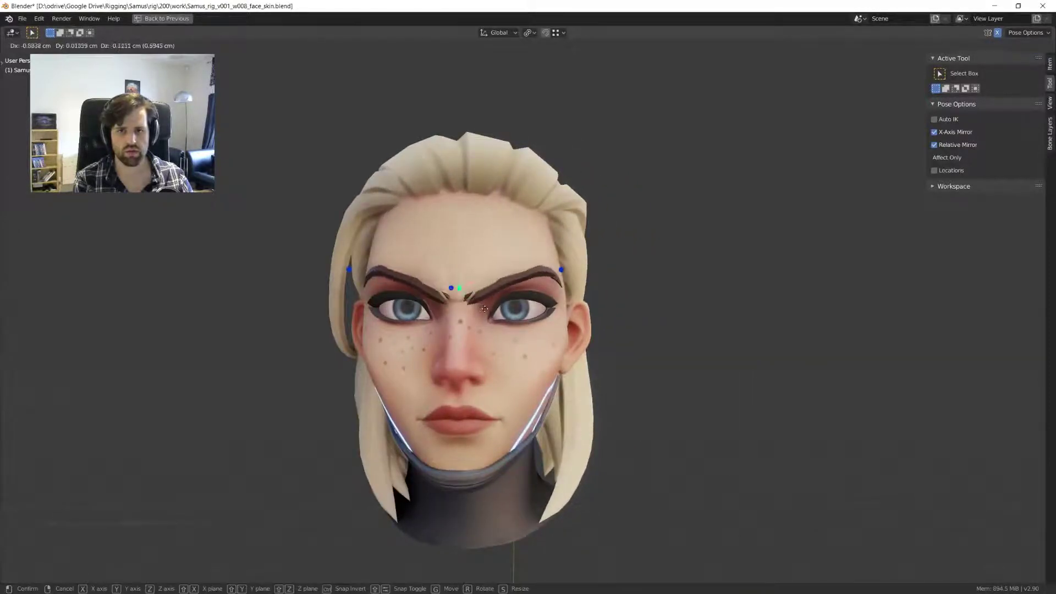
{"action": "left_click", "coordinate": [482, 288]}
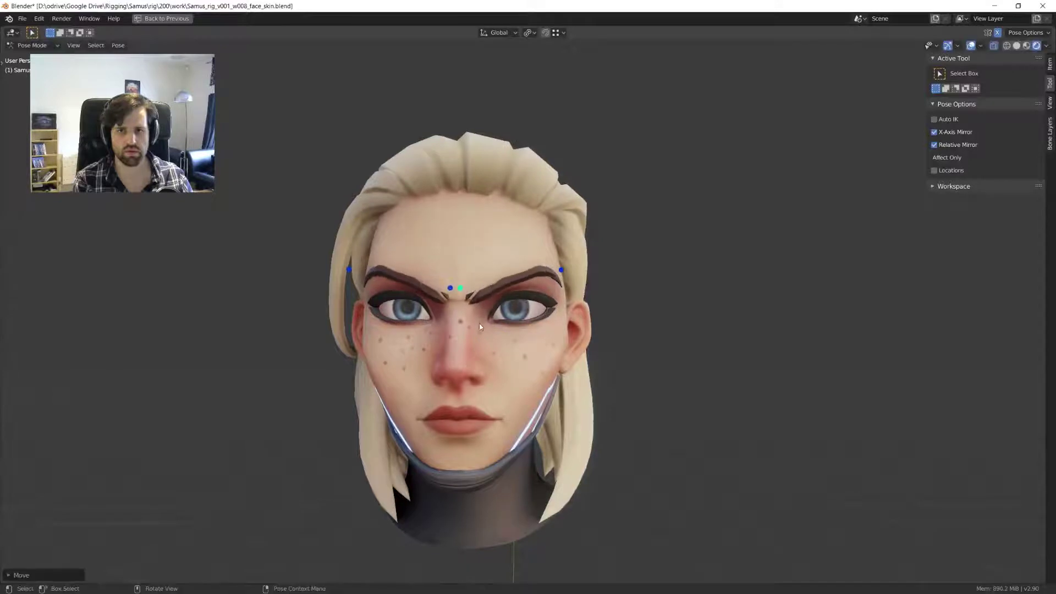
{"action": "middle_click_drag", "start_coordinate": [586, 310], "coordinate": [507, 287]}
{"action": "left_click", "coordinate": [501, 282]}
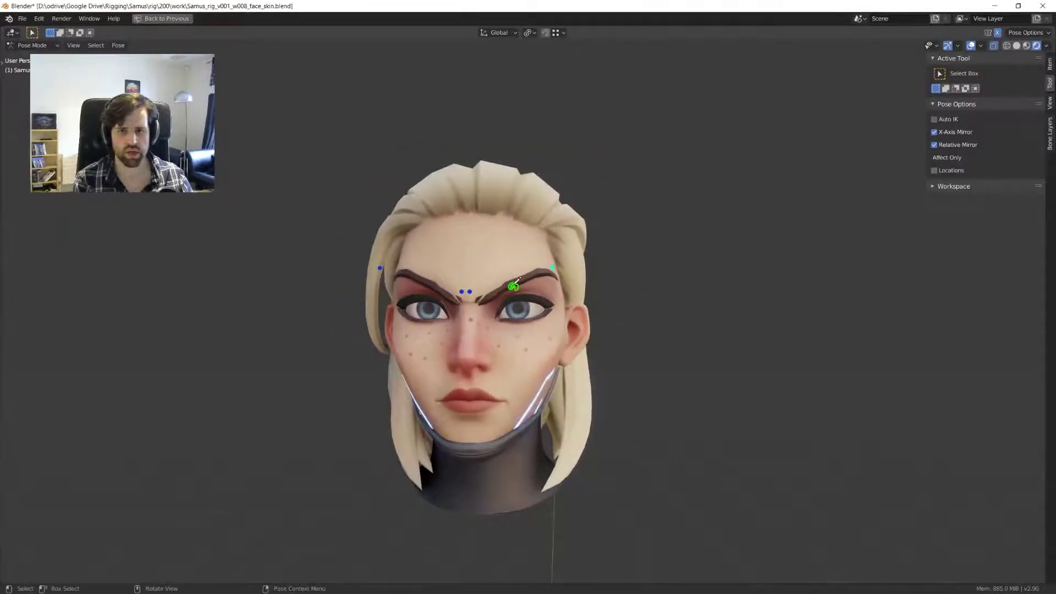
- Reset the inner brow controls to their rest location and try rotating them
{"action": "middle_click_drag", "start_coordinate": [419, 285], "coordinate": [512, 293]}
{"action": "left_click", "coordinate": [476, 290]}
{"action": "key", "text": "alt+g"}
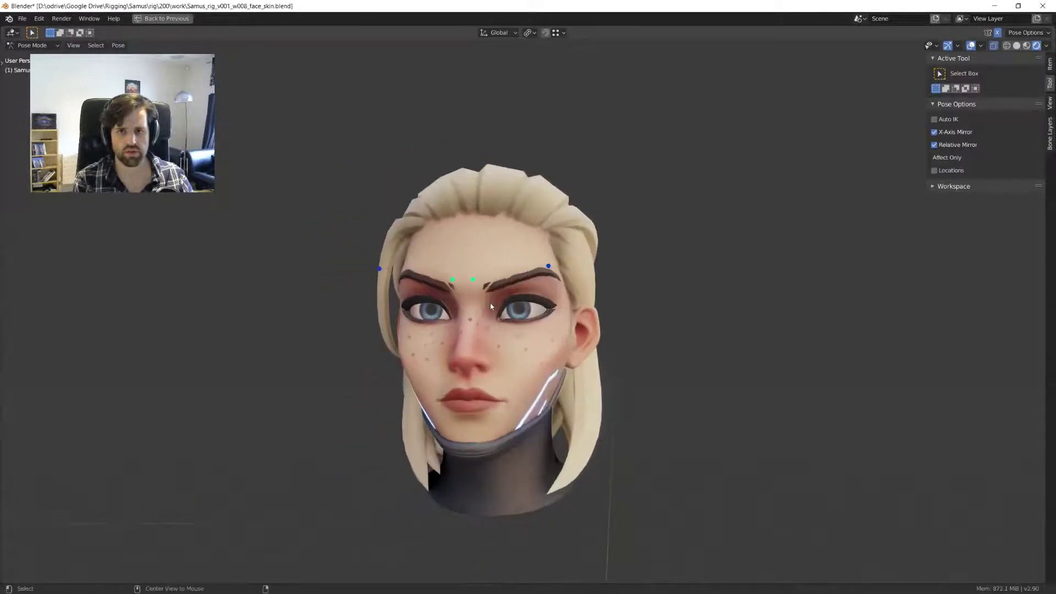
{"action": "key", "text": "r"}
{"action": "left_click", "coordinate": [516, 301]}
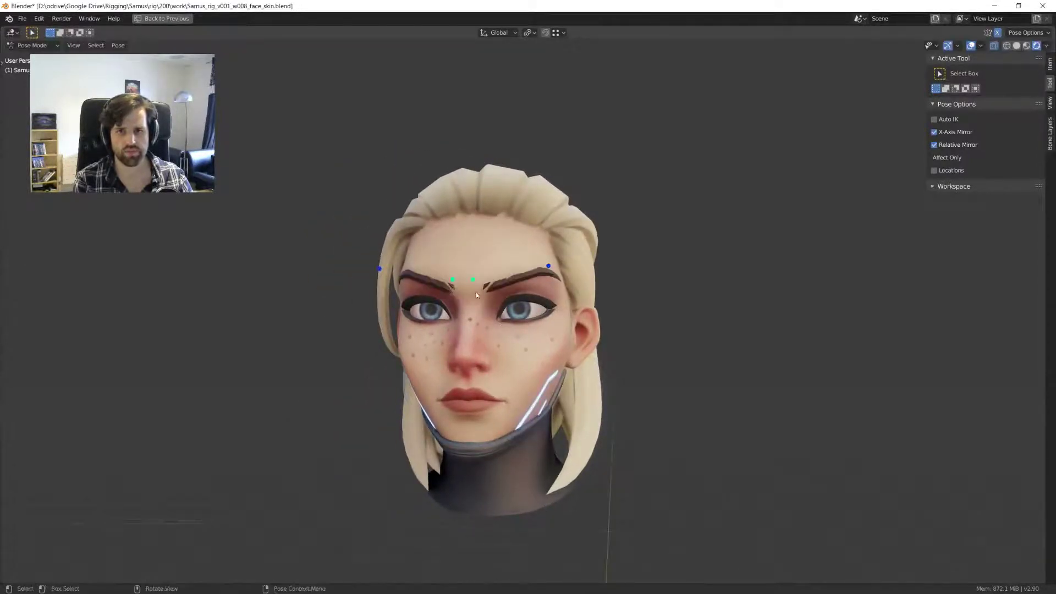
- Select all four brow controls and move them up and down together to test the whole-brow motion
{"action": "mouse_move", "coordinate": [355, 227]}
{"action": "left_mouse_down"}
{"action": "mouse_move", "coordinate": [375, 248]}
{"action": "mouse_move", "coordinate": [632, 308]}
{"action": "left_mouse_up"}
{"action": "key", "text": "g"}
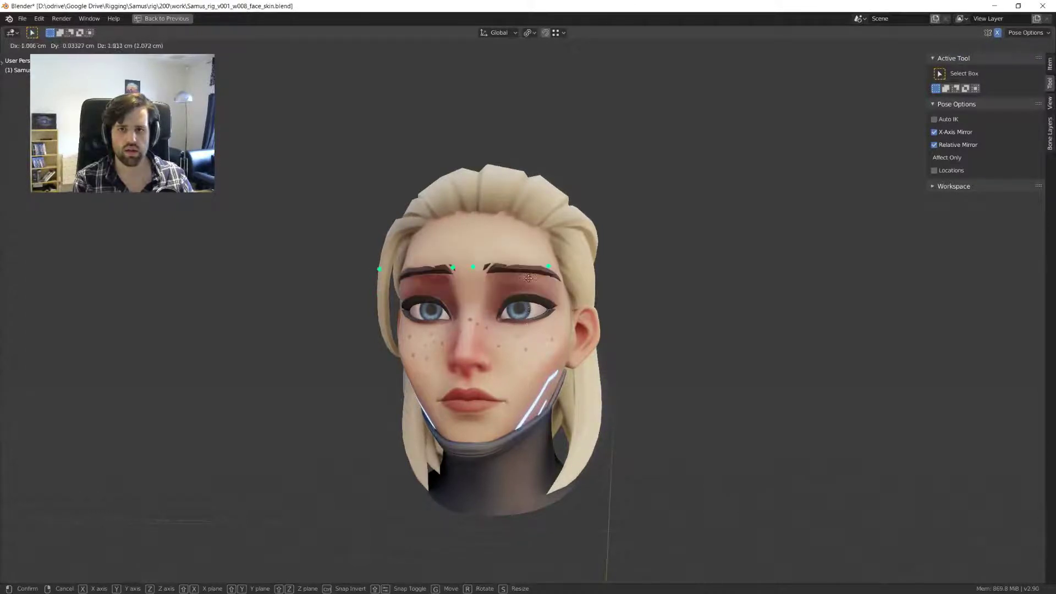
{"action": "left_click", "coordinate": [493, 291]}
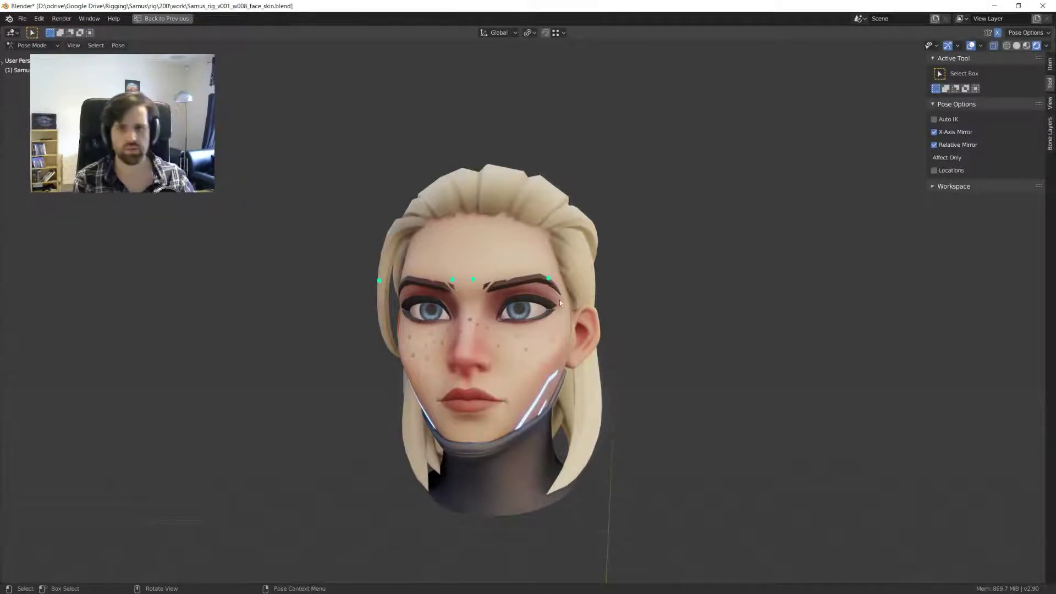
{"action": "middle_click_drag", "start_coordinate": [559, 299], "coordinate": [544, 296]}
{"action": "scroll", "coordinate": [544, 296], "scroll_direction": "up", "scroll_amount": 3}
{"action": "scroll", "coordinate": [545, 295], "scroll_direction": "down", "scroll_amount": 3}
{"action": "key", "text": "g"}
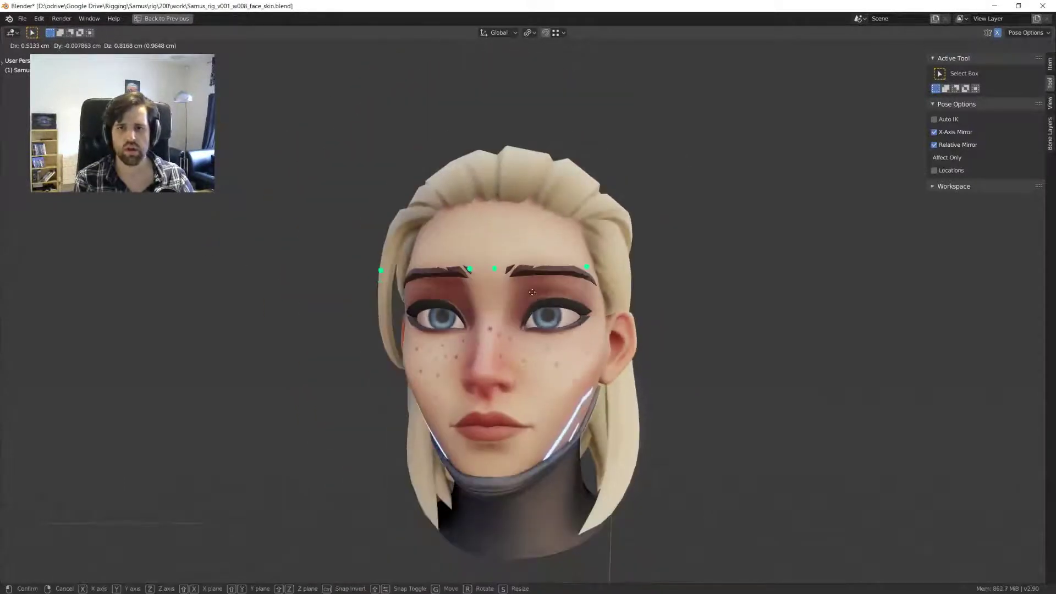
{"action": "left_click", "coordinate": [528, 294]}
{"action": "middle_click_drag", "start_coordinate": [528, 295], "coordinate": [508, 310]}
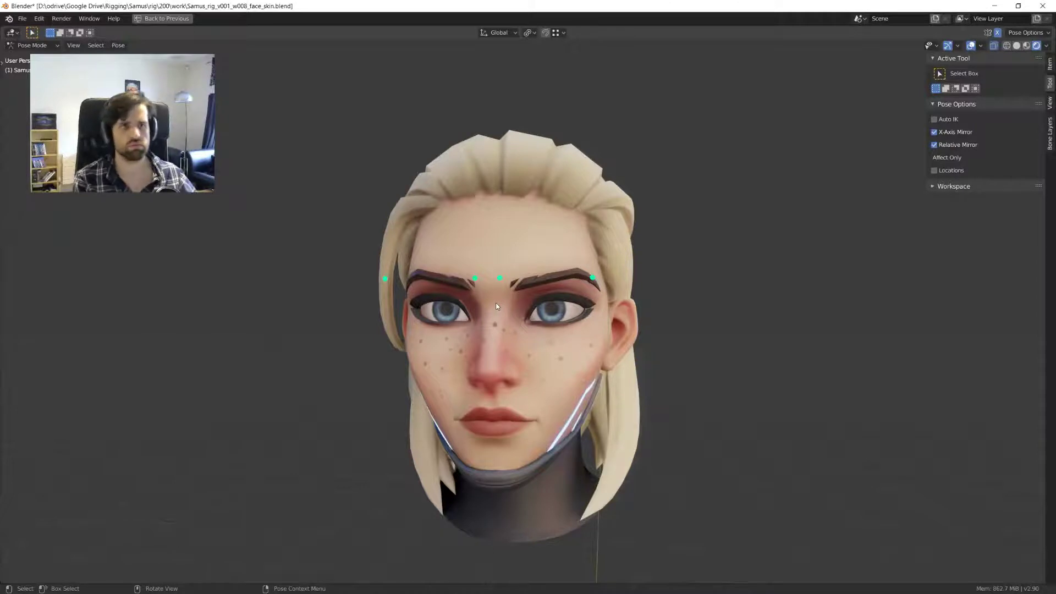
- Repeat the vertical movement of all four brow controls in a closer view, checking the raised and lowered brows
{"action": "scroll", "coordinate": [523, 316], "scroll_direction": "up", "scroll_amount": 2}
{"action": "scroll", "coordinate": [533, 322], "scroll_direction": "down", "scroll_amount": 1}
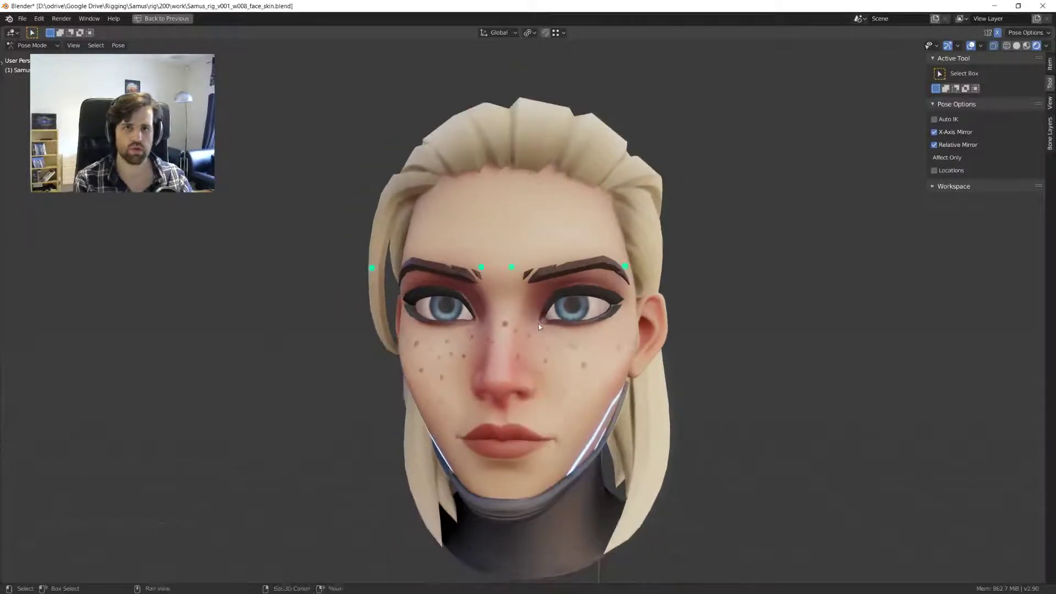
{"action": "key", "text": "g"}
{"action": "right_click", "coordinate": [552, 309]}
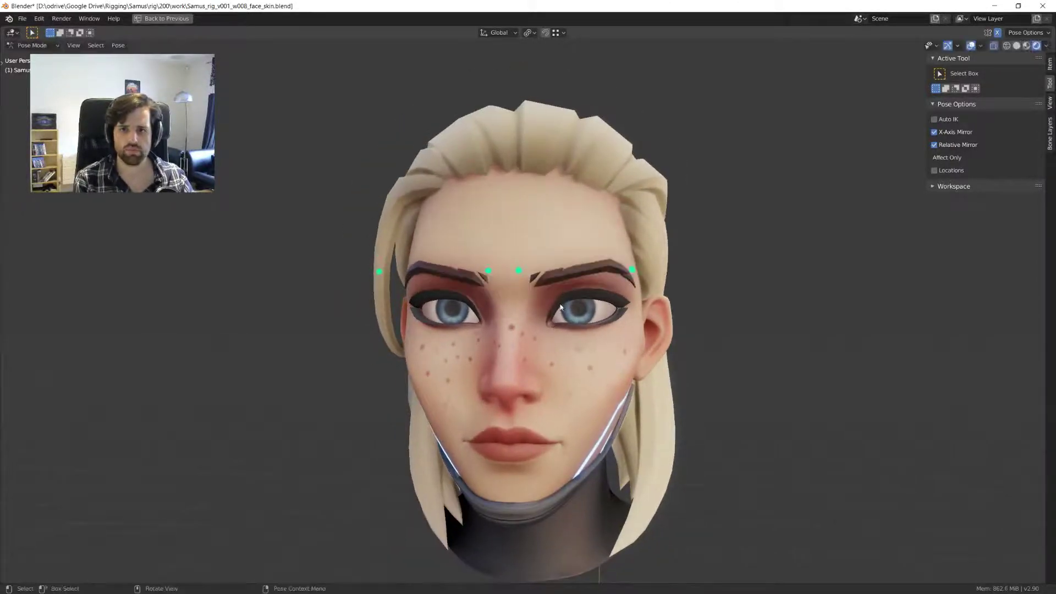
{"action": "mouse_move", "coordinate": [553, 309]}
{"action": "middle_mouse_down"}
{"action": "mouse_move", "coordinate": [531, 311]}
{"action": "mouse_move", "coordinate": [660, 312]}
{"action": "mouse_move", "coordinate": [526, 311]}
{"action": "mouse_move", "coordinate": [537, 318]}
{"action": "middle_mouse_up"}
{"action": "key", "text": "g"}
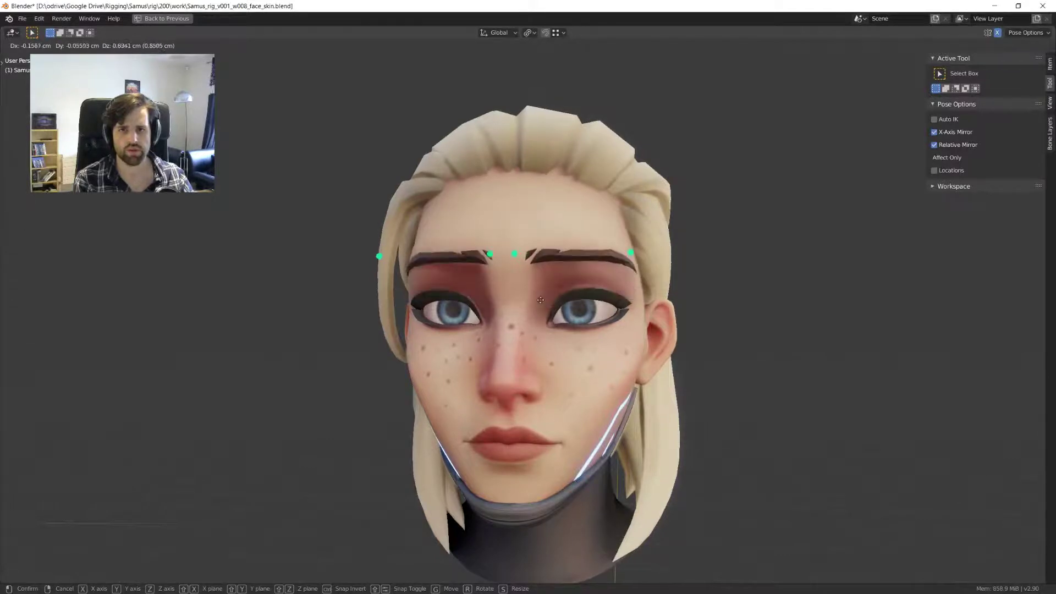
{"action": "left_click", "coordinate": [514, 299]}
{"action": "middle_click_drag", "start_coordinate": [515, 299], "coordinate": [525, 281]}
{"action": "key", "text": "g"}
{"action": "right_click", "coordinate": [531, 315]}
{"action": "scroll", "coordinate": [520, 318], "scroll_direction": "down", "scroll_amount": 3}
{"action": "scroll", "coordinate": [516, 320], "scroll_direction": "up", "scroll_amount": 3}
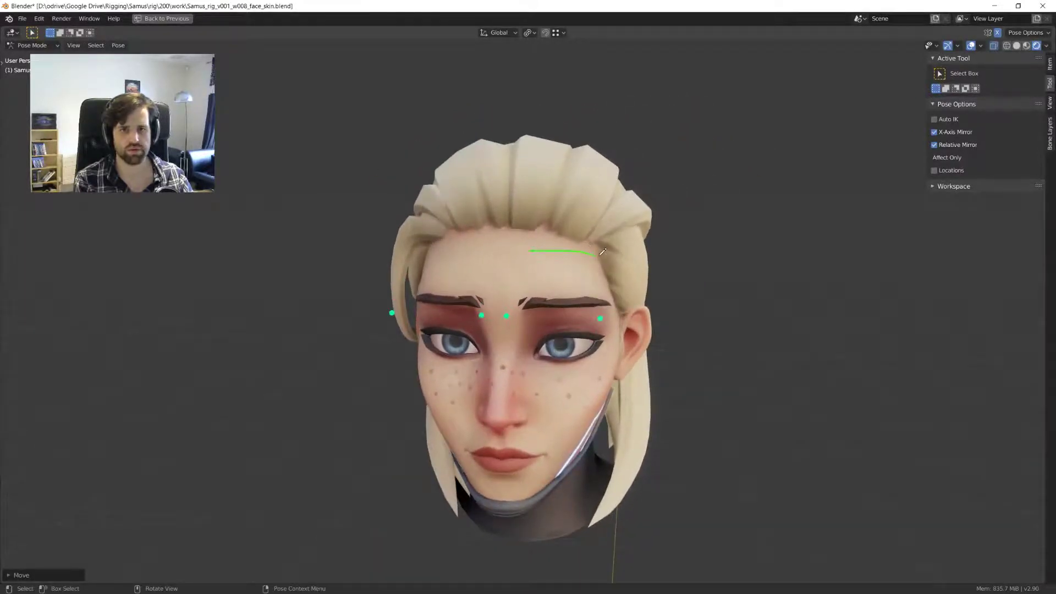
- Lower the left outer brow control, then the left inner one by about 1.4 cm, with mirroring to the right side
{"action": "middle_click_drag", "start_coordinate": [602, 251], "coordinate": [550, 285]}
{"action": "left_click", "coordinate": [599, 316]}
{"action": "key", "text": "g"}
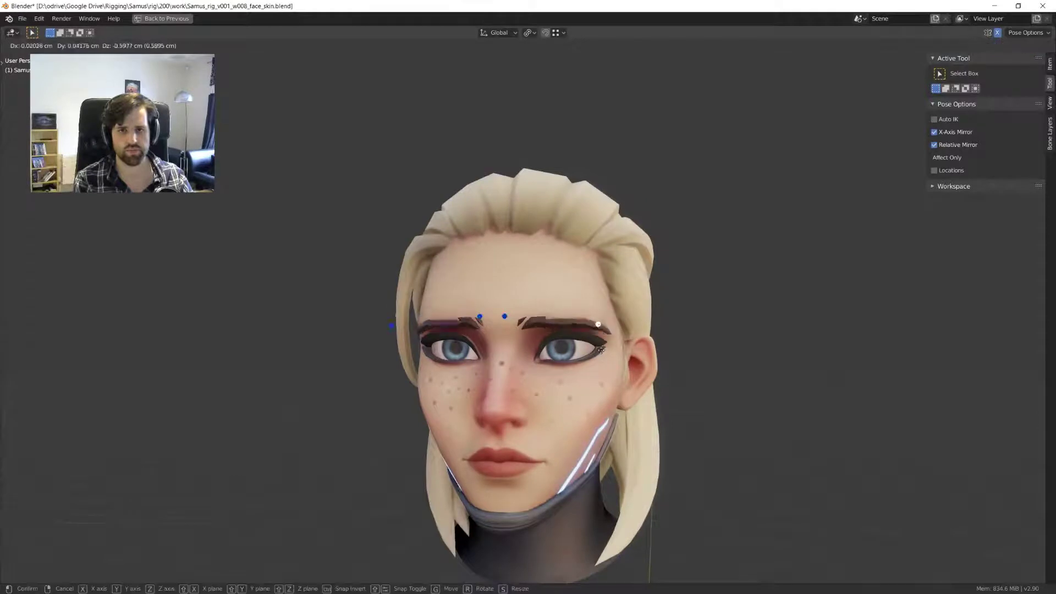
{"action": "left_click", "coordinate": [600, 347]}
{"action": "left_click", "coordinate": [504, 317]}
{"action": "key", "text": "g"}
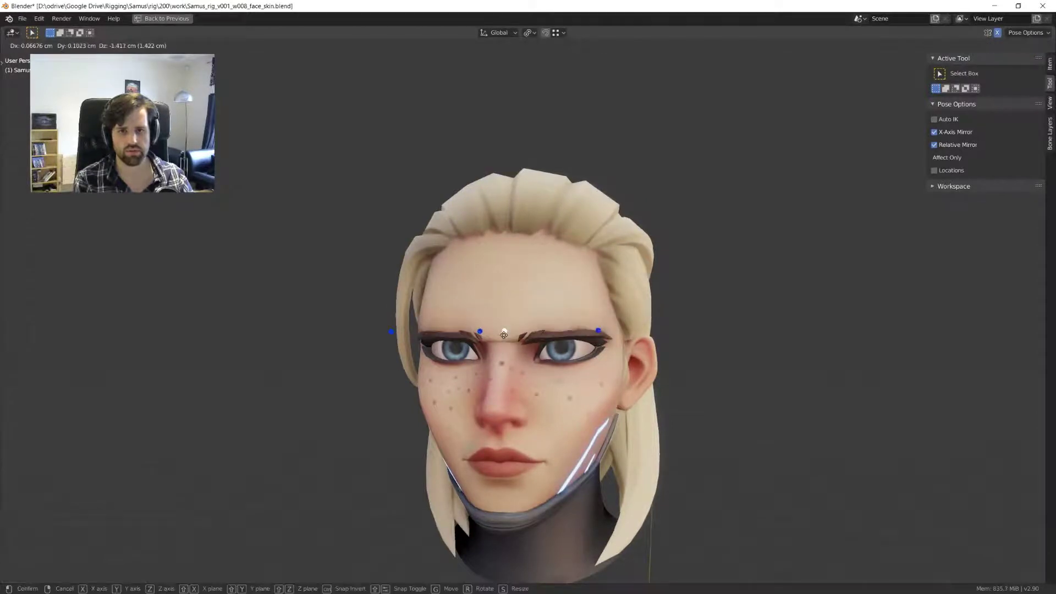
{"action": "left_click", "coordinate": [511, 339]}
- Frame the face in front view and examine how the fully lowered brows sit against the eyelids
{"action": "scroll", "coordinate": [511, 339], "scroll_direction": "down", "scroll_amount": 3}
{"action": "key", "text": "KP_1"}
{"action": "scroll", "coordinate": [511, 339], "scroll_direction": "up", "scroll_amount": 5}
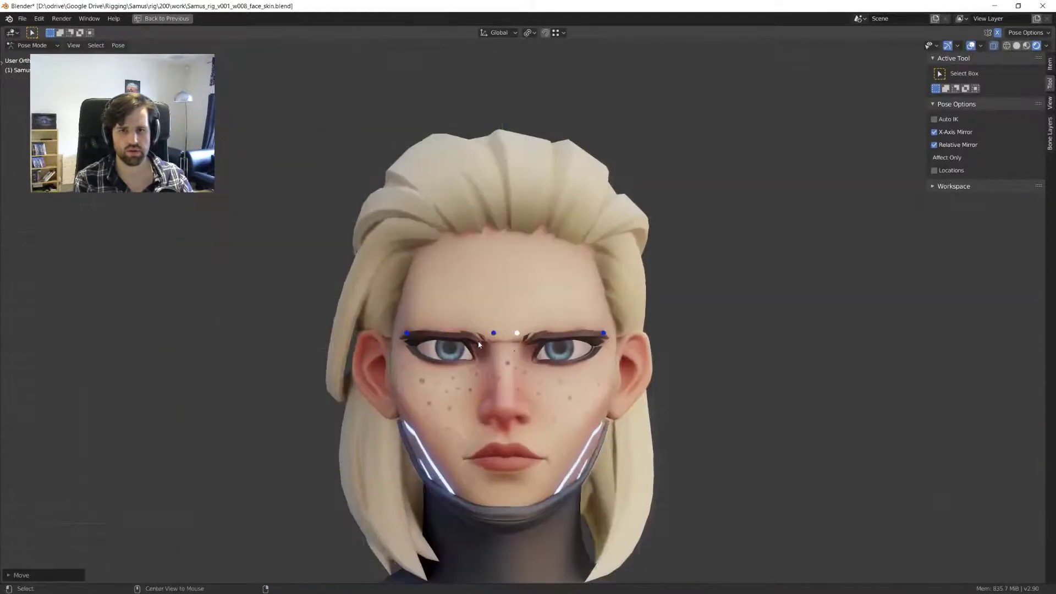
{"action": "middle_click_drag", "start_coordinate": [525, 354], "coordinate": [525, 326], "text": "shift"}
{"action": "scroll", "coordinate": [526, 326], "scroll_direction": "up", "scroll_amount": 2}
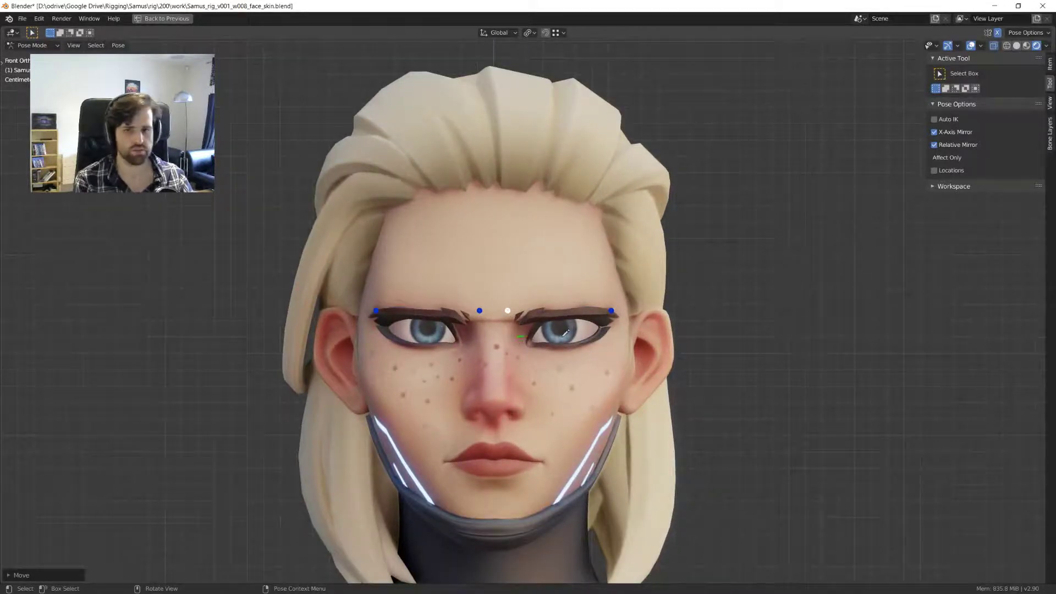
{"action": "right_click_drag", "start_coordinate": [625, 339], "coordinate": [536, 331]}
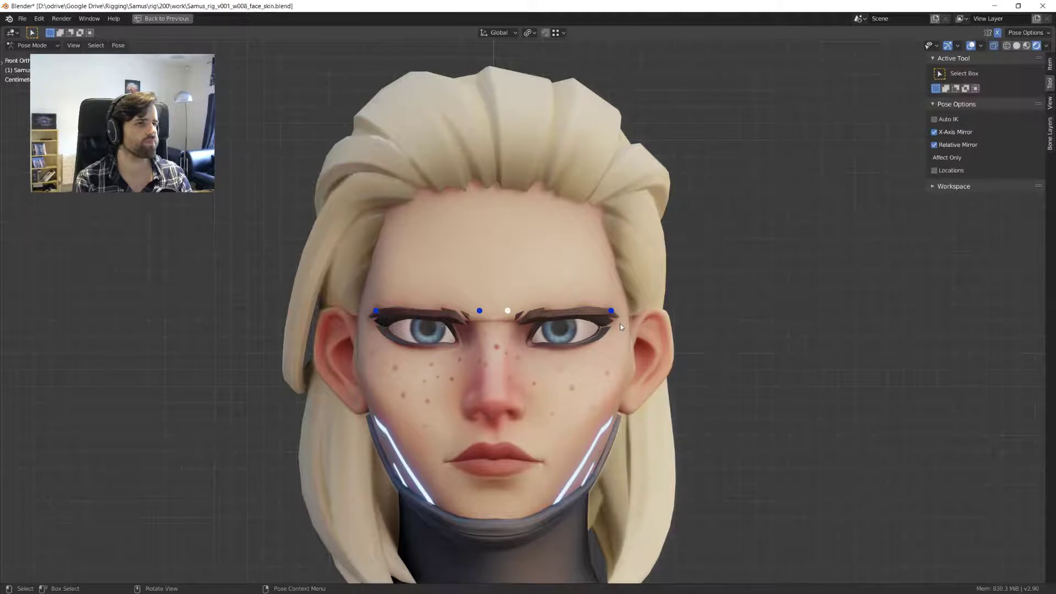
- Select all four brow controls and reset their location to the rest pose
{"action": "left_click_drag", "start_coordinate": [285, 229], "coordinate": [664, 356]}
{"action": "key", "text": "alt+g"}
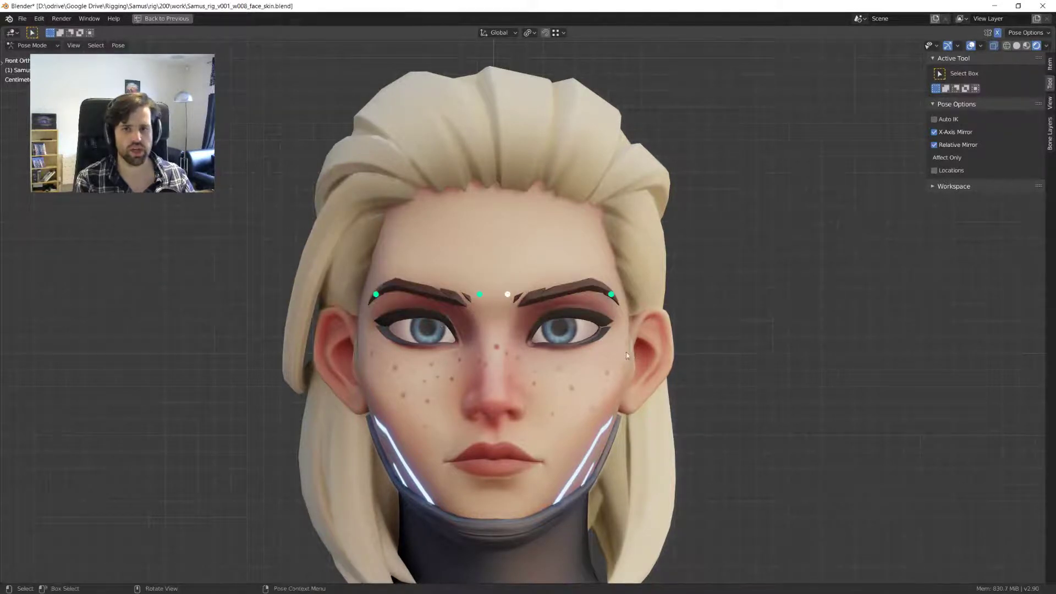
{"action": "left_click", "coordinate": [552, 311]}
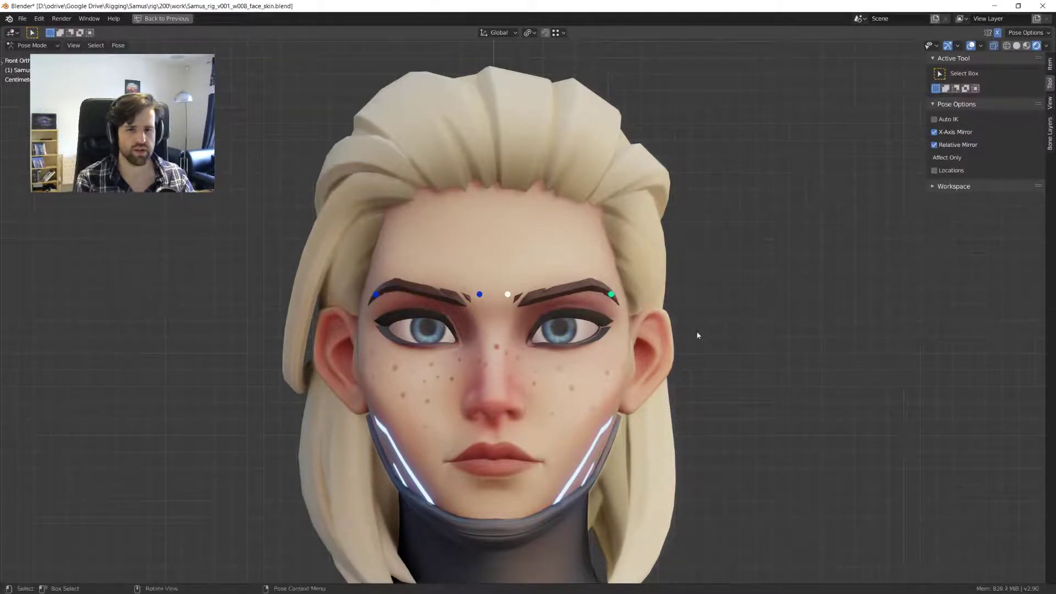
- Examine the neutral brows from three-quarter and near-front angles, briefly trying a move of the selected left brow controls
{"action": "middle_click_drag", "start_coordinate": [672, 329], "coordinate": [533, 256]}
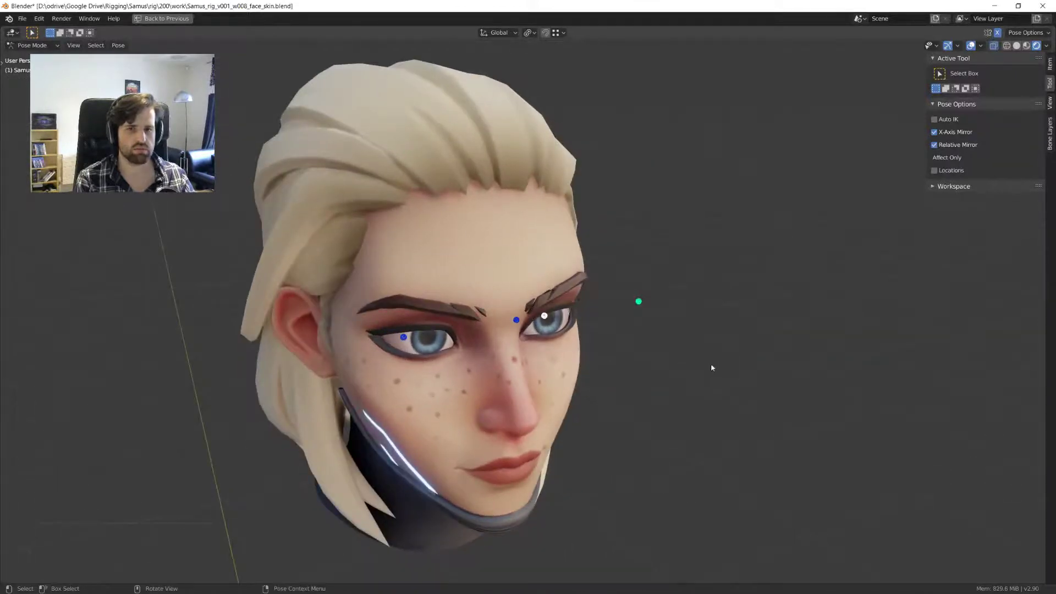
{"action": "middle_click_drag", "start_coordinate": [711, 365], "coordinate": [502, 251]}
{"action": "middle_click_drag", "start_coordinate": [674, 348], "coordinate": [657, 358]}
{"action": "key", "text": "g"}
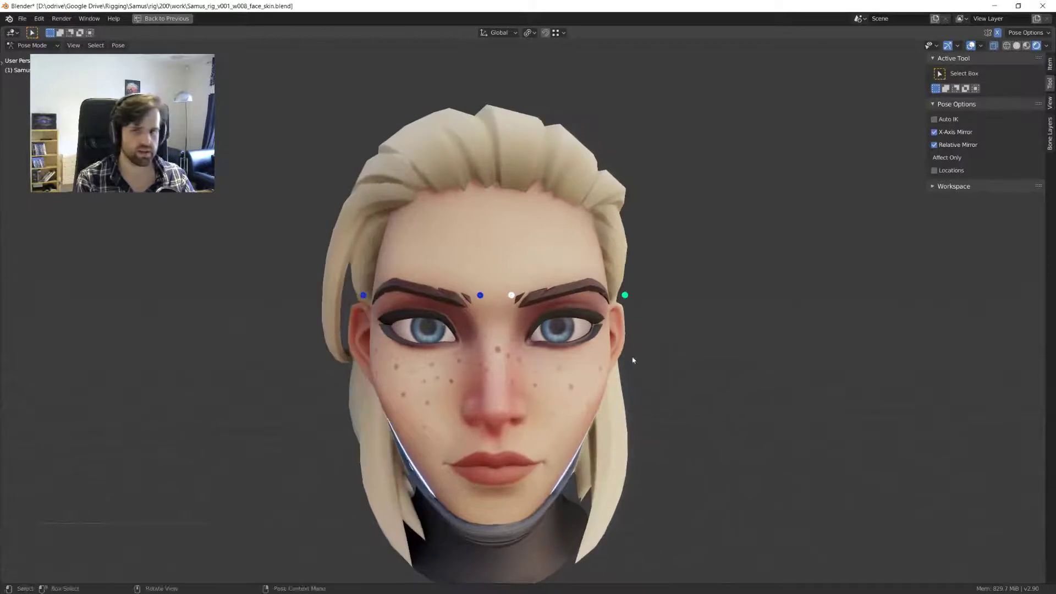
{"action": "right_click", "coordinate": [582, 372]}
{"action": "middle_click_drag", "start_coordinate": [664, 298], "coordinate": [639, 321]}
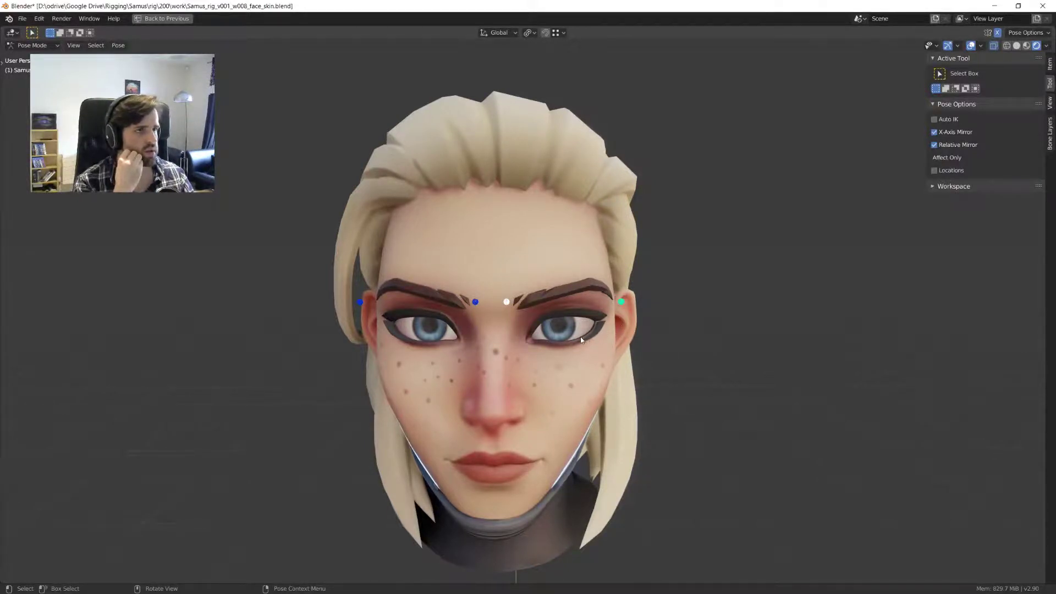
{"action": "middle_click_drag", "start_coordinate": [581, 340], "coordinate": [568, 320]}
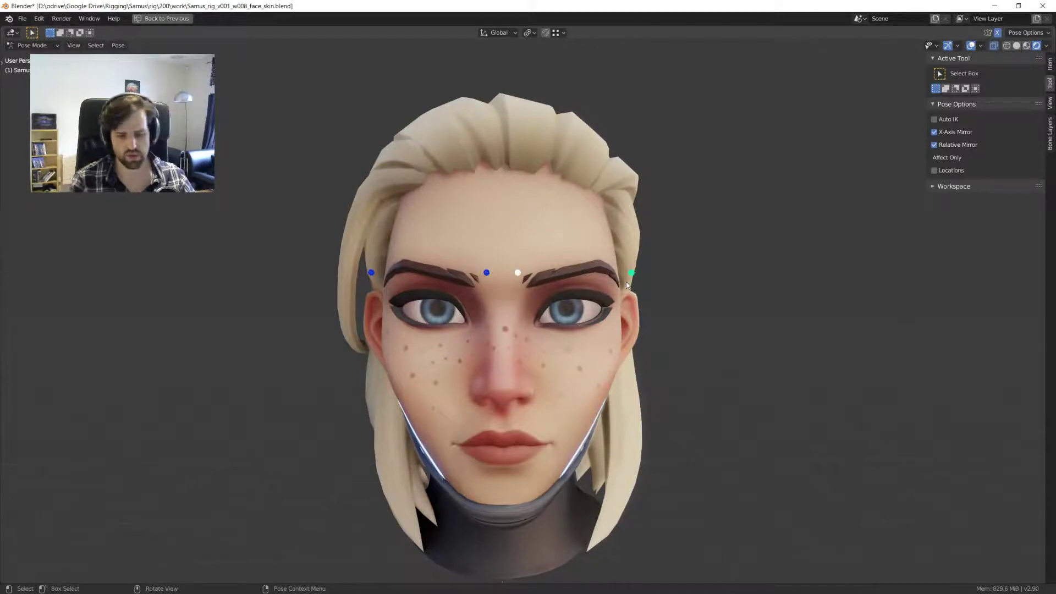
- Pose an asymmetrical expression with the left brow pair raised above the lowered right pair and the left inner control pulled down
{"action": "middle_click_drag", "start_coordinate": [540, 290], "coordinate": [572, 278]}
{"action": "key", "text": "g"}
{"action": "left_click", "coordinate": [567, 306]}
{"action": "key", "text": "g"}
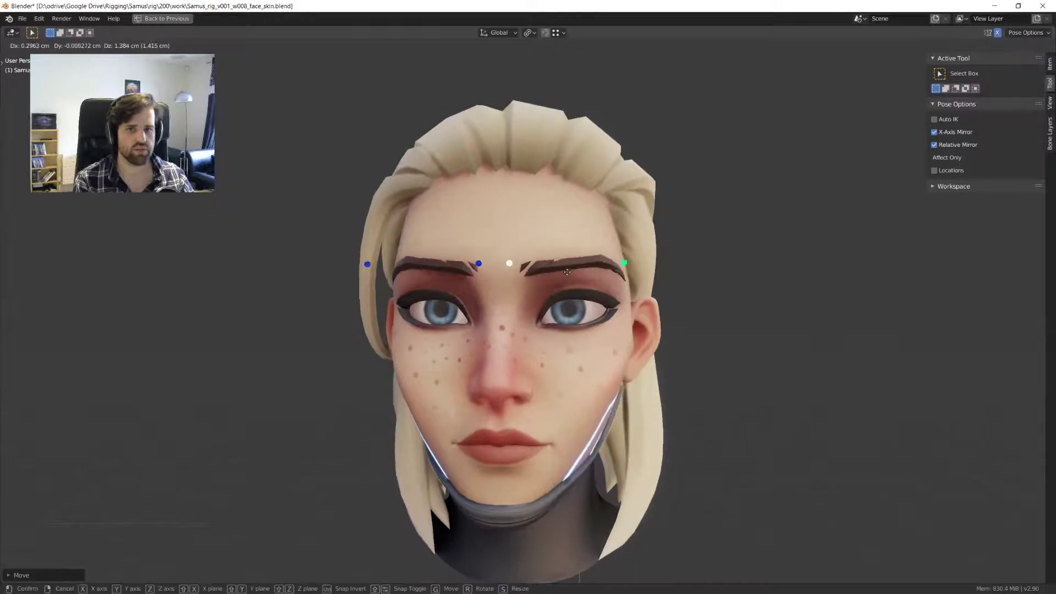
{"action": "left_click", "coordinate": [573, 272]}
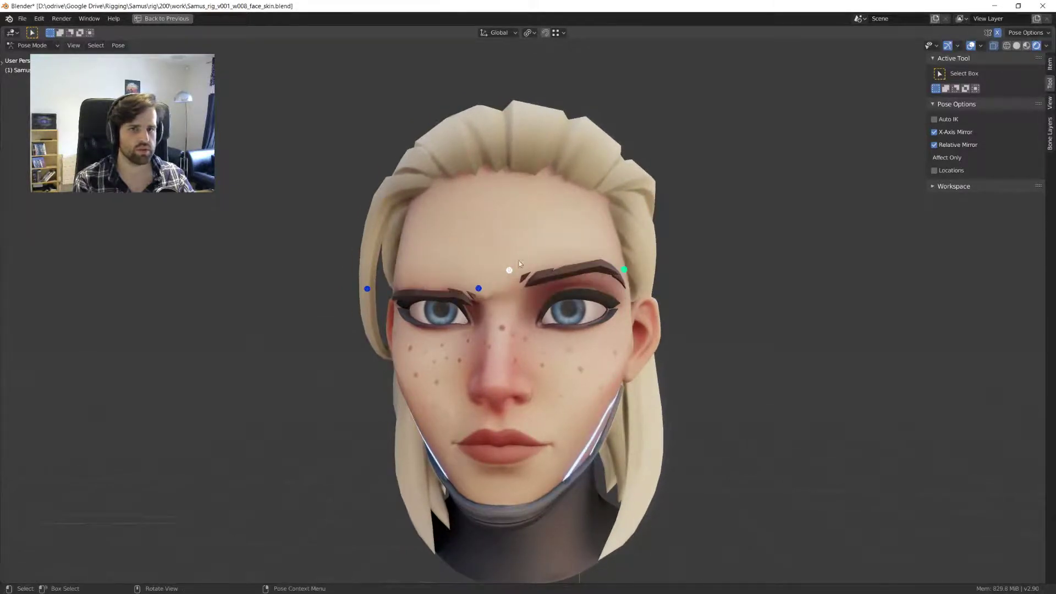
{"action": "left_click_drag", "start_coordinate": [519, 261], "coordinate": [524, 310]}
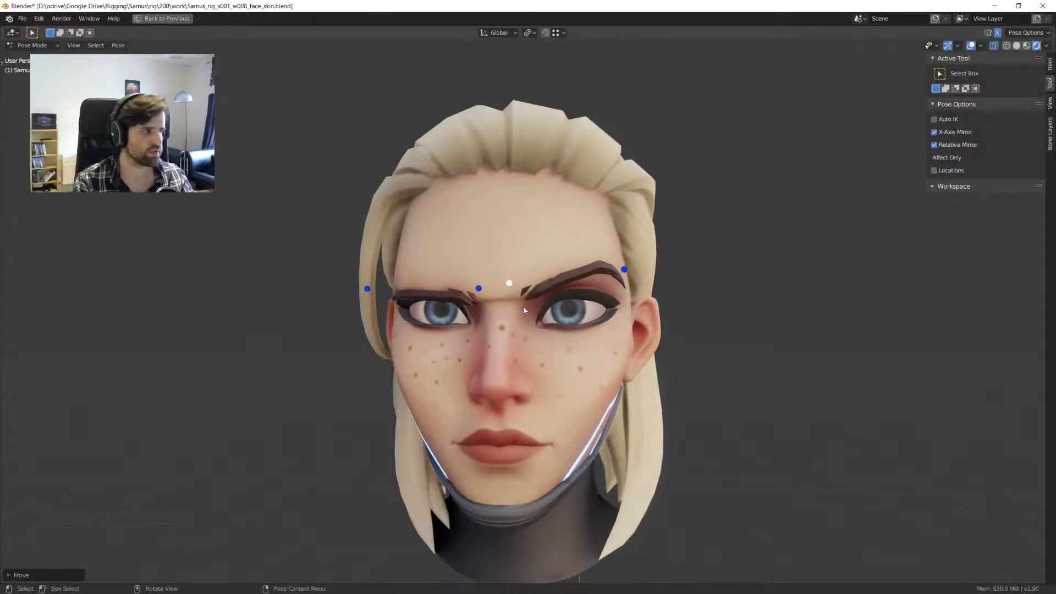
{"action": "middle_click_drag", "start_coordinate": [528, 304], "coordinate": [512, 297]}
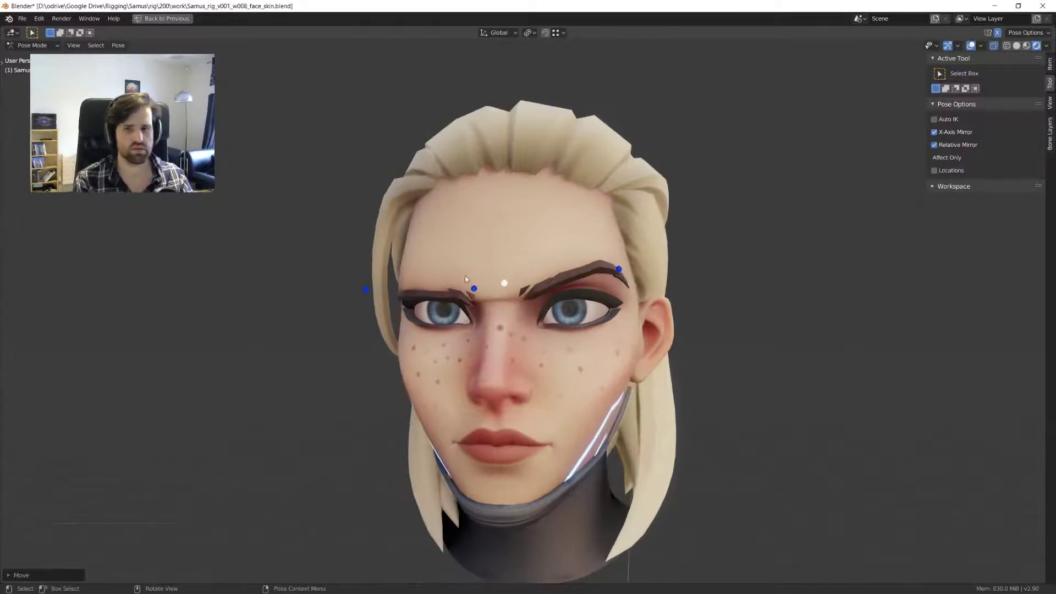
- Try lowering the inner brow controls by about 1.6 cm while the outer ones stay raised, forming an angry brow
{"action": "left_click", "coordinate": [474, 289]}
{"action": "left_click_drag", "start_coordinate": [349, 220], "coordinate": [749, 306]}
{"action": "key", "text": "g"}
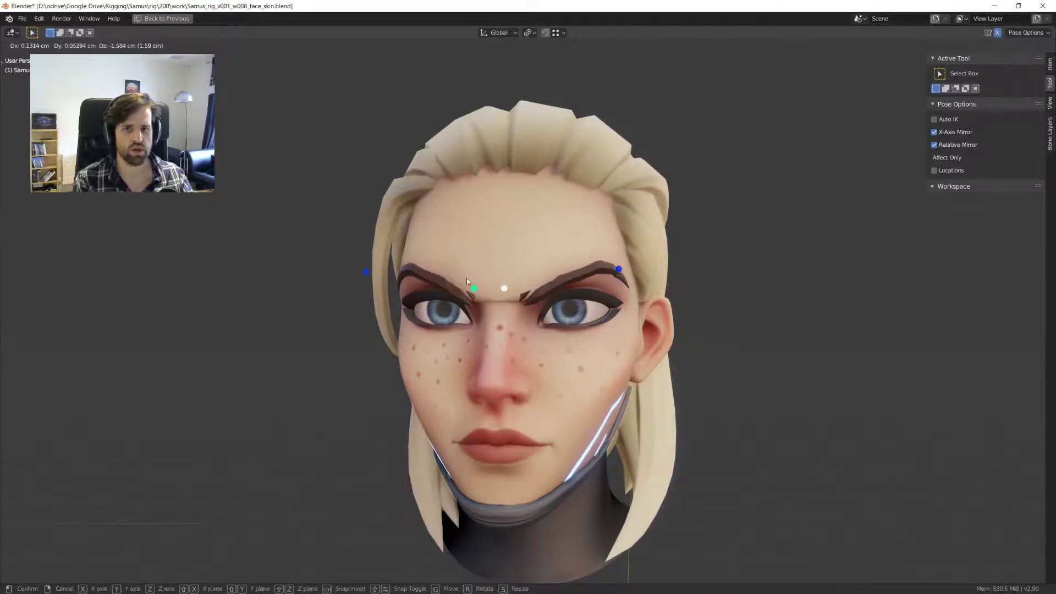
{"action": "right_click", "coordinate": [466, 278]}
- Select all four brow controls and move them up by about 1.7 cm and down again to test the whole-brow motion
{"action": "left_click_drag", "start_coordinate": [322, 171], "coordinate": [749, 315]}
{"action": "key", "text": "g"}
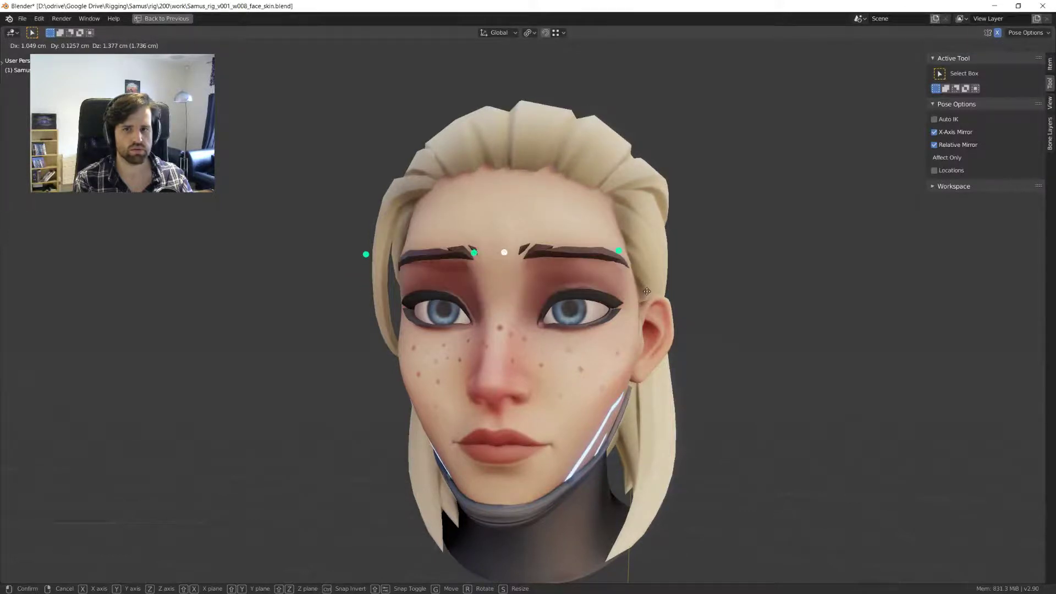
{"action": "left_click", "coordinate": [564, 337]}
{"action": "key", "text": "g"}
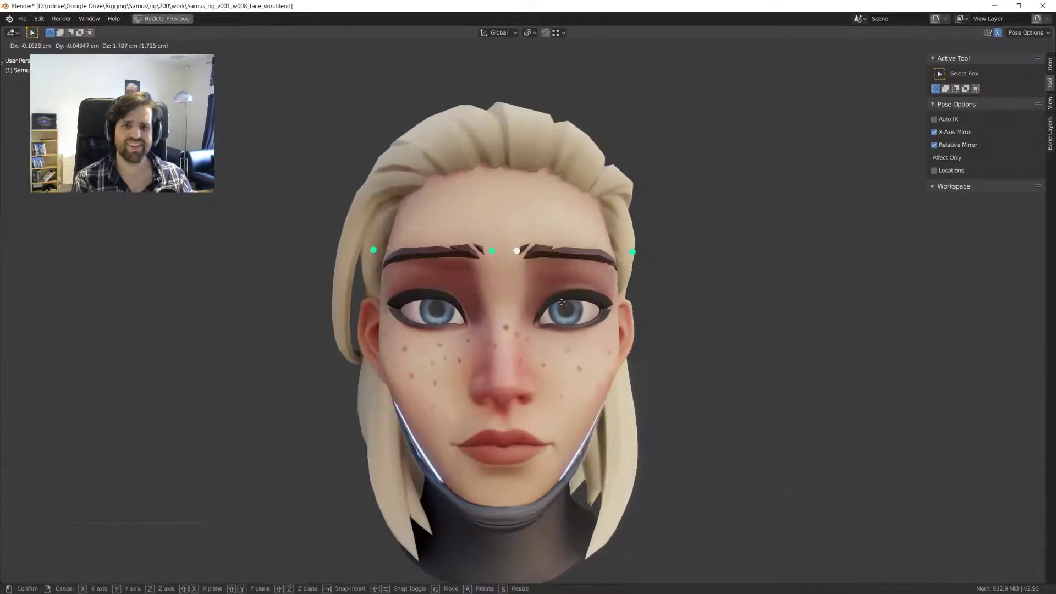
{"action": "left_click", "coordinate": [560, 324]}
- Try shifting the two inner brow controls slightly while viewing the face from a three-quarter angle
{"action": "middle_click_drag", "start_coordinate": [560, 324], "coordinate": [509, 301]}
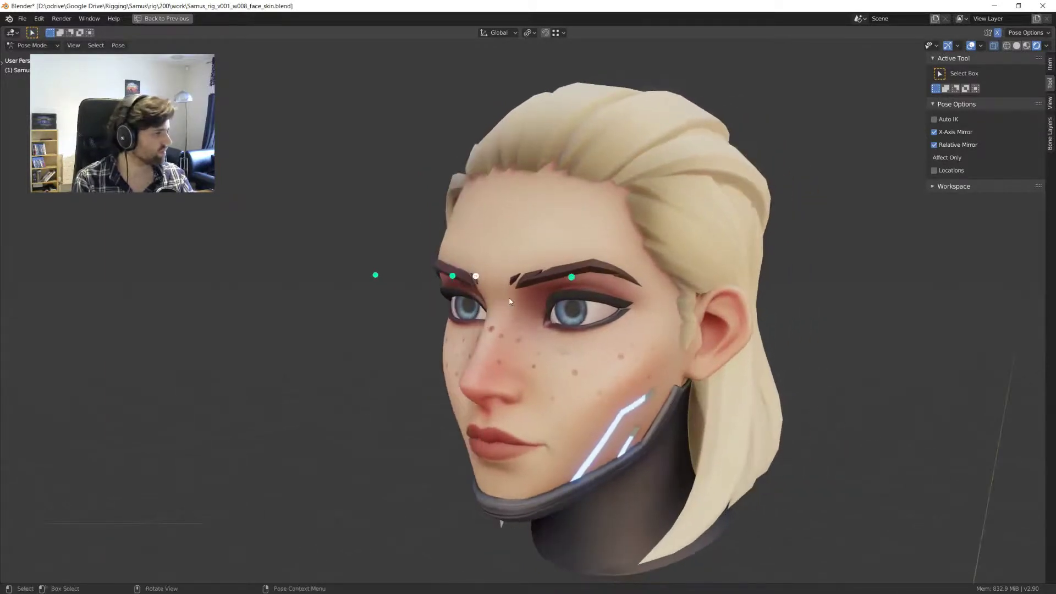
{"action": "mouse_move", "coordinate": [508, 252]}
{"action": "middle_mouse_down"}
{"action": "mouse_move", "coordinate": [506, 242]}
{"action": "mouse_move", "coordinate": [523, 255]}
{"action": "middle_mouse_up"}
{"action": "key", "text": "g"}
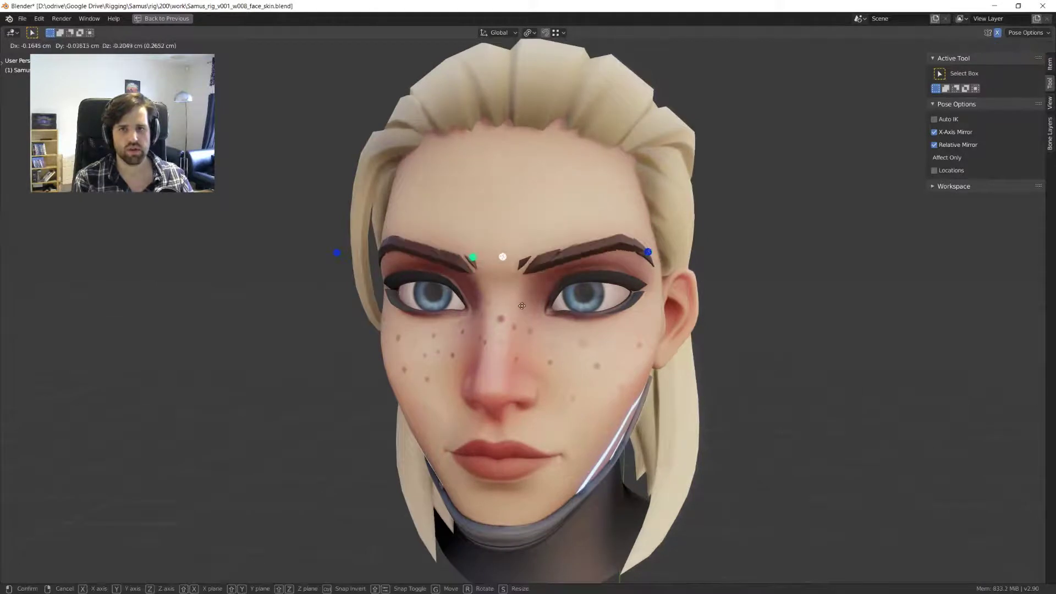
{"action": "right_click", "coordinate": [520, 298]}
{"action": "middle_click_drag", "start_coordinate": [520, 298], "coordinate": [583, 221]}
- Lower the outer brow controls and bring the inner ones about 0.4 cm closer together to form a sad brow
{"action": "left_click", "coordinate": [654, 244]}
{"action": "key", "text": "g"}
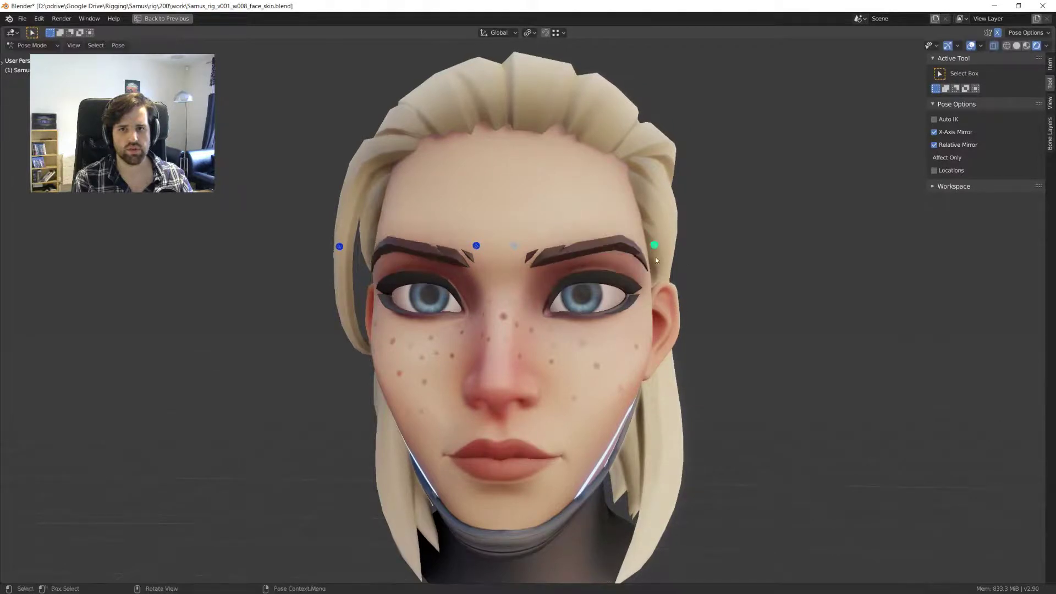
{"action": "left_click", "coordinate": [660, 301]}
{"action": "left_click", "coordinate": [513, 250]}
{"action": "key", "text": "g"}
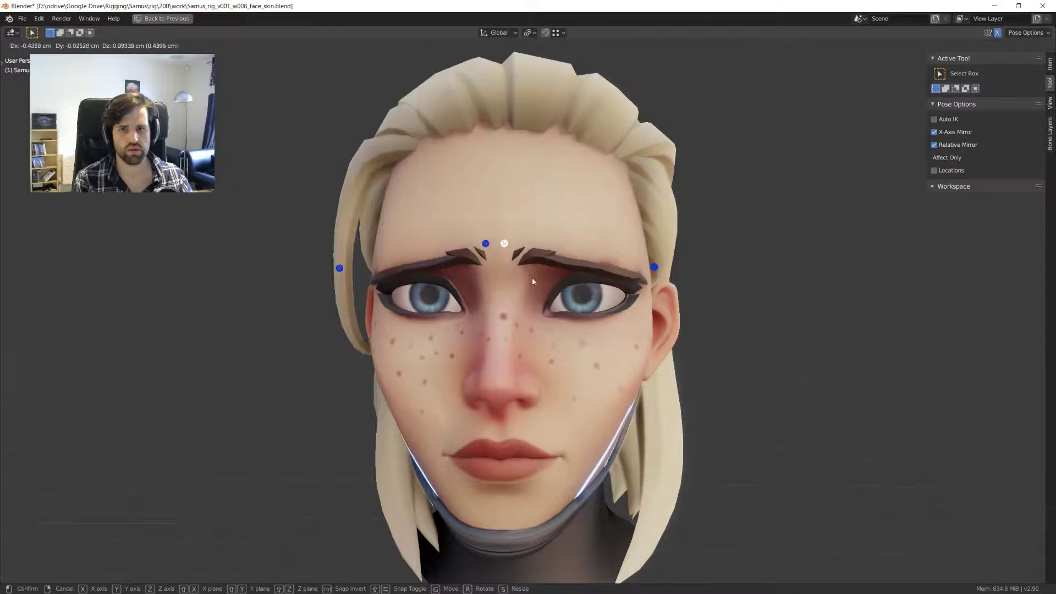
{"action": "left_click", "coordinate": [532, 281]}
- Raise the outer brow controls by about 1.6 cm and lower the inner ones to turn the expression into an angry brow
{"action": "left_click", "coordinate": [654, 270]}
{"action": "middle_click_drag", "start_coordinate": [663, 289], "coordinate": [623, 307]}
{"action": "key", "text": "g"}
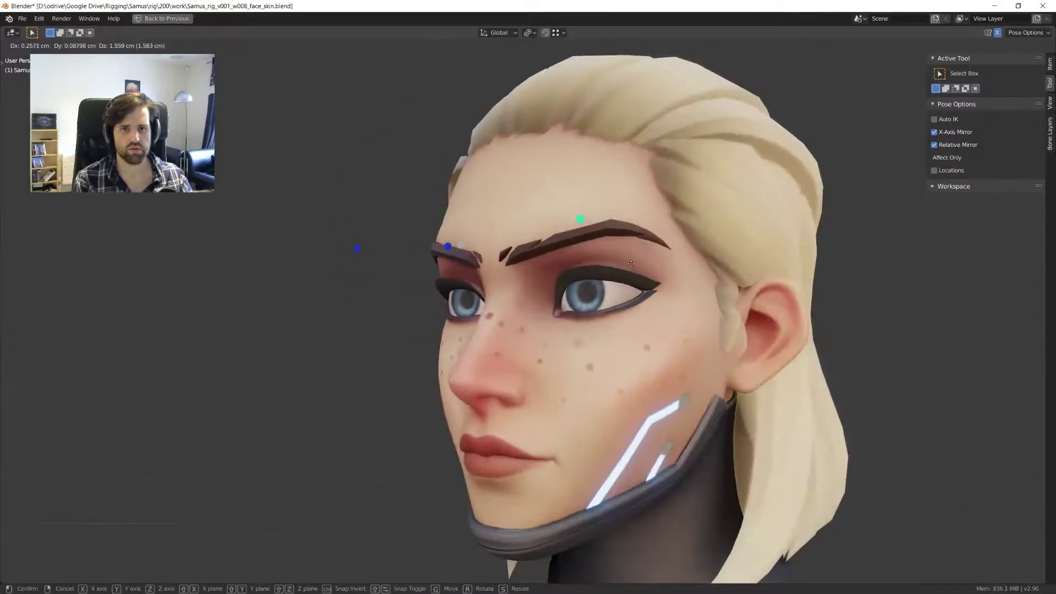
{"action": "left_click", "coordinate": [634, 258]}
{"action": "middle_click_drag", "start_coordinate": [634, 258], "coordinate": [527, 270]}
{"action": "left_click_drag", "start_coordinate": [477, 253], "coordinate": [526, 299]}
{"action": "key", "text": "g"}
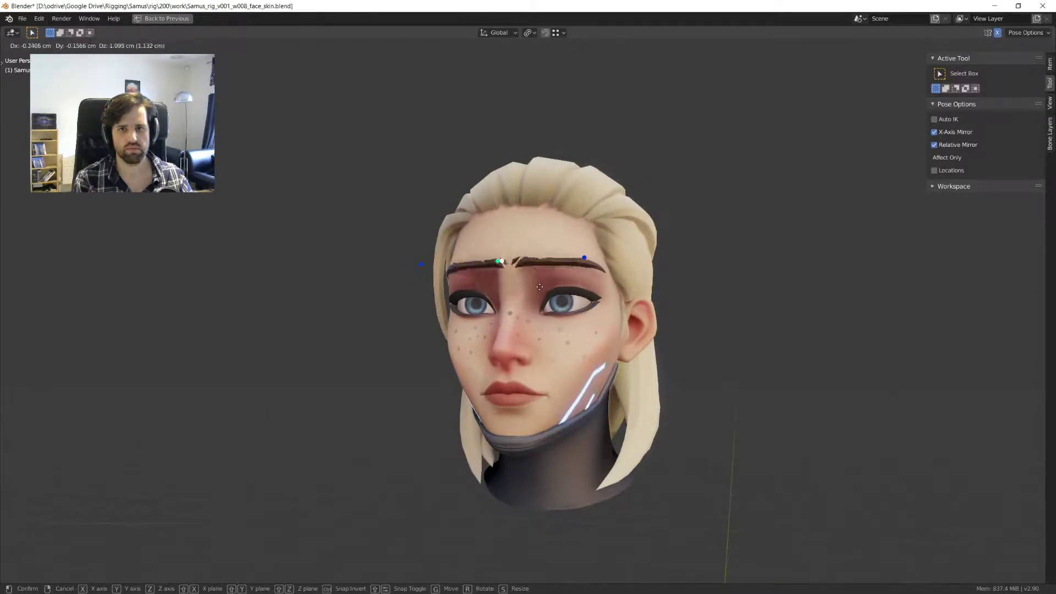
{"action": "left_click", "coordinate": [553, 319]}
- Push the inner brow controls further down, checking the angry brow from the front and a three-quarter angle
{"action": "middle_click_drag", "start_coordinate": [554, 319], "coordinate": [541, 321]}
{"action": "scroll", "coordinate": [536, 322], "scroll_direction": "up", "scroll_amount": 3}
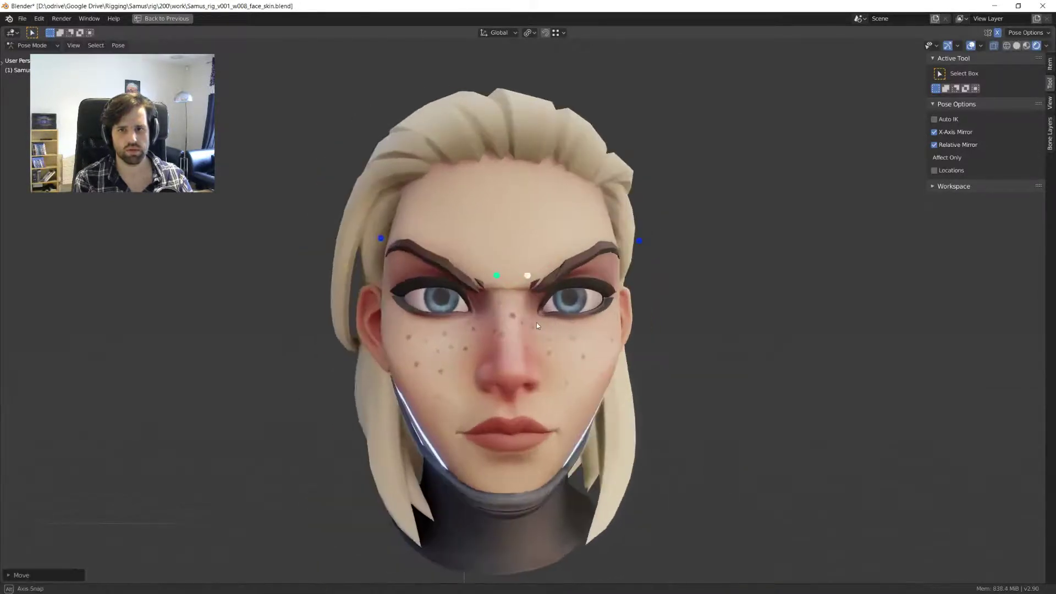
{"action": "left_click", "coordinate": [546, 300]}
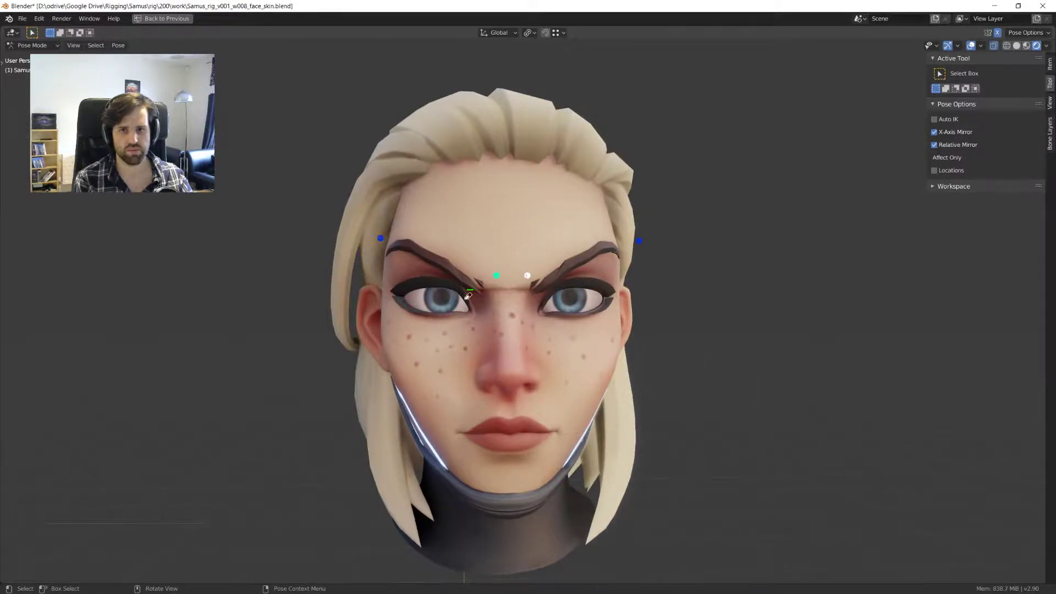
{"action": "middle_click_drag", "start_coordinate": [546, 300], "coordinate": [507, 290]}
{"action": "key", "text": "g"}
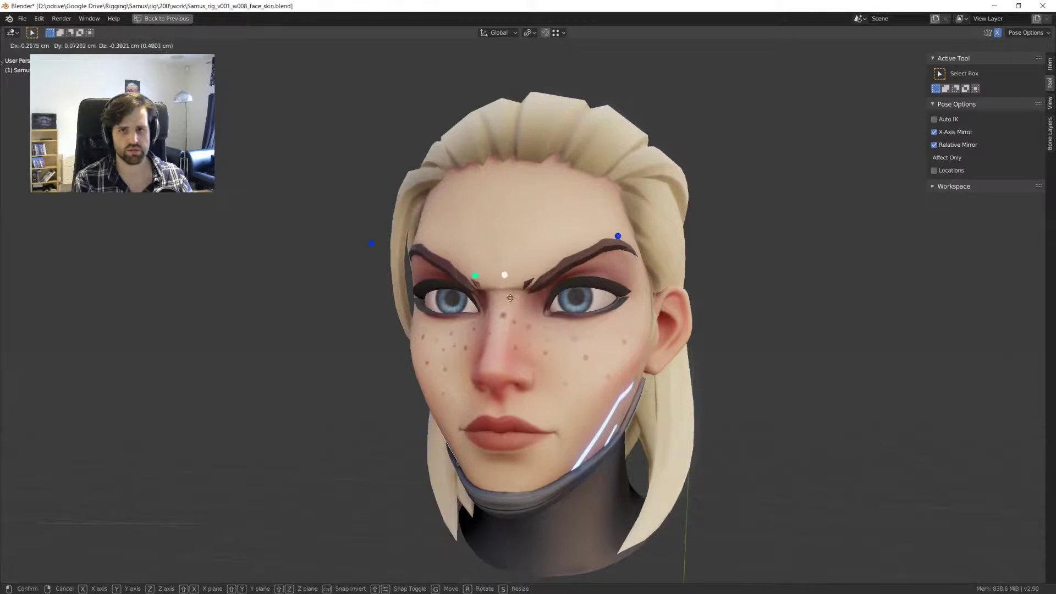
{"action": "left_click", "coordinate": [519, 304]}
- Examine how the angry brow expression reads from far away and close up
{"action": "middle_click_drag", "start_coordinate": [519, 304], "coordinate": [520, 328]}
{"action": "scroll", "coordinate": [520, 304], "scroll_direction": "down", "scroll_amount": 2}
{"action": "scroll", "coordinate": [520, 303], "scroll_direction": "up", "scroll_amount": 1}
{"action": "scroll", "coordinate": [519, 304], "scroll_direction": "down", "scroll_amount": 2}
{"action": "scroll", "coordinate": [519, 304], "scroll_direction": "down", "scroll_amount": 6}
{"action": "scroll", "coordinate": [566, 315], "scroll_direction": "down", "scroll_amount": 3}
{"action": "scroll", "coordinate": [542, 334], "scroll_direction": "down", "scroll_amount": 2}
{"action": "scroll", "coordinate": [533, 331], "scroll_direction": "up", "scroll_amount": 10}
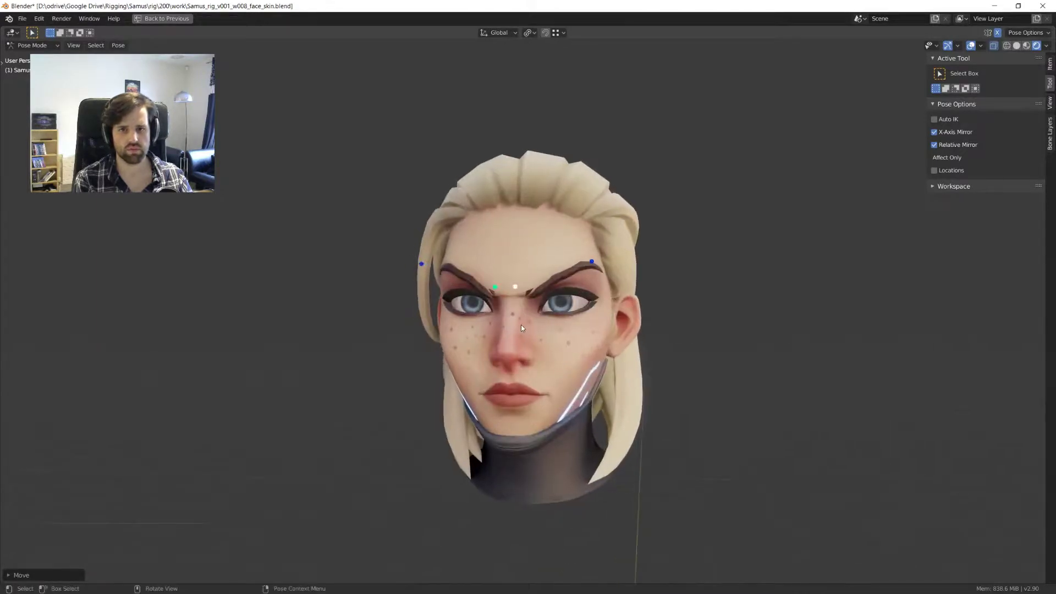
- Undo the angry brow moves back to the neutral brows and view the face from a three-quarter angle
{"action": "key", "text": "ctrl+z"}
{"action": "key", "text": "ctrl+z"}
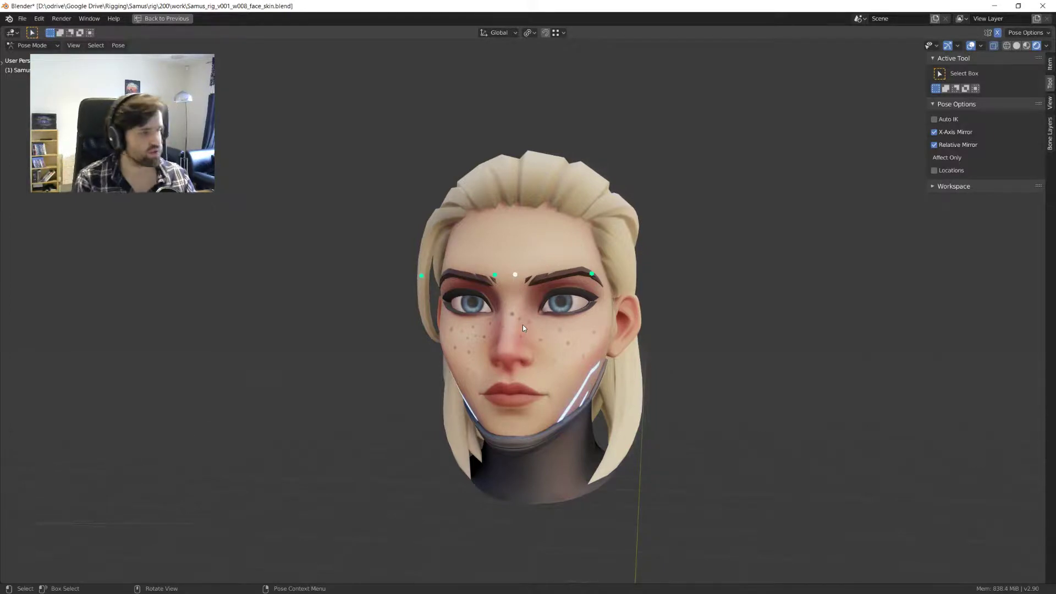
{"action": "scroll", "coordinate": [522, 328], "scroll_direction": "up", "scroll_amount": 3}
{"action": "middle_click_drag", "start_coordinate": [523, 329], "coordinate": [498, 330]}
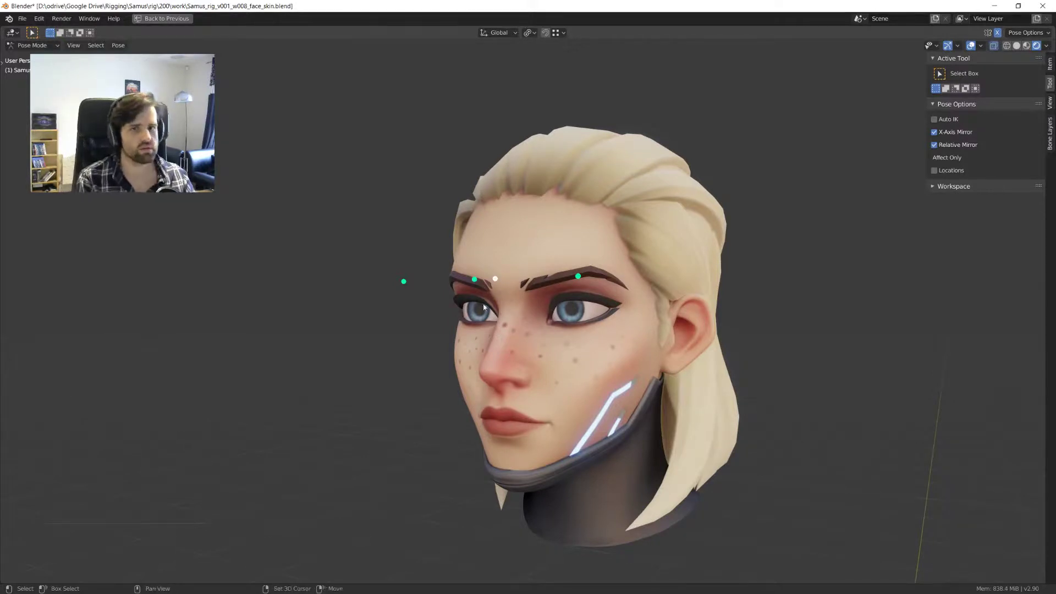
{"action": "middle_click_drag", "start_coordinate": [483, 303], "coordinate": [536, 274], "text": "shift"}
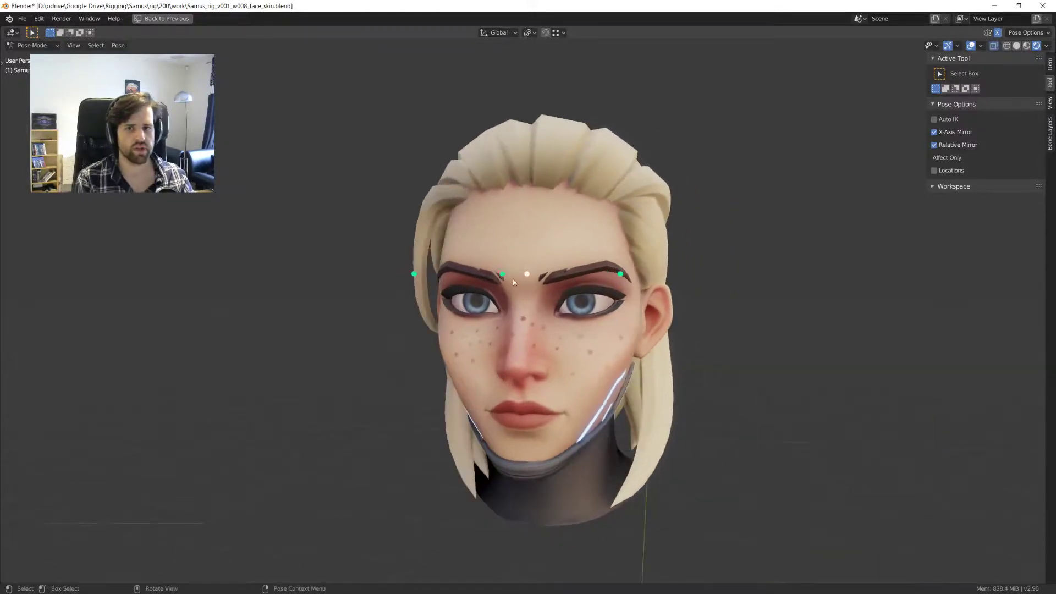
- Try moving all four brow controls, then the inner ones upward and together by about 4.4 cm
{"action": "key", "text": "g"}
{"action": "right_click", "coordinate": [548, 283]}
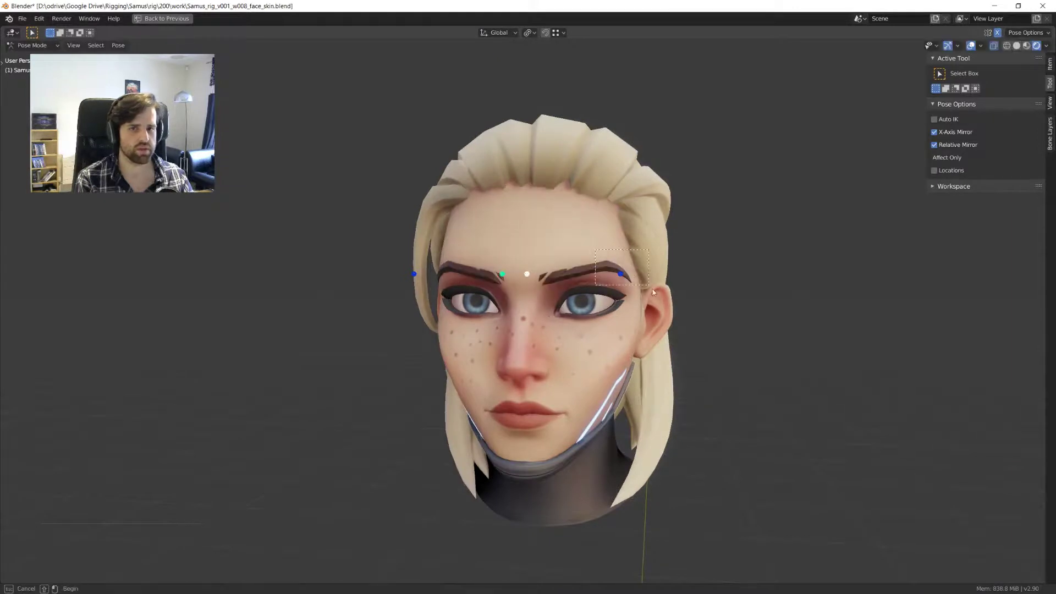
{"action": "key", "text": "g"}
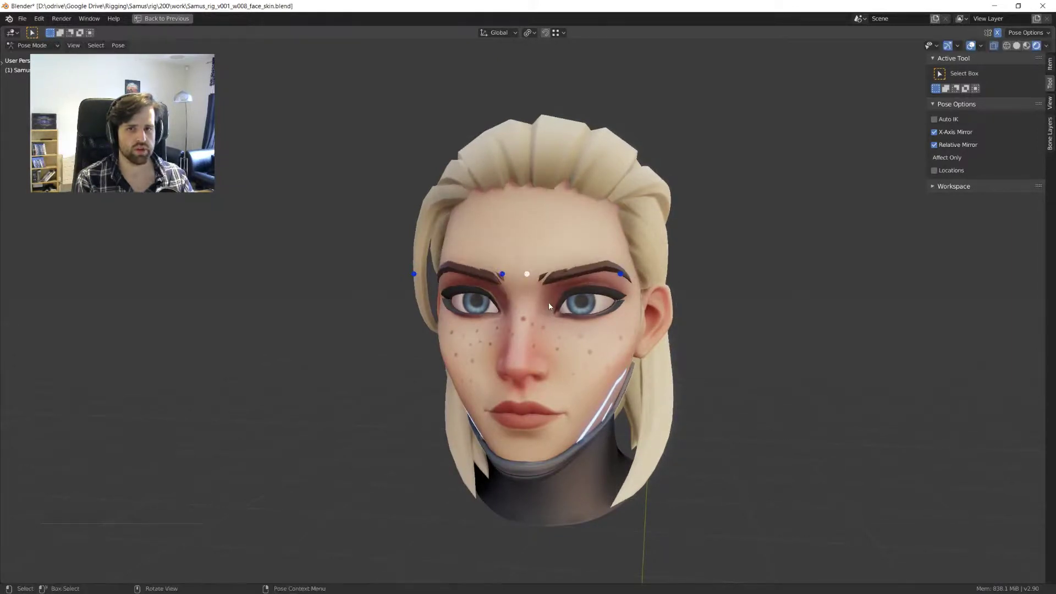
{"action": "left_click", "coordinate": [539, 291]}
{"action": "middle_click_drag", "start_coordinate": [538, 291], "coordinate": [558, 283]}
{"action": "key", "text": "g"}
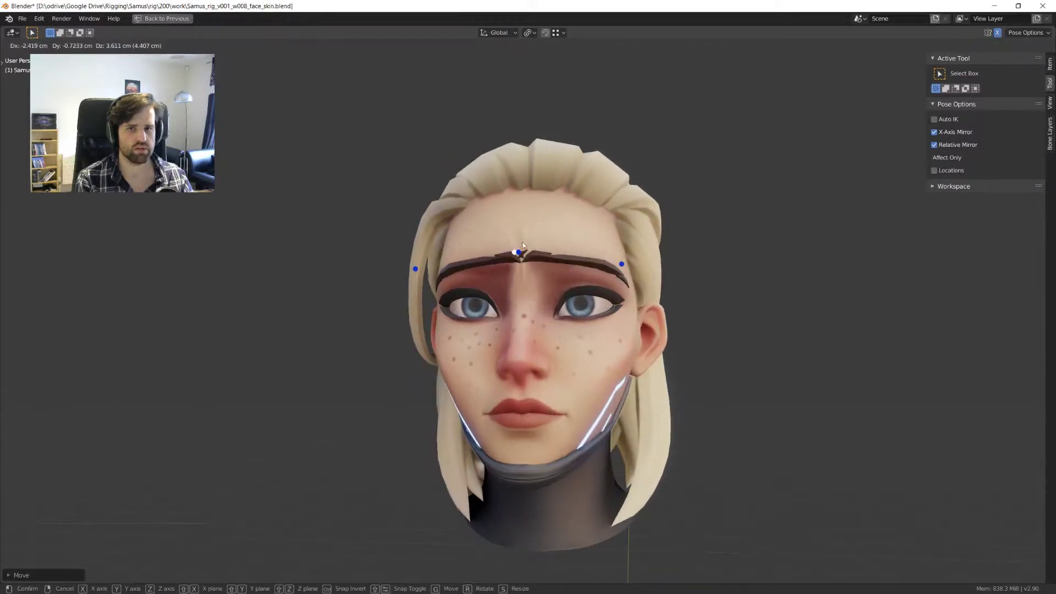
{"action": "key", "text": "Escape"}
- Select all four brow controls again and try moving them together from the neutral pose
{"action": "middle_click_drag", "start_coordinate": [695, 297], "coordinate": [649, 292]}
{"action": "key", "text": "b"}
{"action": "key", "text": "Escape"}
{"action": "key", "text": "g"}
{"action": "key", "text": "Escape"}
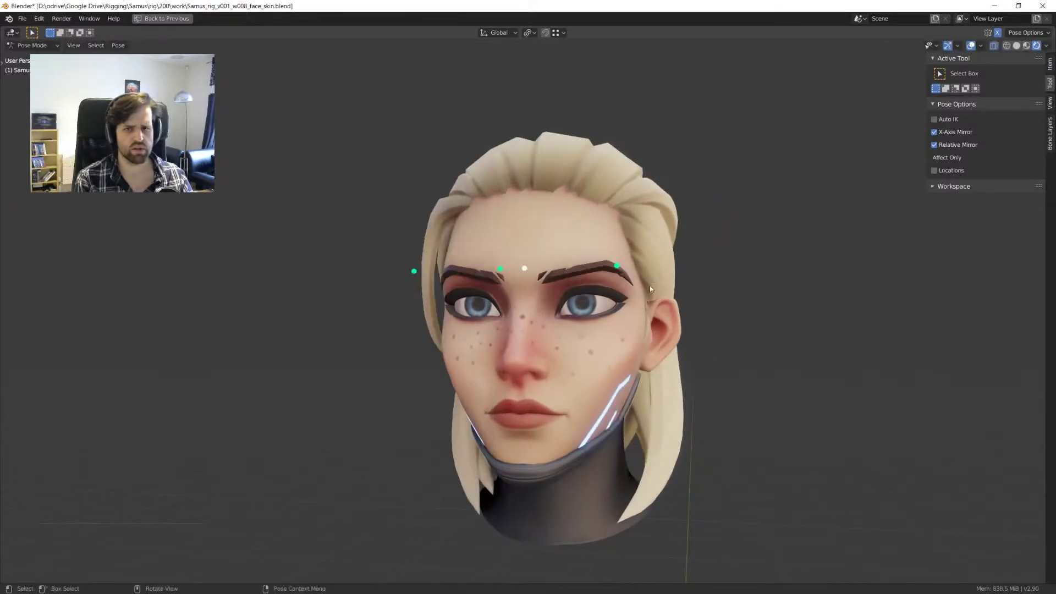
{"action": "key", "text": "g"}
{"action": "key", "text": "Escape"}
- Examine the brows and their floating controls in side and three-quarter views, testing a move of all four controls
{"action": "middle_click_drag", "start_coordinate": [553, 325], "coordinate": [498, 331]}
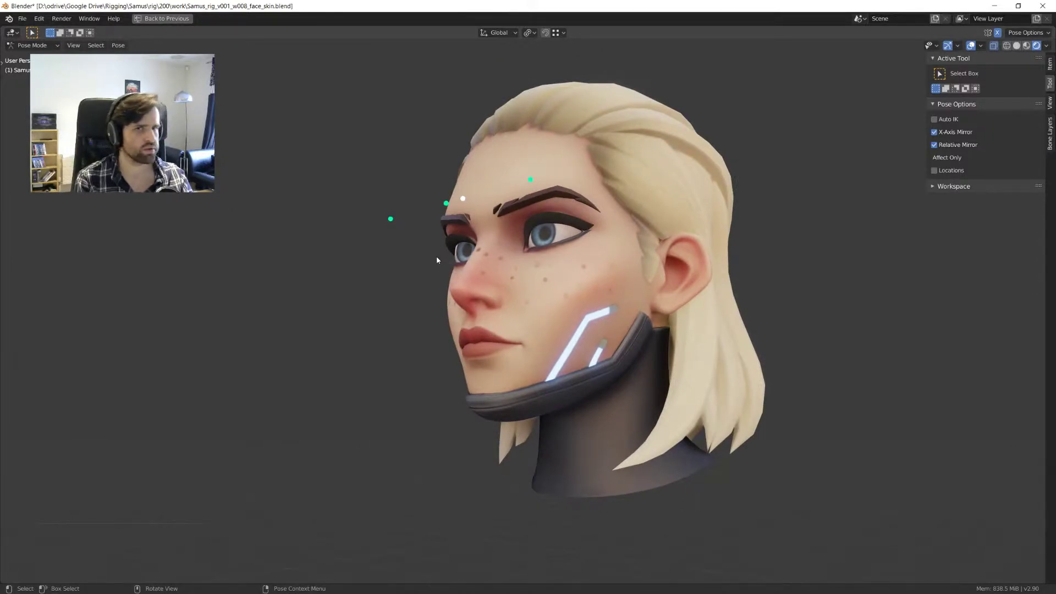
{"action": "middle_click_drag", "start_coordinate": [437, 255], "coordinate": [493, 290]}
{"action": "scroll", "coordinate": [495, 248], "scroll_direction": "up", "scroll_amount": 3}
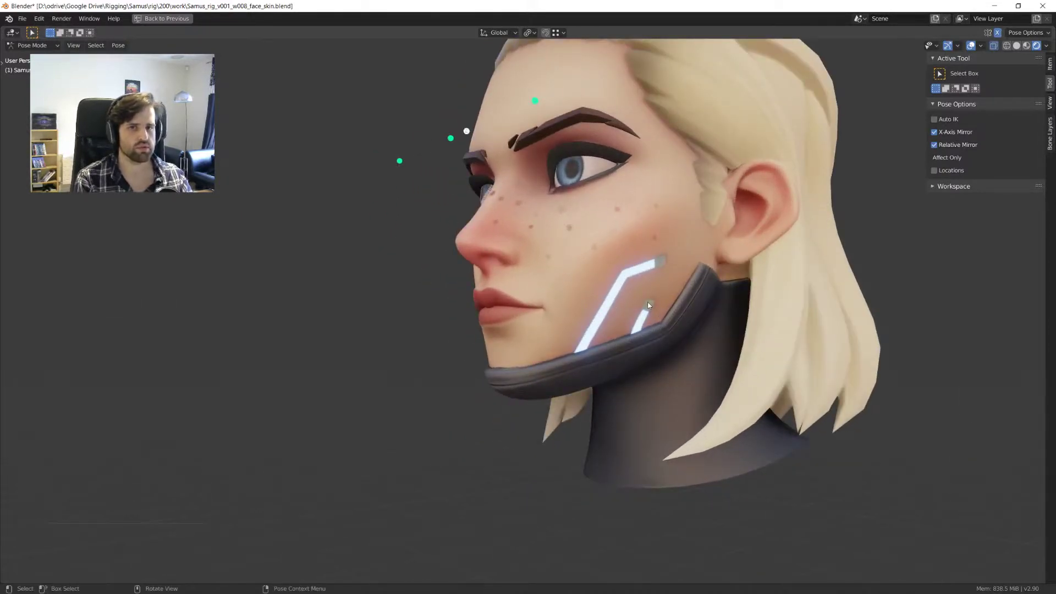
{"action": "middle_click_drag", "start_coordinate": [648, 306], "coordinate": [529, 314]}
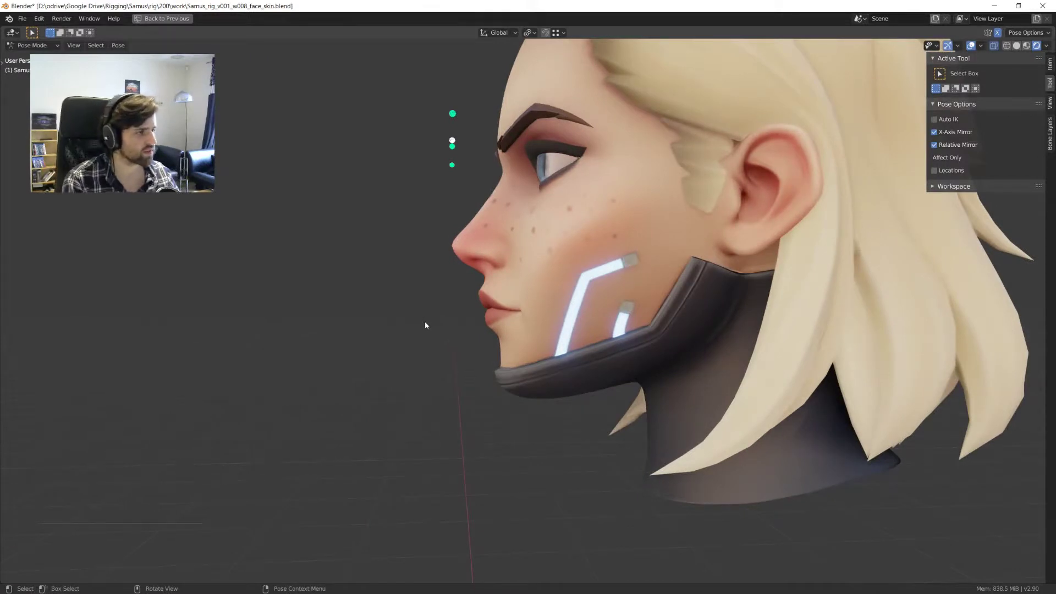
{"action": "middle_click_drag", "start_coordinate": [418, 316], "coordinate": [578, 325]}
{"action": "key", "text": "g"}
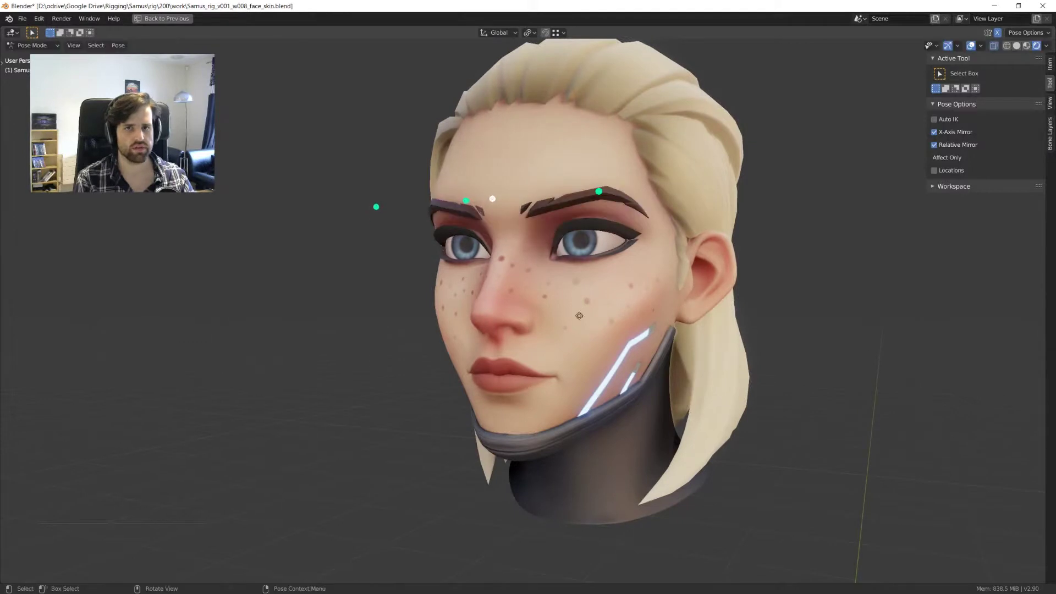
{"action": "left_click", "coordinate": [557, 312]}
{"action": "middle_click_drag", "start_coordinate": [514, 232], "coordinate": [532, 338]}
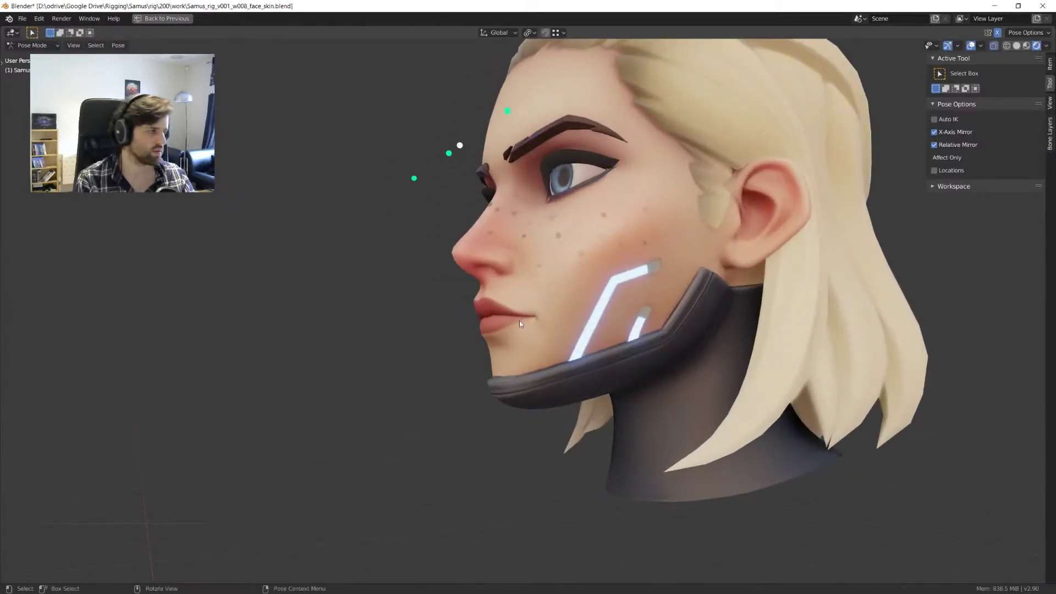
- Select all four brow controls from the front and try lowering the brows together towards the eyes
{"action": "middle_click_drag", "start_coordinate": [520, 323], "coordinate": [501, 357]}
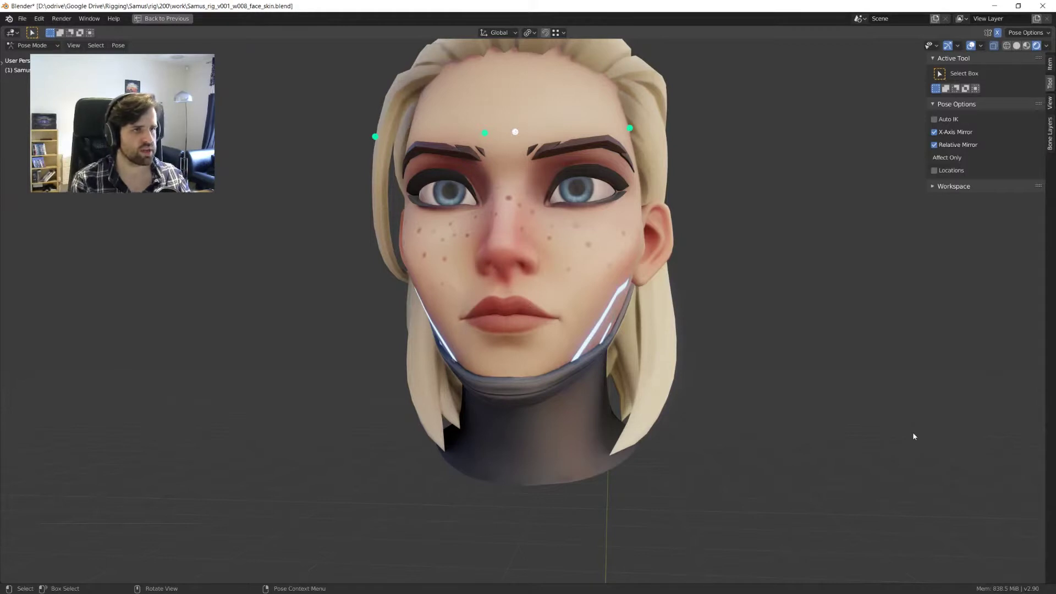
{"action": "middle_click_drag", "start_coordinate": [780, 378], "coordinate": [570, 321]}
{"action": "left_click_drag", "start_coordinate": [336, 182], "coordinate": [697, 303]}
{"action": "key", "text": "g"}
{"action": "left_click", "coordinate": [688, 313]}
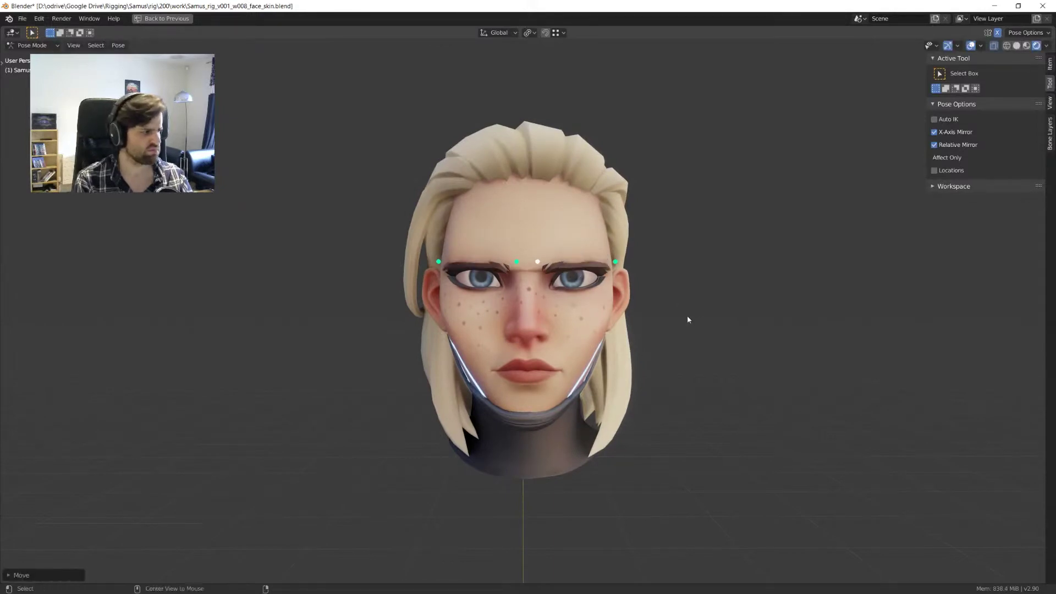
- Try raising all four brow controls by about 1.4 cm and lowering them by about 1.3 cm from the neutral pose
{"action": "middle_click_drag", "start_coordinate": [672, 318], "coordinate": [667, 317]}
{"action": "key", "text": "g"}
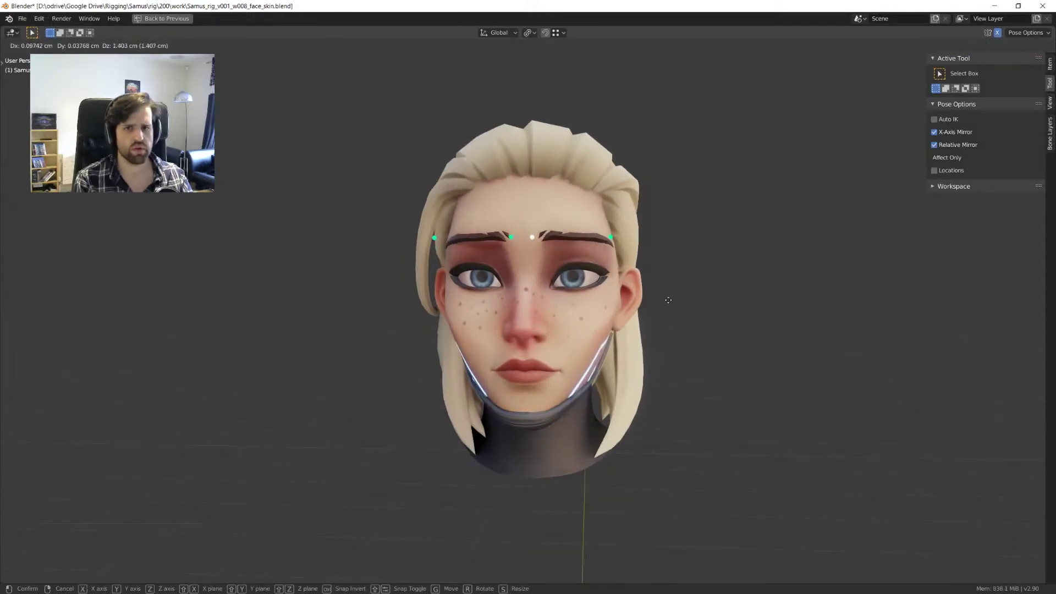
{"action": "left_click", "coordinate": [668, 300]}
{"action": "key", "text": "g"}
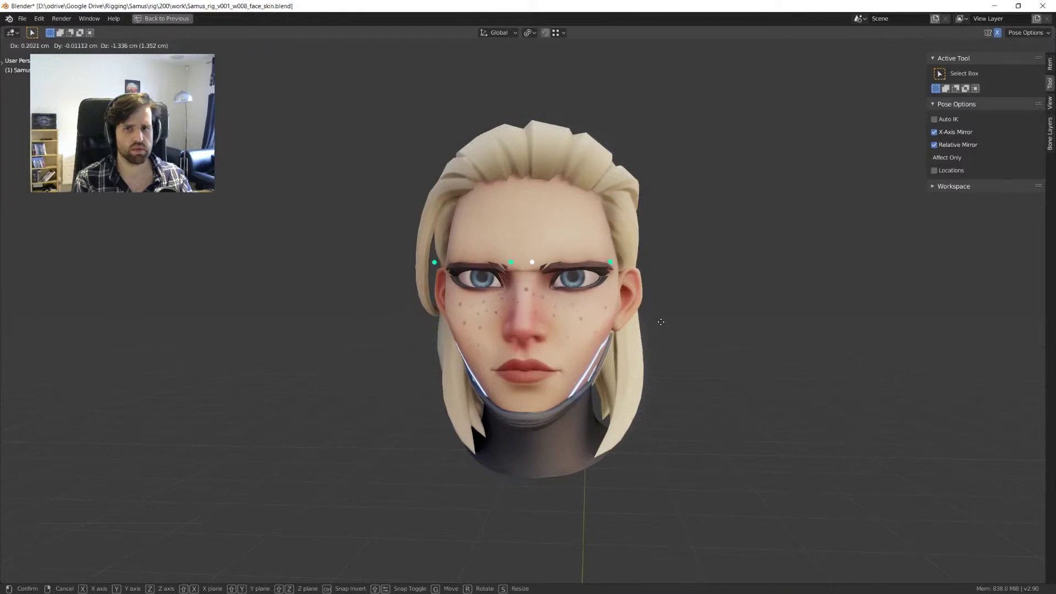
{"action": "right_click", "coordinate": [661, 322]}
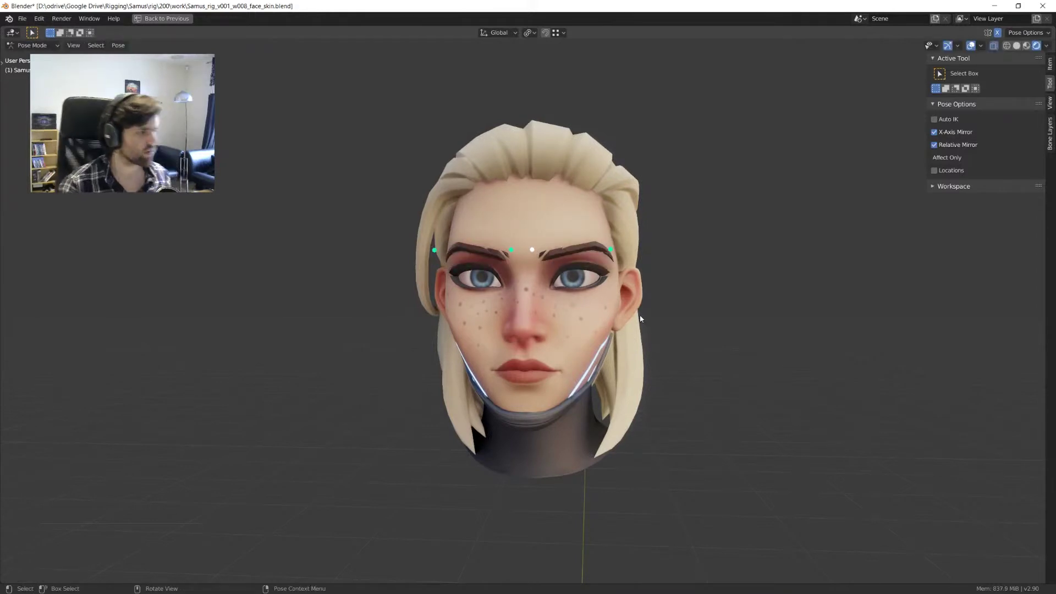
{"action": "middle_click_drag", "start_coordinate": [671, 319], "coordinate": [481, 265]}
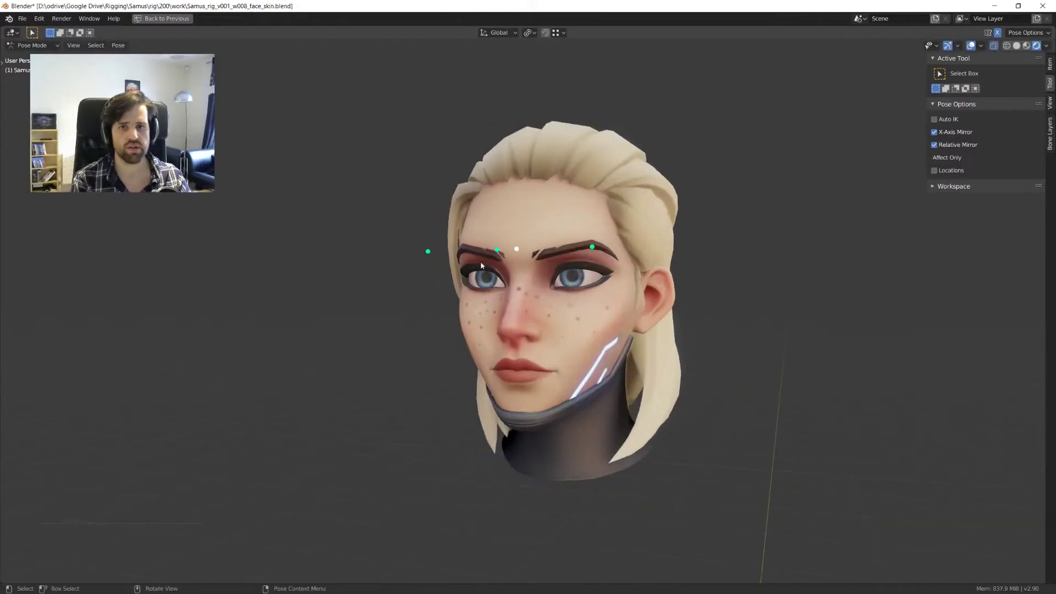
{"action": "middle_click_drag", "start_coordinate": [582, 290], "coordinate": [607, 299]}
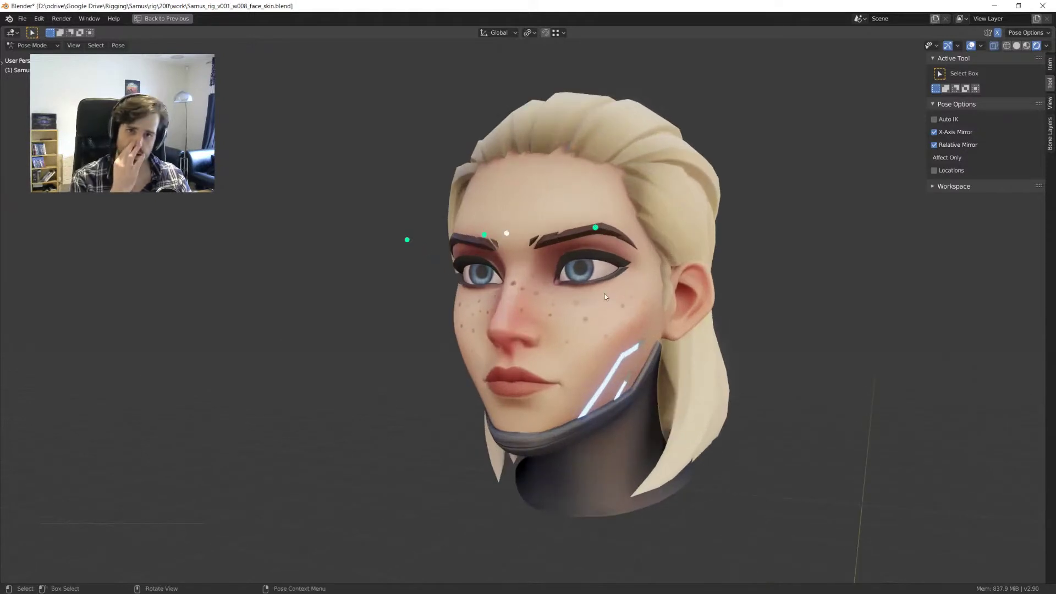